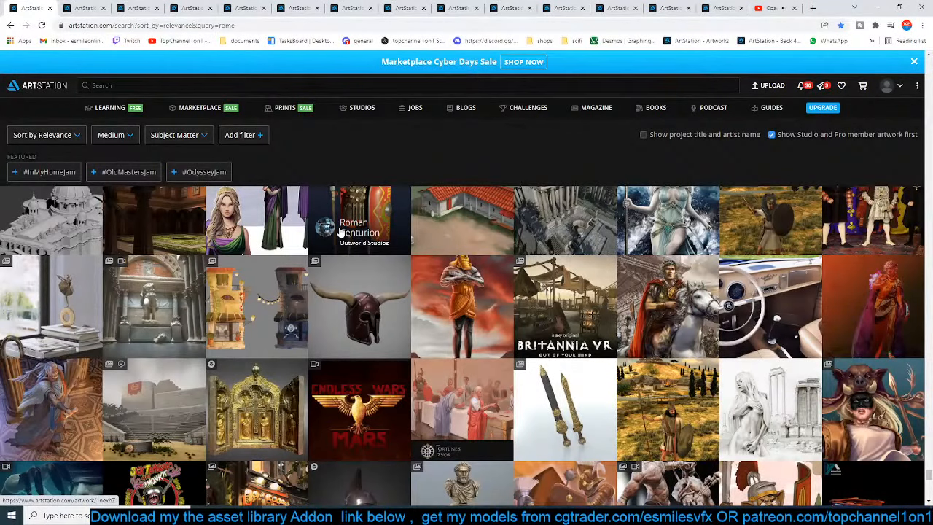
Review the ArtStation reference artworks The Ritual, Serapeum of Alexandria and The Fall of Rome for Roman architecture
{"action": "left_click", "coordinate": [85, 5]}
{"action": "scroll", "coordinate": [220, 397], "scroll_direction": "up", "scroll_amount": 2}
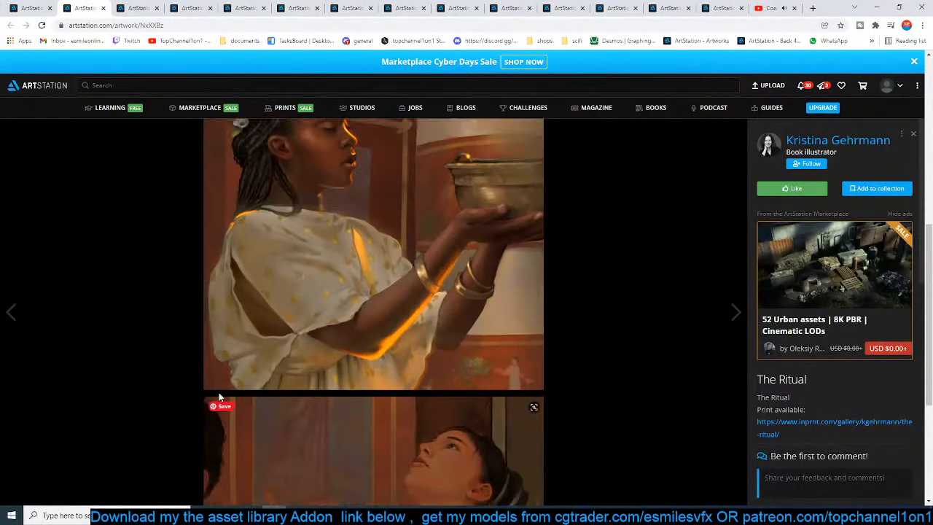
{"action": "scroll", "coordinate": [218, 396], "scroll_direction": "up", "scroll_amount": 5}
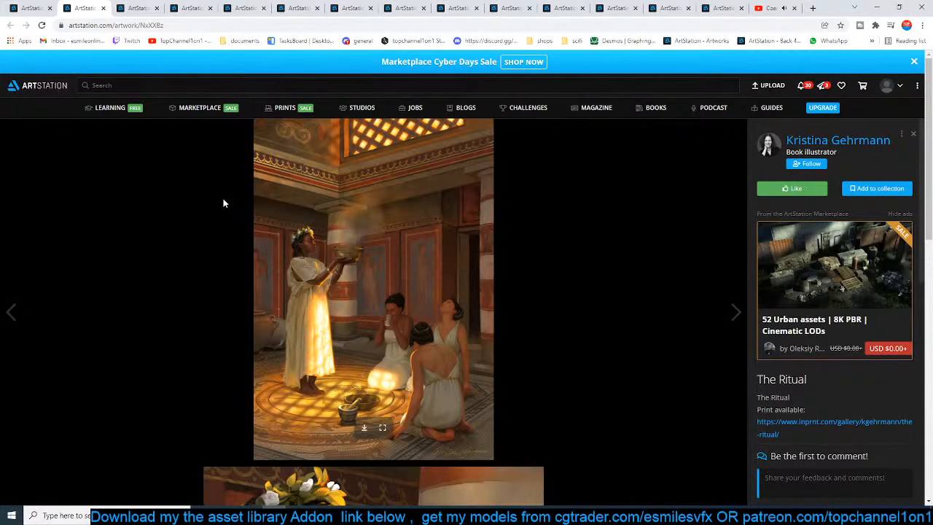
{"action": "left_click", "coordinate": [143, 6]}
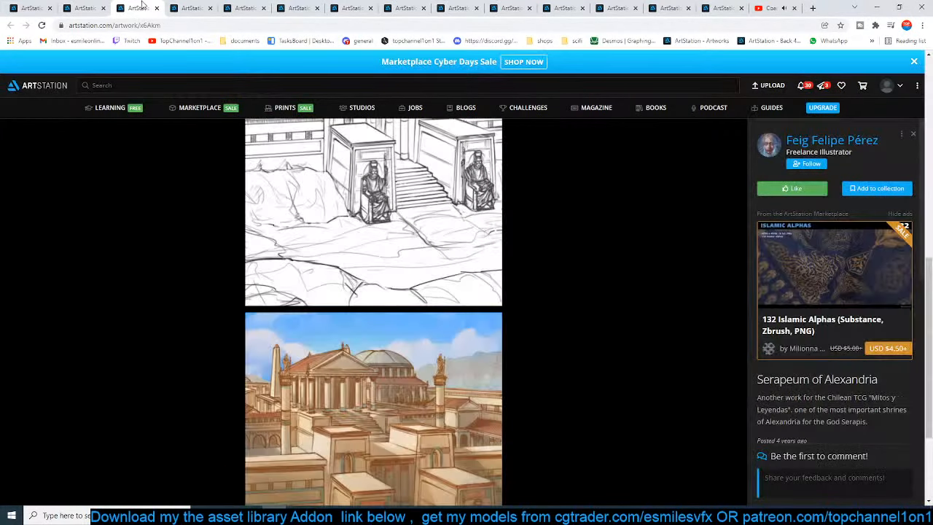
{"action": "scroll", "coordinate": [297, 388], "scroll_direction": "up", "scroll_amount": 7}
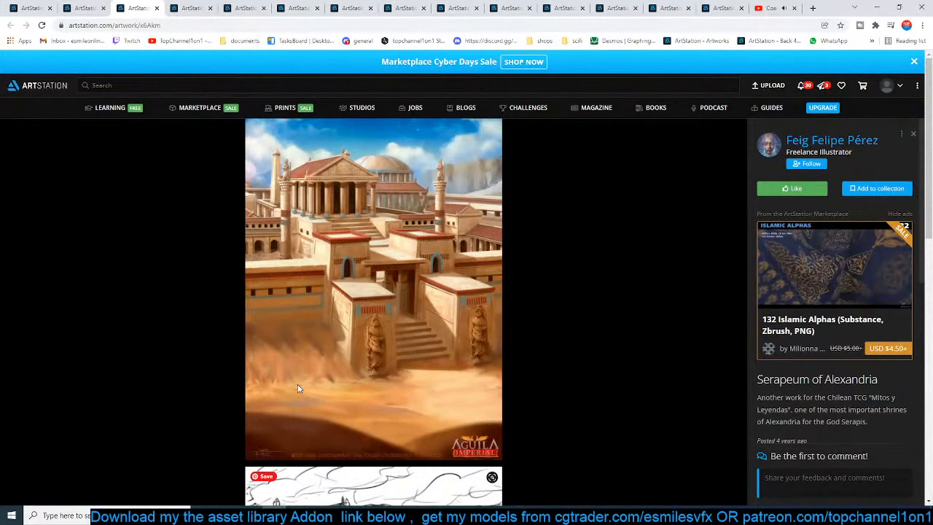
{"action": "left_click", "coordinate": [196, 7]}
{"action": "left_click", "coordinate": [245, 7]}
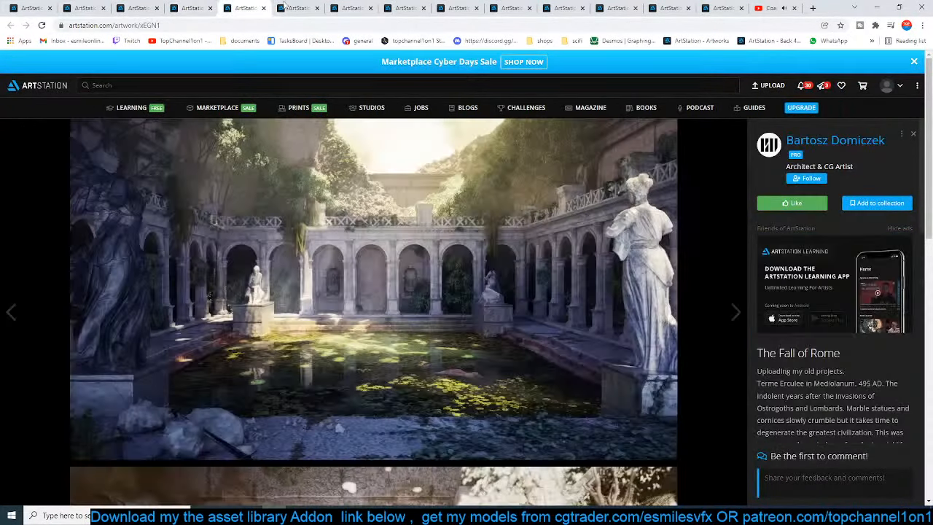
Examine the courtyard, rooftop and colosseum screenshots in the Ryse - Son of Rome Forum Level artwork
{"action": "left_click", "coordinate": [299, 7]}
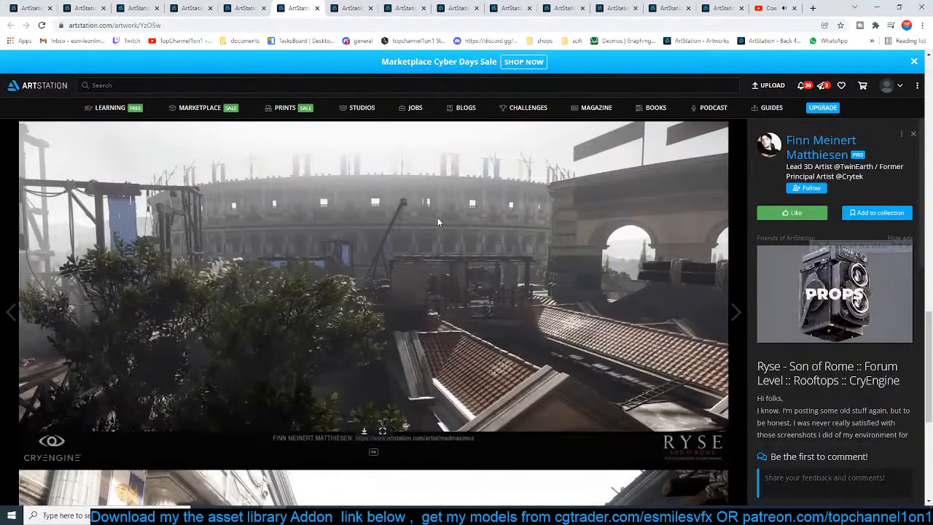
{"action": "scroll", "coordinate": [457, 236], "scroll_direction": "down", "scroll_amount": 4}
{"action": "scroll", "coordinate": [513, 297], "scroll_direction": "up", "scroll_amount": 2}
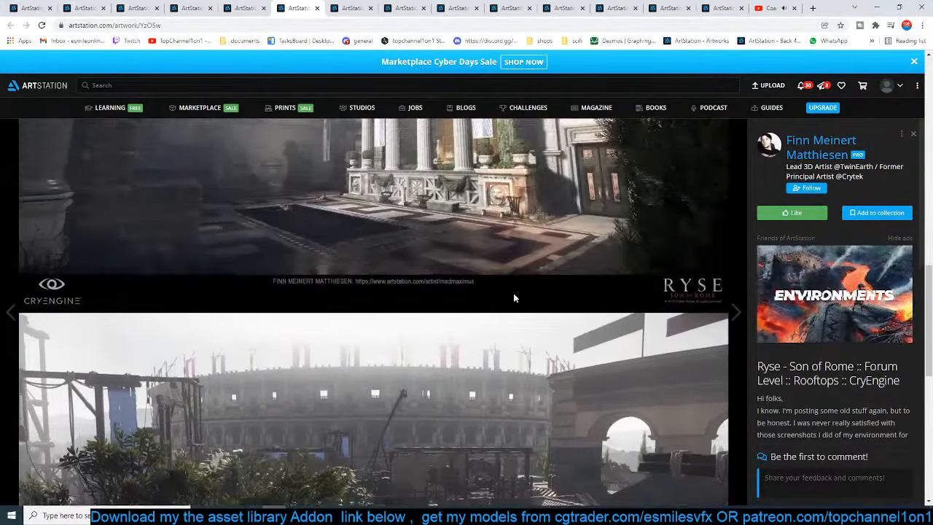
{"action": "scroll", "coordinate": [513, 297], "scroll_direction": "down", "scroll_amount": 3}
{"action": "scroll", "coordinate": [513, 298], "scroll_direction": "up", "scroll_amount": 2}
{"action": "scroll", "coordinate": [513, 298], "scroll_direction": "down", "scroll_amount": 5}
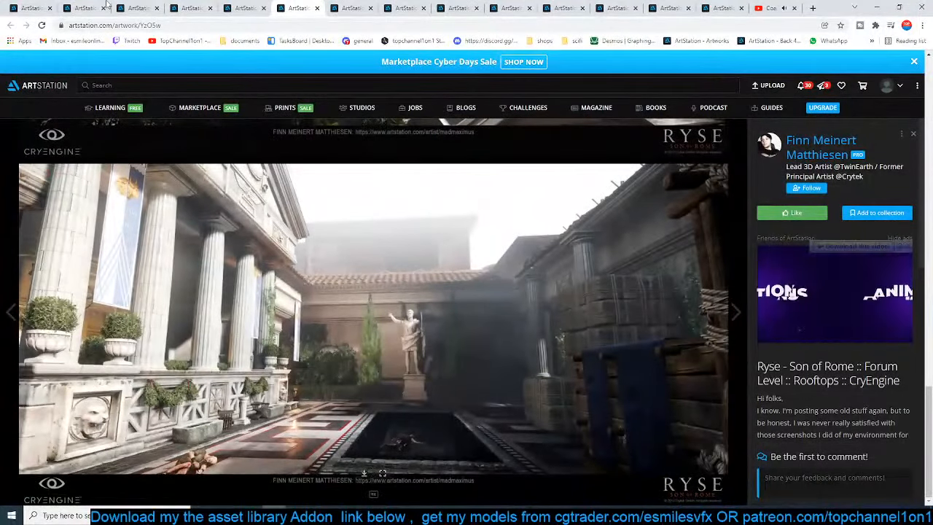
Review the Imperator: Rome clothing, Rome II armour, Microsoft Hololens throne room and ROME terrace artworks
{"action": "left_click", "coordinate": [365, 6]}
{"action": "scroll", "coordinate": [426, 333], "scroll_direction": "down", "scroll_amount": 8}
{"action": "scroll", "coordinate": [426, 335], "scroll_direction": "down", "scroll_amount": 5}
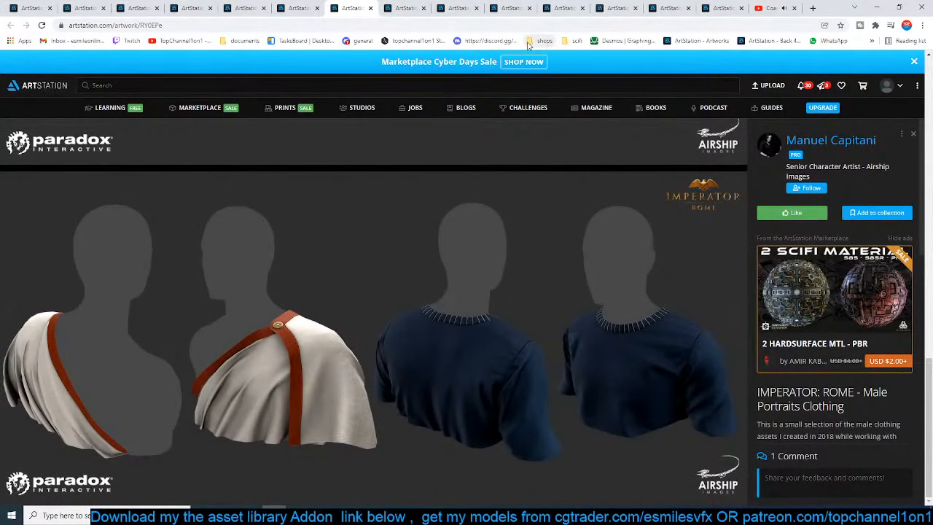
{"action": "left_click", "coordinate": [406, 8]}
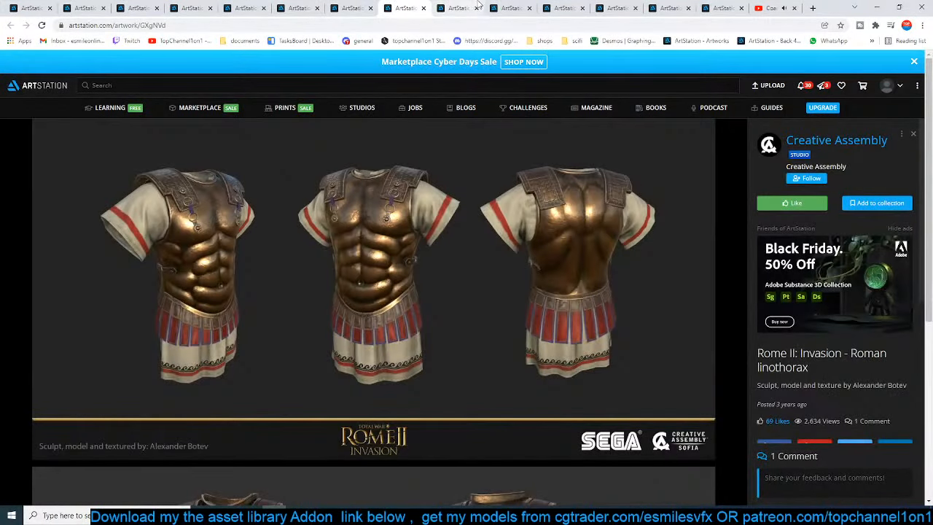
{"action": "left_click", "coordinate": [480, 6]}
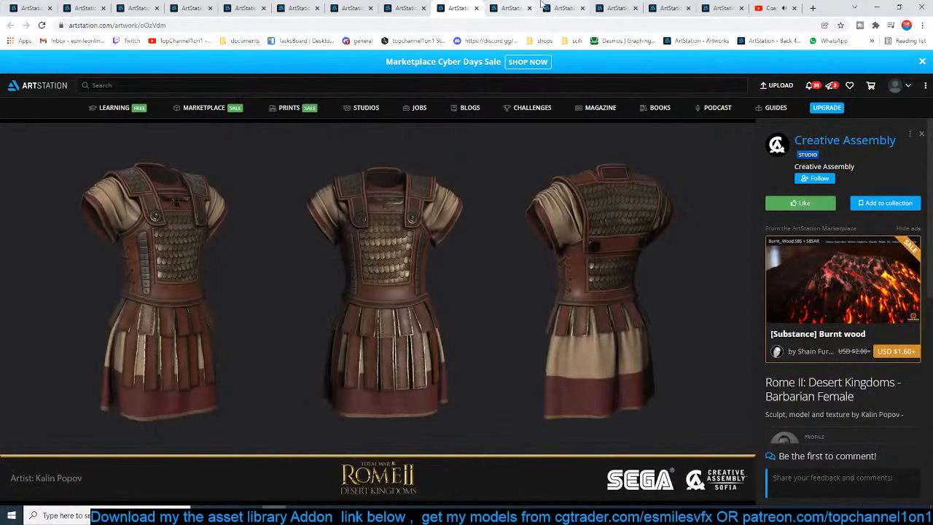
{"action": "left_click", "coordinate": [568, 6]}
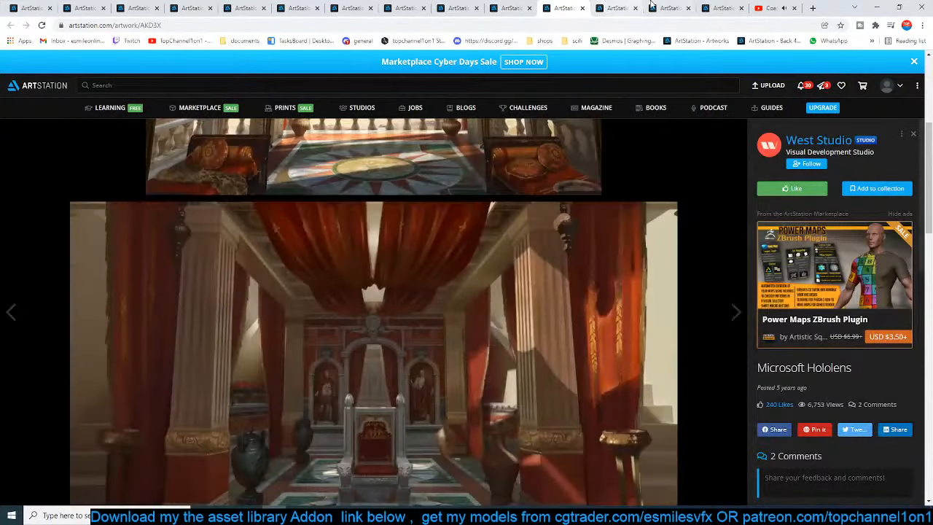
{"action": "left_click", "coordinate": [620, 7]}
{"action": "left_click", "coordinate": [674, 6]}
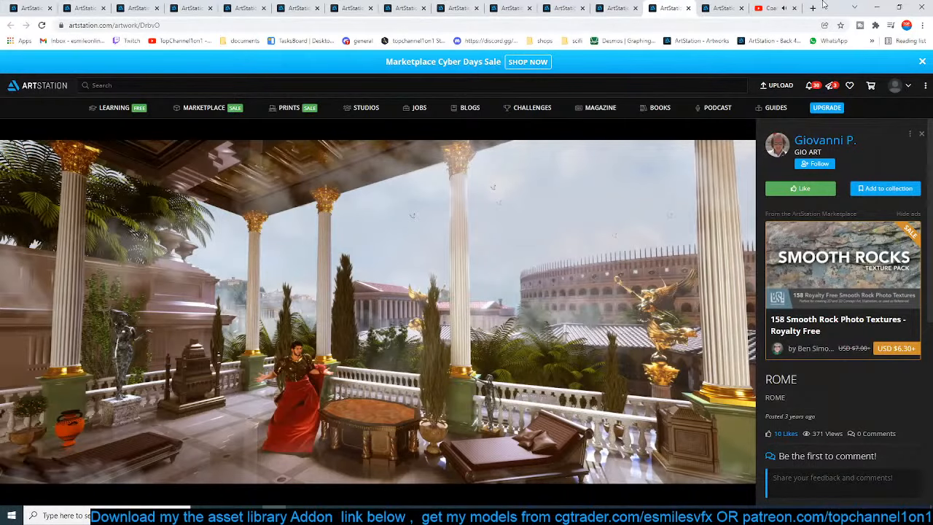
Switch to Blender and load the downloaded image of the couple on a balcony into the image editor beside the outliner
{"action": "left_click", "coordinate": [876, 6]}
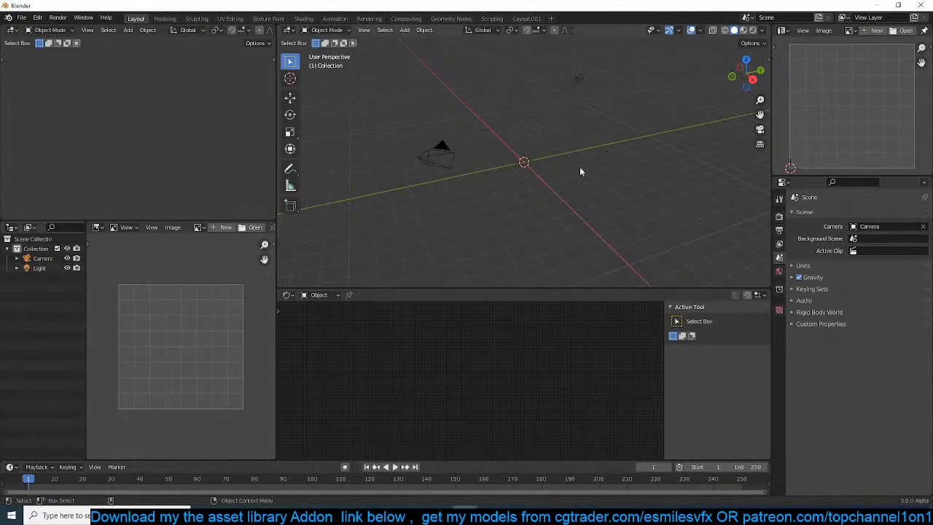
{"action": "middle_click_drag", "start_coordinate": [416, 118], "coordinate": [366, 195]}
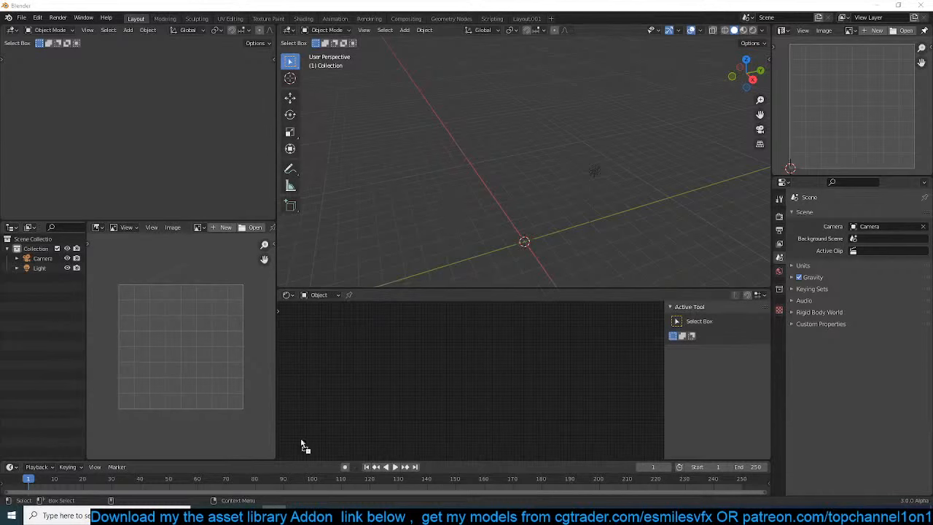
{"action": "left_click_drag", "start_coordinate": [301, 441], "coordinate": [189, 364]}
{"action": "key", "text": "Home"}
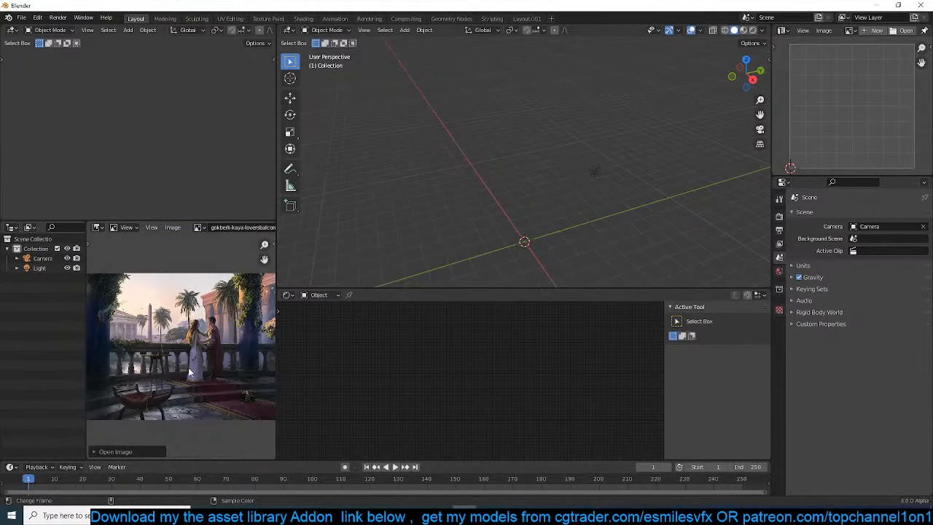
{"action": "scroll", "coordinate": [188, 368], "scroll_direction": "up", "scroll_amount": 1}
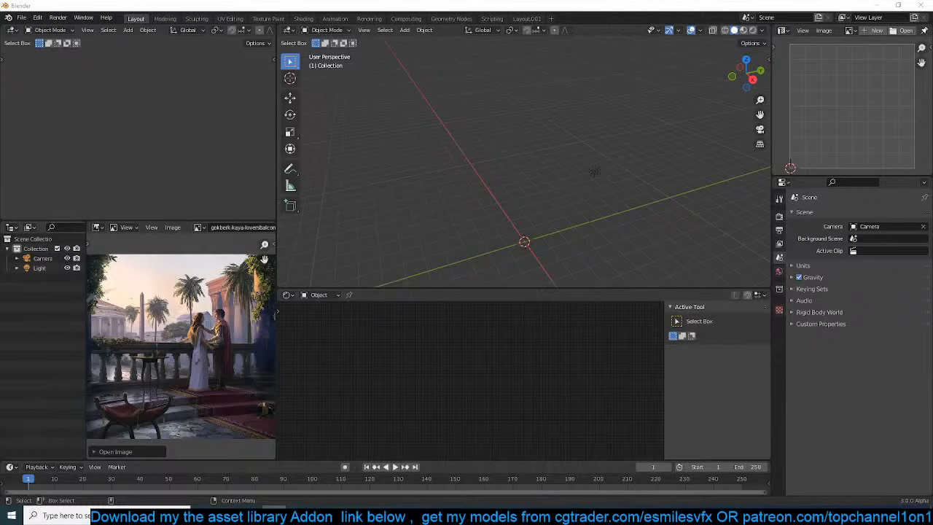
Load the downloaded Roman terrace image into the image editor above the properties editor and frame its columns
{"action": "left_click_drag", "start_coordinate": [434, 318], "coordinate": [840, 116]}
{"action": "scroll", "coordinate": [844, 126], "scroll_direction": "down", "scroll_amount": 5}
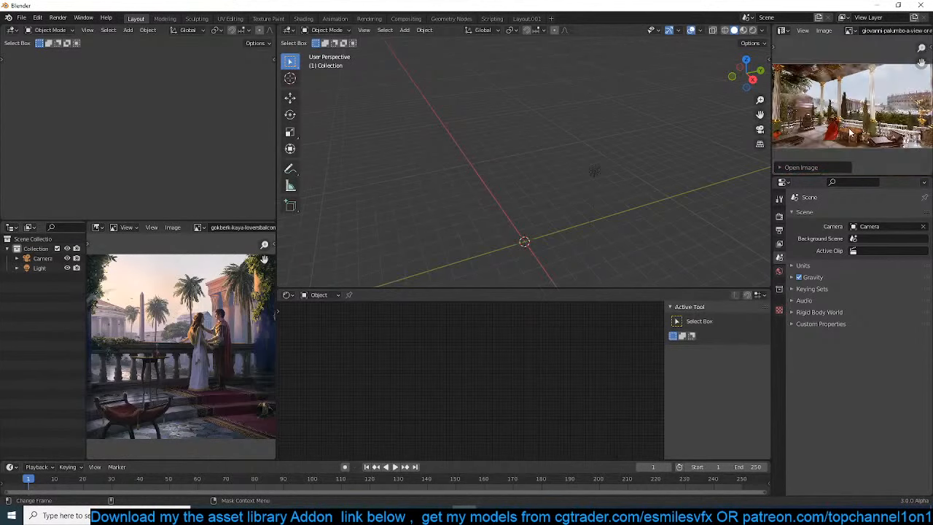
{"action": "scroll", "coordinate": [850, 131], "scroll_direction": "up", "scroll_amount": 3}
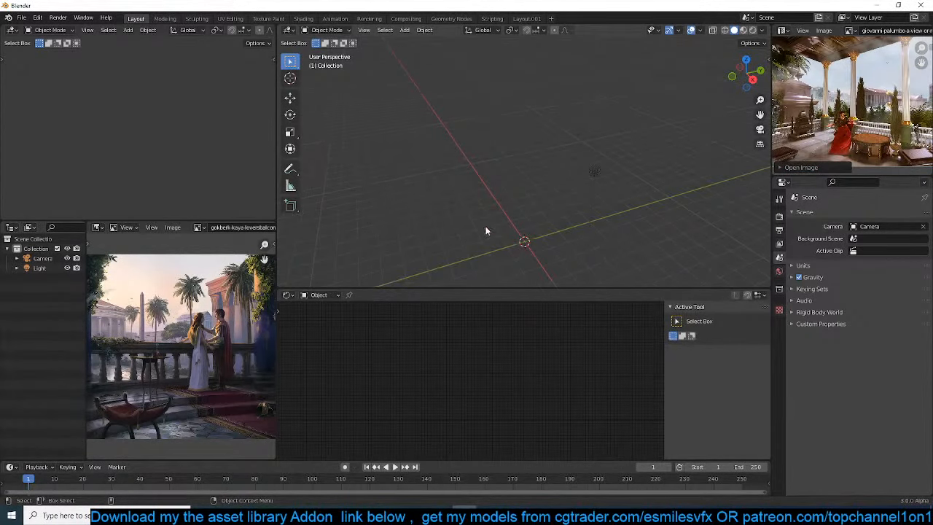
Examine the Roman terrace reference in a maximized image editor, restore the layout and slightly enlarge the node editor
{"action": "middle_click_drag", "start_coordinate": [485, 230], "coordinate": [416, 244]}
{"action": "middle_click_drag", "start_coordinate": [500, 223], "coordinate": [525, 201]}
{"action": "key", "text": "ctrl+space"}
{"action": "scroll", "coordinate": [504, 251], "scroll_direction": "up", "scroll_amount": 3}
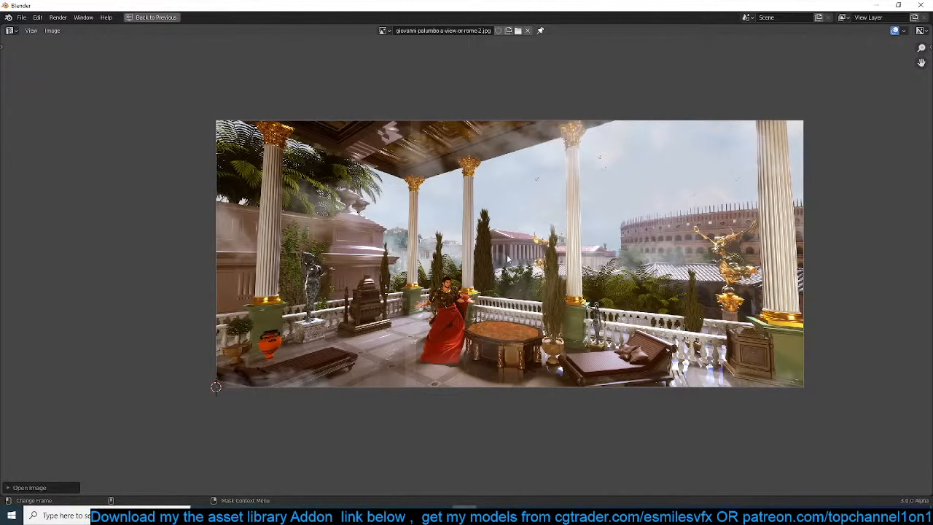
{"action": "key", "text": "ctrl+space"}
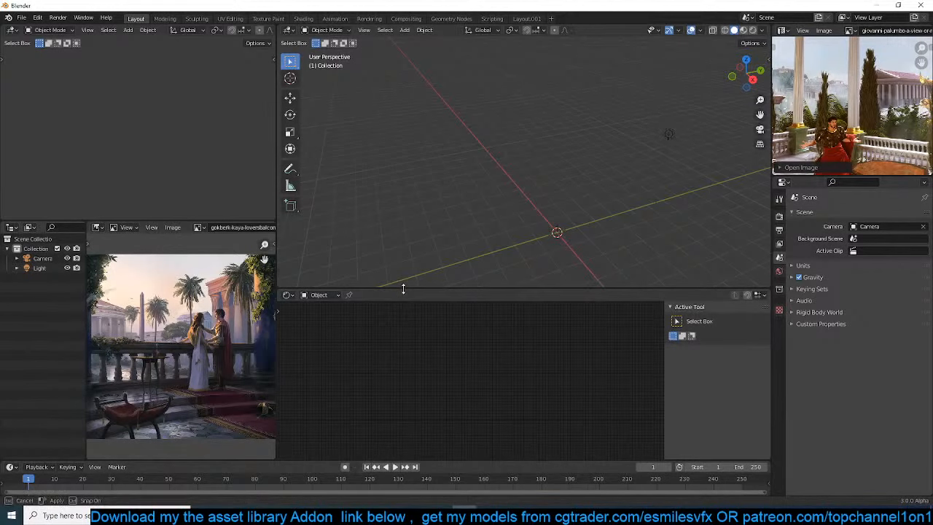
{"action": "left_click_drag", "start_coordinate": [397, 291], "coordinate": [427, 271]}
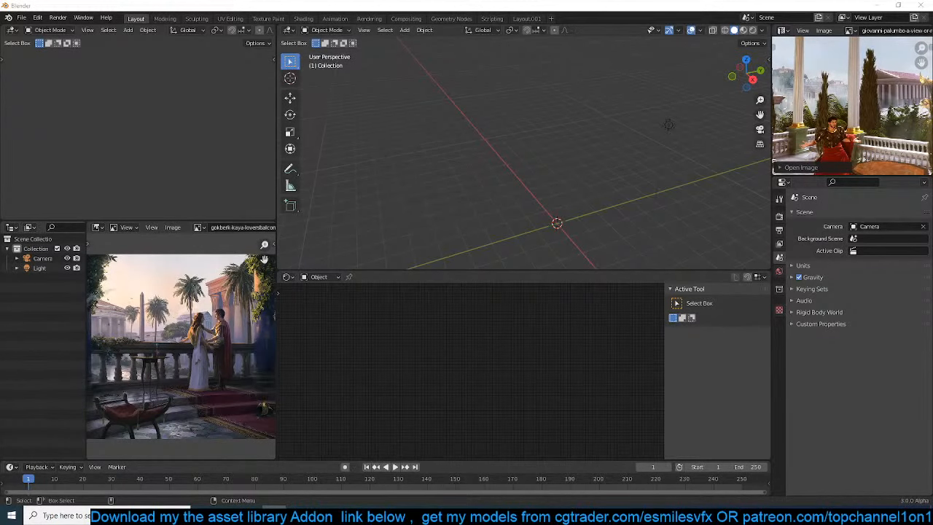
Switch to the browser to examine the arena balcony and throne room concepts in Microsoft Hololens, and return to Blender
{"action": "left_click_drag", "start_coordinate": [0, 130], "coordinate": [572, 71]}
{"action": "scroll", "coordinate": [410, 232], "scroll_direction": "up", "scroll_amount": 3}
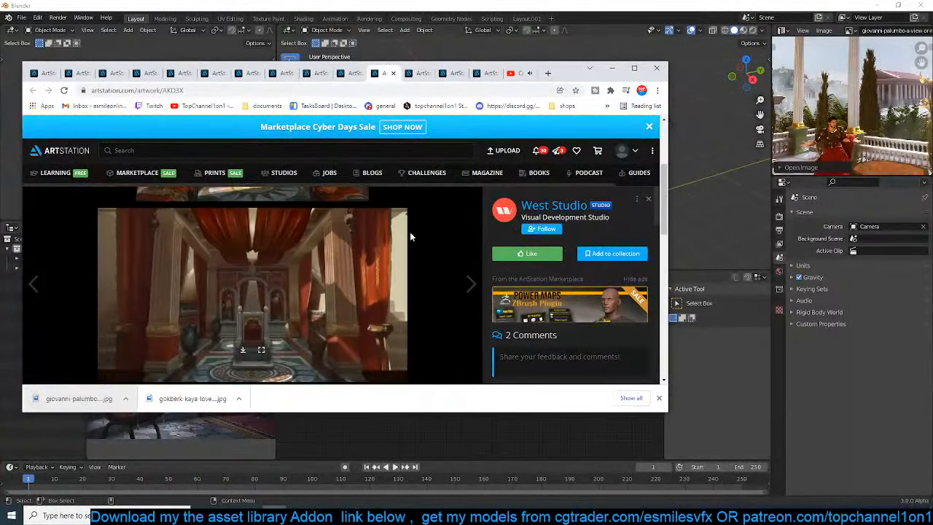
{"action": "scroll", "coordinate": [411, 236], "scroll_direction": "up", "scroll_amount": 3}
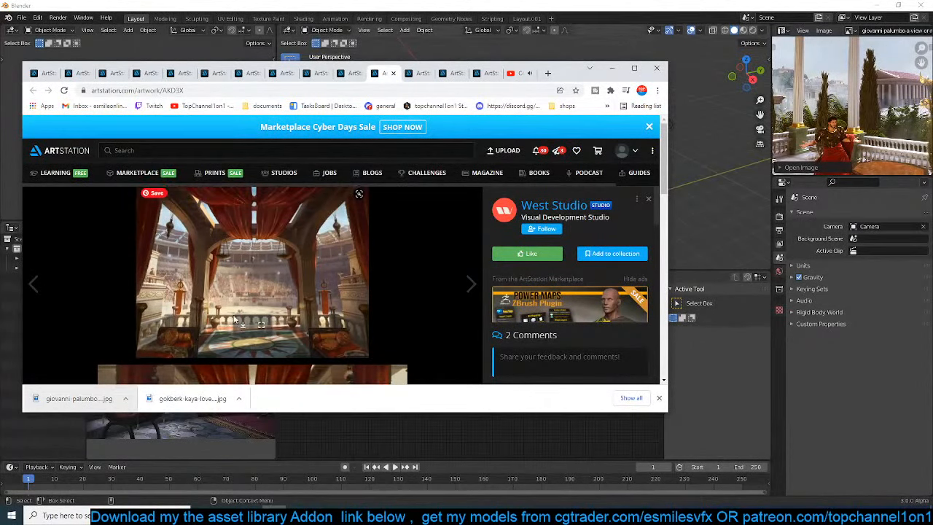
{"action": "scroll", "coordinate": [152, 302], "scroll_direction": "down", "scroll_amount": 2}
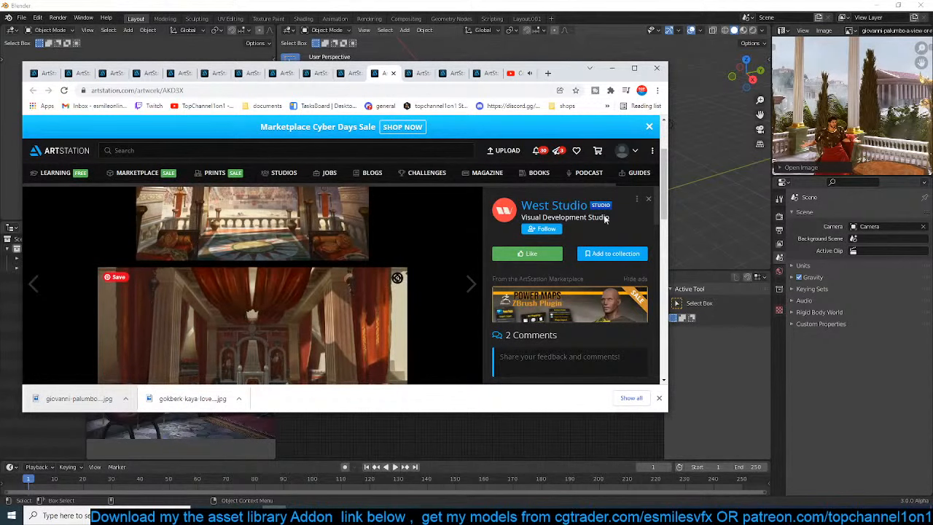
{"action": "left_click", "coordinate": [613, 68]}
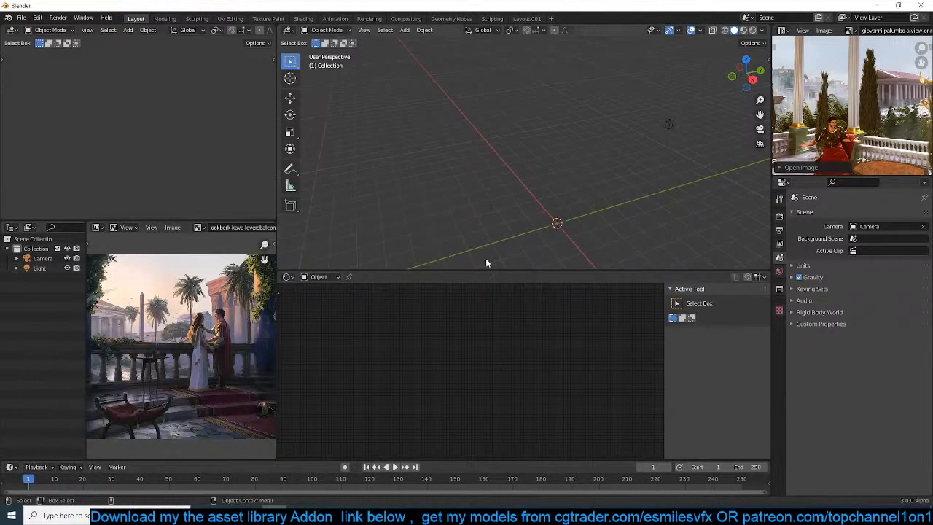
Set the 3D viewport to top view and show the asset library of the Quick Functions add-on
{"action": "key", "text": "KP_7"}
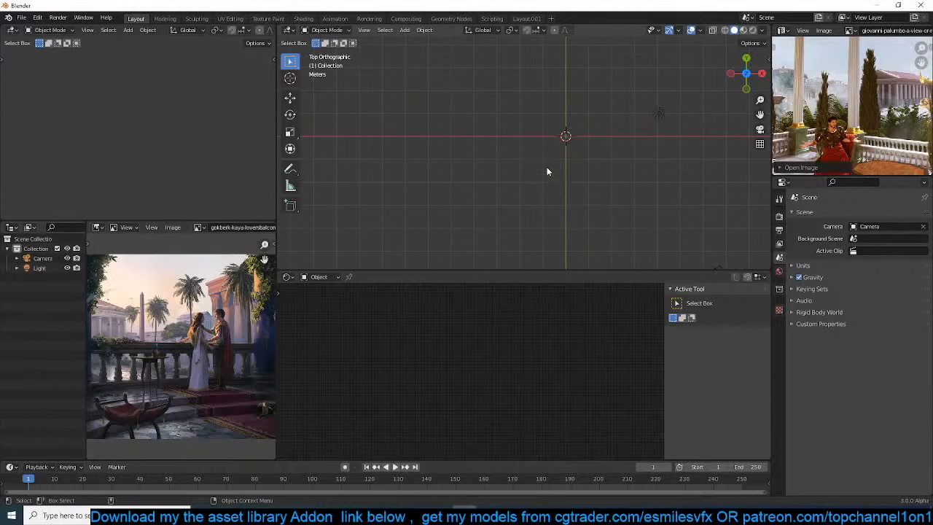
{"action": "key", "text": "n"}
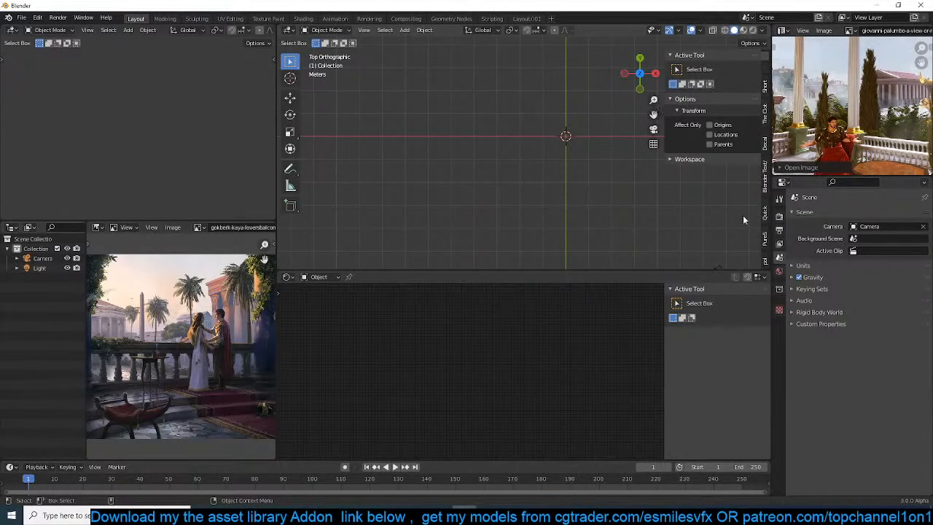
{"action": "scroll", "coordinate": [764, 241], "scroll_direction": "down", "scroll_amount": 4}
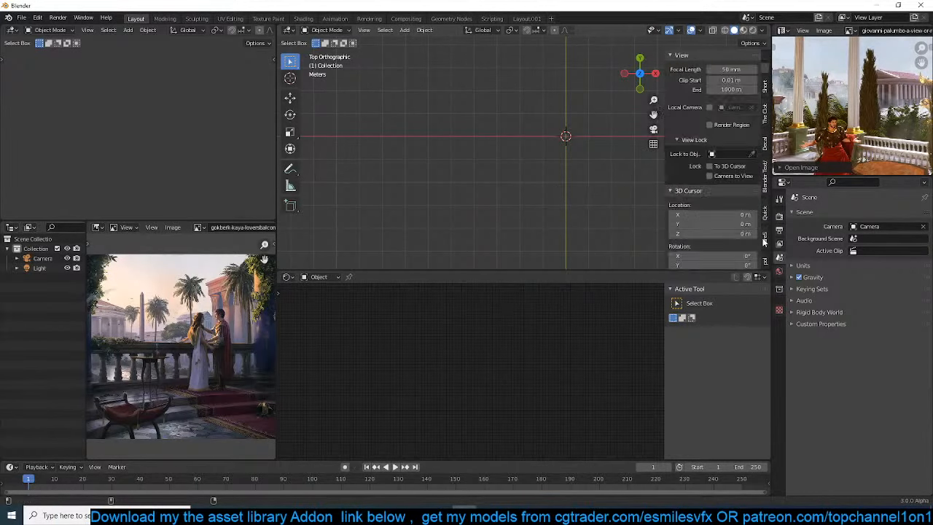
{"action": "left_click", "coordinate": [764, 183]}
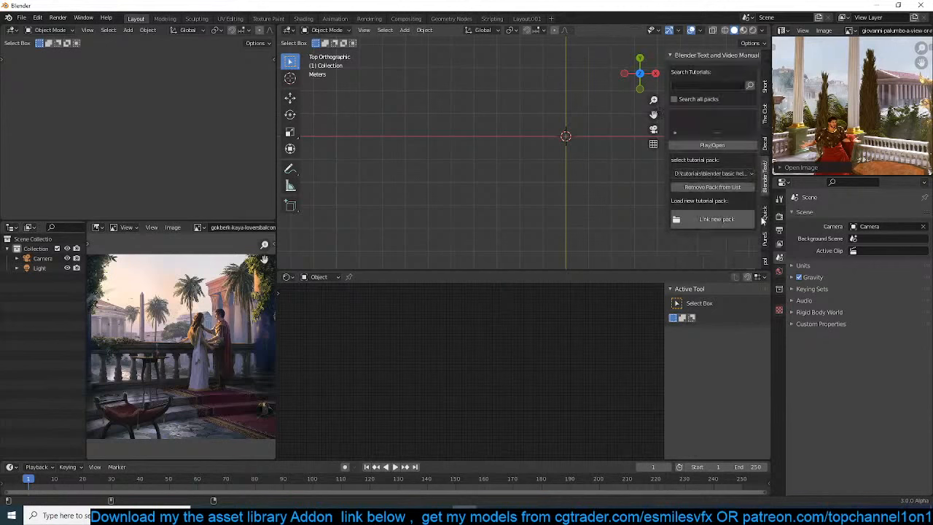
{"action": "scroll", "coordinate": [767, 244], "scroll_direction": "down", "scroll_amount": 3}
{"action": "scroll", "coordinate": [767, 243], "scroll_direction": "up", "scroll_amount": 2}
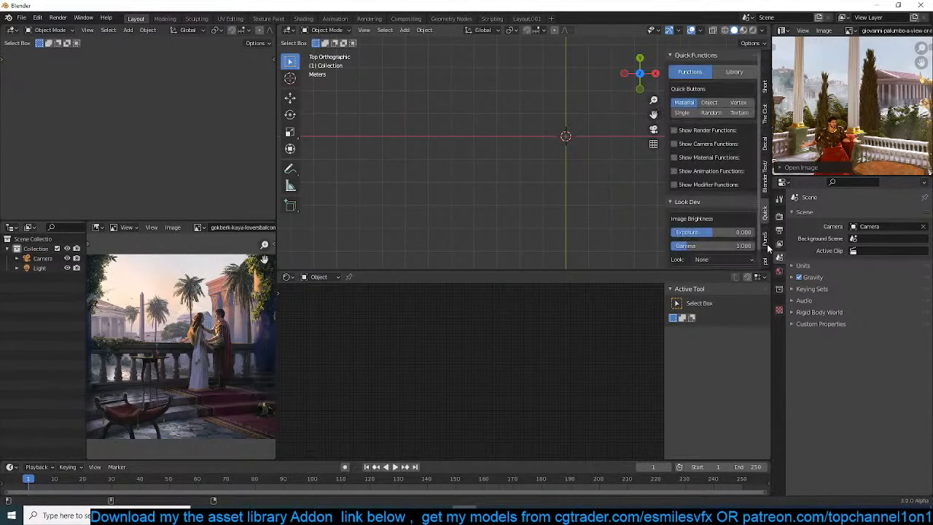
{"action": "left_click", "coordinate": [734, 72]}
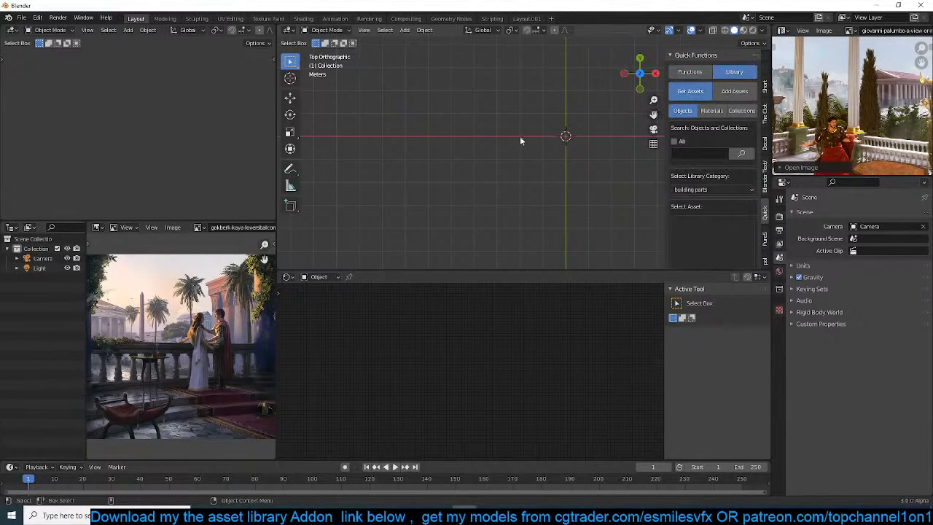
Tilt the 3D view into perspective and browse the building parts objects in the asset library
{"action": "mouse_move", "coordinate": [520, 135]}
{"action": "middle_mouse_down"}
{"action": "mouse_move", "coordinate": [543, 150]}
{"action": "mouse_move", "coordinate": [530, 137]}
{"action": "middle_mouse_up"}
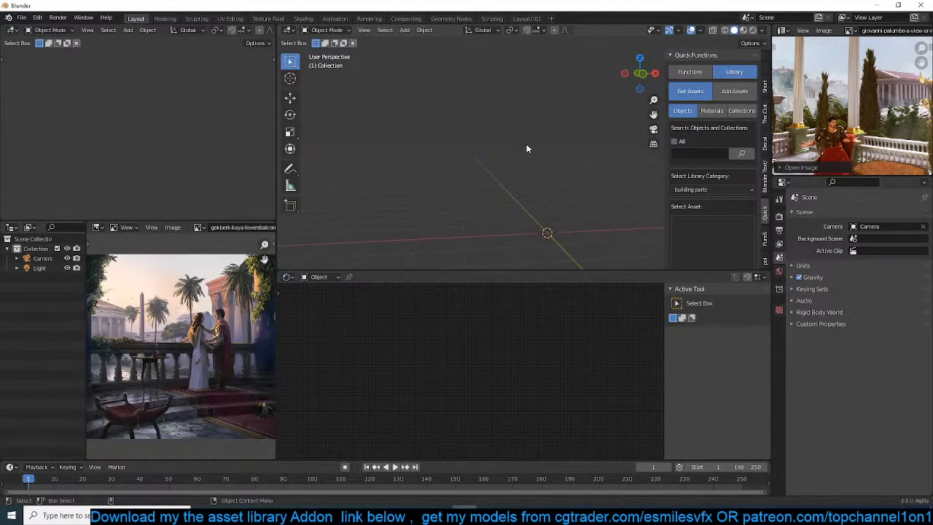
{"action": "middle_click_drag", "start_coordinate": [542, 165], "coordinate": [550, 164]}
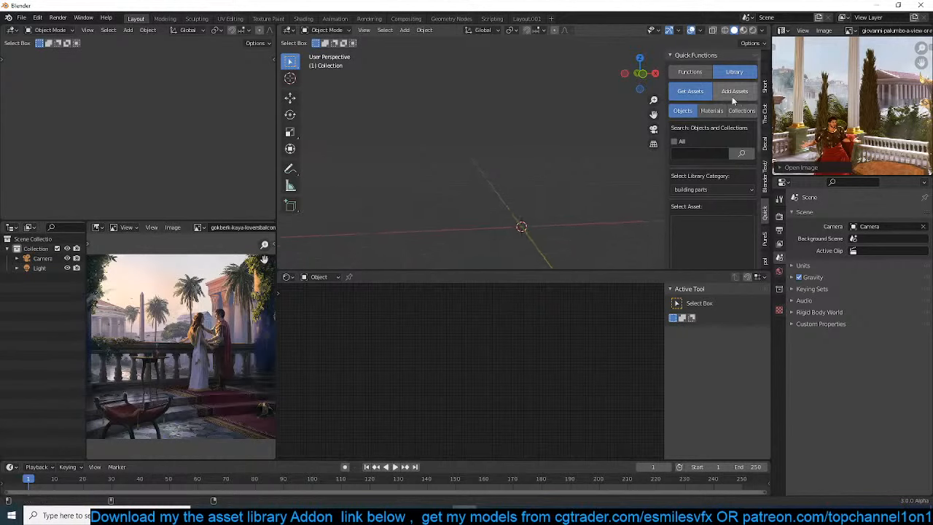
{"action": "scroll", "coordinate": [731, 96], "scroll_direction": "down", "scroll_amount": 5}
{"action": "left_click", "coordinate": [737, 118]}
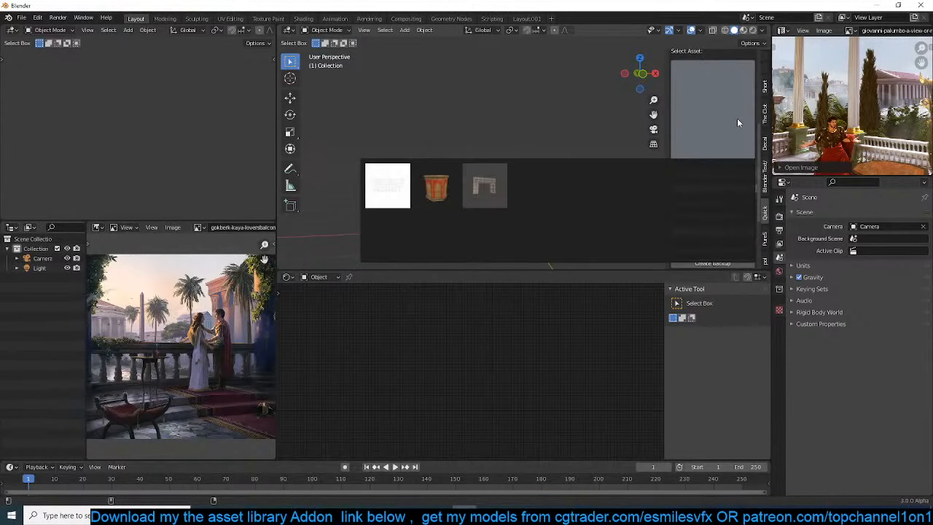
Search all objects and collections in the asset library for "rome"
{"action": "scroll", "coordinate": [692, 139], "scroll_direction": "up", "scroll_amount": 5}
{"action": "left_click", "coordinate": [705, 97]}
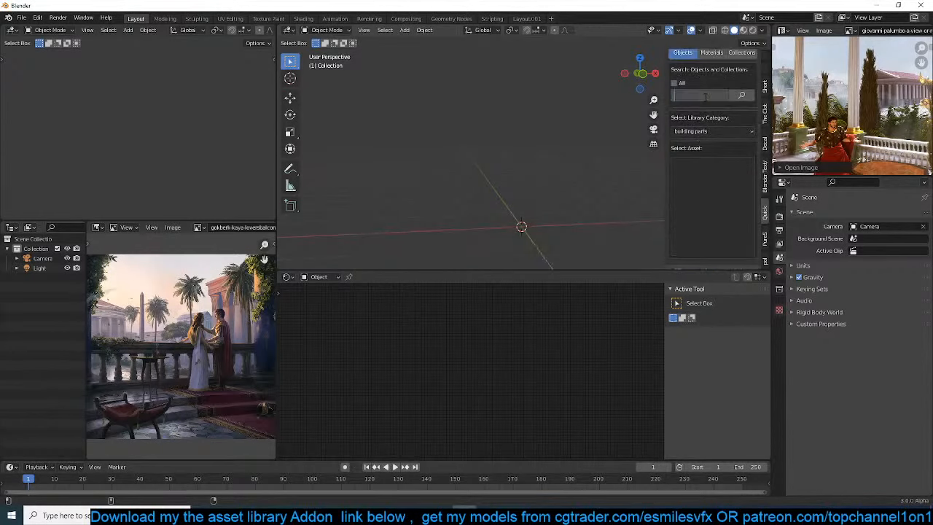
{"action": "left_click", "coordinate": [674, 83]}
{"action": "type", "text": "rome"}
{"action": "key", "text": "Return"}
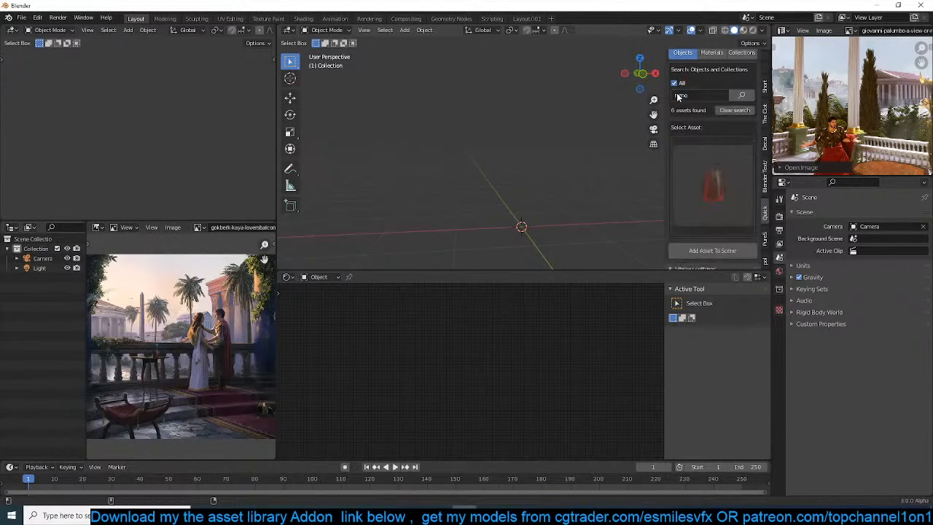
Browse the thumbnails of the "rome" search results under both objects and collections
{"action": "left_click", "coordinate": [702, 187]}
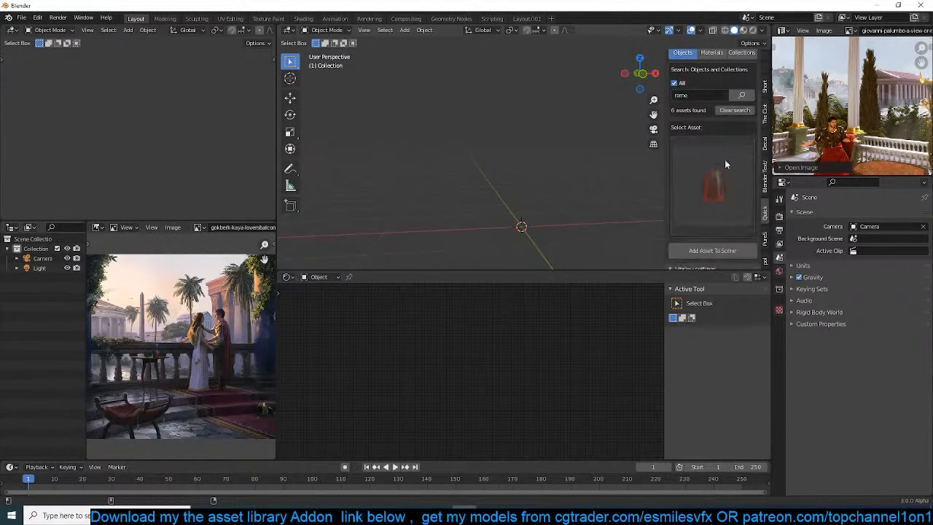
{"action": "scroll", "coordinate": [725, 159], "scroll_direction": "up", "scroll_amount": 2}
{"action": "left_click", "coordinate": [725, 229]}
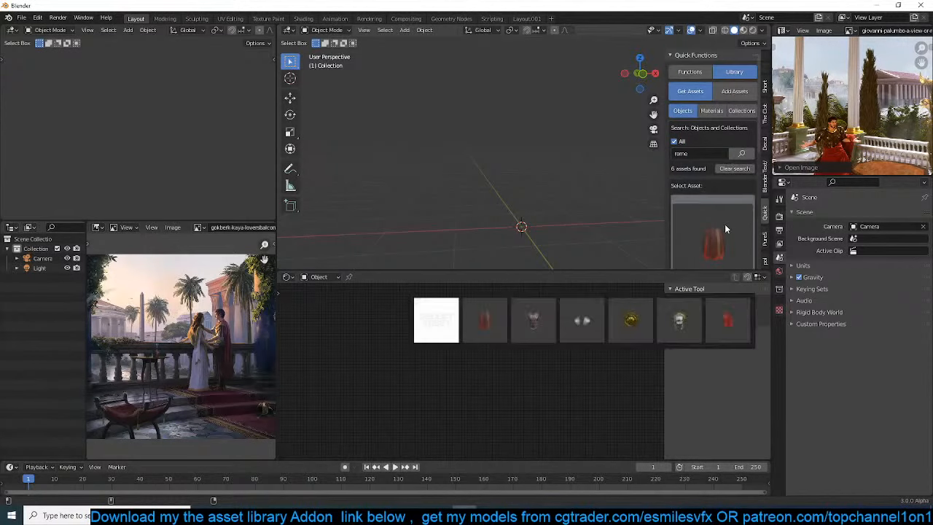
{"action": "left_click", "coordinate": [725, 228]}
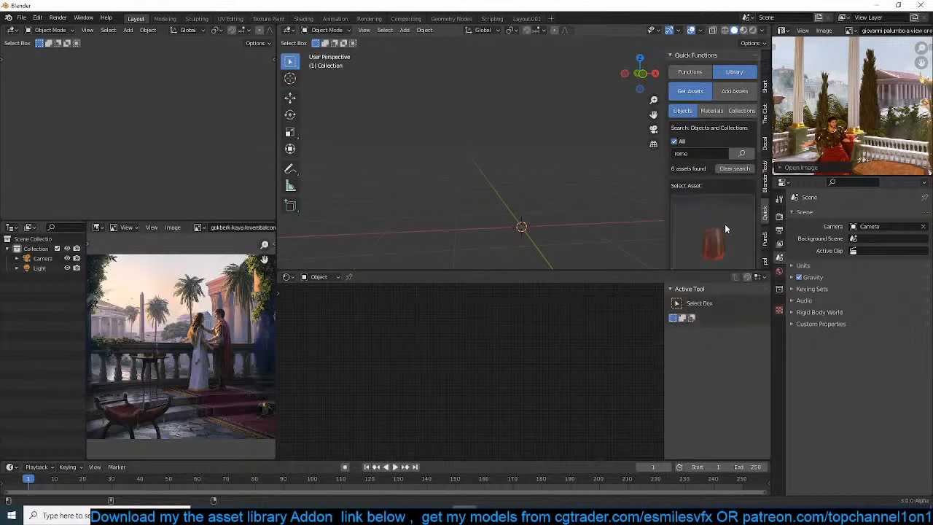
{"action": "scroll", "coordinate": [725, 228], "scroll_direction": "down", "scroll_amount": 3}
{"action": "scroll", "coordinate": [725, 228], "scroll_direction": "up", "scroll_amount": 2}
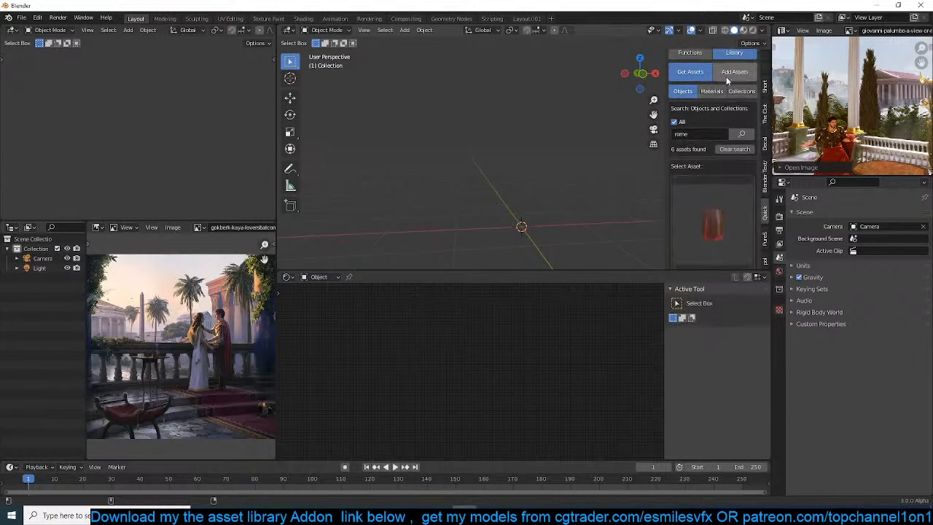
{"action": "left_click", "coordinate": [741, 91]}
{"action": "left_click", "coordinate": [722, 210]}
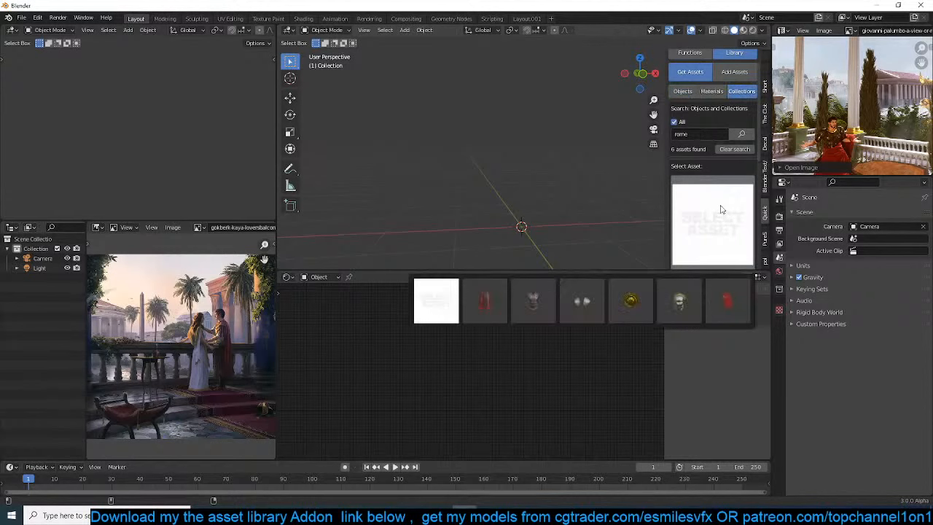
{"action": "left_click", "coordinate": [684, 91]}
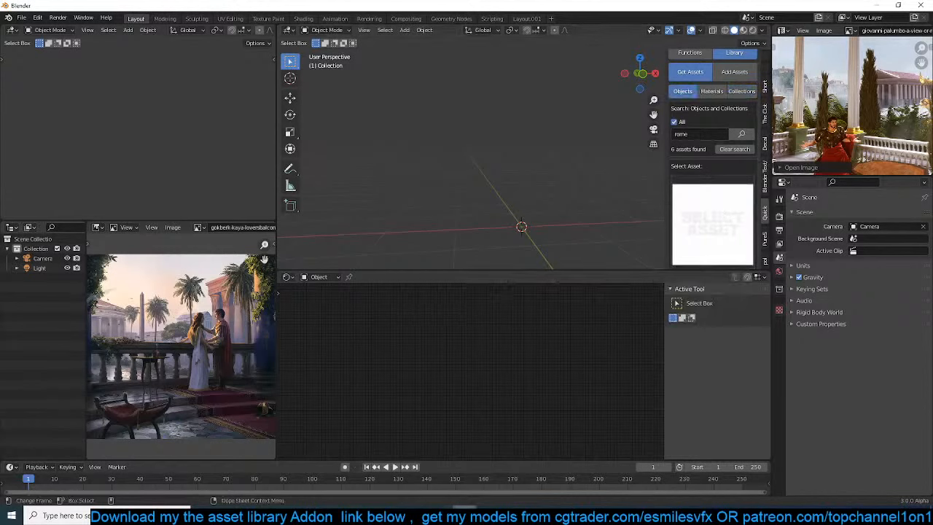
Start a second Blender instance, dismiss its splash screen and open the file female body1.blend
{"action": "right_click", "coordinate": [466, 515]}
{"action": "left_click", "coordinate": [459, 466]}
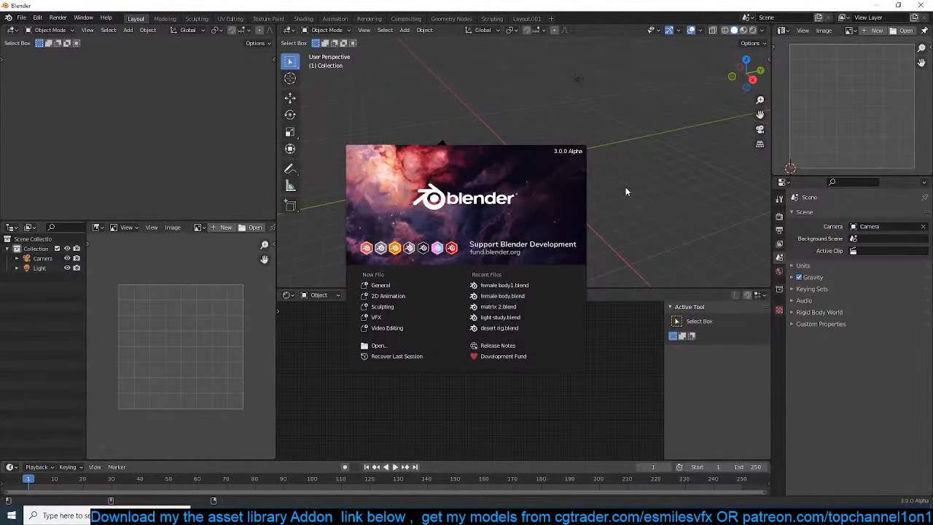
{"action": "left_click", "coordinate": [626, 189]}
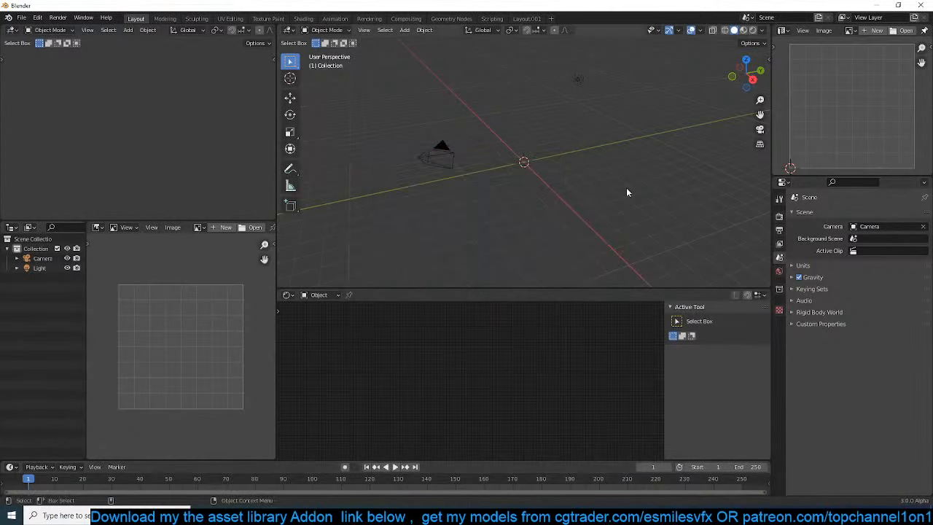
{"action": "left_click", "coordinate": [21, 17]}
{"action": "mouse_move", "coordinate": [58, 47]}
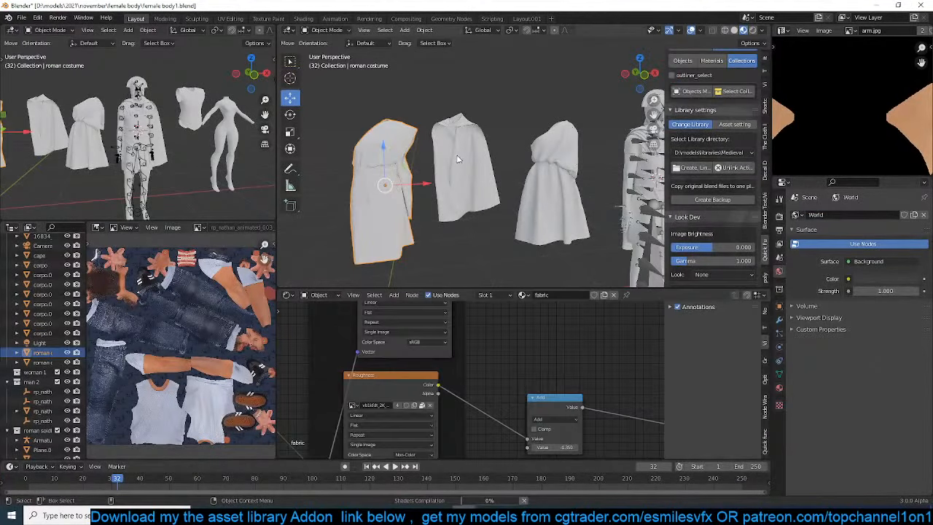
Examine the Roman cape, draped costumes and armored soldier up close in the 3D viewport
{"action": "scroll", "coordinate": [530, 182], "scroll_direction": "up", "scroll_amount": 4}
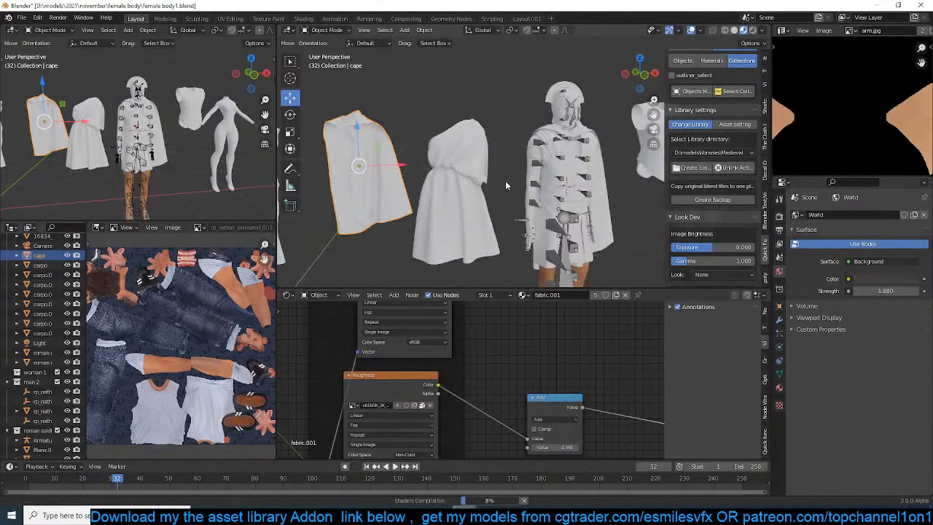
{"action": "middle_click_drag", "start_coordinate": [506, 180], "coordinate": [450, 157], "text": "shift"}
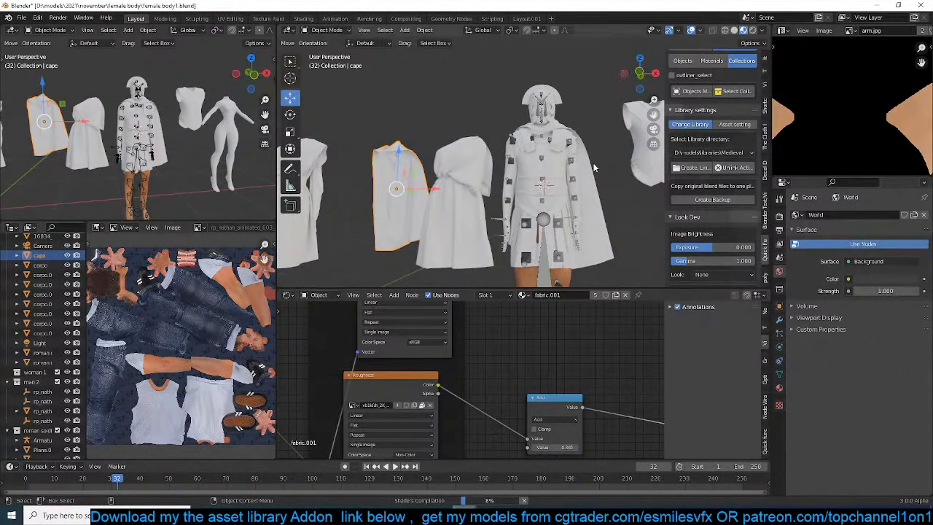
{"action": "scroll", "coordinate": [598, 165], "scroll_direction": "down", "scroll_amount": 6}
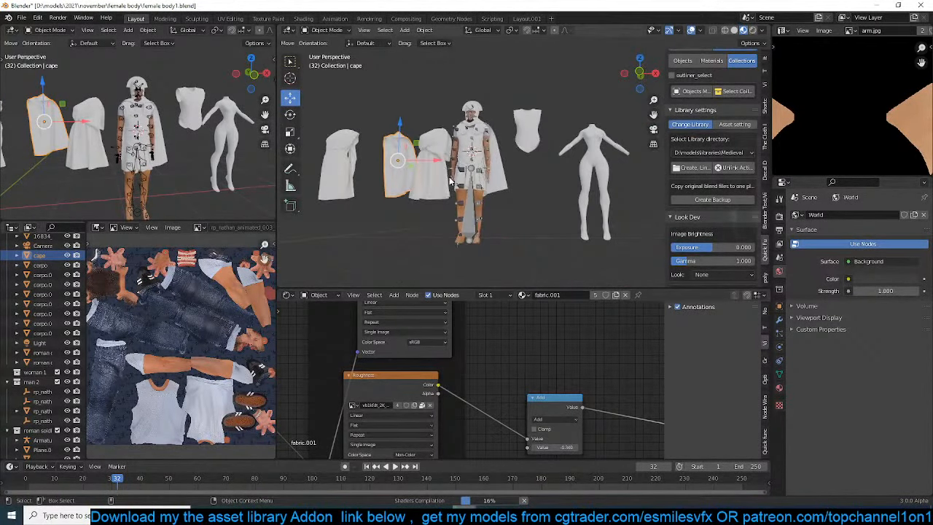
{"action": "scroll", "coordinate": [510, 157], "scroll_direction": "up", "scroll_amount": 2}
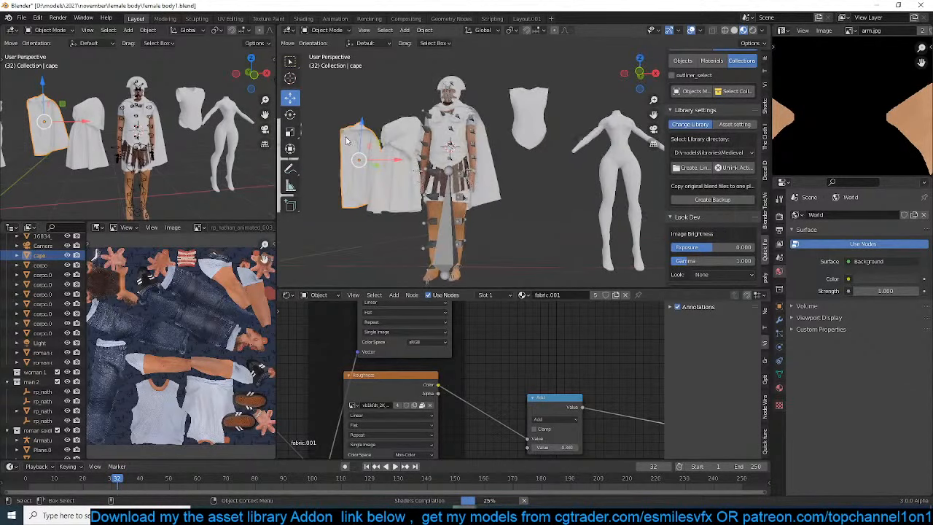
{"action": "scroll", "coordinate": [396, 159], "scroll_direction": "up", "scroll_amount": 5}
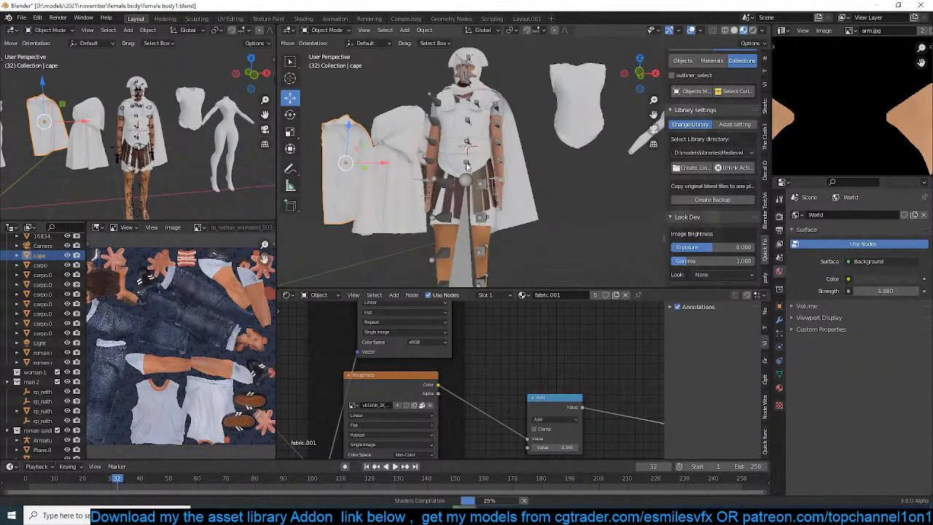
{"action": "scroll", "coordinate": [467, 167], "scroll_direction": "up", "scroll_amount": 1}
{"action": "mouse_move", "coordinate": [466, 167]}
{"action": "middle_mouse_down", "text": "shift"}
{"action": "mouse_move", "coordinate": [558, 199]}
{"action": "mouse_move", "coordinate": [536, 198]}
{"action": "middle_mouse_up", "text": "shift"}
{"action": "scroll", "coordinate": [559, 185], "scroll_direction": "down", "scroll_amount": 1}
{"action": "scroll", "coordinate": [560, 176], "scroll_direction": "up", "scroll_amount": 1}
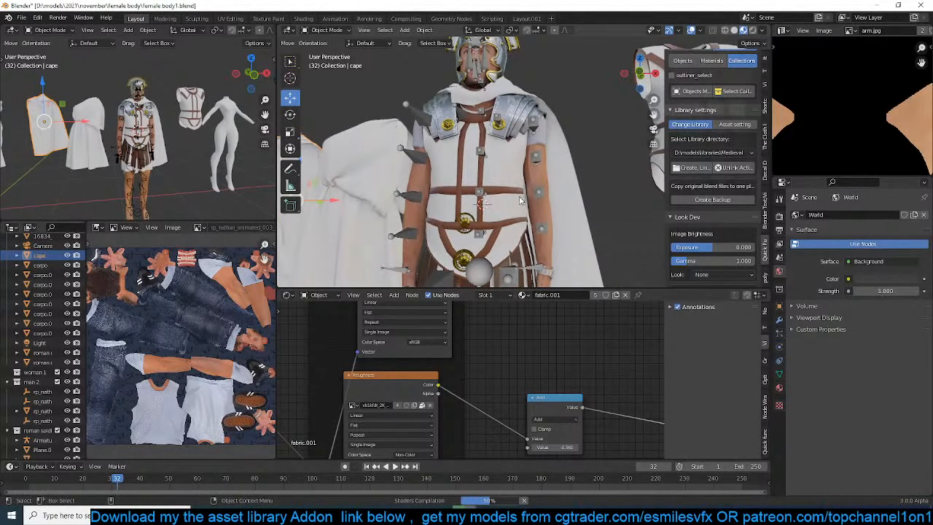
{"action": "scroll", "coordinate": [502, 162], "scroll_direction": "up", "scroll_amount": 1}
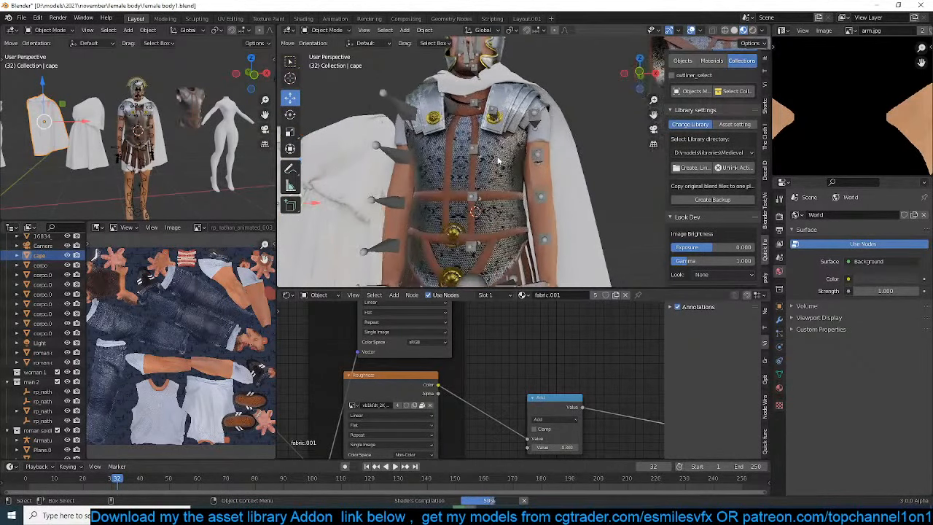
Hide the viewport overlays and inspect the Roman costumes and soldier from several angles
{"action": "left_click", "coordinate": [693, 30]}
{"action": "scroll", "coordinate": [505, 177], "scroll_direction": "down", "scroll_amount": 3}
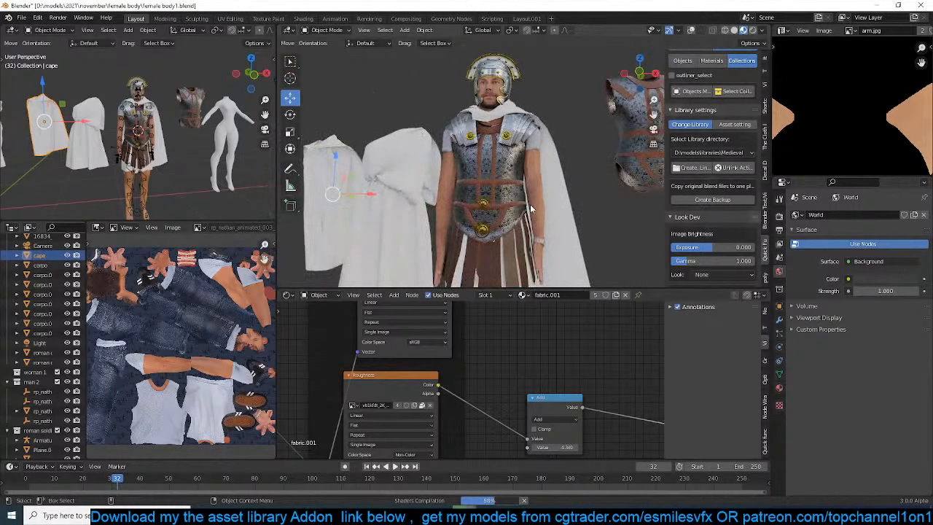
{"action": "middle_click_drag", "start_coordinate": [530, 204], "coordinate": [579, 201]}
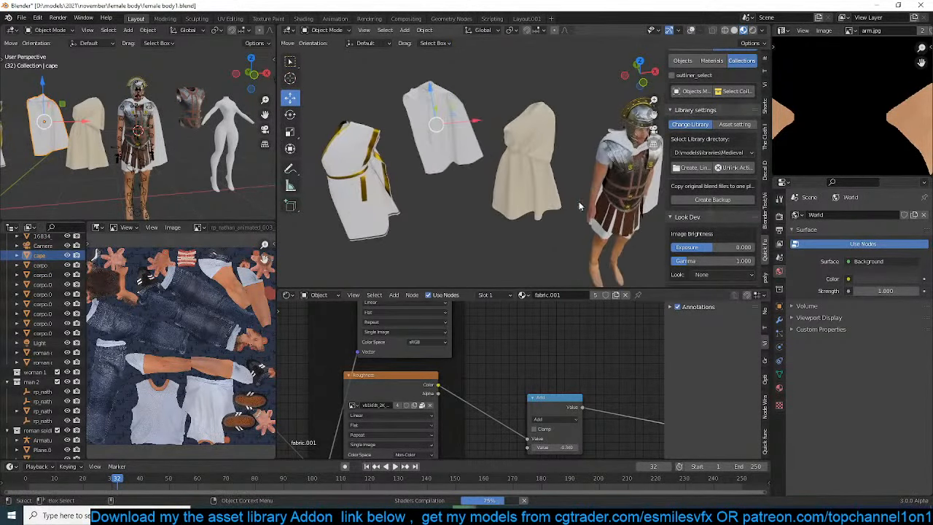
{"action": "middle_click_drag", "start_coordinate": [459, 107], "coordinate": [466, 93]}
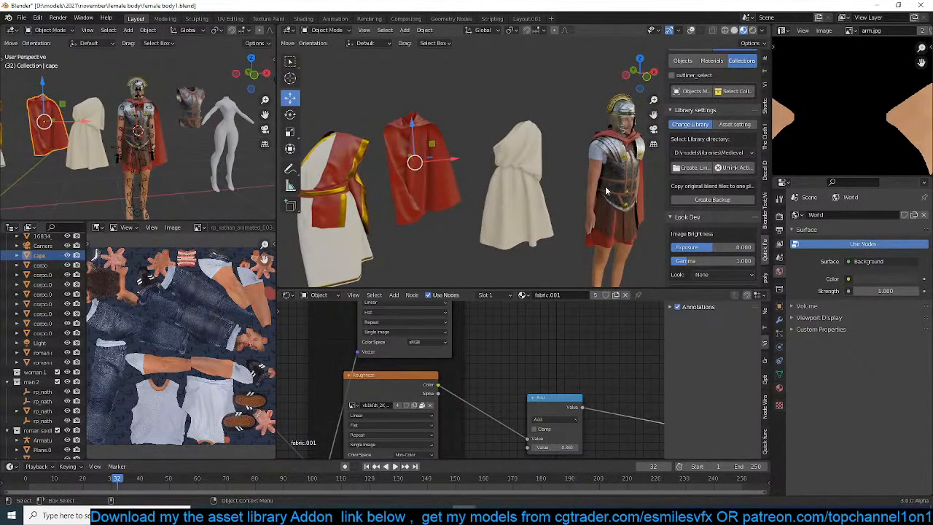
{"action": "middle_click_drag", "start_coordinate": [606, 191], "coordinate": [513, 146]}
Select the soldier's breastplate armor, check its collection's library status, and return to the Blender window with the Roman reference images
{"action": "left_click", "coordinate": [514, 150]}
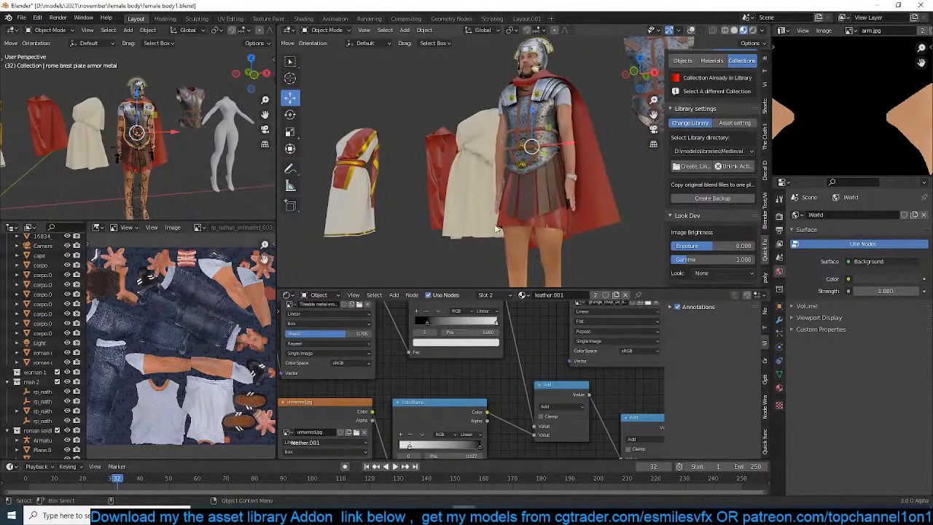
{"action": "scroll", "coordinate": [45, 386], "scroll_direction": "down", "scroll_amount": 3}
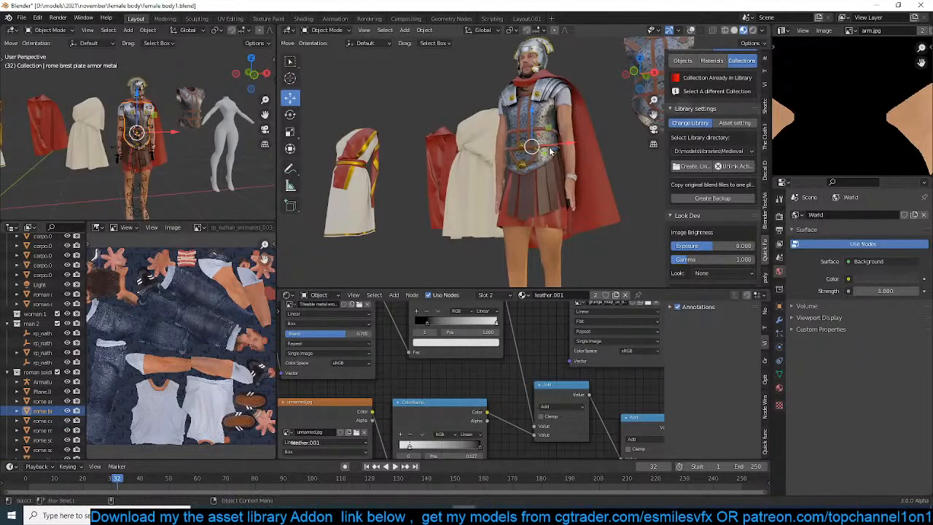
{"action": "scroll", "coordinate": [725, 124], "scroll_direction": "up", "scroll_amount": 2}
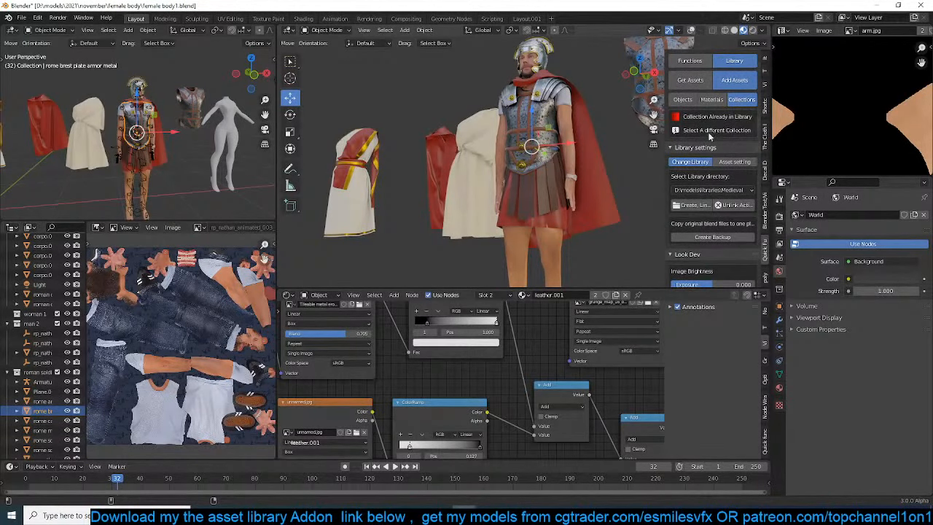
{"action": "scroll", "coordinate": [709, 136], "scroll_direction": "down", "scroll_amount": 3}
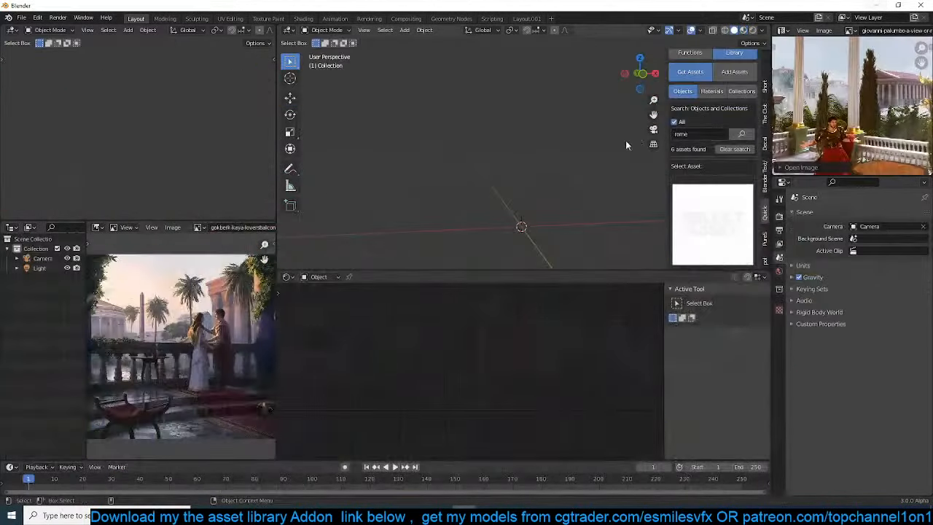
Keep the Medieval library directory, clear the "rome" asset search and show the library's collections
{"action": "scroll", "coordinate": [721, 182], "scroll_direction": "down", "scroll_amount": 7}
{"action": "left_click", "coordinate": [732, 194]}
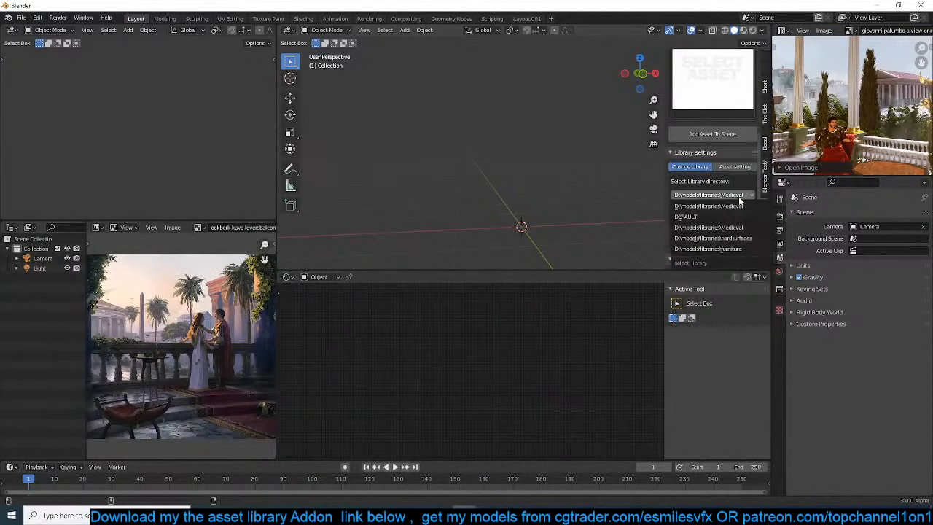
{"action": "left_click", "coordinate": [738, 196]}
{"action": "scroll", "coordinate": [729, 193], "scroll_direction": "up", "scroll_amount": 5}
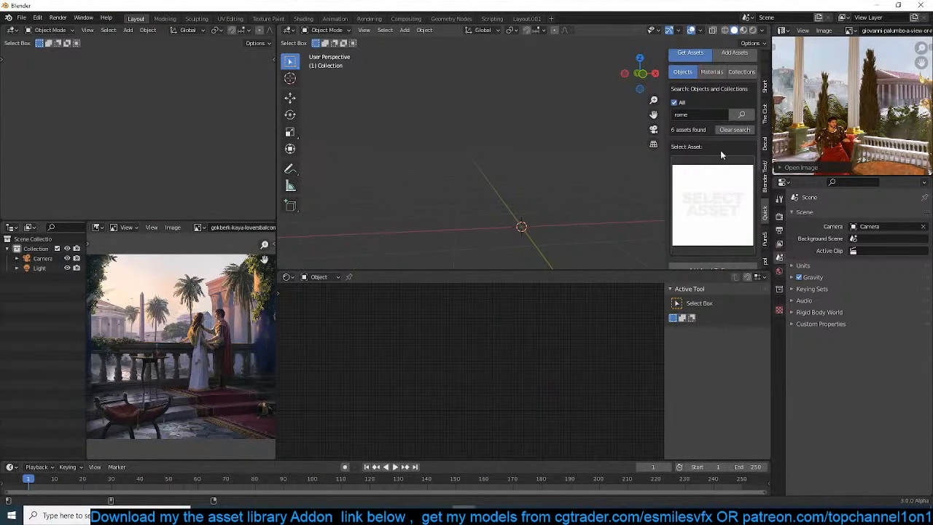
{"action": "left_click", "coordinate": [734, 130]}
{"action": "left_click", "coordinate": [742, 72]}
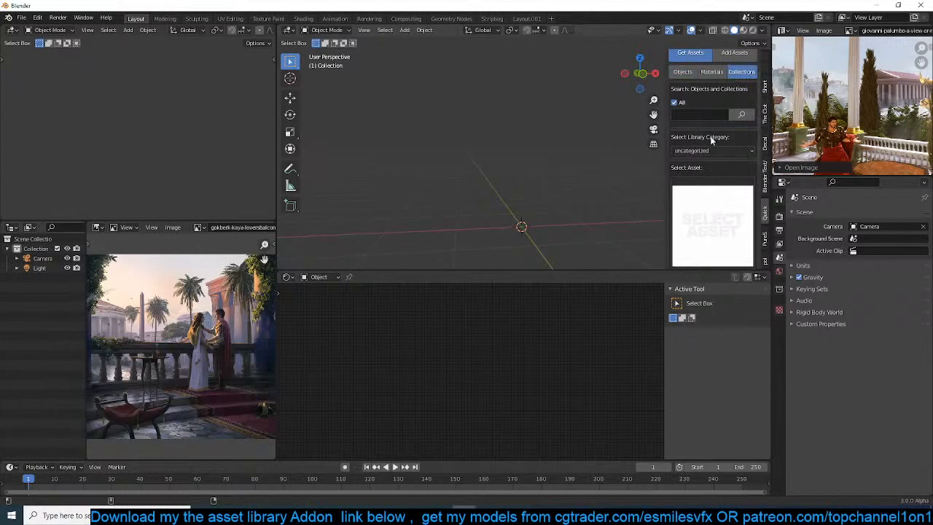
Choose the Roman soldier from the uncategorized collections and add it to the scene
{"action": "left_click", "coordinate": [717, 216]}
{"action": "left_click", "coordinate": [718, 300]}
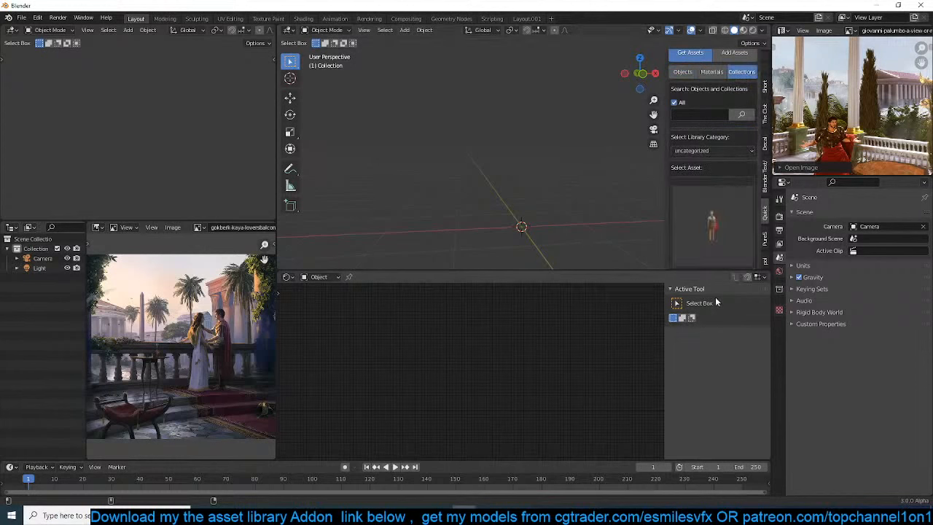
{"action": "scroll", "coordinate": [685, 196], "scroll_direction": "down", "scroll_amount": 3}
{"action": "left_click", "coordinate": [724, 212]}
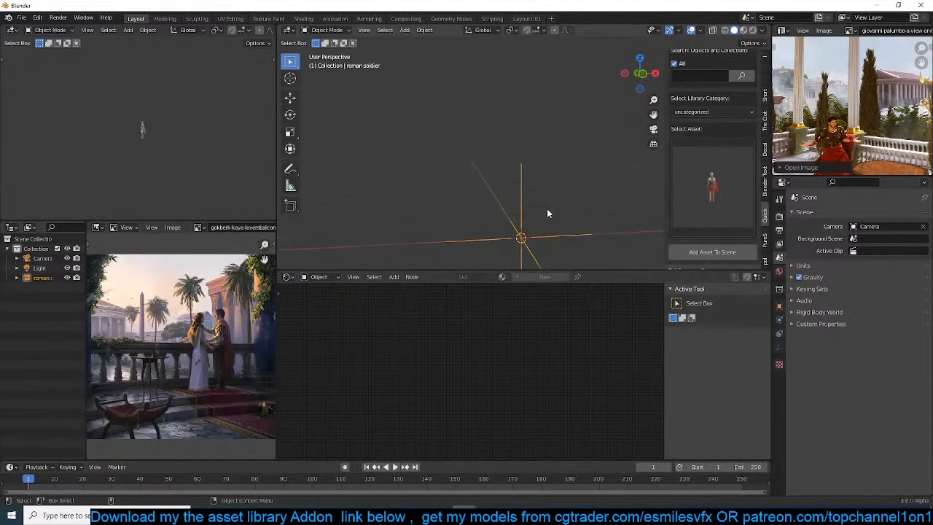
Examine the added Roman soldier up close in the 3D viewport
{"action": "left_click", "coordinate": [615, 193]}
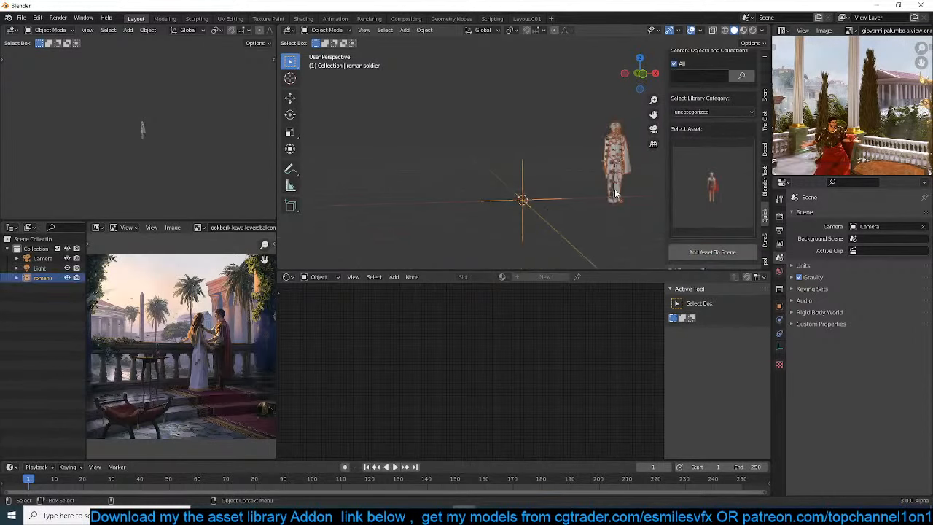
{"action": "key", "text": "KP_7"}
{"action": "middle_click_drag", "start_coordinate": [591, 192], "coordinate": [526, 77], "text": "shift"}
{"action": "scroll", "coordinate": [514, 180], "scroll_direction": "up", "scroll_amount": 3}
{"action": "scroll", "coordinate": [527, 77], "scroll_direction": "up", "scroll_amount": 2}
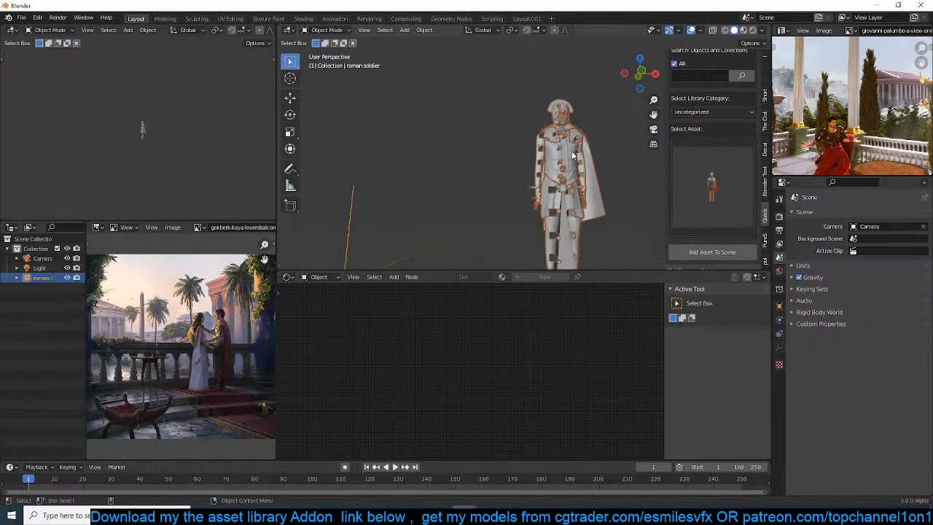
Deselect the Roman soldier and frame it in both 3D viewports
{"action": "left_click", "coordinate": [514, 134]}
{"action": "middle_click_drag", "start_coordinate": [526, 139], "coordinate": [514, 142]}
{"action": "scroll", "coordinate": [154, 136], "scroll_direction": "up", "scroll_amount": 9}
{"action": "middle_click_drag", "start_coordinate": [170, 135], "coordinate": [137, 143]}
Change the area holding the couple-on-the-balcony reference image to the UV Editor
{"action": "left_click", "coordinate": [110, 228]}
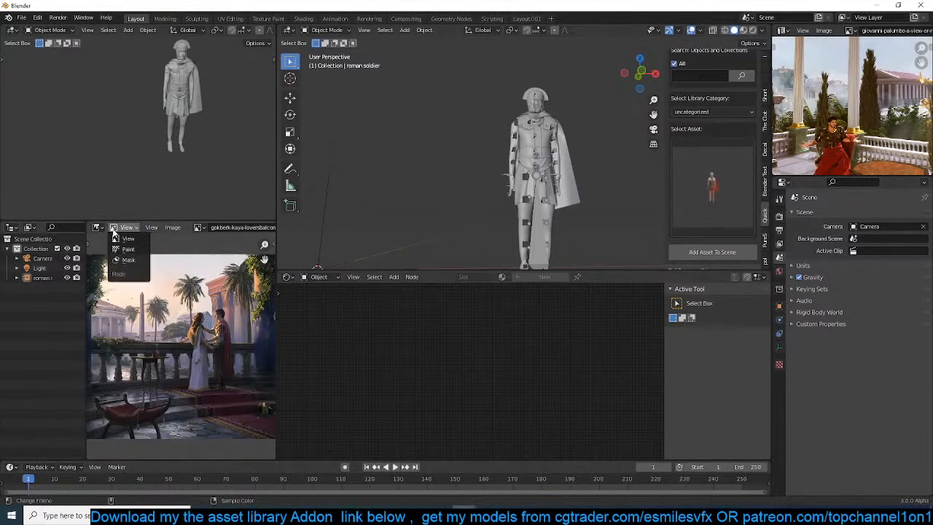
{"action": "left_click", "coordinate": [98, 227]}
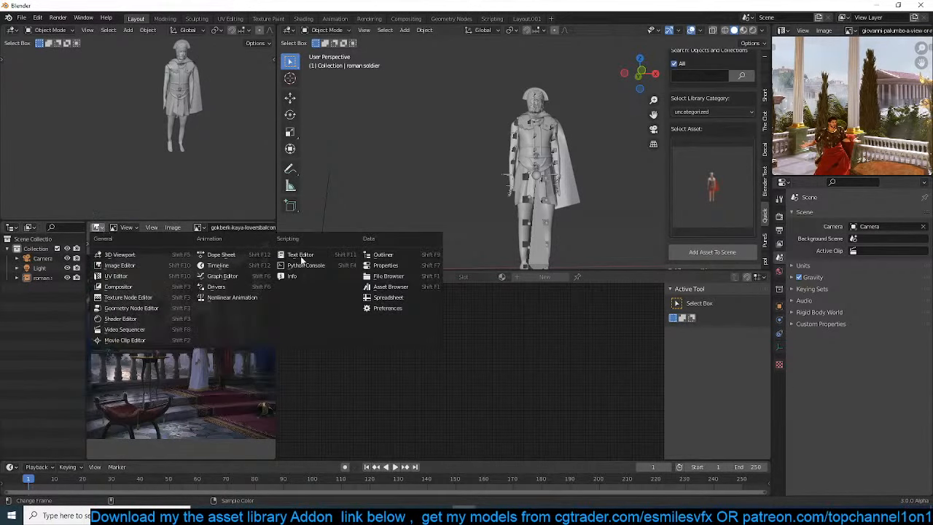
{"action": "left_click", "coordinate": [383, 255]}
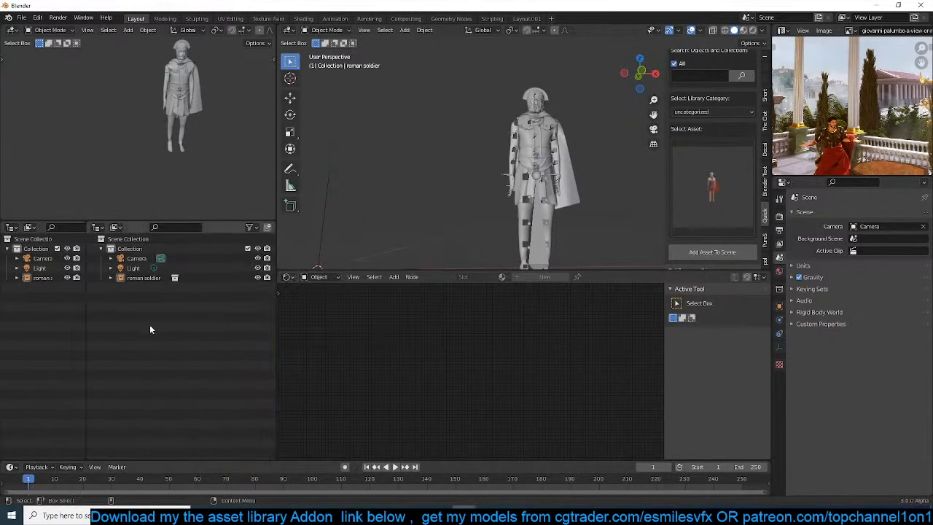
{"action": "left_click", "coordinate": [98, 228]}
{"action": "left_click", "coordinate": [122, 271]}
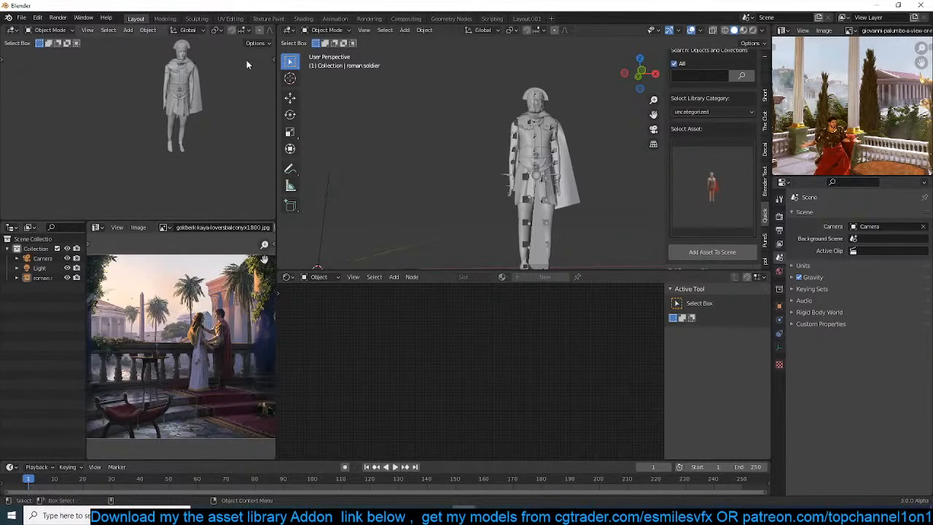
Measure the Roman soldier's height from head to feet in front view and remove the measurement
{"action": "left_click", "coordinate": [539, 148]}
{"action": "key", "text": "KP_1"}
{"action": "scroll", "coordinate": [538, 145], "scroll_direction": "down", "scroll_amount": 5}
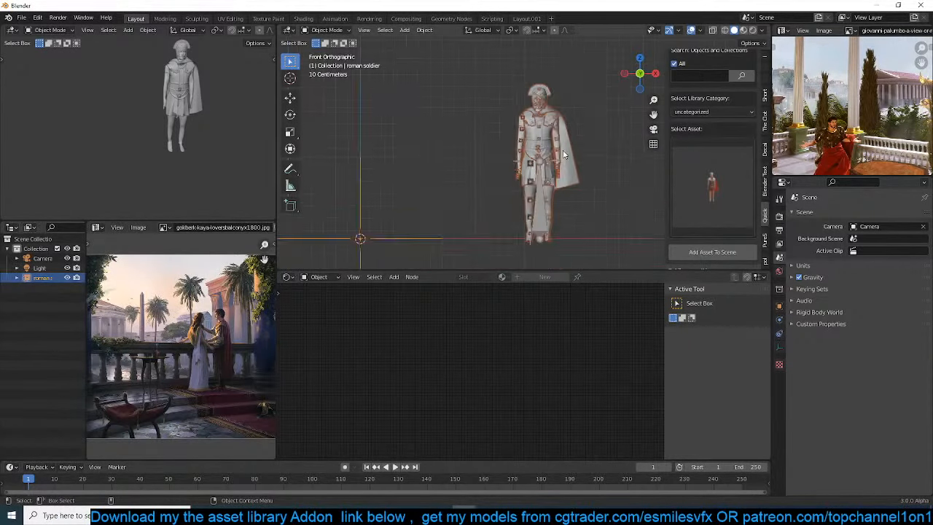
{"action": "scroll", "coordinate": [563, 86], "scroll_direction": "up", "scroll_amount": 2}
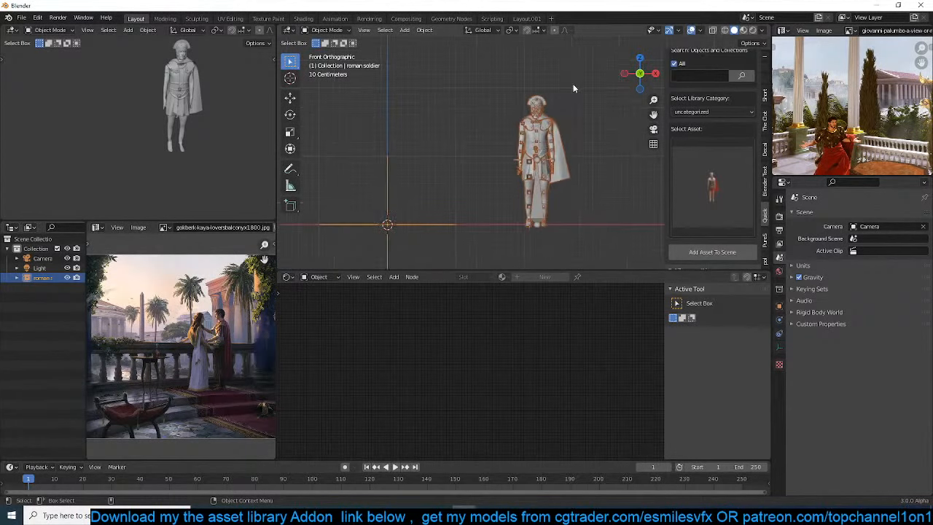
{"action": "key", "text": "shift+space"}
{"action": "key", "text": "m"}
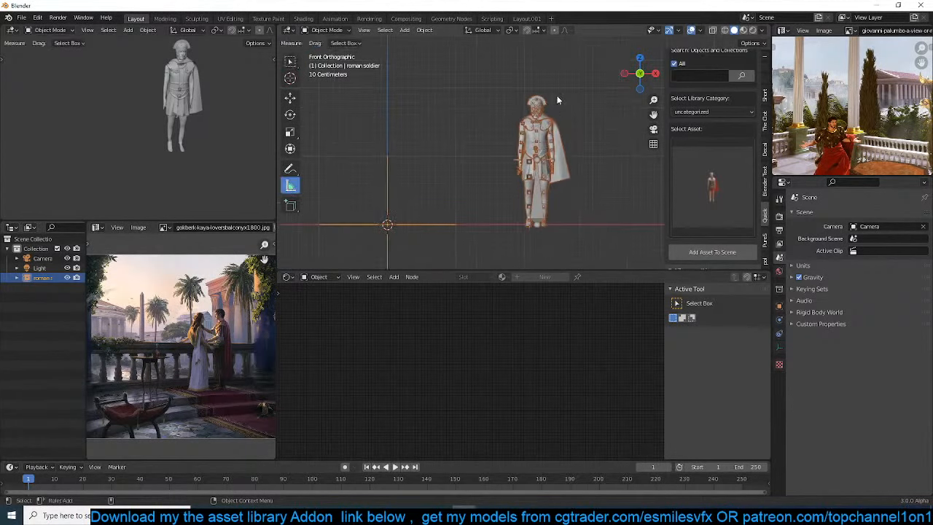
{"action": "left_click_drag", "start_coordinate": [557, 95], "coordinate": [558, 225]}
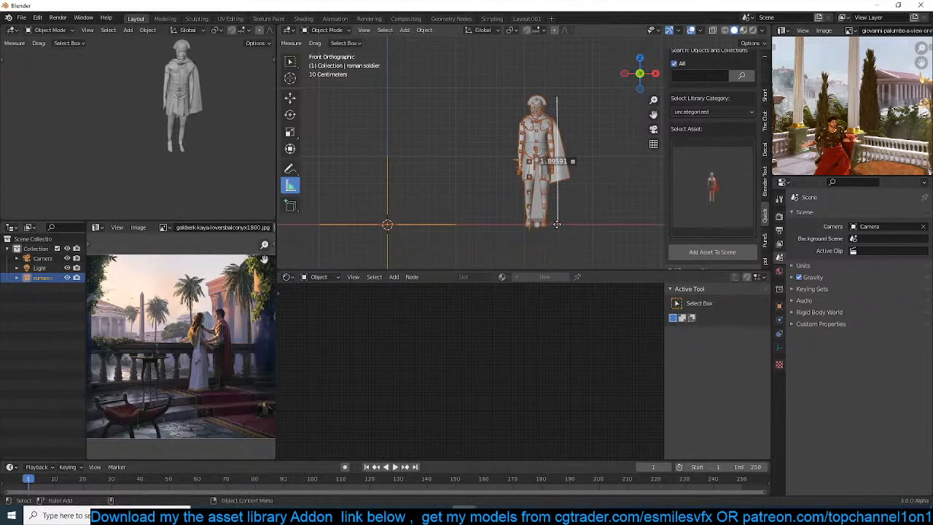
{"action": "key", "text": "ctrl+z"}
Set the small viewport to Material Preview shading and inspect the soldier's textures there
{"action": "scroll", "coordinate": [246, 29], "scroll_direction": "down", "scroll_amount": 5}
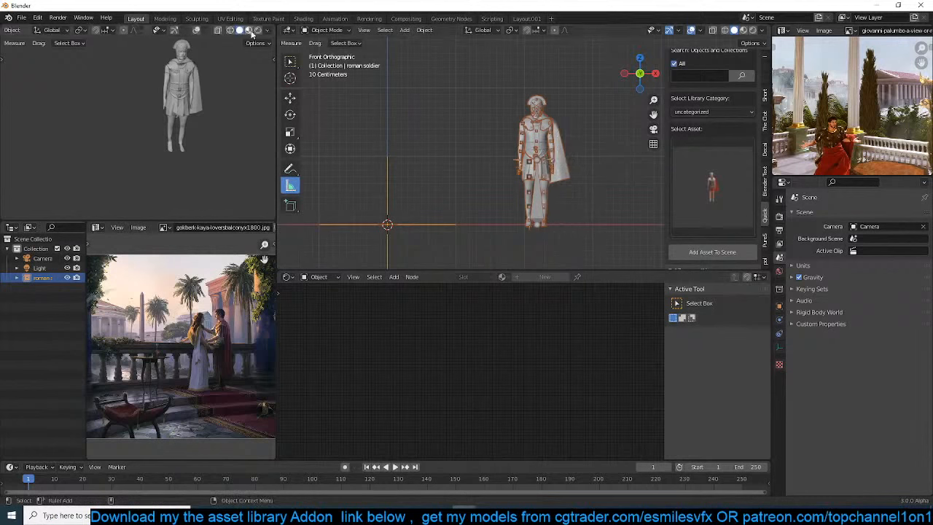
{"action": "left_click", "coordinate": [248, 29]}
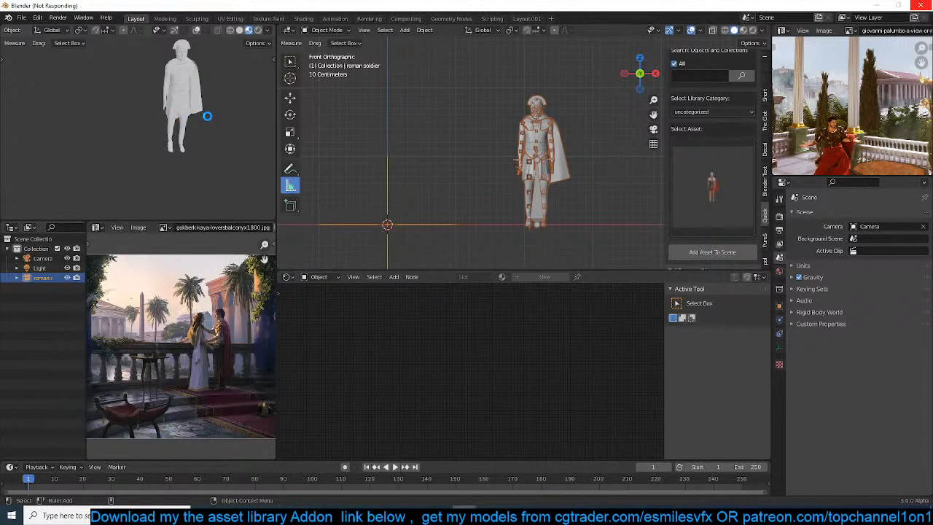
{"action": "middle_click_drag", "start_coordinate": [182, 93], "coordinate": [212, 106], "text": "shift"}
{"action": "scroll", "coordinate": [178, 120], "scroll_direction": "up", "scroll_amount": 4}
{"action": "scroll", "coordinate": [510, 165], "scroll_direction": "down", "scroll_amount": 3}
Add a mesh circle at the world origin in top view and enlarge it well beyond the soldier
{"action": "middle_click_drag", "start_coordinate": [498, 151], "coordinate": [408, 157], "text": "shift"}
{"action": "scroll", "coordinate": [409, 158], "scroll_direction": "up", "scroll_amount": 2}
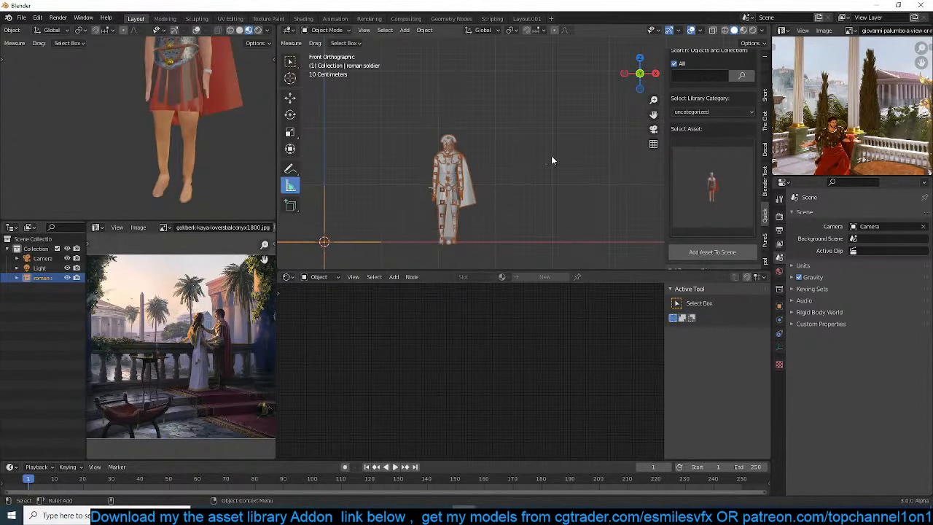
{"action": "left_click", "coordinate": [485, 215]}
{"action": "key", "text": "KP_7"}
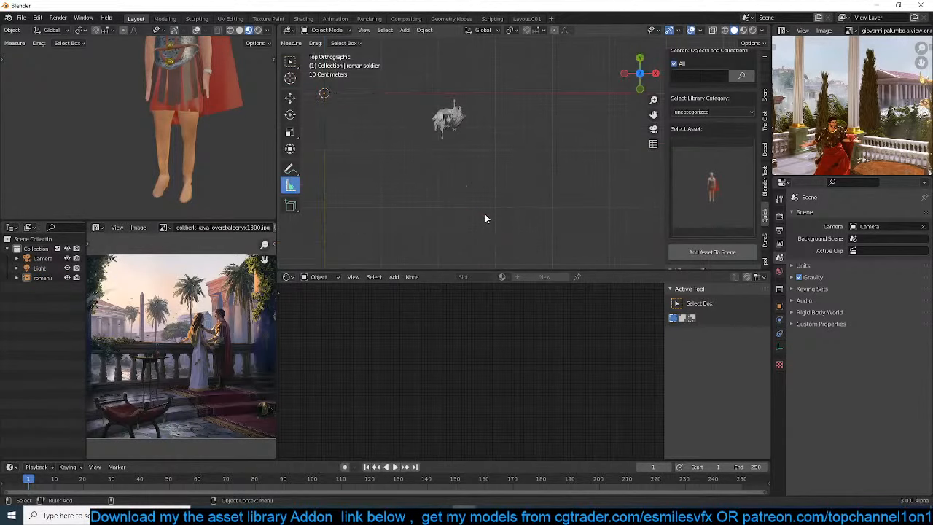
{"action": "scroll", "coordinate": [482, 196], "scroll_direction": "down", "scroll_amount": 5}
{"action": "scroll", "coordinate": [466, 164], "scroll_direction": "down", "scroll_amount": 2, "text": "shift"}
{"action": "key", "text": "shift+a"}
{"action": "mouse_move", "coordinate": [449, 149]}
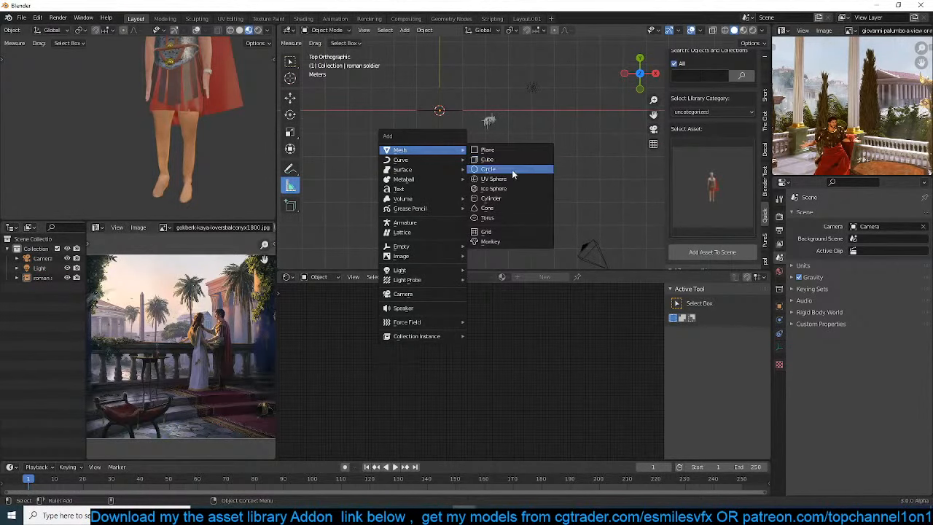
{"action": "left_click", "coordinate": [512, 169]}
{"action": "scroll", "coordinate": [487, 156], "scroll_direction": "down", "scroll_amount": 3}
{"action": "key", "text": "s"}
{"action": "left_click", "coordinate": [565, 129]}
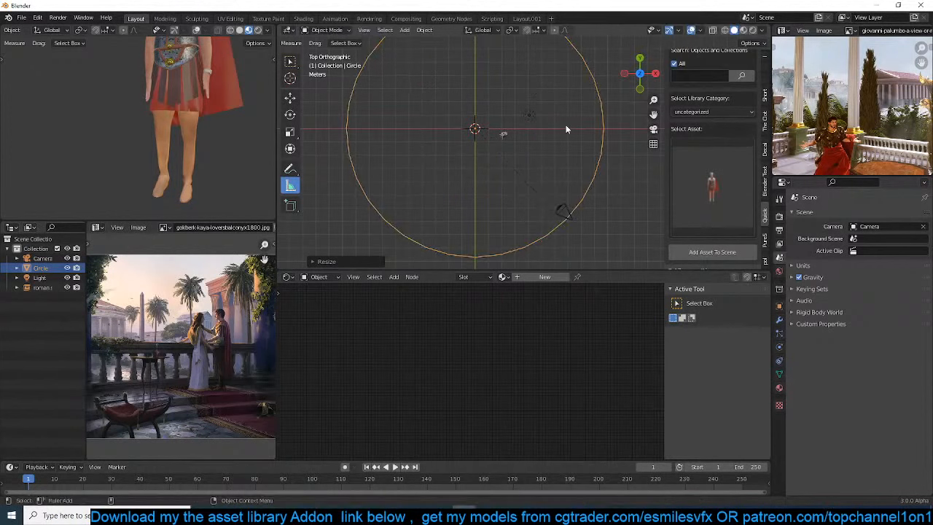
Shrink the circle to less than half its size and move it so its edge passes under the soldier
{"action": "key", "text": "s"}
{"action": "left_click", "coordinate": [518, 122]}
{"action": "key", "text": "g"}
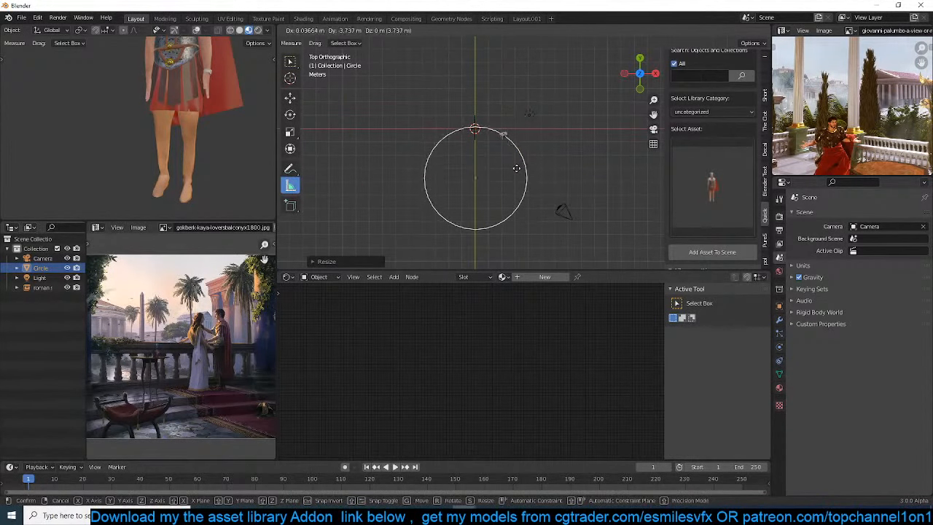
{"action": "left_click", "coordinate": [516, 168]}
{"action": "key", "text": "g"}
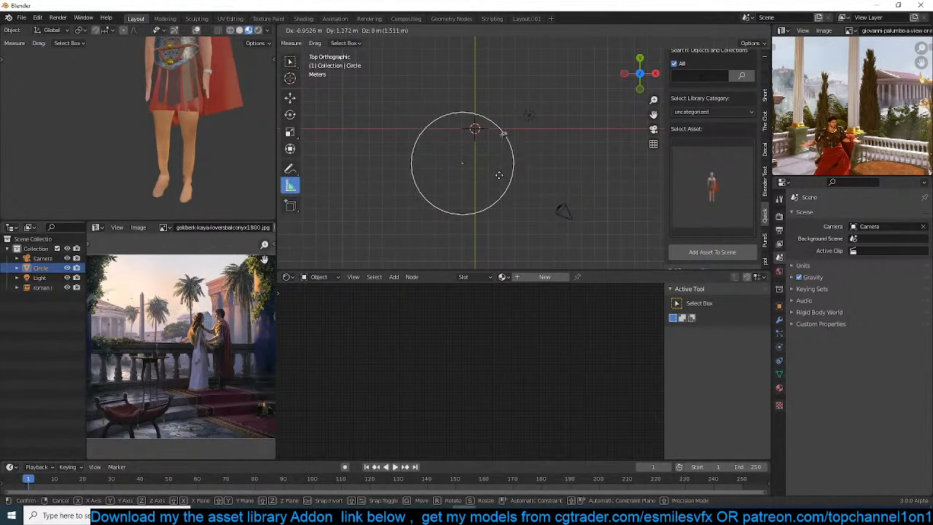
{"action": "left_click", "coordinate": [498, 175]}
Fill the circle with a face and inset it by about 0.25 m
{"action": "scroll", "coordinate": [496, 170], "scroll_direction": "up", "scroll_amount": 3}
{"action": "key", "text": "Tab"}
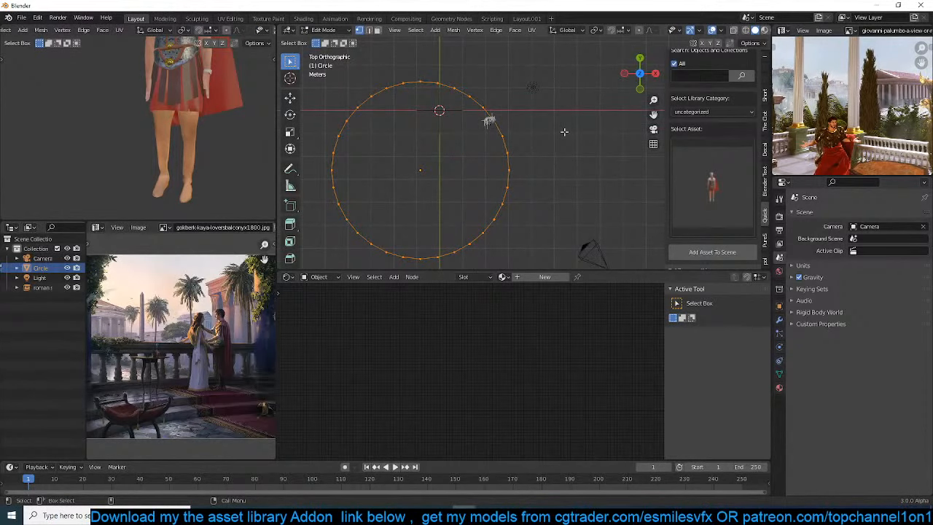
{"action": "key", "text": "f"}
{"action": "key", "text": "u"}
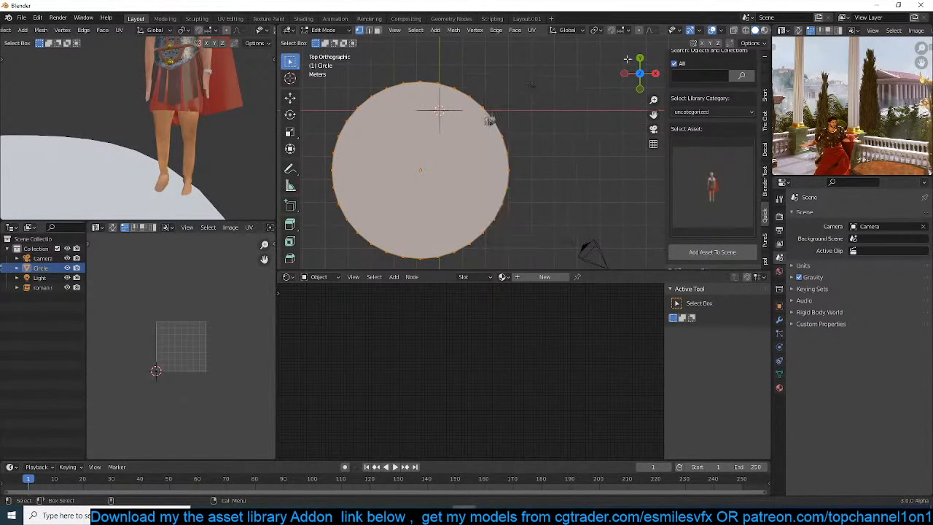
{"action": "key", "text": "i"}
{"action": "left_click", "coordinate": [557, 91]}
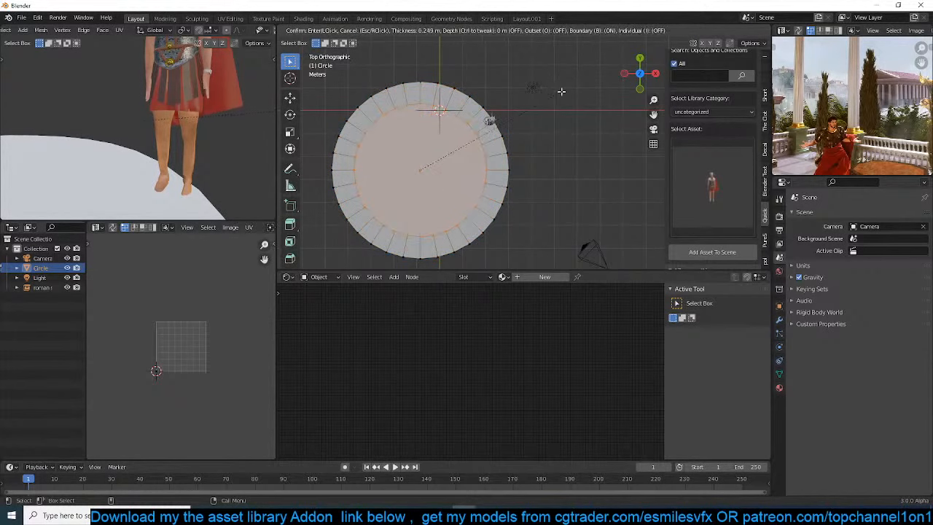
Extrude the circle's inner face downward to form a shallow recess and return to Object Mode
{"action": "middle_click_drag", "start_coordinate": [558, 91], "coordinate": [508, 102]}
{"action": "scroll", "coordinate": [532, 101], "scroll_direction": "up", "scroll_amount": 2}
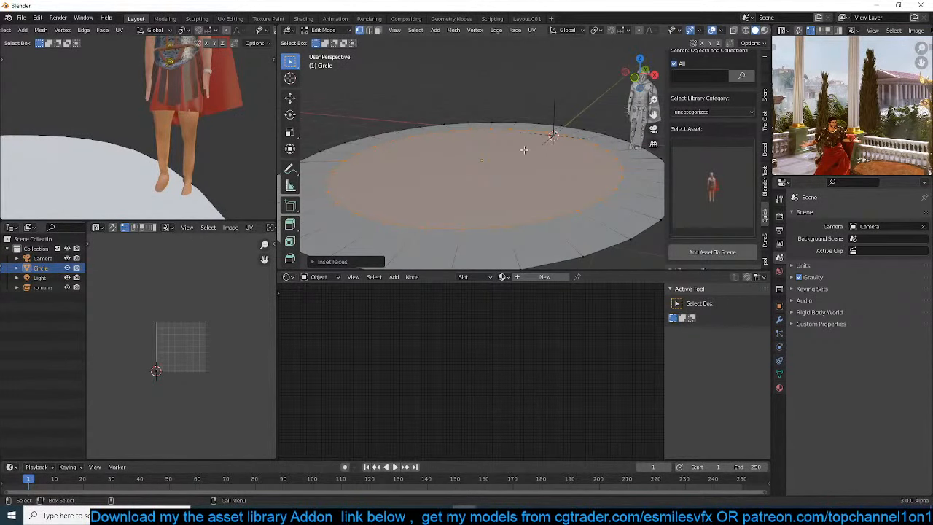
{"action": "key", "text": "e"}
{"action": "left_click", "coordinate": [518, 193]}
{"action": "key", "text": "Tab"}
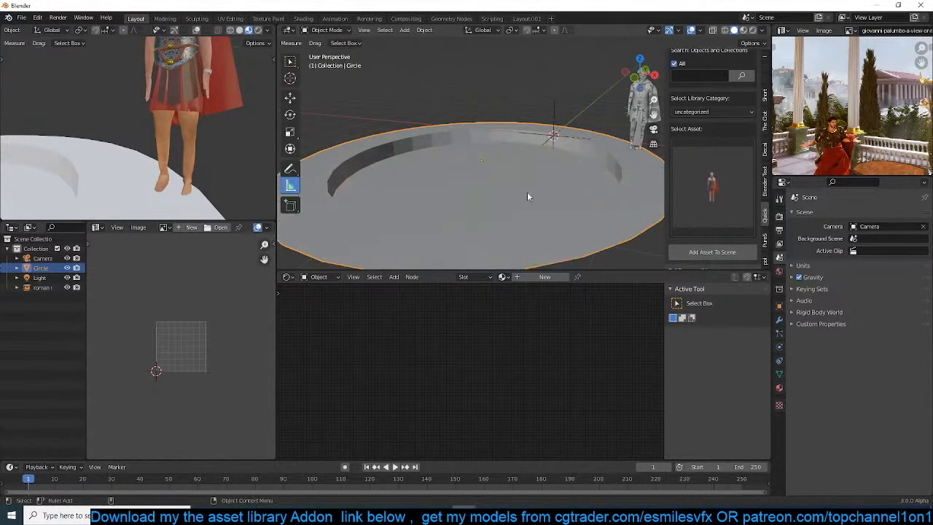
Shade the circular platform smooth and enable Auto Smooth on it
{"action": "right_click", "coordinate": [561, 168]}
{"action": "left_click", "coordinate": [561, 168]}
{"action": "right_click", "coordinate": [562, 173]}
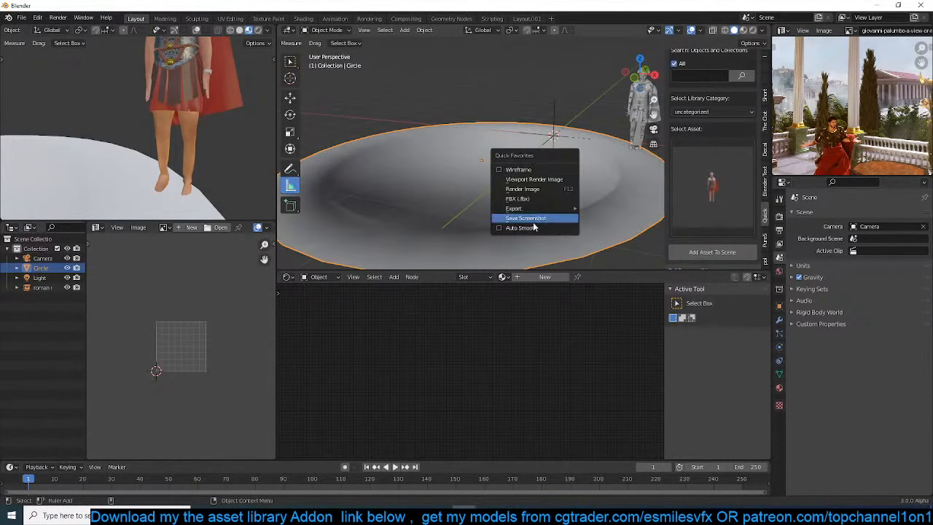
{"action": "left_click", "coordinate": [560, 223]}
Reveal the quick modifier functions, add a Bevel modifier to the circular platform and open its settings
{"action": "scroll", "coordinate": [755, 76], "scroll_direction": "up", "scroll_amount": 2}
{"action": "scroll", "coordinate": [755, 76], "scroll_direction": "up", "scroll_amount": 5}
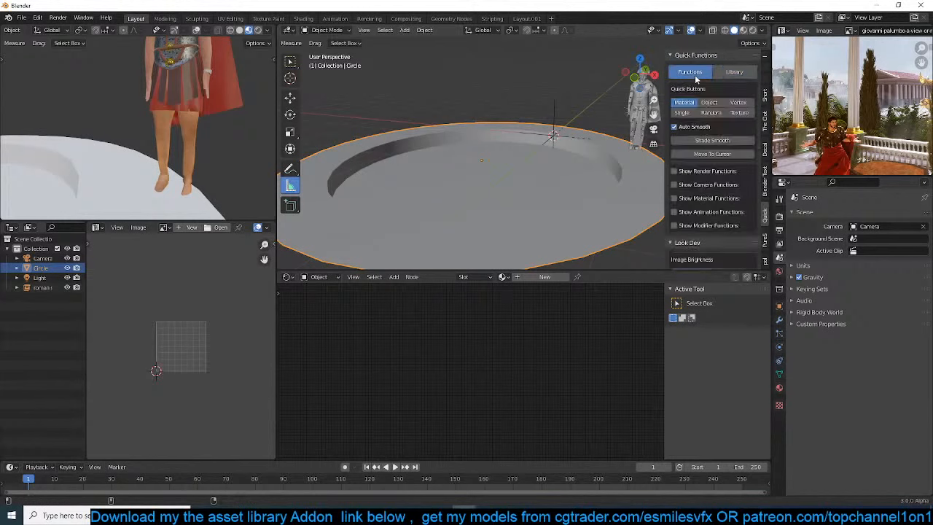
{"action": "scroll", "coordinate": [717, 168], "scroll_direction": "down", "scroll_amount": 2}
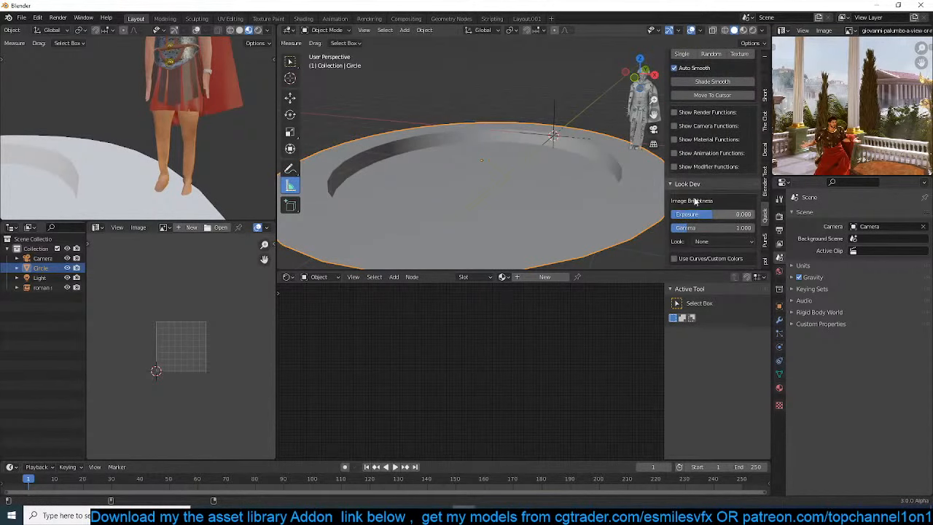
{"action": "left_click", "coordinate": [707, 167]}
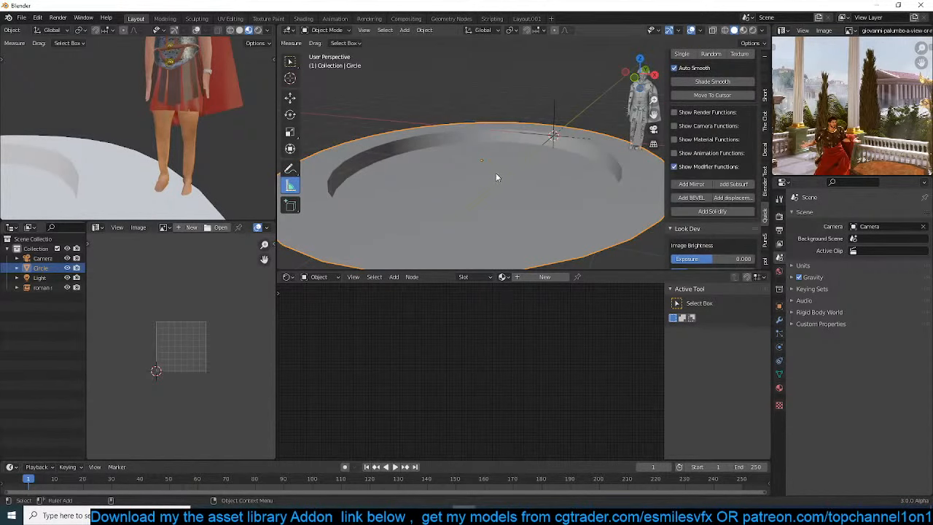
{"action": "scroll", "coordinate": [511, 149], "scroll_direction": "down", "scroll_amount": 2}
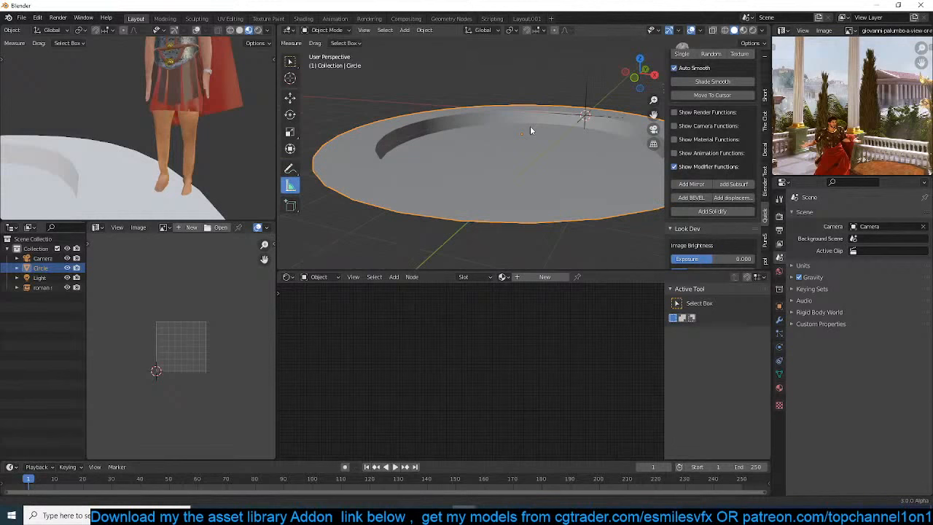
{"action": "left_click", "coordinate": [692, 197]}
{"action": "scroll", "coordinate": [527, 163], "scroll_direction": "up", "scroll_amount": 1}
{"action": "left_click", "coordinate": [779, 319]}
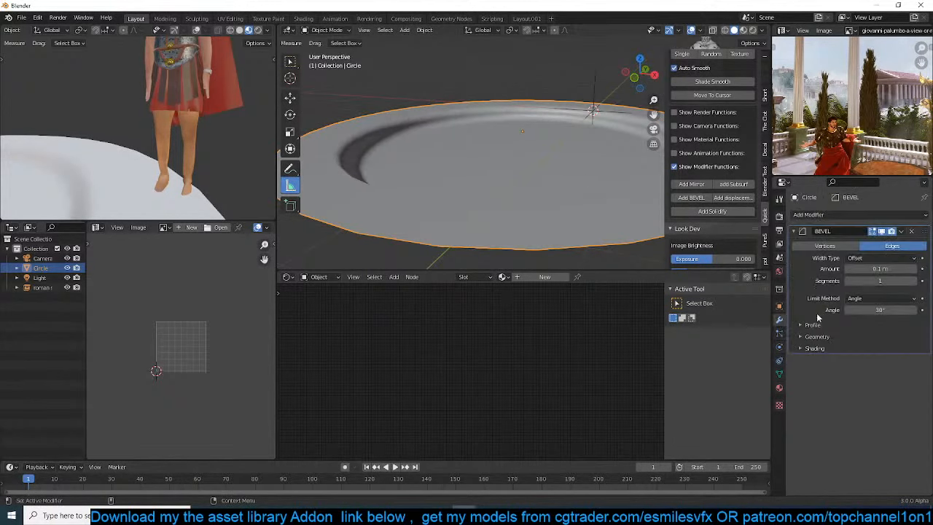
Reduce the platform's bevel amount to 0.009 m, checking the rim from several angles
{"action": "left_click_drag", "start_coordinate": [891, 269], "coordinate": [853, 269]}
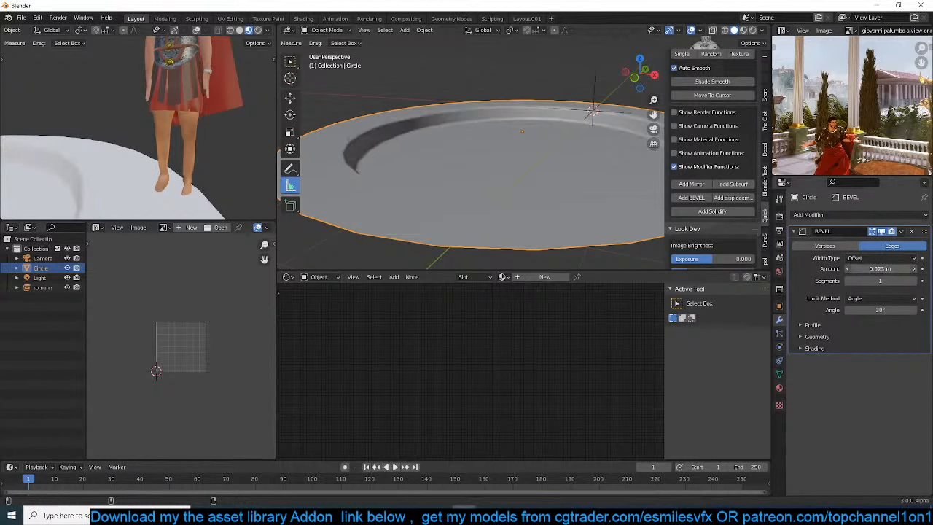
{"action": "scroll", "coordinate": [568, 182], "scroll_direction": "down", "scroll_amount": 3}
{"action": "middle_click_drag", "start_coordinate": [568, 182], "coordinate": [476, 168]}
{"action": "key", "text": "q"}
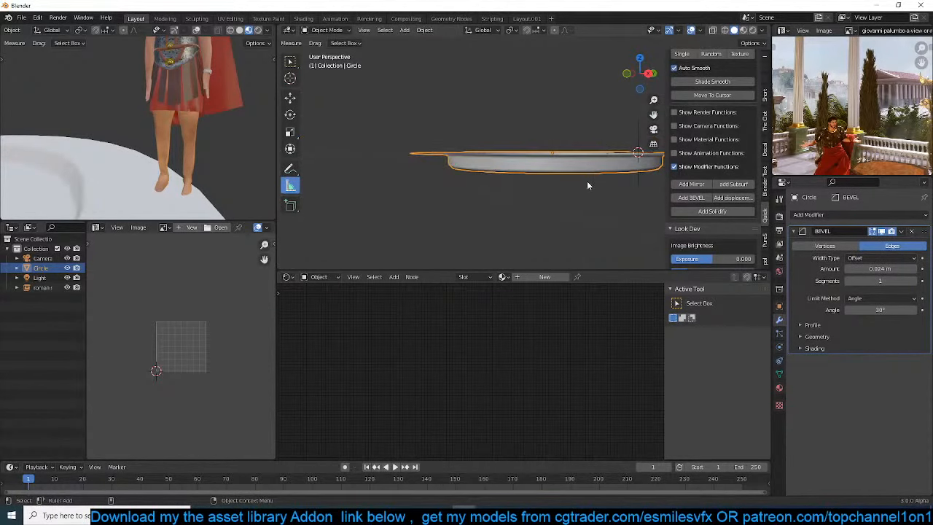
{"action": "middle_click_drag", "start_coordinate": [587, 181], "coordinate": [536, 203]}
{"action": "scroll", "coordinate": [471, 199], "scroll_direction": "up", "scroll_amount": 3}
{"action": "middle_click_drag", "start_coordinate": [471, 200], "coordinate": [609, 232]}
{"action": "left_click_drag", "start_coordinate": [882, 269], "coordinate": [871, 269]}
{"action": "scroll", "coordinate": [448, 172], "scroll_direction": "down", "scroll_amount": 4}
{"action": "middle_click_drag", "start_coordinate": [449, 174], "coordinate": [496, 183]}
Search the asset library's materials for "tiles"
{"action": "scroll", "coordinate": [699, 80], "scroll_direction": "up", "scroll_amount": 3}
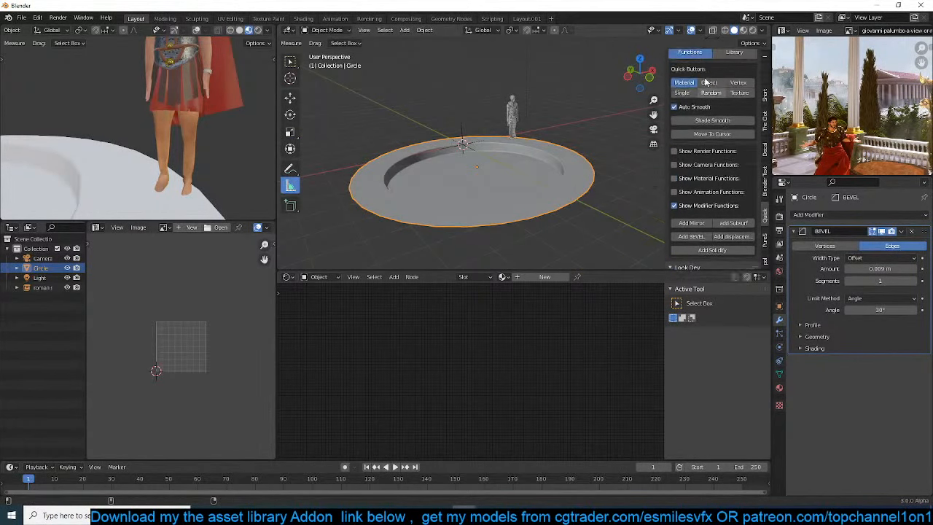
{"action": "left_click", "coordinate": [735, 72]}
{"action": "left_click", "coordinate": [711, 110]}
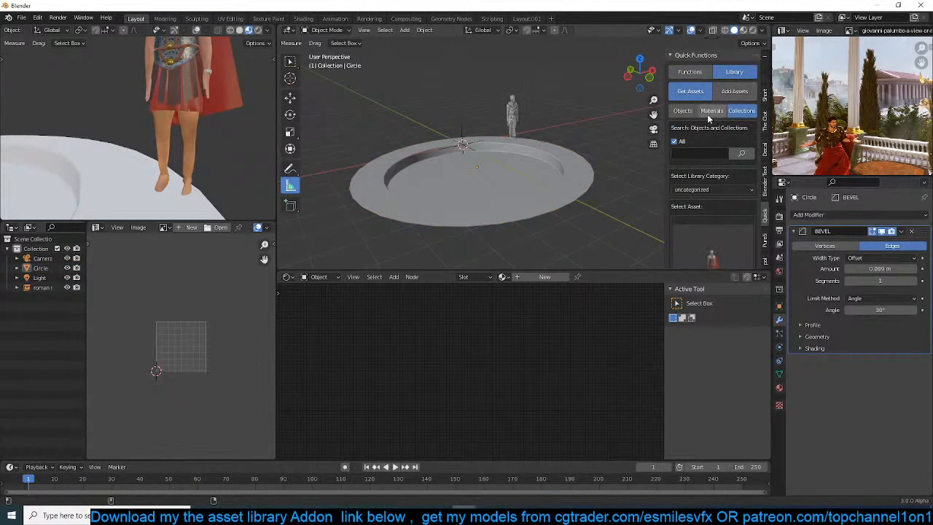
{"action": "left_click", "coordinate": [700, 167]}
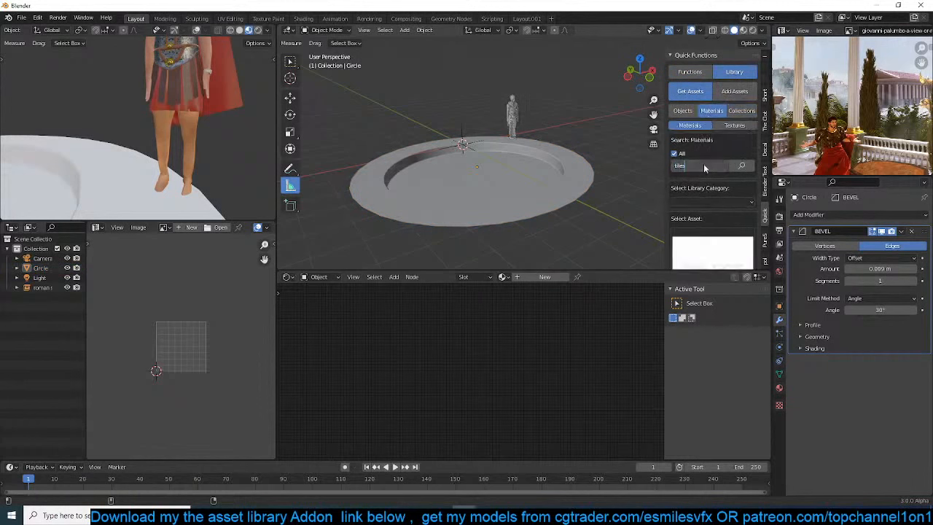
{"action": "key", "text": "Return"}
{"action": "left_click", "coordinate": [741, 166]}
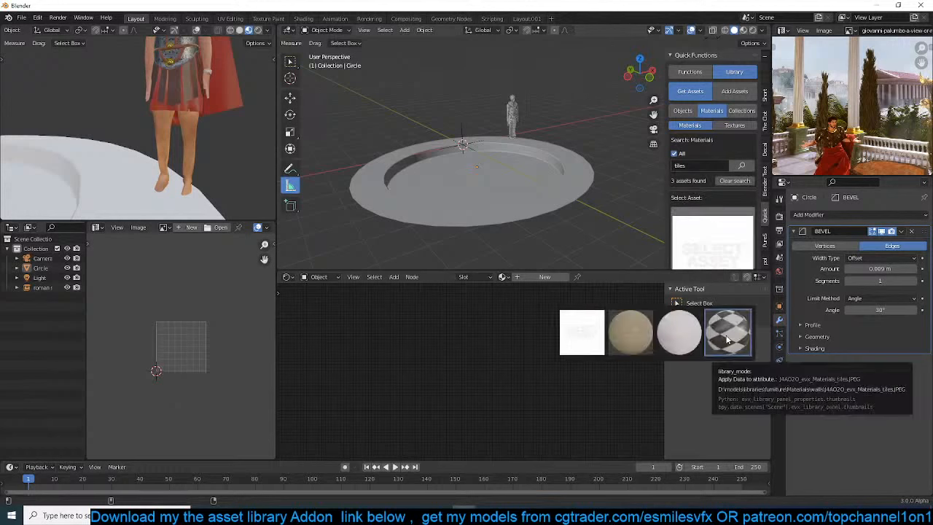
Choose the black-and-white checkered tiles material and add it to the circular platform
{"action": "left_click", "coordinate": [726, 334]}
{"action": "middle_click_drag", "start_coordinate": [467, 161], "coordinate": [489, 116]}
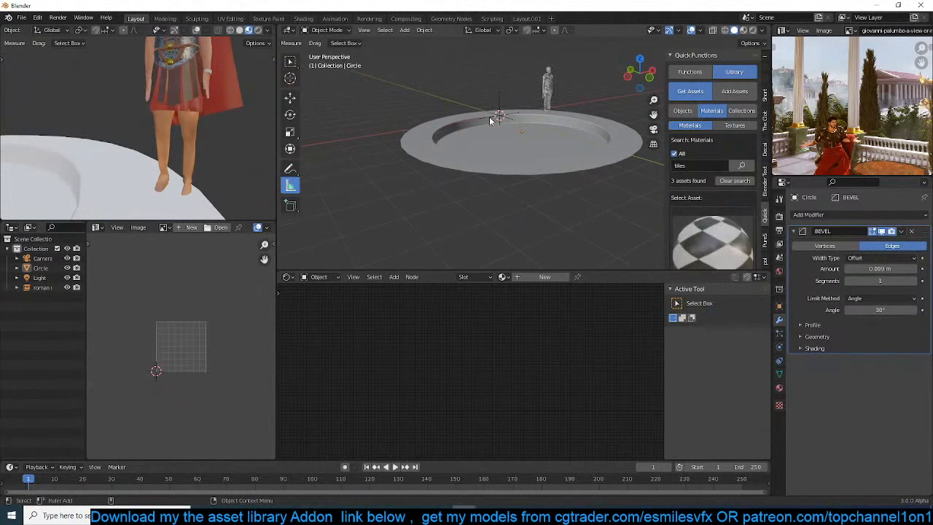
{"action": "left_click", "coordinate": [573, 156]}
{"action": "scroll", "coordinate": [693, 219], "scroll_direction": "down", "scroll_amount": 3}
{"action": "left_click", "coordinate": [694, 243]}
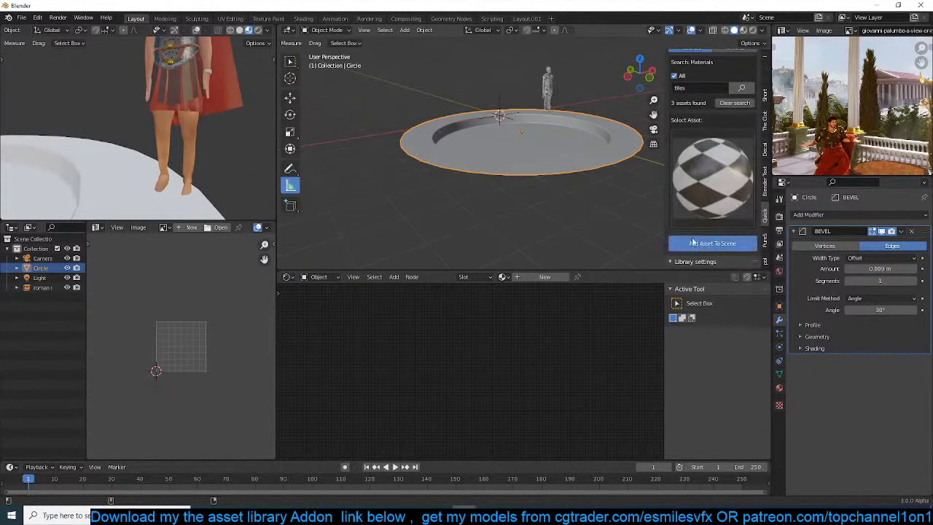
UV-unwrap the circular platform's mesh and check how the tile material sits on its surface
{"action": "scroll", "coordinate": [531, 118], "scroll_direction": "up", "scroll_amount": 1}
{"action": "scroll", "coordinate": [125, 196], "scroll_direction": "down", "scroll_amount": 5}
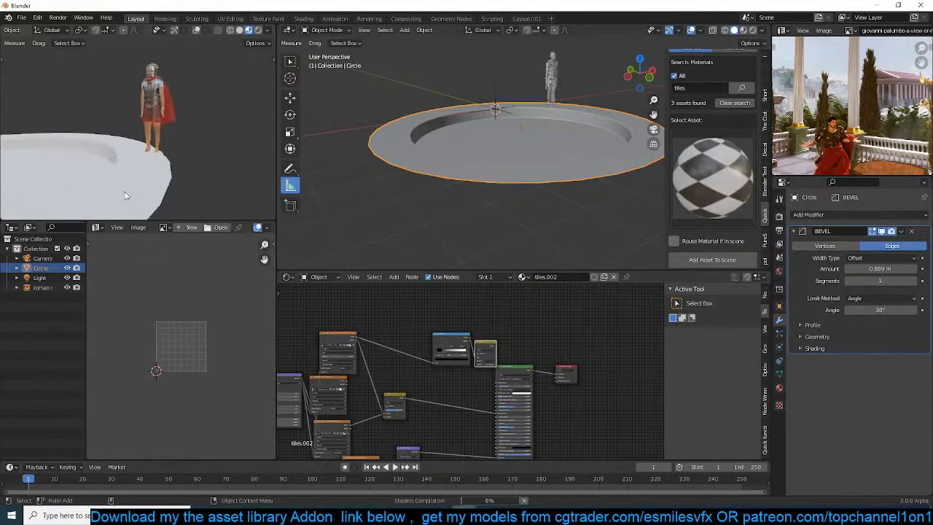
{"action": "middle_click_drag", "start_coordinate": [125, 195], "coordinate": [225, 151]}
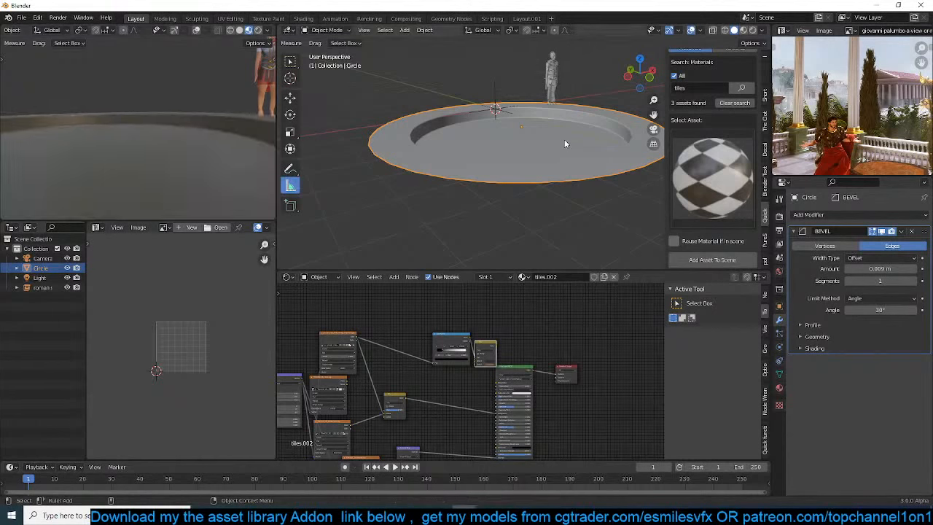
{"action": "key", "text": "Tab"}
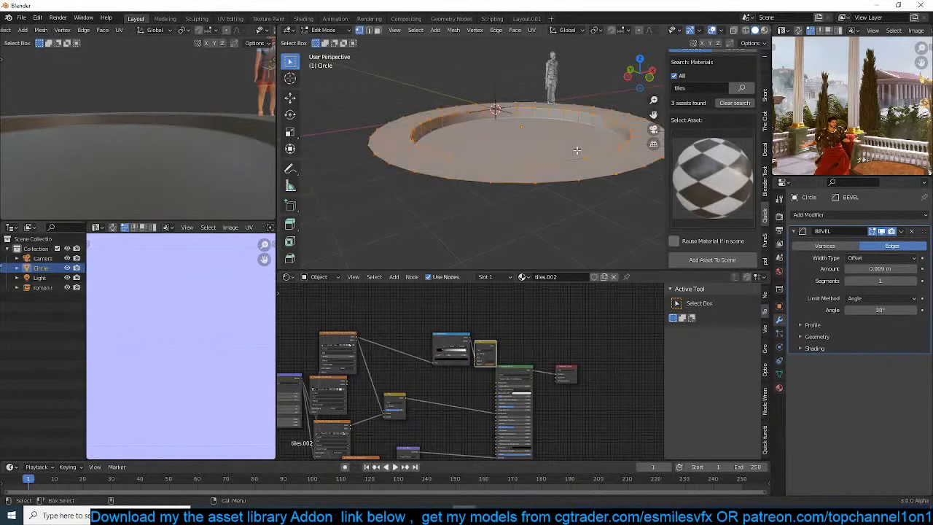
{"action": "key", "text": "u"}
{"action": "left_click", "coordinate": [568, 150]}
{"action": "key", "text": "Tab"}
{"action": "scroll", "coordinate": [125, 161], "scroll_direction": "down", "scroll_amount": 5}
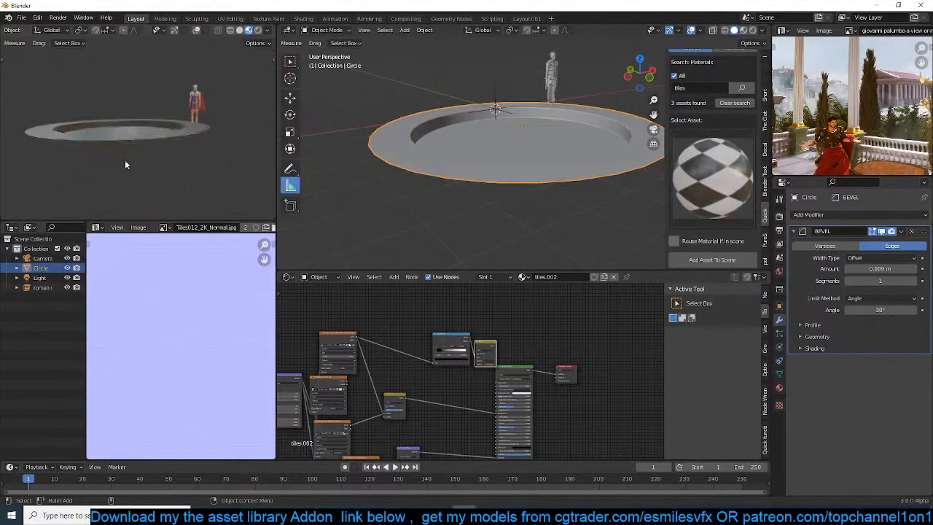
{"action": "middle_click_drag", "start_coordinate": [125, 161], "coordinate": [142, 189]}
{"action": "scroll", "coordinate": [142, 191], "scroll_direction": "up", "scroll_amount": 4}
{"action": "scroll", "coordinate": [441, 340], "scroll_direction": "up", "scroll_amount": 4}
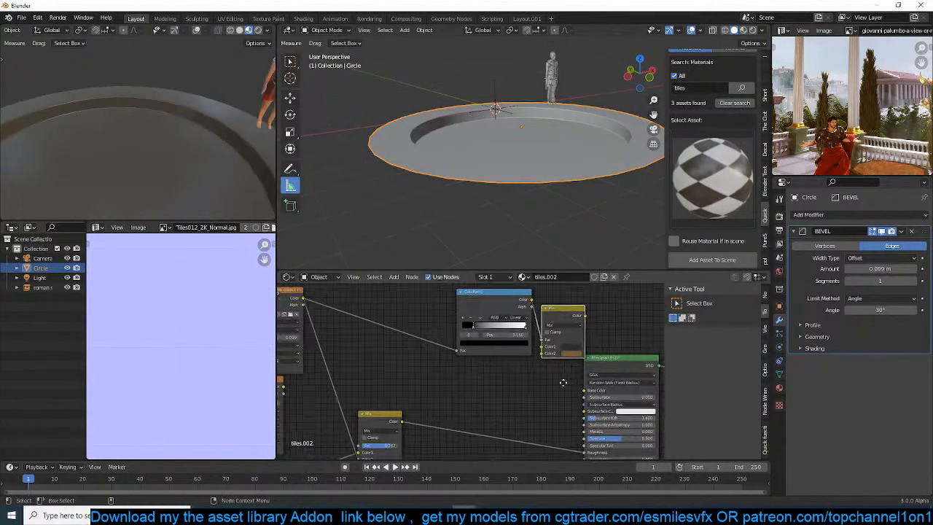
Preview the grunge map image texture on the platform from the tiles.002 material's node setup
{"action": "left_click_drag", "start_coordinate": [351, 320], "coordinate": [555, 384]}
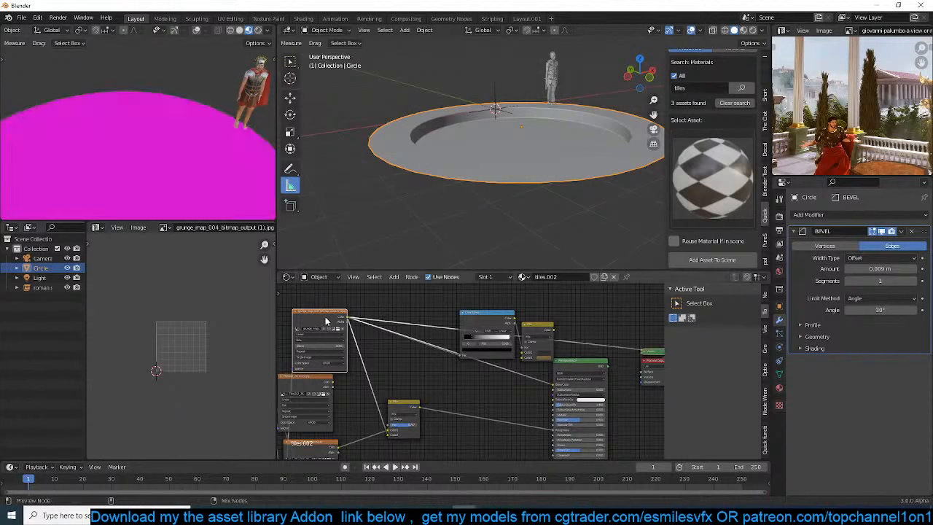
{"action": "key", "text": "KP_Decimal"}
{"action": "scroll", "coordinate": [459, 350], "scroll_direction": "down", "scroll_amount": 3}
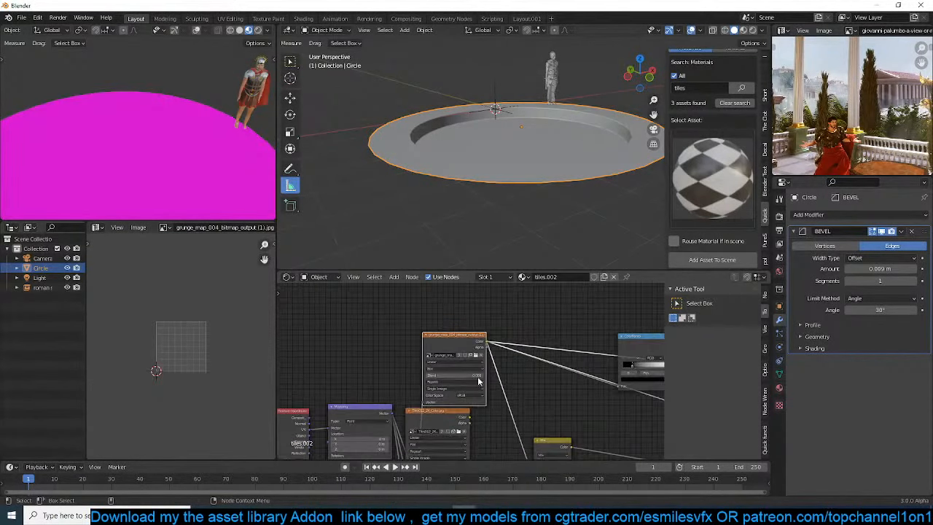
Try to relink the missing texture files from the bookmarked resouces folder
{"action": "left_click", "coordinate": [22, 16]}
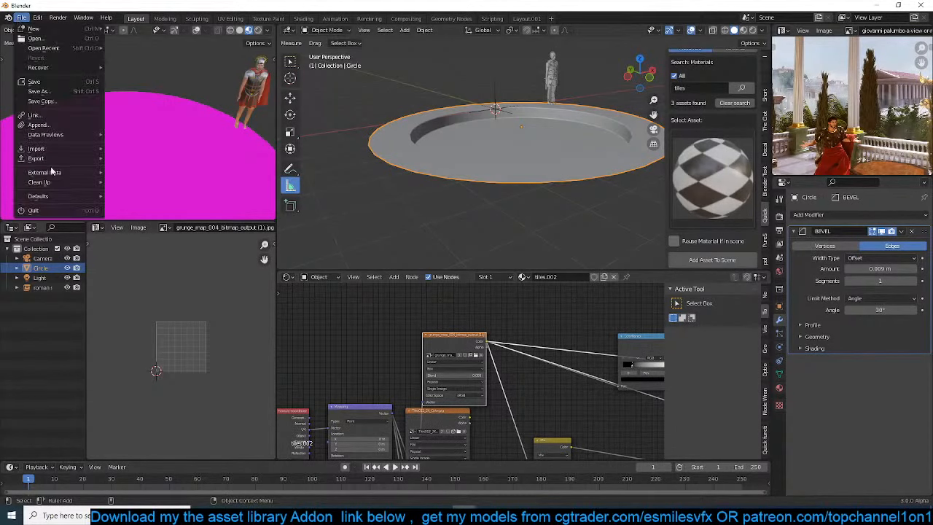
{"action": "mouse_move", "coordinate": [51, 172]}
{"action": "left_click", "coordinate": [168, 262]}
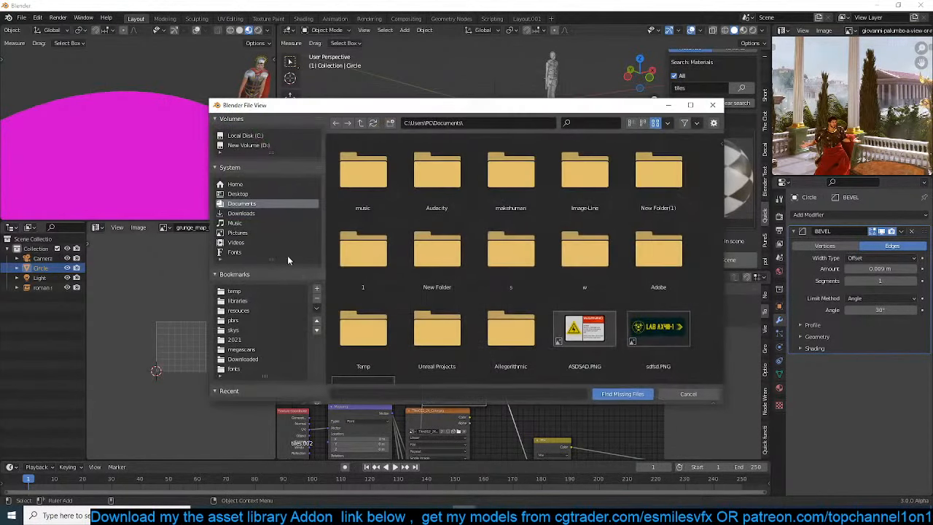
{"action": "left_click", "coordinate": [239, 311]}
{"action": "left_click", "coordinate": [628, 394]}
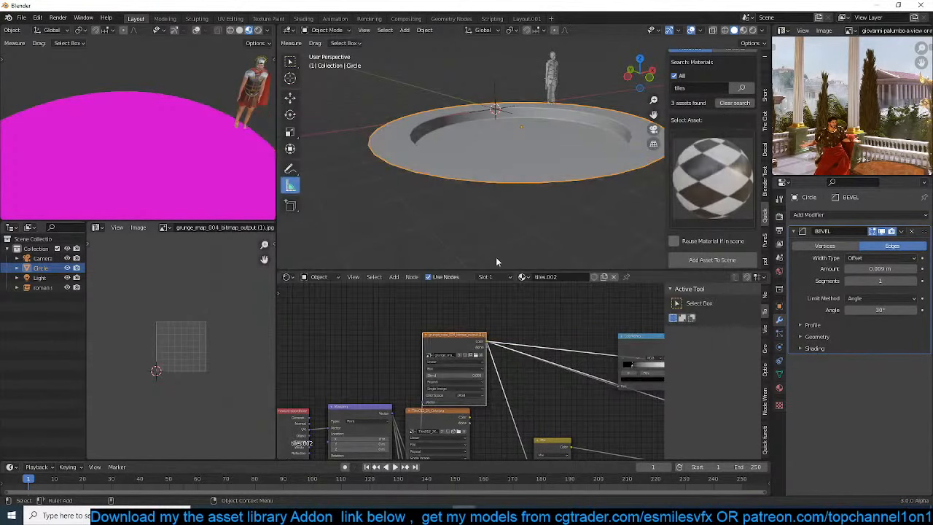
Connect the Tiles012_2K_Color image texture directly to the Principled BSDF's Base Color and view the checkered platform
{"action": "scroll", "coordinate": [89, 186], "scroll_direction": "up", "scroll_amount": 2}
{"action": "middle_click_drag", "start_coordinate": [466, 430], "coordinate": [348, 377]}
{"action": "left_click_drag", "start_coordinate": [353, 377], "coordinate": [633, 379]}
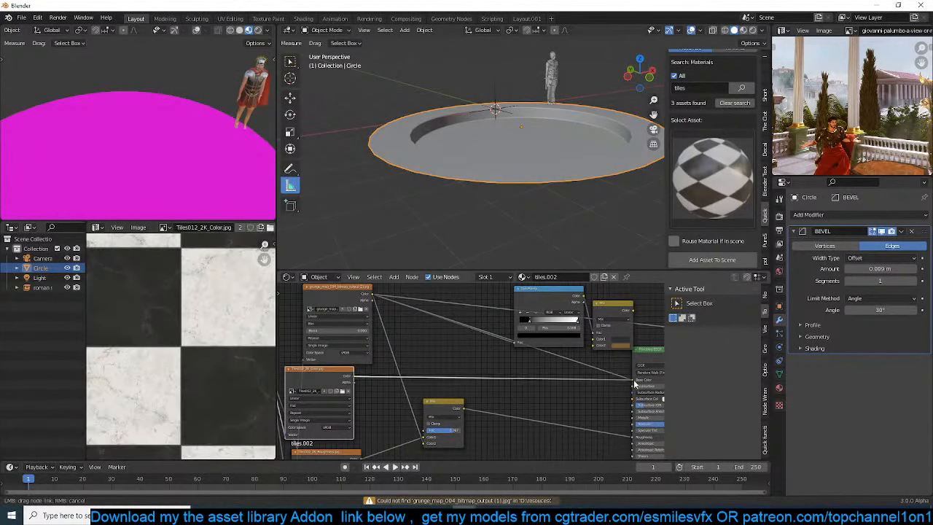
{"action": "scroll", "coordinate": [137, 149], "scroll_direction": "down", "scroll_amount": 2}
{"action": "scroll", "coordinate": [115, 104], "scroll_direction": "up", "scroll_amount": 4}
{"action": "middle_click_drag", "start_coordinate": [137, 149], "coordinate": [247, 138]}
Rotate the platform's UV layout to reorient the checkered tiles on its floor
{"action": "key", "text": "Tab"}
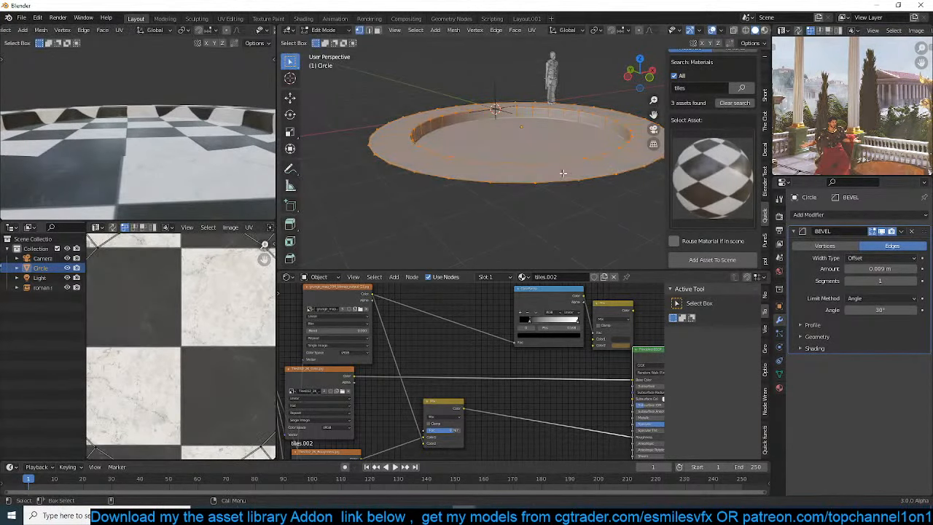
{"action": "middle_click_drag", "start_coordinate": [850, 134], "coordinate": [853, 144]}
{"action": "scroll", "coordinate": [853, 144], "scroll_direction": "down", "scroll_amount": 5}
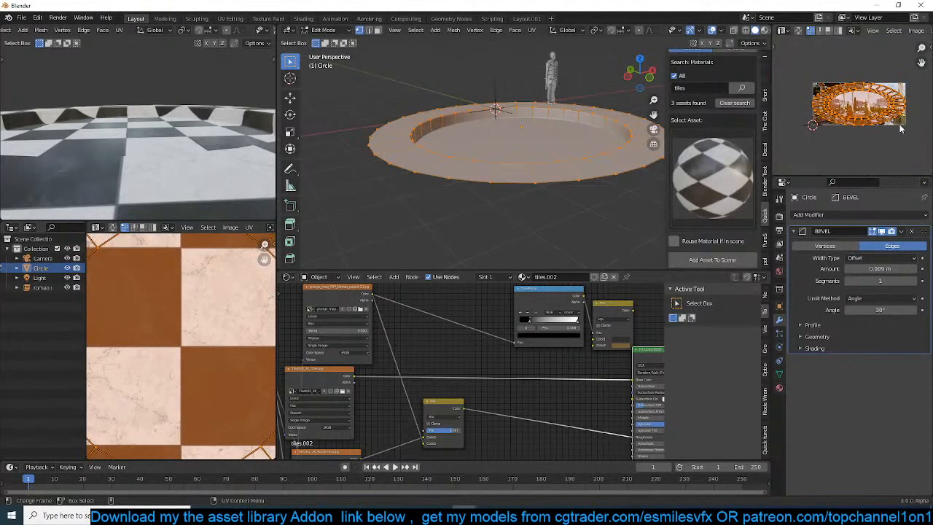
{"action": "key", "text": "r"}
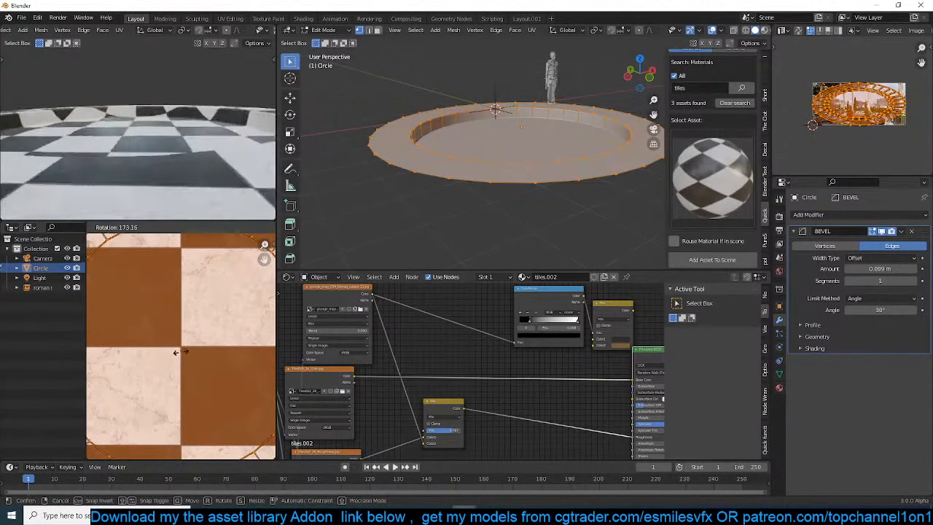
{"action": "left_click", "coordinate": [132, 339]}
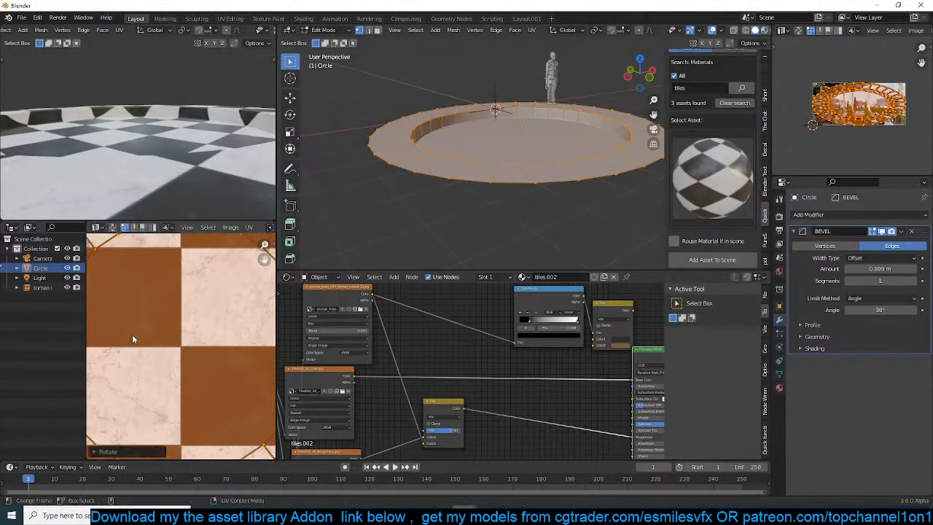
{"action": "key", "text": "Tab"}
{"action": "middle_click_drag", "start_coordinate": [161, 141], "coordinate": [215, 140]}
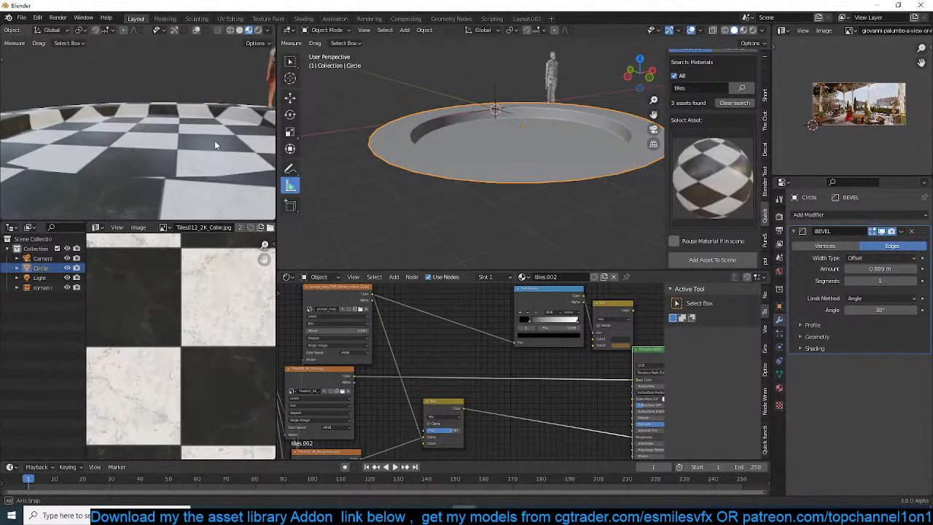
Increase the Mapping node's scale equally on X, Y and Z so the checkered tiles become smaller
{"action": "scroll", "coordinate": [387, 403], "scroll_direction": "down", "scroll_amount": 3}
{"action": "middle_click_drag", "start_coordinate": [342, 424], "coordinate": [592, 377]}
{"action": "scroll", "coordinate": [581, 379], "scroll_direction": "up", "scroll_amount": 3}
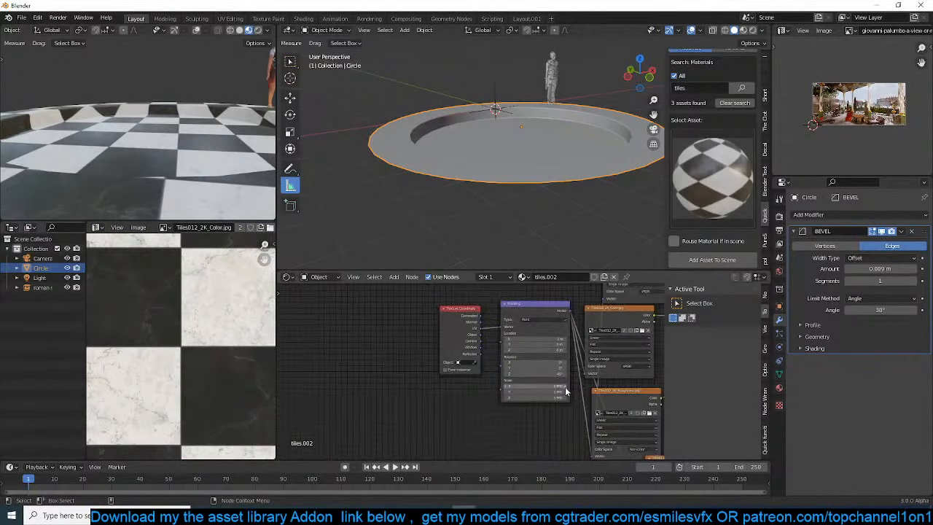
{"action": "left_click_drag", "start_coordinate": [536, 386], "coordinate": [543, 386]}
{"action": "left_click_drag", "start_coordinate": [536, 386], "coordinate": [550, 386]}
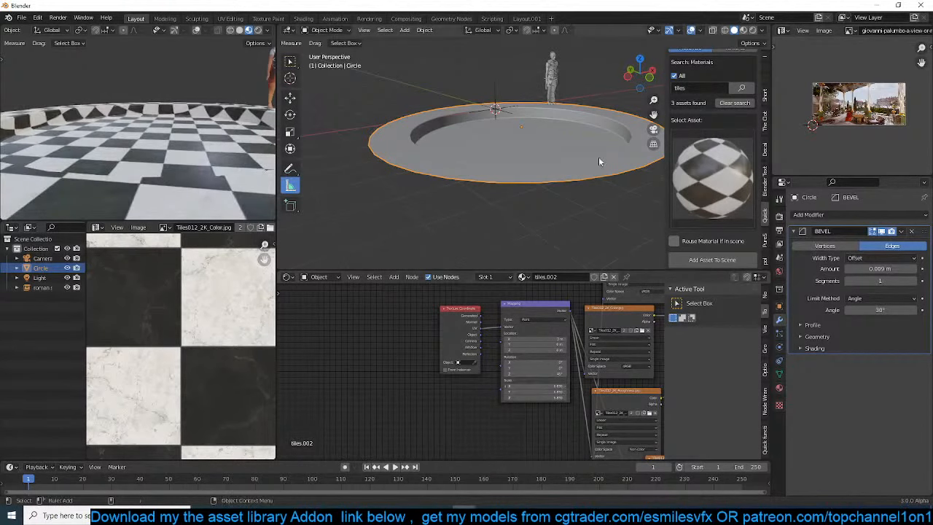
Link the D:\resouces\floors folder to the asset library as a texture folder
{"action": "scroll", "coordinate": [600, 155], "scroll_direction": "down", "scroll_amount": 2}
{"action": "middle_click_drag", "start_coordinate": [620, 132], "coordinate": [589, 161], "text": "shift"}
{"action": "scroll", "coordinate": [591, 160], "scroll_direction": "up", "scroll_amount": 2}
{"action": "scroll", "coordinate": [698, 147], "scroll_direction": "up", "scroll_amount": 4}
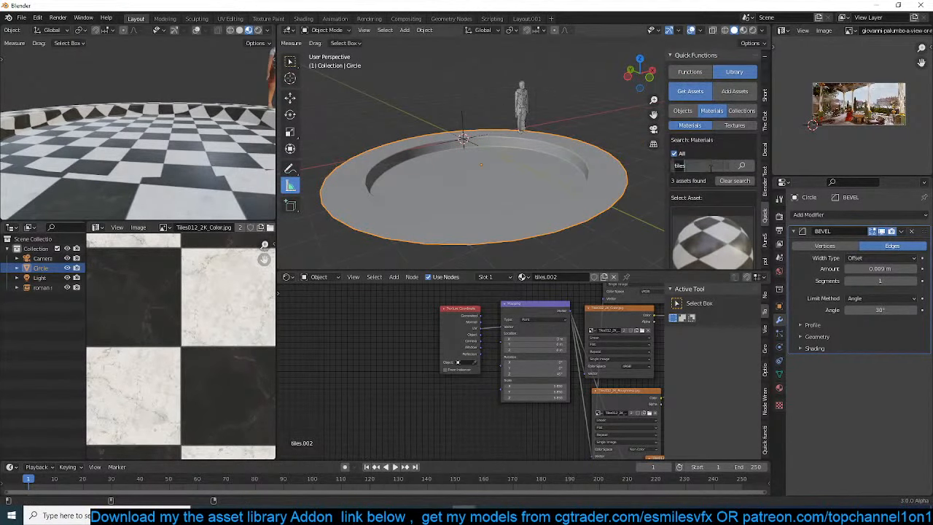
{"action": "left_click", "coordinate": [735, 125]}
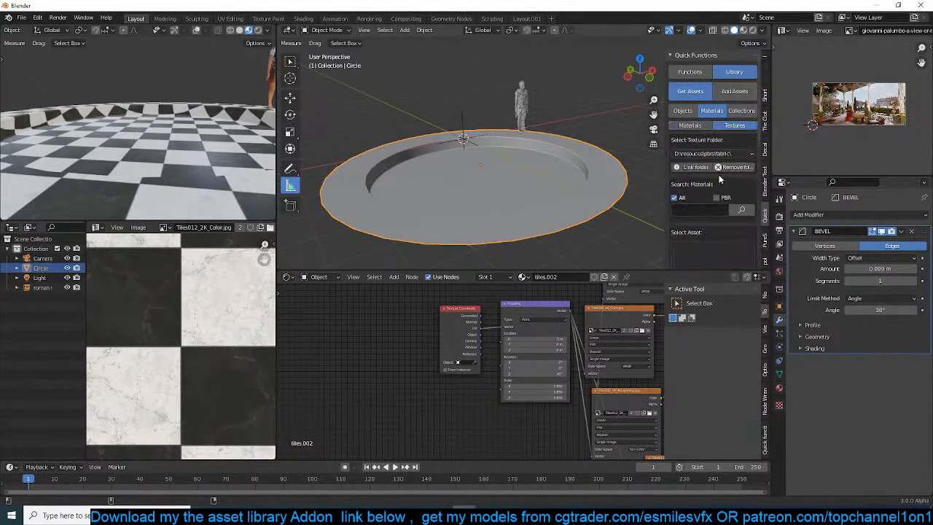
{"action": "left_click", "coordinate": [693, 167]}
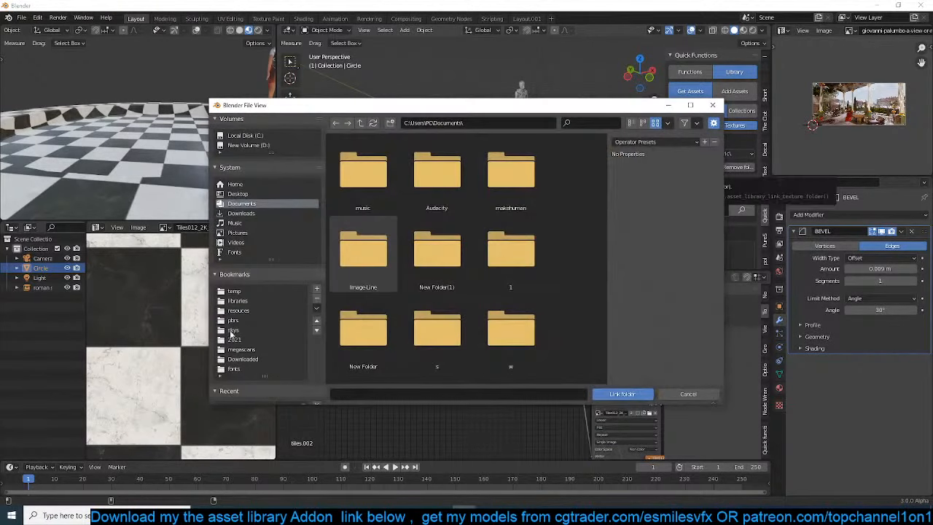
{"action": "left_click", "coordinate": [244, 310]}
{"action": "scroll", "coordinate": [397, 317], "scroll_direction": "down", "scroll_amount": 6}
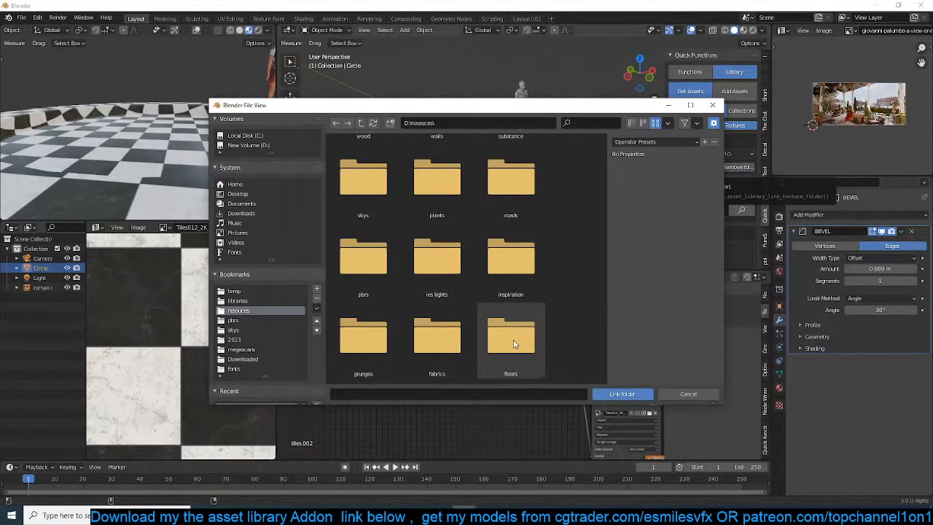
{"action": "double_click", "coordinate": [511, 336]}
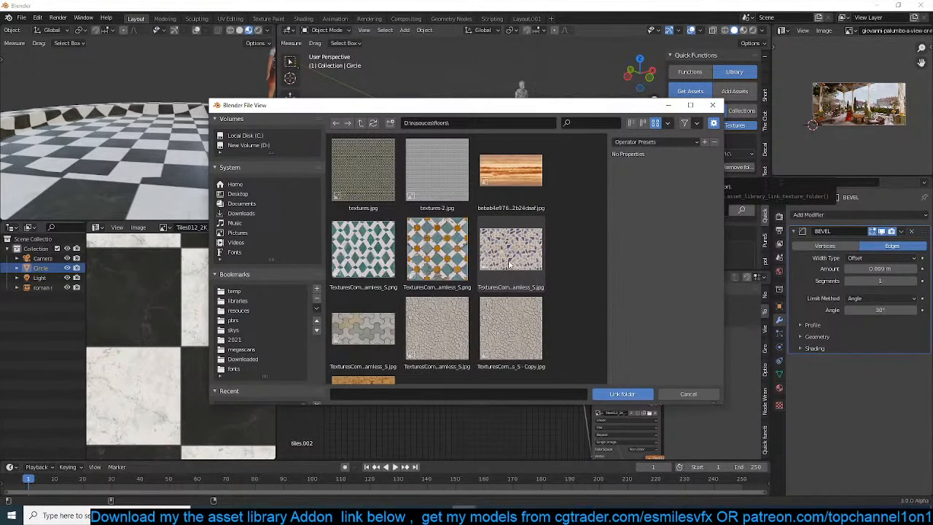
{"action": "double_click", "coordinate": [441, 252]}
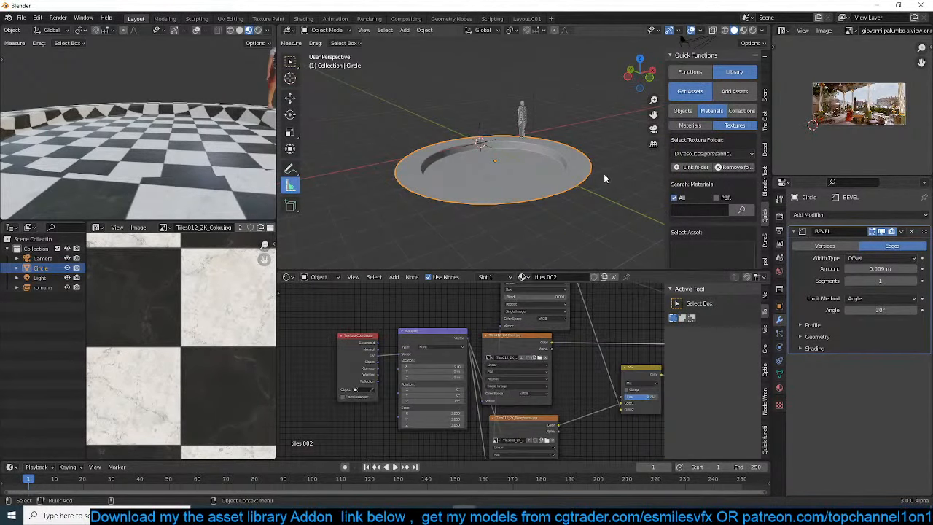
Remove the tiles.002 material from the circular platform and display the main viewport in Material Preview
{"action": "left_click", "coordinate": [779, 388]}
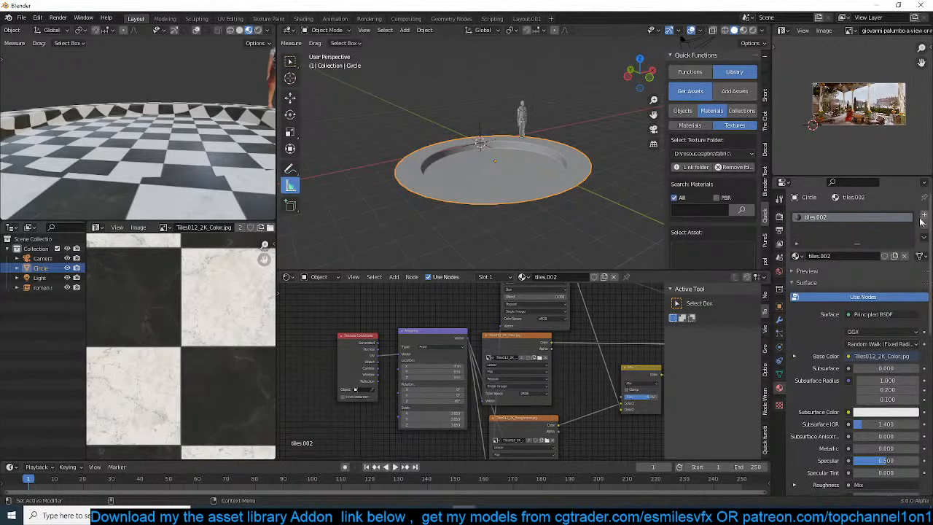
{"action": "left_click", "coordinate": [924, 225]}
{"action": "left_click", "coordinate": [744, 30]}
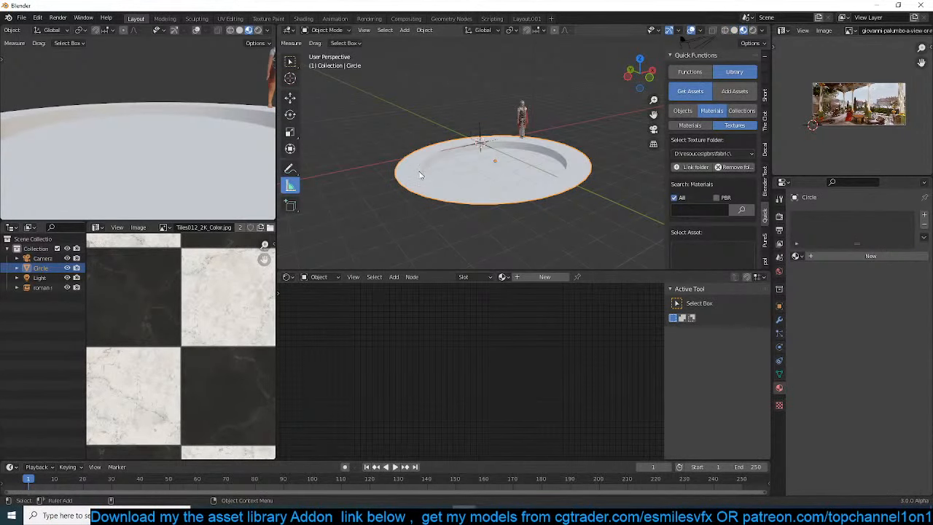
{"action": "scroll", "coordinate": [441, 219], "scroll_direction": "up", "scroll_amount": 4}
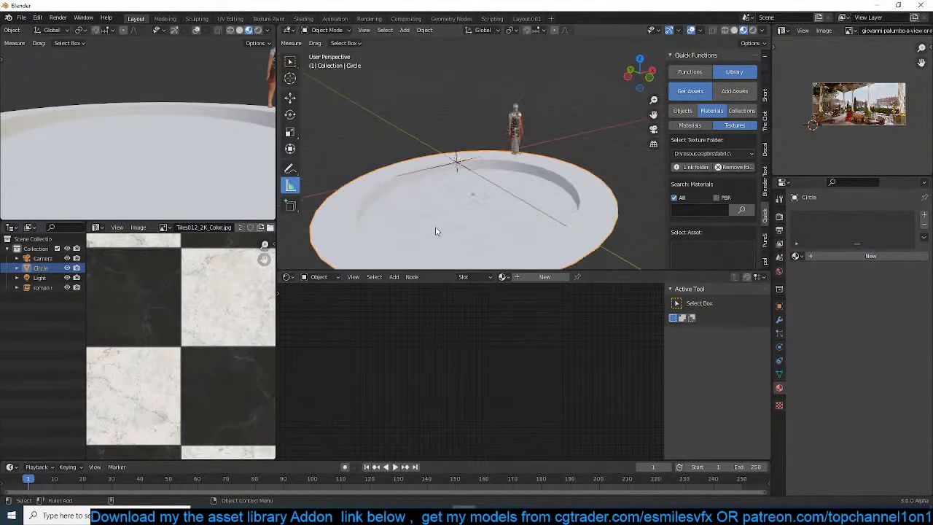
Turn off the All search option and choose D:\resouces\floors as the library's texture folder
{"action": "scroll", "coordinate": [729, 208], "scroll_direction": "down", "scroll_amount": 5}
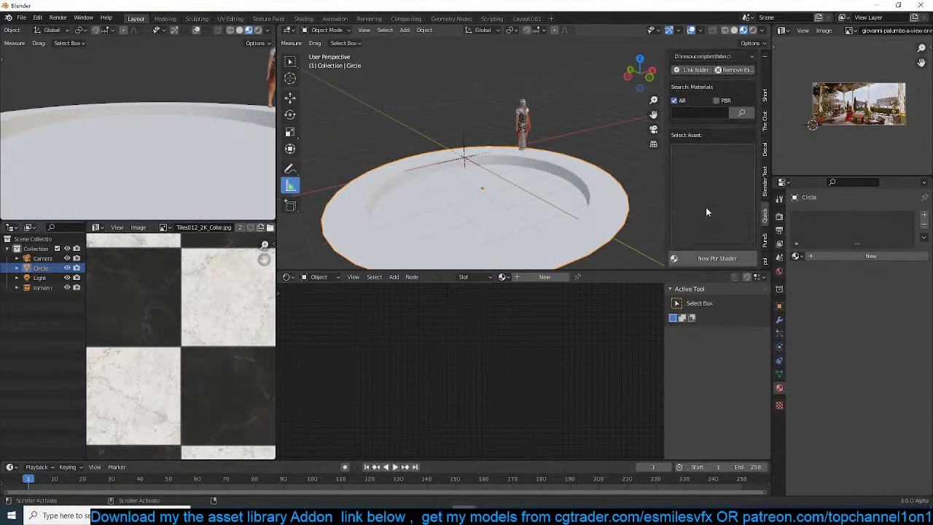
{"action": "scroll", "coordinate": [727, 134], "scroll_direction": "up", "scroll_amount": 5}
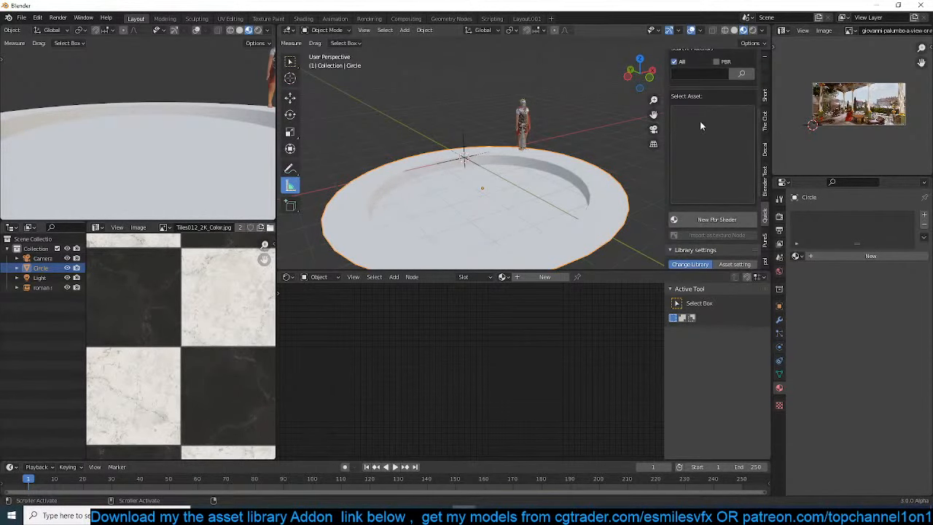
{"action": "scroll", "coordinate": [706, 172], "scroll_direction": "up", "scroll_amount": 3}
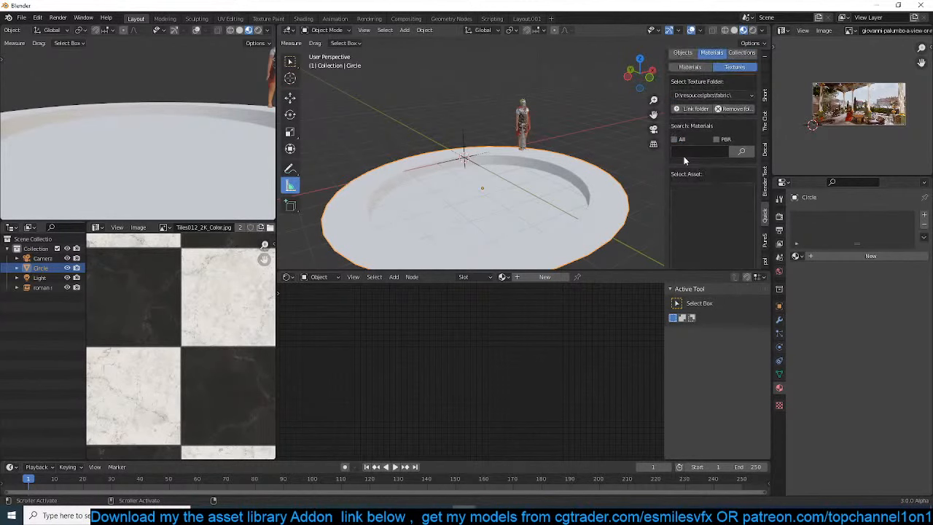
{"action": "scroll", "coordinate": [704, 207], "scroll_direction": "down", "scroll_amount": 2}
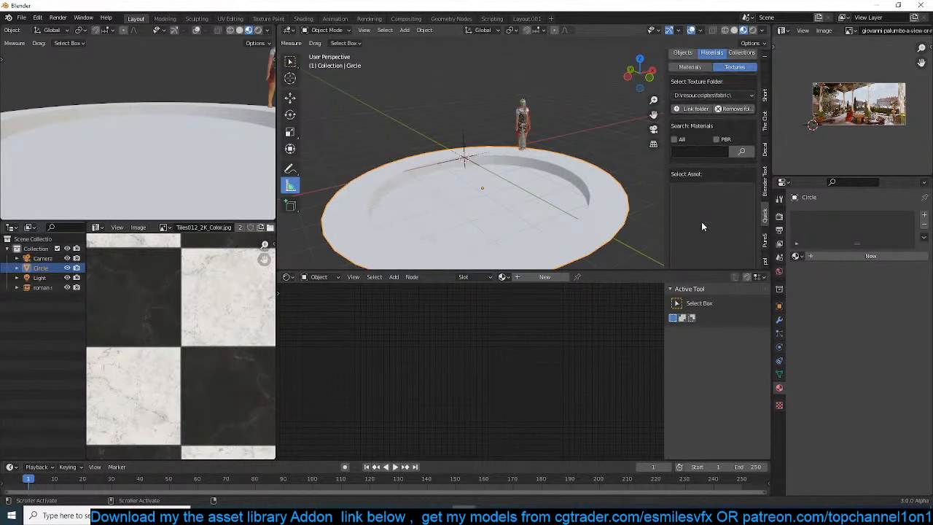
{"action": "left_click", "coordinate": [720, 94]}
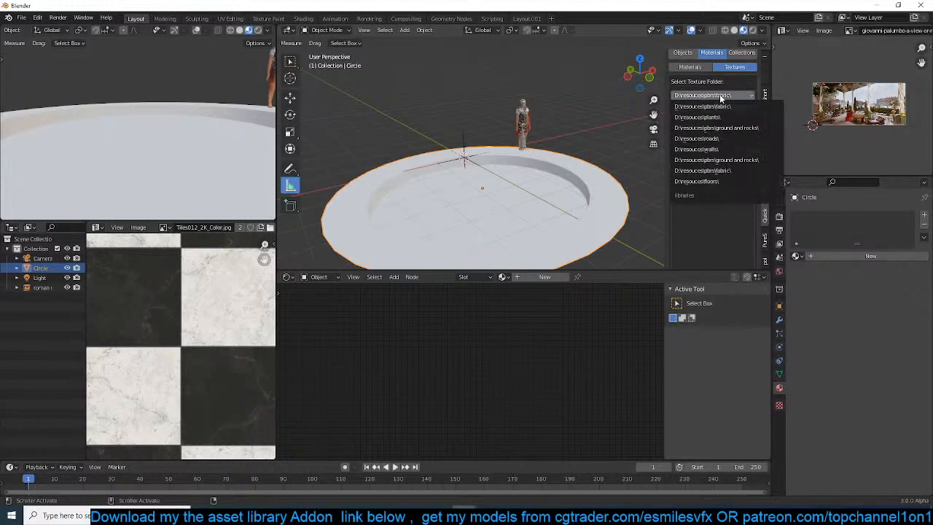
{"action": "left_click", "coordinate": [716, 180]}
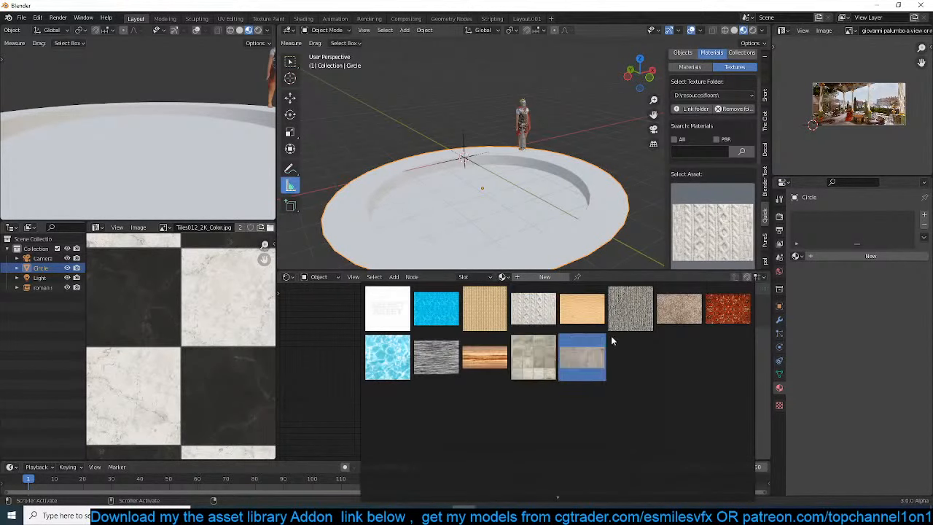
Choose the blue, orange and white geometric mosaic tile texture from the floors folder
{"action": "scroll", "coordinate": [539, 499], "scroll_direction": "down", "scroll_amount": 3}
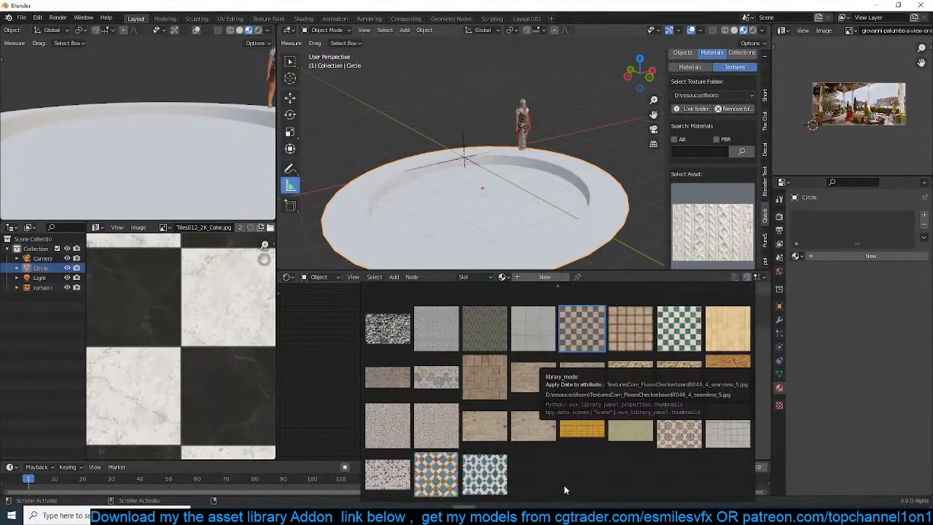
{"action": "left_click", "coordinate": [440, 467]}
{"action": "scroll", "coordinate": [708, 195], "scroll_direction": "down", "scroll_amount": 4}
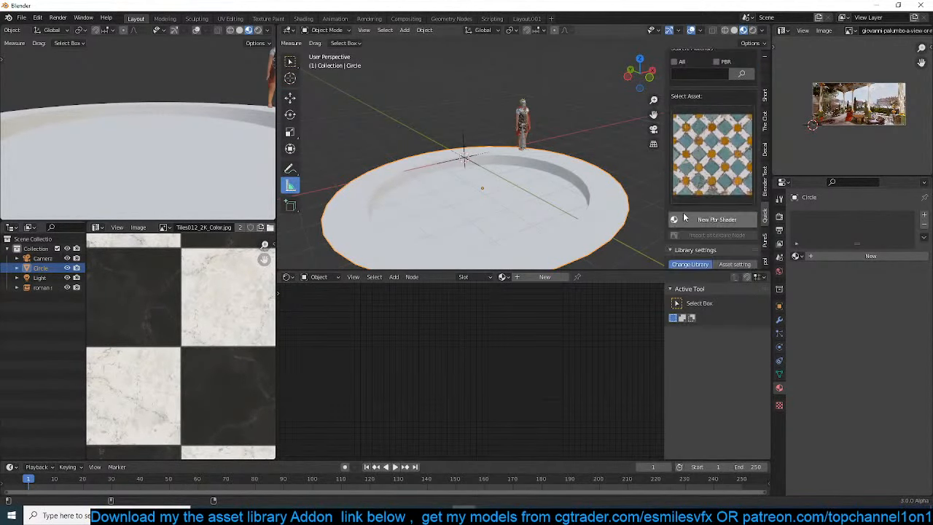
Create a new PBR shader from the mosaic tile texture on the platform and move its image texture node away from the other nodes
{"action": "left_click", "coordinate": [712, 181]}
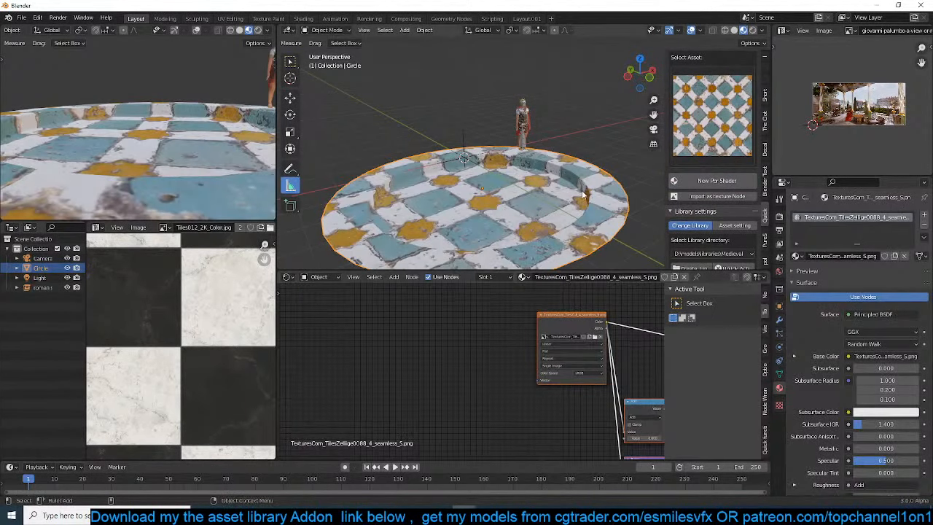
{"action": "scroll", "coordinate": [585, 191], "scroll_direction": "up", "scroll_amount": 4}
{"action": "scroll", "coordinate": [573, 403], "scroll_direction": "down", "scroll_amount": 3}
{"action": "left_click", "coordinate": [434, 353]}
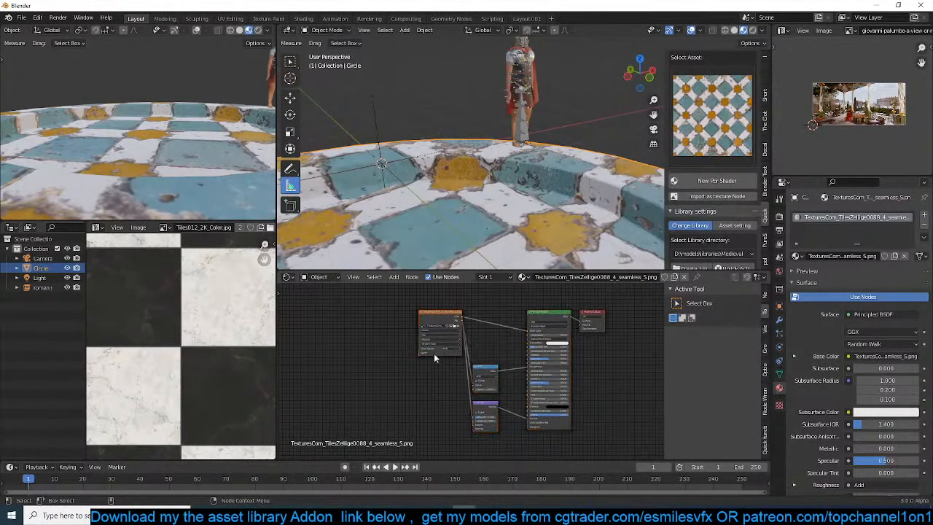
{"action": "left_click_drag", "start_coordinate": [442, 314], "coordinate": [411, 349]}
{"action": "scroll", "coordinate": [708, 196], "scroll_direction": "up", "scroll_amount": 5}
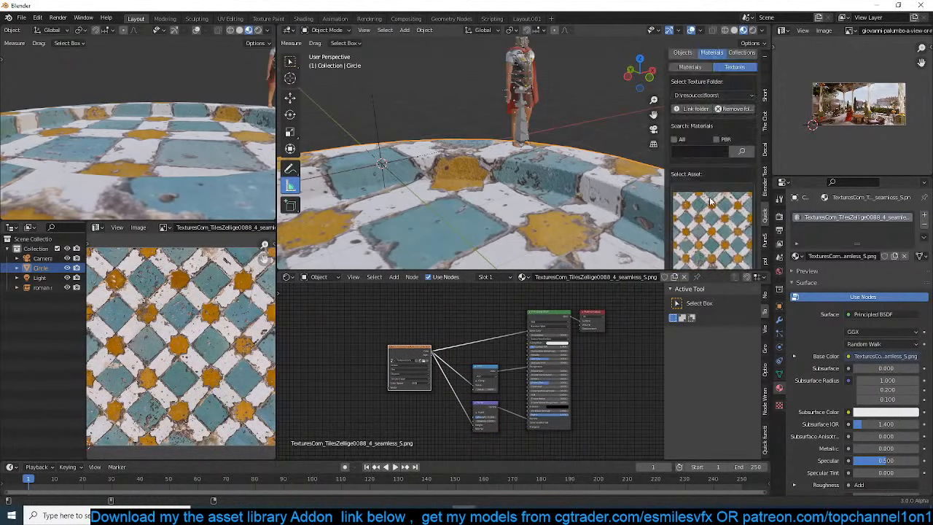
Add mapping nodes to the tile image texture and increase the mapping scale so the mosaic repeats in smaller tiles
{"action": "left_click", "coordinate": [689, 71]}
{"action": "scroll", "coordinate": [691, 140], "scroll_direction": "down", "scroll_amount": 5}
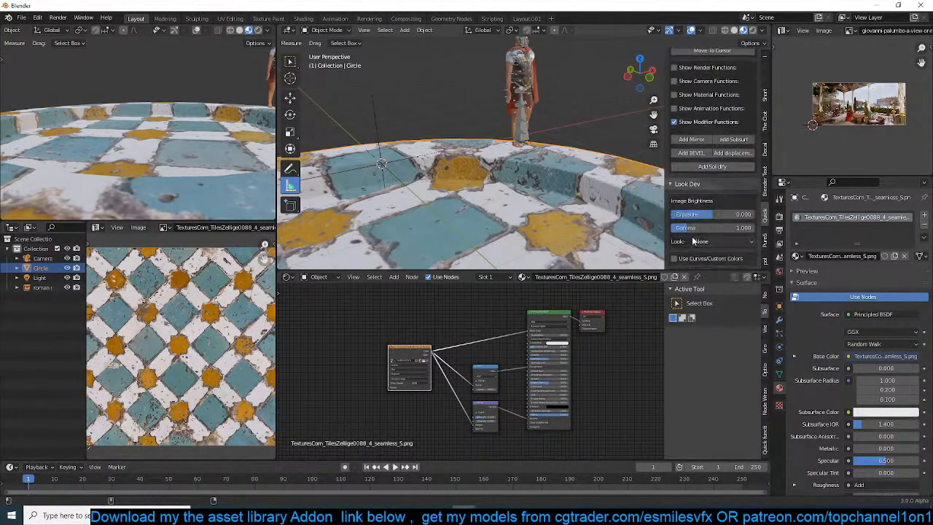
{"action": "left_click", "coordinate": [765, 436]}
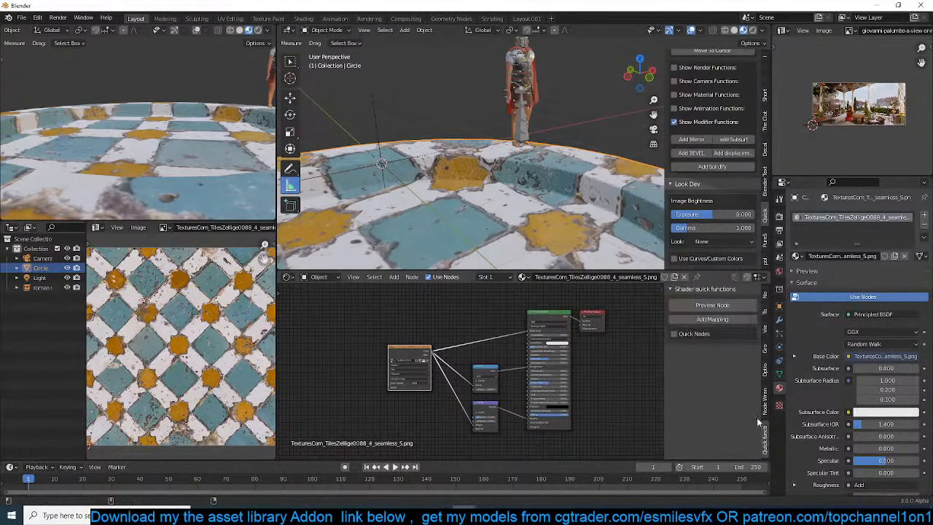
{"action": "left_click", "coordinate": [712, 319]}
{"action": "left_click", "coordinate": [421, 410]}
{"action": "middle_click_drag", "start_coordinate": [422, 410], "coordinate": [482, 381]}
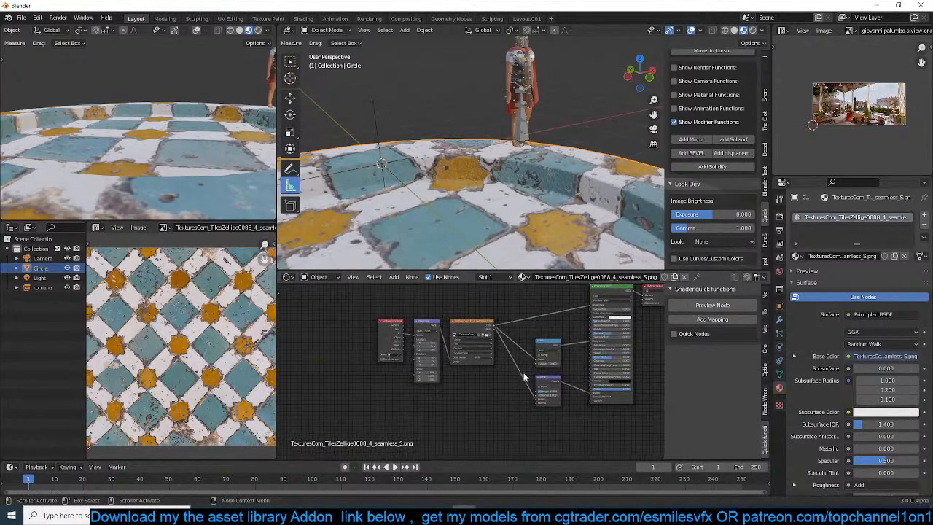
{"action": "scroll", "coordinate": [456, 368], "scroll_direction": "up", "scroll_amount": 3}
{"action": "left_click_drag", "start_coordinate": [421, 373], "coordinate": [470, 376]}
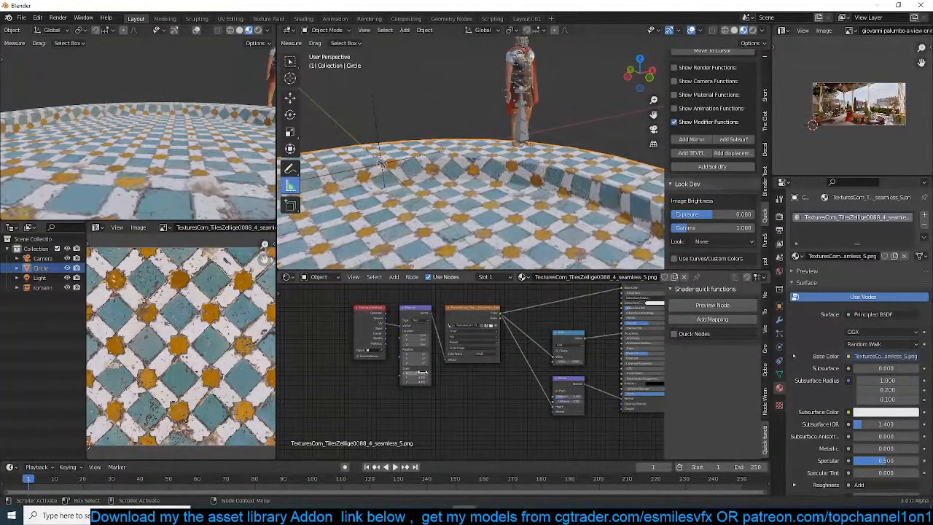
Adjust the Add node value feeding the tile material's roughness and set its bump strength to 0.125
{"action": "scroll", "coordinate": [535, 343], "scroll_direction": "up", "scroll_amount": 2}
{"action": "scroll", "coordinate": [505, 169], "scroll_direction": "up", "scroll_amount": 2}
{"action": "middle_click_drag", "start_coordinate": [505, 171], "coordinate": [574, 149]}
{"action": "middle_click_drag", "start_coordinate": [534, 398], "coordinate": [397, 405]}
{"action": "scroll", "coordinate": [403, 401], "scroll_direction": "up", "scroll_amount": 4}
{"action": "left_click_drag", "start_coordinate": [461, 360], "coordinate": [438, 360]}
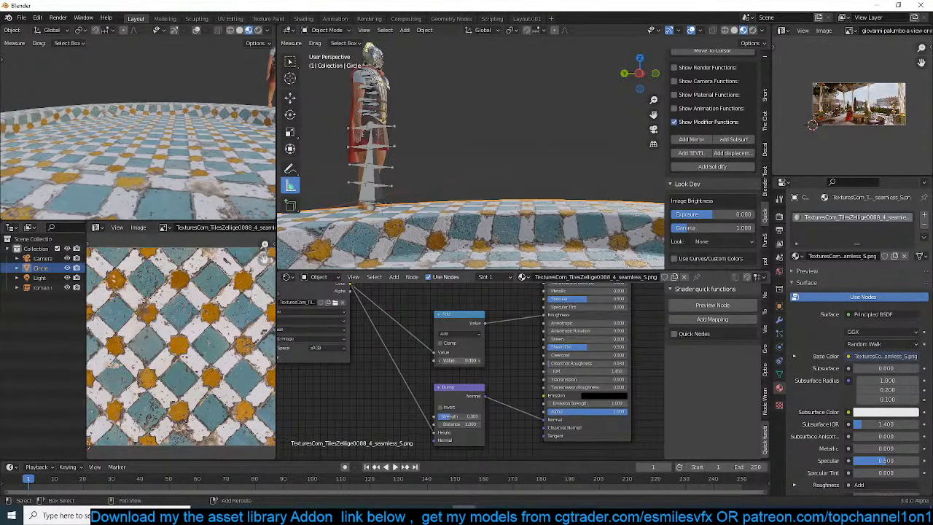
{"action": "left_click_drag", "start_coordinate": [467, 416], "coordinate": [441, 416]}
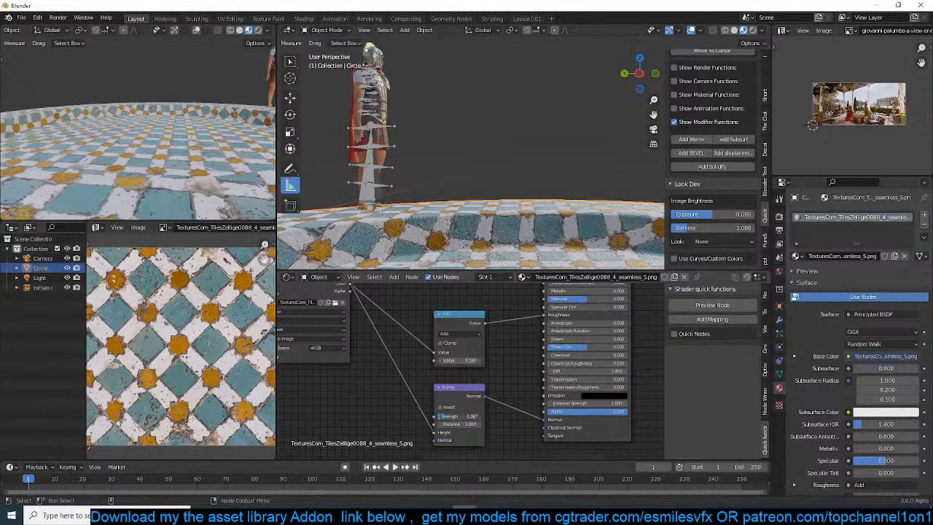
{"action": "scroll", "coordinate": [433, 148], "scroll_direction": "down", "scroll_amount": 8}
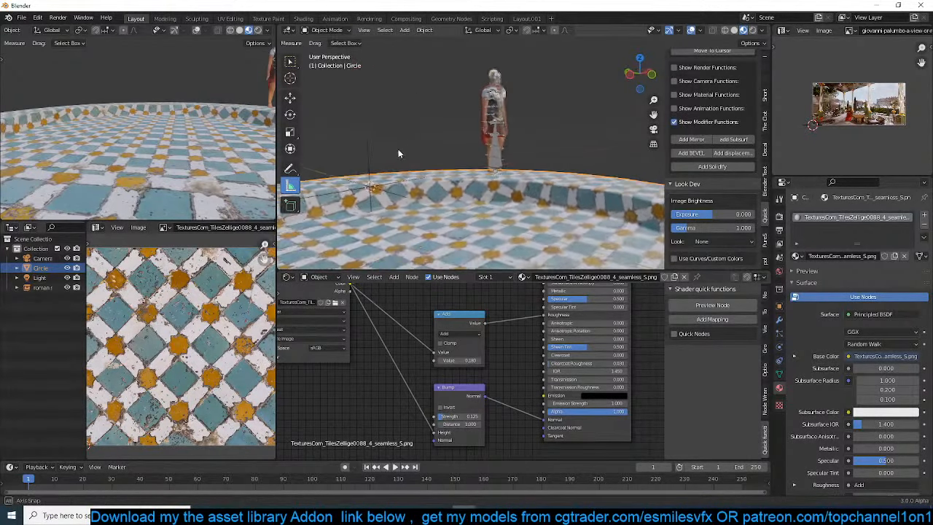
Switch the asset library to Materials, include all categories and search for concrete
{"action": "scroll", "coordinate": [519, 191], "scroll_direction": "down", "scroll_amount": 3}
{"action": "left_click", "coordinate": [764, 95]}
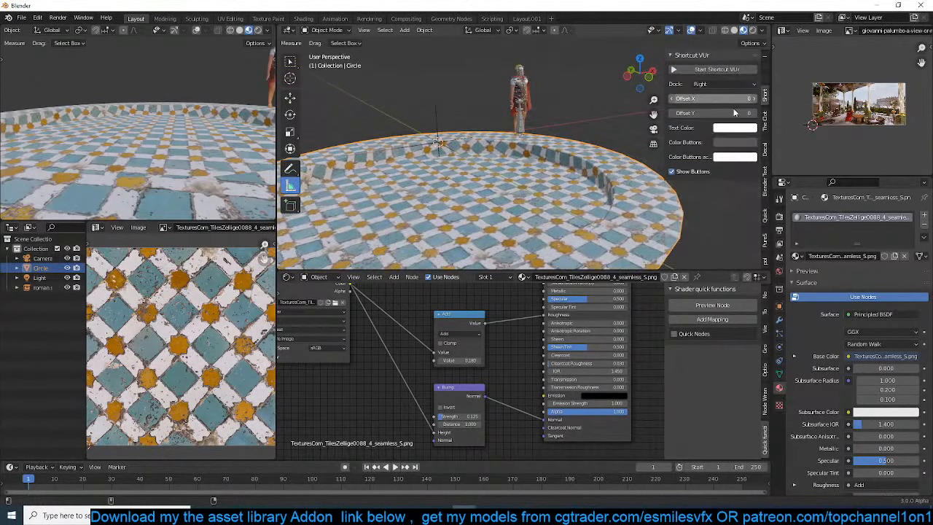
{"action": "scroll", "coordinate": [736, 201], "scroll_direction": "down", "scroll_amount": 3}
{"action": "scroll", "coordinate": [746, 219], "scroll_direction": "down", "scroll_amount": 3}
{"action": "scroll", "coordinate": [764, 228], "scroll_direction": "up", "scroll_amount": 2}
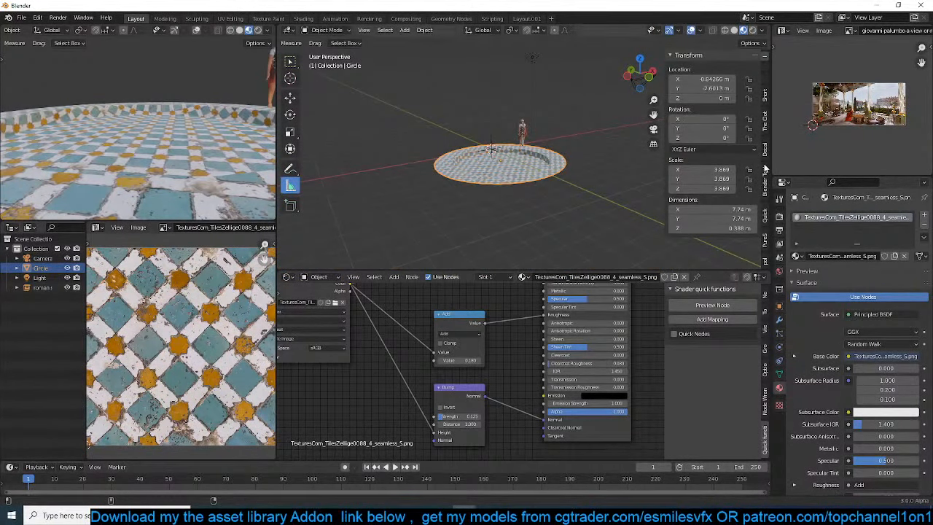
{"action": "left_click", "coordinate": [765, 217]}
{"action": "left_click", "coordinate": [734, 71]}
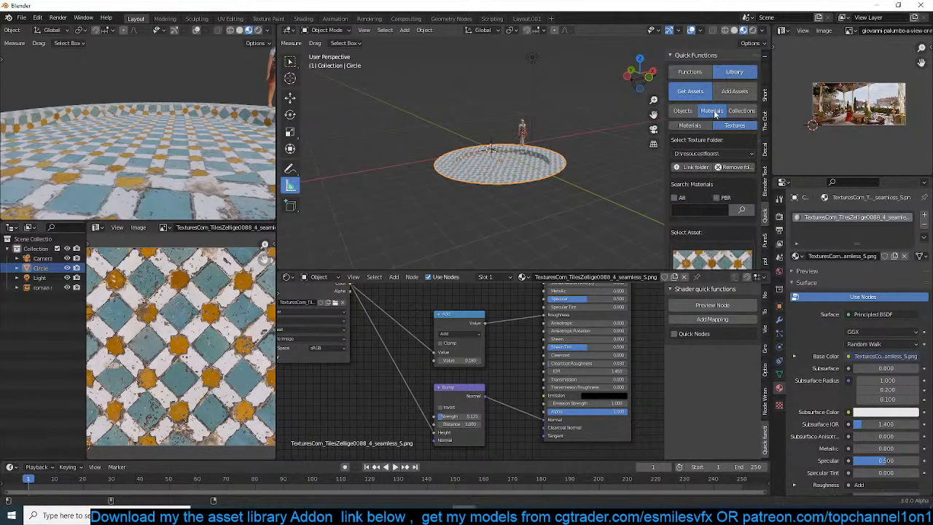
{"action": "left_click", "coordinate": [693, 125]}
{"action": "left_click", "coordinate": [705, 152]}
{"action": "left_click", "coordinate": [706, 165]}
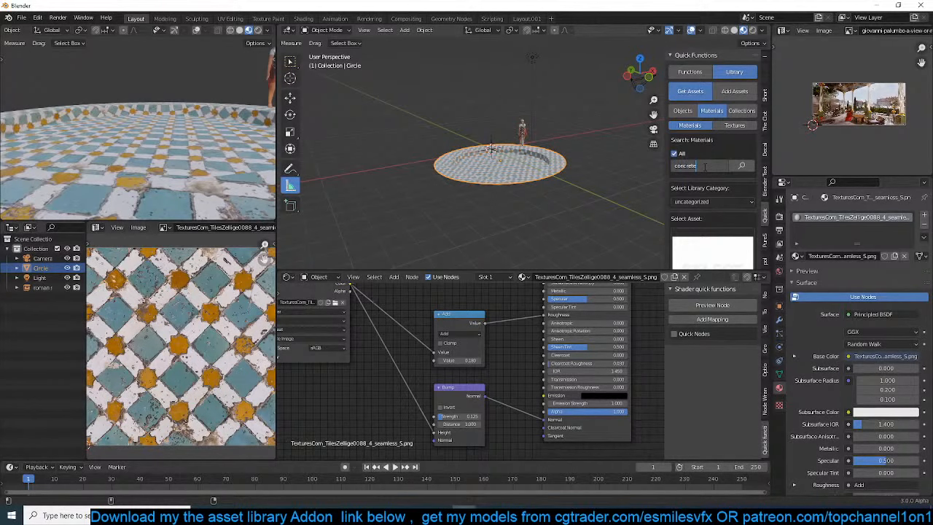
{"action": "key", "text": "Return"}
Choose the smooth grey concrete material and add it to the platform in a second material slot
{"action": "left_click", "coordinate": [716, 223]}
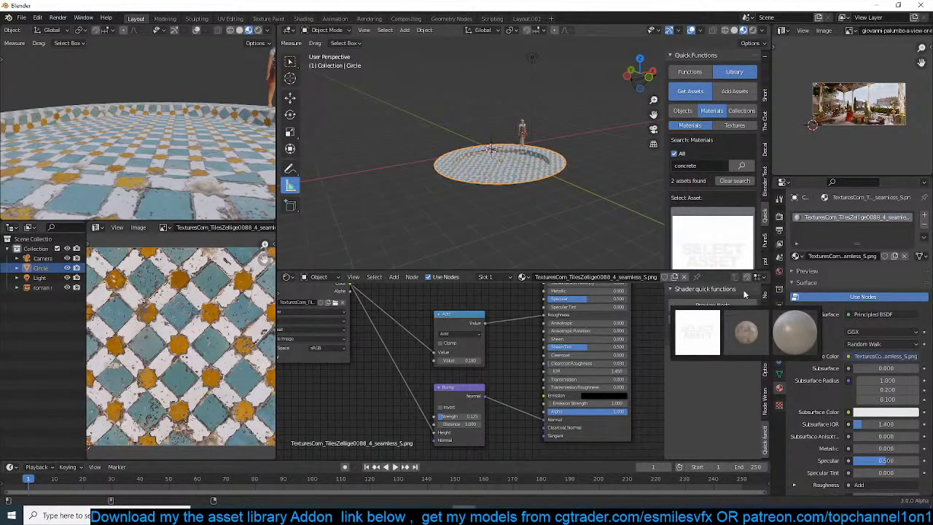
{"action": "left_click", "coordinate": [794, 338]}
{"action": "scroll", "coordinate": [521, 155], "scroll_direction": "up", "scroll_amount": 5}
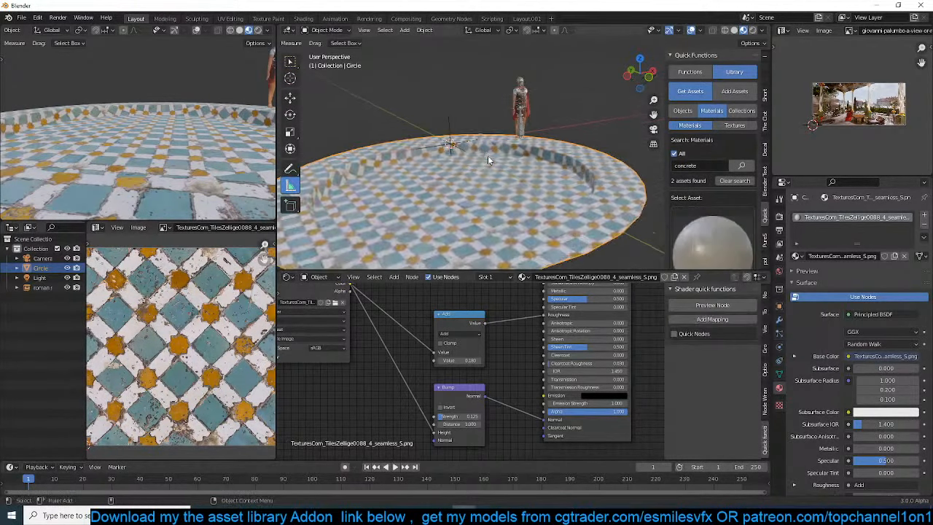
{"action": "left_click", "coordinate": [924, 215]}
{"action": "scroll", "coordinate": [691, 246], "scroll_direction": "down", "scroll_amount": 5}
{"action": "left_click", "coordinate": [706, 225]}
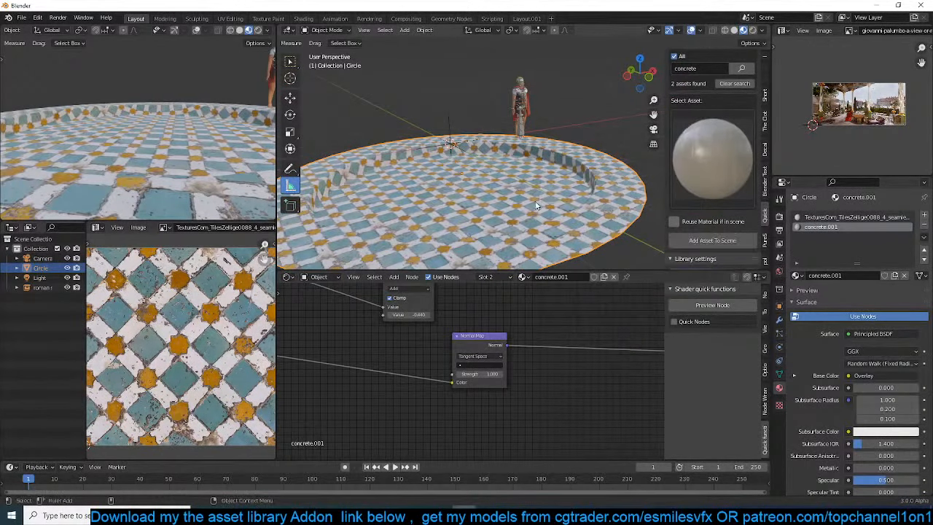
Select the faces of the platform's raised rim in Edit Mode and assign the concrete.001 material to them
{"action": "middle_click_drag", "start_coordinate": [534, 202], "coordinate": [539, 201], "text": "shift"}
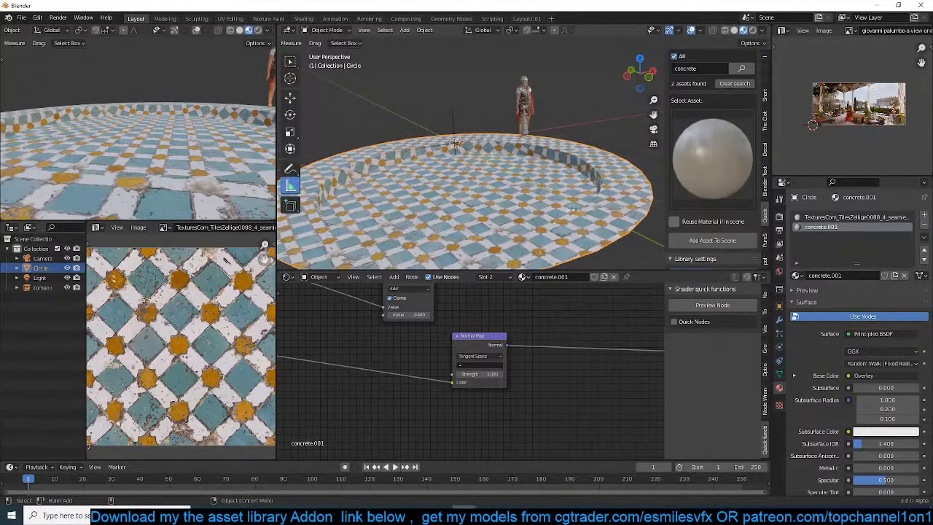
{"action": "key", "text": "Tab"}
{"action": "left_click", "coordinate": [621, 181], "text": "alt"}
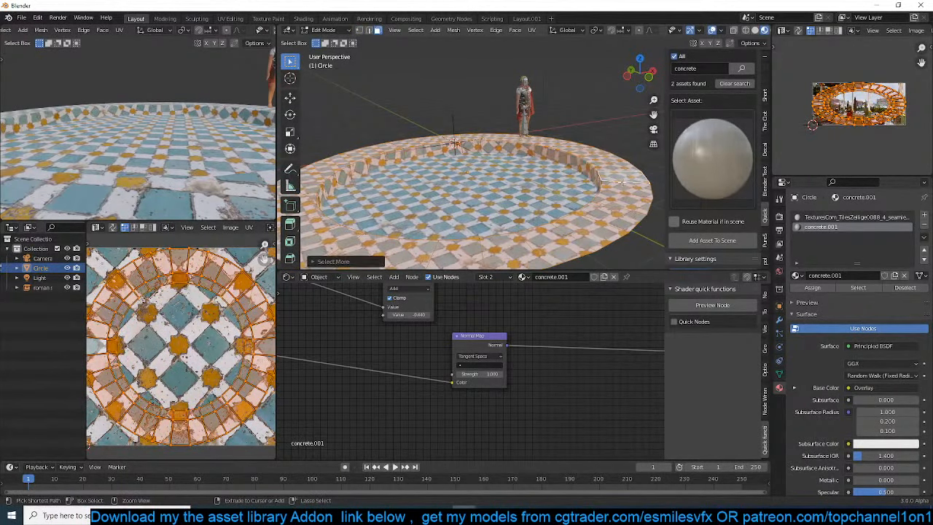
{"action": "left_click", "coordinate": [814, 287]}
{"action": "key", "text": "Tab"}
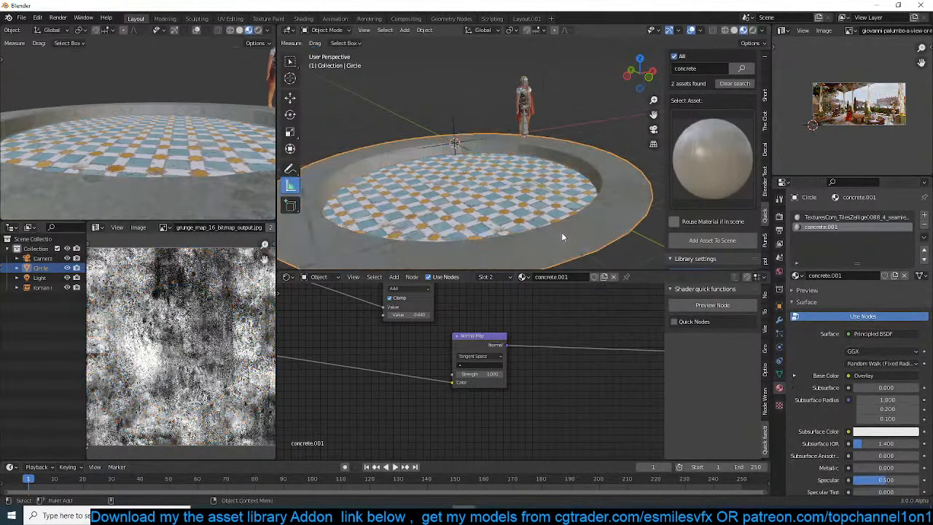
{"action": "middle_click_drag", "start_coordinate": [561, 232], "coordinate": [592, 216]}
{"action": "scroll", "coordinate": [593, 205], "scroll_direction": "up", "scroll_amount": 3}
Start saving the scene, create a folder named december in D:\models\2021 and open it
{"action": "key", "text": "ctrl+s"}
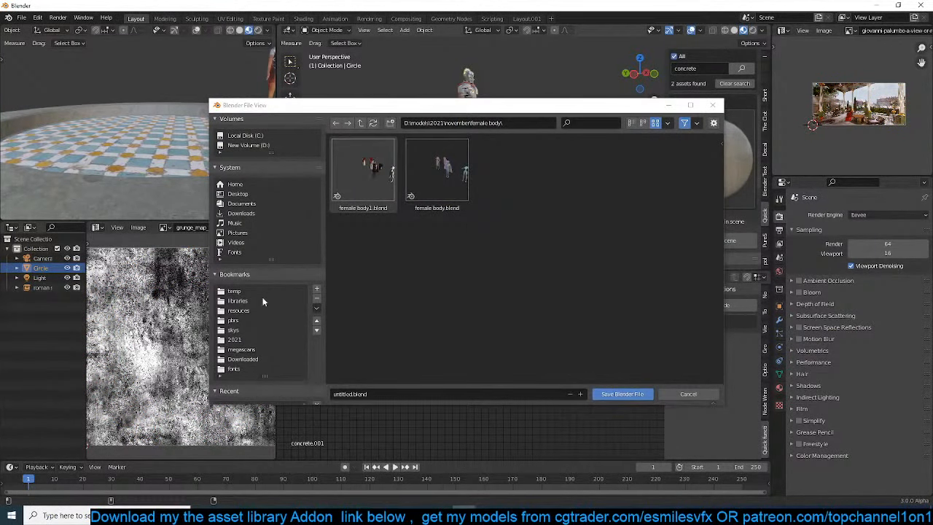
{"action": "left_click", "coordinate": [362, 123]}
{"action": "left_click", "coordinate": [362, 124]}
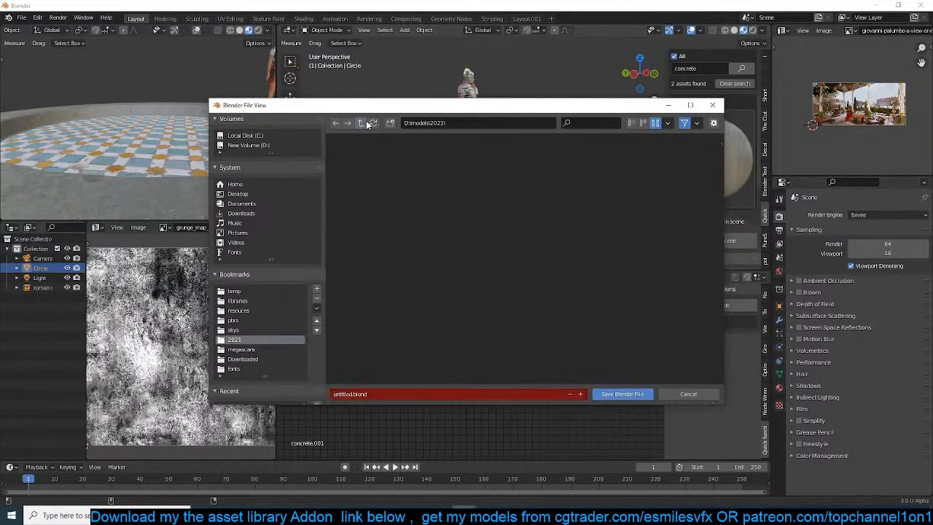
{"action": "left_click", "coordinate": [390, 124]}
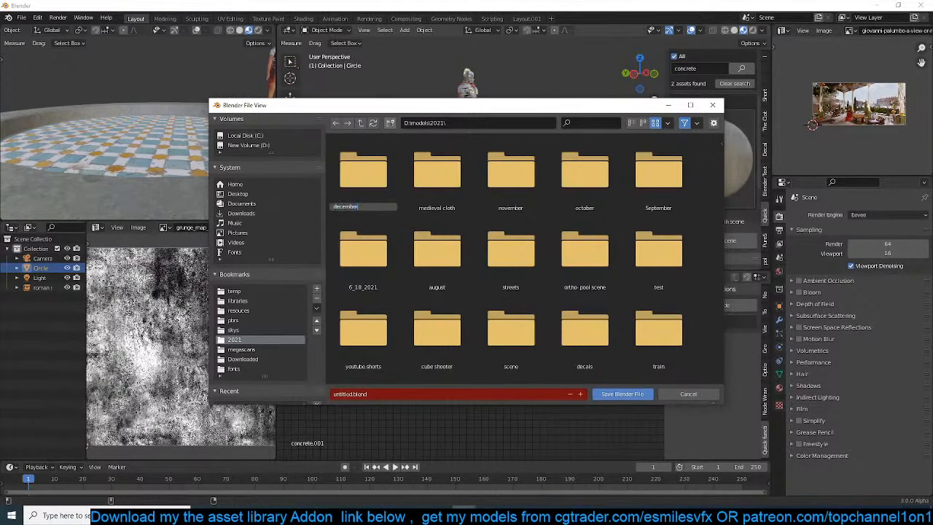
{"action": "key", "text": "Return"}
{"action": "double_click", "coordinate": [369, 182]}
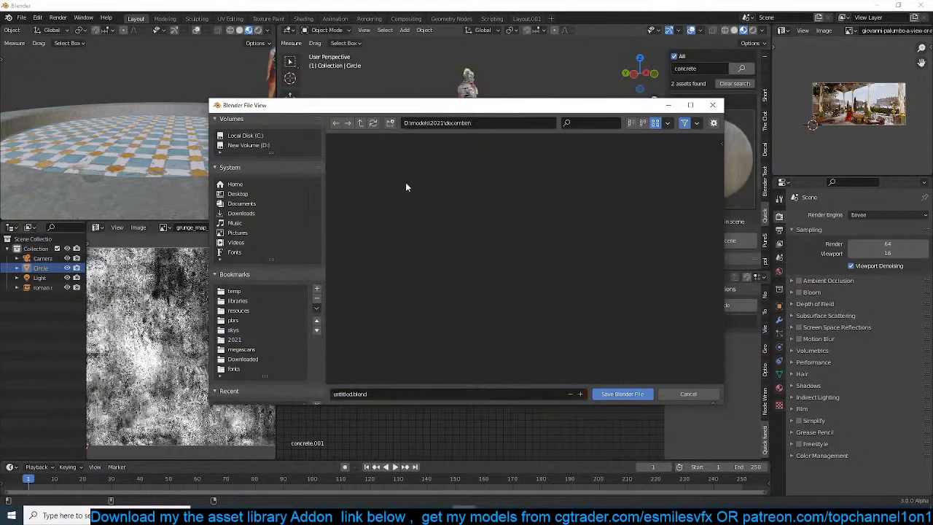
Create a rome folder inside december and save the scene there as rome.blend
{"action": "left_click", "coordinate": [392, 124]}
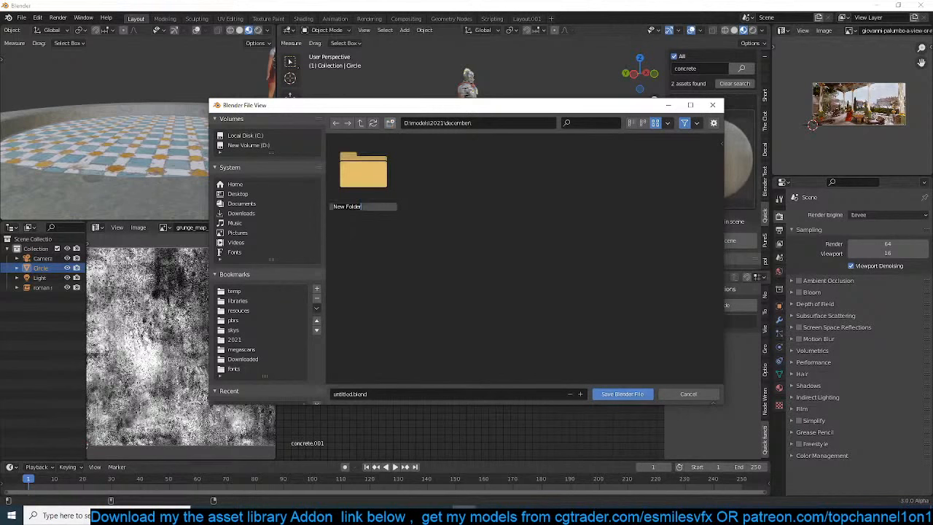
{"action": "type", "text": "r"}
{"action": "key", "text": "Return"}
{"action": "double_click", "coordinate": [382, 175]}
{"action": "left_click", "coordinate": [398, 393]}
{"action": "type", "text": "rome"}
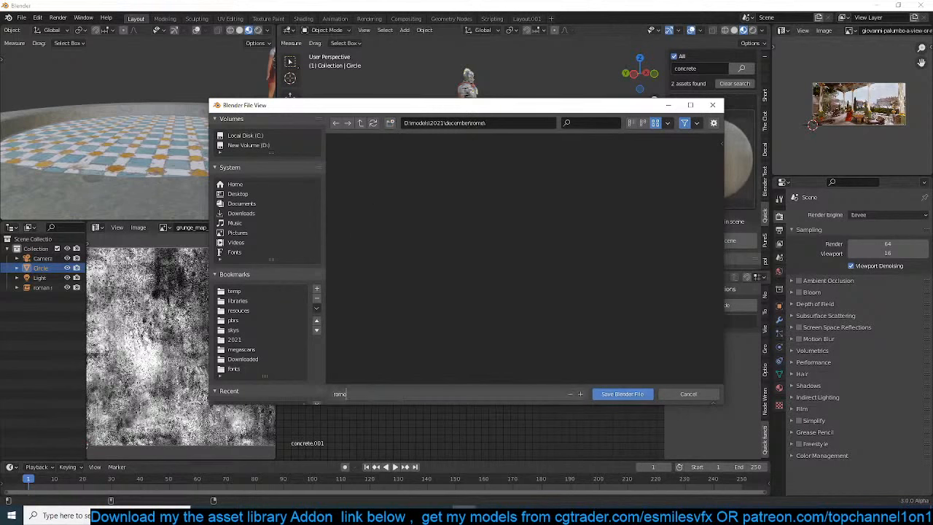
{"action": "left_click", "coordinate": [622, 394]}
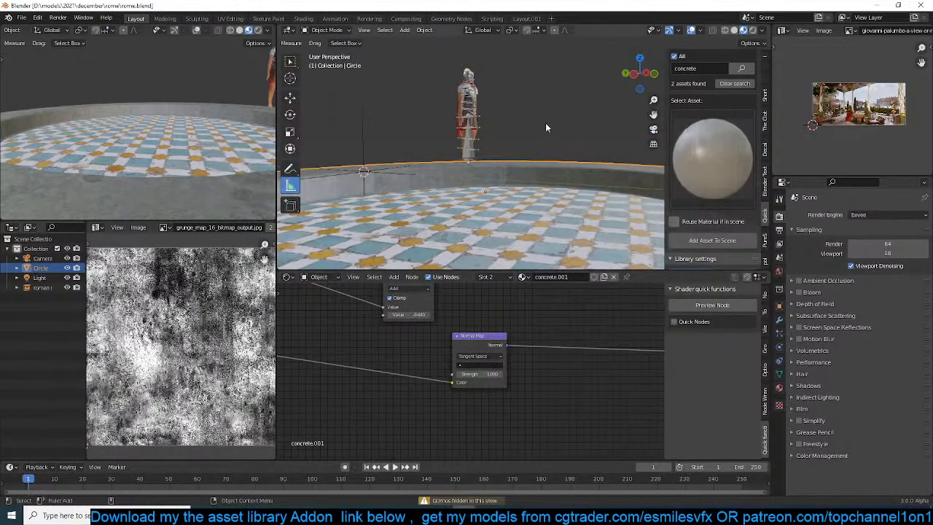
Select the platform's outer edge loop in Edit Mode and scale it outward to widen the concrete rim
{"action": "middle_click_drag", "start_coordinate": [538, 196], "coordinate": [519, 248]}
{"action": "scroll", "coordinate": [550, 195], "scroll_direction": "down", "scroll_amount": 3}
{"action": "scroll", "coordinate": [551, 195], "scroll_direction": "down", "scroll_amount": 3}
{"action": "key", "text": "Tab"}
{"action": "left_click", "coordinate": [589, 176], "text": "alt"}
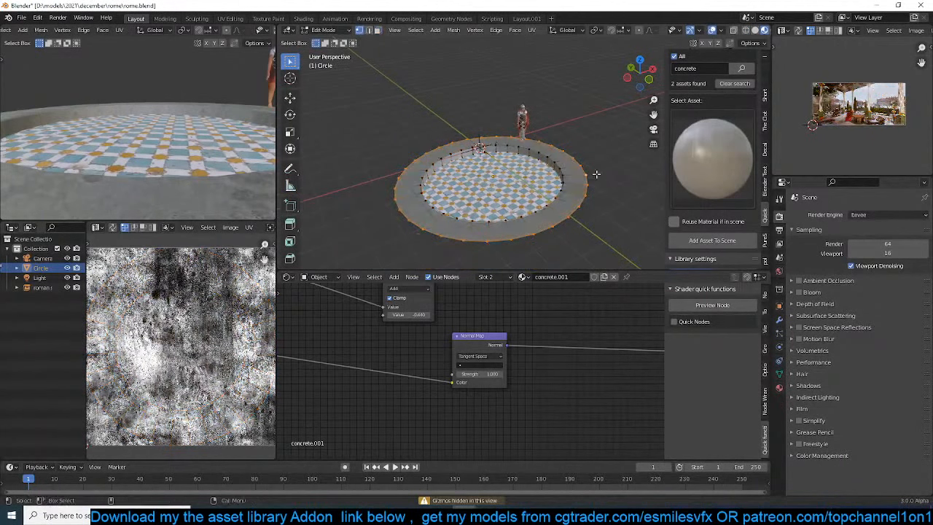
{"action": "key", "text": "s"}
{"action": "left_click", "coordinate": [615, 168]}
{"action": "key", "text": "Tab"}
Increase the mapping scale of the concrete.001 material's textures on all three axes
{"action": "scroll", "coordinate": [606, 165], "scroll_direction": "up", "scroll_amount": 5}
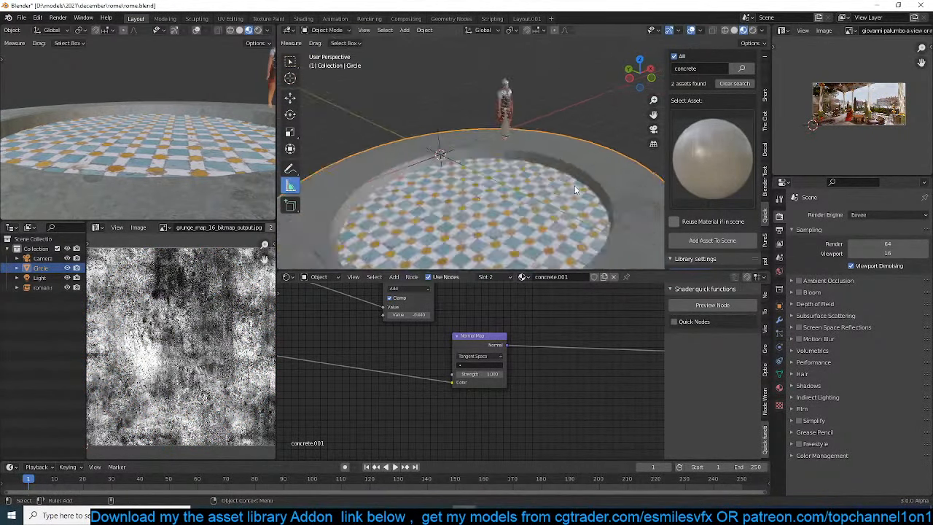
{"action": "scroll", "coordinate": [584, 164], "scroll_direction": "down", "scroll_amount": 3}
{"action": "scroll", "coordinate": [410, 351], "scroll_direction": "down", "scroll_amount": 4}
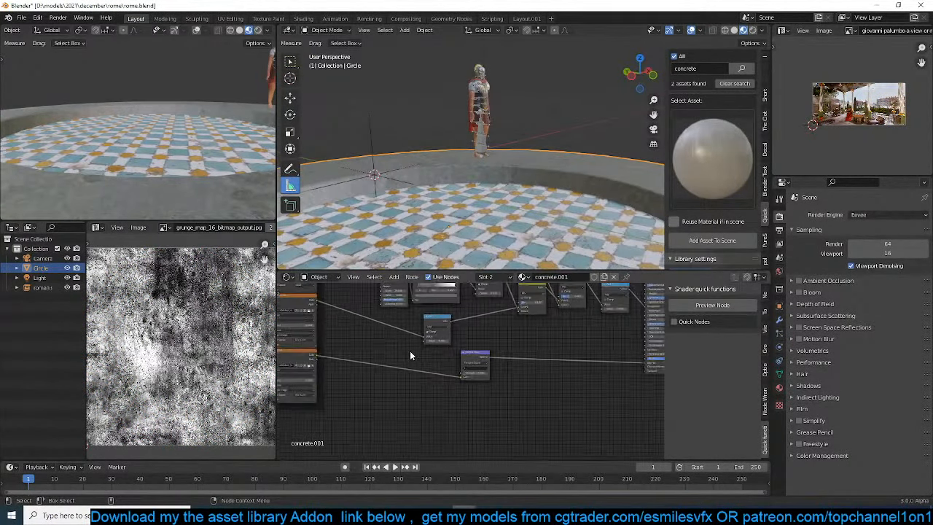
{"action": "middle_click_drag", "start_coordinate": [451, 388], "coordinate": [525, 396]}
{"action": "scroll", "coordinate": [453, 375], "scroll_direction": "up", "scroll_amount": 2}
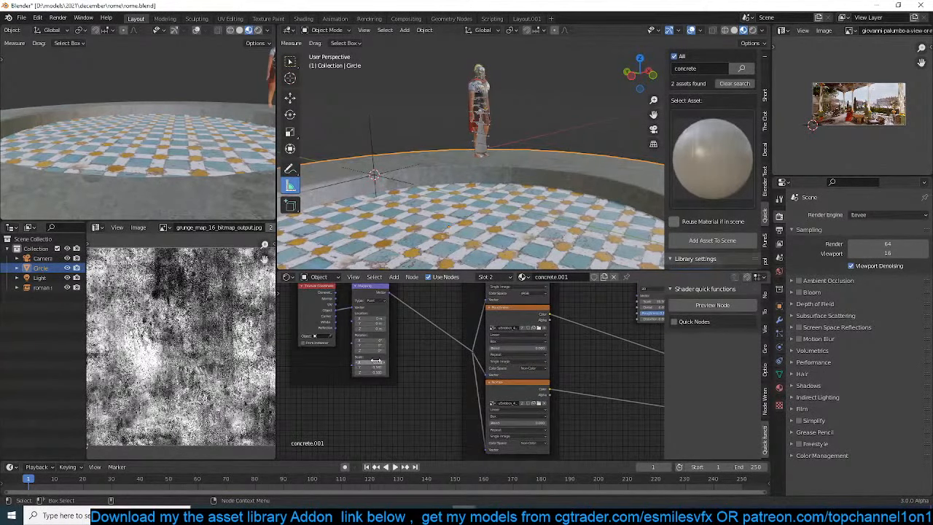
{"action": "left_click_drag", "start_coordinate": [378, 362], "coordinate": [415, 372]}
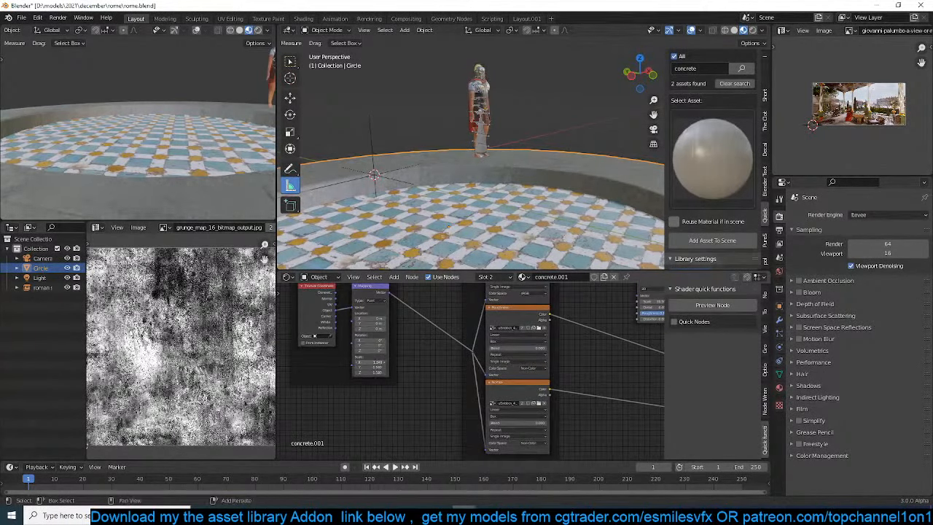
Brighten the Color2 input of the concrete material's Overlay node to a light grey
{"action": "scroll", "coordinate": [496, 371], "scroll_direction": "down", "scroll_amount": 3}
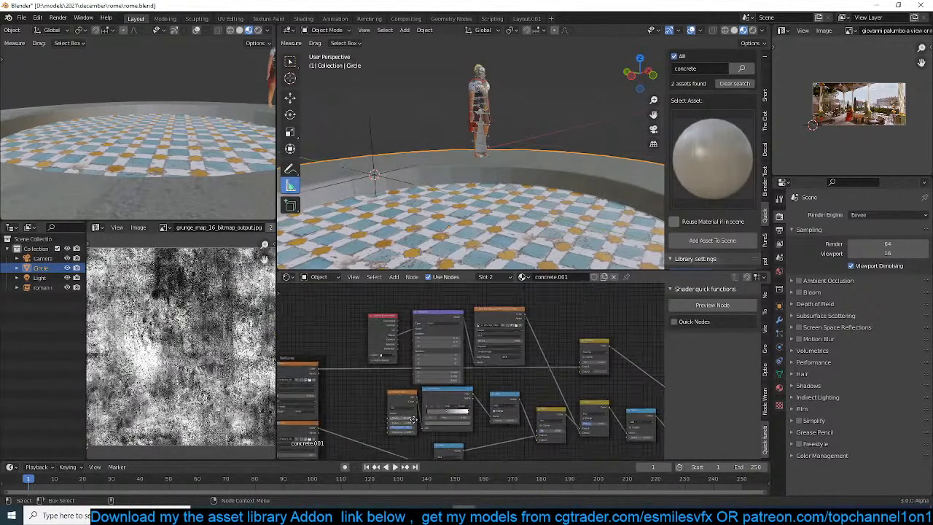
{"action": "scroll", "coordinate": [485, 384], "scroll_direction": "up", "scroll_amount": 4}
{"action": "left_click", "coordinate": [422, 390]}
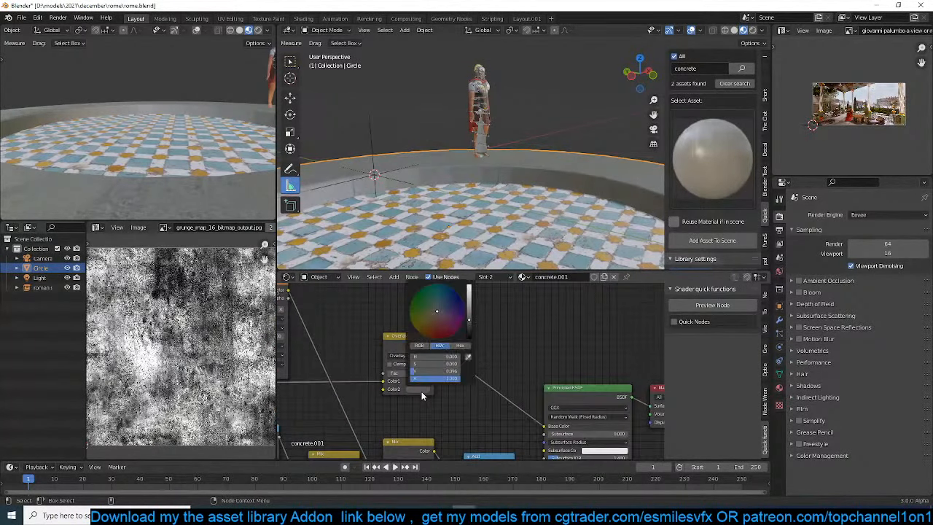
{"action": "left_click", "coordinate": [468, 292]}
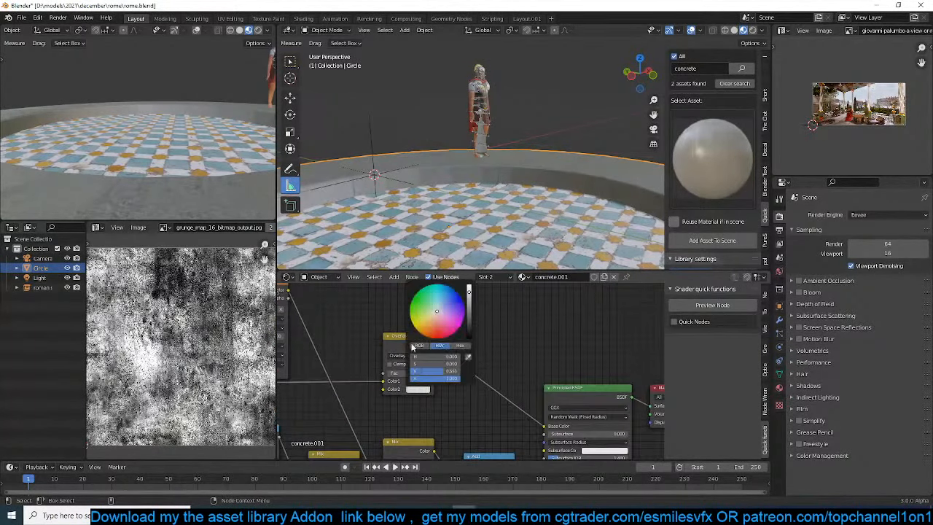
Preview the concrete albedo texture and the Overlay node's output on the platform rim in the concrete.001 material
{"action": "right_click", "coordinate": [538, 223]}
{"action": "left_click", "coordinate": [538, 224]}
{"action": "middle_click_drag", "start_coordinate": [521, 369], "coordinate": [599, 333]}
{"action": "scroll", "coordinate": [477, 363], "scroll_direction": "up", "scroll_amount": 1}
{"action": "scroll", "coordinate": [480, 363], "scroll_direction": "down", "scroll_amount": 2}
{"action": "middle_click_drag", "start_coordinate": [482, 362], "coordinate": [532, 395]}
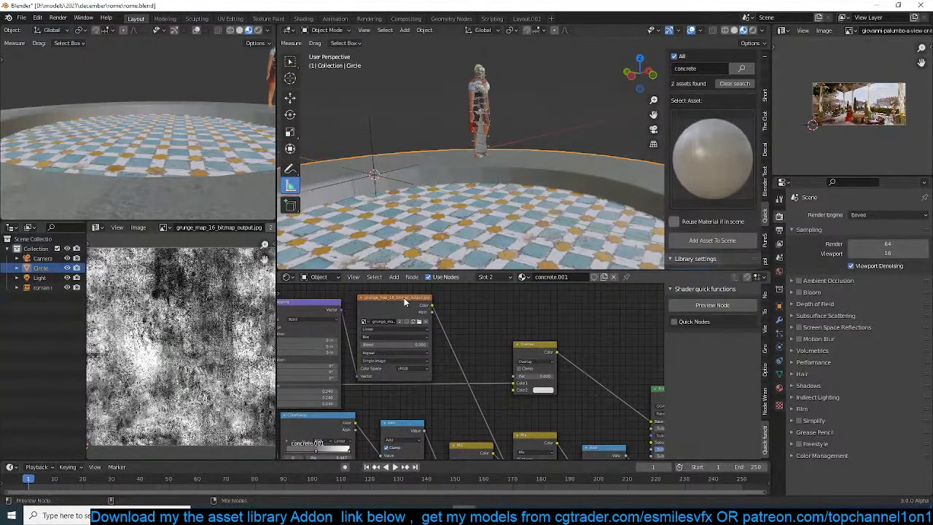
{"action": "scroll", "coordinate": [404, 297], "scroll_direction": "down", "scroll_amount": 4}
{"action": "left_click", "coordinate": [326, 375]}
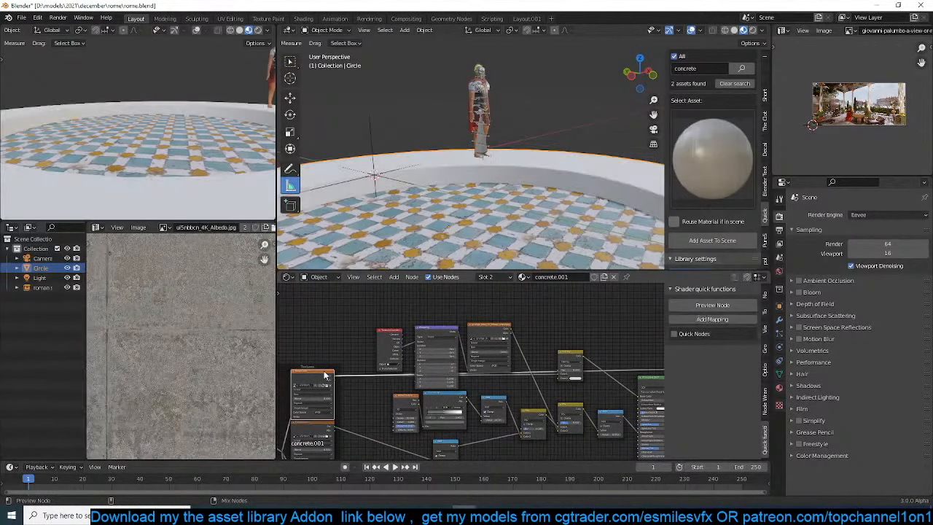
{"action": "middle_click_drag", "start_coordinate": [589, 354], "coordinate": [491, 355]}
{"action": "left_click", "coordinate": [493, 353]}
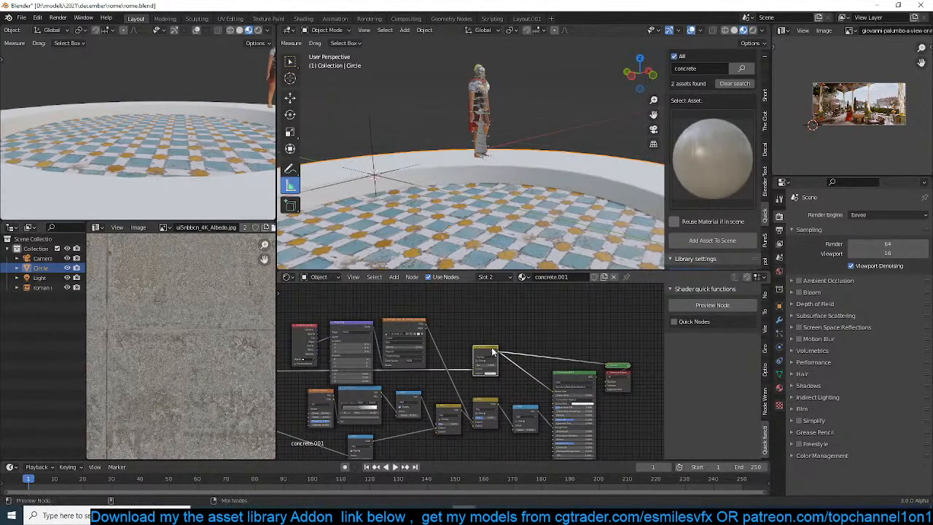
{"action": "scroll", "coordinate": [493, 352], "scroll_direction": "up", "scroll_amount": 2}
Raise the Overlay node's mix factor and tint its Color2 a warm light orange
{"action": "left_click", "coordinate": [507, 375]}
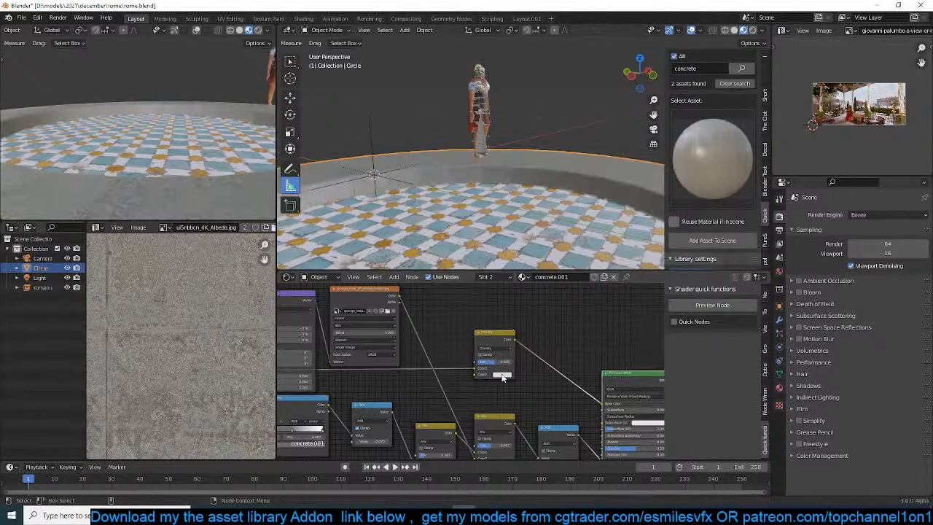
{"action": "left_click", "coordinate": [502, 375]}
{"action": "left_click", "coordinate": [510, 322]}
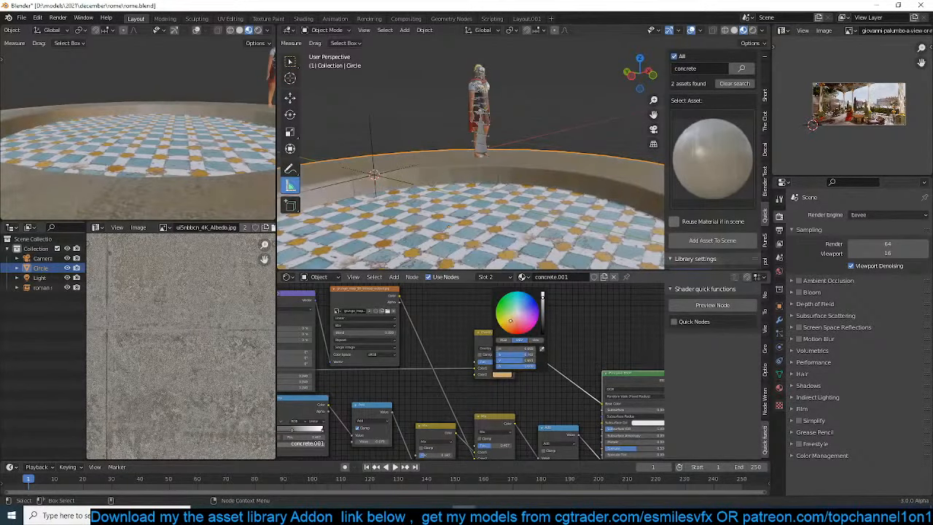
Enable Ambient Occlusion and Screen Space Reflections for the Eevee render engine and save the scene
{"action": "left_click", "coordinate": [805, 281]}
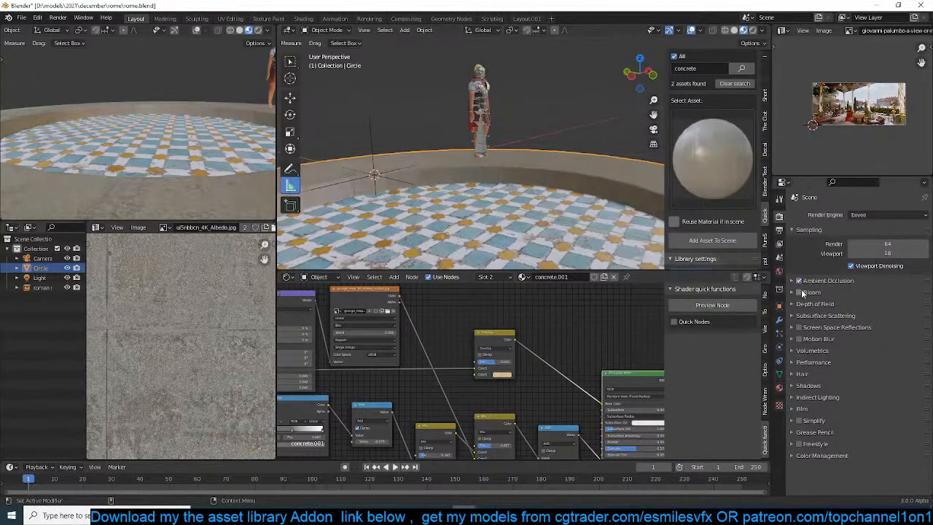
{"action": "left_click", "coordinate": [799, 327]}
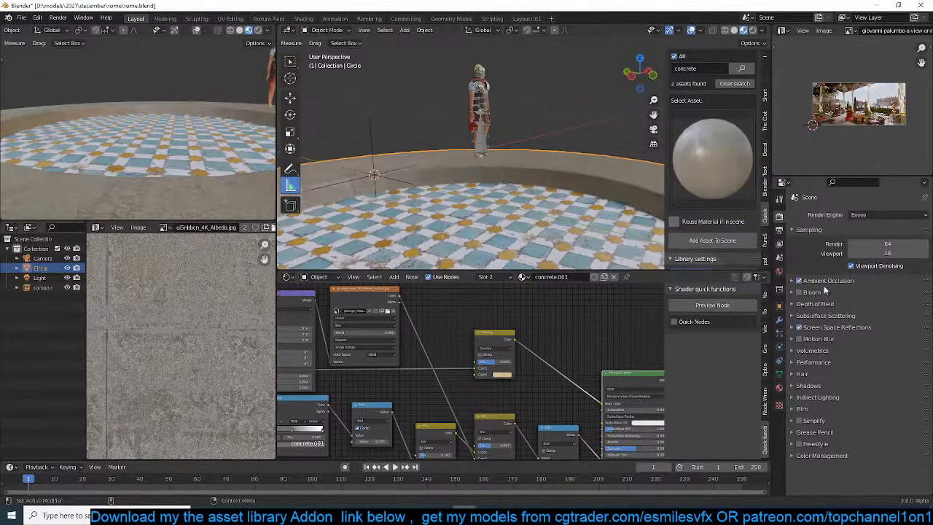
{"action": "key", "text": "ctrl+s"}
Rotate the Roman soldier on the platform rim in top view and save the scene
{"action": "left_click", "coordinate": [482, 138]}
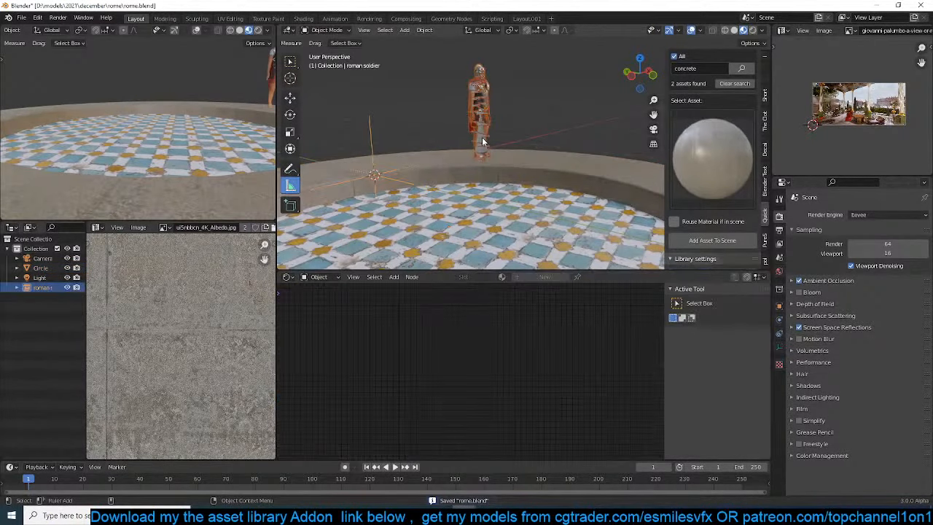
{"action": "key", "text": "KP_7"}
{"action": "scroll", "coordinate": [482, 139], "scroll_direction": "down", "scroll_amount": 6}
{"action": "middle_click_drag", "start_coordinate": [519, 117], "coordinate": [473, 161], "text": "shift"}
{"action": "scroll", "coordinate": [473, 161], "scroll_direction": "up", "scroll_amount": 4}
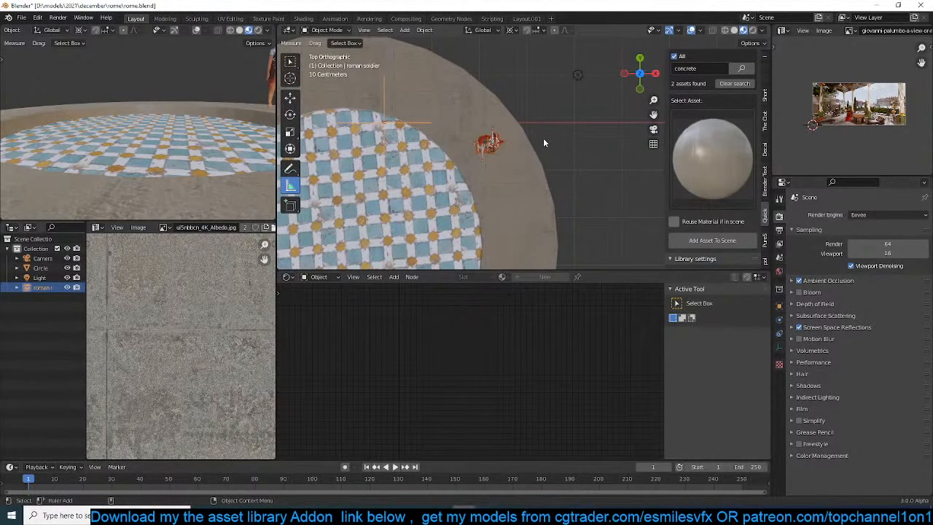
{"action": "key", "text": "r"}
{"action": "left_click", "coordinate": [536, 173]}
{"action": "key", "text": "alt+a"}
{"action": "scroll", "coordinate": [407, 186], "scroll_direction": "down", "scroll_amount": 4}
{"action": "key", "text": "ctrl+s"}
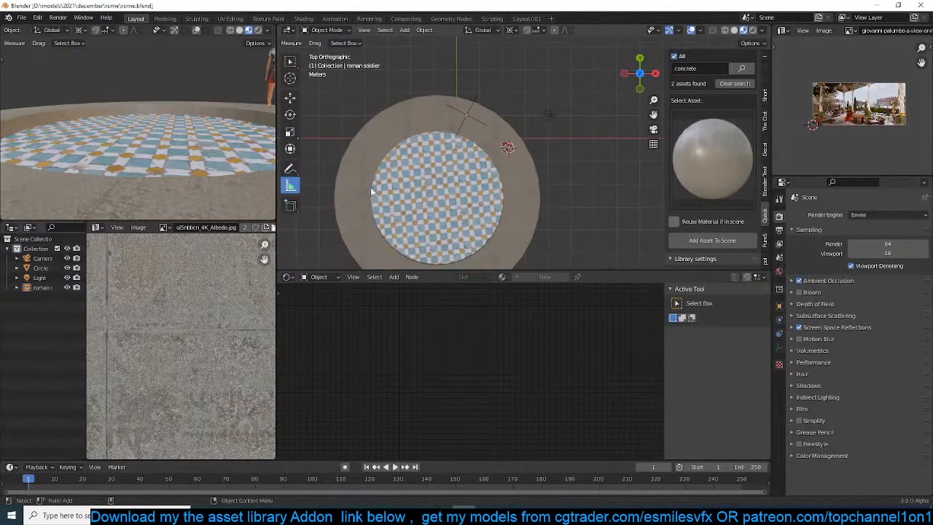
Rotate the camera in top view and move it so the soldier sits closer to the middle of the shot
{"action": "scroll", "coordinate": [435, 174], "scroll_direction": "up", "scroll_amount": 5}
{"action": "middle_click_drag", "start_coordinate": [510, 144], "coordinate": [457, 175], "text": "shift"}
{"action": "scroll", "coordinate": [466, 163], "scroll_direction": "up", "scroll_amount": 1}
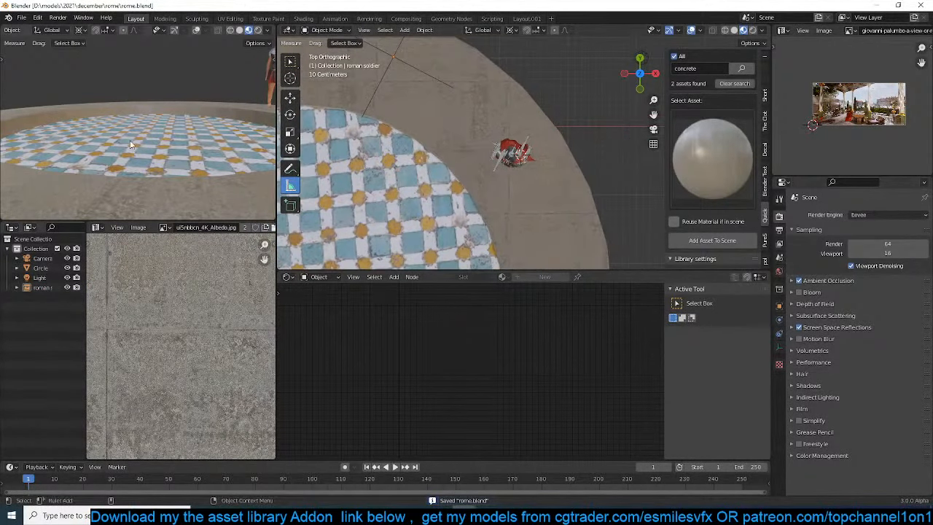
{"action": "scroll", "coordinate": [156, 121], "scroll_direction": "down", "scroll_amount": 6}
{"action": "middle_click_drag", "start_coordinate": [156, 121], "coordinate": [171, 164]}
{"action": "scroll", "coordinate": [171, 168], "scroll_direction": "up", "scroll_amount": 6}
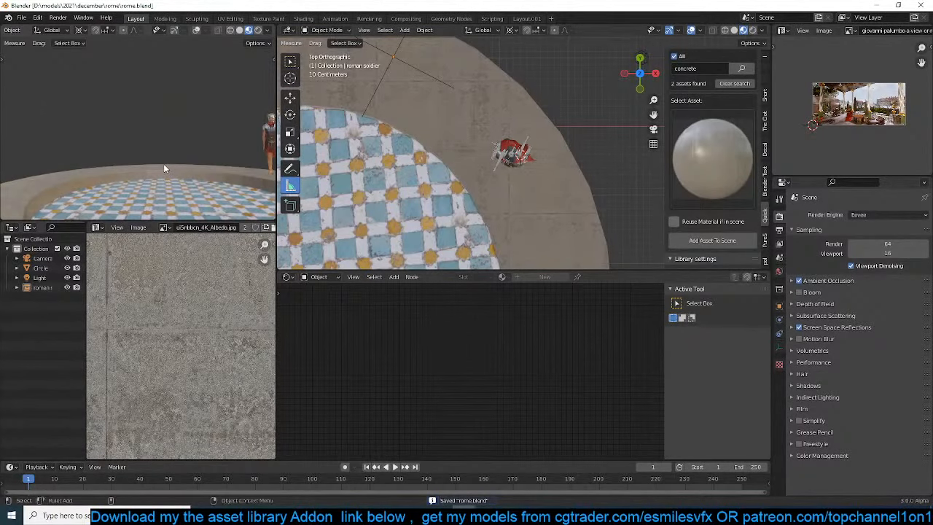
{"action": "scroll", "coordinate": [588, 145], "scroll_direction": "down", "scroll_amount": 6}
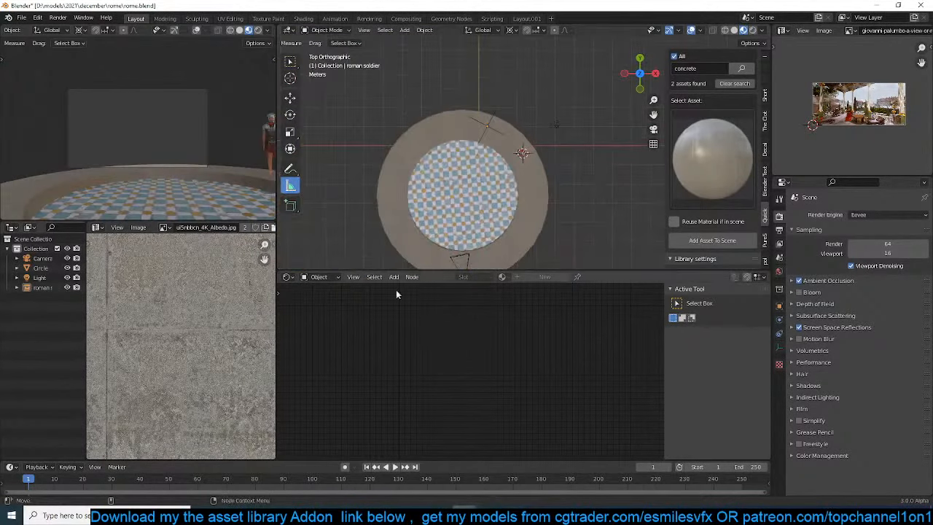
{"action": "left_click", "coordinate": [458, 259]}
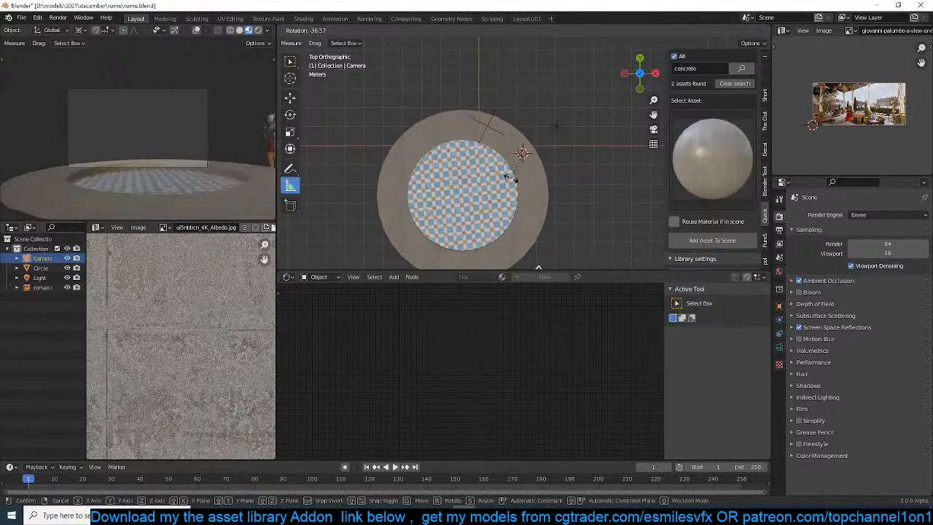
{"action": "scroll", "coordinate": [495, 92], "scroll_direction": "down", "scroll_amount": 2}
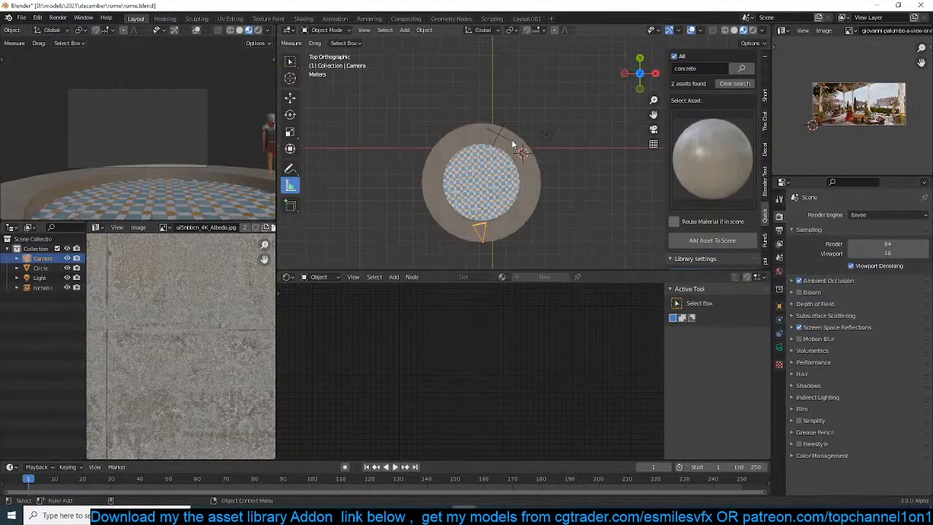
{"action": "key", "text": "r"}
{"action": "left_click", "coordinate": [579, 169]}
{"action": "key", "text": "g"}
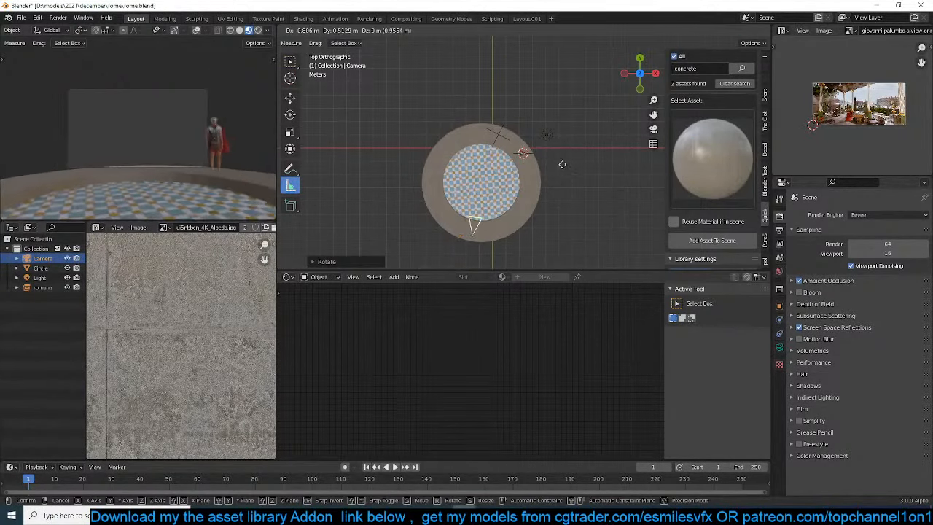
{"action": "left_click", "coordinate": [563, 165]}
Show the camera functions in Quick Functions and set the camera's focal length to 25 mm
{"action": "scroll", "coordinate": [718, 87], "scroll_direction": "up", "scroll_amount": 5}
{"action": "left_click", "coordinate": [693, 72]}
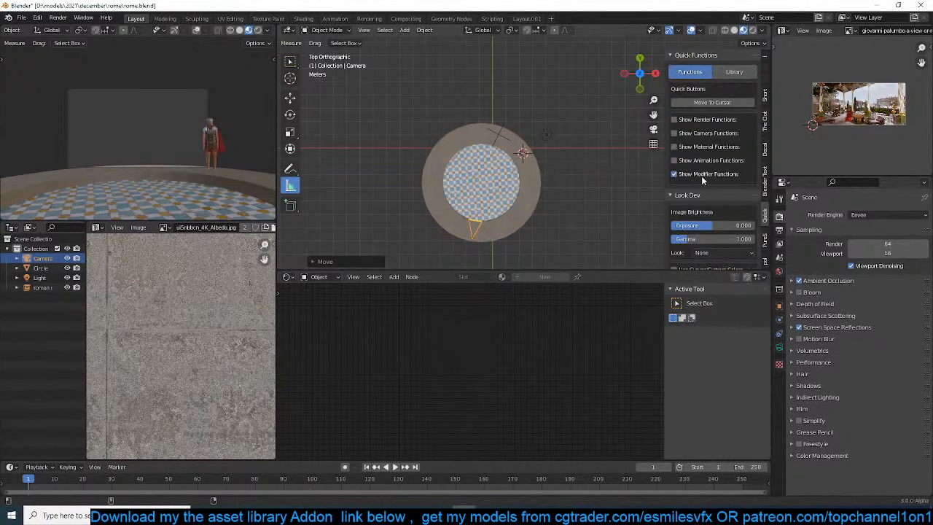
{"action": "left_click", "coordinate": [702, 134]}
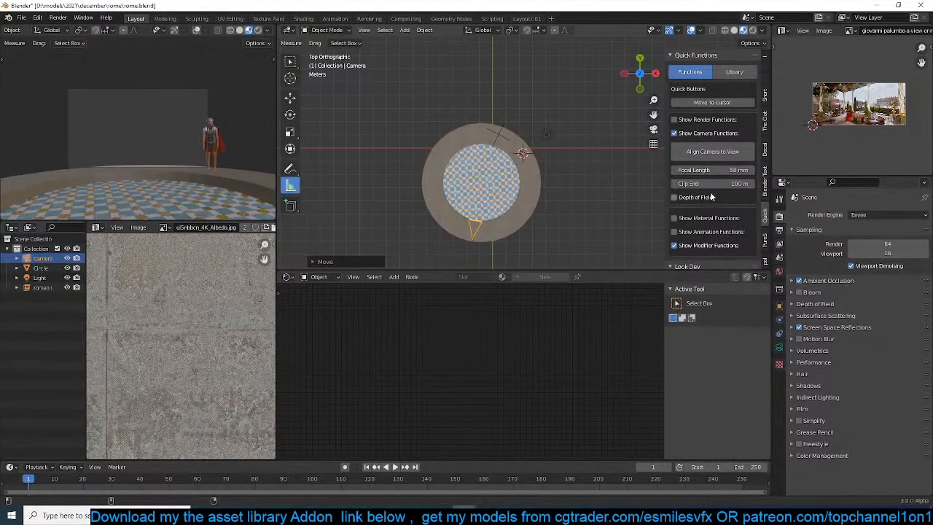
{"action": "left_click", "coordinate": [718, 172]}
{"action": "type", "text": "25"}
{"action": "key", "text": "Return"}
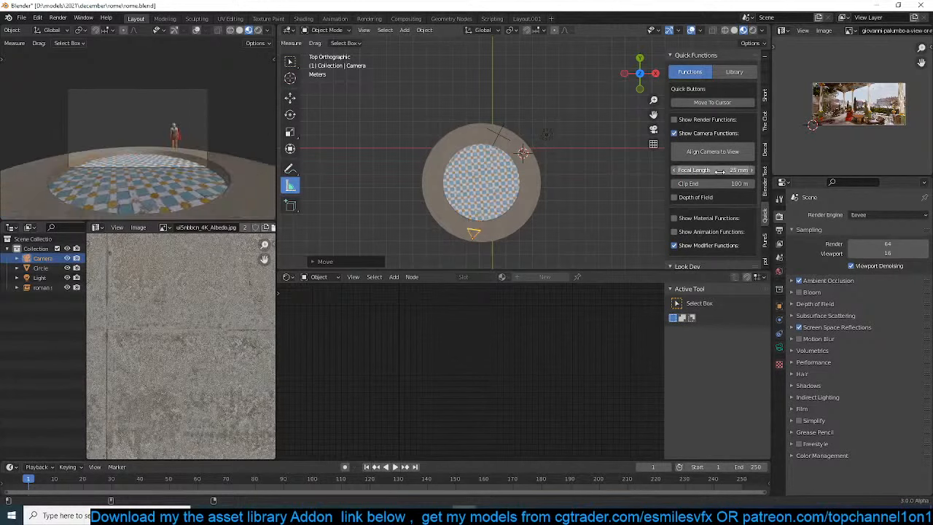
Move the camera in both the camera view and the top view to reframe the platform and soldier
{"action": "scroll", "coordinate": [129, 125], "scroll_direction": "up", "scroll_amount": 4}
{"action": "key", "text": "g"}
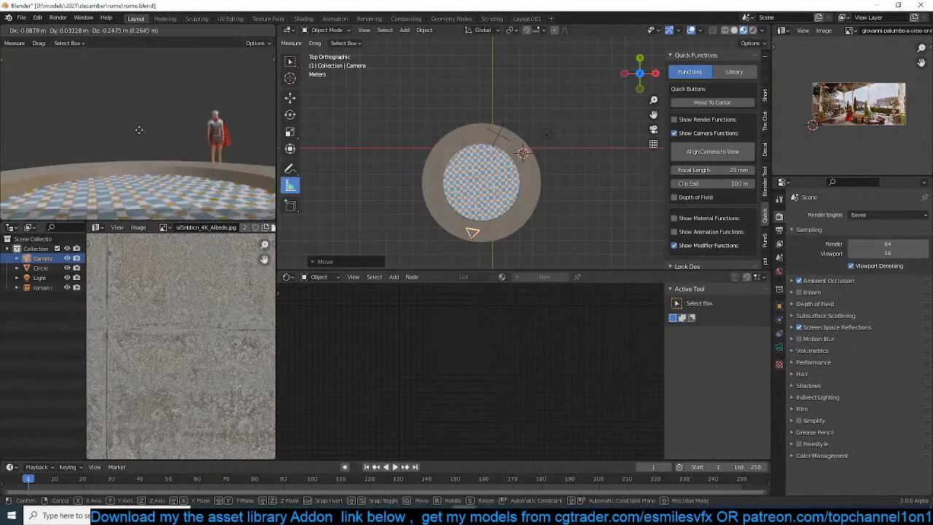
{"action": "left_click", "coordinate": [140, 134]}
{"action": "key", "text": "g"}
{"action": "left_click", "coordinate": [501, 154]}
Add a mesh circle, scale it down and place it on the platform rim beside the soldier
{"action": "scroll", "coordinate": [566, 165], "scroll_direction": "up", "scroll_amount": 6}
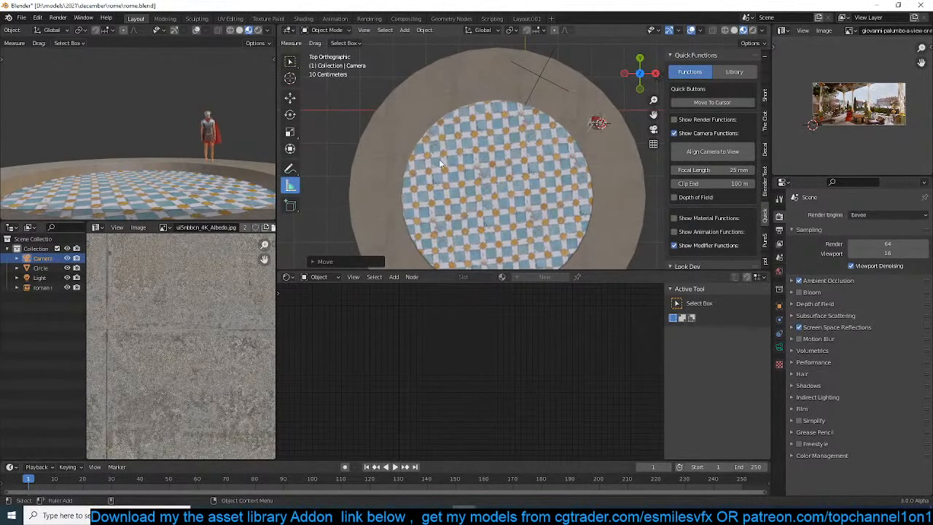
{"action": "left_click", "coordinate": [363, 186]}
{"action": "scroll", "coordinate": [452, 150], "scroll_direction": "up", "scroll_amount": 2}
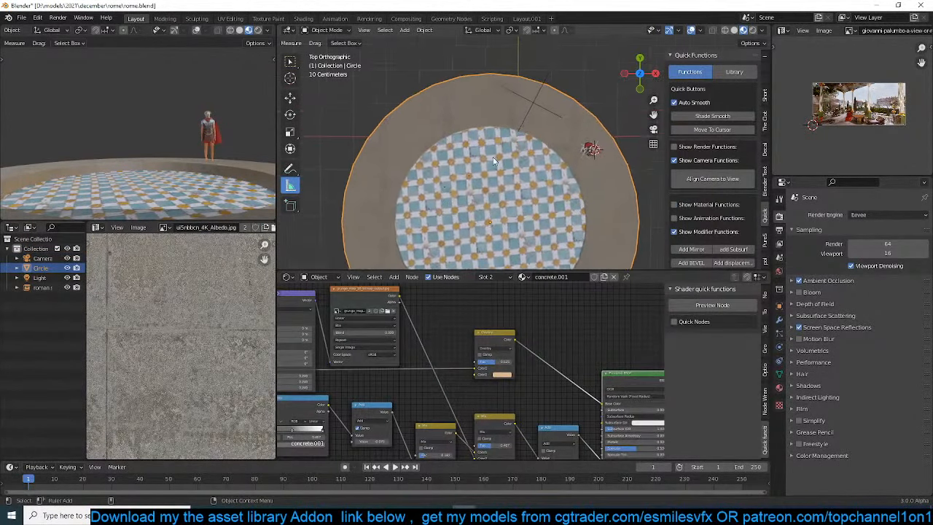
{"action": "key", "text": "shift+a"}
{"action": "mouse_move", "coordinate": [594, 111]}
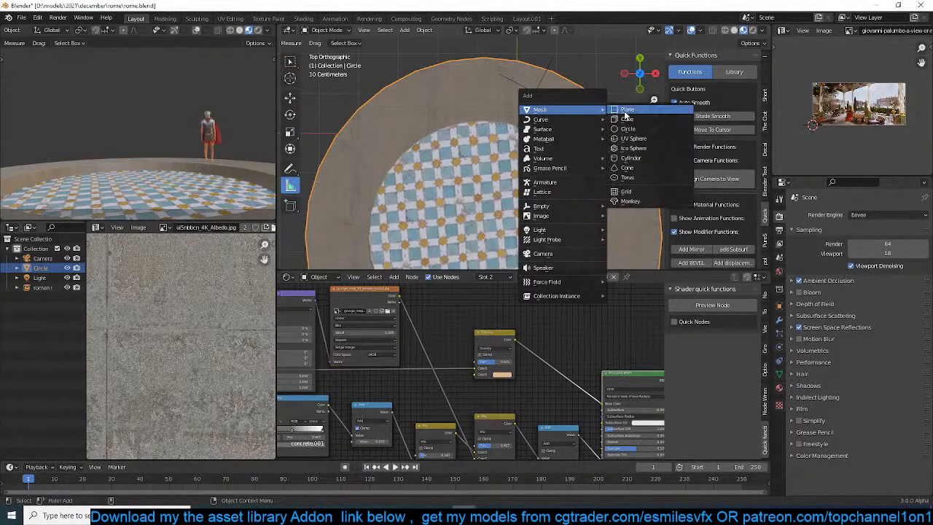
{"action": "left_click", "coordinate": [623, 131]}
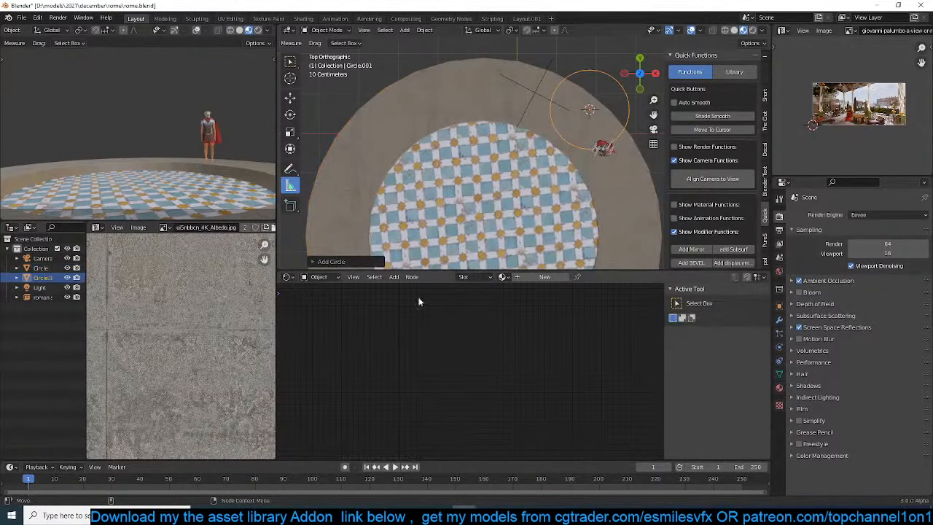
{"action": "left_click", "coordinate": [333, 260]}
{"action": "left_click", "coordinate": [401, 155]}
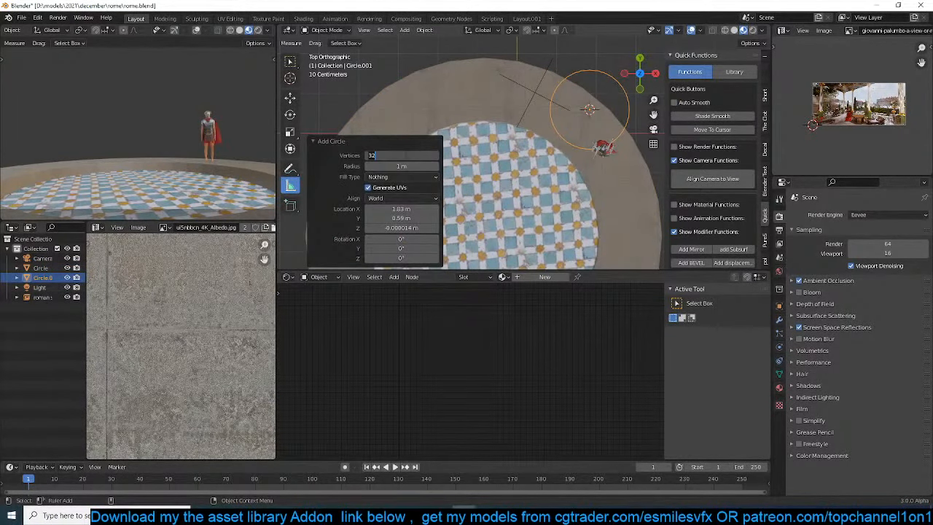
{"action": "key", "text": "Return"}
{"action": "key", "text": "s"}
{"action": "left_click", "coordinate": [610, 116]}
{"action": "key", "text": "g"}
{"action": "left_click", "coordinate": [603, 135]}
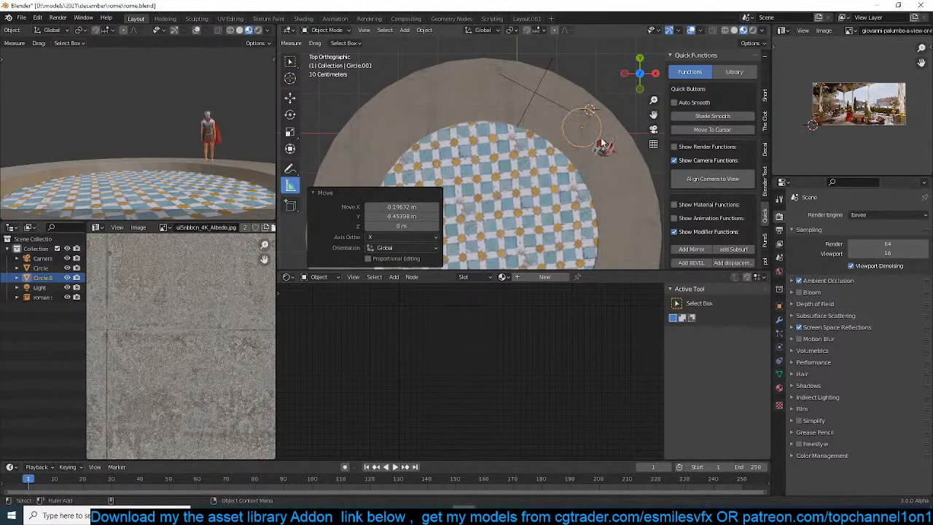
Fill the small circle beside the soldier with a face in Edit Mode
{"action": "middle_click_drag", "start_coordinate": [602, 139], "coordinate": [589, 74]}
{"action": "scroll", "coordinate": [589, 78], "scroll_direction": "down", "scroll_amount": 4}
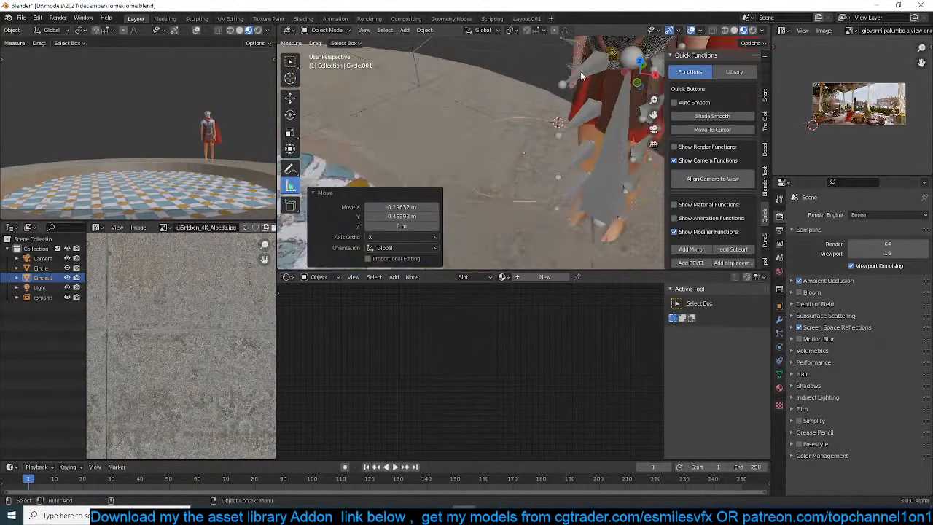
{"action": "key", "text": "Tab"}
{"action": "middle_click_drag", "start_coordinate": [516, 93], "coordinate": [516, 123]}
{"action": "key", "text": "f"}
{"action": "key", "text": "Tab"}
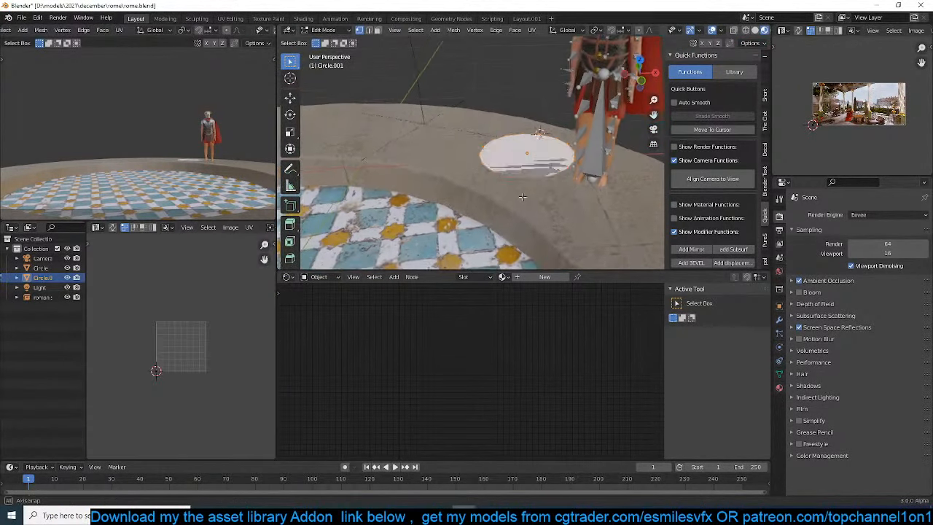
Save the scene and assign the existing concrete material to the filled circle beside the soldier
{"action": "left_click", "coordinate": [530, 196], "text": "shift"}
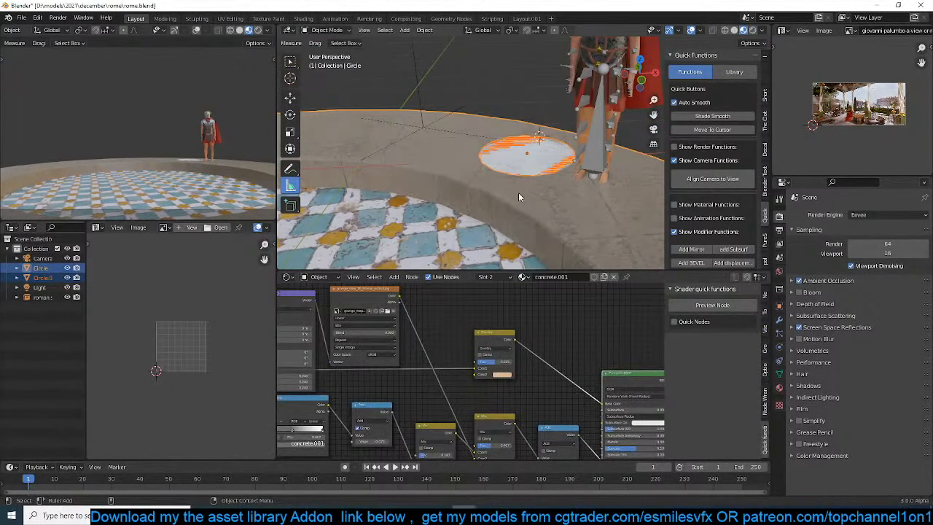
{"action": "left_click", "coordinate": [528, 162]}
{"action": "key", "text": "ctrl+s"}
{"action": "left_click", "coordinate": [780, 374]}
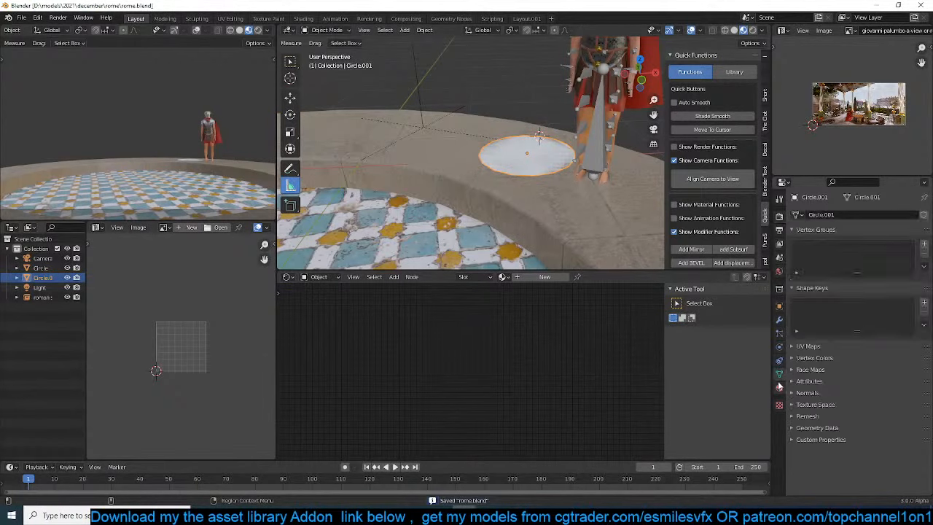
{"action": "left_click", "coordinate": [779, 387]}
{"action": "left_click", "coordinate": [798, 256]}
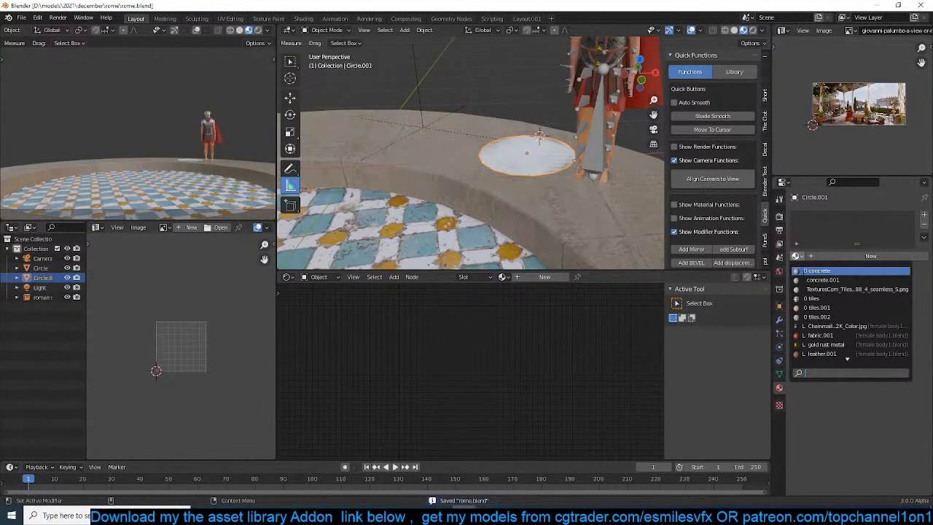
{"action": "left_click", "coordinate": [824, 282]}
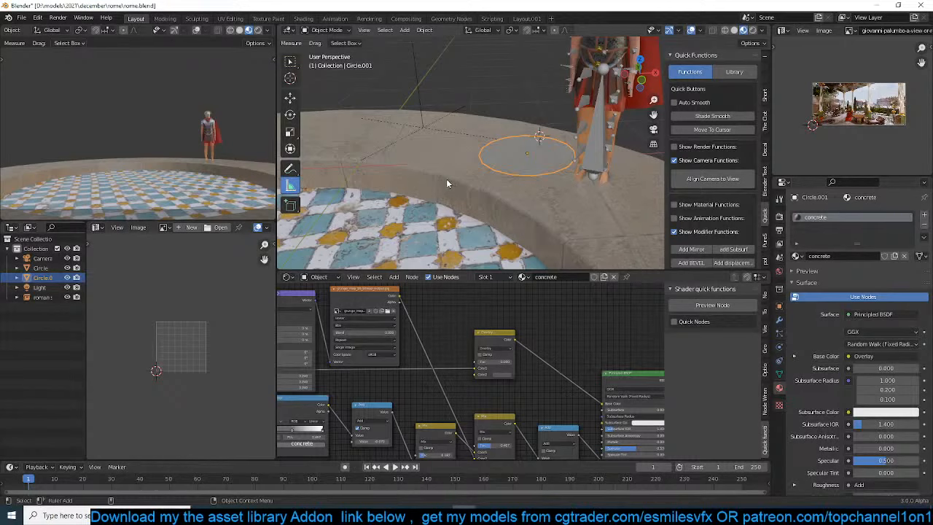
Extrude the circle's face upward along Z, and extrude it again by about 3.4 m to form a tall column
{"action": "key", "text": "Tab"}
{"action": "middle_click_drag", "start_coordinate": [556, 175], "coordinate": [525, 157]}
{"action": "key", "text": "e"}
{"action": "key", "text": "z"}
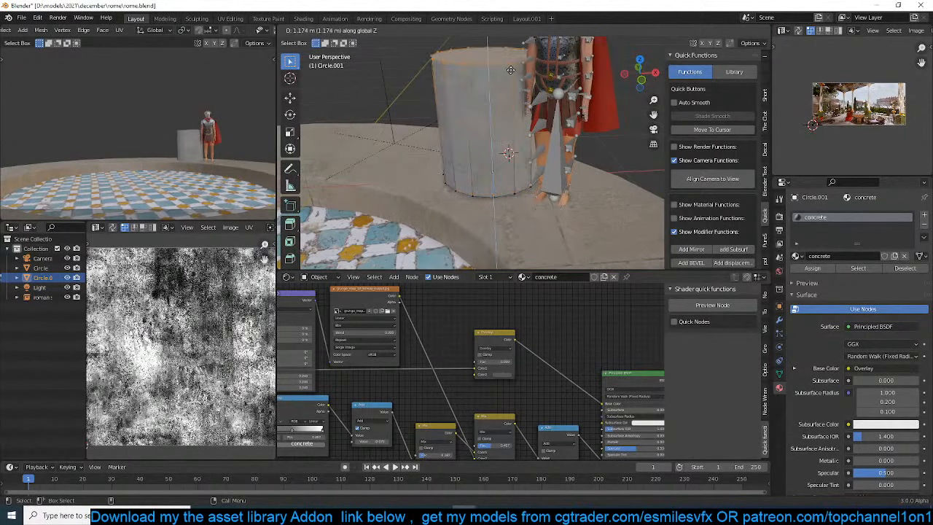
{"action": "left_click", "coordinate": [506, 57]}
{"action": "scroll", "coordinate": [503, 80], "scroll_direction": "down", "scroll_amount": 5}
{"action": "middle_click_drag", "start_coordinate": [470, 149], "coordinate": [468, 208], "text": "shift"}
{"action": "key", "text": "e"}
{"action": "key", "text": "z"}
{"action": "left_click", "coordinate": [475, 77]}
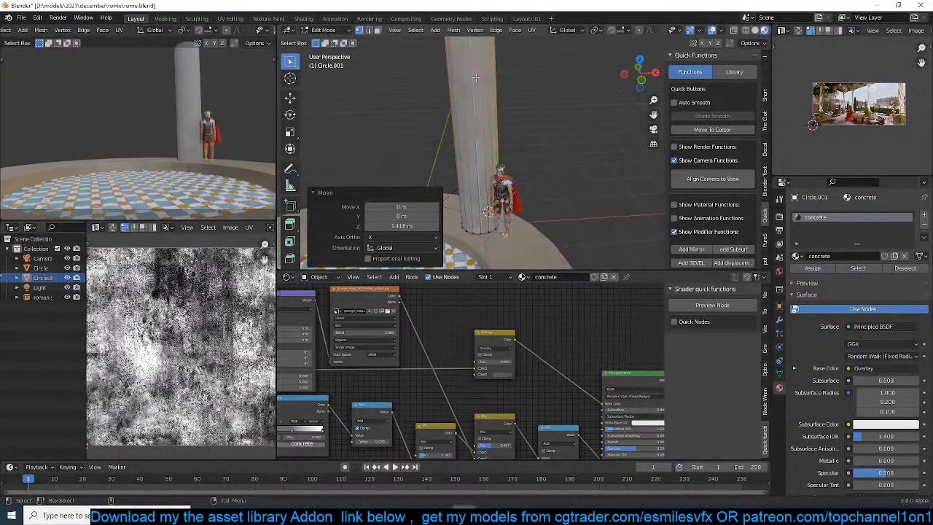
Taper the column by scaling its top face to about 0.685, finishing in Object Mode
{"action": "scroll", "coordinate": [475, 78], "scroll_direction": "down", "scroll_amount": 2}
{"action": "middle_click_drag", "start_coordinate": [490, 110], "coordinate": [497, 91]}
{"action": "key", "text": "s"}
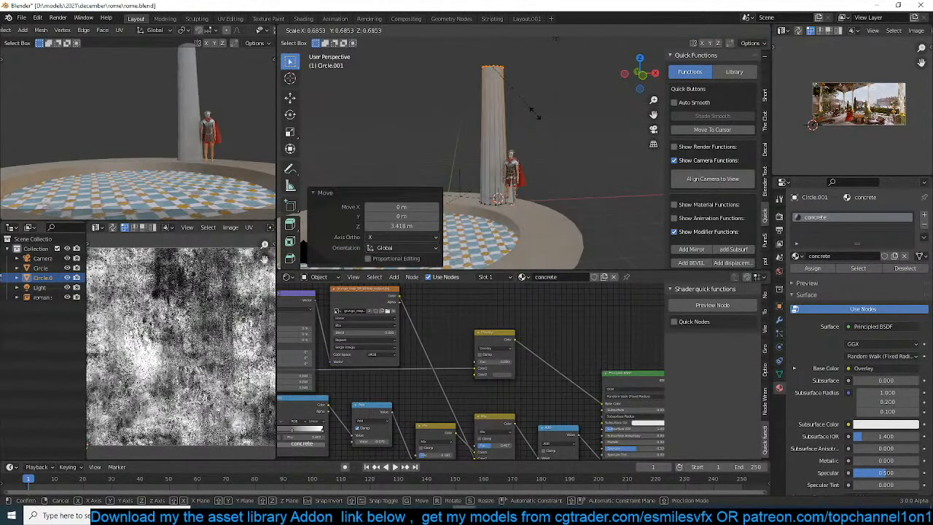
{"action": "left_click", "coordinate": [535, 114]}
{"action": "key", "text": "Tab"}
Shade the column smooth with Auto Smooth enabled
{"action": "right_click", "coordinate": [528, 124]}
{"action": "left_click", "coordinate": [534, 124]}
{"action": "scroll", "coordinate": [535, 152], "scroll_direction": "up", "scroll_amount": 4}
{"action": "middle_click_drag", "start_coordinate": [535, 158], "coordinate": [523, 155]}
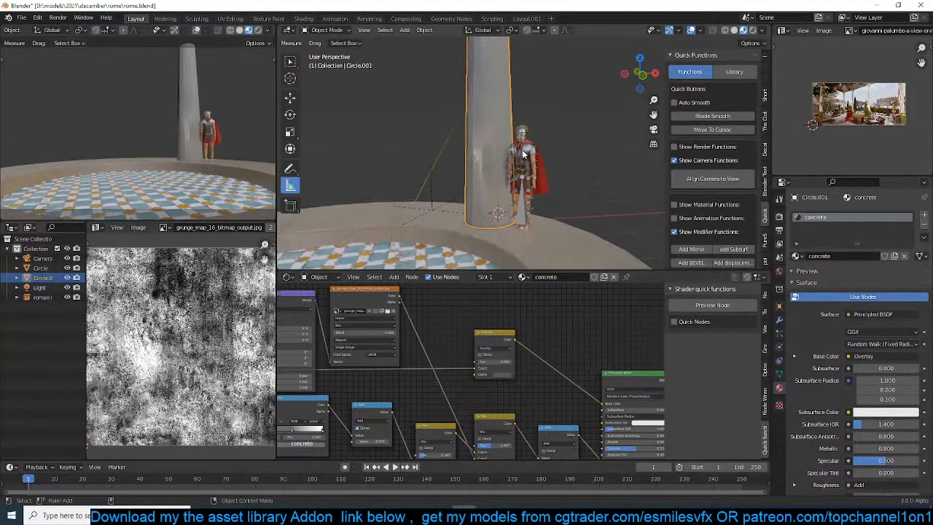
{"action": "key", "text": "q"}
{"action": "left_click", "coordinate": [522, 150]}
{"action": "right_click", "coordinate": [503, 156]}
{"action": "left_click", "coordinate": [487, 161]}
{"action": "scroll", "coordinate": [552, 223], "scroll_direction": "up", "scroll_amount": 3}
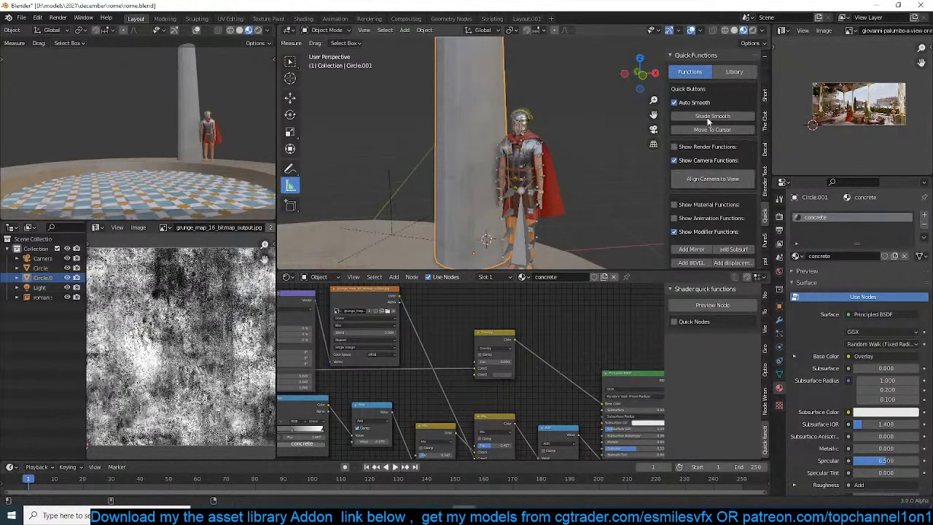
Add a Bevel modifier to the column and reduce its amount to about 0.048 m
{"action": "scroll", "coordinate": [714, 173], "scroll_direction": "down", "scroll_amount": 4}
{"action": "left_click", "coordinate": [691, 186]}
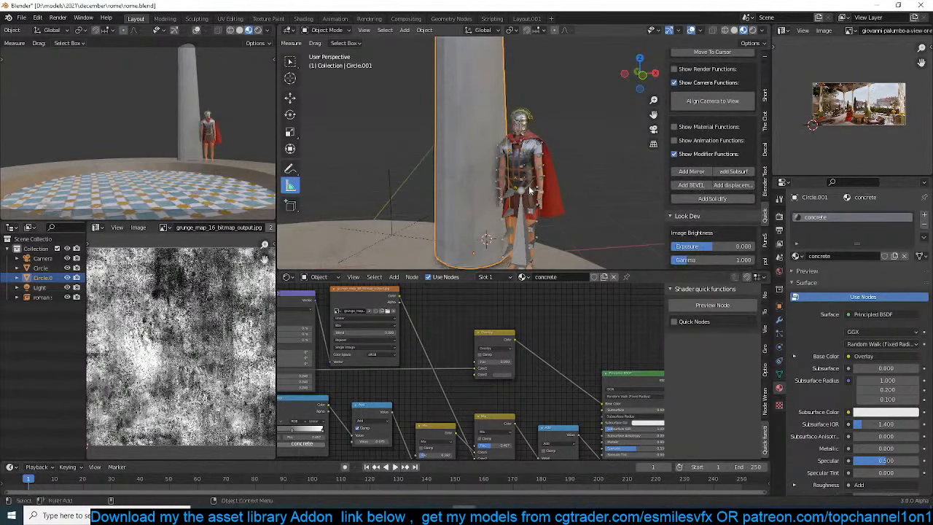
{"action": "middle_click_drag", "start_coordinate": [529, 186], "coordinate": [509, 137]}
{"action": "left_click", "coordinate": [778, 321]}
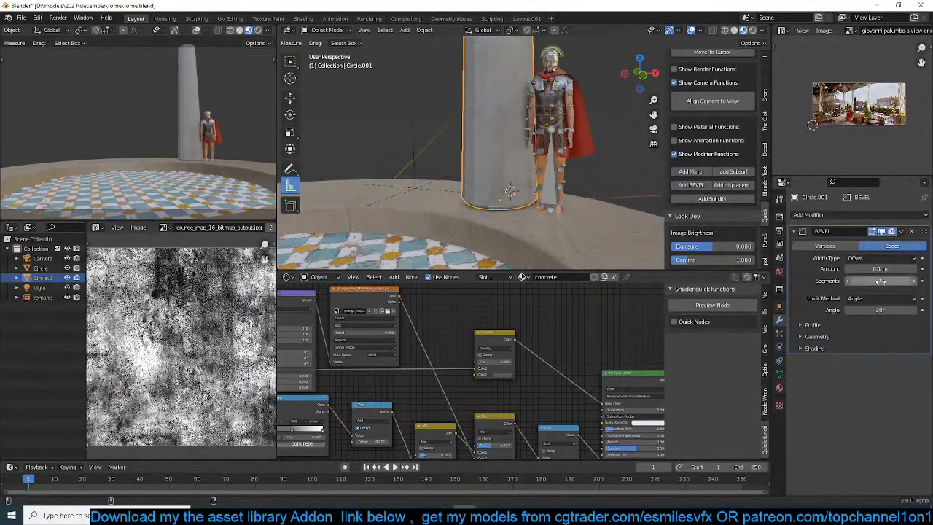
Reapply smooth shading to the beveled column and save the scene
{"action": "right_click", "coordinate": [441, 83]}
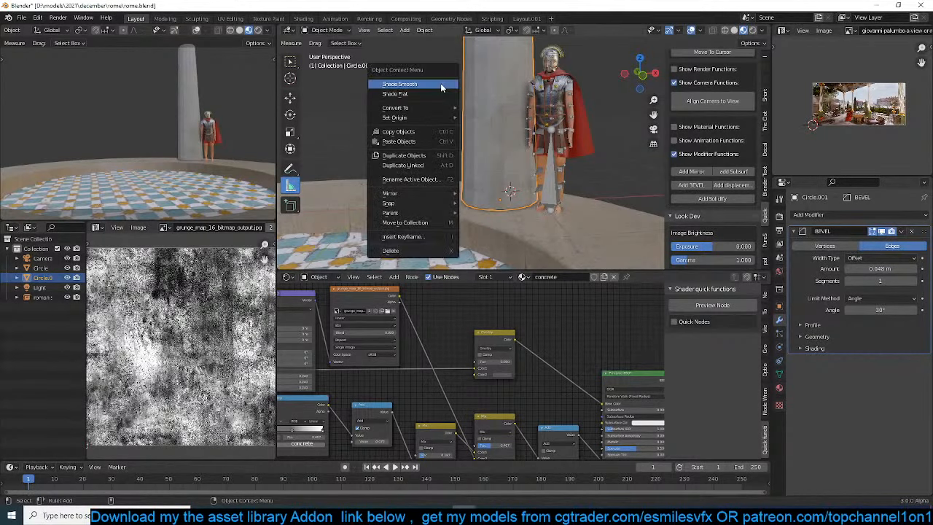
{"action": "left_click", "coordinate": [440, 83]}
{"action": "middle_click_drag", "start_coordinate": [523, 140], "coordinate": [530, 103]}
{"action": "key", "text": "q"}
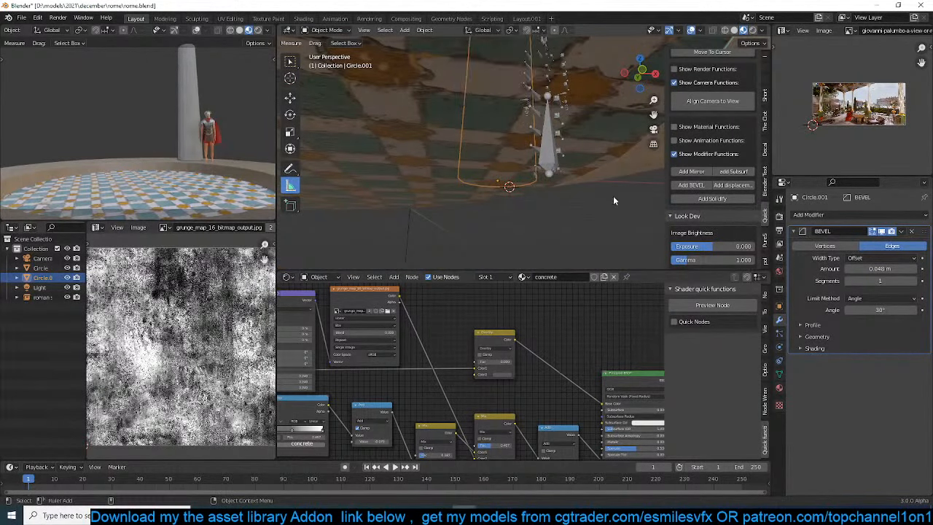
{"action": "middle_click_drag", "start_coordinate": [613, 196], "coordinate": [534, 209]}
{"action": "scroll", "coordinate": [568, 170], "scroll_direction": "up", "scroll_amount": 5}
{"action": "middle_click_drag", "start_coordinate": [568, 170], "coordinate": [573, 166]}
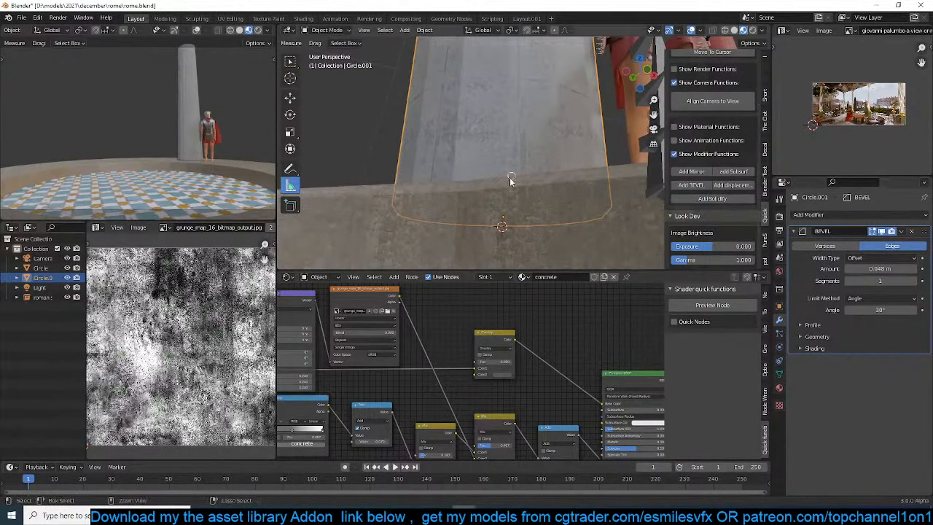
{"action": "key", "text": "ctrl+s"}
Examine the column's base and bevel in solid, wireframe and material preview shading
{"action": "key", "text": "z"}
{"action": "left_click", "coordinate": [586, 163]}
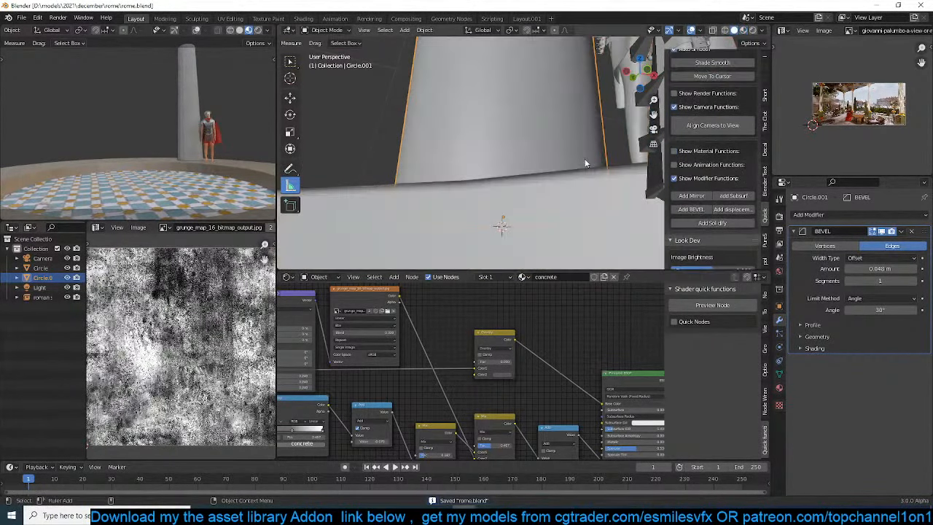
{"action": "mouse_move", "coordinate": [569, 156]}
{"action": "middle_mouse_down"}
{"action": "mouse_move", "coordinate": [543, 173]}
{"action": "mouse_move", "coordinate": [544, 150]}
{"action": "mouse_move", "coordinate": [600, 155]}
{"action": "mouse_move", "coordinate": [591, 150]}
{"action": "middle_mouse_up"}
{"action": "left_click", "coordinate": [744, 31]}
{"action": "scroll", "coordinate": [545, 147], "scroll_direction": "down", "scroll_amount": 3}
{"action": "key", "text": "z"}
{"action": "left_click", "coordinate": [480, 151]}
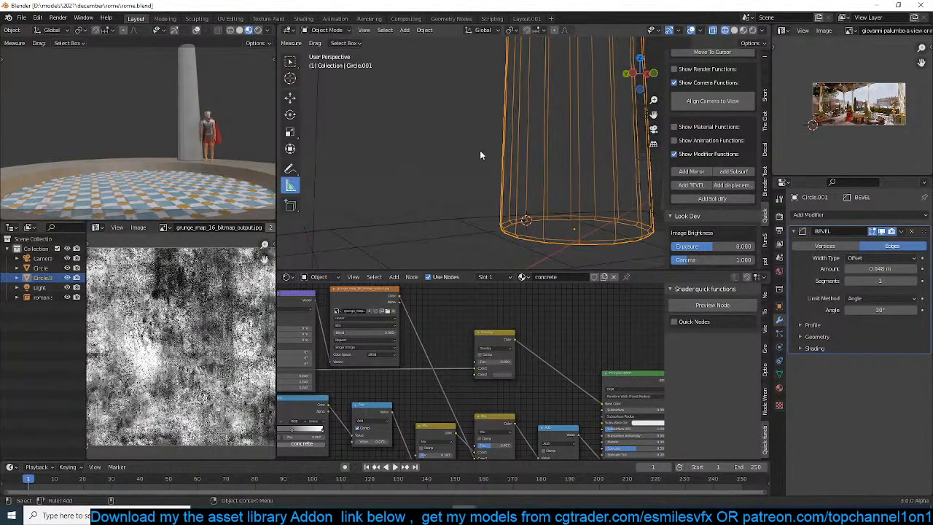
{"action": "key", "text": "z"}
{"action": "left_click", "coordinate": [549, 156]}
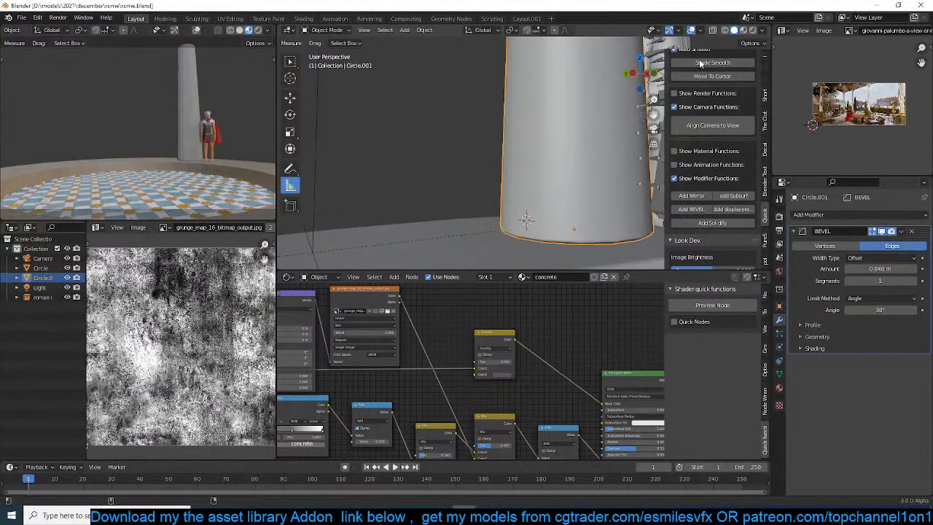
{"action": "scroll", "coordinate": [700, 65], "scroll_direction": "down", "scroll_amount": 1}
{"action": "middle_click_drag", "start_coordinate": [561, 142], "coordinate": [552, 123]}
Save the scene and apply all transforms to the column, including its scale
{"action": "right_click", "coordinate": [483, 116]}
{"action": "key", "text": "ctrl+s"}
{"action": "key", "text": "ctrl+a"}
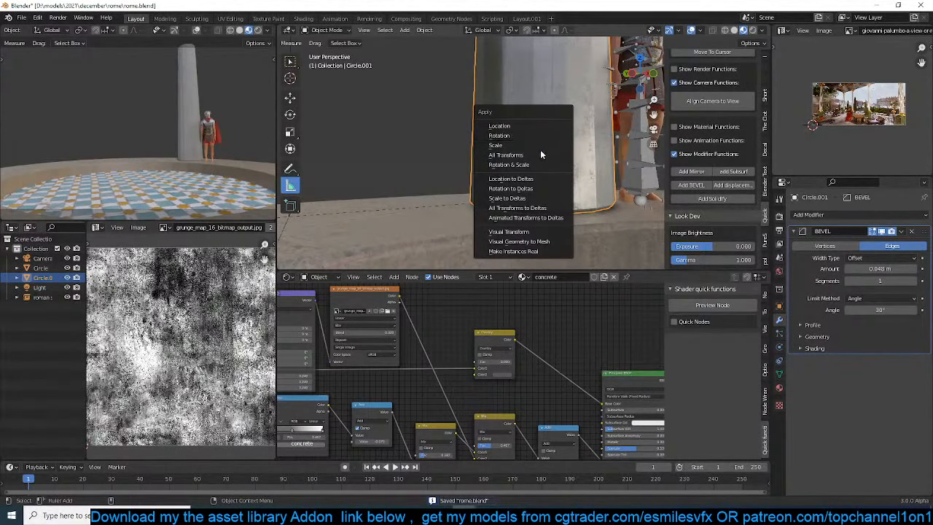
{"action": "left_click", "coordinate": [540, 153]}
{"action": "key", "text": "ctrl+a"}
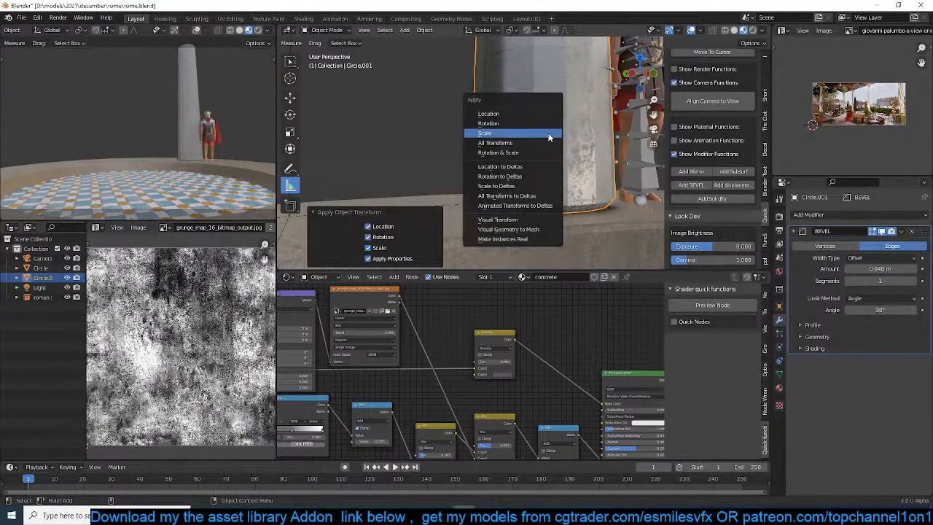
{"action": "left_click", "coordinate": [549, 135]}
Set the column's origin to its geometry
{"action": "right_click", "coordinate": [549, 137]}
{"action": "mouse_move", "coordinate": [552, 171]}
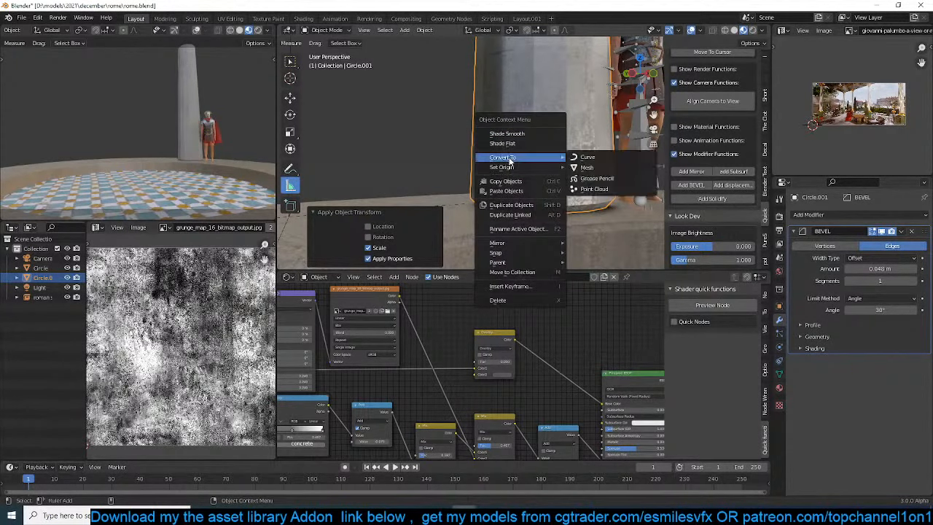
{"action": "left_click", "coordinate": [603, 177]}
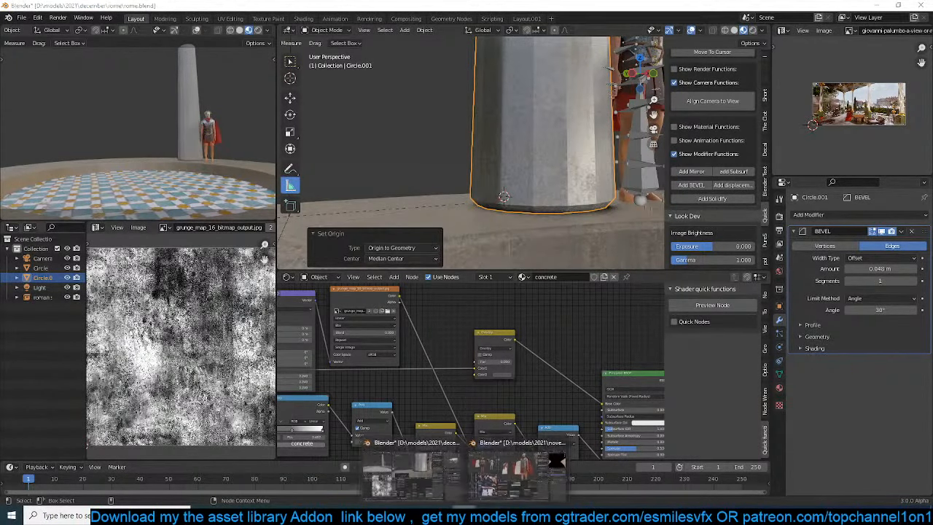
{"action": "left_click", "coordinate": [488, 515]}
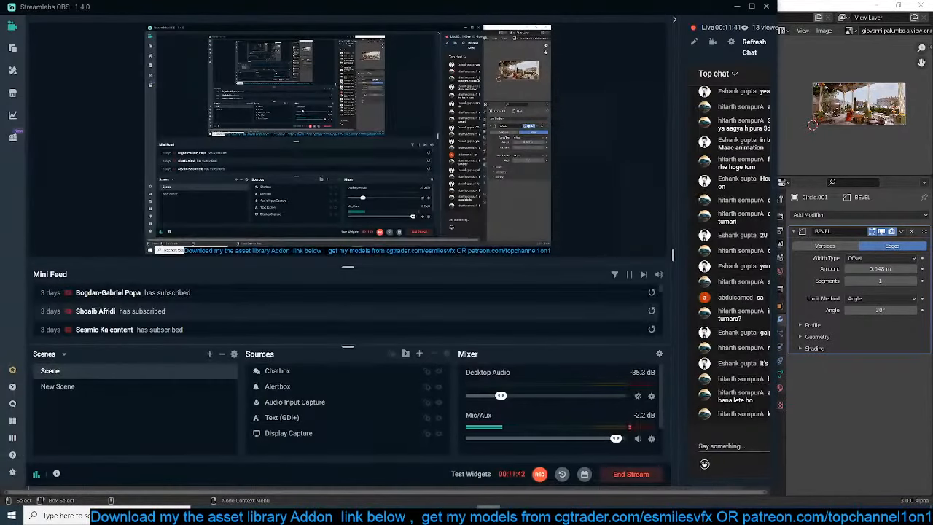
{"action": "left_click", "coordinate": [488, 515]}
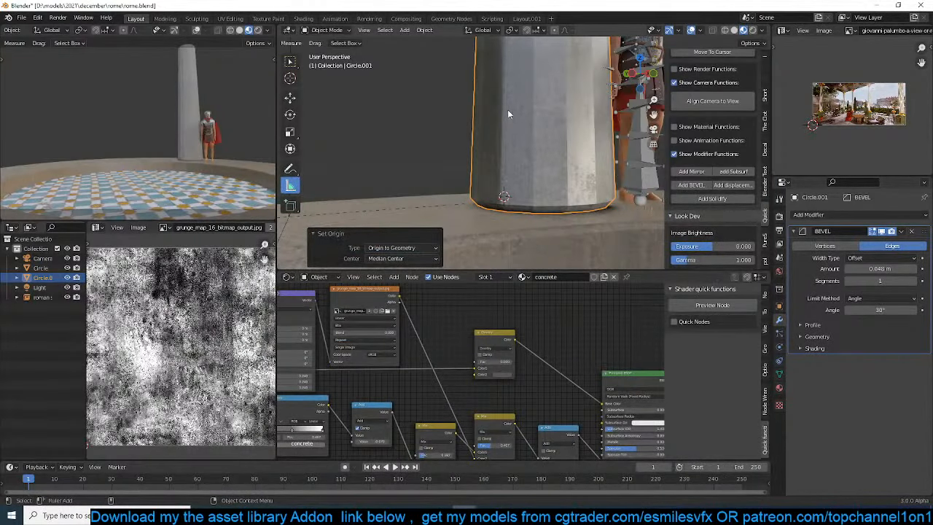
Set the column's bevel amount to 0.013 m and shade the column smooth
{"action": "middle_click_drag", "start_coordinate": [509, 114], "coordinate": [576, 185]}
{"action": "key", "text": "Tab"}
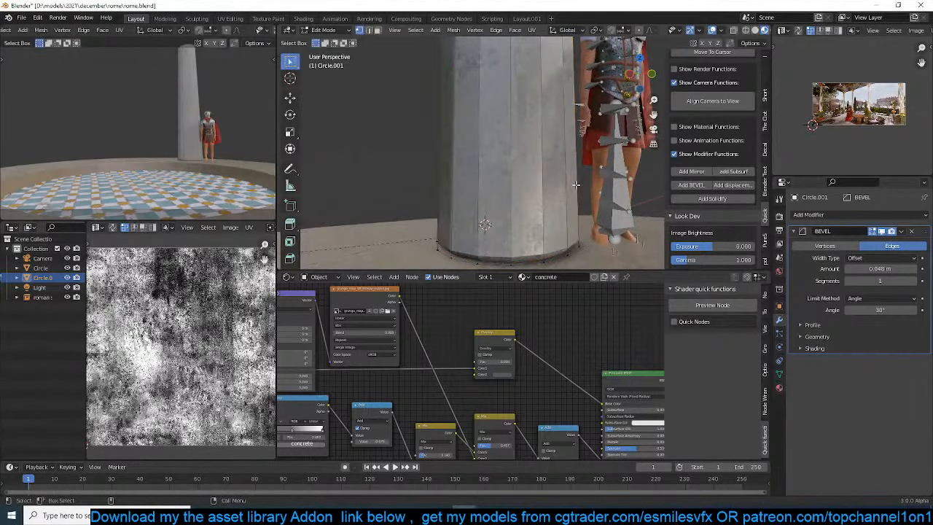
{"action": "key", "text": "Tab"}
{"action": "left_click_drag", "start_coordinate": [880, 269], "coordinate": [859, 269]}
{"action": "mouse_move", "coordinate": [516, 181]}
{"action": "middle_mouse_down"}
{"action": "mouse_move", "coordinate": [524, 156]}
{"action": "mouse_move", "coordinate": [501, 162]}
{"action": "mouse_move", "coordinate": [509, 166]}
{"action": "middle_mouse_up"}
{"action": "right_click", "coordinate": [524, 157]}
{"action": "left_click", "coordinate": [519, 124]}
Check the column's surface in solid shading and return to material preview
{"action": "key", "text": "z"}
{"action": "left_click", "coordinate": [585, 135]}
{"action": "key", "text": "Tab"}
{"action": "key", "text": "Tab"}
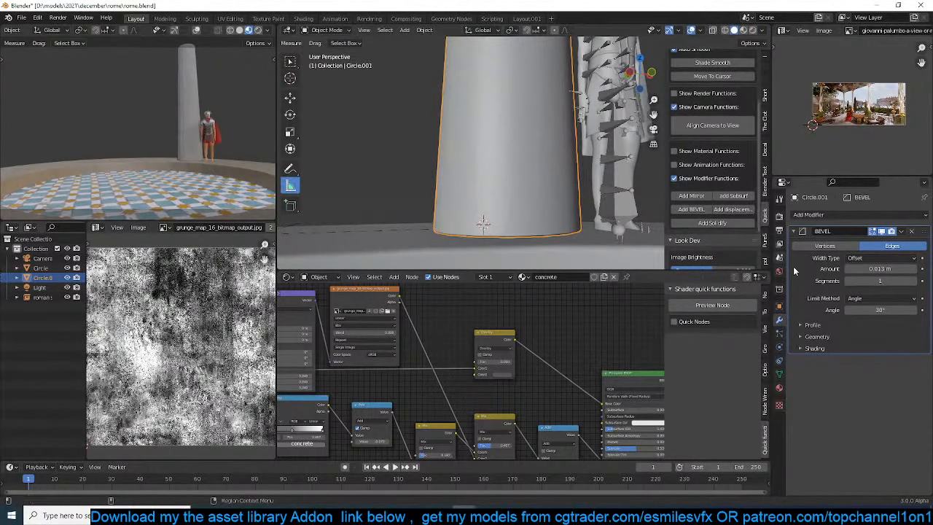
{"action": "left_click", "coordinate": [744, 31]}
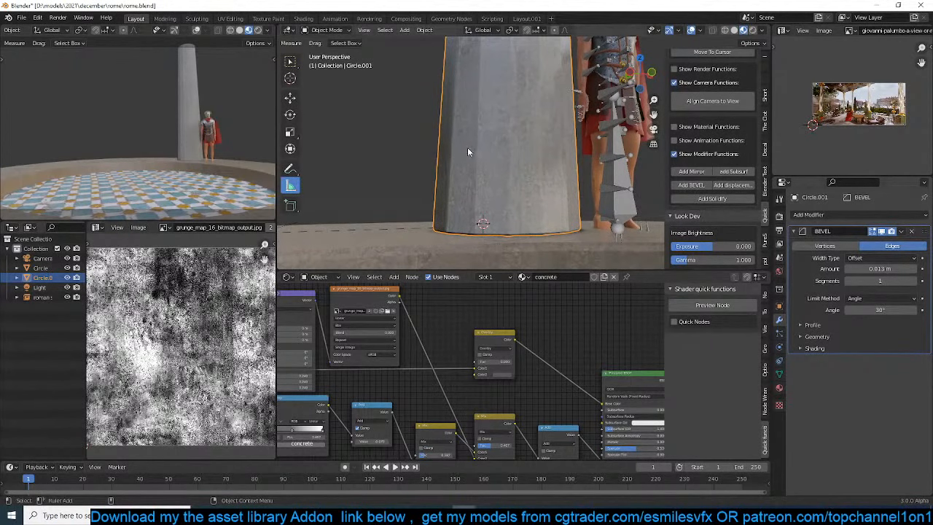
Add a horizontal loop cut around the column and slide it down near the base with a factor of 0.890
{"action": "key", "text": "Tab"}
{"action": "key", "text": "ctrl+r"}
{"action": "left_click", "coordinate": [538, 156]}
{"action": "right_click", "coordinate": [539, 156]}
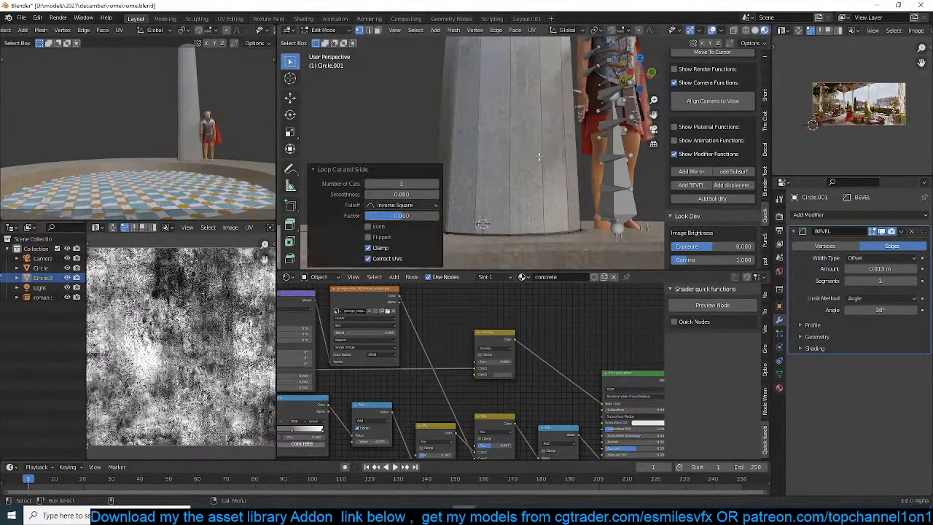
{"action": "scroll", "coordinate": [555, 104], "scroll_direction": "down", "scroll_amount": 4}
{"action": "scroll", "coordinate": [554, 104], "scroll_direction": "up", "scroll_amount": 3}
{"action": "key", "text": "ctrl+r"}
{"action": "left_click", "coordinate": [554, 216]}
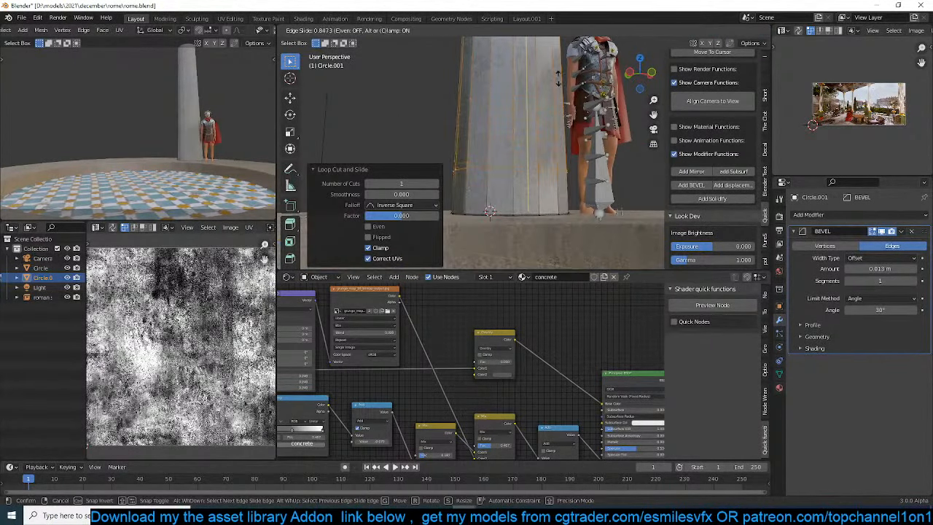
{"action": "scroll", "coordinate": [490, 212], "scroll_direction": "up", "scroll_amount": 3}
Add a loop cut close to the column's foot with a factor of 0.159 and bevel it into a narrow band
{"action": "left_click", "coordinate": [484, 224]}
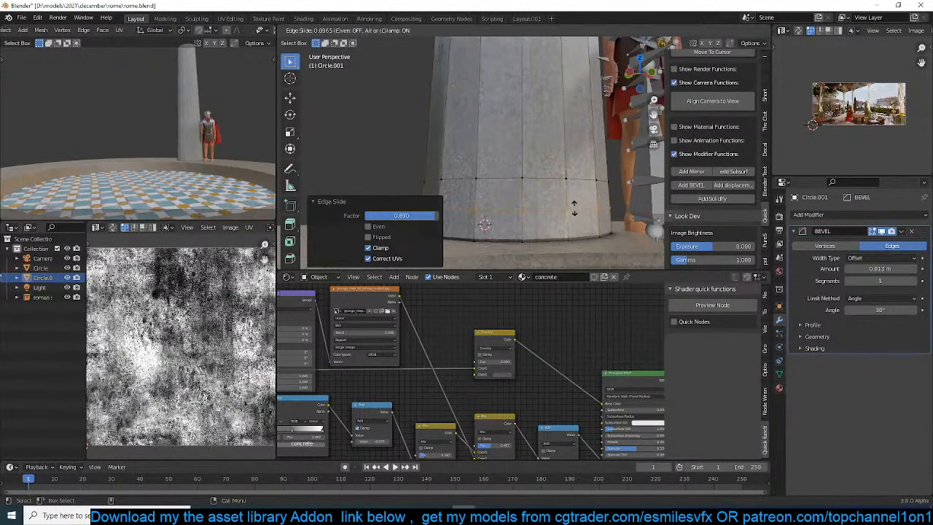
{"action": "left_click", "coordinate": [574, 210]}
{"action": "key", "text": "ctrl+b"}
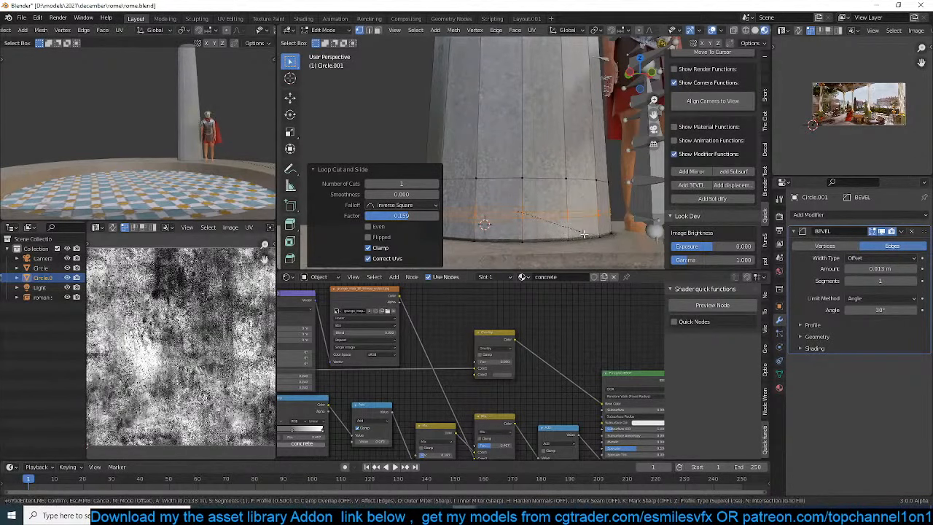
{"action": "left_click", "coordinate": [587, 235]}
Add a centred loop cut in the band, scale it to 0.906 and bevel it with 2 segments to form a groove
{"action": "key", "text": "ctrl+r"}
{"action": "left_click", "coordinate": [602, 216]}
{"action": "right_click", "coordinate": [604, 215]}
{"action": "key", "text": "s"}
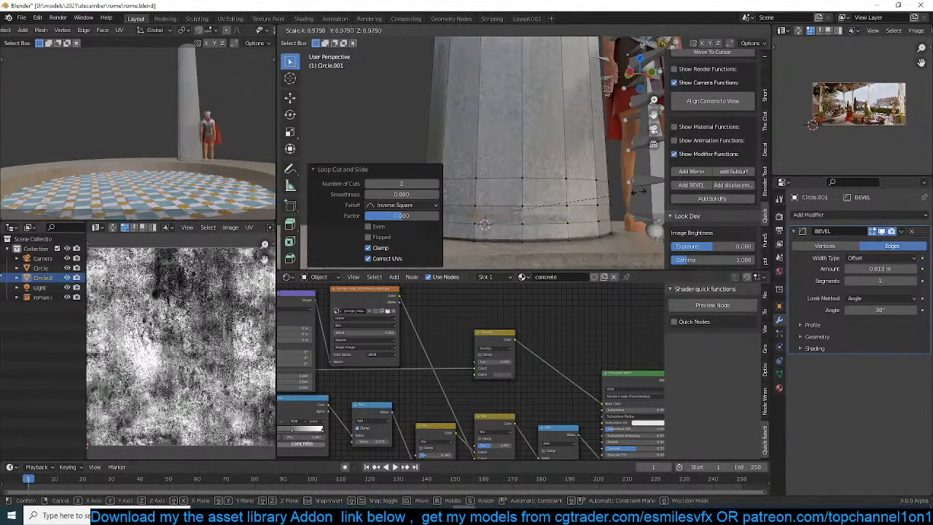
{"action": "left_click", "coordinate": [631, 196]}
{"action": "key", "text": "ctrl+b"}
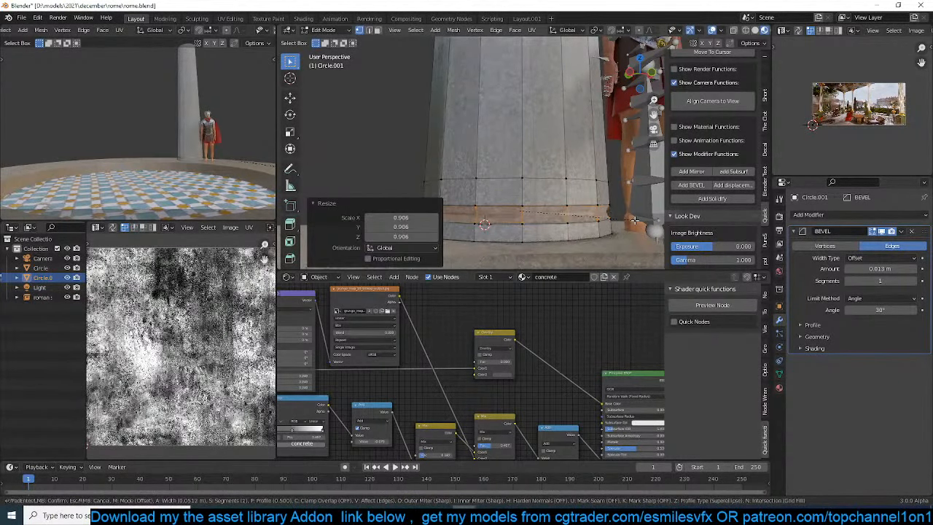
{"action": "left_click", "coordinate": [635, 220]}
Return to Object Mode and shade the grooved column smooth
{"action": "key", "text": "Tab"}
{"action": "right_click", "coordinate": [584, 167]}
{"action": "left_click", "coordinate": [582, 172]}
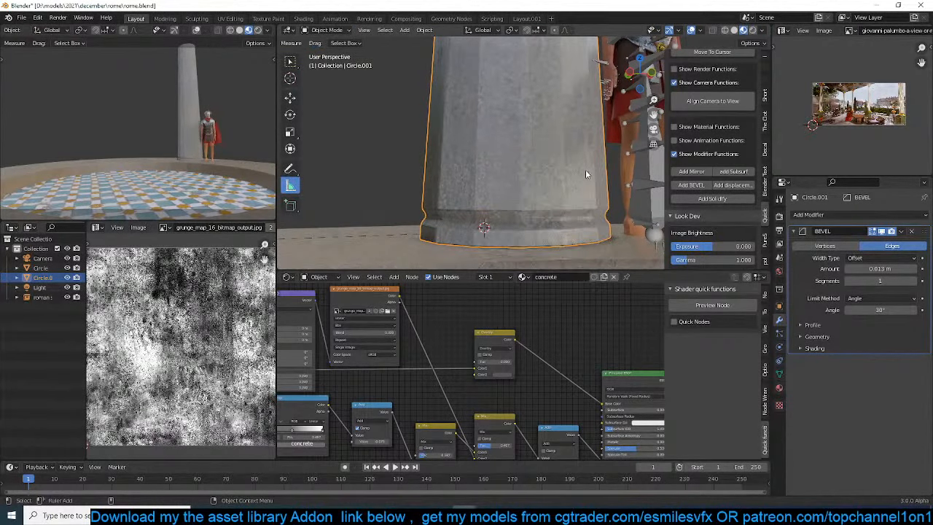
Add a loop cut just above the base groove and slide the next loop above it further up the column
{"action": "key", "text": "Tab"}
{"action": "key", "text": "ctrl+r"}
{"action": "left_click", "coordinate": [597, 188]}
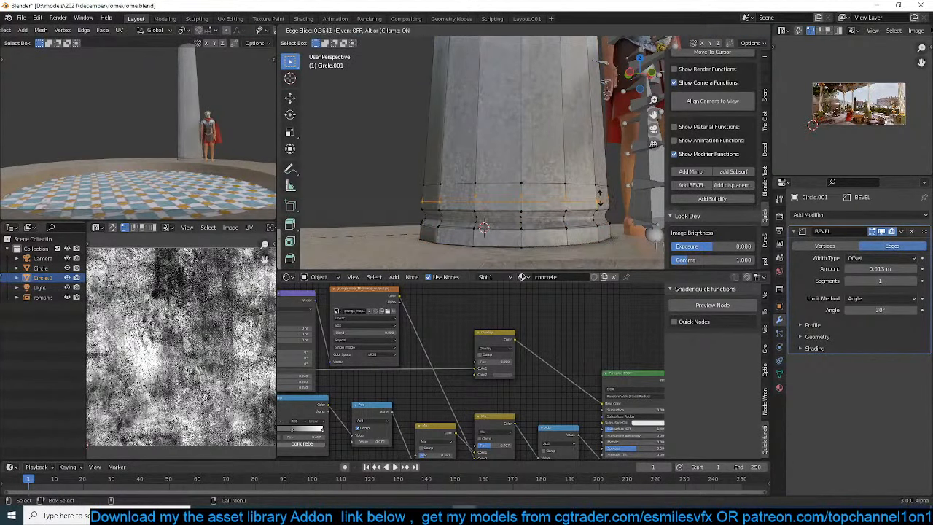
{"action": "left_click", "coordinate": [598, 190]}
{"action": "left_click", "coordinate": [594, 186], "text": "alt"}
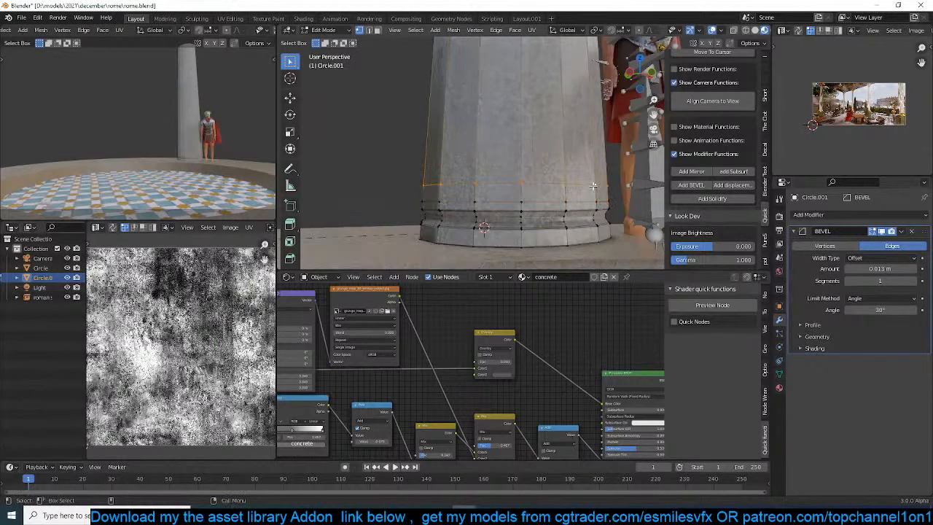
{"action": "key", "text": "g"}
{"action": "key", "text": "g"}
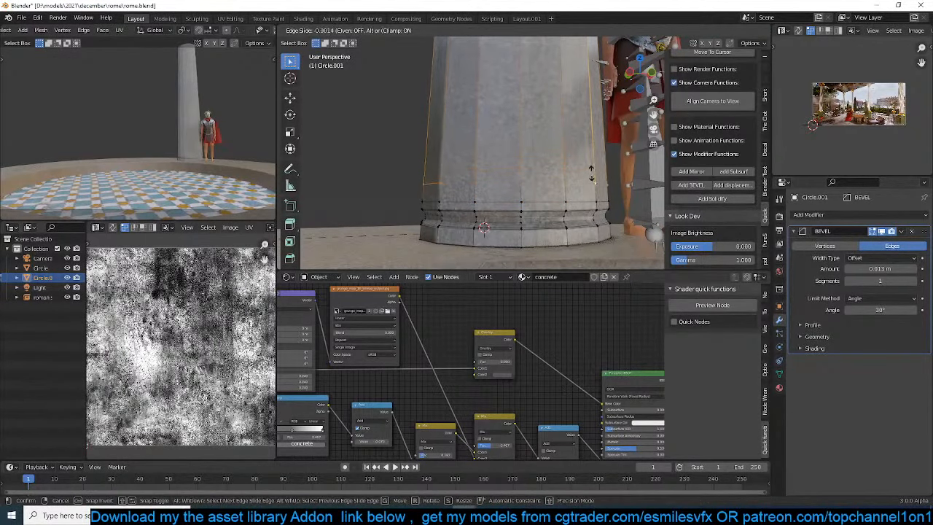
{"action": "left_click", "coordinate": [593, 161]}
Add two loop cuts above the groove, one centred between the loops and one below it with a factor of 0.459
{"action": "key", "text": "ctrl+r"}
{"action": "left_click", "coordinate": [598, 175]}
{"action": "right_click", "coordinate": [598, 176]}
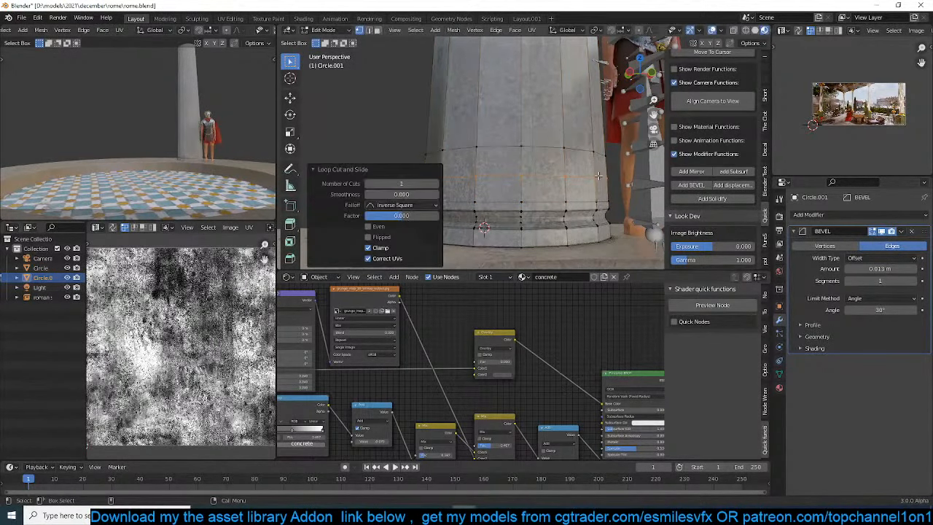
{"action": "key", "text": "ctrl+r"}
{"action": "left_click", "coordinate": [600, 187]}
{"action": "left_click", "coordinate": [599, 192]}
Form a second groove above the first by adding a centred loop cut, scaling it to 0.869 and beveling it with 4 segments
{"action": "key", "text": "ctrl+r"}
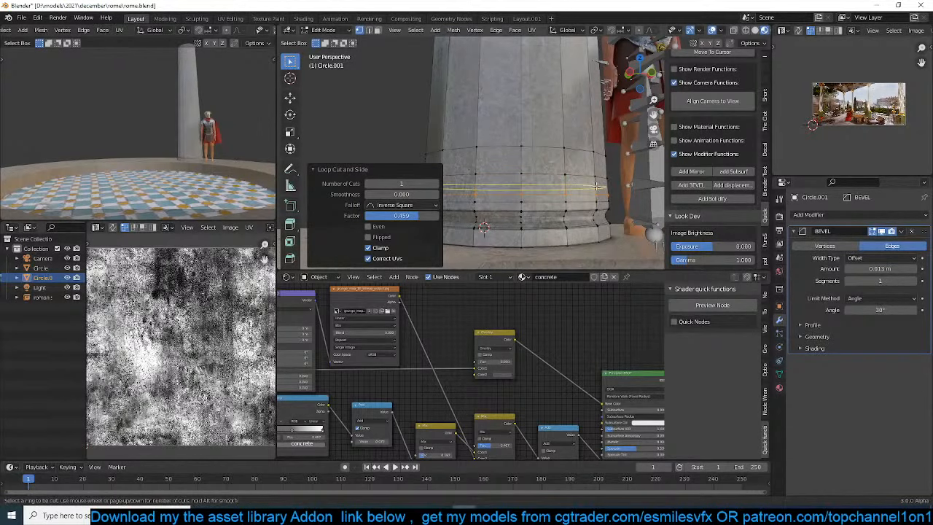
{"action": "left_click", "coordinate": [598, 187]}
{"action": "right_click", "coordinate": [597, 187]}
{"action": "key", "text": "s"}
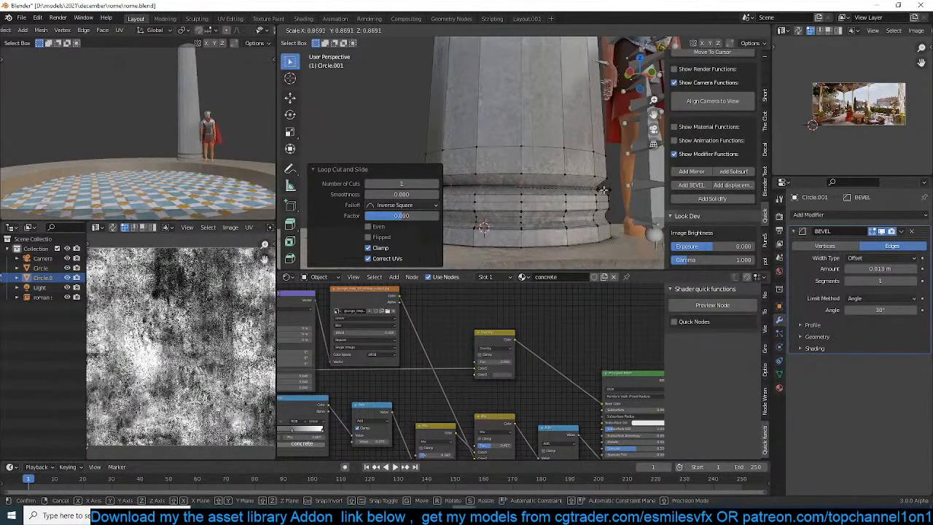
{"action": "left_click", "coordinate": [604, 189]}
{"action": "key", "text": "ctrl+b"}
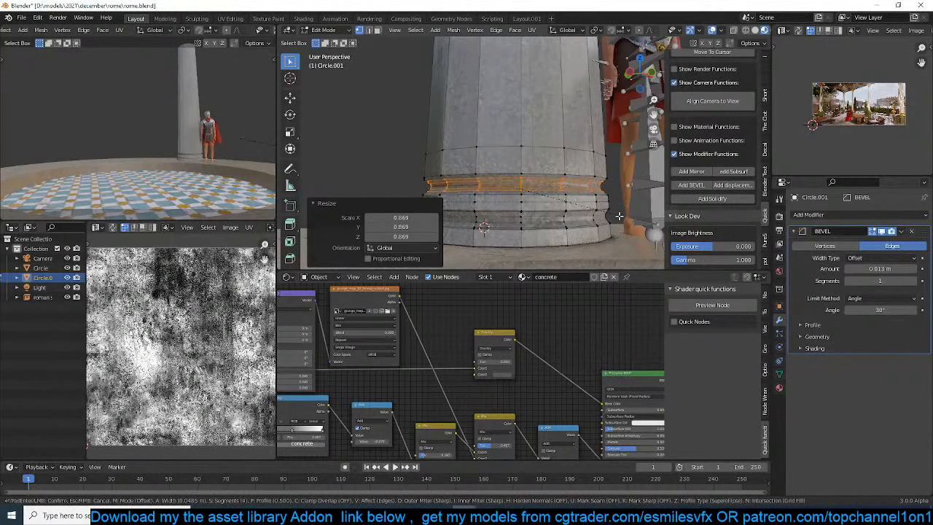
{"action": "left_click", "coordinate": [620, 219]}
{"action": "key", "text": "Tab"}
{"action": "mouse_move", "coordinate": [591, 121]}
{"action": "middle_mouse_down"}
{"action": "mouse_move", "coordinate": [548, 121]}
{"action": "mouse_move", "coordinate": [593, 131]}
{"action": "middle_mouse_up"}
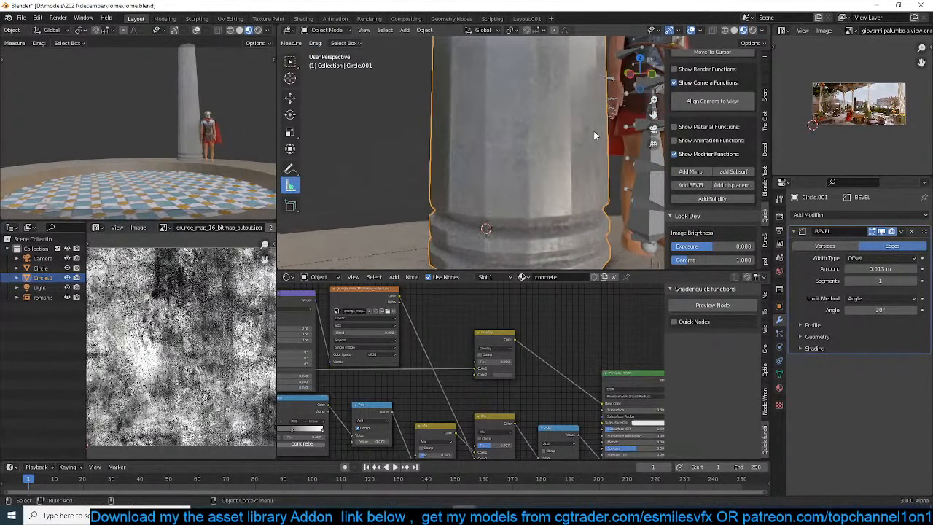
Add a loop cut to the column just above the upper base groove, slid with a factor of -1.000
{"action": "key", "text": "Tab"}
{"action": "middle_click_drag", "start_coordinate": [580, 170], "coordinate": [570, 147]}
{"action": "key", "text": "ctrl+r"}
{"action": "left_click", "coordinate": [571, 194]}
{"action": "left_click", "coordinate": [576, 186]}
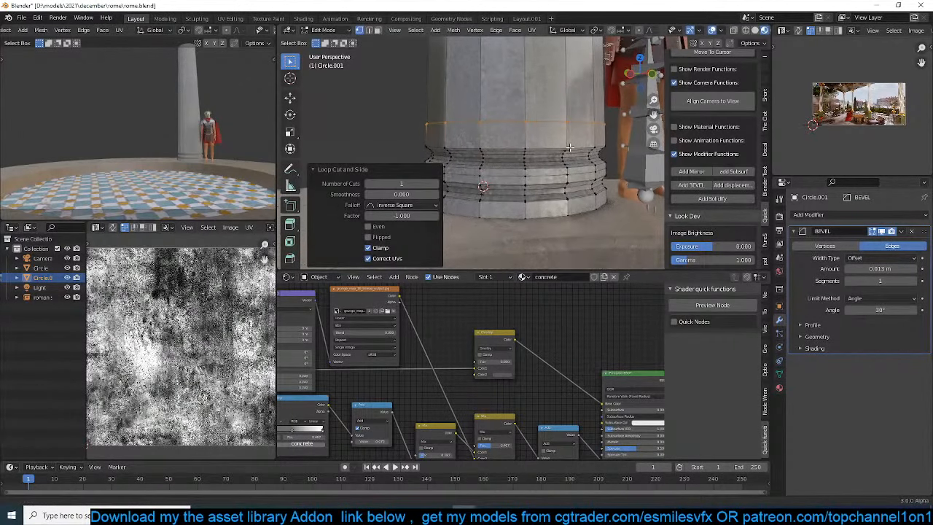
Select the base faces up to the new loop, scale them horizontally by about 1.13, and return to Object Mode
{"action": "key", "text": "3"}
{"action": "left_click", "coordinate": [569, 211], "text": "alt"}
{"action": "key", "text": "ctrl+KP_Add"}
{"action": "key", "text": "ctrl+KP_Add"}
{"action": "key", "text": "ctrl+KP_Add"}
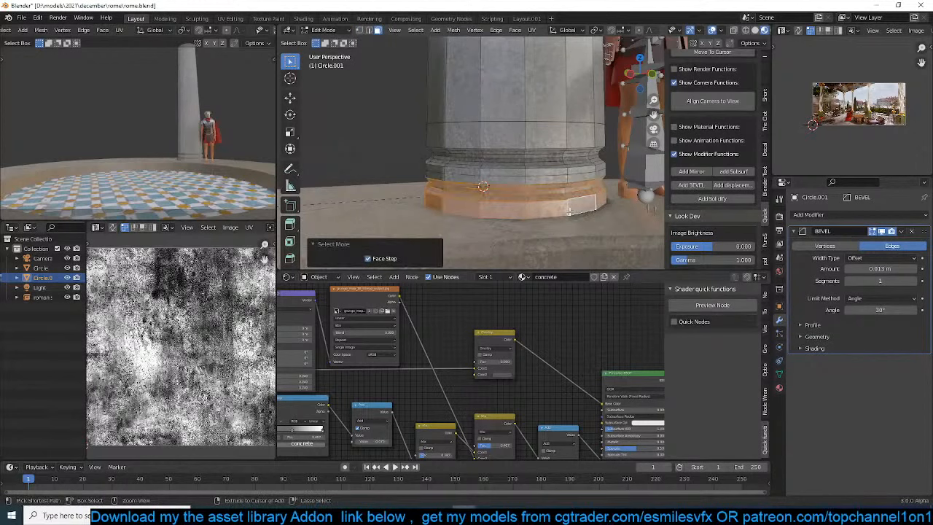
{"action": "key", "text": "ctrl+KP_Add"}
{"action": "key", "text": "ctrl+KP_Add"}
{"action": "key", "text": "ctrl+KP_Add"}
{"action": "key", "text": "ctrl+KP_Add"}
{"action": "key", "text": "ctrl+KP_Add"}
{"action": "key", "text": "ctrl+KP_Add"}
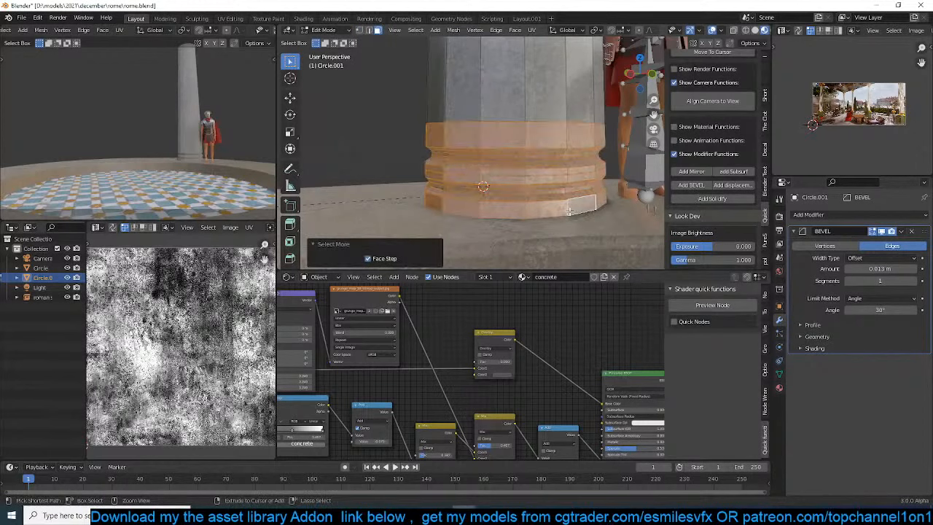
{"action": "key", "text": "ctrl+KP_Subtract"}
{"action": "key", "text": "s"}
{"action": "key", "text": "shift+z"}
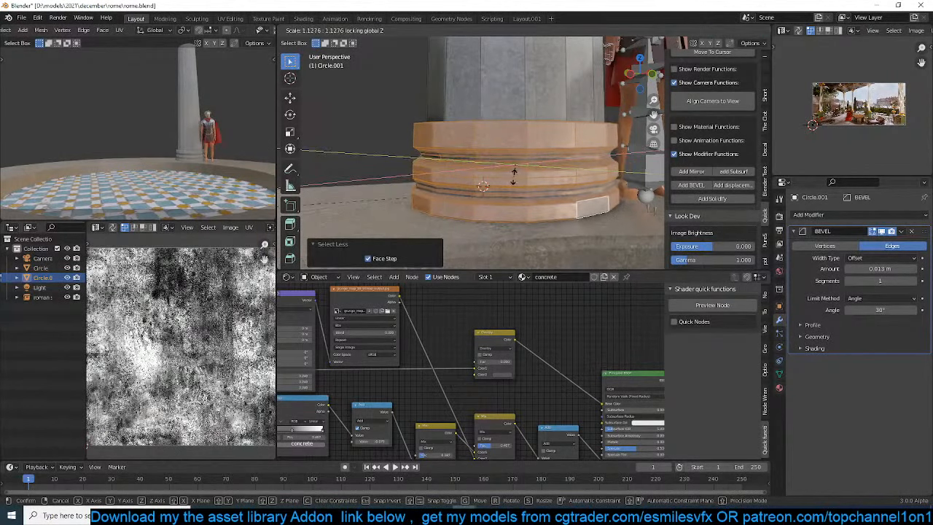
{"action": "left_click", "coordinate": [517, 176]}
{"action": "middle_click_drag", "start_coordinate": [528, 104], "coordinate": [525, 162]}
{"action": "key", "text": "2"}
{"action": "left_click", "coordinate": [530, 181], "text": "alt"}
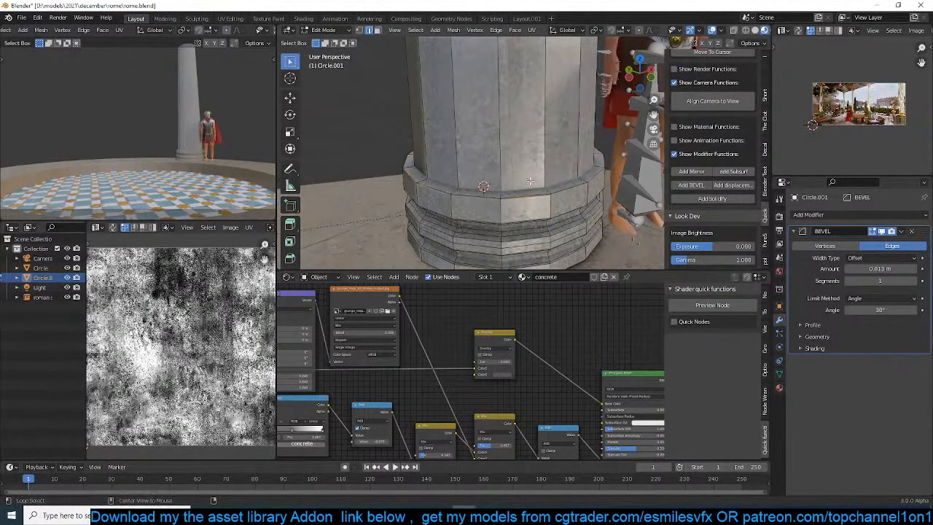
{"action": "key", "text": "Tab"}
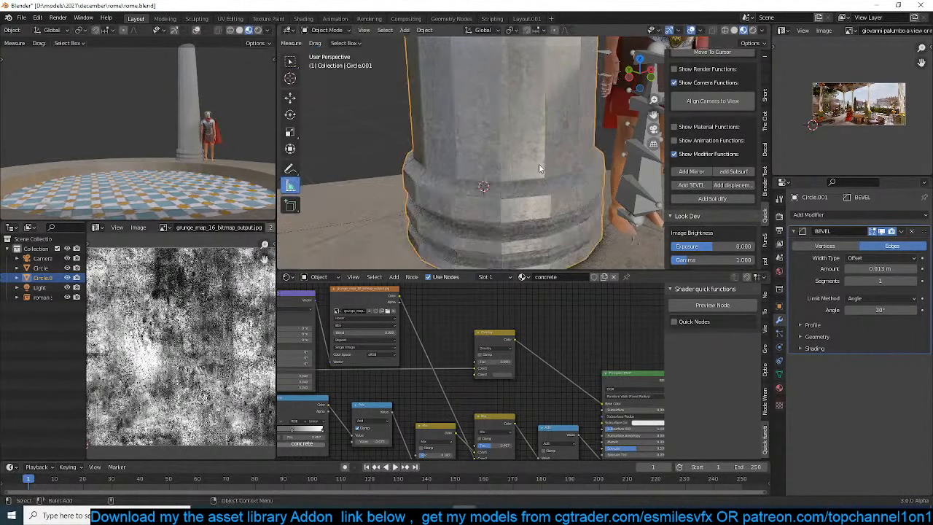
Add a loop cut across the column shaft and slide it down to roughly just above the soldier's head
{"action": "scroll", "coordinate": [544, 157], "scroll_direction": "down", "scroll_amount": 6}
{"action": "scroll", "coordinate": [556, 142], "scroll_direction": "up", "scroll_amount": 5}
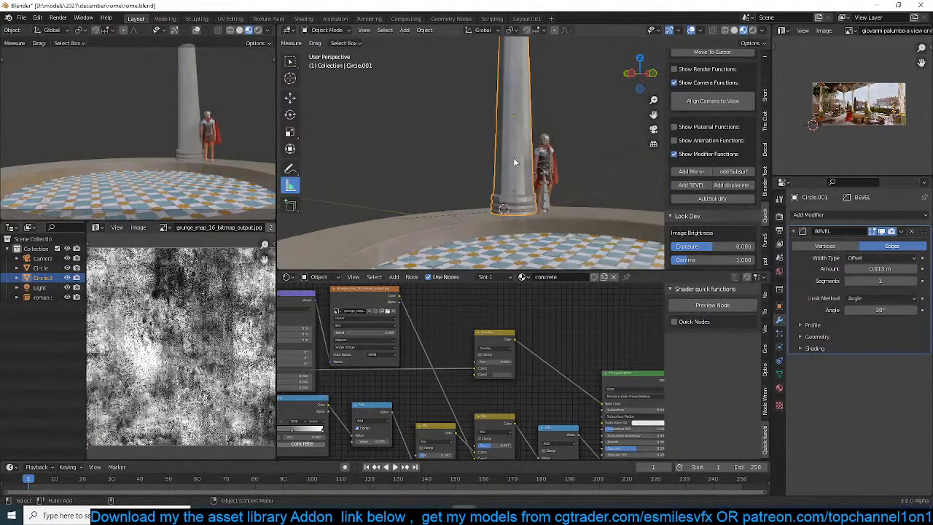
{"action": "key", "text": "Tab"}
{"action": "key", "text": "ctrl+r"}
{"action": "left_click", "coordinate": [529, 133]}
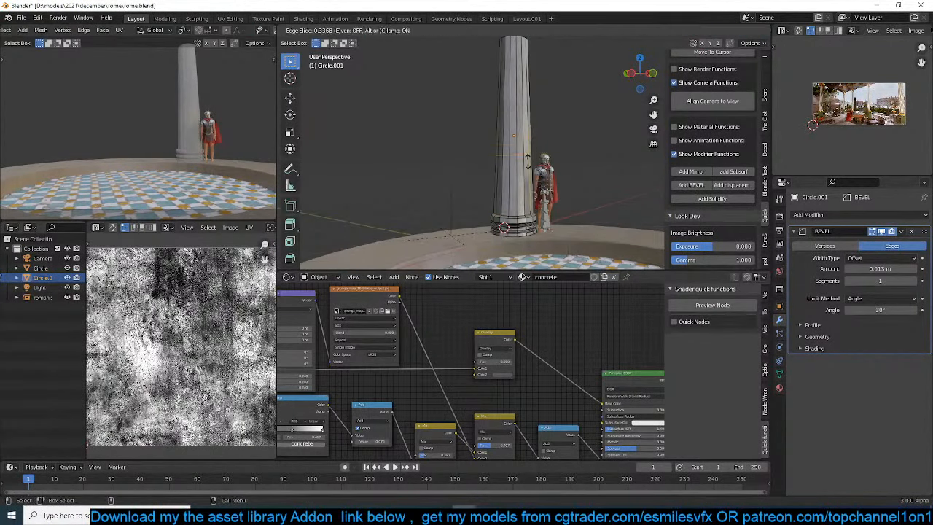
{"action": "left_click", "coordinate": [530, 154]}
Select the column faces below the new loop, add a second material slot holding the concrete material, and return to Object Mode
{"action": "key", "text": "3"}
{"action": "left_click_drag", "start_coordinate": [451, 135], "coordinate": [586, 271]}
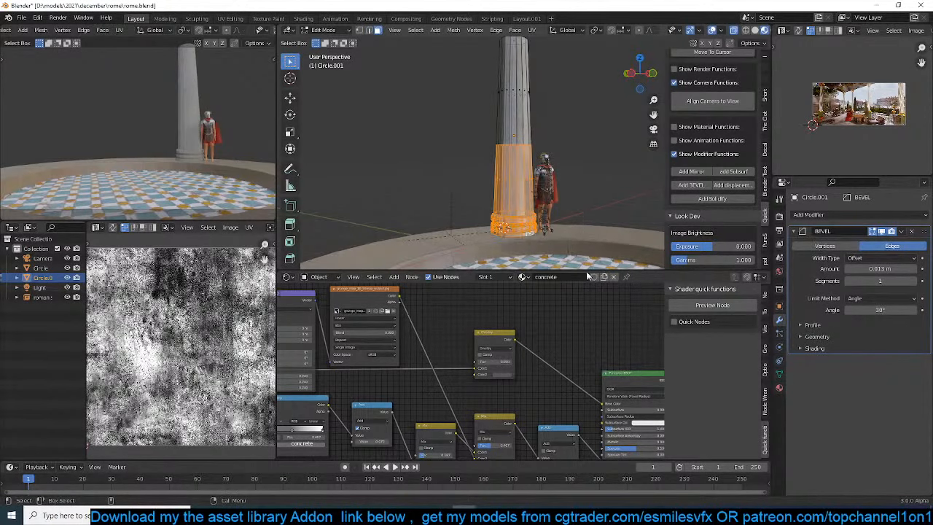
{"action": "left_click", "coordinate": [779, 388]}
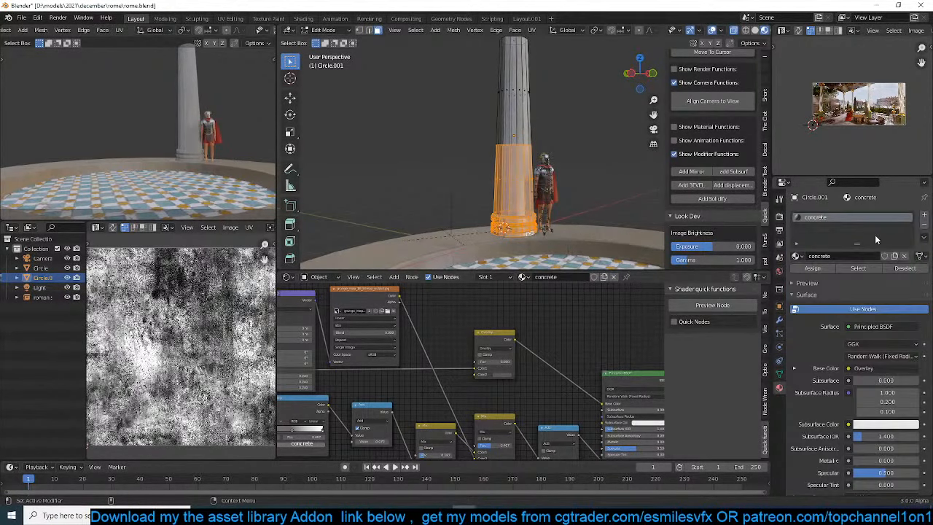
{"action": "left_click", "coordinate": [923, 216]}
{"action": "left_click", "coordinate": [797, 276]}
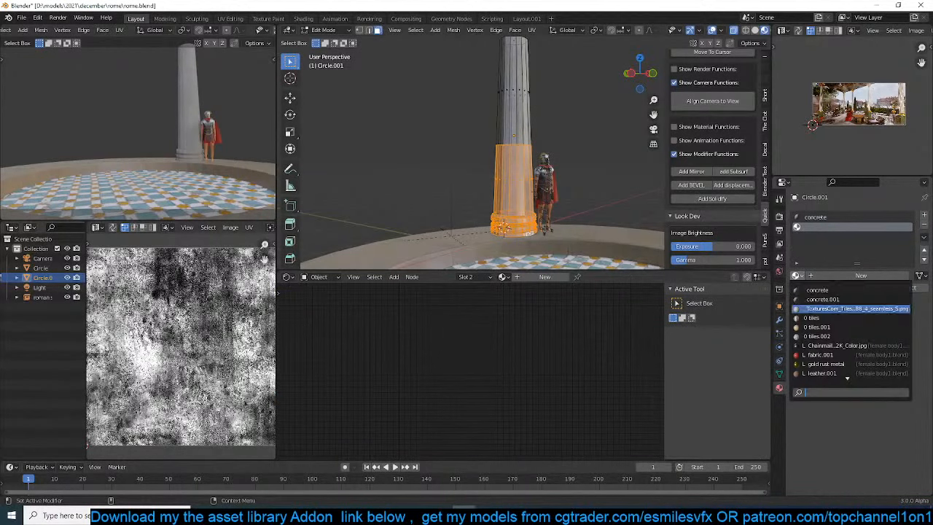
{"action": "left_click", "coordinate": [828, 292]}
{"action": "left_click", "coordinate": [817, 289]}
{"action": "key", "text": "Tab"}
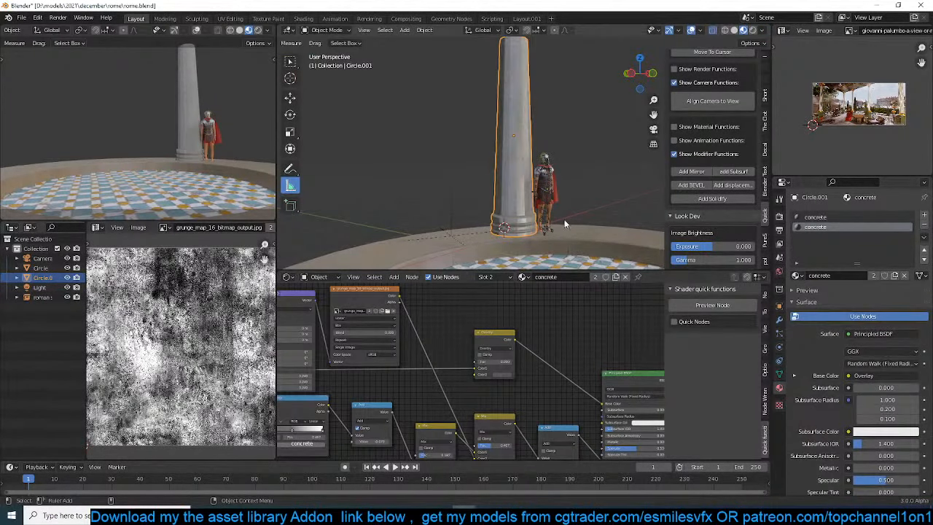
Examine the concrete material's Normal Map node and the texture nodes feeding the shader
{"action": "middle_click_drag", "start_coordinate": [581, 384], "coordinate": [618, 393]}
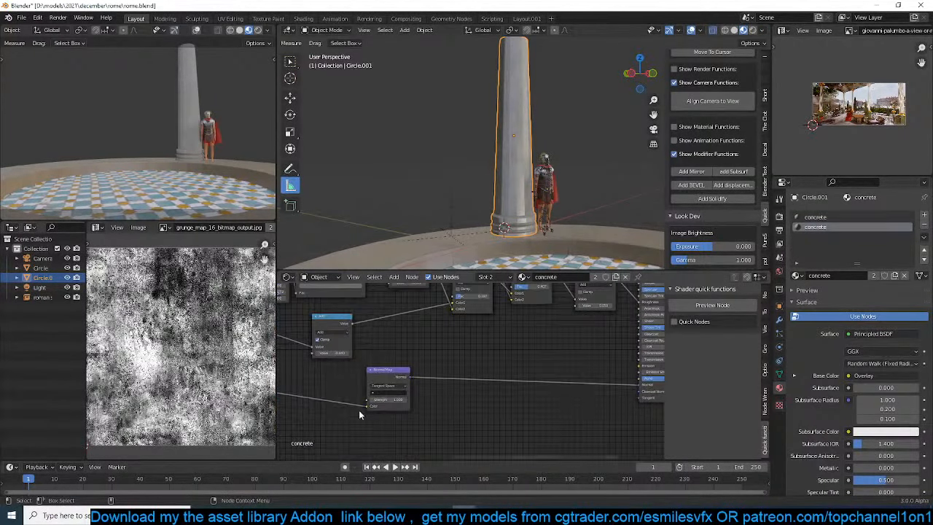
{"action": "left_click_drag", "start_coordinate": [394, 380], "coordinate": [558, 380]}
{"action": "middle_click_drag", "start_coordinate": [566, 372], "coordinate": [521, 375]}
{"action": "middle_click_drag", "start_coordinate": [351, 391], "coordinate": [385, 416]}
{"action": "left_click", "coordinate": [309, 373], "text": "ctrl+shift"}
{"action": "scroll", "coordinate": [457, 379], "scroll_direction": "down", "scroll_amount": 6}
{"action": "left_click", "coordinate": [594, 325], "text": "ctrl+shift"}
{"action": "mouse_move", "coordinate": [410, 340]}
{"action": "middle_mouse_down"}
{"action": "mouse_move", "coordinate": [610, 339]}
{"action": "mouse_move", "coordinate": [438, 352]}
{"action": "mouse_move", "coordinate": [488, 329]}
{"action": "middle_mouse_up"}
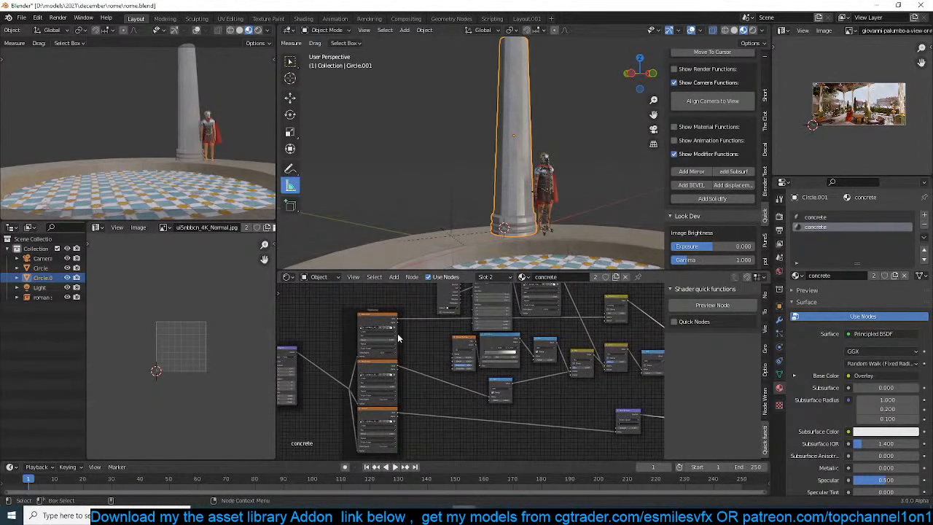
Preview the albedo, roughness and normal image texture nodes on the column
{"action": "left_click", "coordinate": [392, 320], "text": "ctrl+shift"}
{"action": "left_click", "coordinate": [390, 369], "text": "ctrl+shift"}
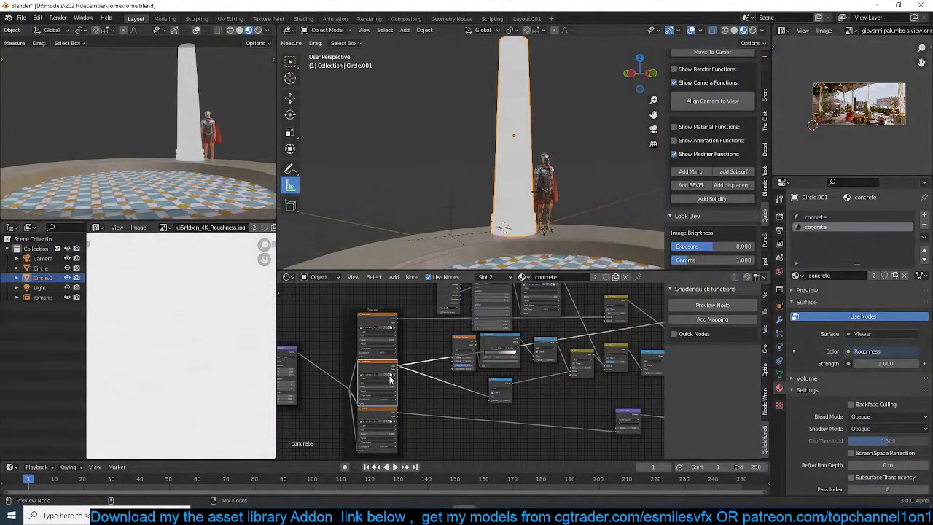
{"action": "middle_click_drag", "start_coordinate": [382, 396], "coordinate": [554, 350]}
{"action": "scroll", "coordinate": [183, 362], "scroll_direction": "down", "scroll_amount": 8}
{"action": "scroll", "coordinate": [188, 364], "scroll_direction": "up", "scroll_amount": 6}
{"action": "scroll", "coordinate": [453, 367], "scroll_direction": "up", "scroll_amount": 4}
{"action": "left_click", "coordinate": [538, 371], "text": "ctrl+shift"}
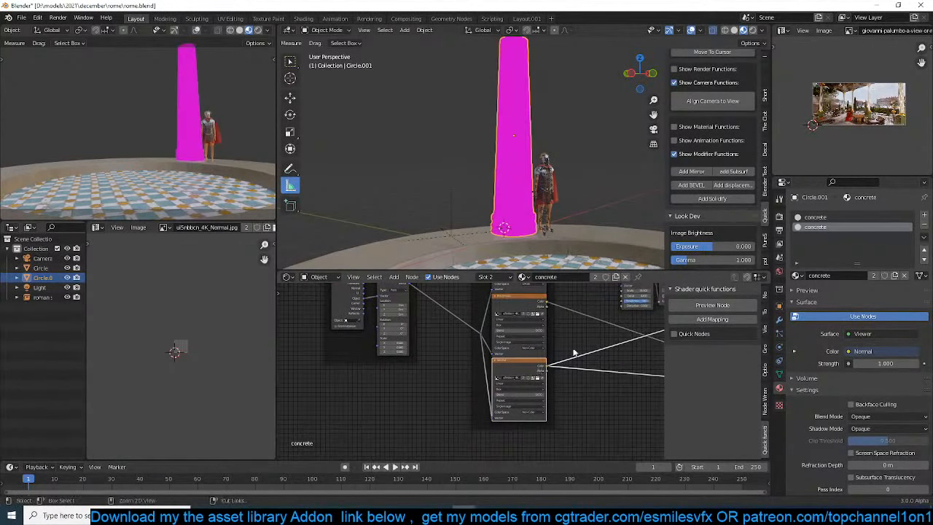
Look through the studio textures folder for the ui5nbbcn_4K_Normal.jpg image, and close the file browser without loading anything
{"action": "scroll", "coordinate": [561, 357], "scroll_direction": "up", "scroll_amount": 5}
{"action": "scroll", "coordinate": [577, 355], "scroll_direction": "down", "scroll_amount": 5}
{"action": "middle_click_drag", "start_coordinate": [608, 346], "coordinate": [471, 410]}
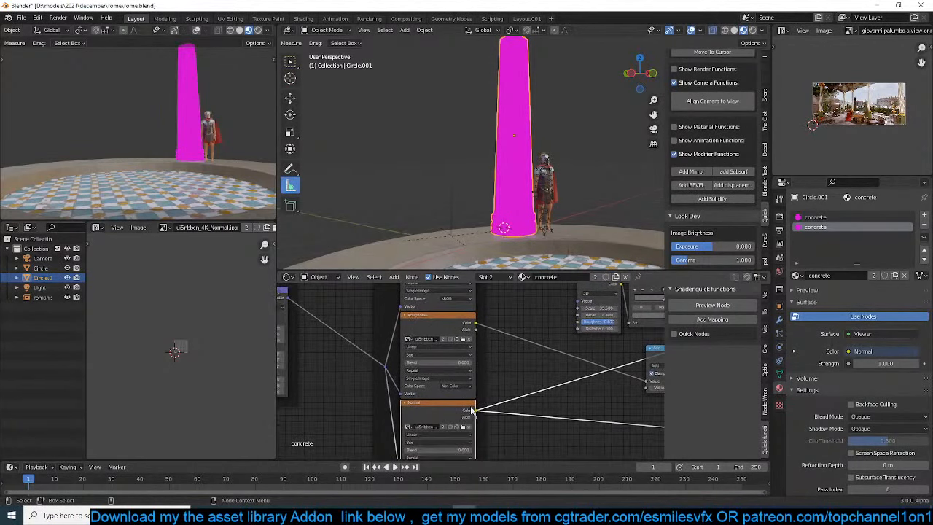
{"action": "left_click", "coordinate": [462, 428]}
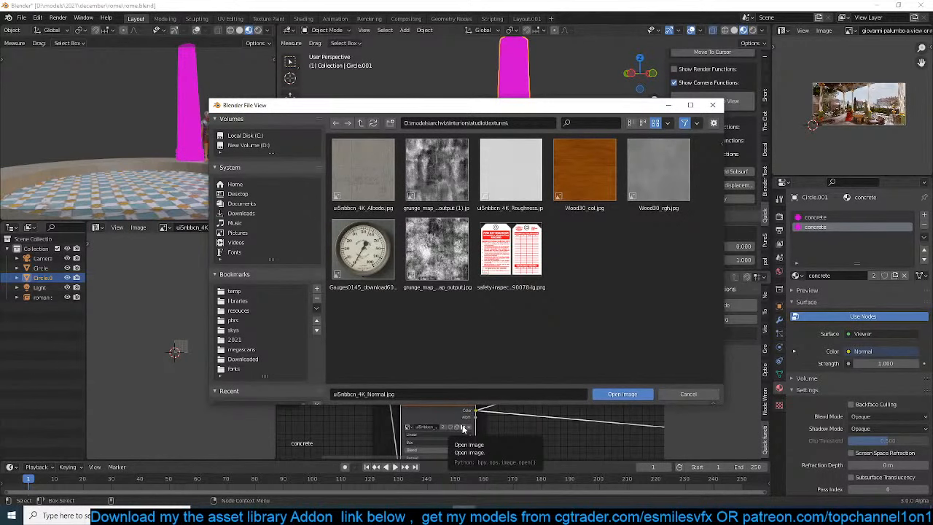
{"action": "left_click", "coordinate": [688, 394]}
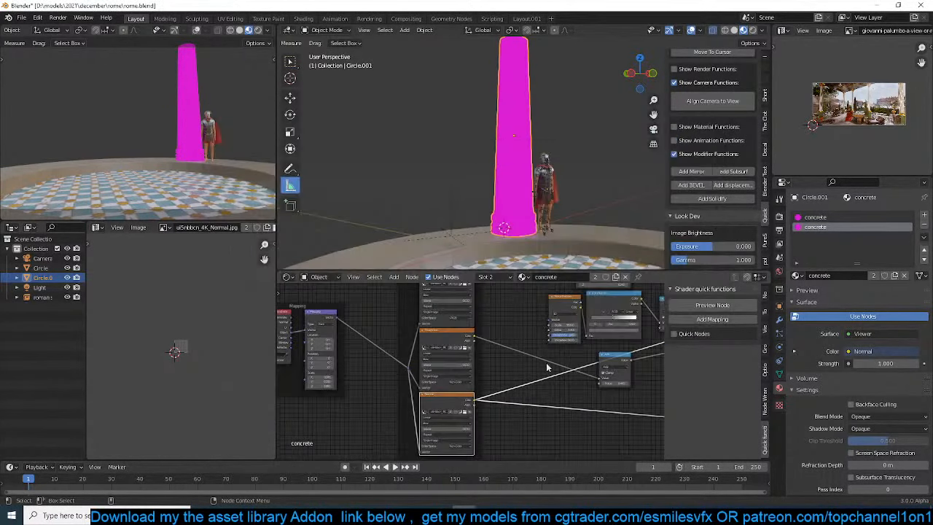
Delete the roughness and normal texture nodes from the concrete material and dissolve the leftover reroute point
{"action": "left_click", "coordinate": [462, 333]}
{"action": "key", "text": "x"}
{"action": "left_click", "coordinate": [463, 395]}
{"action": "key", "text": "x"}
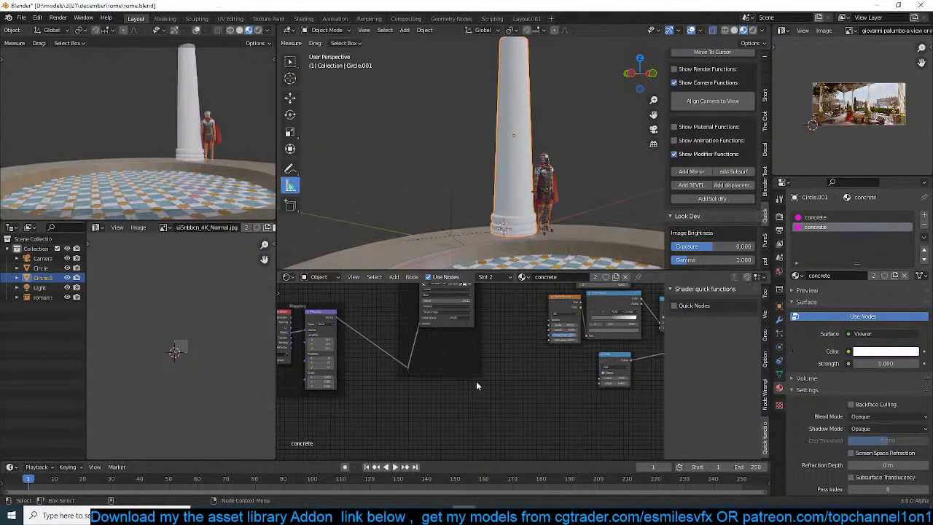
{"action": "middle_click_drag", "start_coordinate": [499, 367], "coordinate": [485, 381]}
{"action": "key", "text": "ctrl+x"}
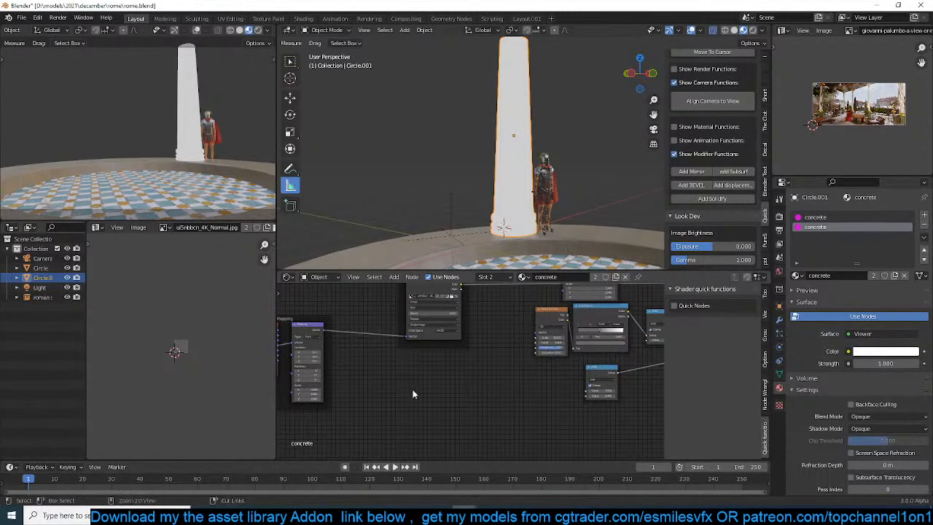
Restore the Principled BSDF as the concrete material's output and save the file
{"action": "middle_click_drag", "start_coordinate": [493, 348], "coordinate": [424, 408]}
{"action": "middle_click_drag", "start_coordinate": [421, 374], "coordinate": [362, 342]}
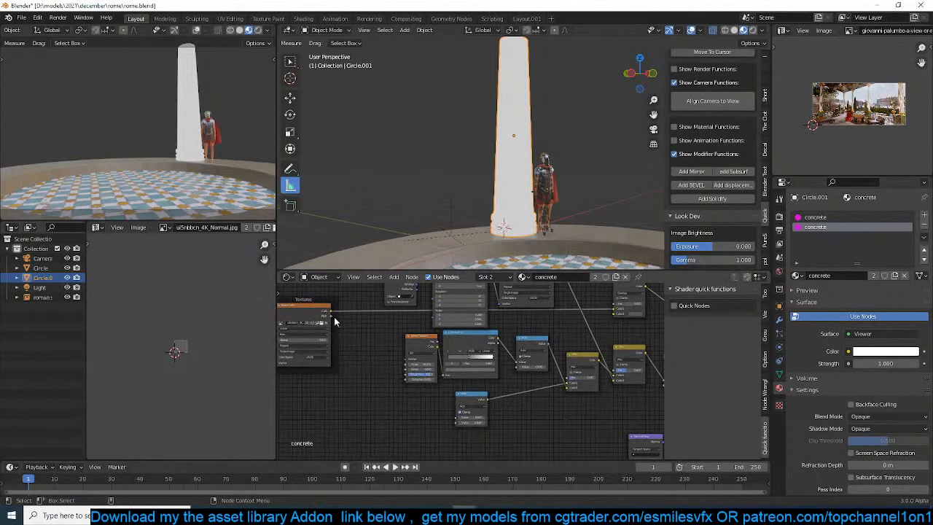
{"action": "scroll", "coordinate": [568, 312], "scroll_direction": "down", "scroll_amount": 4}
{"action": "middle_click_drag", "start_coordinate": [560, 321], "coordinate": [418, 359]}
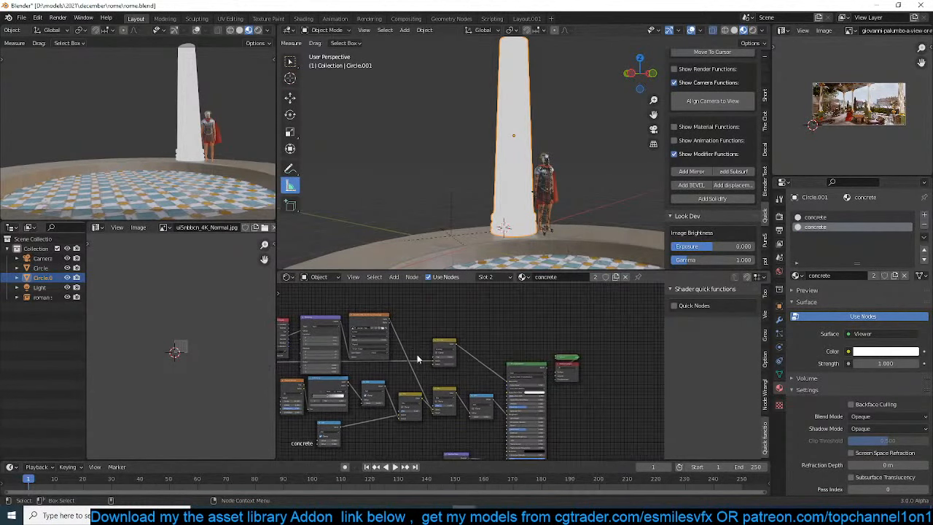
{"action": "left_click", "coordinate": [538, 372], "text": "ctrl+shift"}
{"action": "scroll", "coordinate": [514, 200], "scroll_direction": "up", "scroll_amount": 4}
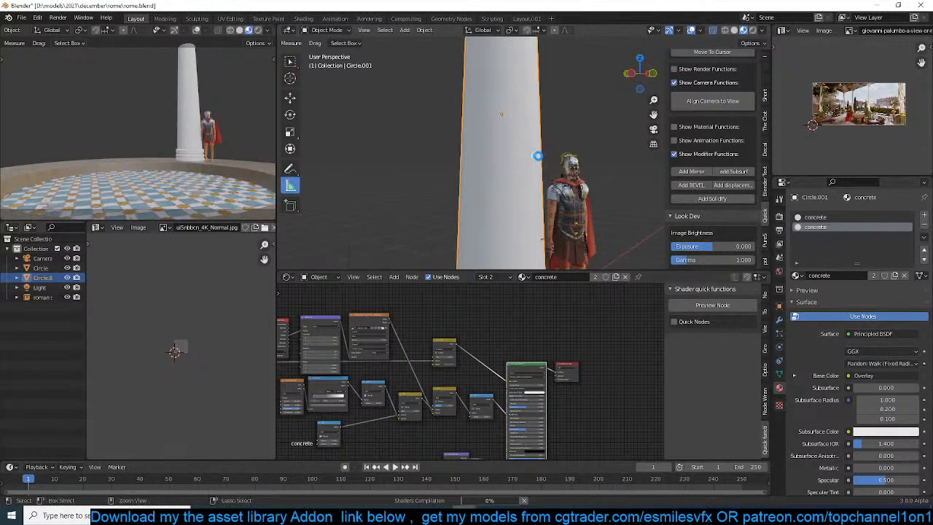
{"action": "key", "text": "ctrl+s"}
{"action": "scroll", "coordinate": [578, 164], "scroll_direction": "down", "scroll_amount": 3}
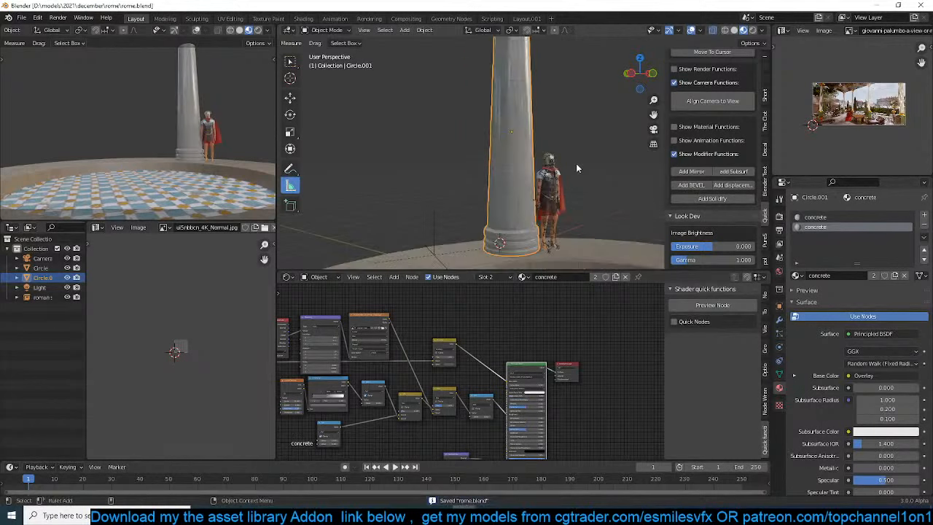
{"action": "middle_click_drag", "start_coordinate": [576, 163], "coordinate": [506, 163]}
{"action": "scroll", "coordinate": [506, 164], "scroll_direction": "up", "scroll_amount": 3}
{"action": "middle_click_drag", "start_coordinate": [488, 158], "coordinate": [483, 177]}
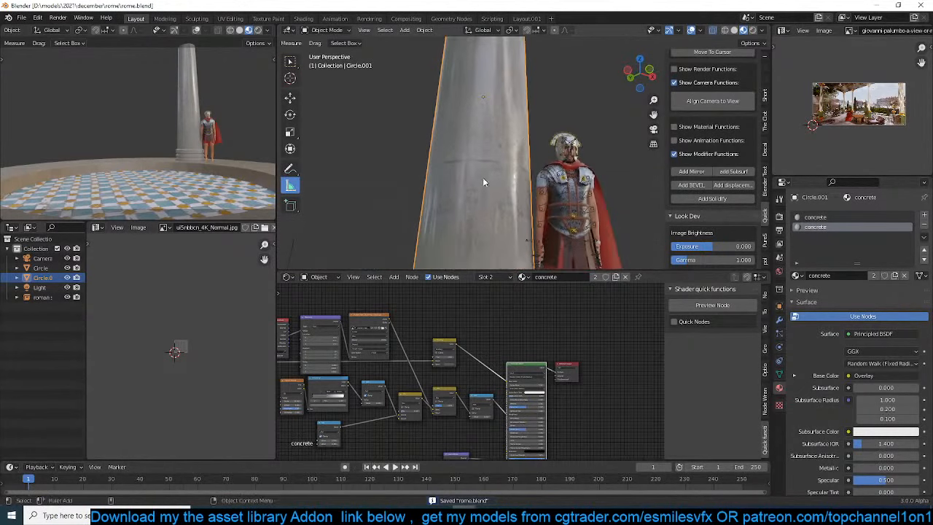
Connect the ui5nbbcn_4K_Albedo.jpg texture to the Principled BSDF as height/bump, and remove the old Normal Map node
{"action": "middle_click_drag", "start_coordinate": [359, 367], "coordinate": [504, 316]}
{"action": "scroll", "coordinate": [399, 368], "scroll_direction": "up", "scroll_amount": 1}
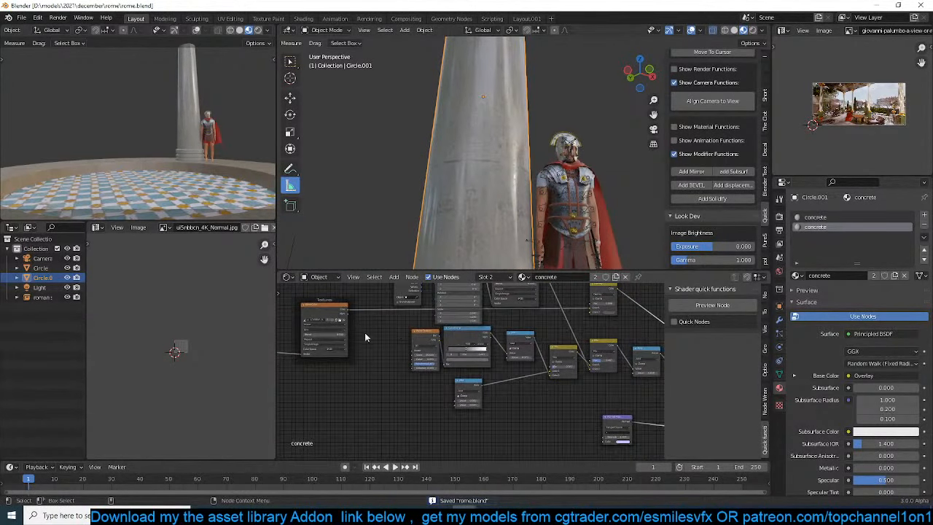
{"action": "middle_click_drag", "start_coordinate": [364, 336], "coordinate": [356, 342]}
{"action": "key", "text": "shift+a"}
{"action": "mouse_move", "coordinate": [322, 369]}
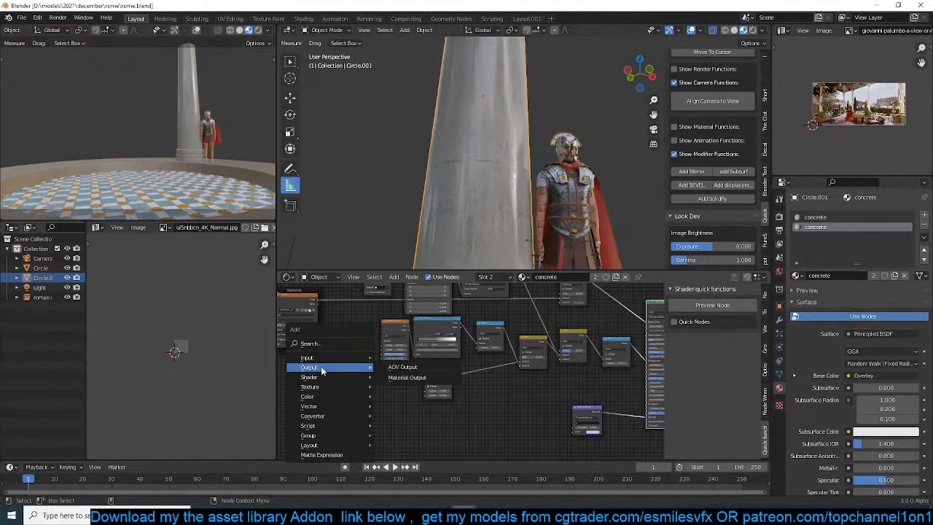
{"action": "left_click", "coordinate": [302, 299]}
{"action": "middle_click_drag", "start_coordinate": [420, 341], "coordinate": [417, 341]}
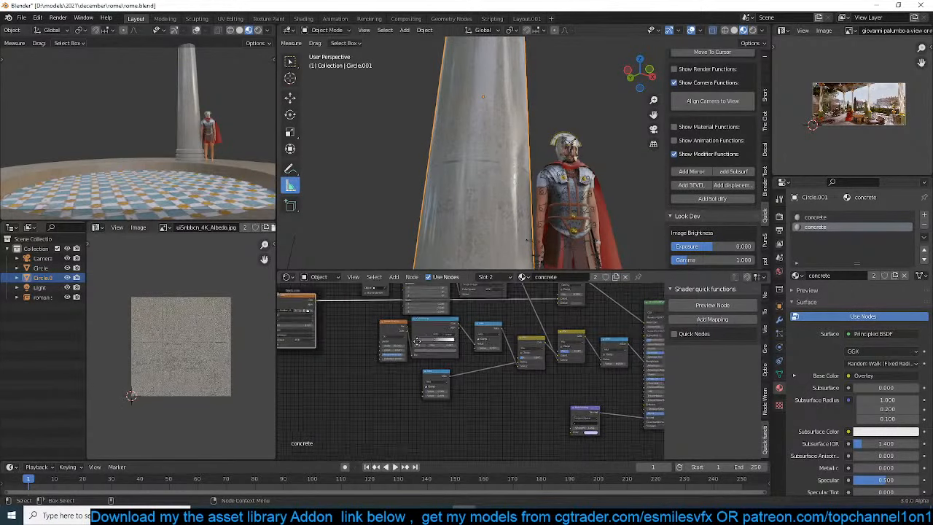
{"action": "scroll", "coordinate": [417, 342], "scroll_direction": "down", "scroll_amount": 1}
{"action": "left_click", "coordinate": [602, 321], "text": "shift"}
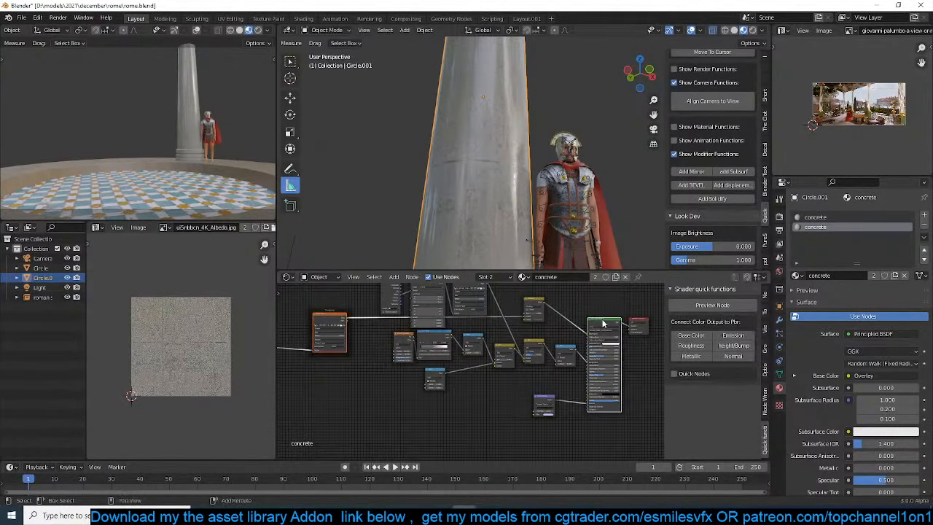
{"action": "left_click", "coordinate": [725, 347]}
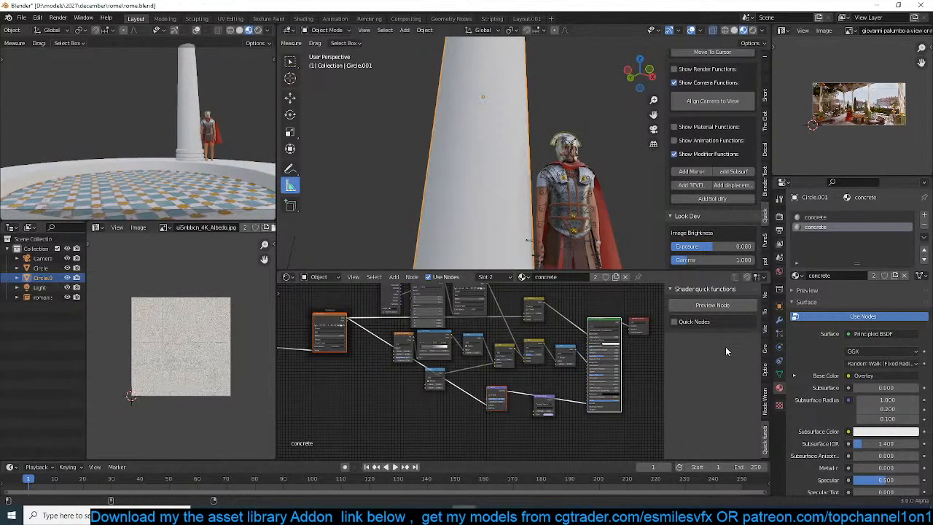
{"action": "left_click", "coordinate": [549, 398]}
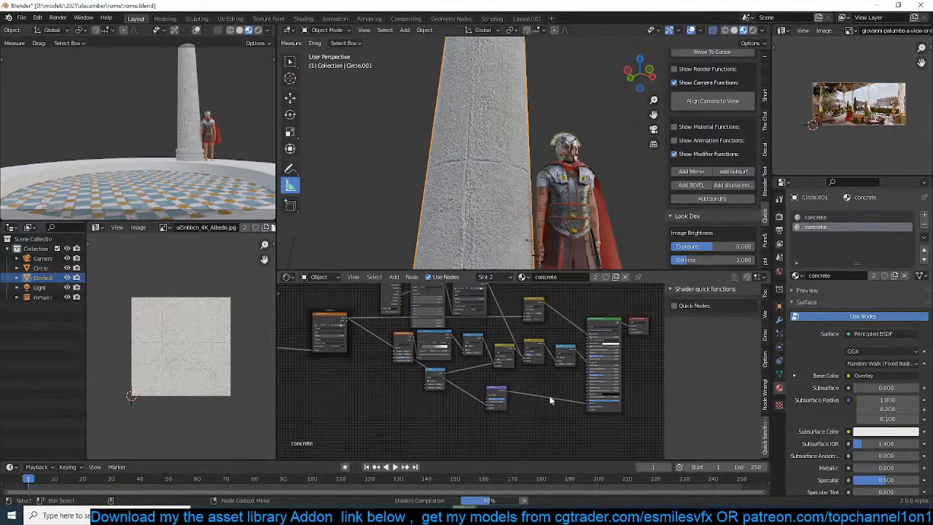
Lower the strength of the Bump node in the concrete material and save the file
{"action": "scroll", "coordinate": [531, 402], "scroll_direction": "up", "scroll_amount": 3}
{"action": "left_click_drag", "start_coordinate": [524, 416], "coordinate": [466, 416]}
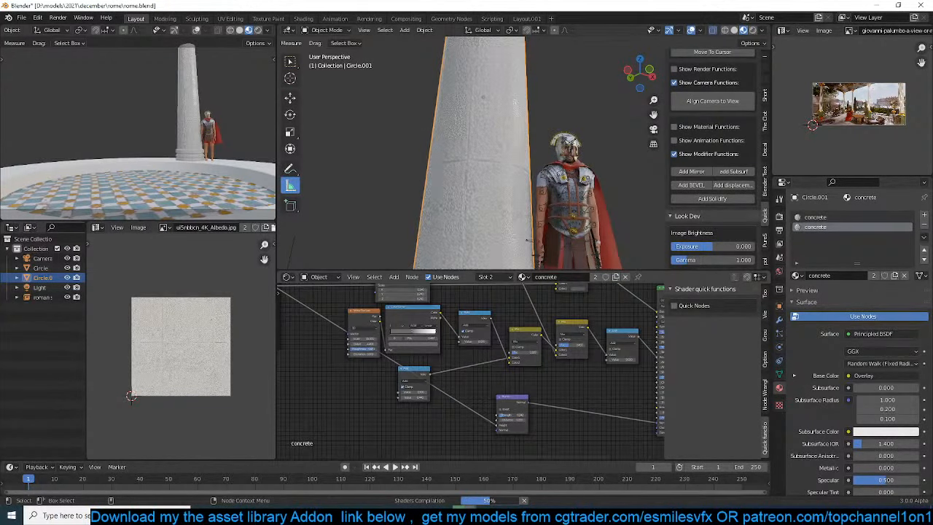
{"action": "key", "text": "ctrl+s"}
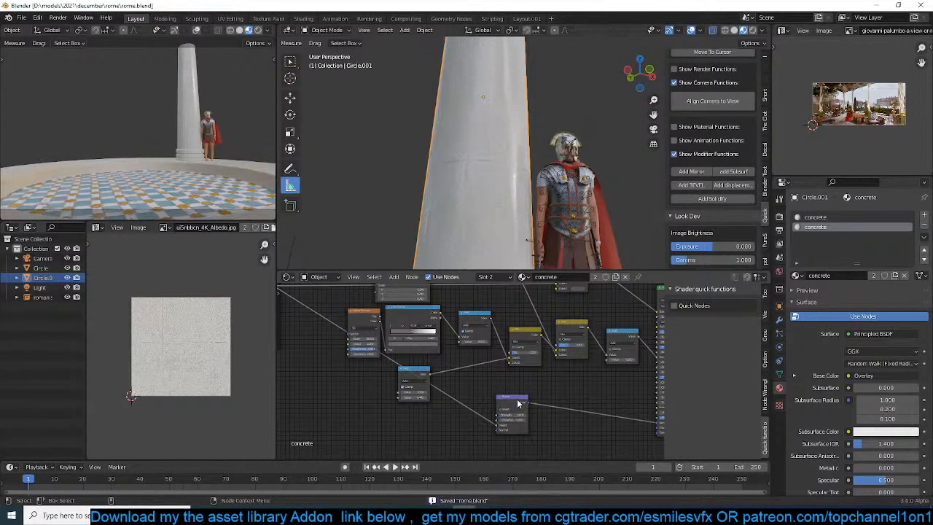
{"action": "scroll", "coordinate": [374, 375], "scroll_direction": "up", "scroll_amount": 1}
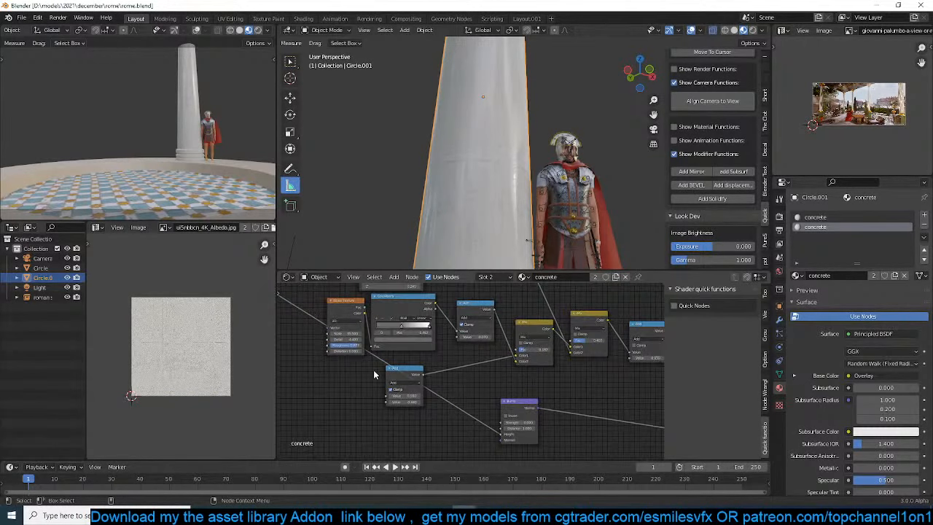
Delete the Noise Texture, ColorRamp, both adjoining Add nodes and the first Mix node from the concrete material's roughness chain
{"action": "left_click", "coordinate": [392, 372]}
{"action": "key", "text": "x"}
{"action": "scroll", "coordinate": [437, 355], "scroll_direction": "down", "scroll_amount": 4}
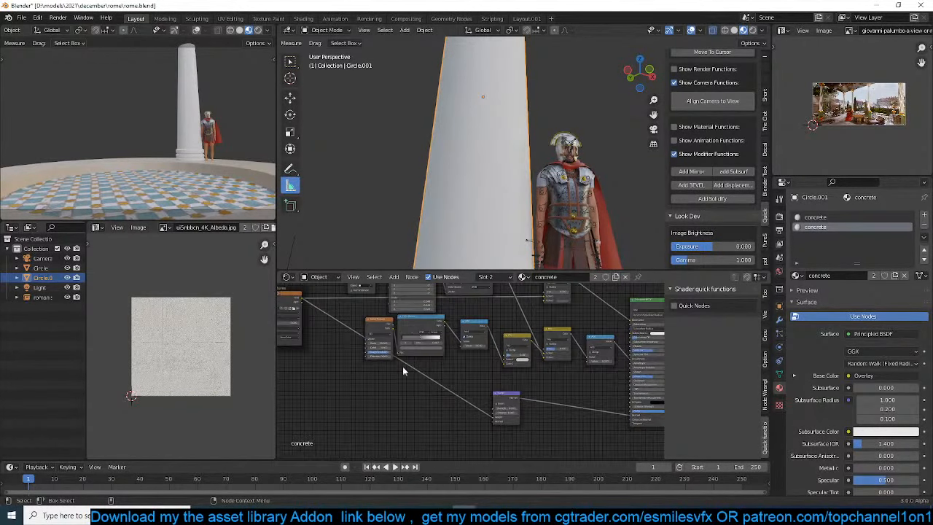
{"action": "left_click_drag", "start_coordinate": [376, 377], "coordinate": [471, 336]}
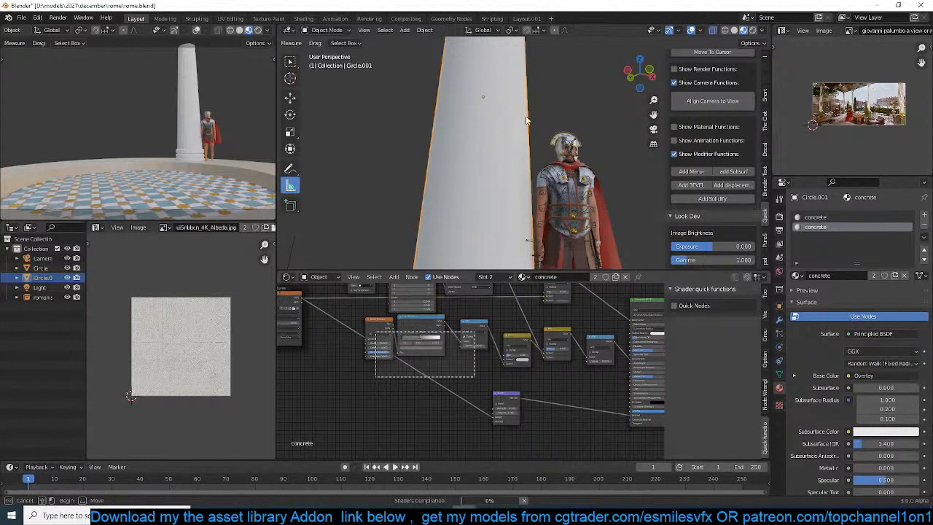
{"action": "left_click_drag", "start_coordinate": [471, 335], "coordinate": [475, 331]}
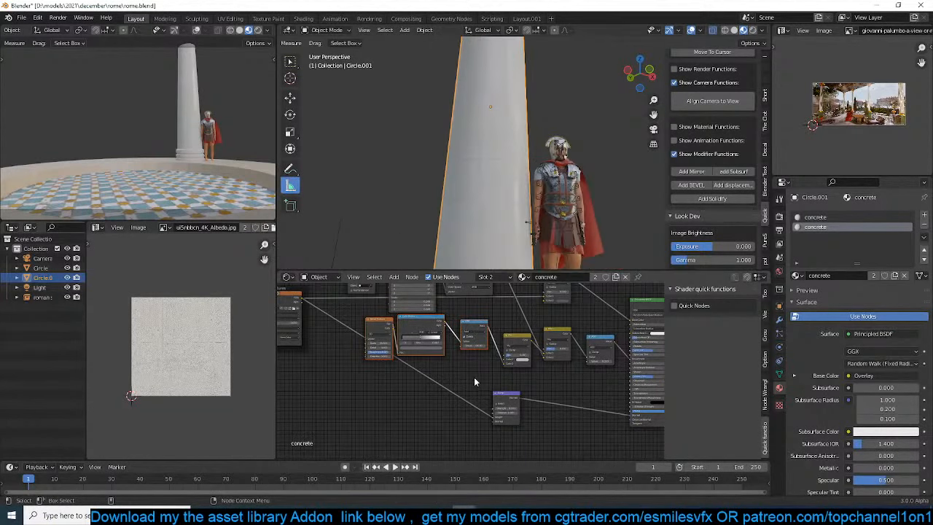
{"action": "key", "text": "x"}
{"action": "left_click", "coordinate": [523, 339]}
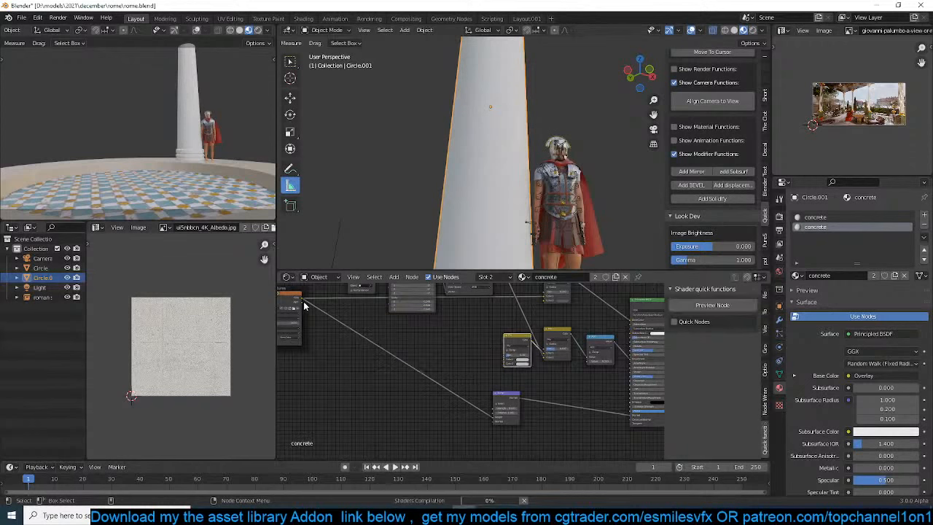
{"action": "key", "text": "x"}
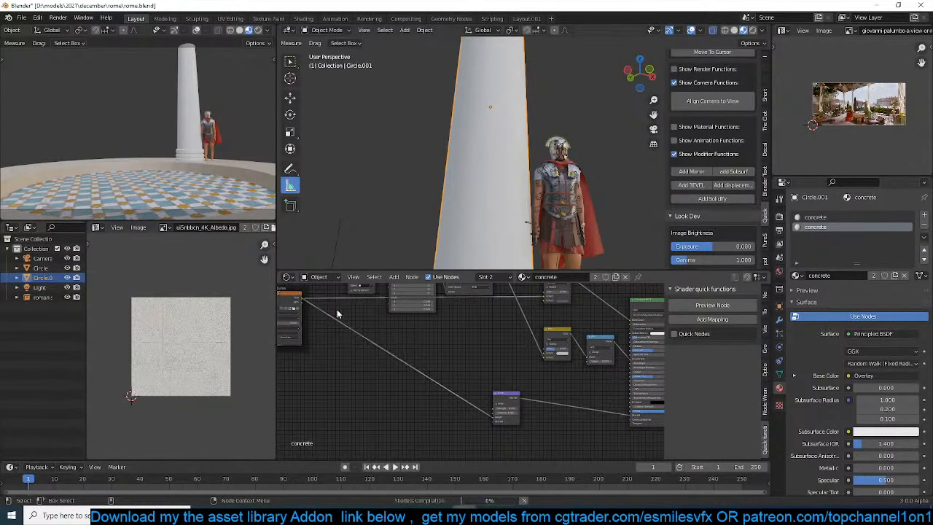
Connect the albedo image texture's colour to the free colour input of the remaining roughness Mix node and save the file
{"action": "mouse_move", "coordinate": [299, 301]}
{"action": "left_mouse_down"}
{"action": "mouse_move", "coordinate": [525, 359]}
{"action": "mouse_move", "coordinate": [545, 354]}
{"action": "left_mouse_up"}
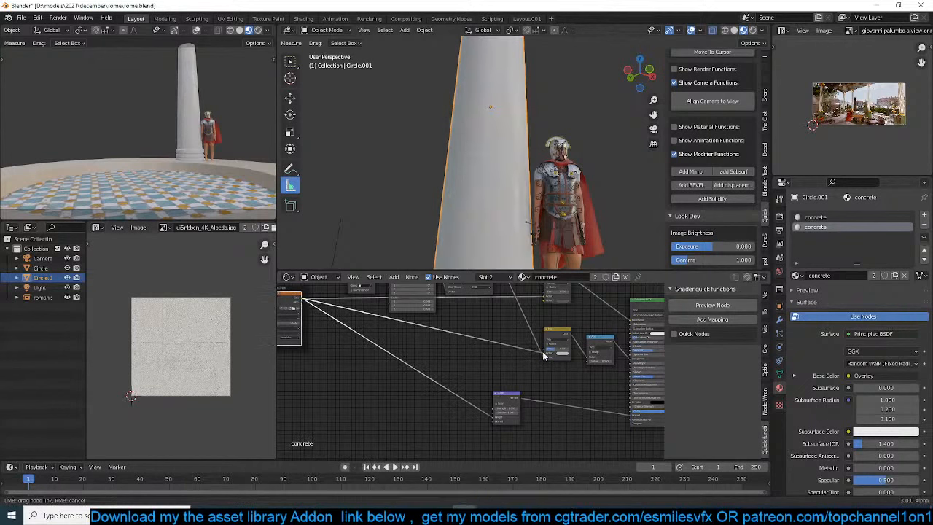
{"action": "key", "text": "ctrl+z"}
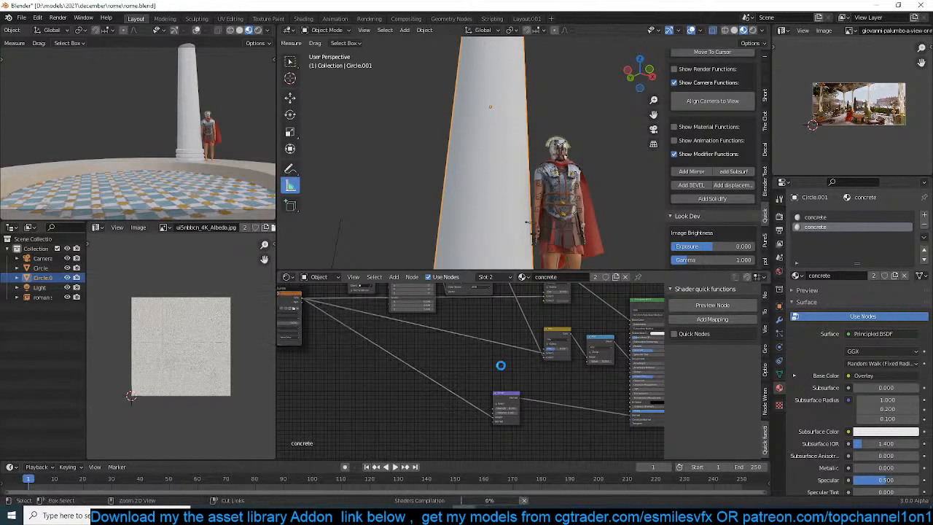
{"action": "key", "text": "ctrl+s"}
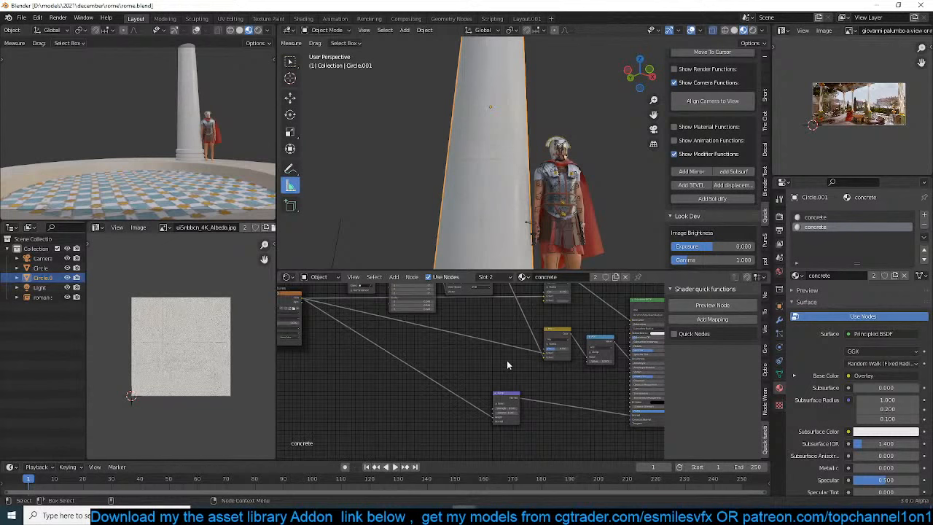
Save the file and set the value of the Add node feeding the concrete's roughness to -0.160
{"action": "key", "text": "ctrl+s"}
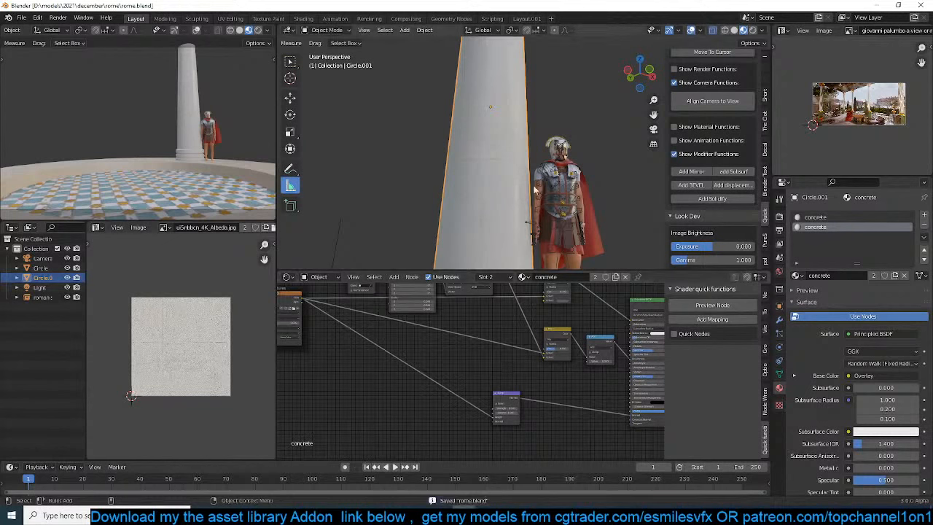
{"action": "scroll", "coordinate": [431, 393], "scroll_direction": "up", "scroll_amount": 4}
{"action": "scroll", "coordinate": [450, 403], "scroll_direction": "up", "scroll_amount": 4}
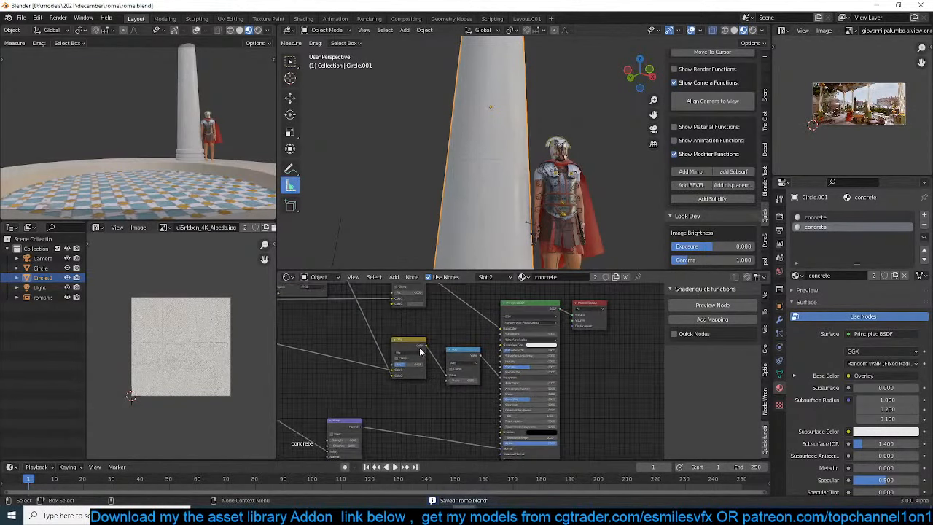
{"action": "middle_click_drag", "start_coordinate": [540, 53], "coordinate": [566, 195]}
{"action": "scroll", "coordinate": [514, 124], "scroll_direction": "up", "scroll_amount": 2}
{"action": "left_click", "coordinate": [476, 395]}
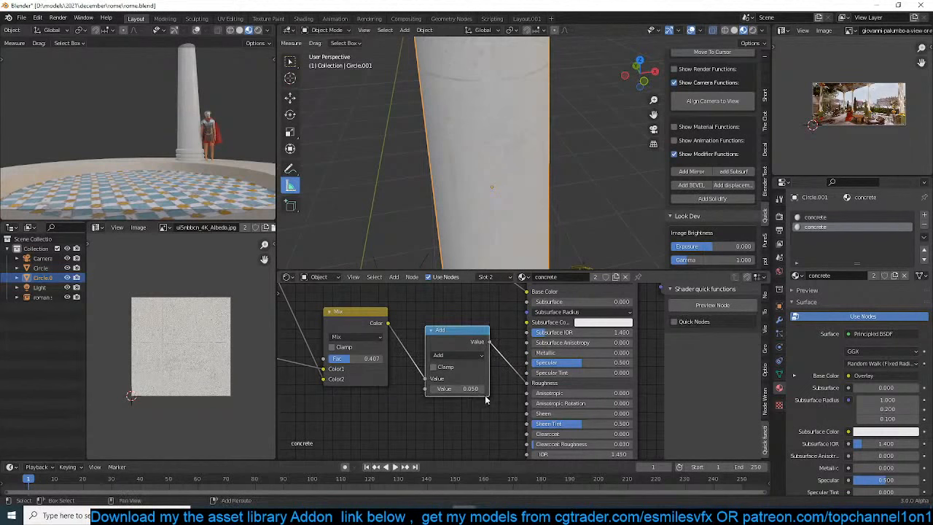
{"action": "left_click_drag", "start_coordinate": [470, 389], "coordinate": [503, 388]}
{"action": "middle_click_drag", "start_coordinate": [497, 178], "coordinate": [506, 112]}
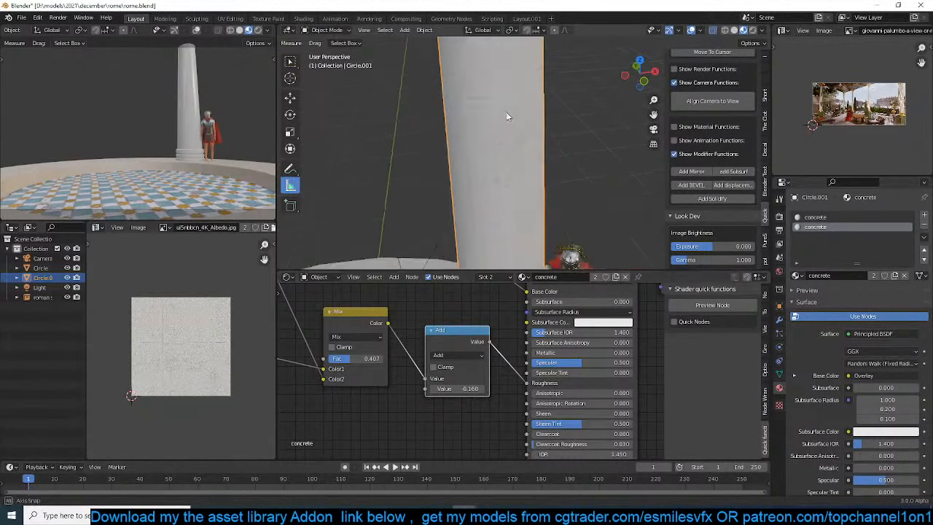
{"action": "scroll", "coordinate": [479, 174], "scroll_direction": "down", "scroll_amount": 5}
{"action": "middle_click_drag", "start_coordinate": [536, 199], "coordinate": [512, 231]}
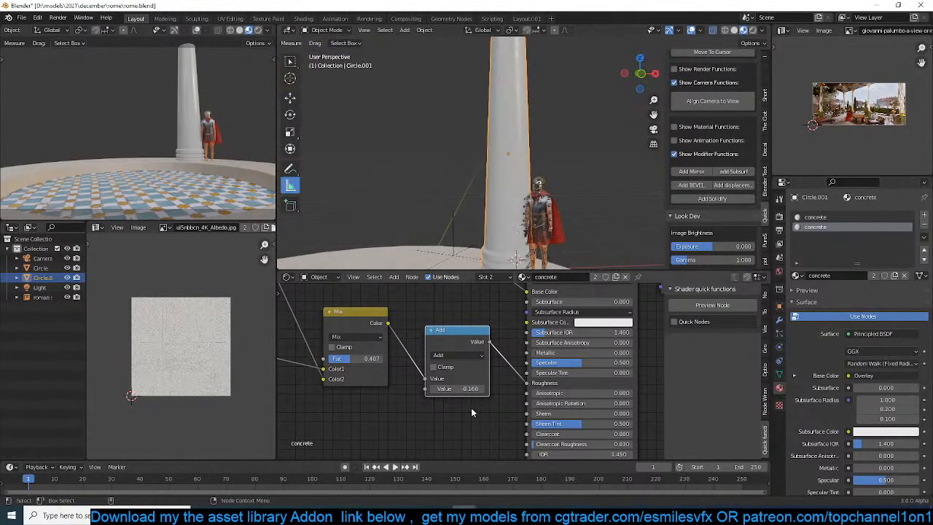
Set the strength of the concrete material's Bump node to 0.083
{"action": "middle_click_drag", "start_coordinate": [471, 408], "coordinate": [531, 317]}
{"action": "middle_click_drag", "start_coordinate": [371, 369], "coordinate": [466, 349]}
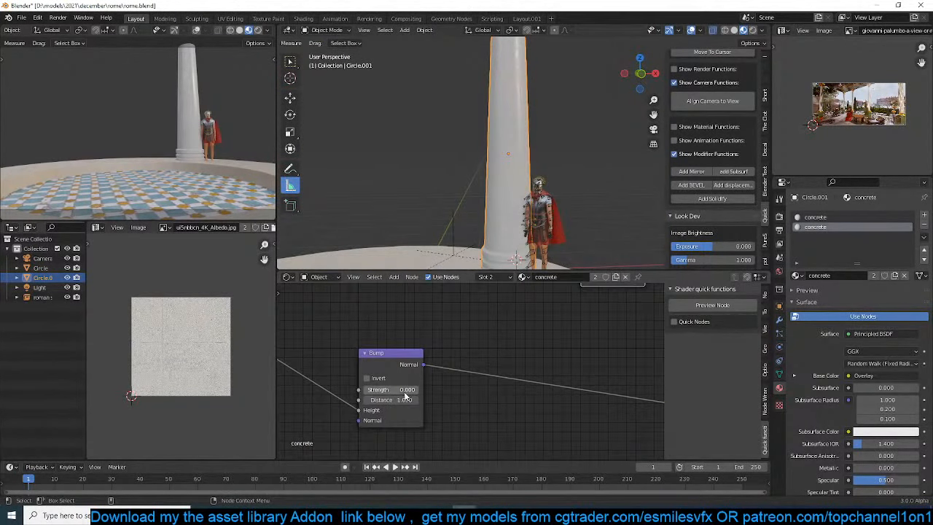
{"action": "left_click_drag", "start_coordinate": [398, 393], "coordinate": [415, 394]}
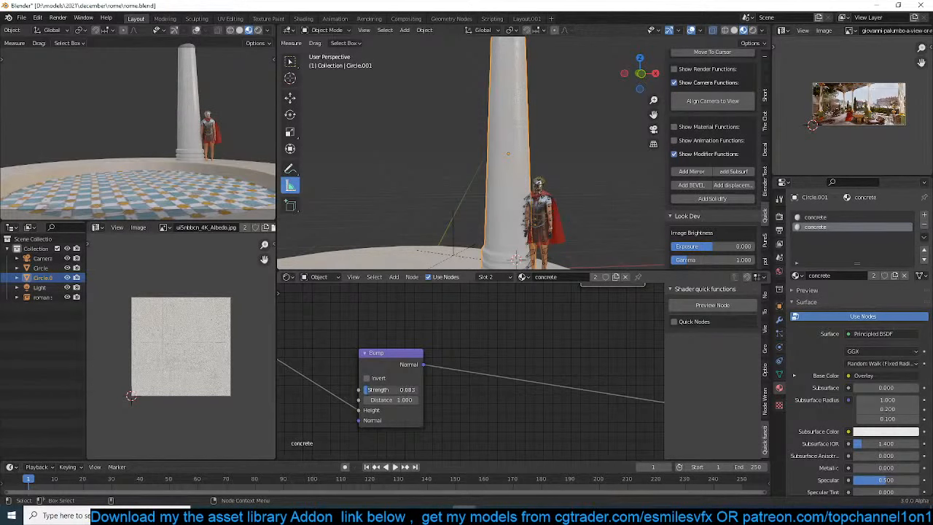
Raise the factor of the Overlay mix node that feeds the concrete's base color
{"action": "scroll", "coordinate": [420, 399], "scroll_direction": "down", "scroll_amount": 5}
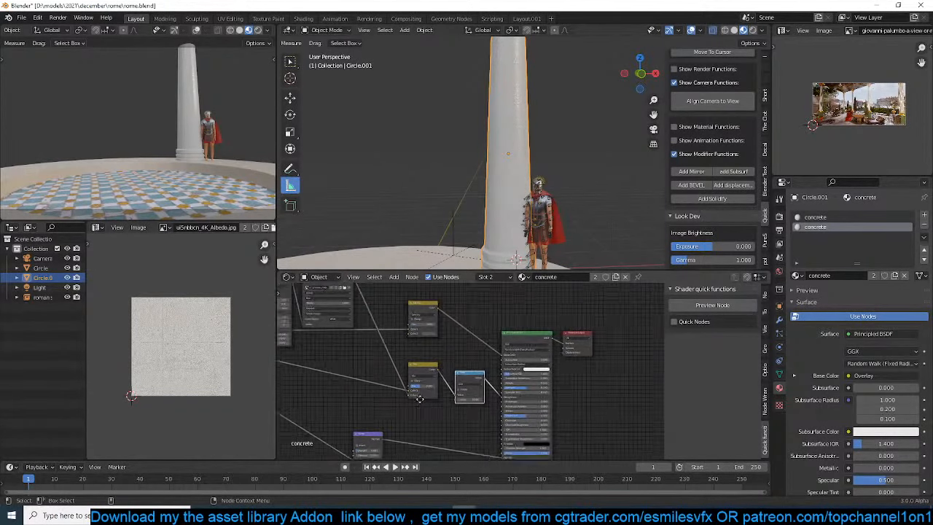
{"action": "middle_click_drag", "start_coordinate": [420, 399], "coordinate": [408, 403]}
{"action": "left_click_drag", "start_coordinate": [418, 329], "coordinate": [432, 329]}
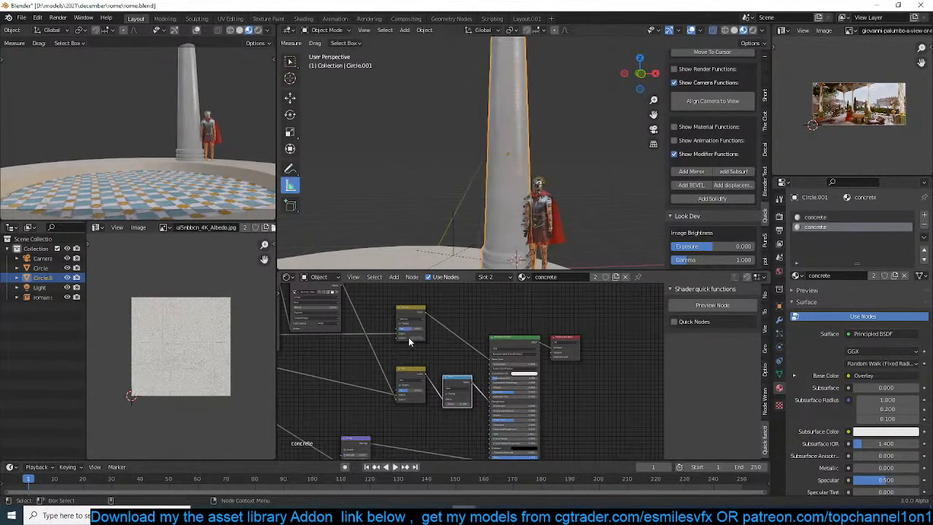
Replace the concrete.001 material in the circular platform's second slot with the concrete material
{"action": "scroll", "coordinate": [563, 164], "scroll_direction": "down", "scroll_amount": 4}
{"action": "scroll", "coordinate": [569, 208], "scroll_direction": "up", "scroll_amount": 3}
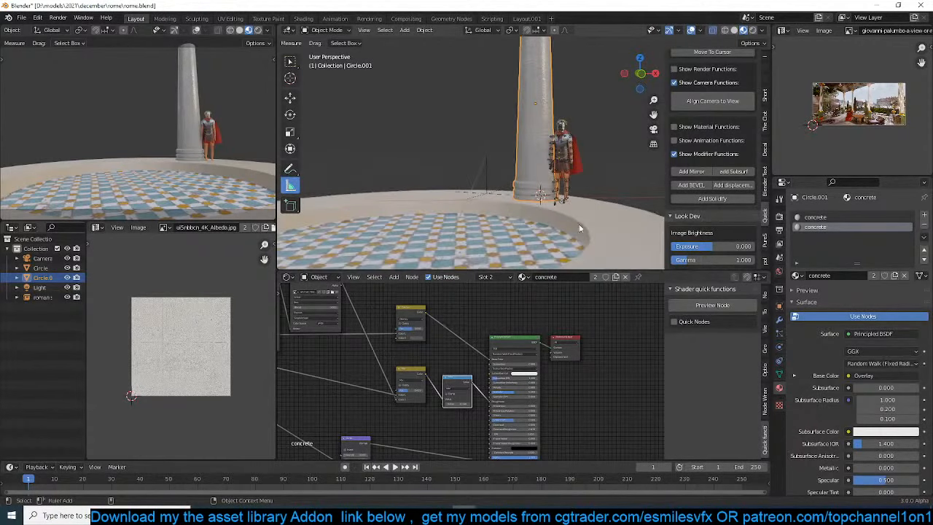
{"action": "left_click", "coordinate": [632, 234]}
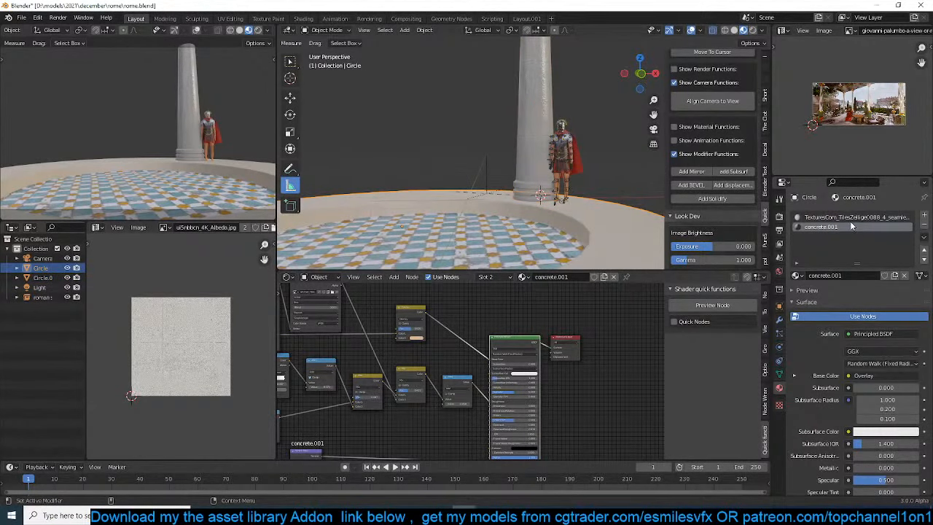
{"action": "left_click", "coordinate": [822, 226]}
{"action": "left_click", "coordinate": [797, 276]}
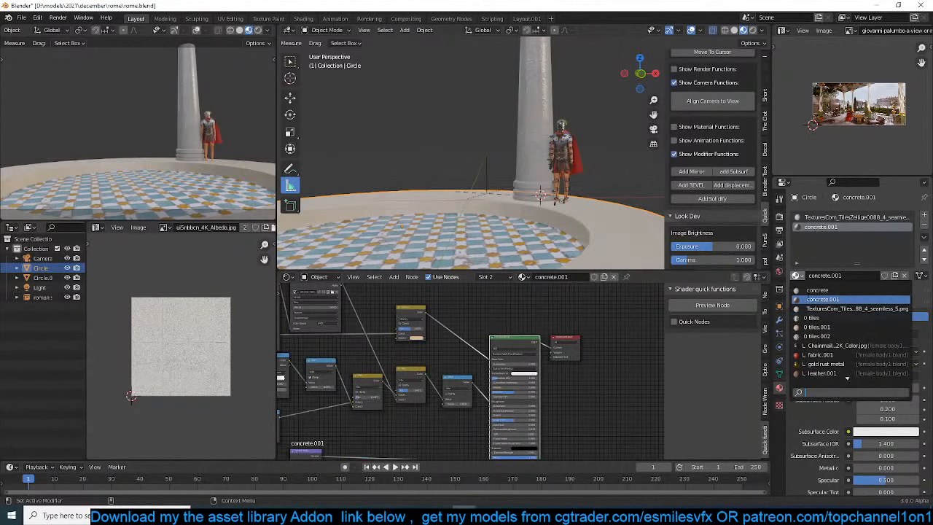
{"action": "left_click", "coordinate": [817, 291]}
Make a single-user copy of the concrete material in the column's second slot and assign it to the selected lower faces
{"action": "left_click", "coordinate": [530, 134]}
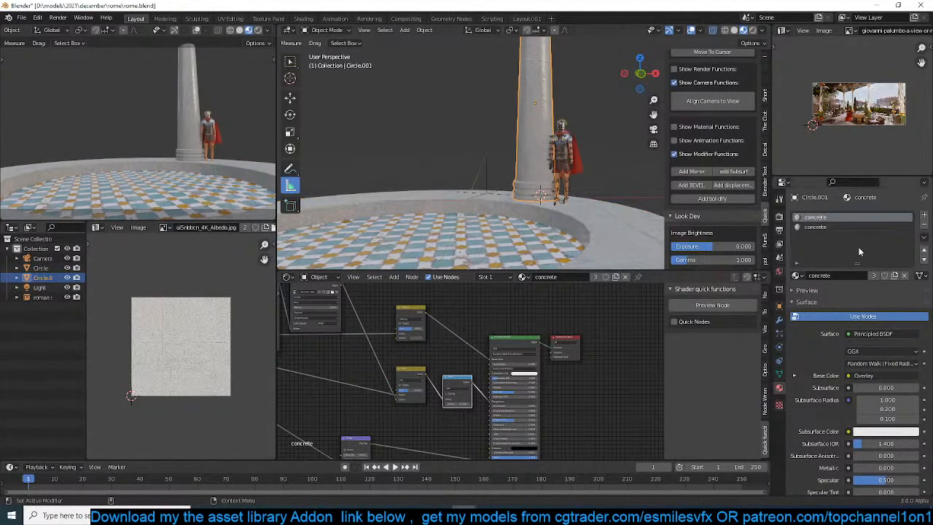
{"action": "left_click", "coordinate": [838, 228]}
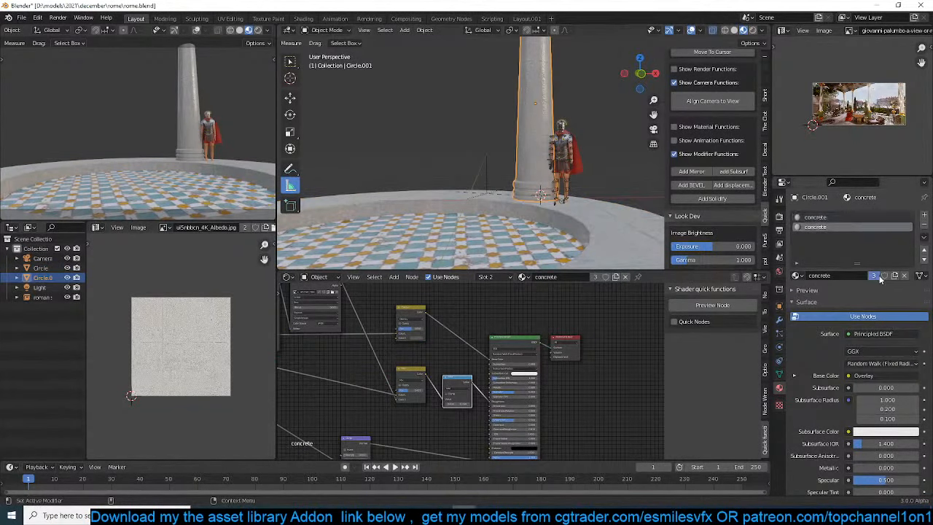
{"action": "left_click", "coordinate": [874, 275]}
{"action": "scroll", "coordinate": [547, 119], "scroll_direction": "up", "scroll_amount": 4}
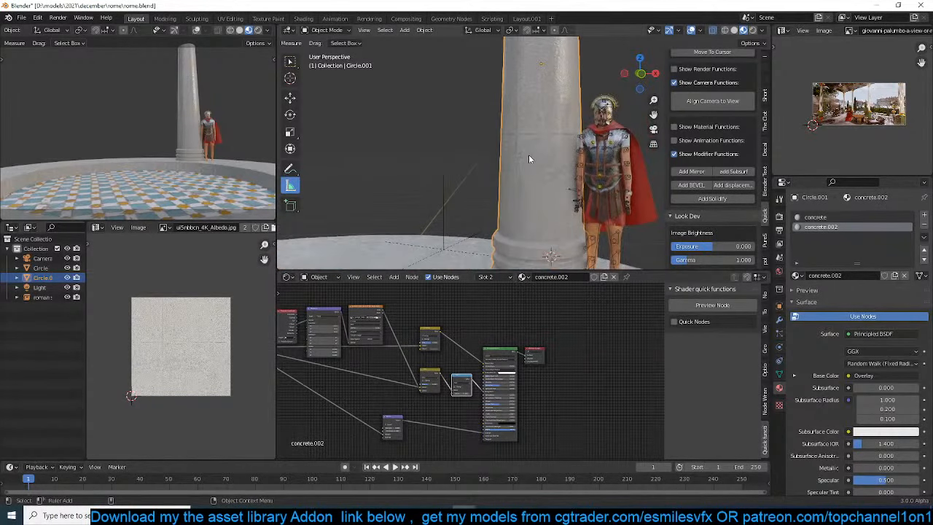
{"action": "scroll", "coordinate": [576, 151], "scroll_direction": "down", "scroll_amount": 1}
{"action": "key", "text": "Tab"}
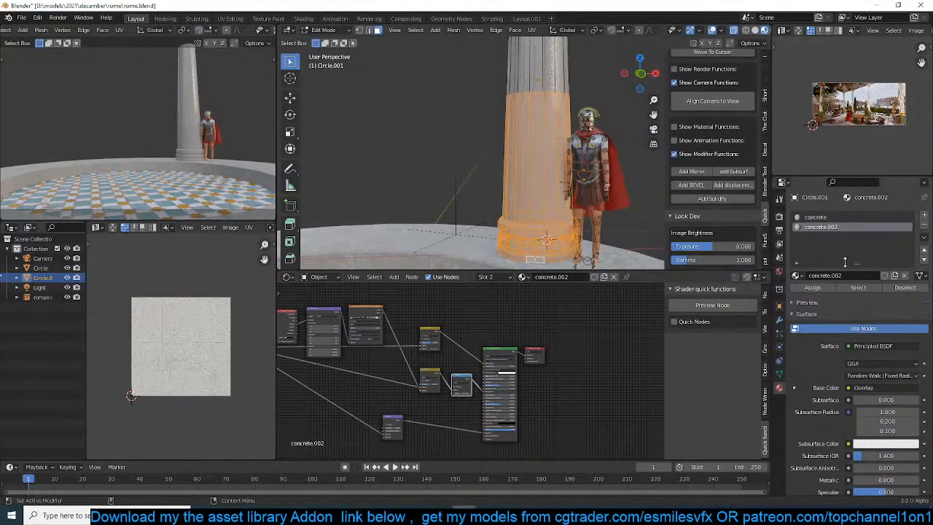
{"action": "left_click", "coordinate": [813, 288]}
{"action": "key", "text": "Tab"}
Set the second color of the Overlay node in concrete.002 to a bright saturated blue
{"action": "scroll", "coordinate": [420, 391], "scroll_direction": "up", "scroll_amount": 1}
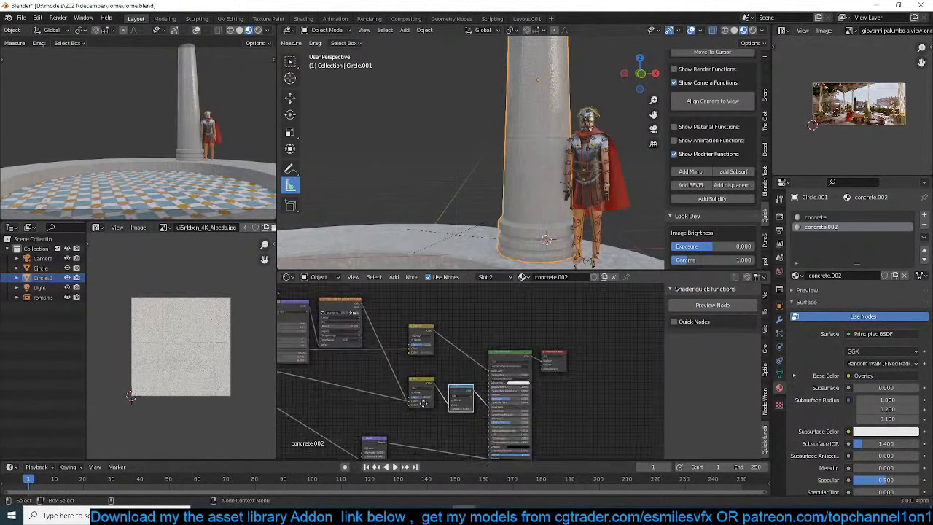
{"action": "scroll", "coordinate": [420, 394], "scroll_direction": "up", "scroll_amount": 2}
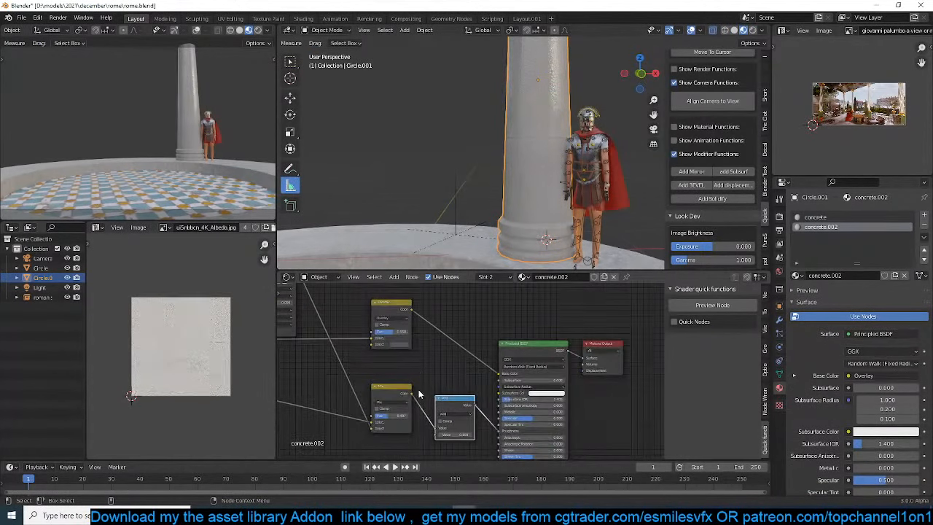
{"action": "left_click", "coordinate": [398, 345]}
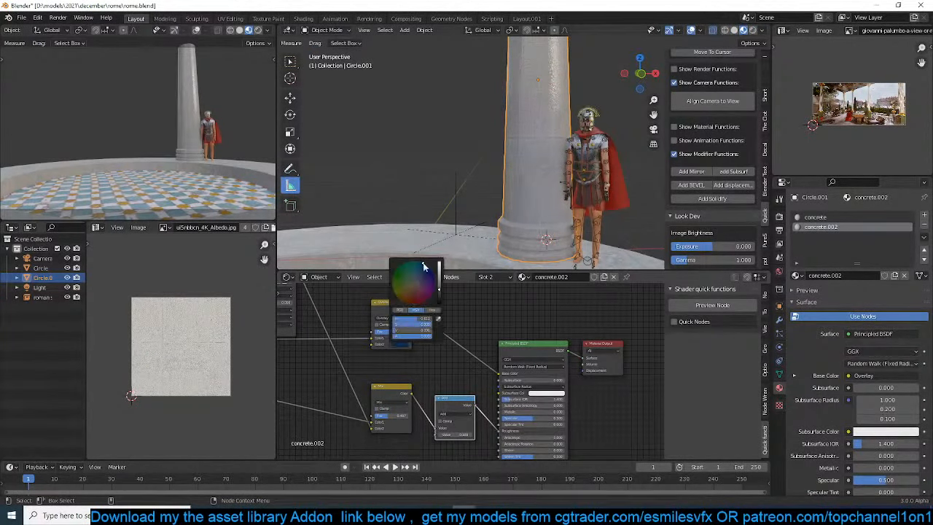
{"action": "left_click_drag", "start_coordinate": [439, 286], "coordinate": [439, 264]}
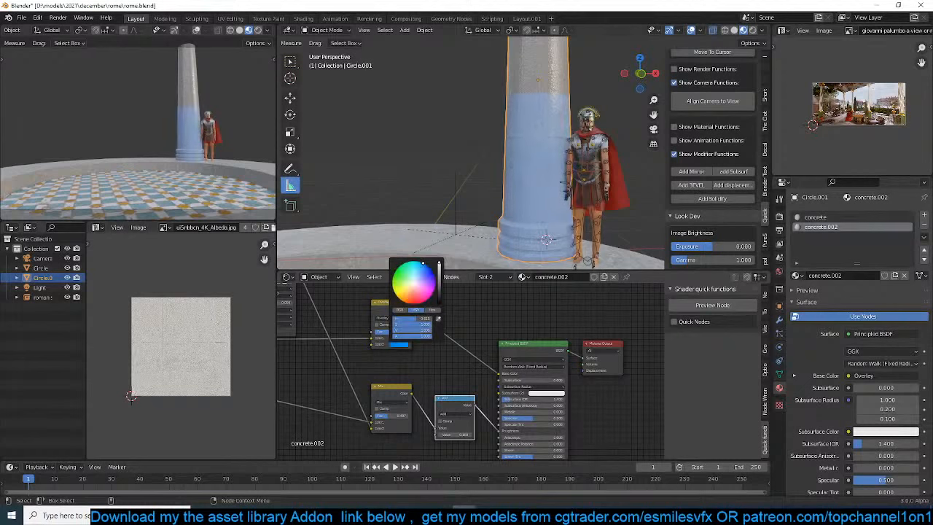
{"action": "left_click", "coordinate": [433, 274]}
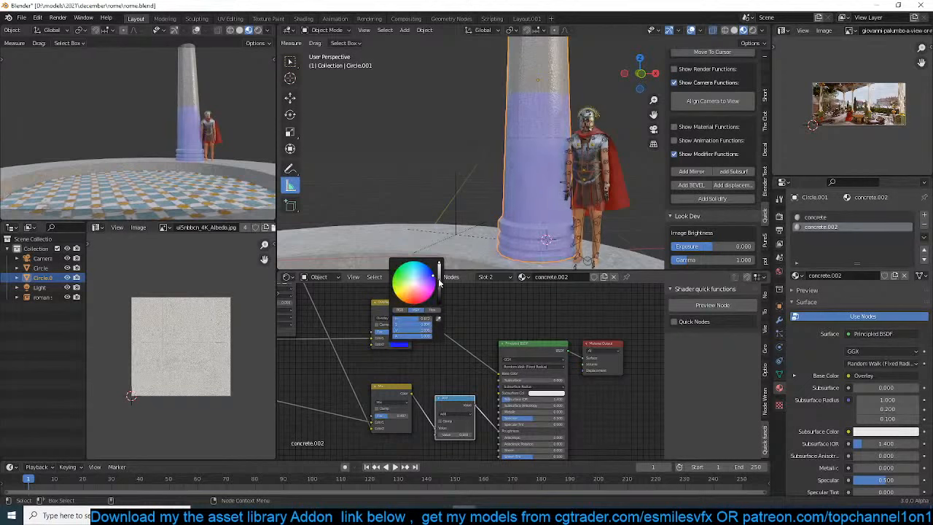
{"action": "mouse_move", "coordinate": [439, 283]}
{"action": "left_mouse_down"}
{"action": "mouse_move", "coordinate": [439, 263]}
{"action": "mouse_move", "coordinate": [429, 268]}
{"action": "left_mouse_up"}
Raise the concrete.002 Overlay node's factor to 1.000 and set its second color to bright red
{"action": "left_click_drag", "start_coordinate": [394, 332], "coordinate": [409, 332]}
{"action": "left_click", "coordinate": [398, 344]}
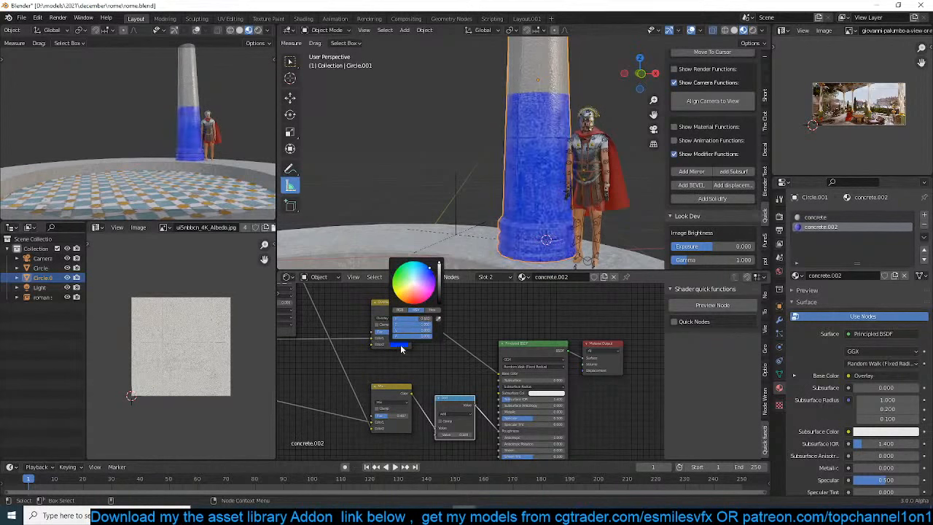
{"action": "left_click_drag", "start_coordinate": [435, 281], "coordinate": [425, 300]}
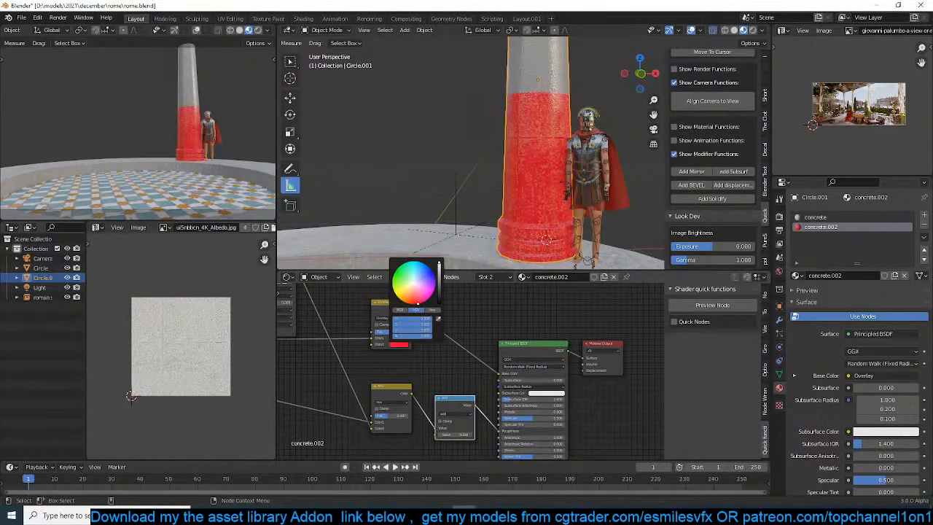
{"action": "key", "text": "alt+a"}
Add a plain axes empty at the center of the circular platform
{"action": "middle_click_drag", "start_coordinate": [550, 126], "coordinate": [552, 183]}
{"action": "scroll", "coordinate": [552, 183], "scroll_direction": "up", "scroll_amount": 2}
{"action": "scroll", "coordinate": [553, 182], "scroll_direction": "down", "scroll_amount": 6}
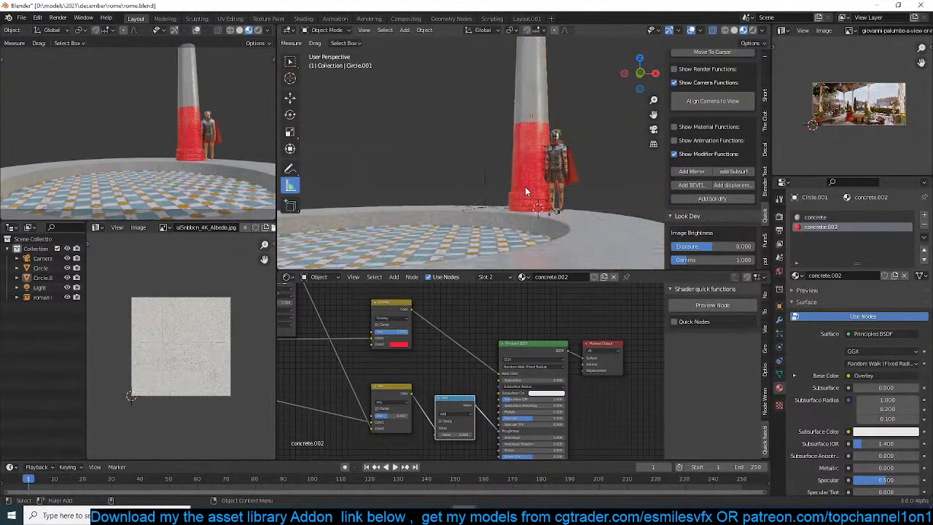
{"action": "left_click", "coordinate": [526, 189]}
{"action": "key", "text": "KP_7"}
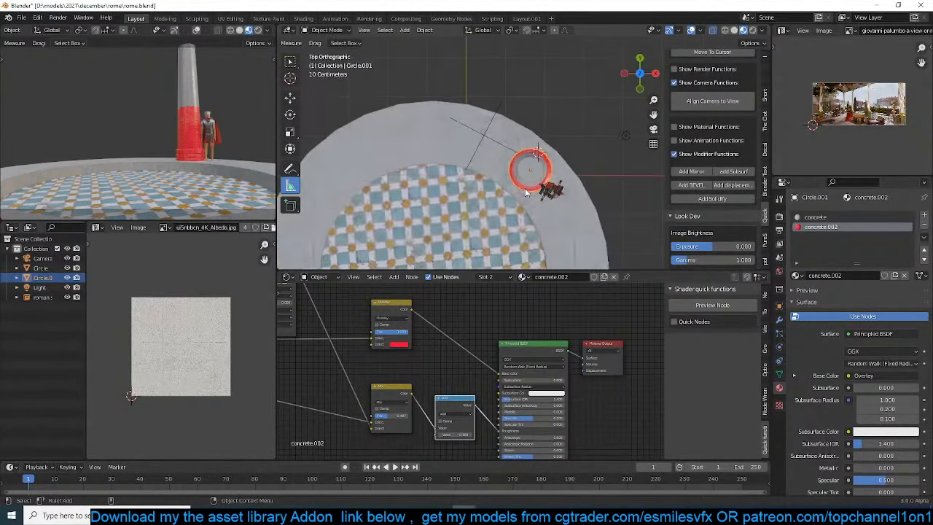
{"action": "scroll", "coordinate": [525, 189], "scroll_direction": "down", "scroll_amount": 4}
{"action": "left_click", "coordinate": [491, 194]}
{"action": "key", "text": "shift+a"}
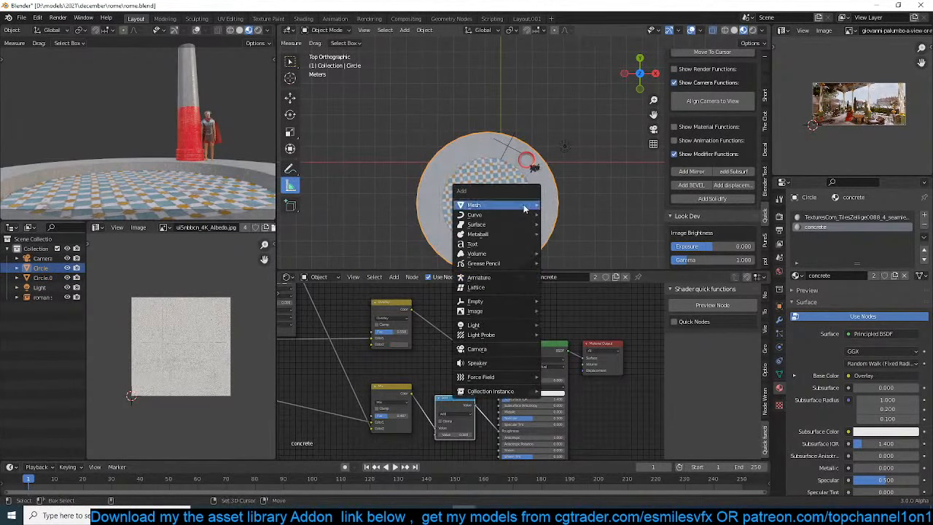
{"action": "mouse_move", "coordinate": [488, 307]}
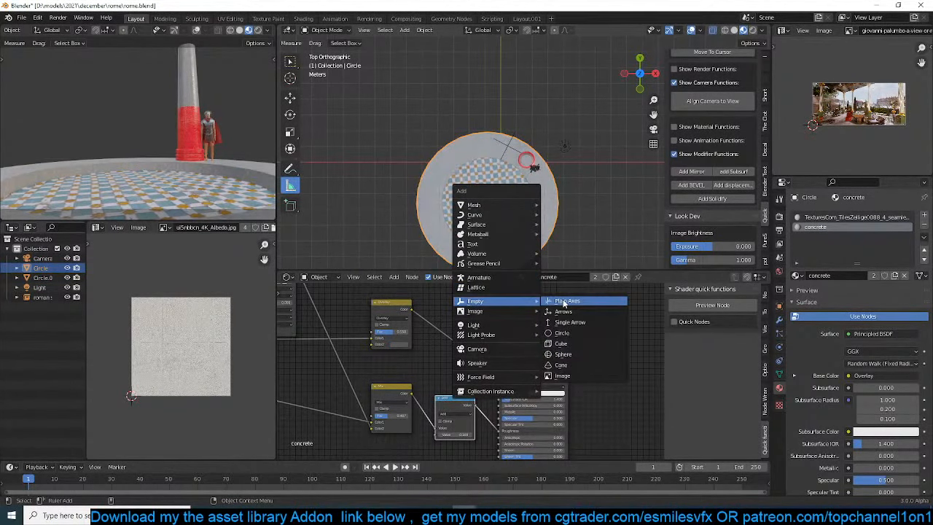
{"action": "left_click", "coordinate": [563, 303]}
Add an Array modifier to the column below its Bevel modifier and collapse the Bevel settings
{"action": "middle_click_drag", "start_coordinate": [500, 180], "coordinate": [595, 101]}
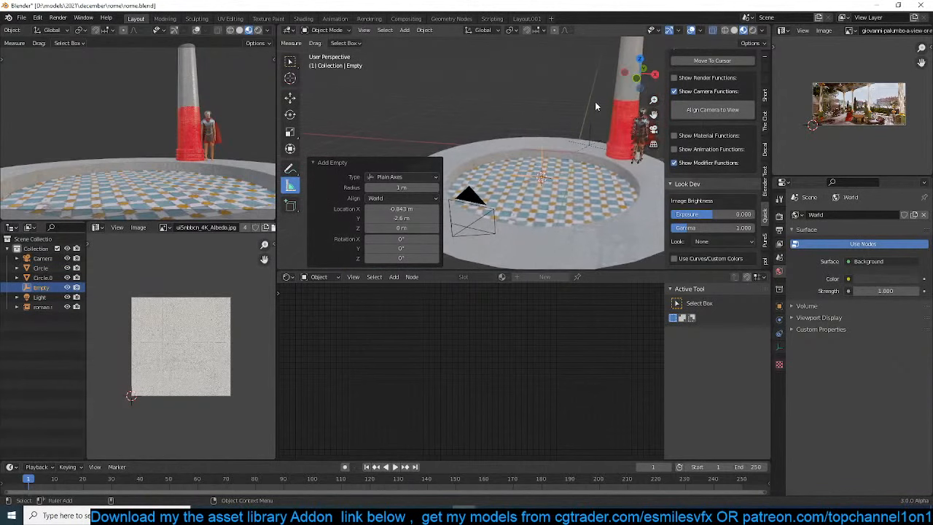
{"action": "left_click", "coordinate": [624, 130]}
{"action": "left_click", "coordinate": [779, 320]}
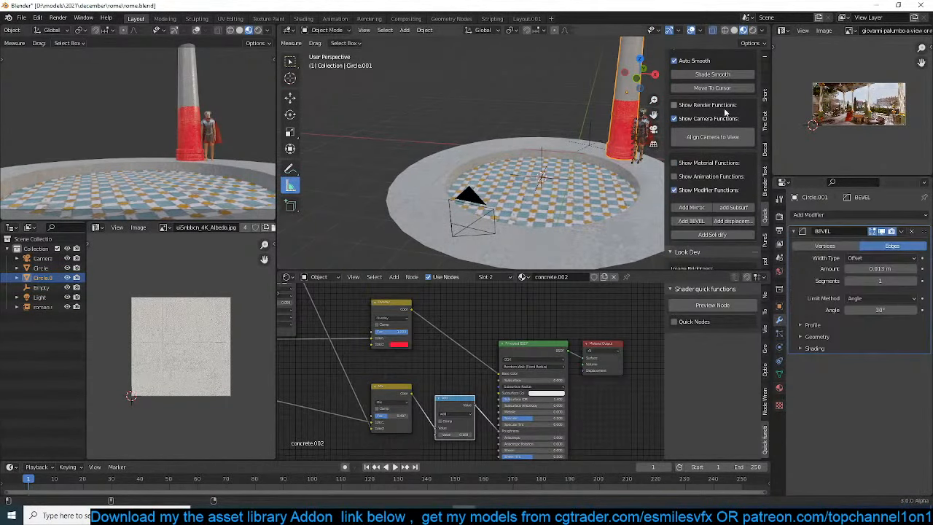
{"action": "scroll", "coordinate": [752, 168], "scroll_direction": "down", "scroll_amount": 3}
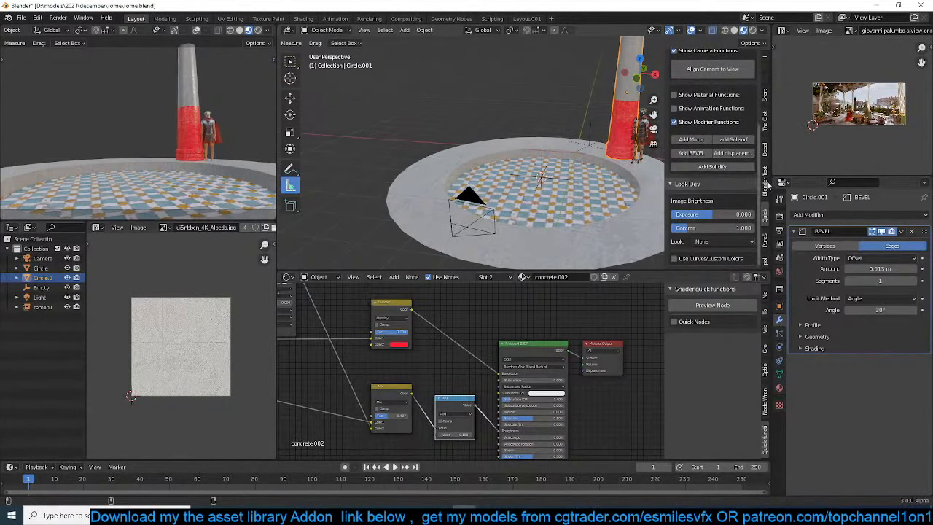
{"action": "left_click", "coordinate": [862, 213]}
{"action": "left_click", "coordinate": [730, 241]}
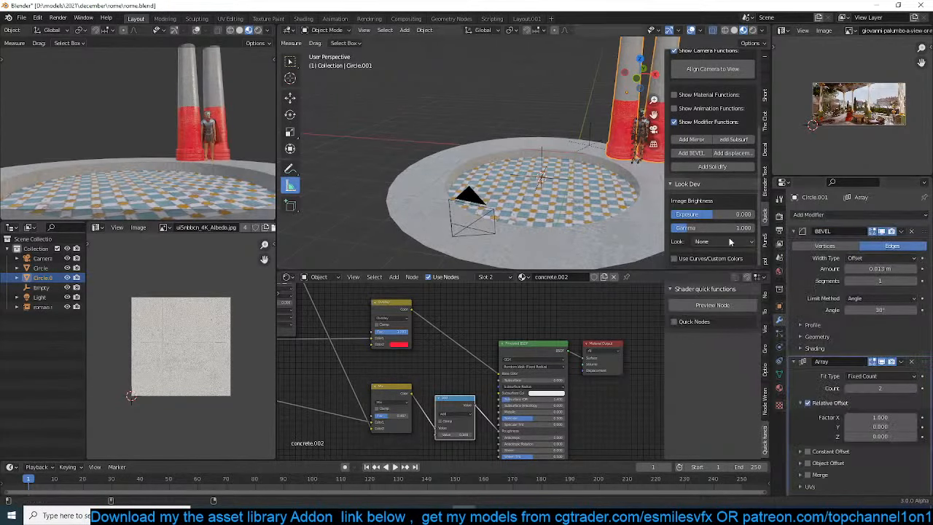
{"action": "left_click", "coordinate": [795, 231]}
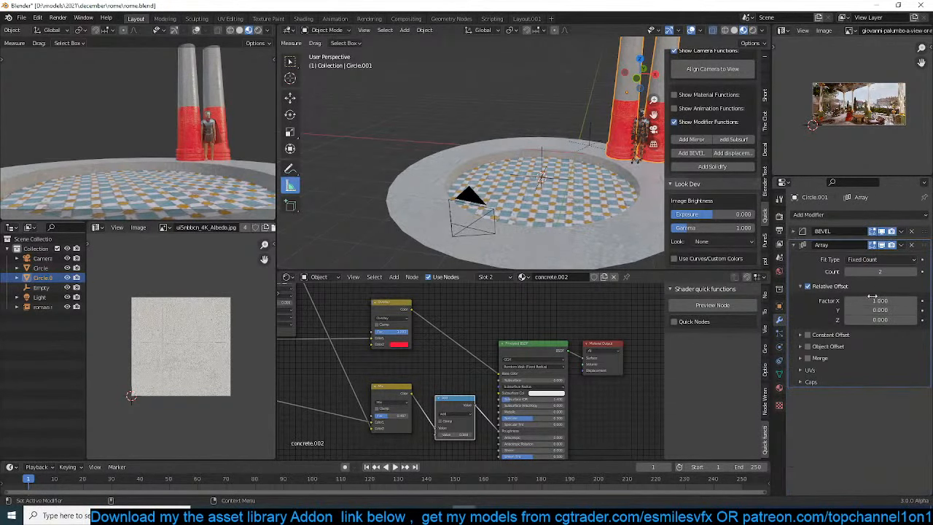
Apply the scale of the arrayed column
{"action": "middle_click_drag", "start_coordinate": [660, 109], "coordinate": [582, 121], "text": "shift"}
{"action": "key", "text": "ctrl+a"}
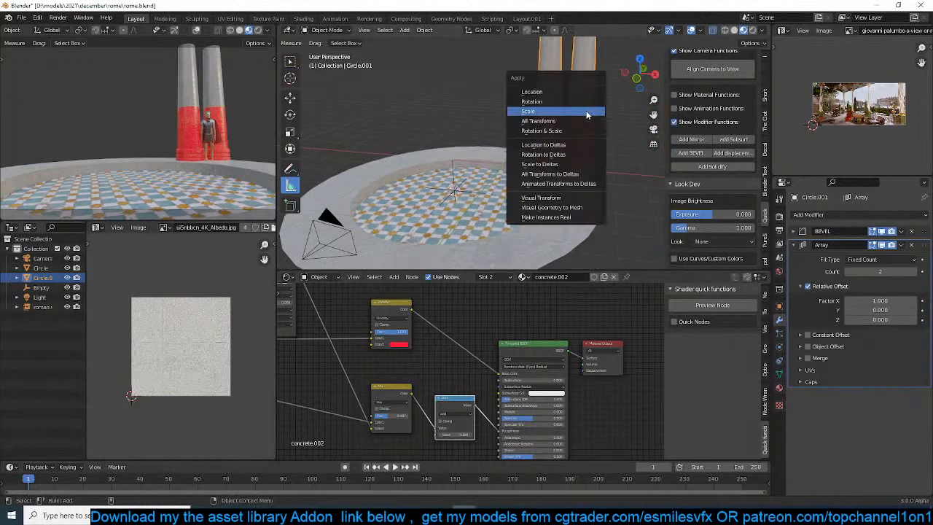
{"action": "left_click", "coordinate": [587, 115]}
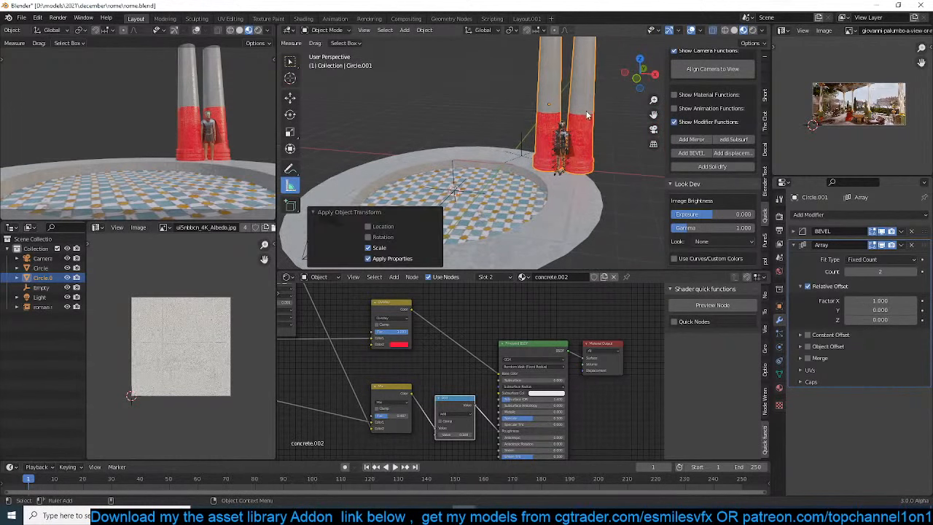
Activate the Move tool and save the rome.blend file
{"action": "left_click", "coordinate": [290, 97]}
{"action": "scroll", "coordinate": [496, 185], "scroll_direction": "up", "scroll_amount": 2}
{"action": "key", "text": "ctrl+s"}
{"action": "middle_click_drag", "start_coordinate": [501, 187], "coordinate": [554, 168]}
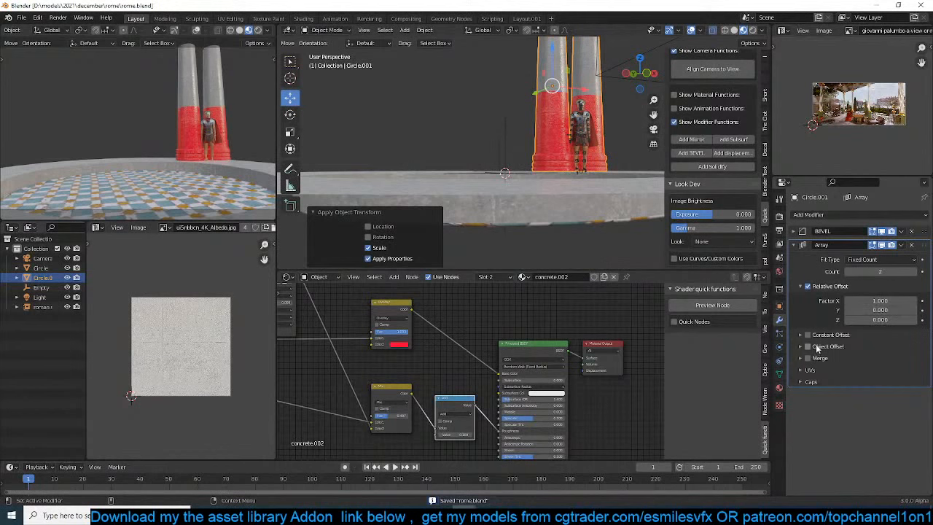
Enable Object Offset in the column's Array modifier and pick the empty as the offset object
{"action": "left_click", "coordinate": [808, 347]}
{"action": "left_click", "coordinate": [801, 347]}
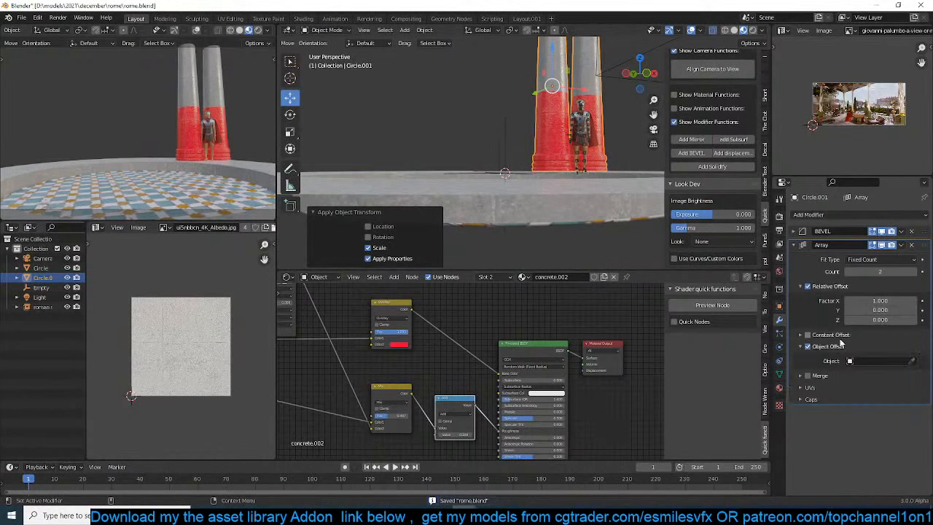
{"action": "left_click", "coordinate": [911, 361]}
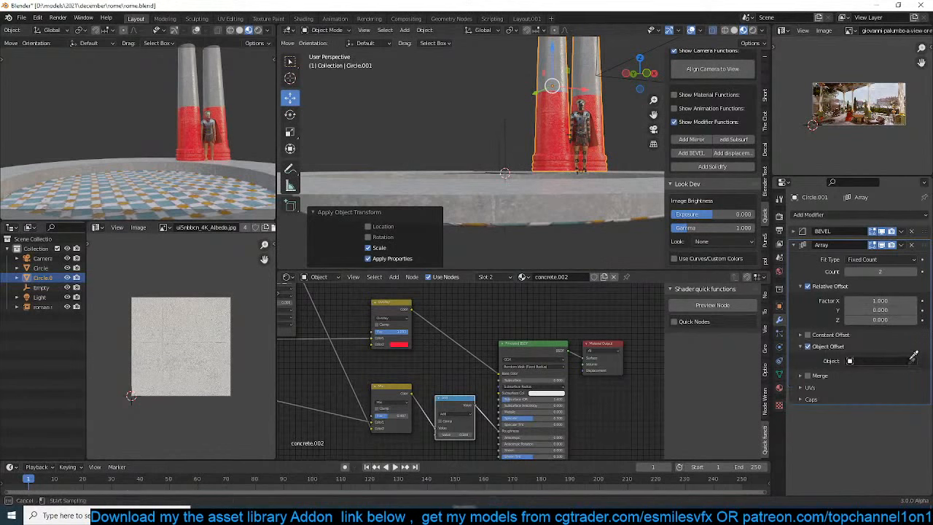
{"action": "left_click", "coordinate": [509, 125]}
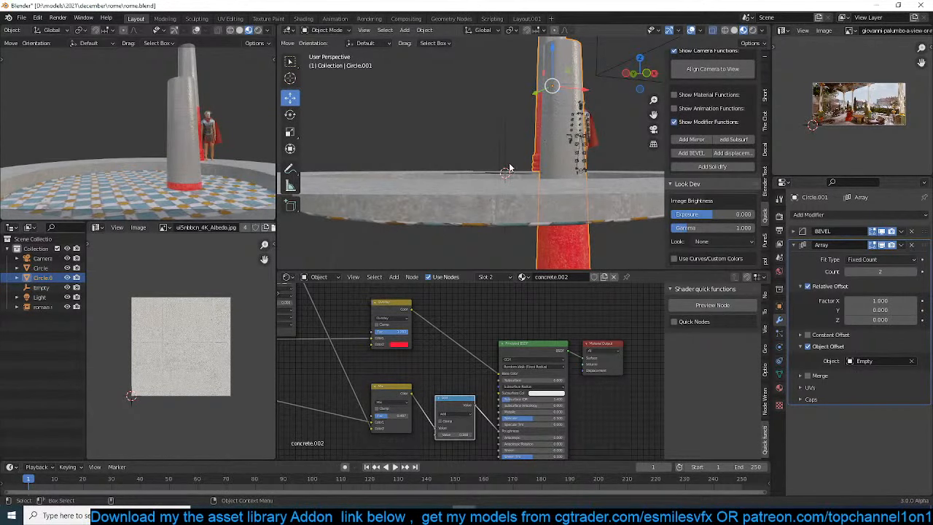
Select the empty at the platform's center and snap the 3D cursor to it
{"action": "middle_click_drag", "start_coordinate": [509, 168], "coordinate": [528, 198]}
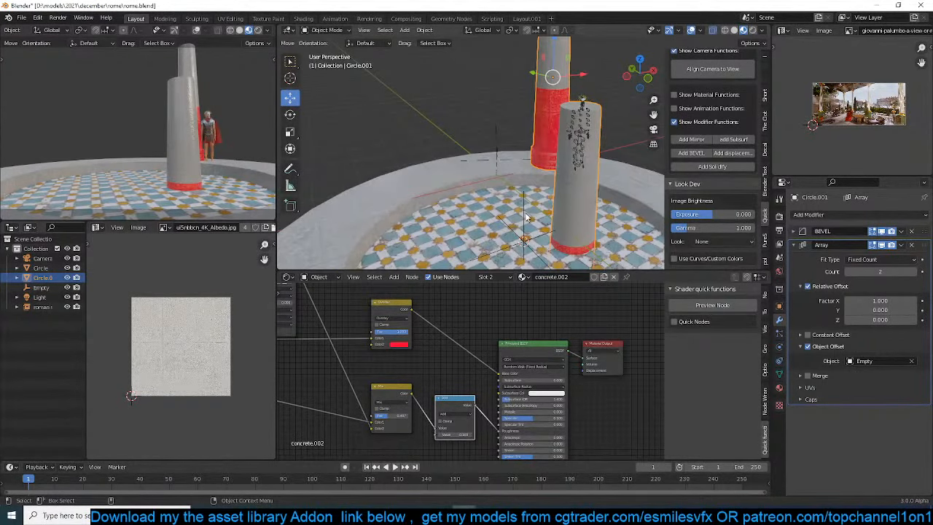
{"action": "left_click", "coordinate": [525, 214]}
{"action": "left_click", "coordinate": [547, 119]}
{"action": "left_click", "coordinate": [523, 215]}
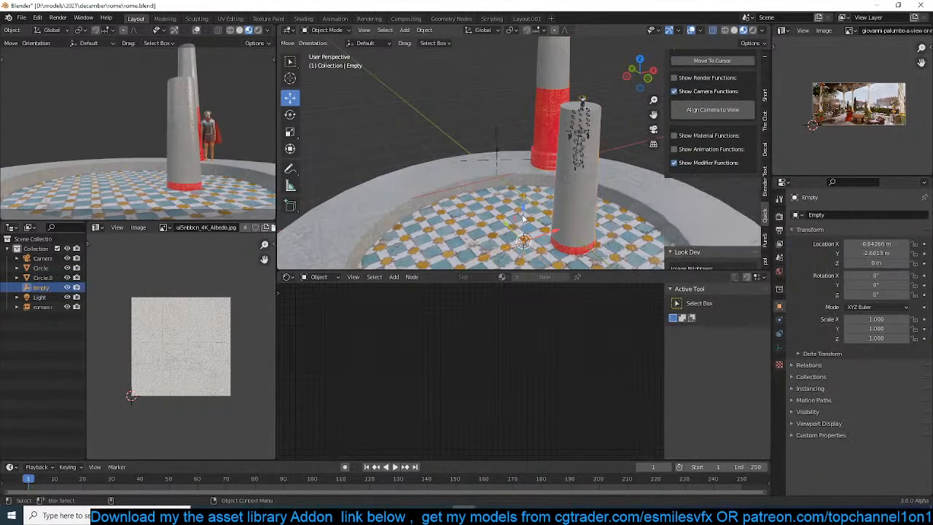
{"action": "left_click", "coordinate": [542, 127]}
{"action": "left_click", "coordinate": [530, 241]}
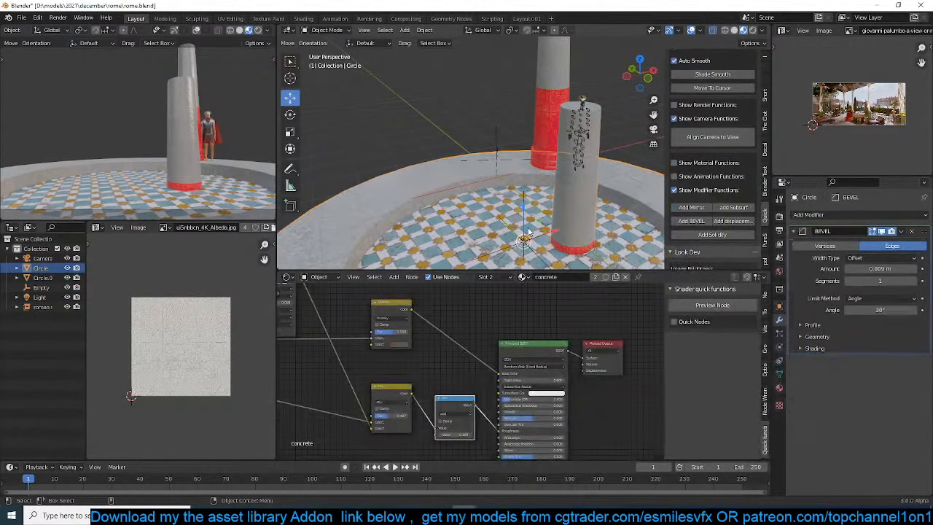
{"action": "left_click", "coordinate": [546, 127]}
{"action": "left_click", "coordinate": [523, 234]}
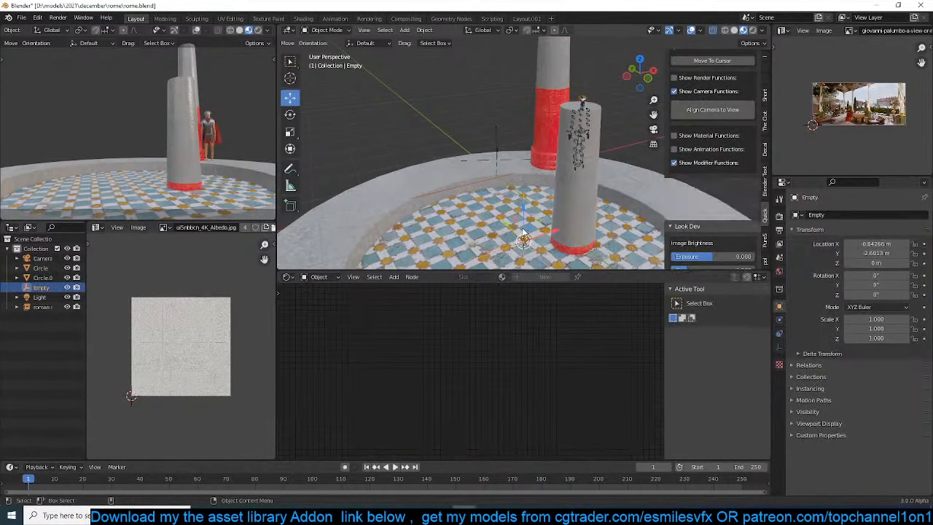
{"action": "key", "text": "shift+s"}
{"action": "left_click", "coordinate": [513, 284]}
Snap the arrayed column to the 3D cursor at the platform's center
{"action": "left_click", "coordinate": [547, 91]}
{"action": "key", "text": "g"}
{"action": "right_click", "coordinate": [548, 309]}
{"action": "key", "text": "shift+s"}
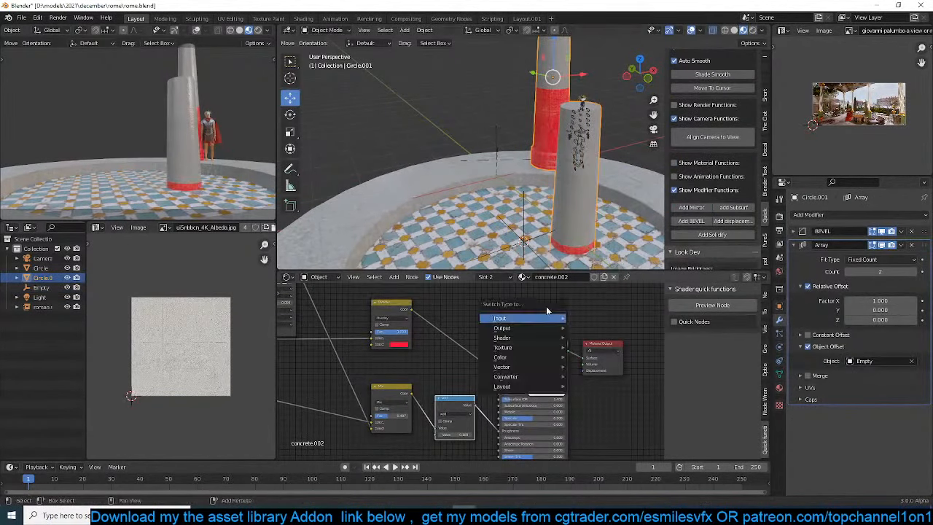
{"action": "key", "text": "shift+s"}
{"action": "left_click", "coordinate": [537, 7]}
In top view, move the arrayed column about 3.77 m along Y onto the platform's rim
{"action": "scroll", "coordinate": [569, 101], "scroll_direction": "down", "scroll_amount": 2}
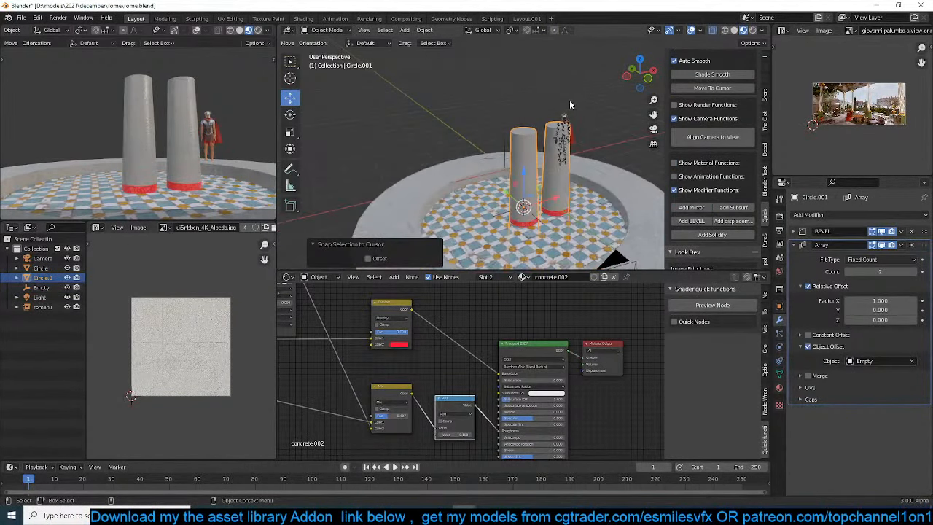
{"action": "key", "text": "KP_7"}
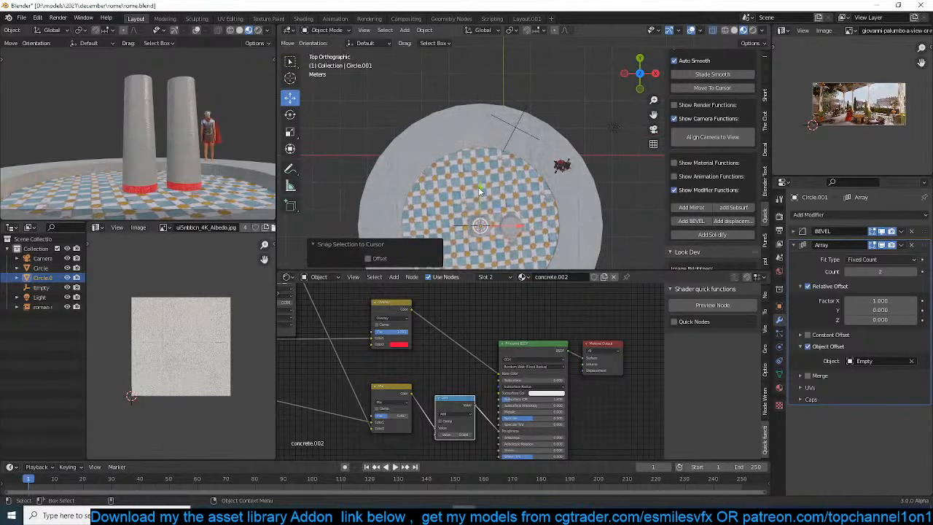
{"action": "key", "text": "g"}
{"action": "key", "text": "y"}
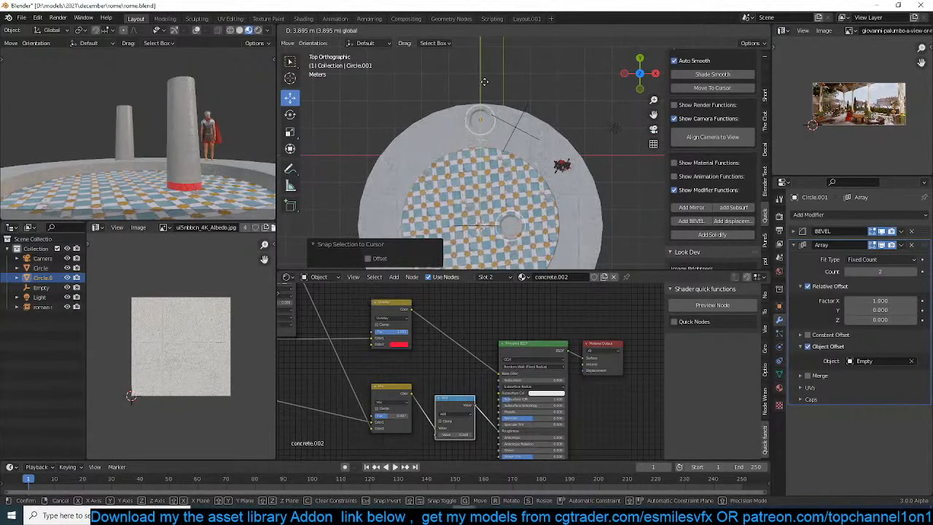
{"action": "left_click", "coordinate": [484, 83]}
Turn off Relative Offset in the column's Array modifier and raise the count to 5
{"action": "middle_click_drag", "start_coordinate": [484, 83], "coordinate": [525, 206]}
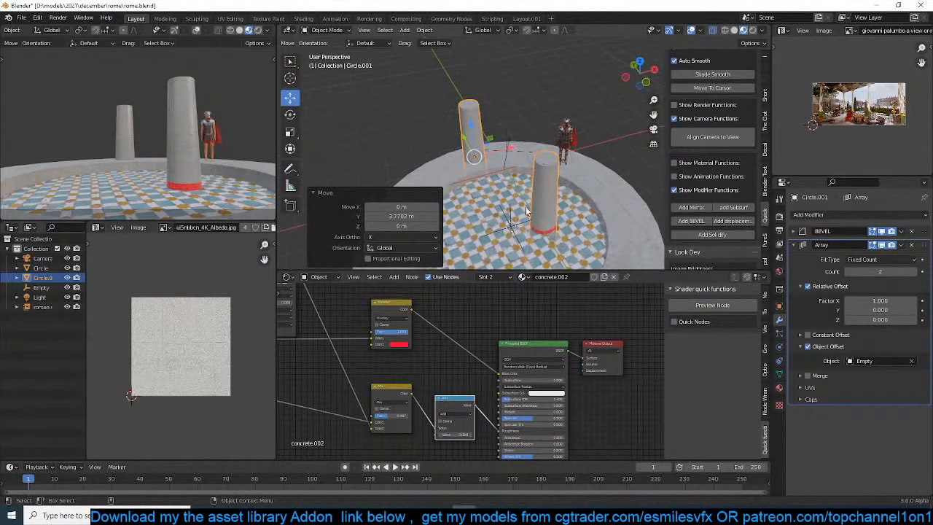
{"action": "left_click", "coordinate": [512, 214]}
{"action": "left_click", "coordinate": [513, 219]}
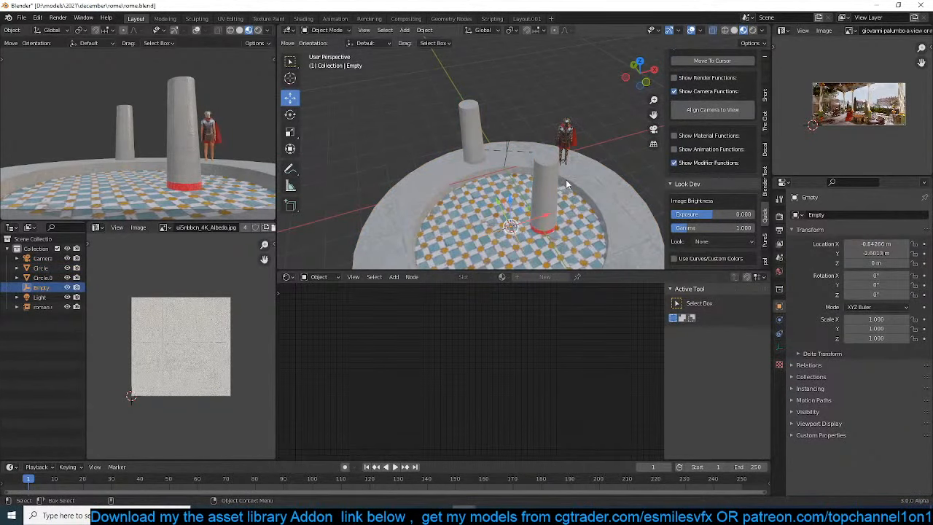
{"action": "left_click", "coordinate": [471, 138]}
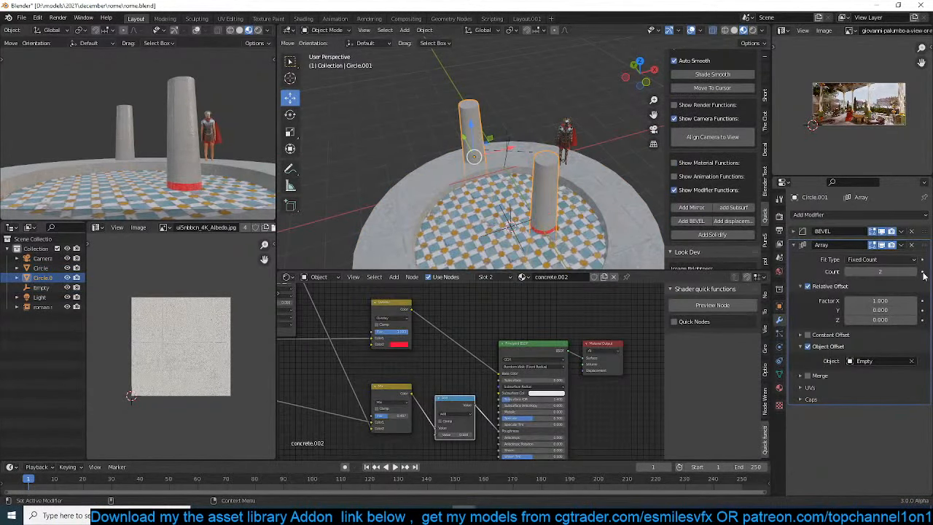
{"action": "left_click", "coordinate": [808, 287]}
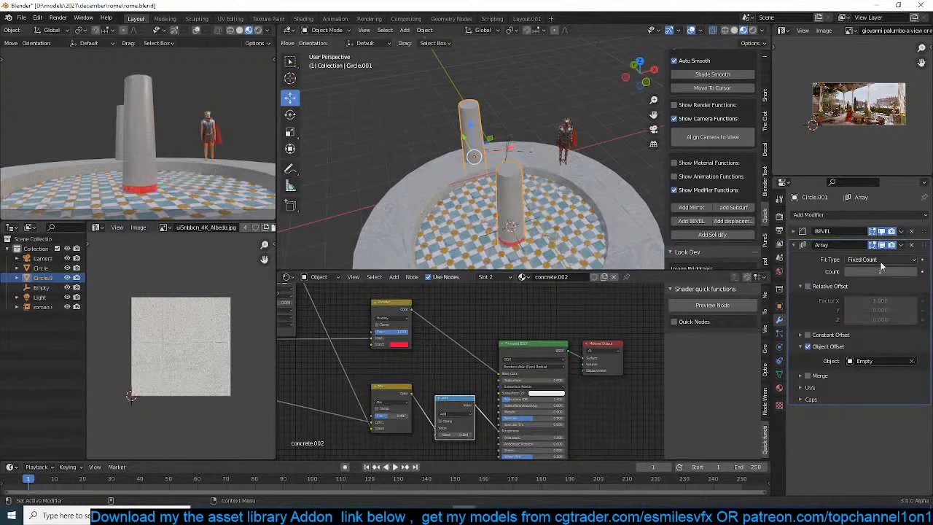
{"action": "left_click", "coordinate": [915, 272]}
{"action": "left_click", "coordinate": [915, 272]}
{"action": "left_click", "coordinate": [914, 272]}
{"action": "scroll", "coordinate": [459, 168], "scroll_direction": "down", "scroll_amount": 6}
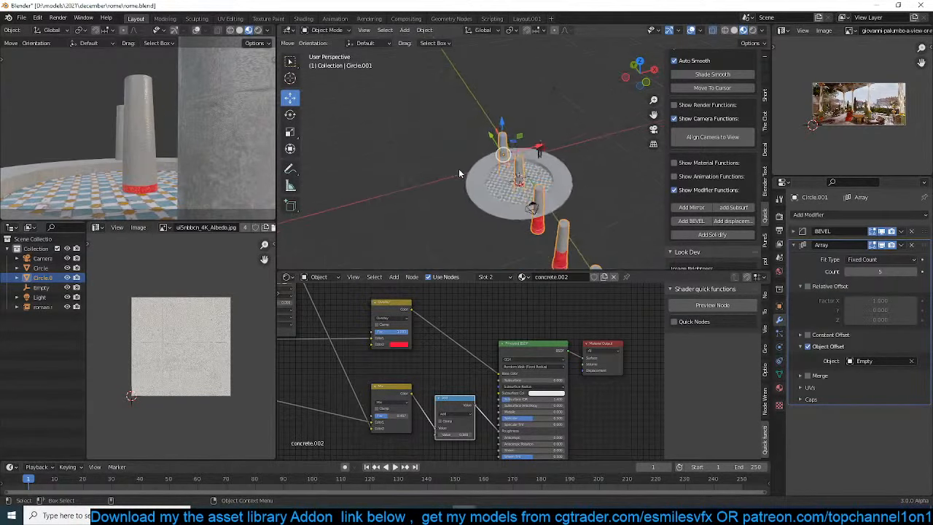
Rotate the empty about -64.9° around the Z axis to fan out the column copies
{"action": "middle_click_drag", "start_coordinate": [459, 168], "coordinate": [492, 178]}
{"action": "scroll", "coordinate": [492, 178], "scroll_direction": "up", "scroll_amount": 5}
{"action": "scroll", "coordinate": [551, 212], "scroll_direction": "down", "scroll_amount": 1}
{"action": "left_click", "coordinate": [540, 215]}
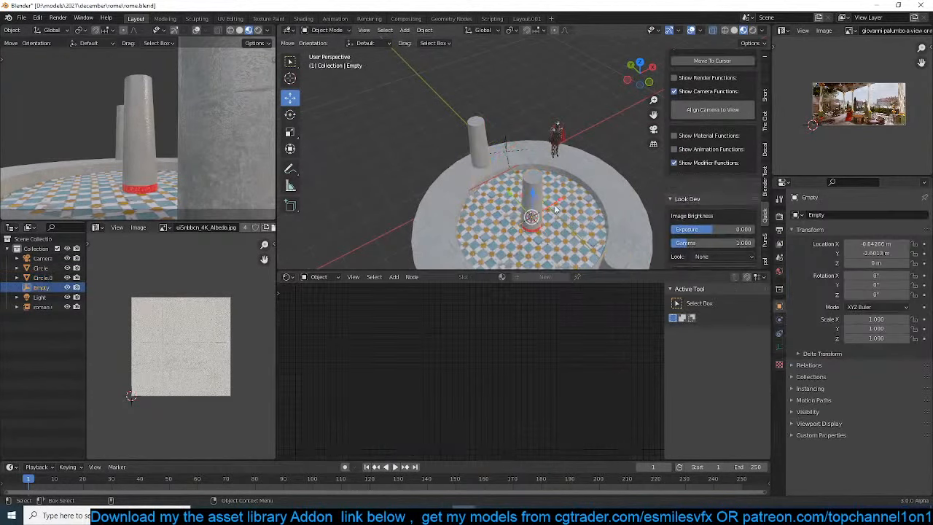
{"action": "key", "text": "r"}
{"action": "key", "text": "z"}
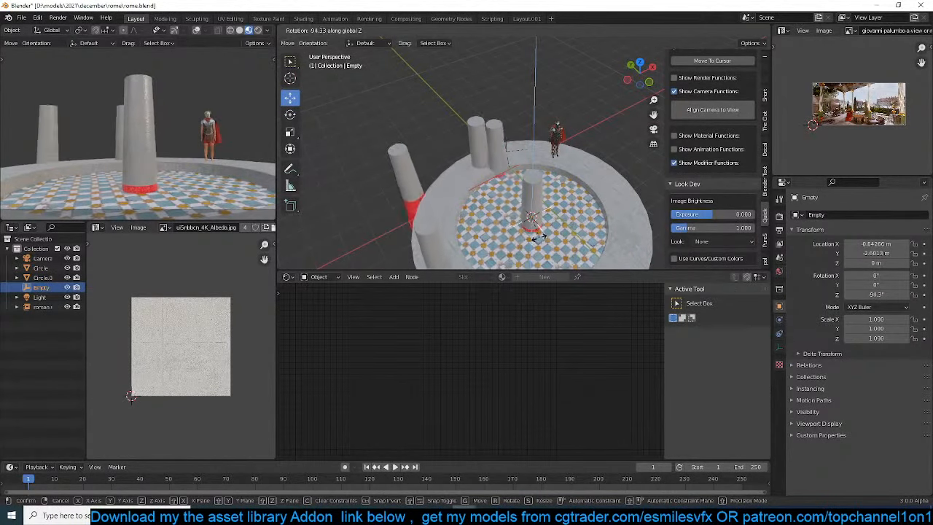
{"action": "left_click", "coordinate": [549, 235]}
Display the scene in wireframe from the top and adjust the empty's Z rotation to about -69.6°
{"action": "key", "text": "KP_7"}
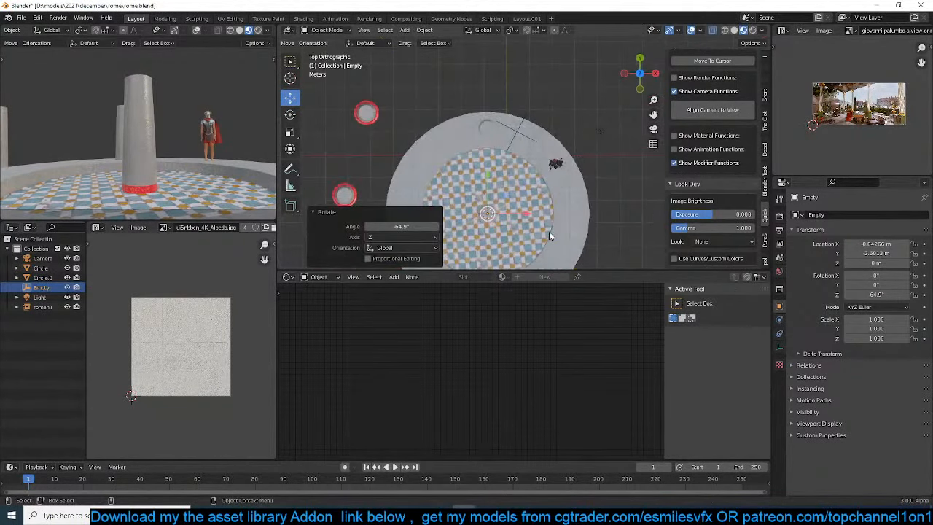
{"action": "scroll", "coordinate": [550, 232], "scroll_direction": "down", "scroll_amount": 5}
{"action": "key", "text": "z"}
{"action": "scroll", "coordinate": [405, 172], "scroll_direction": "up", "scroll_amount": 3}
{"action": "key", "text": "r"}
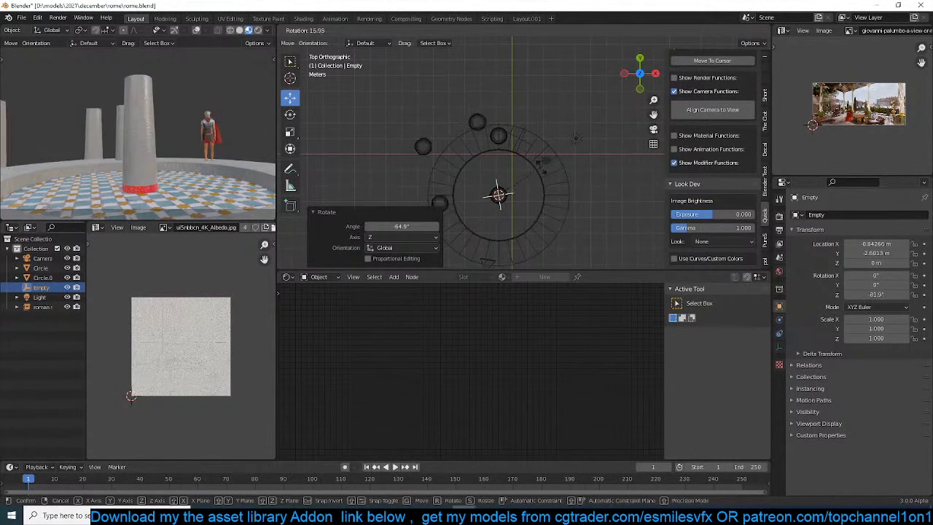
{"action": "left_click", "coordinate": [535, 160]}
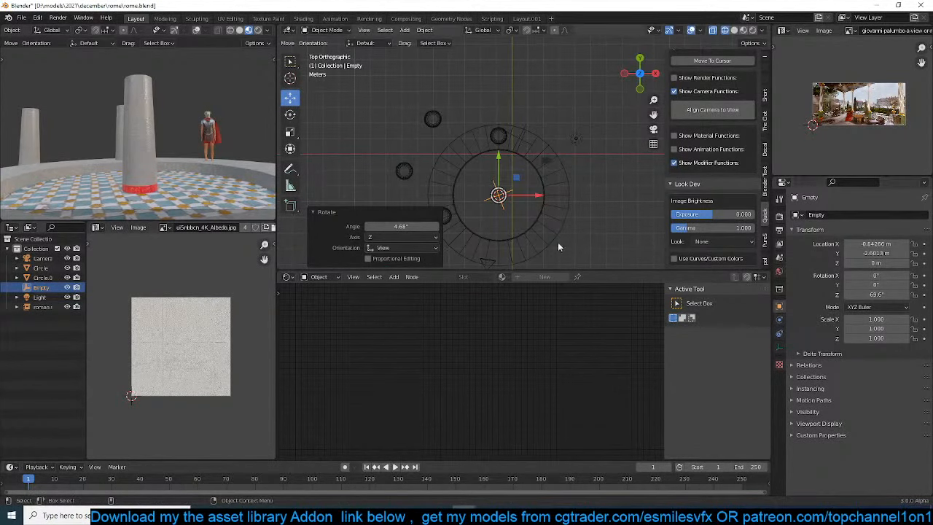
Raise the column's Array count to 7
{"action": "left_click", "coordinate": [498, 136]}
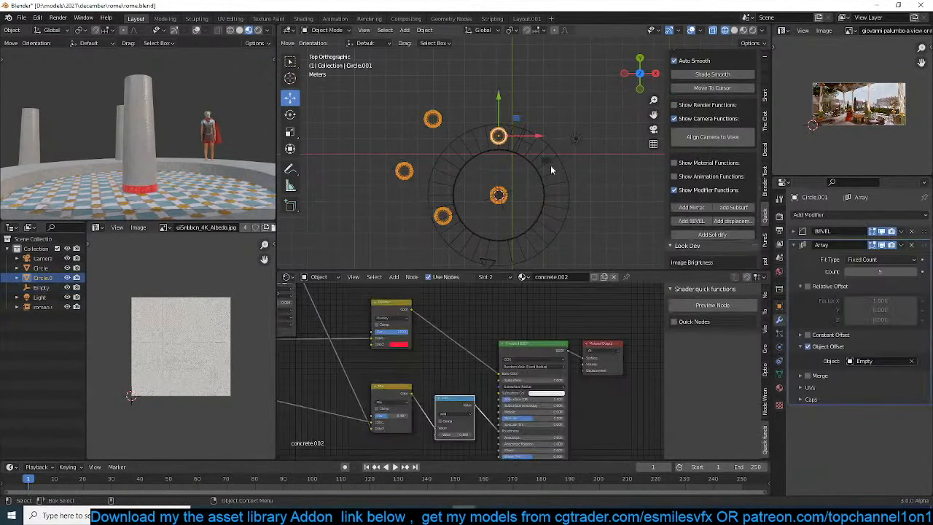
{"action": "left_click", "coordinate": [915, 272]}
{"action": "left_click", "coordinate": [915, 273]}
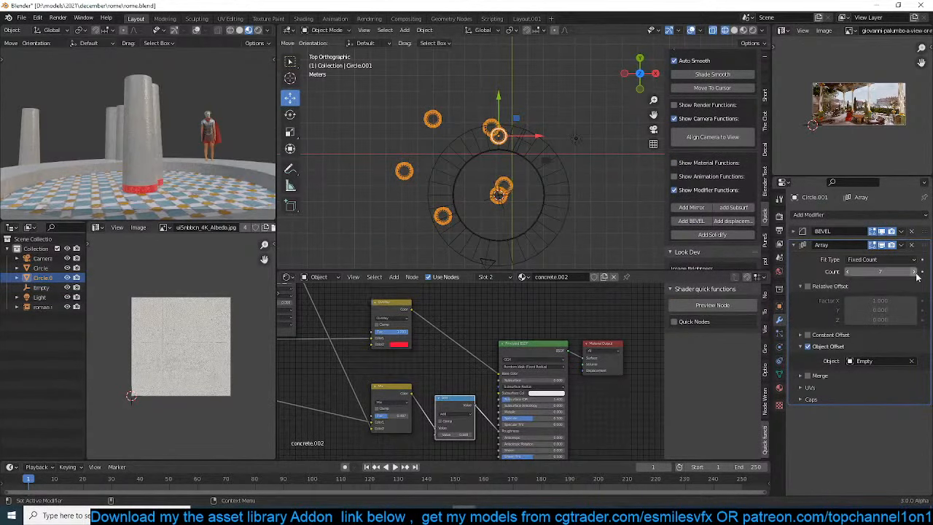
Rotate the empty to a Z rotation of about -51.8° so the column copies form a ring
{"action": "left_click", "coordinate": [499, 196]}
{"action": "key", "text": "r"}
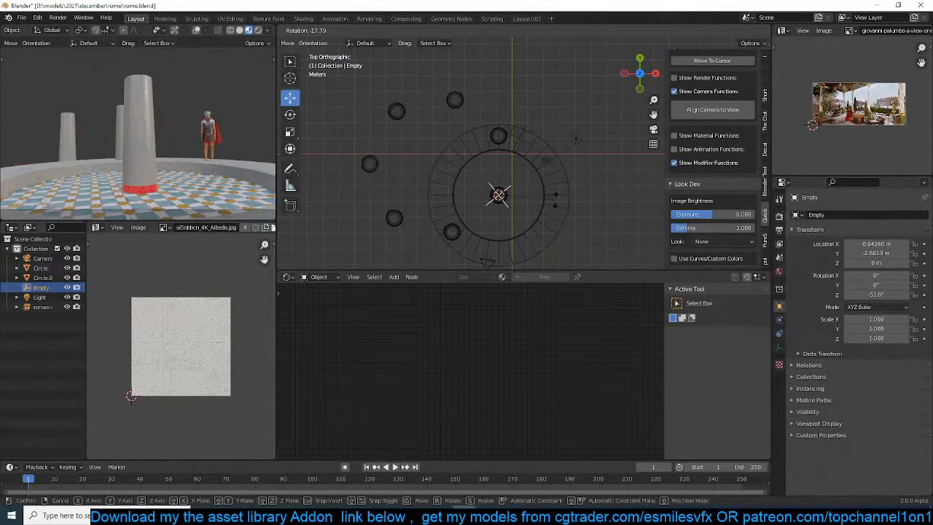
{"action": "left_click", "coordinate": [555, 199]}
Move the column and the empty together about 3.67 m in X and -1.95 m in Y onto the platform
{"action": "left_click", "coordinate": [457, 99], "text": "shift"}
{"action": "key", "text": "g"}
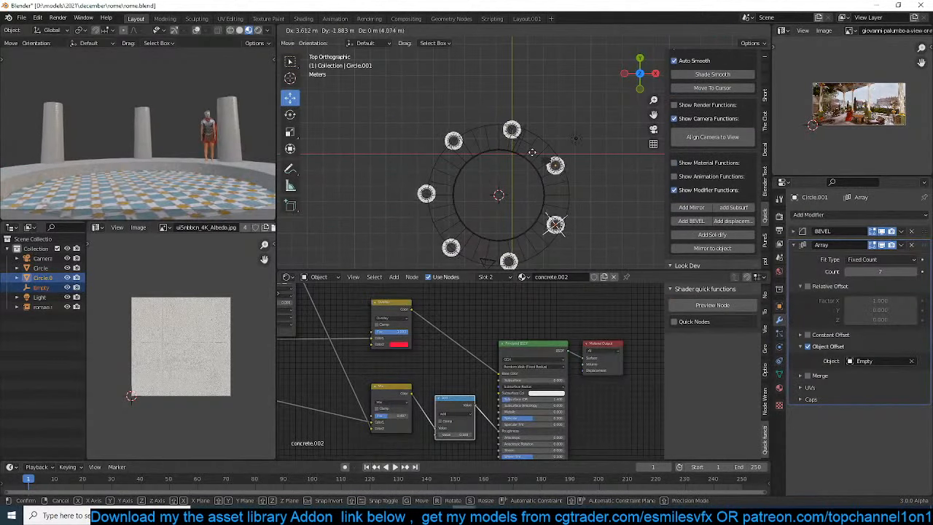
{"action": "left_click", "coordinate": [556, 225]}
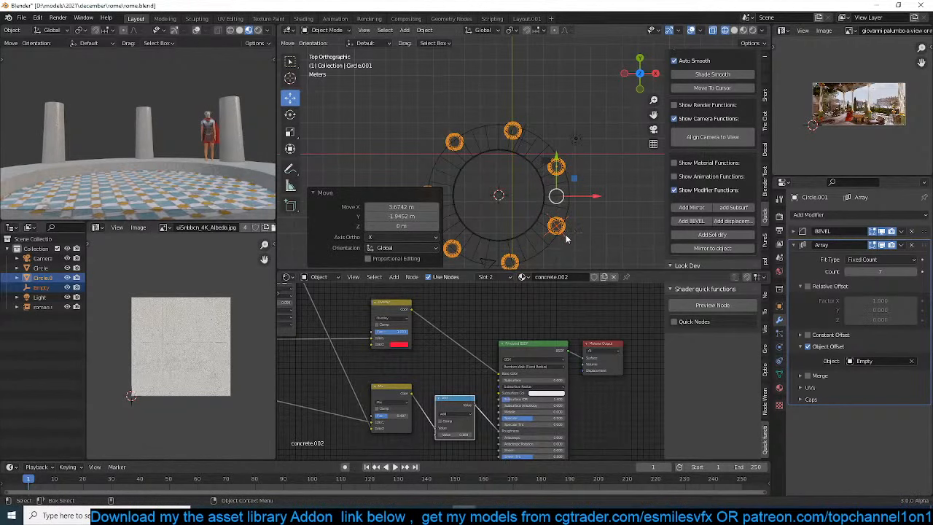
Move only the empty to about X 2.31 m, Y -3.71 m to tighten the ring of columns
{"action": "left_click", "coordinate": [556, 226]}
{"action": "key", "text": "g"}
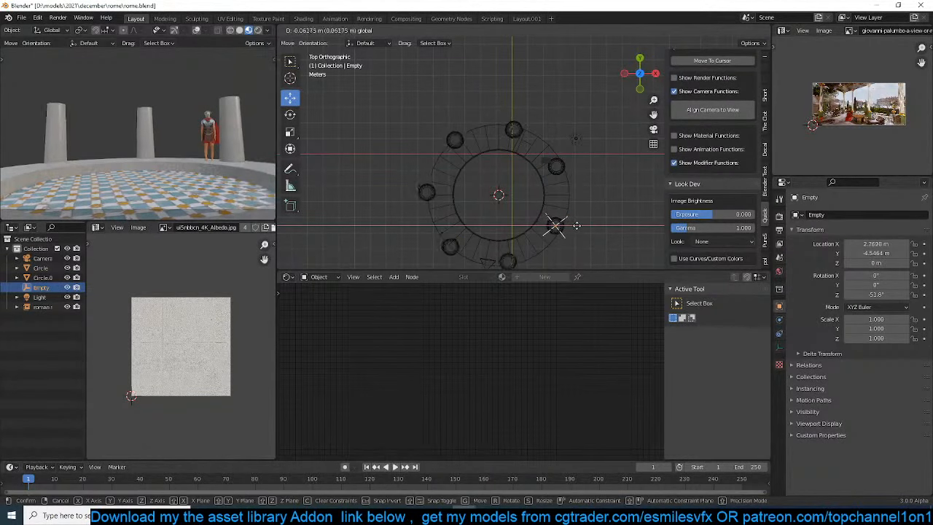
{"action": "left_click", "coordinate": [554, 222]}
{"action": "key", "text": "g"}
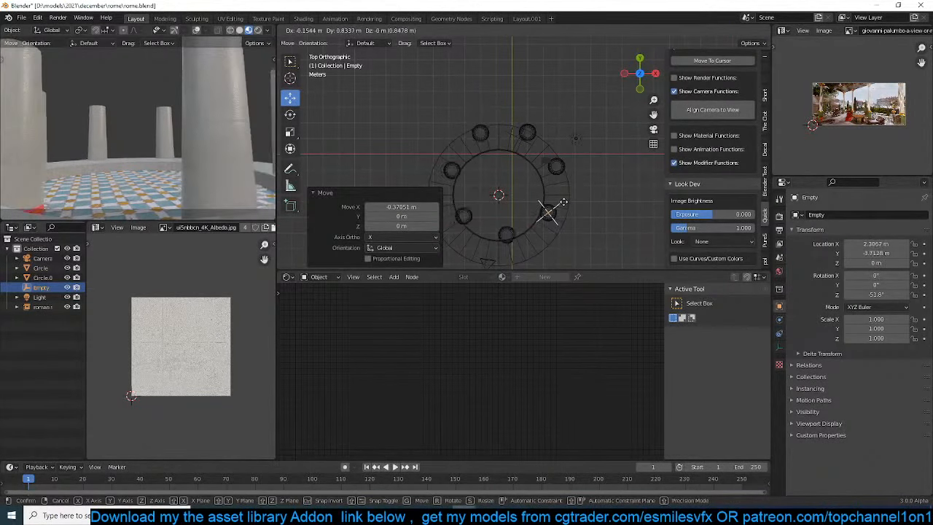
{"action": "left_click", "coordinate": [562, 204]}
Move the column and the empty together about -0.62 m in X and -0.74 m in Y to center the ring
{"action": "left_click", "coordinate": [556, 175]}
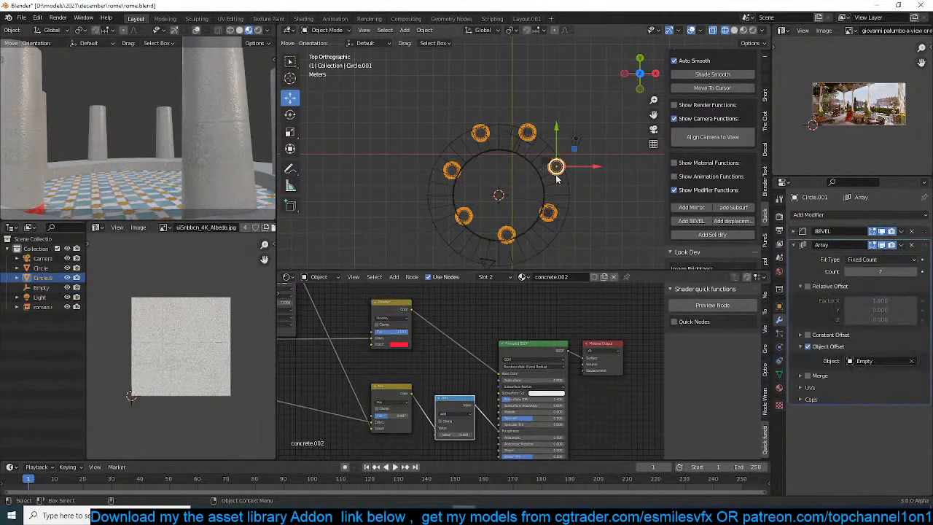
{"action": "left_click", "coordinate": [555, 167]}
{"action": "key", "text": "g"}
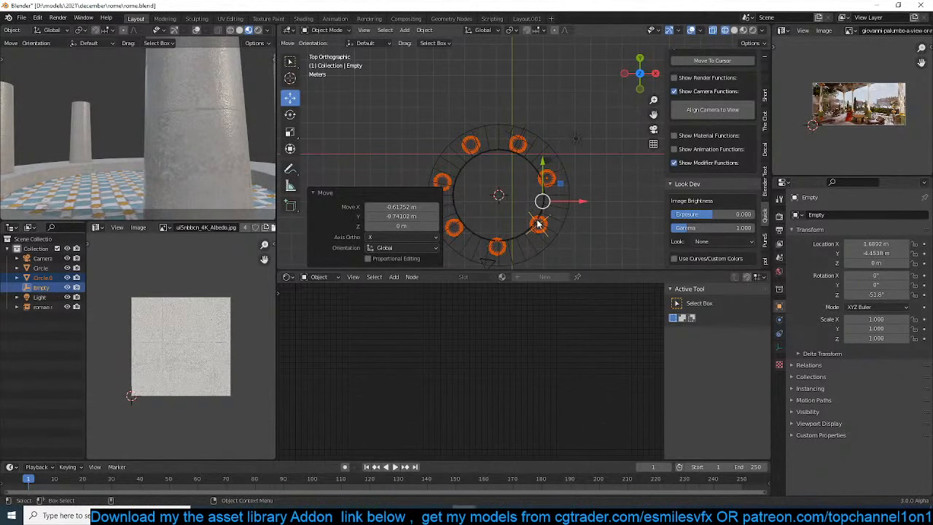
{"action": "left_click", "coordinate": [538, 224]}
{"action": "left_click", "coordinate": [537, 224]}
{"action": "key", "text": "g"}
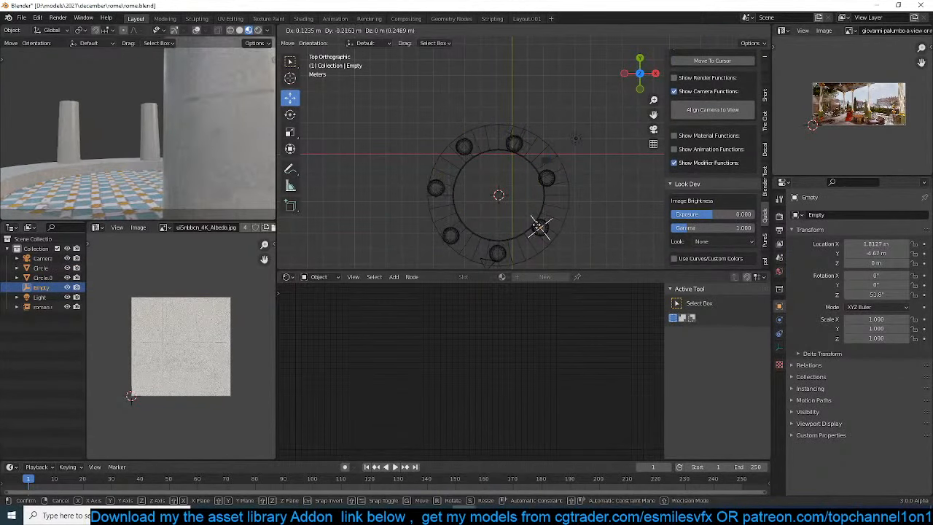
{"action": "left_click", "coordinate": [542, 228]}
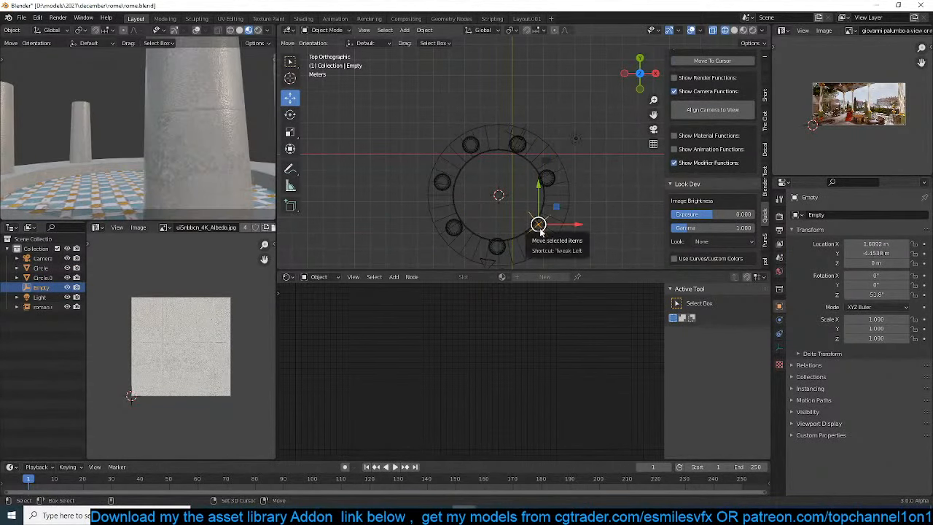
{"action": "left_click", "coordinate": [539, 230]}
{"action": "key", "text": "g"}
{"action": "right_click", "coordinate": [542, 230]}
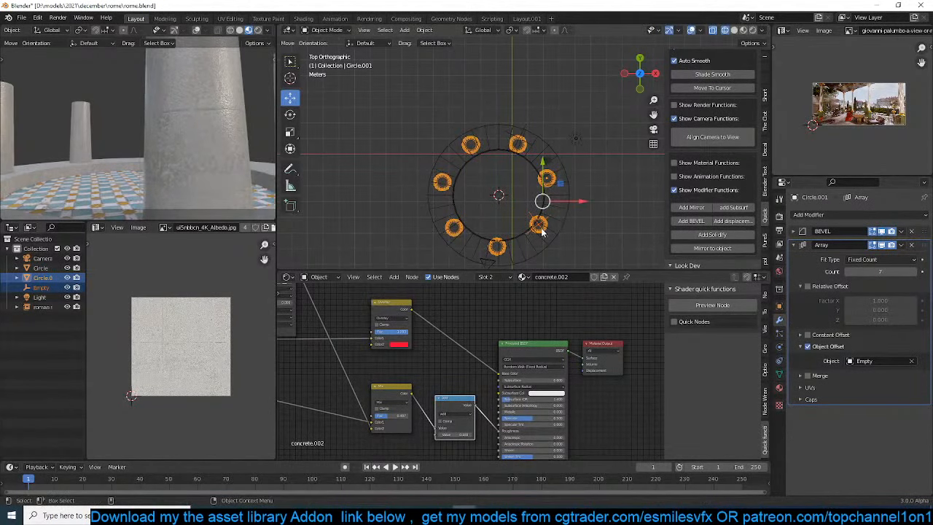
Move only the empty to about X 1.63 m, Y -5.13 m to widen the ring of columns
{"action": "left_click", "coordinate": [535, 217]}
{"action": "left_click", "coordinate": [535, 223]}
{"action": "key", "text": "g"}
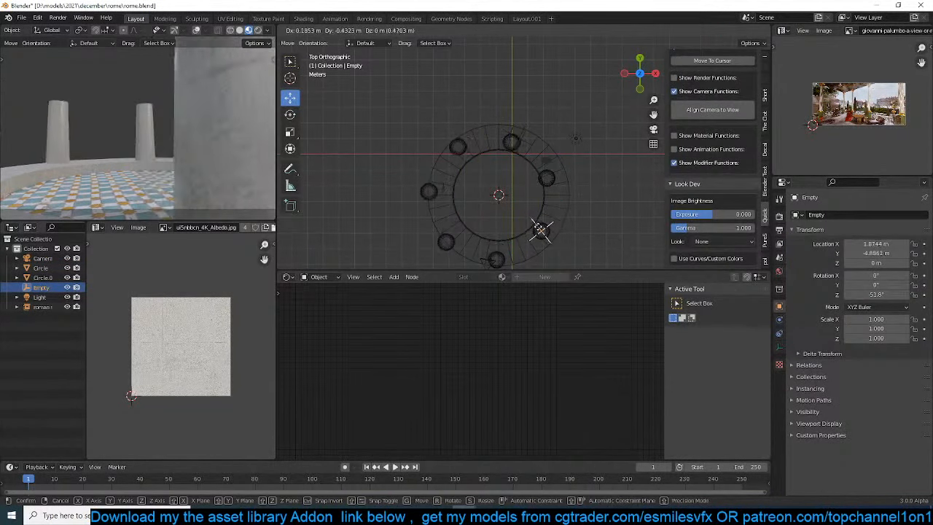
{"action": "left_click", "coordinate": [536, 233]}
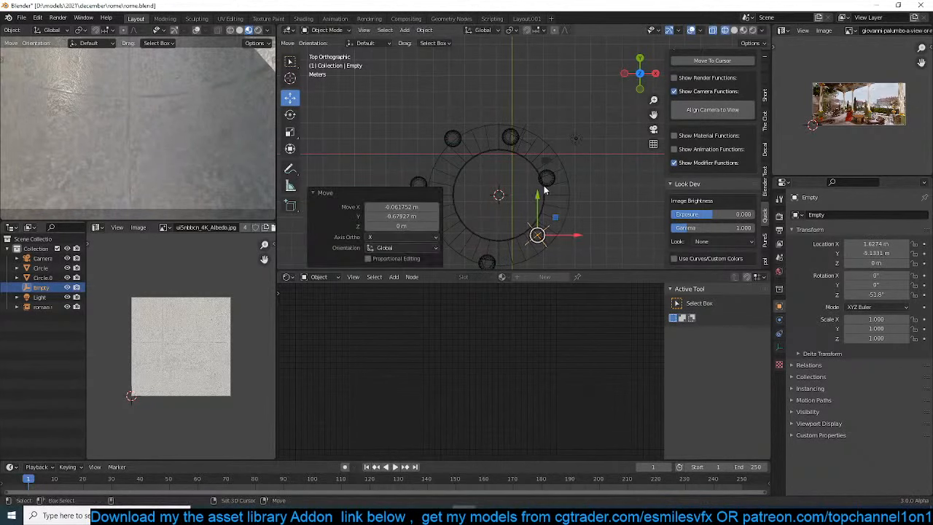
Move the column and the empty together so the empty sits at about X 2.03 m, Y -5.32 m
{"action": "left_click", "coordinate": [546, 187]}
{"action": "left_click", "coordinate": [539, 235]}
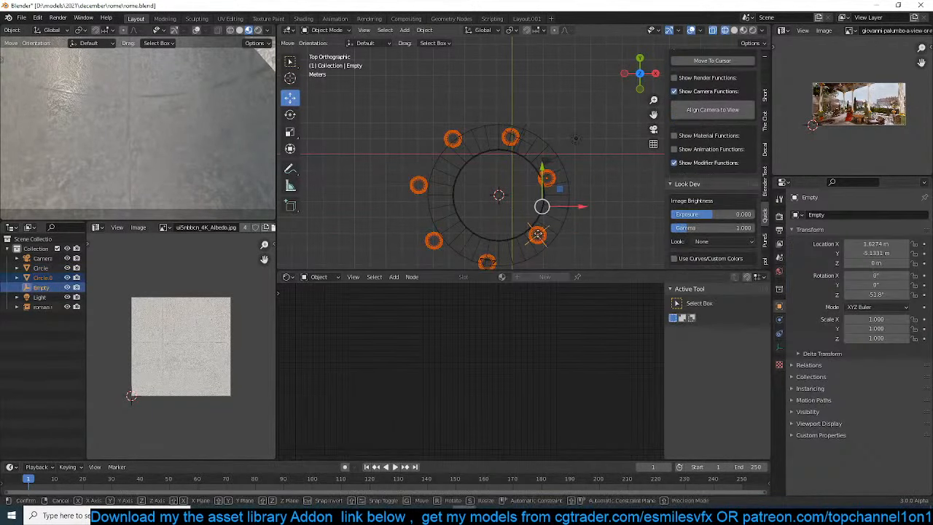
{"action": "key", "text": "g"}
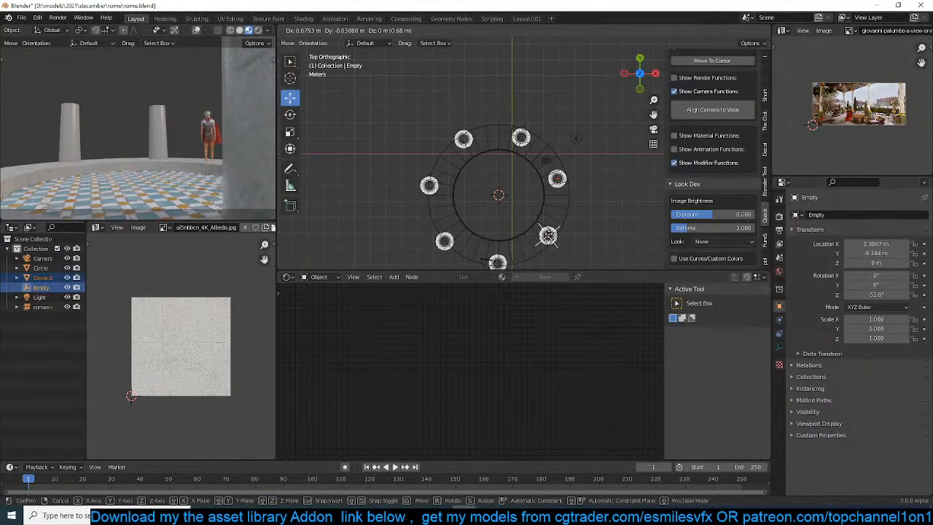
{"action": "left_click", "coordinate": [548, 235]}
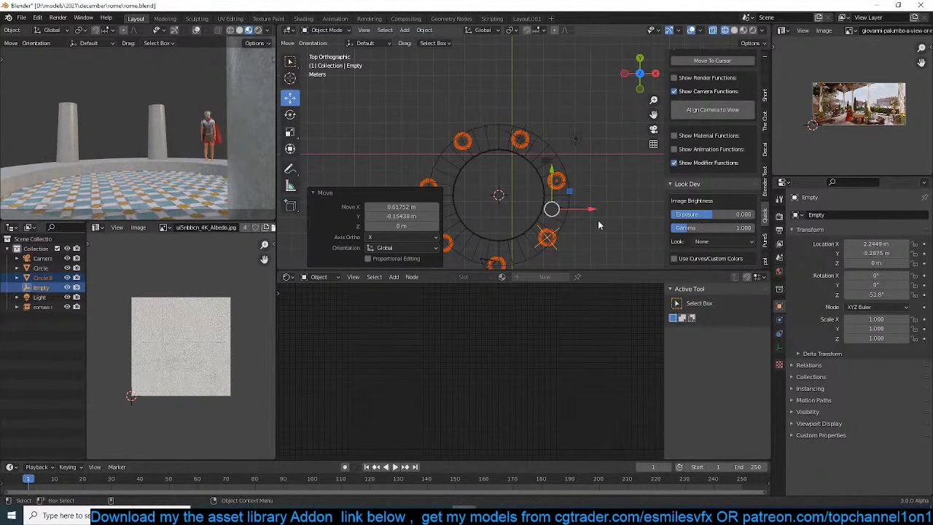
{"action": "key", "text": "g"}
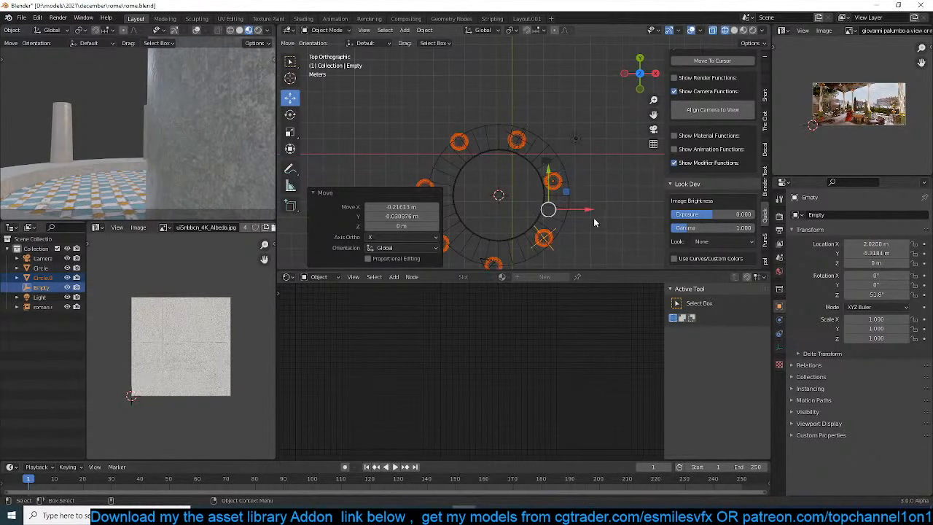
Raise the column and the empty together by about 2.19 m in Z so the column bases rest on the platform
{"action": "key", "text": "KP_1"}
{"action": "key", "text": "z"}
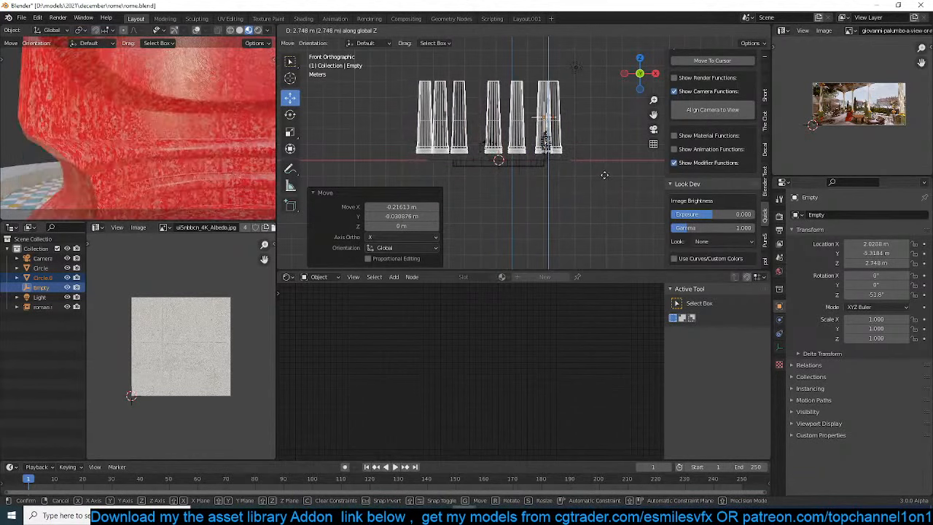
{"action": "left_click", "coordinate": [605, 180]}
{"action": "key", "text": "g"}
{"action": "key", "text": "z"}
{"action": "left_click", "coordinate": [604, 188]}
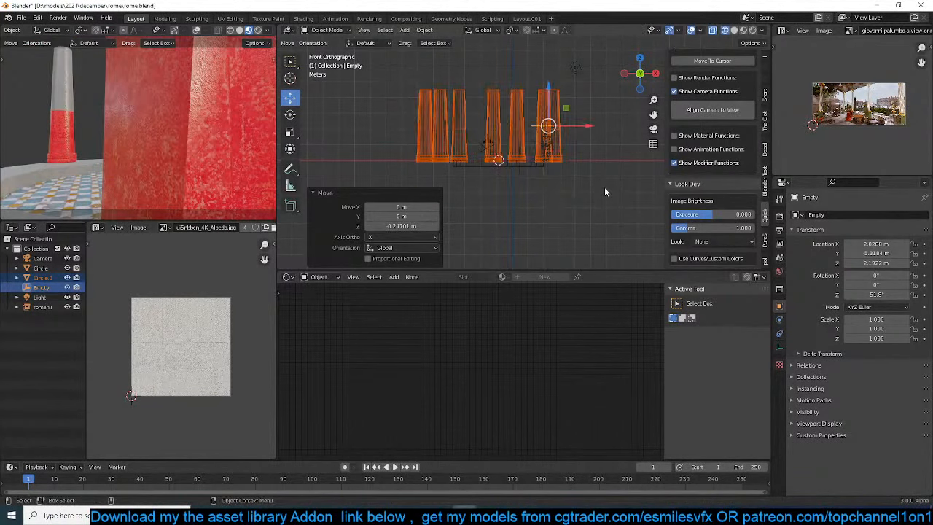
Set the column's Array modifier count to 5
{"action": "key", "text": "KP_7"}
{"action": "left_click", "coordinate": [586, 224]}
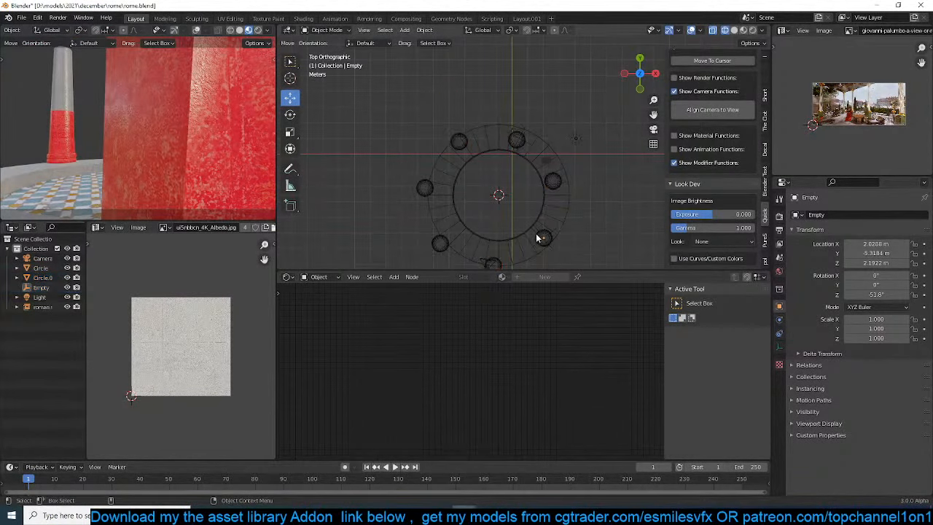
{"action": "scroll", "coordinate": [553, 215], "scroll_direction": "up", "scroll_amount": 2}
{"action": "left_click", "coordinate": [568, 200]}
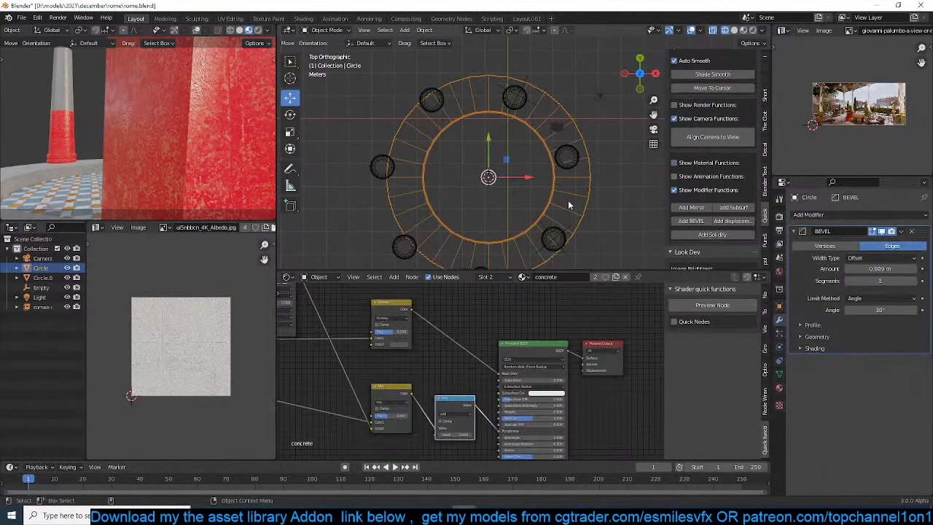
{"action": "left_click", "coordinate": [550, 230]}
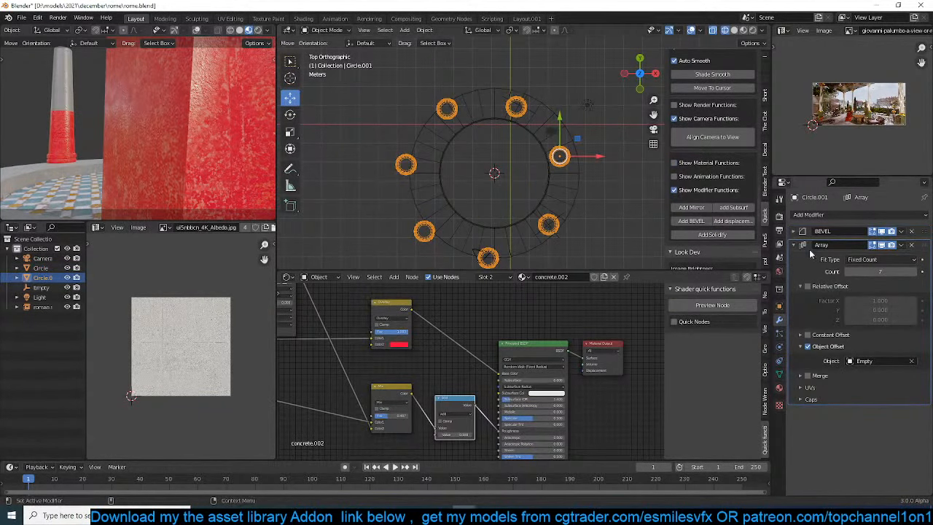
{"action": "left_click", "coordinate": [848, 271]}
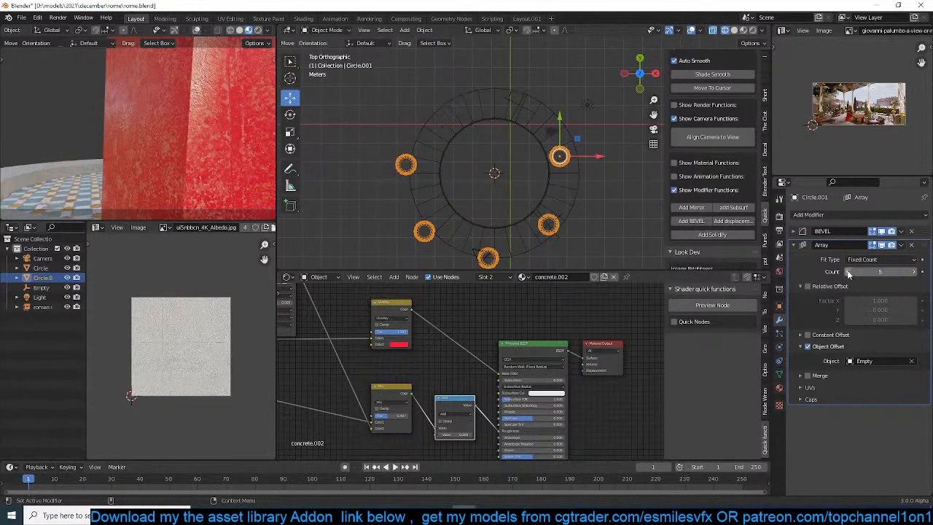
Rotate the column and the empty about 122° around the platform center, and shift them about 0.10 m in X and 0.13 m in Y
{"action": "left_click", "coordinate": [558, 238], "text": "shift"}
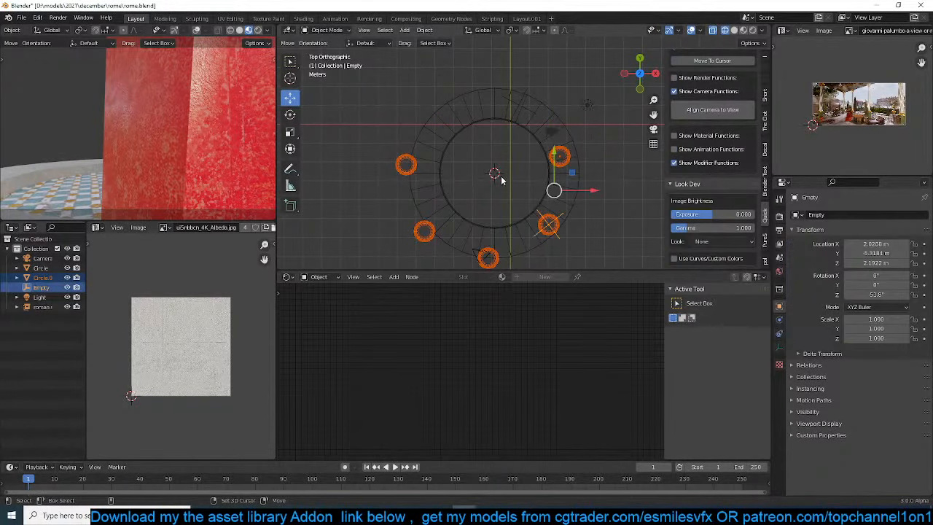
{"action": "key", "text": "r"}
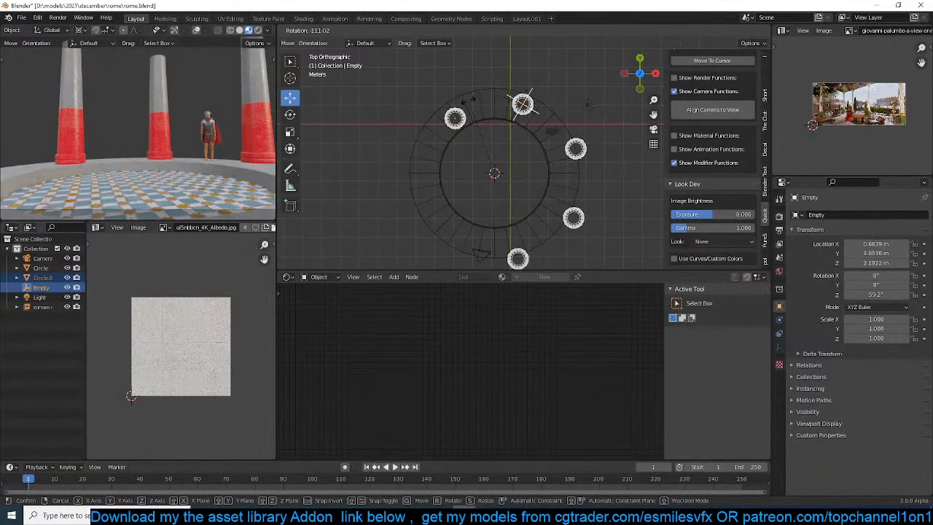
{"action": "left_click", "coordinate": [458, 110]}
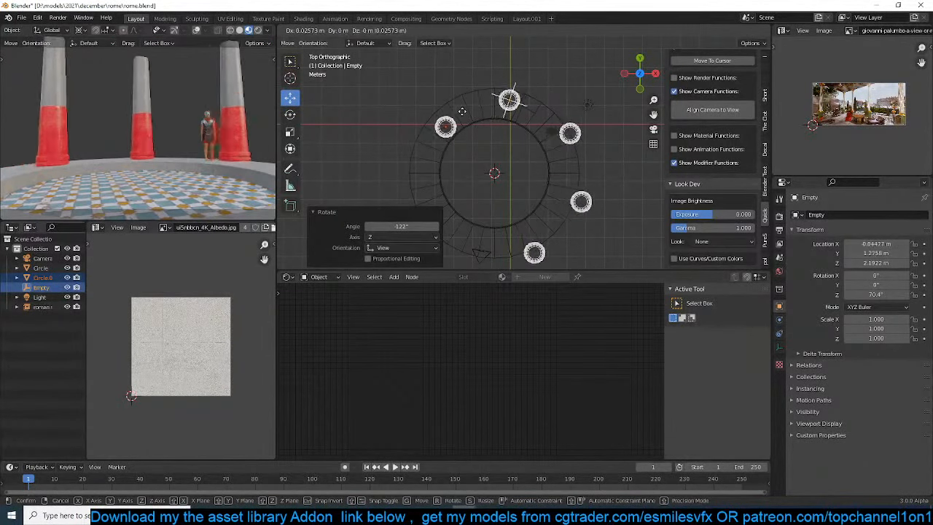
{"action": "left_click", "coordinate": [453, 113]}
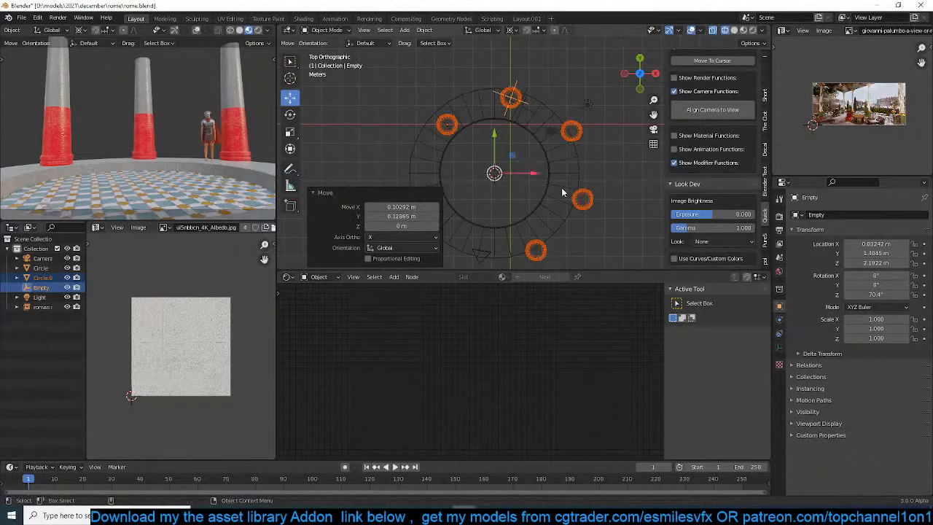
Move only the empty to about X 1.68 m, Y 0.38 m to space the column copies farther apart
{"action": "left_click", "coordinate": [521, 83]}
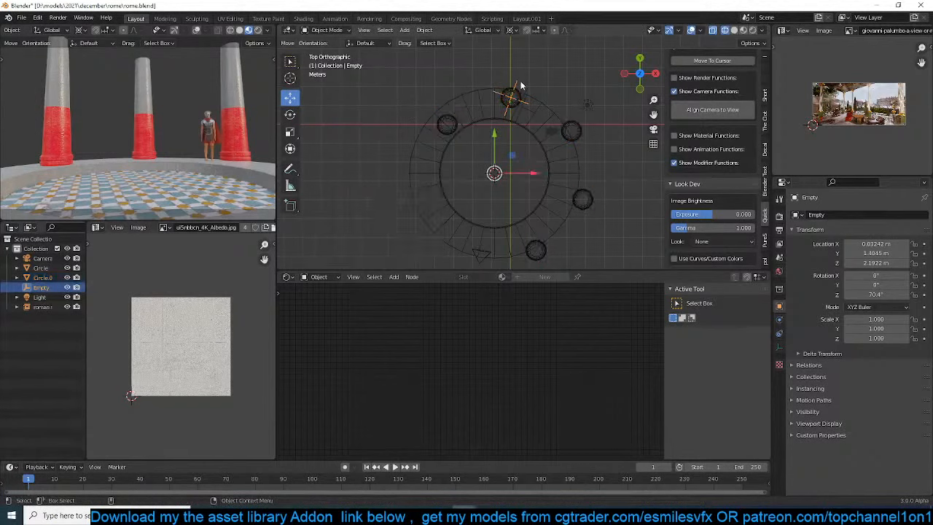
{"action": "left_click", "coordinate": [535, 100]}
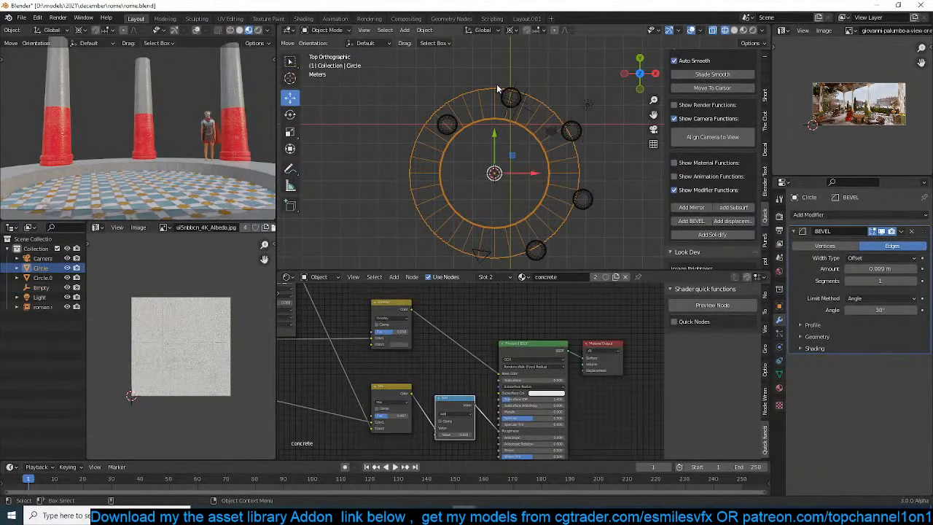
{"action": "left_click", "coordinate": [516, 86]}
{"action": "key", "text": "g"}
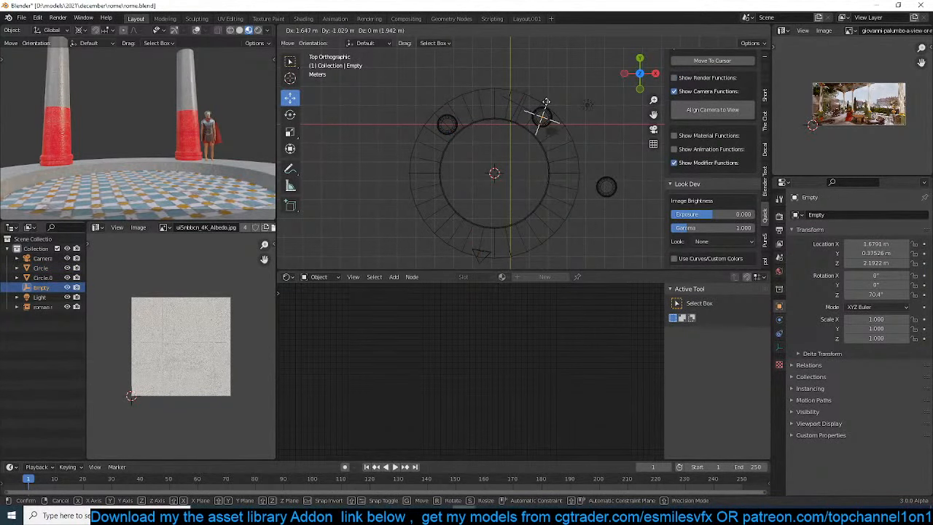
{"action": "left_click", "coordinate": [546, 102]}
Move the column and the empty together about -1.93 m in X and 2.70 m in Y
{"action": "left_click", "coordinate": [613, 183]}
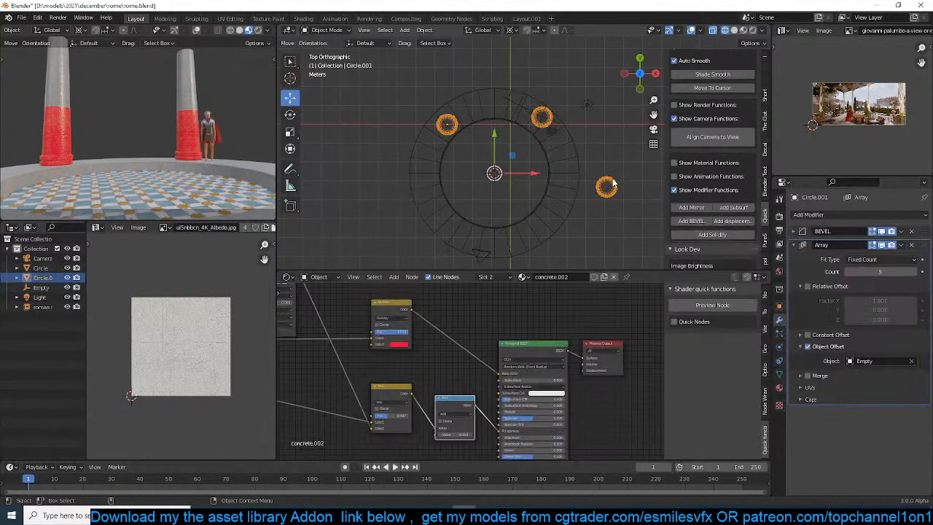
{"action": "left_click", "coordinate": [543, 120]}
{"action": "key", "text": "g"}
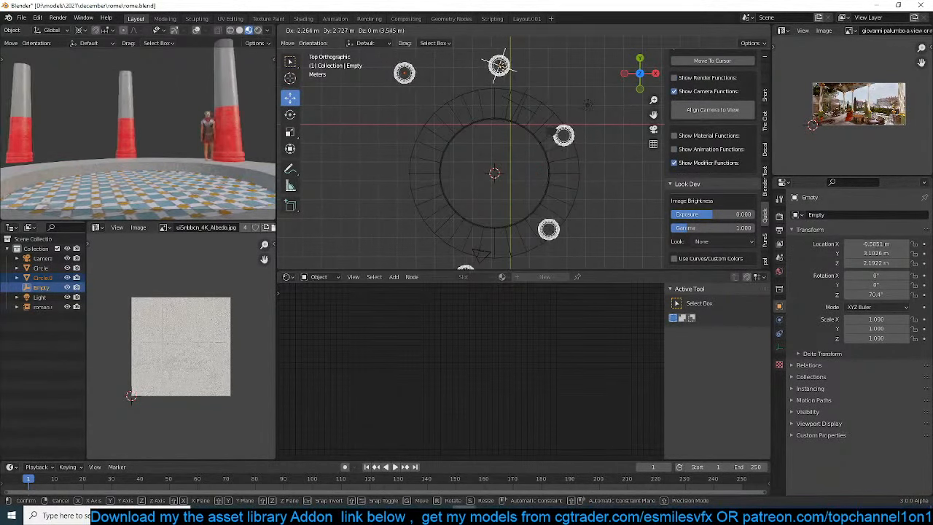
{"action": "left_click", "coordinate": [501, 72]}
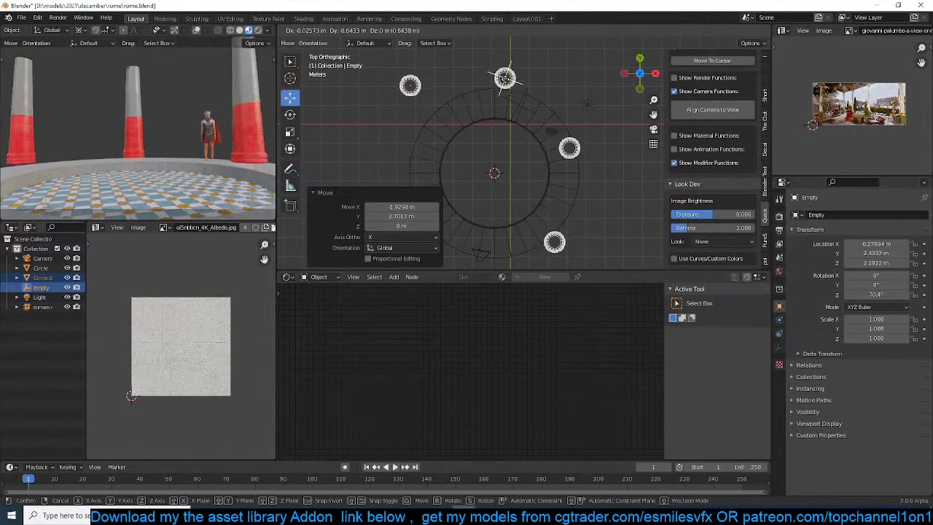
Delete the empty that drives the column array's object offset
{"action": "left_click", "coordinate": [511, 63]}
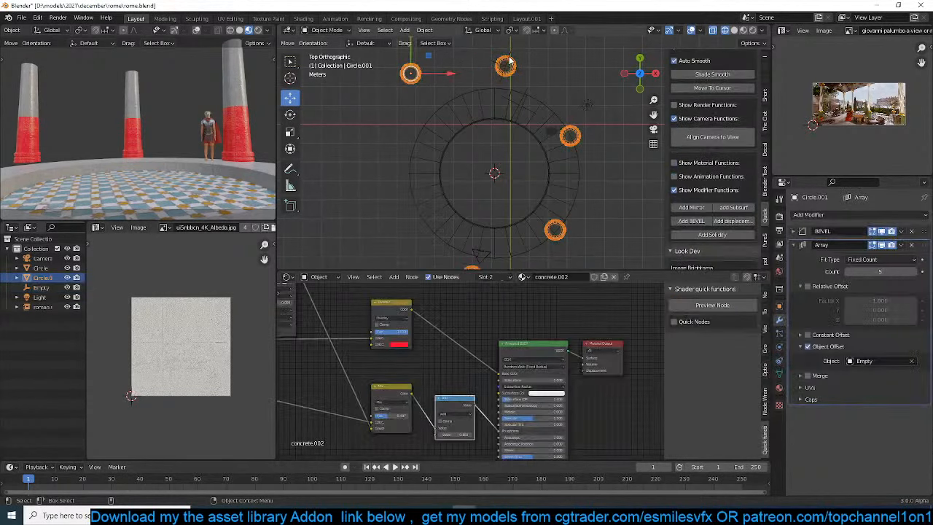
{"action": "left_click", "coordinate": [510, 54]}
{"action": "key", "text": "g"}
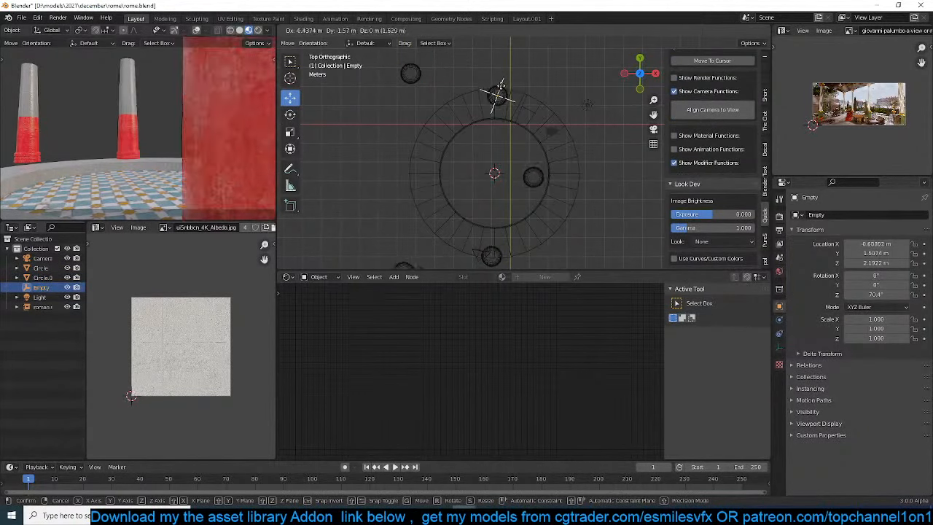
{"action": "right_click", "coordinate": [508, 95]}
{"action": "scroll", "coordinate": [513, 138], "scroll_direction": "down", "scroll_amount": 4}
{"action": "scroll", "coordinate": [512, 137], "scroll_direction": "up", "scroll_amount": 3}
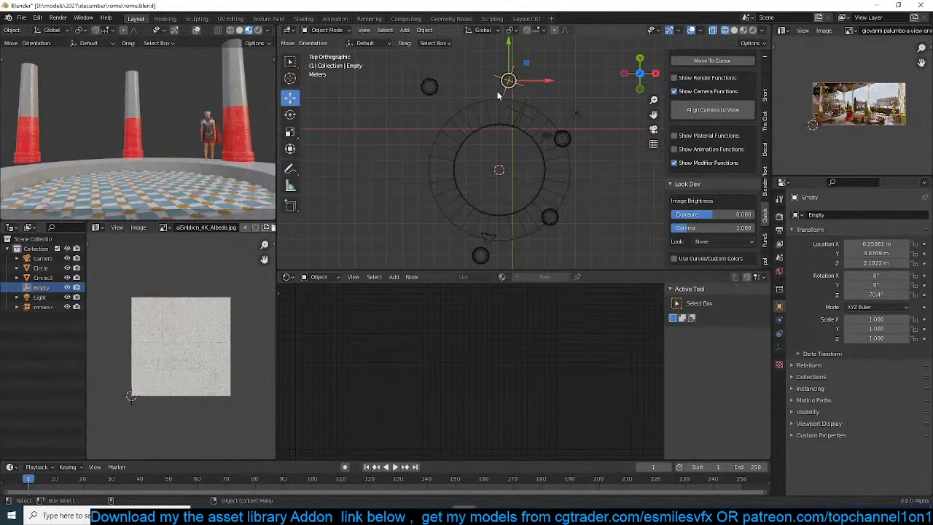
{"action": "key", "text": "Delete"}
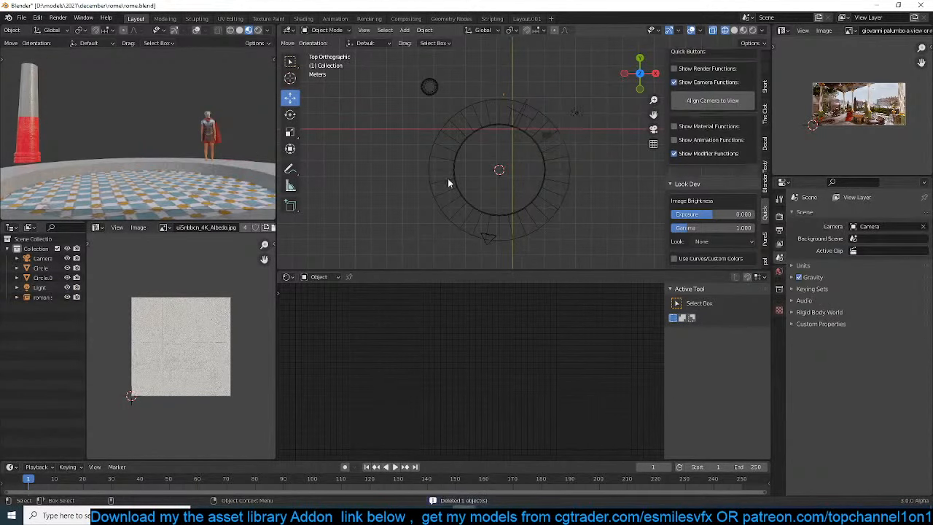
Move the remaining column about 8.06 m in X and -4.08 m in Y onto the platform rim
{"action": "left_click", "coordinate": [436, 91]}
{"action": "key", "text": "g"}
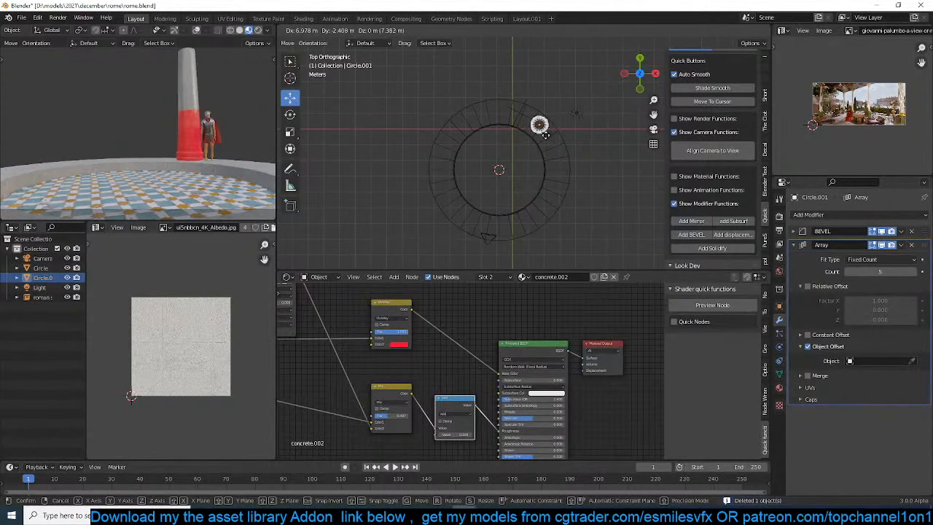
{"action": "left_click", "coordinate": [564, 160]}
Make two linked duplicates of the column, placing one at the back of the rim and one on the side opposite the original
{"action": "scroll", "coordinate": [575, 172], "scroll_direction": "up", "scroll_amount": 3}
{"action": "key", "text": "alt+d"}
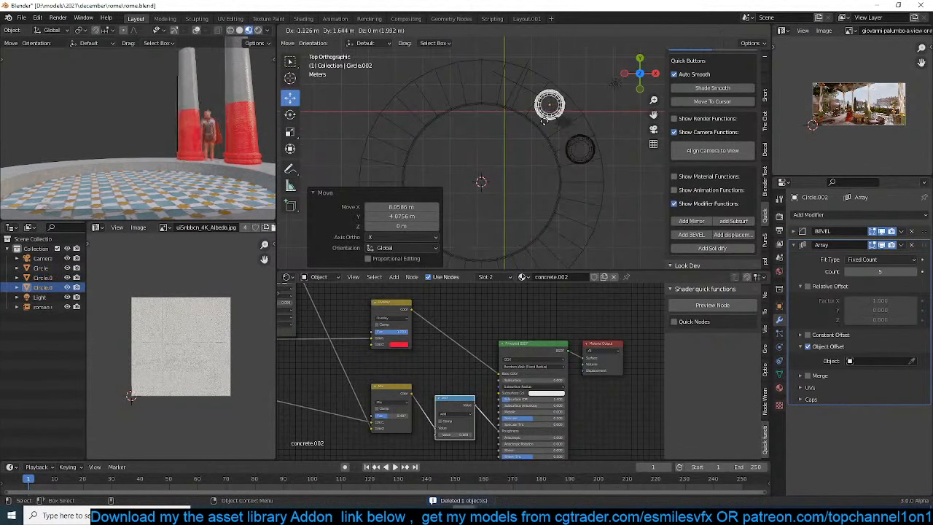
{"action": "left_click", "coordinate": [455, 107]}
{"action": "key", "text": "alt+d"}
{"action": "left_click", "coordinate": [367, 160]}
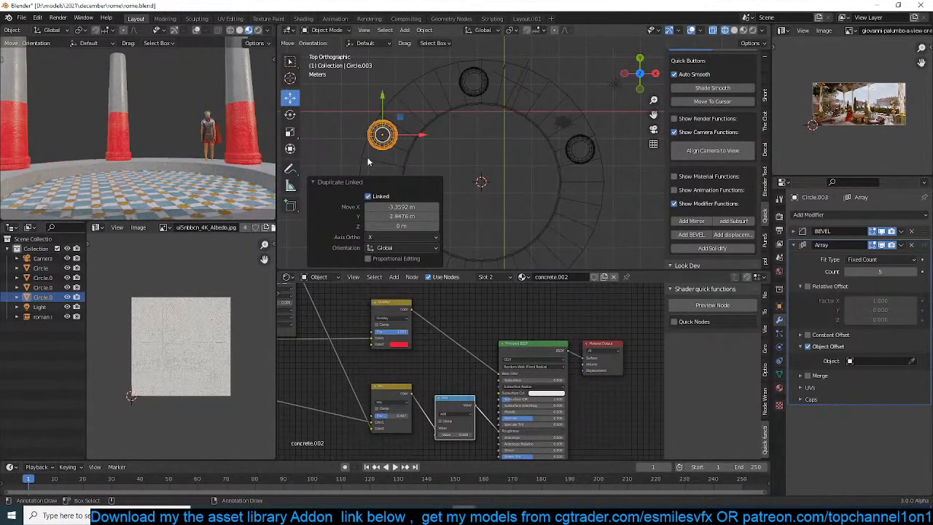
Move the back column along the platform rim to a spot just behind the original column, near the soldier
{"action": "left_click", "coordinate": [474, 83]}
{"action": "key", "text": "g"}
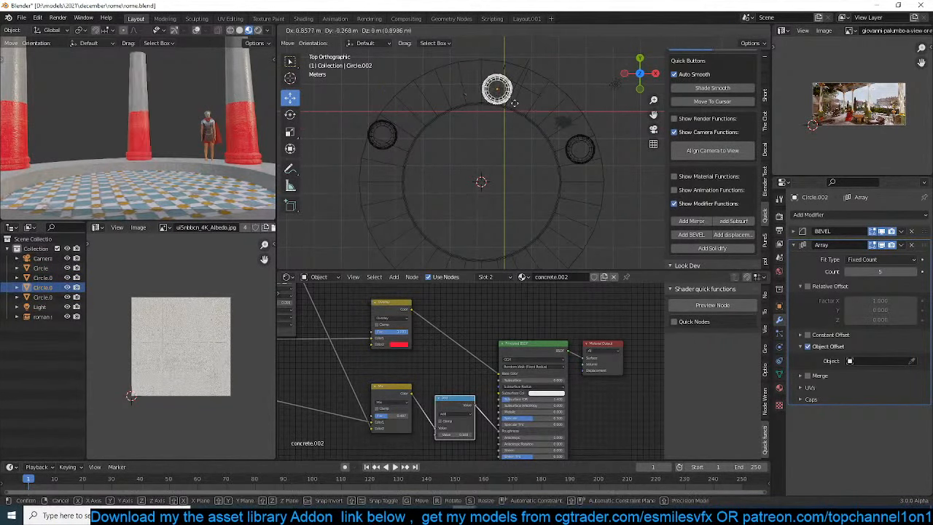
{"action": "left_click", "coordinate": [562, 123]}
Move the original column about 0.20 m in X and -2.88 m in Y along the rim toward the camera
{"action": "left_click", "coordinate": [591, 157]}
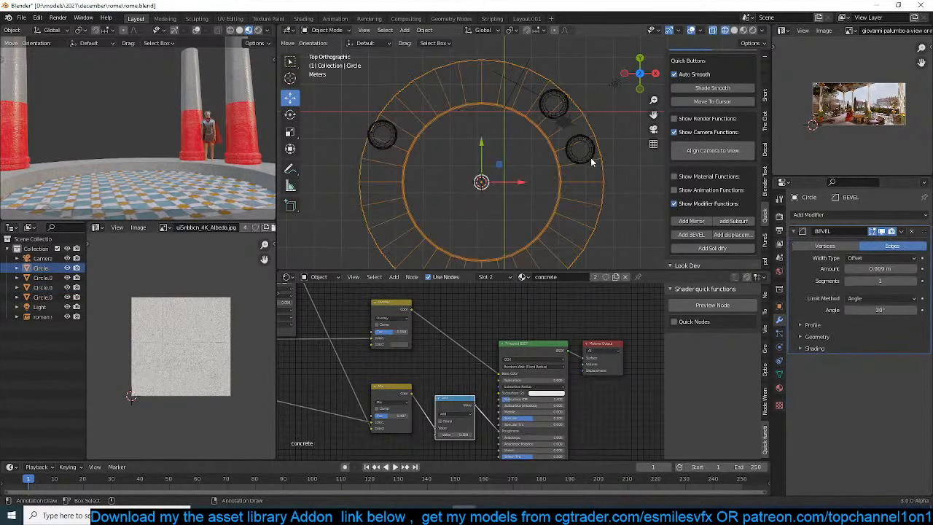
{"action": "left_click", "coordinate": [587, 154]}
{"action": "key", "text": "g"}
{"action": "left_click", "coordinate": [543, 229]}
Move the camera about -0.80 m in X and -1.60 m in Y, and rotate it to a Z rotation of about -16.9°
{"action": "scroll", "coordinate": [110, 112], "scroll_direction": "down", "scroll_amount": 3}
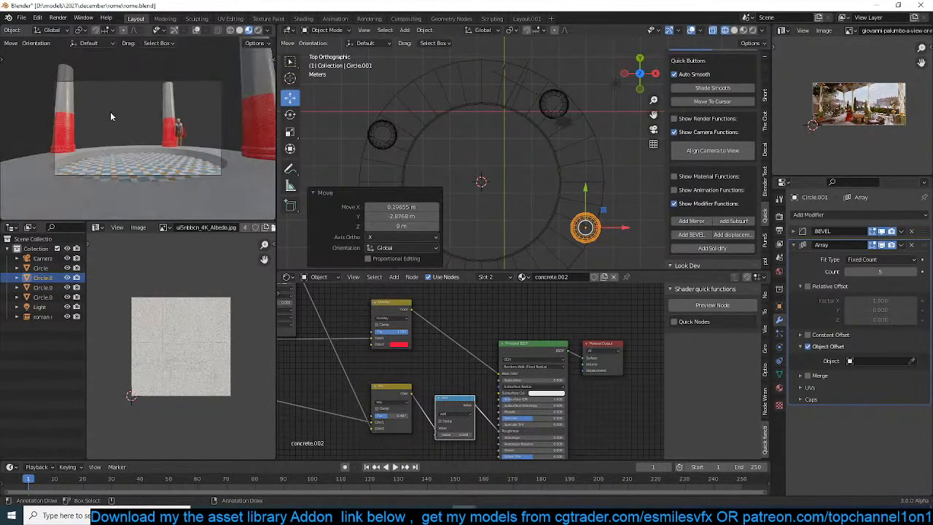
{"action": "scroll", "coordinate": [552, 215], "scroll_direction": "down", "scroll_amount": 2}
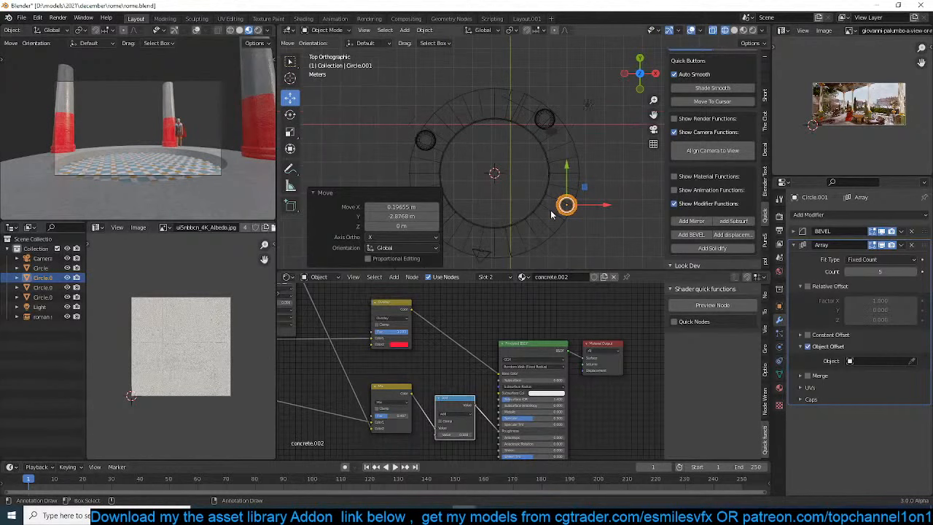
{"action": "left_click", "coordinate": [472, 258]}
{"action": "left_click", "coordinate": [478, 260]}
{"action": "key", "text": "g"}
{"action": "left_click", "coordinate": [484, 205]}
{"action": "key", "text": "r"}
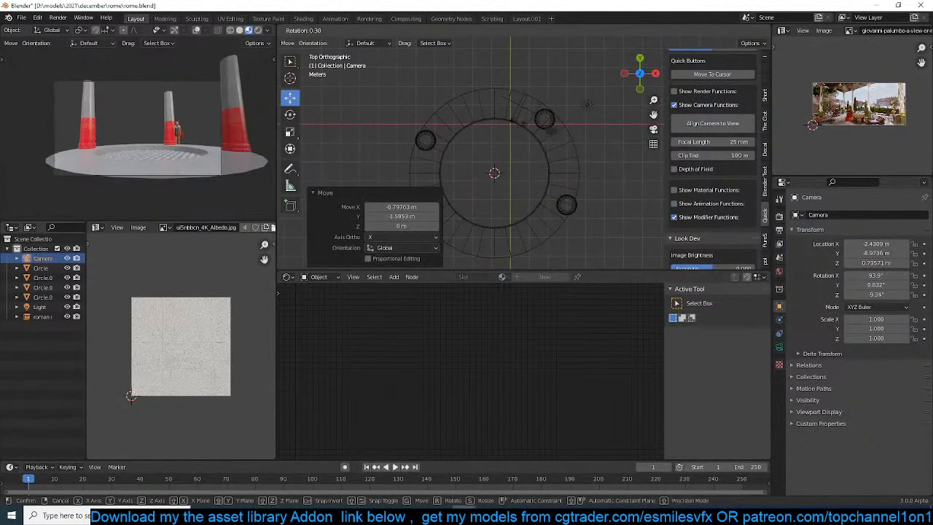
{"action": "left_click", "coordinate": [545, 168]}
{"action": "scroll", "coordinate": [544, 167], "scroll_direction": "up", "scroll_amount": 2}
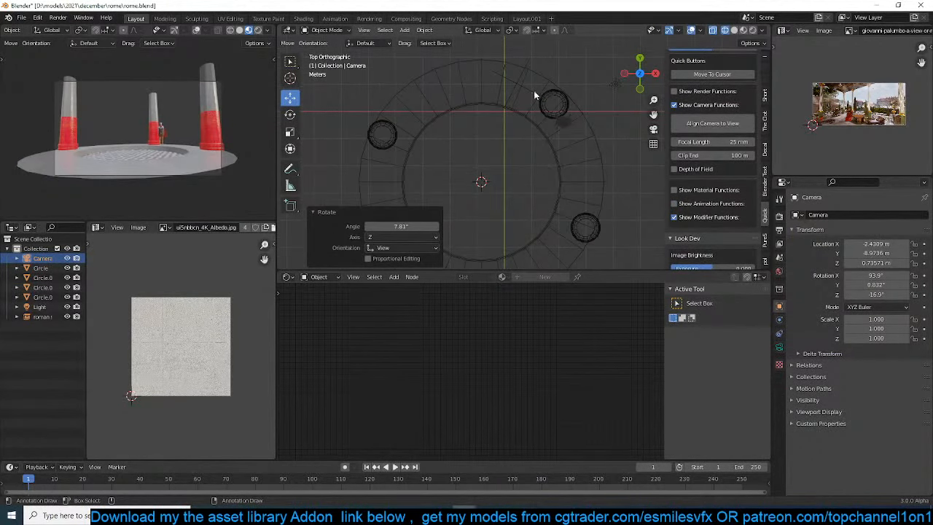
Nudge the back column beside the soldier slightly inward on the platform rim
{"action": "left_click", "coordinate": [548, 107]}
{"action": "key", "text": "g"}
{"action": "left_click", "coordinate": [545, 110]}
Move the rim column nearest the camera about -0.11 m in X and 0.27 m in Y, and save the file
{"action": "left_click", "coordinate": [594, 241]}
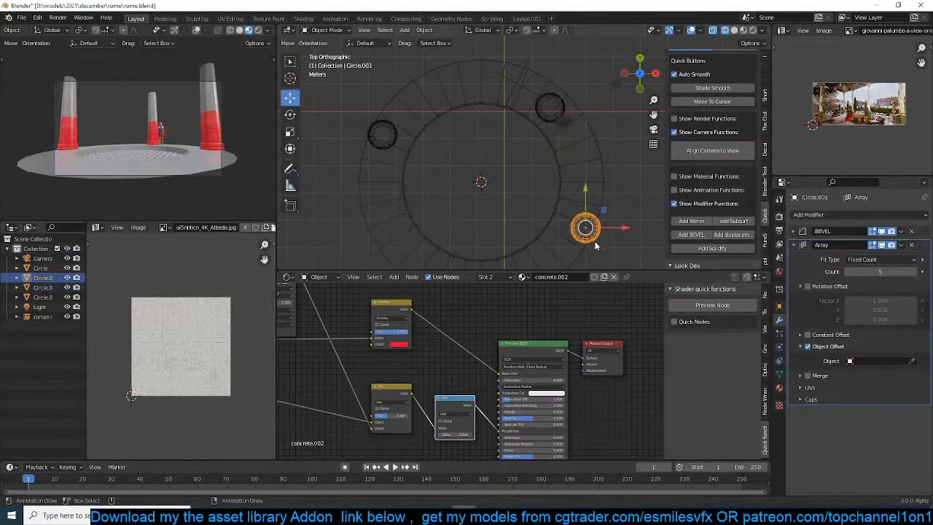
{"action": "key", "text": "g"}
{"action": "left_click", "coordinate": [592, 234]}
{"action": "scroll", "coordinate": [409, 112], "scroll_direction": "up", "scroll_amount": 2}
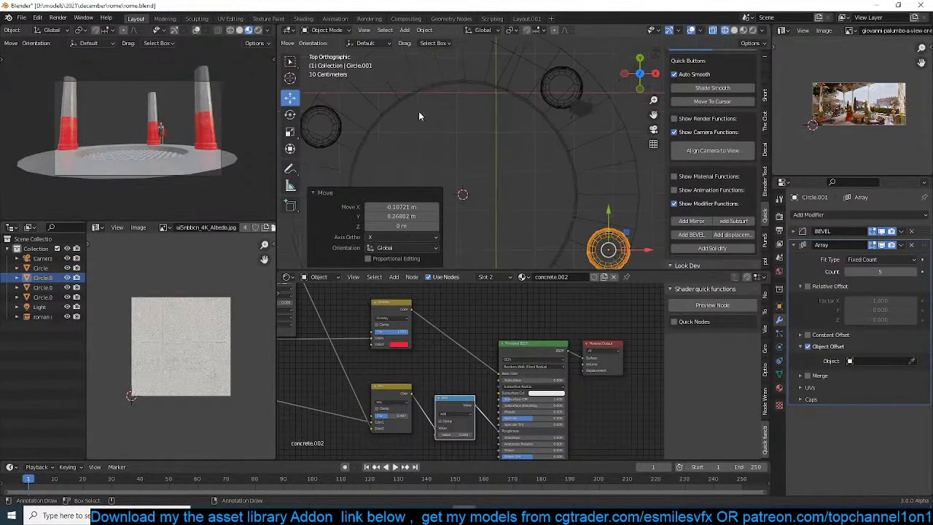
{"action": "key", "text": "ctrl+s"}
Move the soldier in front of the back column, to about -0.13 m in X and 0.73 m in Y
{"action": "scroll", "coordinate": [133, 121], "scroll_direction": "up", "scroll_amount": 4}
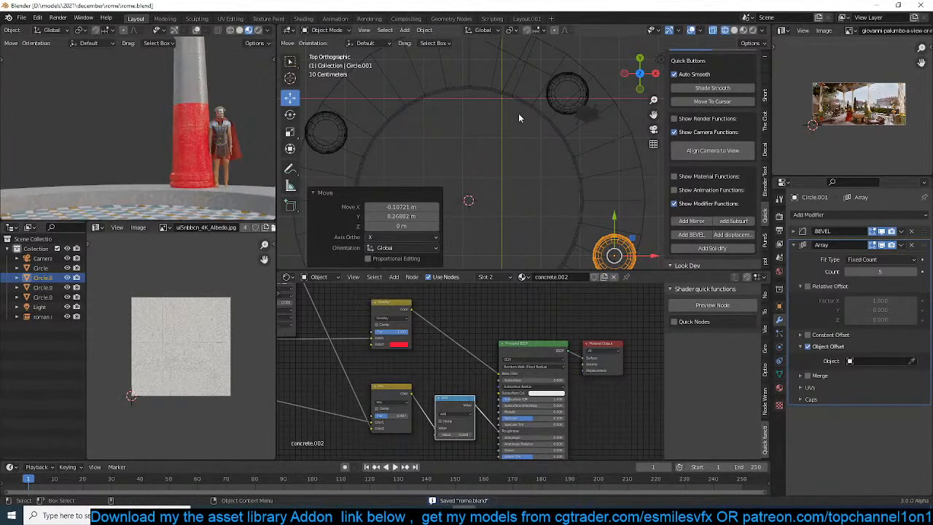
{"action": "left_click", "coordinate": [587, 115]}
{"action": "key", "text": "g"}
{"action": "left_click", "coordinate": [565, 124]}
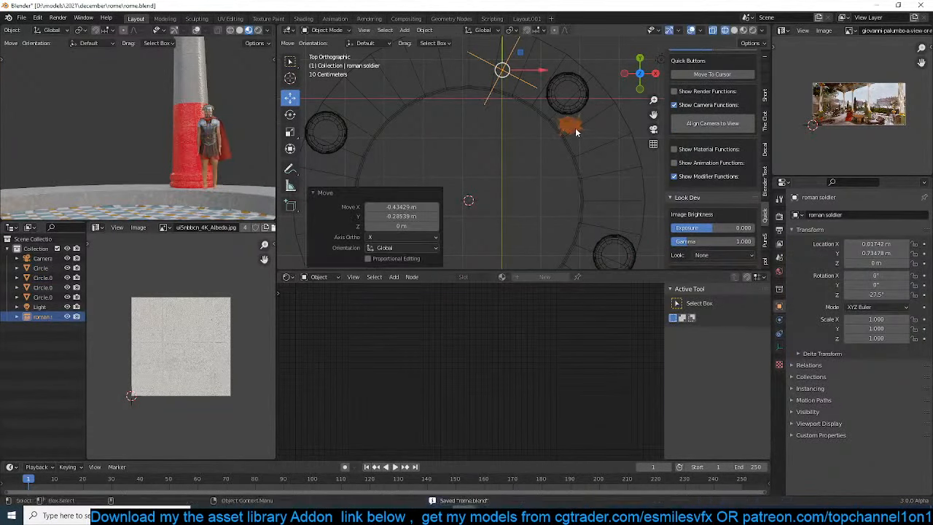
{"action": "key", "text": "g"}
{"action": "left_click", "coordinate": [573, 129]}
{"action": "scroll", "coordinate": [573, 130], "scroll_direction": "down", "scroll_amount": 3}
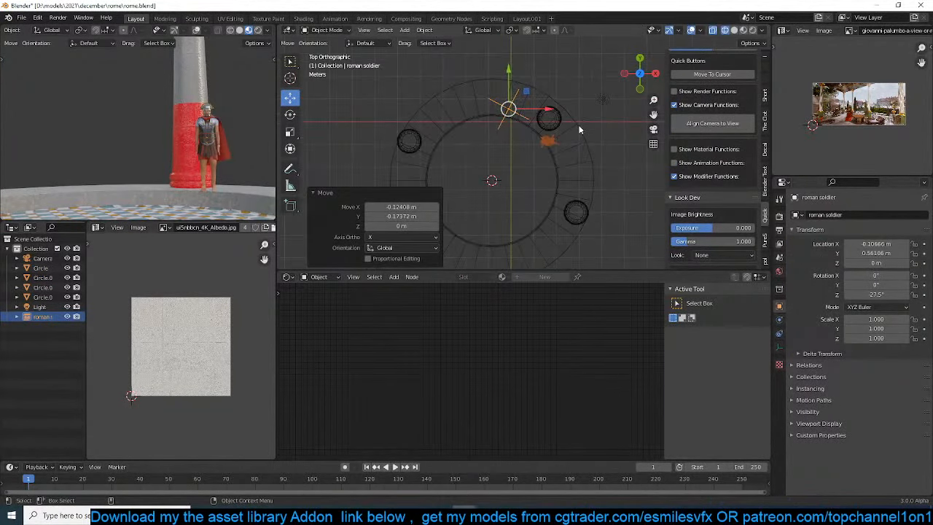
{"action": "key", "text": "g"}
{"action": "left_click", "coordinate": [578, 121]}
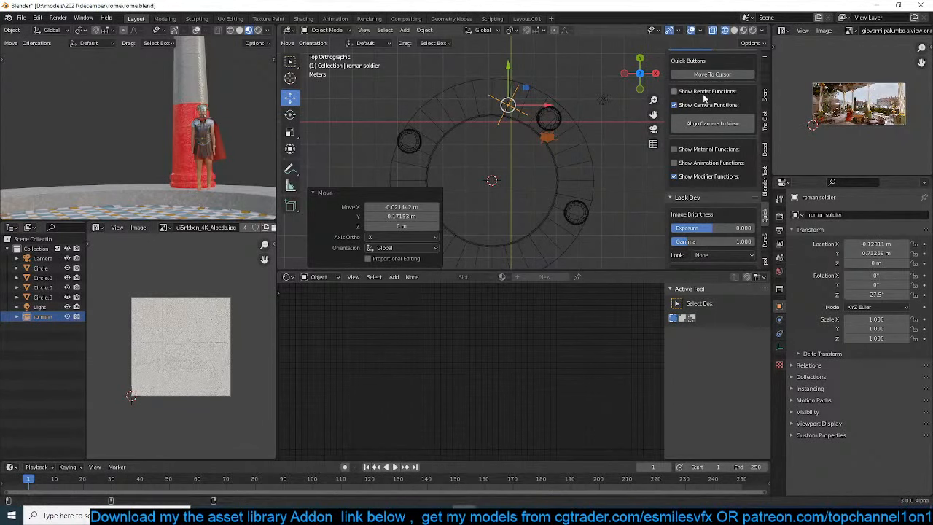
Make the linked soldier asset local and editable through the asset library settings
{"action": "scroll", "coordinate": [703, 94], "scroll_direction": "up", "scroll_amount": 2}
{"action": "scroll", "coordinate": [574, 131], "scroll_direction": "up", "scroll_amount": 4}
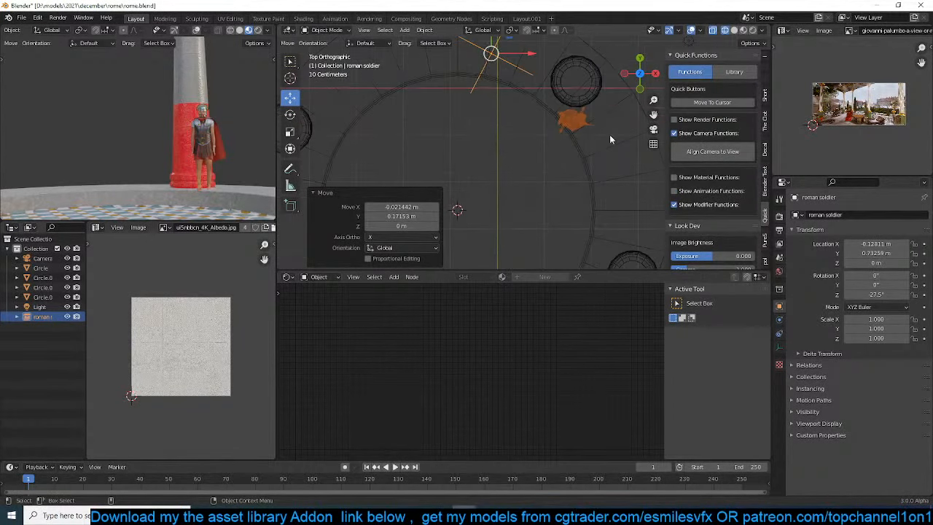
{"action": "left_click", "coordinate": [733, 72]}
{"action": "scroll", "coordinate": [718, 146], "scroll_direction": "down", "scroll_amount": 5}
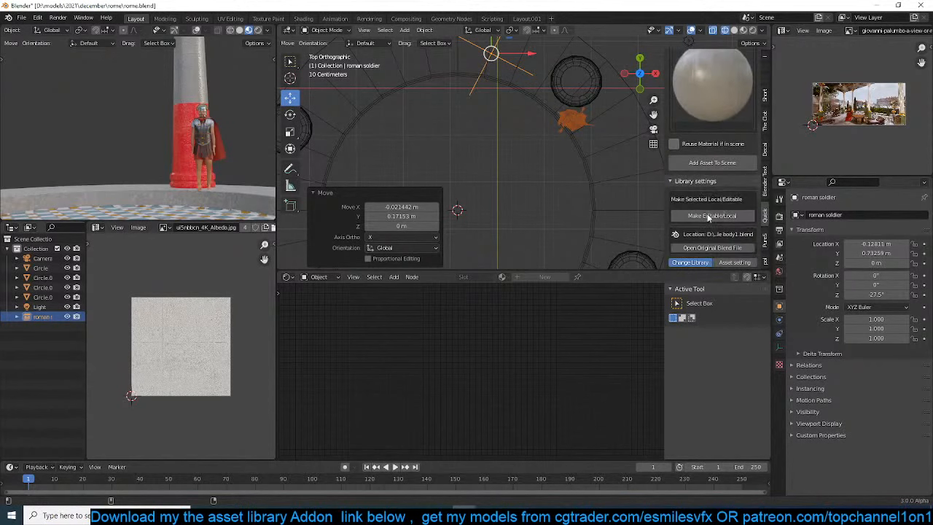
{"action": "left_click", "coordinate": [717, 215]}
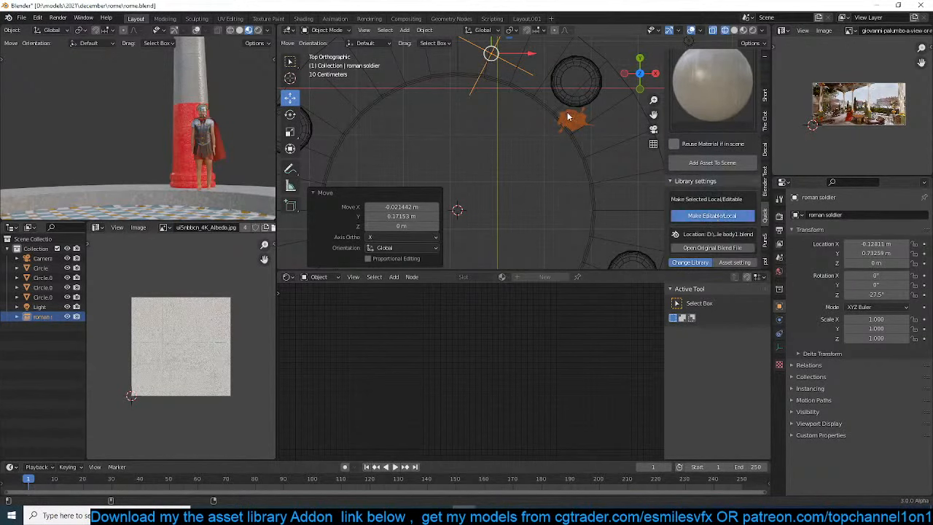
Select the armature and all soldier parts, and move them along the inner rim to about 0.17 m in X and 0.42 m in Y
{"action": "left_click", "coordinate": [572, 120]}
{"action": "scroll", "coordinate": [589, 120], "scroll_direction": "up", "scroll_amount": 2}
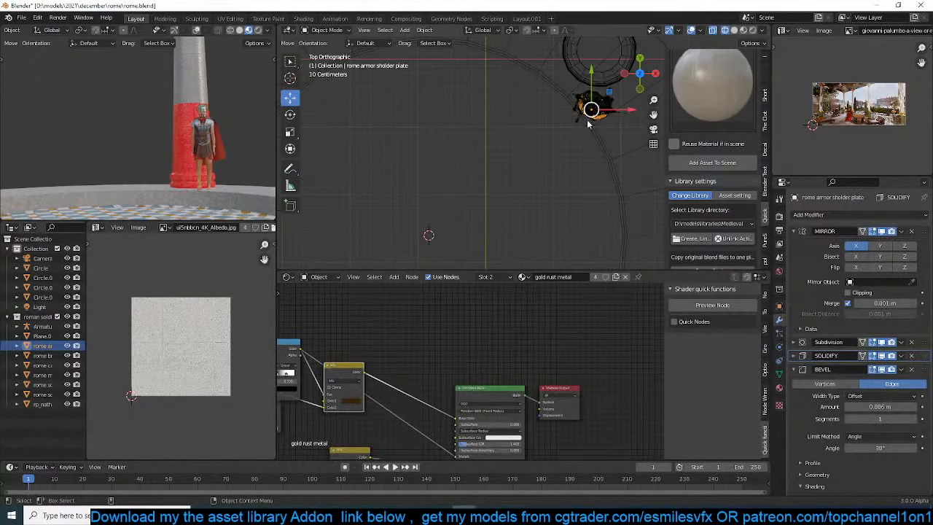
{"action": "left_click_drag", "start_coordinate": [573, 111], "coordinate": [618, 125]}
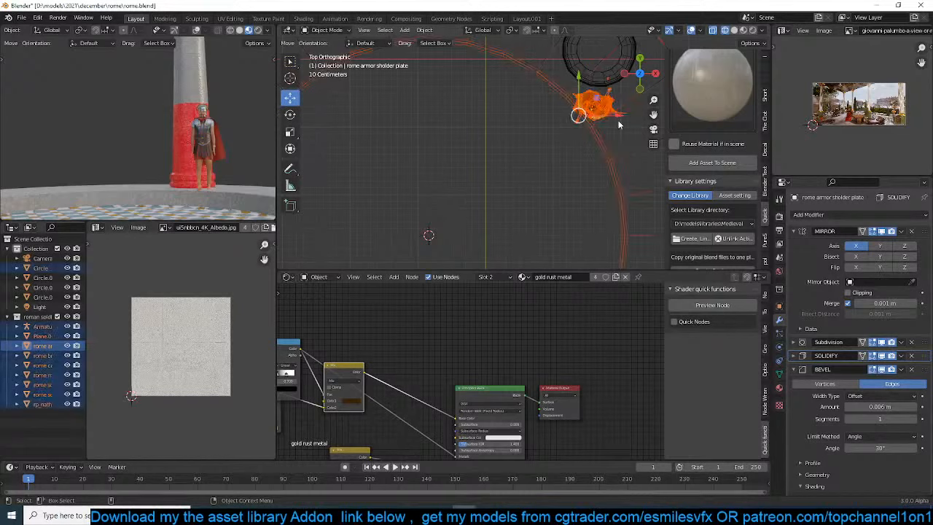
{"action": "left_click", "coordinate": [595, 104]}
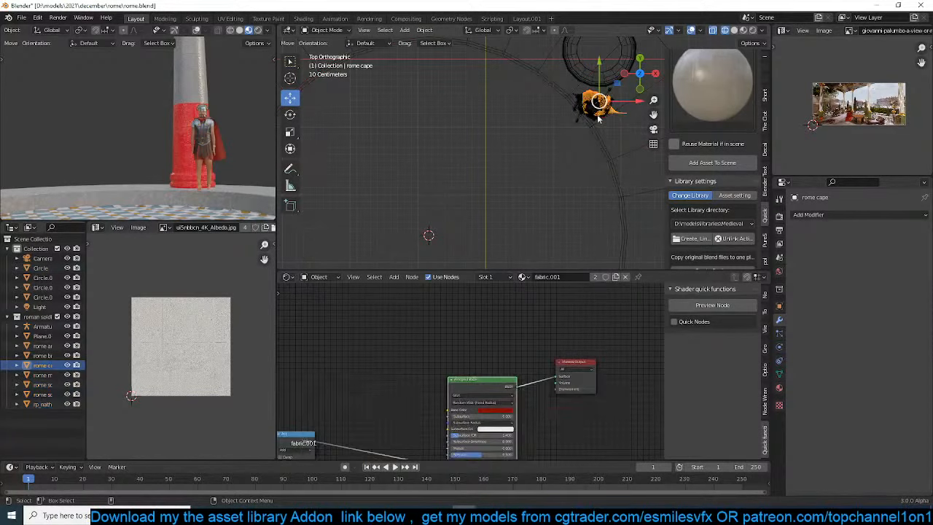
{"action": "left_click", "coordinate": [44, 327]}
{"action": "left_click", "coordinate": [42, 404], "text": "shift"}
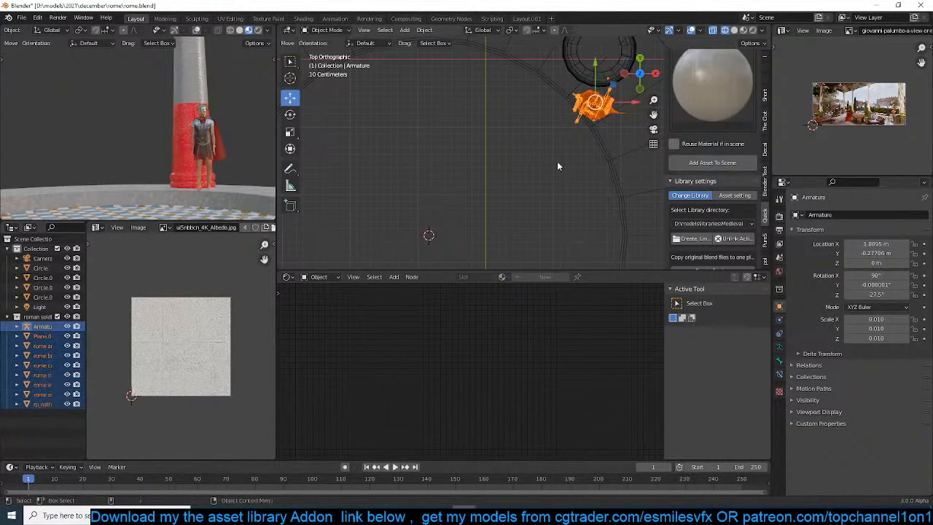
{"action": "middle_click_drag", "start_coordinate": [558, 162], "coordinate": [519, 245], "text": "shift"}
{"action": "key", "text": "g"}
{"action": "left_click", "coordinate": [323, 162]}
{"action": "middle_click_drag", "start_coordinate": [442, 172], "coordinate": [528, 172], "text": "shift"}
{"action": "scroll", "coordinate": [528, 172], "scroll_direction": "down", "scroll_amount": 3}
{"action": "scroll", "coordinate": [533, 171], "scroll_direction": "up", "scroll_amount": 1}
{"action": "key", "text": "g"}
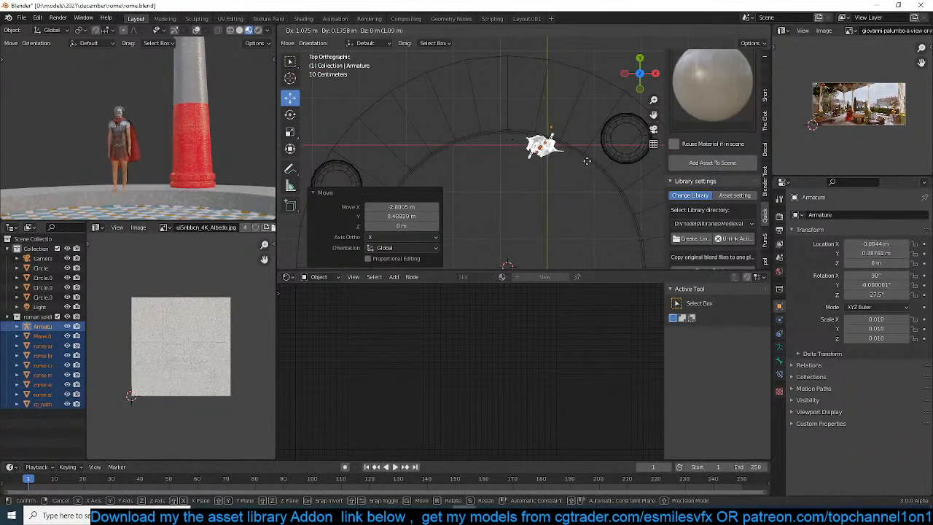
{"action": "left_click", "coordinate": [586, 160]}
{"action": "key", "text": "KP_1"}
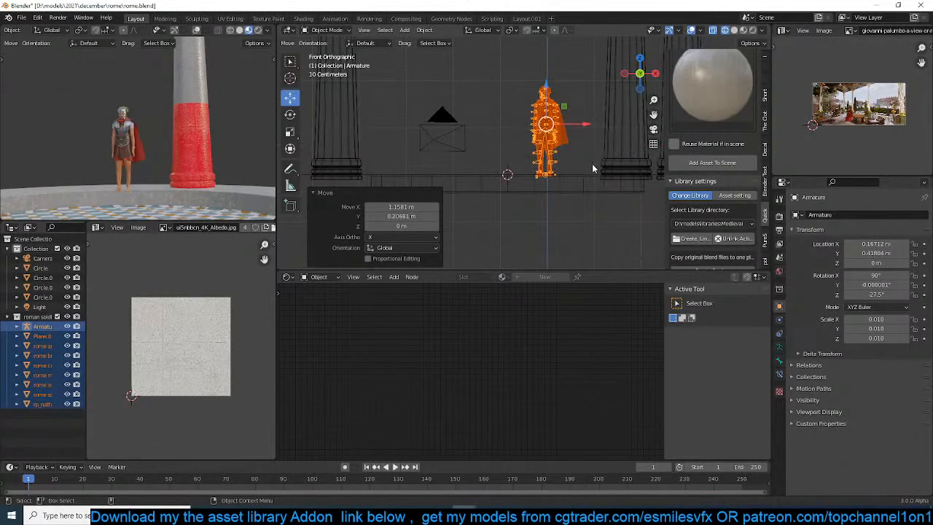
{"action": "key", "text": "KP_7"}
{"action": "scroll", "coordinate": [593, 166], "scroll_direction": "up", "scroll_amount": 4}
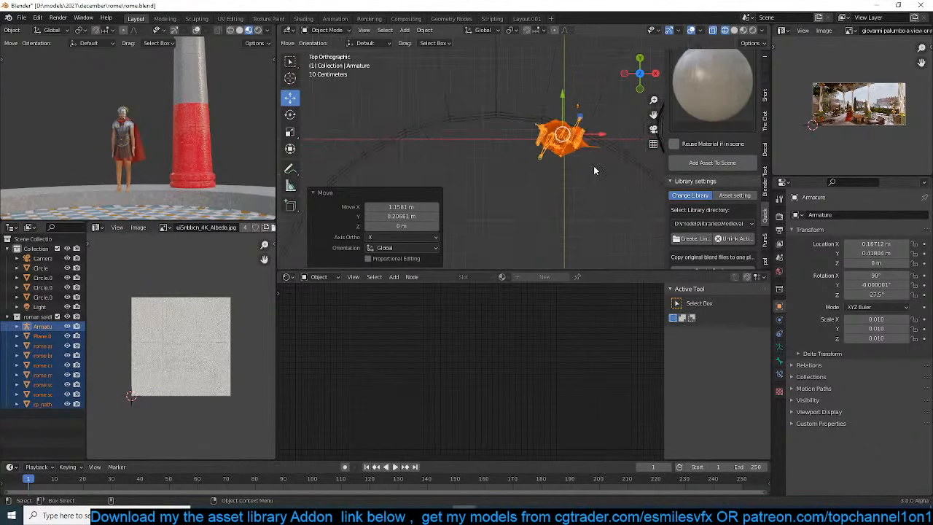
{"action": "left_click", "coordinate": [541, 157]}
{"action": "key", "text": "space"}
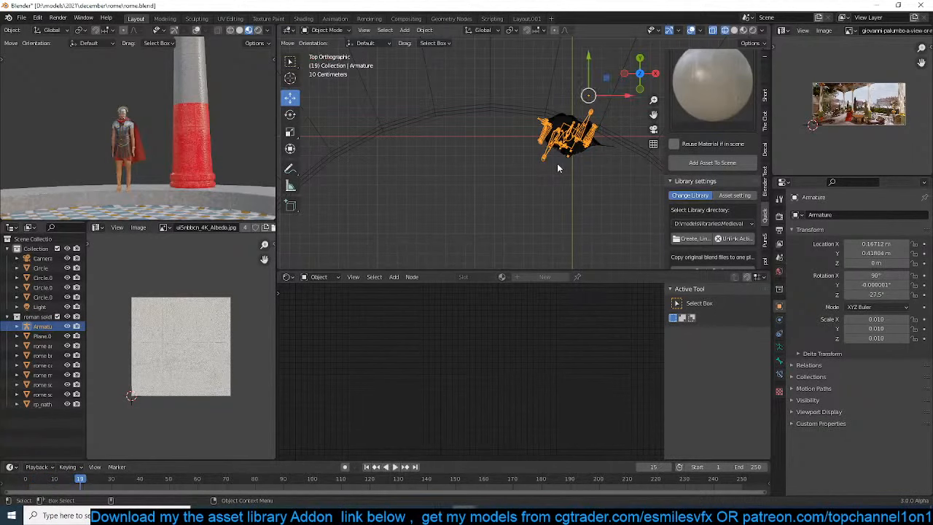
{"action": "key", "text": "alt+r"}
{"action": "key", "text": "ctrl+z"}
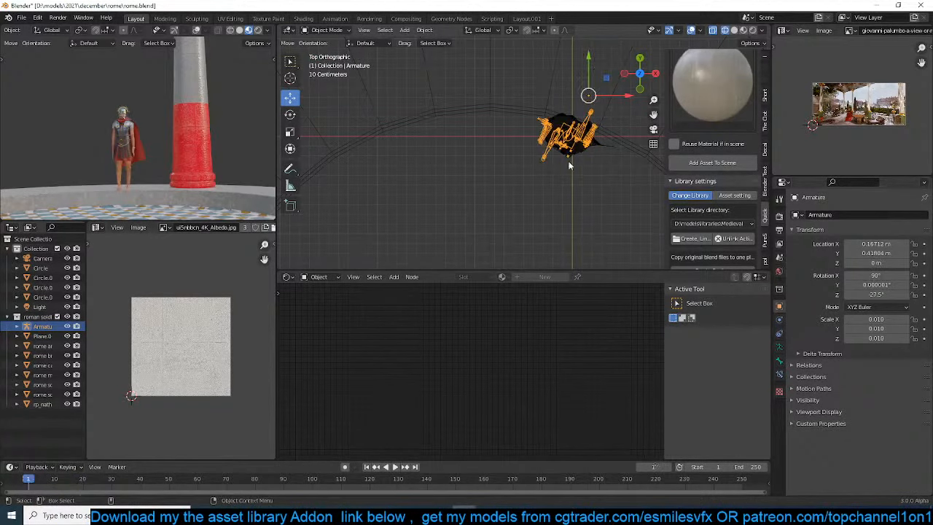
{"action": "key", "text": "r"}
{"action": "right_click", "coordinate": [592, 150]}
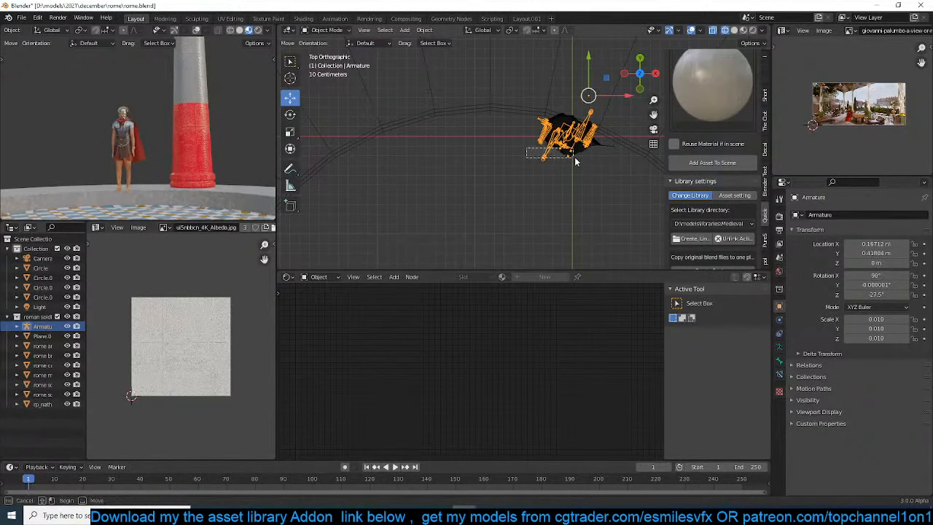
Rotate all the soldier parts together about 20.3° around Z, bringing the armature's Z rotation to -7.2°
{"action": "left_click_drag", "start_coordinate": [575, 157], "coordinate": [596, 151]}
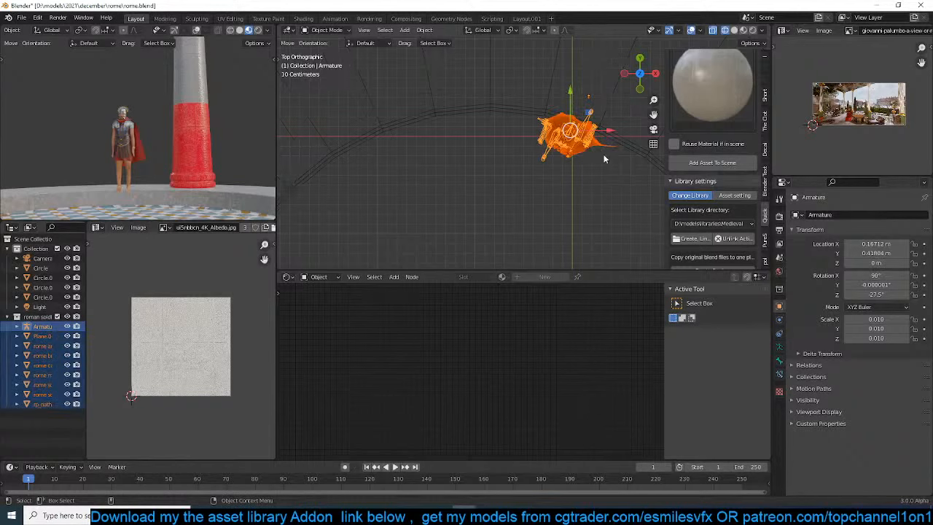
{"action": "key", "text": "r"}
{"action": "key", "text": "Return"}
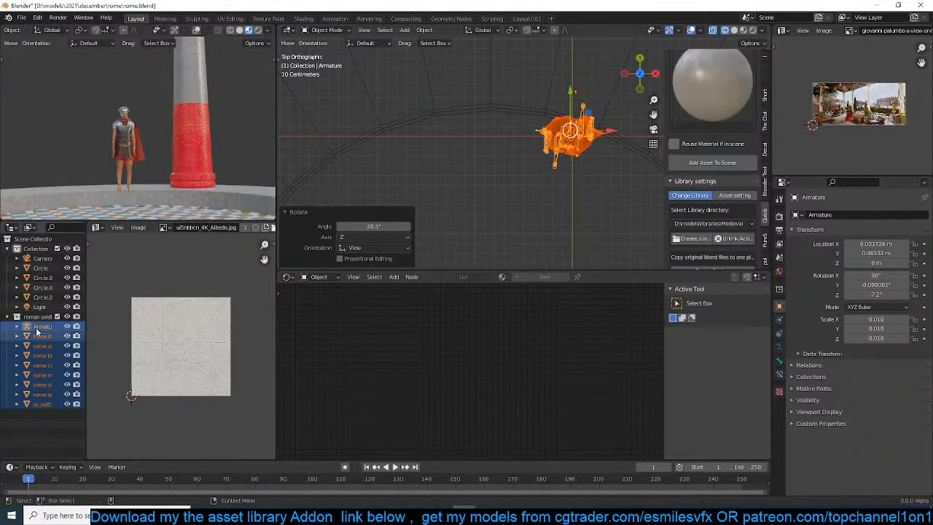
Exclude the local soldier collection from the view layer and add a roman soldier collection instance at the 3D cursor
{"action": "key", "text": "Delete"}
{"action": "key", "text": "shift+a"}
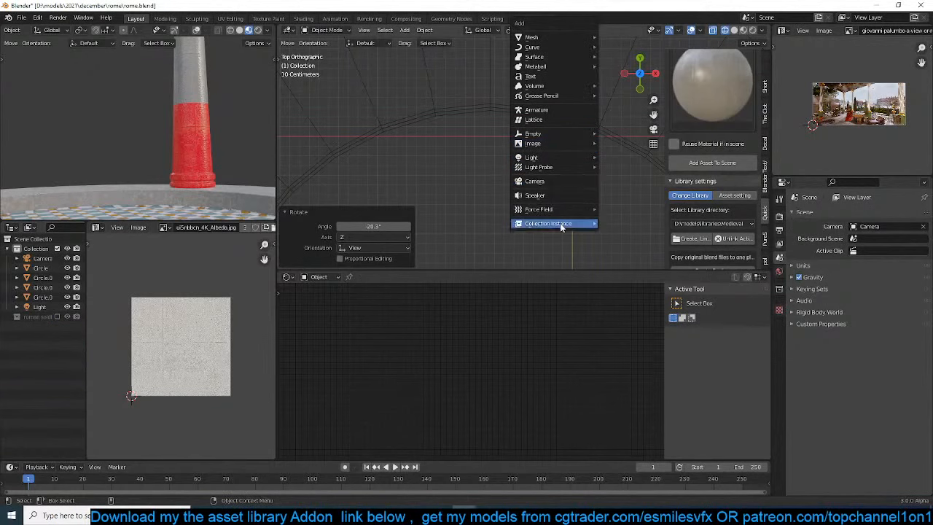
{"action": "mouse_move", "coordinate": [560, 223]}
{"action": "left_click", "coordinate": [626, 245]}
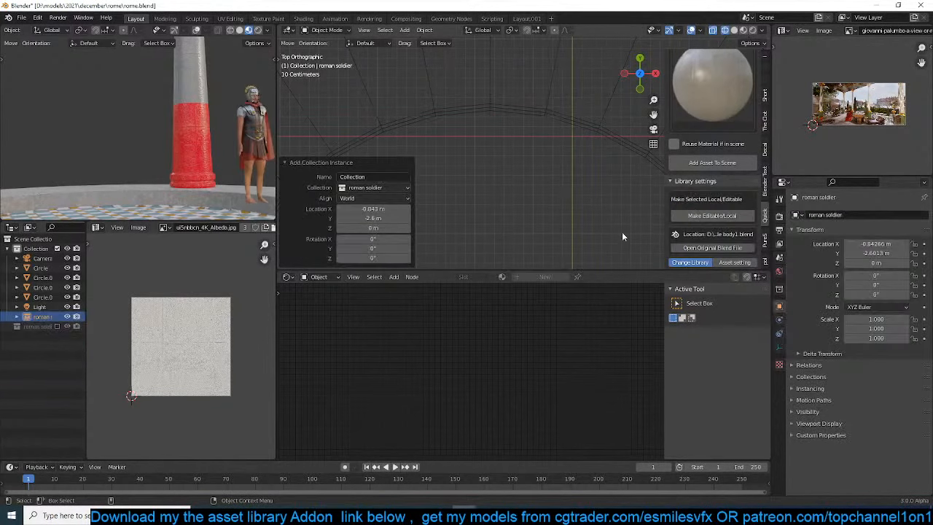
Delete the off-centre soldier instance and add an instance of the other roman soldier collection at the 3D cursor
{"action": "scroll", "coordinate": [517, 191], "scroll_direction": "down", "scroll_amount": 5}
{"action": "key", "text": "x"}
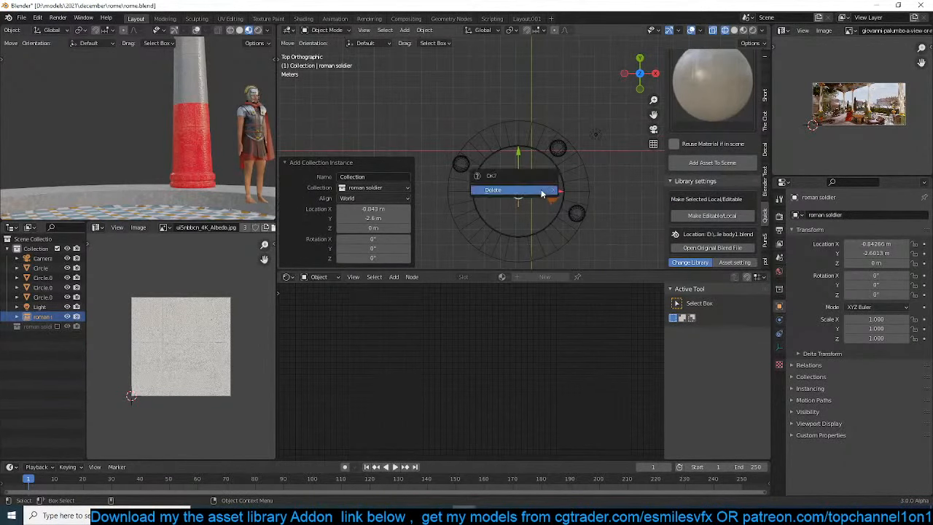
{"action": "left_click", "coordinate": [543, 192]}
{"action": "key", "text": "shift+a"}
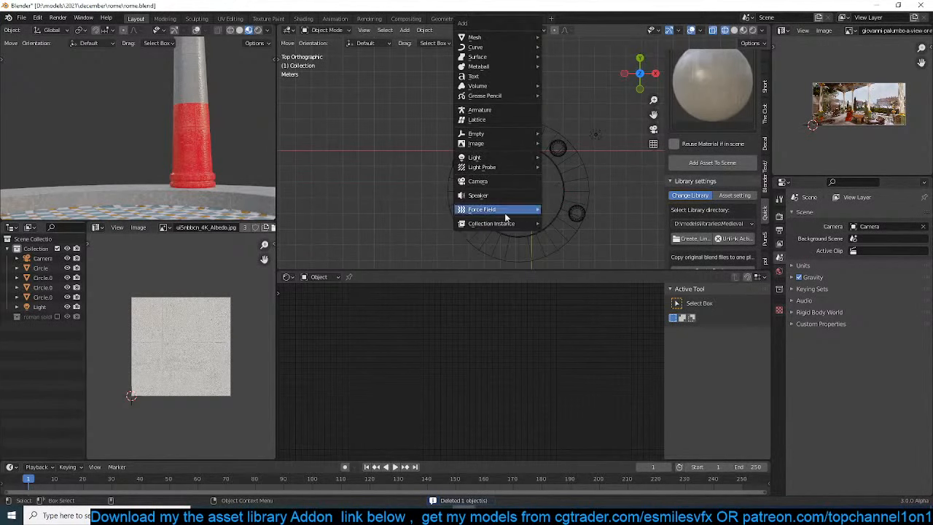
{"action": "mouse_move", "coordinate": [542, 235]}
{"action": "key", "text": "Return"}
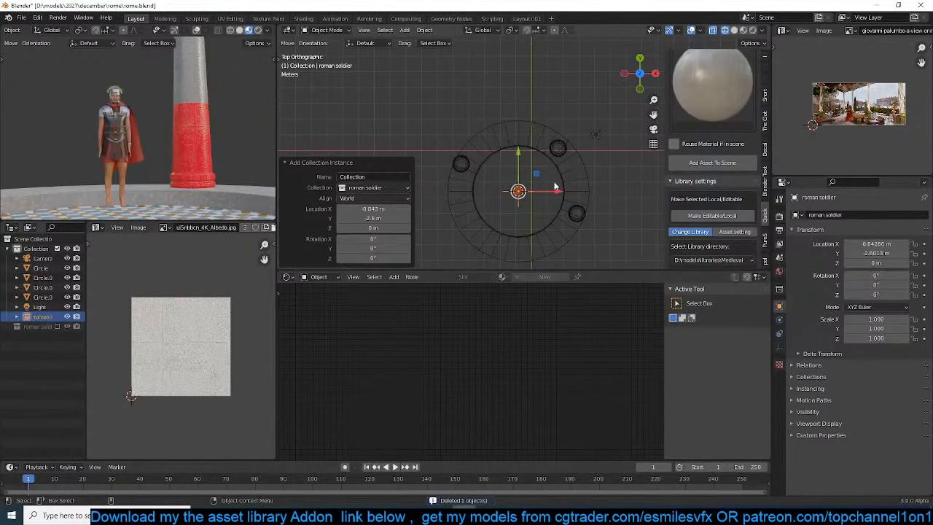
Move the new soldier about 2.07 m in X and 2.19 m in Y beside the back column, and rotate it to -33° in Z
{"action": "scroll", "coordinate": [552, 183], "scroll_direction": "up", "scroll_amount": 4}
{"action": "key", "text": "g"}
{"action": "left_click", "coordinate": [623, 110]}
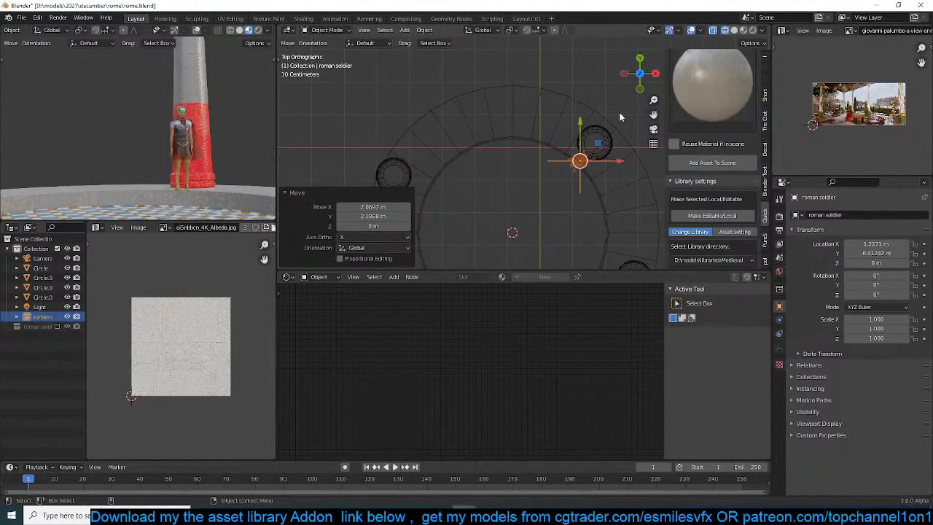
{"action": "key", "text": "r"}
{"action": "left_click", "coordinate": [627, 153]}
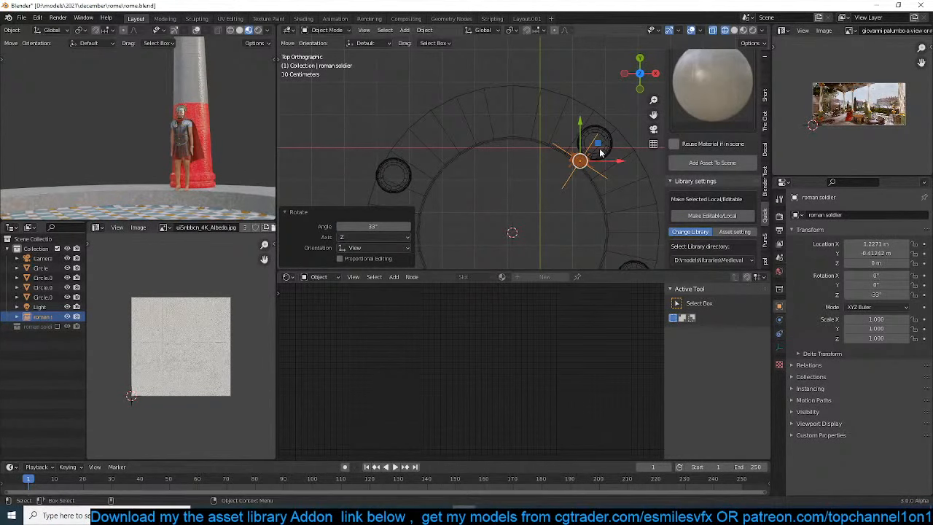
Shift the back column slightly outward on the rim, and move its soldier about 0.19 m in X and 0.09 m in Y
{"action": "left_click", "coordinate": [597, 142]}
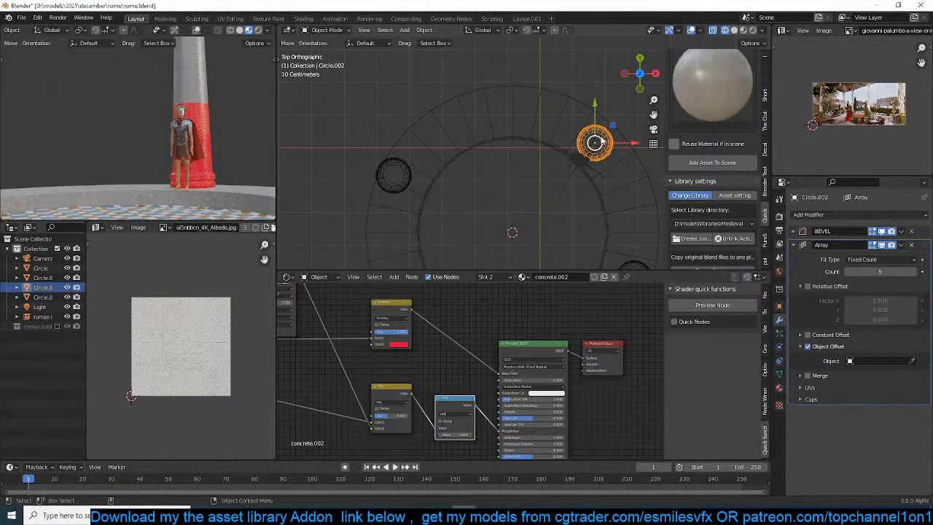
{"action": "key", "text": "g"}
{"action": "left_click", "coordinate": [609, 135]}
{"action": "left_click", "coordinate": [586, 157]}
{"action": "key", "text": "g"}
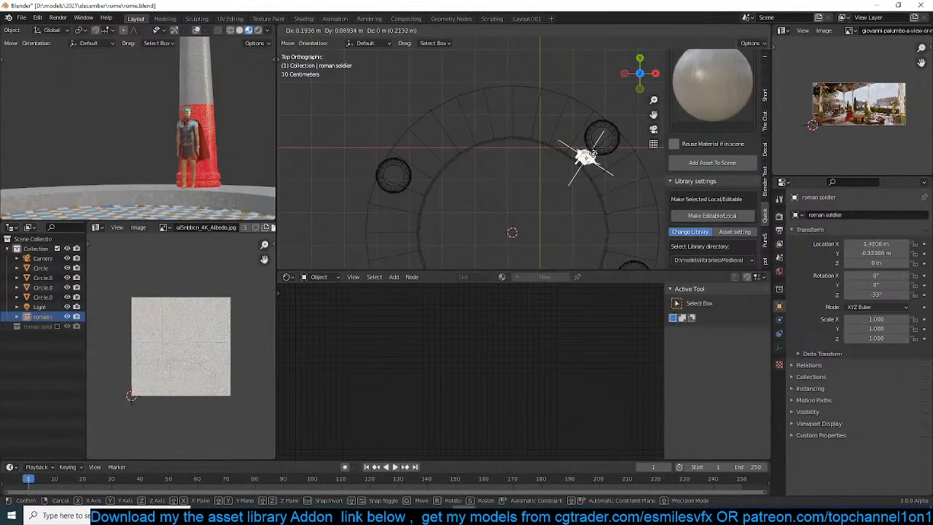
{"action": "left_click", "coordinate": [592, 155]}
Place a linked duplicate of the soldier about -5.39 m in X and -1.30 m in Y, beside the opposite column, rotated to -1.9° in Z
{"action": "key", "text": "alt+d"}
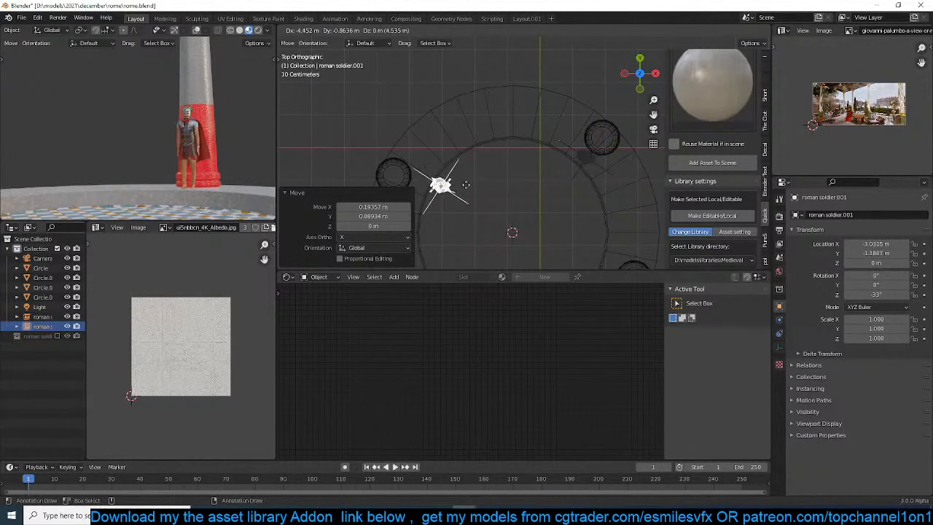
{"action": "left_click", "coordinate": [418, 196]}
{"action": "key", "text": "r"}
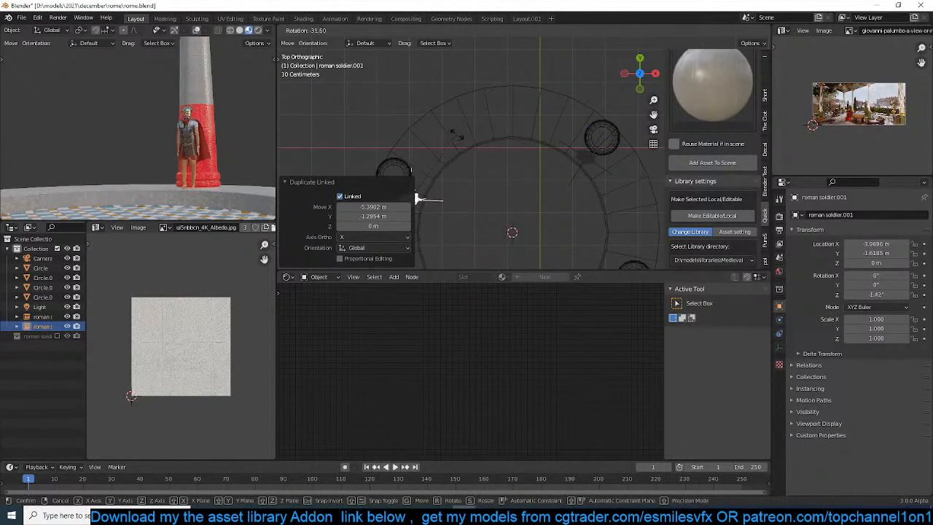
{"action": "left_click", "coordinate": [417, 197]}
Show the main viewport in material preview and open the platform mesh in Edit Mode
{"action": "scroll", "coordinate": [217, 128], "scroll_direction": "down", "scroll_amount": 5}
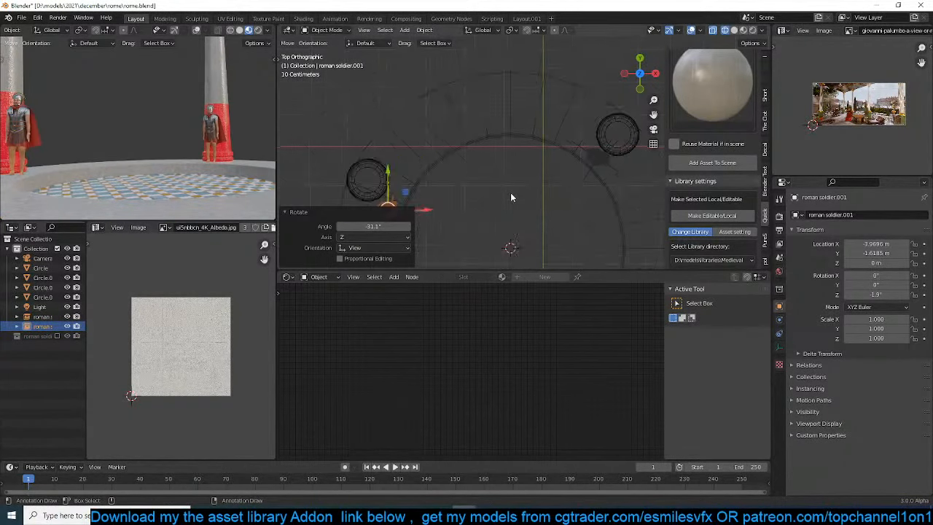
{"action": "scroll", "coordinate": [510, 192], "scroll_direction": "down", "scroll_amount": 4}
{"action": "middle_click_drag", "start_coordinate": [547, 160], "coordinate": [507, 113]}
{"action": "left_click", "coordinate": [461, 194]}
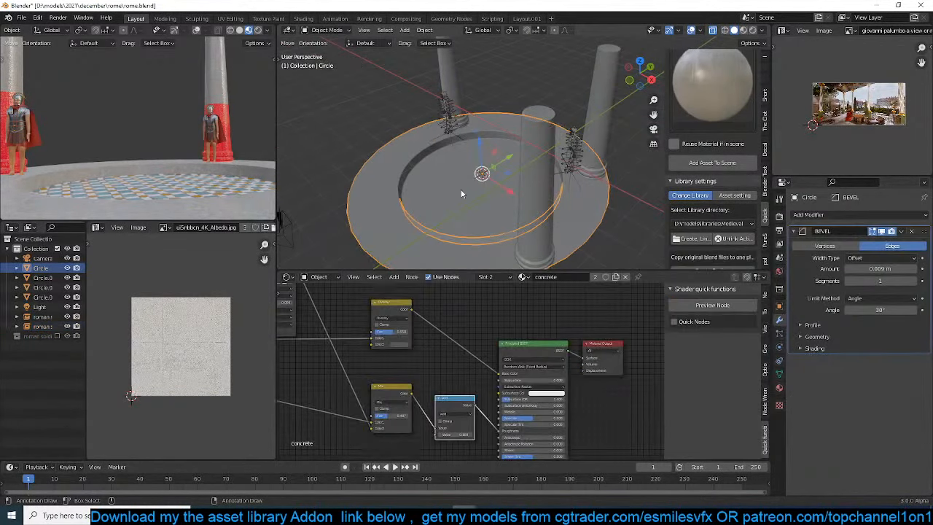
{"action": "left_click", "coordinate": [743, 31]}
{"action": "middle_click_drag", "start_coordinate": [395, 211], "coordinate": [466, 168], "text": "shift"}
{"action": "scroll", "coordinate": [466, 167], "scroll_direction": "up", "scroll_amount": 4}
{"action": "key", "text": "Tab"}
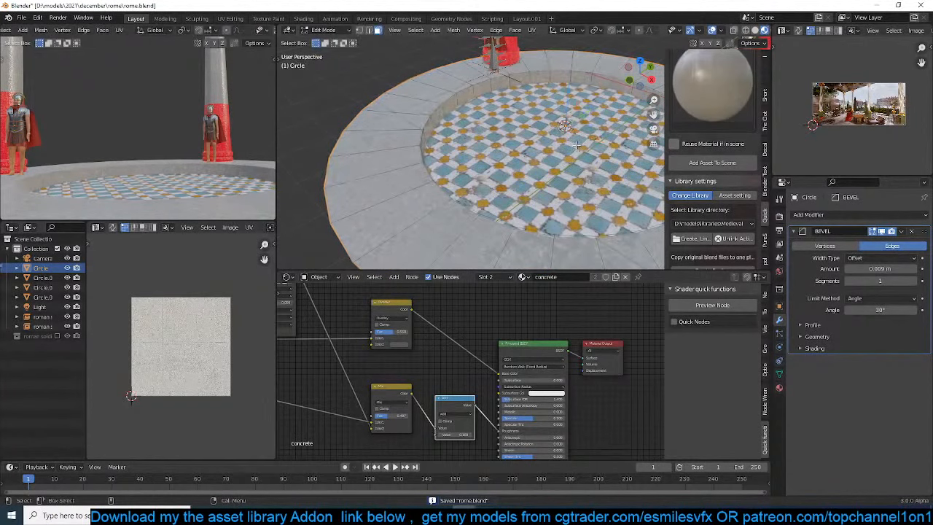
Inset the platform's mosaic floor face about 0.24 m and extrude the inner face downward to form a sunken pool
{"action": "left_click", "coordinate": [567, 148]}
{"action": "key", "text": "i"}
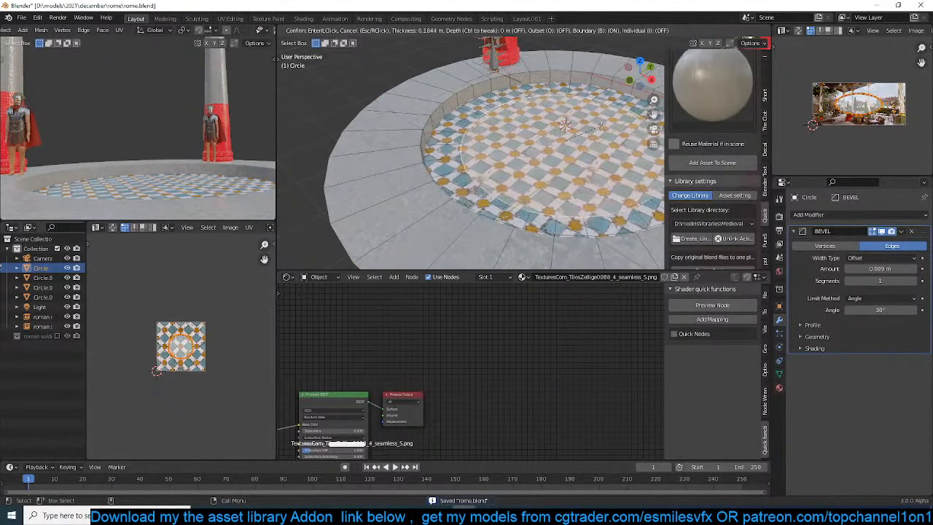
{"action": "left_click", "coordinate": [594, 130]}
{"action": "key", "text": "e"}
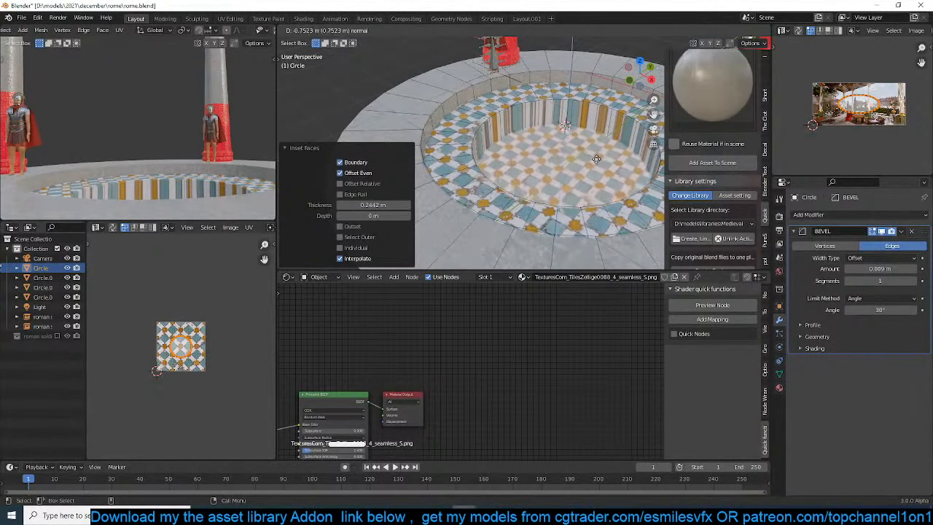
{"action": "left_click", "coordinate": [585, 151]}
Grow the selection to include the pool's side walls, redo their UV mapping, and save the file from Object Mode
{"action": "key", "text": "ctrl+KP_Add"}
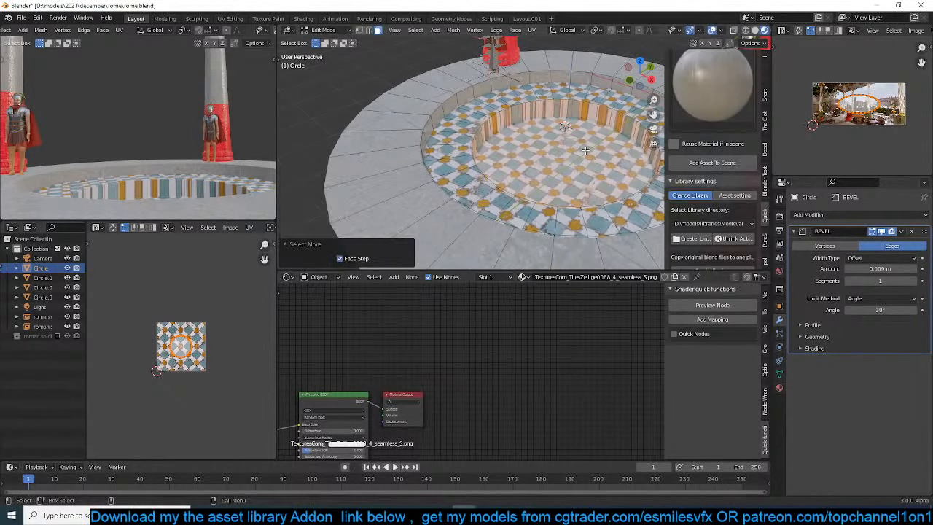
{"action": "key", "text": "u"}
{"action": "left_click", "coordinate": [587, 144]}
{"action": "key", "text": "Tab"}
{"action": "middle_click_drag", "start_coordinate": [559, 158], "coordinate": [614, 134]}
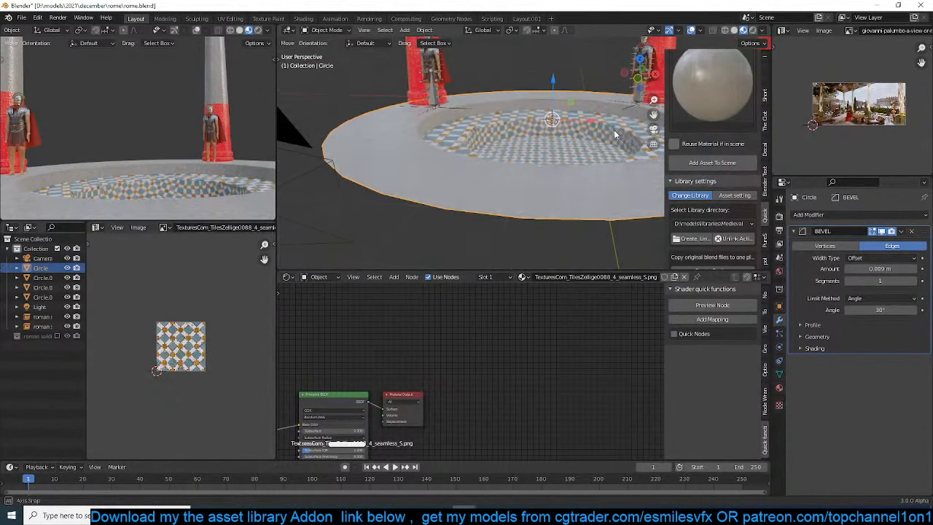
{"action": "scroll", "coordinate": [725, 122], "scroll_direction": "up", "scroll_amount": 5}
{"action": "key", "text": "ctrl+s"}
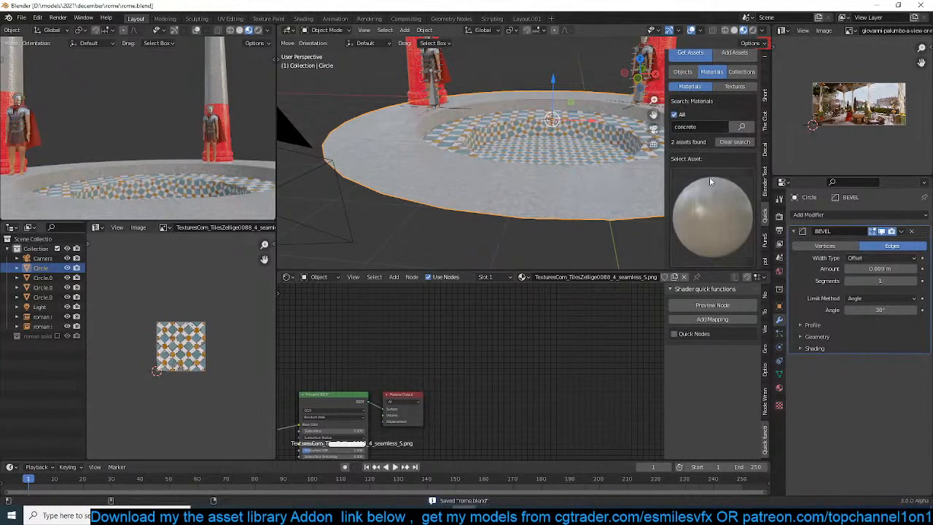
Link the folder D:\resouces\pbrs\tiles\ as a texture folder in the asset library
{"action": "scroll", "coordinate": [722, 146], "scroll_direction": "down", "scroll_amount": 1}
{"action": "scroll", "coordinate": [744, 104], "scroll_direction": "up", "scroll_amount": 1}
{"action": "left_click", "coordinate": [736, 107]}
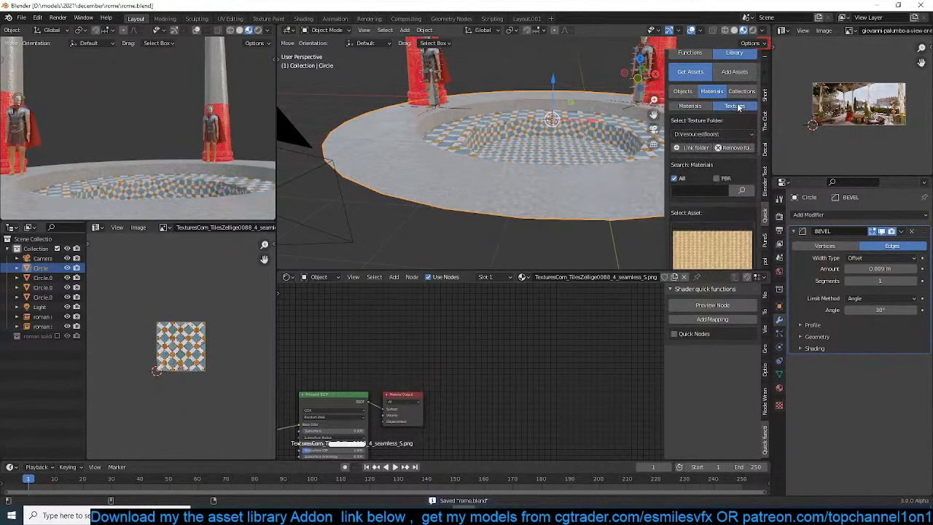
{"action": "left_click", "coordinate": [730, 133]}
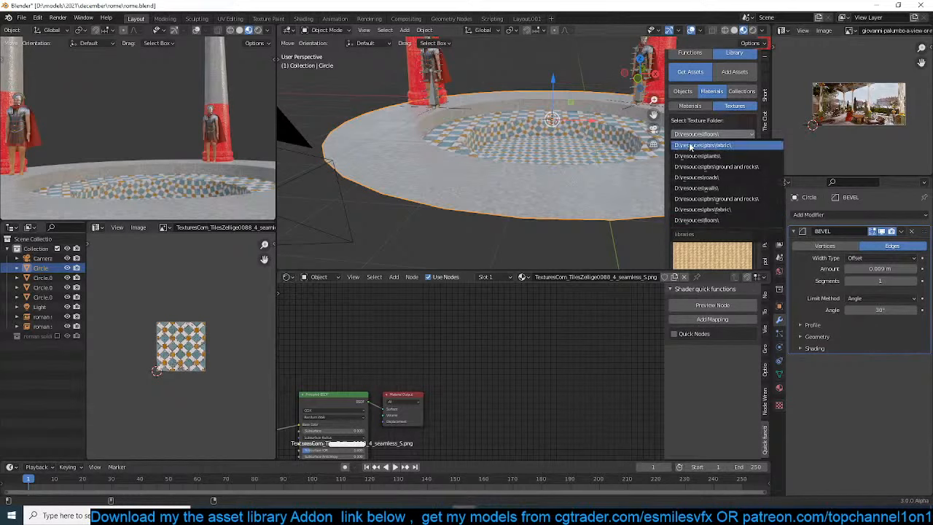
{"action": "scroll", "coordinate": [711, 208], "scroll_direction": "down", "scroll_amount": 2}
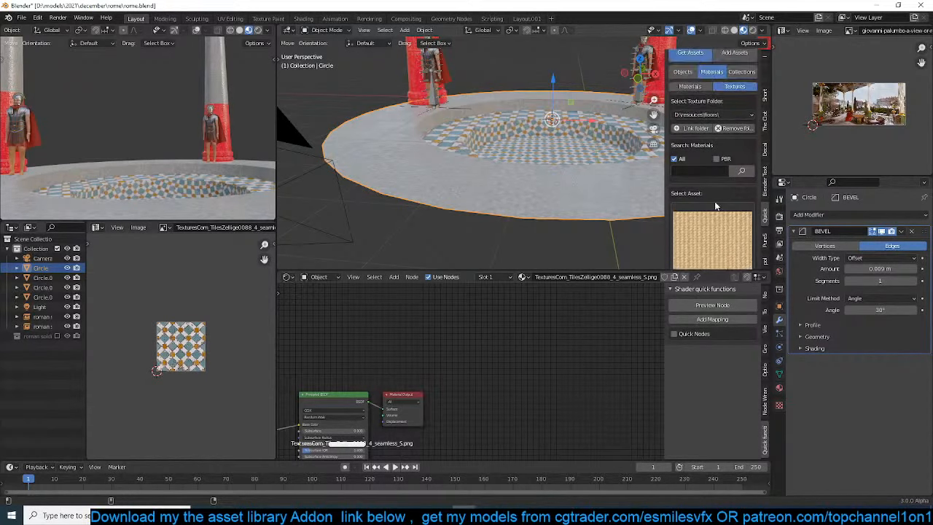
{"action": "left_click", "coordinate": [691, 89]}
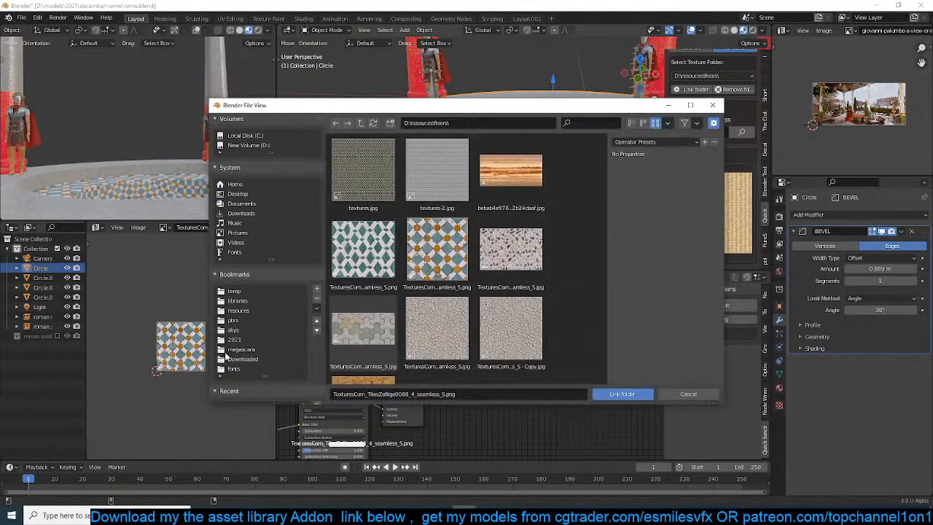
{"action": "left_click", "coordinate": [235, 321]}
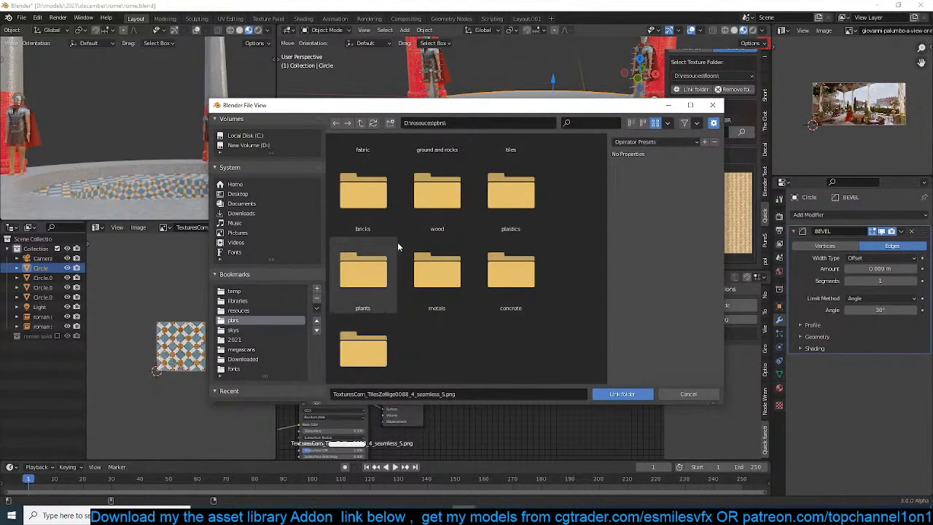
{"action": "double_click", "coordinate": [521, 184]}
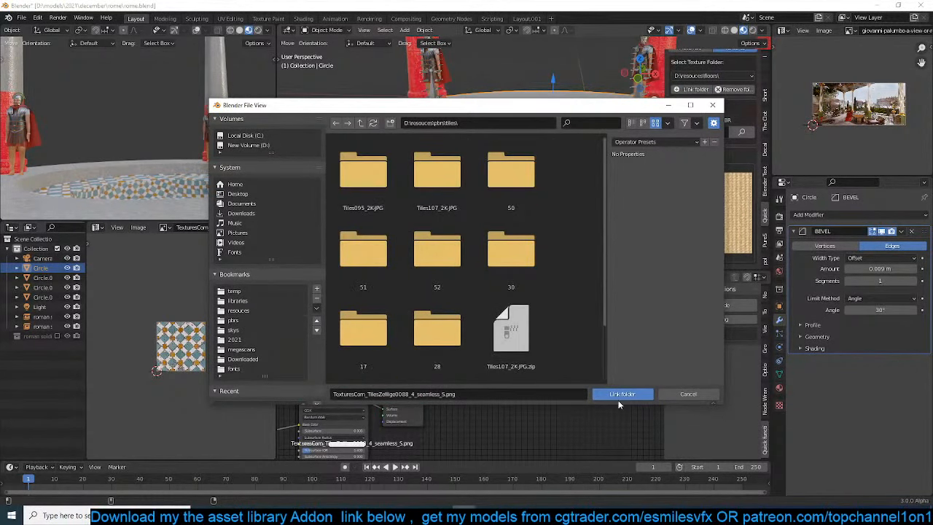
{"action": "left_click", "coordinate": [618, 396]}
Enable the PBR filter, switch the texture folder to D:\resouces\pbrs\tiles\, and choose the dark blue tile texture
{"action": "scroll", "coordinate": [706, 168], "scroll_direction": "up", "scroll_amount": 3}
{"action": "left_click", "coordinate": [718, 177]}
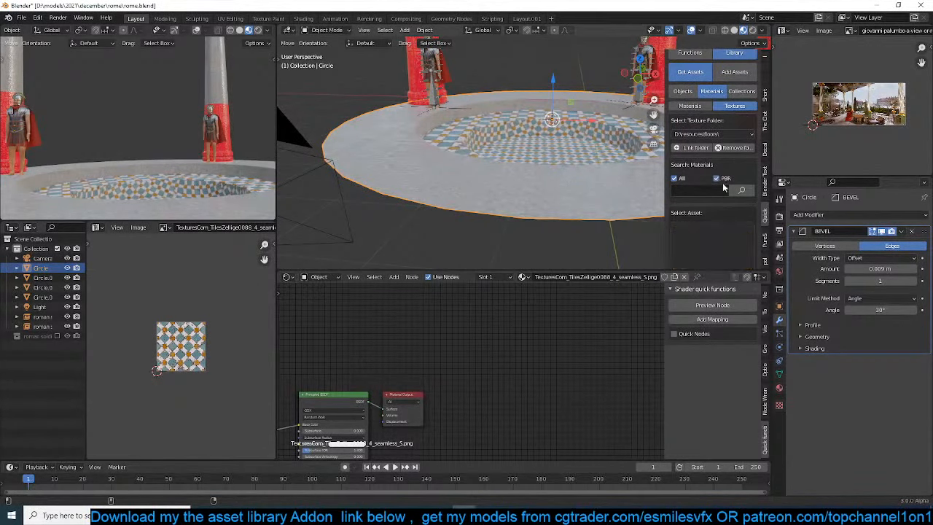
{"action": "scroll", "coordinate": [723, 188], "scroll_direction": "down", "scroll_amount": 4}
{"action": "left_click", "coordinate": [717, 207]}
{"action": "scroll", "coordinate": [726, 140], "scroll_direction": "up", "scroll_amount": 2}
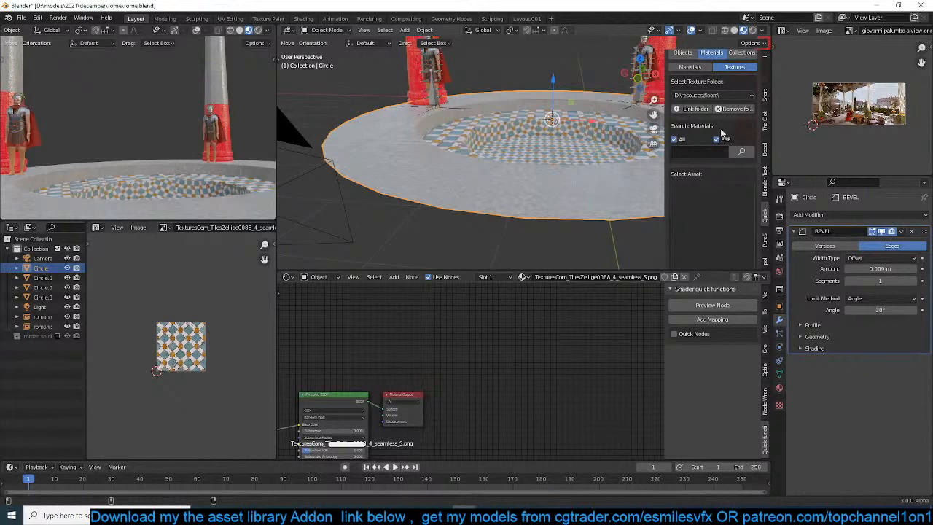
{"action": "left_click", "coordinate": [722, 94]}
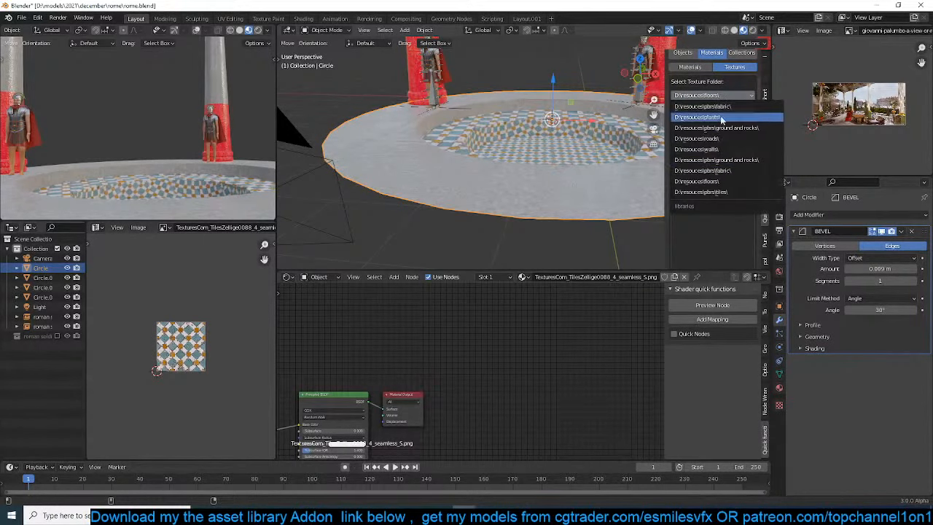
{"action": "left_click", "coordinate": [721, 192]}
{"action": "left_click", "coordinate": [721, 216]}
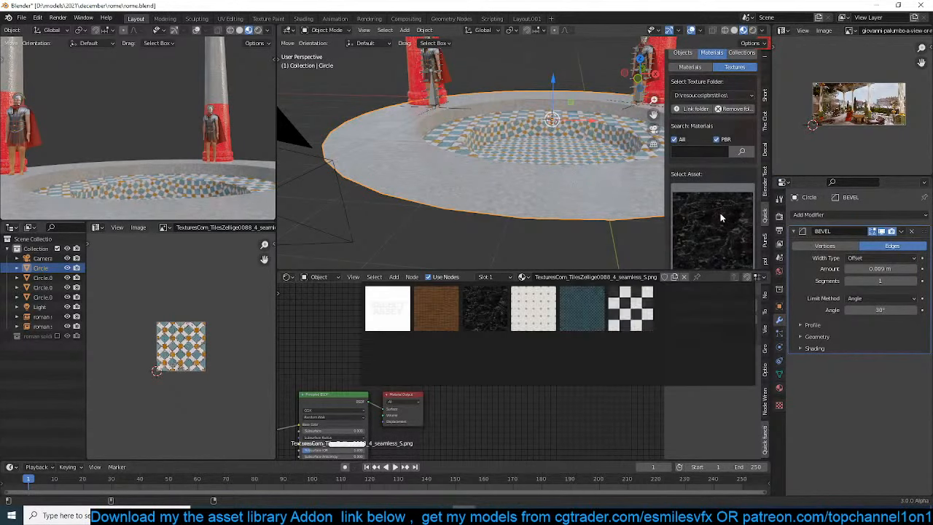
{"action": "left_click", "coordinate": [581, 307]}
{"action": "scroll", "coordinate": [697, 175], "scroll_direction": "down", "scroll_amount": 3}
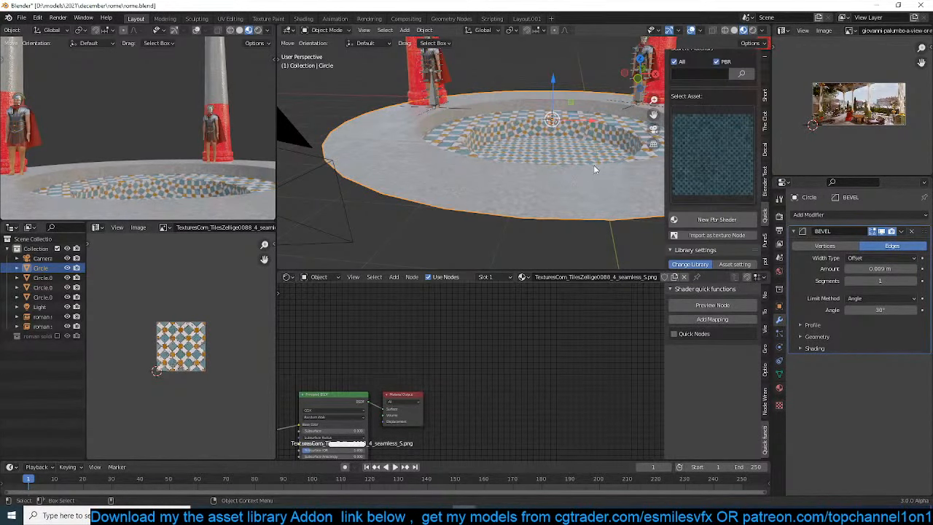
Add a material slot to the platform, create a new PBR shader from the blue tile texture, and save the file
{"action": "left_click", "coordinate": [779, 388]}
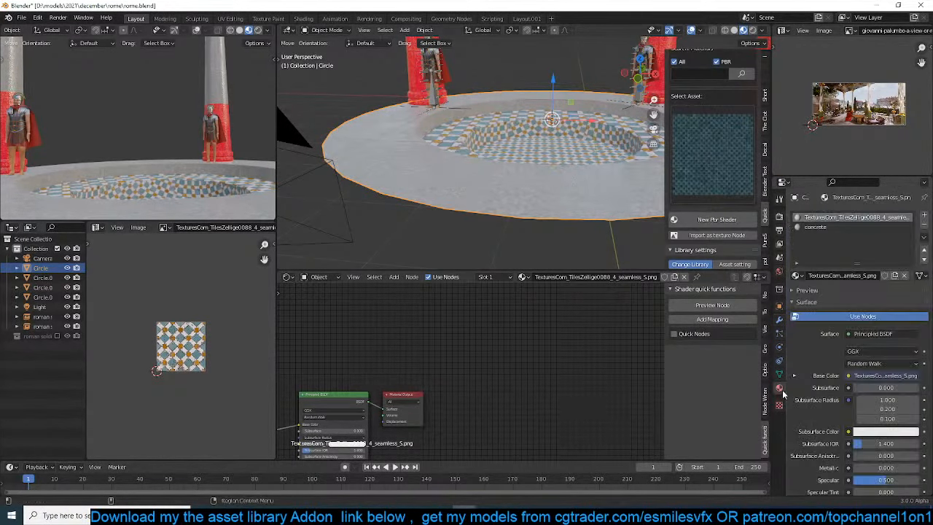
{"action": "left_click", "coordinate": [924, 218]}
{"action": "left_click", "coordinate": [716, 219]}
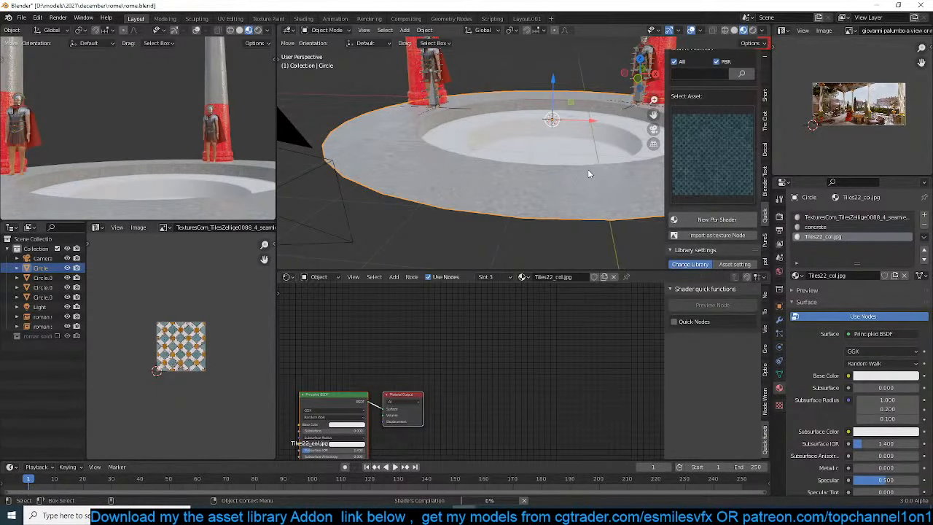
{"action": "scroll", "coordinate": [588, 172], "scroll_direction": "up", "scroll_amount": 2}
{"action": "middle_click_drag", "start_coordinate": [589, 172], "coordinate": [519, 204], "text": "shift"}
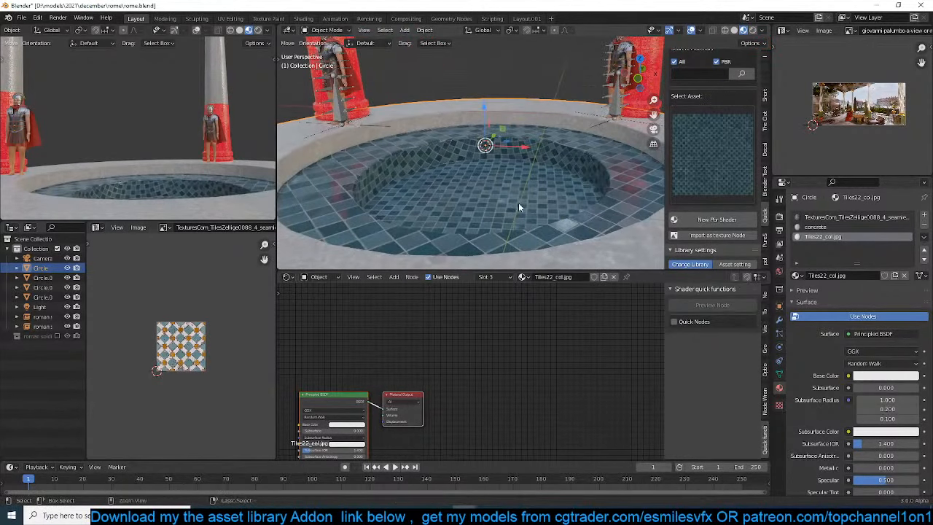
{"action": "key", "text": "ctrl+s"}
Select the ring of tiled faces around the pool and try adding a material slot with the metal plate material
{"action": "scroll", "coordinate": [602, 181], "scroll_direction": "down", "scroll_amount": 2}
{"action": "key", "text": "Tab"}
{"action": "left_click", "coordinate": [605, 163], "text": "alt"}
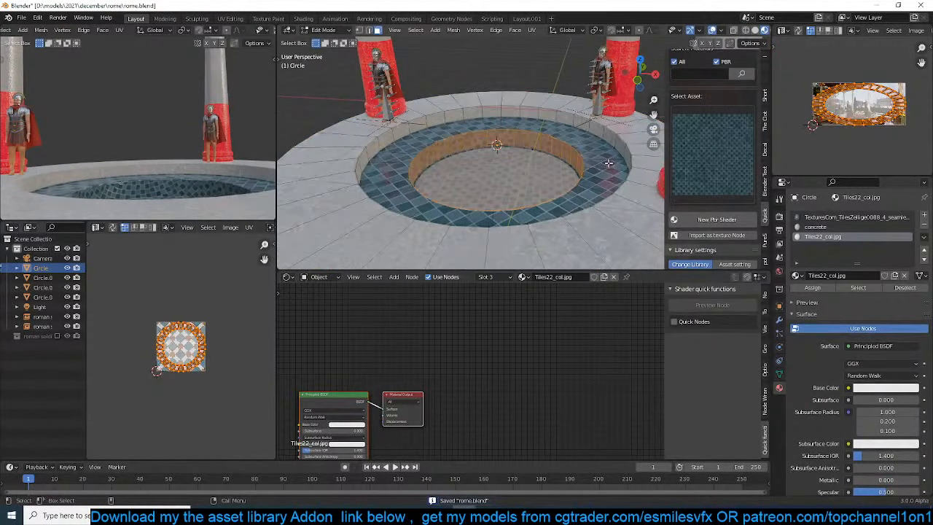
{"action": "left_click", "coordinate": [815, 227]}
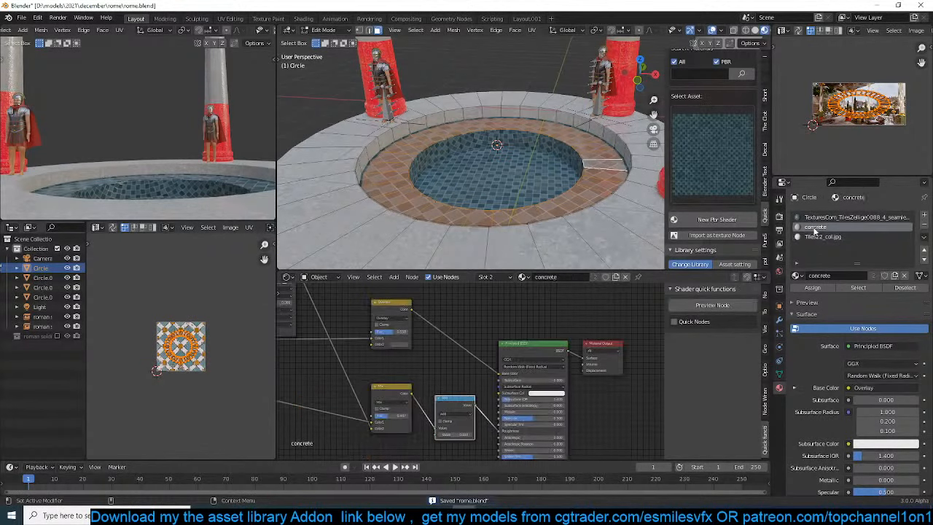
{"action": "scroll", "coordinate": [574, 169], "scroll_direction": "up", "scroll_amount": 2}
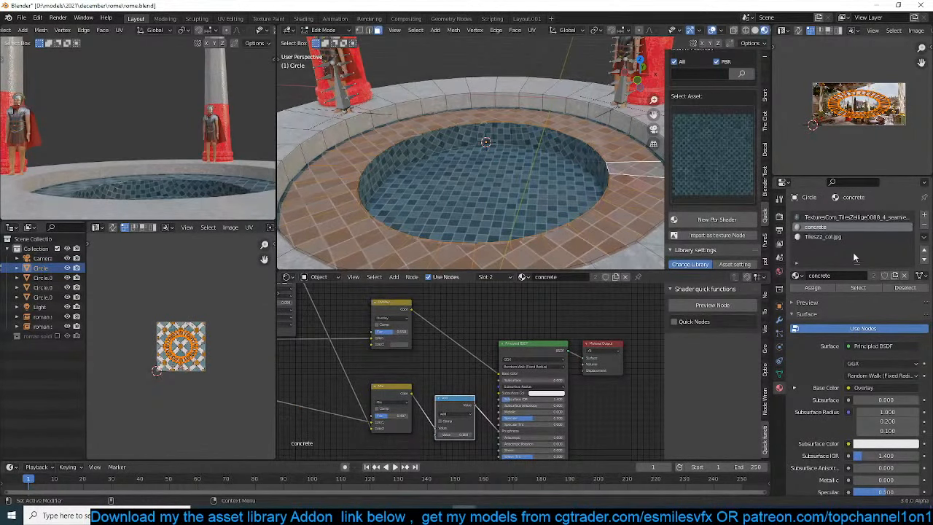
{"action": "left_click", "coordinate": [924, 214]}
{"action": "left_click", "coordinate": [796, 276]}
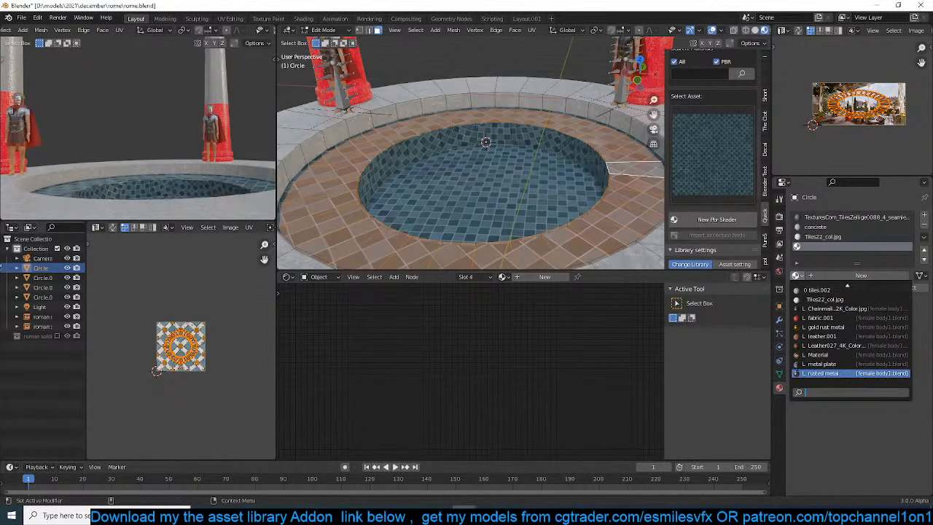
{"action": "left_click", "coordinate": [837, 363]}
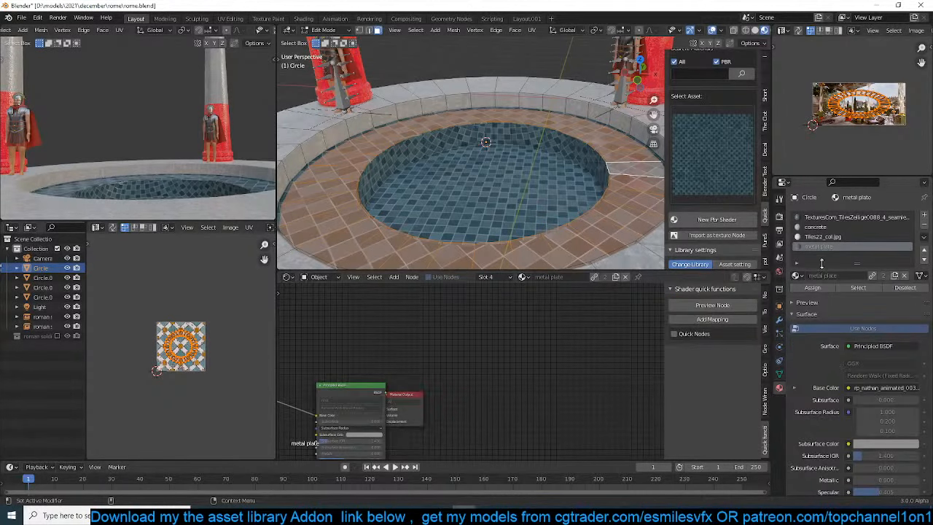
Leave Edit Mode and undo the last selection and material slot changes on the platform
{"action": "left_click", "coordinate": [576, 177]}
{"action": "key", "text": "Tab"}
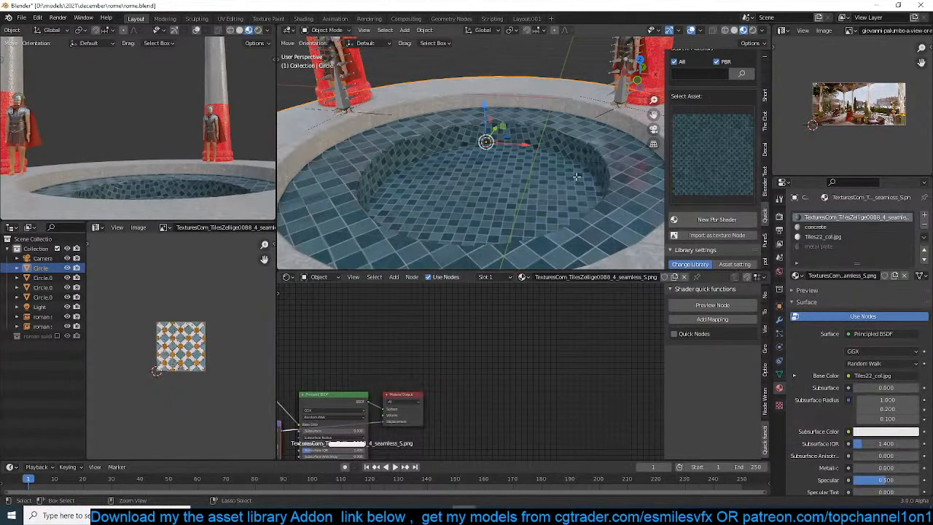
{"action": "key", "text": "ctrl+z"}
{"action": "key", "text": "ctrl+z"}
{"action": "key", "text": "ctrl+z"}
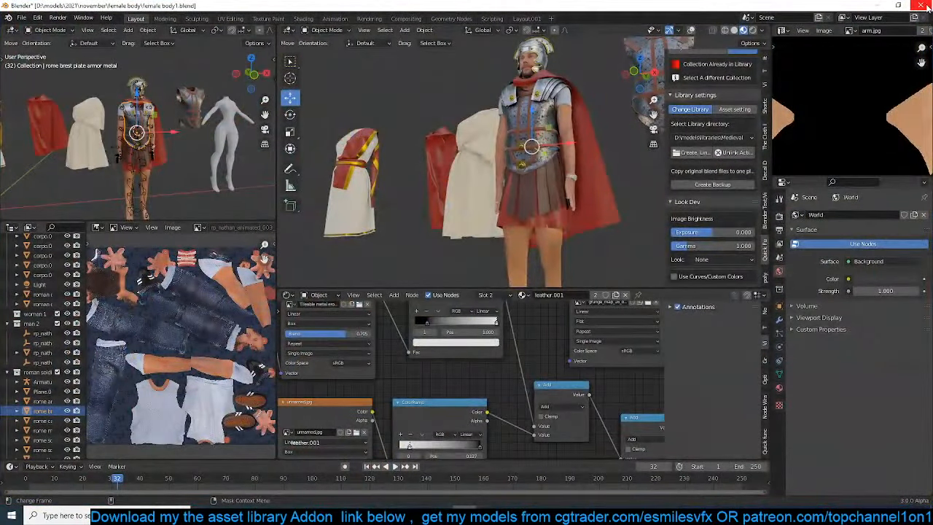
Close the female body1.blend session, reopen rome.blend in Blender, and save it
{"action": "key", "text": "ctrl+q"}
{"action": "left_click", "coordinate": [488, 276]}
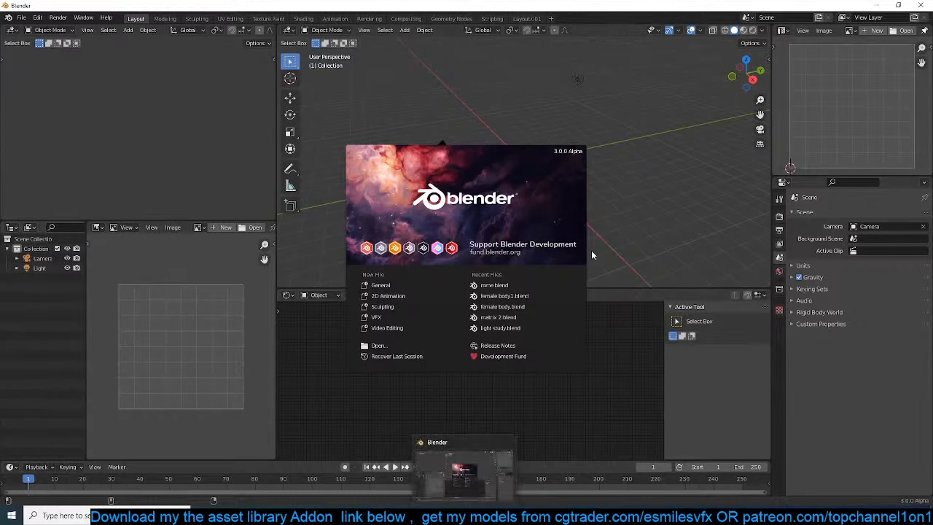
{"action": "left_click", "coordinate": [487, 284]}
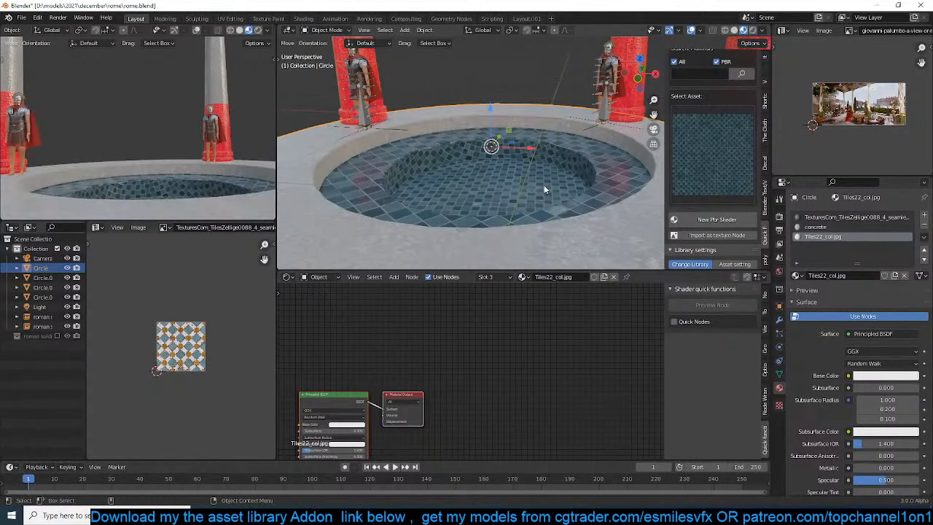
{"action": "key", "text": "ctrl+s"}
Set the platform's third material slot to TexturesCom_TilesZellige0088_4_seamless_S.png
{"action": "mouse_move", "coordinate": [482, 214]}
{"action": "middle_mouse_down"}
{"action": "mouse_move", "coordinate": [513, 196]}
{"action": "mouse_move", "coordinate": [500, 210]}
{"action": "middle_mouse_up"}
{"action": "scroll", "coordinate": [501, 212], "scroll_direction": "up", "scroll_amount": 3}
{"action": "left_click", "coordinate": [543, 194]}
{"action": "left_click", "coordinate": [745, 146]}
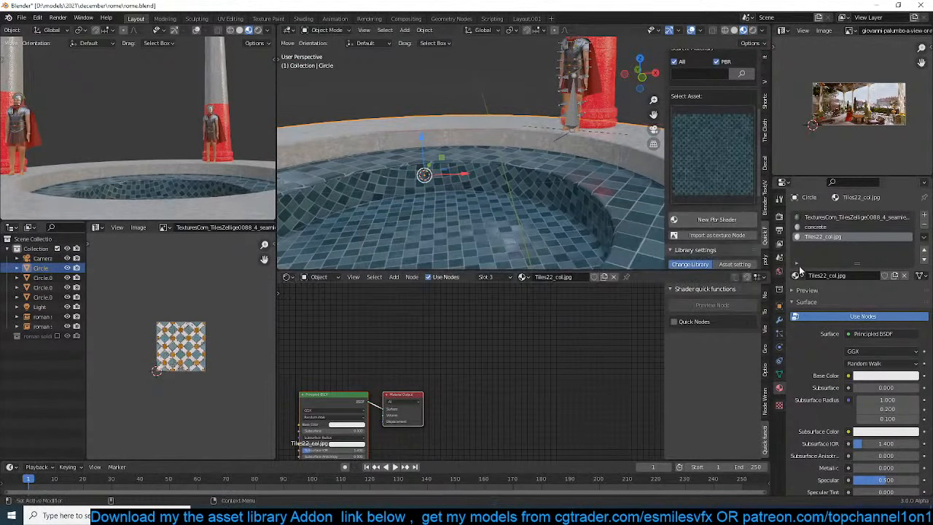
{"action": "left_click", "coordinate": [795, 276]}
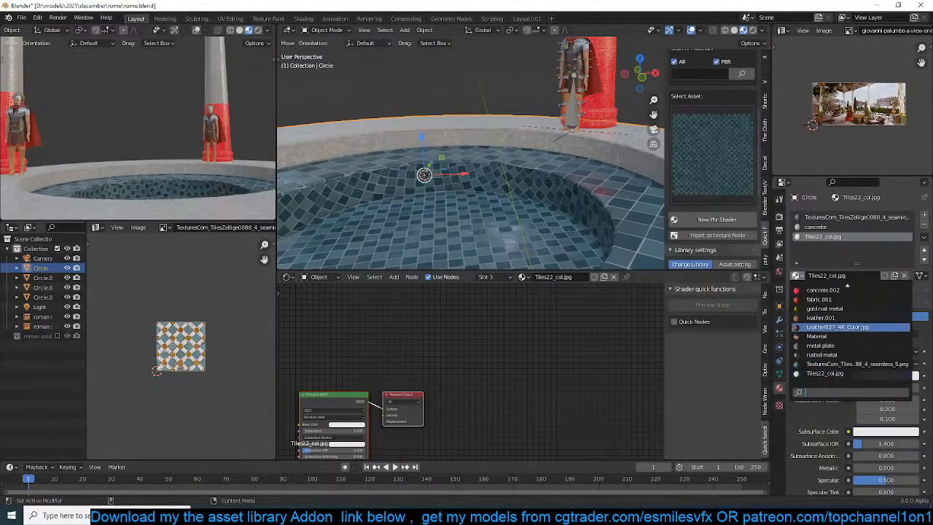
{"action": "key", "text": "Down"}
{"action": "key", "text": "Down"}
{"action": "key", "text": "Down"}
{"action": "key", "text": "Down"}
{"action": "key", "text": "Down"}
{"action": "key", "text": "Down"}
{"action": "key", "text": "Down"}
{"action": "key", "text": "Down"}
{"action": "key", "text": "Down"}
{"action": "key", "text": "Down"}
{"action": "key", "text": "Down"}
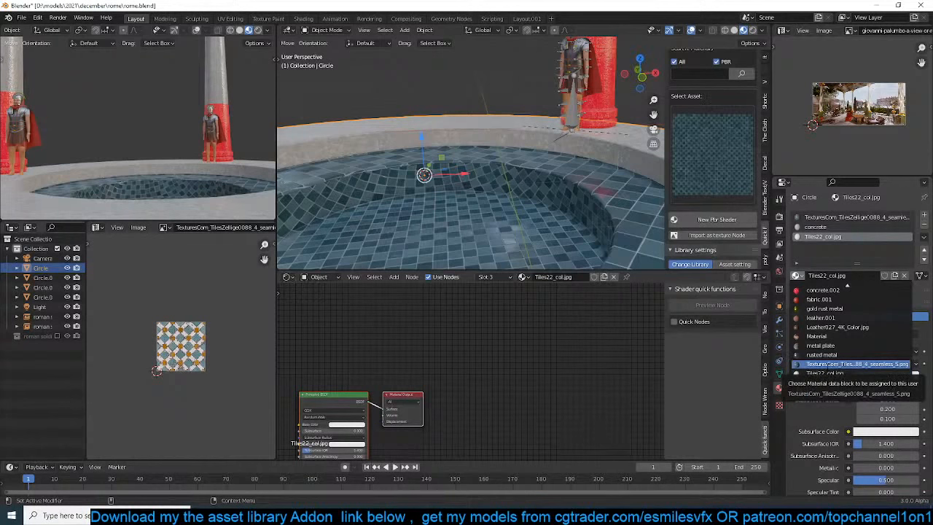
{"action": "left_click", "coordinate": [828, 364]}
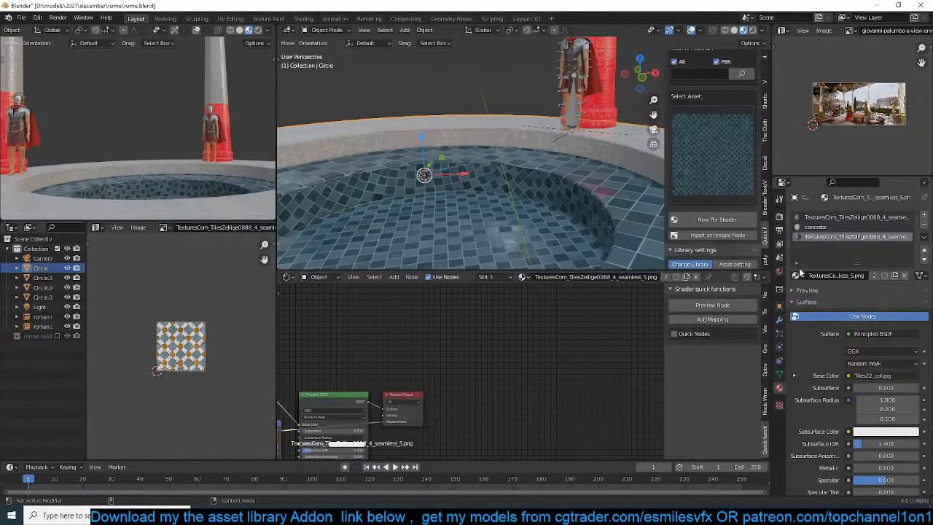
Set the platform's third material slot to Tiles22_col.jpg
{"action": "left_click", "coordinate": [796, 276]}
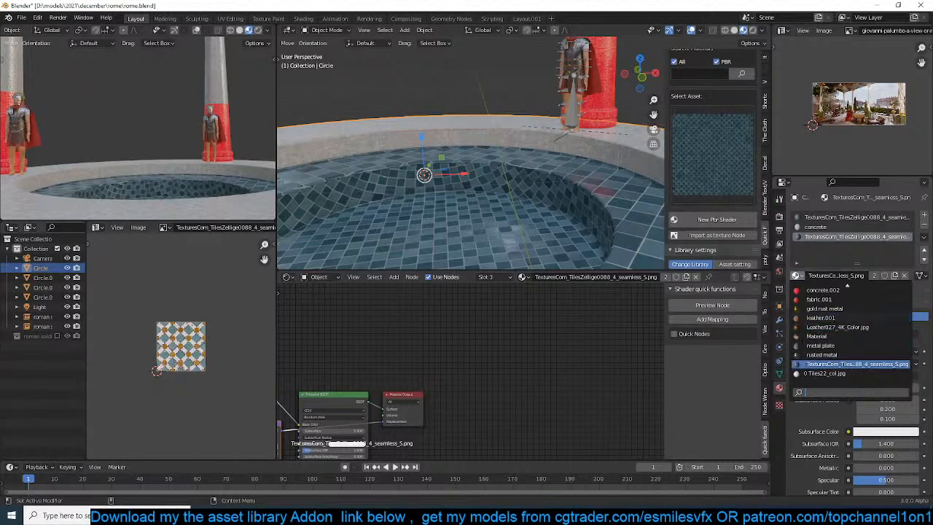
{"action": "left_click", "coordinate": [806, 365]}
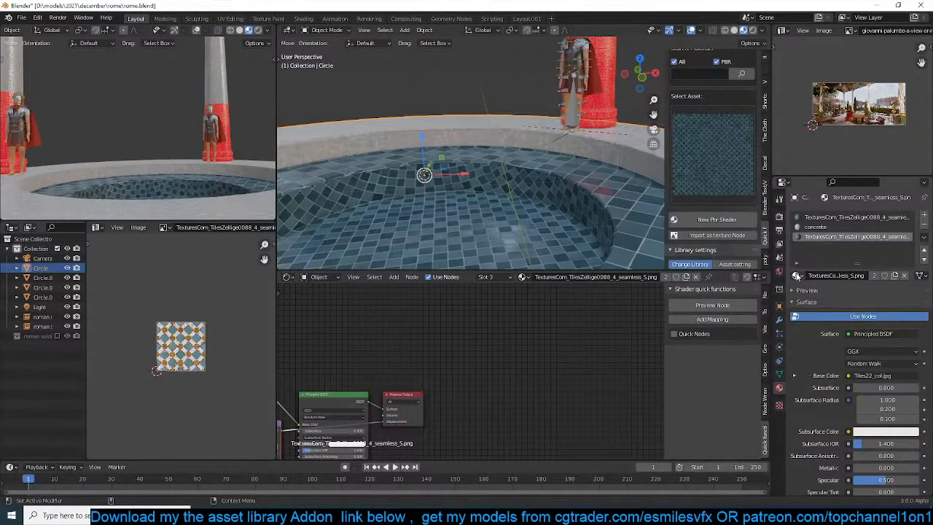
{"action": "left_click", "coordinate": [797, 276]}
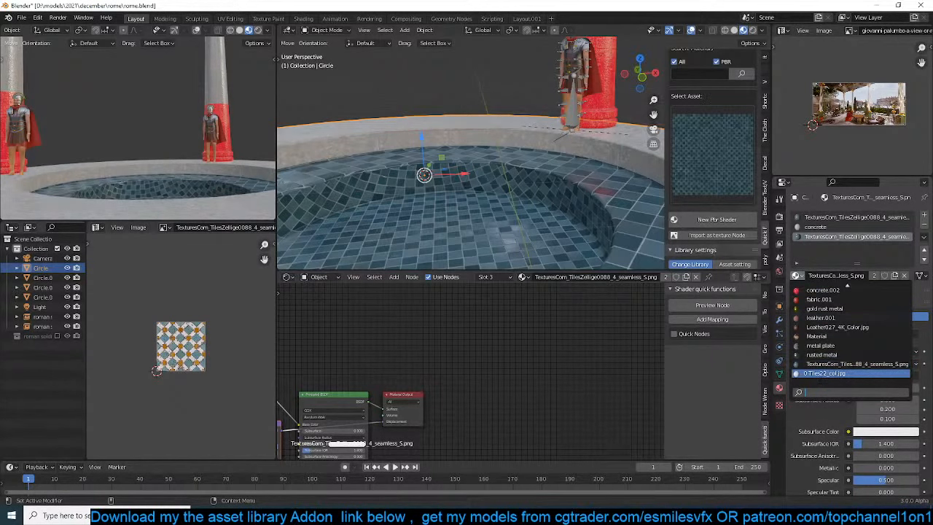
{"action": "scroll", "coordinate": [824, 290], "scroll_direction": "up", "scroll_amount": 2}
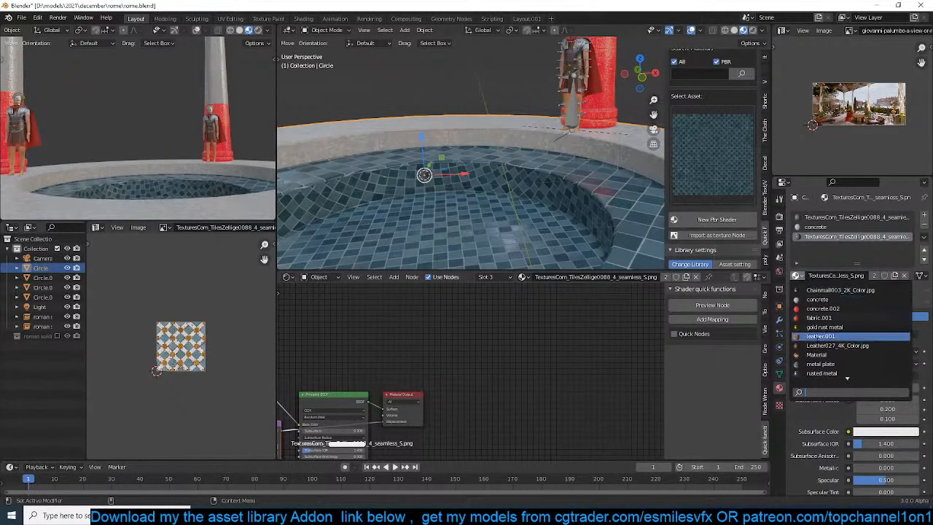
{"action": "scroll", "coordinate": [825, 374], "scroll_direction": "down", "scroll_amount": 1}
{"action": "scroll", "coordinate": [847, 377], "scroll_direction": "down", "scroll_amount": 1}
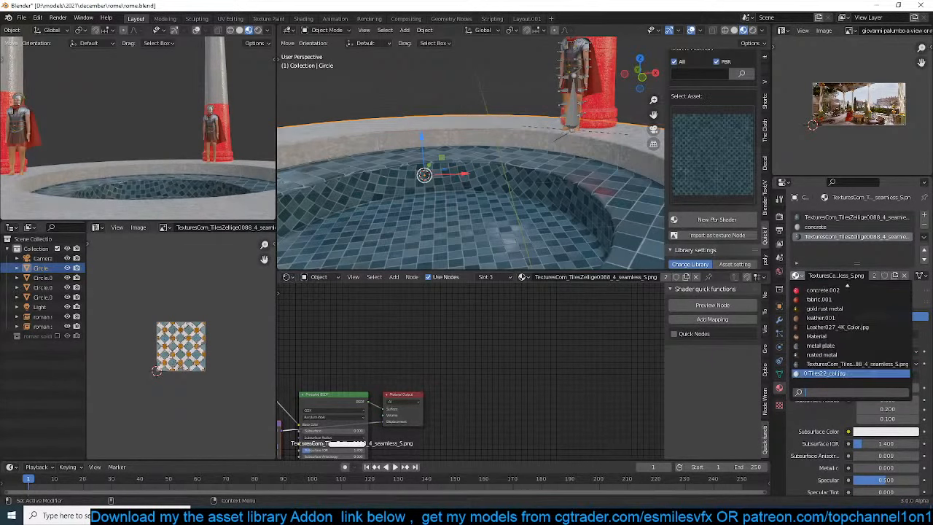
{"action": "left_click", "coordinate": [847, 373]}
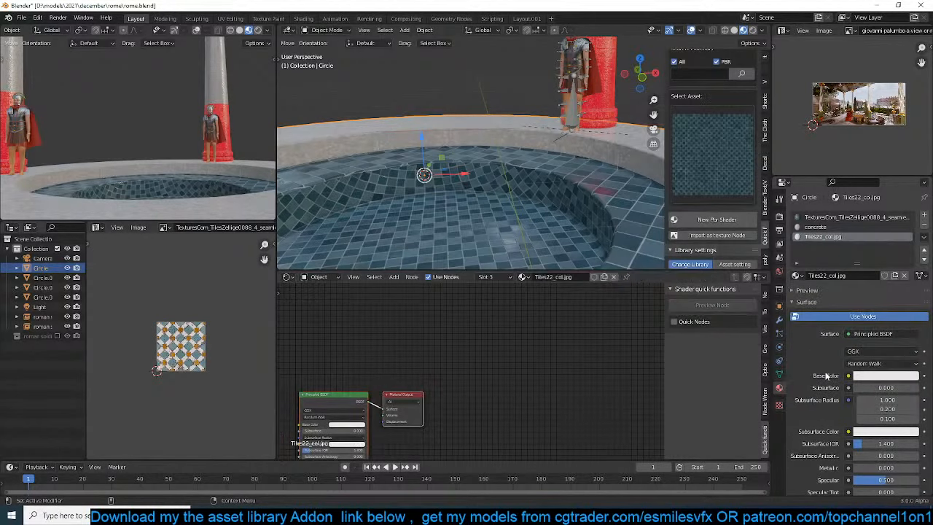
{"action": "left_click", "coordinate": [606, 303]}
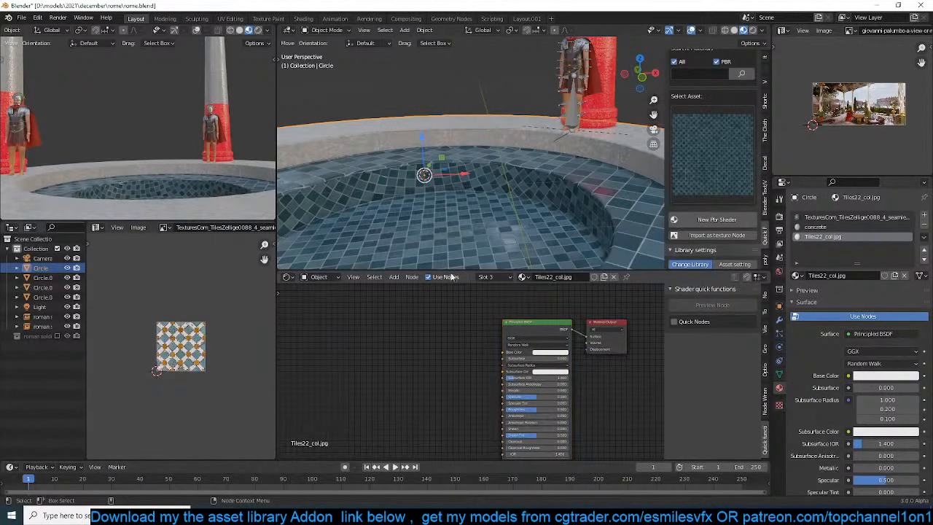
Choose the teal, white and orange patterned tile texture from the D:\resouces\floors\ folder, with the PBR filter turned off
{"action": "scroll", "coordinate": [558, 145], "scroll_direction": "down", "scroll_amount": 2}
{"action": "scroll", "coordinate": [712, 125], "scroll_direction": "up", "scroll_amount": 3}
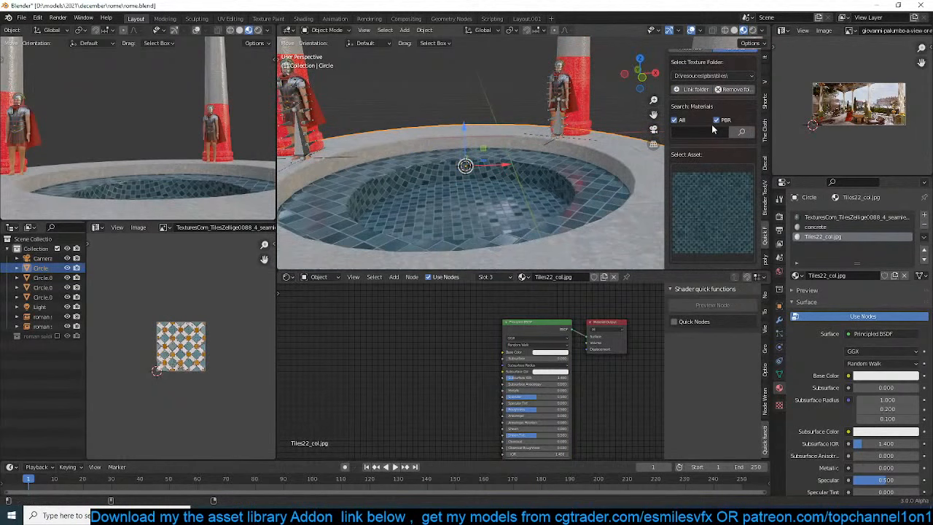
{"action": "left_click", "coordinate": [706, 76]}
{"action": "left_click", "coordinate": [711, 164]}
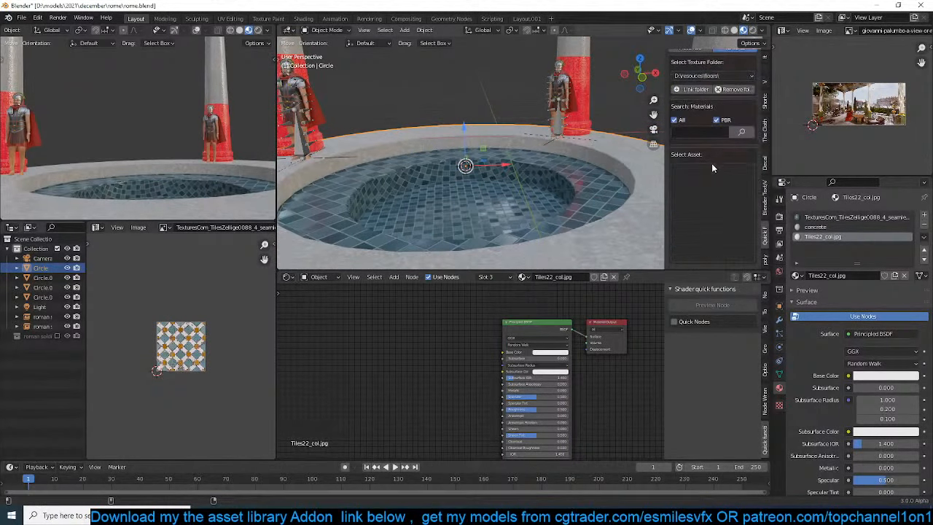
{"action": "left_click", "coordinate": [717, 120]}
{"action": "left_click", "coordinate": [704, 199]}
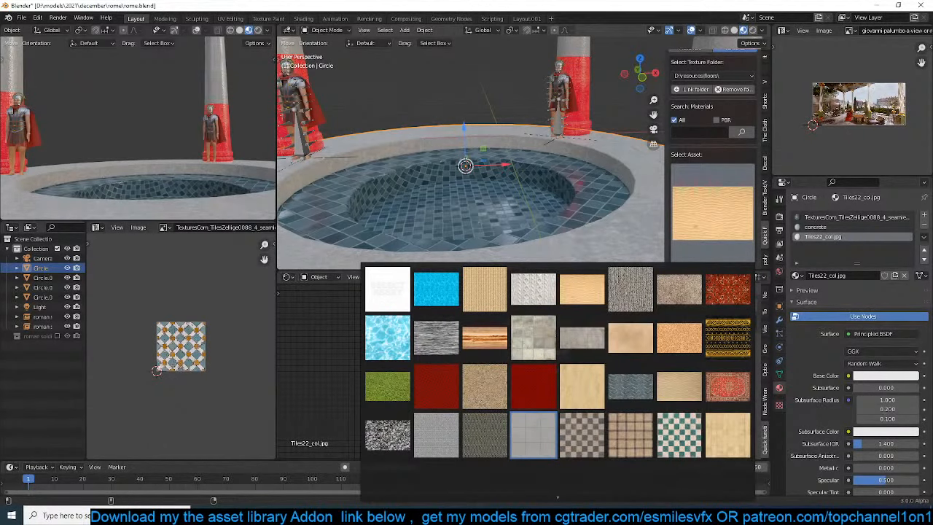
{"action": "scroll", "coordinate": [533, 435], "scroll_direction": "down", "scroll_amount": 4}
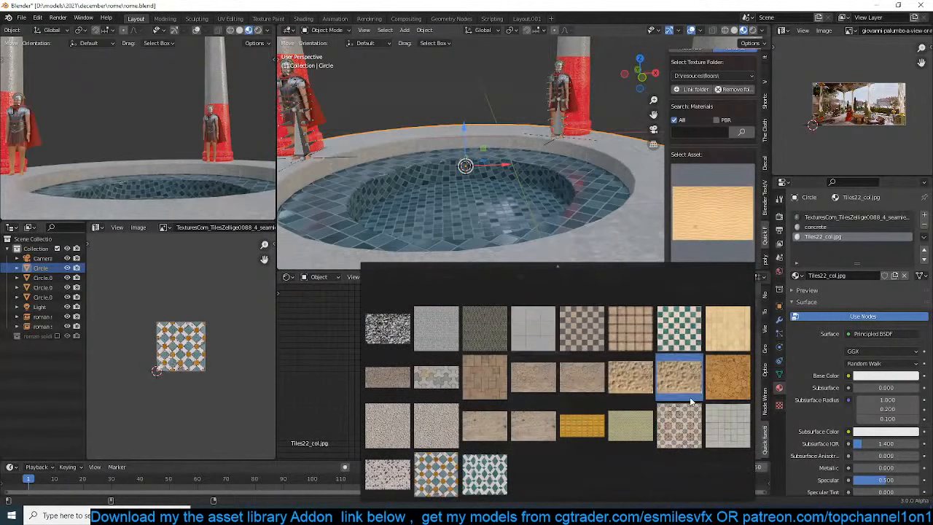
{"action": "left_click", "coordinate": [435, 474]}
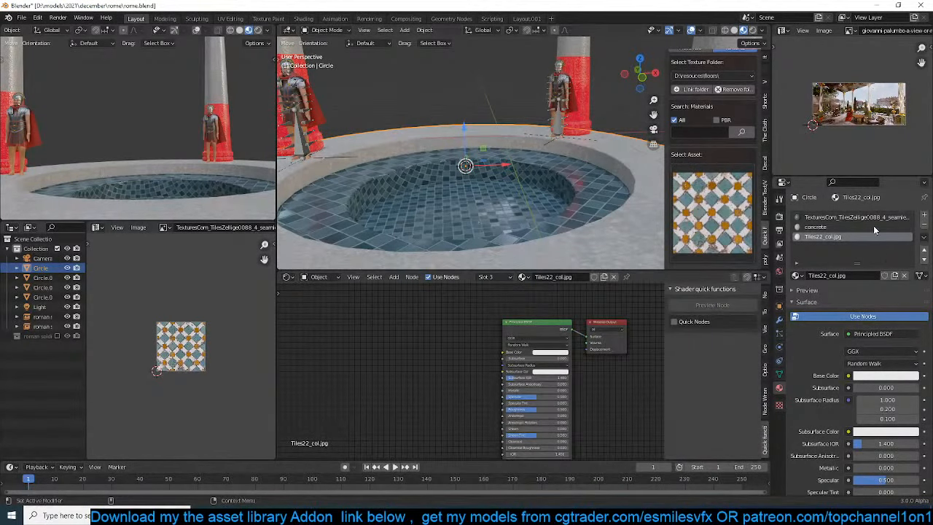
Add a fourth material slot to the platform and assign it to the ring of faces around the pool
{"action": "left_click", "coordinate": [926, 216]}
{"action": "key", "text": "Tab"}
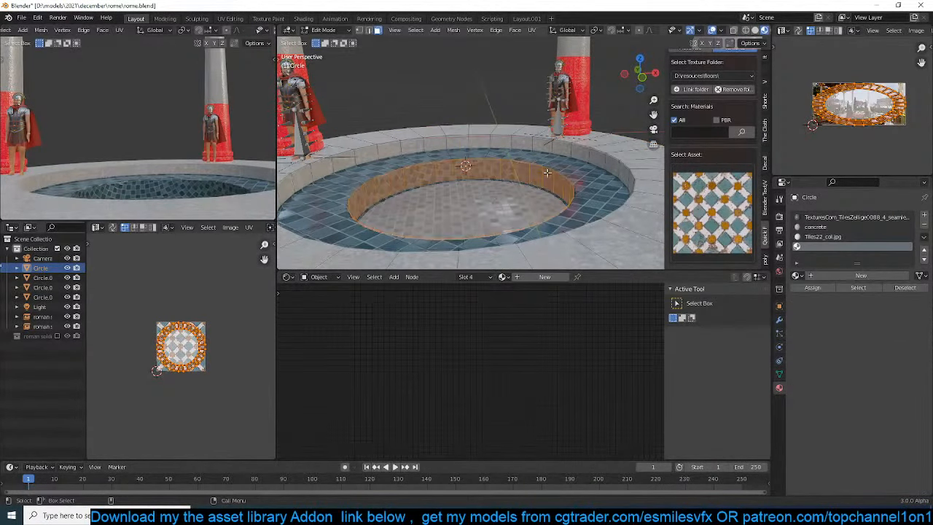
{"action": "left_click", "coordinate": [812, 287]}
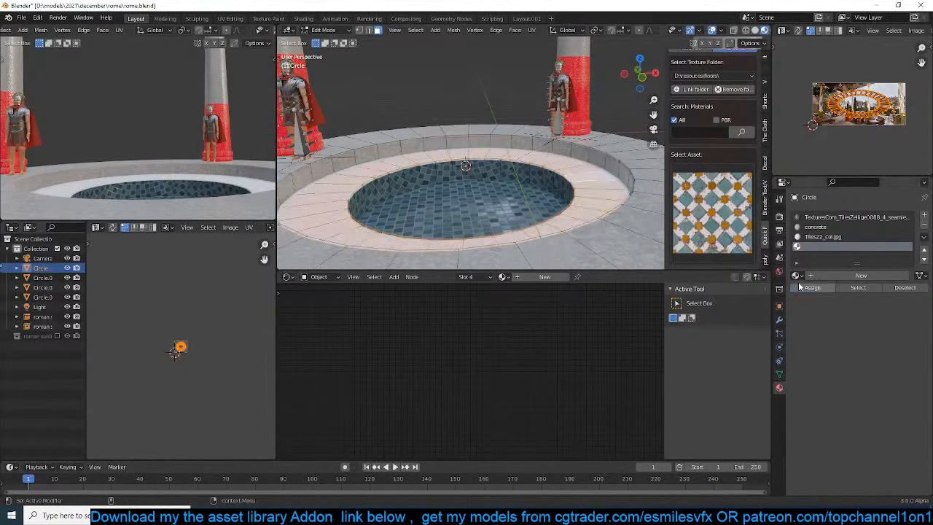
Create a new PBR shader from the patterned tile texture in the platform's fourth material slot and save the file
{"action": "key", "text": "Tab"}
{"action": "scroll", "coordinate": [702, 241], "scroll_direction": "down", "scroll_amount": 2}
{"action": "left_click", "coordinate": [717, 220]}
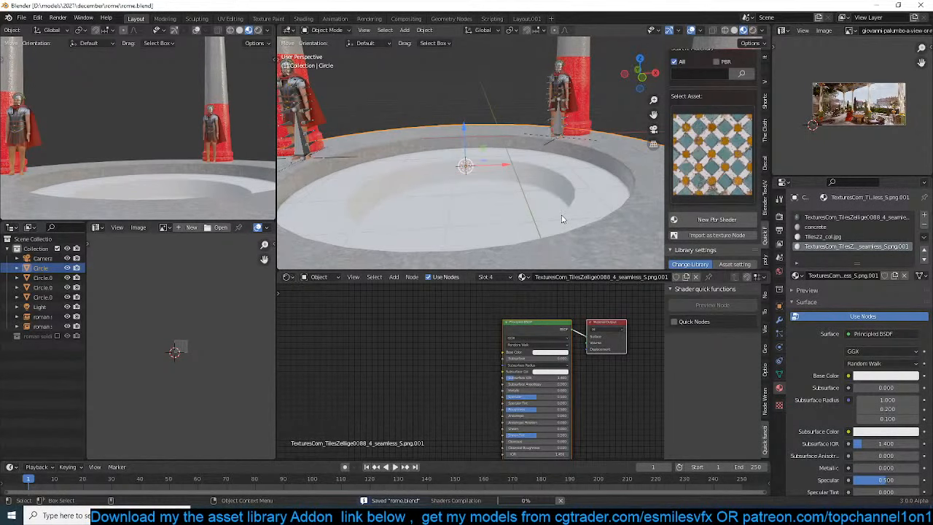
{"action": "scroll", "coordinate": [562, 219], "scroll_direction": "up", "scroll_amount": 3}
{"action": "scroll", "coordinate": [584, 204], "scroll_direction": "down", "scroll_amount": 3}
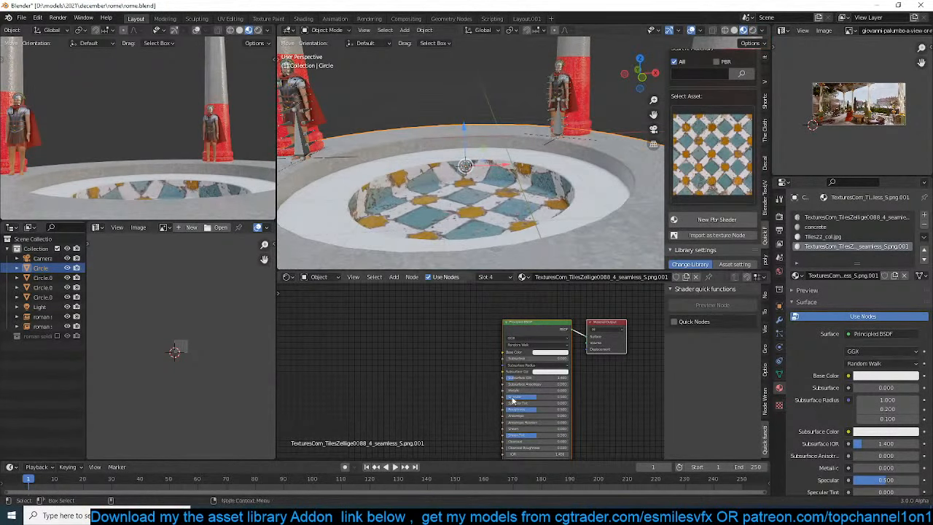
{"action": "key", "text": "ctrl+s"}
{"action": "scroll", "coordinate": [478, 350], "scroll_direction": "down", "scroll_amount": 4}
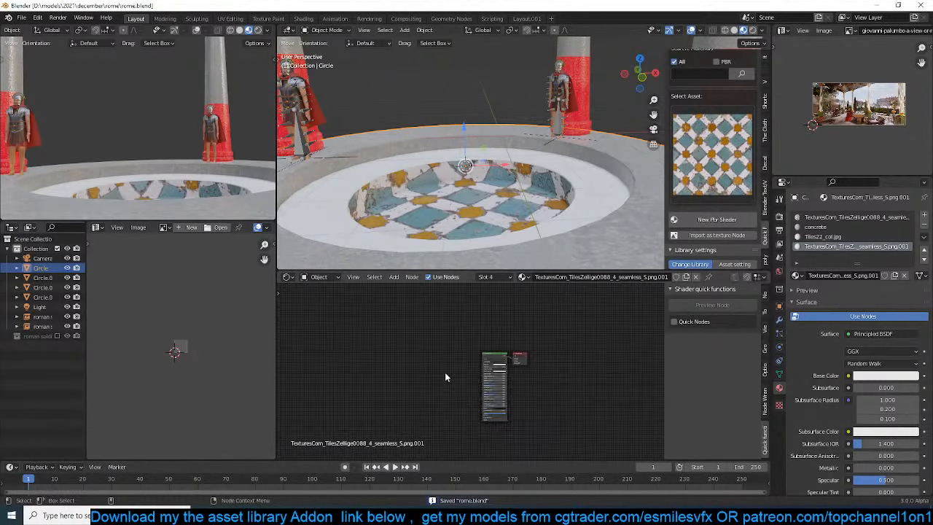
Examine the pool's patterned tiles up close and make the platform's Tiles22_col.jpg material slot active
{"action": "left_click", "coordinate": [824, 236]}
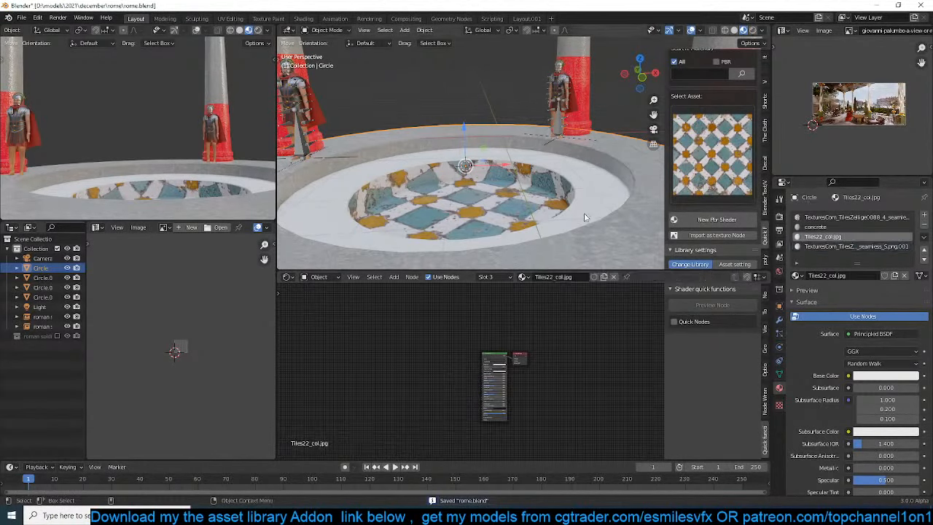
{"action": "middle_click_drag", "start_coordinate": [552, 223], "coordinate": [582, 198], "text": "shift"}
{"action": "scroll", "coordinate": [459, 370], "scroll_direction": "up", "scroll_amount": 5}
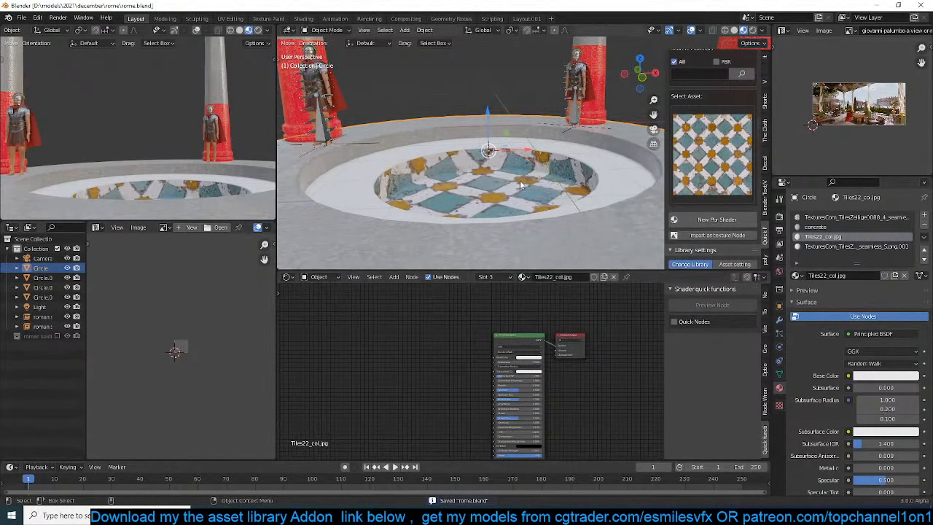
{"action": "scroll", "coordinate": [520, 184], "scroll_direction": "up", "scroll_amount": 6}
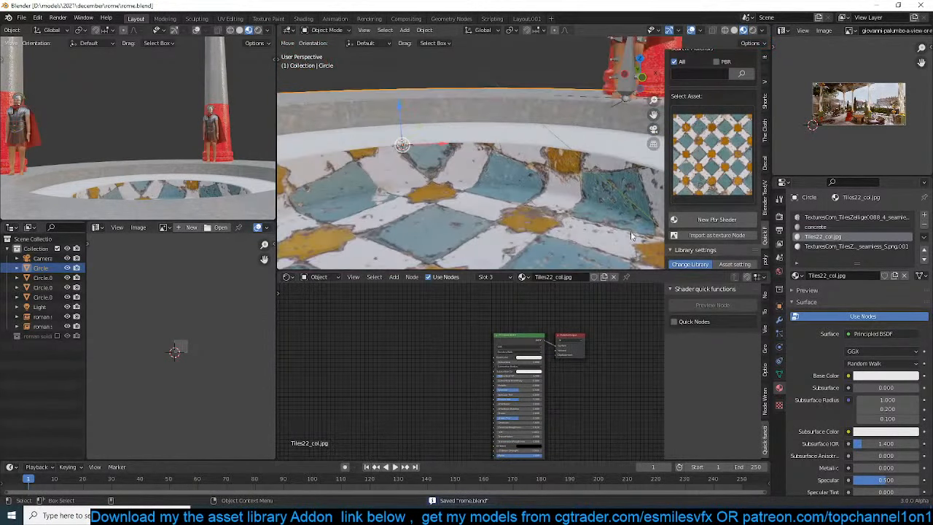
{"action": "left_click", "coordinate": [810, 248]}
{"action": "left_click", "coordinate": [822, 237]}
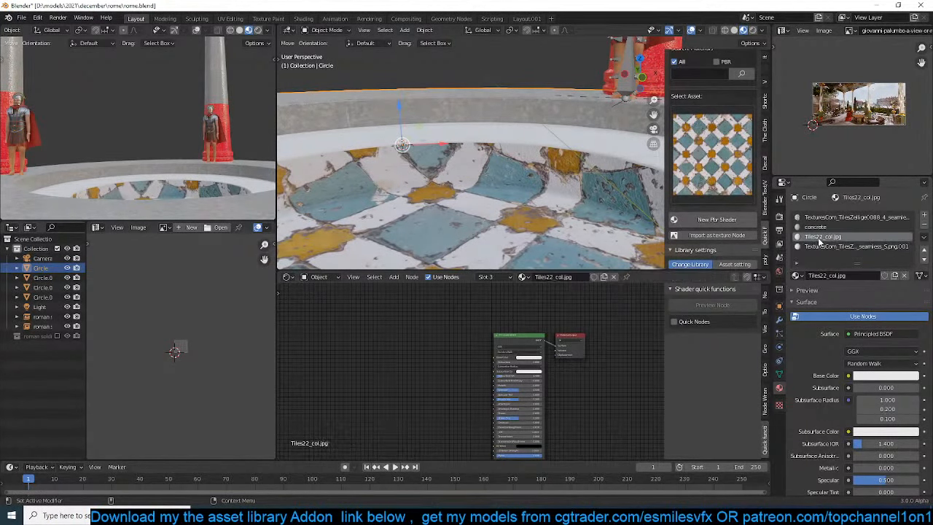
Turn the PBR filter back on and choose the dark teal tile asset from the PBR tiles texture folder
{"action": "left_click", "coordinate": [718, 181]}
{"action": "scroll", "coordinate": [694, 138], "scroll_direction": "up", "scroll_amount": 3}
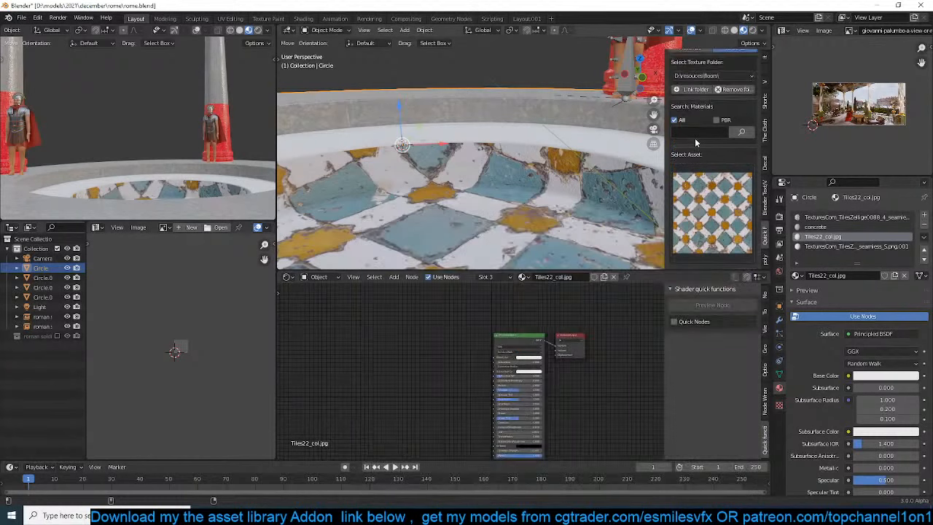
{"action": "left_click", "coordinate": [716, 119]}
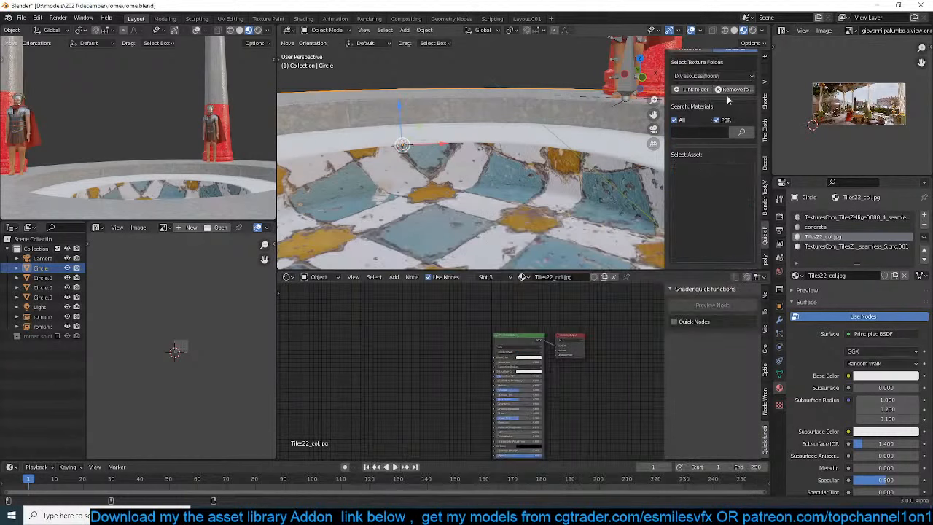
{"action": "left_click", "coordinate": [713, 75]}
{"action": "left_click", "coordinate": [705, 172]}
{"action": "left_click", "coordinate": [718, 232]}
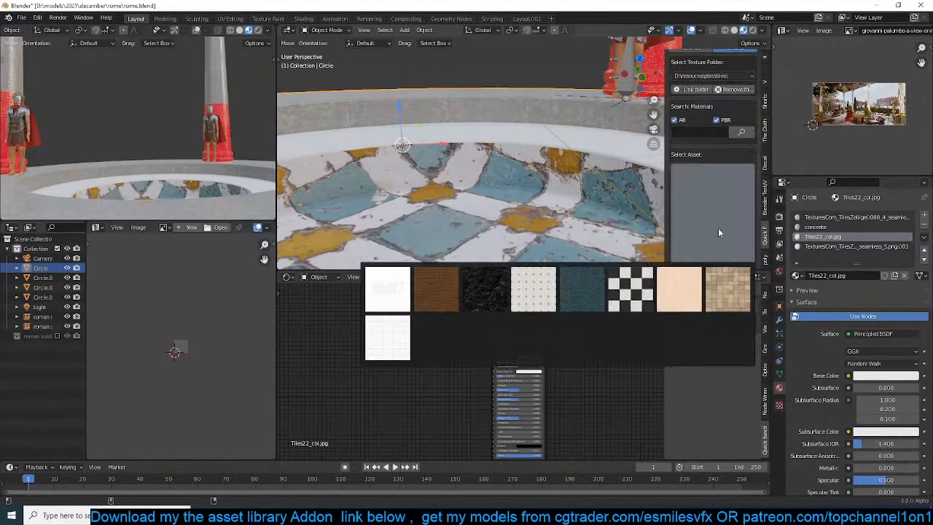
{"action": "left_click", "coordinate": [582, 290]}
{"action": "middle_click_drag", "start_coordinate": [519, 188], "coordinate": [584, 233]}
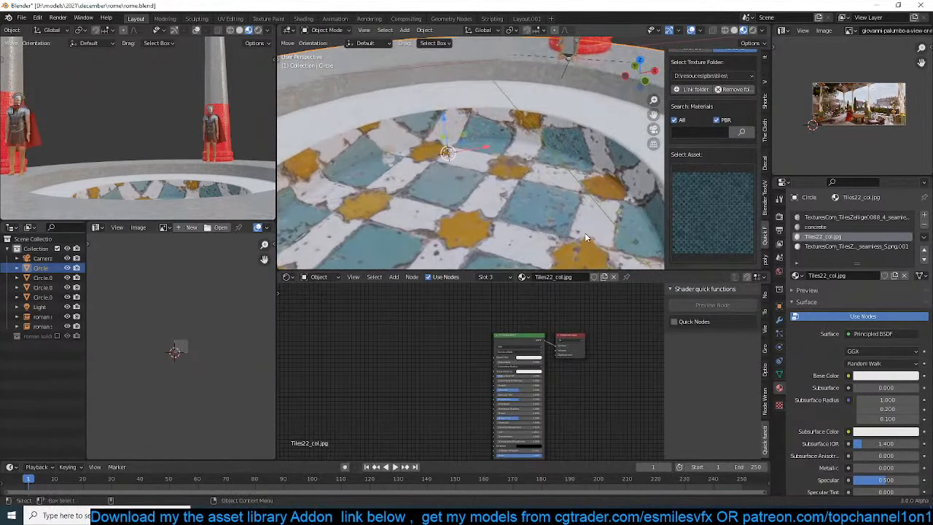
{"action": "scroll", "coordinate": [584, 232], "scroll_direction": "down", "scroll_amount": 3}
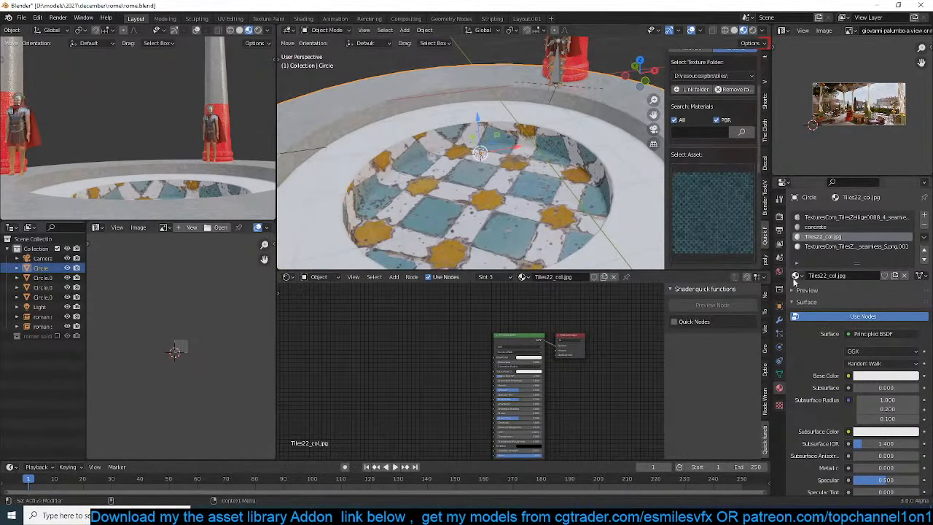
{"action": "scroll", "coordinate": [707, 204], "scroll_direction": "down", "scroll_amount": 3}
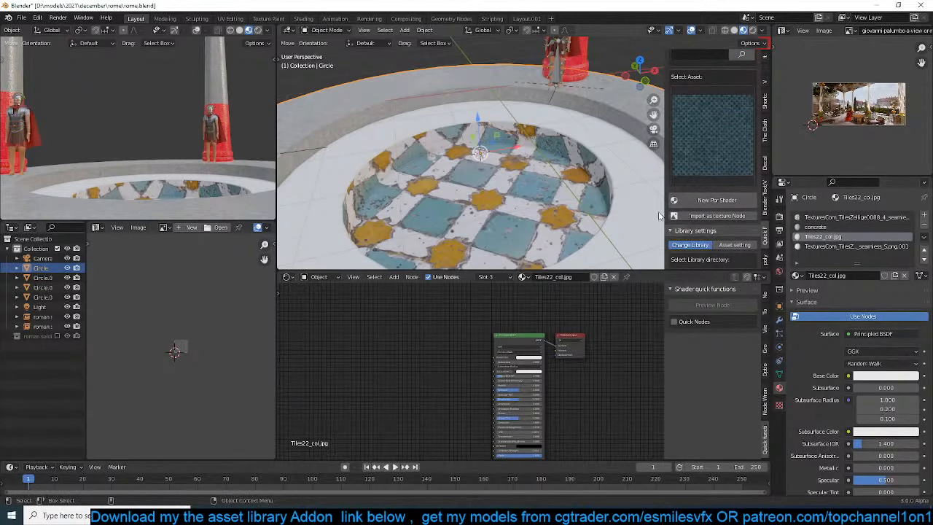
Add a UV sphere beside the platform and give it a new PBR shader made from the dark teal tile asset
{"action": "scroll", "coordinate": [594, 216], "scroll_direction": "down", "scroll_amount": 6}
{"action": "middle_click_drag", "start_coordinate": [582, 213], "coordinate": [489, 172], "text": "shift"}
{"action": "key", "text": "shift+a"}
{"action": "mouse_move", "coordinate": [491, 171]}
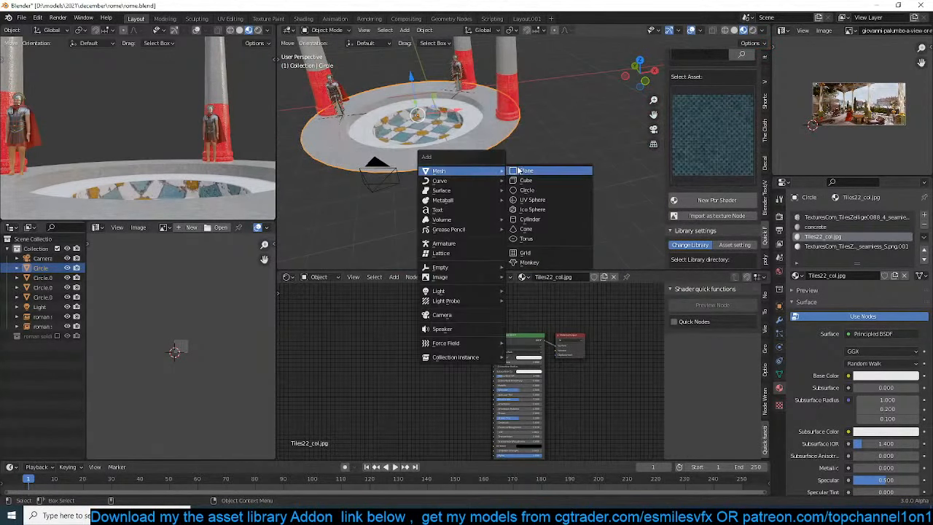
{"action": "left_click", "coordinate": [537, 199]}
{"action": "scroll", "coordinate": [541, 198], "scroll_direction": "up", "scroll_amount": 8}
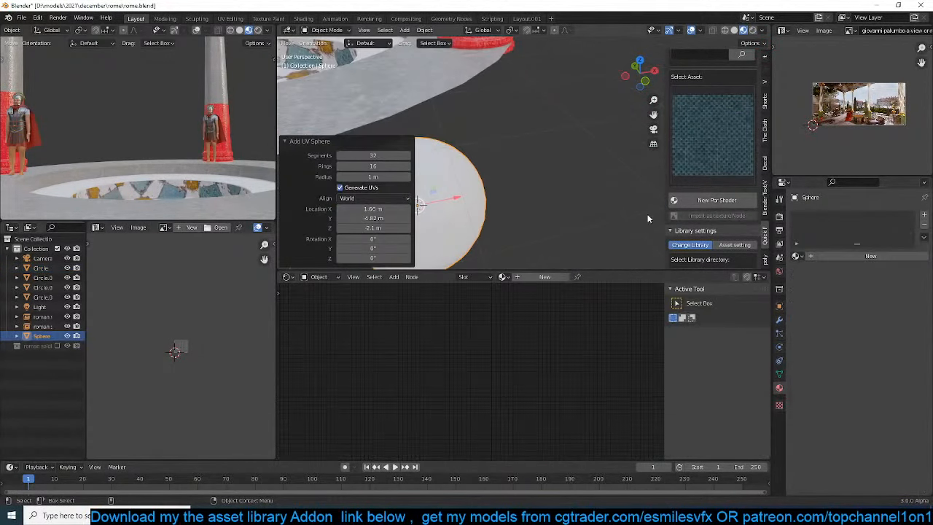
{"action": "left_click", "coordinate": [739, 199]}
{"action": "scroll", "coordinate": [532, 199], "scroll_direction": "down", "scroll_amount": 4}
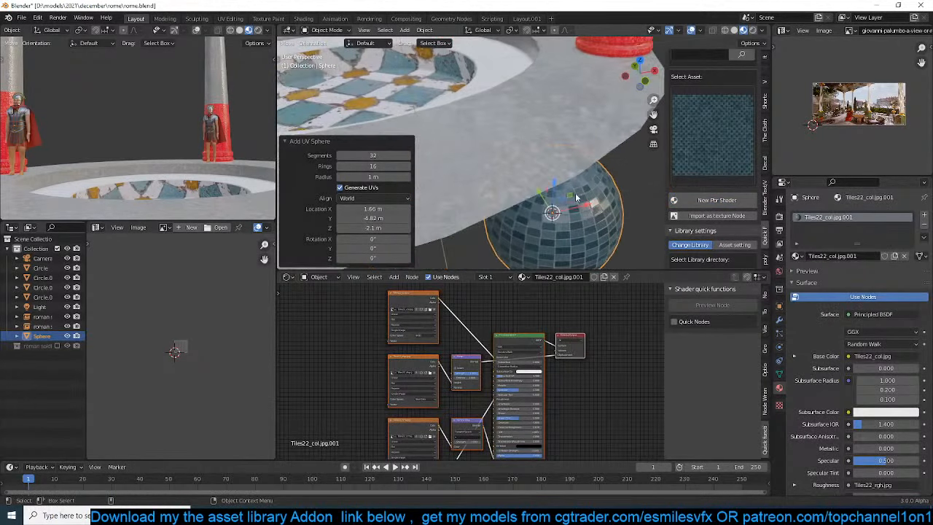
Set the platform's third material slot to Tiles22_col.jpg.001 and assign it to the ring of faces around the pool
{"action": "left_click", "coordinate": [496, 117]}
{"action": "key", "text": "Tab"}
{"action": "key", "text": "Tab"}
{"action": "left_click", "coordinate": [541, 186]}
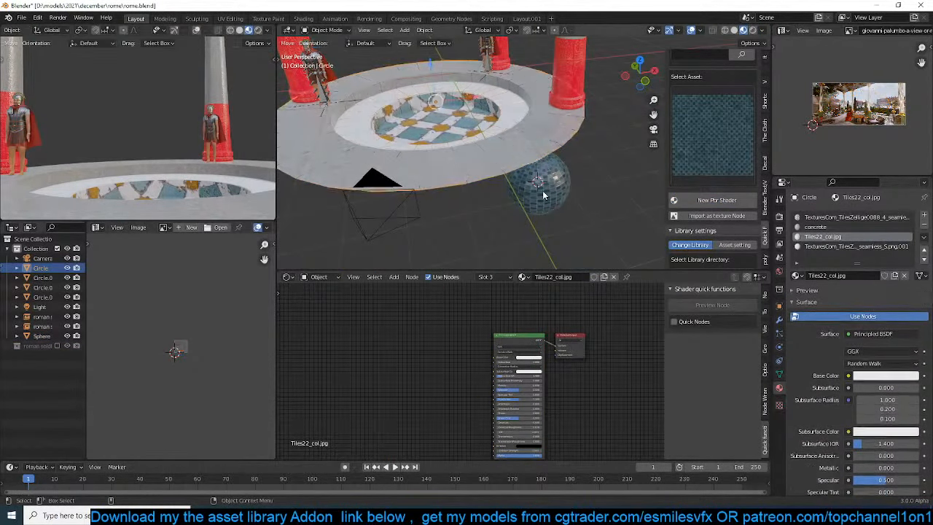
{"action": "left_click", "coordinate": [526, 127]}
{"action": "key", "text": "Tab"}
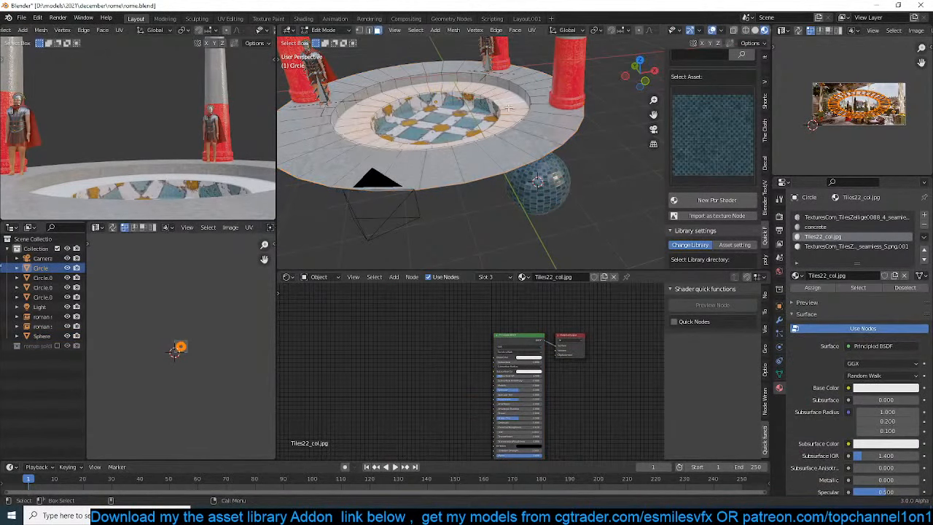
{"action": "left_click", "coordinate": [802, 277]}
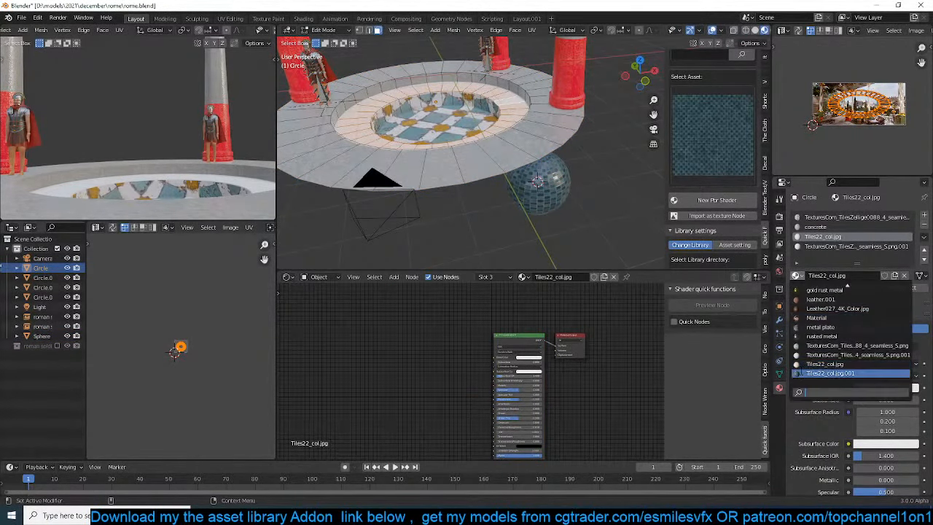
{"action": "left_click", "coordinate": [800, 373]}
{"action": "left_click", "coordinate": [810, 287]}
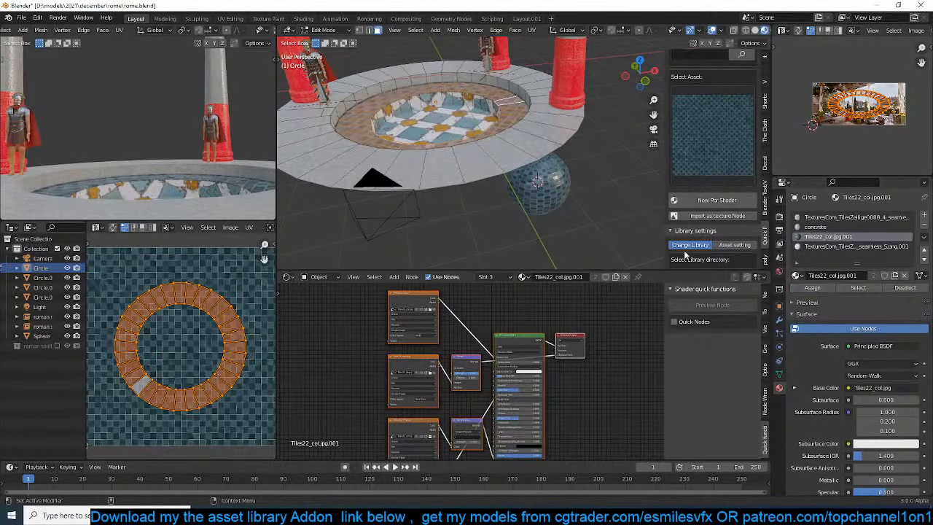
{"action": "key", "text": "Tab"}
{"action": "middle_click_drag", "start_coordinate": [459, 179], "coordinate": [474, 156]}
{"action": "key", "text": "Tab"}
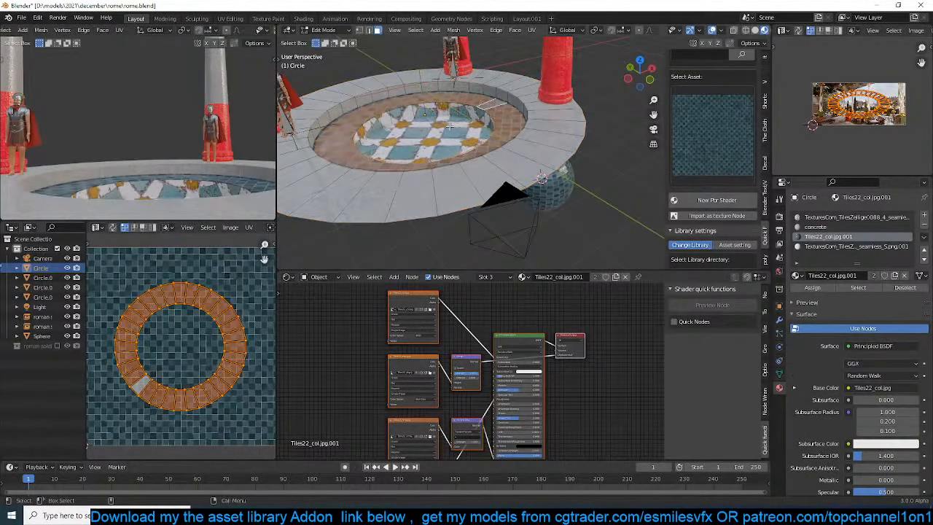
Assign the platform's fourth material slot, TexturesCom_TilesZellige0088_4_seamless_S.png.001, to the ring of faces around the pool
{"action": "left_click", "coordinate": [456, 131]}
{"action": "key", "text": "Tab"}
{"action": "left_click", "coordinate": [527, 146]}
{"action": "key", "text": "Tab"}
{"action": "key", "text": "Tab"}
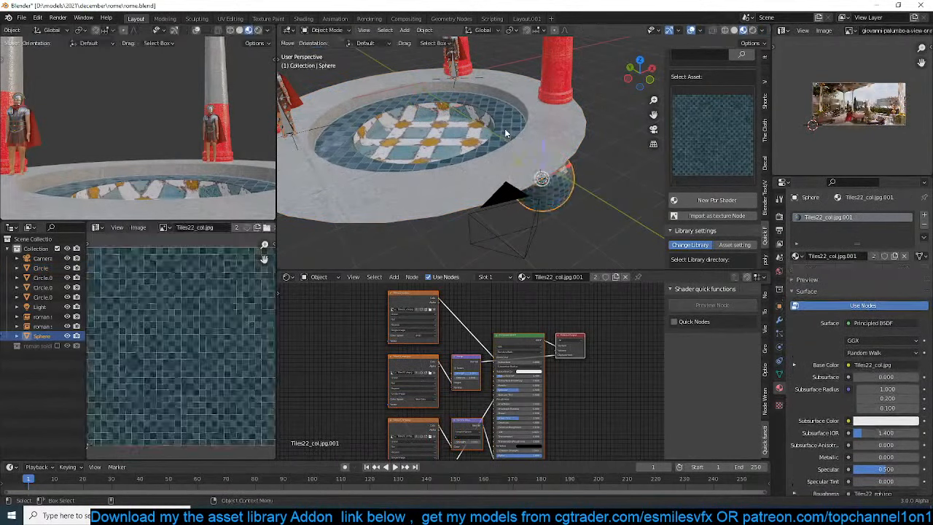
{"action": "left_click", "coordinate": [504, 128]}
{"action": "key", "text": "Tab"}
{"action": "left_click", "coordinate": [509, 126], "text": "alt"}
{"action": "left_click", "coordinate": [853, 247]}
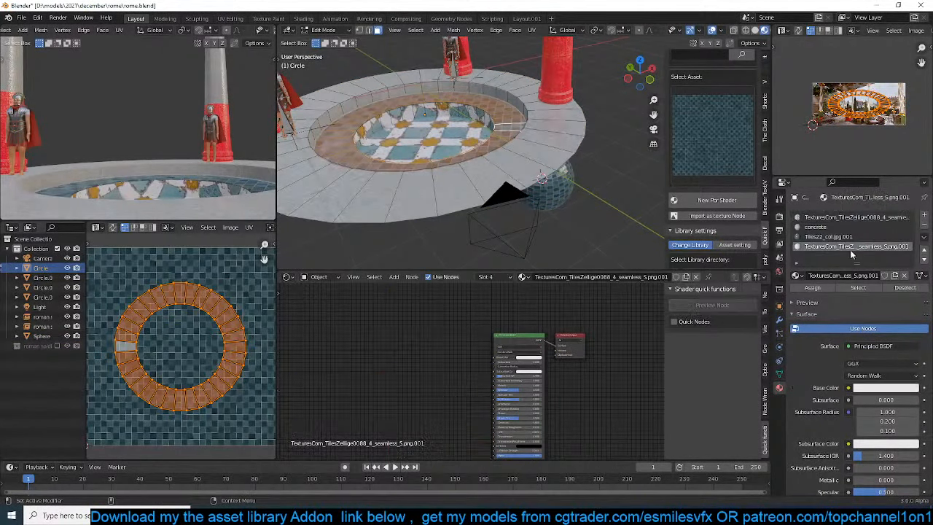
{"action": "left_click", "coordinate": [823, 288]}
Assign the Tiles22_col.jpg.001 material to the pool's floor and inner wall faces, and save the file
{"action": "left_click", "coordinate": [438, 135]}
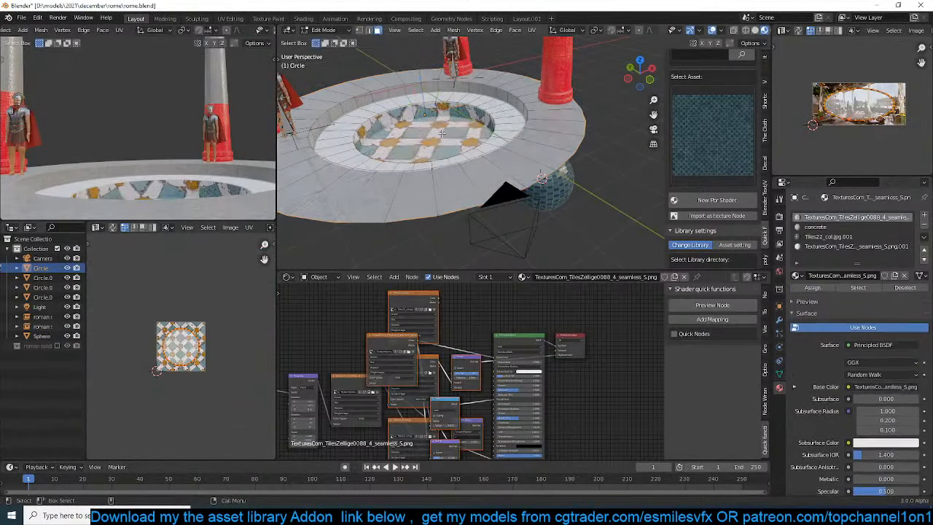
{"action": "key", "text": "ctrl+KP_Add"}
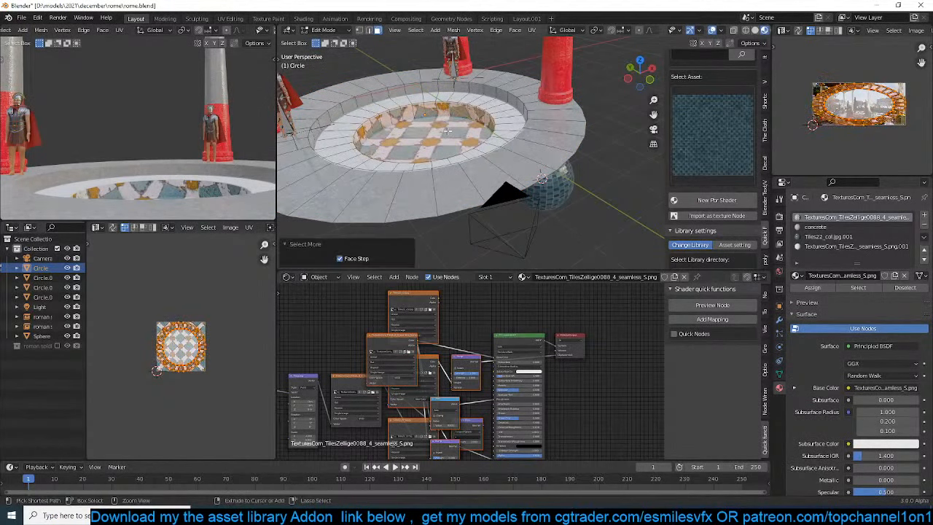
{"action": "left_click", "coordinate": [828, 236]}
{"action": "left_click", "coordinate": [812, 287]}
{"action": "key", "text": "Tab"}
{"action": "scroll", "coordinate": [493, 168], "scroll_direction": "up", "scroll_amount": 6}
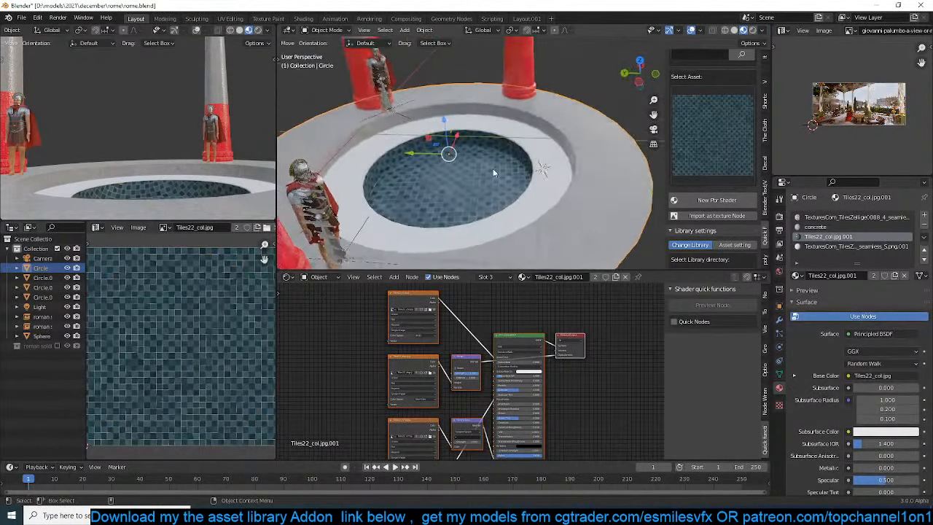
{"action": "middle_click_drag", "start_coordinate": [516, 180], "coordinate": [506, 157]}
{"action": "scroll", "coordinate": [508, 158], "scroll_direction": "down", "scroll_amount": 3}
{"action": "key", "text": "ctrl+s"}
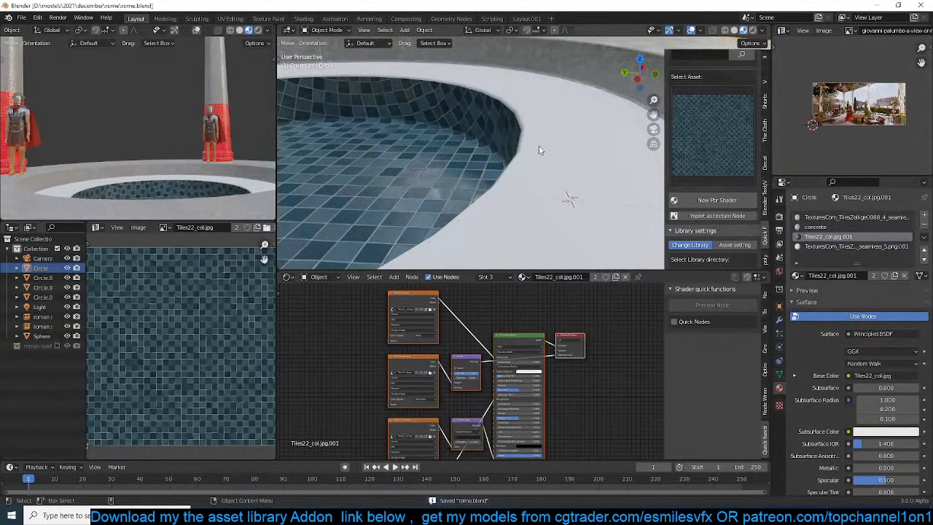
Add one centred loop cut around the white ring beside the pool, bevel it, and grow the selection across the ring
{"action": "left_click", "coordinate": [539, 149]}
{"action": "key", "text": "Tab"}
{"action": "scroll", "coordinate": [540, 153], "scroll_direction": "down", "scroll_amount": 3}
{"action": "key", "text": "Tab"}
{"action": "left_click", "coordinate": [556, 130]}
{"action": "key", "text": "Tab"}
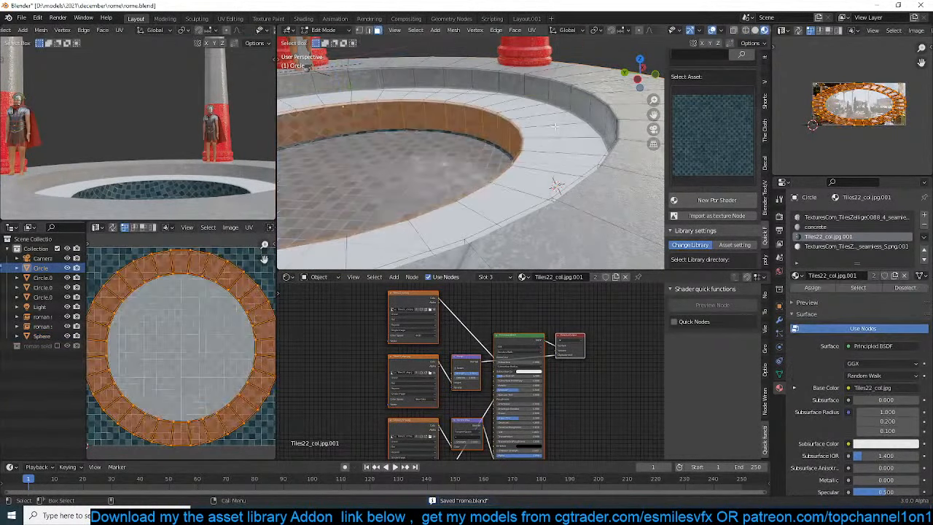
{"action": "key", "text": "ctrl+r"}
{"action": "left_click", "coordinate": [572, 165]}
{"action": "right_click", "coordinate": [573, 164]}
{"action": "key", "text": "ctrl+v"}
{"action": "key", "text": "ctrl+b"}
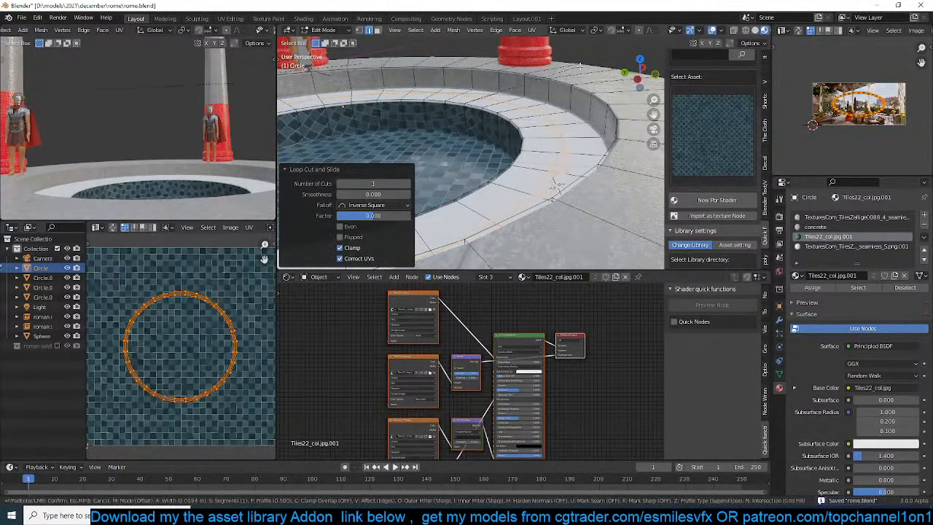
{"action": "left_click", "coordinate": [596, 64]}
{"action": "key", "text": "ctrl+KP_Add"}
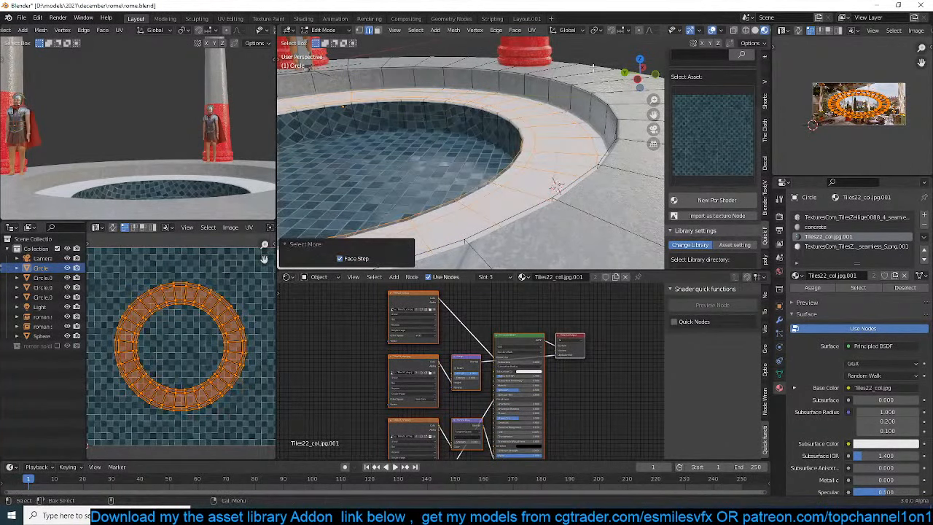
Try the Tiles22_col.jpg.001 material on the ring of faces around the pool
{"action": "left_click", "coordinate": [809, 287]}
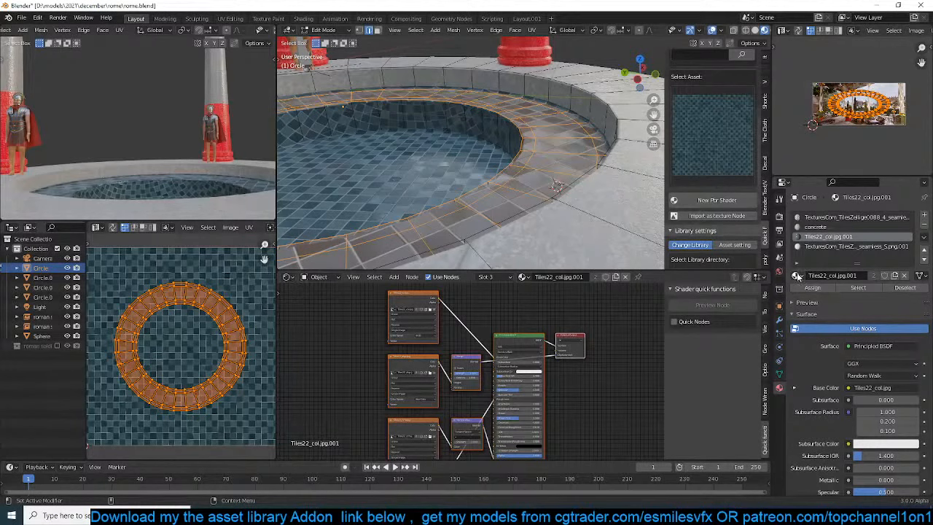
{"action": "left_click", "coordinate": [796, 276]}
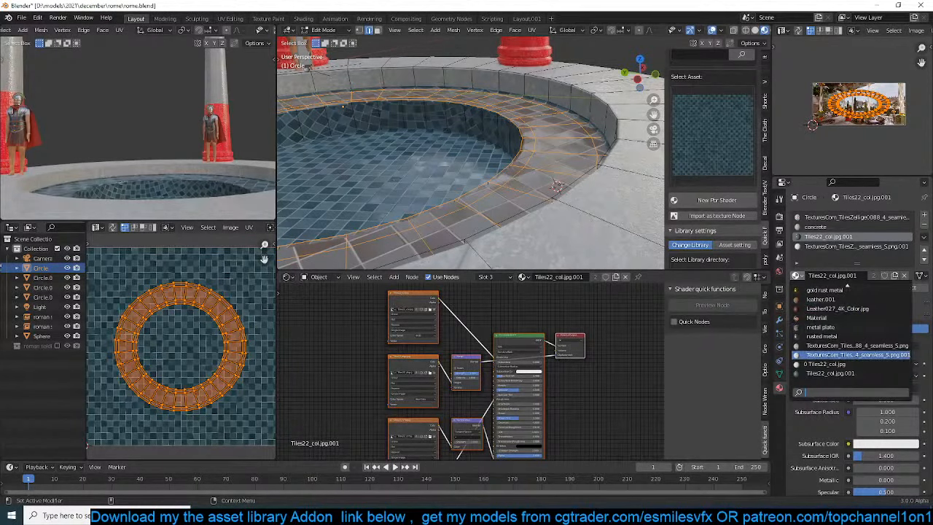
{"action": "left_click", "coordinate": [857, 355]}
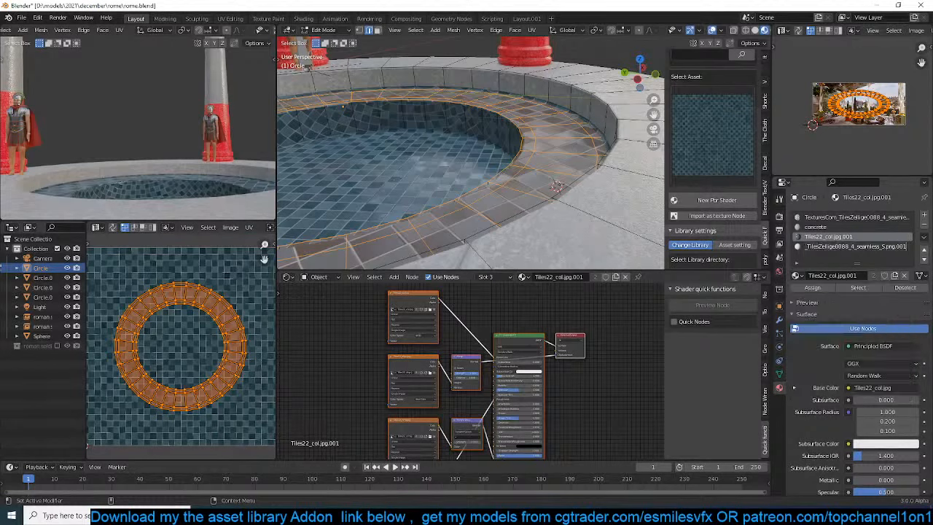
Assign the fourth slot's Zellige material to the selected ring faces, save the file and return to Object Mode
{"action": "left_click", "coordinate": [839, 247]}
{"action": "left_click", "coordinate": [812, 288]}
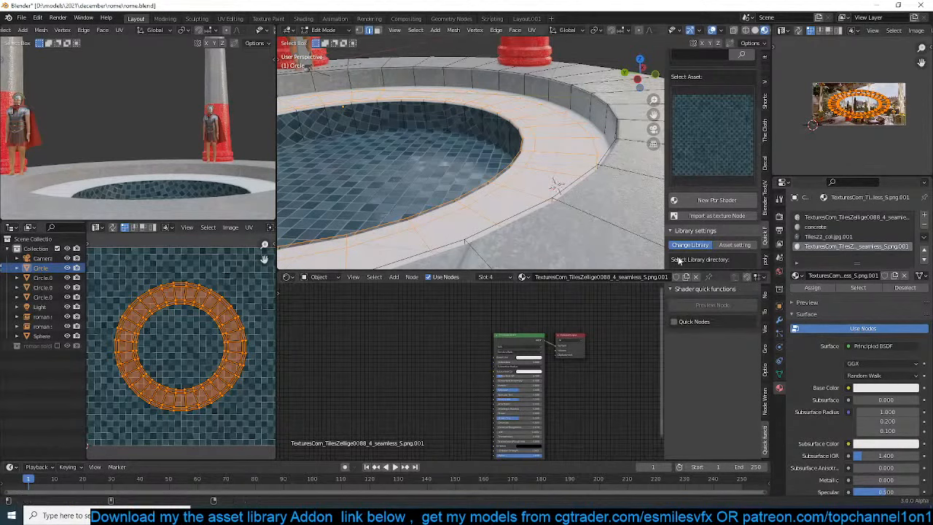
{"action": "key", "text": "ctrl+s"}
{"action": "key", "text": "Tab"}
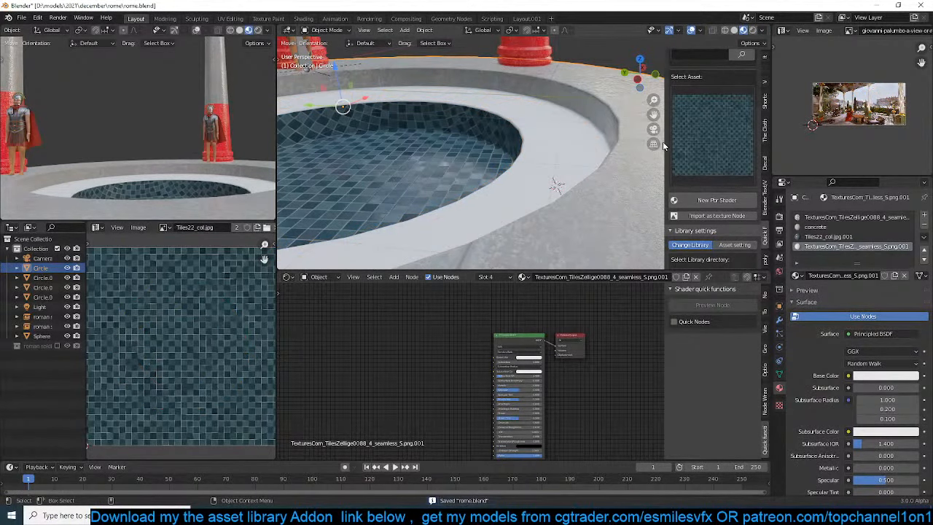
Switch the texture folder to floors, turn off the PBR filter and choose the blue-and-yellow patterned tile asset
{"action": "left_click", "coordinate": [729, 135]}
{"action": "left_click", "coordinate": [730, 135]}
{"action": "scroll", "coordinate": [718, 125], "scroll_direction": "up", "scroll_amount": 5}
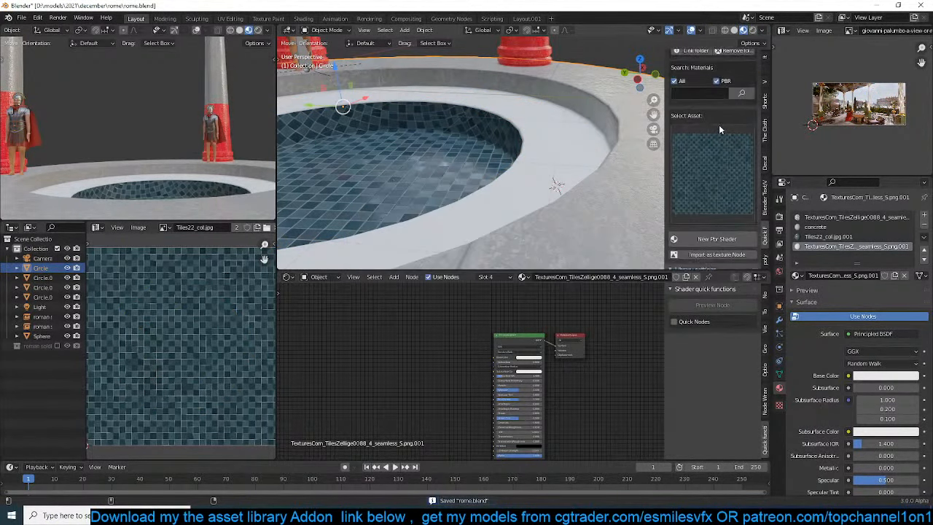
{"action": "left_click", "coordinate": [727, 95]}
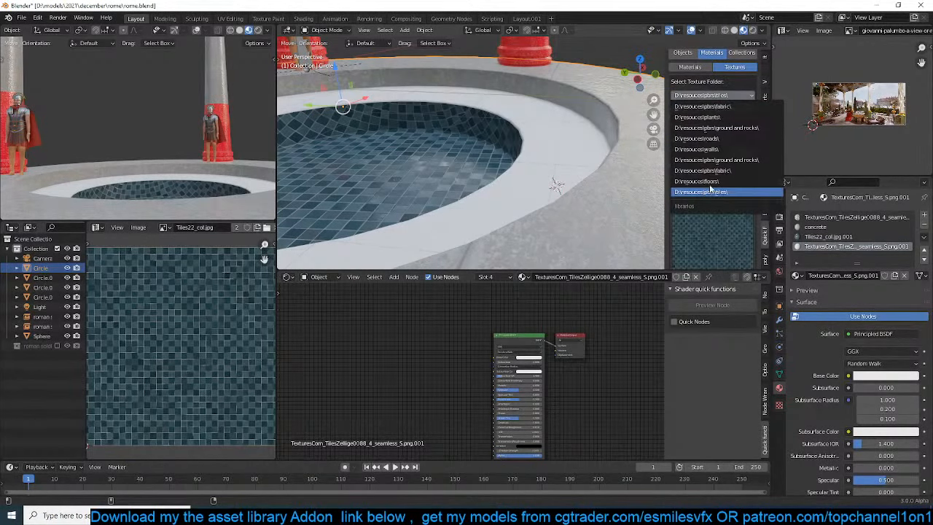
{"action": "left_click", "coordinate": [710, 186]}
{"action": "left_click", "coordinate": [716, 140]}
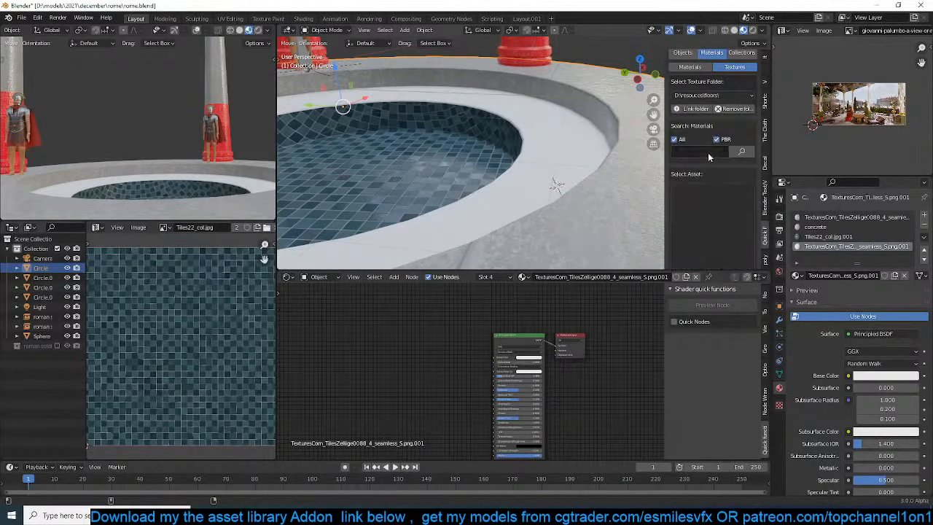
{"action": "left_click", "coordinate": [717, 240]}
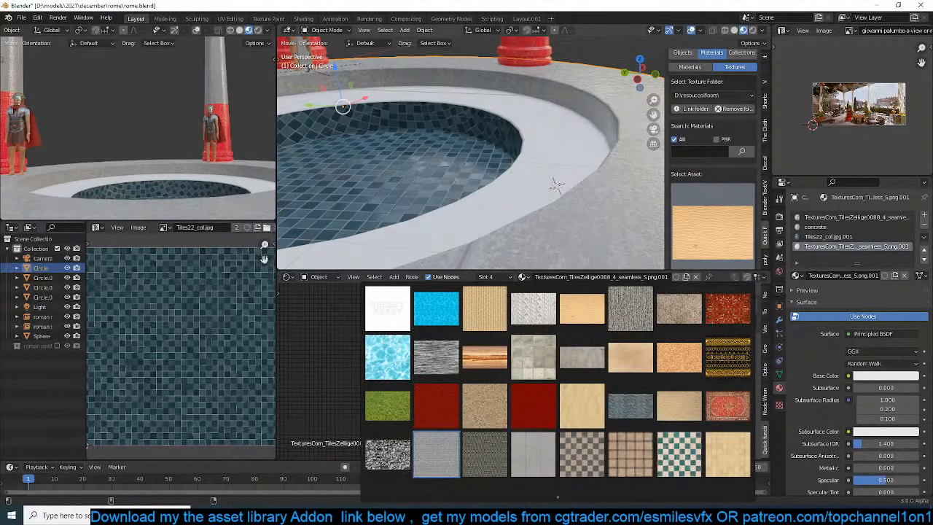
{"action": "scroll", "coordinate": [667, 487], "scroll_direction": "down", "scroll_amount": 5}
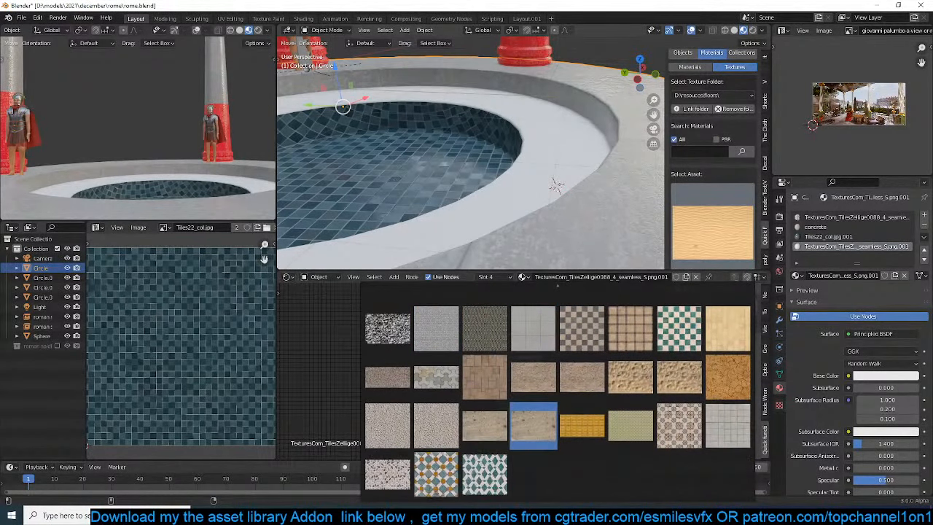
{"action": "left_click", "coordinate": [438, 475]}
Import the patterned tile as a texture node, place it beside the Principled BSDF and connect it to Base Color
{"action": "scroll", "coordinate": [659, 226], "scroll_direction": "down", "scroll_amount": 5}
{"action": "scroll", "coordinate": [697, 232], "scroll_direction": "down", "scroll_amount": 3}
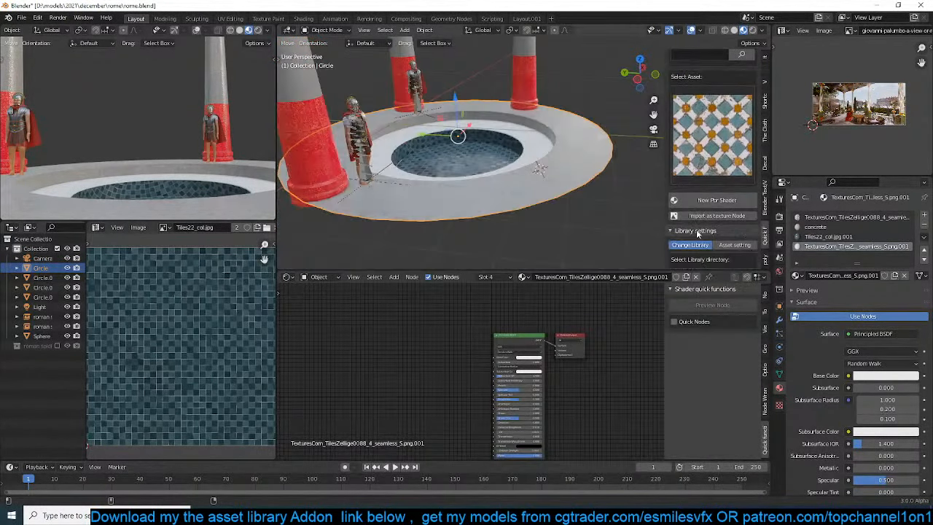
{"action": "left_click", "coordinate": [722, 216]}
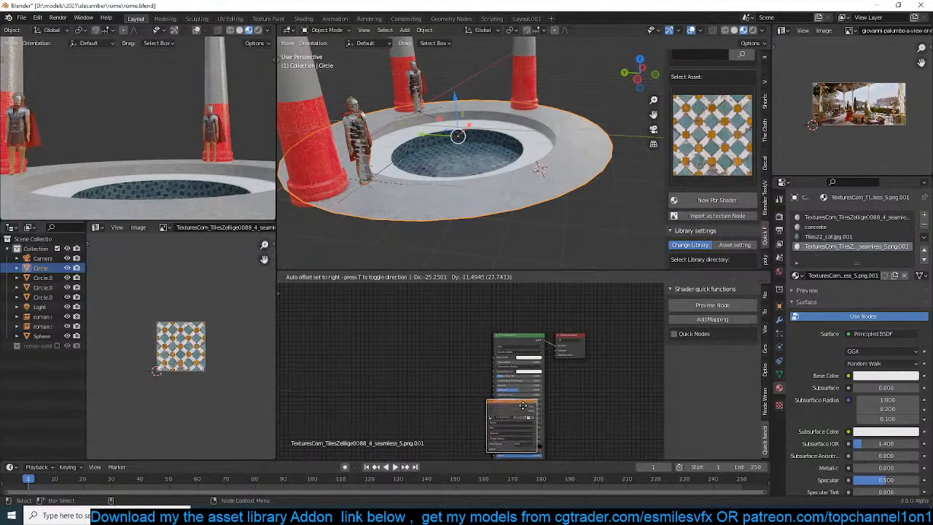
{"action": "scroll", "coordinate": [362, 335], "scroll_direction": "up", "scroll_amount": 2}
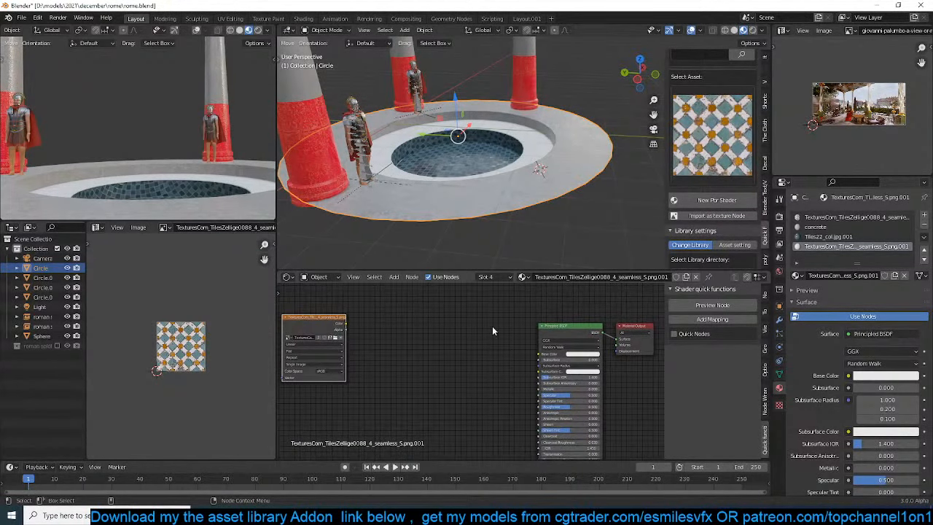
{"action": "left_click", "coordinate": [562, 330]}
{"action": "left_click", "coordinate": [701, 336]}
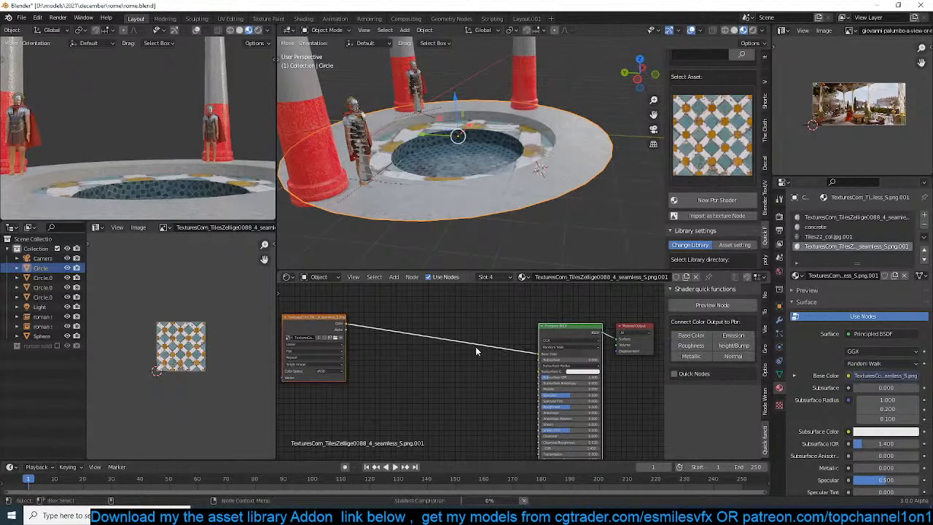
Connect the tile texture's color output to Roughness and to Height/Bump as well, and save the file
{"action": "left_click", "coordinate": [691, 345]}
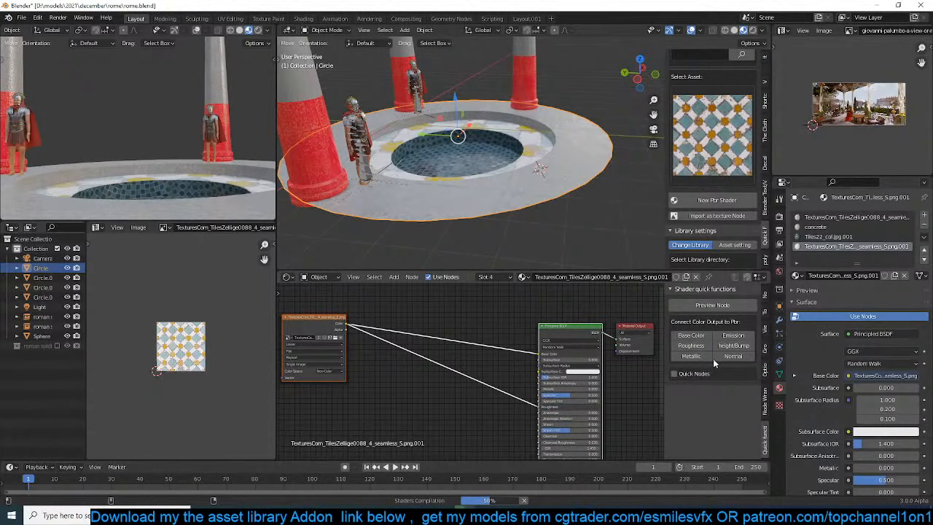
{"action": "left_click", "coordinate": [513, 382]}
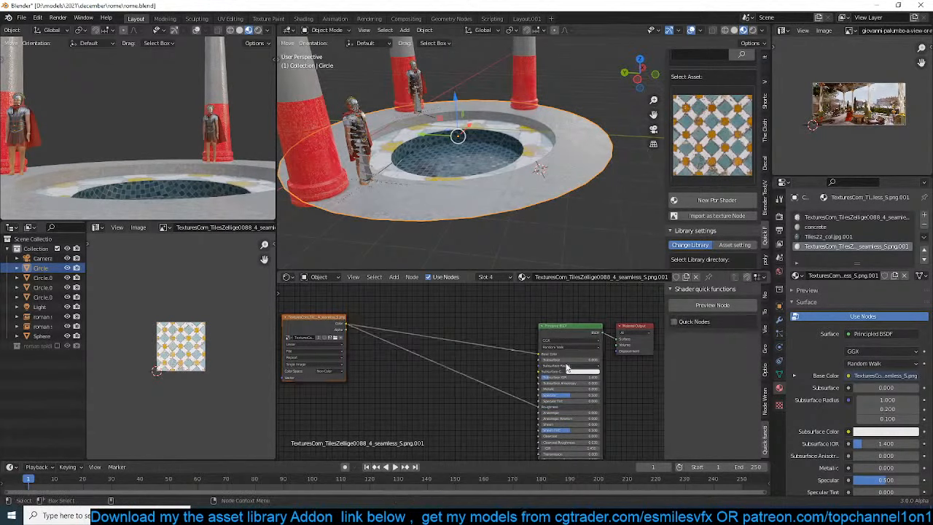
{"action": "left_click", "coordinate": [324, 326]}
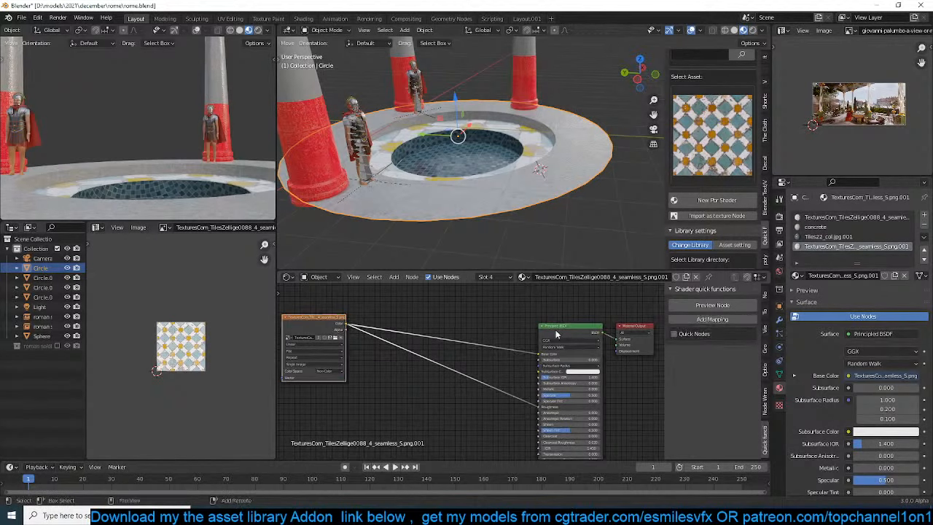
{"action": "left_click", "coordinate": [734, 346]}
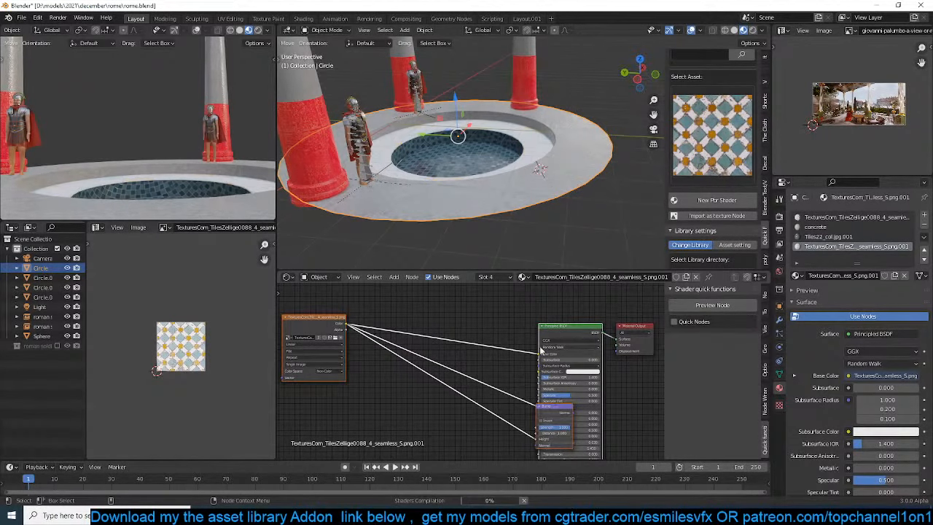
{"action": "left_click", "coordinate": [659, 380]}
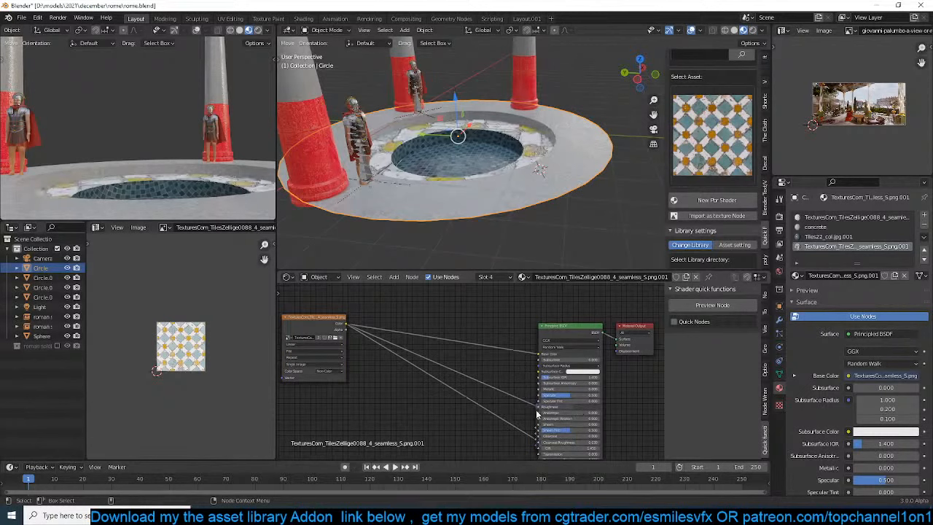
{"action": "key", "text": "ctrl+s"}
Add mapping to the tile texture node, save the file and set the mapping scale to 5.5 on all axes
{"action": "middle_click_drag", "start_coordinate": [504, 376], "coordinate": [565, 373]}
{"action": "scroll", "coordinate": [461, 366], "scroll_direction": "up", "scroll_amount": 1}
{"action": "middle_click_drag", "start_coordinate": [421, 359], "coordinate": [469, 363]}
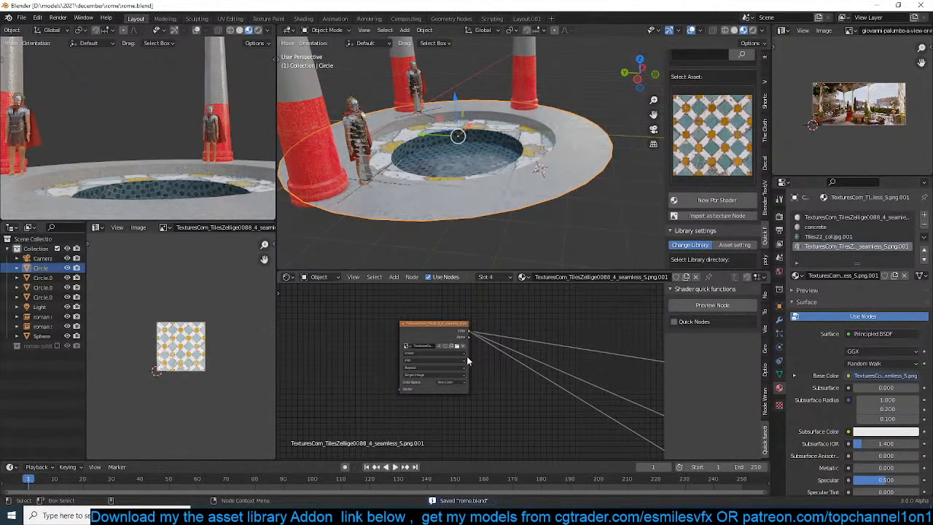
{"action": "left_click", "coordinate": [467, 356]}
{"action": "left_click", "coordinate": [714, 319]}
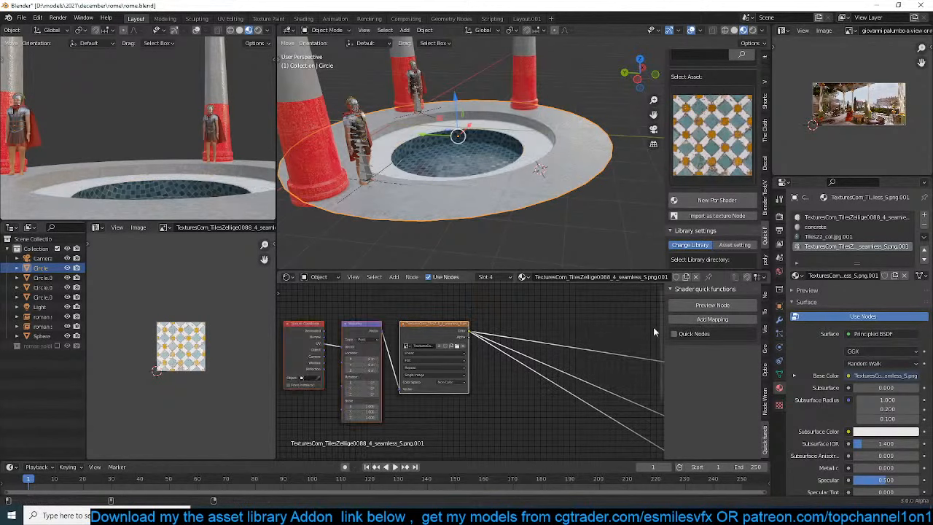
{"action": "scroll", "coordinate": [539, 410], "scroll_direction": "up", "scroll_amount": 1}
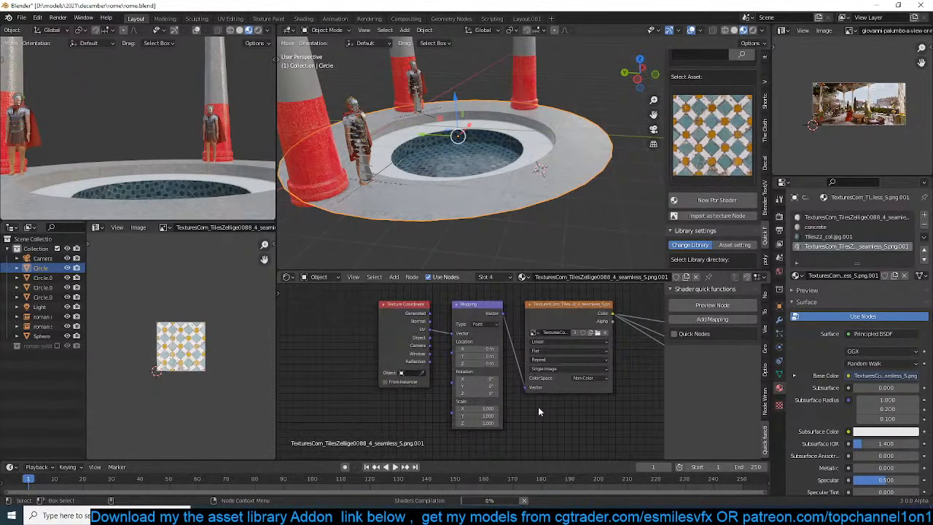
{"action": "key", "text": "ctrl+s"}
{"action": "scroll", "coordinate": [536, 406], "scroll_direction": "up", "scroll_amount": 1}
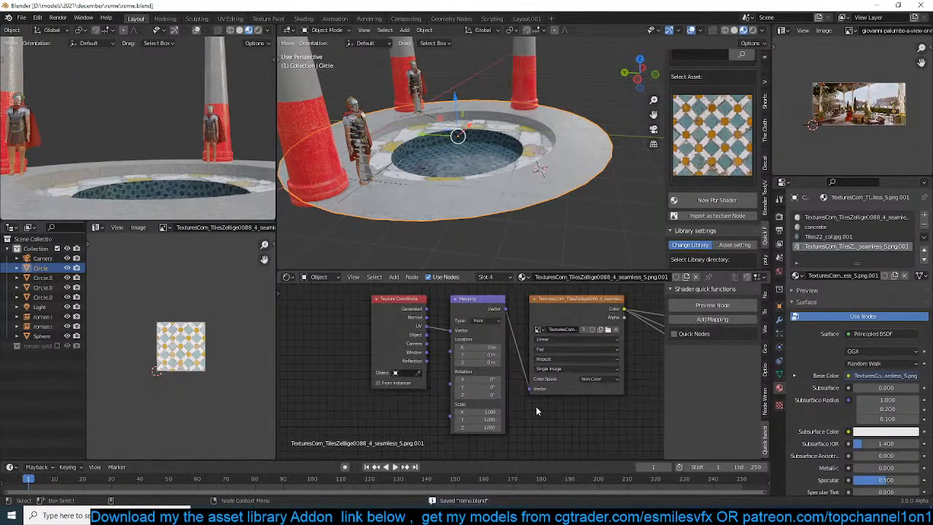
{"action": "left_click_drag", "start_coordinate": [493, 411], "coordinate": [525, 428]}
{"action": "scroll", "coordinate": [499, 119], "scroll_direction": "up", "scroll_amount": 6}
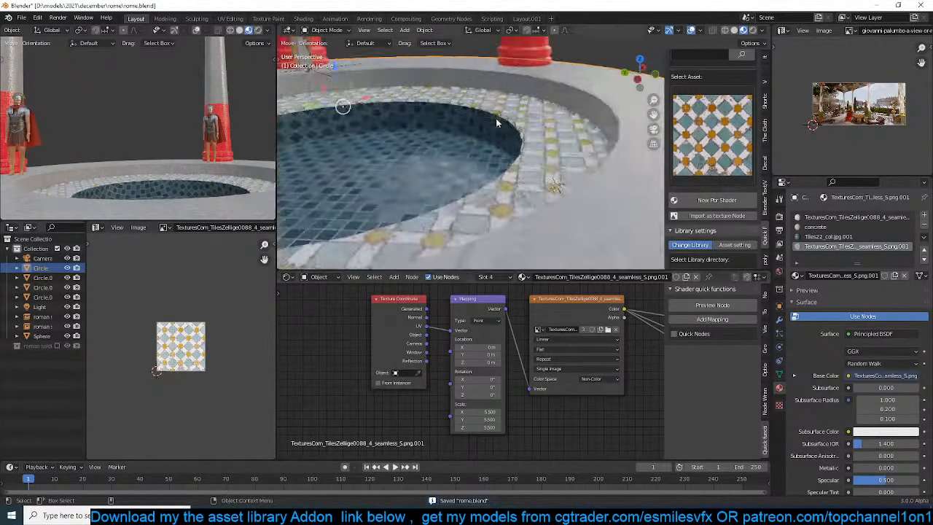
Move the Principled BSDF node clear of the Bump node, lower the bump strength and save the file
{"action": "middle_click_drag", "start_coordinate": [498, 120], "coordinate": [543, 109]}
{"action": "middle_click_drag", "start_coordinate": [631, 390], "coordinate": [387, 345]}
{"action": "scroll", "coordinate": [388, 346], "scroll_direction": "down", "scroll_amount": 4}
{"action": "middle_click_drag", "start_coordinate": [494, 353], "coordinate": [418, 375]}
{"action": "scroll", "coordinate": [459, 373], "scroll_direction": "down", "scroll_amount": 3}
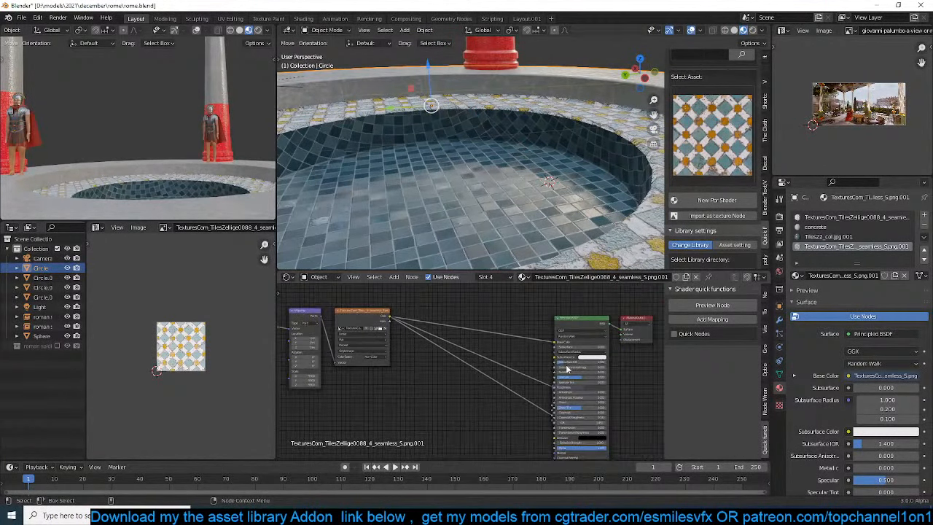
{"action": "left_click_drag", "start_coordinate": [590, 328], "coordinate": [644, 318]}
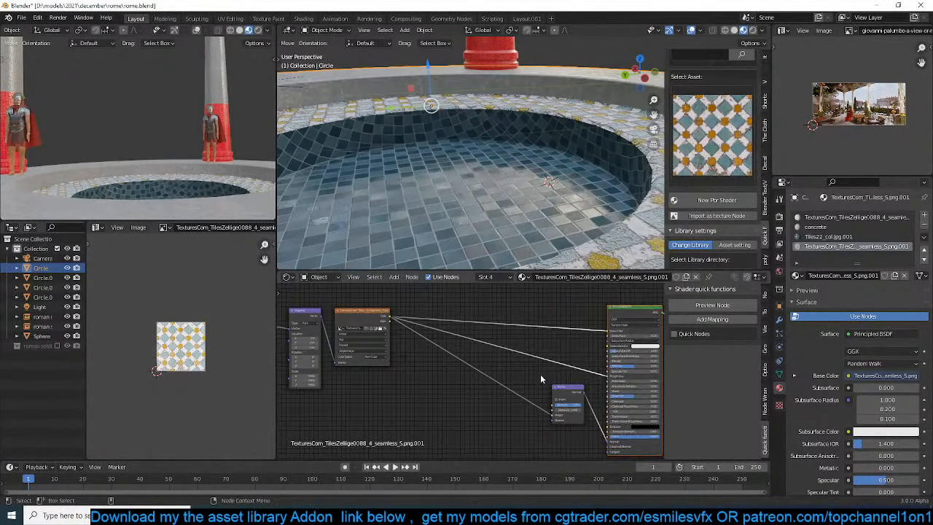
{"action": "scroll", "coordinate": [572, 376], "scroll_direction": "up", "scroll_amount": 3}
{"action": "middle_click_drag", "start_coordinate": [538, 375], "coordinate": [471, 357]}
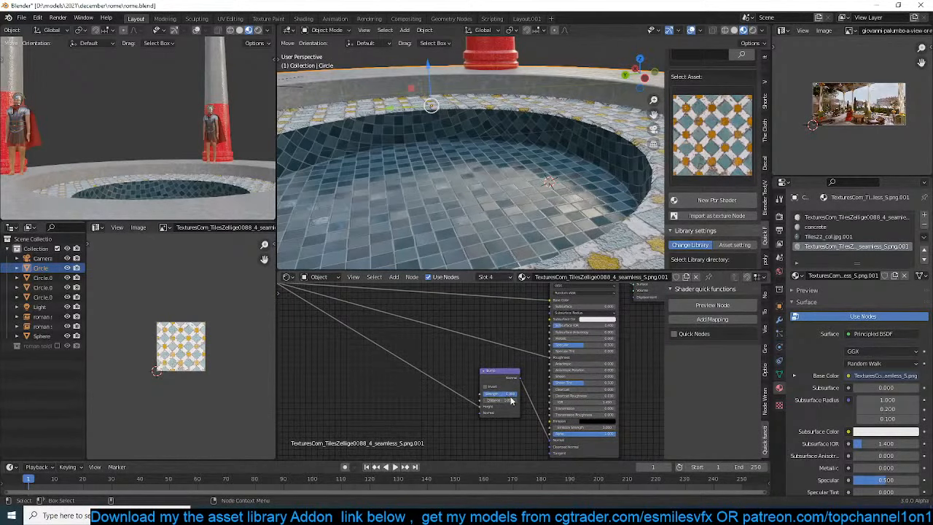
{"action": "left_click_drag", "start_coordinate": [508, 393], "coordinate": [490, 394]}
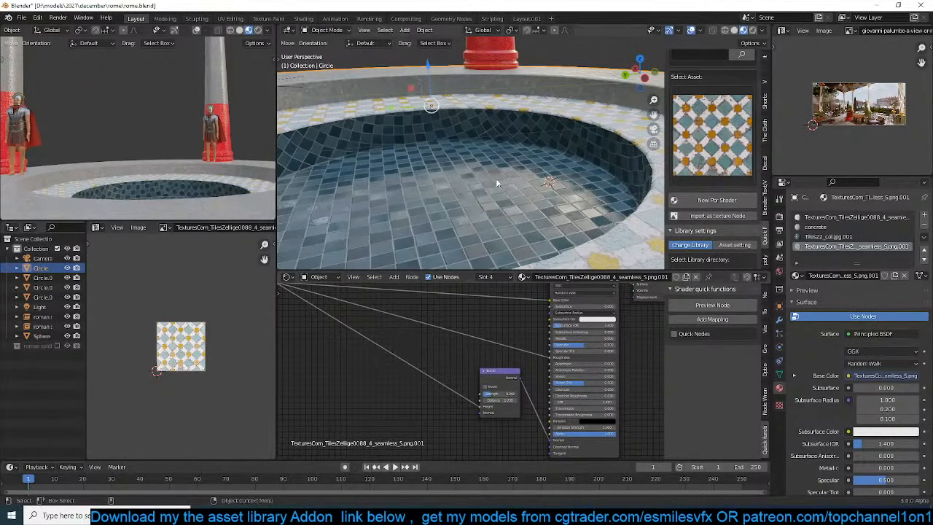
{"action": "middle_click_drag", "start_coordinate": [495, 178], "coordinate": [517, 224]}
{"action": "key", "text": "ctrl+s"}
Select the red-based column behind the pool
{"action": "middle_click_drag", "start_coordinate": [525, 189], "coordinate": [493, 124]}
{"action": "scroll", "coordinate": [523, 168], "scroll_direction": "up", "scroll_amount": 4}
{"action": "left_click", "coordinate": [493, 128]}
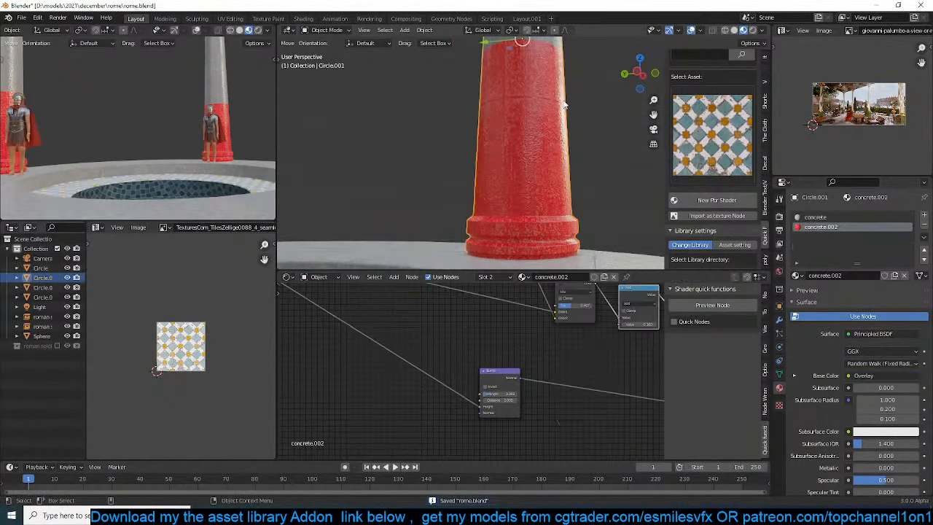
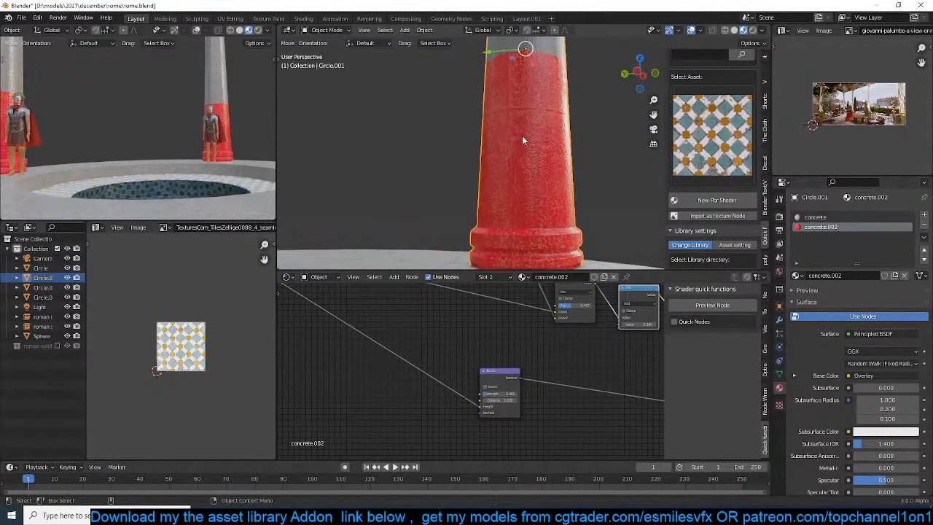
Link the D:\resouces\grunges folder to the asset library's texture folders
{"action": "scroll", "coordinate": [724, 152], "scroll_direction": "up", "scroll_amount": 5}
{"action": "left_click", "coordinate": [723, 134]}
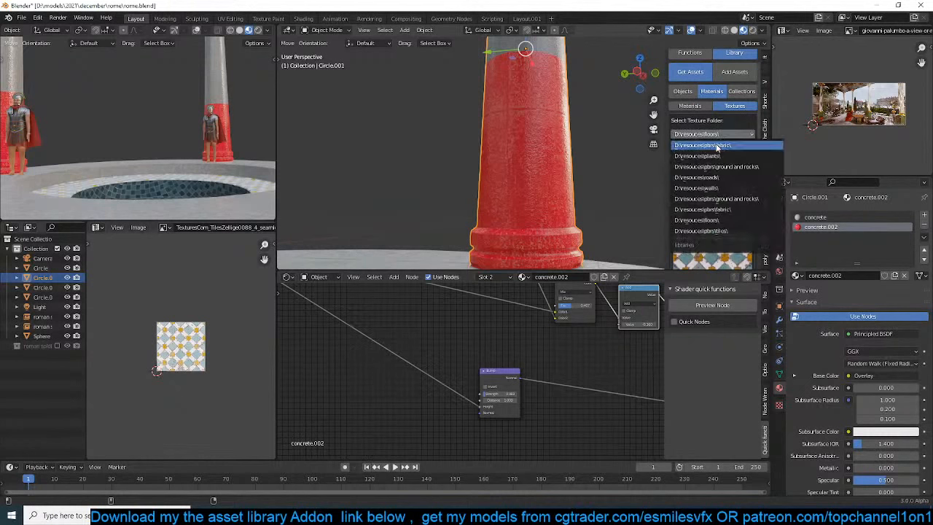
{"action": "left_click", "coordinate": [715, 221]}
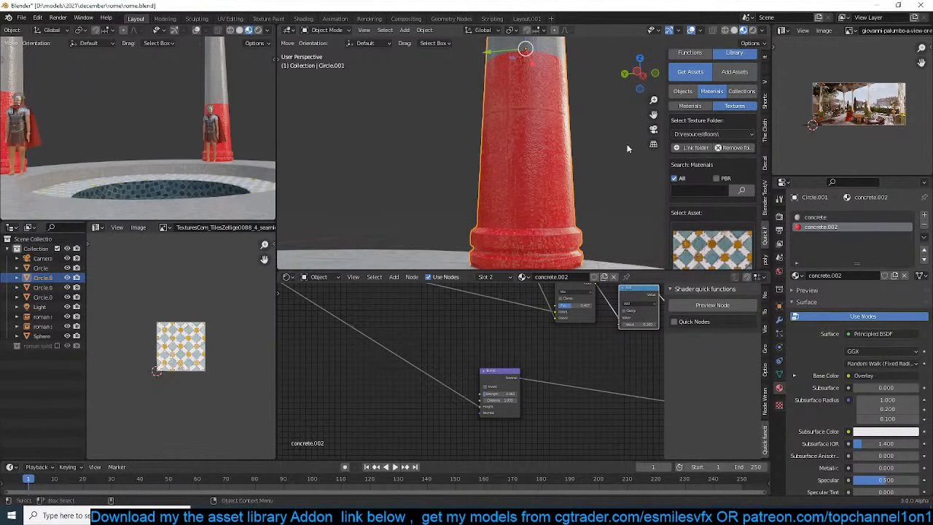
{"action": "left_click", "coordinate": [691, 150]}
{"action": "left_click", "coordinate": [248, 310]}
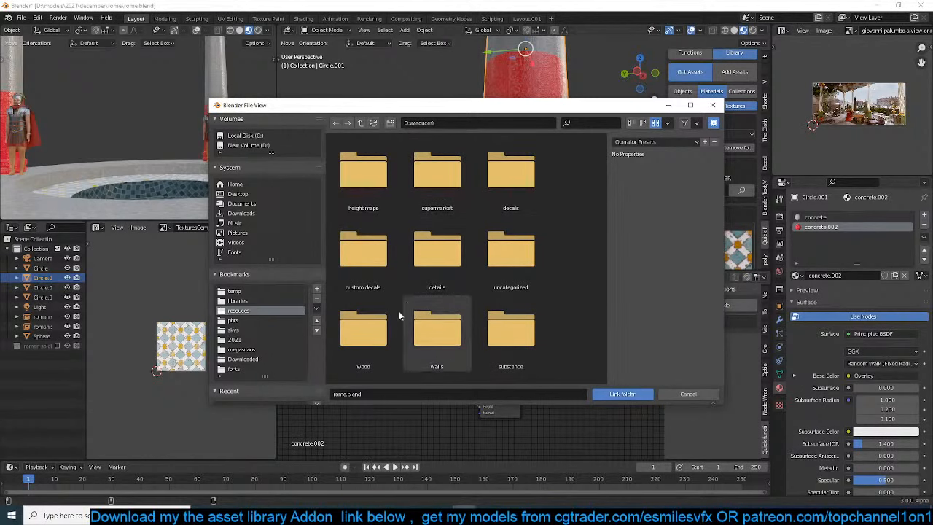
{"action": "scroll", "coordinate": [401, 306], "scroll_direction": "down", "scroll_amount": 5}
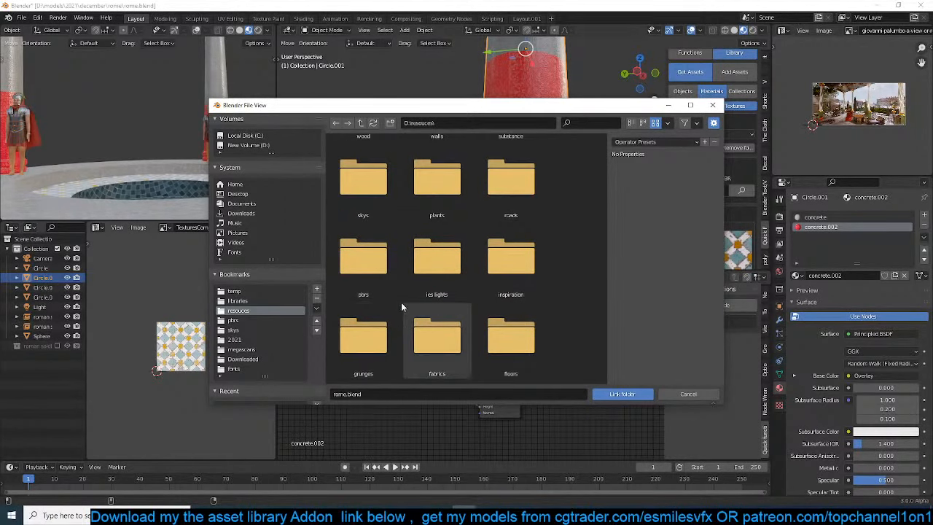
{"action": "double_click", "coordinate": [363, 336]}
{"action": "left_click", "coordinate": [609, 393]}
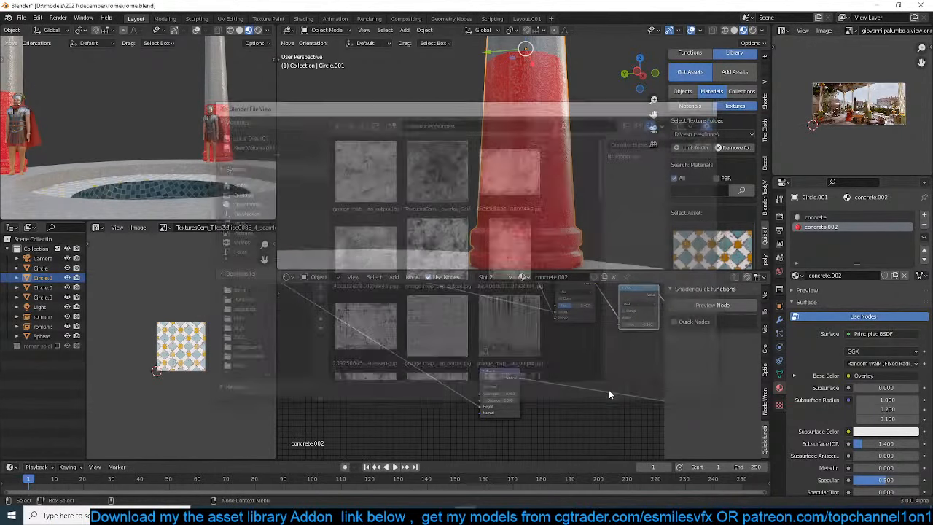
Switch the texture folder to D:\resouces\grunges\ and choose the light grey cracked concrete texture
{"action": "left_click", "coordinate": [742, 134]}
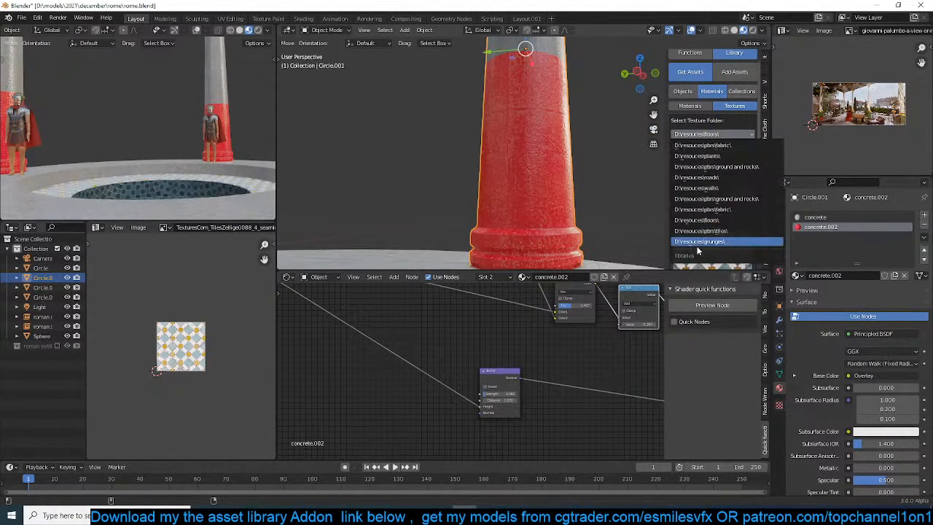
{"action": "left_click", "coordinate": [725, 241]}
{"action": "left_click", "coordinate": [720, 234]}
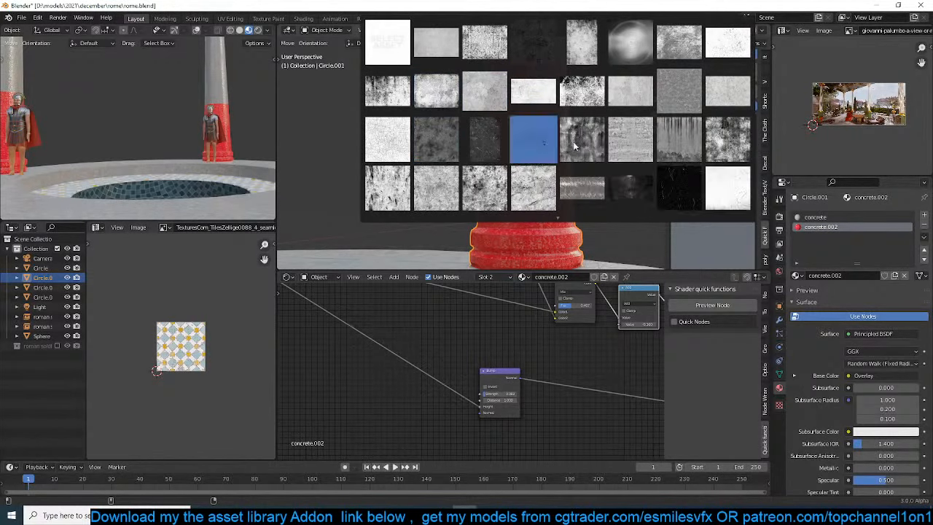
{"action": "left_click", "coordinate": [484, 92]}
Import the cracked concrete image as a texture node in concrete.002 and place it above the existing nodes
{"action": "scroll", "coordinate": [550, 330], "scroll_direction": "down", "scroll_amount": 9}
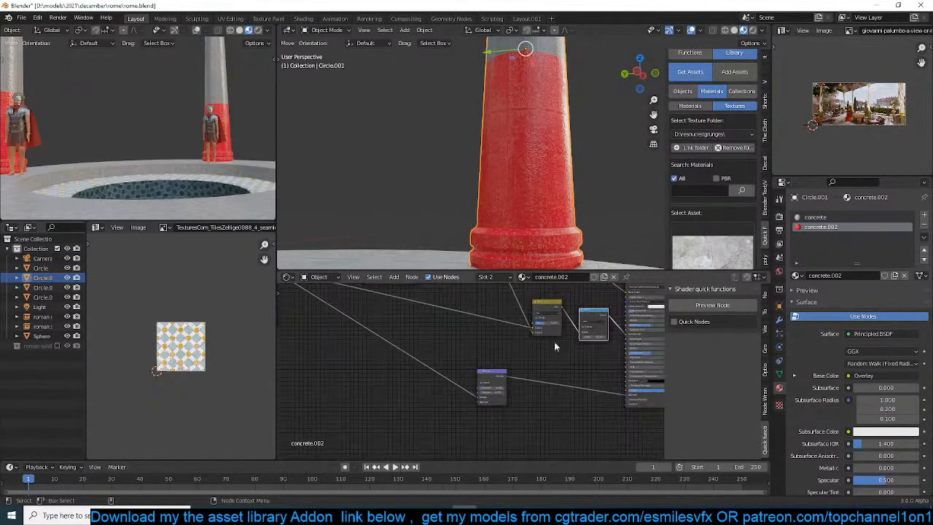
{"action": "middle_click_drag", "start_coordinate": [479, 343], "coordinate": [485, 405]}
{"action": "left_click", "coordinate": [560, 329]}
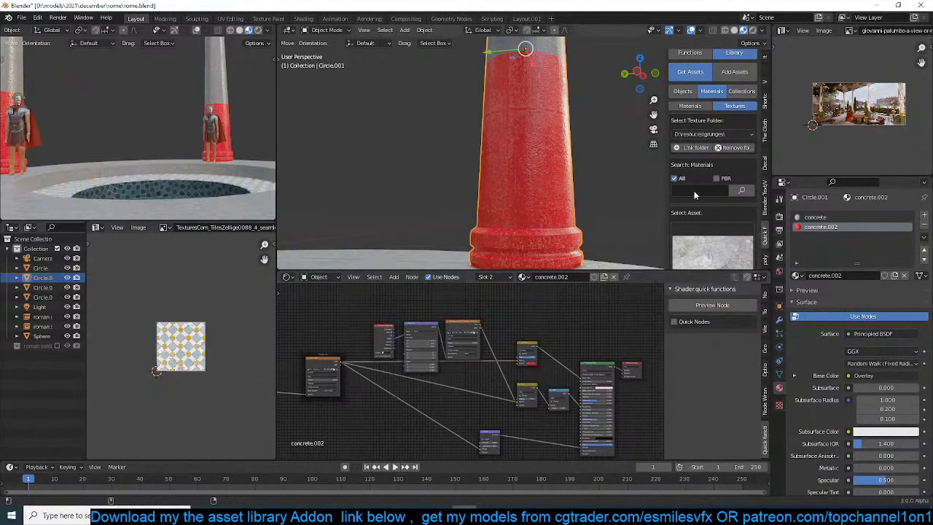
{"action": "scroll", "coordinate": [711, 168], "scroll_direction": "down", "scroll_amount": 5}
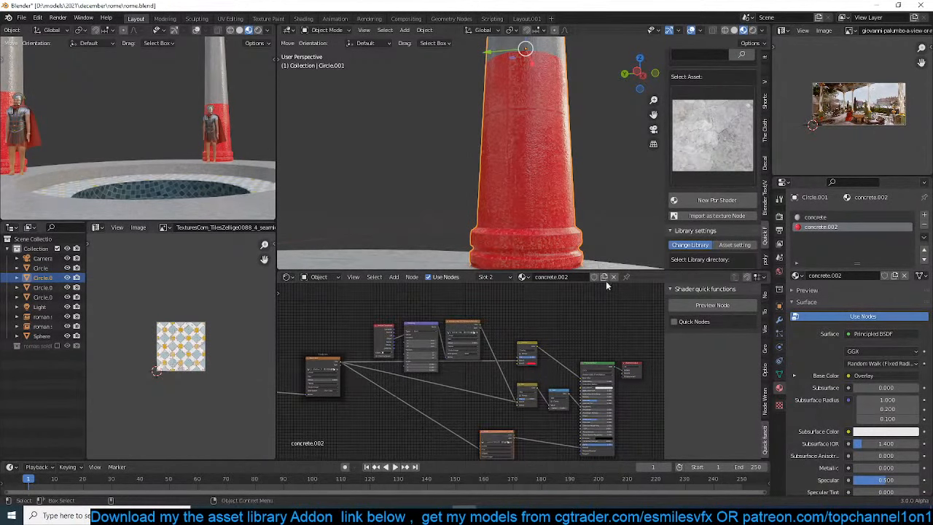
{"action": "left_click", "coordinate": [502, 436]}
{"action": "key", "text": "shift+d"}
{"action": "left_click", "coordinate": [511, 314]}
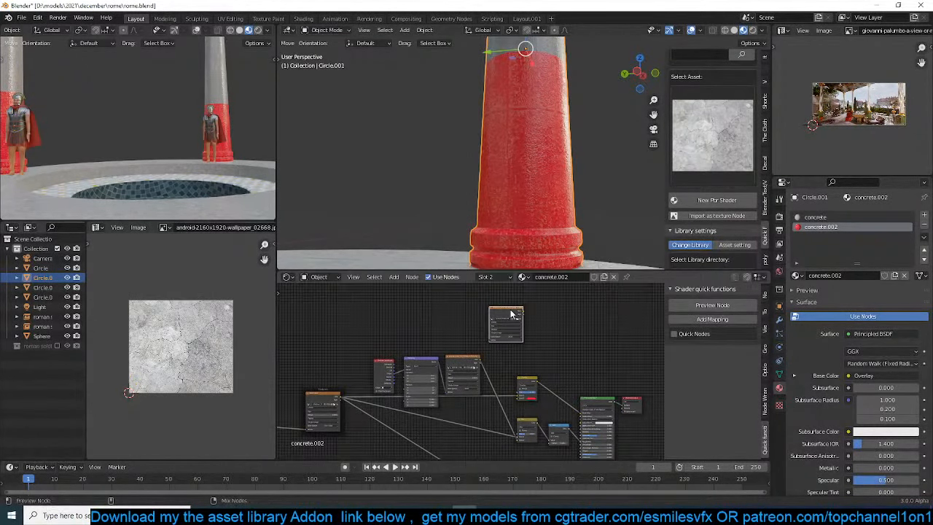
Preview the cracked concrete texture on the column, save the file and add mapping to the texture node
{"action": "left_click", "coordinate": [511, 313], "text": "ctrl+shift"}
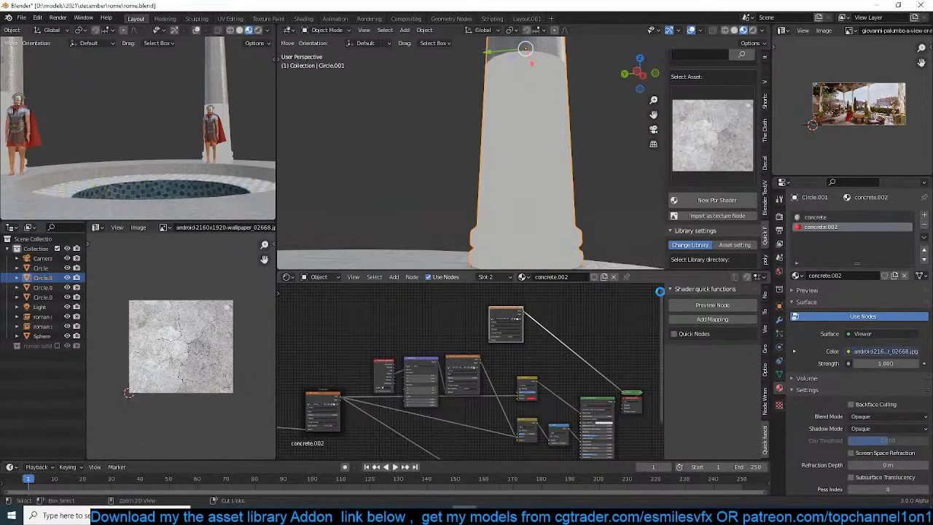
{"action": "key", "text": "ctrl+s"}
{"action": "left_click", "coordinate": [708, 321]}
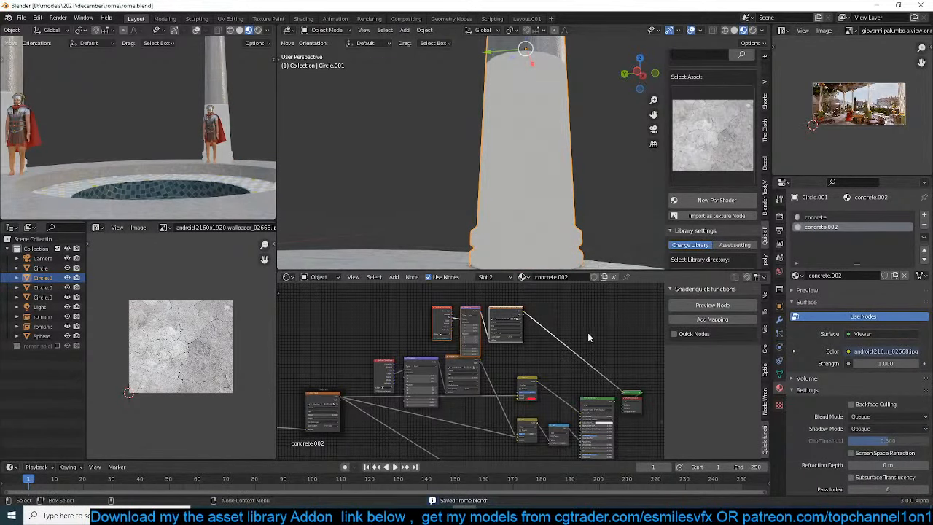
Set the cracked concrete texture node's projection to Box
{"action": "scroll", "coordinate": [541, 337], "scroll_direction": "up", "scroll_amount": 6}
{"action": "middle_click_drag", "start_coordinate": [541, 337], "coordinate": [522, 385]}
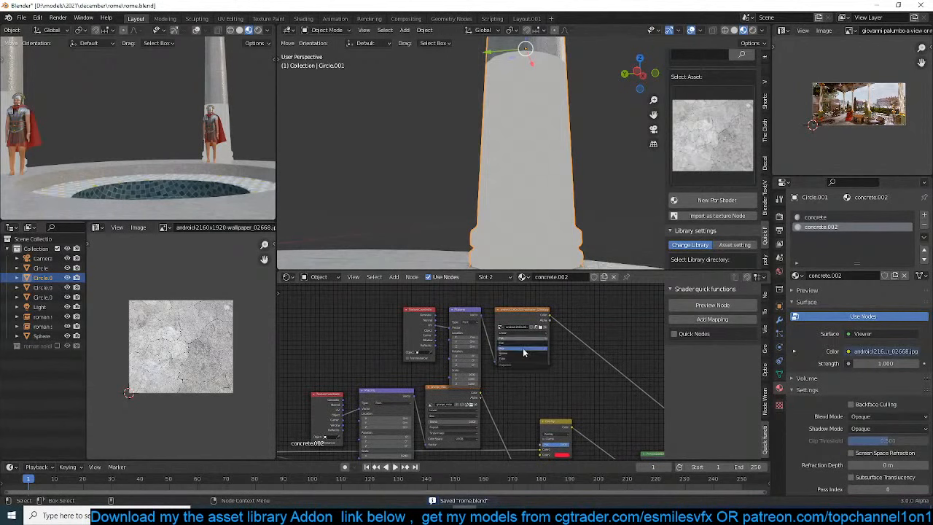
{"action": "left_click", "coordinate": [522, 348]}
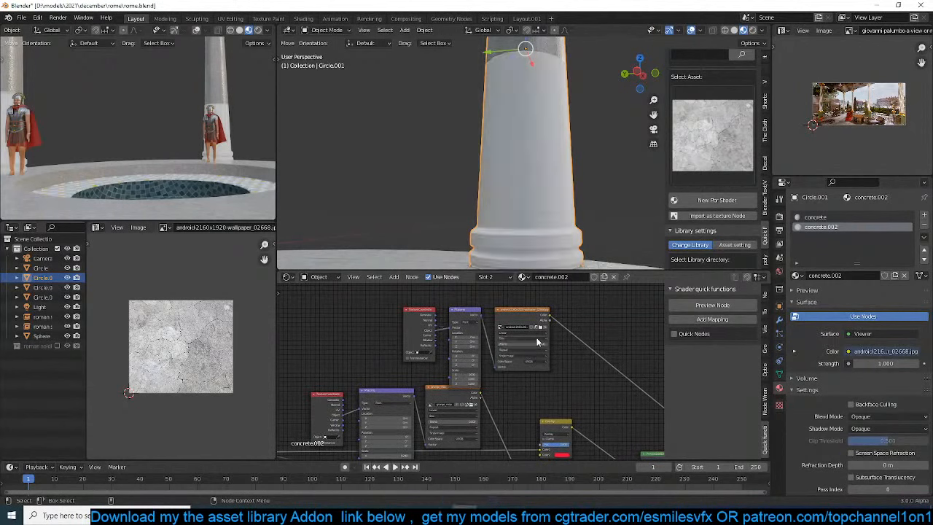
Move the cracked concrete texture and its mapping nodes away from the output, raise the projection blend and save the file
{"action": "mouse_move", "coordinate": [611, 293]}
{"action": "left_mouse_down"}
{"action": "mouse_move", "coordinate": [394, 342]}
{"action": "mouse_move", "coordinate": [403, 341]}
{"action": "left_mouse_up"}
{"action": "left_click_drag", "start_coordinate": [519, 315], "coordinate": [399, 317]}
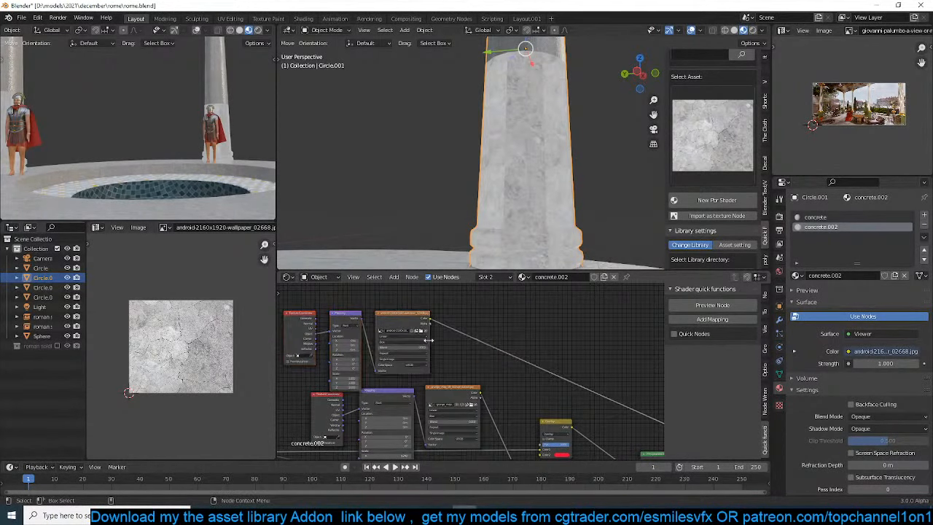
{"action": "middle_click_drag", "start_coordinate": [574, 363], "coordinate": [550, 356]}
{"action": "key", "text": "ctrl+s"}
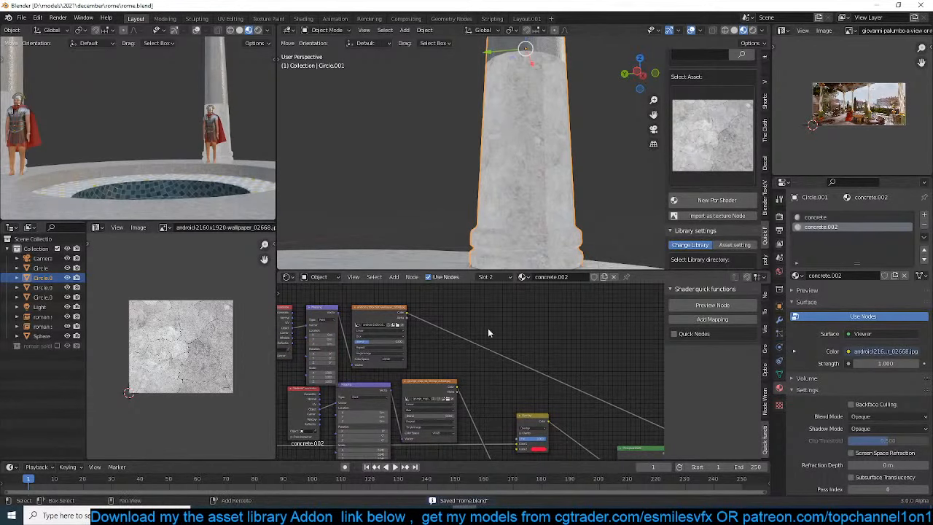
Add a ColorRamp node on the link after the cracked concrete texture
{"action": "scroll", "coordinate": [530, 137], "scroll_direction": "down", "scroll_amount": 2}
{"action": "middle_click_drag", "start_coordinate": [530, 136], "coordinate": [526, 159], "text": "shift"}
{"action": "key", "text": "shift+a"}
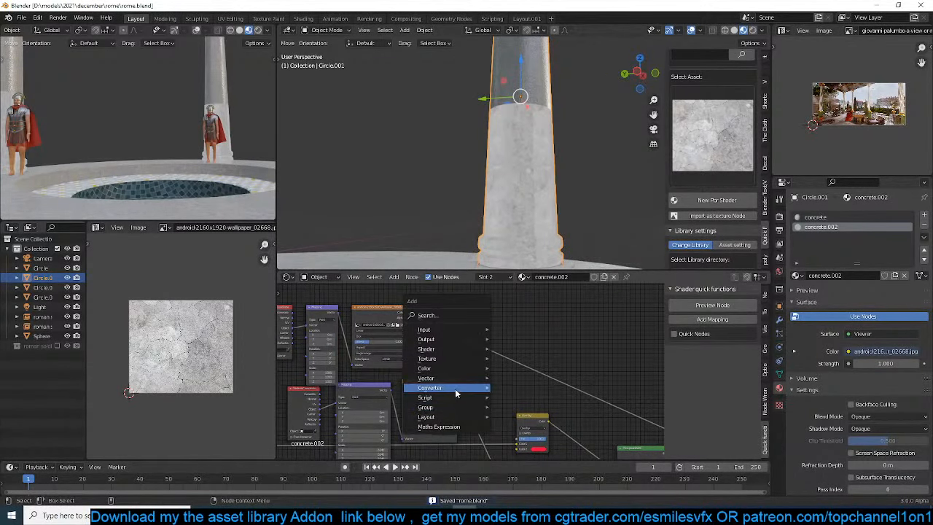
{"action": "mouse_move", "coordinate": [455, 388]}
{"action": "left_click", "coordinate": [548, 249]}
{"action": "left_click", "coordinate": [441, 342]}
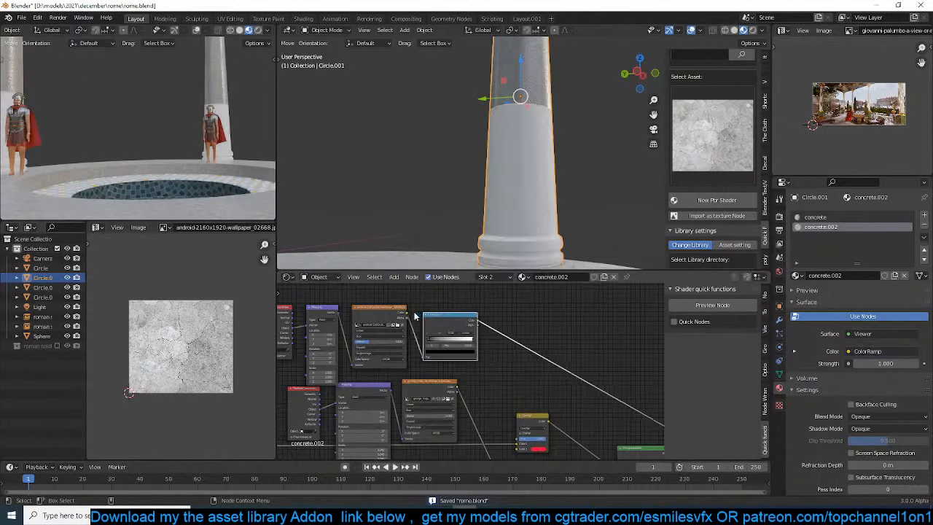
Bring the ColorRamp stops together for a high-contrast black-and-white mask and lower the crack texture's mapping scale on all axes
{"action": "scroll", "coordinate": [449, 370], "scroll_direction": "up", "scroll_amount": 2}
{"action": "mouse_move", "coordinate": [422, 355]}
{"action": "left_mouse_down"}
{"action": "mouse_move", "coordinate": [459, 355]}
{"action": "mouse_move", "coordinate": [447, 357]}
{"action": "left_mouse_up"}
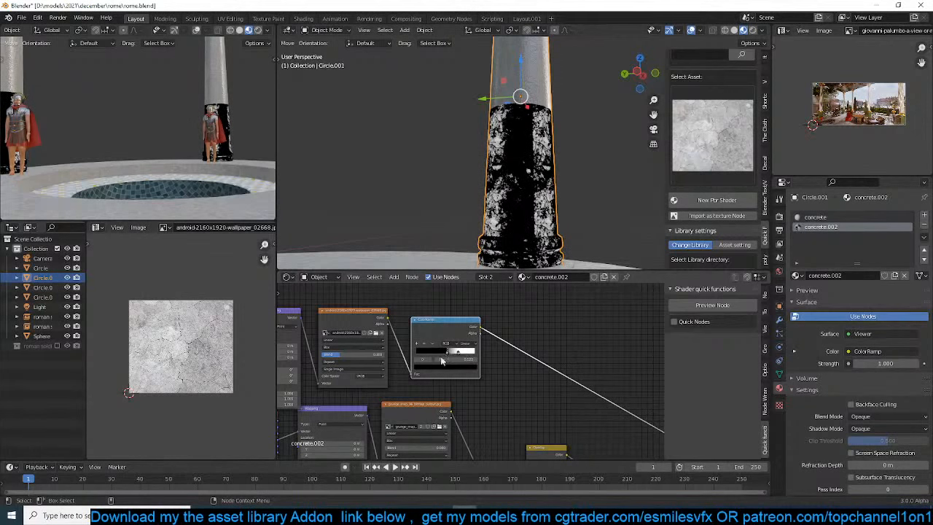
{"action": "middle_click_drag", "start_coordinate": [406, 372], "coordinate": [548, 364]}
{"action": "mouse_move", "coordinate": [433, 386]}
{"action": "left_mouse_down"}
{"action": "mouse_move", "coordinate": [433, 397]}
{"action": "mouse_move", "coordinate": [409, 396]}
{"action": "mouse_move", "coordinate": [419, 397]}
{"action": "left_mouse_up"}
{"action": "middle_click_drag", "start_coordinate": [623, 361], "coordinate": [513, 347]}
Rearrange the cracked concrete texture nodes above the grunge nodes and move the ColorRamp farther from its texture
{"action": "scroll", "coordinate": [512, 346], "scroll_direction": "down", "scroll_amount": 3}
{"action": "left_click_drag", "start_coordinate": [534, 290], "coordinate": [259, 345]}
{"action": "key", "text": "g"}
{"action": "left_click", "coordinate": [492, 340]}
{"action": "left_click", "coordinate": [491, 340]}
{"action": "left_click_drag", "start_coordinate": [433, 316], "coordinate": [498, 316]}
{"action": "middle_click_drag", "start_coordinate": [539, 404], "coordinate": [464, 377]}
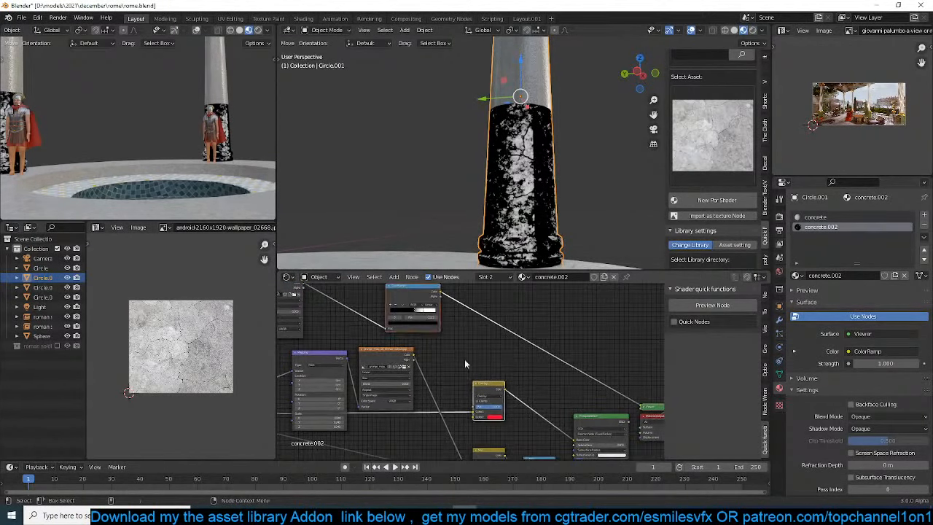
Save the file and enable Quick Nodes in the shader quick functions
{"action": "left_click", "coordinate": [496, 392]}
{"action": "key", "text": "ctrl+s"}
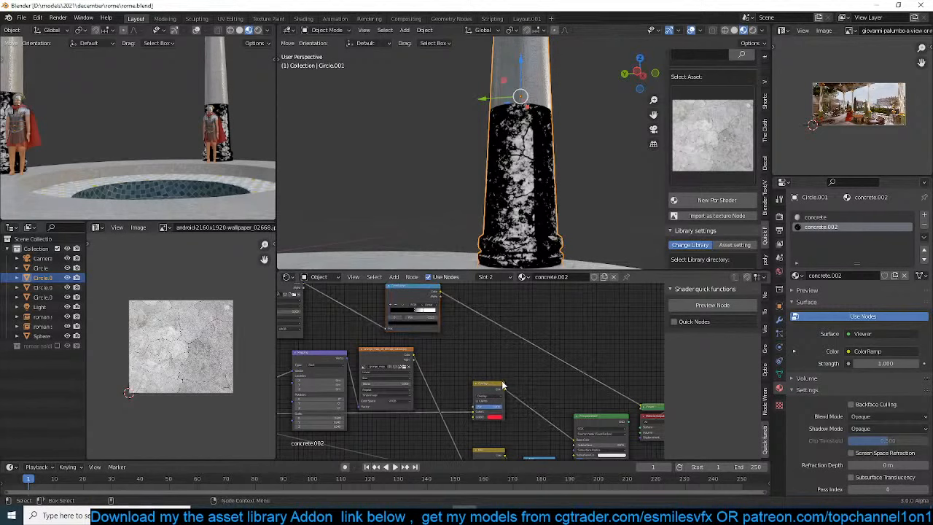
{"action": "left_click", "coordinate": [405, 359]}
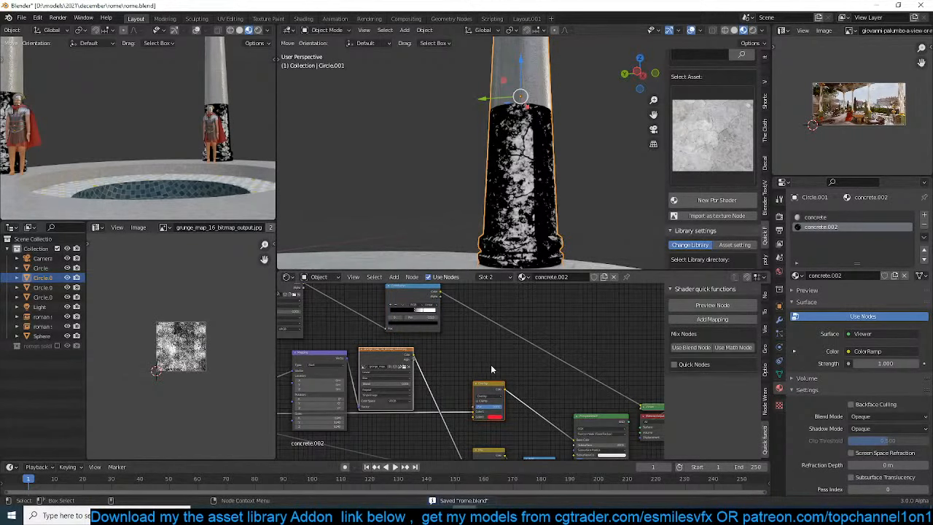
{"action": "left_click", "coordinate": [423, 307]}
{"action": "left_click", "coordinate": [492, 392]}
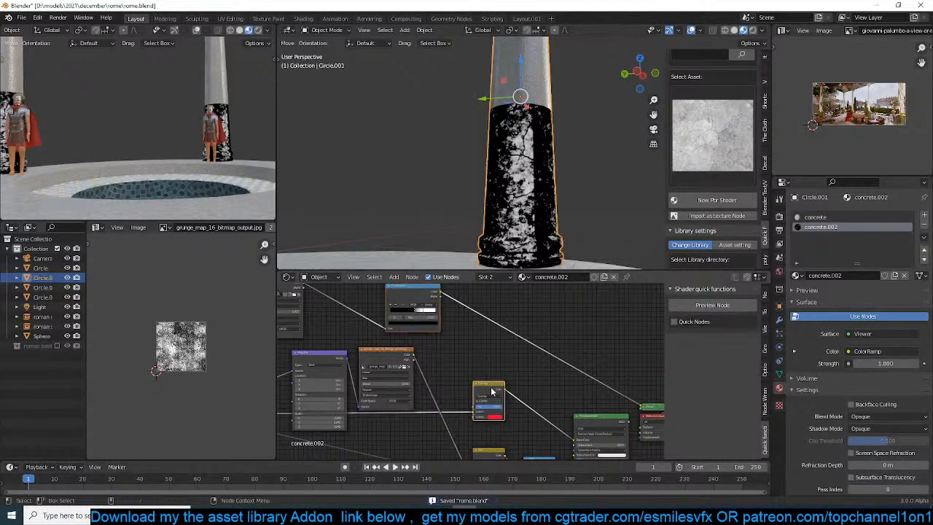
{"action": "left_click", "coordinate": [674, 322]}
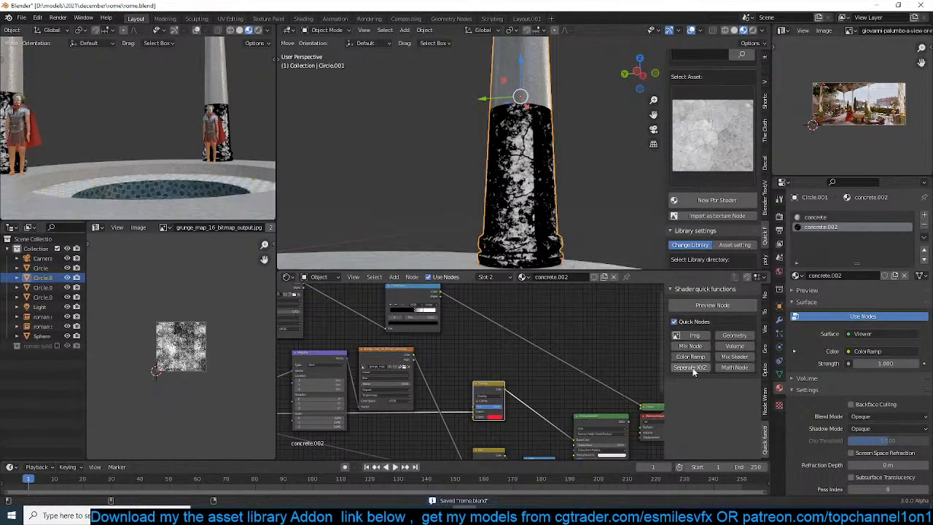
Add a Mix node and insert it on the link between the ColorRamp and the Viewer
{"action": "scroll", "coordinate": [545, 380], "scroll_direction": "down", "scroll_amount": 4}
{"action": "middle_click_drag", "start_coordinate": [545, 378], "coordinate": [545, 297]}
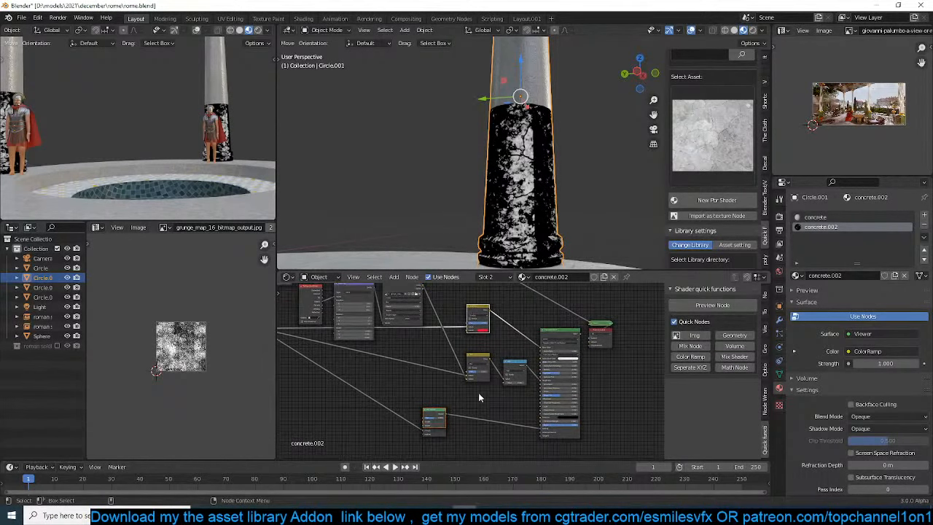
{"action": "scroll", "coordinate": [681, 361], "scroll_direction": "down", "scroll_amount": 1}
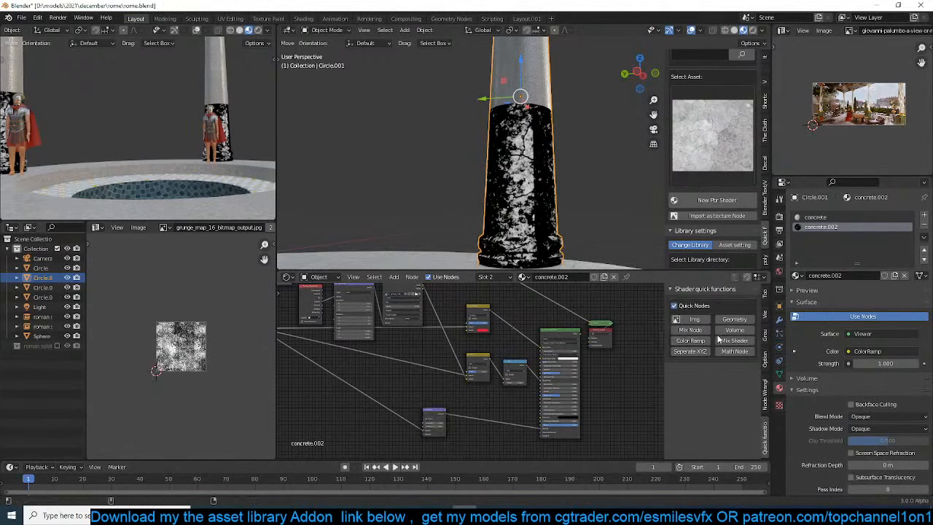
{"action": "left_click", "coordinate": [694, 331]}
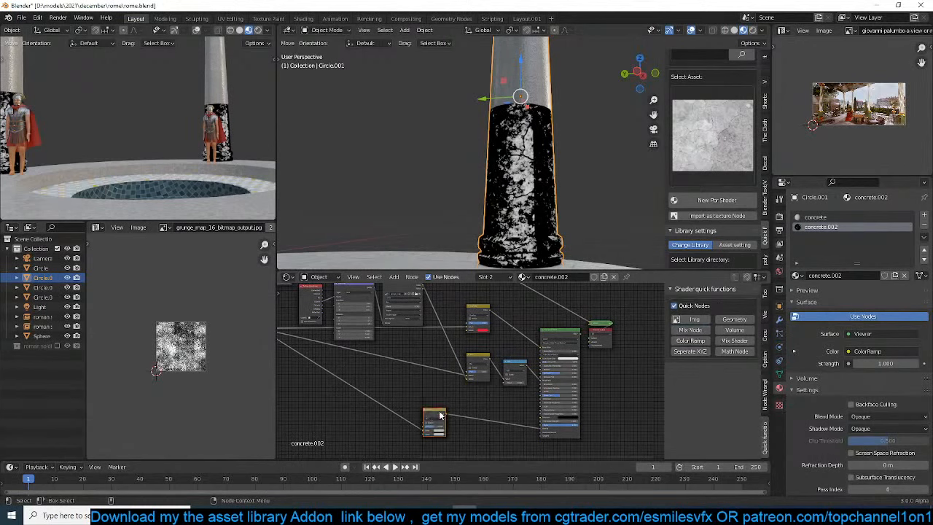
{"action": "left_click_drag", "start_coordinate": [440, 416], "coordinate": [530, 299]}
{"action": "middle_click_drag", "start_coordinate": [529, 299], "coordinate": [507, 367]}
Connect the ColorRamp to the Mix node's factor and the red Overlay node's color output to its first color input
{"action": "scroll", "coordinate": [474, 356], "scroll_direction": "up", "scroll_amount": 3}
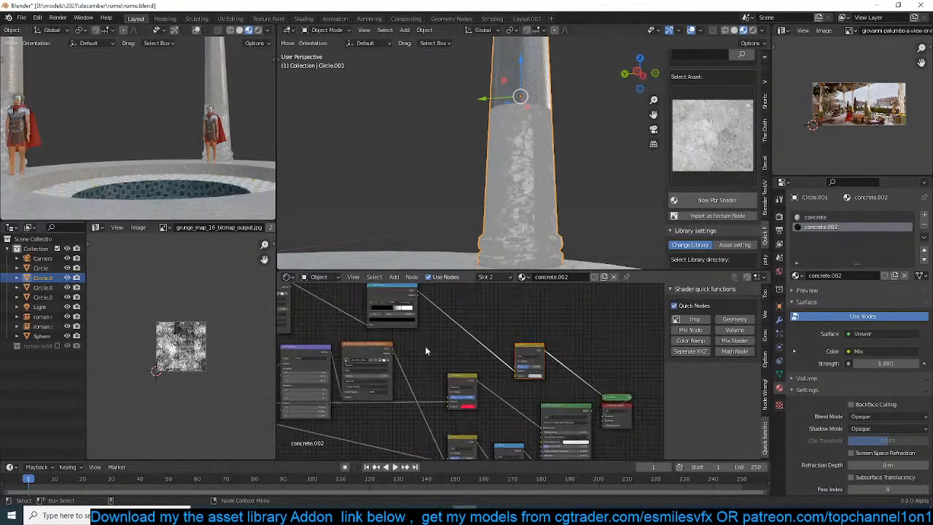
{"action": "middle_click_drag", "start_coordinate": [426, 351], "coordinate": [379, 366]}
{"action": "scroll", "coordinate": [428, 329], "scroll_direction": "down", "scroll_amount": 1}
{"action": "middle_click_drag", "start_coordinate": [336, 332], "coordinate": [410, 339]}
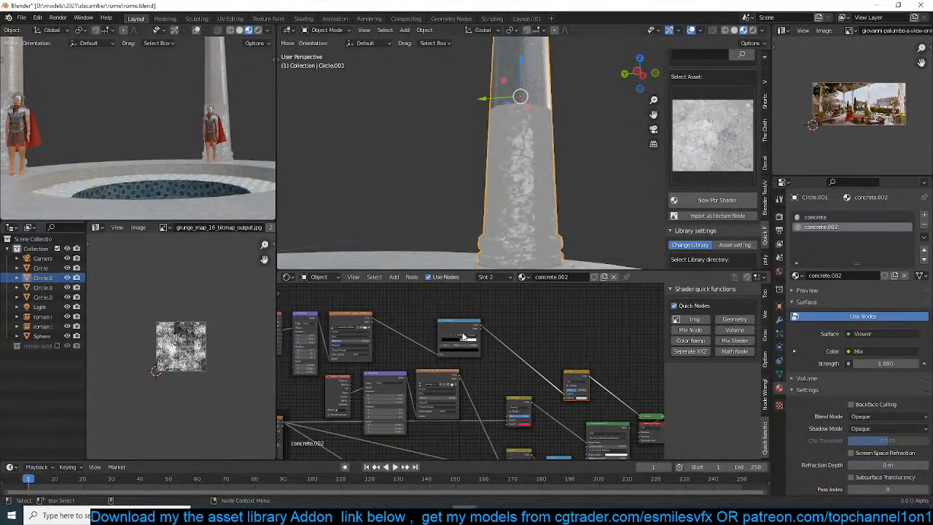
{"action": "scroll", "coordinate": [463, 337], "scroll_direction": "up", "scroll_amount": 2}
{"action": "middle_click_drag", "start_coordinate": [463, 337], "coordinate": [446, 315]}
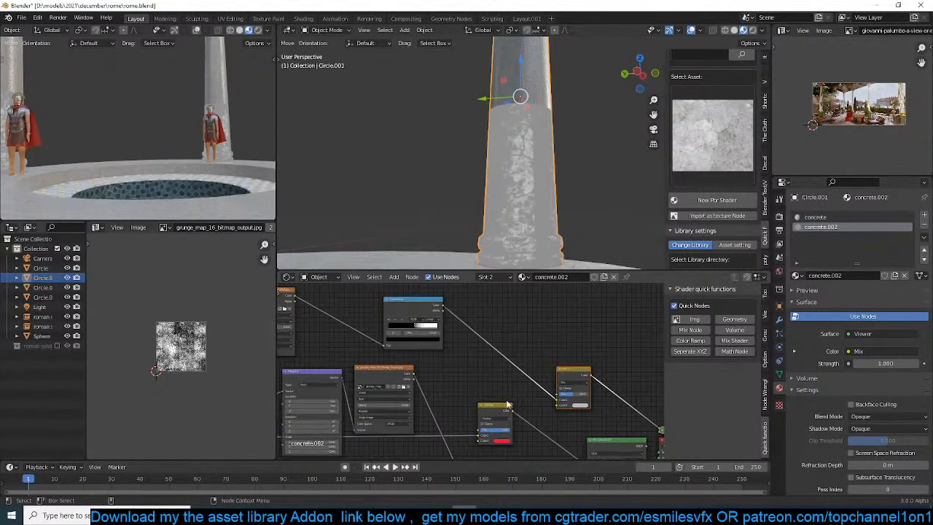
{"action": "left_click_drag", "start_coordinate": [511, 412], "coordinate": [558, 394]}
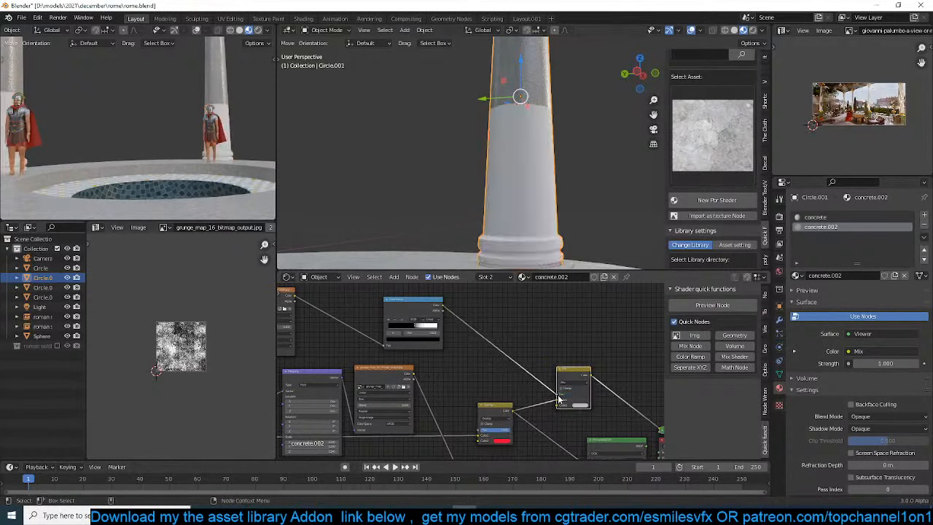
Set the Mix node's second color to a muted orange
{"action": "left_click", "coordinate": [581, 406]}
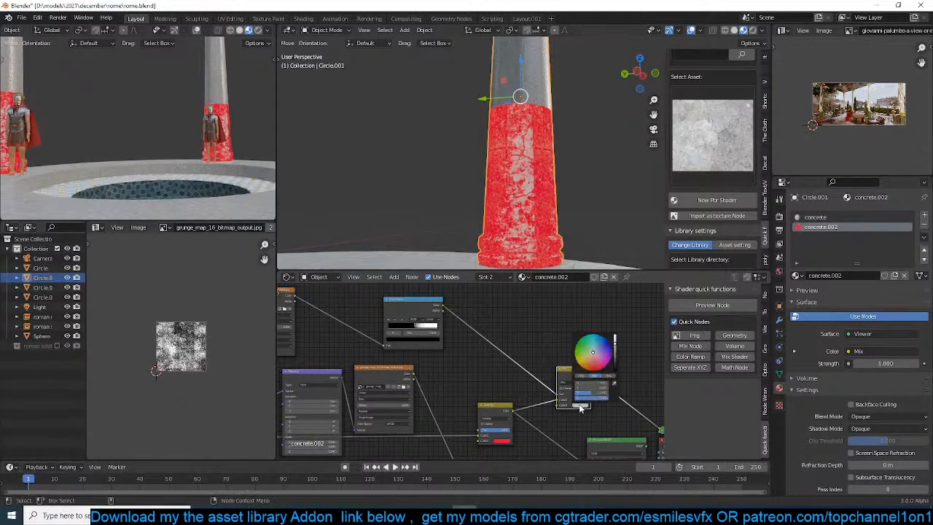
{"action": "left_click", "coordinate": [583, 365]}
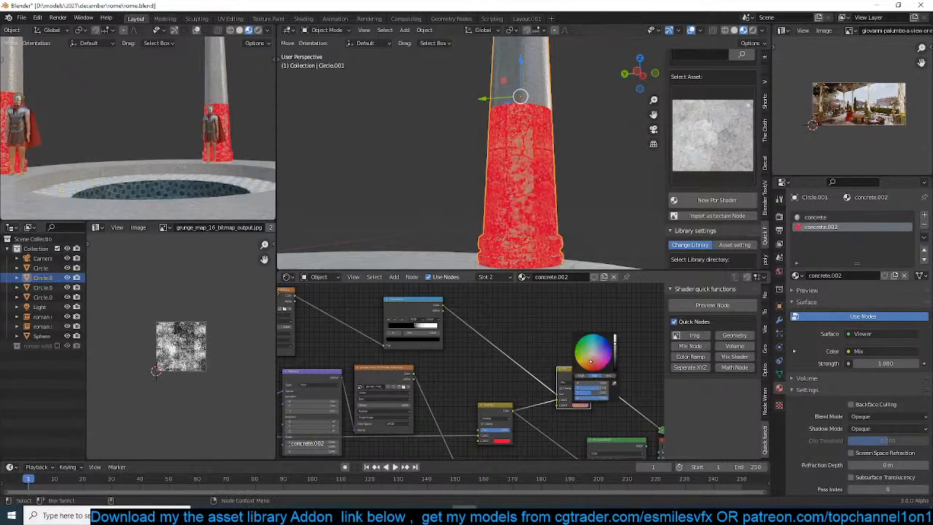
{"action": "middle_click_drag", "start_coordinate": [554, 386], "coordinate": [473, 349]}
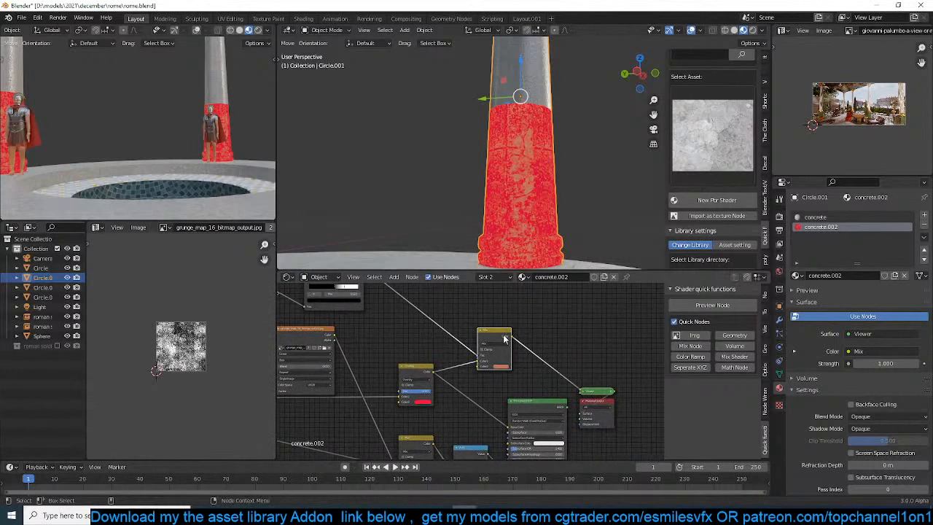
Connect the Mix node's color output to the Principled BSDF's base color in the concrete.002 material
{"action": "left_click_drag", "start_coordinate": [503, 343], "coordinate": [535, 404]}
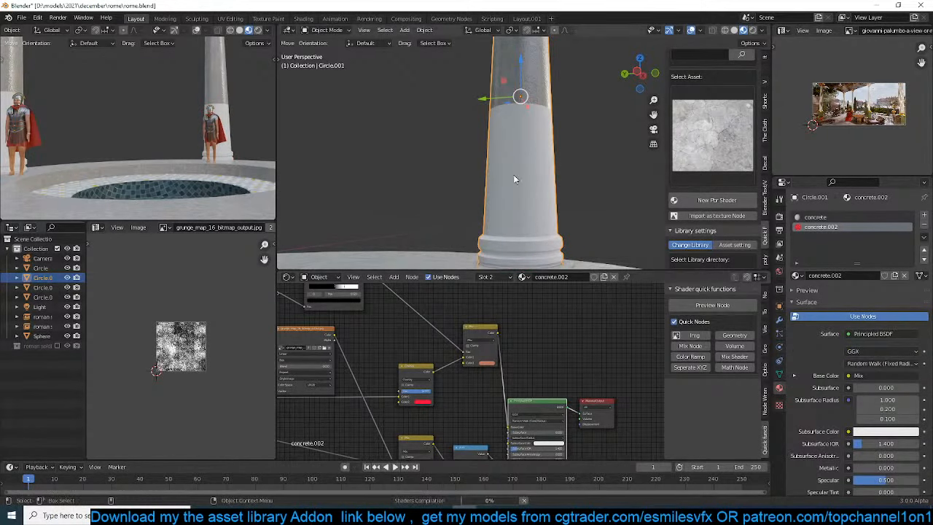
{"action": "scroll", "coordinate": [535, 167], "scroll_direction": "up", "scroll_amount": 2}
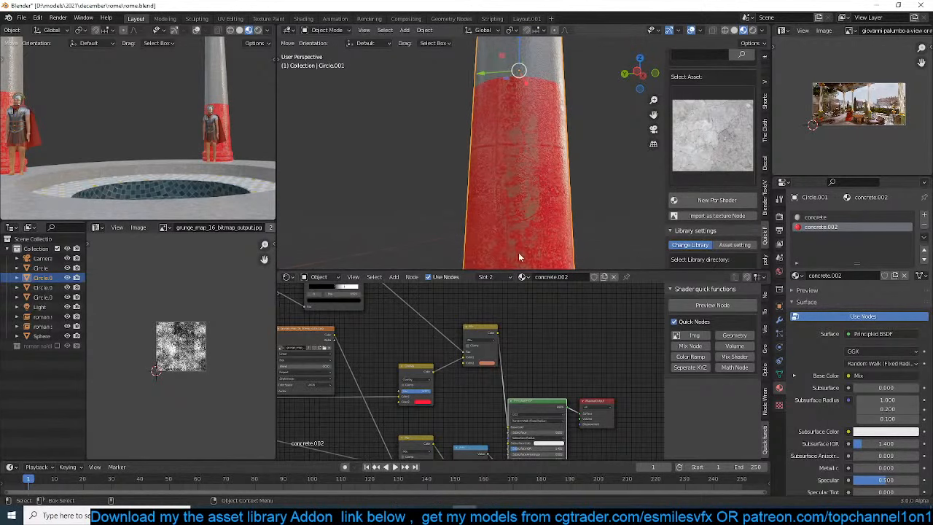
{"action": "scroll", "coordinate": [490, 360], "scroll_direction": "up", "scroll_amount": 1}
Change the Mix node's second color to a light gray and save the file
{"action": "left_click", "coordinate": [492, 361]}
{"action": "left_click", "coordinate": [510, 288]}
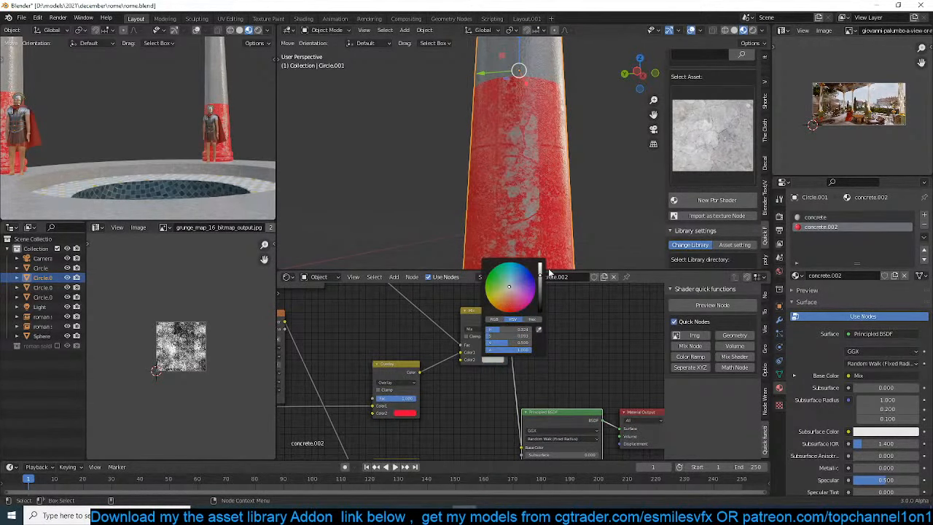
{"action": "left_click_drag", "start_coordinate": [540, 275], "coordinate": [508, 290]}
{"action": "middle_click_drag", "start_coordinate": [355, 329], "coordinate": [426, 366]}
{"action": "scroll", "coordinate": [421, 349], "scroll_direction": "down", "scroll_amount": 2}
{"action": "key", "text": "ctrl+s"}
Import the blotchy black-and-white grunge map from the asset library as a texture node in concrete.002
{"action": "left_click", "coordinate": [738, 120]}
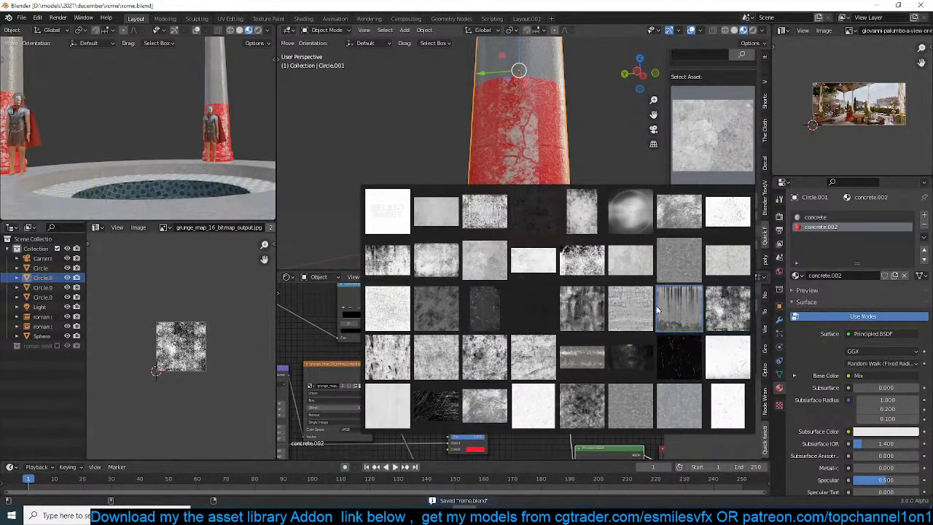
{"action": "left_click", "coordinate": [722, 308]}
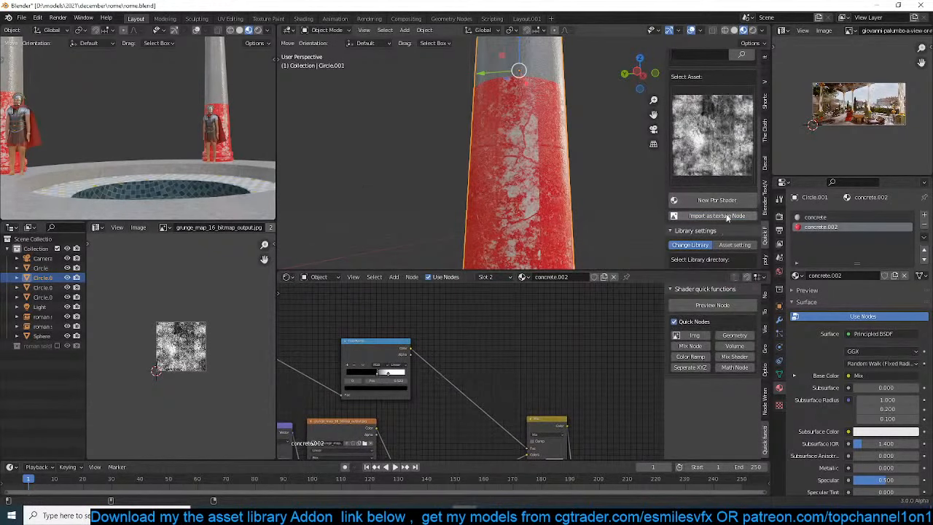
{"action": "scroll", "coordinate": [605, 351], "scroll_direction": "down", "scroll_amount": 10}
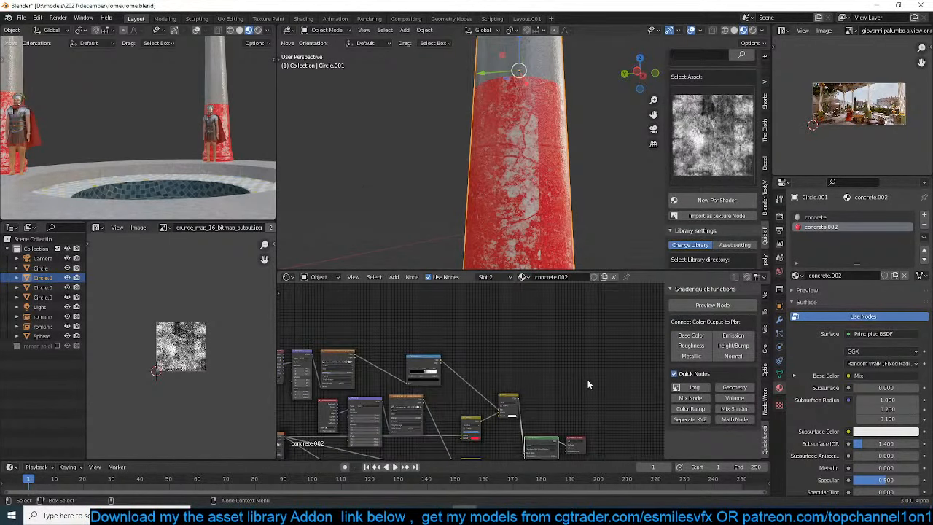
{"action": "key", "text": "g"}
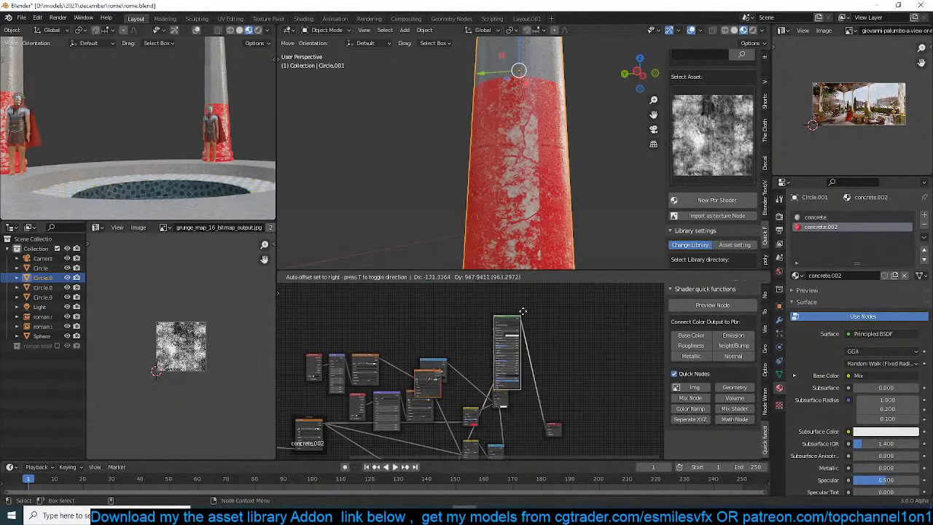
{"action": "right_click", "coordinate": [548, 343]}
{"action": "middle_click_drag", "start_coordinate": [473, 383], "coordinate": [552, 320]}
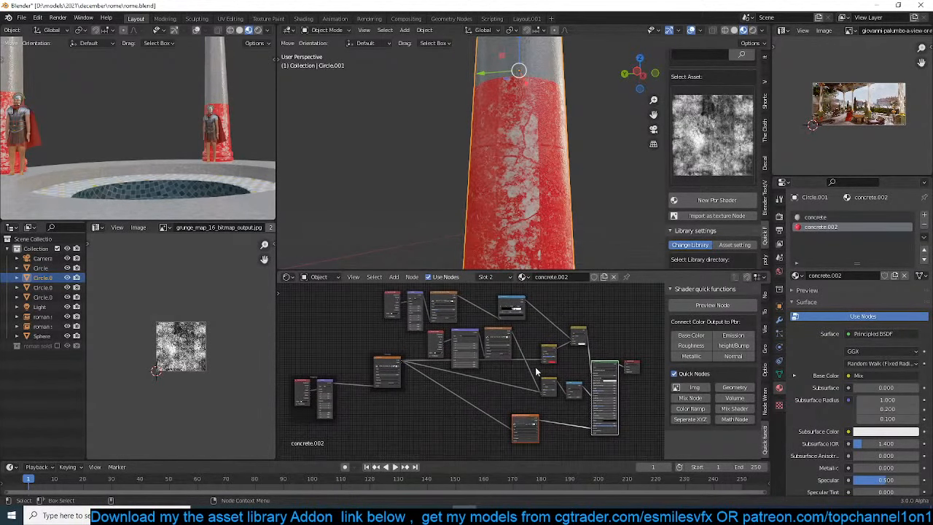
Place the imported grunge texture node above the image texture that feeds the ColorRamp
{"action": "left_click", "coordinate": [531, 420]}
{"action": "key", "text": "shift+d"}
{"action": "left_click", "coordinate": [569, 316]}
{"action": "scroll", "coordinate": [587, 324], "scroll_direction": "up", "scroll_amount": 5}
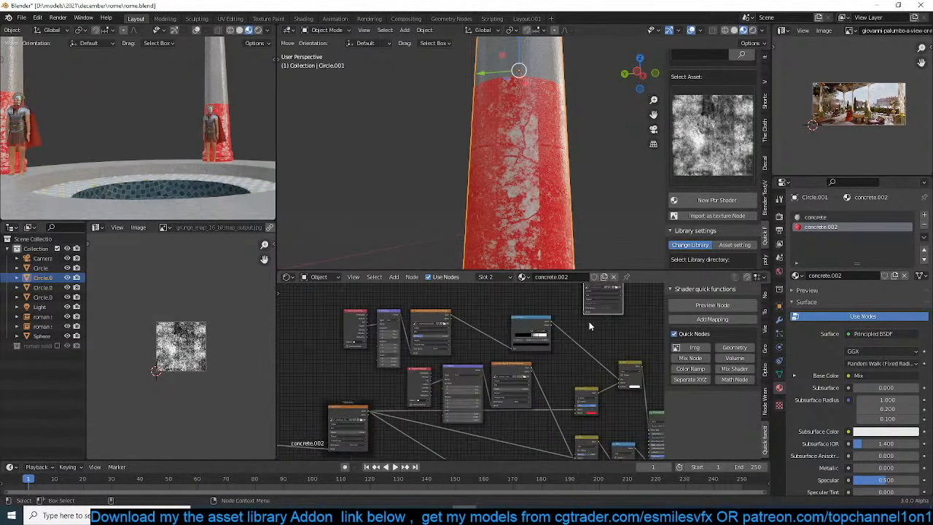
{"action": "middle_click_drag", "start_coordinate": [589, 322], "coordinate": [588, 378]}
{"action": "left_click_drag", "start_coordinate": [600, 333], "coordinate": [432, 322]}
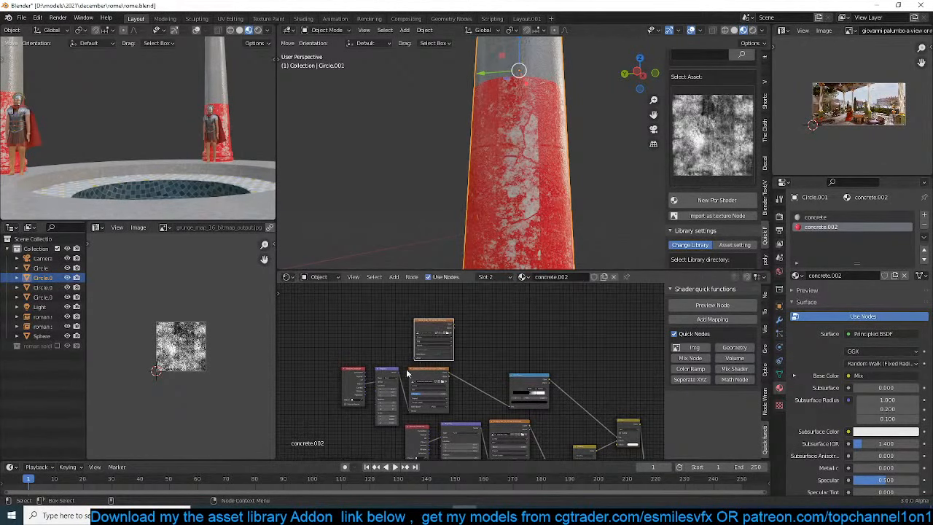
Connect the existing Mapping node to the new grunge texture and its color output to the ColorRamp's factor, then save the file
{"action": "left_click_drag", "start_coordinate": [399, 373], "coordinate": [415, 354]}
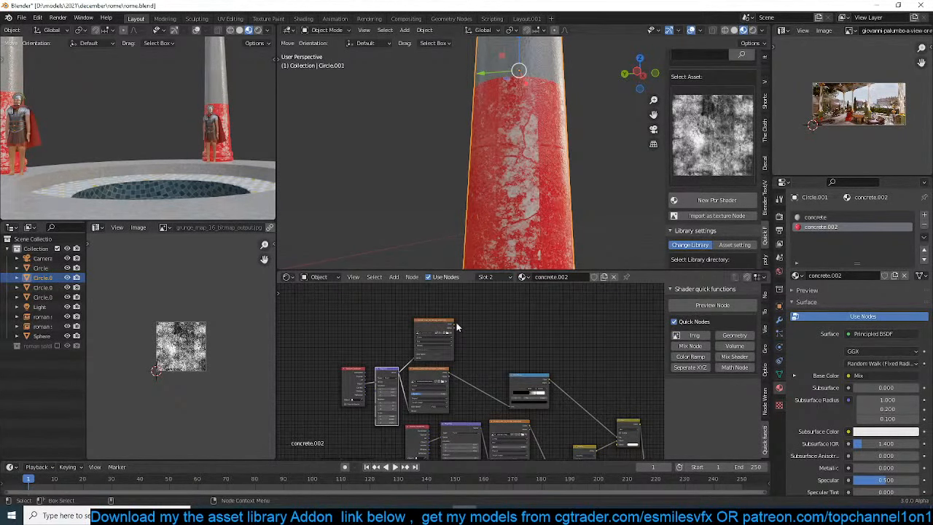
{"action": "left_click_drag", "start_coordinate": [454, 326], "coordinate": [516, 397]}
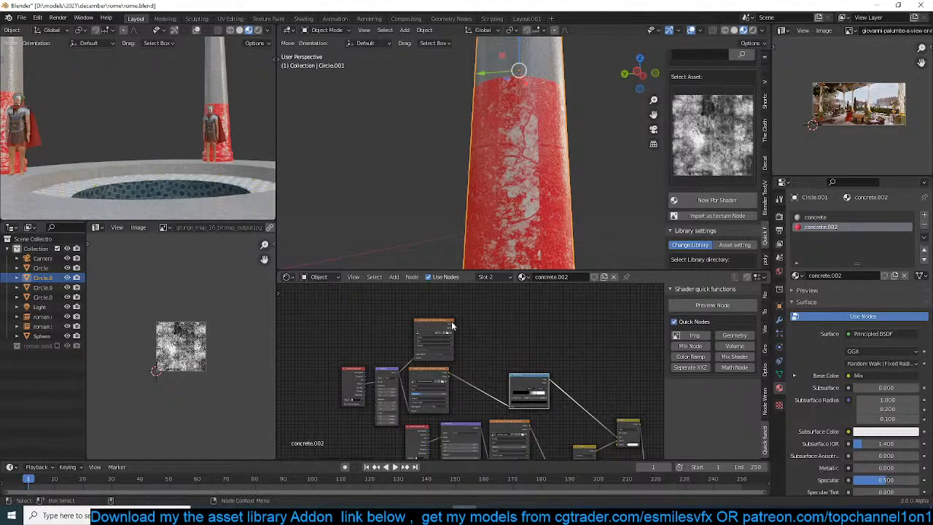
{"action": "left_click_drag", "start_coordinate": [454, 326], "coordinate": [508, 404]}
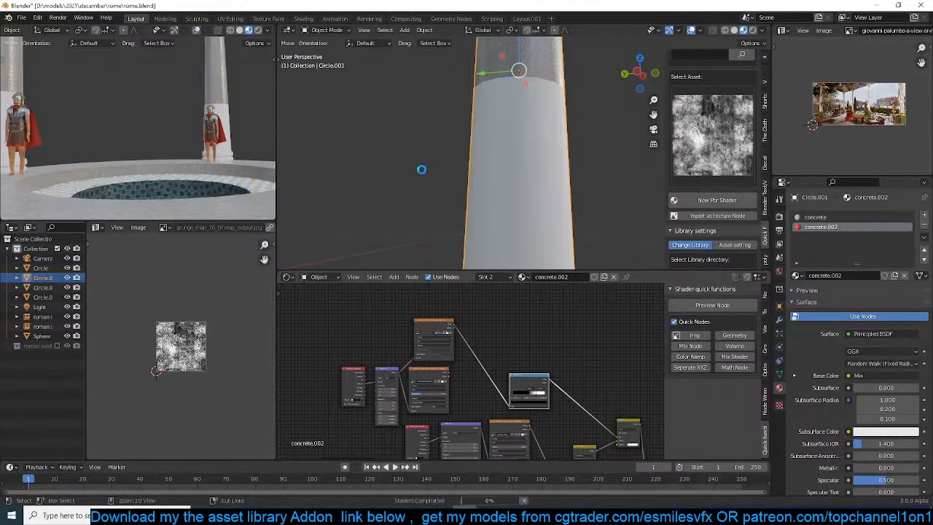
{"action": "key", "text": "ctrl+s"}
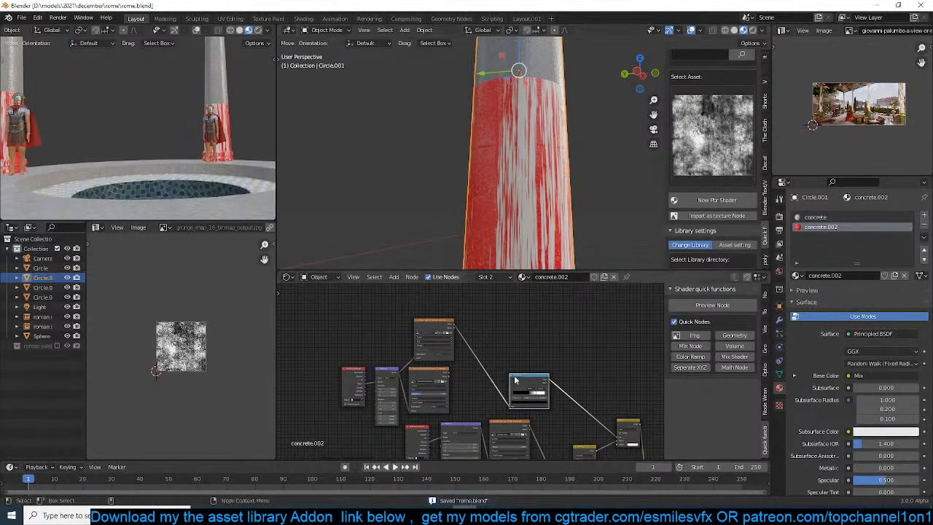
Set the new grunge texture node's projection to Box
{"action": "scroll", "coordinate": [413, 337], "scroll_direction": "up", "scroll_amount": 1}
{"action": "left_click", "coordinate": [417, 342]}
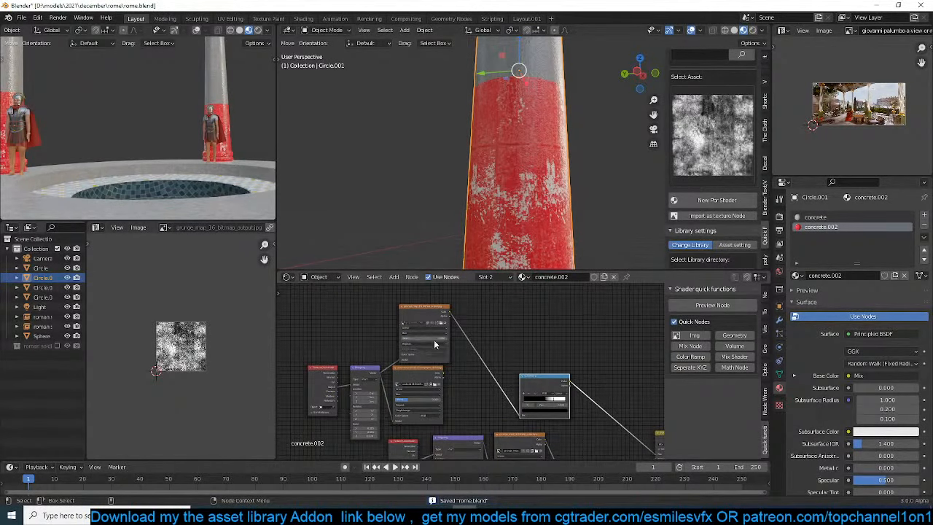
{"action": "scroll", "coordinate": [539, 226], "scroll_direction": "down", "scroll_amount": 2}
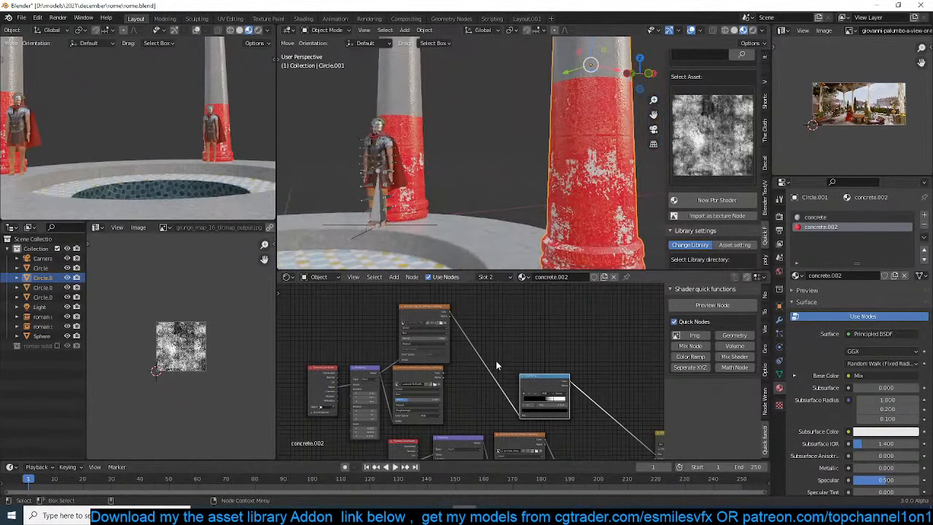
Shift the ColorRamp stop toward the black end to expose more bare patches in the red paint, and save the file
{"action": "scroll", "coordinate": [443, 349], "scroll_direction": "up", "scroll_amount": 2}
{"action": "left_click_drag", "start_coordinate": [488, 389], "coordinate": [482, 390]}
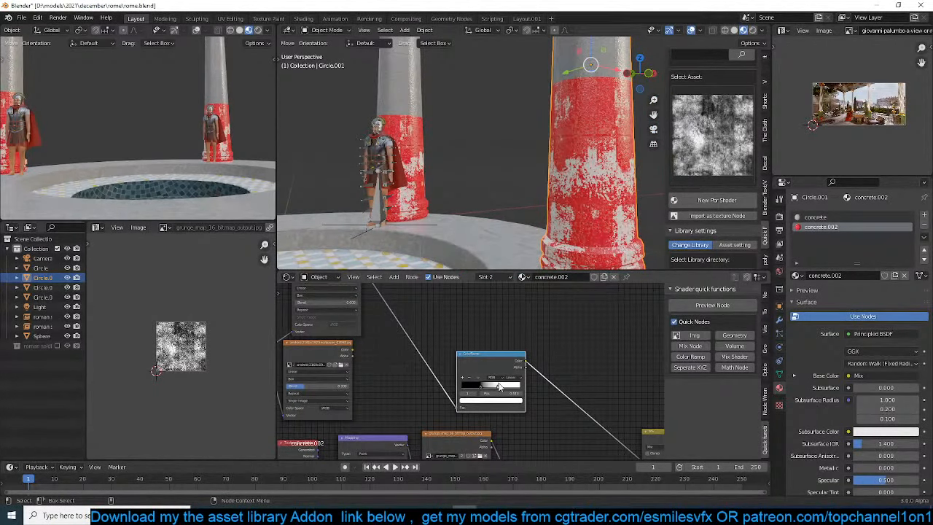
{"action": "scroll", "coordinate": [382, 189], "scroll_direction": "down", "scroll_amount": 2}
{"action": "middle_click_drag", "start_coordinate": [382, 190], "coordinate": [534, 172]}
{"action": "key", "text": "ctrl+s"}
In the column's concrete material, brighten the Overlay node's second color to near white and save the file
{"action": "scroll", "coordinate": [562, 422], "scroll_direction": "down", "scroll_amount": 1}
{"action": "middle_click_drag", "start_coordinate": [561, 421], "coordinate": [490, 357]}
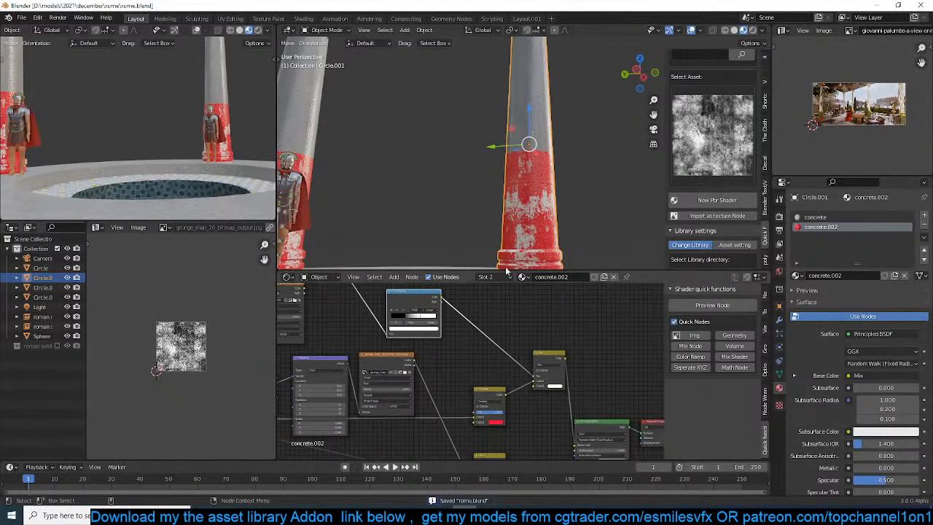
{"action": "left_click", "coordinate": [833, 216]}
{"action": "scroll", "coordinate": [543, 403], "scroll_direction": "up", "scroll_amount": 2}
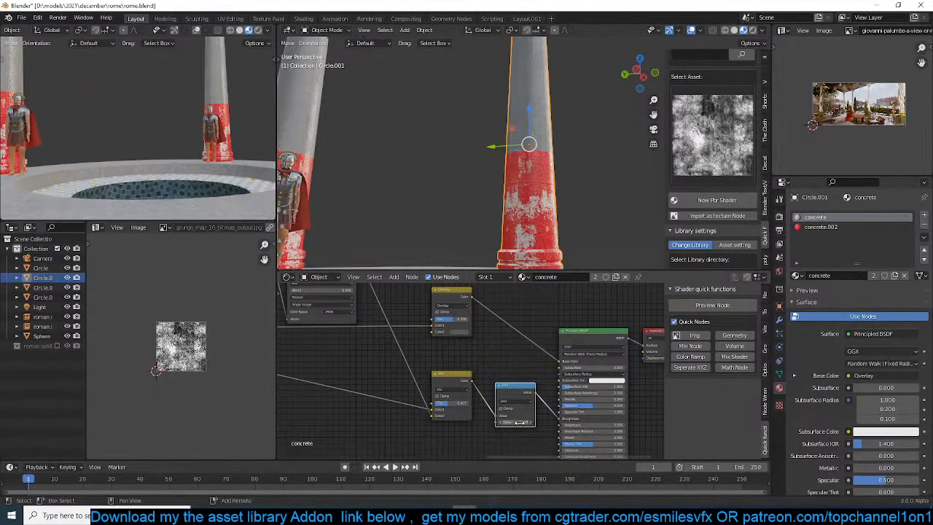
{"action": "middle_click_drag", "start_coordinate": [519, 422], "coordinate": [513, 457]}
{"action": "left_click", "coordinate": [457, 368]}
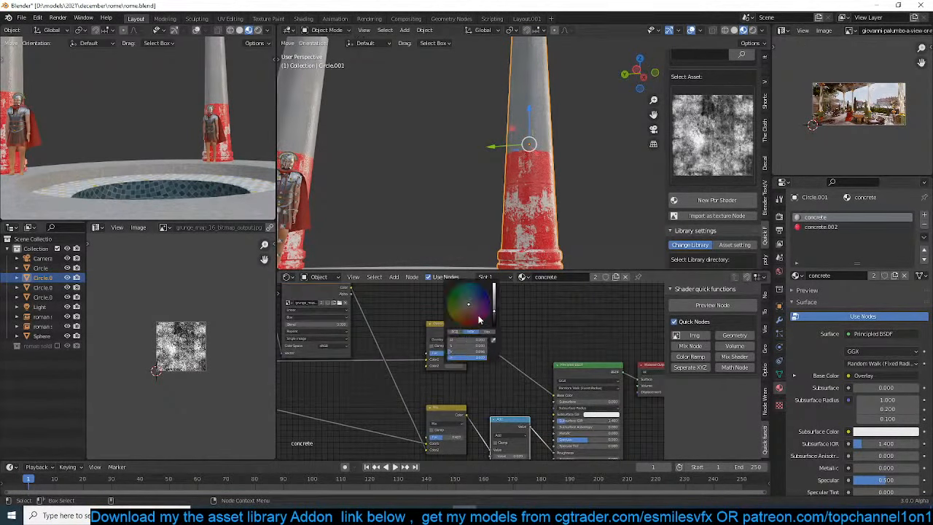
{"action": "left_click_drag", "start_coordinate": [494, 306], "coordinate": [494, 288]}
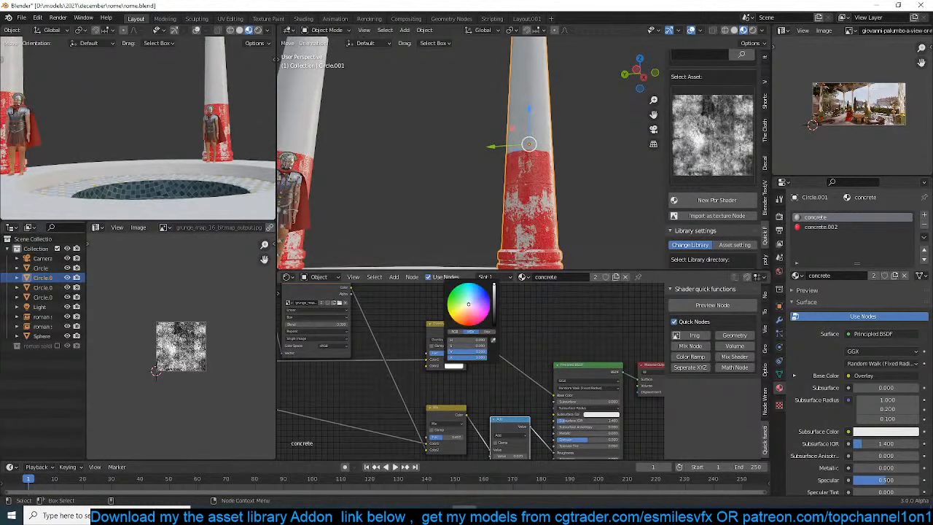
{"action": "left_click", "coordinate": [497, 219]}
{"action": "scroll", "coordinate": [501, 217], "scroll_direction": "down", "scroll_amount": 1}
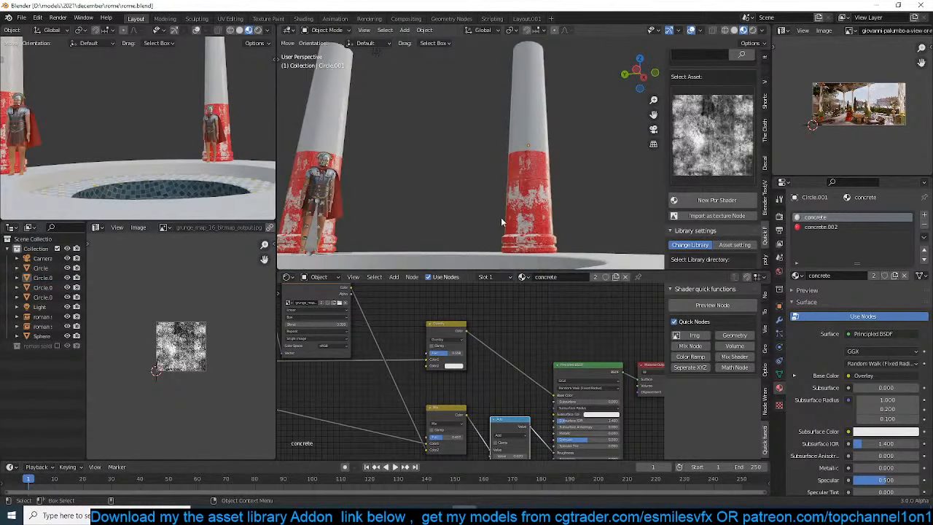
{"action": "key", "text": "ctrl+s"}
Select the pool base and make its concrete material a single-user copy, independent of the columns
{"action": "middle_click_drag", "start_coordinate": [501, 219], "coordinate": [540, 204]}
{"action": "scroll", "coordinate": [505, 227], "scroll_direction": "down", "scroll_amount": 3}
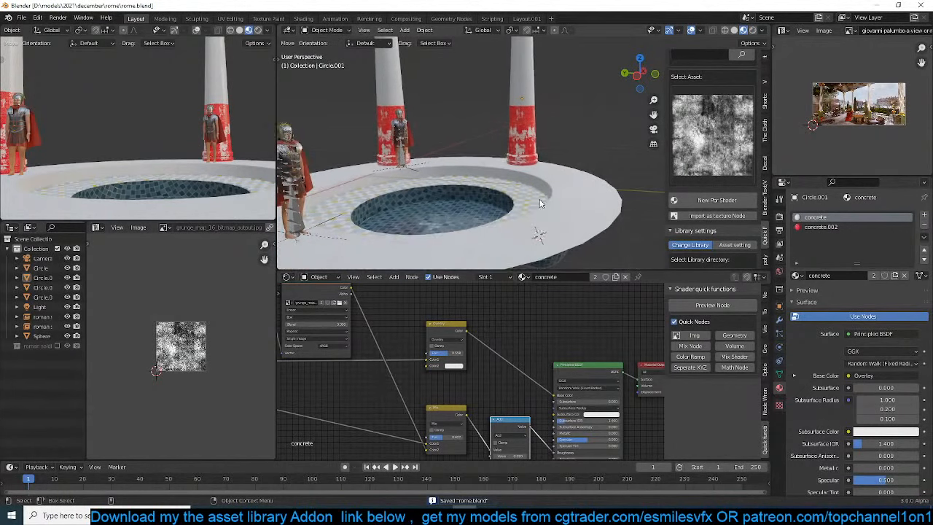
{"action": "left_click", "coordinate": [587, 204]}
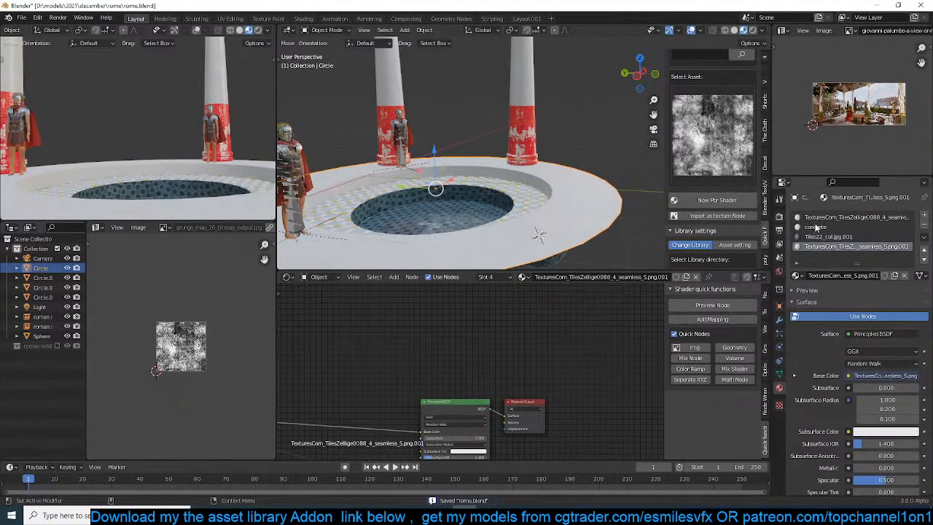
{"action": "left_click", "coordinate": [532, 99]}
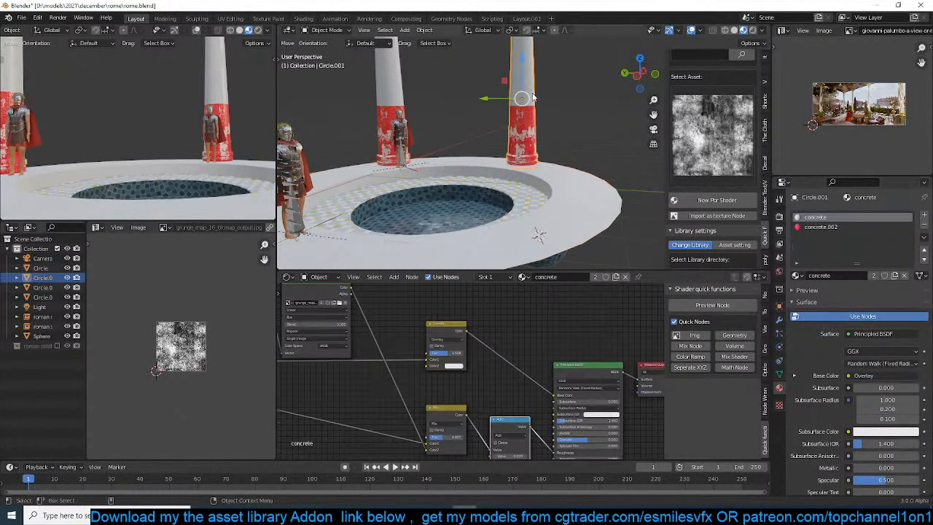
{"action": "left_click", "coordinate": [554, 213]}
{"action": "left_click", "coordinate": [831, 227]}
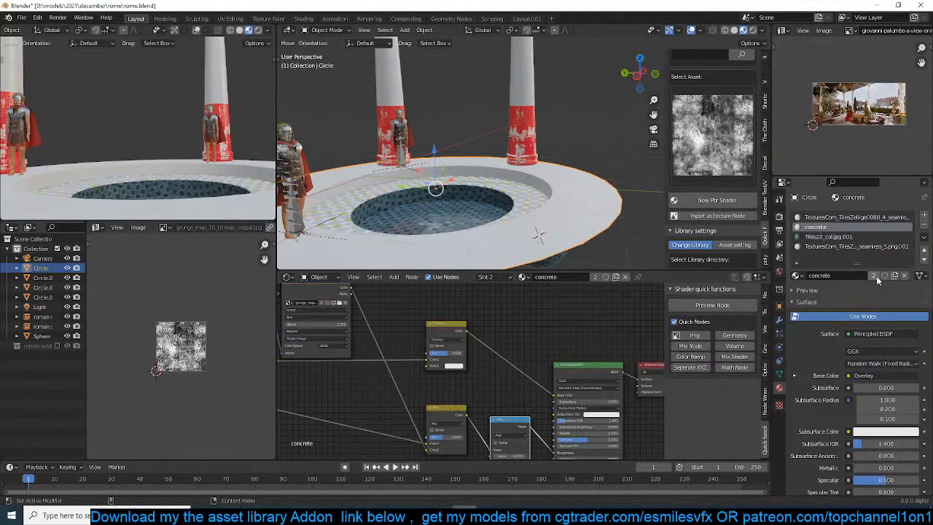
{"action": "left_click", "coordinate": [874, 275]}
Darken the Overlay node's second color in the pool base's concrete.001 material to gray, and save the file
{"action": "left_click", "coordinate": [455, 366]}
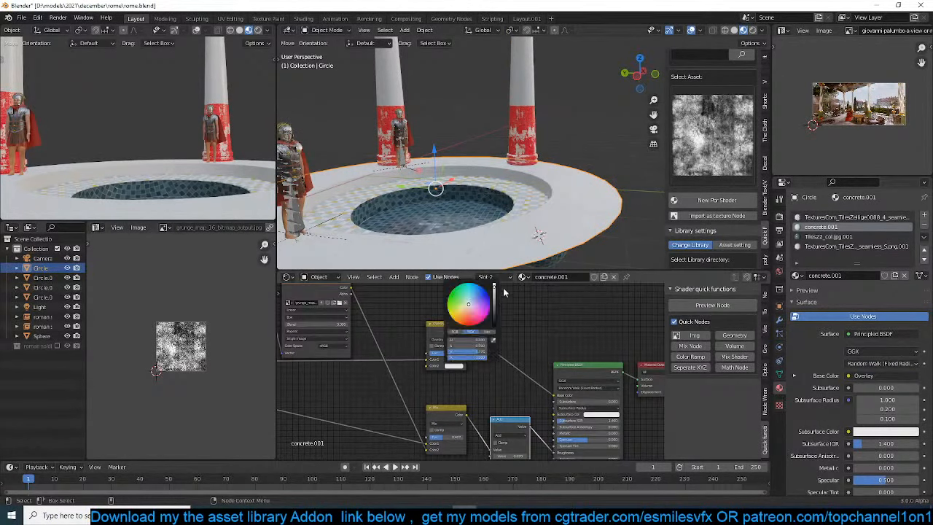
{"action": "left_click_drag", "start_coordinate": [494, 299], "coordinate": [494, 315]}
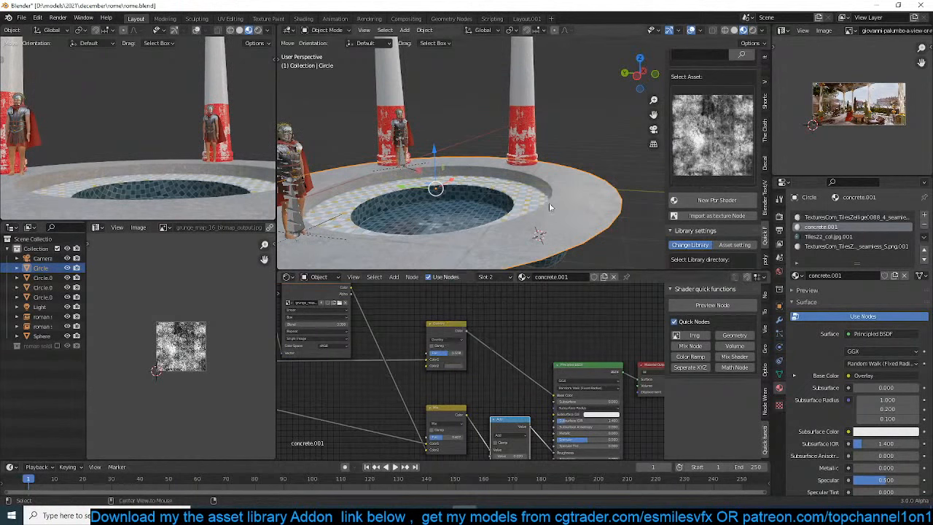
{"action": "key", "text": "alt+a"}
{"action": "middle_click_drag", "start_coordinate": [581, 190], "coordinate": [514, 191]}
{"action": "key", "text": "ctrl+s"}
In Edit Mode from the top view, add one loop cut around the pool's outer concrete rim with a factor of -0.208
{"action": "scroll", "coordinate": [546, 199], "scroll_direction": "up", "scroll_amount": 3}
{"action": "middle_click_drag", "start_coordinate": [486, 106], "coordinate": [405, 110]}
{"action": "key", "text": "KP_7"}
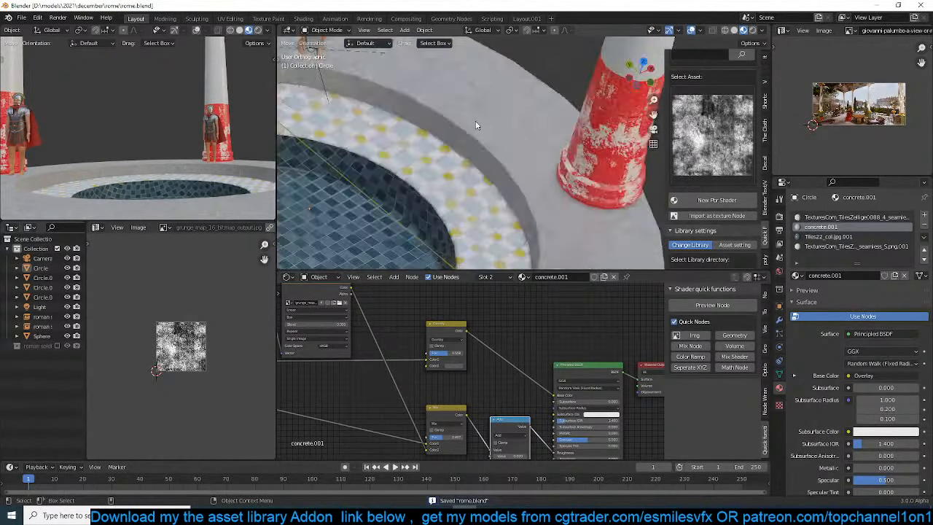
{"action": "left_click", "coordinate": [600, 110]}
{"action": "scroll", "coordinate": [569, 149], "scroll_direction": "down", "scroll_amount": 5}
{"action": "key", "text": "Tab"}
{"action": "scroll", "coordinate": [568, 151], "scroll_direction": "up", "scroll_amount": 4}
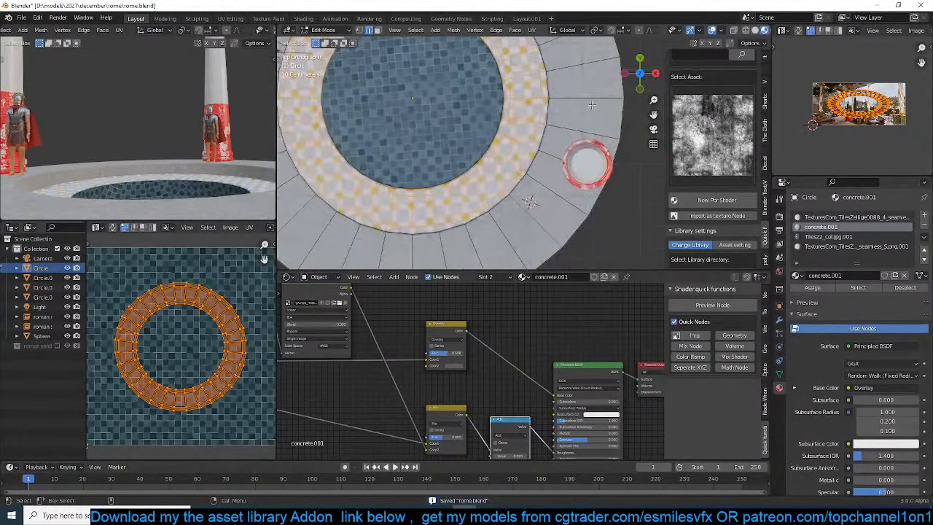
{"action": "key", "text": "ctrl+r"}
{"action": "left_click", "coordinate": [596, 101]}
{"action": "left_click", "coordinate": [604, 103]}
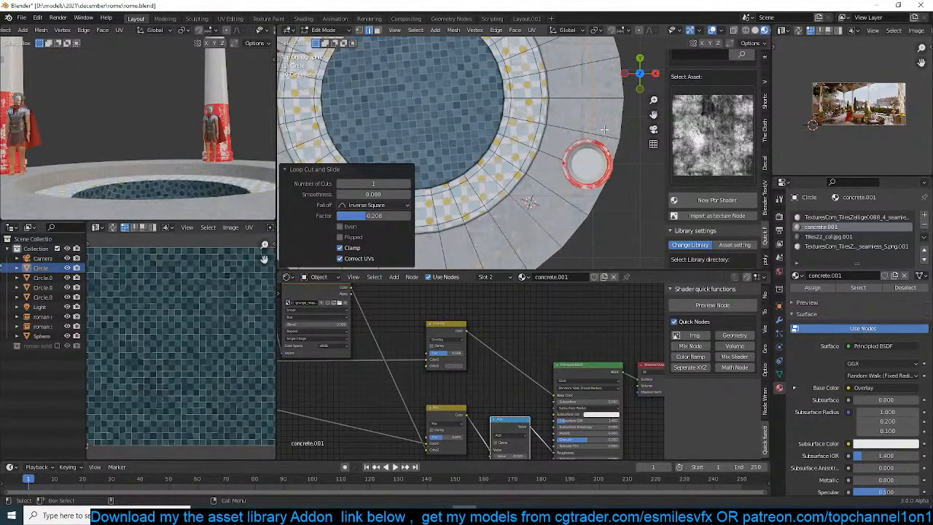
Duplicate the new edge loop and raise the copy 0.49078 m along the Z axis
{"action": "middle_click_drag", "start_coordinate": [604, 130], "coordinate": [604, 102]}
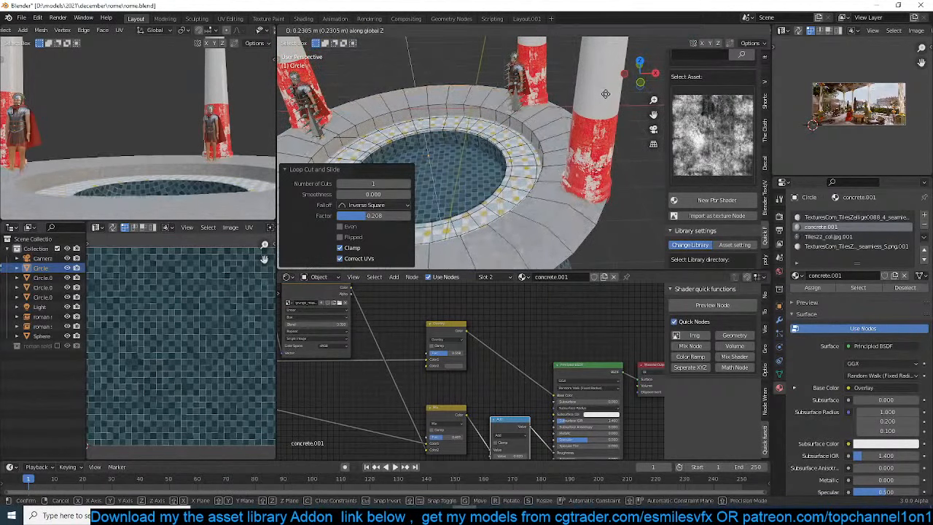
{"action": "key", "text": "shift+d"}
{"action": "key", "text": "z"}
{"action": "left_click", "coordinate": [596, 95]}
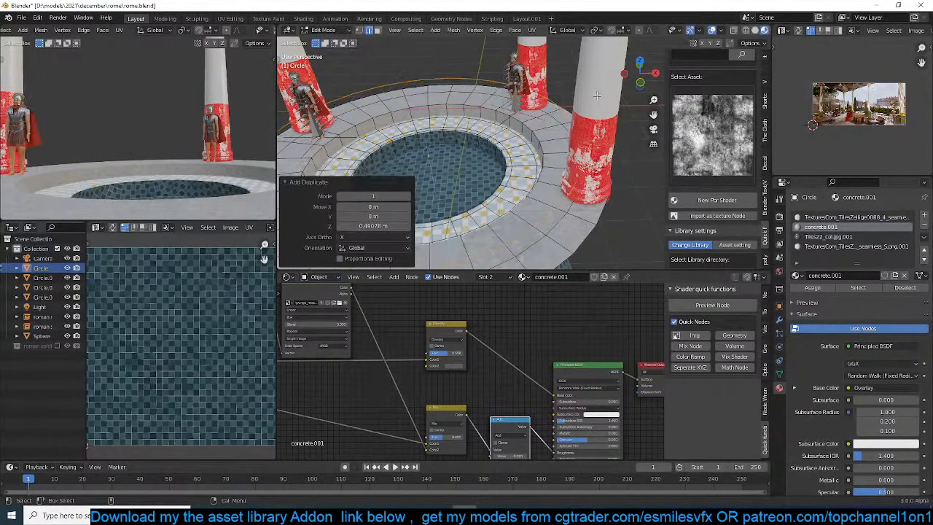
Separate the duplicated edge loop into its own object and select all of its vertices in Edit Mode
{"action": "key", "text": "p"}
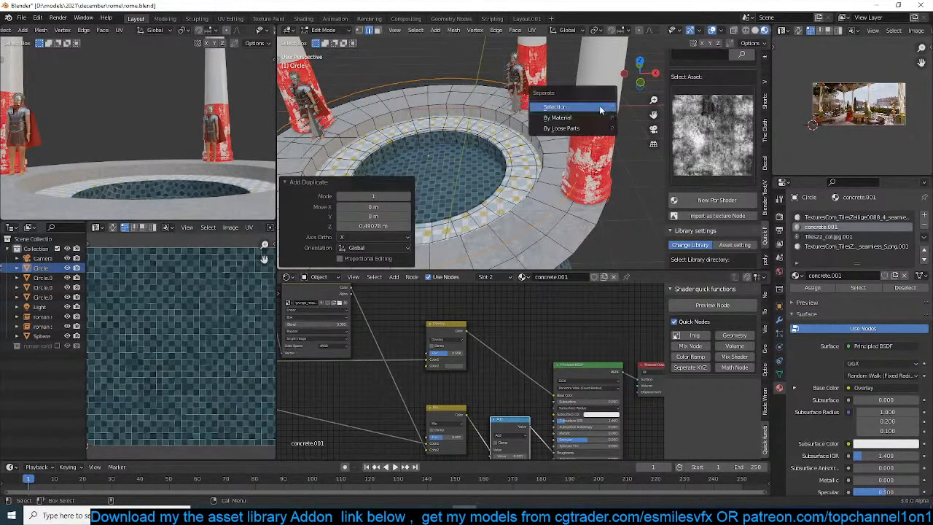
{"action": "left_click", "coordinate": [575, 108]}
{"action": "left_click", "coordinate": [565, 108]}
{"action": "key", "text": "a"}
{"action": "key", "text": "1"}
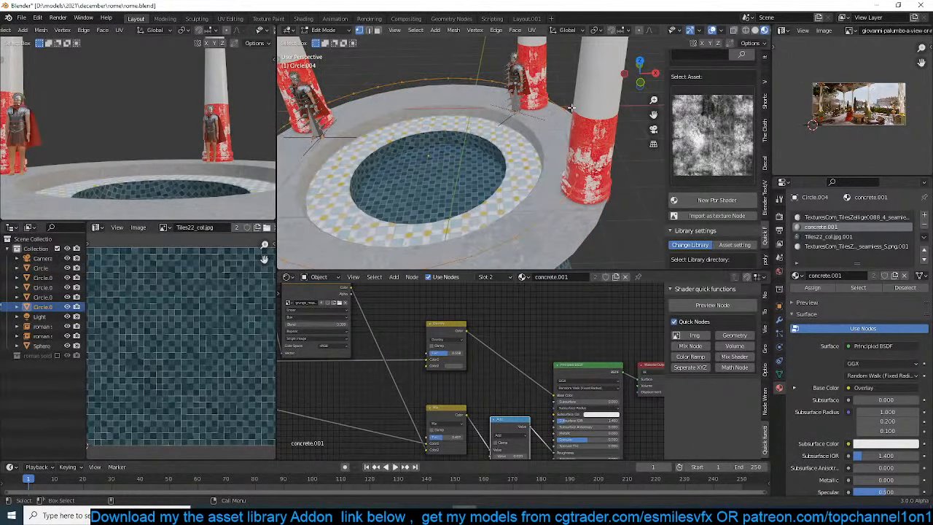
Fill the separated edge loop with a face and inset it slightly to form a narrow border
{"action": "key", "text": "f"}
{"action": "key", "text": "i"}
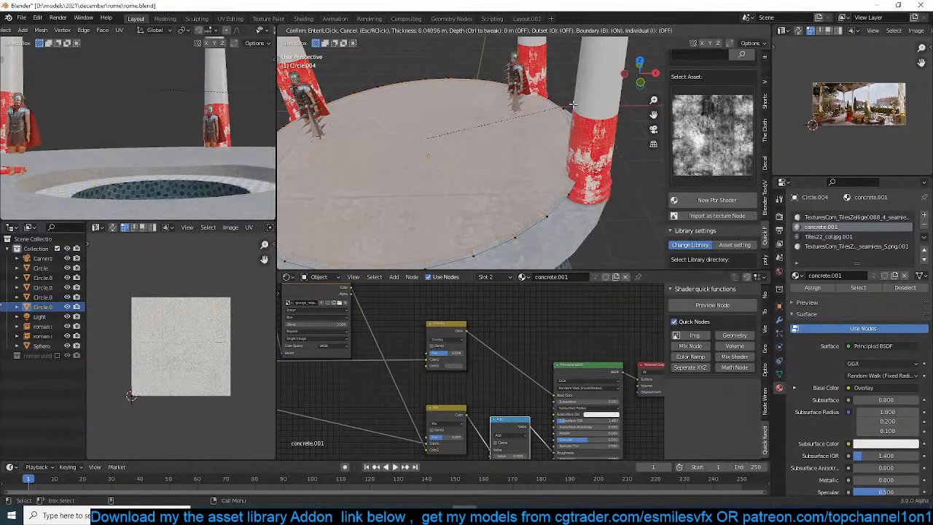
{"action": "left_click", "coordinate": [570, 106]}
Select the large inner face and delete only that face, keeping the flat border ring
{"action": "key", "text": "3"}
{"action": "left_click", "coordinate": [477, 131]}
{"action": "key", "text": "x"}
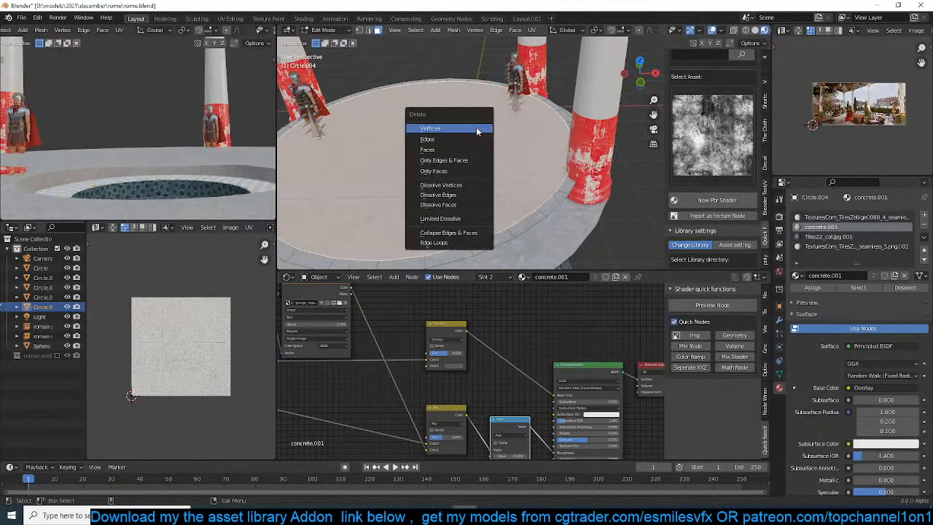
{"action": "left_click", "coordinate": [478, 131]}
{"action": "key", "text": "ctrl+z"}
{"action": "key", "text": "x"}
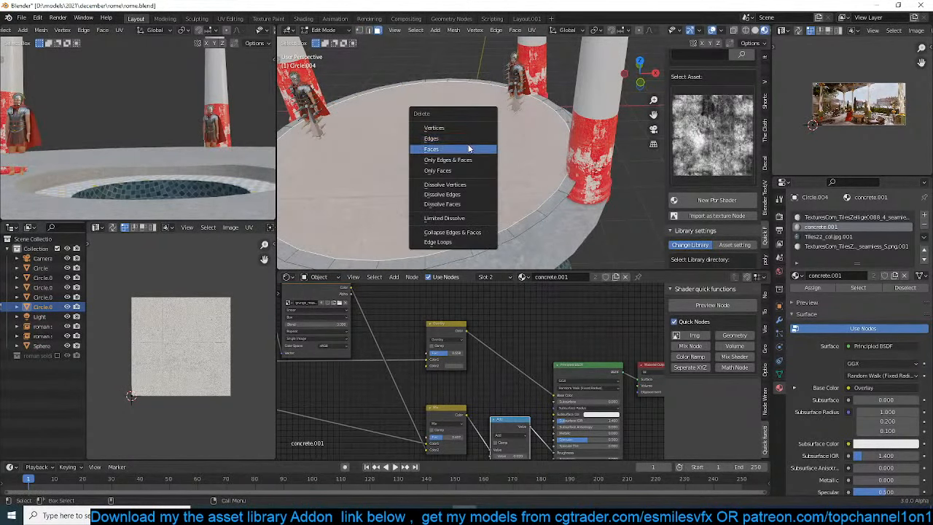
{"action": "left_click", "coordinate": [475, 148]}
Scale the flat ring up uniformly by a factor of 1.093
{"action": "key", "text": "s"}
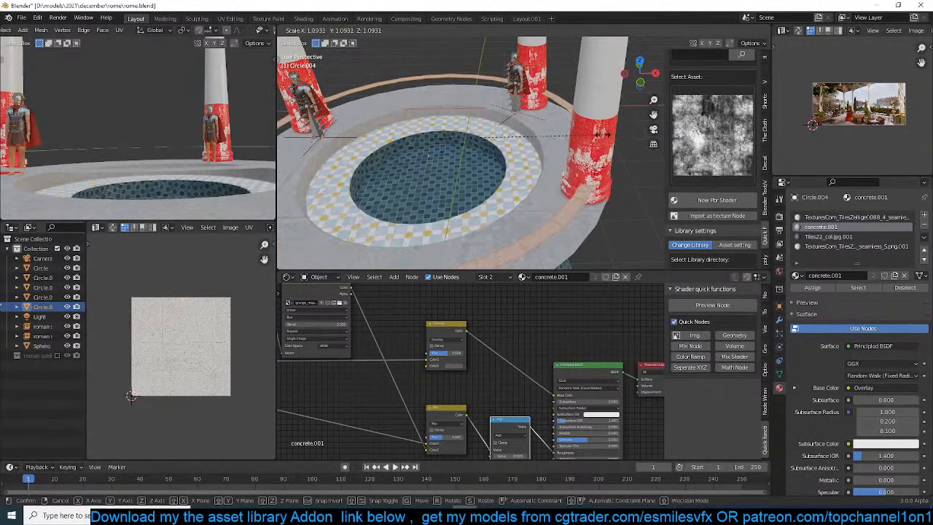
{"action": "left_click", "coordinate": [596, 136]}
{"action": "scroll", "coordinate": [602, 135], "scroll_direction": "down", "scroll_amount": 4}
{"action": "scroll", "coordinate": [609, 175], "scroll_direction": "up", "scroll_amount": 4}
{"action": "middle_click_drag", "start_coordinate": [602, 135], "coordinate": [609, 110]}
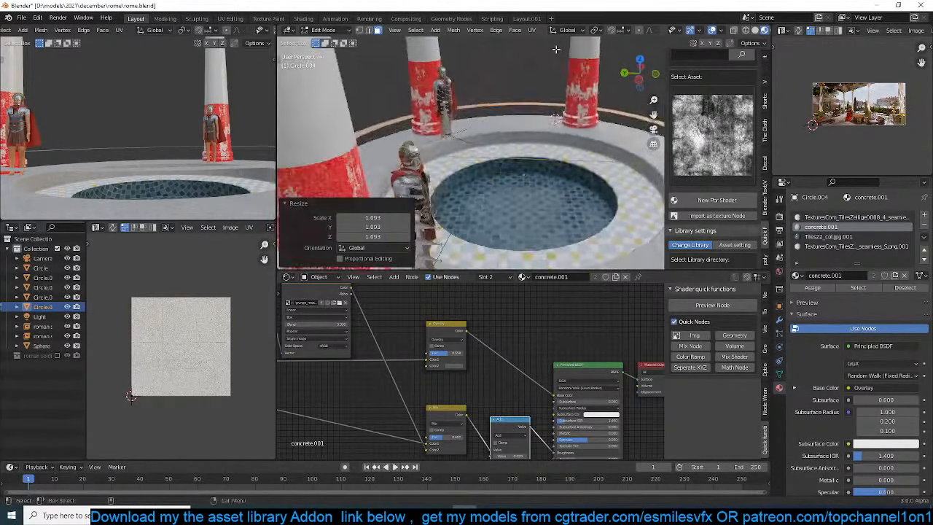
Raise the flat ring 0.17522 m along the Z axis above the pool base
{"action": "mouse_move", "coordinate": [529, 59]}
{"action": "middle_mouse_down", "text": "shift"}
{"action": "mouse_move", "coordinate": [504, 204]}
{"action": "mouse_move", "coordinate": [530, 69]}
{"action": "middle_mouse_up", "text": "shift"}
{"action": "middle_click_drag", "start_coordinate": [594, 255], "coordinate": [474, 186]}
{"action": "scroll", "coordinate": [534, 230], "scroll_direction": "down", "scroll_amount": 1}
{"action": "left_click", "coordinate": [591, 213]}
{"action": "key", "text": "KP_Decimal"}
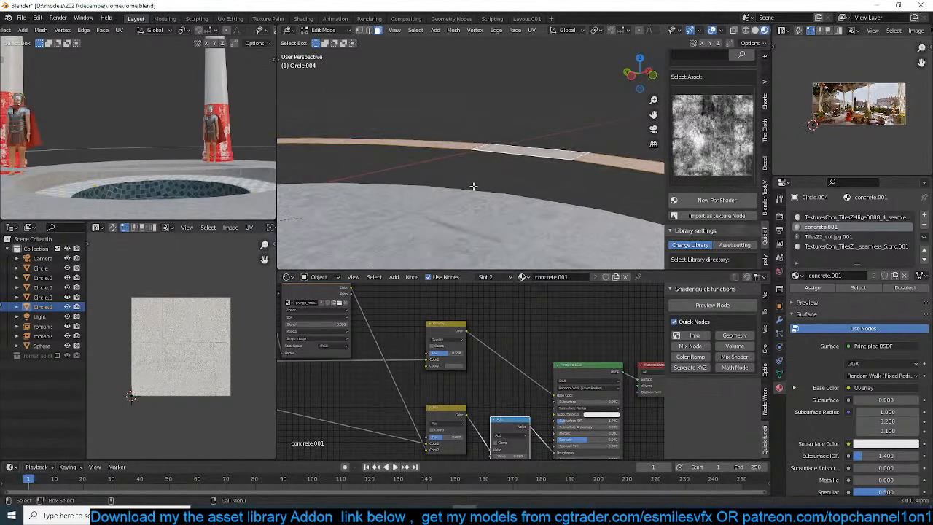
{"action": "key", "text": "g"}
{"action": "key", "text": "z"}
{"action": "left_click", "coordinate": [485, 175]}
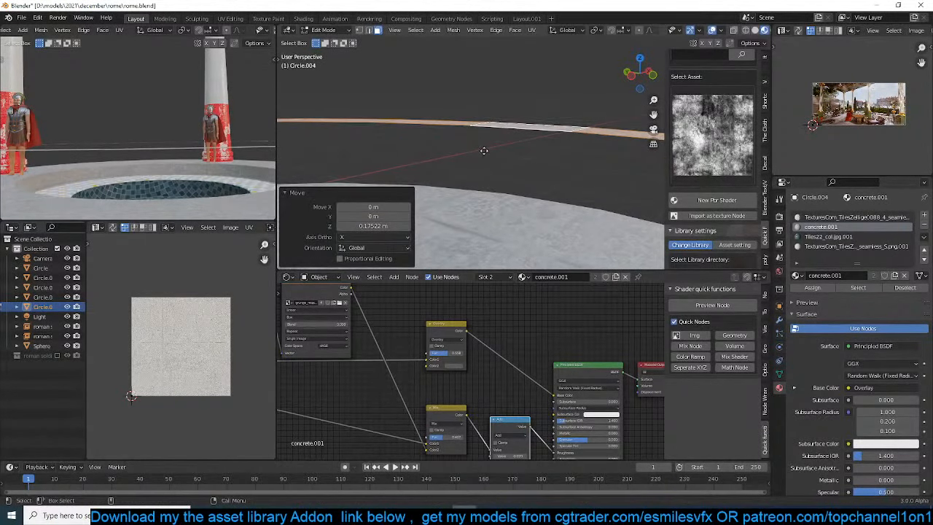
Extrude the ring faces -0.14209 m along the Z axis to give the rail thickness
{"action": "key", "text": "e"}
{"action": "key", "text": "z"}
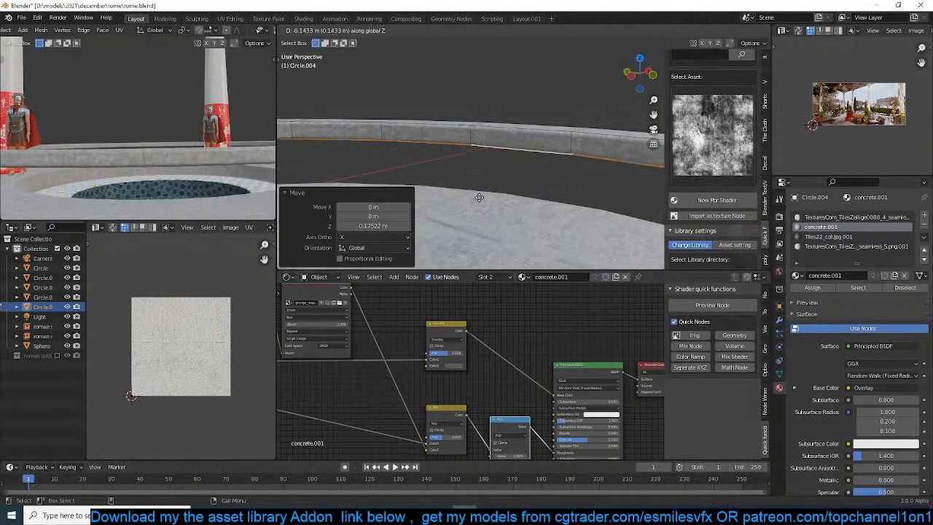
{"action": "left_click", "coordinate": [479, 197]}
{"action": "scroll", "coordinate": [877, 121], "scroll_direction": "up", "scroll_amount": 4}
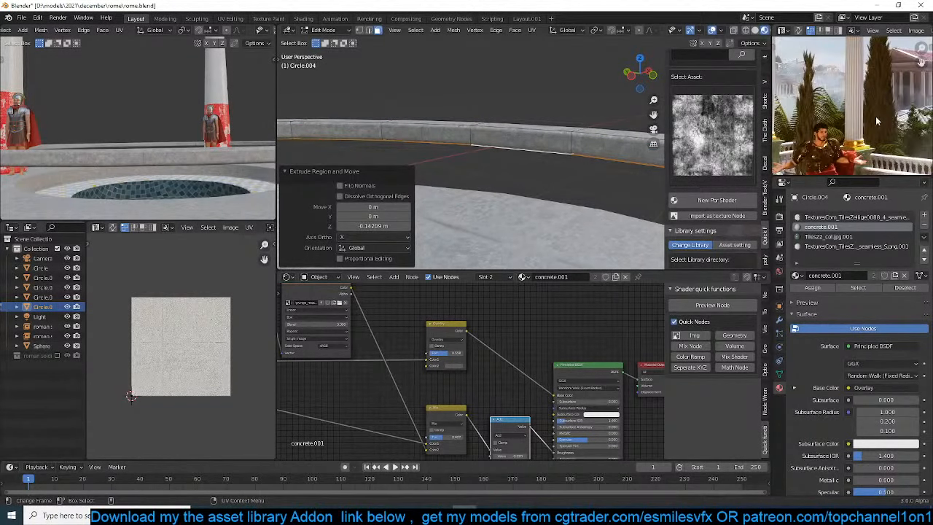
{"action": "middle_click_drag", "start_coordinate": [877, 121], "coordinate": [837, 83]}
Add one centered loop cut around the ring's side and set the Bevel modifier amount to 0.003 m
{"action": "middle_click_drag", "start_coordinate": [577, 149], "coordinate": [628, 213], "text": "shift"}
{"action": "key", "text": "ctrl+r"}
{"action": "left_click", "coordinate": [425, 147]}
{"action": "right_click", "coordinate": [425, 146]}
{"action": "key", "text": "Tab"}
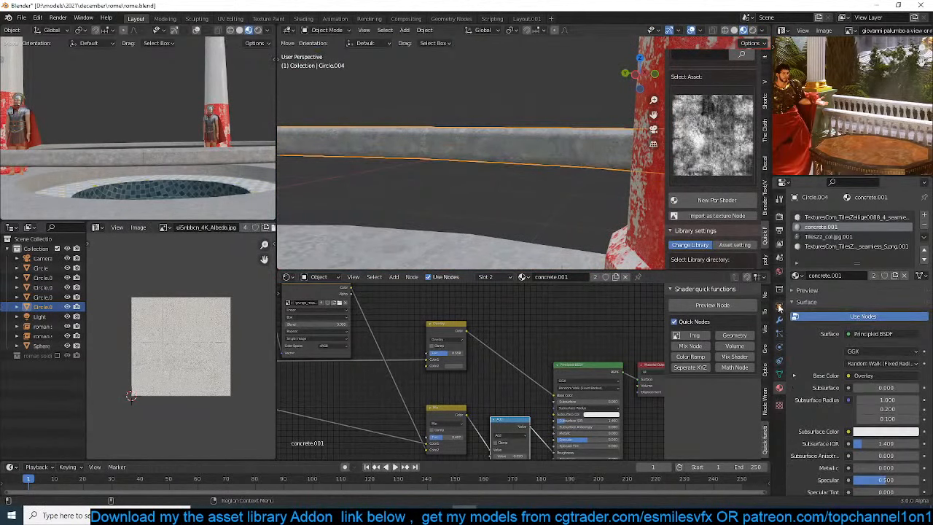
{"action": "left_click", "coordinate": [779, 319]}
{"action": "left_click_drag", "start_coordinate": [879, 269], "coordinate": [868, 269]}
{"action": "key", "text": "Tab"}
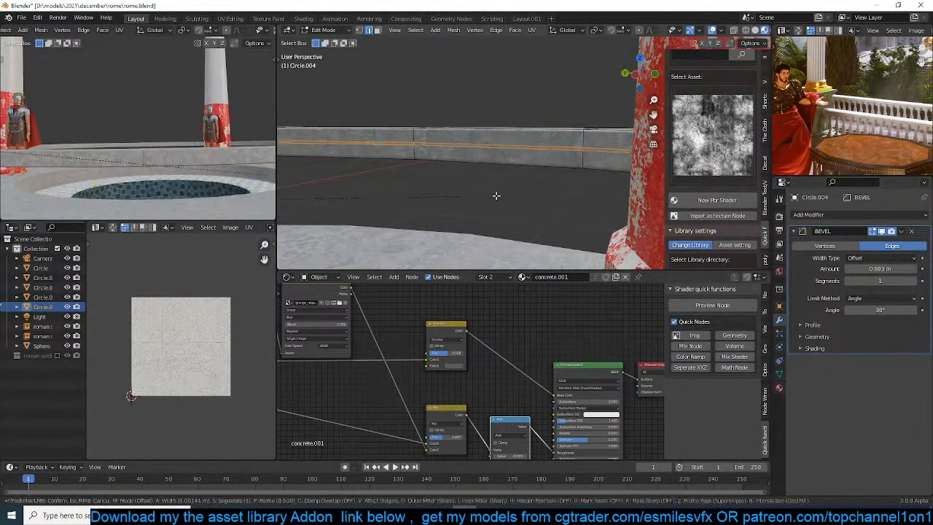
Bevel the side edge loop to a width of 0.0108 m and add a centered loop cut between the resulting edges
{"action": "key", "text": "ctrl+b"}
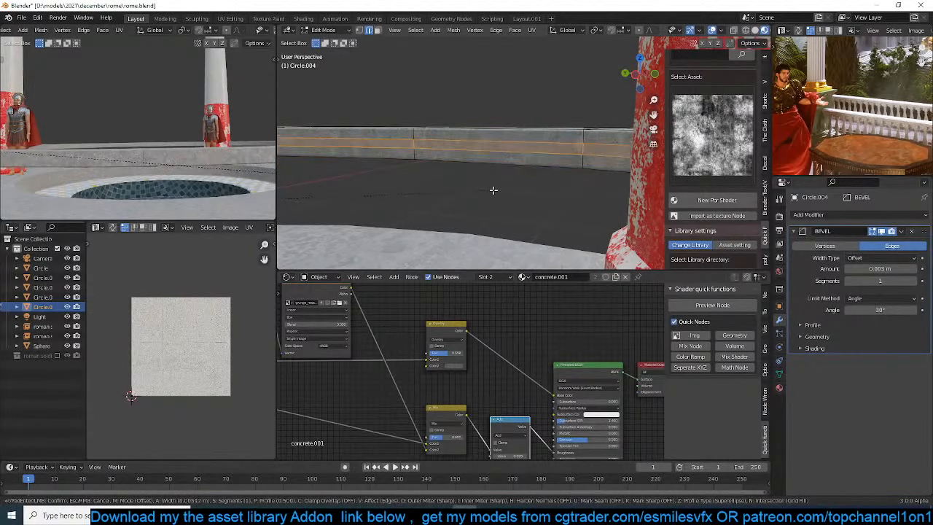
{"action": "left_click", "coordinate": [490, 191]}
{"action": "key", "text": "ctrl+r"}
{"action": "left_click", "coordinate": [577, 147]}
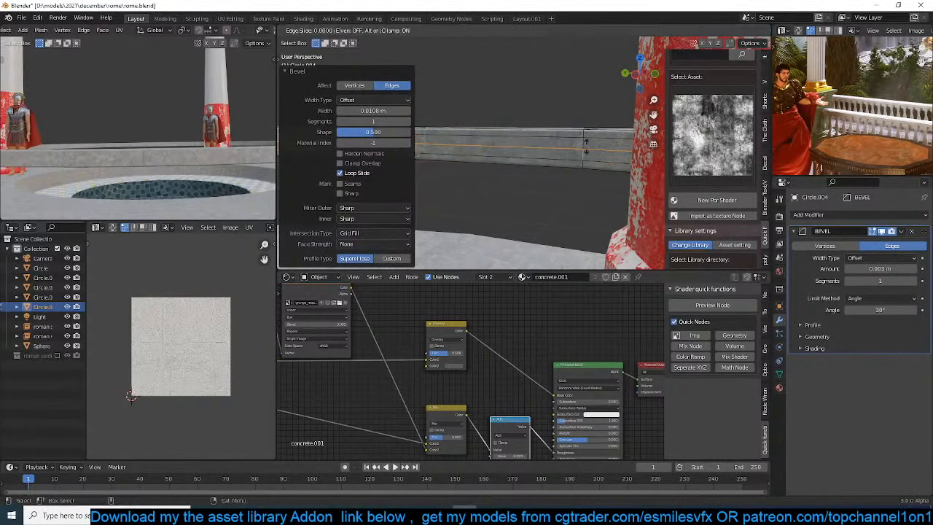
{"action": "right_click", "coordinate": [584, 148]}
Offset the middle side loop by -0.0162 m with Shrink/Fatten and bevel it with four segments to round the groove
{"action": "key", "text": "alt+s"}
{"action": "left_click", "coordinate": [573, 192]}
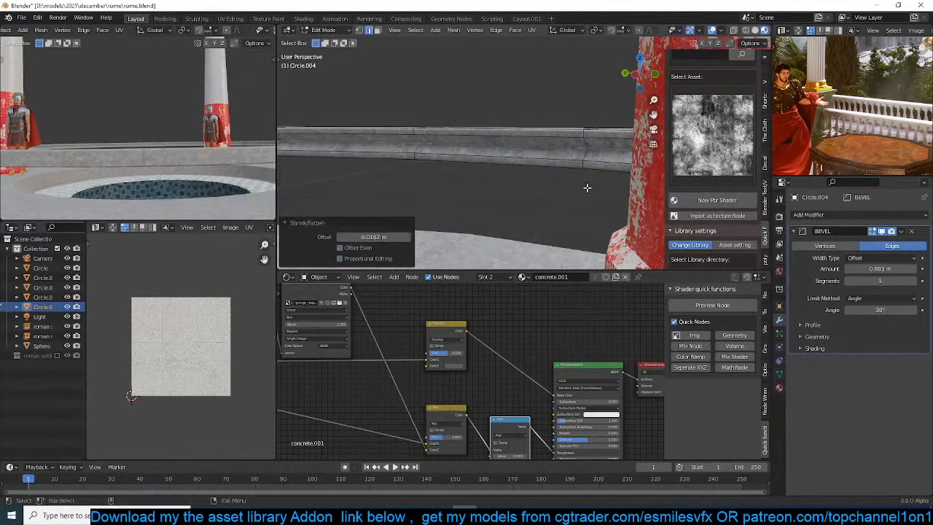
{"action": "key", "text": "ctrl+b"}
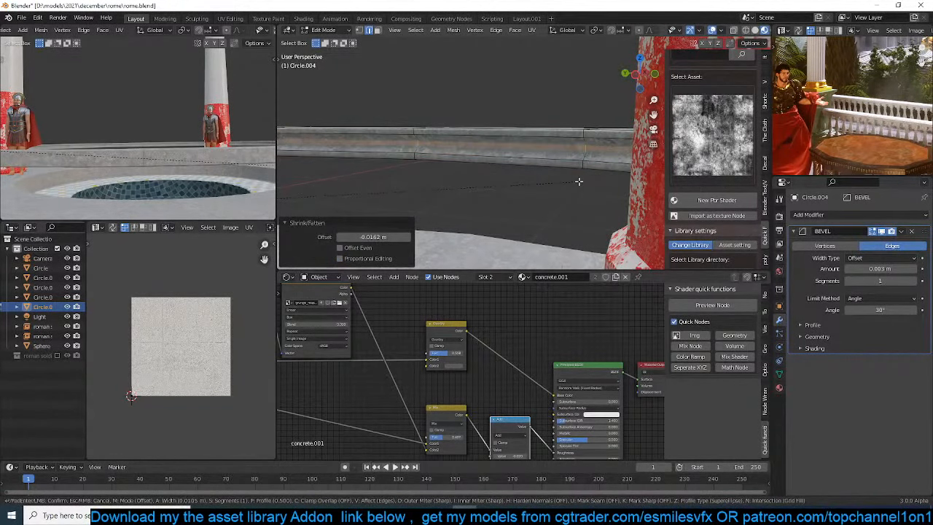
{"action": "scroll", "coordinate": [579, 182], "scroll_direction": "up", "scroll_amount": 3}
{"action": "left_click", "coordinate": [581, 182]}
{"action": "key", "text": "Tab"}
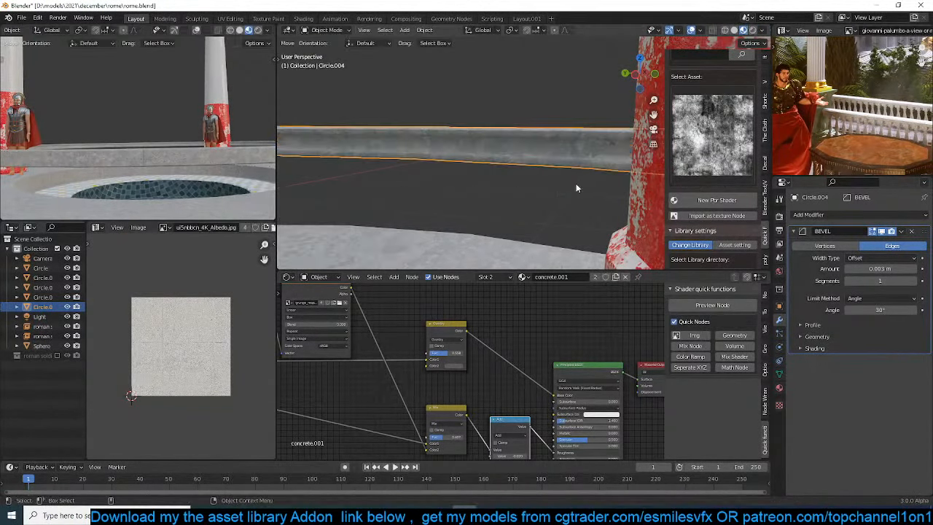
Add one centered loop cut around the ring's upper surface and try beveling it to a width of 0.0234 m
{"action": "middle_click_drag", "start_coordinate": [576, 183], "coordinate": [559, 204]}
{"action": "key", "text": "Tab"}
{"action": "key", "text": "ctrl+r"}
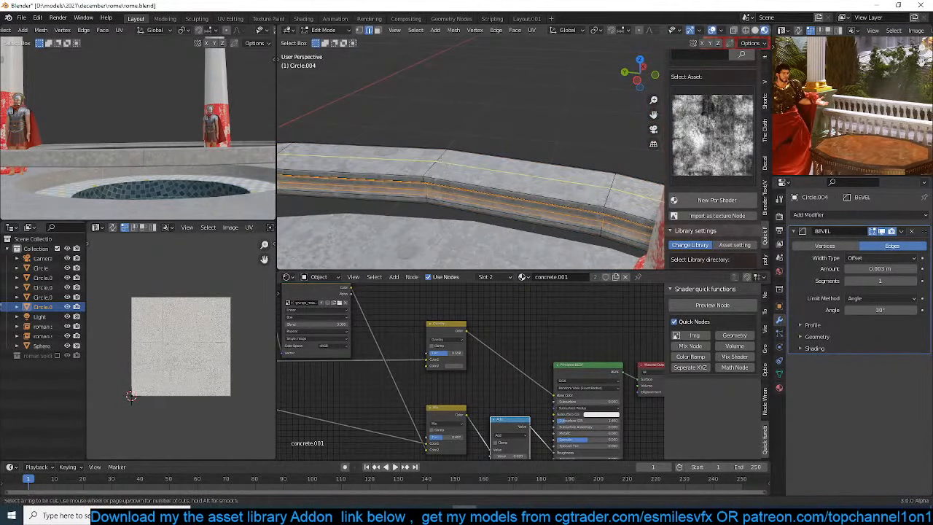
{"action": "left_click", "coordinate": [467, 165]}
{"action": "right_click", "coordinate": [474, 155]}
{"action": "key", "text": "ctrl+b"}
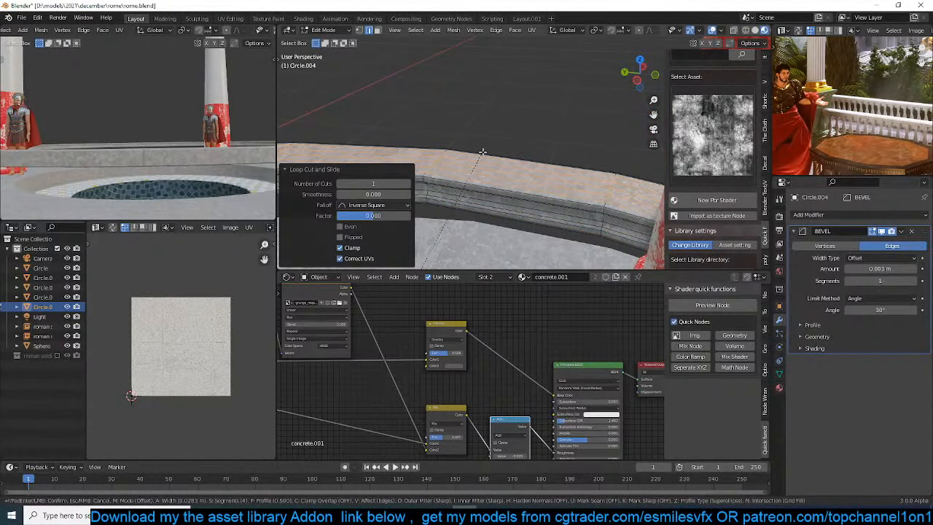
{"action": "left_click", "coordinate": [487, 151]}
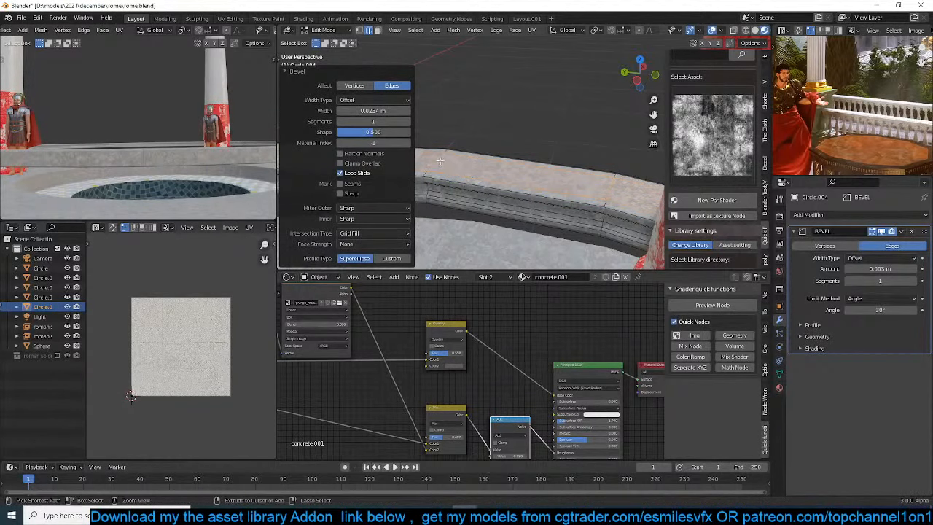
Offset the upper surface's center loop by 0.0184 m with Shrink/Fatten and bevel it about 0.0243 m with four segments
{"action": "key", "text": "alt+s"}
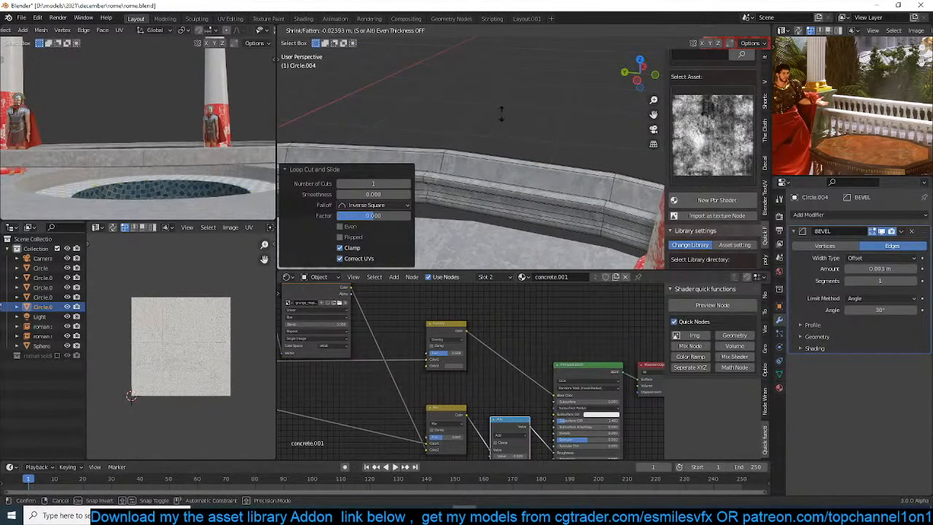
{"action": "left_click", "coordinate": [495, 107]}
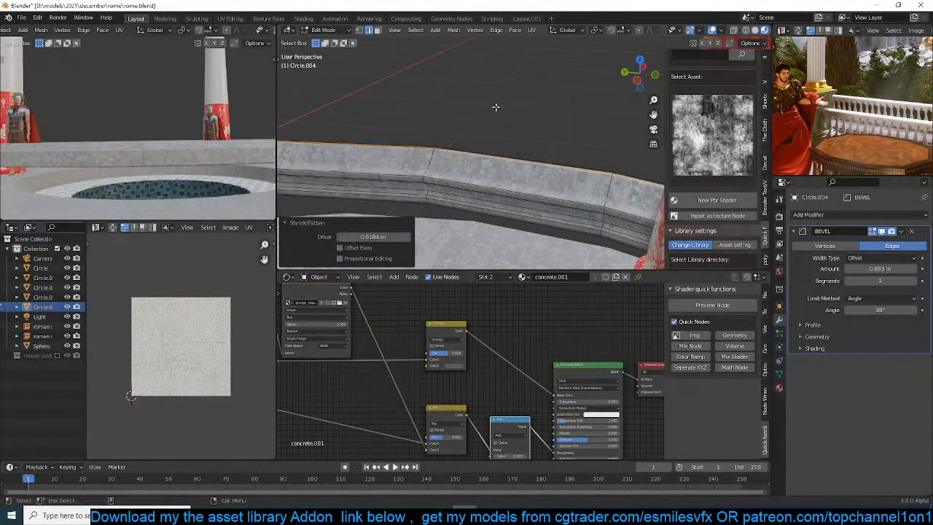
{"action": "key", "text": "ctrl+b"}
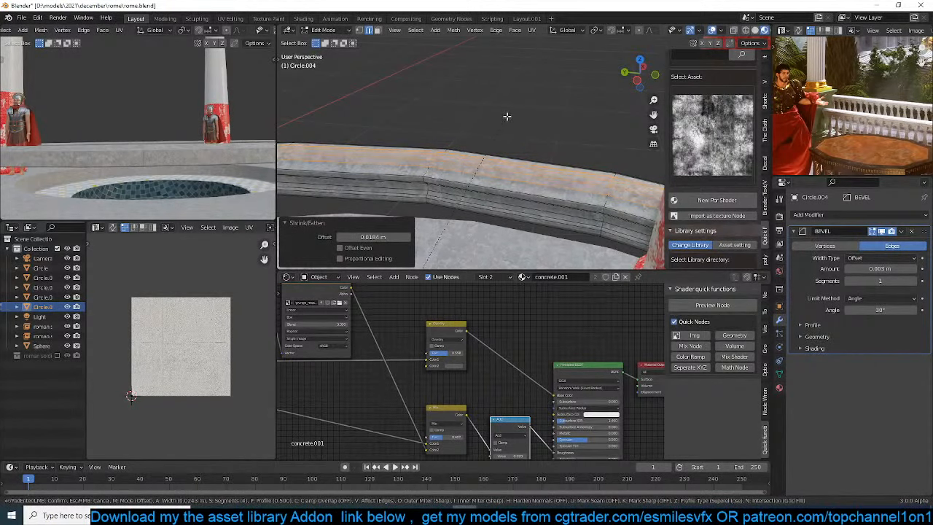
{"action": "left_click", "coordinate": [507, 116]}
{"action": "key", "text": "Tab"}
Reduce the ring's Bevel modifier amount to 0.001 m
{"action": "middle_click_drag", "start_coordinate": [497, 188], "coordinate": [521, 155]}
{"action": "right_click", "coordinate": [530, 180]}
{"action": "left_click", "coordinate": [530, 180]}
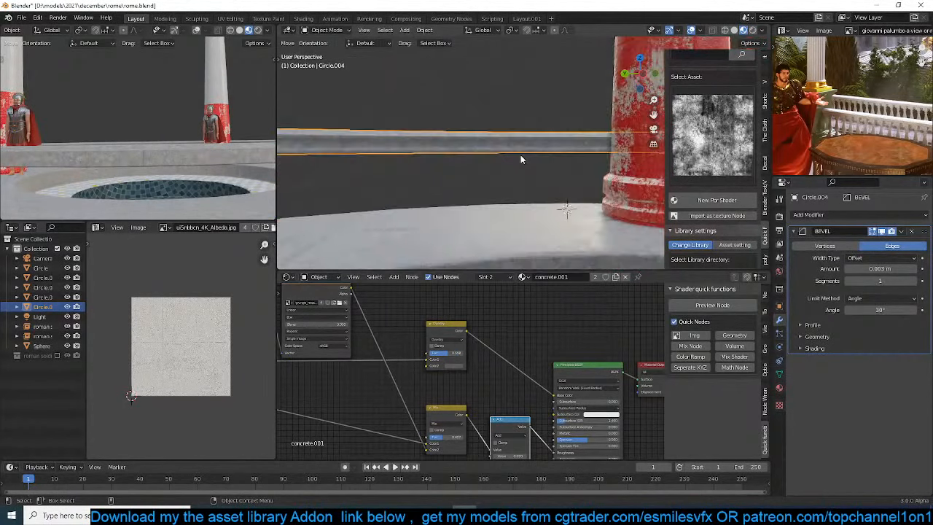
{"action": "scroll", "coordinate": [520, 159], "scroll_direction": "up", "scroll_amount": 4}
{"action": "right_click", "coordinate": [521, 157]}
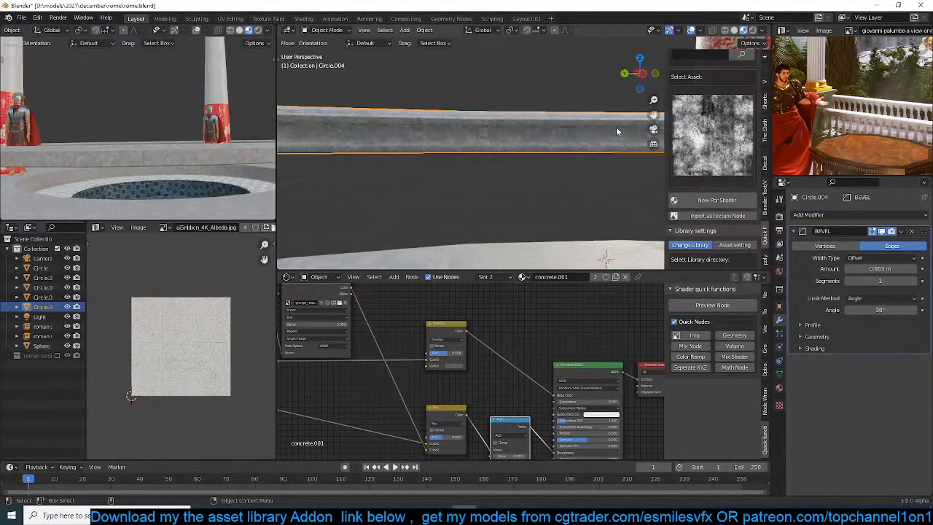
{"action": "left_click_drag", "start_coordinate": [879, 269], "coordinate": [861, 269]}
Add a centered loop cut around the ring's underside and bevel it to a width of 0.022 m
{"action": "key", "text": "Tab"}
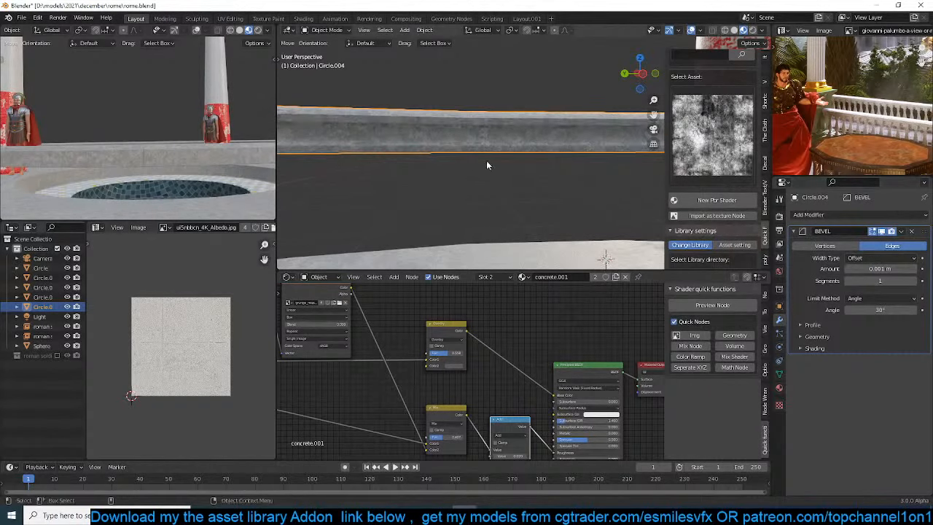
{"action": "middle_click_drag", "start_coordinate": [487, 160], "coordinate": [509, 118]}
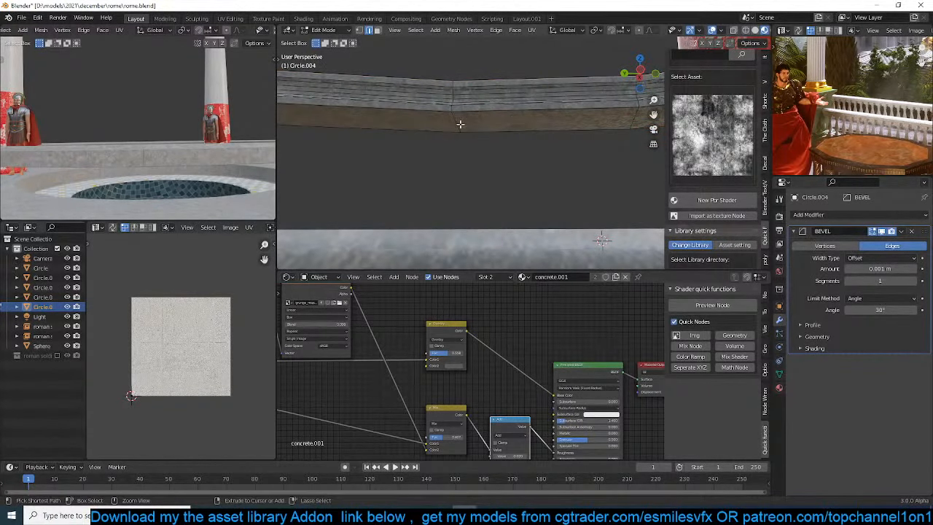
{"action": "key", "text": "ctrl+r"}
{"action": "left_click", "coordinate": [481, 138]}
{"action": "right_click", "coordinate": [479, 145]}
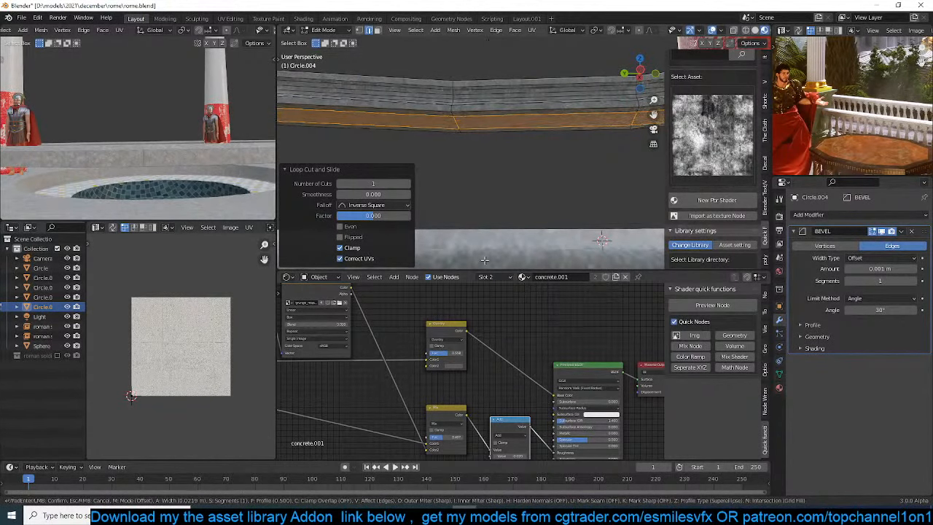
{"action": "left_click", "coordinate": [489, 206]}
Extrude the underside strip about 0.065 m along its normal and return to Object Mode
{"action": "key", "text": "e"}
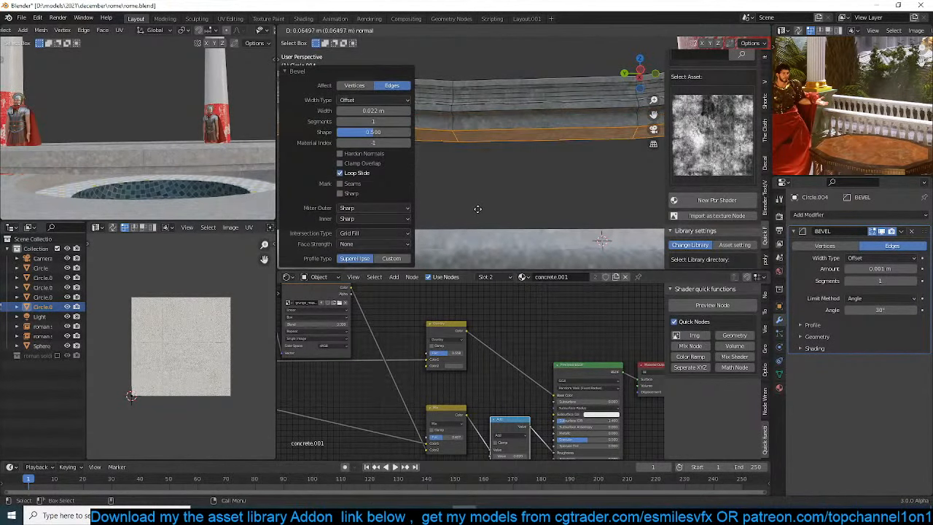
{"action": "left_click", "coordinate": [479, 207]}
{"action": "key", "text": "Tab"}
{"action": "middle_click_drag", "start_coordinate": [218, 181], "coordinate": [186, 172]}
{"action": "scroll", "coordinate": [598, 137], "scroll_direction": "down", "scroll_amount": 2}
{"action": "scroll", "coordinate": [598, 136], "scroll_direction": "down", "scroll_amount": 5}
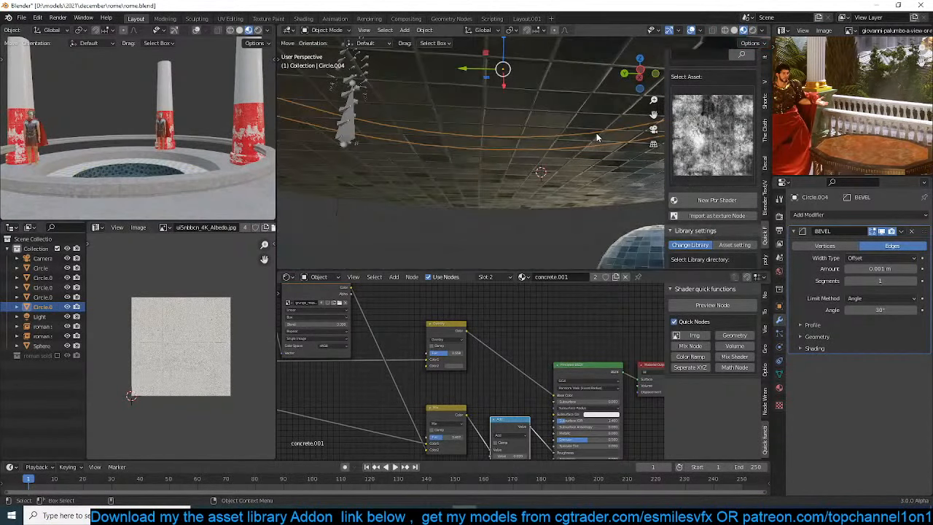
From the top view in wireframe, box-select the faces of the ring's camera-side (-Y) half and delete them
{"action": "key", "text": "KP_7"}
{"action": "scroll", "coordinate": [596, 134], "scroll_direction": "down", "scroll_amount": 7}
{"action": "key", "text": "Tab"}
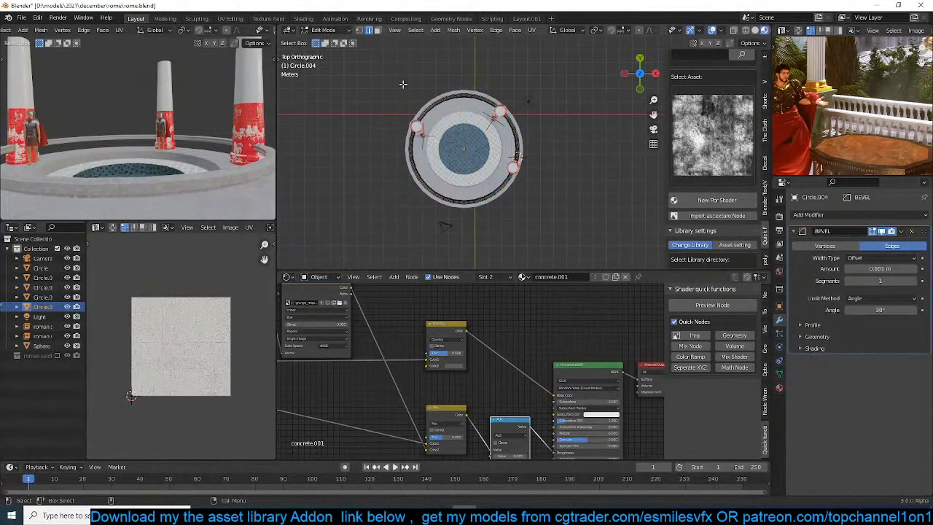
{"action": "key", "text": "3"}
{"action": "key", "text": "z"}
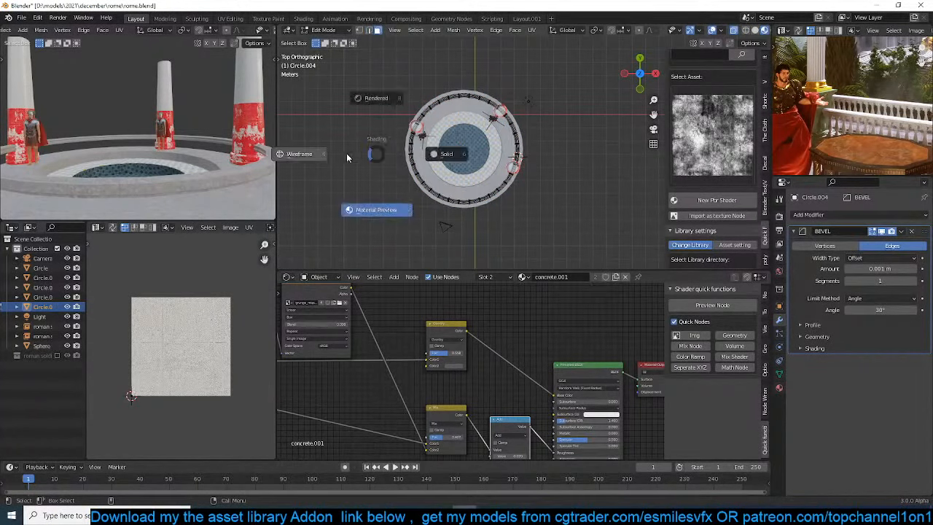
{"action": "left_click", "coordinate": [354, 156]}
{"action": "left_click_drag", "start_coordinate": [382, 143], "coordinate": [576, 236]}
{"action": "scroll", "coordinate": [545, 142], "scroll_direction": "up", "scroll_amount": 2}
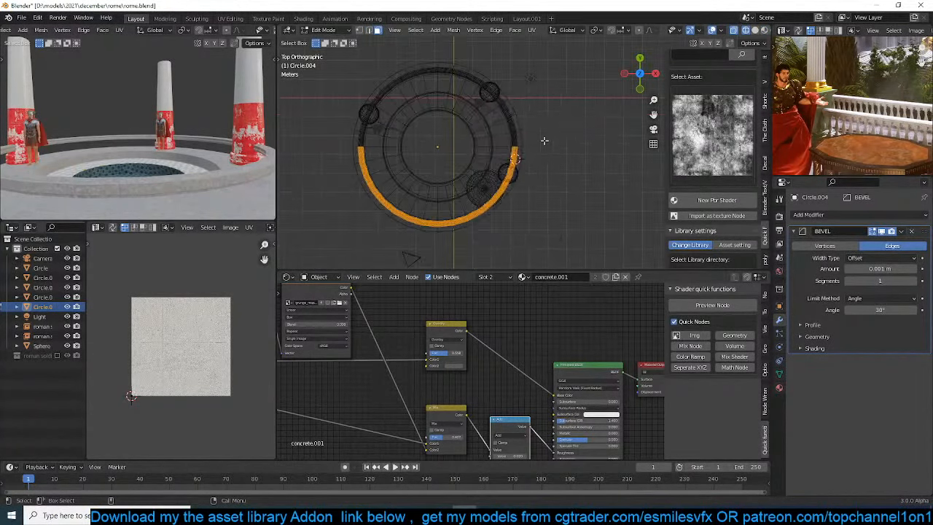
{"action": "key", "text": "x"}
{"action": "left_click", "coordinate": [545, 142]}
Set the viewport to solid shading, return to Object Mode, and inspect the open end of the half ring
{"action": "key", "text": "z"}
{"action": "left_click", "coordinate": [494, 140]}
{"action": "key", "text": "Tab"}
{"action": "middle_click_drag", "start_coordinate": [497, 141], "coordinate": [512, 87]}
{"action": "scroll", "coordinate": [512, 87], "scroll_direction": "up", "scroll_amount": 4}
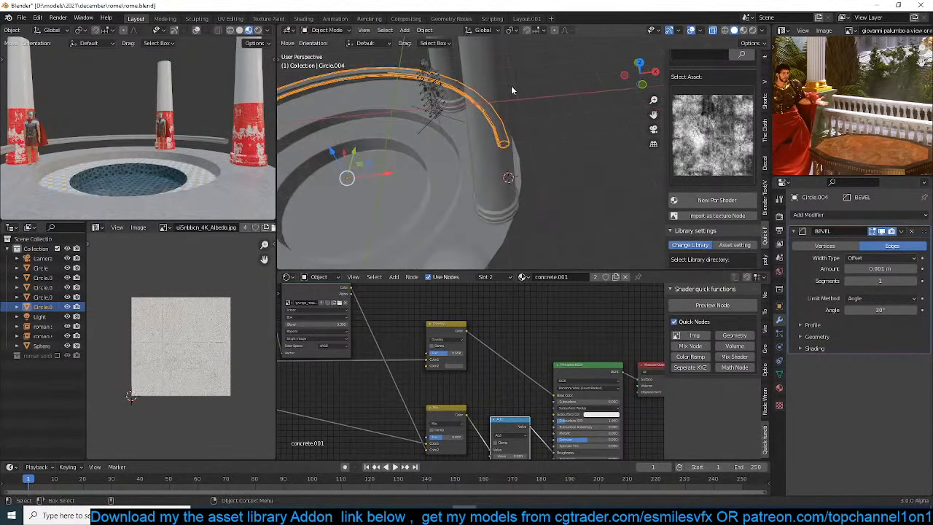
{"action": "scroll", "coordinate": [226, 142], "scroll_direction": "down", "scroll_amount": 4}
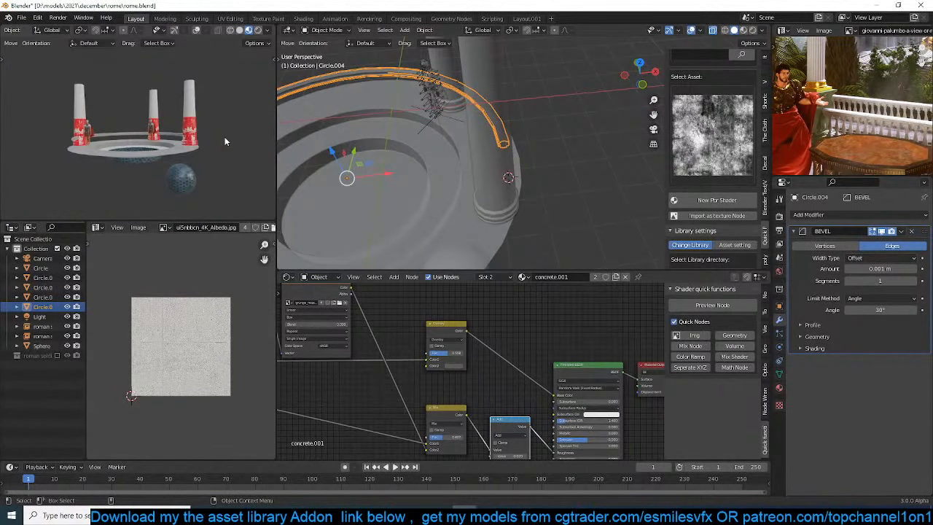
{"action": "scroll", "coordinate": [225, 142], "scroll_direction": "up", "scroll_amount": 5}
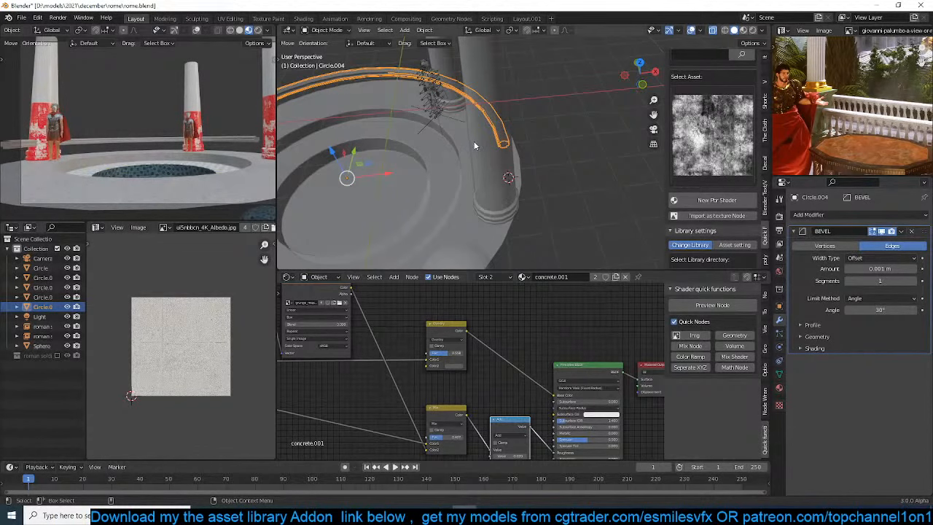
From the top view, rotate the half-ring rail by about 10.4° around the Z axis
{"action": "key", "text": "KP_7"}
{"action": "scroll", "coordinate": [474, 146], "scroll_direction": "down", "scroll_amount": 3}
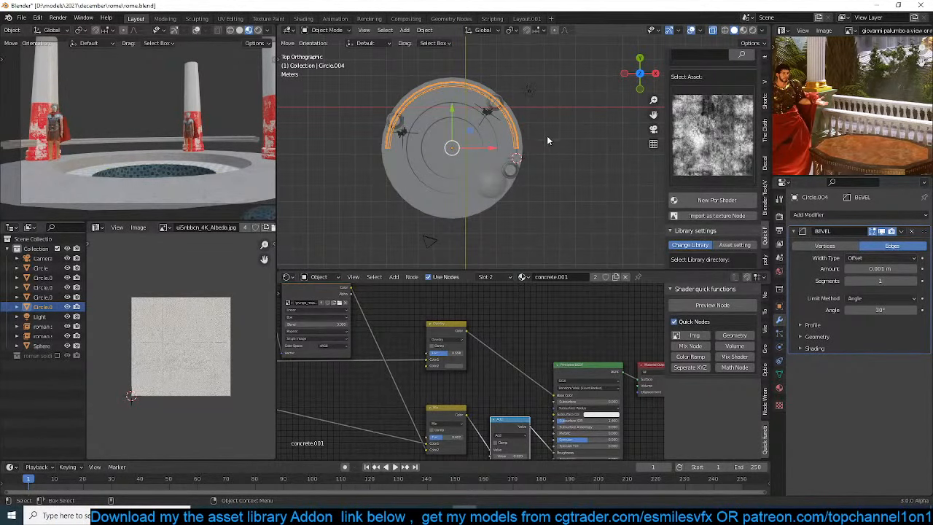
{"action": "key", "text": "r"}
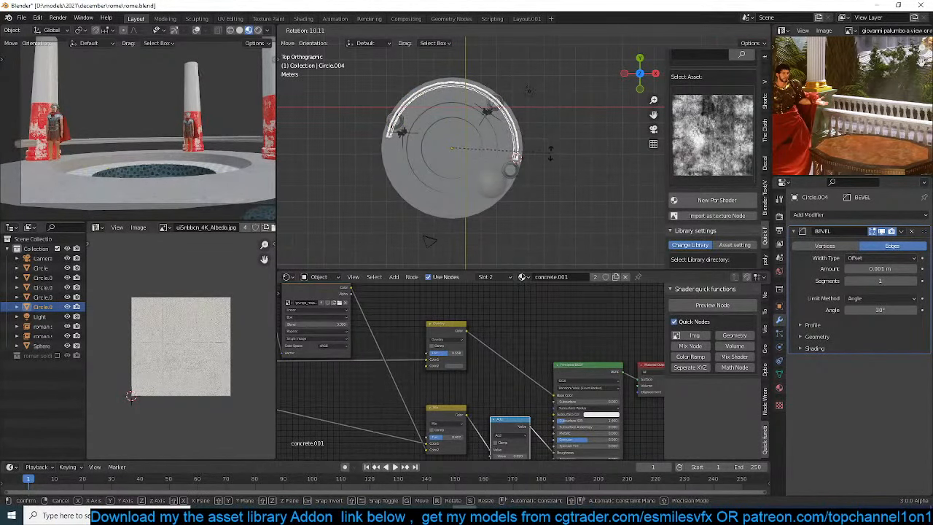
{"action": "left_click", "coordinate": [550, 153]}
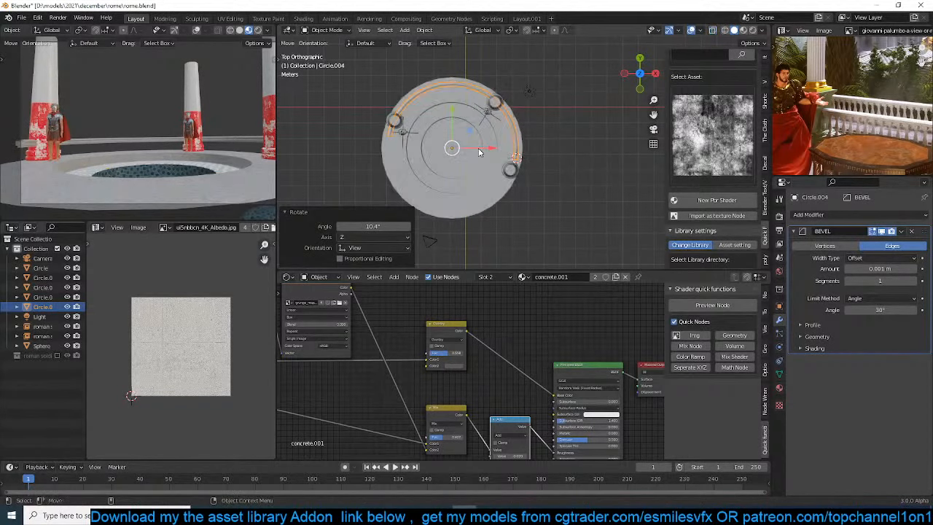
{"action": "middle_click_drag", "start_coordinate": [479, 148], "coordinate": [611, 91]}
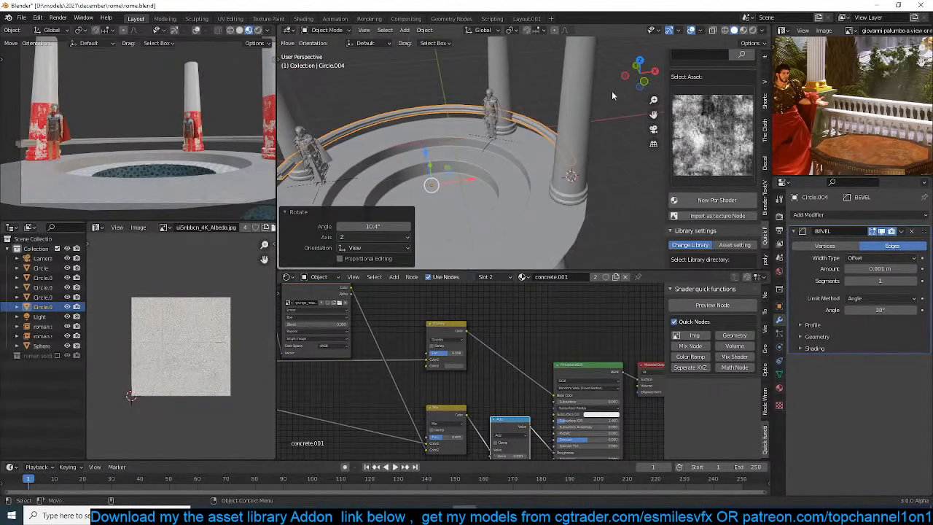
Set the main viewport to material preview, inspect the rotated rail around the pool, and save the file
{"action": "left_click", "coordinate": [743, 30]}
{"action": "middle_click_drag", "start_coordinate": [503, 124], "coordinate": [529, 102]}
{"action": "scroll", "coordinate": [503, 109], "scroll_direction": "up", "scroll_amount": 4}
{"action": "mouse_move", "coordinate": [466, 73]}
{"action": "middle_mouse_down", "text": "shift"}
{"action": "mouse_move", "coordinate": [485, 210]}
{"action": "mouse_move", "coordinate": [503, 154]}
{"action": "middle_mouse_up", "text": "shift"}
{"action": "left_click", "coordinate": [479, 121]}
{"action": "scroll", "coordinate": [490, 207], "scroll_direction": "down", "scroll_amount": 4}
{"action": "scroll", "coordinate": [498, 203], "scroll_direction": "up", "scroll_amount": 3}
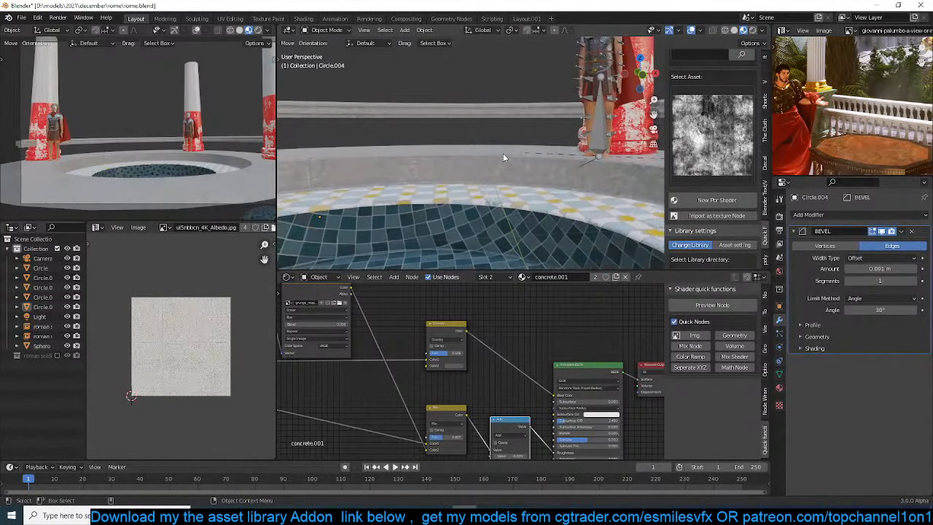
{"action": "scroll", "coordinate": [350, 134], "scroll_direction": "down", "scroll_amount": 4}
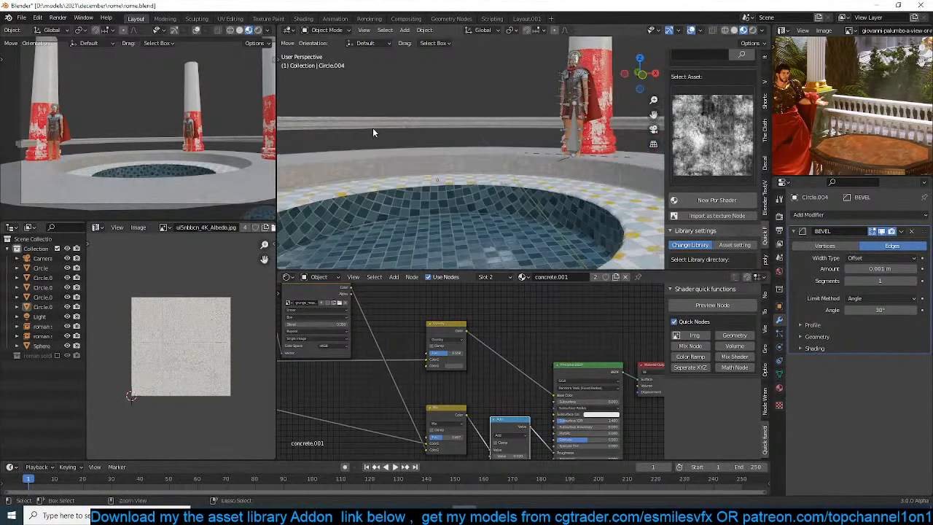
{"action": "key", "text": "ctrl+s"}
{"action": "scroll", "coordinate": [177, 88], "scroll_direction": "down", "scroll_amount": 2}
{"action": "scroll", "coordinate": [179, 88], "scroll_direction": "up", "scroll_amount": 1}
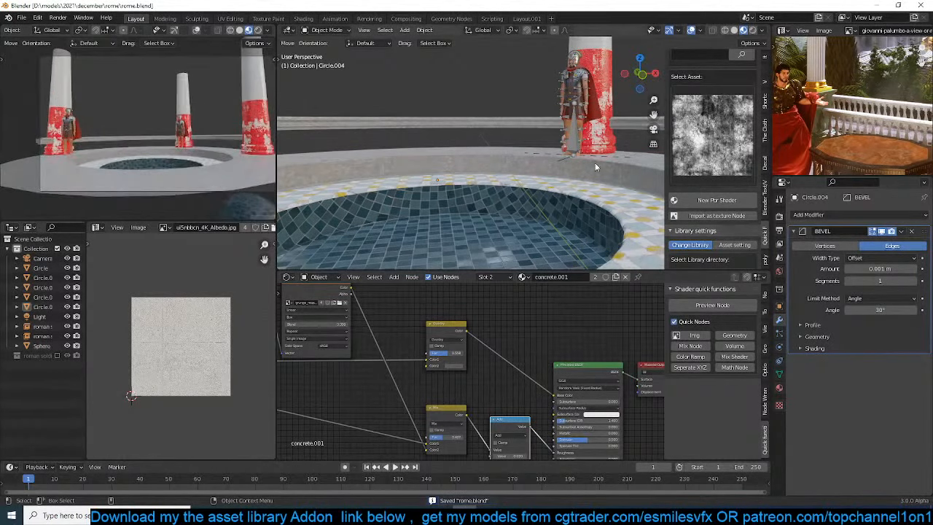
Set the render engine to Cycles with GPU Compute as the device
{"action": "left_click", "coordinate": [779, 229]}
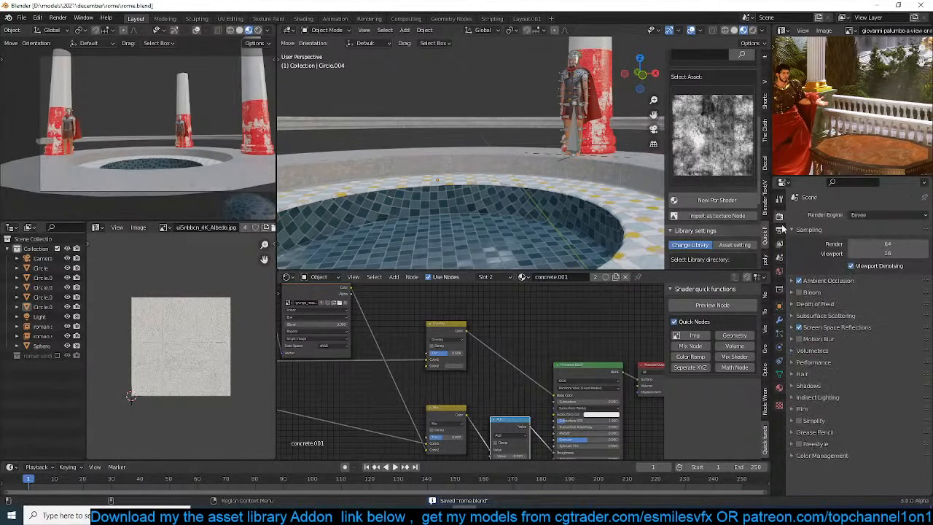
{"action": "left_click", "coordinate": [875, 215]}
{"action": "left_click", "coordinate": [857, 248]}
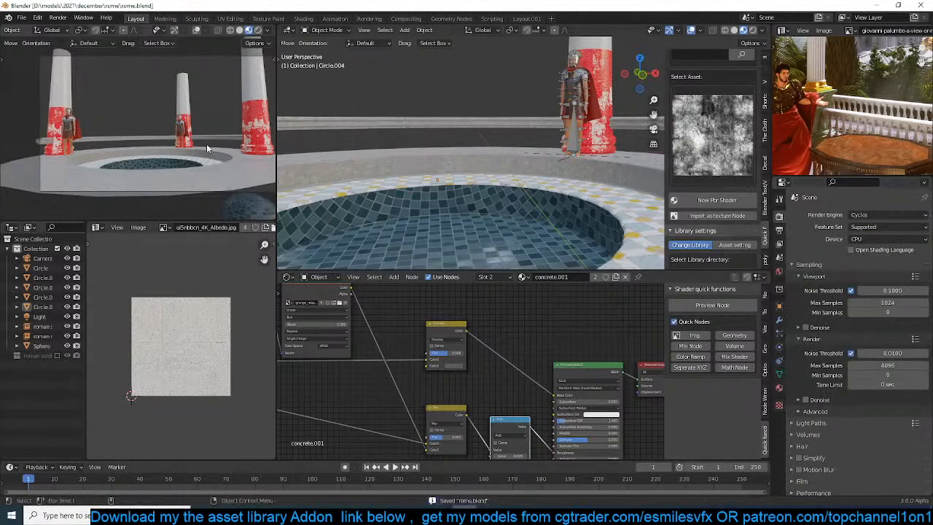
{"action": "left_click", "coordinate": [889, 239]}
{"action": "left_click", "coordinate": [882, 253]}
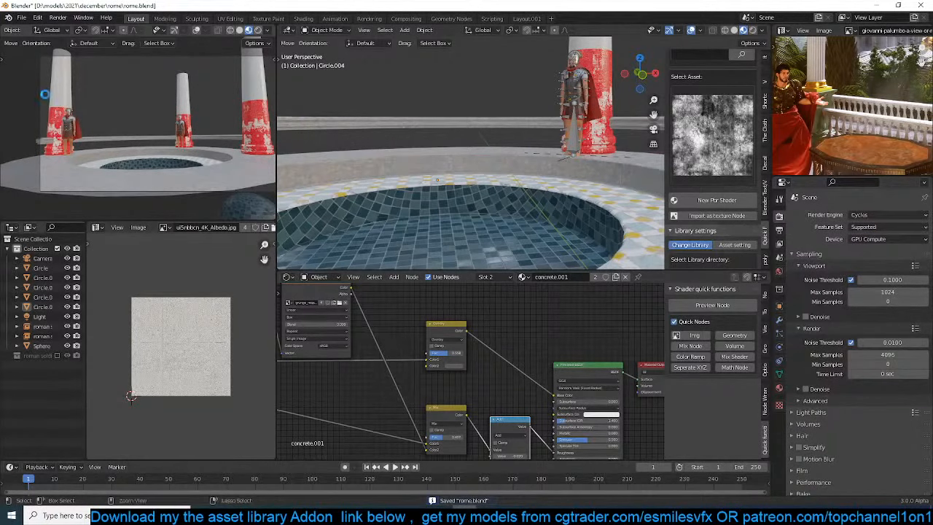
Delete the tiled sphere in the foreground of the camera view and save the file
{"action": "key", "text": "KP_0"}
{"action": "key", "text": "ctrl+b"}
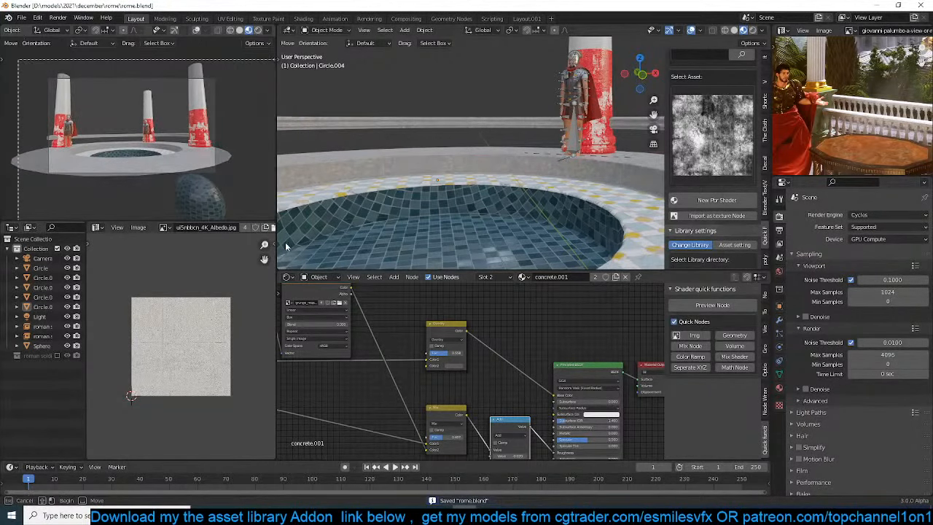
{"action": "left_click_drag", "start_coordinate": [286, 246], "coordinate": [287, 247]}
{"action": "left_click", "coordinate": [216, 188]}
{"action": "key", "text": "x"}
{"action": "left_click", "coordinate": [220, 190]}
{"action": "key", "text": "ctrl+s"}
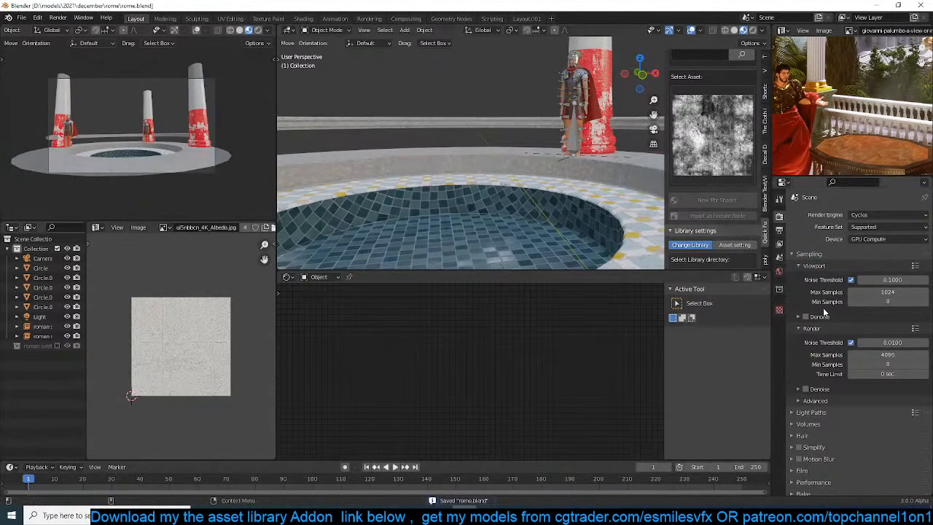
Enable viewport denoising and preview the camera view in rendered shading
{"action": "left_click", "coordinate": [806, 316]}
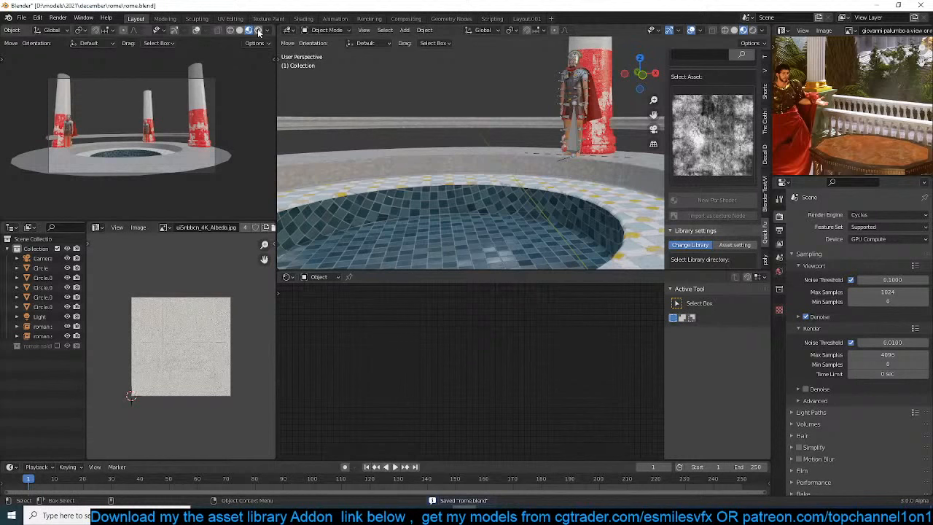
{"action": "key", "text": "shift+z"}
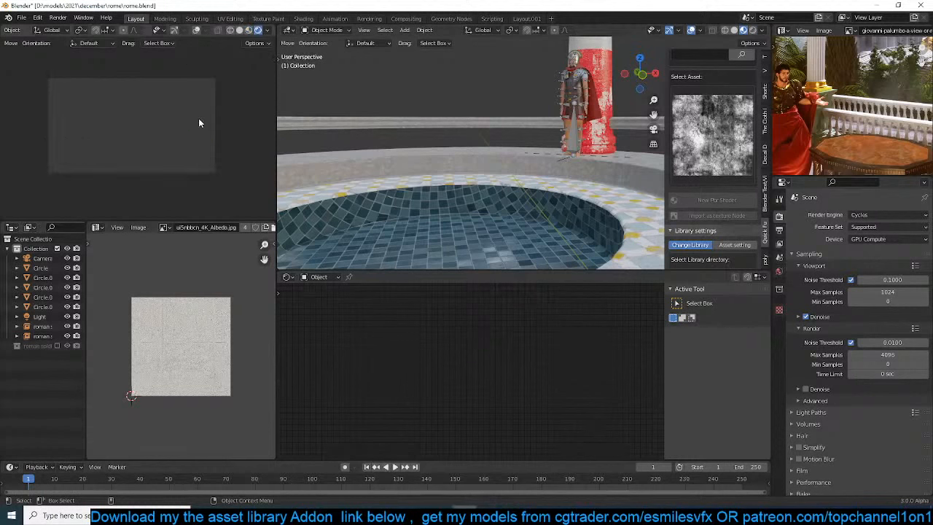
{"action": "scroll", "coordinate": [200, 124], "scroll_direction": "up", "scroll_amount": 1}
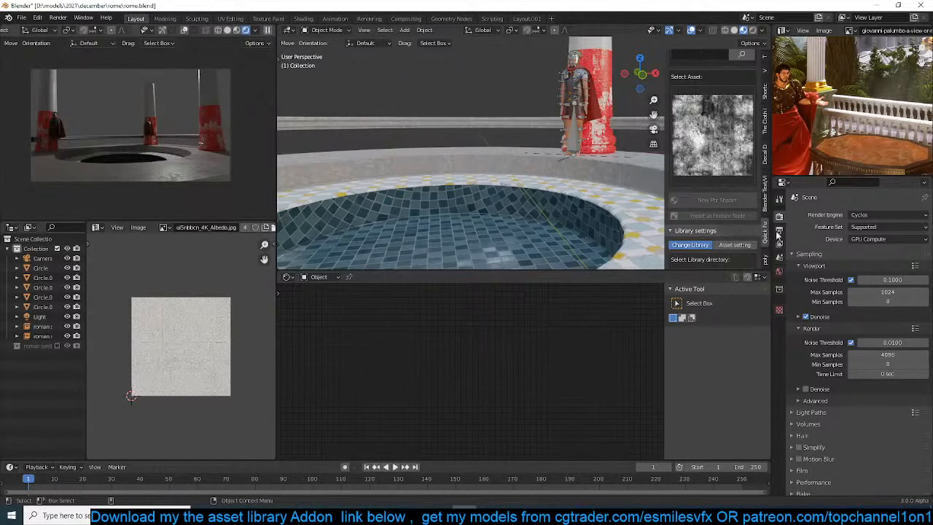
Try a Sky Texture on the world color and adjust its Air value against the live render
{"action": "left_click", "coordinate": [779, 272]}
{"action": "left_click", "coordinate": [849, 274]}
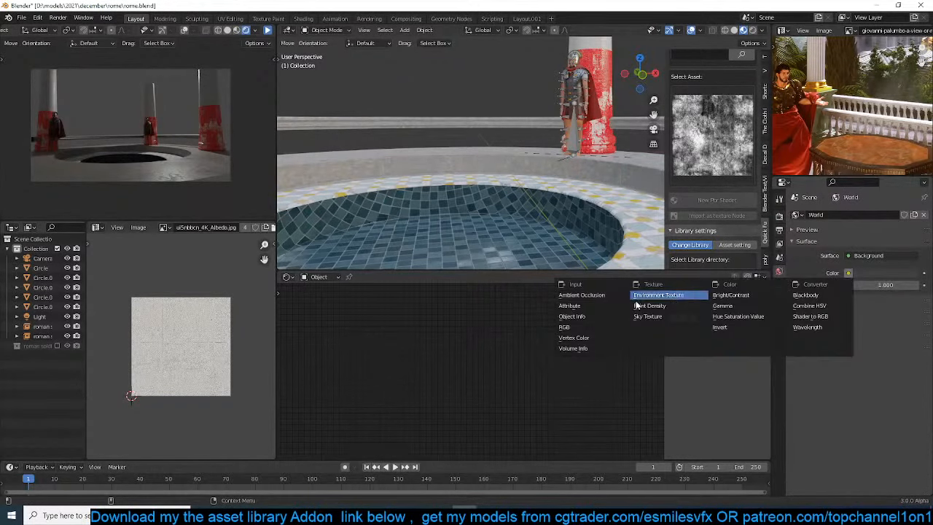
{"action": "left_click", "coordinate": [649, 319]}
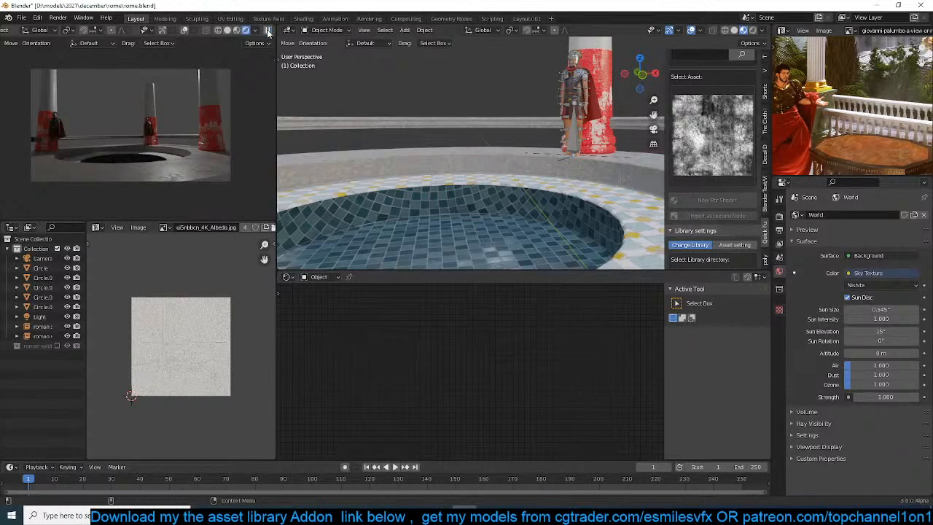
{"action": "left_click", "coordinate": [268, 31]}
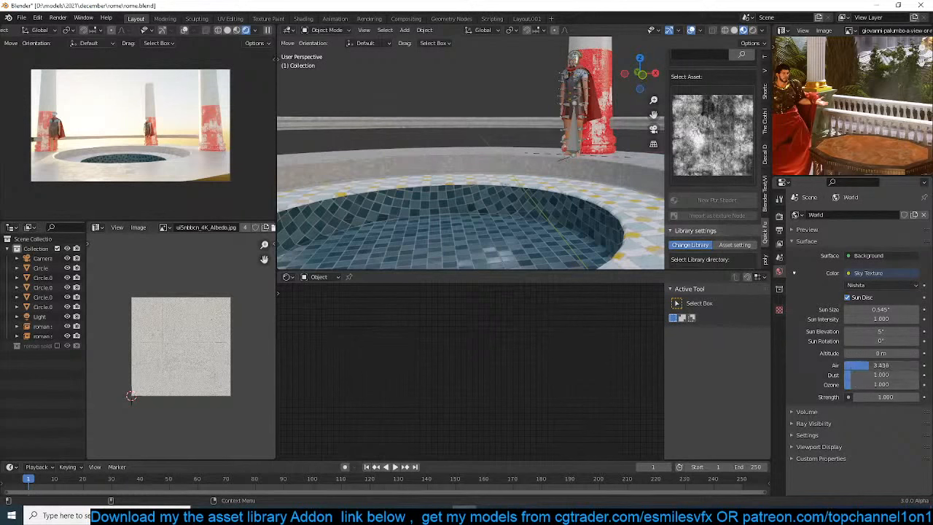
{"action": "left_click_drag", "start_coordinate": [881, 364], "coordinate": [850, 365]}
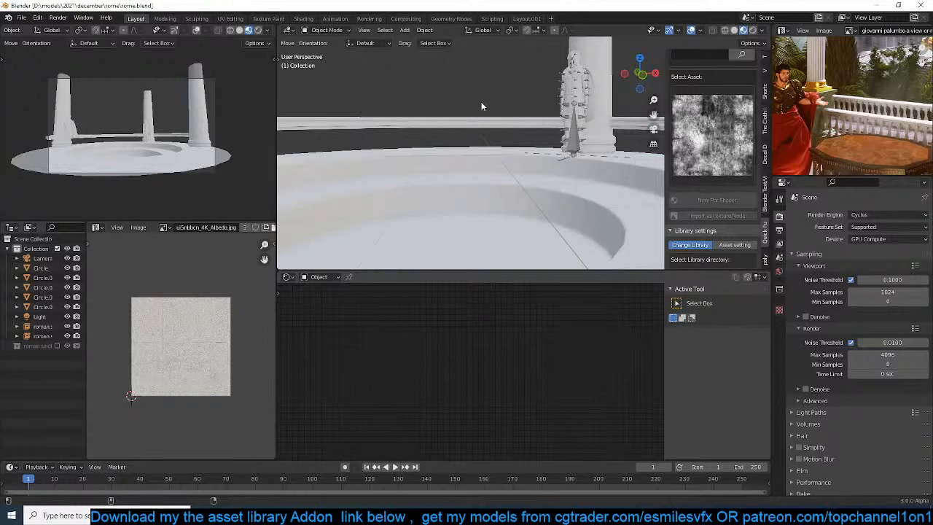
Save the file and set the camera viewport to rendered shading with the preview render paused
{"action": "key", "text": "ctrl+s"}
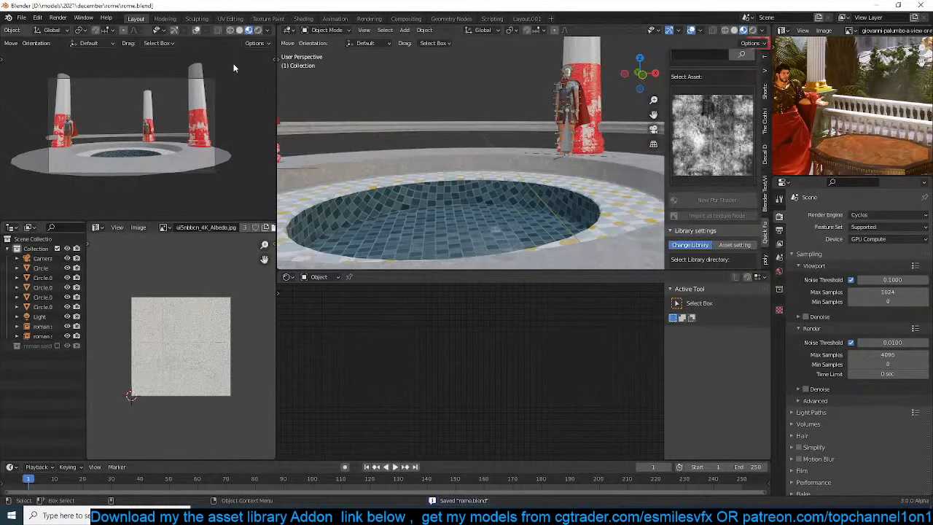
{"action": "left_click", "coordinate": [259, 31]}
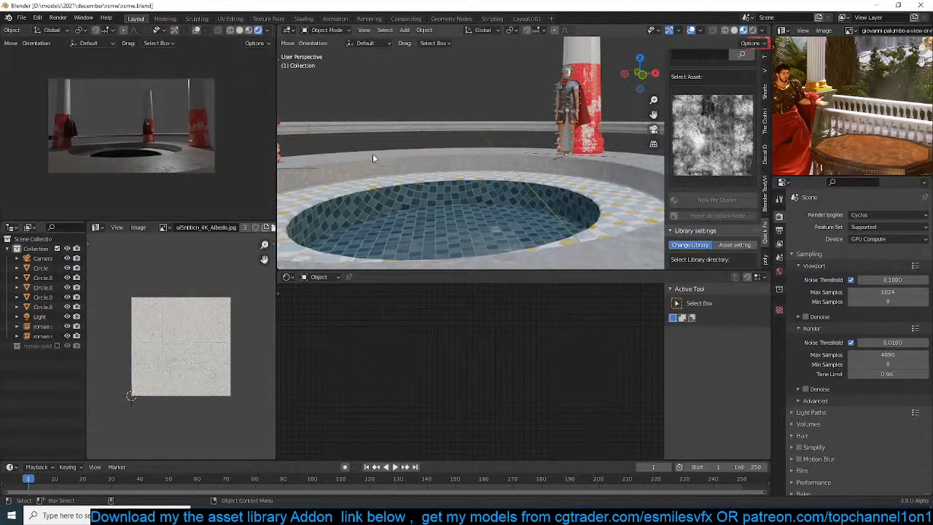
{"action": "scroll", "coordinate": [128, 74], "scroll_direction": "up", "scroll_amount": 1}
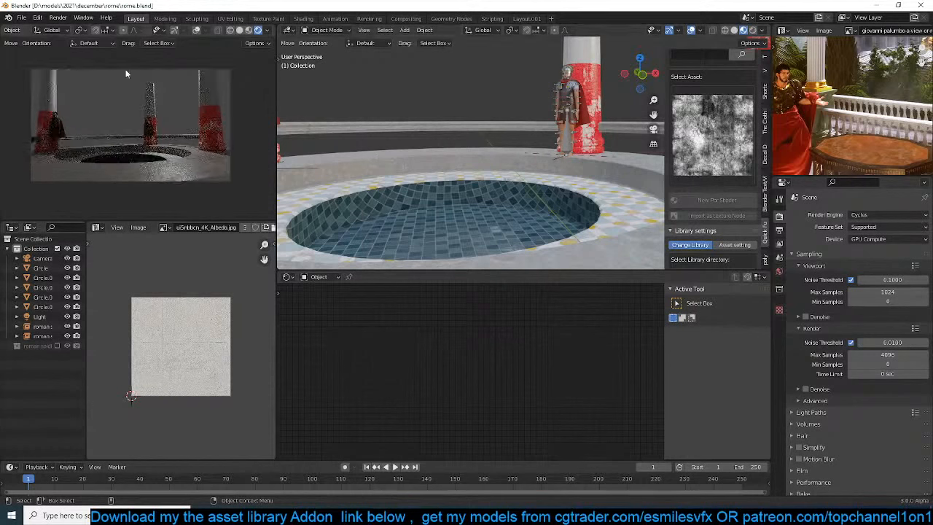
{"action": "scroll", "coordinate": [233, 33], "scroll_direction": "down", "scroll_amount": 1}
{"action": "left_click", "coordinate": [267, 31]}
Save the file and enable denoising for the final render
{"action": "key", "text": "ctrl+s"}
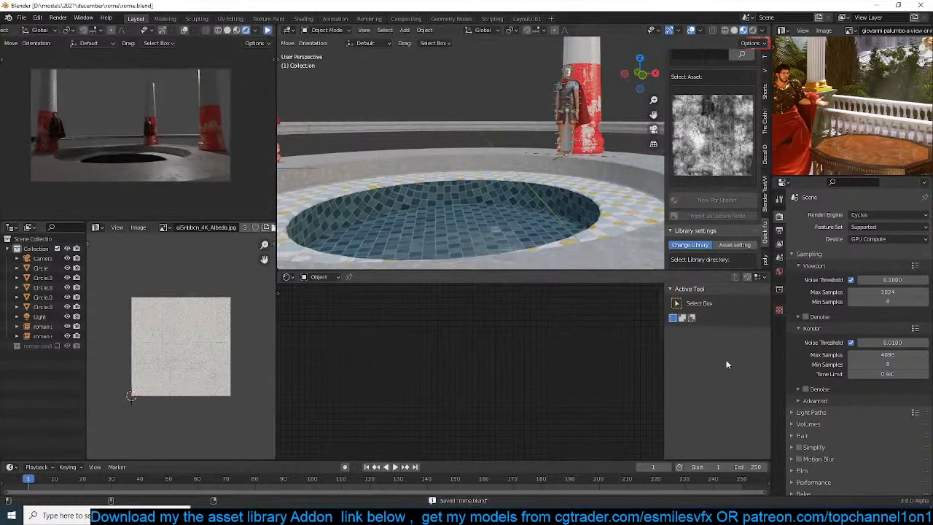
{"action": "left_click", "coordinate": [803, 266]}
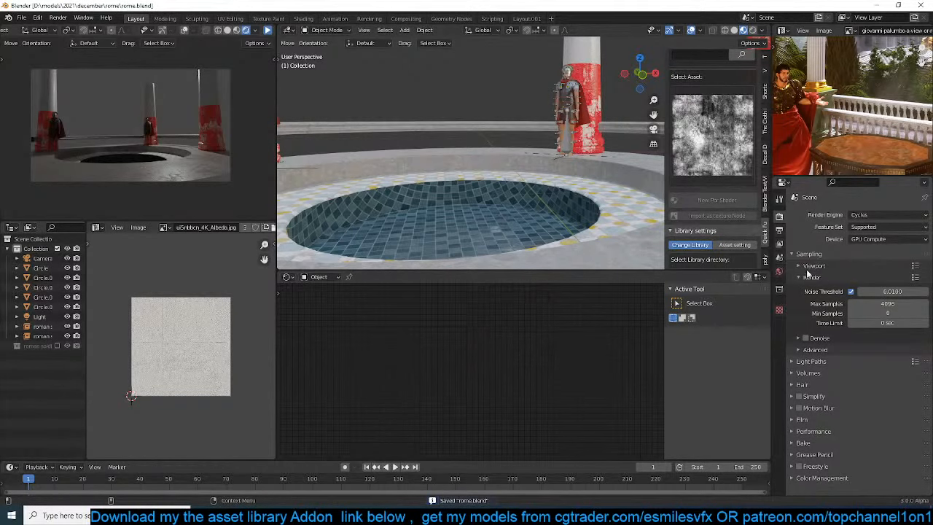
{"action": "left_click", "coordinate": [806, 338]}
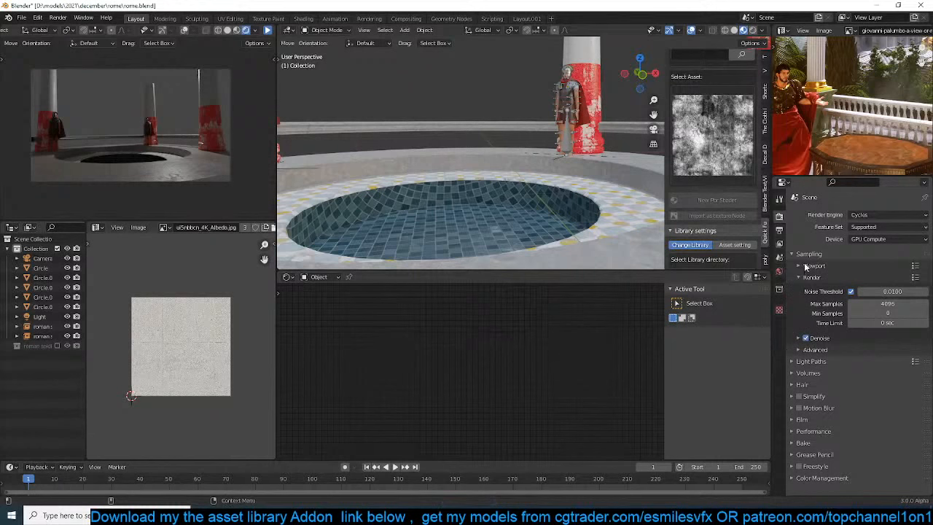
Assign a Sky Texture to the world background color
{"action": "left_click", "coordinate": [780, 272]}
{"action": "left_click", "coordinate": [831, 311]}
{"action": "left_click", "coordinate": [831, 311]}
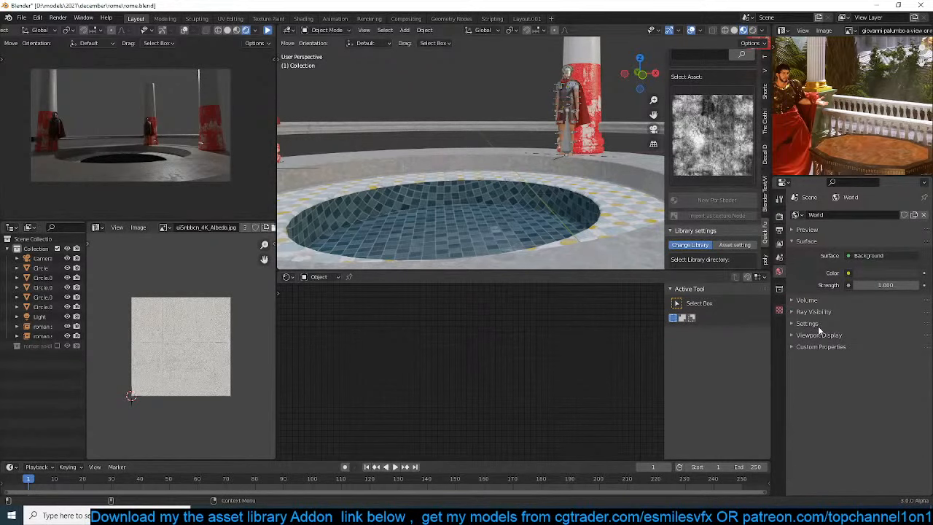
{"action": "left_click", "coordinate": [848, 273]}
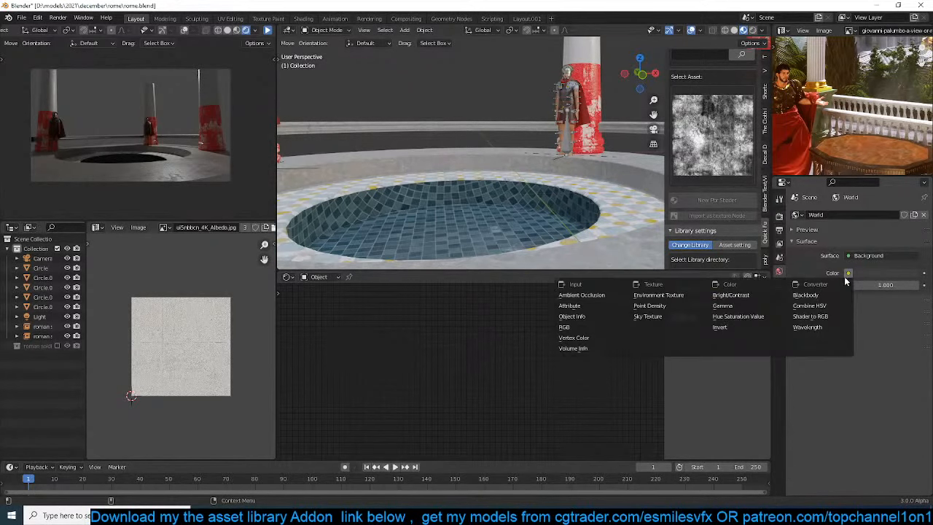
{"action": "left_click", "coordinate": [683, 318]}
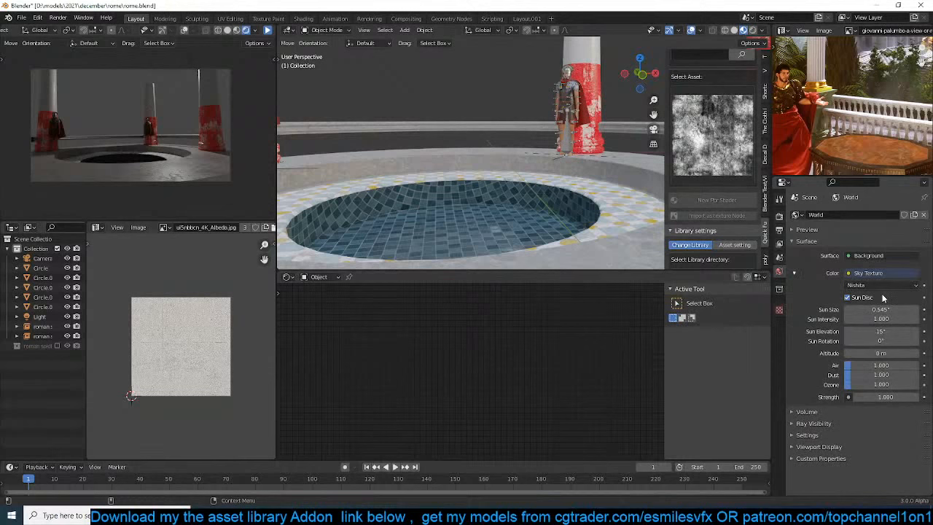
Set the sky's sun elevation to 5° and its sun rotation to 30°
{"action": "left_click", "coordinate": [891, 332]}
{"action": "type", "text": "5"}
{"action": "key", "text": "Return"}
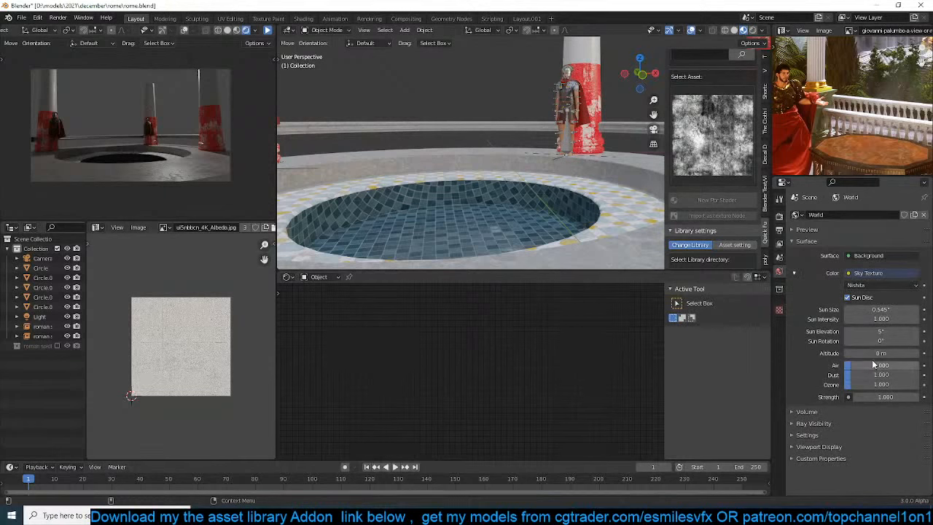
{"action": "left_click", "coordinate": [892, 341]}
{"action": "type", "text": "3"}
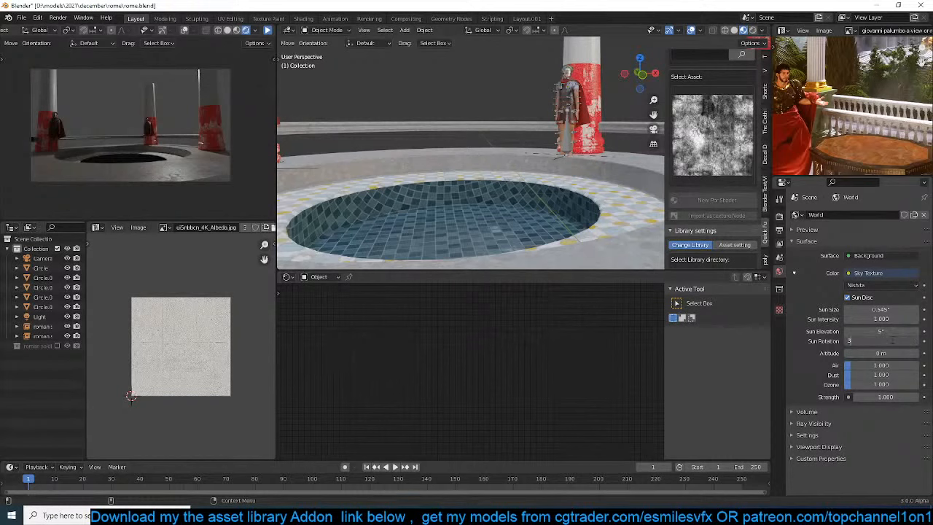
{"action": "type", "text": "0"}
{"action": "key", "text": "Return"}
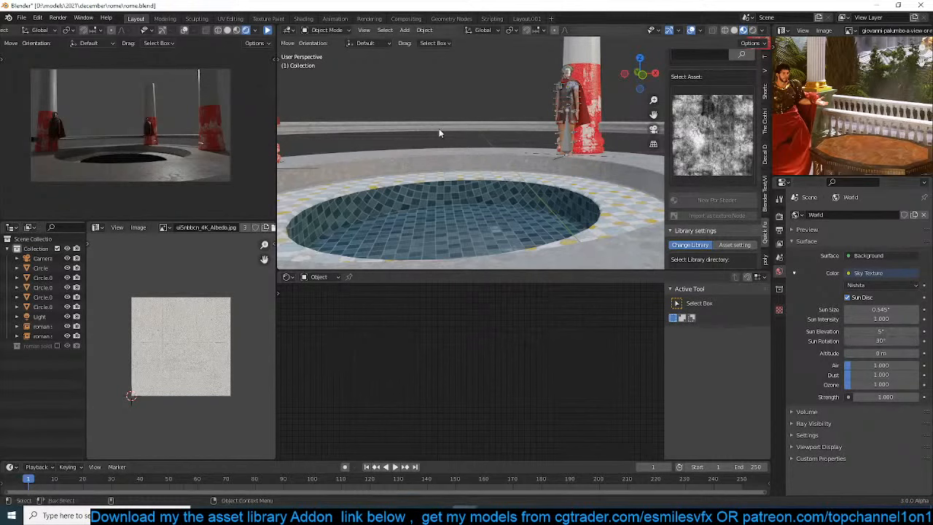
Select the curved rail, save the file, and resume the rendered preview of the camera view
{"action": "left_click", "coordinate": [439, 128]}
{"action": "key", "text": "ctrl+s"}
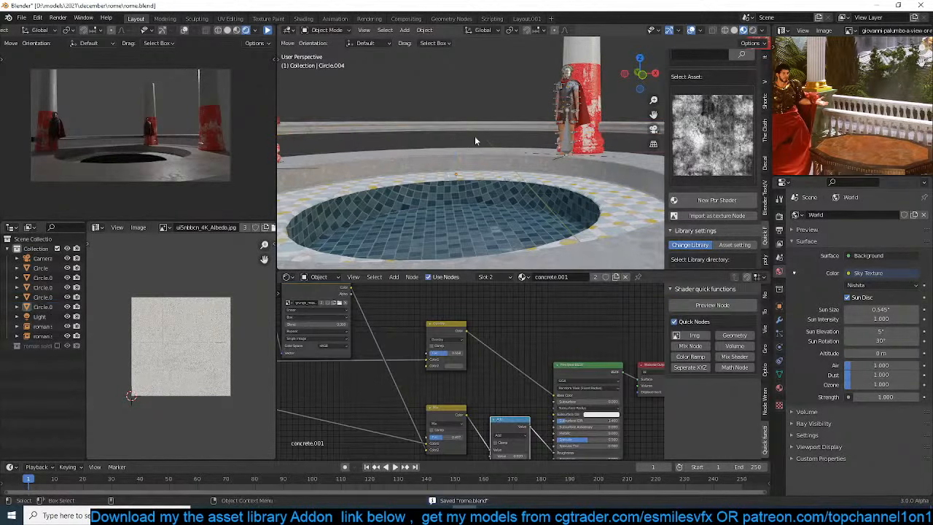
{"action": "left_click", "coordinate": [267, 30]}
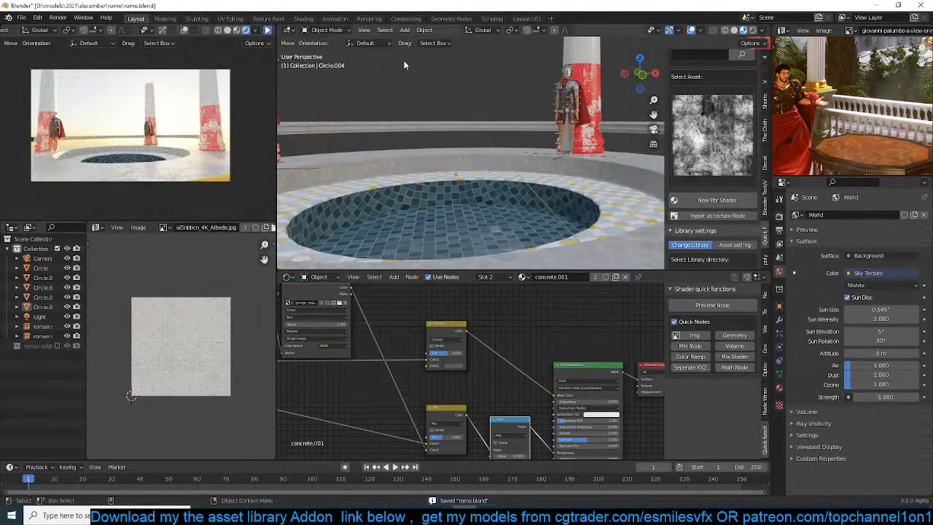
Switch the asset library to getting objects and search all assets for "colum"
{"action": "scroll", "coordinate": [440, 155], "scroll_direction": "down", "scroll_amount": 4}
{"action": "middle_click_drag", "start_coordinate": [440, 118], "coordinate": [487, 140], "text": "shift"}
{"action": "scroll", "coordinate": [448, 146], "scroll_direction": "up", "scroll_amount": 4}
{"action": "scroll", "coordinate": [462, 148], "scroll_direction": "down", "scroll_amount": 3}
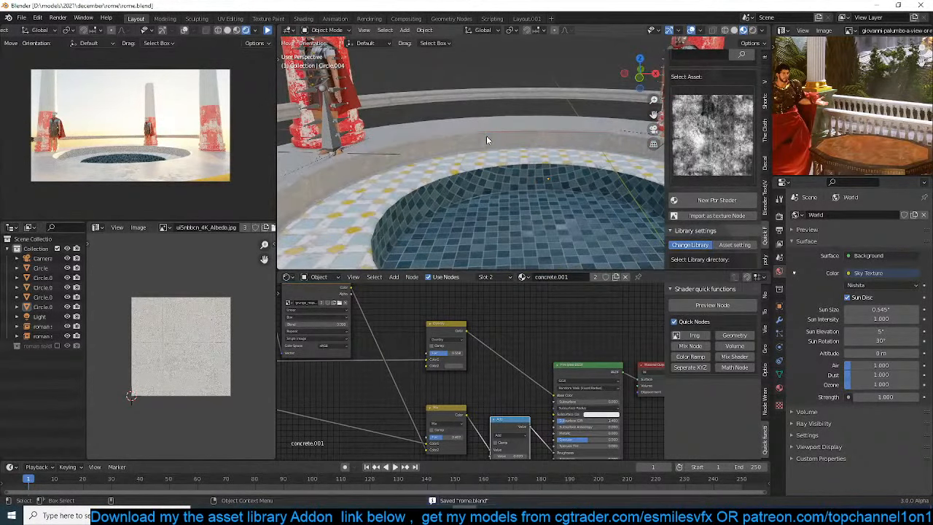
{"action": "scroll", "coordinate": [735, 132], "scroll_direction": "up", "scroll_amount": 6}
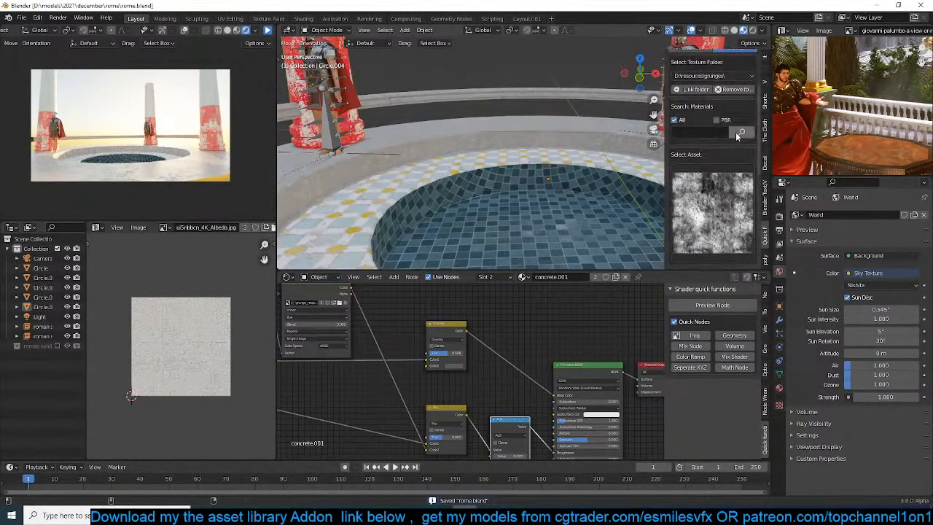
{"action": "left_click", "coordinate": [734, 91]}
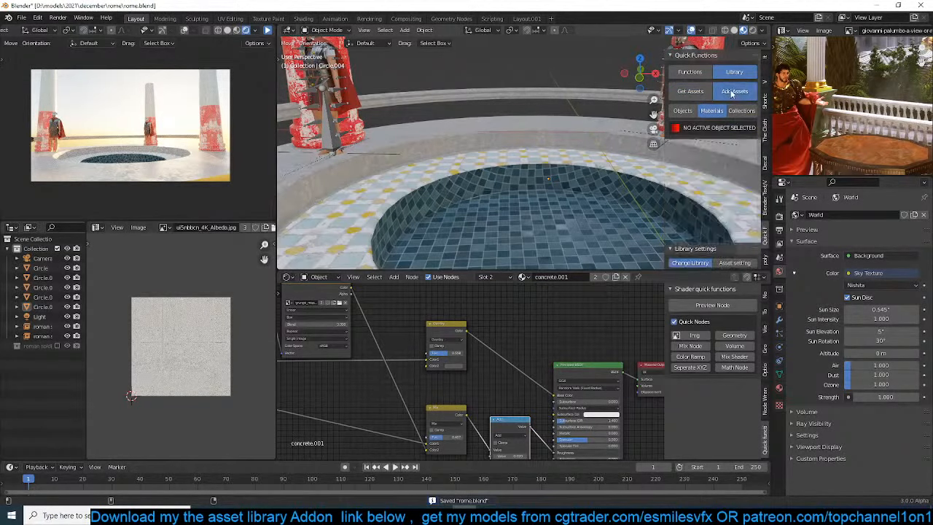
{"action": "left_click", "coordinate": [690, 93]}
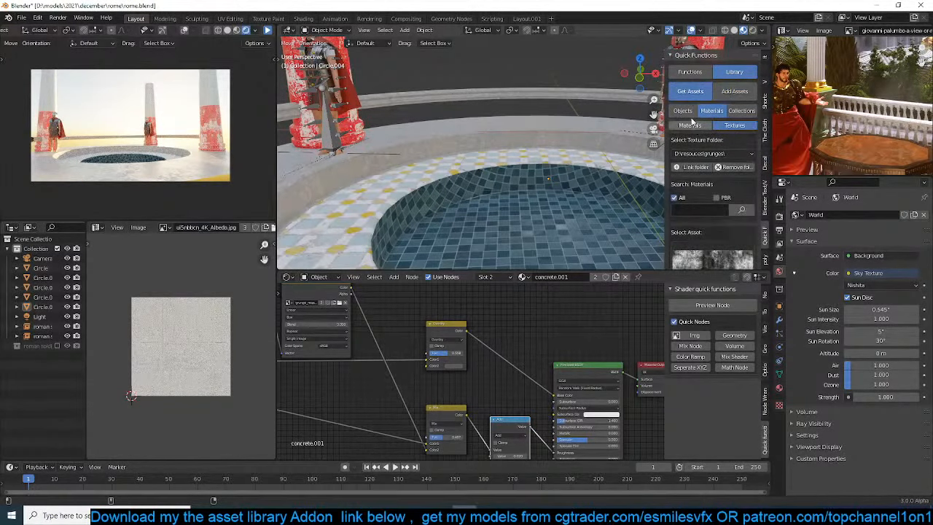
{"action": "left_click", "coordinate": [684, 111]}
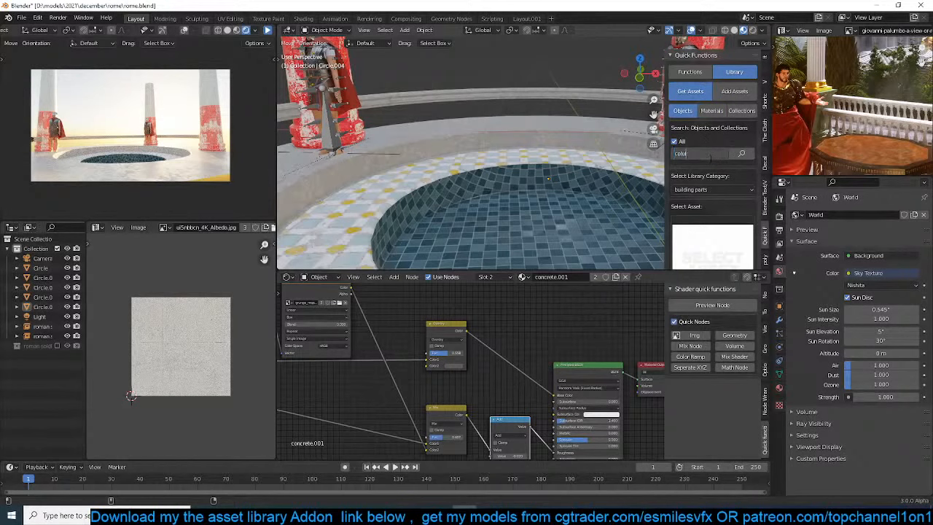
{"action": "key", "text": "Return"}
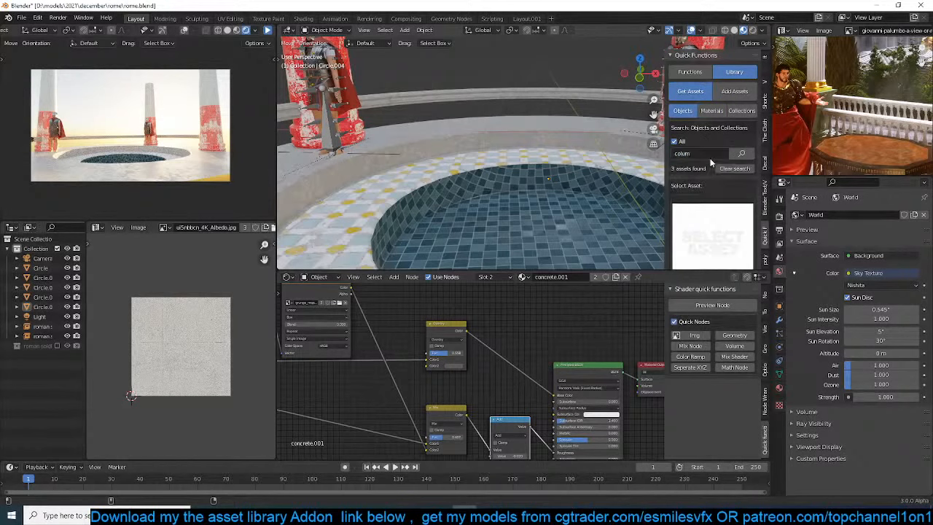
{"action": "left_click", "coordinate": [717, 222]}
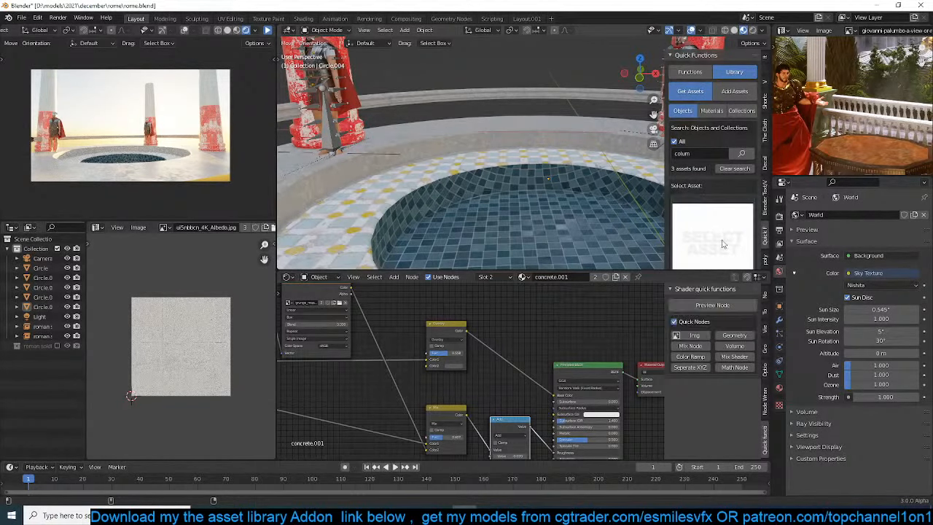
Link the vehicles folder from D:\models\libraries as an asset library
{"action": "scroll", "coordinate": [725, 233], "scroll_direction": "down", "scroll_amount": 6}
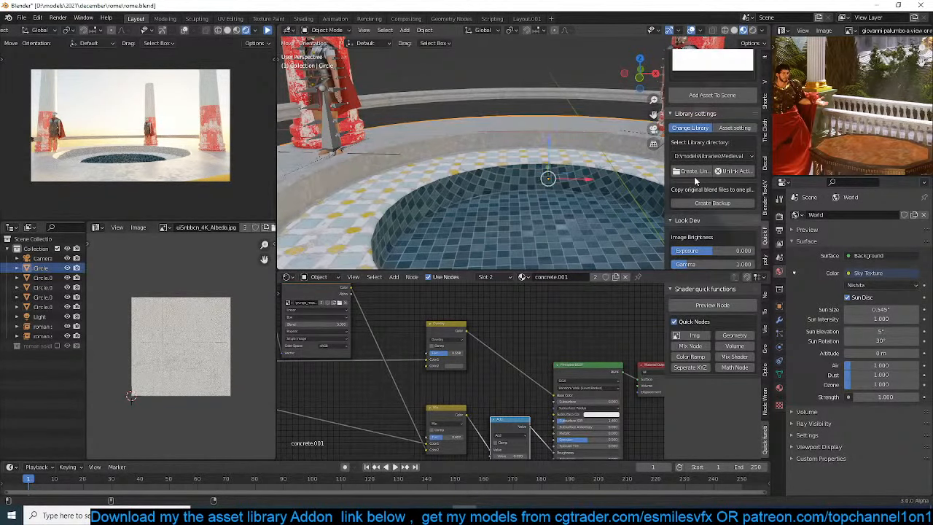
{"action": "left_click", "coordinate": [693, 172]}
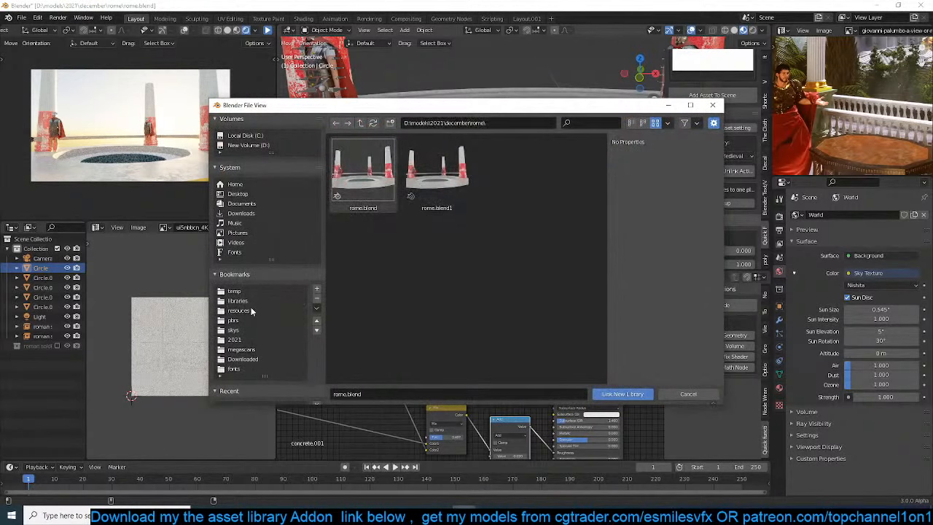
{"action": "left_click", "coordinate": [237, 300]}
{"action": "left_click", "coordinate": [508, 192]}
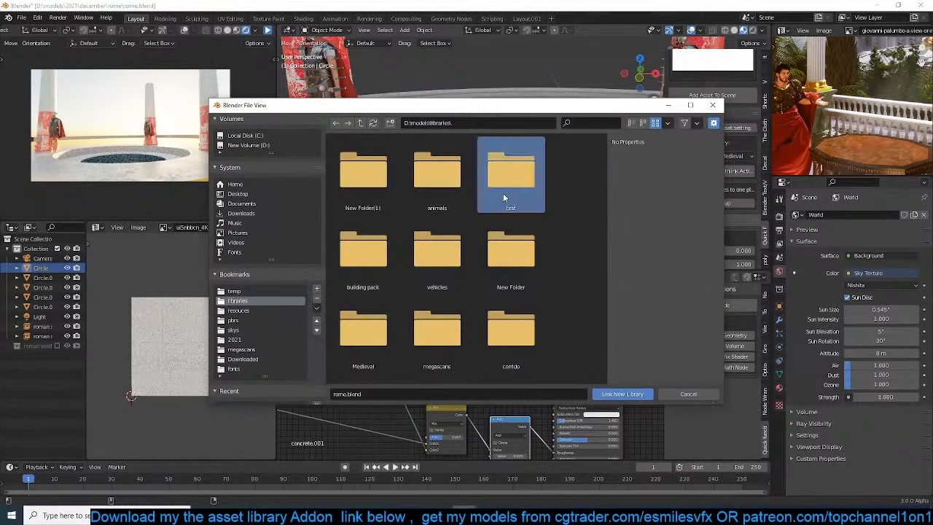
{"action": "double_click", "coordinate": [443, 207]}
{"action": "key", "text": "BackSpace"}
{"action": "left_click", "coordinate": [426, 255]}
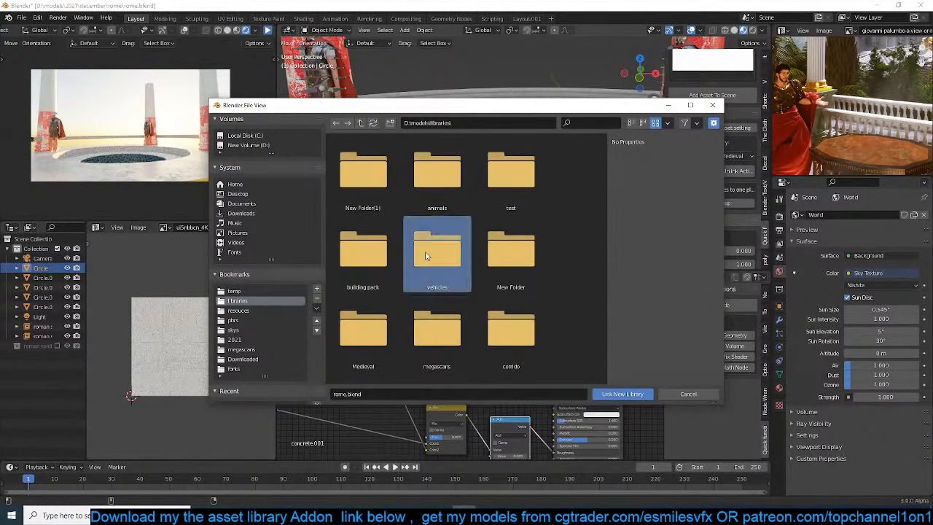
{"action": "double_click", "coordinate": [427, 255]}
{"action": "left_click", "coordinate": [623, 393]}
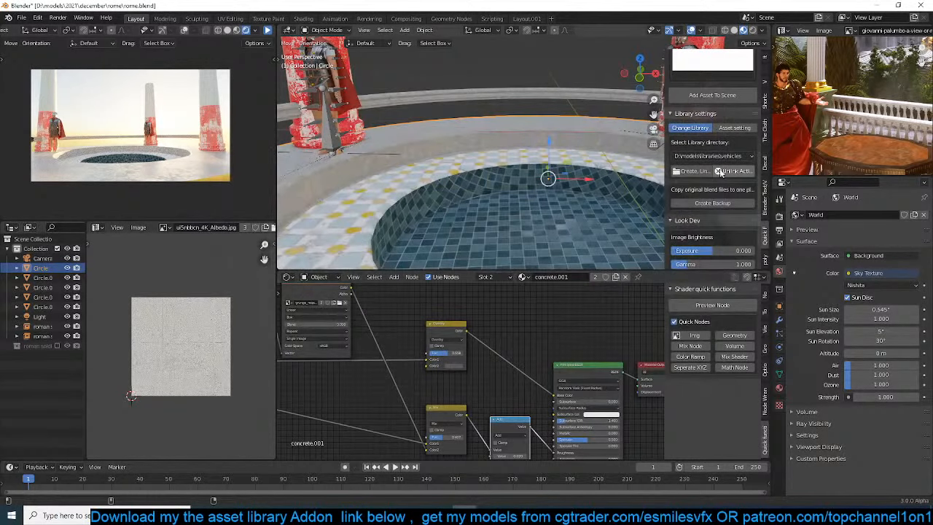
Link the archviz pack folder from D:\models\libraries as another asset library
{"action": "left_click", "coordinate": [696, 170]}
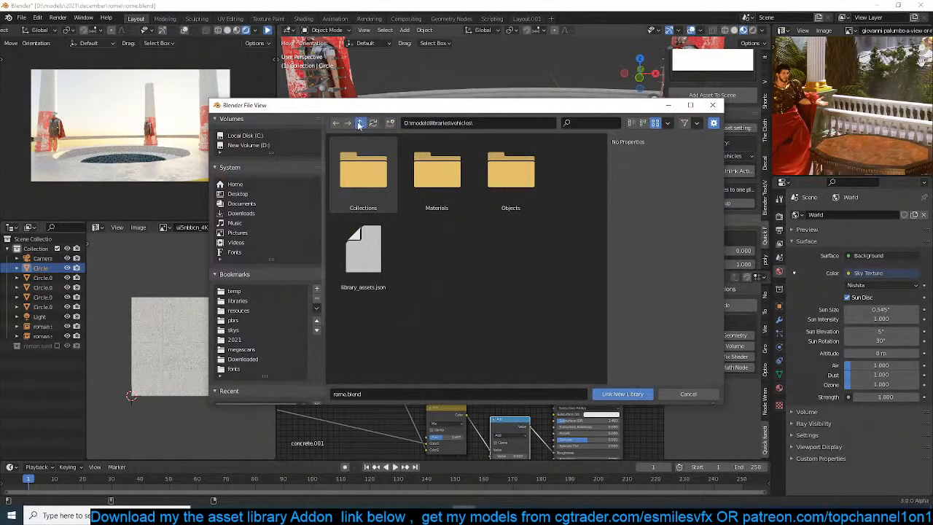
{"action": "left_click", "coordinate": [360, 123]}
{"action": "scroll", "coordinate": [430, 320], "scroll_direction": "down", "scroll_amount": 3}
{"action": "left_click", "coordinate": [507, 285]}
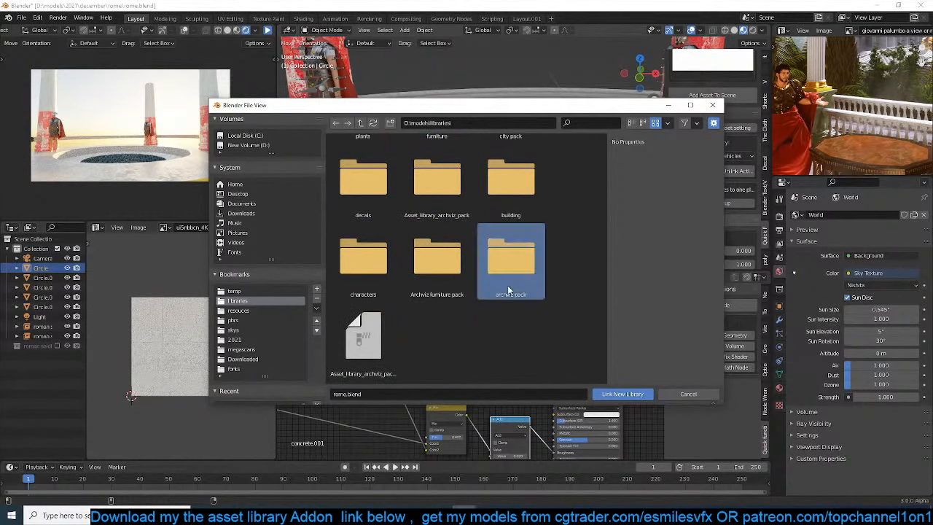
{"action": "double_click", "coordinate": [507, 285]}
{"action": "left_click", "coordinate": [624, 393]}
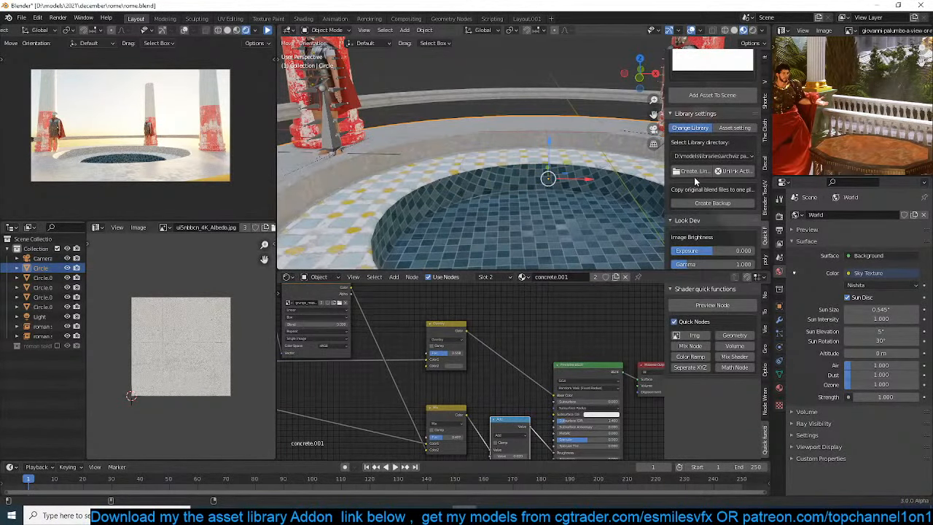
Link the Medieval folder from D:\models\libraries as an asset library
{"action": "left_click", "coordinate": [692, 171]}
{"action": "left_click", "coordinate": [360, 124]}
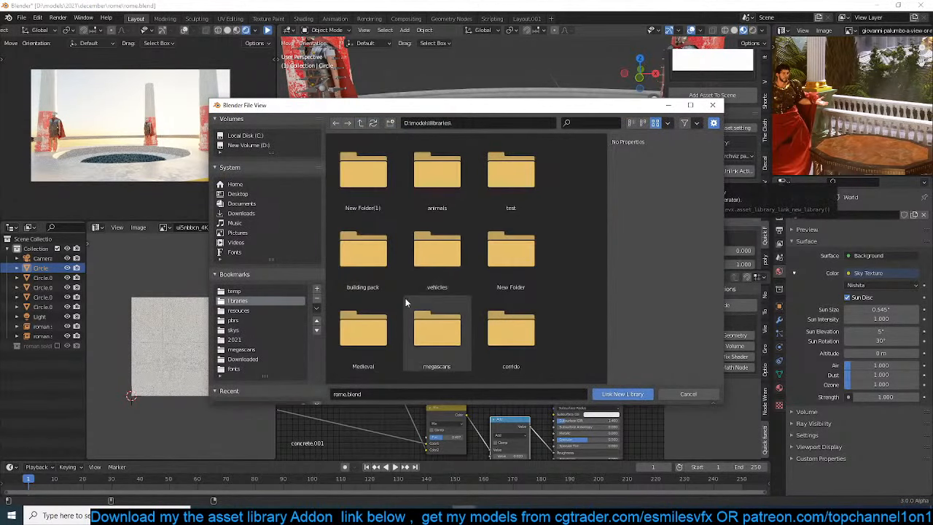
{"action": "double_click", "coordinate": [350, 198]}
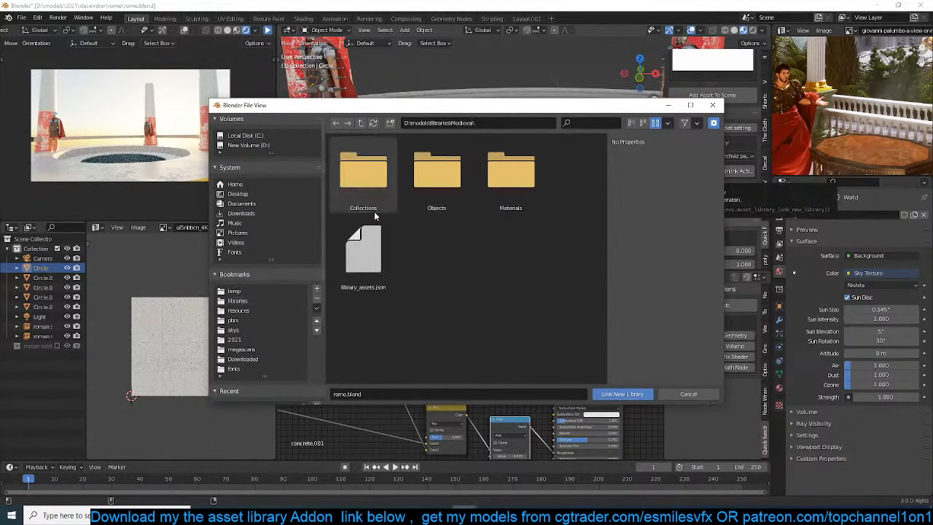
{"action": "left_click", "coordinate": [622, 393]}
Link the inner megascans folder at D:\models\libraries\megascans\megascans as an asset library
{"action": "left_click", "coordinate": [693, 170]}
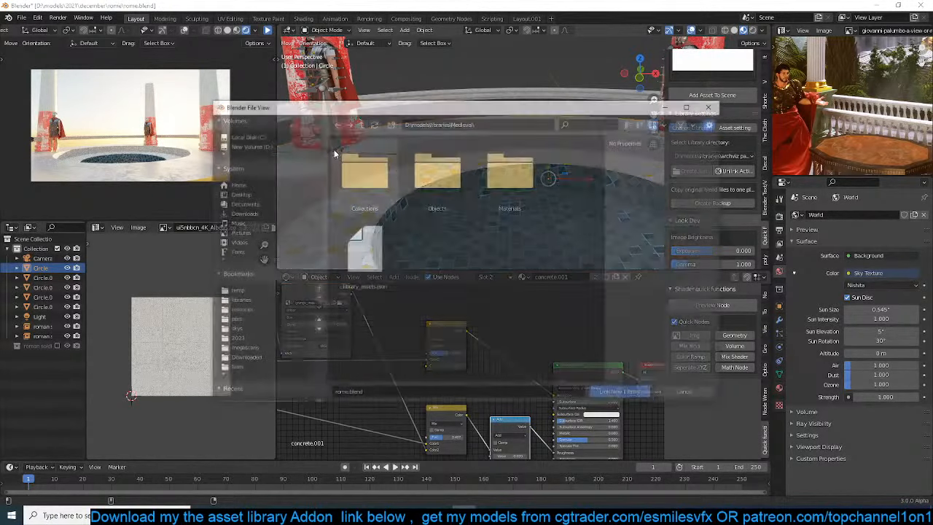
{"action": "left_click", "coordinate": [360, 123]}
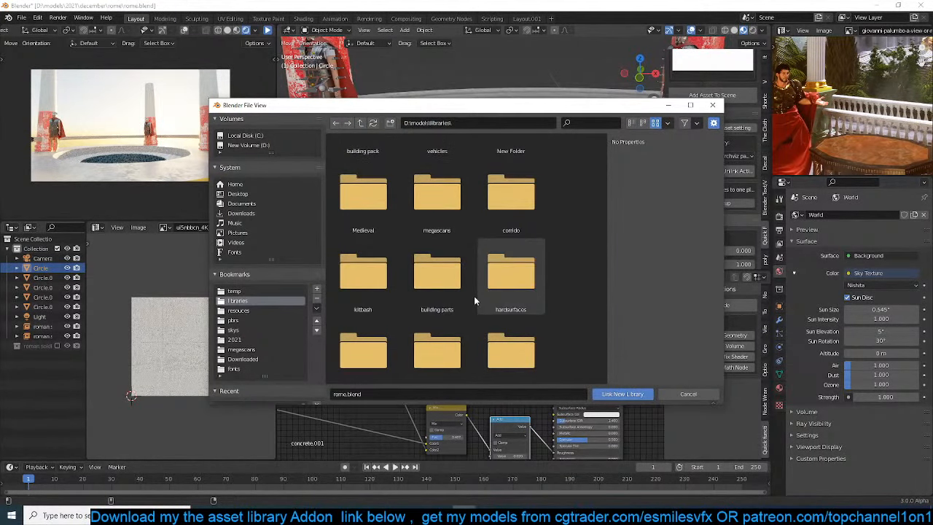
{"action": "scroll", "coordinate": [437, 306], "scroll_direction": "down", "scroll_amount": 3}
{"action": "double_click", "coordinate": [438, 177]}
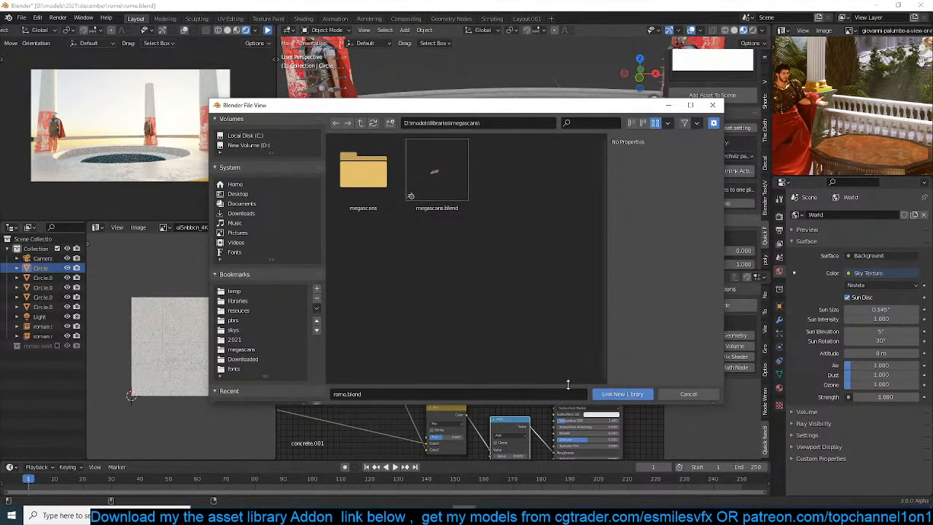
{"action": "double_click", "coordinate": [358, 182]}
{"action": "left_click", "coordinate": [618, 397]}
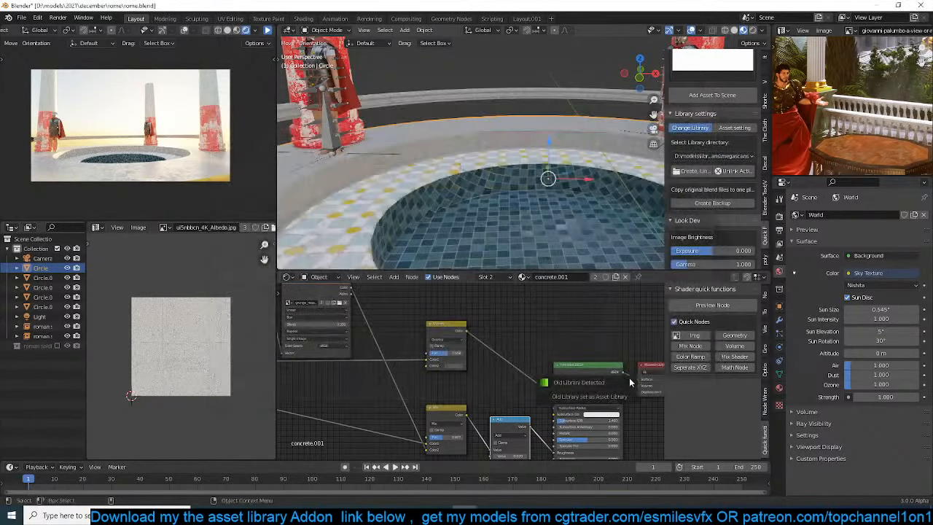
Link the building parts folder from D:\models\libraries as an asset library
{"action": "left_click", "coordinate": [688, 175]}
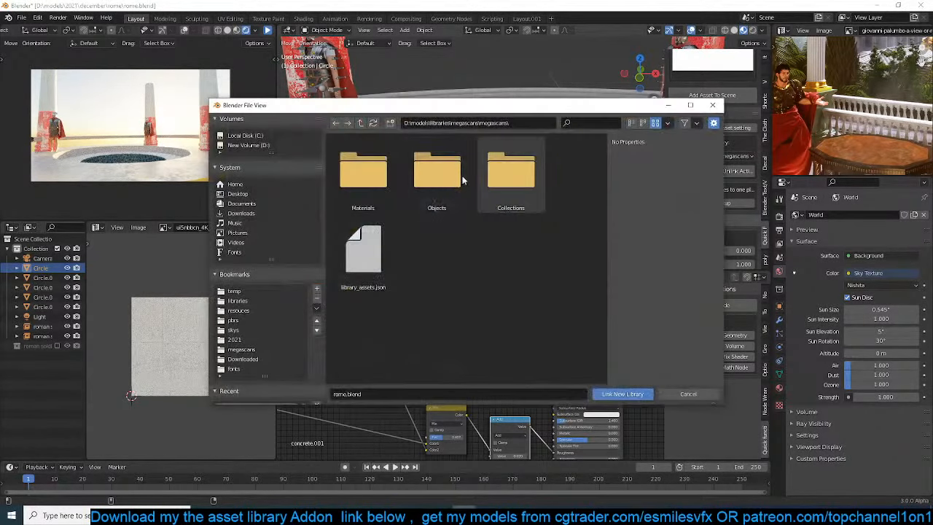
{"action": "left_click", "coordinate": [360, 124]}
{"action": "left_click", "coordinate": [358, 124]}
{"action": "scroll", "coordinate": [459, 296], "scroll_direction": "down", "scroll_amount": 2}
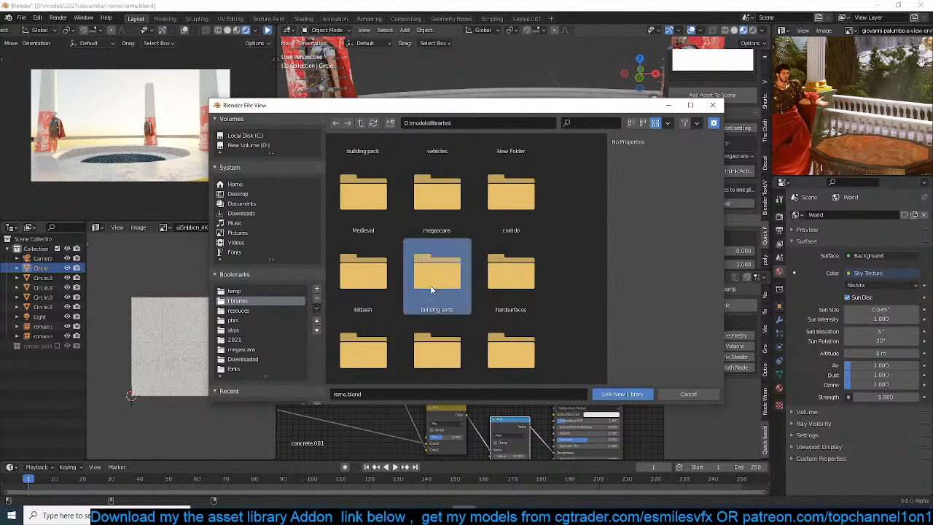
{"action": "double_click", "coordinate": [430, 280]}
{"action": "left_click", "coordinate": [622, 395]}
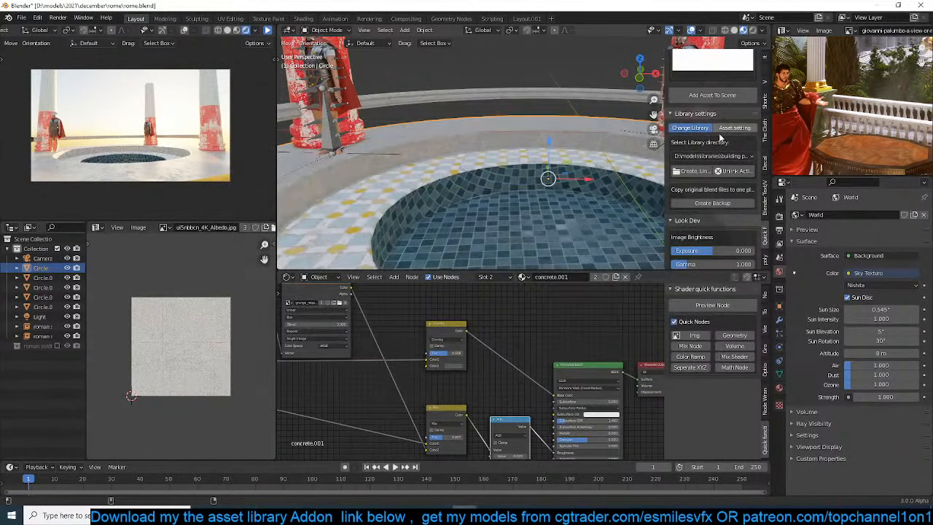
Repeat the "colum" search across the linked libraries and choose the asset with the cluster of stone columns
{"action": "scroll", "coordinate": [670, 215], "scroll_direction": "up", "scroll_amount": 6}
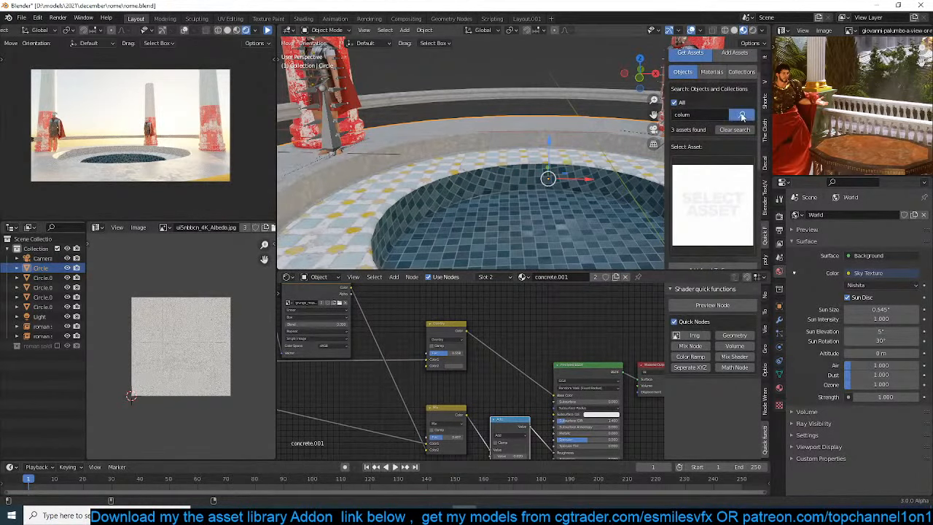
{"action": "left_click", "coordinate": [742, 115]}
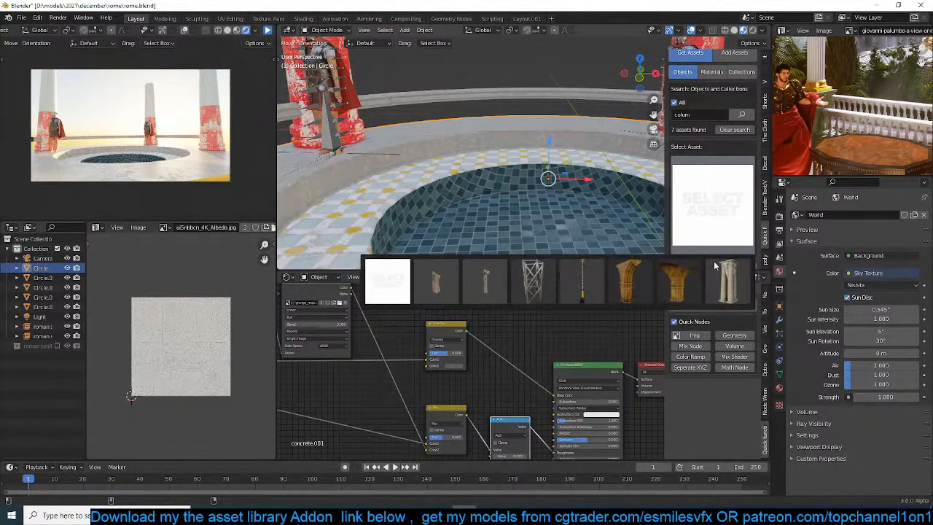
{"action": "left_click", "coordinate": [723, 277]}
Add the chosen column cluster to the scene beside the pool and show the camera view in Material Preview shading
{"action": "scroll", "coordinate": [448, 126], "scroll_direction": "down", "scroll_amount": 3}
{"action": "middle_click_drag", "start_coordinate": [448, 126], "coordinate": [417, 159], "text": "shift"}
{"action": "scroll", "coordinate": [416, 159], "scroll_direction": "down", "scroll_amount": 3}
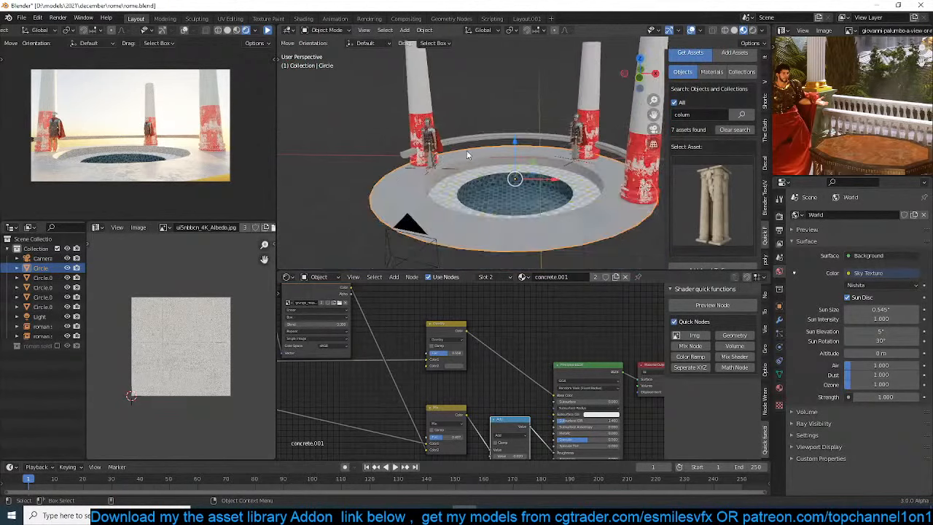
{"action": "scroll", "coordinate": [466, 151], "scroll_direction": "down", "scroll_amount": 2}
{"action": "key", "text": "KP_7"}
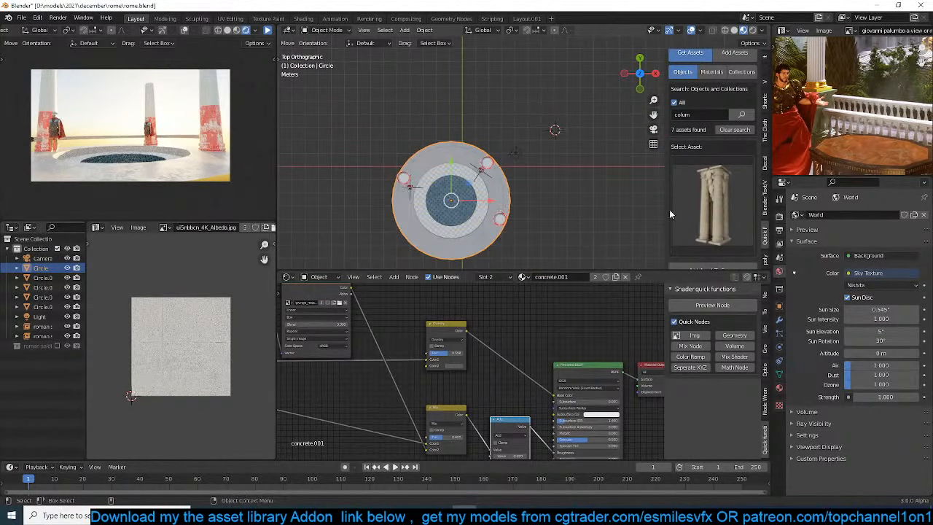
{"action": "scroll", "coordinate": [736, 234], "scroll_direction": "down", "scroll_amount": 2}
{"action": "left_click", "coordinate": [727, 215]}
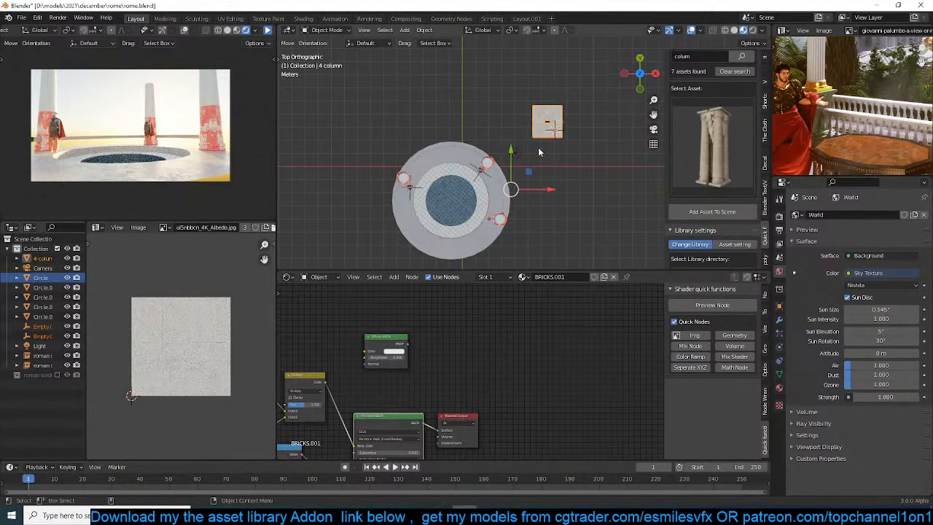
{"action": "left_click", "coordinate": [236, 32]}
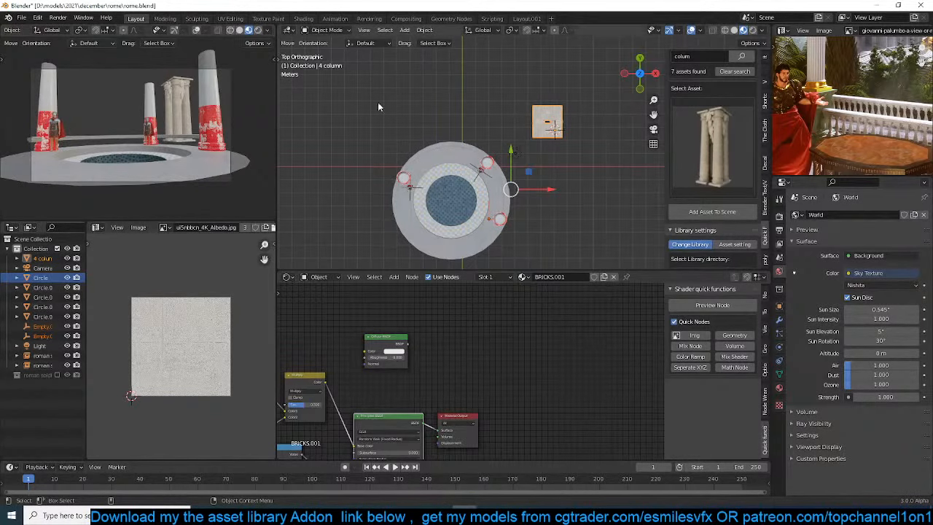
Link the materials of the red-and-white pool column to the added column cluster
{"action": "middle_click_drag", "start_coordinate": [456, 150], "coordinate": [450, 118]}
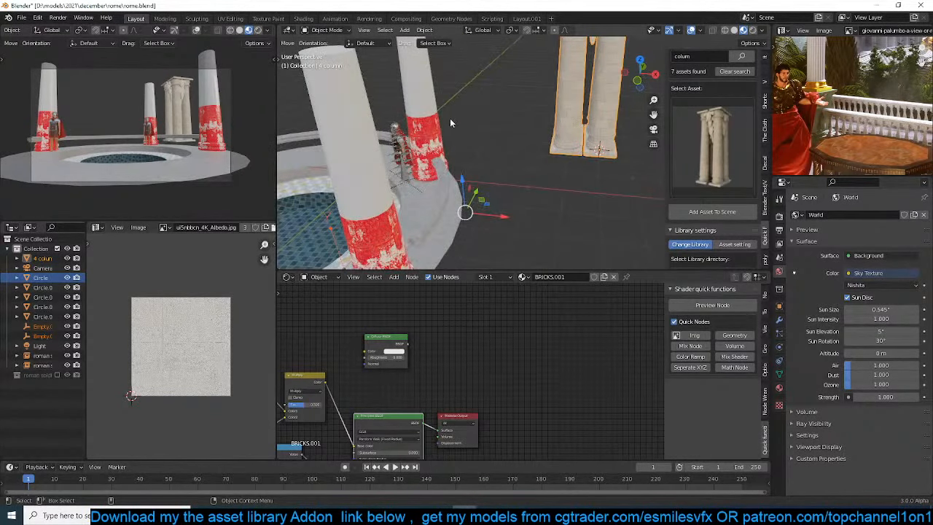
{"action": "left_click", "coordinate": [420, 128]}
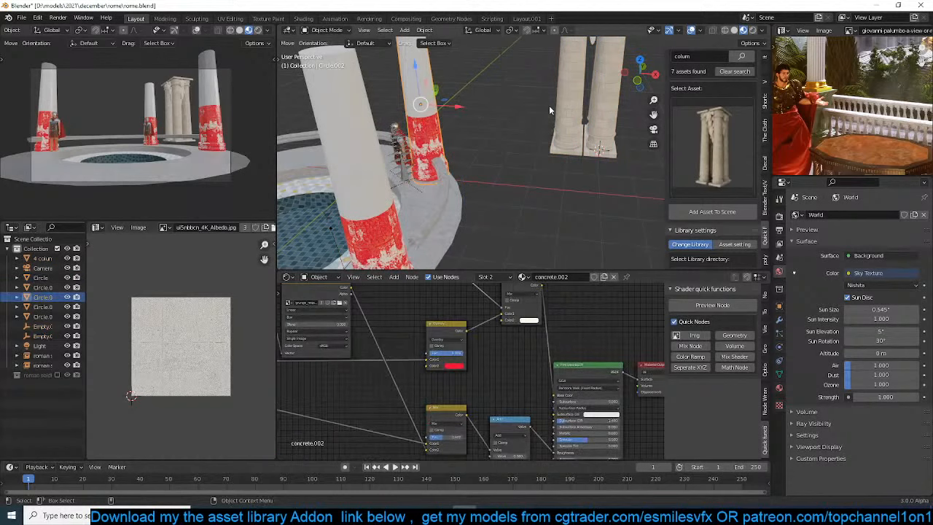
{"action": "left_click", "coordinate": [557, 107]}
{"action": "left_click", "coordinate": [420, 111]}
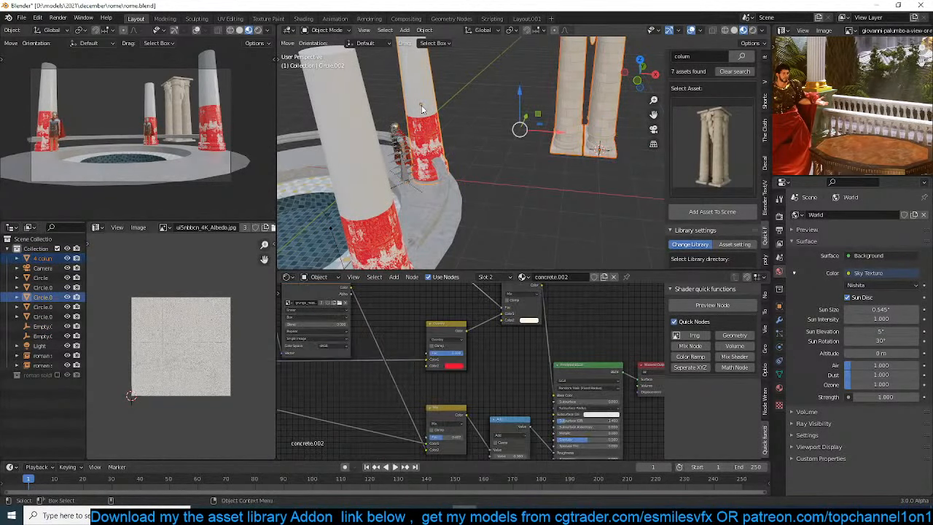
{"action": "key", "text": "ctrl+l"}
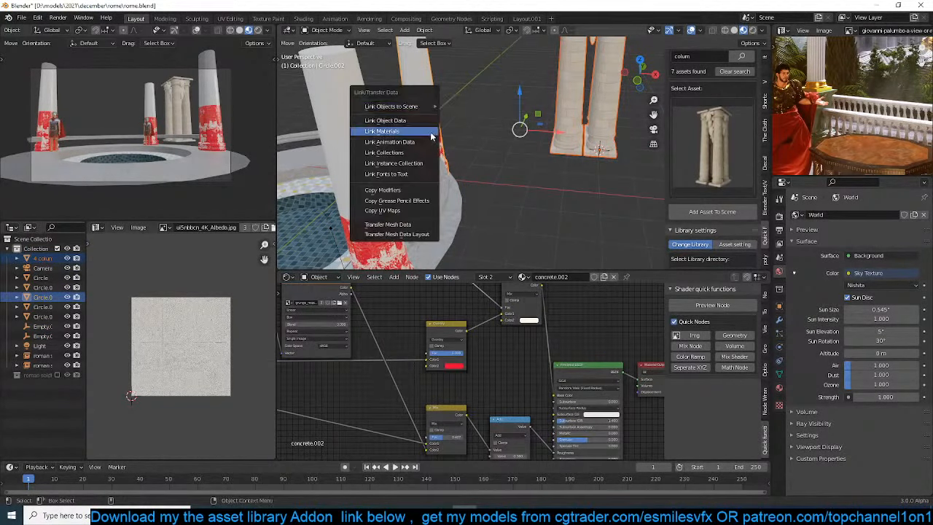
{"action": "left_click", "coordinate": [430, 138]}
{"action": "left_click", "coordinate": [560, 129]}
{"action": "key", "text": "KP_Decimal"}
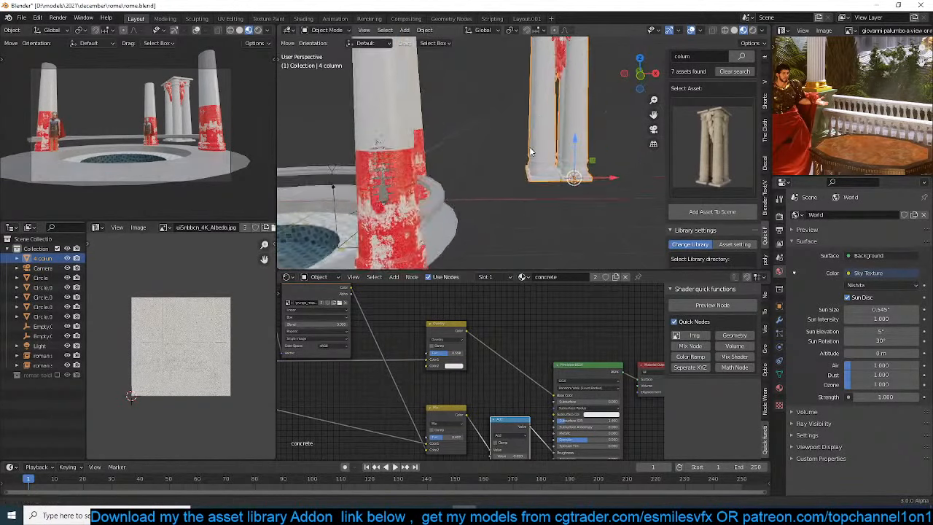
{"action": "key", "text": "Tab"}
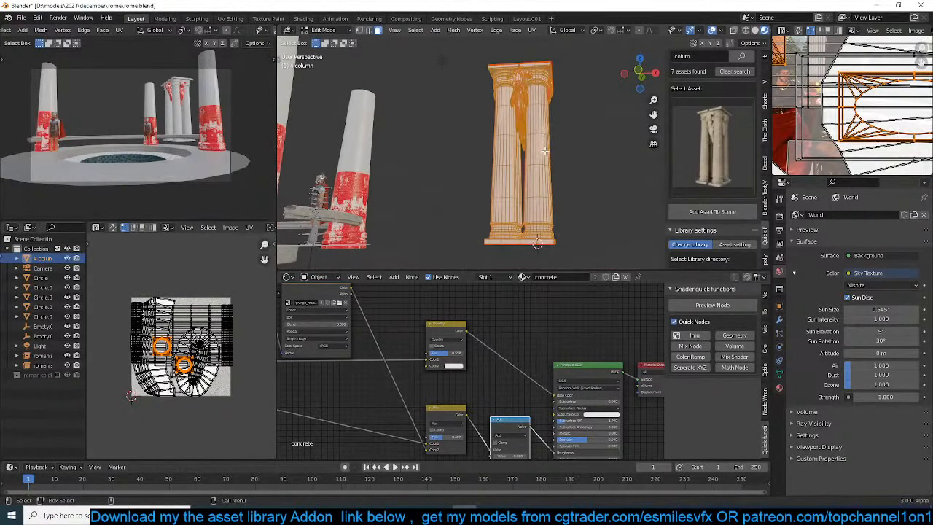
{"action": "key", "text": "u"}
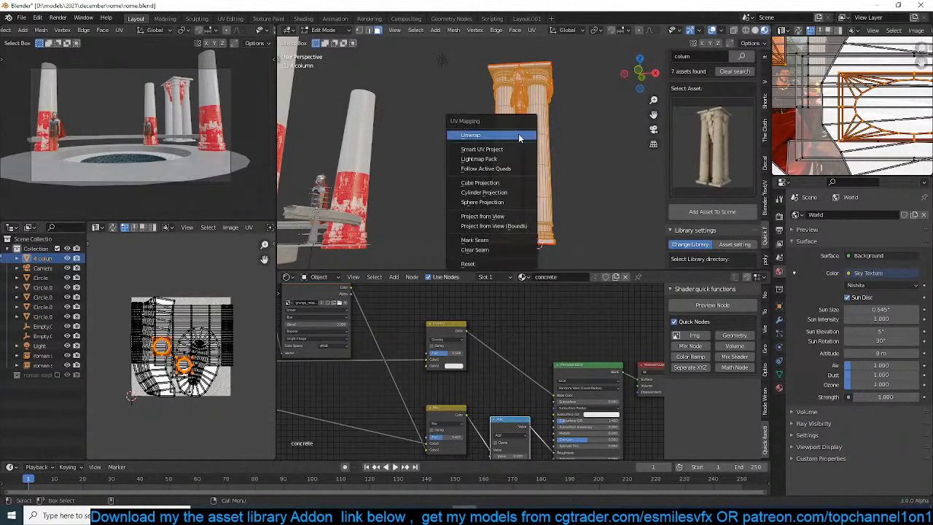
{"action": "left_click", "coordinate": [865, 138]}
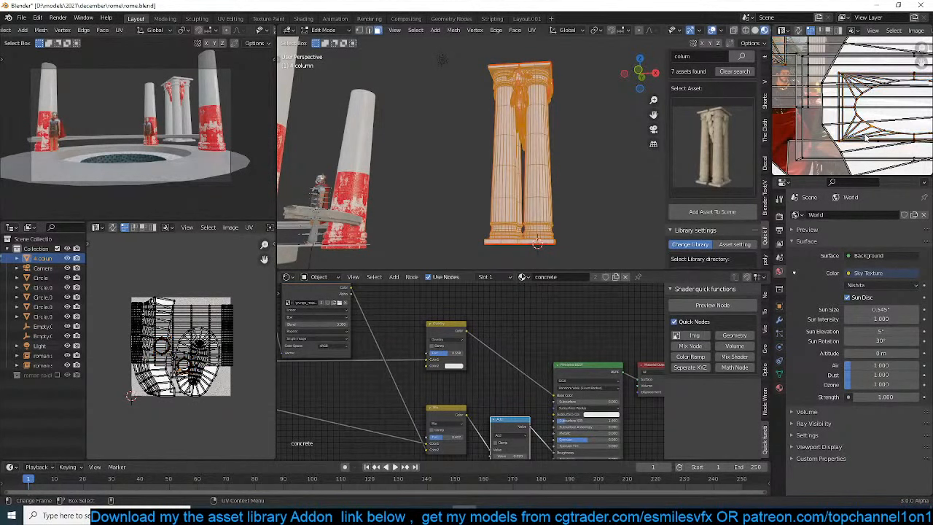
{"action": "scroll", "coordinate": [866, 138], "scroll_direction": "down", "scroll_amount": 9}
{"action": "scroll", "coordinate": [577, 141], "scroll_direction": "up", "scroll_amount": 3}
{"action": "key", "text": "Tab"}
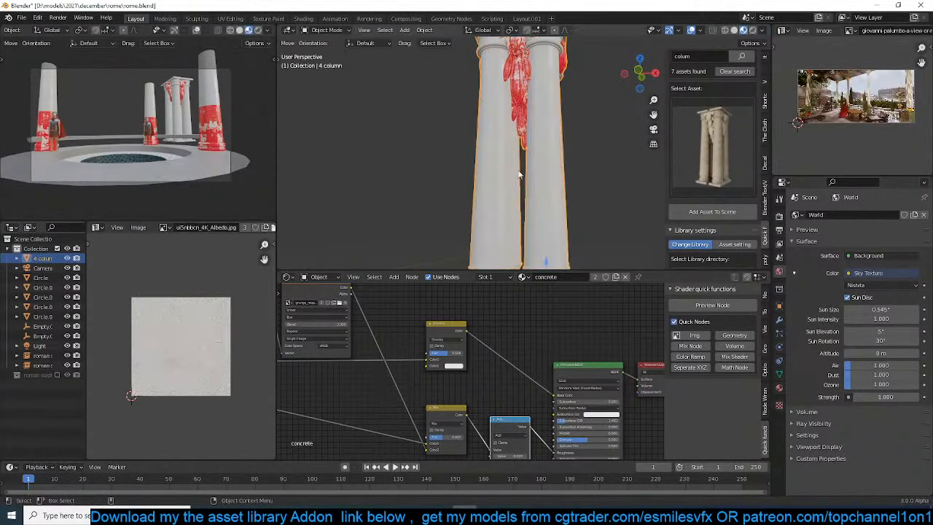
Darken the second color of the concrete material's Overlay node from white to a mid grey
{"action": "scroll", "coordinate": [520, 175], "scroll_direction": "up", "scroll_amount": 3}
{"action": "middle_click_drag", "start_coordinate": [520, 200], "coordinate": [484, 210]}
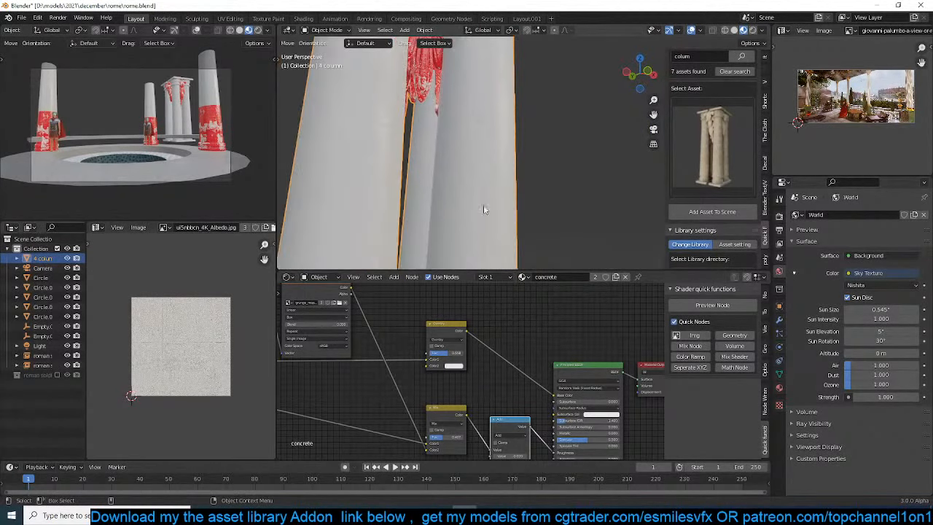
{"action": "scroll", "coordinate": [434, 361], "scroll_direction": "down", "scroll_amount": 4}
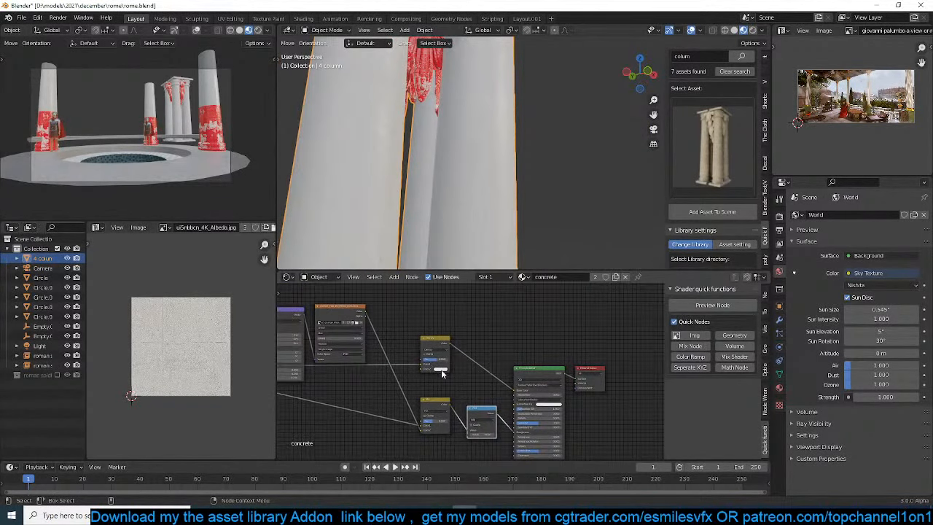
{"action": "left_click", "coordinate": [441, 369]}
{"action": "left_click_drag", "start_coordinate": [471, 320], "coordinate": [471, 327]}
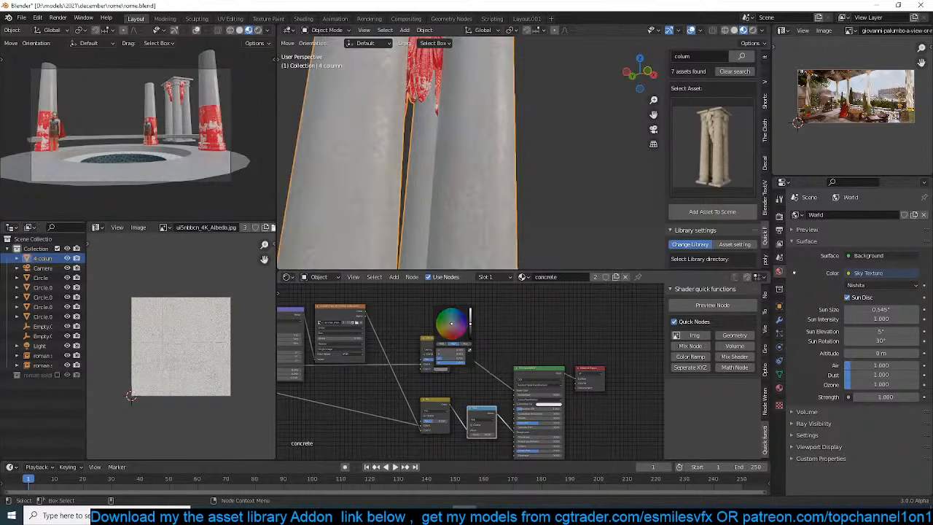
{"action": "left_click", "coordinate": [541, 186]}
{"action": "left_click", "coordinate": [505, 186]}
{"action": "scroll", "coordinate": [505, 187], "scroll_direction": "down", "scroll_amount": 1}
{"action": "scroll", "coordinate": [504, 184], "scroll_direction": "down", "scroll_amount": 2}
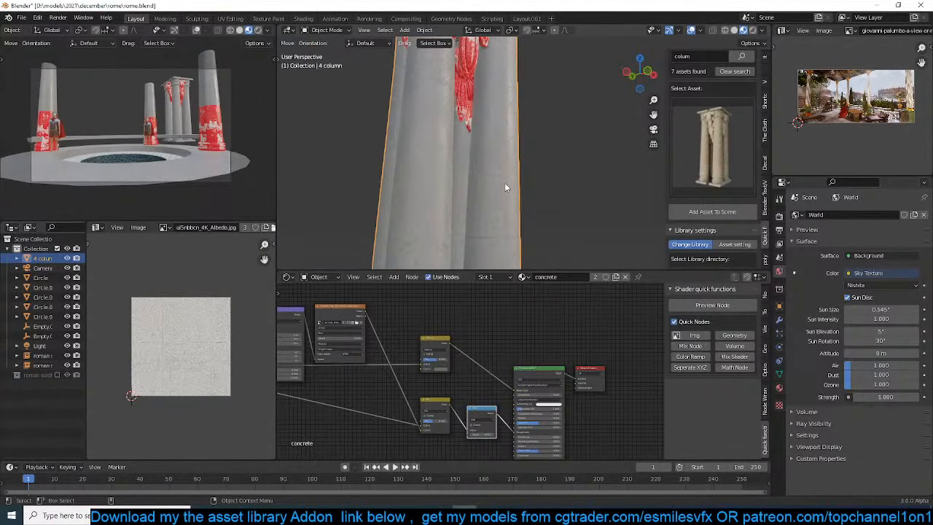
Assign the concrete material to the upper part of the column cluster's mesh, working in front view
{"action": "key", "text": "KP_1"}
{"action": "scroll", "coordinate": [521, 194], "scroll_direction": "down", "scroll_amount": 2}
{"action": "scroll", "coordinate": [521, 195], "scroll_direction": "down", "scroll_amount": 2}
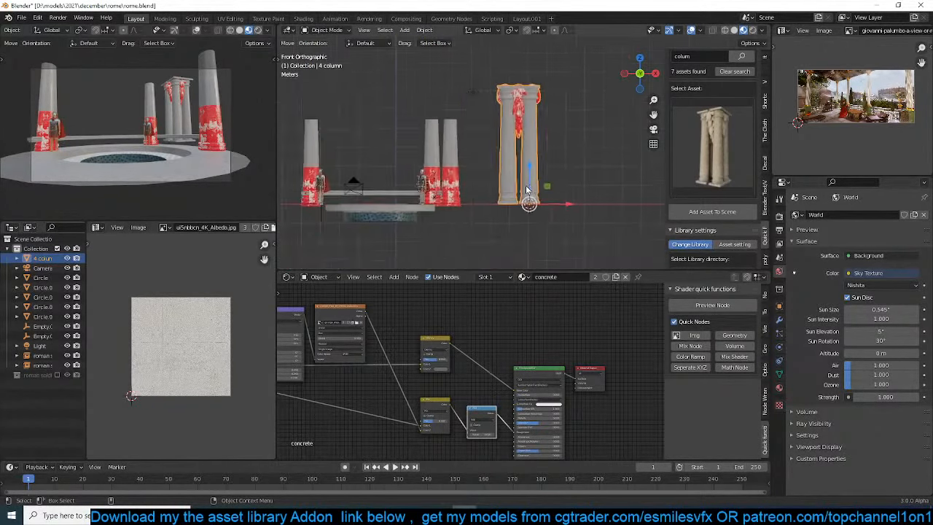
{"action": "key", "text": "Tab"}
{"action": "left_click_drag", "start_coordinate": [464, 73], "coordinate": [571, 163]}
{"action": "left_click", "coordinate": [780, 387]}
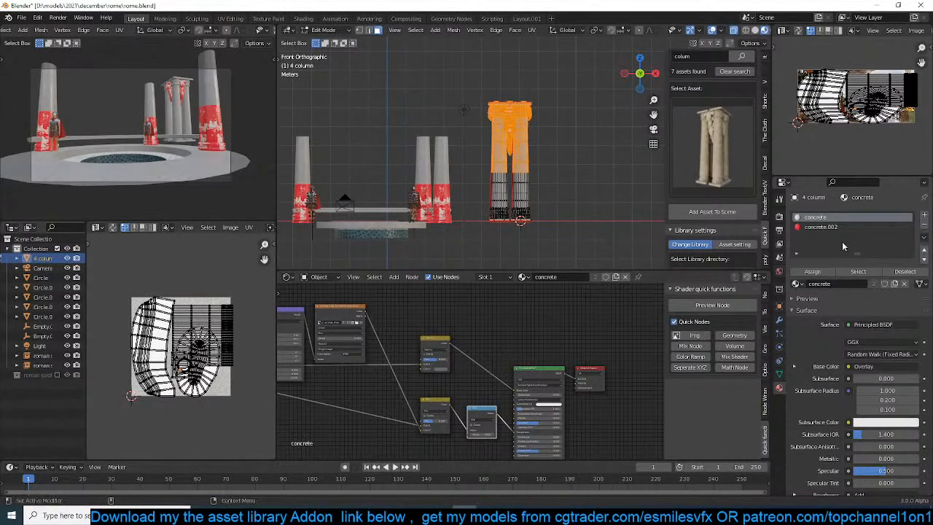
{"action": "left_click", "coordinate": [829, 272]}
{"action": "left_click", "coordinate": [548, 77]}
Assign the red concrete.002 material to the lower part of the column cluster and return to Object Mode
{"action": "scroll", "coordinate": [523, 151], "scroll_direction": "up", "scroll_amount": 2}
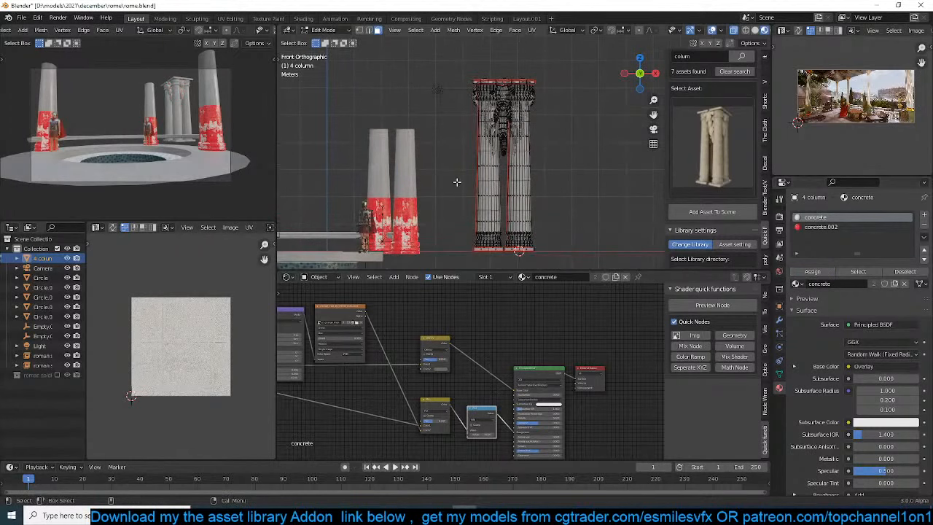
{"action": "left_click_drag", "start_coordinate": [456, 182], "coordinate": [579, 264]}
{"action": "left_click", "coordinate": [821, 226]}
{"action": "left_click", "coordinate": [812, 271]}
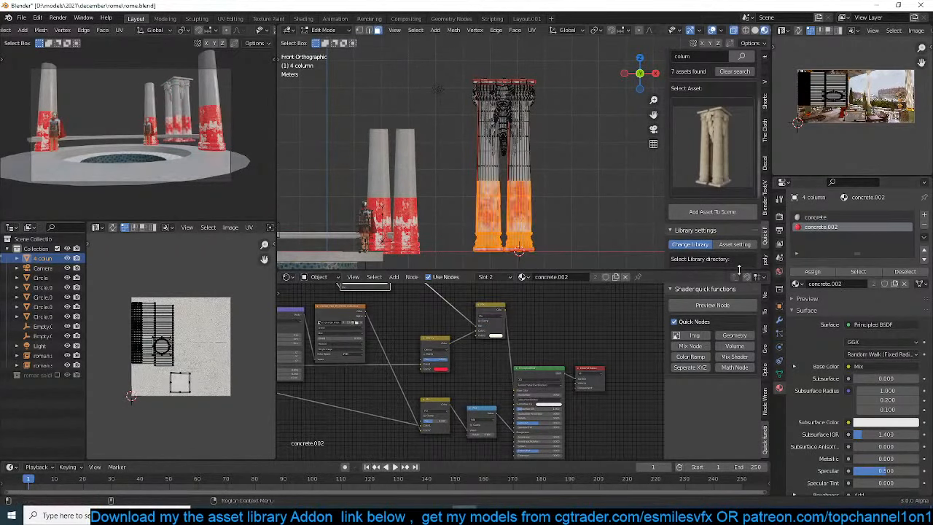
{"action": "key", "text": "Tab"}
{"action": "middle_click_drag", "start_coordinate": [580, 216], "coordinate": [545, 204]}
Show the scene through the camera with the column cluster selected and save the file
{"action": "key", "text": "KP_0"}
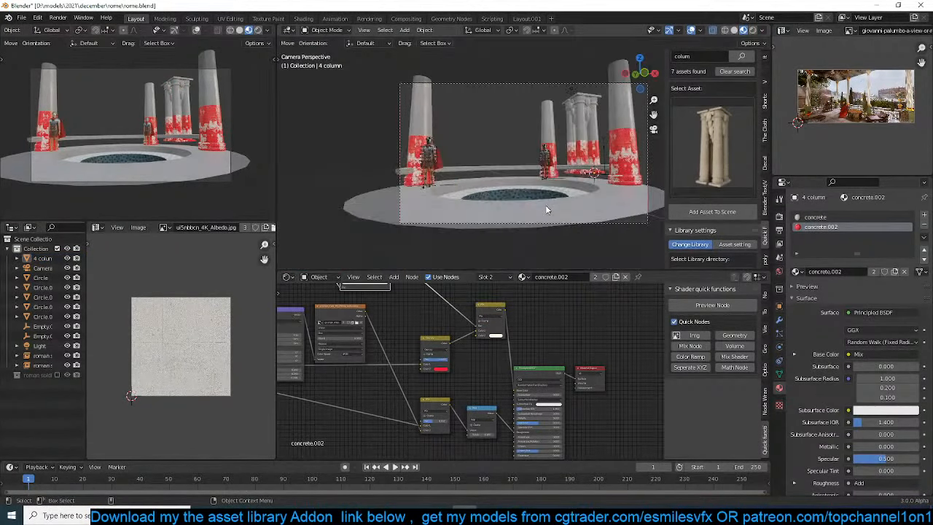
{"action": "left_click", "coordinate": [577, 141]}
{"action": "left_click", "coordinate": [587, 139]}
{"action": "middle_click_drag", "start_coordinate": [584, 156], "coordinate": [581, 168], "text": "shift"}
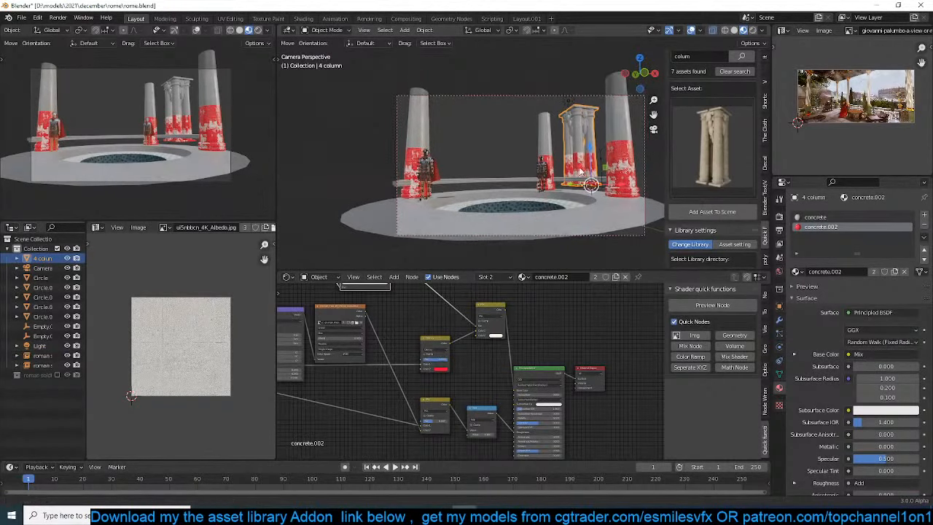
{"action": "key", "text": "ctrl+s"}
Try to form a ceiling from a duplicate of the pool base raised about 3.67 m and mirrored along X
{"action": "left_click", "coordinate": [590, 223]}
{"action": "key", "text": "shift+d"}
{"action": "key", "text": "z"}
{"action": "left_click", "coordinate": [603, 128]}
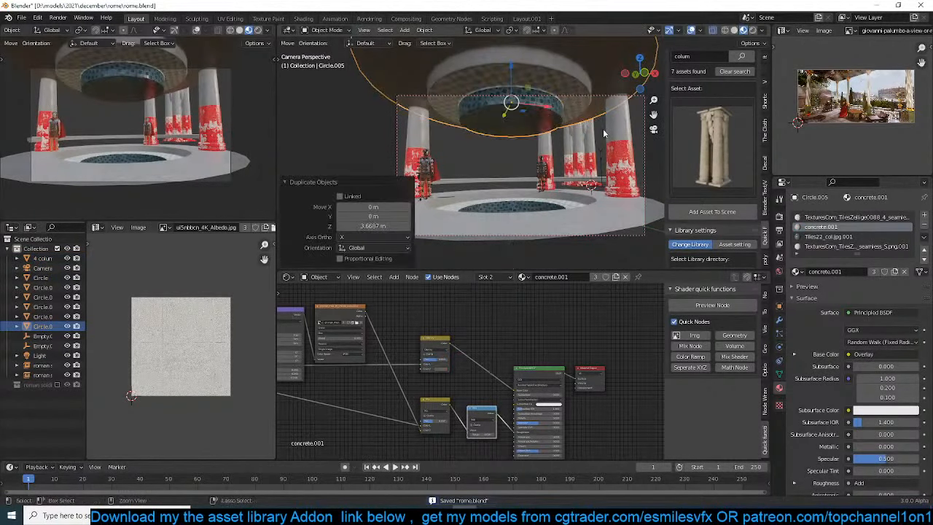
{"action": "key", "text": "ctrl+m"}
{"action": "key", "text": "x"}
{"action": "left_click", "coordinate": [611, 133]}
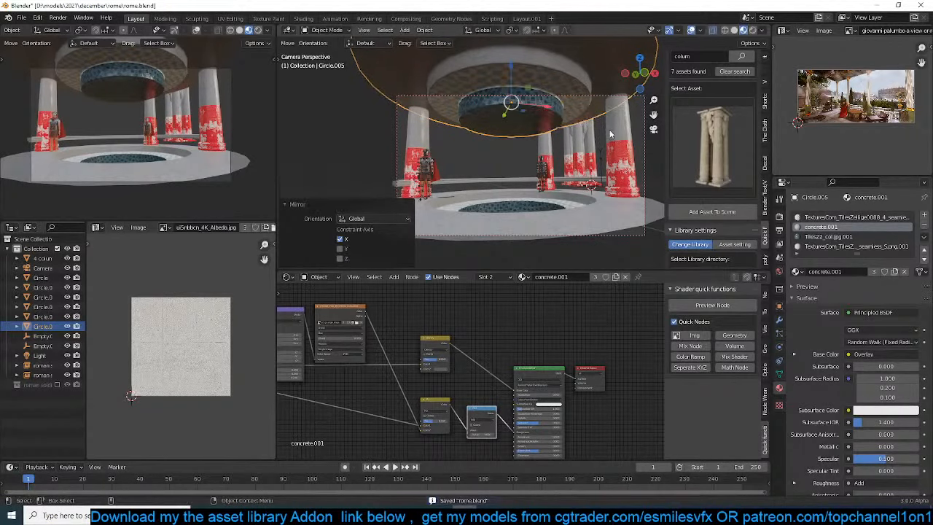
{"action": "key", "text": "x"}
{"action": "left_click", "coordinate": [621, 122]}
Search the asset library for "dome", add the dome asset to the scene and delete the empty that comes with it
{"action": "left_click", "coordinate": [711, 60]}
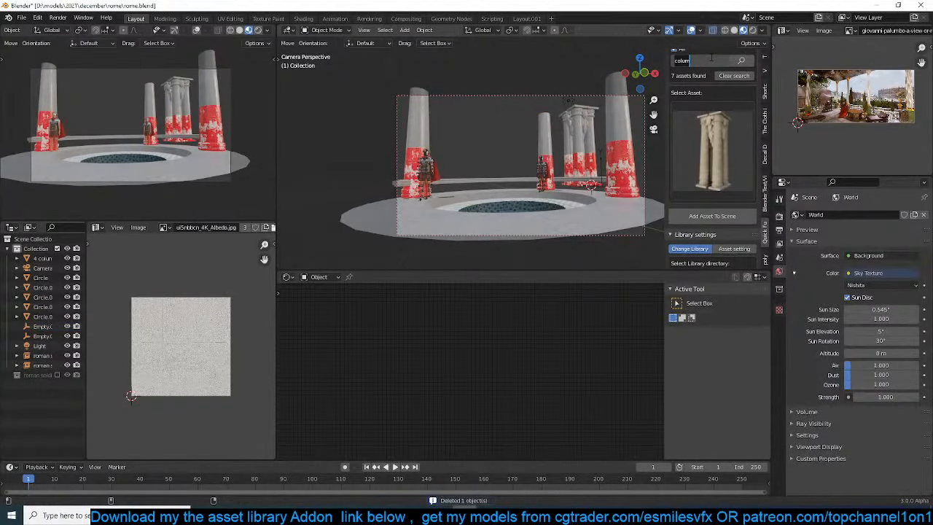
{"action": "type", "text": "dome"}
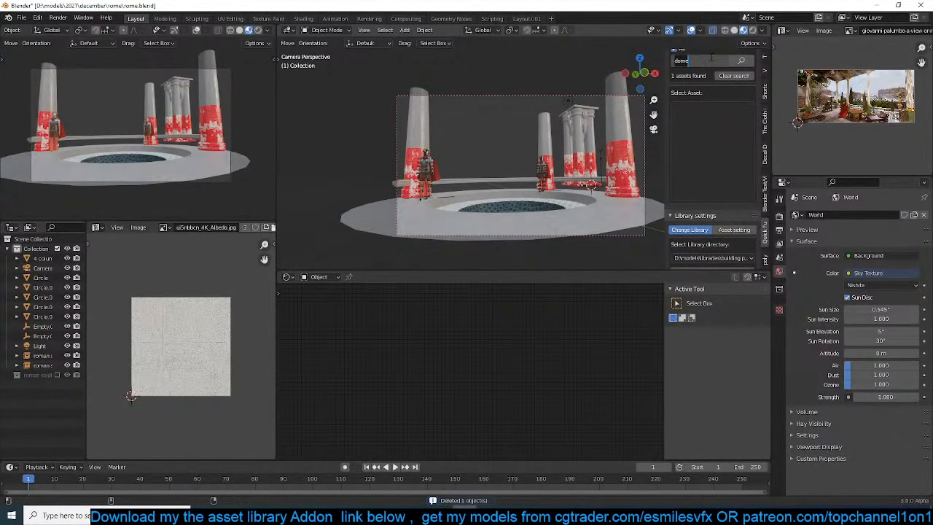
{"action": "key", "text": "Return"}
{"action": "left_click", "coordinate": [745, 227]}
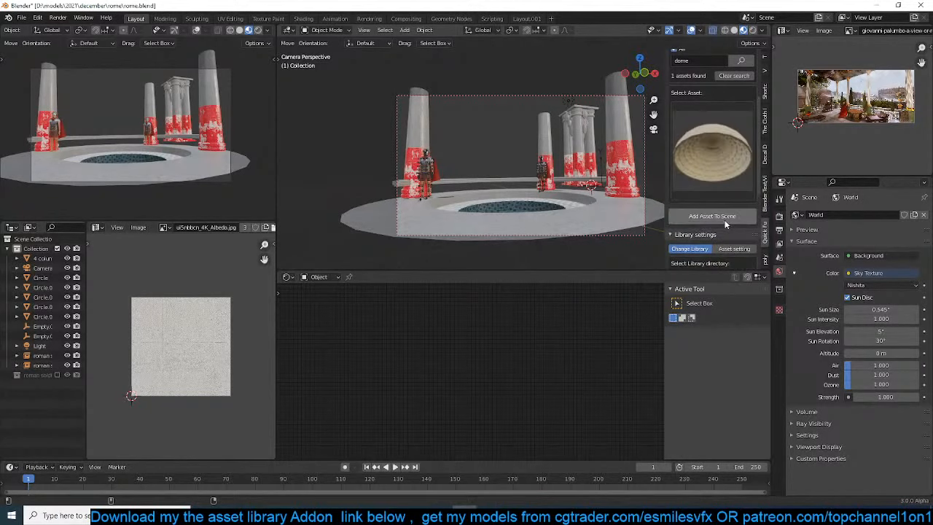
{"action": "left_click", "coordinate": [712, 216]}
{"action": "key", "text": "Delete"}
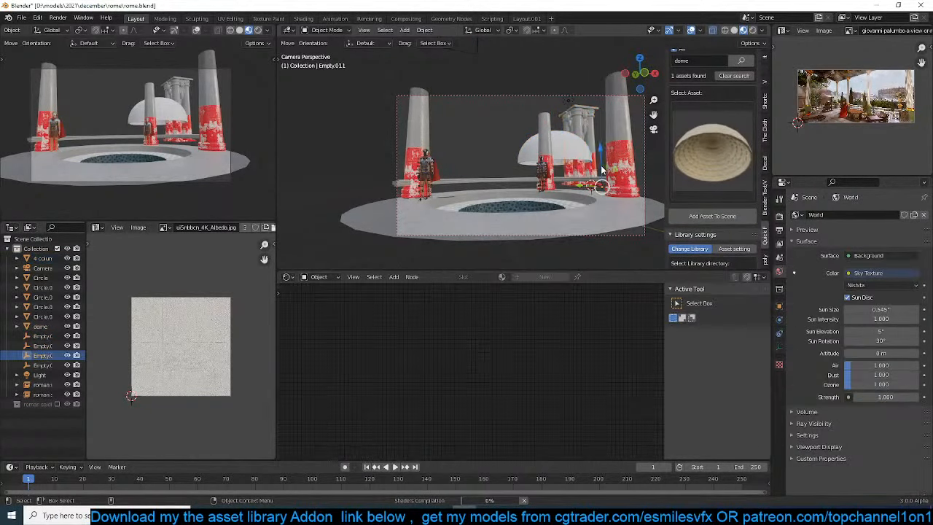
Set the dome's origin to its geometry and scale the dome up by a factor of 3.04
{"action": "key", "text": "ctrl+z"}
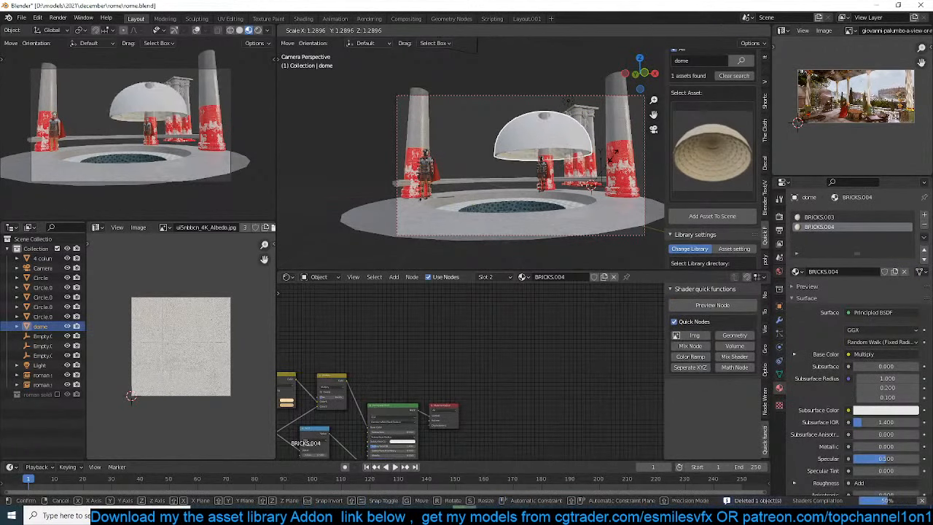
{"action": "right_click", "coordinate": [536, 197]}
{"action": "mouse_move", "coordinate": [541, 169]}
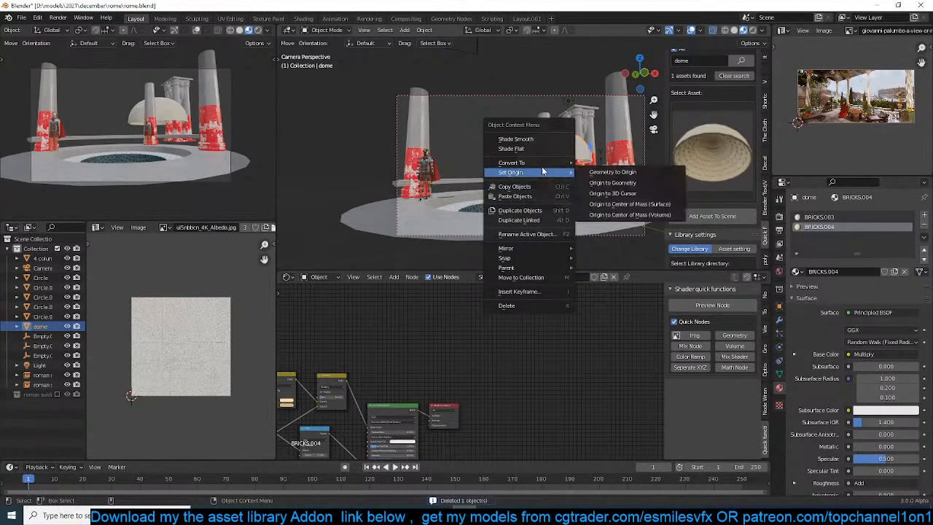
{"action": "left_click", "coordinate": [606, 184]}
{"action": "key", "text": "s"}
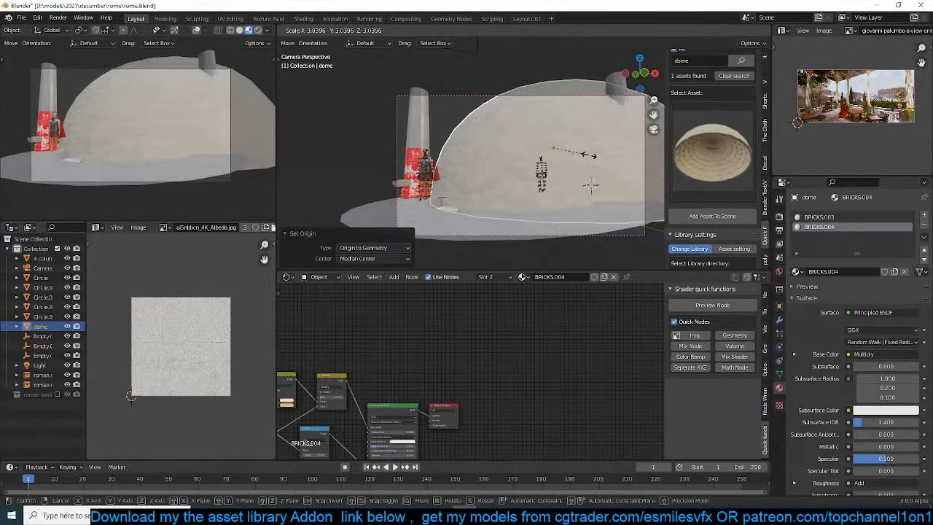
{"action": "left_click", "coordinate": [589, 156]}
Move the dome over the pool in top view and raise it about 4.8 m along Z in front view
{"action": "key", "text": "KP_7"}
{"action": "scroll", "coordinate": [590, 156], "scroll_direction": "down", "scroll_amount": 4}
{"action": "key", "text": "g"}
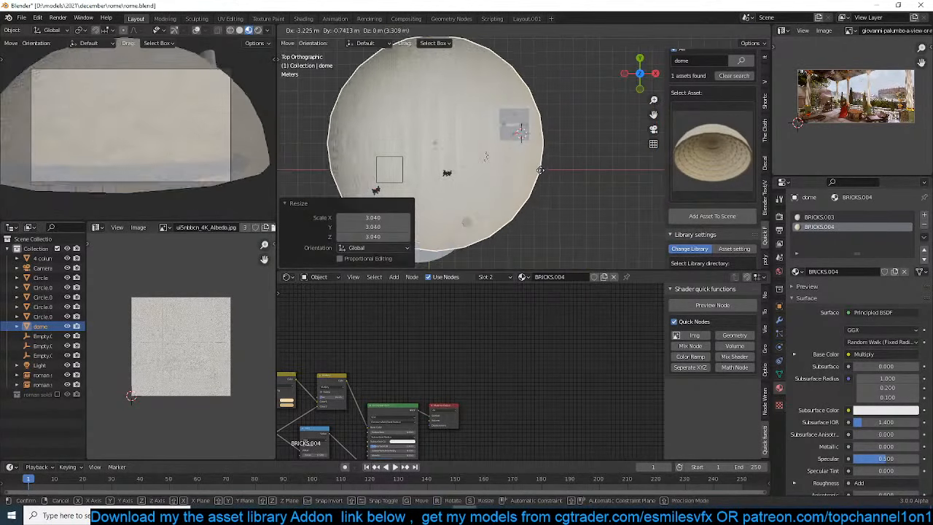
{"action": "left_click", "coordinate": [549, 183]}
{"action": "key", "text": "KP_1"}
{"action": "key", "text": "g"}
{"action": "key", "text": "z"}
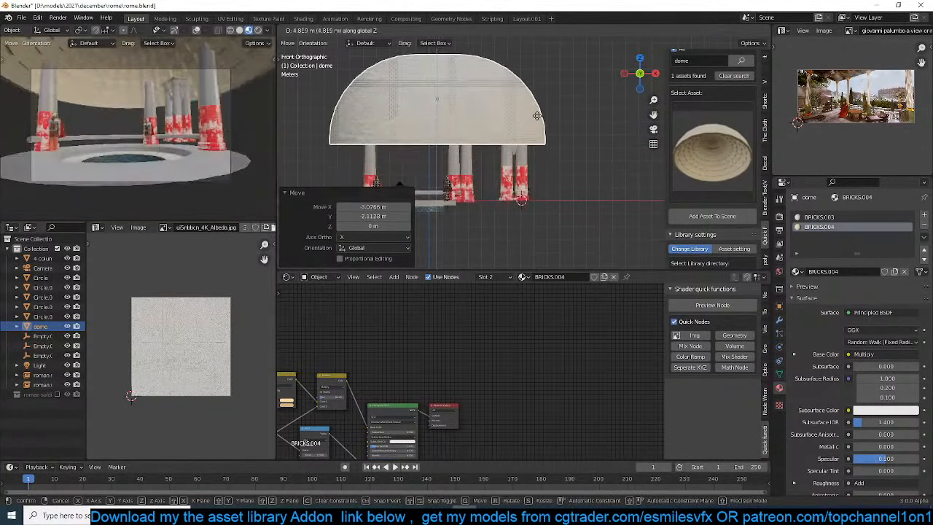
{"action": "left_click", "coordinate": [553, 117]}
Scale the raised dome down and shift it slightly in front view
{"action": "key", "text": "s"}
{"action": "left_click", "coordinate": [571, 124]}
{"action": "key", "text": "g"}
{"action": "left_click", "coordinate": [577, 128]}
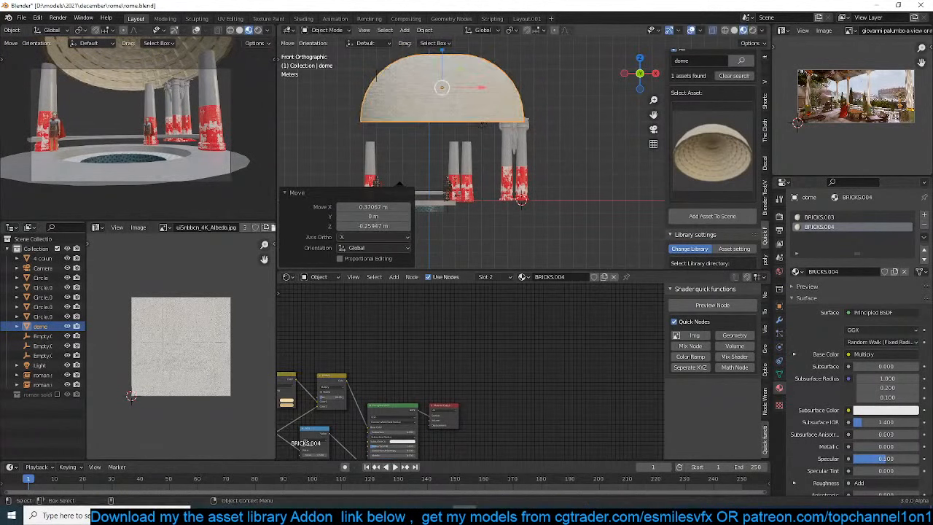
Flatten the dome along Z and lower it about 2.2 m onto the tops of the pool columns
{"action": "key", "text": "s"}
{"action": "key", "text": "z"}
{"action": "left_click", "coordinate": [522, 131]}
{"action": "key", "text": "g"}
{"action": "key", "text": "z"}
{"action": "left_click", "coordinate": [559, 158]}
Shift the dome sideways over the pool columns and resize it to span them
{"action": "key", "text": "g"}
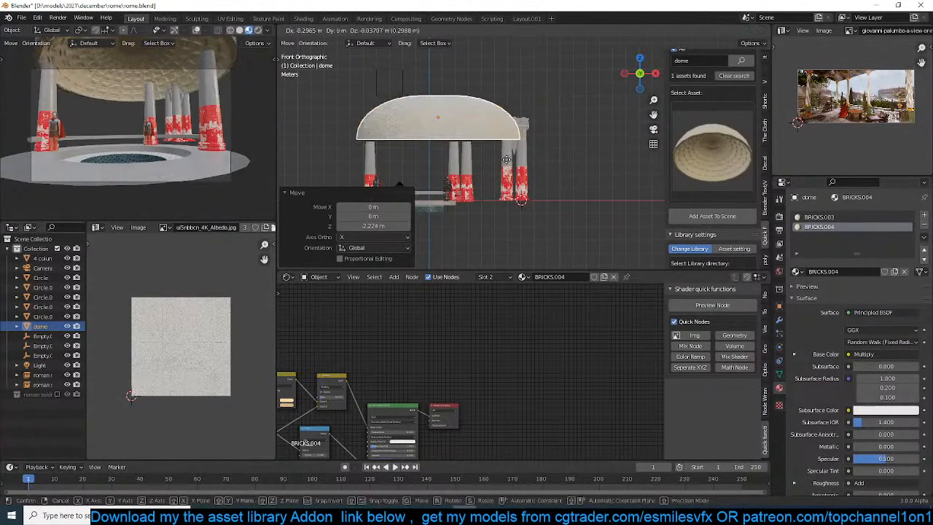
{"action": "left_click", "coordinate": [534, 163]}
{"action": "key", "text": "s"}
{"action": "left_click", "coordinate": [545, 167]}
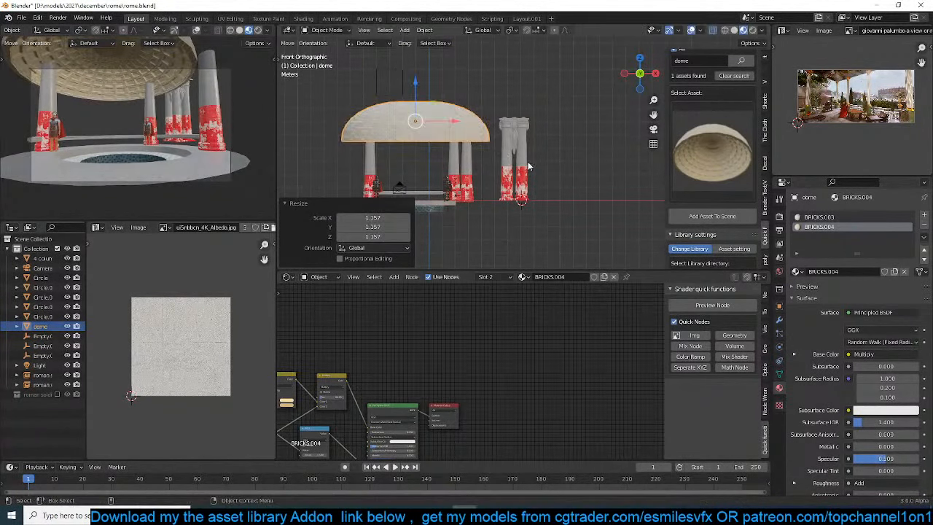
Align the dome with the circular pool in wireframe top view and resize it to fit the pool's outline
{"action": "key", "text": "KP_7"}
{"action": "key", "text": "shift+z"}
{"action": "key", "text": "g"}
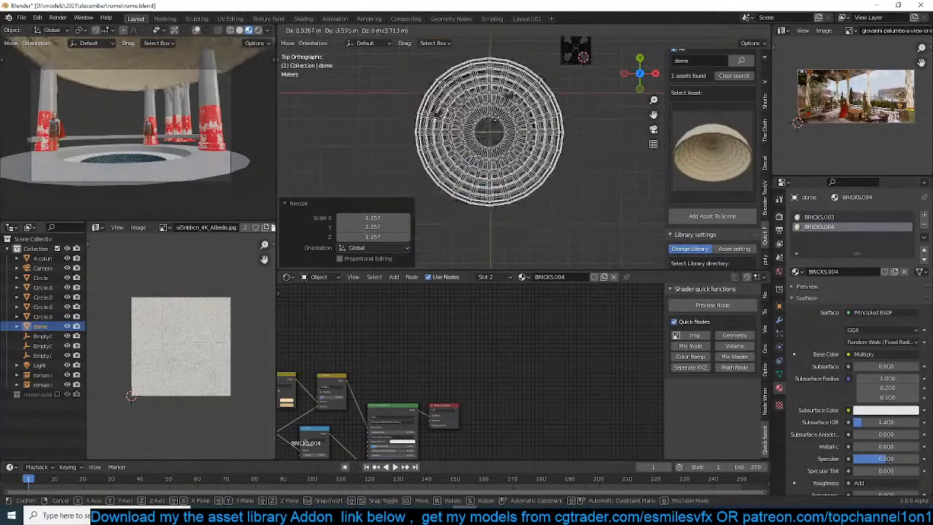
{"action": "left_click", "coordinate": [526, 114]}
{"action": "key", "text": "s"}
{"action": "left_click", "coordinate": [544, 121]}
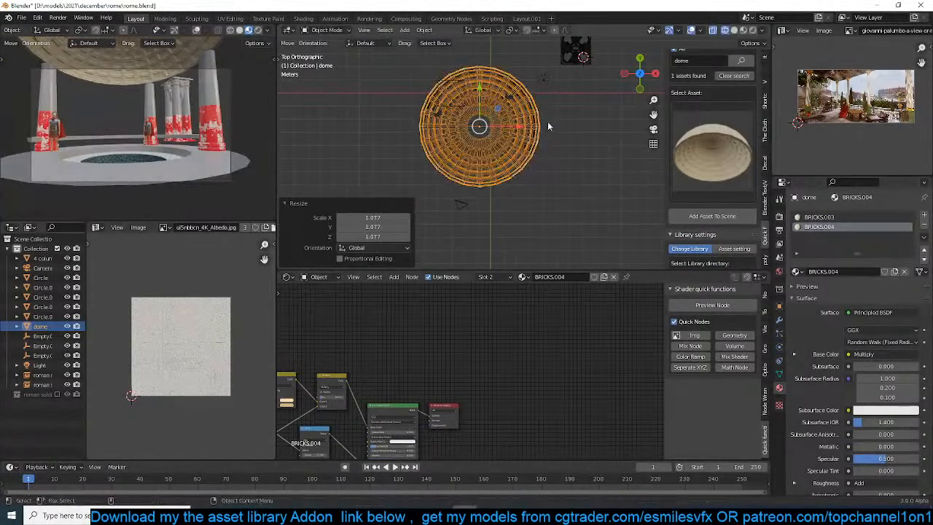
{"action": "key", "text": "g"}
{"action": "left_click", "coordinate": [543, 126]}
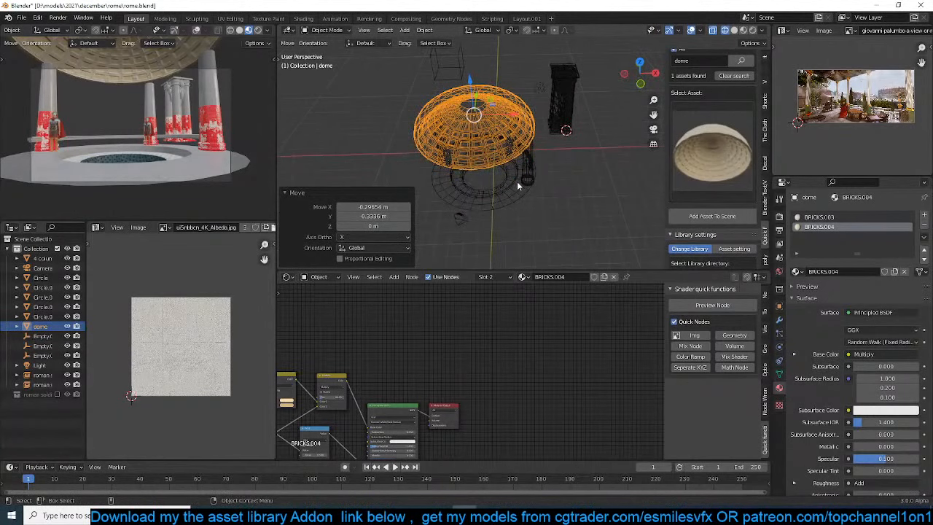
Duplicate the curved rail behind the pool in Solid shading and raise the copy about 3.96 m to the column tops
{"action": "middle_click_drag", "start_coordinate": [518, 185], "coordinate": [556, 152]}
{"action": "key", "text": "shift+z"}
{"action": "scroll", "coordinate": [550, 156], "scroll_direction": "up", "scroll_amount": 3}
{"action": "key", "text": "alt+z"}
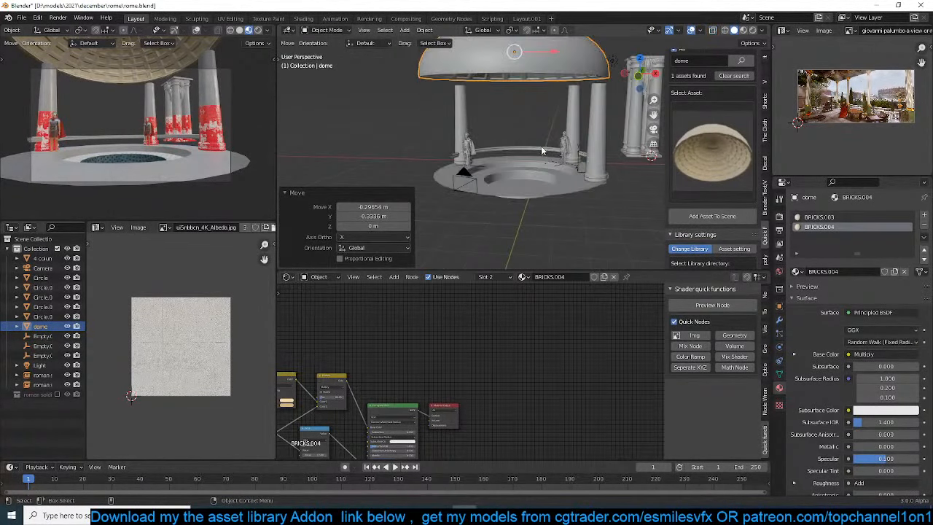
{"action": "left_click", "coordinate": [542, 151]}
{"action": "key", "text": "g"}
{"action": "key", "text": "z"}
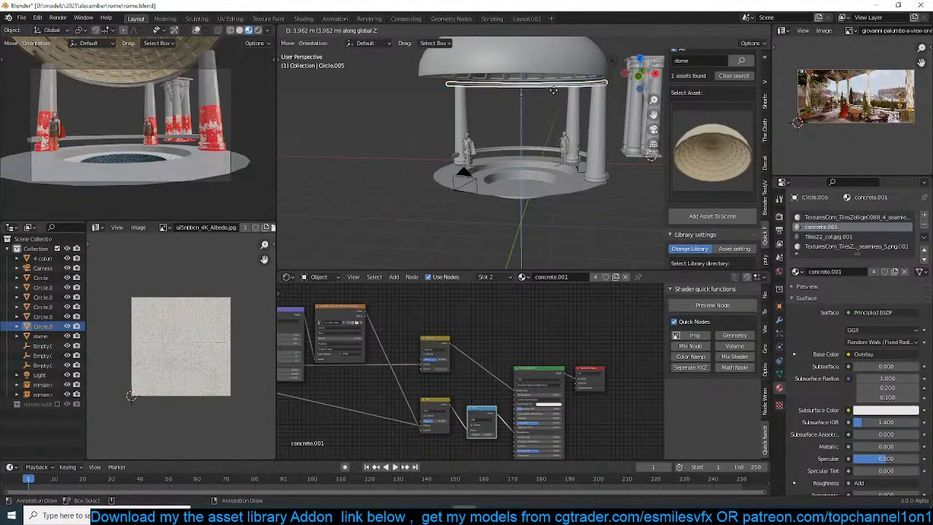
{"action": "left_click", "coordinate": [553, 90]}
Thicken the whole mesh of the raised curved rail by about 0.04 m with Shrink/Fatten
{"action": "key", "text": "Tab"}
{"action": "key", "text": "a"}
{"action": "key", "text": "alt+s"}
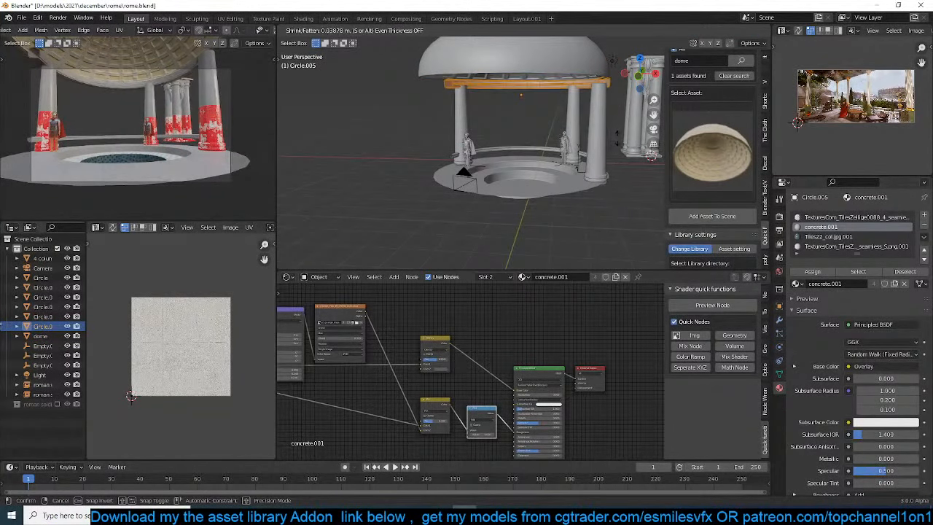
{"action": "left_click", "coordinate": [624, 134]}
{"action": "key", "text": "Tab"}
{"action": "middle_click_drag", "start_coordinate": [606, 136], "coordinate": [576, 150]}
{"action": "scroll", "coordinate": [576, 150], "scroll_direction": "up", "scroll_amount": 3}
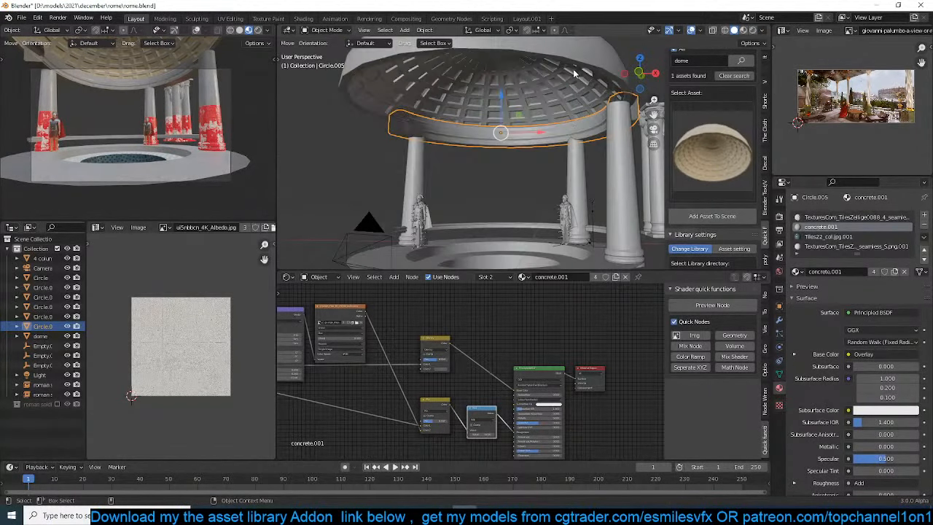
Select the dome and show the main viewport in Material Preview shading
{"action": "left_click", "coordinate": [573, 69]}
{"action": "middle_click_drag", "start_coordinate": [520, 125], "coordinate": [552, 172]}
{"action": "key", "text": "Tab"}
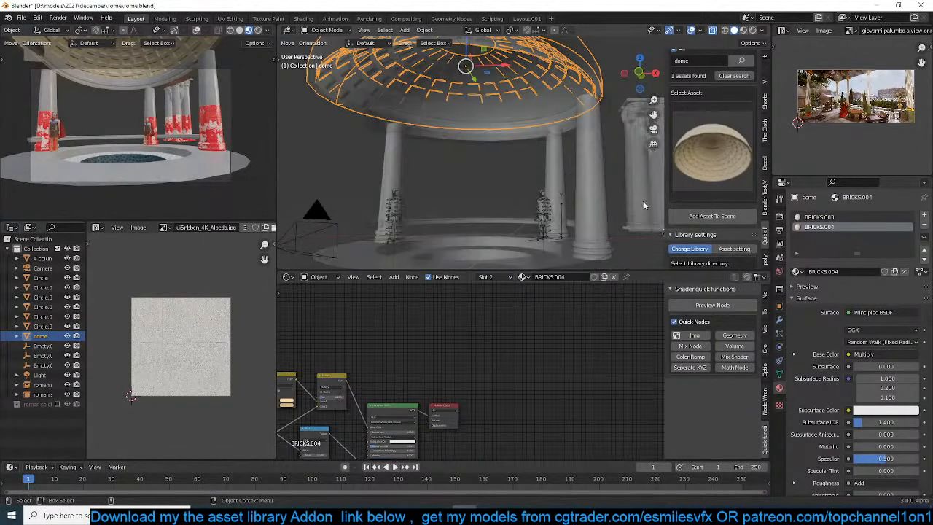
{"action": "key", "text": "Tab"}
{"action": "left_click", "coordinate": [744, 30]}
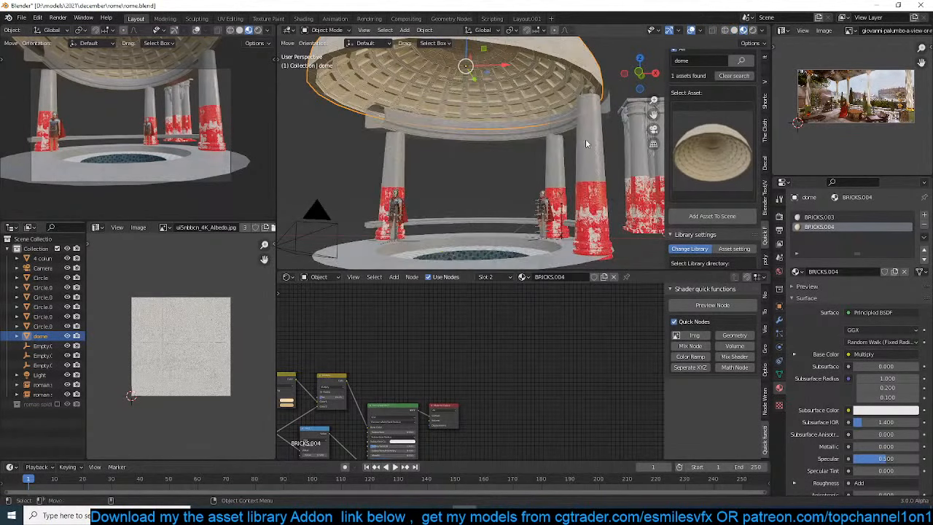
Replace the dome's brick materials by linking the materials of the circular pool base to it, and save the file
{"action": "left_click", "coordinate": [583, 146], "text": "shift"}
{"action": "left_click", "coordinate": [526, 130]}
{"action": "left_click", "coordinate": [924, 227]}
{"action": "left_click", "coordinate": [925, 226]}
{"action": "left_click", "coordinate": [555, 255], "text": "shift"}
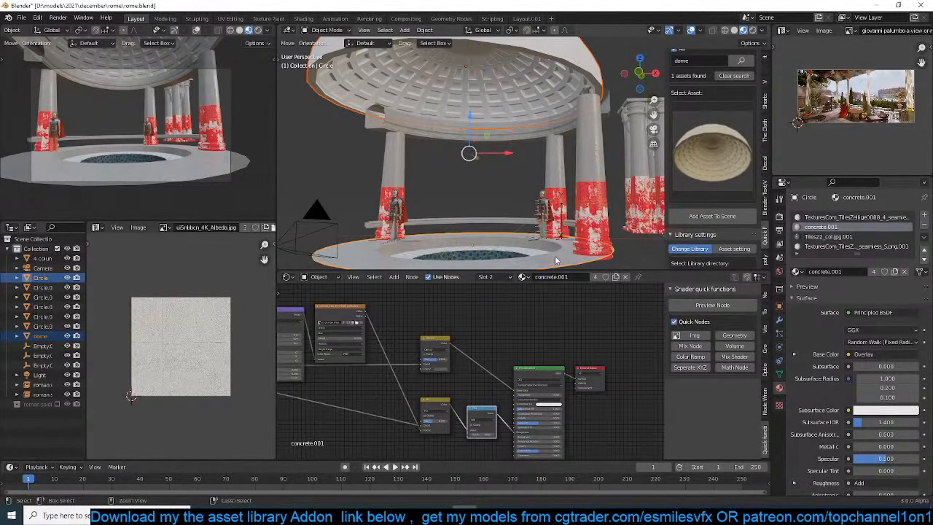
{"action": "key", "text": "ctrl+l"}
{"action": "left_click", "coordinate": [555, 255]}
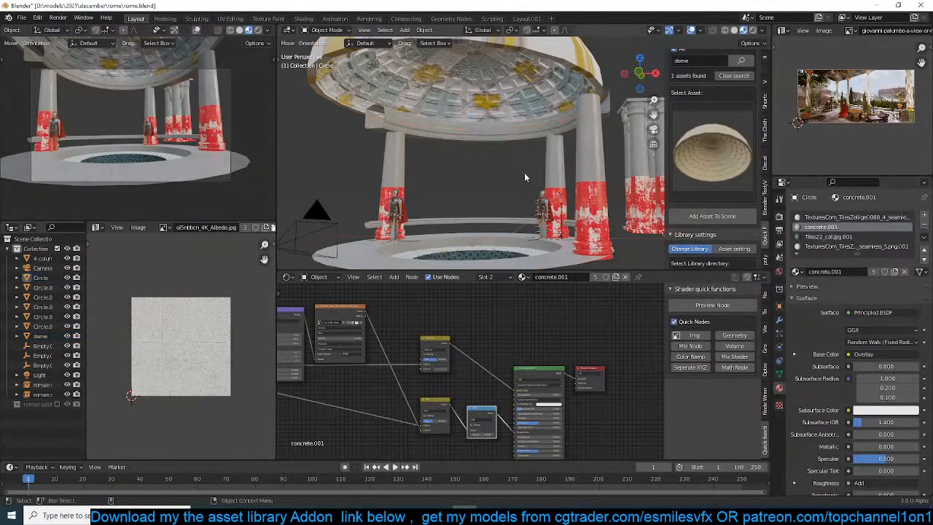
{"action": "key", "text": "ctrl+s"}
Lower the four-column group about 1.09 m, scale it down, and readjust its height behind the pool
{"action": "left_click", "coordinate": [493, 124]}
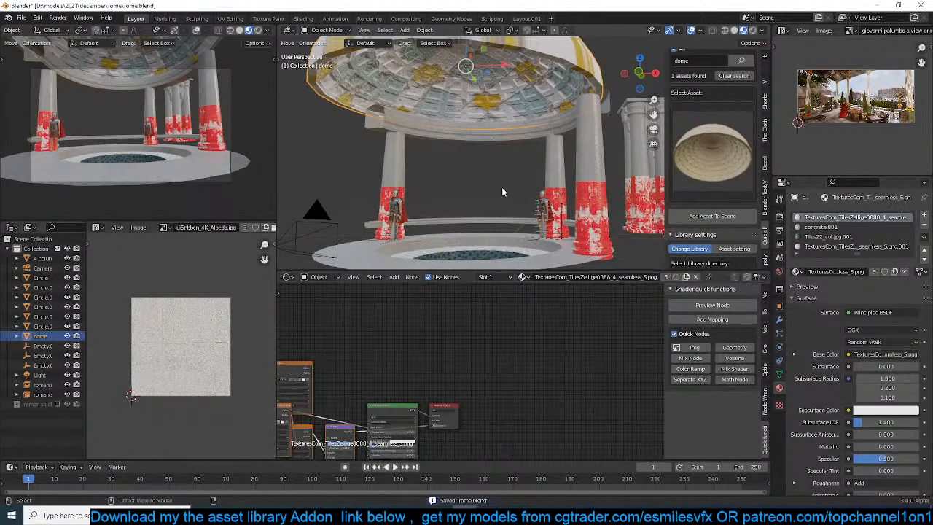
{"action": "mouse_move", "coordinate": [513, 182]}
{"action": "middle_mouse_down"}
{"action": "mouse_move", "coordinate": [474, 189]}
{"action": "mouse_move", "coordinate": [513, 180]}
{"action": "mouse_move", "coordinate": [503, 191]}
{"action": "middle_mouse_up"}
{"action": "scroll", "coordinate": [490, 144], "scroll_direction": "up", "scroll_amount": 2}
{"action": "left_click", "coordinate": [558, 109]}
{"action": "key", "text": "g"}
{"action": "key", "text": "z"}
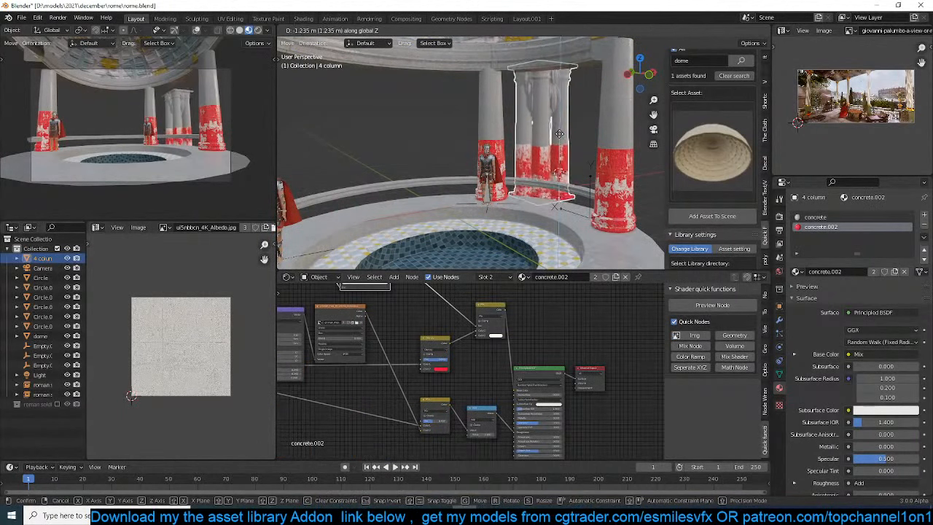
{"action": "left_click", "coordinate": [571, 125]}
{"action": "key", "text": "s"}
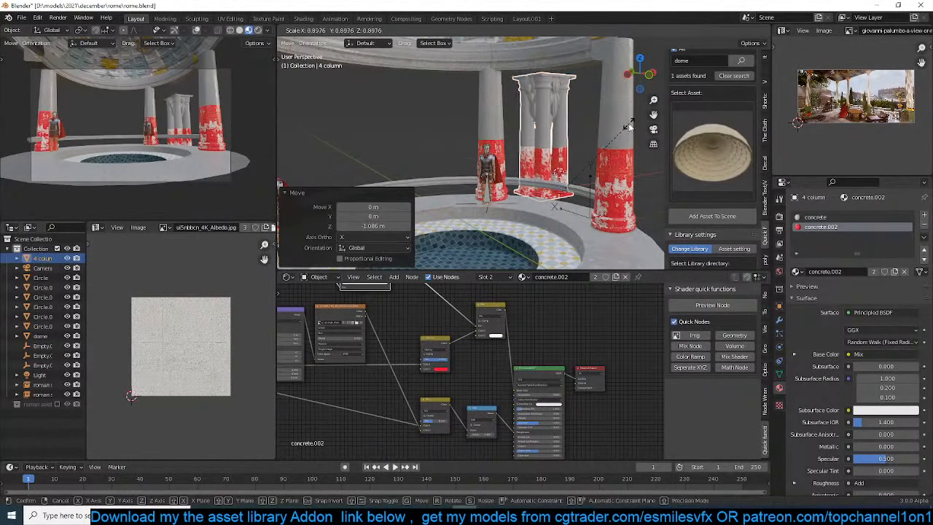
{"action": "left_click", "coordinate": [629, 120]}
{"action": "key", "text": "g"}
{"action": "key", "text": "z"}
{"action": "left_click", "coordinate": [628, 127]}
In top view, make a linked duplicate of the four-column group about 4.27 m along Y
{"action": "key", "text": "KP_7"}
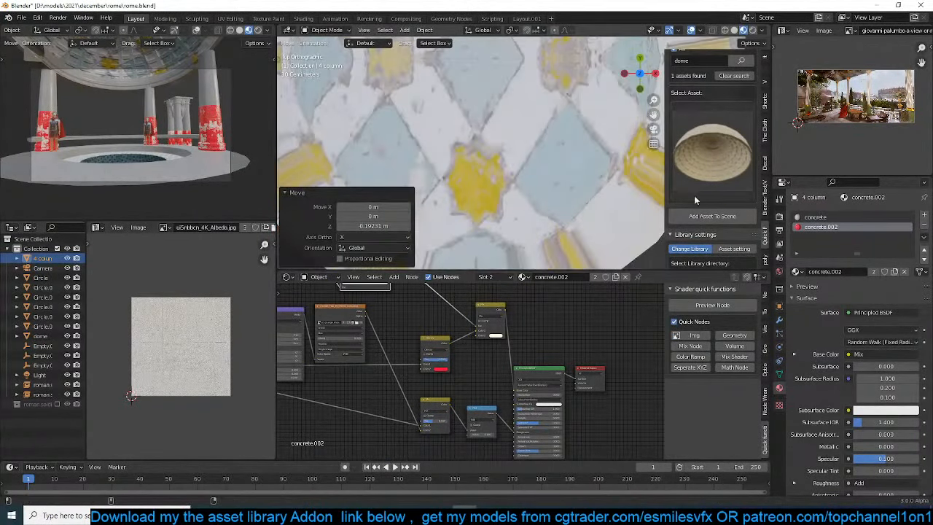
{"action": "scroll", "coordinate": [694, 195], "scroll_direction": "down", "scroll_amount": 4}
{"action": "scroll", "coordinate": [534, 203], "scroll_direction": "down", "scroll_amount": 6}
{"action": "middle_click_drag", "start_coordinate": [573, 153], "coordinate": [537, 216], "text": "shift"}
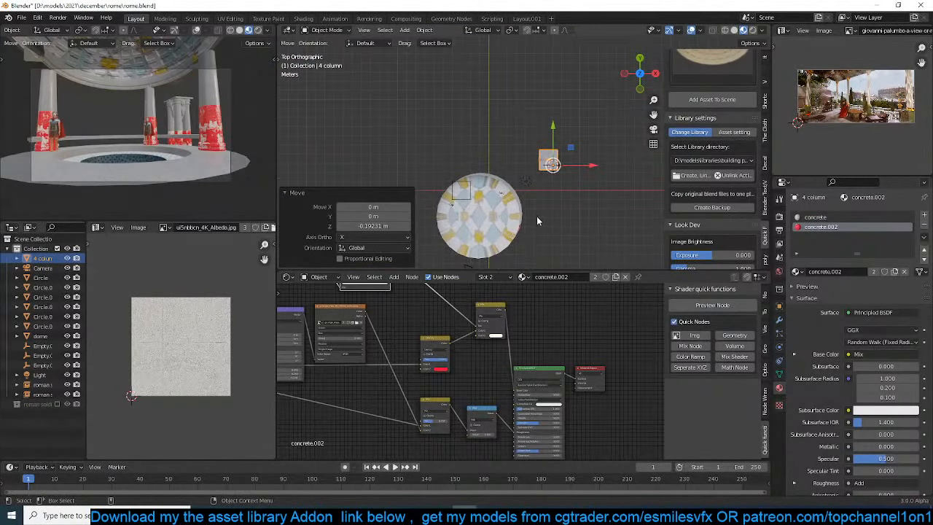
{"action": "key", "text": "shift+d"}
{"action": "key", "text": "y"}
{"action": "left_click", "coordinate": [553, 177]}
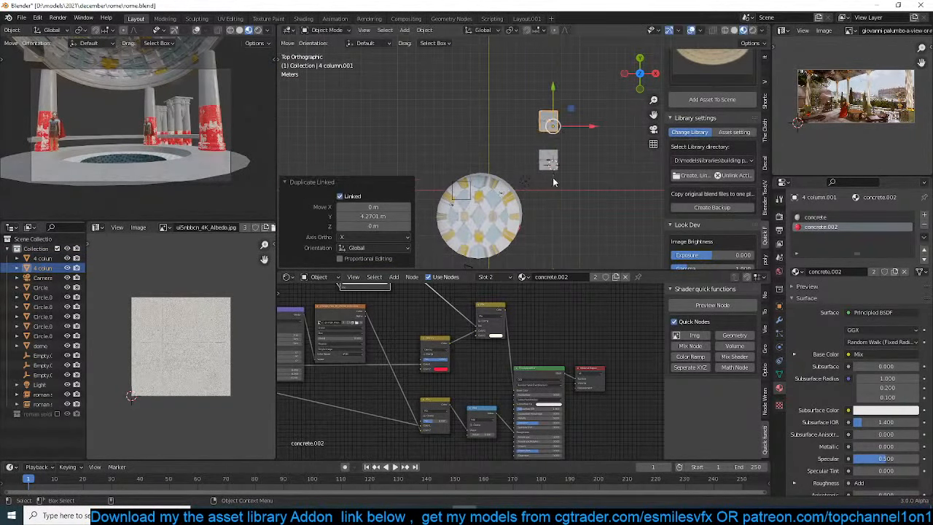
{"action": "scroll", "coordinate": [824, 109], "scroll_direction": "up", "scroll_amount": 5}
{"action": "scroll", "coordinate": [824, 110], "scroll_direction": "down", "scroll_amount": 3}
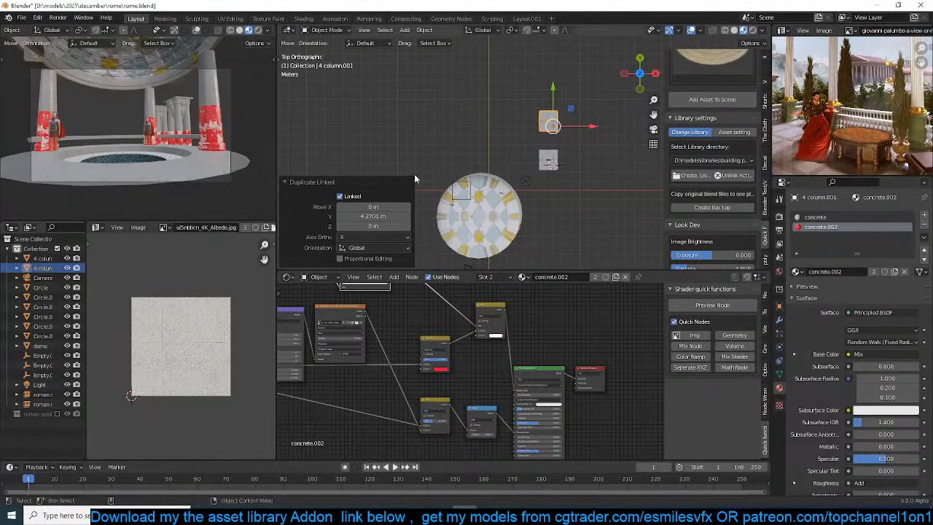
Save the file and delete both four-column groups from the scene
{"action": "key", "text": "ctrl+s"}
{"action": "scroll", "coordinate": [94, 151], "scroll_direction": "up", "scroll_amount": 4}
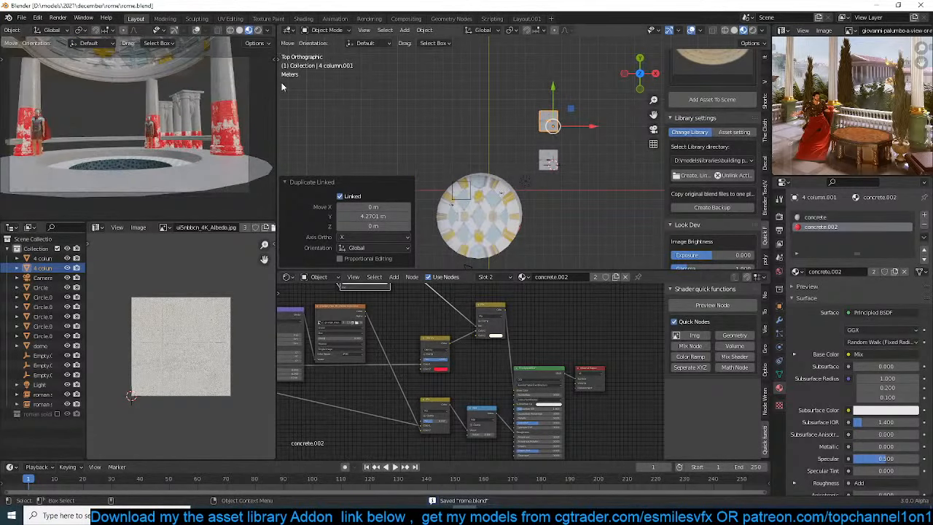
{"action": "key", "text": "x"}
{"action": "left_click", "coordinate": [522, 156]}
Search the asset library for "colum" and look through the matching column assets
{"action": "scroll", "coordinate": [522, 156], "scroll_direction": "up", "scroll_amount": 3}
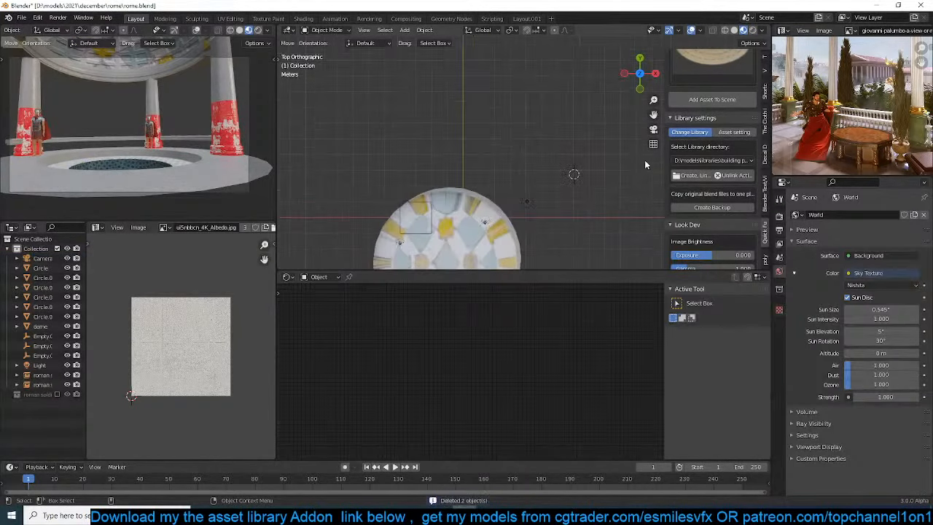
{"action": "scroll", "coordinate": [718, 149], "scroll_direction": "up", "scroll_amount": 1}
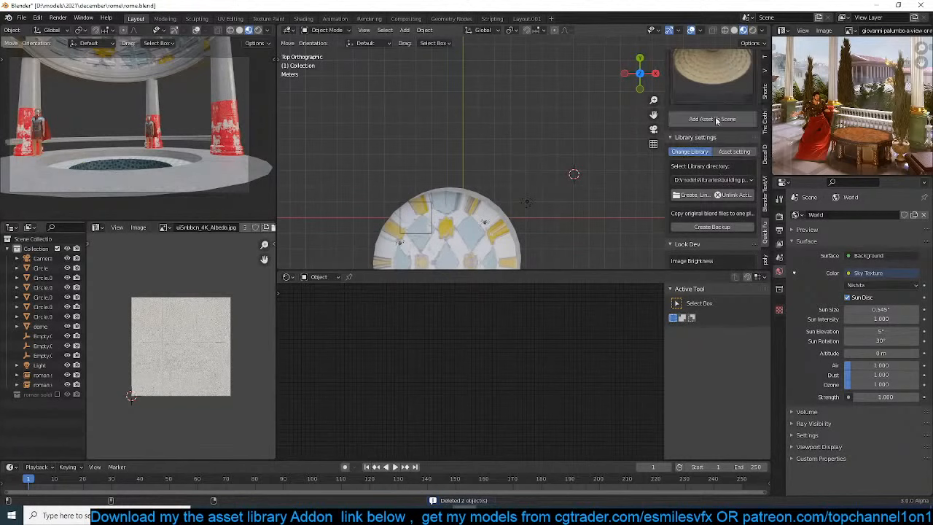
{"action": "left_click", "coordinate": [706, 179]}
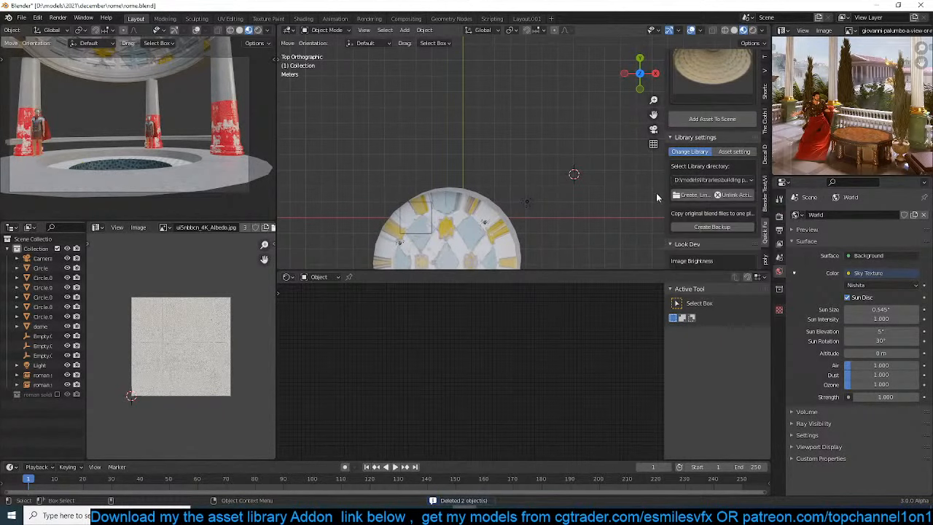
{"action": "scroll", "coordinate": [692, 182], "scroll_direction": "up", "scroll_amount": 5}
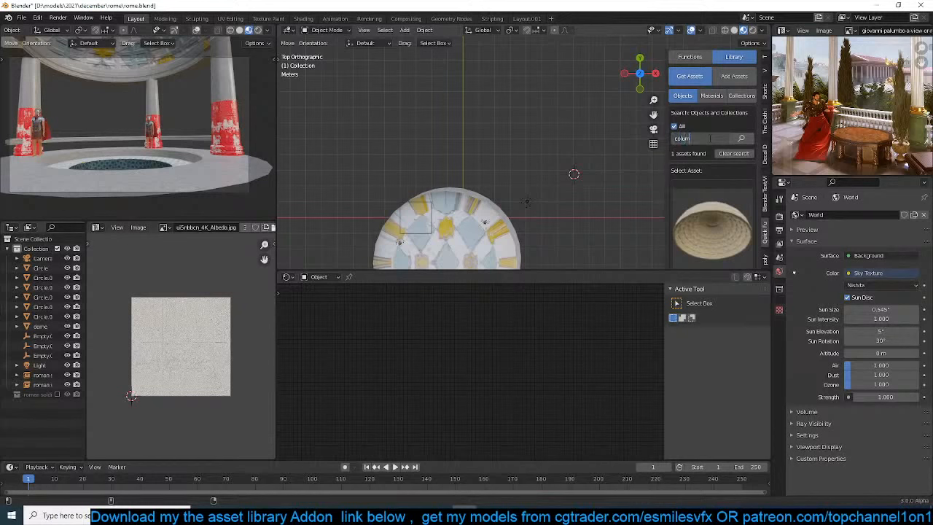
{"action": "key", "text": "Return"}
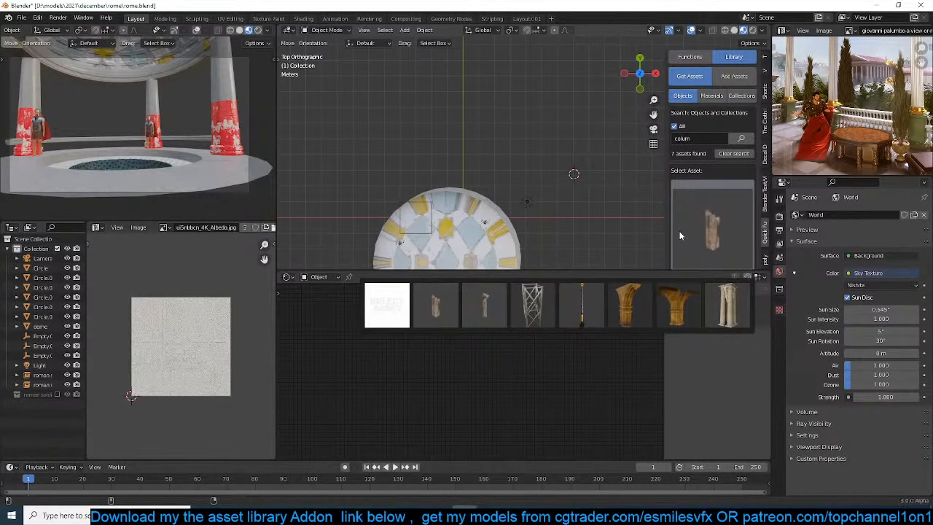
{"action": "scroll", "coordinate": [422, 202], "scroll_direction": "down", "scroll_amount": 3}
{"action": "middle_click_drag", "start_coordinate": [423, 202], "coordinate": [372, 171], "text": "shift"}
{"action": "scroll", "coordinate": [372, 175], "scroll_direction": "up", "scroll_amount": 1}
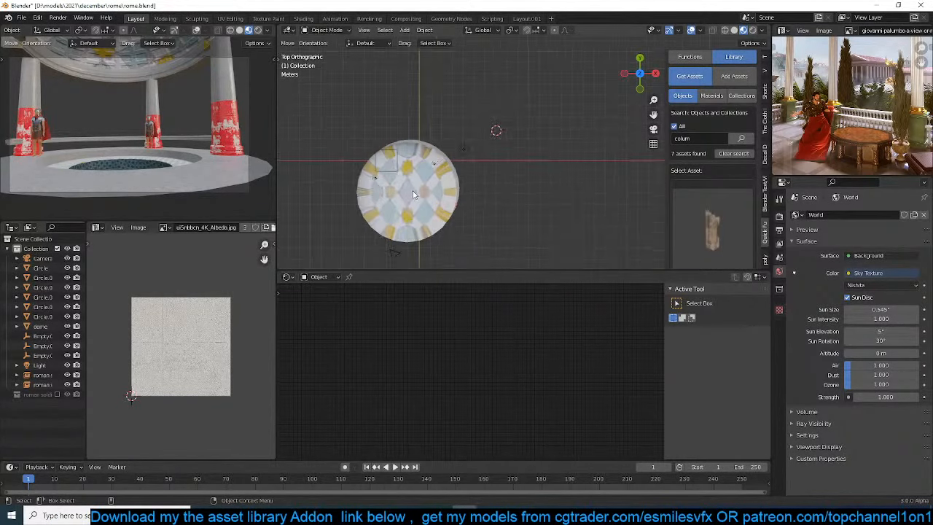
{"action": "scroll", "coordinate": [222, 145], "scroll_direction": "up", "scroll_amount": 2}
{"action": "scroll", "coordinate": [223, 144], "scroll_direction": "down", "scroll_amount": 2}
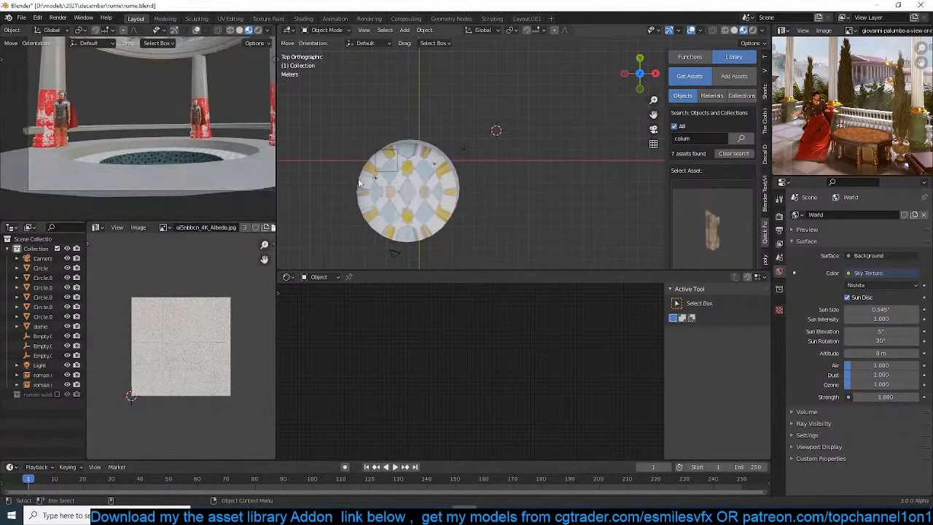
Duplicate the pool's circular floor face in Edit Mode and raise the copy to the water level near the tiled rim
{"action": "middle_click_drag", "start_coordinate": [441, 186], "coordinate": [533, 159]}
{"action": "scroll", "coordinate": [514, 118], "scroll_direction": "up", "scroll_amount": 5}
{"action": "key", "text": "shift+a"}
{"action": "mouse_move", "coordinate": [473, 144]}
{"action": "left_click", "coordinate": [509, 161]}
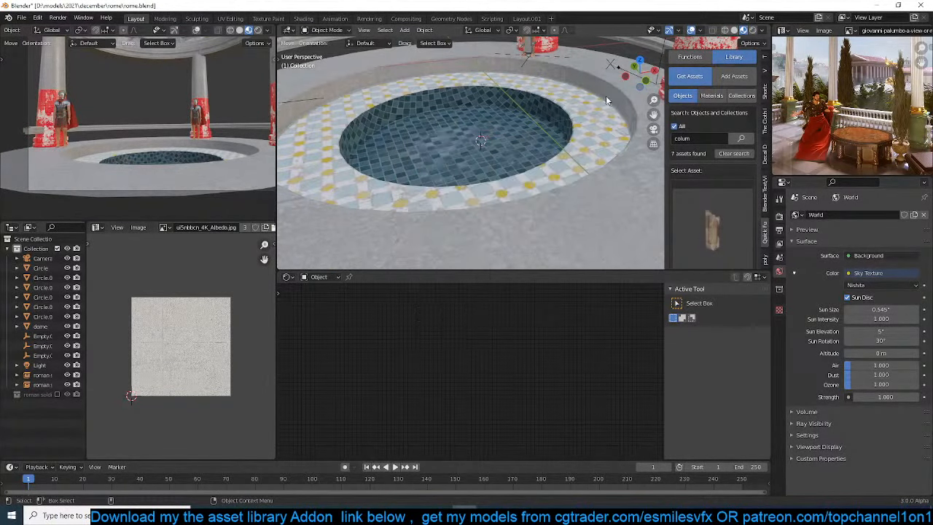
{"action": "key", "text": "shift+d"}
{"action": "key", "text": "z"}
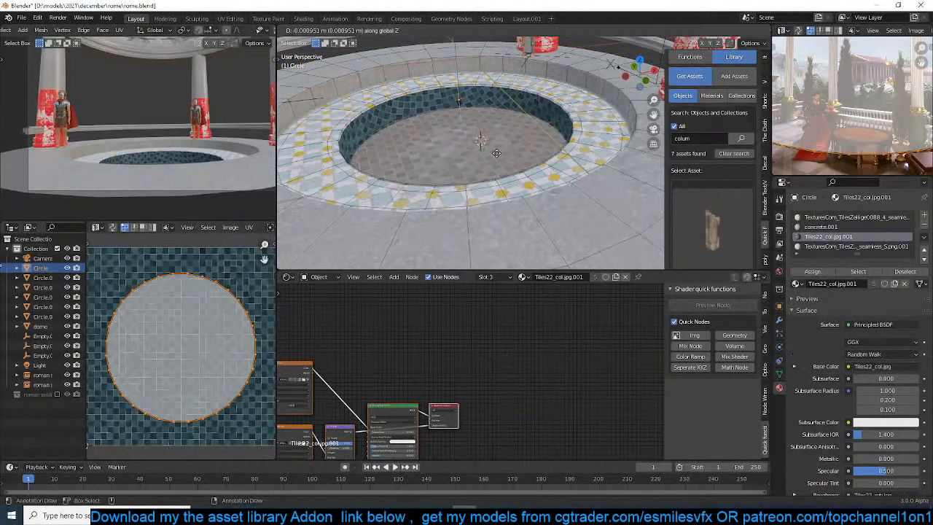
{"action": "left_click", "coordinate": [497, 151]}
{"action": "key", "text": "shift+d"}
{"action": "key", "text": "Escape"}
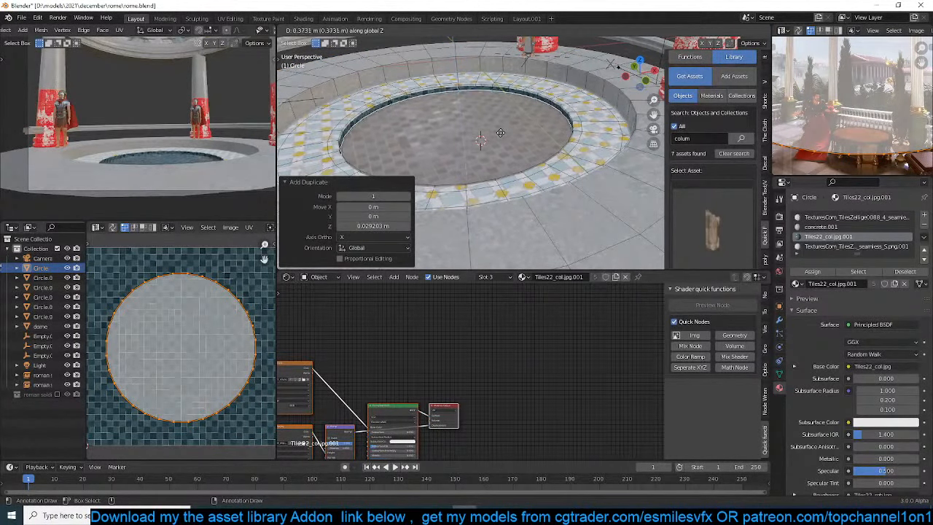
Separate the raised water disc from the pool mesh into its own object and select it in Object Mode
{"action": "key", "text": "ctrl+l"}
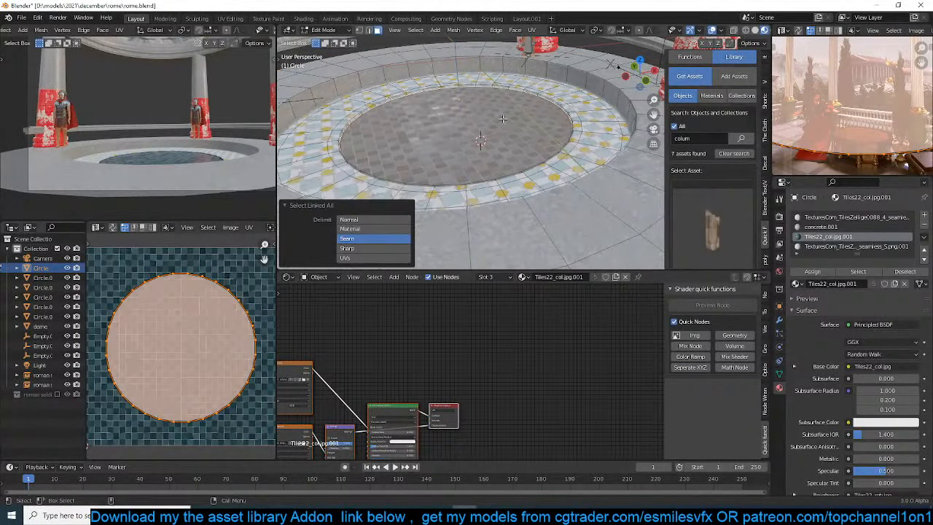
{"action": "key", "text": "p"}
{"action": "left_click", "coordinate": [504, 120]}
{"action": "key", "text": "Tab"}
{"action": "left_click", "coordinate": [496, 134]}
{"action": "middle_click_drag", "start_coordinate": [496, 134], "coordinate": [516, 290]}
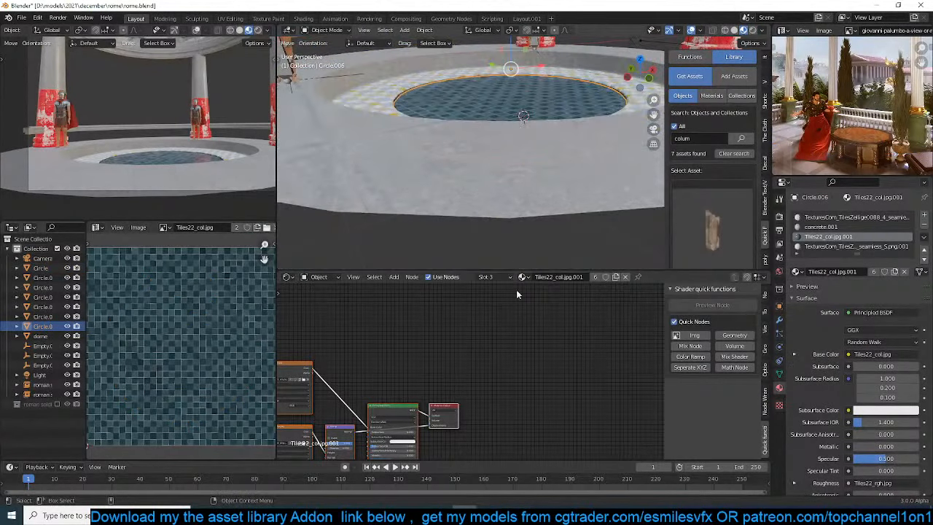
Replace the water disc's tile material with a new material and save the file
{"action": "left_click", "coordinate": [625, 277]}
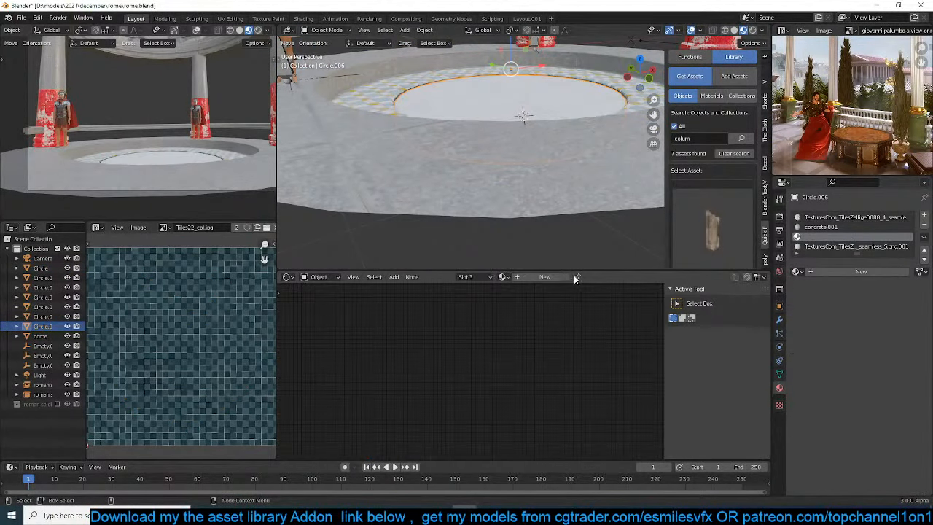
{"action": "left_click", "coordinate": [545, 277]}
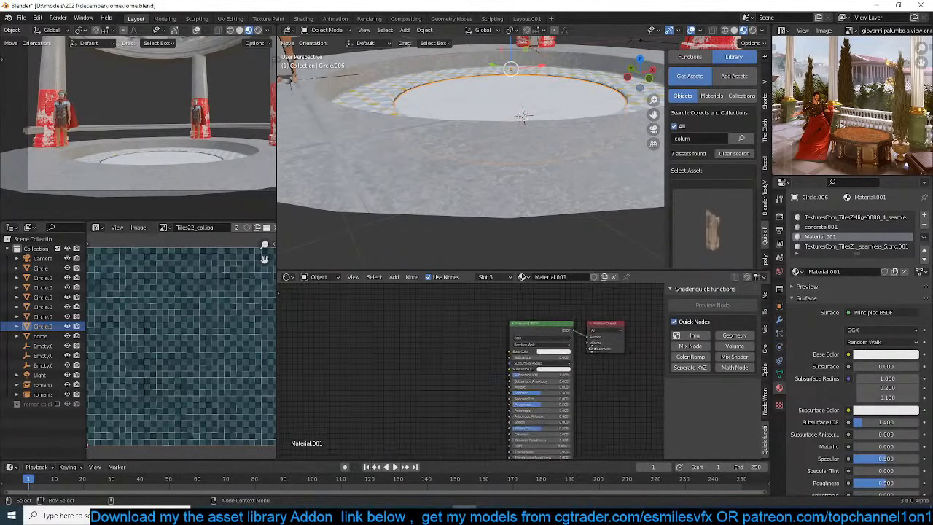
{"action": "key", "text": "ctrl+s"}
Add a Noise Texture node to the water material and set the Principled BSDF's Transmission to 1
{"action": "key", "text": "shift+a"}
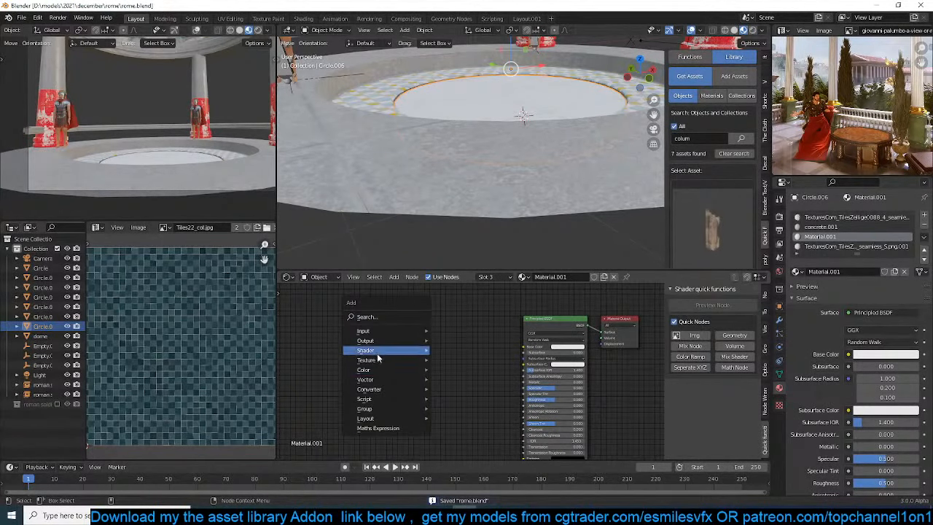
{"action": "mouse_move", "coordinate": [380, 360]}
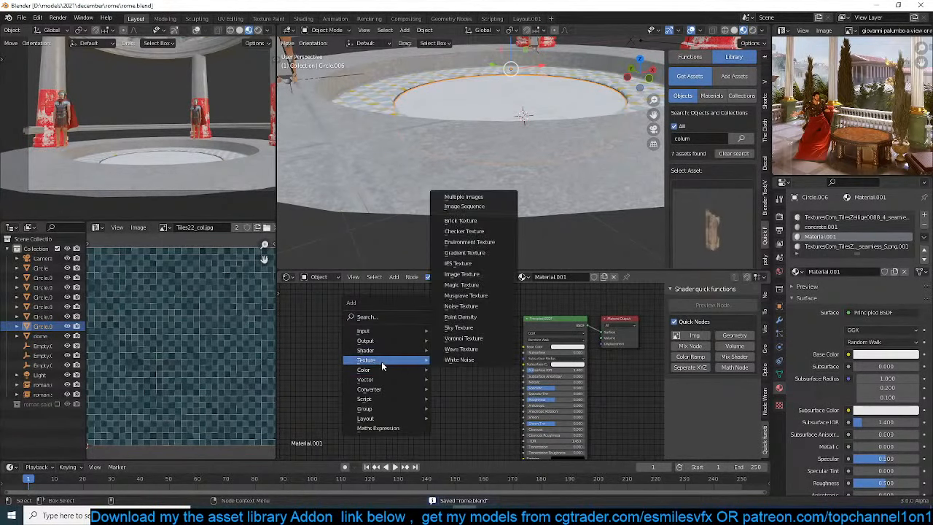
{"action": "left_click", "coordinate": [478, 308]}
{"action": "left_click", "coordinate": [489, 414]}
{"action": "middle_click_drag", "start_coordinate": [489, 414], "coordinate": [473, 365]}
{"action": "double_click", "coordinate": [530, 399]}
{"action": "type", "text": "1"}
{"action": "key", "text": "Return"}
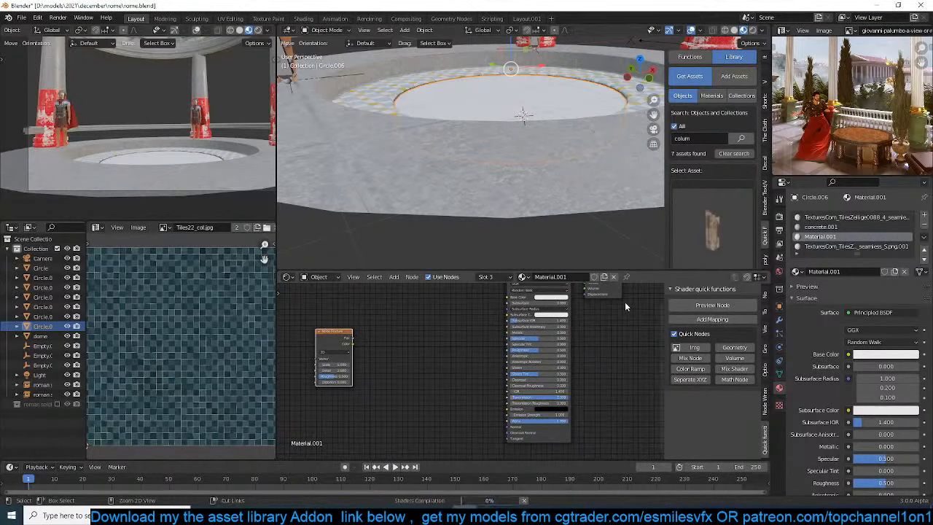
Save the file and display the render functions in the Quick Functions add-on's function settings
{"action": "left_click", "coordinate": [690, 57]}
{"action": "key", "text": "ctrl+s"}
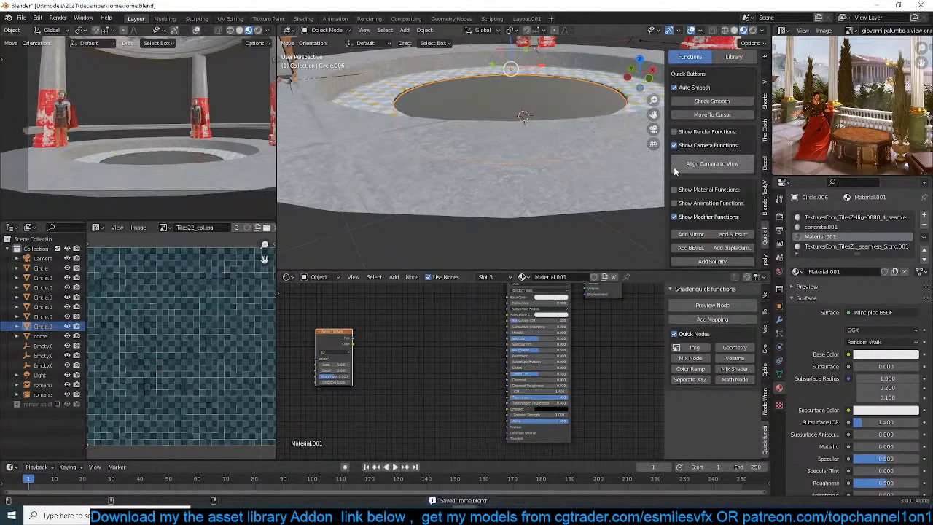
{"action": "scroll", "coordinate": [711, 179], "scroll_direction": "up", "scroll_amount": 1}
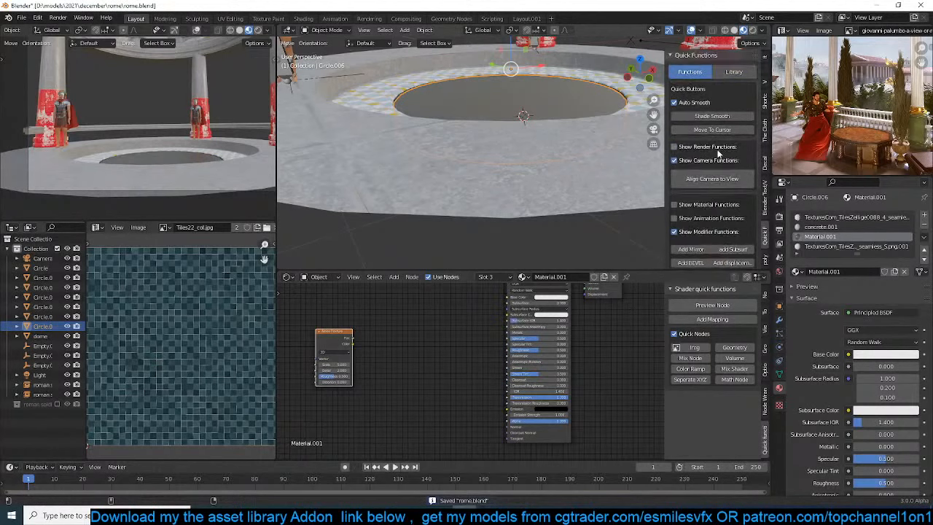
{"action": "scroll", "coordinate": [667, 231], "scroll_direction": "down", "scroll_amount": 1}
{"action": "scroll", "coordinate": [692, 233], "scroll_direction": "up", "scroll_amount": 1}
{"action": "scroll", "coordinate": [696, 231], "scroll_direction": "down", "scroll_amount": 1}
{"action": "scroll", "coordinate": [696, 230], "scroll_direction": "down", "scroll_amount": 2}
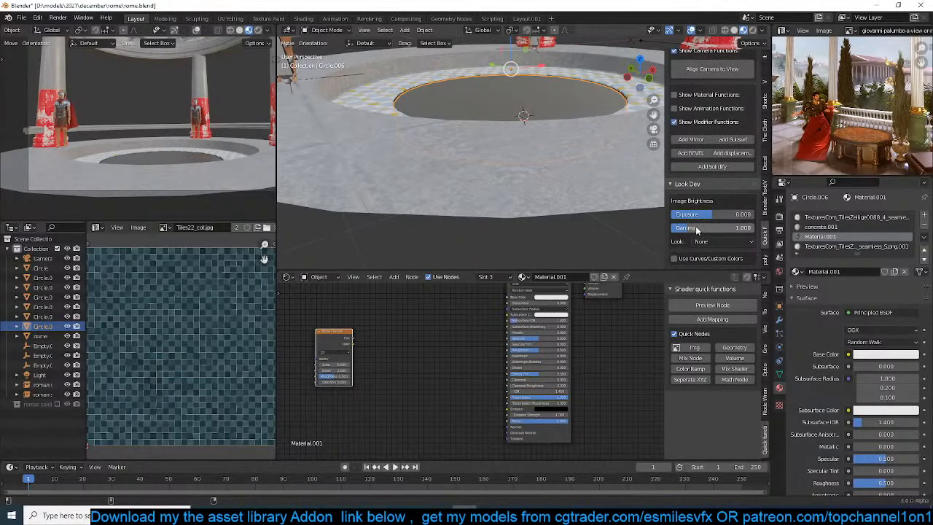
{"action": "left_click", "coordinate": [716, 184]}
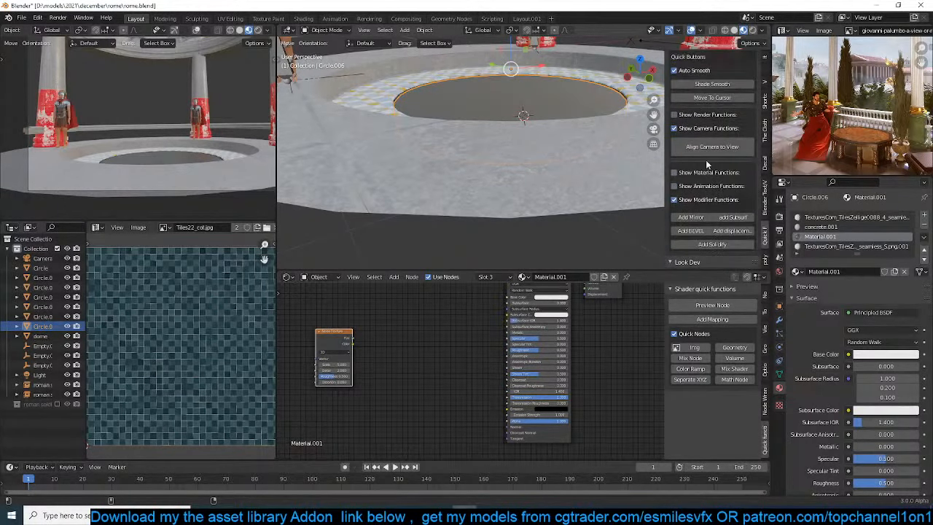
{"action": "left_click", "coordinate": [724, 115]}
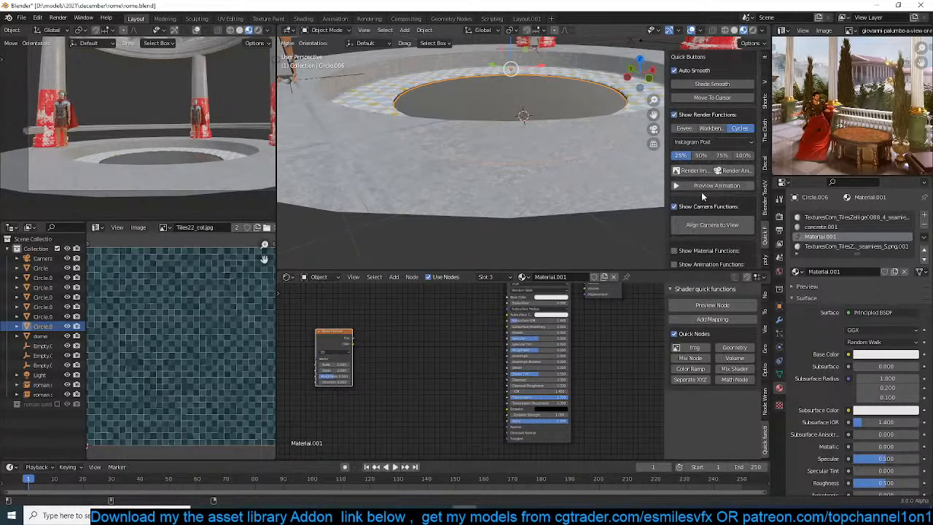
Show the material functions instead of the render functions, set the water material to Alpha Blend with Eevee screen refraction enabled, and save the file
{"action": "left_click", "coordinate": [699, 114]}
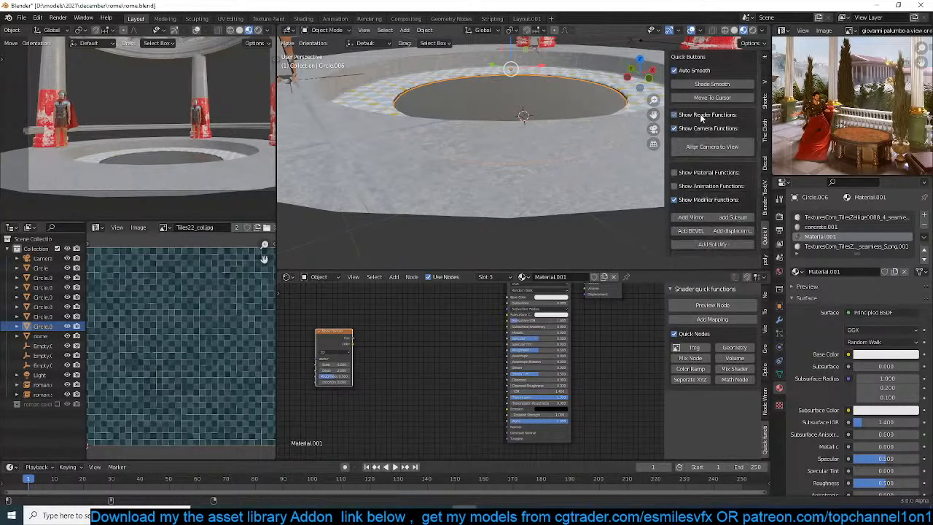
{"action": "left_click", "coordinate": [704, 175]}
{"action": "left_click", "coordinate": [727, 190]}
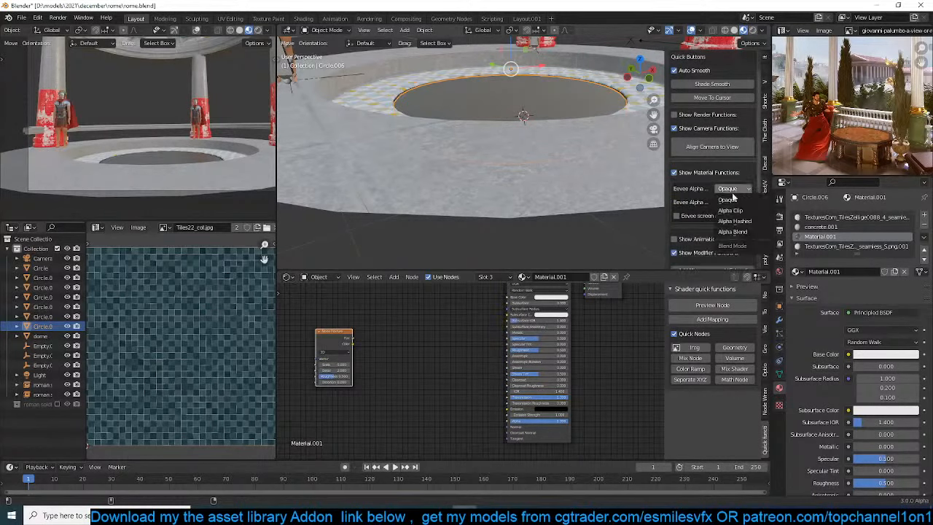
{"action": "left_click", "coordinate": [733, 234]}
{"action": "scroll", "coordinate": [558, 99], "scroll_direction": "up", "scroll_amount": 6}
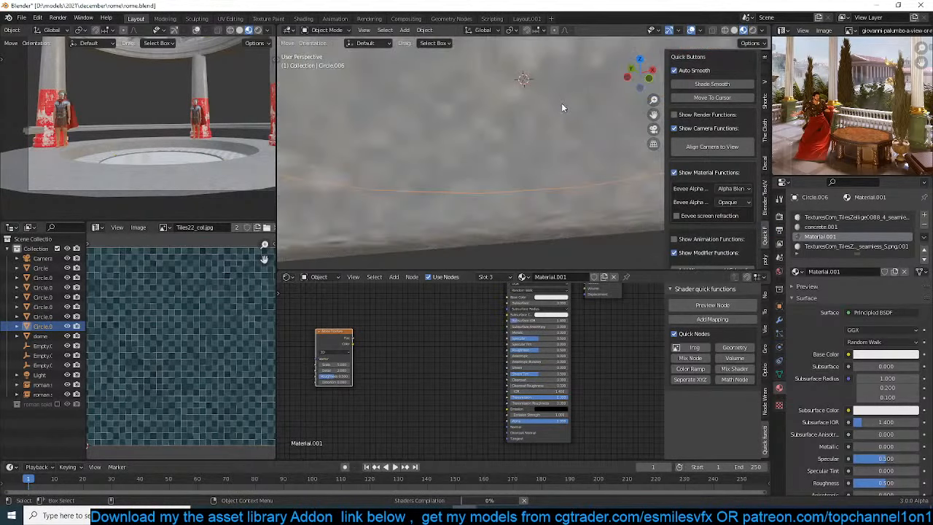
{"action": "left_click", "coordinate": [676, 216]}
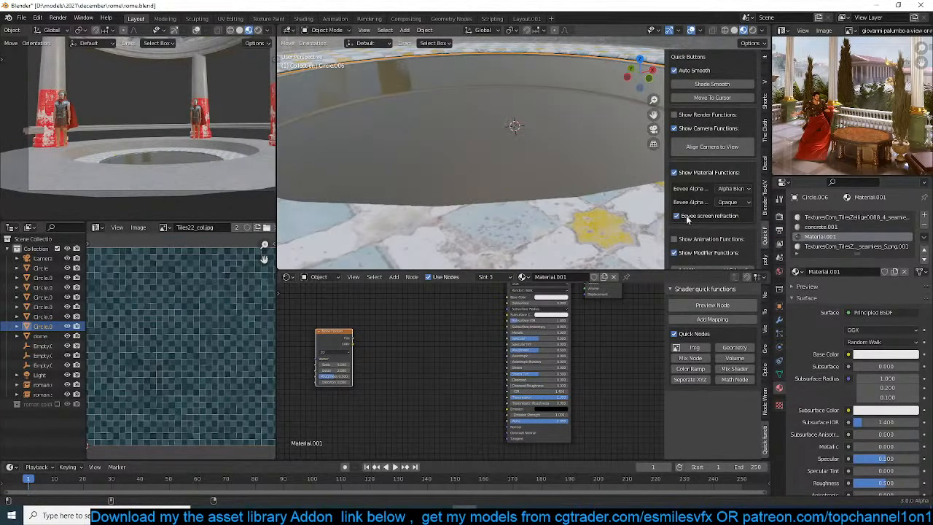
{"action": "key", "text": "ctrl+s"}
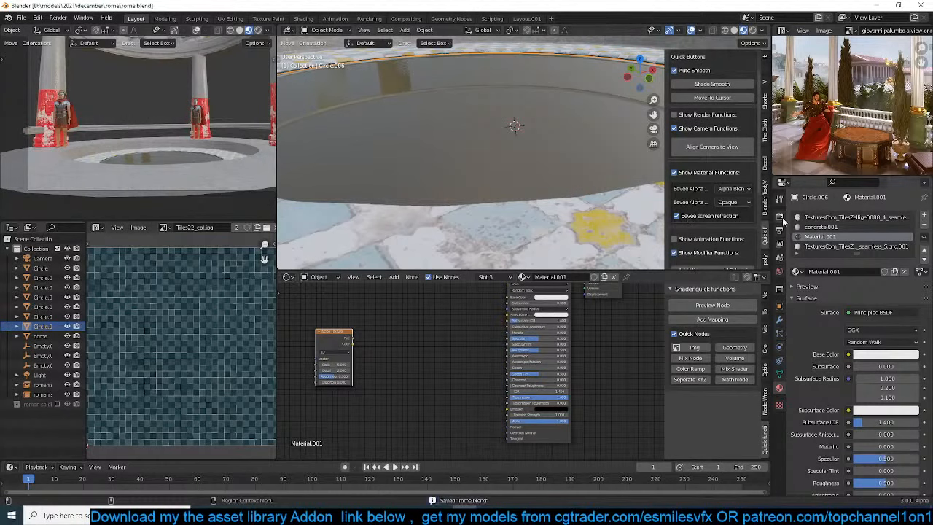
Switch the scene's render engine from Cycles to Eevee and save the file
{"action": "scroll", "coordinate": [820, 455], "scroll_direction": "down", "scroll_amount": 9}
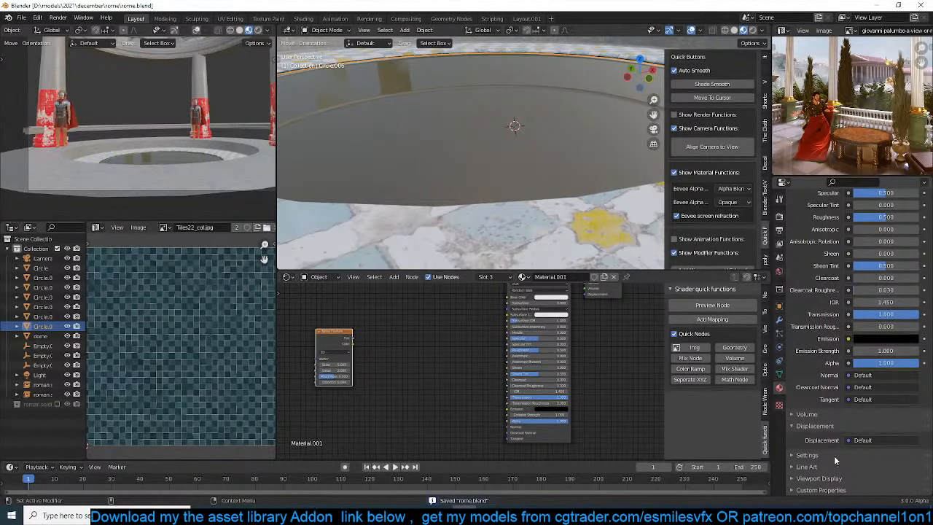
{"action": "scroll", "coordinate": [835, 408], "scroll_direction": "up", "scroll_amount": 4}
{"action": "scroll", "coordinate": [835, 408], "scroll_direction": "down", "scroll_amount": 4}
{"action": "scroll", "coordinate": [838, 400], "scroll_direction": "up", "scroll_amount": 5}
{"action": "left_click", "coordinate": [780, 231]}
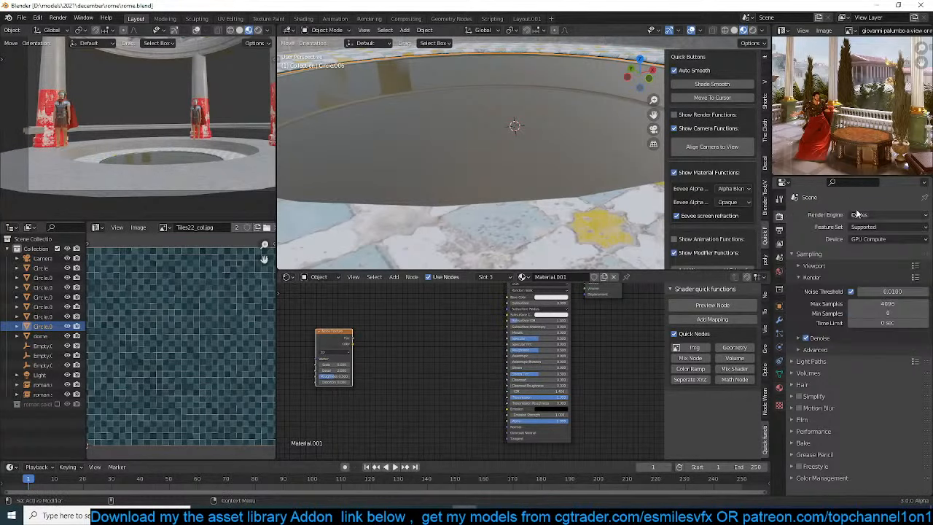
{"action": "left_click", "coordinate": [867, 215]}
{"action": "left_click", "coordinate": [863, 226]}
{"action": "key", "text": "ctrl+s"}
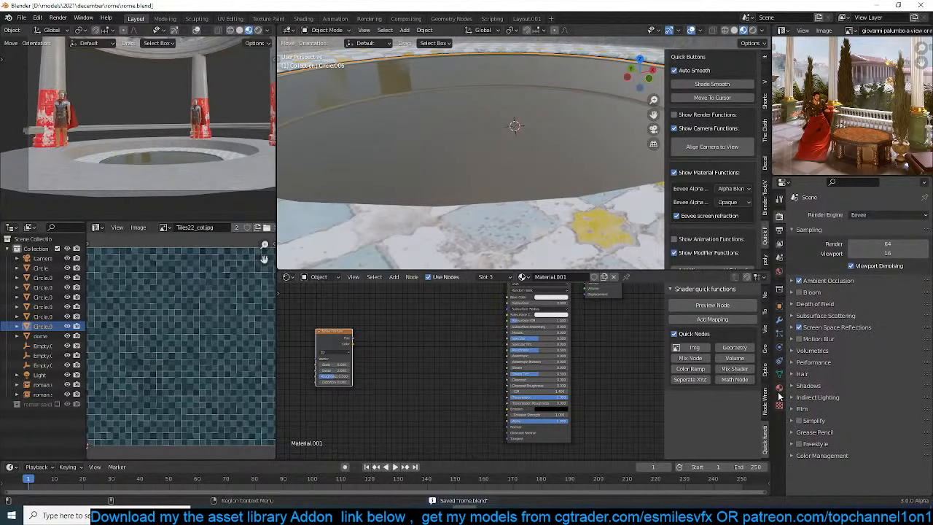
Check the water material's blend settings, enable Refraction under Eevee's Screen Space Reflections, and save the file
{"action": "left_click", "coordinate": [780, 388]}
{"action": "scroll", "coordinate": [824, 433], "scroll_direction": "down", "scroll_amount": 10}
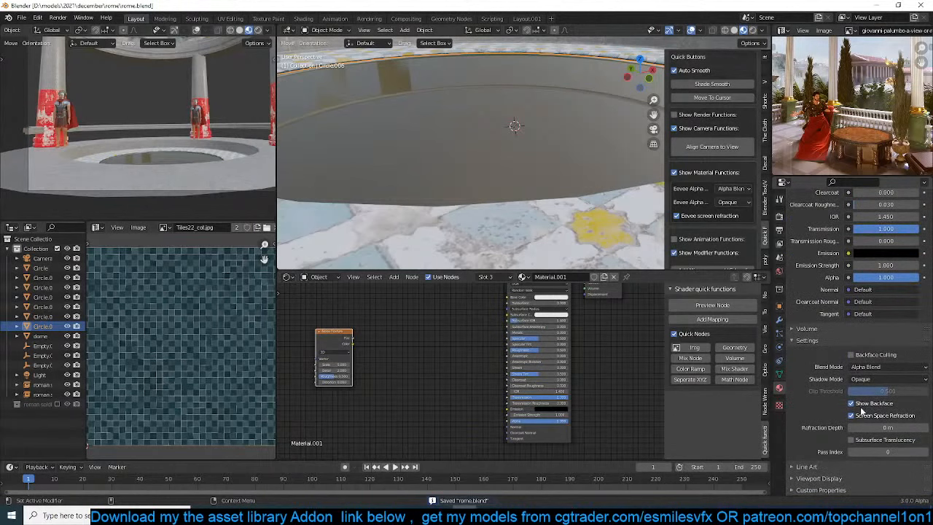
{"action": "left_click", "coordinate": [779, 230]}
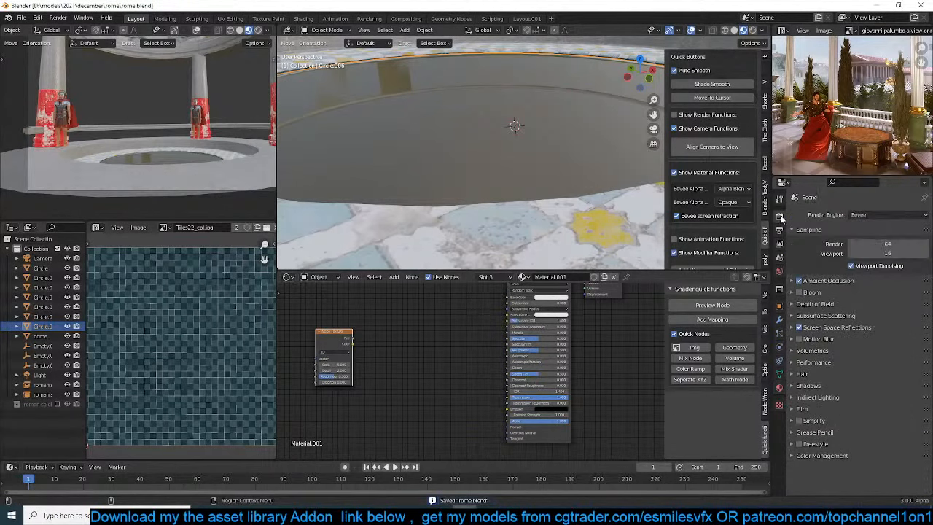
{"action": "left_click", "coordinate": [811, 327]}
{"action": "left_click", "coordinate": [847, 342]}
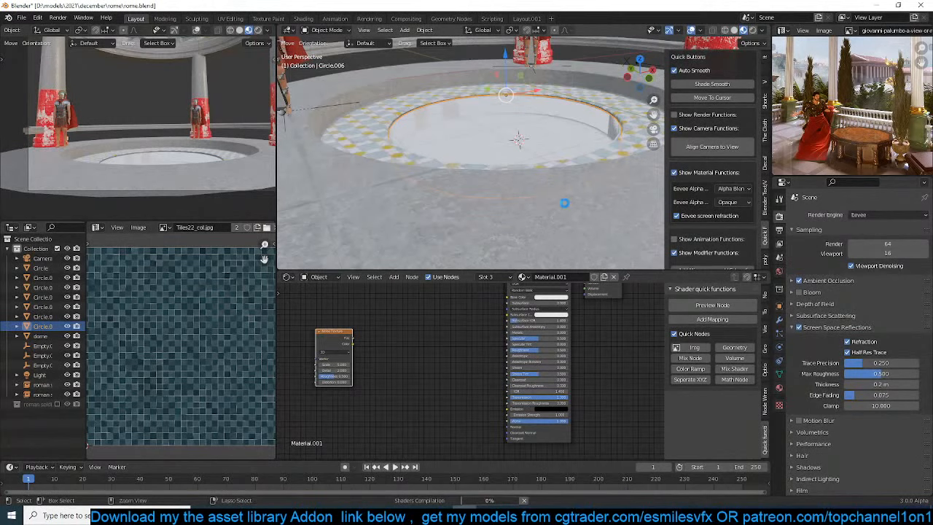
{"action": "key", "text": "ctrl+s"}
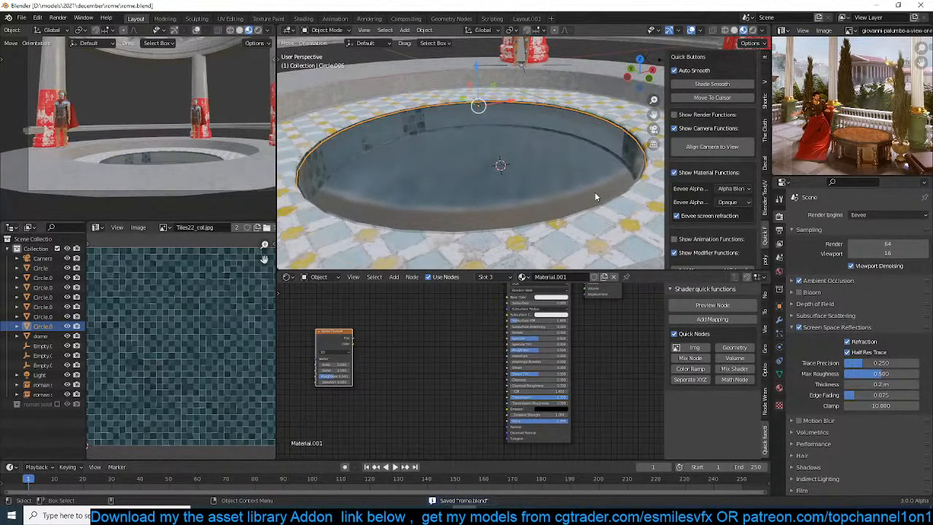
Apply the water disc's scale and delete its Bevel modifier
{"action": "key", "text": "ctrl+a"}
{"action": "left_click", "coordinate": [593, 210]}
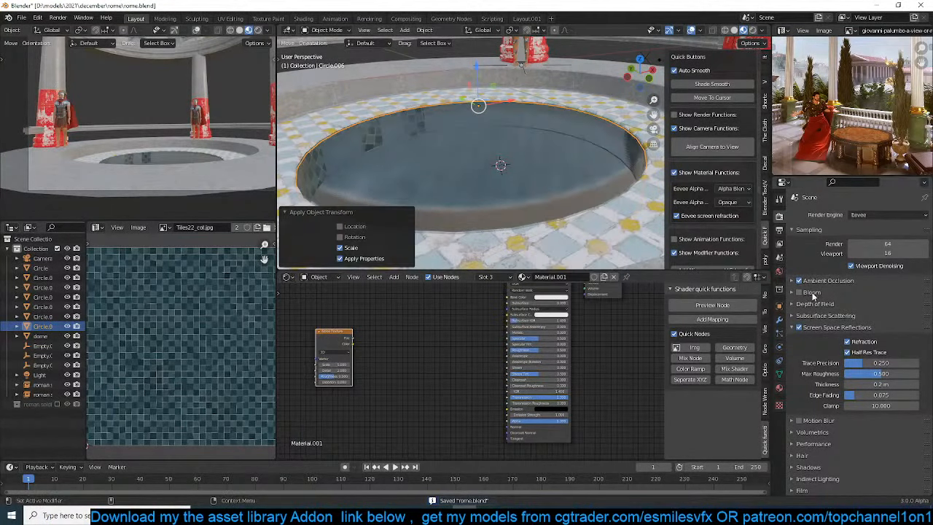
{"action": "left_click_drag", "start_coordinate": [773, 318], "coordinate": [781, 320]}
{"action": "left_click", "coordinate": [787, 321]}
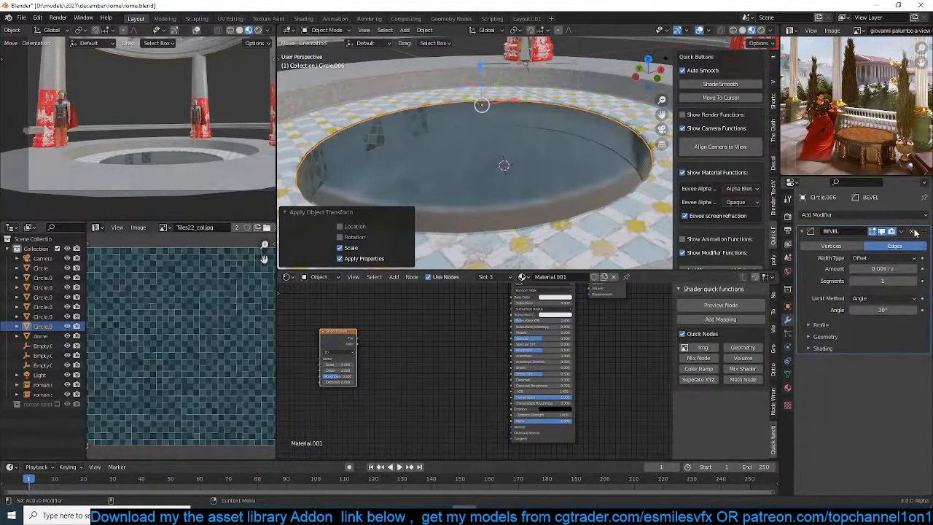
{"action": "left_click", "coordinate": [914, 231]}
{"action": "mouse_move", "coordinate": [512, 189]}
{"action": "middle_mouse_down"}
{"action": "mouse_move", "coordinate": [512, 196]}
{"action": "mouse_move", "coordinate": [526, 192]}
{"action": "middle_mouse_up"}
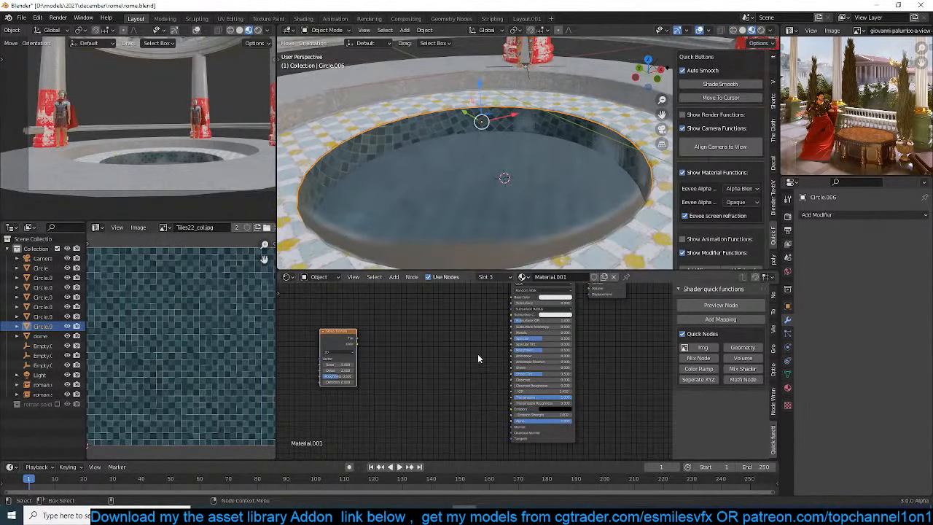
Recalculate the normals of the water disc's entire mesh and return to Object Mode
{"action": "key", "text": "Tab"}
{"action": "key", "text": "a"}
{"action": "key", "text": "shift+n"}
{"action": "key", "text": "Tab"}
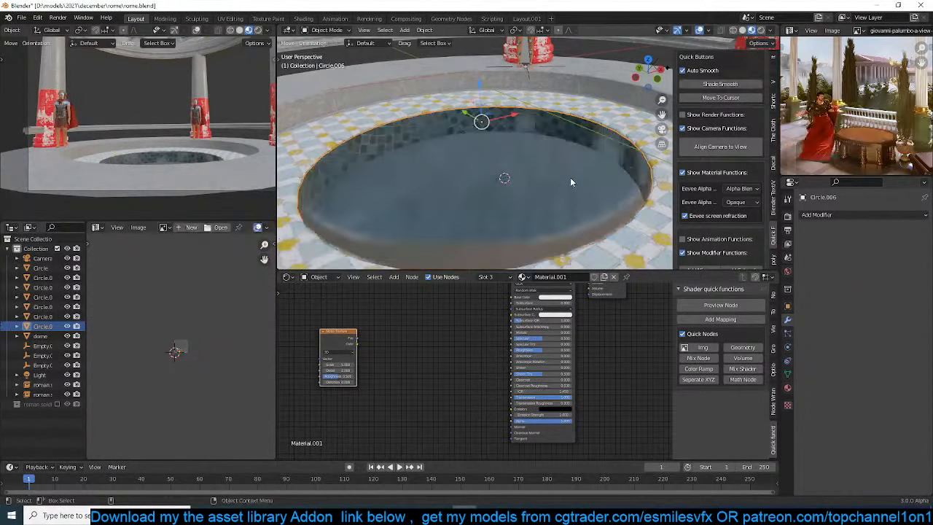
{"action": "key", "text": "Tab"}
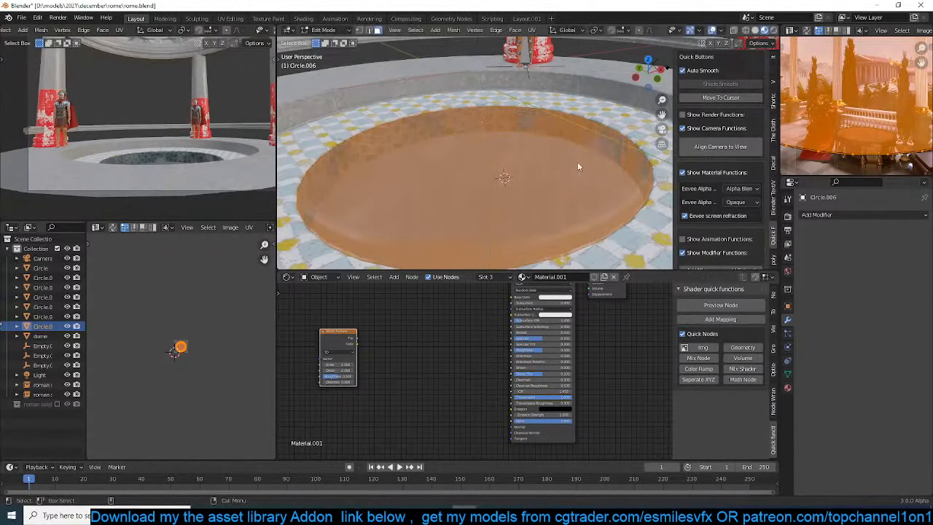
{"action": "key", "text": "Tab"}
Connect the Noise Texture's Fac through a Bump node to the Principled BSDF's Normal, place the Bump node between them, and save the file
{"action": "scroll", "coordinate": [423, 369], "scroll_direction": "up", "scroll_amount": 2}
{"action": "key", "text": "shift+a"}
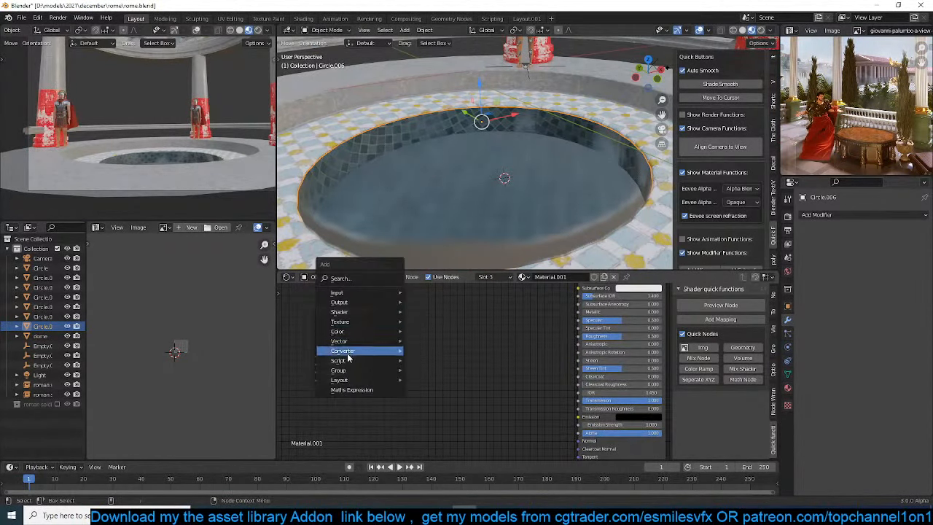
{"action": "middle_click_drag", "start_coordinate": [615, 385], "coordinate": [479, 328]}
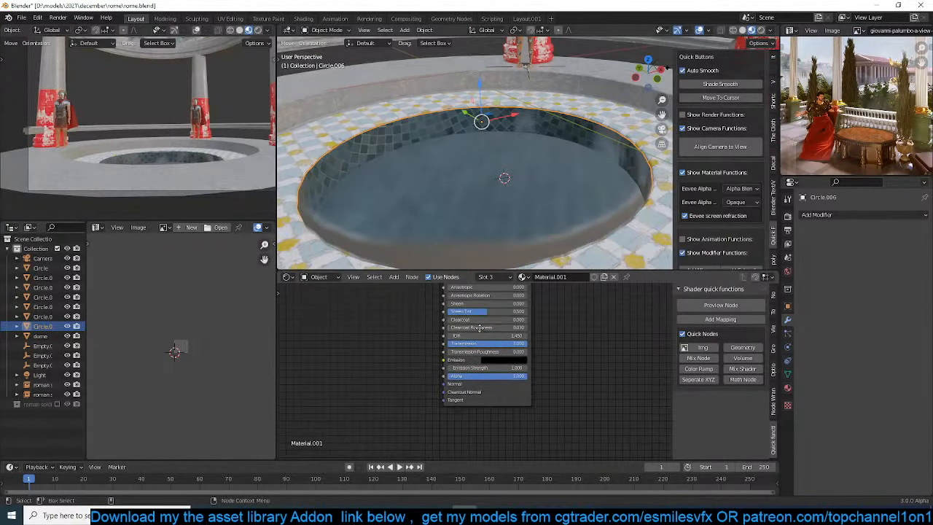
{"action": "left_click", "coordinate": [506, 392]}
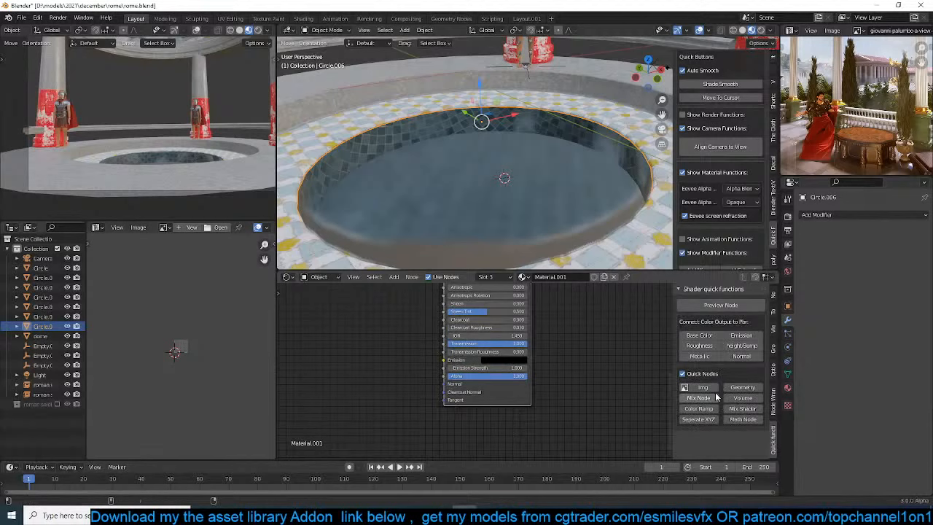
{"action": "left_click", "coordinate": [741, 347]}
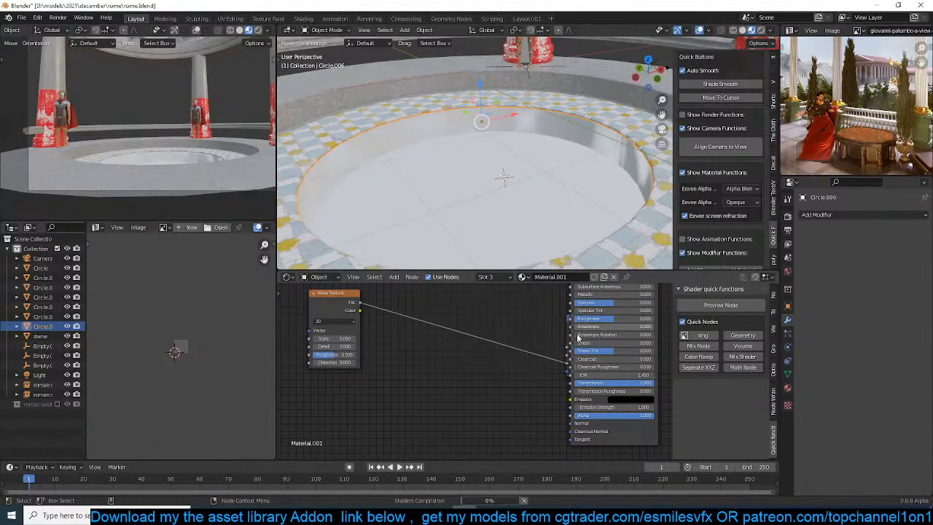
{"action": "left_click", "coordinate": [567, 328]}
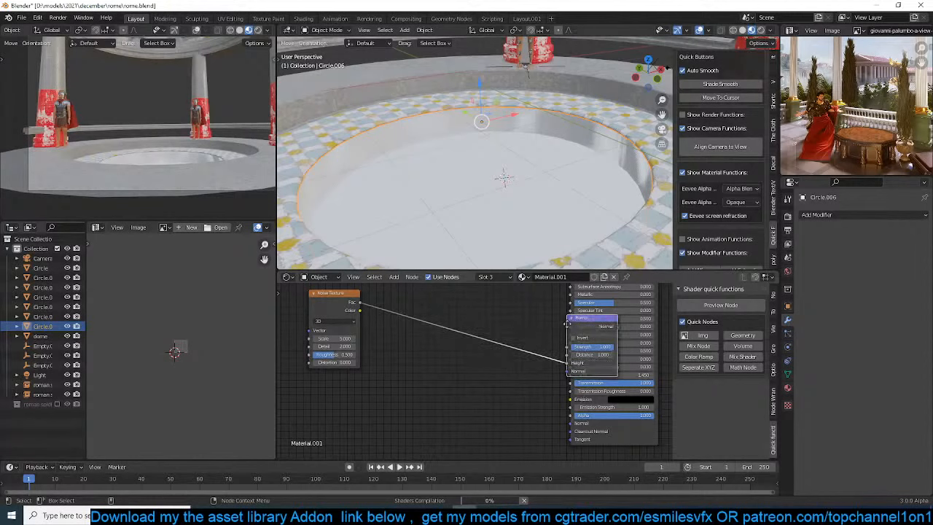
{"action": "left_click_drag", "start_coordinate": [567, 325], "coordinate": [452, 353]}
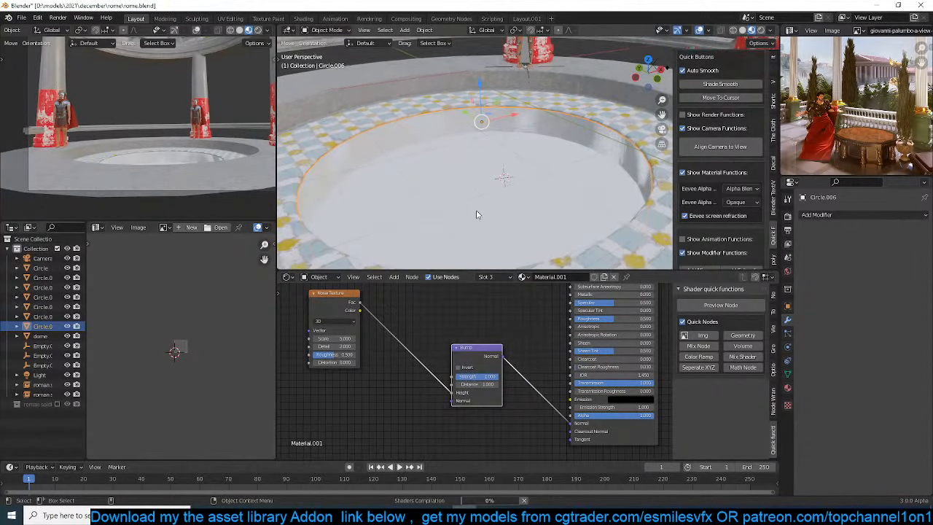
{"action": "middle_click_drag", "start_coordinate": [510, 202], "coordinate": [540, 228]}
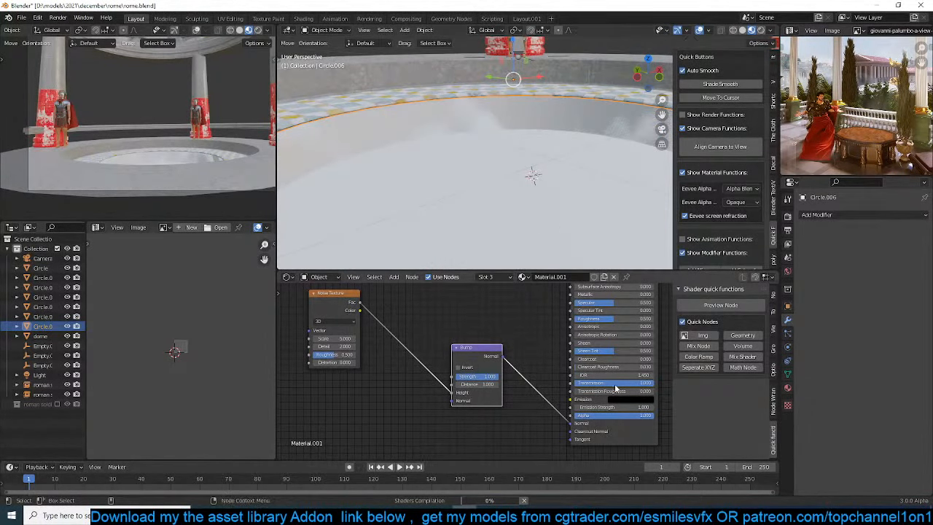
{"action": "key", "text": "ctrl+s"}
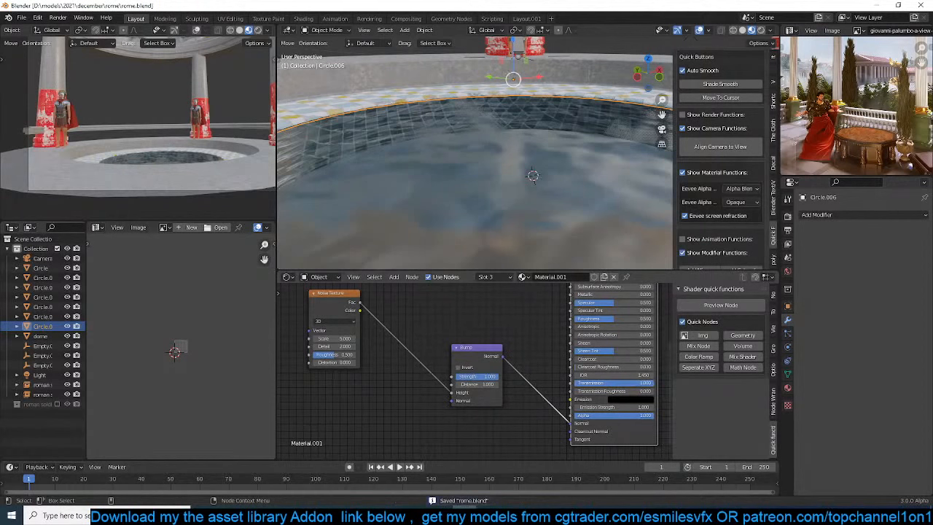
Lower the Transmission of the water material's Principled BSDF to about 0.773
{"action": "left_click_drag", "start_coordinate": [634, 383], "coordinate": [616, 383]}
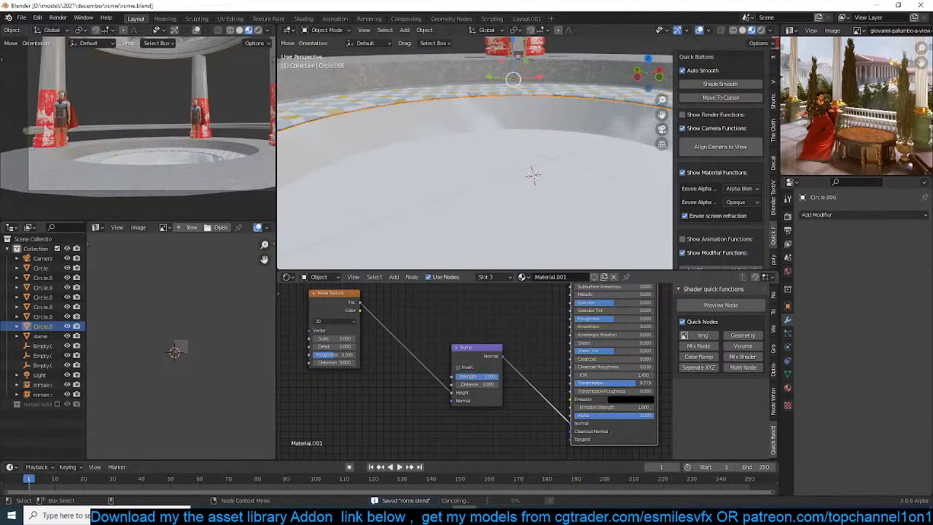
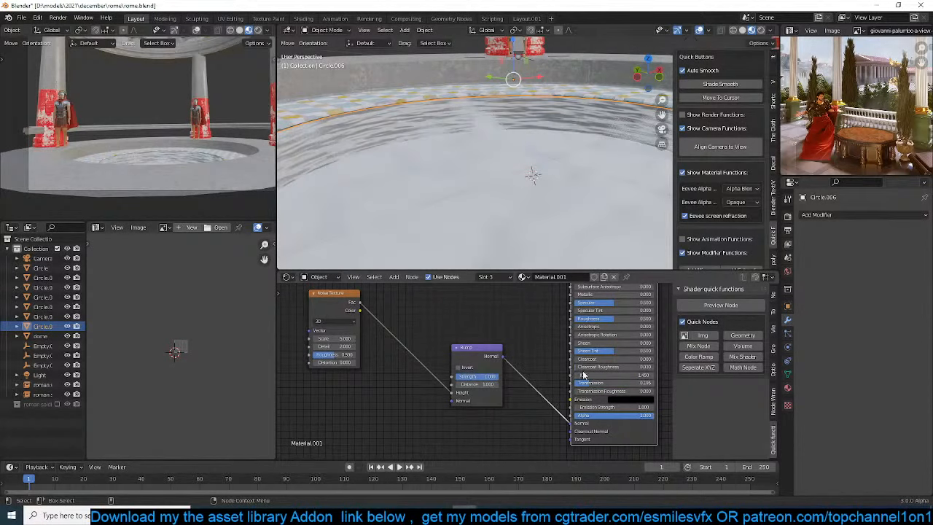
Isolate the pool's water object in local view and lower its material's Bump strength to about 0.417
{"action": "scroll", "coordinate": [506, 246], "scroll_direction": "down", "scroll_amount": 5}
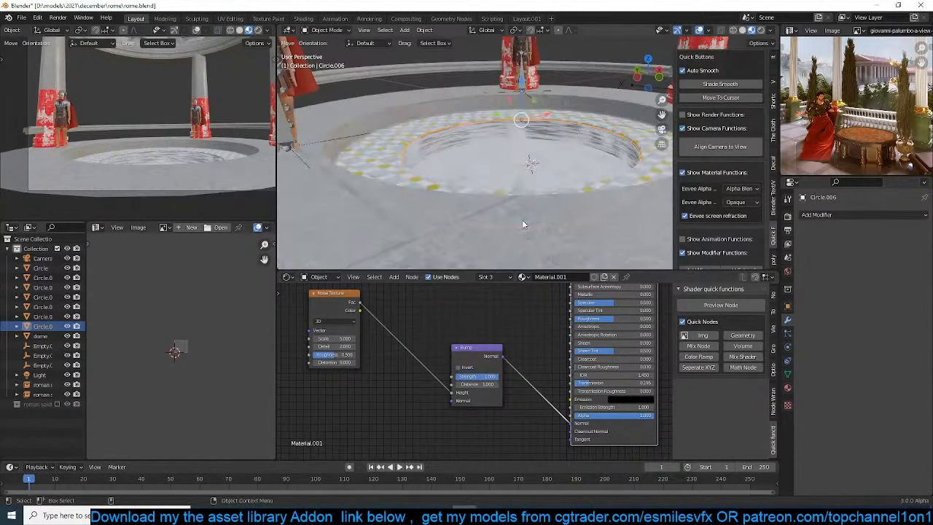
{"action": "scroll", "coordinate": [522, 223], "scroll_direction": "up", "scroll_amount": 4}
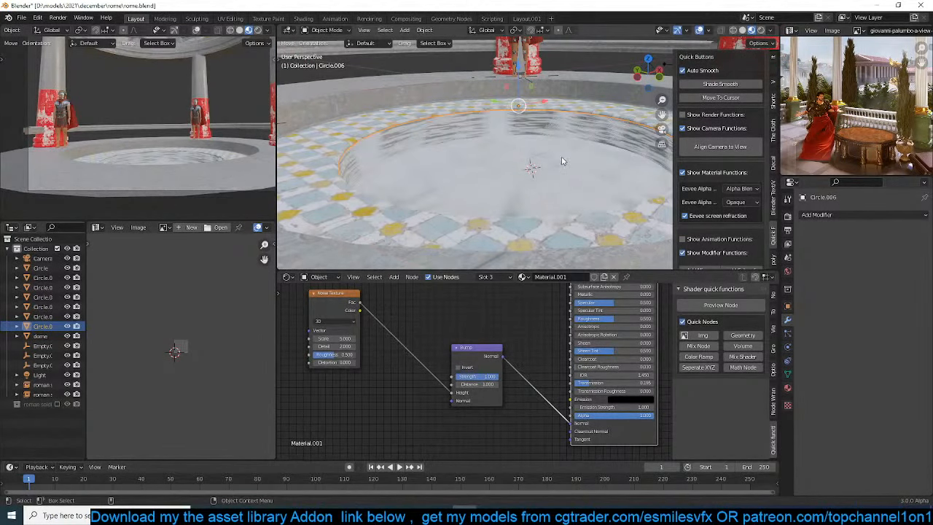
{"action": "key", "text": "KP_Divide"}
{"action": "scroll", "coordinate": [558, 167], "scroll_direction": "up", "scroll_amount": 2}
{"action": "middle_click_drag", "start_coordinate": [556, 171], "coordinate": [534, 136]}
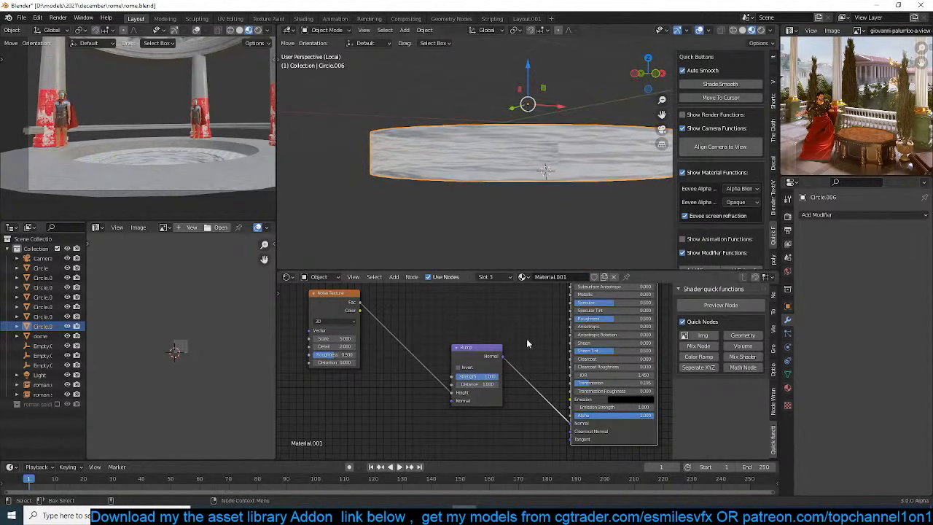
{"action": "left_click_drag", "start_coordinate": [495, 377], "coordinate": [473, 377]}
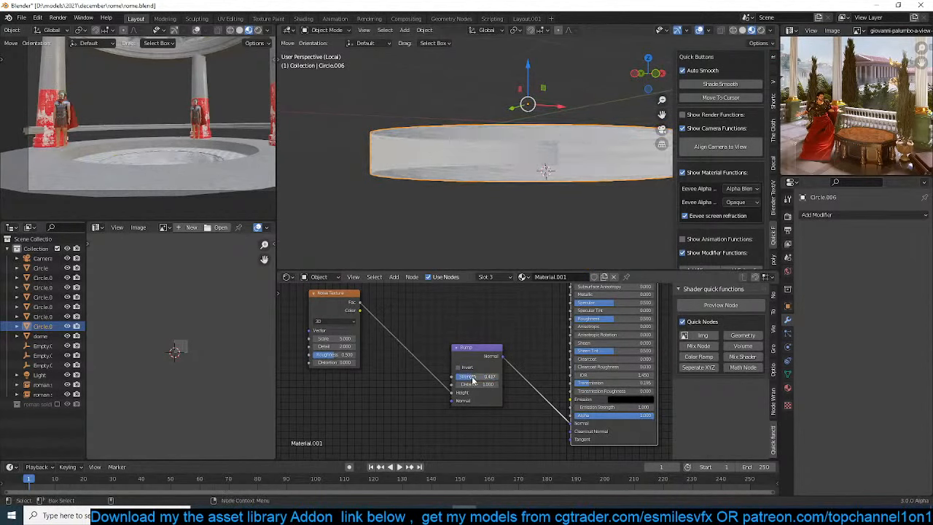
Turn off Show Backface for the water material, keeping the Alpha Blend mode
{"action": "middle_click_drag", "start_coordinate": [614, 161], "coordinate": [627, 191]}
{"action": "key", "text": "Tab"}
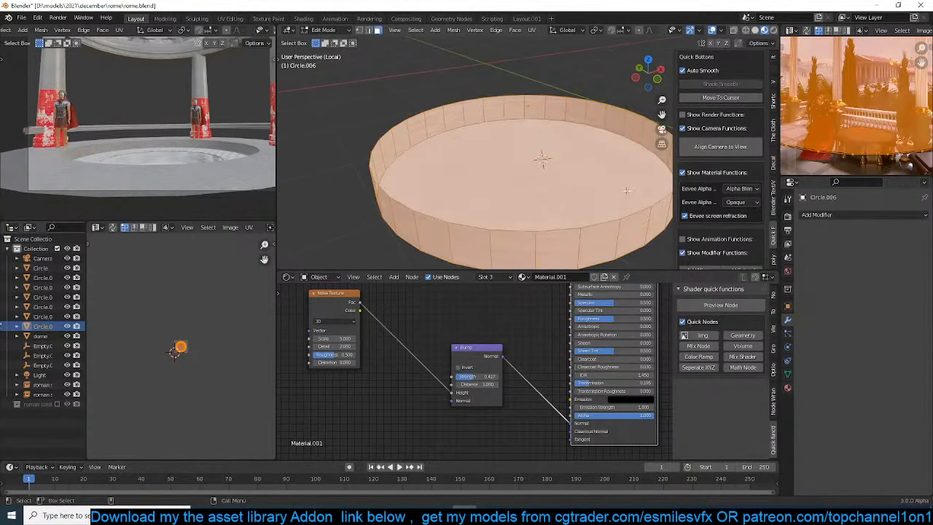
{"action": "key", "text": "Tab"}
{"action": "left_click", "coordinate": [787, 388]}
{"action": "scroll", "coordinate": [846, 430], "scroll_direction": "down", "scroll_amount": 5}
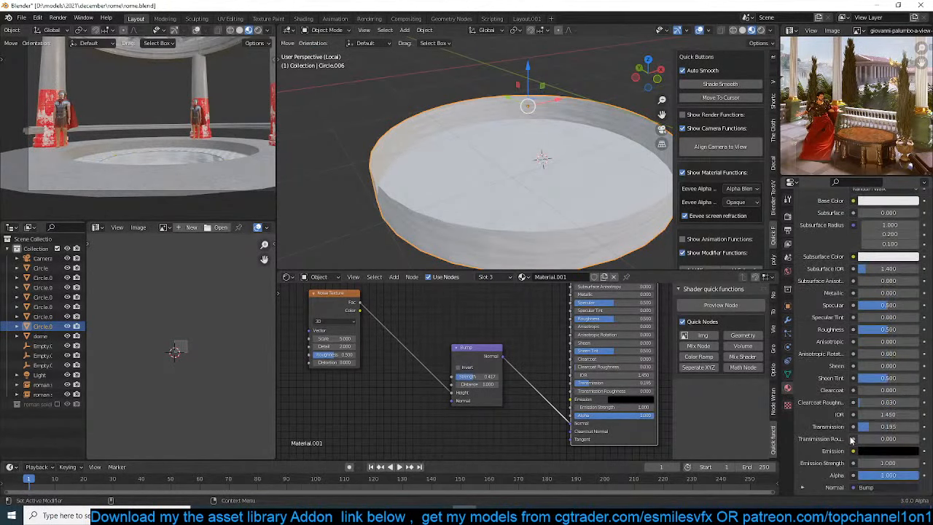
{"action": "scroll", "coordinate": [853, 438], "scroll_direction": "down", "scroll_amount": 6}
{"action": "left_click", "coordinate": [871, 390]}
{"action": "left_click", "coordinate": [872, 392]}
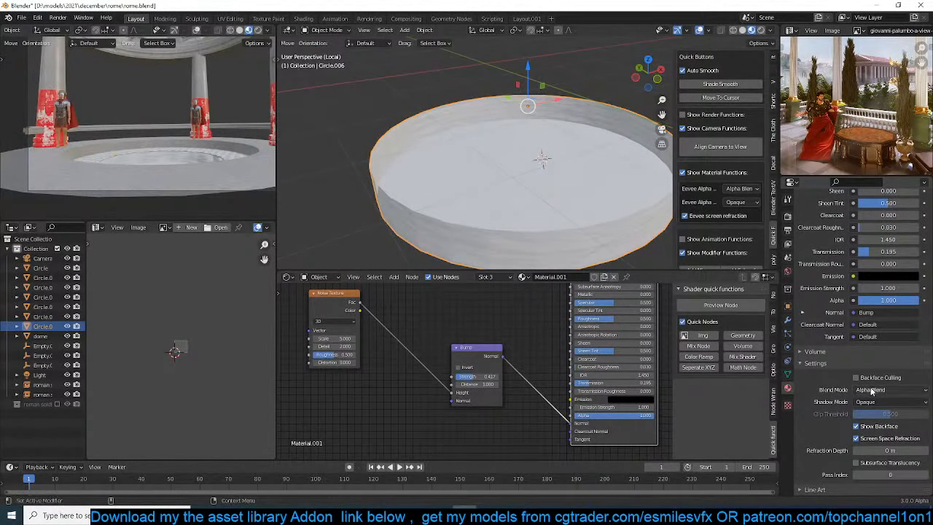
{"action": "left_click", "coordinate": [872, 390]}
{"action": "left_click", "coordinate": [856, 426]}
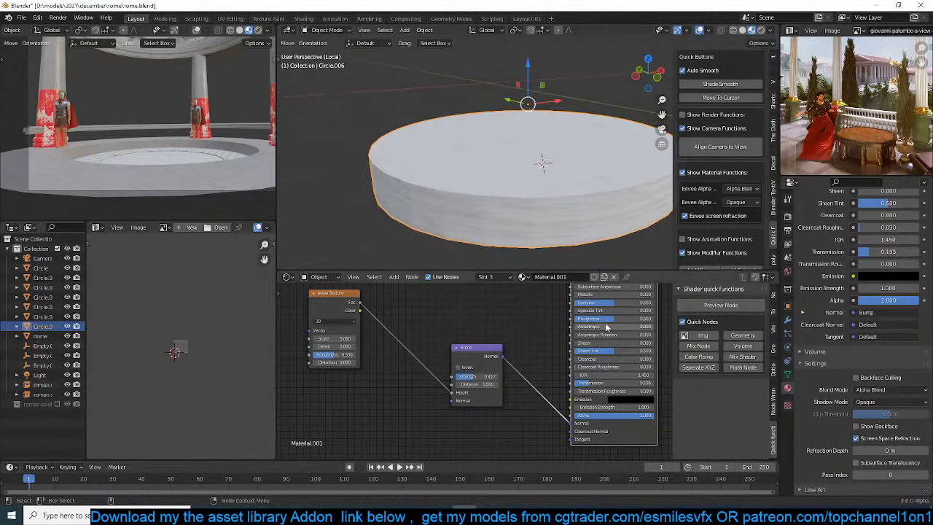
Set the water material's Roughness to 0 and Transmission to about 0.114, and save the file
{"action": "scroll", "coordinate": [538, 182], "scroll_direction": "up", "scroll_amount": 1}
{"action": "middle_click_drag", "start_coordinate": [539, 216], "coordinate": [537, 194]}
{"action": "scroll", "coordinate": [505, 319], "scroll_direction": "up", "scroll_amount": 1}
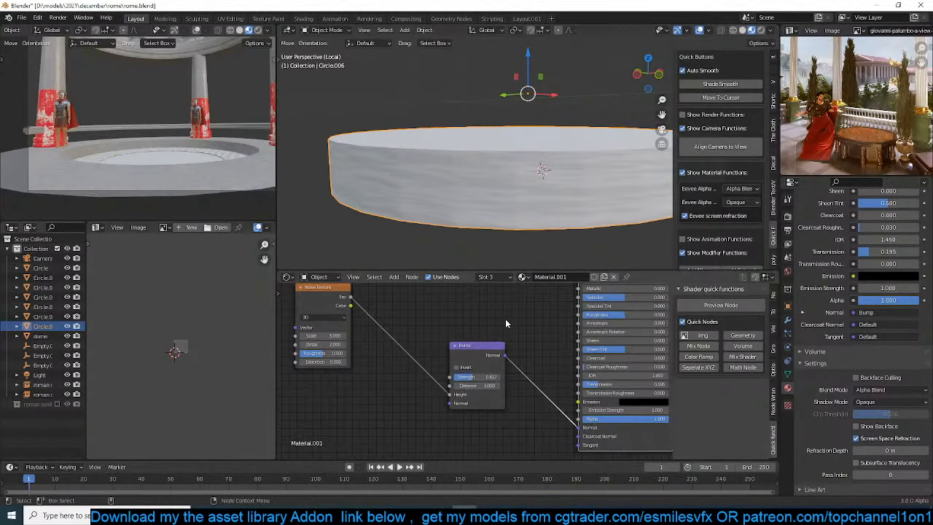
{"action": "key", "text": "ctrl+s"}
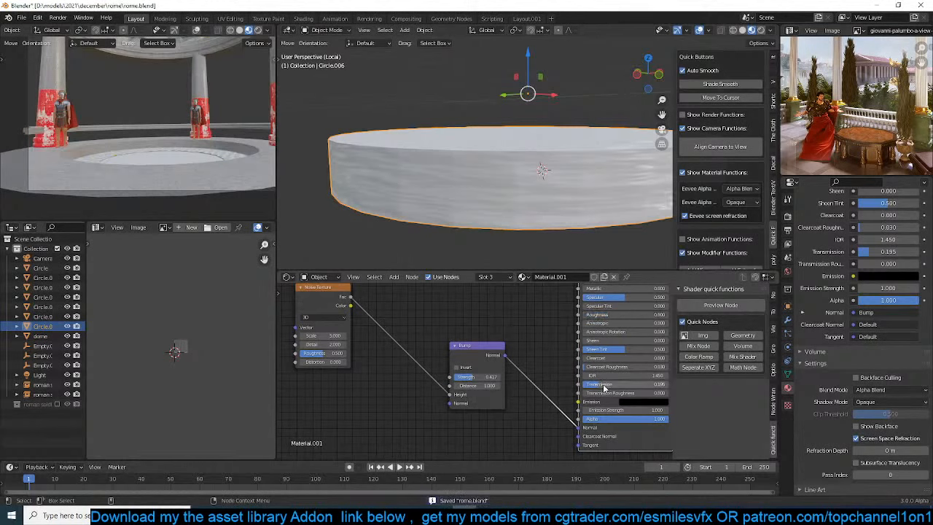
{"action": "middle_click_drag", "start_coordinate": [535, 366], "coordinate": [488, 412]}
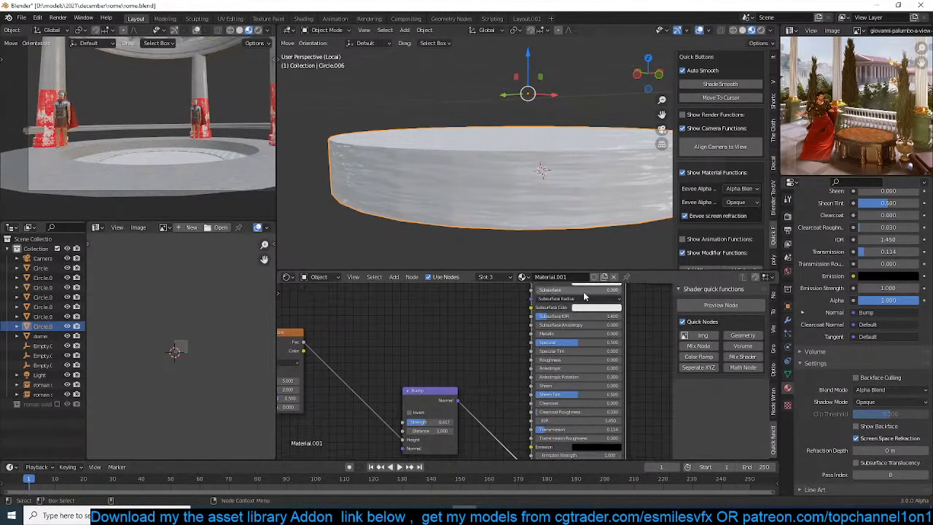
Change the water material's Base Color from white through dark blue to a dark teal
{"action": "middle_click_drag", "start_coordinate": [585, 296], "coordinate": [583, 315]}
{"action": "left_click", "coordinate": [597, 303]}
{"action": "mouse_move", "coordinate": [611, 233]}
{"action": "left_mouse_down"}
{"action": "mouse_move", "coordinate": [612, 197]}
{"action": "mouse_move", "coordinate": [627, 203]}
{"action": "mouse_move", "coordinate": [640, 230]}
{"action": "left_mouse_up"}
{"action": "middle_click_drag", "start_coordinate": [506, 184], "coordinate": [527, 219]}
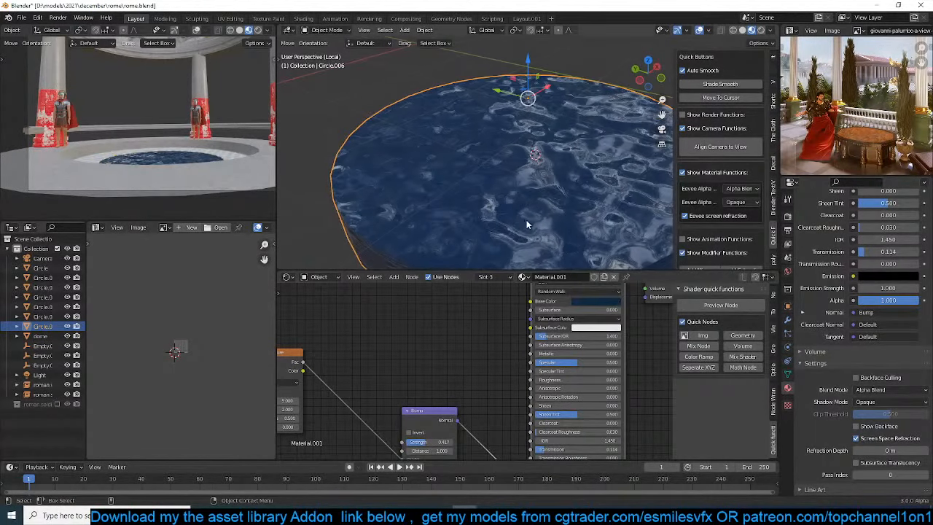
{"action": "middle_click_drag", "start_coordinate": [612, 299], "coordinate": [599, 317]}
{"action": "left_click", "coordinate": [598, 316]}
{"action": "left_click_drag", "start_coordinate": [591, 223], "coordinate": [596, 213]}
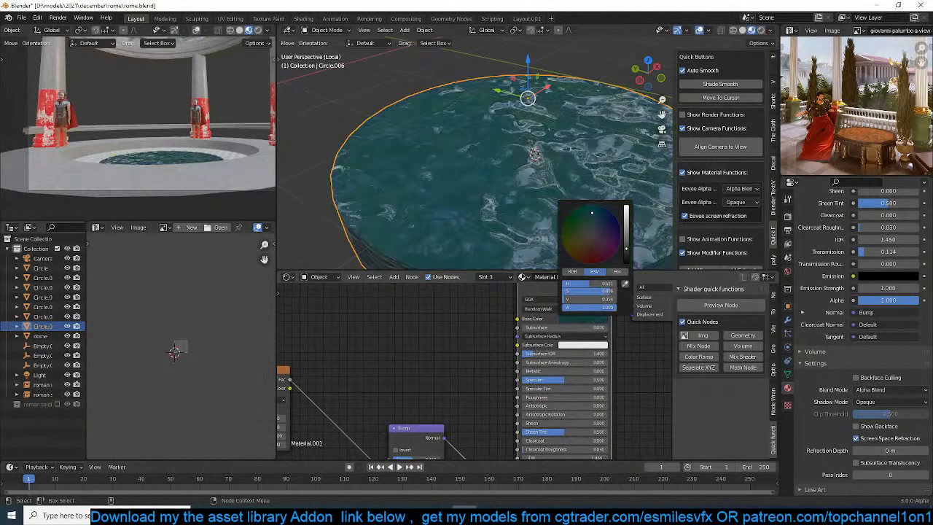
Deselect the water object, check its rippled surface up close and from afar, and save the file
{"action": "key", "text": "alt+a"}
{"action": "middle_click_drag", "start_coordinate": [417, 162], "coordinate": [430, 188]}
{"action": "scroll", "coordinate": [432, 188], "scroll_direction": "up", "scroll_amount": 3}
{"action": "scroll", "coordinate": [419, 340], "scroll_direction": "down", "scroll_amount": 1}
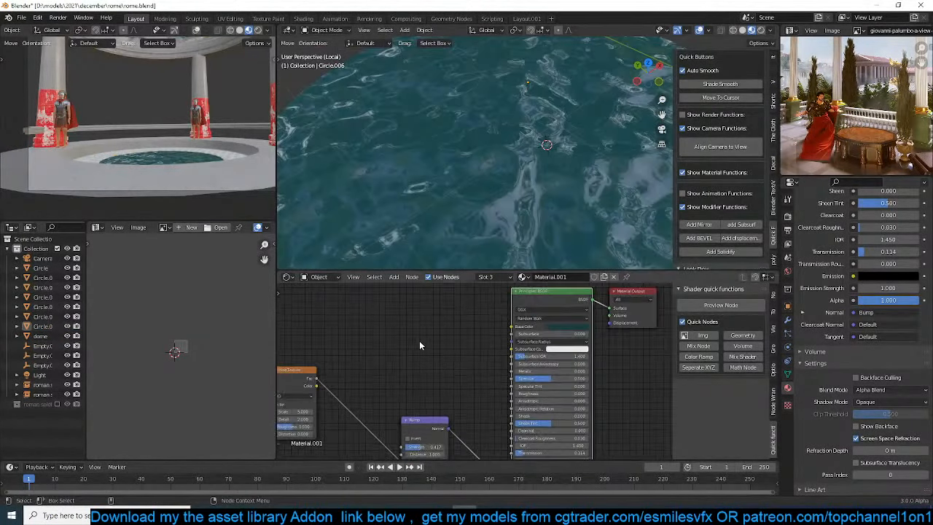
{"action": "scroll", "coordinate": [456, 241], "scroll_direction": "down", "scroll_amount": 3}
{"action": "scroll", "coordinate": [437, 299], "scroll_direction": "down", "scroll_amount": 1}
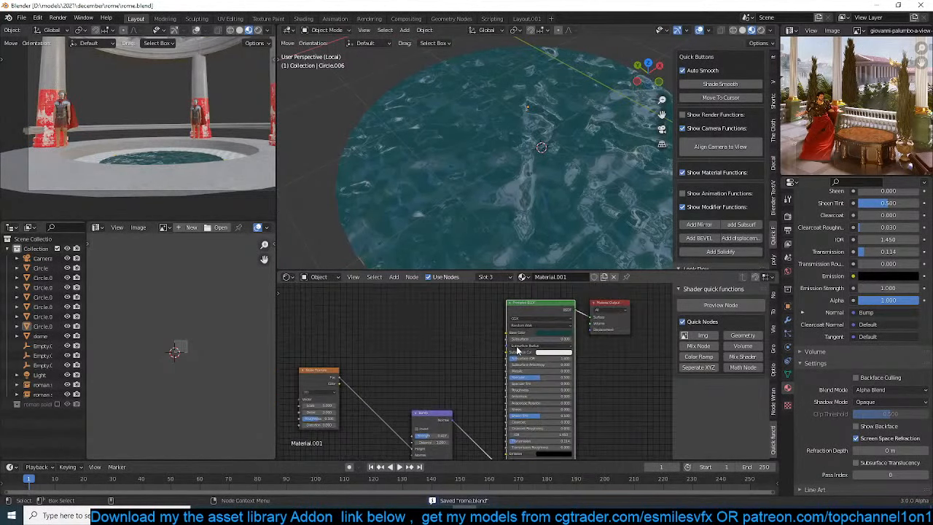
{"action": "scroll", "coordinate": [449, 150], "scroll_direction": "down", "scroll_amount": 5}
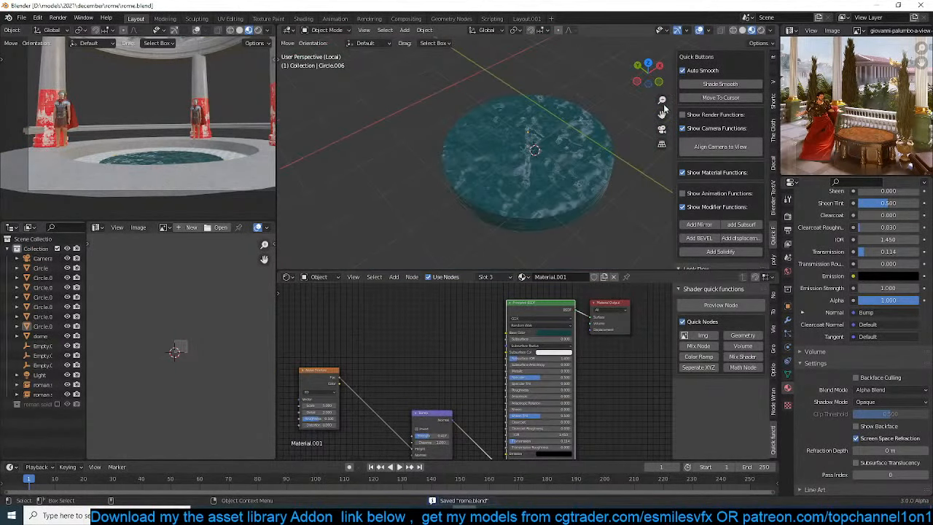
Show giovanni-palumbo-a-view-or-rome-2.jpg in the empty image editor as a reference
{"action": "scroll", "coordinate": [847, 111], "scroll_direction": "up", "scroll_amount": 2}
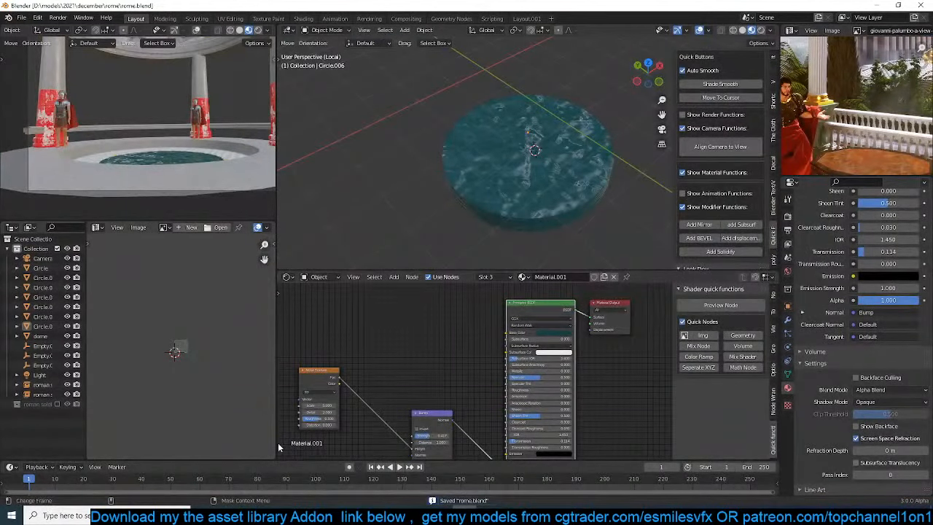
{"action": "left_click", "coordinate": [165, 228]}
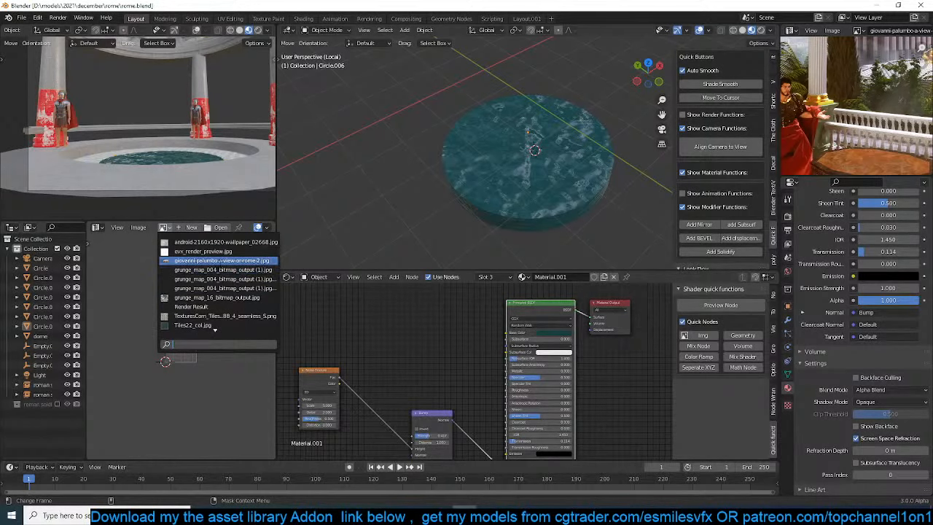
{"action": "left_click", "coordinate": [221, 260]}
{"action": "scroll", "coordinate": [206, 360], "scroll_direction": "down", "scroll_amount": 5}
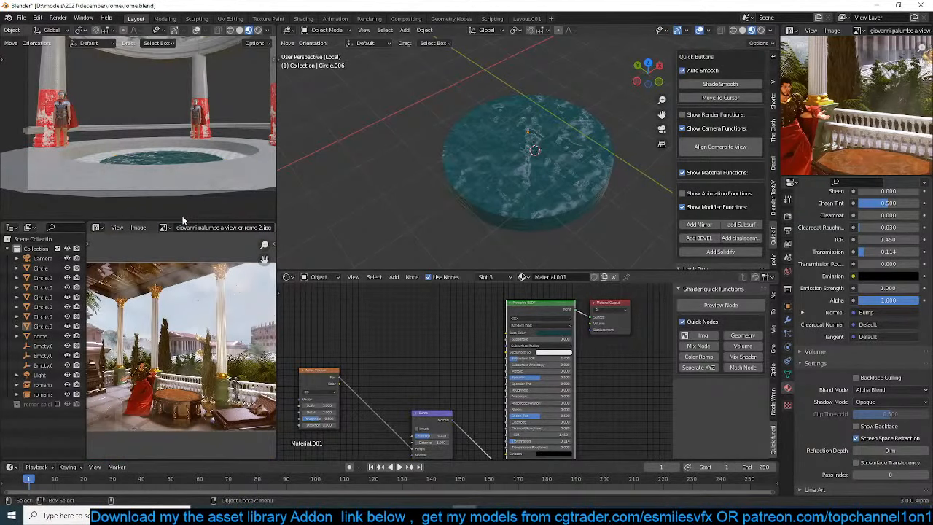
Browse the loaded images for another reference, try the rp_nathan_animated_003 texture, and return to the Rome view image
{"action": "left_click", "coordinate": [165, 228]}
{"action": "scroll", "coordinate": [212, 306], "scroll_direction": "down", "scroll_amount": 3}
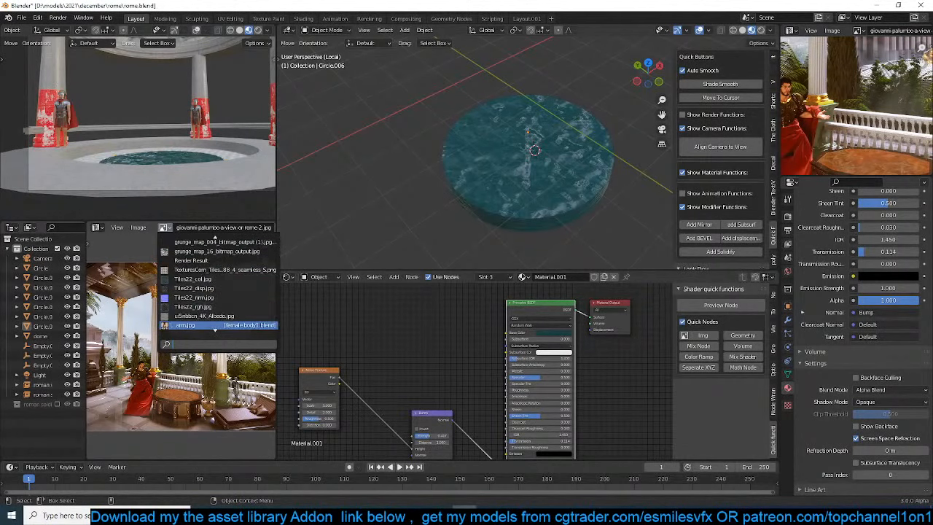
{"action": "scroll", "coordinate": [215, 325], "scroll_direction": "down", "scroll_amount": 10}
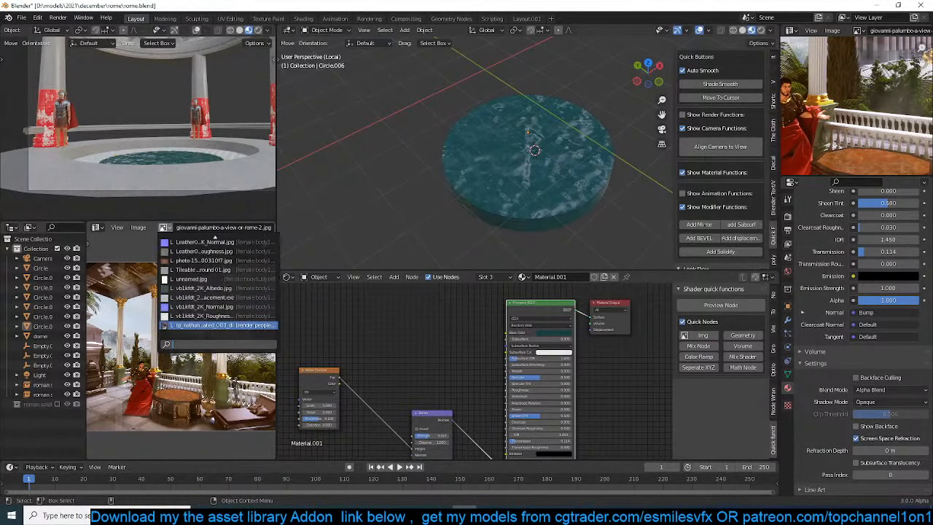
{"action": "left_click", "coordinate": [215, 325]}
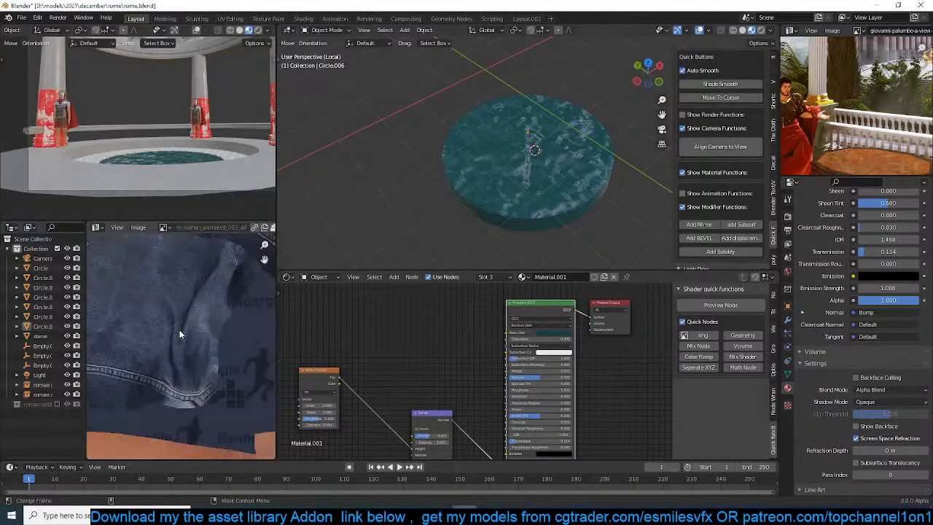
{"action": "left_click", "coordinate": [163, 228]}
{"action": "scroll", "coordinate": [215, 320], "scroll_direction": "up", "scroll_amount": 10}
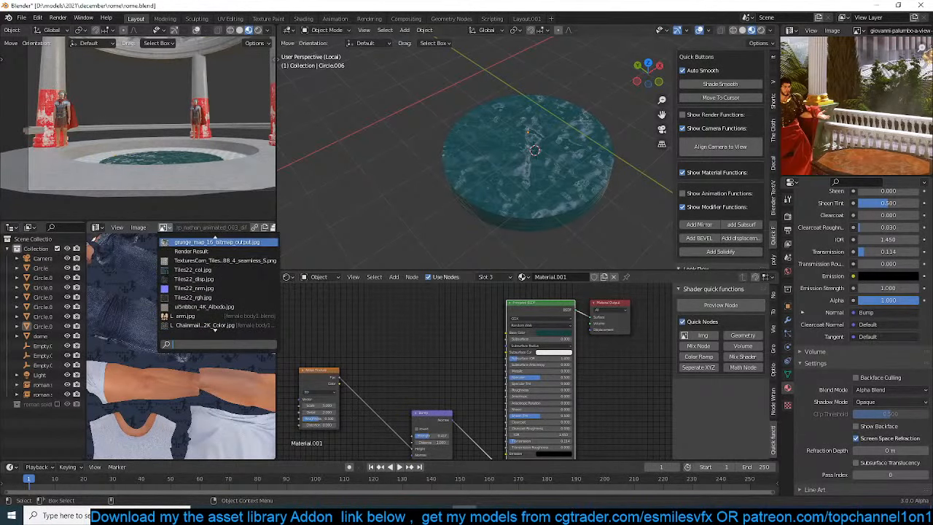
{"action": "scroll", "coordinate": [215, 330], "scroll_direction": "up", "scroll_amount": 5}
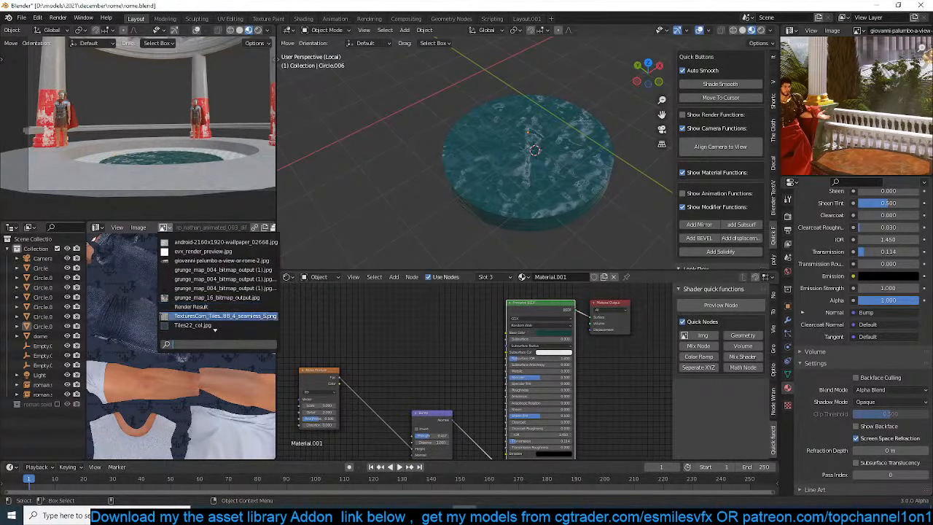
{"action": "left_click", "coordinate": [183, 265]}
{"action": "scroll", "coordinate": [168, 329], "scroll_direction": "up", "scroll_amount": 6}
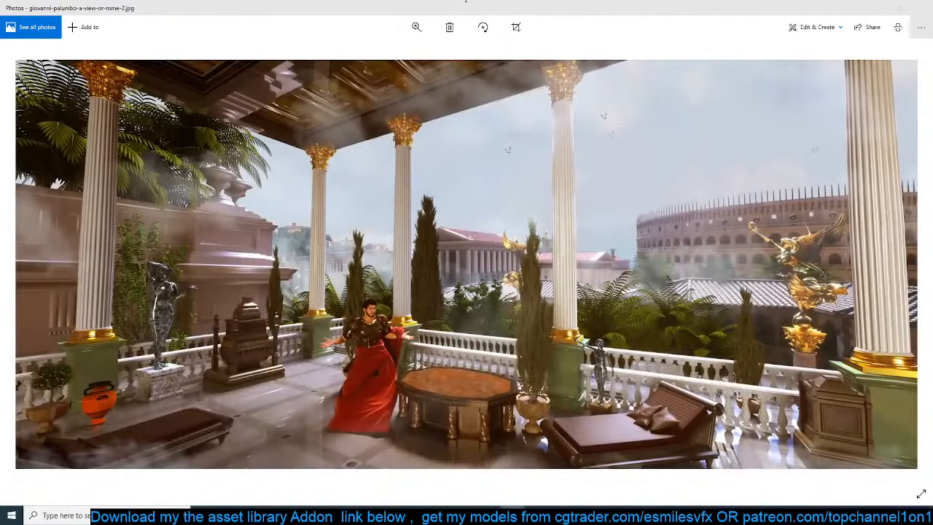
Close the photo viewer and load gokberk-kaya-loversbalconyx1800.jpg into the image editor as a reference
{"action": "left_click", "coordinate": [923, 9]}
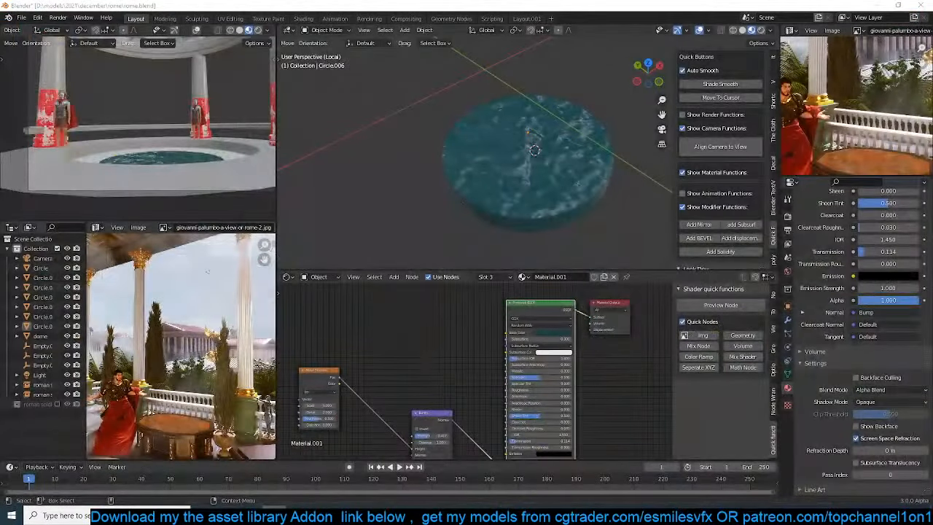
{"action": "left_click_drag", "start_coordinate": [224, 366], "coordinate": [222, 364]}
{"action": "middle_click_drag", "start_coordinate": [221, 364], "coordinate": [135, 386]}
{"action": "scroll", "coordinate": [182, 361], "scroll_direction": "down", "scroll_amount": 3}
{"action": "scroll", "coordinate": [168, 321], "scroll_direction": "down", "scroll_amount": 1}
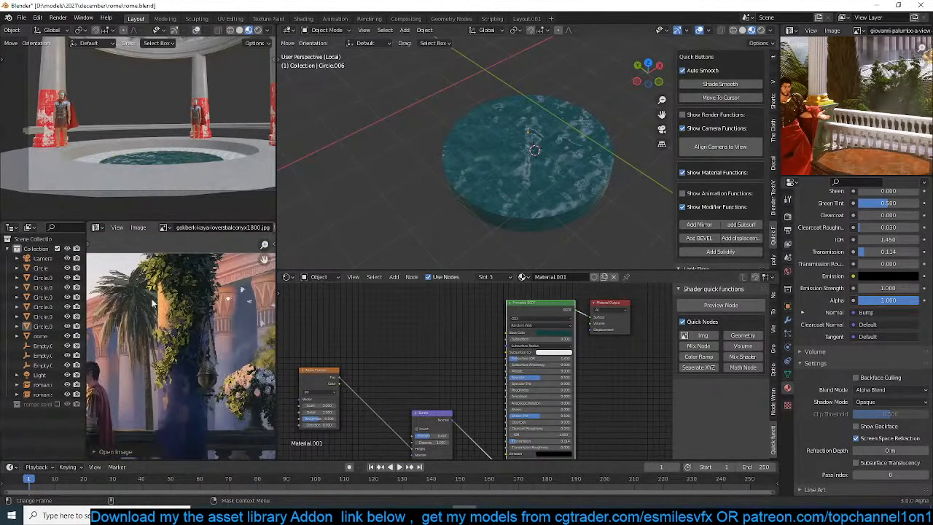
{"action": "scroll", "coordinate": [155, 300], "scroll_direction": "down", "scroll_amount": 1}
Select the water disc, leave local view to bring back the whole scene, and save the file
{"action": "left_click", "coordinate": [507, 124]}
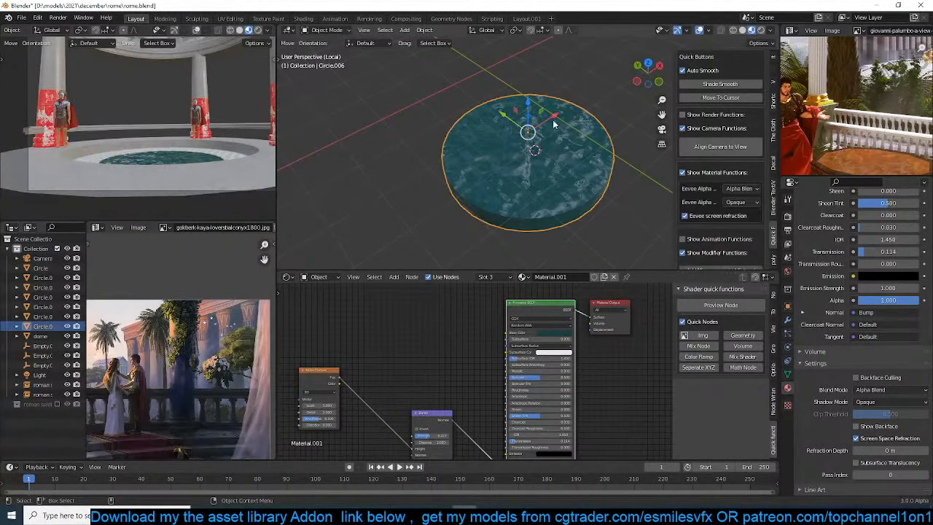
{"action": "key", "text": "KP_Divide"}
{"action": "key", "text": "ctrl+s"}
{"action": "key", "text": "alt+a"}
{"action": "scroll", "coordinate": [546, 136], "scroll_direction": "down", "scroll_amount": 6}
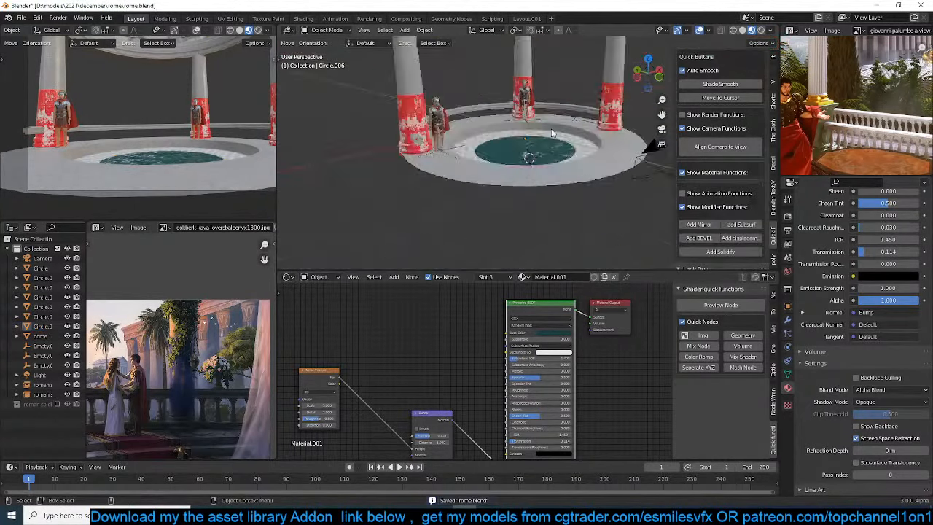
Examine the flower urn in the reference image and add a 32-vertex mesh circle with 1 m radius in top view
{"action": "key", "text": "KP_7"}
{"action": "middle_click_drag", "start_coordinate": [557, 130], "coordinate": [485, 163], "text": "shift"}
{"action": "scroll", "coordinate": [528, 149], "scroll_direction": "down", "scroll_amount": 2}
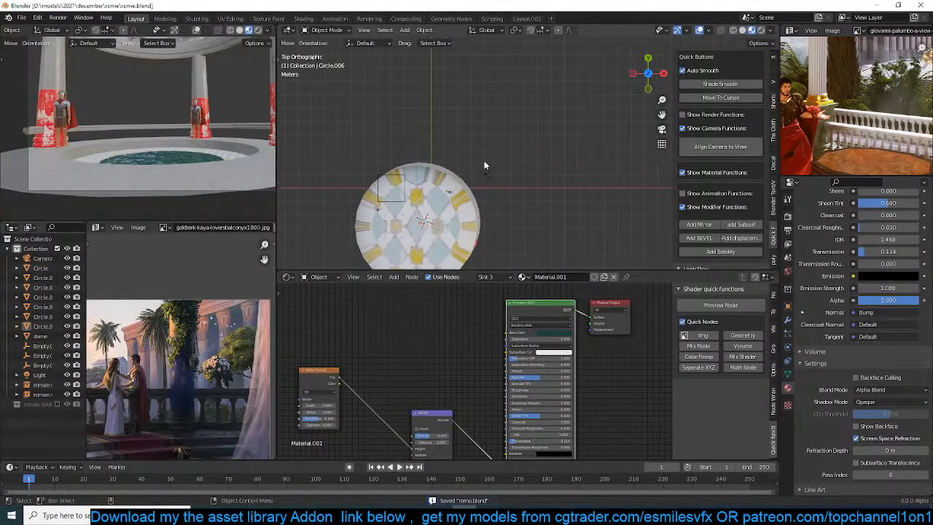
{"action": "middle_click_drag", "start_coordinate": [541, 133], "coordinate": [530, 137], "text": "shift"}
{"action": "scroll", "coordinate": [227, 352], "scroll_direction": "down", "scroll_amount": 5}
{"action": "scroll", "coordinate": [151, 368], "scroll_direction": "up", "scroll_amount": 8}
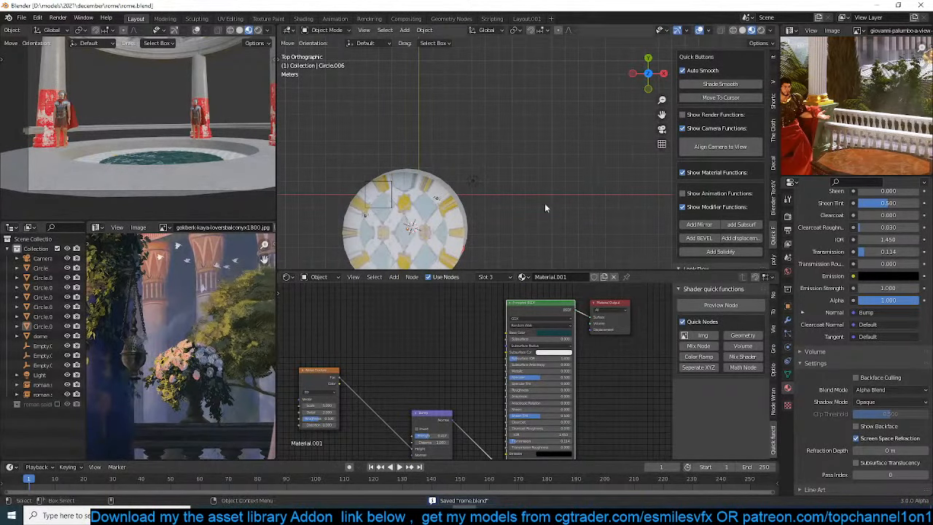
{"action": "scroll", "coordinate": [544, 203], "scroll_direction": "down", "scroll_amount": 3}
{"action": "key", "text": "shift+a"}
{"action": "mouse_move", "coordinate": [583, 121]}
{"action": "left_click", "coordinate": [631, 139]}
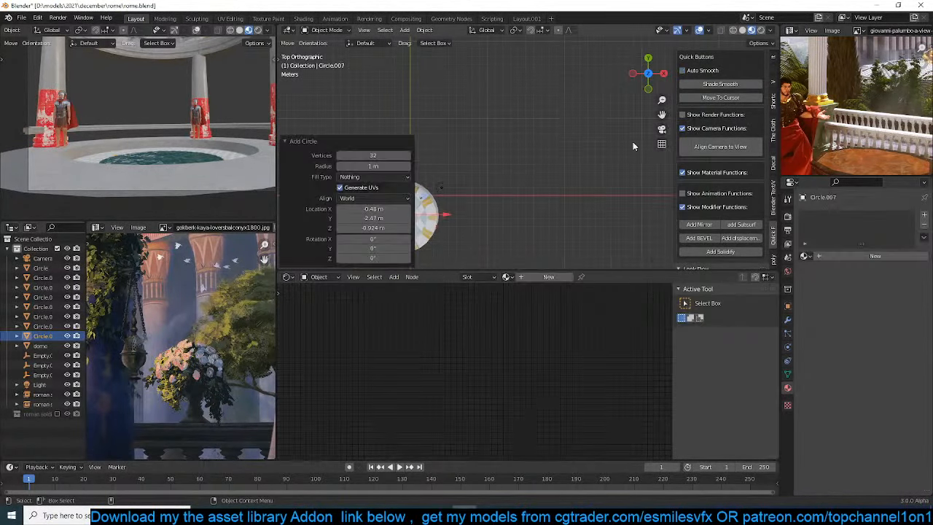
Move the new circle to the empty area beyond the domed pavilion and scale it up
{"action": "key", "text": "g"}
{"action": "left_click", "coordinate": [548, 129]}
{"action": "key", "text": "s"}
{"action": "left_click", "coordinate": [567, 156]}
Open the new circle for vertex editing in front view and set the viewport to solid shading
{"action": "key", "text": "Tab"}
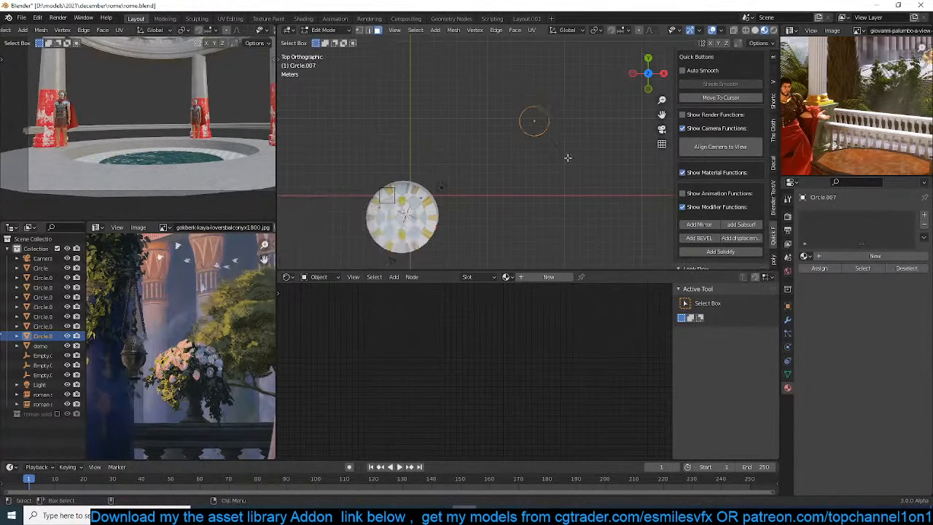
{"action": "middle_click_drag", "start_coordinate": [566, 156], "coordinate": [546, 142]}
{"action": "key", "text": "1"}
{"action": "scroll", "coordinate": [557, 141], "scroll_direction": "up", "scroll_amount": 1}
{"action": "key", "text": "KP_1"}
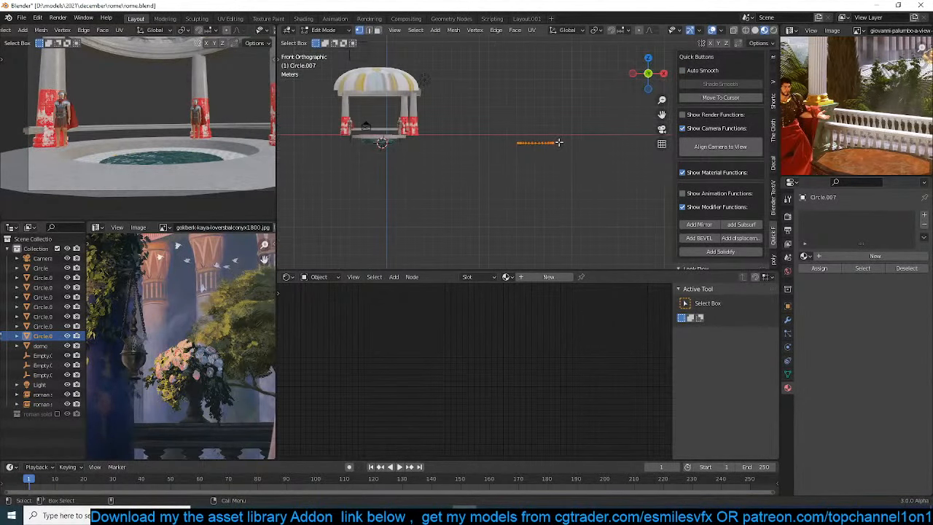
{"action": "scroll", "coordinate": [521, 154], "scroll_direction": "up", "scroll_amount": 4}
{"action": "scroll", "coordinate": [507, 172], "scroll_direction": "down", "scroll_amount": 5}
{"action": "middle_click_drag", "start_coordinate": [540, 181], "coordinate": [529, 215], "text": "shift"}
{"action": "key", "text": "z"}
{"action": "left_click", "coordinate": [538, 164]}
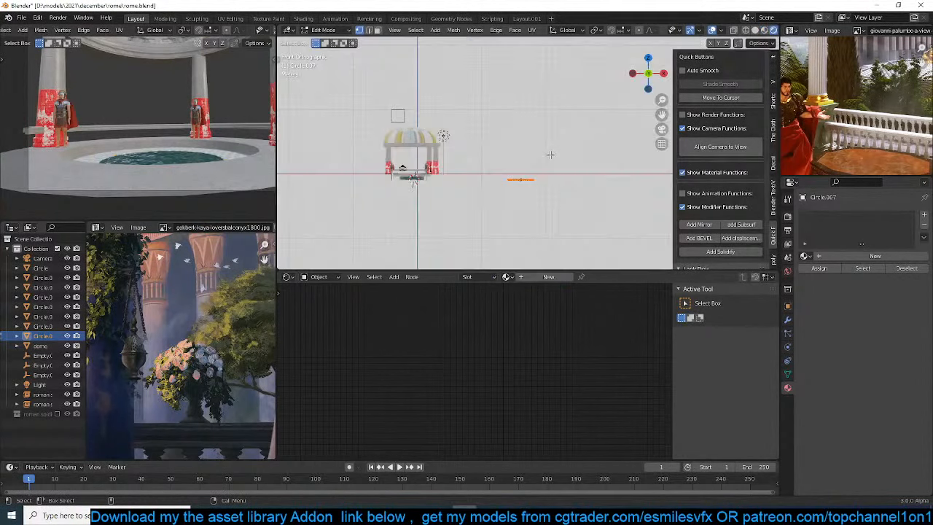
{"action": "key", "text": "z"}
{"action": "left_click", "coordinate": [633, 165]}
Extrude the circle upward along Z into a cylinder taller than the pavilion and leave edit mode
{"action": "scroll", "coordinate": [554, 178], "scroll_direction": "up", "scroll_amount": 3}
{"action": "key", "text": "e"}
{"action": "key", "text": "z"}
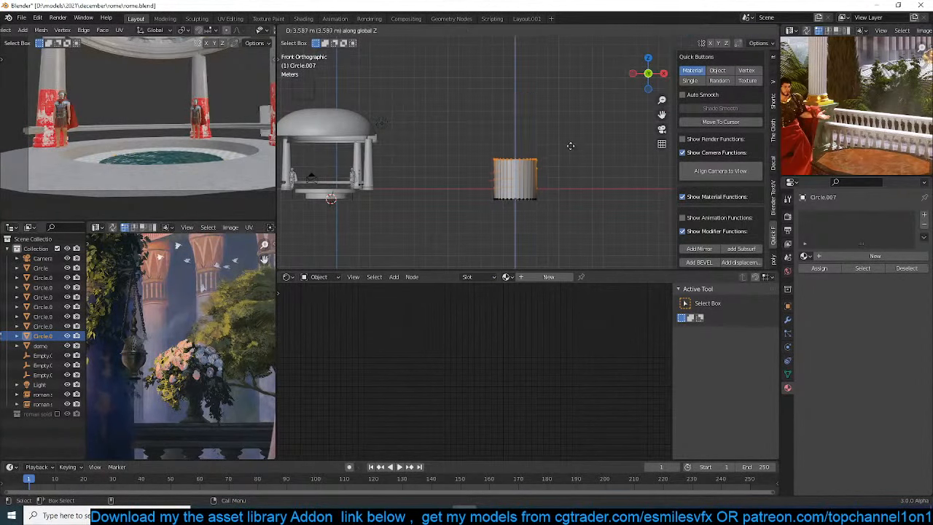
{"action": "left_click", "coordinate": [620, 67]}
{"action": "key", "text": "Tab"}
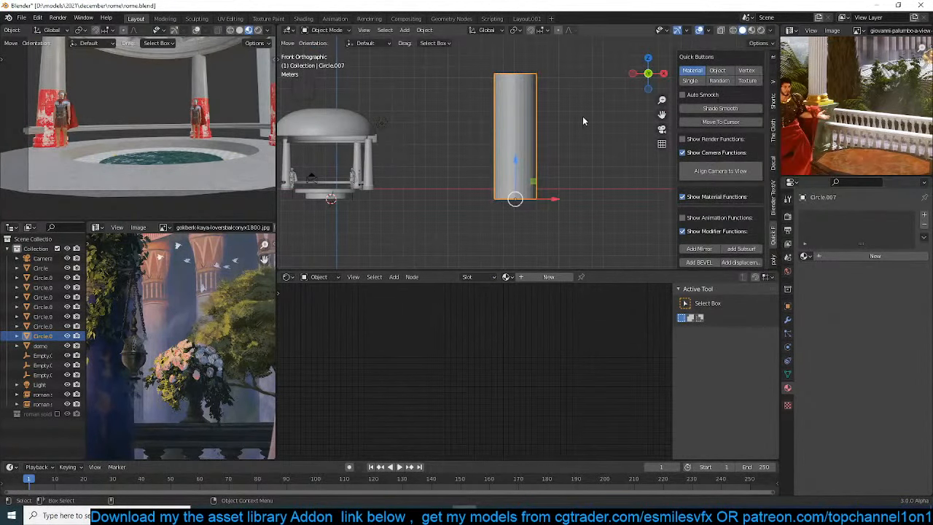
Set the viewport's solid shading colour to Random
{"action": "left_click", "coordinate": [721, 81]}
{"action": "right_click", "coordinate": [534, 117]}
{"action": "key", "text": "Escape"}
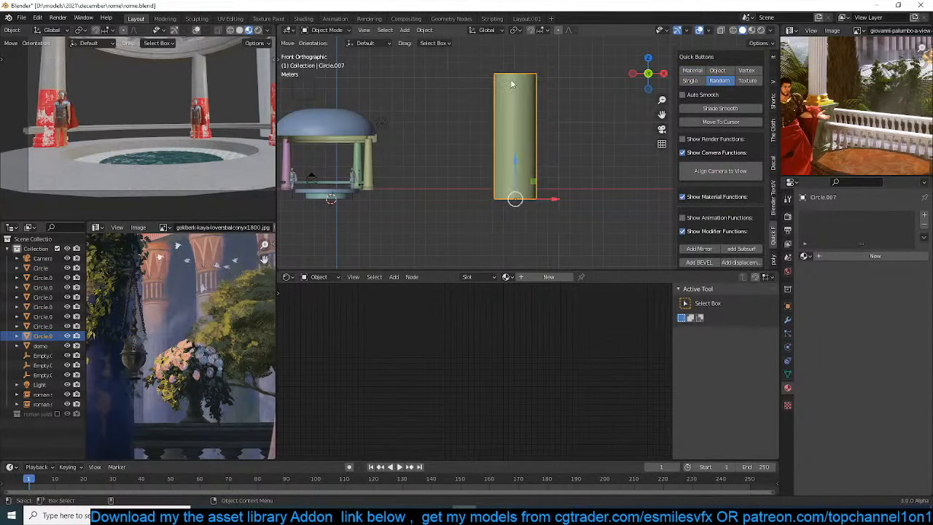
Raise the cylinder's top ring along Z to make the column taller
{"action": "scroll", "coordinate": [548, 106], "scroll_direction": "up", "scroll_amount": 1}
{"action": "scroll", "coordinate": [548, 108], "scroll_direction": "up", "scroll_amount": 2}
{"action": "middle_click_drag", "start_coordinate": [538, 147], "coordinate": [538, 196], "text": "shift"}
{"action": "key", "text": "Tab"}
{"action": "scroll", "coordinate": [554, 171], "scroll_direction": "down", "scroll_amount": 2}
{"action": "key", "text": "g"}
{"action": "key", "text": "z"}
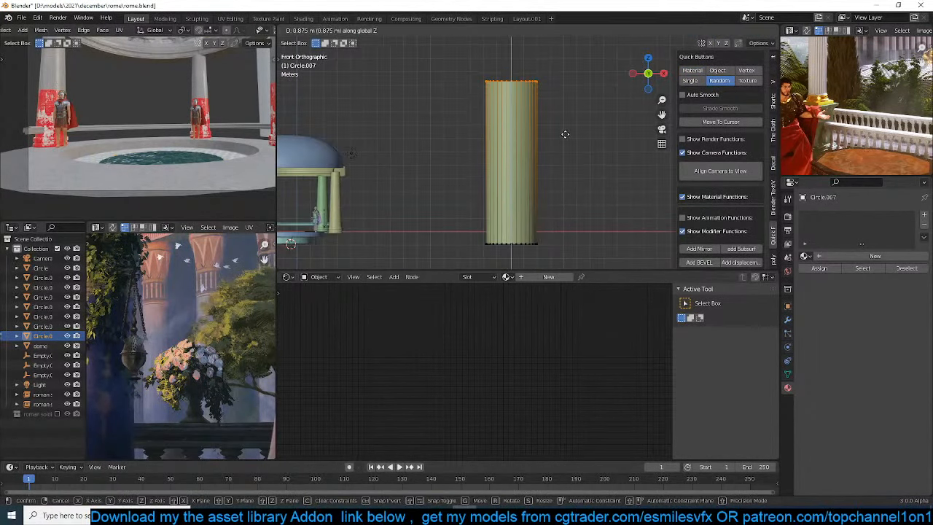
{"action": "left_click", "coordinate": [565, 115]}
Slim the column's selected top ring by scaling it to 0.698 in X and Y while keeping its height
{"action": "middle_click_drag", "start_coordinate": [557, 129], "coordinate": [552, 179], "text": "shift"}
{"action": "scroll", "coordinate": [181, 346], "scroll_direction": "up", "scroll_amount": 4}
{"action": "key", "text": "Tab"}
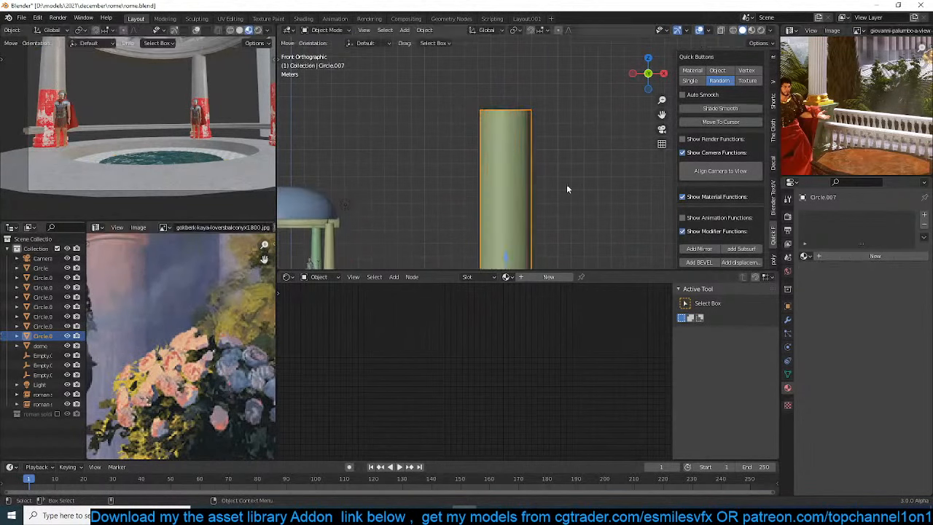
{"action": "key", "text": "Tab"}
{"action": "key", "text": "s"}
{"action": "key", "text": "shift+z"}
{"action": "left_click", "coordinate": [548, 167]}
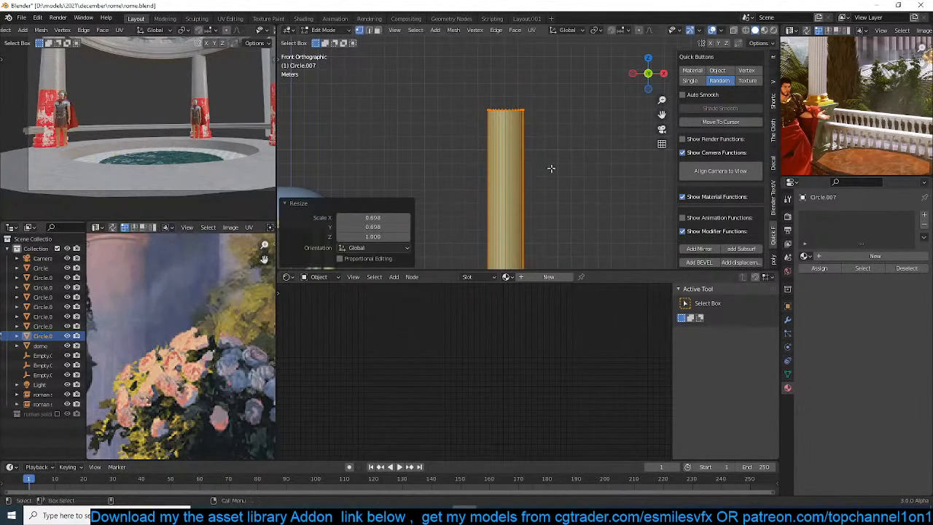
Compare the reference columns and cut an edge loop around the shaft, slid up towards its upper end
{"action": "middle_click_drag", "start_coordinate": [147, 271], "coordinate": [196, 309]}
{"action": "middle_click_drag", "start_coordinate": [233, 255], "coordinate": [207, 329]}
{"action": "scroll", "coordinate": [576, 174], "scroll_direction": "up", "scroll_amount": 1}
{"action": "key", "text": "Tab"}
{"action": "key", "text": "Tab"}
{"action": "key", "text": "ctrl+r"}
{"action": "left_click", "coordinate": [499, 164]}
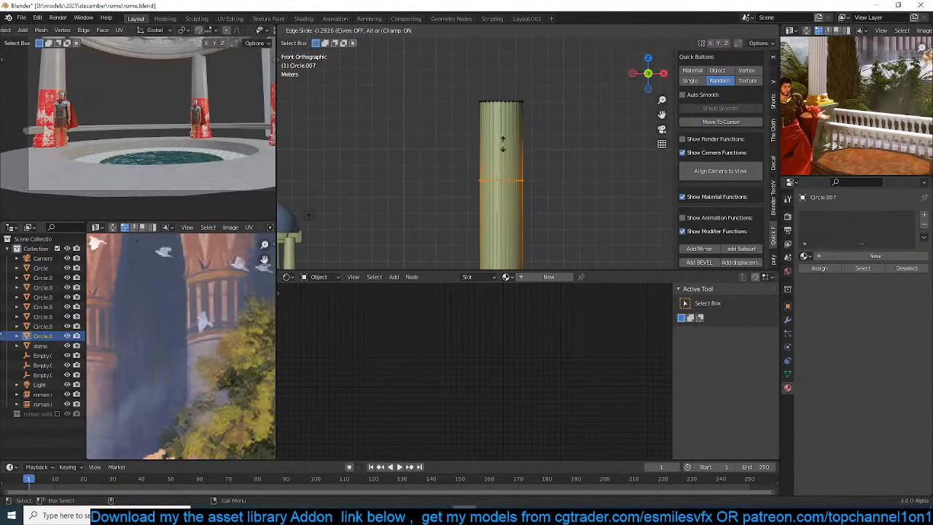
{"action": "left_click", "coordinate": [513, 116]}
Cut a second edge loop around the shaft between the first loop and the top rim
{"action": "scroll", "coordinate": [522, 140], "scroll_direction": "up", "scroll_amount": 4}
{"action": "middle_click_drag", "start_coordinate": [523, 141], "coordinate": [532, 214], "text": "shift"}
{"action": "scroll", "coordinate": [531, 214], "scroll_direction": "up", "scroll_amount": 2}
{"action": "key", "text": "ctrl+r"}
{"action": "left_click", "coordinate": [404, 133]}
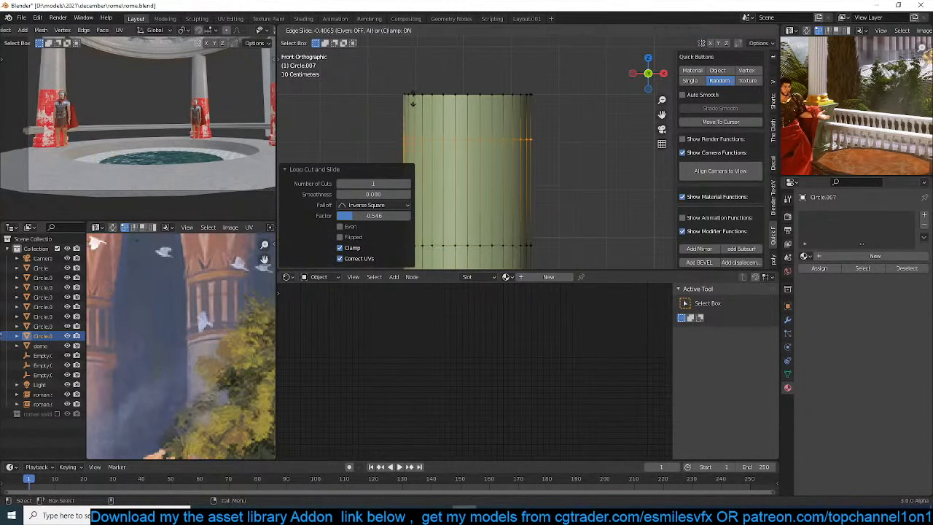
{"action": "left_click", "coordinate": [413, 98]}
Bevel both edge loops near the column's top into narrow bands with a 0.0348 m width
{"action": "middle_click_drag", "start_coordinate": [456, 159], "coordinate": [468, 150], "text": "shift"}
{"action": "key", "text": "2"}
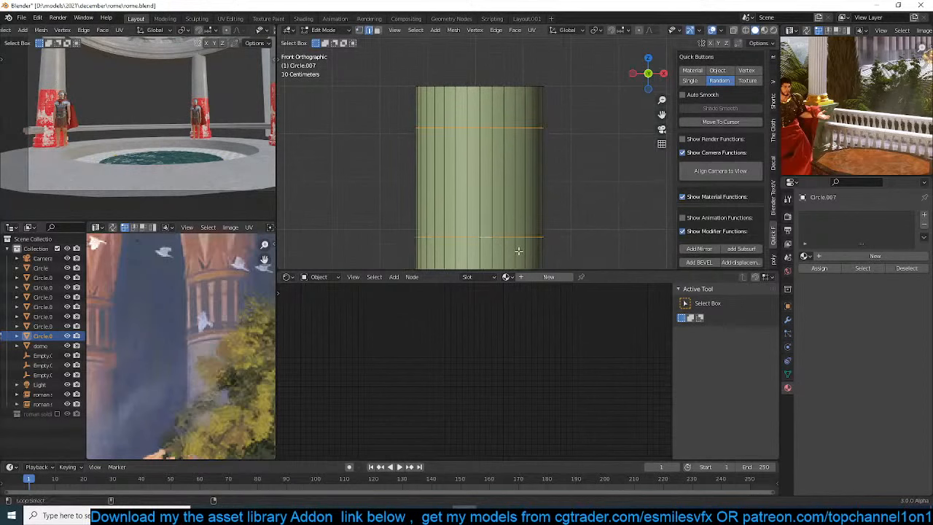
{"action": "key", "text": "ctrl+b"}
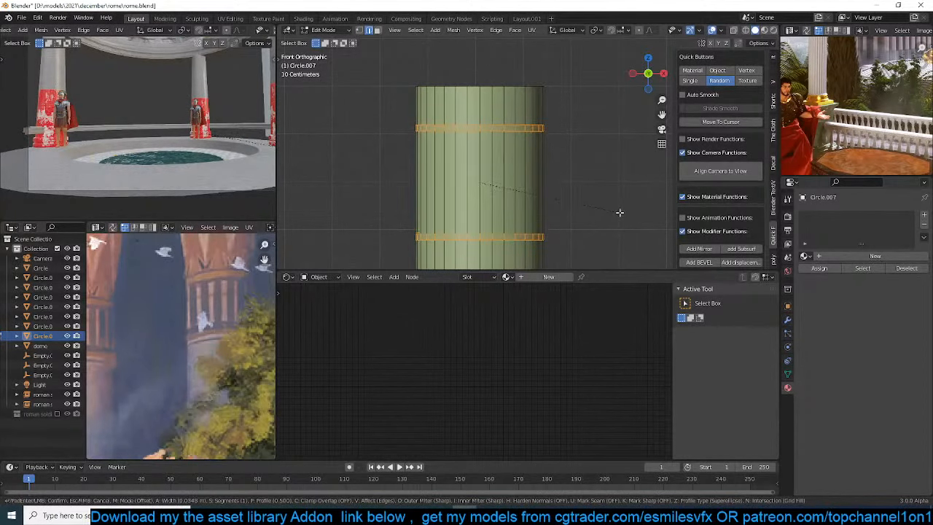
{"action": "left_click", "coordinate": [619, 212]}
Inset the two narrow bands slightly and shrink them inward to form ring grooves around the shaft
{"action": "scroll", "coordinate": [604, 141], "scroll_direction": "up", "scroll_amount": 2}
{"action": "key", "text": "i"}
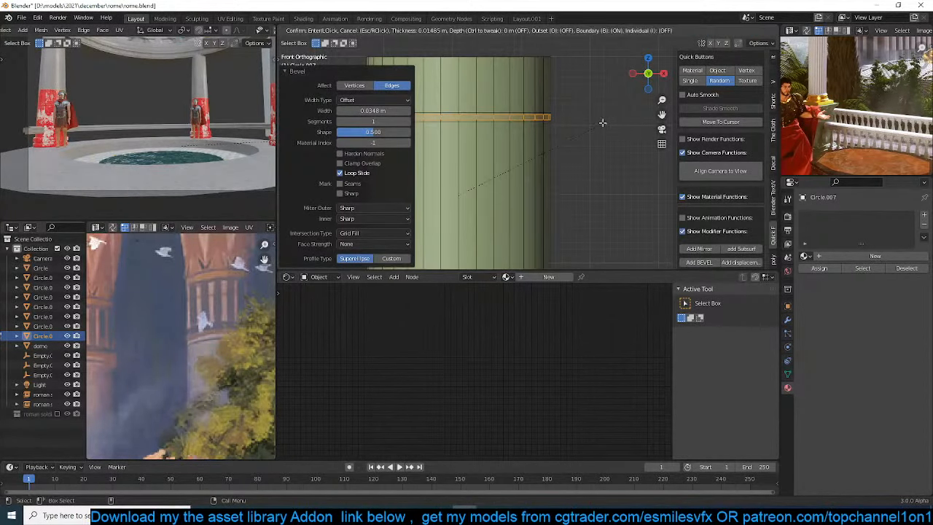
{"action": "left_click", "coordinate": [603, 124]}
{"action": "key", "text": "alt+s"}
{"action": "left_click", "coordinate": [599, 126]}
Leave edit mode and smooth-shade the column with Auto Smooth
{"action": "key", "text": "Tab"}
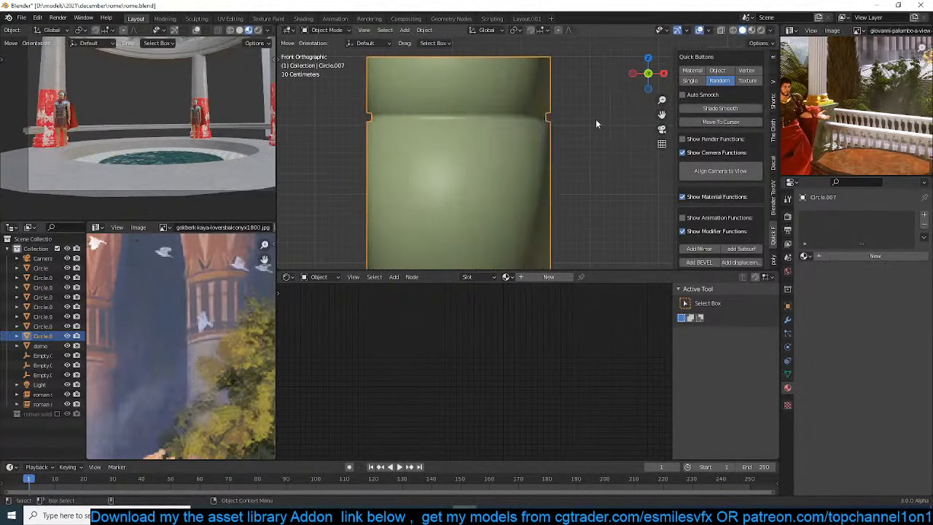
{"action": "key", "text": "q"}
{"action": "left_click", "coordinate": [513, 191]}
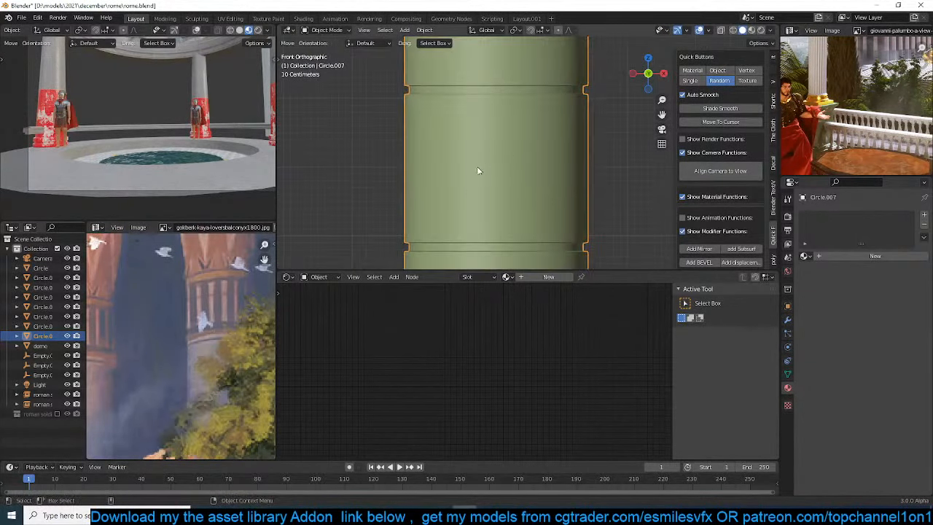
Extrude the column's top ring 1.9413 m upward along Z and scale it outward into a flared capital
{"action": "key", "text": "Tab"}
{"action": "middle_click_drag", "start_coordinate": [428, 171], "coordinate": [437, 153], "text": "shift"}
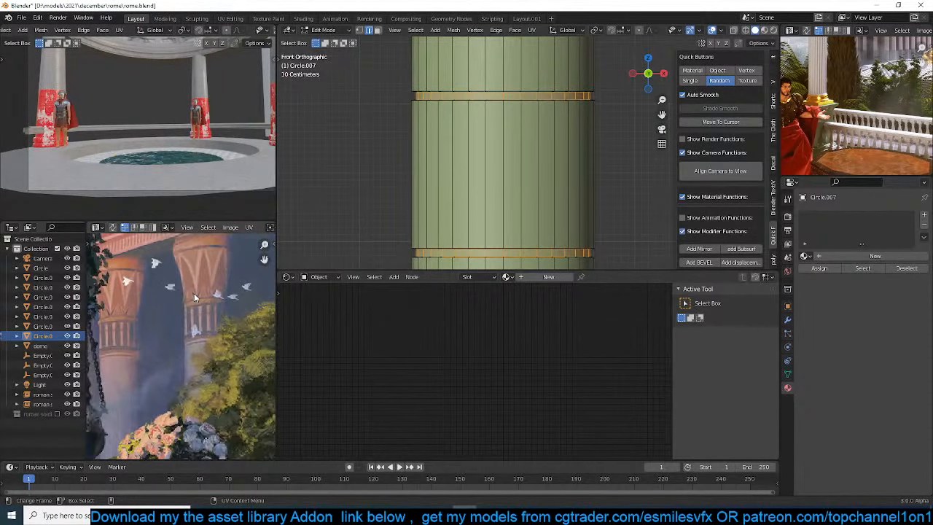
{"action": "scroll", "coordinate": [204, 285], "scroll_direction": "down", "scroll_amount": 2}
{"action": "middle_click_drag", "start_coordinate": [590, 101], "coordinate": [577, 161], "text": "shift"}
{"action": "key", "text": "1"}
{"action": "left_click", "coordinate": [563, 95], "text": "alt"}
{"action": "scroll", "coordinate": [540, 157], "scroll_direction": "down", "scroll_amount": 3}
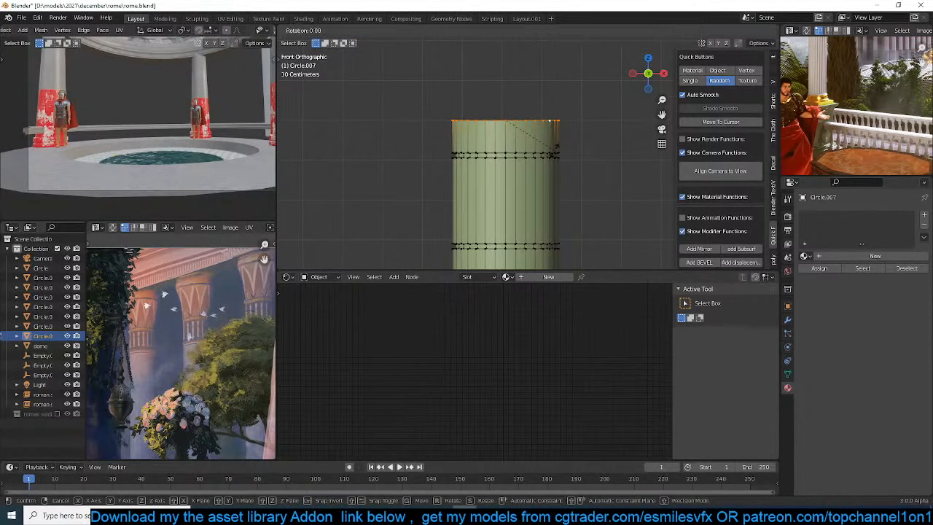
{"action": "key", "text": "e"}
{"action": "key", "text": "z"}
{"action": "left_click", "coordinate": [553, 87]}
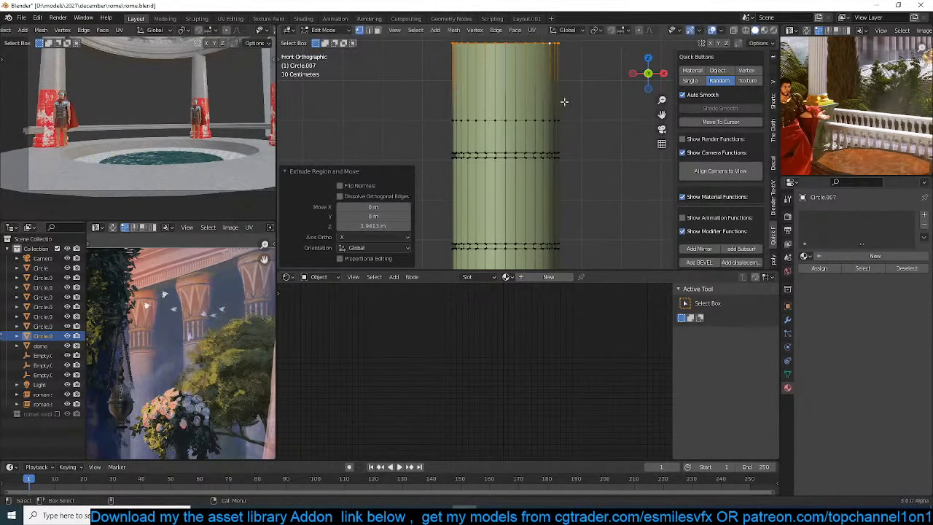
{"action": "key", "text": "s"}
{"action": "left_click", "coordinate": [603, 131]}
Raise the edge ring at the base of the flare 0.47618 m along Z and bevel it into a smooth curve
{"action": "key", "text": "alt+a"}
{"action": "key", "text": "2"}
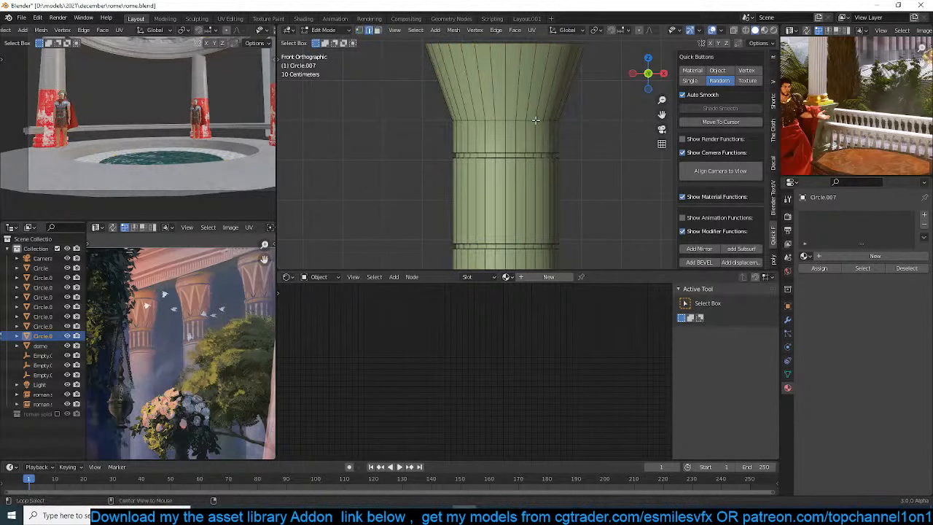
{"action": "key", "text": "g"}
{"action": "key", "text": "z"}
{"action": "left_click", "coordinate": [546, 119]}
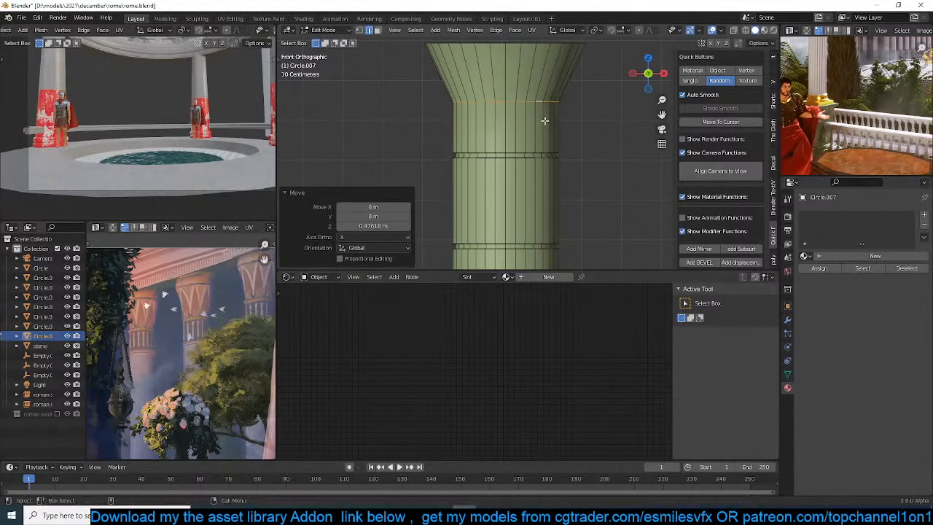
{"action": "key", "text": "ctrl+b"}
{"action": "left_click", "coordinate": [576, 157]}
{"action": "key", "text": "Tab"}
Check the column foot against the reference, extrude the column's bottom ring, and scale it outward by 1.768
{"action": "scroll", "coordinate": [576, 158], "scroll_direction": "down", "scroll_amount": 5}
{"action": "middle_click_drag", "start_coordinate": [559, 179], "coordinate": [567, 140], "text": "shift"}
{"action": "middle_click_drag", "start_coordinate": [541, 248], "coordinate": [540, 166], "text": "shift"}
{"action": "scroll", "coordinate": [544, 179], "scroll_direction": "up", "scroll_amount": 1}
{"action": "scroll", "coordinate": [544, 181], "scroll_direction": "down", "scroll_amount": 2}
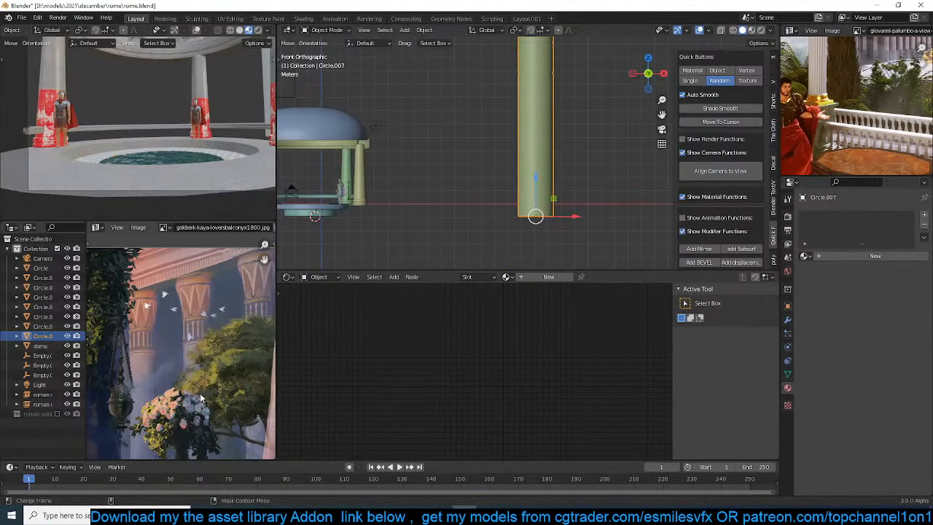
{"action": "scroll", "coordinate": [186, 346], "scroll_direction": "down", "scroll_amount": 3}
{"action": "middle_click_drag", "start_coordinate": [186, 347], "coordinate": [188, 304]}
{"action": "scroll", "coordinate": [601, 216], "scroll_direction": "up", "scroll_amount": 1}
{"action": "scroll", "coordinate": [602, 216], "scroll_direction": "up", "scroll_amount": 2}
{"action": "key", "text": "Tab"}
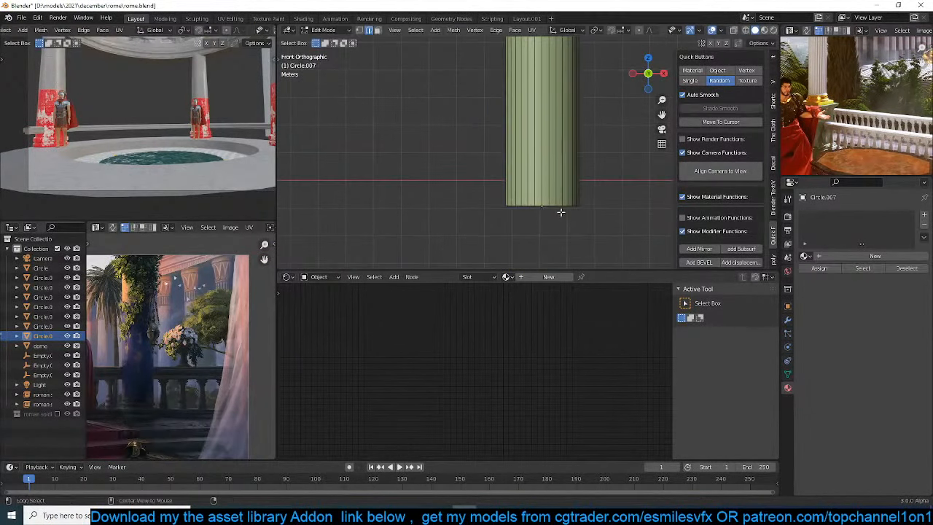
{"action": "key", "text": "e"}
{"action": "left_click", "coordinate": [592, 223]}
{"action": "key", "text": "s"}
{"action": "left_click", "coordinate": [631, 240]}
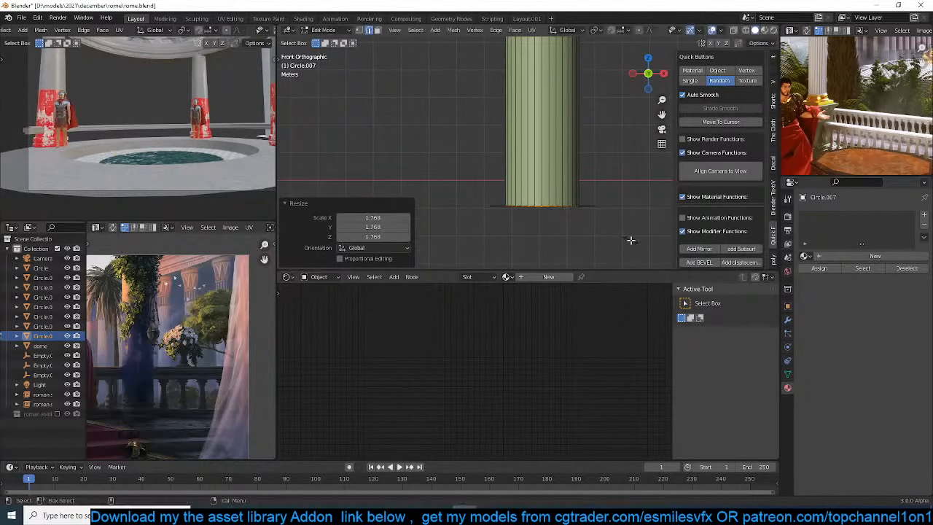
Lower the widened bottom ring 0.3868 m along Z and extrude it further down to form a base
{"action": "key", "text": "g"}
{"action": "key", "text": "z"}
{"action": "left_click", "coordinate": [565, 206]}
{"action": "key", "text": "e"}
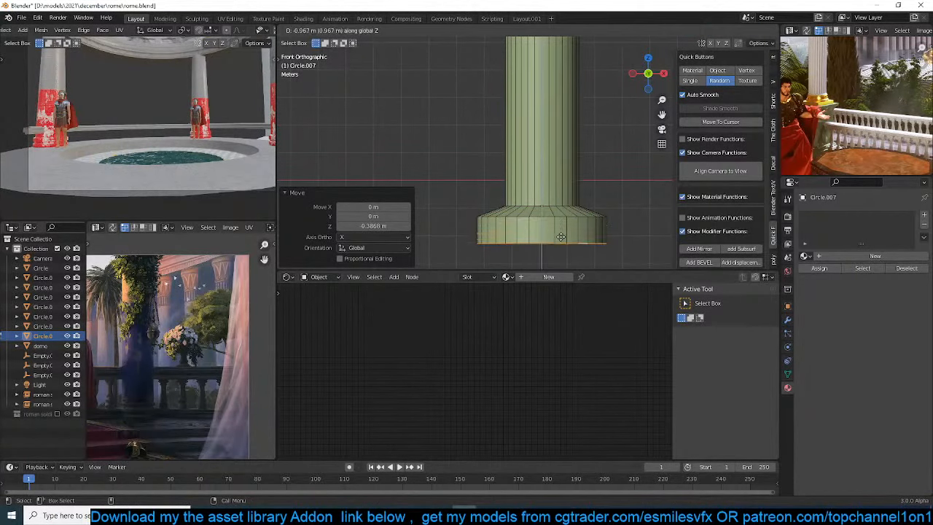
{"action": "left_click", "coordinate": [558, 217]}
Bevel the two edge rings above the base's vertical band into a rounded, multi-segment moulding
{"action": "left_click", "coordinate": [556, 205], "text": "alt"}
{"action": "left_click", "coordinate": [560, 216], "text": "alt+shift"}
{"action": "key", "text": "ctrl+b"}
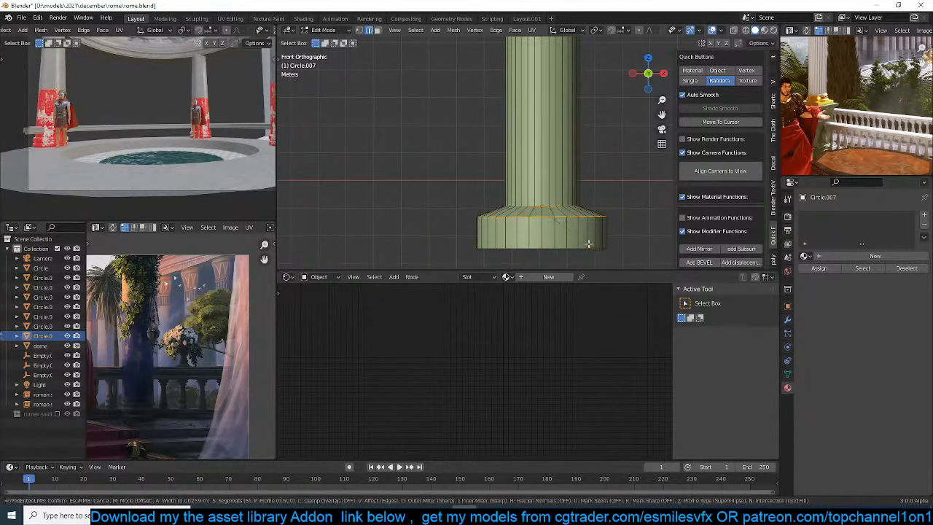
{"action": "left_click", "coordinate": [594, 250]}
{"action": "key", "text": "Tab"}
{"action": "scroll", "coordinate": [595, 195], "scroll_direction": "down", "scroll_amount": 1}
{"action": "scroll", "coordinate": [594, 191], "scroll_direction": "down", "scroll_amount": 4}
{"action": "key", "text": "Tab"}
Cut an edge loop around the middle of the base's vertical band and bevel it 0.108 m wide
{"action": "scroll", "coordinate": [576, 168], "scroll_direction": "up", "scroll_amount": 6}
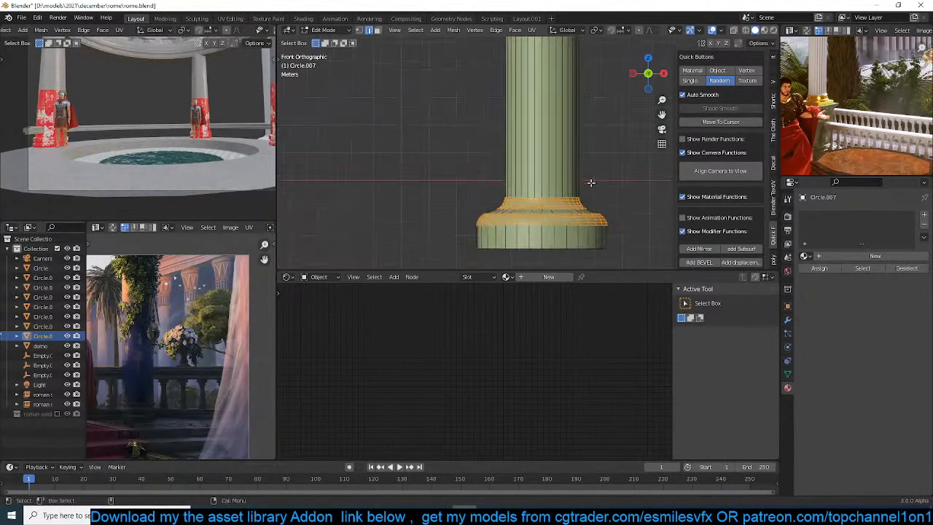
{"action": "middle_click_drag", "start_coordinate": [591, 183], "coordinate": [526, 92], "text": "shift"}
{"action": "key", "text": "ctrl+r"}
{"action": "left_click", "coordinate": [520, 157]}
{"action": "left_click", "coordinate": [520, 157]}
{"action": "key", "text": "ctrl+b"}
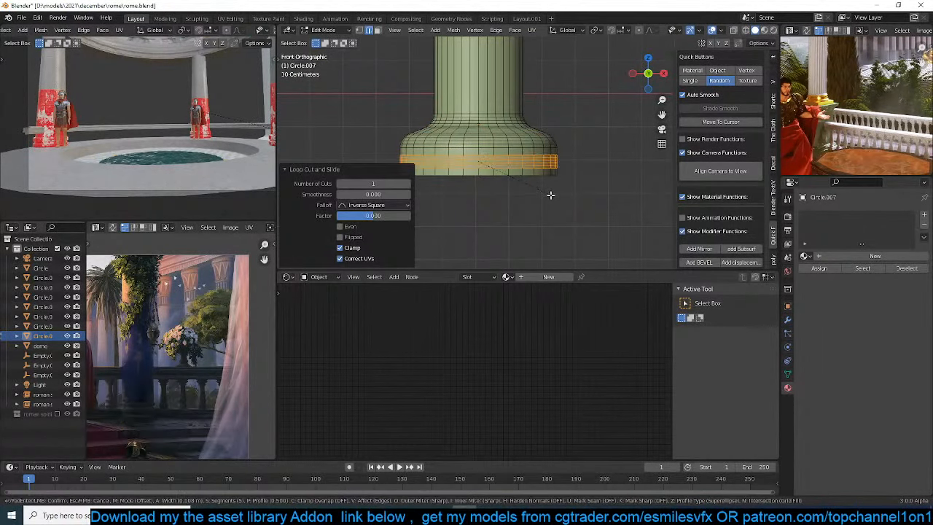
{"action": "left_click", "coordinate": [551, 195]}
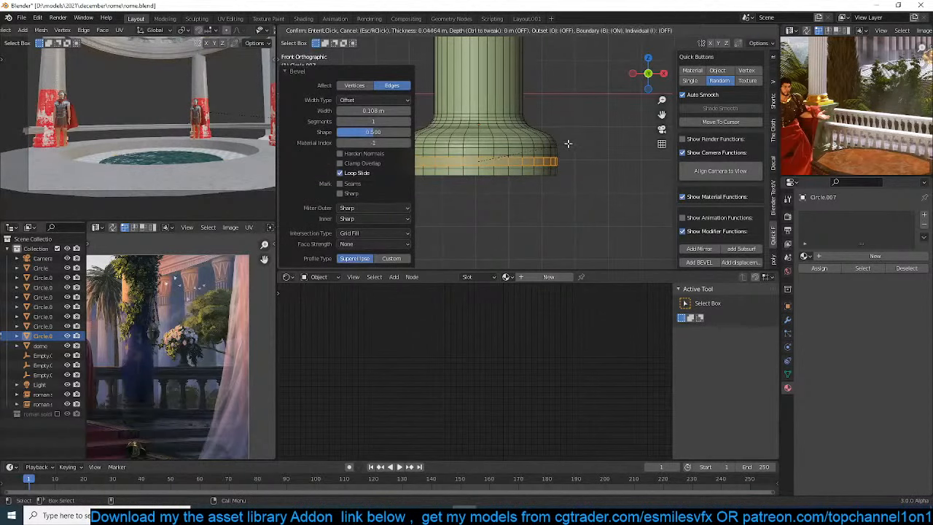
Shrink the inset band on the column base inward to carve a groove, and leave edit mode
{"action": "key", "text": "alt+s"}
{"action": "left_click", "coordinate": [571, 142]}
{"action": "key", "text": "Tab"}
Review the column from base to capital, deselect it, and save the file
{"action": "scroll", "coordinate": [560, 151], "scroll_direction": "down", "scroll_amount": 4}
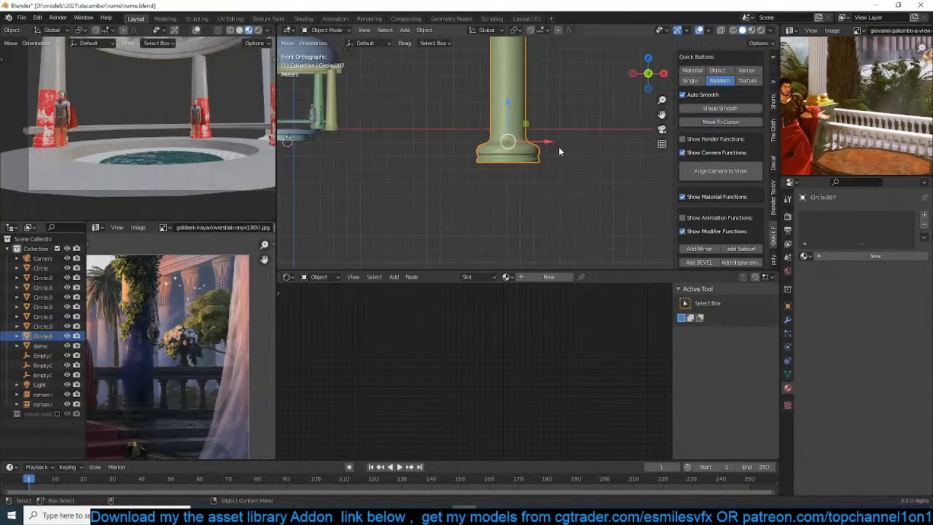
{"action": "scroll", "coordinate": [538, 84], "scroll_direction": "down", "scroll_amount": 3}
{"action": "middle_click_drag", "start_coordinate": [539, 84], "coordinate": [545, 171], "text": "shift"}
{"action": "scroll", "coordinate": [551, 124], "scroll_direction": "up", "scroll_amount": 4}
{"action": "left_click", "coordinate": [545, 171]}
{"action": "middle_click_drag", "start_coordinate": [484, 152], "coordinate": [483, 188], "text": "shift"}
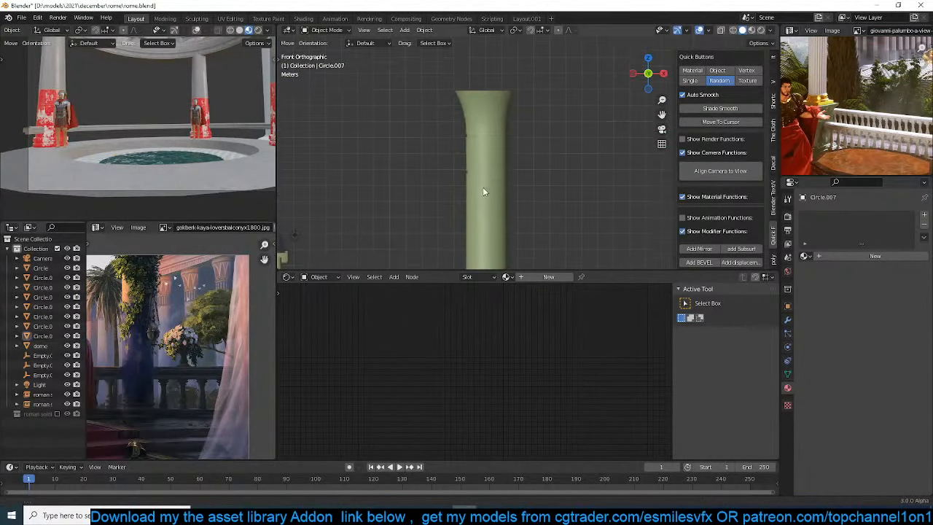
{"action": "scroll", "coordinate": [485, 187], "scroll_direction": "up", "scroll_amount": 2}
{"action": "key", "text": "ctrl+s"}
Extrude the top rim of the flared capital straight up along Z to form a vertical collar
{"action": "scroll", "coordinate": [222, 284], "scroll_direction": "up", "scroll_amount": 4}
{"action": "middle_click_drag", "start_coordinate": [221, 284], "coordinate": [186, 380]}
{"action": "middle_click_drag", "start_coordinate": [442, 185], "coordinate": [426, 254], "text": "shift"}
{"action": "key", "text": "Tab"}
{"action": "key", "text": "1"}
{"action": "left_click", "coordinate": [485, 145], "text": "alt"}
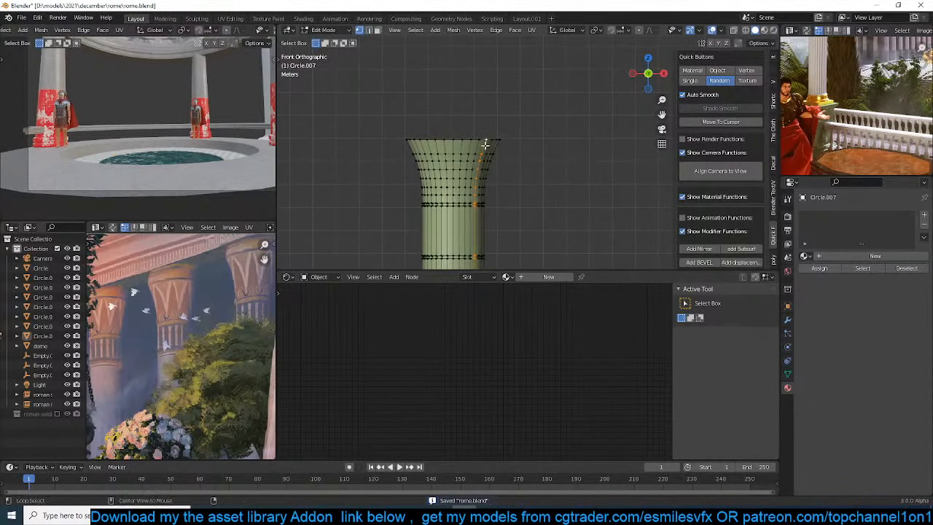
{"action": "key", "text": "e"}
{"action": "key", "text": "z"}
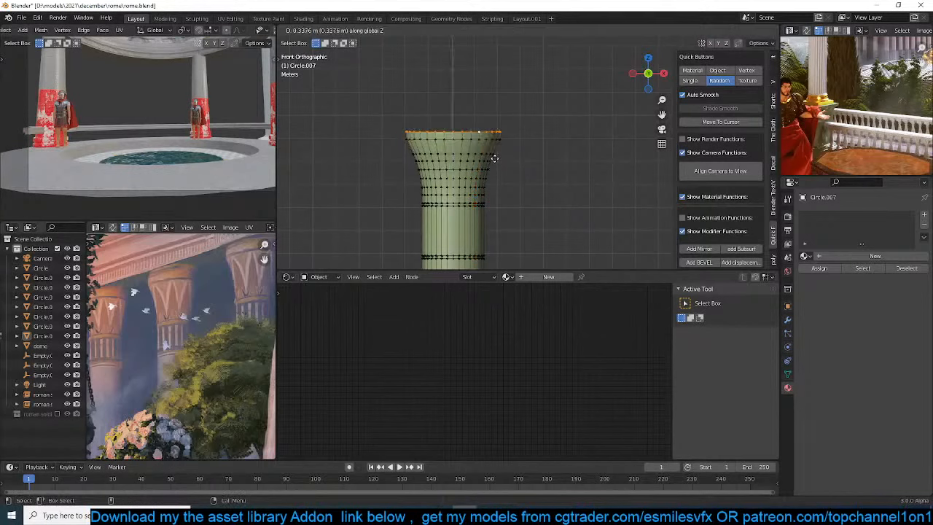
{"action": "left_click", "coordinate": [494, 139]}
Cut a centred edge loop around the capital's collar and bevel it 0.234 m wide
{"action": "key", "text": "ctrl+r"}
{"action": "left_click", "coordinate": [485, 130]}
{"action": "right_click", "coordinate": [486, 133]}
{"action": "key", "text": "ctrl+b"}
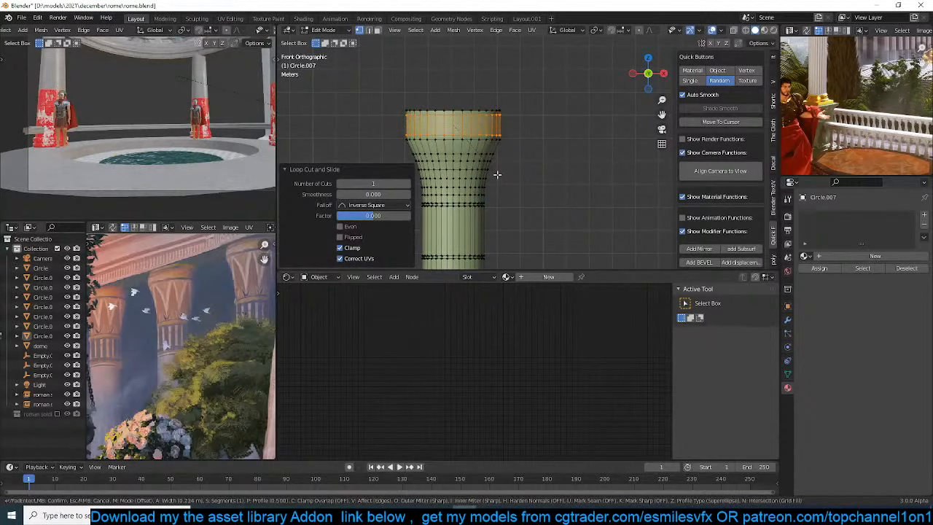
{"action": "left_click", "coordinate": [501, 135]}
Extrude the band of faces around the capital's collar along their normals, leave edit mode, and save the file
{"action": "key", "text": "alt+e"}
{"action": "left_click", "coordinate": [503, 140]}
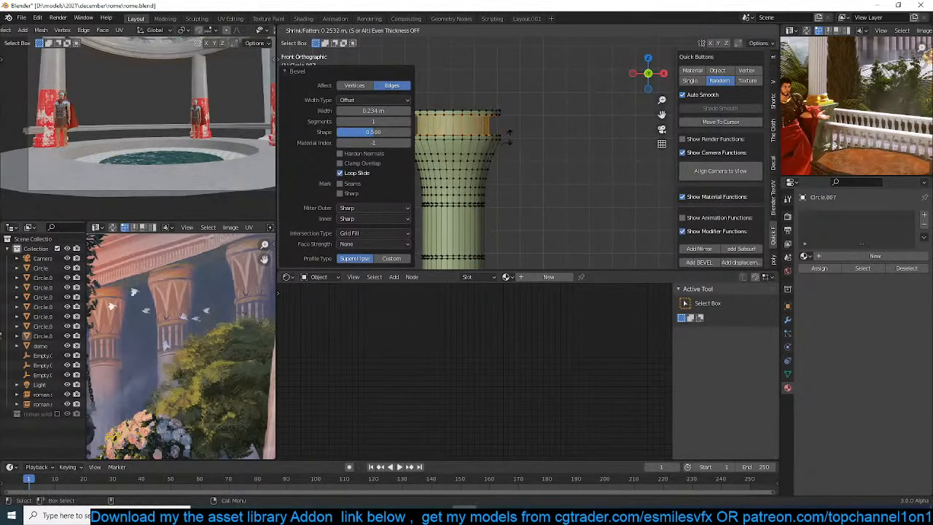
{"action": "left_click", "coordinate": [508, 155]}
{"action": "key", "text": "Tab"}
{"action": "middle_click_drag", "start_coordinate": [508, 155], "coordinate": [506, 129]}
{"action": "key", "text": "KP_1"}
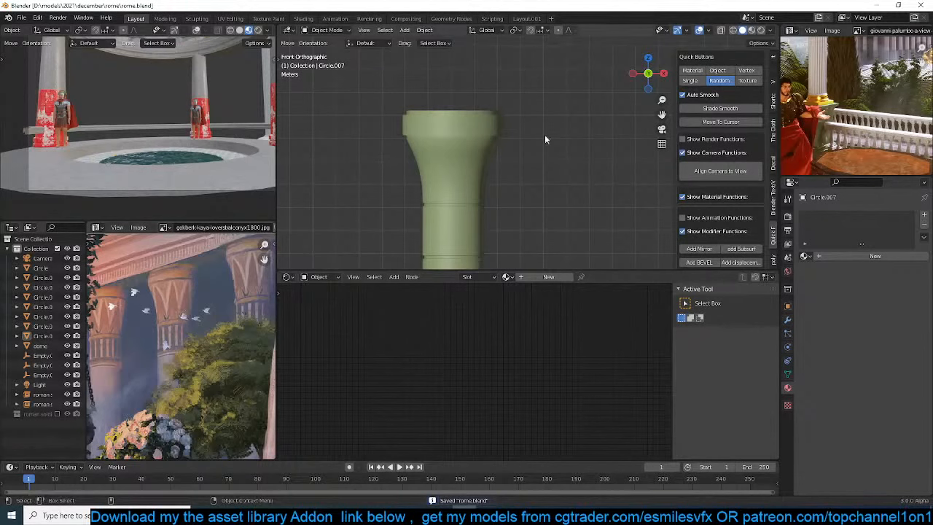
Search the installed add-ons for "dec" in the preferences and close the preferences window
{"action": "left_click", "coordinate": [37, 17]}
{"action": "left_click", "coordinate": [64, 167]}
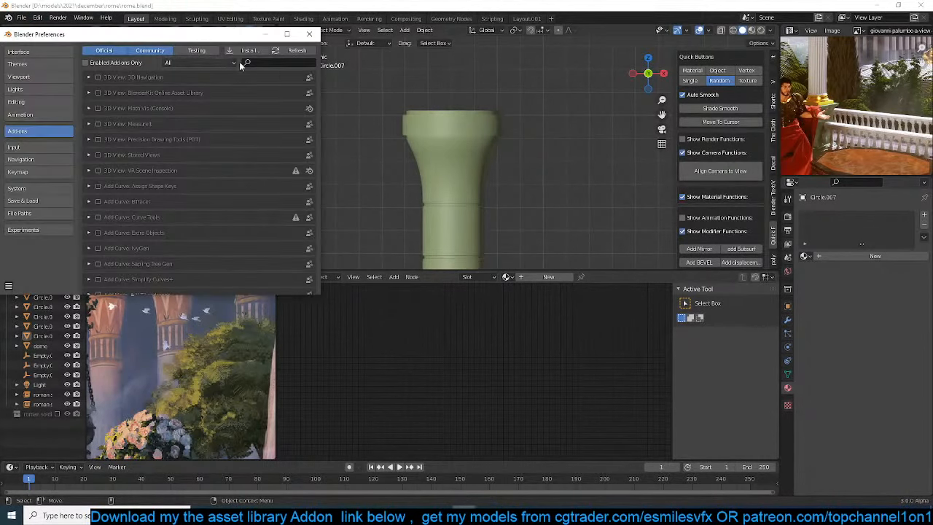
{"action": "left_click", "coordinate": [263, 63]}
{"action": "type", "text": "deca"}
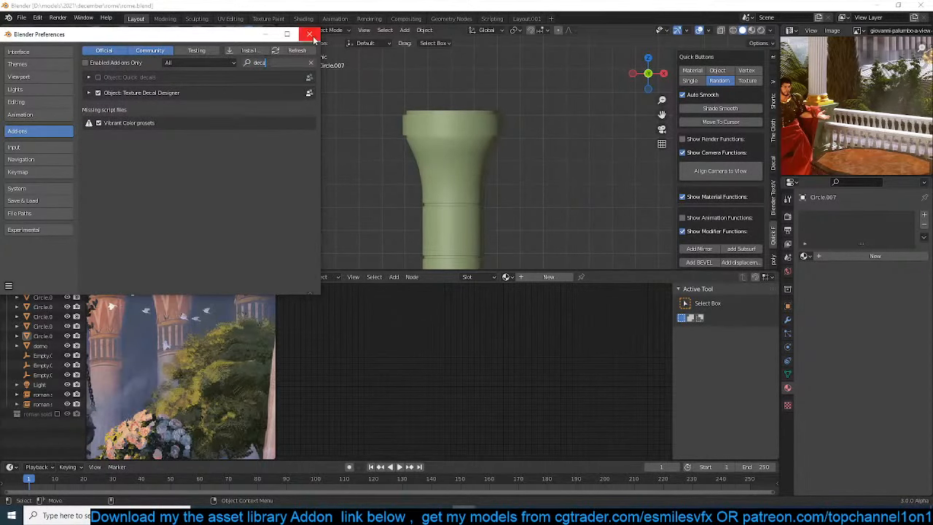
{"action": "left_click", "coordinate": [310, 34]}
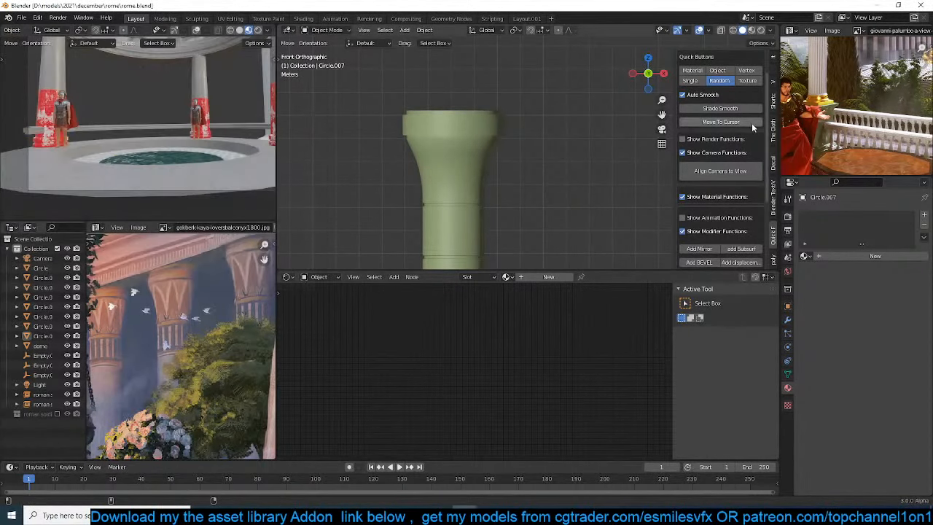
Bring up the Texture Decal Designer tools in the main 3D viewport
{"action": "scroll", "coordinate": [769, 246], "scroll_direction": "down", "scroll_amount": 3}
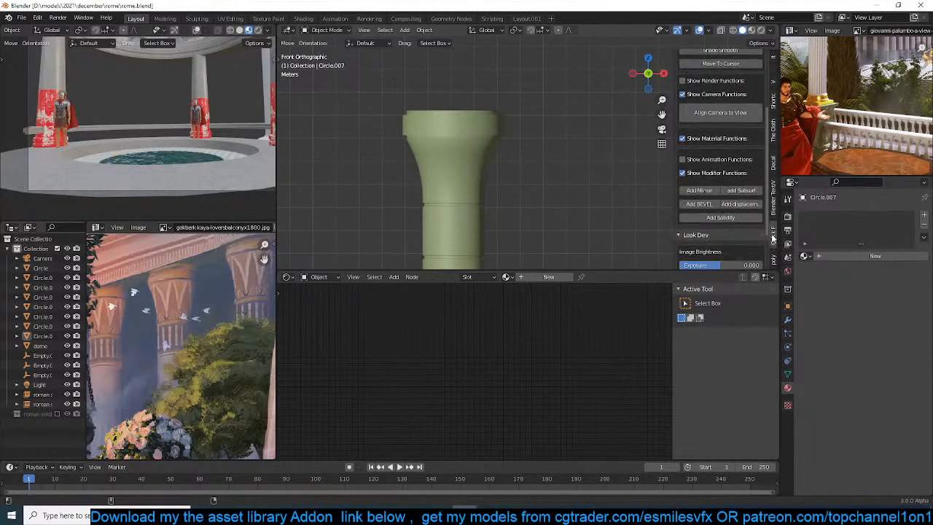
{"action": "scroll", "coordinate": [777, 200], "scroll_direction": "up", "scroll_amount": 6}
{"action": "left_click", "coordinate": [777, 192]}
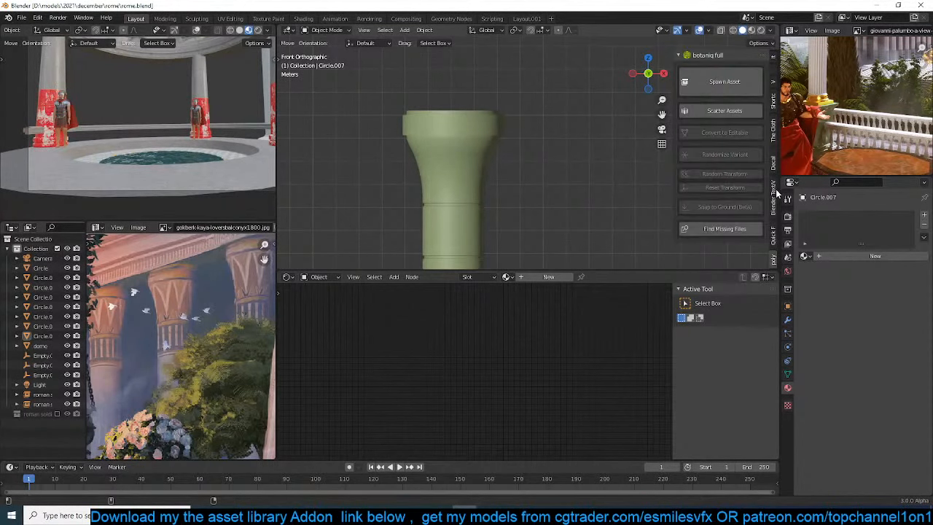
{"action": "left_click", "coordinate": [777, 194]}
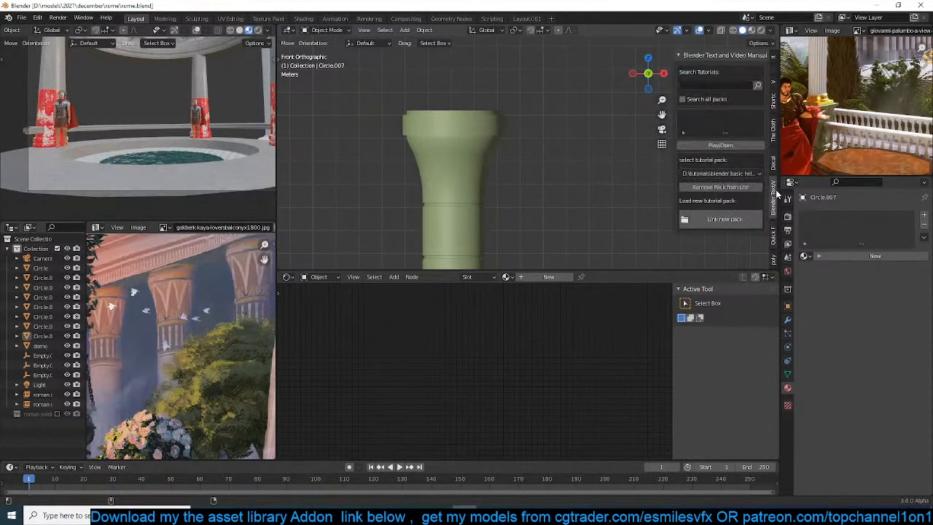
{"action": "scroll", "coordinate": [778, 193], "scroll_direction": "down", "scroll_amount": 1}
{"action": "scroll", "coordinate": [777, 193], "scroll_direction": "up", "scroll_amount": 2}
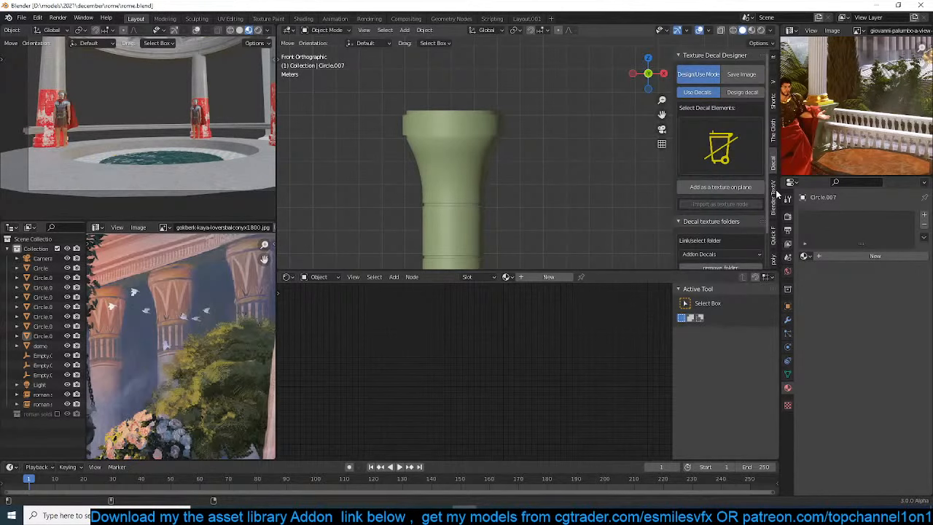
Save the file in top view beside the column, and switch the Texture Decal Designer to Design decal
{"action": "key", "text": "KP_7"}
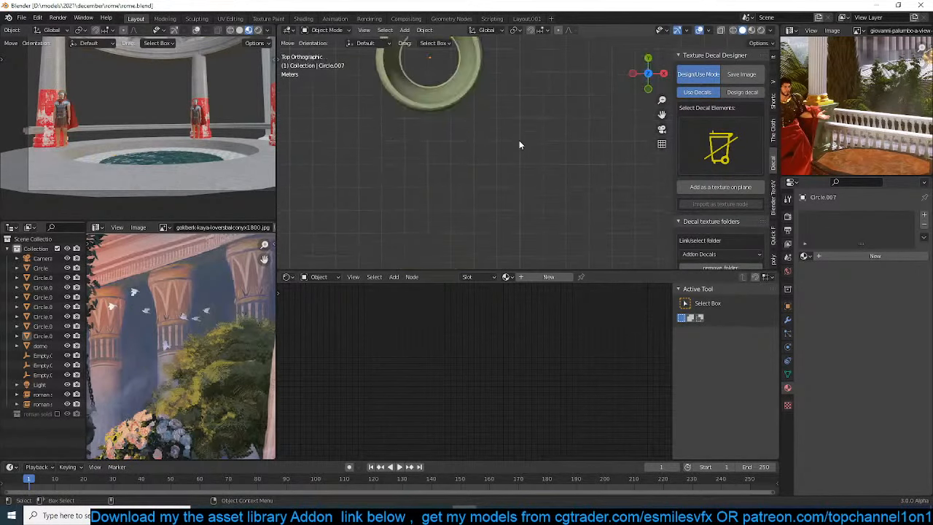
{"action": "middle_click_drag", "start_coordinate": [170, 291], "coordinate": [156, 275]}
{"action": "scroll", "coordinate": [522, 195], "scroll_direction": "down", "scroll_amount": 2}
{"action": "middle_click_drag", "start_coordinate": [641, 200], "coordinate": [566, 198], "text": "shift"}
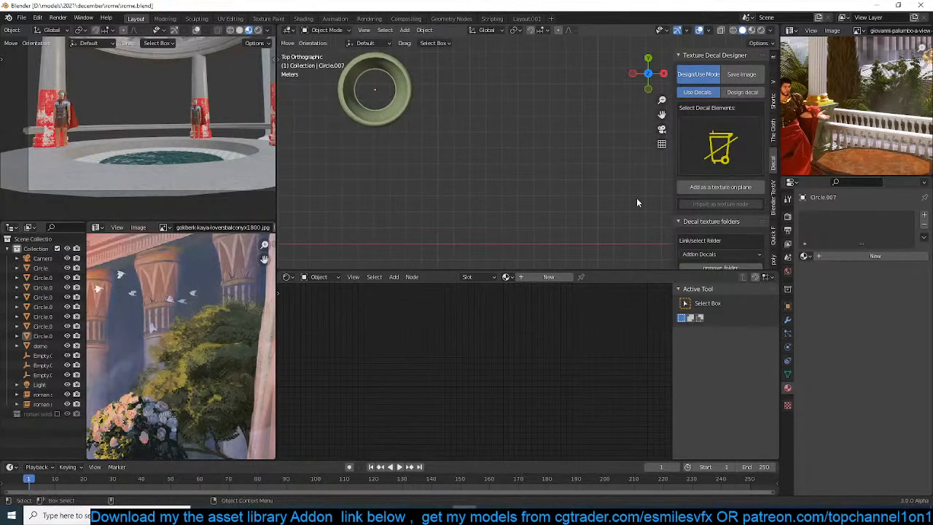
{"action": "middle_click_drag", "start_coordinate": [643, 134], "coordinate": [564, 146], "text": "shift"}
{"action": "key", "text": "ctrl+s"}
{"action": "left_click", "coordinate": [745, 92]}
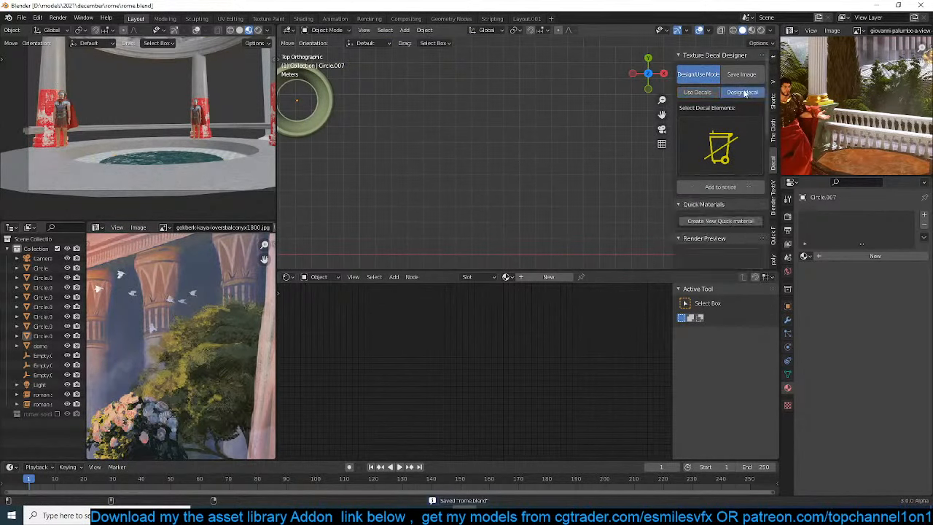
{"action": "middle_click_drag", "start_coordinate": [632, 162], "coordinate": [581, 128], "text": "shift"}
{"action": "scroll", "coordinate": [736, 185], "scroll_direction": "down", "scroll_amount": 3}
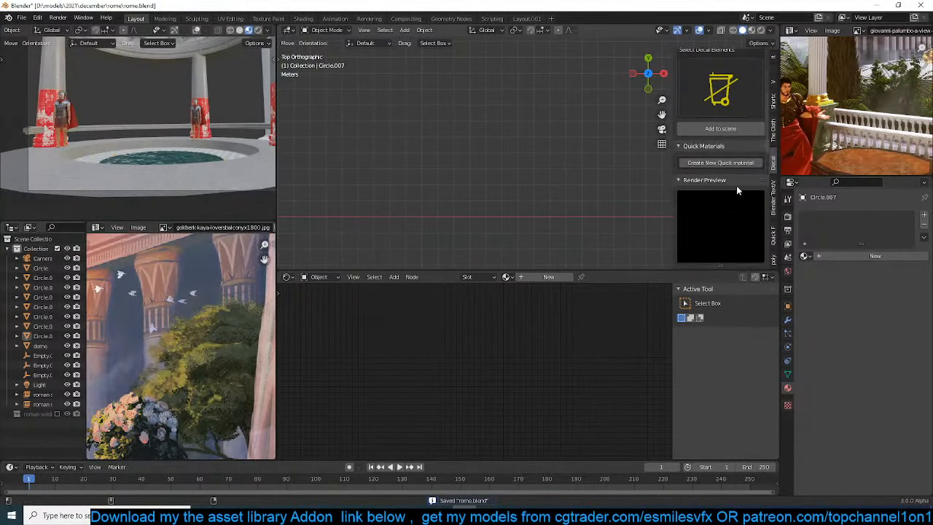
{"action": "left_click", "coordinate": [720, 109]}
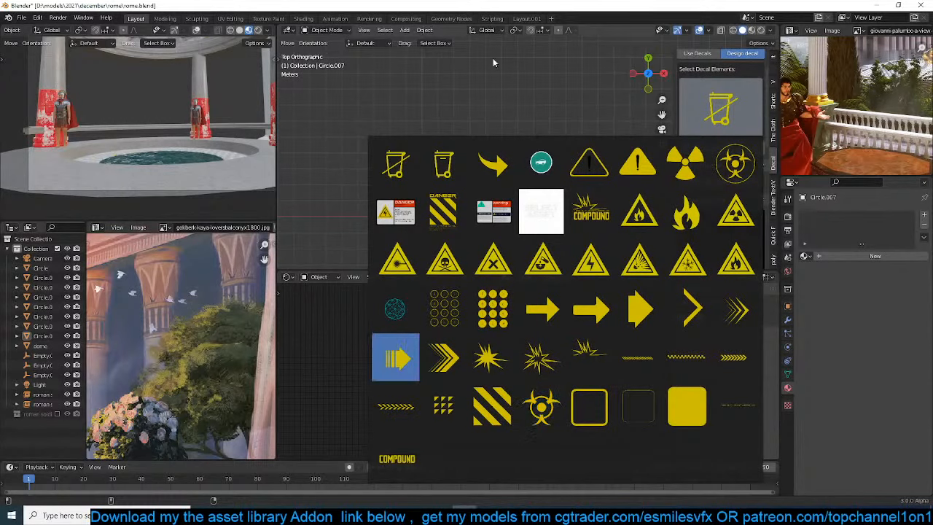
Add a plane in the empty area beside the column and scale it by 0.658
{"action": "key", "text": "shift+a"}
{"action": "left_click", "coordinate": [500, 129]}
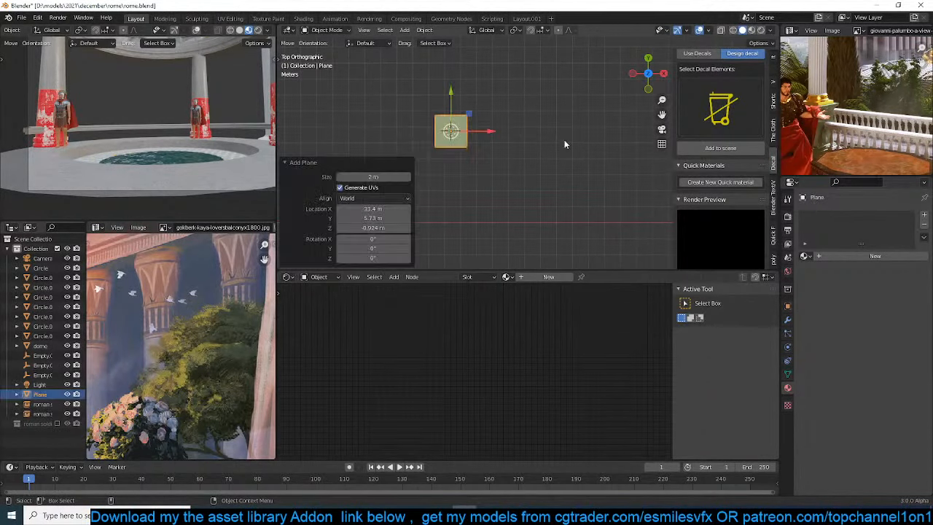
{"action": "key", "text": "s"}
{"action": "left_click", "coordinate": [530, 153]}
Render the plane as a decal element and set the image's Y resolution to 1920 px
{"action": "scroll", "coordinate": [720, 183], "scroll_direction": "down", "scroll_amount": 5}
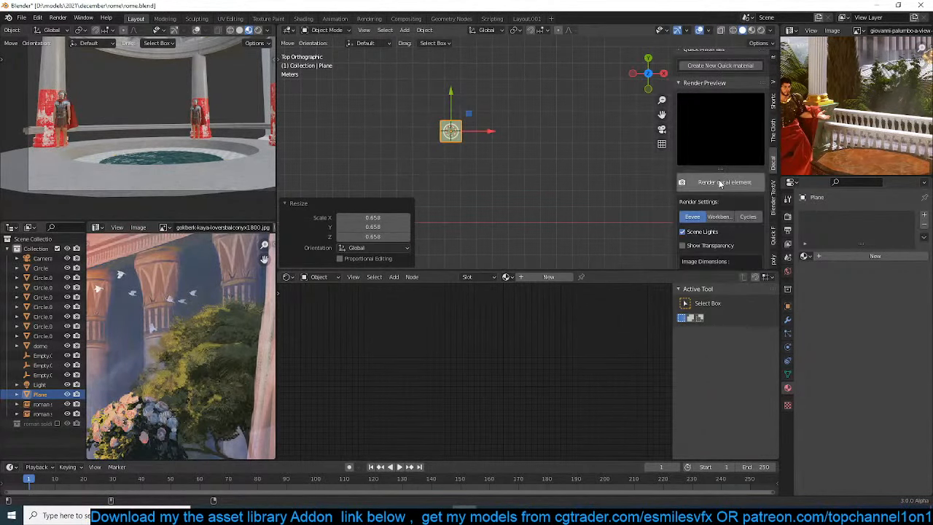
{"action": "left_click", "coordinate": [718, 183]}
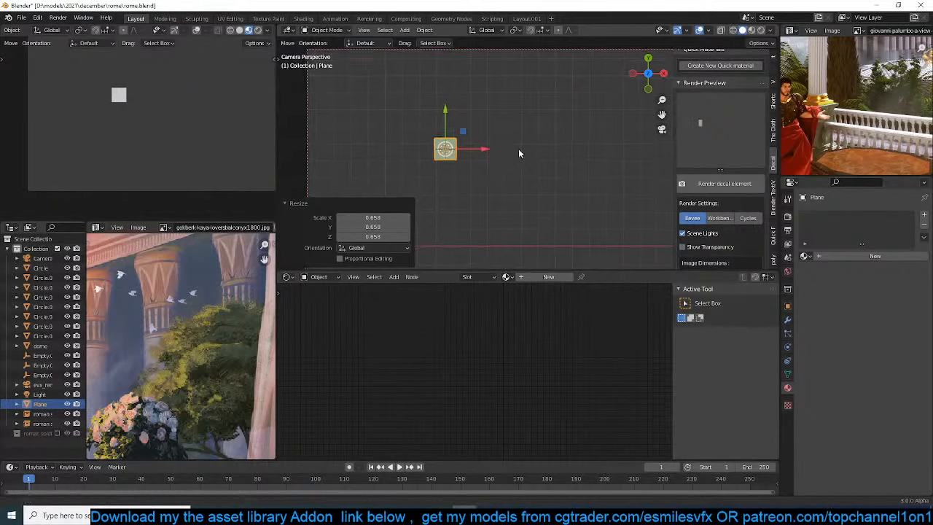
{"action": "scroll", "coordinate": [738, 184], "scroll_direction": "down", "scroll_amount": 4}
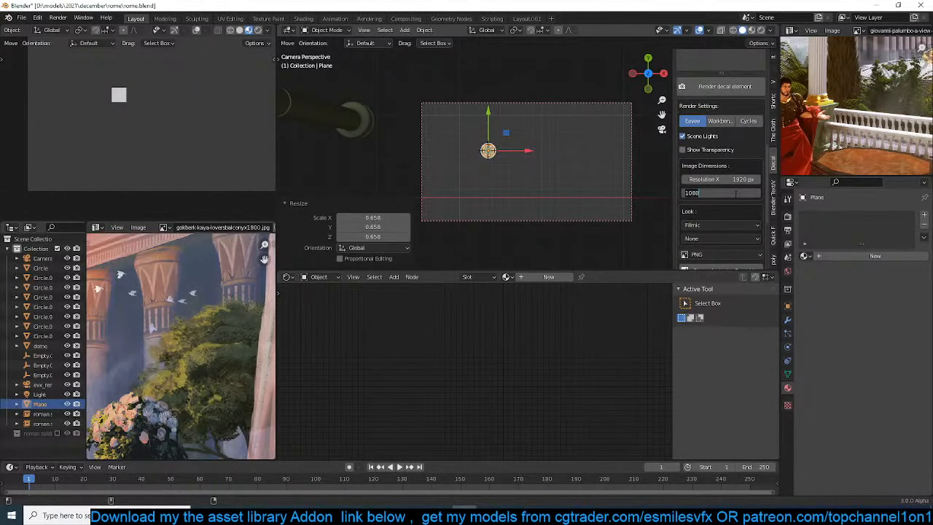
{"action": "left_click", "coordinate": [737, 193]}
{"action": "type", "text": "1920"}
{"action": "key", "text": "Return"}
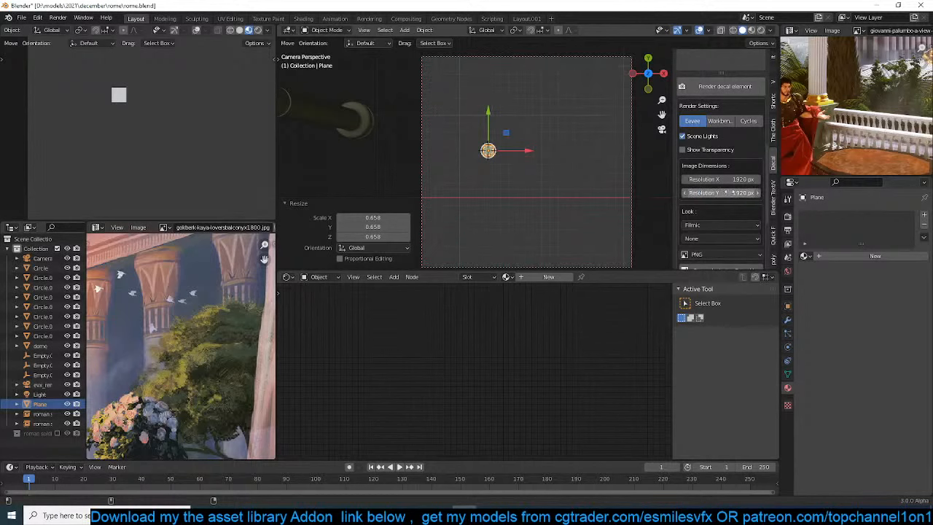
Move the plane about -2.07 m in X and Y, and stretch it along Y into an upright strip
{"action": "scroll", "coordinate": [135, 356], "scroll_direction": "up", "scroll_amount": 5}
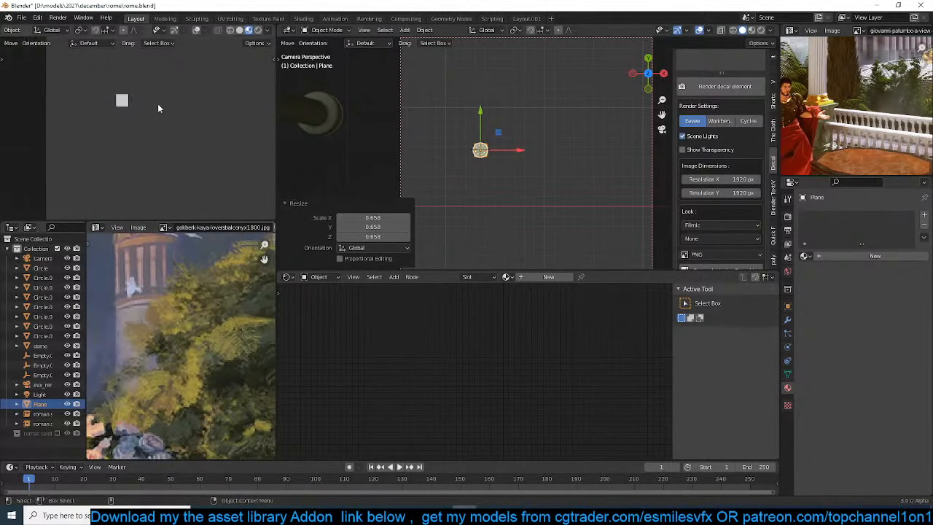
{"action": "scroll", "coordinate": [158, 104], "scroll_direction": "down", "scroll_amount": 3}
{"action": "key", "text": "g"}
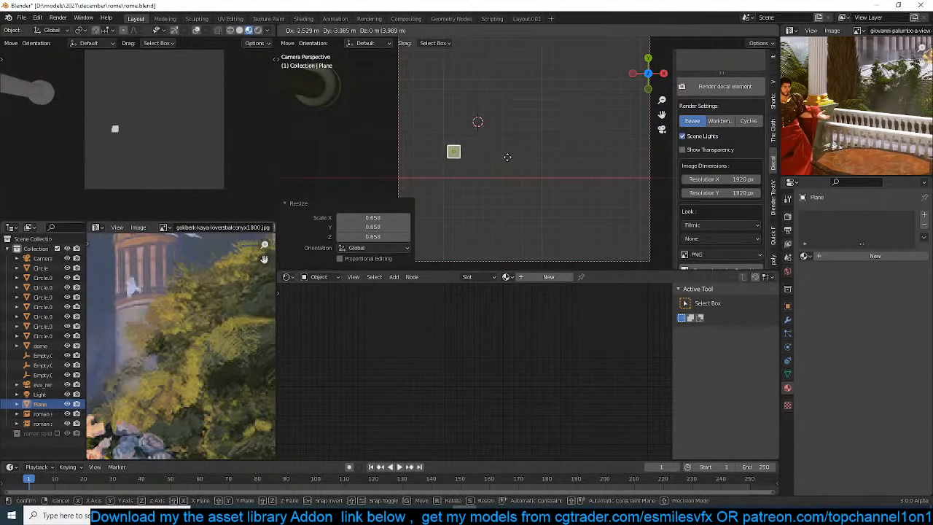
{"action": "left_click", "coordinate": [520, 150]}
{"action": "key", "text": "s"}
{"action": "key", "text": "y"}
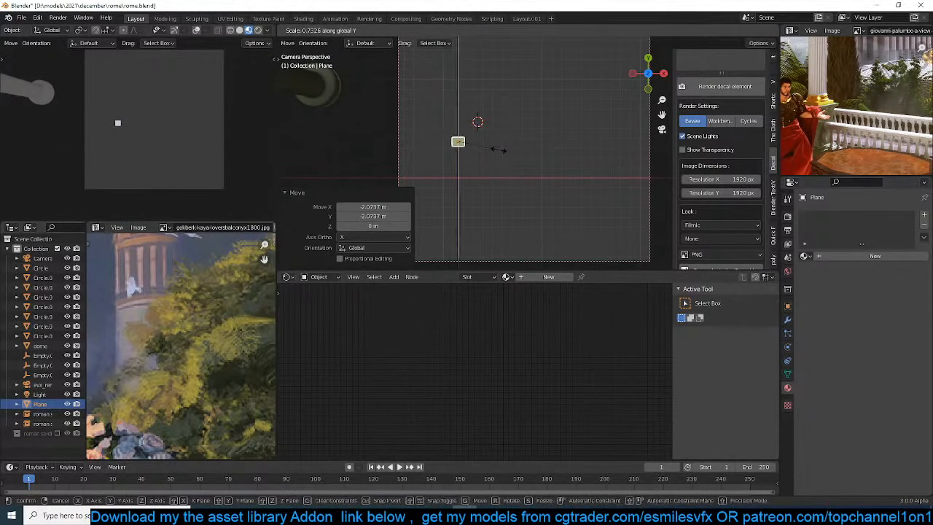
{"action": "left_click", "coordinate": [603, 136]}
Lengthen the upright strip further along Y by a factor of 2.138
{"action": "key", "text": "t"}
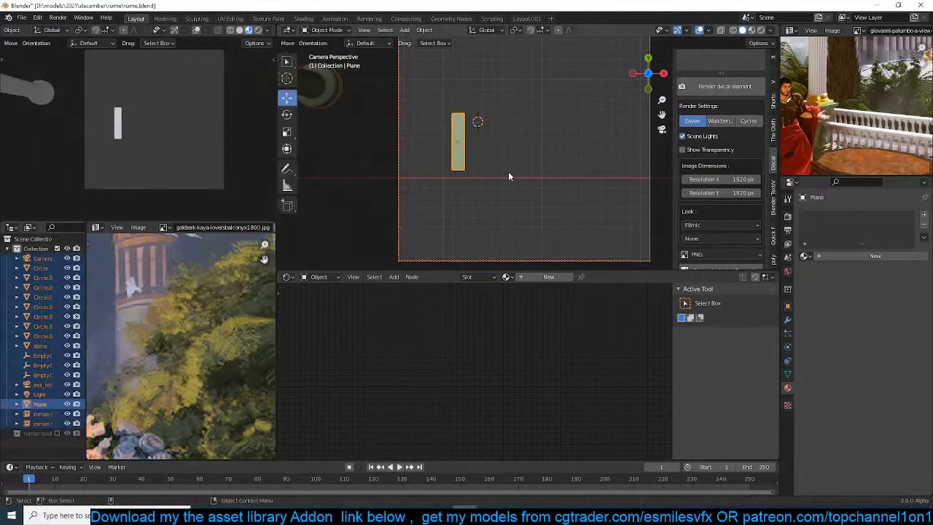
{"action": "key", "text": "s"}
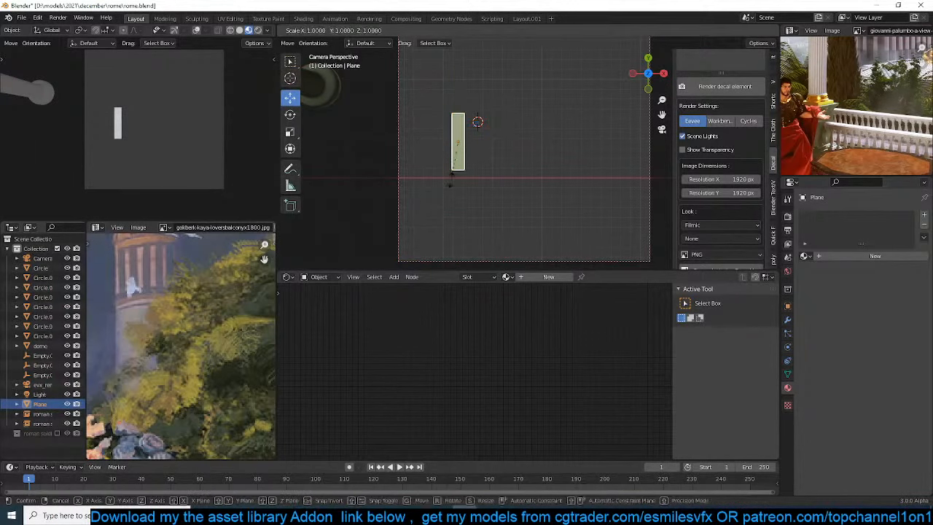
{"action": "key", "text": "y"}
{"action": "left_click", "coordinate": [462, 229]}
Create a new quick decal material for the strip and keep its colour white
{"action": "scroll", "coordinate": [715, 170], "scroll_direction": "up", "scroll_amount": 3}
{"action": "scroll", "coordinate": [715, 171], "scroll_direction": "up", "scroll_amount": 5}
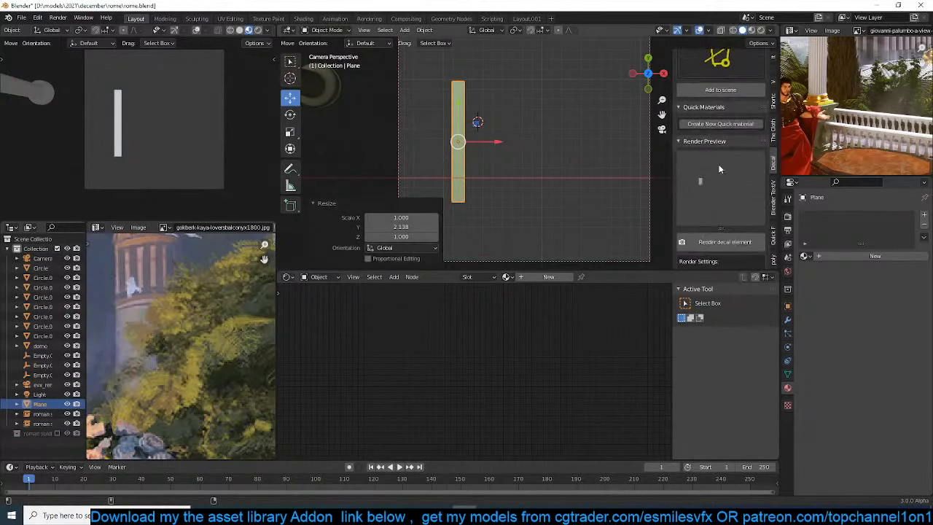
{"action": "left_click", "coordinate": [718, 202]}
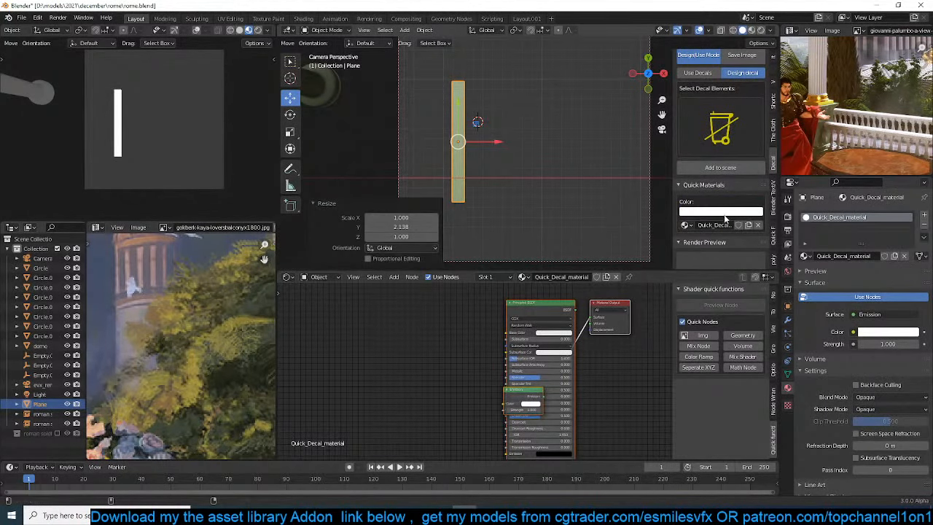
{"action": "left_click", "coordinate": [726, 212]}
{"action": "left_click_drag", "start_coordinate": [722, 110], "coordinate": [714, 112]}
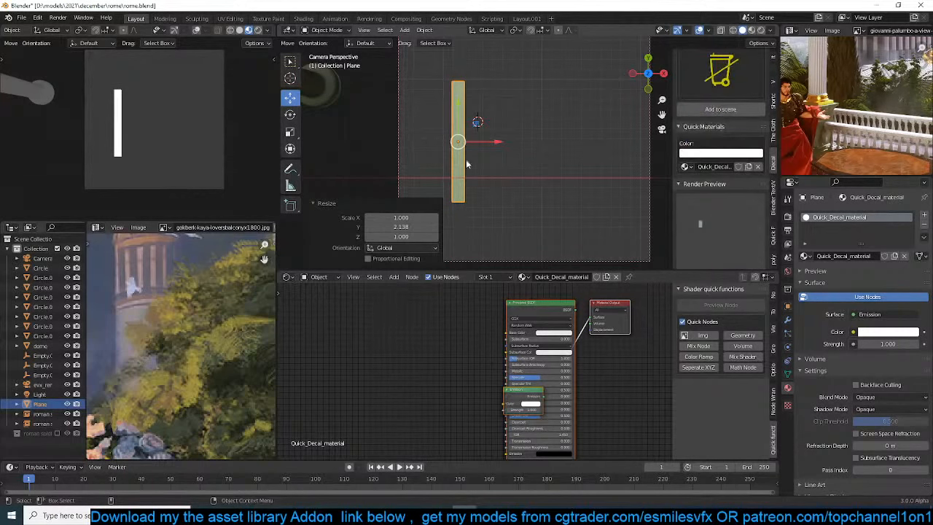
Move the Emission node clear of the Principled BSDF node in the strip's material, and save the file
{"action": "left_click", "coordinate": [486, 367]}
{"action": "left_click_drag", "start_coordinate": [513, 395], "coordinate": [429, 316]}
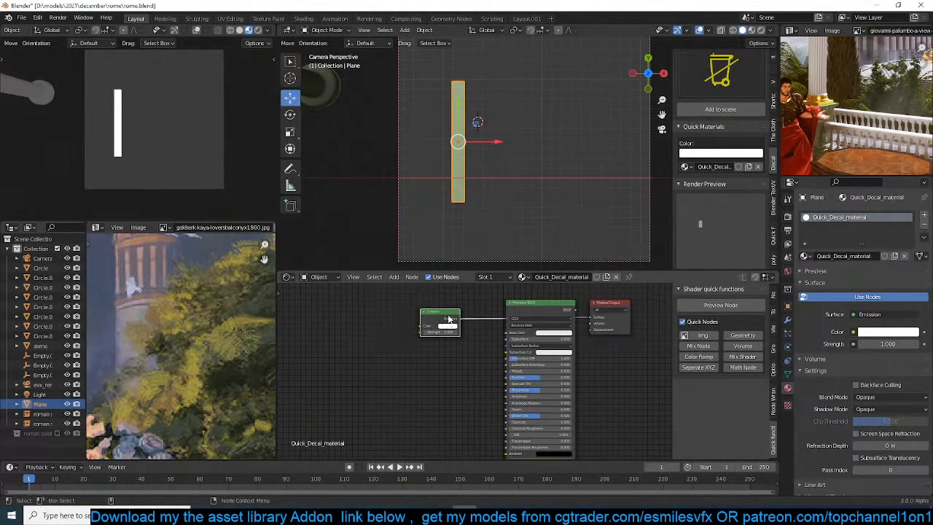
{"action": "left_click", "coordinate": [545, 183]}
{"action": "key", "text": "ctrl+s"}
Check the strip's emission colour and look through the decal render and library settings
{"action": "scroll", "coordinate": [504, 192], "scroll_direction": "up", "scroll_amount": 1}
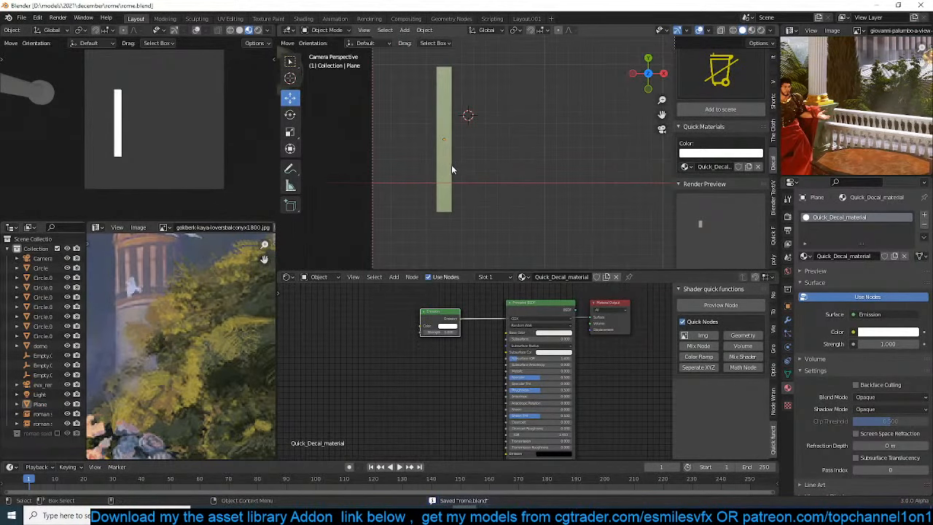
{"action": "left_click", "coordinate": [450, 167]}
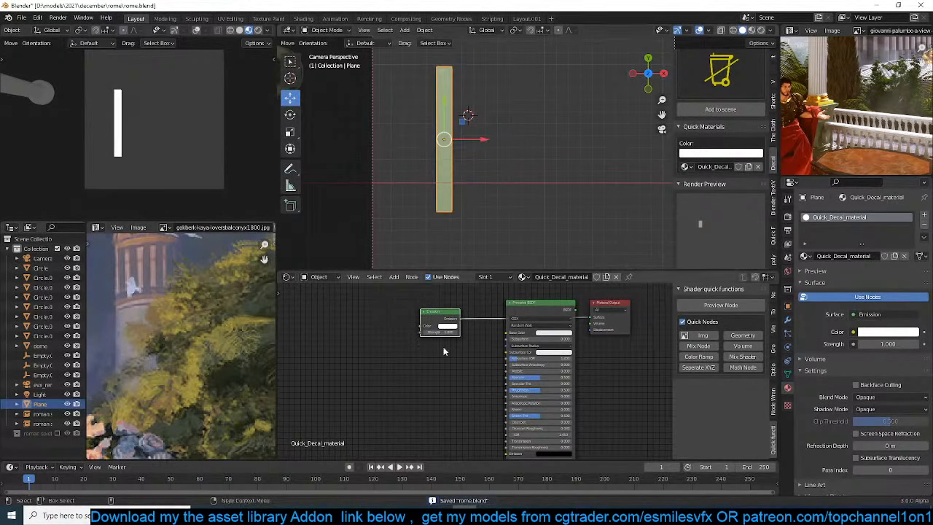
{"action": "left_click", "coordinate": [450, 327]}
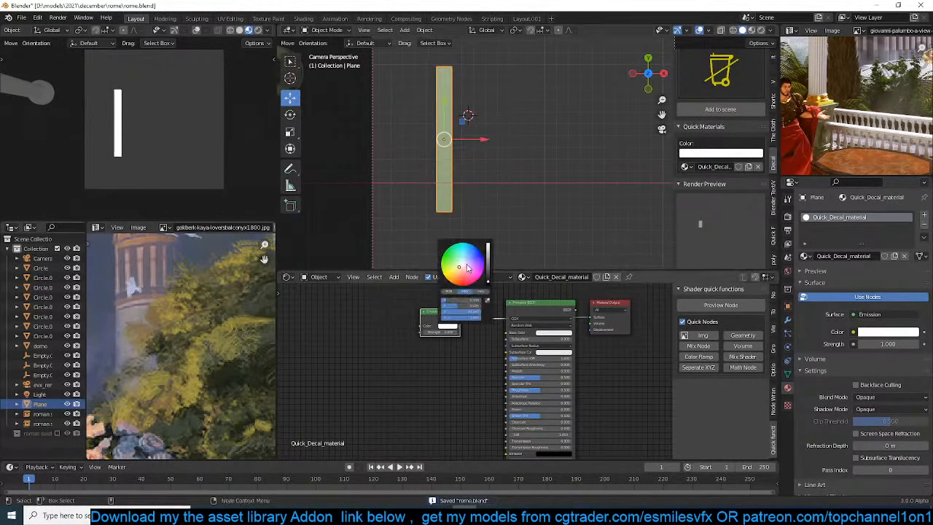
{"action": "scroll", "coordinate": [522, 183], "scroll_direction": "up", "scroll_amount": 2}
{"action": "left_click", "coordinate": [522, 184]}
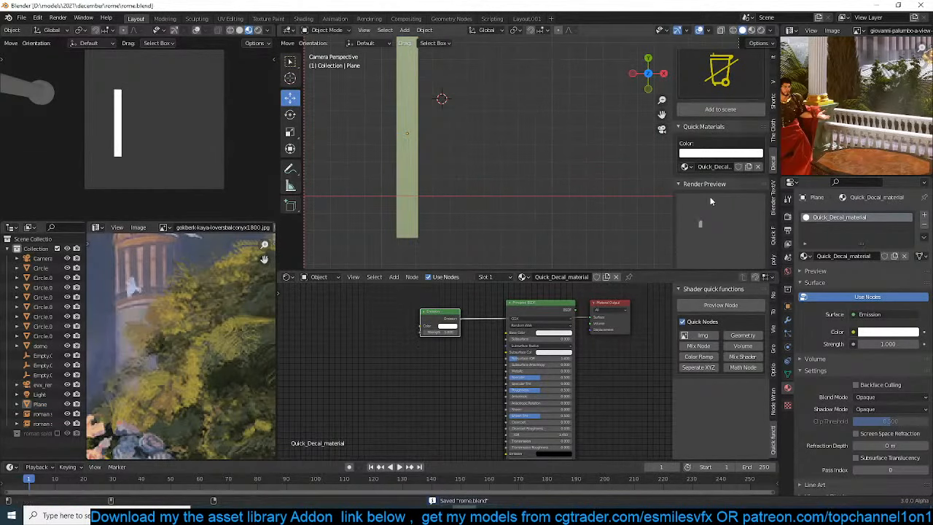
{"action": "scroll", "coordinate": [693, 228], "scroll_direction": "down", "scroll_amount": 8}
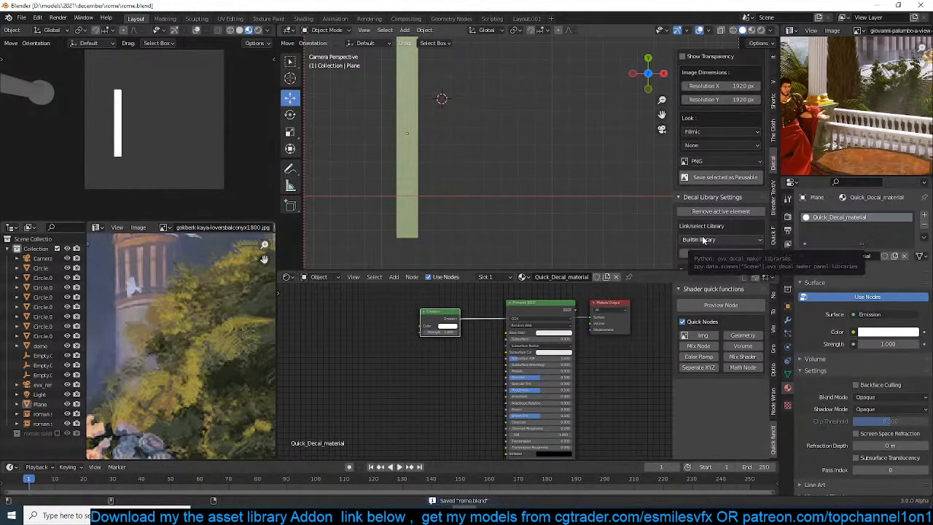
{"action": "scroll", "coordinate": [704, 238], "scroll_direction": "down", "scroll_amount": 1}
{"action": "scroll", "coordinate": [709, 231], "scroll_direction": "up", "scroll_amount": 10}
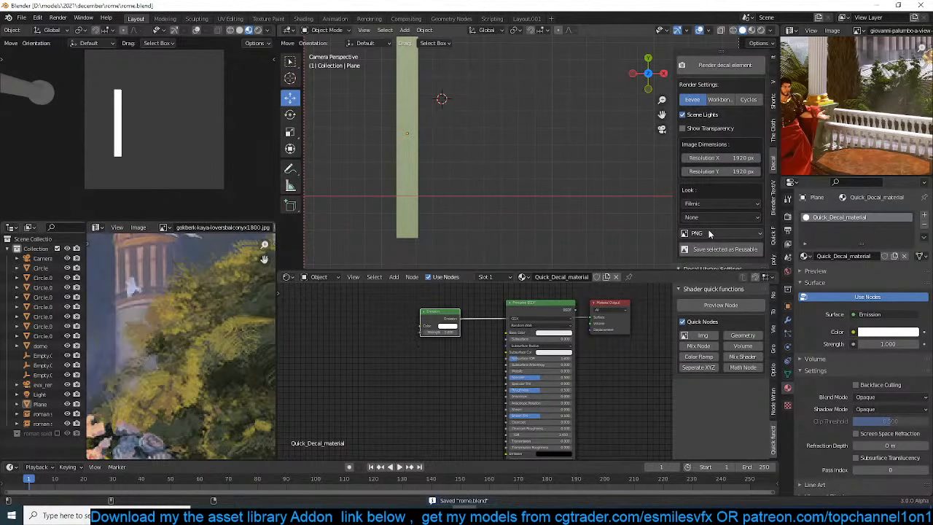
Add an Array modifier to the upright strip with a count of 7 and a relative X factor of 2.3
{"action": "left_click", "coordinate": [398, 194]}
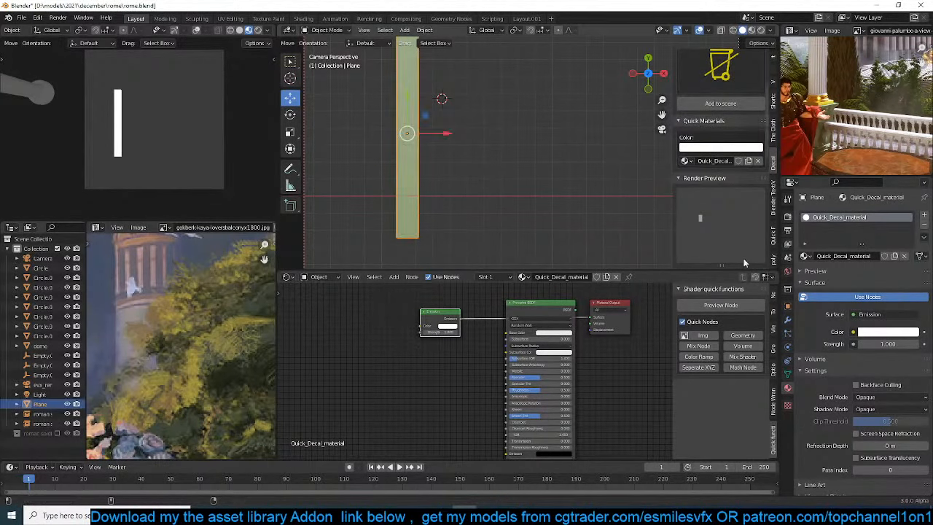
{"action": "left_click", "coordinate": [787, 315]}
{"action": "left_click", "coordinate": [831, 215]}
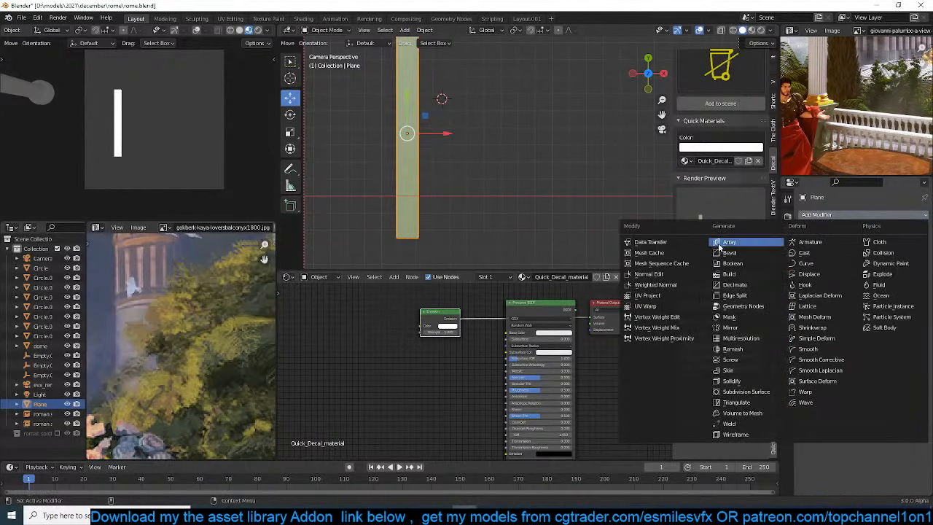
{"action": "left_click", "coordinate": [721, 243]}
{"action": "left_click_drag", "start_coordinate": [859, 287], "coordinate": [904, 287]}
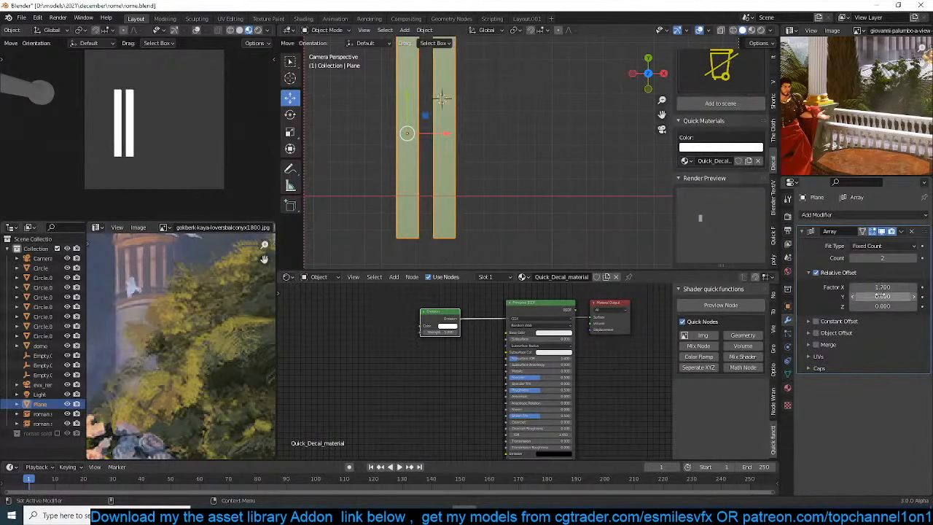
{"action": "left_click_drag", "start_coordinate": [875, 287], "coordinate": [929, 262]}
{"action": "left_click", "coordinate": [914, 259]}
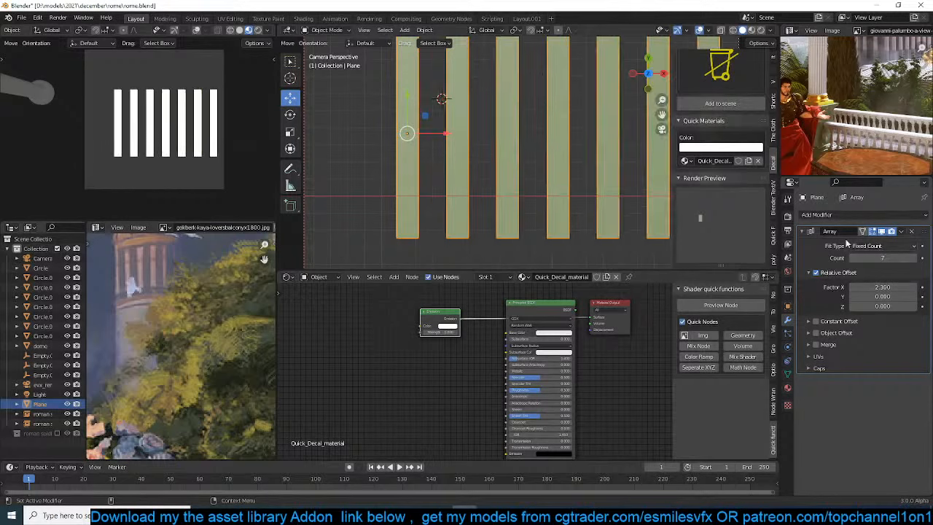
Move the striped array about -4.426 m along X and widen its relative X offset factor to 2.91
{"action": "scroll", "coordinate": [718, 200], "scroll_direction": "down", "scroll_amount": 1}
{"action": "scroll", "coordinate": [606, 173], "scroll_direction": "down", "scroll_amount": 2}
{"action": "key", "text": "g"}
{"action": "key", "text": "x"}
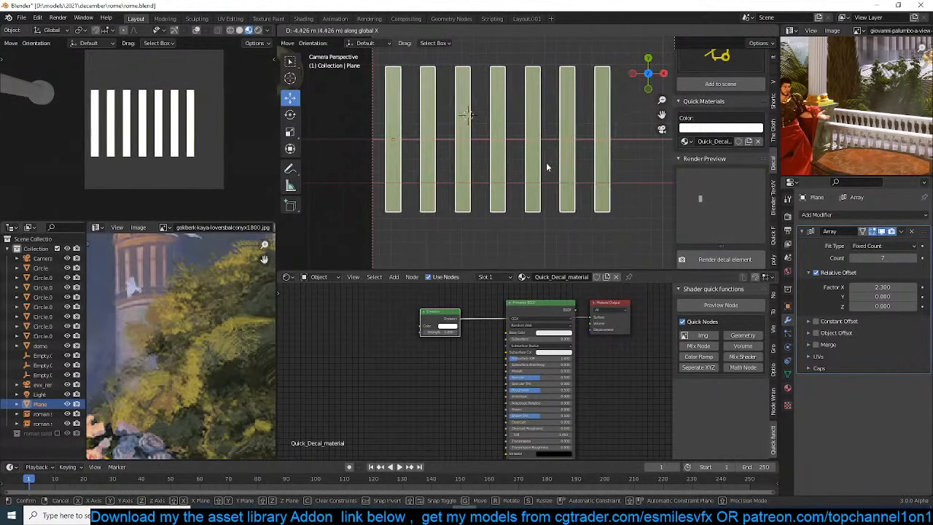
{"action": "left_click", "coordinate": [546, 162]}
{"action": "left_click_drag", "start_coordinate": [875, 288], "coordinate": [905, 287]}
{"action": "key", "text": "Home"}
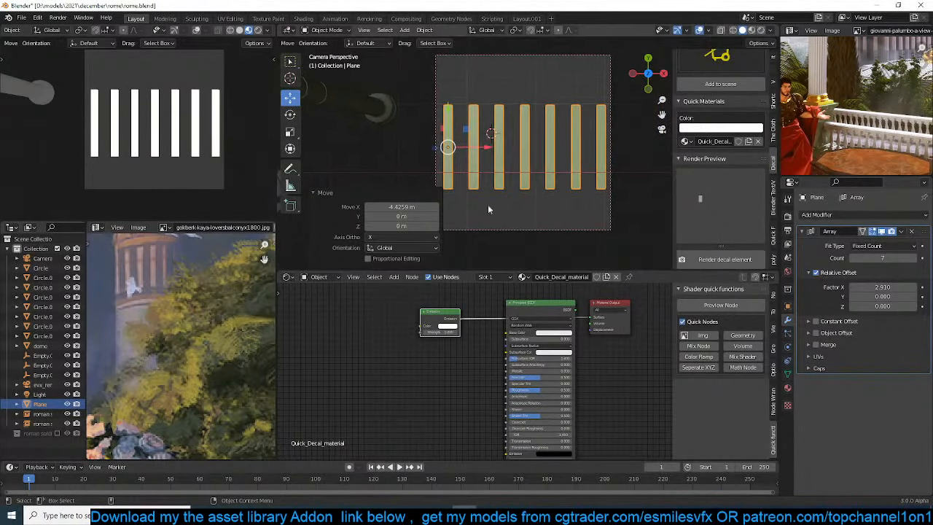
{"action": "scroll", "coordinate": [136, 290], "scroll_direction": "up", "scroll_amount": 2}
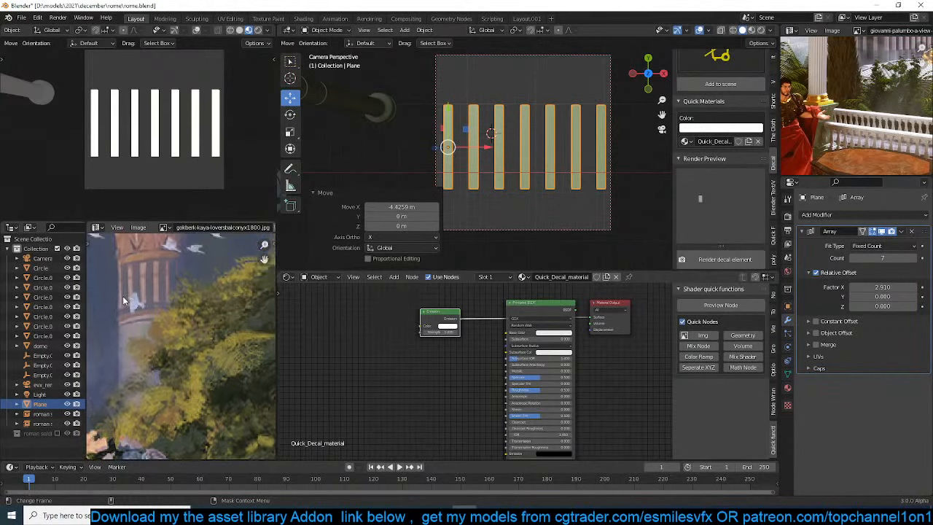
{"action": "middle_click_drag", "start_coordinate": [560, 147], "coordinate": [558, 153], "text": "shift"}
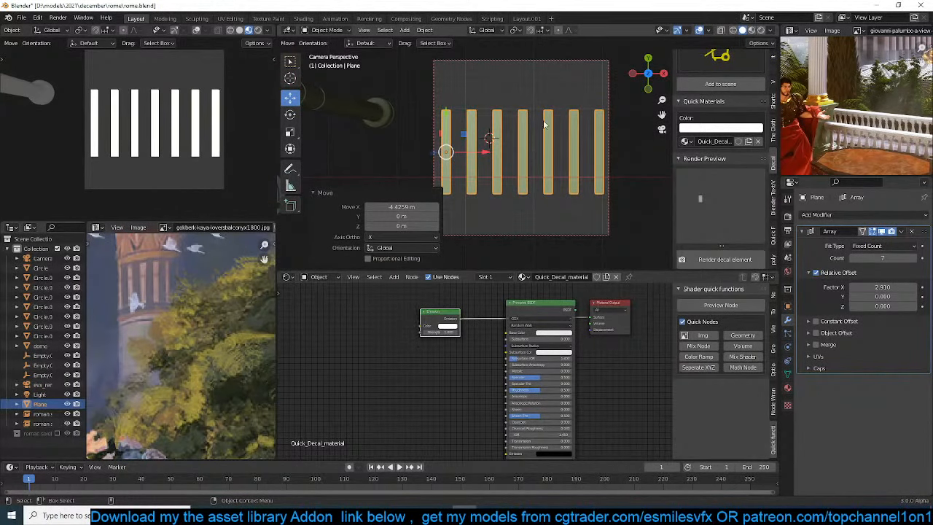
Add a 2 m plane, enlarge it uniformly, and place it over the first few stripes
{"action": "key", "text": "shift+a"}
{"action": "mouse_move", "coordinate": [500, 143]}
{"action": "left_click", "coordinate": [537, 142]}
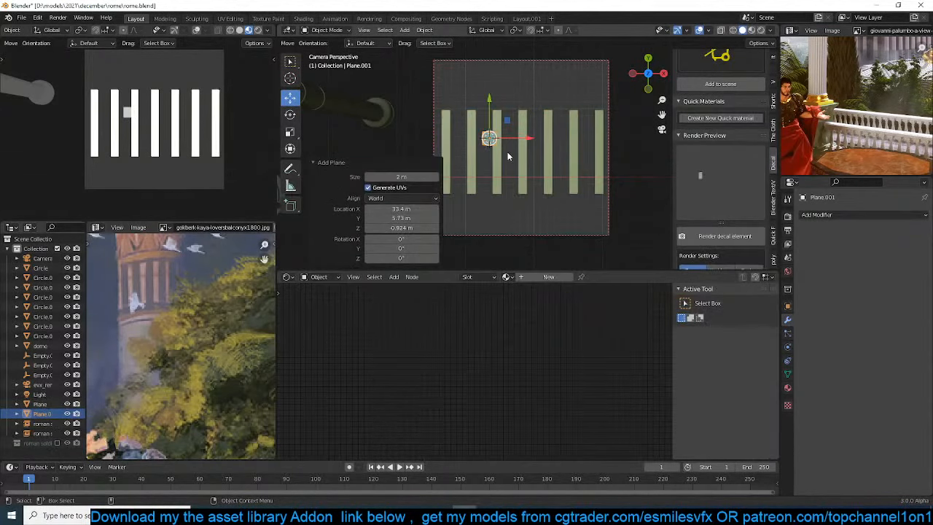
{"action": "key", "text": "s"}
{"action": "left_click", "coordinate": [487, 170]}
{"action": "key", "text": "s"}
{"action": "left_click", "coordinate": [535, 181]}
{"action": "key", "text": "g"}
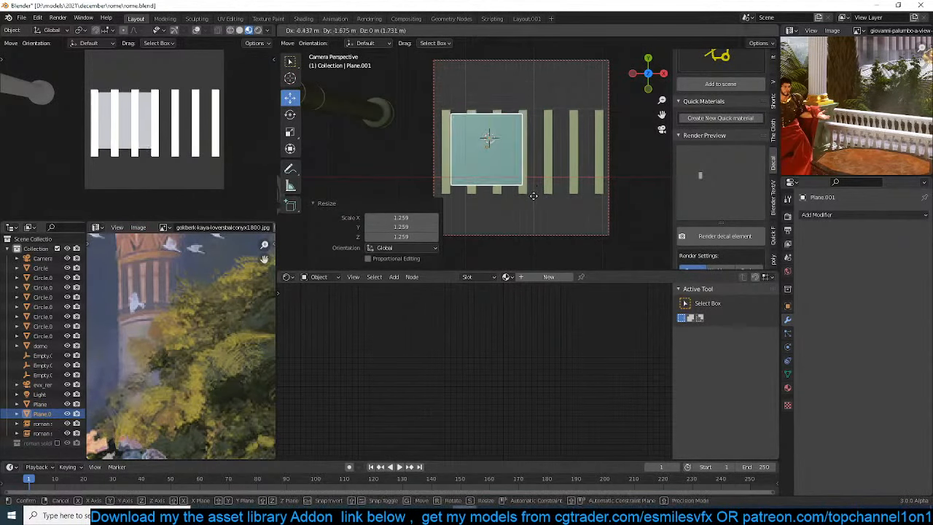
{"action": "left_click", "coordinate": [532, 199]}
Stretch the new plane by 1.507 along Y and widen it along X until it covers all the stripes
{"action": "key", "text": "s"}
{"action": "key", "text": "y"}
{"action": "left_click", "coordinate": [561, 222]}
{"action": "key", "text": "s"}
{"action": "key", "text": "x"}
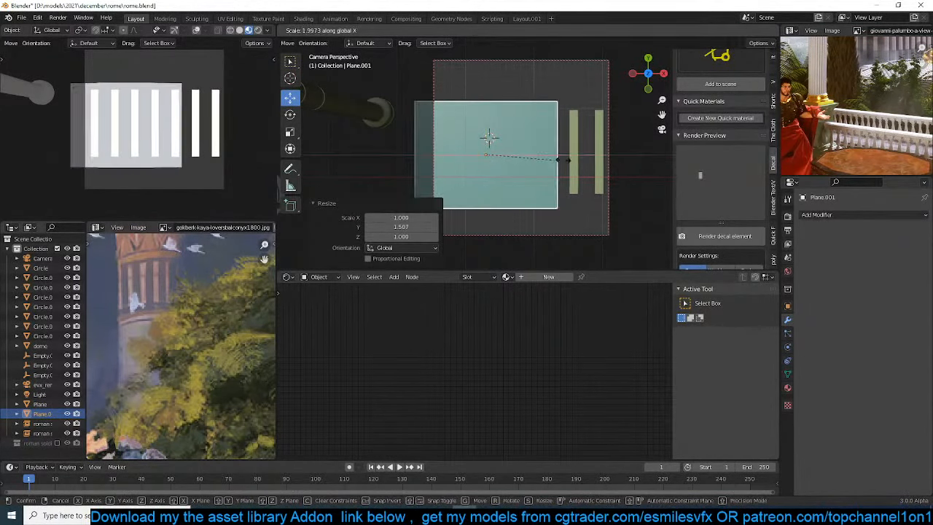
{"action": "left_click", "coordinate": [600, 159]}
{"action": "key", "text": "h"}
{"action": "key", "text": "alt+h"}
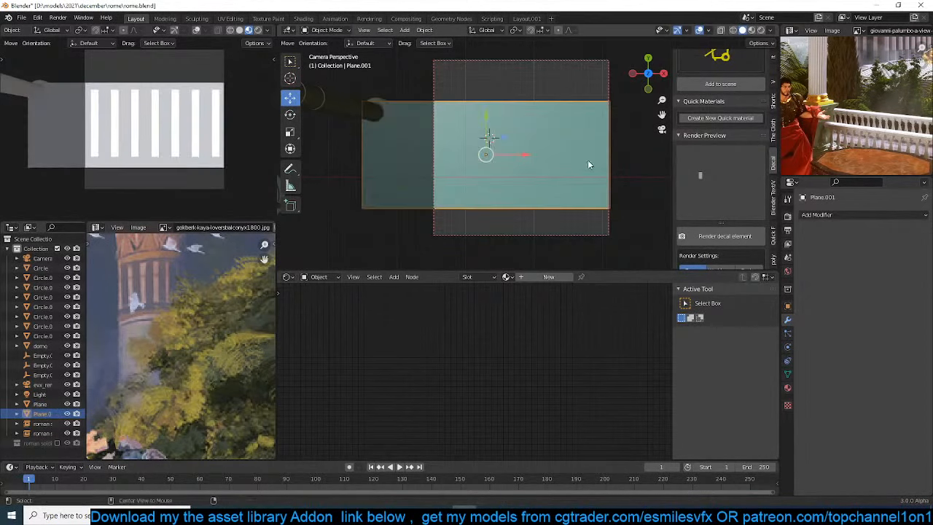
Lower the backing plane about 0.292 m along Z behind the stripes, and shift it about 1.542 m along X
{"action": "middle_click_drag", "start_coordinate": [527, 236], "coordinate": [510, 172]}
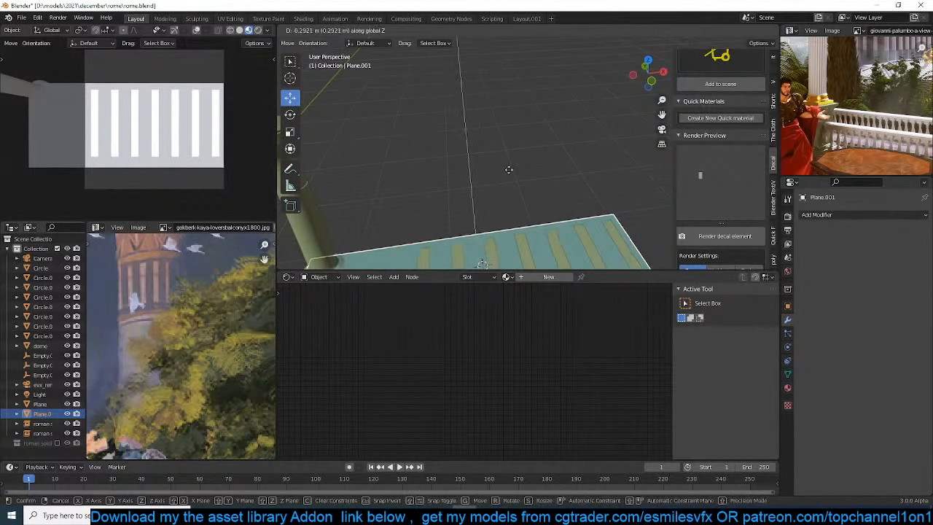
{"action": "key", "text": "g"}
{"action": "key", "text": "z"}
{"action": "left_click", "coordinate": [511, 163]}
{"action": "key", "text": "KP_0"}
{"action": "key", "text": "g"}
{"action": "key", "text": "x"}
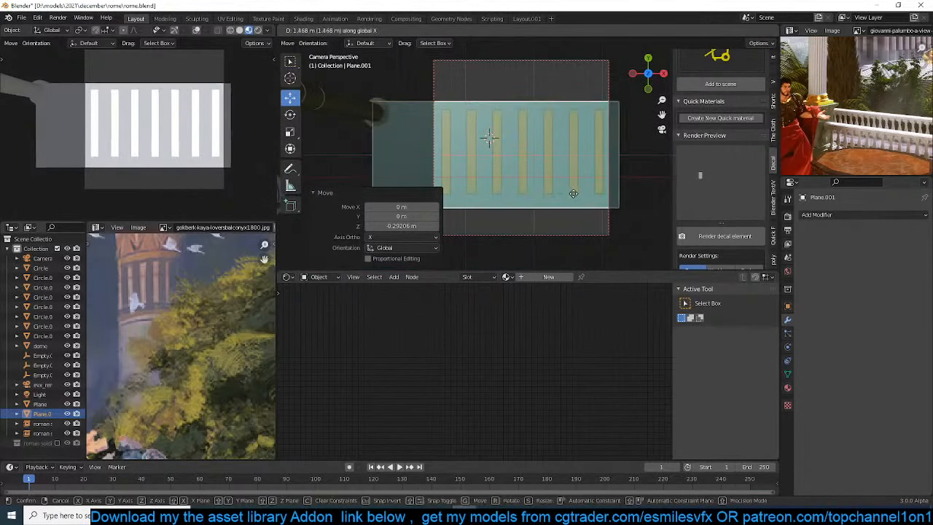
{"action": "left_click", "coordinate": [609, 186]}
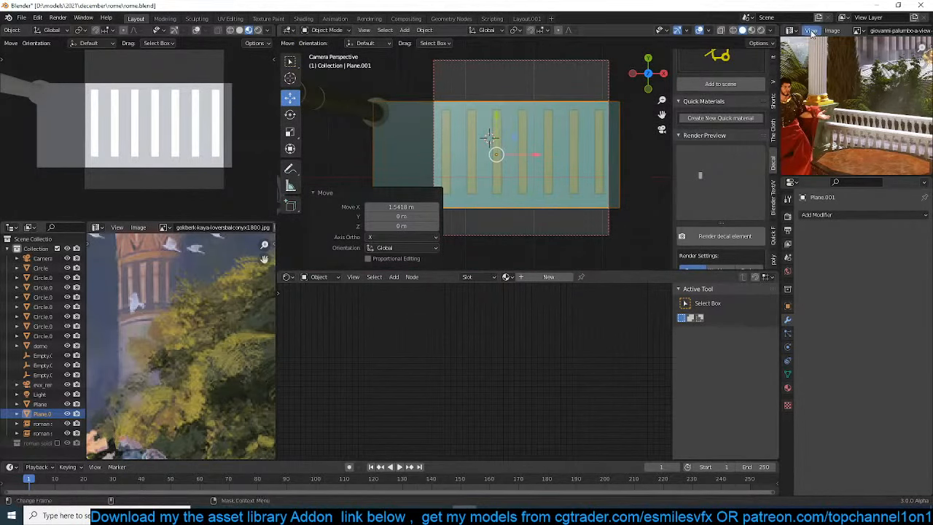
Show Render Result in place of the Rome view reference image, and nudge the backing plane slightly upward along Y
{"action": "left_click", "coordinate": [858, 30]}
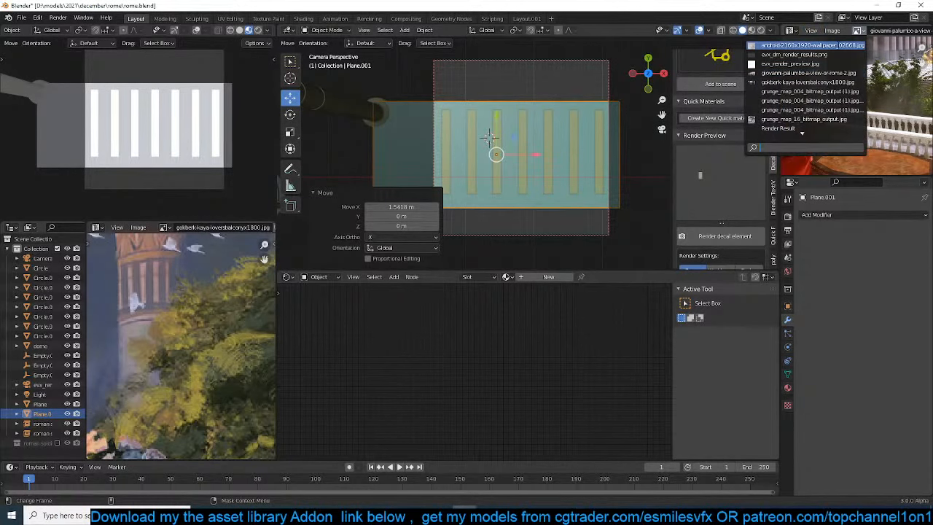
{"action": "type", "text": "re"}
{"action": "left_click", "coordinate": [835, 45]}
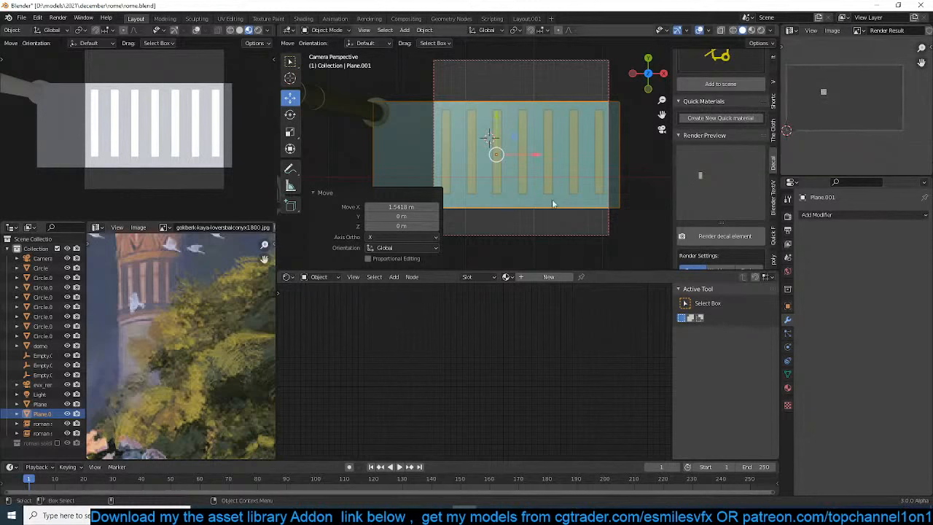
{"action": "left_click_drag", "start_coordinate": [500, 117], "coordinate": [499, 113]}
Try a new material with an orange base colour on the backing plane
{"action": "left_click", "coordinate": [559, 278]}
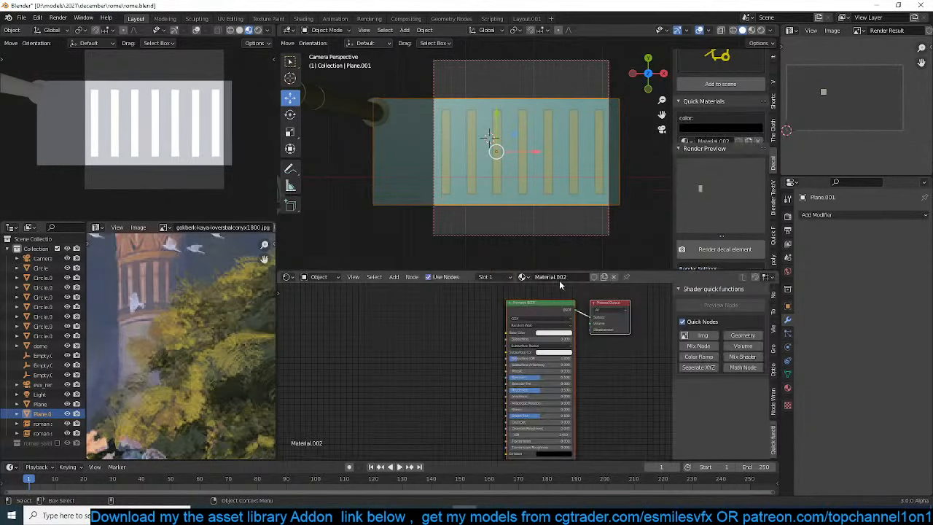
{"action": "left_click", "coordinate": [558, 334]}
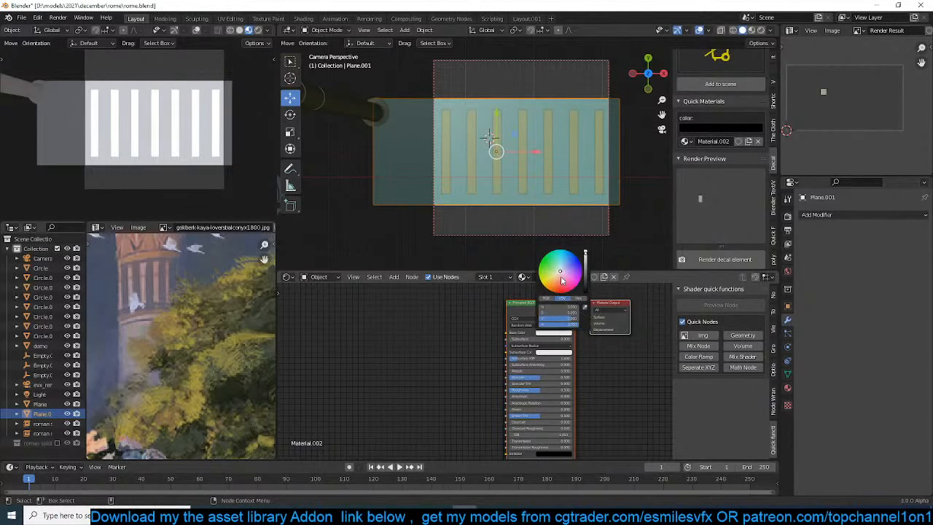
{"action": "left_click_drag", "start_coordinate": [562, 281], "coordinate": [554, 287]}
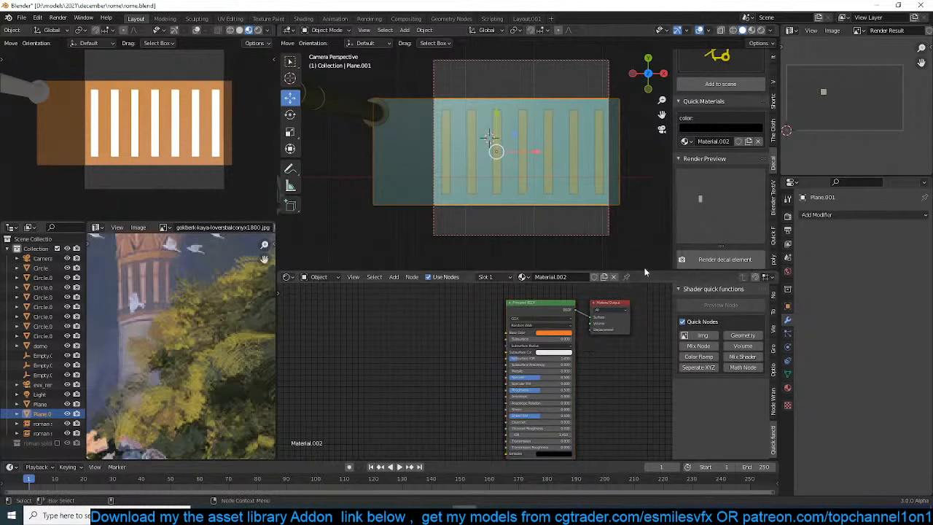
Replace the backing plane's material with a new quick decal material and move its Emission node clear of the Principled BSDF
{"action": "left_click", "coordinate": [758, 144]}
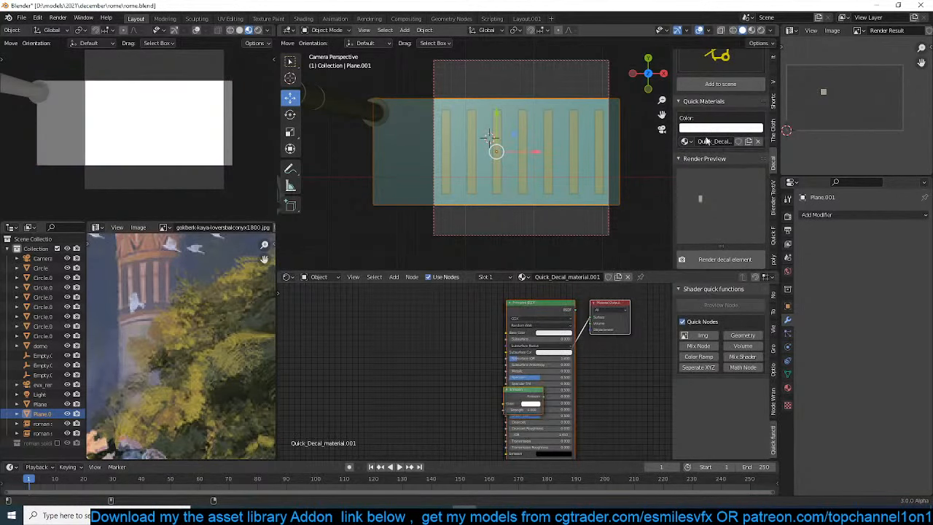
{"action": "left_click", "coordinate": [733, 129]}
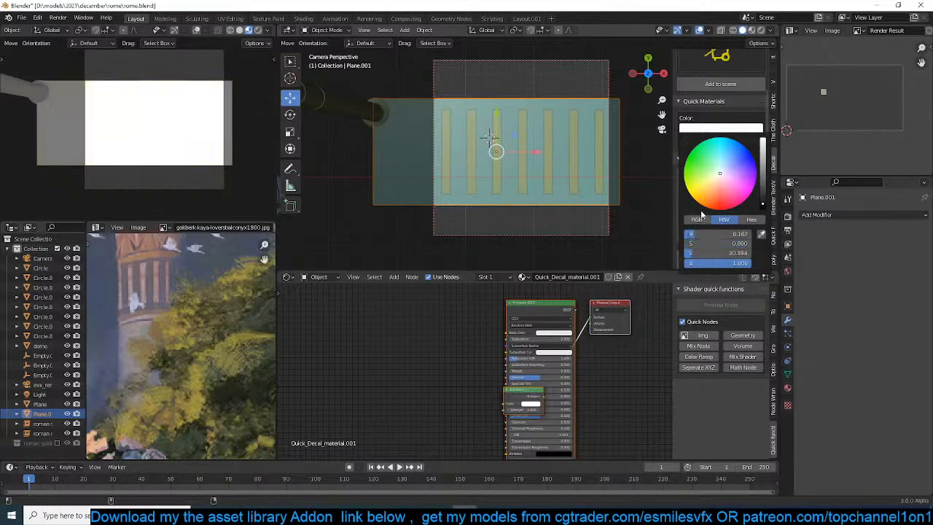
{"action": "left_click_drag", "start_coordinate": [523, 393], "coordinate": [461, 341]}
Try a yellow and a paler yellow emission colour on the backing plane's decal material, and save the file
{"action": "left_click", "coordinate": [462, 340]}
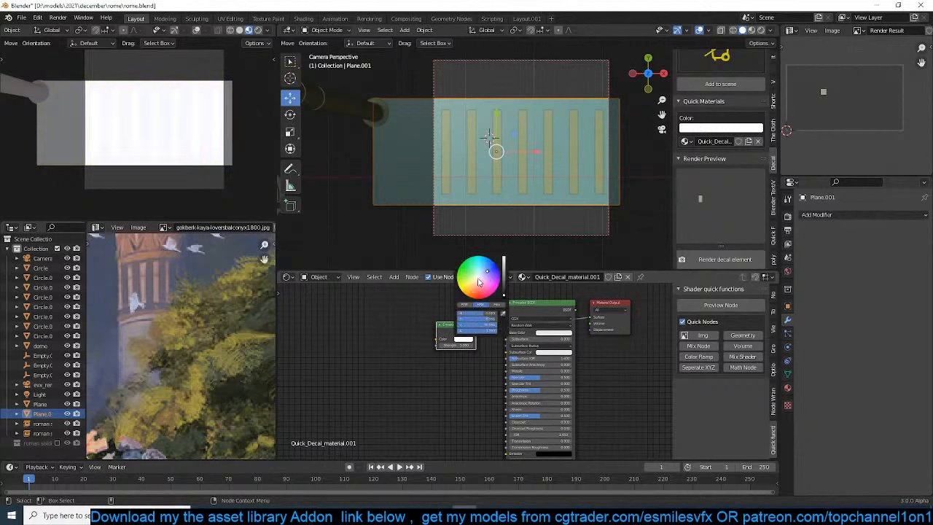
{"action": "mouse_move", "coordinate": [479, 282]}
{"action": "left_mouse_down"}
{"action": "mouse_move", "coordinate": [467, 295]}
{"action": "mouse_move", "coordinate": [476, 283]}
{"action": "mouse_move", "coordinate": [475, 298]}
{"action": "mouse_move", "coordinate": [467, 295]}
{"action": "left_mouse_up"}
{"action": "left_click", "coordinate": [462, 357]}
{"action": "key", "text": "ctrl+s"}
{"action": "scroll", "coordinate": [462, 357], "scroll_direction": "up", "scroll_amount": 3}
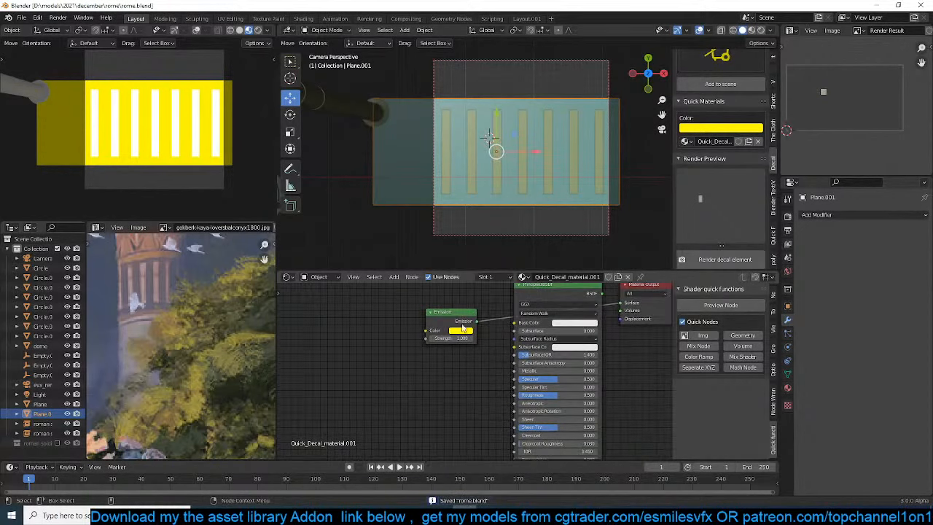
{"action": "left_click", "coordinate": [462, 330]}
{"action": "left_click_drag", "start_coordinate": [479, 260], "coordinate": [471, 256]}
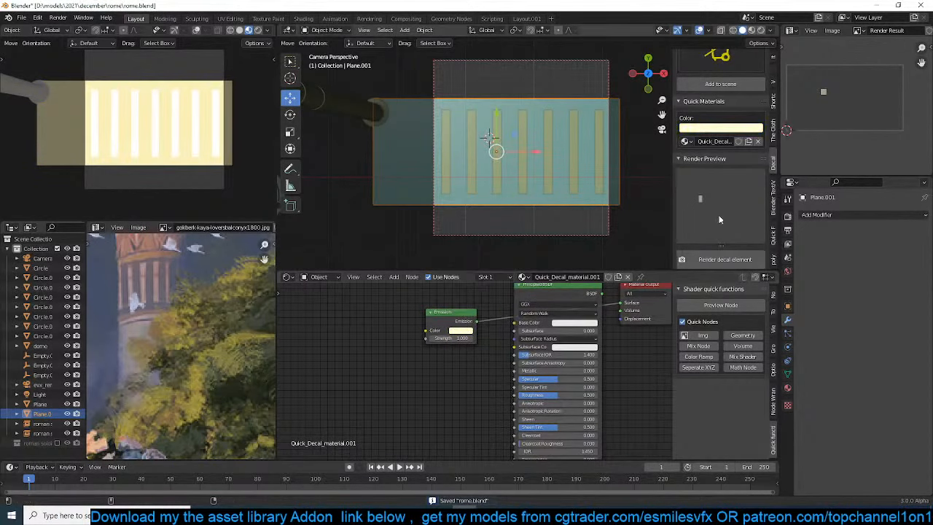
Look through the scene's render settings down to Color Management, and save the file
{"action": "scroll", "coordinate": [722, 183], "scroll_direction": "down", "scroll_amount": 2}
{"action": "left_click", "coordinate": [787, 216]}
{"action": "scroll", "coordinate": [810, 335], "scroll_direction": "down", "scroll_amount": 2}
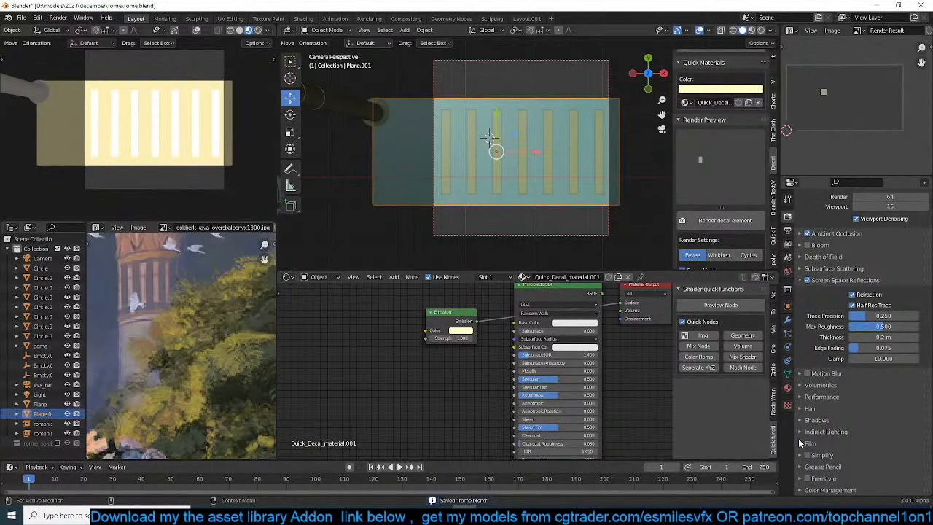
{"action": "left_click", "coordinate": [818, 491]}
{"action": "scroll", "coordinate": [829, 464], "scroll_direction": "down", "scroll_amount": 4}
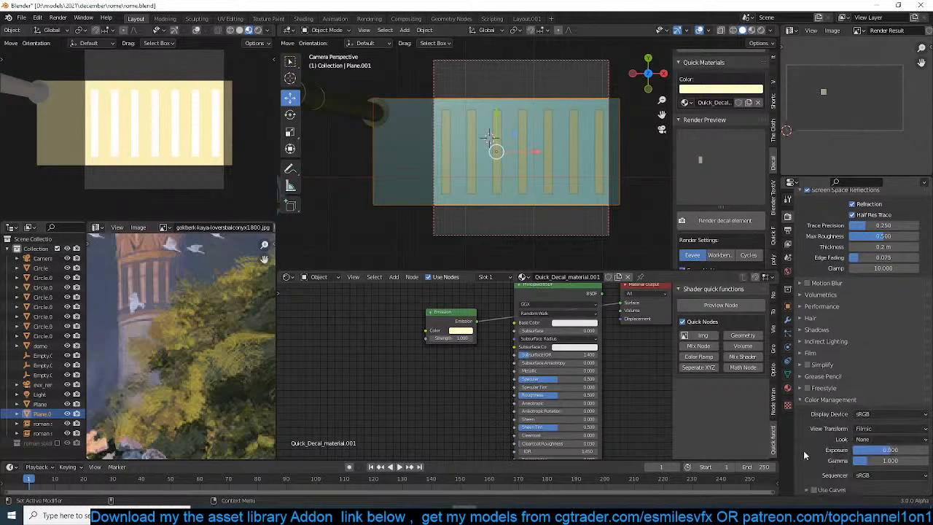
{"action": "key", "text": "ctrl+s"}
Set the backing plane's emission colour to orange (H 0.022, S 0.942, V 0.901) and its strength to 0.7
{"action": "scroll", "coordinate": [472, 329], "scroll_direction": "up", "scroll_amount": 2}
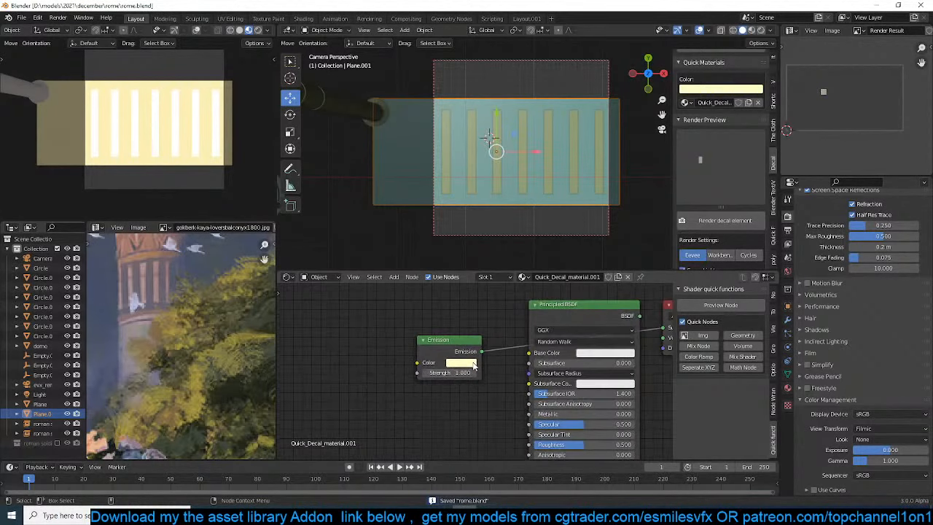
{"action": "left_click", "coordinate": [463, 369]}
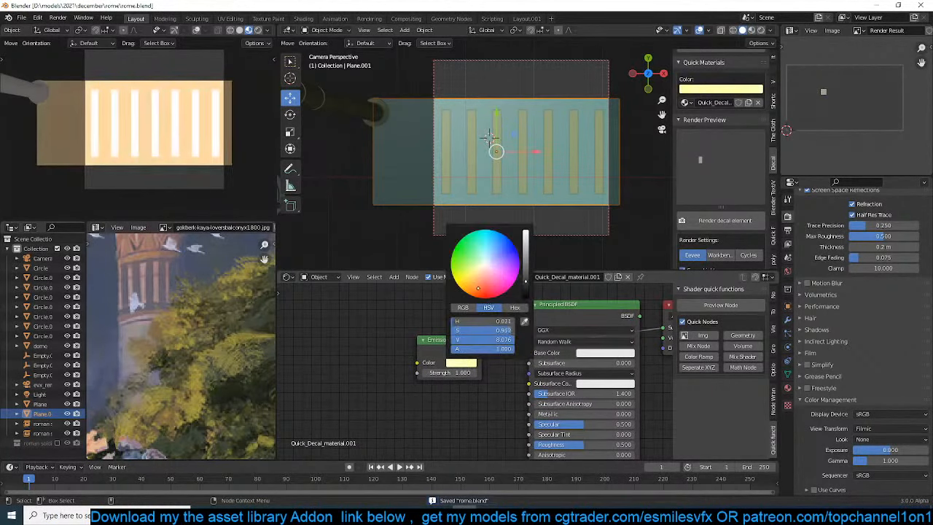
{"action": "left_click_drag", "start_coordinate": [527, 283], "coordinate": [527, 293]}
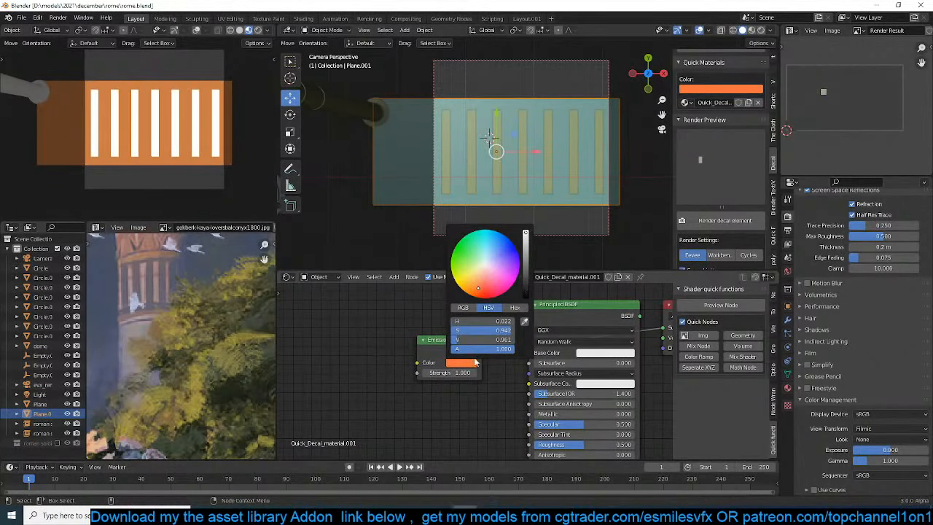
{"action": "left_click_drag", "start_coordinate": [468, 372], "coordinate": [457, 372]}
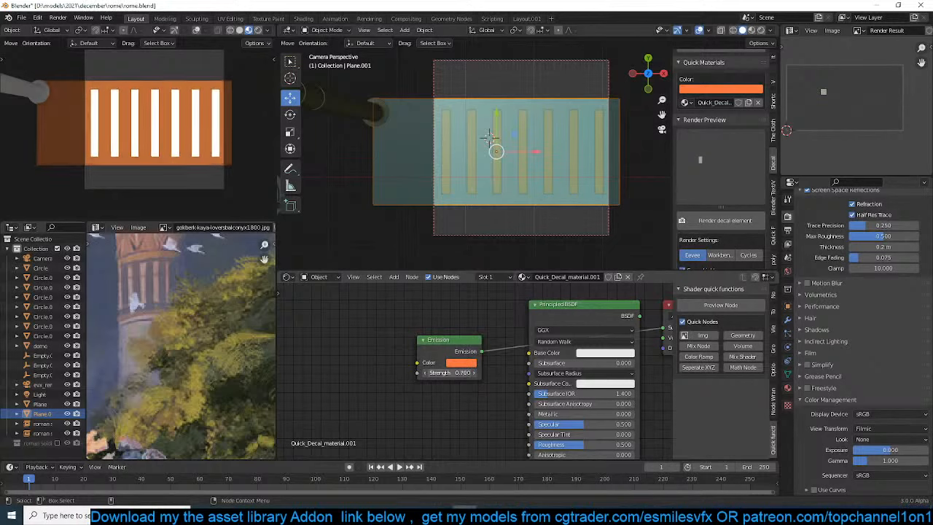
Scale the orange backing plane by about 1.21 along Y
{"action": "middle_click_drag", "start_coordinate": [502, 204], "coordinate": [498, 207], "text": "shift"}
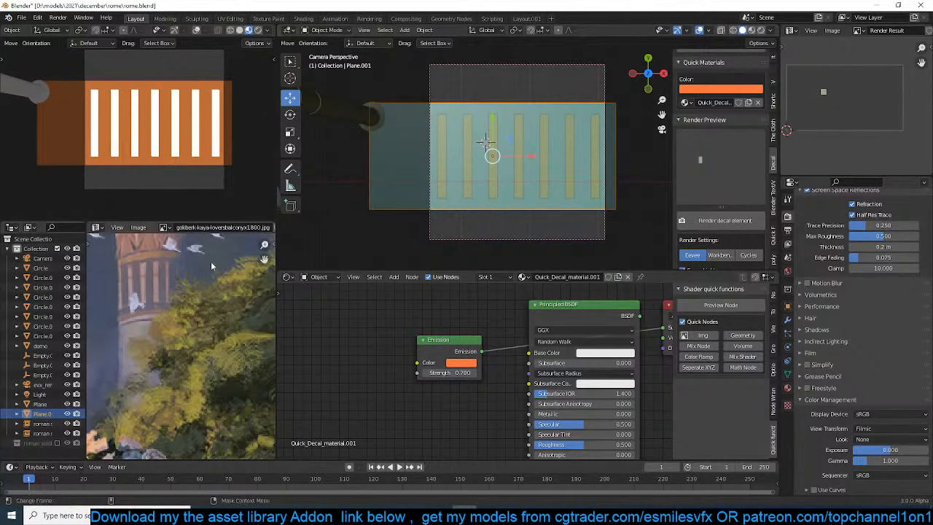
{"action": "scroll", "coordinate": [174, 321], "scroll_direction": "up", "scroll_amount": 3}
{"action": "key", "text": "s"}
{"action": "key", "text": "y"}
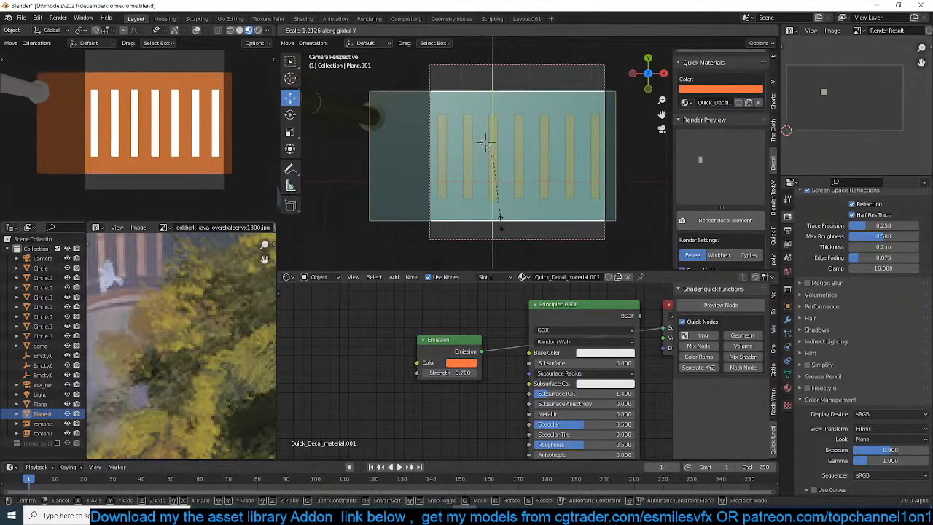
{"action": "left_click", "coordinate": [502, 222]}
Duplicate the backing plane in place, flatten the copy along Y into a thin band, and move it to the plane's upper edge
{"action": "key", "text": "shift+d"}
{"action": "right_click", "coordinate": [502, 223]}
{"action": "key", "text": "s"}
{"action": "key", "text": "y"}
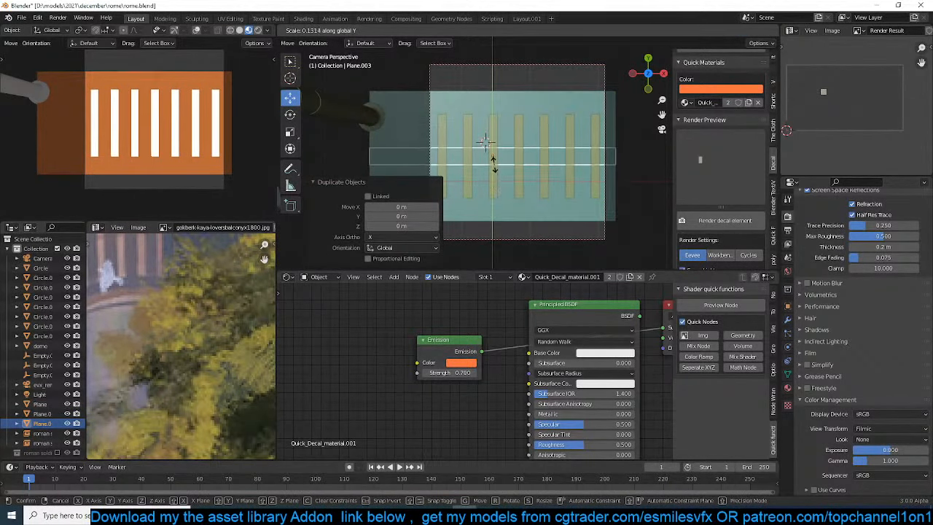
{"action": "left_click", "coordinate": [500, 129]}
{"action": "key", "text": "g"}
{"action": "left_click", "coordinate": [512, 89]}
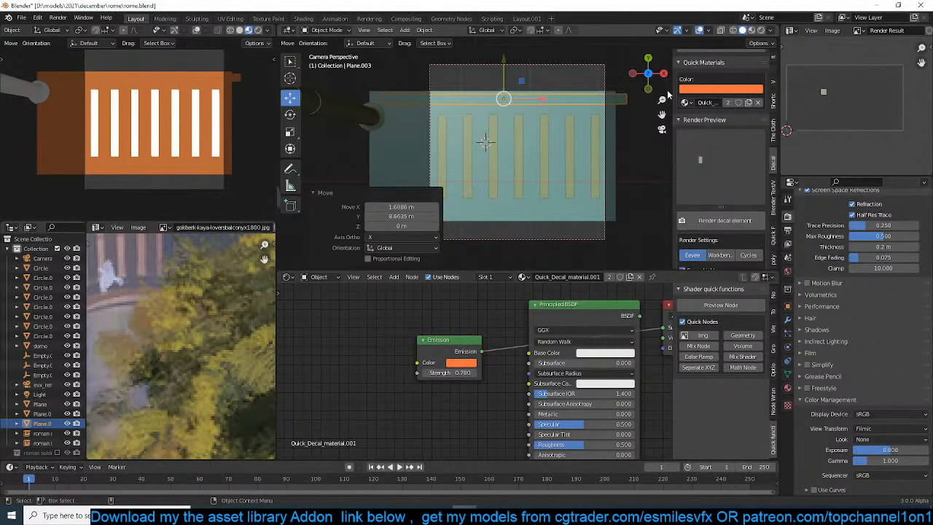
Make the upper band's material a single-user copy and set its colour to a yellow-orange matching the column bands in the reference
{"action": "middle_click_drag", "start_coordinate": [129, 278], "coordinate": [169, 348]}
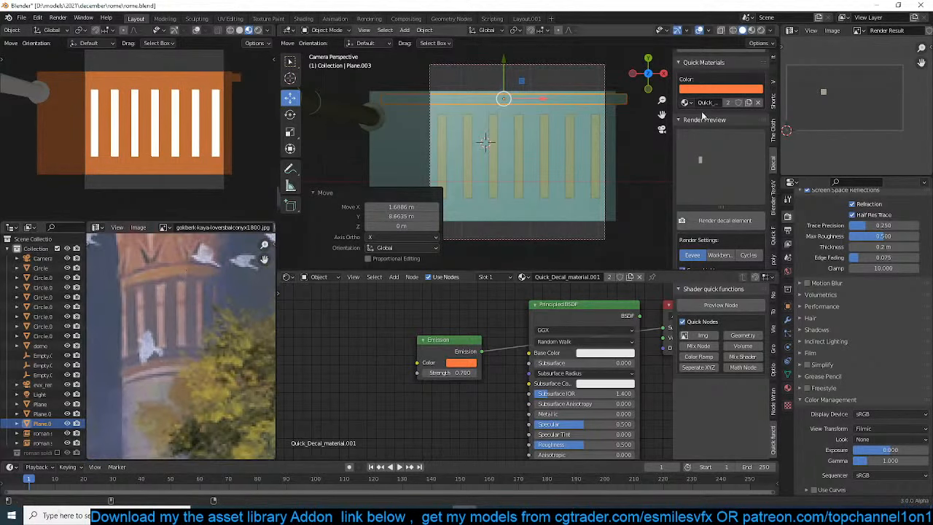
{"action": "left_click", "coordinate": [727, 102]}
{"action": "left_click", "coordinate": [733, 89]}
{"action": "left_click", "coordinate": [705, 160]}
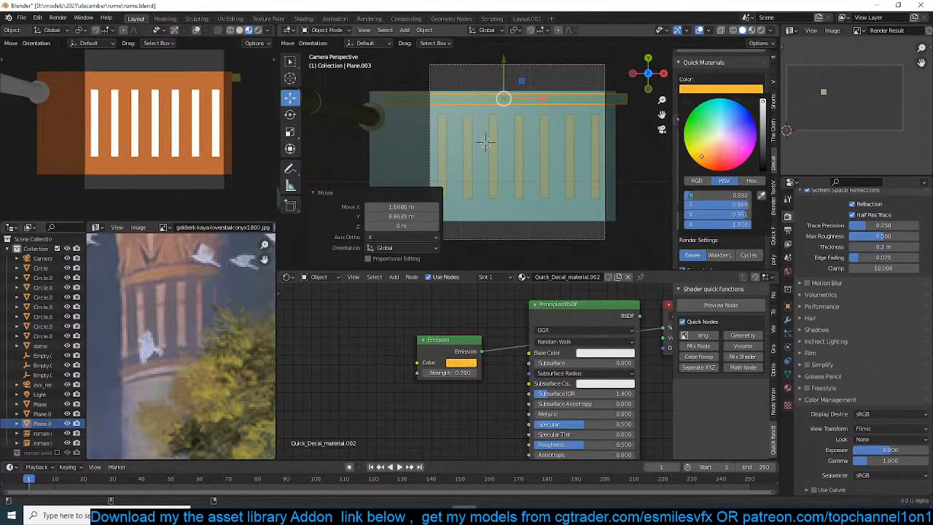
Raise the yellow band about 0.07 m along Z and duplicate it about -17.09 m along Y to the backing plane's lower edge
{"action": "middle_click_drag", "start_coordinate": [301, 167], "coordinate": [520, 191]}
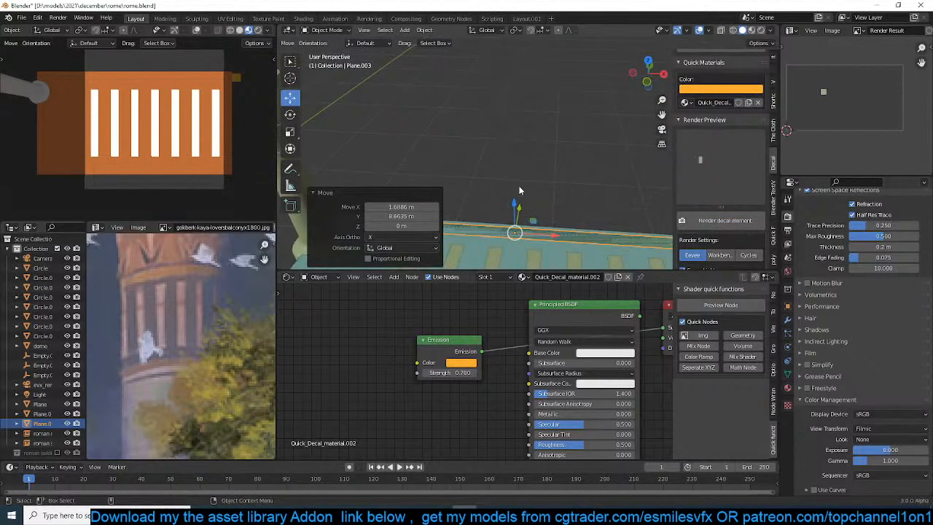
{"action": "left_click_drag", "start_coordinate": [513, 205], "coordinate": [513, 202]}
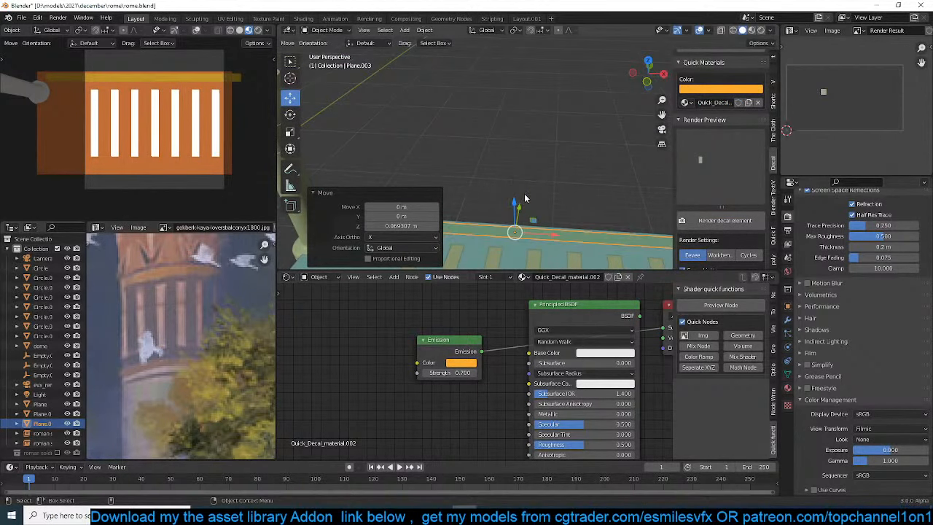
{"action": "key", "text": "KP_7"}
{"action": "scroll", "coordinate": [524, 193], "scroll_direction": "down", "scroll_amount": 3}
{"action": "key", "text": "shift+d"}
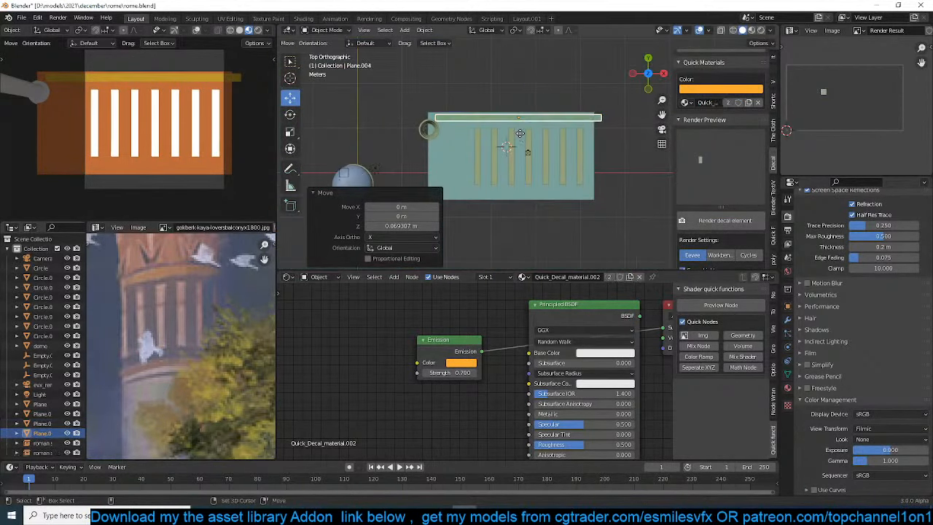
{"action": "key", "text": "y"}
{"action": "left_click", "coordinate": [511, 212]}
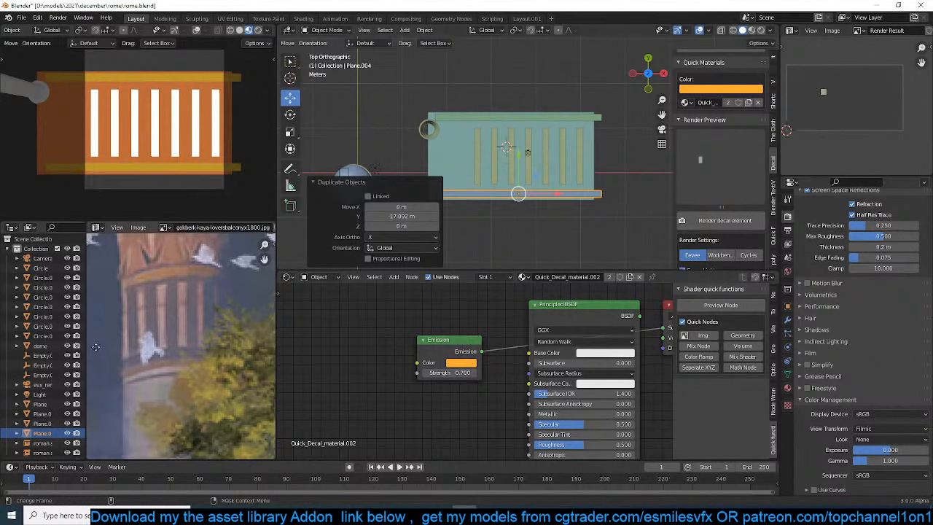
Save the file and place the 3D cursor just above the upper yellow band
{"action": "middle_click_drag", "start_coordinate": [177, 234], "coordinate": [184, 344]}
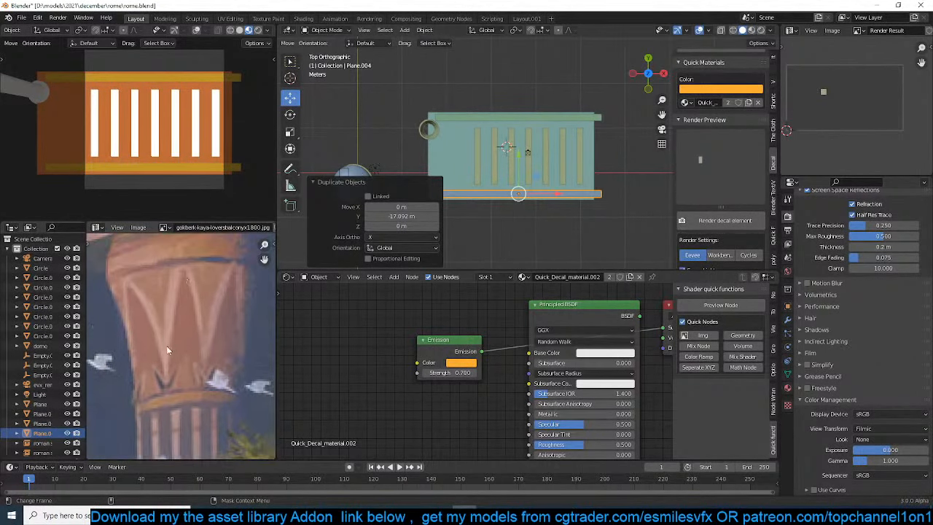
{"action": "middle_click_drag", "start_coordinate": [558, 79], "coordinate": [513, 200], "text": "shift"}
{"action": "scroll", "coordinate": [513, 200], "scroll_direction": "up", "scroll_amount": 3}
{"action": "key", "text": "ctrl+s"}
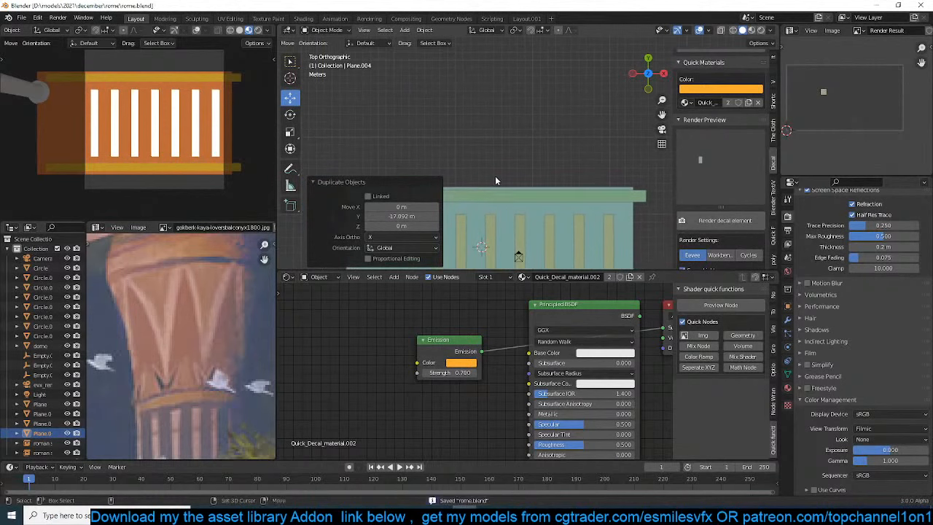
{"action": "key", "text": "shift+a"}
{"action": "mouse_move", "coordinate": [496, 176]}
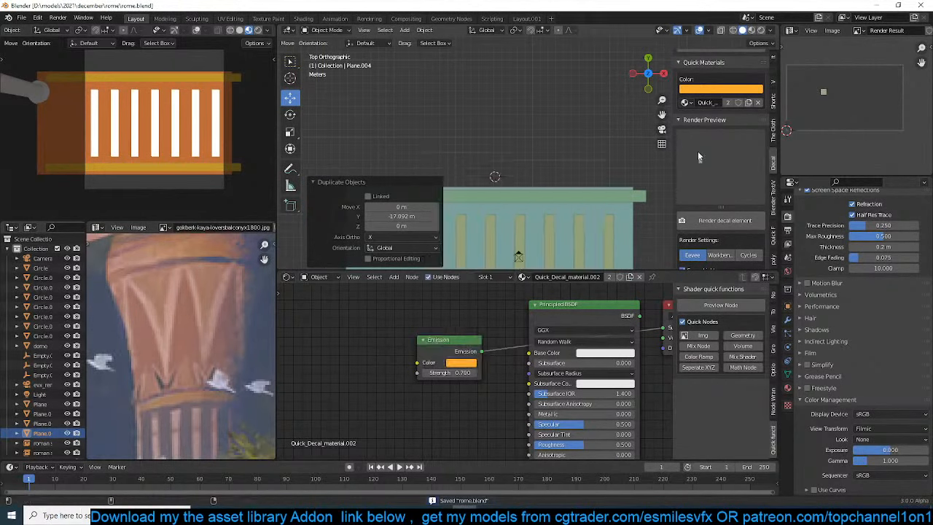
{"action": "scroll", "coordinate": [256, 292], "scroll_direction": "down", "scroll_amount": 2}
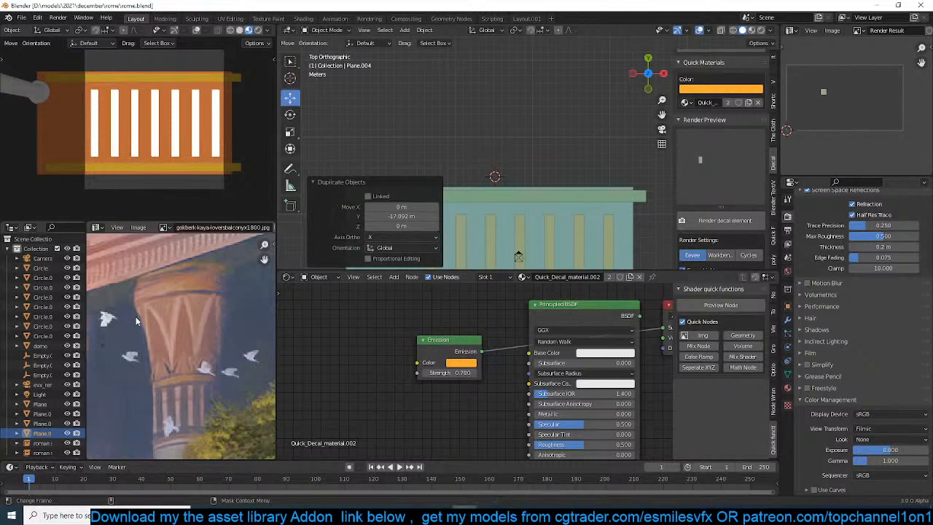
Duplicate the orange backing plane about 17.01 m up along Y and scale the copy to about 0.725 along Y
{"action": "left_click", "coordinate": [562, 210]}
{"action": "key", "text": "shift+d"}
{"action": "key", "text": "y"}
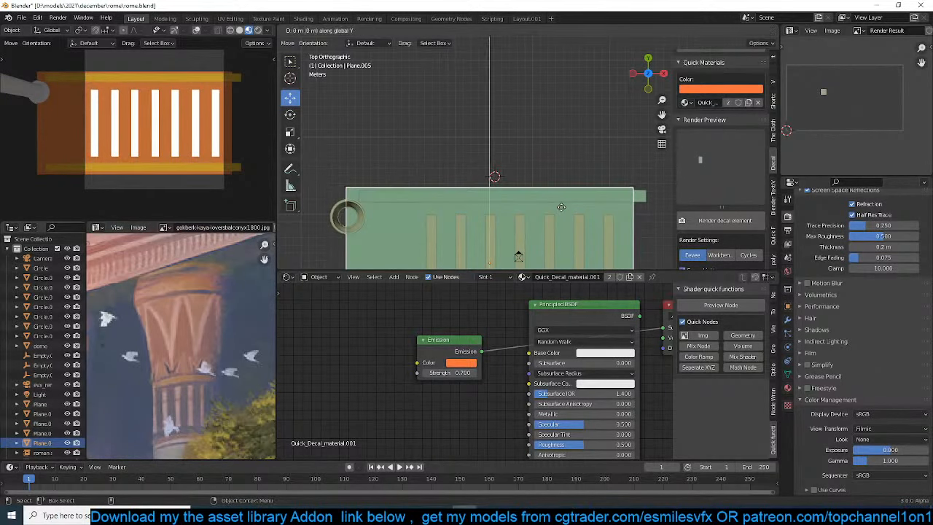
{"action": "left_click", "coordinate": [532, 78]}
{"action": "key", "text": "s"}
{"action": "key", "text": "y"}
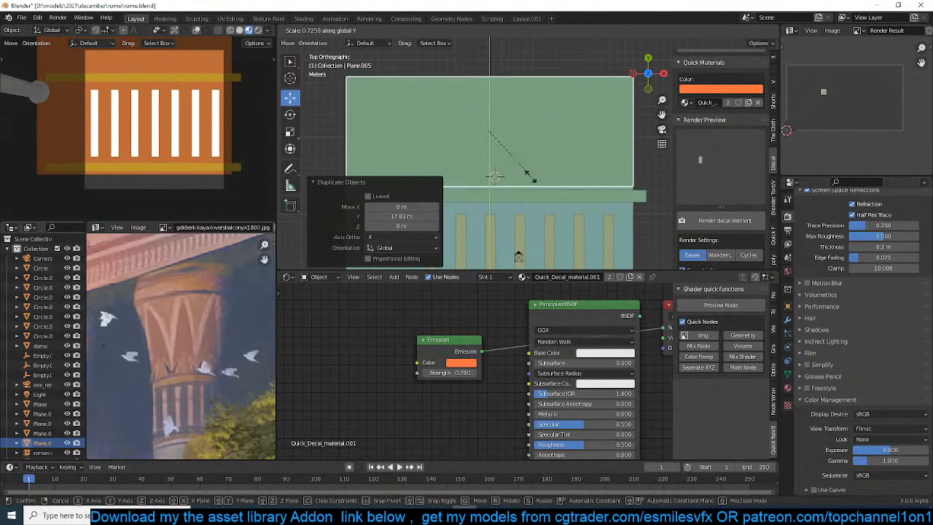
{"action": "left_click", "coordinate": [531, 182]}
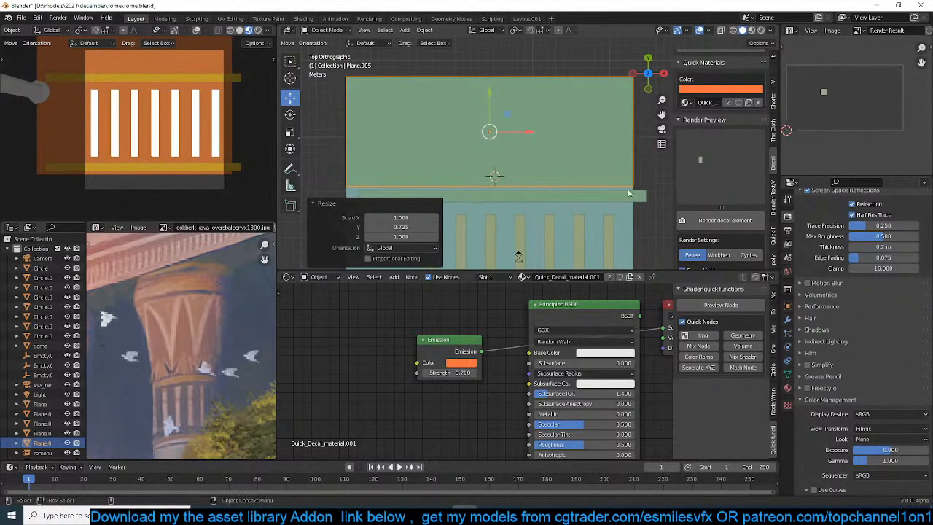
Render the new upper plane as a decal element and save the file
{"action": "left_click", "coordinate": [726, 220]}
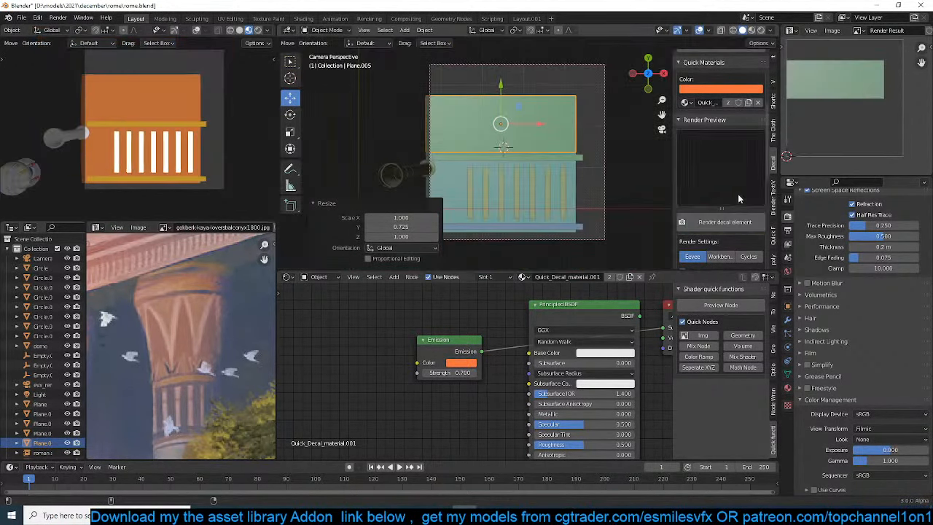
{"action": "key", "text": "ctrl+s"}
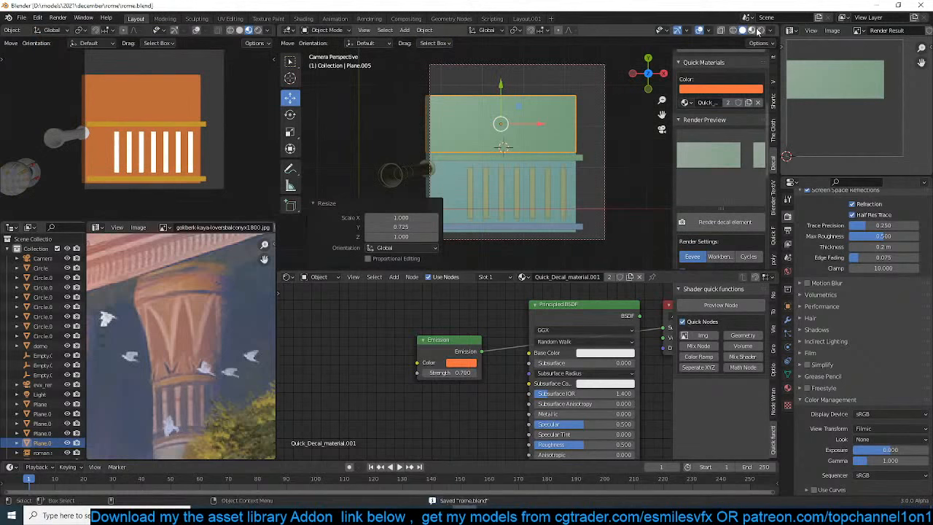
Display material colours in the camera view and move the render camera about -1.89 m in X and -0.43 m in Y
{"action": "left_click", "coordinate": [759, 30]}
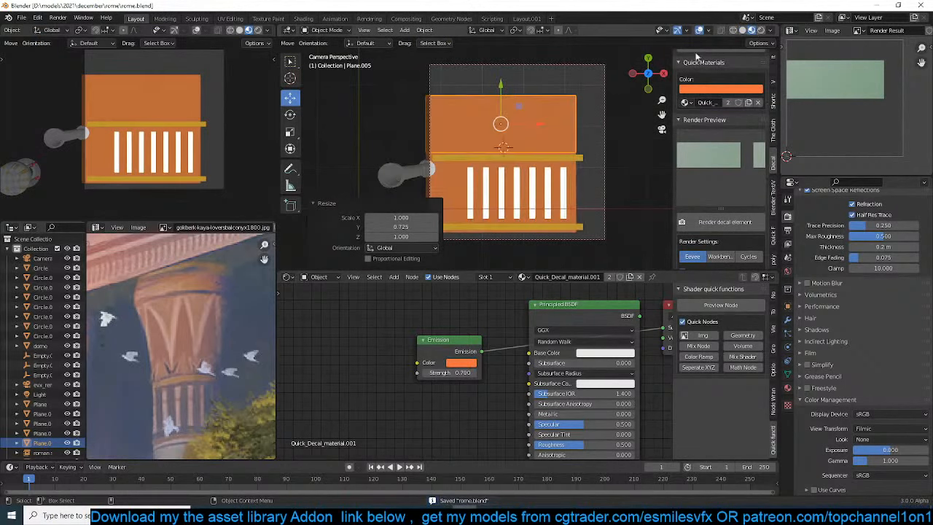
{"action": "left_click", "coordinate": [602, 170]}
{"action": "key", "text": "g"}
{"action": "left_click", "coordinate": [523, 188]}
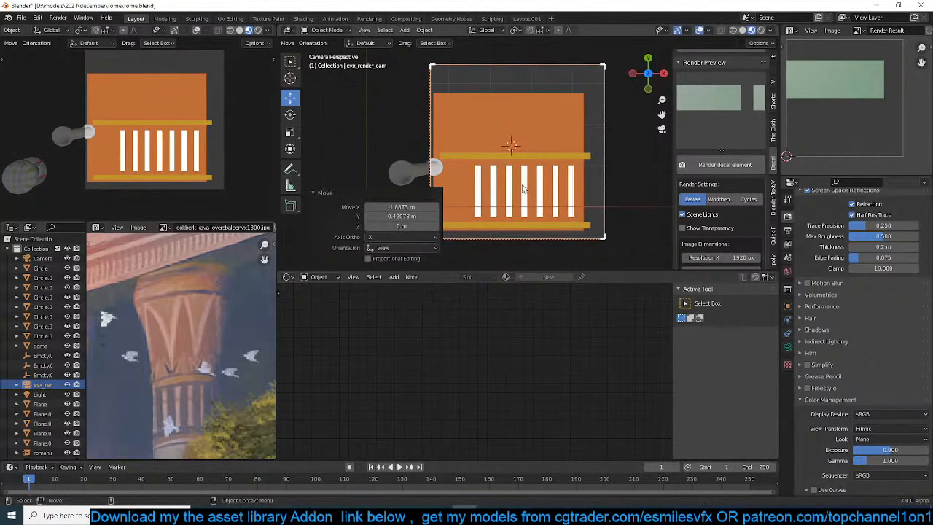
Hide the small circle object beside the planes and render the lower orange backing plane as a decal element
{"action": "left_click", "coordinate": [429, 173]}
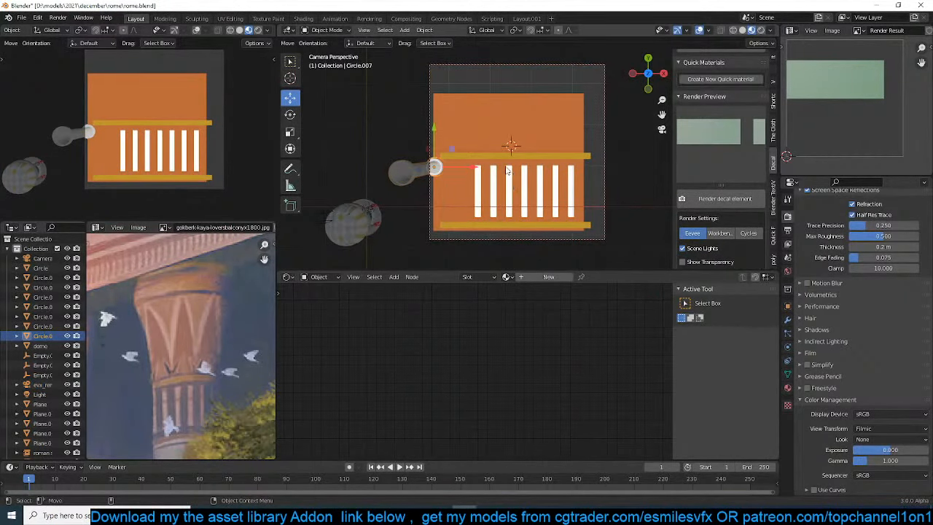
{"action": "key", "text": "h"}
{"action": "left_click", "coordinate": [724, 198]}
{"action": "left_click", "coordinate": [520, 201]}
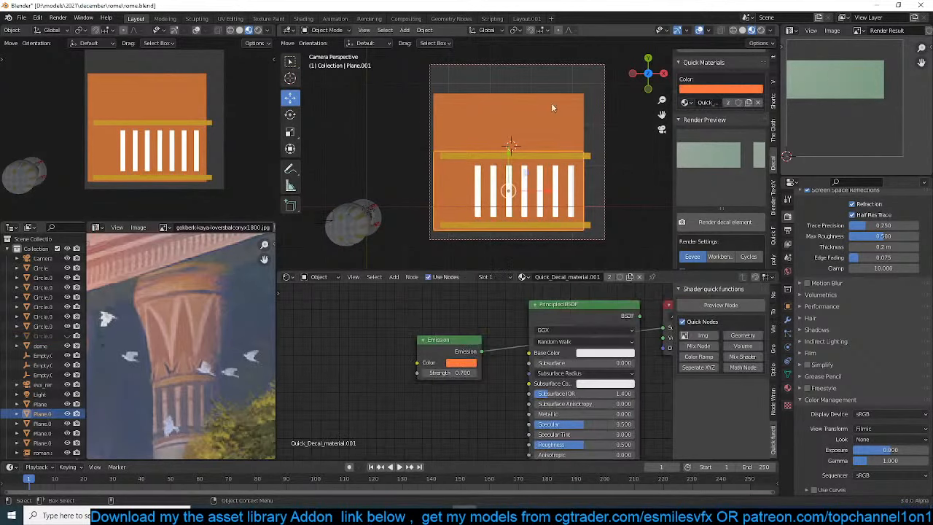
{"action": "left_click", "coordinate": [738, 221]}
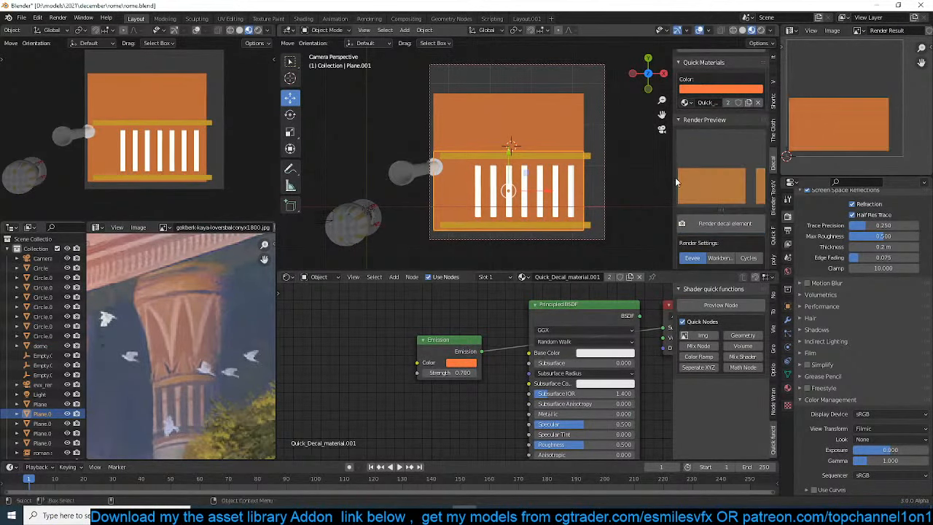
Select both orange planes with the bands and stripes, and render them together as a decal element
{"action": "key", "text": "alt+a"}
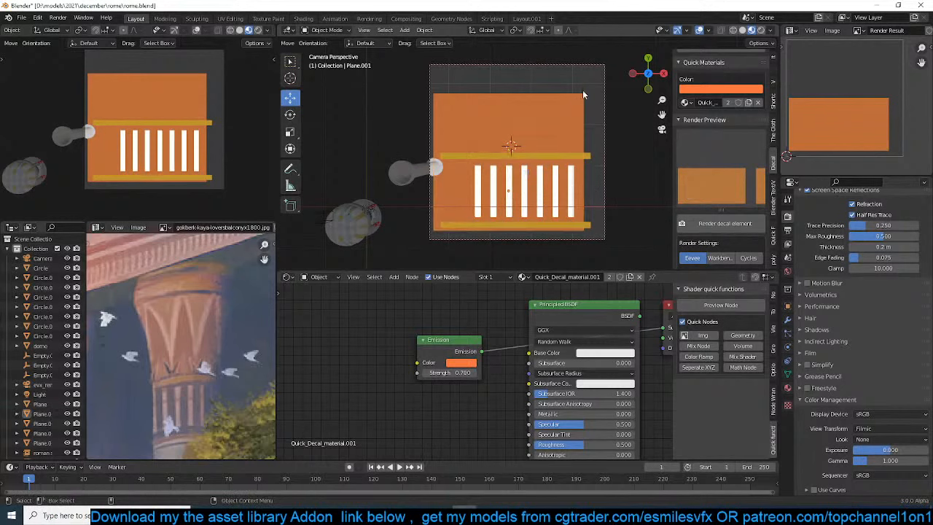
{"action": "left_click_drag", "start_coordinate": [593, 82], "coordinate": [477, 230]}
{"action": "left_click", "coordinate": [699, 225]}
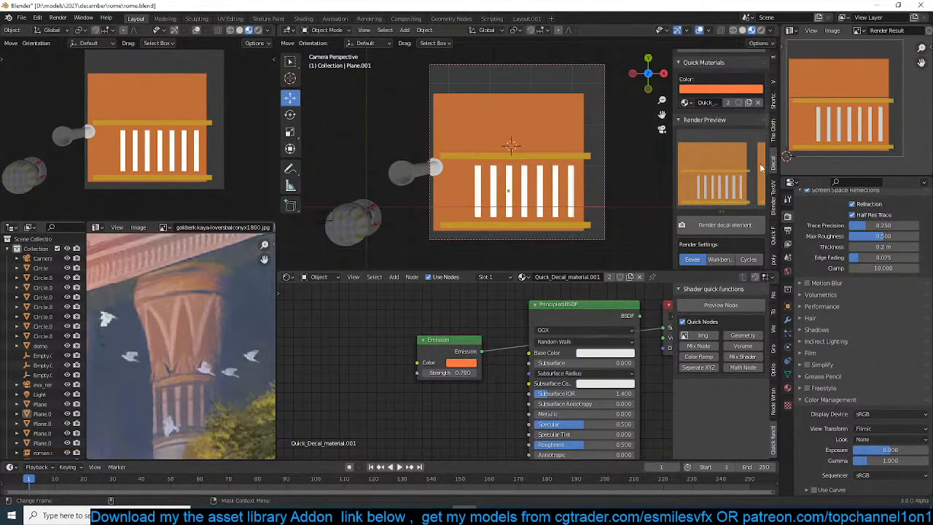
Move the render camera about -0.78 m in X and -0.09 m in Y
{"action": "scroll", "coordinate": [562, 212], "scroll_direction": "up", "scroll_amount": 2}
{"action": "scroll", "coordinate": [576, 208], "scroll_direction": "down", "scroll_amount": 3}
{"action": "left_click", "coordinate": [595, 202]}
{"action": "key", "text": "g"}
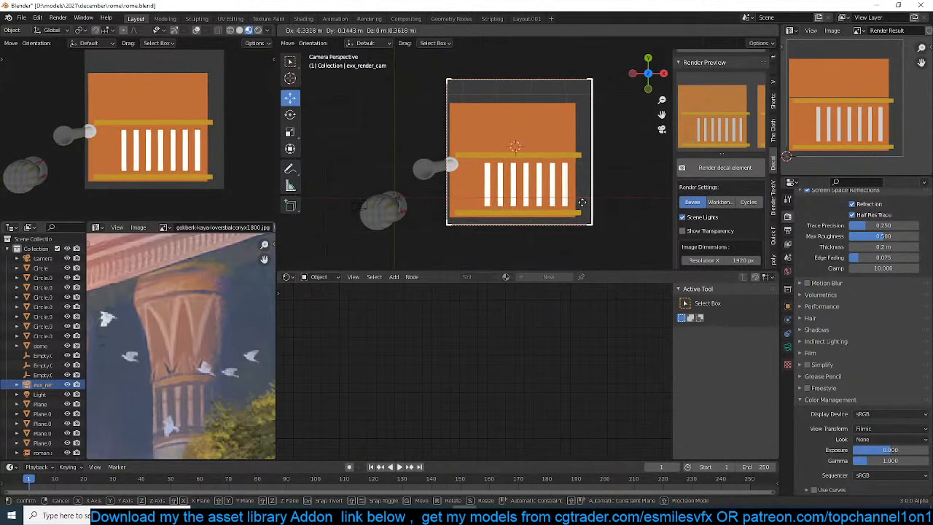
{"action": "left_click", "coordinate": [582, 203]}
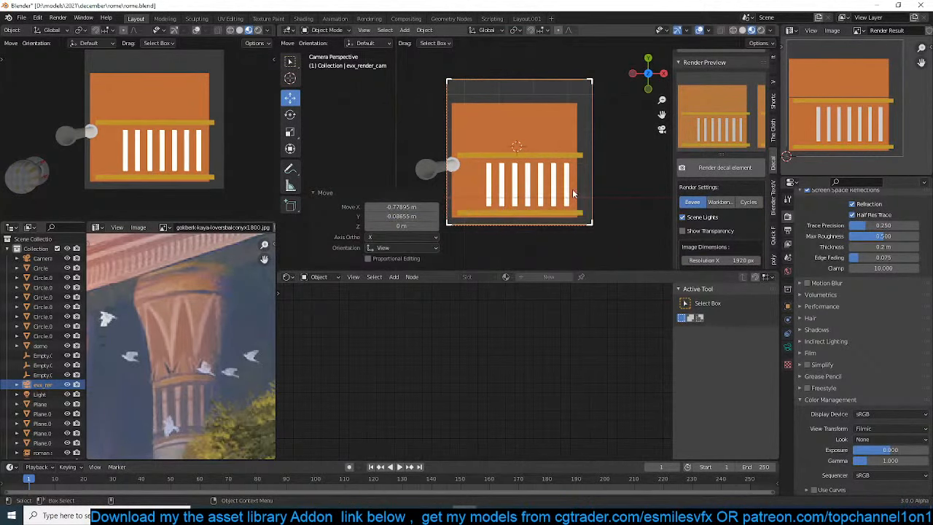
Move the render camera closer along its local Z and shift it about 0.68 m in X and -1.99 m in Y
{"action": "key", "text": "h"}
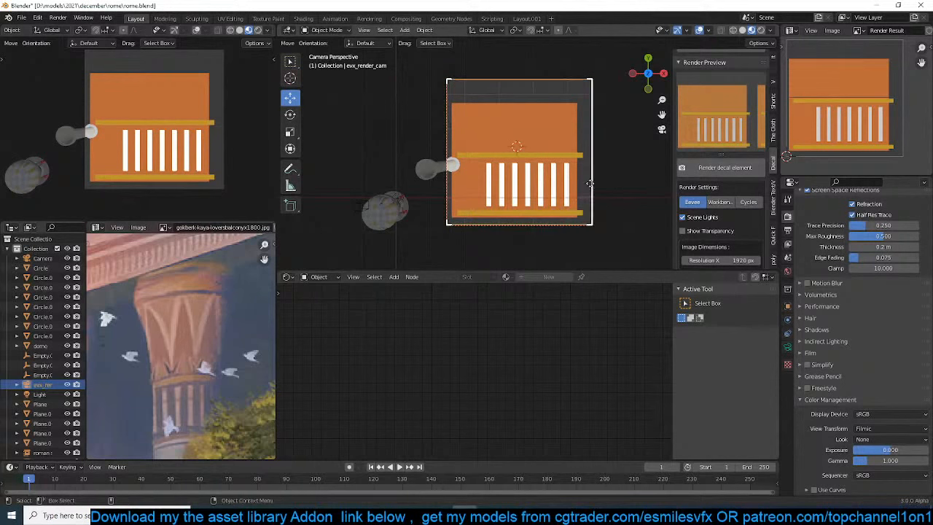
{"action": "key", "text": "g"}
{"action": "key", "text": "z"}
{"action": "key", "text": "z"}
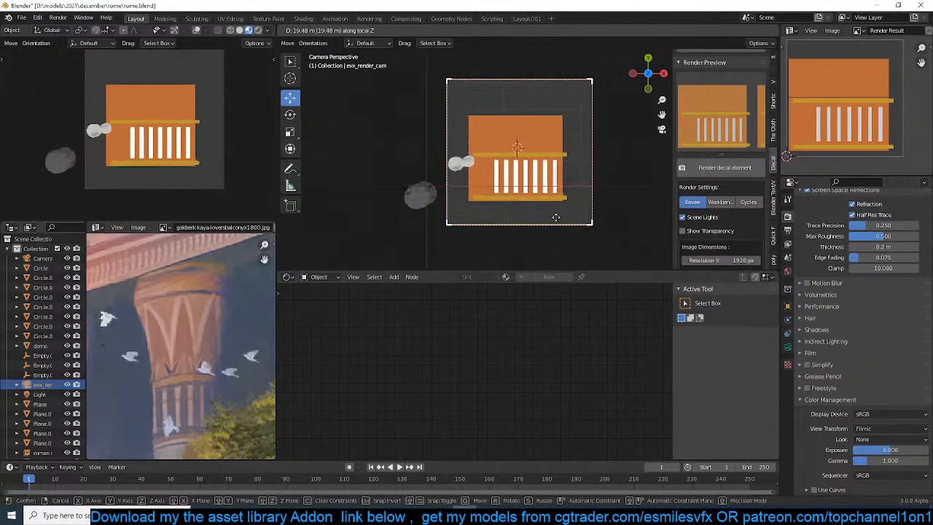
{"action": "left_click", "coordinate": [549, 131]}
{"action": "key", "text": "g"}
{"action": "left_click", "coordinate": [574, 204]}
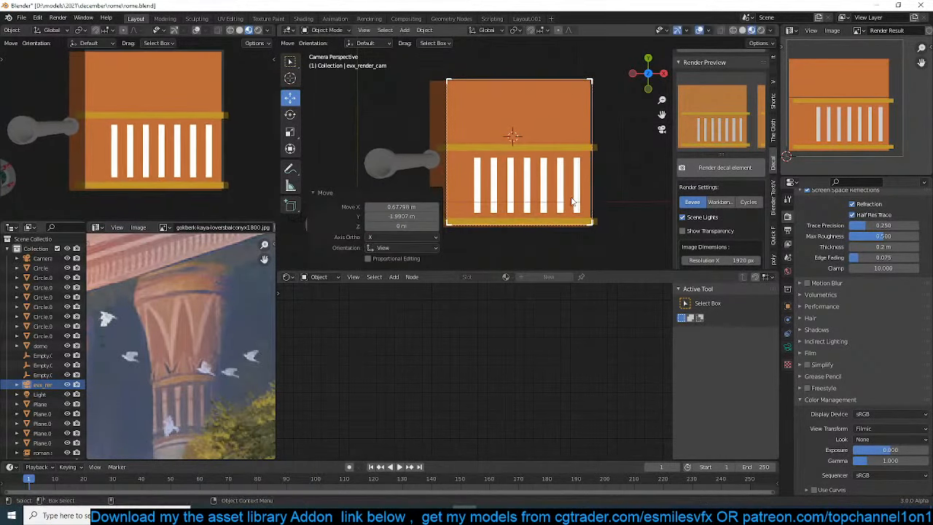
Lower the render camera about 3.74 m along Z and shift it about 0.87 m in X and -1.53 m in Y to frame the pattern
{"action": "key", "text": "g"}
{"action": "key", "text": "z"}
{"action": "left_click", "coordinate": [582, 218]}
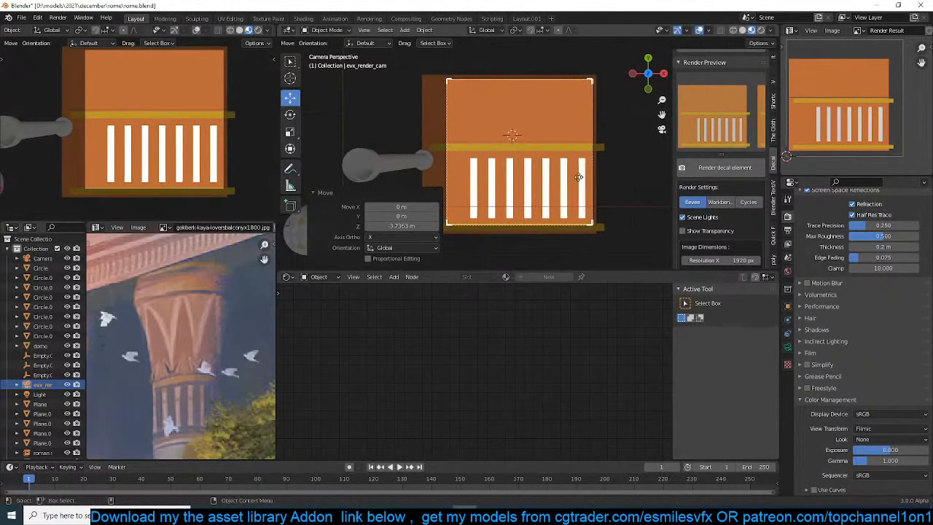
{"action": "key", "text": "g"}
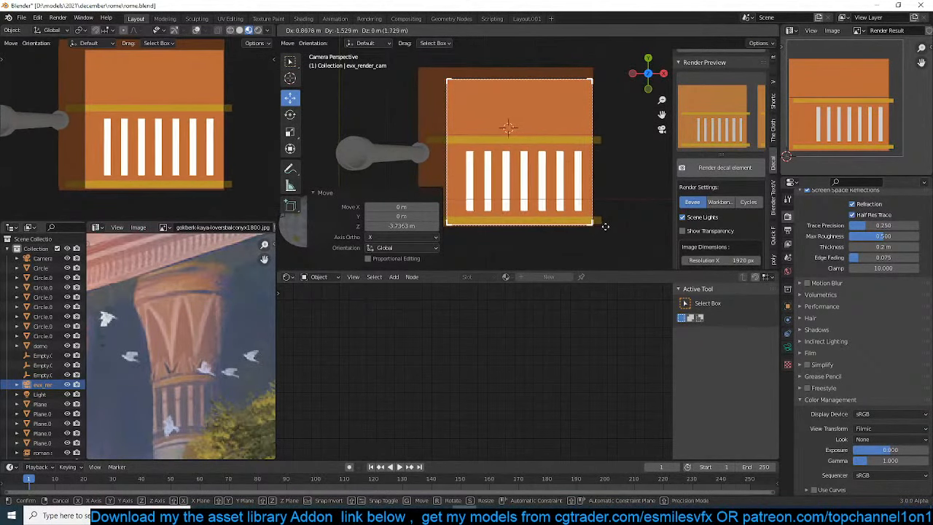
{"action": "left_click", "coordinate": [603, 227]}
Box-select the planes, bands and stripes inside the new camera frame and render the decal element again
{"action": "left_click", "coordinate": [731, 168]}
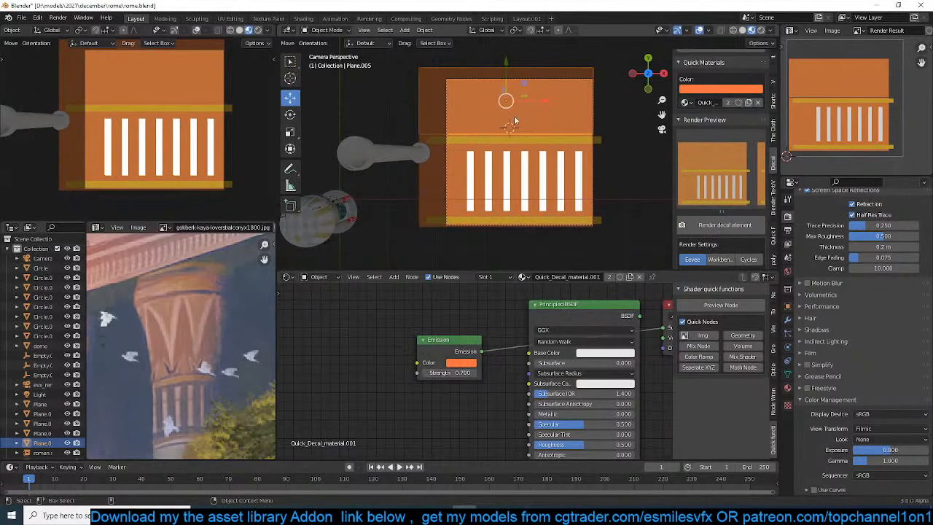
{"action": "left_click", "coordinate": [565, 128]}
{"action": "key", "text": "b"}
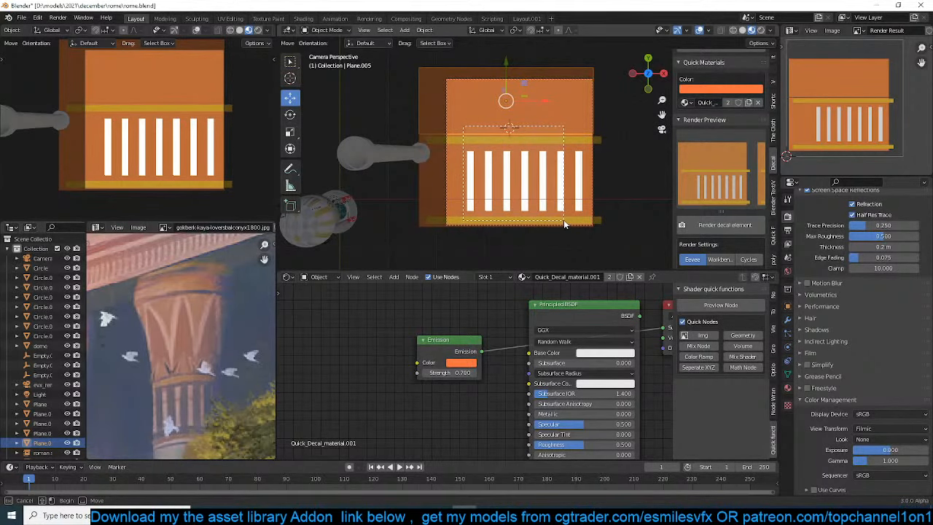
{"action": "left_click_drag", "start_coordinate": [563, 220], "coordinate": [564, 221]}
{"action": "left_click", "coordinate": [722, 226]}
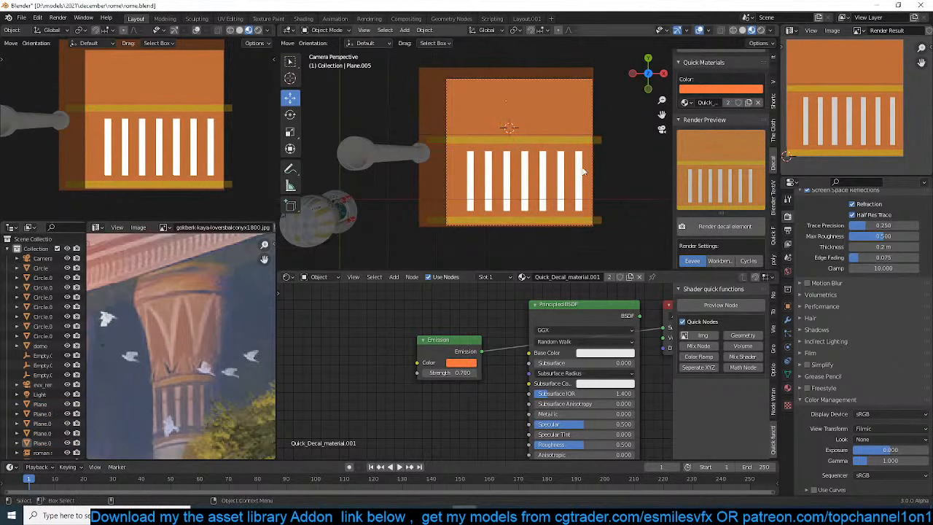
Replace the upper plane's orange material with a new quick material and clear the selection
{"action": "scroll", "coordinate": [531, 156], "scroll_direction": "up", "scroll_amount": 2}
{"action": "left_click", "coordinate": [568, 109]}
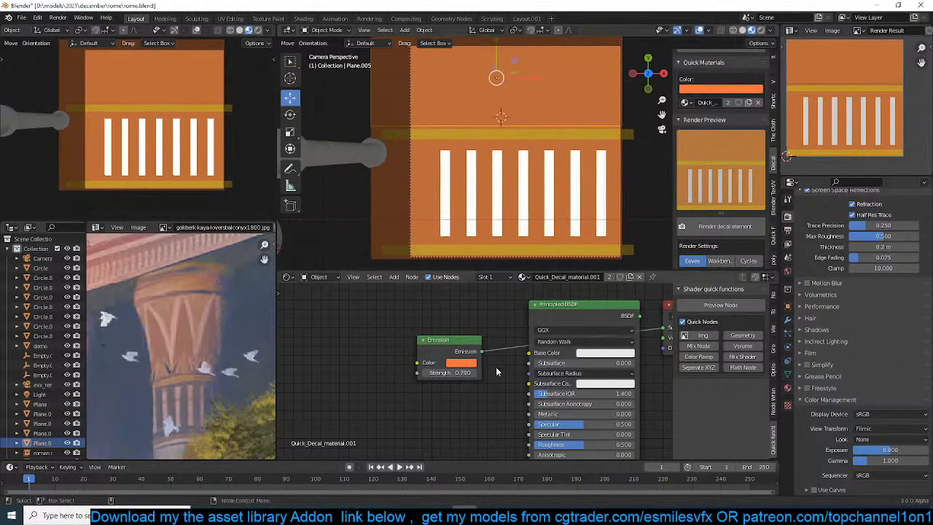
{"action": "left_click", "coordinate": [758, 102]}
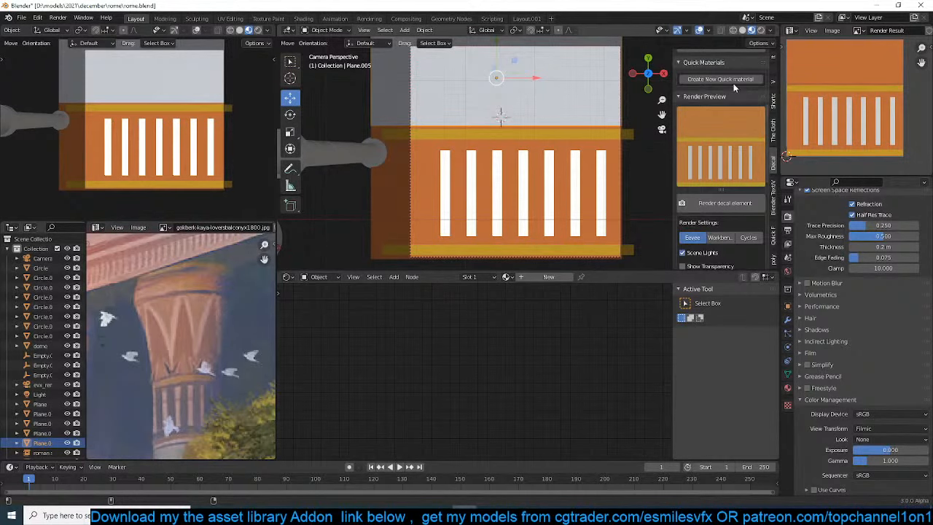
{"action": "left_click", "coordinate": [729, 80]}
{"action": "key", "text": "alt+a"}
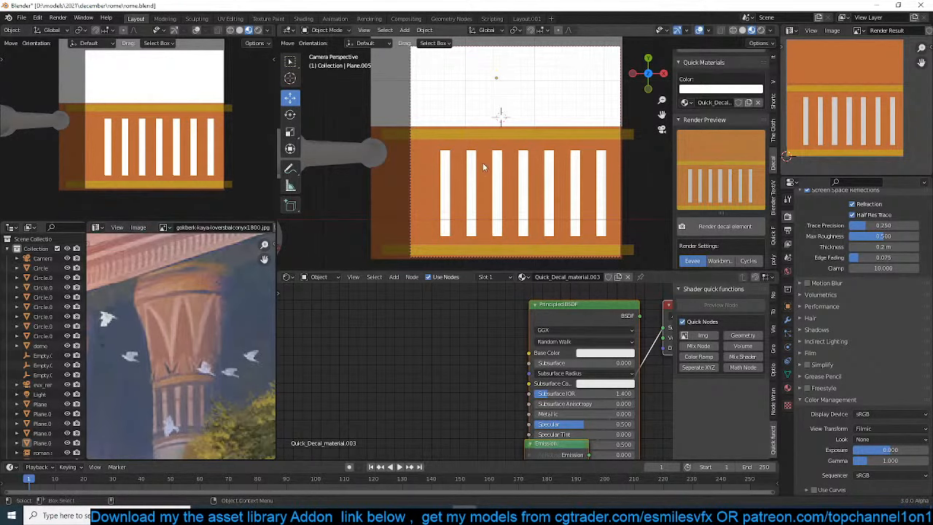
Add a Bezier curve on the upper panel, scale it up about 2.187 times and rotate it 90°
{"action": "middle_click_drag", "start_coordinate": [482, 162], "coordinate": [491, 195], "text": "shift"}
{"action": "key", "text": "shift+a"}
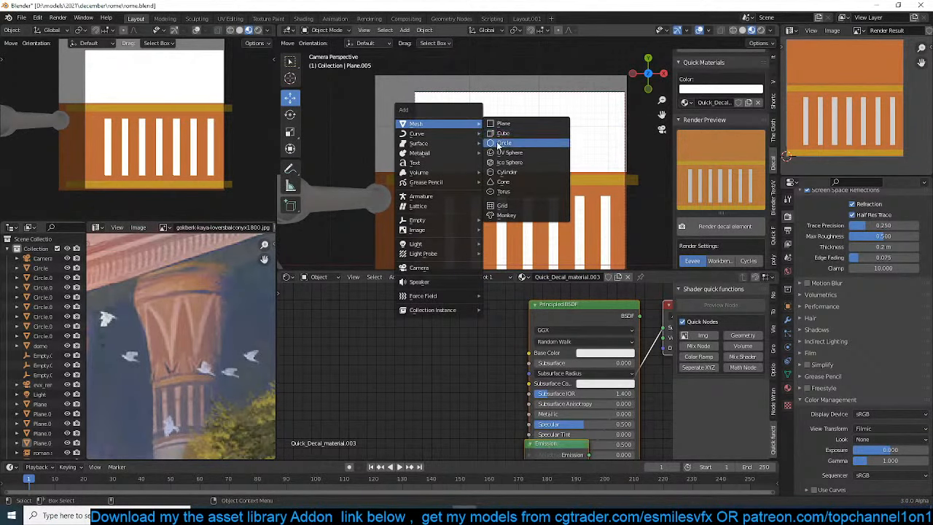
{"action": "mouse_move", "coordinate": [438, 138]}
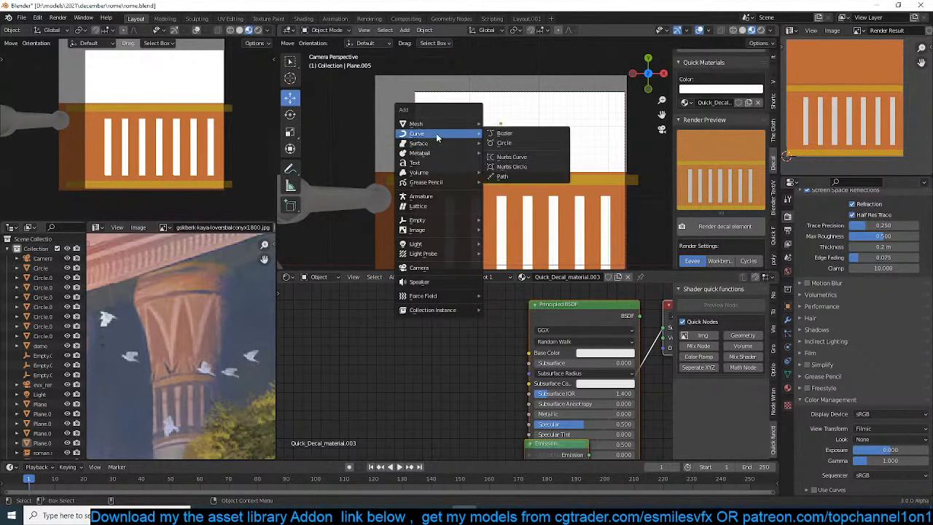
{"action": "left_click", "coordinate": [500, 135]}
{"action": "key", "text": "s"}
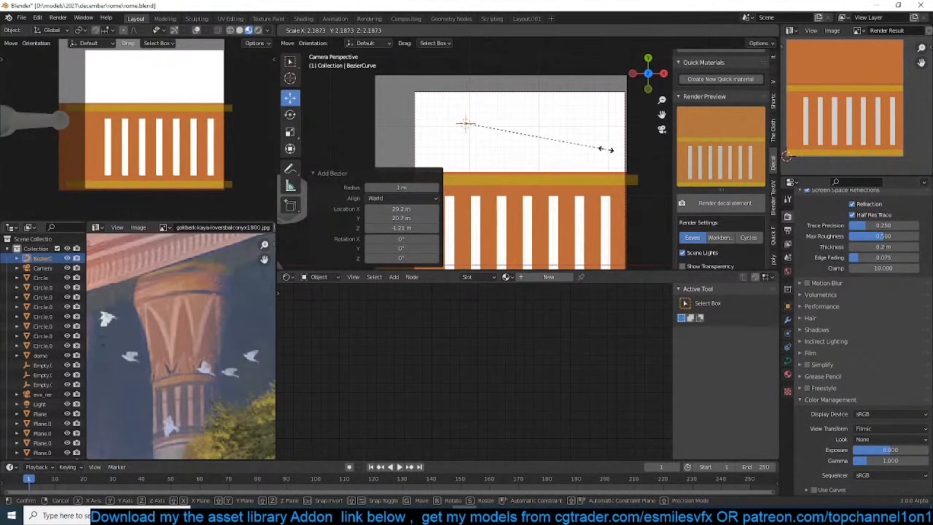
{"action": "left_click", "coordinate": [616, 155]}
{"action": "key", "text": "s"}
{"action": "left_click", "coordinate": [570, 144]}
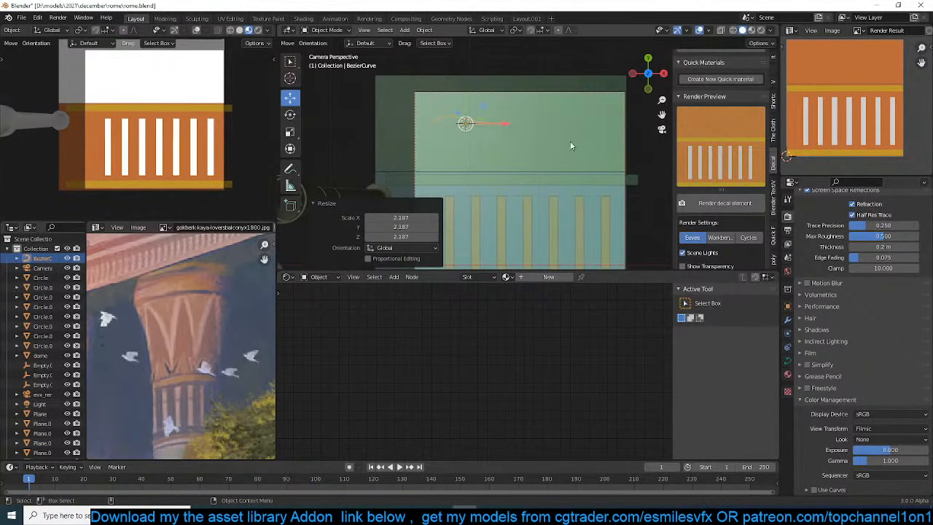
{"action": "type", "text": "tr90"}
{"action": "key", "text": "Return"}
Straighten the curve with Vector handles, reposition its points and extrude a third point to form a closed narrow triangle
{"action": "key", "text": "Tab"}
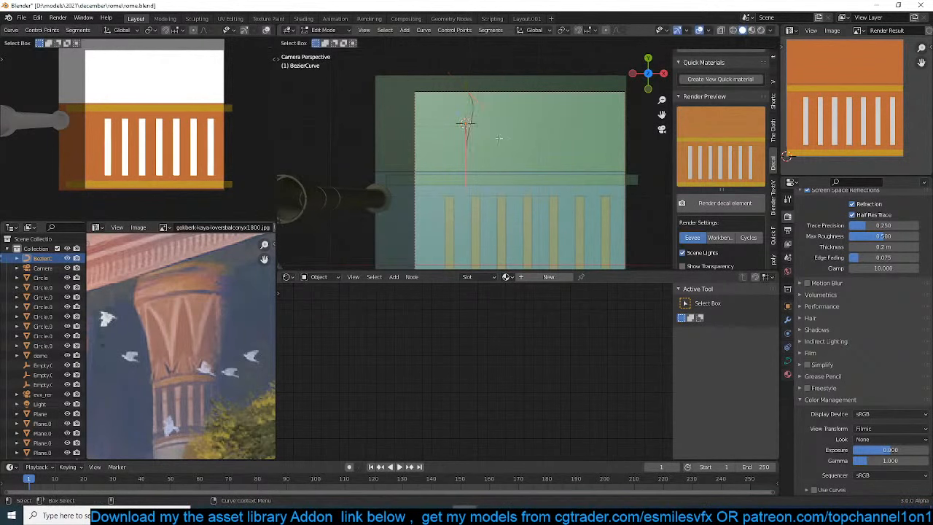
{"action": "key", "text": "v"}
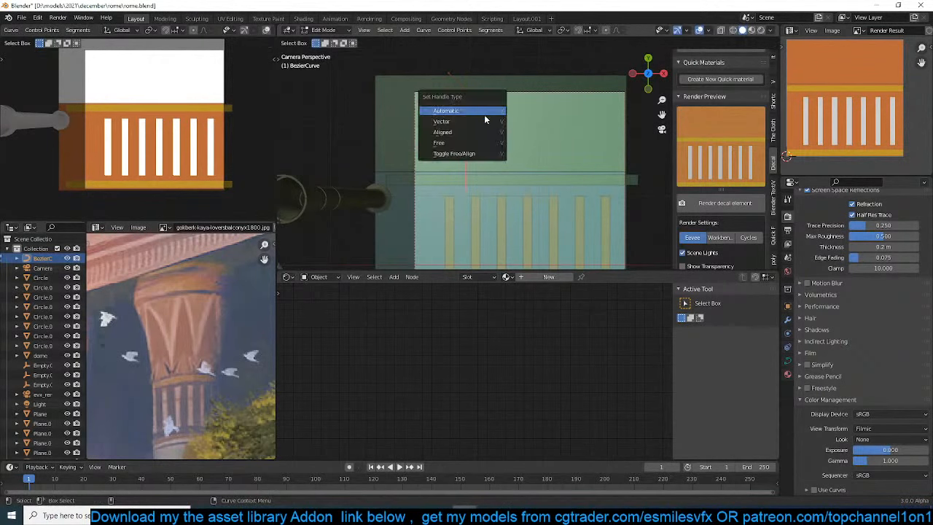
{"action": "left_click", "coordinate": [484, 116]}
{"action": "key", "text": "g"}
{"action": "left_click", "coordinate": [459, 105]}
{"action": "left_click", "coordinate": [470, 157]}
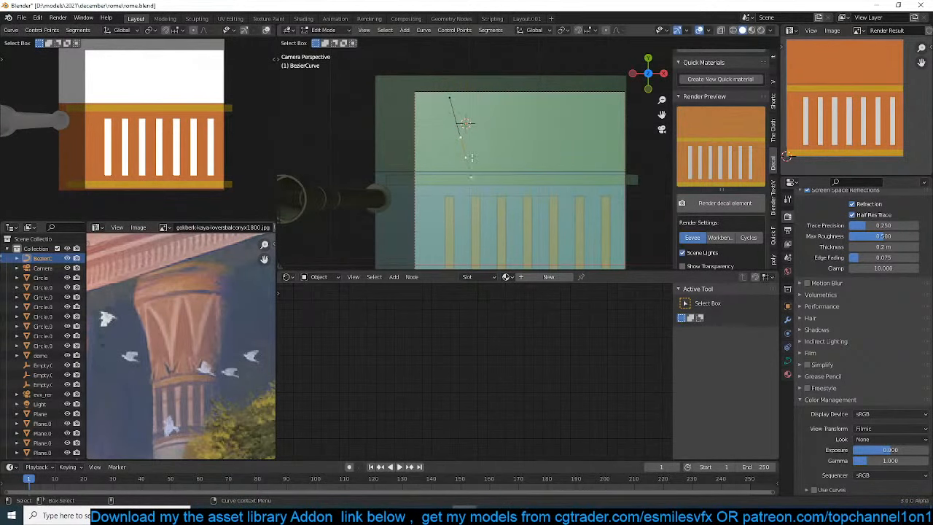
{"action": "key", "text": "g"}
{"action": "left_click", "coordinate": [471, 168]}
{"action": "key", "text": "e"}
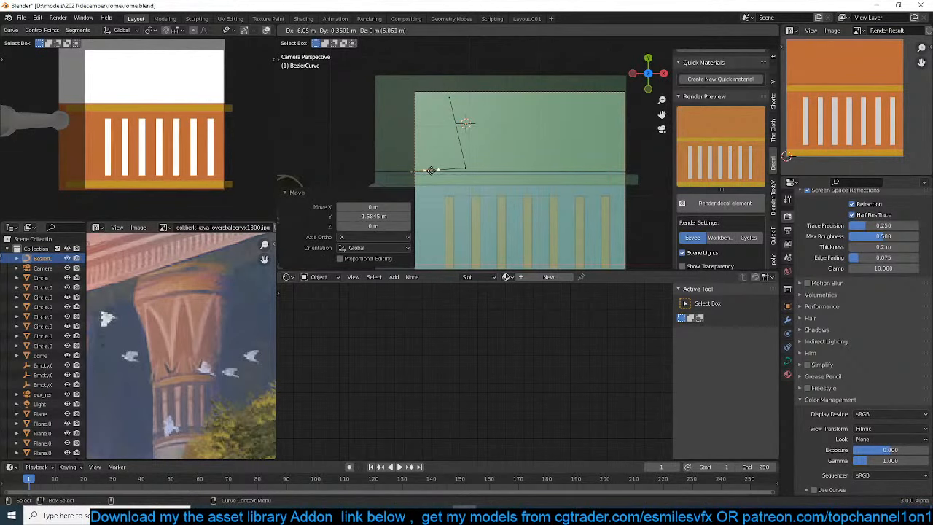
{"action": "left_click", "coordinate": [422, 171]}
{"action": "left_click", "coordinate": [450, 108]}
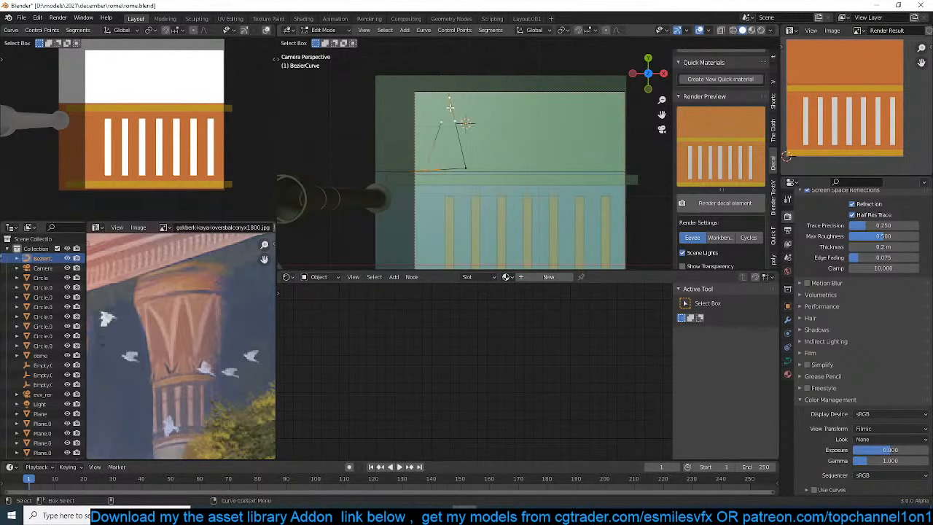
Set the triangle curve's fill mode to Both
{"action": "key", "text": "Tab"}
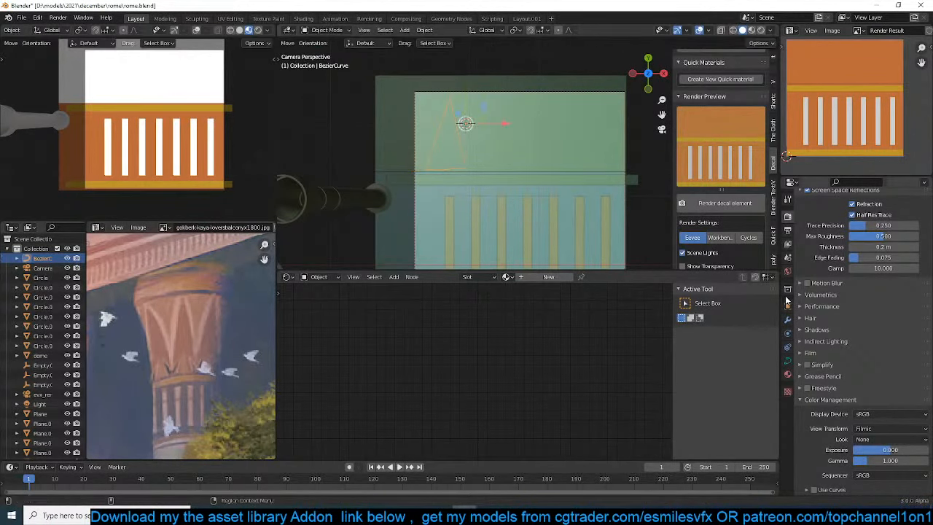
{"action": "left_click", "coordinate": [788, 361]}
{"action": "left_click", "coordinate": [884, 308]}
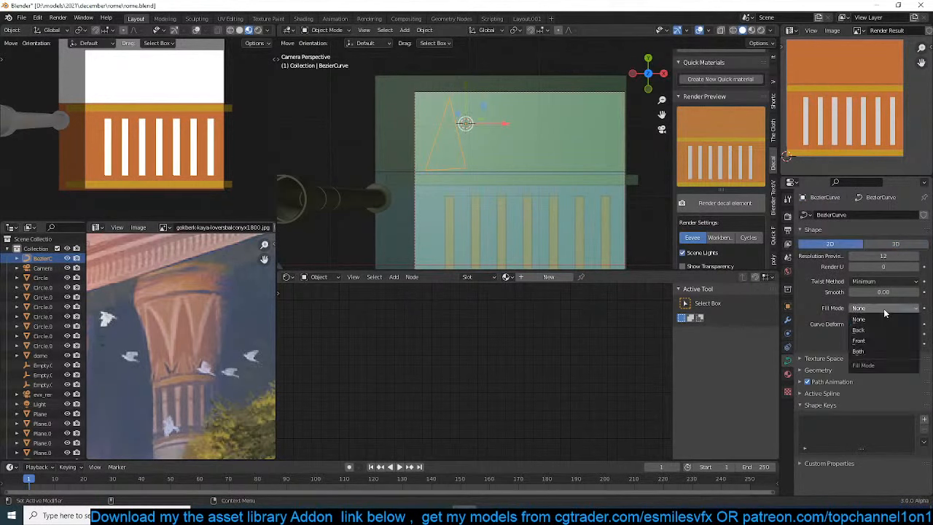
{"action": "left_click", "coordinate": [863, 352]}
Adjust the triangle's lower corner and move the side handles inward so both sides curve concavely
{"action": "key", "text": "Tab"}
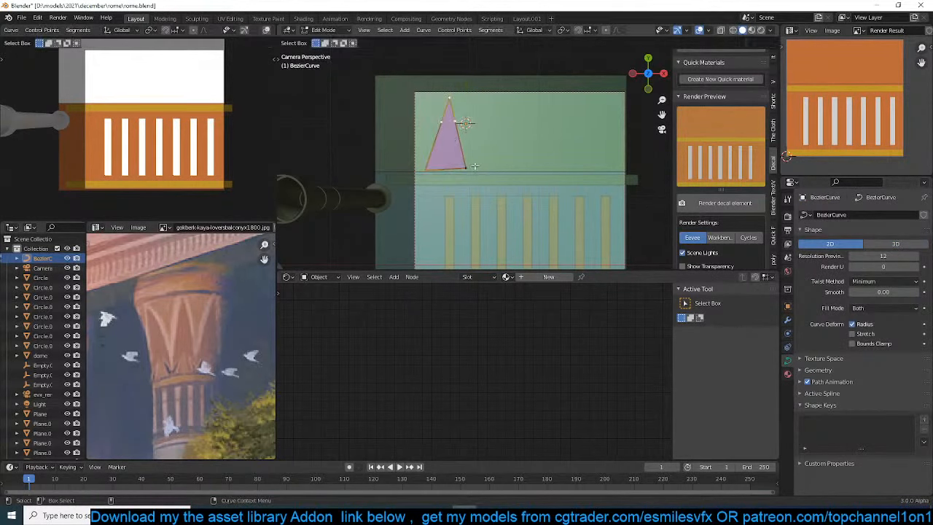
{"action": "key", "text": "g"}
{"action": "left_click", "coordinate": [476, 172]}
{"action": "left_click", "coordinate": [462, 149]}
{"action": "key", "text": "g"}
{"action": "left_click", "coordinate": [457, 152]}
{"action": "left_click", "coordinate": [433, 150]}
{"action": "key", "text": "g"}
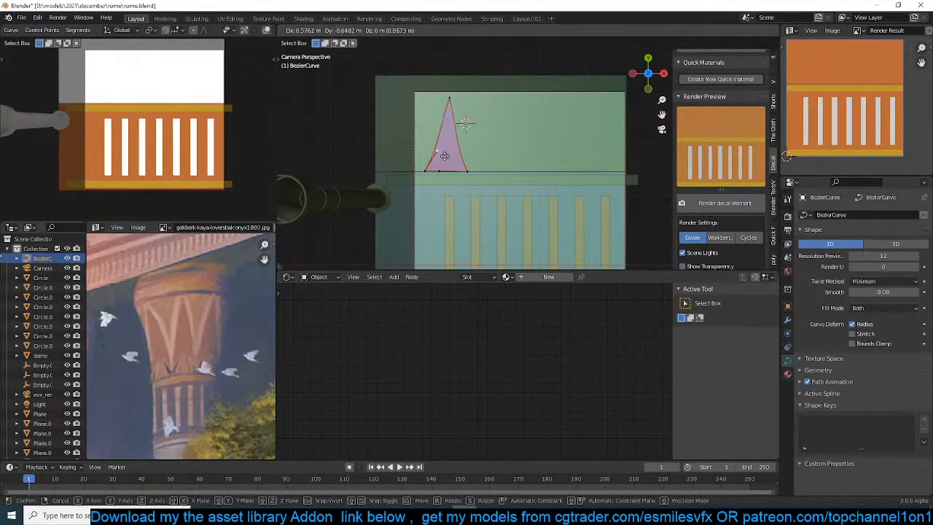
{"action": "left_click", "coordinate": [443, 155]}
Duplicate the curved triangle twice along X, offsetting the copies about 6.99 m and 6.48 m
{"action": "key", "text": "a"}
{"action": "key", "text": "shift+d"}
{"action": "key", "text": "x"}
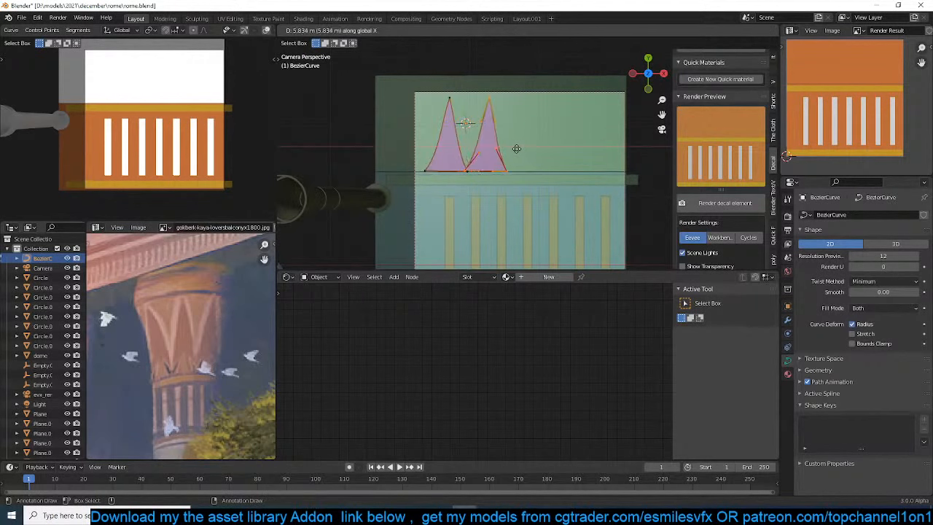
{"action": "left_click", "coordinate": [523, 149]}
{"action": "key", "text": "shift+d"}
{"action": "key", "text": "x"}
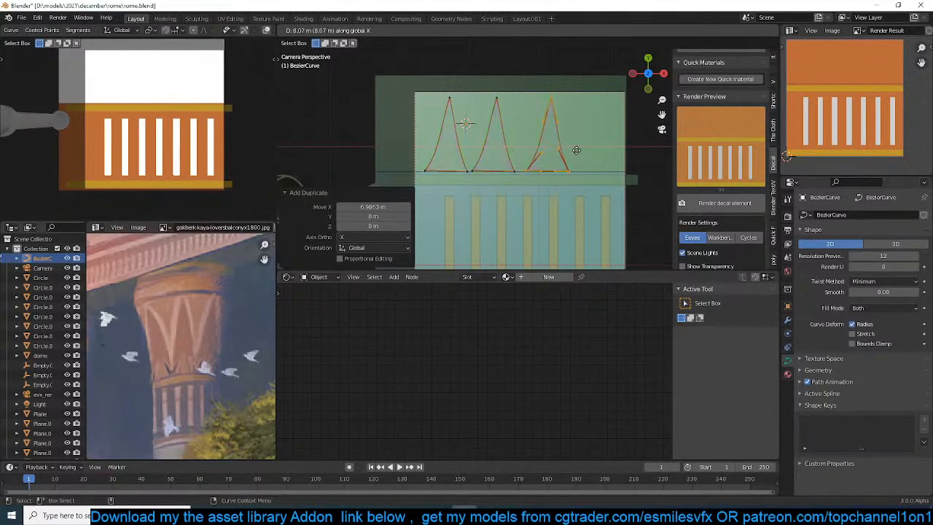
{"action": "left_click", "coordinate": [567, 150]}
Shift the third triangle about 0.36 m in X and add a fourth copy farther along X
{"action": "key", "text": "g"}
{"action": "key", "text": "x"}
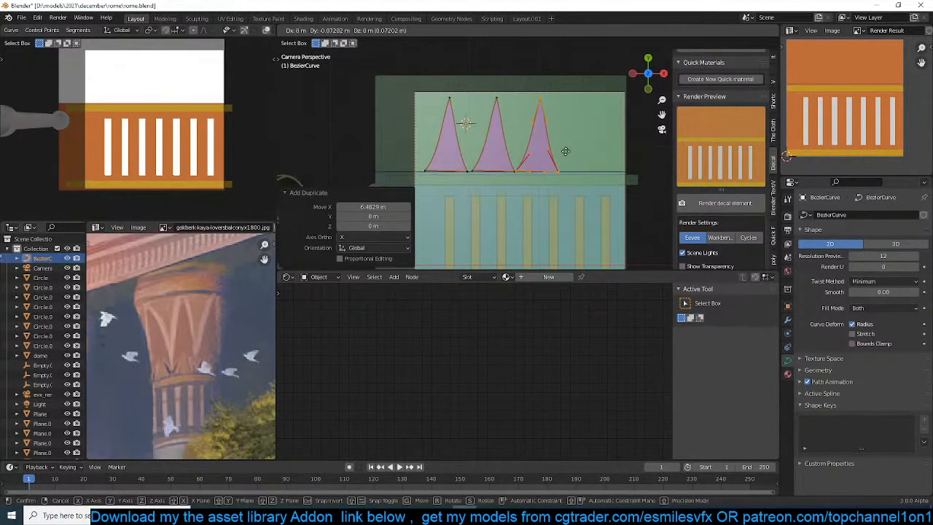
{"action": "left_click", "coordinate": [568, 151]}
{"action": "key", "text": "shift+d"}
{"action": "key", "text": "x"}
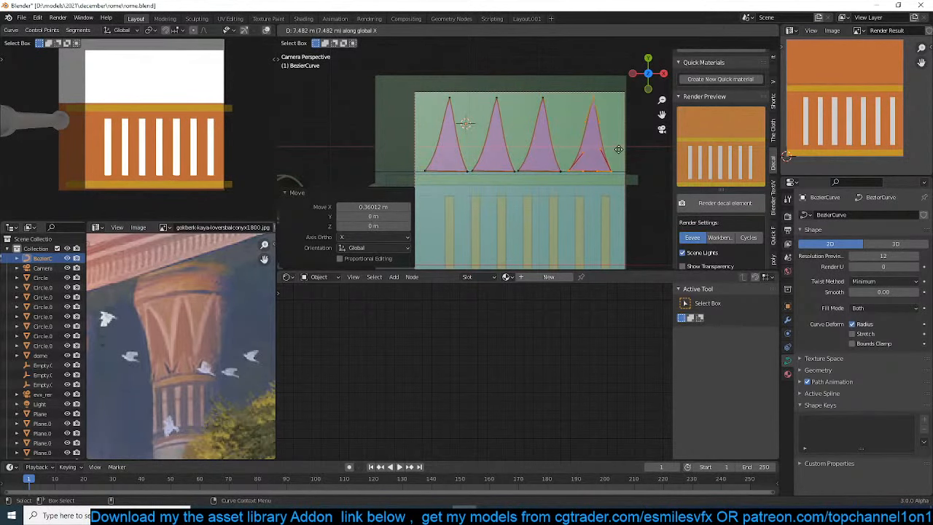
{"action": "left_click", "coordinate": [621, 150]}
{"action": "key", "text": "Tab"}
Create a new quick material for the triangles and tint its emission colour toward yellow-orange
{"action": "scroll", "coordinate": [735, 139], "scroll_direction": "up", "scroll_amount": 1}
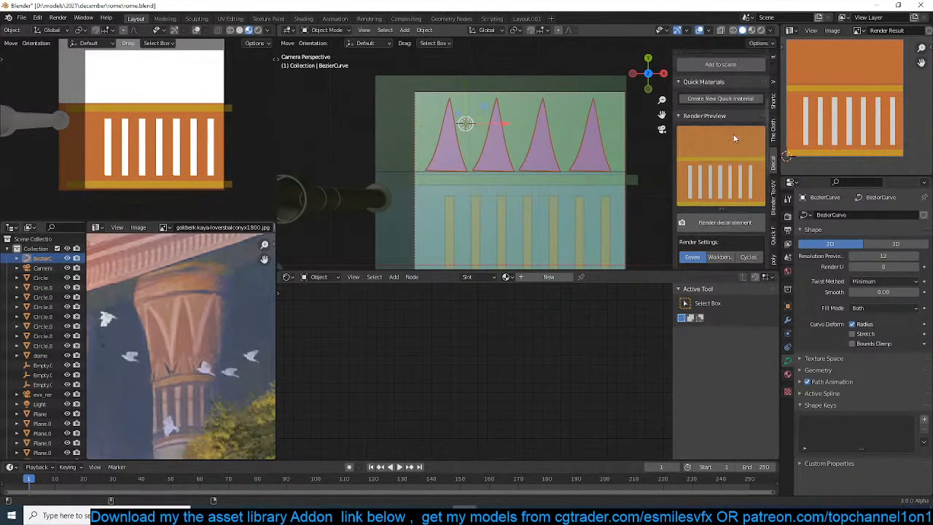
{"action": "left_click", "coordinate": [721, 99]}
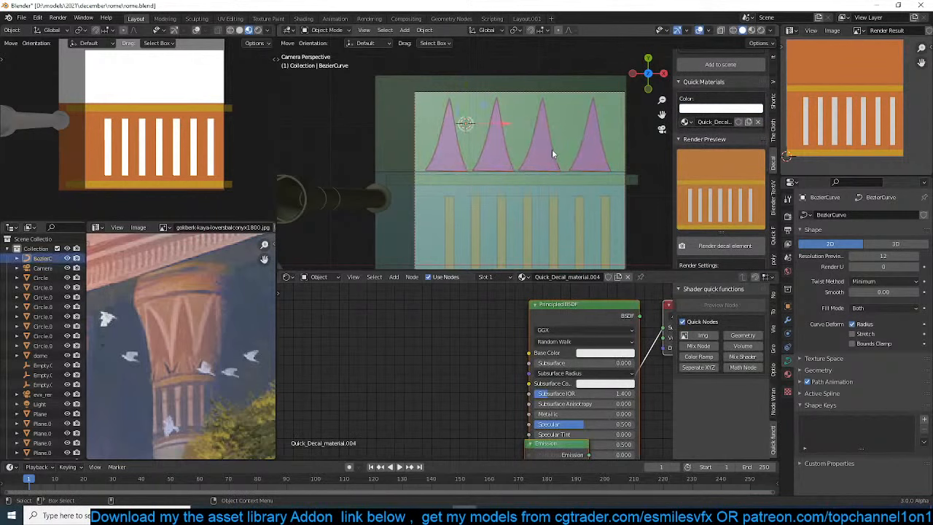
{"action": "middle_click_drag", "start_coordinate": [574, 356], "coordinate": [552, 307]}
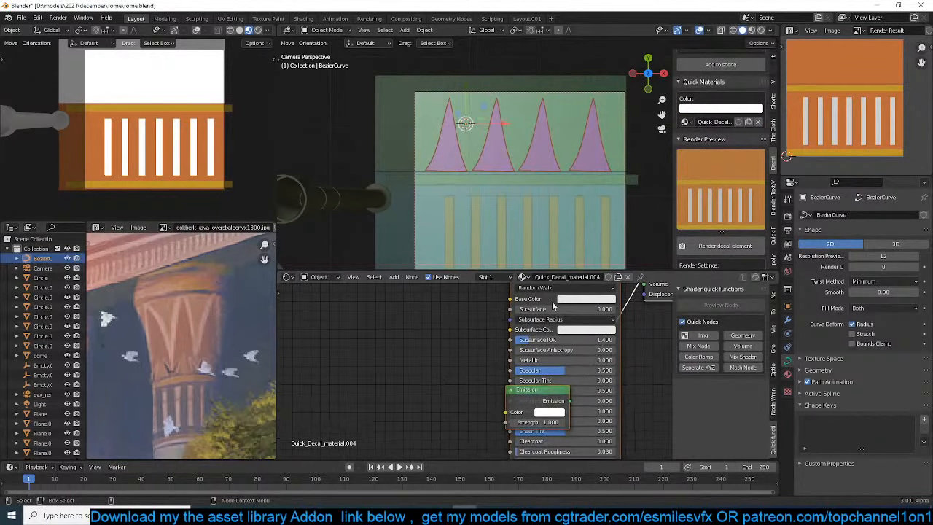
{"action": "left_click", "coordinate": [548, 413]}
{"action": "left_click_drag", "start_coordinate": [581, 307], "coordinate": [579, 303]}
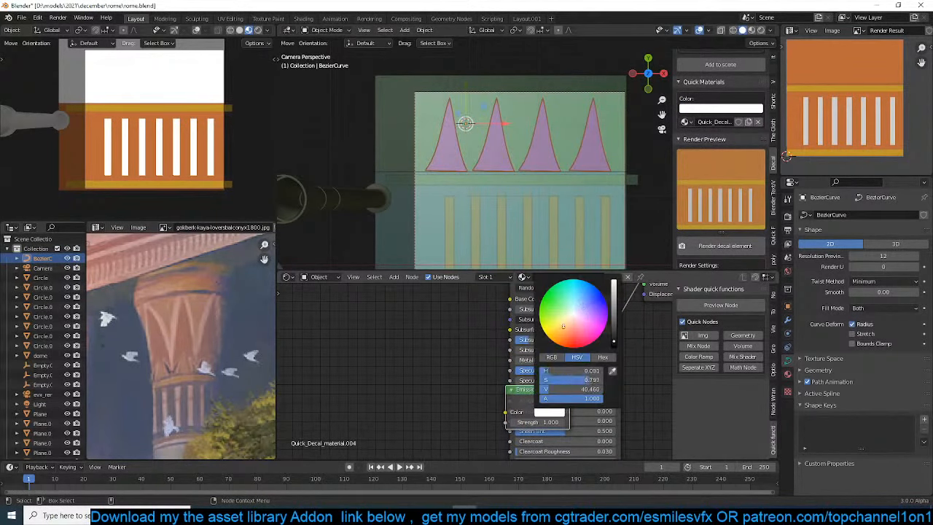
Raise the row of triangles about 0.37 m along Z above the upper plane
{"action": "middle_click_drag", "start_coordinate": [473, 213], "coordinate": [421, 80]}
{"action": "key", "text": "g"}
{"action": "key", "text": "z"}
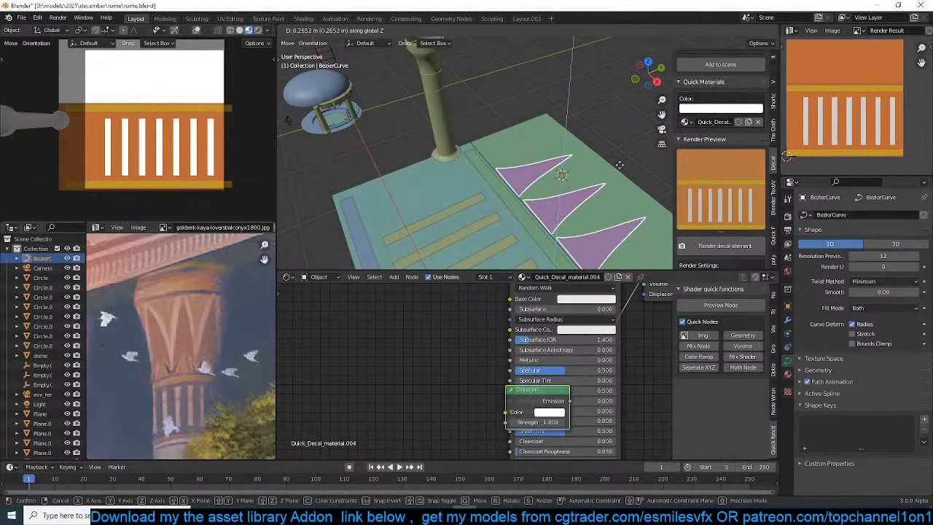
{"action": "left_click", "coordinate": [612, 178]}
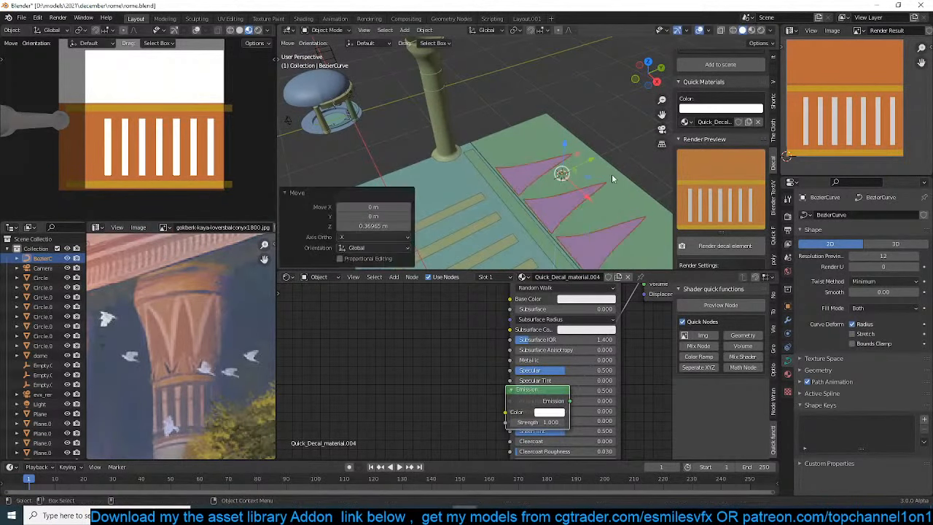
Change the triangles' emission colour to a fully saturated orange and set the emission strength to 0.550
{"action": "left_click", "coordinate": [557, 413]}
{"action": "left_click", "coordinate": [567, 343]}
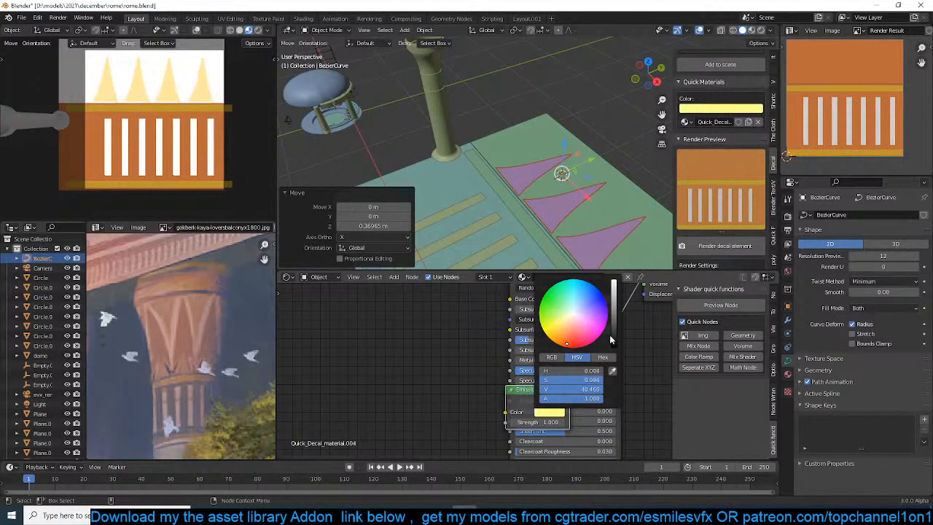
{"action": "left_click", "coordinate": [566, 340]}
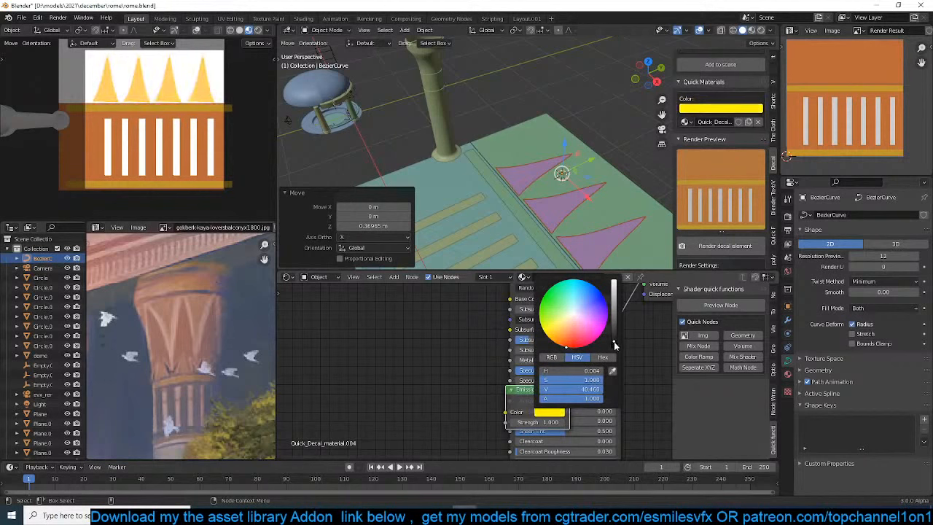
{"action": "left_click_drag", "start_coordinate": [615, 345], "coordinate": [613, 342]}
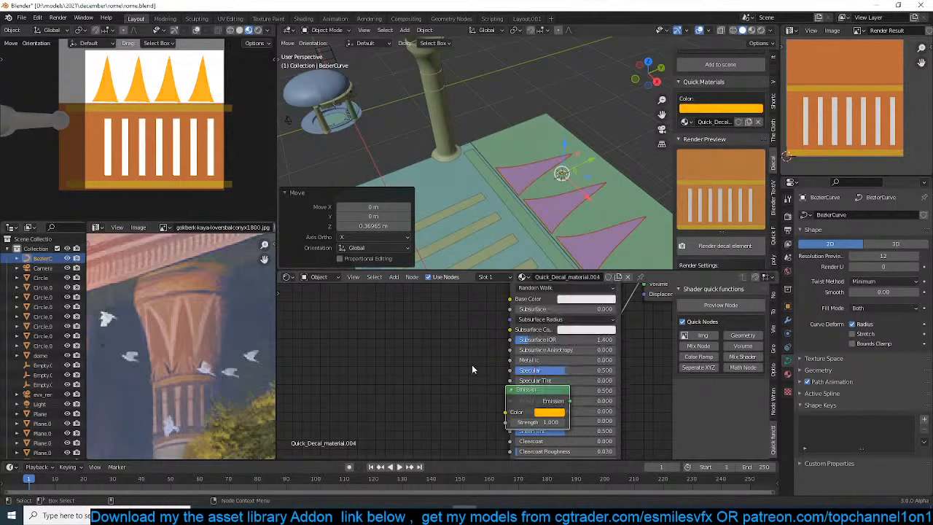
{"action": "mouse_move", "coordinate": [538, 422]}
{"action": "left_mouse_down"}
{"action": "mouse_move", "coordinate": [526, 423]}
{"action": "mouse_move", "coordinate": [534, 422]}
{"action": "left_mouse_up"}
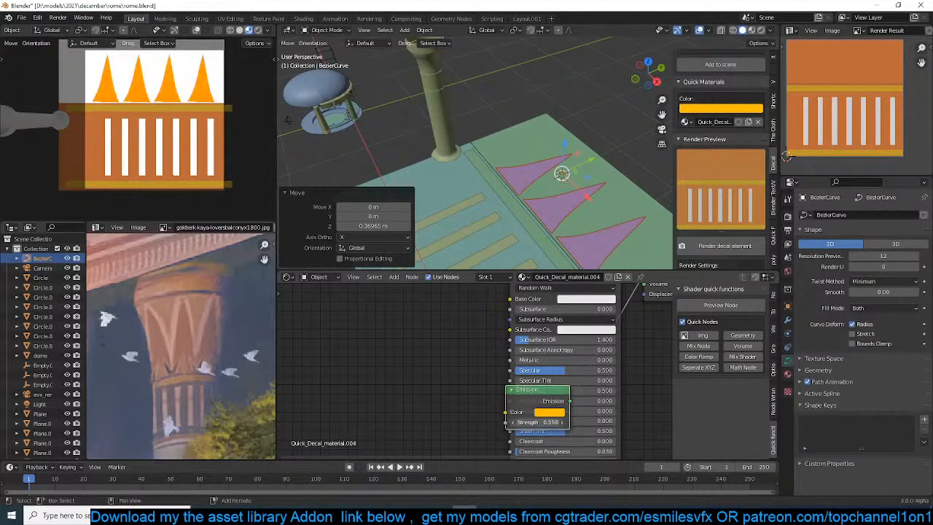
Duplicate the row of triangles about 0.16 m in X and 1.72 m in Y and mirror the copy along Y
{"action": "key", "text": "KP_7"}
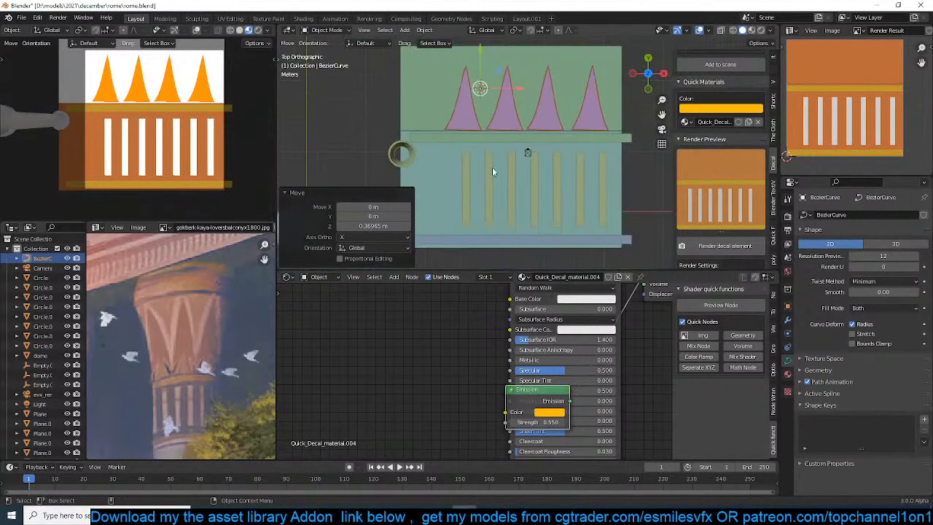
{"action": "key", "text": "shift+d"}
{"action": "left_click", "coordinate": [510, 146]}
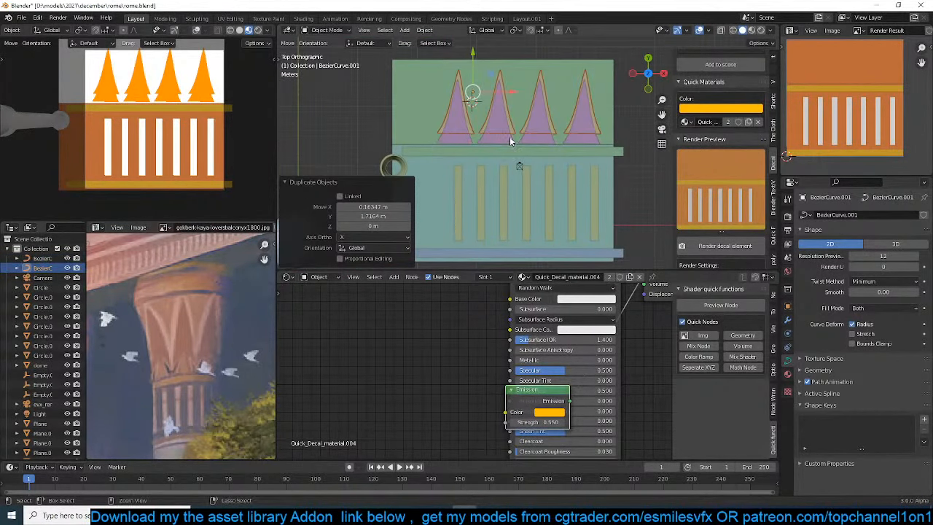
{"action": "key", "text": "ctrl+m"}
{"action": "key", "text": "y"}
{"action": "left_click", "coordinate": [516, 136]}
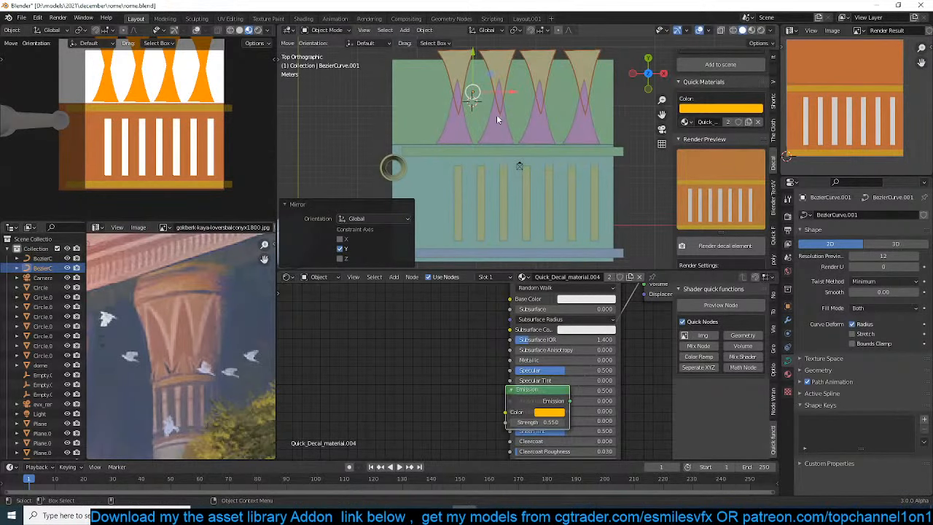
Move the inverted row of triangles into the gaps between the upright ones
{"action": "key", "text": "g"}
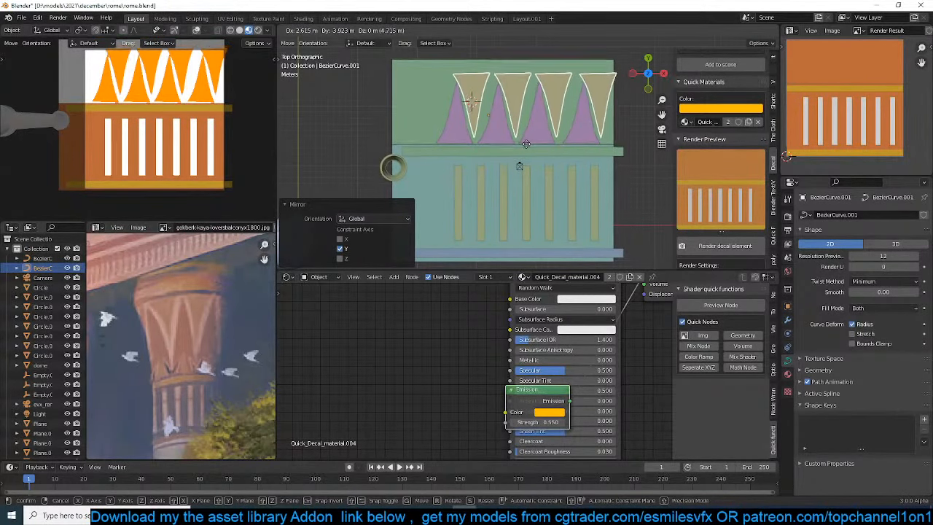
{"action": "left_click", "coordinate": [530, 143]}
{"action": "middle_click_drag", "start_coordinate": [524, 133], "coordinate": [518, 160], "text": "shift"}
Duplicate the first inverted triangle about 6.5 m in negative X to fill the gap at the panel's start
{"action": "key", "text": "Tab"}
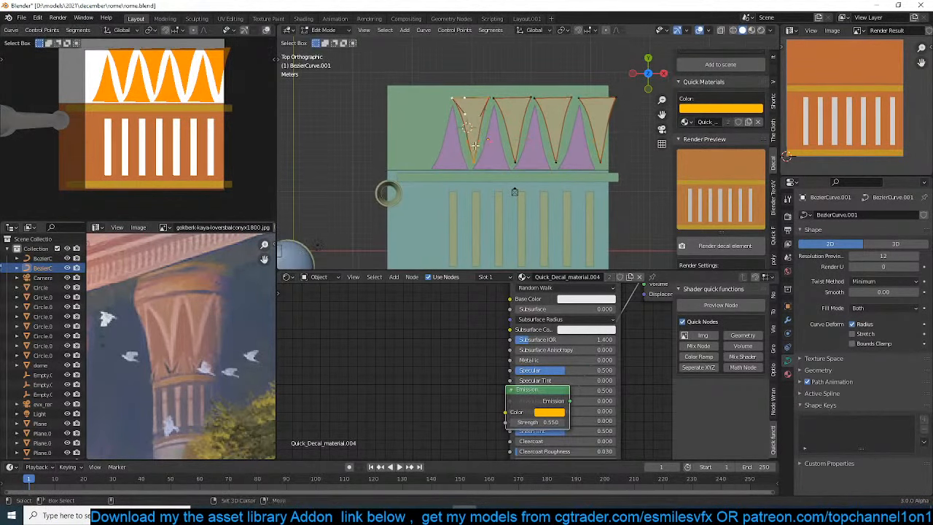
{"action": "key", "text": "shift+d"}
{"action": "key", "text": "x"}
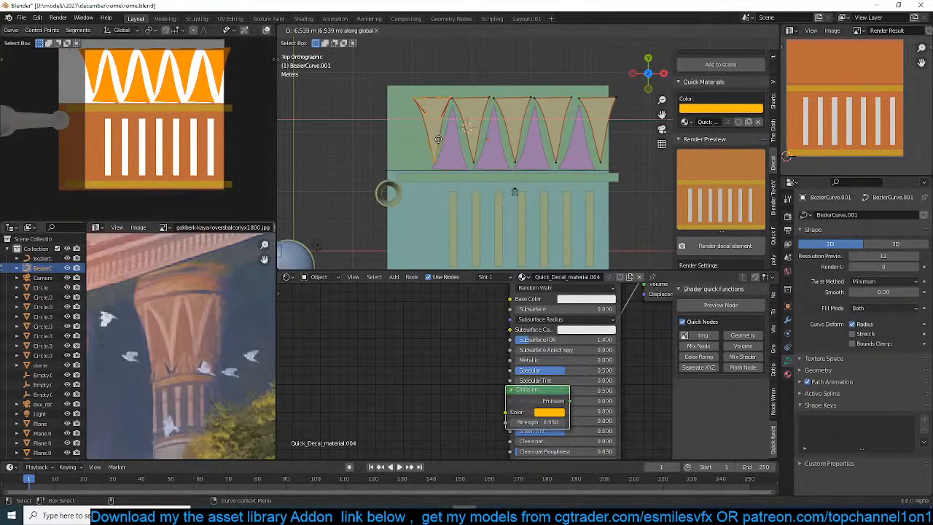
{"action": "left_click", "coordinate": [436, 149]}
{"action": "key", "text": "Tab"}
{"action": "scroll", "coordinate": [492, 170], "scroll_direction": "down", "scroll_amount": 1}
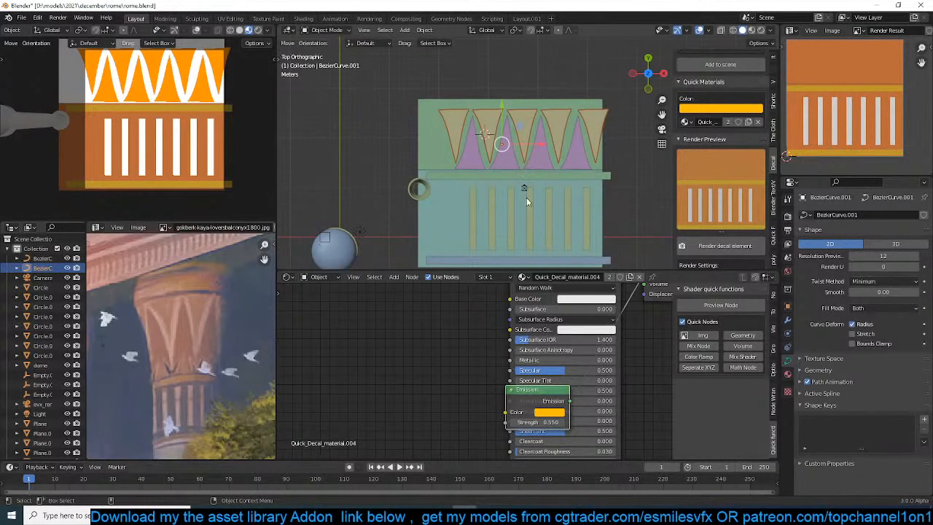
{"action": "scroll", "coordinate": [526, 198], "scroll_direction": "down", "scroll_amount": 1}
{"action": "key", "text": "KP_0"}
Move the row of white stripes about 2.95 m in negative X on the lower panel
{"action": "key", "text": "KP_0"}
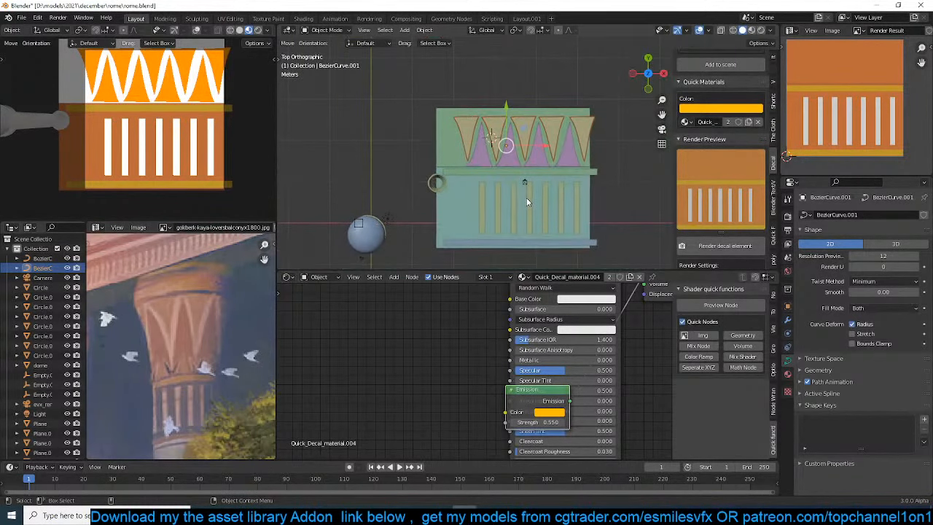
{"action": "key", "text": "KP_0"}
{"action": "middle_click_drag", "start_coordinate": [475, 219], "coordinate": [480, 204], "text": "shift"}
{"action": "left_click", "coordinate": [480, 208]}
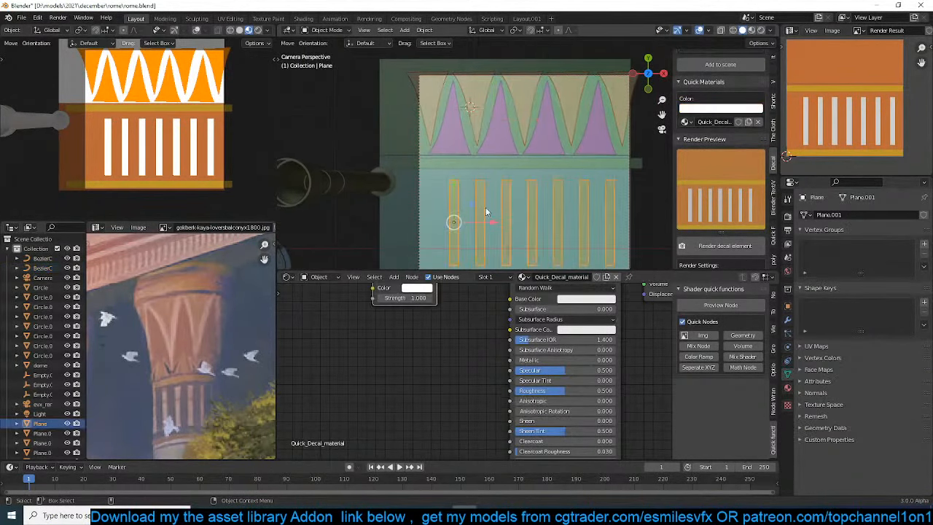
{"action": "key", "text": "g"}
{"action": "key", "text": "x"}
{"action": "left_click", "coordinate": [467, 210]}
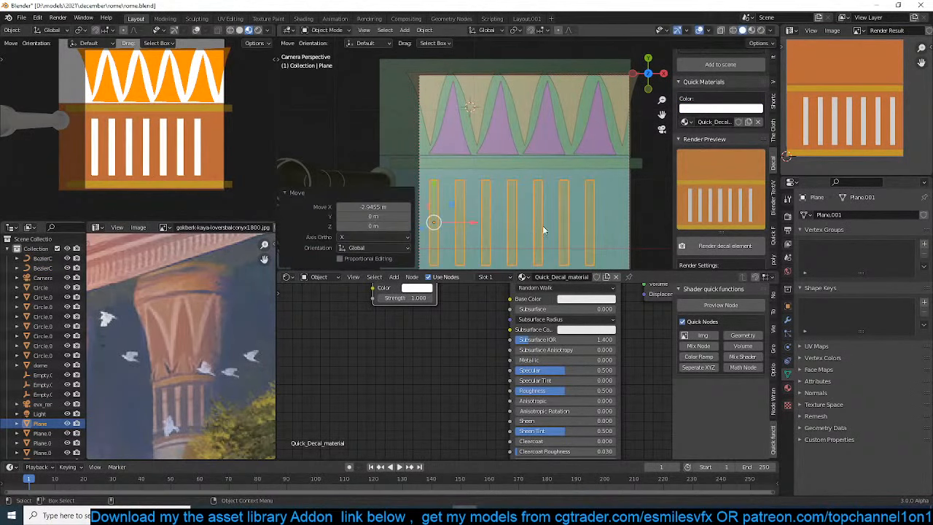
Set the white stripes' array count to 8 and save the file
{"action": "key", "text": "Tab"}
{"action": "key", "text": "Tab"}
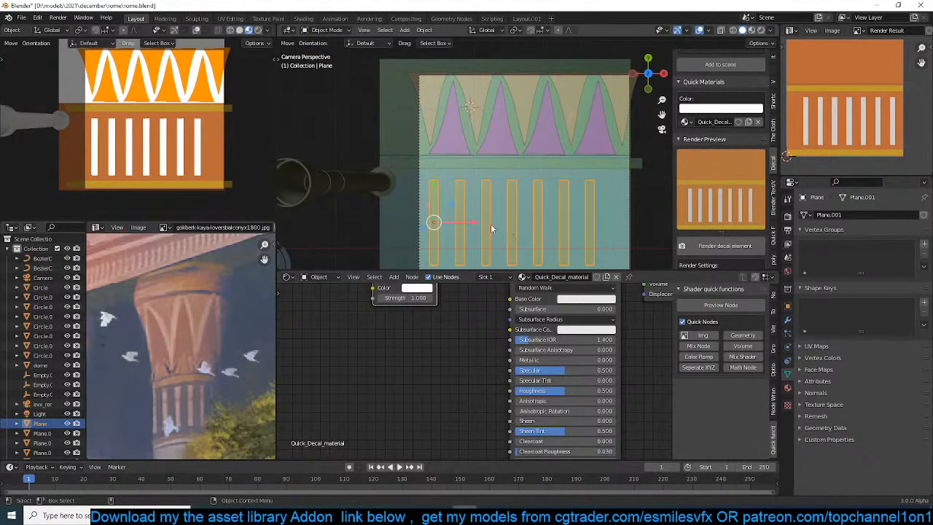
{"action": "left_click", "coordinate": [788, 319]}
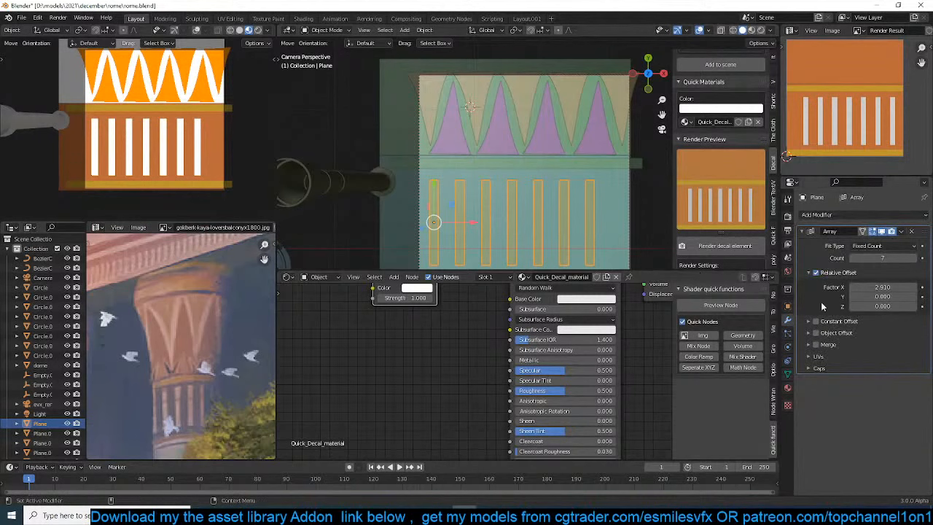
{"action": "left_click", "coordinate": [917, 258]}
{"action": "scroll", "coordinate": [545, 172], "scroll_direction": "down", "scroll_amount": 2}
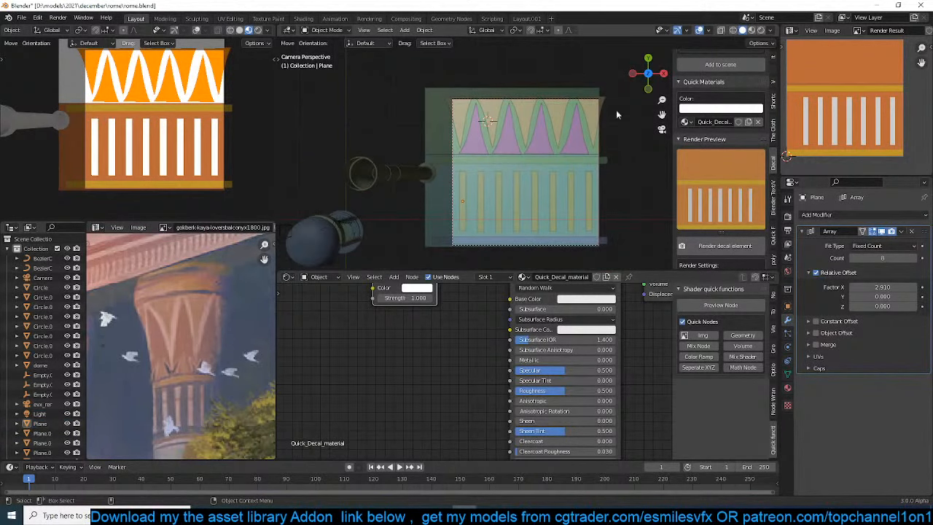
{"action": "key", "text": "ctrl+s"}
Render an image of the finished decal, inspect it and close the render window
{"action": "scroll", "coordinate": [727, 139], "scroll_direction": "up", "scroll_amount": 5}
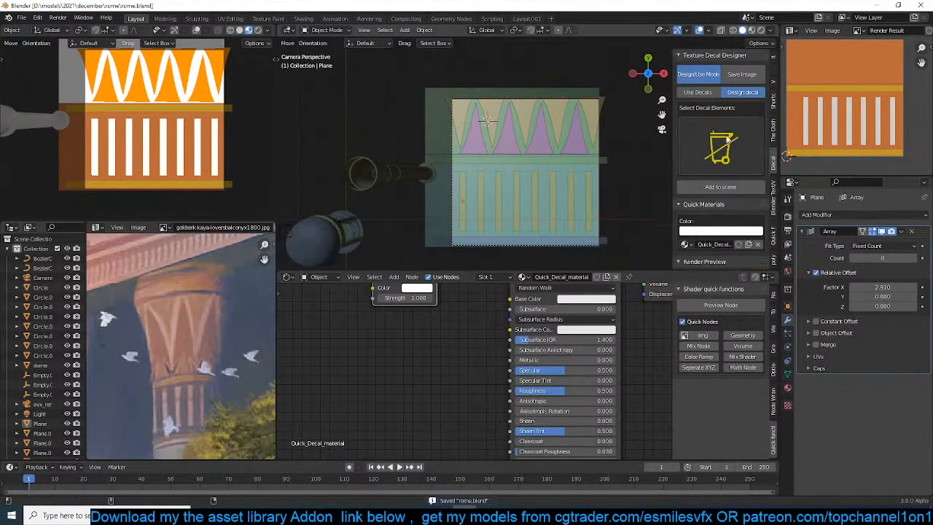
{"action": "scroll", "coordinate": [729, 175], "scroll_direction": "down", "scroll_amount": 5}
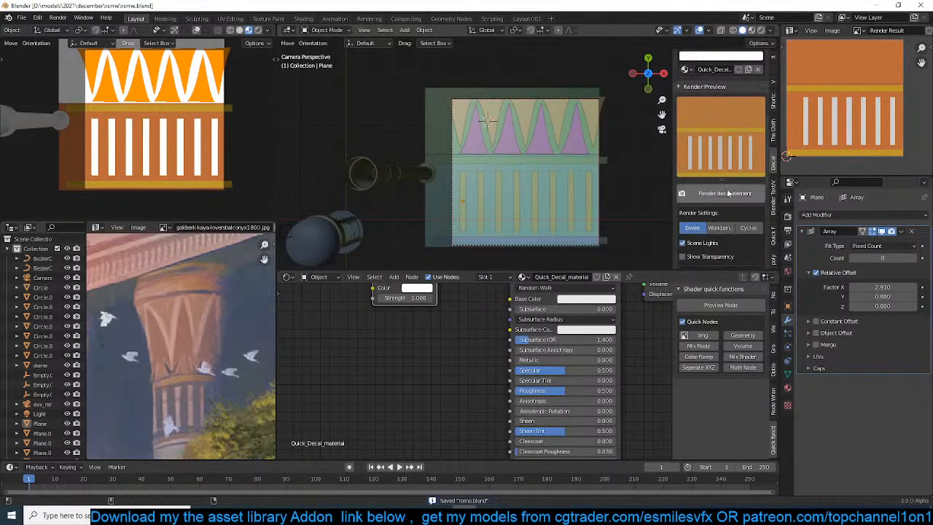
{"action": "left_click", "coordinate": [726, 192]}
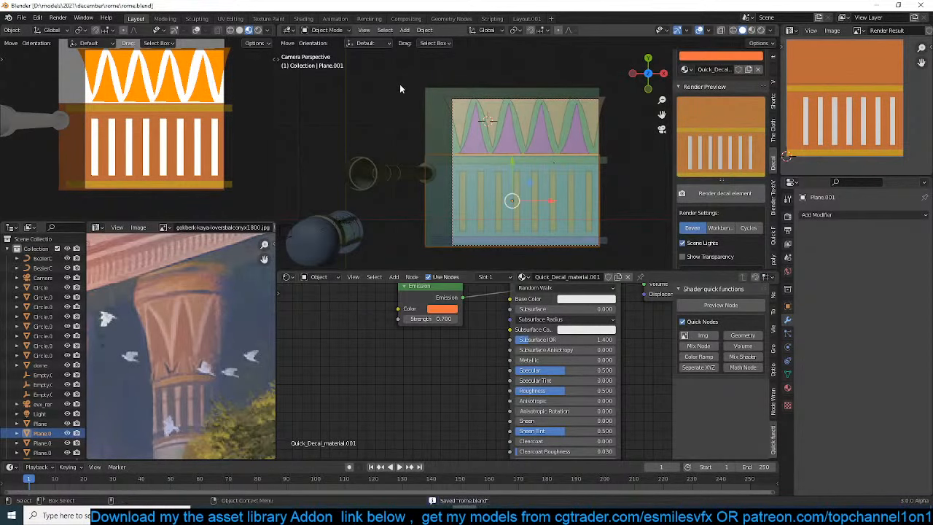
{"action": "key", "text": "alt+a"}
{"action": "left_click", "coordinate": [58, 17]}
{"action": "left_click", "coordinate": [76, 31]}
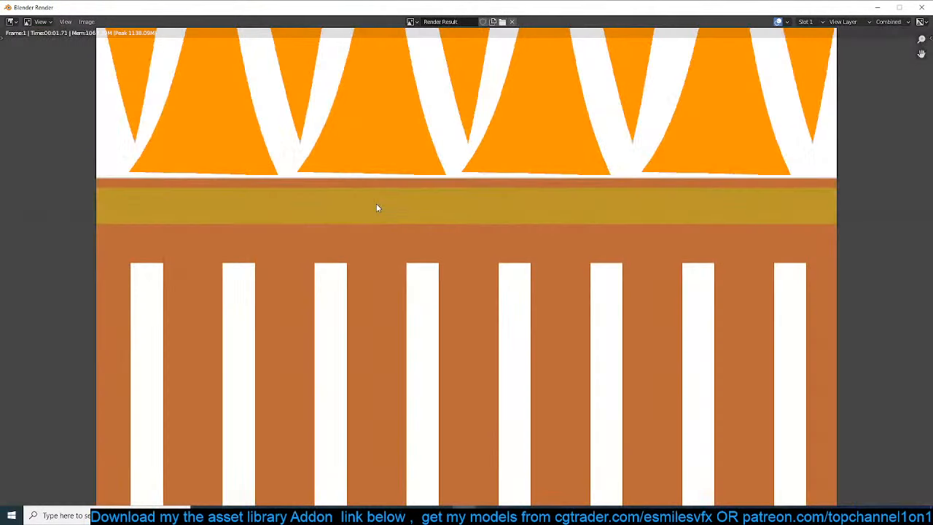
{"action": "scroll", "coordinate": [408, 206], "scroll_direction": "up", "scroll_amount": 1}
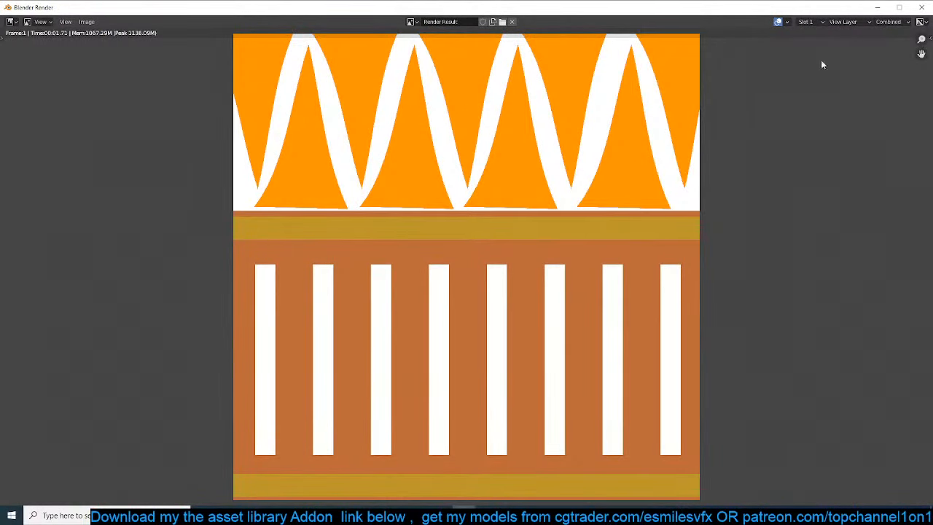
{"action": "left_click", "coordinate": [922, 7]}
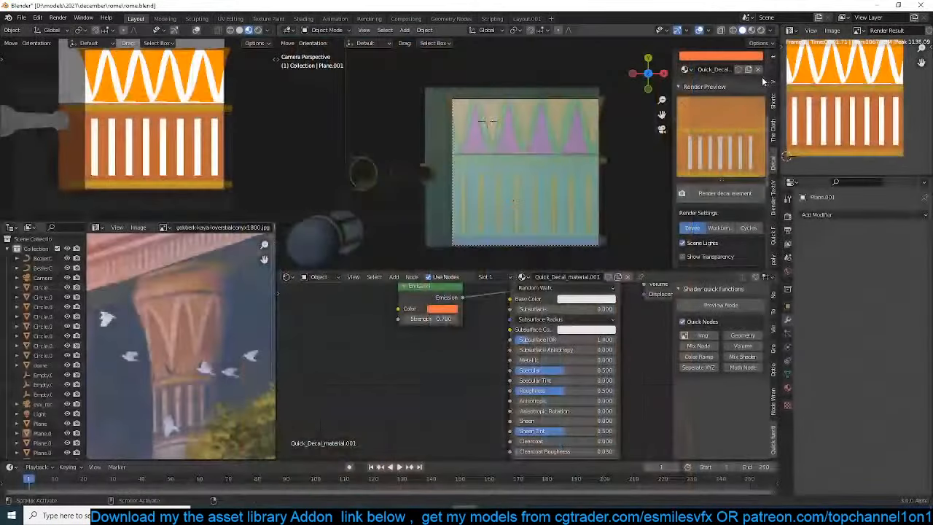
Switch the decal designer to Save Image mode and start saving the render as a texture
{"action": "scroll", "coordinate": [744, 161], "scroll_direction": "up", "scroll_amount": 4}
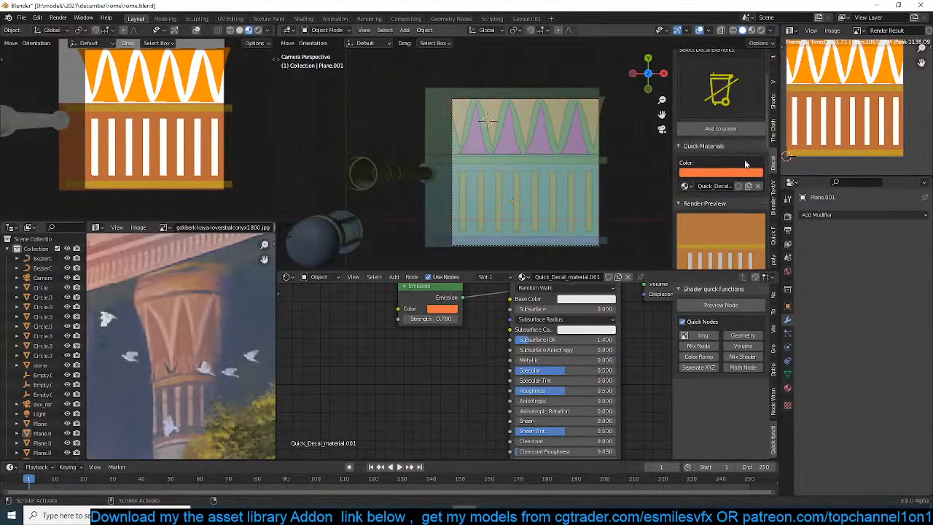
{"action": "scroll", "coordinate": [745, 164], "scroll_direction": "down", "scroll_amount": 8}
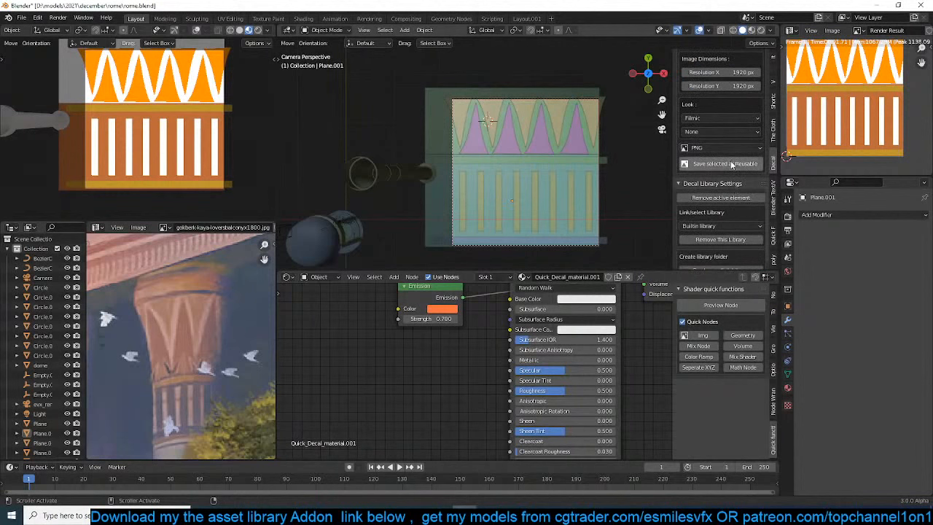
{"action": "scroll", "coordinate": [730, 198], "scroll_direction": "down", "scroll_amount": 1}
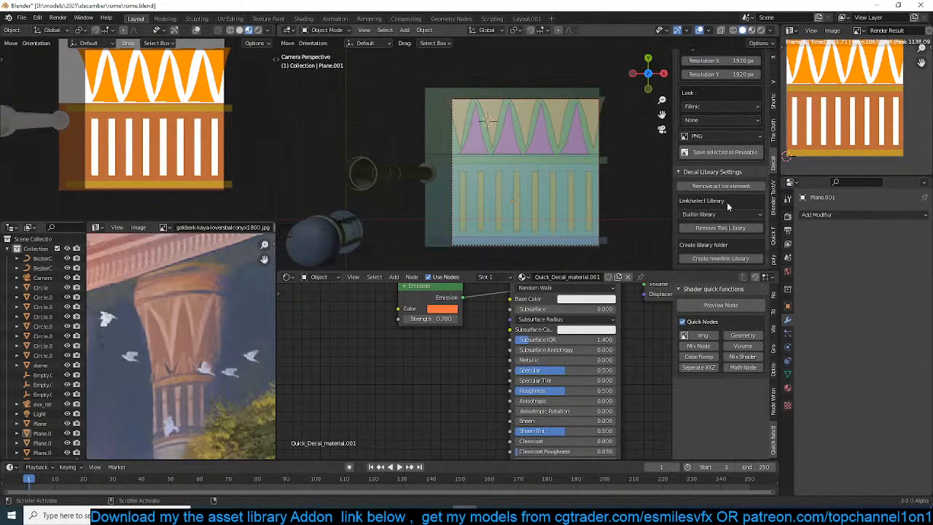
{"action": "scroll", "coordinate": [729, 198], "scroll_direction": "up", "scroll_amount": 9}
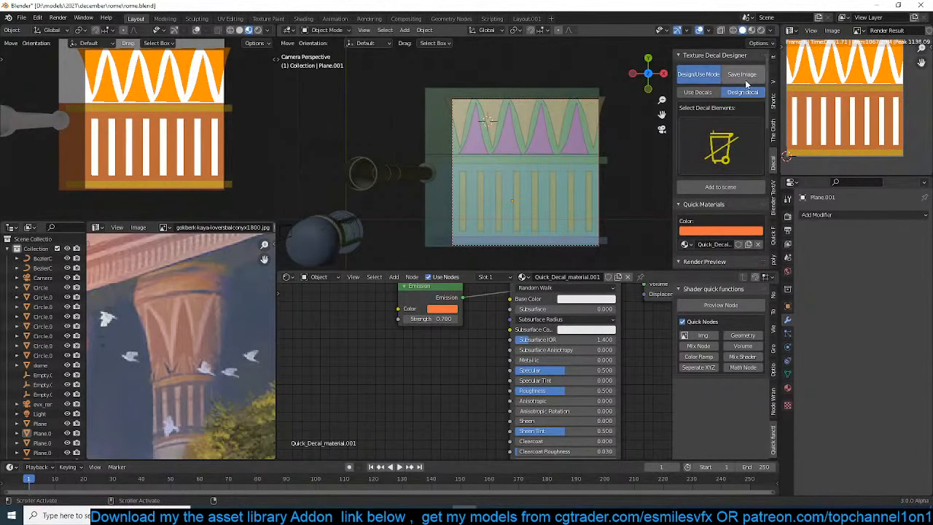
{"action": "scroll", "coordinate": [713, 186], "scroll_direction": "down", "scroll_amount": 6}
{"action": "scroll", "coordinate": [718, 203], "scroll_direction": "down", "scroll_amount": 1}
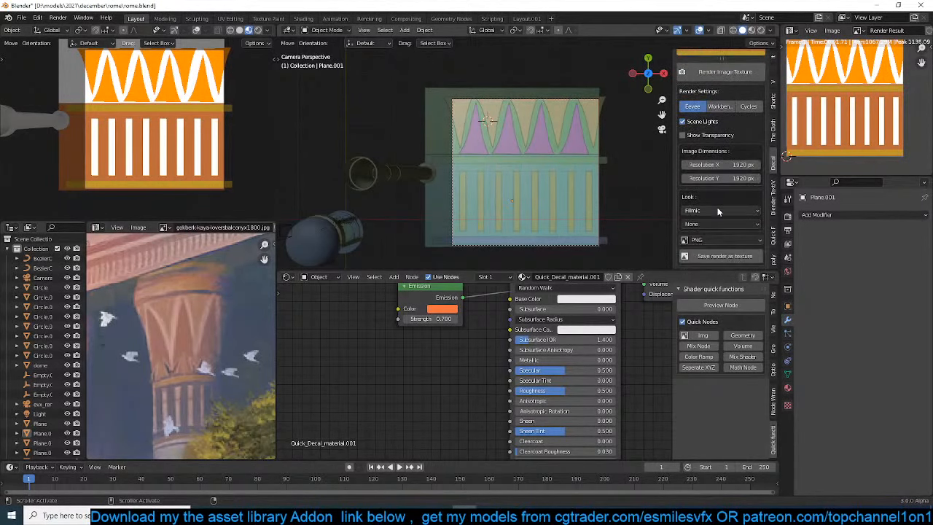
{"action": "left_click", "coordinate": [717, 256]}
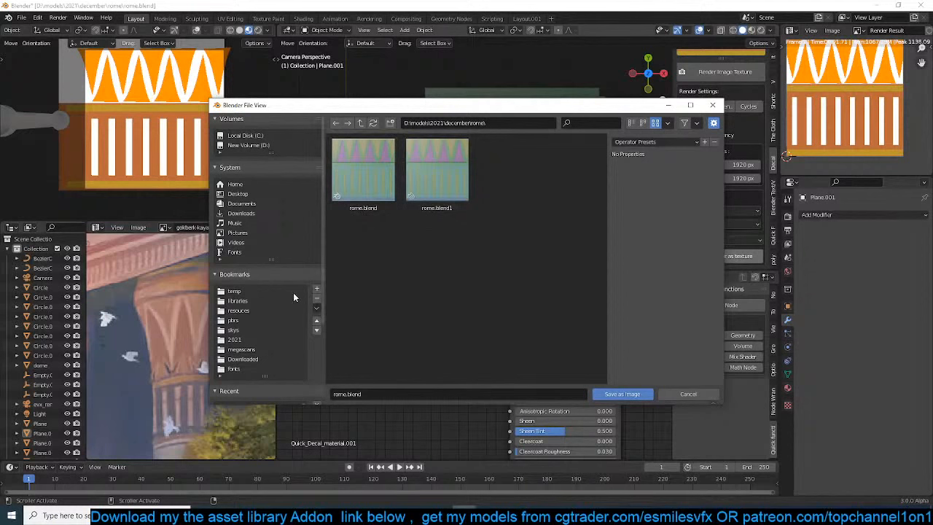
Save the decal image as rome in the custom decals folder of the resources bookmark
{"action": "left_click", "coordinate": [245, 313]}
{"action": "left_click", "coordinate": [445, 179]}
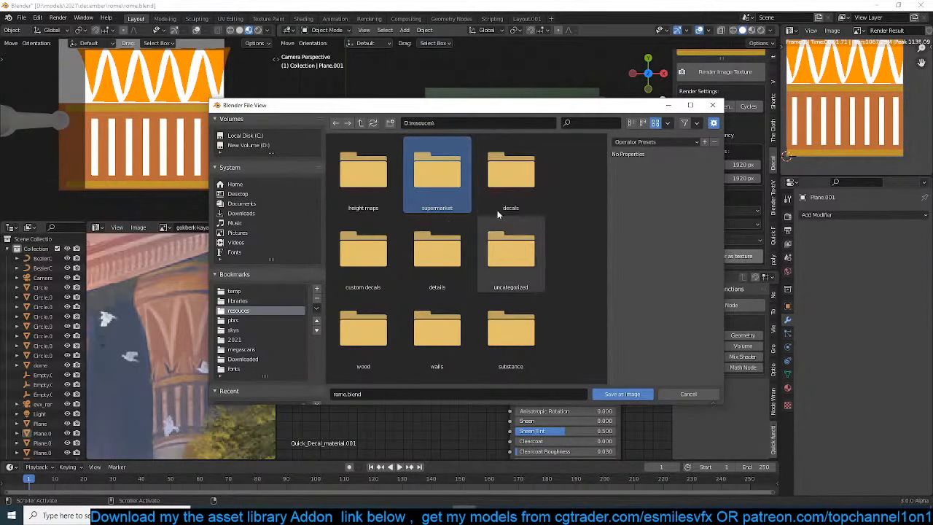
{"action": "left_click", "coordinate": [375, 259]}
{"action": "double_click", "coordinate": [390, 261]}
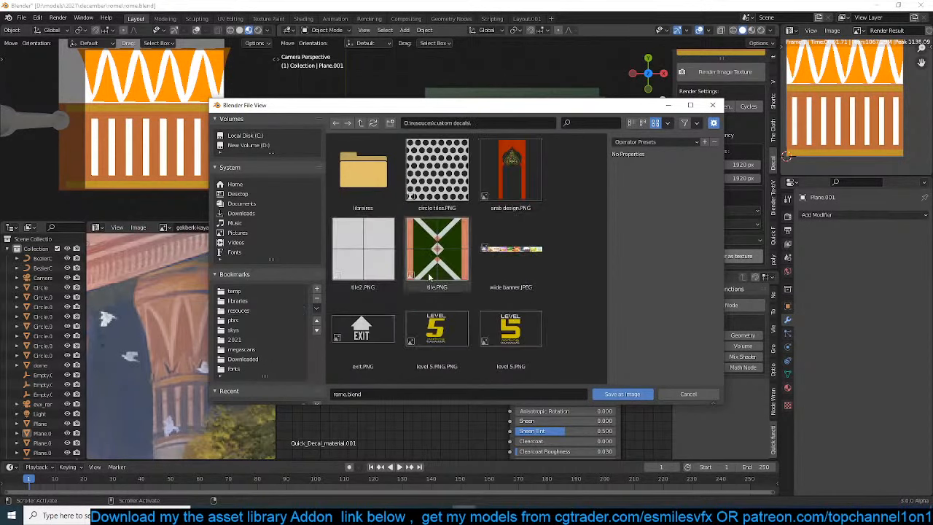
{"action": "left_click", "coordinate": [547, 393]}
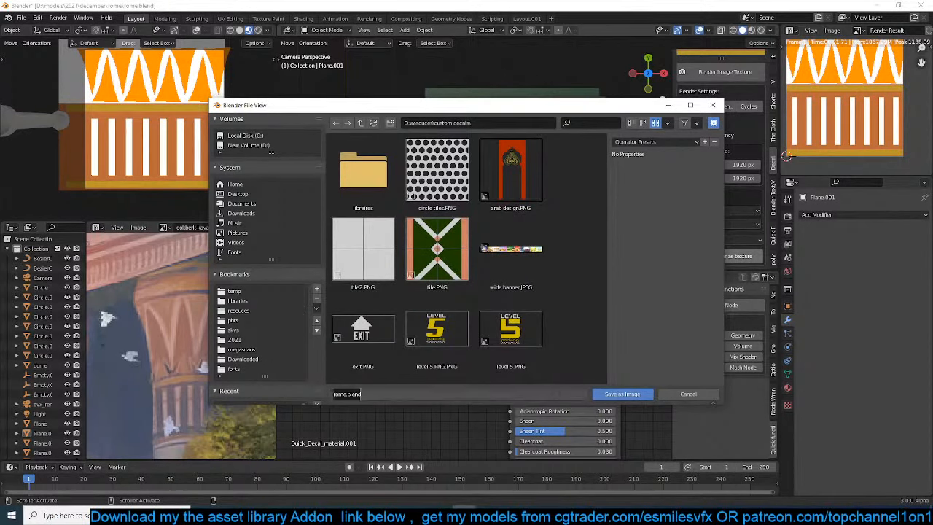
{"action": "key", "text": "Return"}
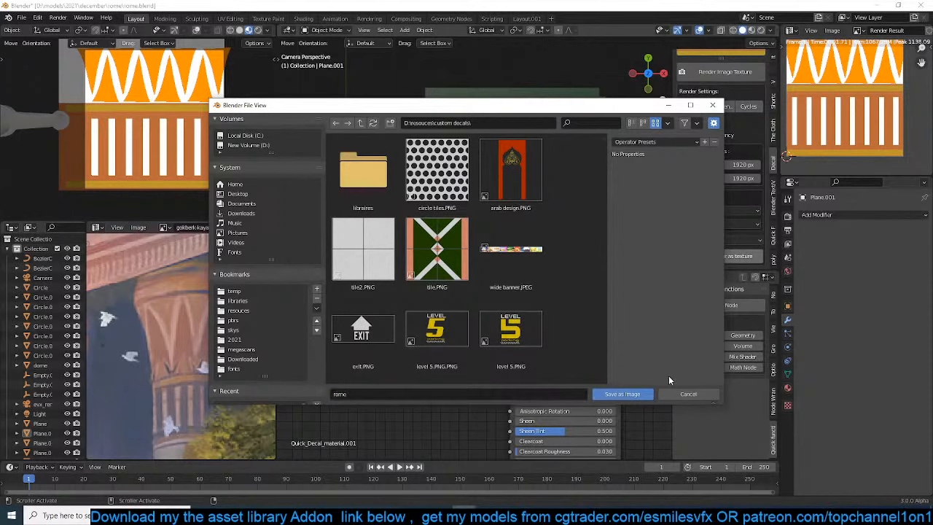
{"action": "left_click", "coordinate": [640, 395]}
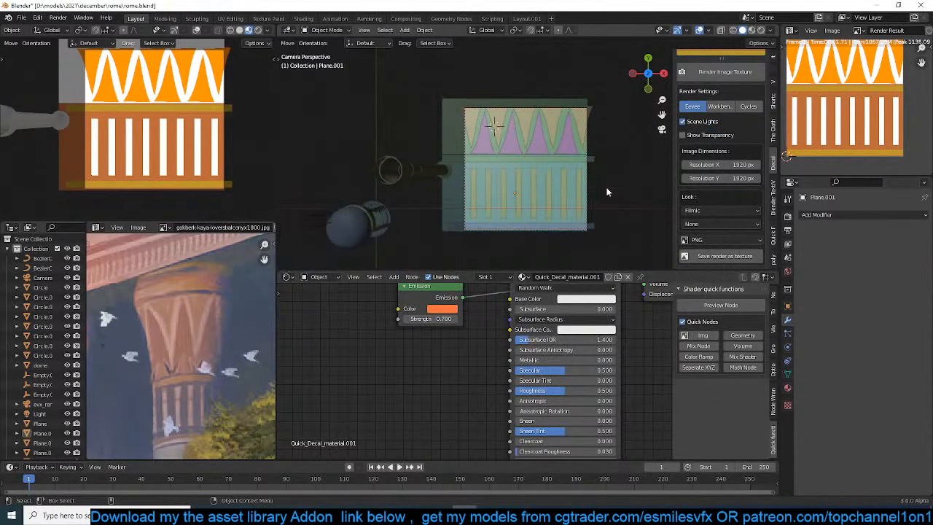
Delete all the decal planes and curves beside the column and save the file
{"action": "middle_click_drag", "start_coordinate": [643, 217], "coordinate": [566, 219]}
{"action": "scroll", "coordinate": [567, 219], "scroll_direction": "down", "scroll_amount": 2}
{"action": "left_click_drag", "start_coordinate": [474, 167], "coordinate": [601, 264]}
{"action": "key", "text": "x"}
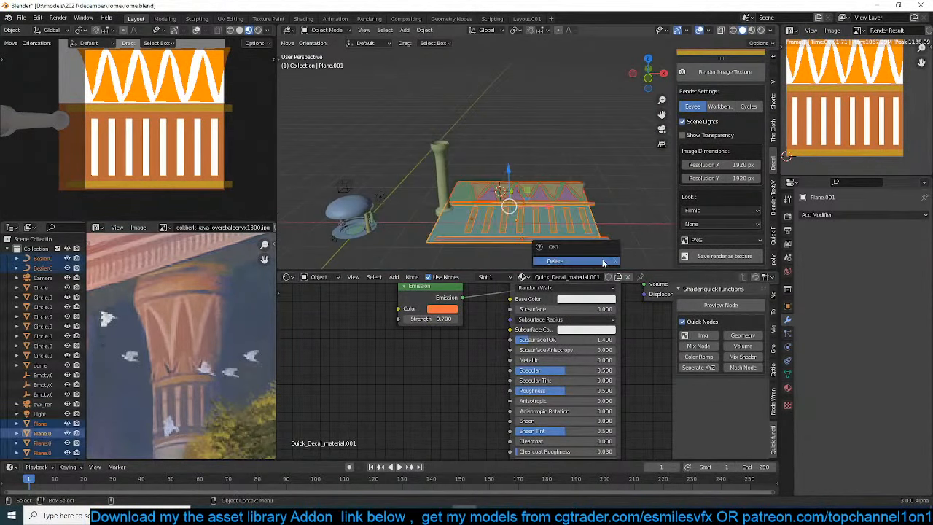
{"action": "left_click", "coordinate": [603, 262]}
{"action": "middle_click_drag", "start_coordinate": [481, 188], "coordinate": [525, 192], "text": "shift"}
{"action": "key", "text": "ctrl+s"}
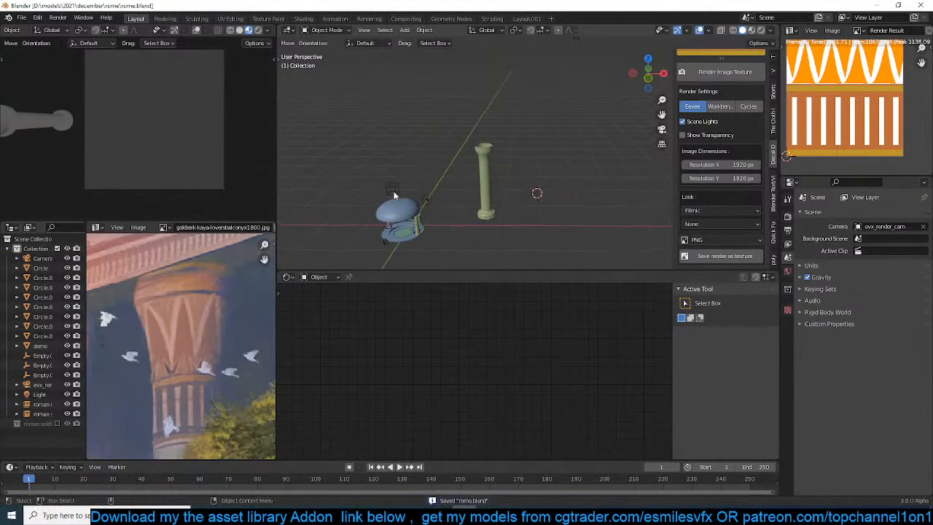
Delete the square decal render camera from the scene
{"action": "left_click", "coordinate": [385, 246]}
{"action": "key", "text": "ctrl+KP_0"}
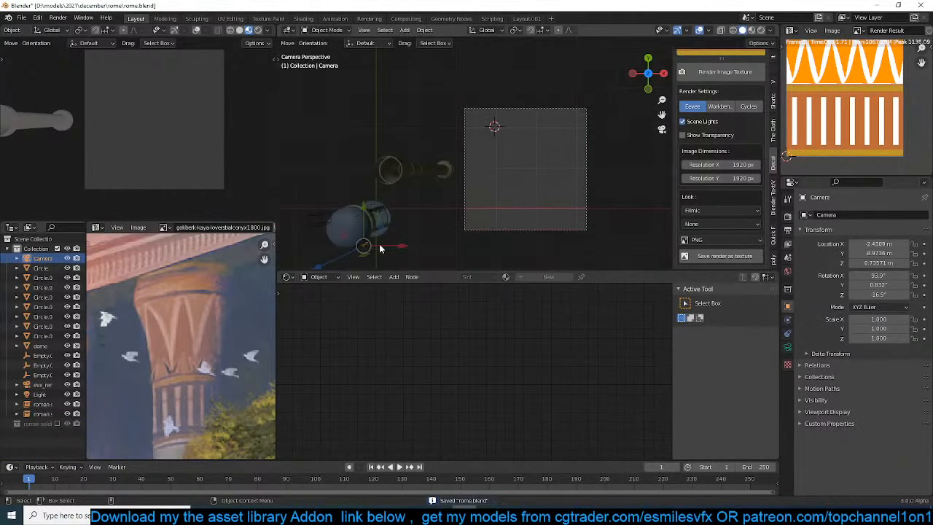
{"action": "left_click", "coordinate": [571, 230]}
{"action": "key", "text": "x"}
{"action": "left_click", "coordinate": [571, 233]}
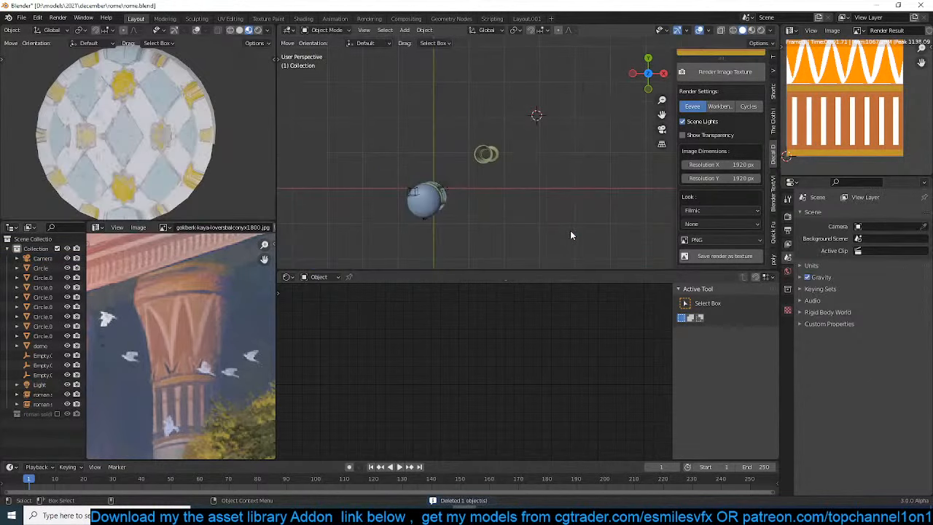
Make the pavilion camera the active scene camera and set the image height to 1080 px, with the preview viewport looking through it
{"action": "key", "text": "KP_0"}
{"action": "left_click", "coordinate": [571, 231]}
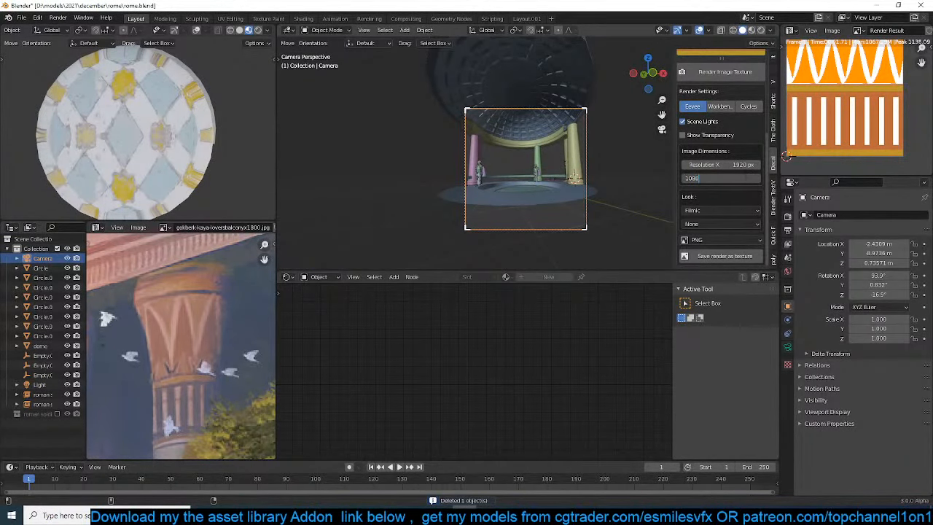
{"action": "key", "text": "Return"}
{"action": "scroll", "coordinate": [530, 156], "scroll_direction": "up", "scroll_amount": 3}
{"action": "middle_click_drag", "start_coordinate": [137, 208], "coordinate": [132, 179]}
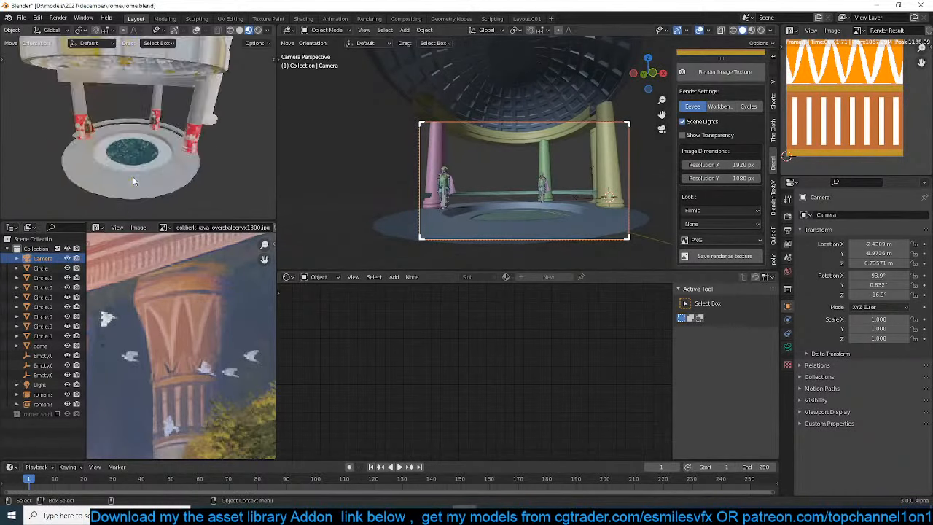
{"action": "key", "text": "KP_0"}
Enter Edit Mode on the tall standalone column and select the vertical edge line along its side
{"action": "scroll", "coordinate": [564, 134], "scroll_direction": "up", "scroll_amount": 4}
{"action": "middle_click_drag", "start_coordinate": [564, 134], "coordinate": [482, 175]}
{"action": "scroll", "coordinate": [582, 164], "scroll_direction": "down", "scroll_amount": 8}
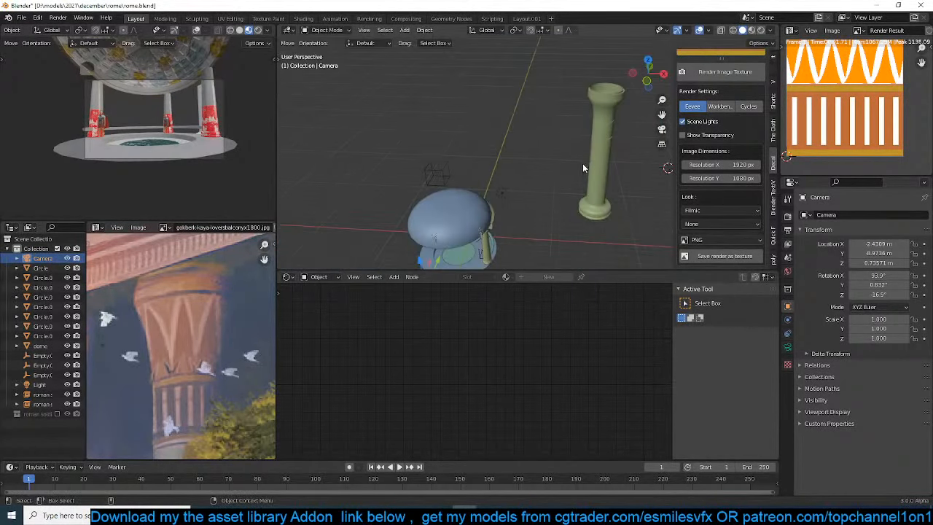
{"action": "left_click", "coordinate": [610, 148]}
{"action": "key", "text": "KP_1"}
{"action": "key", "text": "Tab"}
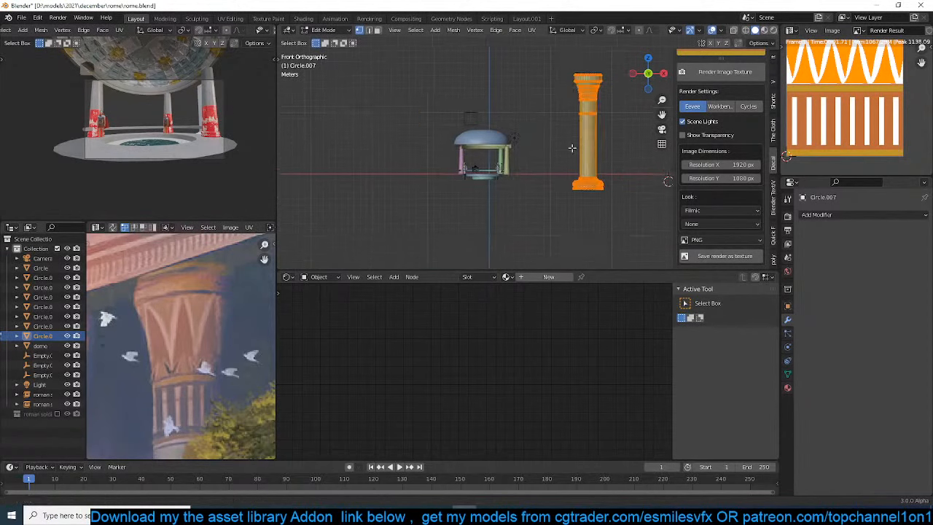
{"action": "key", "text": "KP_Decimal"}
{"action": "left_click", "coordinate": [487, 166], "text": "alt"}
{"action": "key", "text": "ctrl+e"}
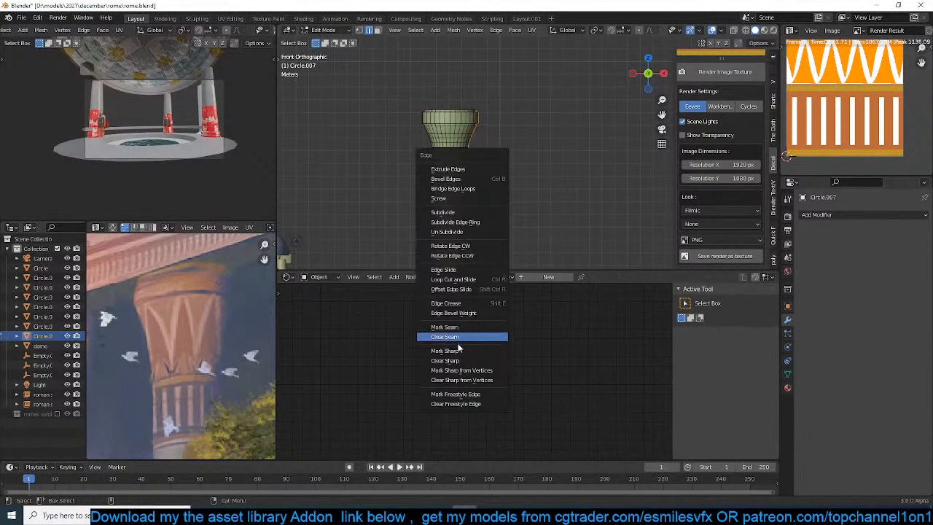
{"action": "left_click", "coordinate": [460, 350]}
{"action": "key", "text": "ctrl+z"}
Mark the column's selected vertical edge line as a seam and select the whole mesh
{"action": "key", "text": "ctrl+e"}
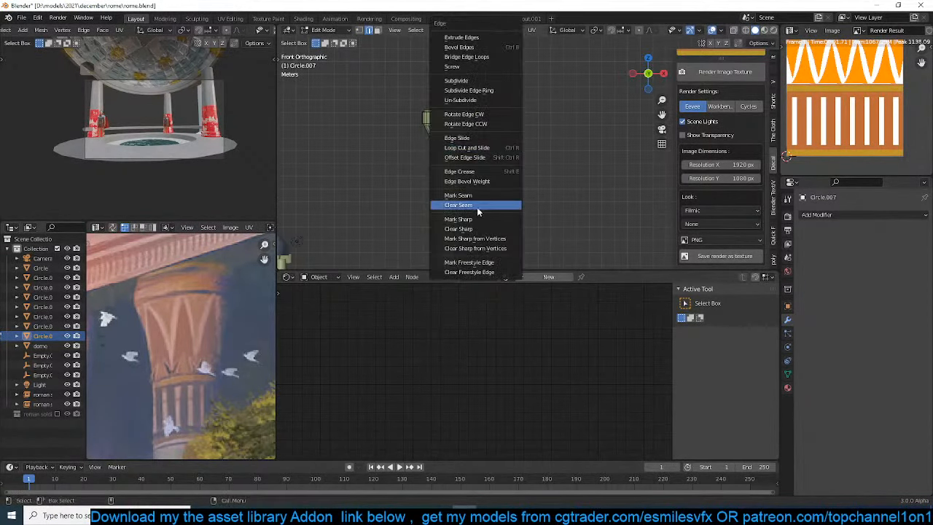
{"action": "left_click", "coordinate": [490, 196]}
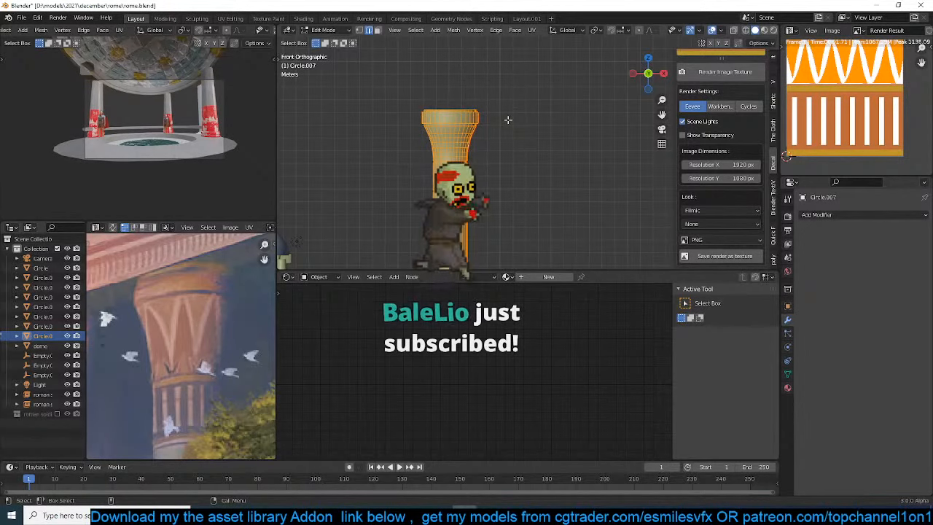
{"action": "middle_click_drag", "start_coordinate": [508, 121], "coordinate": [481, 168]}
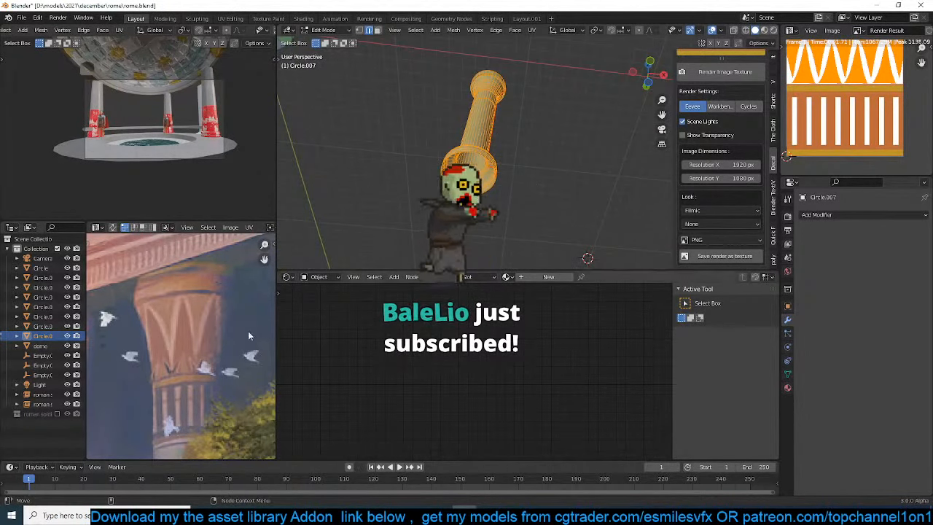
Switch to Streamlabs OBS to check the live stream and its chat
{"action": "left_click", "coordinate": [489, 515]}
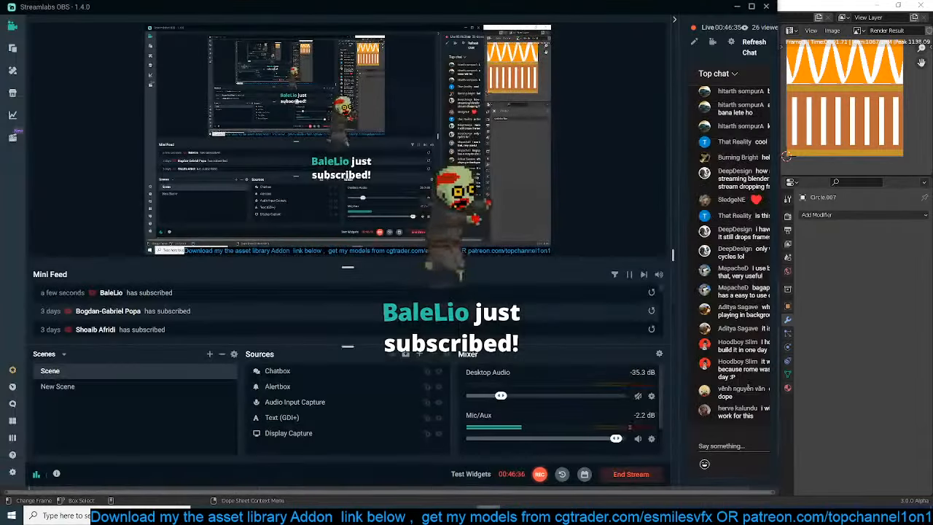
Switch back to Blender and unwrap the whole column mesh along its marked seam
{"action": "left_click", "coordinate": [489, 515]}
{"action": "middle_click_drag", "start_coordinate": [522, 123], "coordinate": [507, 87]}
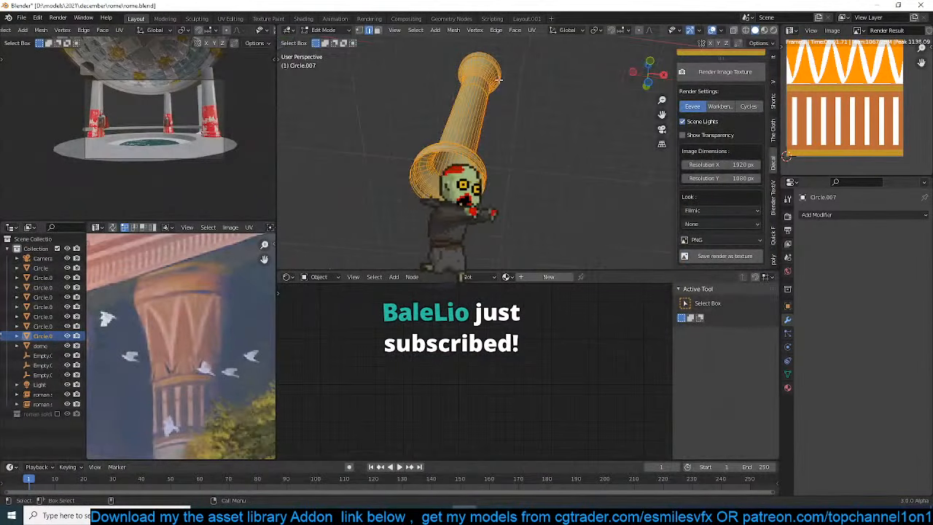
{"action": "key", "text": "u"}
{"action": "left_click", "coordinate": [507, 88]}
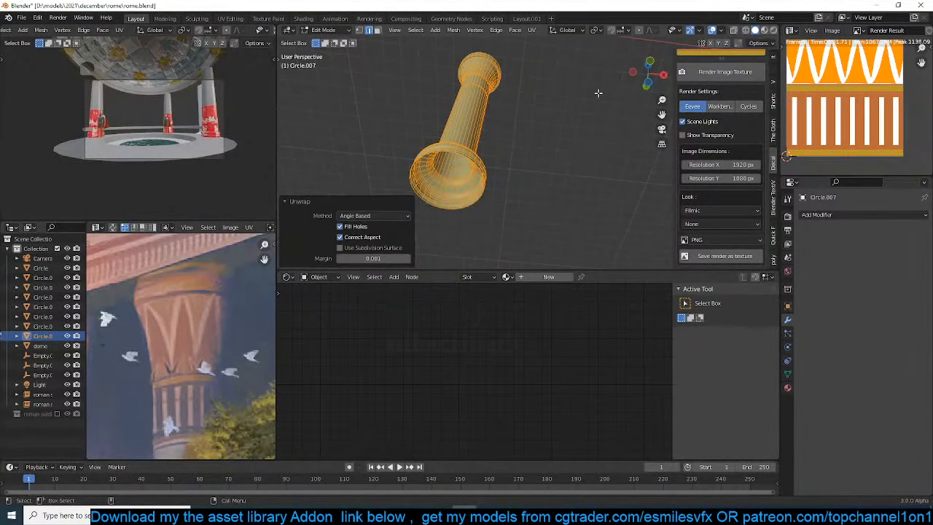
Select all of the column's UVs in the UV editor and rotate them by 90 degrees
{"action": "scroll", "coordinate": [828, 103], "scroll_direction": "down", "scroll_amount": 3}
{"action": "scroll", "coordinate": [180, 316], "scroll_direction": "down", "scroll_amount": 7}
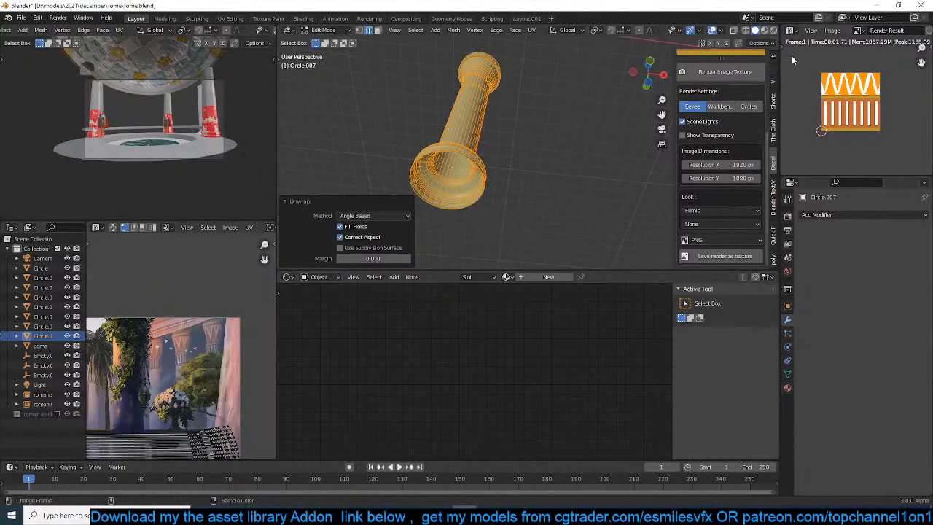
{"action": "scroll", "coordinate": [198, 350], "scroll_direction": "down", "scroll_amount": 2}
{"action": "scroll", "coordinate": [197, 351], "scroll_direction": "up", "scroll_amount": 2}
{"action": "type", "text": "ar"}
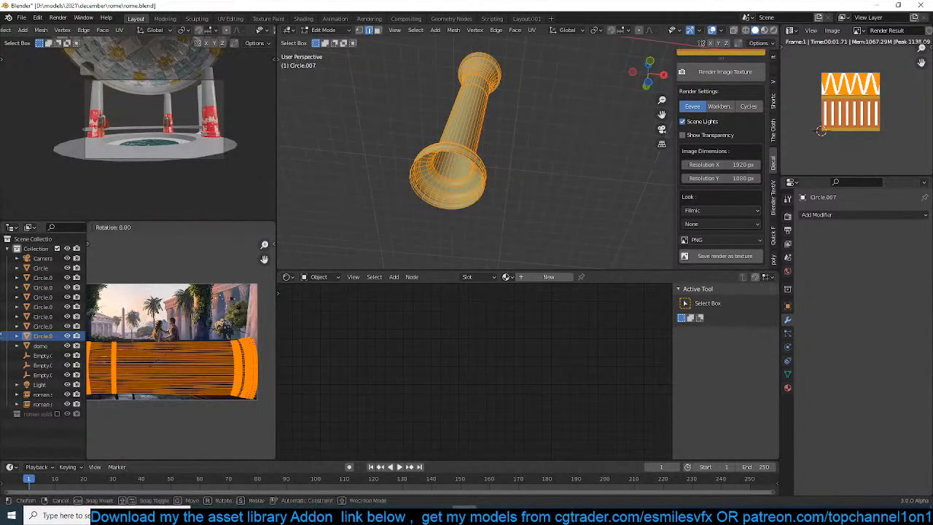
{"action": "type", "text": "90"}
{"action": "key", "text": "Return"}
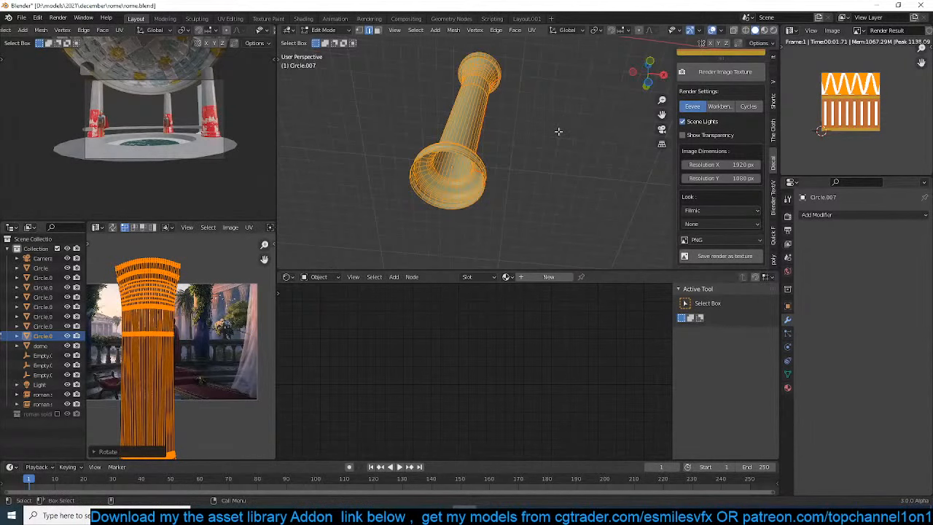
Remap the whole column's UVs with Cylinder Projection from the front view
{"action": "key", "text": "KP_1"}
{"action": "key", "text": "u"}
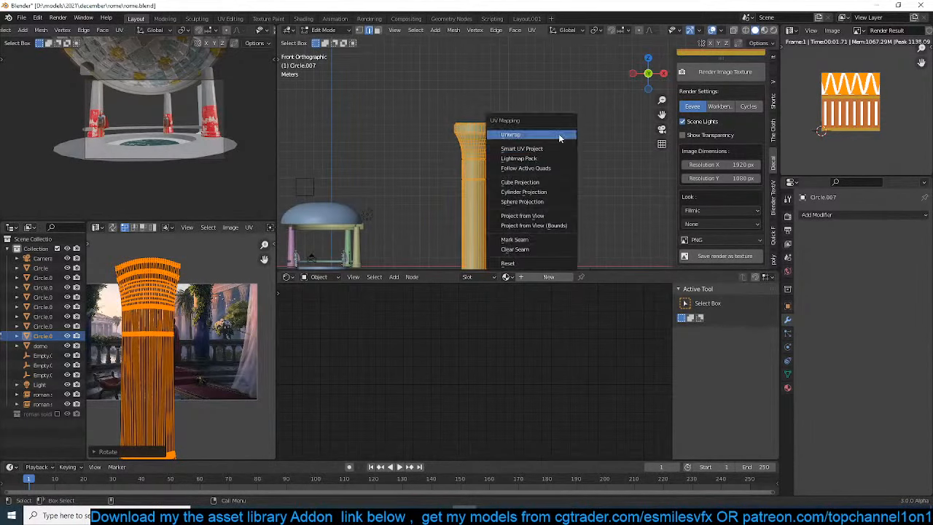
{"action": "left_click", "coordinate": [523, 192]}
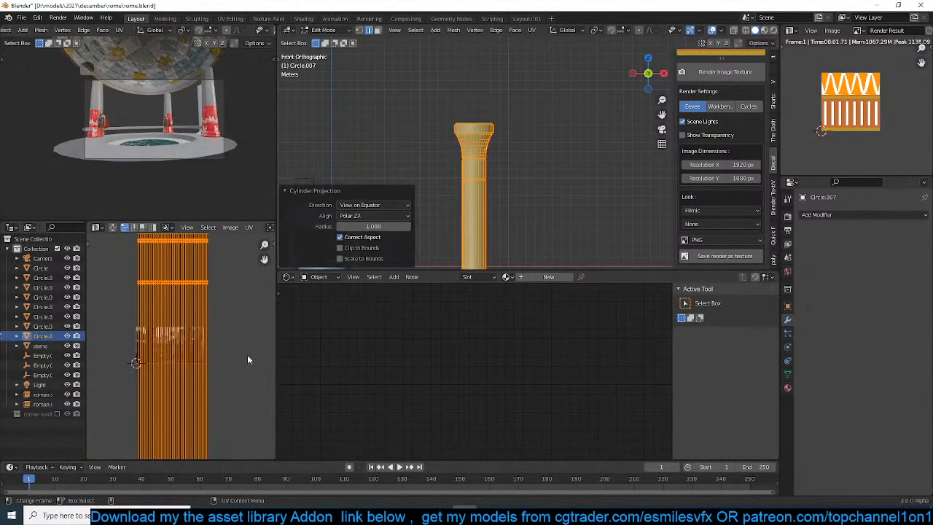
Scale the column's UVs down and move them inside the image area, return to Object Mode and save the file
{"action": "key", "text": "s"}
{"action": "left_click", "coordinate": [178, 351]}
{"action": "scroll", "coordinate": [179, 352], "scroll_direction": "up", "scroll_amount": 4}
{"action": "scroll", "coordinate": [182, 318], "scroll_direction": "up", "scroll_amount": 2}
{"action": "mouse_move", "coordinate": [178, 366]}
{"action": "middle_mouse_down"}
{"action": "mouse_move", "coordinate": [200, 308]}
{"action": "mouse_move", "coordinate": [181, 380]}
{"action": "middle_mouse_up"}
{"action": "key", "text": "s"}
{"action": "left_click", "coordinate": [187, 386]}
{"action": "key", "text": "g"}
{"action": "left_click", "coordinate": [161, 335]}
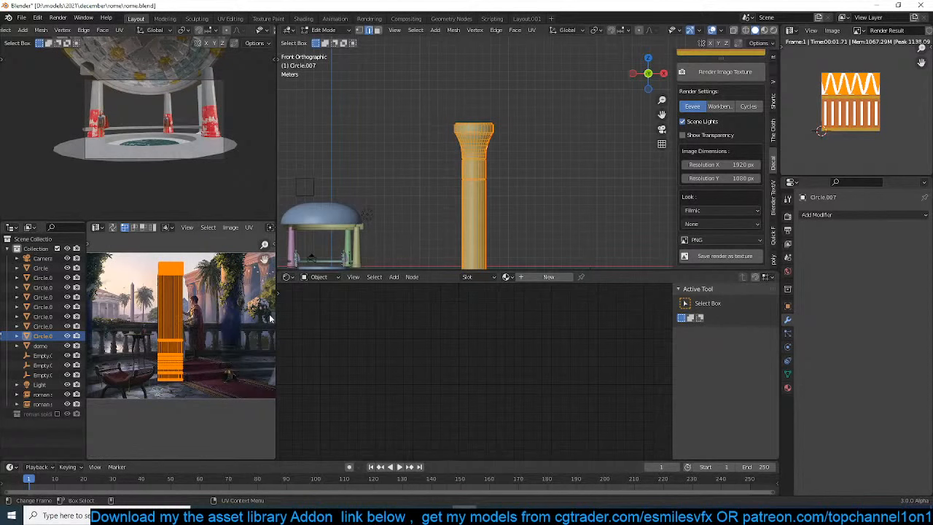
{"action": "key", "text": "Tab"}
{"action": "key", "text": "ctrl+s"}
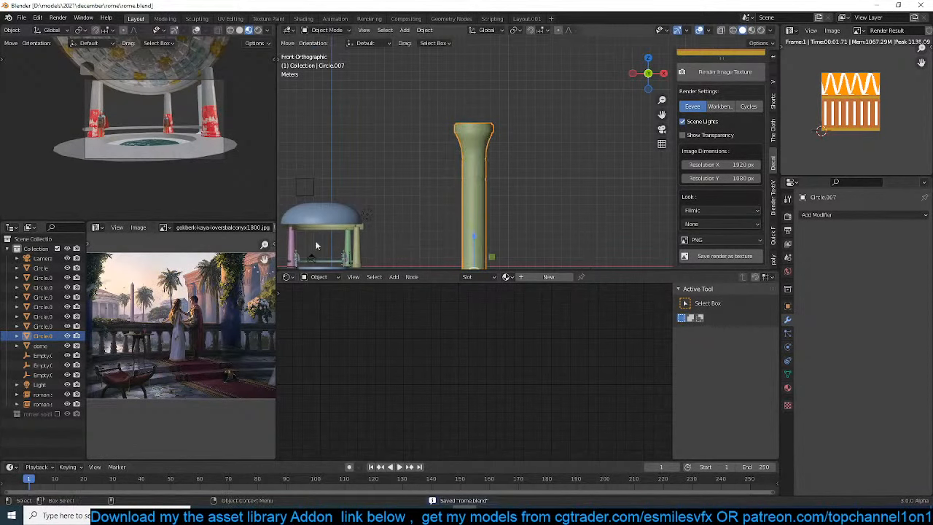
Assign the existing concrete material to the column, show the viewport in Material Preview and save the file
{"action": "scroll", "coordinate": [317, 245], "scroll_direction": "up", "scroll_amount": 2}
{"action": "middle_click_drag", "start_coordinate": [415, 242], "coordinate": [538, 151], "text": "shift"}
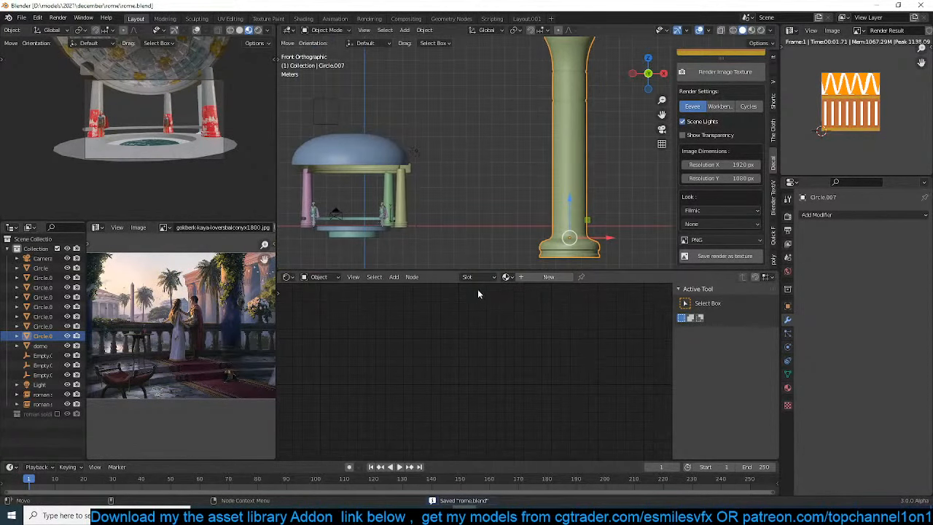
{"action": "left_click", "coordinate": [507, 277]}
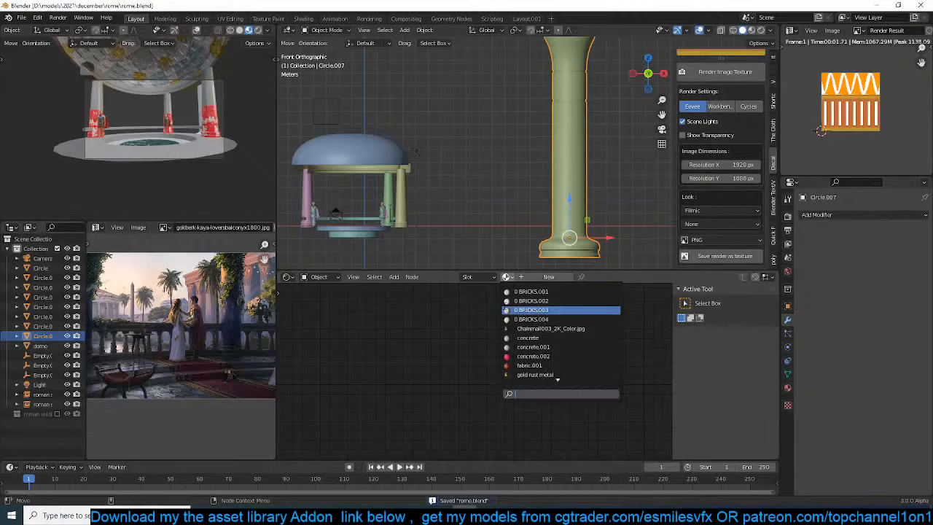
{"action": "left_click", "coordinate": [528, 338]}
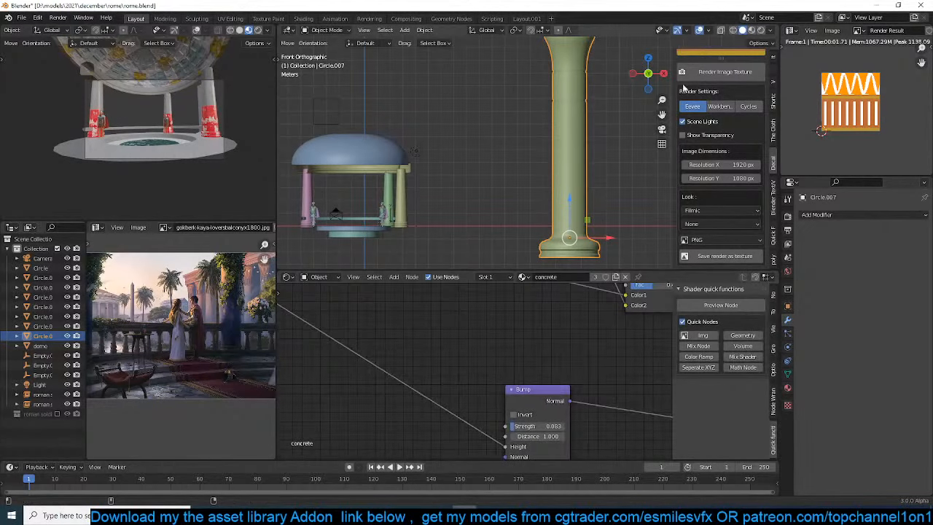
{"action": "left_click", "coordinate": [753, 30]}
{"action": "middle_click_drag", "start_coordinate": [592, 106], "coordinate": [562, 136], "text": "shift"}
{"action": "key", "text": "ctrl+s"}
{"action": "middle_click_drag", "start_coordinate": [560, 140], "coordinate": [530, 198], "text": "shift"}
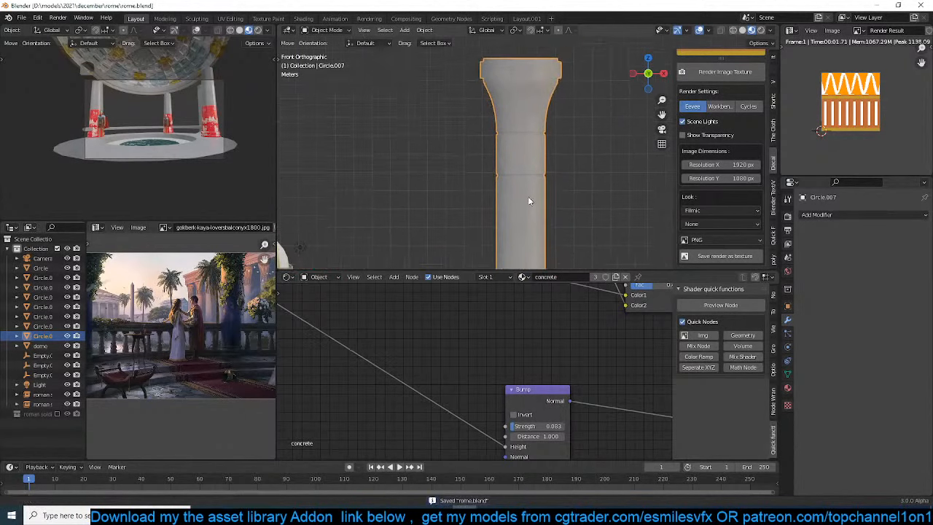
Open the material textures section of the Quick Functions asset library
{"action": "middle_click_drag", "start_coordinate": [503, 376], "coordinate": [494, 409]}
{"action": "scroll", "coordinate": [516, 358], "scroll_direction": "down", "scroll_amount": 5}
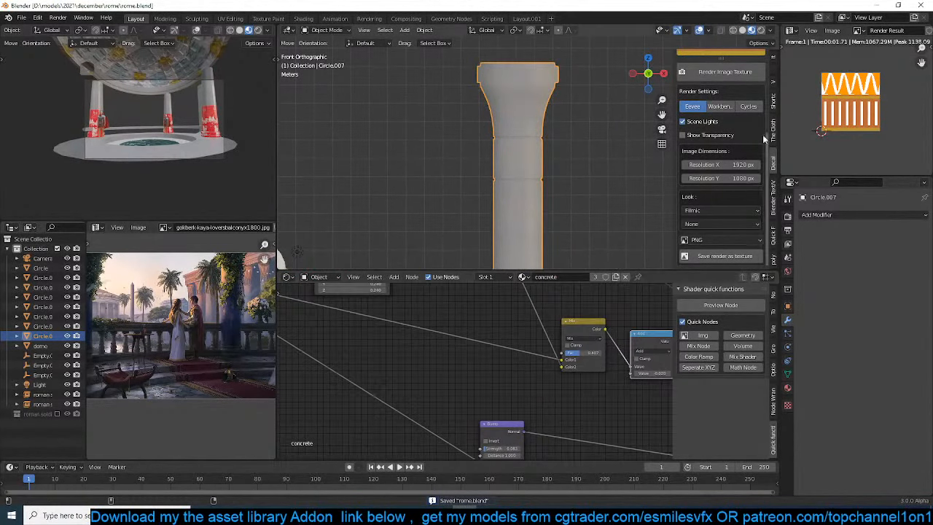
{"action": "scroll", "coordinate": [762, 133], "scroll_direction": "up", "scroll_amount": 5}
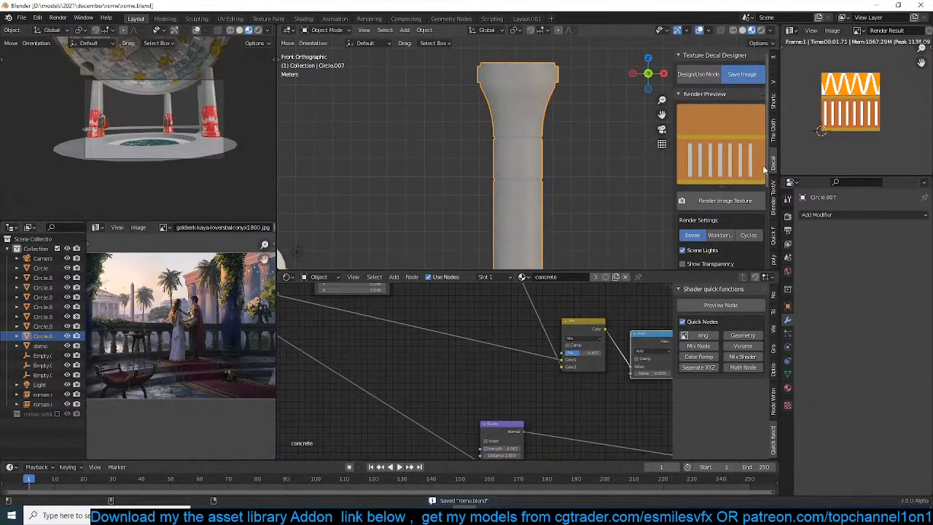
{"action": "scroll", "coordinate": [777, 162], "scroll_direction": "up", "scroll_amount": 5}
{"action": "scroll", "coordinate": [777, 149], "scroll_direction": "down", "scroll_amount": 6}
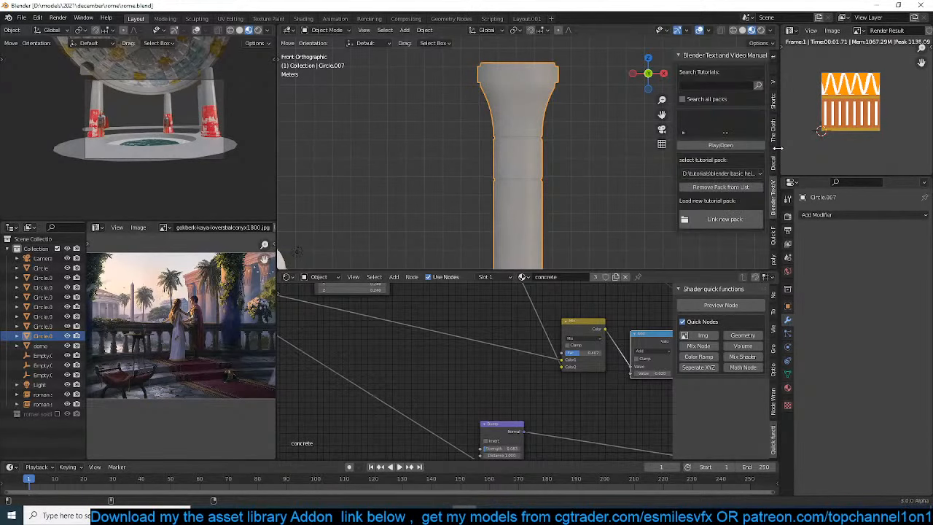
{"action": "left_click", "coordinate": [774, 232]}
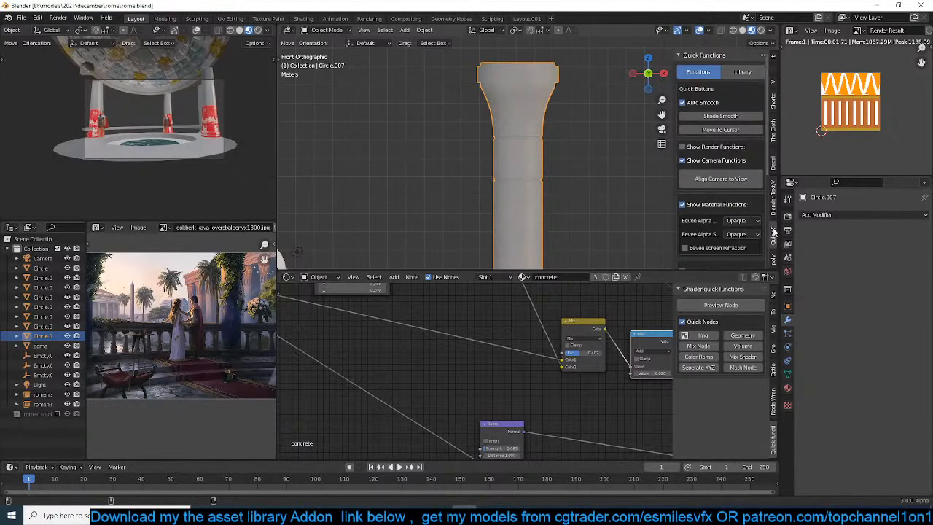
{"action": "left_click", "coordinate": [744, 73]}
{"action": "left_click", "coordinate": [720, 111]}
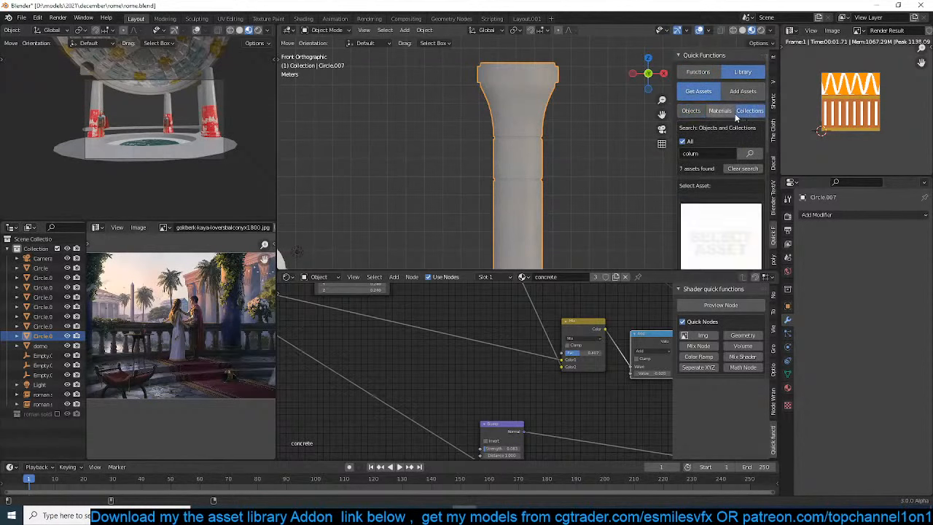
Link the D:\resouces\custom decals\ folder to the texture library
{"action": "left_click", "coordinate": [718, 155]}
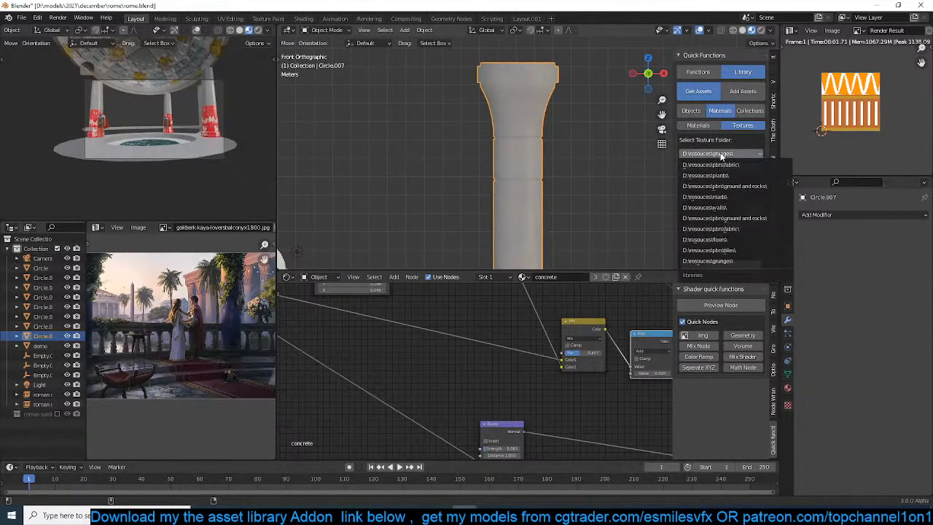
{"action": "left_click", "coordinate": [725, 192]}
{"action": "left_click", "coordinate": [704, 168]}
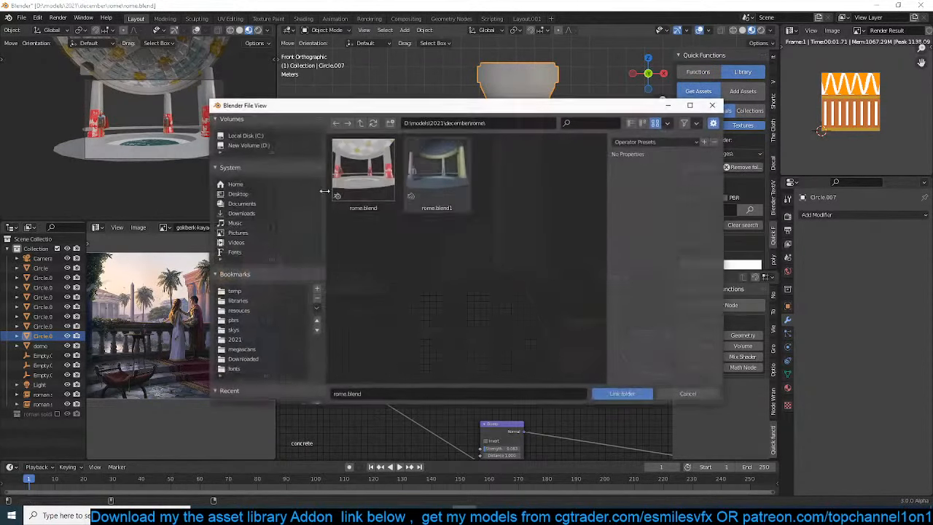
{"action": "left_click", "coordinate": [247, 314]}
{"action": "double_click", "coordinate": [369, 198]}
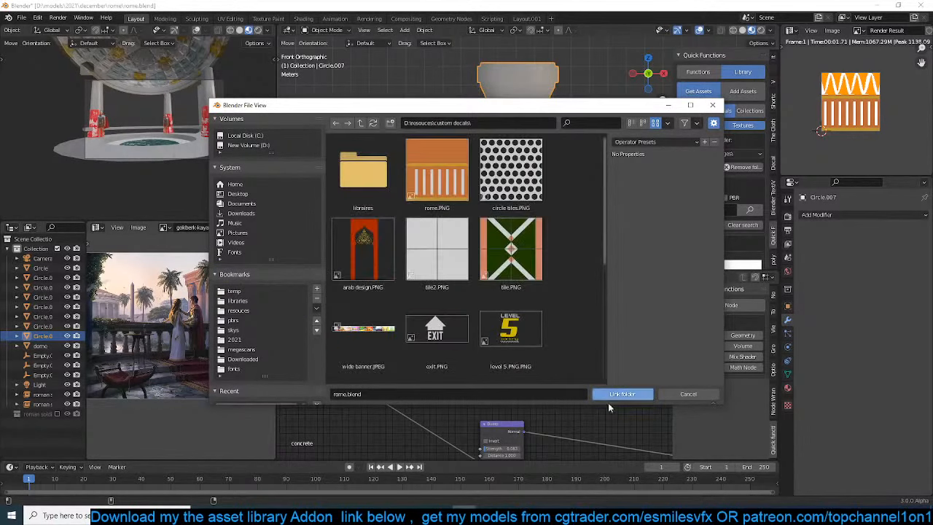
{"action": "left_click", "coordinate": [623, 394]}
Clear the "colum" search filter from the texture library
{"action": "scroll", "coordinate": [724, 196], "scroll_direction": "down", "scroll_amount": 2}
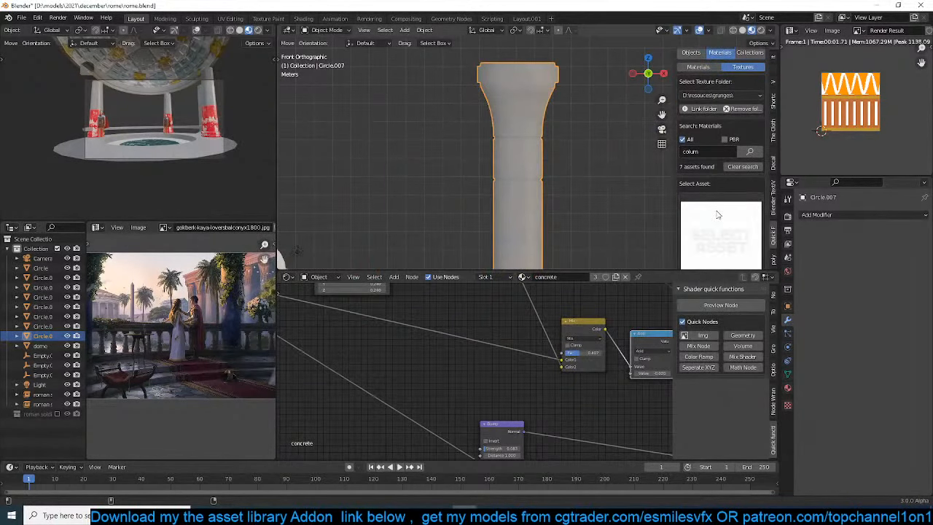
{"action": "left_click", "coordinate": [715, 218]}
{"action": "scroll", "coordinate": [722, 154], "scroll_direction": "up", "scroll_amount": 2}
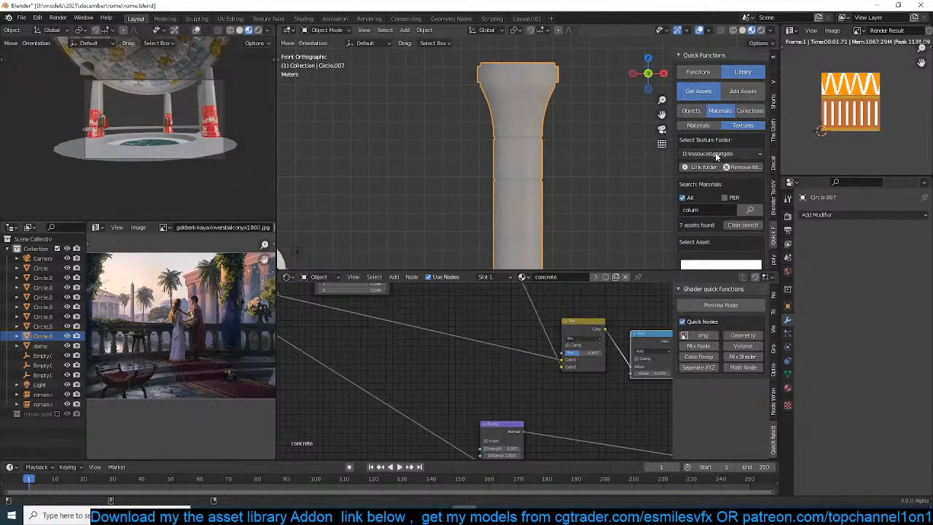
{"action": "left_click", "coordinate": [715, 154]}
{"action": "left_click", "coordinate": [734, 197]}
{"action": "left_click", "coordinate": [740, 224]}
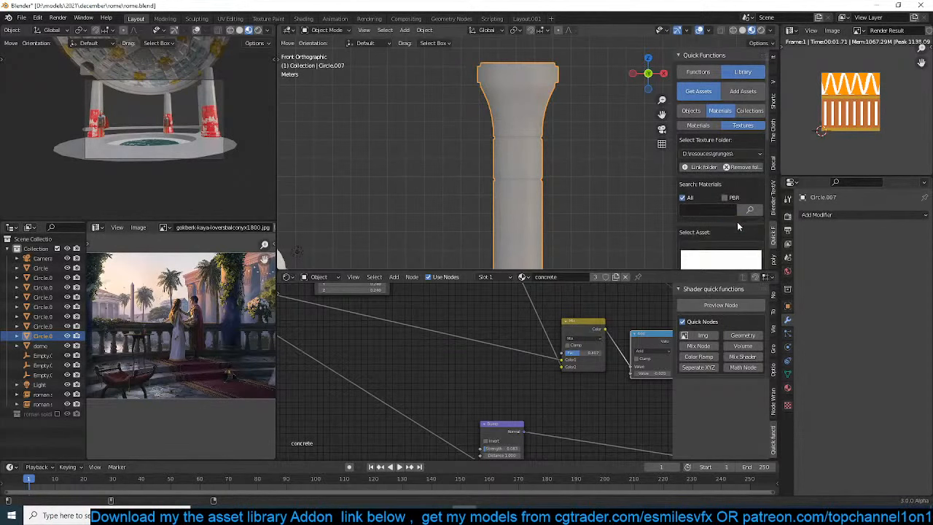
Set the texture folder to custom decals and choose the orange striped decal as the asset
{"action": "scroll", "coordinate": [724, 201], "scroll_direction": "down", "scroll_amount": 2}
{"action": "left_click", "coordinate": [718, 188]}
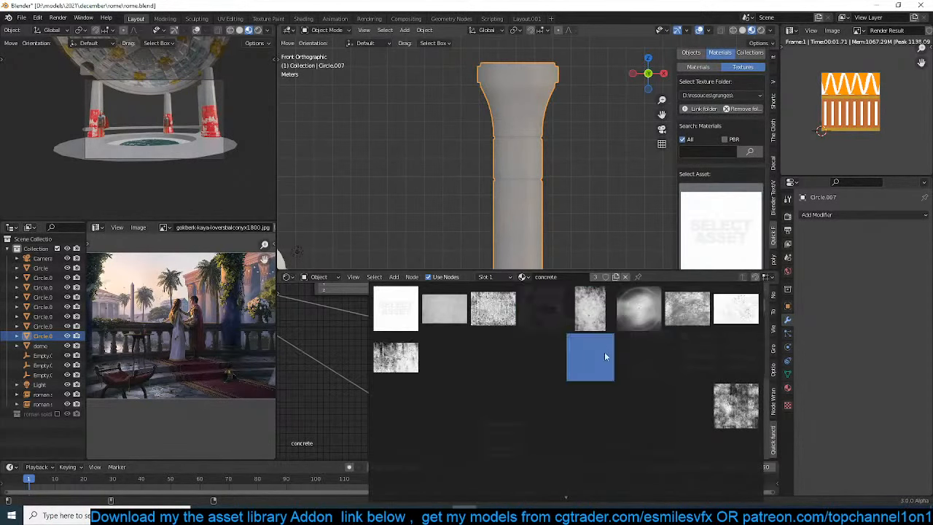
{"action": "left_click", "coordinate": [722, 95]}
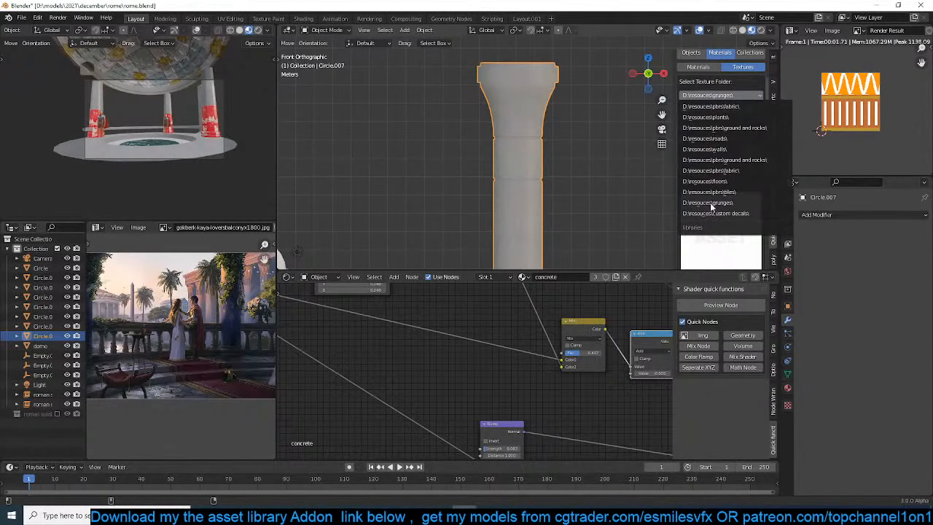
{"action": "left_click", "coordinate": [717, 213]}
{"action": "left_click", "coordinate": [719, 217]}
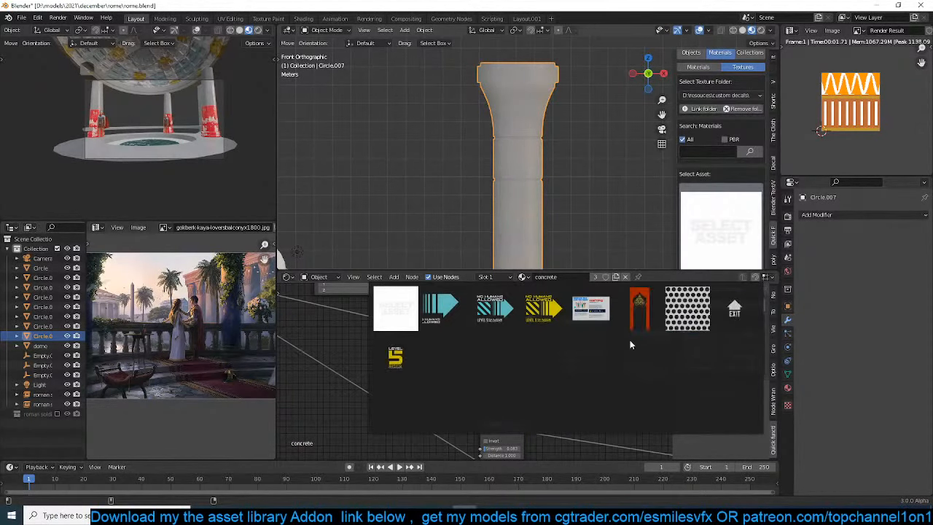
{"action": "left_click", "coordinate": [492, 357]}
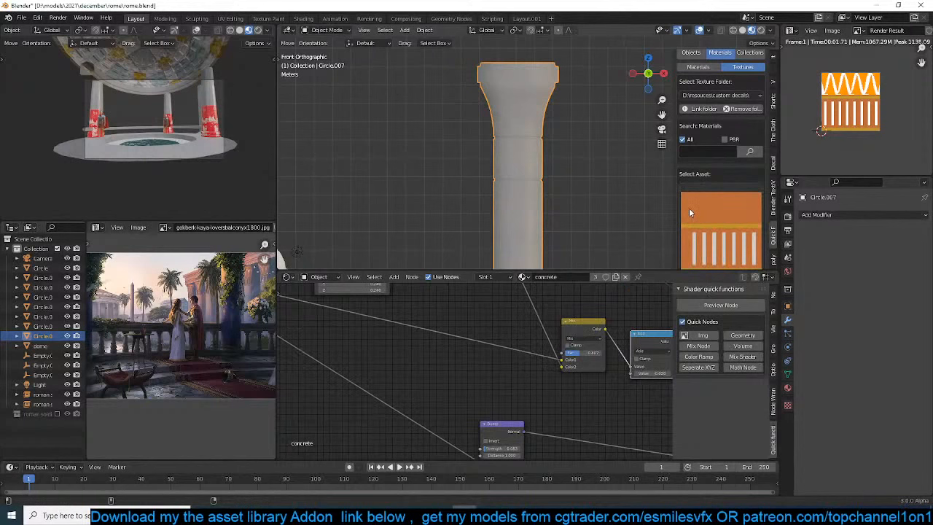
Save the triangle-and-stripe render result as untitled.png in the custom decals folder
{"action": "scroll", "coordinate": [706, 210], "scroll_direction": "down", "scroll_amount": 3}
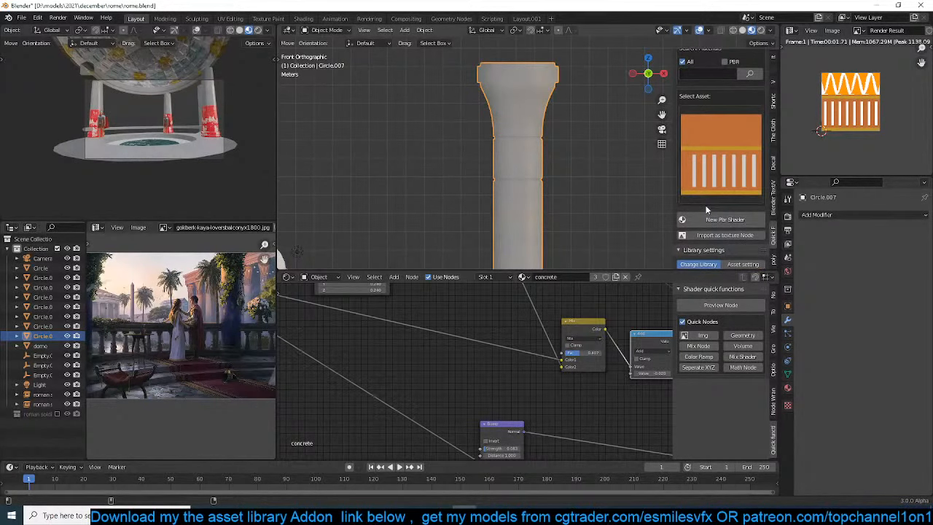
{"action": "left_click", "coordinate": [832, 30]}
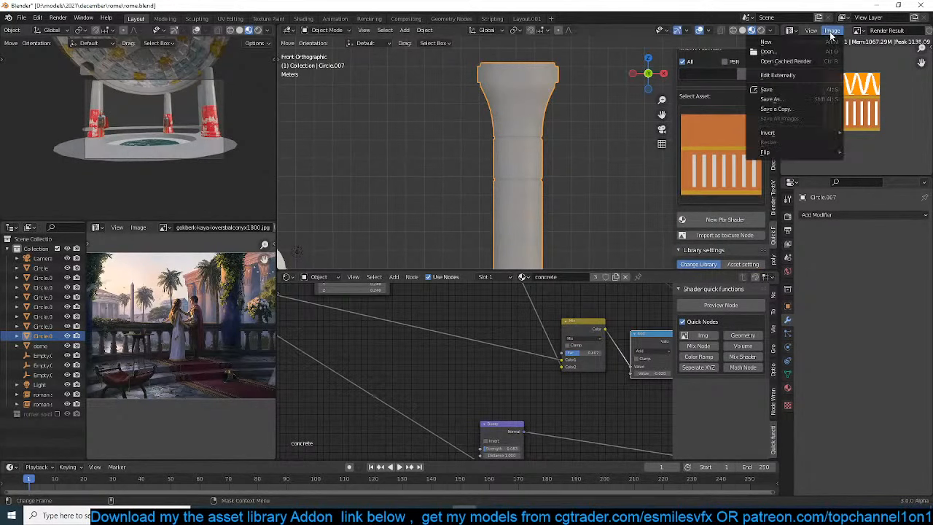
{"action": "left_click", "coordinate": [777, 98]}
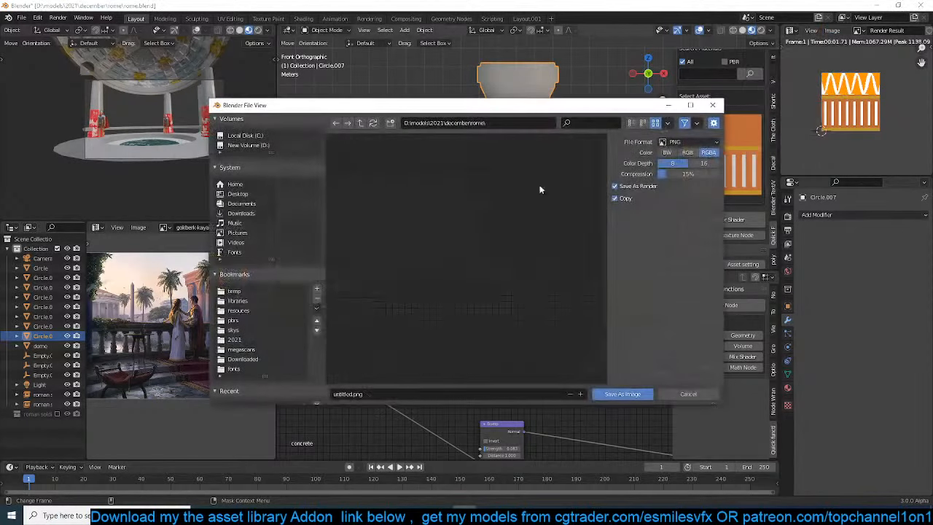
{"action": "left_click", "coordinate": [247, 318]}
{"action": "double_click", "coordinate": [390, 187]}
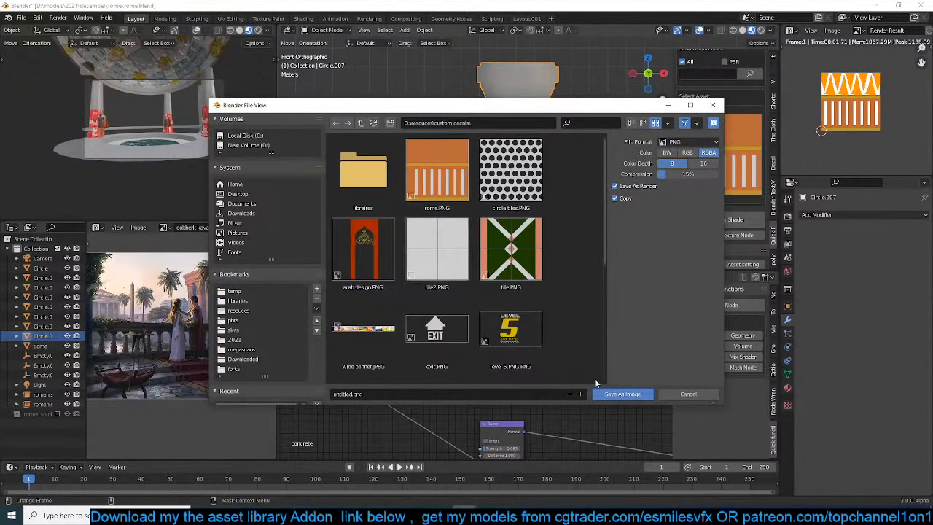
{"action": "left_click", "coordinate": [614, 396]}
Choose the newly saved triangle-and-stripe decal as the asset and import it as a texture node in the concrete material
{"action": "left_click", "coordinate": [743, 151]}
{"action": "left_click", "coordinate": [718, 218]}
{"action": "middle_click_drag", "start_coordinate": [569, 175], "coordinate": [554, 170], "text": "shift"}
{"action": "scroll", "coordinate": [472, 370], "scroll_direction": "down", "scroll_amount": 4}
{"action": "scroll", "coordinate": [729, 218], "scroll_direction": "up", "scroll_amount": 1}
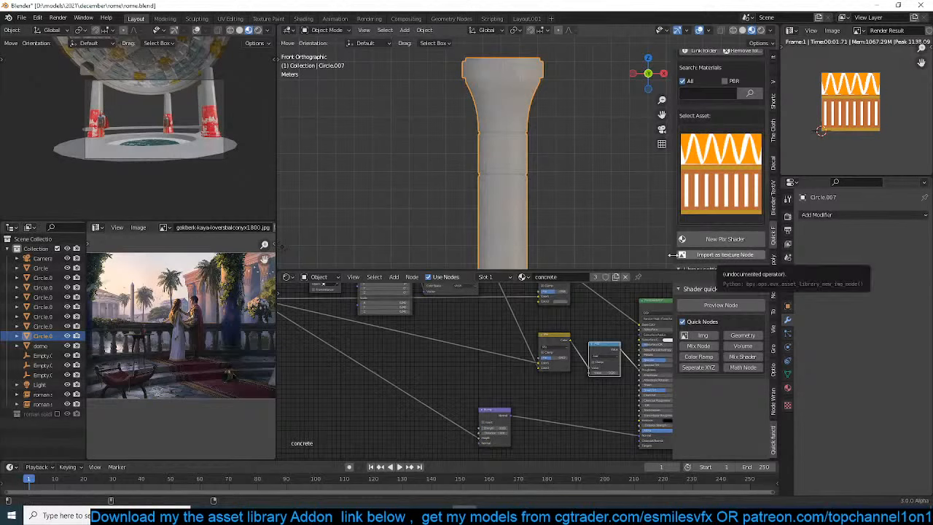
Save the scene file after importing the decal texture node
{"action": "middle_click_drag", "start_coordinate": [573, 293], "coordinate": [510, 364]}
{"action": "key", "text": "ctrl+s"}
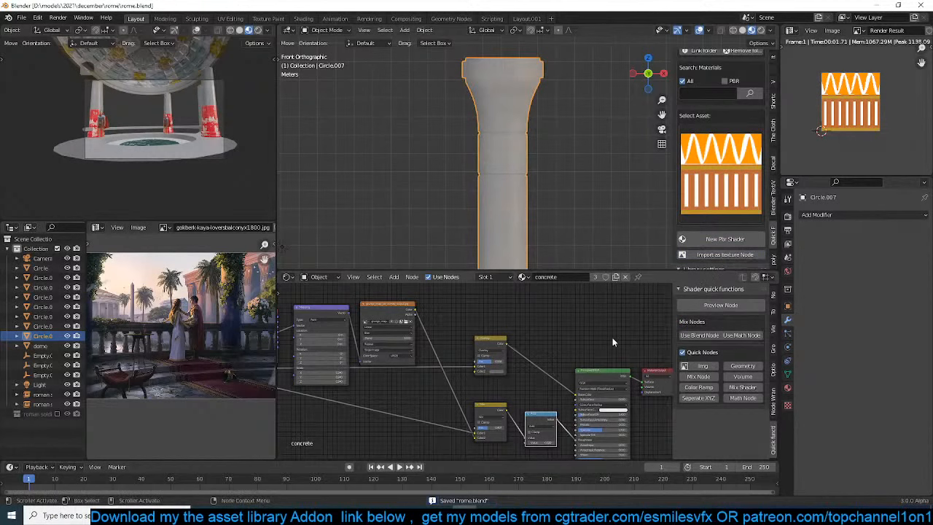
Move the decal image texture node above the concrete node chain and preview it directly through the material output
{"action": "middle_click_drag", "start_coordinate": [605, 340], "coordinate": [487, 286]}
{"action": "left_click", "coordinate": [388, 388]}
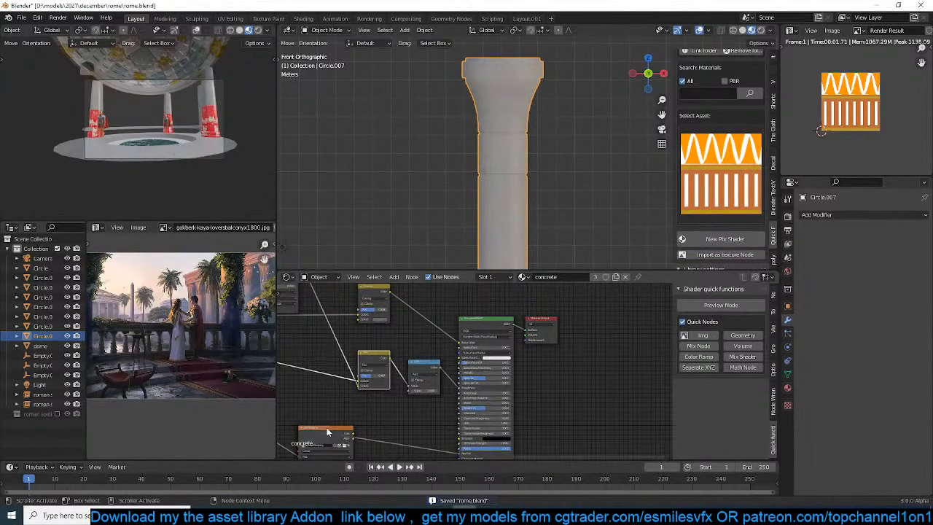
{"action": "scroll", "coordinate": [330, 430], "scroll_direction": "down", "scroll_amount": 6}
{"action": "middle_click_drag", "start_coordinate": [333, 432], "coordinate": [394, 407]}
{"action": "left_click_drag", "start_coordinate": [397, 411], "coordinate": [445, 293]}
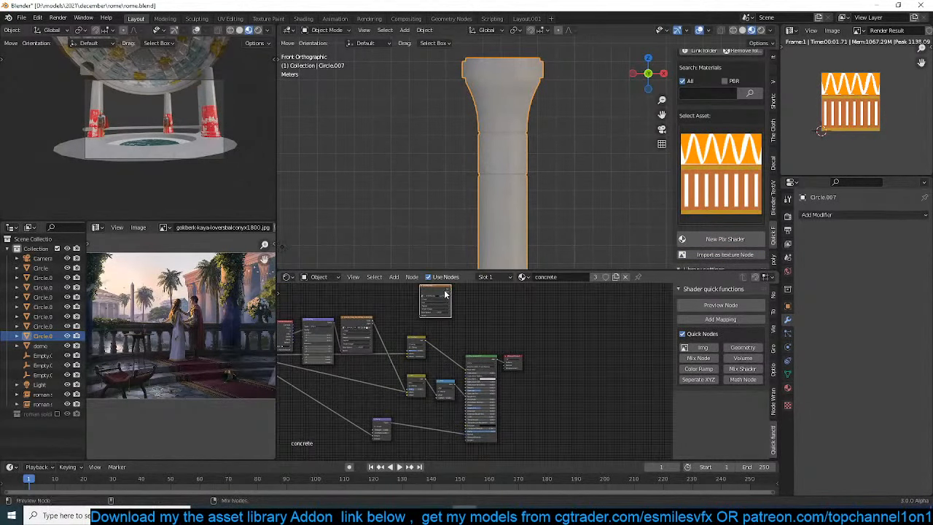
{"action": "left_click", "coordinate": [446, 293], "text": "ctrl+shift"}
Enter edit mode on the column and box-select its capital together with the band just below it
{"action": "scroll", "coordinate": [529, 146], "scroll_direction": "down", "scroll_amount": 3}
{"action": "key", "text": "Tab"}
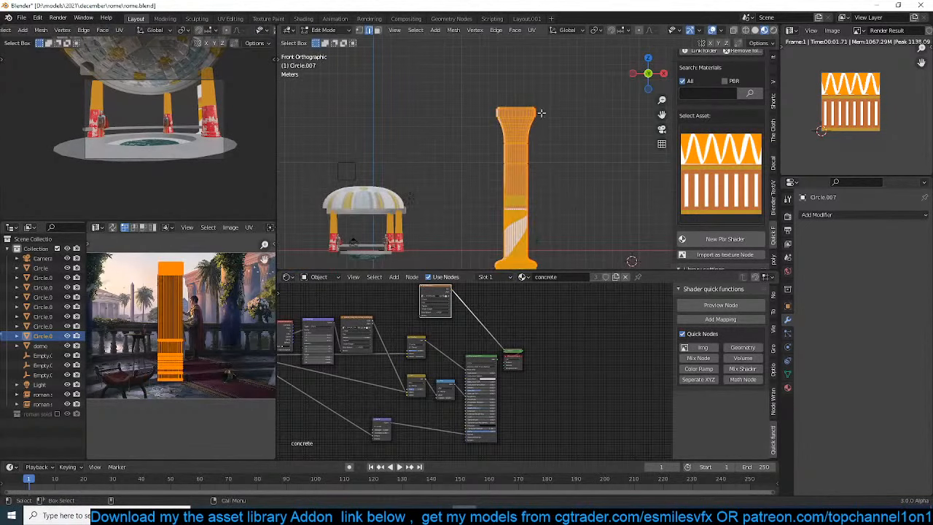
{"action": "scroll", "coordinate": [542, 128], "scroll_direction": "up", "scroll_amount": 4}
{"action": "left_click_drag", "start_coordinate": [463, 73], "coordinate": [633, 168]}
{"action": "scroll", "coordinate": [198, 344], "scroll_direction": "up", "scroll_amount": 3}
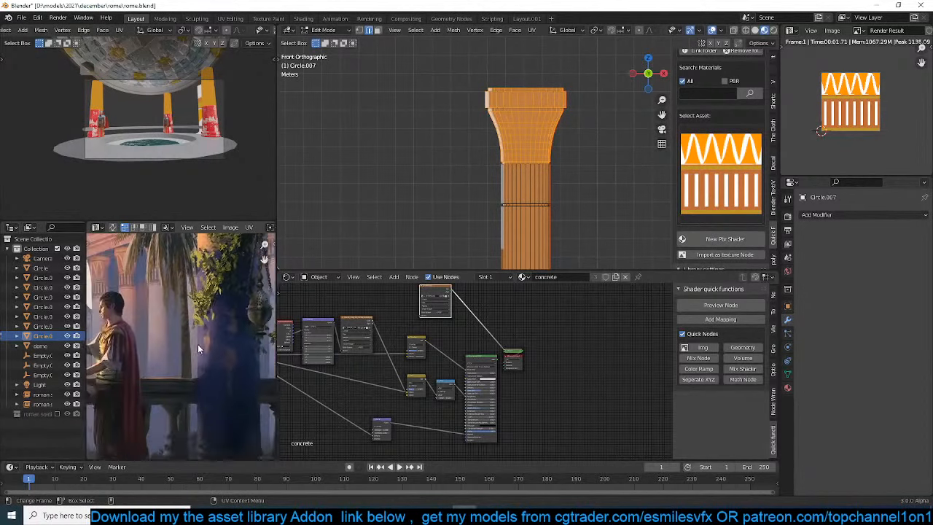
{"action": "middle_click_drag", "start_coordinate": [177, 364], "coordinate": [116, 421]}
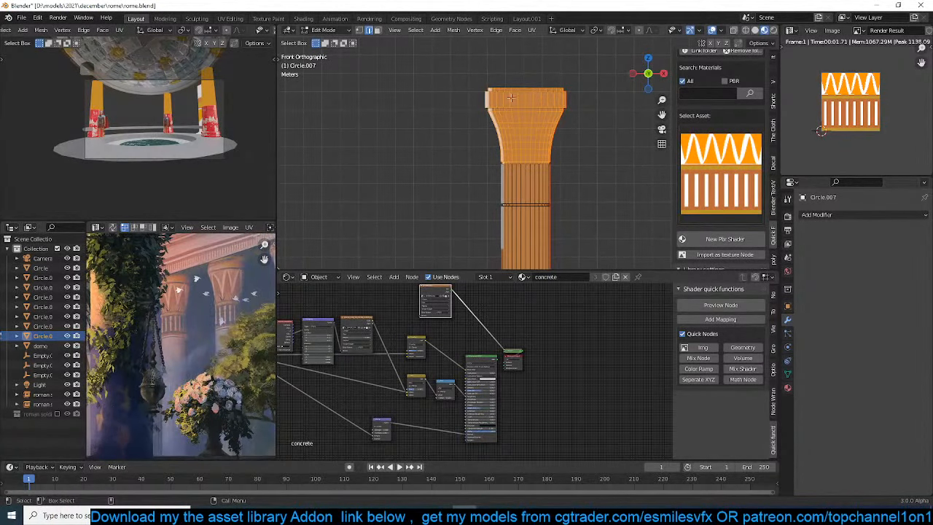
{"action": "key", "text": "alt+a"}
{"action": "left_click_drag", "start_coordinate": [468, 76], "coordinate": [614, 203]}
Check the selection from another angle and reselect the whole capital and the band below it in front view
{"action": "middle_click_drag", "start_coordinate": [425, 364], "coordinate": [419, 390]}
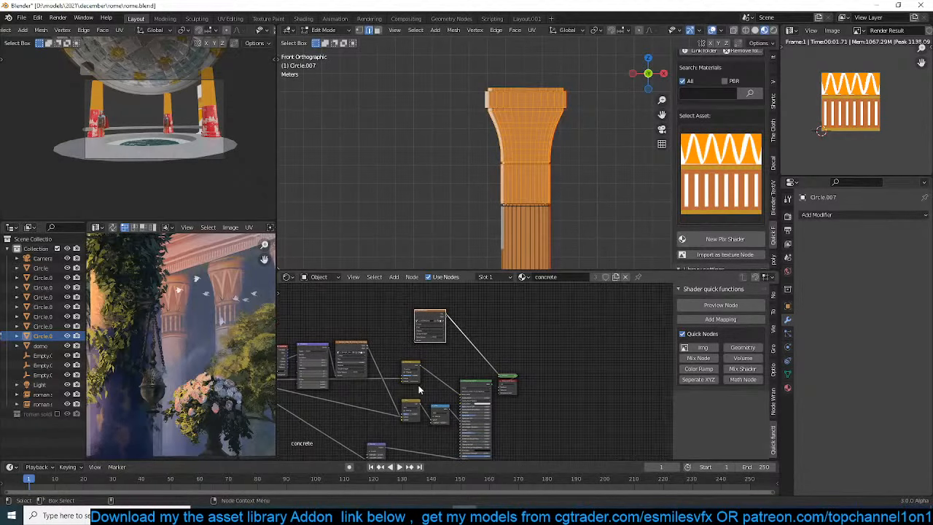
{"action": "middle_click_drag", "start_coordinate": [543, 205], "coordinate": [519, 105]}
{"action": "key", "text": "KP_1"}
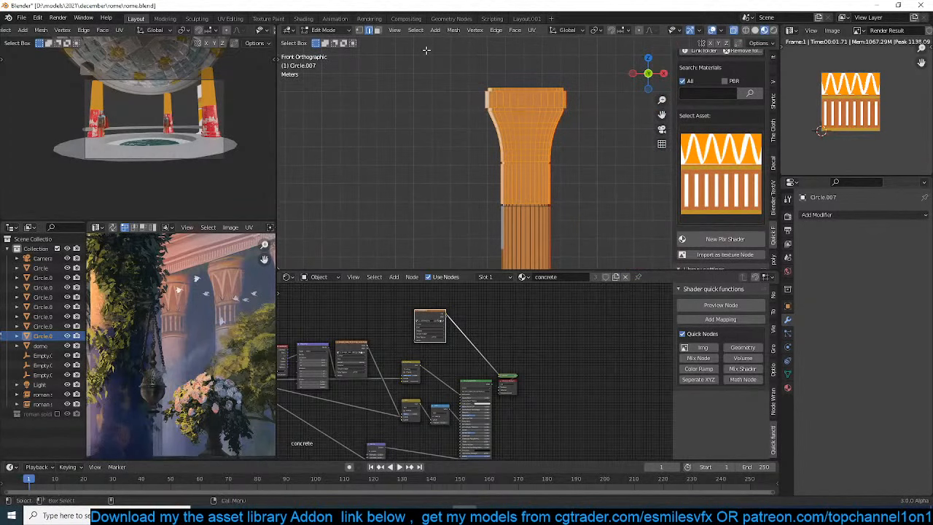
{"action": "left_click_drag", "start_coordinate": [427, 50], "coordinate": [597, 202]}
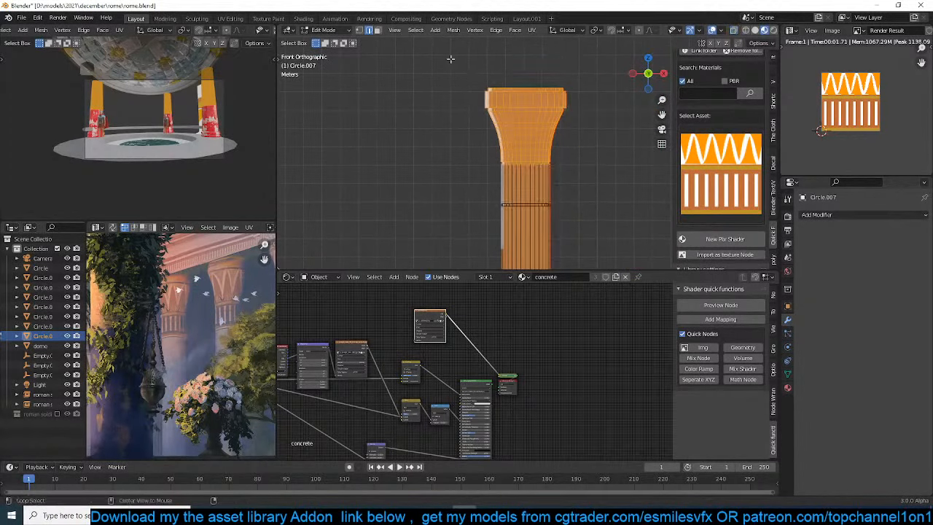
{"action": "left_click_drag", "start_coordinate": [451, 64], "coordinate": [607, 207]}
Expand the column mesh's Vertex Colors settings and switch the column to Texture Paint mode
{"action": "left_click", "coordinate": [787, 374]}
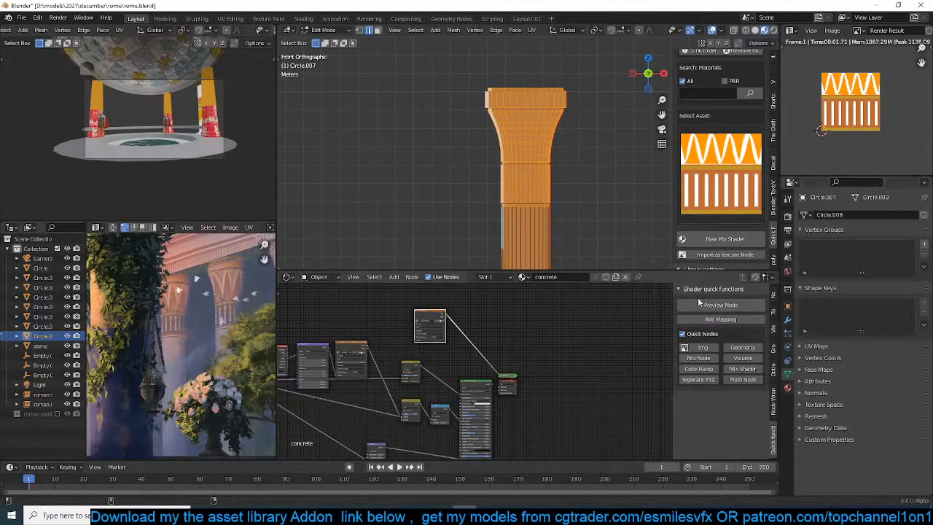
{"action": "left_click", "coordinate": [814, 357]}
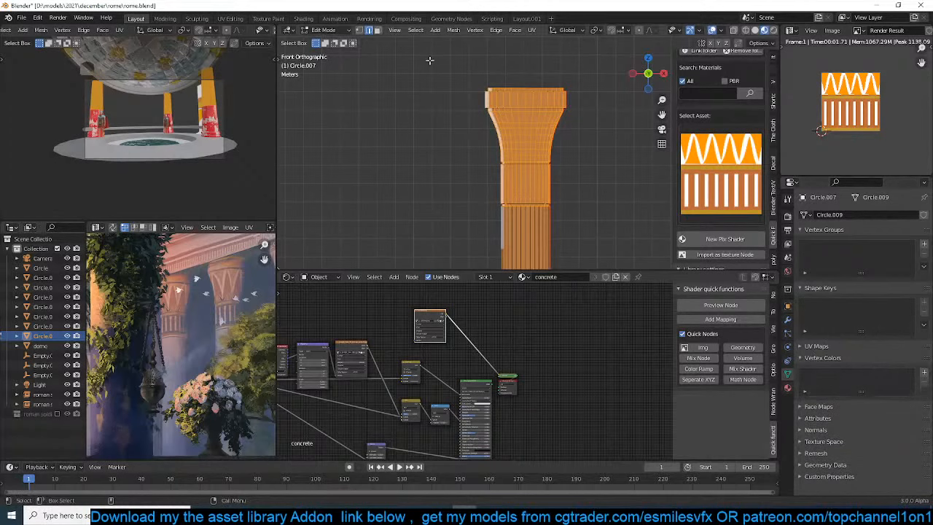
{"action": "left_click", "coordinate": [328, 29]}
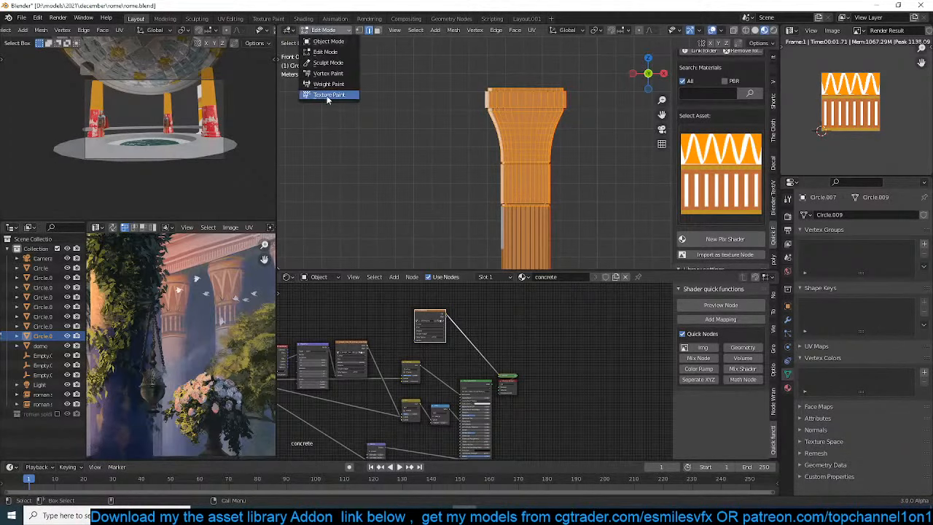
{"action": "left_click", "coordinate": [332, 95]}
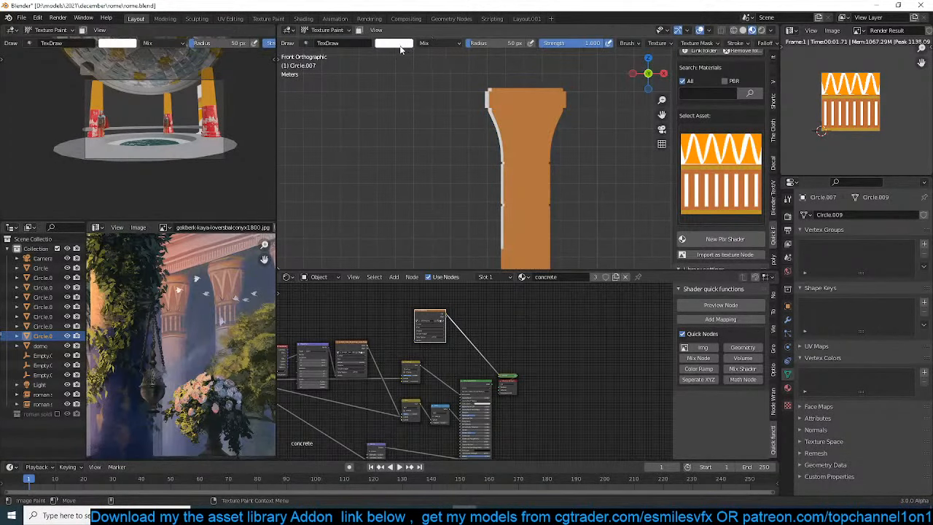
Set the viewport to solid shading and change the paint brush colour to black
{"action": "left_click", "coordinate": [397, 44]}
{"action": "left_click", "coordinate": [752, 30]}
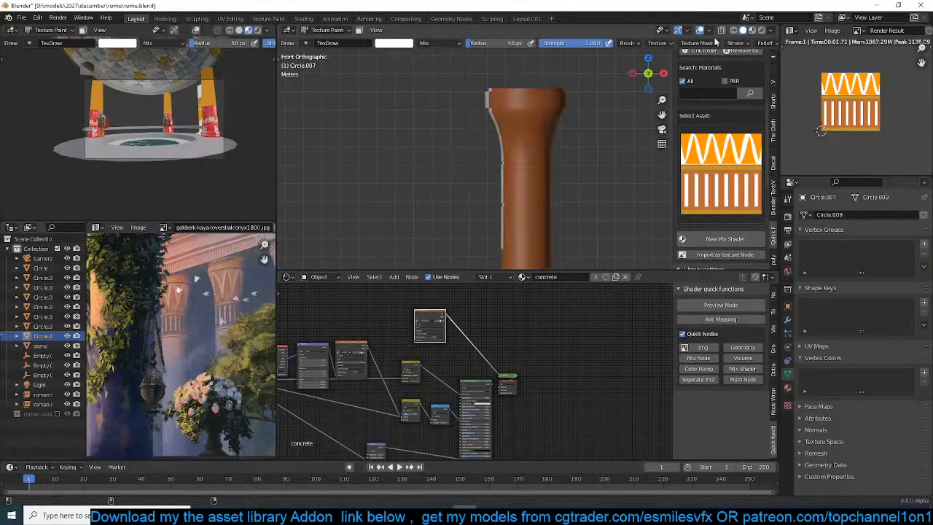
{"action": "left_click", "coordinate": [394, 44]}
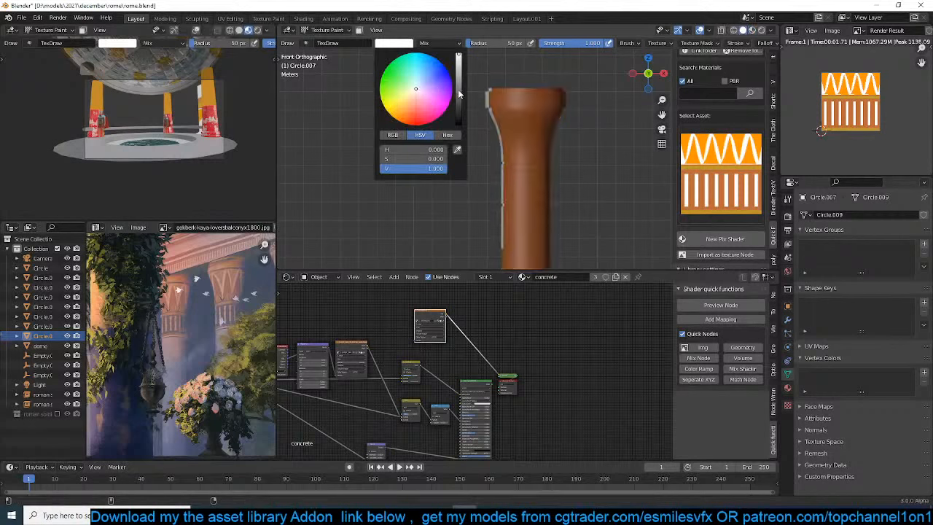
{"action": "left_click_drag", "start_coordinate": [459, 93], "coordinate": [459, 124]}
Turn on the paint mask to limit painting to the selected capital faces, and open the interaction mode choices
{"action": "left_click", "coordinate": [359, 30]}
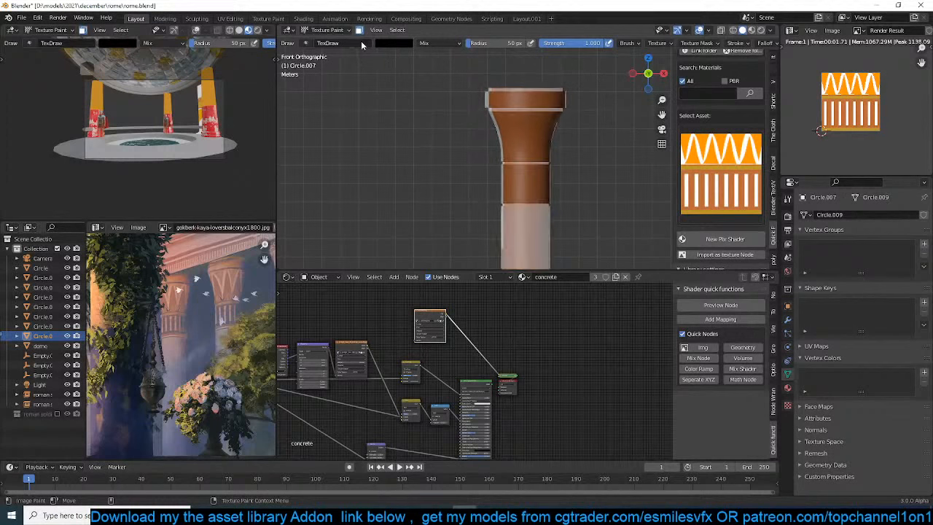
{"action": "left_click", "coordinate": [397, 30]}
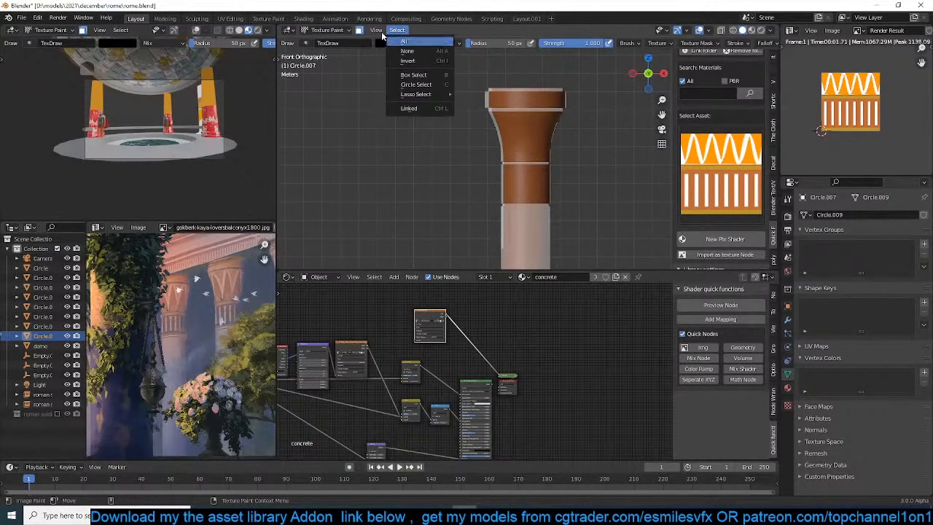
{"action": "left_click", "coordinate": [337, 30]}
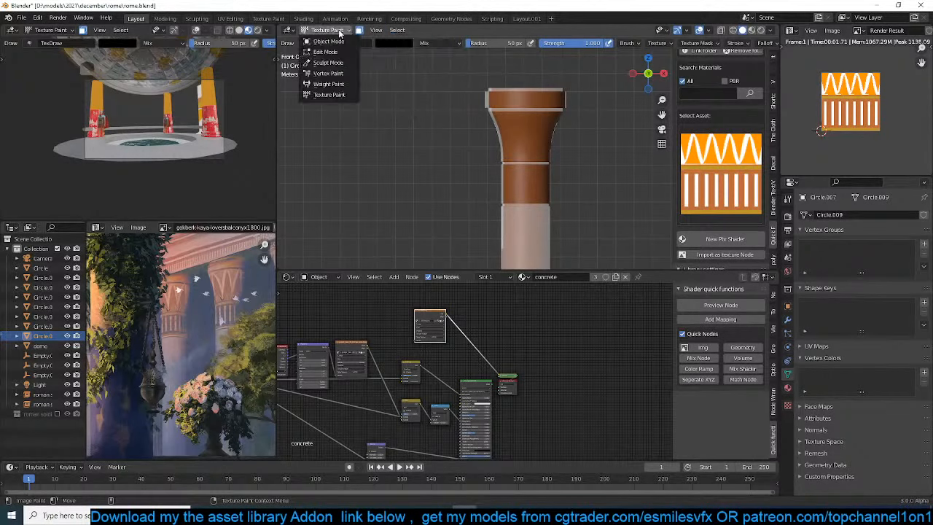
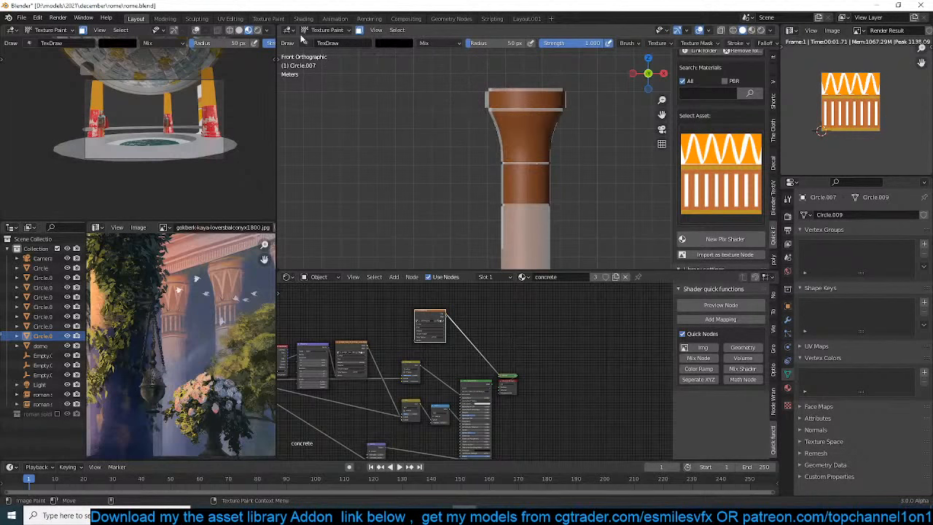
{"action": "left_click", "coordinate": [333, 31]}
{"action": "left_click", "coordinate": [334, 93]}
{"action": "left_click", "coordinate": [397, 30]}
{"action": "scroll", "coordinate": [628, 42], "scroll_direction": "down", "scroll_amount": 5}
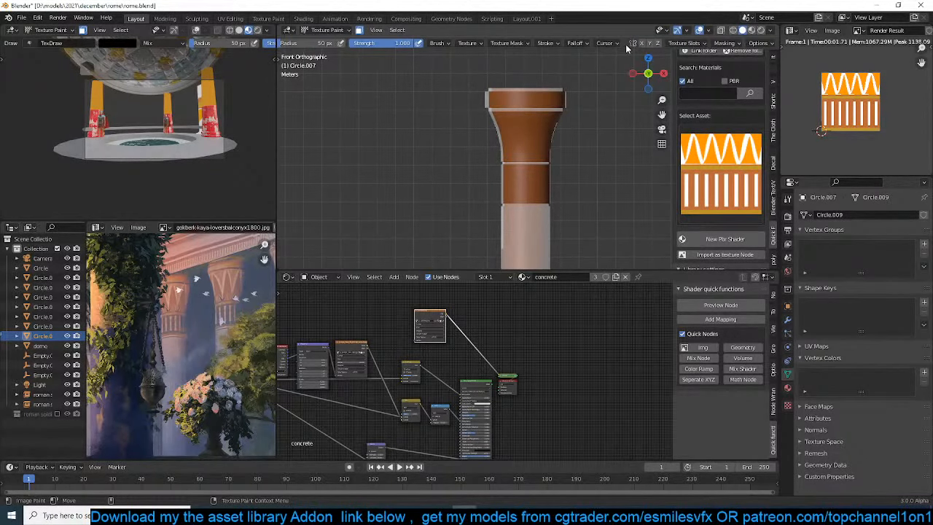
{"action": "scroll", "coordinate": [627, 46], "scroll_direction": "up", "scroll_amount": 5}
{"action": "left_click", "coordinate": [376, 30]}
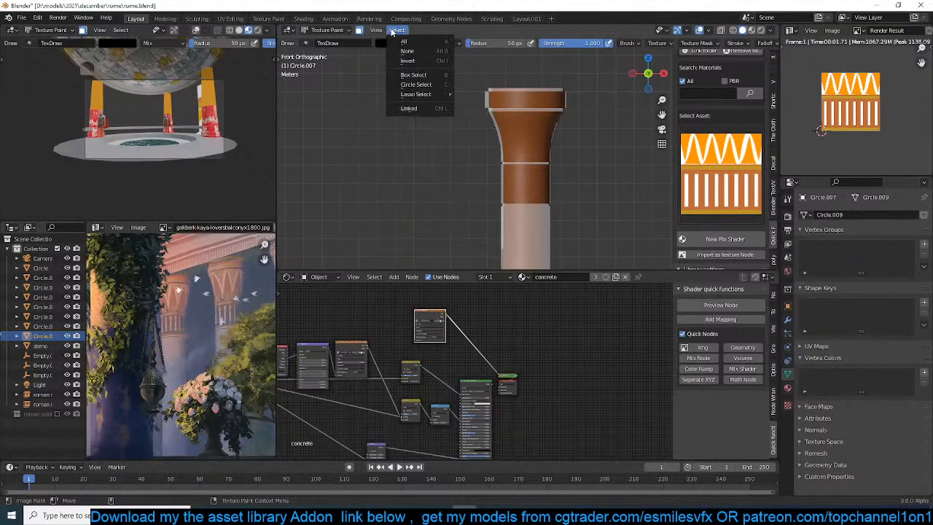
Add a vertex color layer to the column mesh and check the capital from another angle
{"action": "left_click", "coordinate": [924, 374]}
{"action": "scroll", "coordinate": [567, 194], "scroll_direction": "up", "scroll_amount": 2}
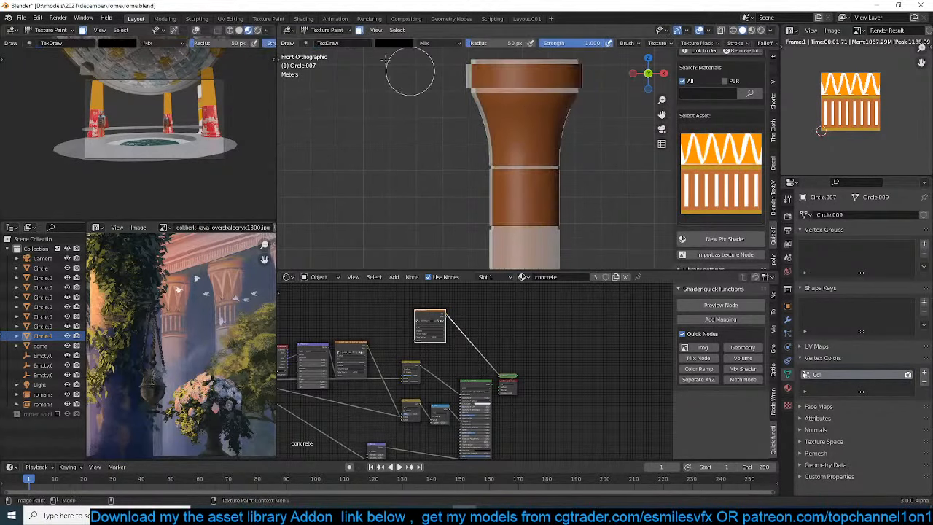
{"action": "left_click", "coordinate": [361, 32]}
{"action": "left_click", "coordinate": [361, 31]}
{"action": "left_click", "coordinate": [406, 32]}
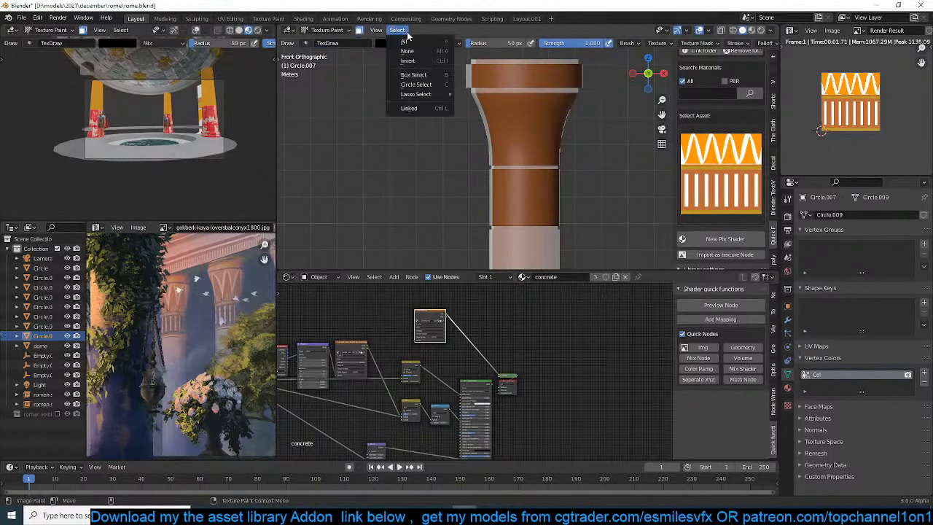
{"action": "middle_click_drag", "start_coordinate": [583, 168], "coordinate": [578, 138]}
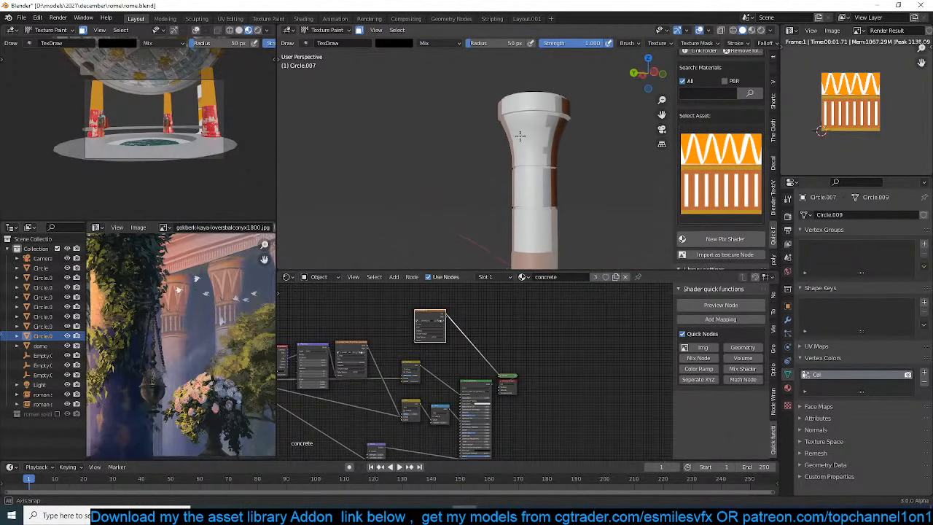
{"action": "left_click", "coordinate": [770, 30]}
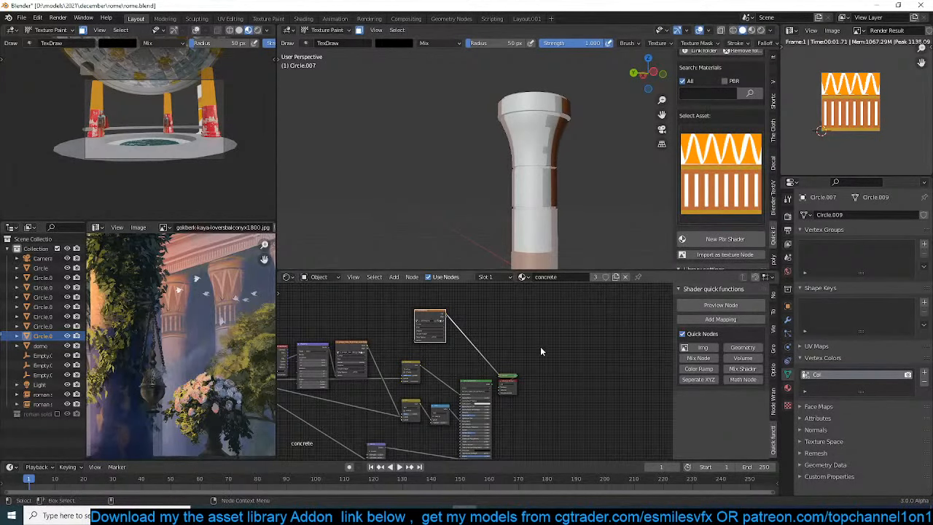
Reconnect the concrete material's main shader to the output and switch the column to Vertex Paint mode in front view
{"action": "left_click", "coordinate": [487, 387], "text": "ctrl+shift"}
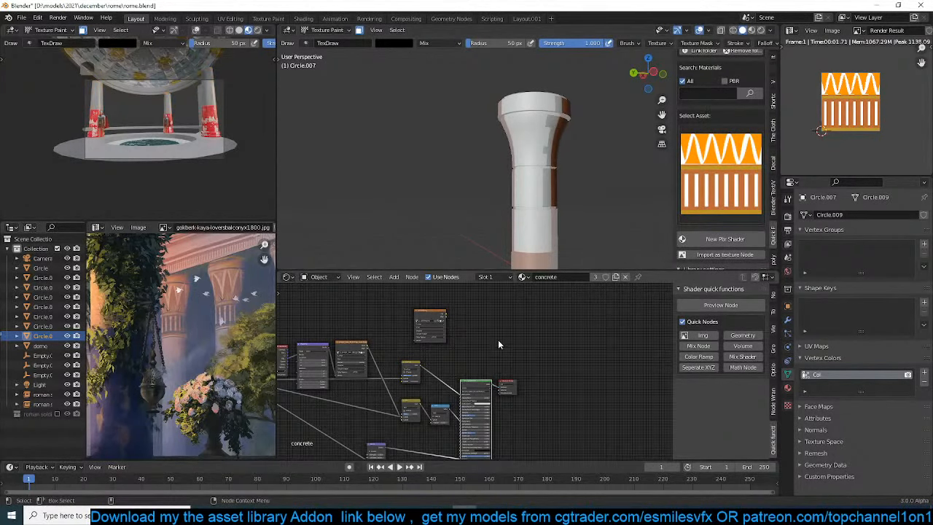
{"action": "middle_click_drag", "start_coordinate": [560, 105], "coordinate": [429, 133]}
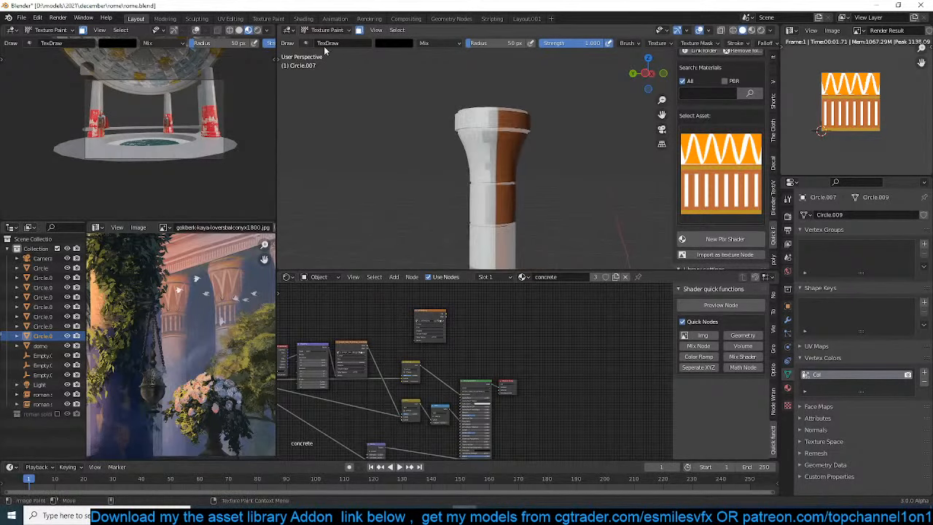
{"action": "left_click", "coordinate": [337, 31]}
{"action": "left_click", "coordinate": [329, 72]}
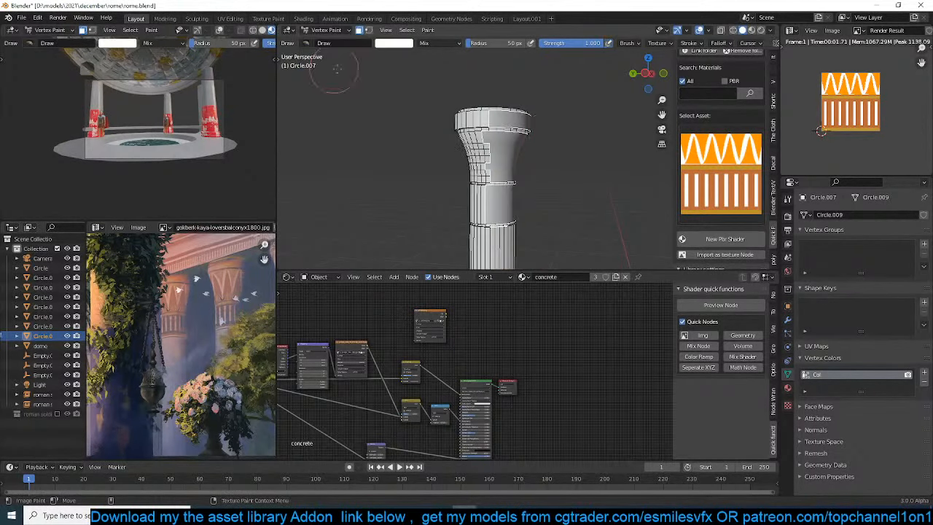
{"action": "key", "text": "KP_1"}
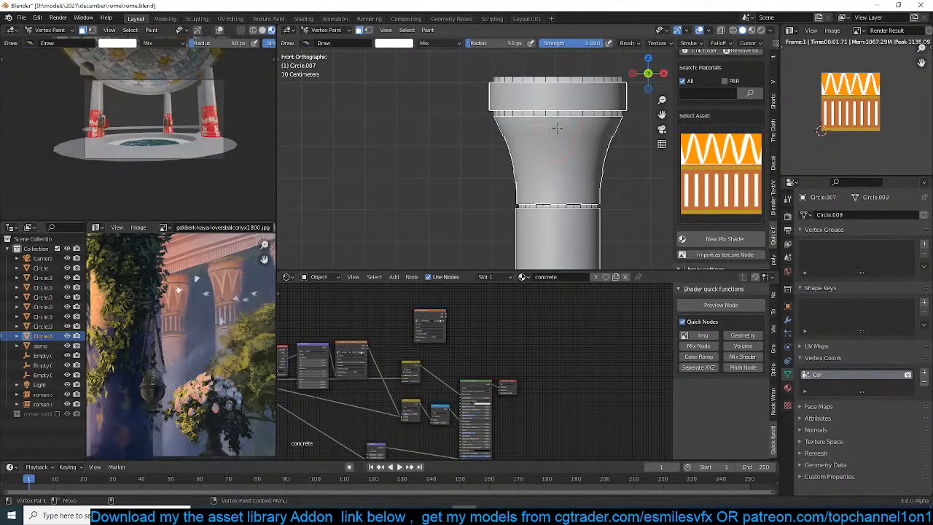
In Edit Mode with X-ray on, select all of the capital's geometry above the shaft in front view
{"action": "key", "text": "Tab"}
{"action": "key", "text": "alt+z"}
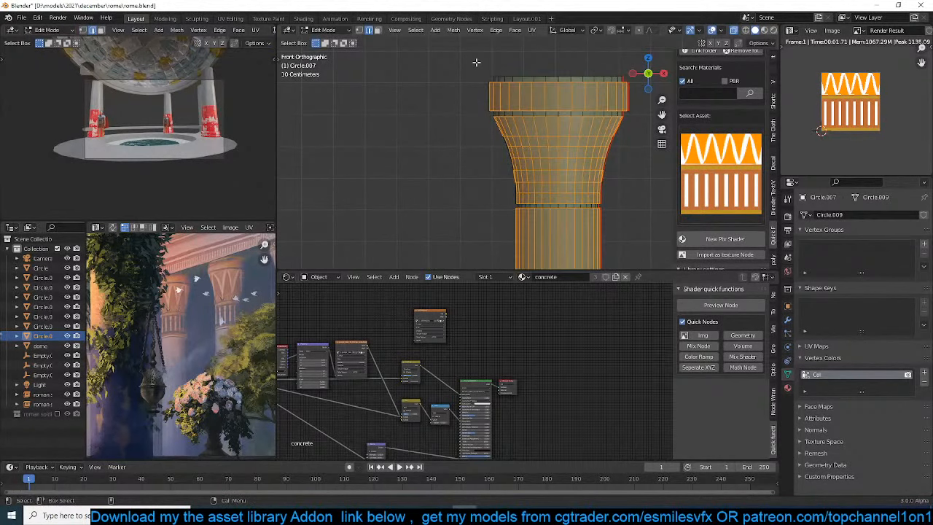
{"action": "mouse_move", "coordinate": [446, 61]}
{"action": "left_mouse_down"}
{"action": "mouse_move", "coordinate": [644, 175]}
{"action": "mouse_move", "coordinate": [635, 190]}
{"action": "left_mouse_up"}
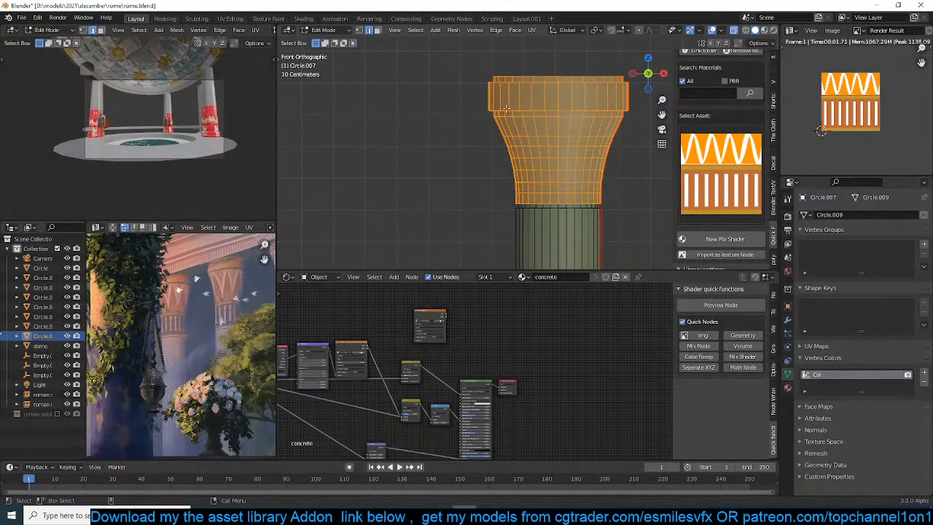
{"action": "middle_click_drag", "start_coordinate": [505, 108], "coordinate": [552, 152]}
{"action": "key", "text": "KP_1"}
Return to Vertex Paint mode, set the brush colour to black and fill the selected capital faces with it
{"action": "left_click", "coordinate": [331, 31]}
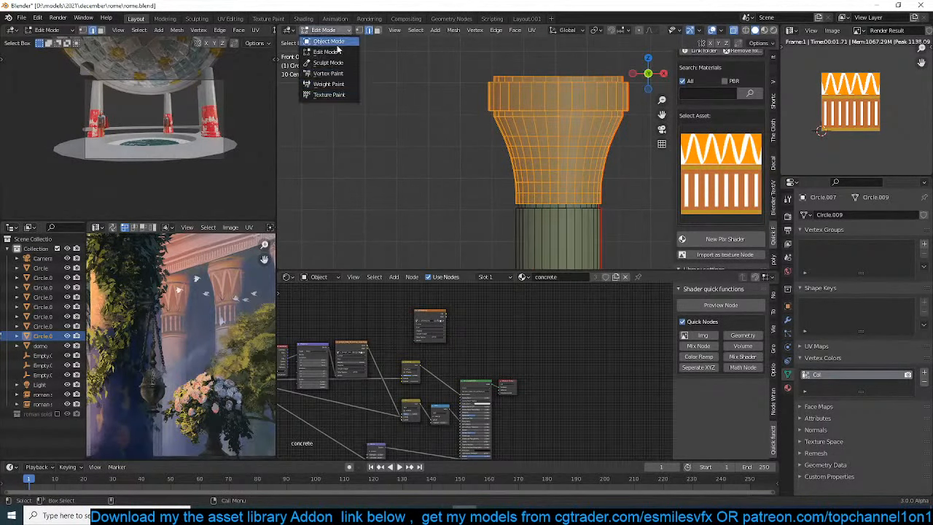
{"action": "left_click", "coordinate": [344, 76]}
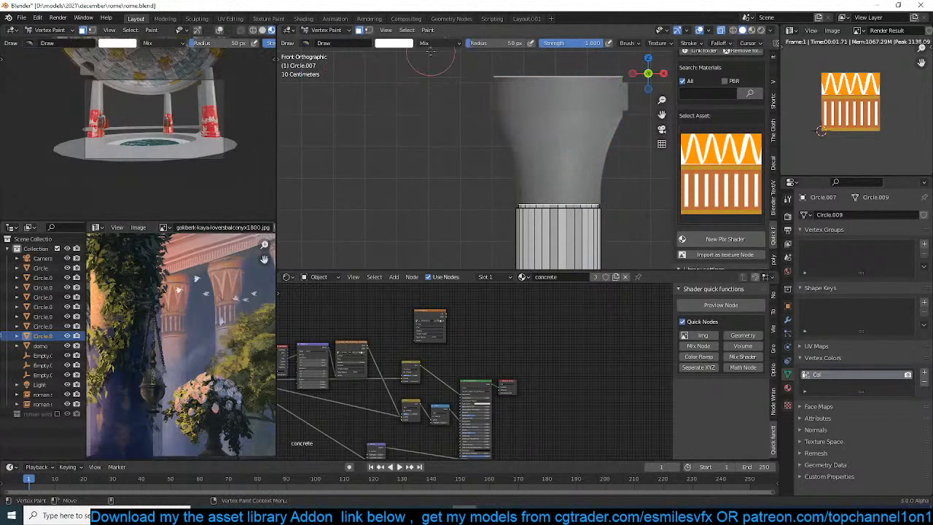
{"action": "left_click", "coordinate": [428, 30]}
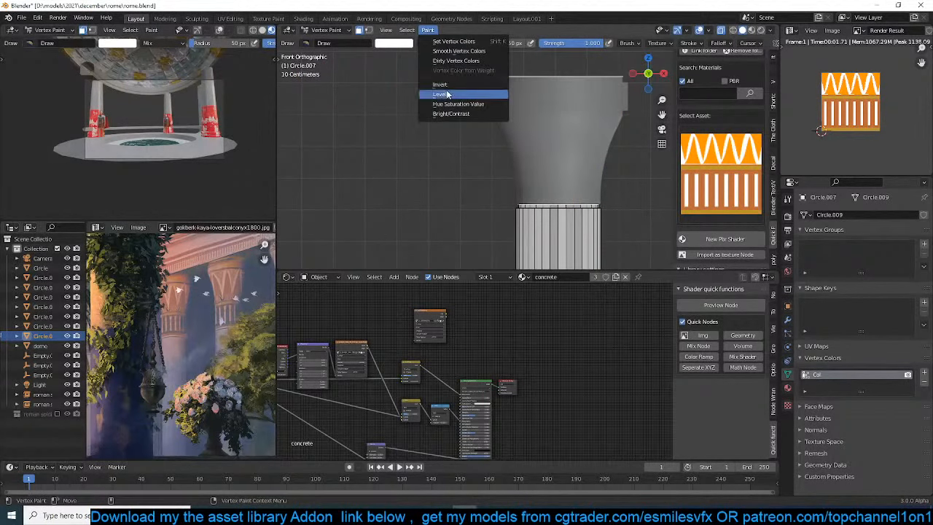
{"action": "left_click", "coordinate": [477, 51]}
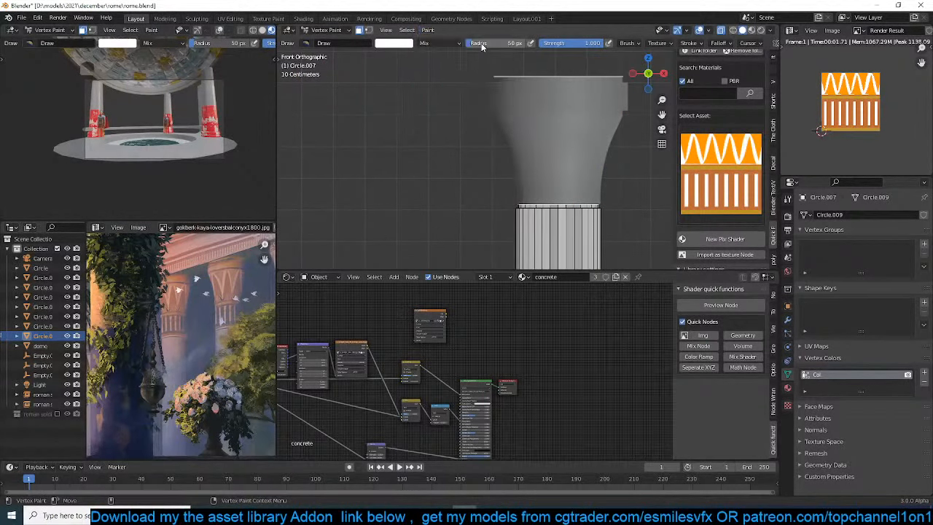
{"action": "left_click", "coordinate": [394, 43]}
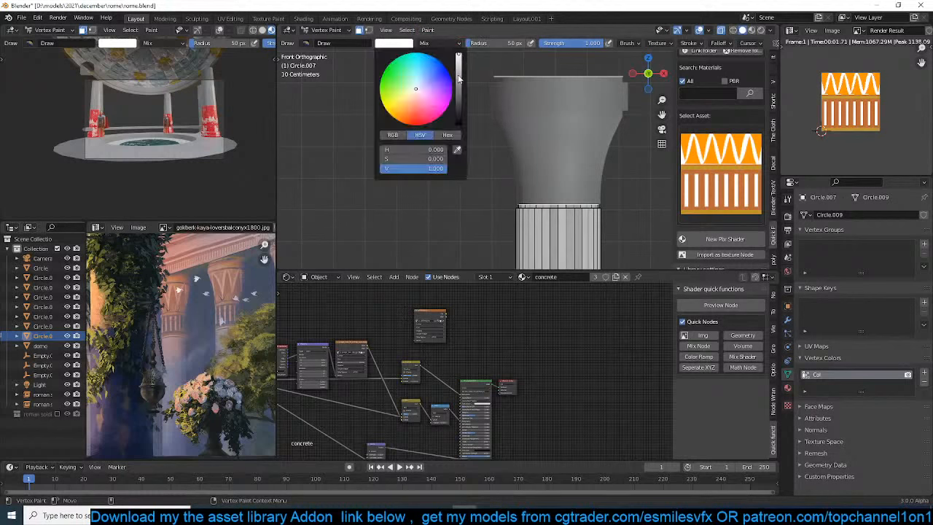
{"action": "left_click_drag", "start_coordinate": [459, 78], "coordinate": [459, 101]}
{"action": "left_click", "coordinate": [427, 31]}
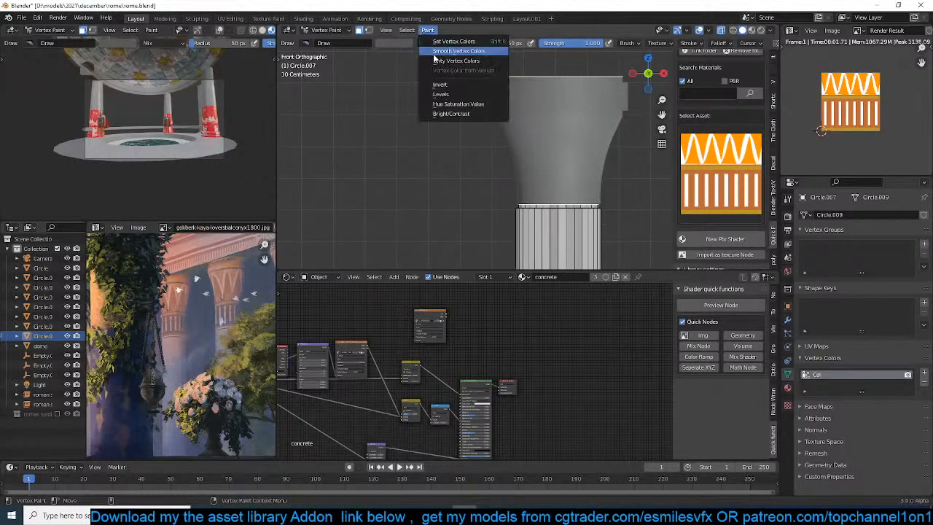
{"action": "left_click", "coordinate": [437, 53]}
{"action": "left_click", "coordinate": [398, 44]}
{"action": "left_click_drag", "start_coordinate": [460, 100], "coordinate": [459, 123]}
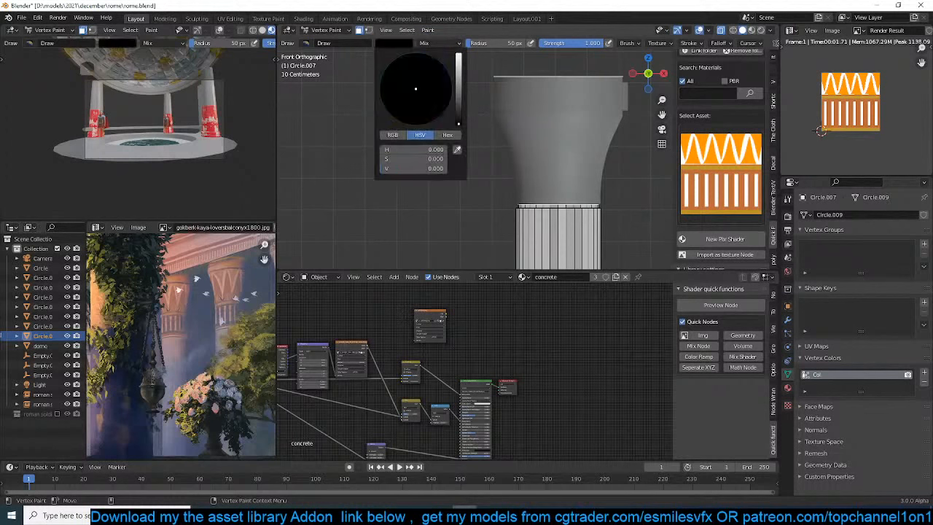
{"action": "left_click", "coordinate": [427, 30]}
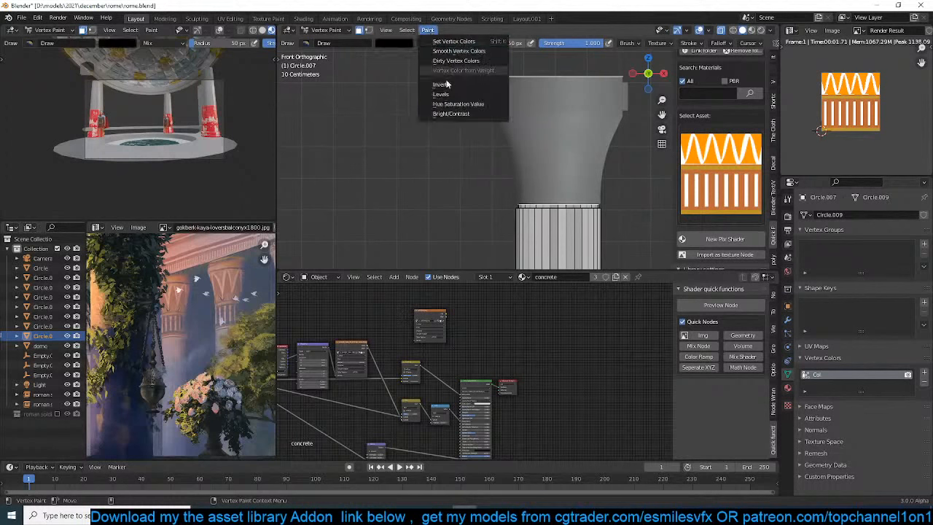
{"action": "left_click", "coordinate": [480, 47]}
Return to Object Mode, save the file and view the column in material preview shading
{"action": "left_click", "coordinate": [334, 31]}
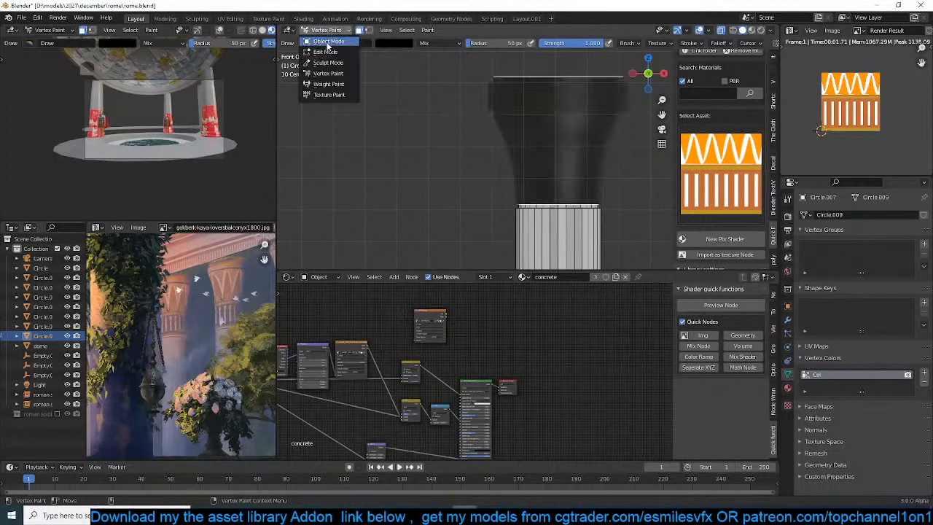
{"action": "left_click", "coordinate": [337, 46]}
{"action": "middle_click_drag", "start_coordinate": [471, 146], "coordinate": [458, 141], "text": "shift"}
{"action": "key", "text": "ctrl+s"}
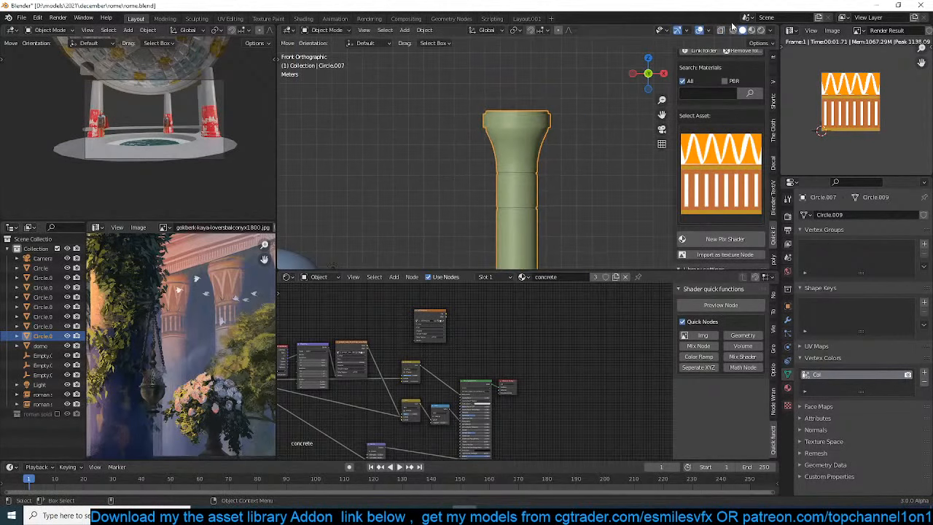
{"action": "left_click", "coordinate": [752, 31]}
{"action": "middle_click_drag", "start_coordinate": [552, 147], "coordinate": [541, 129], "text": "shift"}
{"action": "scroll", "coordinate": [457, 324], "scroll_direction": "up", "scroll_amount": 5}
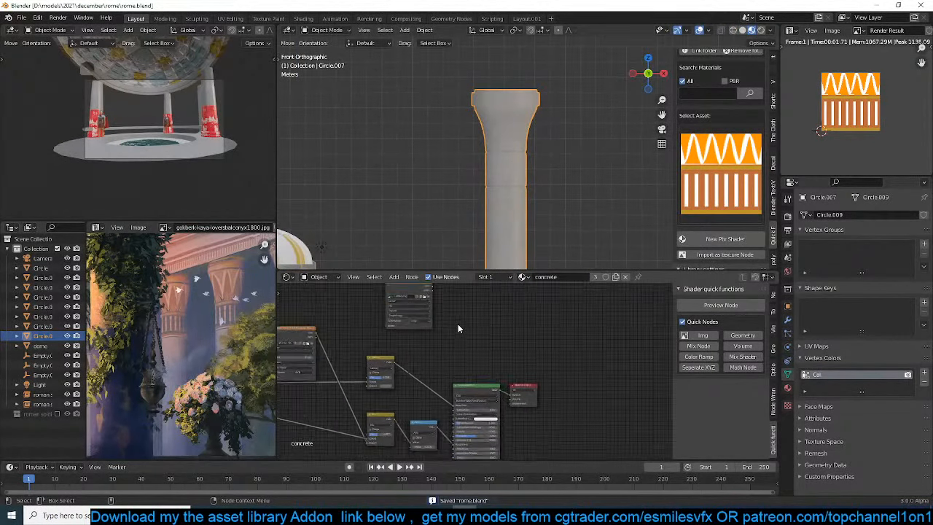
Add an Attribute node for the Col vertex colors to the concrete material and preview its colour on the column
{"action": "middle_click_drag", "start_coordinate": [411, 335], "coordinate": [420, 393]}
{"action": "key", "text": "shift+a"}
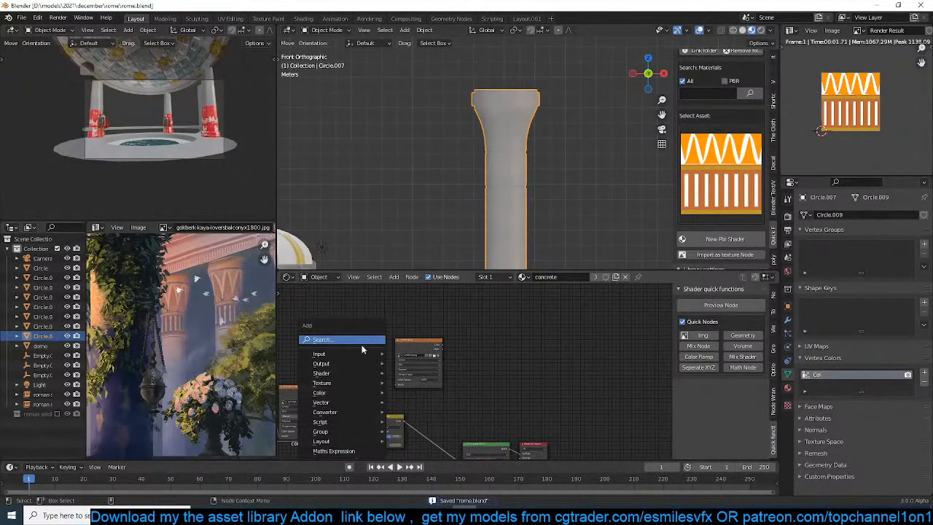
{"action": "mouse_move", "coordinate": [362, 353]}
{"action": "left_click", "coordinate": [452, 147]}
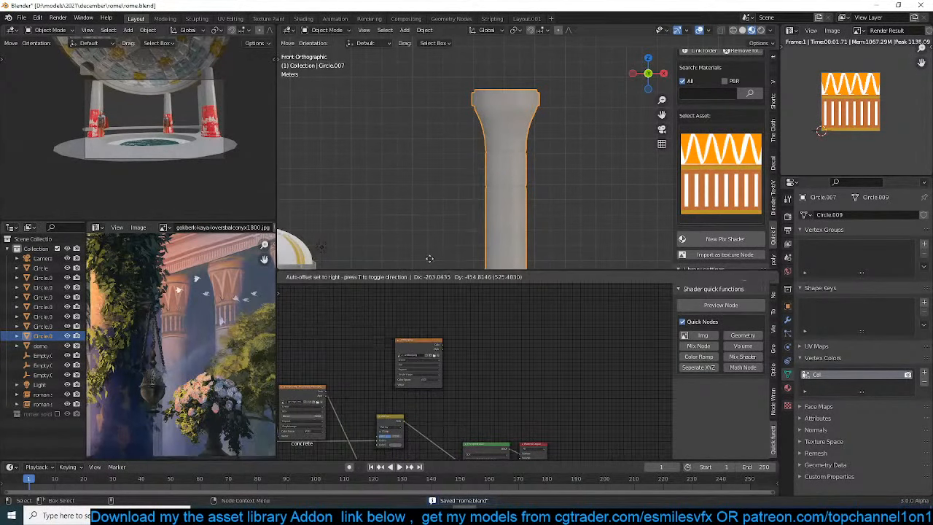
{"action": "left_click", "coordinate": [368, 318]}
{"action": "left_click", "coordinate": [369, 318], "text": "ctrl+shift"}
Arrange the decal image node directly below the Attribute node in the concrete material
{"action": "scroll", "coordinate": [541, 160], "scroll_direction": "up", "scroll_amount": 2}
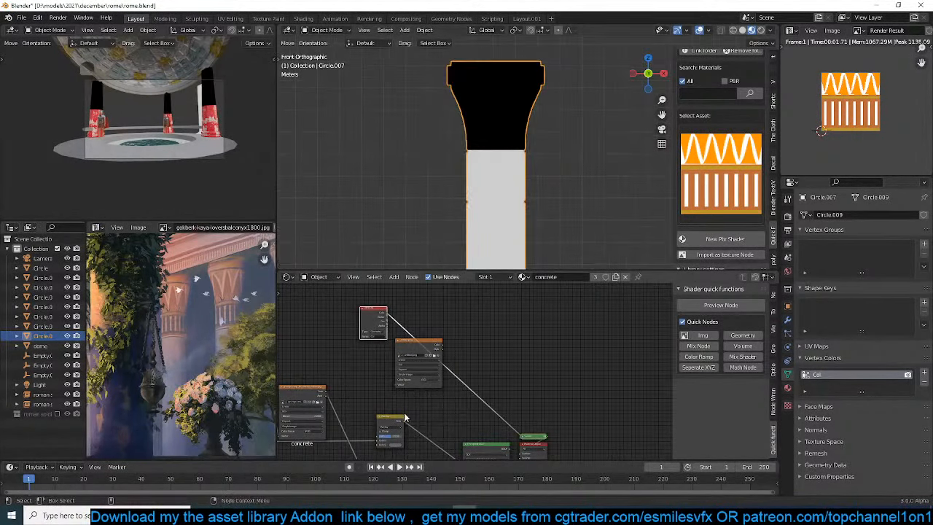
{"action": "middle_click_drag", "start_coordinate": [525, 325], "coordinate": [560, 306]}
{"action": "left_click_drag", "start_coordinate": [443, 327], "coordinate": [403, 344]}
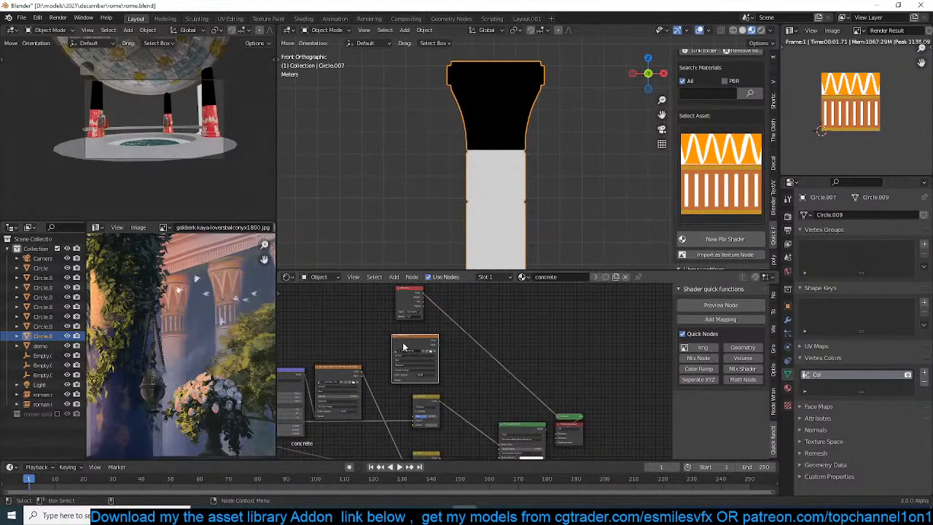
{"action": "right_click_drag", "start_coordinate": [415, 308], "coordinate": [416, 306], "text": "shift"}
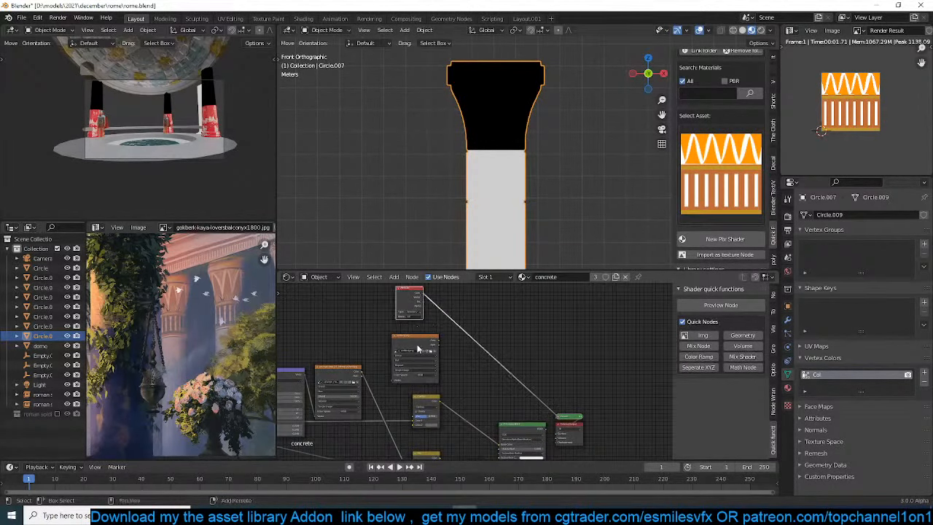
Add a Mix node to the concrete material and place it beside the Attribute and decal image nodes
{"action": "left_click", "coordinate": [416, 338]}
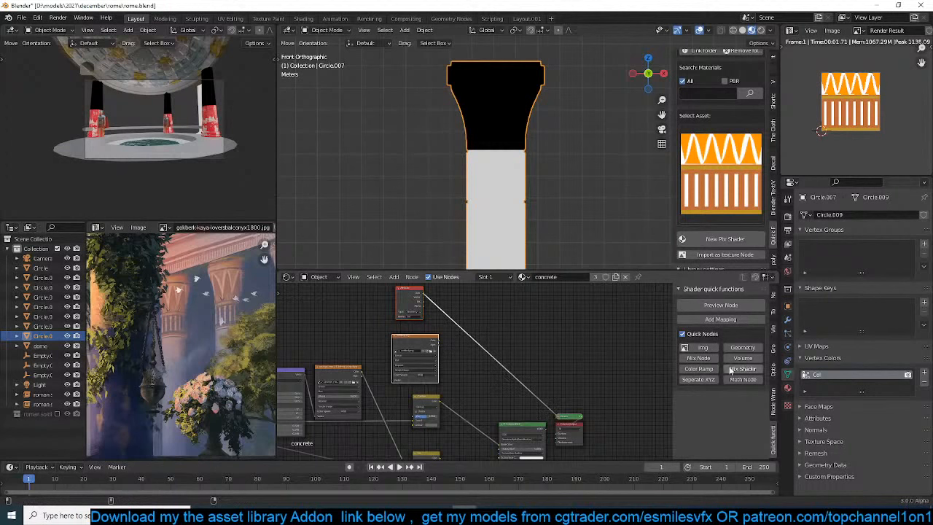
{"action": "left_click", "coordinate": [691, 362]}
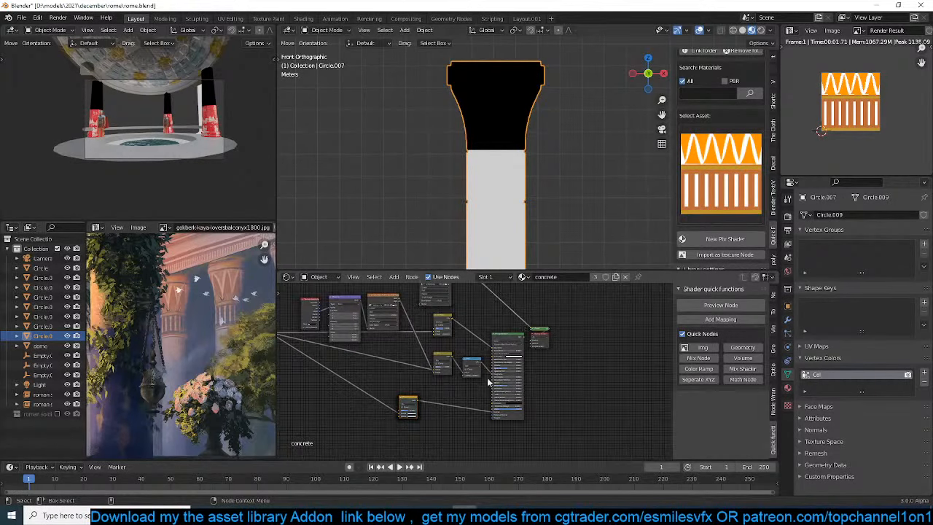
{"action": "left_click", "coordinate": [407, 406]}
{"action": "key", "text": "shift+d"}
{"action": "left_click", "coordinate": [548, 301]}
{"action": "middle_click_drag", "start_coordinate": [548, 302], "coordinate": [510, 402]}
{"action": "scroll", "coordinate": [487, 347], "scroll_direction": "up", "scroll_amount": 4}
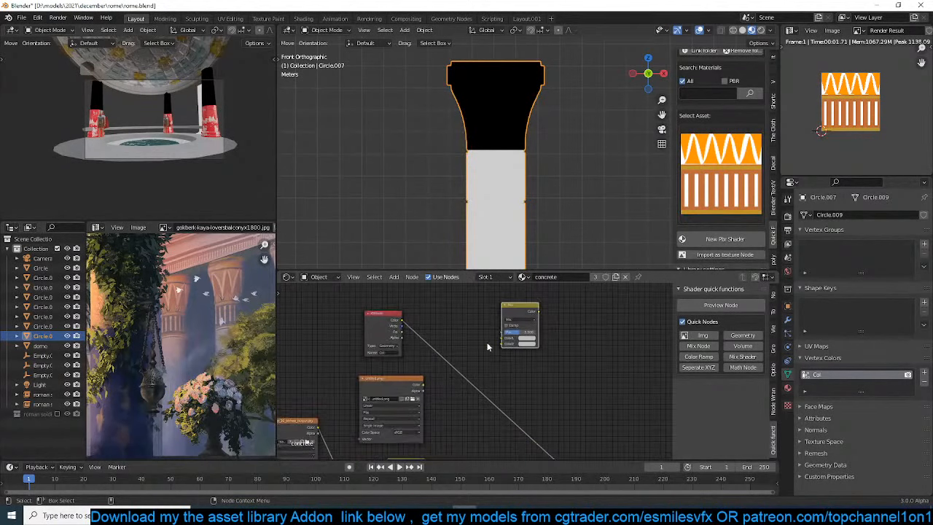
Connect the Attribute colour to the Mix factor and the decal image to its first colour, with the mix previewed on the column
{"action": "left_click_drag", "start_coordinate": [402, 320], "coordinate": [510, 341]}
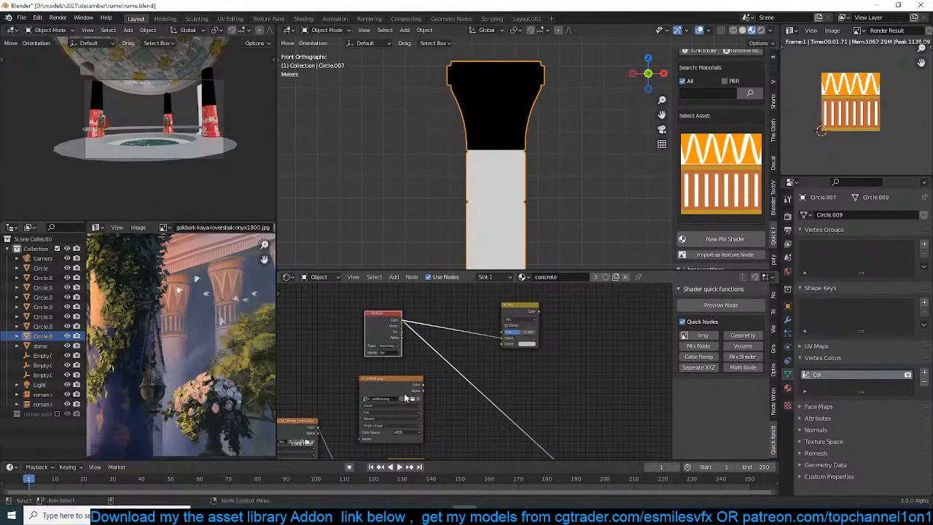
{"action": "left_click_drag", "start_coordinate": [423, 386], "coordinate": [502, 333]}
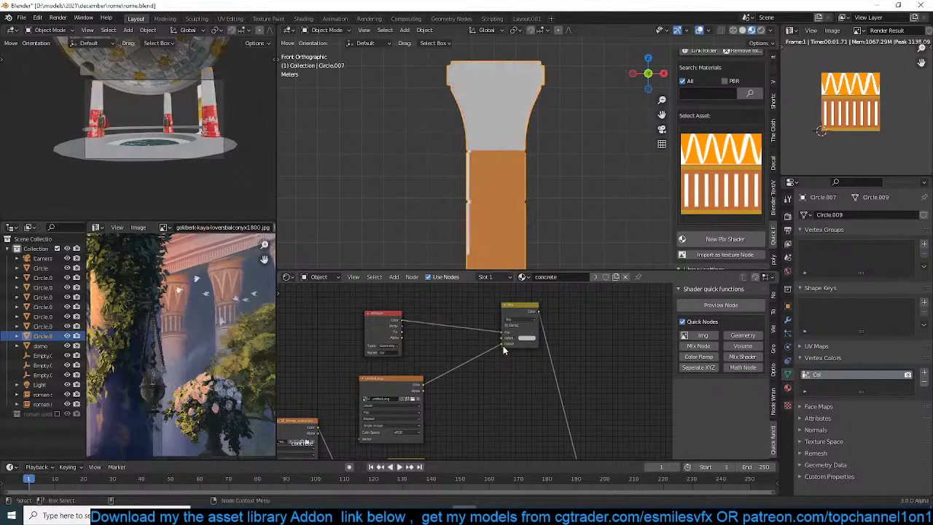
{"action": "left_click_drag", "start_coordinate": [493, 344], "coordinate": [509, 340]}
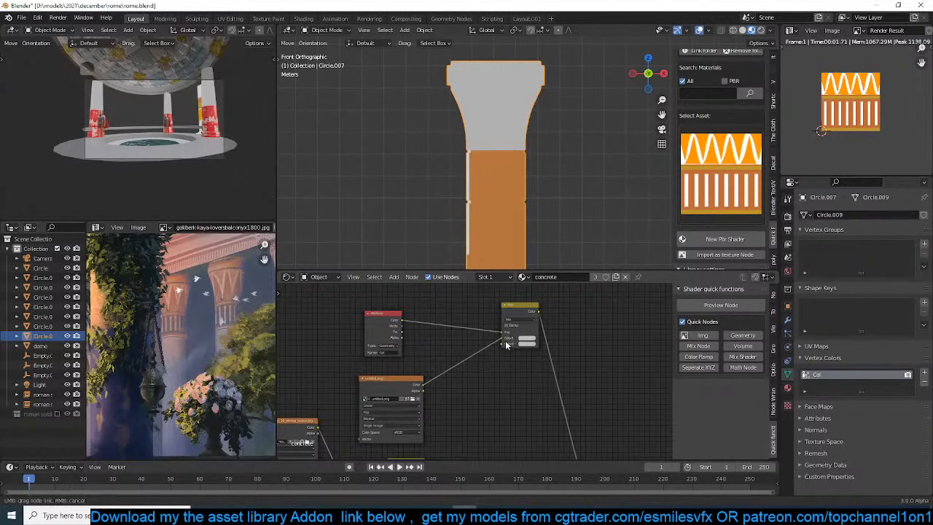
{"action": "scroll", "coordinate": [496, 347], "scroll_direction": "down", "scroll_amount": 2}
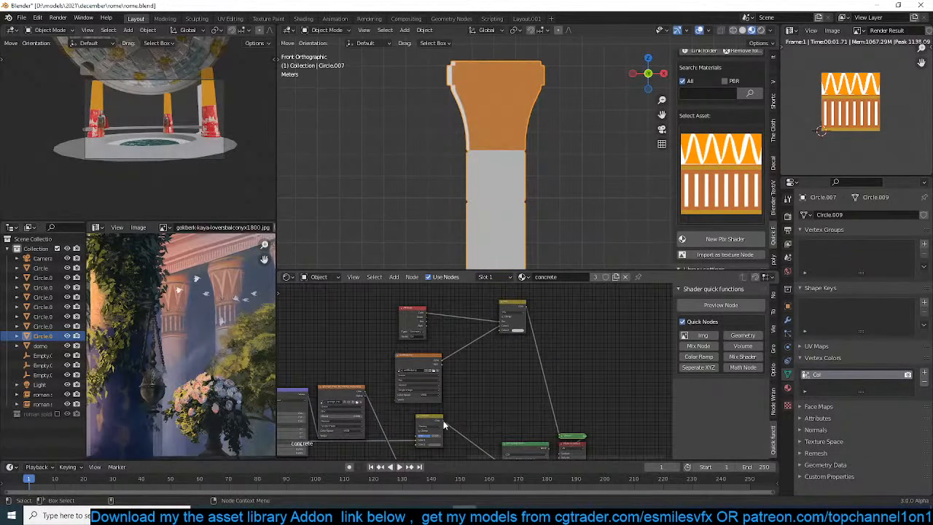
Connect the concrete colour mix to the new Mix node's second colour and unwrap the column capital with a Cylinder Projection
{"action": "left_click_drag", "start_coordinate": [444, 425], "coordinate": [501, 329]}
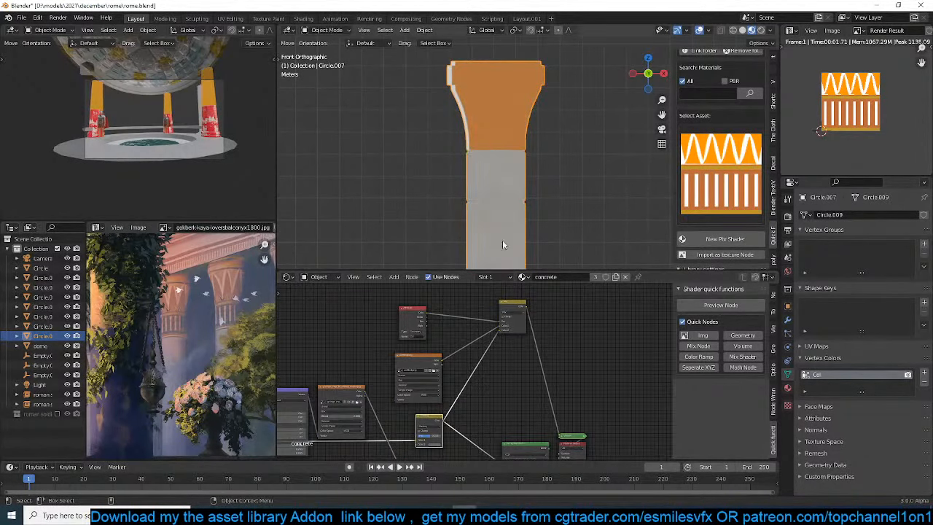
{"action": "key", "text": "Tab"}
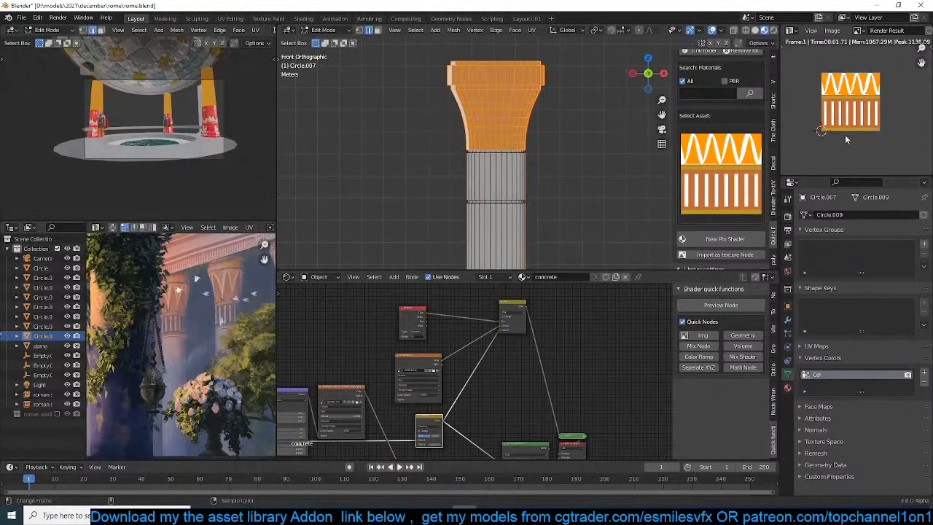
{"action": "left_click", "coordinate": [811, 30]}
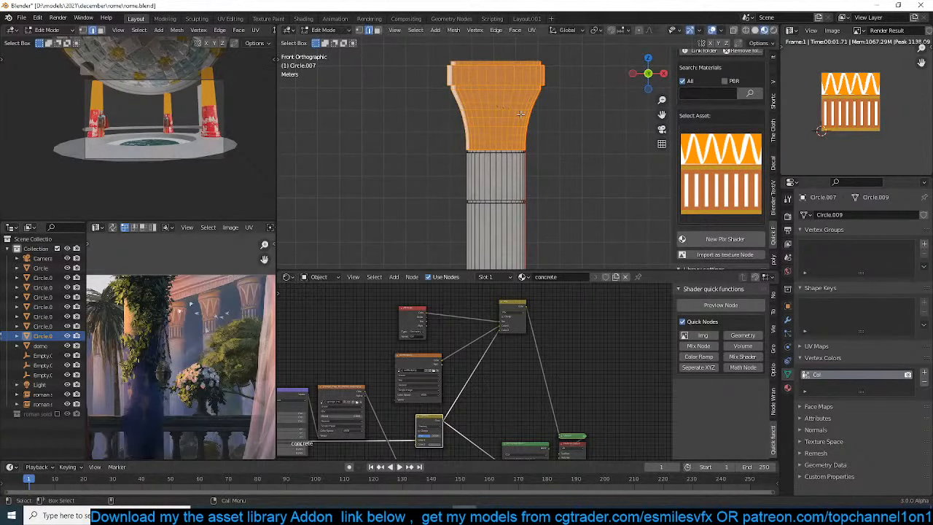
{"action": "key", "text": "u"}
{"action": "left_click", "coordinate": [522, 117]}
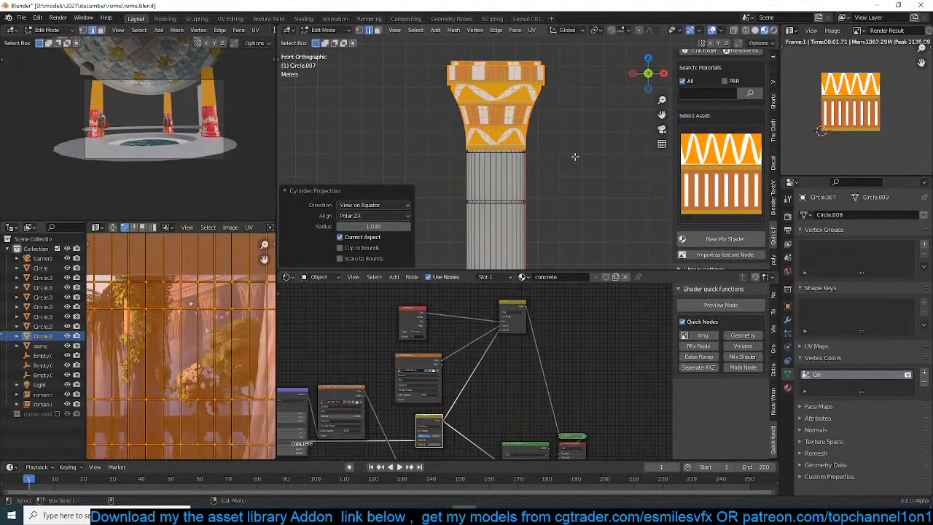
Change the editor showing the render result to a UV Editor
{"action": "left_click", "coordinate": [793, 29]}
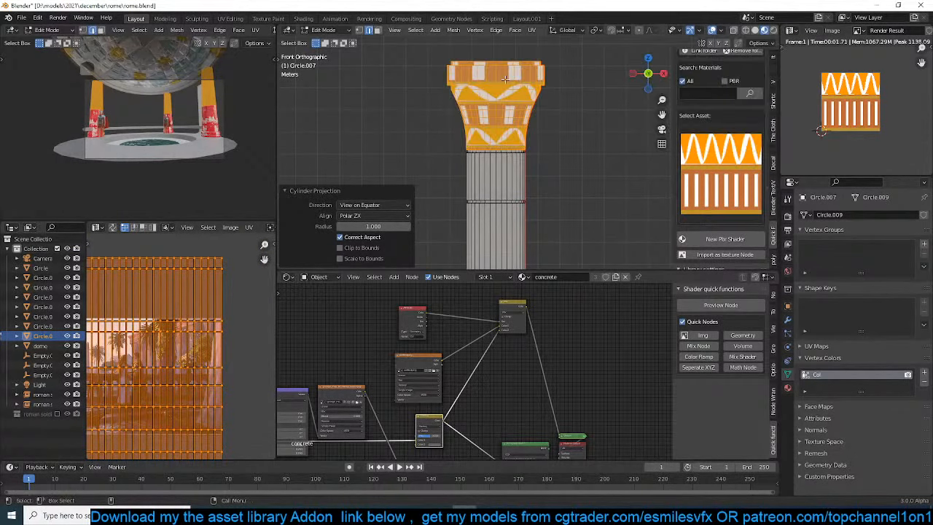
{"action": "scroll", "coordinate": [858, 115], "scroll_direction": "down", "scroll_amount": 3}
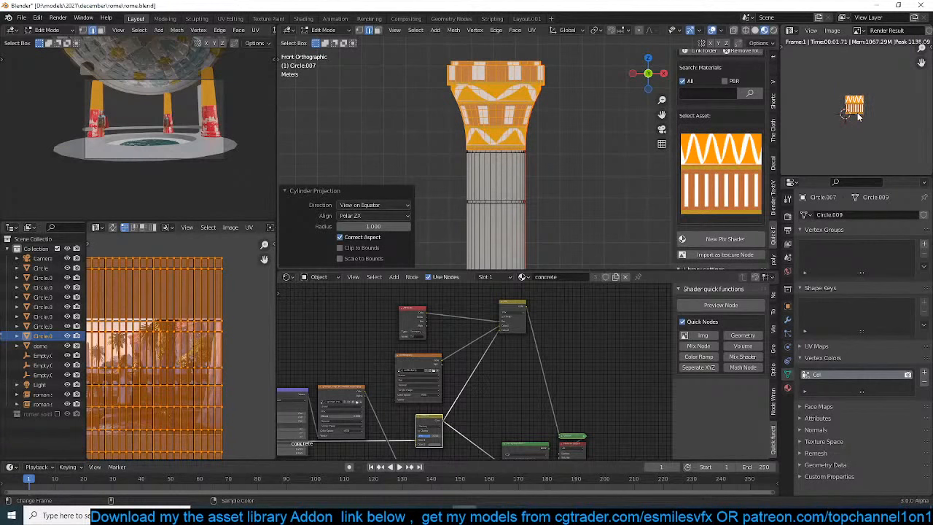
{"action": "scroll", "coordinate": [858, 115], "scroll_direction": "up", "scroll_amount": 5}
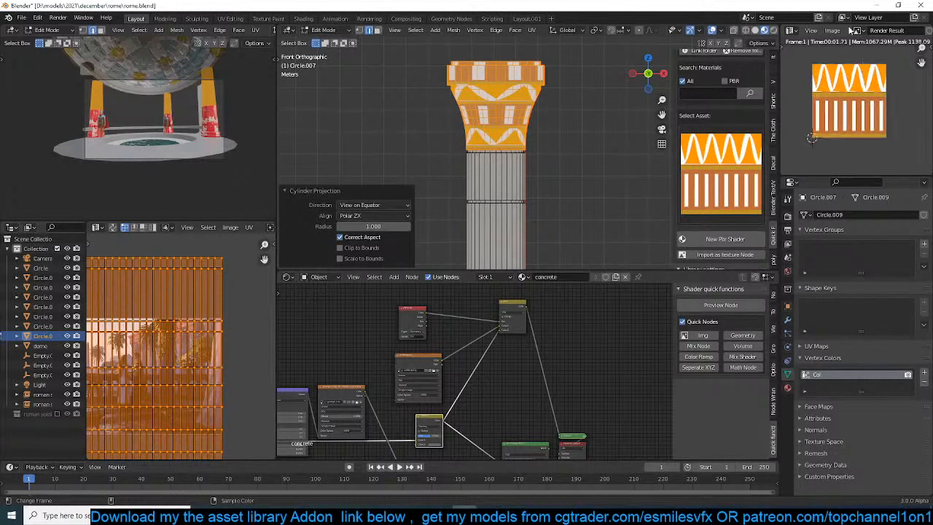
{"action": "left_click", "coordinate": [790, 31]}
{"action": "mouse_move", "coordinate": [859, 30]}
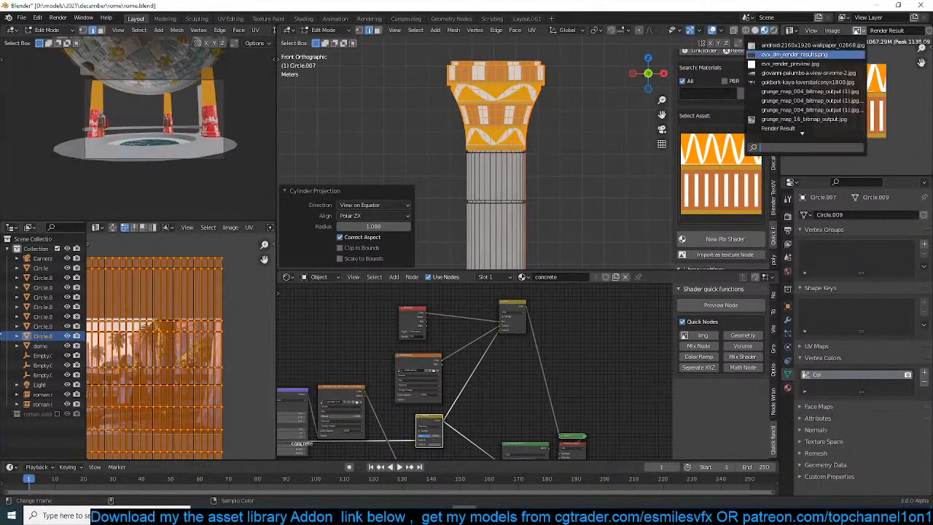
{"action": "scroll", "coordinate": [806, 88], "scroll_direction": "down", "scroll_amount": 8}
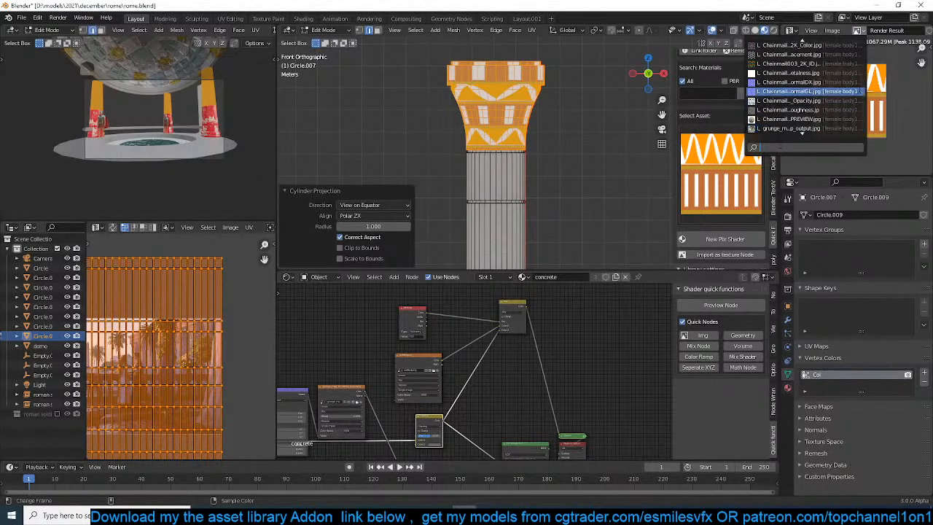
{"action": "left_click", "coordinate": [907, 88]}
{"action": "left_click", "coordinate": [790, 30]}
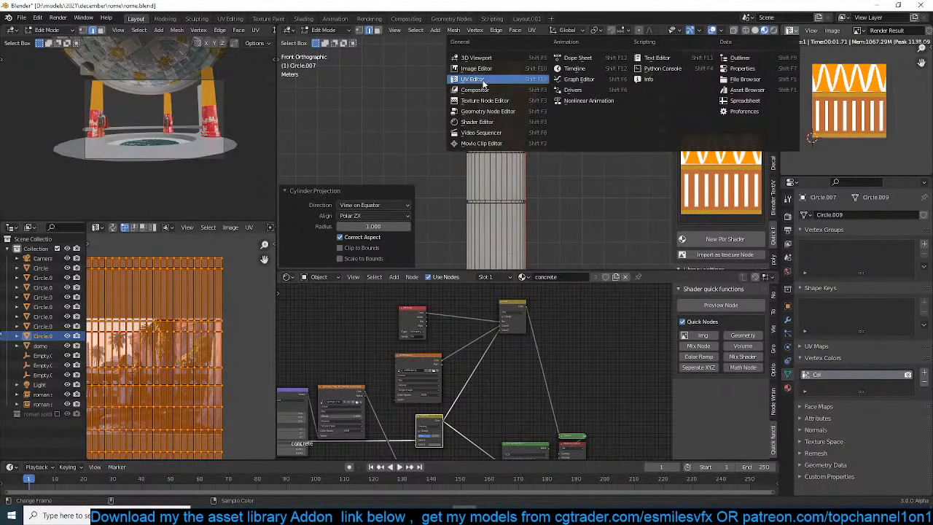
Unlink the Render Result image from the UV Editor to display the capital's UVs
{"action": "left_click", "coordinate": [861, 30]}
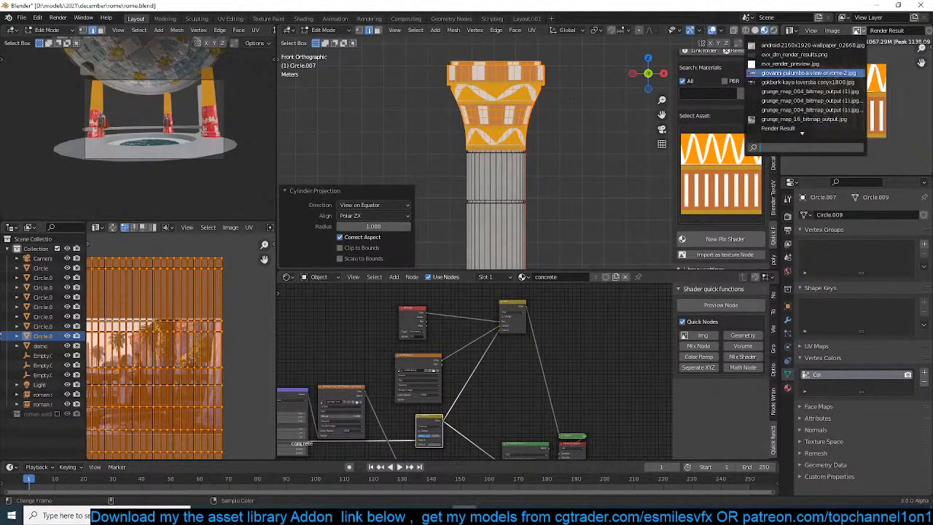
{"action": "scroll", "coordinate": [802, 128], "scroll_direction": "down", "scroll_amount": 5}
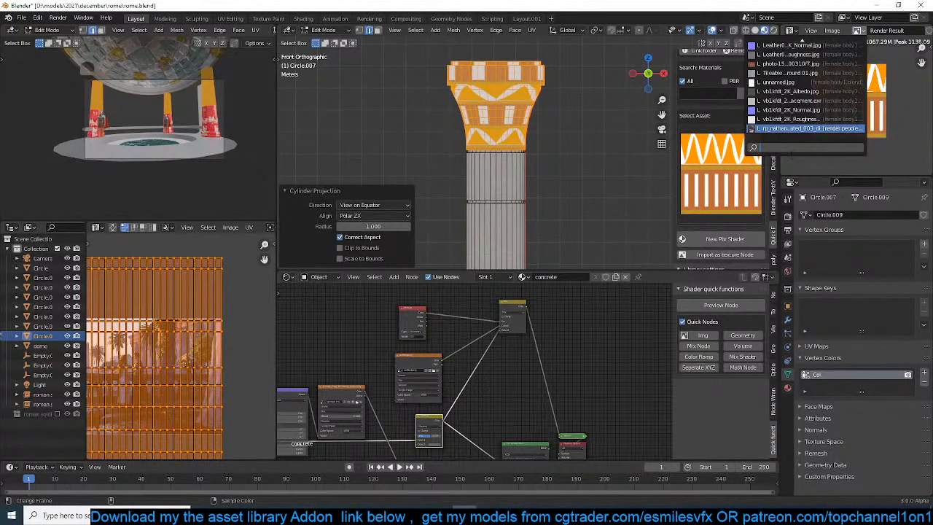
{"action": "scroll", "coordinate": [902, 64], "scroll_direction": "down", "scroll_amount": 7}
{"action": "scroll", "coordinate": [908, 35], "scroll_direction": "down", "scroll_amount": 2}
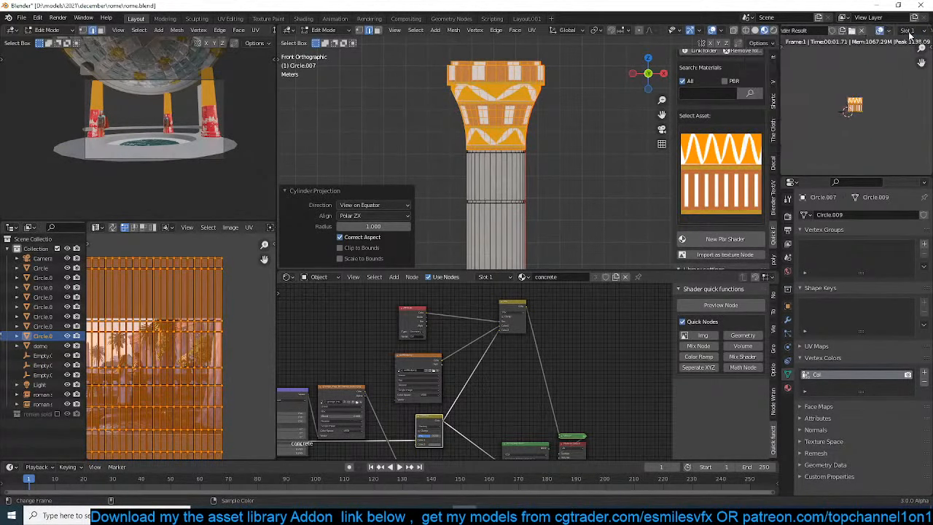
{"action": "scroll", "coordinate": [909, 34], "scroll_direction": "up", "scroll_amount": 1}
{"action": "scroll", "coordinate": [909, 34], "scroll_direction": "down", "scroll_amount": 2}
{"action": "left_click", "coordinate": [880, 31]}
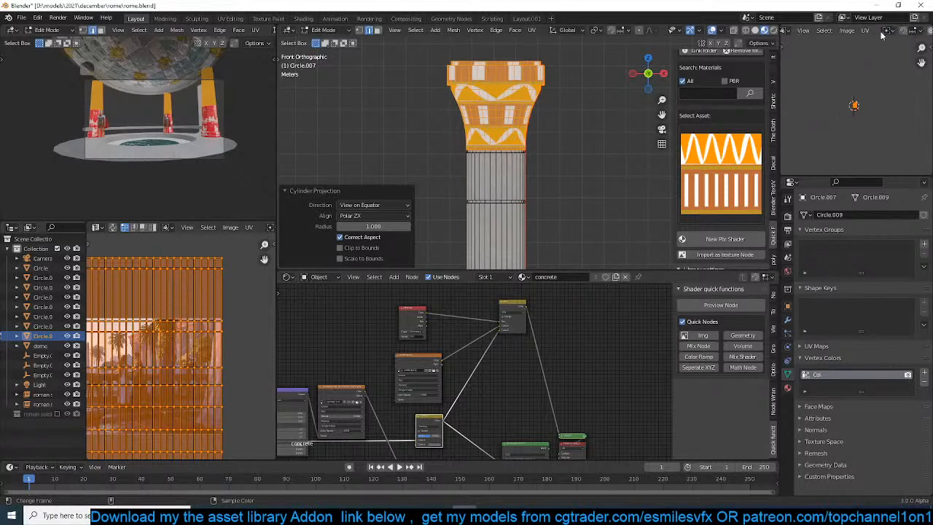
{"action": "scroll", "coordinate": [832, 88], "scroll_direction": "up", "scroll_amount": 3}
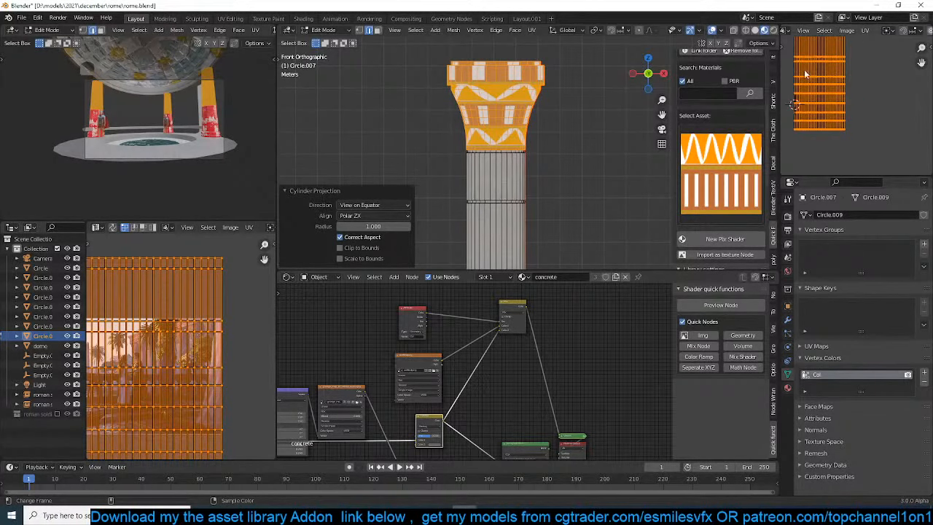
Scale the capital's UVs down along Y so the decal pattern fits once over the capital's height
{"action": "middle_click_drag", "start_coordinate": [805, 72], "coordinate": [901, 60]}
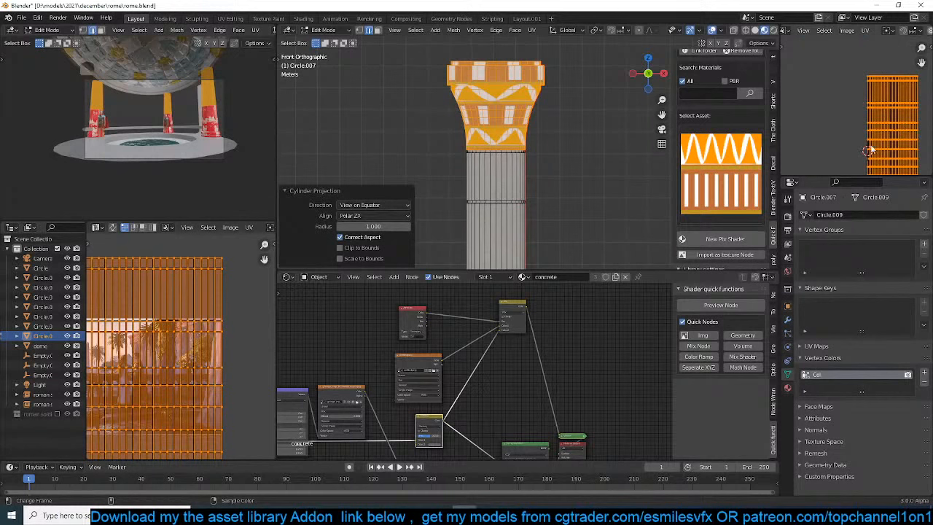
{"action": "scroll", "coordinate": [620, 153], "scroll_direction": "up", "scroll_amount": 2}
{"action": "key", "text": "s"}
{"action": "key", "text": "y"}
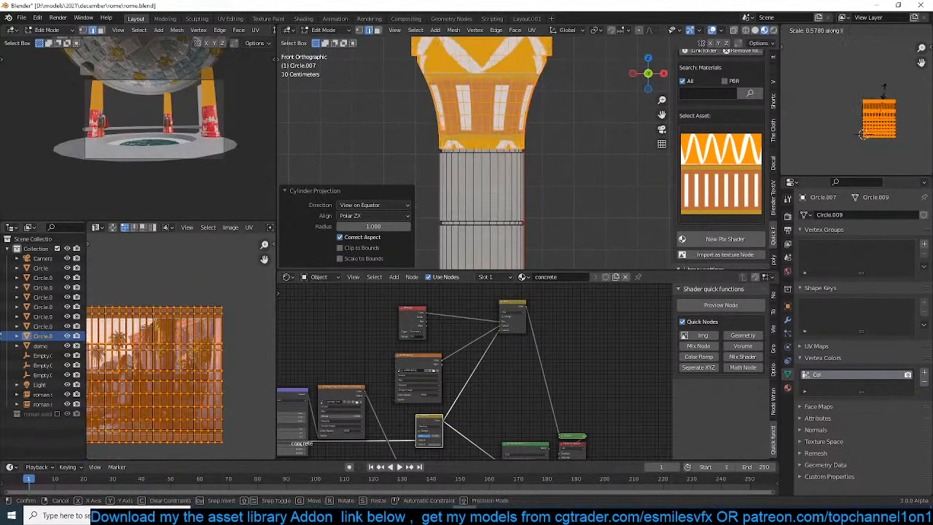
{"action": "left_click", "coordinate": [882, 93]}
{"action": "key", "text": "Tab"}
{"action": "middle_click_drag", "start_coordinate": [447, 131], "coordinate": [464, 184], "text": "shift"}
{"action": "scroll", "coordinate": [161, 330], "scroll_direction": "up", "scroll_amount": 6}
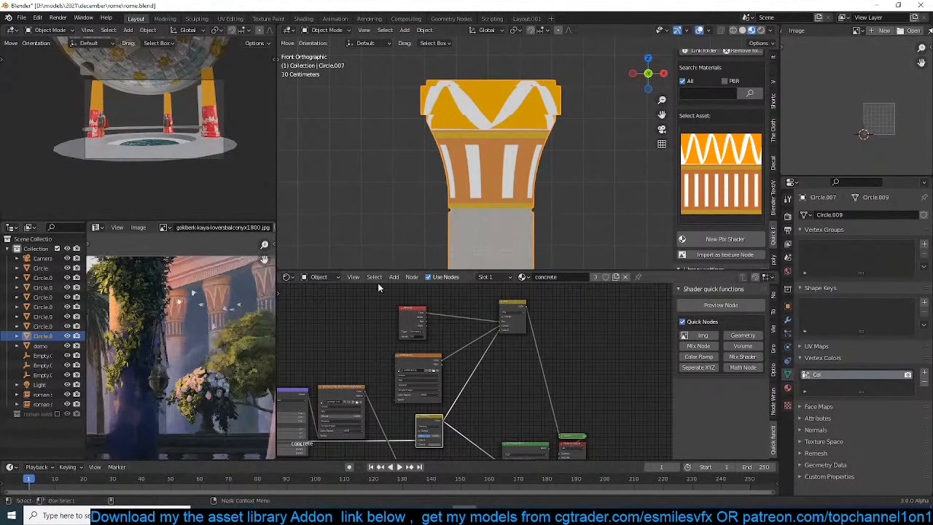
{"action": "scroll", "coordinate": [859, 102], "scroll_direction": "up", "scroll_amount": 3}
Select the faces of the capital's flared section all around, leaving out the top block, with X-ray turned on
{"action": "key", "text": "Tab"}
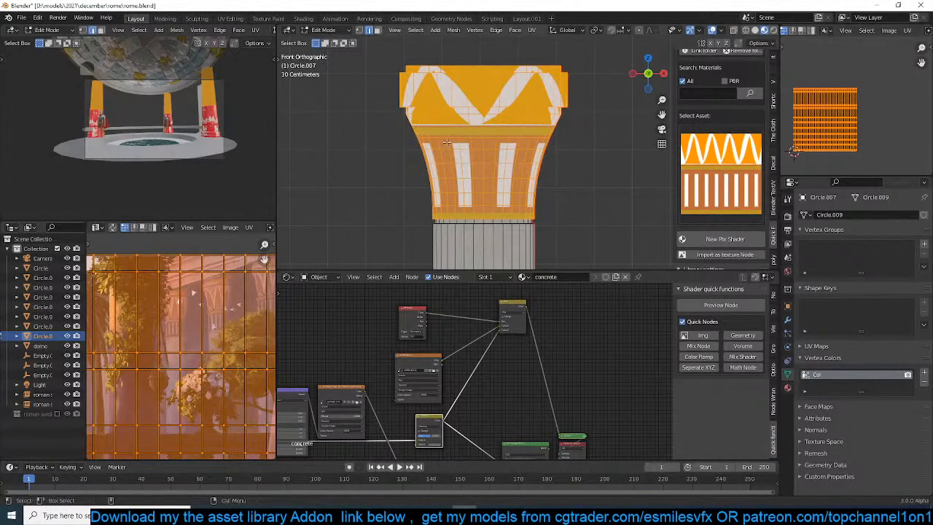
{"action": "scroll", "coordinate": [867, 106], "scroll_direction": "up", "scroll_amount": 2}
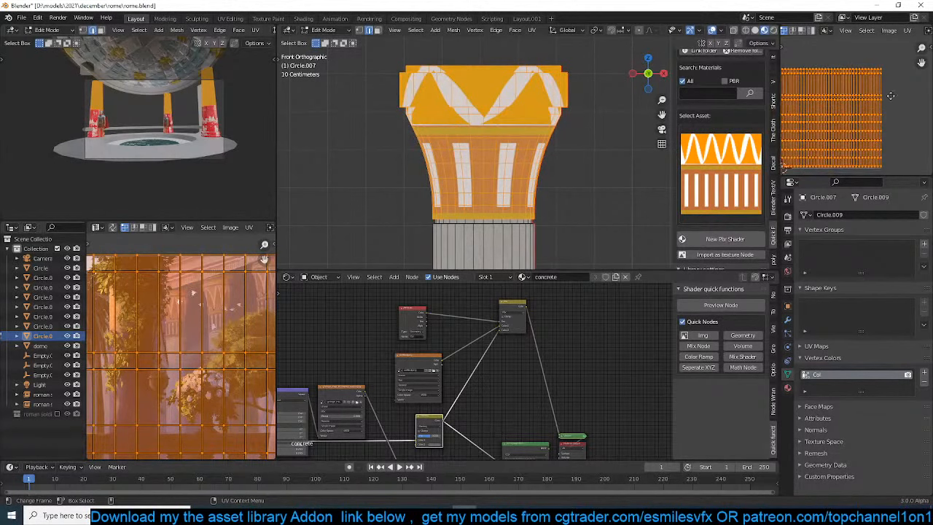
{"action": "left_click", "coordinate": [458, 144], "text": "alt"}
{"action": "key", "text": "ctrl+KP_Add"}
{"action": "key", "text": "ctrl+KP_Add"}
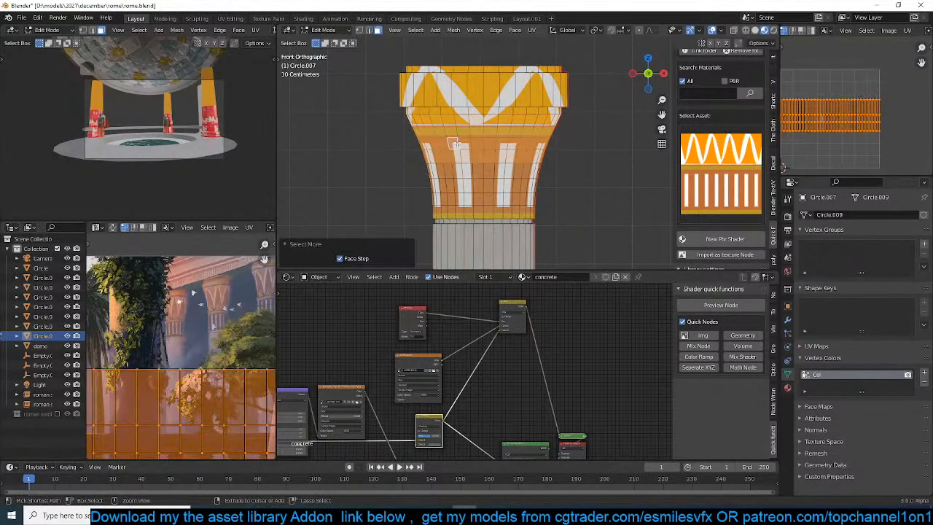
{"action": "key", "text": "ctrl+KP_Add"}
{"action": "key", "text": "ctrl+KP_Add"}
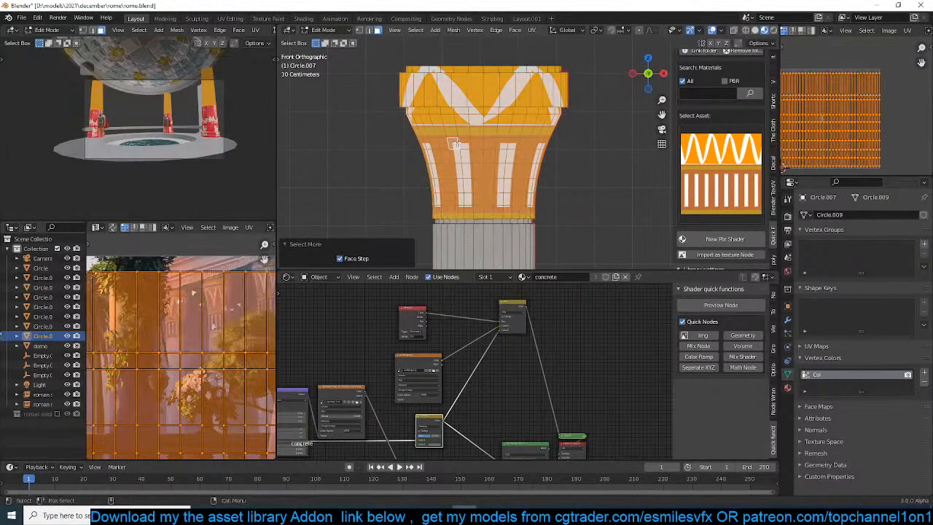
{"action": "key", "text": "ctrl+KP_Add"}
{"action": "key", "text": "ctrl+KP_Add"}
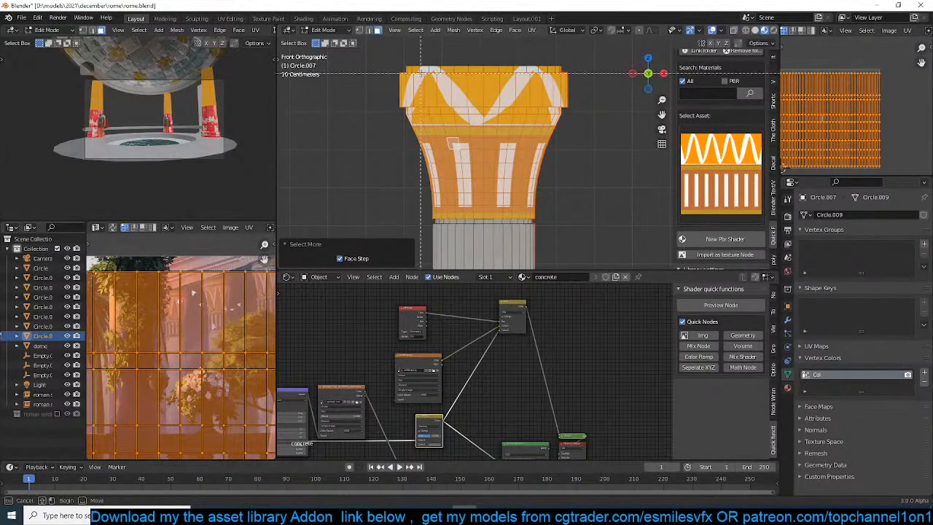
{"action": "left_click_drag", "start_coordinate": [349, 54], "coordinate": [598, 101], "text": "ctrl"}
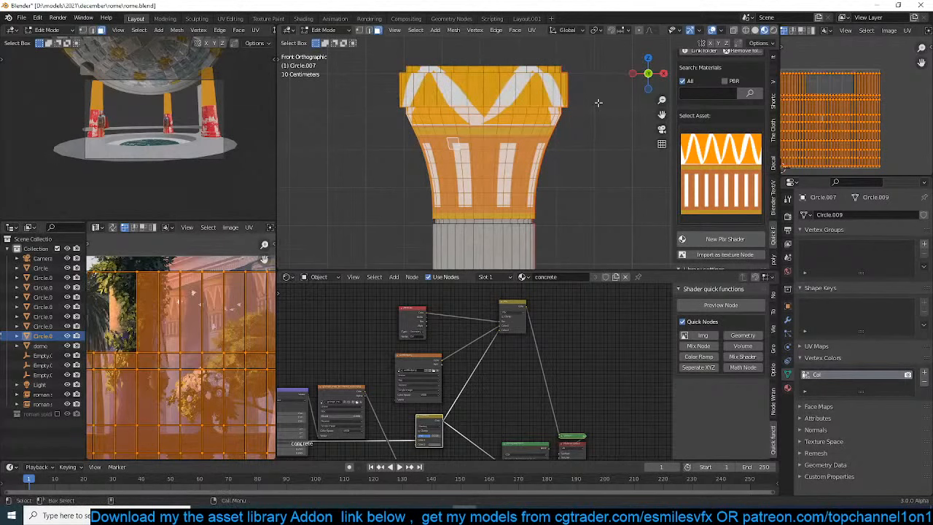
{"action": "key", "text": "alt+z"}
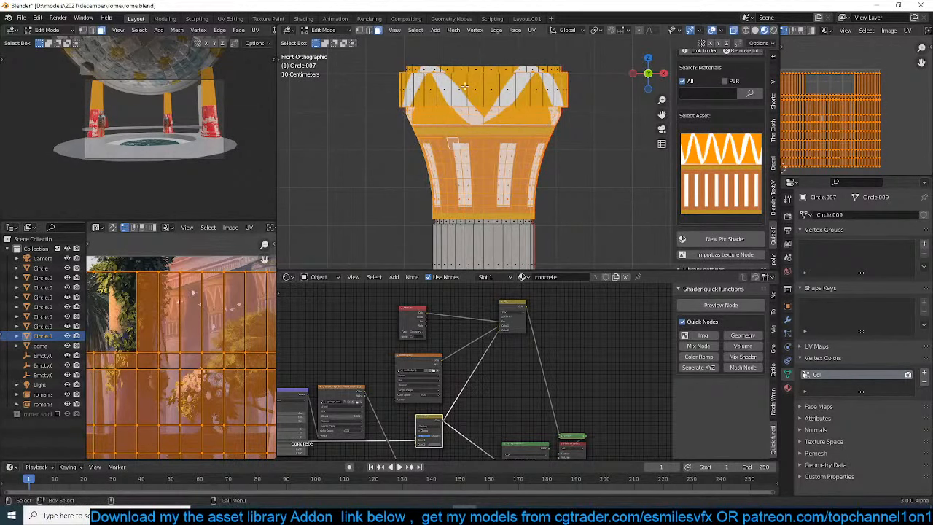
{"action": "left_click_drag", "start_coordinate": [363, 51], "coordinate": [624, 107], "text": "ctrl"}
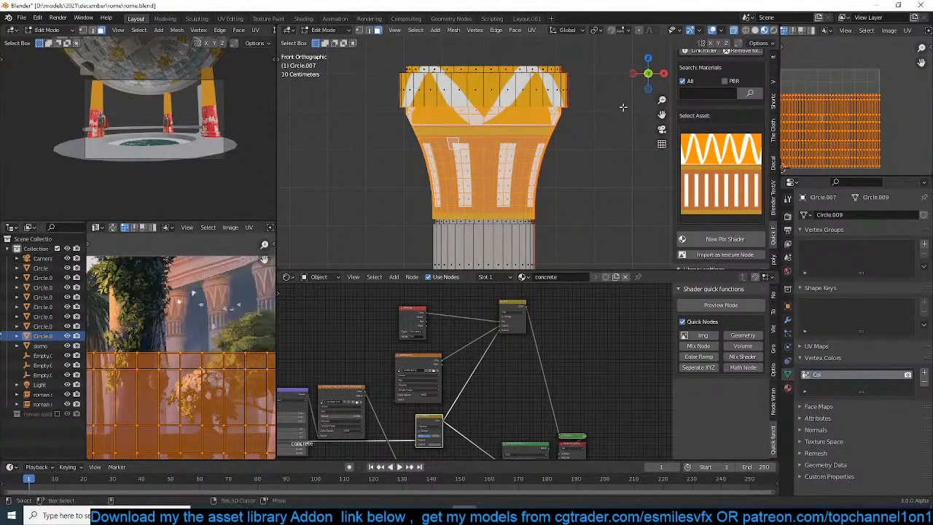
Scale the flared section's UVs about 1.3 times along Y and shift them up along Y to fit the decal
{"action": "key", "text": "s"}
{"action": "key", "text": "y"}
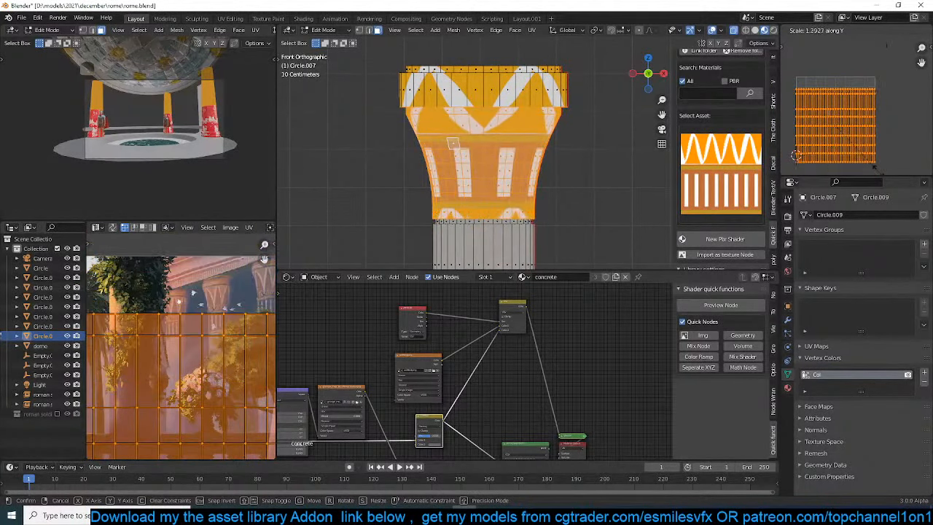
{"action": "left_click", "coordinate": [877, 156]}
{"action": "key", "text": "g"}
{"action": "key", "text": "y"}
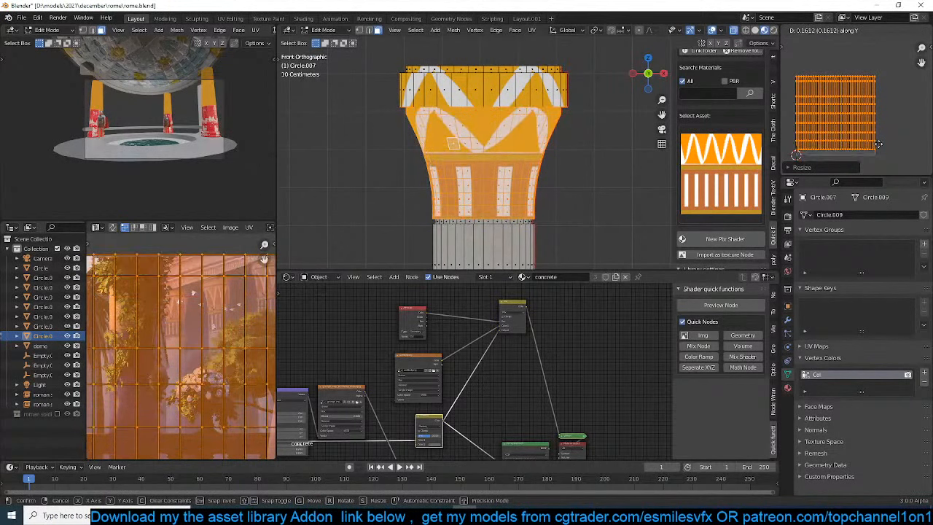
{"action": "left_click", "coordinate": [879, 150]}
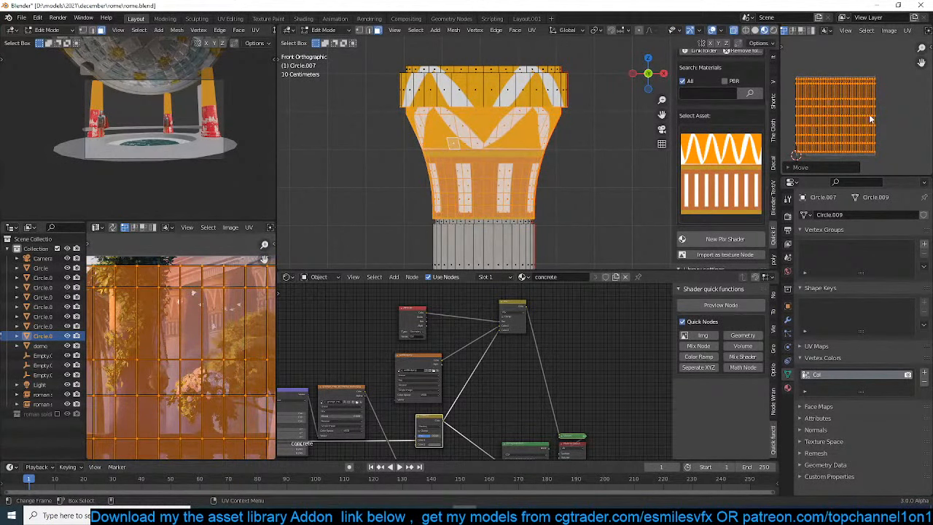
Adjust the flared section's UV scale along X so narrower triangles and stripes repeat around the capital
{"action": "key", "text": "s"}
{"action": "key", "text": "x"}
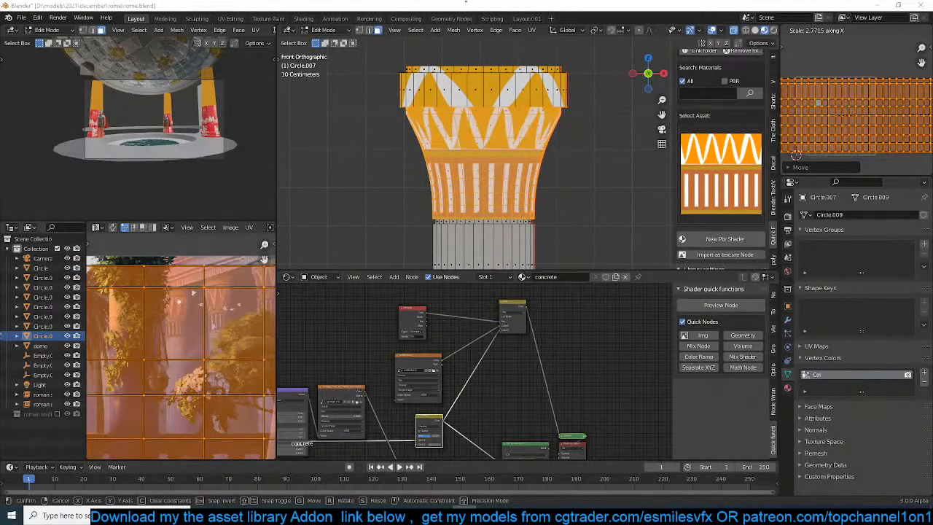
{"action": "left_click", "coordinate": [868, 109]}
{"action": "key", "text": "Tab"}
{"action": "scroll", "coordinate": [529, 152], "scroll_direction": "down", "scroll_amount": 1}
{"action": "key", "text": "Tab"}
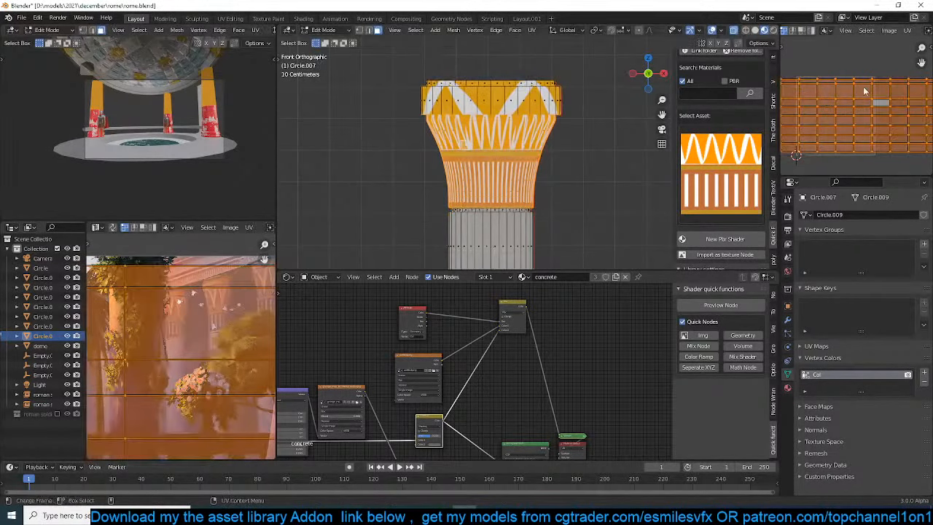
{"action": "key", "text": "s"}
{"action": "key", "text": "x"}
{"action": "left_click", "coordinate": [859, 106]}
{"action": "key", "text": "Tab"}
{"action": "middle_click_drag", "start_coordinate": [494, 180], "coordinate": [519, 159]}
{"action": "key", "text": "KP_1"}
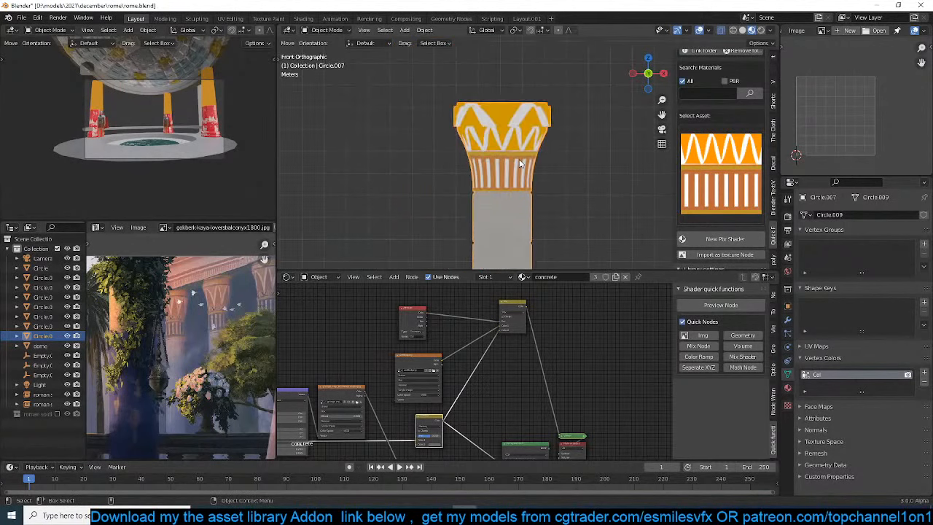
Select the faces of the capital's top block all around in Edit Mode
{"action": "key", "text": "Tab"}
{"action": "left_click", "coordinate": [534, 104], "text": "alt"}
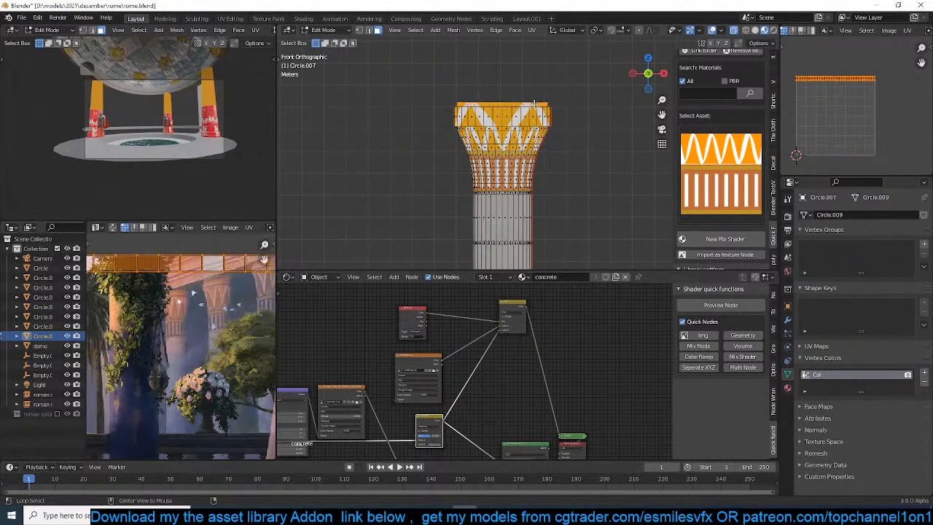
{"action": "key", "text": "ctrl+KP_Add"}
{"action": "key", "text": "ctrl+KP_Add"}
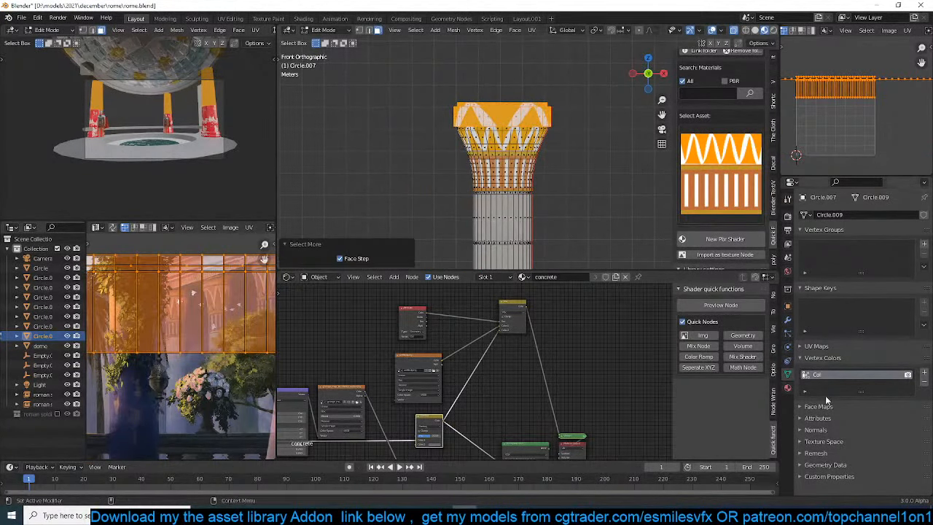
{"action": "left_click", "coordinate": [349, 31]}
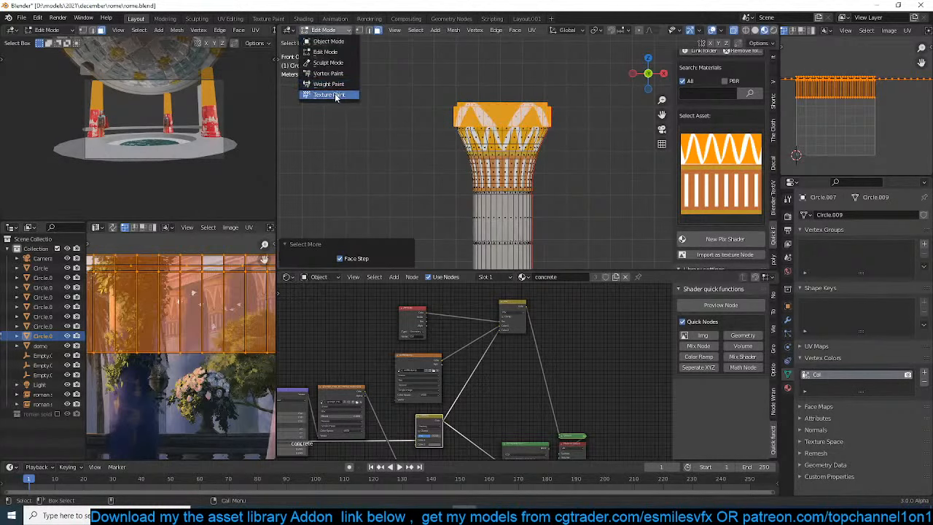
{"action": "left_click", "coordinate": [330, 95]}
{"action": "left_click", "coordinate": [397, 45]}
{"action": "left_click_drag", "start_coordinate": [462, 70], "coordinate": [463, 51]}
{"action": "left_click", "coordinate": [397, 32]}
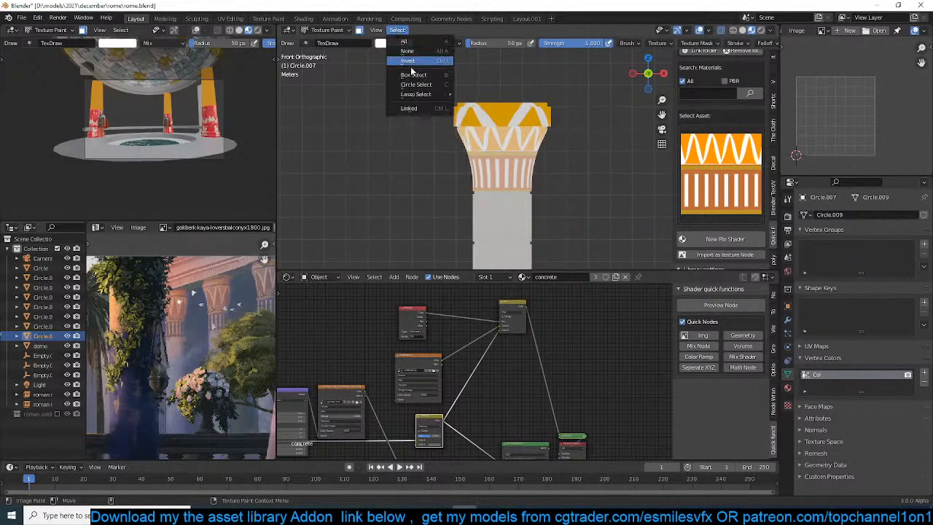
Switch to Vertex Paint mode and fill the selected top-block faces with white vertex color
{"action": "left_click", "coordinate": [327, 30]}
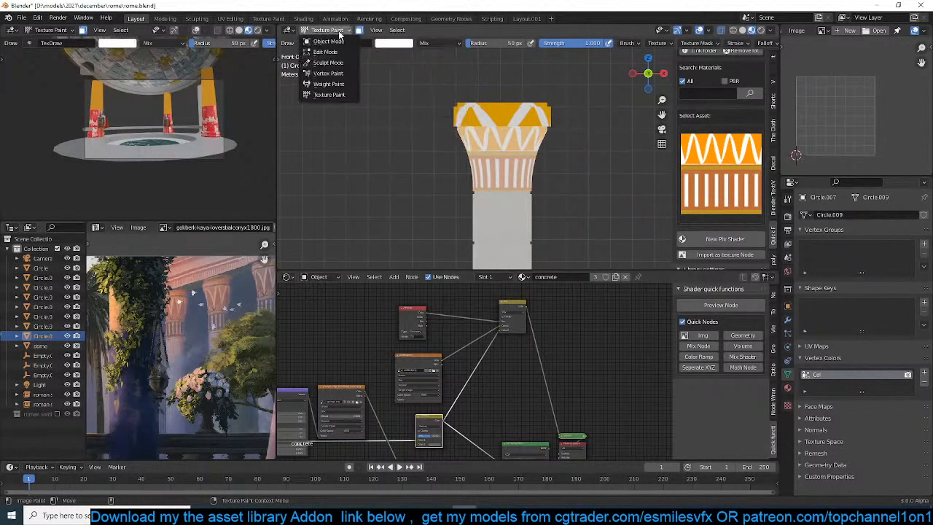
{"action": "left_click", "coordinate": [328, 74]}
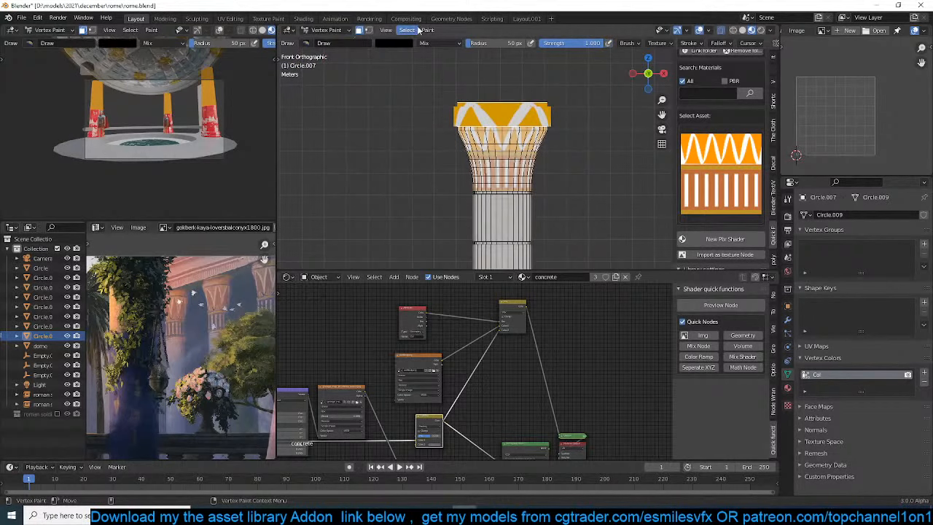
{"action": "left_click", "coordinate": [428, 30]}
{"action": "left_click", "coordinate": [451, 44]}
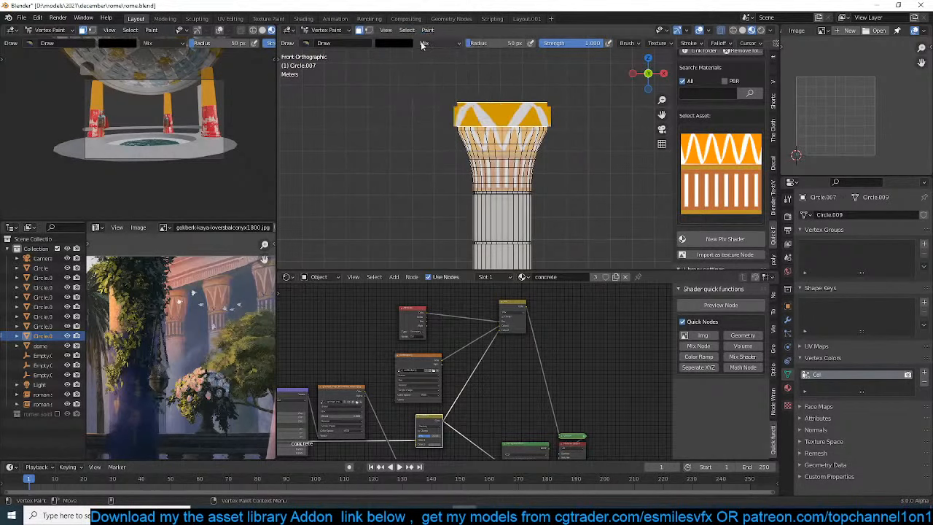
{"action": "left_click", "coordinate": [433, 34]}
{"action": "left_click", "coordinate": [397, 42]}
{"action": "left_click", "coordinate": [395, 43]}
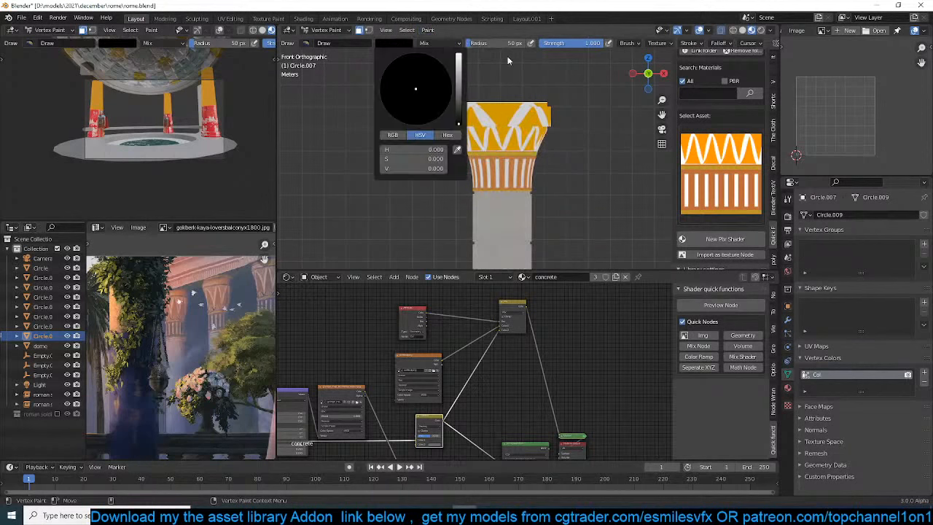
{"action": "key", "text": "ctrl+z"}
{"action": "left_click", "coordinate": [406, 46]}
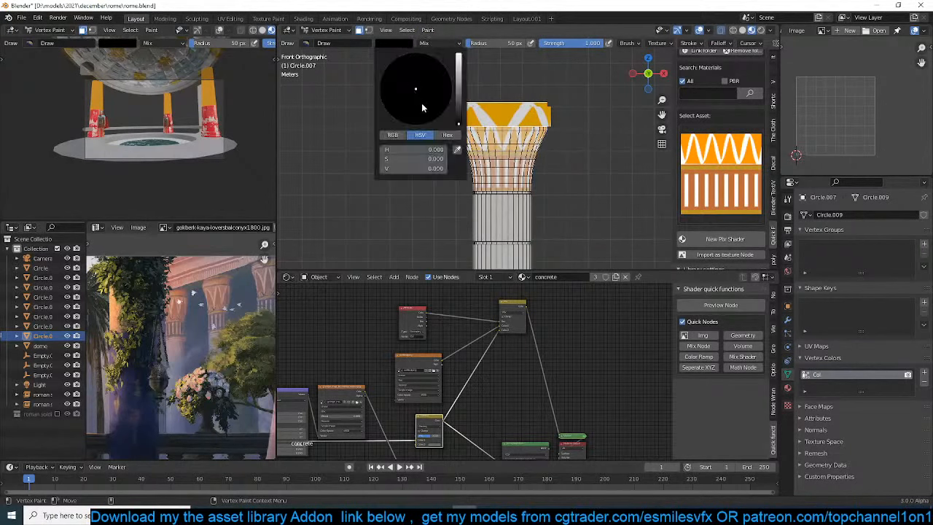
{"action": "left_click_drag", "start_coordinate": [460, 77], "coordinate": [457, 57]}
{"action": "left_click", "coordinate": [429, 32]}
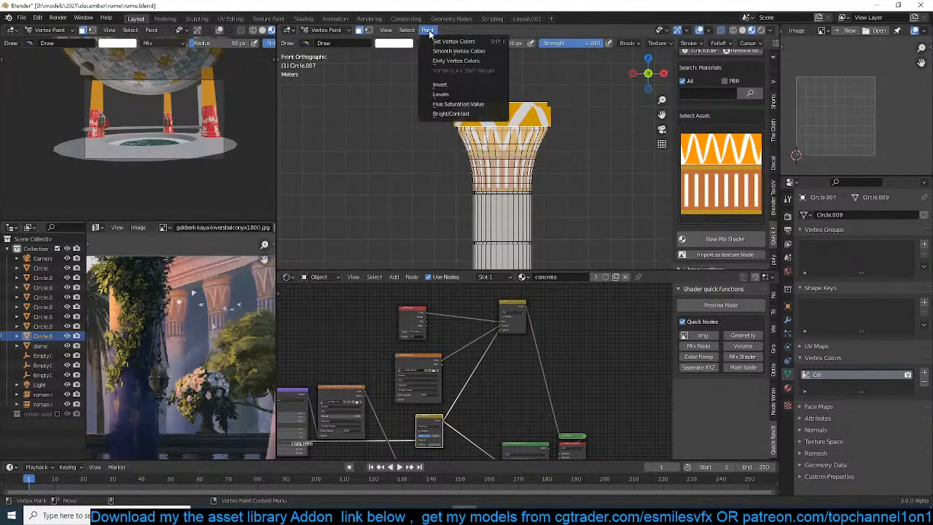
{"action": "left_click", "coordinate": [446, 42]}
Return the column to Object Mode and save the file
{"action": "left_click", "coordinate": [326, 30]}
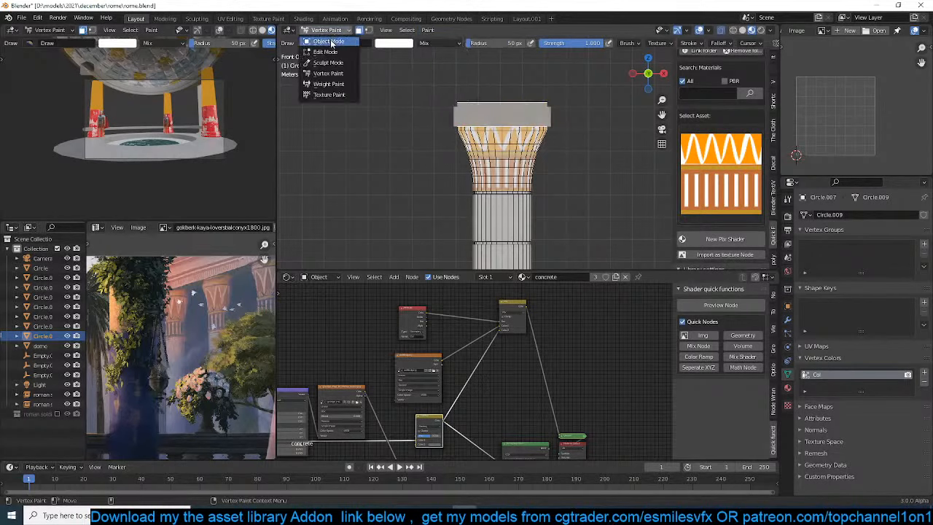
{"action": "left_click", "coordinate": [333, 45]}
{"action": "mouse_move", "coordinate": [510, 182]}
{"action": "middle_mouse_down"}
{"action": "mouse_move", "coordinate": [542, 154]}
{"action": "mouse_move", "coordinate": [503, 185]}
{"action": "middle_mouse_up"}
{"action": "key", "text": "ctrl+s"}
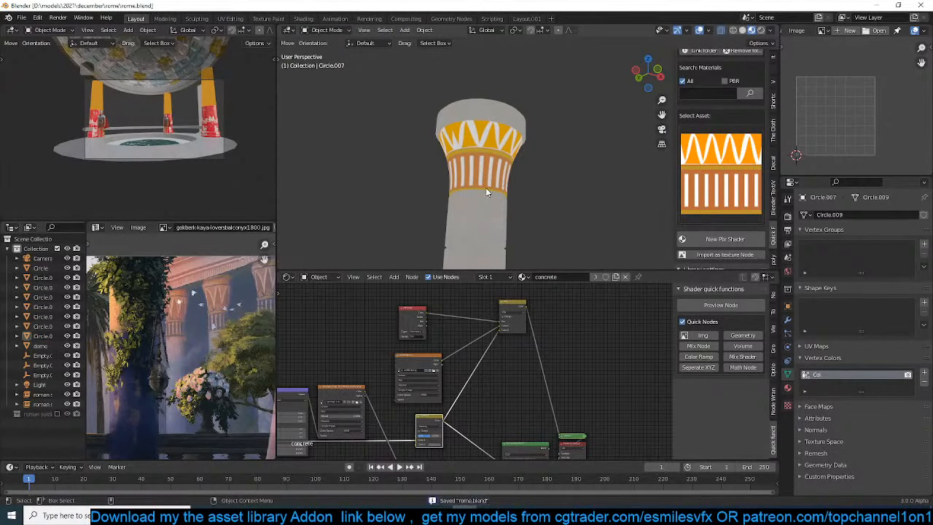
{"action": "left_click", "coordinate": [483, 188]}
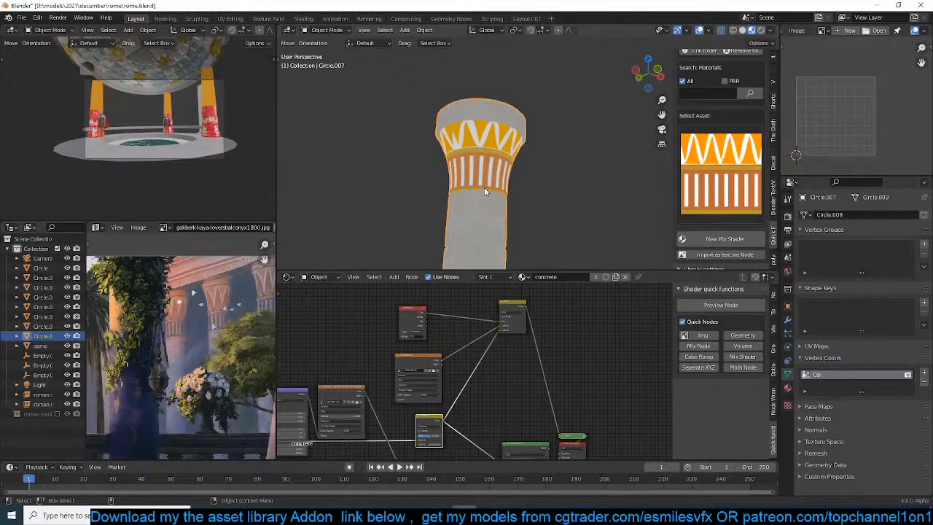
{"action": "key", "text": "KP_1"}
{"action": "scroll", "coordinate": [465, 201], "scroll_direction": "up", "scroll_amount": 4}
{"action": "key", "text": "ctrl+s"}
{"action": "scroll", "coordinate": [471, 218], "scroll_direction": "down", "scroll_amount": 4}
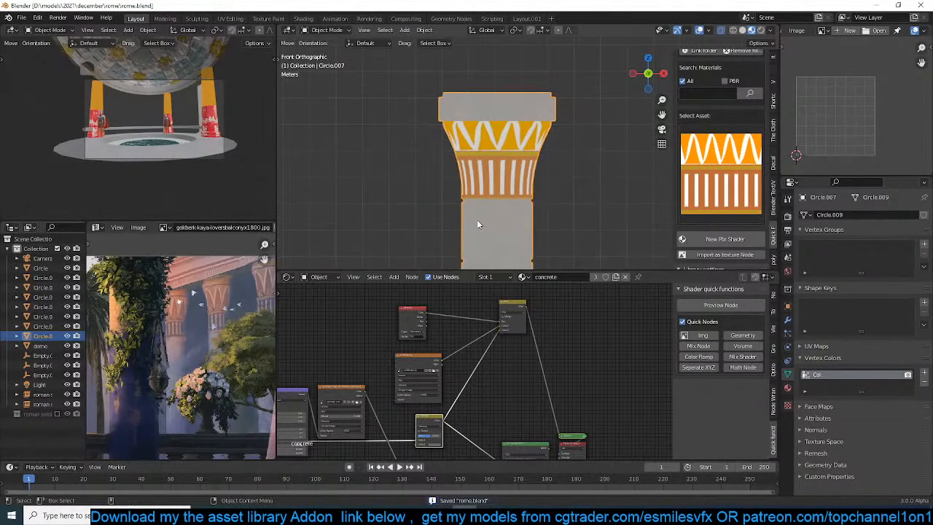
Spread out the concrete material's nodes by moving the shader and output nodes and the Mix node that blends the decal
{"action": "scroll", "coordinate": [502, 363], "scroll_direction": "down", "scroll_amount": 2}
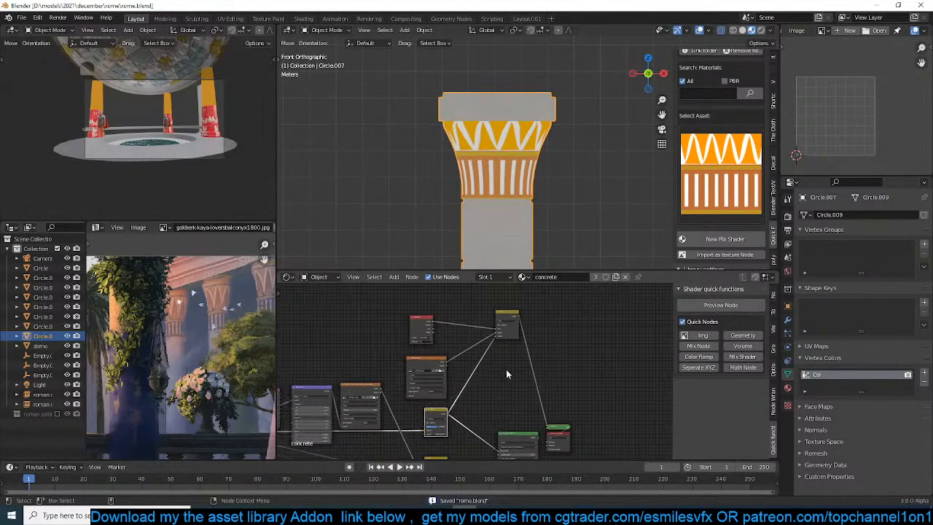
{"action": "middle_click_drag", "start_coordinate": [506, 369], "coordinate": [401, 374]}
{"action": "left_click_drag", "start_coordinate": [497, 415], "coordinate": [436, 442]}
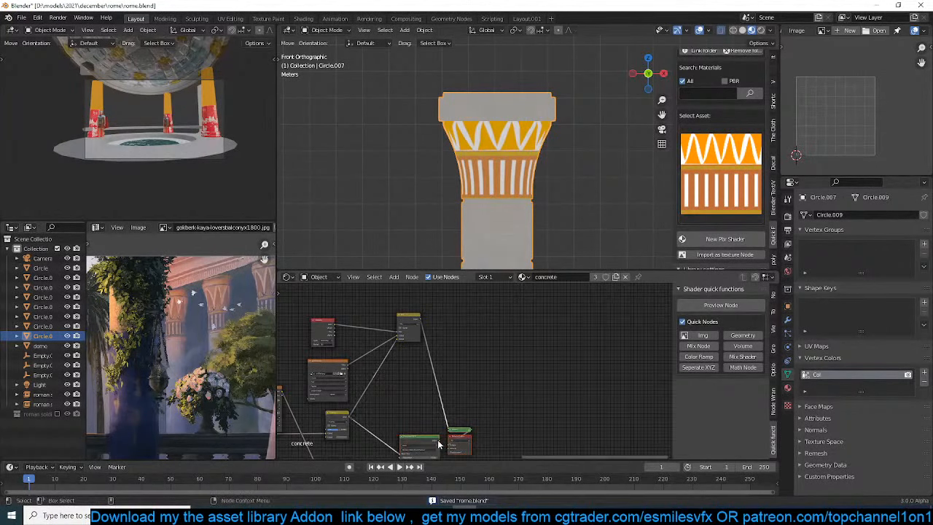
{"action": "key", "text": "g"}
{"action": "left_click", "coordinate": [559, 395]}
{"action": "scroll", "coordinate": [474, 372], "scroll_direction": "up", "scroll_amount": 3}
{"action": "left_click_drag", "start_coordinate": [389, 311], "coordinate": [414, 354]}
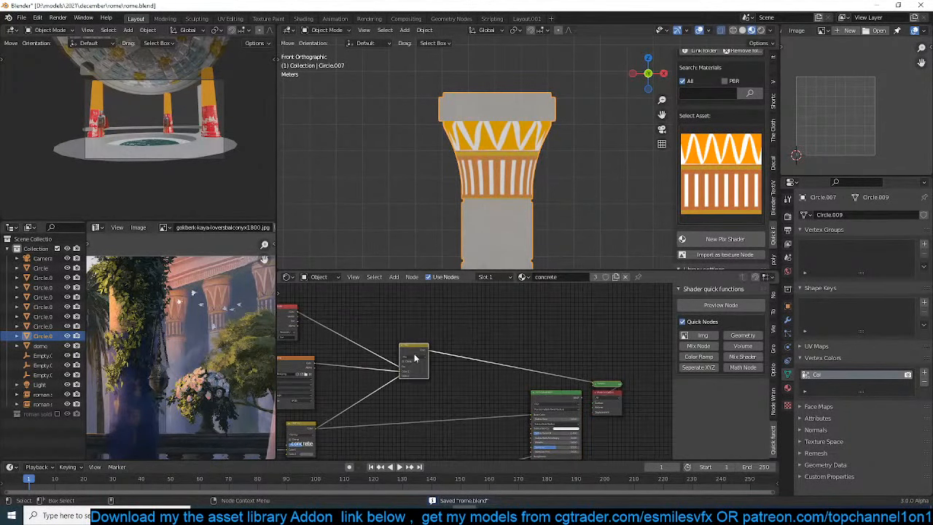
Try the Multiply blend mode on the Mix node driven by the vertex-color mask
{"action": "scroll", "coordinate": [432, 374], "scroll_direction": "up", "scroll_amount": 4}
{"action": "scroll", "coordinate": [505, 367], "scroll_direction": "up", "scroll_amount": 1}
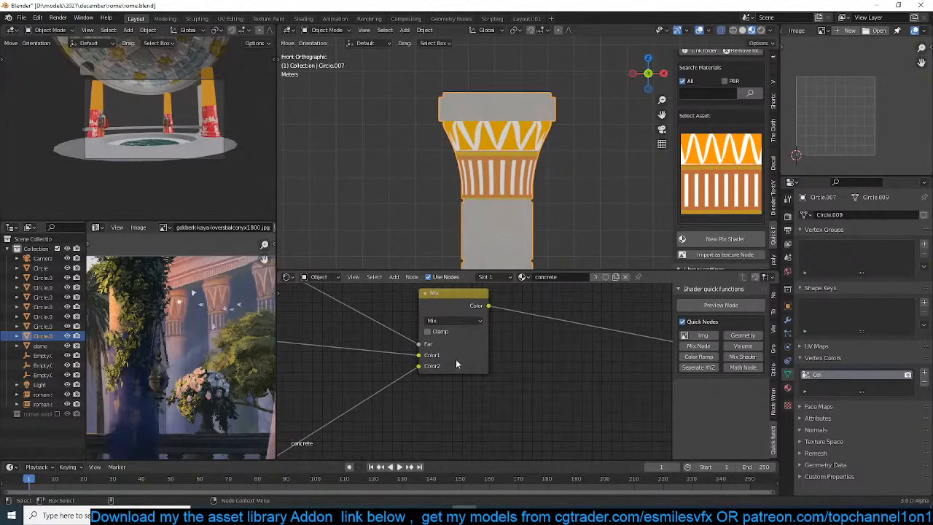
{"action": "left_click", "coordinate": [453, 321]}
{"action": "left_click", "coordinate": [458, 281]}
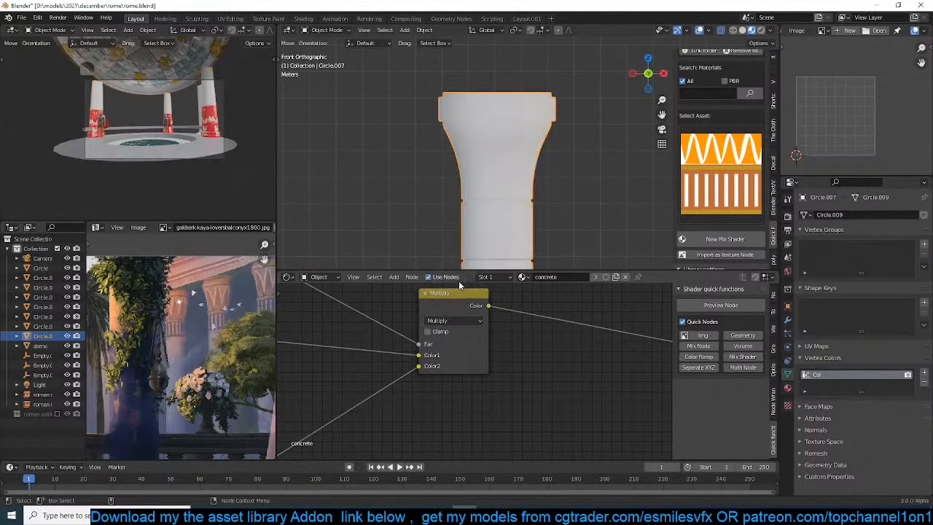
{"action": "scroll", "coordinate": [466, 182], "scroll_direction": "up", "scroll_amount": 3}
{"action": "scroll", "coordinate": [476, 238], "scroll_direction": "down", "scroll_amount": 5}
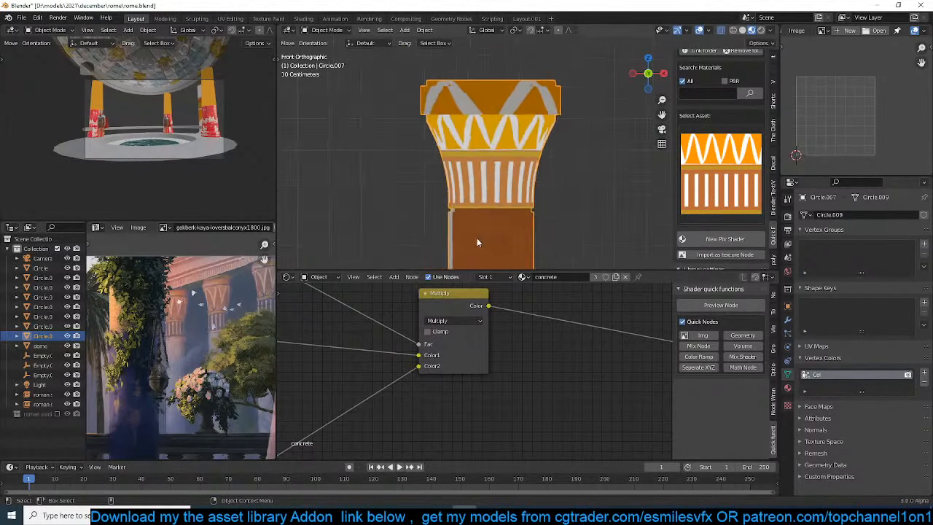
{"action": "scroll", "coordinate": [485, 226], "scroll_direction": "down", "scroll_amount": 2}
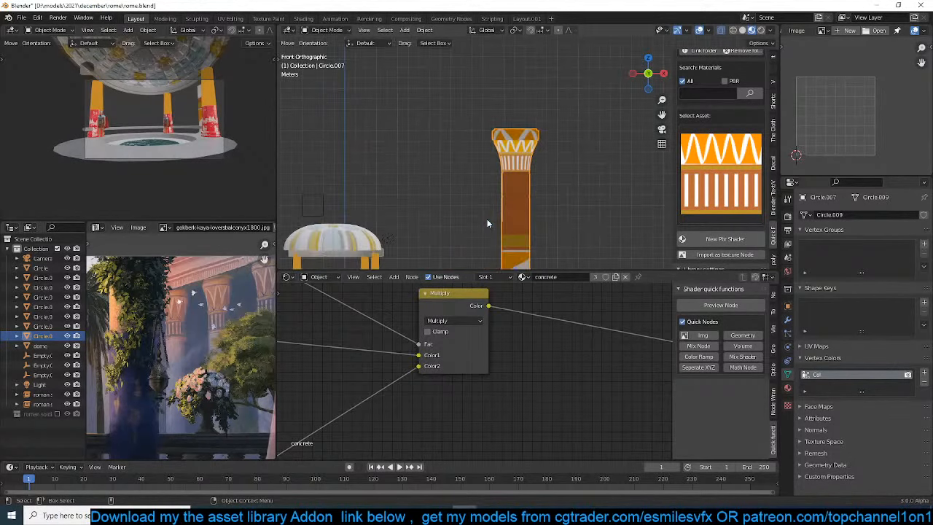
{"action": "left_click", "coordinate": [473, 326]}
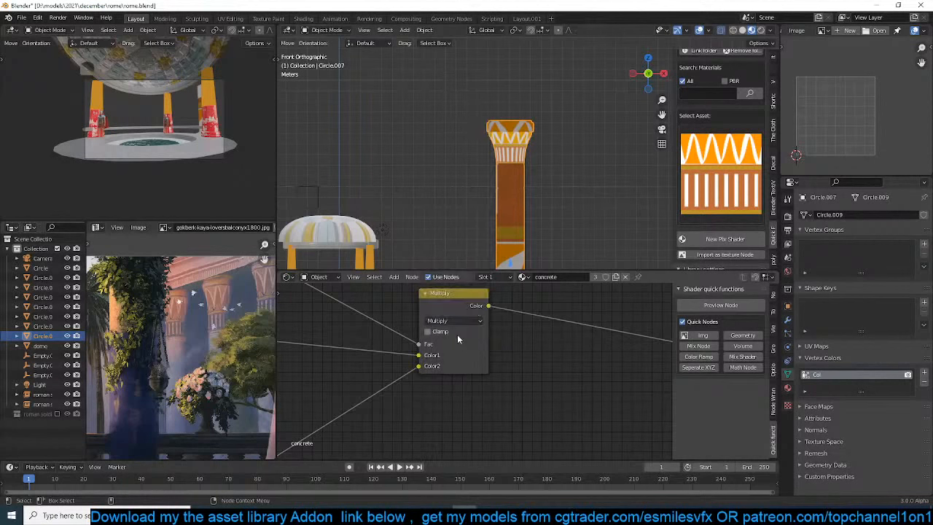
{"action": "left_click", "coordinate": [452, 322]}
{"action": "left_click", "coordinate": [460, 295]}
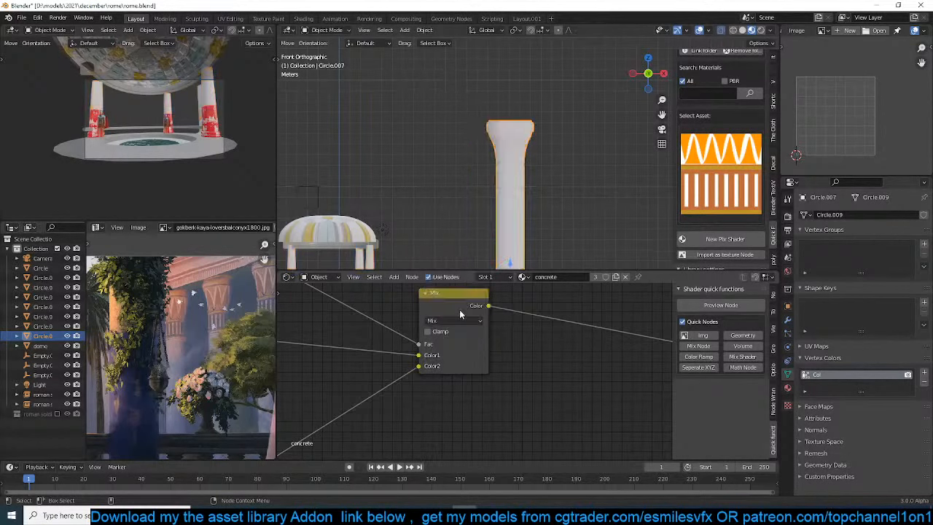
{"action": "scroll", "coordinate": [519, 193], "scroll_direction": "up", "scroll_amount": 7}
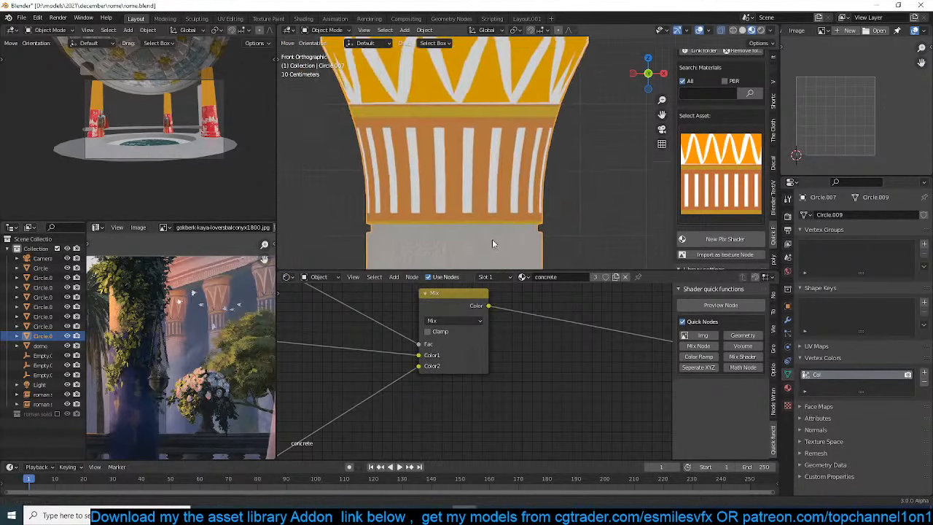
{"action": "scroll", "coordinate": [462, 182], "scroll_direction": "down", "scroll_amount": 1}
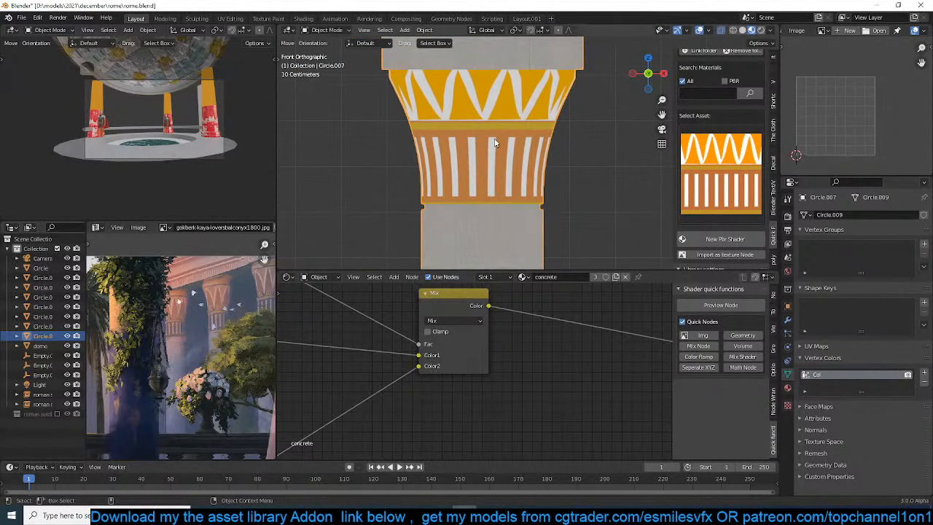
{"action": "scroll", "coordinate": [405, 425], "scroll_direction": "down", "scroll_amount": 3}
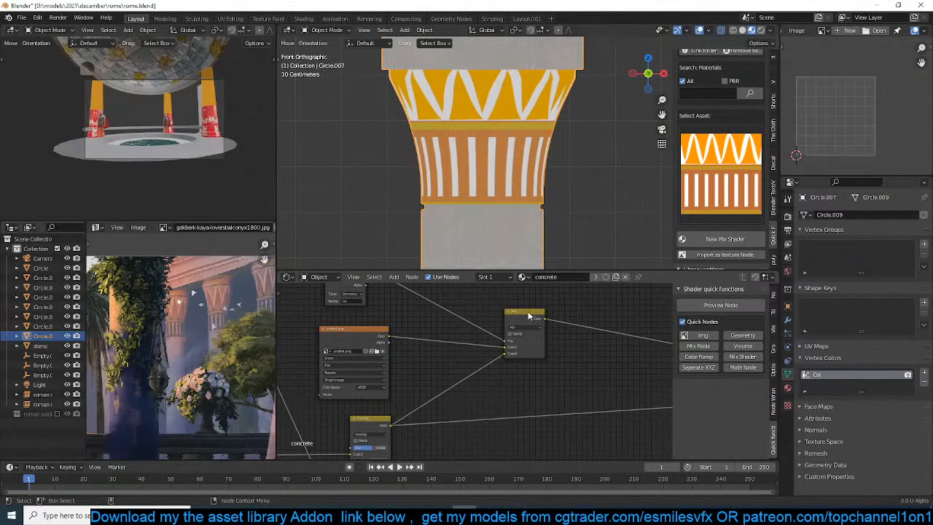
{"action": "middle_click_drag", "start_coordinate": [529, 315], "coordinate": [547, 349]}
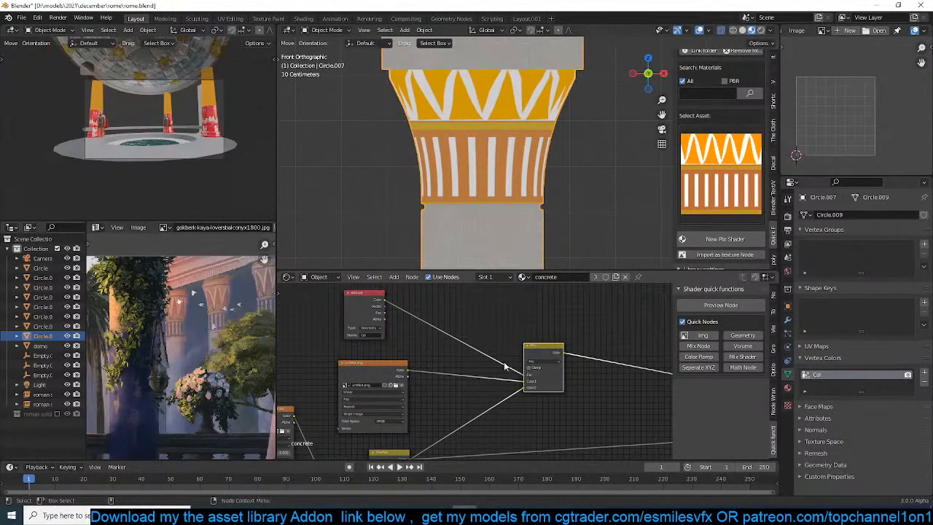
{"action": "key", "text": "shift+d"}
{"action": "left_click", "coordinate": [441, 340]}
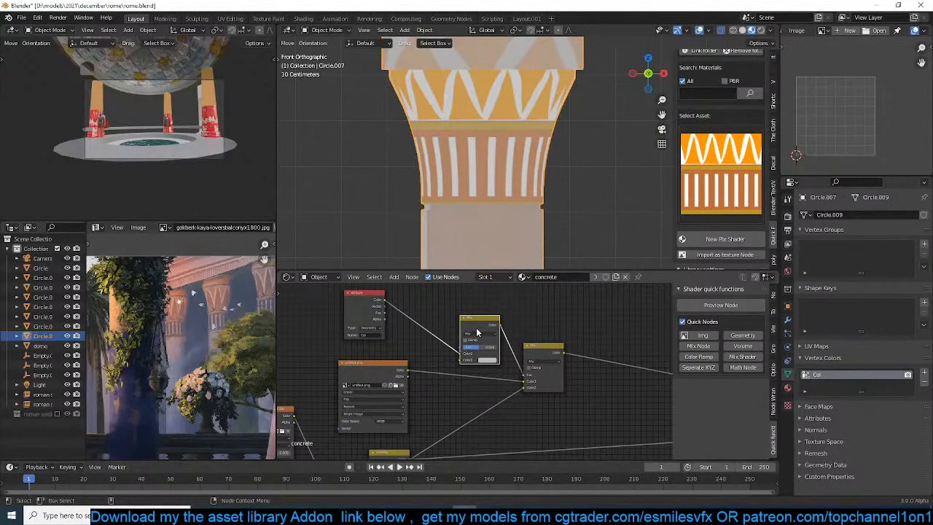
{"action": "left_click_drag", "start_coordinate": [476, 327], "coordinate": [608, 391], "text": "alt"}
{"action": "middle_click_drag", "start_coordinate": [534, 407], "coordinate": [506, 362]}
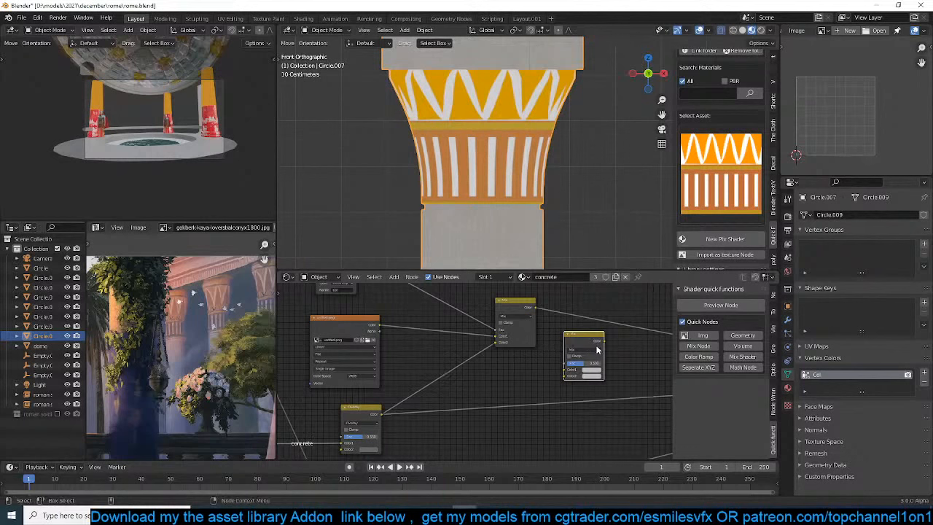
{"action": "key", "text": "x"}
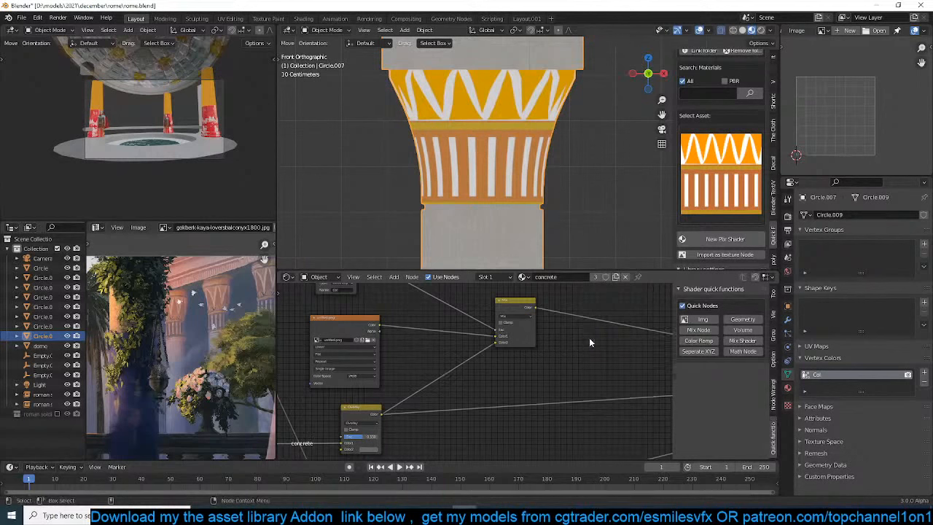
Add a Mix node blending the decal image as Color1 with the Overlay result as Color2, feeding the masked Mix node's Color1
{"action": "left_click", "coordinate": [371, 332]}
{"action": "left_click", "coordinate": [374, 410], "text": "shift"}
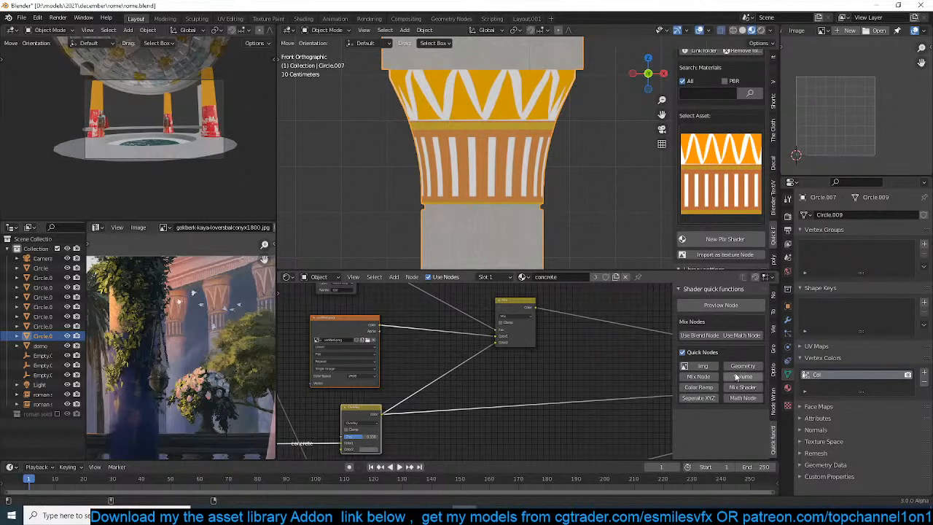
{"action": "left_click", "coordinate": [699, 335]}
{"action": "left_click", "coordinate": [478, 424]}
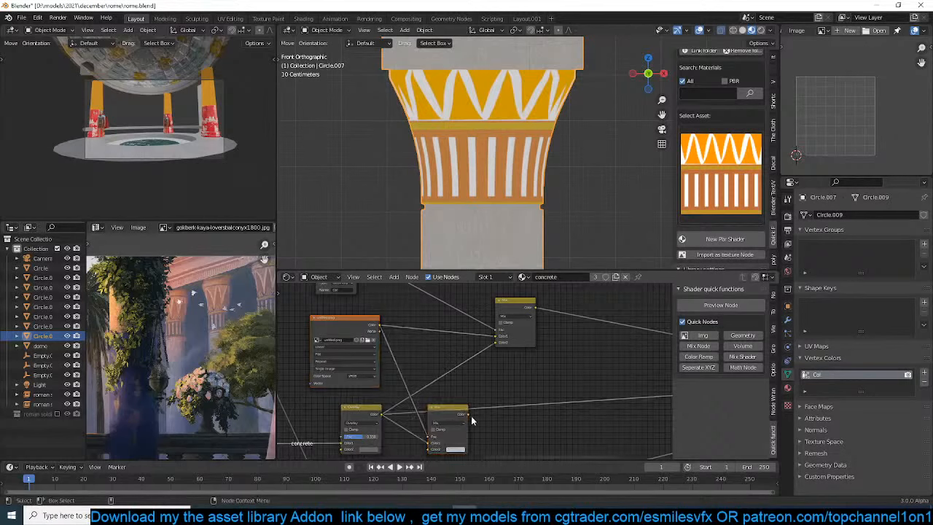
{"action": "left_click_drag", "start_coordinate": [436, 437], "coordinate": [571, 384]}
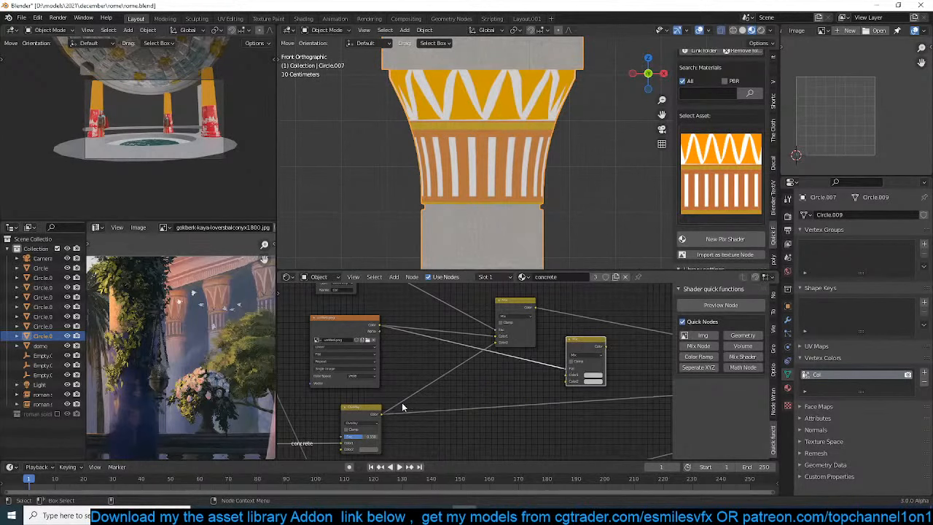
{"action": "left_click_drag", "start_coordinate": [381, 415], "coordinate": [571, 380]}
{"action": "left_click_drag", "start_coordinate": [606, 349], "coordinate": [435, 346]}
Set the new Mix node's blend mode to Multiply
{"action": "scroll", "coordinate": [435, 347], "scroll_direction": "up", "scroll_amount": 1}
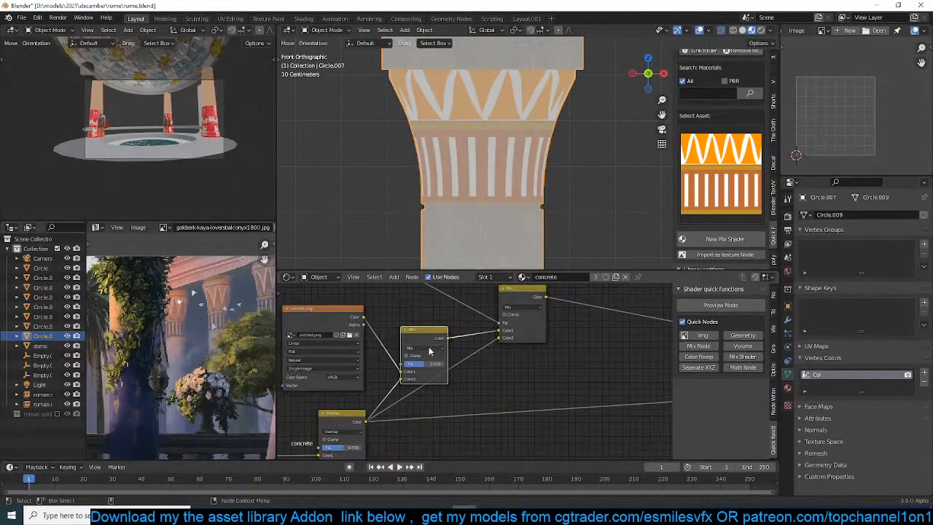
{"action": "left_click", "coordinate": [435, 347]}
{"action": "left_click", "coordinate": [436, 325]}
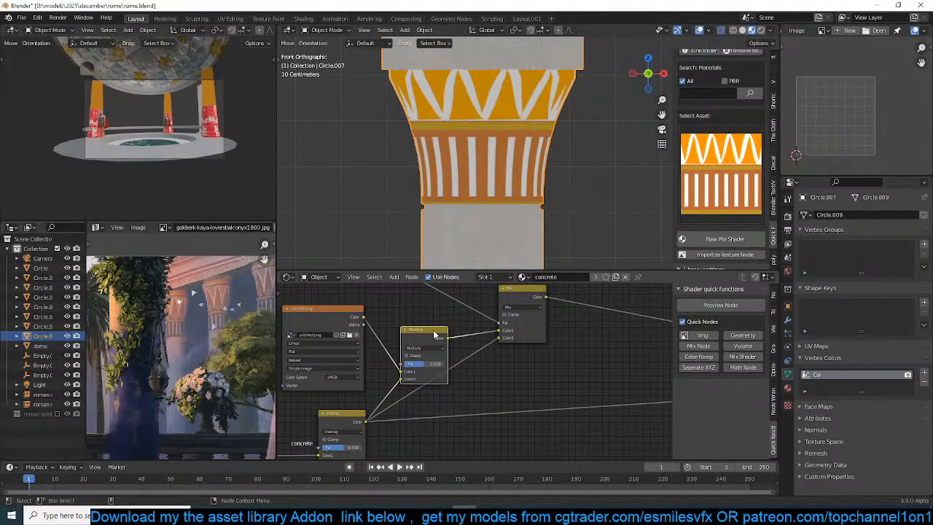
Raise the Multiply node's factor to 1.000 and save the file
{"action": "left_click_drag", "start_coordinate": [425, 359], "coordinate": [446, 359]}
{"action": "scroll", "coordinate": [496, 158], "scroll_direction": "up", "scroll_amount": 2}
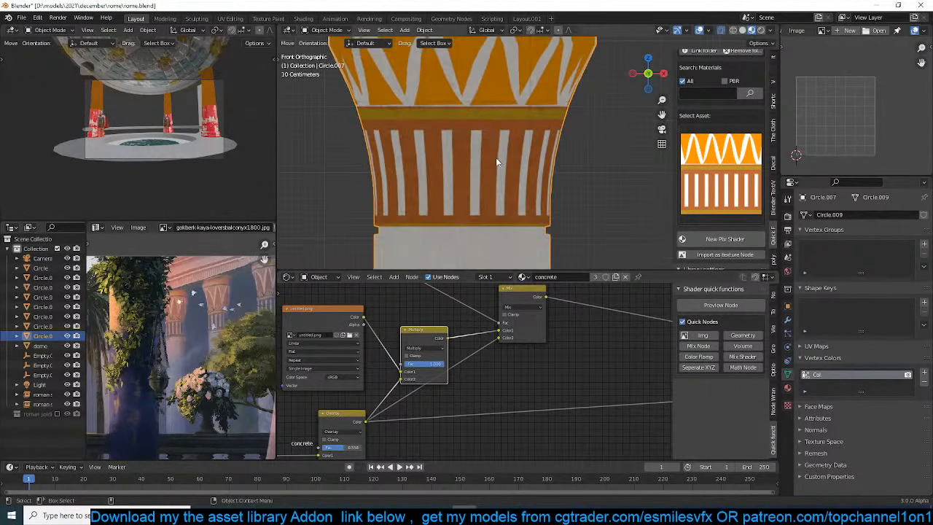
{"action": "middle_click_drag", "start_coordinate": [505, 199], "coordinate": [511, 226], "text": "shift"}
{"action": "key", "text": "ctrl+s"}
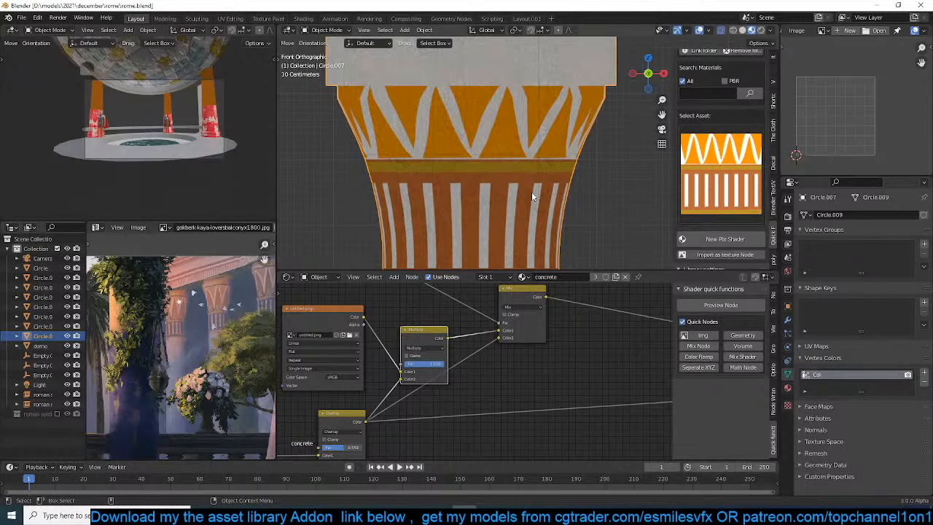
{"action": "key", "text": "ctrl+s"}
Connect the masked Mix node's Color to the Principled BSDF's Base Color and link the shader back to the material output
{"action": "middle_click_drag", "start_coordinate": [558, 334], "coordinate": [456, 356]}
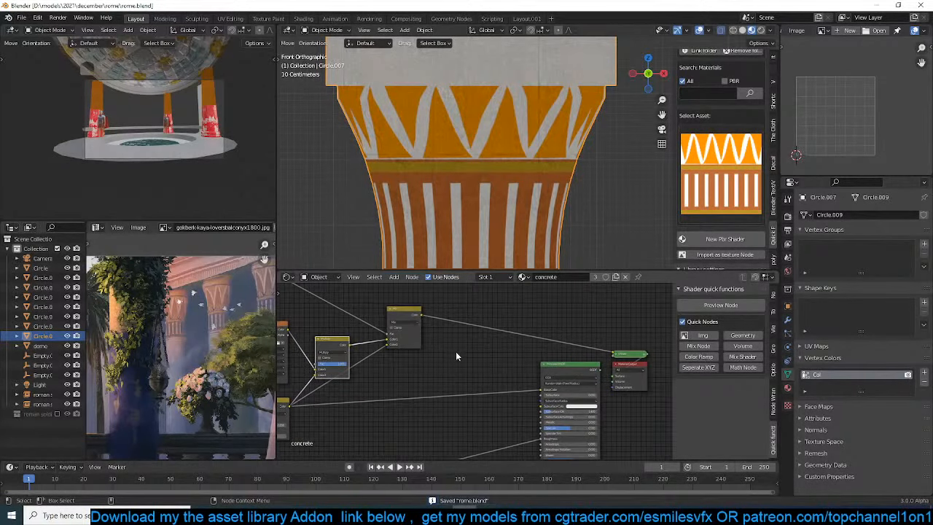
{"action": "left_click_drag", "start_coordinate": [424, 320], "coordinate": [478, 368]}
{"action": "left_click_drag", "start_coordinate": [540, 394], "coordinate": [540, 394]}
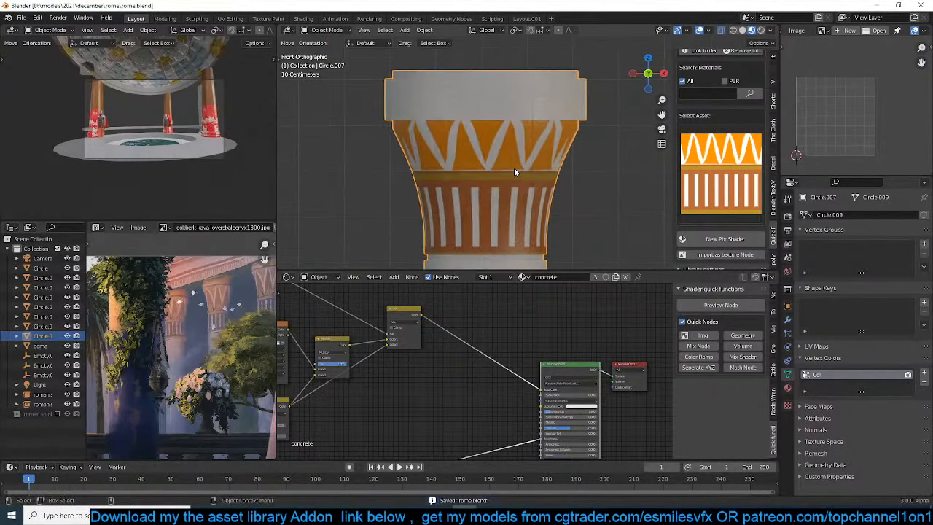
{"action": "mouse_move", "coordinate": [514, 169]}
{"action": "middle_mouse_down"}
{"action": "mouse_move", "coordinate": [550, 126]}
{"action": "mouse_move", "coordinate": [557, 135]}
{"action": "middle_mouse_up"}
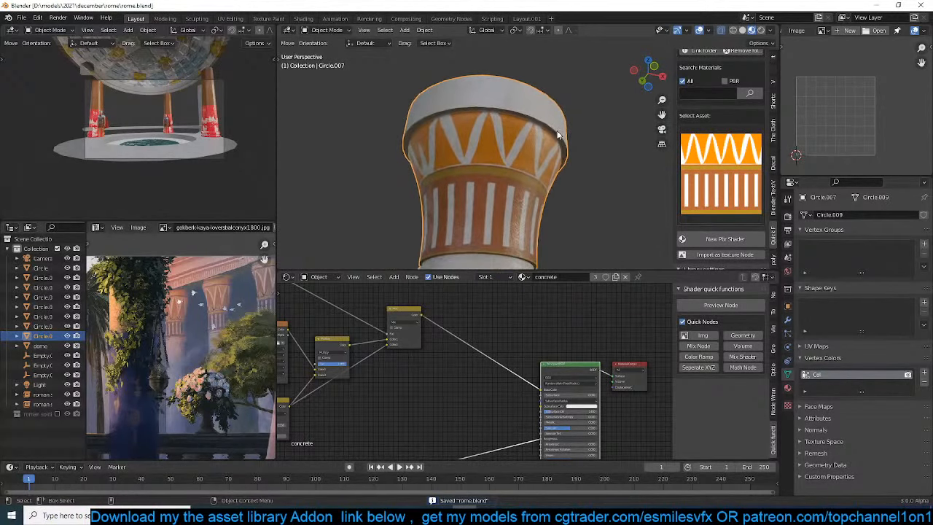
Add a plane just above and beside the column's capital
{"action": "key", "text": "KP_1"}
{"action": "scroll", "coordinate": [557, 127], "scroll_direction": "down", "scroll_amount": 2}
{"action": "middle_click_drag", "start_coordinate": [484, 180], "coordinate": [449, 192], "text": "shift"}
{"action": "key", "text": "shift+a"}
{"action": "mouse_move", "coordinate": [524, 111]}
{"action": "left_click", "coordinate": [561, 111]}
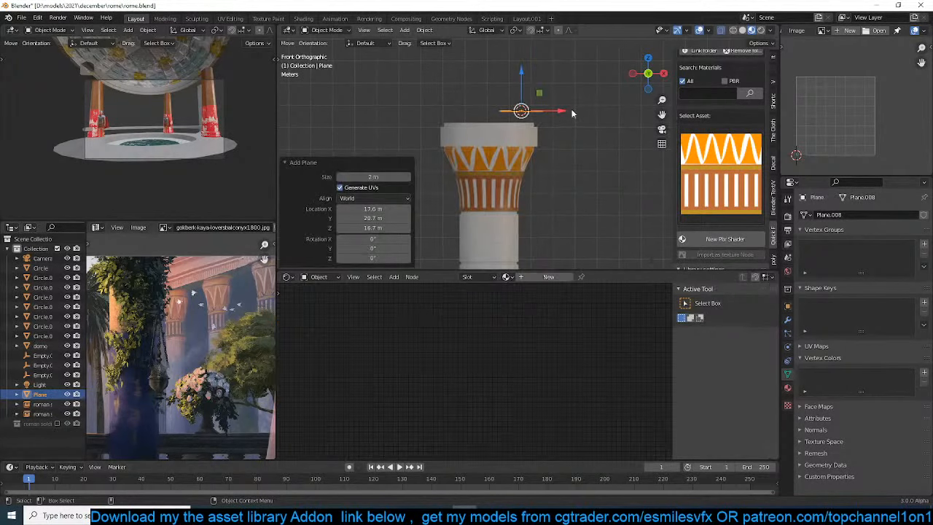
Give the plane a Subdivision modifier at level 2
{"action": "key", "text": "KP_7"}
{"action": "scroll", "coordinate": [562, 149], "scroll_direction": "down", "scroll_amount": 2}
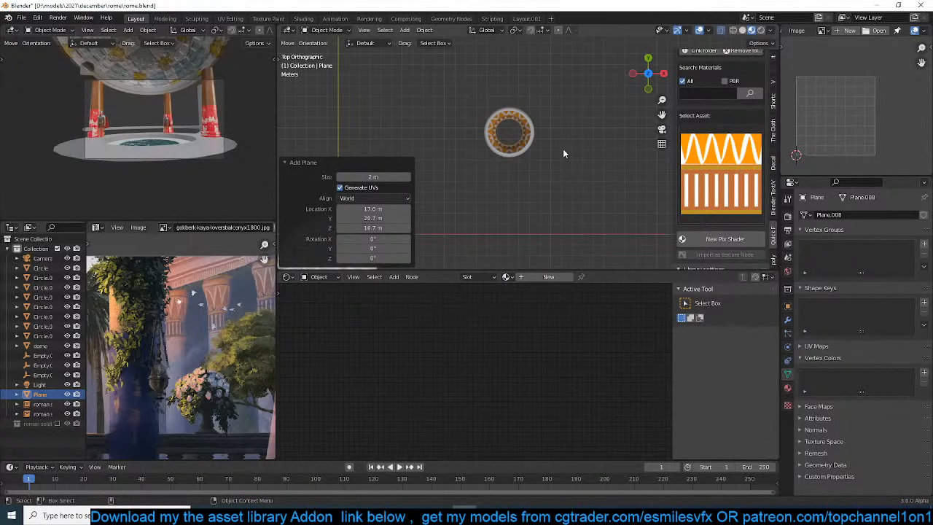
{"action": "key", "text": "KP_Decimal"}
{"action": "scroll", "coordinate": [569, 153], "scroll_direction": "down", "scroll_amount": 3}
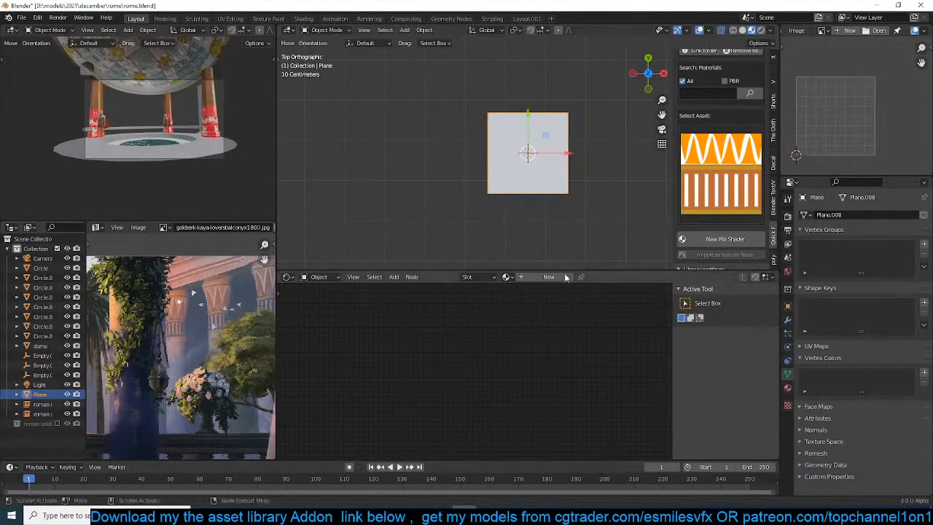
{"action": "key", "text": "ctrl+2"}
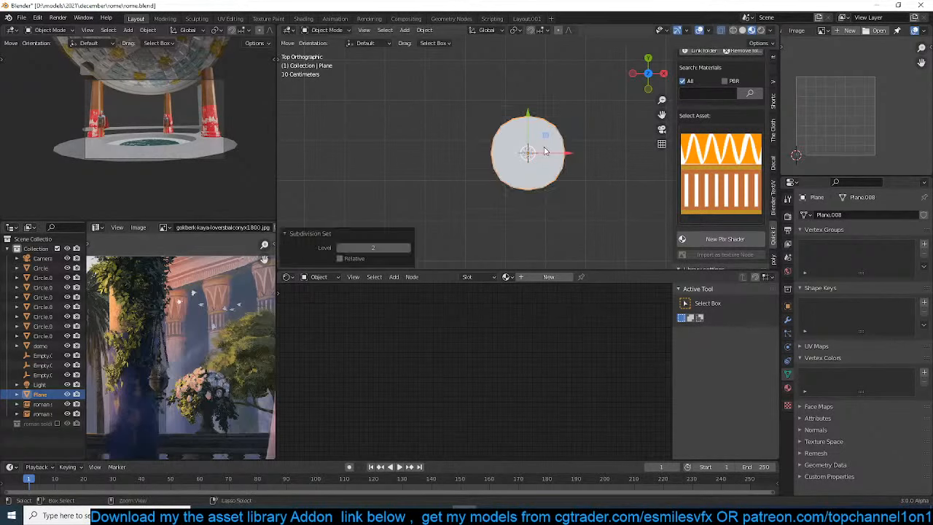
Extrude the plane's +Y edge about 1.3 m along Y and scale the new edge to 0.286
{"action": "key", "text": "Tab"}
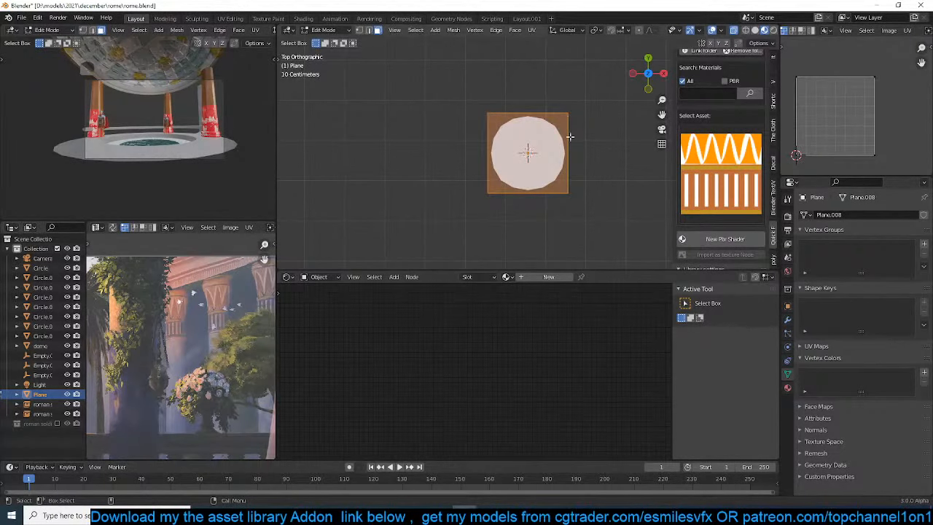
{"action": "left_click", "coordinate": [787, 319]}
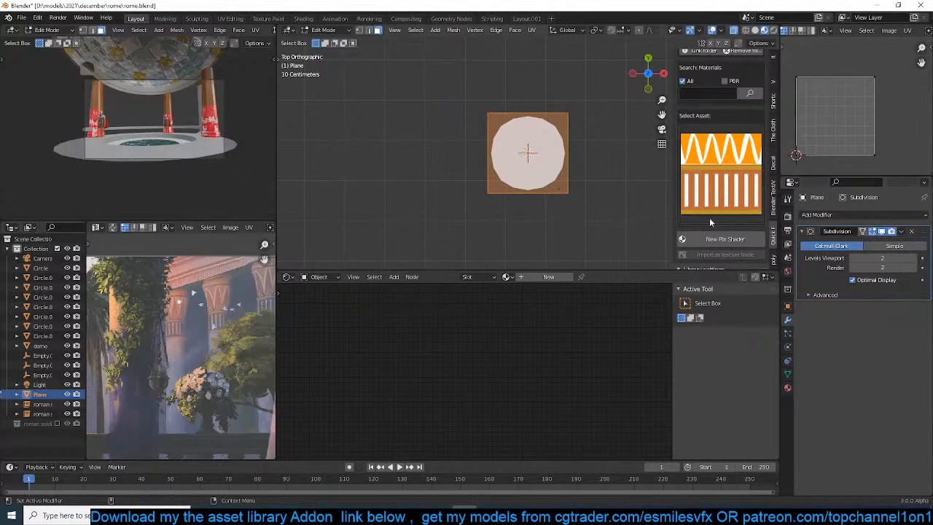
{"action": "key", "text": "alt+a"}
{"action": "key", "text": "Tab"}
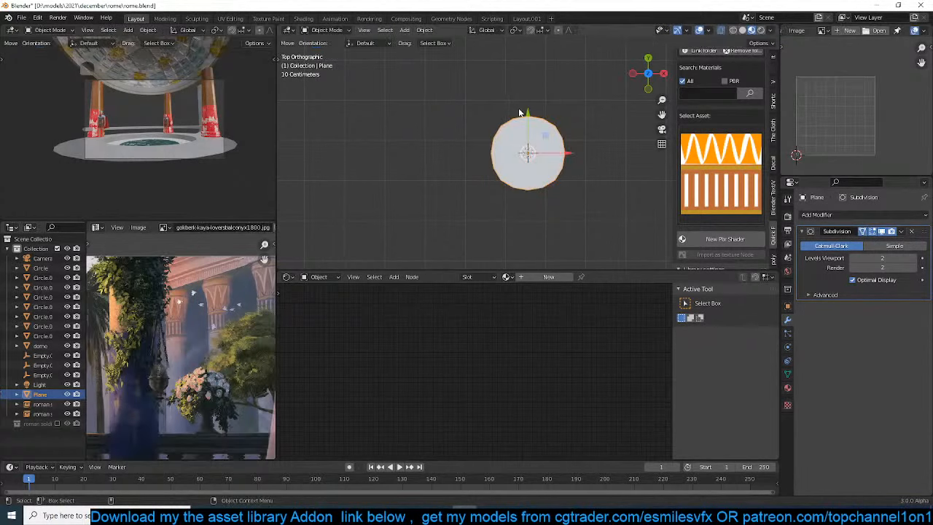
{"action": "key", "text": "Tab"}
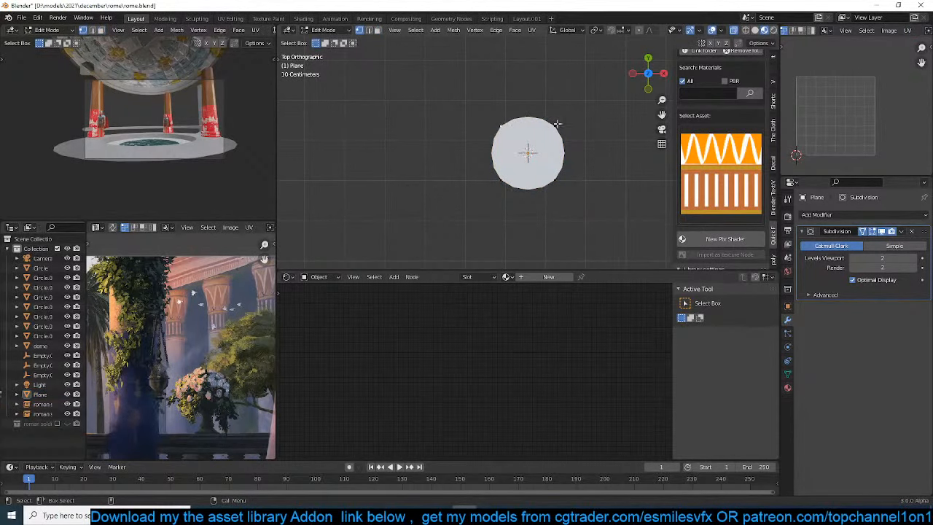
{"action": "key", "text": "g"}
{"action": "left_click", "coordinate": [617, 125]}
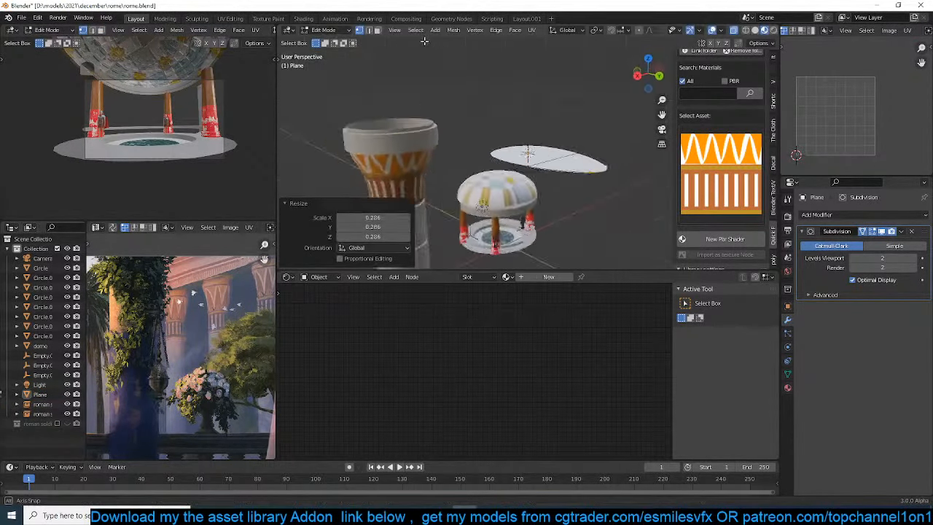
{"action": "middle_click_drag", "start_coordinate": [424, 41], "coordinate": [555, 92]}
Bend the narrow tip of the leaf shape down by about 0.4 m
{"action": "key", "text": "r"}
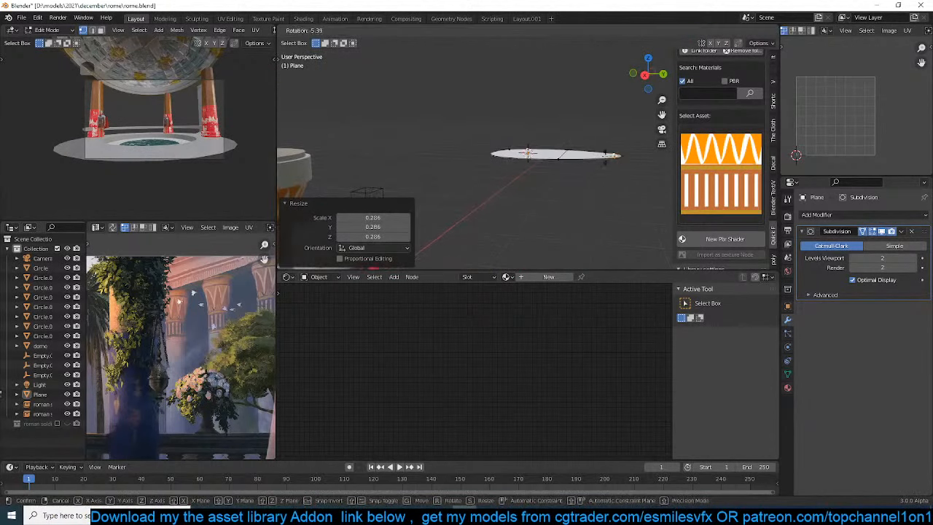
{"action": "right_click", "coordinate": [615, 184]}
{"action": "key", "text": "g"}
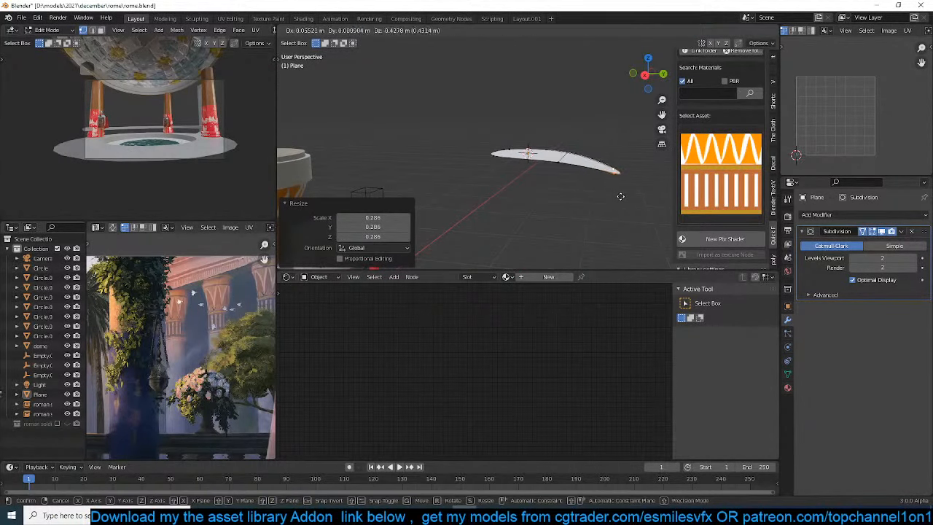
{"action": "left_click", "coordinate": [620, 195]}
Turn off the Subdivision modifier's on-cage display and extrude the leaf's wide end outward and downward about 0.6 m
{"action": "left_click", "coordinate": [489, 149], "text": "shift"}
{"action": "middle_click_drag", "start_coordinate": [489, 156], "coordinate": [509, 158]}
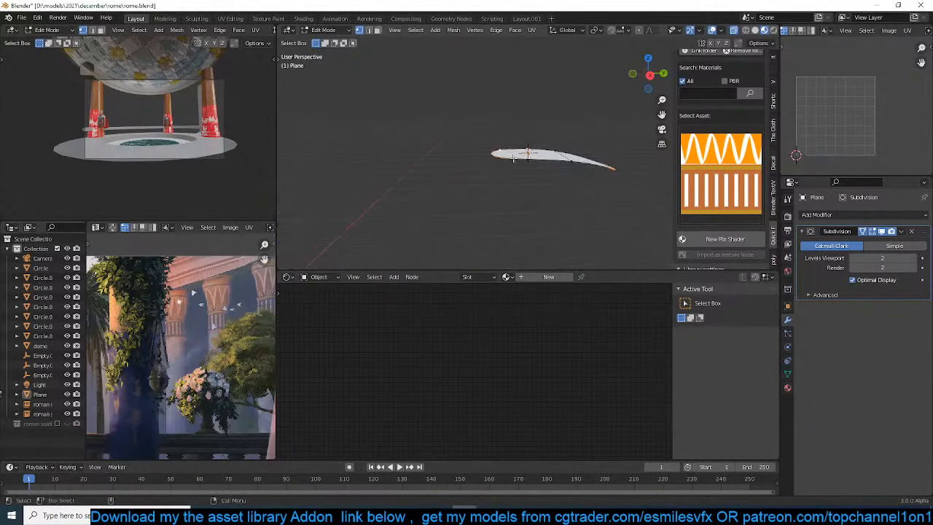
{"action": "key", "text": "e"}
{"action": "left_click", "coordinate": [482, 164]}
{"action": "key", "text": "ctrl+z"}
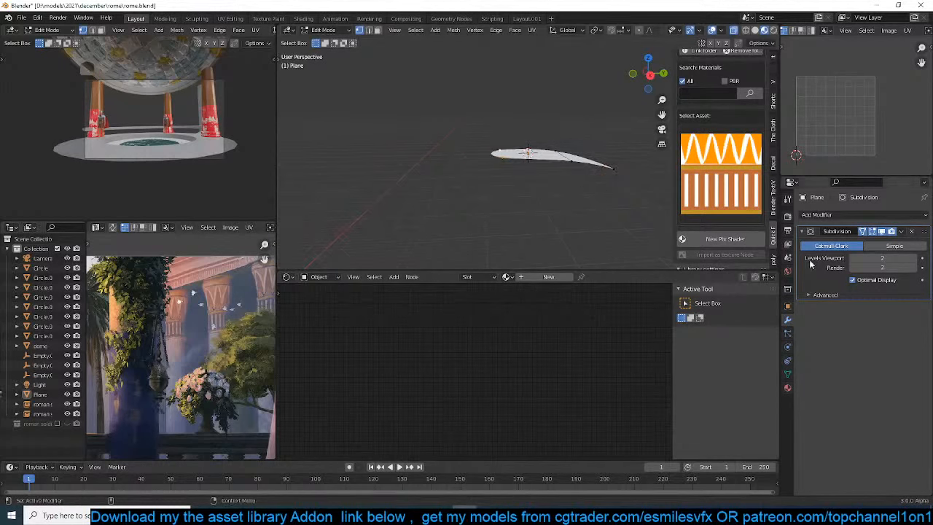
{"action": "left_click", "coordinate": [863, 231]}
{"action": "key", "text": "e"}
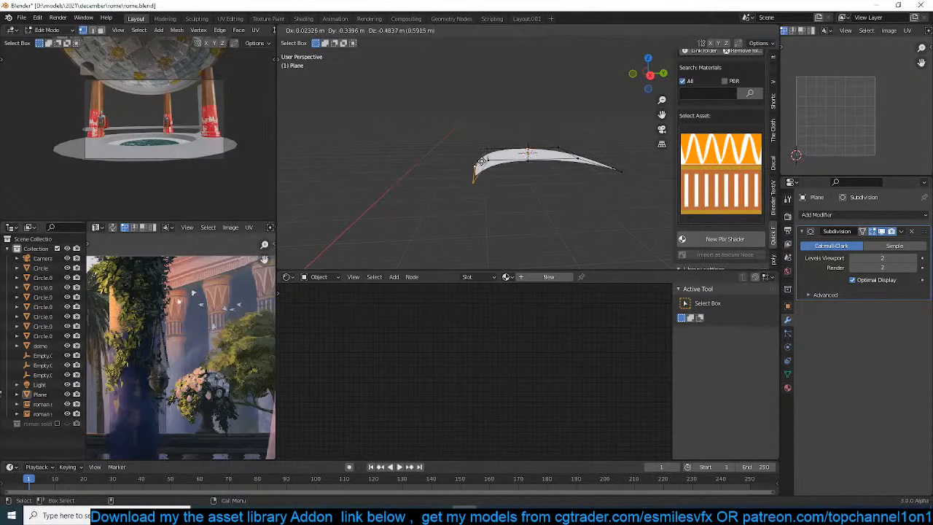
{"action": "left_click", "coordinate": [482, 175]}
Cut a lengthwise loop through the leaf's center and bevel it 0.365 m wide with 2 segments
{"action": "middle_click_drag", "start_coordinate": [484, 175], "coordinate": [577, 154]}
{"action": "left_click", "coordinate": [556, 196], "text": "alt"}
{"action": "key", "text": "ctrl+r"}
{"action": "left_click", "coordinate": [556, 195]}
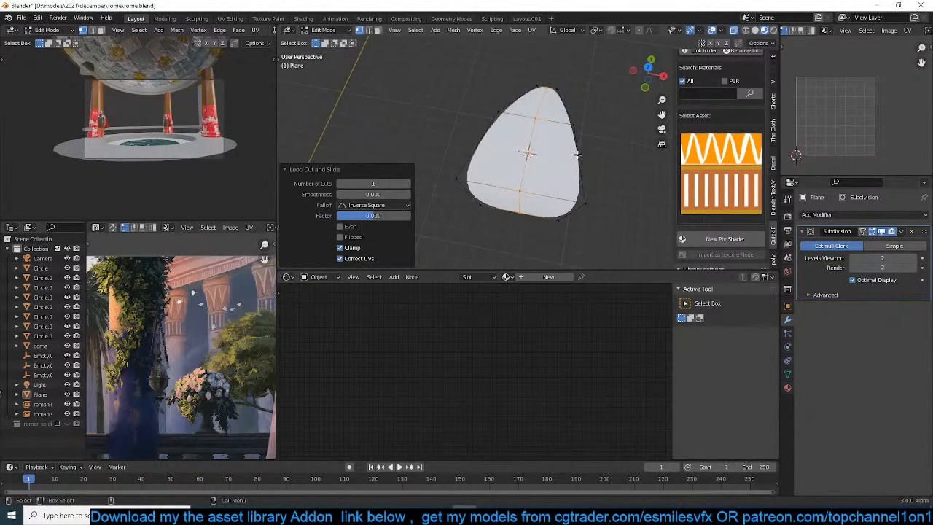
{"action": "left_click", "coordinate": [520, 178], "text": "alt"}
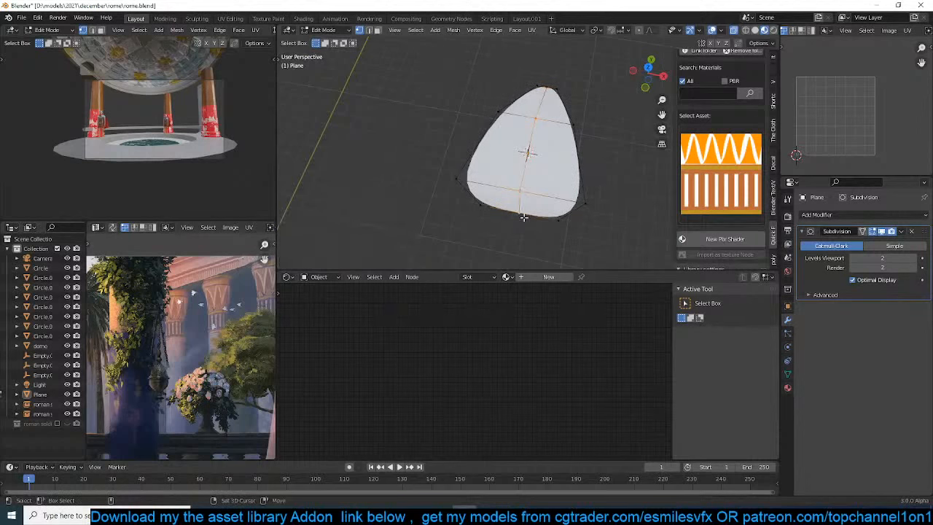
{"action": "key", "text": "ctrl+b"}
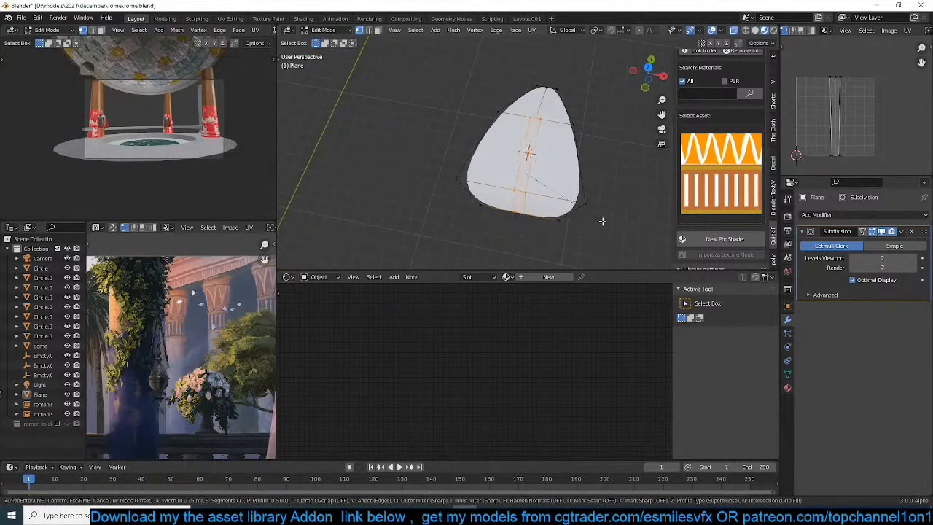
{"action": "left_click", "coordinate": [610, 226]}
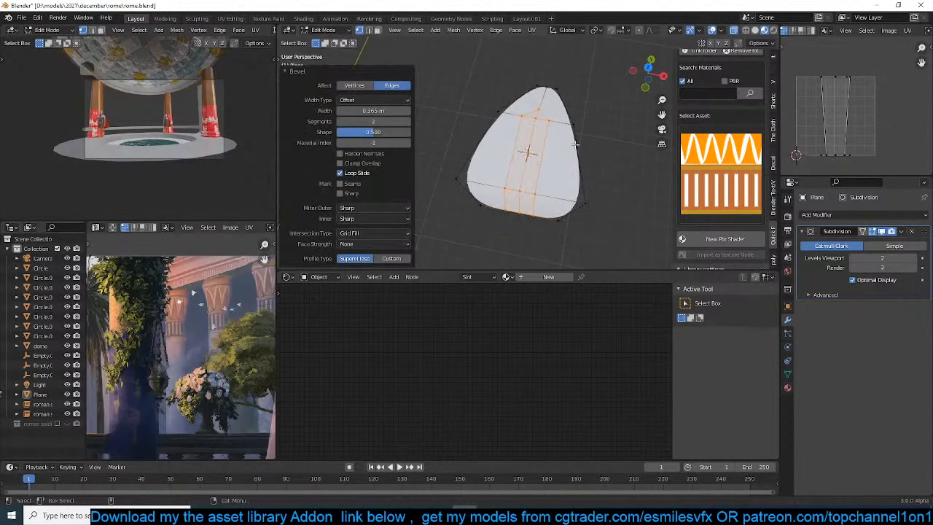
Move the pointed end vertex of the beveled center strip about 0.25 m along Y toward the leaf's tip
{"action": "middle_click_drag", "start_coordinate": [609, 215], "coordinate": [560, 197]}
{"action": "left_click", "coordinate": [561, 119]}
{"action": "key", "text": "g"}
{"action": "left_click", "coordinate": [573, 115]}
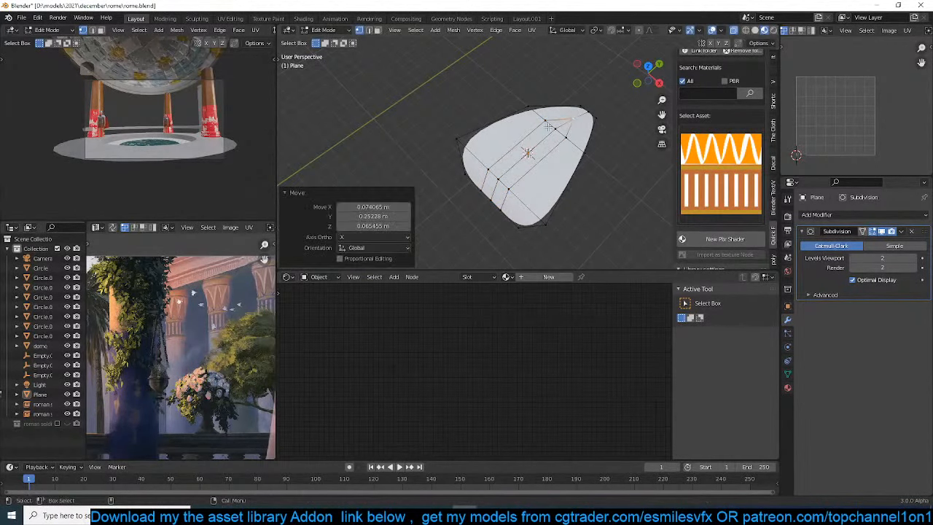
Sink the leaf's center edges along their normals to form a lengthwise crease
{"action": "left_click", "coordinate": [505, 184]}
{"action": "mouse_move", "coordinate": [495, 196]}
{"action": "middle_mouse_down"}
{"action": "mouse_move", "coordinate": [523, 120]}
{"action": "mouse_move", "coordinate": [550, 172]}
{"action": "mouse_move", "coordinate": [533, 174]}
{"action": "middle_mouse_up"}
{"action": "key", "text": "alt+s"}
{"action": "left_click", "coordinate": [523, 129]}
{"action": "key", "text": "Tab"}
{"action": "scroll", "coordinate": [533, 174], "scroll_direction": "up", "scroll_amount": 2}
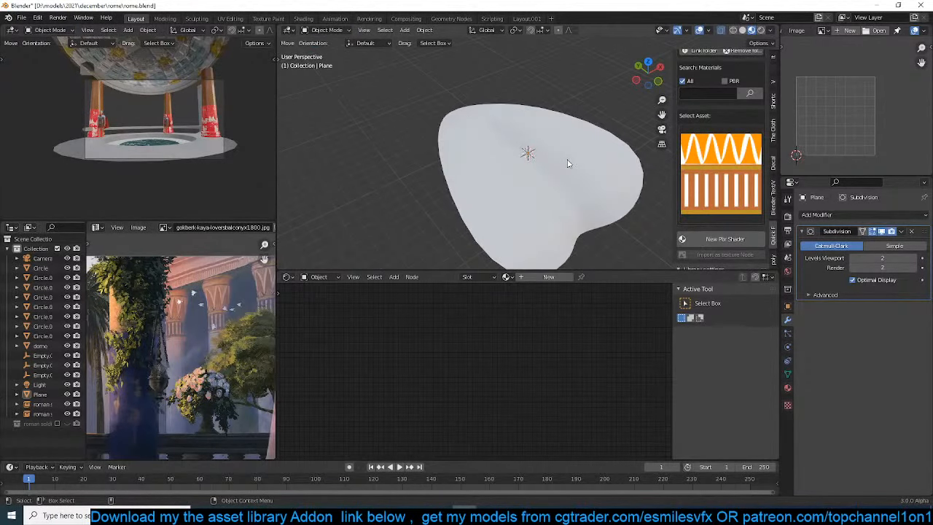
Shade the leaf smooth and switch the viewport to solid shading
{"action": "right_click", "coordinate": [568, 160]}
{"action": "left_click", "coordinate": [539, 161]}
{"action": "key", "text": "z"}
{"action": "left_click", "coordinate": [601, 153]}
{"action": "mouse_move", "coordinate": [602, 154]}
{"action": "middle_mouse_down"}
{"action": "mouse_move", "coordinate": [529, 131]}
{"action": "mouse_move", "coordinate": [494, 166]}
{"action": "mouse_move", "coordinate": [548, 191]}
{"action": "mouse_move", "coordinate": [570, 222]}
{"action": "middle_mouse_up"}
{"action": "left_click", "coordinate": [529, 141]}
{"action": "right_click", "coordinate": [529, 145]}
{"action": "left_click", "coordinate": [530, 145]}
Try to add another loop cut to the leaf mesh
{"action": "key", "text": "Tab"}
{"action": "scroll", "coordinate": [572, 218], "scroll_direction": "up", "scroll_amount": 3}
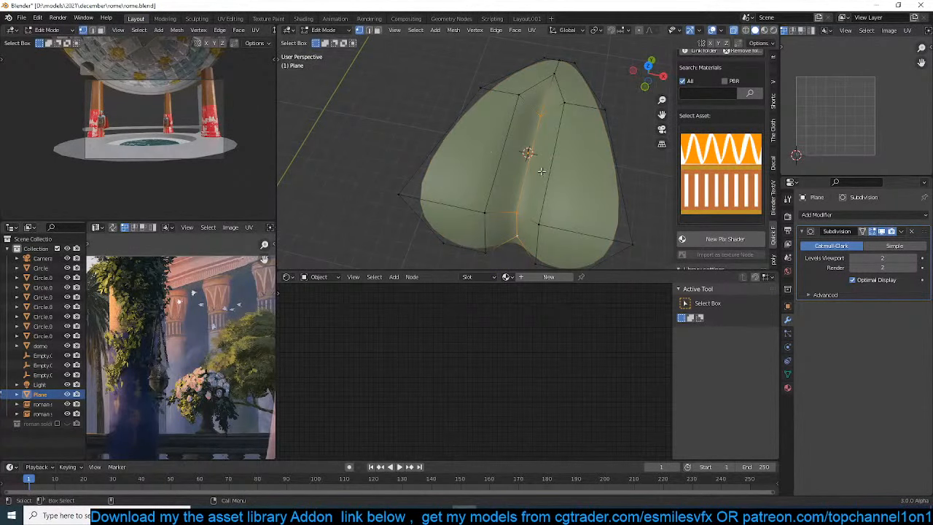
{"action": "left_click", "coordinate": [539, 224]}
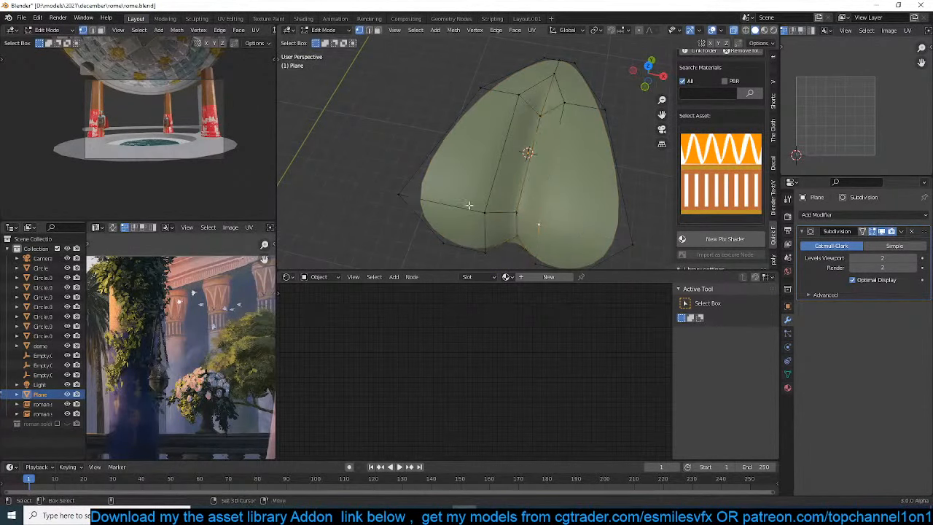
{"action": "key", "text": "Tab"}
{"action": "middle_click_drag", "start_coordinate": [470, 205], "coordinate": [618, 179]}
{"action": "key", "text": "Tab"}
{"action": "middle_click_drag", "start_coordinate": [562, 179], "coordinate": [500, 198]}
{"action": "key", "text": "ctrl+r"}
{"action": "double_click", "coordinate": [500, 129]}
{"action": "key", "text": "Tab"}
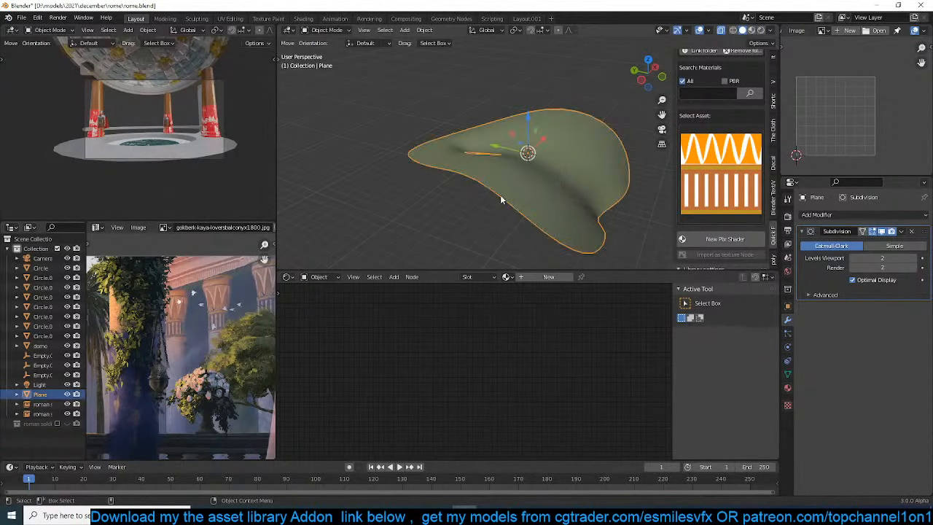
Delete the leaf plane
{"action": "key", "text": "Tab"}
{"action": "key", "text": "Tab"}
{"action": "key", "text": "x"}
{"action": "key", "text": "Escape"}
{"action": "key", "text": "Delete"}
Select the decorated column, turn off X-ray and display it in material preview shading
{"action": "left_click", "coordinate": [570, 187]}
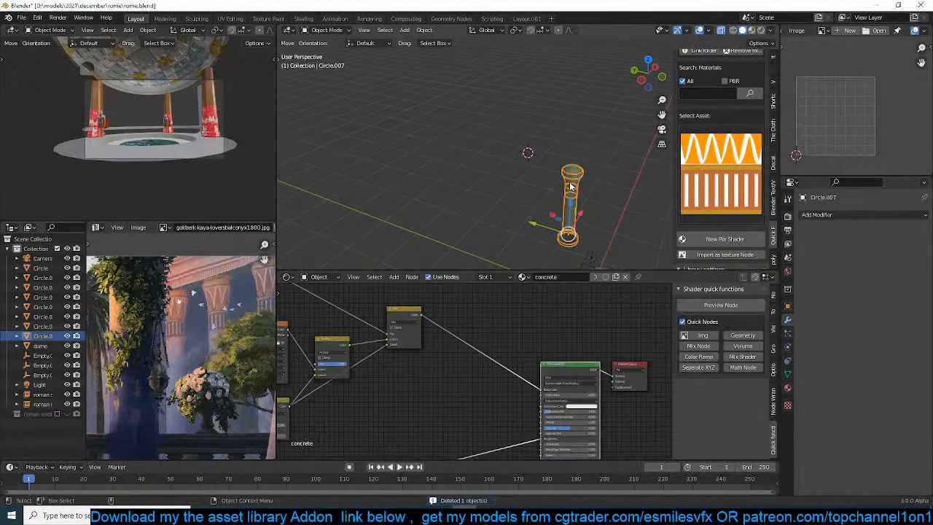
{"action": "key", "text": "alt+z"}
{"action": "middle_click_drag", "start_coordinate": [556, 194], "coordinate": [482, 127], "text": "shift"}
{"action": "left_click", "coordinate": [753, 31]}
{"action": "scroll", "coordinate": [546, 175], "scroll_direction": "up", "scroll_amount": 5}
{"action": "scroll", "coordinate": [507, 170], "scroll_direction": "up", "scroll_amount": 5}
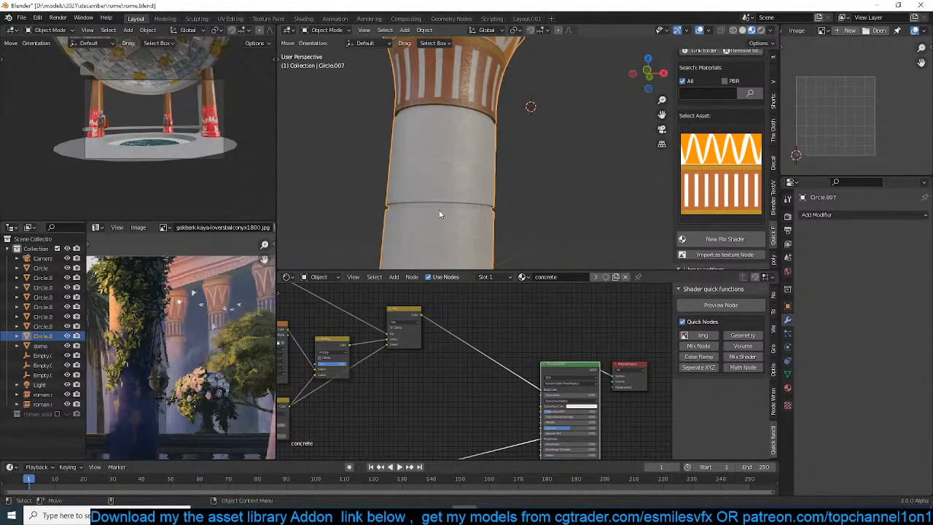
{"action": "scroll", "coordinate": [440, 213], "scroll_direction": "down", "scroll_amount": 3}
{"action": "scroll", "coordinate": [504, 184], "scroll_direction": "down", "scroll_amount": 4}
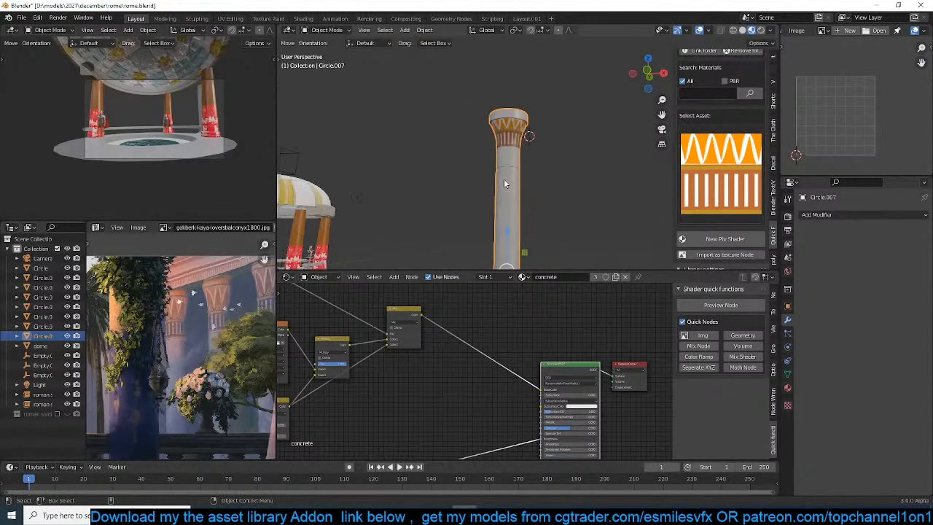
Set the second color of the concrete material's Overlay node to dark brown and raise its factor to about 0.8
{"action": "middle_click_drag", "start_coordinate": [592, 396], "coordinate": [581, 379]}
{"action": "middle_click_drag", "start_coordinate": [388, 360], "coordinate": [525, 376]}
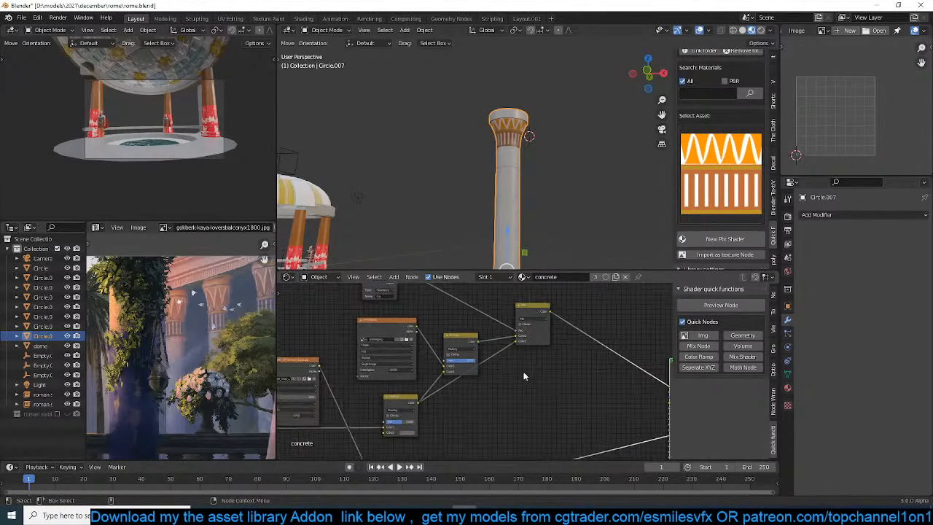
{"action": "scroll", "coordinate": [467, 375], "scroll_direction": "up", "scroll_amount": 4}
{"action": "middle_click_drag", "start_coordinate": [429, 410], "coordinate": [446, 377]}
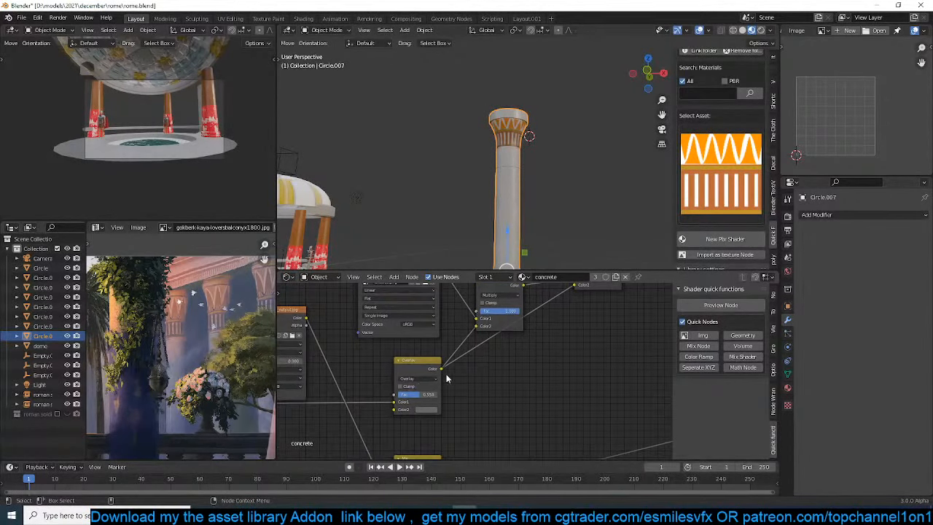
{"action": "left_click", "coordinate": [425, 410]}
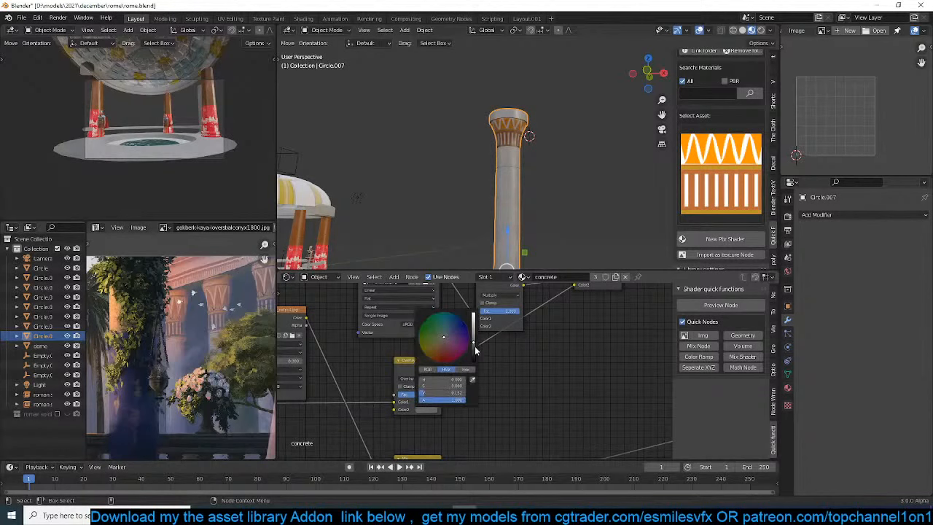
{"action": "left_click_drag", "start_coordinate": [475, 351], "coordinate": [474, 356]}
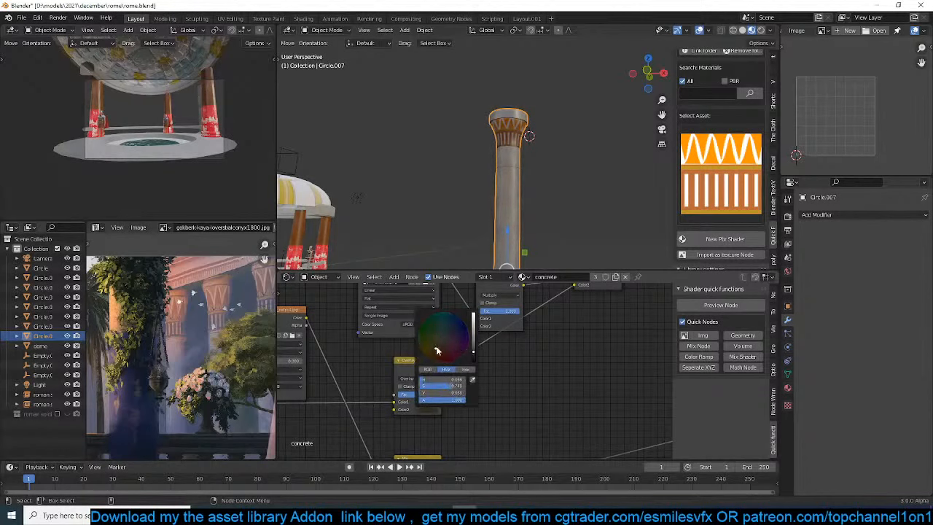
Scale the decorated column by 0.626, judging its size in the camera view
{"action": "scroll", "coordinate": [533, 188], "scroll_direction": "down", "scroll_amount": 3}
{"action": "key", "text": "KP_0"}
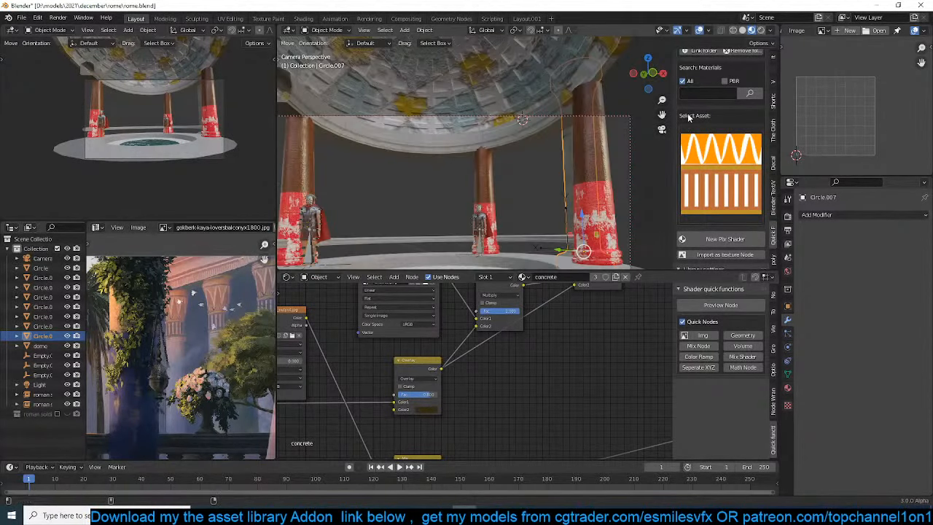
{"action": "key", "text": "s"}
{"action": "left_click", "coordinate": [591, 189]}
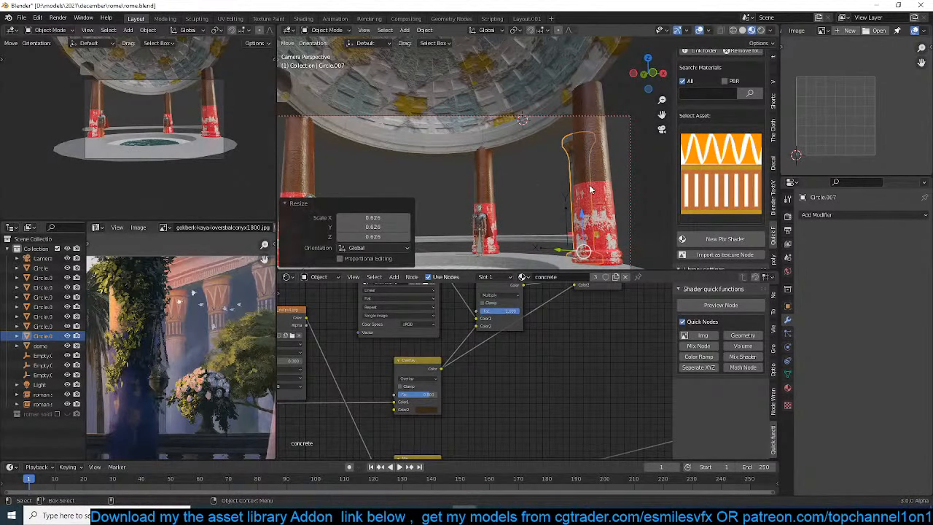
{"action": "key", "text": "KP_7"}
{"action": "left_click", "coordinate": [817, 214]}
{"action": "left_click", "coordinate": [804, 241]}
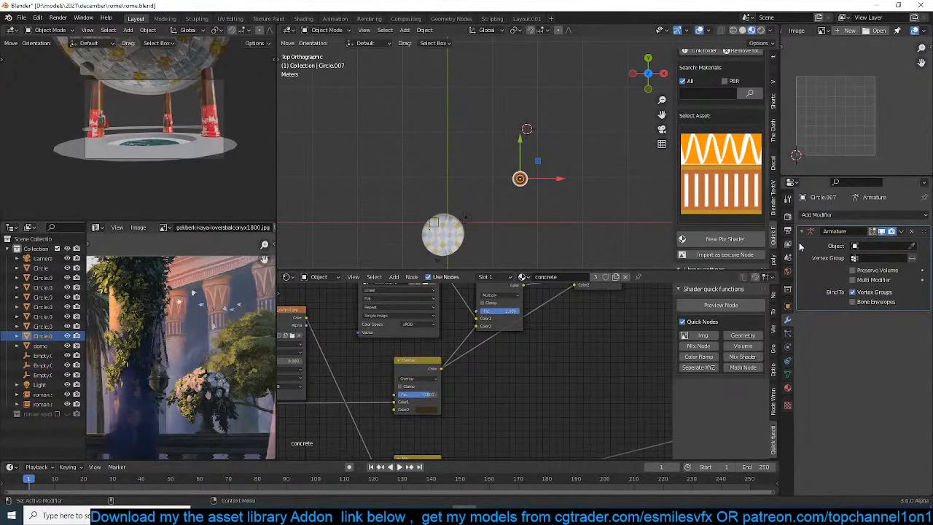
{"action": "left_click", "coordinate": [912, 231]}
Add an Array modifier to the column with a count of 5 and a relative X offset of -1.4
{"action": "left_click", "coordinate": [817, 215]}
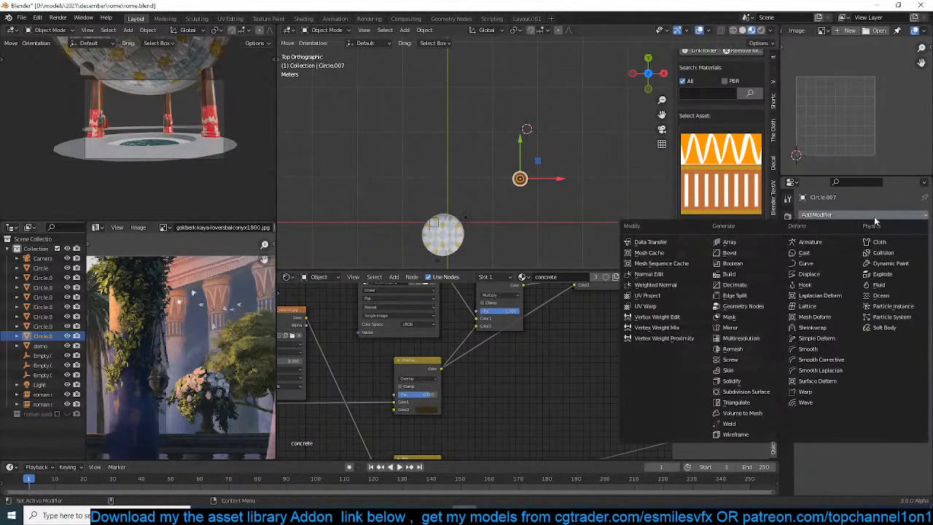
{"action": "left_click", "coordinate": [729, 239]}
{"action": "left_click_drag", "start_coordinate": [882, 286], "coordinate": [853, 286]}
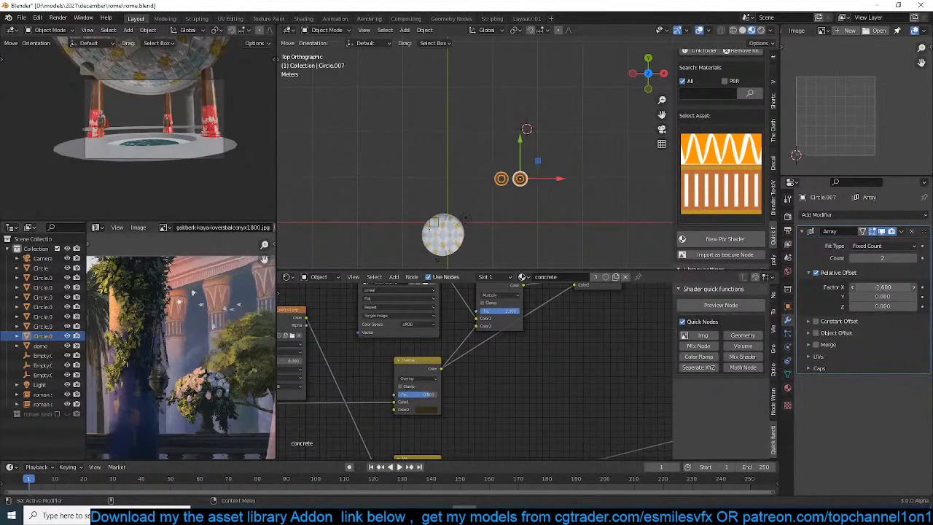
{"action": "left_click", "coordinate": [916, 258]}
{"action": "left_click", "coordinate": [915, 258]}
{"action": "left_click", "coordinate": [916, 258]}
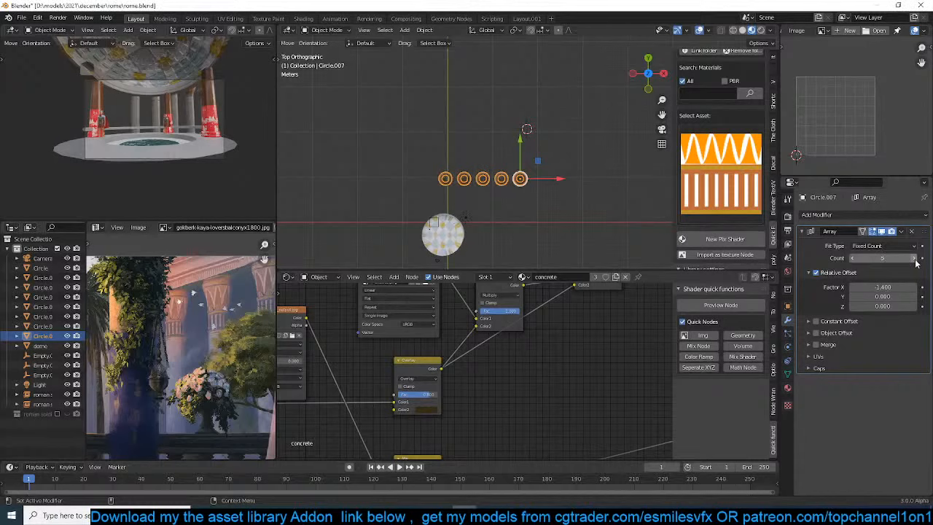
Scale the row of columns by 0.863 in the camera view
{"action": "key", "text": "KP_0"}
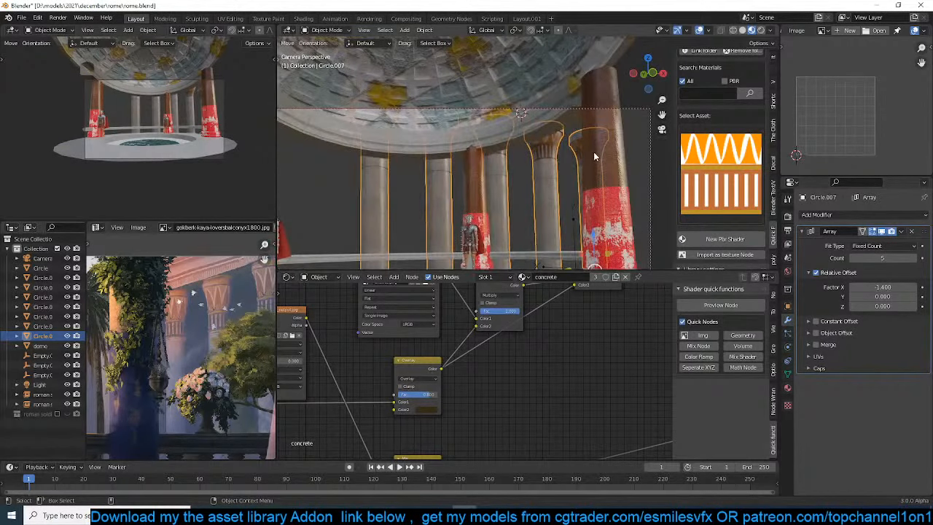
{"action": "key", "text": "s"}
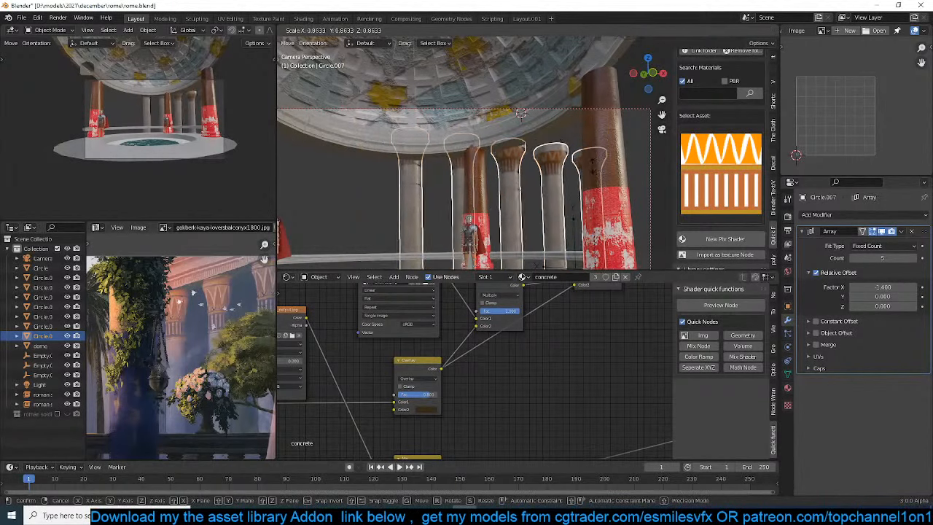
{"action": "left_click", "coordinate": [592, 165]}
Rotate the column row 90° in the top view and scale it by 1.197
{"action": "key", "text": "KP_7"}
{"action": "type", "text": "r90"}
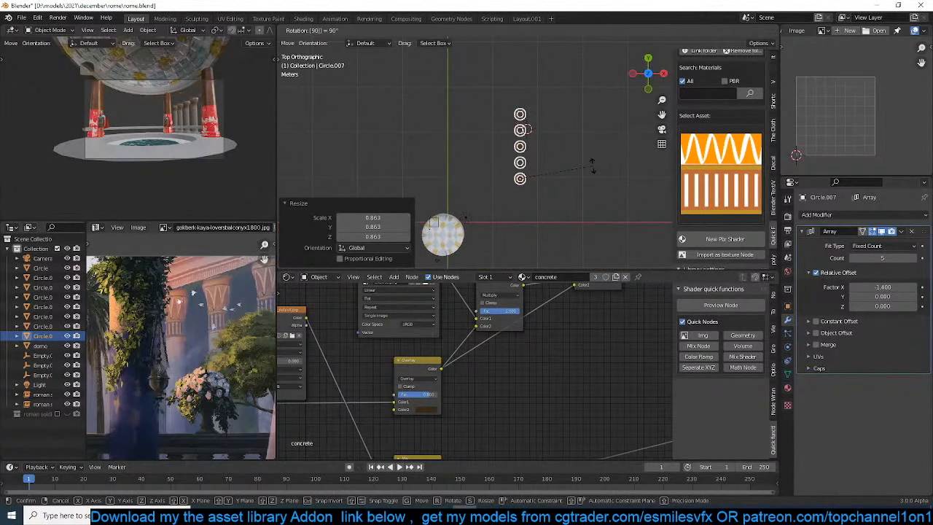
{"action": "key", "text": "Return"}
{"action": "key", "text": "s"}
{"action": "left_click", "coordinate": [488, 215]}
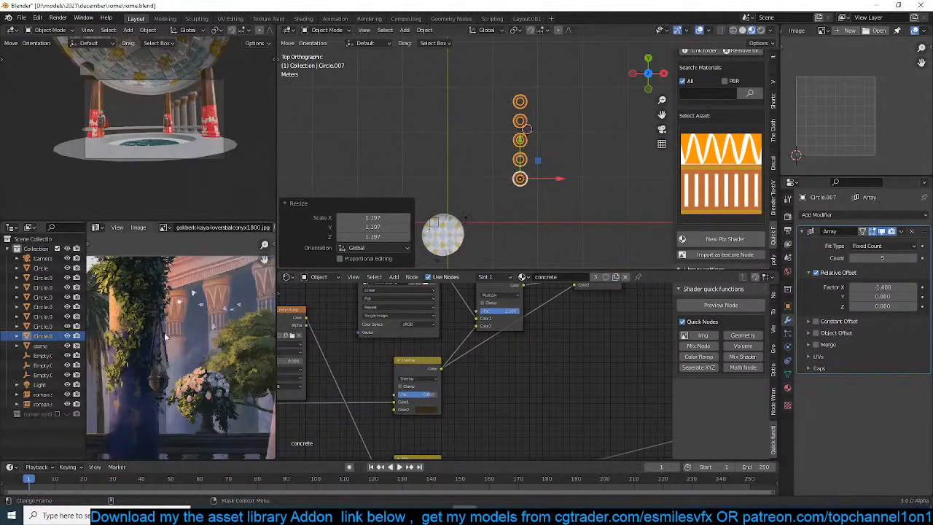
Add a cube at the 3D cursor, scale it by 1.641 and move it over the column row
{"action": "scroll", "coordinate": [187, 325], "scroll_direction": "up", "scroll_amount": 3}
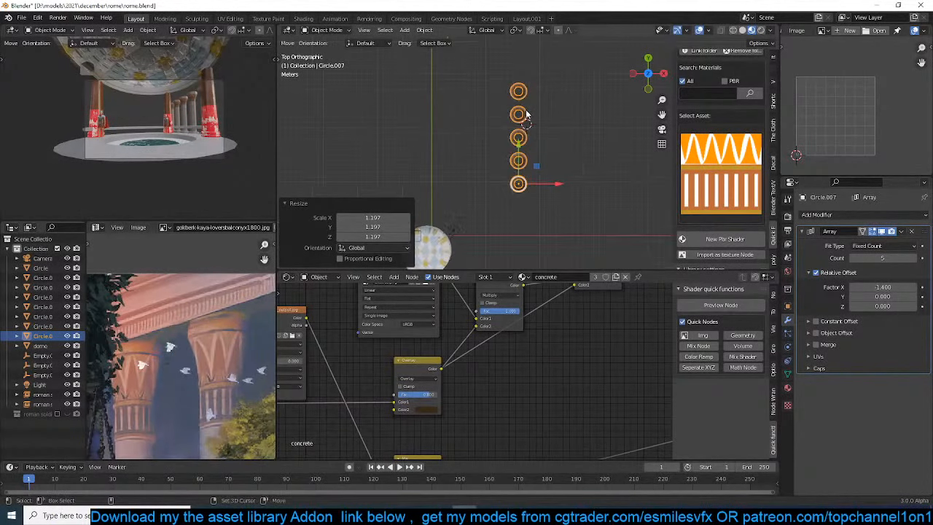
{"action": "key", "text": "shift+a"}
{"action": "mouse_move", "coordinate": [495, 110]}
{"action": "left_click", "coordinate": [563, 121]}
{"action": "key", "text": "s"}
{"action": "left_click", "coordinate": [565, 138]}
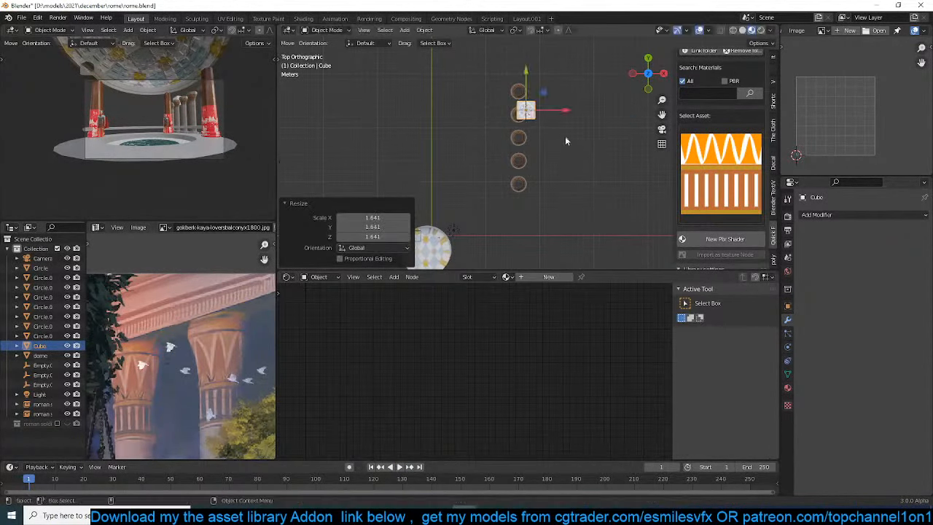
{"action": "key", "text": "g"}
{"action": "left_click", "coordinate": [562, 146]}
Stretch the cube along Y into a long beam and move it along the row of columns
{"action": "key", "text": "s"}
{"action": "key", "text": "y"}
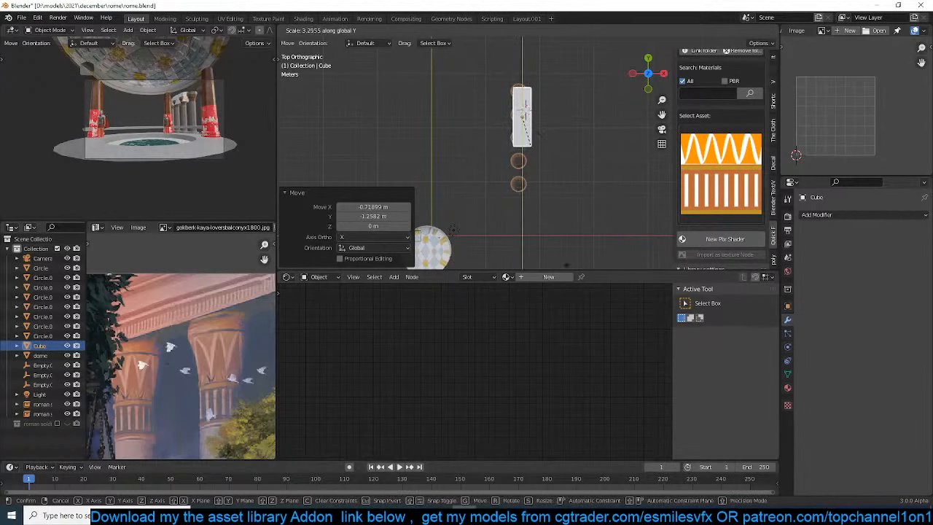
{"action": "left_click", "coordinate": [615, 150]}
{"action": "key", "text": "g"}
{"action": "left_click", "coordinate": [597, 164]}
{"action": "middle_click_drag", "start_coordinate": [586, 154], "coordinate": [594, 301]}
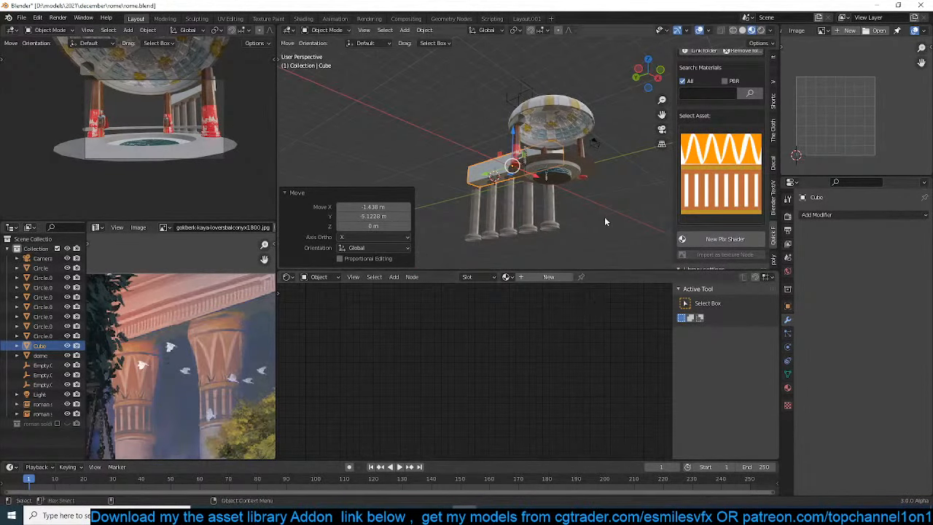
Delete the beam cube above the columns
{"action": "key", "text": "KP_1"}
{"action": "key", "text": "Delete"}
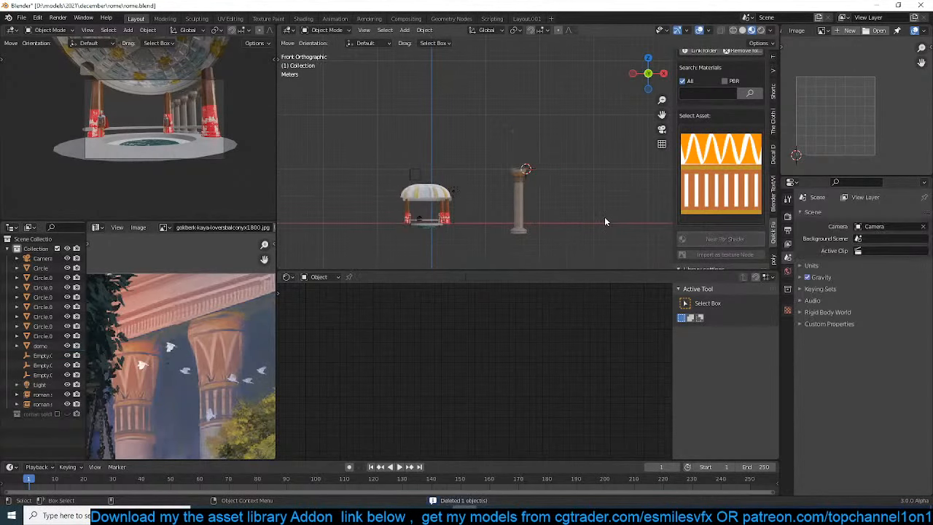
Switch the asset library from textures to the building objects and check the decals category
{"action": "scroll", "coordinate": [745, 230], "scroll_direction": "up", "scroll_amount": 5}
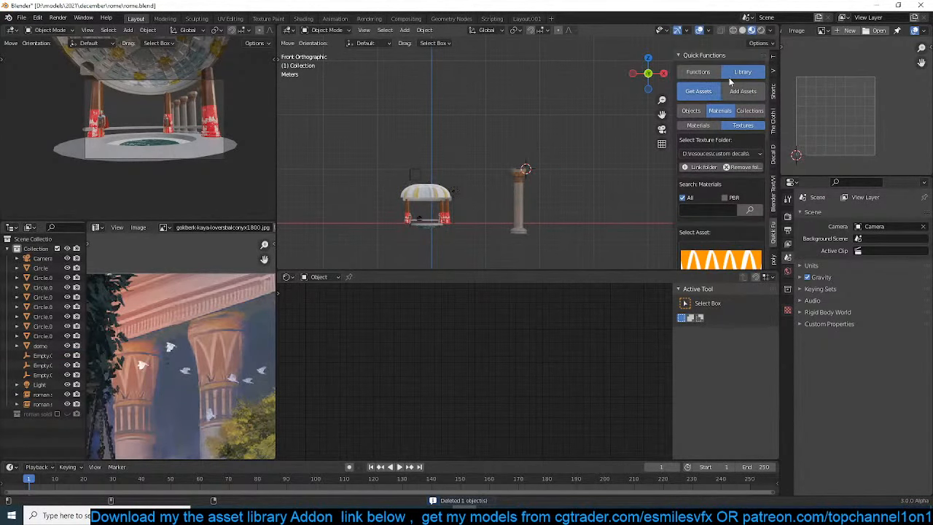
{"action": "scroll", "coordinate": [704, 112], "scroll_direction": "down", "scroll_amount": 6}
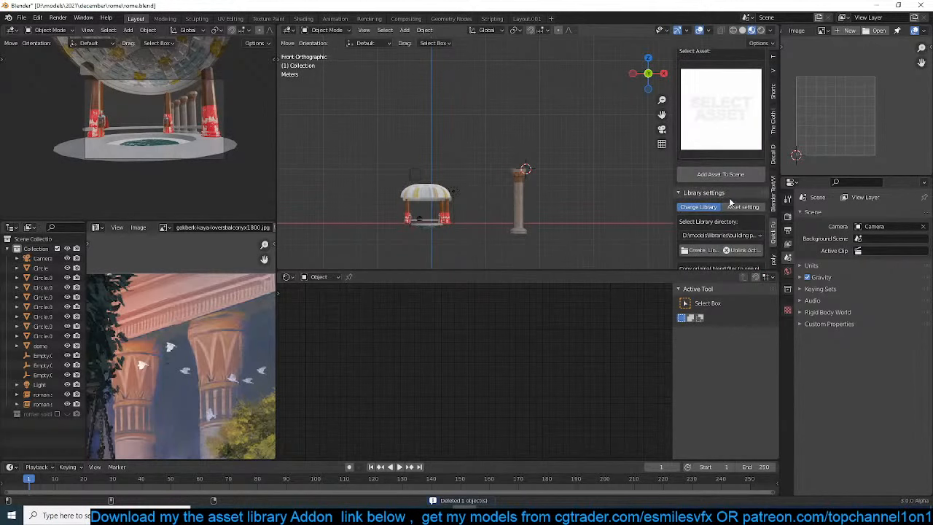
{"action": "left_click", "coordinate": [726, 234]}
{"action": "left_click", "coordinate": [727, 248]}
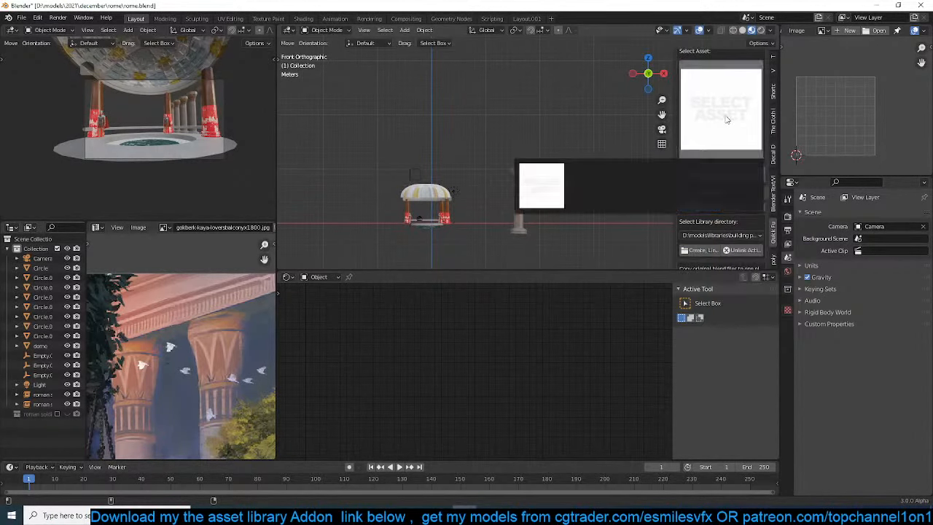
{"action": "scroll", "coordinate": [722, 115], "scroll_direction": "up", "scroll_amount": 2}
{"action": "left_click", "coordinate": [728, 92]}
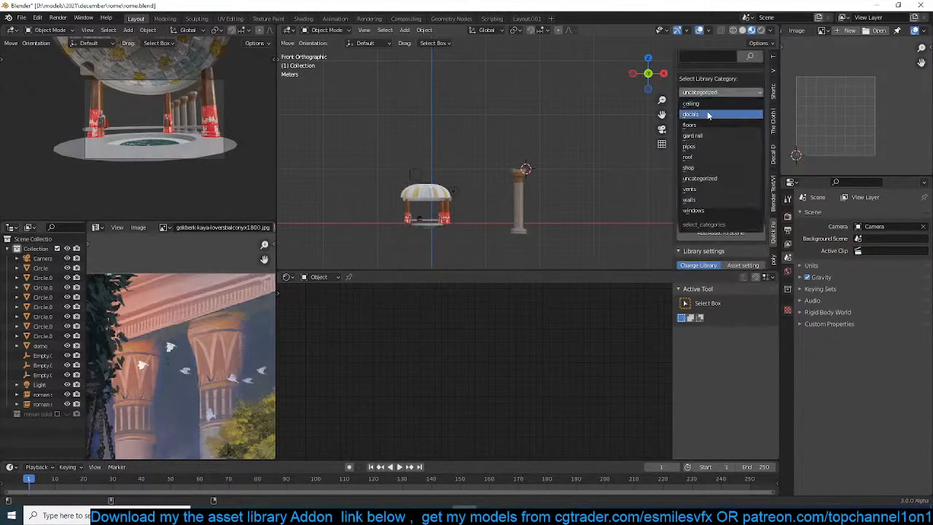
{"action": "left_click", "coordinate": [717, 101]}
{"action": "left_click", "coordinate": [717, 154]}
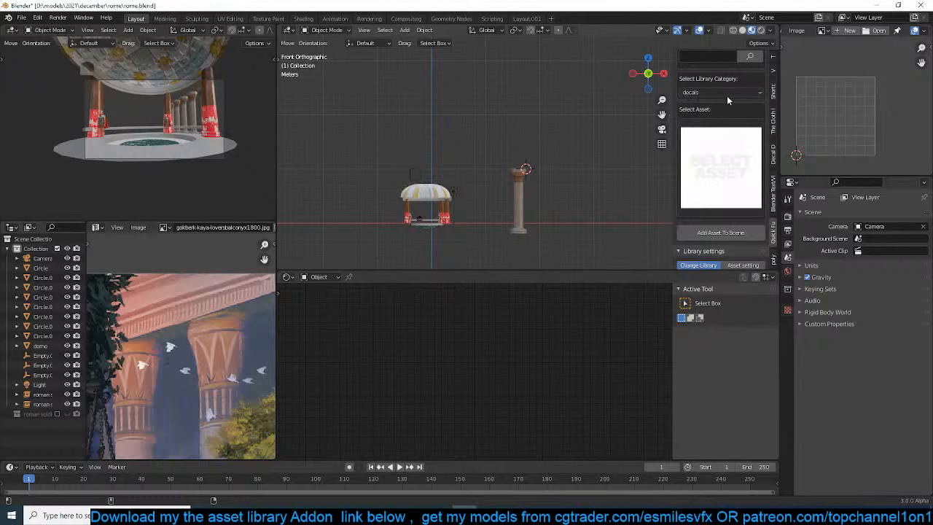
Add the curved cornice moulding from the library's ceiling category to the scene
{"action": "left_click", "coordinate": [724, 92]}
{"action": "left_click", "coordinate": [722, 104]}
{"action": "left_click", "coordinate": [706, 148]}
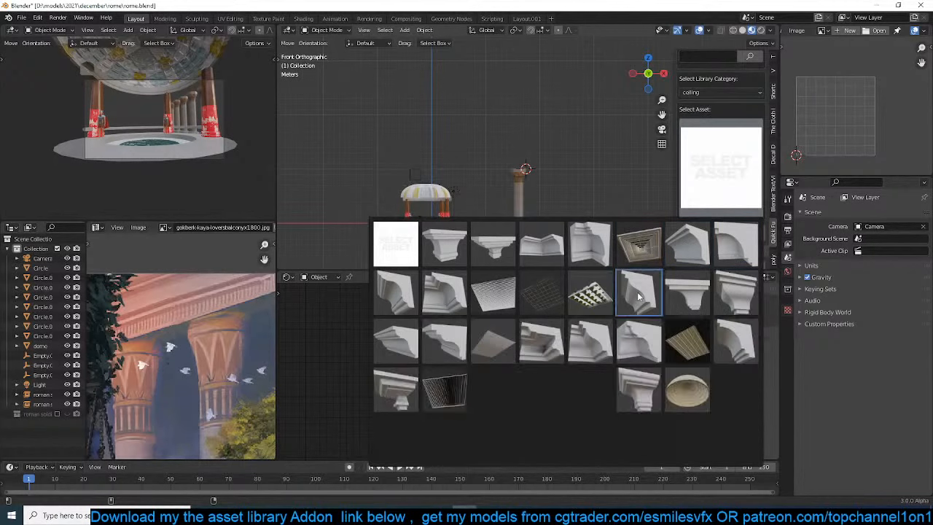
{"action": "left_click", "coordinate": [637, 292]}
{"action": "left_click", "coordinate": [704, 235]}
Enlarge the cornice moulding and move it onto the top of the column capital in the front view
{"action": "scroll", "coordinate": [527, 153], "scroll_direction": "up", "scroll_amount": 4}
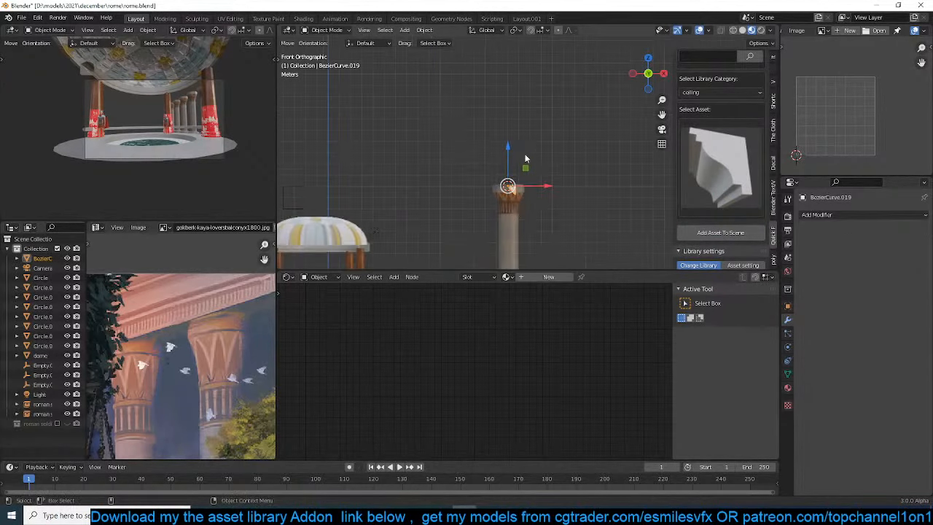
{"action": "key", "text": "s"}
{"action": "left_click", "coordinate": [598, 196]}
{"action": "key", "text": "g"}
{"action": "left_click", "coordinate": [581, 172]}
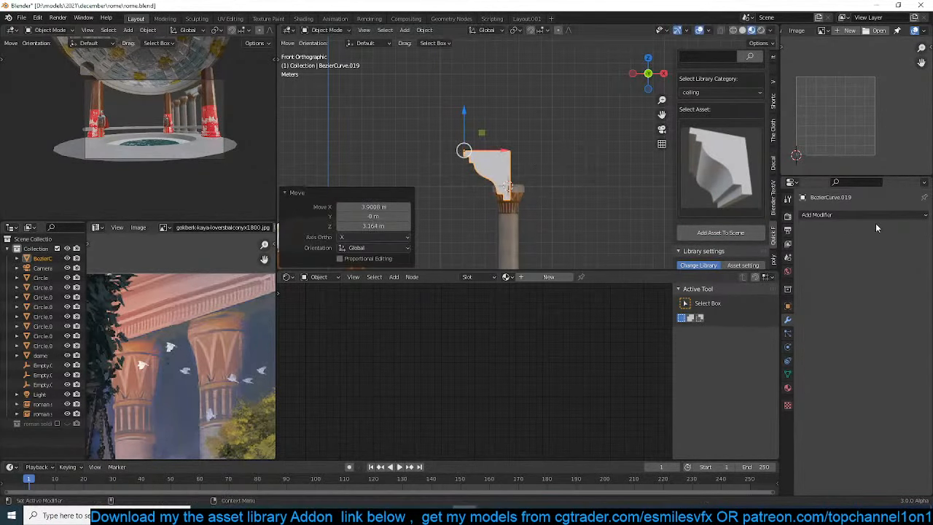
Make the decorated column's concrete material a single-user copy
{"action": "left_click", "coordinate": [788, 405]}
{"action": "left_click", "coordinate": [788, 389]}
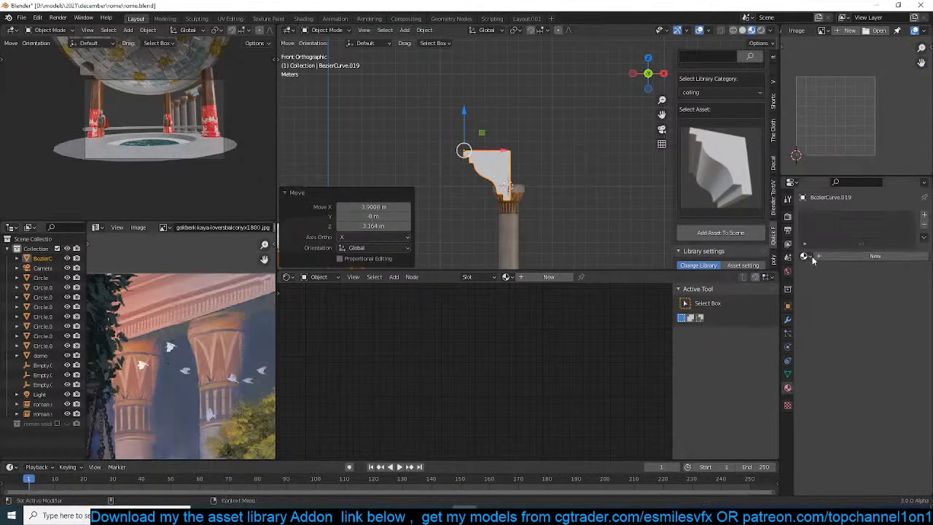
{"action": "left_click", "coordinate": [504, 239]}
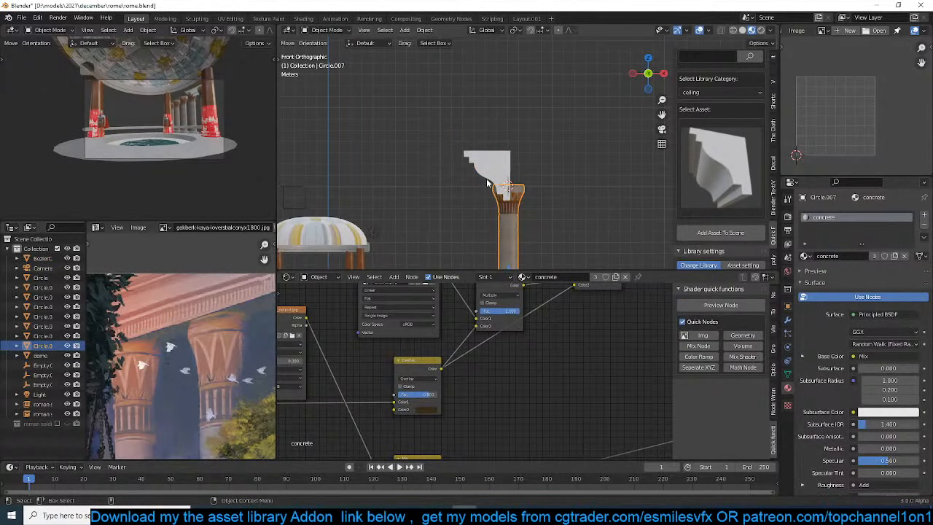
{"action": "left_click", "coordinate": [595, 277]}
Select the pavilion column Circle.002 and examine the nodes of its concrete.002 material
{"action": "middle_click_drag", "start_coordinate": [367, 144], "coordinate": [454, 80], "text": "shift"}
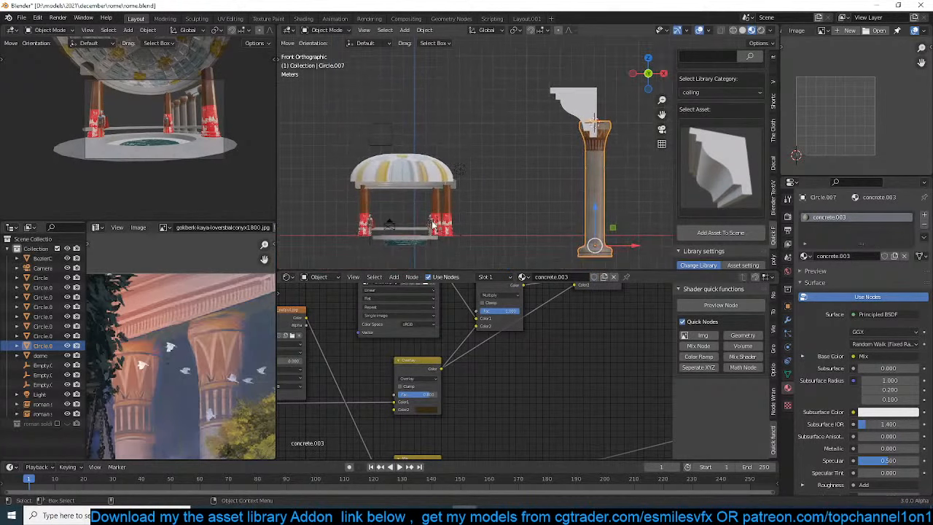
{"action": "scroll", "coordinate": [435, 224], "scroll_direction": "up", "scroll_amount": 3}
{"action": "middle_click_drag", "start_coordinate": [435, 224], "coordinate": [519, 164], "text": "shift"}
{"action": "left_click", "coordinate": [484, 174]}
{"action": "left_click", "coordinate": [453, 187]}
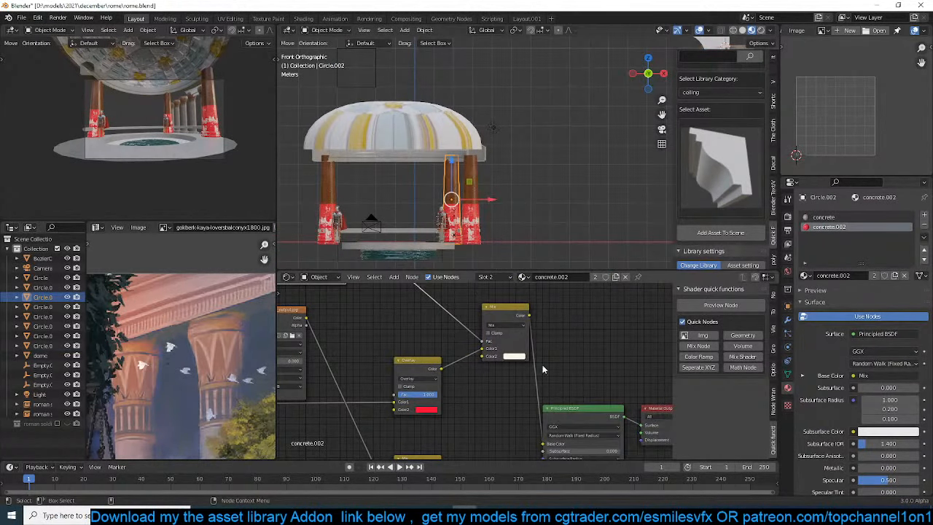
{"action": "scroll", "coordinate": [515, 310], "scroll_direction": "down", "scroll_amount": 5}
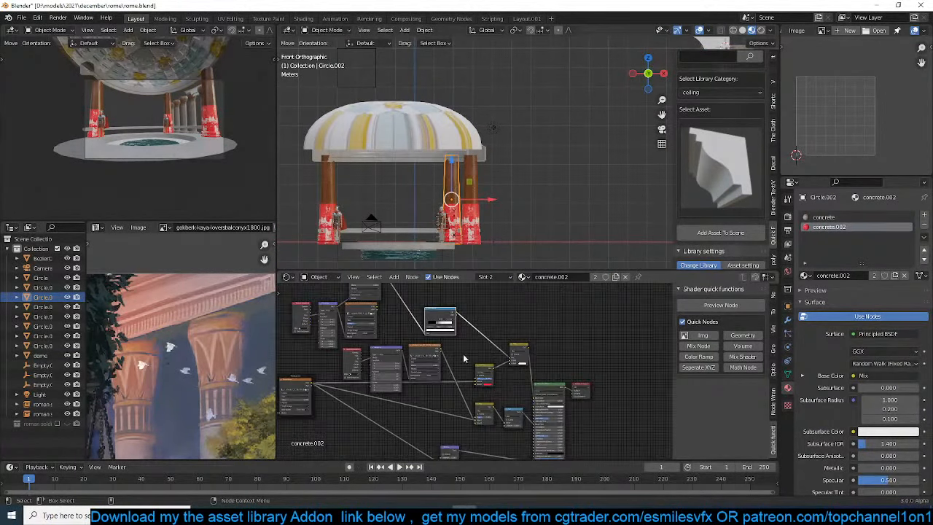
{"action": "scroll", "coordinate": [464, 358], "scroll_direction": "up", "scroll_amount": 4}
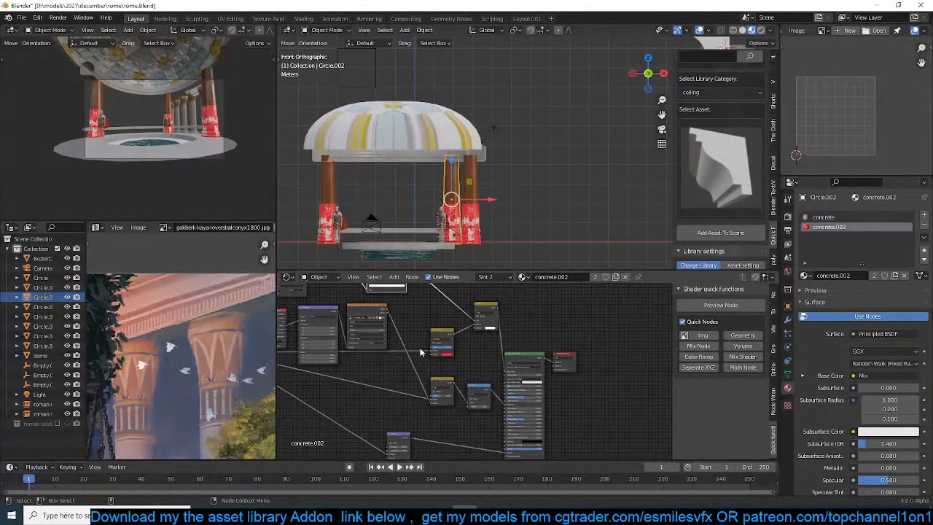
{"action": "middle_click_drag", "start_coordinate": [382, 325], "coordinate": [403, 373]}
Connect the Overlay color directly to the Base Color in the pavilion column's concrete material and save the file
{"action": "left_click", "coordinate": [824, 219]}
{"action": "middle_click_drag", "start_coordinate": [505, 372], "coordinate": [359, 371]}
{"action": "scroll", "coordinate": [359, 371], "scroll_direction": "up", "scroll_amount": 2}
{"action": "left_click_drag", "start_coordinate": [322, 382], "coordinate": [526, 371]}
{"action": "scroll", "coordinate": [490, 208], "scroll_direction": "up", "scroll_amount": 2}
{"action": "scroll", "coordinate": [491, 196], "scroll_direction": "up", "scroll_amount": 3}
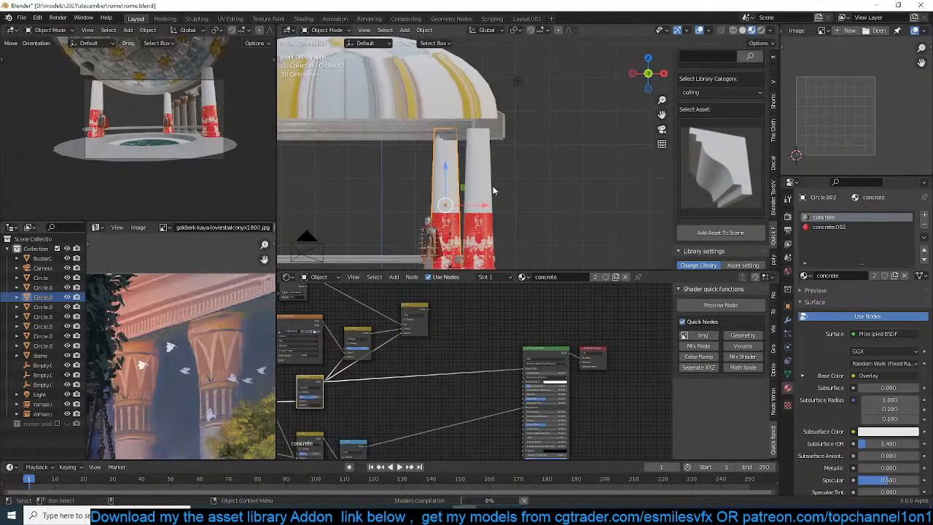
{"action": "key", "text": "ctrl+s"}
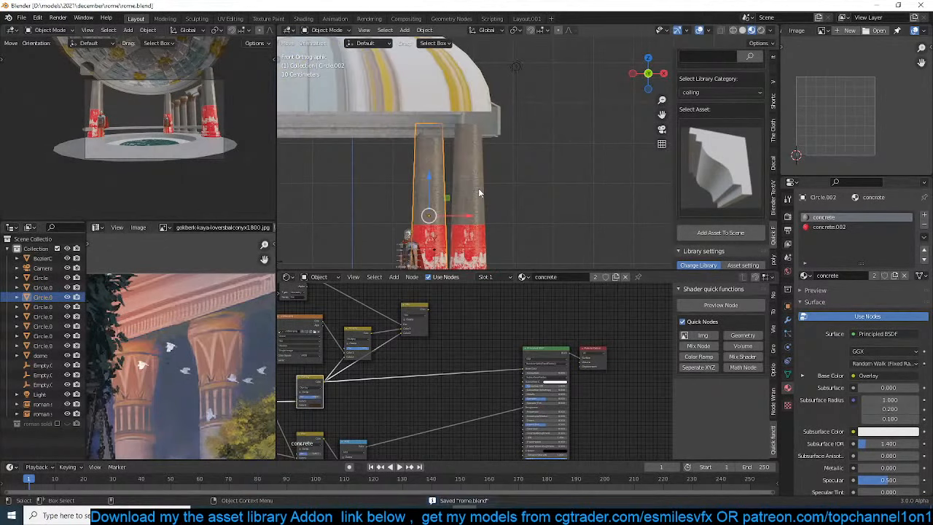
Select the cornice moulding and scale it on the Z axis by about 0.684 while checking through the camera
{"action": "scroll", "coordinate": [503, 184], "scroll_direction": "up", "scroll_amount": 2}
{"action": "middle_click_drag", "start_coordinate": [502, 185], "coordinate": [510, 197], "text": "shift"}
{"action": "left_click", "coordinate": [522, 106]}
{"action": "scroll", "coordinate": [563, 129], "scroll_direction": "down", "scroll_amount": 2}
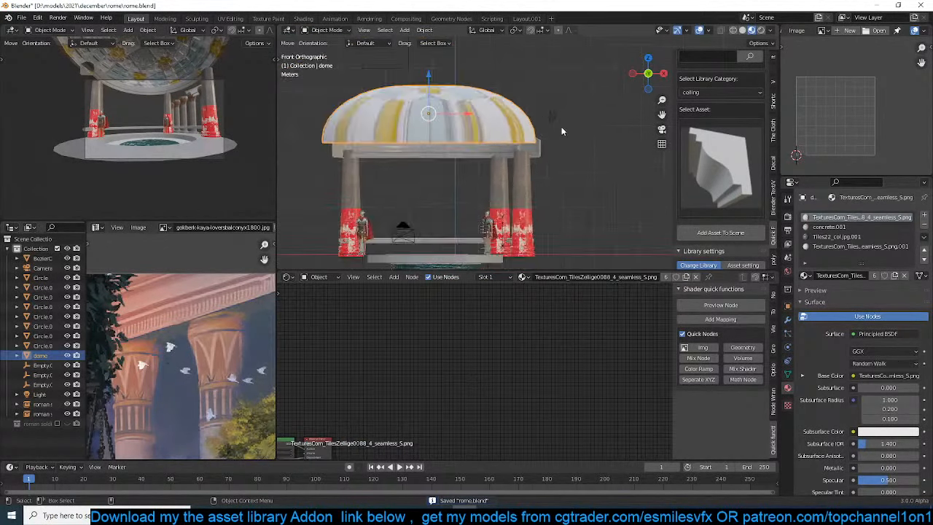
{"action": "middle_click_drag", "start_coordinate": [562, 129], "coordinate": [535, 180]}
{"action": "scroll", "coordinate": [583, 156], "scroll_direction": "down", "scroll_amount": 5}
{"action": "left_click", "coordinate": [607, 115]}
{"action": "middle_click_drag", "start_coordinate": [579, 150], "coordinate": [592, 115]}
{"action": "key", "text": "KP_0"}
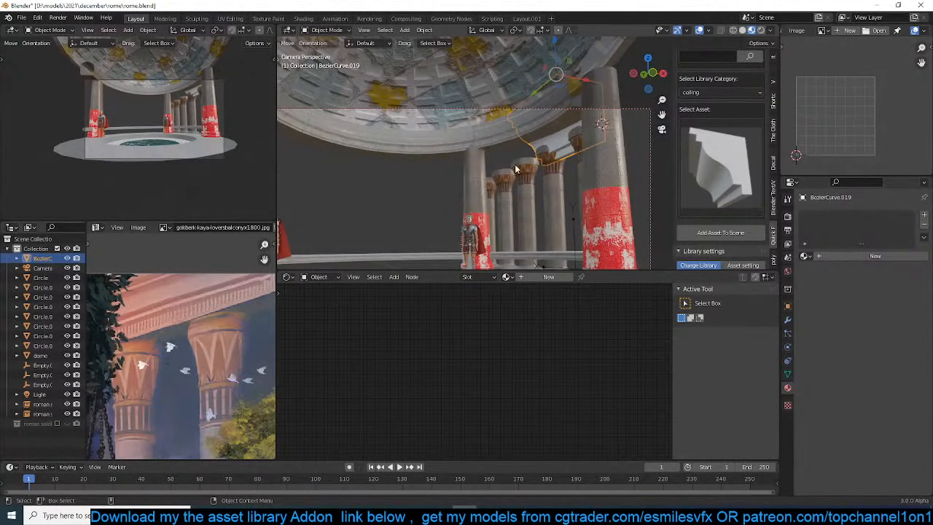
{"action": "key", "text": "s"}
{"action": "key", "text": "z"}
{"action": "left_click", "coordinate": [568, 159]}
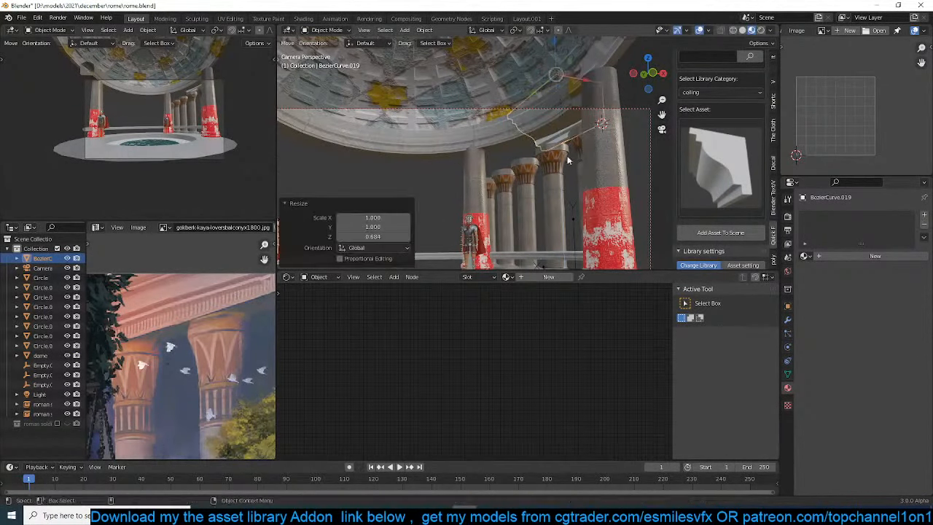
Scale the whole cornice moulding by about 0.604 and move it against the edge of the column capital in the front view
{"action": "key", "text": "KP_3"}
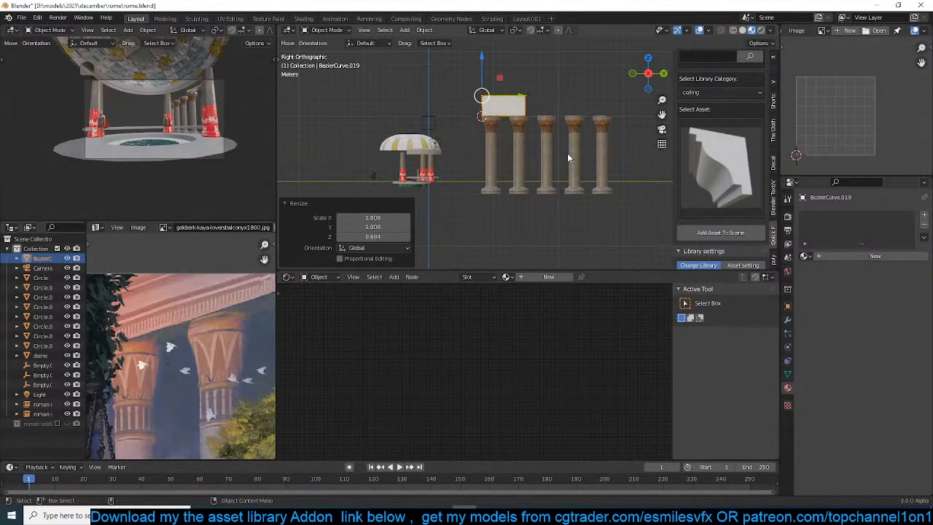
{"action": "key", "text": "KP_1"}
{"action": "scroll", "coordinate": [567, 155], "scroll_direction": "up", "scroll_amount": 2}
{"action": "middle_click_drag", "start_coordinate": [568, 155], "coordinate": [475, 218], "text": "shift"}
{"action": "scroll", "coordinate": [476, 219], "scroll_direction": "up", "scroll_amount": 3}
{"action": "key", "text": "s"}
{"action": "left_click", "coordinate": [499, 166]}
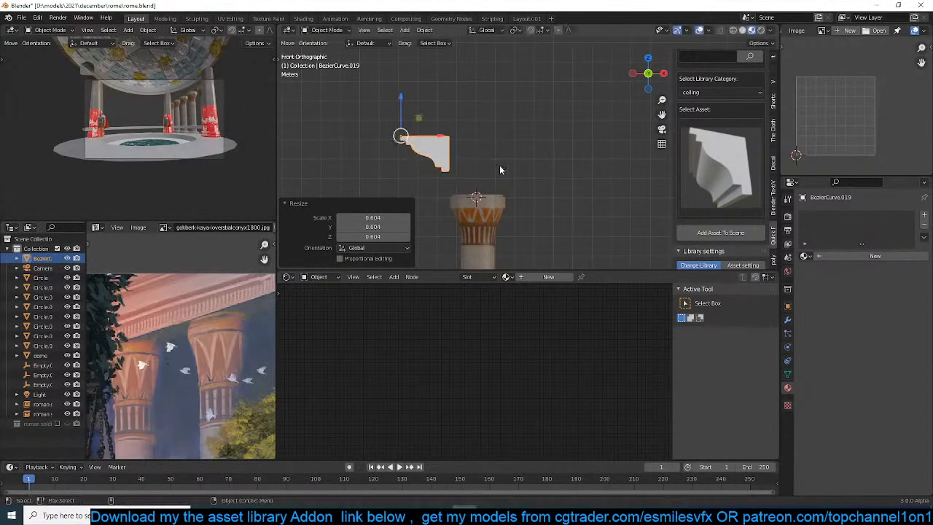
{"action": "key", "text": "g"}
{"action": "left_click", "coordinate": [487, 191]}
Open the cornice mesh for editing, select its vertical back edge vertices and activate the Move tool
{"action": "key", "text": "Tab"}
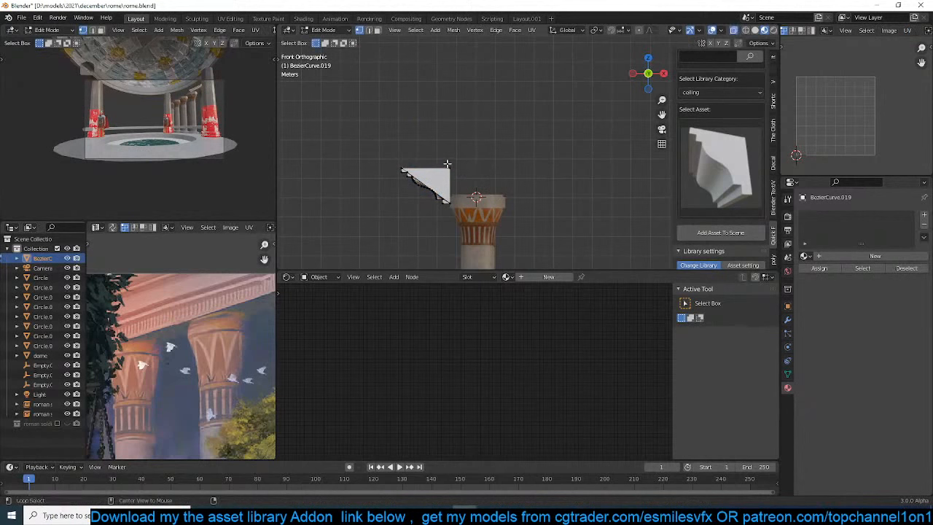
{"action": "left_click_drag", "start_coordinate": [446, 150], "coordinate": [488, 228]}
{"action": "middle_click_drag", "start_coordinate": [484, 197], "coordinate": [467, 169], "text": "shift"}
{"action": "scroll", "coordinate": [474, 165], "scroll_direction": "up", "scroll_amount": 1}
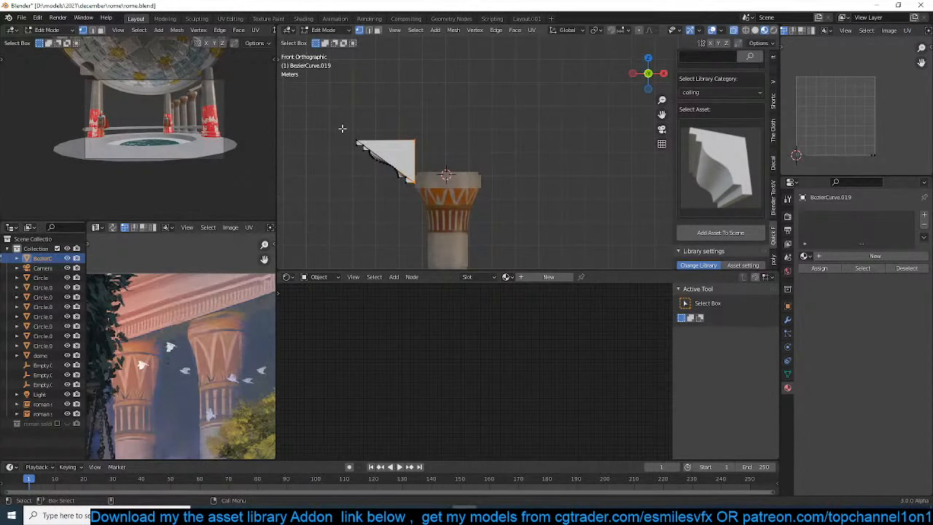
{"action": "key", "text": "t"}
{"action": "left_click", "coordinate": [290, 97]}
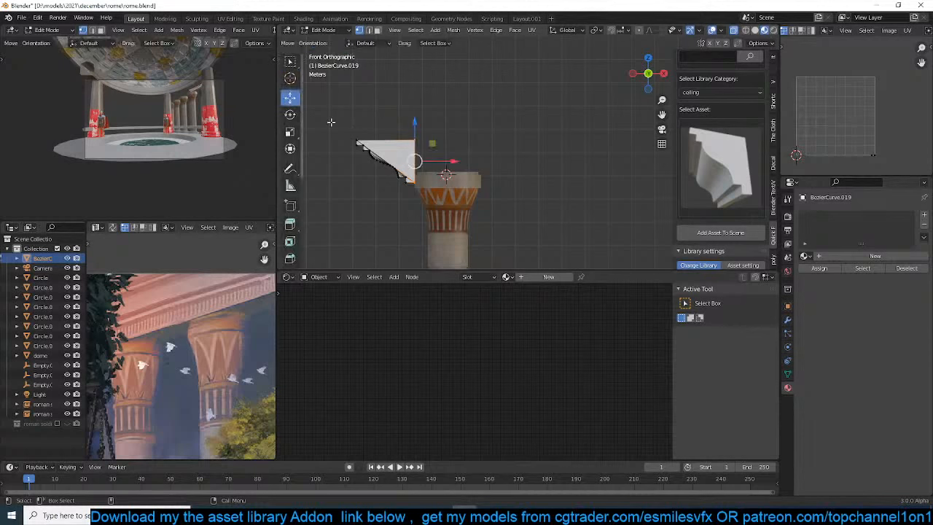
{"action": "left_click_drag", "start_coordinate": [454, 162], "coordinate": [486, 161]}
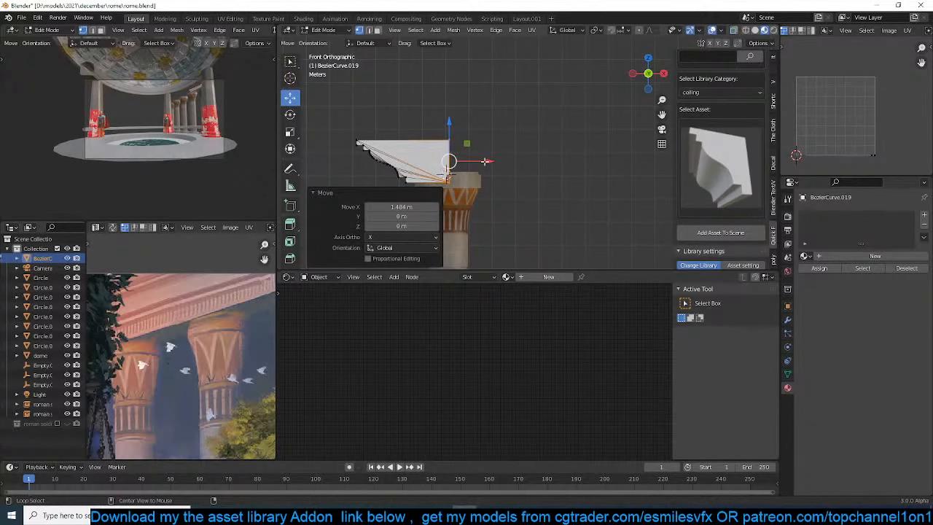
{"action": "key", "text": "shift+z"}
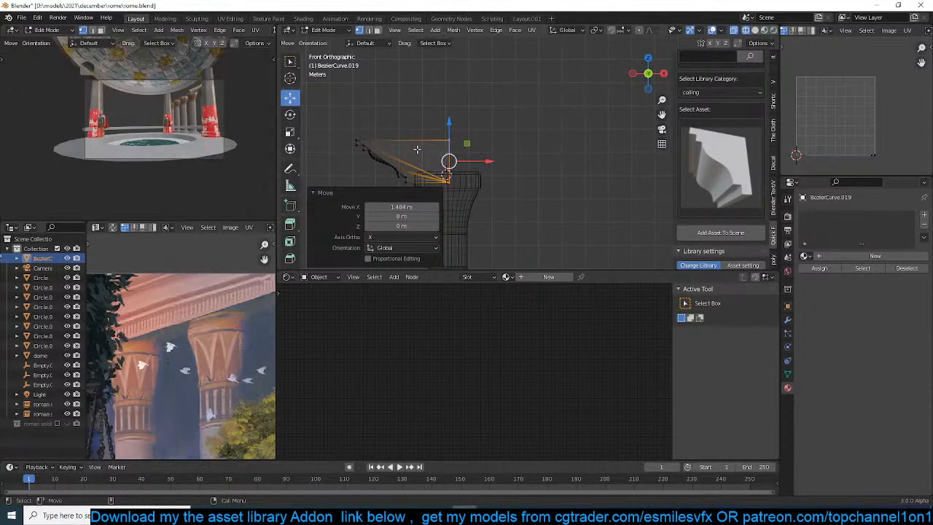
{"action": "key", "text": "alt+a"}
{"action": "key", "text": "ctrl+z"}
{"action": "key", "text": "ctrl+z"}
{"action": "key", "text": "alt+a"}
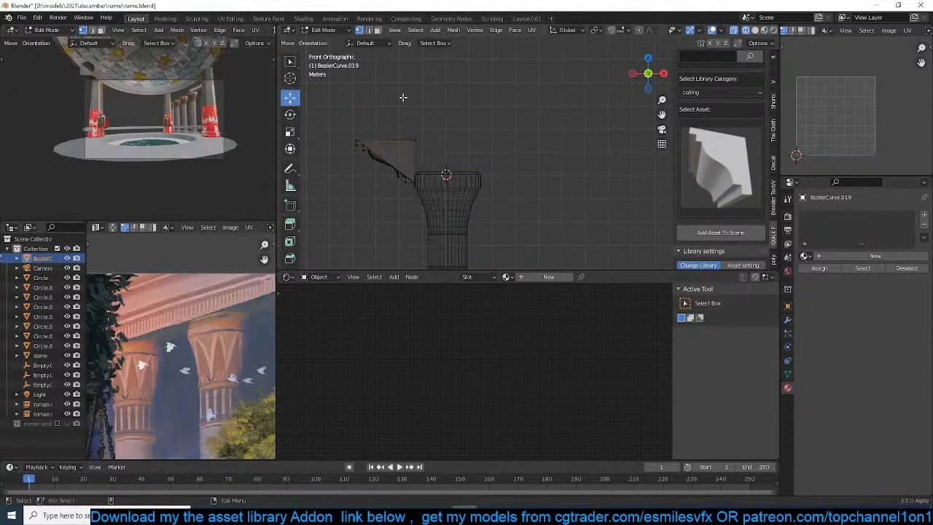
Select all back vertices of the cornice in wireframe and move them about 5.1 m along X over the column capital
{"action": "left_click_drag", "start_coordinate": [402, 97], "coordinate": [446, 210]}
{"action": "key", "text": "alt+a"}
{"action": "left_click_drag", "start_coordinate": [409, 122], "coordinate": [460, 218]}
{"action": "left_click_drag", "start_coordinate": [454, 161], "coordinate": [570, 170]}
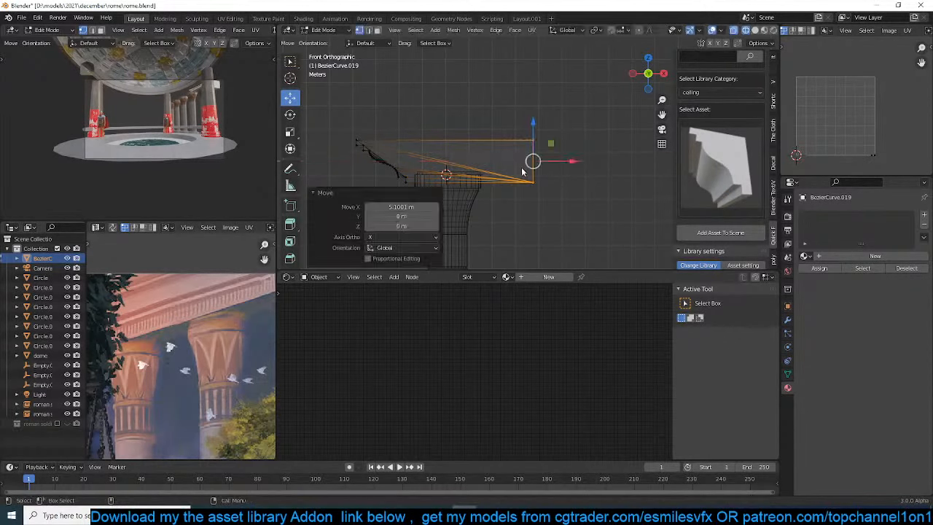
Stretch the far end of the cornice along Y in the right view so it spans the whole row of columns
{"action": "key", "text": "Tab"}
{"action": "middle_click_drag", "start_coordinate": [570, 170], "coordinate": [614, 181]}
{"action": "key", "text": "Tab"}
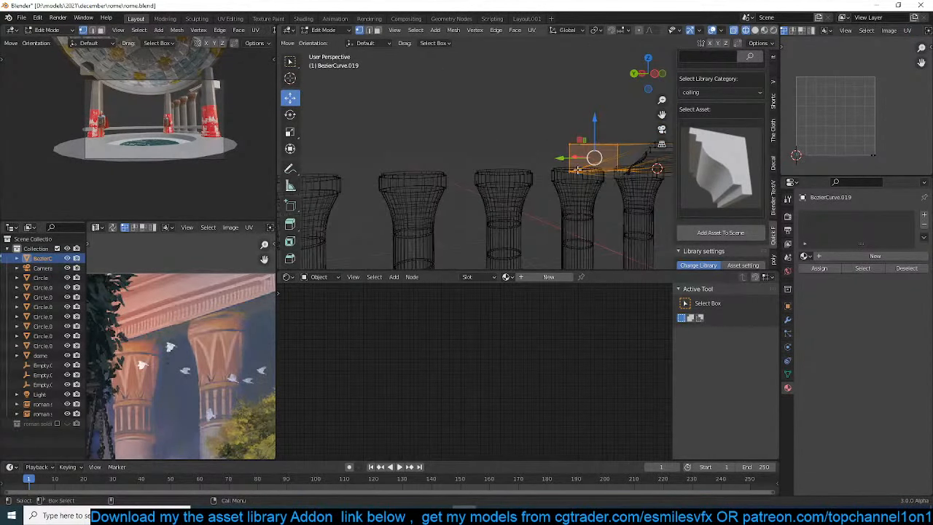
{"action": "key", "text": "KP_1"}
{"action": "key", "text": "KP_3"}
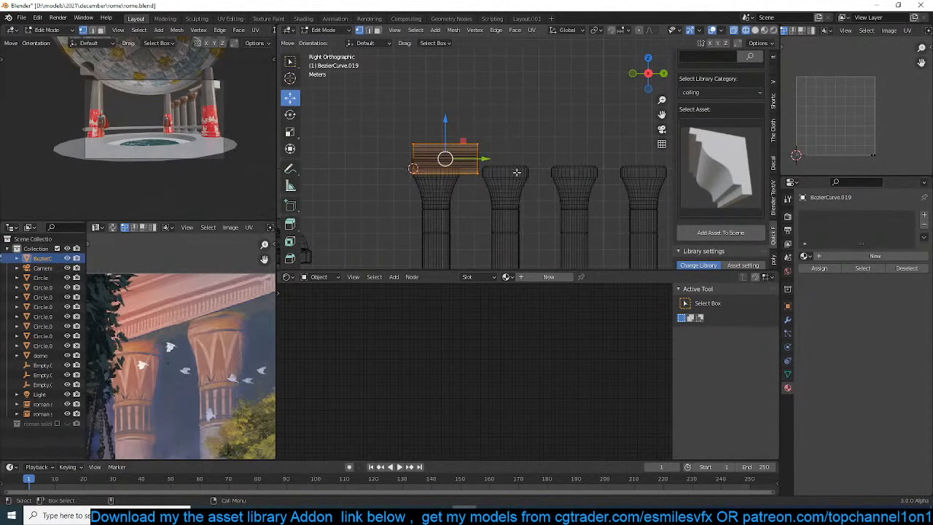
{"action": "scroll", "coordinate": [516, 172], "scroll_direction": "down", "scroll_amount": 5}
{"action": "key", "text": "alt+a"}
{"action": "left_click_drag", "start_coordinate": [504, 126], "coordinate": [539, 200]}
{"action": "left_click_drag", "start_coordinate": [544, 156], "coordinate": [645, 166]}
{"action": "key", "text": "Tab"}
Switch to opaque solid shading and extend the cornice's far end slightly past the last column along Y
{"action": "scroll", "coordinate": [525, 195], "scroll_direction": "up", "scroll_amount": 4}
{"action": "key", "text": "z"}
{"action": "left_click", "coordinate": [625, 194]}
{"action": "middle_click_drag", "start_coordinate": [593, 181], "coordinate": [449, 170], "text": "shift"}
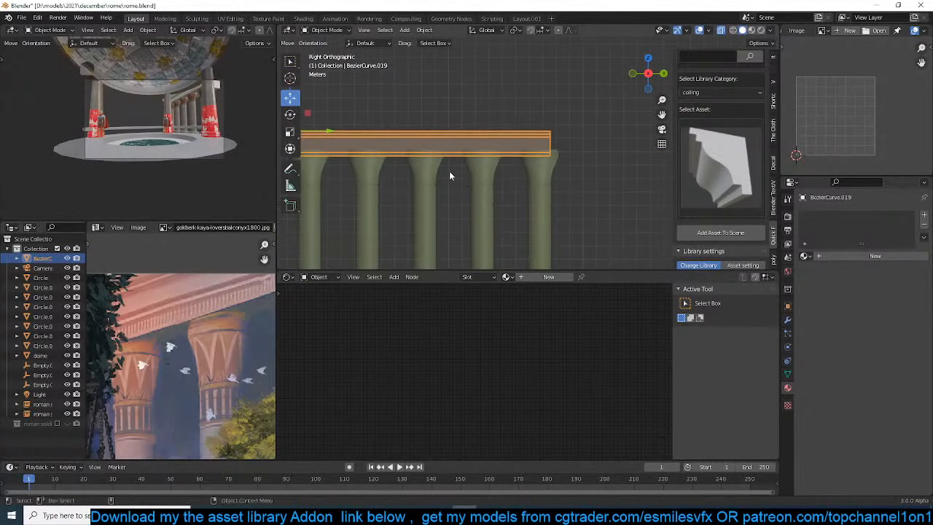
{"action": "key", "text": "alt+z"}
{"action": "middle_click_drag", "start_coordinate": [538, 168], "coordinate": [502, 124]}
{"action": "key", "text": "Tab"}
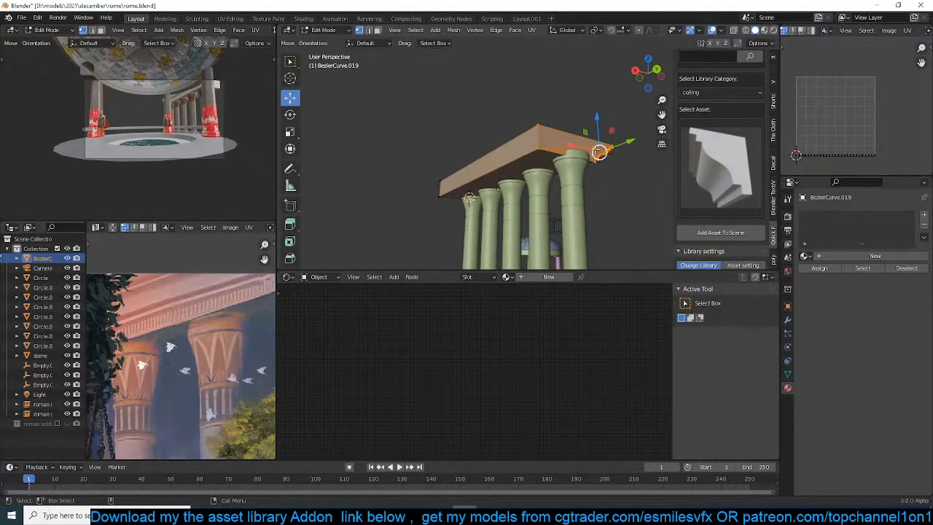
{"action": "left_click_drag", "start_coordinate": [627, 141], "coordinate": [644, 139]}
{"action": "key", "text": "Tab"}
{"action": "middle_click_drag", "start_coordinate": [628, 154], "coordinate": [585, 170]}
{"action": "key", "text": "Tab"}
{"action": "key", "text": "Tab"}
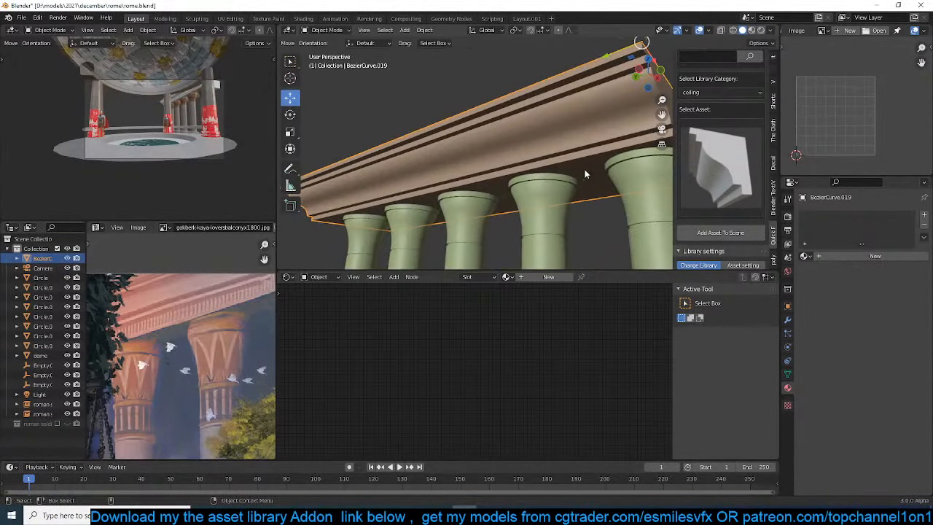
Add another copy of the same cornice moulding asset from the ceiling library and resize it as a small bracket block
{"action": "left_click", "coordinate": [709, 169]}
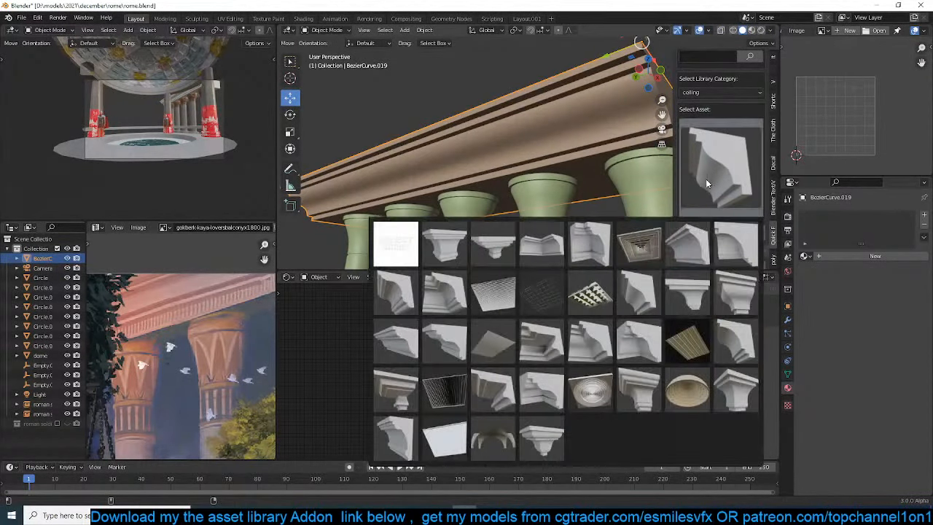
{"action": "left_click", "coordinate": [646, 306]}
{"action": "left_click", "coordinate": [718, 234]}
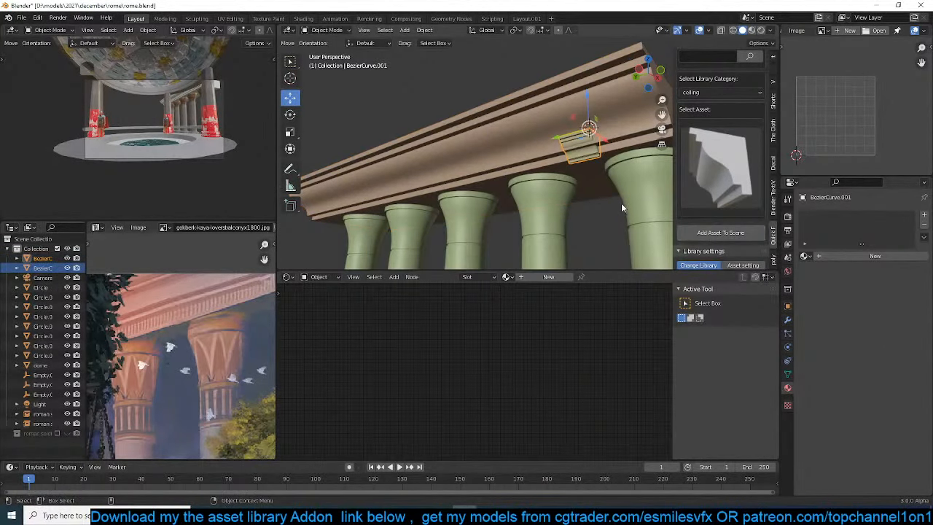
{"action": "key", "text": "s"}
{"action": "left_click", "coordinate": [594, 171]}
Place the bracket block at the cornice's end, scale it by about 1.361 and shift it about -0.22 m along X
{"action": "middle_click_drag", "start_coordinate": [595, 172], "coordinate": [499, 161]}
{"action": "left_click_drag", "start_coordinate": [501, 150], "coordinate": [545, 152]}
{"action": "key", "text": "s"}
{"action": "left_click", "coordinate": [574, 200]}
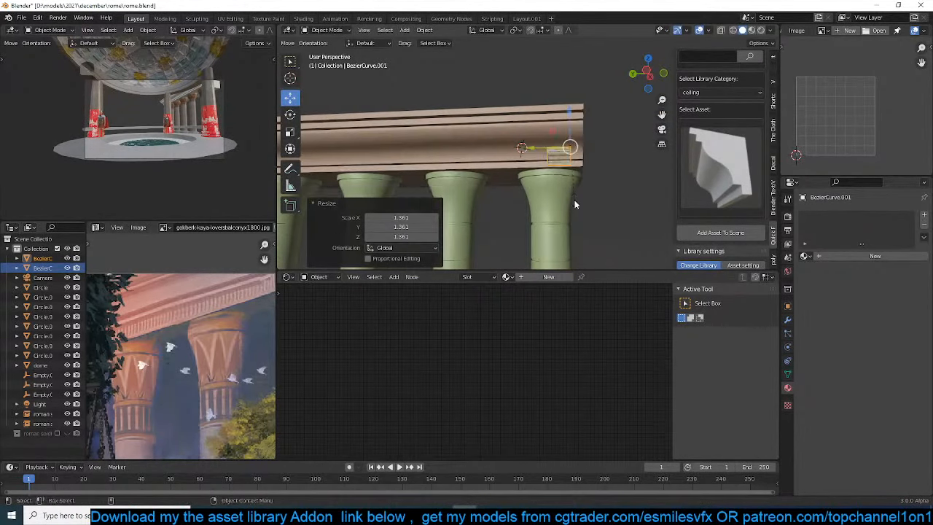
{"action": "middle_click_drag", "start_coordinate": [575, 200], "coordinate": [507, 167]}
{"action": "left_click_drag", "start_coordinate": [463, 146], "coordinate": [457, 145]}
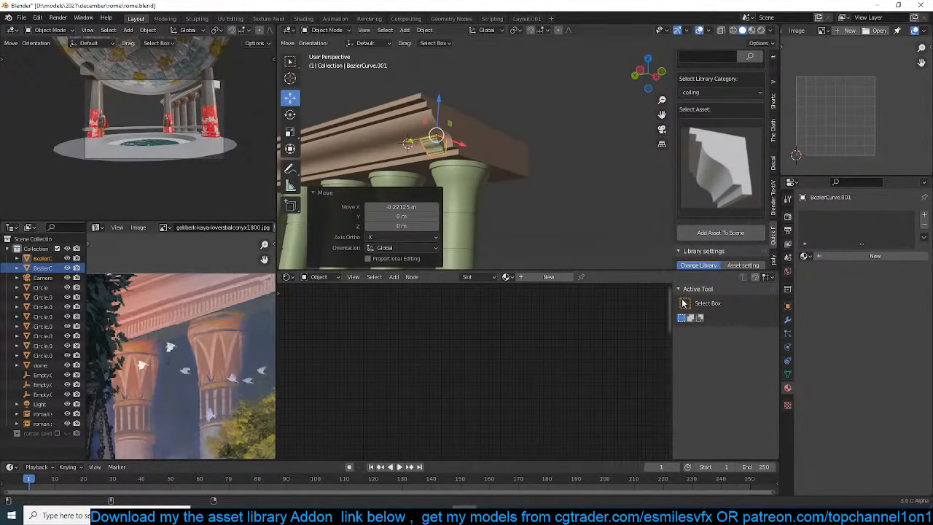
Add an Array modifier to the bracket block, apply its rotation and set the relative offset X factor to 0
{"action": "left_click", "coordinate": [787, 320]}
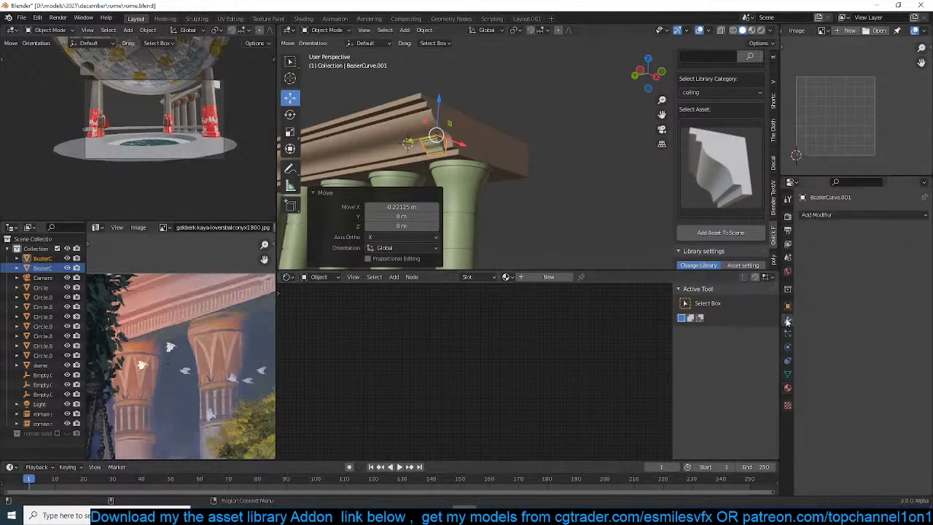
{"action": "left_click", "coordinate": [826, 215]}
{"action": "left_click", "coordinate": [736, 242]}
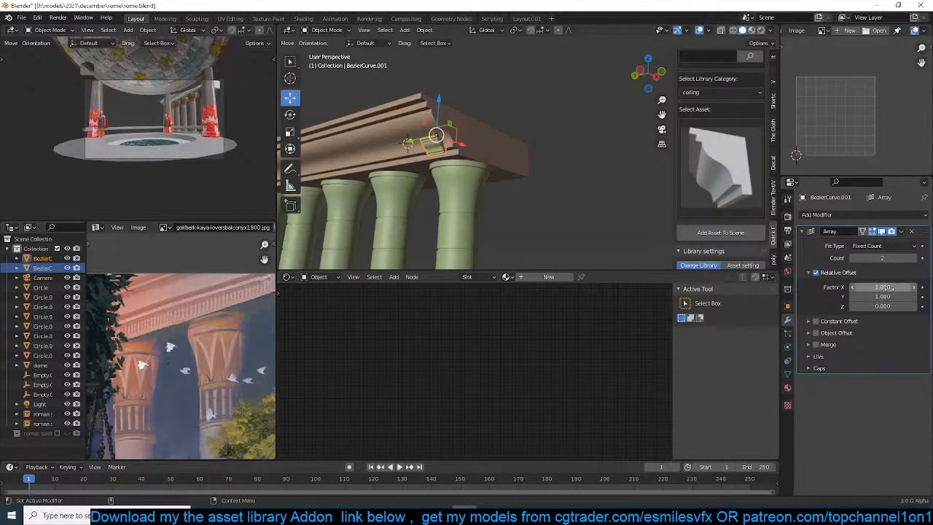
{"action": "key", "text": "ctrl+a"}
{"action": "left_click", "coordinate": [419, 133]}
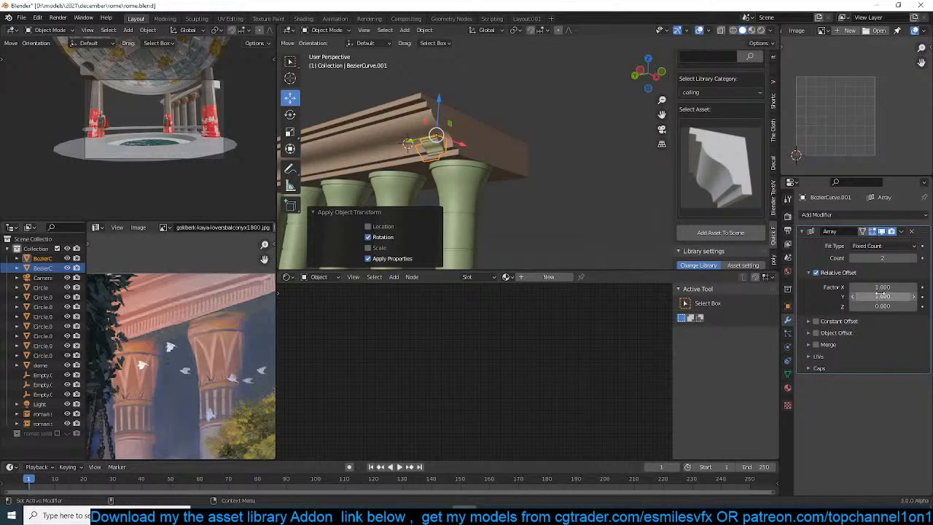
{"action": "key", "text": "Return"}
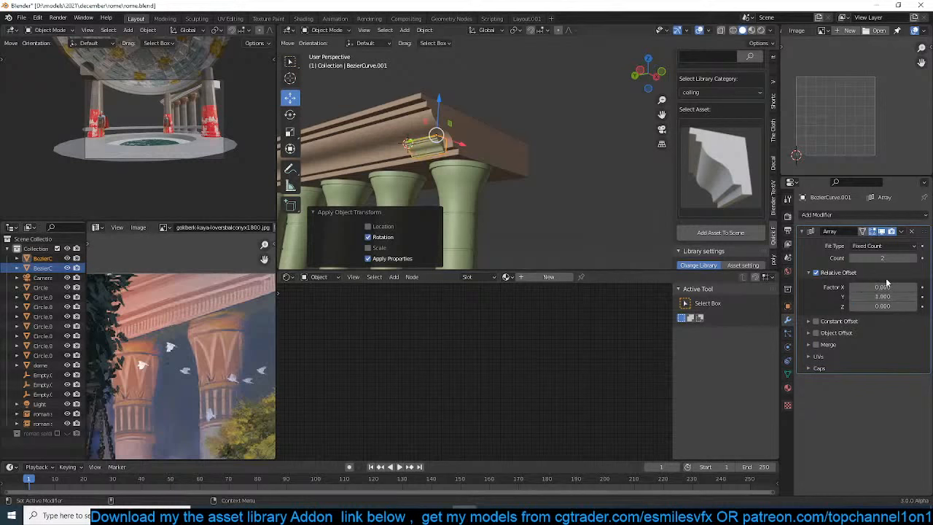
Space the bracket array with a Y offset factor of about 2.4 and set its count to 10 to match the cornice
{"action": "left_click_drag", "start_coordinate": [882, 258], "coordinate": [900, 259]}
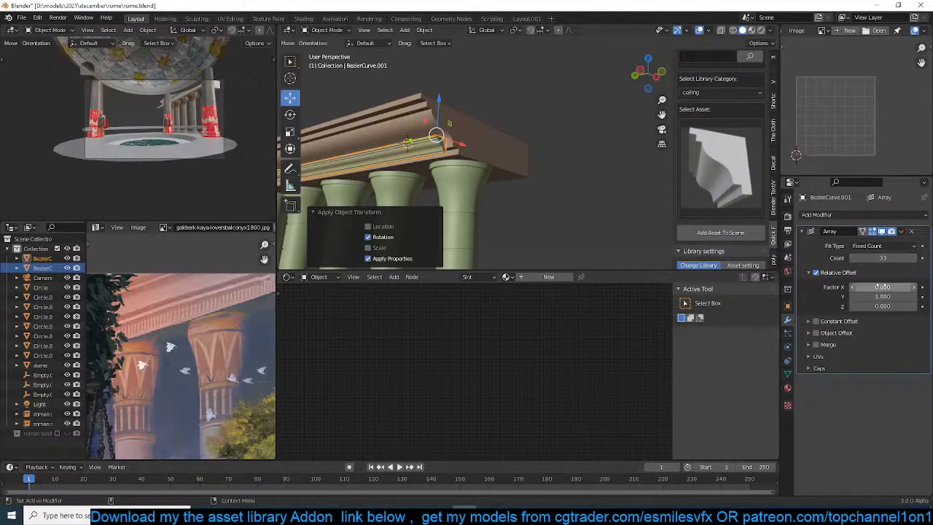
{"action": "left_click_drag", "start_coordinate": [878, 296], "coordinate": [915, 297]}
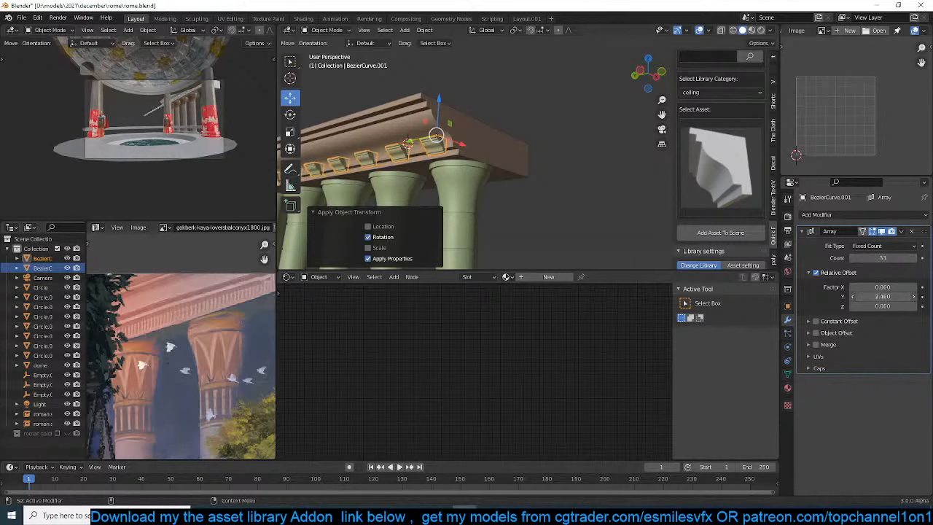
{"action": "scroll", "coordinate": [425, 174], "scroll_direction": "down", "scroll_amount": 4}
{"action": "middle_click_drag", "start_coordinate": [425, 175], "coordinate": [440, 177]}
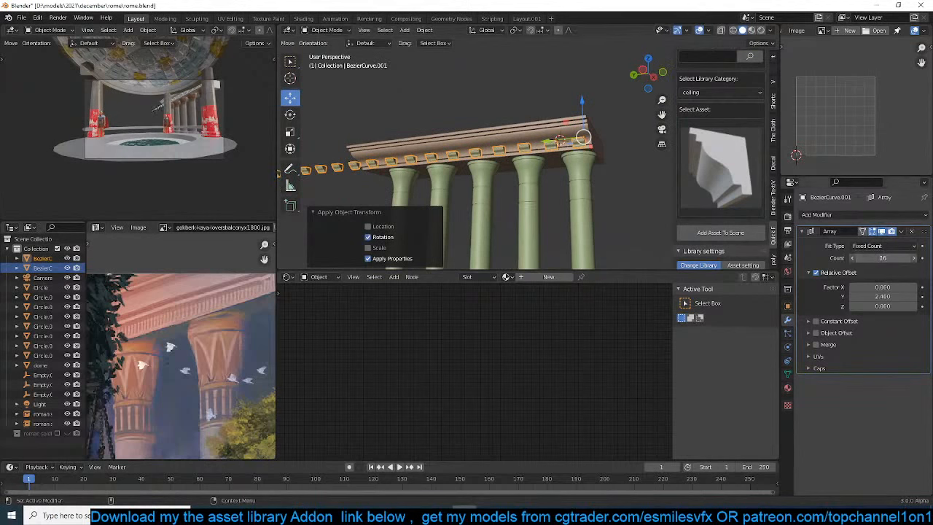
{"action": "left_click", "coordinate": [853, 258]}
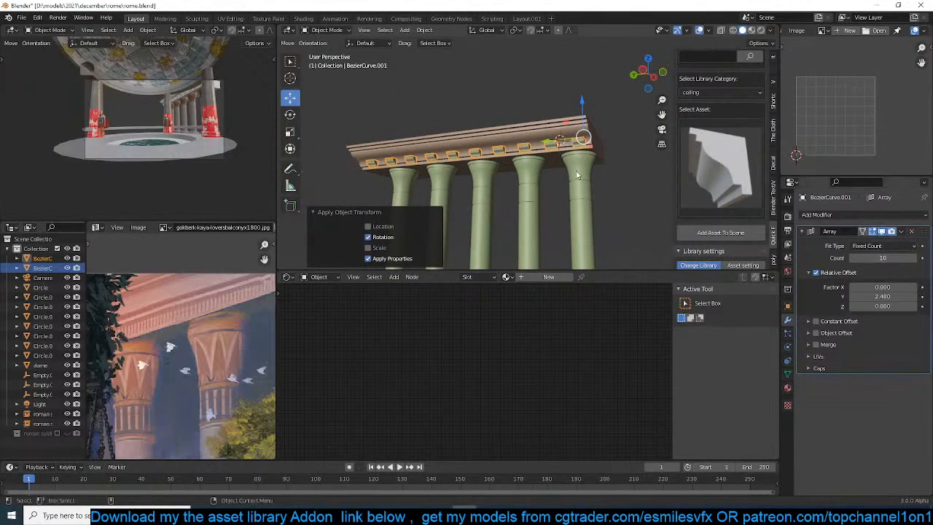
Scale the bracket blocks along Z to make them taller against the cornice
{"action": "scroll", "coordinate": [501, 155], "scroll_direction": "up", "scroll_amount": 3}
{"action": "key", "text": "s"}
{"action": "middle_click_drag", "start_coordinate": [502, 158], "coordinate": [620, 163]}
{"action": "key", "text": "z"}
{"action": "left_click", "coordinate": [484, 232]}
Select the cornice and the bracket blocks and assign the existing concrete material to the active bracket object
{"action": "left_click", "coordinate": [484, 183]}
{"action": "left_click", "coordinate": [548, 163]}
{"action": "left_click", "coordinate": [562, 154], "text": "shift"}
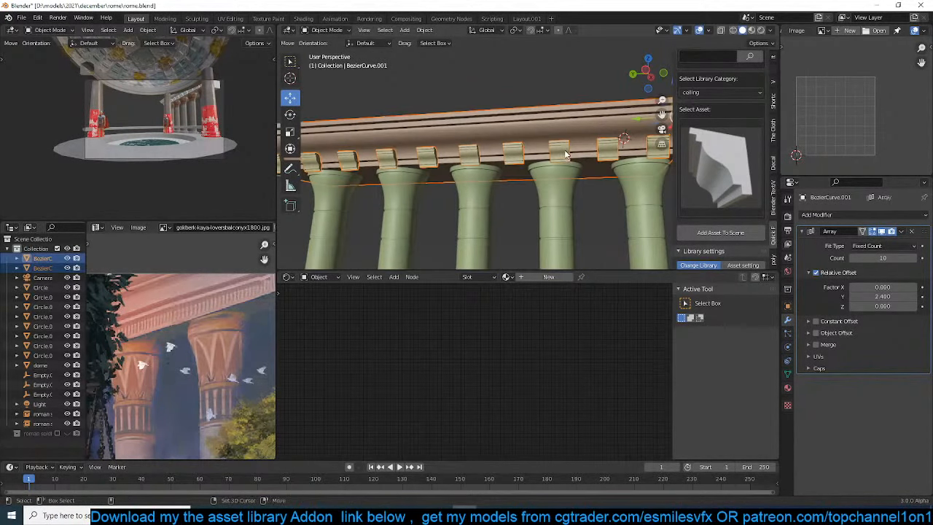
{"action": "left_click", "coordinate": [505, 277]}
{"action": "type", "text": "c"}
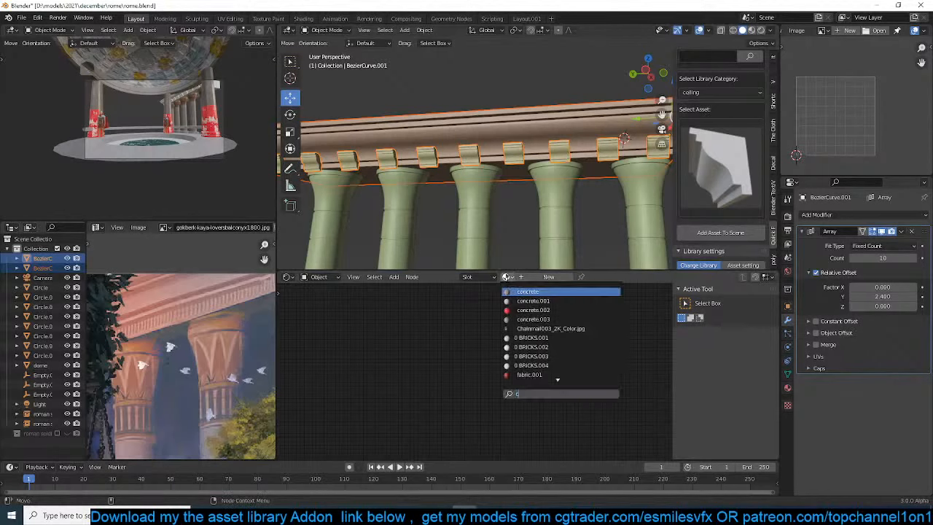
{"action": "left_click", "coordinate": [516, 292]}
Switch to material preview, link the bracket blocks' concrete material to the cornice and save the file
{"action": "middle_click_drag", "start_coordinate": [510, 211], "coordinate": [474, 121]}
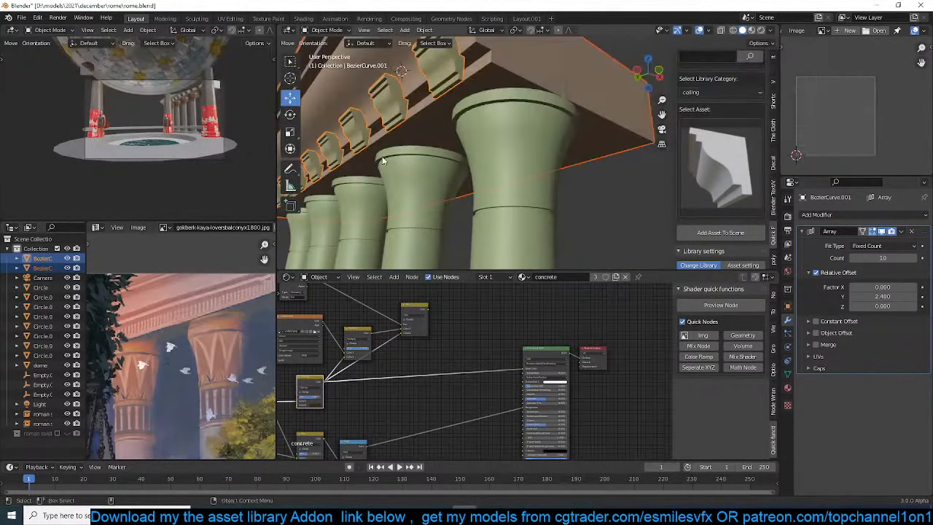
{"action": "left_click", "coordinate": [753, 32]}
{"action": "middle_click_drag", "start_coordinate": [411, 184], "coordinate": [501, 140]}
{"action": "left_click", "coordinate": [511, 116]}
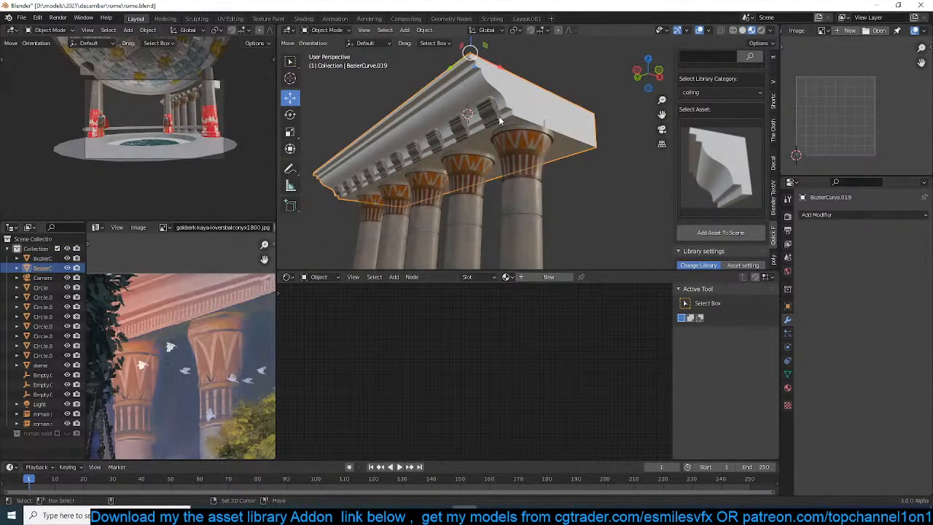
{"action": "left_click", "coordinate": [498, 116], "text": "shift"}
{"action": "key", "text": "ctrl+l"}
{"action": "left_click", "coordinate": [499, 117]}
{"action": "middle_click_drag", "start_coordinate": [499, 120], "coordinate": [412, 137]}
{"action": "key", "text": "ctrl+s"}
Extend the back side of the cornice far out along X in edit mode to form a deep roof slab behind the columns
{"action": "scroll", "coordinate": [491, 132], "scroll_direction": "down", "scroll_amount": 3}
{"action": "scroll", "coordinate": [412, 137], "scroll_direction": "down", "scroll_amount": 2}
{"action": "left_click", "coordinate": [516, 156]}
{"action": "scroll", "coordinate": [498, 165], "scroll_direction": "up", "scroll_amount": 2}
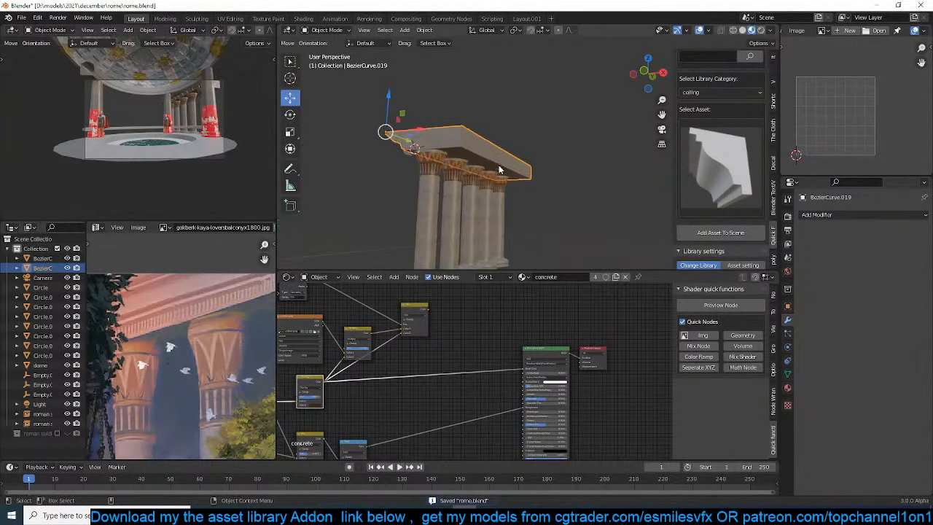
{"action": "key", "text": "Tab"}
{"action": "middle_click_drag", "start_coordinate": [499, 165], "coordinate": [531, 152]}
{"action": "left_click_drag", "start_coordinate": [531, 152], "coordinate": [641, 155]}
{"action": "middle_click_drag", "start_coordinate": [641, 154], "coordinate": [546, 148]}
{"action": "key", "text": "Tab"}
{"action": "left_click", "coordinate": [544, 173]}
{"action": "left_click", "coordinate": [547, 148]}
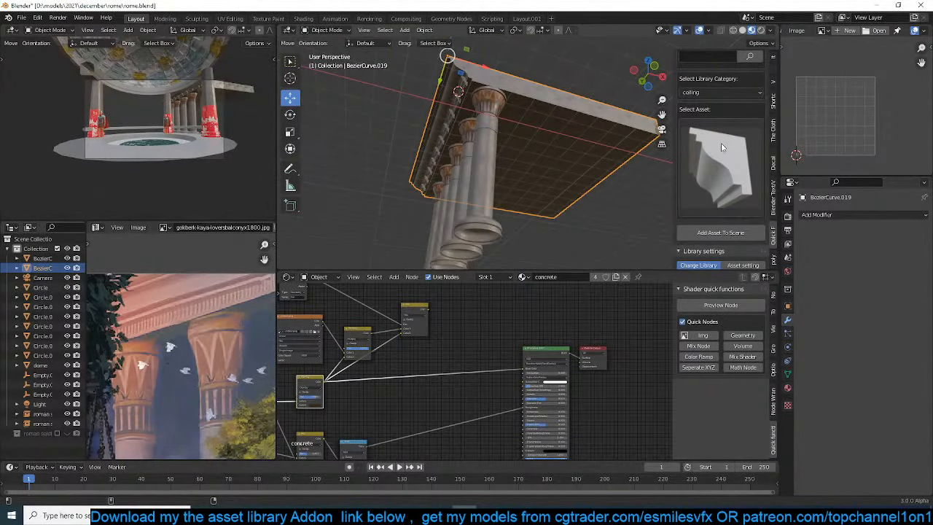
Add the stepped moulding with the small corbel beneath it from the asset library's ceiling category to the scene
{"action": "scroll", "coordinate": [722, 138], "scroll_direction": "up", "scroll_amount": 4}
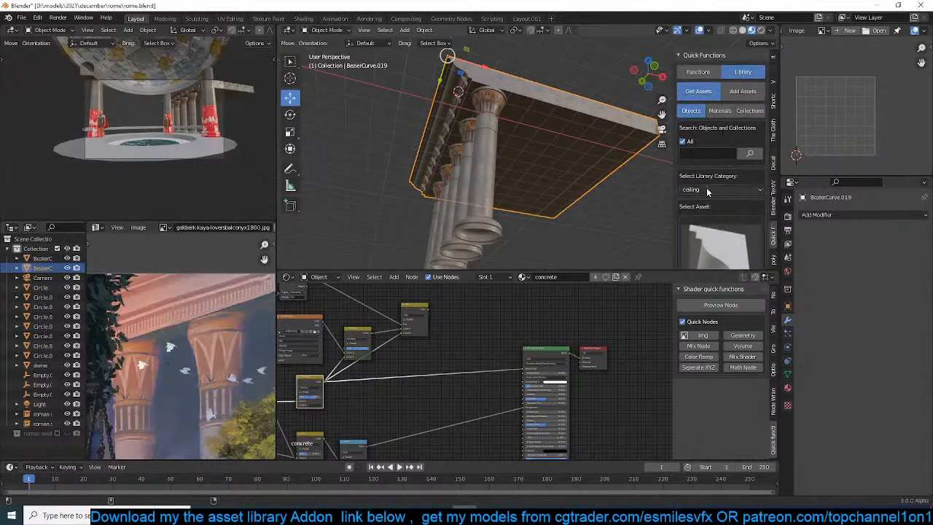
{"action": "left_click", "coordinate": [706, 191]}
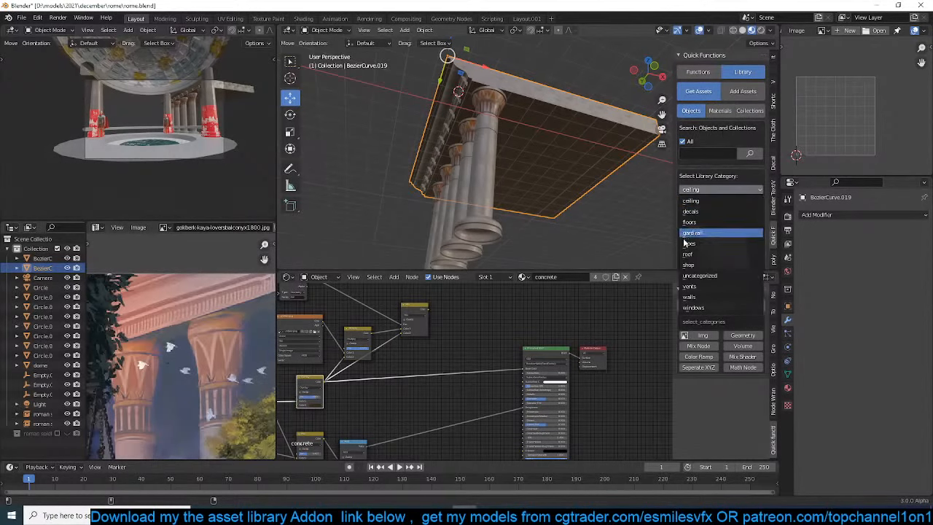
{"action": "left_click", "coordinate": [689, 309]}
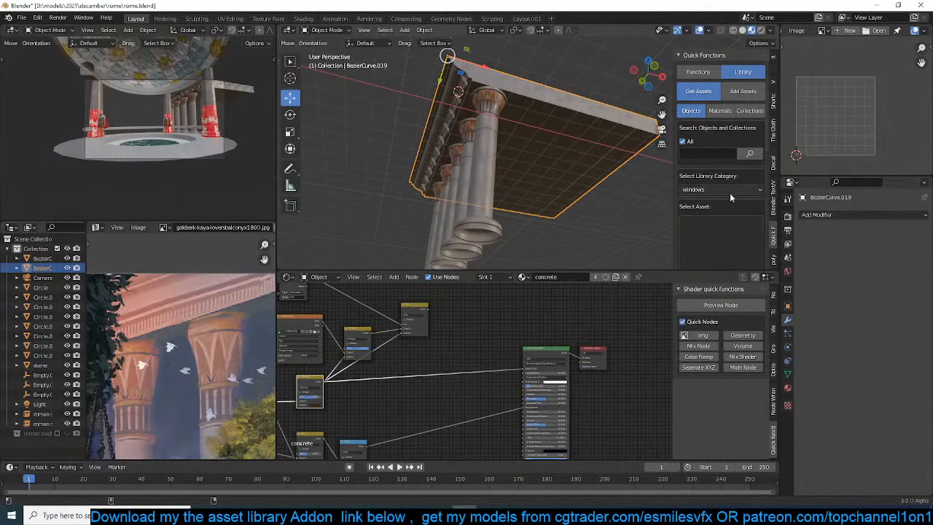
{"action": "left_click", "coordinate": [729, 192]}
{"action": "left_click", "coordinate": [714, 204]}
{"action": "left_click", "coordinate": [711, 232]}
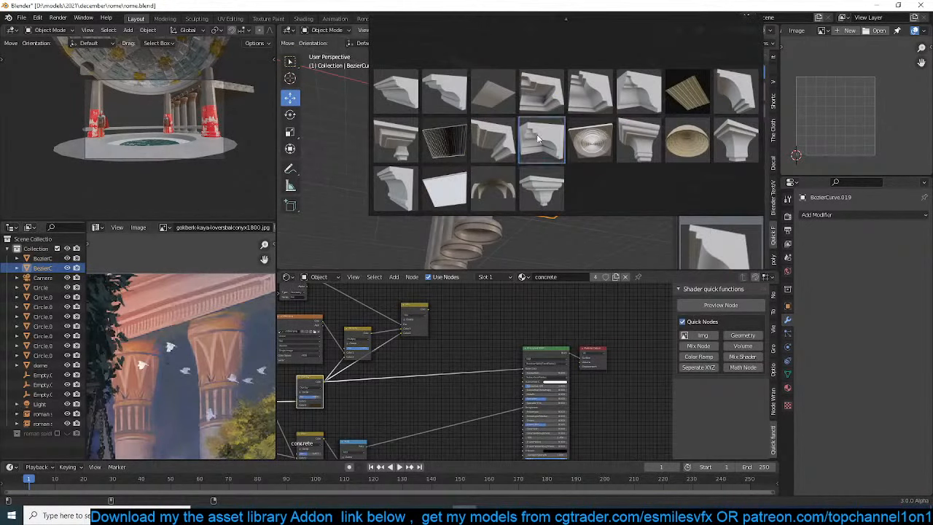
{"action": "left_click", "coordinate": [404, 128]}
{"action": "scroll", "coordinate": [525, 162], "scroll_direction": "down", "scroll_amount": 4}
{"action": "scroll", "coordinate": [524, 164], "scroll_direction": "up", "scroll_amount": 2}
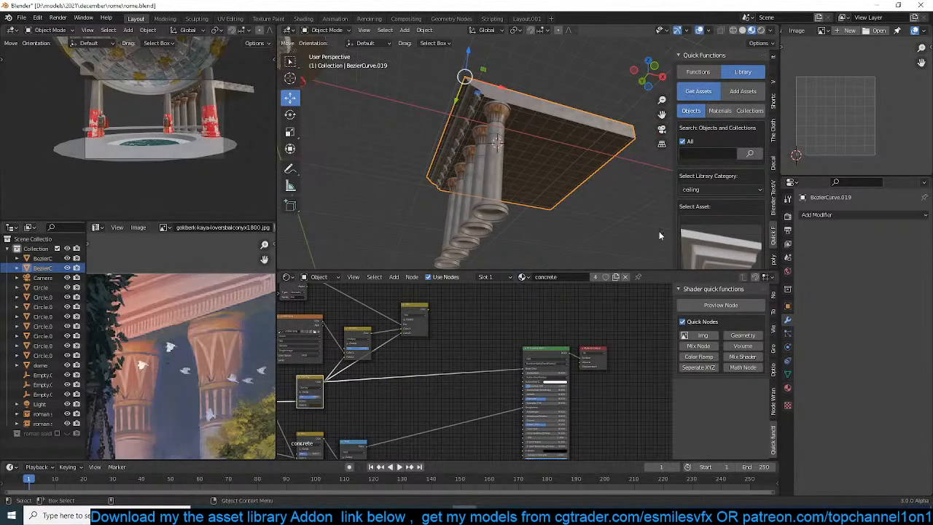
{"action": "scroll", "coordinate": [718, 233], "scroll_direction": "down", "scroll_amount": 4}
{"action": "left_click", "coordinate": [721, 252]}
Scale the added corbel piece by about 2.5 and move it horizontally in top view beside the roof slab's front corner
{"action": "key", "text": "s"}
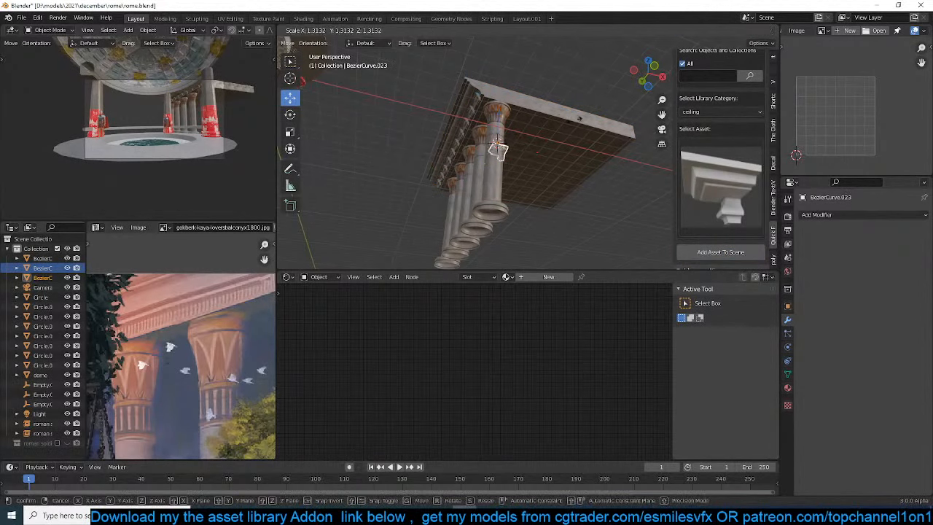
{"action": "left_click", "coordinate": [603, 87]}
{"action": "key", "text": "KP_7"}
{"action": "key", "text": "g"}
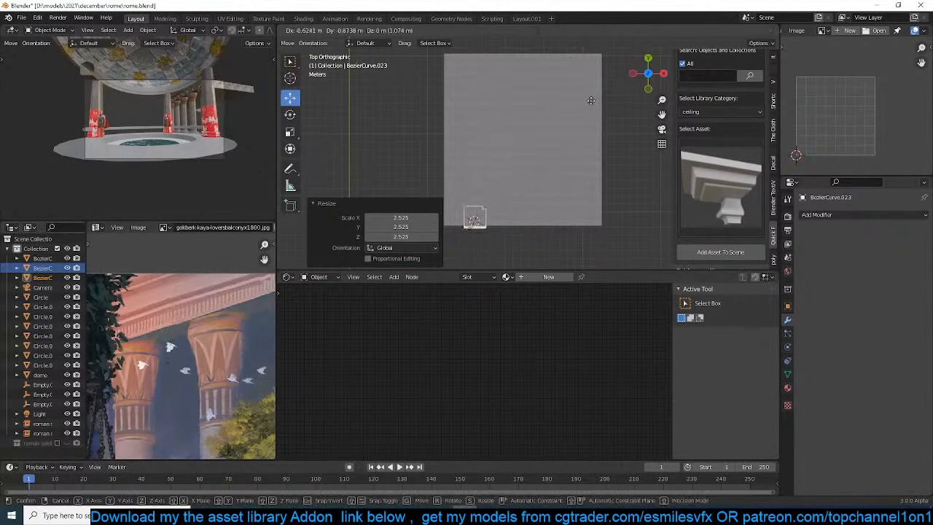
{"action": "left_click", "coordinate": [578, 110]}
{"action": "key", "text": "g"}
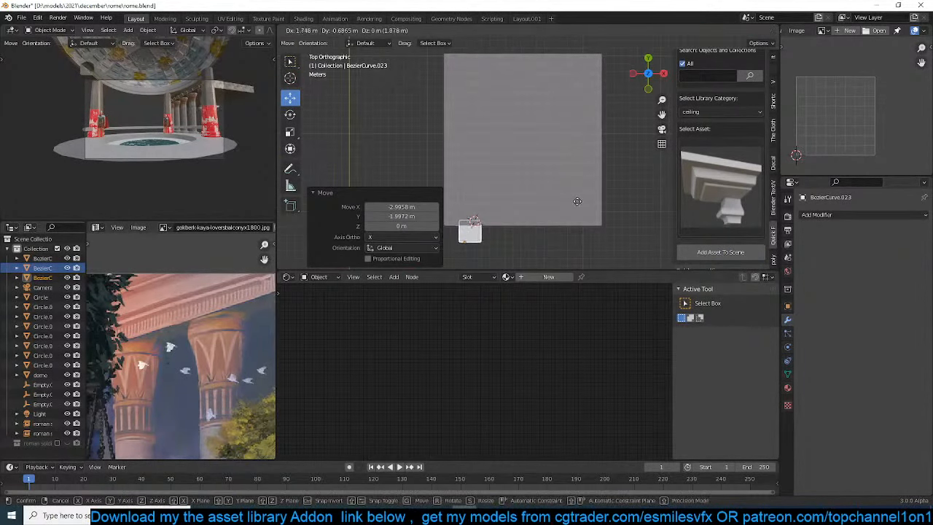
{"action": "left_click", "coordinate": [571, 202]}
Select the cornice roof slab and set its origin to its geometry
{"action": "middle_click_drag", "start_coordinate": [521, 180], "coordinate": [621, 74]}
{"action": "middle_click_drag", "start_coordinate": [566, 171], "coordinate": [541, 153]}
{"action": "left_click", "coordinate": [542, 153], "text": "shift"}
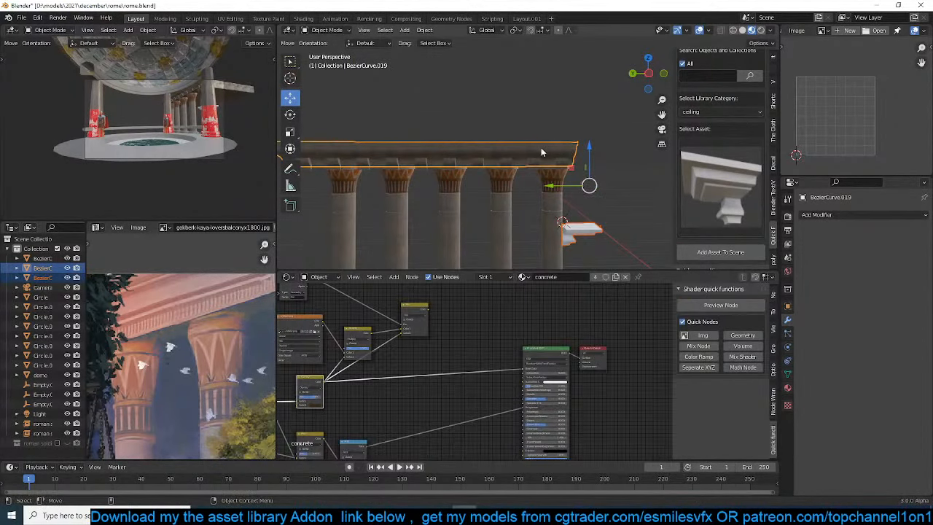
{"action": "right_click", "coordinate": [541, 151]}
{"action": "mouse_move", "coordinate": [545, 183]}
{"action": "left_click", "coordinate": [606, 205]}
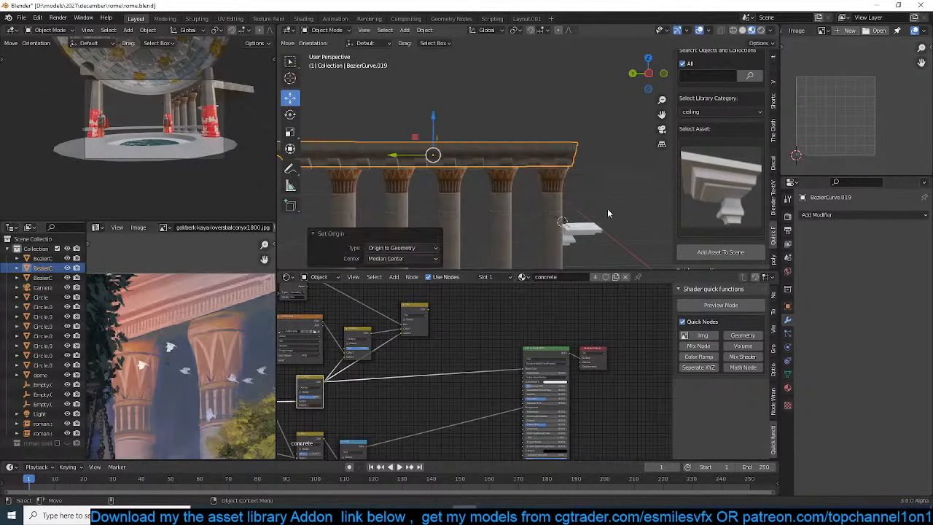
Make the corbel piece active and add a Mirror modifier to it
{"action": "left_click", "coordinate": [588, 227]}
{"action": "left_click", "coordinate": [471, 156]}
{"action": "left_click", "coordinate": [572, 234], "text": "shift"}
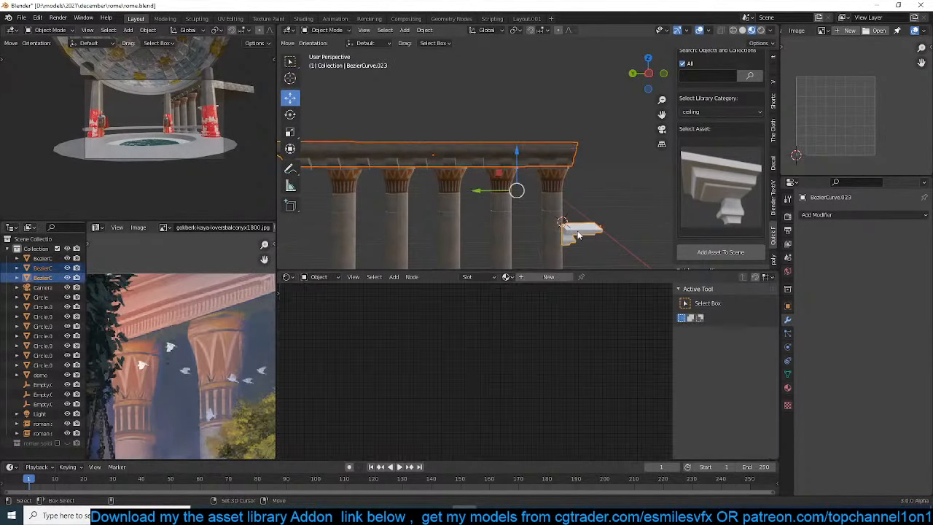
{"action": "scroll", "coordinate": [689, 171], "scroll_direction": "up", "scroll_amount": 4}
{"action": "left_click", "coordinate": [698, 72]}
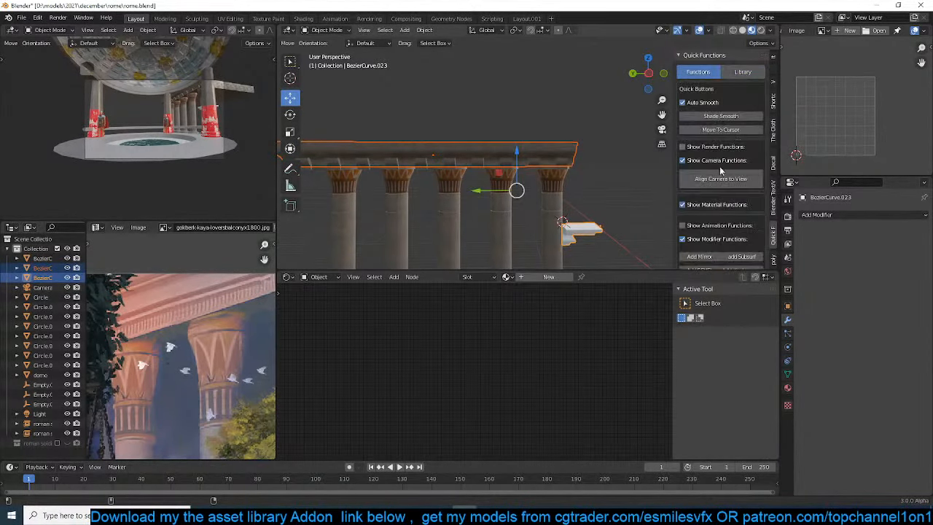
{"action": "scroll", "coordinate": [704, 206], "scroll_direction": "down", "scroll_amount": 3}
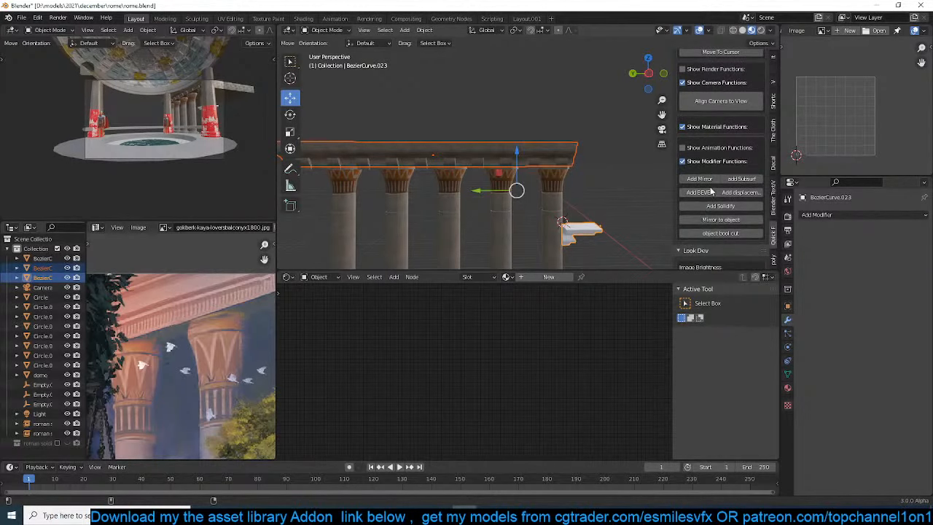
{"action": "left_click", "coordinate": [711, 181]}
{"action": "middle_click_drag", "start_coordinate": [587, 200], "coordinate": [548, 213]}
{"action": "left_click", "coordinate": [556, 239]}
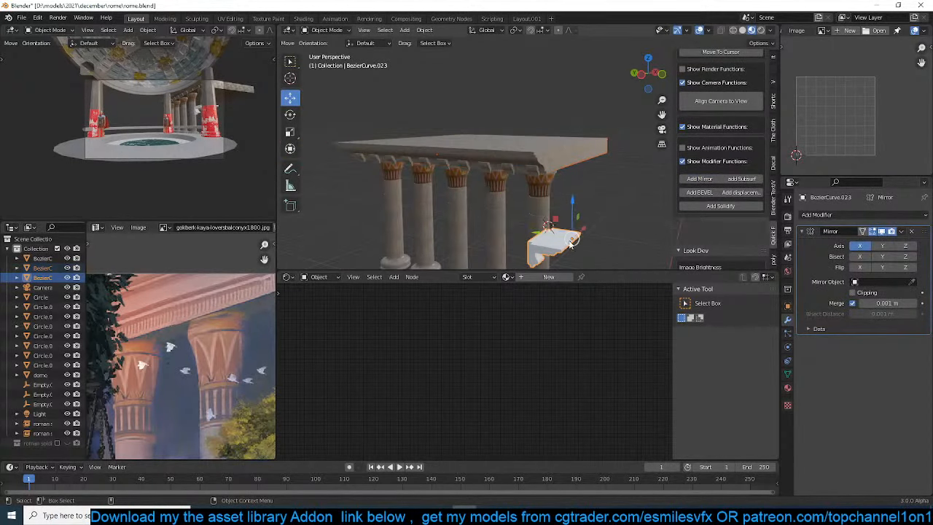
Set the cornice as the corbel's mirror object and leave only the X axis enabled after trying Y and Z
{"action": "left_click", "coordinate": [880, 246]}
{"action": "left_click", "coordinate": [904, 246]}
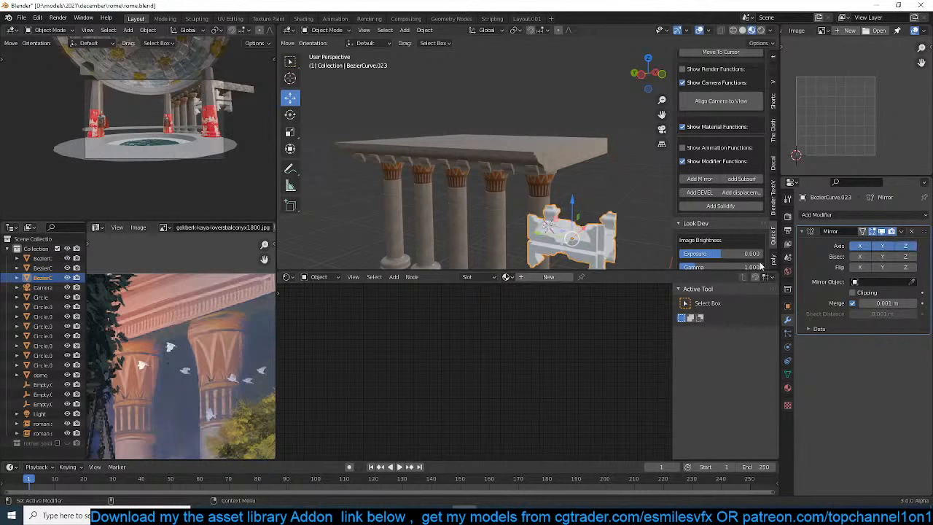
{"action": "left_click", "coordinate": [912, 282]}
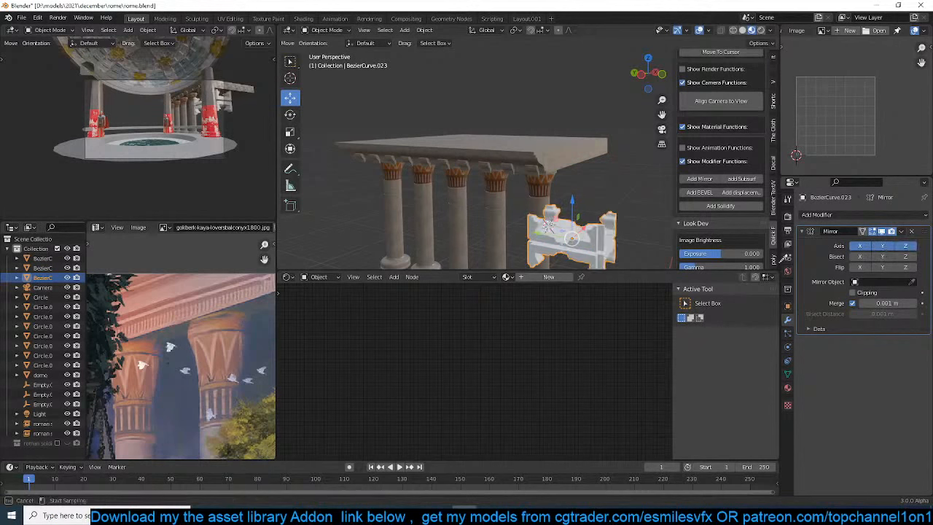
{"action": "left_click", "coordinate": [538, 161]}
{"action": "left_click", "coordinate": [882, 245]}
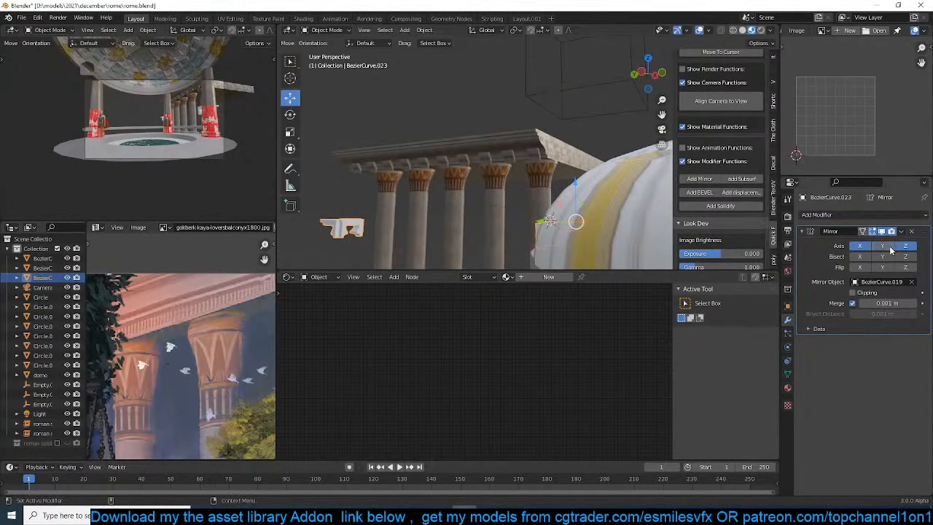
{"action": "left_click", "coordinate": [905, 245]}
Apply the corbel piece's rotation and scale, and enable the Y and Z axes of its Mirror modifier
{"action": "key", "text": "ctrl+a"}
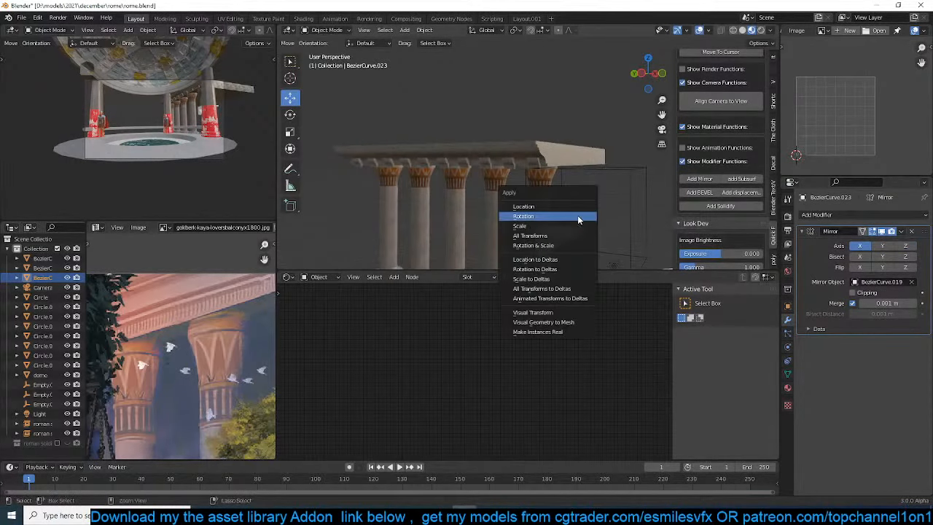
{"action": "left_click", "coordinate": [577, 215]}
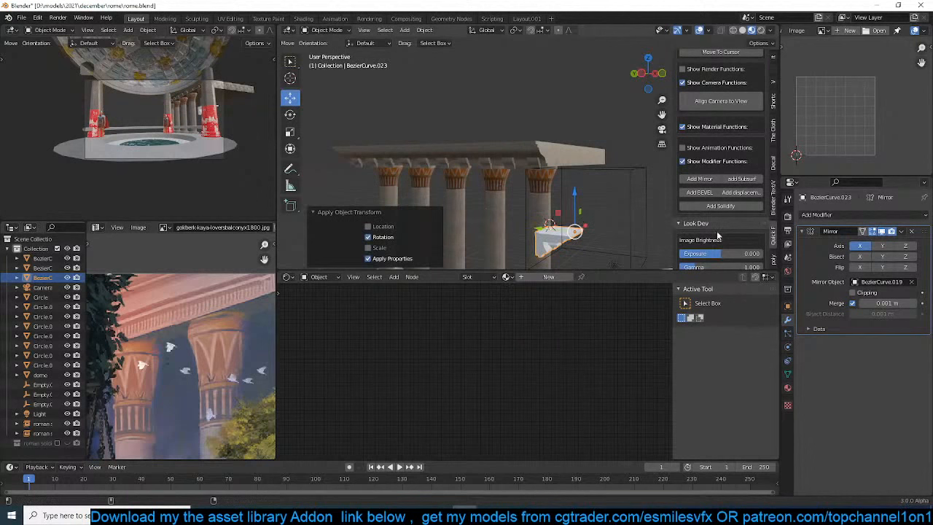
{"action": "left_click", "coordinate": [874, 247]}
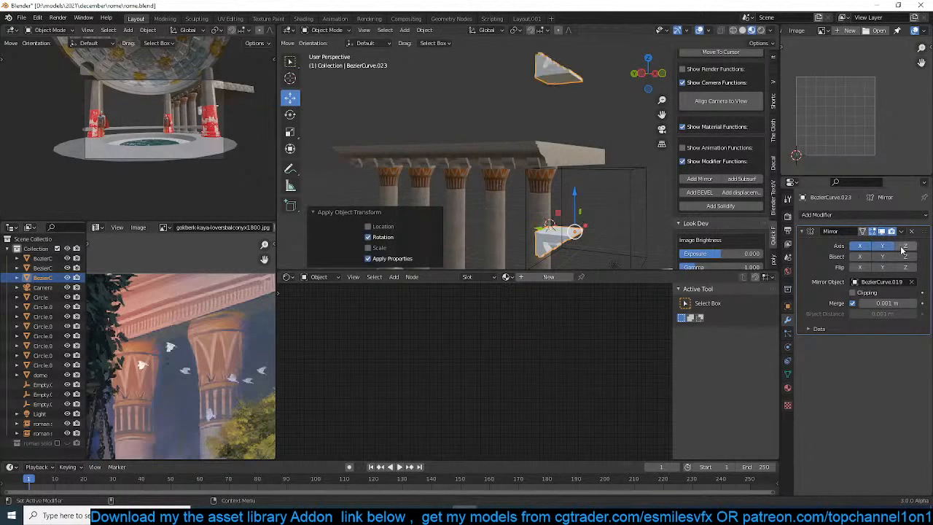
{"action": "left_click", "coordinate": [904, 247]}
{"action": "key", "text": "ctrl+a"}
{"action": "left_click", "coordinate": [427, 185]}
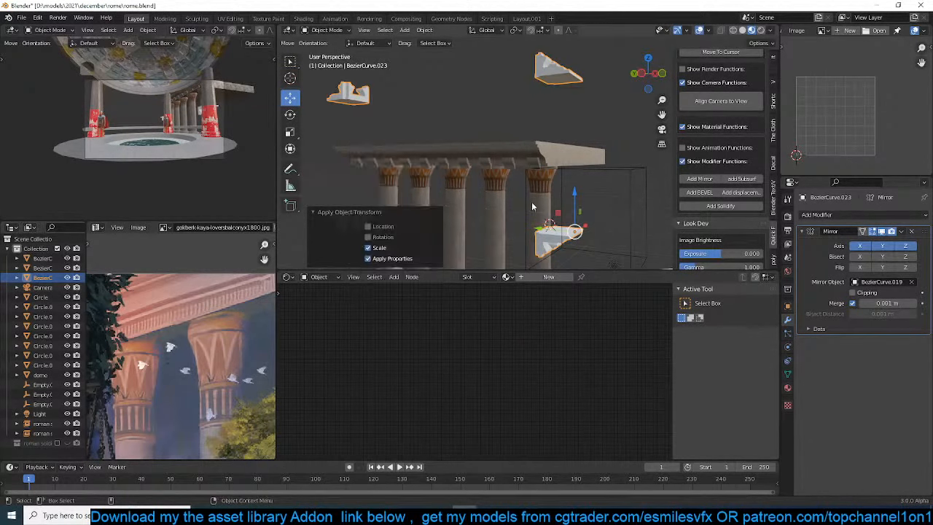
Select the cornice roof slab and apply its scale and rotation
{"action": "left_click", "coordinate": [547, 156]}
{"action": "key", "text": "ctrl+a"}
{"action": "left_click", "coordinate": [548, 156]}
{"action": "key", "text": "ctrl+a"}
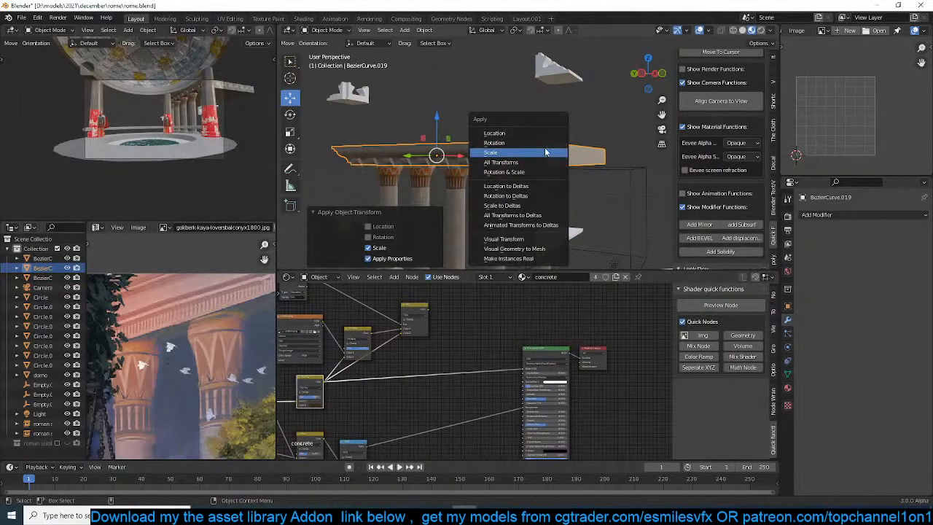
{"action": "left_click", "coordinate": [544, 143]}
Restrict the corbel piece's Mirror modifier to the Y axis only
{"action": "left_click", "coordinate": [581, 233]}
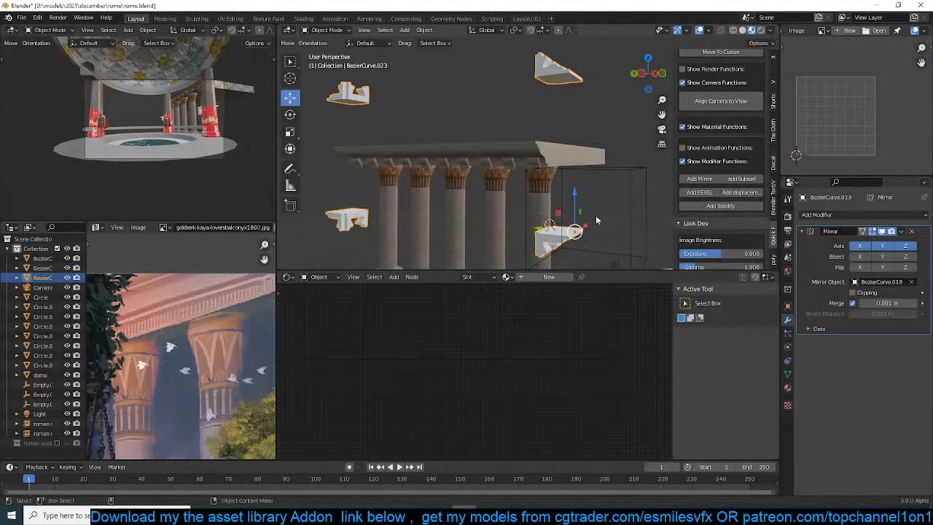
{"action": "left_click", "coordinate": [912, 247]}
{"action": "left_click", "coordinate": [891, 246]}
{"action": "left_click", "coordinate": [892, 247]}
{"action": "left_click", "coordinate": [862, 247]}
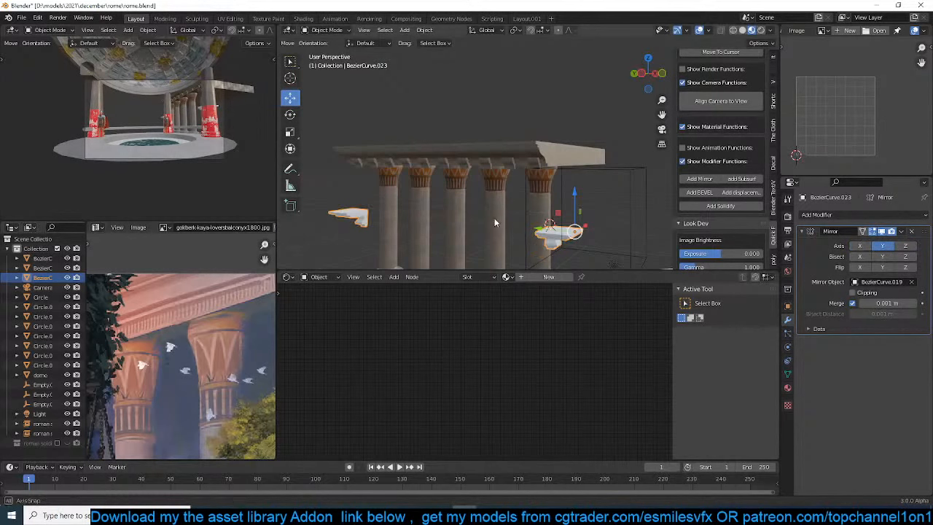
Scale the corbel piece by about 1.62 and shift it about -1.5 m in X and -0.59 m in Y
{"action": "middle_click_drag", "start_coordinate": [494, 217], "coordinate": [547, 142]}
{"action": "key", "text": "s"}
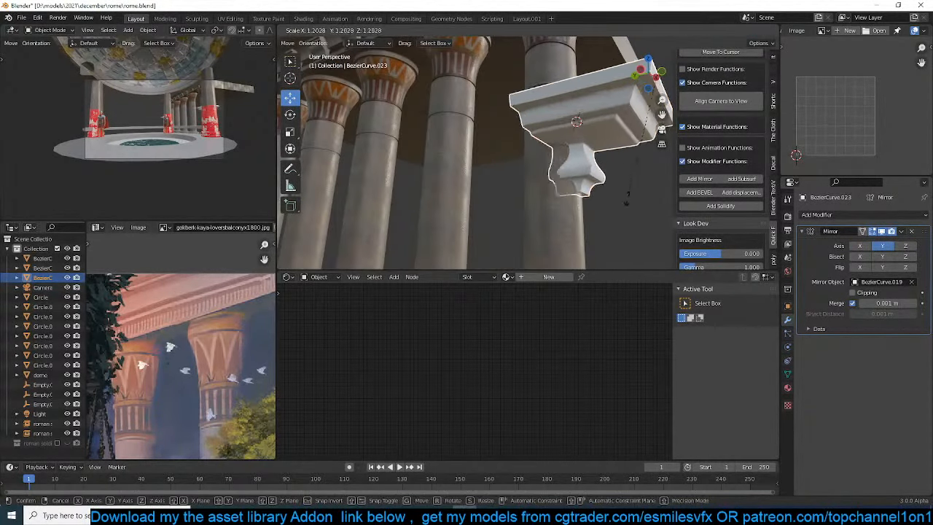
{"action": "left_click", "coordinate": [601, 205]}
{"action": "middle_click_drag", "start_coordinate": [600, 204], "coordinate": [528, 165]}
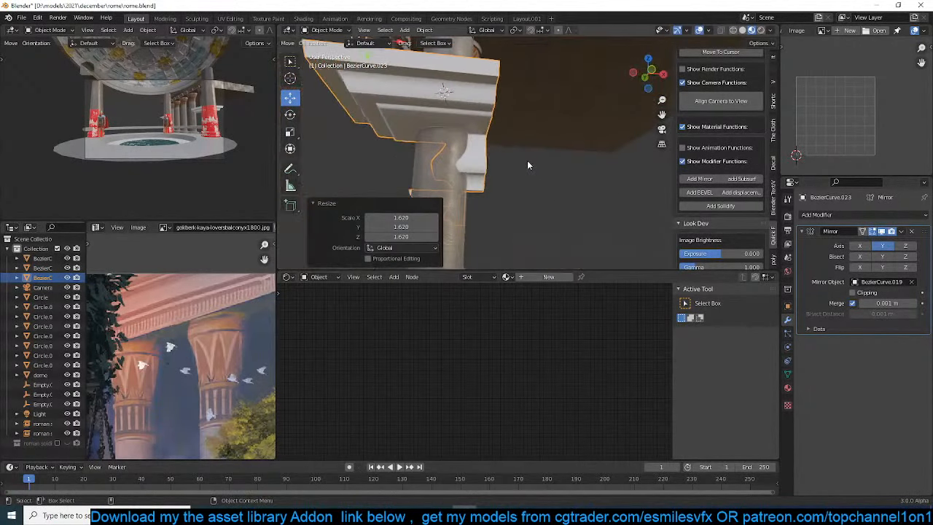
{"action": "key", "text": "KP_7"}
{"action": "key", "text": "g"}
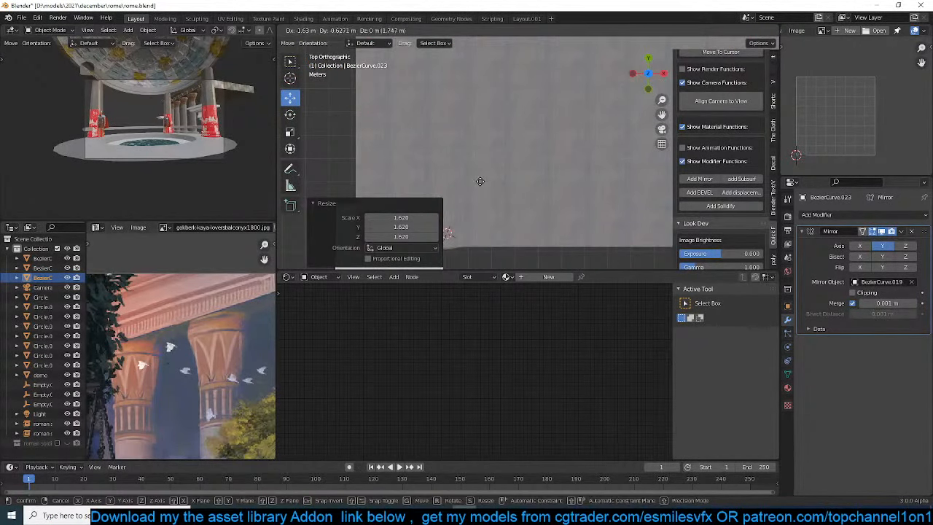
{"action": "left_click", "coordinate": [483, 180]}
Scale the corbel piece by about 0.82 and shift it about 0.58 m in X and 0.11 m in Y
{"action": "middle_click_drag", "start_coordinate": [486, 191], "coordinate": [463, 127]}
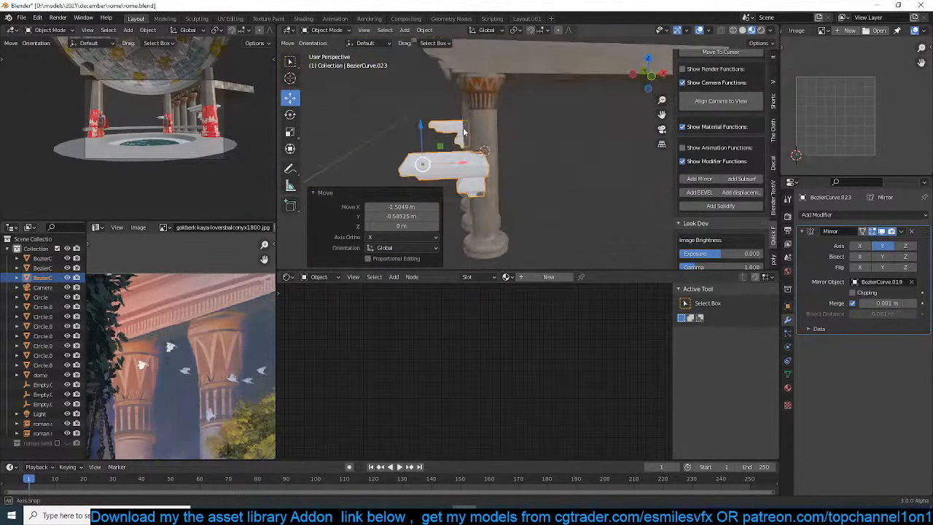
{"action": "key", "text": "s"}
{"action": "left_click", "coordinate": [500, 174]}
{"action": "key", "text": "KP_7"}
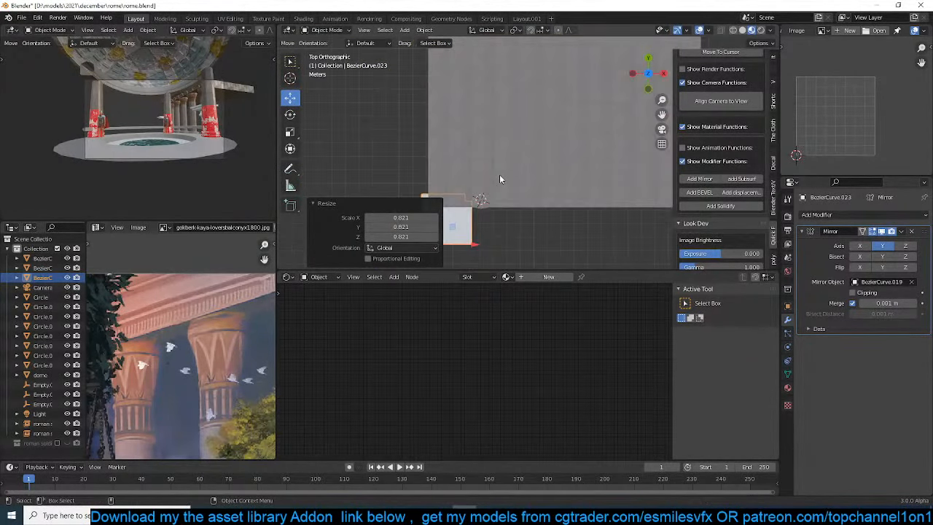
{"action": "key", "text": "g"}
{"action": "left_click", "coordinate": [511, 177]}
Link the cornice's concrete material to the corbel piece and save the file
{"action": "middle_click_drag", "start_coordinate": [511, 176], "coordinate": [554, 56]}
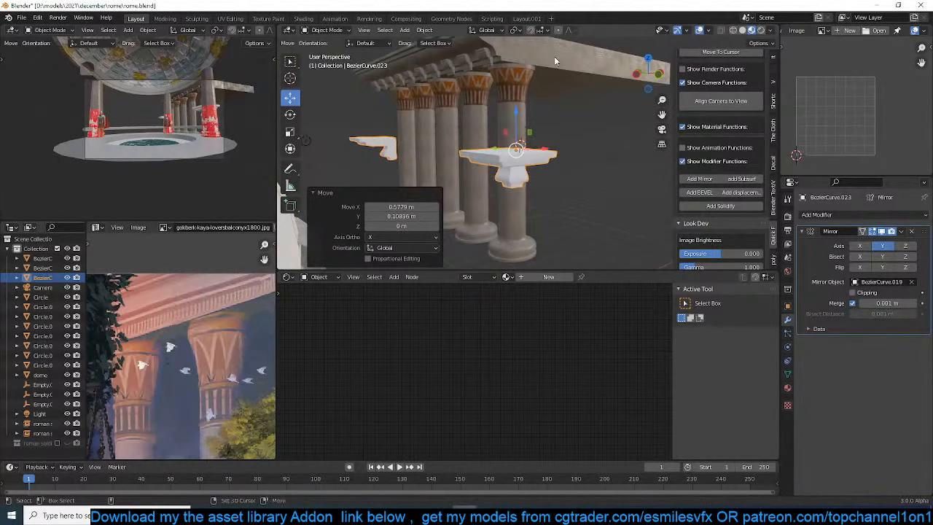
{"action": "left_click", "coordinate": [555, 56], "text": "shift"}
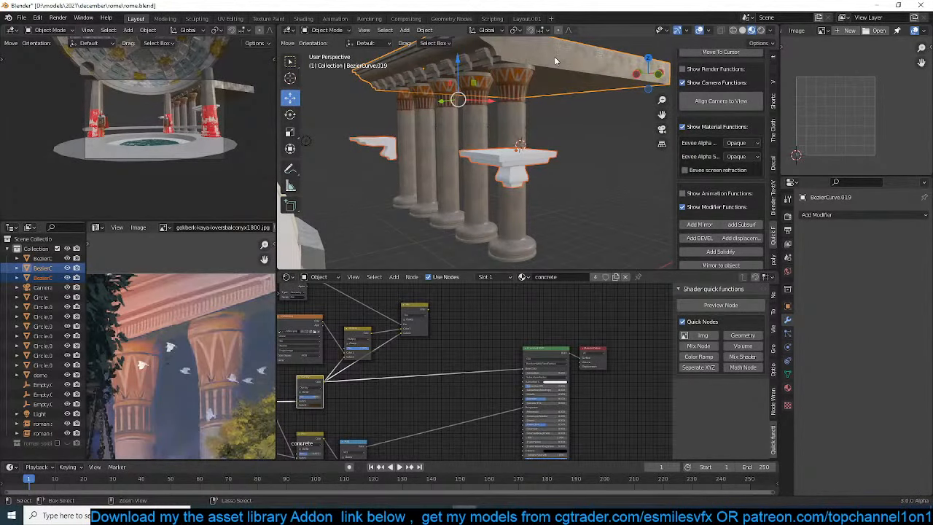
{"action": "key", "text": "ctrl+l"}
{"action": "left_click", "coordinate": [555, 60]}
{"action": "left_click", "coordinate": [562, 149]}
{"action": "middle_click_drag", "start_coordinate": [563, 150], "coordinate": [585, 166]}
{"action": "scroll", "coordinate": [566, 128], "scroll_direction": "up", "scroll_amount": 2}
{"action": "scroll", "coordinate": [586, 165], "scroll_direction": "down", "scroll_amount": 3}
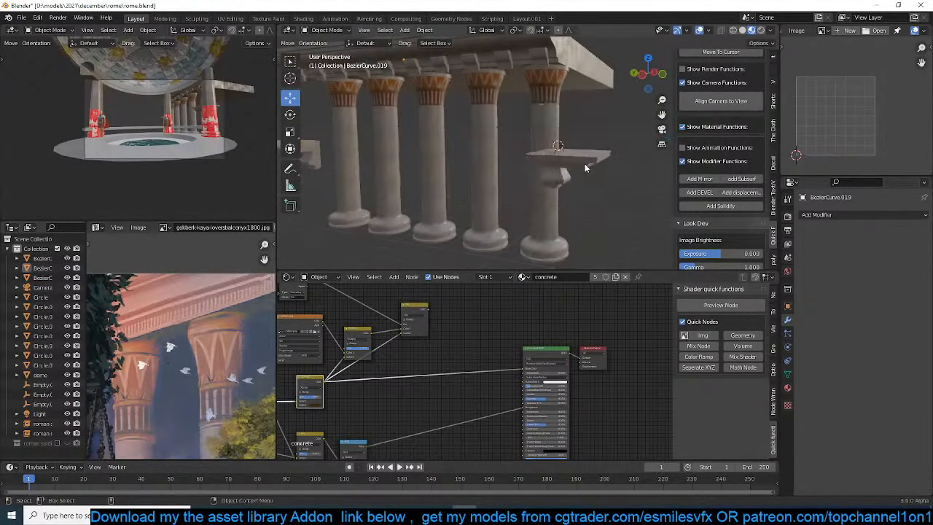
{"action": "key", "text": "ctrl+s"}
Return to the asset library and open its list of object categories
{"action": "scroll", "coordinate": [678, 156], "scroll_direction": "up", "scroll_amount": 2}
{"action": "left_click", "coordinate": [743, 72]}
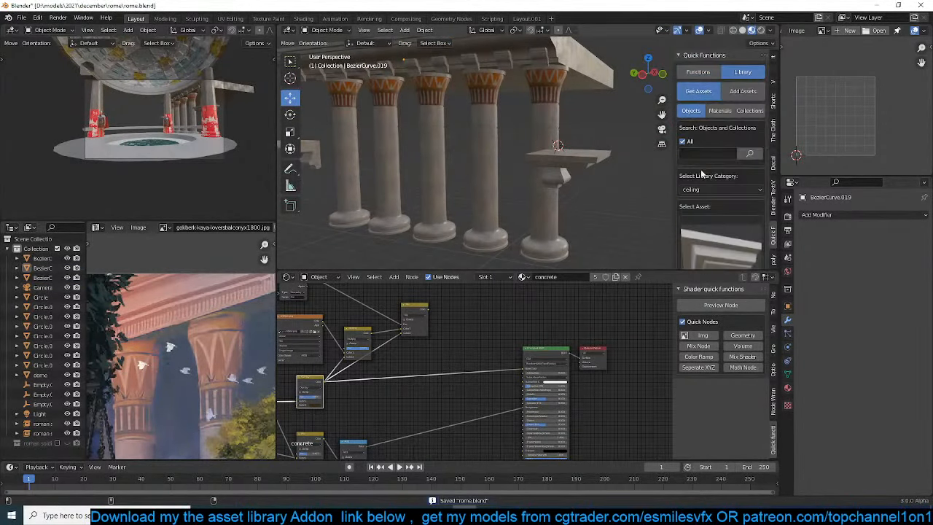
{"action": "left_click", "coordinate": [723, 213]}
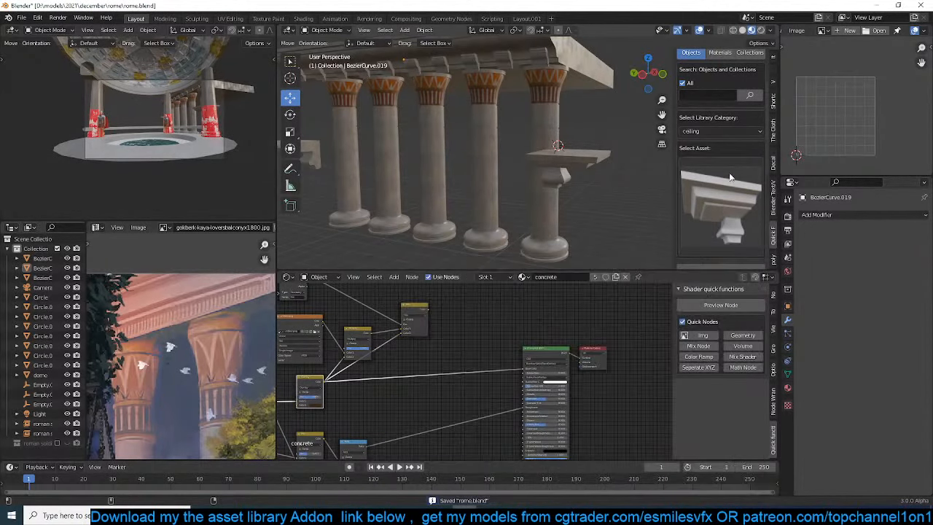
{"action": "left_click", "coordinate": [735, 131]}
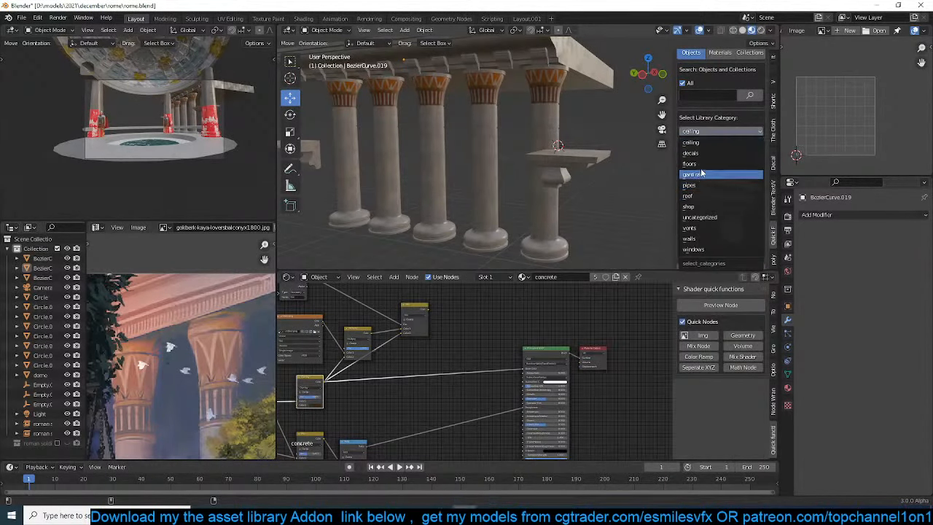
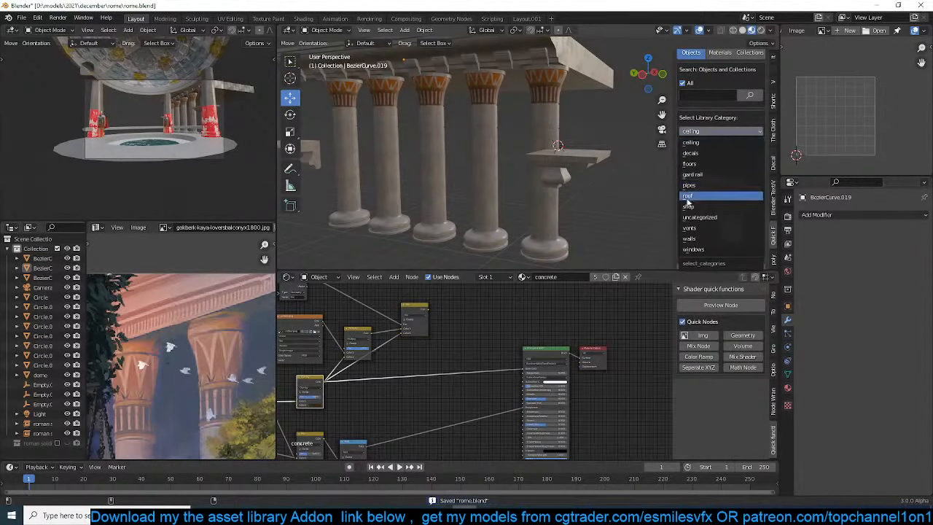
Add the gold door-frame asset with red drapes from the decals category at a new cursor position beside the columns
{"action": "left_click", "coordinate": [707, 153]}
{"action": "left_click", "coordinate": [722, 184]}
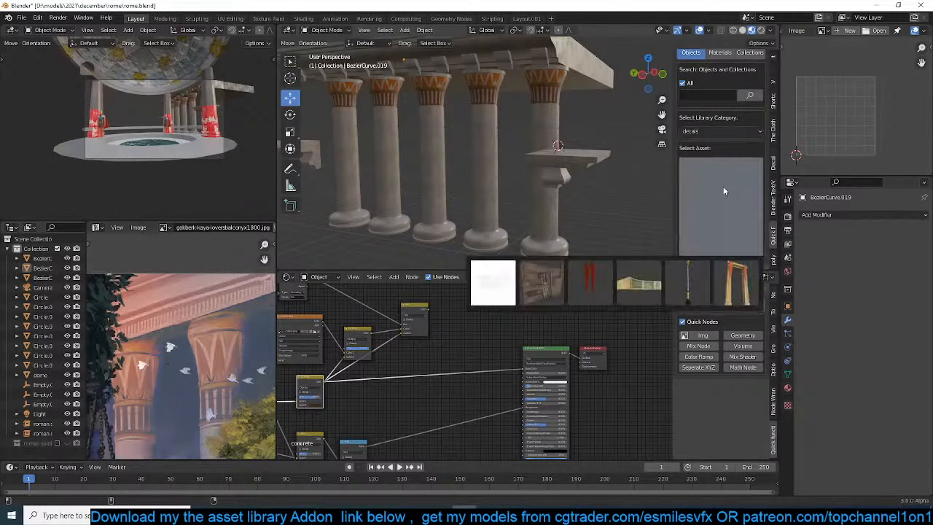
{"action": "left_click", "coordinate": [736, 283]}
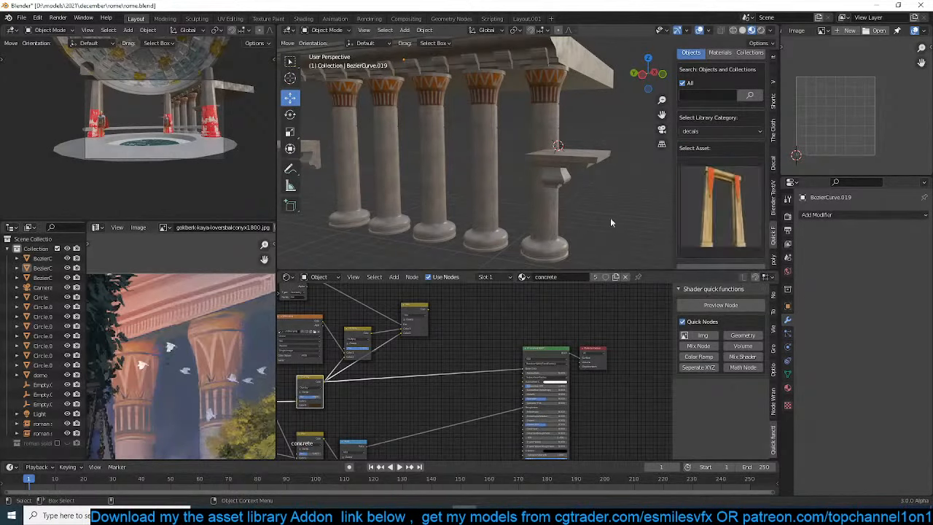
{"action": "scroll", "coordinate": [535, 179], "scroll_direction": "up", "scroll_amount": 3}
{"action": "right_click", "coordinate": [474, 219], "text": "shift"}
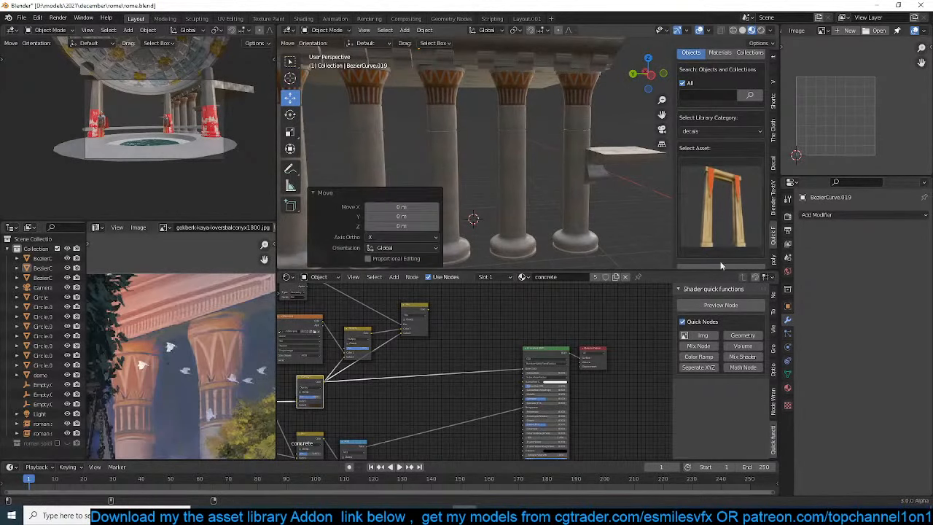
{"action": "scroll", "coordinate": [739, 246], "scroll_direction": "down", "scroll_amount": 3}
{"action": "left_click", "coordinate": [729, 213]}
{"action": "scroll", "coordinate": [495, 189], "scroll_direction": "down", "scroll_amount": 3}
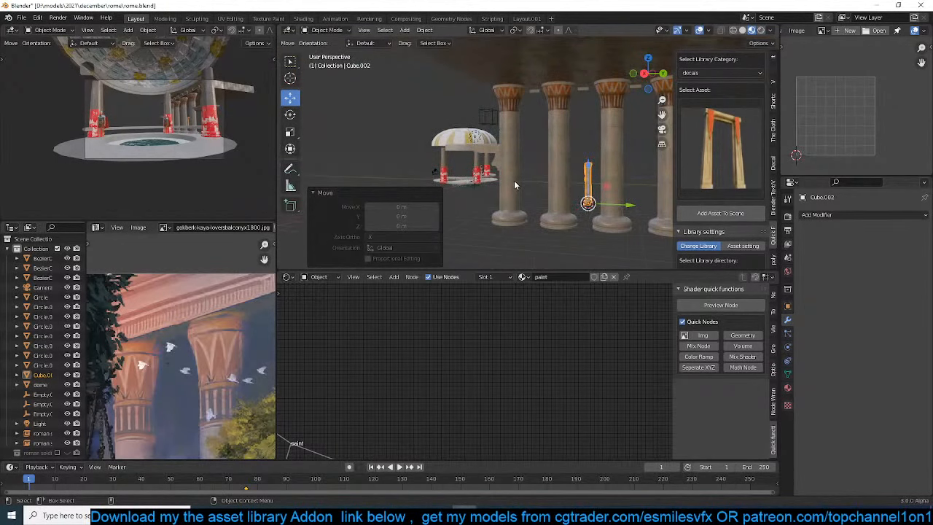
Scale the door frame by about 3.07, rotate it 90° about Z, and move it about 3.5 m in X and -0.9 m in Z
{"action": "key", "text": "KP_1"}
{"action": "key", "text": "s"}
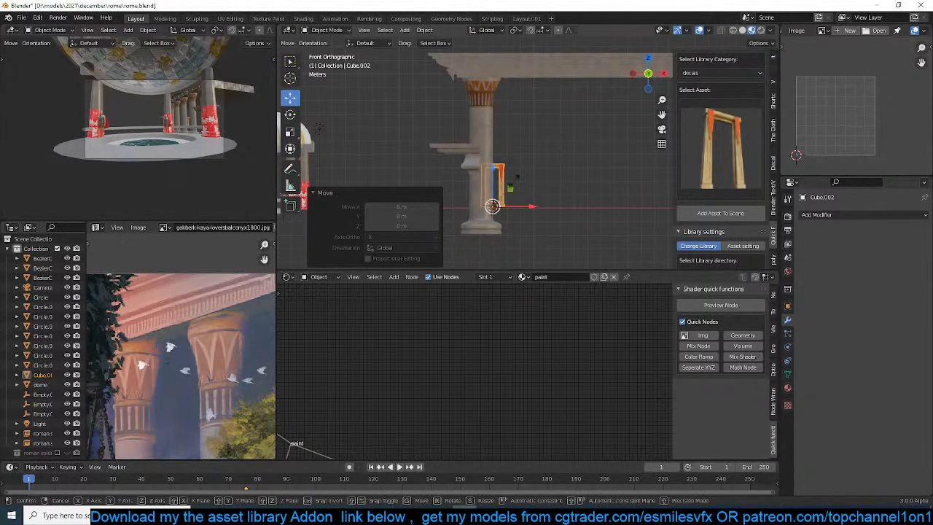
{"action": "left_click", "coordinate": [581, 156]}
{"action": "type", "text": "rz-90"}
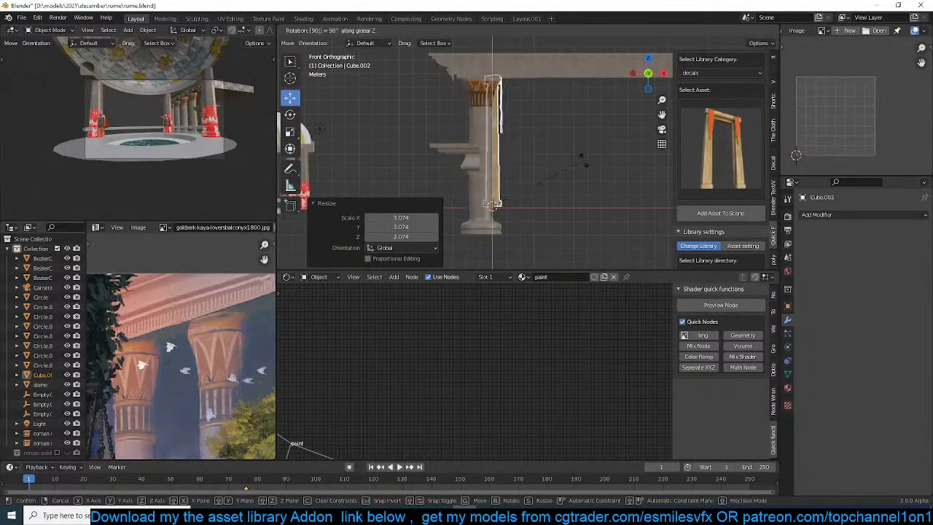
{"action": "key", "text": "Return"}
{"action": "key", "text": "g"}
{"action": "left_click", "coordinate": [616, 195]}
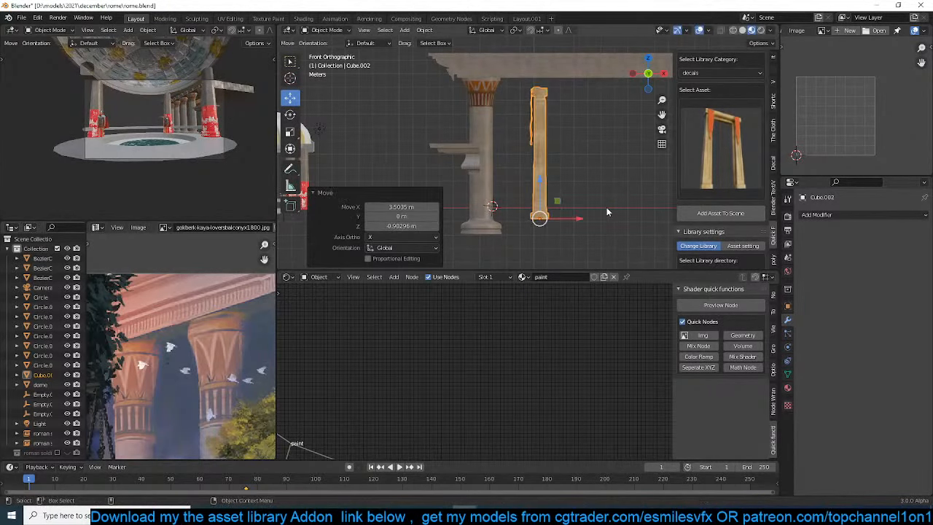
Scale the door frame by about 1.08 and shift it about -0.33 m along X
{"action": "key", "text": "s"}
{"action": "left_click", "coordinate": [613, 214]}
{"action": "key", "text": "g"}
{"action": "key", "text": "x"}
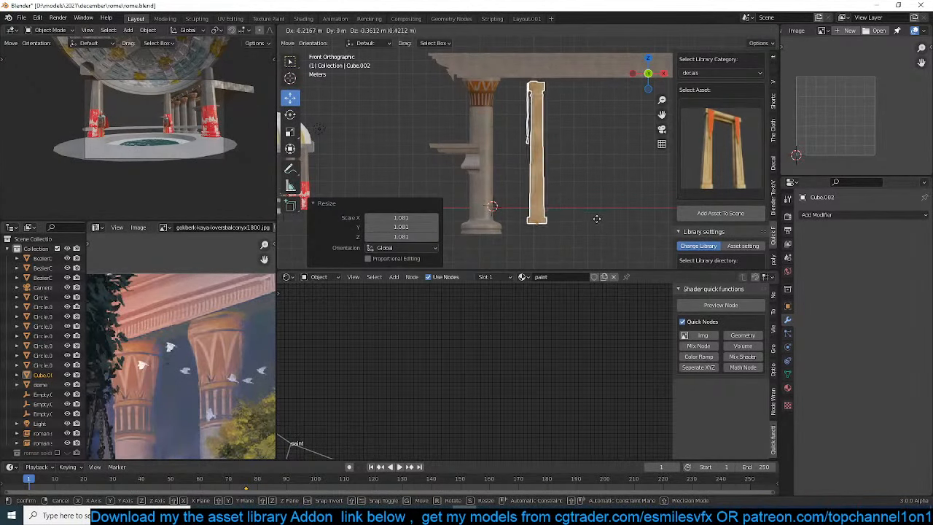
{"action": "left_click", "coordinate": [593, 213]}
{"action": "middle_click_drag", "start_coordinate": [592, 212], "coordinate": [591, 212]}
Add a cube over the door frame in front view and scale it by about 5.24 along Z
{"action": "key", "text": "KP_1"}
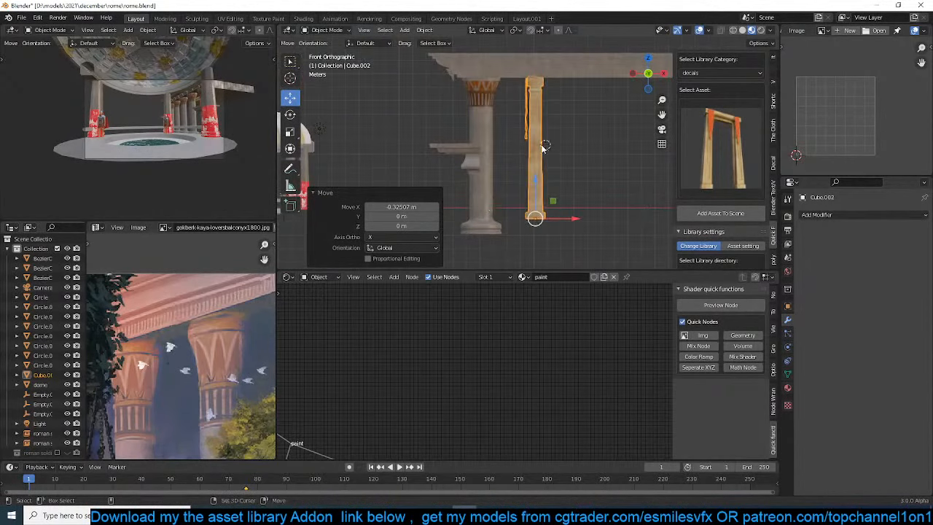
{"action": "key", "text": "shift+a"}
{"action": "mouse_move", "coordinate": [539, 150]}
{"action": "left_click", "coordinate": [577, 160]}
{"action": "key", "text": "s"}
{"action": "key", "text": "z"}
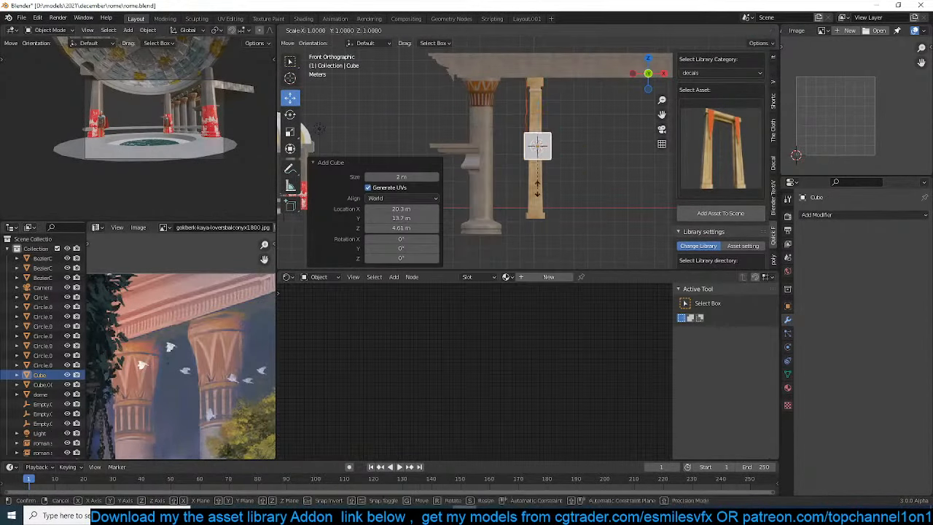
{"action": "left_click", "coordinate": [570, 125]}
Move the tall cube along Y to the side of the door frame, finishing with a shift of about -0.52 m
{"action": "middle_click_drag", "start_coordinate": [569, 125], "coordinate": [527, 106]}
{"action": "scroll", "coordinate": [561, 112], "scroll_direction": "up", "scroll_amount": 1}
{"action": "scroll", "coordinate": [219, 121], "scroll_direction": "up", "scroll_amount": 4}
{"action": "scroll", "coordinate": [192, 111], "scroll_direction": "down", "scroll_amount": 3}
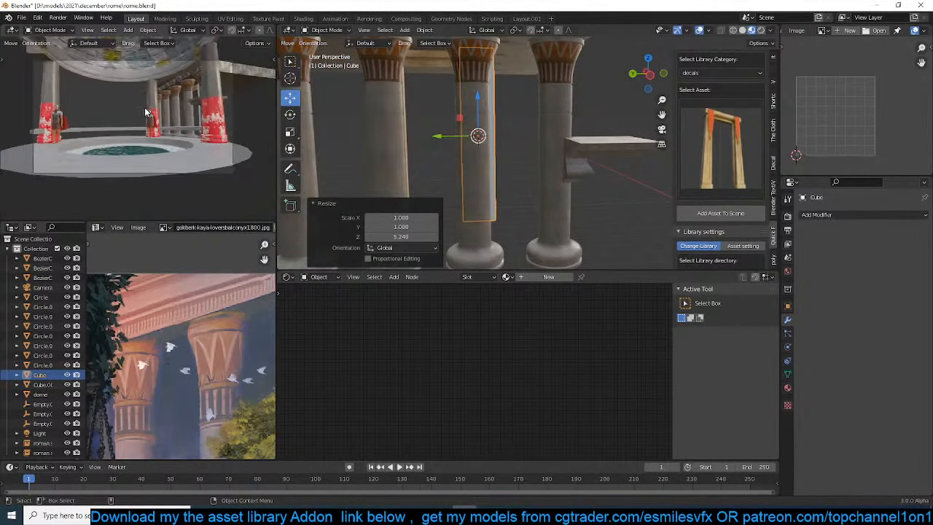
{"action": "middle_click_drag", "start_coordinate": [571, 139], "coordinate": [551, 139]}
{"action": "left_click_drag", "start_coordinate": [463, 136], "coordinate": [476, 142]}
{"action": "middle_click_drag", "start_coordinate": [487, 142], "coordinate": [526, 132]}
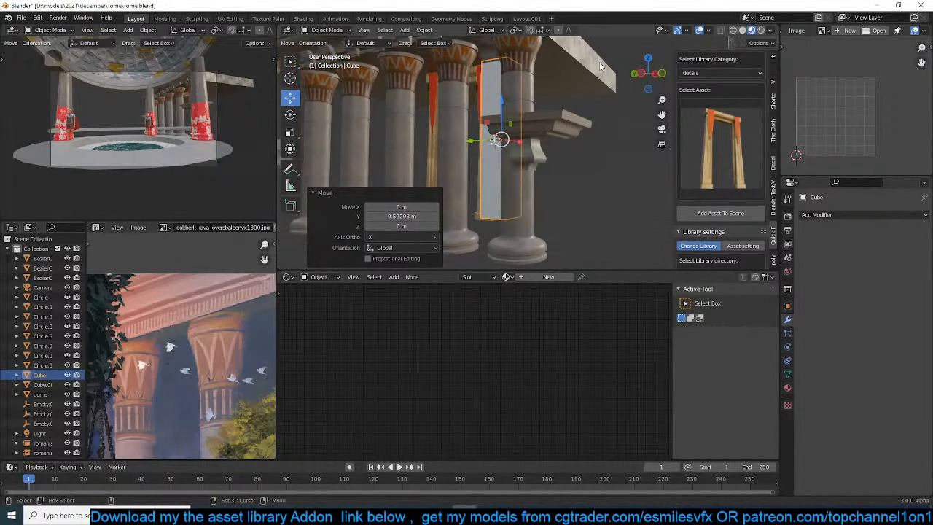
Link the cornice's concrete material to the tall cube and save the file
{"action": "left_click", "coordinate": [604, 64]}
{"action": "key", "text": "ctrl+l"}
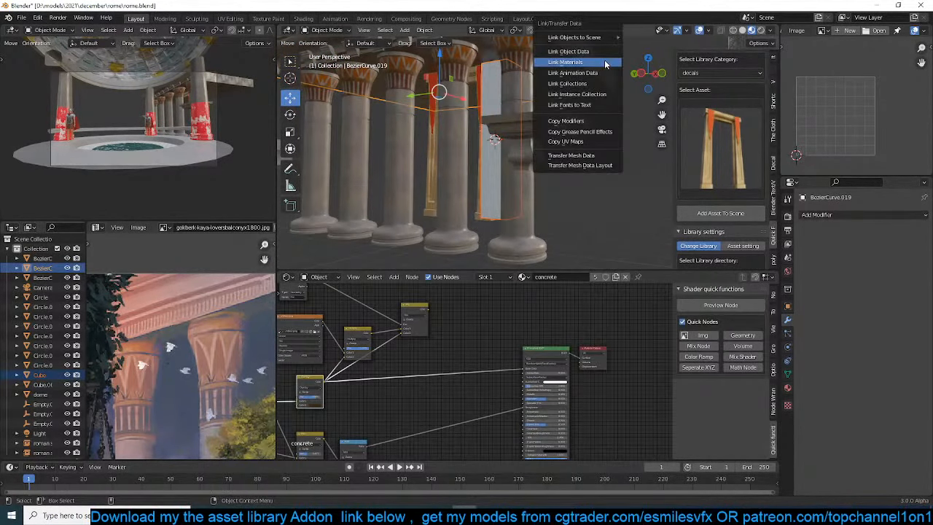
{"action": "left_click", "coordinate": [604, 64]}
{"action": "middle_click_drag", "start_coordinate": [564, 116], "coordinate": [558, 136]}
{"action": "key", "text": "ctrl+s"}
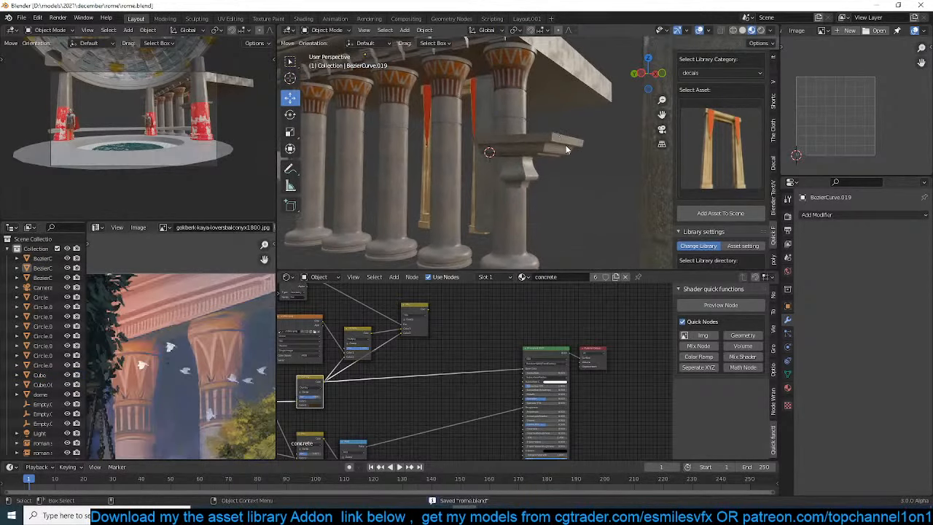
Widen the concrete block by moving its outer side face about -3.55 m along Y
{"action": "middle_click_drag", "start_coordinate": [566, 145], "coordinate": [525, 149]}
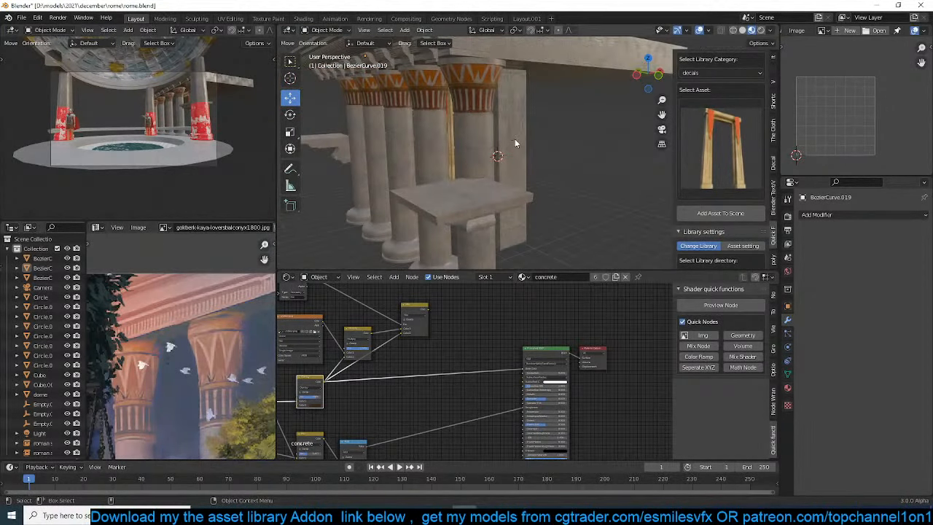
{"action": "left_click", "coordinate": [514, 139]}
{"action": "key", "text": "Tab"}
{"action": "key", "text": "g"}
{"action": "key", "text": "x"}
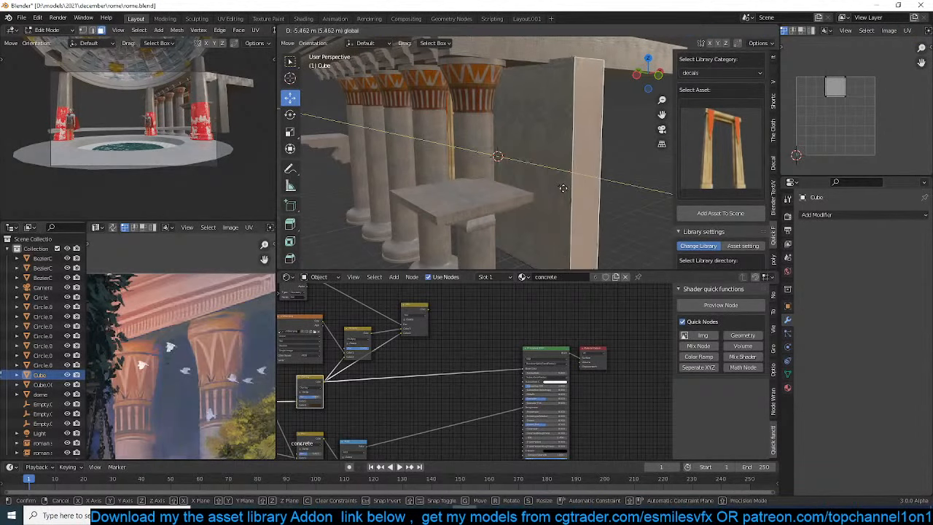
{"action": "left_click", "coordinate": [537, 169]}
{"action": "middle_click_drag", "start_coordinate": [537, 169], "coordinate": [487, 181]}
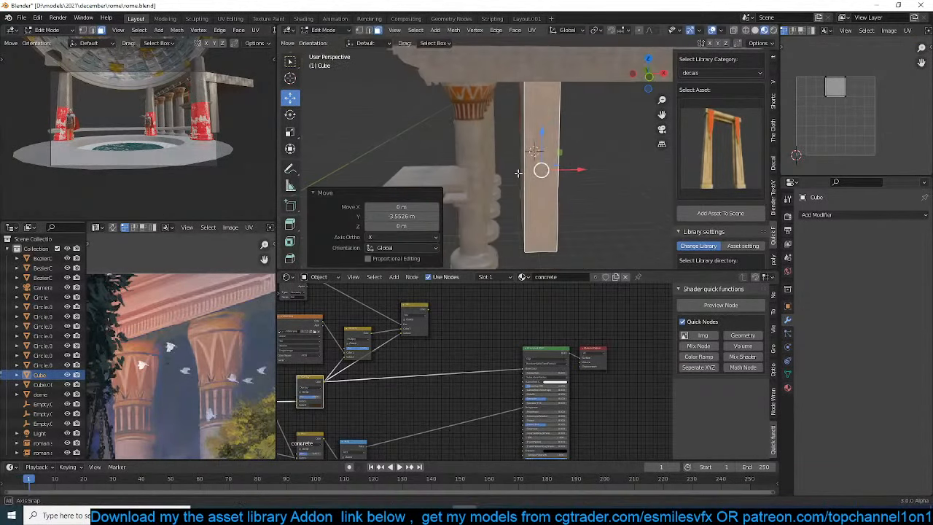
Add a vertical loop cut to the block's outer side, slid close to its edge
{"action": "middle_click_drag", "start_coordinate": [565, 165], "coordinate": [525, 155]}
{"action": "key", "text": "ctrl+r"}
{"action": "left_click", "coordinate": [566, 102]}
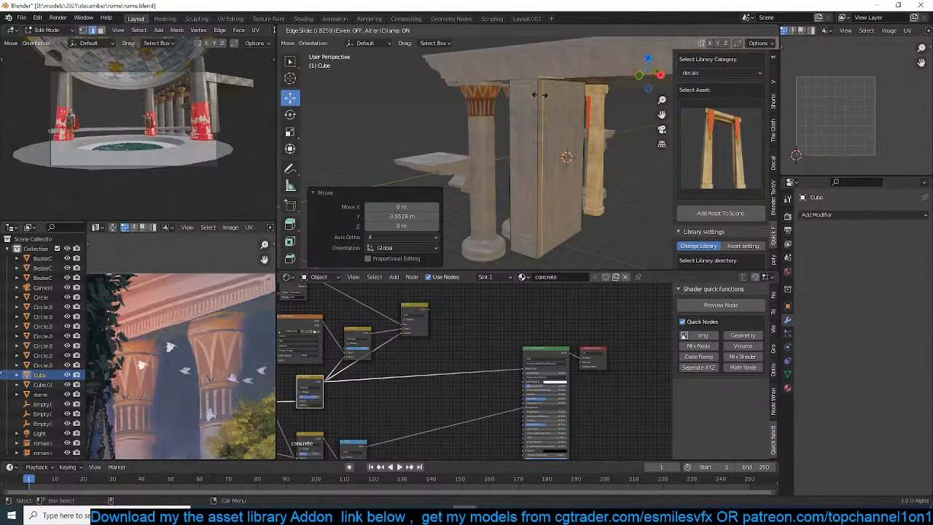
{"action": "left_click", "coordinate": [560, 117]}
Extrude the narrow strip beside the loop cut away from the colonnade to form a long side wall
{"action": "left_click", "coordinate": [549, 142]}
{"action": "scroll", "coordinate": [586, 157], "scroll_direction": "down", "scroll_amount": 4}
{"action": "key", "text": "e"}
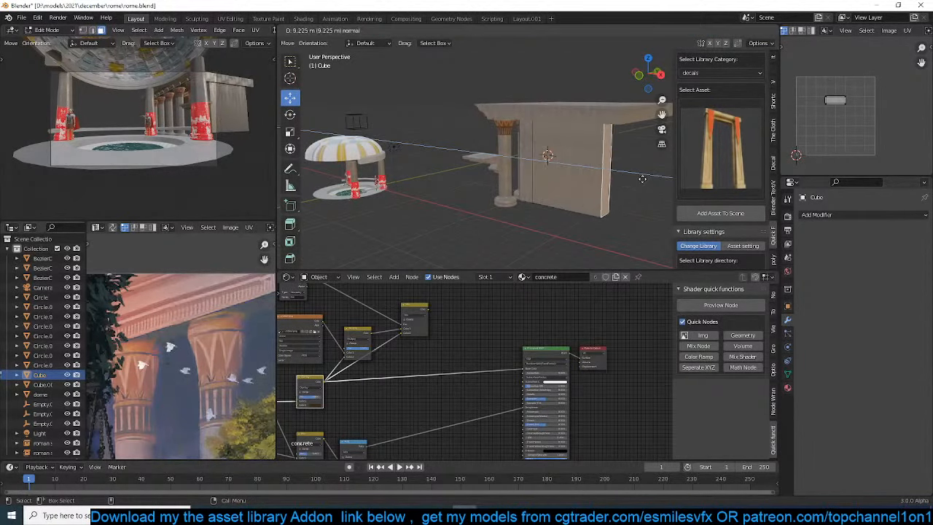
{"action": "left_click", "coordinate": [656, 177]}
{"action": "key", "text": "Tab"}
Mirror the concrete wall across the cornice object, using the Y axis instead of X
{"action": "left_click", "coordinate": [605, 109]}
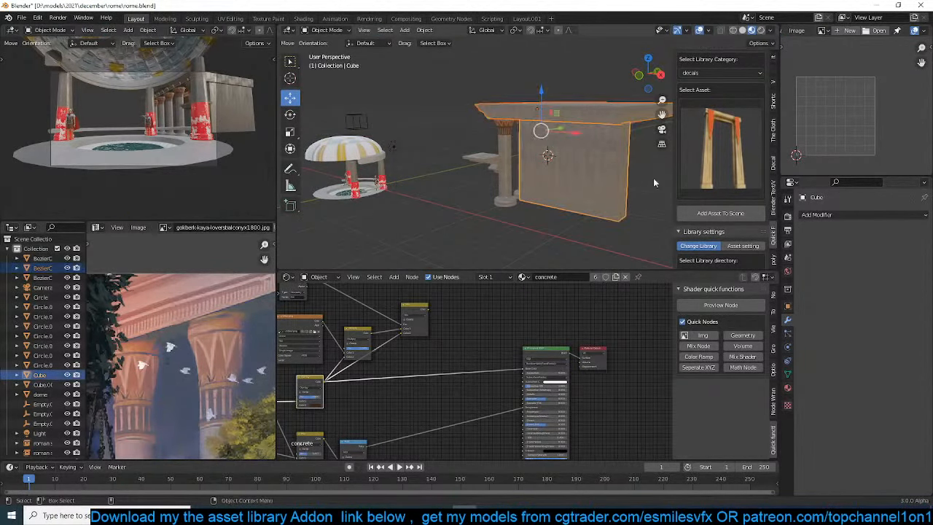
{"action": "scroll", "coordinate": [720, 146], "scroll_direction": "up", "scroll_amount": 3}
{"action": "left_click", "coordinate": [700, 72]}
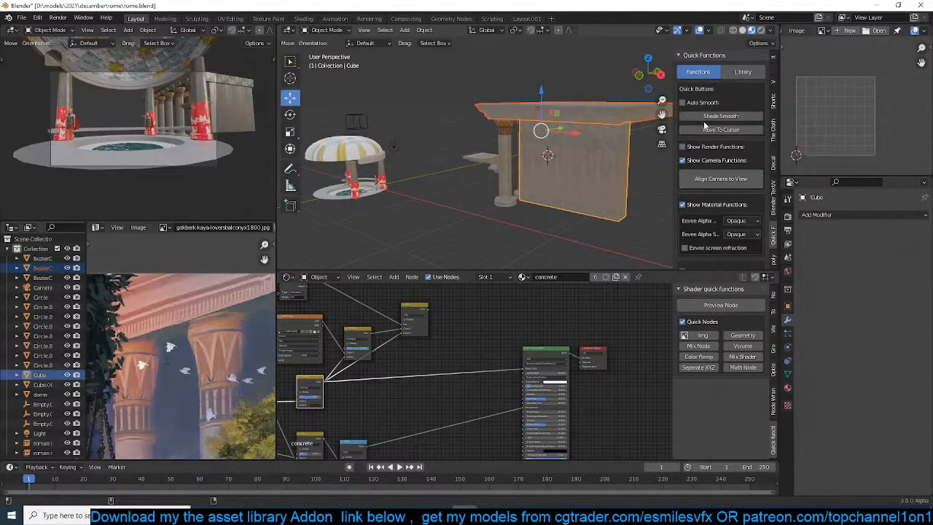
{"action": "scroll", "coordinate": [705, 218], "scroll_direction": "down", "scroll_amount": 5}
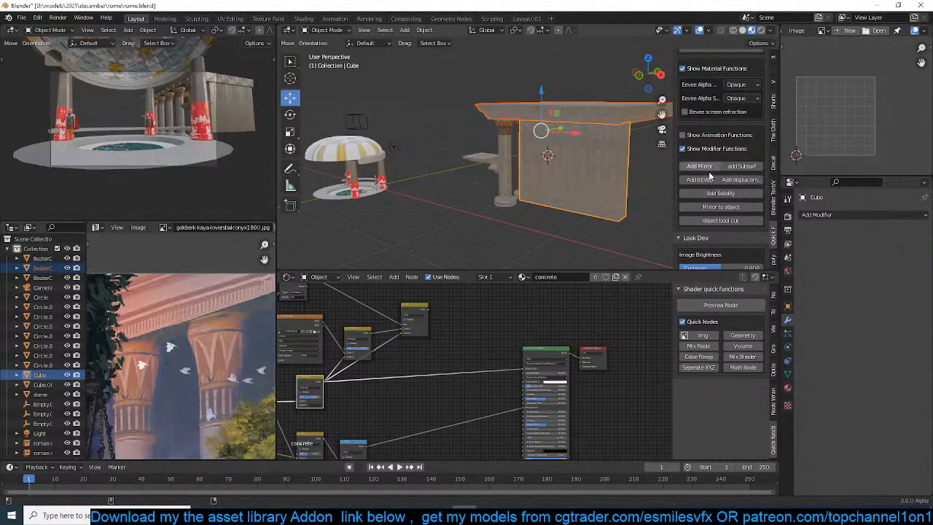
{"action": "left_click", "coordinate": [718, 208]}
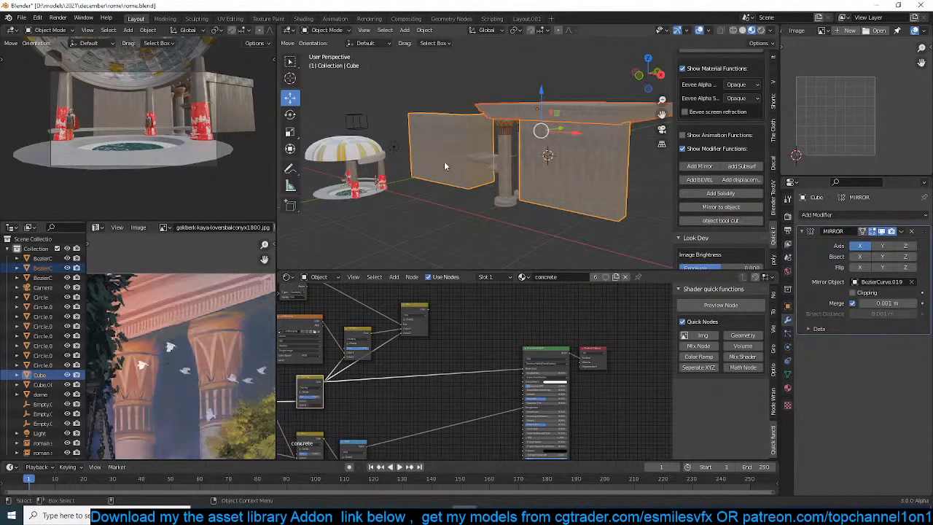
{"action": "middle_click_drag", "start_coordinate": [444, 161], "coordinate": [433, 144]}
{"action": "left_click", "coordinate": [878, 248]}
{"action": "left_click", "coordinate": [863, 248]}
{"action": "key", "text": "alt+a"}
Snap the door frame to the 3D cursor at the middle of the cornice
{"action": "scroll", "coordinate": [474, 160], "scroll_direction": "up", "scroll_amount": 3}
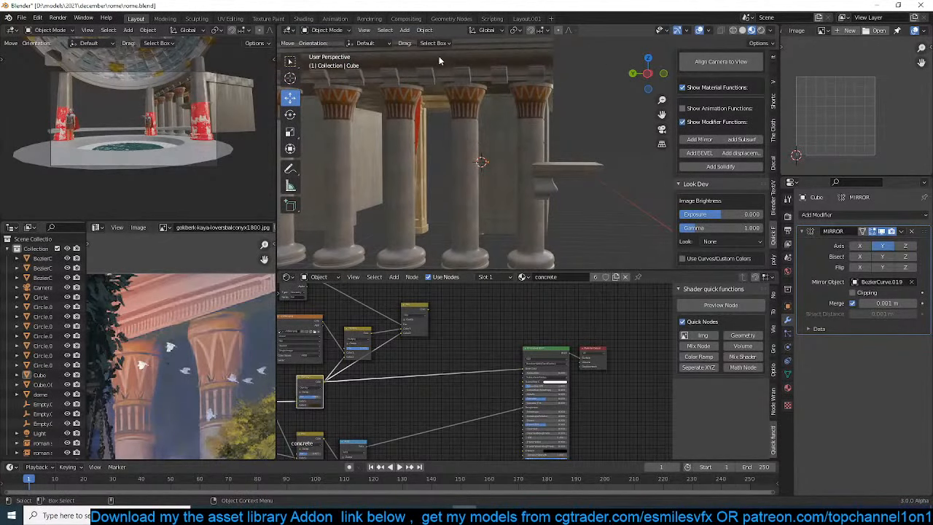
{"action": "left_click", "coordinate": [436, 111]}
{"action": "key", "text": "shift+s"}
{"action": "left_click", "coordinate": [430, 77]}
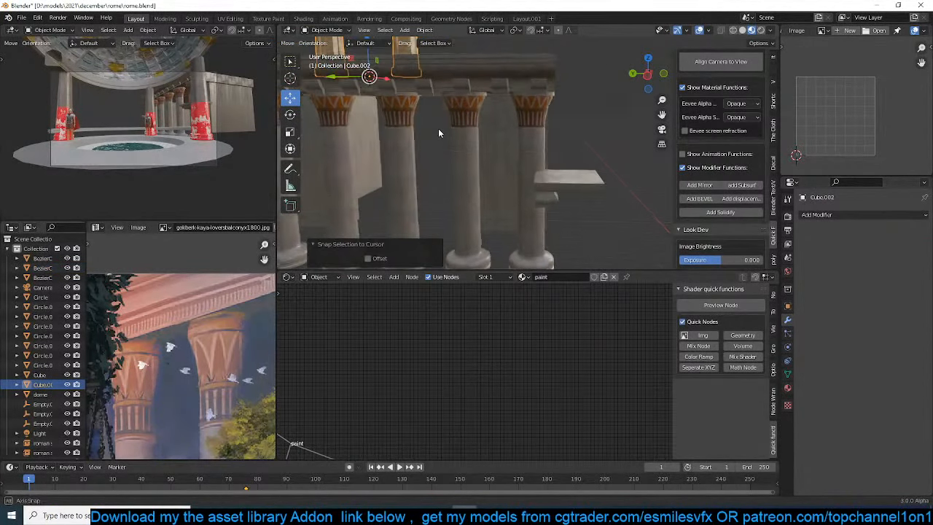
Lower the door frame about 11.06 m along Z and move it back along X to the wall opening
{"action": "scroll", "coordinate": [439, 133], "scroll_direction": "down", "scroll_amount": 1}
{"action": "key", "text": "g"}
{"action": "key", "text": "z"}
{"action": "left_click", "coordinate": [452, 40]}
{"action": "middle_click_drag", "start_coordinate": [452, 40], "coordinate": [501, 155]}
{"action": "left_click_drag", "start_coordinate": [491, 202], "coordinate": [526, 202]}
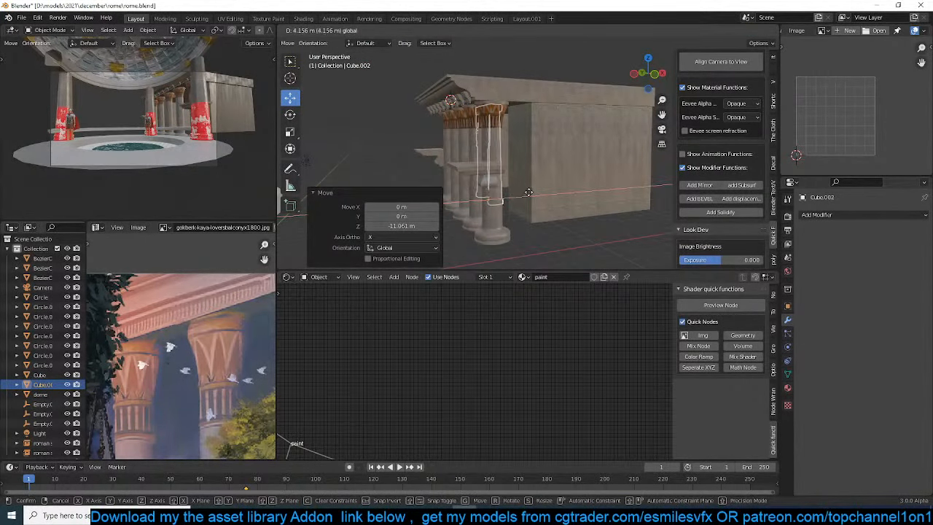
{"action": "middle_click_drag", "start_coordinate": [526, 202], "coordinate": [483, 145]}
Move the wall's inner side face about 2.65 m along Y toward the door frame
{"action": "left_click", "coordinate": [524, 165]}
{"action": "key", "text": "Tab"}
{"action": "left_click", "coordinate": [482, 142]}
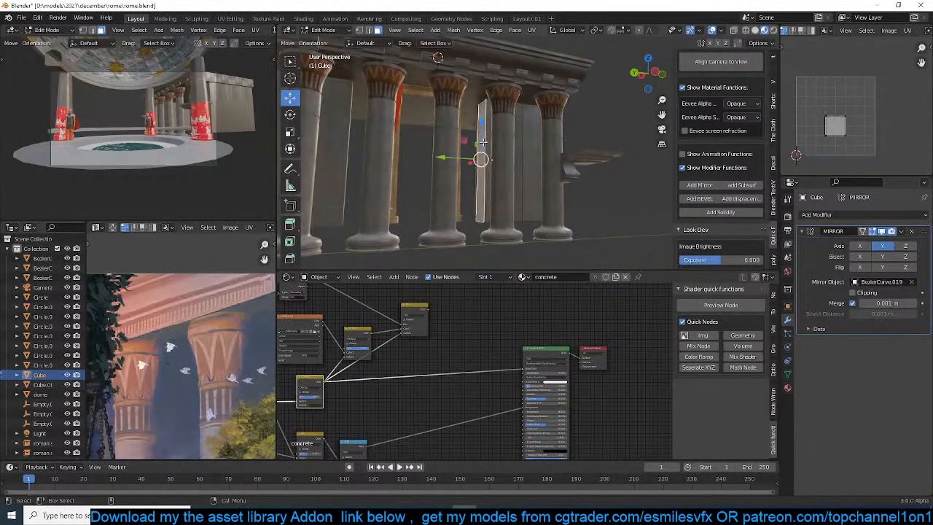
{"action": "left_click_drag", "start_coordinate": [449, 159], "coordinate": [418, 161]}
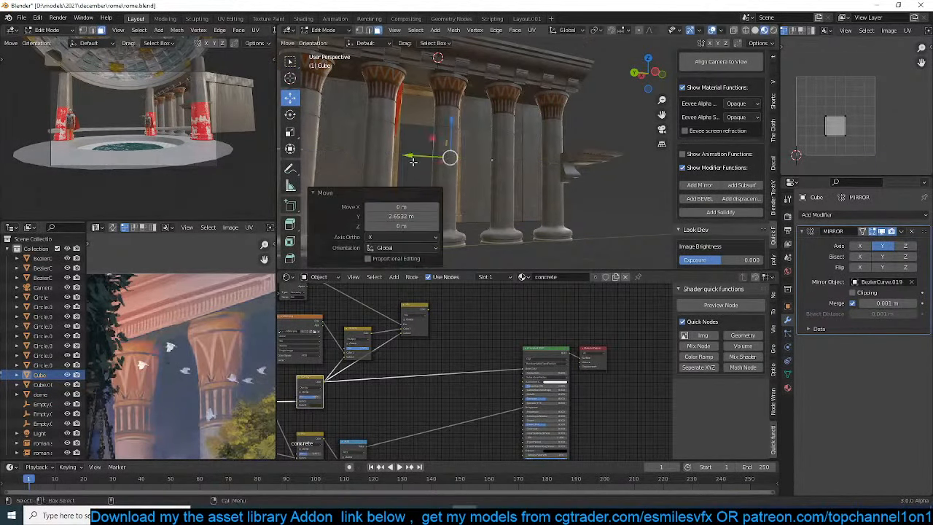
{"action": "middle_click_drag", "start_coordinate": [418, 160], "coordinate": [523, 196]}
{"action": "key", "text": "Tab"}
Open the concrete wall and the door frame together for mesh editing in front view
{"action": "left_click", "coordinate": [535, 88]}
{"action": "left_click", "coordinate": [554, 241]}
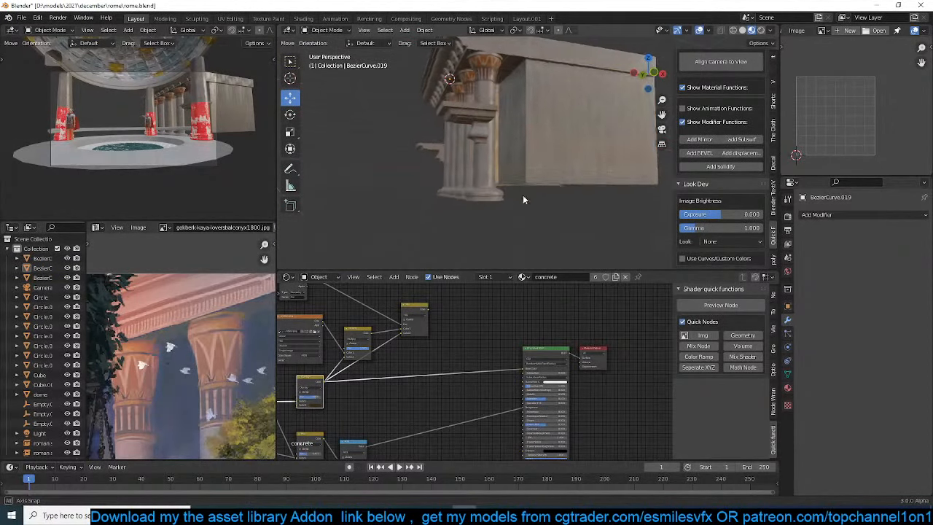
{"action": "left_click", "coordinate": [538, 174]}
{"action": "key", "text": "Tab"}
{"action": "key", "text": "KP_1"}
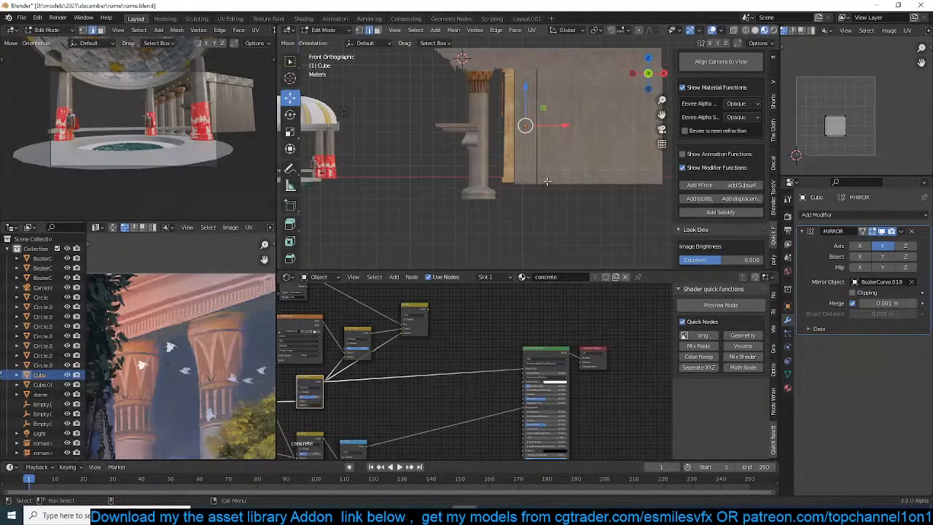
{"action": "key", "text": "Tab"}
{"action": "left_click", "coordinate": [513, 169]}
{"action": "key", "text": "Tab"}
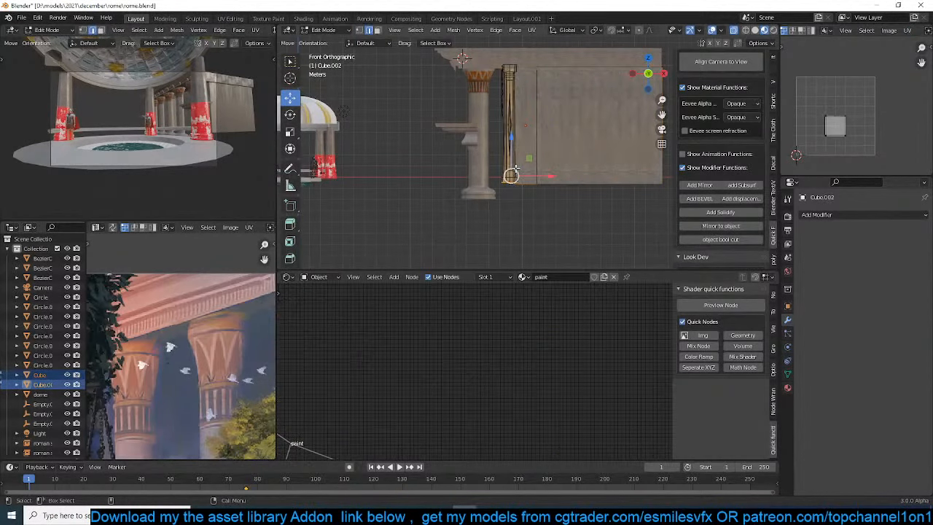
Flatten the bottom vertices of the wall and door frame by scaling them to 0 along Z
{"action": "key", "text": "a"}
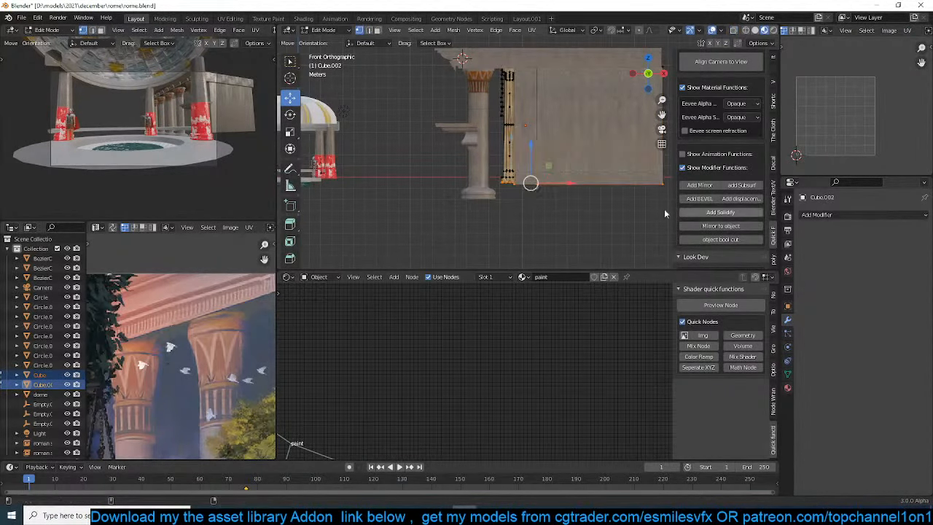
{"action": "key", "text": "s"}
{"action": "key", "text": "z"}
{"action": "key", "text": "Return"}
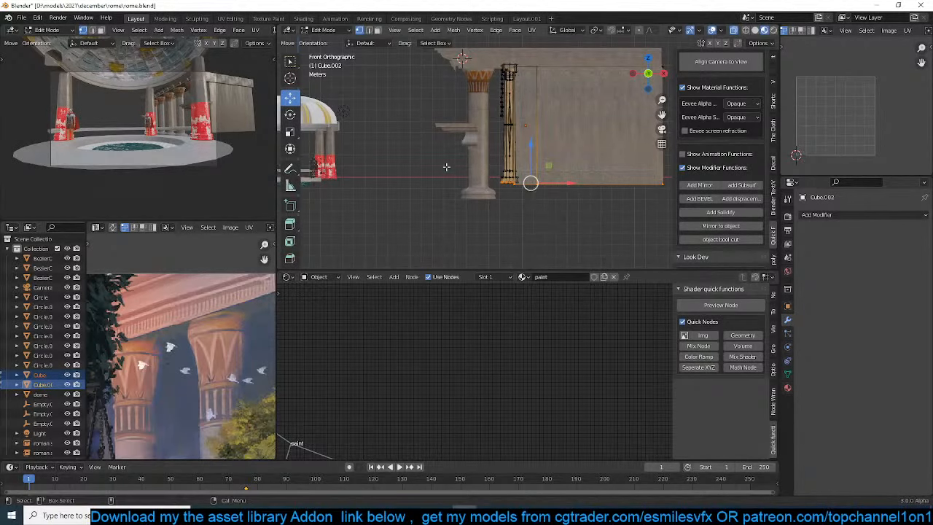
{"action": "left_click_drag", "start_coordinate": [485, 180], "coordinate": [699, 218]}
{"action": "key", "text": "s"}
{"action": "key", "text": "z"}
{"action": "key", "text": "0"}
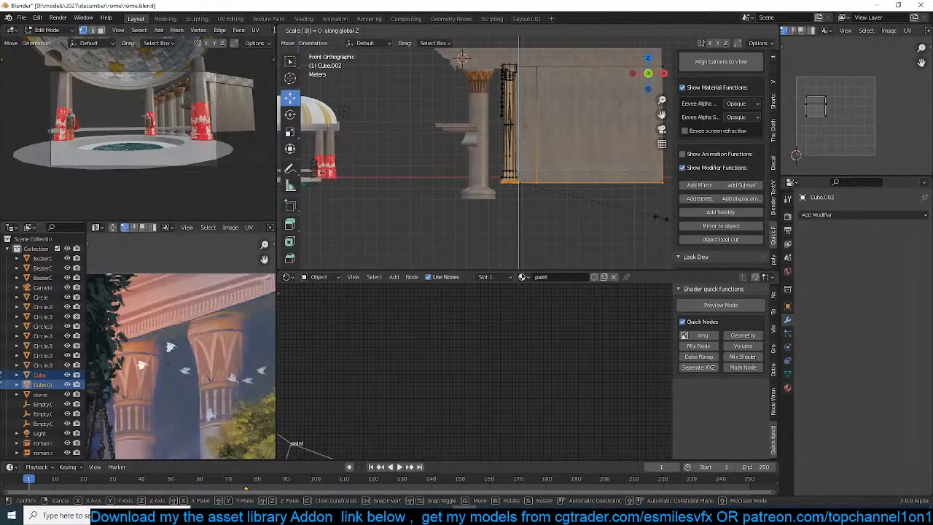
{"action": "key", "text": "Return"}
Lower the flattened bottom vertices of the wall and door frame about 1.34 m along Z and finish mesh editing
{"action": "key", "text": "g"}
{"action": "key", "text": "z"}
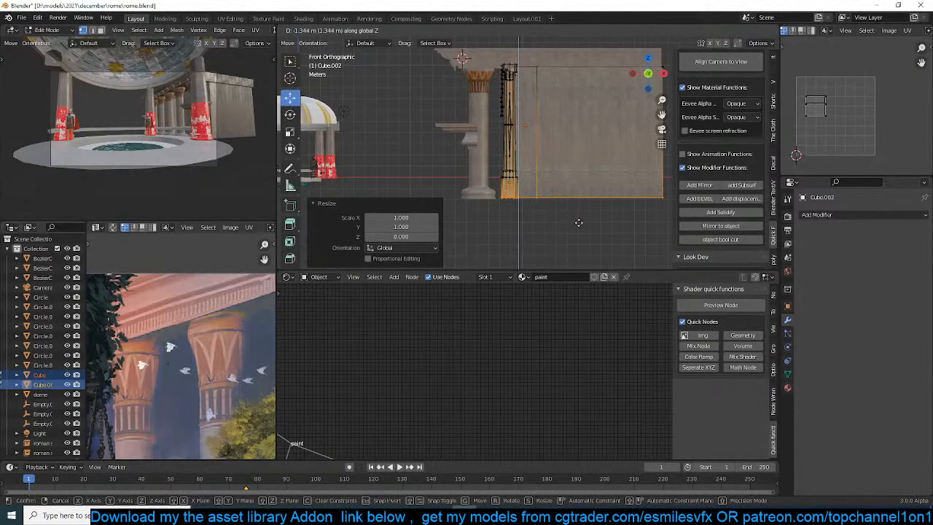
{"action": "left_click", "coordinate": [579, 223]}
{"action": "key", "text": "Tab"}
Assign the paint material to the wall beside the door frame
{"action": "left_click", "coordinate": [547, 196]}
{"action": "middle_click_drag", "start_coordinate": [504, 184], "coordinate": [465, 170]}
{"action": "scroll", "coordinate": [514, 182], "scroll_direction": "up", "scroll_amount": 4}
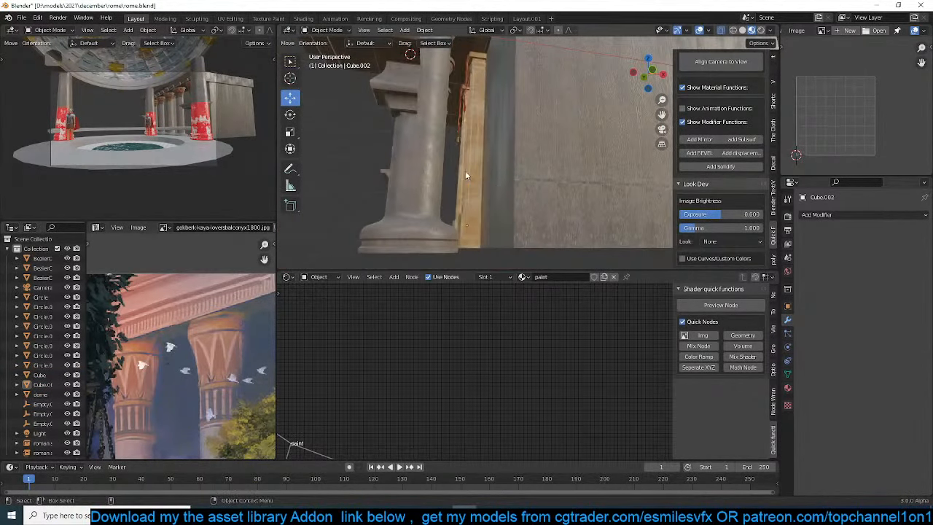
{"action": "left_click", "coordinate": [465, 171]}
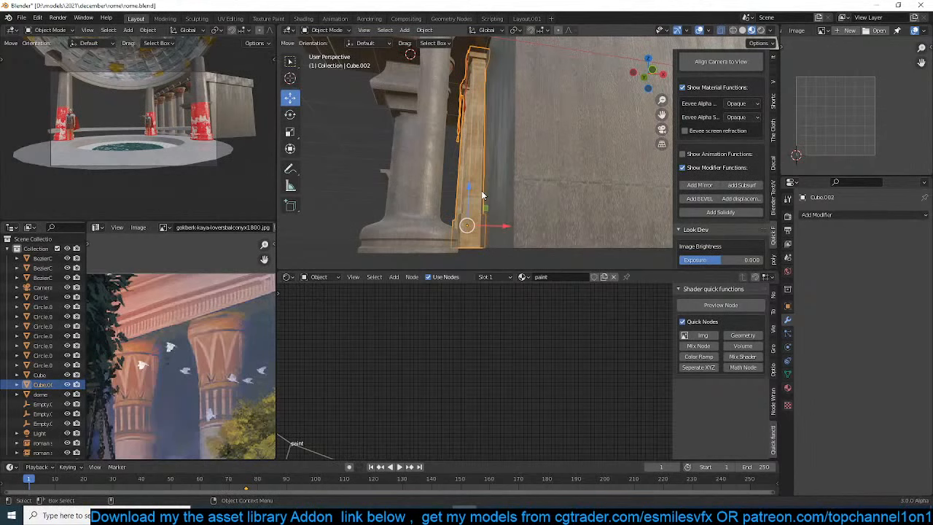
{"action": "left_click", "coordinate": [788, 389]}
{"action": "left_click", "coordinate": [574, 198]}
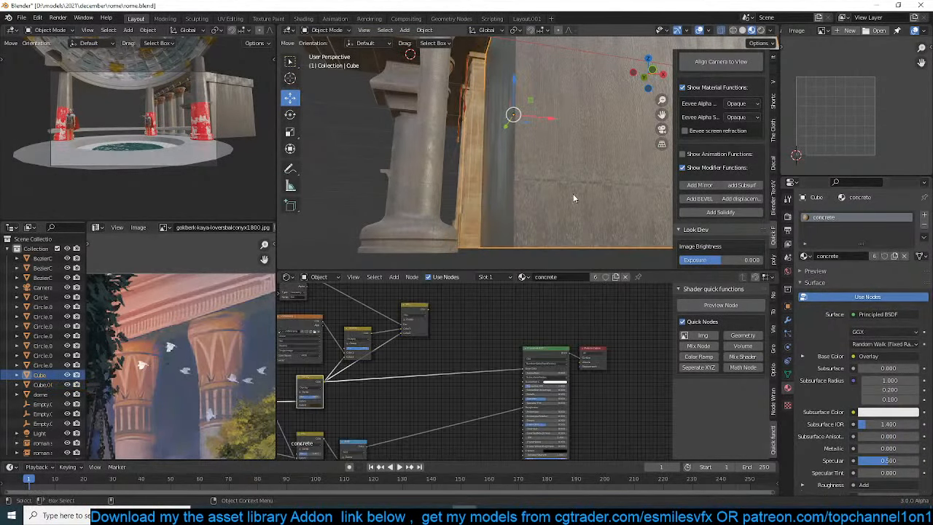
{"action": "left_click", "coordinate": [804, 257]}
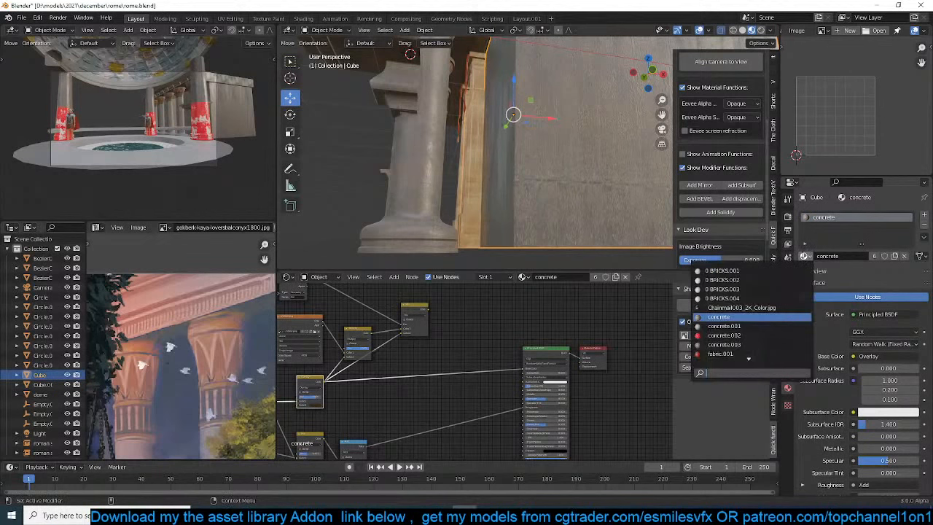
{"action": "type", "text": "paint"}
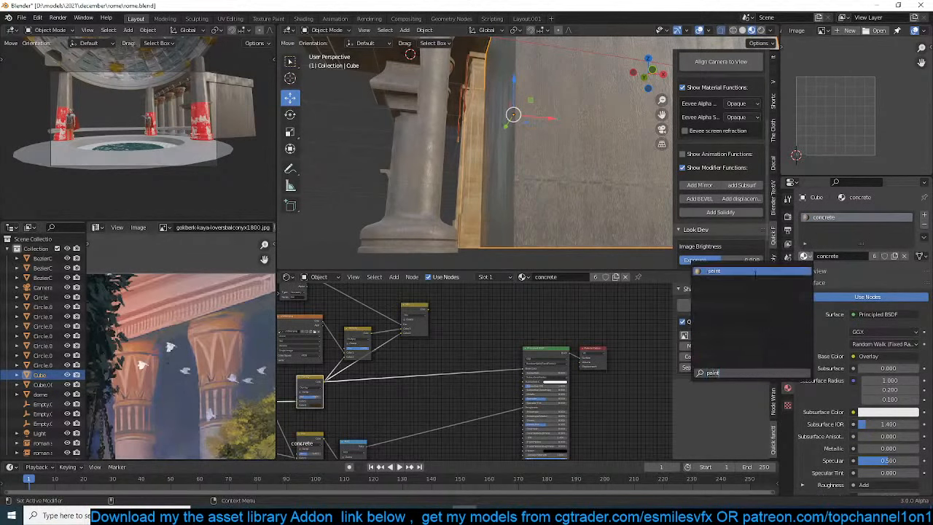
{"action": "left_click", "coordinate": [756, 271]}
Remap the wall's UVs with Cylinder Projection and save the file
{"action": "mouse_move", "coordinate": [558, 209]}
{"action": "middle_mouse_down"}
{"action": "mouse_move", "coordinate": [453, 172]}
{"action": "mouse_move", "coordinate": [535, 179]}
{"action": "mouse_move", "coordinate": [510, 178]}
{"action": "mouse_move", "coordinate": [520, 192]}
{"action": "mouse_move", "coordinate": [505, 162]}
{"action": "mouse_move", "coordinate": [534, 169]}
{"action": "mouse_move", "coordinate": [543, 187]}
{"action": "middle_mouse_up"}
{"action": "left_click", "coordinate": [534, 168]}
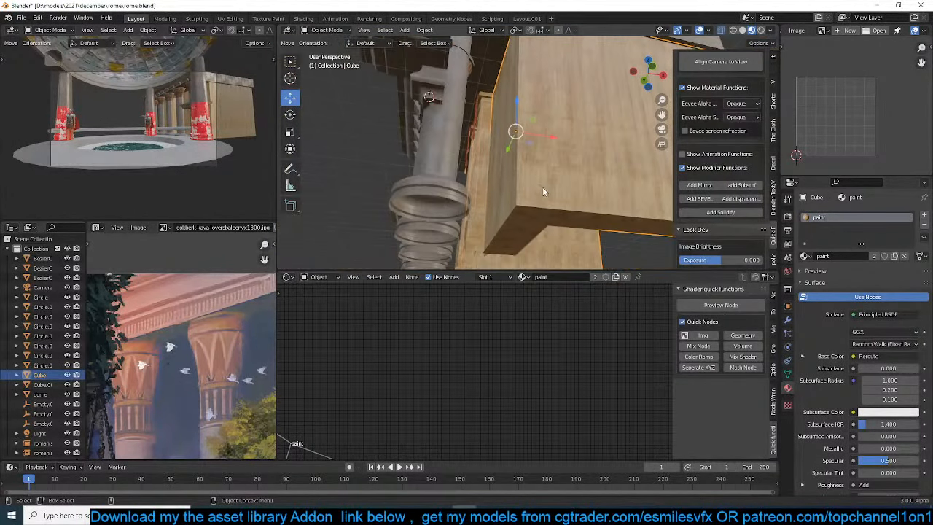
{"action": "key", "text": "Tab"}
{"action": "key", "text": "u"}
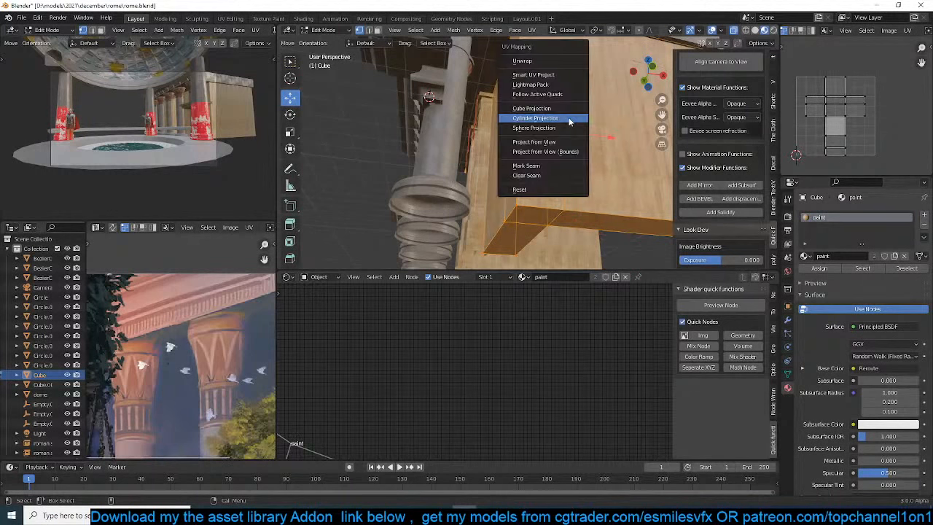
{"action": "left_click", "coordinate": [570, 122]}
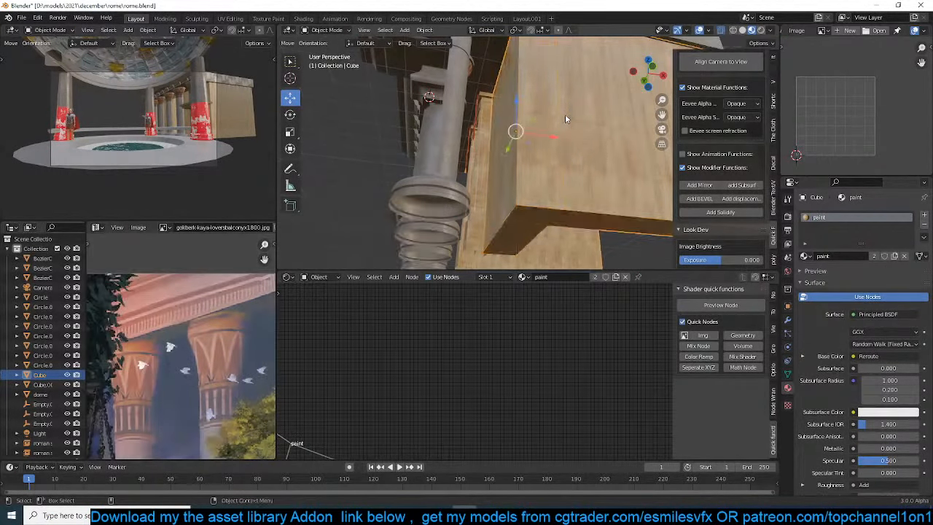
{"action": "middle_click_drag", "start_coordinate": [565, 113], "coordinate": [585, 154]}
{"action": "key", "text": "ctrl+s"}
Assign the concrete material to the wall and save the file
{"action": "scroll", "coordinate": [508, 175], "scroll_direction": "down", "scroll_amount": 4}
{"action": "middle_click_drag", "start_coordinate": [509, 175], "coordinate": [525, 190]}
{"action": "scroll", "coordinate": [525, 190], "scroll_direction": "up", "scroll_amount": 5}
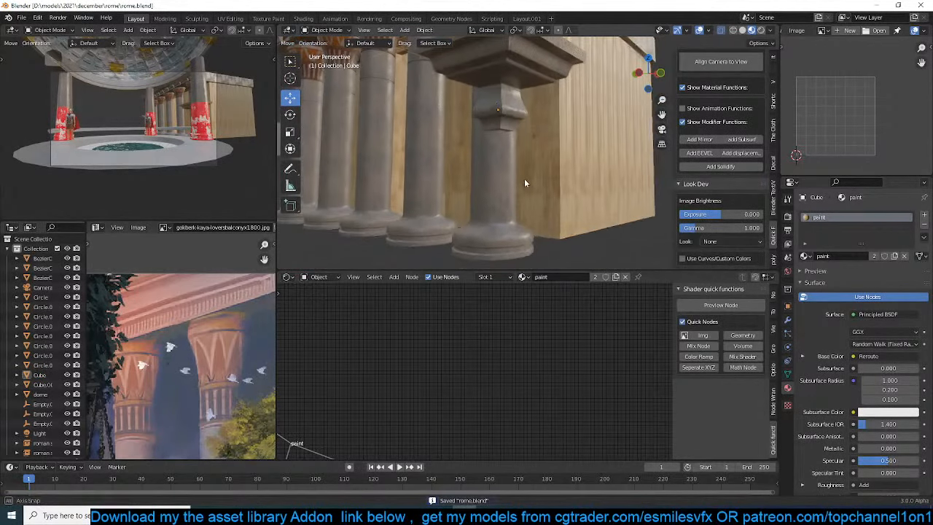
{"action": "left_click", "coordinate": [524, 179]}
{"action": "left_click", "coordinate": [805, 256]}
{"action": "type", "text": "c"}
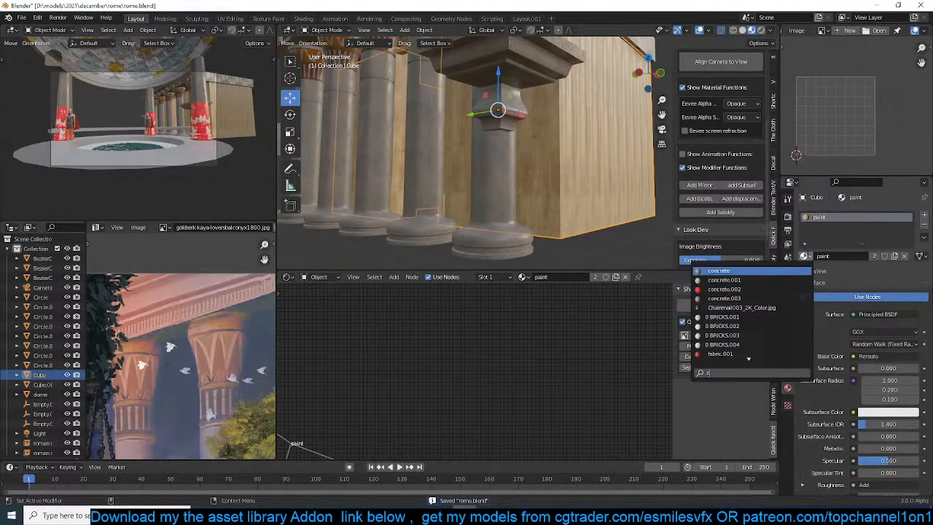
{"action": "key", "text": "Return"}
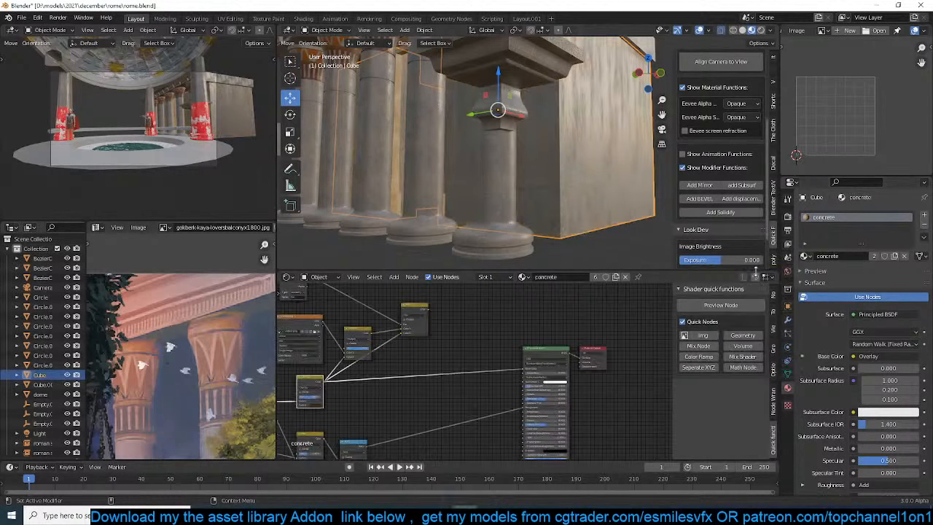
{"action": "key", "text": "ctrl+s"}
Open the cornice above the background colonnade for mesh editing, with its top surface in view
{"action": "scroll", "coordinate": [395, 144], "scroll_direction": "down", "scroll_amount": 5}
{"action": "middle_click_drag", "start_coordinate": [395, 144], "coordinate": [437, 125]}
{"action": "scroll", "coordinate": [437, 125], "scroll_direction": "up", "scroll_amount": 6}
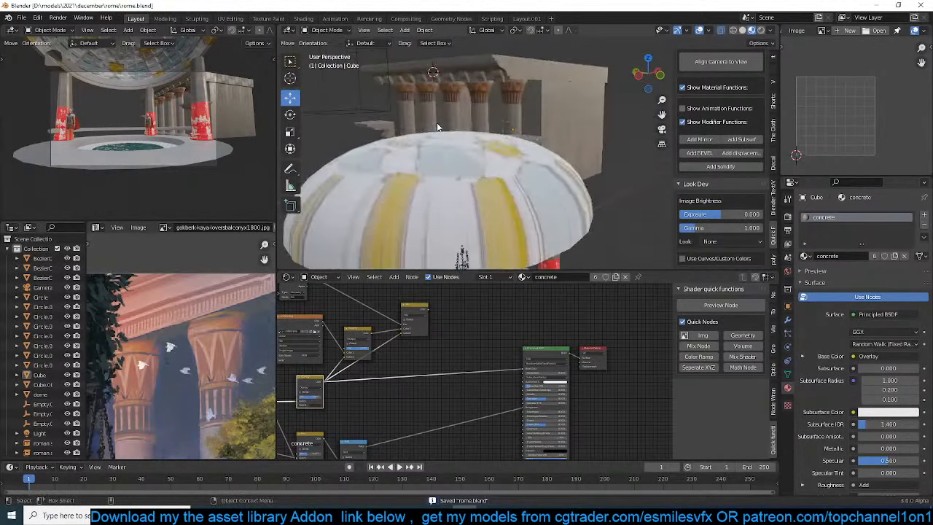
{"action": "left_click", "coordinate": [489, 103]}
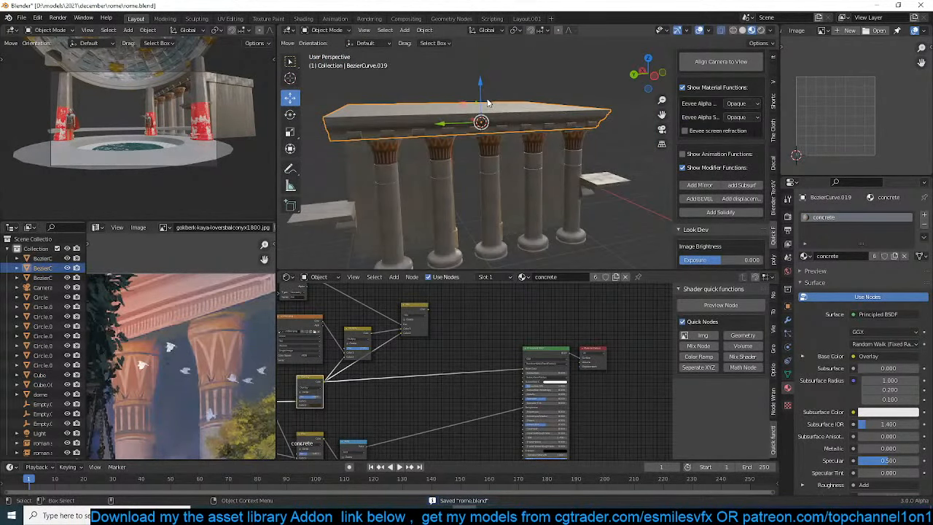
{"action": "key", "text": "KP_1"}
{"action": "key", "text": "Tab"}
{"action": "middle_click_drag", "start_coordinate": [489, 103], "coordinate": [575, 150]}
{"action": "middle_click_drag", "start_coordinate": [468, 129], "coordinate": [492, 133]}
{"action": "key", "text": "Tab"}
{"action": "key", "text": "Tab"}
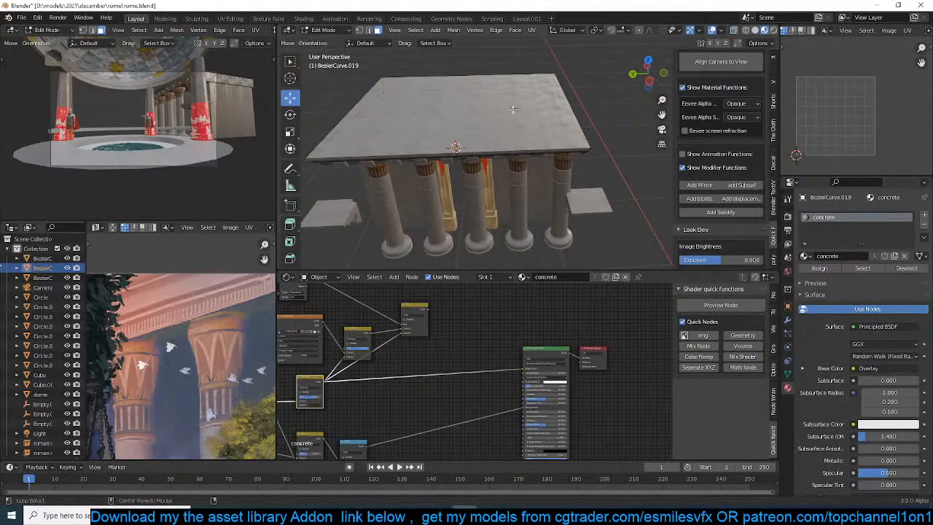
Duplicate the cornice's top face in place and separate the copy into its own object
{"action": "left_click", "coordinate": [474, 106]}
{"action": "key", "text": "shift+d"}
{"action": "right_click", "coordinate": [499, 113]}
{"action": "key", "text": "p"}
{"action": "left_click", "coordinate": [498, 113]}
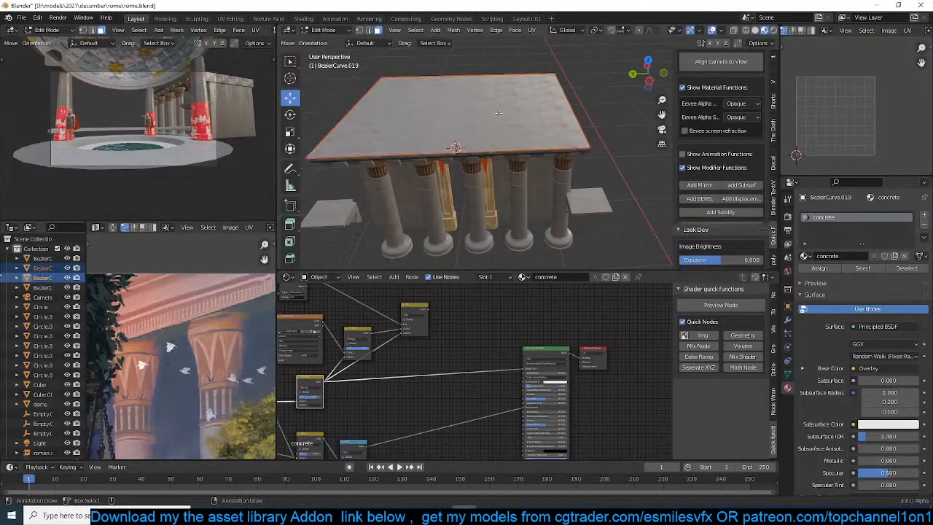
{"action": "key", "text": "Tab"}
Add a loop cut along the middle of the separated roof plane and raise it about 7.66 m along Z as a ridge
{"action": "left_click", "coordinate": [488, 128]}
{"action": "middle_click_drag", "start_coordinate": [488, 128], "coordinate": [487, 111]}
{"action": "key", "text": "Tab"}
{"action": "key", "text": "ctrl+r"}
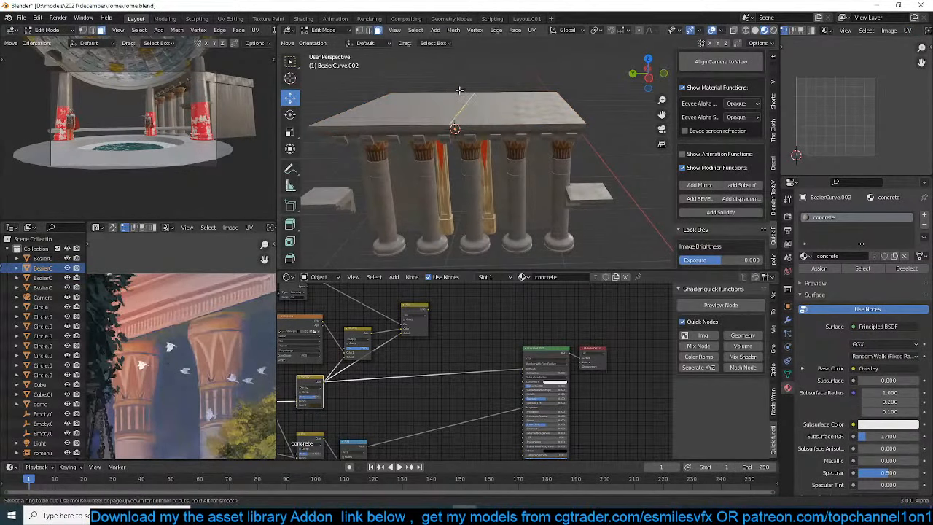
{"action": "left_click", "coordinate": [467, 99]}
{"action": "key", "text": "g"}
{"action": "key", "text": "z"}
{"action": "left_click", "coordinate": [489, 55]}
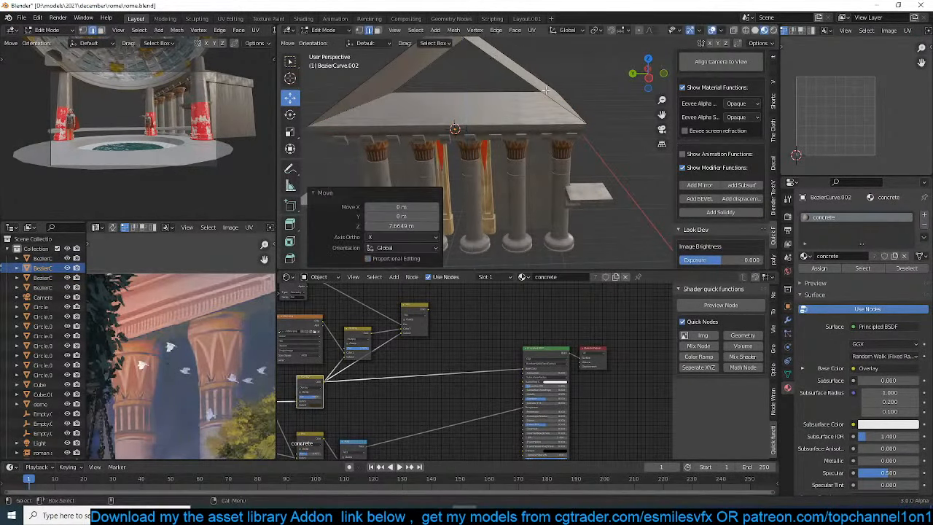
Fill the open front gable of the roof with a face between its two sloping edges
{"action": "middle_click_drag", "start_coordinate": [491, 58], "coordinate": [598, 121]}
{"action": "key", "text": "a"}
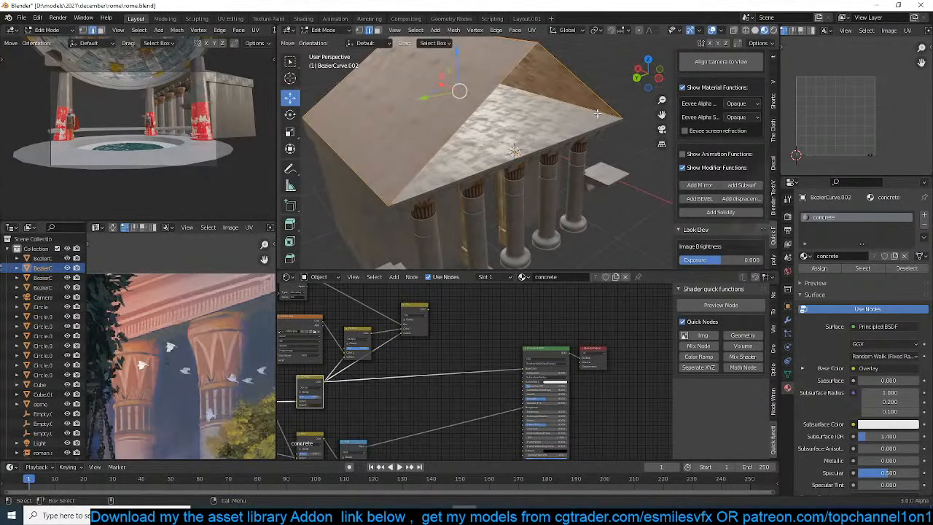
{"action": "left_click", "coordinate": [596, 97]}
{"action": "left_click", "coordinate": [517, 70], "text": "shift"}
{"action": "key", "text": "f"}
{"action": "middle_click_drag", "start_coordinate": [421, 129], "coordinate": [507, 130]}
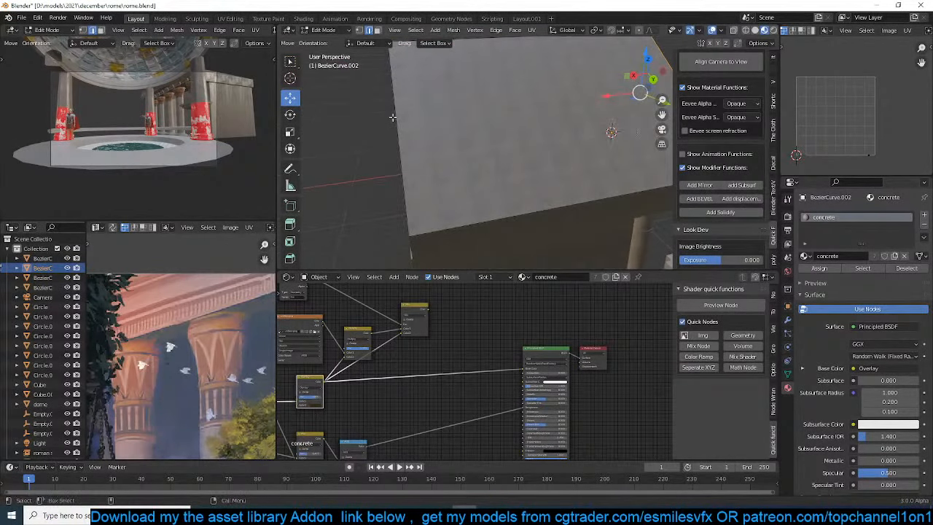
{"action": "left_click", "coordinate": [398, 117]}
{"action": "middle_click_drag", "start_coordinate": [398, 117], "coordinate": [458, 147]}
Inset the front gable face and extrude it inward to form a recessed pediment
{"action": "key", "text": "3"}
{"action": "left_click", "coordinate": [592, 172]}
{"action": "key", "text": "i"}
{"action": "left_click", "coordinate": [584, 156]}
{"action": "key", "text": "e"}
{"action": "left_click", "coordinate": [583, 108]}
{"action": "key", "text": "Tab"}
Select the cornice object beneath the pediment
{"action": "middle_click_drag", "start_coordinate": [583, 108], "coordinate": [545, 98]}
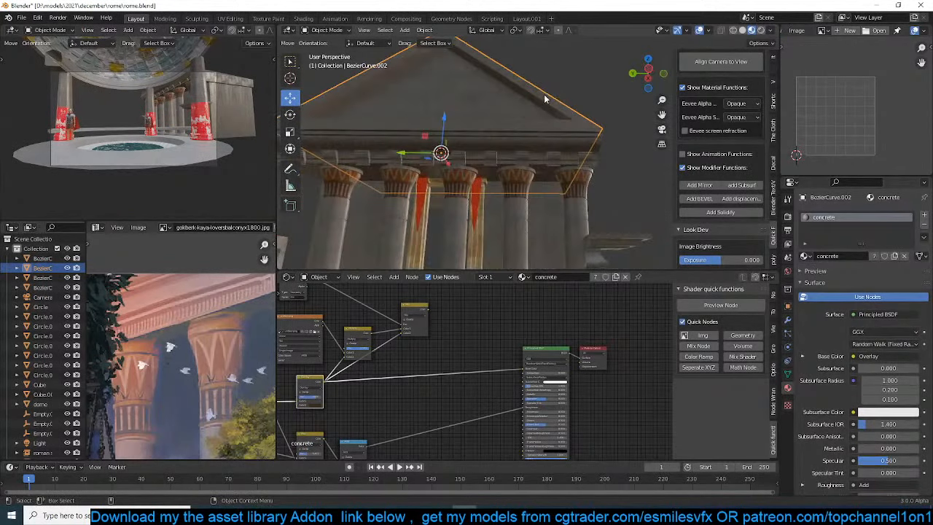
{"action": "scroll", "coordinate": [551, 125], "scroll_direction": "up", "scroll_amount": 6}
{"action": "left_click", "coordinate": [556, 146]}
{"action": "scroll", "coordinate": [541, 154], "scroll_direction": "down", "scroll_amount": 4}
{"action": "middle_click_drag", "start_coordinate": [540, 153], "coordinate": [500, 151]}
{"action": "key", "text": "KP_1"}
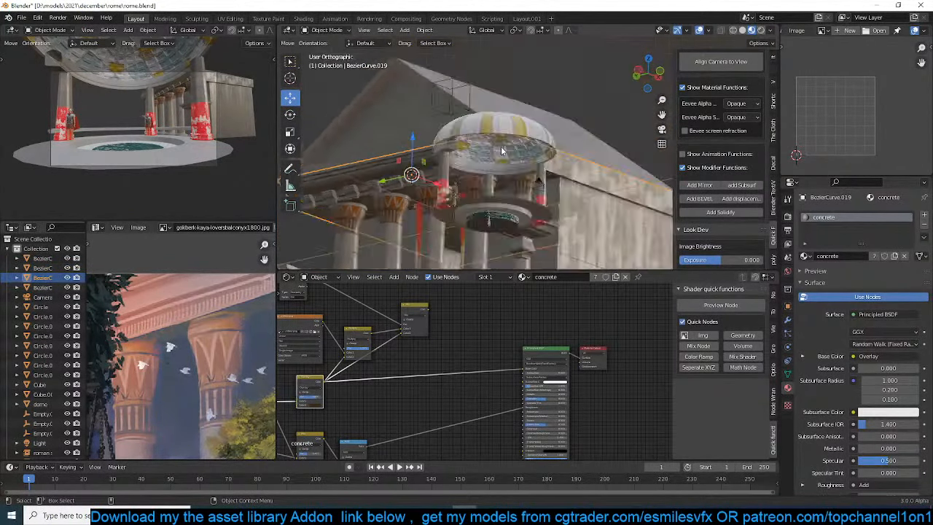
Duplicate the cornice's front moulding vertices within the mesh and raise the copy about 6.05 m along Z
{"action": "key", "text": "Tab"}
{"action": "key", "text": "shift+z"}
{"action": "key", "text": "1"}
{"action": "left_click_drag", "start_coordinate": [379, 156], "coordinate": [446, 202]}
{"action": "key", "text": "shift+d"}
{"action": "left_click", "coordinate": [440, 121]}
{"action": "key", "text": "KP_3"}
{"action": "scroll", "coordinate": [490, 140], "scroll_direction": "down", "scroll_amount": 3}
{"action": "middle_click_drag", "start_coordinate": [479, 156], "coordinate": [359, 209], "text": "shift"}
{"action": "scroll", "coordinate": [531, 168], "scroll_direction": "up", "scroll_amount": 3}
{"action": "middle_click_drag", "start_coordinate": [535, 163], "coordinate": [559, 109], "text": "shift"}
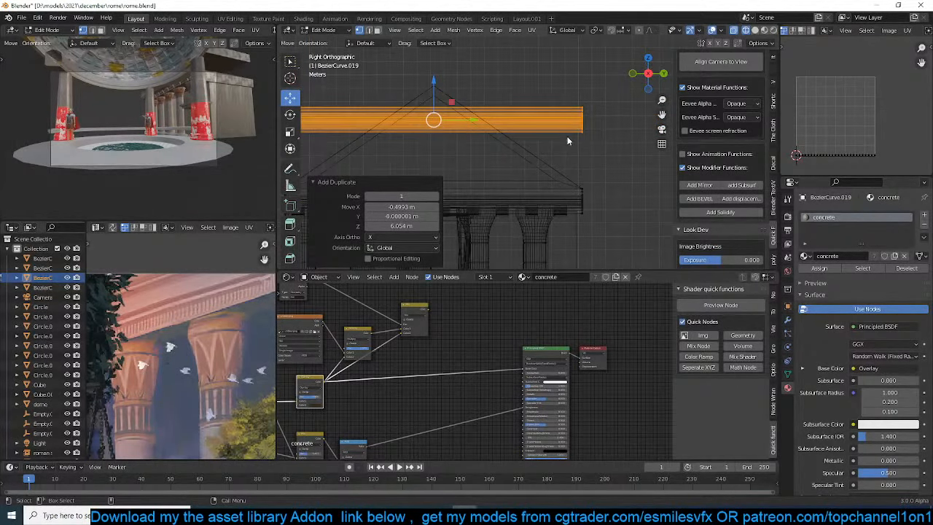
Try rotating the duplicated moulding about 28.6° toward the roof slope, and delete it
{"action": "key", "text": "r"}
{"action": "left_click", "coordinate": [544, 203]}
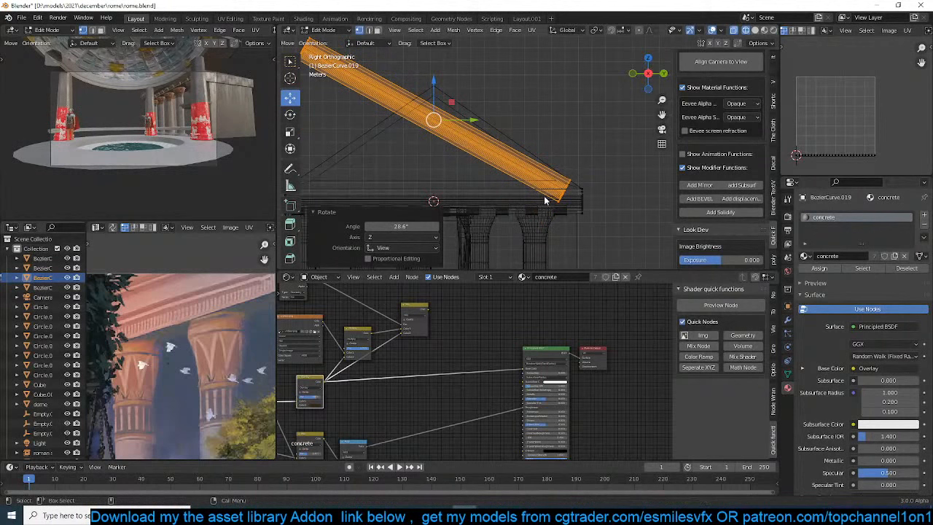
{"action": "key", "text": "x"}
{"action": "left_click", "coordinate": [563, 176]}
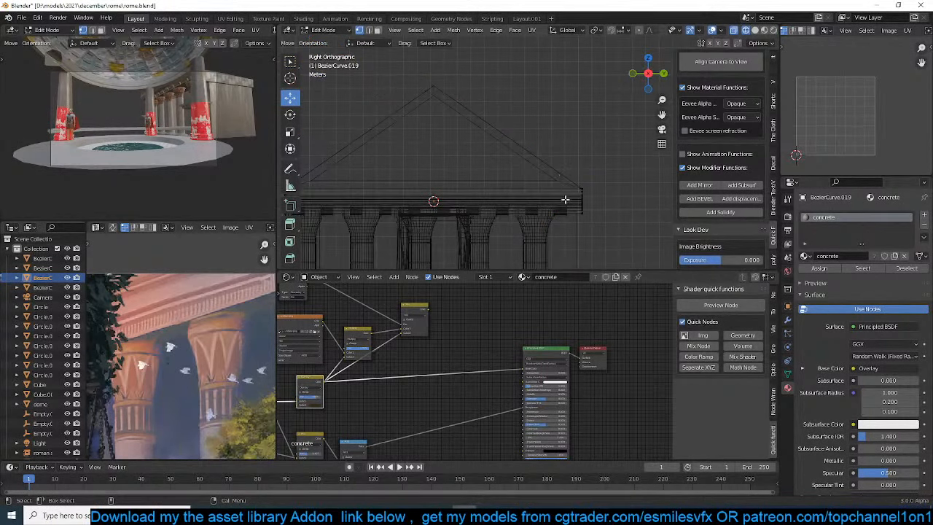
Duplicate the whole cornice object about 1.91 m upward and rotate the copy about 30° in side view
{"action": "key", "text": "Tab"}
{"action": "key", "text": "shift+d"}
{"action": "left_click", "coordinate": [566, 171]}
{"action": "key", "text": "r"}
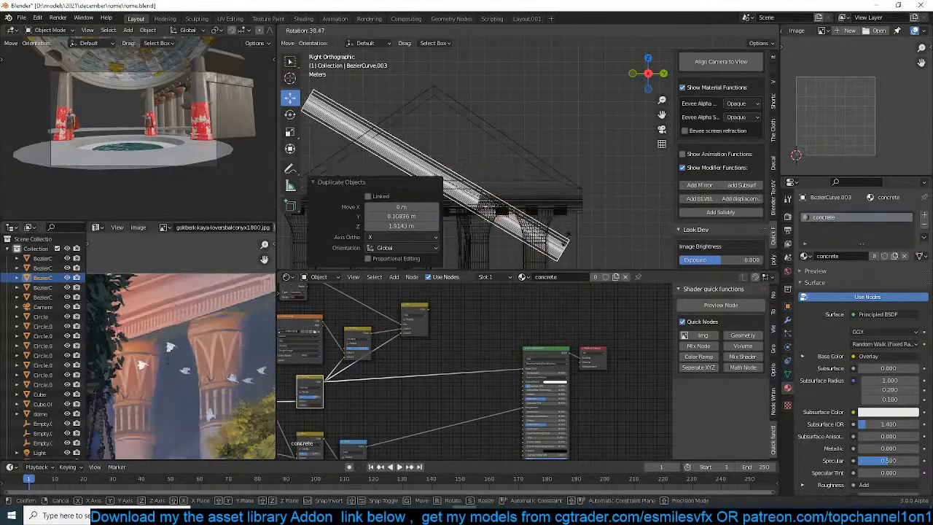
{"action": "left_click", "coordinate": [568, 244]}
Move the cornice copy about 2.9 m along Y and 3.2 m along Z onto the roof slope, and rotate it another 7.58°
{"action": "key", "text": "g"}
{"action": "left_click", "coordinate": [607, 200]}
{"action": "key", "text": "r"}
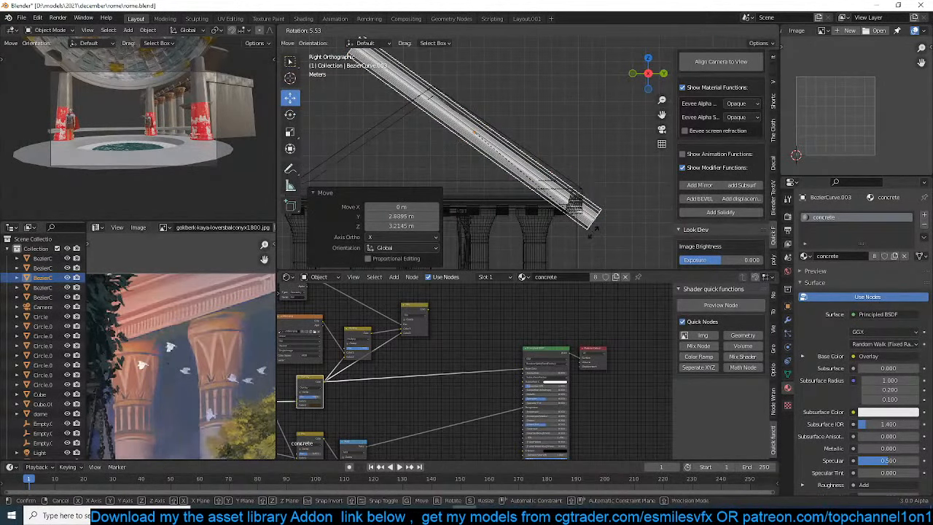
{"action": "left_click", "coordinate": [592, 233]}
{"action": "key", "text": "z"}
{"action": "left_click", "coordinate": [639, 234]}
{"action": "left_click", "coordinate": [759, 31]}
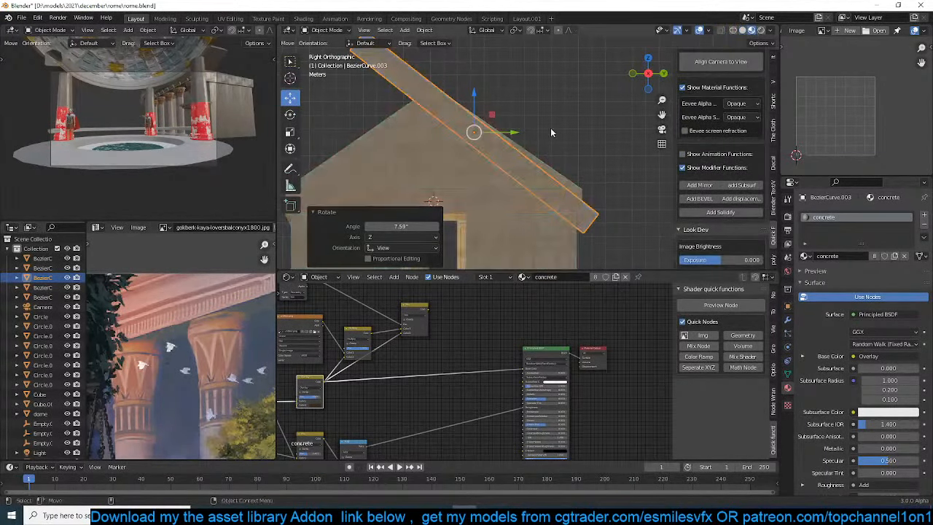
Scale down the sloping cornice copy and move it about 1.38 m along negative X in front of the gable
{"action": "mouse_move", "coordinate": [550, 127]}
{"action": "middle_mouse_down"}
{"action": "mouse_move", "coordinate": [442, 142]}
{"action": "mouse_move", "coordinate": [439, 159]}
{"action": "mouse_move", "coordinate": [475, 177]}
{"action": "mouse_move", "coordinate": [579, 138]}
{"action": "mouse_move", "coordinate": [516, 137]}
{"action": "middle_mouse_up"}
{"action": "scroll", "coordinate": [503, 172], "scroll_direction": "down", "scroll_amount": 4}
{"action": "key", "text": "s"}
{"action": "left_click", "coordinate": [578, 126]}
{"action": "left_click_drag", "start_coordinate": [527, 139], "coordinate": [508, 137]}
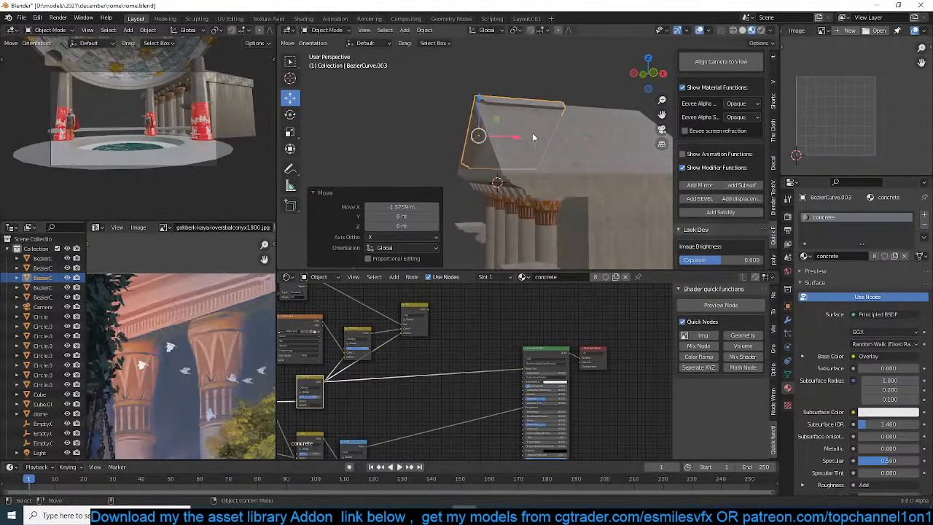
Move the rear vertices of the sloping cornice copy forward along X to reduce it to a narrow strip
{"action": "key", "text": "Tab"}
{"action": "middle_click_drag", "start_coordinate": [532, 137], "coordinate": [489, 134]}
{"action": "key", "text": "alt+z"}
{"action": "key", "text": "alt+z"}
{"action": "key", "text": "alt+z"}
{"action": "left_click_drag", "start_coordinate": [523, 79], "coordinate": [581, 224]}
{"action": "left_click_drag", "start_coordinate": [571, 142], "coordinate": [514, 144]}
{"action": "middle_click_drag", "start_coordinate": [515, 143], "coordinate": [601, 101]}
{"action": "key", "text": "Tab"}
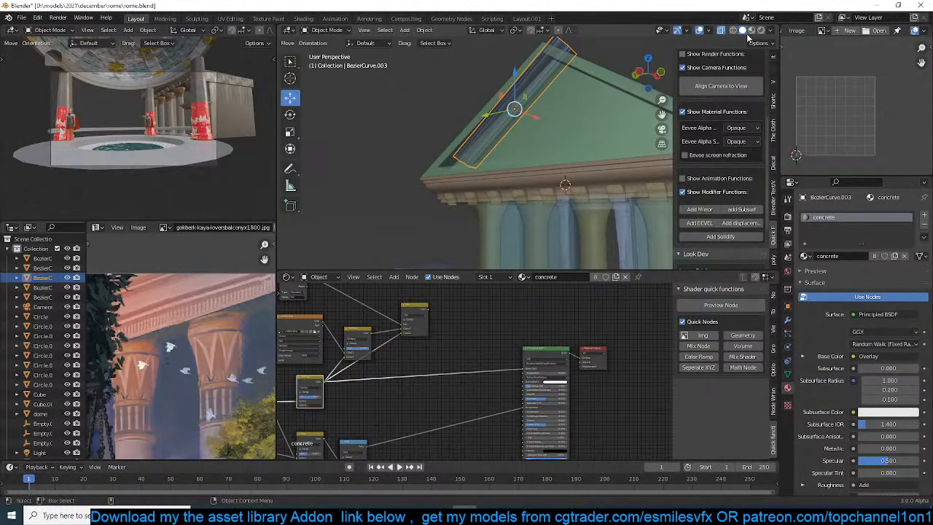
Adjust the sloping trim's size, shift it slightly along negative X at the gable, and scale it by 1.116
{"action": "left_click", "coordinate": [752, 30]}
{"action": "scroll", "coordinate": [453, 146], "scroll_direction": "up", "scroll_amount": 5}
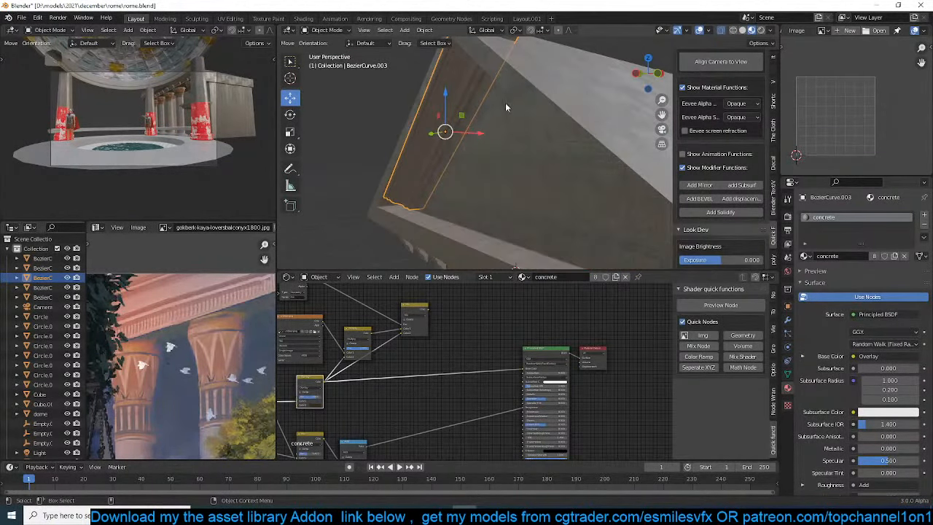
{"action": "key", "text": "s"}
{"action": "left_click", "coordinate": [485, 112]}
{"action": "left_click_drag", "start_coordinate": [479, 133], "coordinate": [467, 133]}
{"action": "middle_click_drag", "start_coordinate": [467, 133], "coordinate": [534, 112]}
{"action": "key", "text": "s"}
{"action": "left_click", "coordinate": [537, 109]}
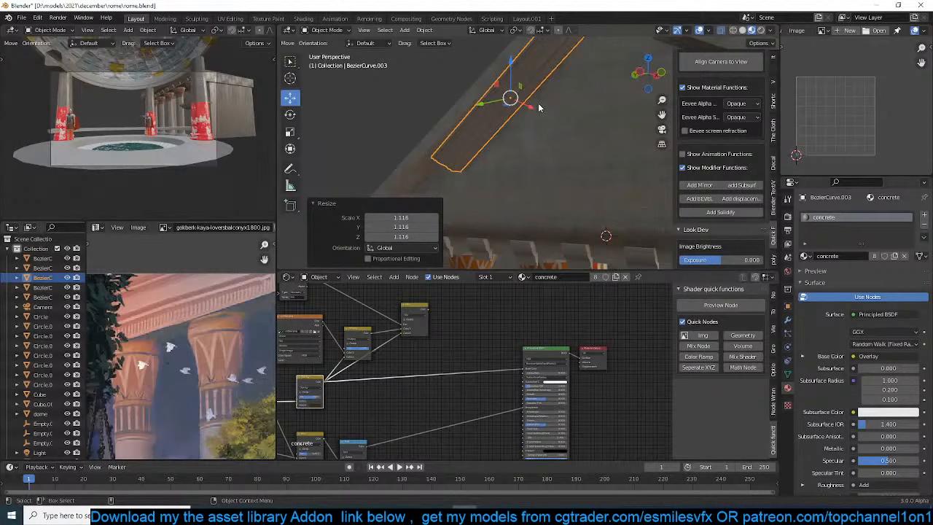
Shift the sloping cornice trim slightly on the gable and set the transform orientation to Local
{"action": "middle_click_drag", "start_coordinate": [532, 109], "coordinate": [522, 123], "text": "shift"}
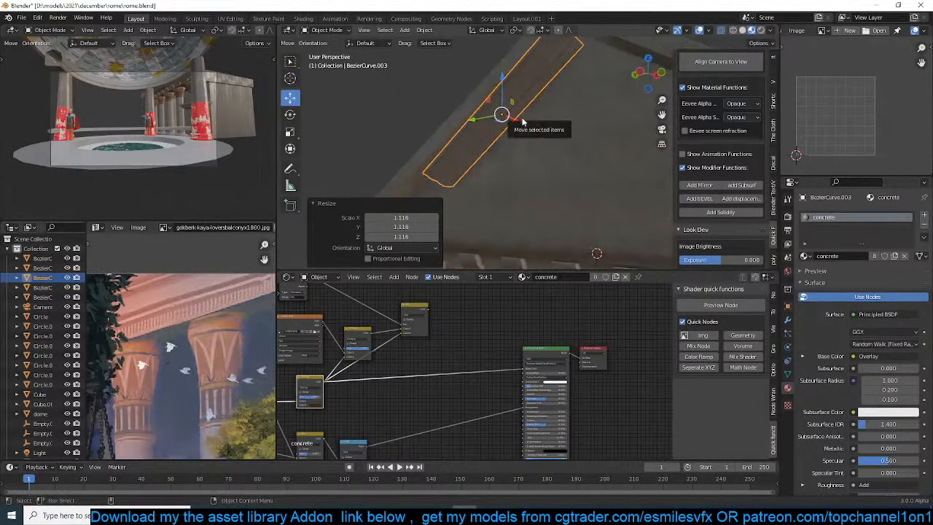
{"action": "key", "text": "slash"}
{"action": "key", "text": "period"}
{"action": "key", "text": "slash"}
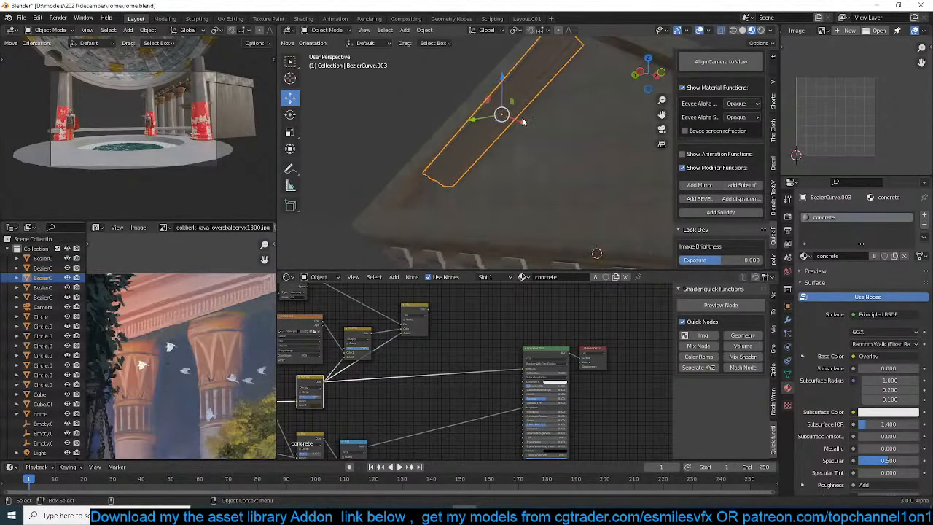
{"action": "key", "text": "period"}
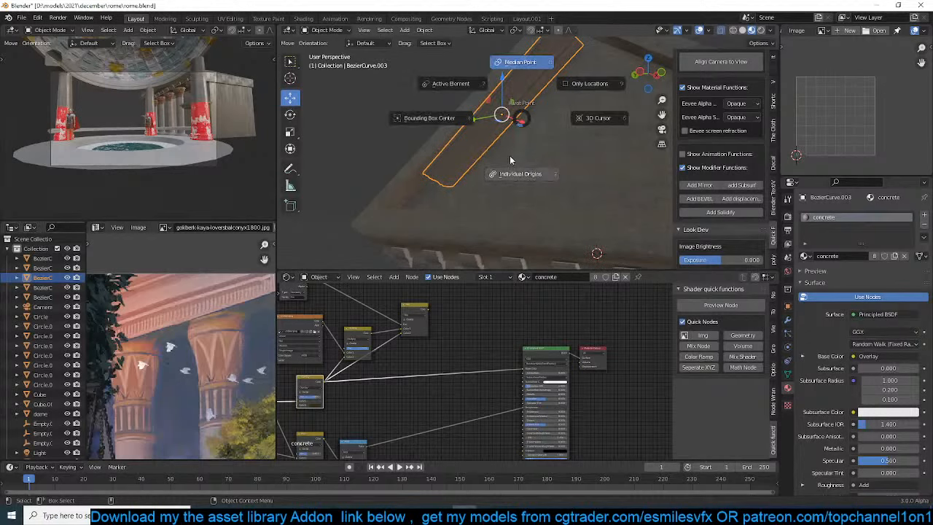
{"action": "key", "text": "Escape"}
{"action": "key", "text": "period"}
{"action": "key", "text": "Escape"}
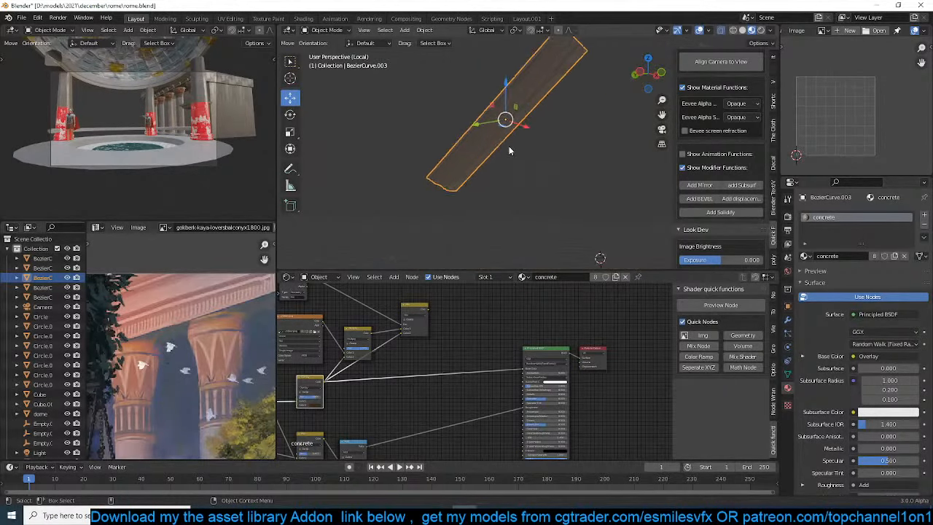
{"action": "key", "text": "period"}
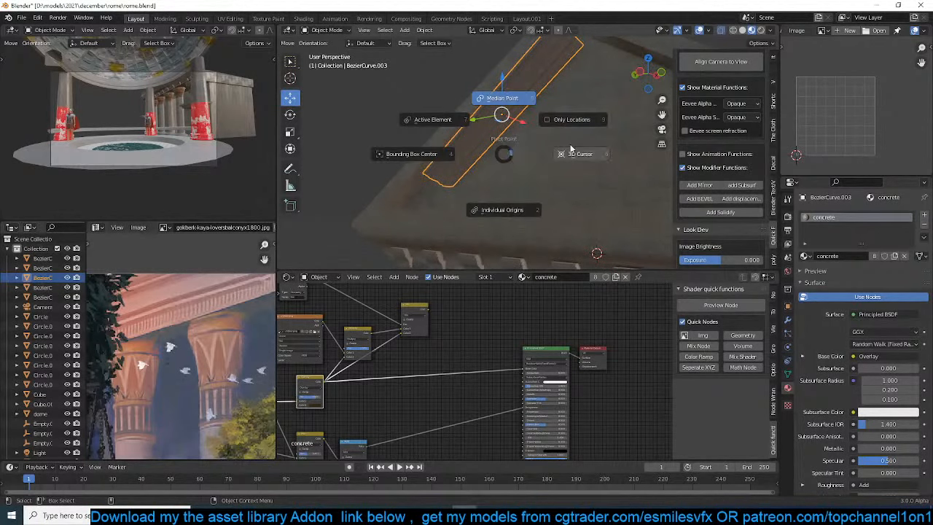
{"action": "key", "text": "Escape"}
{"action": "key", "text": "comma"}
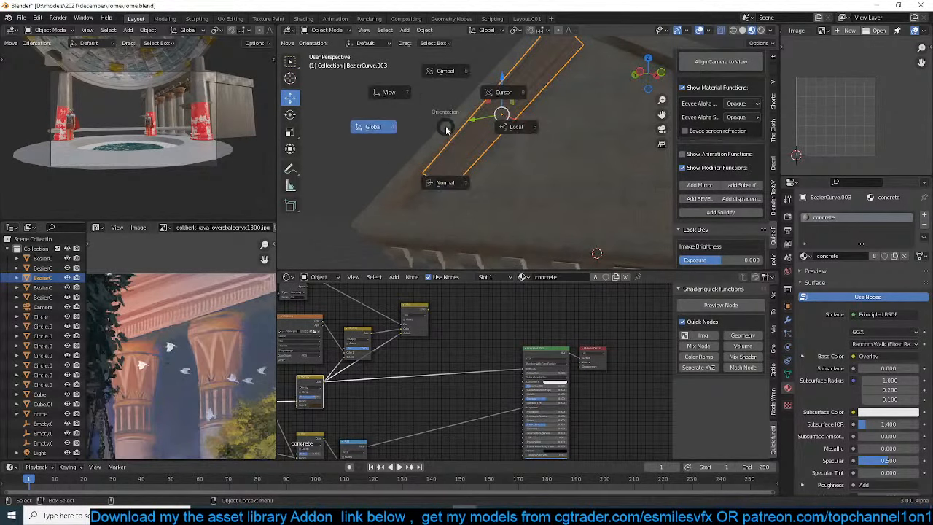
{"action": "left_click", "coordinate": [511, 129]}
Resize the sloping trim along Y and slide it about 1.36 m down the slope along its local Y axis
{"action": "key", "text": "s"}
{"action": "key", "text": "x"}
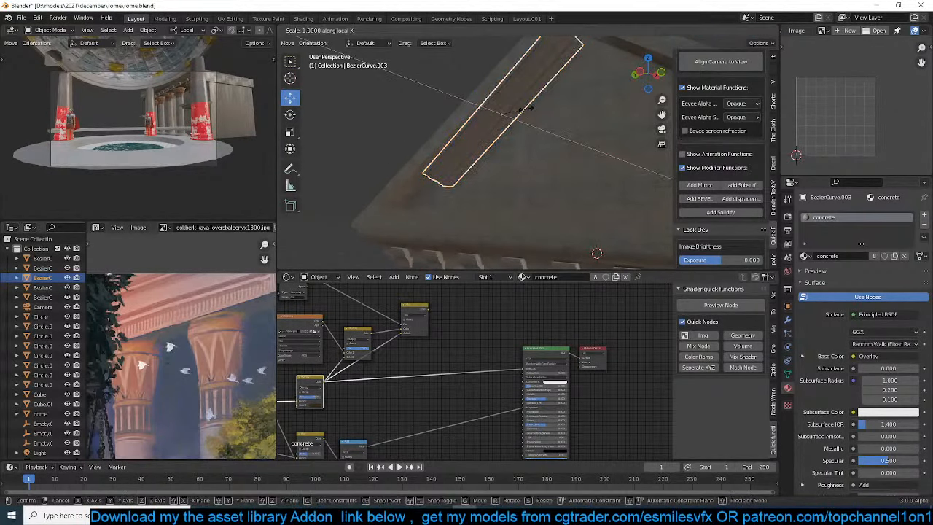
{"action": "key", "text": "y"}
{"action": "key", "text": "y"}
{"action": "left_click", "coordinate": [539, 101]}
{"action": "middle_click_drag", "start_coordinate": [539, 102], "coordinate": [522, 115]}
{"action": "left_click_drag", "start_coordinate": [494, 142], "coordinate": [479, 153]}
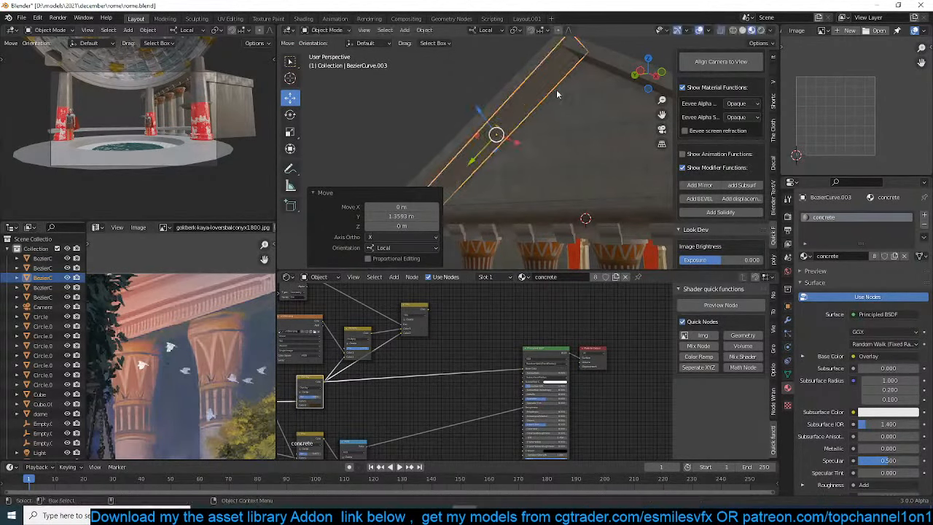
Scale the sloping trim by 0.858 and fine-tune its size with a further scale of 1.063
{"action": "key", "text": "s"}
{"action": "right_click", "coordinate": [581, 83]}
{"action": "key", "text": "s"}
{"action": "left_click", "coordinate": [574, 86]}
{"action": "key", "text": "s"}
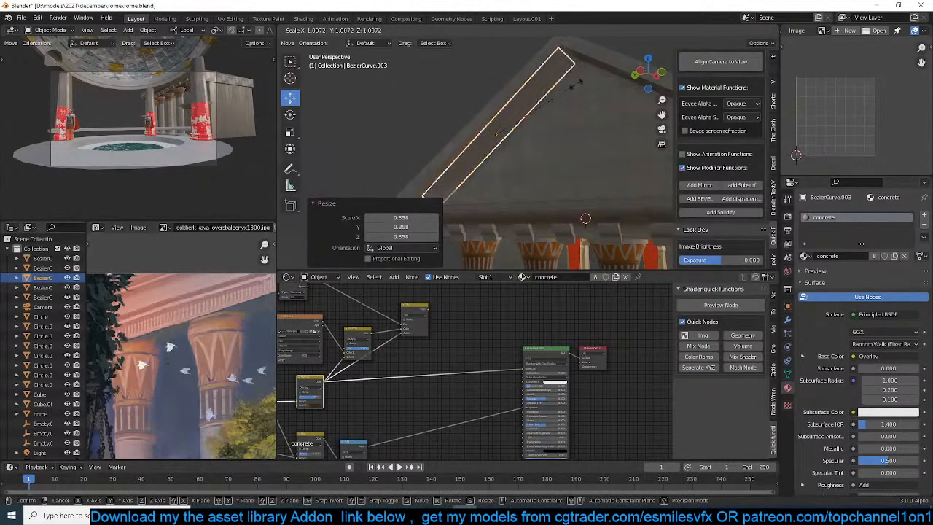
{"action": "left_click", "coordinate": [580, 81]}
In the right wireframe view, rotate the sloping trim parallel to the roof edge and move it about 0.33 m along Y and 0.24 m along Z
{"action": "middle_click_drag", "start_coordinate": [580, 81], "coordinate": [505, 105]}
{"action": "scroll", "coordinate": [505, 105], "scroll_direction": "up", "scroll_amount": 3}
{"action": "scroll", "coordinate": [505, 105], "scroll_direction": "down", "scroll_amount": 3}
{"action": "key", "text": "KP_1"}
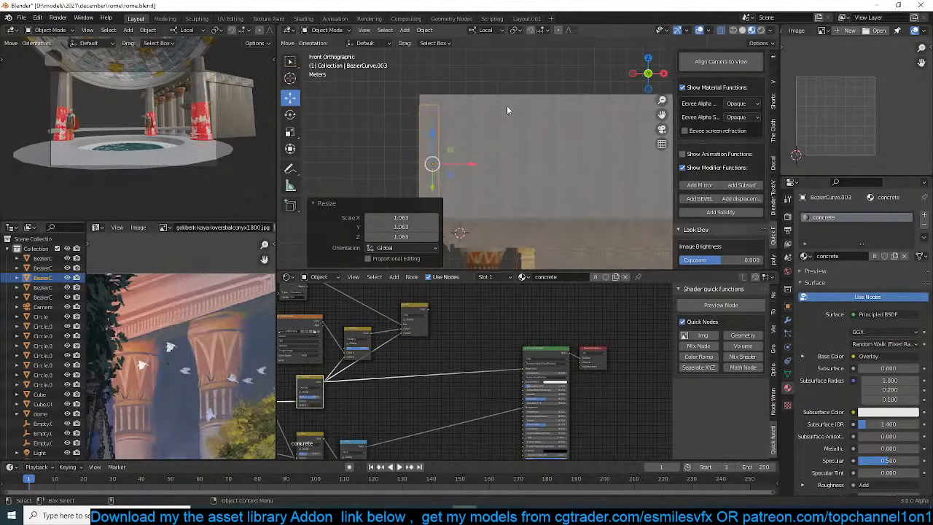
{"action": "key", "text": "KP_3"}
{"action": "key", "text": "z"}
{"action": "left_click", "coordinate": [335, 95]}
{"action": "middle_click_drag", "start_coordinate": [550, 181], "coordinate": [461, 144], "text": "shift"}
{"action": "key", "text": "r"}
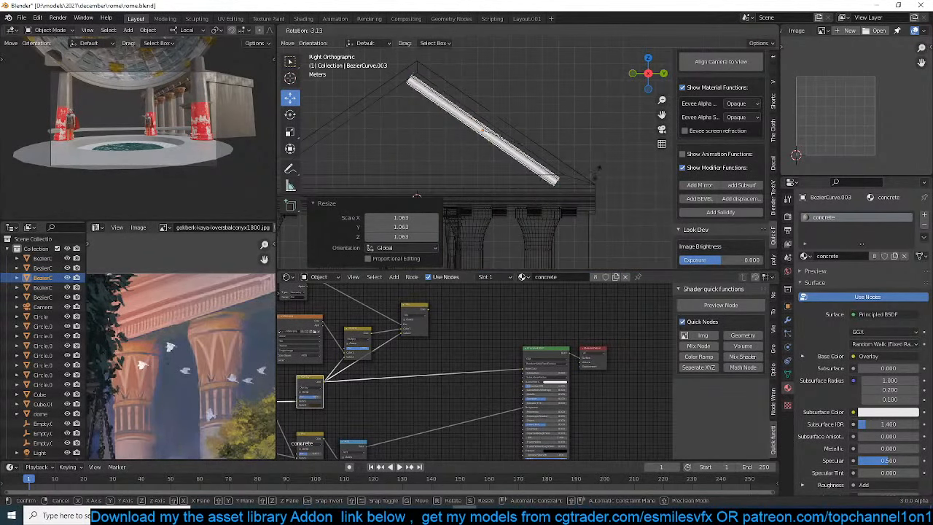
{"action": "left_click", "coordinate": [599, 177]}
{"action": "key", "text": "g"}
{"action": "left_click", "coordinate": [605, 172]}
{"action": "key", "text": "r"}
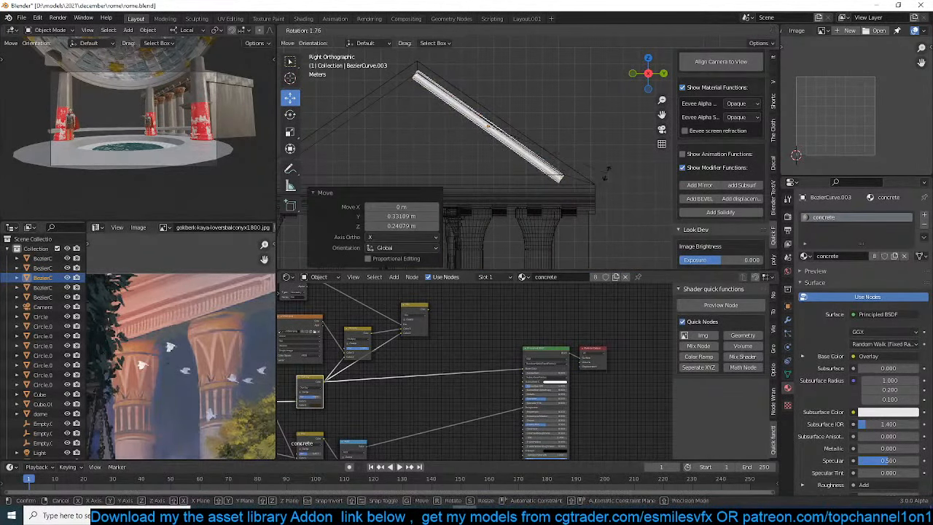
{"action": "left_click", "coordinate": [603, 176]}
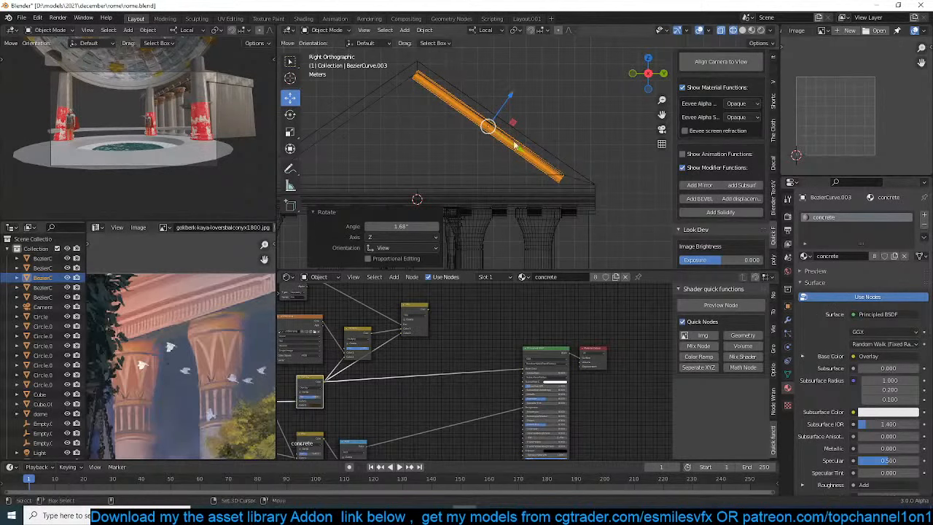
Mirror the sloping trim across the roof object on the Y axis only, with Y bisect enabled
{"action": "left_click", "coordinate": [536, 139]}
{"action": "left_click", "coordinate": [464, 119]}
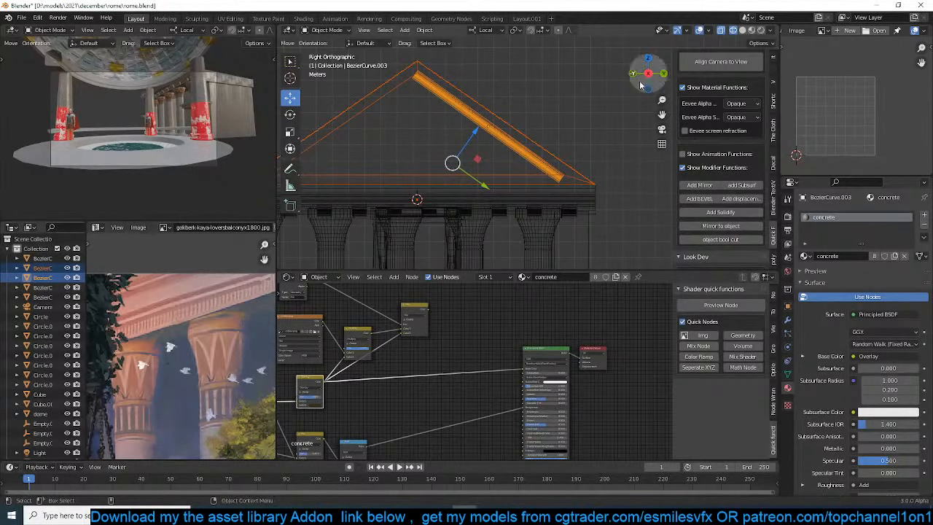
{"action": "scroll", "coordinate": [733, 205], "scroll_direction": "down", "scroll_amount": 2}
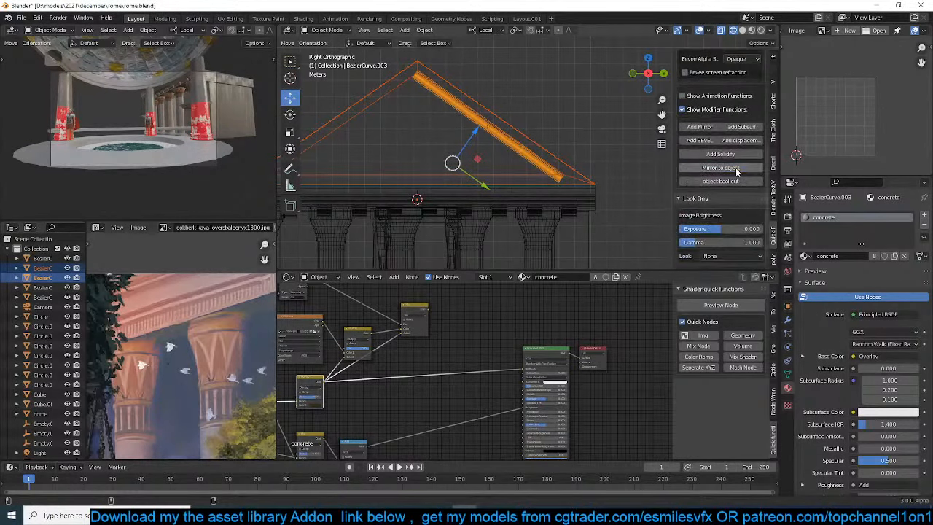
{"action": "left_click", "coordinate": [497, 143]}
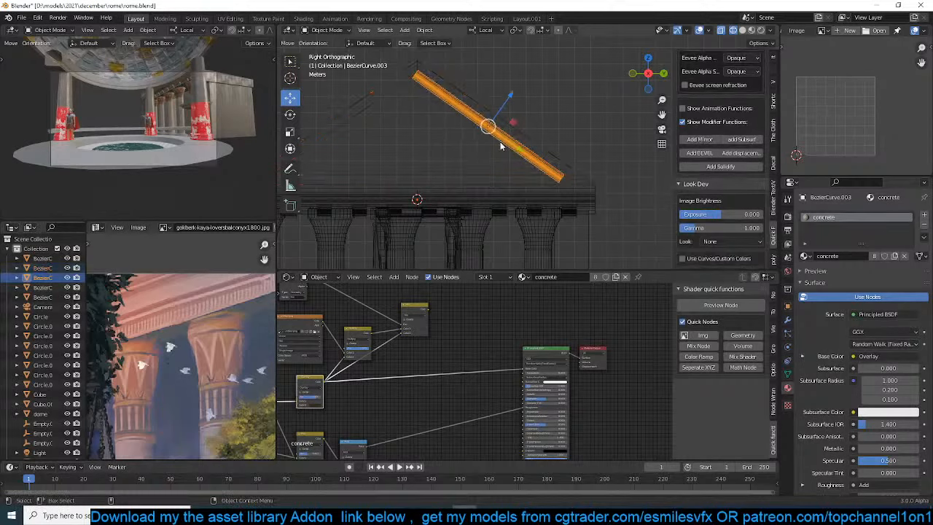
{"action": "left_click", "coordinate": [787, 319]}
{"action": "left_click", "coordinate": [883, 247]}
{"action": "left_click", "coordinate": [860, 246]}
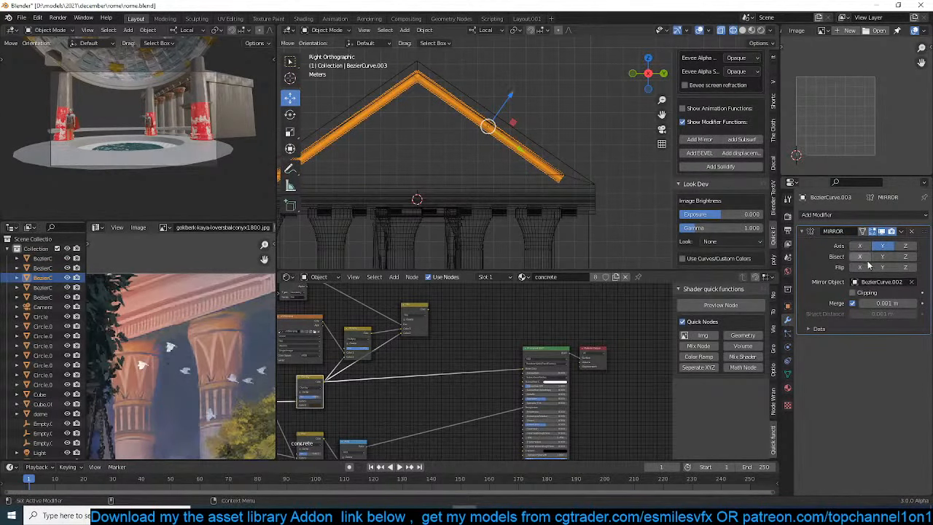
{"action": "left_click", "coordinate": [883, 257]}
Duplicate the bracket array beneath the cornice in place and scale the copy by 0.641
{"action": "middle_click_drag", "start_coordinate": [517, 188], "coordinate": [454, 170]}
{"action": "middle_click_drag", "start_coordinate": [525, 183], "coordinate": [415, 190], "text": "shift"}
{"action": "key", "text": "alt+a"}
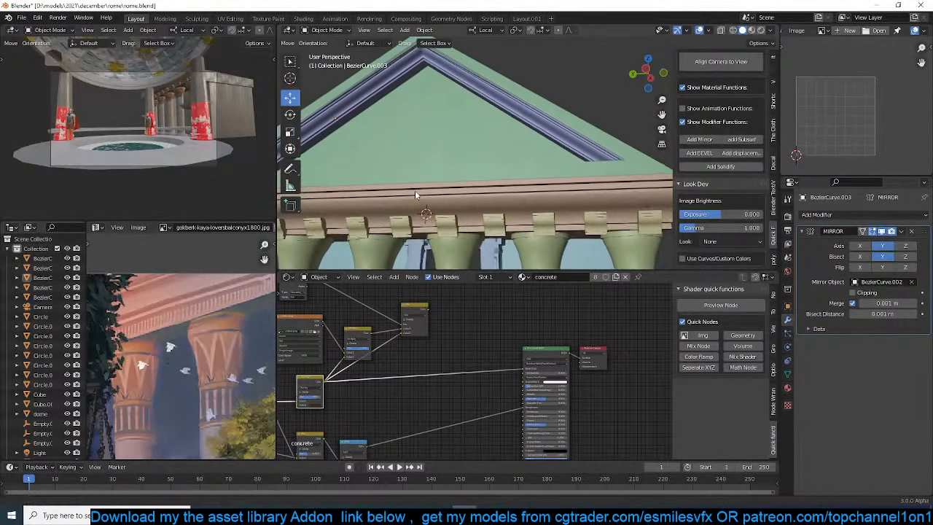
{"action": "left_click", "coordinate": [536, 227]}
{"action": "key", "text": "KP_1"}
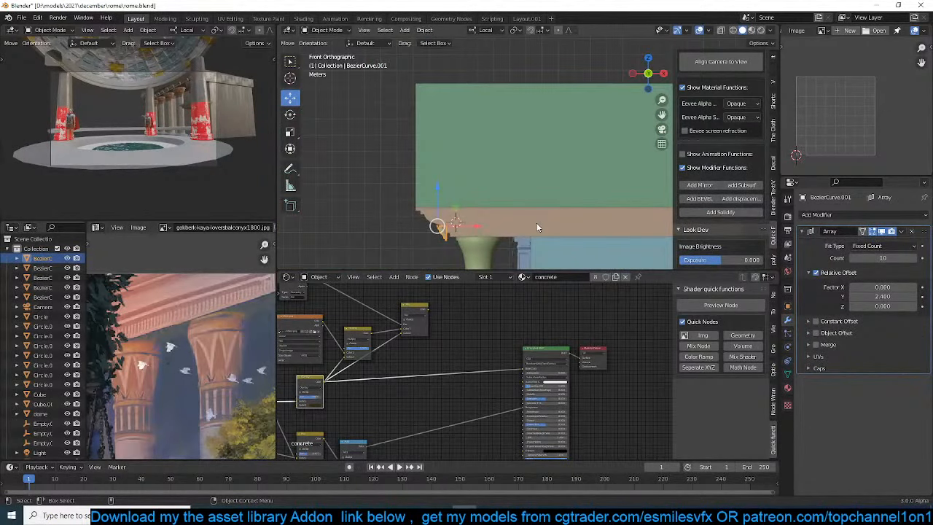
{"action": "key", "text": "ctrl+KP_3"}
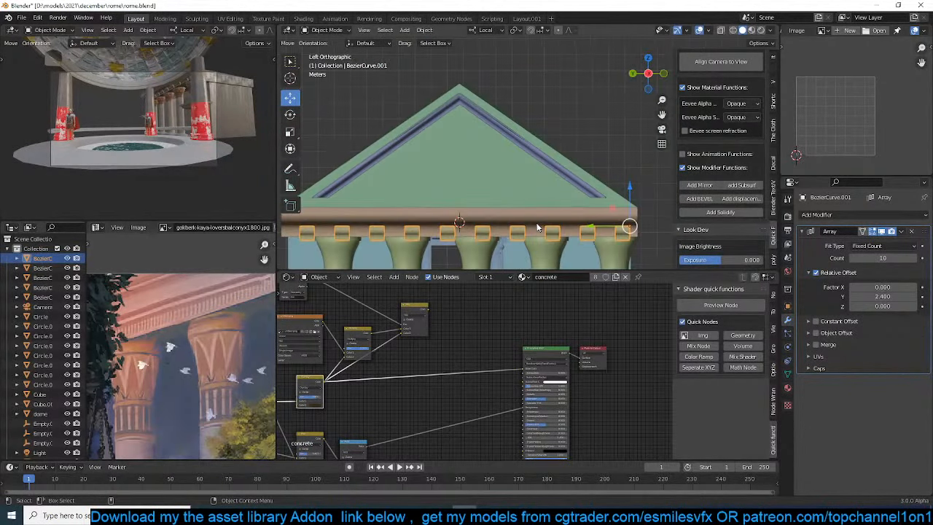
{"action": "key", "text": "shift+z"}
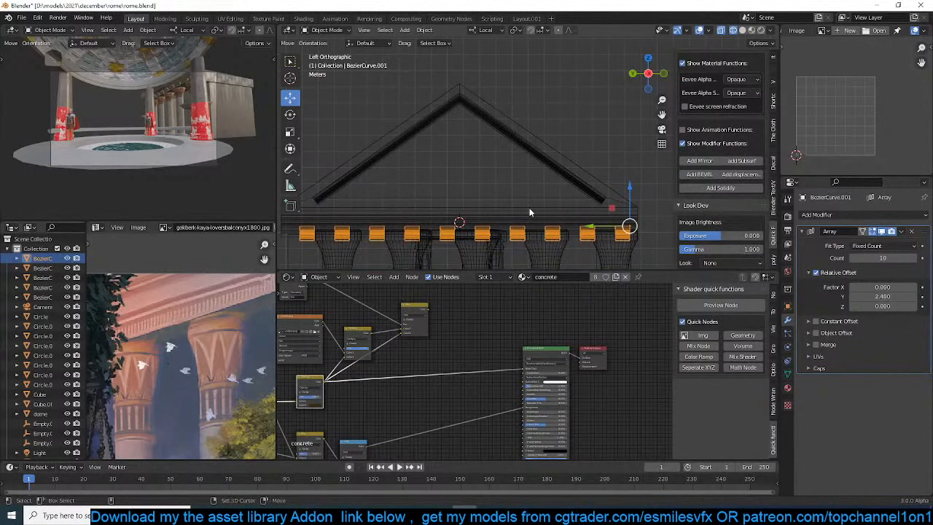
{"action": "key", "text": "shift+d"}
{"action": "right_click", "coordinate": [530, 208]}
{"action": "key", "text": "s"}
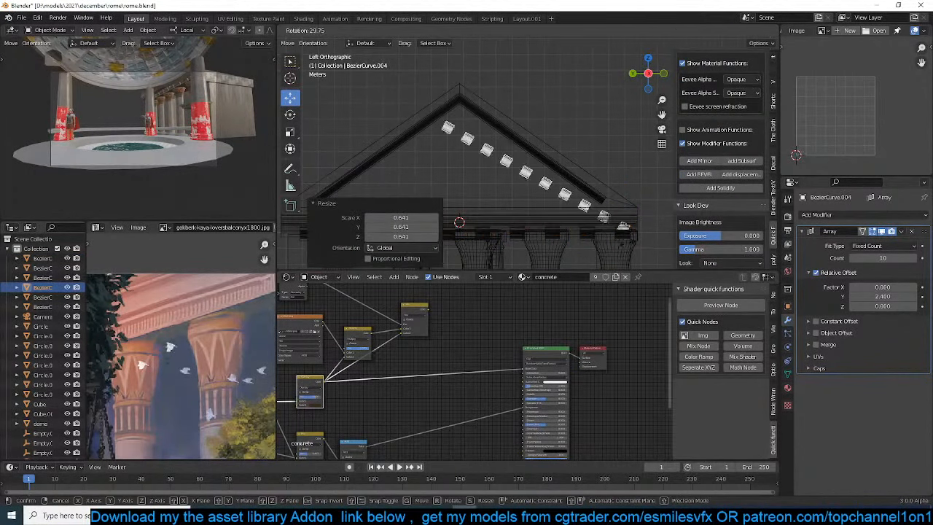
{"action": "left_click", "coordinate": [646, 239]}
Rotate the bracket copy 38.3° in the left view and move it onto the sloping trim, about 1.9 m up along Z
{"action": "key", "text": "r"}
{"action": "left_click", "coordinate": [643, 253]}
{"action": "key", "text": "g"}
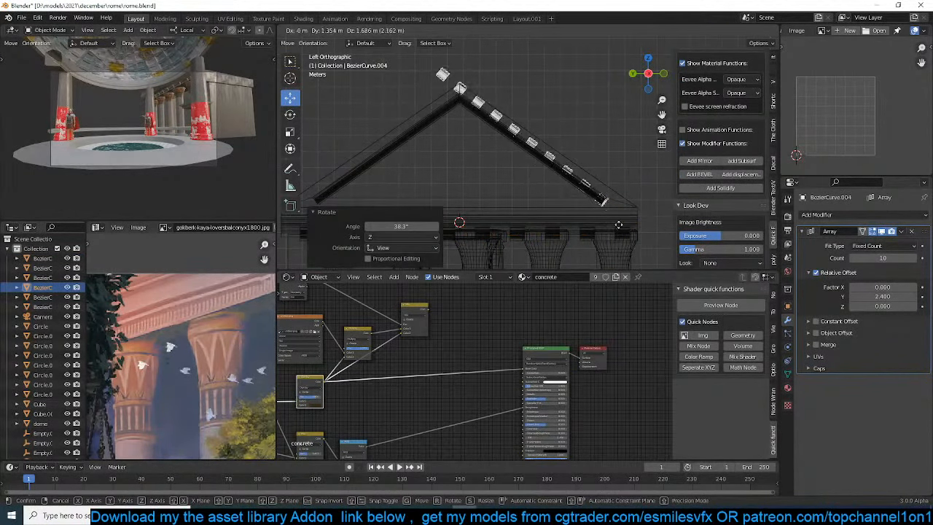
{"action": "left_click", "coordinate": [614, 223]}
{"action": "scroll", "coordinate": [631, 236], "scroll_direction": "up", "scroll_amount": 2}
{"action": "key", "text": "s"}
{"action": "right_click", "coordinate": [649, 229]}
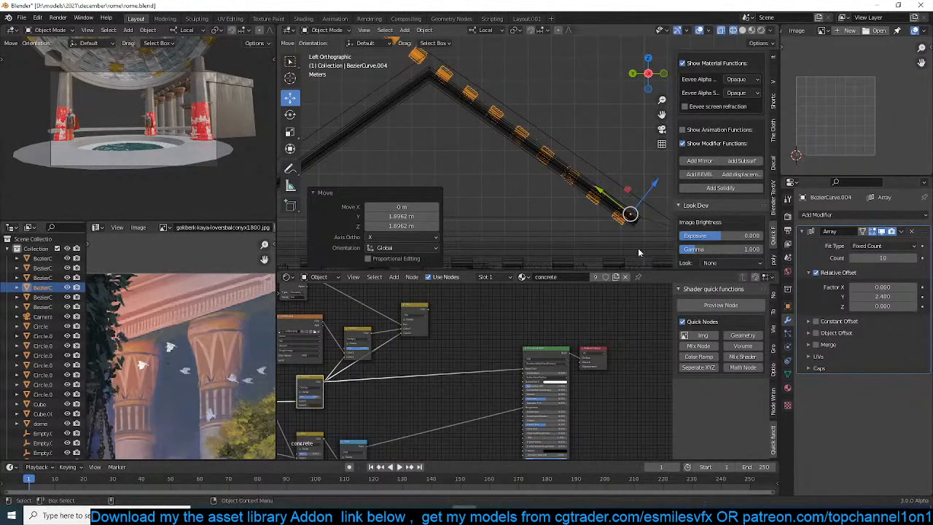
Fine-tune the bracket copy's rotation to follow the roof slope and scale it by 0.785
{"action": "middle_click_drag", "start_coordinate": [639, 249], "coordinate": [598, 209], "text": "shift"}
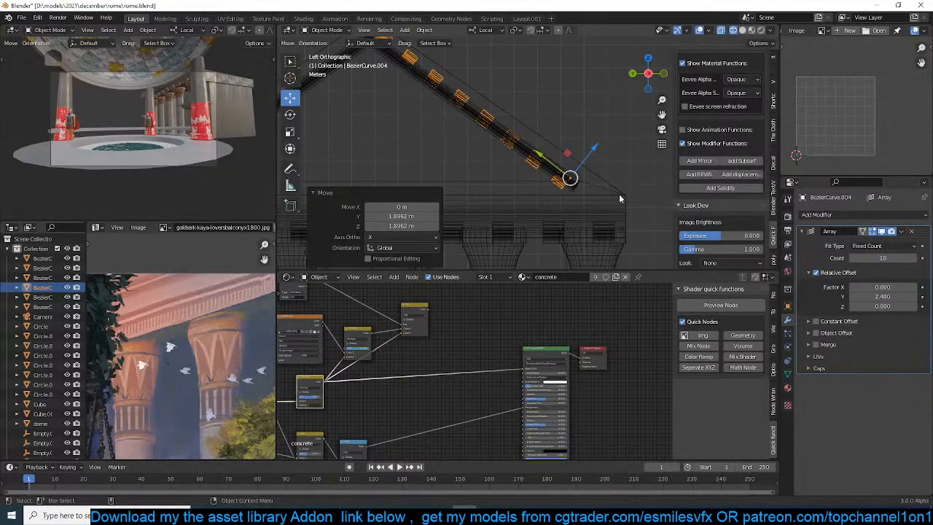
{"action": "key", "text": "r"}
{"action": "left_click", "coordinate": [620, 194]}
{"action": "key", "text": "s"}
{"action": "left_click", "coordinate": [613, 187]}
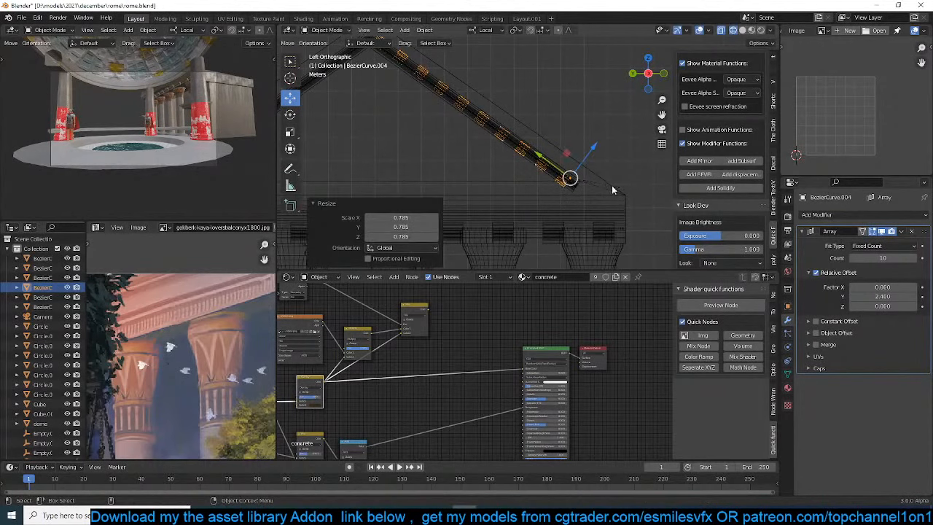
In solid shading, move the bracket copy about 1.42 m along negative local X to the gable front and 0.27 m along negative local Z
{"action": "key", "text": "z"}
{"action": "left_click", "coordinate": [642, 188]}
{"action": "middle_click_drag", "start_coordinate": [636, 188], "coordinate": [537, 163]}
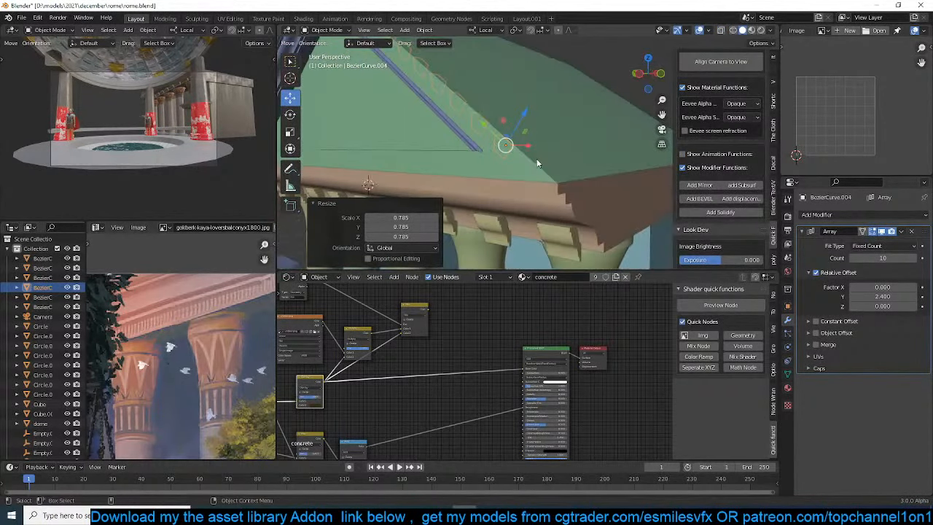
{"action": "middle_click_drag", "start_coordinate": [537, 163], "coordinate": [477, 245]}
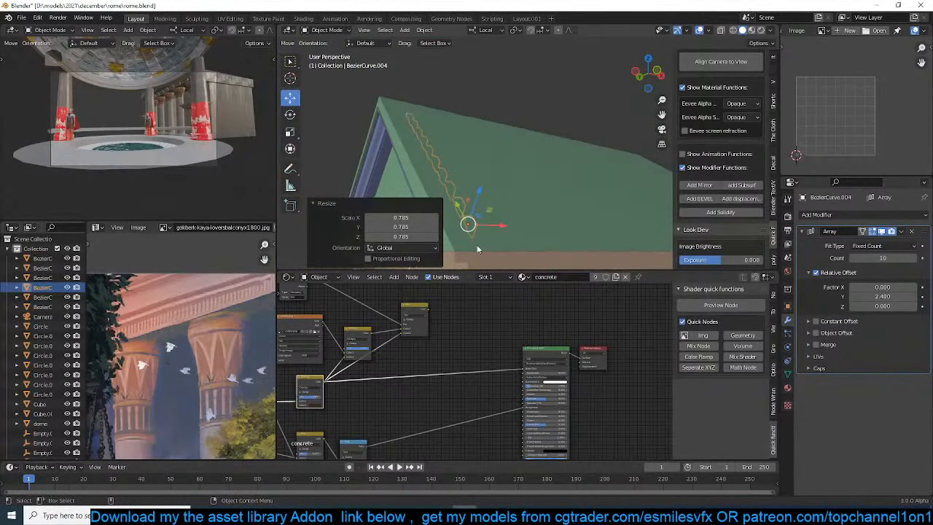
{"action": "left_click_drag", "start_coordinate": [503, 228], "coordinate": [483, 227]}
{"action": "middle_click_drag", "start_coordinate": [483, 226], "coordinate": [577, 191]}
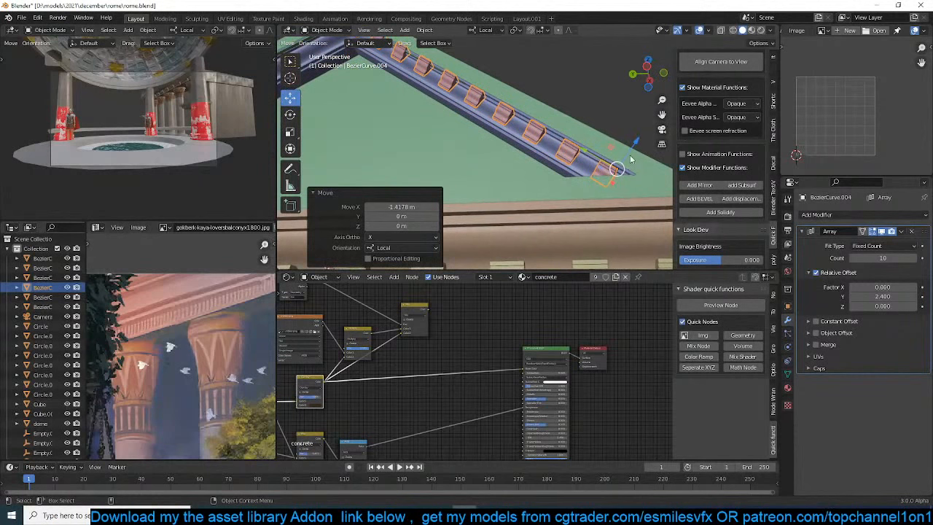
{"action": "left_click_drag", "start_coordinate": [637, 140], "coordinate": [632, 156]}
Move the bracket copy about 0.57 m back along local X towards the trim and nudge its depth on the same axis
{"action": "middle_click_drag", "start_coordinate": [631, 156], "coordinate": [548, 218]}
{"action": "key", "text": "g"}
{"action": "key", "text": "x"}
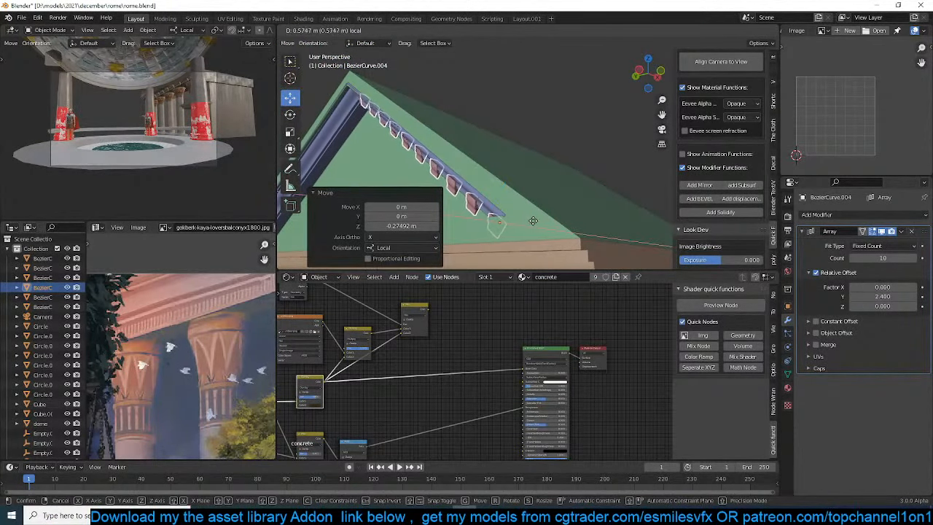
{"action": "left_click", "coordinate": [531, 220]}
{"action": "middle_click_drag", "start_coordinate": [532, 219], "coordinate": [598, 230]}
{"action": "scroll", "coordinate": [535, 157], "scroll_direction": "down", "scroll_amount": 3}
{"action": "key", "text": "alt+a"}
{"action": "left_click", "coordinate": [530, 150]}
{"action": "left_click", "coordinate": [530, 150]}
{"action": "scroll", "coordinate": [543, 169], "scroll_direction": "up", "scroll_amount": 3}
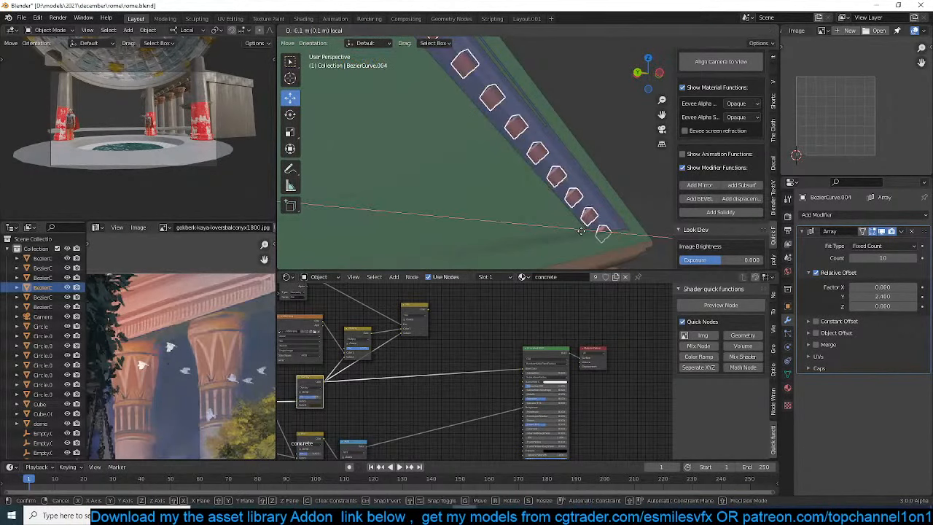
Scale the bracket copy's mesh by about 1.5 in Edit Mode to enlarge and space out the sloping brackets
{"action": "key", "text": "Tab"}
{"action": "key", "text": "Tab"}
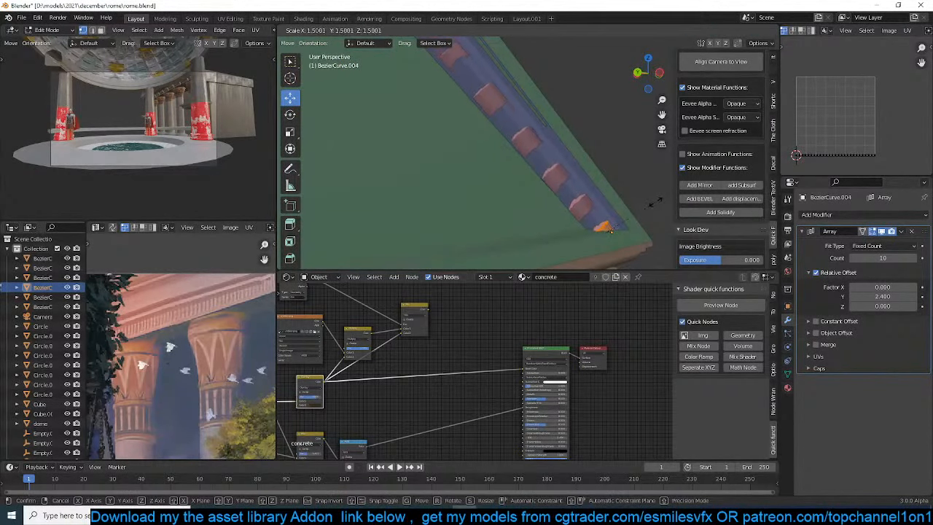
{"action": "scroll", "coordinate": [641, 212], "scroll_direction": "down", "scroll_amount": 5}
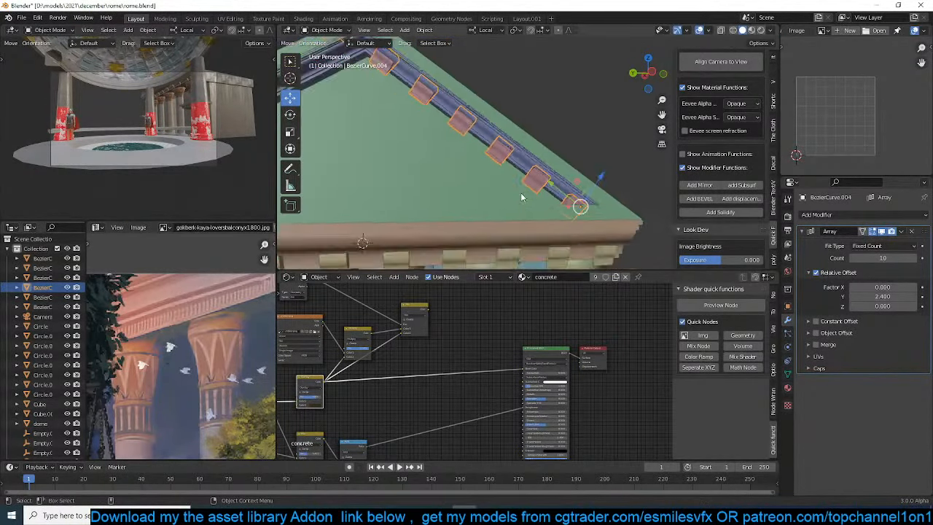
{"action": "left_click", "coordinate": [628, 188]}
Try to copy the sloping cornice trim's modifiers onto the row of gable brackets, and undo it
{"action": "scroll", "coordinate": [553, 169], "scroll_direction": "down", "scroll_amount": 1}
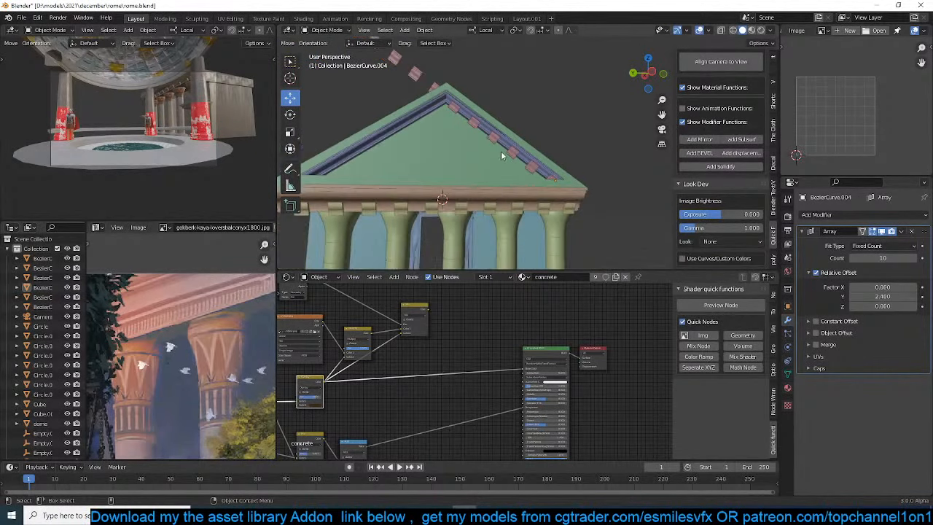
{"action": "left_click", "coordinate": [514, 151]}
{"action": "left_click", "coordinate": [526, 157], "text": "shift"}
{"action": "key", "text": "ctrl+l"}
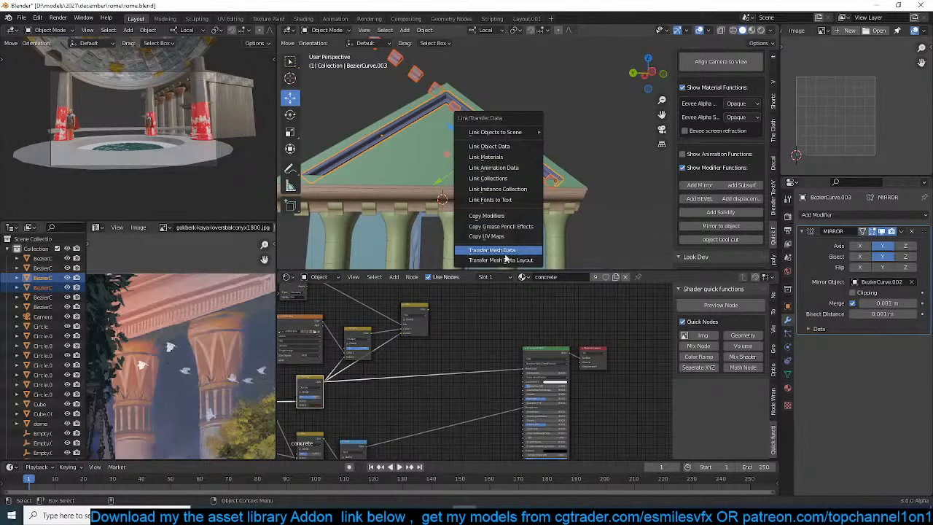
{"action": "left_click", "coordinate": [529, 217]}
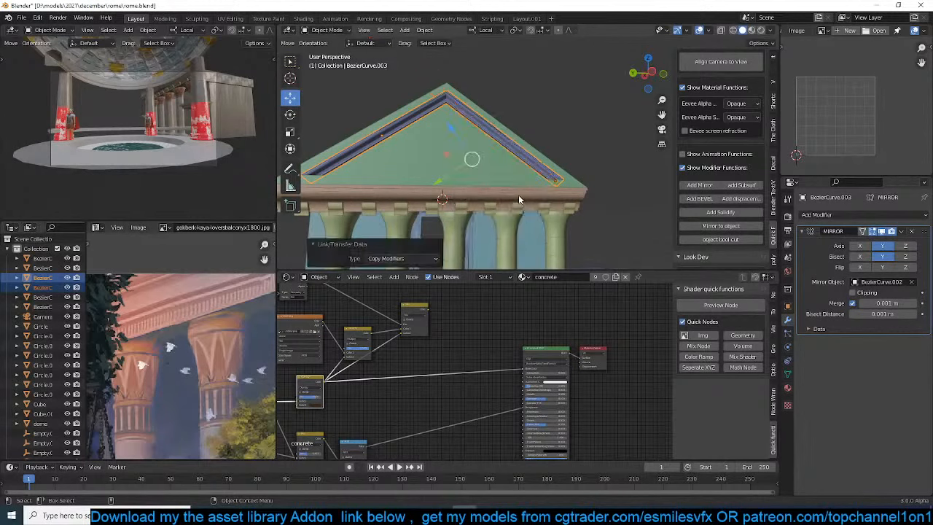
{"action": "key", "text": "z"}
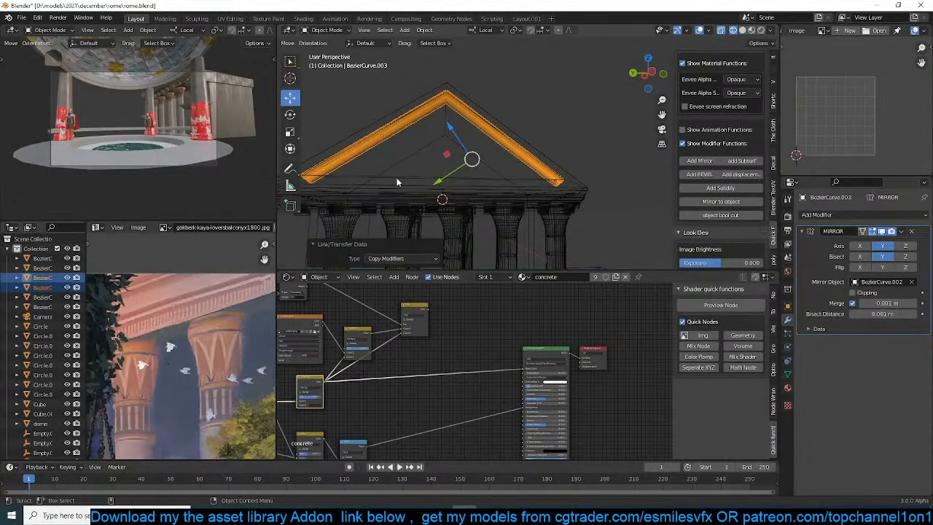
{"action": "key", "text": "ctrl+z"}
{"action": "key", "text": "alt+a"}
In solid shading, add a Mirror modifier to the sloping brackets using the gabled roof as mirror object
{"action": "left_click", "coordinate": [511, 152]}
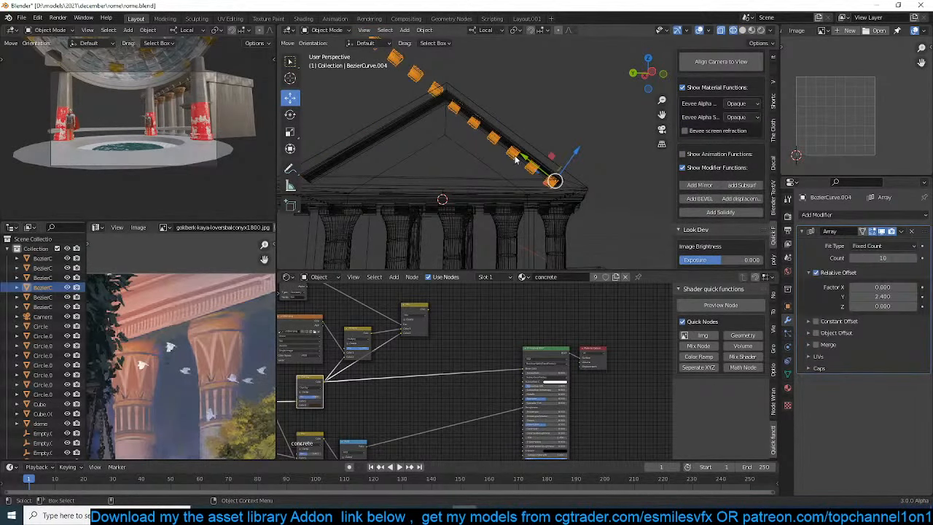
{"action": "key", "text": "z"}
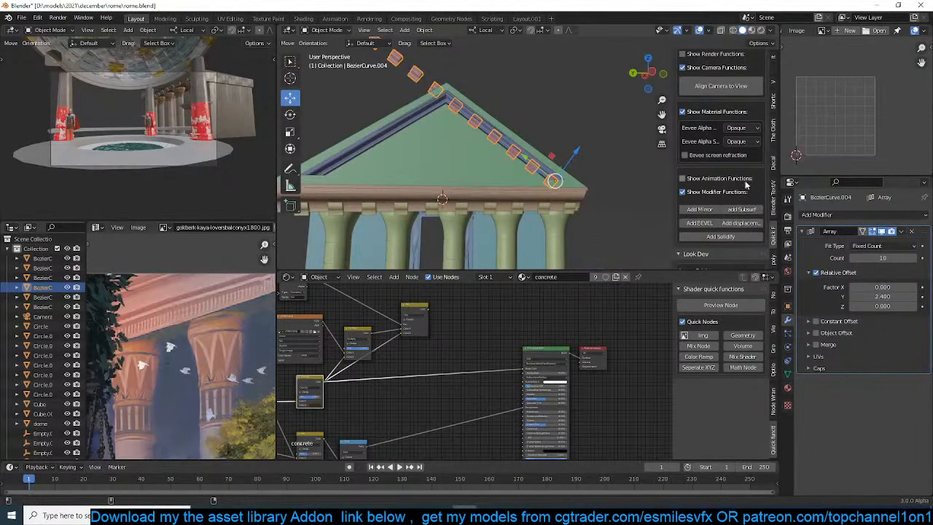
{"action": "left_click", "coordinate": [489, 140]}
{"action": "left_click", "coordinate": [554, 153], "text": "shift"}
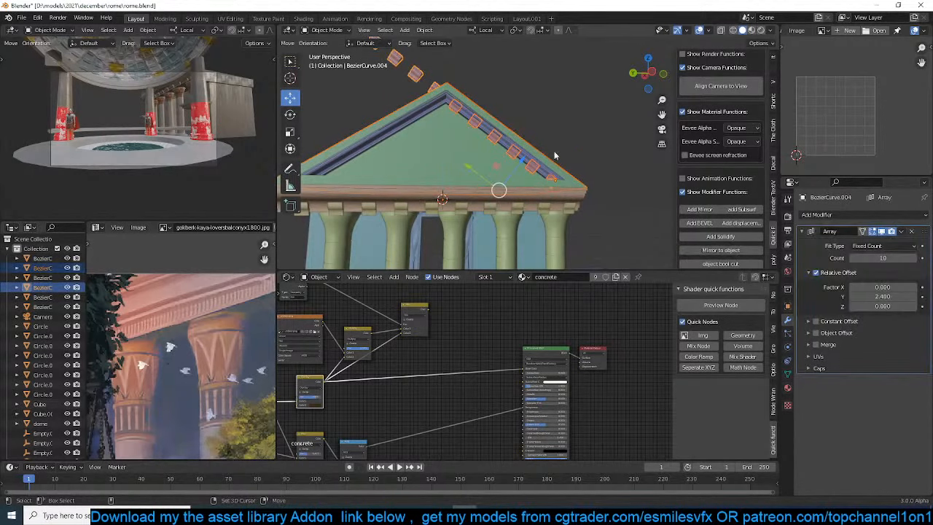
{"action": "left_click", "coordinate": [721, 250]}
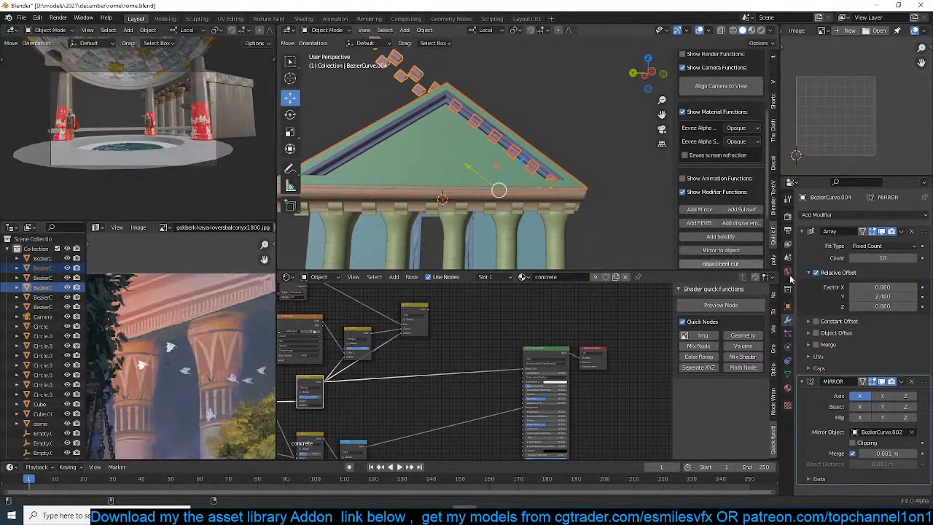
Set the brackets' mirror to the Y axis only, with Bisect and Flip enabled on Y
{"action": "left_click", "coordinate": [804, 231]}
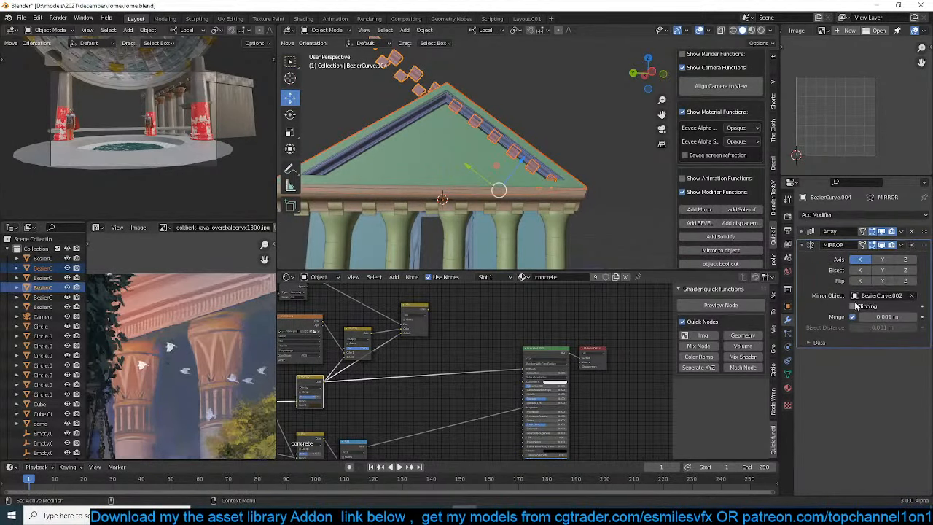
{"action": "left_click", "coordinate": [880, 261]}
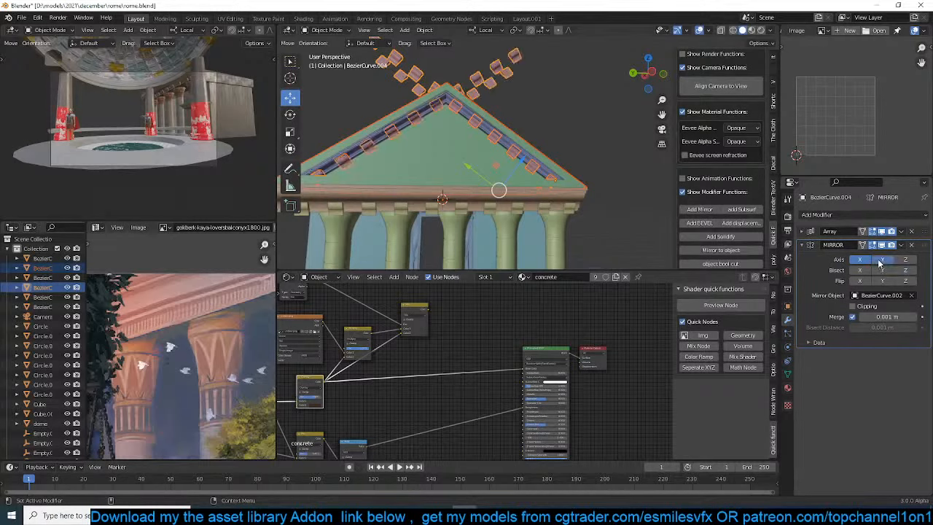
{"action": "left_click", "coordinate": [862, 260]}
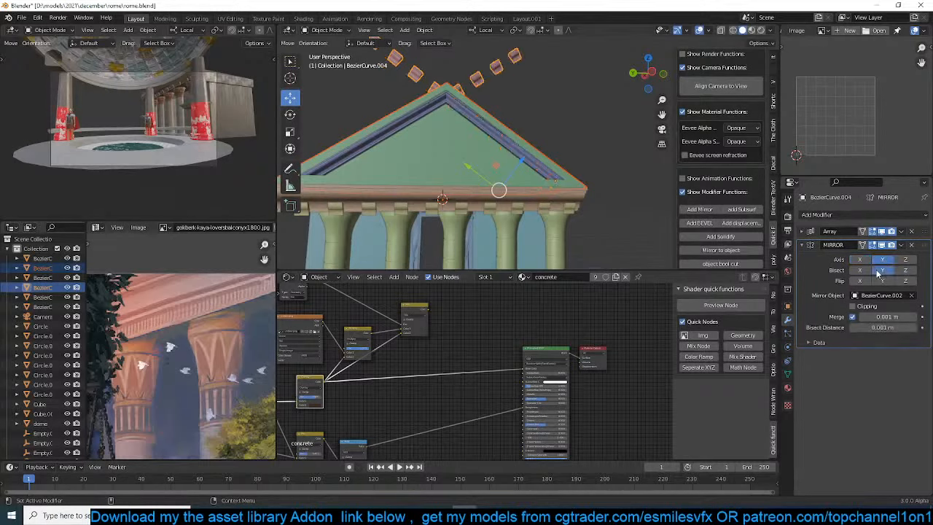
{"action": "left_click", "coordinate": [882, 271]}
{"action": "left_click", "coordinate": [883, 281]}
{"action": "middle_click_drag", "start_coordinate": [496, 175], "coordinate": [436, 183]}
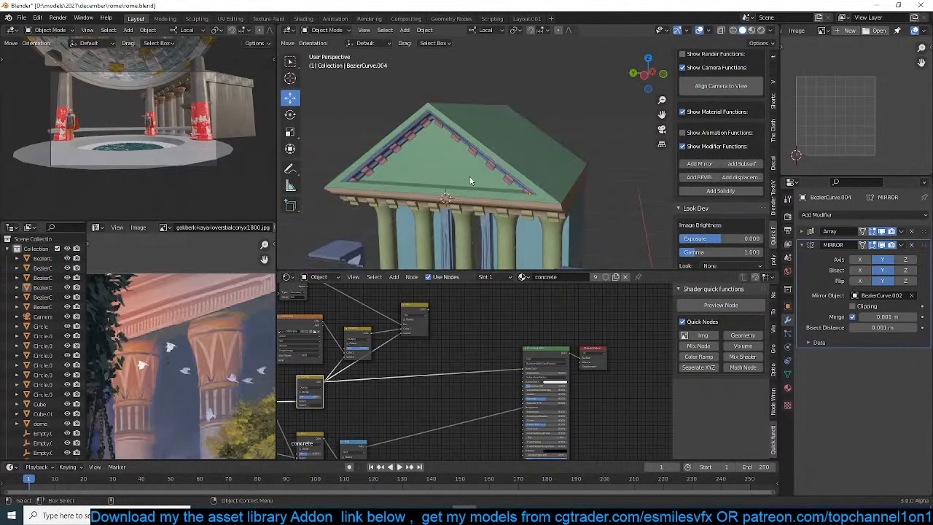
In material preview, inset the gable's triangular front face by about 0.83 m and inset the inner face again
{"action": "scroll", "coordinate": [471, 179], "scroll_direction": "up", "scroll_amount": 1}
{"action": "left_click", "coordinate": [752, 31]}
{"action": "scroll", "coordinate": [508, 118], "scroll_direction": "up", "scroll_amount": 5}
{"action": "middle_click_drag", "start_coordinate": [572, 110], "coordinate": [499, 135]}
{"action": "scroll", "coordinate": [498, 135], "scroll_direction": "down", "scroll_amount": 3}
{"action": "left_click", "coordinate": [459, 151]}
{"action": "key", "text": "Tab"}
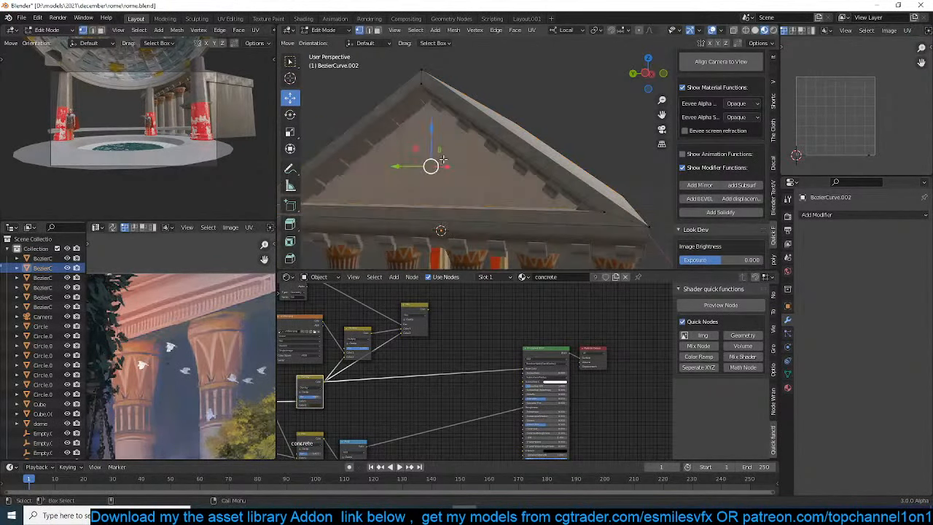
{"action": "key", "text": "i"}
{"action": "left_click", "coordinate": [490, 122]}
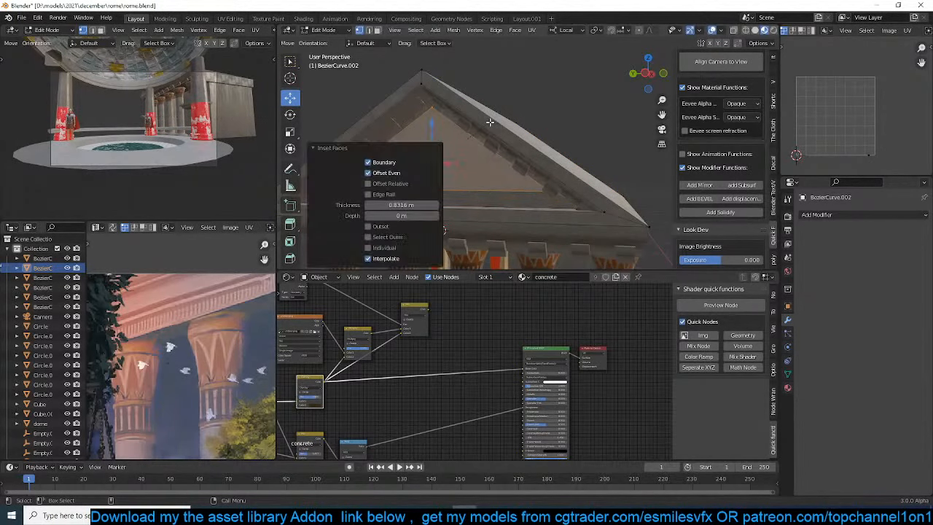
{"action": "mouse_move", "coordinate": [490, 122]}
{"action": "middle_mouse_down"}
{"action": "mouse_move", "coordinate": [472, 117]}
{"action": "mouse_move", "coordinate": [499, 116]}
{"action": "middle_mouse_up"}
{"action": "key", "text": "i"}
{"action": "left_click", "coordinate": [478, 119]}
Bevel the edge loop around the gable's inset triangle by about 0.385 m with 5 segments
{"action": "scroll", "coordinate": [499, 115], "scroll_direction": "up", "scroll_amount": 2}
{"action": "left_click_drag", "start_coordinate": [479, 141], "coordinate": [495, 143]}
{"action": "middle_click_drag", "start_coordinate": [495, 144], "coordinate": [573, 132]}
{"action": "key", "text": "2"}
{"action": "left_click", "coordinate": [581, 132], "text": "alt"}
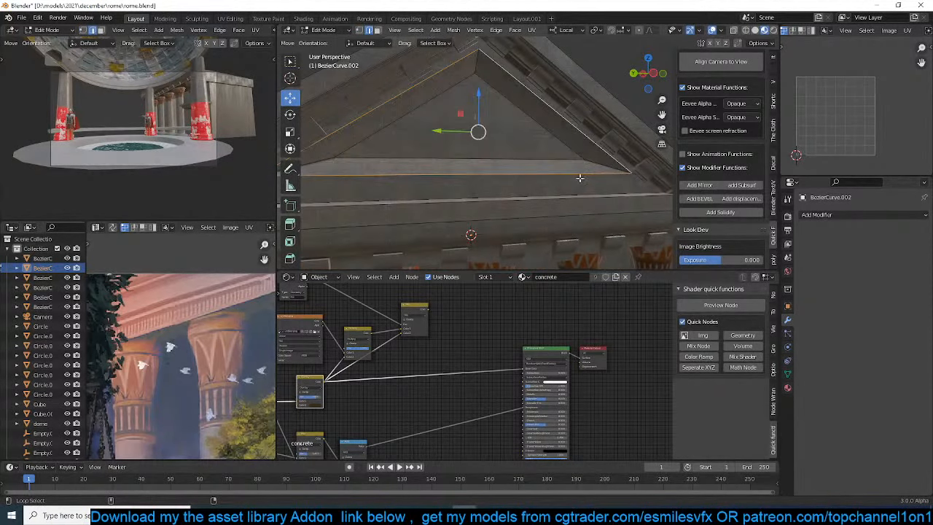
{"action": "key", "text": "ctrl+b"}
{"action": "scroll", "coordinate": [596, 212], "scroll_direction": "up", "scroll_amount": 2}
{"action": "scroll", "coordinate": [598, 216], "scroll_direction": "up", "scroll_amount": 2}
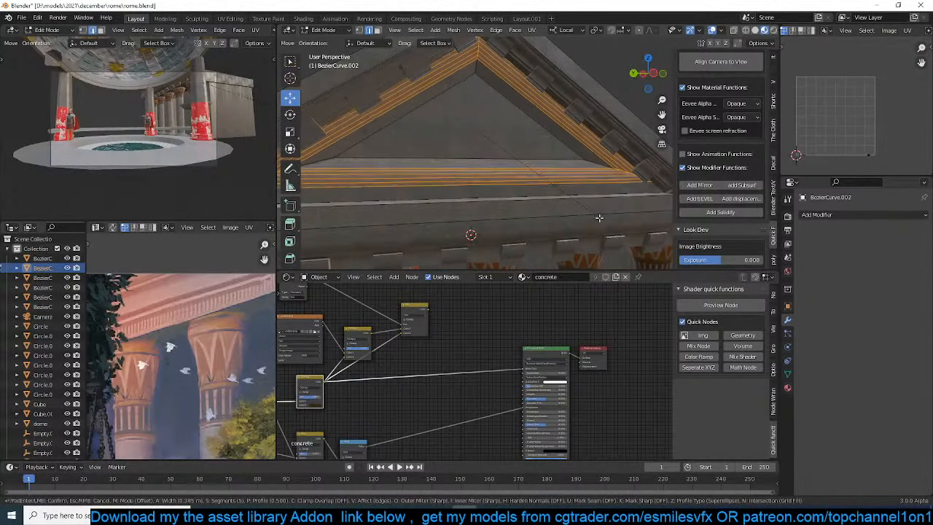
{"action": "left_click", "coordinate": [598, 215]}
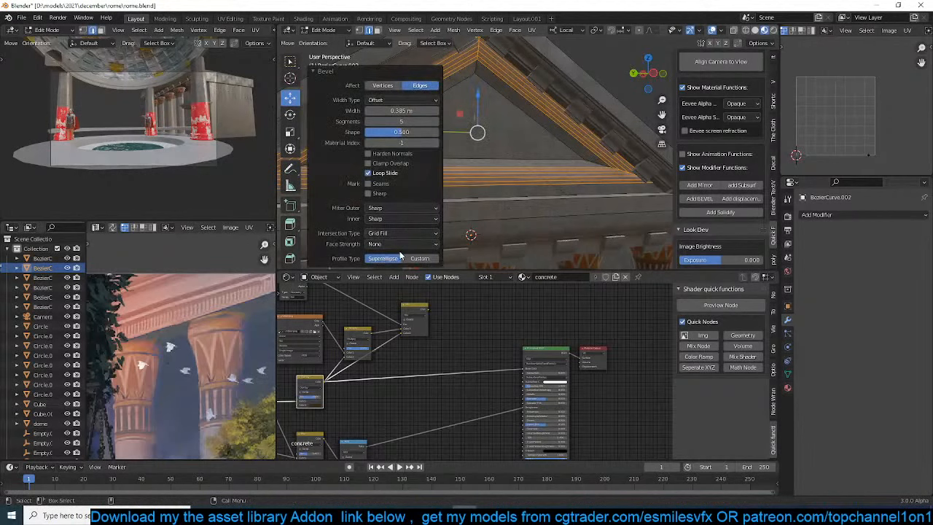
Give the gable bevel a custom Cornice Molding profile, return to Object Mode and save the file
{"action": "left_click", "coordinate": [405, 258]}
{"action": "scroll", "coordinate": [401, 235], "scroll_direction": "down", "scroll_amount": 3}
{"action": "left_click", "coordinate": [401, 199]}
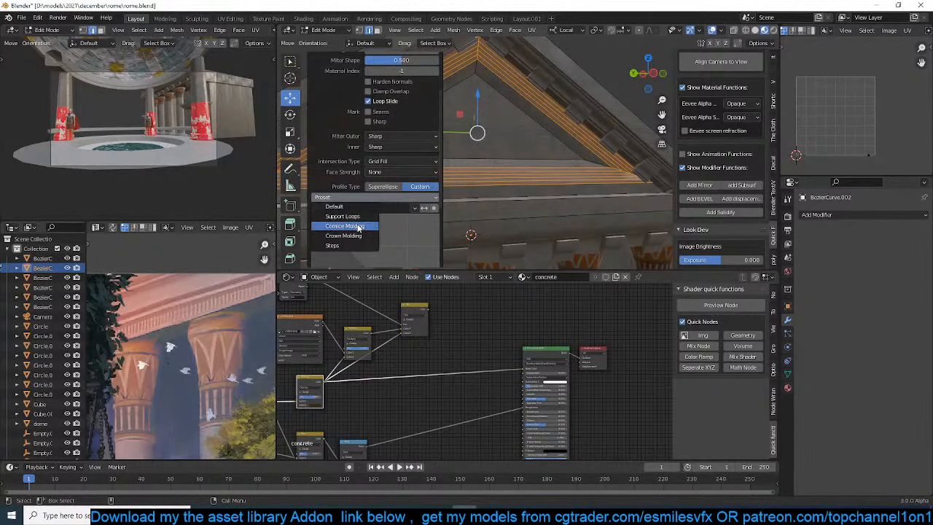
{"action": "left_click", "coordinate": [355, 227]}
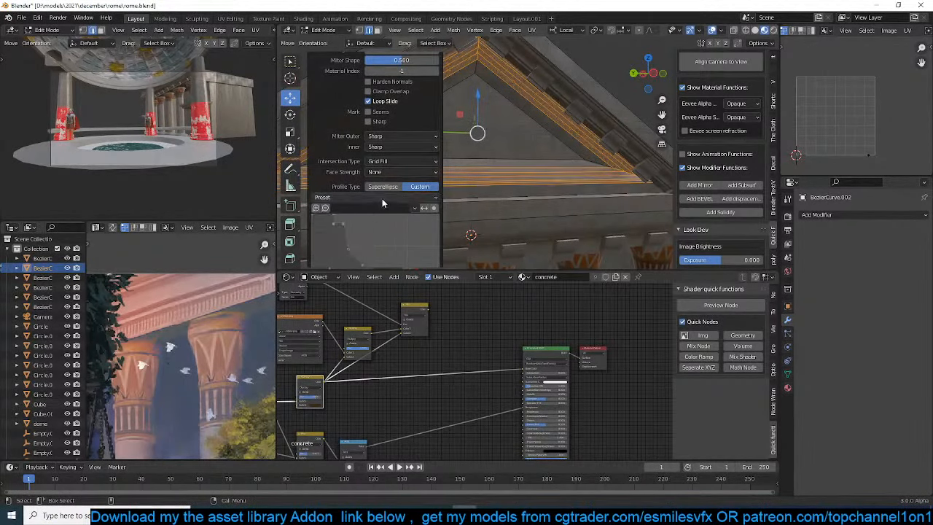
{"action": "scroll", "coordinate": [403, 80], "scroll_direction": "up", "scroll_amount": 2}
{"action": "left_click_drag", "start_coordinate": [403, 88], "coordinate": [423, 88]}
{"action": "key", "text": "Tab"}
{"action": "middle_click_drag", "start_coordinate": [467, 146], "coordinate": [520, 168]}
{"action": "key", "text": "ctrl+s"}
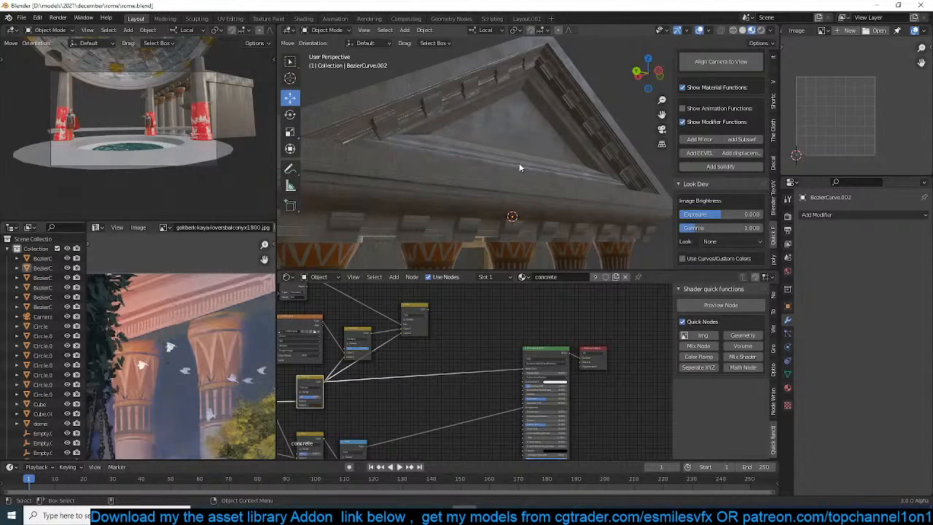
Check the gabled colonnade and its surroundings through the scene camera
{"action": "left_click", "coordinate": [519, 191]}
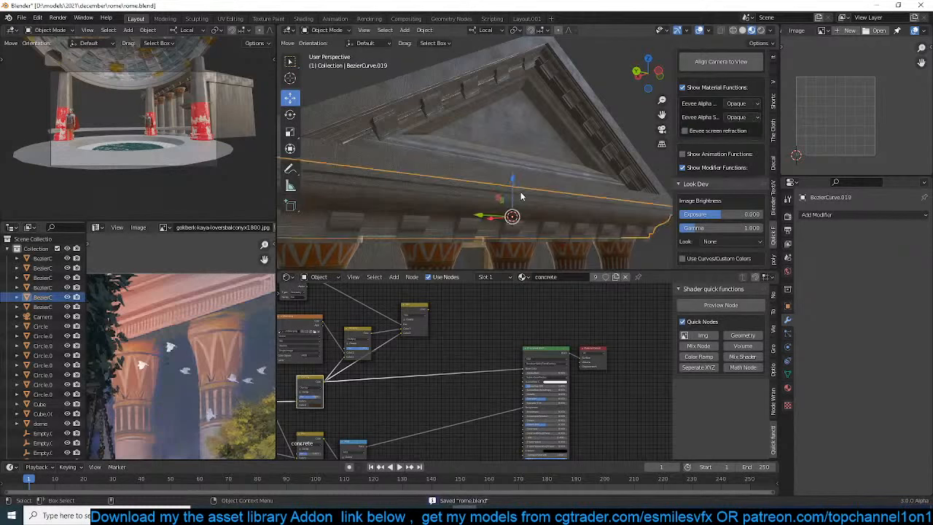
{"action": "middle_click_drag", "start_coordinate": [519, 191], "coordinate": [430, 188]}
{"action": "key", "text": "alt+a"}
{"action": "scroll", "coordinate": [477, 192], "scroll_direction": "down", "scroll_amount": 4}
{"action": "key", "text": "KP_0"}
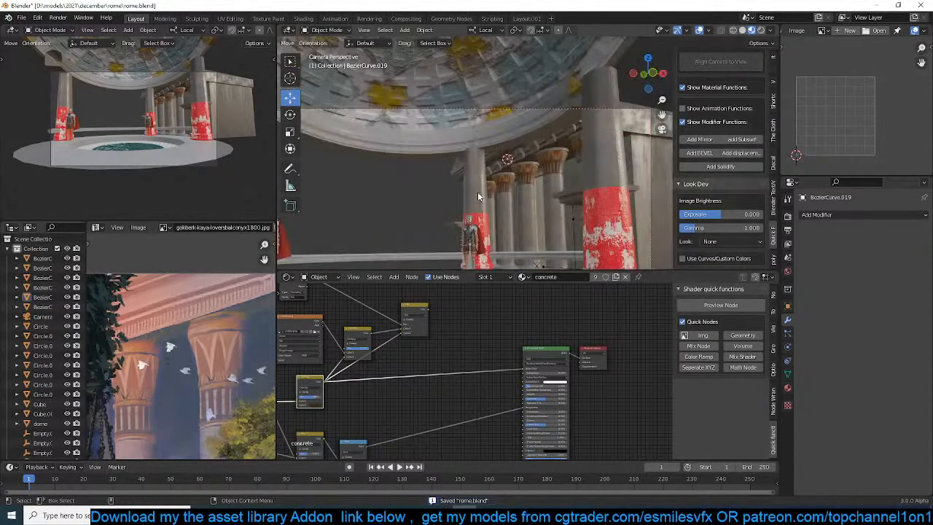
{"action": "scroll", "coordinate": [438, 169], "scroll_direction": "down", "scroll_amount": 2}
{"action": "middle_click_drag", "start_coordinate": [534, 164], "coordinate": [418, 157], "text": "shift"}
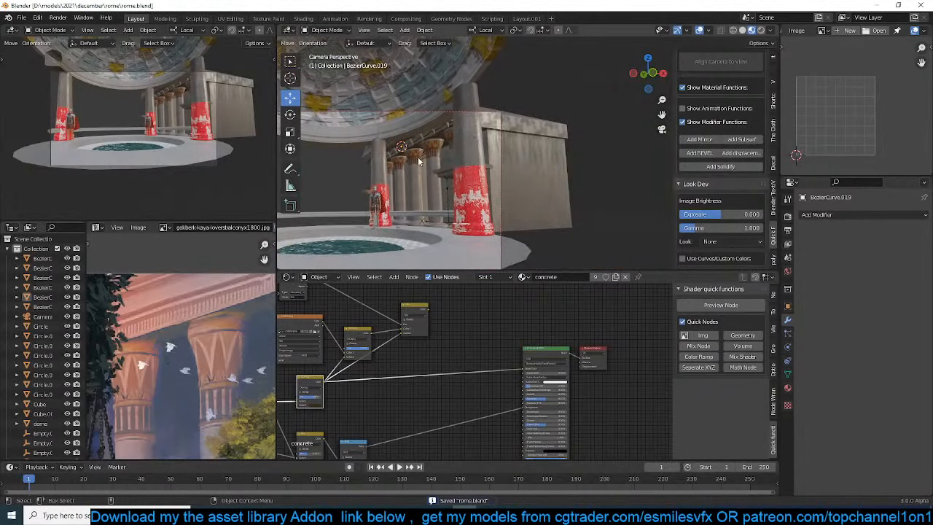
Examine the large concrete block building beside the colonnade up close and look at its mesh in Edit Mode
{"action": "left_click", "coordinate": [542, 178]}
{"action": "scroll", "coordinate": [544, 179], "scroll_direction": "up", "scroll_amount": 2}
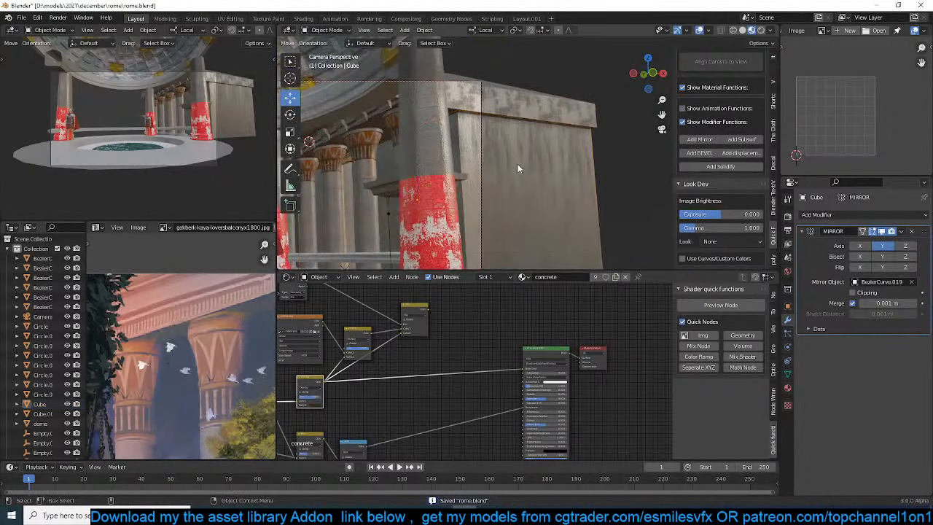
{"action": "middle_click_drag", "start_coordinate": [518, 166], "coordinate": [462, 168]}
{"action": "scroll", "coordinate": [492, 179], "scroll_direction": "down", "scroll_amount": 4}
{"action": "key", "text": "KP_Decimal"}
{"action": "scroll", "coordinate": [545, 155], "scroll_direction": "down", "scroll_amount": 3}
{"action": "scroll", "coordinate": [414, 158], "scroll_direction": "up", "scroll_amount": 3}
{"action": "scroll", "coordinate": [462, 168], "scroll_direction": "down", "scroll_amount": 2}
{"action": "left_click", "coordinate": [460, 127]}
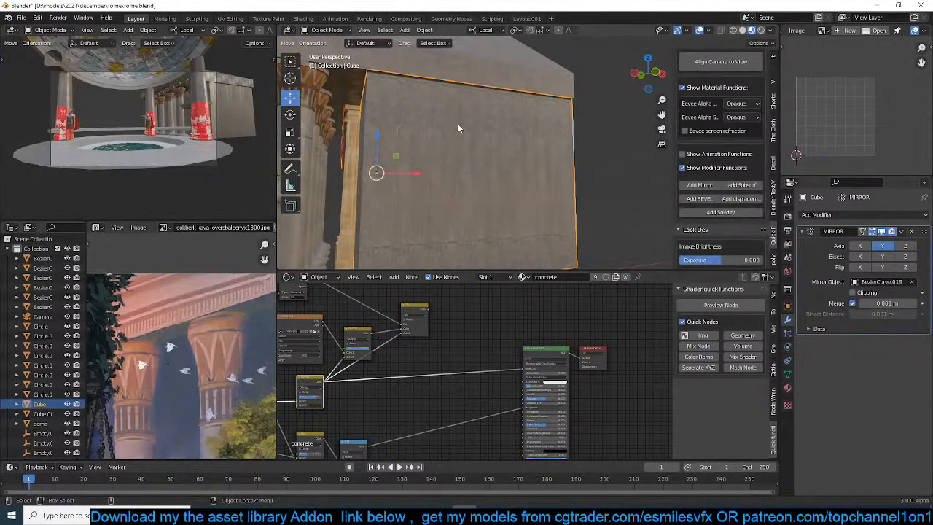
{"action": "scroll", "coordinate": [460, 128], "scroll_direction": "down", "scroll_amount": 2}
{"action": "key", "text": "Tab"}
{"action": "middle_click_drag", "start_coordinate": [458, 124], "coordinate": [468, 111]}
{"action": "left_click", "coordinate": [613, 119]}
{"action": "key", "text": "Tab"}
Browse the decals assets and the available object categories in the asset library
{"action": "scroll", "coordinate": [729, 105], "scroll_direction": "up", "scroll_amount": 7}
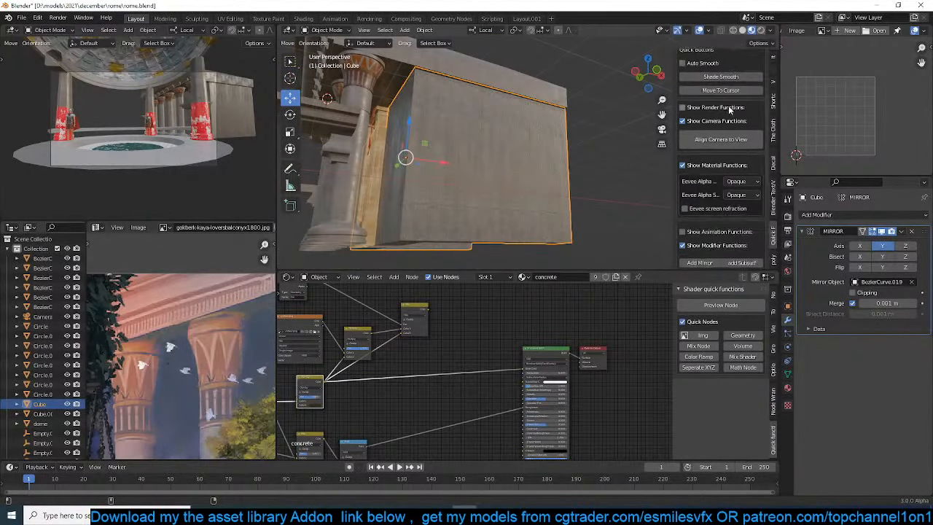
{"action": "left_click", "coordinate": [743, 73]}
{"action": "scroll", "coordinate": [708, 210], "scroll_direction": "down", "scroll_amount": 3}
{"action": "left_click", "coordinate": [706, 211]}
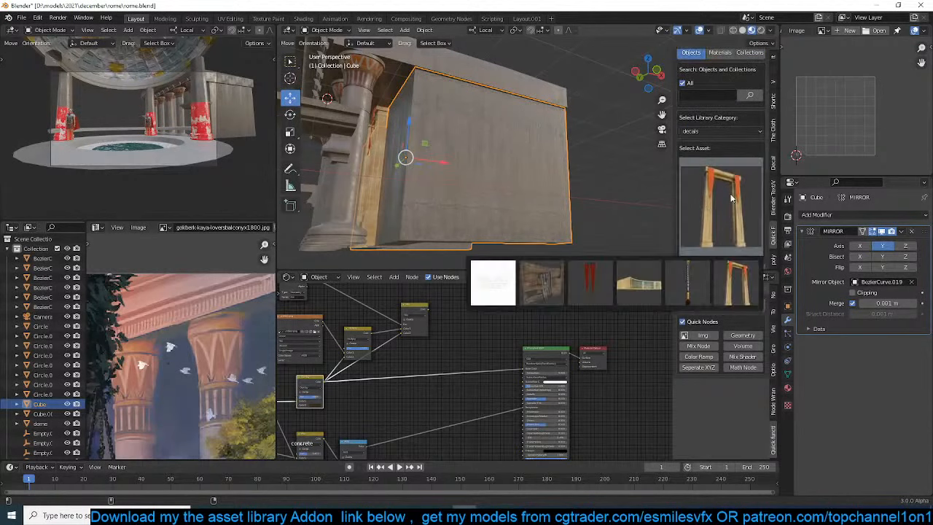
{"action": "left_click", "coordinate": [745, 131]}
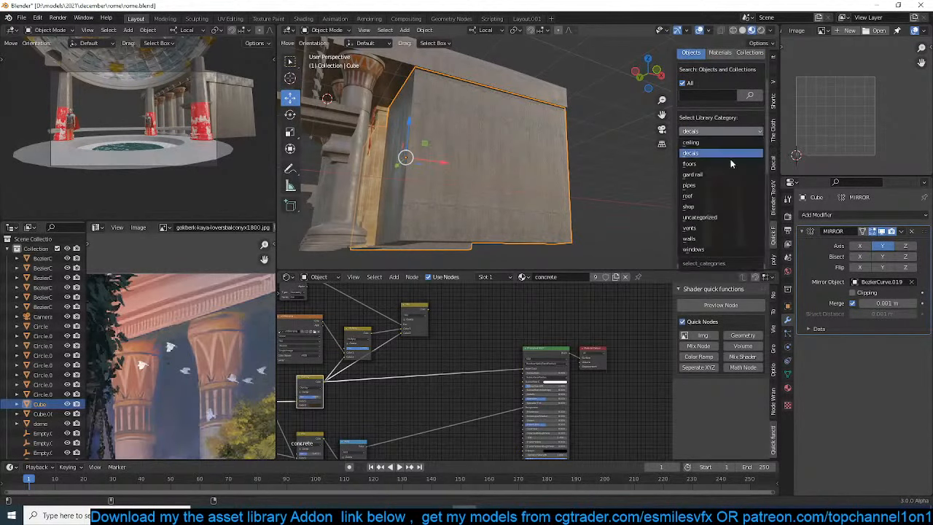
Inspect the pool rim through the camera, search the asset library for "colum" and clear the search
{"action": "middle_click_drag", "start_coordinate": [62, 109], "coordinate": [224, 145]}
{"action": "left_click", "coordinate": [114, 143]}
{"action": "scroll", "coordinate": [116, 144], "scroll_direction": "up", "scroll_amount": 4}
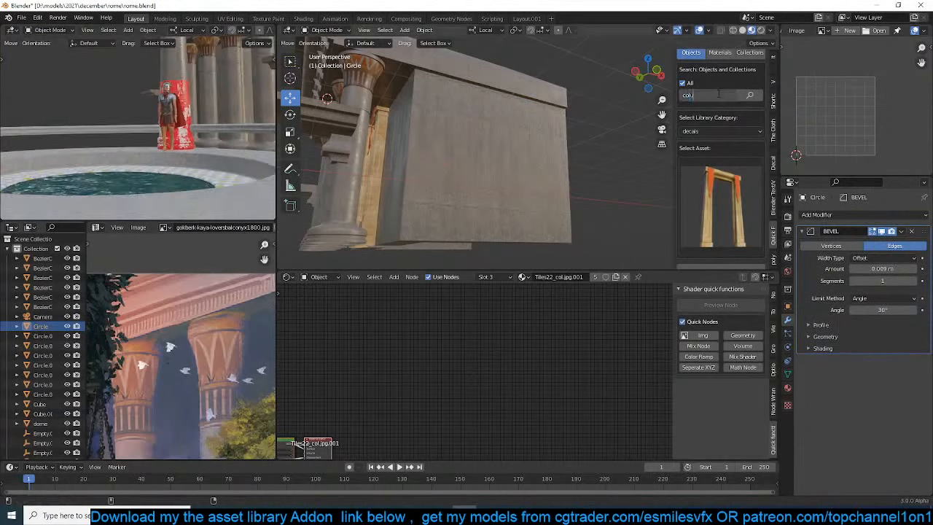
{"action": "key", "text": "Return"}
{"action": "left_click", "coordinate": [728, 166]}
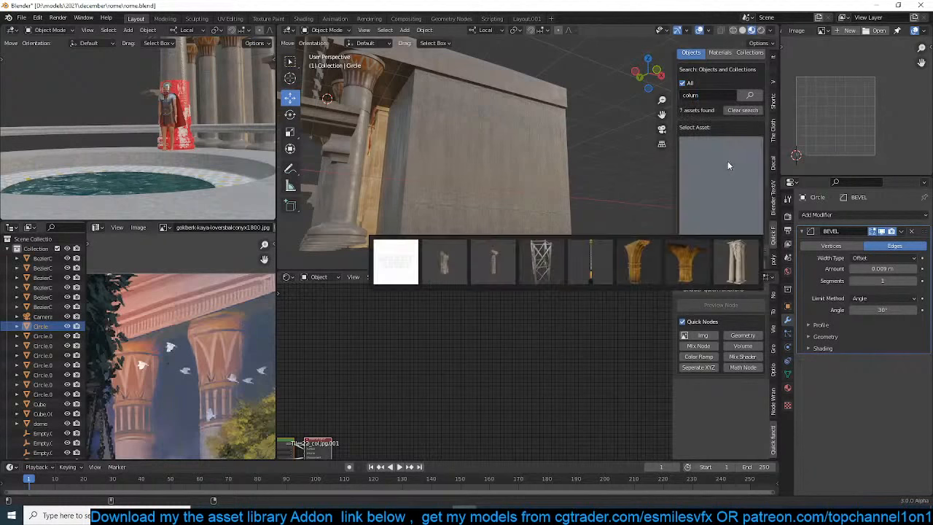
{"action": "left_click", "coordinate": [742, 110]}
{"action": "left_click", "coordinate": [703, 196]}
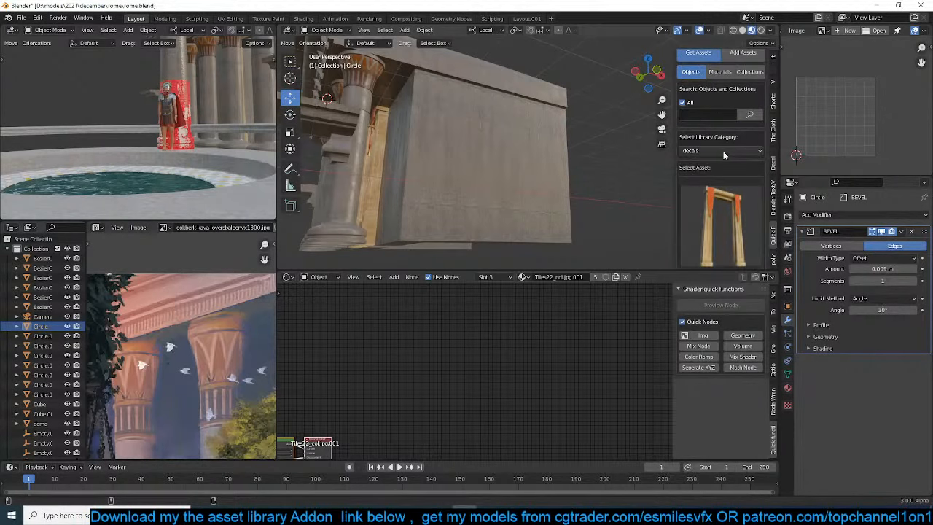
Add the stone pedestal post from the library's gard rail category to the scene at the 3D cursor beside the pool
{"action": "left_click", "coordinate": [723, 150]}
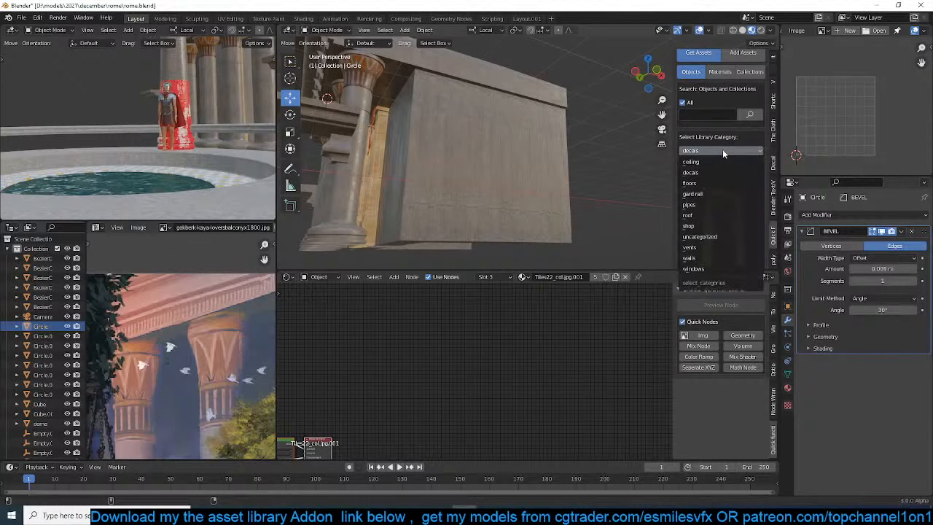
{"action": "left_click", "coordinate": [705, 194]}
{"action": "left_click", "coordinate": [700, 212]}
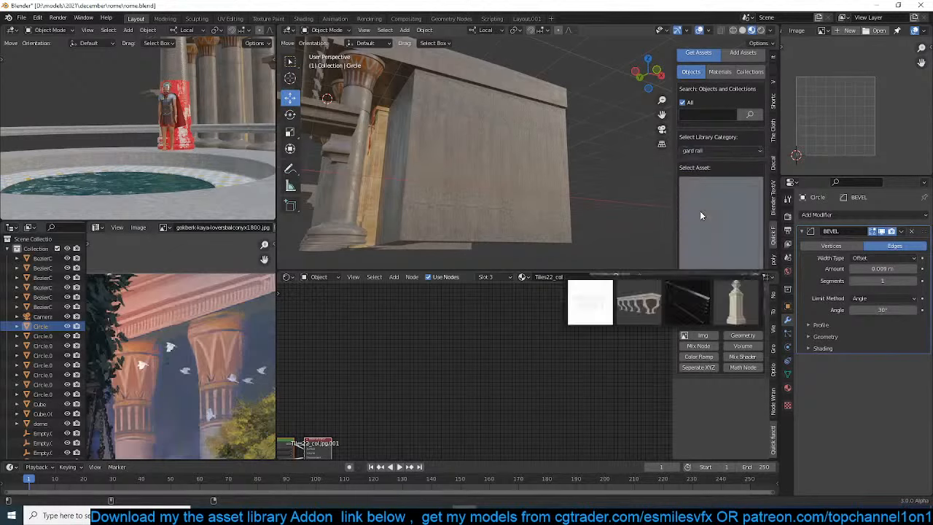
{"action": "left_click", "coordinate": [724, 297]}
{"action": "middle_click_drag", "start_coordinate": [416, 181], "coordinate": [496, 131]}
{"action": "scroll", "coordinate": [713, 241], "scroll_direction": "down", "scroll_amount": 2}
{"action": "scroll", "coordinate": [713, 241], "scroll_direction": "down", "scroll_amount": 2}
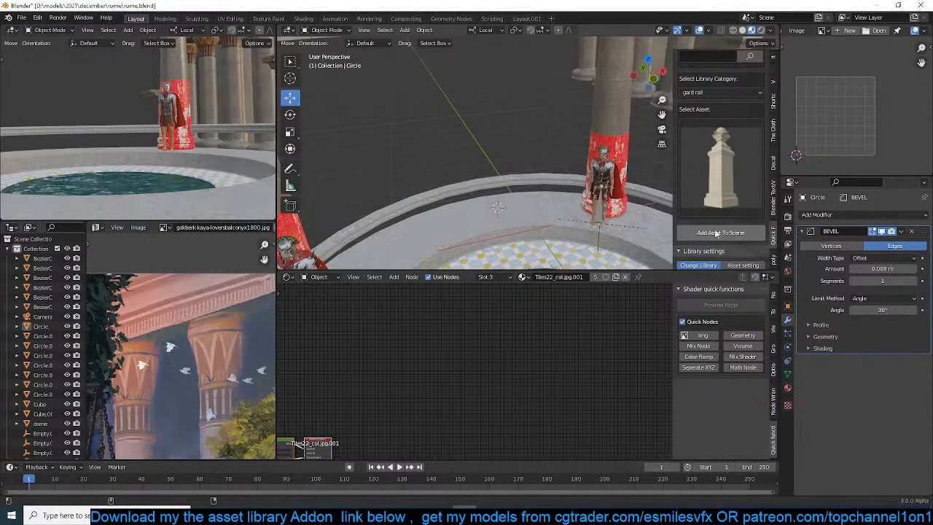
{"action": "left_click", "coordinate": [720, 233]}
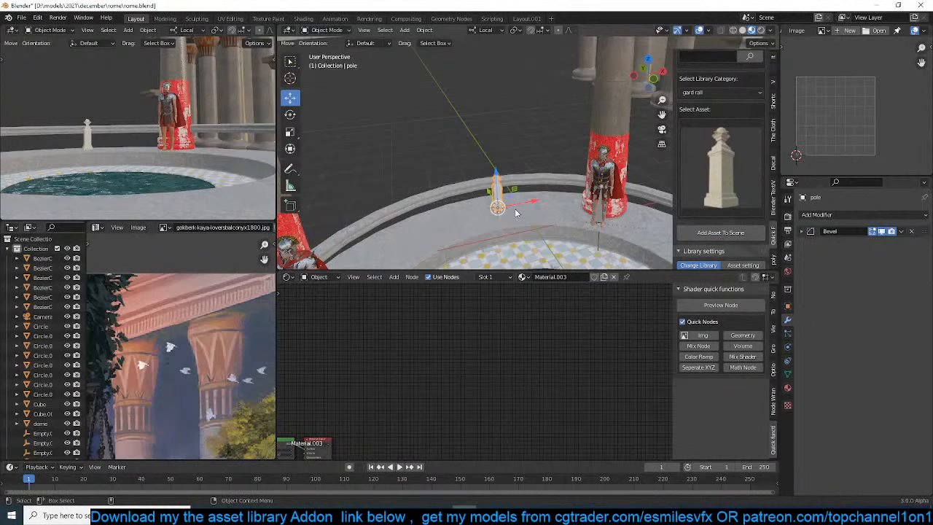
Link the curved railing's materials to the pedestal post and remove the TexturesCom tiles material from its first slot so concrete.001 leads
{"action": "left_click", "coordinate": [560, 185], "text": "shift"}
{"action": "key", "text": "ctrl+l"}
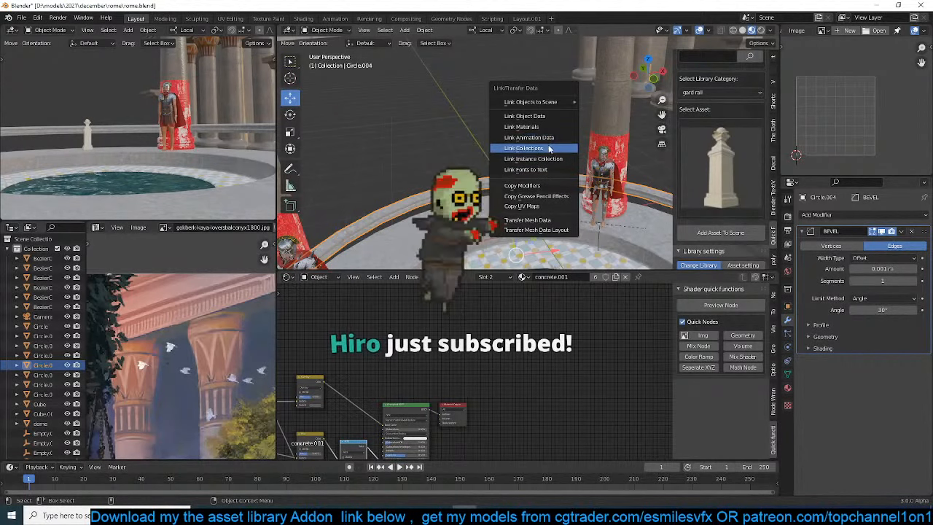
{"action": "left_click", "coordinate": [522, 127]}
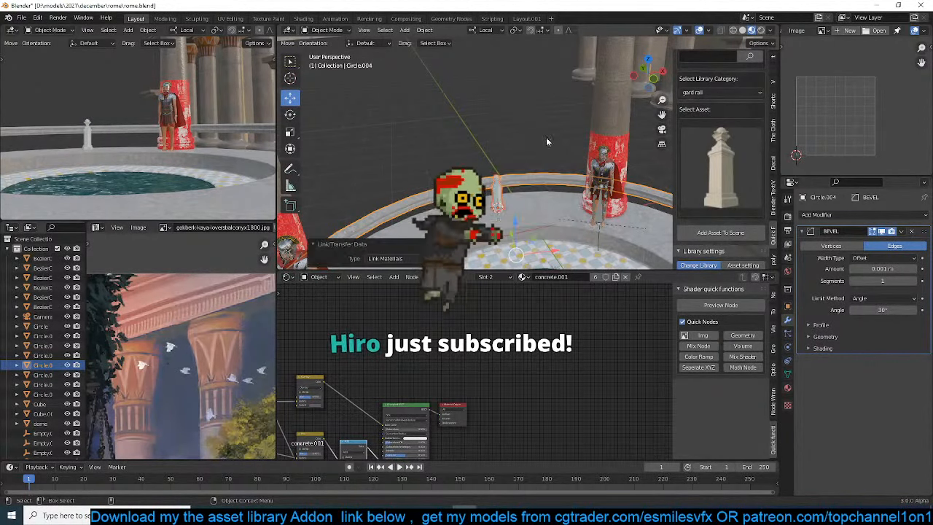
{"action": "scroll", "coordinate": [485, 204], "scroll_direction": "down", "scroll_amount": 2}
{"action": "left_click", "coordinate": [503, 218]}
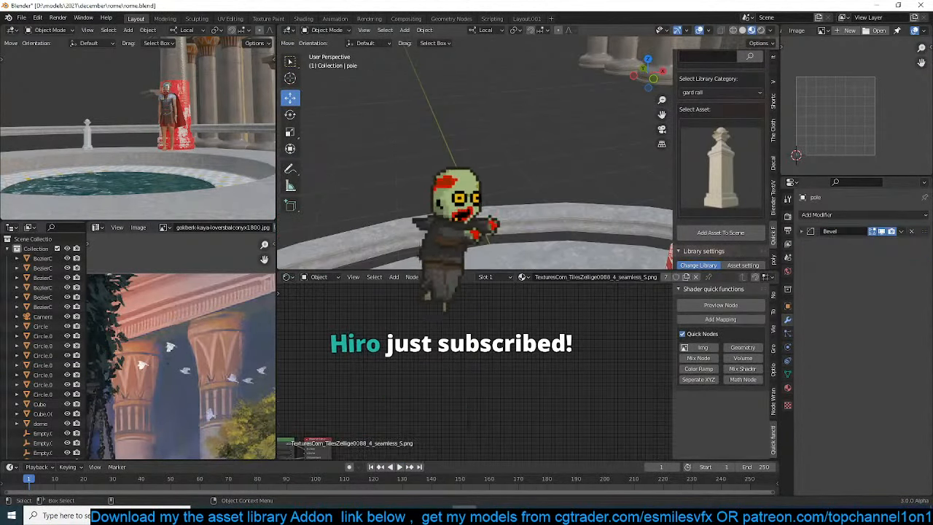
{"action": "left_click", "coordinate": [787, 388]}
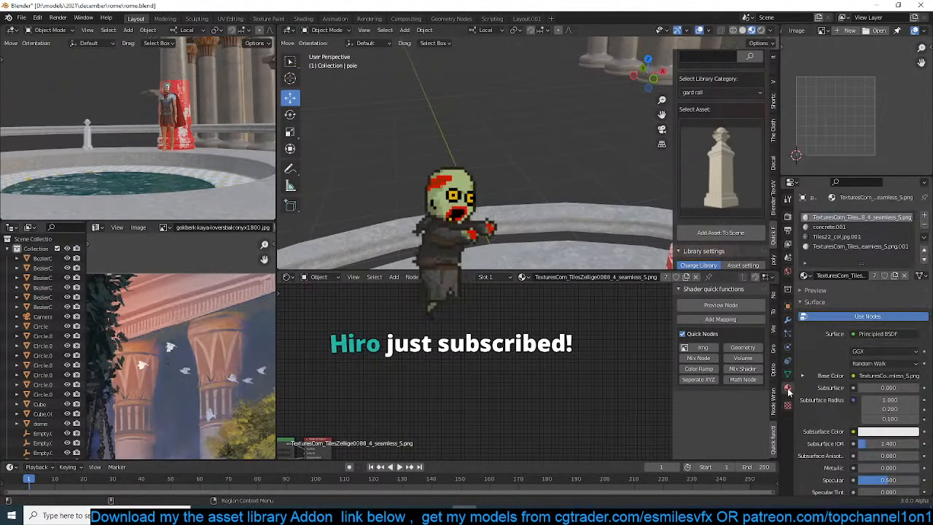
{"action": "left_click", "coordinate": [923, 228]}
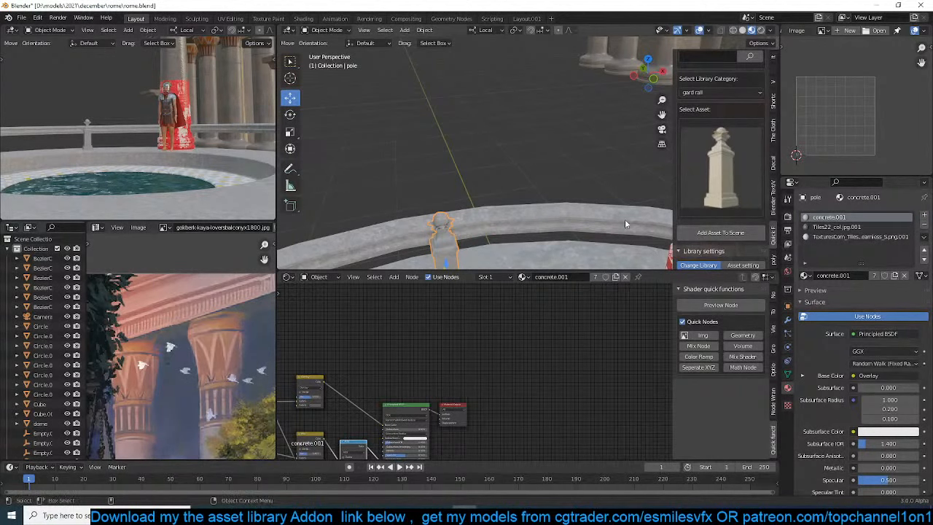
Save the rome.blend file with the post framed from above in wireframe, and briefly check the stream in Streamlabs OBS
{"action": "key", "text": "KP_7"}
{"action": "key", "text": "z"}
{"action": "left_click", "coordinate": [349, 190]}
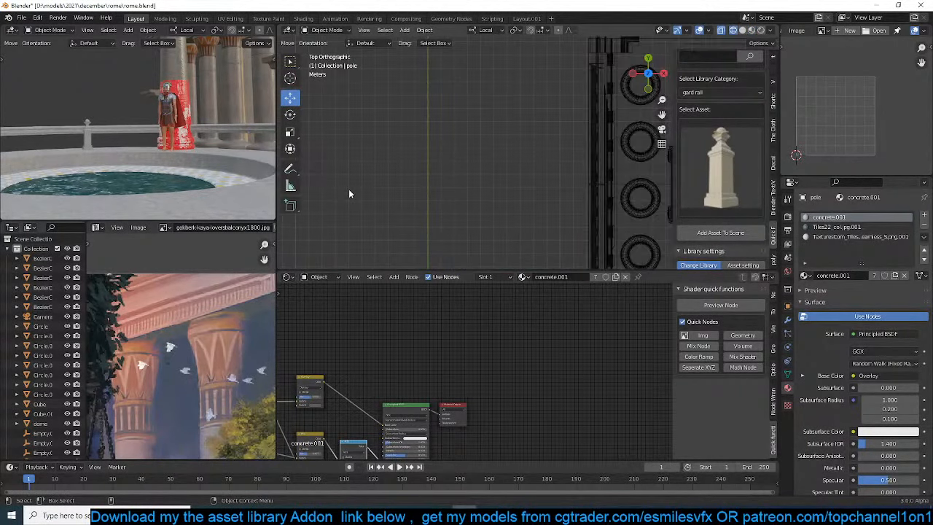
{"action": "key", "text": "KP_Decimal"}
{"action": "key", "text": "ctrl+s"}
{"action": "key", "text": "alt+Tab"}
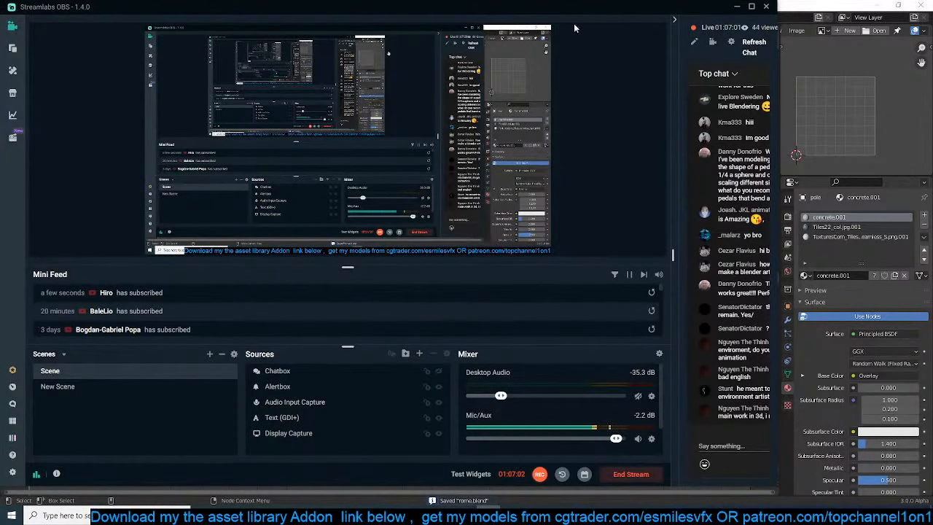
{"action": "left_click_drag", "start_coordinate": [621, 4], "coordinate": [0, 69]}
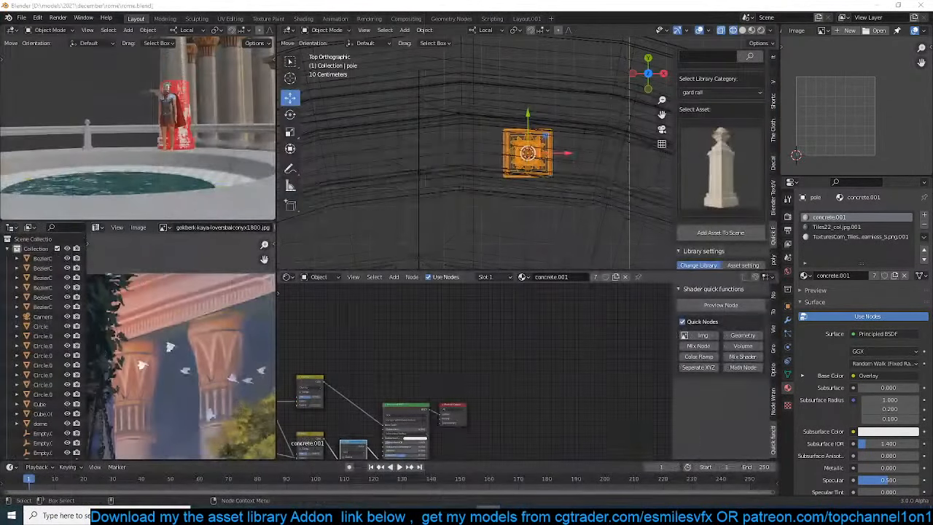
Move the pedestal post outward along its local Y axis until it sits within the curved railing
{"action": "middle_click_drag", "start_coordinate": [630, 203], "coordinate": [618, 245]}
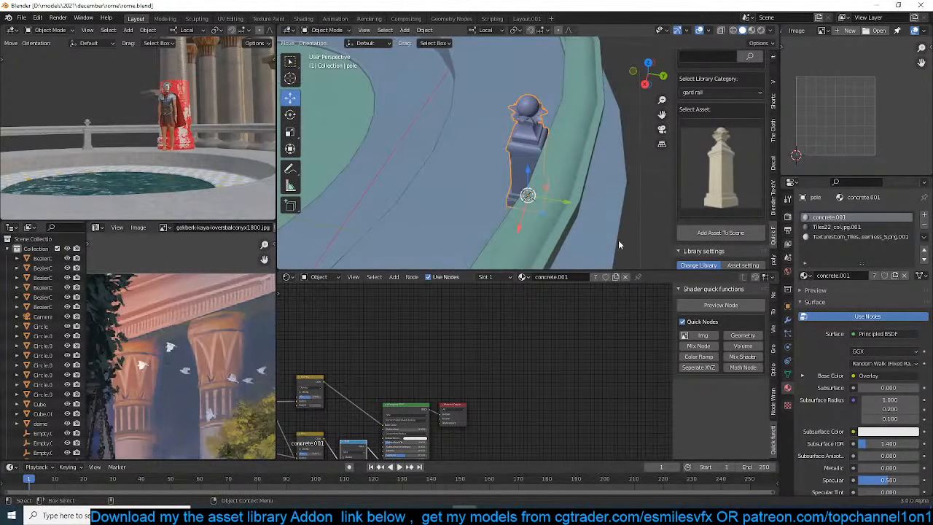
{"action": "left_click_drag", "start_coordinate": [554, 207], "coordinate": [591, 207]}
{"action": "key", "text": "s"}
{"action": "left_click", "coordinate": [599, 212]}
{"action": "middle_click_drag", "start_coordinate": [592, 208], "coordinate": [580, 166]}
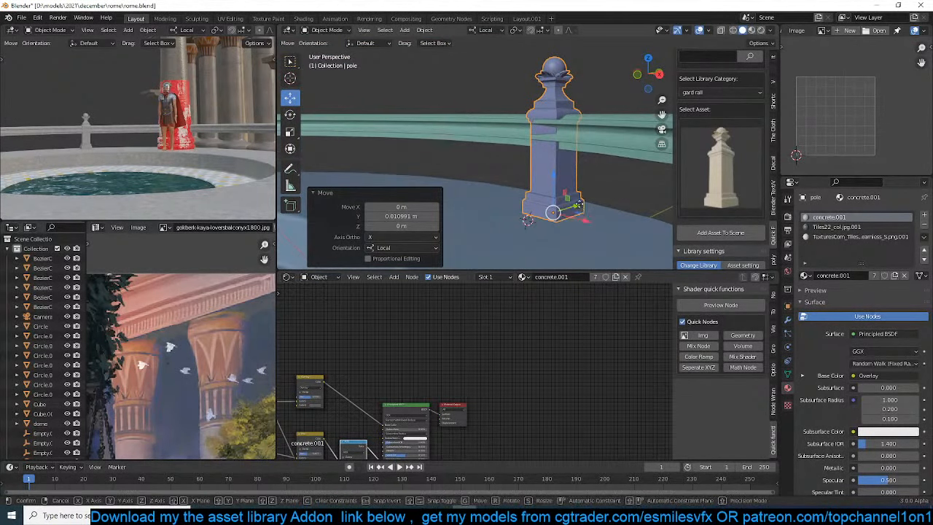
{"action": "left_click_drag", "start_coordinate": [578, 206], "coordinate": [581, 208]}
Rotate the post about 7.16° around Z in top wireframe view to follow the railing's curve
{"action": "key", "text": "KP_7"}
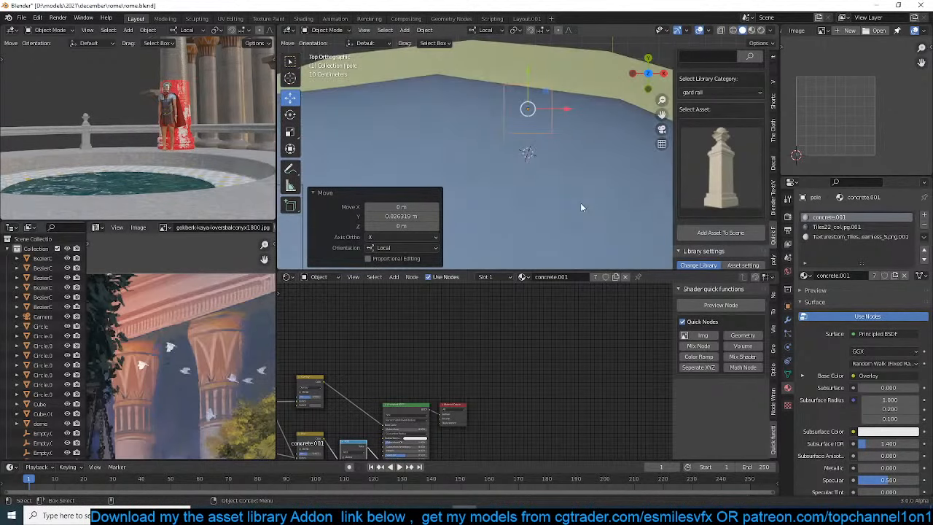
{"action": "key", "text": "z"}
{"action": "left_click", "coordinate": [309, 123]}
{"action": "key", "text": "r"}
{"action": "left_click", "coordinate": [558, 150]}
{"action": "scroll", "coordinate": [558, 151], "scroll_direction": "down", "scroll_amount": 3}
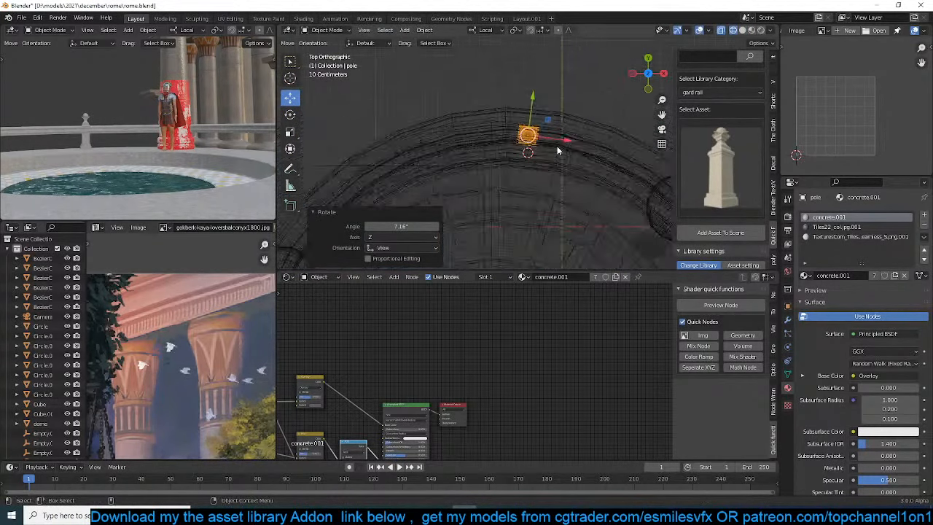
Isolate the curved railing and the post in local view and fine-tune the post's rotation against the rail from above
{"action": "middle_click_drag", "start_coordinate": [558, 150], "coordinate": [510, 67]}
{"action": "key", "text": "z"}
{"action": "left_click", "coordinate": [599, 83]}
{"action": "left_click", "coordinate": [517, 140]}
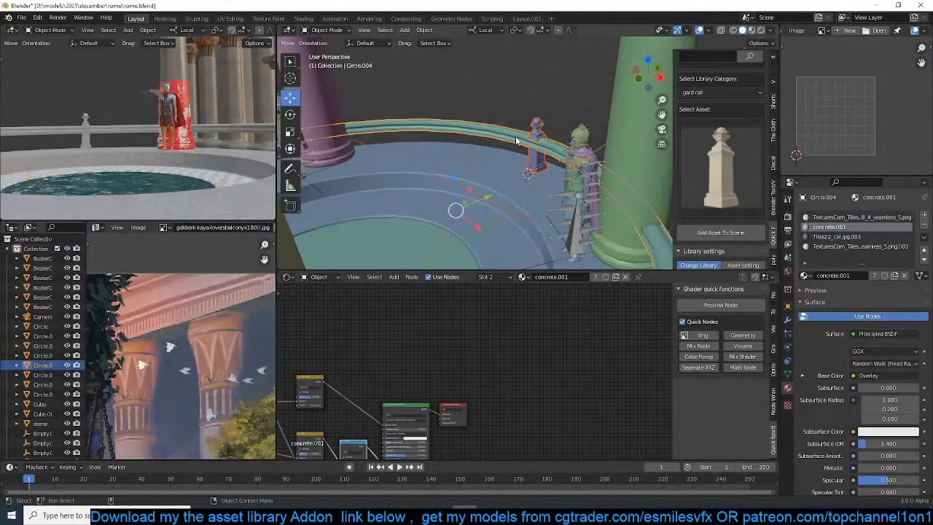
{"action": "key", "text": "KP_Divide"}
{"action": "key", "text": "KP_7"}
{"action": "scroll", "coordinate": [516, 140], "scroll_direction": "up", "scroll_amount": 5}
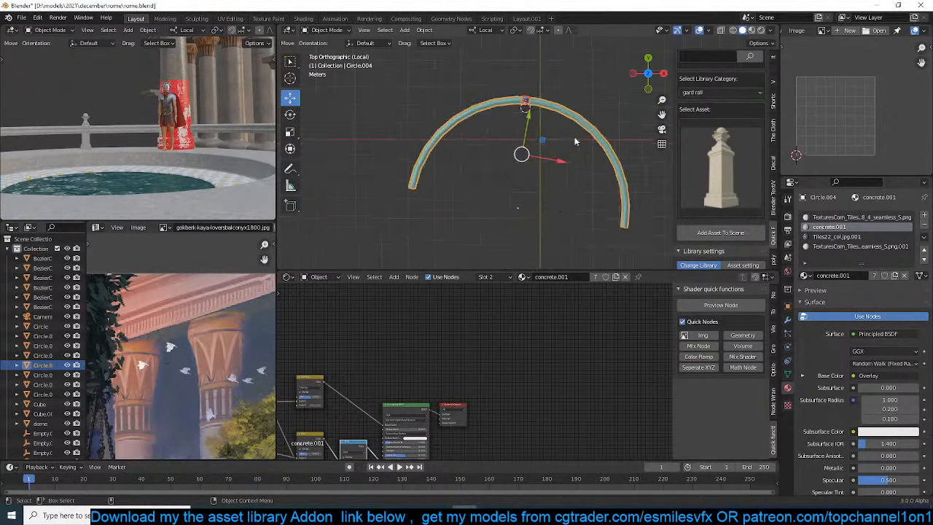
{"action": "left_click", "coordinate": [494, 108]}
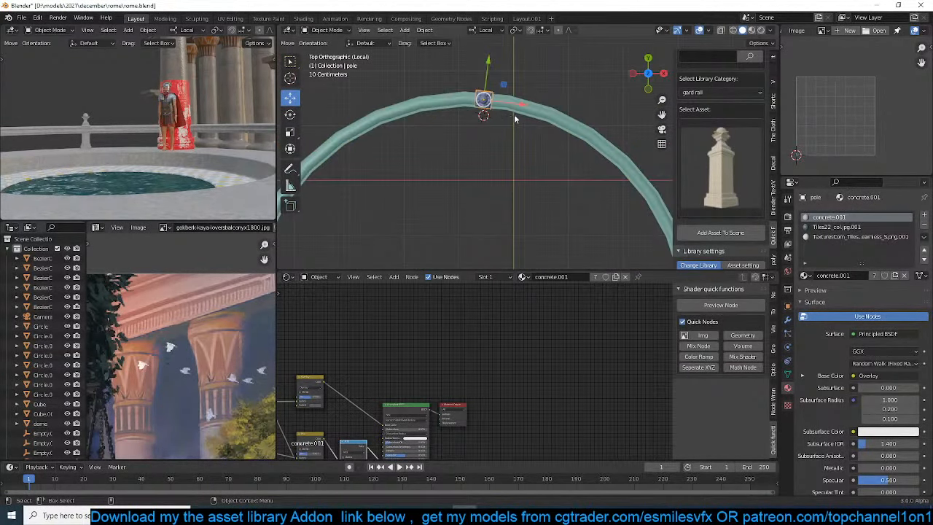
{"action": "key", "text": "r"}
{"action": "left_click", "coordinate": [518, 112]}
Snap the 3D cursor to the curved railing's origin, then reselect the post and leave local view
{"action": "scroll", "coordinate": [541, 134], "scroll_direction": "down", "scroll_amount": 2}
{"action": "left_click", "coordinate": [542, 135]}
{"action": "scroll", "coordinate": [547, 138], "scroll_direction": "down", "scroll_amount": 3}
{"action": "key", "text": "shift+s"}
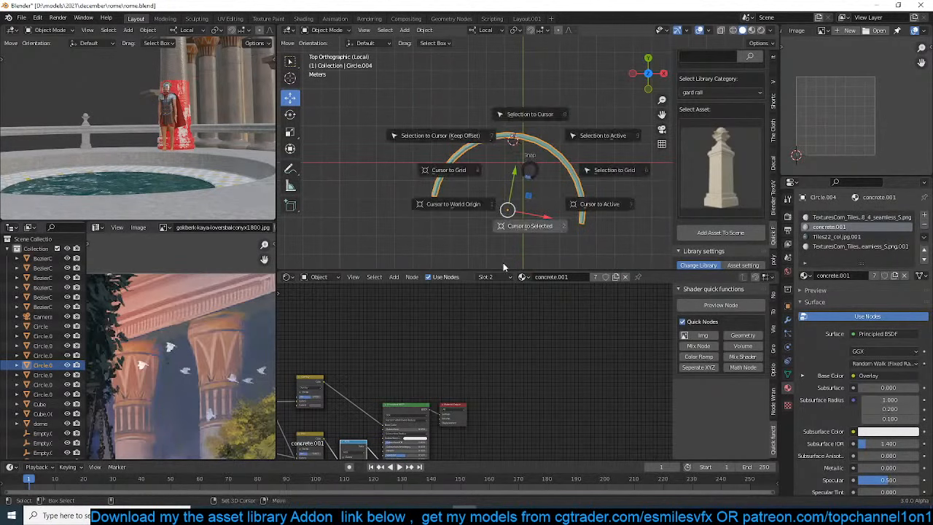
{"action": "left_click", "coordinate": [503, 266]}
{"action": "scroll", "coordinate": [543, 171], "scroll_direction": "up", "scroll_amount": 3}
{"action": "left_click", "coordinate": [500, 124]}
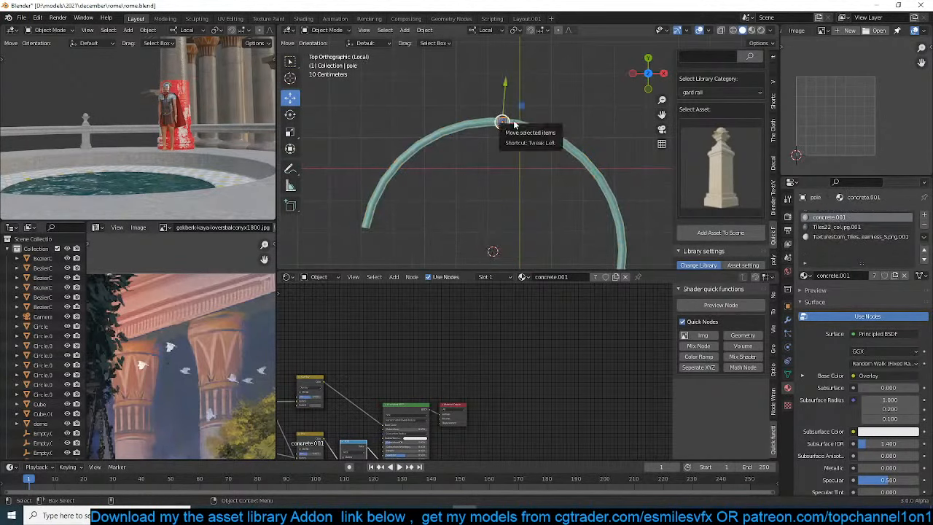
{"action": "key", "text": "slash"}
{"action": "key", "text": "KP_7"}
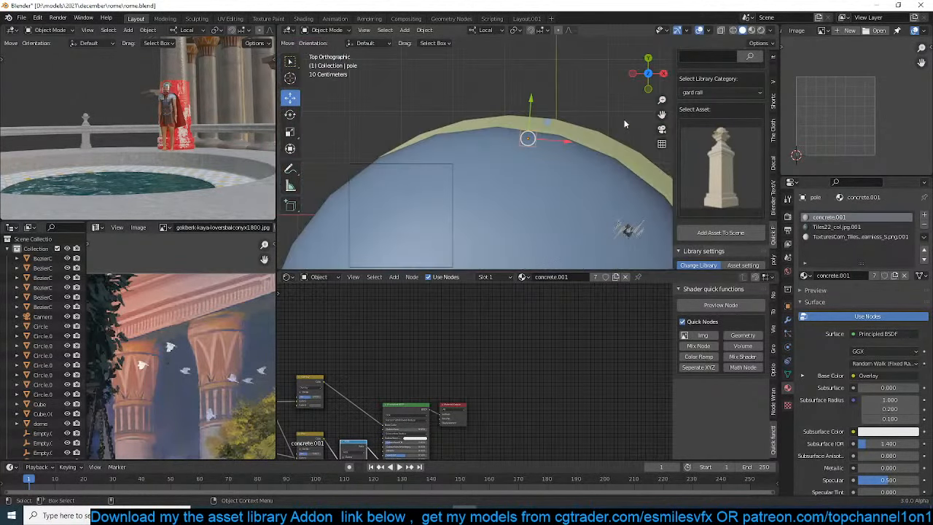
Spin the post's entire mesh around the 3D cursor toward the neighbouring column with 12 steps and Use Duplicates enabled
{"action": "scroll", "coordinate": [623, 133], "scroll_direction": "down", "scroll_amount": 2}
{"action": "key", "text": "Tab"}
{"action": "key", "text": "z"}
{"action": "left_click", "coordinate": [161, 150]}
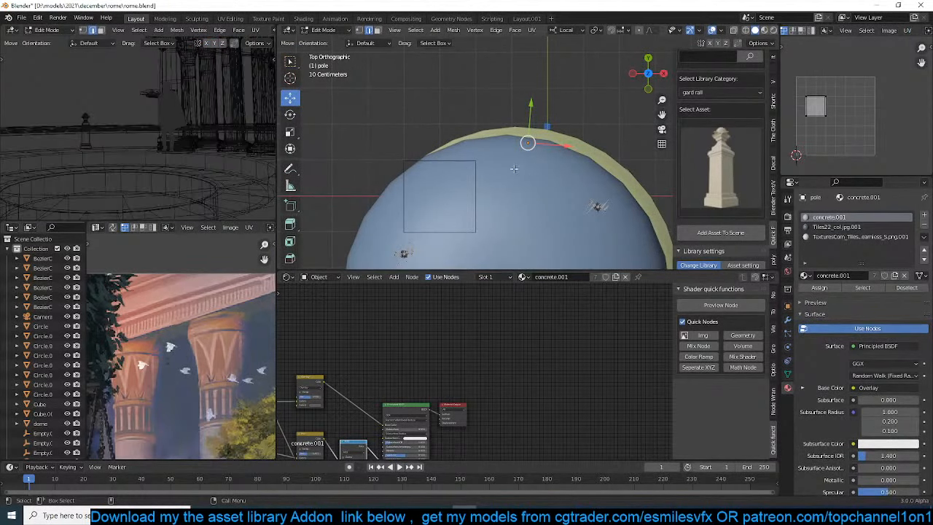
{"action": "key", "text": "z"}
{"action": "left_click", "coordinate": [352, 159]}
{"action": "key", "text": "a"}
{"action": "middle_click_drag", "start_coordinate": [532, 159], "coordinate": [517, 96], "text": "shift"}
{"action": "scroll", "coordinate": [517, 96], "scroll_direction": "down", "scroll_amount": 1}
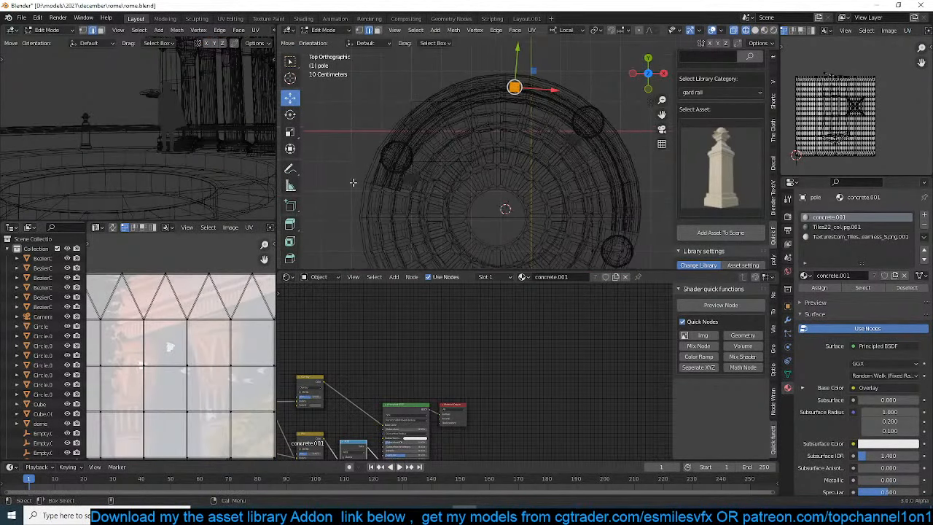
{"action": "scroll", "coordinate": [291, 243], "scroll_direction": "down", "scroll_amount": 5}
{"action": "left_click", "coordinate": [290, 229]}
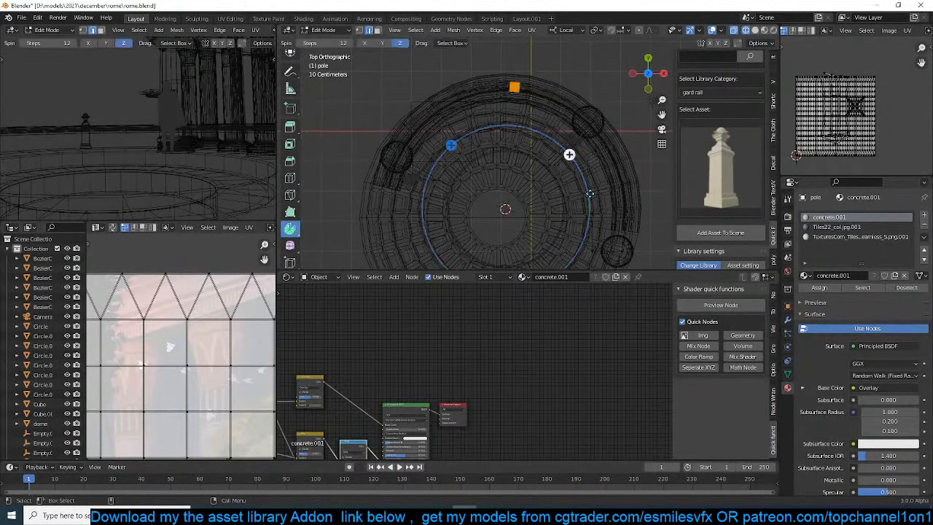
{"action": "left_click_drag", "start_coordinate": [570, 154], "coordinate": [595, 205]}
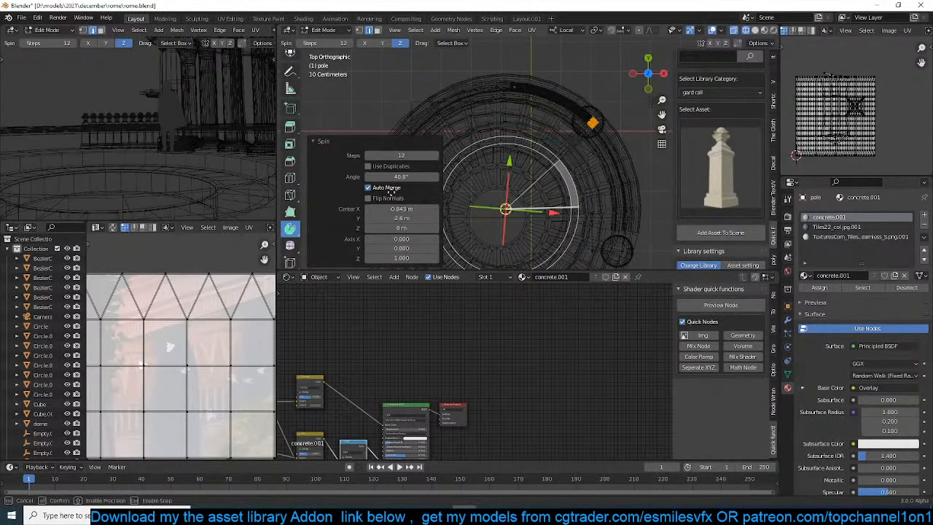
{"action": "left_click", "coordinate": [389, 167]}
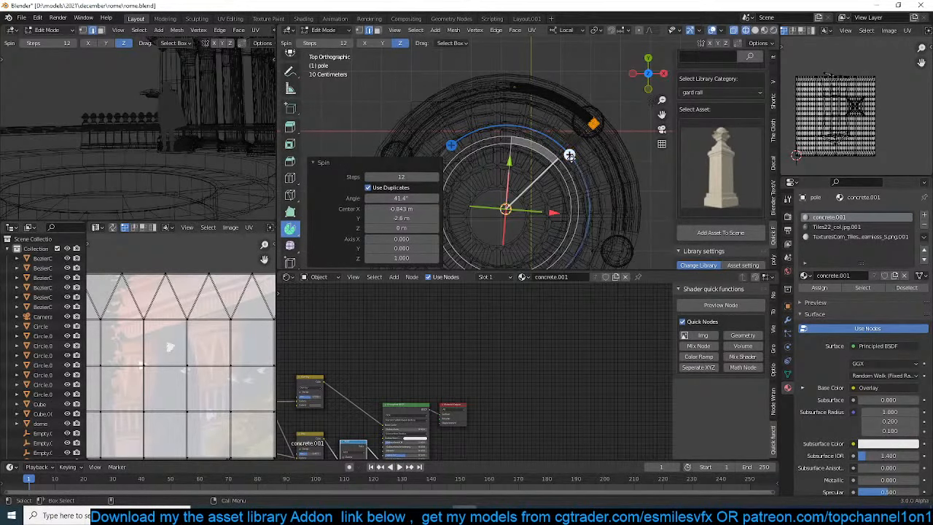
Extend the post spin to about 95.1° along the railing and set its steps to 10
{"action": "left_click_drag", "start_coordinate": [573, 196], "coordinate": [583, 226]}
{"action": "left_click", "coordinate": [401, 177]}
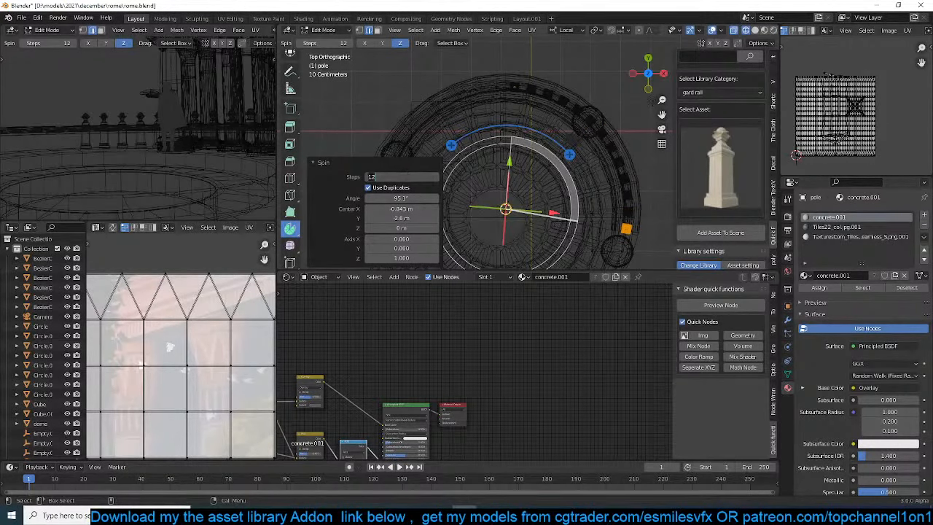
{"action": "key", "text": "Return"}
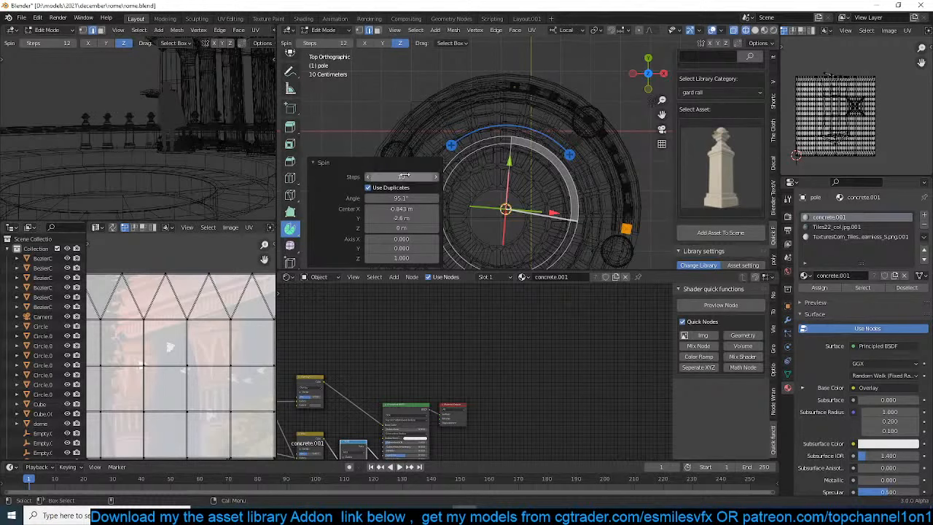
{"action": "left_click", "coordinate": [405, 175]}
{"action": "type", "text": "5"}
{"action": "key", "text": "Return"}
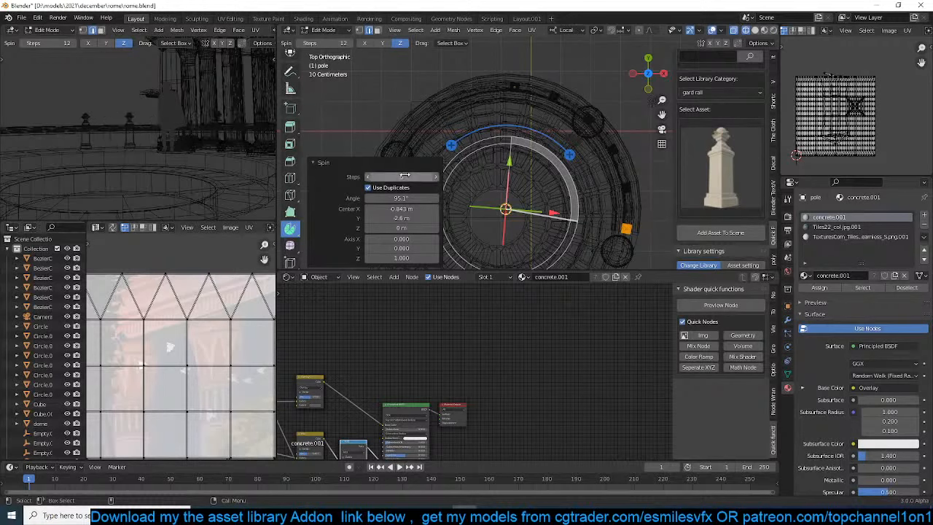
{"action": "left_click", "coordinate": [403, 177]}
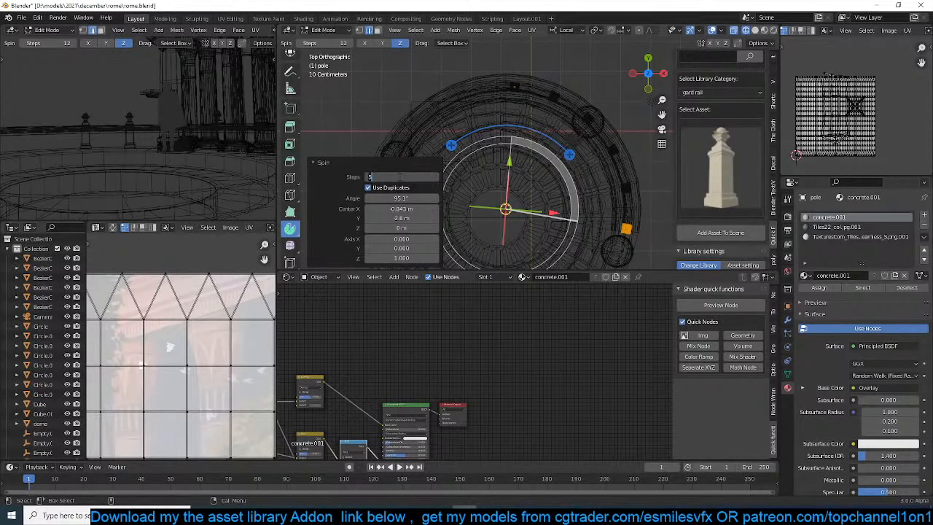
{"action": "type", "text": "10"}
{"action": "key", "text": "Return"}
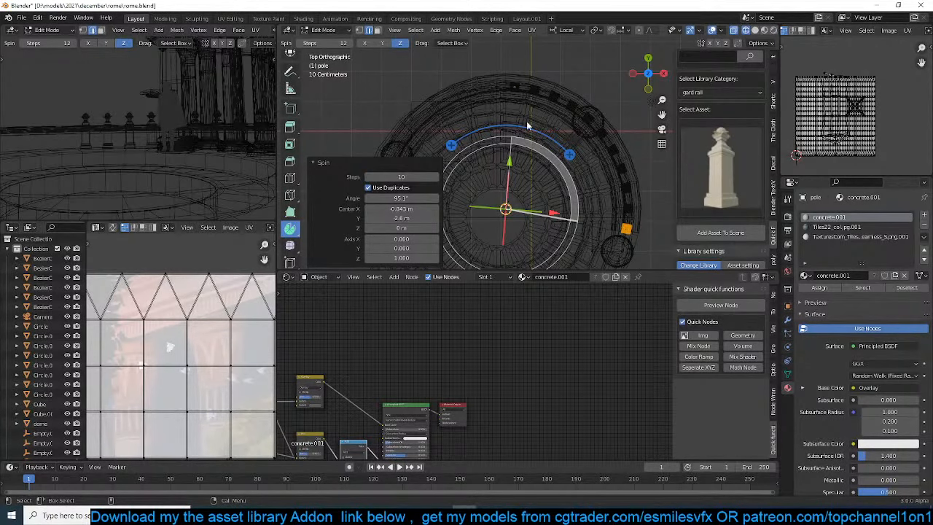
Set the pivot point to the 3D cursor and rotate the row of posts -59.1° around Z between the columns
{"action": "key", "text": "Tab"}
{"action": "key", "text": "shift+z"}
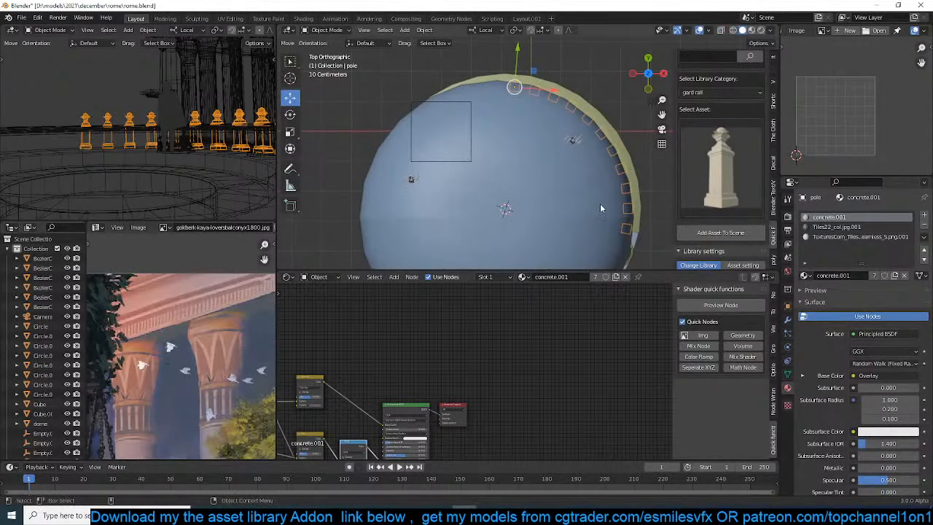
{"action": "key", "text": "shift+z"}
{"action": "key", "text": "r"}
{"action": "right_click", "coordinate": [495, 162]}
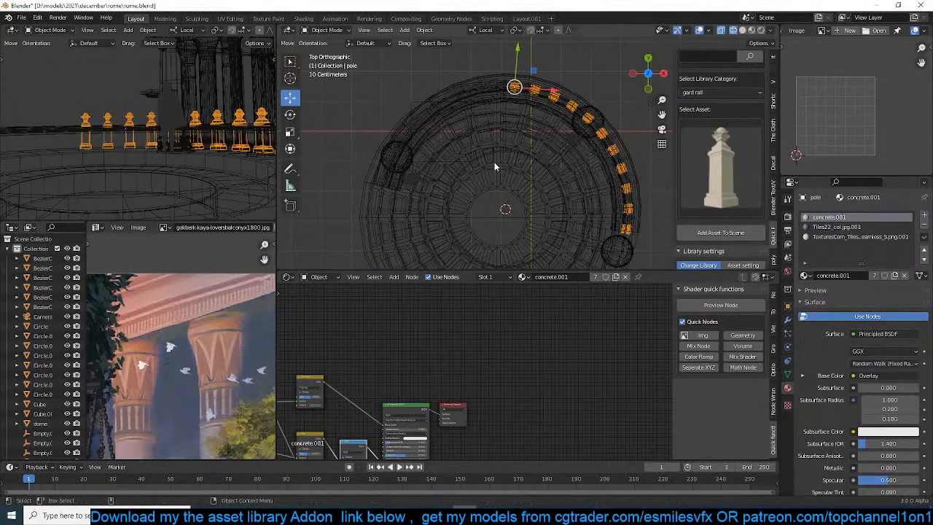
{"action": "key", "text": "period"}
{"action": "left_click", "coordinate": [595, 165]}
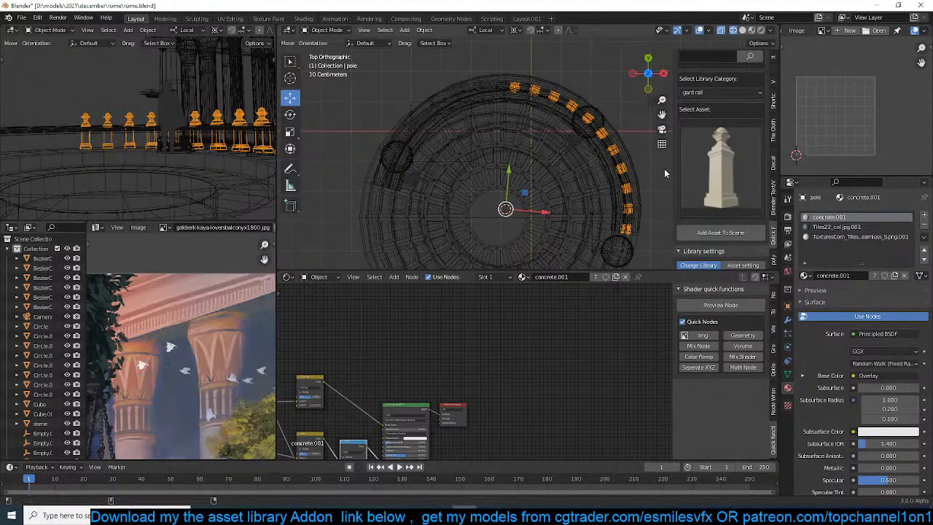
{"action": "key", "text": "r"}
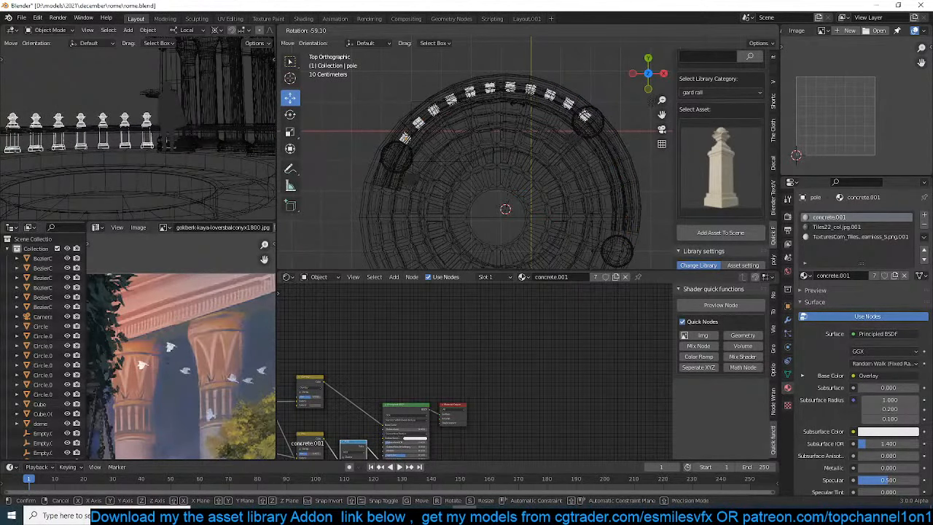
{"action": "left_click", "coordinate": [511, 167]}
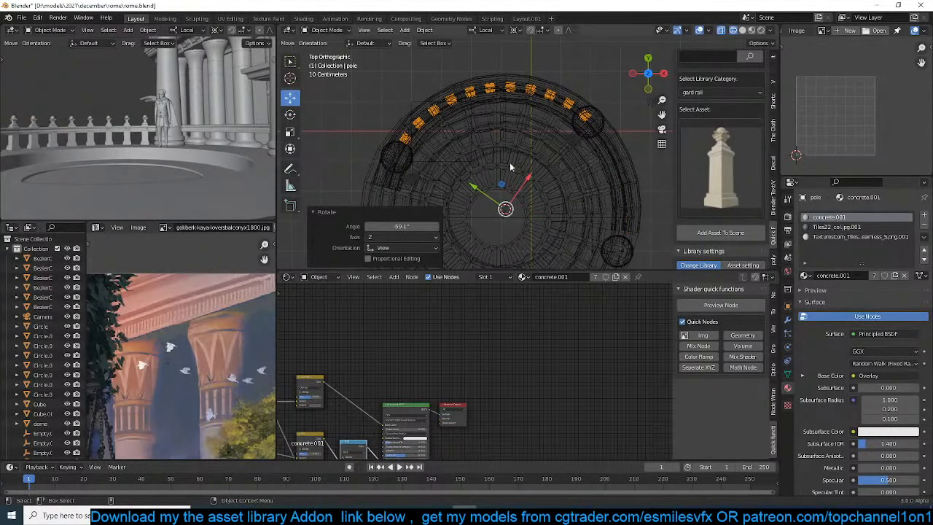
Enter mesh editing on the row of posts, switch to the Move tool and remove the Bevel modifier
{"action": "middle_click_drag", "start_coordinate": [530, 165], "coordinate": [509, 152], "text": "shift"}
{"action": "scroll", "coordinate": [508, 151], "scroll_direction": "up", "scroll_amount": 1}
{"action": "key", "text": "Tab"}
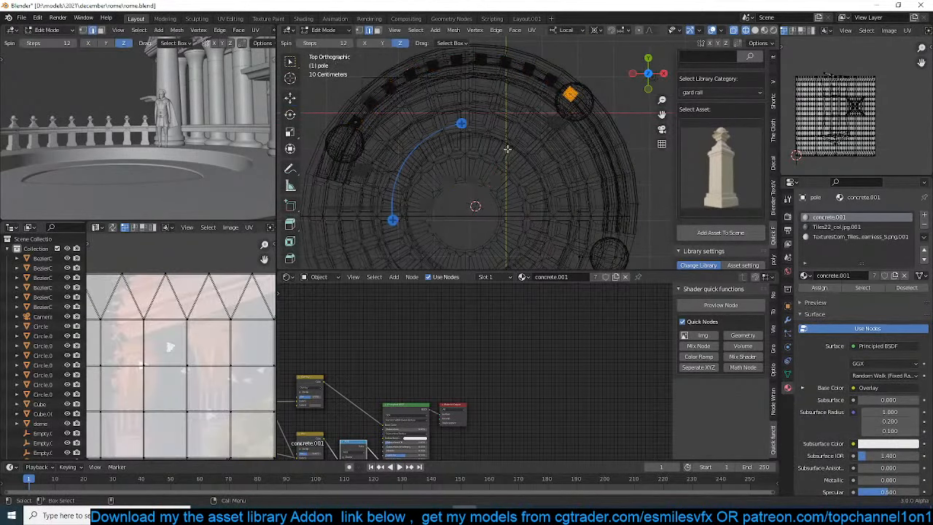
{"action": "left_click", "coordinate": [289, 96]}
{"action": "left_click", "coordinate": [787, 319]}
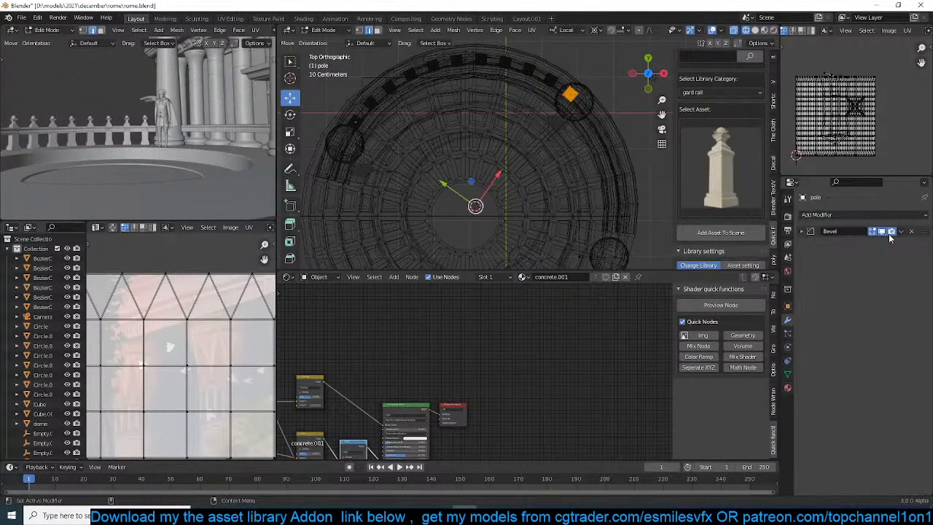
{"action": "left_click", "coordinate": [912, 232]}
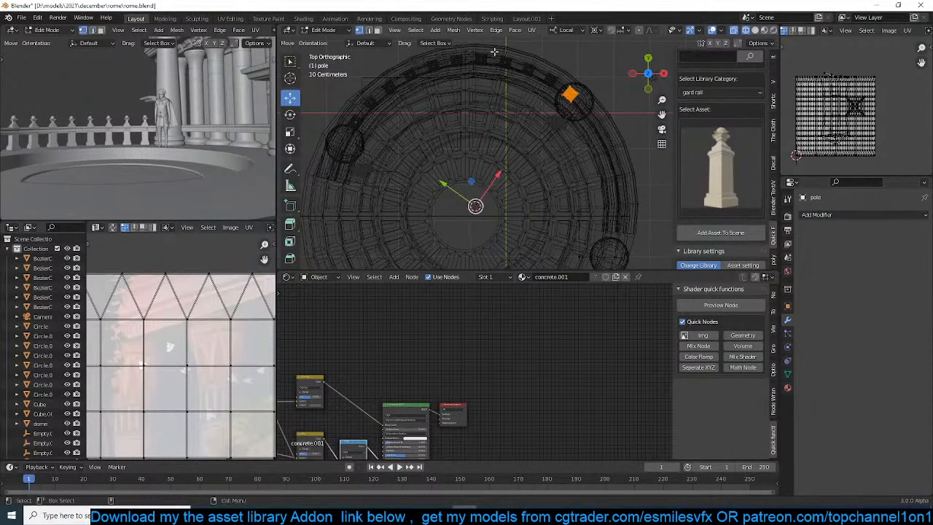
Duplicate five posts, rotate the copies around the 3D cursor into the railing section between the next two columns, and save the file
{"action": "left_click_drag", "start_coordinate": [472, 48], "coordinate": [562, 118]}
{"action": "key", "text": "r"}
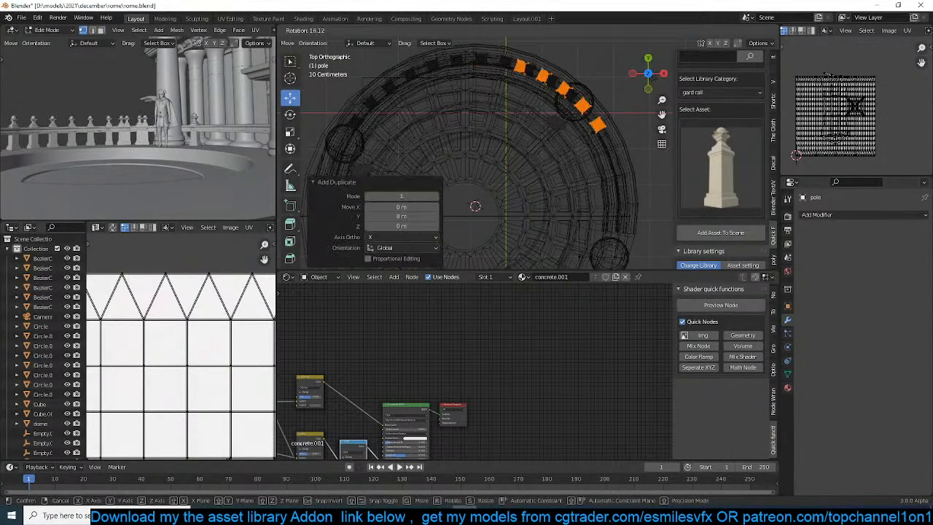
{"action": "left_click", "coordinate": [611, 224]}
{"action": "key", "text": "Tab"}
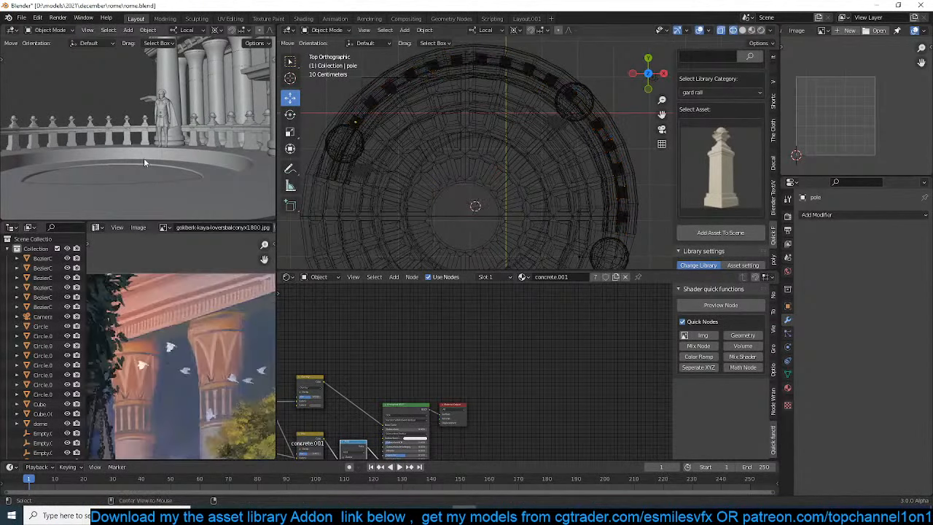
{"action": "scroll", "coordinate": [144, 158], "scroll_direction": "up", "scroll_amount": 2}
{"action": "key", "text": "ctrl+s"}
{"action": "scroll", "coordinate": [266, 32], "scroll_direction": "down", "scroll_amount": 5}
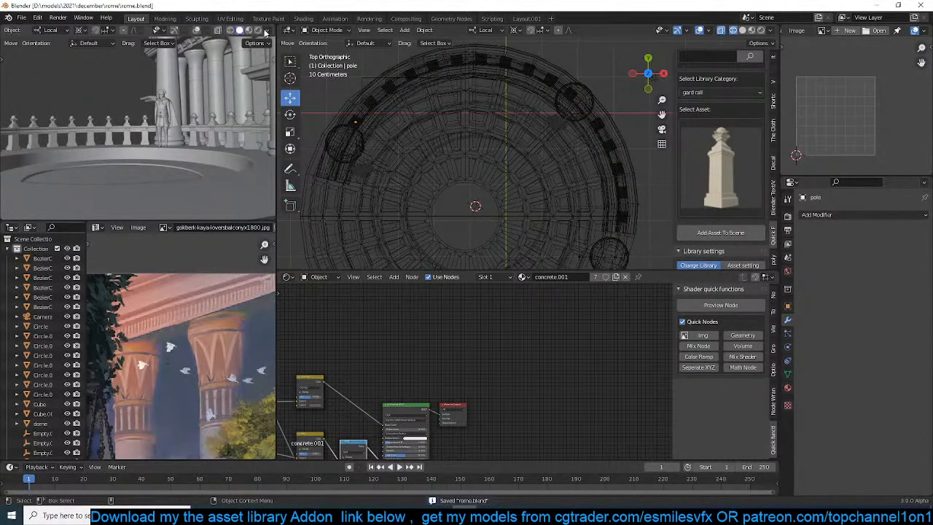
Change the render engine to Cycles and set the camera view to rendered shading
{"action": "left_click", "coordinate": [248, 31]}
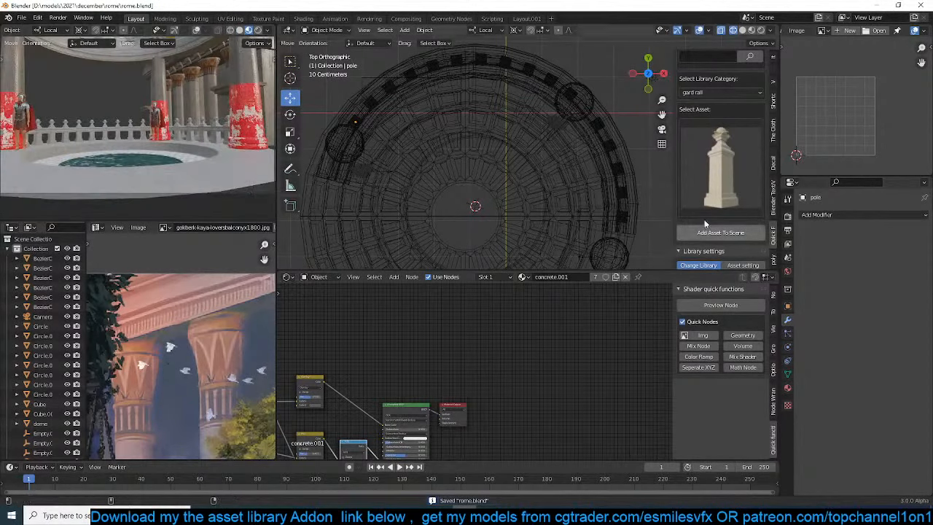
{"action": "left_click", "coordinate": [787, 216]}
{"action": "left_click", "coordinate": [866, 216]}
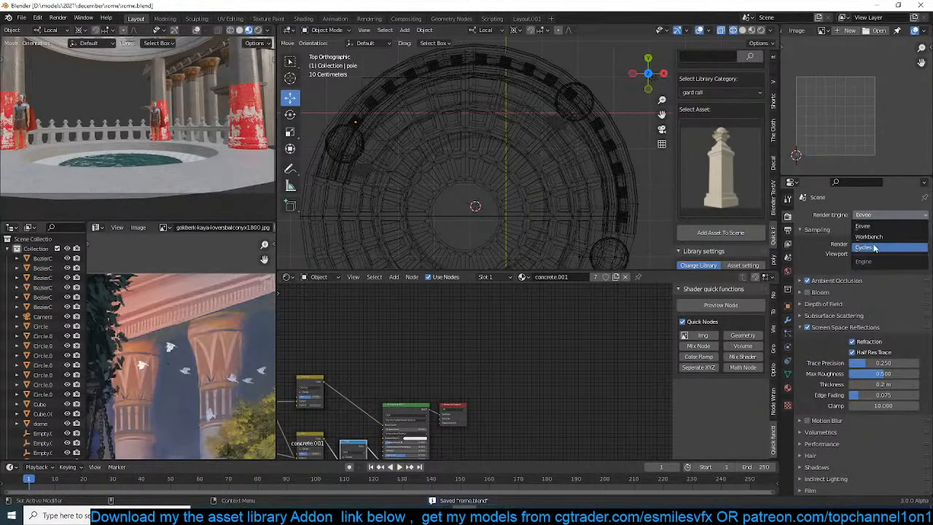
{"action": "left_click", "coordinate": [878, 239]}
{"action": "left_click", "coordinate": [257, 30]}
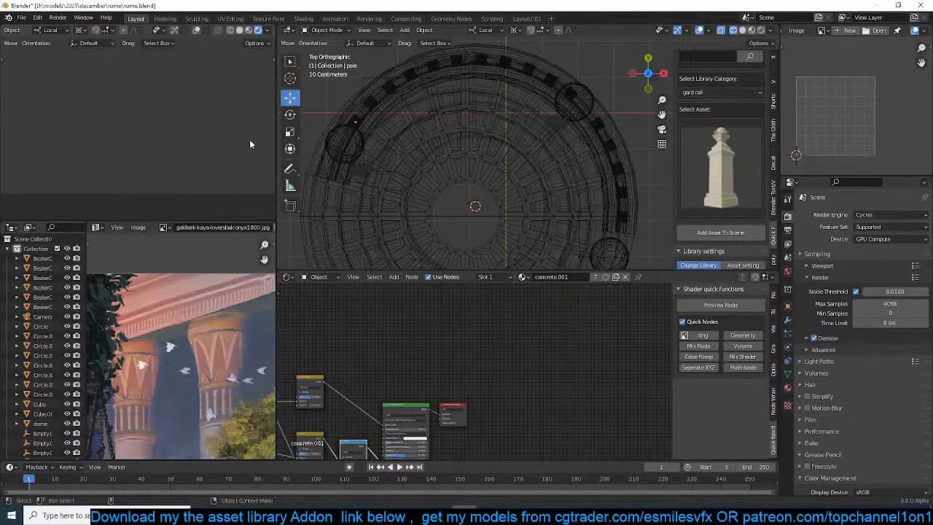
Save the file and pause the rendered preview of the camera view
{"action": "scroll", "coordinate": [226, 156], "scroll_direction": "down", "scroll_amount": 2}
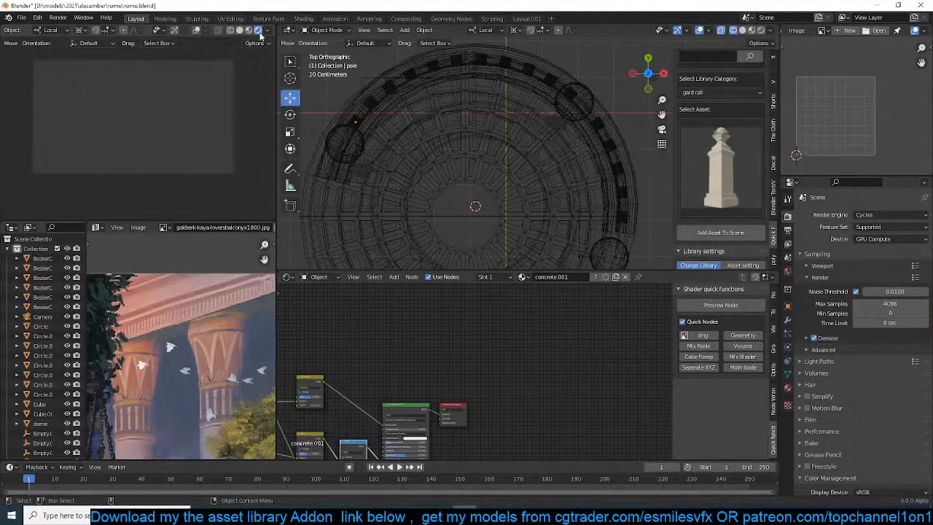
{"action": "scroll", "coordinate": [260, 36], "scroll_direction": "down", "scroll_amount": 1}
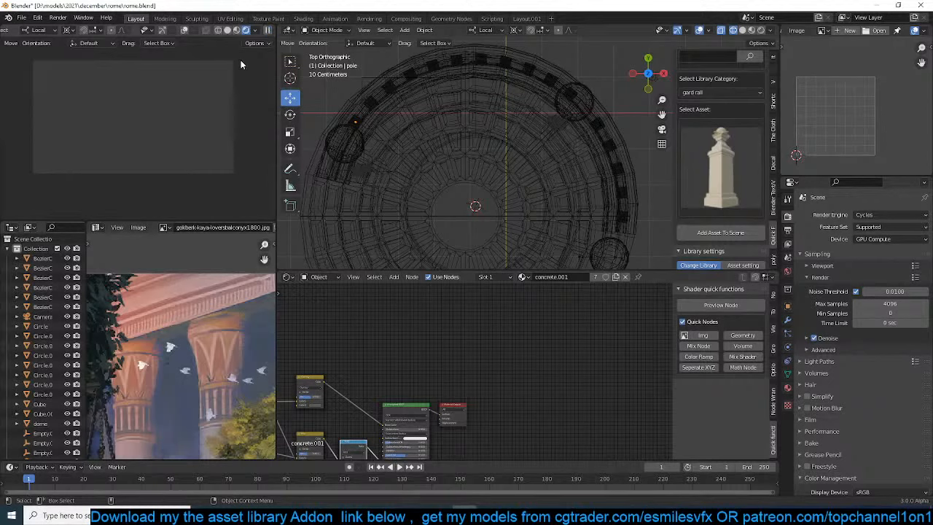
{"action": "scroll", "coordinate": [228, 76], "scroll_direction": "up", "scroll_amount": 1}
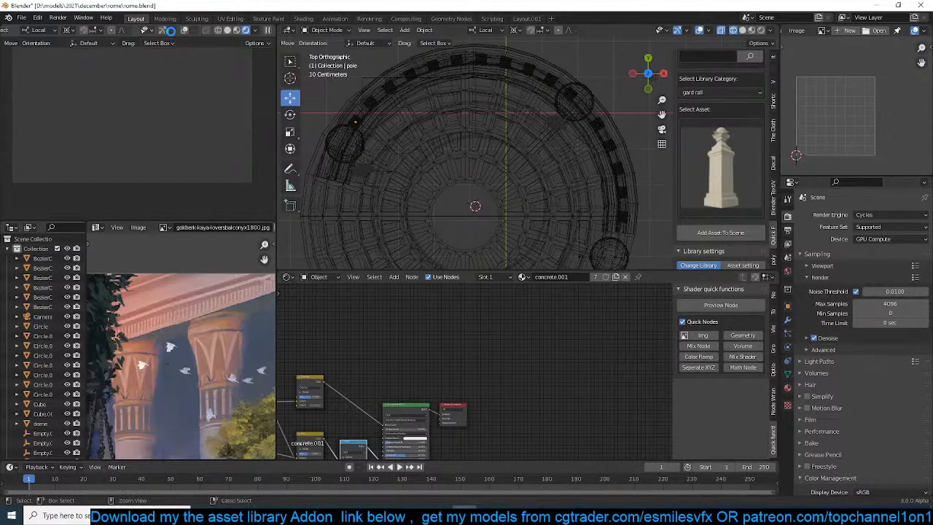
{"action": "key", "text": "ctrl+s"}
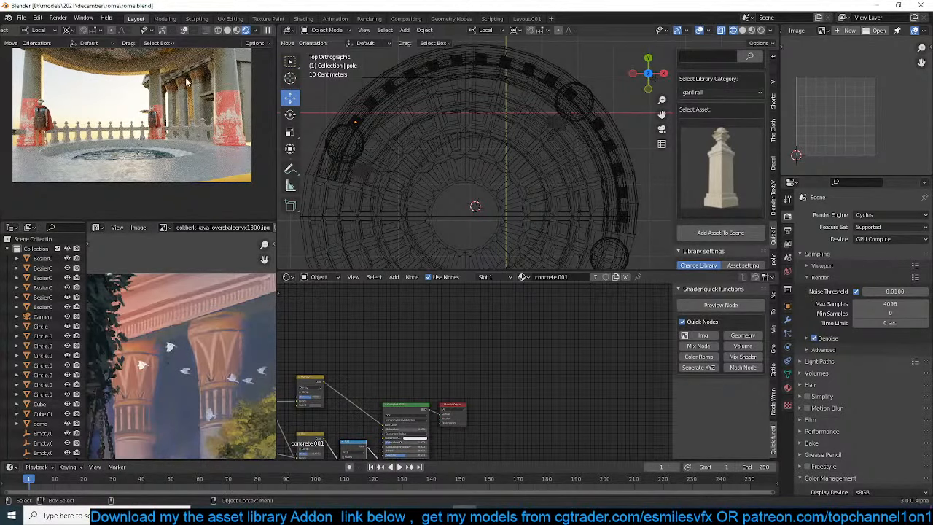
{"action": "left_click", "coordinate": [268, 30]}
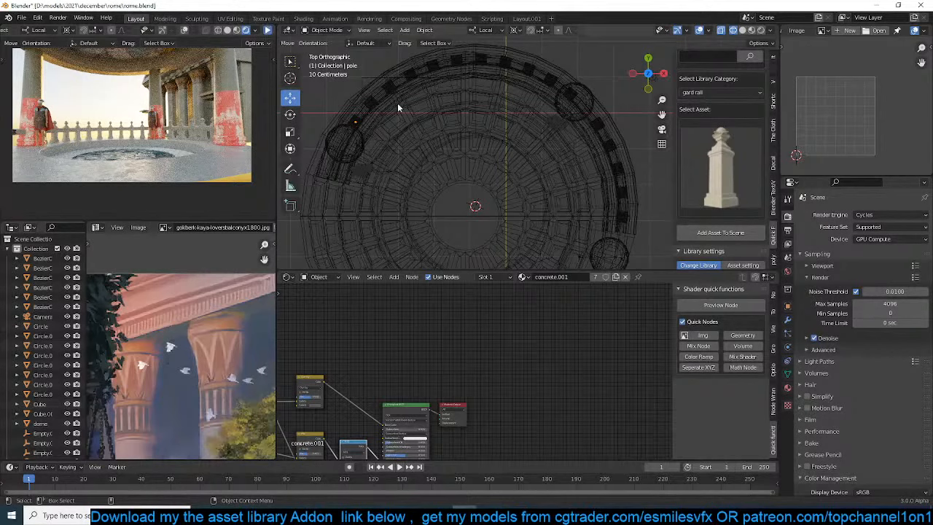
Show the modelling view in solid shading, select the row of building columns and bring up their concrete.003 material settings
{"action": "middle_click_drag", "start_coordinate": [483, 155], "coordinate": [350, 58]}
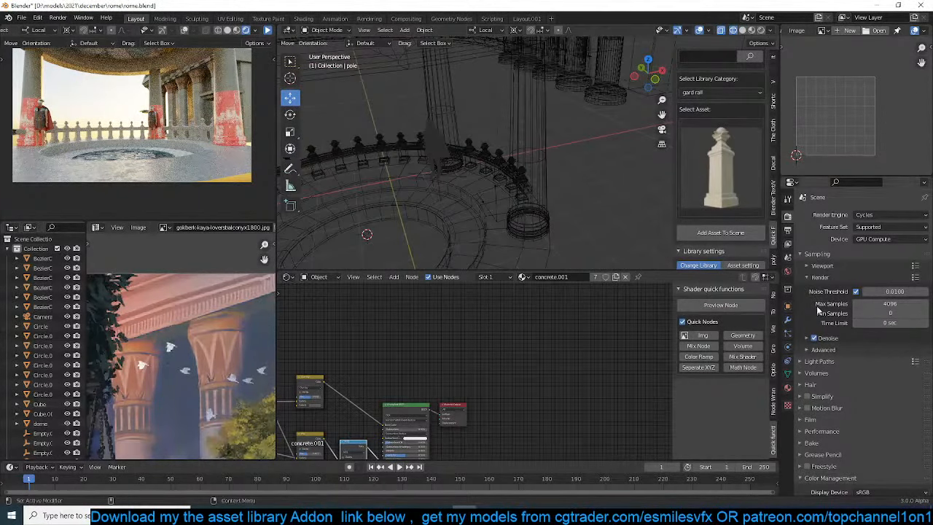
{"action": "middle_click_drag", "start_coordinate": [547, 163], "coordinate": [484, 175], "text": "shift"}
{"action": "key", "text": "shift+z"}
{"action": "left_click", "coordinate": [586, 95]}
{"action": "middle_click_drag", "start_coordinate": [588, 94], "coordinate": [585, 68]}
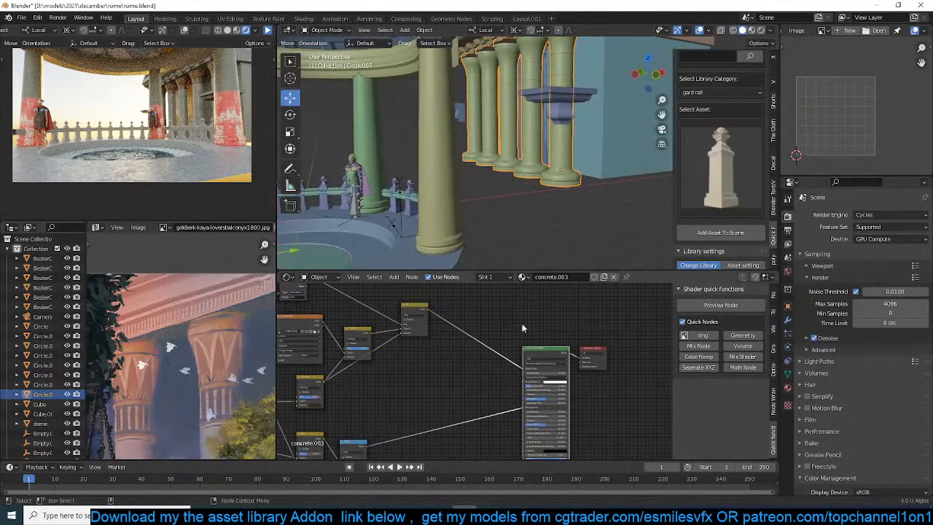
{"action": "middle_click_drag", "start_coordinate": [453, 350], "coordinate": [465, 361]}
{"action": "left_click", "coordinate": [787, 387]}
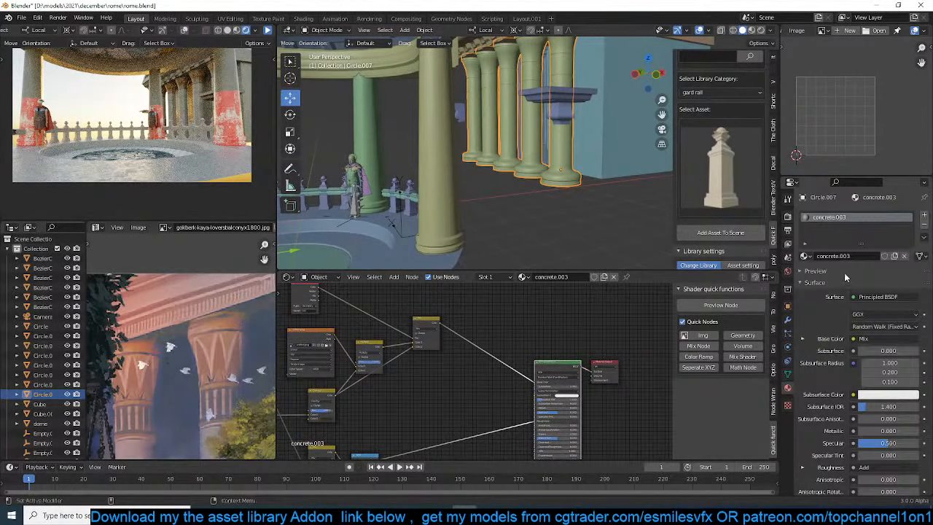
Adjust the overlay tint colour in the concrete.003 node tree, save the file and toggle the rendered preview
{"action": "scroll", "coordinate": [395, 342], "scroll_direction": "up", "scroll_amount": 4}
{"action": "middle_click_drag", "start_coordinate": [395, 341], "coordinate": [471, 351]}
{"action": "scroll", "coordinate": [388, 373], "scroll_direction": "up", "scroll_amount": 4}
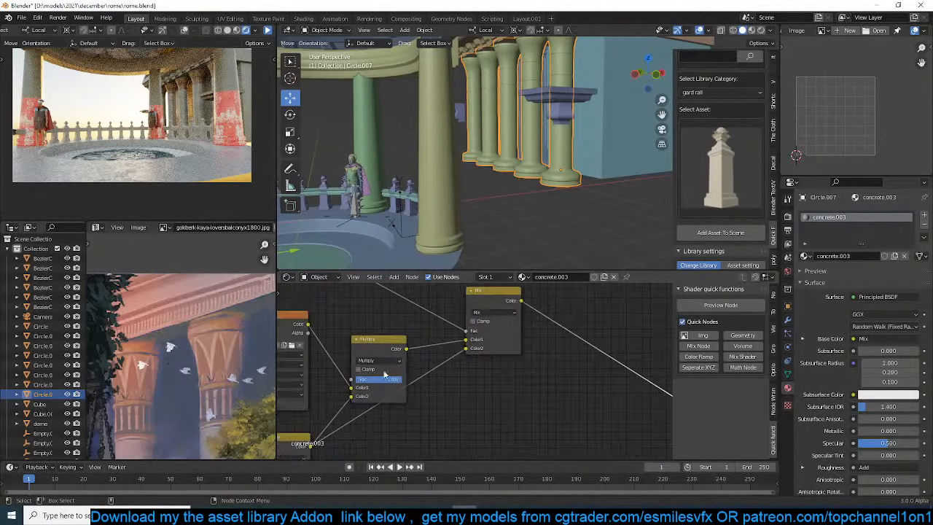
{"action": "scroll", "coordinate": [397, 376], "scroll_direction": "down", "scroll_amount": 8}
{"action": "middle_click_drag", "start_coordinate": [396, 373], "coordinate": [417, 362]}
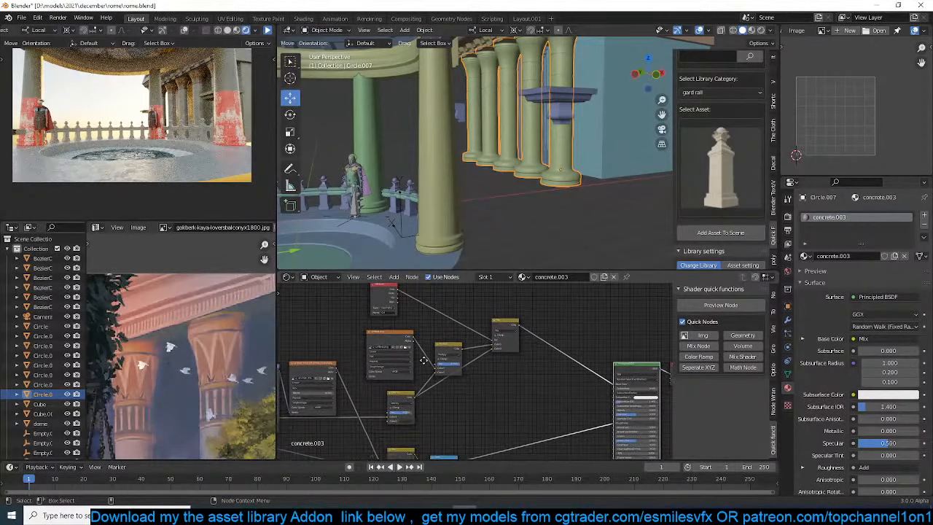
{"action": "left_click", "coordinate": [422, 411]}
{"action": "left_click", "coordinate": [435, 372]}
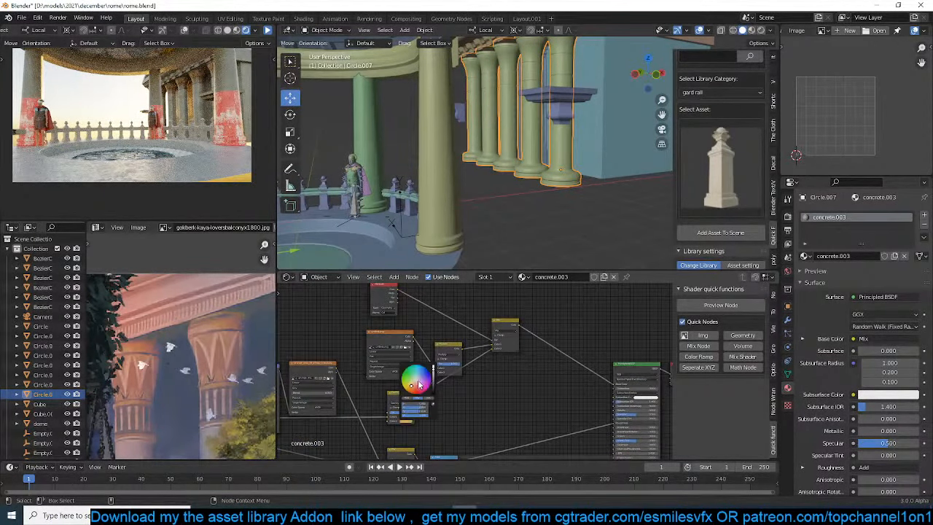
{"action": "key", "text": "ctrl+s"}
{"action": "left_click", "coordinate": [268, 30]}
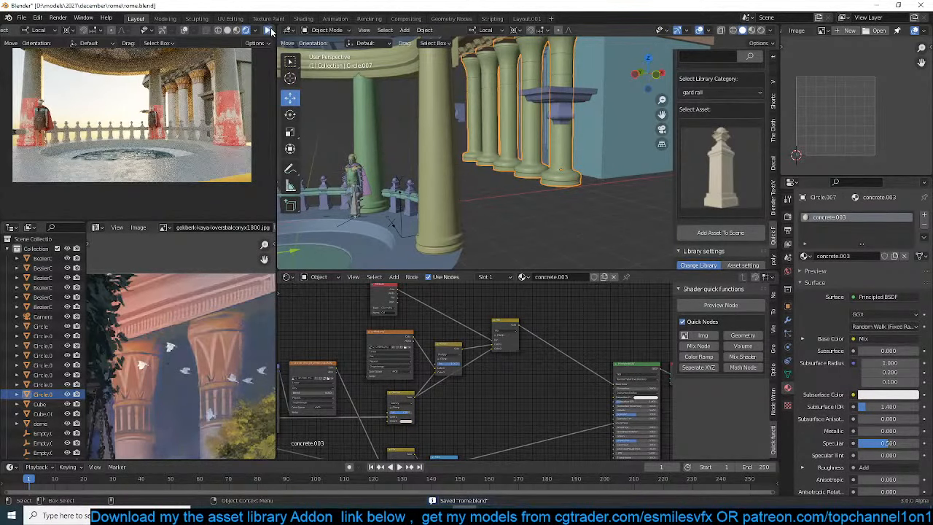
Select the front pavilion column, brighten the Overlay node's second colour in its concrete material, and refresh the rendered preview
{"action": "left_click", "coordinate": [433, 154]}
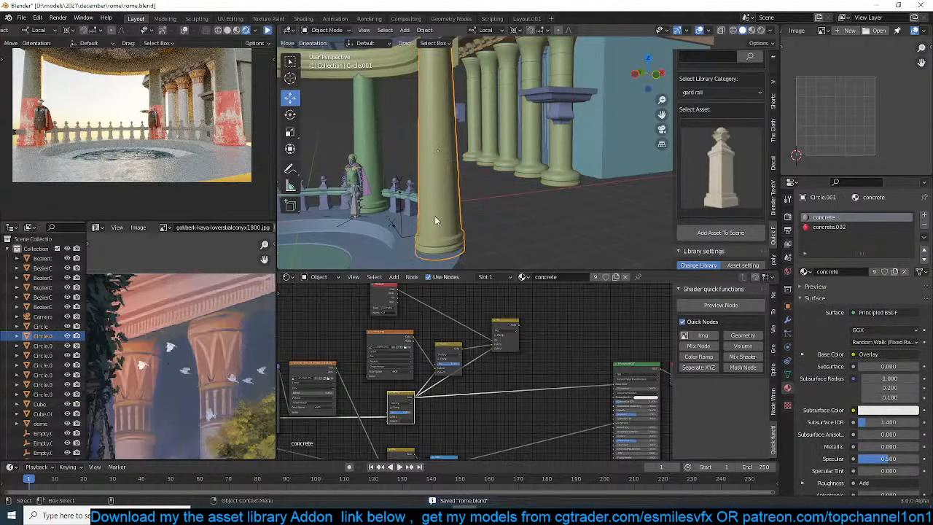
{"action": "scroll", "coordinate": [482, 384], "scroll_direction": "down", "scroll_amount": 2}
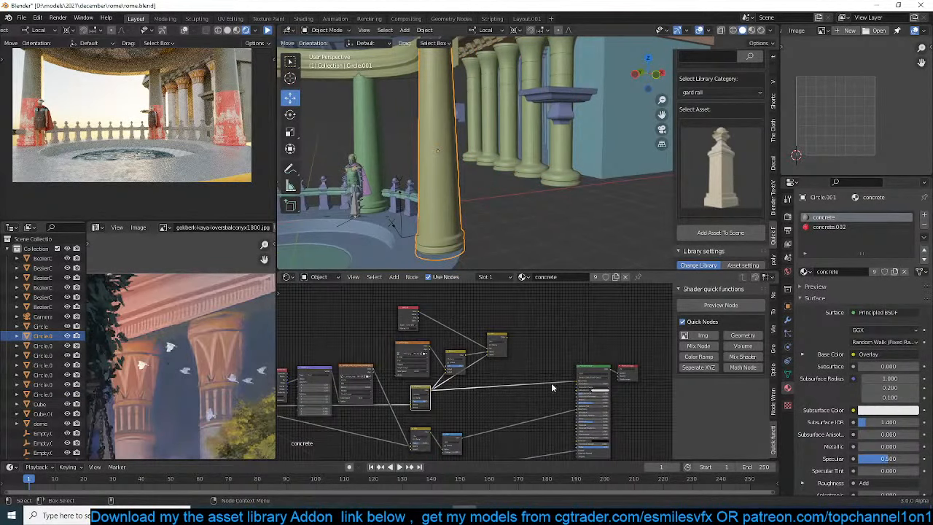
{"action": "left_click", "coordinate": [426, 409]}
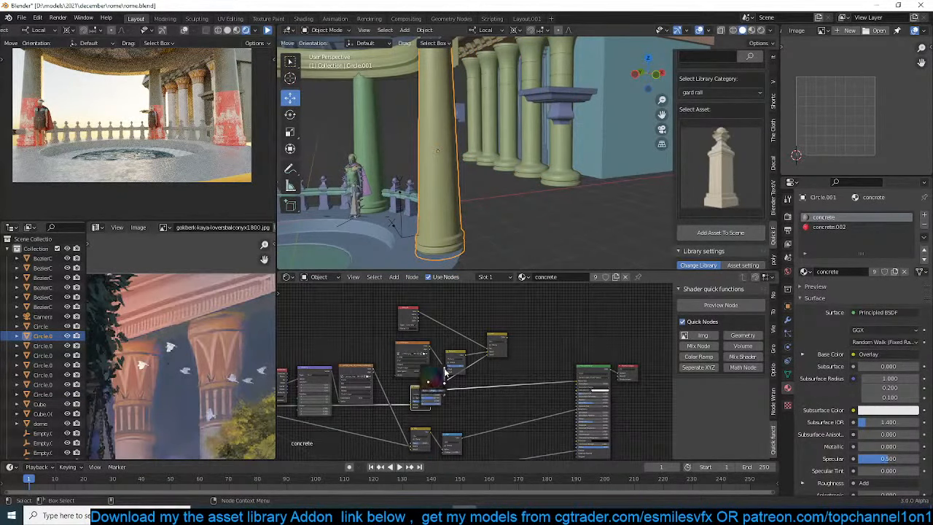
{"action": "left_click_drag", "start_coordinate": [444, 379], "coordinate": [444, 370]}
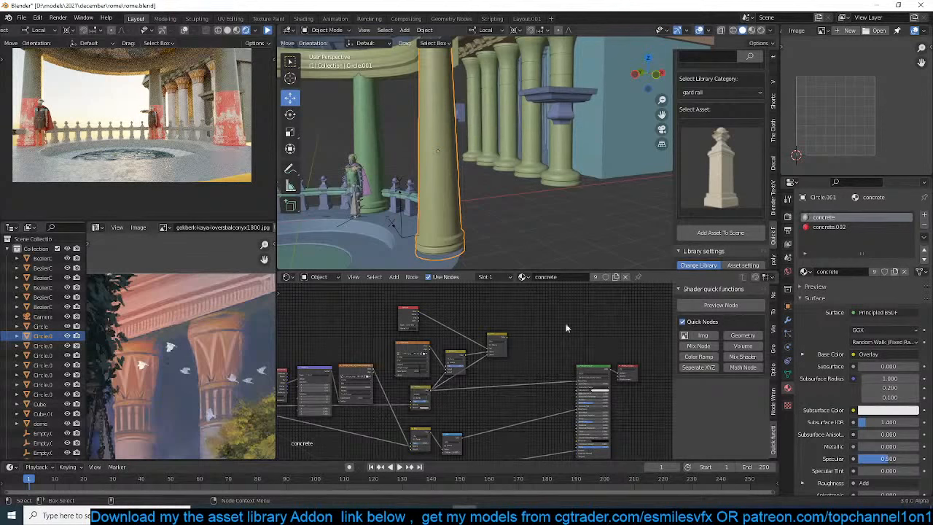
{"action": "left_click", "coordinate": [270, 31]}
{"action": "left_click", "coordinate": [268, 31]}
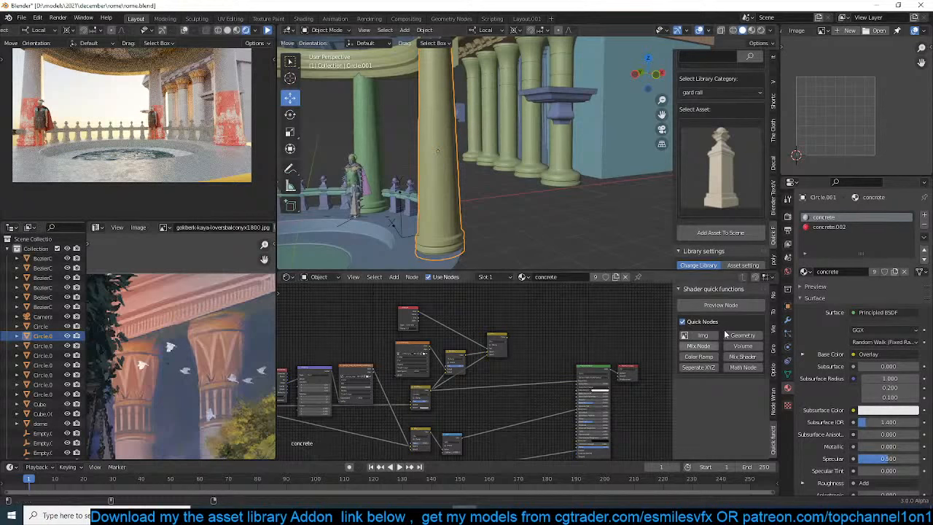
Change the Overlay node's red second colour in the column's concrete.002 material to a dark blue
{"action": "left_click", "coordinate": [829, 227]}
{"action": "scroll", "coordinate": [540, 399], "scroll_direction": "up", "scroll_amount": 4}
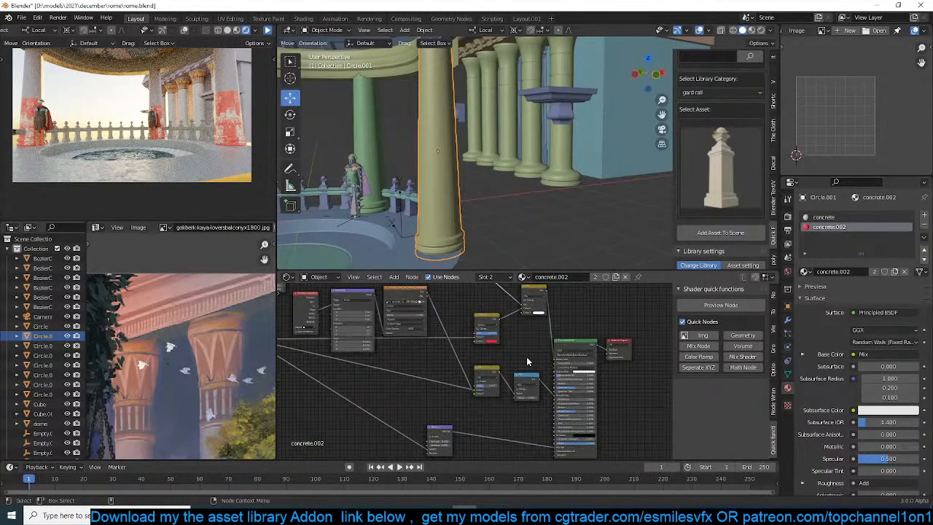
{"action": "left_click", "coordinate": [479, 359]}
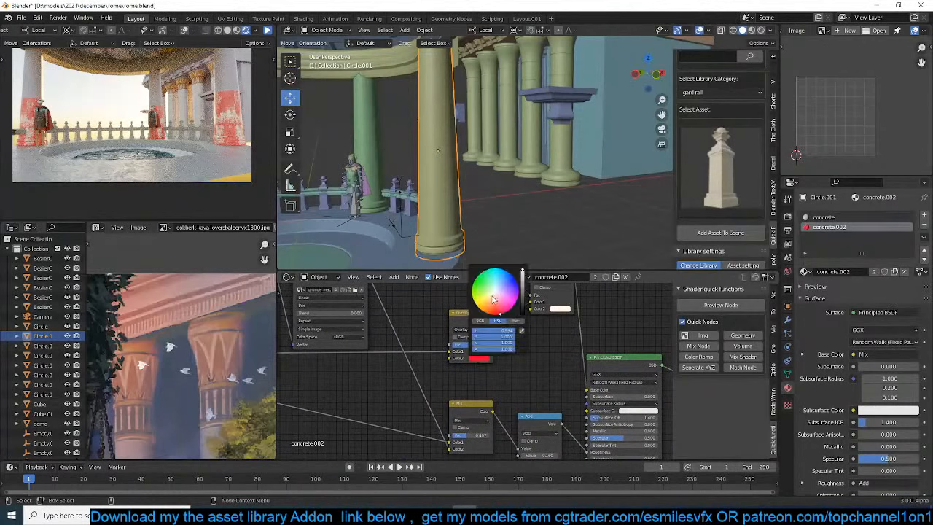
{"action": "mouse_move", "coordinate": [508, 290]}
{"action": "left_mouse_down"}
{"action": "mouse_move", "coordinate": [499, 279]}
{"action": "mouse_move", "coordinate": [522, 291]}
{"action": "left_mouse_up"}
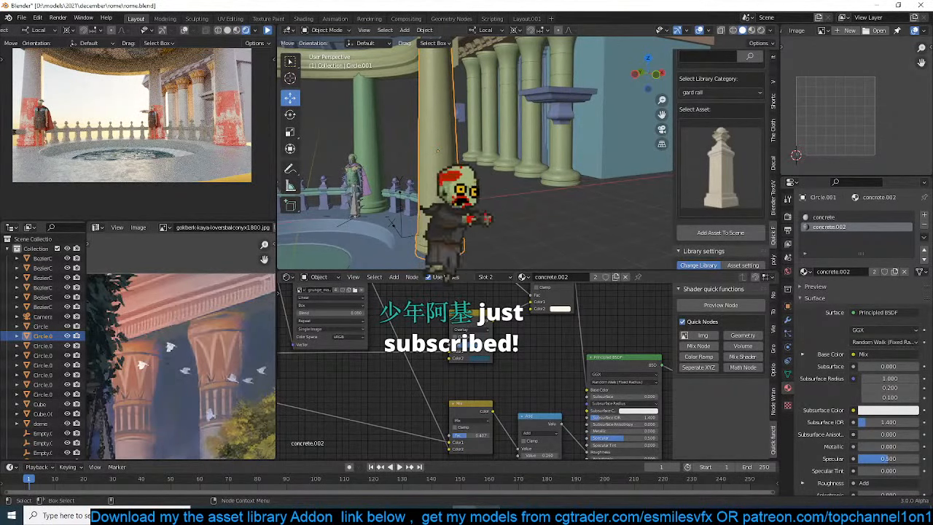
Select the three pavilion columns with the front one active and link their object data to it
{"action": "key", "text": "Tab"}
{"action": "scroll", "coordinate": [447, 151], "scroll_direction": "down", "scroll_amount": 4}
{"action": "middle_click_drag", "start_coordinate": [466, 149], "coordinate": [440, 134]}
{"action": "key", "text": "Tab"}
{"action": "left_click", "coordinate": [441, 130]}
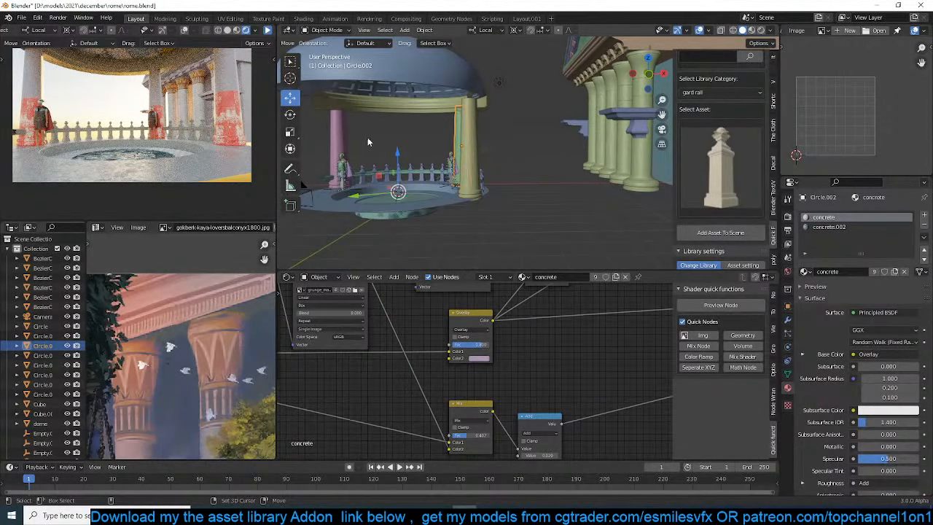
{"action": "left_click", "coordinate": [338, 141], "text": "shift"}
{"action": "left_click", "coordinate": [470, 142], "text": "shift"}
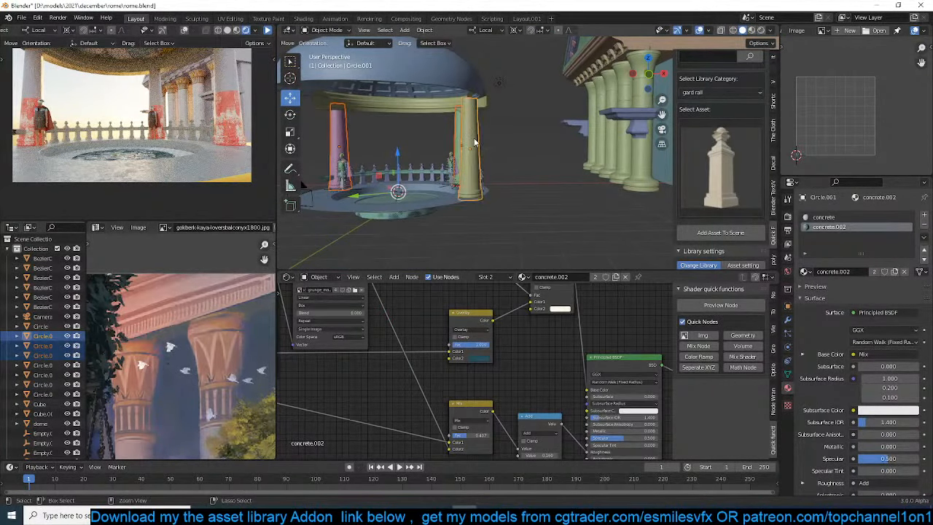
{"action": "key", "text": "ctrl+l"}
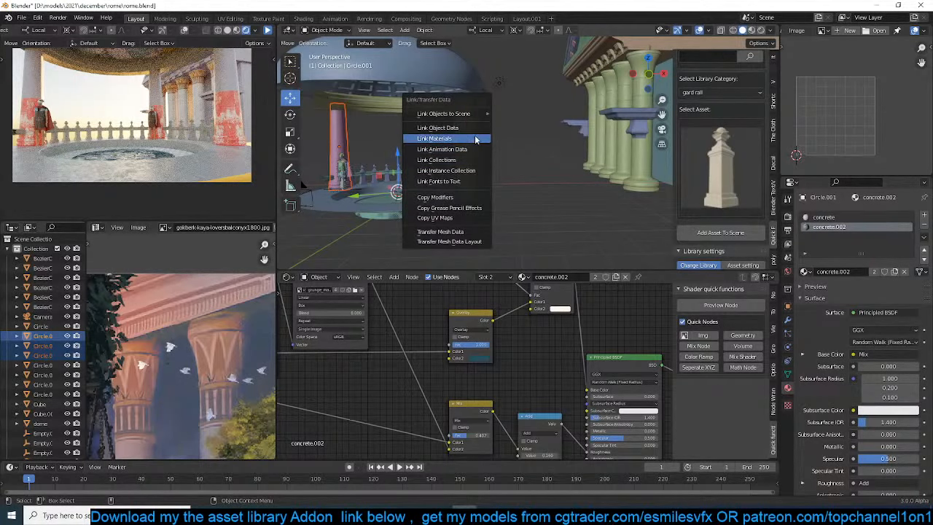
{"action": "left_click", "coordinate": [445, 128]}
Select the ring of faces around the middle of the front column's shaft and assign the concrete.002 material to it
{"action": "scroll", "coordinate": [503, 122], "scroll_direction": "up", "scroll_amount": 2}
{"action": "key", "text": "Tab"}
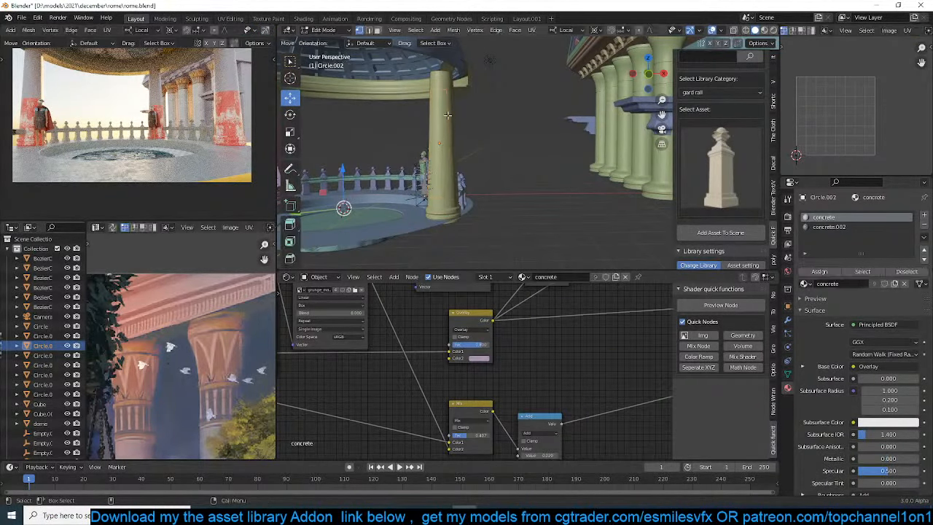
{"action": "mouse_move", "coordinate": [446, 118]}
{"action": "middle_mouse_down"}
{"action": "mouse_move", "coordinate": [460, 115]}
{"action": "mouse_move", "coordinate": [446, 120]}
{"action": "middle_mouse_up"}
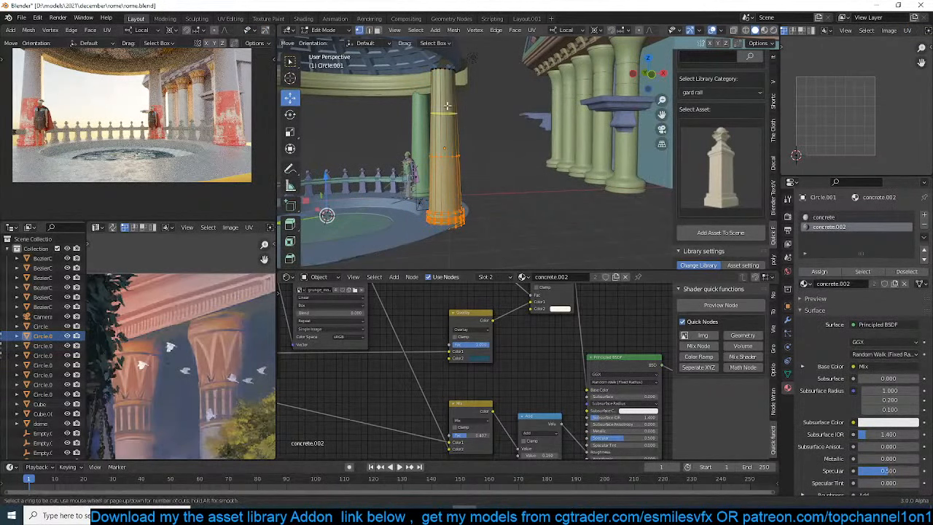
{"action": "key", "text": "3"}
{"action": "left_click", "coordinate": [448, 134], "text": "alt"}
{"action": "left_click", "coordinate": [819, 271]}
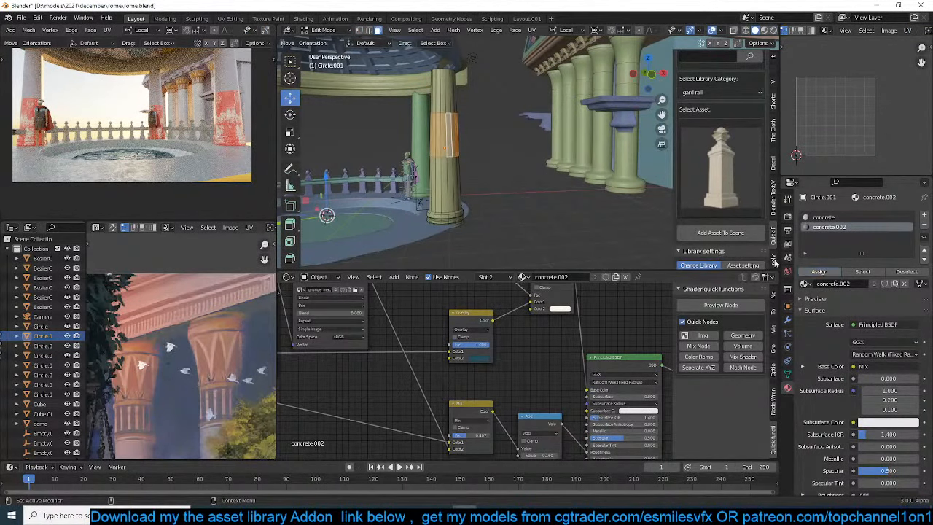
Leave edit mode, save the file, refresh the rendered preview and shift the Overlay node's second colour in concrete.002 to a purer blue
{"action": "key", "text": "Tab"}
{"action": "key", "text": "ctrl+s"}
{"action": "left_click", "coordinate": [268, 30]}
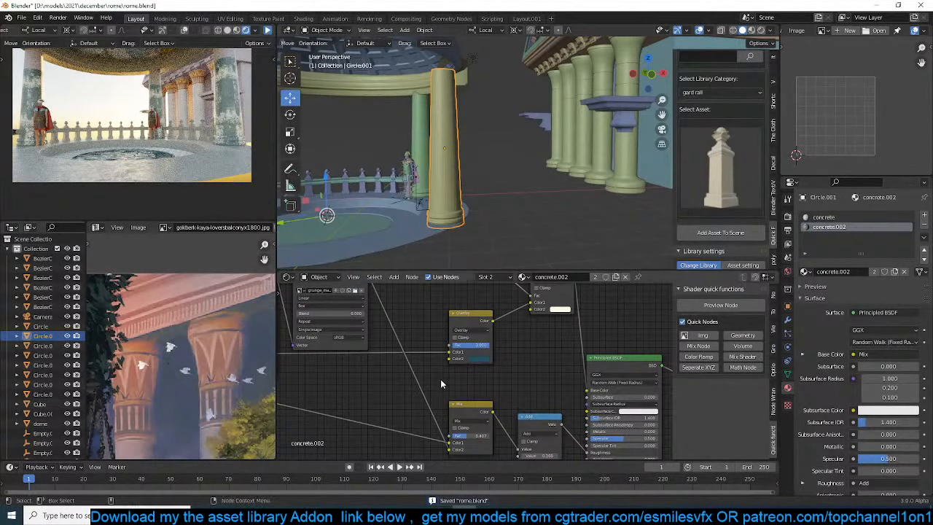
{"action": "left_click", "coordinate": [483, 356]}
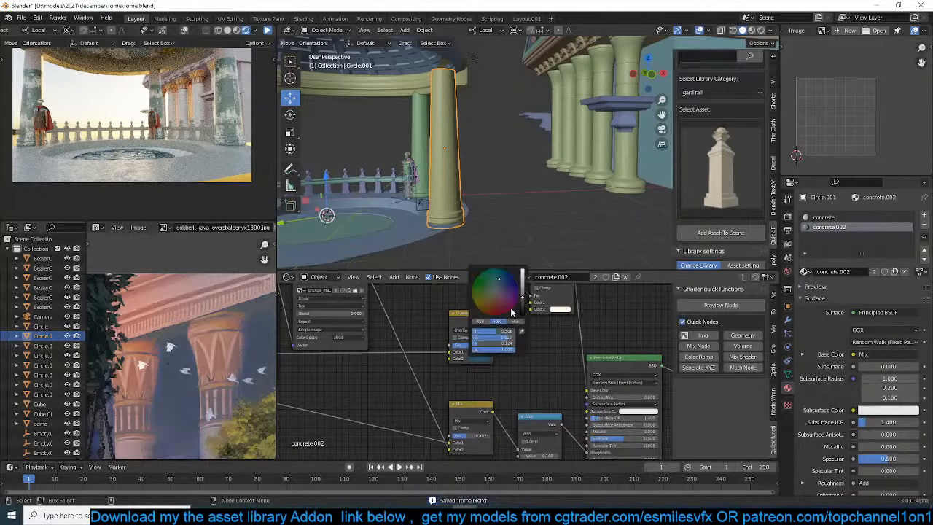
{"action": "left_click", "coordinate": [506, 277]}
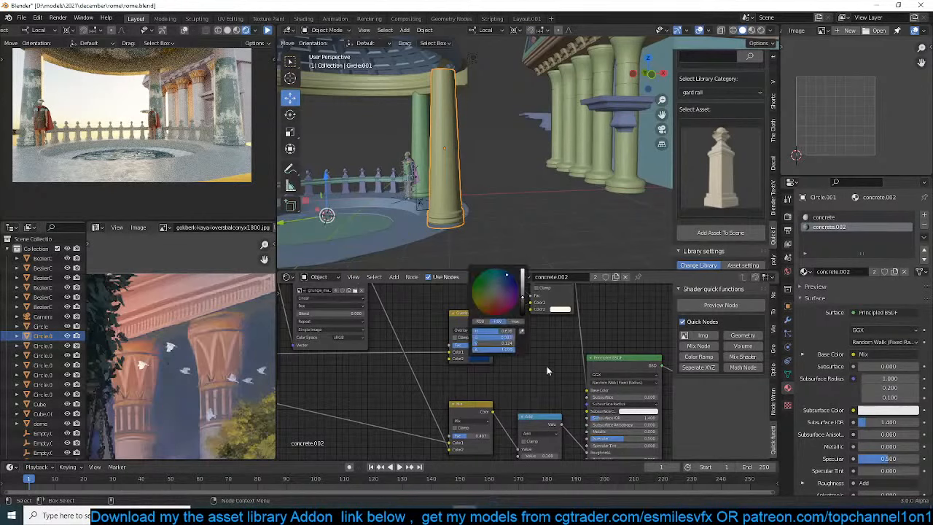
Show the main viewport in material preview, shift the concrete.002 ColorRamp's black and white stops towards the white end, and save
{"action": "middle_click_drag", "start_coordinate": [415, 340], "coordinate": [448, 414]}
{"action": "middle_click_drag", "start_coordinate": [415, 320], "coordinate": [486, 422]}
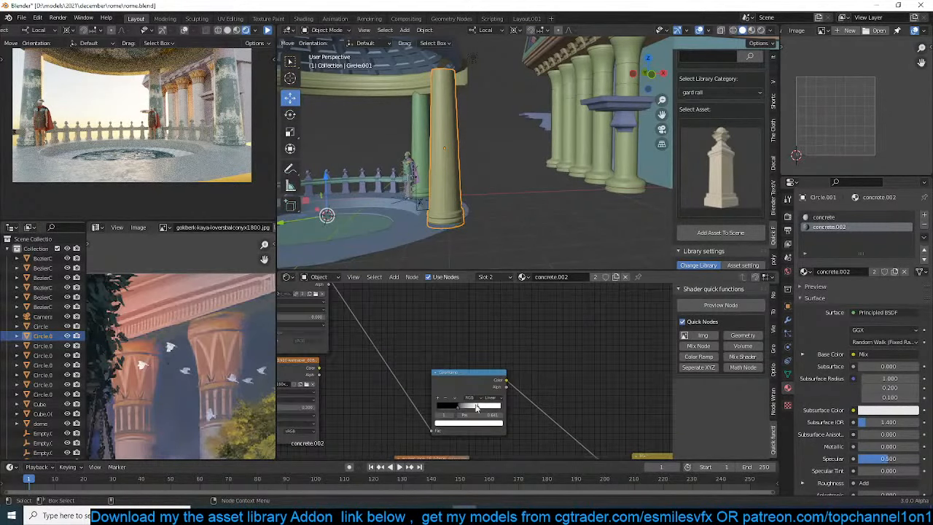
{"action": "key", "text": "ctrl+s"}
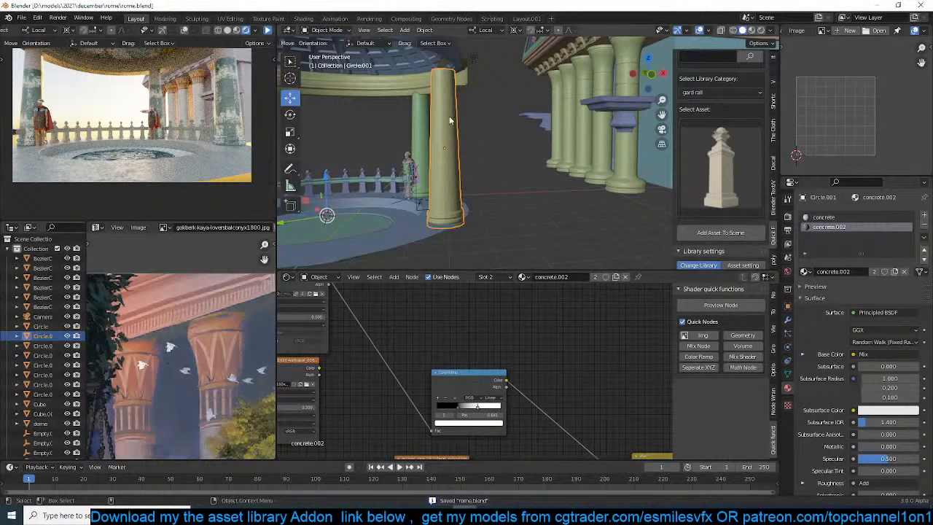
{"action": "left_click", "coordinate": [755, 30]}
{"action": "middle_click_drag", "start_coordinate": [482, 188], "coordinate": [531, 160], "text": "shift"}
{"action": "scroll", "coordinate": [509, 177], "scroll_direction": "up", "scroll_amount": 2}
{"action": "left_click_drag", "start_coordinate": [461, 409], "coordinate": [487, 412]}
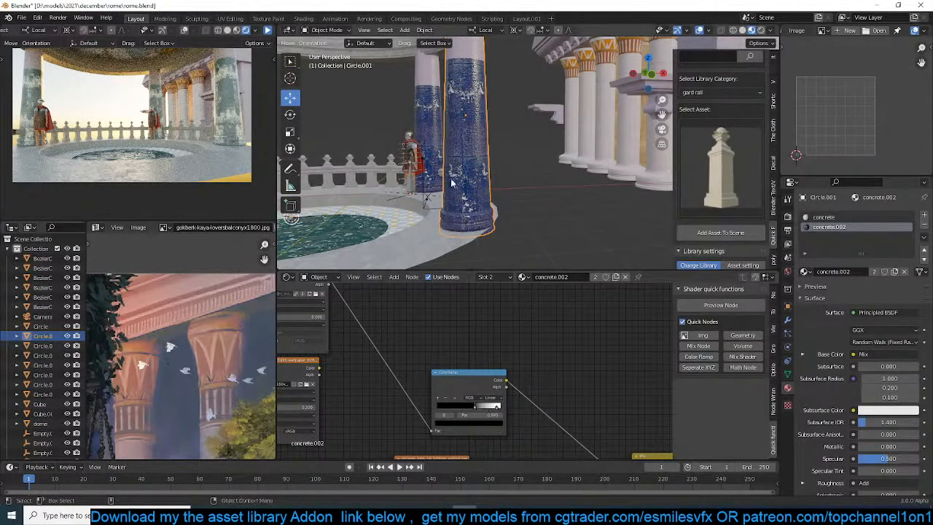
{"action": "middle_click_drag", "start_coordinate": [456, 102], "coordinate": [483, 97]}
{"action": "key", "text": "ctrl+s"}
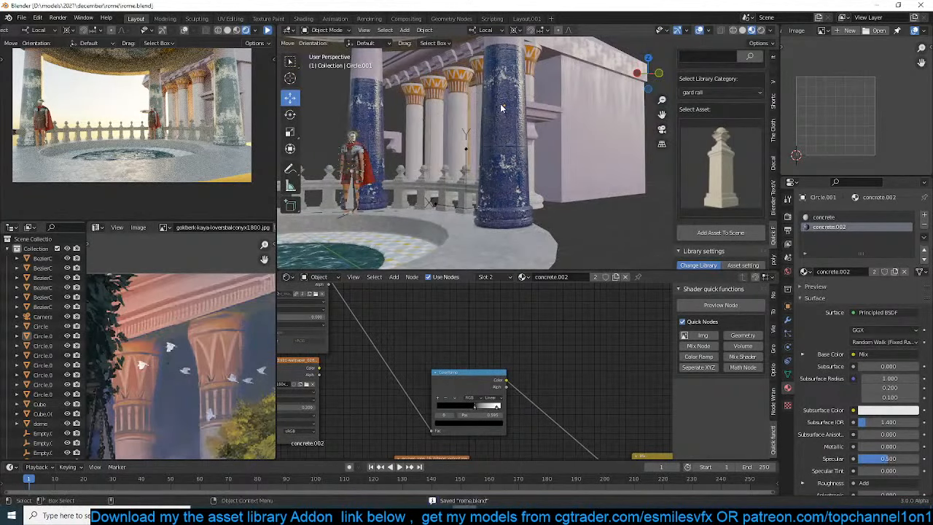
Rotate the pavilion column behind the soldier about its local Z axis and clear the selection
{"action": "left_click", "coordinate": [387, 108]}
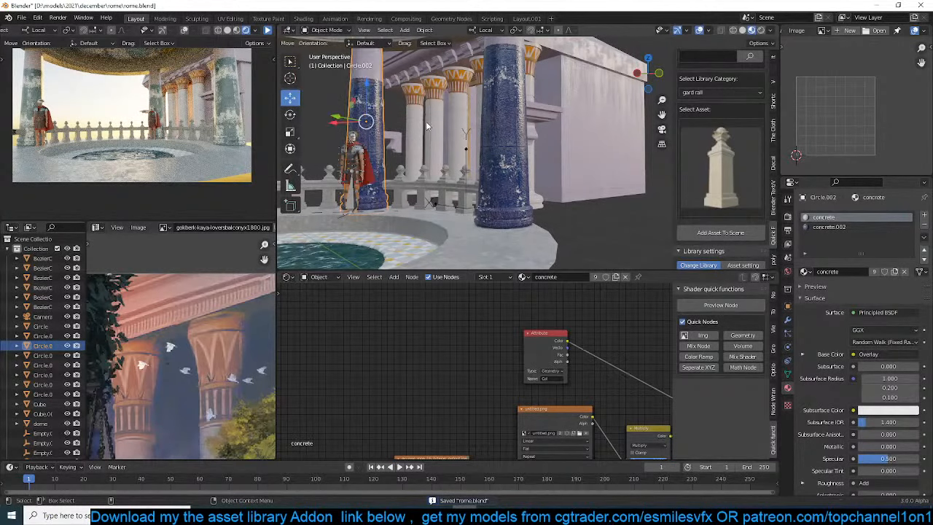
{"action": "key", "text": "r"}
{"action": "key", "text": "z"}
{"action": "key", "text": "z"}
{"action": "left_click", "coordinate": [398, 189]}
{"action": "key", "text": "alt+a"}
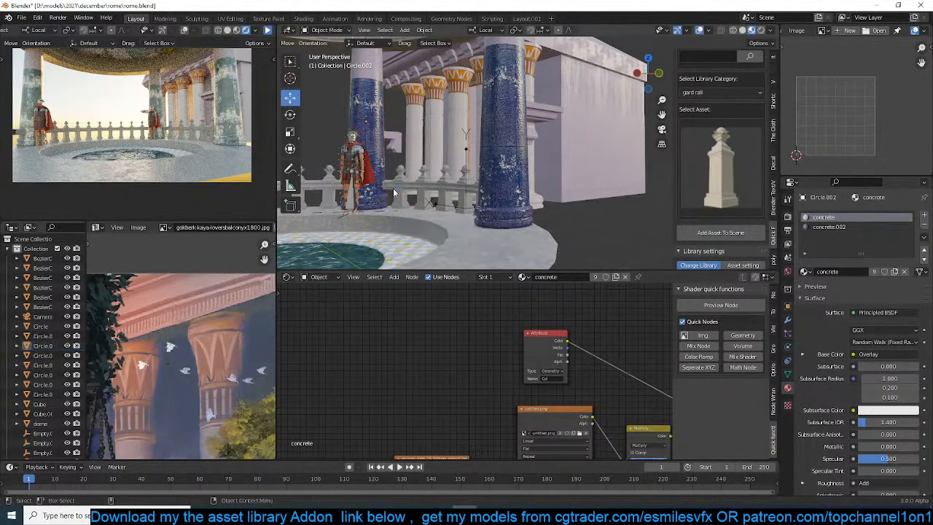
Save the file and refresh the rendered camera preview
{"action": "key", "text": "ctrl+s"}
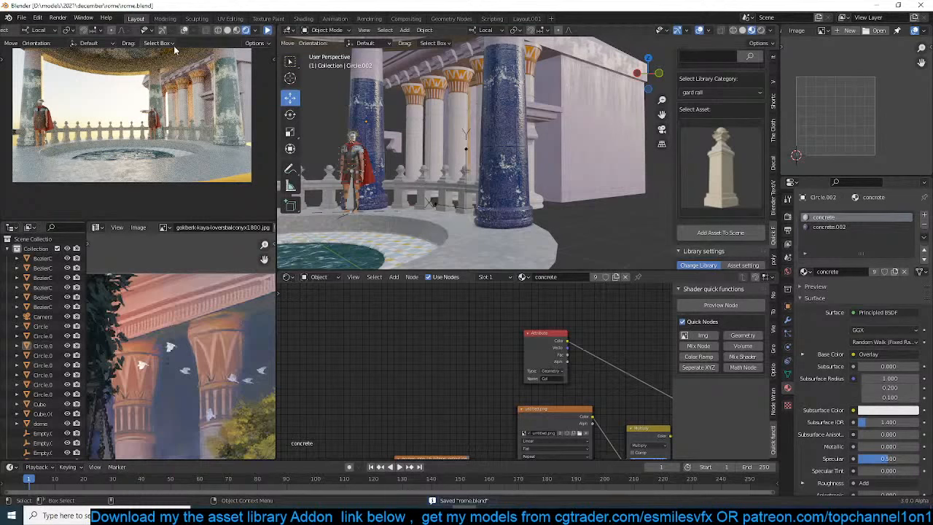
{"action": "left_click", "coordinate": [267, 31]}
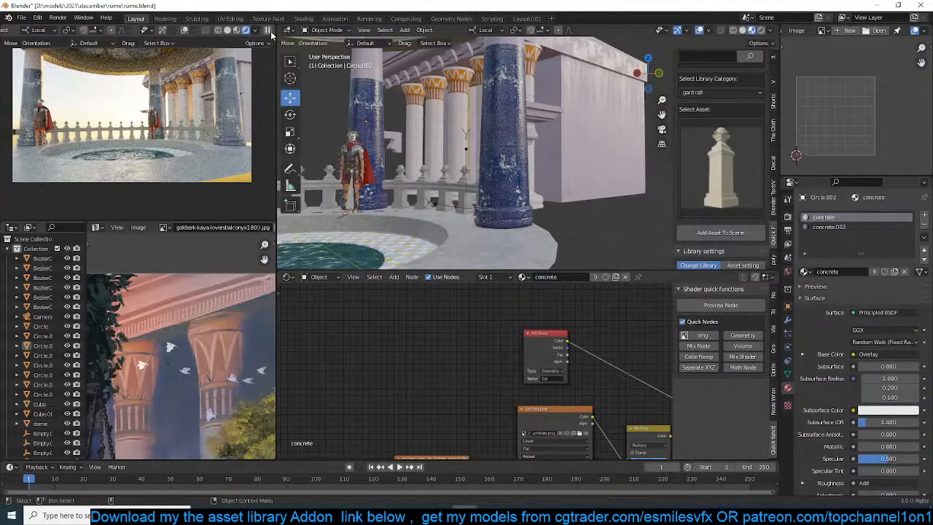
{"action": "key", "text": "ctrl+s"}
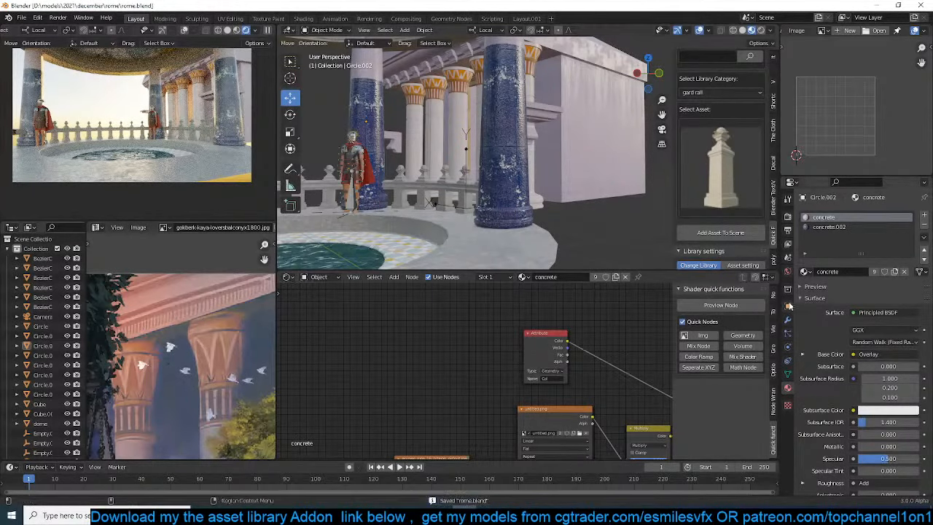
Try sun rotations of 0° and 90° in the world's Nishita sky texture
{"action": "left_click", "coordinate": [788, 271]}
{"action": "left_click", "coordinate": [886, 341]}
{"action": "type", "text": "30d"}
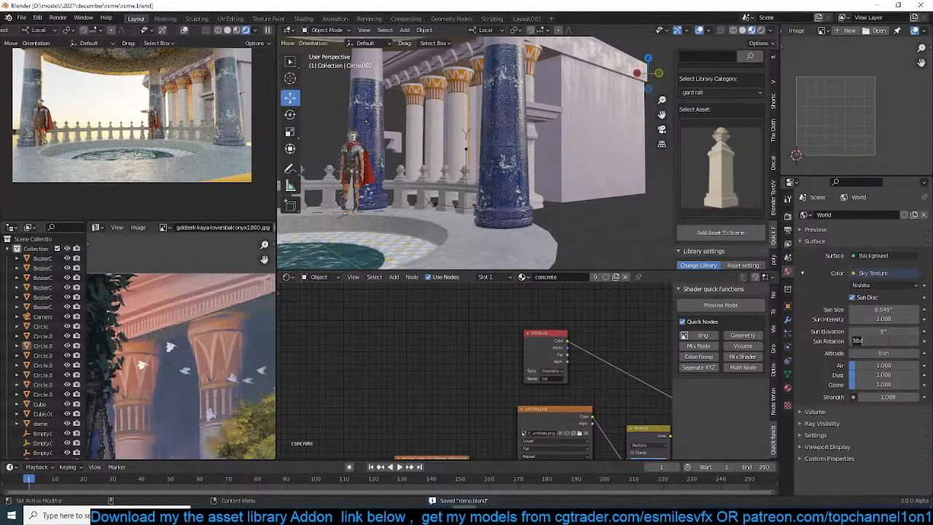
{"action": "key", "text": "Return"}
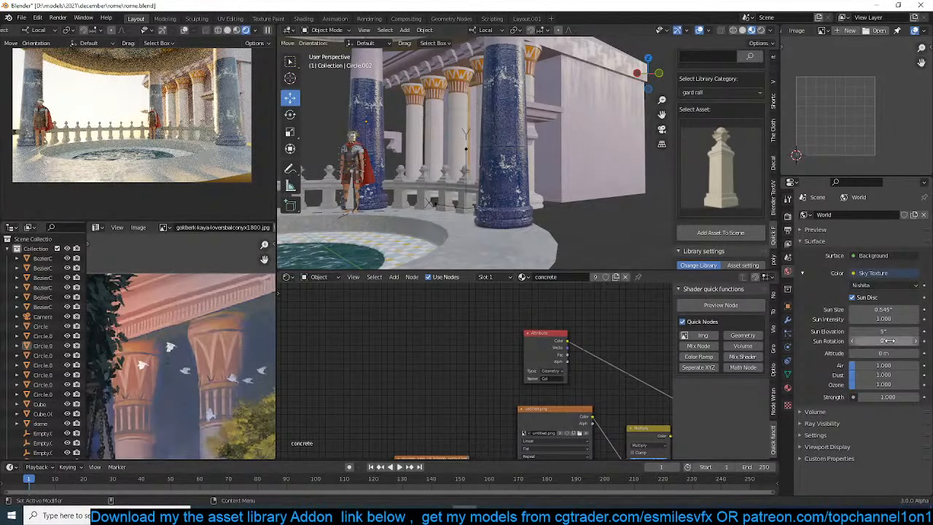
{"action": "left_click", "coordinate": [886, 341]}
{"action": "type", "text": "0d"}
{"action": "key", "text": "Return"}
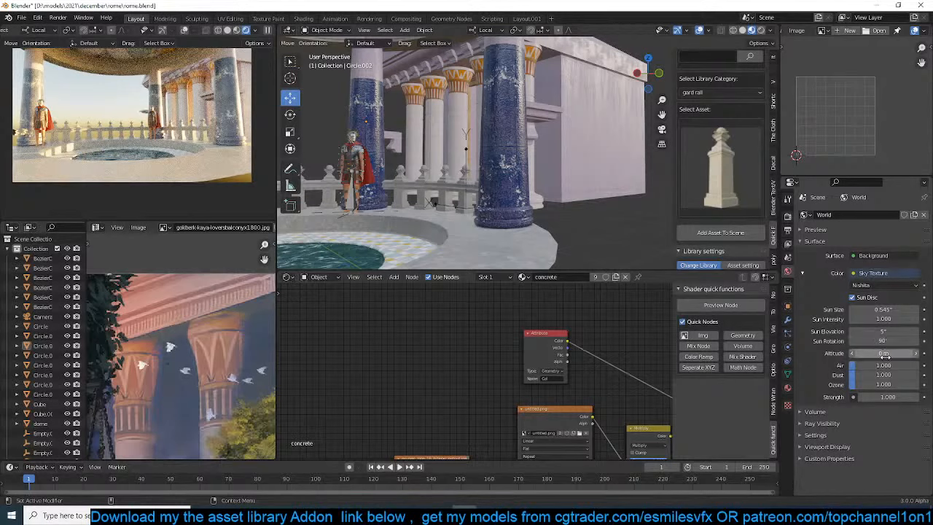
Try sun elevations of 15° and 2° in the world's Nishita sky texture
{"action": "left_click", "coordinate": [888, 331]}
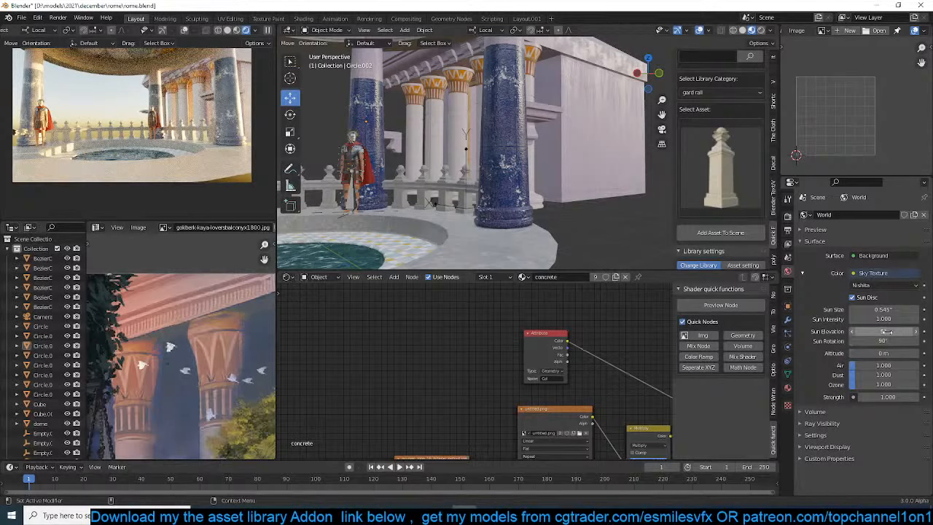
{"action": "type", "text": "15"}
{"action": "key", "text": "Return"}
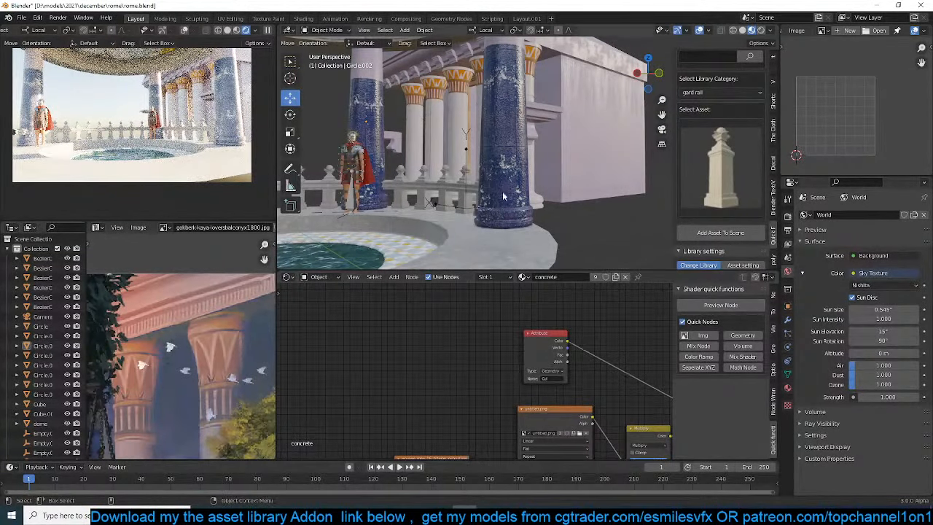
{"action": "left_click", "coordinate": [888, 332]}
{"action": "type", "text": "2"}
{"action": "key", "text": "Return"}
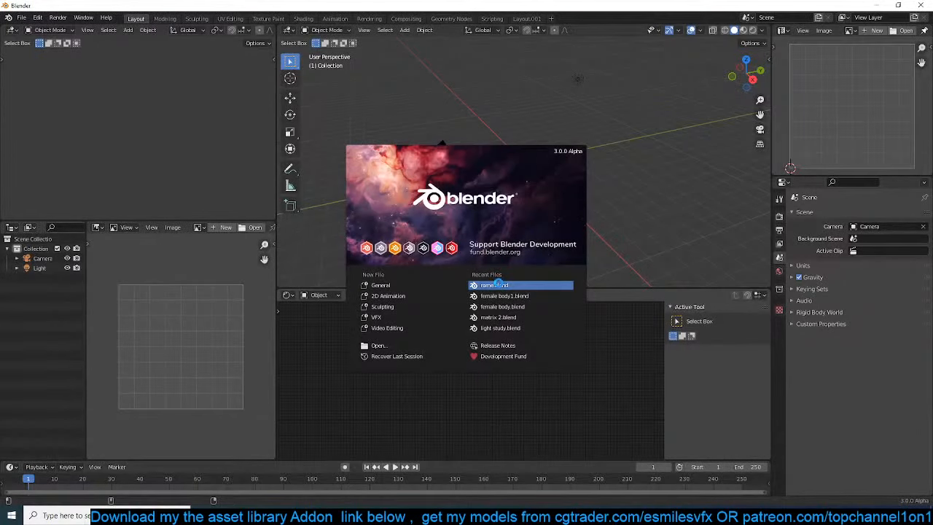
Reopen the recent file rome.blend and save it
{"action": "left_click", "coordinate": [498, 284]}
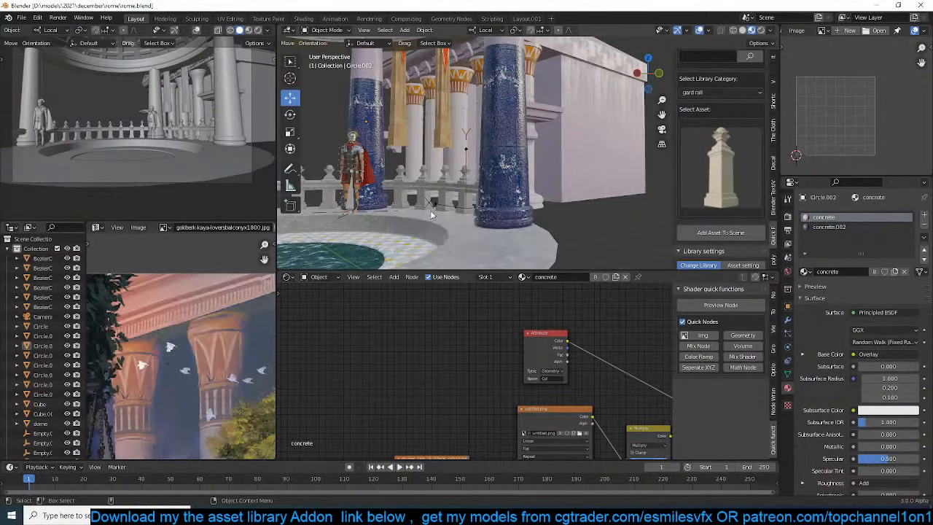
{"action": "scroll", "coordinate": [430, 210], "scroll_direction": "down", "scroll_amount": 1}
{"action": "scroll", "coordinate": [430, 210], "scroll_direction": "up", "scroll_amount": 1}
{"action": "middle_click_drag", "start_coordinate": [430, 210], "coordinate": [471, 203], "text": "shift"}
{"action": "scroll", "coordinate": [465, 213], "scroll_direction": "up", "scroll_amount": 1}
{"action": "key", "text": "ctrl+s"}
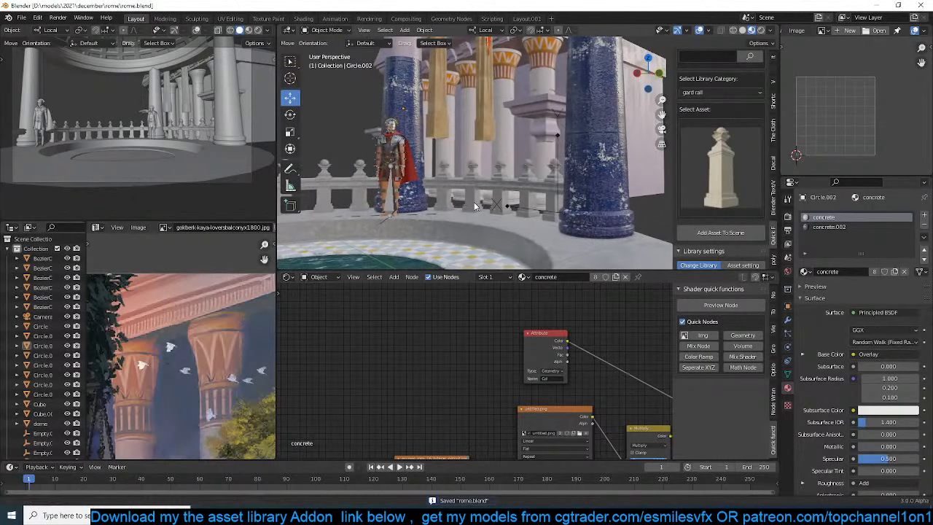
Place the 3D cursor on the ledge at the foot of the curved railing
{"action": "scroll", "coordinate": [470, 203], "scroll_direction": "down", "scroll_amount": 2}
{"action": "middle_click_drag", "start_coordinate": [399, 204], "coordinate": [443, 172], "text": "shift"}
{"action": "scroll", "coordinate": [451, 207], "scroll_direction": "up", "scroll_amount": 2}
{"action": "right_click", "coordinate": [443, 172], "text": "shift"}
{"action": "scroll", "coordinate": [726, 175], "scroll_direction": "up", "scroll_amount": 4}
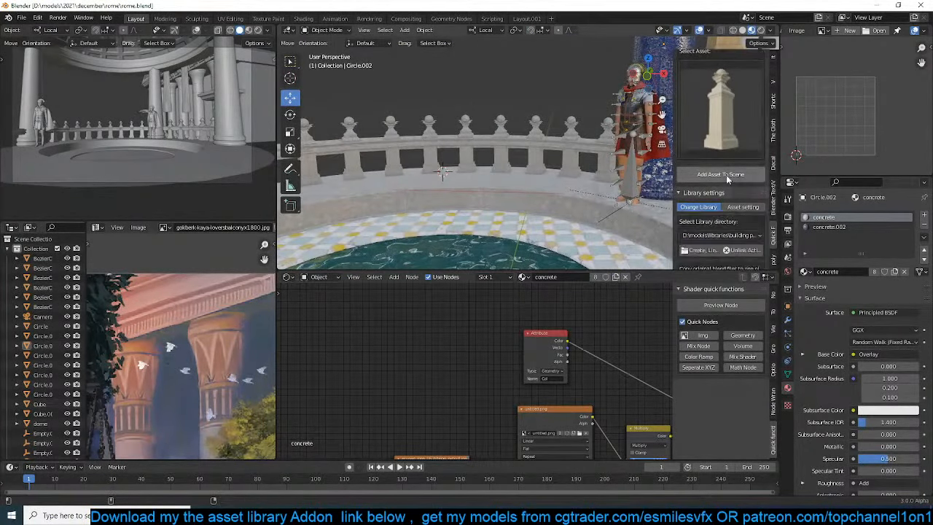
Search the object asset library for "man" and choose the walking man in the white T-shirt
{"action": "left_click", "coordinate": [723, 154]}
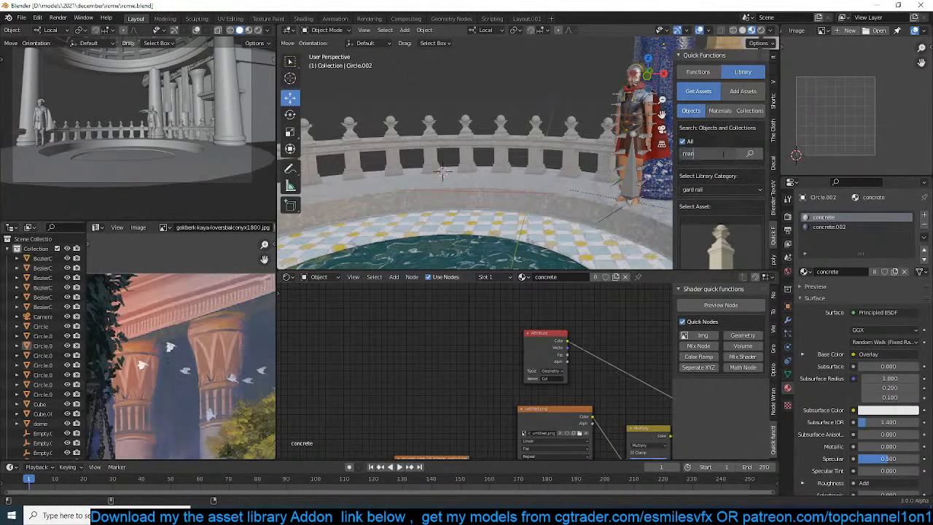
{"action": "key", "text": "Return"}
{"action": "left_click", "coordinate": [717, 210]}
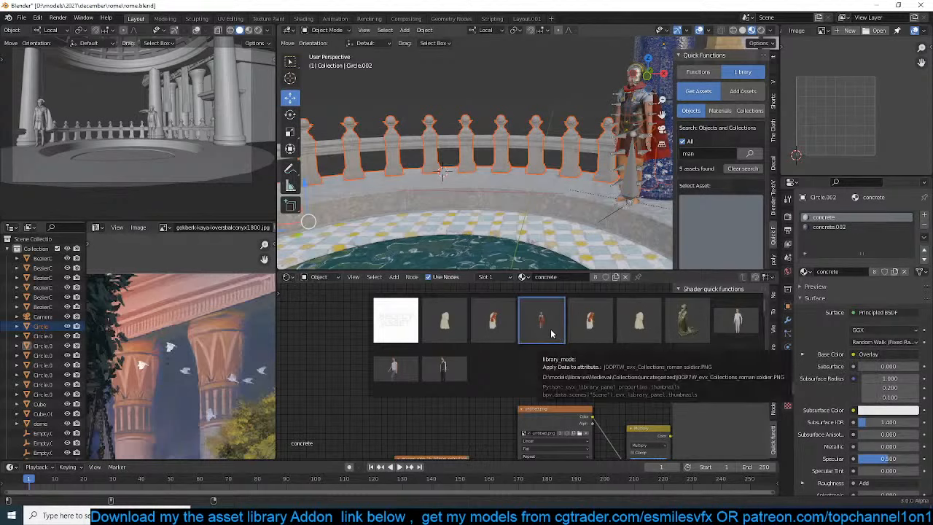
{"action": "left_click", "coordinate": [406, 368]}
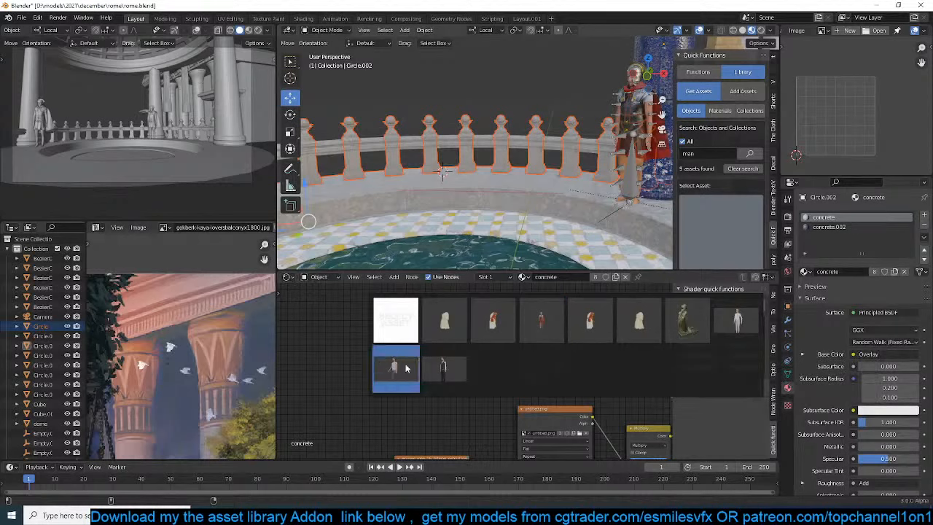
{"action": "left_click", "coordinate": [397, 368]}
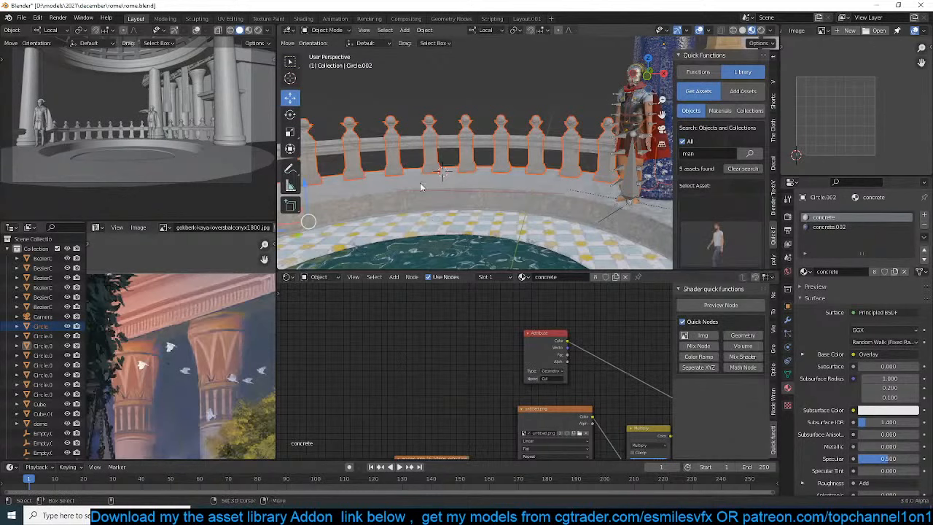
{"action": "left_click", "coordinate": [711, 304]}
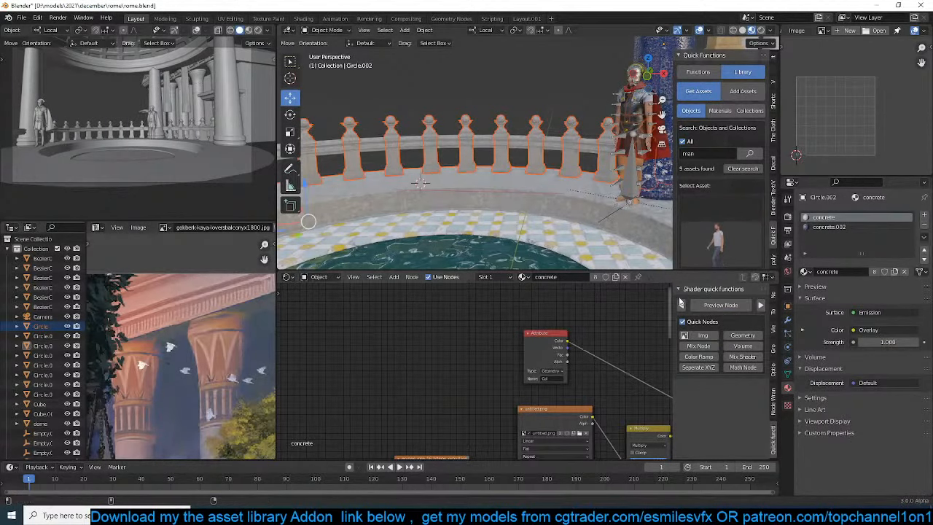
{"action": "scroll", "coordinate": [566, 394], "scroll_direction": "down", "scroll_amount": 5}
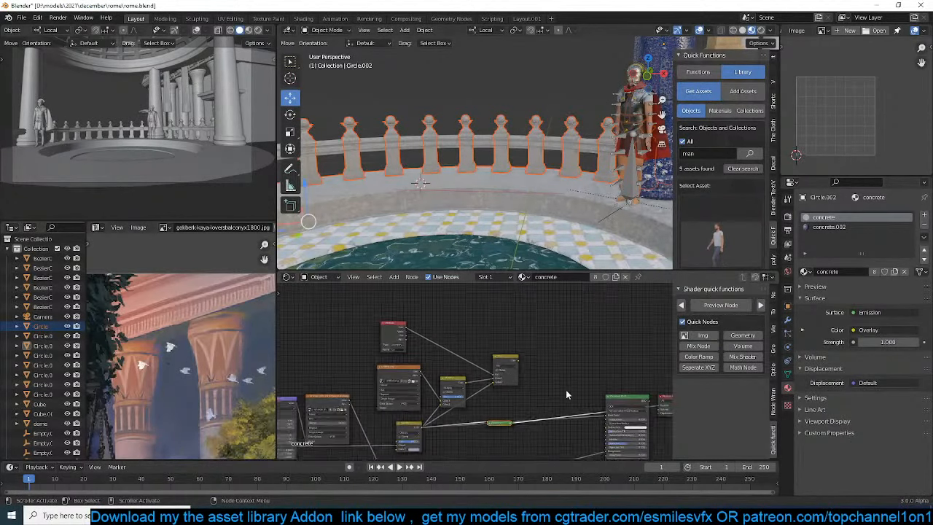
{"action": "middle_click_drag", "start_coordinate": [566, 389], "coordinate": [493, 369]}
{"action": "left_click", "coordinate": [721, 305]}
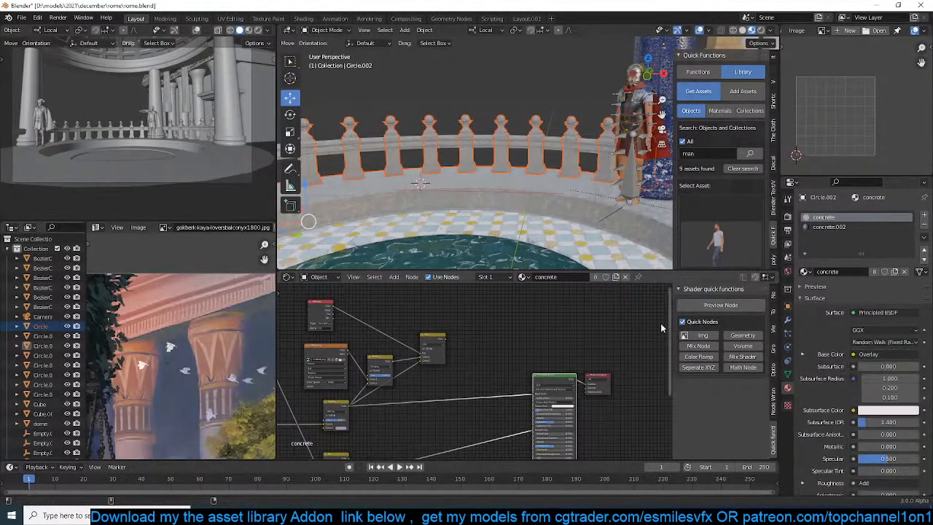
Place the 3D cursor on the ledge in front of the railing, add the chosen man asset there and save the file
{"action": "key", "text": "ctrl+s"}
{"action": "left_click", "coordinate": [456, 182]}
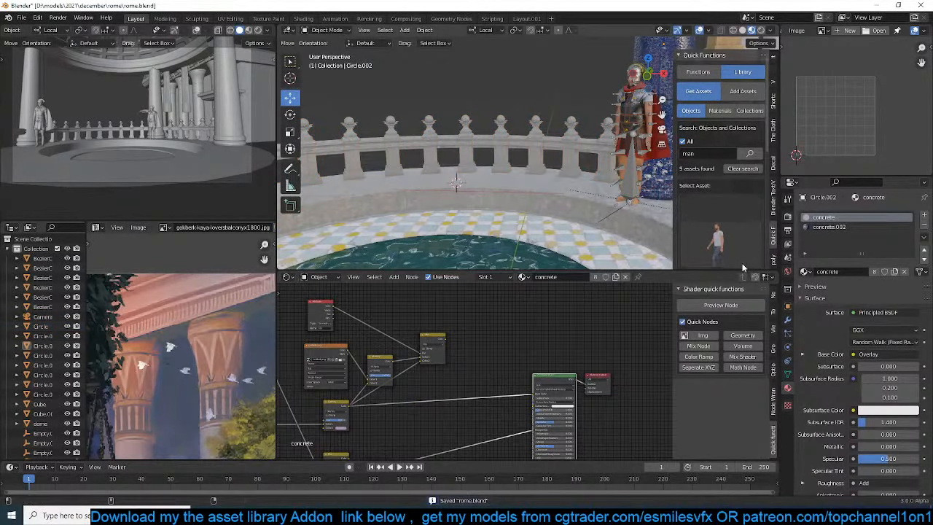
{"action": "scroll", "coordinate": [729, 240], "scroll_direction": "down", "scroll_amount": 4}
{"action": "left_click", "coordinate": [721, 231]}
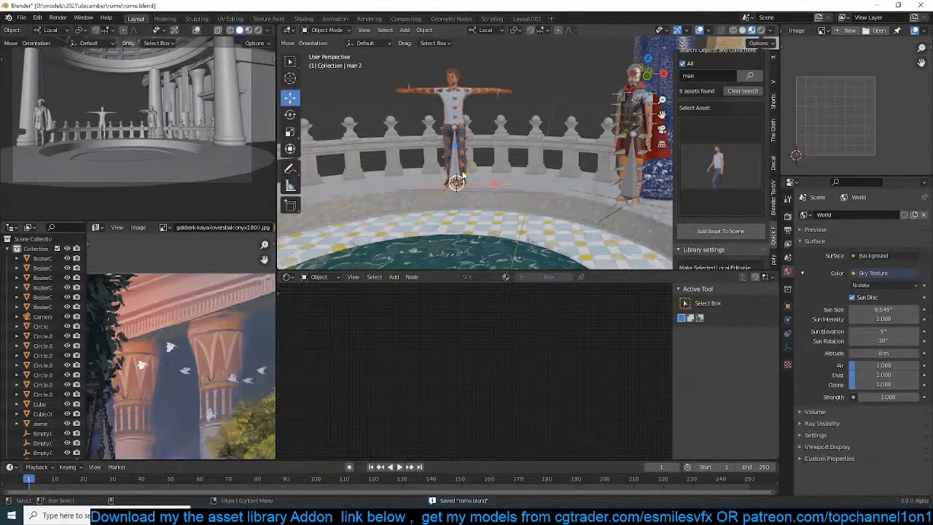
{"action": "key", "text": "KP_Decimal"}
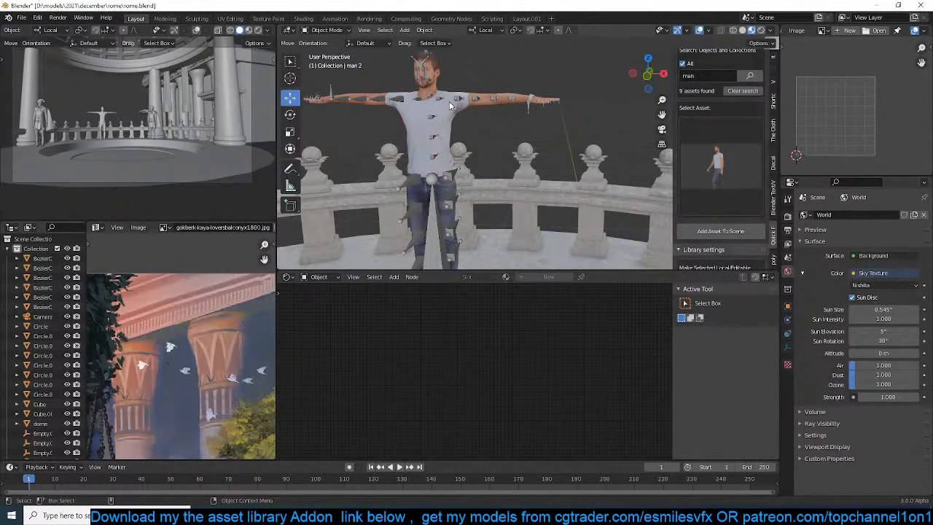
{"action": "key", "text": "ctrl+s"}
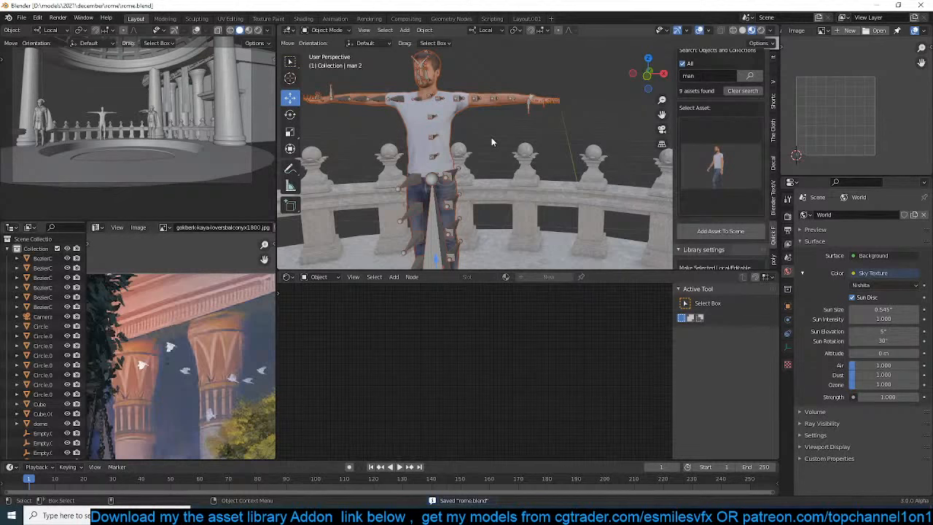
{"action": "middle_click_drag", "start_coordinate": [492, 137], "coordinate": [494, 173]}
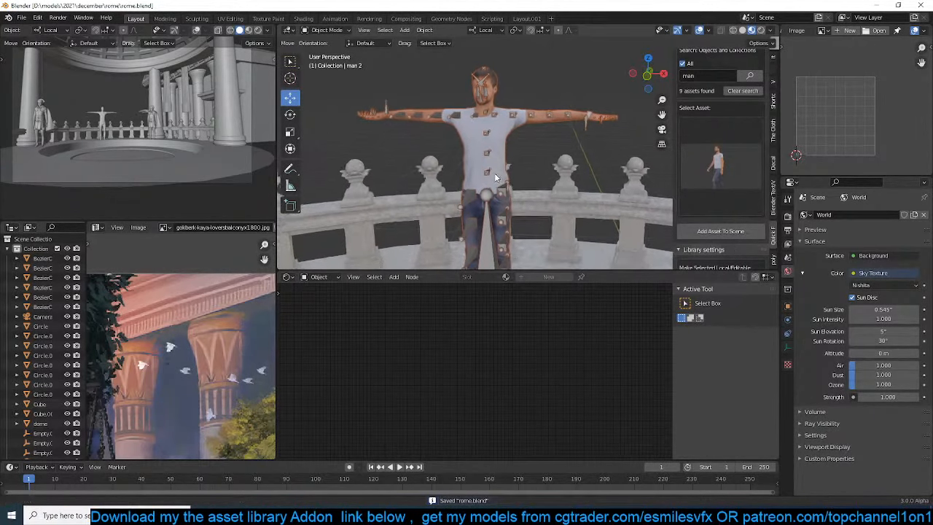
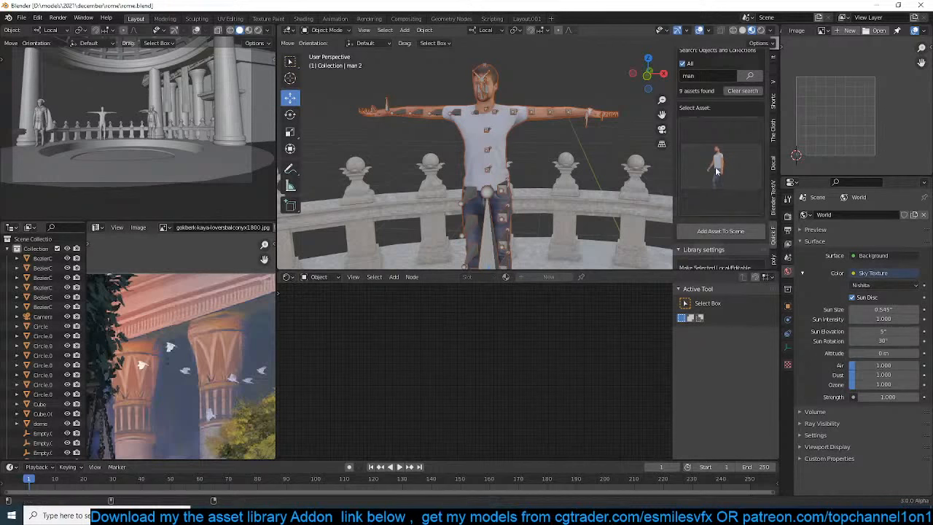
Make the added walking man asset local and editable, and check that his body mesh and armature can be selected separately
{"action": "scroll", "coordinate": [729, 211], "scroll_direction": "down", "scroll_amount": 4}
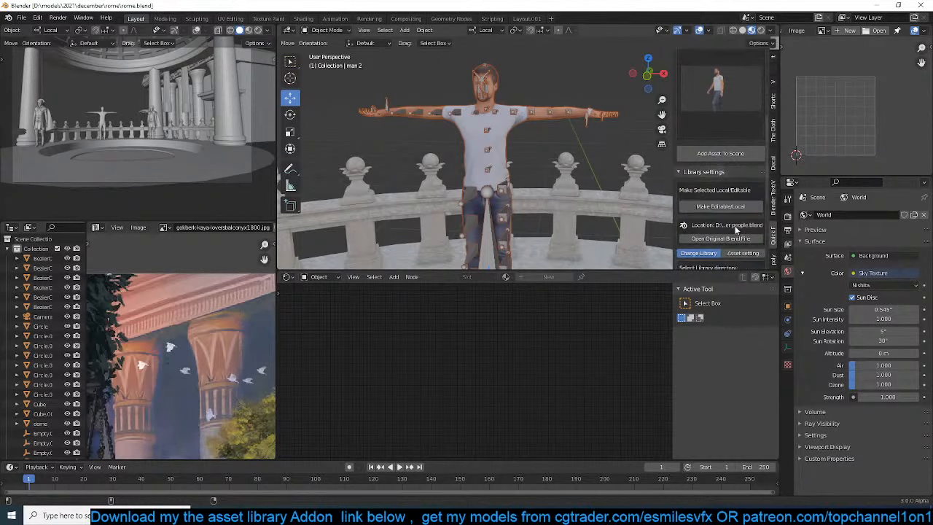
{"action": "left_click", "coordinate": [738, 207]}
{"action": "left_click", "coordinate": [482, 119]}
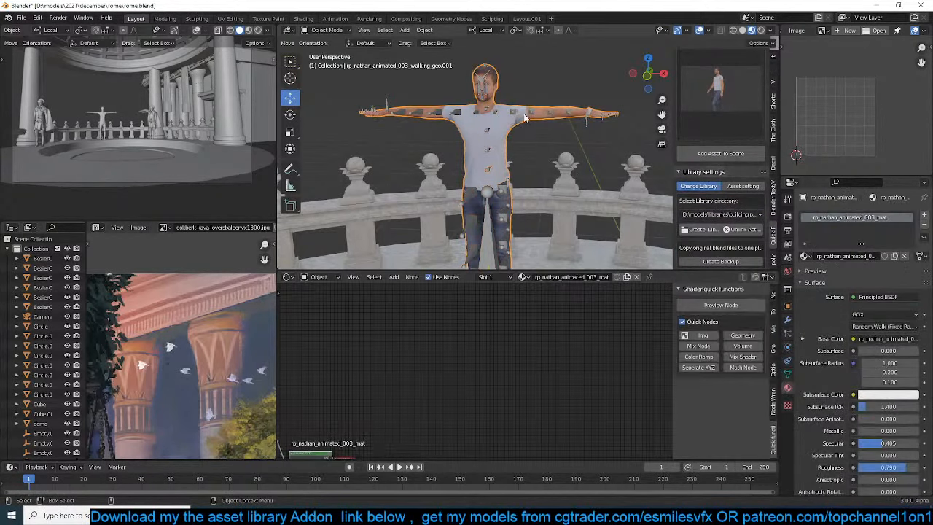
{"action": "left_click", "coordinate": [517, 115]}
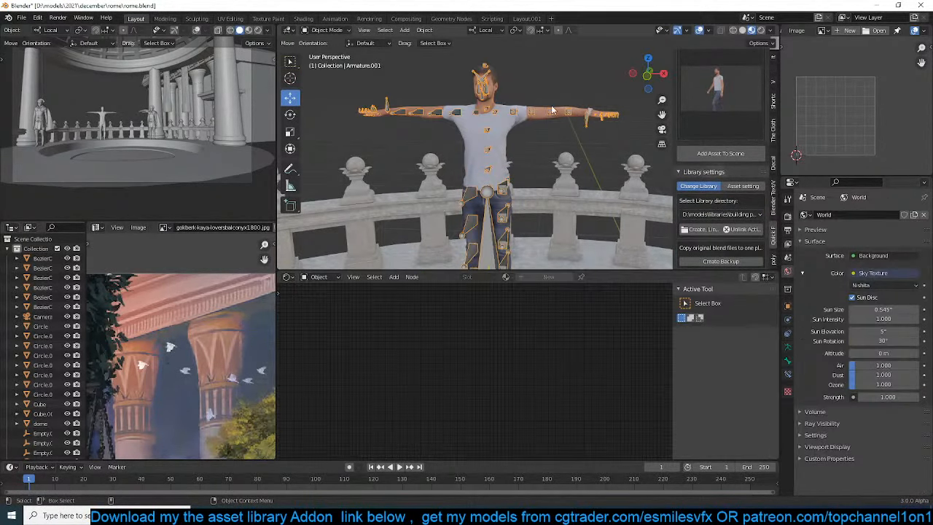
{"action": "left_click", "coordinate": [638, 114]}
Search the object asset library for "rome" and look through the matching assets
{"action": "scroll", "coordinate": [738, 116], "scroll_direction": "up", "scroll_amount": 8}
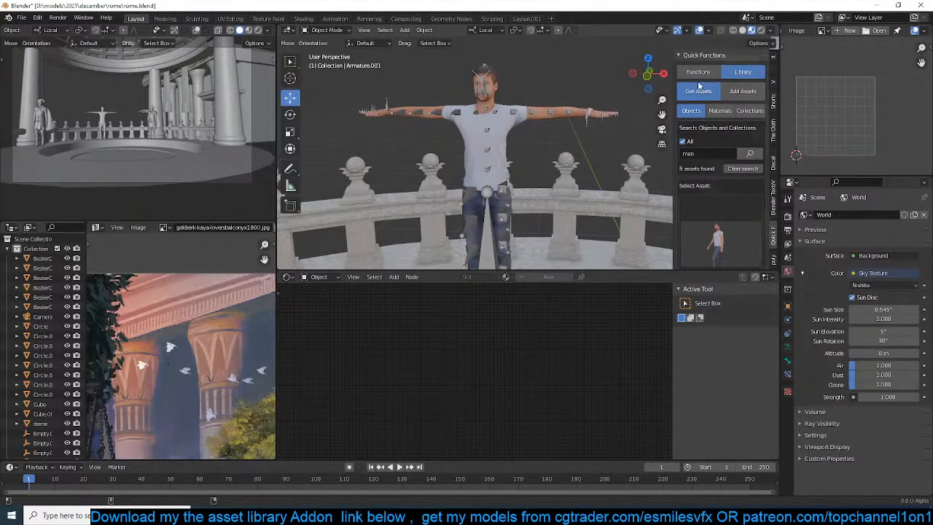
{"action": "left_click", "coordinate": [700, 153]}
{"action": "left_click", "coordinate": [692, 143]}
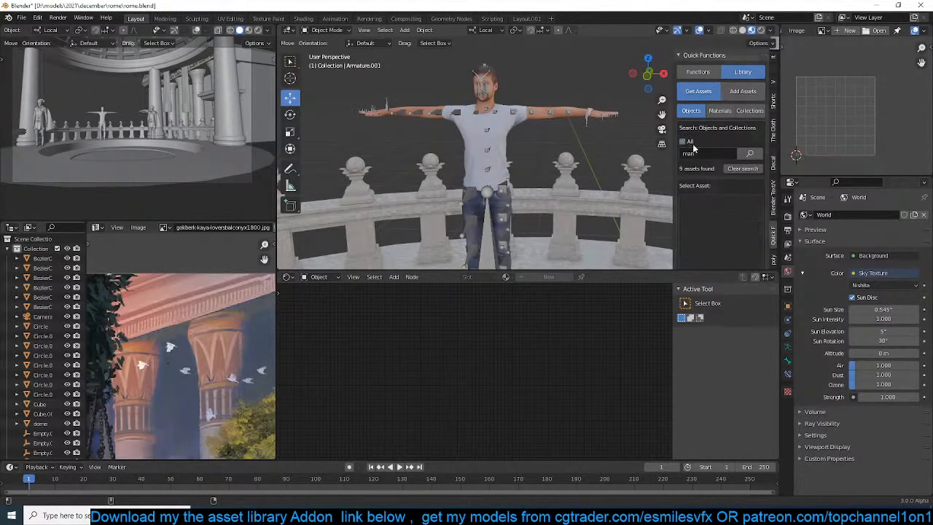
{"action": "left_click", "coordinate": [702, 153]}
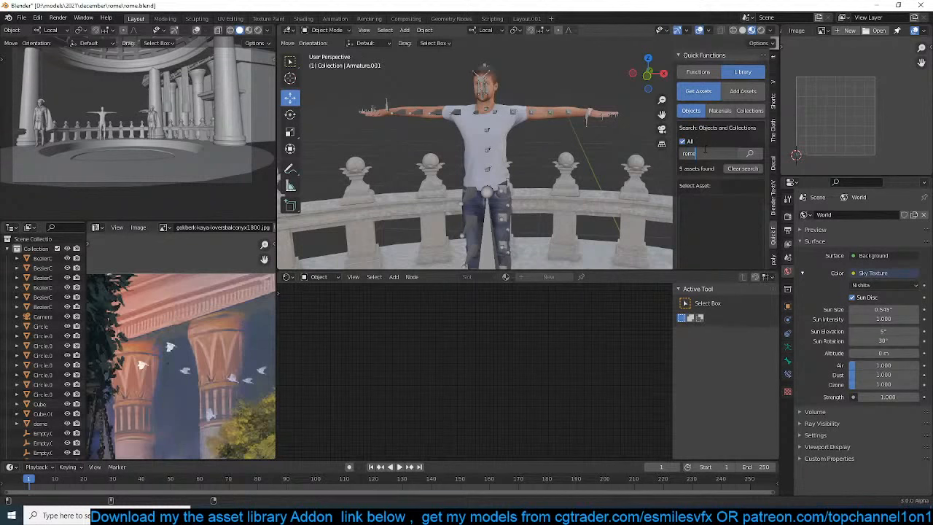
{"action": "type", "text": "rome"}
{"action": "key", "text": "Return"}
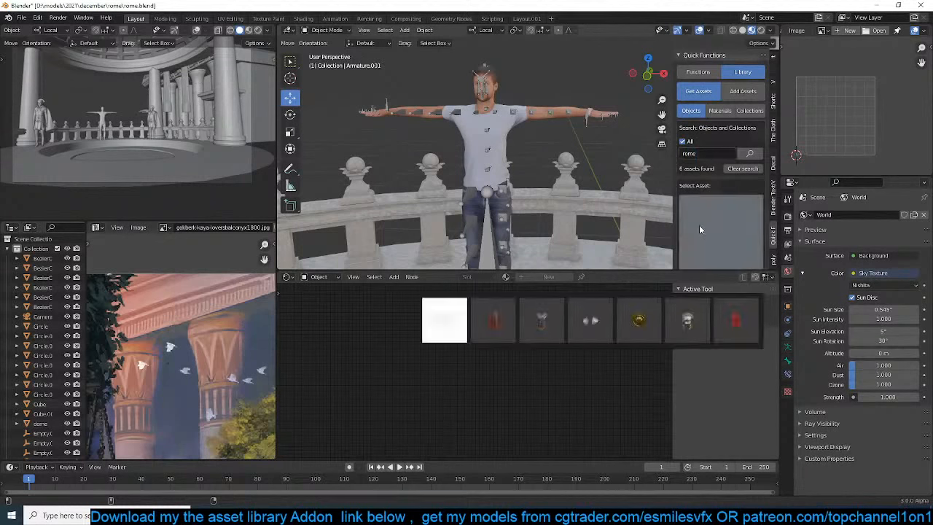
{"action": "left_click", "coordinate": [750, 237]}
{"action": "left_click", "coordinate": [749, 237]}
{"action": "scroll", "coordinate": [740, 228], "scroll_direction": "down", "scroll_amount": 6}
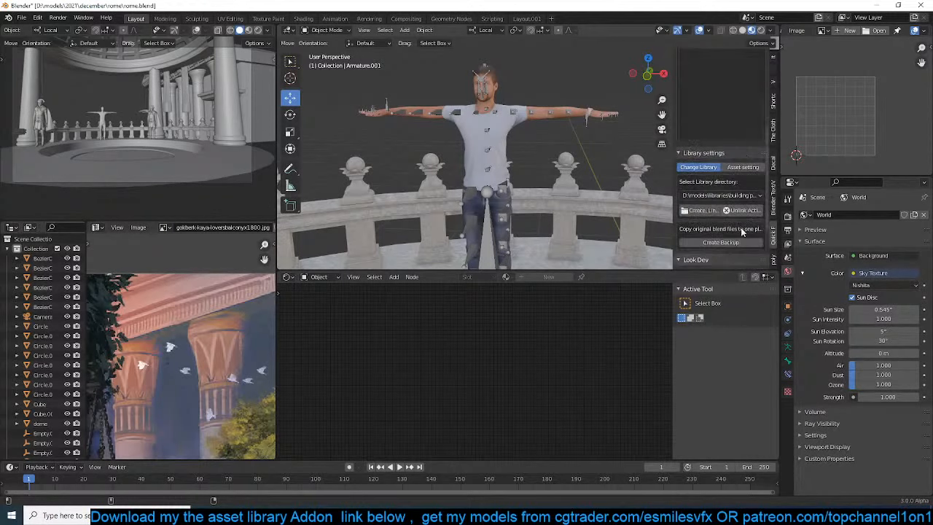
{"action": "scroll", "coordinate": [741, 228], "scroll_direction": "up", "scroll_amount": 6}
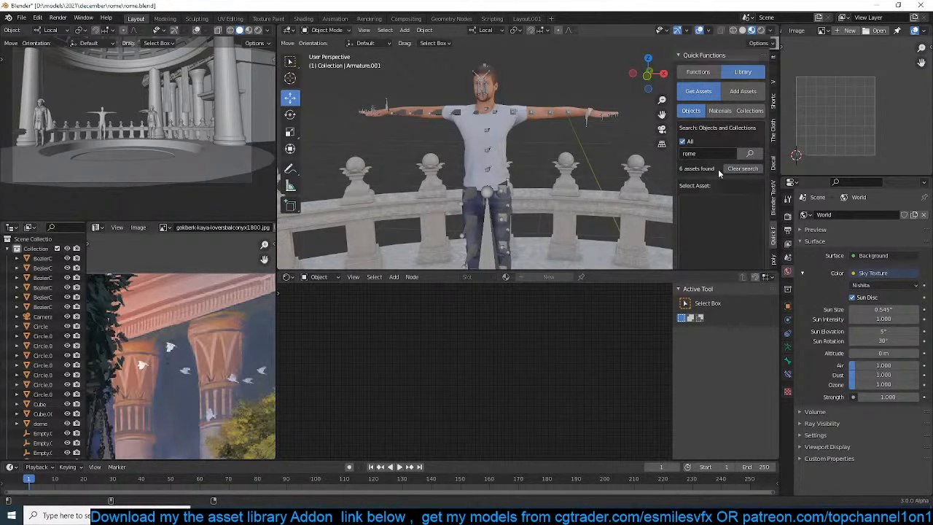
{"action": "scroll", "coordinate": [710, 160], "scroll_direction": "down", "scroll_amount": 5}
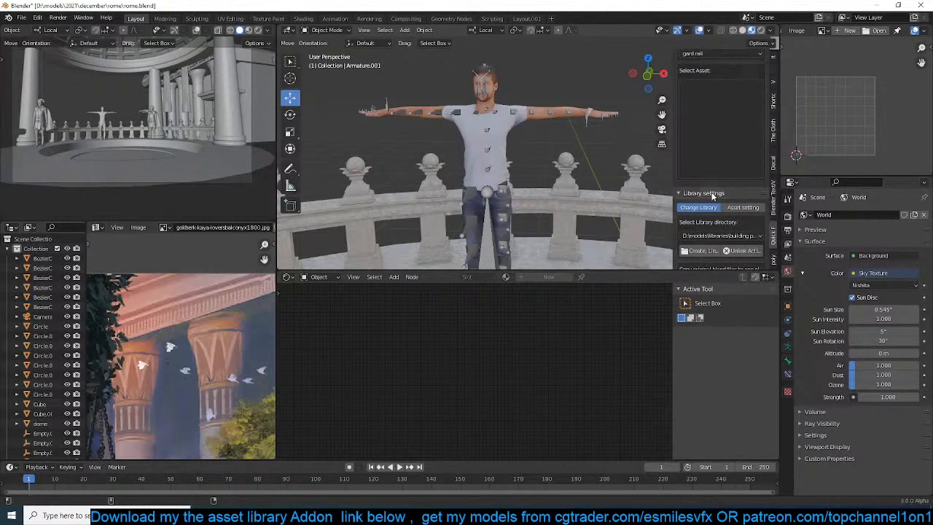
Switch the asset library to D:\models\libraries\Medieval and add the plain cream Roman costume to the scene
{"action": "left_click", "coordinate": [720, 236]}
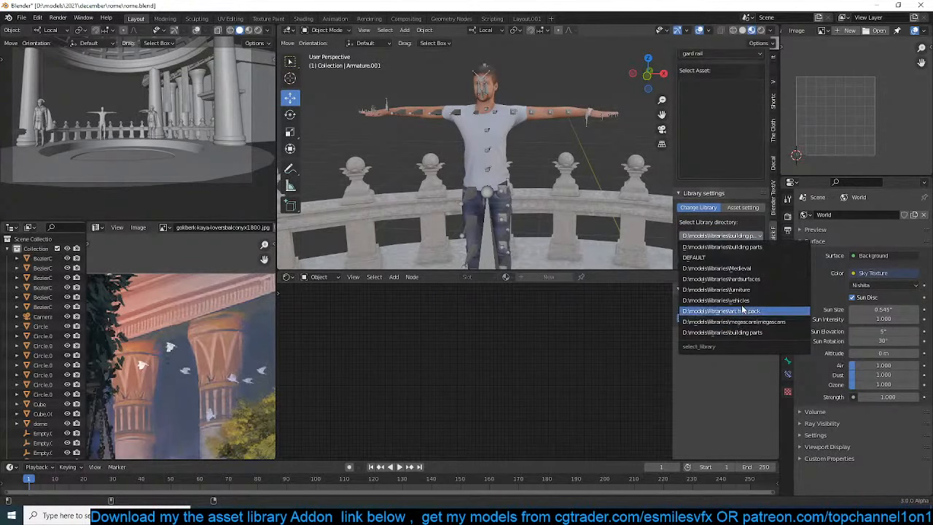
{"action": "left_click", "coordinate": [751, 268]}
{"action": "left_click", "coordinate": [730, 136]}
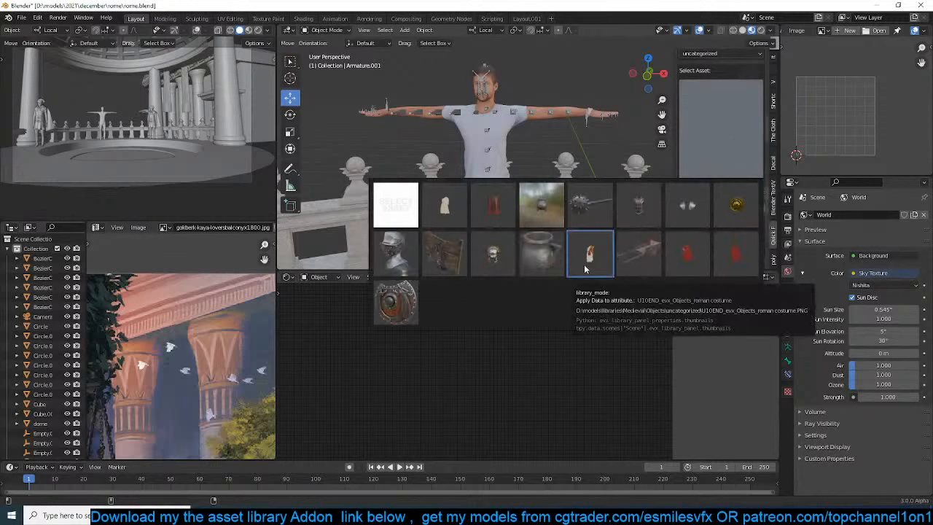
{"action": "left_click", "coordinate": [438, 211]}
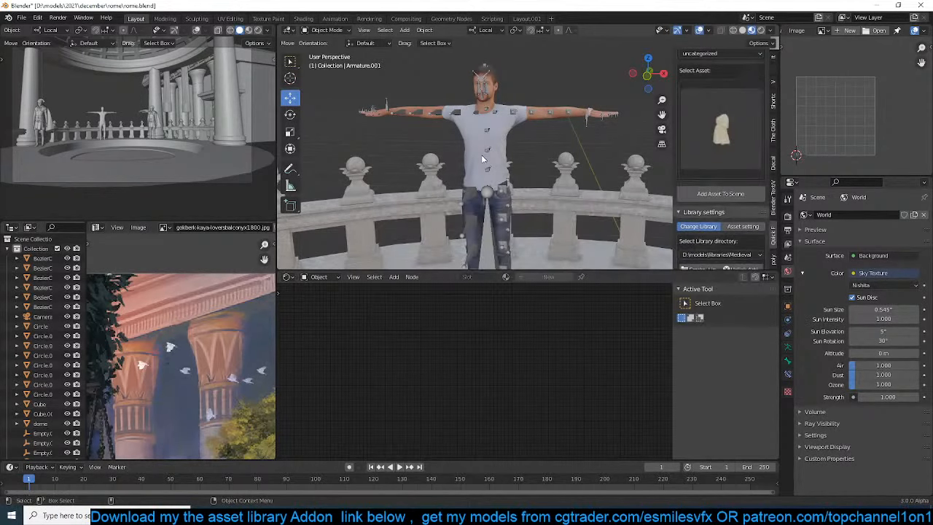
{"action": "left_click", "coordinate": [729, 195]}
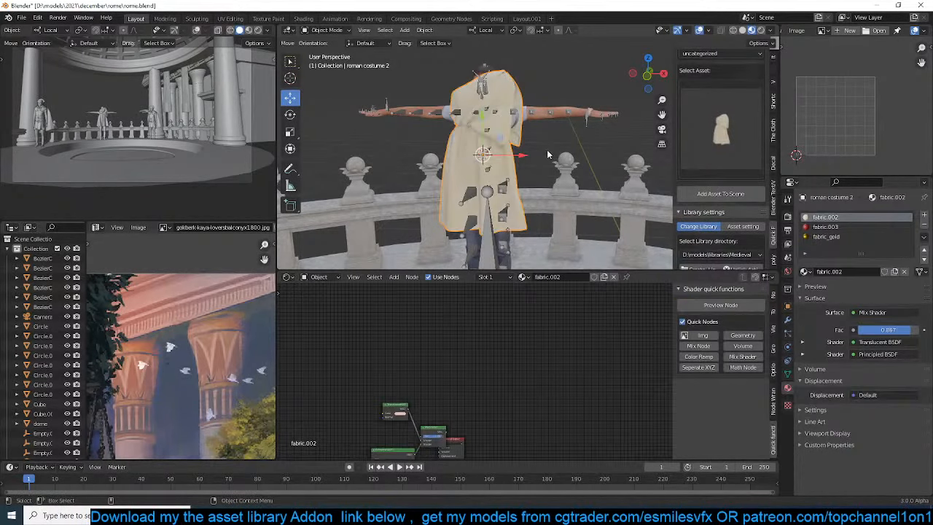
Move the cream Roman costume so it drapes over the man's shoulder and torso
{"action": "key", "text": "KP_1"}
{"action": "key", "text": "g"}
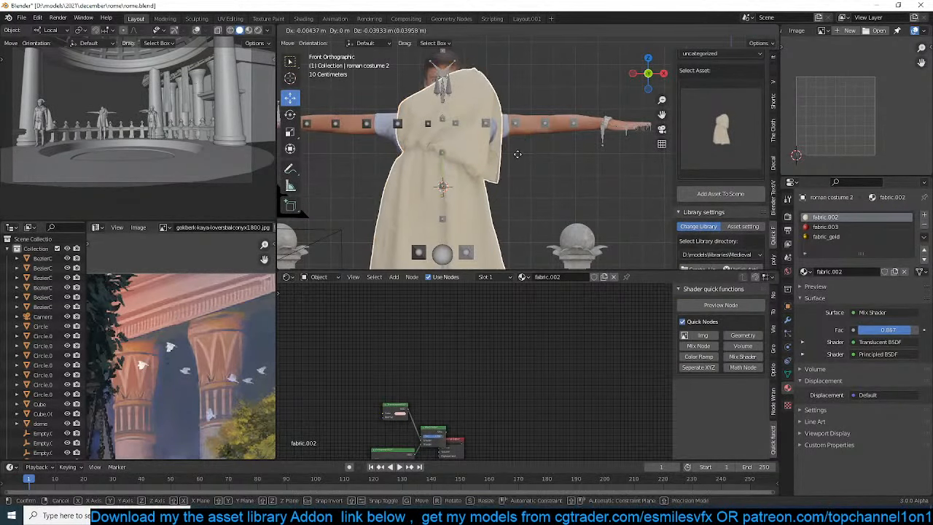
{"action": "left_click", "coordinate": [515, 184]}
{"action": "middle_click_drag", "start_coordinate": [515, 184], "coordinate": [492, 193]}
{"action": "left_click_drag", "start_coordinate": [469, 171], "coordinate": [490, 174]}
{"action": "middle_click_drag", "start_coordinate": [467, 175], "coordinate": [498, 113]}
Delete the man in the white T-shirt, keeping only the Roman costume
{"action": "left_click", "coordinate": [498, 113]}
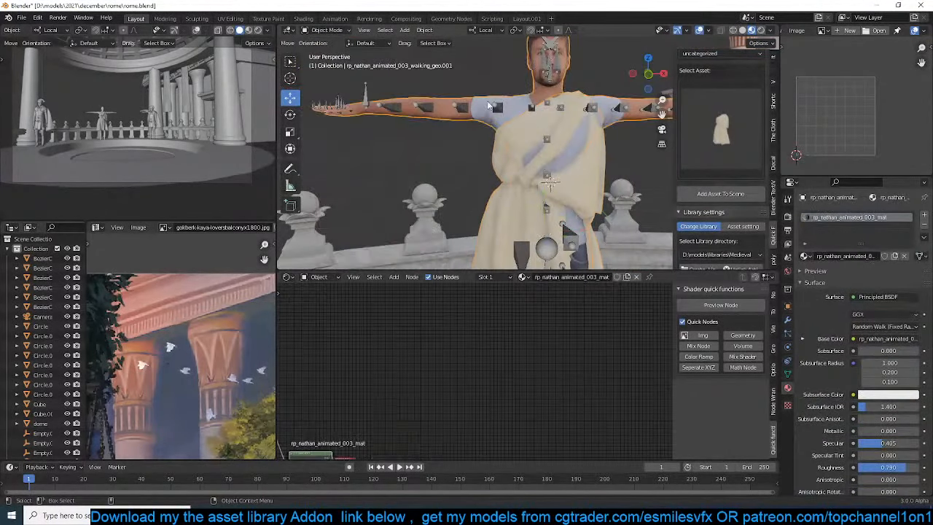
{"action": "key", "text": "x"}
{"action": "left_click", "coordinate": [499, 106]}
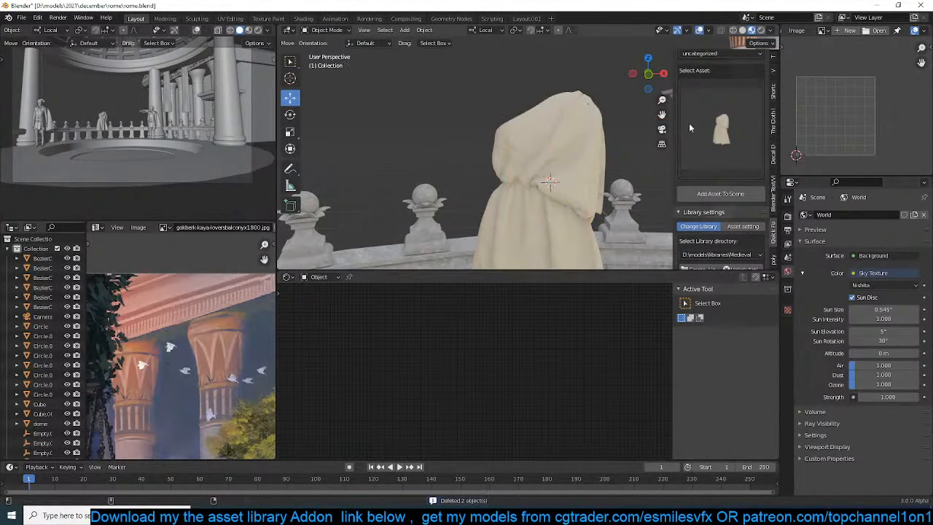
Search the object asset library for "man", check the available assets and clear the search
{"action": "left_click", "coordinate": [700, 118]}
{"action": "scroll", "coordinate": [717, 129], "scroll_direction": "up", "scroll_amount": 3}
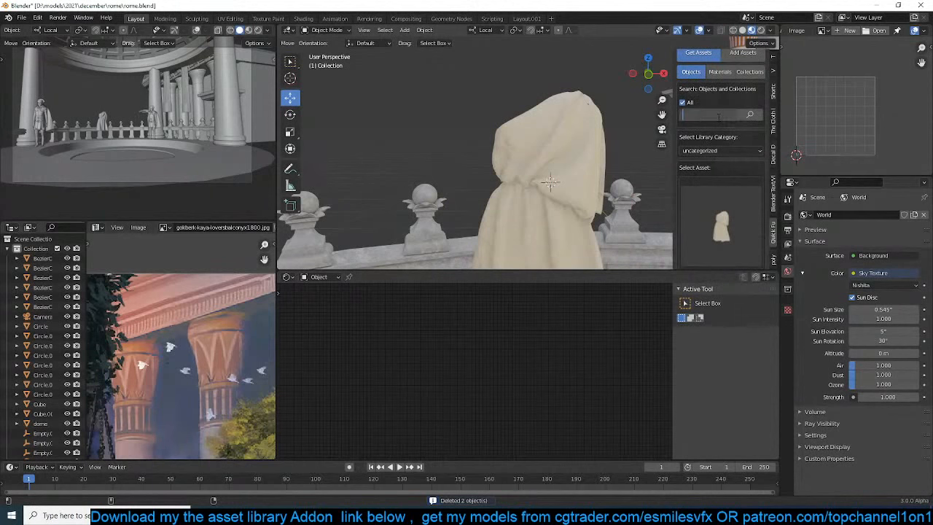
{"action": "key", "text": "Return"}
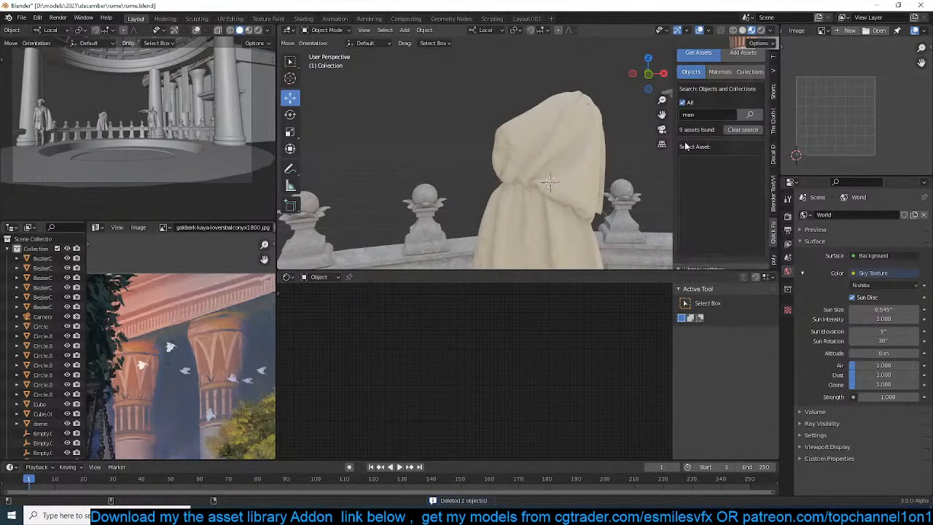
{"action": "left_click", "coordinate": [714, 174]}
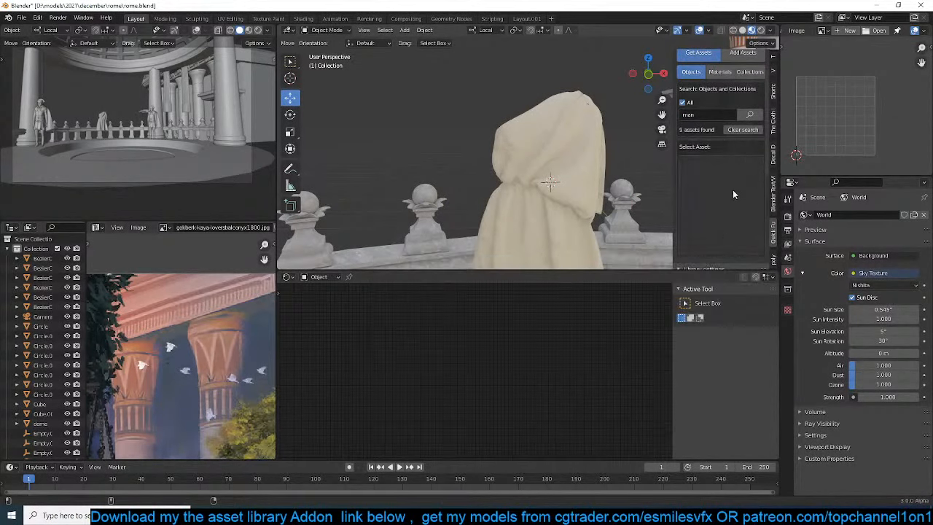
{"action": "left_click", "coordinate": [741, 130]}
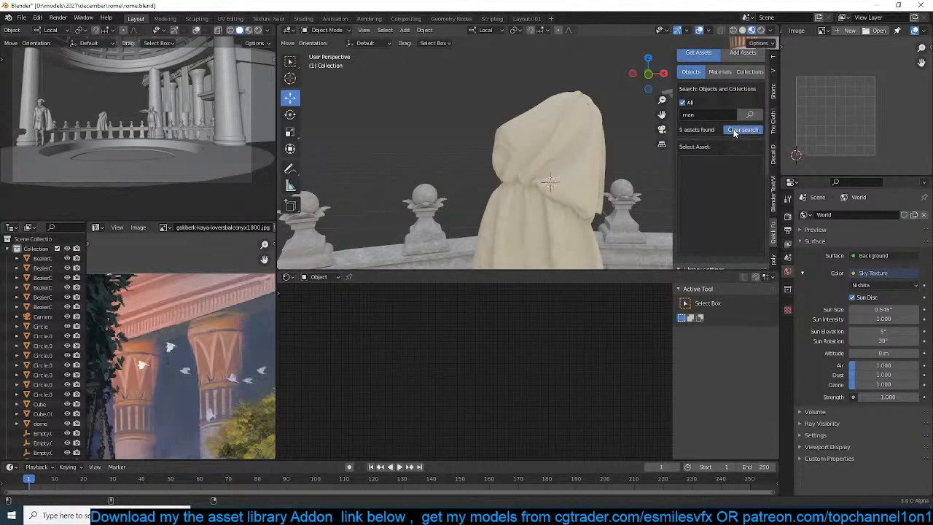
Link the characters folder from D:\models\libraries as the new asset library
{"action": "scroll", "coordinate": [758, 207], "scroll_direction": "down", "scroll_amount": 5}
{"action": "scroll", "coordinate": [758, 212], "scroll_direction": "down", "scroll_amount": 2}
{"action": "left_click", "coordinate": [747, 156]}
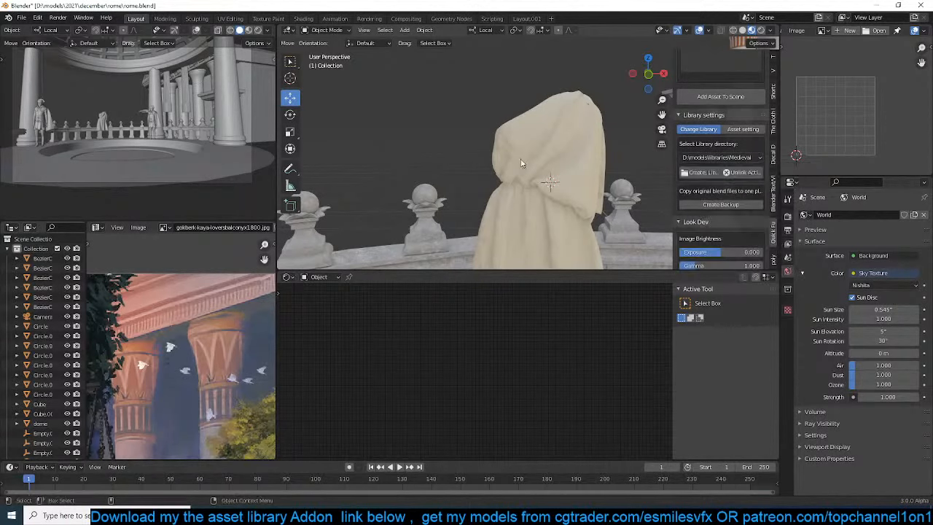
{"action": "left_click", "coordinate": [705, 174]}
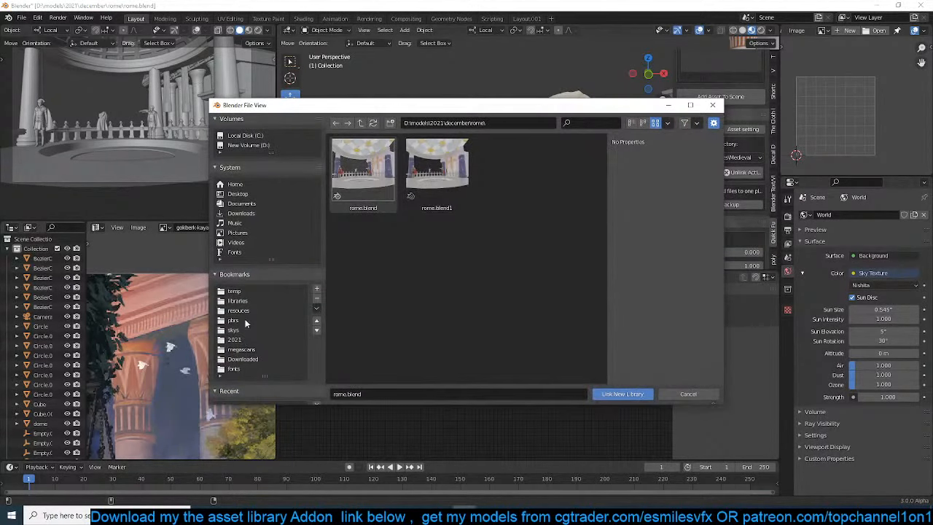
{"action": "left_click", "coordinate": [240, 310]}
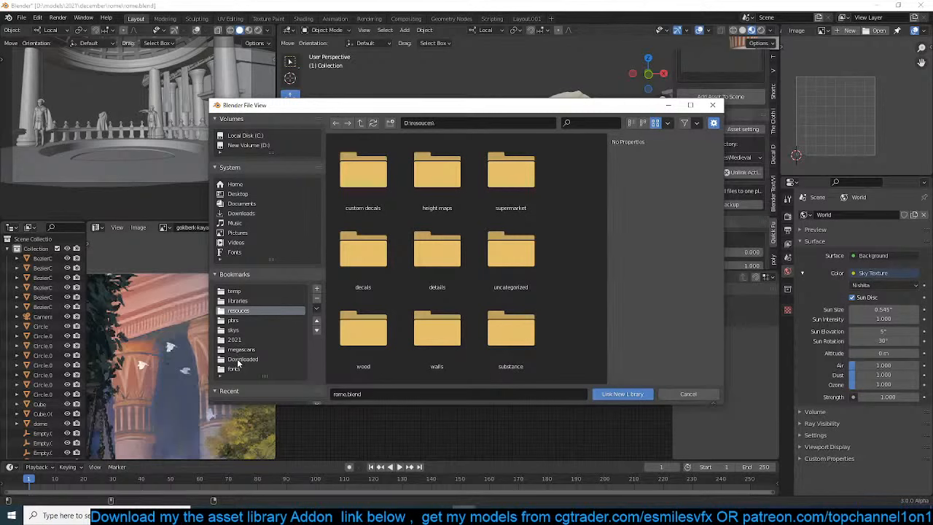
{"action": "left_click", "coordinate": [235, 299]}
{"action": "scroll", "coordinate": [431, 204], "scroll_direction": "down", "scroll_amount": 2}
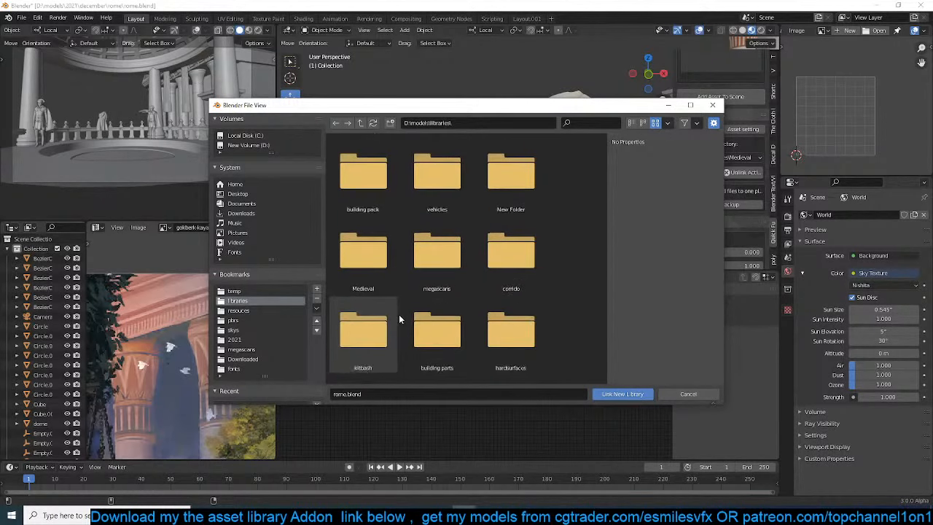
{"action": "scroll", "coordinate": [399, 314], "scroll_direction": "down", "scroll_amount": 2}
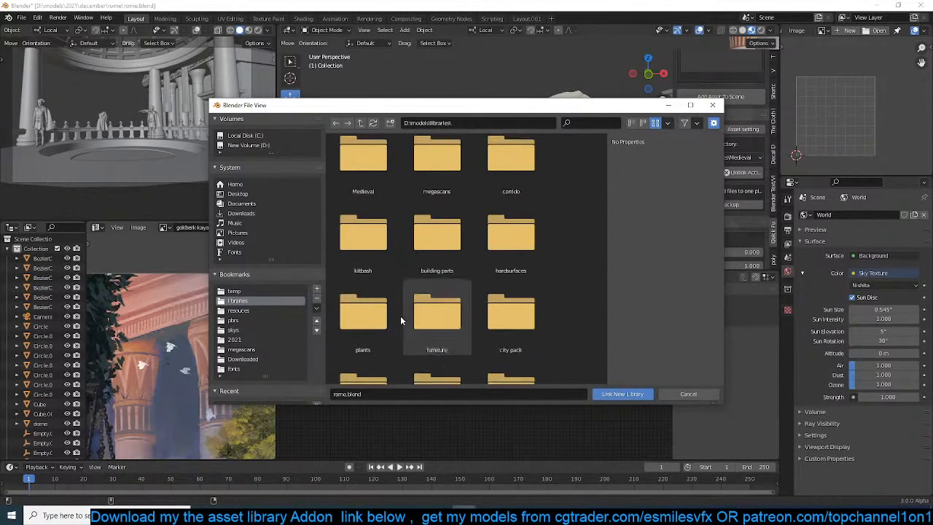
{"action": "scroll", "coordinate": [400, 316], "scroll_direction": "down", "scroll_amount": 4}
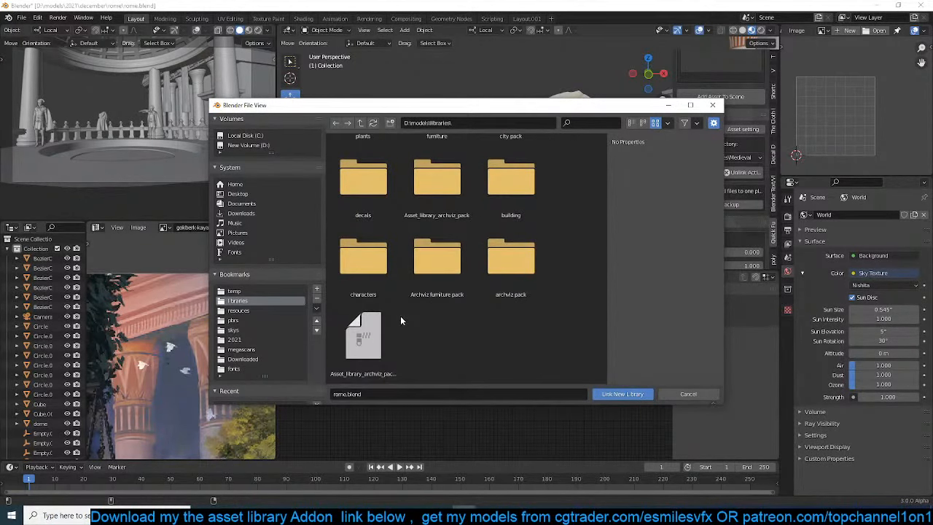
{"action": "double_click", "coordinate": [387, 275]}
{"action": "left_click", "coordinate": [629, 391]}
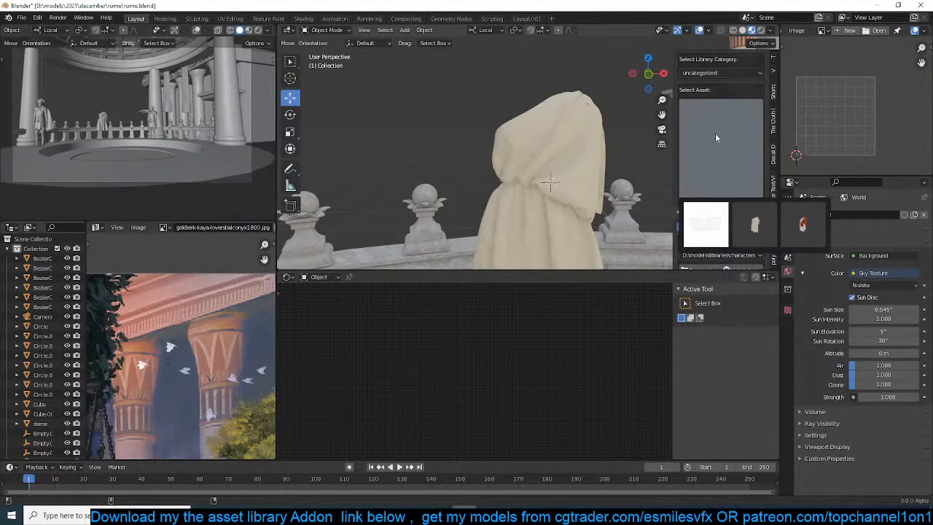
Choose the female body from the library's collections and add it to the scene at the costume
{"action": "scroll", "coordinate": [715, 133], "scroll_direction": "up", "scroll_amount": 3}
{"action": "left_click", "coordinate": [741, 224]}
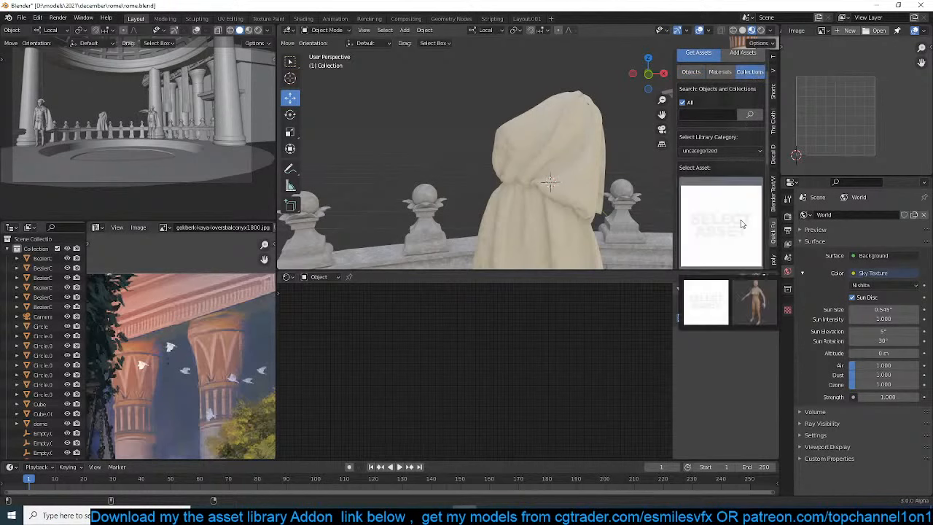
{"action": "left_click", "coordinate": [760, 305]}
{"action": "scroll", "coordinate": [721, 182], "scroll_direction": "down", "scroll_amount": 3}
{"action": "left_click", "coordinate": [725, 216]}
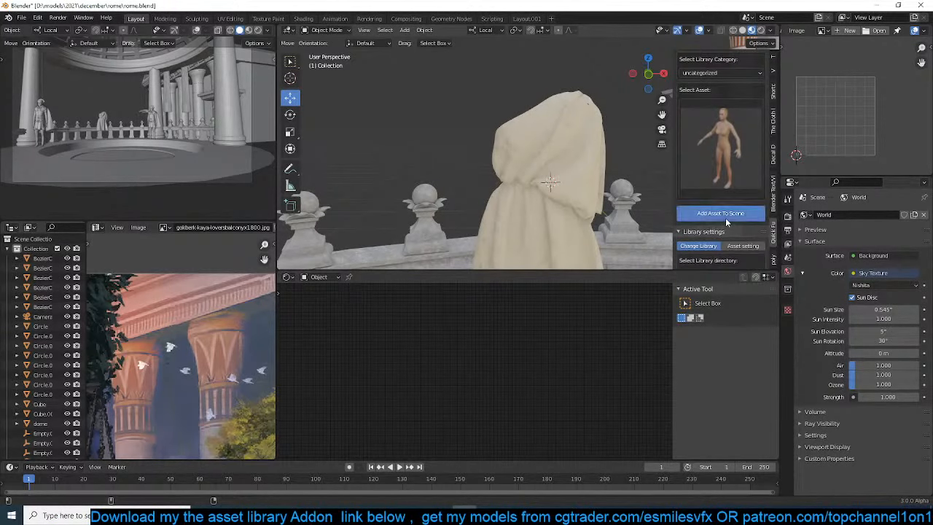
Make the added female figure local and editable
{"action": "scroll", "coordinate": [572, 177], "scroll_direction": "down", "scroll_amount": 6}
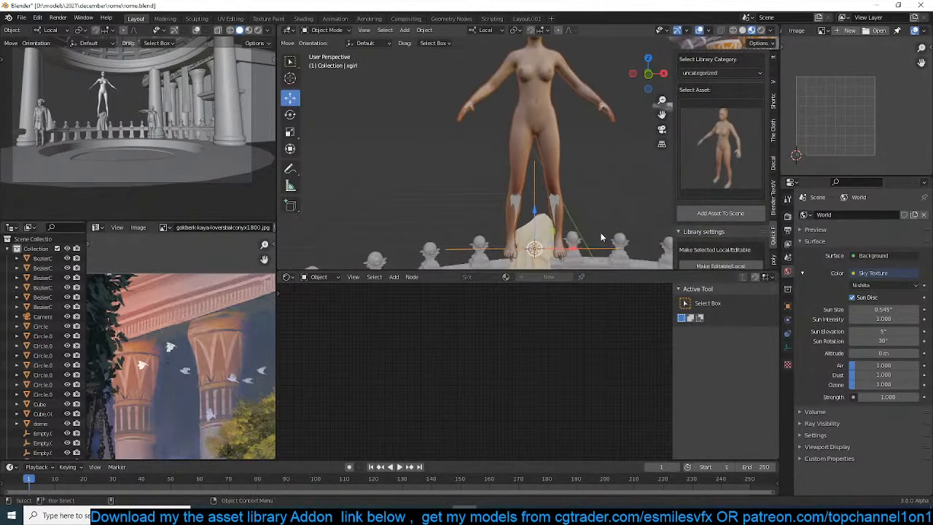
{"action": "middle_click_drag", "start_coordinate": [601, 232], "coordinate": [465, 134]}
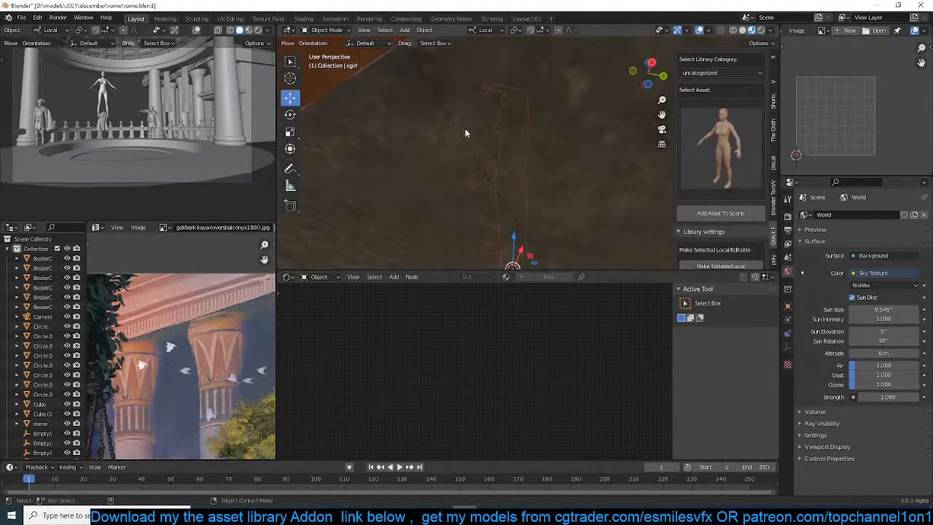
{"action": "scroll", "coordinate": [722, 204], "scroll_direction": "down", "scroll_amount": 3}
{"action": "left_click", "coordinate": [726, 208]}
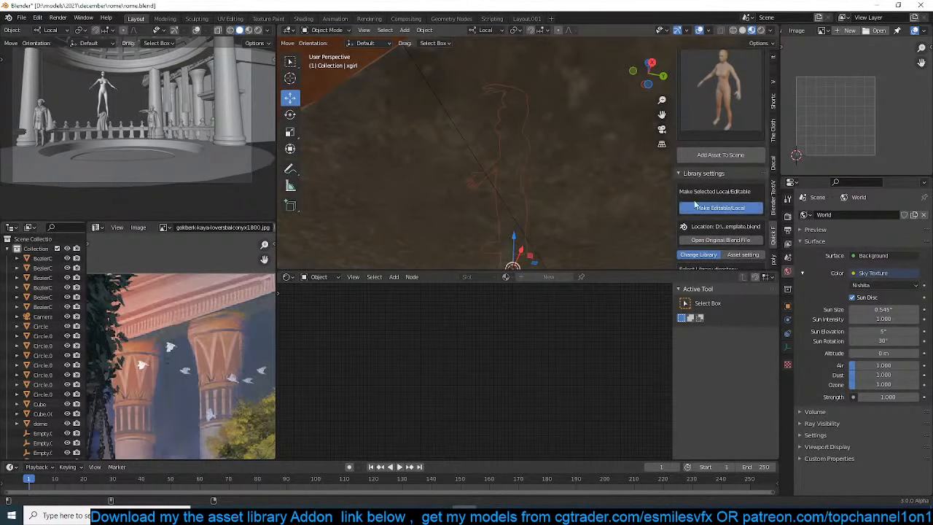
Set the viewport to solid shading and select the female body mesh in the front view
{"action": "middle_click_drag", "start_coordinate": [511, 166], "coordinate": [552, 182]}
{"action": "key", "text": "z"}
{"action": "left_click", "coordinate": [545, 177]}
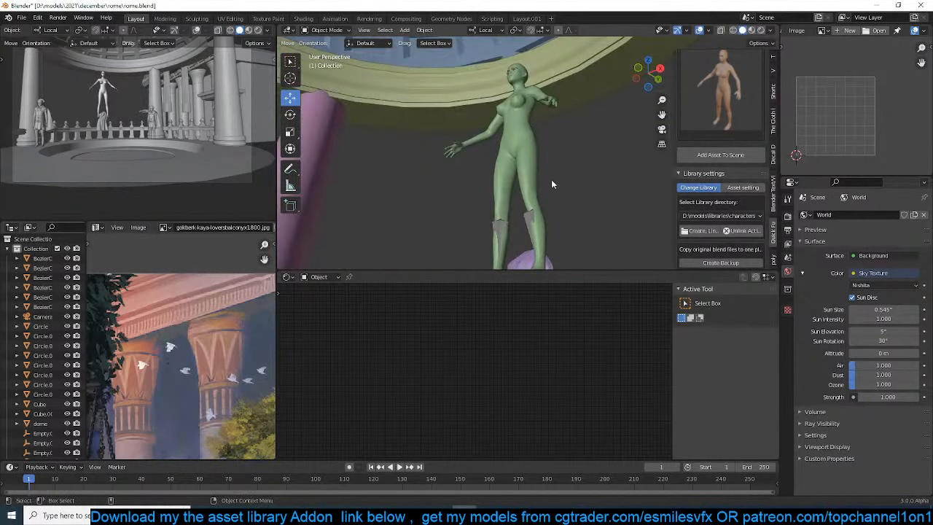
{"action": "key", "text": "KP_1"}
{"action": "left_click", "coordinate": [540, 185]}
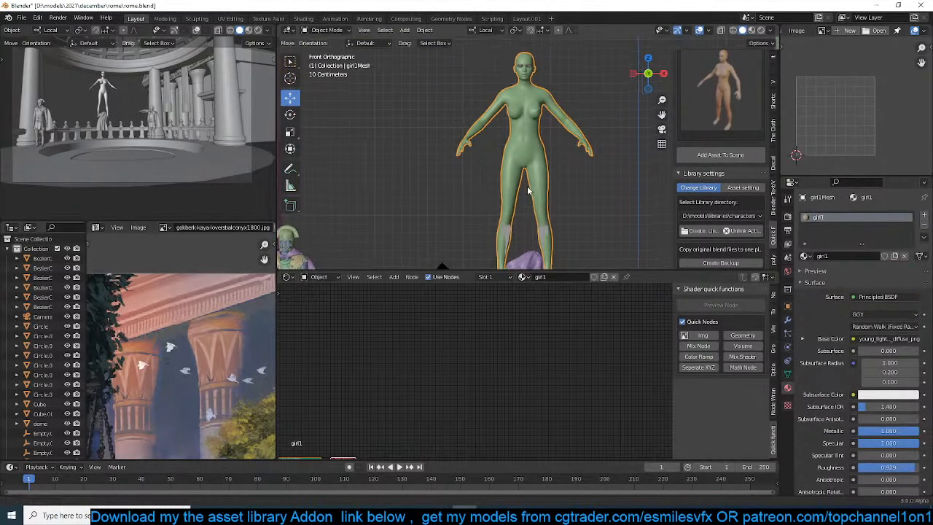
Browse the object assets of the characters library for the Roman costume
{"action": "scroll", "coordinate": [720, 213], "scroll_direction": "up", "scroll_amount": 5}
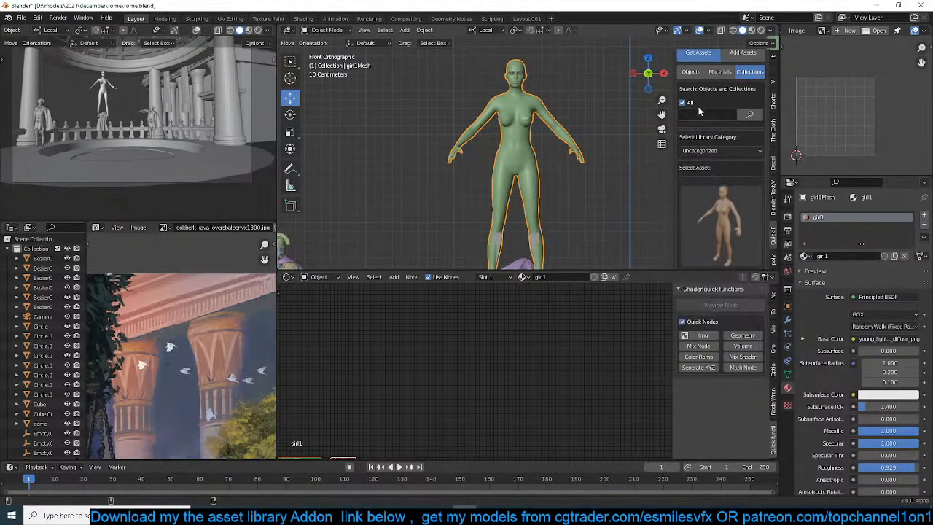
{"action": "left_click", "coordinate": [691, 71]}
{"action": "left_click", "coordinate": [759, 299]}
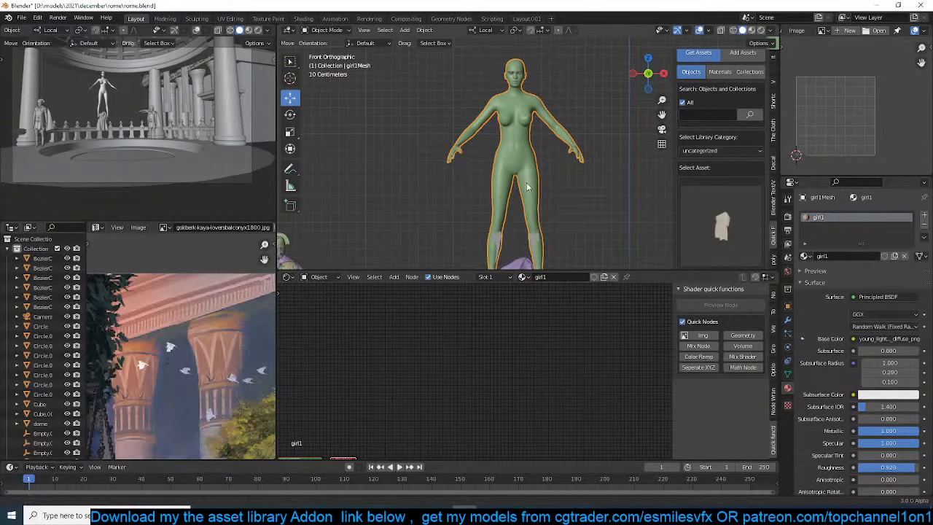
{"action": "left_click", "coordinate": [696, 216]}
{"action": "scroll", "coordinate": [721, 212], "scroll_direction": "down", "scroll_amount": 3}
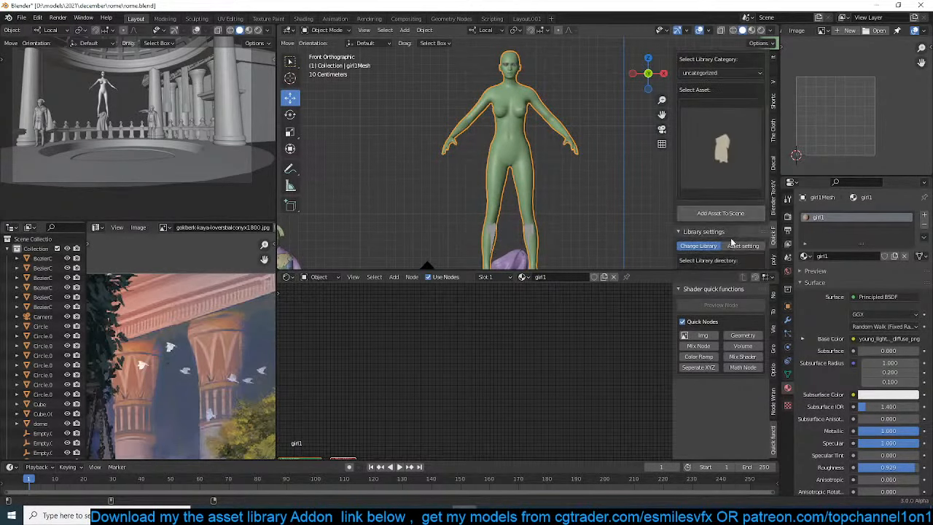
{"action": "left_click", "coordinate": [720, 213]}
Duplicate the Roman costume at the female figure's feet and move the copy up onto her torso
{"action": "left_click", "coordinate": [524, 253]}
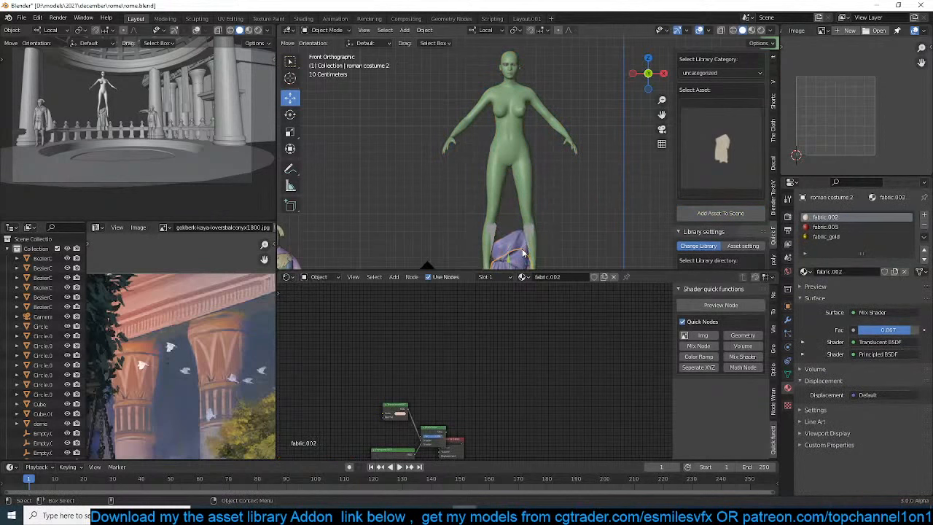
{"action": "key", "text": "shift+d"}
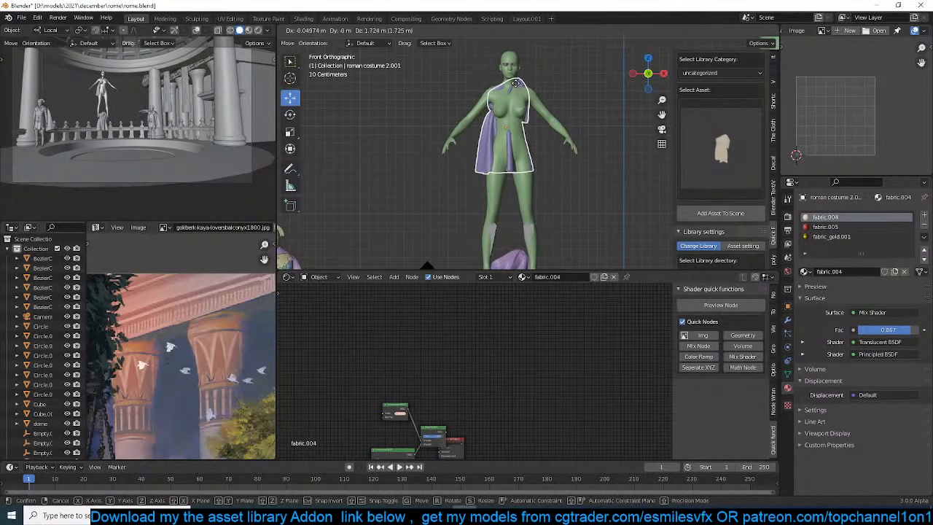
{"action": "left_click", "coordinate": [517, 90]}
Shift the costume copy about 0.068 m along its local Z axis to align its depth with the body
{"action": "key", "text": "KP_Decimal"}
{"action": "middle_click_drag", "start_coordinate": [563, 142], "coordinate": [455, 169]}
{"action": "key", "text": "g"}
{"action": "key", "text": "z"}
{"action": "key", "text": "z"}
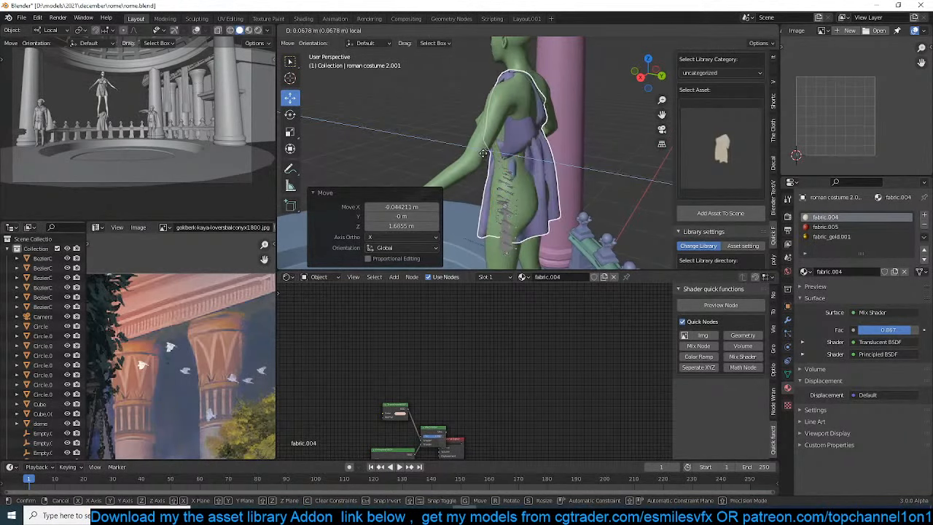
{"action": "left_click", "coordinate": [482, 152]}
{"action": "key", "text": "KP_1"}
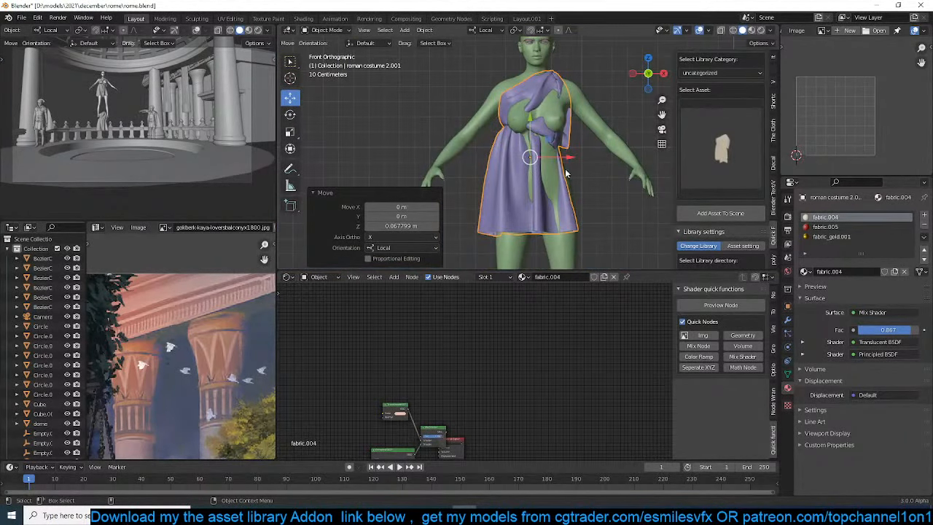
Stretch the costume copy along the global Z axis by a factor of 1.259
{"action": "scroll", "coordinate": [553, 175], "scroll_direction": "up", "scroll_amount": 2}
{"action": "scroll", "coordinate": [560, 170], "scroll_direction": "down", "scroll_amount": 1}
{"action": "middle_click_drag", "start_coordinate": [558, 130], "coordinate": [527, 115]}
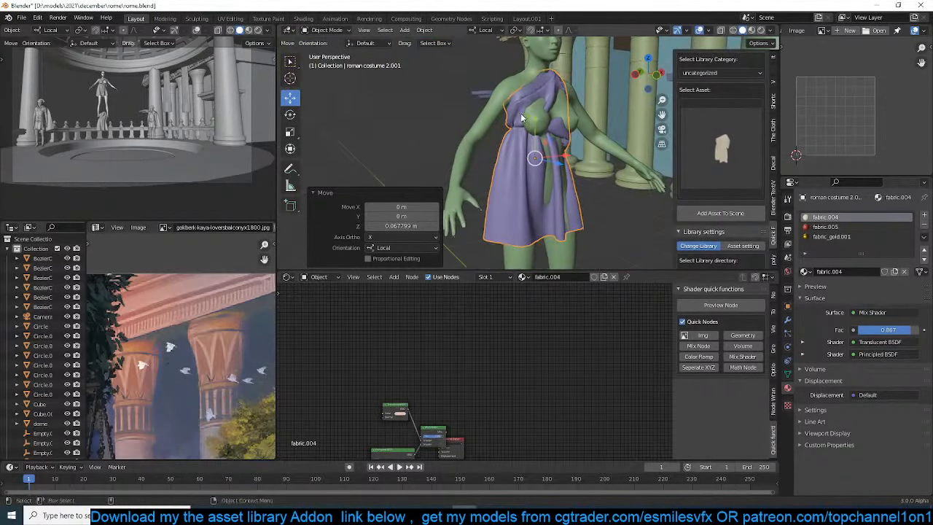
{"action": "key", "text": "s"}
{"action": "key", "text": "z"}
{"action": "left_click", "coordinate": [538, 109]}
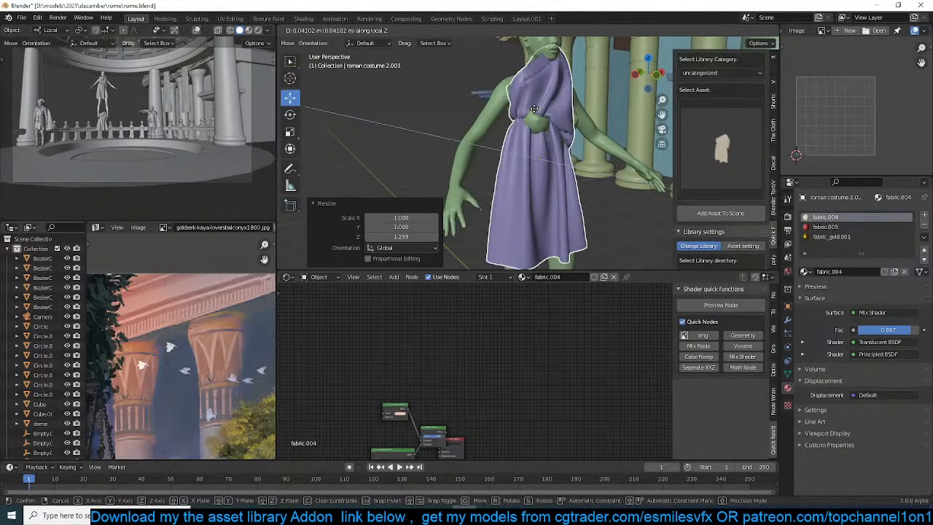
Shorten the costume copy along global Z by a factor of 0.866, followed by a further slight reduction of about 0.98
{"action": "key", "text": "s"}
{"action": "key", "text": "z"}
{"action": "key", "text": "z"}
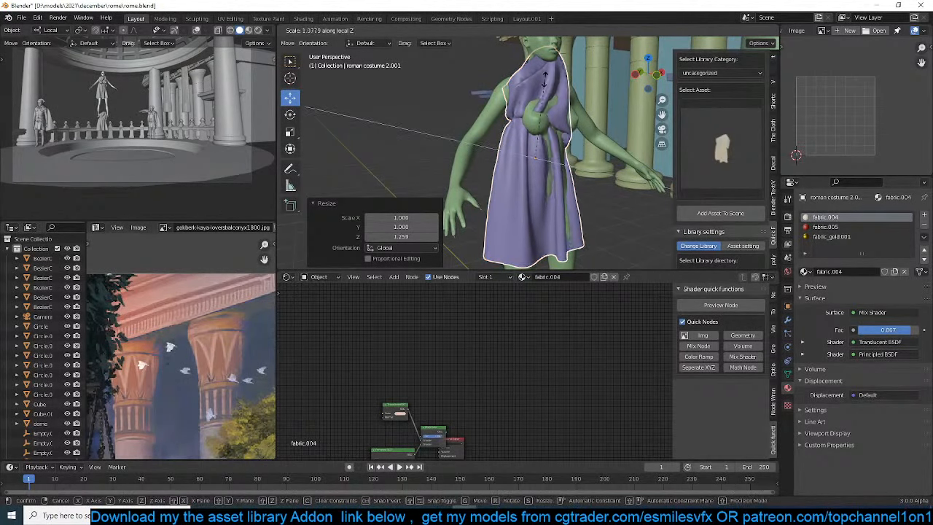
{"action": "key", "text": "z"}
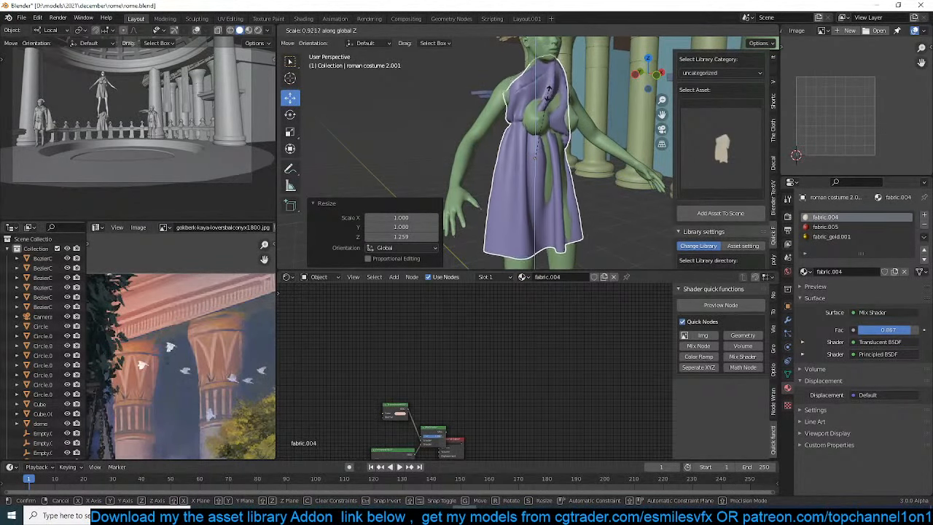
{"action": "left_click", "coordinate": [550, 90]}
{"action": "key", "text": "s"}
{"action": "key", "text": "z"}
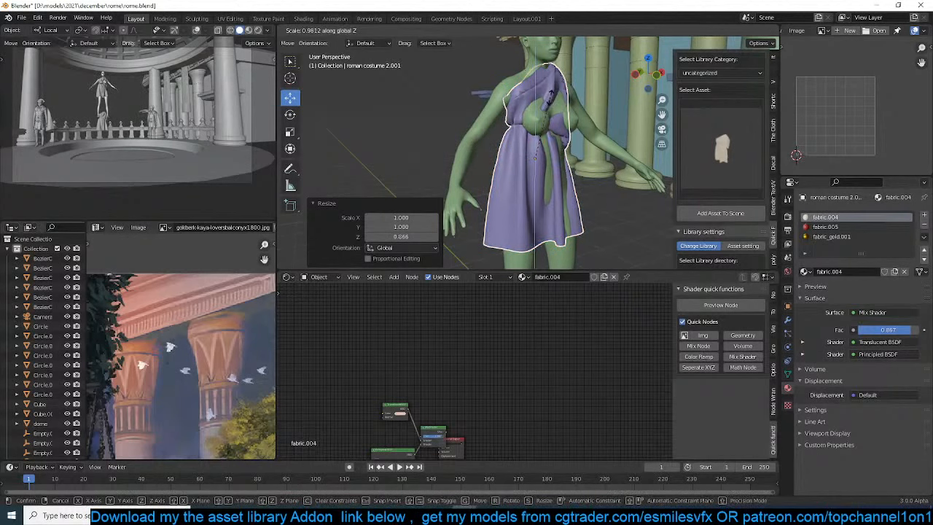
{"action": "left_click", "coordinate": [554, 98]}
Lower the costume copy slightly and centre it on the figure's torso in the front view
{"action": "key", "text": "g"}
{"action": "left_click", "coordinate": [554, 108]}
{"action": "key", "text": "KP_1"}
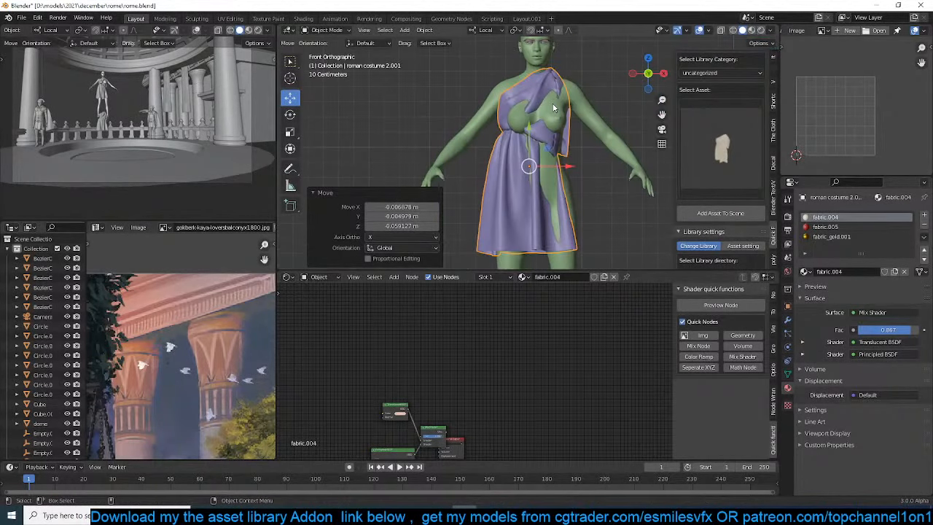
{"action": "key", "text": "g"}
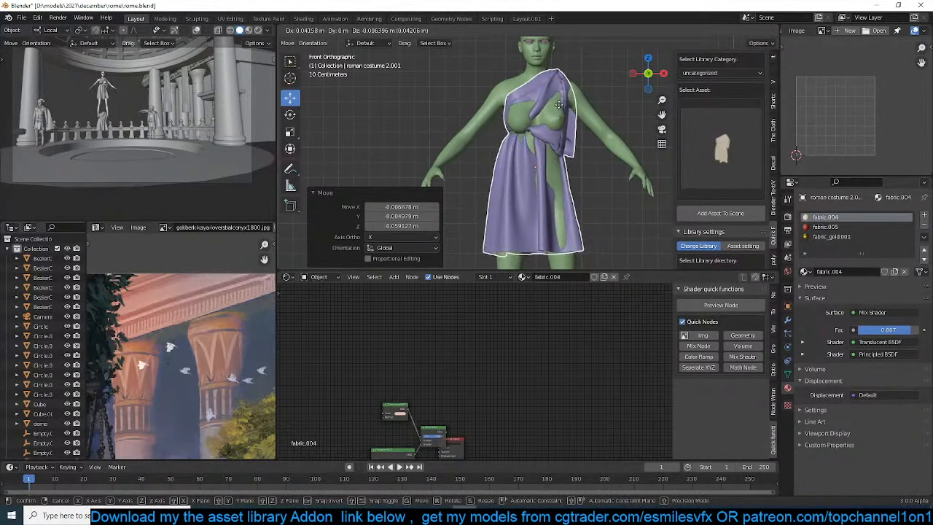
{"action": "left_click", "coordinate": [562, 110]}
{"action": "key", "text": "g"}
{"action": "left_click", "coordinate": [560, 111]}
Switch the costume to Sculpt Mode and build the fabric out over the chest with a 66 px Draw brush
{"action": "left_click", "coordinate": [314, 31]}
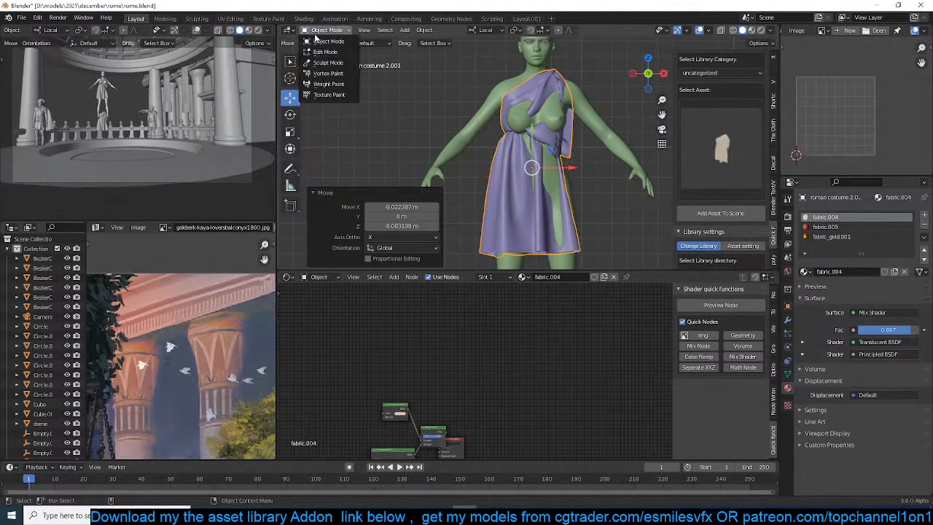
{"action": "left_click", "coordinate": [321, 64]}
{"action": "scroll", "coordinate": [521, 179], "scroll_direction": "up", "scroll_amount": 4}
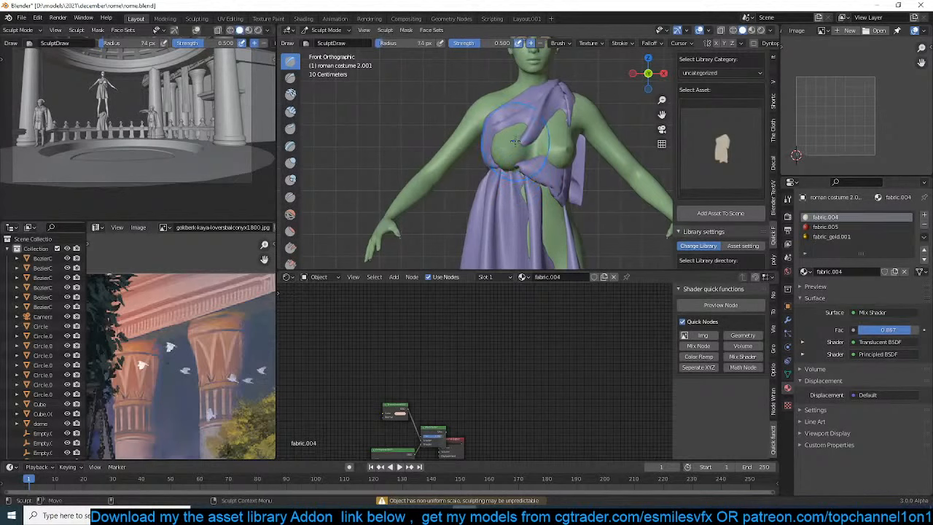
{"action": "key", "text": "bracketleft"}
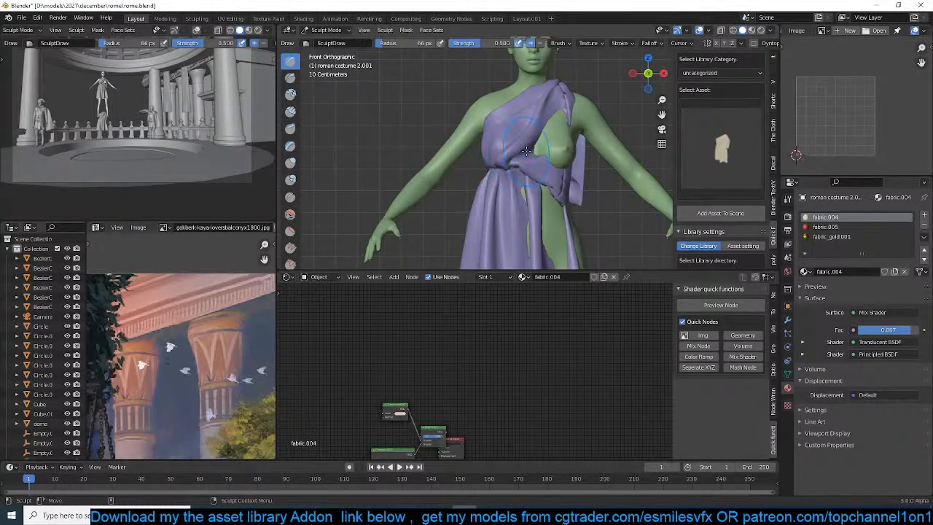
{"action": "mouse_move", "coordinate": [571, 148]}
{"action": "left_mouse_down"}
{"action": "mouse_move", "coordinate": [562, 166]}
{"action": "mouse_move", "coordinate": [560, 144]}
{"action": "left_mouse_up"}
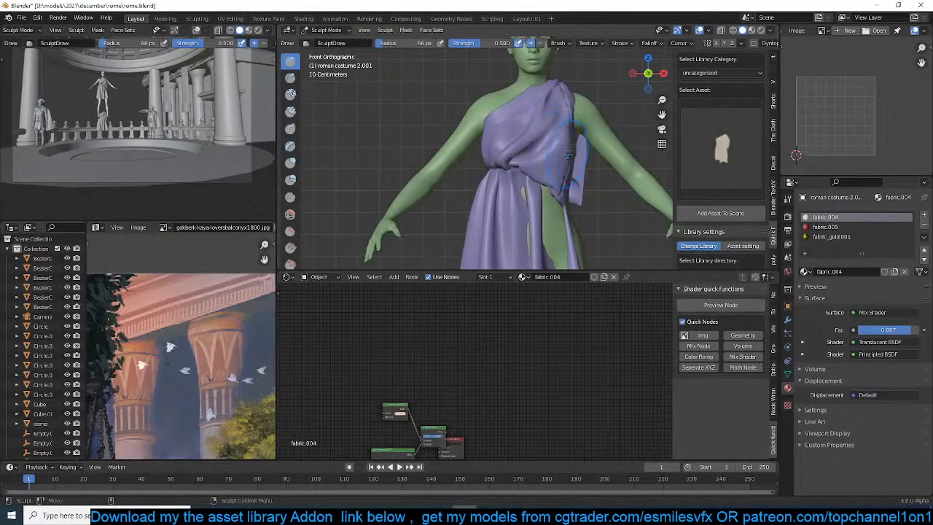
Sculpt the fabric over the exposed shoulder blade and upper back, using a 90 px brush radius
{"action": "middle_click_drag", "start_coordinate": [568, 154], "coordinate": [489, 100]}
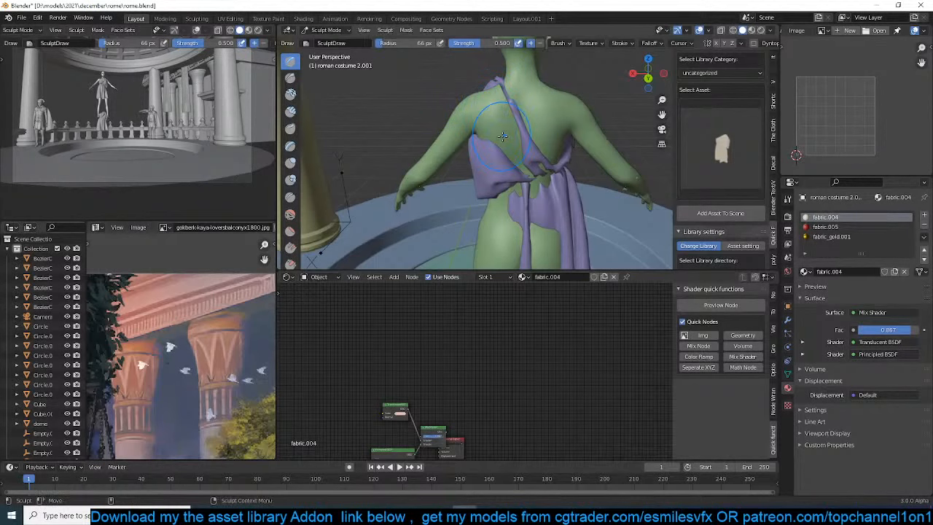
{"action": "middle_click_drag", "start_coordinate": [503, 135], "coordinate": [515, 105]}
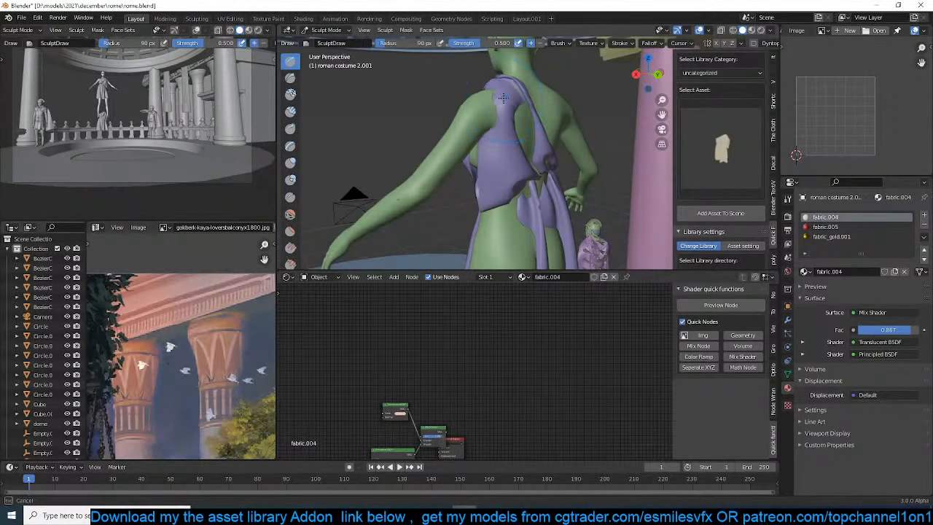
{"action": "mouse_move", "coordinate": [488, 109]}
{"action": "middle_mouse_down"}
{"action": "mouse_move", "coordinate": [560, 127]}
{"action": "mouse_move", "coordinate": [497, 104]}
{"action": "mouse_move", "coordinate": [513, 108]}
{"action": "mouse_move", "coordinate": [504, 129]}
{"action": "middle_mouse_up"}
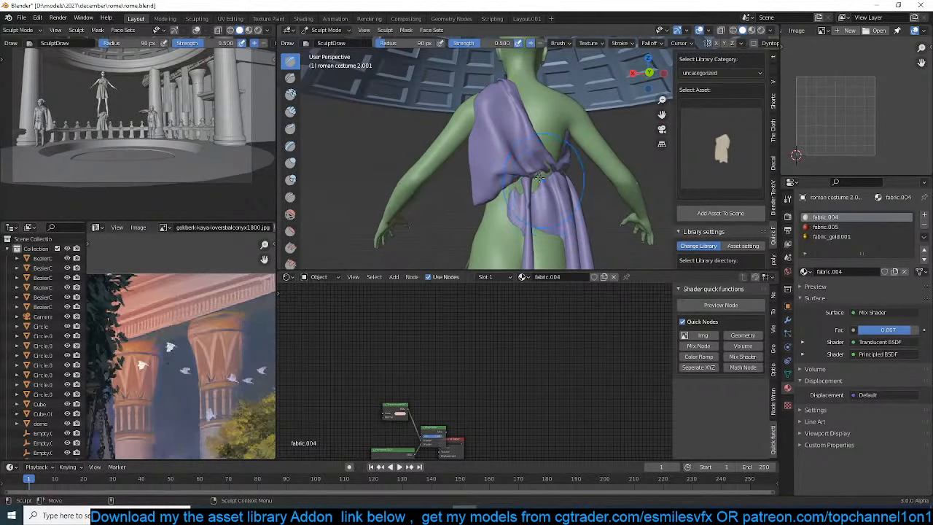
Sculpt the back of the skirt outward to cover the exposed buttocks and thighs
{"action": "mouse_move", "coordinate": [503, 193]}
{"action": "middle_mouse_down"}
{"action": "mouse_move", "coordinate": [508, 148]}
{"action": "mouse_move", "coordinate": [504, 162]}
{"action": "middle_mouse_up"}
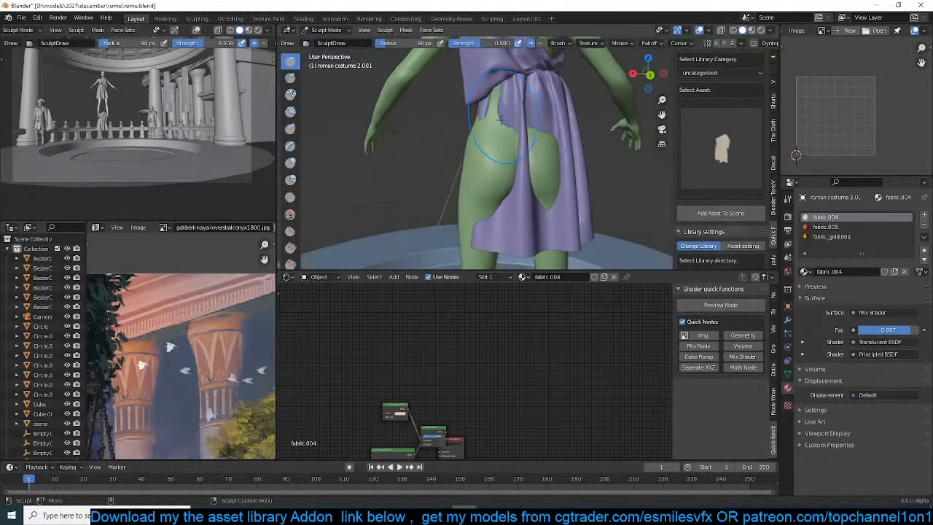
{"action": "mouse_move", "coordinate": [538, 173]}
{"action": "left_mouse_down"}
{"action": "mouse_move", "coordinate": [547, 151]}
{"action": "mouse_move", "coordinate": [546, 177]}
{"action": "left_mouse_up"}
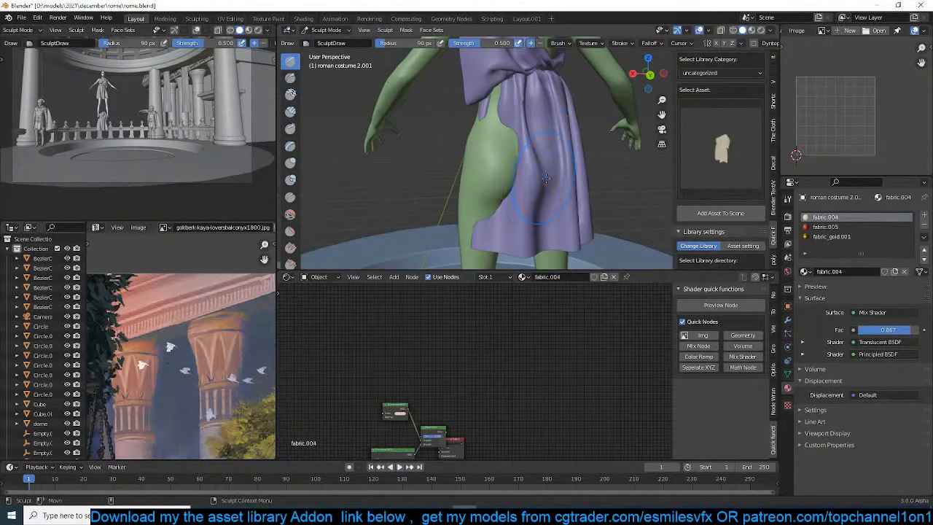
{"action": "middle_click_drag", "start_coordinate": [546, 178], "coordinate": [604, 149]}
{"action": "left_click_drag", "start_coordinate": [509, 97], "coordinate": [511, 184]}
{"action": "left_click_drag", "start_coordinate": [522, 140], "coordinate": [508, 235]}
{"action": "middle_click_drag", "start_coordinate": [510, 172], "coordinate": [536, 180]}
{"action": "left_click_drag", "start_coordinate": [476, 194], "coordinate": [481, 250]}
Sculpt the side of the skirt from the waist down to the hem so the fabric covers the hip and leg
{"action": "middle_click_drag", "start_coordinate": [496, 97], "coordinate": [516, 66]}
{"action": "mouse_move", "coordinate": [516, 66]}
{"action": "left_mouse_down"}
{"action": "mouse_move", "coordinate": [534, 206]}
{"action": "mouse_move", "coordinate": [550, 219]}
{"action": "left_mouse_up"}
{"action": "middle_click_drag", "start_coordinate": [550, 217], "coordinate": [513, 208]}
{"action": "mouse_move", "coordinate": [497, 207]}
{"action": "left_mouse_down"}
{"action": "mouse_move", "coordinate": [484, 178]}
{"action": "mouse_move", "coordinate": [484, 239]}
{"action": "left_mouse_up"}
{"action": "left_click_drag", "start_coordinate": [491, 213], "coordinate": [494, 237]}
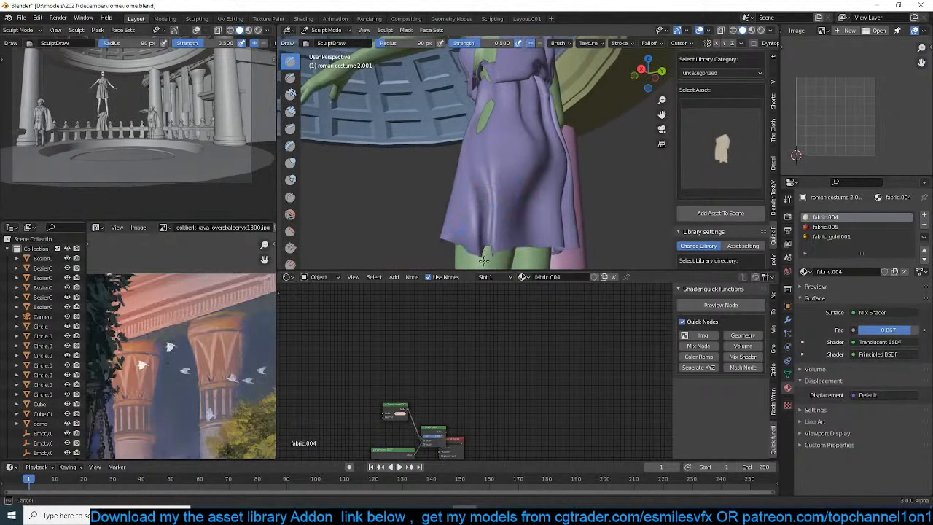
{"action": "mouse_move", "coordinate": [490, 257]}
{"action": "middle_mouse_down"}
{"action": "mouse_move", "coordinate": [497, 99]}
{"action": "mouse_move", "coordinate": [547, 120]}
{"action": "middle_mouse_up"}
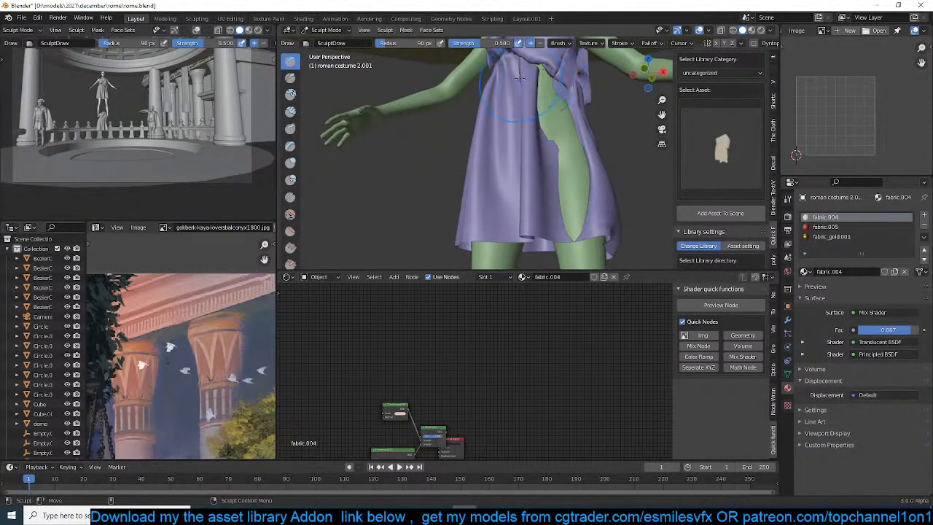
Sculpt the front of the skirt to close the gap over the exposed thigh
{"action": "mouse_move", "coordinate": [566, 133]}
{"action": "left_mouse_down"}
{"action": "mouse_move", "coordinate": [573, 222]}
{"action": "mouse_move", "coordinate": [570, 171]}
{"action": "mouse_move", "coordinate": [535, 73]}
{"action": "left_mouse_up"}
{"action": "left_click", "coordinate": [546, 68]}
{"action": "mouse_move", "coordinate": [546, 67]}
{"action": "middle_mouse_down"}
{"action": "mouse_move", "coordinate": [525, 146]}
{"action": "mouse_move", "coordinate": [536, 109]}
{"action": "middle_mouse_up"}
{"action": "scroll", "coordinate": [528, 149], "scroll_direction": "down", "scroll_amount": 3}
{"action": "mouse_move", "coordinate": [536, 110]}
{"action": "middle_mouse_down", "text": "shift"}
{"action": "mouse_move", "coordinate": [547, 189]}
{"action": "mouse_move", "coordinate": [560, 118]}
{"action": "middle_mouse_up", "text": "shift"}
{"action": "scroll", "coordinate": [576, 197], "scroll_direction": "up", "scroll_amount": 5}
{"action": "mouse_move", "coordinate": [559, 109]}
{"action": "left_mouse_down"}
{"action": "mouse_move", "coordinate": [562, 135]}
{"action": "mouse_move", "coordinate": [559, 125]}
{"action": "left_mouse_up"}
Sculpt the draped fabric around the shoulder so it covers the body beneath
{"action": "mouse_move", "coordinate": [556, 123]}
{"action": "middle_mouse_down"}
{"action": "mouse_move", "coordinate": [631, 135]}
{"action": "mouse_move", "coordinate": [434, 141]}
{"action": "mouse_move", "coordinate": [415, 100]}
{"action": "middle_mouse_up"}
{"action": "mouse_move", "coordinate": [464, 149]}
{"action": "middle_mouse_down"}
{"action": "mouse_move", "coordinate": [363, 157]}
{"action": "mouse_move", "coordinate": [514, 162]}
{"action": "mouse_move", "coordinate": [470, 130]}
{"action": "middle_mouse_up"}
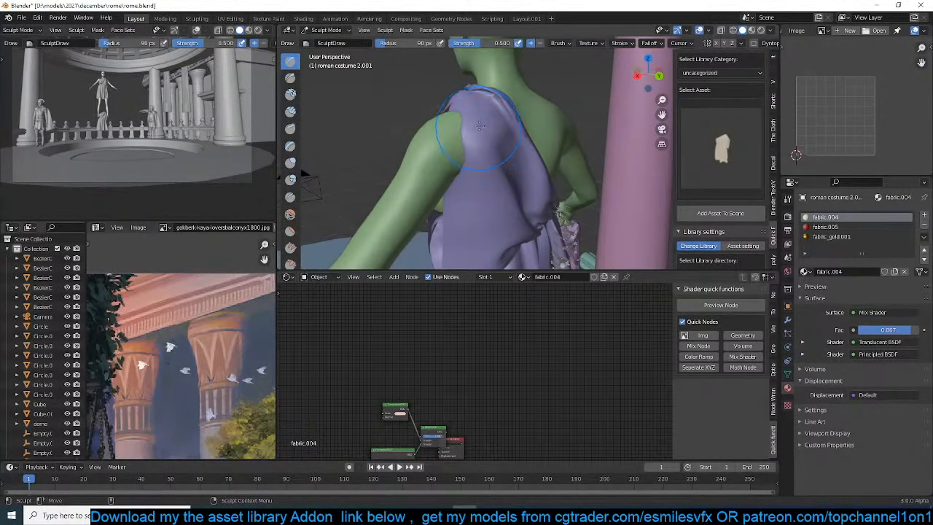
{"action": "left_click_drag", "start_coordinate": [480, 126], "coordinate": [455, 117]}
{"action": "middle_click_drag", "start_coordinate": [451, 115], "coordinate": [536, 130]}
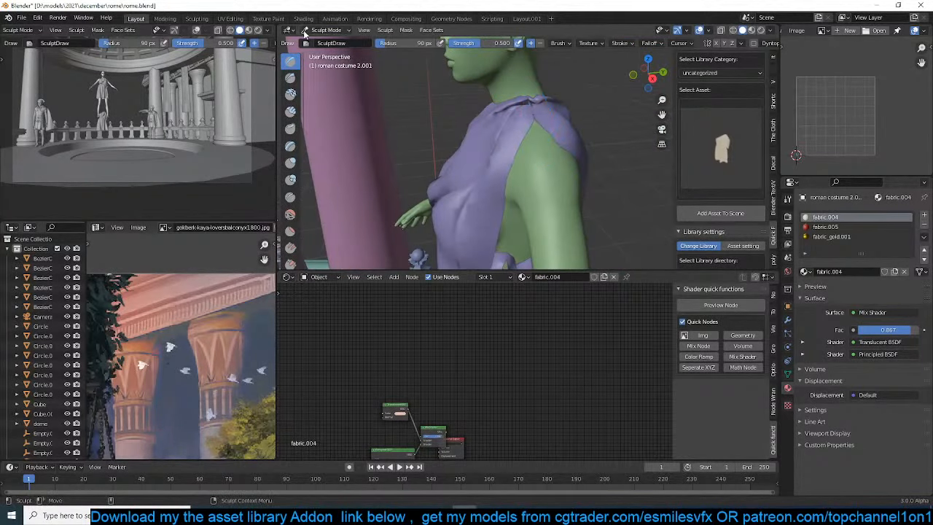
Return the costume to Object Mode and save the rome.blend file
{"action": "left_click", "coordinate": [327, 31]}
{"action": "left_click", "coordinate": [330, 41]}
{"action": "scroll", "coordinate": [525, 199], "scroll_direction": "down", "scroll_amount": 3}
{"action": "mouse_move", "coordinate": [526, 200]}
{"action": "middle_mouse_down"}
{"action": "mouse_move", "coordinate": [573, 201]}
{"action": "mouse_move", "coordinate": [507, 189]}
{"action": "mouse_move", "coordinate": [523, 148]}
{"action": "mouse_move", "coordinate": [543, 166]}
{"action": "middle_mouse_up"}
{"action": "key", "text": "ctrl+s"}
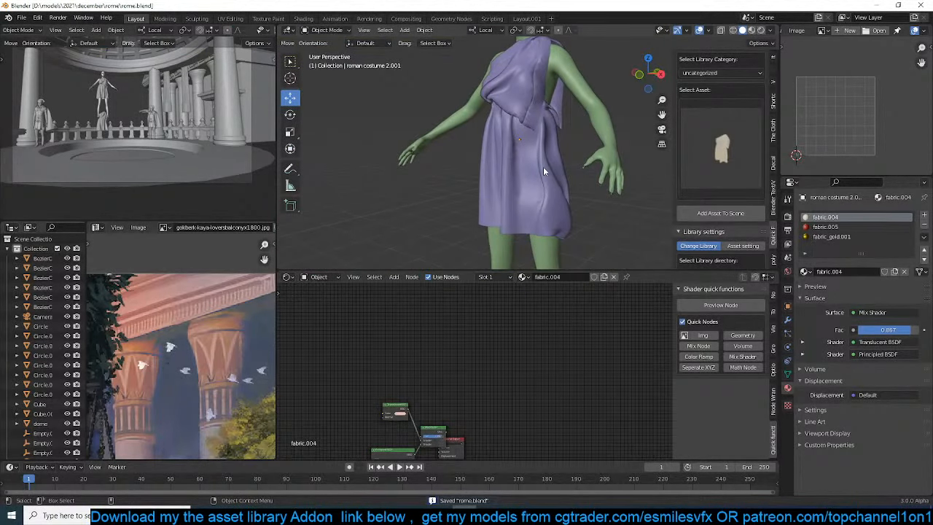
Lengthen the skirt by moving its hem loop down about 0.4 m along global Z with proportional editing
{"action": "key", "text": "KP_1"}
{"action": "scroll", "coordinate": [539, 159], "scroll_direction": "up", "scroll_amount": 2}
{"action": "left_click", "coordinate": [549, 174]}
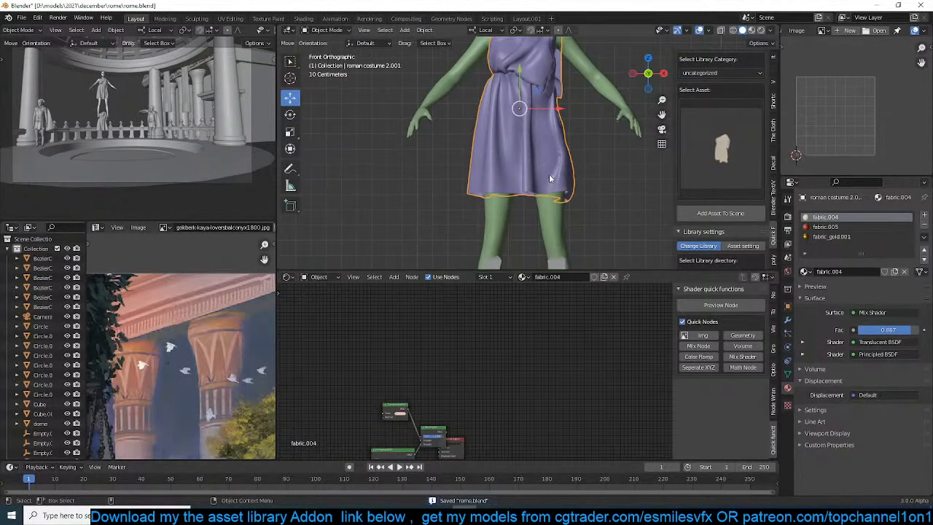
{"action": "key", "text": "Tab"}
{"action": "left_click", "coordinate": [521, 195], "text": "alt"}
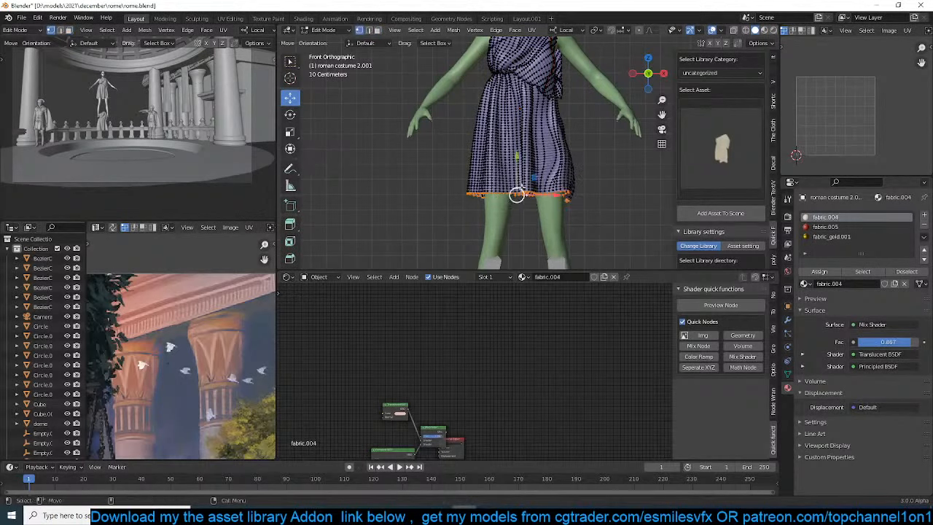
{"action": "key", "text": "o"}
{"action": "key", "text": "g"}
{"action": "key", "text": "z"}
{"action": "key", "text": "z"}
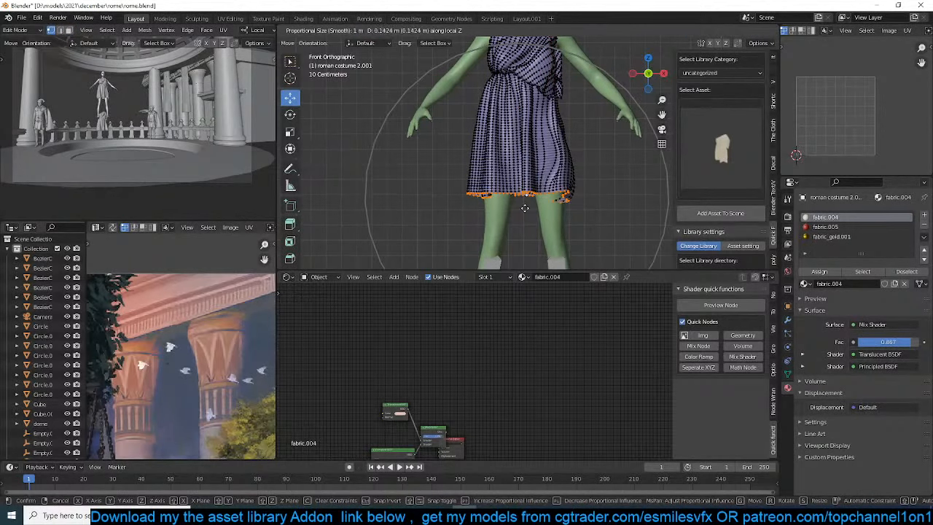
{"action": "key", "text": "z"}
{"action": "scroll", "coordinate": [523, 224], "scroll_direction": "up", "scroll_amount": 8}
{"action": "scroll", "coordinate": [522, 233], "scroll_direction": "down", "scroll_amount": 8}
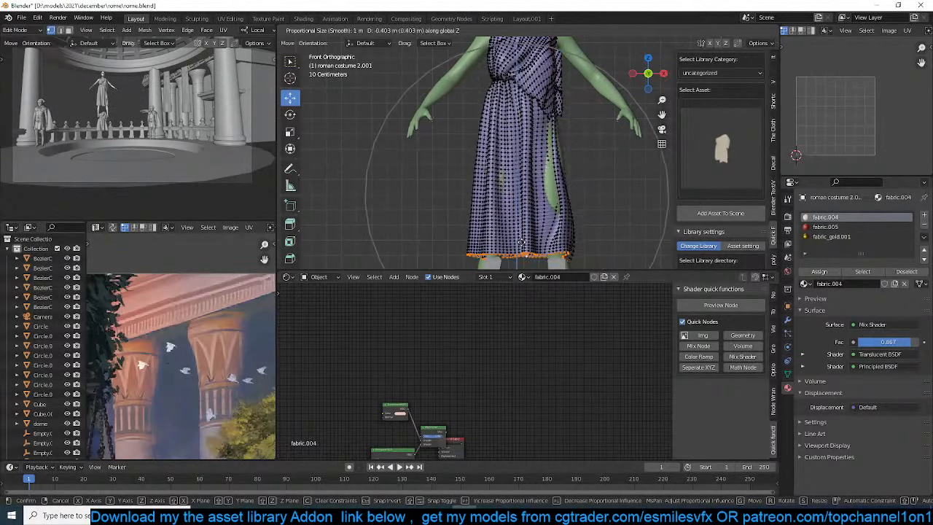
{"action": "left_click", "coordinate": [522, 253]}
{"action": "key", "text": "Tab"}
Pull the lengthened skirt's vertices outward over the exposed areas at the back, using proportional editing
{"action": "scroll", "coordinate": [560, 196], "scroll_direction": "down", "scroll_amount": 2}
{"action": "middle_click_drag", "start_coordinate": [560, 194], "coordinate": [459, 197]}
{"action": "scroll", "coordinate": [506, 150], "scroll_direction": "up", "scroll_amount": 4}
{"action": "key", "text": "Tab"}
{"action": "middle_click_drag", "start_coordinate": [536, 152], "coordinate": [484, 115]}
{"action": "key", "text": "g"}
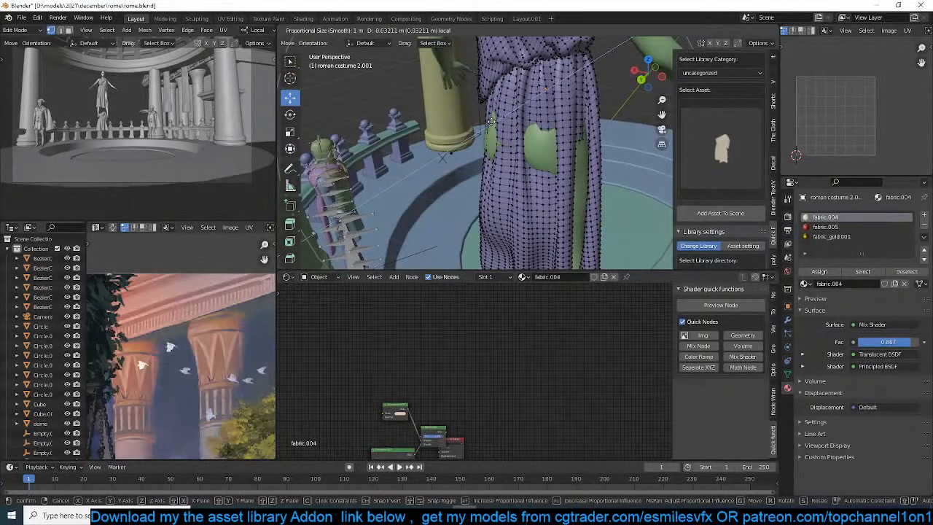
{"action": "left_click_drag", "start_coordinate": [484, 127], "coordinate": [488, 127]}
Pull the skirt's vertices outward with proportional editing over the exposed hip and along the open gap at the side of the leg
{"action": "middle_click_drag", "start_coordinate": [490, 126], "coordinate": [531, 140]}
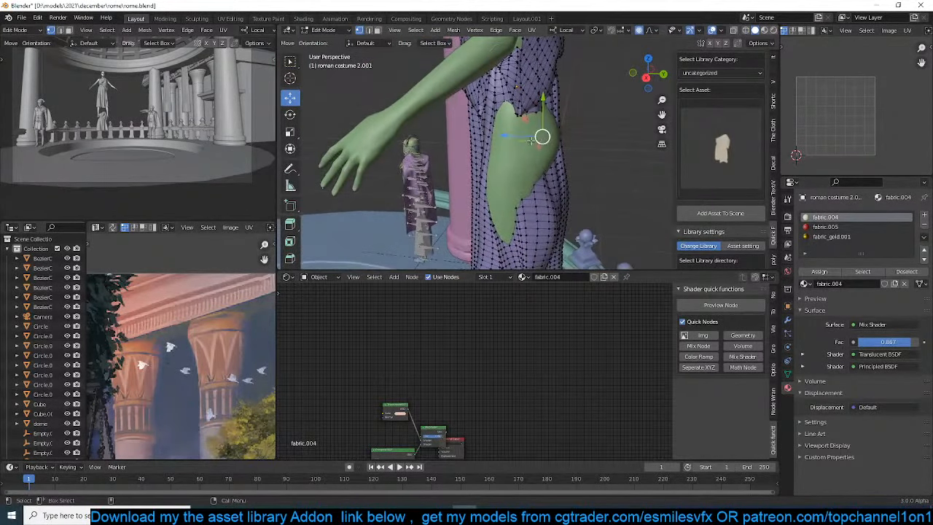
{"action": "left_click_drag", "start_coordinate": [512, 135], "coordinate": [530, 137]}
{"action": "middle_click_drag", "start_coordinate": [530, 137], "coordinate": [620, 135]}
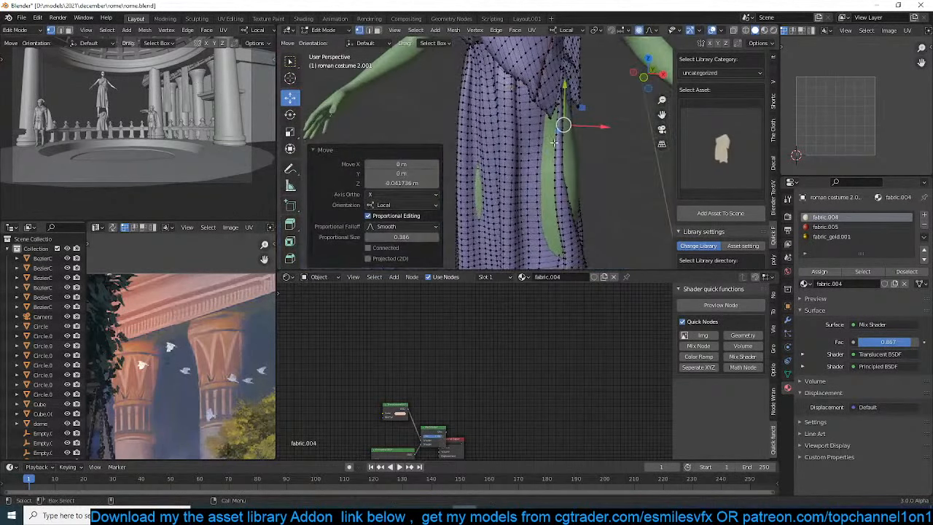
{"action": "left_click", "coordinate": [556, 142]}
{"action": "left_click_drag", "start_coordinate": [595, 144], "coordinate": [606, 138]}
{"action": "middle_click_drag", "start_coordinate": [606, 138], "coordinate": [629, 162]}
{"action": "left_click", "coordinate": [568, 171]}
{"action": "mouse_move", "coordinate": [568, 170]}
{"action": "middle_mouse_down"}
{"action": "mouse_move", "coordinate": [604, 191]}
{"action": "mouse_move", "coordinate": [586, 178]}
{"action": "middle_mouse_up"}
{"action": "left_click_drag", "start_coordinate": [591, 176], "coordinate": [603, 227]}
Move the skirt's vertices outward over the small exposed patch on the opposite thigh with proportional editing
{"action": "left_click", "coordinate": [497, 207]}
{"action": "middle_click_drag", "start_coordinate": [497, 207], "coordinate": [473, 222]}
{"action": "left_click_drag", "start_coordinate": [510, 188], "coordinate": [505, 190]}
{"action": "left_click", "coordinate": [494, 211]}
{"action": "middle_click_drag", "start_coordinate": [496, 212], "coordinate": [515, 225]}
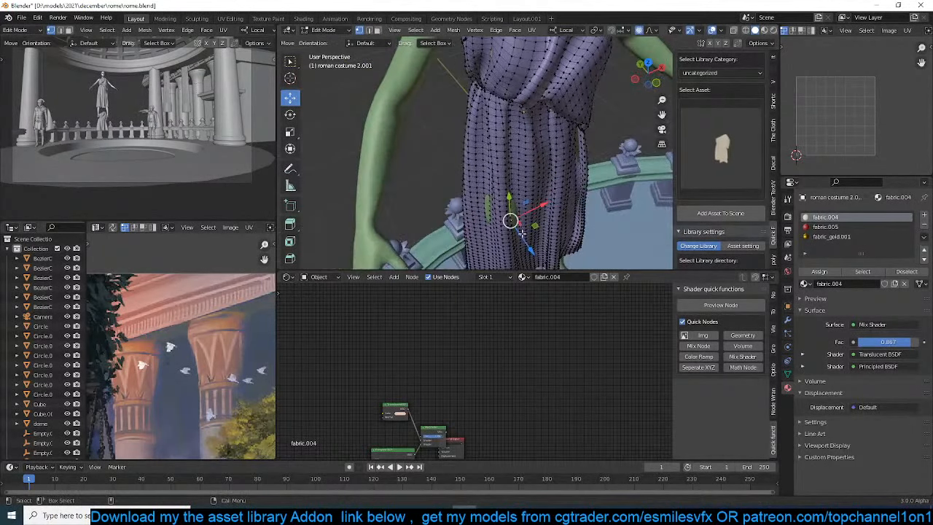
{"action": "left_click_drag", "start_coordinate": [522, 236], "coordinate": [540, 222]}
Push the skirt's side vertices outward along local X to cover the leg still showing beneath the hanging drape
{"action": "middle_click_drag", "start_coordinate": [539, 222], "coordinate": [596, 171]}
{"action": "left_click", "coordinate": [568, 167]}
{"action": "left_click_drag", "start_coordinate": [598, 171], "coordinate": [604, 173]}
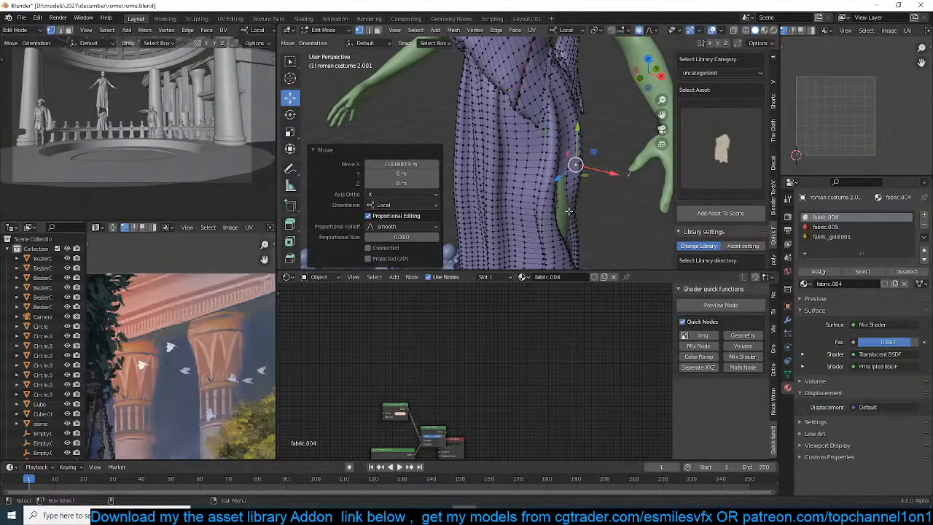
{"action": "left_click", "coordinate": [571, 212]}
{"action": "middle_click_drag", "start_coordinate": [570, 212], "coordinate": [541, 163], "text": "shift"}
{"action": "left_click_drag", "start_coordinate": [579, 168], "coordinate": [586, 169]}
{"action": "middle_click_drag", "start_coordinate": [586, 169], "coordinate": [537, 156]}
Pull the lower skirt and the vertices behind the hip outward to cover the remaining exposed body patches
{"action": "left_click", "coordinate": [531, 250]}
{"action": "middle_click_drag", "start_coordinate": [531, 250], "coordinate": [565, 250]}
{"action": "left_click_drag", "start_coordinate": [523, 234], "coordinate": [527, 237]}
{"action": "middle_click_drag", "start_coordinate": [568, 88], "coordinate": [506, 188]}
{"action": "left_click", "coordinate": [521, 170]}
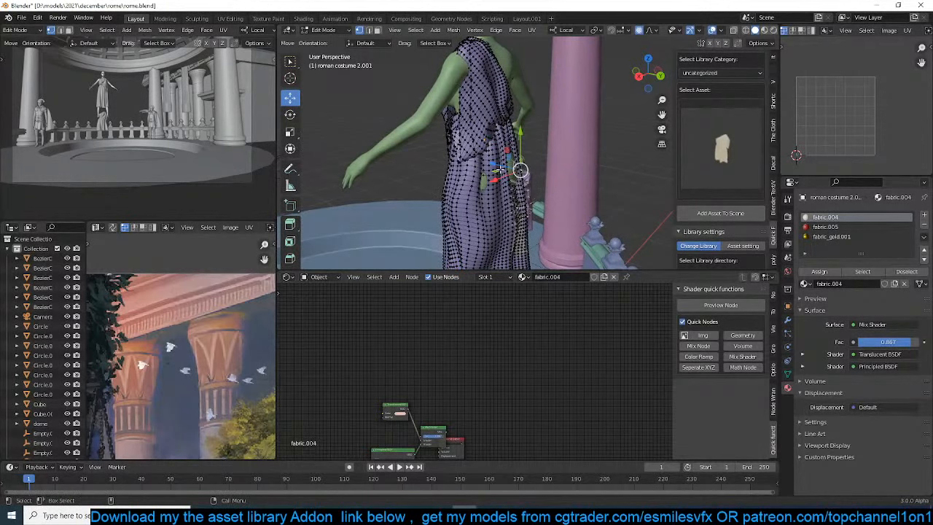
{"action": "left_click_drag", "start_coordinate": [503, 168], "coordinate": [486, 166]}
{"action": "middle_click_drag", "start_coordinate": [486, 166], "coordinate": [411, 140]}
Reshape the back of the skirt from mid-leg down to the hem by moving individual vertices with proportional editing
{"action": "mouse_move", "coordinate": [541, 186]}
{"action": "middle_mouse_down"}
{"action": "mouse_move", "coordinate": [552, 232]}
{"action": "mouse_move", "coordinate": [537, 225]}
{"action": "mouse_move", "coordinate": [567, 206]}
{"action": "mouse_move", "coordinate": [543, 169]}
{"action": "middle_mouse_up"}
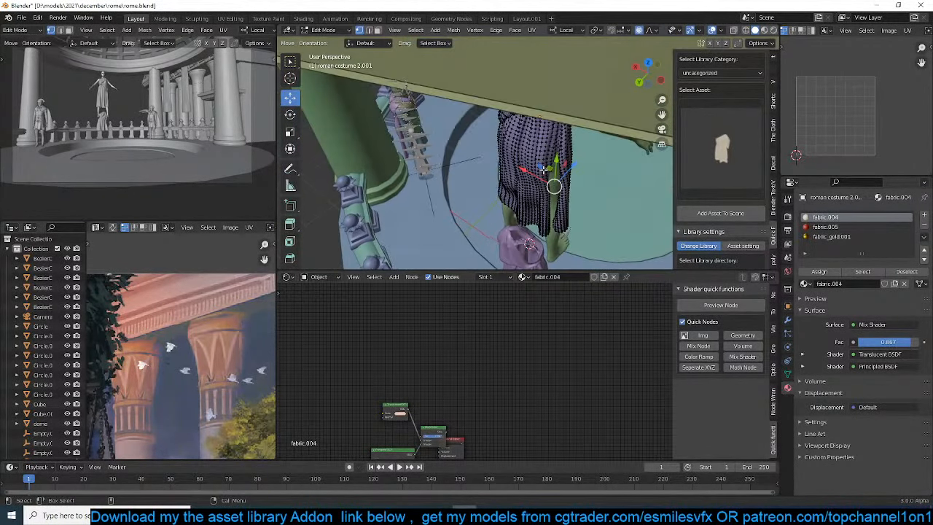
{"action": "key", "text": "g"}
{"action": "left_click", "coordinate": [547, 177]}
{"action": "left_click", "coordinate": [555, 159]}
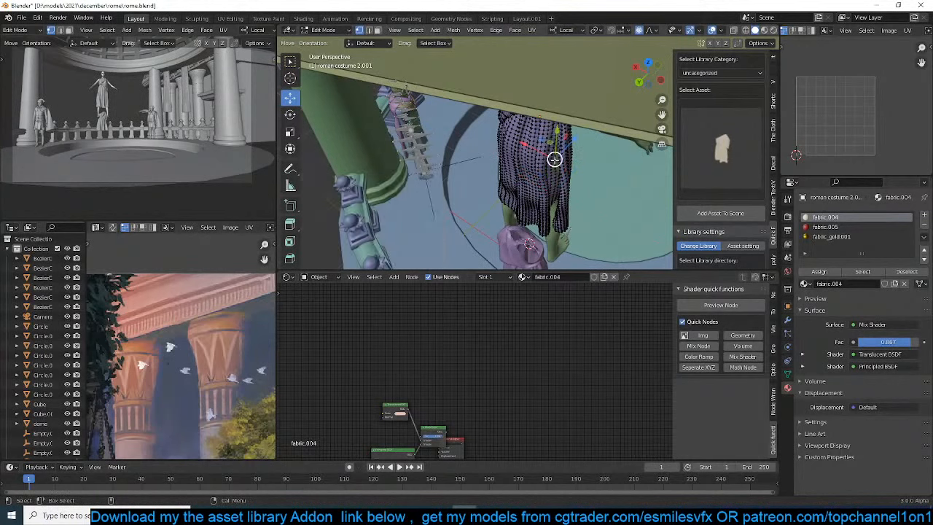
{"action": "left_click_drag", "start_coordinate": [549, 141], "coordinate": [551, 142]}
{"action": "left_click", "coordinate": [551, 212]}
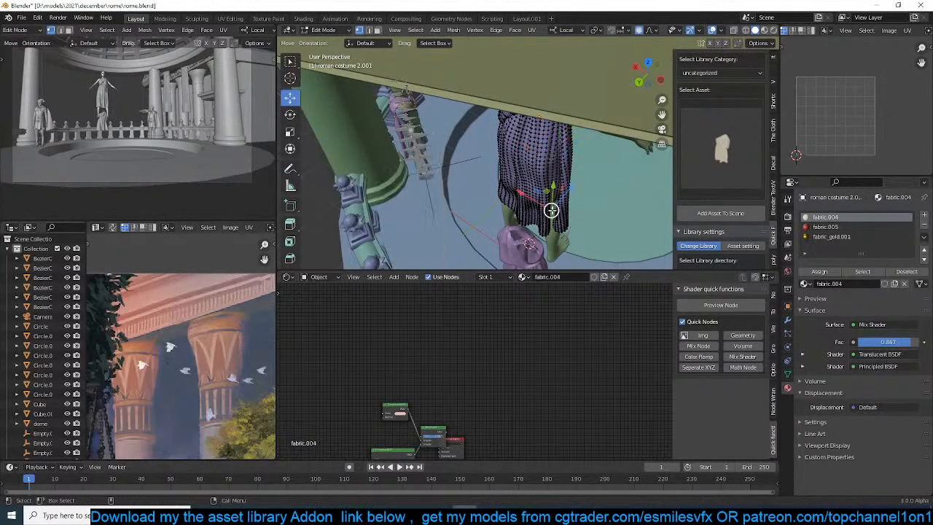
{"action": "left_click_drag", "start_coordinate": [547, 191], "coordinate": [552, 198]}
{"action": "left_click", "coordinate": [554, 231]}
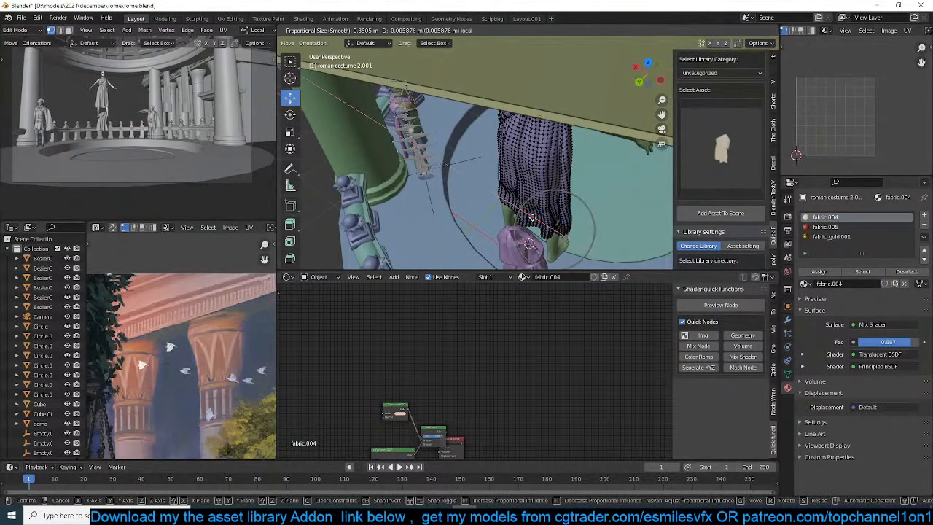
Pull the vertices beside the front gap of the skirt forward with proportional editing to cover the exposed leg
{"action": "key", "text": "Tab"}
{"action": "middle_click_drag", "start_coordinate": [554, 229], "coordinate": [536, 170]}
{"action": "key", "text": "alt+a"}
{"action": "scroll", "coordinate": [534, 184], "scroll_direction": "up", "scroll_amount": 2}
{"action": "scroll", "coordinate": [537, 189], "scroll_direction": "up", "scroll_amount": 3}
{"action": "key", "text": "Tab"}
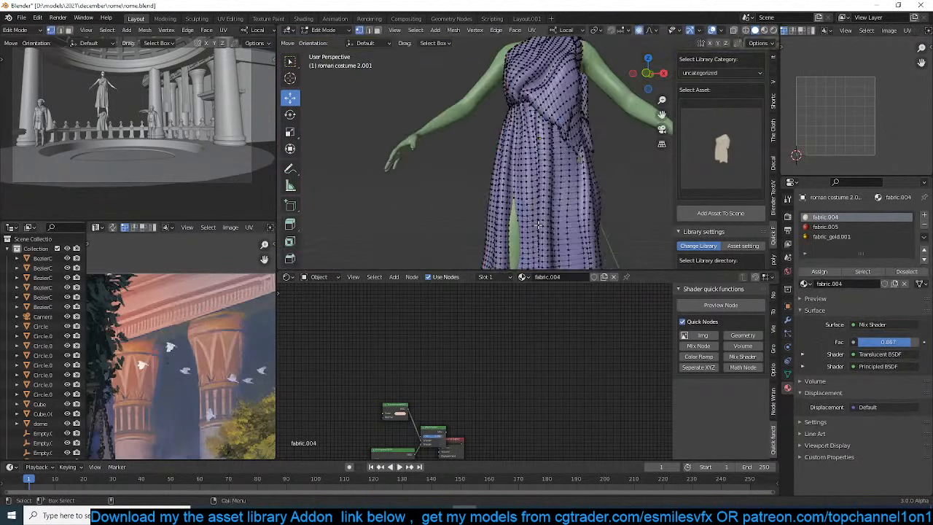
{"action": "left_click", "coordinate": [572, 246]}
{"action": "middle_click_drag", "start_coordinate": [537, 191], "coordinate": [569, 210]}
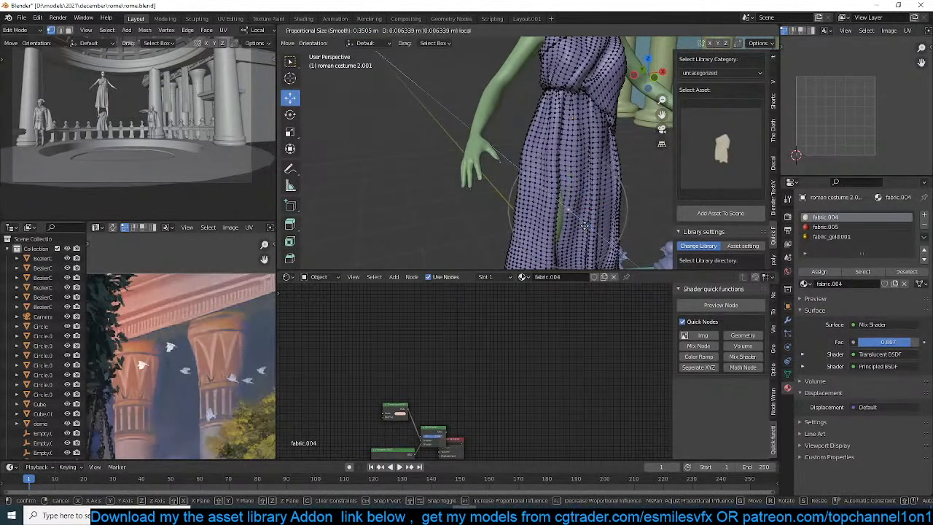
Return the costume to Object Mode, show it in material preview shading, and save the rome.blend file
{"action": "key", "text": "Tab"}
{"action": "scroll", "coordinate": [540, 135], "scroll_direction": "down", "scroll_amount": 3}
{"action": "key", "text": "h"}
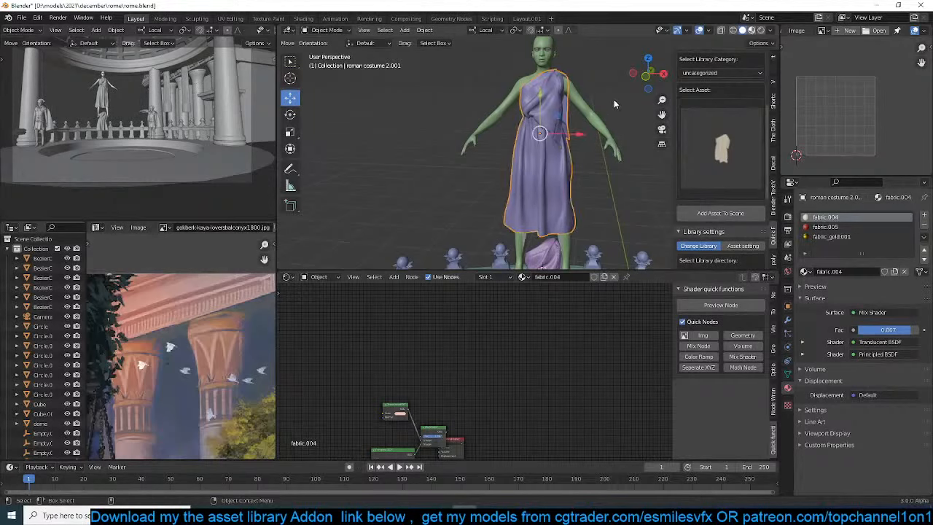
{"action": "key", "text": "z"}
{"action": "key", "text": "ctrl+s"}
{"action": "middle_click_drag", "start_coordinate": [614, 100], "coordinate": [597, 92]}
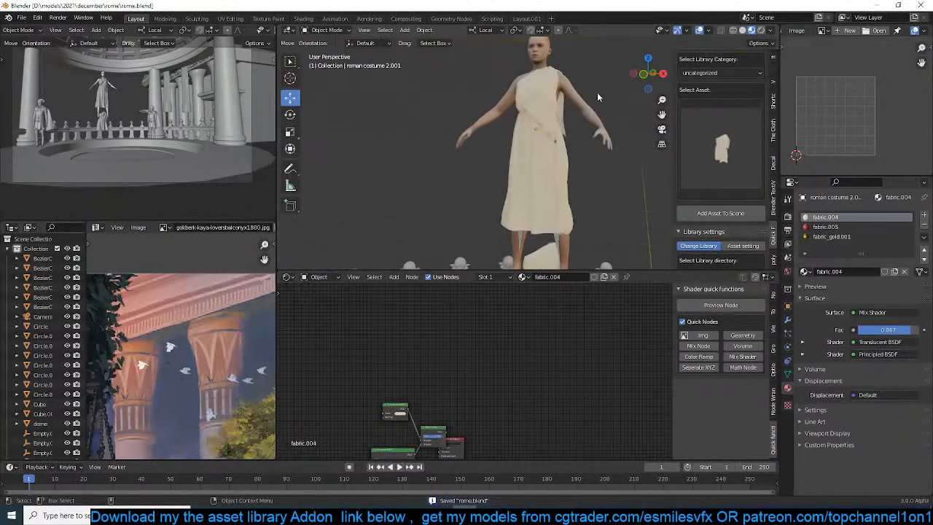
Delete the leftover duplicate costume hanging below the female figure's feet
{"action": "left_click", "coordinate": [542, 148]}
{"action": "scroll", "coordinate": [542, 150], "scroll_direction": "down", "scroll_amount": 4}
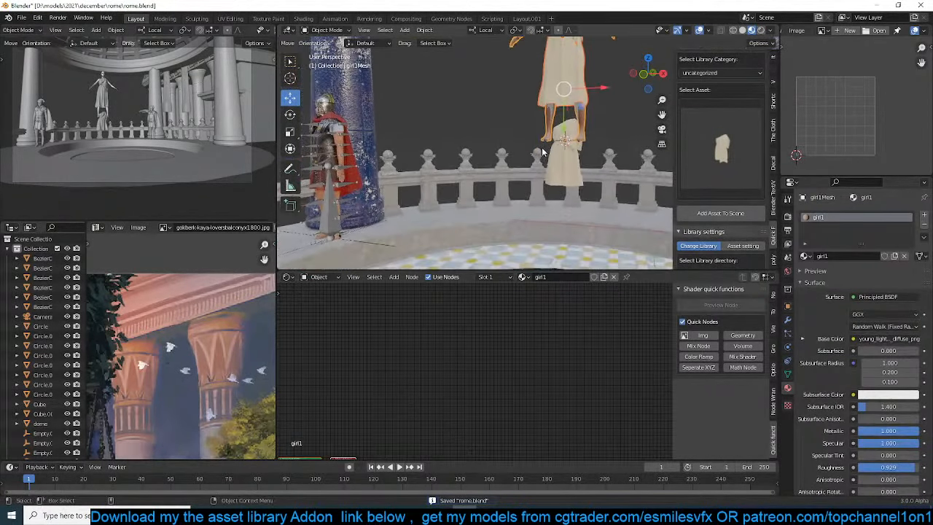
{"action": "key", "text": "x"}
{"action": "left_click", "coordinate": [565, 148]}
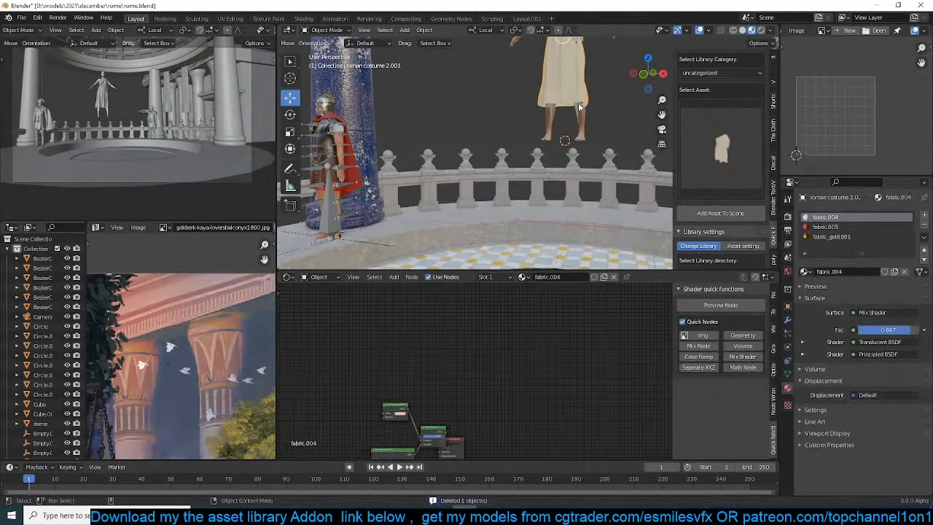
Parent the fitted costume to the Game_engine armature with automatic weights
{"action": "left_click", "coordinate": [580, 107]}
{"action": "key", "text": "ctrl+p"}
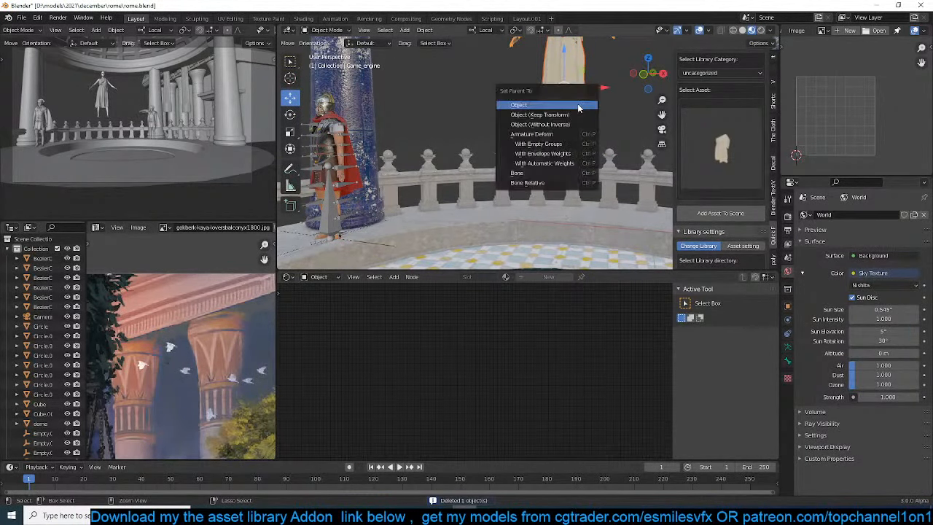
{"action": "left_click", "coordinate": [577, 162]}
Pose both upper arms down toward the body, rotating the left about 24° and the right about 23°, and return to Object Mode
{"action": "middle_click_drag", "start_coordinate": [593, 49], "coordinate": [538, 156], "text": "shift"}
{"action": "left_click", "coordinate": [545, 143]}
{"action": "key", "text": "ctrl+Tab"}
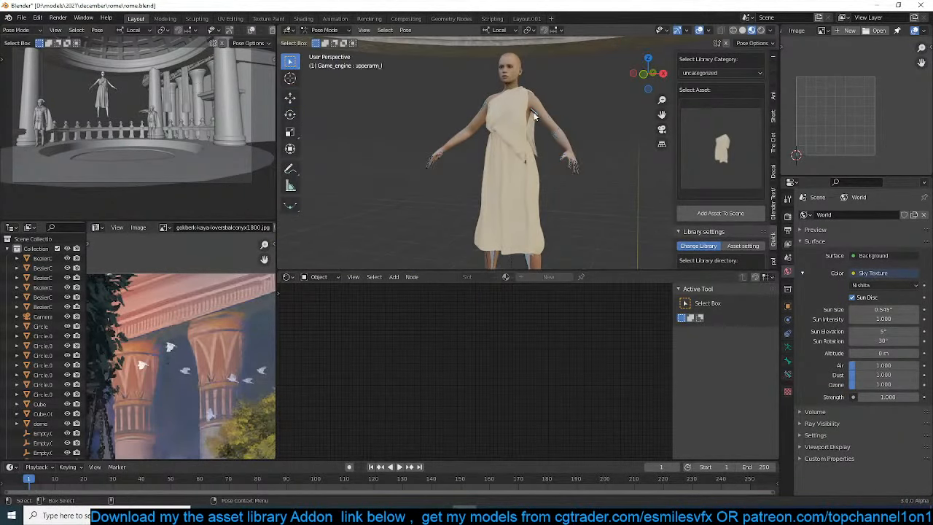
{"action": "key", "text": "r"}
{"action": "left_click", "coordinate": [543, 129]}
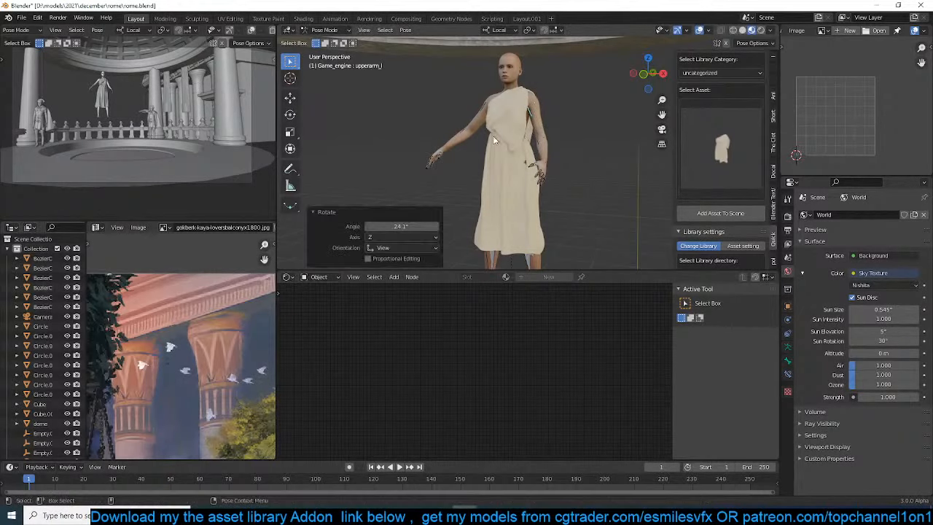
{"action": "left_click", "coordinate": [482, 124]}
{"action": "key", "text": "r"}
{"action": "left_click", "coordinate": [516, 142]}
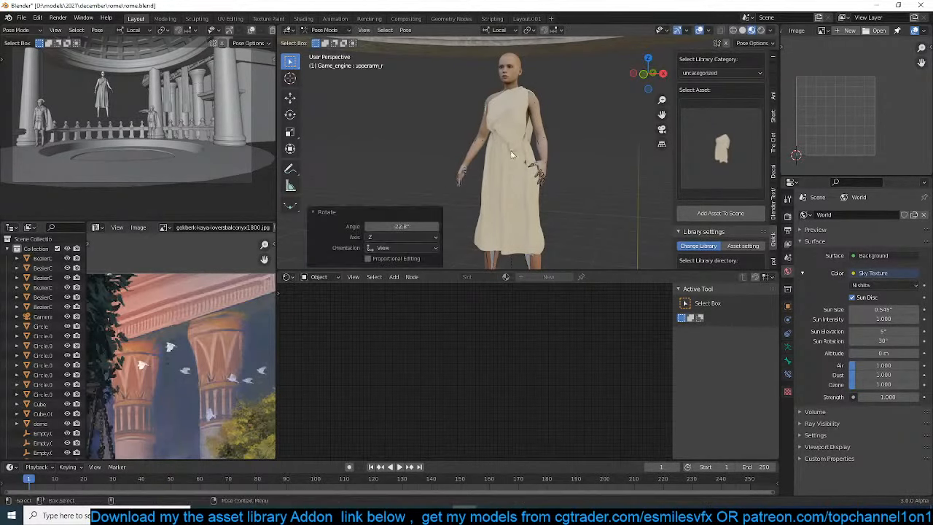
{"action": "middle_click_drag", "start_coordinate": [514, 172], "coordinate": [516, 129], "text": "shift"}
{"action": "scroll", "coordinate": [534, 131], "scroll_direction": "down", "scroll_amount": 2}
{"action": "key", "text": "ctrl+Tab"}
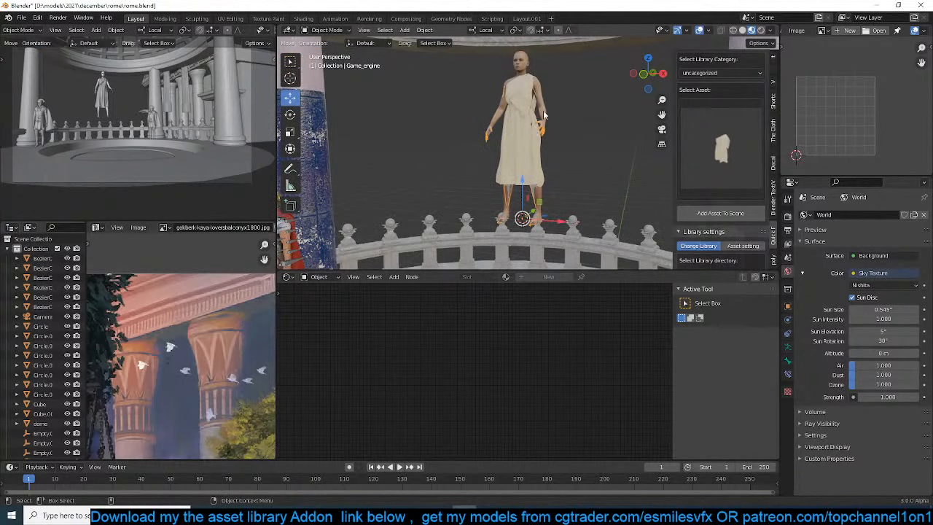
{"action": "scroll", "coordinate": [544, 115], "scroll_direction": "down", "scroll_amount": 4}
{"action": "key", "text": "shift+s"}
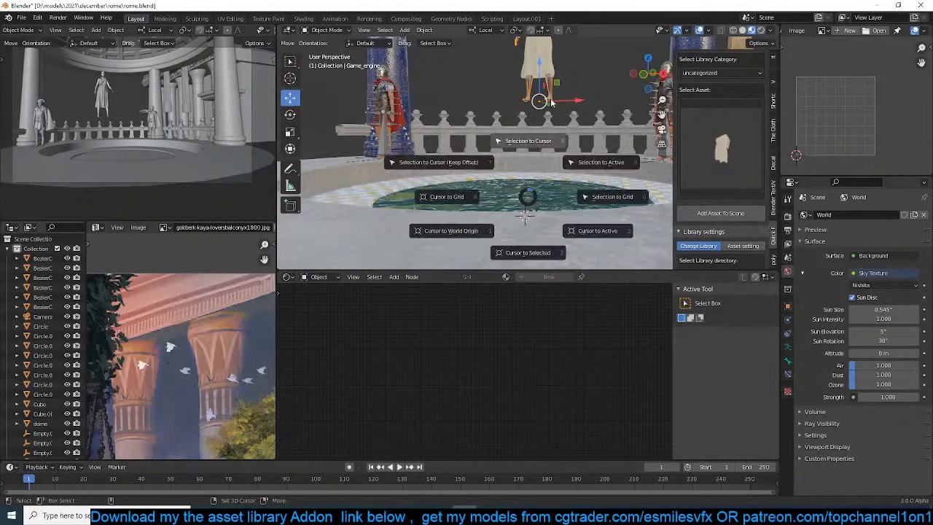
{"action": "left_click", "coordinate": [554, 82]}
{"action": "scroll", "coordinate": [556, 100], "scroll_direction": "down", "scroll_amount": 3}
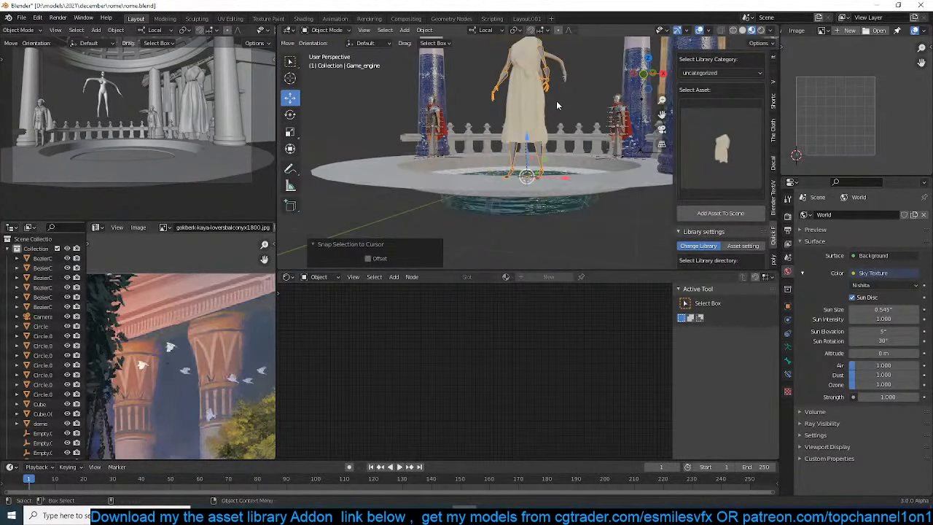
{"action": "key", "text": "ctrl+z"}
Parent the costume and the girl1Mesh body to the Game_engine armature using the Object parent type
{"action": "left_click", "coordinate": [542, 72]}
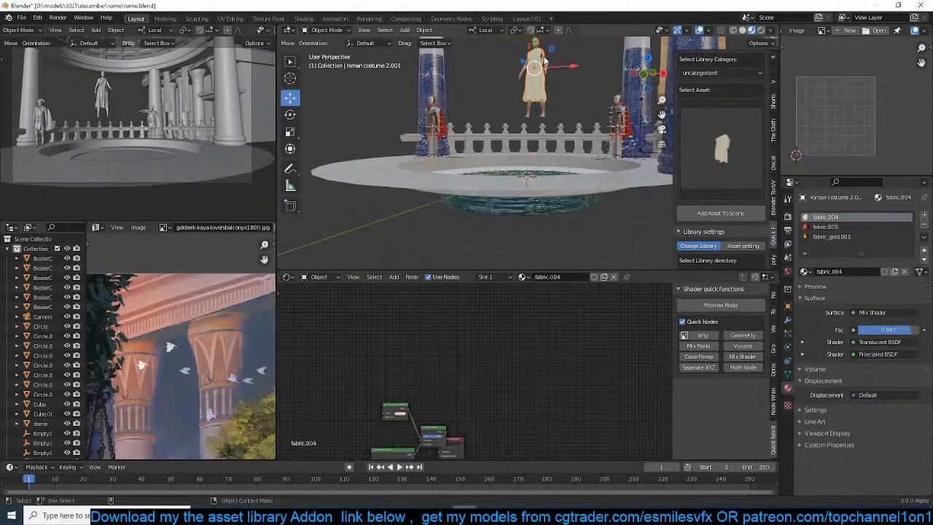
{"action": "key", "text": "KP_Decimal"}
{"action": "left_click", "coordinate": [559, 97]}
{"action": "middle_click_drag", "start_coordinate": [475, 268], "coordinate": [492, 219], "text": "shift"}
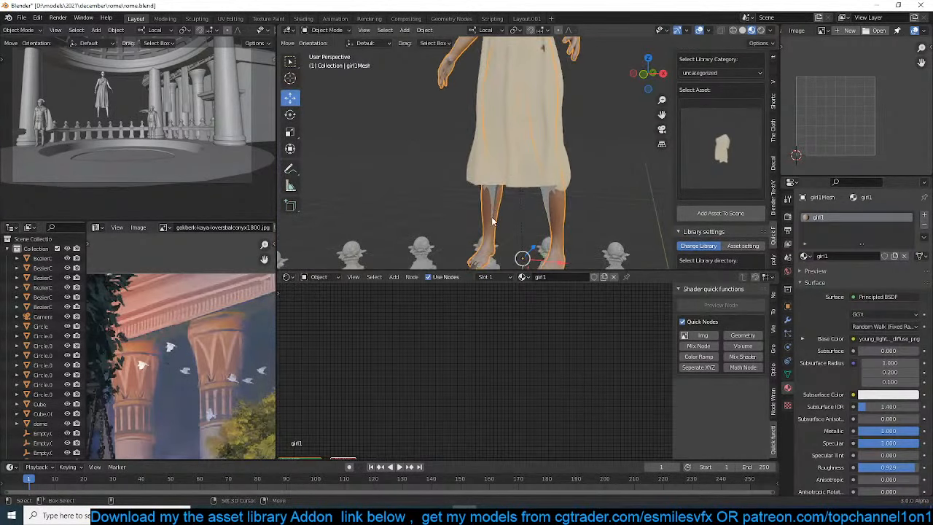
{"action": "left_click", "coordinate": [491, 200], "text": "shift"}
{"action": "key", "text": "ctrl+p"}
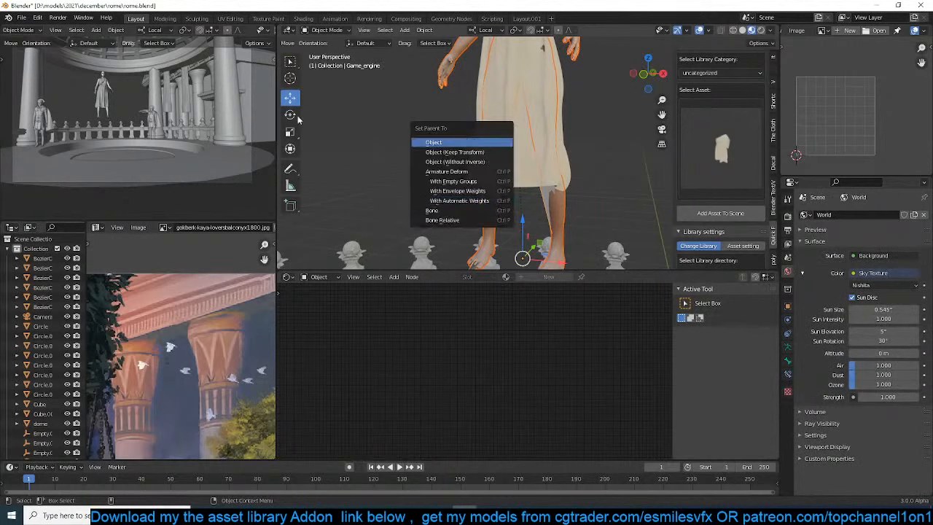
{"action": "key", "text": "Return"}
Switch the camera view to material preview shading and save the rome.blend file
{"action": "scroll", "coordinate": [263, 32], "scroll_direction": "down", "scroll_amount": 2}
{"action": "scroll", "coordinate": [263, 32], "scroll_direction": "down", "scroll_amount": 2}
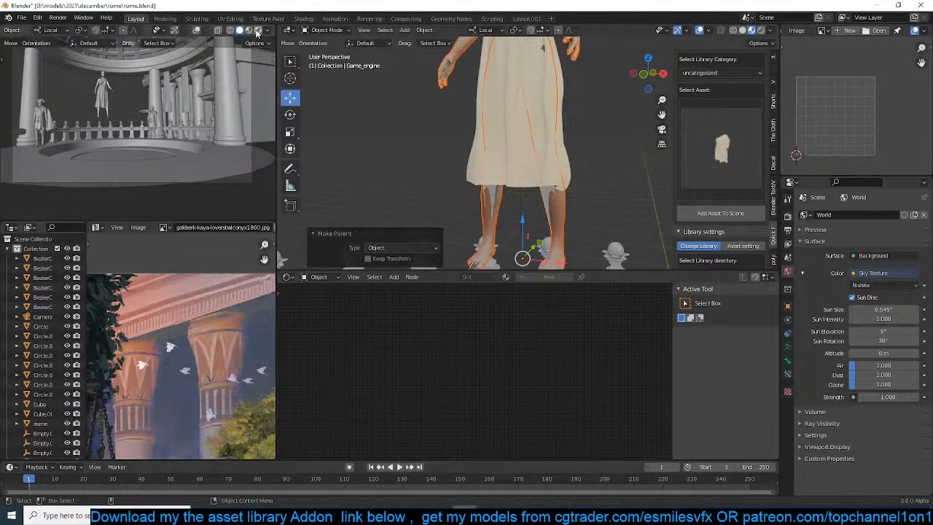
{"action": "left_click", "coordinate": [249, 32]}
{"action": "left_click", "coordinate": [440, 172]}
{"action": "scroll", "coordinate": [440, 171], "scroll_direction": "down", "scroll_amount": 3}
{"action": "middle_click_drag", "start_coordinate": [443, 164], "coordinate": [456, 100], "text": "shift"}
{"action": "key", "text": "ctrl+s"}
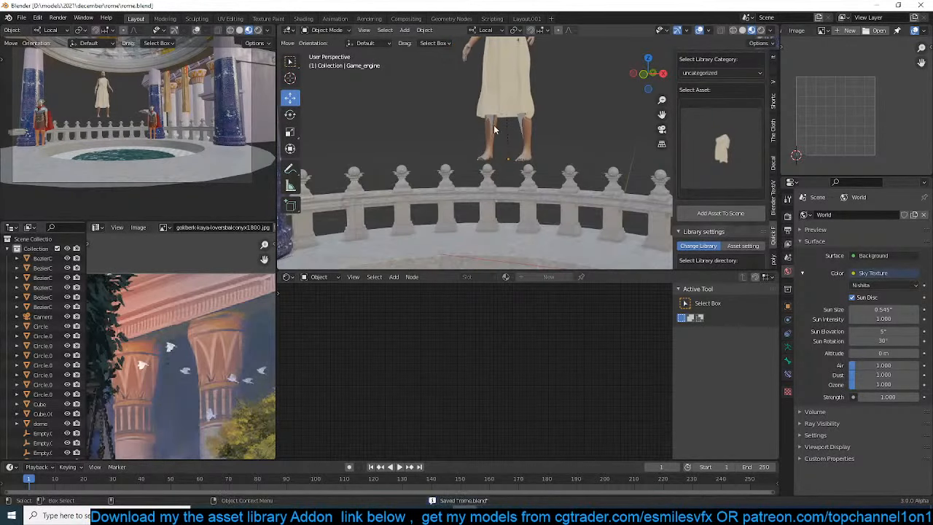
Place the 3D cursor at the pool and snap the dressed figure's armature to it
{"action": "left_click", "coordinate": [491, 126]}
{"action": "middle_click_drag", "start_coordinate": [491, 126], "coordinate": [491, 99]}
{"action": "scroll", "coordinate": [491, 136], "scroll_direction": "down", "scroll_amount": 2}
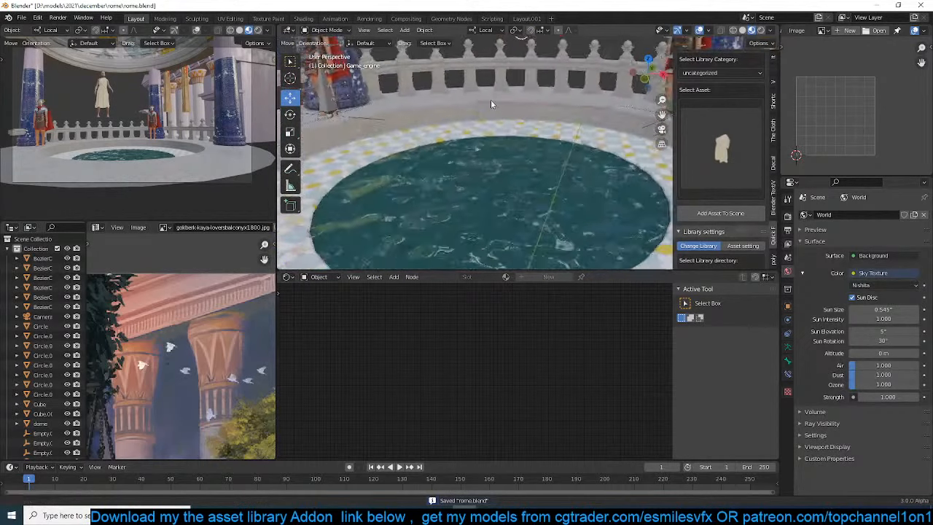
{"action": "scroll", "coordinate": [490, 146], "scroll_direction": "up", "scroll_amount": 1}
{"action": "right_click", "coordinate": [489, 211], "text": "shift"}
{"action": "key", "text": "shift+s"}
{"action": "left_click", "coordinate": [492, 62]}
In a right-side wireframe view, move the figure about 2.1 m along Y and 1.5 m down to the pool's rim
{"action": "key", "text": "KP_3"}
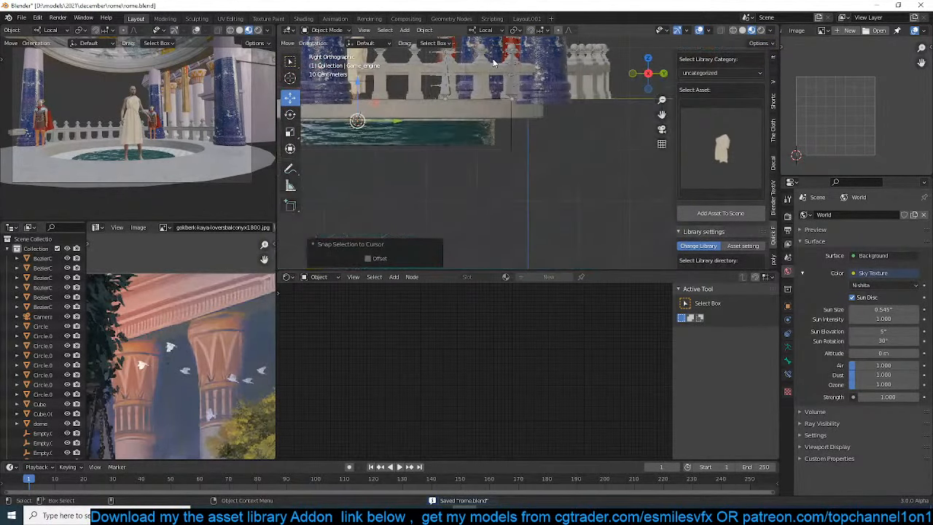
{"action": "key", "text": "z"}
{"action": "left_click", "coordinate": [430, 80]}
{"action": "middle_click_drag", "start_coordinate": [409, 74], "coordinate": [451, 138], "text": "shift"}
{"action": "key", "text": "g"}
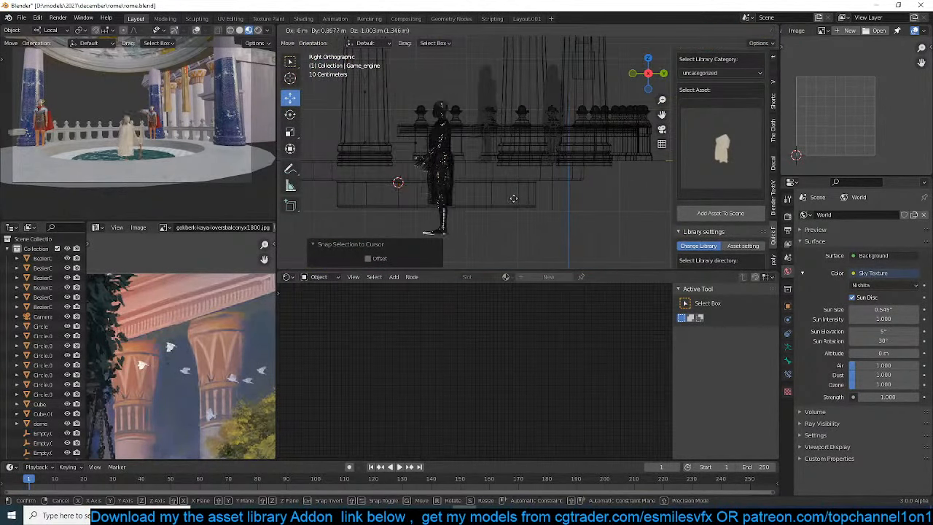
{"action": "left_click", "coordinate": [552, 215]}
{"action": "middle_click_drag", "start_coordinate": [552, 215], "coordinate": [575, 146], "text": "shift"}
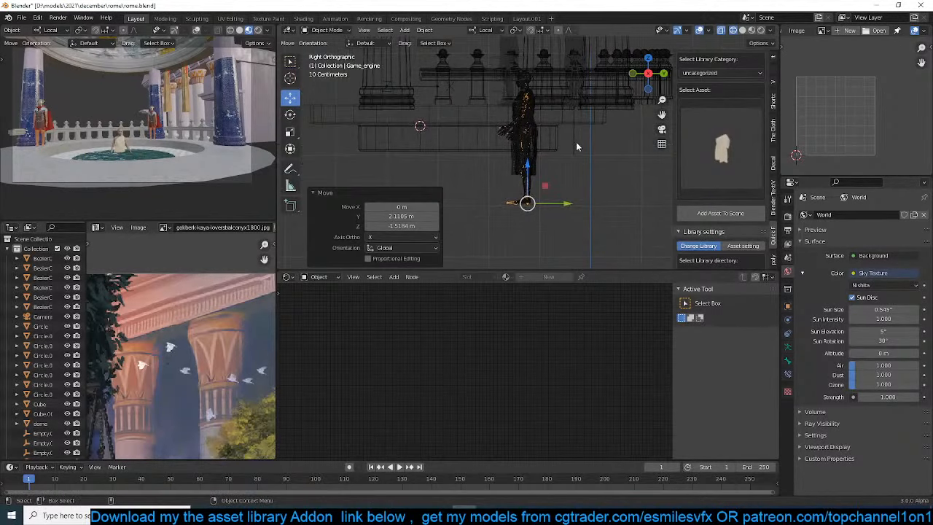
Enter Pose Mode on the armature and rotate both legs forward from the thighs toward a seated pose
{"action": "scroll", "coordinate": [576, 147], "scroll_direction": "up", "scroll_amount": 2}
{"action": "key", "text": "ctrl+Tab"}
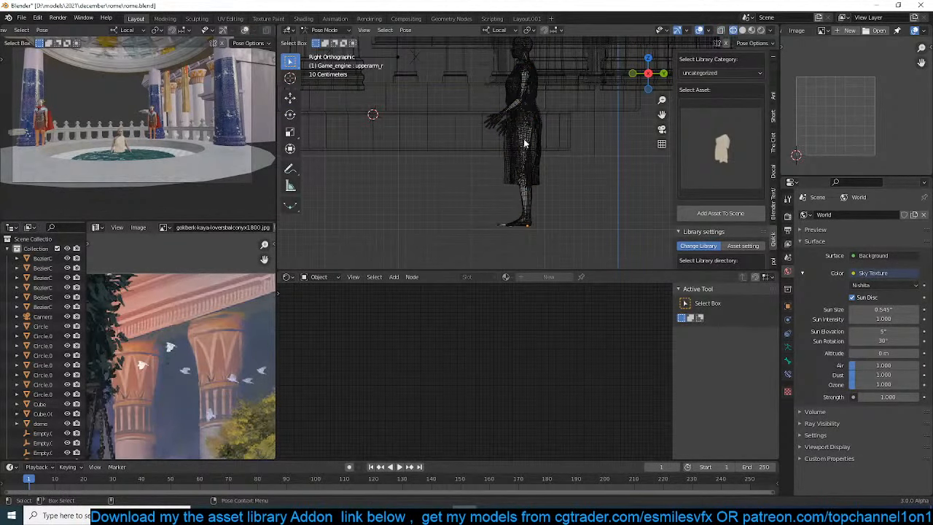
{"action": "left_click_drag", "start_coordinate": [495, 138], "coordinate": [563, 213]}
{"action": "key", "text": "r"}
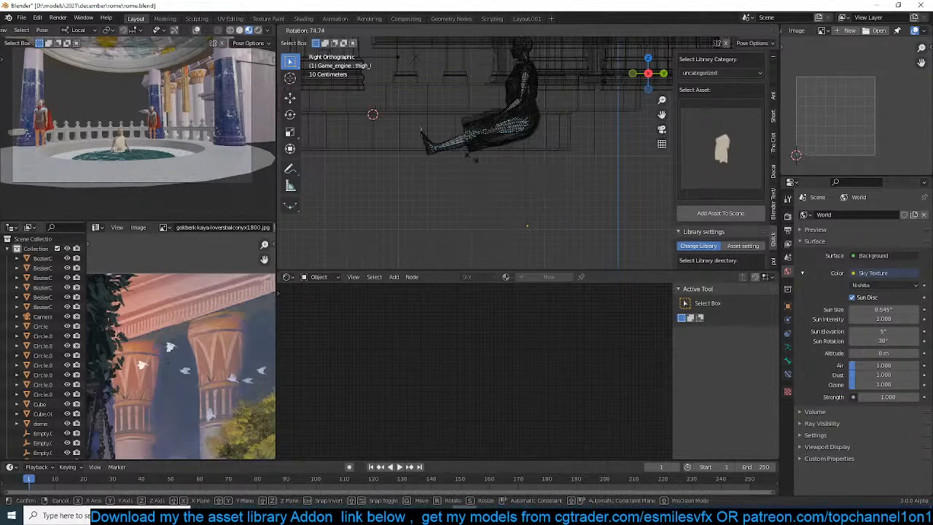
{"action": "left_click", "coordinate": [463, 143]}
Bend both lower legs down from the knees by about 88° and refine the lower-leg and foot angles
{"action": "left_click_drag", "start_coordinate": [452, 92], "coordinate": [469, 120]}
{"action": "scroll", "coordinate": [505, 143], "scroll_direction": "up", "scroll_amount": 2}
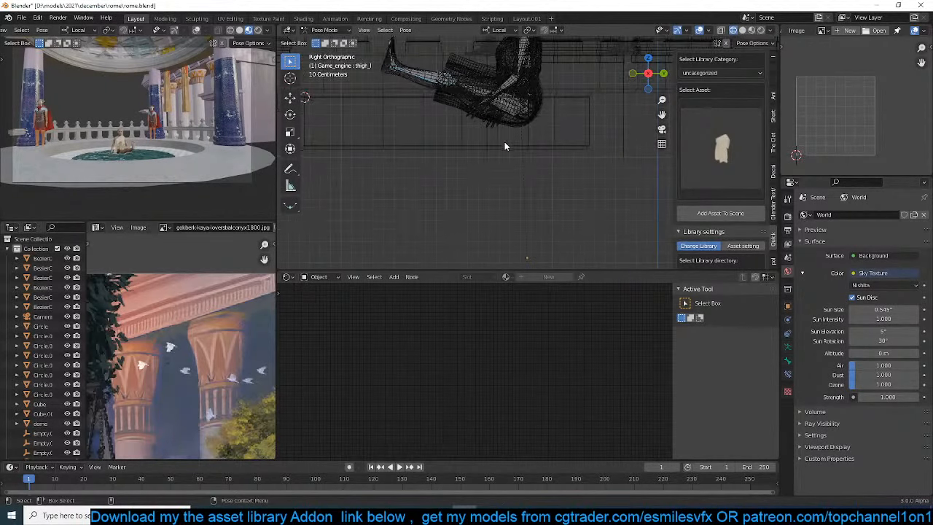
{"action": "key", "text": "r"}
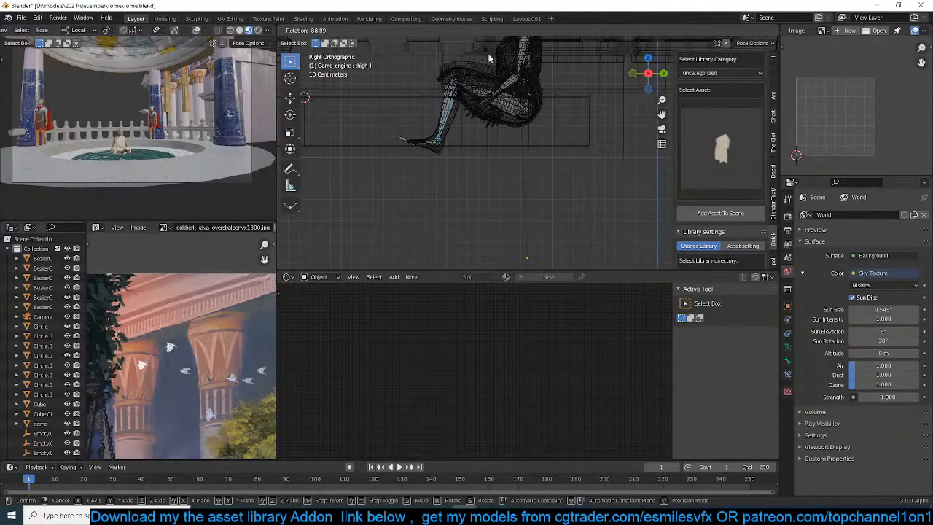
{"action": "left_click", "coordinate": [489, 58]}
{"action": "scroll", "coordinate": [489, 59], "scroll_direction": "up", "scroll_amount": 2}
{"action": "key", "text": "r"}
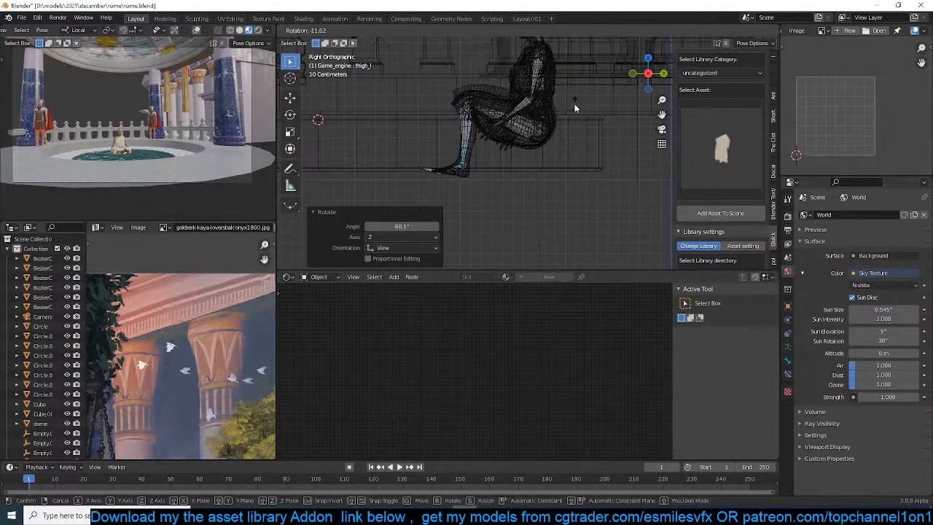
{"action": "left_click", "coordinate": [575, 108]}
{"action": "left_click", "coordinate": [444, 88]}
{"action": "key", "text": "r"}
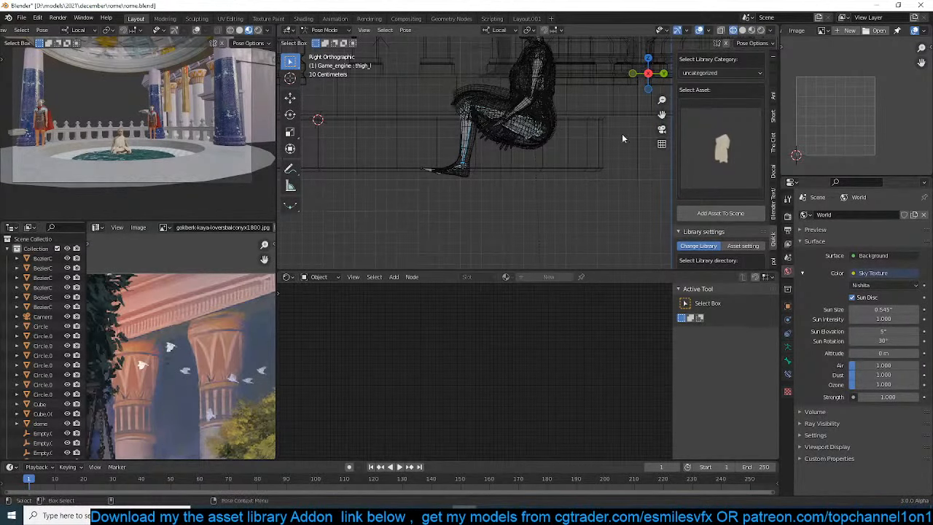
{"action": "left_click", "coordinate": [624, 152]}
Return to Object Mode and move the seated figure about 0.38 m along Y and 0.31 m down
{"action": "key", "text": "ctrl+Tab"}
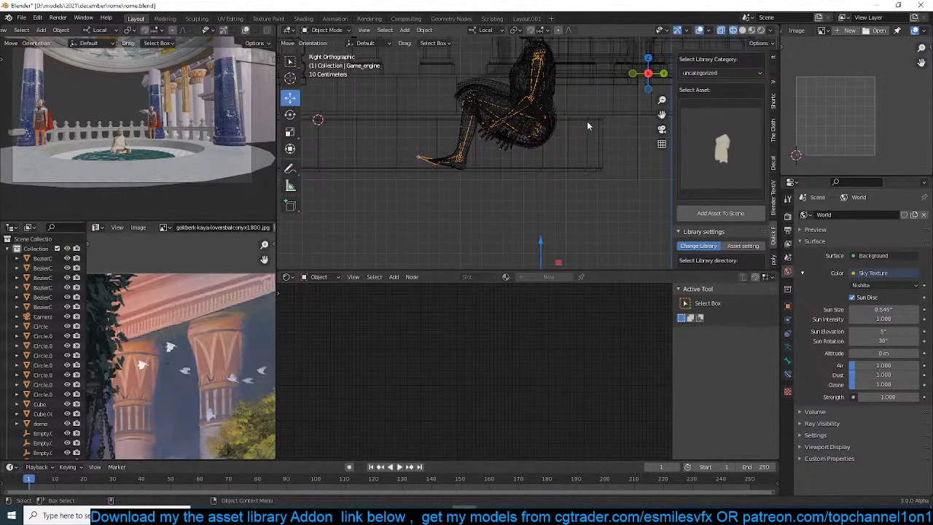
{"action": "key", "text": "g"}
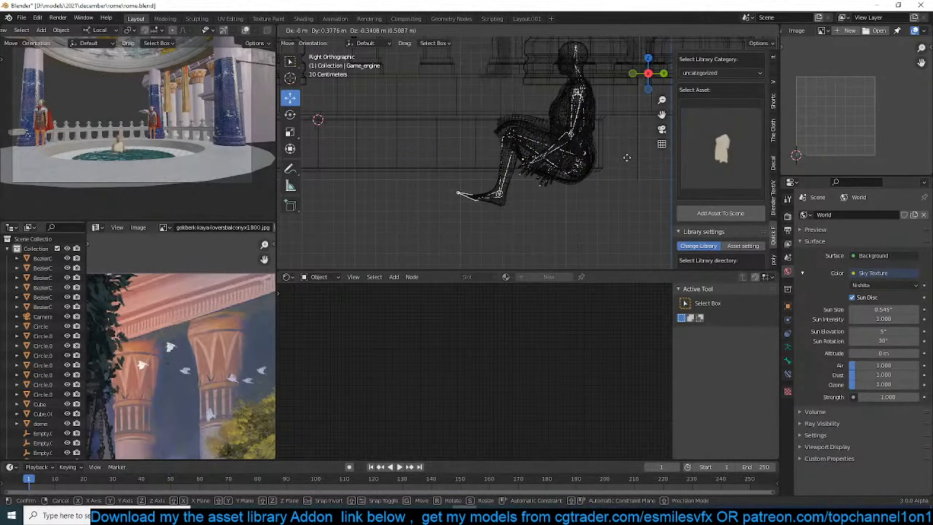
{"action": "left_click", "coordinate": [626, 154]}
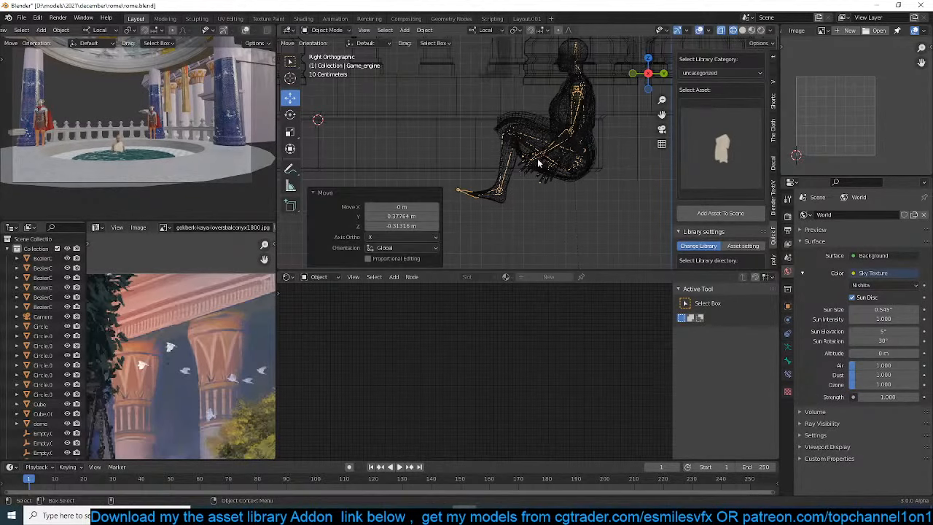
Re-enter Pose Mode, swing both lower legs forward about 48° and raise the left calf about 58° more
{"action": "key", "text": "ctrl+Tab"}
{"action": "left_click", "coordinate": [503, 181]}
{"action": "key", "text": "r"}
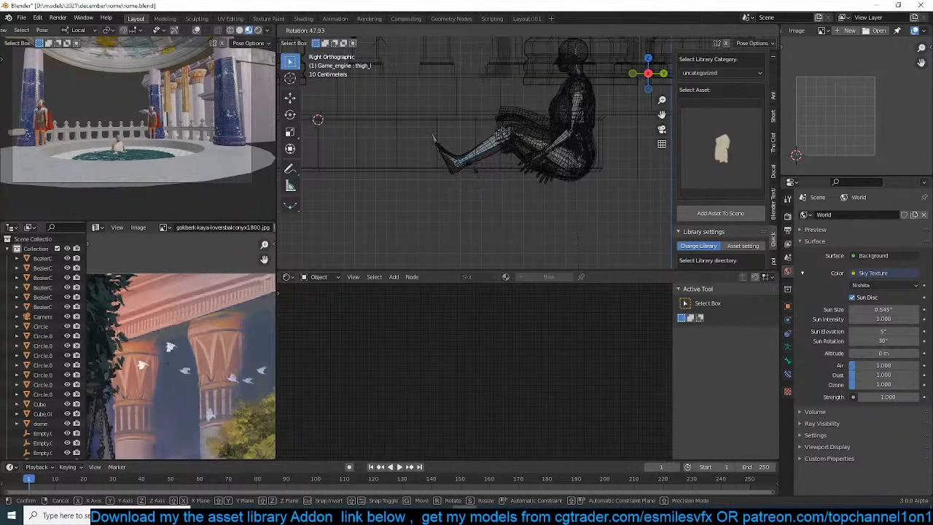
{"action": "left_click", "coordinate": [484, 155]}
{"action": "left_click", "coordinate": [483, 155]}
{"action": "key", "text": "r"}
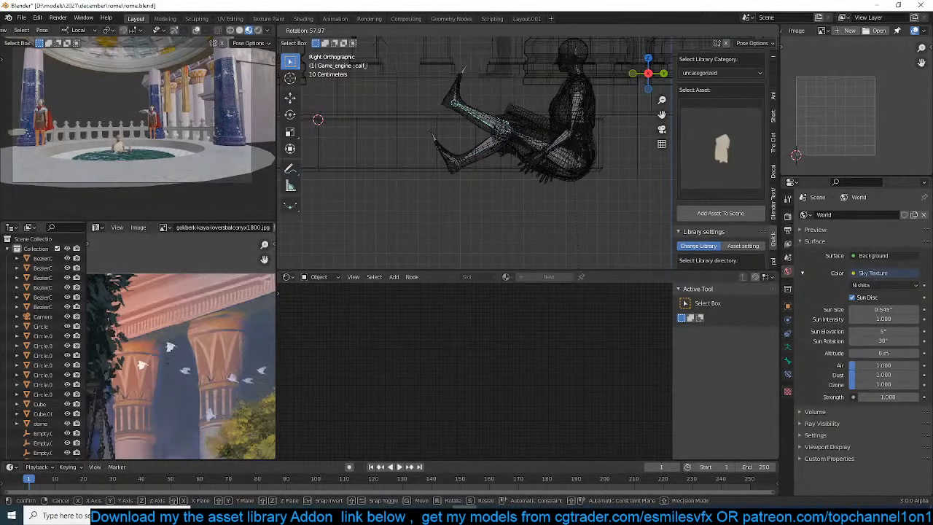
{"action": "left_click", "coordinate": [485, 97]}
Rotate the left foot at the ankle so the toes point forward
{"action": "left_click", "coordinate": [460, 98]}
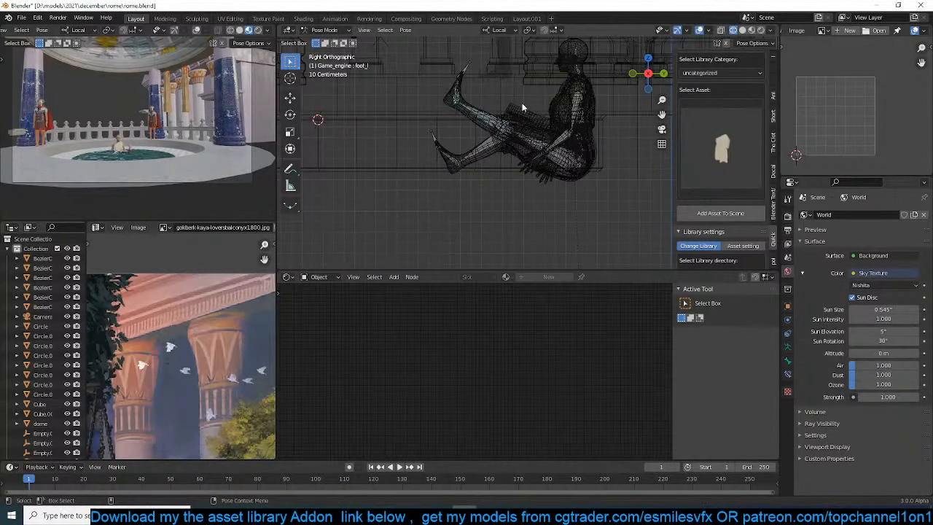
{"action": "key", "text": "r"}
{"action": "left_click", "coordinate": [438, 66]}
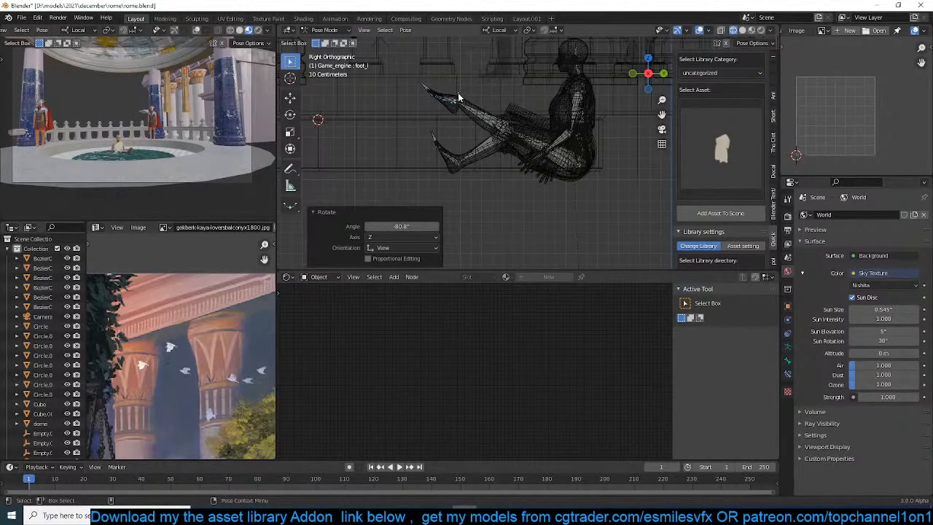
{"action": "scroll", "coordinate": [560, 160], "scroll_direction": "up", "scroll_amount": 2}
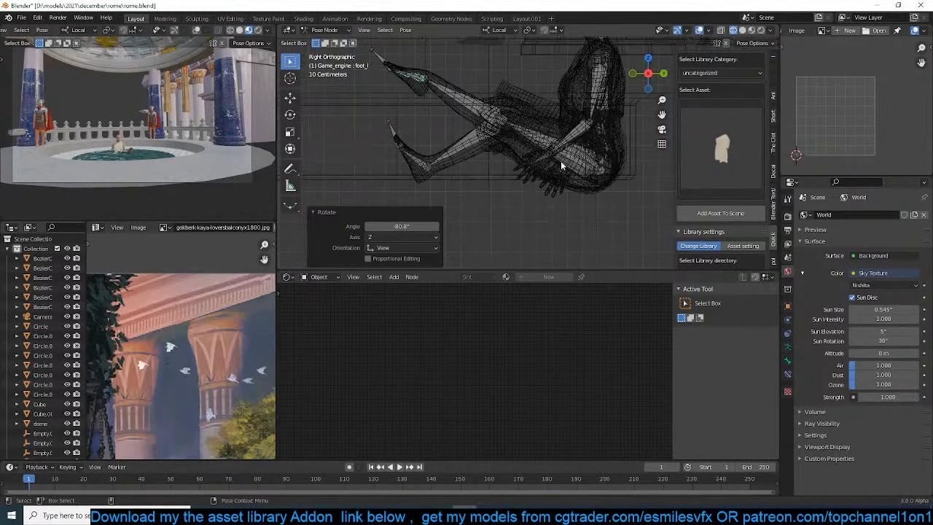
Raise the right thigh about 25° at the hip
{"action": "middle_click_drag", "start_coordinate": [561, 161], "coordinate": [529, 190], "text": "shift"}
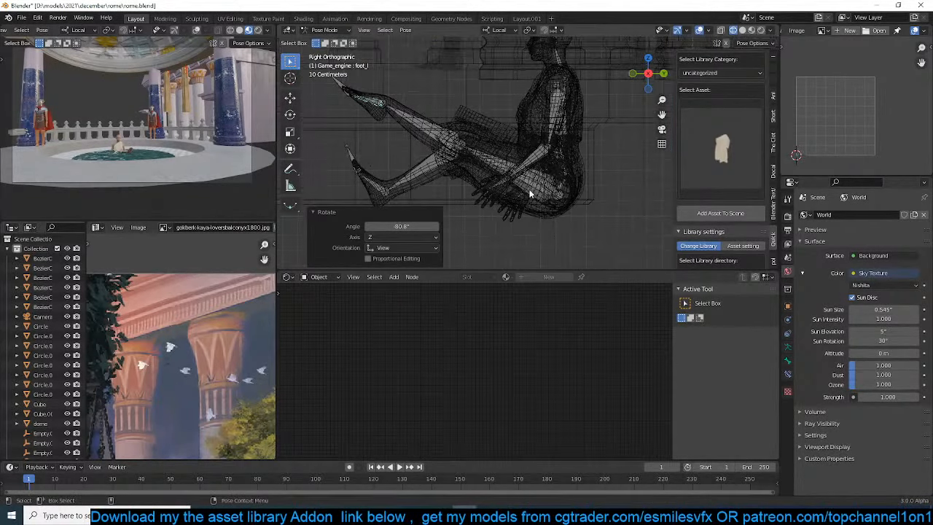
{"action": "left_click", "coordinate": [481, 161]}
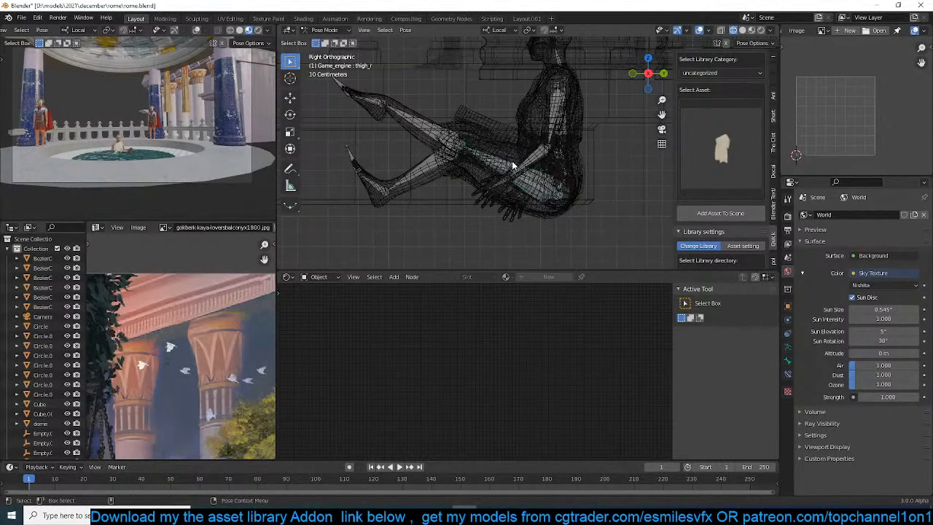
{"action": "key", "text": "r"}
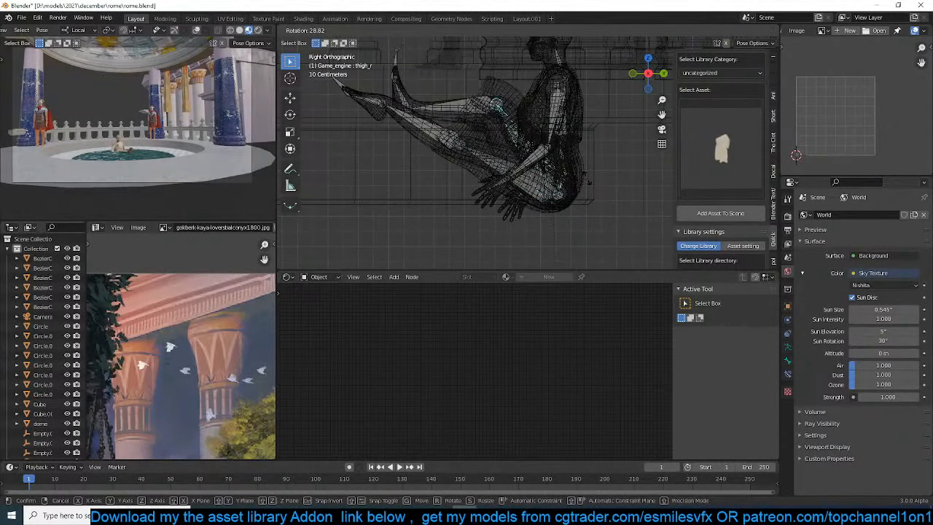
{"action": "left_click", "coordinate": [360, 156]}
{"action": "scroll", "coordinate": [93, 173], "scroll_direction": "up", "scroll_amount": 5}
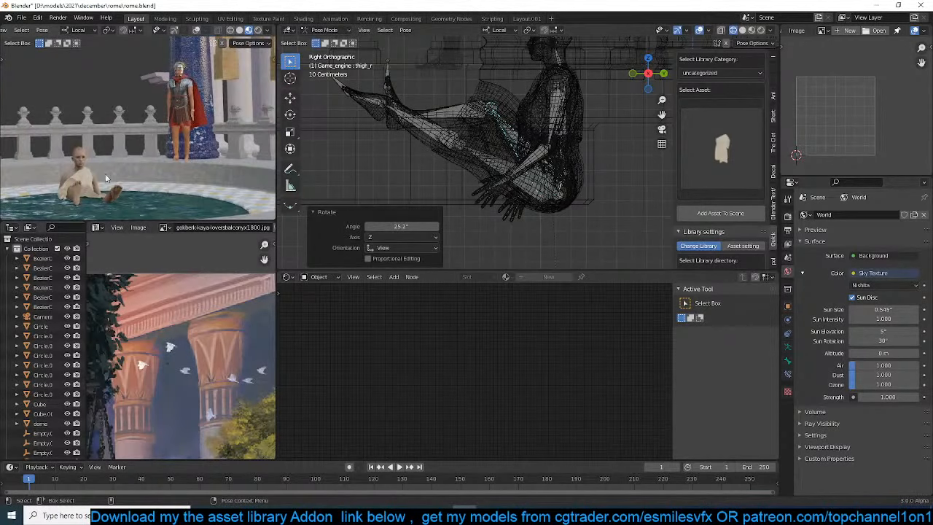
Lower the left calf from the knee, and adjust the left thigh at the hip, raising it about 35°
{"action": "left_click", "coordinate": [452, 117]}
{"action": "left_click", "coordinate": [439, 131]}
{"action": "key", "text": "r"}
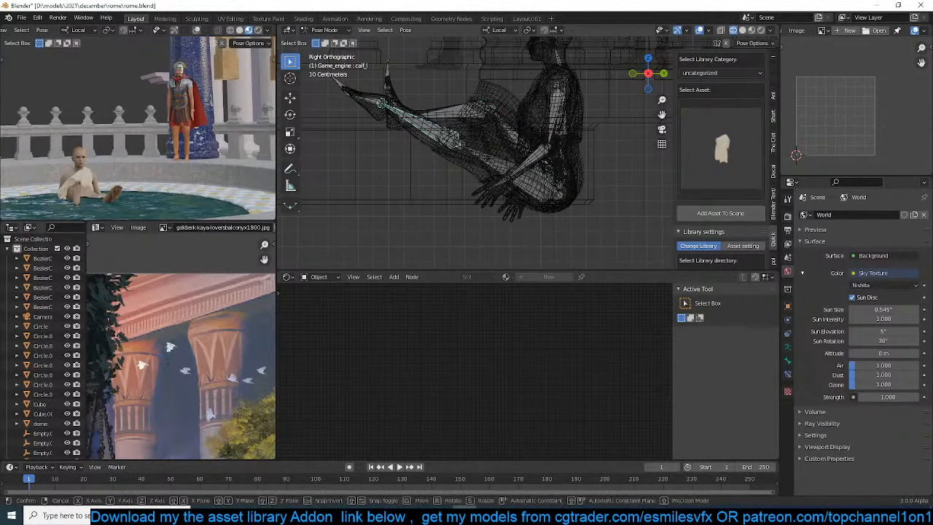
{"action": "left_click", "coordinate": [503, 132]}
{"action": "left_click", "coordinate": [502, 132]}
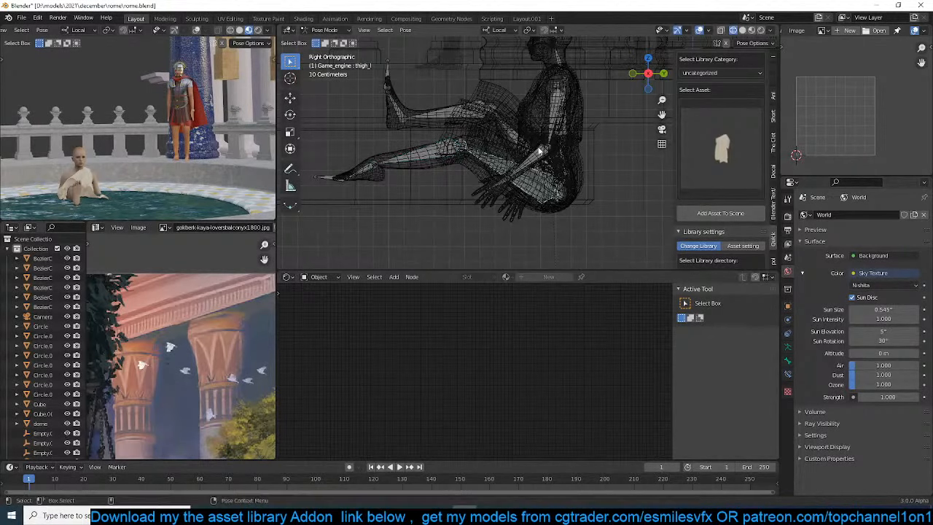
{"action": "key", "text": "r"}
{"action": "left_click", "coordinate": [480, 177]}
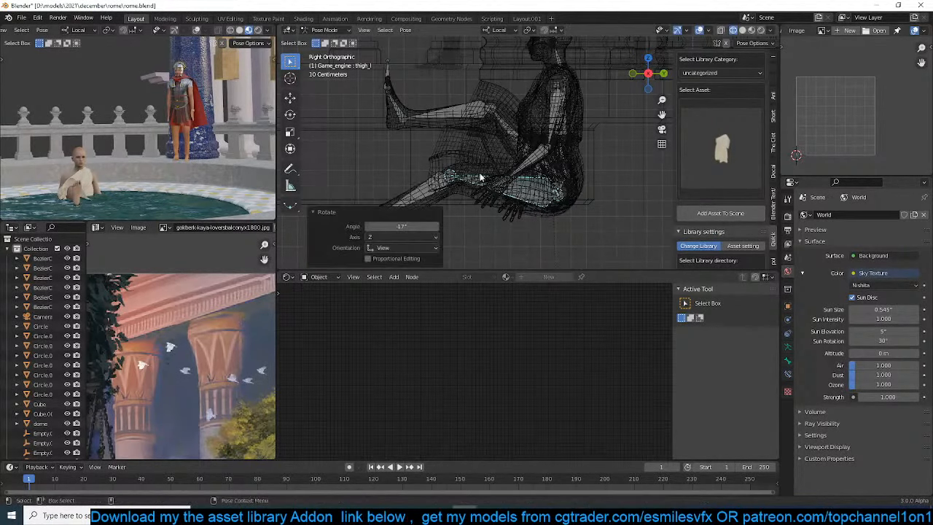
{"action": "key", "text": "r"}
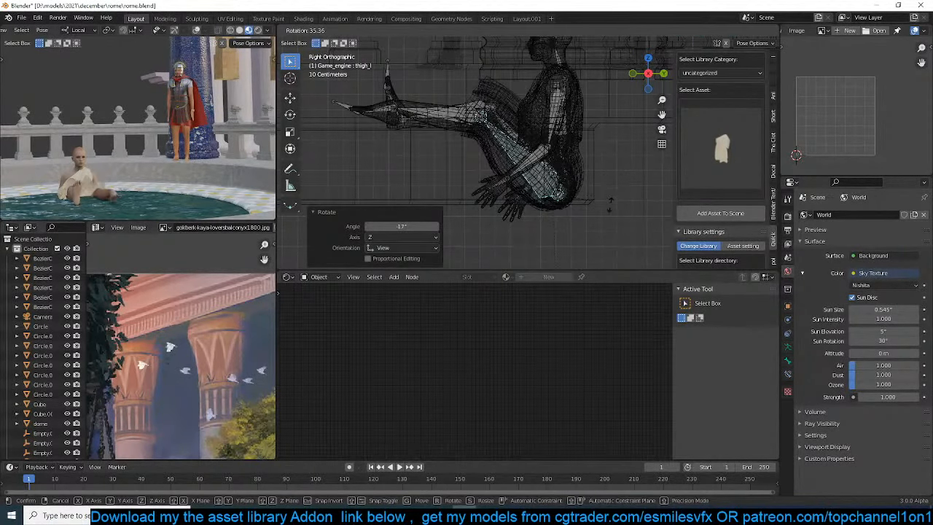
{"action": "left_click", "coordinate": [605, 208]}
Bend the right calf down from the knee with two rotations of about 24.5° and 26°
{"action": "left_click", "coordinate": [472, 118]}
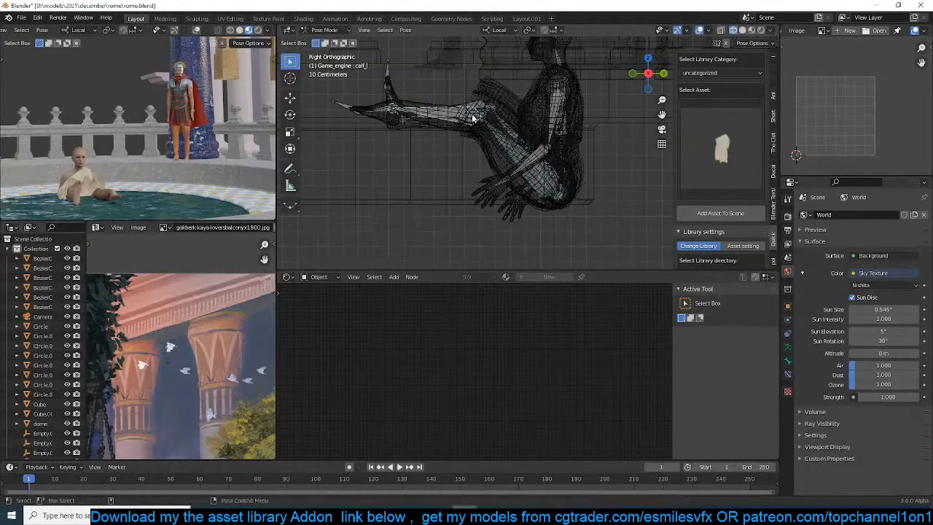
{"action": "key", "text": "r"}
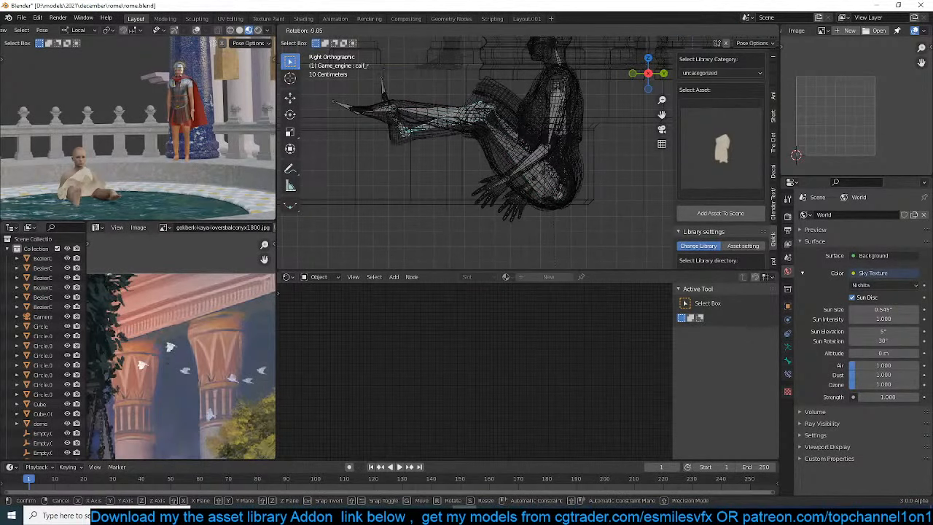
{"action": "key", "text": "Return"}
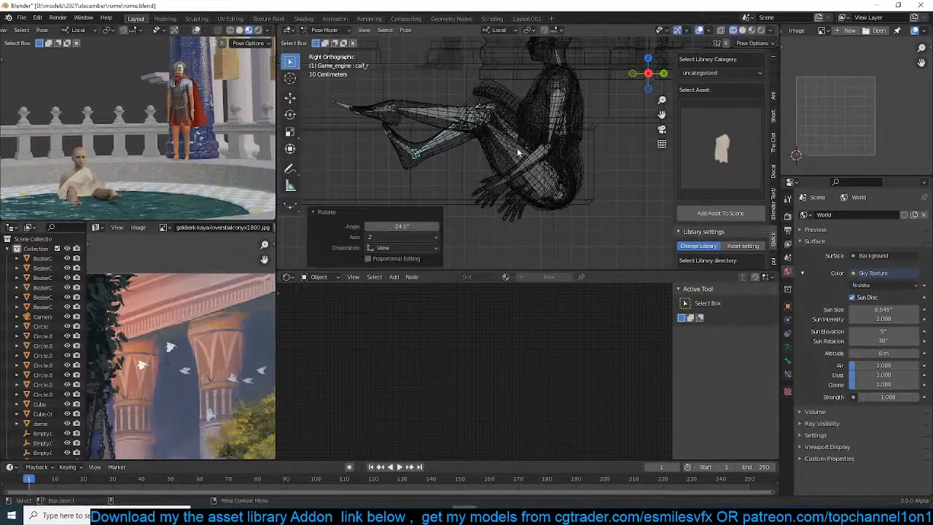
{"action": "key", "text": "r"}
{"action": "left_click", "coordinate": [576, 122]}
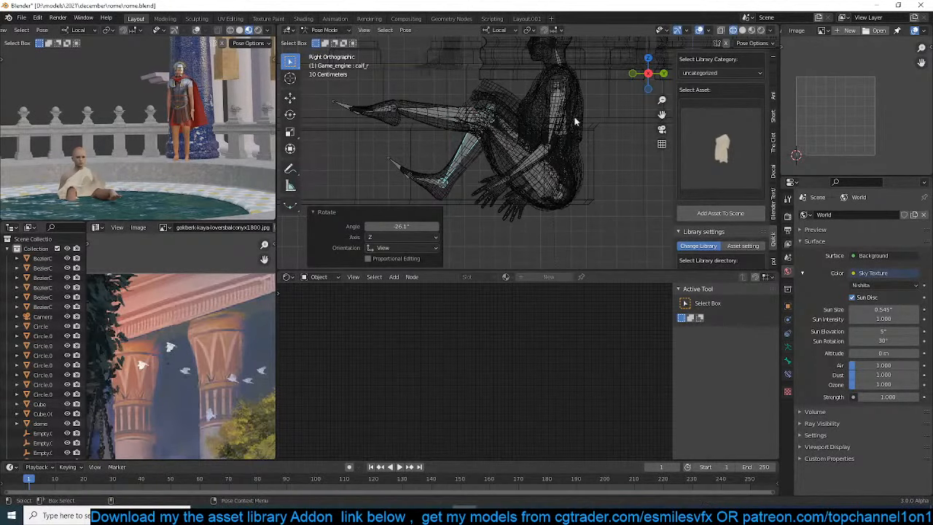
Examine the figure's leg pose and draped cloth in solid shading and in the right-side wireframe view
{"action": "scroll", "coordinate": [473, 159], "scroll_direction": "down", "scroll_amount": 1}
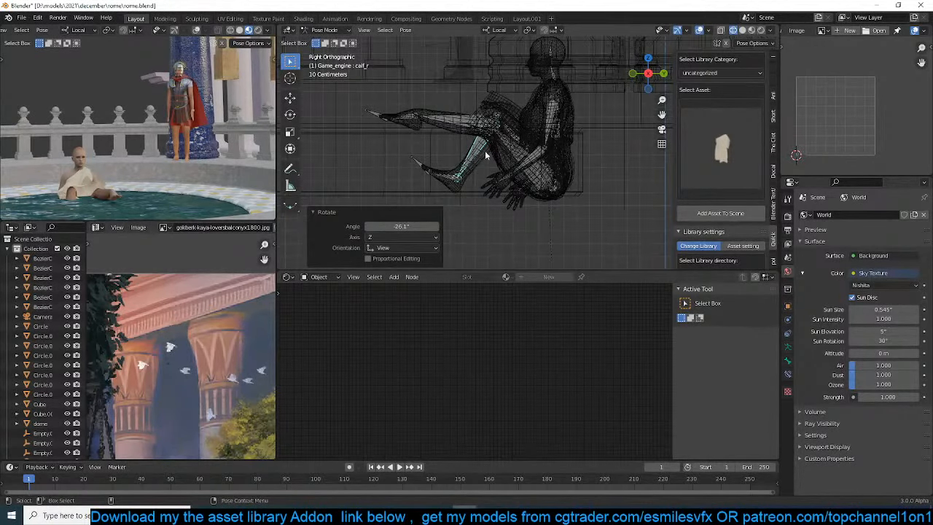
{"action": "key", "text": "shift+z"}
{"action": "mouse_move", "coordinate": [510, 126]}
{"action": "middle_mouse_down"}
{"action": "mouse_move", "coordinate": [547, 188]}
{"action": "mouse_move", "coordinate": [585, 204]}
{"action": "mouse_move", "coordinate": [534, 203]}
{"action": "middle_mouse_up"}
{"action": "scroll", "coordinate": [533, 204], "scroll_direction": "up", "scroll_amount": 1}
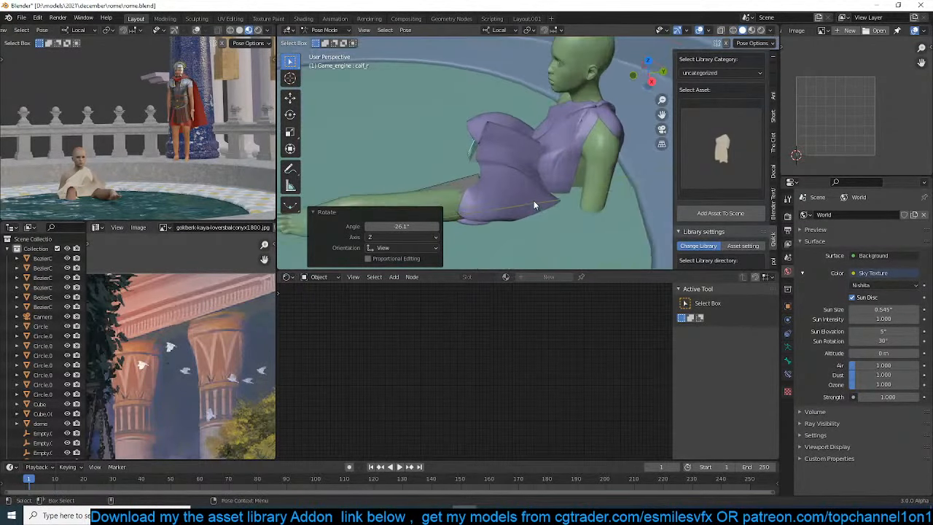
{"action": "left_click", "coordinate": [526, 150]}
{"action": "mouse_move", "coordinate": [526, 151]}
{"action": "middle_mouse_down"}
{"action": "mouse_move", "coordinate": [514, 128]}
{"action": "mouse_move", "coordinate": [533, 126]}
{"action": "mouse_move", "coordinate": [513, 156]}
{"action": "middle_mouse_up"}
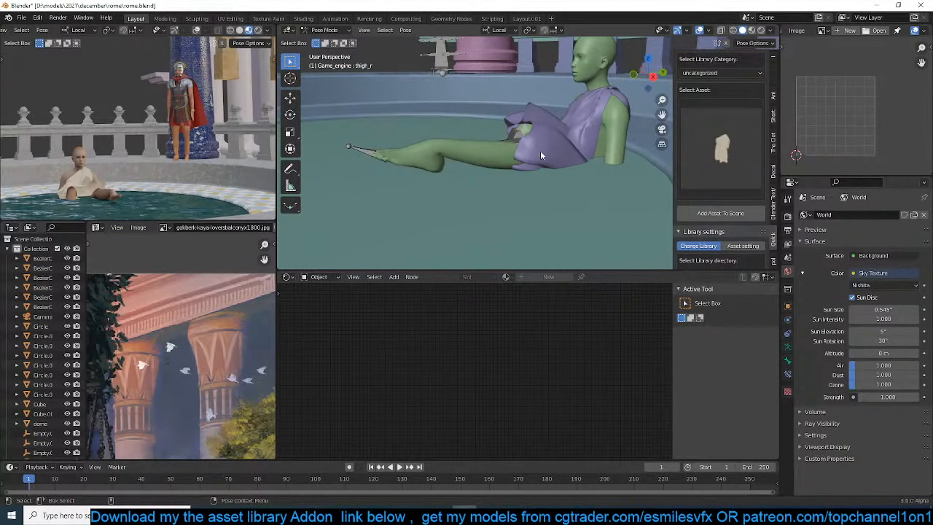
{"action": "key", "text": "KP_3"}
{"action": "key", "text": "z"}
{"action": "left_click", "coordinate": [464, 154]}
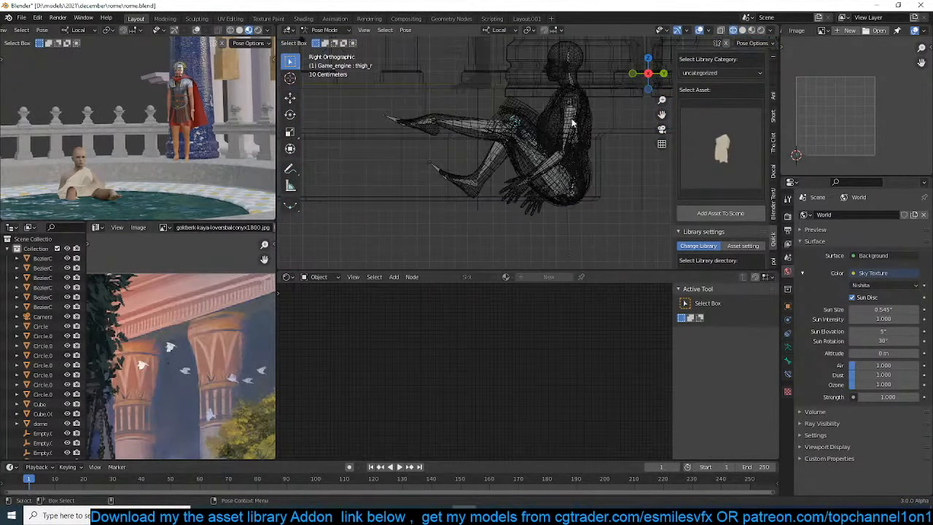
Select the left upper arm and rotate it about 72° in a solid-shaded perspective view
{"action": "left_click", "coordinate": [565, 125]}
{"action": "middle_click_drag", "start_coordinate": [565, 125], "coordinate": [592, 156]}
{"action": "key", "text": "z"}
{"action": "left_click", "coordinate": [624, 166]}
{"action": "key", "text": "r"}
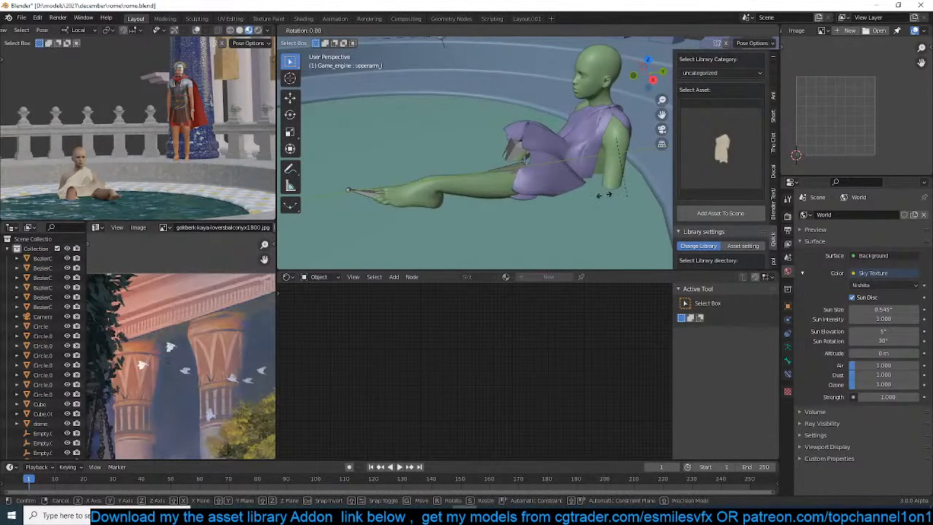
{"action": "key", "text": "r"}
Rotate the left upper arm about 45° more from a front-facing angle, bringing the hand toward the leg
{"action": "key", "text": "r"}
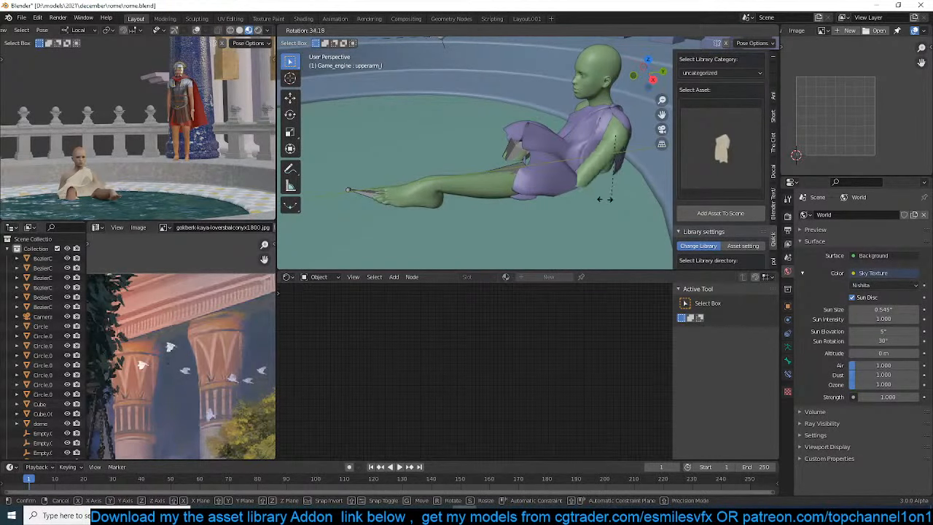
{"action": "left_click", "coordinate": [552, 190]}
{"action": "middle_click_drag", "start_coordinate": [552, 189], "coordinate": [636, 182]}
{"action": "key", "text": "r"}
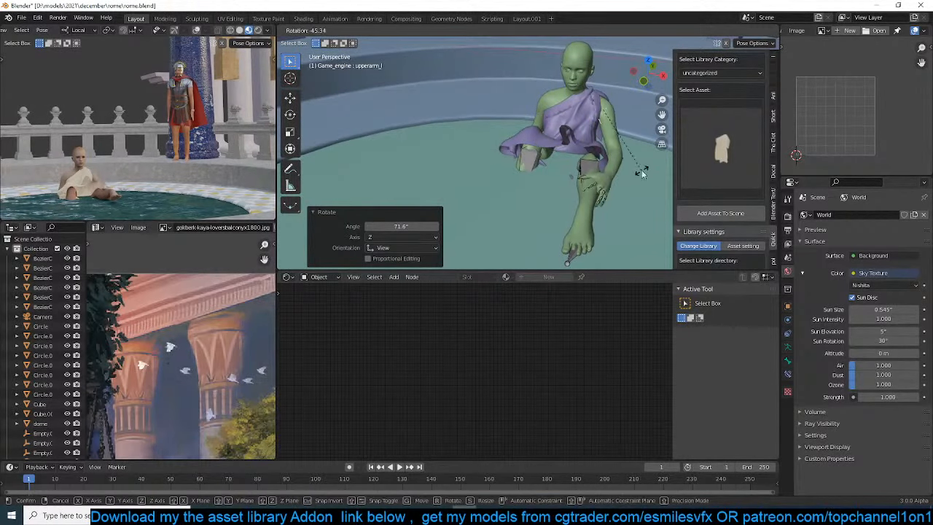
{"action": "left_click", "coordinate": [642, 172]}
{"action": "left_click_drag", "start_coordinate": [620, 200], "coordinate": [618, 203]}
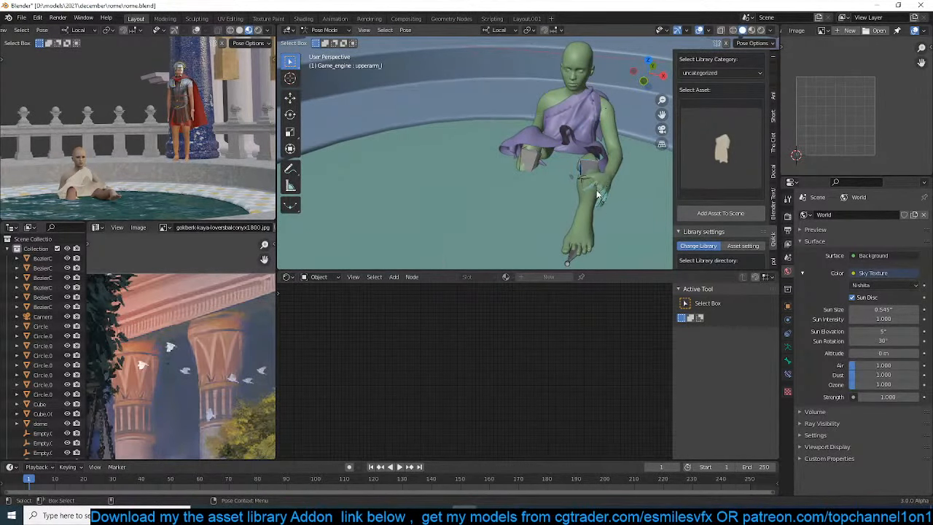
Rotate the left forearm about 9° to adjust where the hand rests over the leg
{"action": "left_click", "coordinate": [598, 194]}
{"action": "middle_click_drag", "start_coordinate": [597, 194], "coordinate": [522, 140]}
{"action": "scroll", "coordinate": [554, 177], "scroll_direction": "up", "scroll_amount": 4}
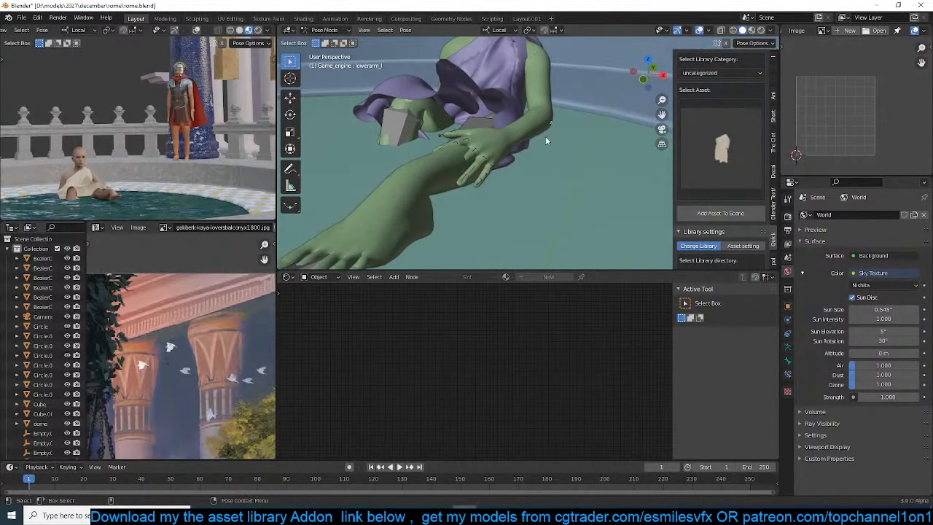
{"action": "key", "text": "r"}
{"action": "left_click", "coordinate": [532, 135]}
{"action": "scroll", "coordinate": [503, 159], "scroll_direction": "down", "scroll_amount": 5}
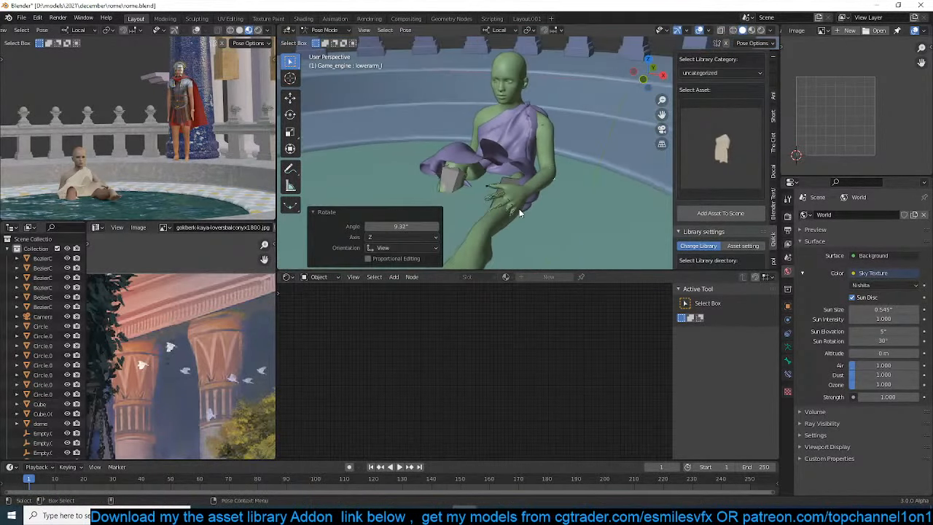
Select the right upper arm and rotate it about -14° in a front perspective view
{"action": "middle_click_drag", "start_coordinate": [519, 151], "coordinate": [559, 141]}
{"action": "left_click", "coordinate": [453, 142]}
{"action": "middle_click_drag", "start_coordinate": [453, 142], "coordinate": [493, 155]}
{"action": "key", "text": "r"}
{"action": "left_click", "coordinate": [584, 128]}
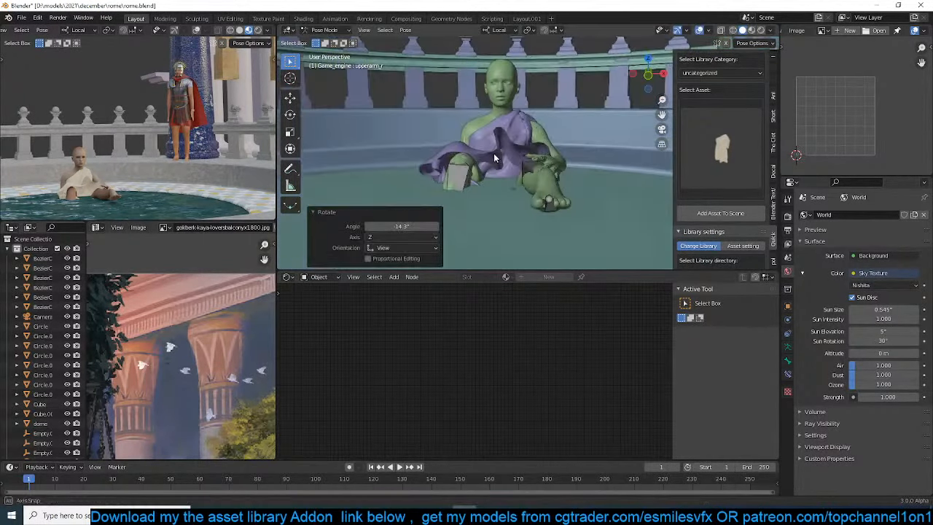
Leave Pose Mode and snap the detached eyes and teeth floating above the pool to the 3D cursor, onto the seated girl's head
{"action": "left_click", "coordinate": [503, 81]}
{"action": "scroll", "coordinate": [503, 109], "scroll_direction": "down", "scroll_amount": 8}
{"action": "middle_click_drag", "start_coordinate": [437, 149], "coordinate": [455, 177]}
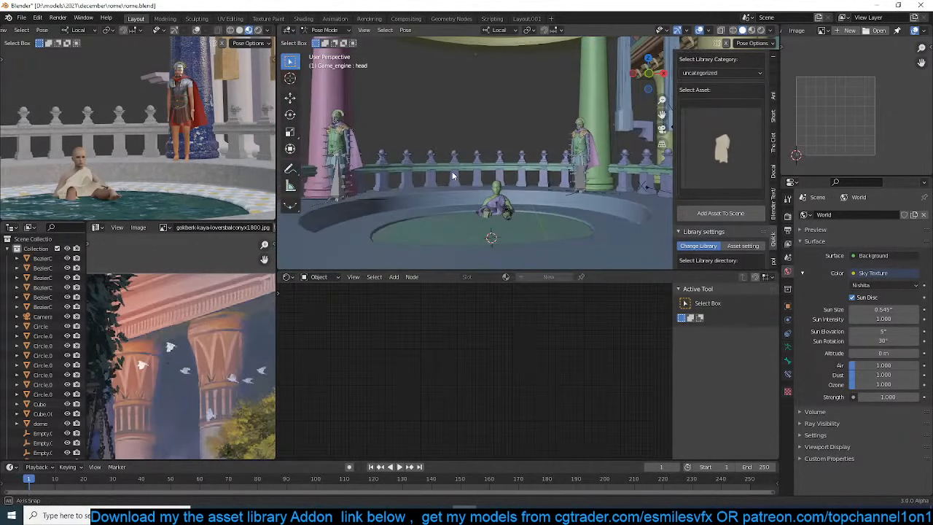
{"action": "key", "text": "ctrl+Tab"}
{"action": "left_click", "coordinate": [475, 58]}
{"action": "key", "text": "KP_Divide"}
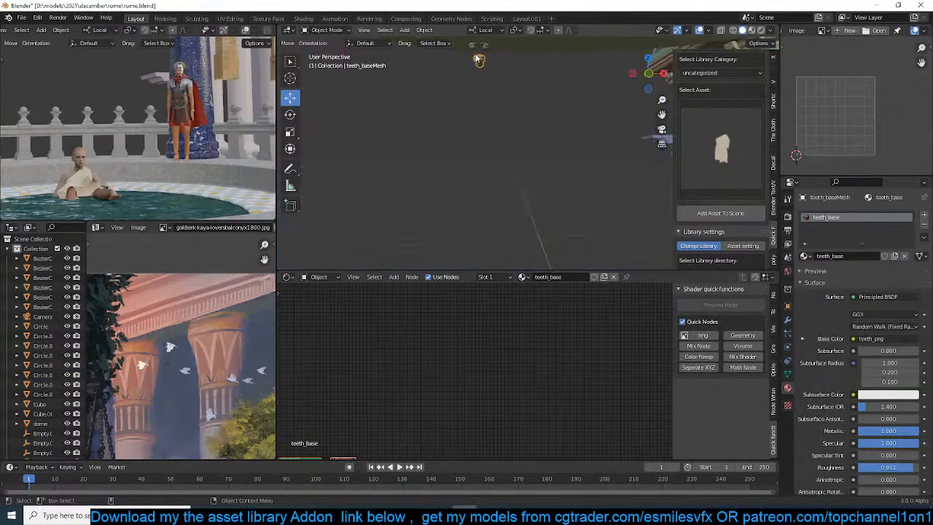
{"action": "scroll", "coordinate": [521, 135], "scroll_direction": "down", "scroll_amount": 3}
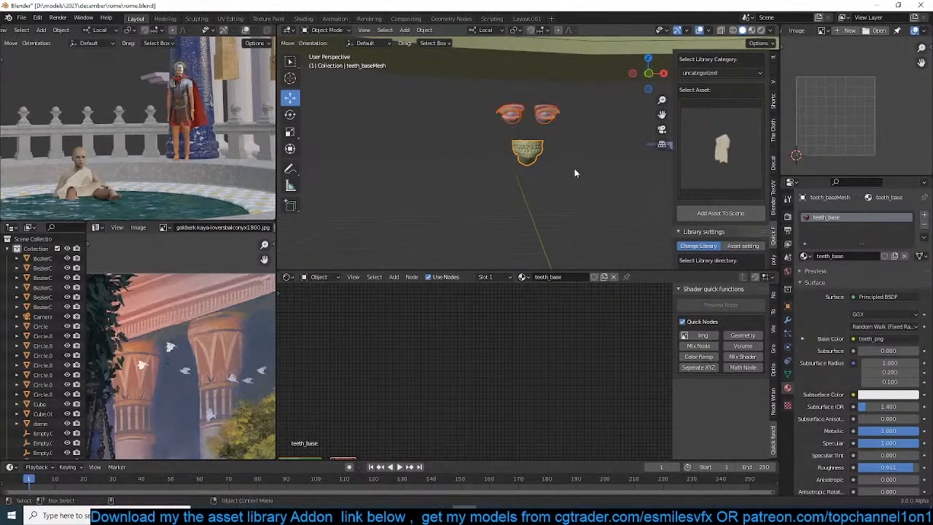
{"action": "scroll", "coordinate": [532, 186], "scroll_direction": "down", "scroll_amount": 8}
{"action": "middle_click_drag", "start_coordinate": [498, 189], "coordinate": [493, 140], "text": "shift"}
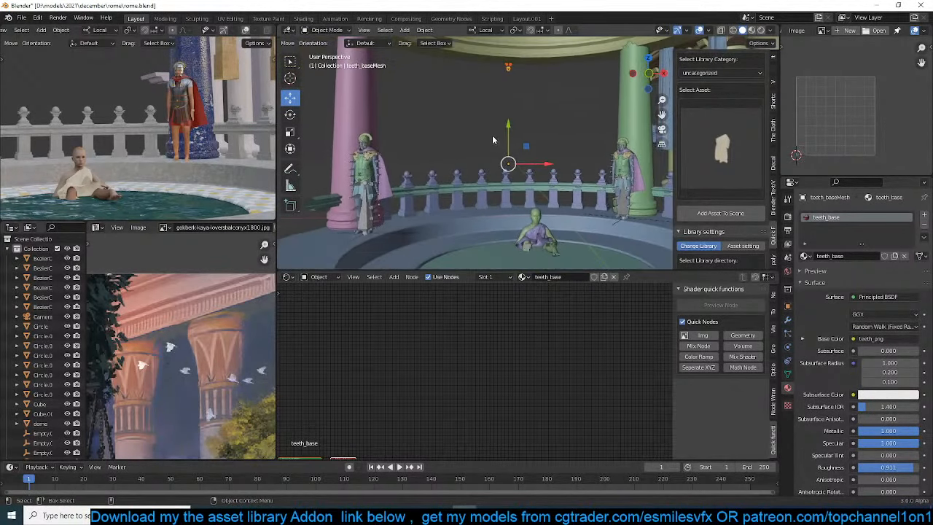
{"action": "left_click", "coordinate": [540, 216]}
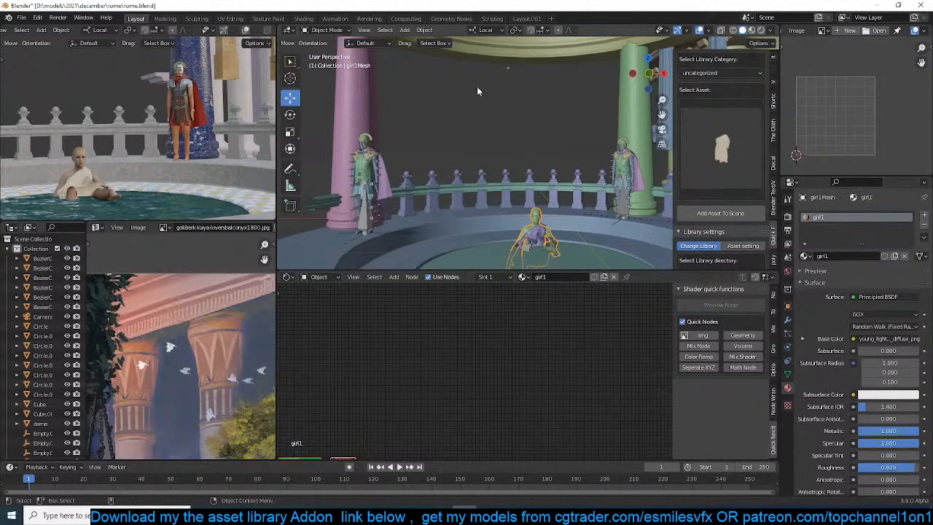
{"action": "middle_click_drag", "start_coordinate": [477, 86], "coordinate": [495, 55]}
{"action": "left_click_drag", "start_coordinate": [495, 55], "coordinate": [526, 90]}
{"action": "key", "text": "shift+s"}
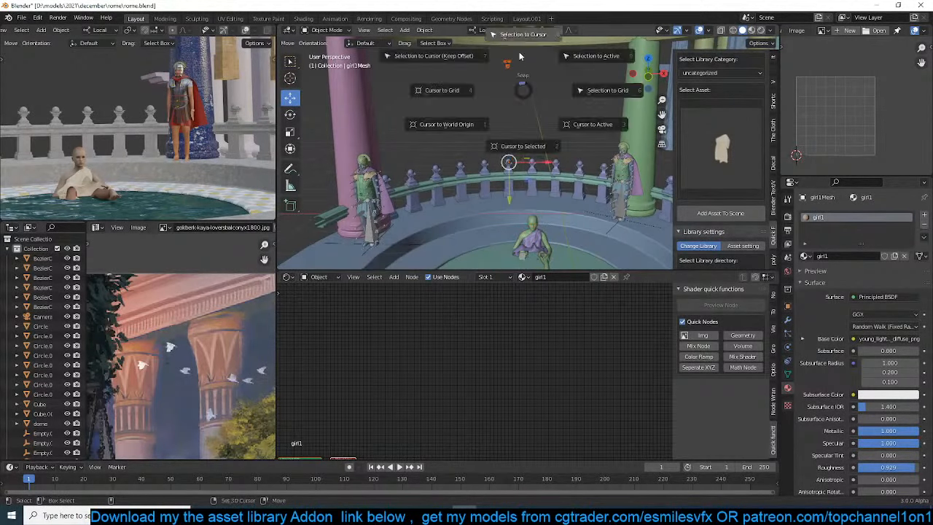
{"action": "left_click", "coordinate": [520, 45]}
{"action": "scroll", "coordinate": [545, 222], "scroll_direction": "up", "scroll_amount": 4}
{"action": "key", "text": "KP_Decimal"}
{"action": "mouse_move", "coordinate": [545, 220]}
{"action": "middle_mouse_down"}
{"action": "mouse_move", "coordinate": [506, 195]}
{"action": "mouse_move", "coordinate": [538, 218]}
{"action": "middle_mouse_up"}
{"action": "scroll", "coordinate": [517, 187], "scroll_direction": "down", "scroll_amount": 3}
{"action": "scroll", "coordinate": [517, 186], "scroll_direction": "down", "scroll_amount": 4}
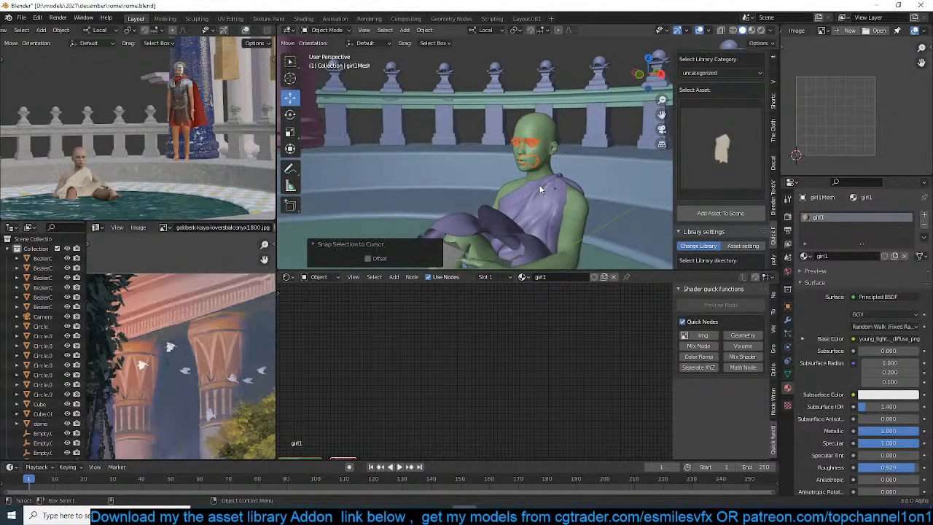
Clear the object selection and save the scene file
{"action": "left_click", "coordinate": [531, 132]}
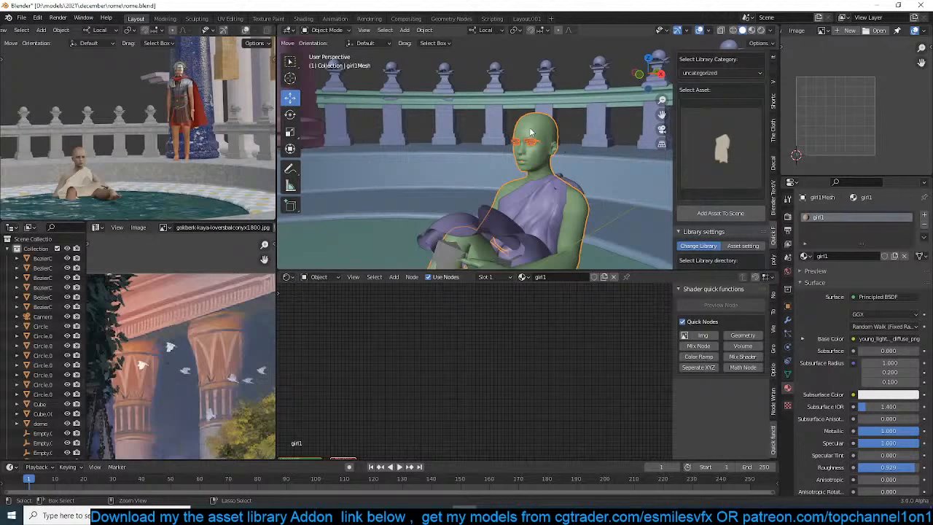
{"action": "key", "text": "alt+a"}
{"action": "key", "text": "ctrl+s"}
Select the seated girl's Roman costume and examine from several sides how it drapes around her arms and legs
{"action": "middle_click_drag", "start_coordinate": [471, 212], "coordinate": [436, 161], "text": "shift"}
{"action": "middle_click_drag", "start_coordinate": [359, 165], "coordinate": [354, 121]}
{"action": "left_click", "coordinate": [557, 122]}
{"action": "middle_click_drag", "start_coordinate": [459, 142], "coordinate": [597, 167]}
{"action": "scroll", "coordinate": [524, 150], "scroll_direction": "down", "scroll_amount": 4}
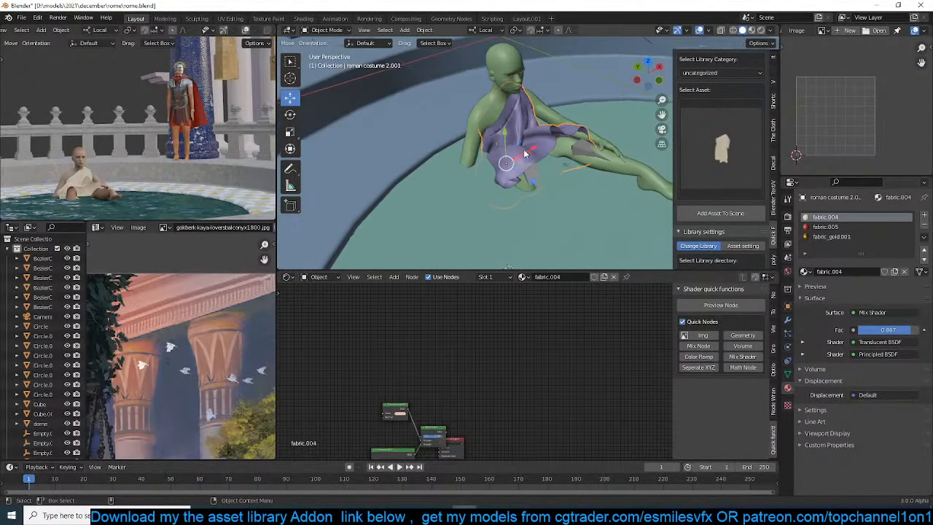
{"action": "middle_click_drag", "start_coordinate": [523, 150], "coordinate": [426, 136]}
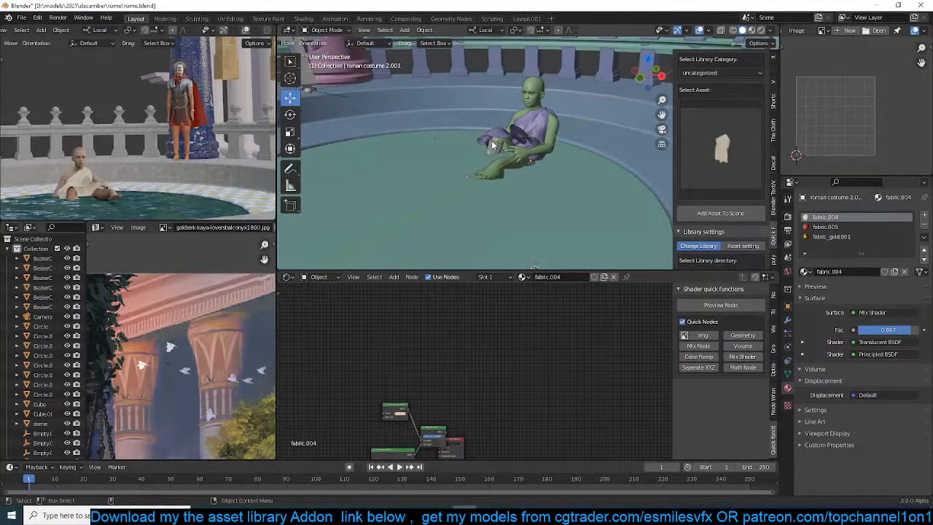
{"action": "middle_click_drag", "start_coordinate": [493, 144], "coordinate": [464, 148]}
{"action": "scroll", "coordinate": [502, 122], "scroll_direction": "up", "scroll_amount": 4}
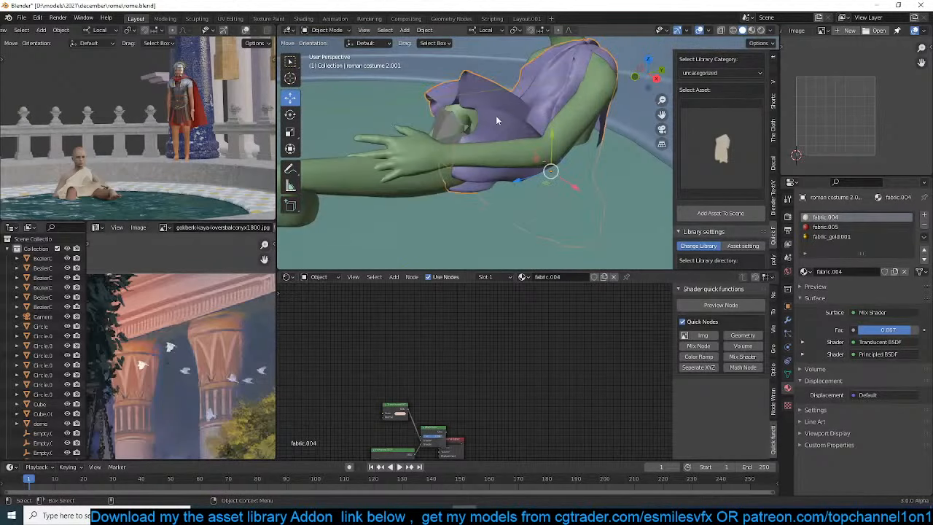
{"action": "middle_click_drag", "start_coordinate": [513, 126], "coordinate": [574, 147]}
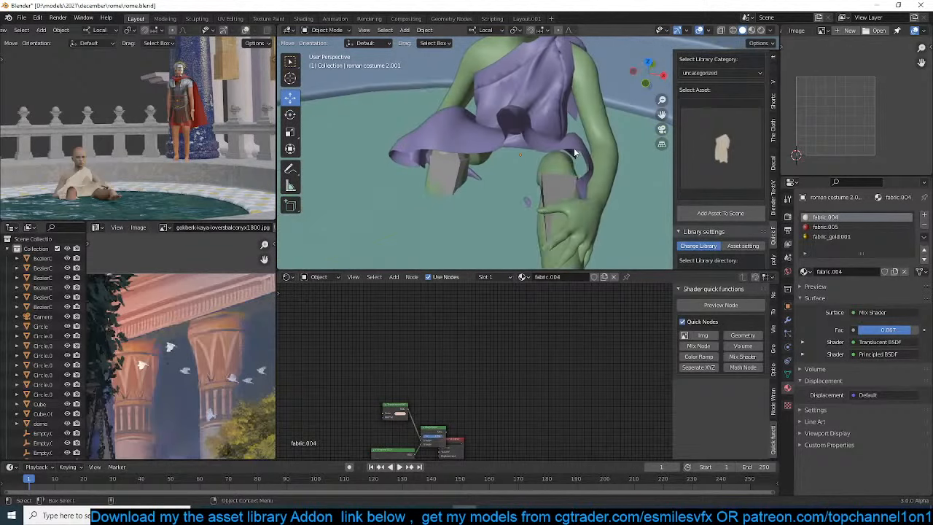
{"action": "left_click", "coordinate": [524, 124]}
{"action": "middle_click_drag", "start_coordinate": [524, 124], "coordinate": [609, 156]}
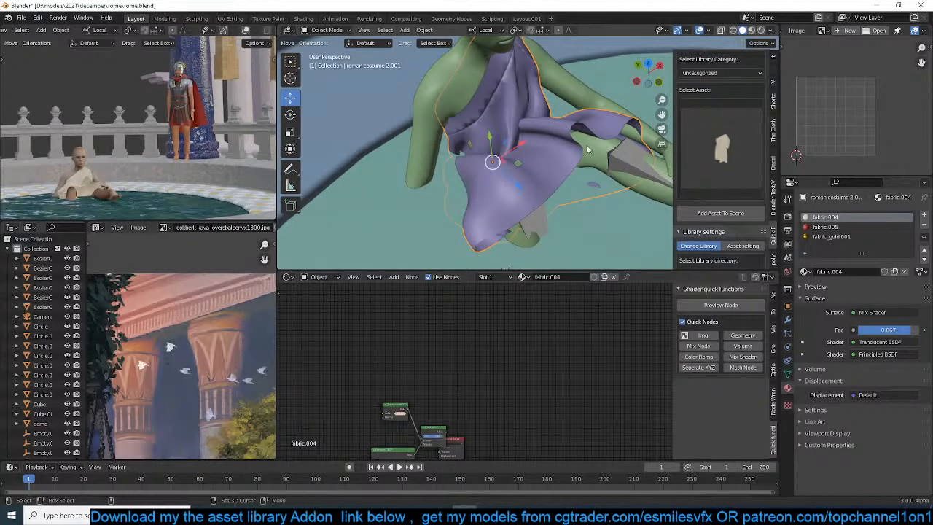
Add the girl's body mesh to the costume selection and isolate both in local view
{"action": "left_click", "coordinate": [595, 116], "text": "shift"}
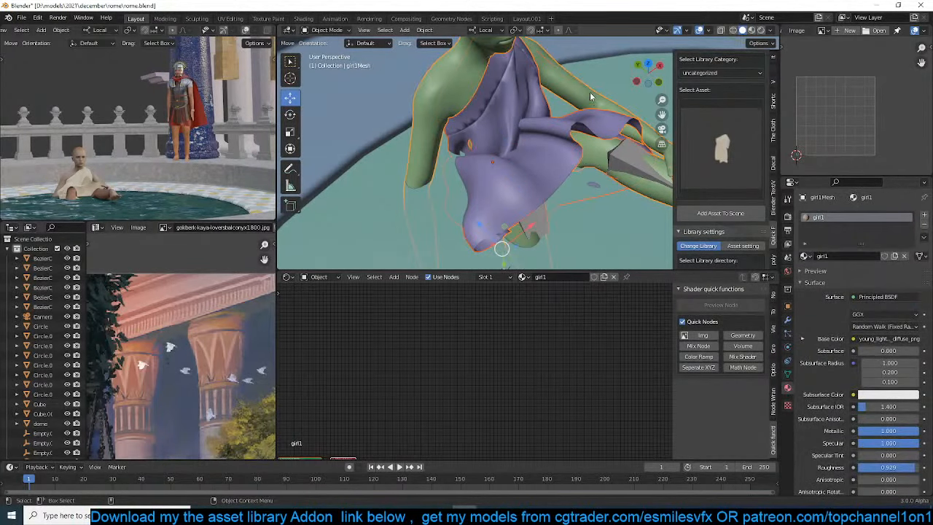
{"action": "key", "text": "KP_Divide"}
{"action": "middle_click_drag", "start_coordinate": [493, 78], "coordinate": [551, 164]}
{"action": "middle_click_drag", "start_coordinate": [577, 216], "coordinate": [534, 166]}
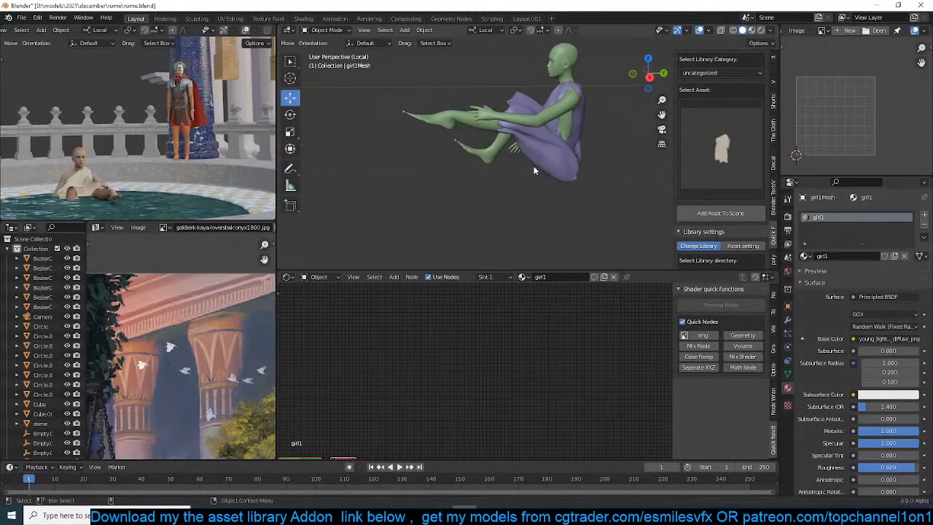
Add a plane beneath the seated girl, scale it to about 7.31 times, and lower it about 0.15 m
{"action": "key", "text": "shift+a"}
{"action": "mouse_move", "coordinate": [534, 166]}
{"action": "left_click", "coordinate": [594, 165]}
{"action": "key", "text": "s"}
{"action": "left_click", "coordinate": [590, 180]}
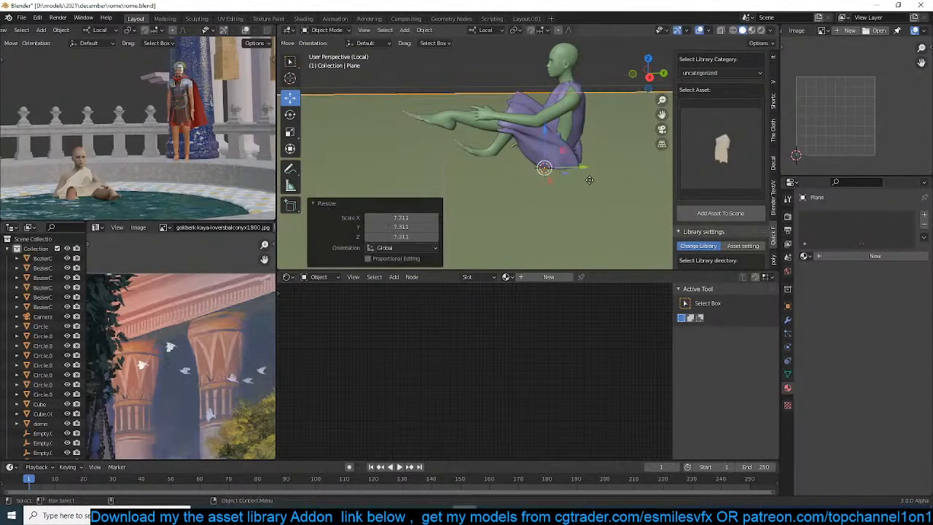
{"action": "key", "text": "g"}
{"action": "key", "text": "z"}
{"action": "left_click", "coordinate": [590, 194]}
Enable Collision physics on the plane and deselect it
{"action": "left_click", "coordinate": [787, 347]}
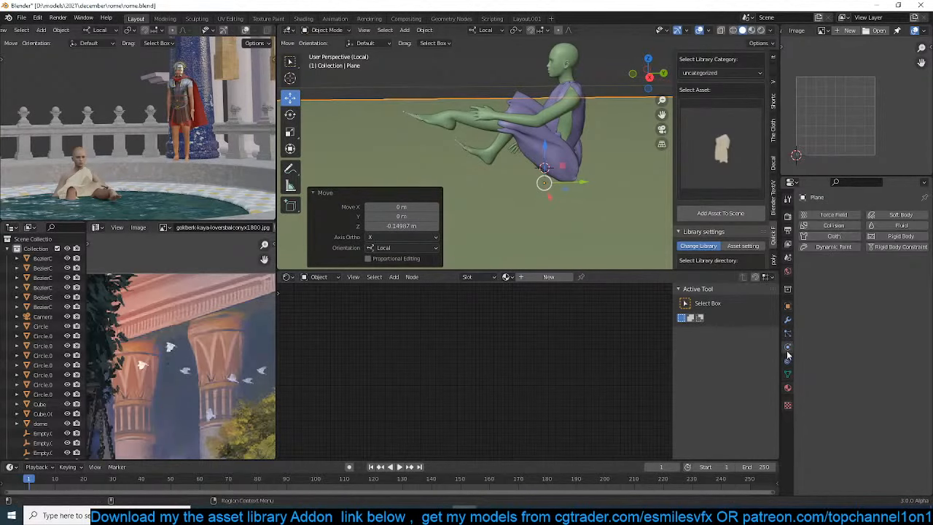
{"action": "left_click", "coordinate": [829, 225]}
{"action": "left_click", "coordinate": [529, 143]}
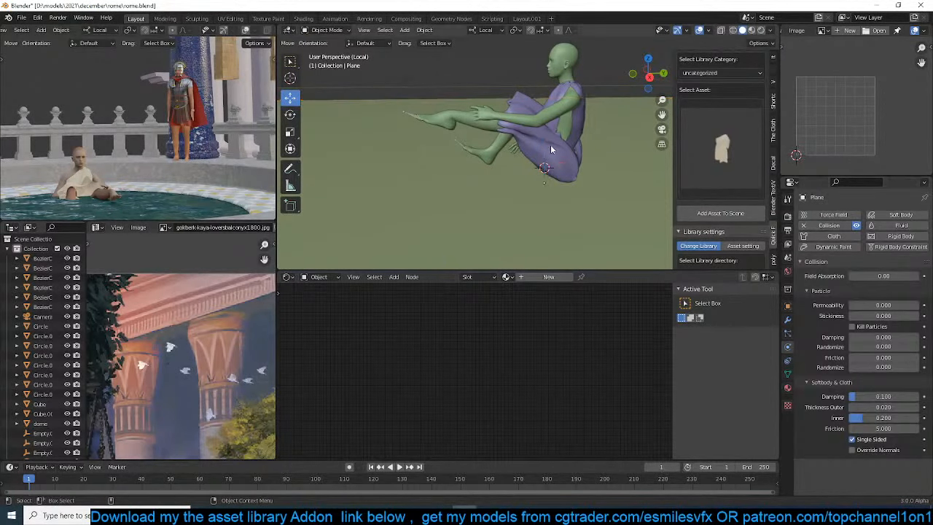
In Edit Mode from the right side view, assign the costume's vertices above the waist to a new vertex group with weight 1
{"action": "middle_click_drag", "start_coordinate": [551, 144], "coordinate": [566, 192]}
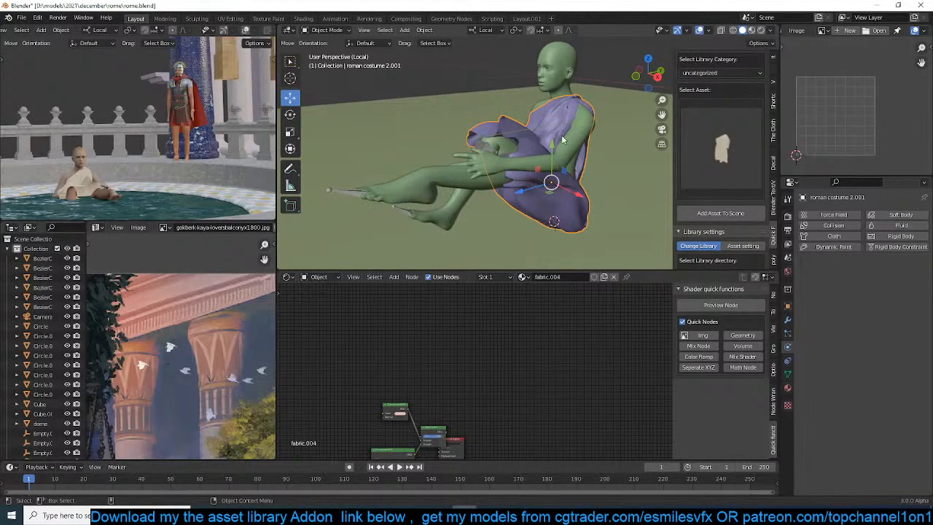
{"action": "key", "text": "KP_1"}
{"action": "key", "text": "KP_3"}
{"action": "key", "text": "Tab"}
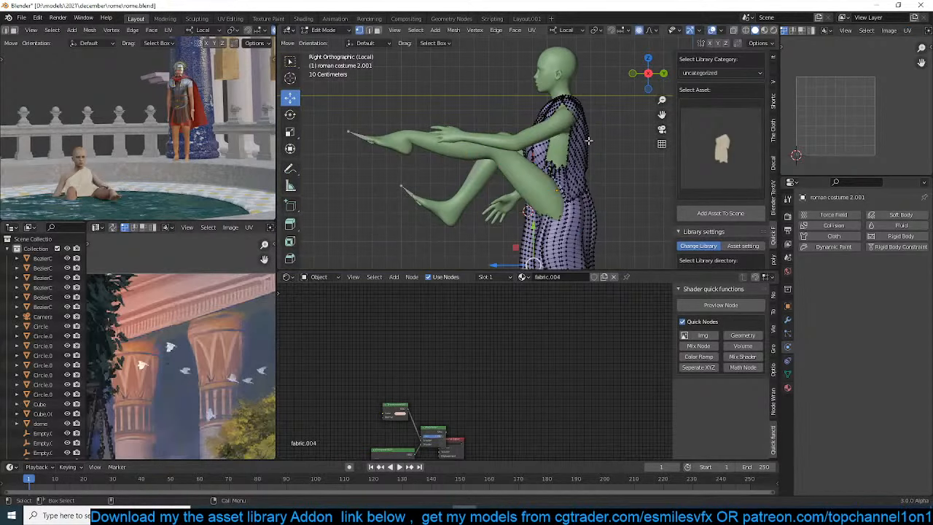
{"action": "key", "text": "alt+z"}
{"action": "mouse_move", "coordinate": [478, 74]}
{"action": "left_mouse_down"}
{"action": "mouse_move", "coordinate": [635, 188]}
{"action": "mouse_move", "coordinate": [505, 179]}
{"action": "left_mouse_up"}
{"action": "key", "text": "c"}
{"action": "right_click", "coordinate": [503, 179]}
{"action": "key", "text": "z"}
{"action": "left_click", "coordinate": [656, 190]}
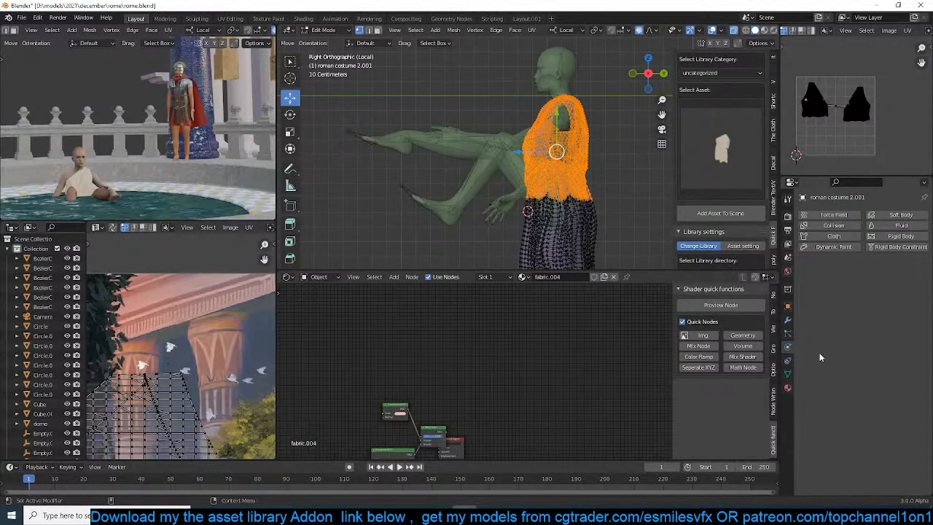
{"action": "left_click", "coordinate": [787, 374]}
{"action": "left_click", "coordinate": [923, 245]}
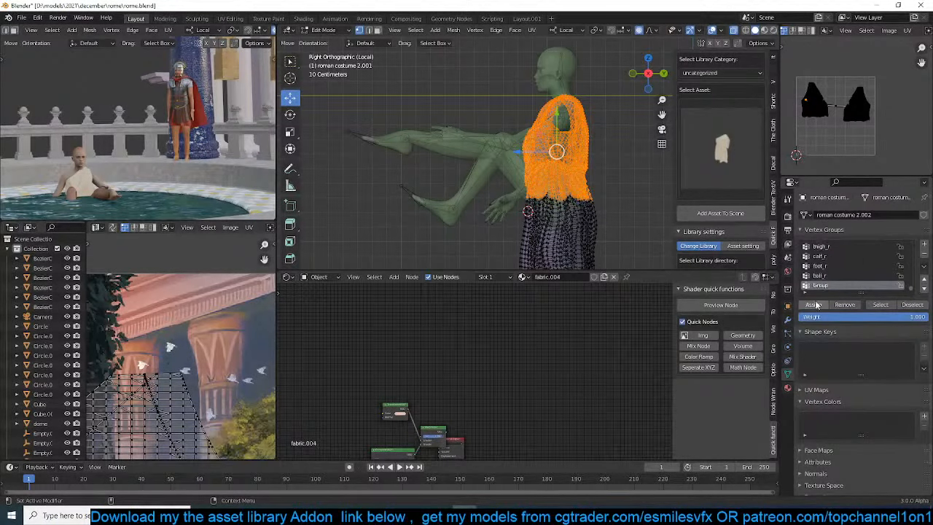
{"action": "left_click", "coordinate": [815, 305]}
{"action": "key", "text": "Tab"}
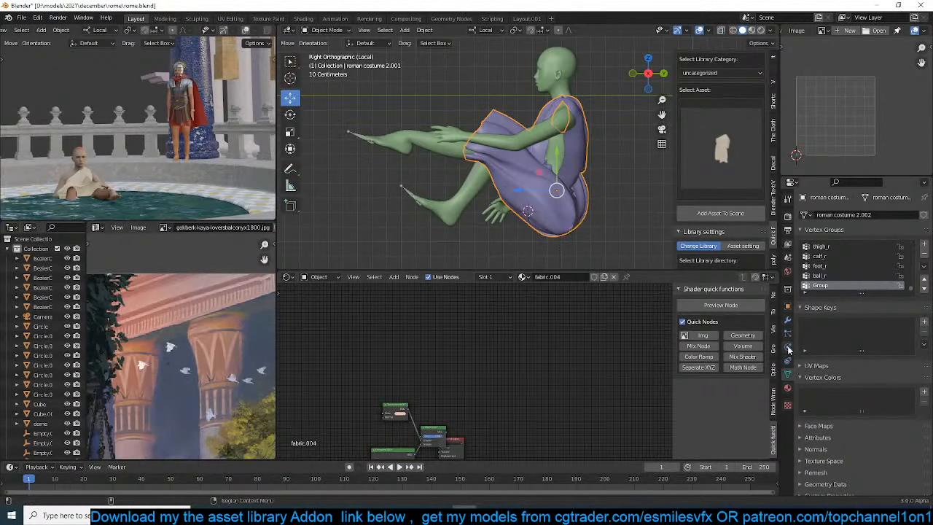
Enable Cloth physics on the costume with Group as its Pin Group, and save the file
{"action": "left_click", "coordinate": [787, 346]}
{"action": "left_click", "coordinate": [847, 238]}
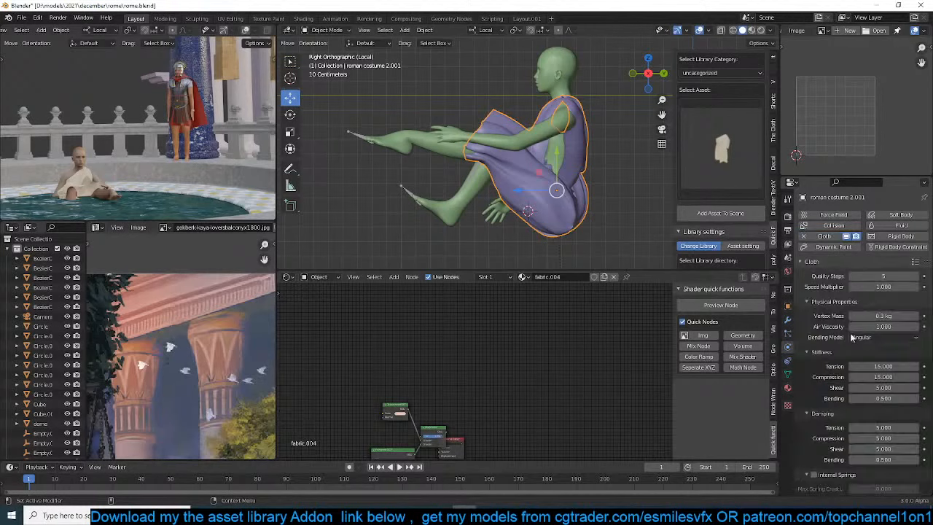
{"action": "scroll", "coordinate": [838, 408], "scroll_direction": "down", "scroll_amount": 10}
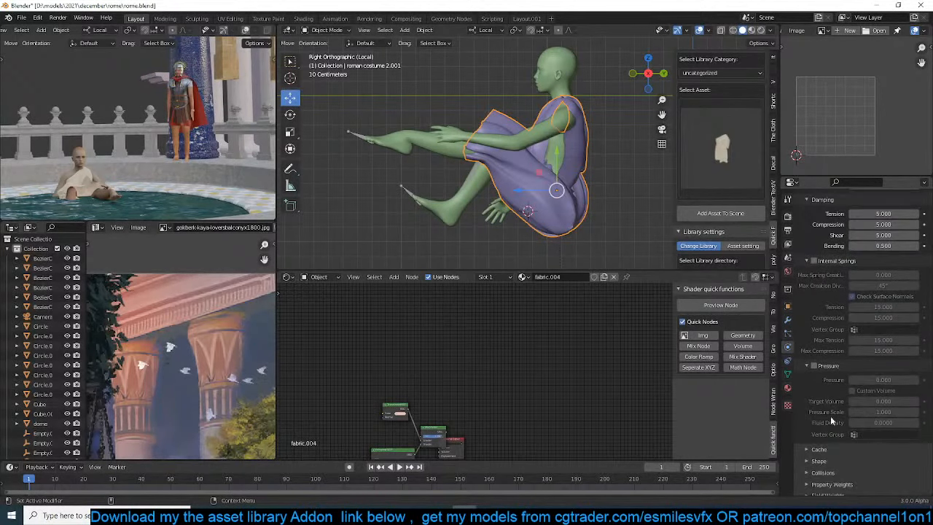
{"action": "scroll", "coordinate": [830, 421], "scroll_direction": "down", "scroll_amount": 1}
{"action": "left_click", "coordinate": [820, 455]}
{"action": "left_click", "coordinate": [857, 469]}
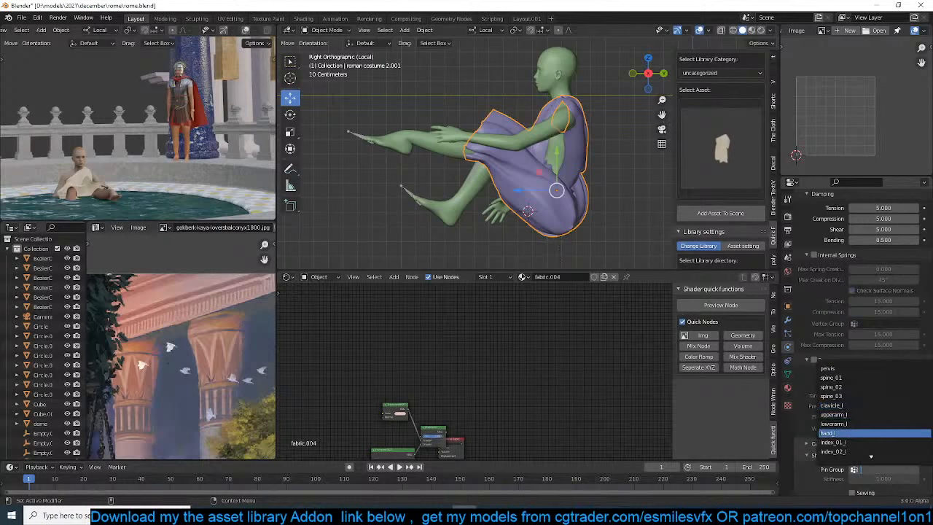
{"action": "type", "text": "gr"}
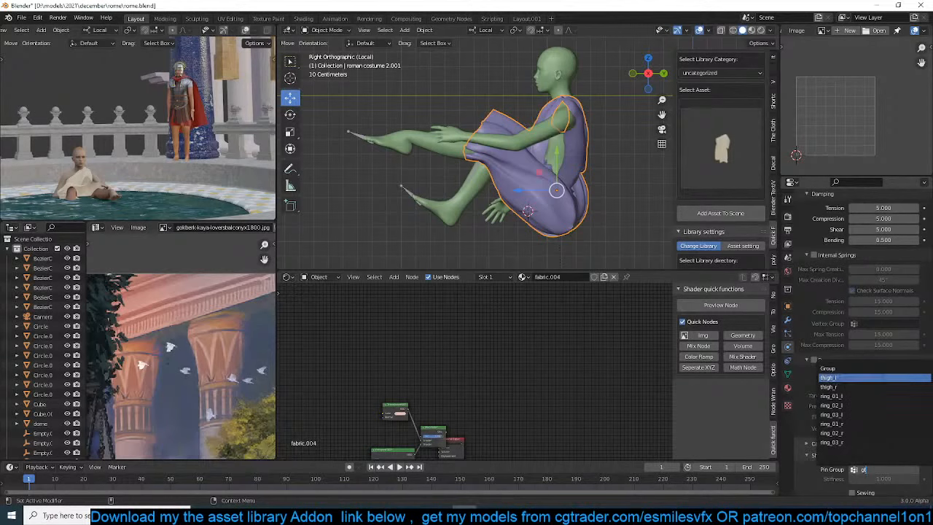
{"action": "left_click", "coordinate": [875, 368]}
{"action": "scroll", "coordinate": [500, 148], "scroll_direction": "up", "scroll_amount": 2}
{"action": "key", "text": "ctrl+s"}
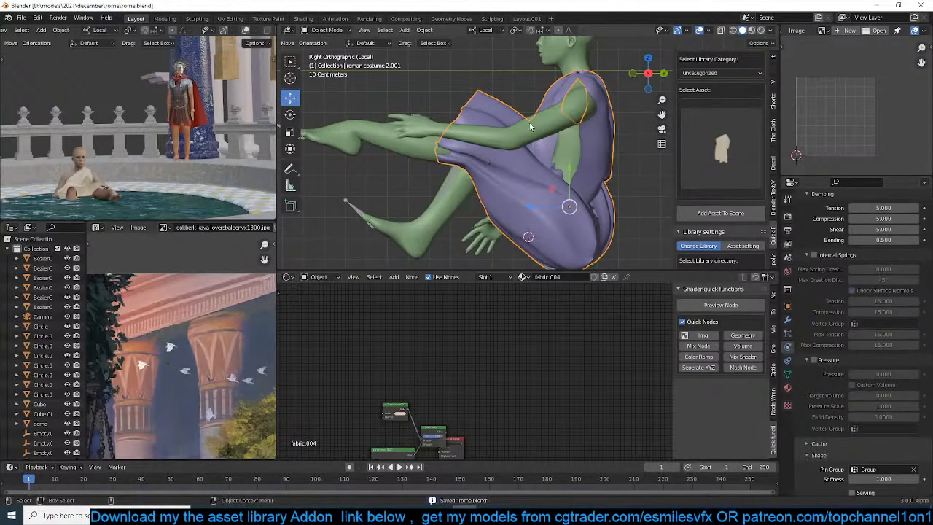
Enable Collision physics on the girl's body mesh and reselect the costume
{"action": "left_click", "coordinate": [393, 146]}
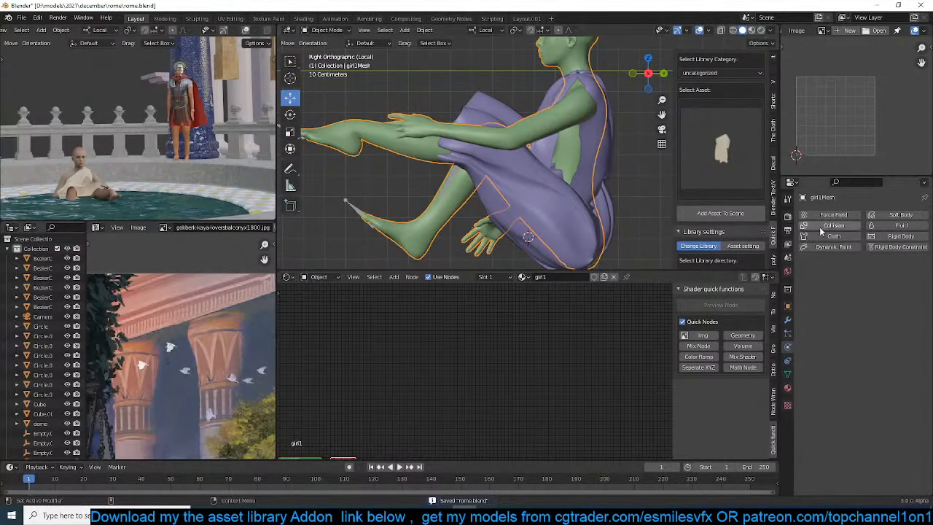
{"action": "left_click", "coordinate": [503, 196]}
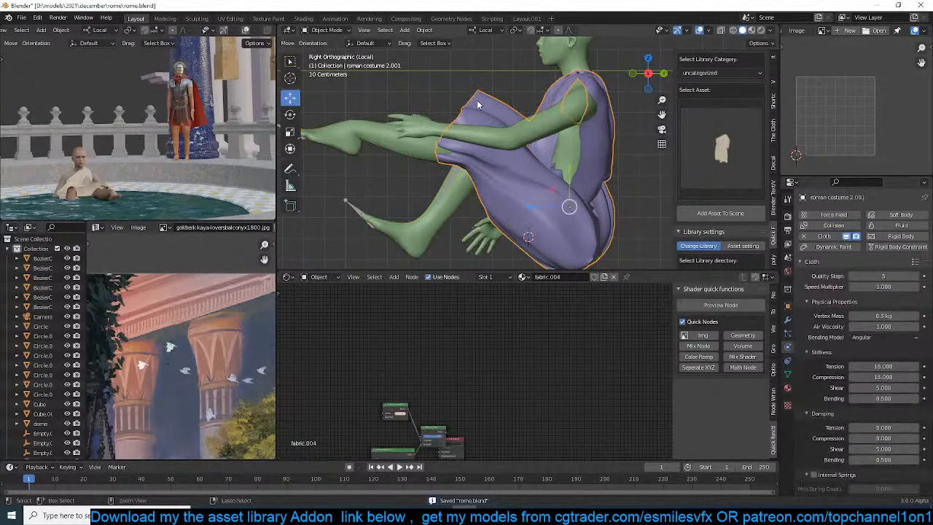
{"action": "left_click", "coordinate": [505, 197]}
{"action": "left_click", "coordinate": [505, 196]}
Play the costume's cloth simulation for a few frames and return the timeline to frame 0
{"action": "key", "text": "space"}
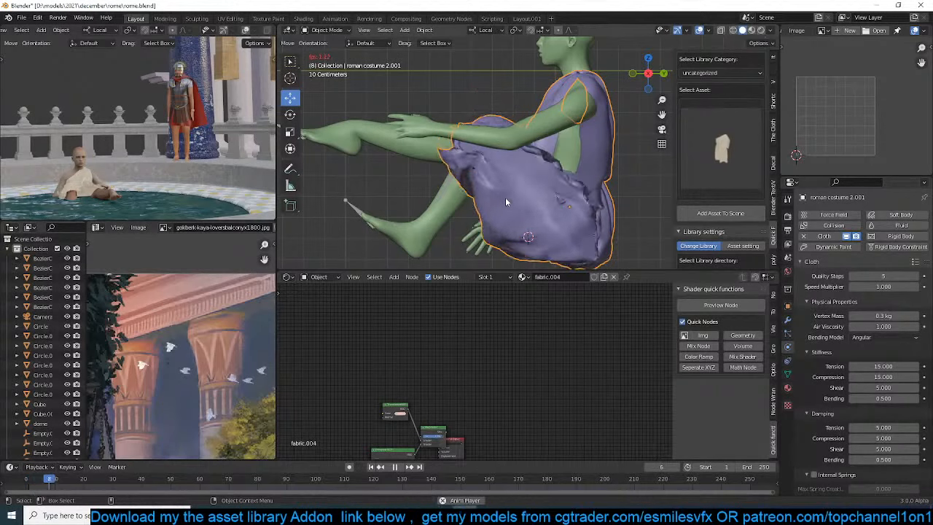
{"action": "key", "text": "space"}
{"action": "left_click", "coordinate": [16, 484]}
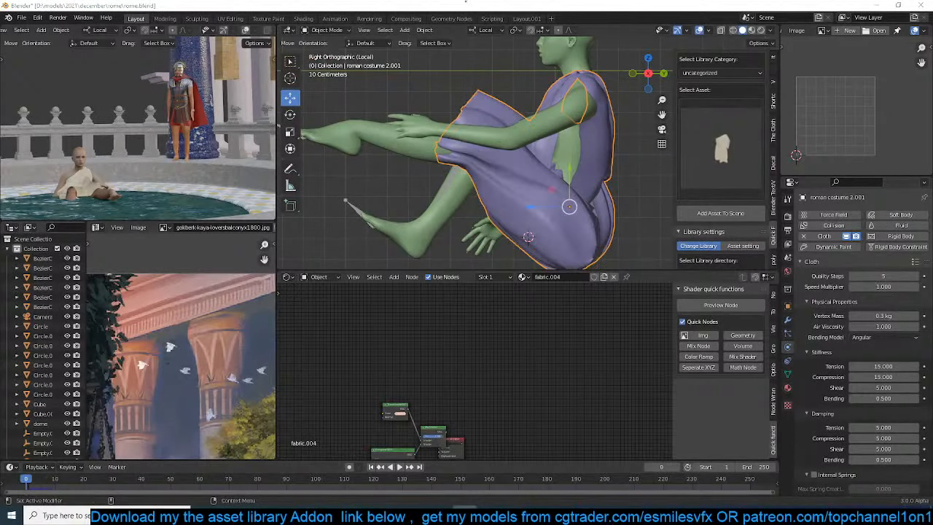
Enable Self Collisions in the costume's cloth settings and set the self-collision distance to 0.001 m
{"action": "scroll", "coordinate": [863, 435], "scroll_direction": "down", "scroll_amount": 6}
{"action": "scroll", "coordinate": [859, 423], "scroll_direction": "down", "scroll_amount": 2}
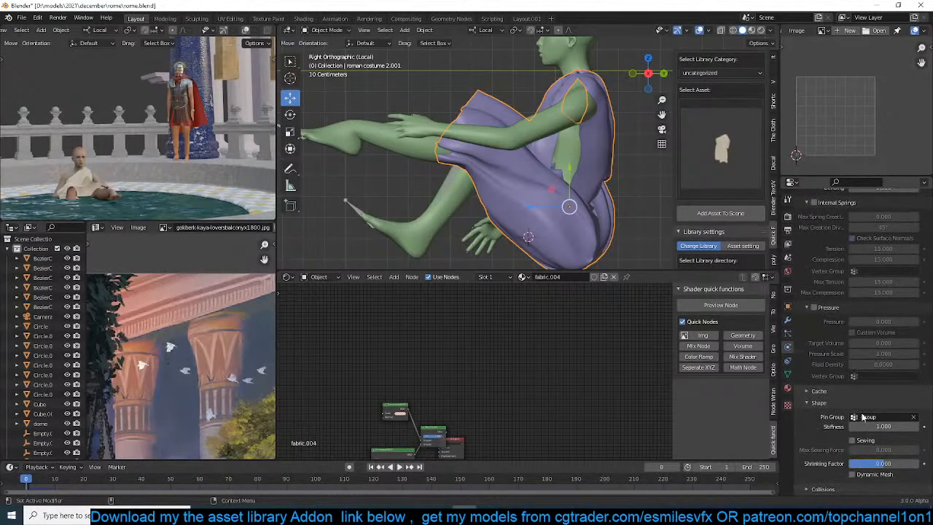
{"action": "scroll", "coordinate": [829, 332], "scroll_direction": "down", "scroll_amount": 3}
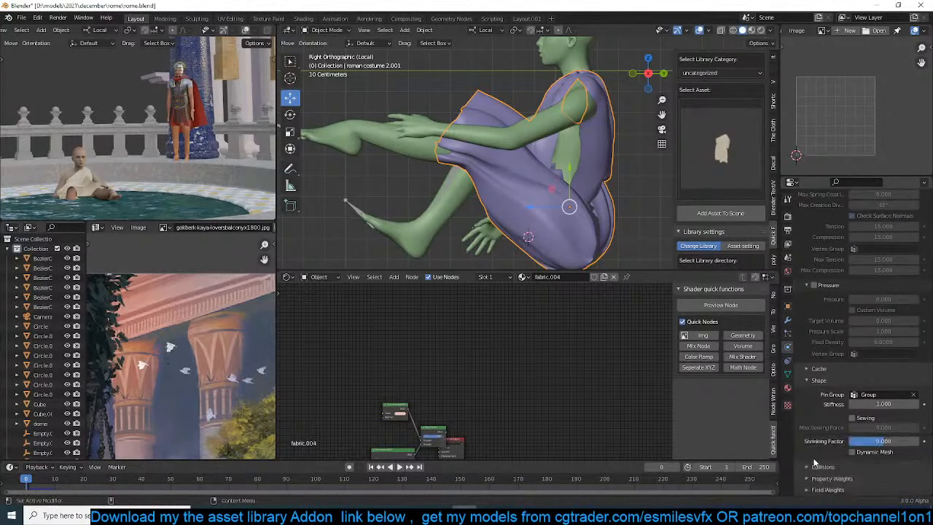
{"action": "left_click", "coordinate": [816, 470]}
{"action": "scroll", "coordinate": [829, 467], "scroll_direction": "down", "scroll_amount": 3}
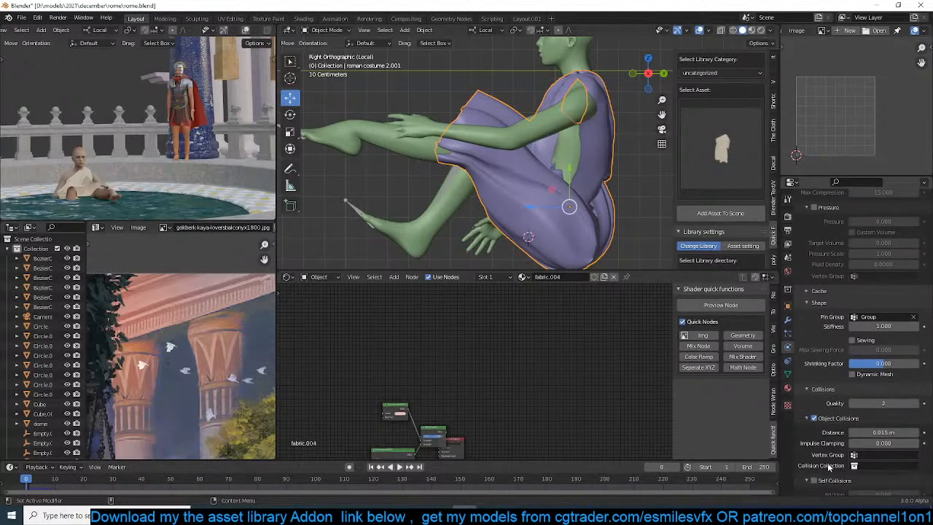
{"action": "left_click", "coordinate": [816, 481]}
{"action": "scroll", "coordinate": [840, 476], "scroll_direction": "down", "scroll_amount": 2}
{"action": "left_click", "coordinate": [875, 441]}
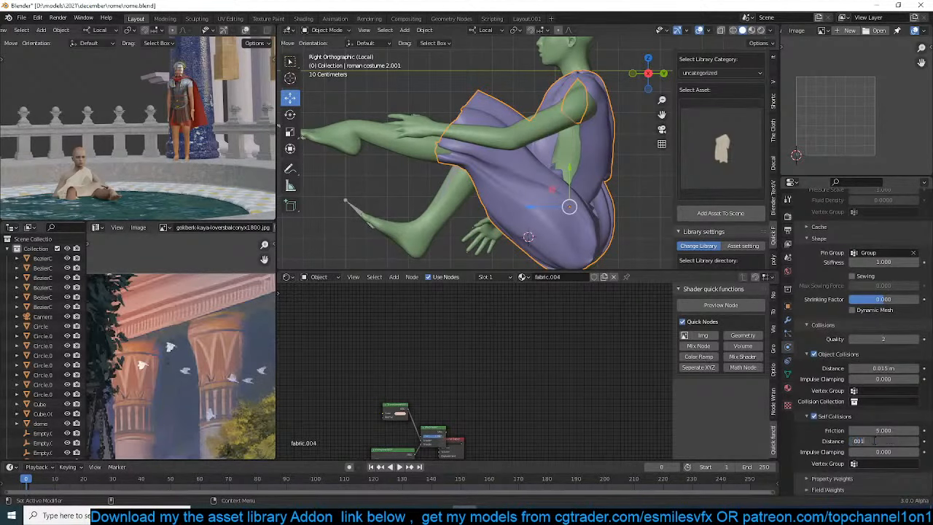
{"action": "type", "text": ".001"}
{"action": "key", "text": "Return"}
Set the outer thickness of the girl's body collision to 0.001 and save the file
{"action": "left_click", "coordinate": [433, 241]}
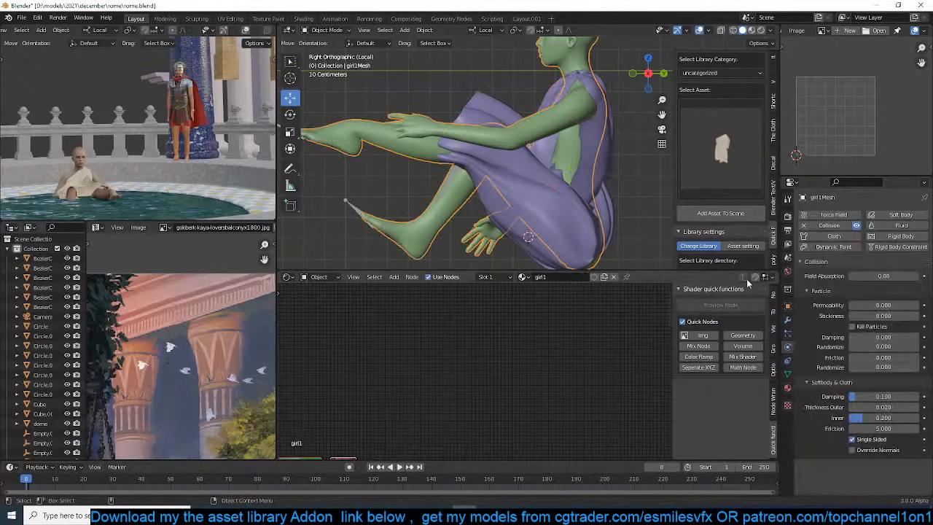
{"action": "left_click", "coordinate": [888, 406]}
{"action": "type", "text": ".001"}
{"action": "key", "text": "Return"}
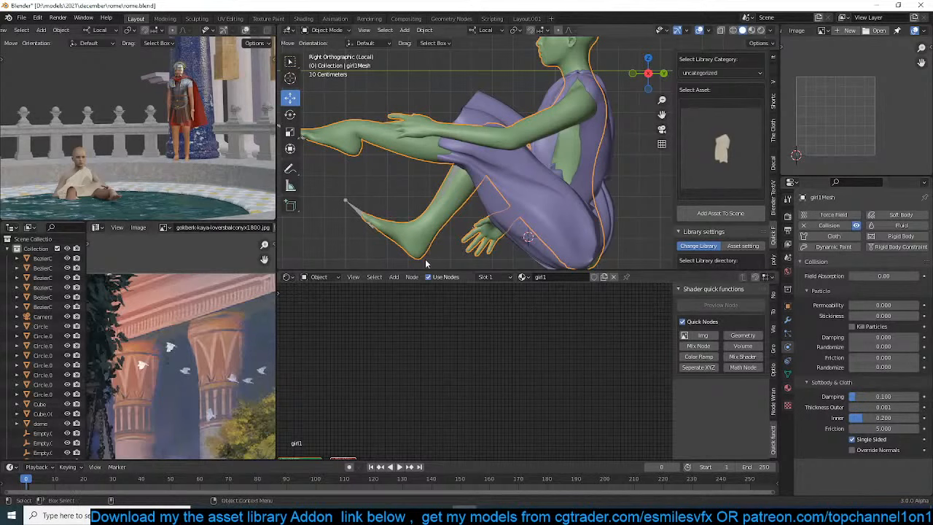
{"action": "key", "text": "ctrl+s"}
Play the costume's cloth simulation, stop it at frame 30, and select the costume to show its modifiers
{"action": "left_click", "coordinate": [421, 197]}
{"action": "key", "text": "space"}
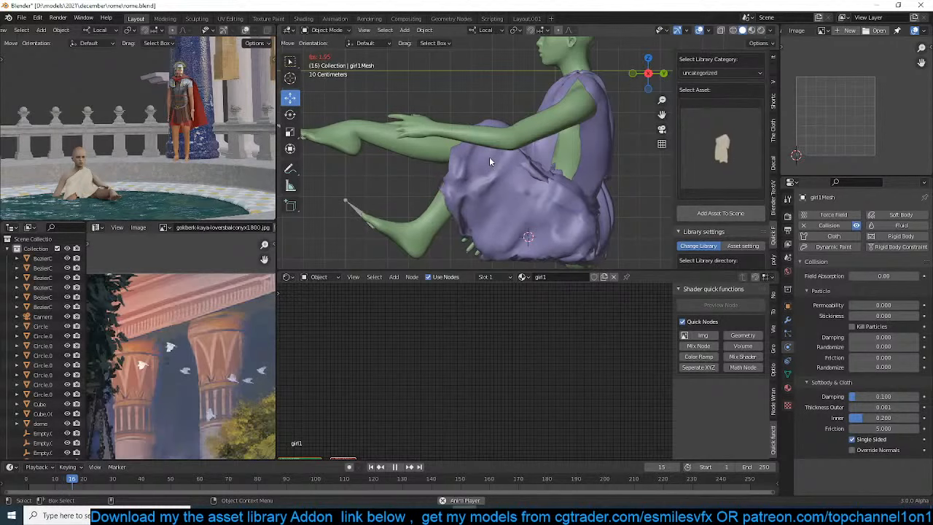
{"action": "middle_click_drag", "start_coordinate": [489, 157], "coordinate": [634, 225]}
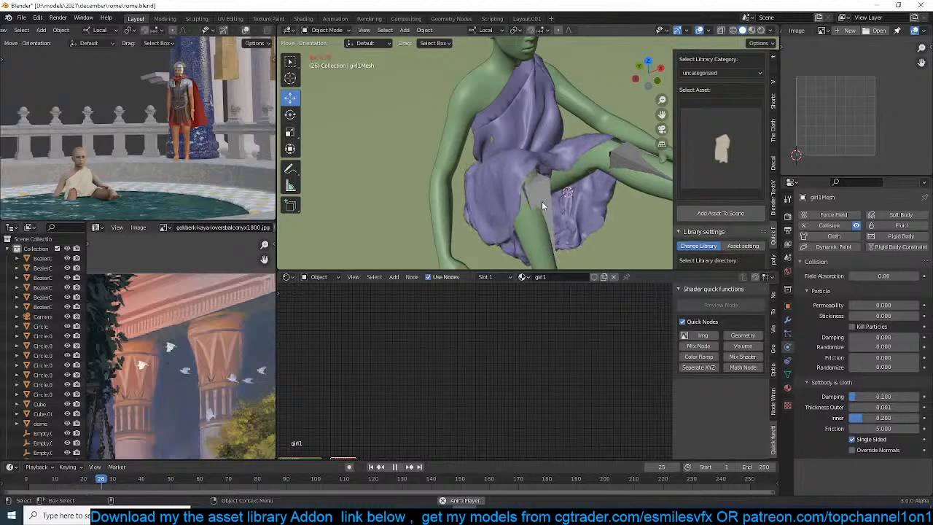
{"action": "key", "text": "space"}
{"action": "left_click", "coordinate": [511, 188]}
{"action": "left_click", "coordinate": [787, 320]}
Deselect the costume, exit local view, look through the scene camera, and save the file
{"action": "middle_click_drag", "start_coordinate": [559, 206], "coordinate": [576, 184]}
{"action": "key", "text": "KP_Decimal"}
{"action": "key", "text": "alt+a"}
{"action": "scroll", "coordinate": [551, 150], "scroll_direction": "down", "scroll_amount": 5}
{"action": "scroll", "coordinate": [490, 157], "scroll_direction": "up", "scroll_amount": 5}
{"action": "scroll", "coordinate": [487, 175], "scroll_direction": "down", "scroll_amount": 5}
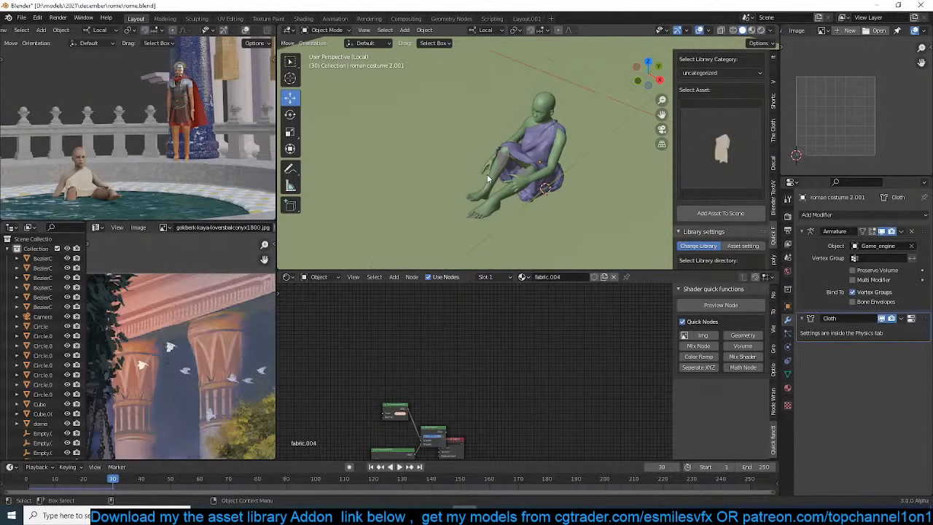
{"action": "key", "text": "KP_Divide"}
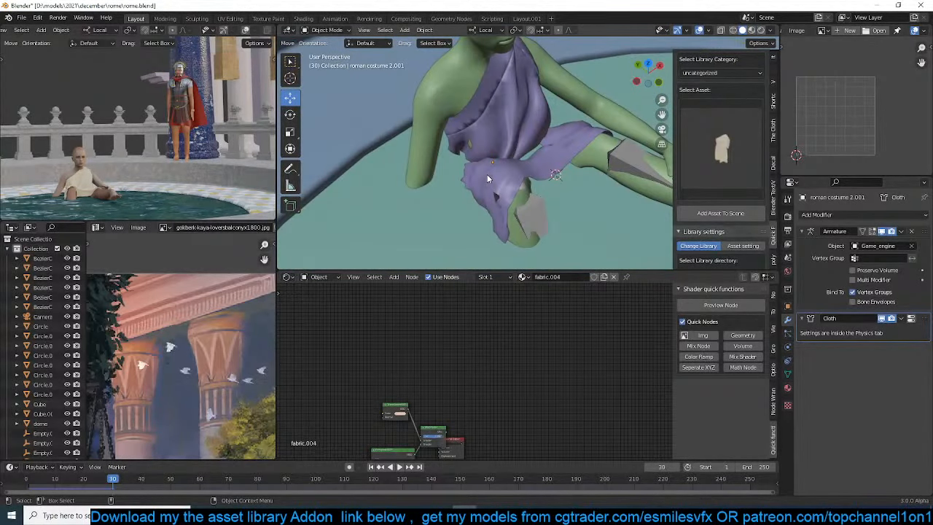
{"action": "key", "text": "KP_0"}
{"action": "middle_click_drag", "start_coordinate": [224, 187], "coordinate": [191, 150]}
{"action": "key", "text": "ctrl+s"}
Examine how the seated girl and her costume look in the pool from the camera's direction
{"action": "scroll", "coordinate": [192, 145], "scroll_direction": "down", "scroll_amount": 2}
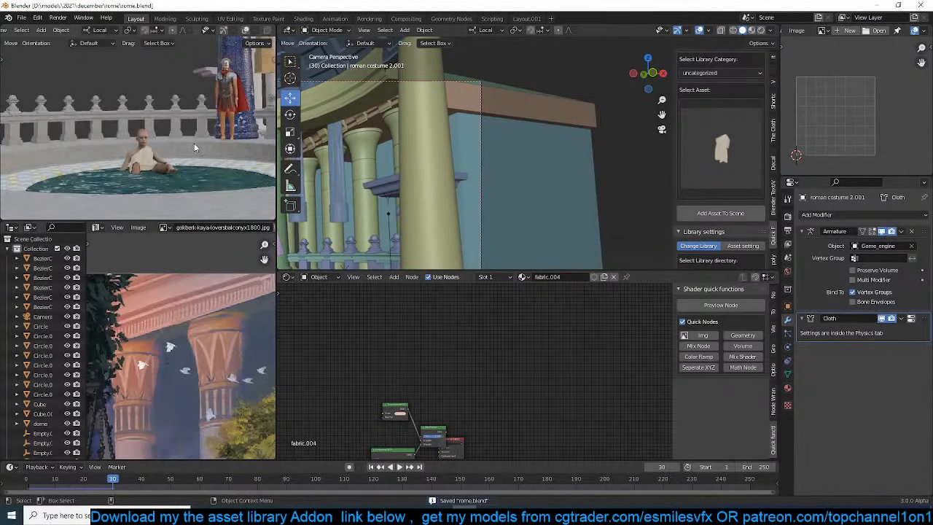
{"action": "scroll", "coordinate": [193, 147], "scroll_direction": "down", "scroll_amount": 1}
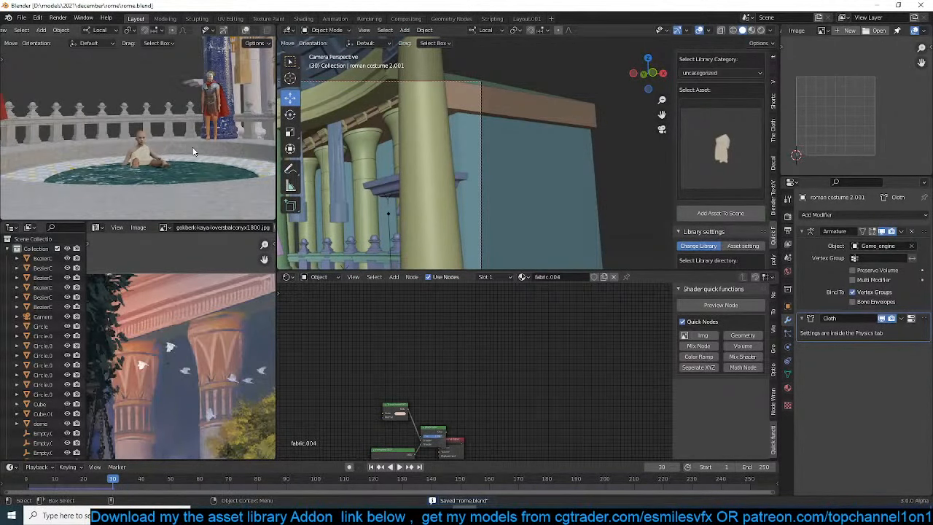
{"action": "scroll", "coordinate": [509, 194], "scroll_direction": "down", "scroll_amount": 1}
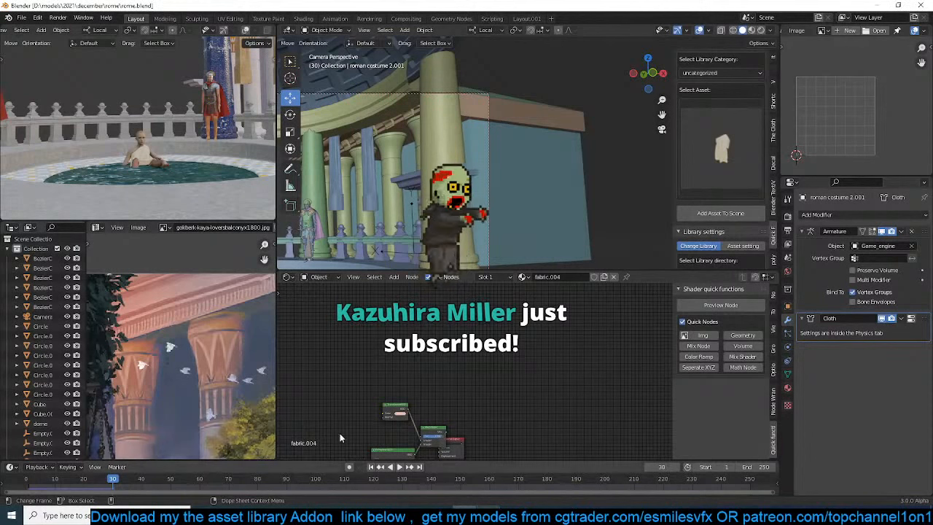
{"action": "scroll", "coordinate": [230, 167], "scroll_direction": "down", "scroll_amount": 3}
{"action": "scroll", "coordinate": [494, 175], "scroll_direction": "down", "scroll_amount": 2}
{"action": "middle_click_drag", "start_coordinate": [487, 172], "coordinate": [531, 153], "text": "shift"}
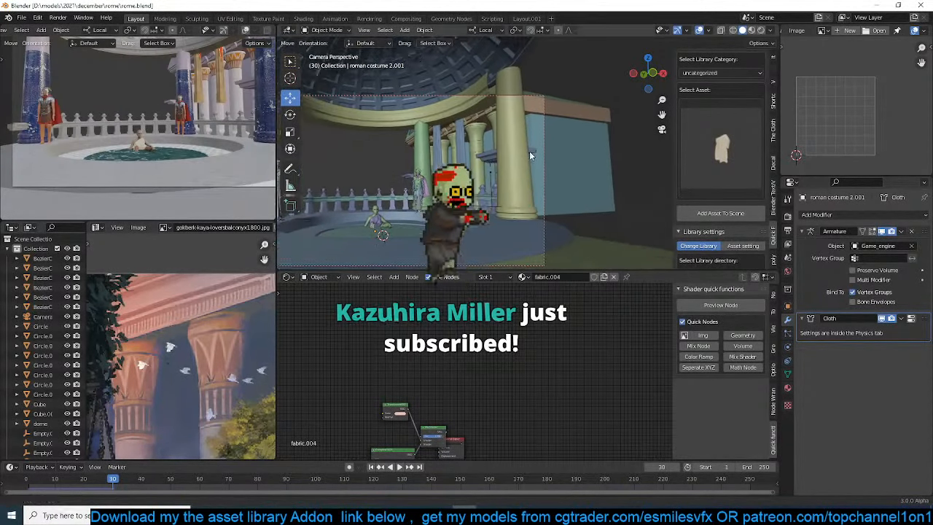
{"action": "scroll", "coordinate": [532, 153], "scroll_direction": "up", "scroll_amount": 2}
{"action": "middle_click_drag", "start_coordinate": [416, 213], "coordinate": [456, 137], "text": "shift"}
{"action": "scroll", "coordinate": [456, 137], "scroll_direction": "up", "scroll_amount": 2}
{"action": "middle_click_drag", "start_coordinate": [369, 169], "coordinate": [486, 160], "text": "shift"}
{"action": "scroll", "coordinate": [481, 161], "scroll_direction": "up", "scroll_amount": 2}
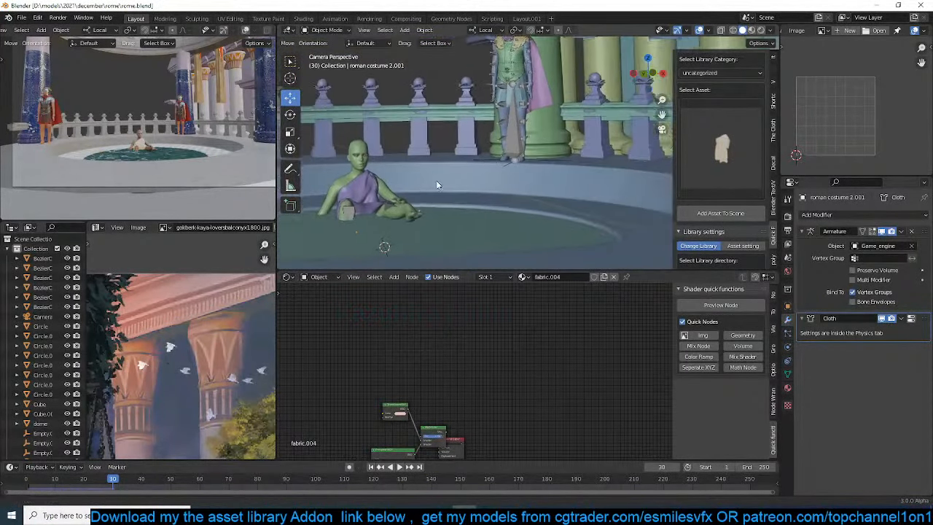
{"action": "middle_click_drag", "start_coordinate": [436, 180], "coordinate": [514, 162], "text": "shift"}
{"action": "scroll", "coordinate": [514, 162], "scroll_direction": "up", "scroll_amount": 2}
In wireframe, select only the seated girl with her costume and rig, and duplicate them in place from the top view
{"action": "left_click", "coordinate": [400, 187]}
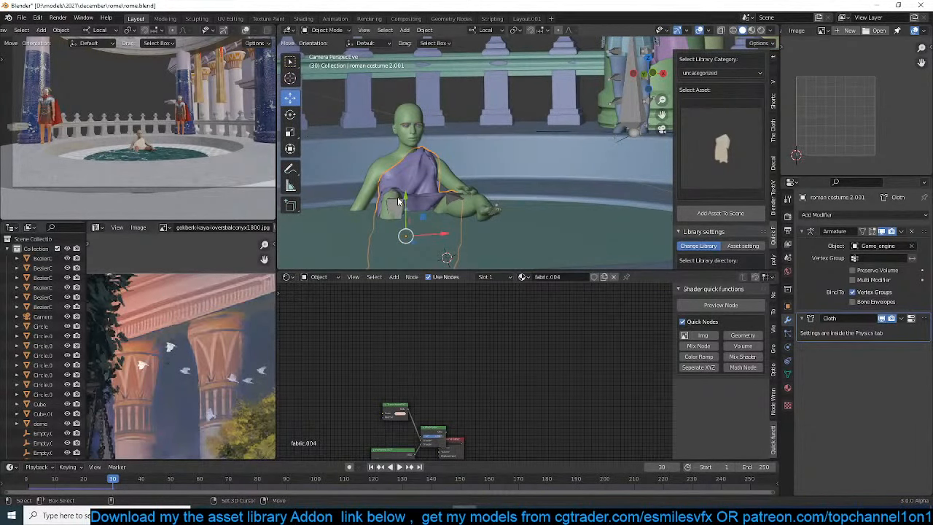
{"action": "left_click", "coordinate": [394, 203]}
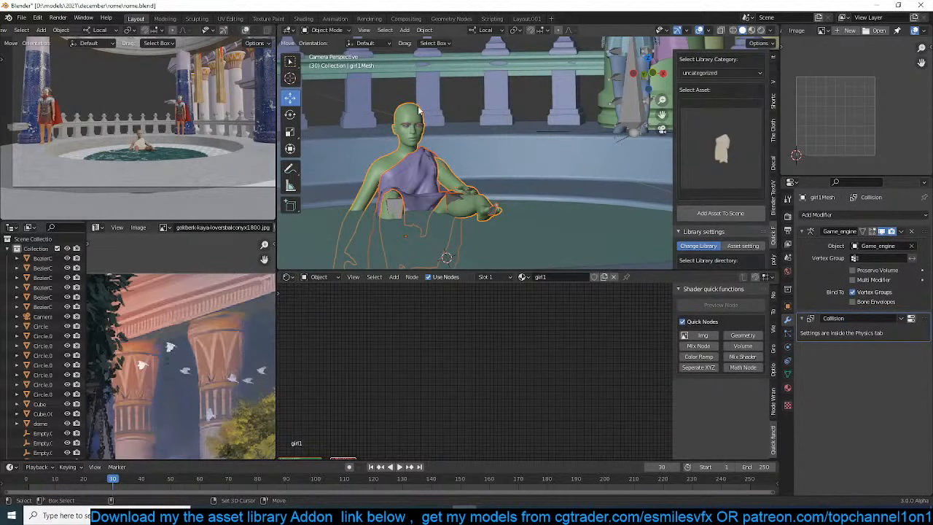
{"action": "key", "text": "shift+z"}
{"action": "left_click", "coordinate": [427, 131], "text": "shift"}
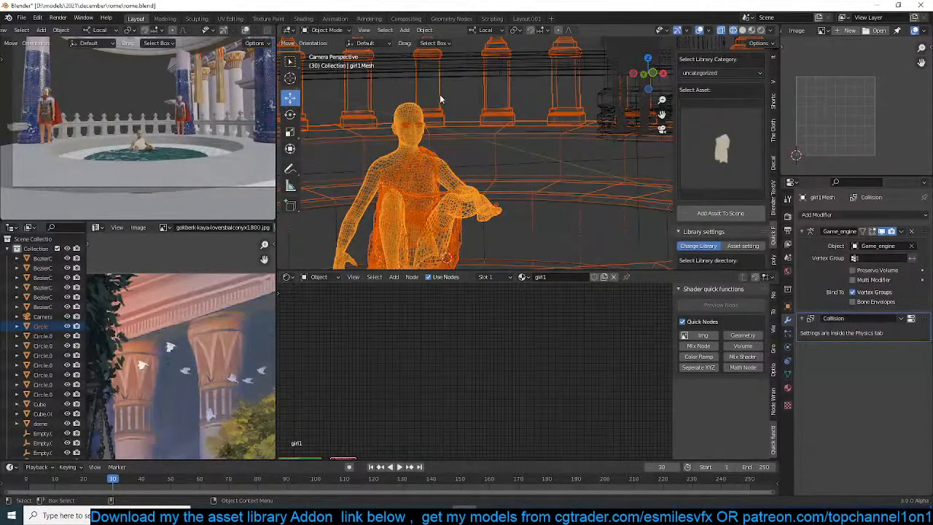
{"action": "middle_click_drag", "start_coordinate": [441, 99], "coordinate": [482, 177]}
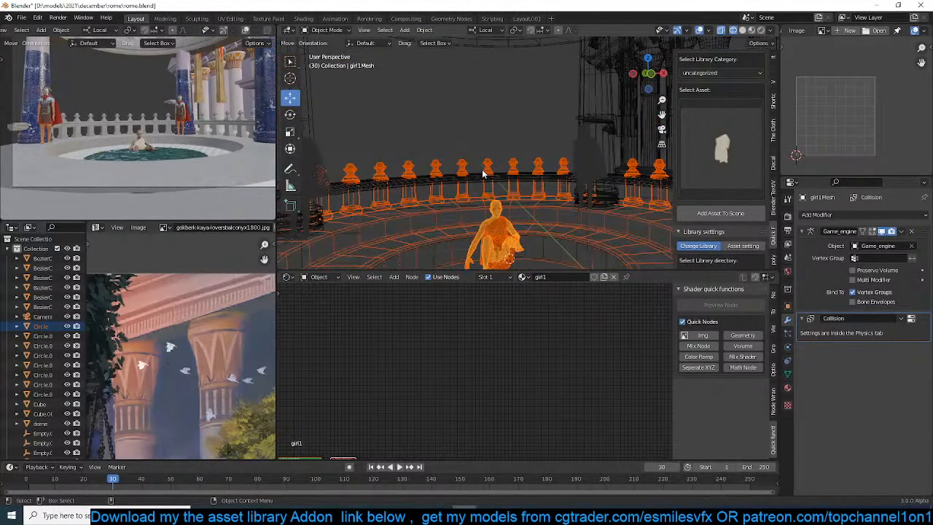
{"action": "left_click", "coordinate": [562, 219], "text": "shift"}
{"action": "middle_click_drag", "start_coordinate": [562, 218], "coordinate": [457, 173]}
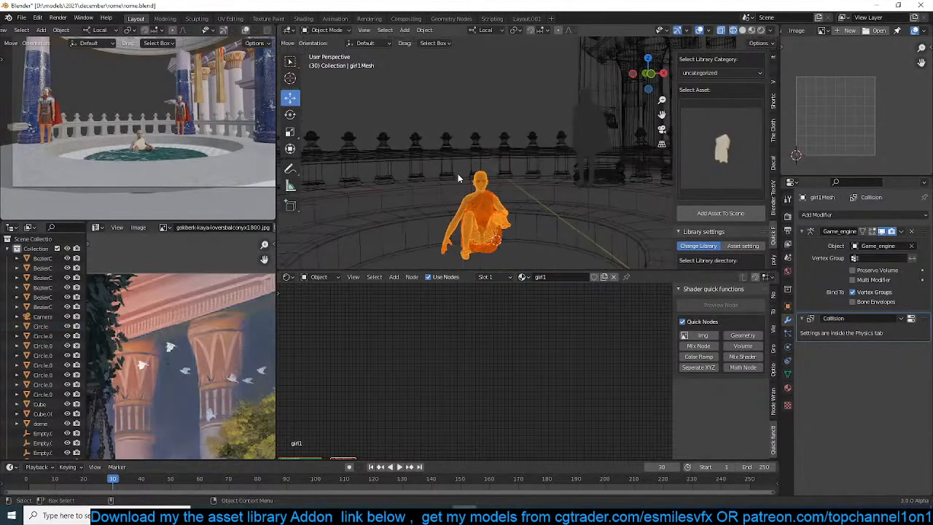
{"action": "key", "text": "KP_7"}
{"action": "key", "text": "shift+d"}
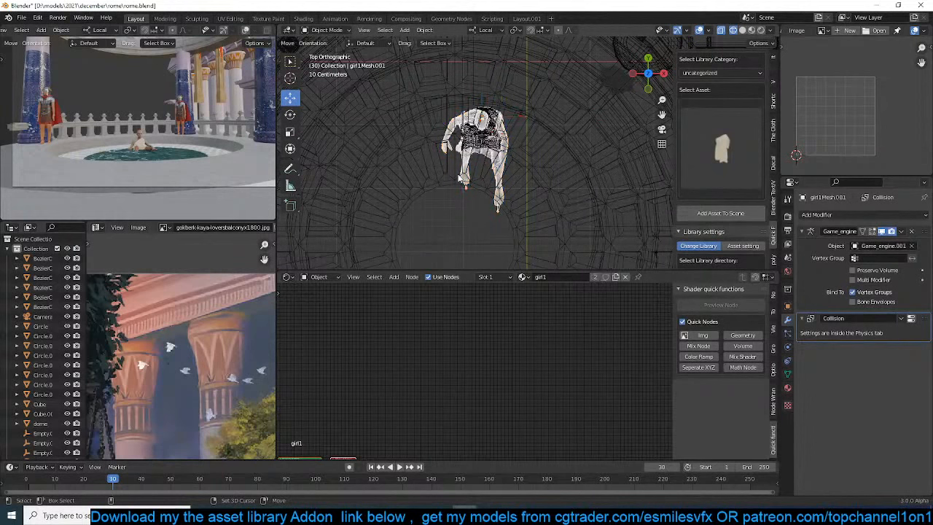
{"action": "right_click", "coordinate": [458, 177]}
Isolate the duplicated girl in local view with solid shading and examine her draped costume from the side
{"action": "mouse_move", "coordinate": [506, 209]}
{"action": "middle_mouse_down"}
{"action": "mouse_move", "coordinate": [492, 124]}
{"action": "mouse_move", "coordinate": [465, 213]}
{"action": "mouse_move", "coordinate": [523, 254]}
{"action": "mouse_move", "coordinate": [520, 233]}
{"action": "mouse_move", "coordinate": [461, 206]}
{"action": "mouse_move", "coordinate": [401, 205]}
{"action": "mouse_move", "coordinate": [417, 197]}
{"action": "middle_mouse_up"}
{"action": "scroll", "coordinate": [463, 209], "scroll_direction": "up", "scroll_amount": 8}
{"action": "key", "text": "z"}
{"action": "scroll", "coordinate": [510, 212], "scroll_direction": "down", "scroll_amount": 2}
{"action": "key", "text": "z"}
{"action": "key", "text": "KP_Divide"}
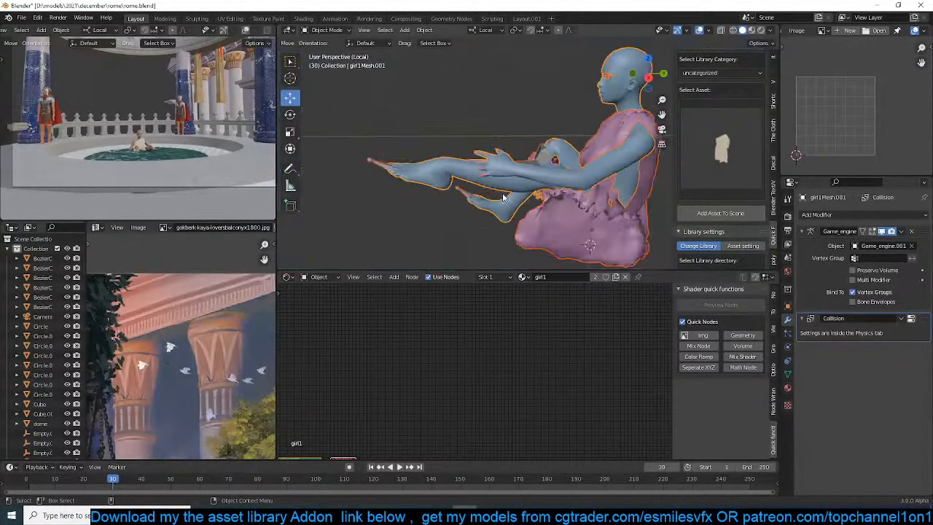
{"action": "middle_click_drag", "start_coordinate": [502, 192], "coordinate": [457, 187]}
{"action": "left_click", "coordinate": [474, 203]}
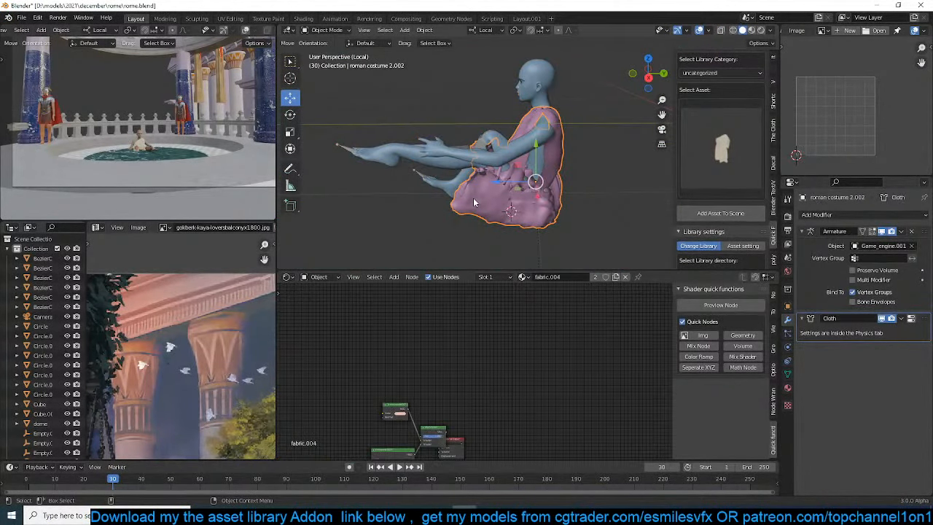
{"action": "scroll", "coordinate": [473, 210], "scroll_direction": "up", "scroll_amount": 3}
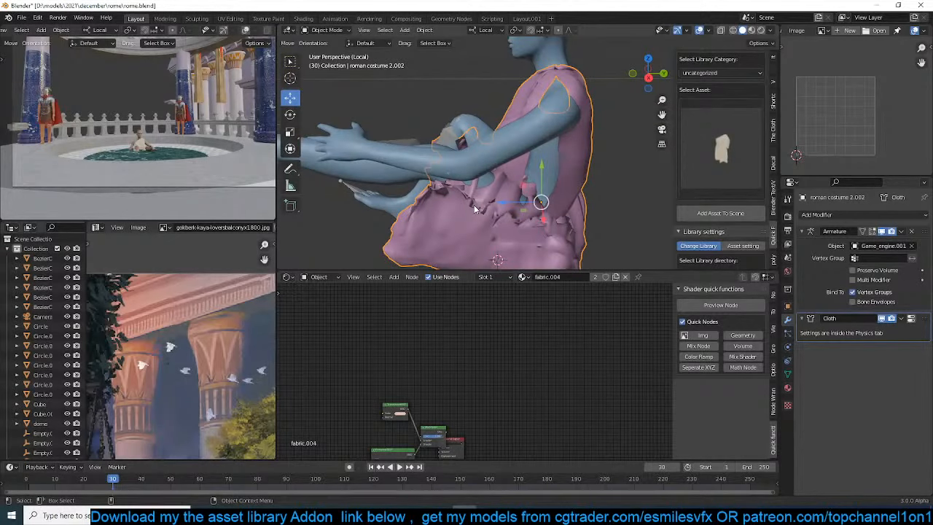
{"action": "scroll", "coordinate": [452, 155], "scroll_direction": "down", "scroll_amount": 3}
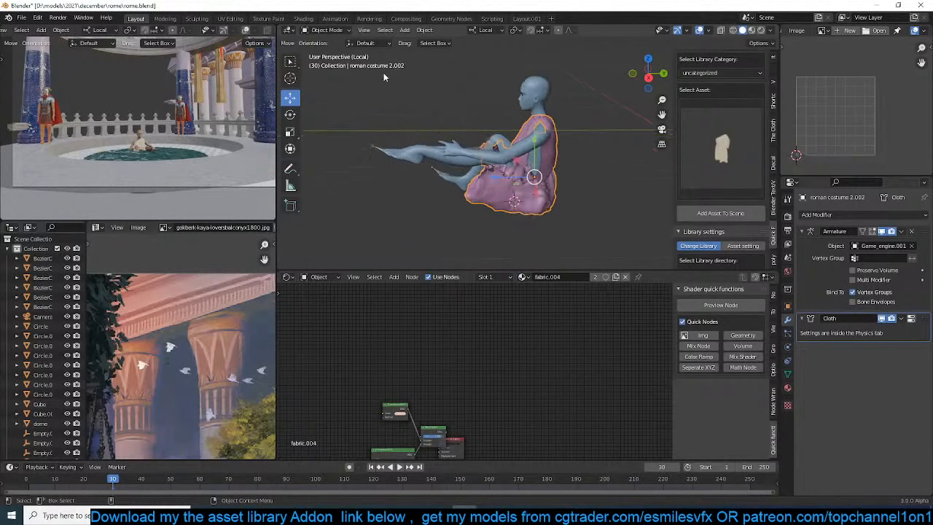
Delete the duplicated girl, costume and rig, exit local view, and save the file
{"action": "left_click_drag", "start_coordinate": [384, 72], "coordinate": [568, 210]}
{"action": "key", "text": "Delete"}
{"action": "key", "text": "period"}
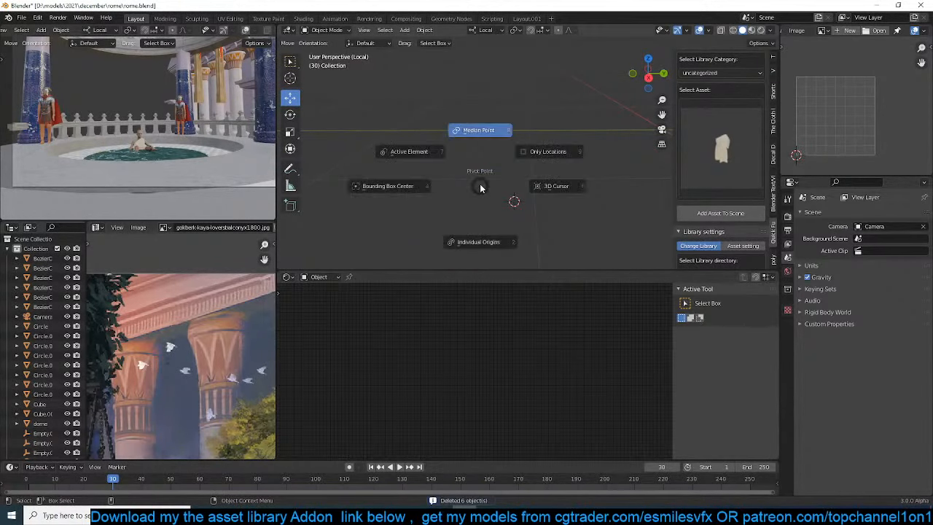
{"action": "key", "text": "Escape"}
{"action": "key", "text": "slash"}
{"action": "middle_click_drag", "start_coordinate": [480, 187], "coordinate": [584, 214]}
{"action": "scroll", "coordinate": [584, 209], "scroll_direction": "down", "scroll_amount": 3}
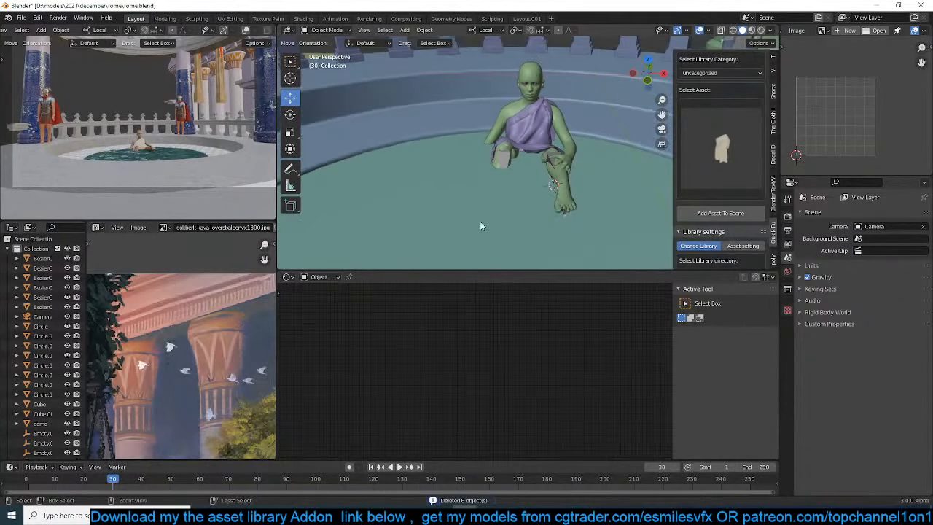
{"action": "key", "text": "ctrl+s"}
Open the options of the costume's Armature modifier, deselect the costume, and save the file
{"action": "left_click", "coordinate": [528, 147]}
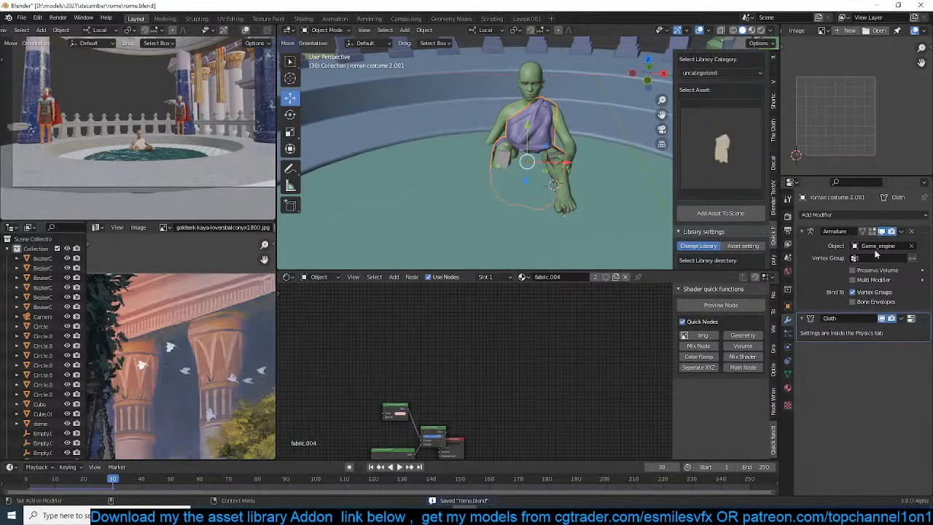
{"action": "left_click", "coordinate": [901, 232]}
{"action": "left_click", "coordinate": [899, 256]}
{"action": "middle_click_drag", "start_coordinate": [521, 125], "coordinate": [603, 117]}
{"action": "scroll", "coordinate": [524, 136], "scroll_direction": "up", "scroll_amount": 1}
{"action": "key", "text": "alt+a"}
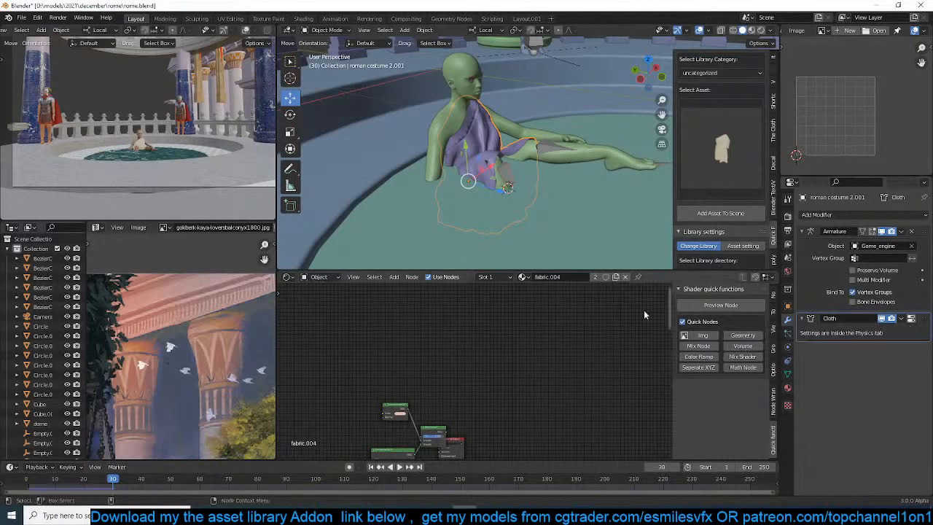
{"action": "scroll", "coordinate": [513, 180], "scroll_direction": "down", "scroll_amount": 3}
{"action": "key", "text": "ctrl+s"}
{"action": "key", "text": "alt+a"}
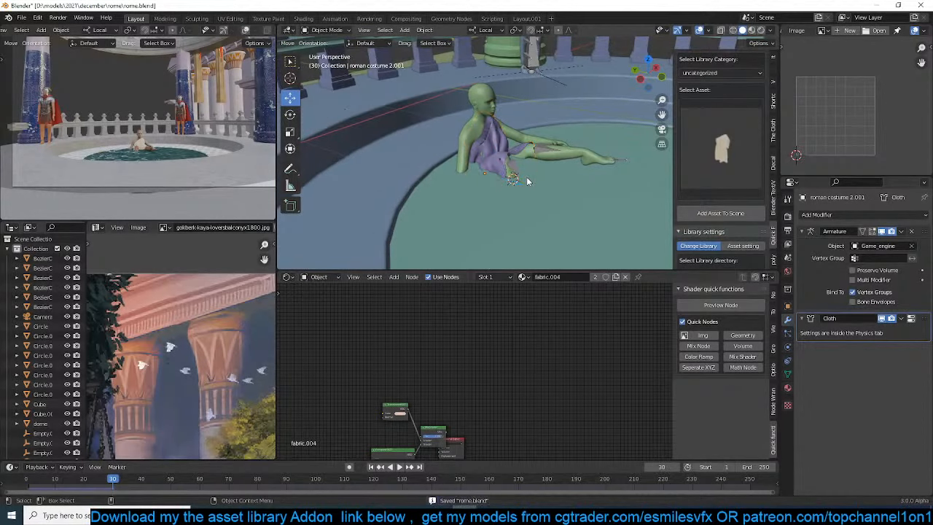
Show the costume's material settings and switch the camera viewport to Rendered shading
{"action": "left_click", "coordinate": [787, 388]}
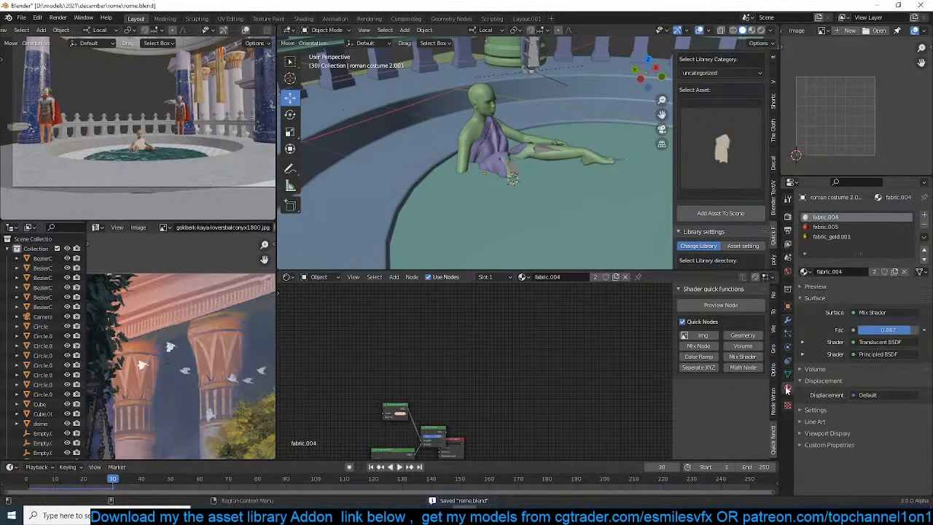
{"action": "scroll", "coordinate": [267, 34], "scroll_direction": "down", "scroll_amount": 3}
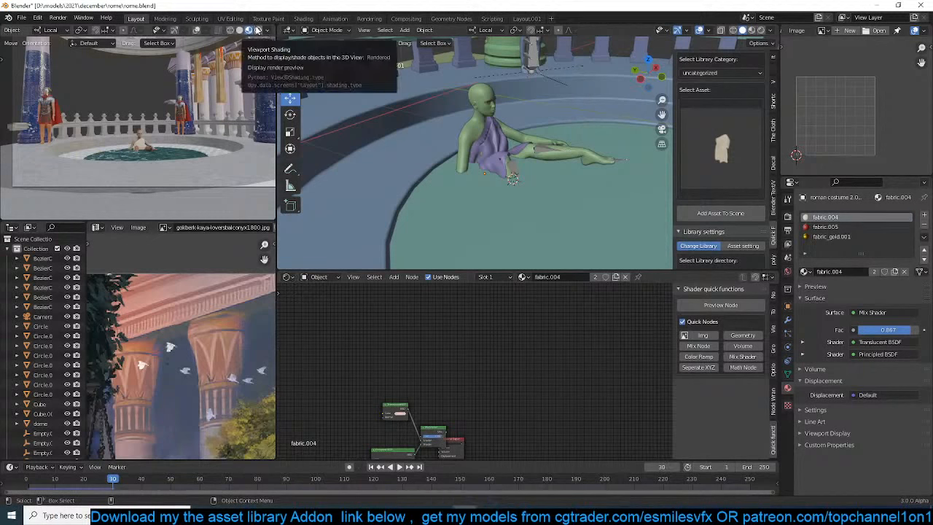
{"action": "left_click", "coordinate": [257, 30]}
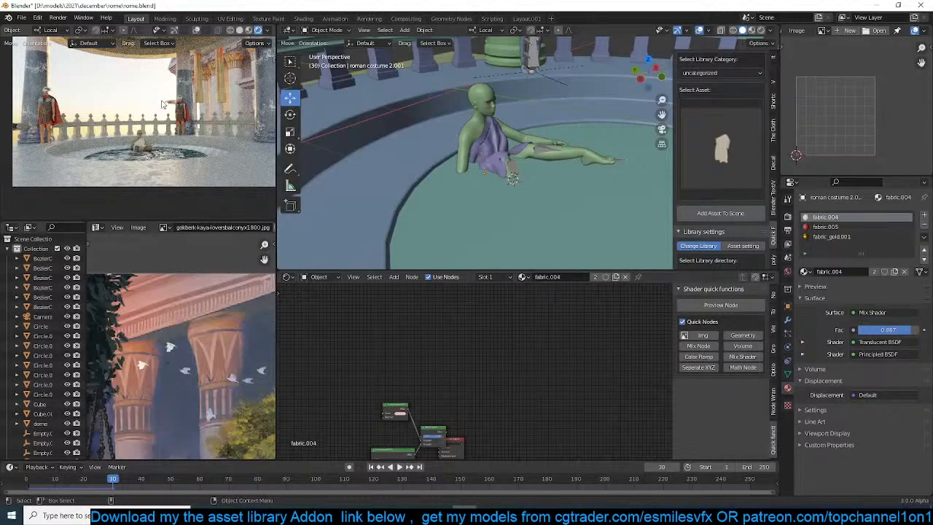
Expand the Cycles render sampling settings and turn on overlays in the camera viewport
{"action": "left_click", "coordinate": [787, 216]}
{"action": "left_click", "coordinate": [823, 281]}
{"action": "left_click", "coordinate": [823, 281]}
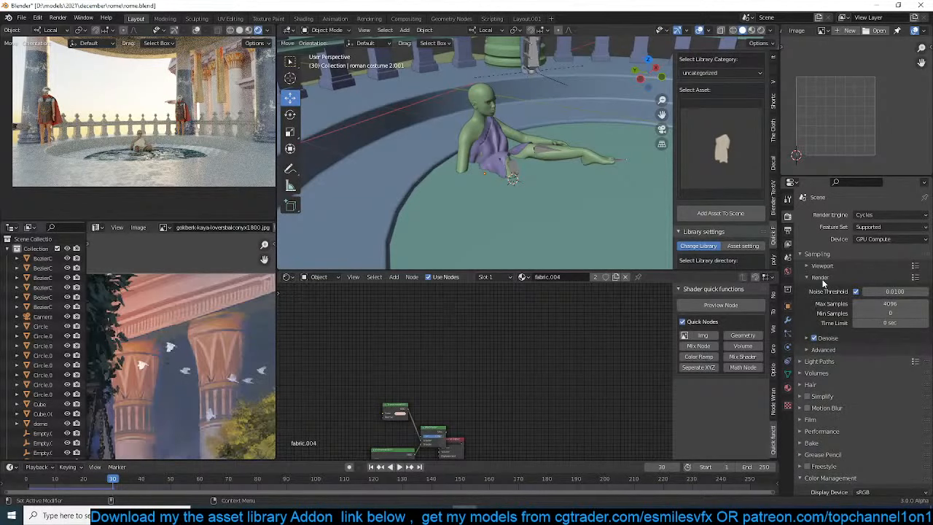
{"action": "left_click", "coordinate": [197, 31]}
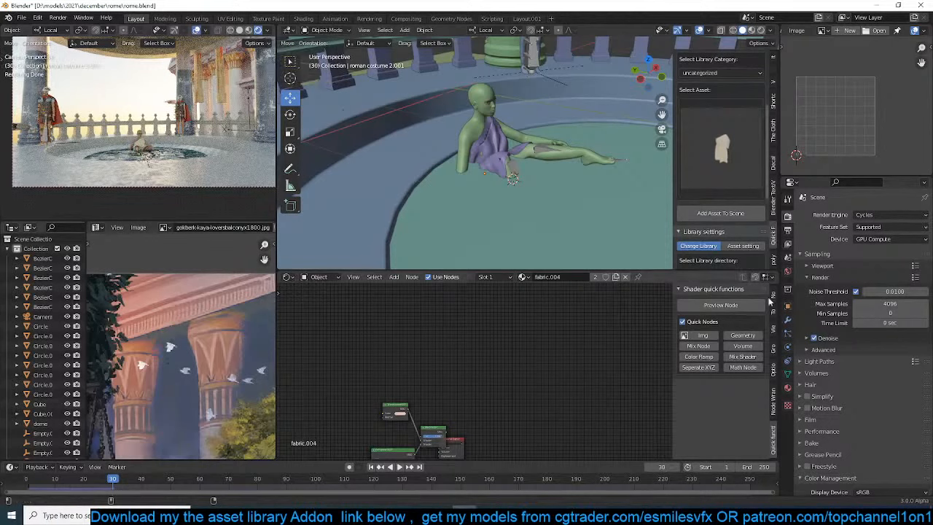
Expand the Advanced and Viewport sampling settings and pause the rendered preview in the camera viewport
{"action": "left_click", "coordinate": [837, 350]}
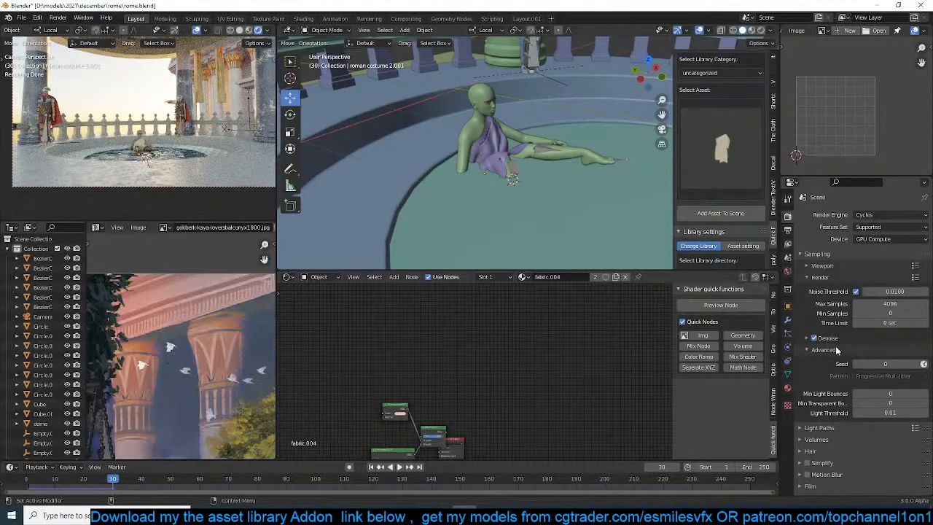
{"action": "left_click", "coordinate": [840, 266]}
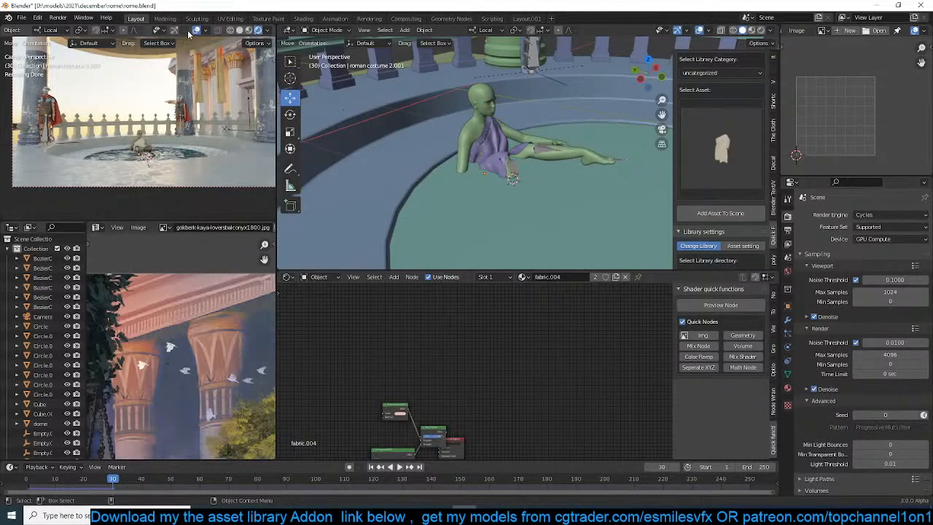
{"action": "scroll", "coordinate": [271, 32], "scroll_direction": "down", "scroll_amount": 2}
{"action": "left_click", "coordinate": [267, 30]}
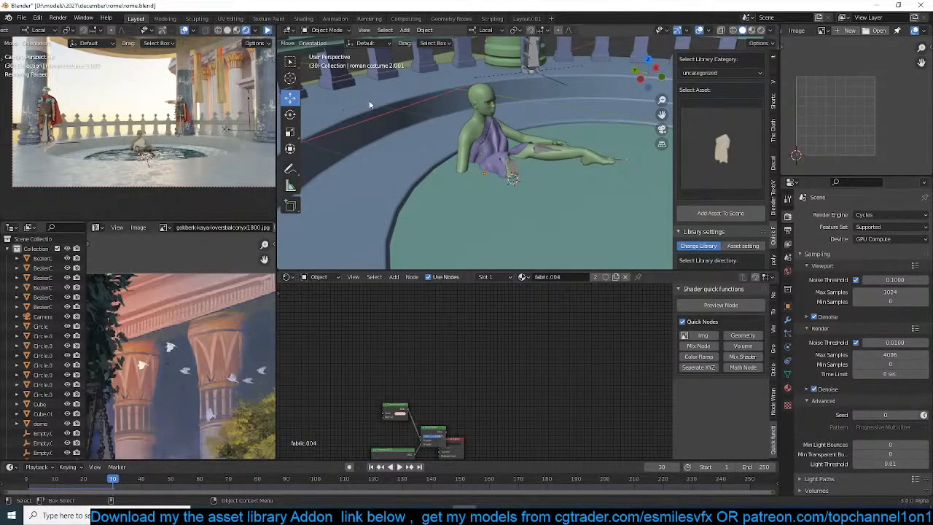
Select the circular balcony object, turn off overlays in the camera viewport, and save the file
{"action": "left_click", "coordinate": [375, 147]}
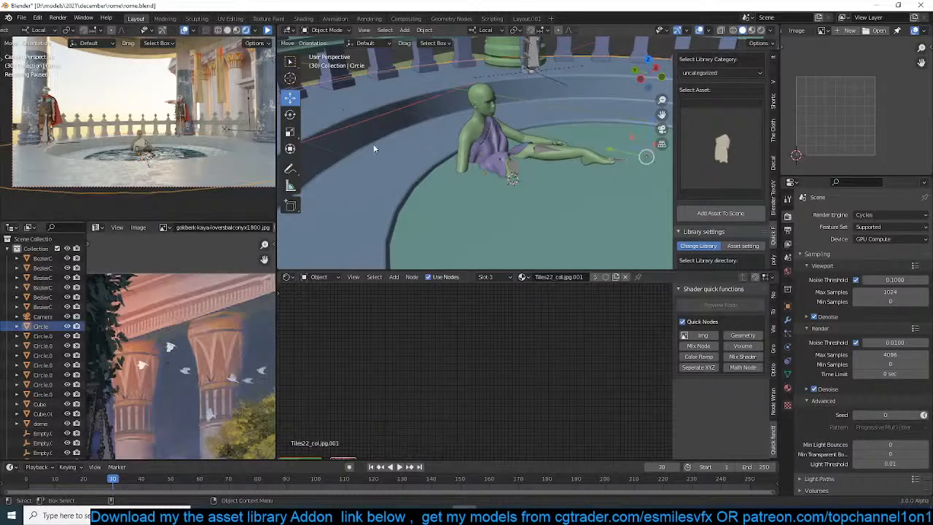
{"action": "left_click", "coordinate": [186, 30]}
{"action": "key", "text": "ctrl+s"}
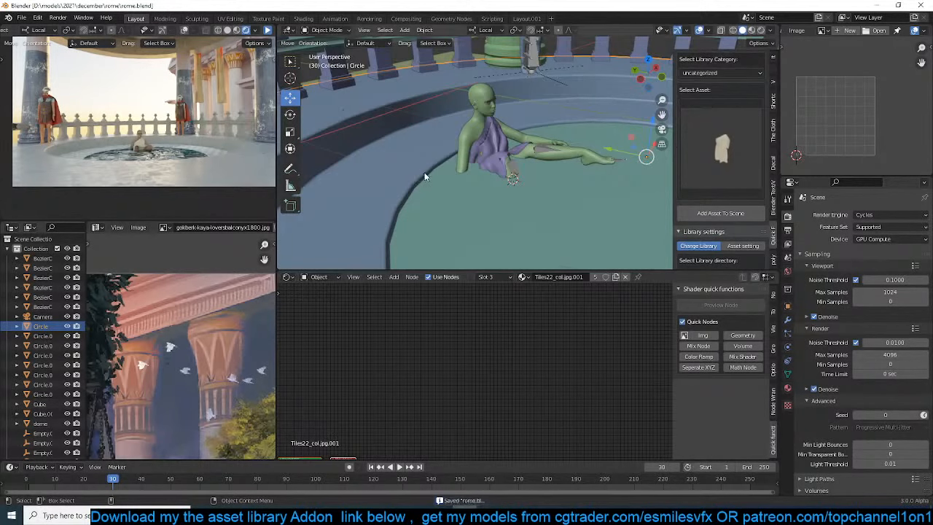
Deselect the circular balcony object in the top view and save the file
{"action": "scroll", "coordinate": [427, 174], "scroll_direction": "down", "scroll_amount": 7}
{"action": "scroll", "coordinate": [554, 106], "scroll_direction": "down", "scroll_amount": 3}
{"action": "scroll", "coordinate": [552, 116], "scroll_direction": "down", "scroll_amount": 6}
{"action": "key", "text": "KP_7"}
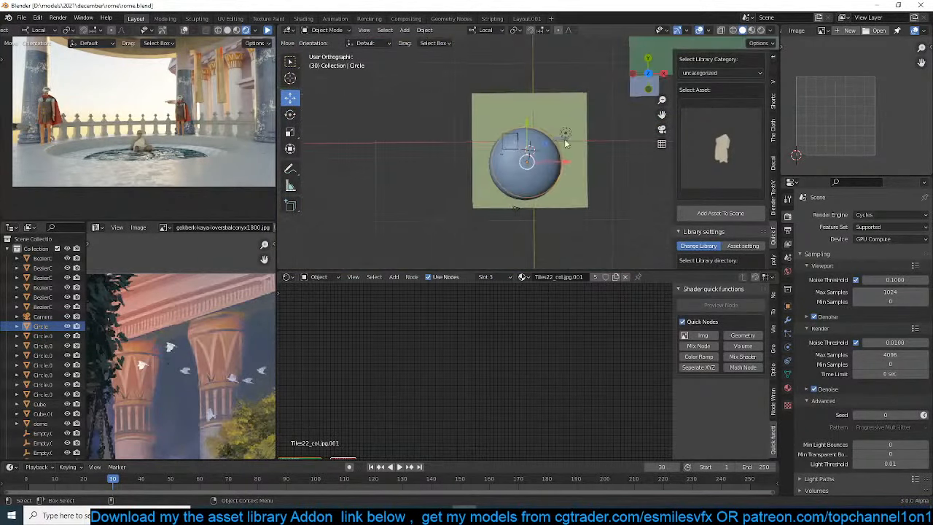
{"action": "scroll", "coordinate": [565, 142], "scroll_direction": "down", "scroll_amount": 2}
{"action": "middle_click_drag", "start_coordinate": [569, 152], "coordinate": [520, 165], "text": "shift"}
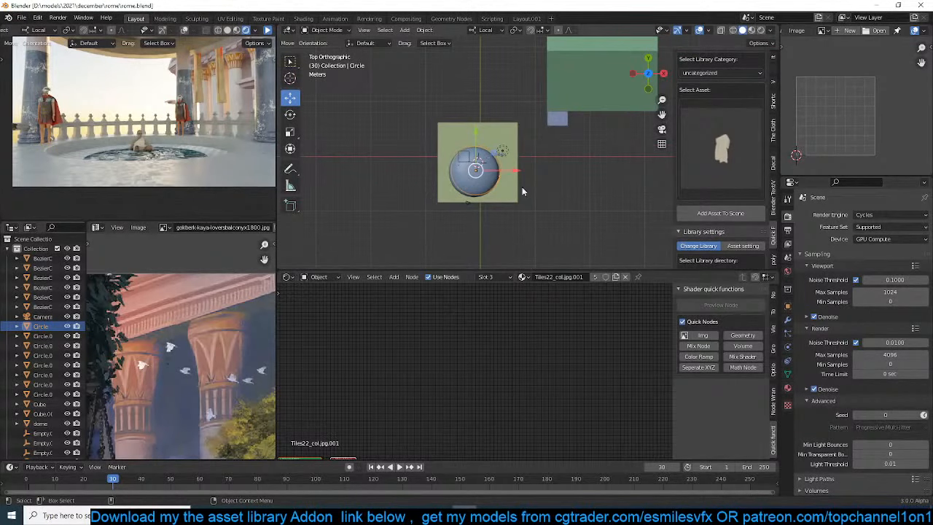
{"action": "left_click", "coordinate": [572, 163]}
{"action": "scroll", "coordinate": [561, 128], "scroll_direction": "down", "scroll_amount": 1}
{"action": "key", "text": "ctrl+s"}
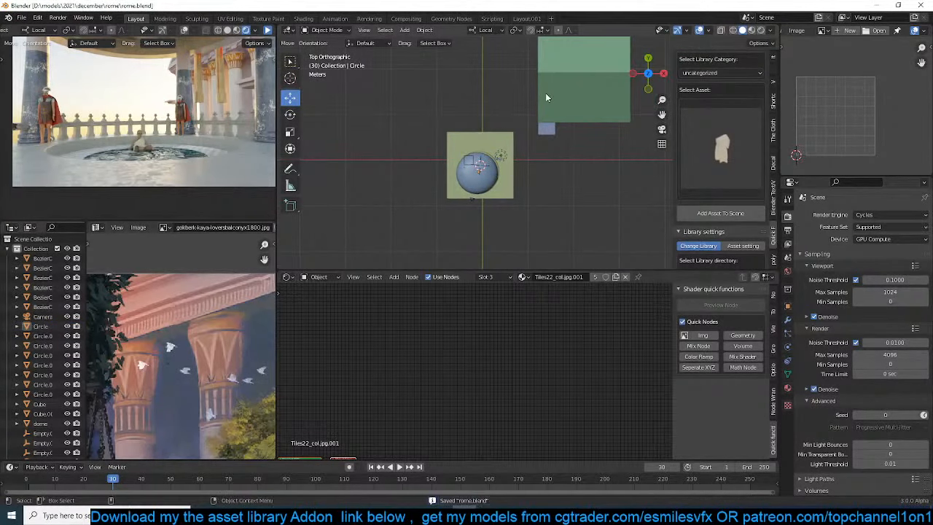
Move the slabs projecting beside the temple's columns about 0.26 m along their local X axis
{"action": "left_click", "coordinate": [546, 93]}
{"action": "middle_click_drag", "start_coordinate": [545, 93], "coordinate": [525, 71]}
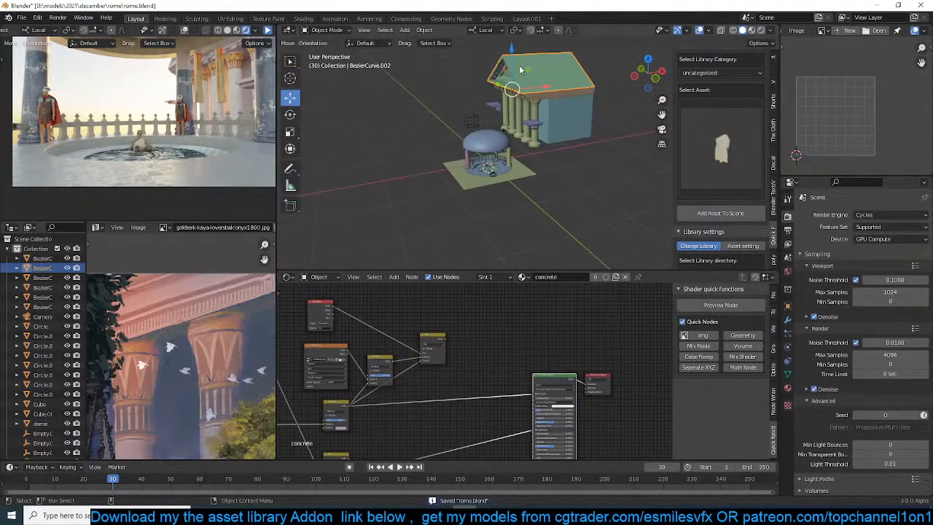
{"action": "left_click", "coordinate": [504, 109]}
{"action": "left_click", "coordinate": [501, 111]}
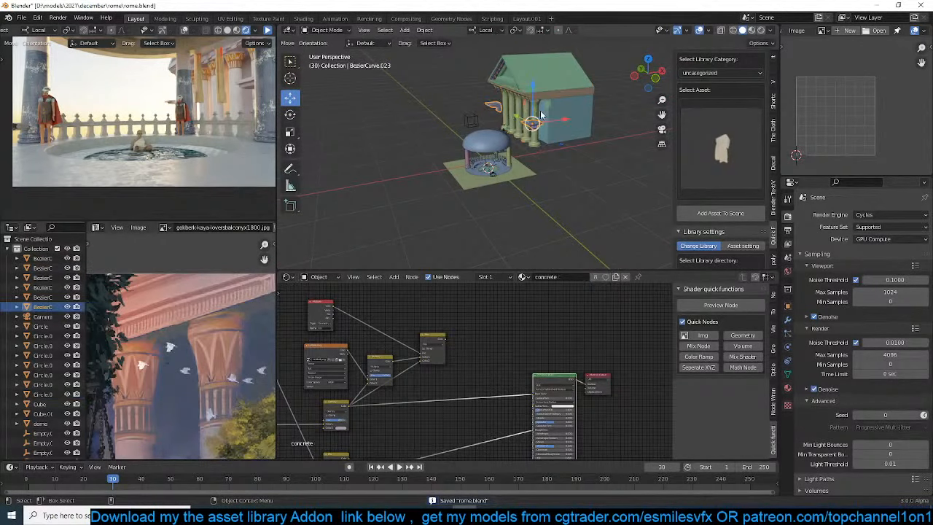
{"action": "key", "text": "g"}
{"action": "key", "text": "x"}
{"action": "left_click", "coordinate": [561, 119]}
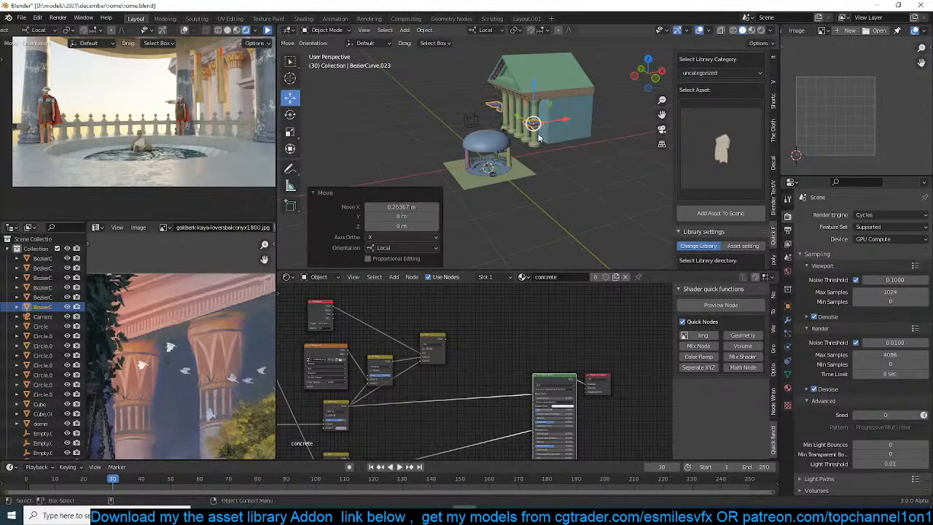
Add three loop cuts to the wall mesh at the back of the temple building
{"action": "middle_click_drag", "start_coordinate": [561, 119], "coordinate": [457, 104]}
{"action": "left_click_drag", "start_coordinate": [472, 120], "coordinate": [466, 120]}
{"action": "middle_click_drag", "start_coordinate": [467, 120], "coordinate": [428, 120]}
{"action": "left_click", "coordinate": [427, 119]}
{"action": "scroll", "coordinate": [430, 124], "scroll_direction": "down", "scroll_amount": 3}
{"action": "key", "text": "Tab"}
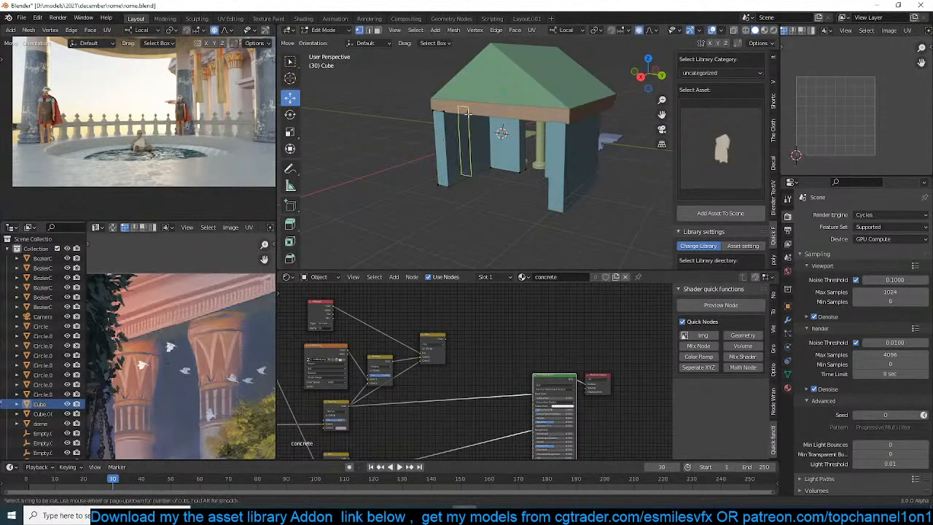
{"action": "key", "text": "3"}
{"action": "left_click", "coordinate": [451, 149]}
{"action": "left_click_drag", "start_coordinate": [480, 155], "coordinate": [528, 170]}
{"action": "key", "text": "Tab"}
Move all parts of the temple building into a new collection named block and save the file
{"action": "scroll", "coordinate": [561, 148], "scroll_direction": "down", "scroll_amount": 3}
{"action": "middle_click_drag", "start_coordinate": [561, 148], "coordinate": [419, 125]}
{"action": "key", "text": "alt+a"}
{"action": "middle_click_drag", "start_coordinate": [388, 80], "coordinate": [377, 84]}
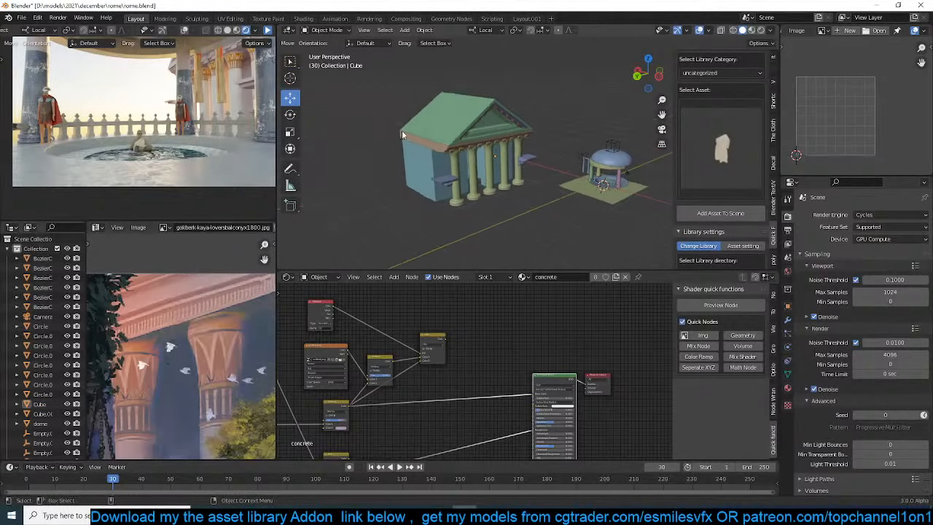
{"action": "left_click_drag", "start_coordinate": [378, 83], "coordinate": [534, 211]}
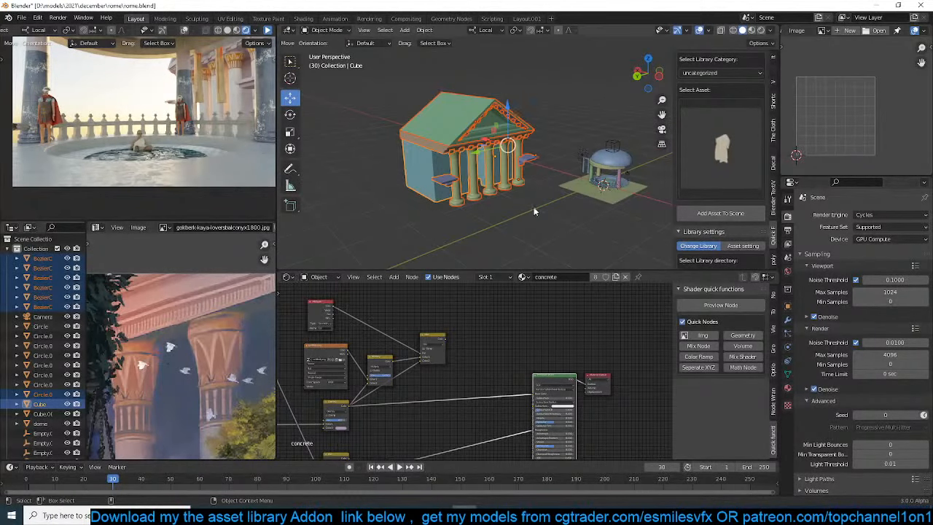
{"action": "key", "text": "m"}
{"action": "left_click", "coordinate": [459, 159]}
{"action": "type", "text": "collection"}
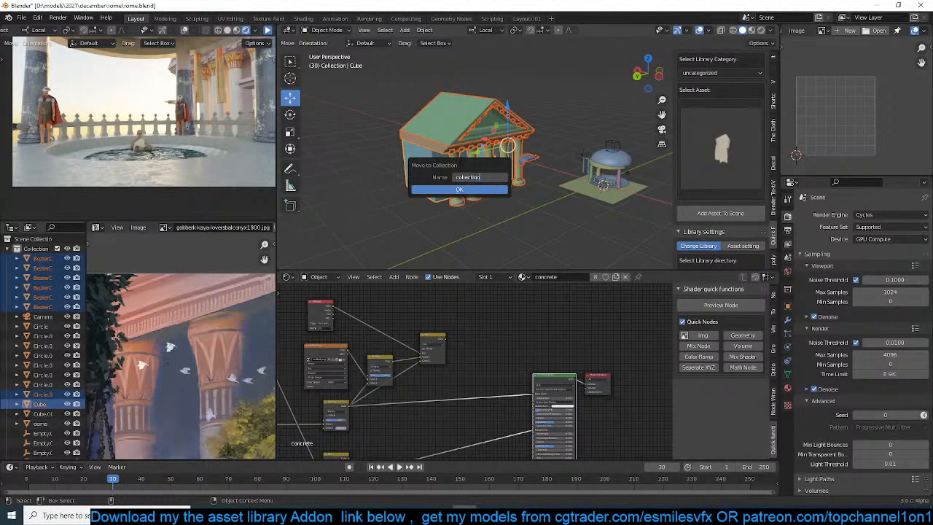
{"action": "key", "text": "ctrl+BackSpace"}
{"action": "type", "text": "block"}
{"action": "key", "text": "Return"}
{"action": "left_click", "coordinate": [449, 191]}
{"action": "key", "text": "alt+a"}
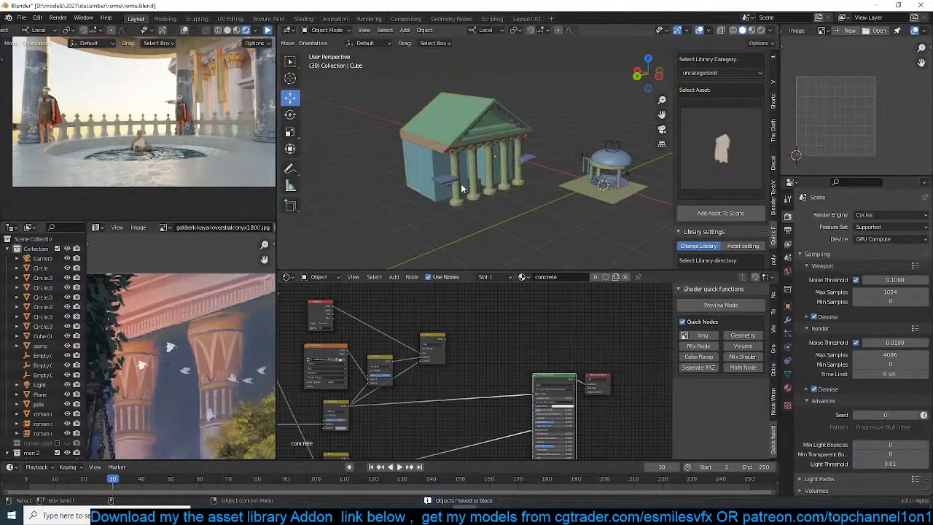
{"action": "key", "text": "KP_7"}
{"action": "key", "text": "ctrl+s"}
Add an instance of the block collection and move it about -30.2 m in X and 11.6 m in Y
{"action": "key", "text": "shift+a"}
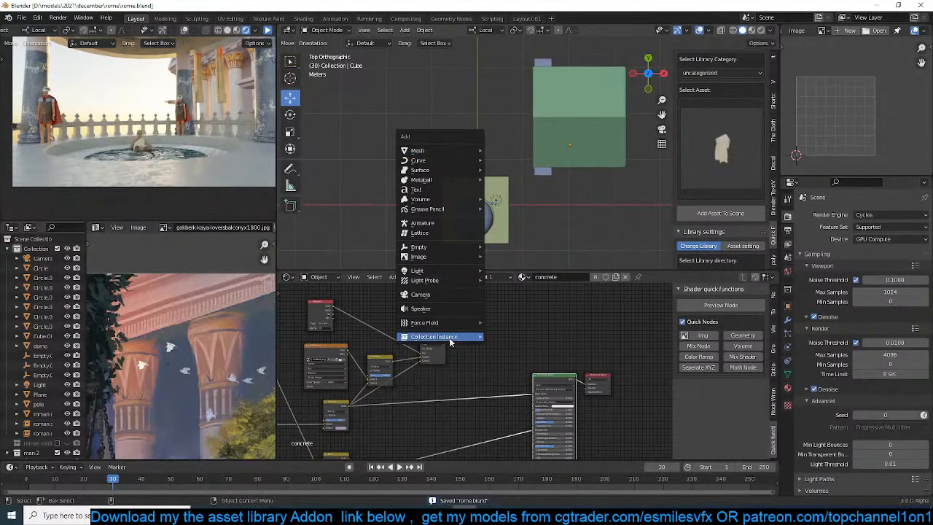
{"action": "mouse_move", "coordinate": [456, 337]}
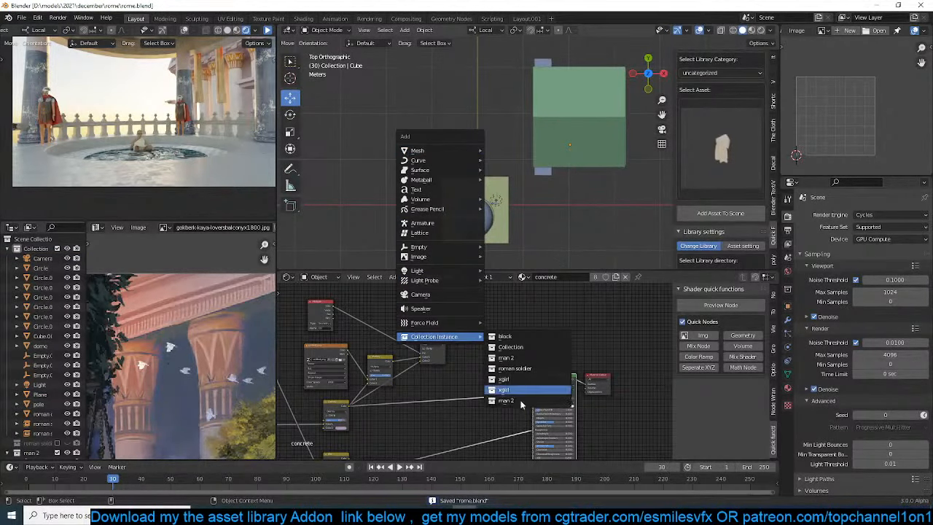
{"action": "left_click", "coordinate": [534, 336]}
{"action": "scroll", "coordinate": [571, 163], "scroll_direction": "down", "scroll_amount": 3}
{"action": "key", "text": "g"}
{"action": "left_click", "coordinate": [503, 136]}
Rotate the block instance roughly a quarter turn and shift it about -1.7 m in X and 1.8 m in Y
{"action": "key", "text": "r"}
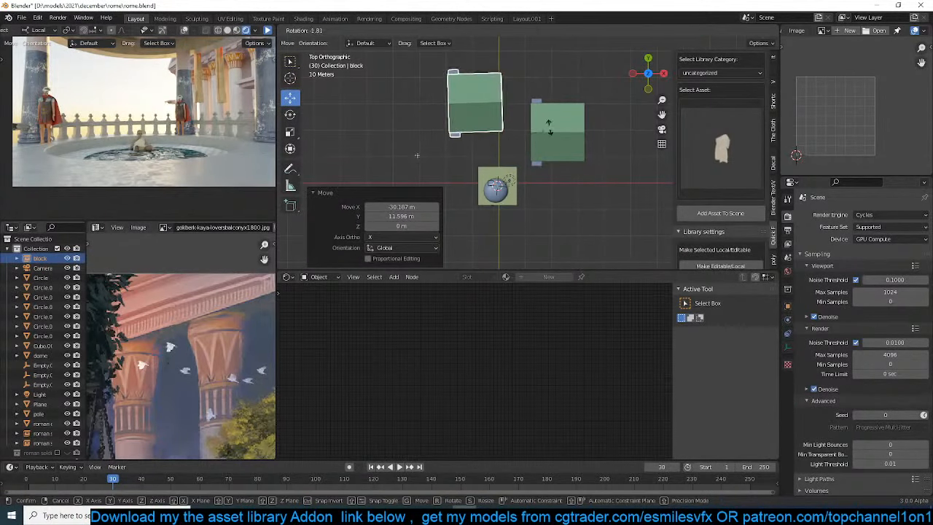
{"action": "left_click", "coordinate": [418, 50]}
{"action": "key", "text": "g"}
{"action": "left_click", "coordinate": [506, 111]}
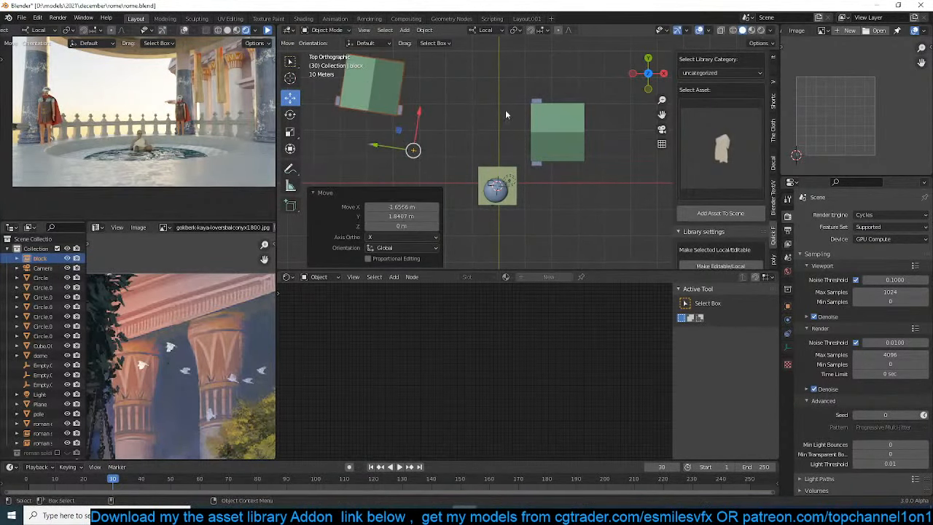
Rotate the block instance slightly further to face the pavilion and move it about 6.9 m in X and 63 m in Y
{"action": "key", "text": "r"}
{"action": "left_click", "coordinate": [553, 86]}
{"action": "key", "text": "g"}
{"action": "left_click", "coordinate": [554, 109]}
{"action": "scroll", "coordinate": [511, 137], "scroll_direction": "down", "scroll_amount": 4}
{"action": "key", "text": "g"}
{"action": "left_click", "coordinate": [512, 62]}
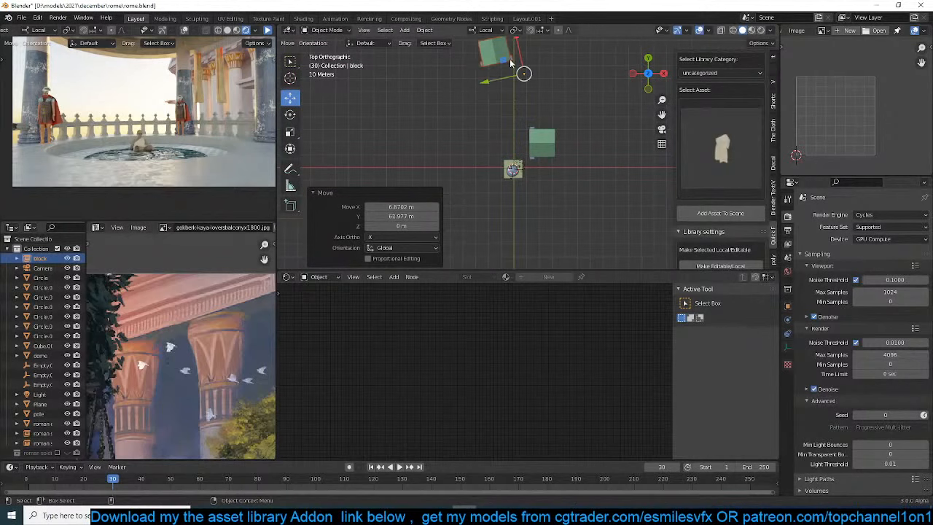
Switch the camera viewport to Material Preview shading
{"action": "left_click", "coordinate": [237, 31]}
{"action": "scroll", "coordinate": [569, 124], "scroll_direction": "down", "scroll_amount": 2}
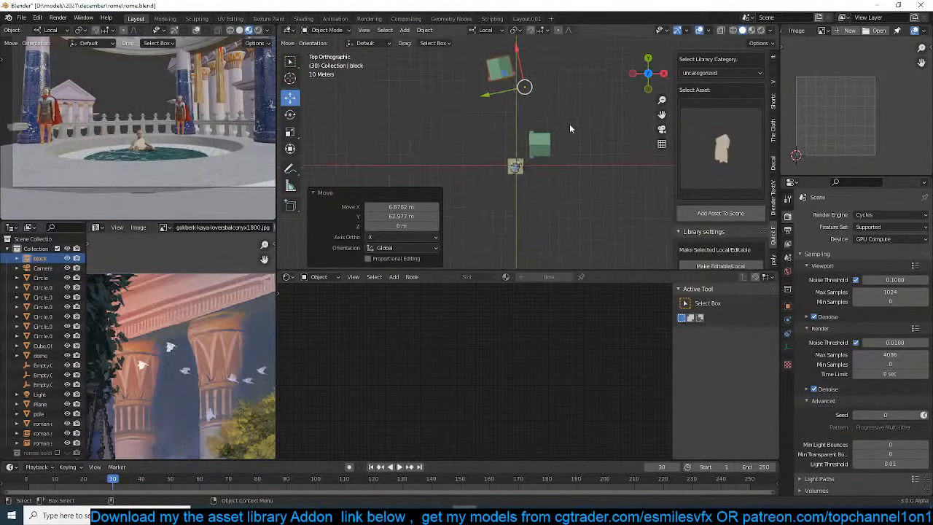
{"action": "middle_click_drag", "start_coordinate": [542, 132], "coordinate": [546, 168], "text": "shift"}
Change the second colour of the Overlay mix node in the temple roof's concrete material to a beige tone
{"action": "scroll", "coordinate": [546, 167], "scroll_direction": "up", "scroll_amount": 8}
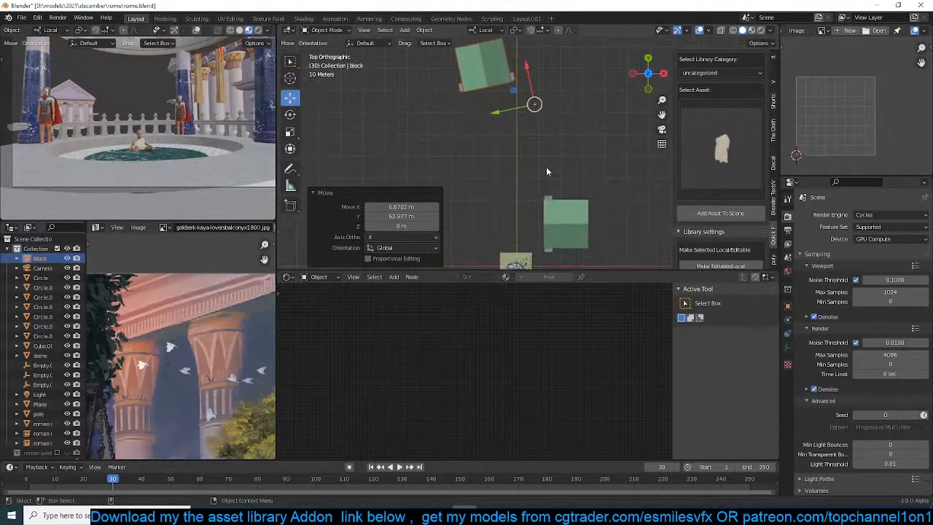
{"action": "left_click", "coordinate": [588, 244]}
{"action": "scroll", "coordinate": [457, 352], "scroll_direction": "up", "scroll_amount": 2}
{"action": "middle_click_drag", "start_coordinate": [457, 351], "coordinate": [515, 312]}
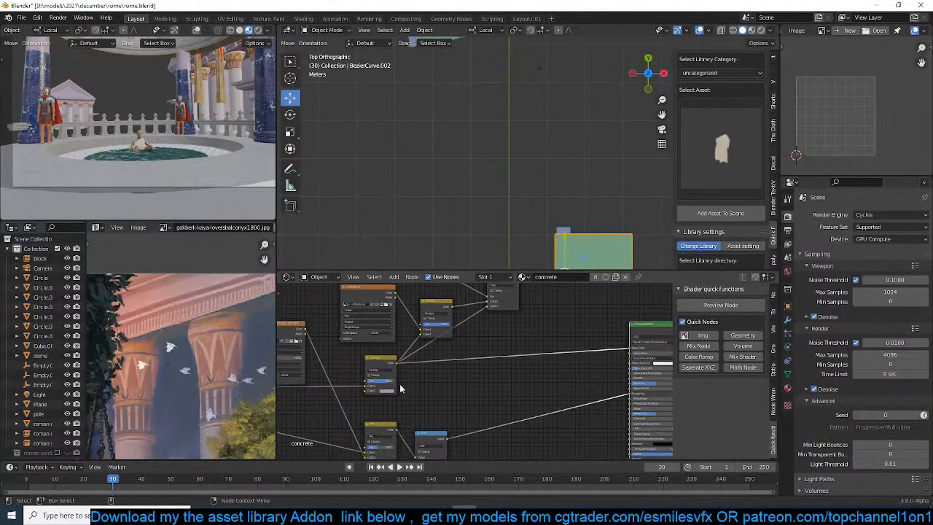
{"action": "scroll", "coordinate": [392, 395], "scroll_direction": "up", "scroll_amount": 2}
{"action": "left_click", "coordinate": [372, 395]}
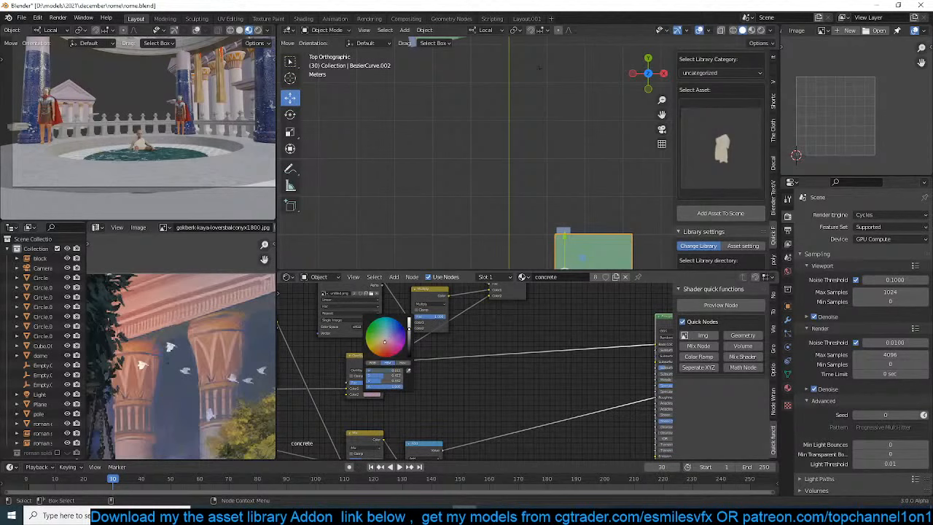
Duplicate the distant block instance and place the copy about 11.3 m lower, offset about 1.6 m in X and -2.5 m in Y
{"action": "scroll", "coordinate": [526, 184], "scroll_direction": "down", "scroll_amount": 4}
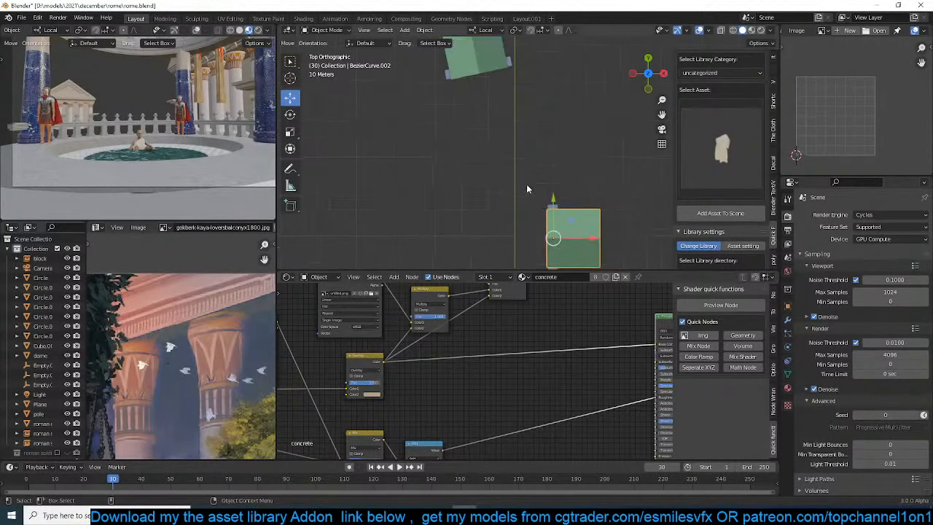
{"action": "left_click", "coordinate": [499, 94]}
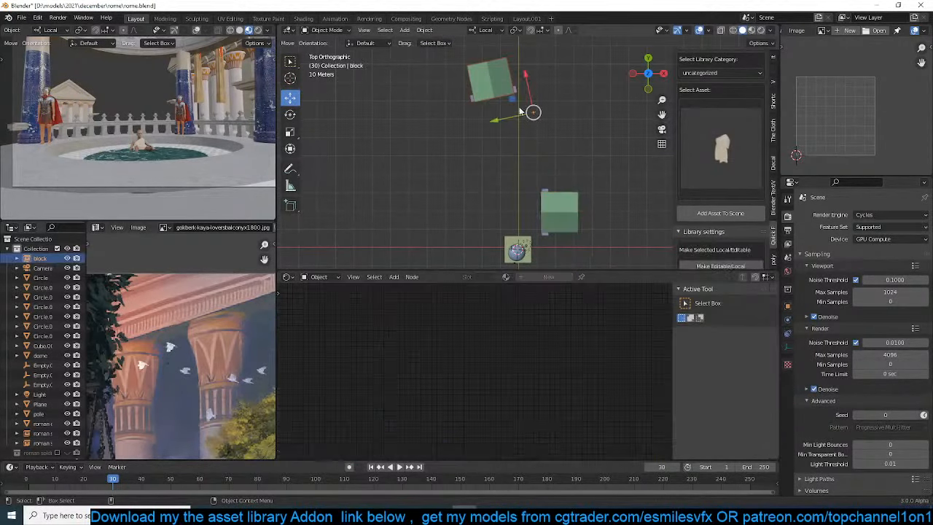
{"action": "middle_click_drag", "start_coordinate": [433, 185], "coordinate": [503, 104]}
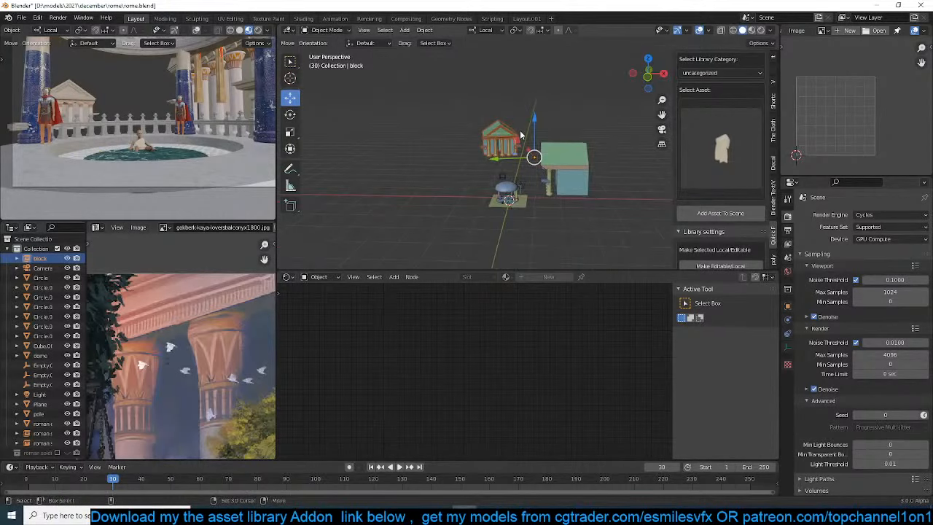
{"action": "key", "text": "shift+d"}
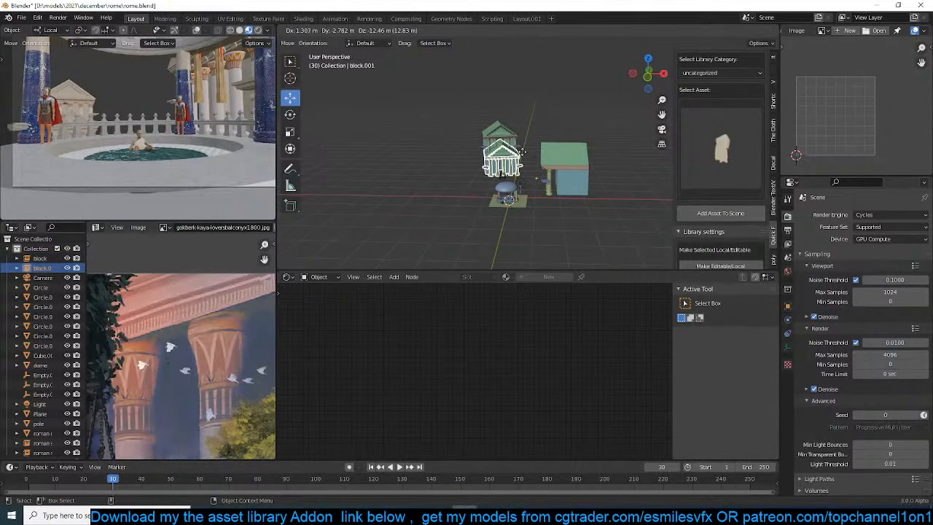
{"action": "left_click", "coordinate": [522, 149]}
Shift the duplicated block instance about 0.6 m along its local Y axis, deselect it, and save the file
{"action": "middle_click_drag", "start_coordinate": [522, 149], "coordinate": [524, 172]}
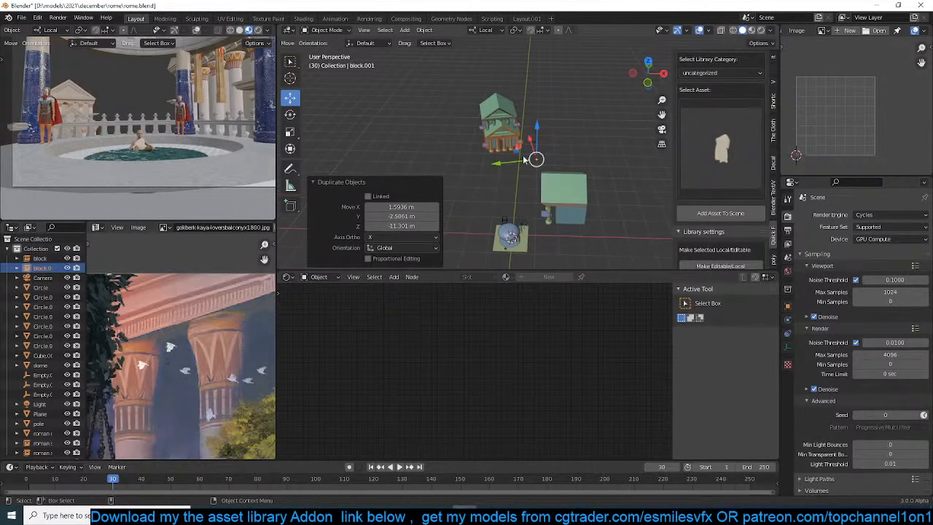
{"action": "left_click_drag", "start_coordinate": [511, 162], "coordinate": [511, 163]}
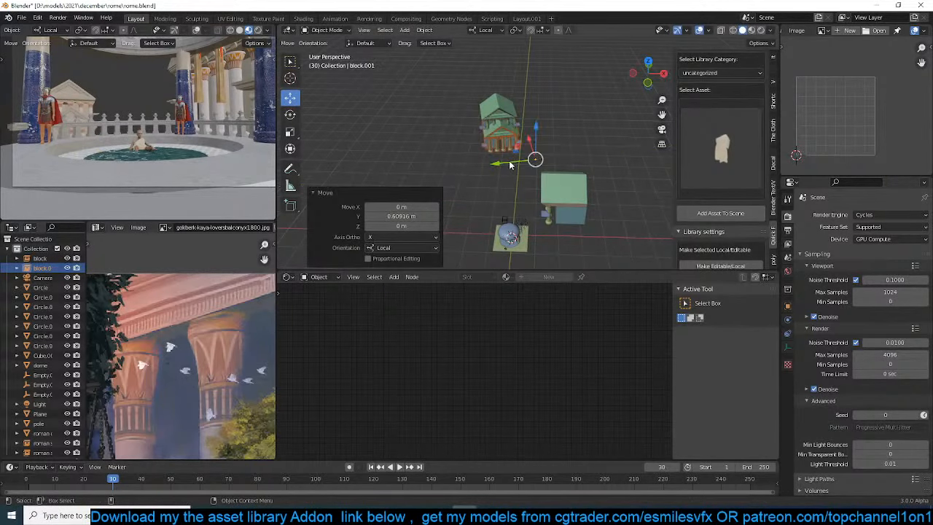
{"action": "left_click", "coordinate": [529, 181]}
{"action": "scroll", "coordinate": [530, 182], "scroll_direction": "up", "scroll_amount": 1}
{"action": "key", "text": "ctrl+s"}
Search the asset library's objects for block and select the stone building asset with the central arch
{"action": "scroll", "coordinate": [715, 105], "scroll_direction": "up", "scroll_amount": 4}
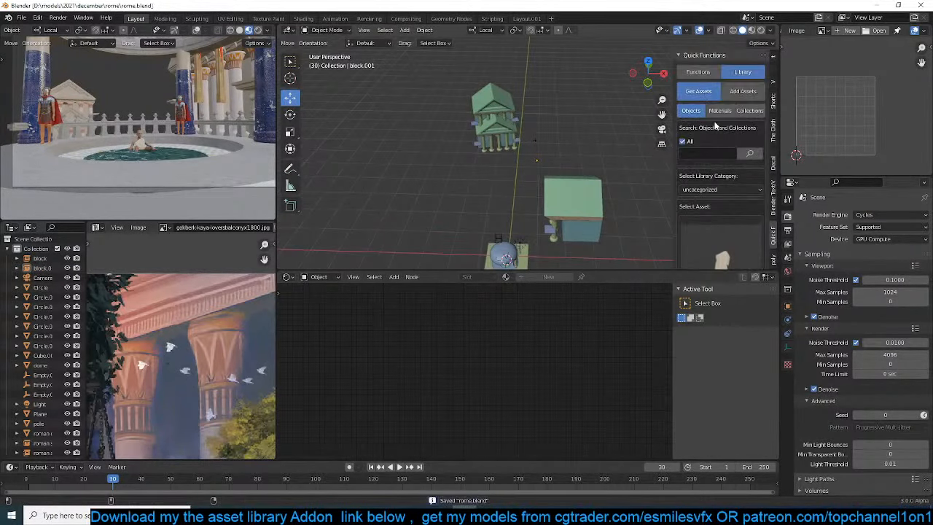
{"action": "left_click", "coordinate": [719, 155]}
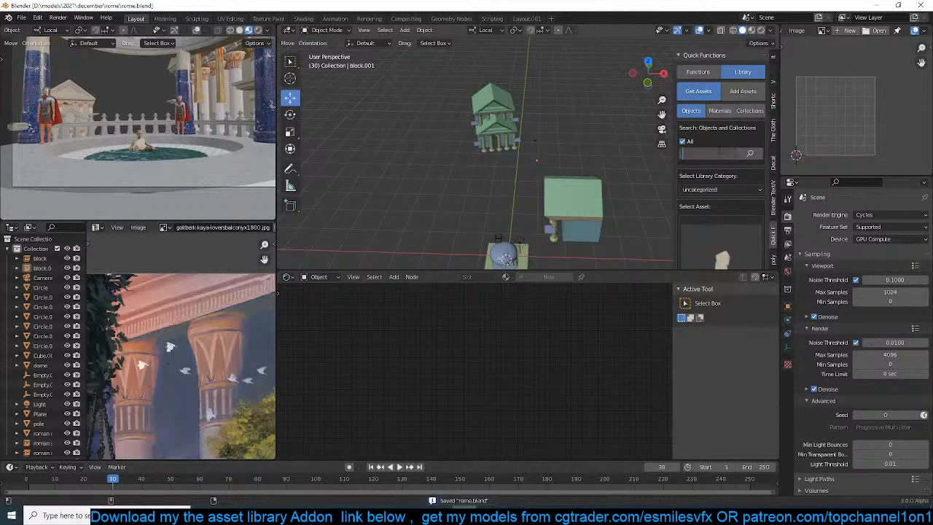
{"action": "type", "text": "block"}
{"action": "key", "text": "Return"}
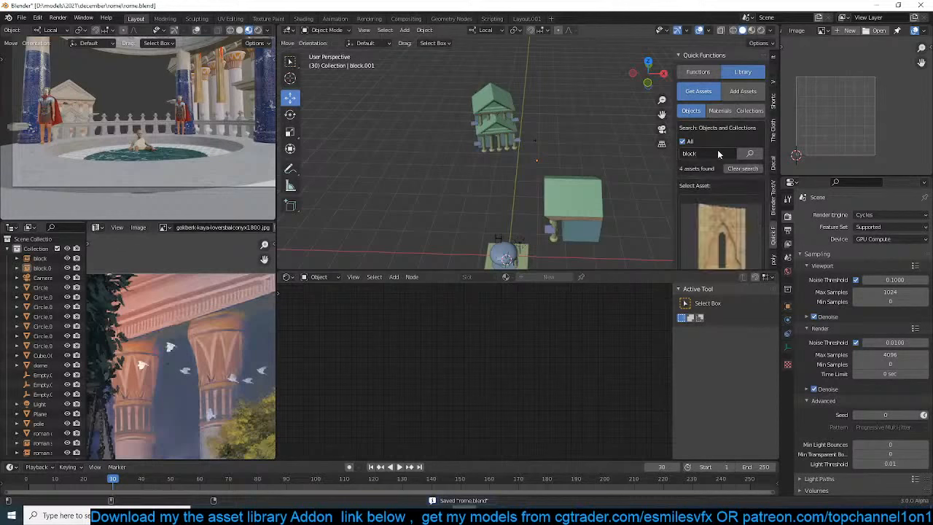
{"action": "left_click", "coordinate": [707, 226]}
{"action": "left_click", "coordinate": [638, 321]}
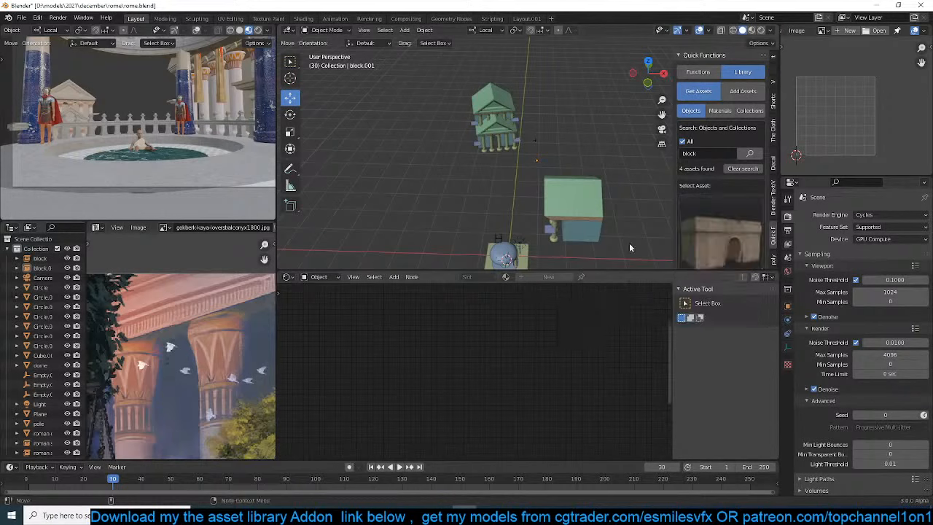
Add the stone building asset with the arch to the scene and delete the extra empty imported with it
{"action": "scroll", "coordinate": [710, 227], "scroll_direction": "down", "scroll_amount": 3}
{"action": "left_click", "coordinate": [722, 213]}
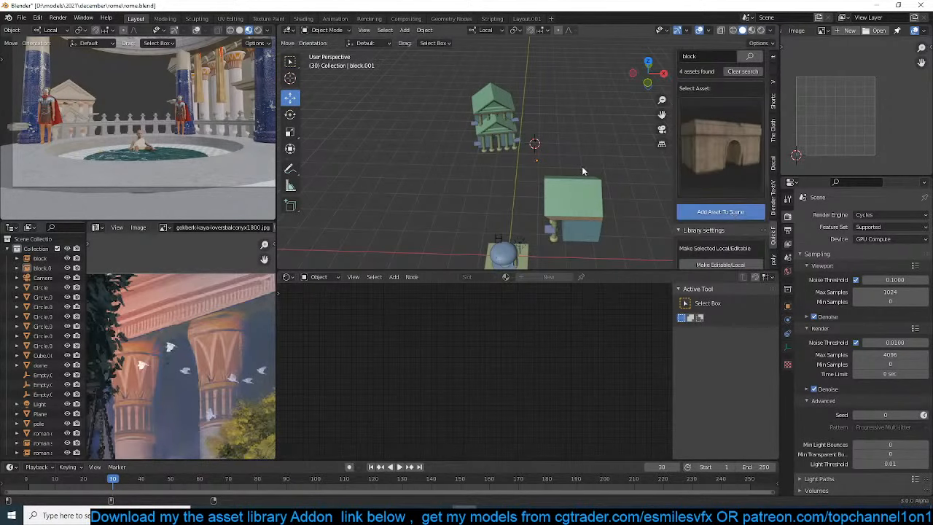
{"action": "middle_click_drag", "start_coordinate": [582, 166], "coordinate": [569, 164]}
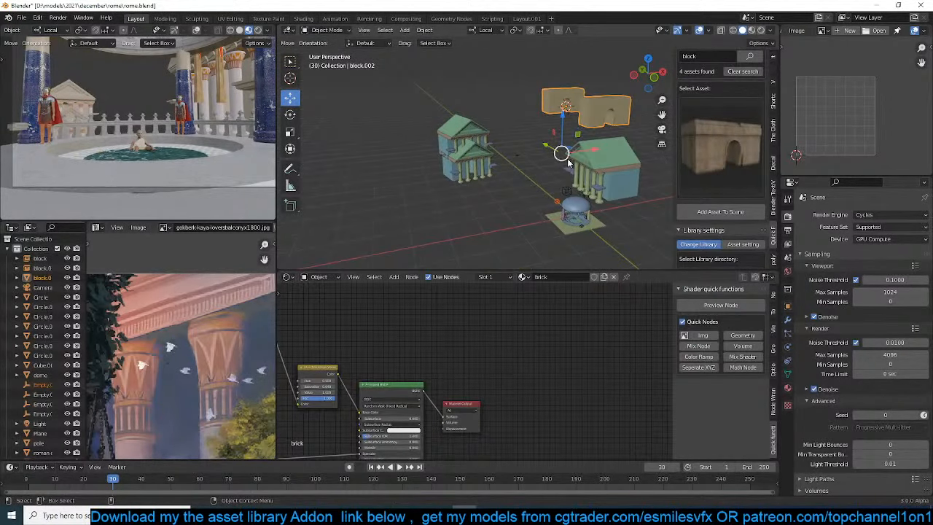
{"action": "left_click", "coordinate": [559, 204]}
{"action": "key", "text": "x"}
{"action": "left_click", "coordinate": [558, 203]}
Move the stone block building down into the camera's view by about -5.1 m in X, 4.1 m in Y and -35.6 m in Z
{"action": "left_click", "coordinate": [606, 111]}
{"action": "key", "text": "KP_7"}
{"action": "key", "text": "KP_0"}
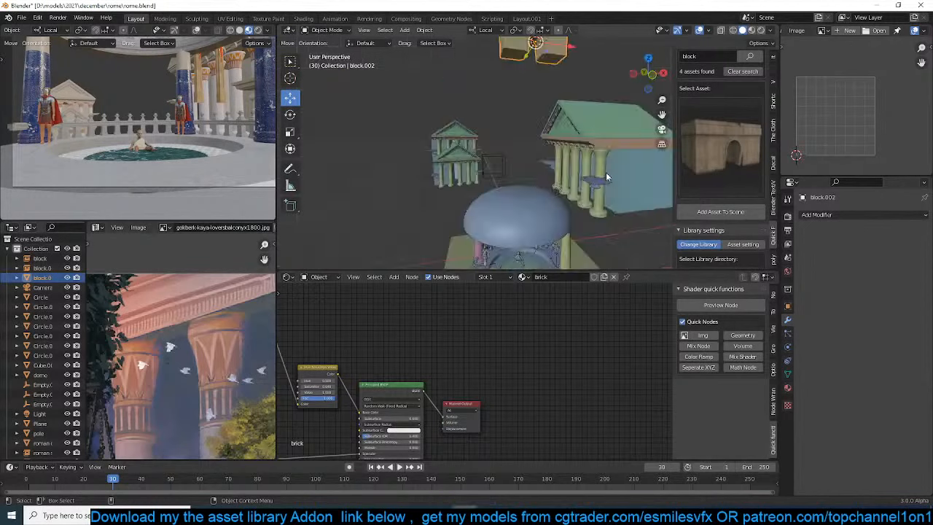
{"action": "key", "text": "g"}
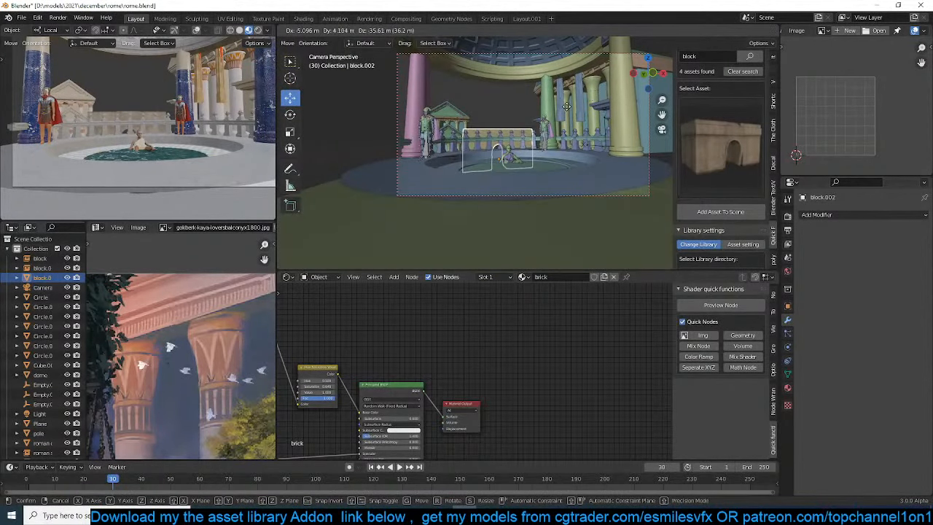
{"action": "left_click", "coordinate": [567, 107]}
Move the stone block building horizontally about 28.3 m in X and 32.9 m in Y, behind the nearer temple
{"action": "key", "text": "KP_7"}
{"action": "key", "text": "g"}
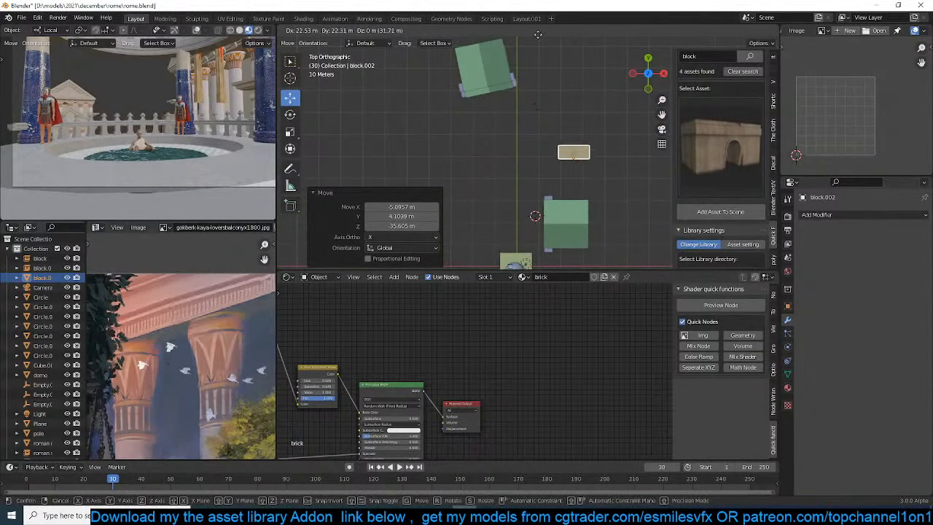
{"action": "left_click", "coordinate": [669, 237]}
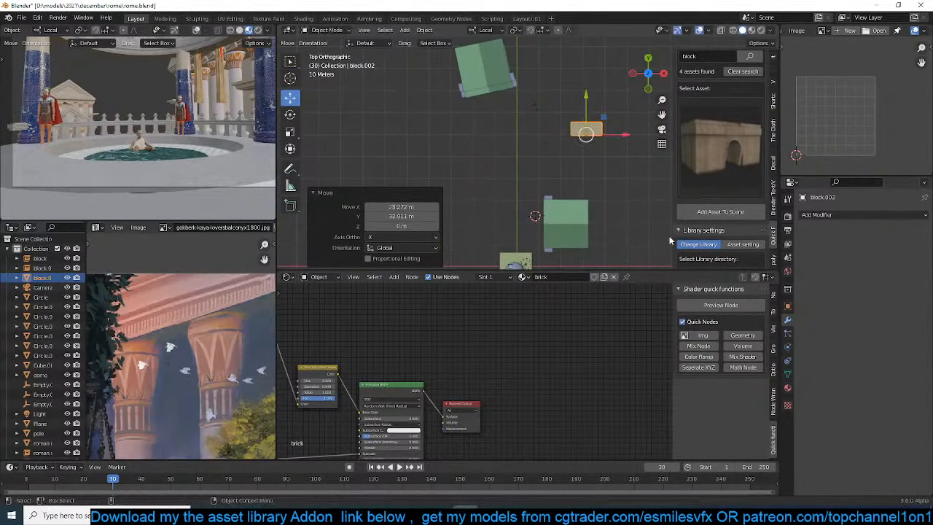
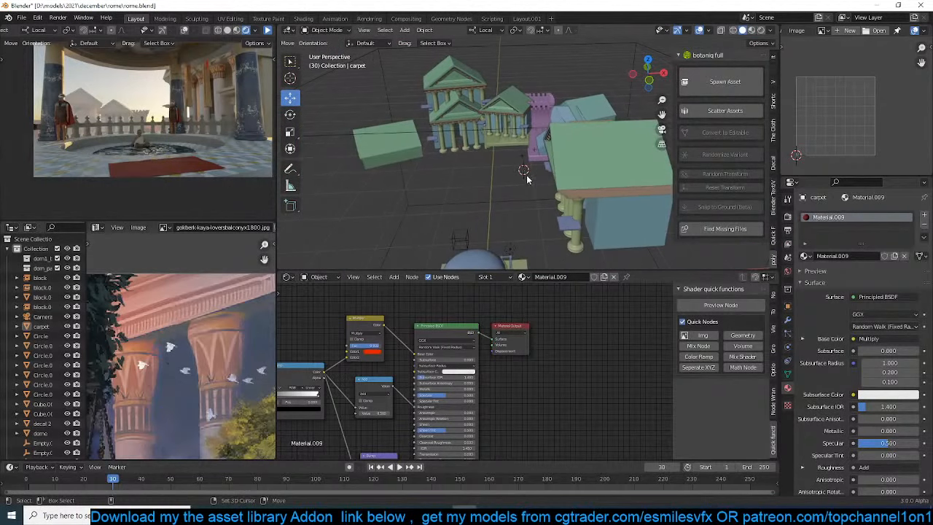
Spawn the tropical Areca Palm asset from botaniq and scale it up by a factor of 1.215
{"action": "left_click", "coordinate": [726, 83]}
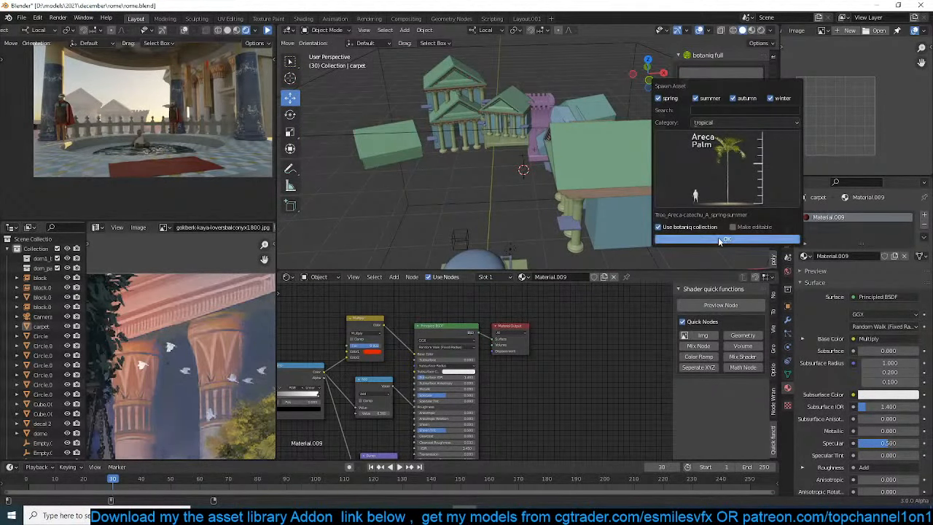
{"action": "left_click", "coordinate": [718, 238]}
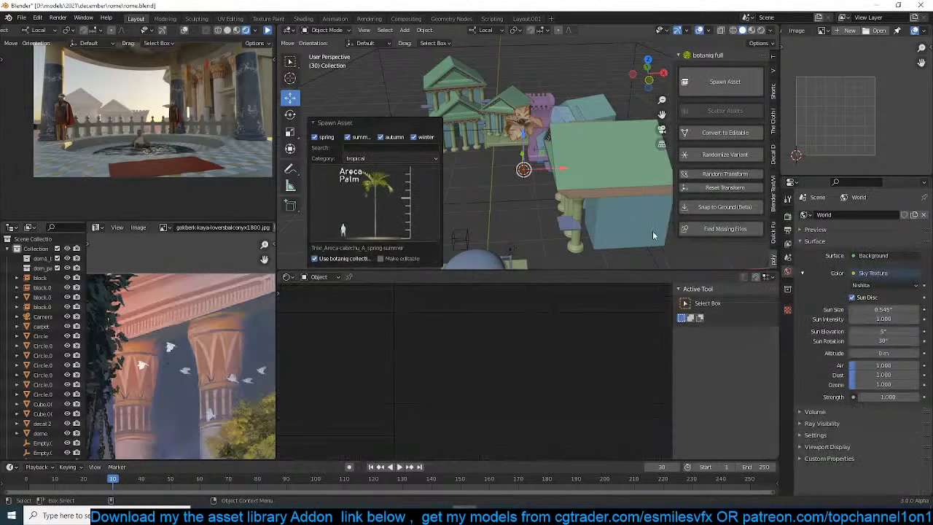
{"action": "left_click", "coordinate": [587, 219]}
Snap the Areca palm to the 3D cursor beside the dome with Offset enabled
{"action": "middle_click_drag", "start_coordinate": [585, 217], "coordinate": [553, 209]}
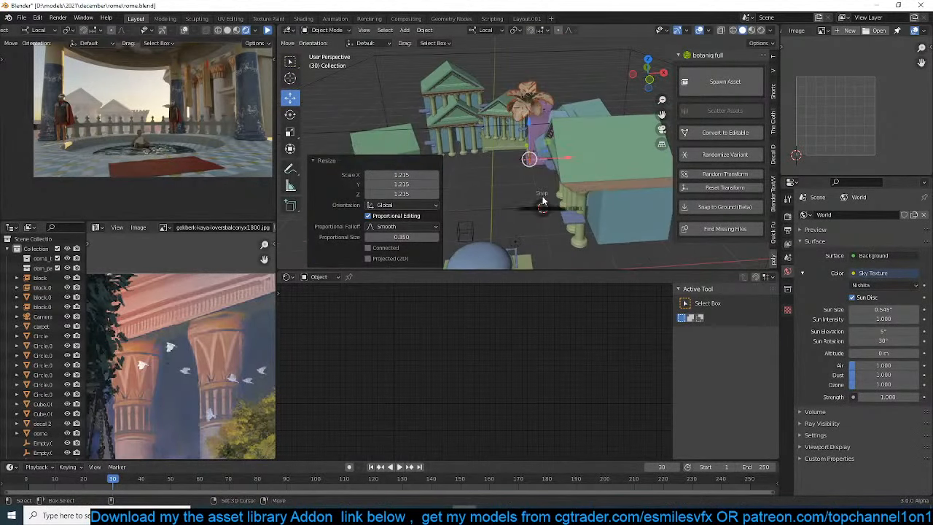
{"action": "left_click", "coordinate": [538, 116]}
{"action": "middle_click_drag", "start_coordinate": [538, 116], "coordinate": [571, 97]}
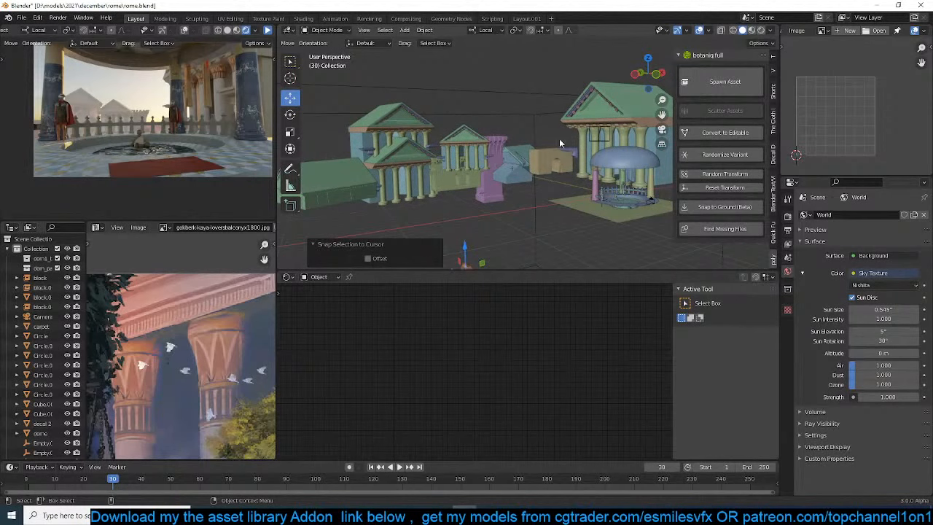
{"action": "left_click", "coordinate": [368, 258]}
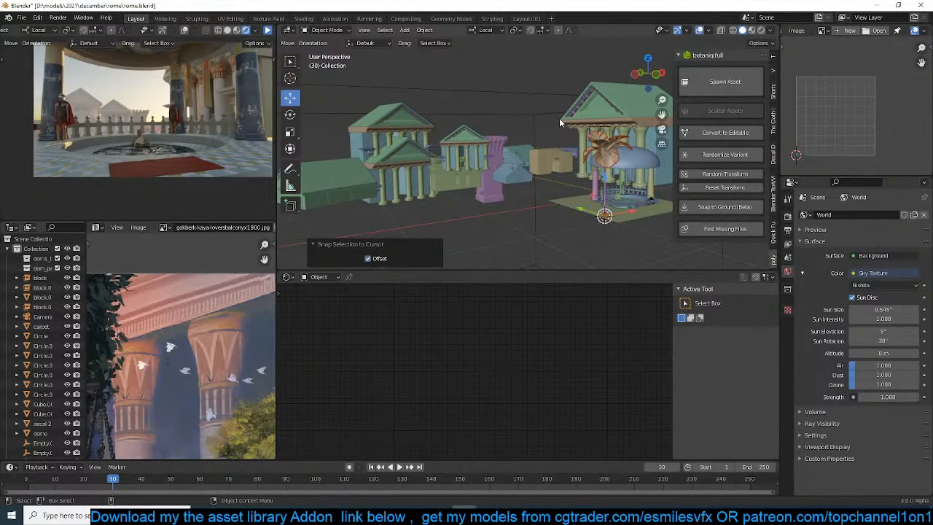
Move the Areca palm beyond the balustrade, about 9.9 m in X and 31.1 m in Y, and shift it toward the right statue
{"action": "key", "text": "KP_0"}
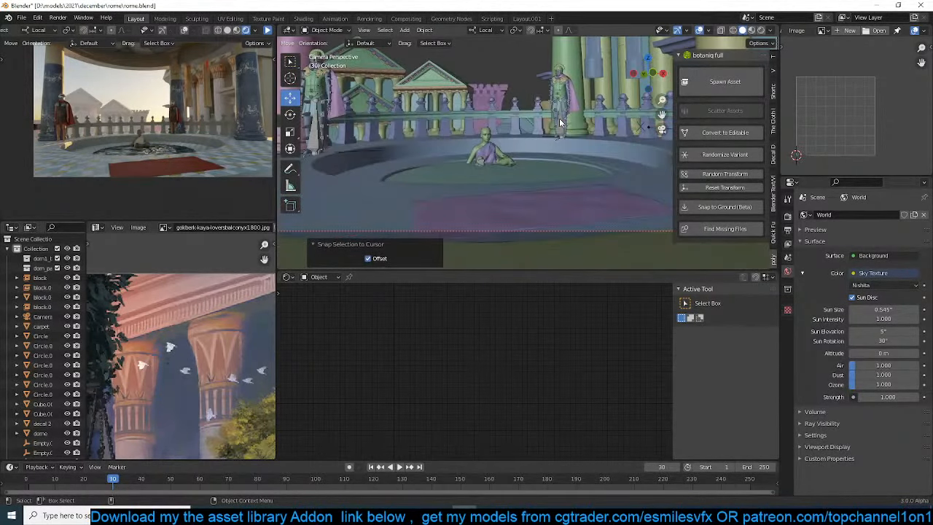
{"action": "middle_click_drag", "start_coordinate": [559, 119], "coordinate": [549, 149]}
{"action": "key", "text": "KP_7"}
{"action": "key", "text": "g"}
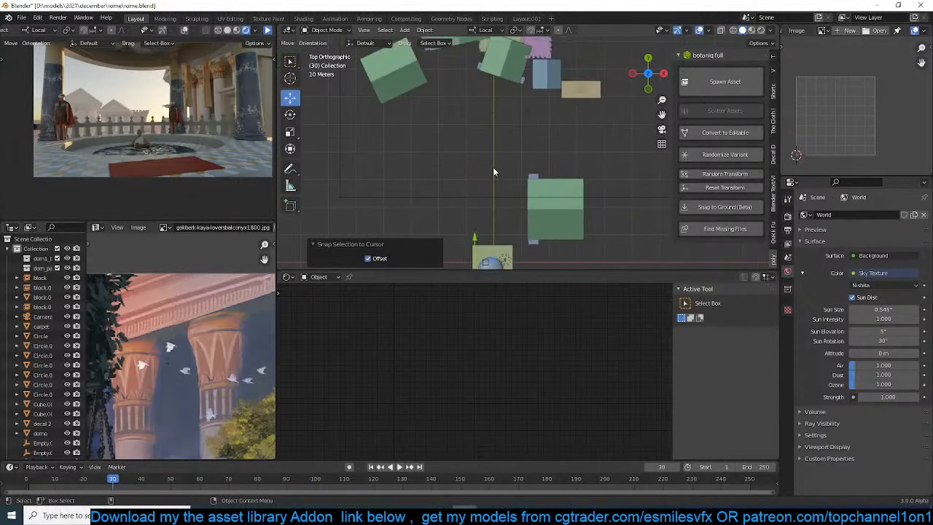
{"action": "left_click", "coordinate": [470, 100]}
{"action": "key", "text": "KP_0"}
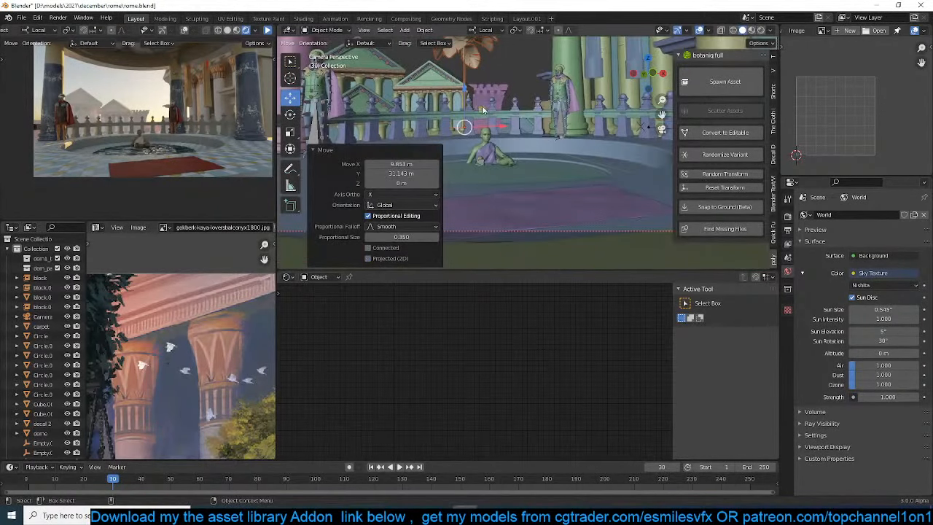
{"action": "key", "text": "g"}
{"action": "left_click", "coordinate": [537, 127]}
Place a linked duplicate of the Areca palm near the left statue and rotate it about 90° around its local Z axis
{"action": "key", "text": "alt+d"}
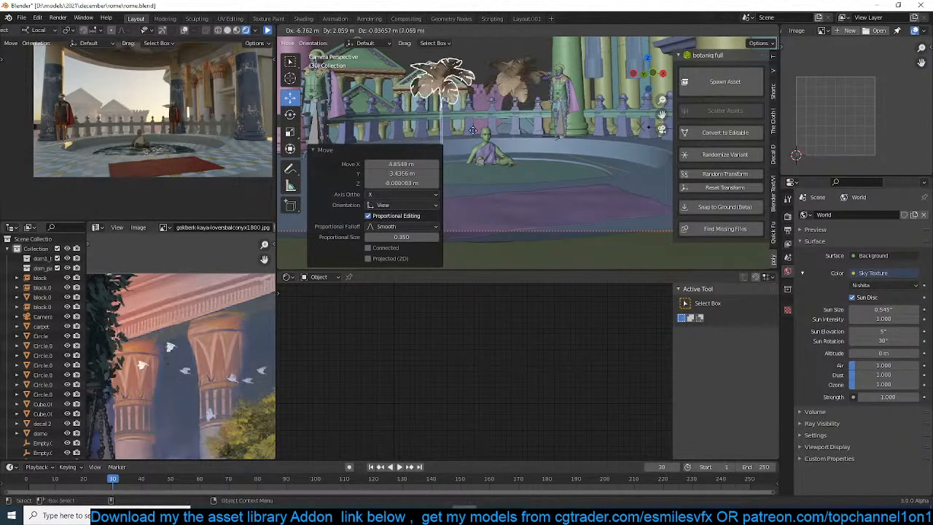
{"action": "left_click", "coordinate": [418, 128]}
{"action": "key", "text": "r"}
{"action": "key", "text": "z"}
{"action": "left_click", "coordinate": [308, 81]}
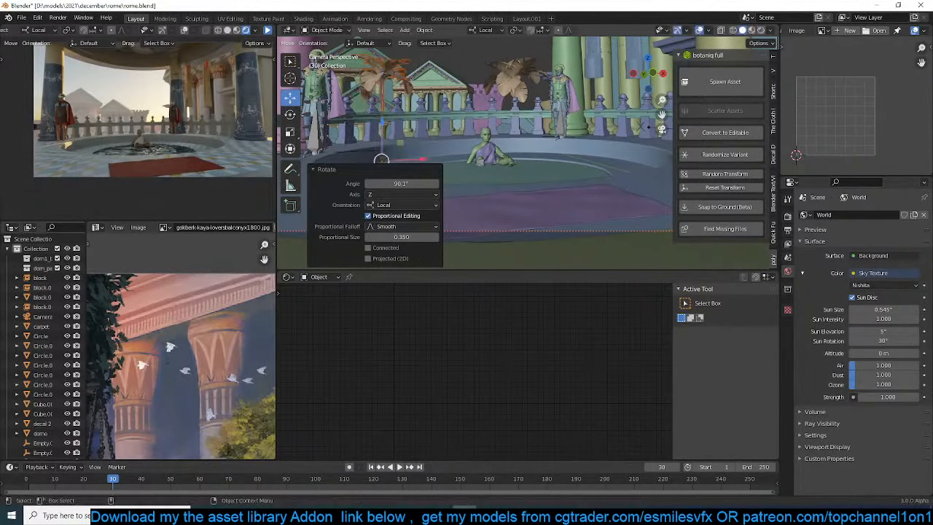
Tilt the duplicated Areca palm with a trackball rotation of about 10.9° and a final view-axis rotation of about 6.2°
{"action": "key", "text": "r"}
{"action": "key", "text": "r"}
{"action": "left_click", "coordinate": [470, 70]}
{"action": "key", "text": "r"}
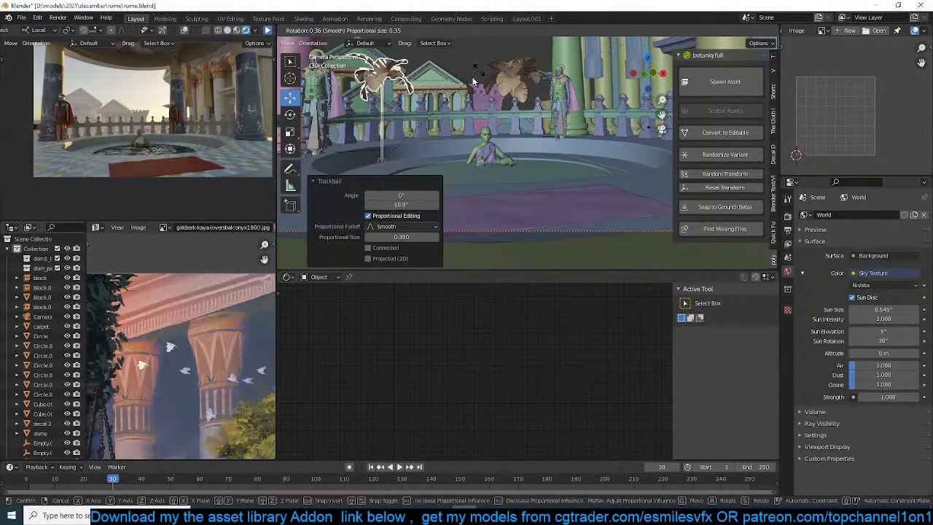
{"action": "left_click", "coordinate": [474, 81]}
{"action": "scroll", "coordinate": [475, 81], "scroll_direction": "down", "scroll_amount": 2}
{"action": "key", "text": "r"}
{"action": "left_click", "coordinate": [493, 100]}
Place another linked Areca palm duplicate behind the left statue and scale it up by a factor of 1.189
{"action": "key", "text": "alt+d"}
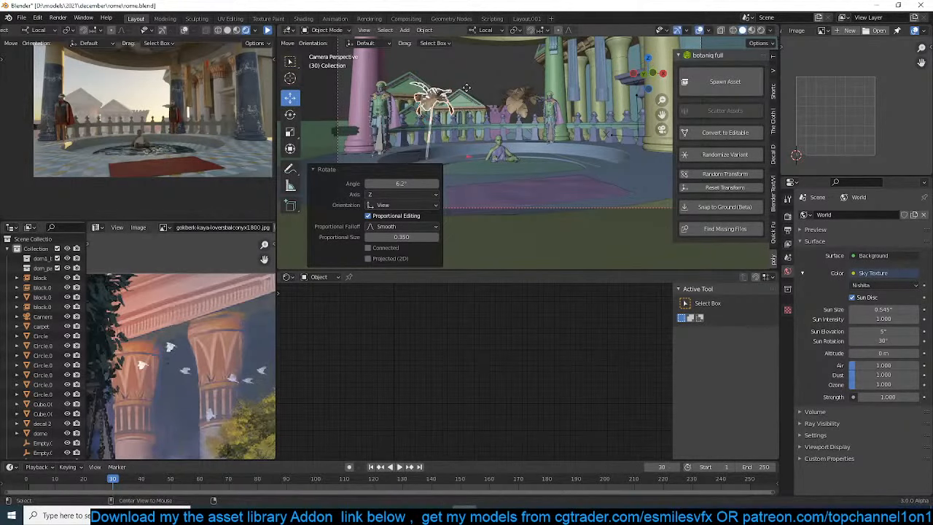
{"action": "left_click", "coordinate": [416, 78]}
{"action": "key", "text": "s"}
{"action": "left_click", "coordinate": [435, 70]}
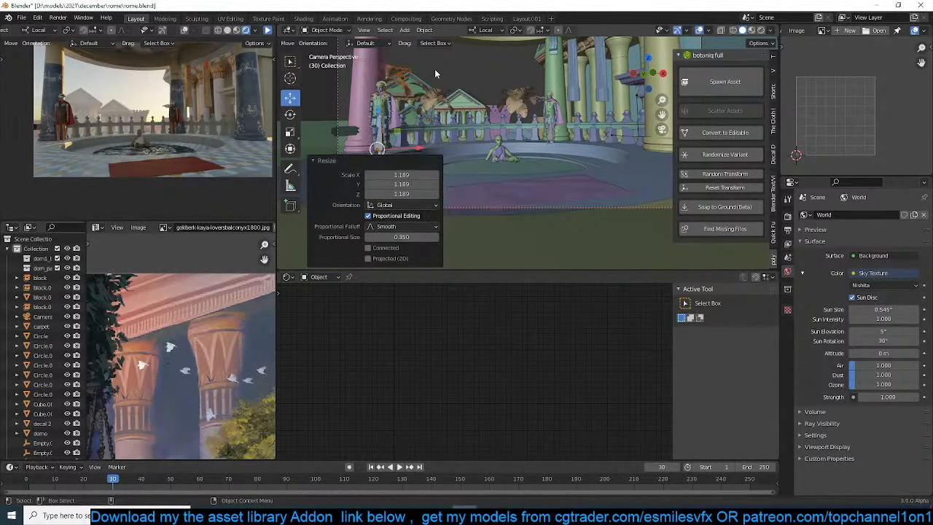
Spawn the Sabal palmetto (C) asset from the botaniq tropical category
{"action": "left_click", "coordinate": [726, 82]}
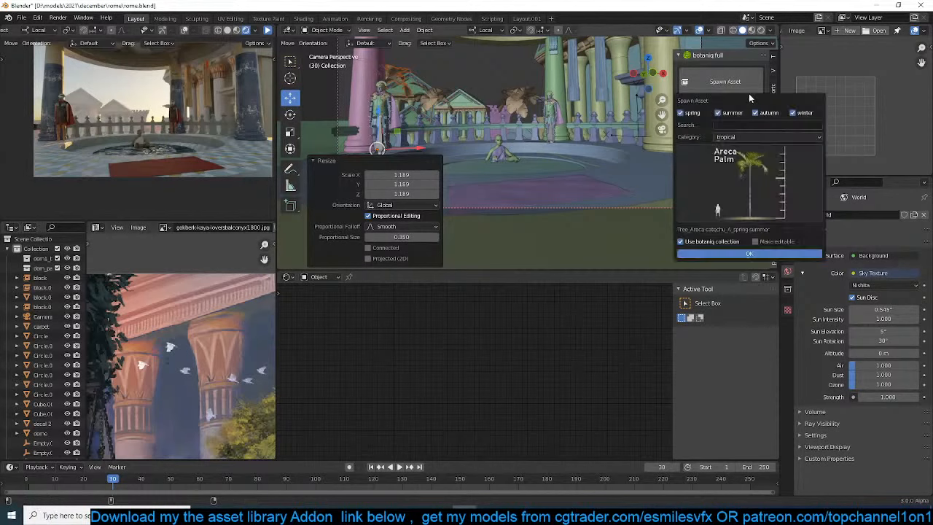
{"action": "left_click", "coordinate": [758, 167]}
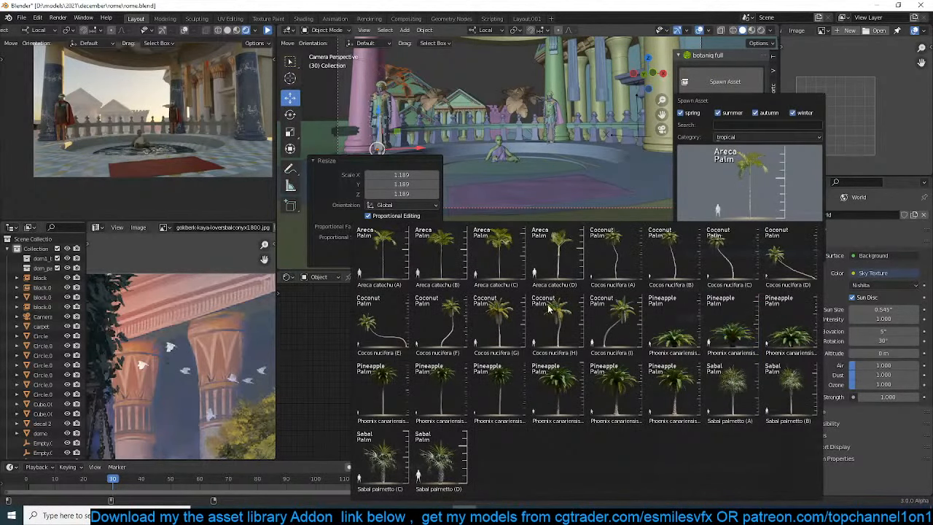
{"action": "left_click", "coordinate": [385, 463]}
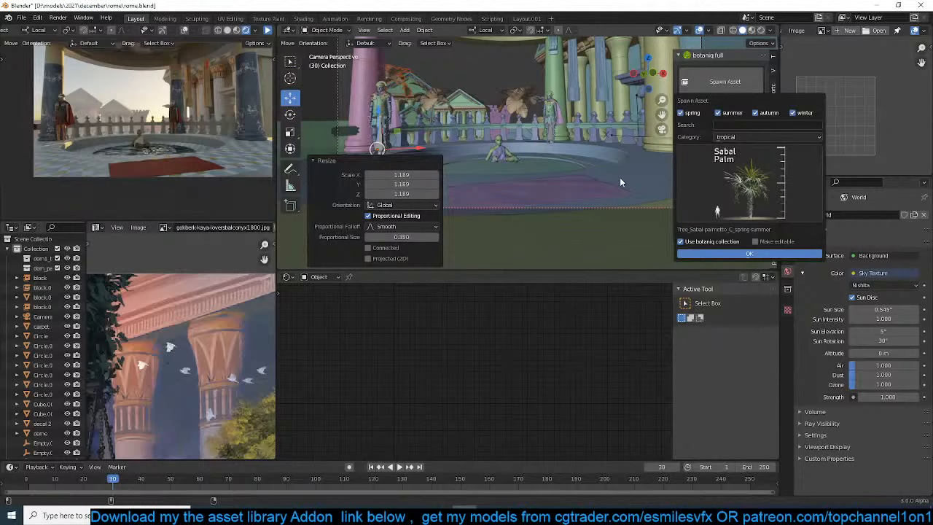
{"action": "left_click", "coordinate": [747, 253]}
Move the Sabal palm about 1.4 m along the X axis from the top view
{"action": "middle_click_drag", "start_coordinate": [486, 109], "coordinate": [519, 184], "text": "shift"}
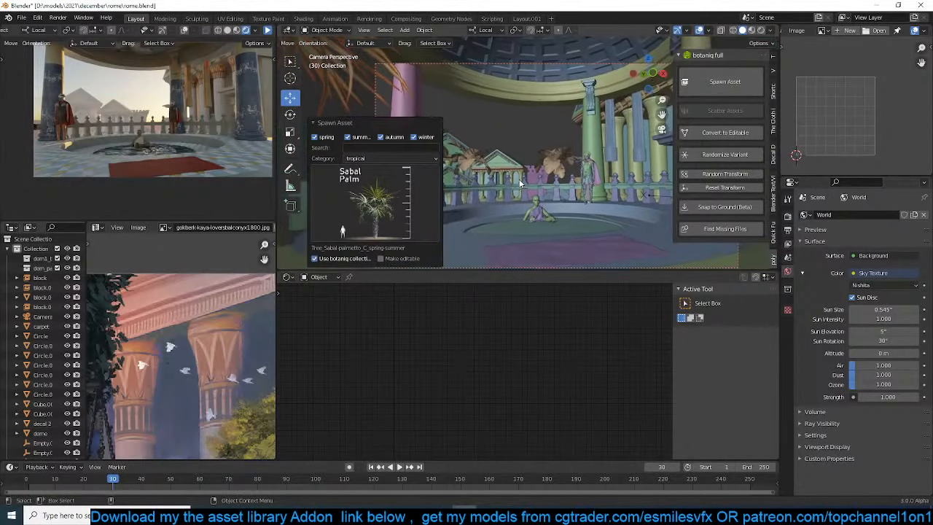
{"action": "key", "text": "KP_7"}
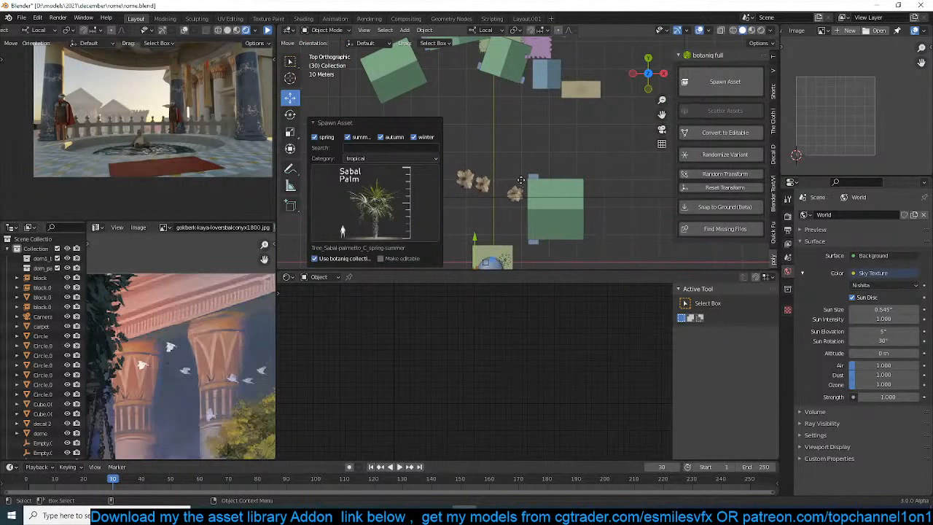
{"action": "key", "text": "g"}
{"action": "left_click", "coordinate": [525, 184]}
{"action": "key", "text": "KP_0"}
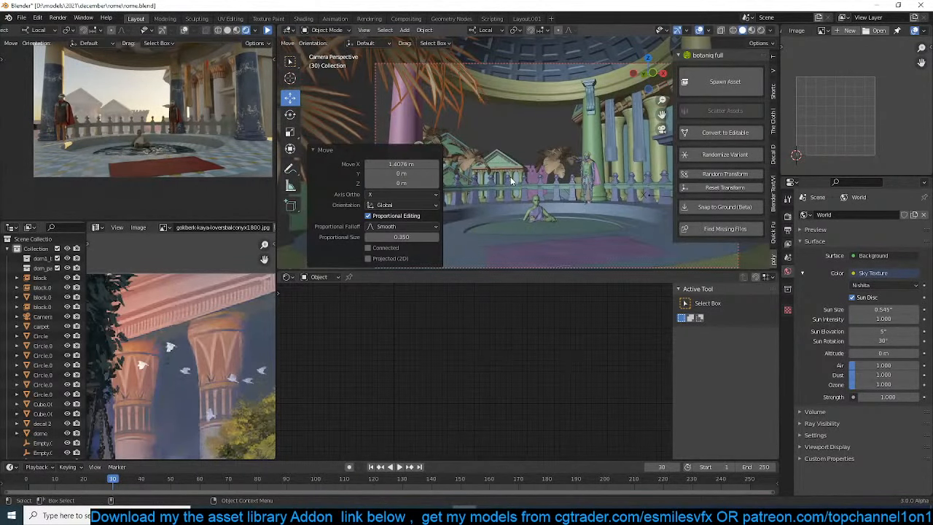
Scale the Sabal palm by a factor of 0.664 and shift it about 0.5 m along X toward the camera frame
{"action": "key", "text": "s"}
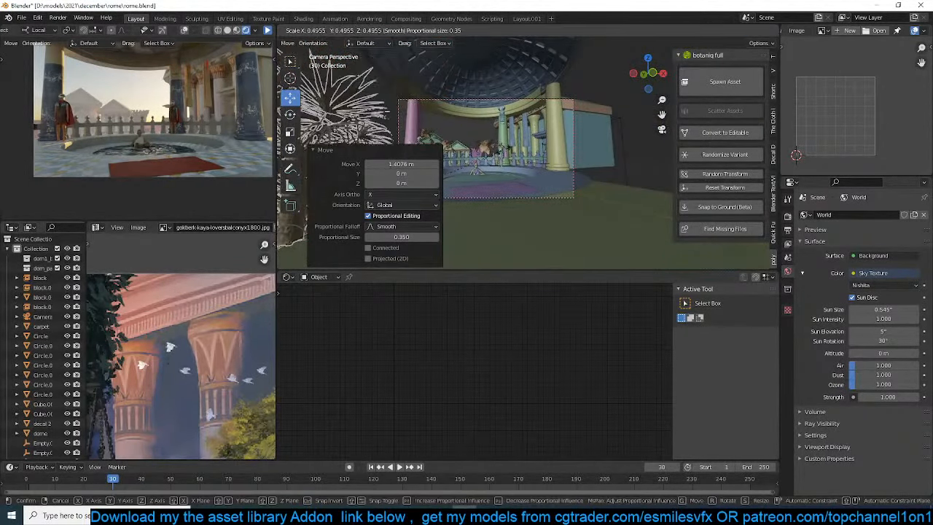
{"action": "left_click", "coordinate": [520, 148]}
{"action": "key", "text": "g"}
{"action": "key", "text": "x"}
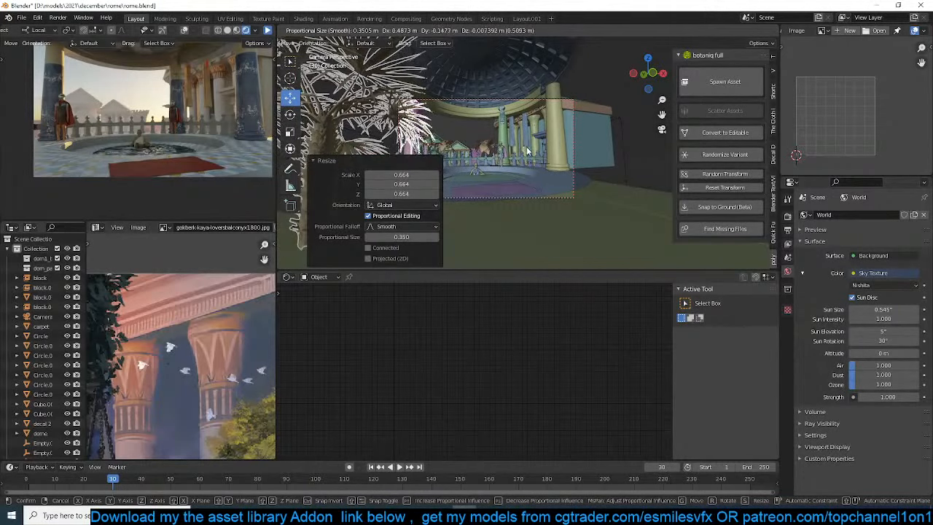
{"action": "left_click", "coordinate": [528, 151]}
Place a linked duplicate of the Sabal palm on the opposite side of the camera frame, near the right columns
{"action": "left_click_drag", "start_coordinate": [372, 164], "coordinate": [323, 159]}
{"action": "left_click", "coordinate": [322, 149]}
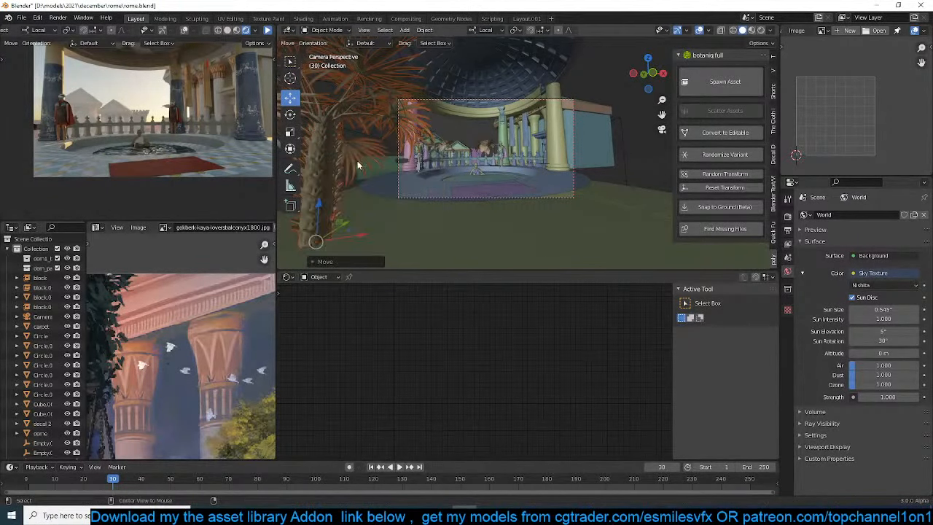
{"action": "key", "text": "alt+d"}
{"action": "left_click", "coordinate": [619, 166]}
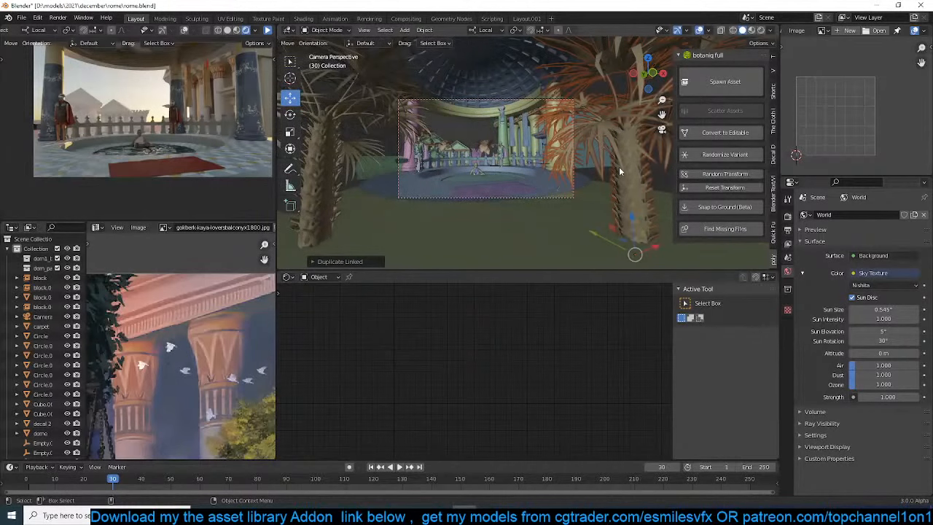
Try a rotated third Sabal palm behind the balustrade at the right statue, and delete it
{"action": "key", "text": "KP_7"}
{"action": "key", "text": "g"}
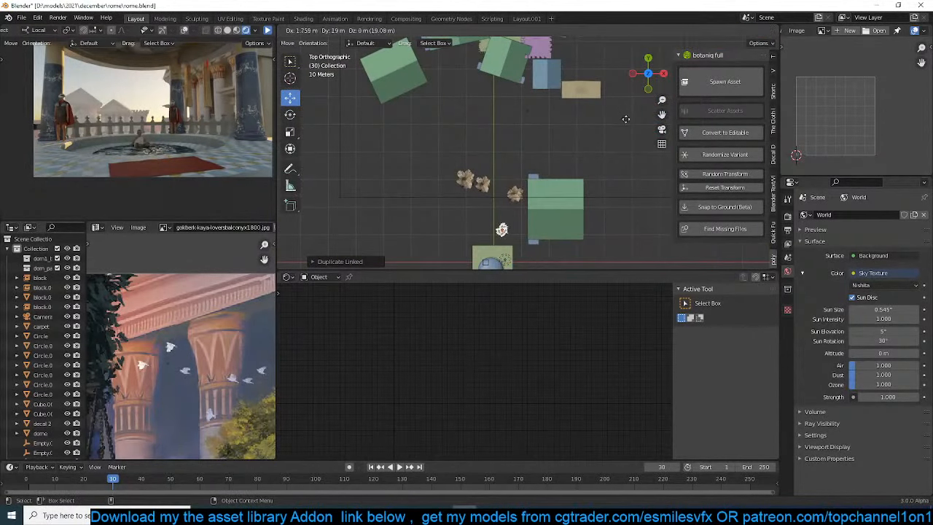
{"action": "left_click", "coordinate": [632, 127]}
{"action": "key", "text": "r"}
{"action": "left_click", "coordinate": [631, 203]}
{"action": "key", "text": "KP_0"}
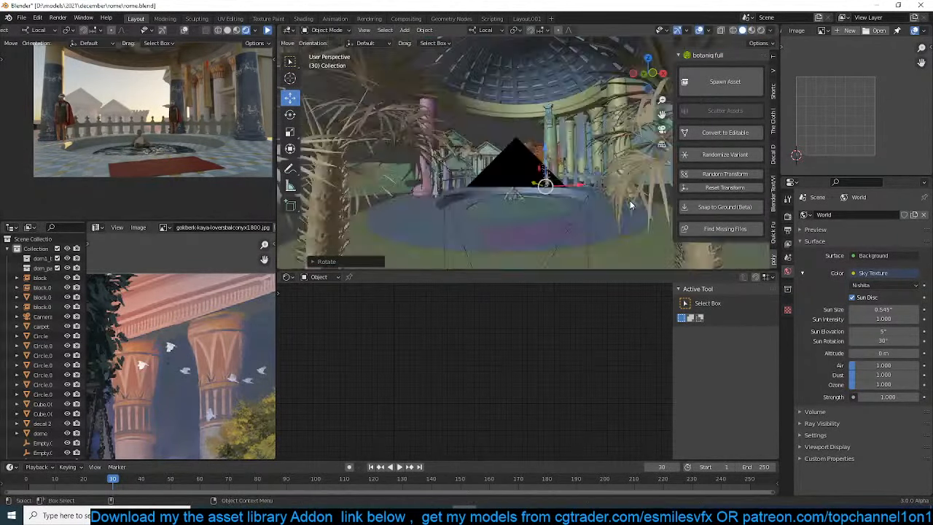
{"action": "scroll", "coordinate": [509, 177], "scroll_direction": "up", "scroll_amount": 4}
{"action": "key", "text": "g"}
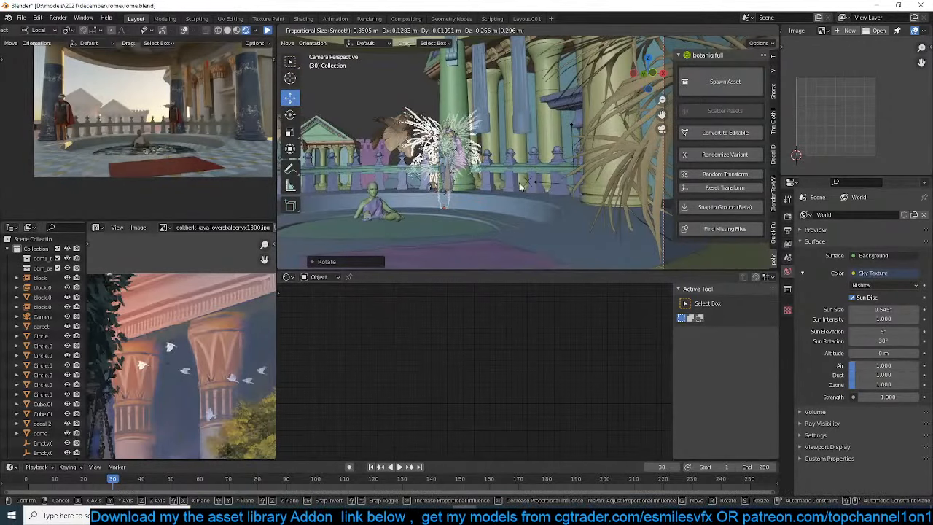
{"action": "left_click", "coordinate": [520, 186]}
{"action": "key", "text": "Delete"}
Refresh the rendered camera preview with the new palms and save the file
{"action": "key", "text": "ctrl+s"}
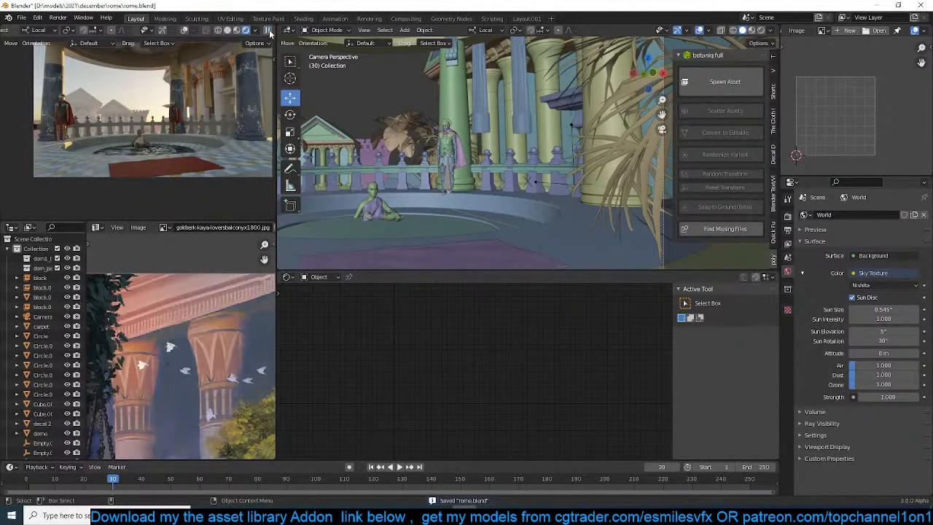
{"action": "left_click", "coordinate": [268, 31]}
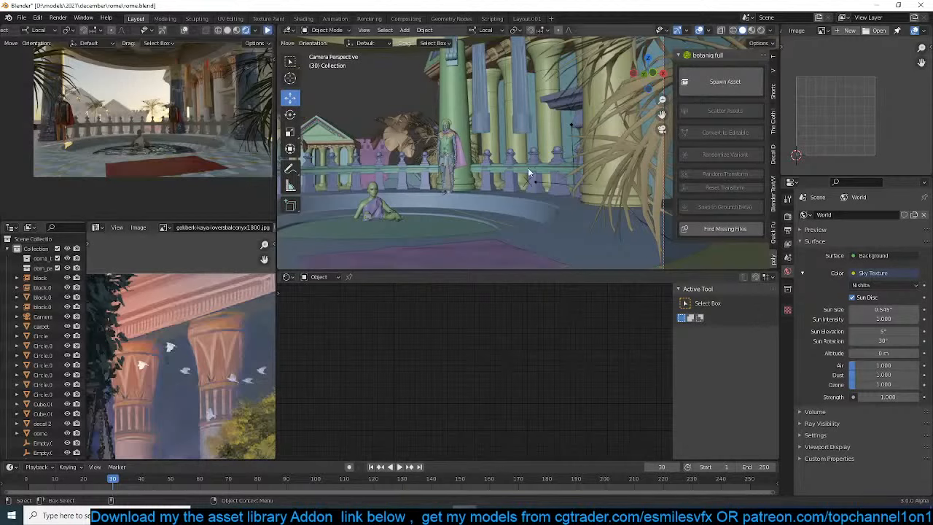
{"action": "key", "text": "ctrl+s"}
Duplicate the isolated gable-roofed building Plane.003, and place the rotated copy just behind the dome, on the side away from the palms
{"action": "scroll", "coordinate": [583, 165], "scroll_direction": "down", "scroll_amount": 2}
{"action": "key", "text": "KP_7"}
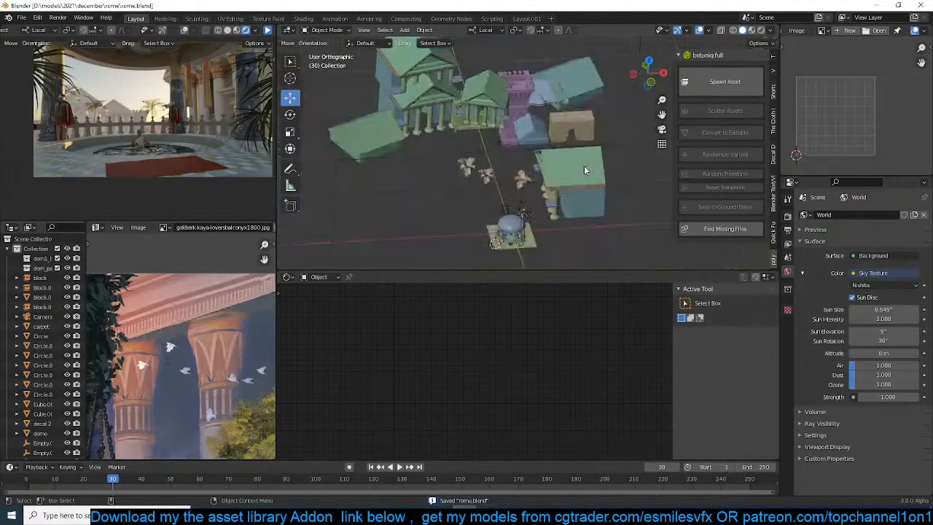
{"action": "scroll", "coordinate": [565, 121], "scroll_direction": "up", "scroll_amount": 3}
{"action": "left_click", "coordinate": [570, 124]}
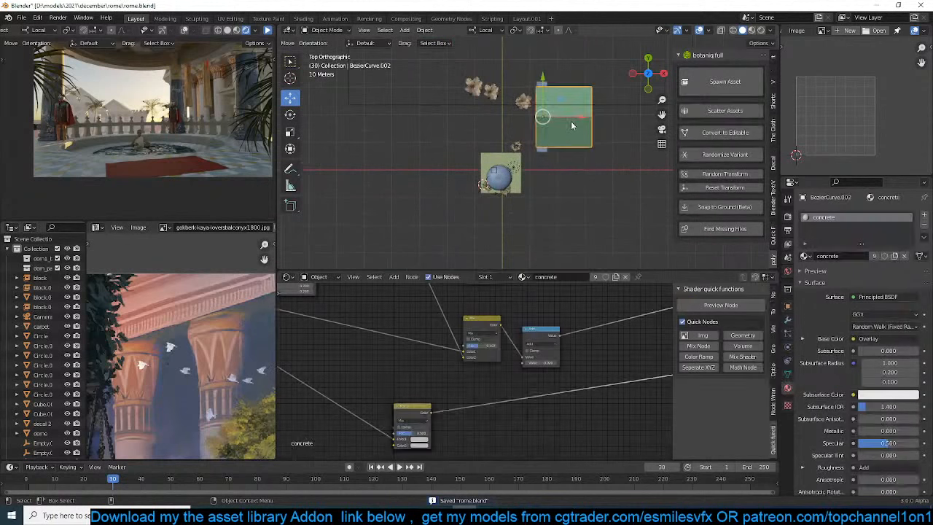
{"action": "scroll", "coordinate": [571, 124], "scroll_direction": "down", "scroll_amount": 3}
{"action": "middle_click_drag", "start_coordinate": [571, 125], "coordinate": [554, 164], "text": "shift"}
{"action": "left_click", "coordinate": [450, 84]}
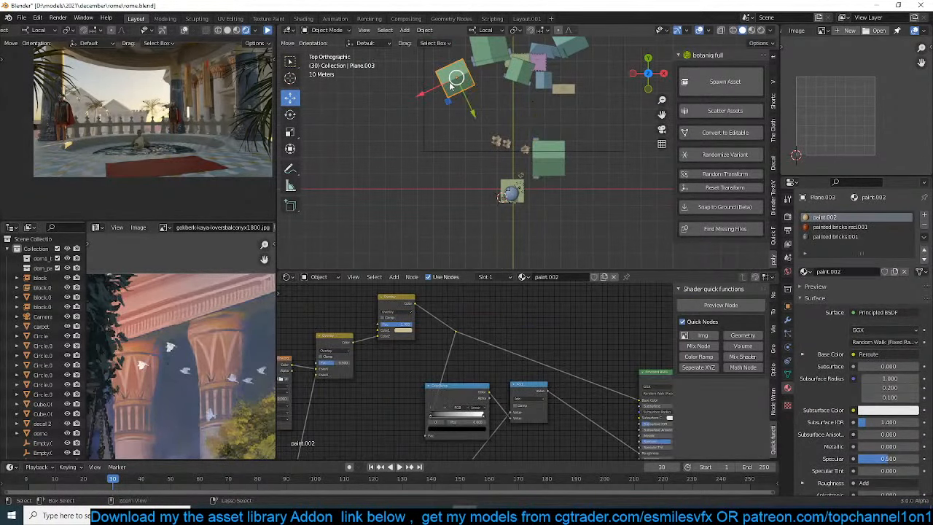
{"action": "key", "text": "shift+d"}
{"action": "left_click", "coordinate": [487, 231]}
{"action": "key", "text": "r"}
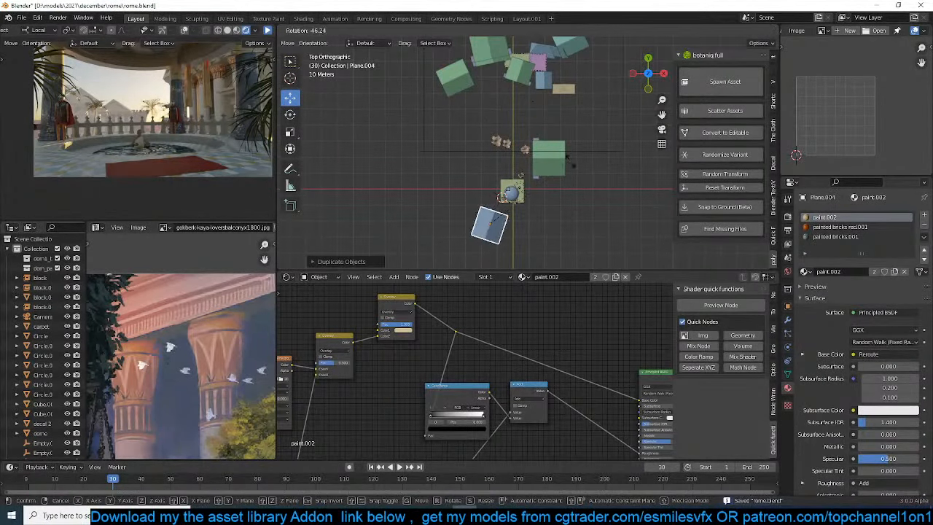
{"action": "left_click", "coordinate": [567, 157]}
{"action": "key", "text": "g"}
{"action": "left_click", "coordinate": [577, 163]}
{"action": "scroll", "coordinate": [543, 183], "scroll_direction": "up", "scroll_amount": 2}
Delete the small leafy object beside the dome and save the file
{"action": "left_click", "coordinate": [504, 210]}
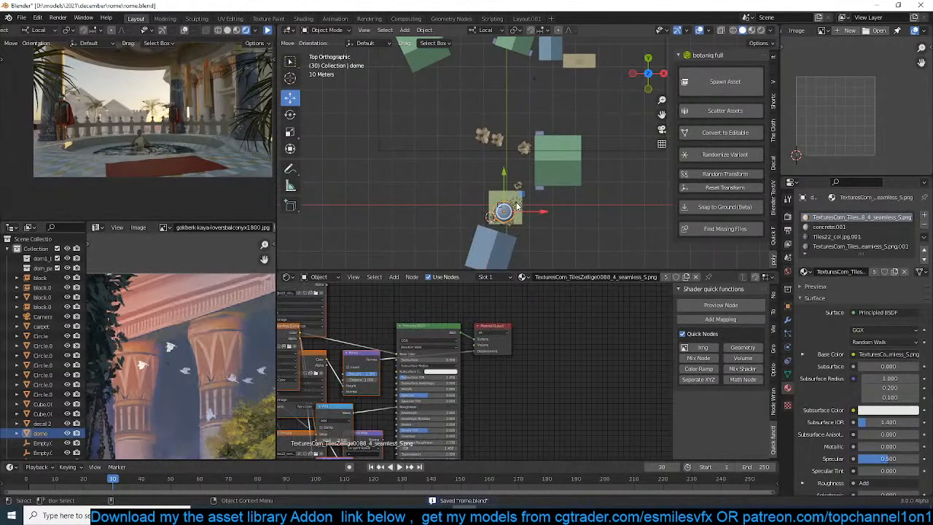
{"action": "left_click", "coordinate": [518, 206]}
{"action": "key", "text": "x"}
{"action": "left_click", "coordinate": [517, 204]}
{"action": "key", "text": "ctrl+s"}
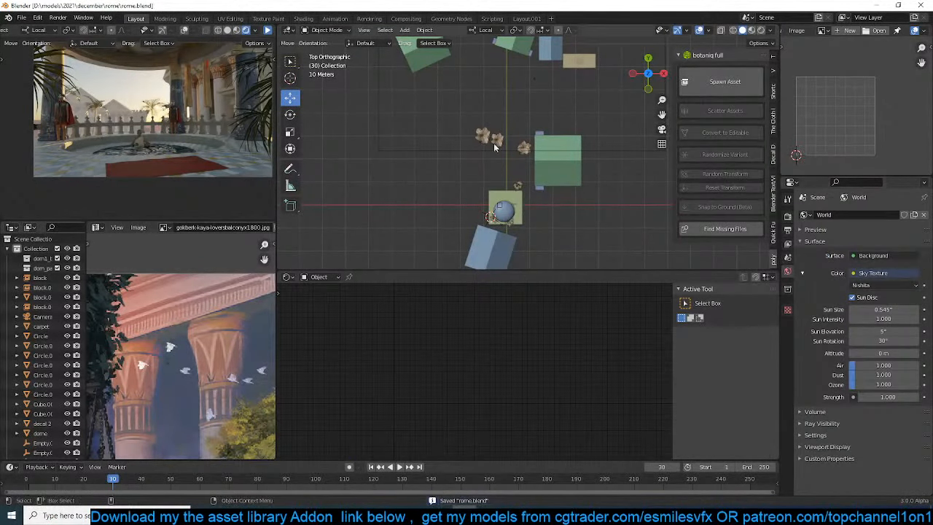
{"action": "scroll", "coordinate": [422, 154], "scroll_direction": "up", "scroll_amount": 3}
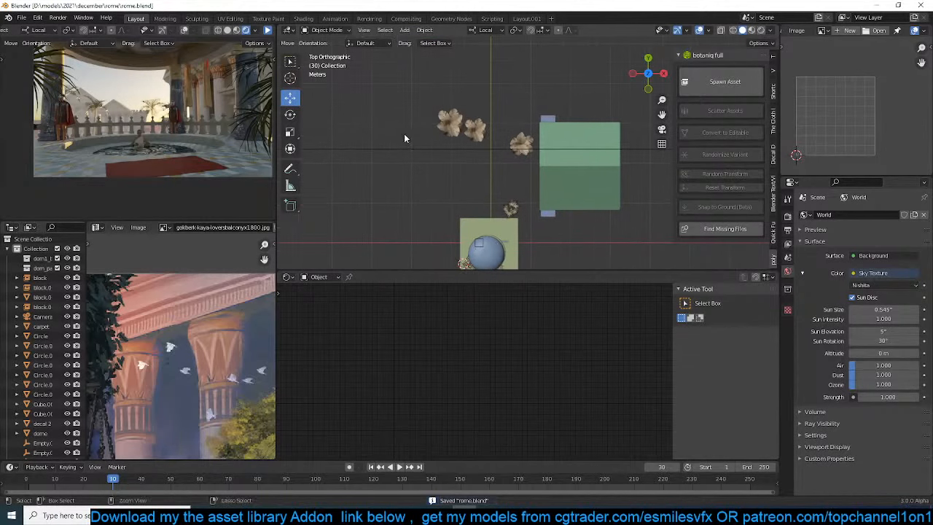
Move the scene camera about 0.28 m forward along its local Z axis while looking through it
{"action": "left_click", "coordinate": [269, 31]}
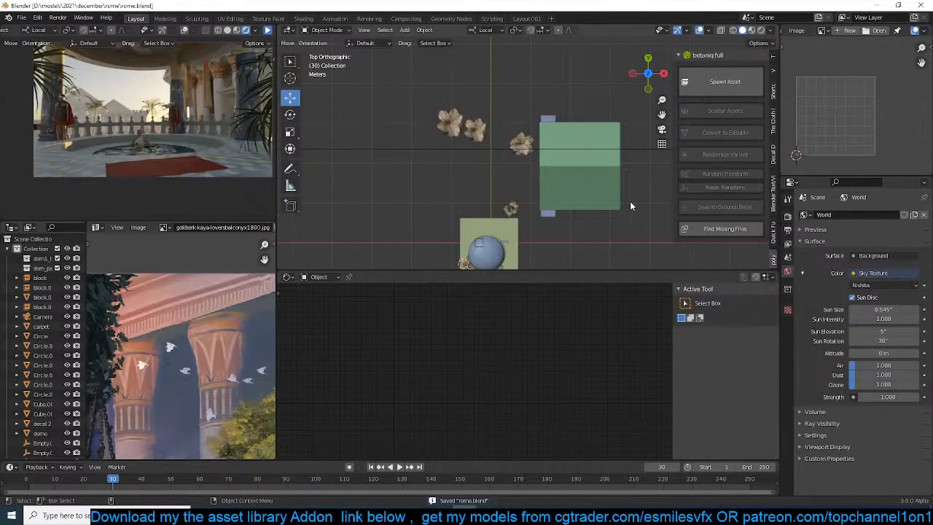
{"action": "scroll", "coordinate": [630, 201], "scroll_direction": "down", "scroll_amount": 4}
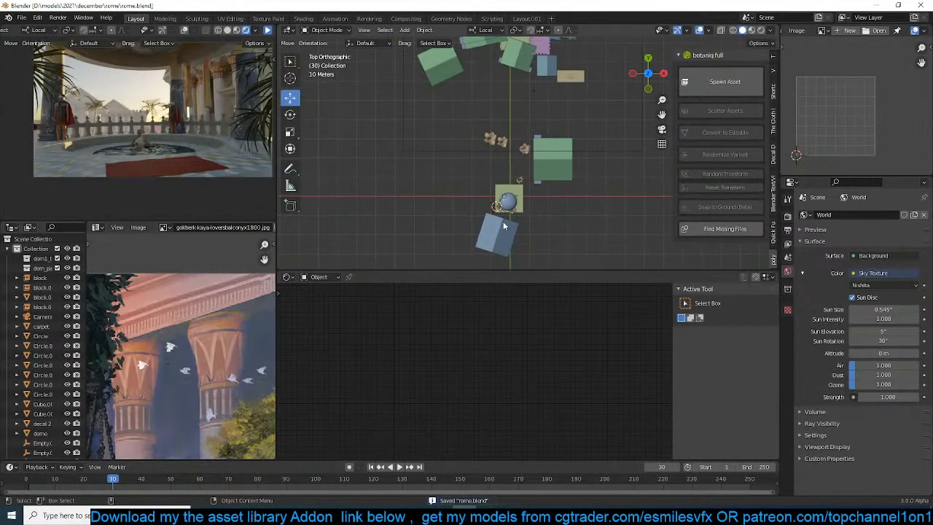
{"action": "left_click", "coordinate": [506, 213]}
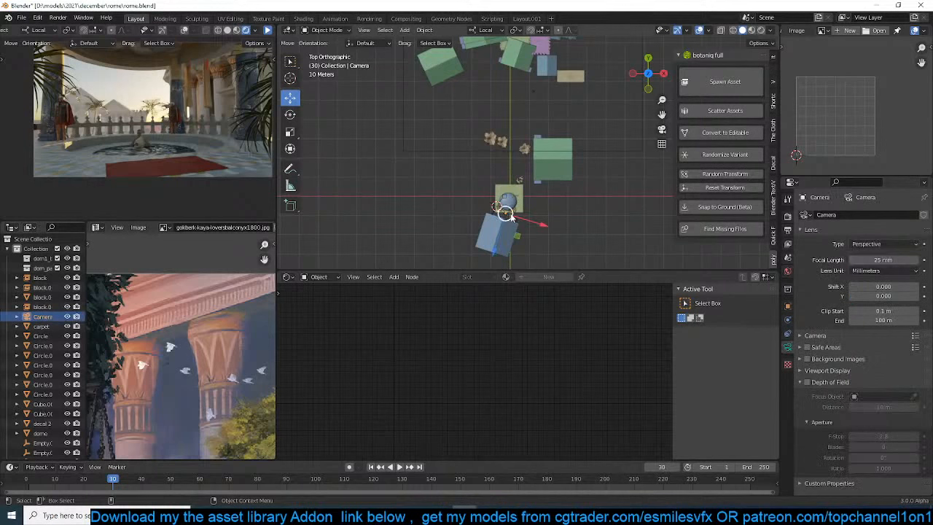
{"action": "key", "text": "KP_0"}
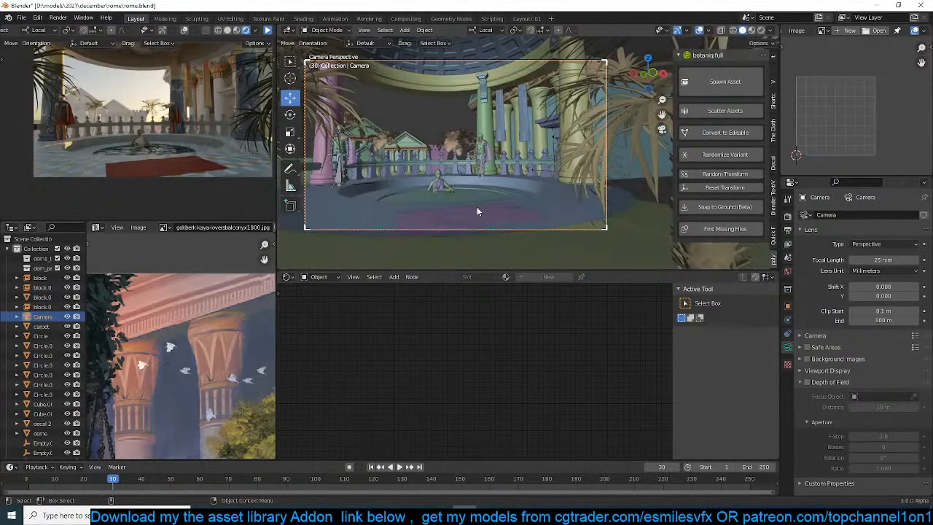
{"action": "key", "text": "g"}
{"action": "key", "text": "z"}
{"action": "key", "text": "z"}
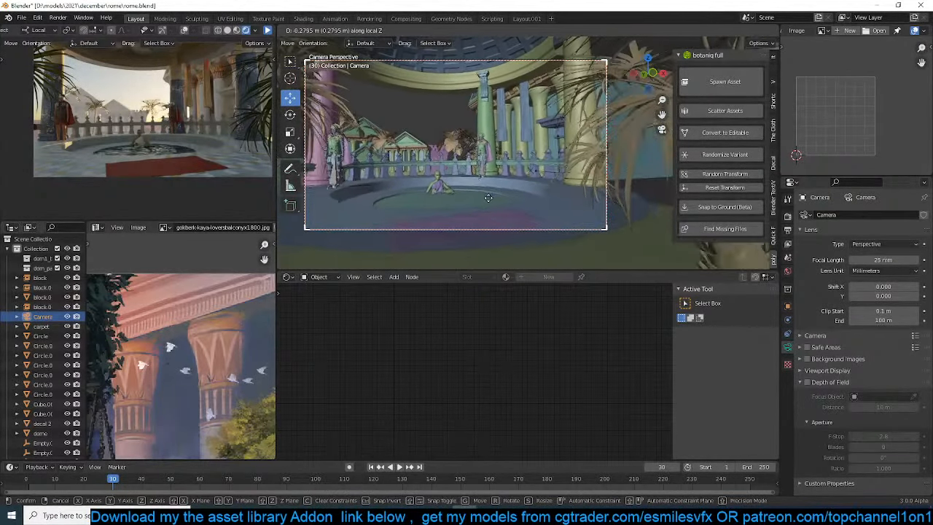
{"action": "left_click", "coordinate": [490, 194]}
Frame the woman sitting in the pool up close and select her costume together with her body mesh
{"action": "scroll", "coordinate": [487, 195], "scroll_direction": "up", "scroll_amount": 3}
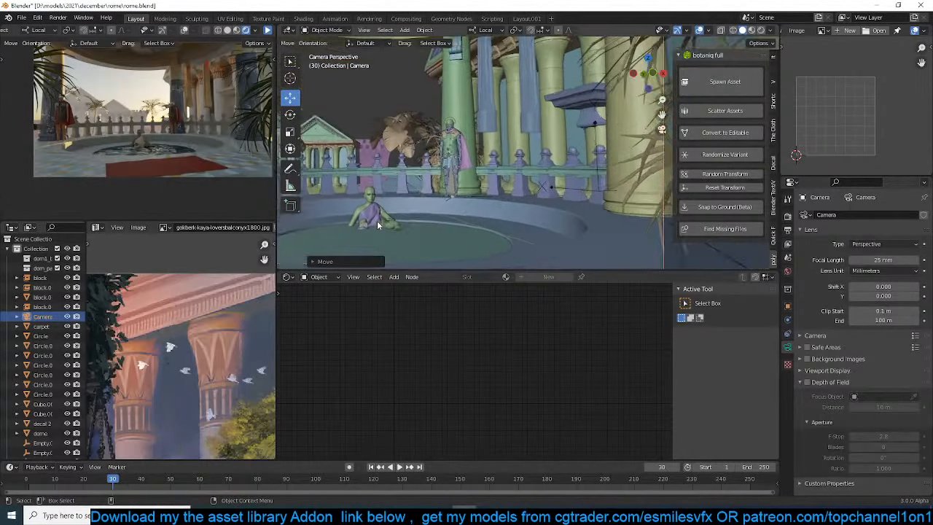
{"action": "middle_click_drag", "start_coordinate": [377, 222], "coordinate": [452, 206], "text": "shift"}
{"action": "scroll", "coordinate": [453, 207], "scroll_direction": "up", "scroll_amount": 2}
{"action": "key", "text": "alt+a"}
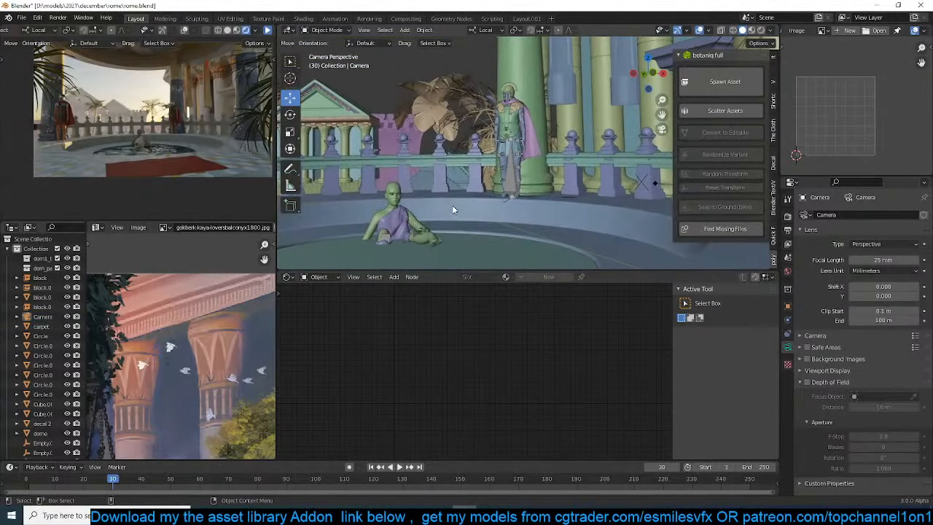
{"action": "left_click", "coordinate": [408, 223]}
{"action": "key", "text": "KP_Decimal"}
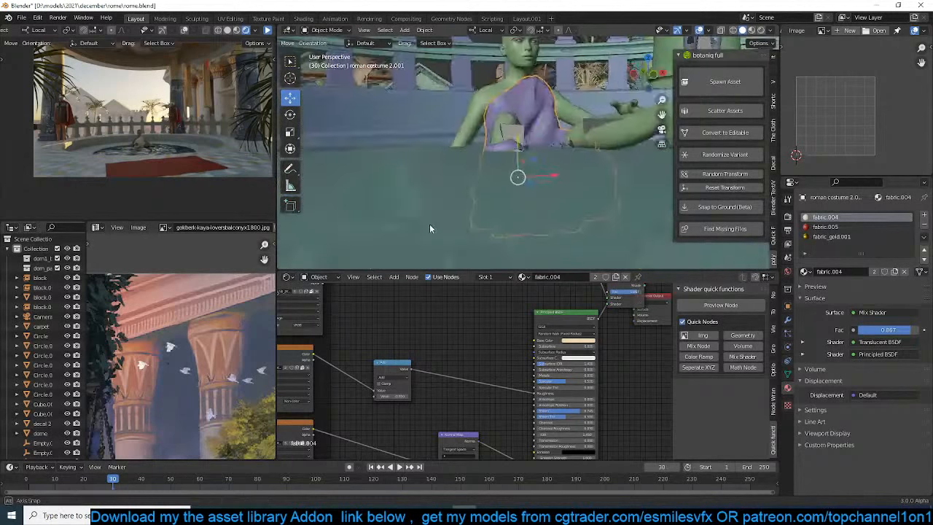
{"action": "left_click", "coordinate": [524, 95]}
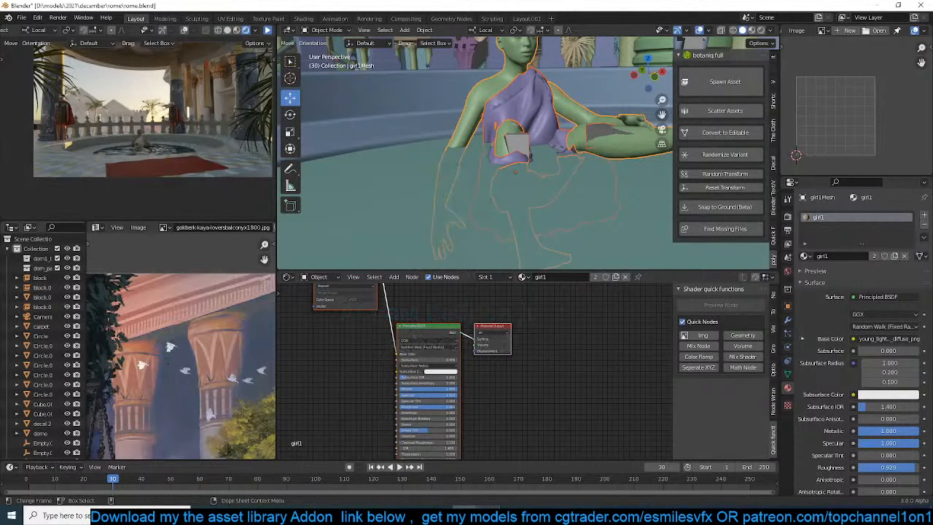
{"action": "middle_click_drag", "start_coordinate": [445, 162], "coordinate": [510, 137]}
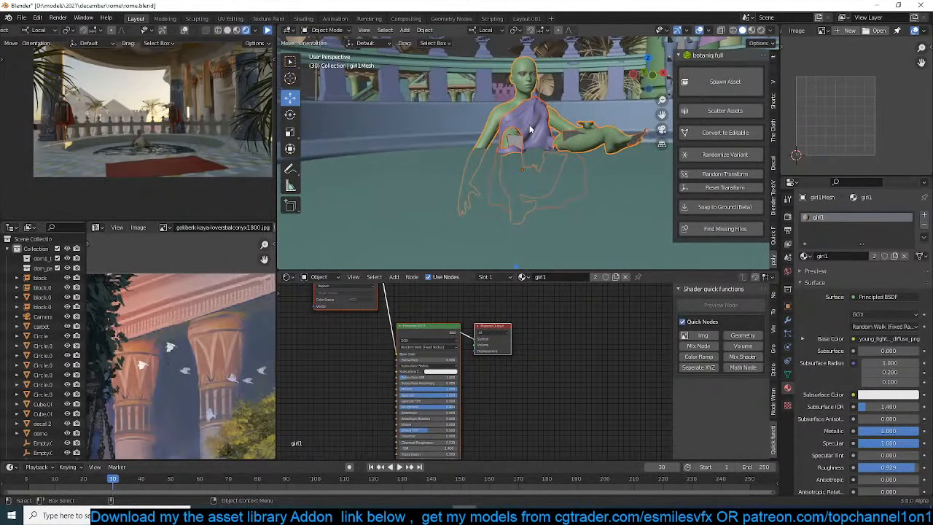
{"action": "key", "text": "g"}
{"action": "key", "text": "z"}
{"action": "key", "text": "z"}
{"action": "right_click", "coordinate": [529, 134]}
Apply Visual Geometry to Mesh on the seated woman's costume, roman costume 2.001
{"action": "left_click", "coordinate": [530, 132]}
{"action": "key", "text": "ctrl+a"}
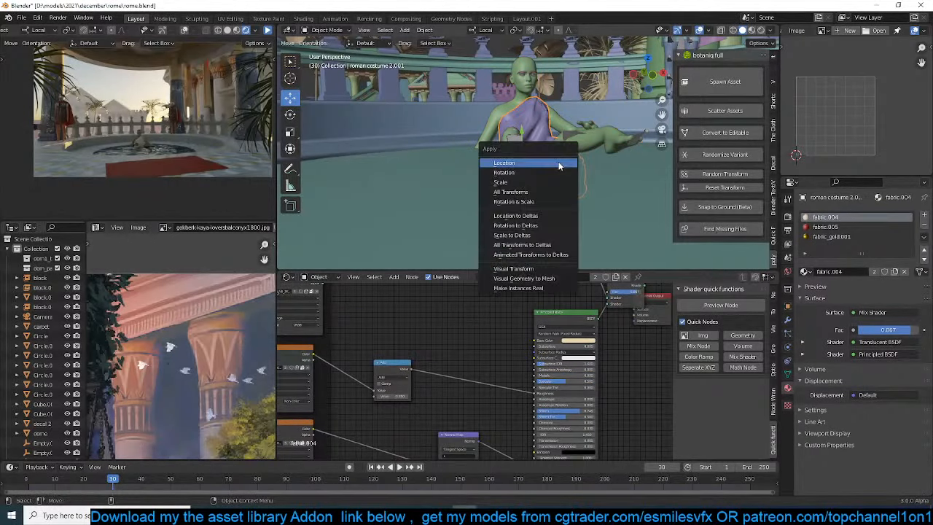
{"action": "left_click", "coordinate": [787, 319]}
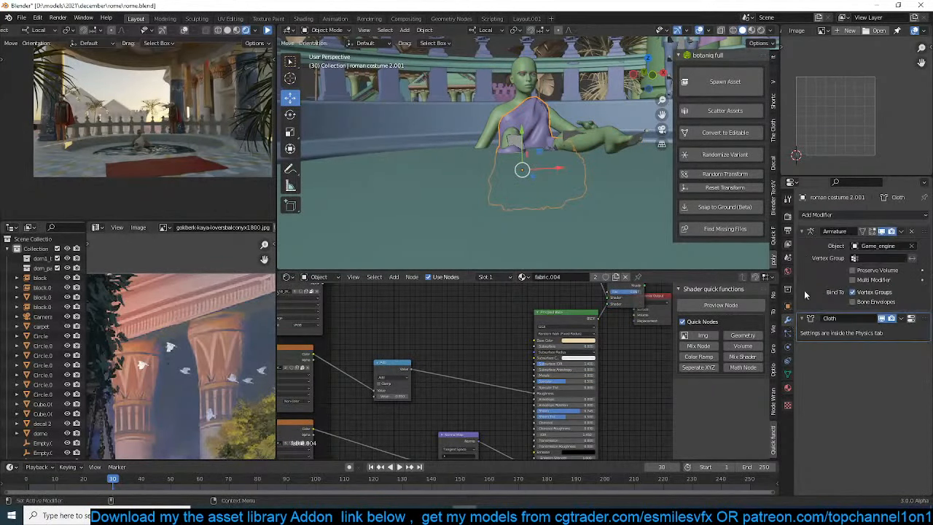
{"action": "key", "text": "ctrl+a"}
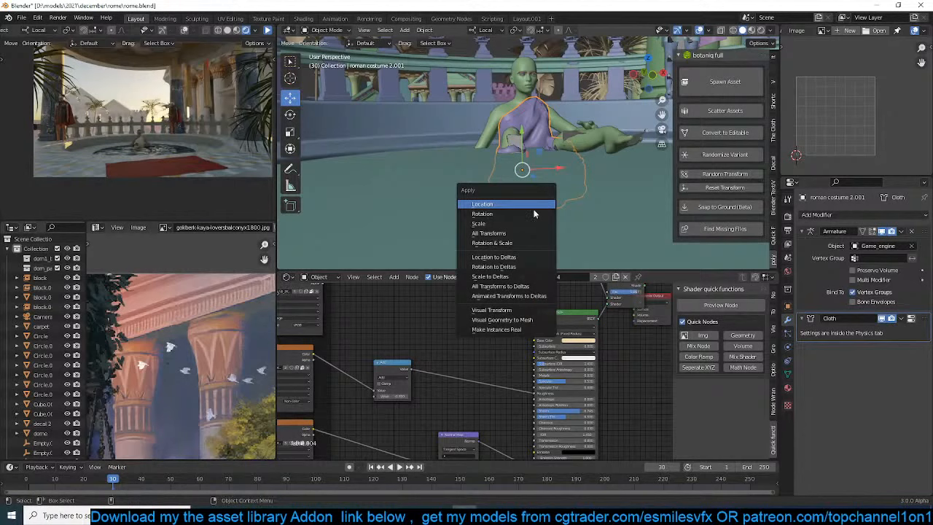
{"action": "left_click", "coordinate": [506, 321]}
Select the seated woman's armature, costume and body mesh together, and lower them about 0.15 m along global Z
{"action": "left_click", "coordinate": [519, 144], "text": "shift"}
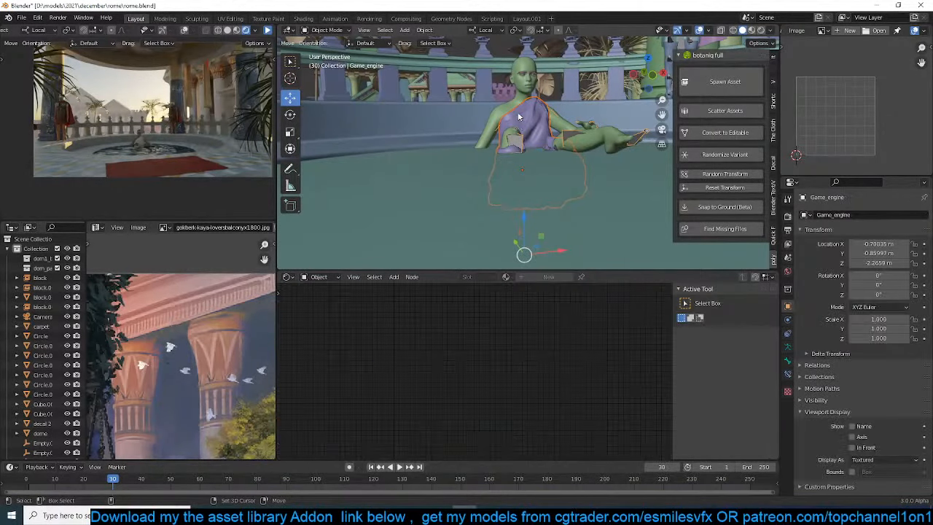
{"action": "left_click", "coordinate": [522, 114], "text": "shift"}
{"action": "left_click", "coordinate": [519, 102], "text": "shift"}
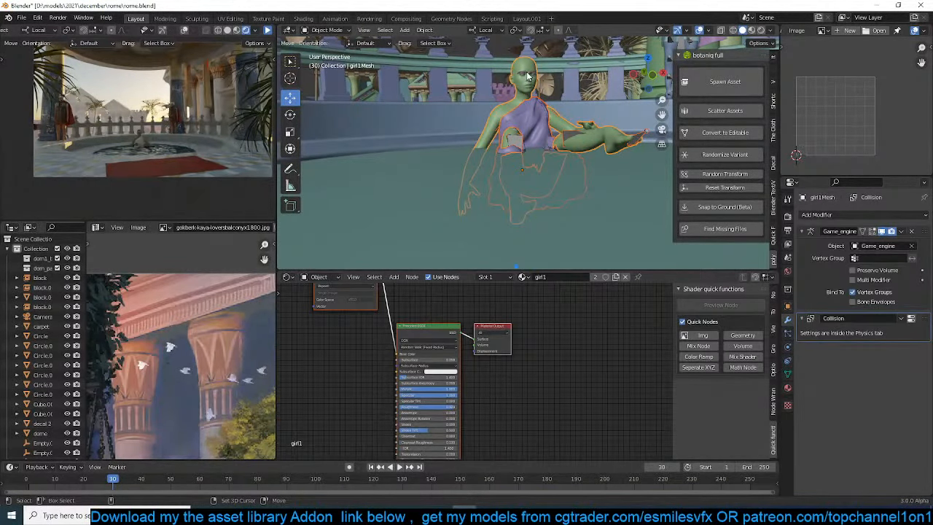
{"action": "key", "text": "g"}
{"action": "key", "text": "z"}
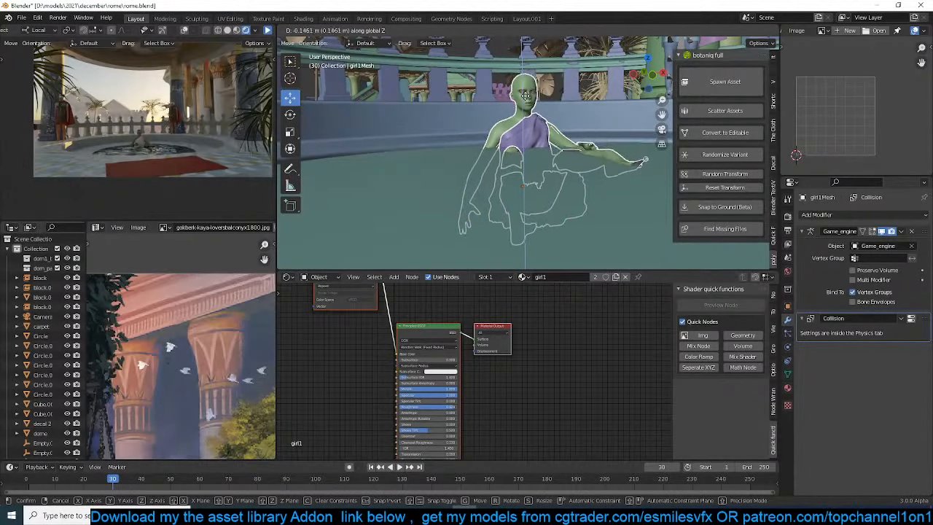
{"action": "left_click", "coordinate": [526, 98]}
Make a linked duplicate of the seated figure in top wireframe view and place it nearer the camera side of the pool
{"action": "key", "text": "KP_7"}
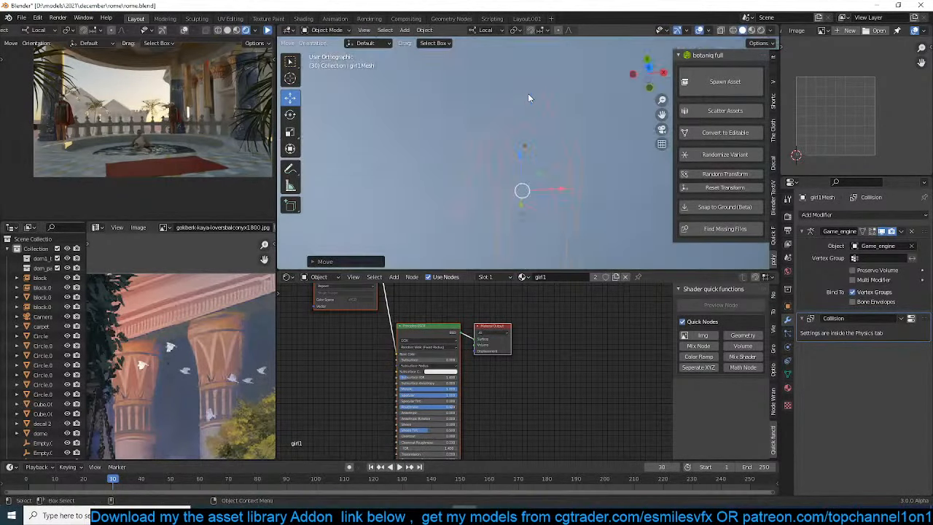
{"action": "key", "text": "z"}
{"action": "left_click", "coordinate": [426, 108]}
{"action": "scroll", "coordinate": [372, 131], "scroll_direction": "down", "scroll_amount": 4}
{"action": "middle_click_drag", "start_coordinate": [403, 139], "coordinate": [421, 86], "text": "shift"}
{"action": "key", "text": "alt+d"}
{"action": "left_click", "coordinate": [548, 233]}
{"action": "scroll", "coordinate": [547, 235], "scroll_direction": "down", "scroll_amount": 2}
Rotate and reposition the duplicate figure so that it faces the original across the pool, and deselect it
{"action": "key", "text": "r"}
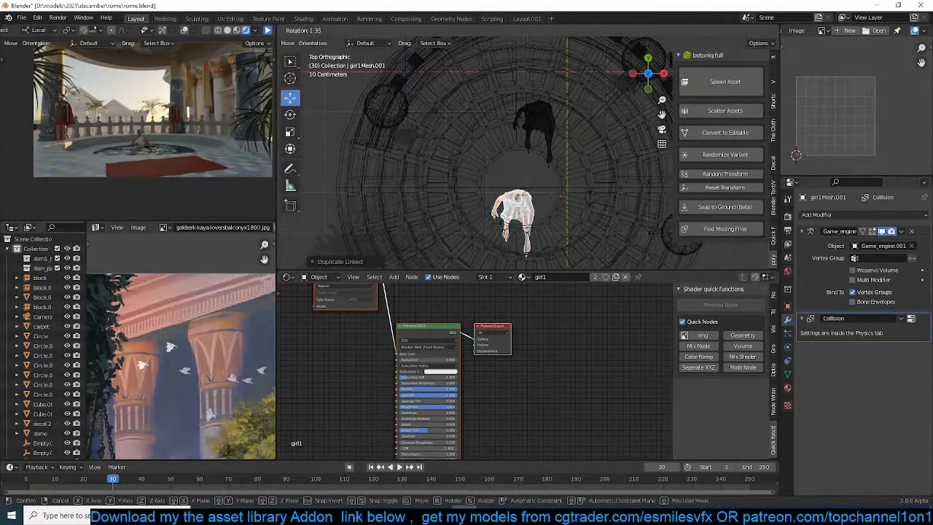
{"action": "left_click", "coordinate": [464, 232]}
{"action": "key", "text": "g"}
{"action": "left_click", "coordinate": [478, 268]}
{"action": "key", "text": "r"}
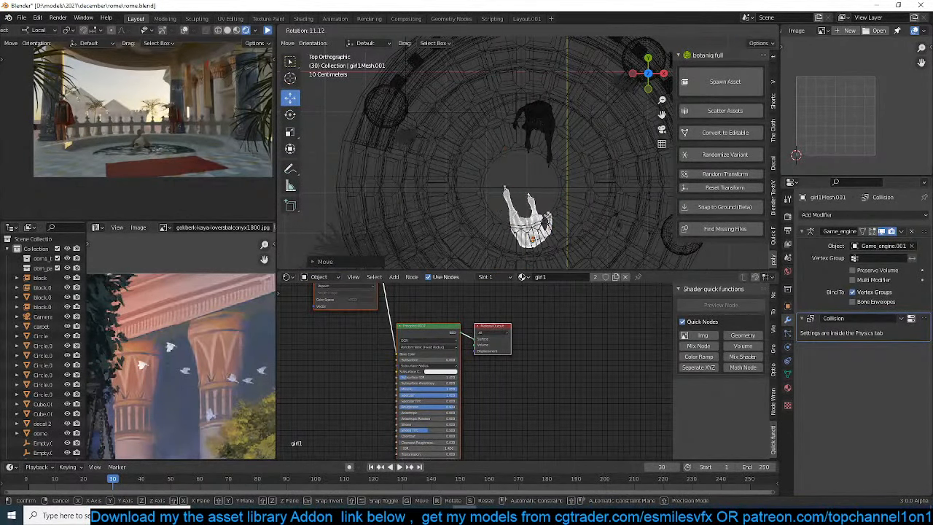
{"action": "left_click", "coordinate": [616, 225]}
{"action": "key", "text": "g"}
{"action": "left_click", "coordinate": [613, 230]}
{"action": "left_click", "coordinate": [592, 218]}
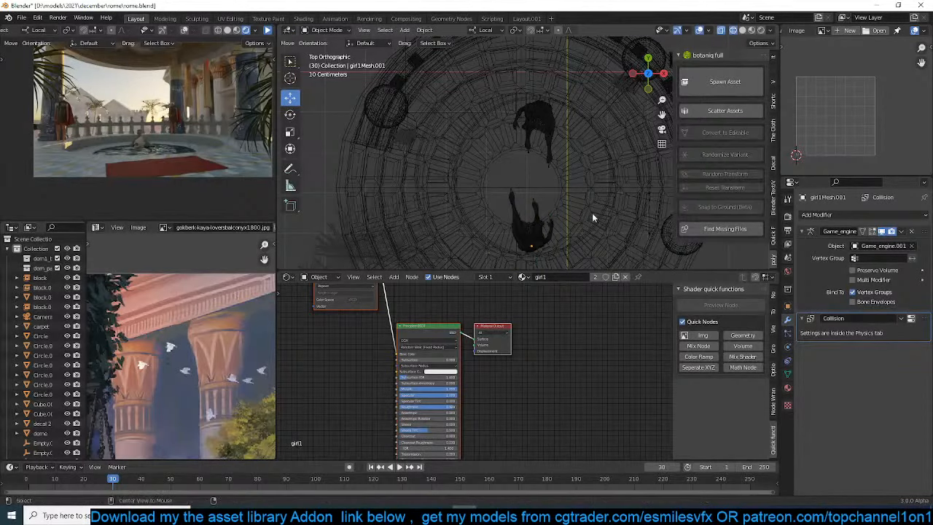
Return to solid shading, save the file, and check both bathers through the camera
{"action": "key", "text": "z"}
{"action": "left_click", "coordinate": [597, 187]}
{"action": "key", "text": "ctrl+s"}
{"action": "key", "text": "KP_0"}
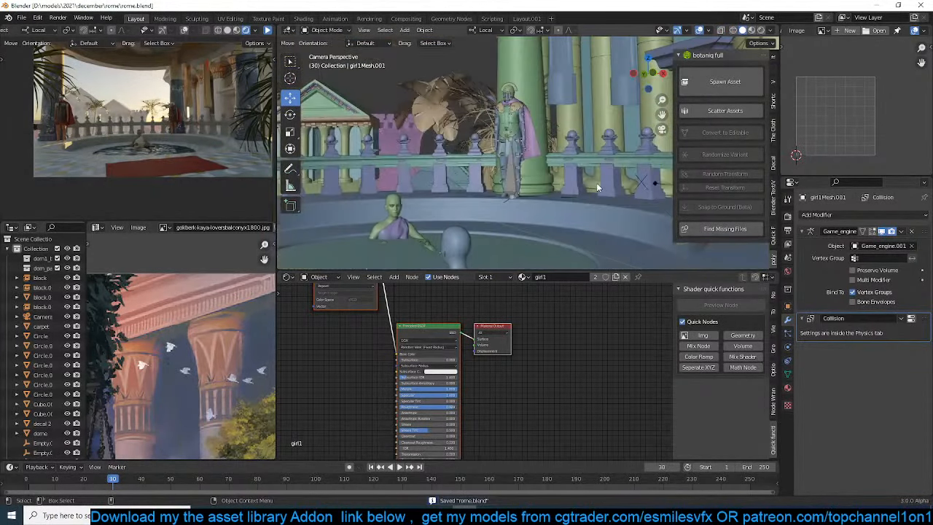
{"action": "scroll", "coordinate": [596, 182], "scroll_direction": "up", "scroll_amount": 1}
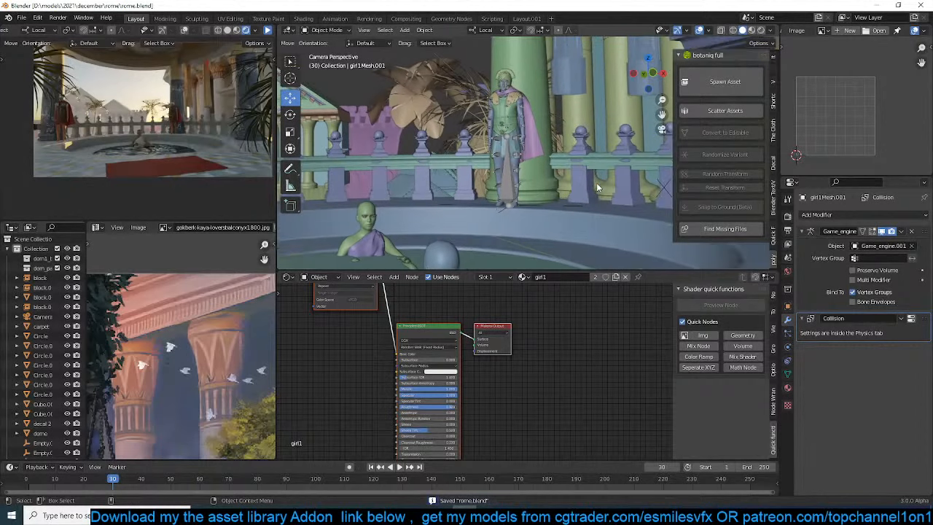
{"action": "scroll", "coordinate": [504, 163], "scroll_direction": "down", "scroll_amount": 2}
{"action": "middle_click_drag", "start_coordinate": [504, 164], "coordinate": [515, 110], "text": "shift"}
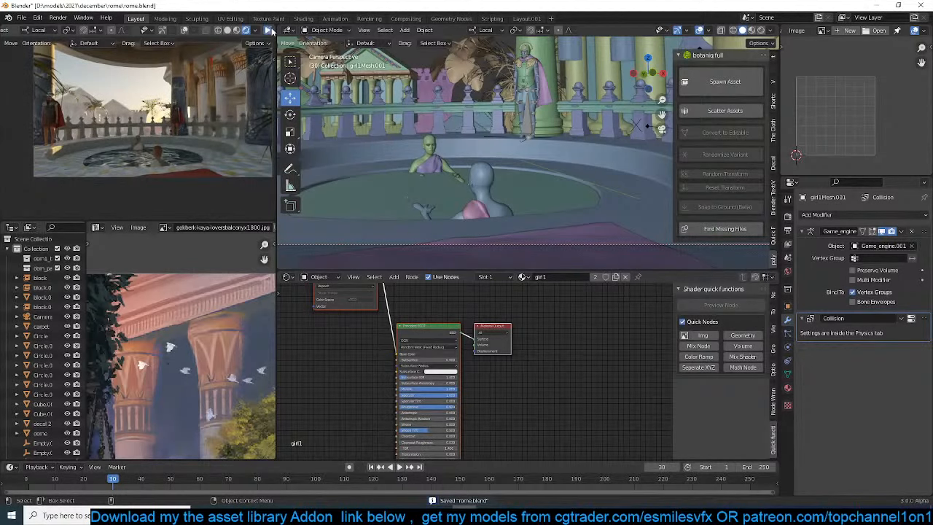
Add an area light at the 3D cursor, on the camera side of the domed balcony
{"action": "middle_click_drag", "start_coordinate": [509, 159], "coordinate": [458, 188]}
{"action": "key", "text": "shift+a"}
{"action": "mouse_move", "coordinate": [569, 240]}
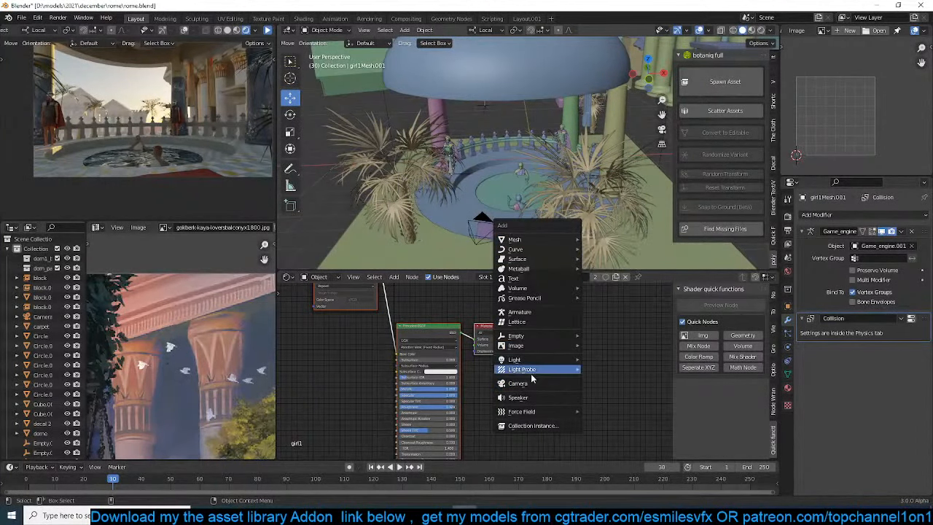
{"action": "mouse_move", "coordinate": [553, 359]}
{"action": "left_click", "coordinate": [610, 394]}
Tilt the area light to about 75° on X so it faces the pool, and raise it about 1.9 m along Z
{"action": "middle_click_drag", "start_coordinate": [583, 244], "coordinate": [575, 188]}
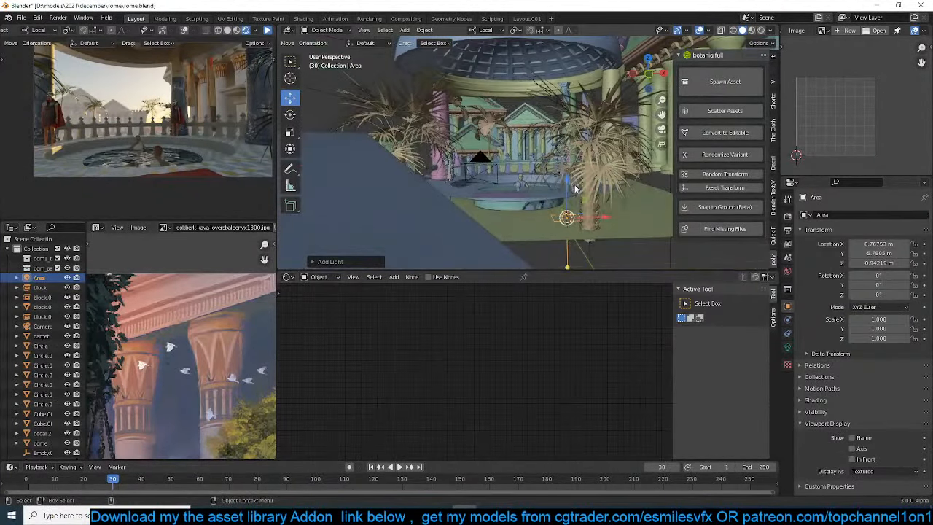
{"action": "key", "text": "r"}
{"action": "key", "text": "r"}
{"action": "left_click", "coordinate": [580, 251]}
{"action": "key", "text": "g"}
{"action": "key", "text": "z"}
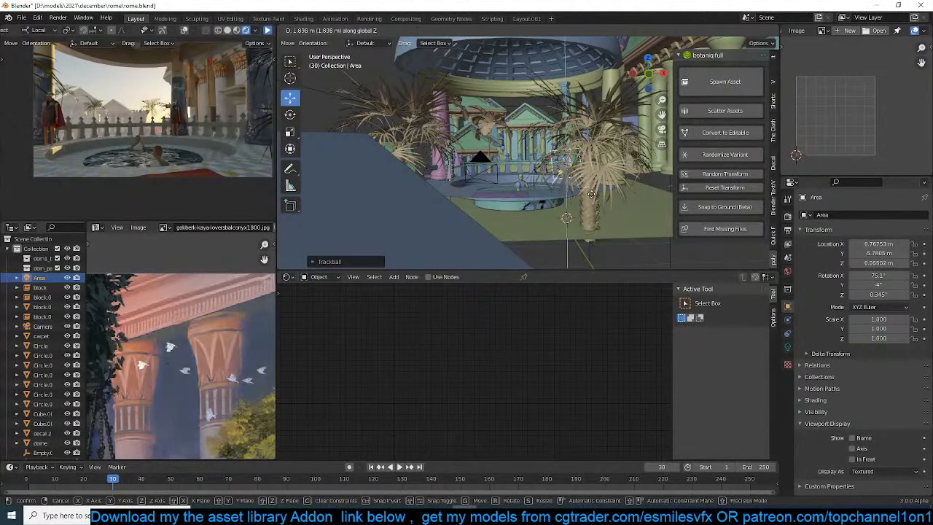
{"action": "left_click", "coordinate": [592, 193]}
Set the area light's power to 1000 W and refresh the rendered camera preview
{"action": "key", "text": "KP_0"}
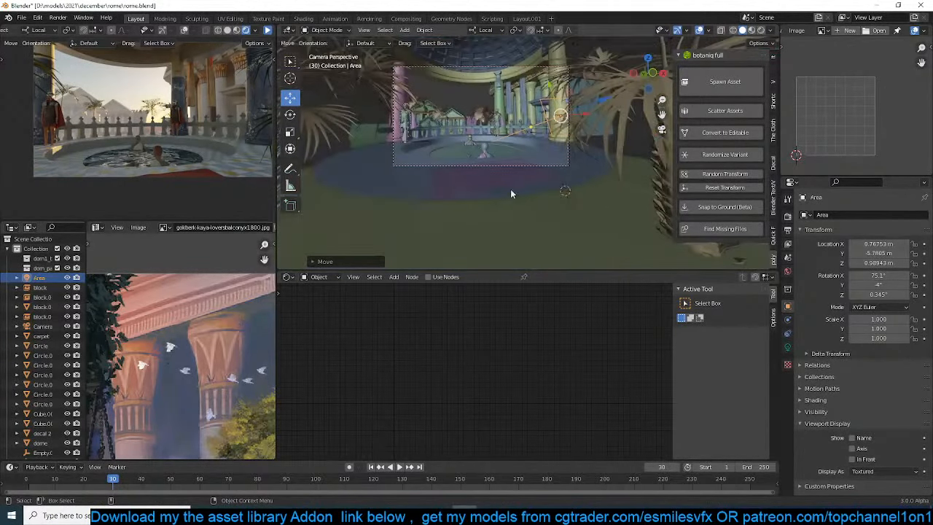
{"action": "left_click", "coordinate": [268, 31]}
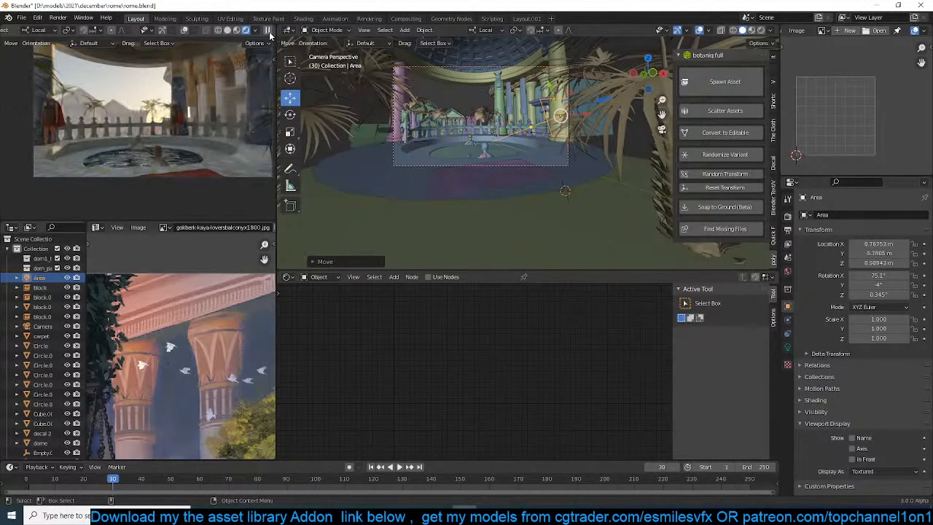
{"action": "left_click", "coordinate": [787, 348]}
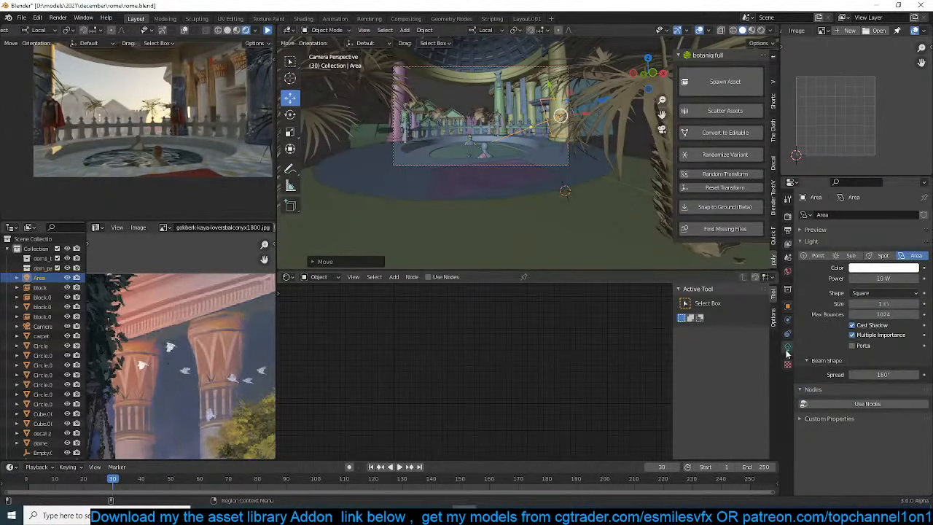
{"action": "left_click", "coordinate": [882, 278]}
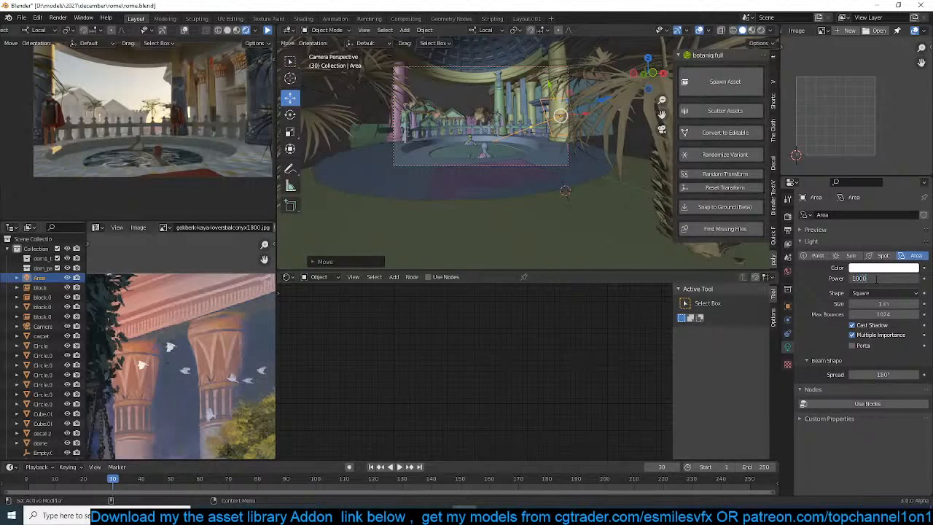
{"action": "left_click_drag", "start_coordinate": [882, 278], "coordinate": [108, 48]}
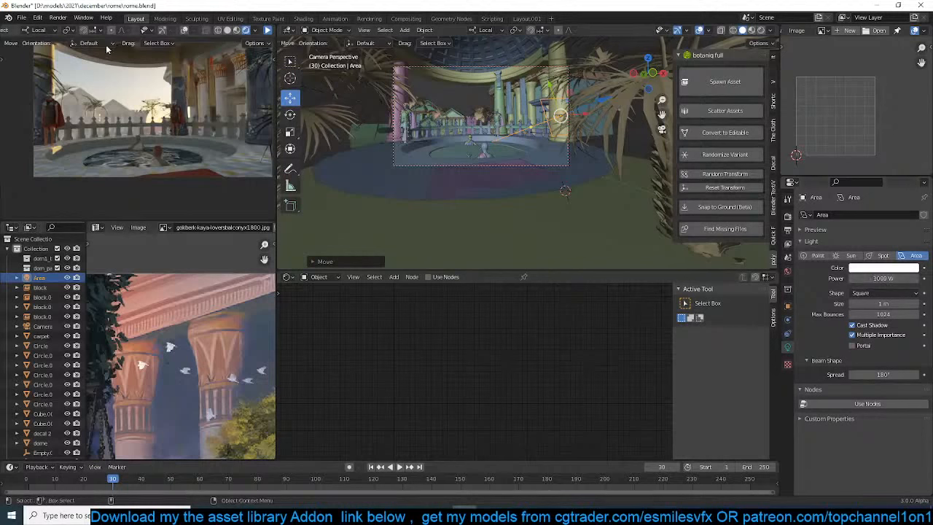
{"action": "left_click", "coordinate": [268, 30]}
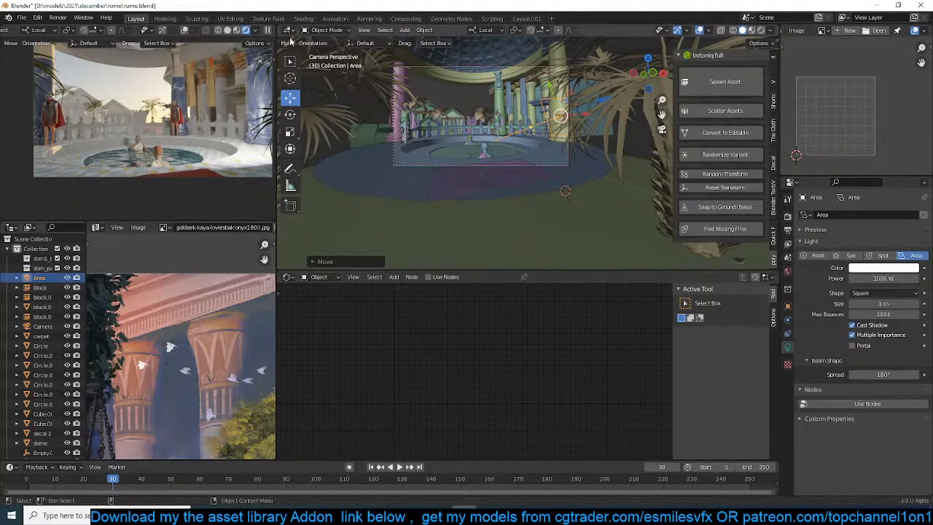
In a top wireframe view, rotate the area light to point back toward the camera side and move it about 6 m to the pool's far end
{"action": "key", "text": "KP_1"}
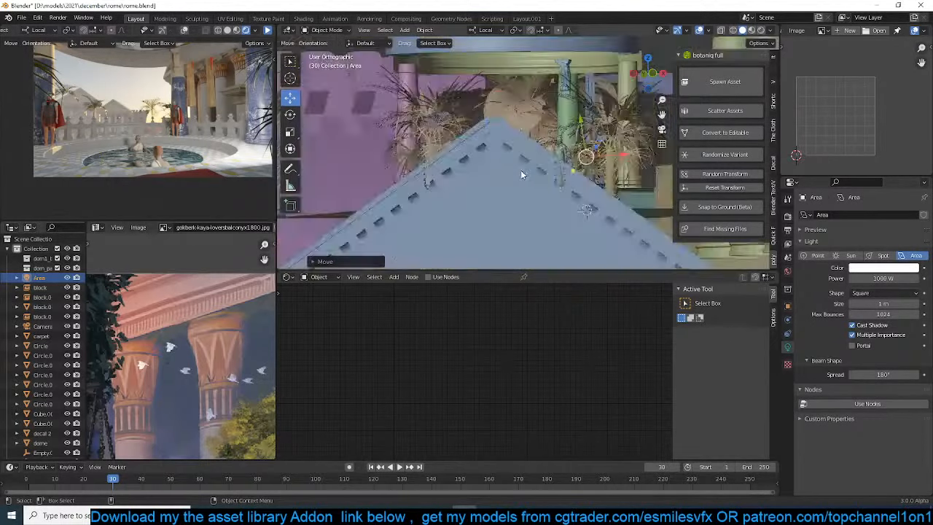
{"action": "key", "text": "KP_7"}
{"action": "key", "text": "z"}
{"action": "left_click", "coordinate": [416, 190]}
{"action": "key", "text": "r"}
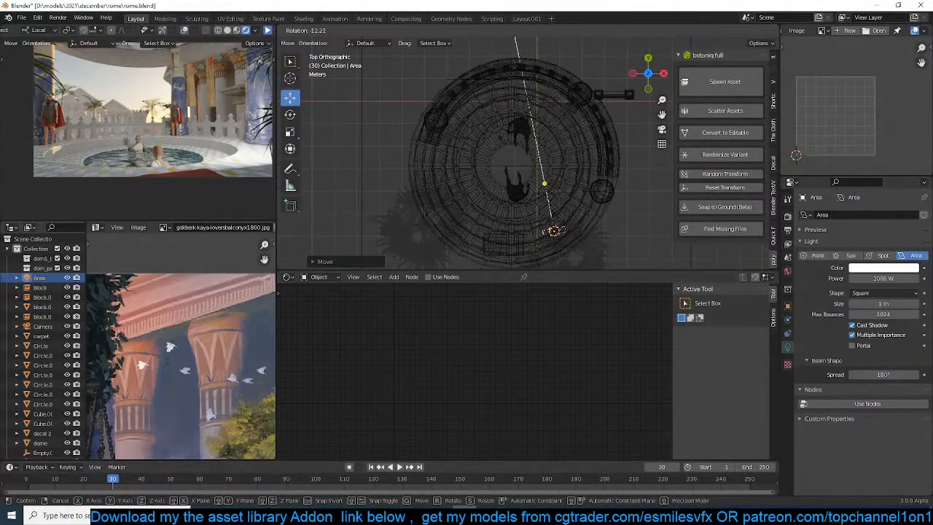
{"action": "left_click", "coordinate": [549, 177]}
{"action": "key", "text": "g"}
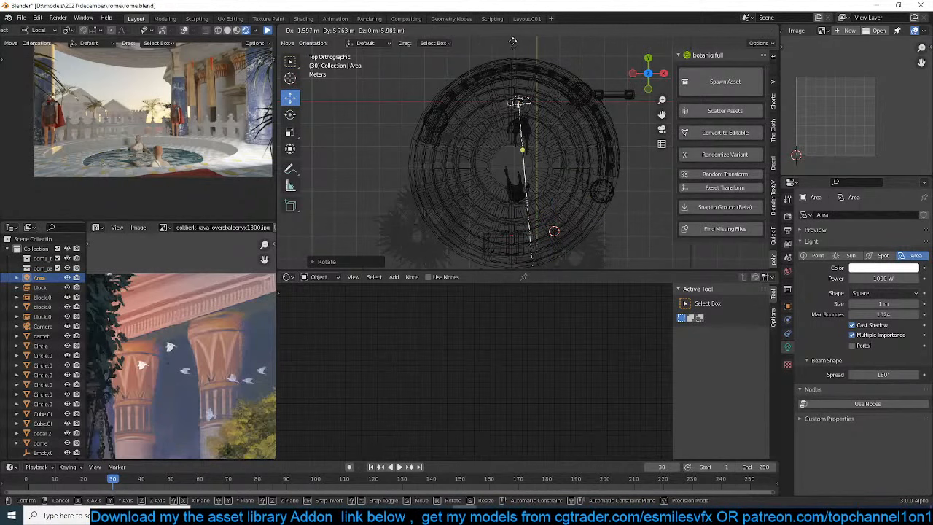
{"action": "left_click", "coordinate": [513, 41]}
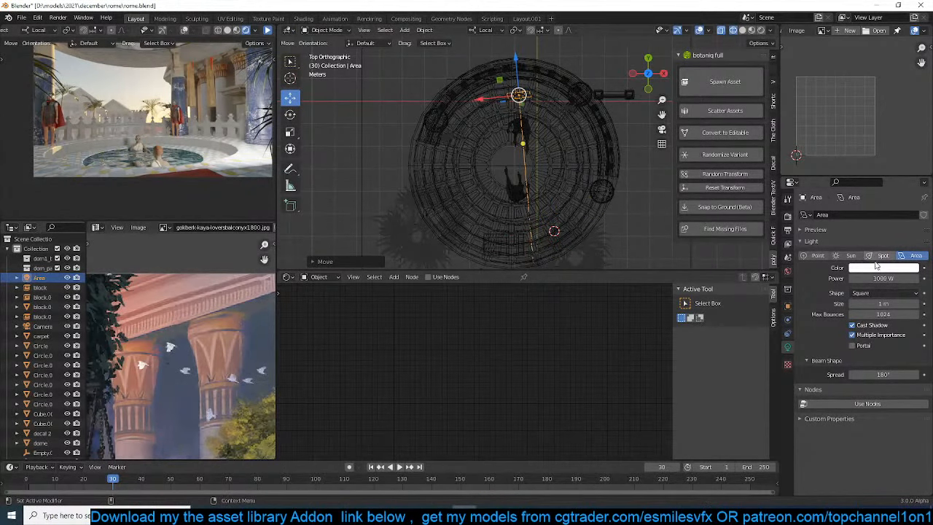
Give the area light a warm cream colour and 500 W power, save the file, and refresh the rendered camera preview
{"action": "left_click", "coordinate": [877, 268]}
{"action": "left_click", "coordinate": [867, 186]}
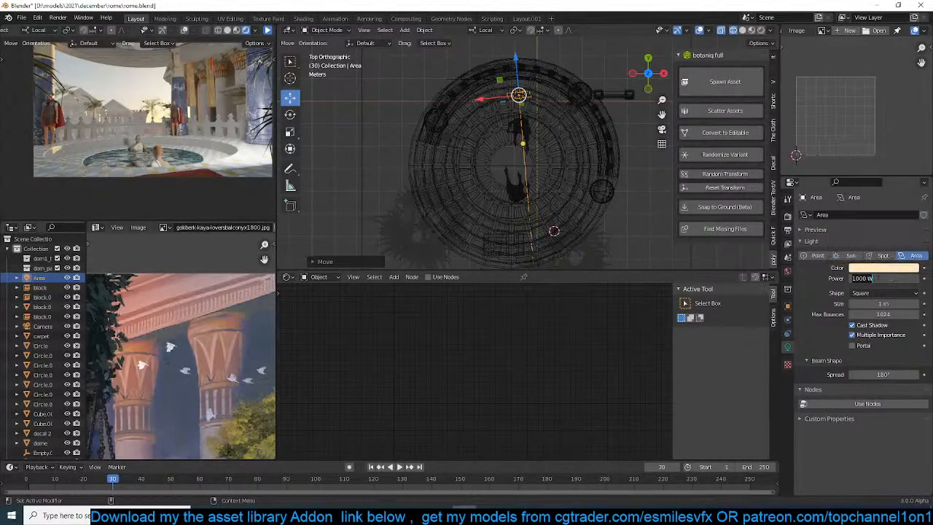
{"action": "left_click", "coordinate": [880, 278]}
{"action": "key", "text": "ctrl+s"}
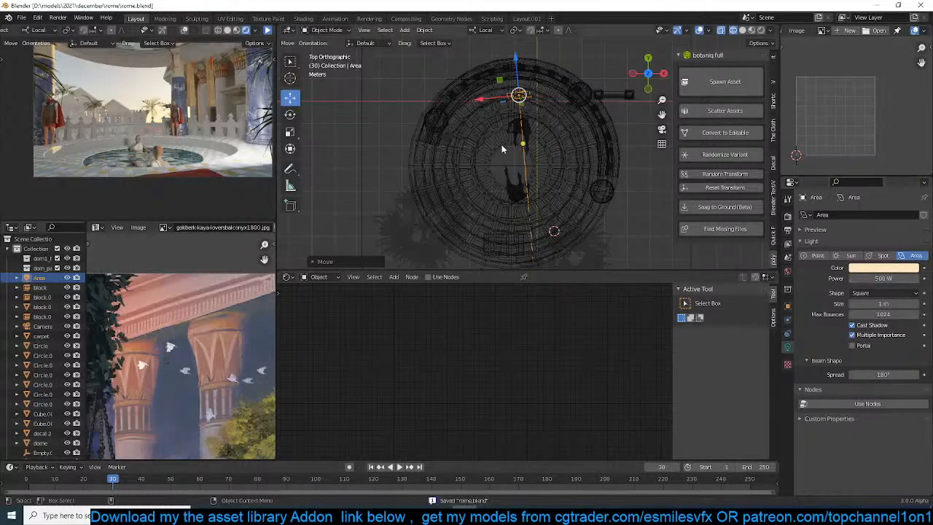
{"action": "left_click", "coordinate": [267, 31]}
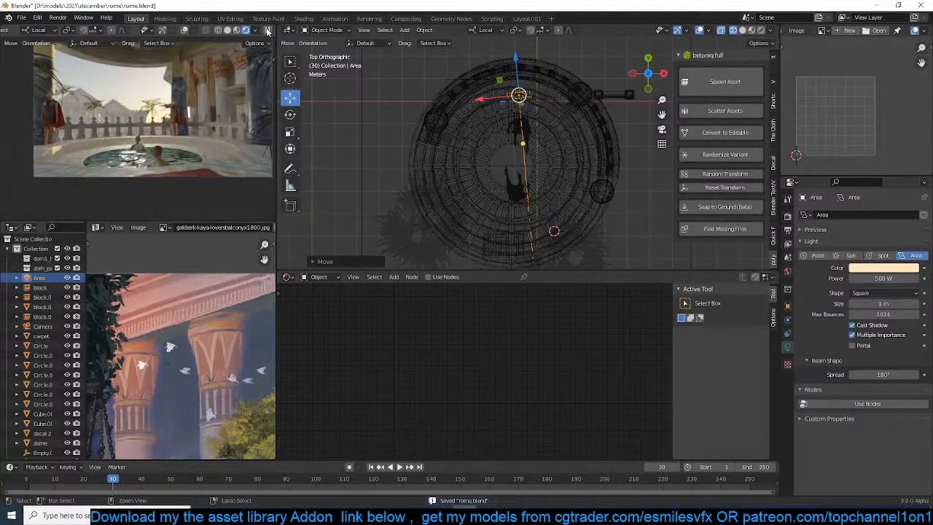
{"action": "scroll", "coordinate": [481, 195], "scroll_direction": "up", "scroll_amount": 10}
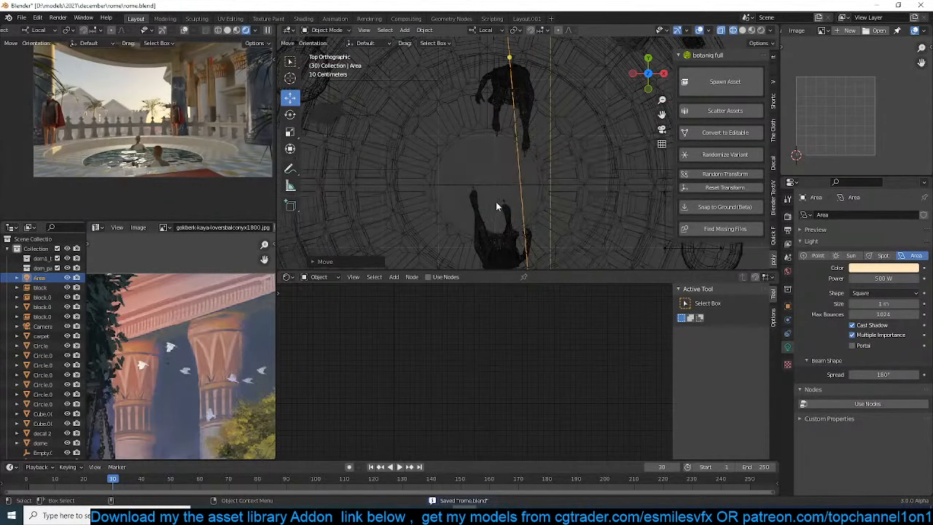
{"action": "middle_click_drag", "start_coordinate": [611, 199], "coordinate": [543, 122]}
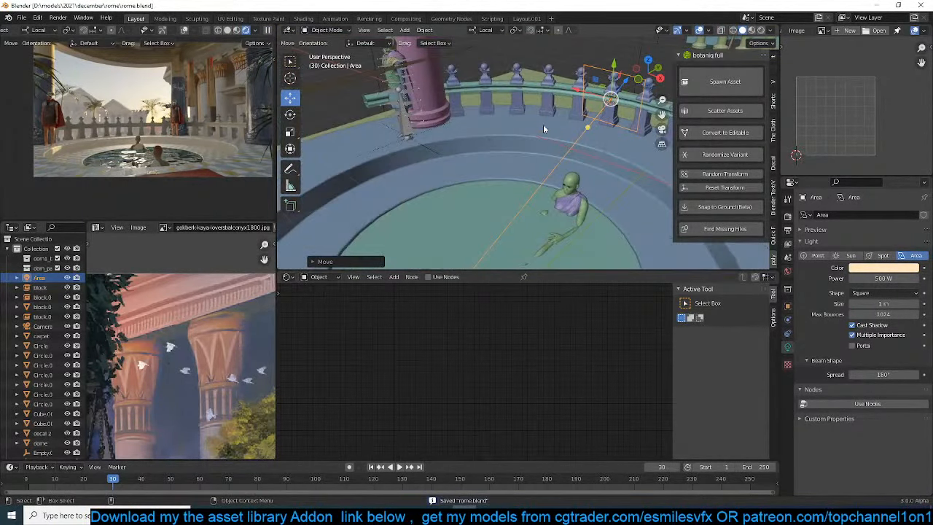
{"action": "scroll", "coordinate": [423, 134], "scroll_direction": "up", "scroll_amount": 1}
{"action": "left_click", "coordinate": [267, 31]}
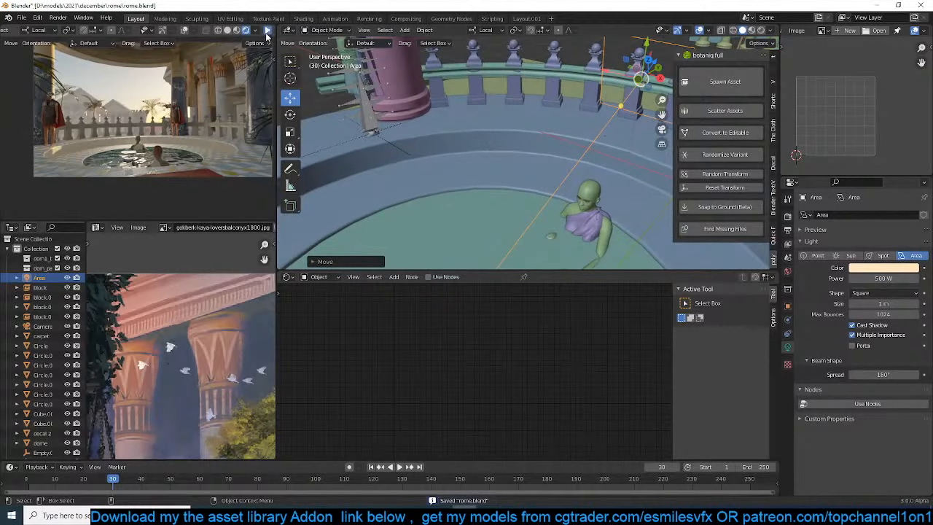
Turn the soldier beside the pink column around its local Z axis
{"action": "scroll", "coordinate": [350, 80], "scroll_direction": "up", "scroll_amount": 1}
{"action": "left_click", "coordinate": [423, 126]}
{"action": "key", "text": "r"}
{"action": "key", "text": "z"}
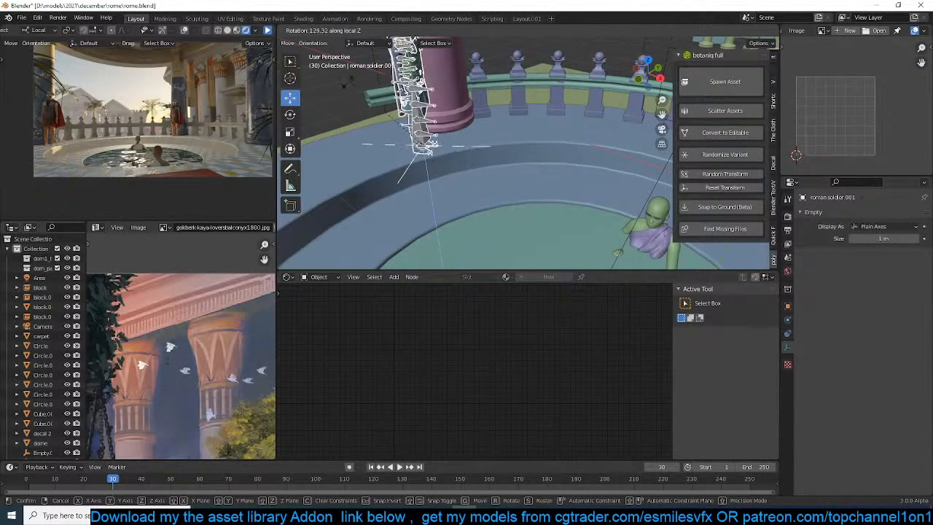
{"action": "left_click", "coordinate": [380, 250]}
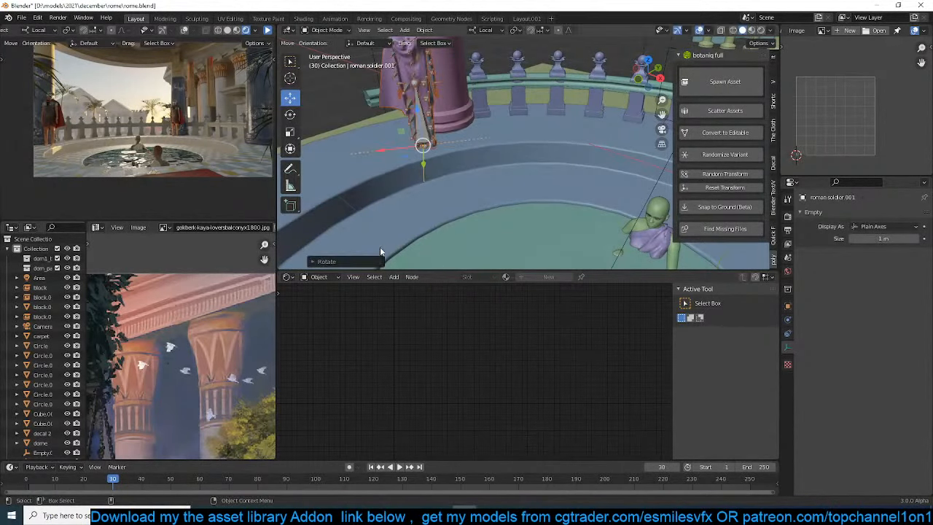
Reposition that soldier past the column near the balustrade in a top wireframe view, and return to the solid camera view
{"action": "key", "text": "KP_7"}
{"action": "scroll", "coordinate": [424, 227], "scroll_direction": "down", "scroll_amount": 5}
{"action": "key", "text": "z"}
{"action": "left_click", "coordinate": [485, 138]}
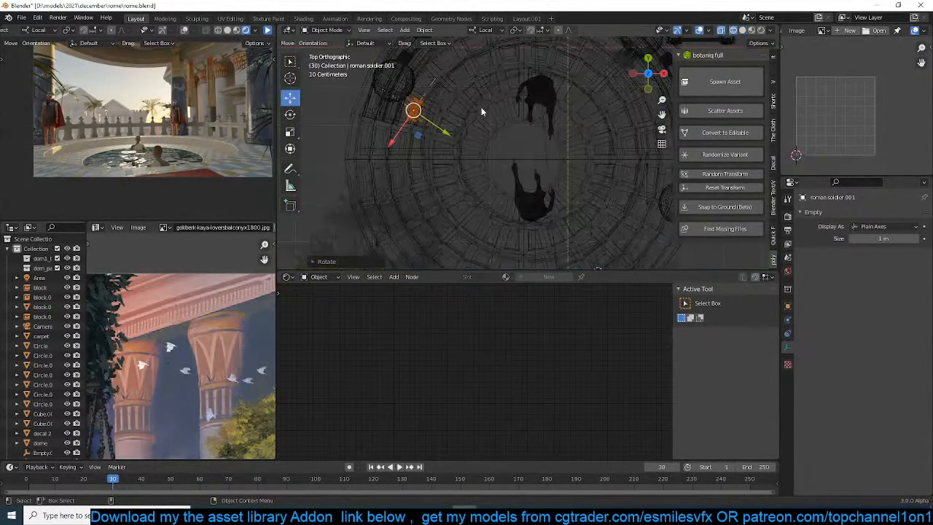
{"action": "key", "text": "g"}
{"action": "left_click", "coordinate": [502, 62]}
{"action": "middle_click_drag", "start_coordinate": [503, 77], "coordinate": [509, 115], "text": "shift"}
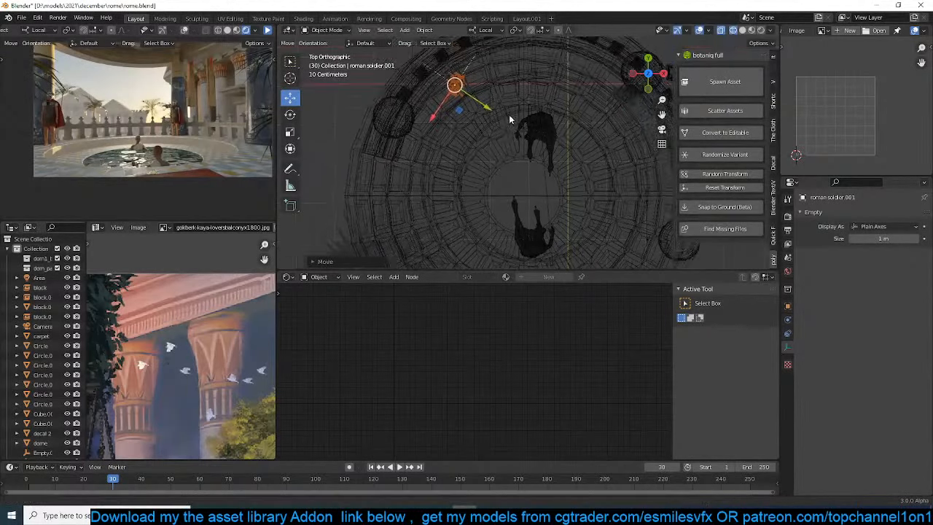
{"action": "key", "text": "z"}
{"action": "left_click", "coordinate": [634, 102]}
{"action": "key", "text": "KP_0"}
Rotate the other soldier around its Z axis and move it about 0.5 m across the floor, clear of the green column
{"action": "scroll", "coordinate": [379, 135], "scroll_direction": "up", "scroll_amount": 3}
{"action": "scroll", "coordinate": [378, 135], "scroll_direction": "up", "scroll_amount": 1}
{"action": "middle_click_drag", "start_coordinate": [378, 135], "coordinate": [456, 202], "text": "shift"}
{"action": "key", "text": "r"}
{"action": "key", "text": "z"}
{"action": "left_click", "coordinate": [499, 162]}
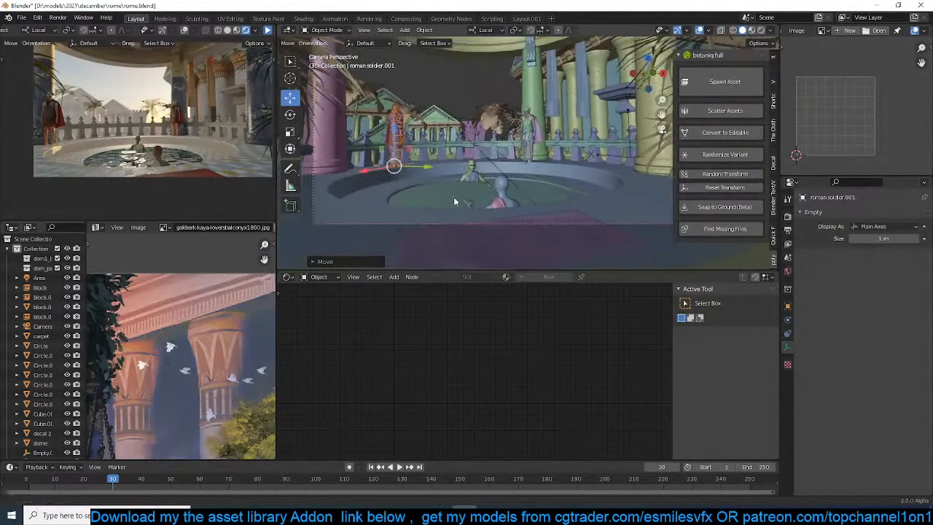
{"action": "left_click", "coordinate": [529, 157]}
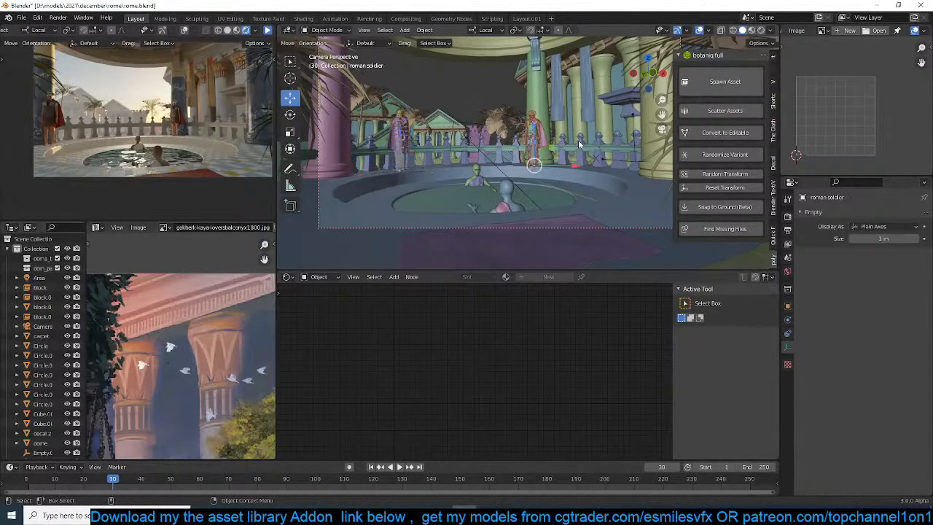
{"action": "key", "text": "g"}
{"action": "key", "text": "shift+z"}
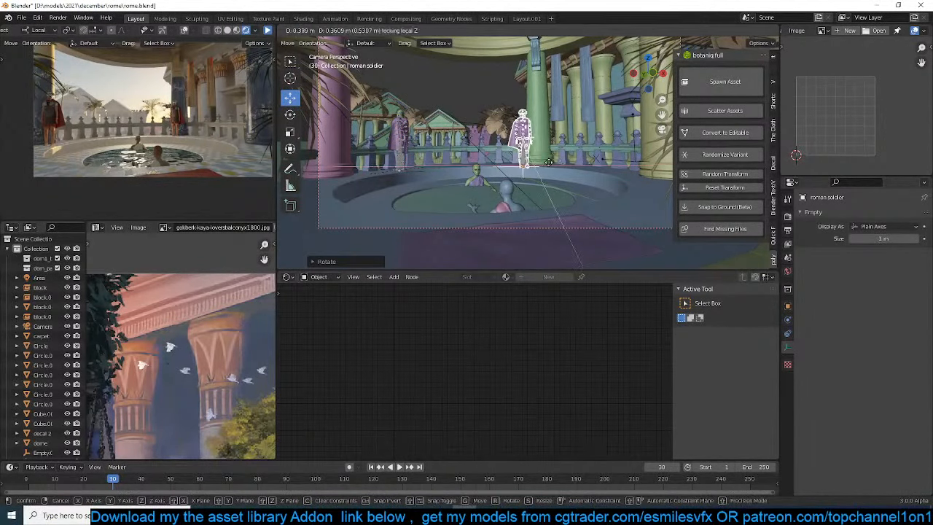
{"action": "left_click", "coordinate": [549, 162]}
Shift the same soldier about another 0.46 m across the floor, save the file, and refresh the rendered preview
{"action": "key", "text": "alt+a"}
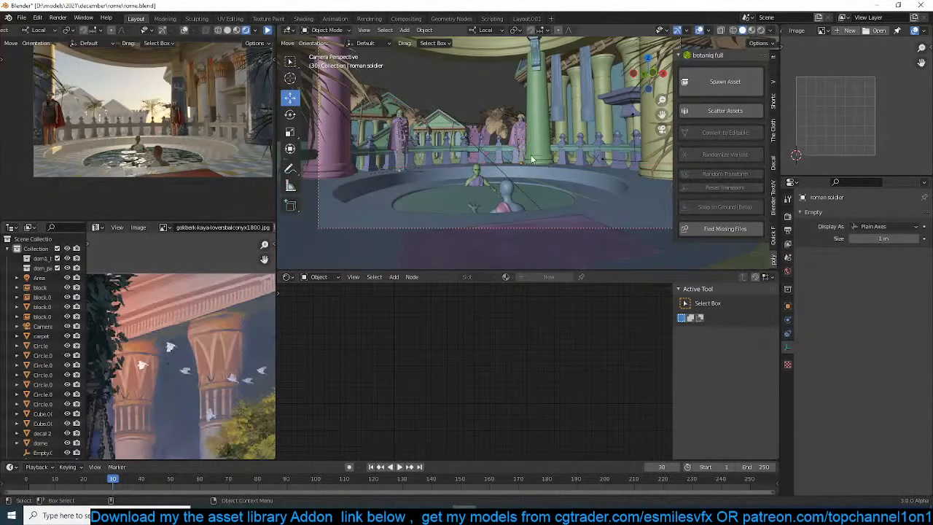
{"action": "left_click", "coordinate": [522, 161]}
{"action": "left_click", "coordinate": [522, 155]}
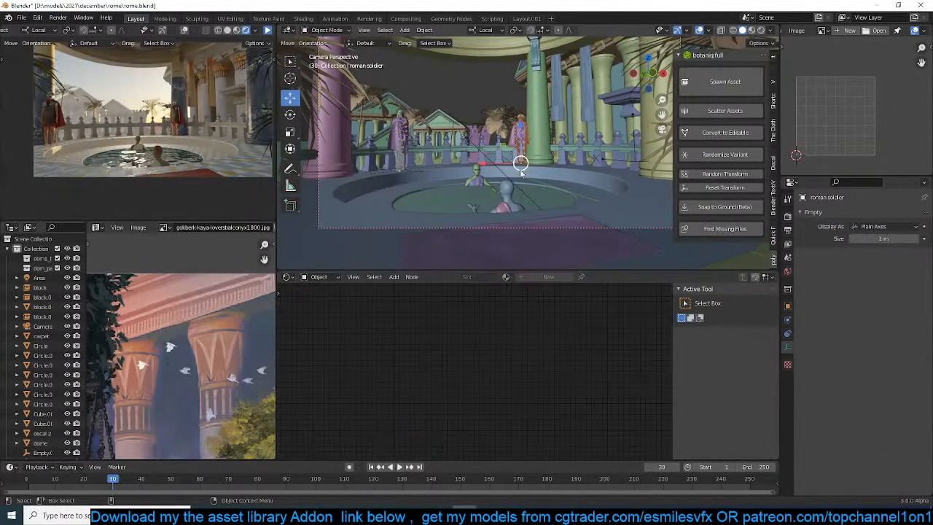
{"action": "key", "text": "g"}
{"action": "key", "text": "shift+z"}
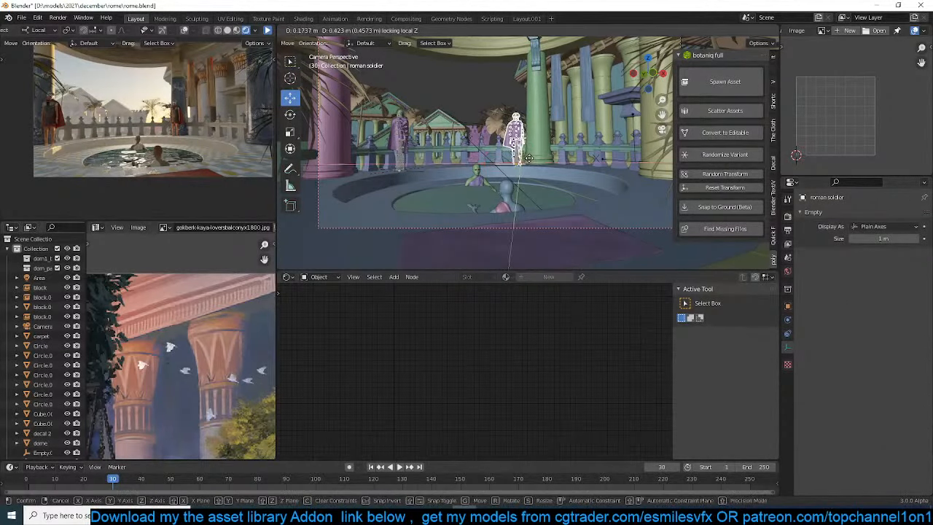
{"action": "left_click", "coordinate": [530, 161]}
{"action": "key", "text": "alt+a"}
{"action": "key", "text": "ctrl+s"}
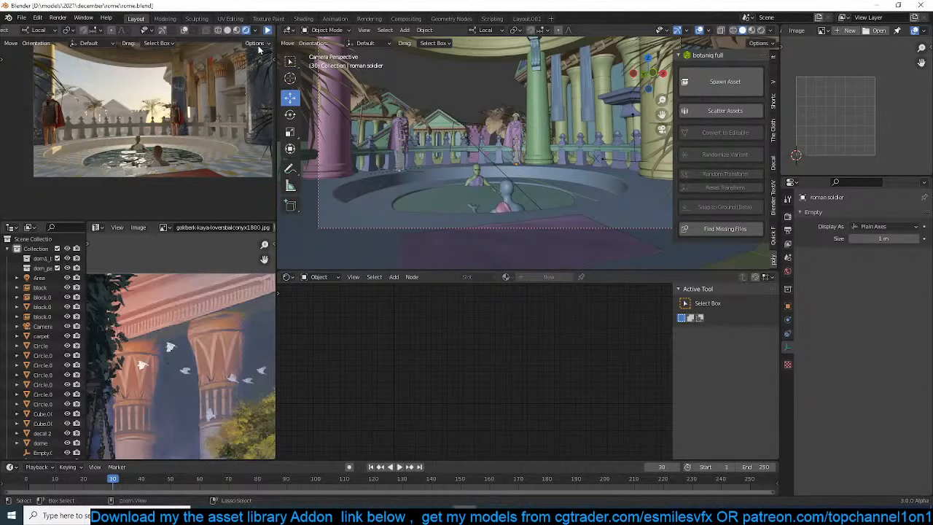
{"action": "left_click", "coordinate": [268, 31]}
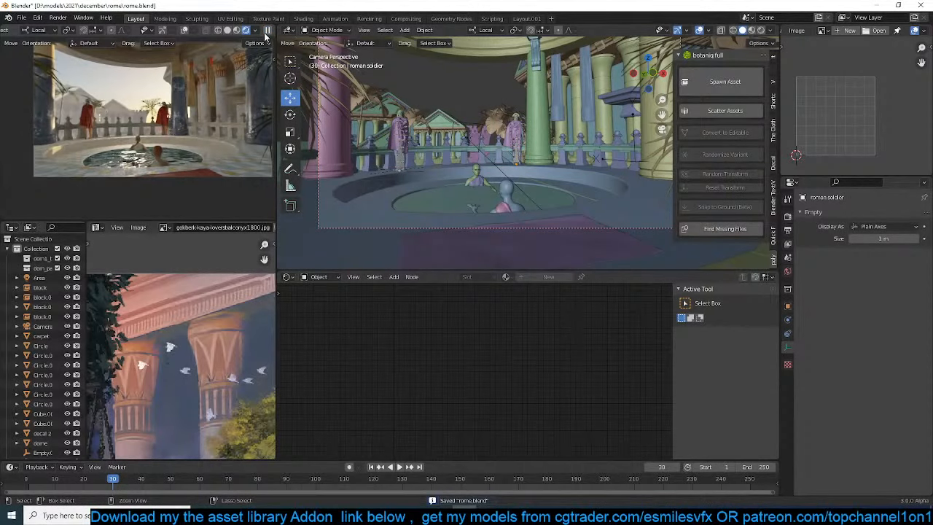
{"action": "left_click", "coordinate": [267, 31]}
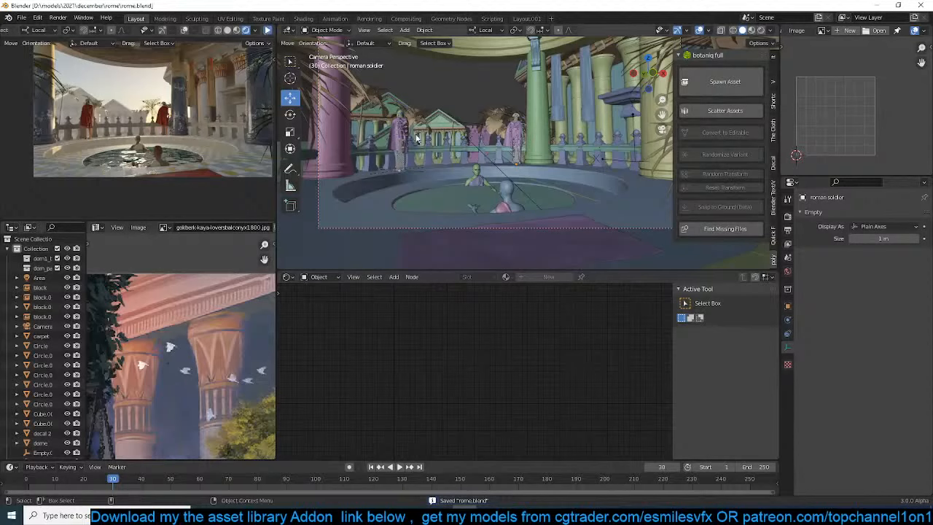
Set the world sky texture's sun rotation to 120° and save the file
{"action": "left_click", "coordinate": [787, 271]}
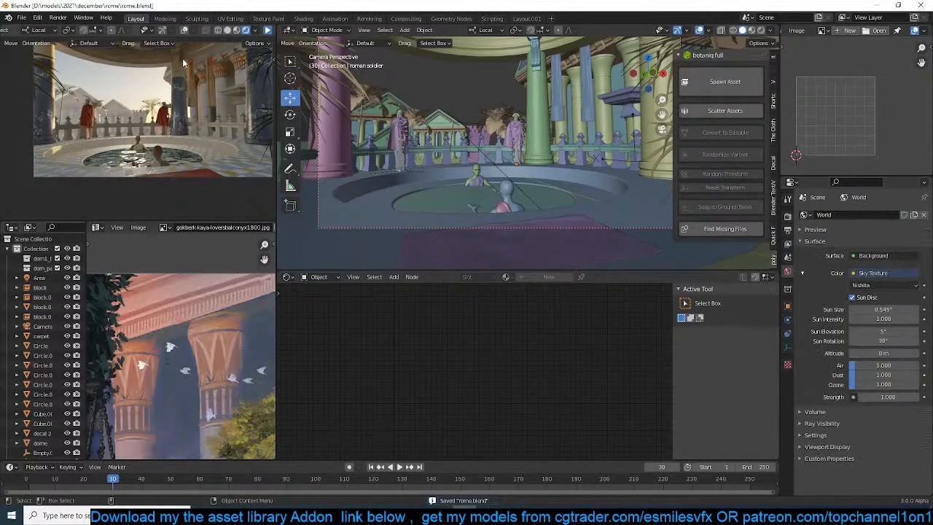
{"action": "left_click", "coordinate": [883, 340]}
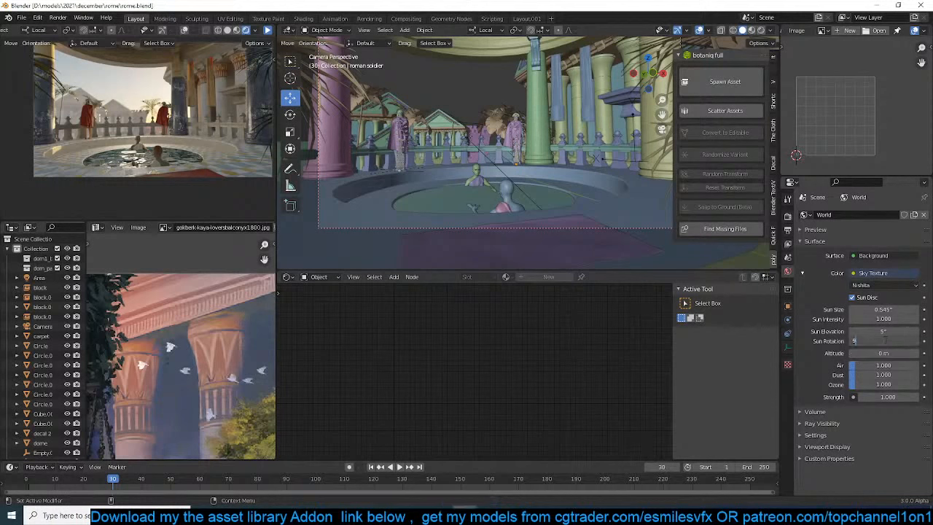
{"action": "type", "text": "120"}
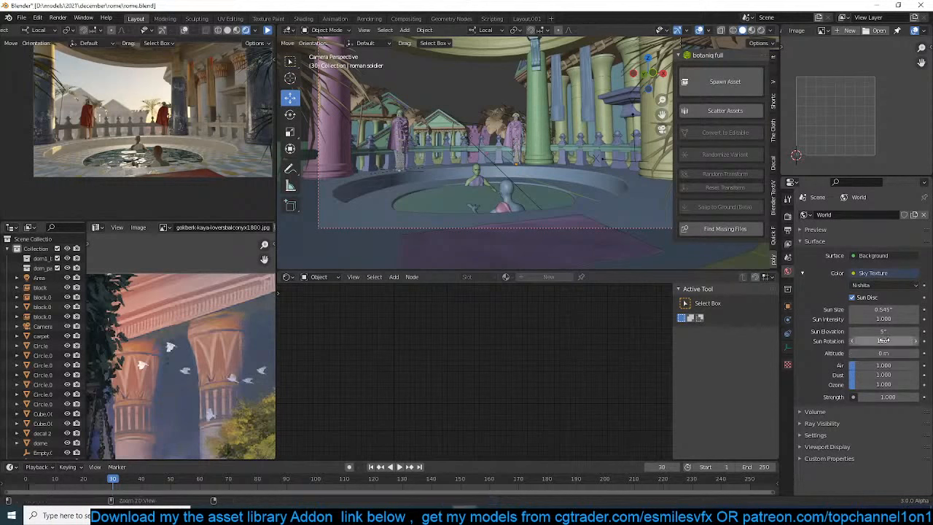
{"action": "key", "text": "Return"}
{"action": "key", "text": "ctrl+s"}
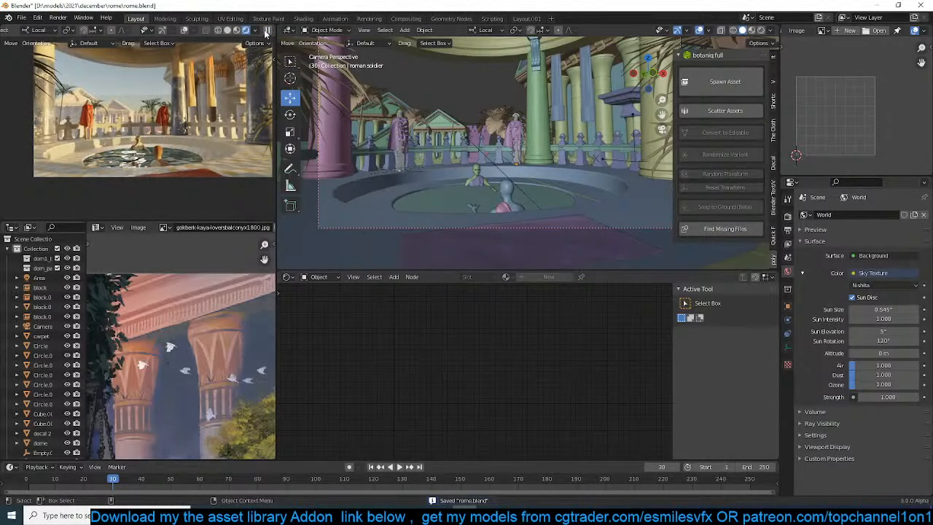
Lower the curtained frame (Cube.002) along Z, and snap it to the 3D cursor placed over the columned building's facade
{"action": "left_click", "coordinate": [596, 105]}
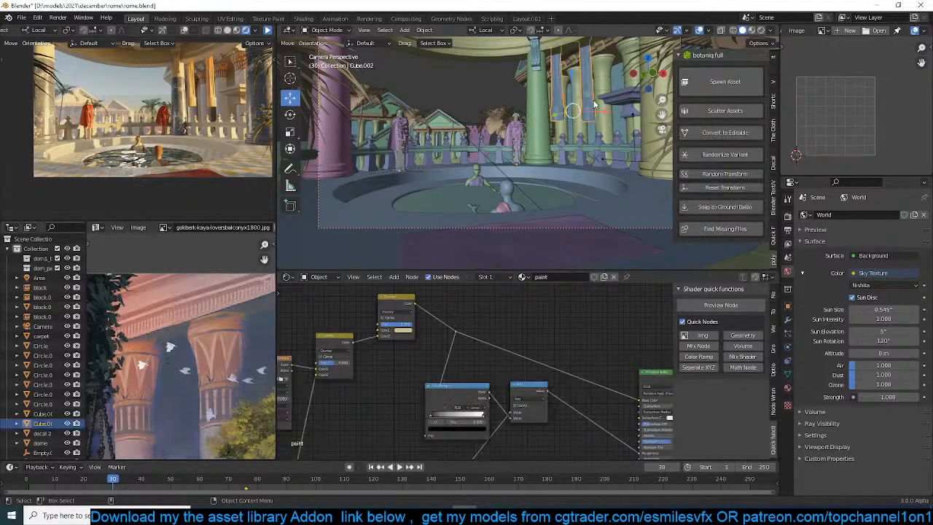
{"action": "key", "text": "g"}
{"action": "key", "text": "z"}
{"action": "left_click", "coordinate": [598, 149]}
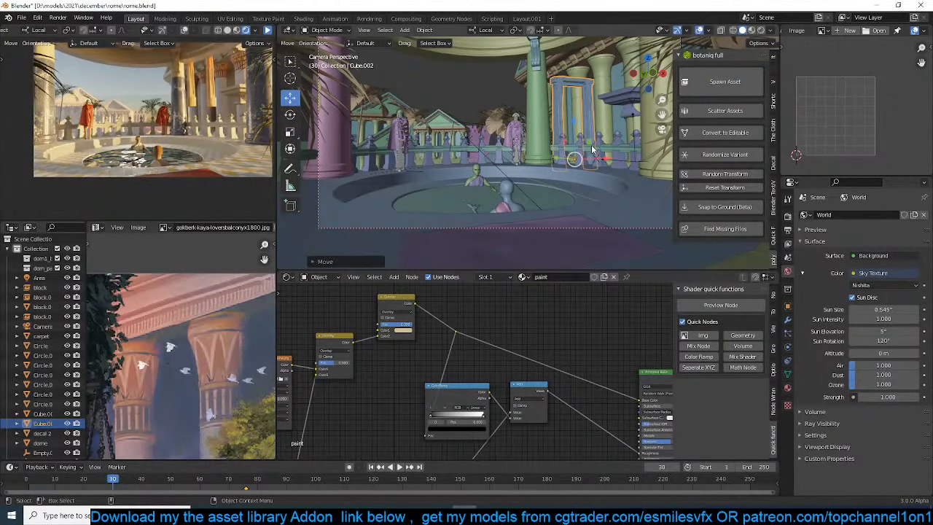
{"action": "middle_click_drag", "start_coordinate": [597, 149], "coordinate": [649, 188]}
{"action": "scroll", "coordinate": [496, 150], "scroll_direction": "down", "scroll_amount": 4}
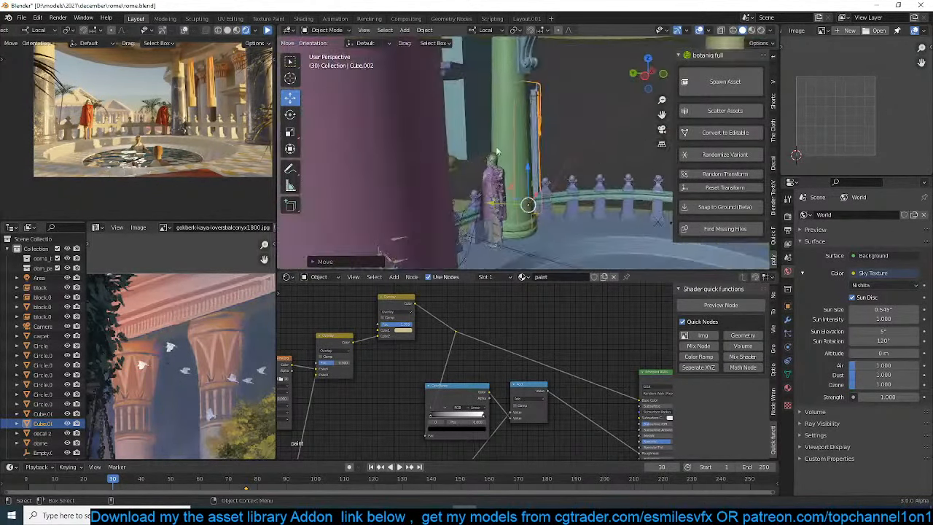
{"action": "middle_click_drag", "start_coordinate": [496, 150], "coordinate": [489, 188]}
{"action": "right_click", "coordinate": [459, 161], "text": "shift"}
{"action": "key", "text": "shift+s"}
{"action": "left_click", "coordinate": [453, 77]}
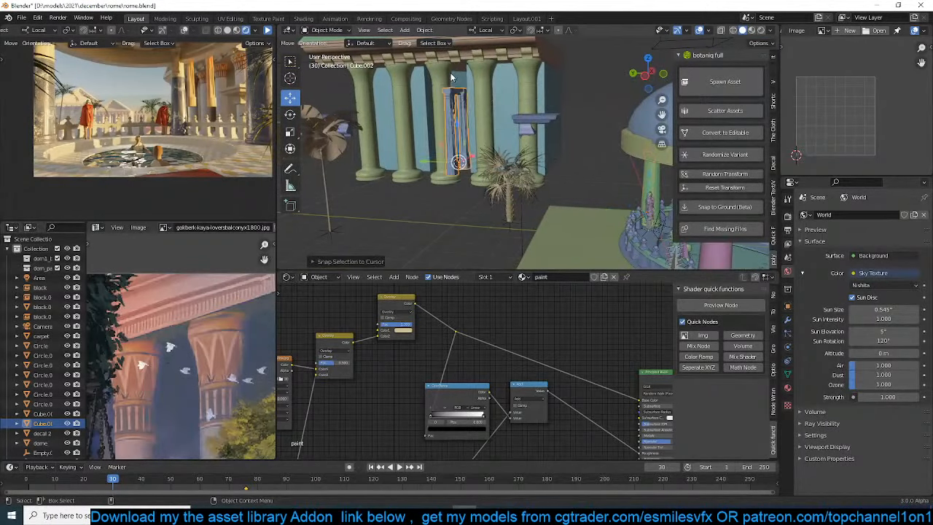
Rotate the curtained frame 90° around its local Z axis
{"action": "key", "text": "r"}
{"action": "key", "text": "z"}
{"action": "key", "text": "9"}
{"action": "key", "text": "0"}
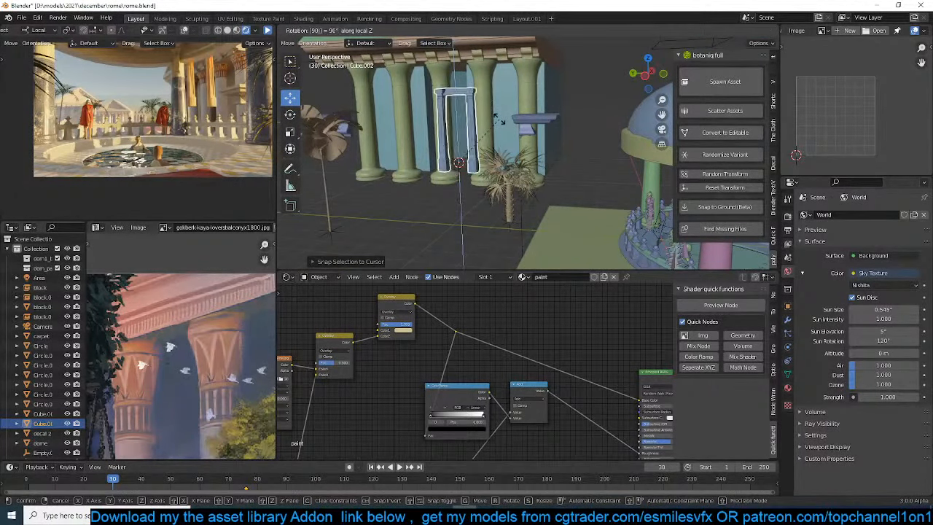
{"action": "key", "text": "Return"}
Place the 3D cursor between the columned building's front columns, snap the curtained frame to it, and rescale the frame
{"action": "middle_click_drag", "start_coordinate": [499, 118], "coordinate": [612, 124]}
{"action": "scroll", "coordinate": [570, 144], "scroll_direction": "down", "scroll_amount": 4}
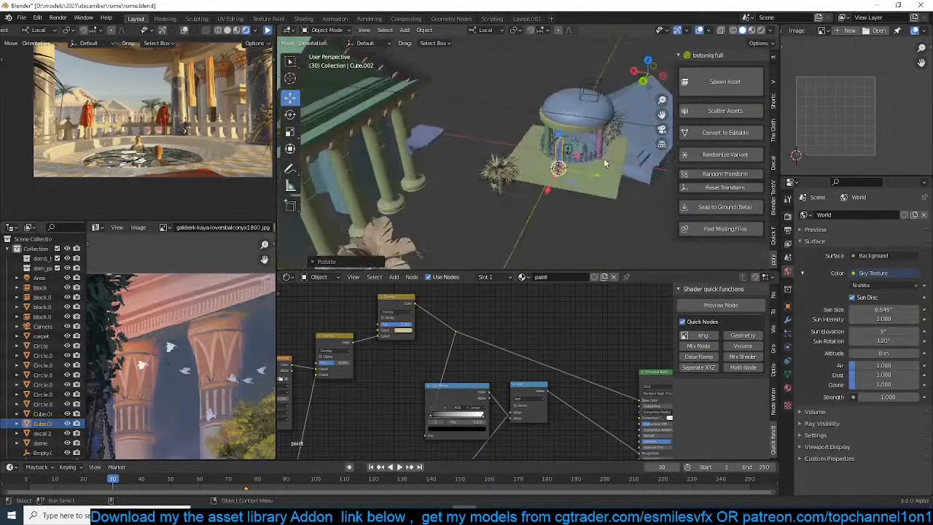
{"action": "middle_click_drag", "start_coordinate": [581, 159], "coordinate": [588, 123]}
{"action": "middle_click_drag", "start_coordinate": [370, 174], "coordinate": [366, 194]}
{"action": "right_click", "coordinate": [342, 205], "text": "shift"}
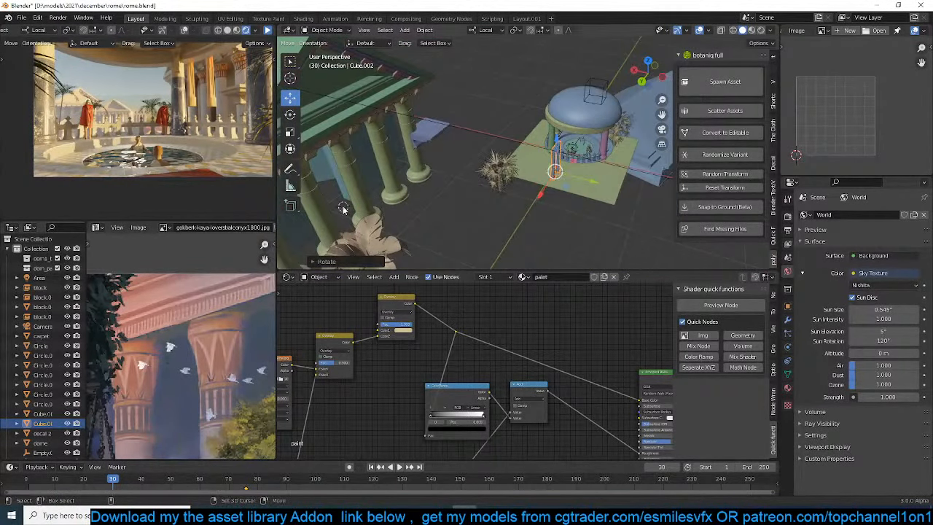
{"action": "key", "text": "shift+s"}
{"action": "left_click", "coordinate": [344, 135]}
{"action": "middle_click_drag", "start_coordinate": [445, 135], "coordinate": [380, 220]}
{"action": "key", "text": "s"}
{"action": "left_click", "coordinate": [472, 106]}
Select the columned building's wall block (Cube) and inspect its mesh in edit mode
{"action": "left_click", "coordinate": [384, 215]}
{"action": "key", "text": "Tab"}
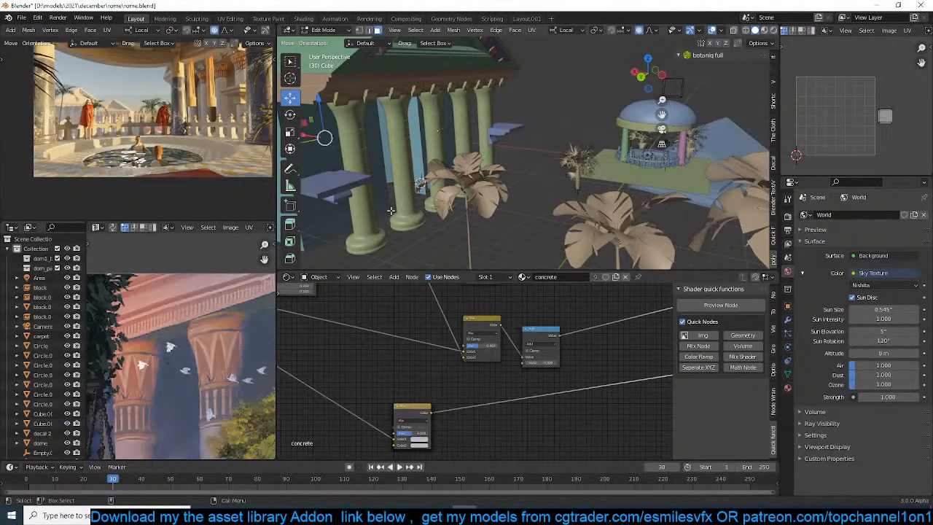
{"action": "key", "text": "Tab"}
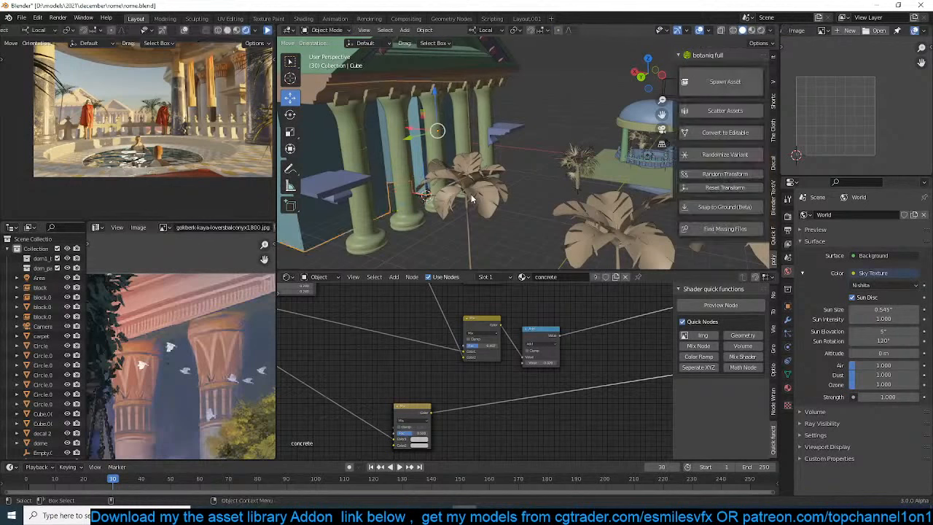
Snap the curtained frame to the 3D cursor at the columned building's front, shift it sideways, and scale it up to about 1.23
{"action": "mouse_move", "coordinate": [441, 144]}
{"action": "middle_mouse_down"}
{"action": "mouse_move", "coordinate": [377, 164]}
{"action": "mouse_move", "coordinate": [411, 134]}
{"action": "mouse_move", "coordinate": [474, 143]}
{"action": "middle_mouse_up"}
{"action": "left_click", "coordinate": [428, 143]}
{"action": "key", "text": "shift+s"}
{"action": "left_click", "coordinate": [433, 90]}
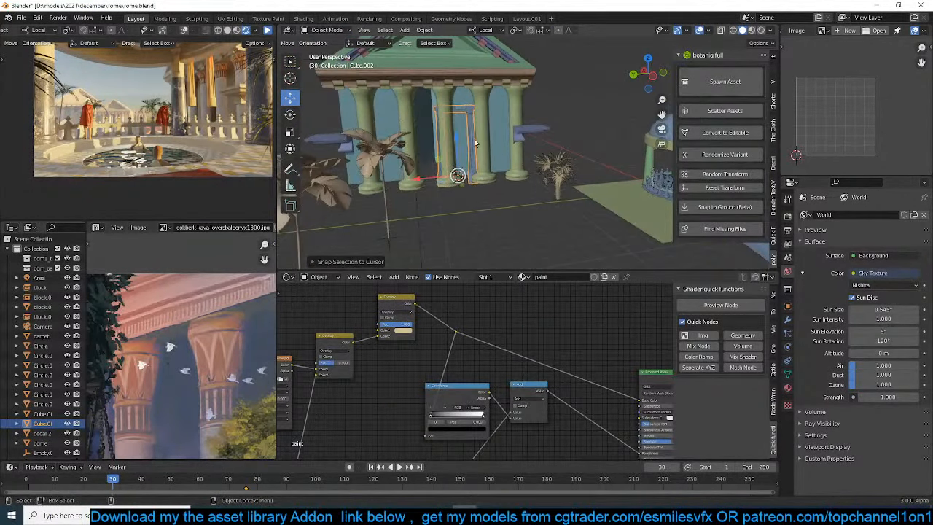
{"action": "left_click", "coordinate": [432, 172]}
{"action": "left_click", "coordinate": [433, 172]}
{"action": "left_click", "coordinate": [440, 170]}
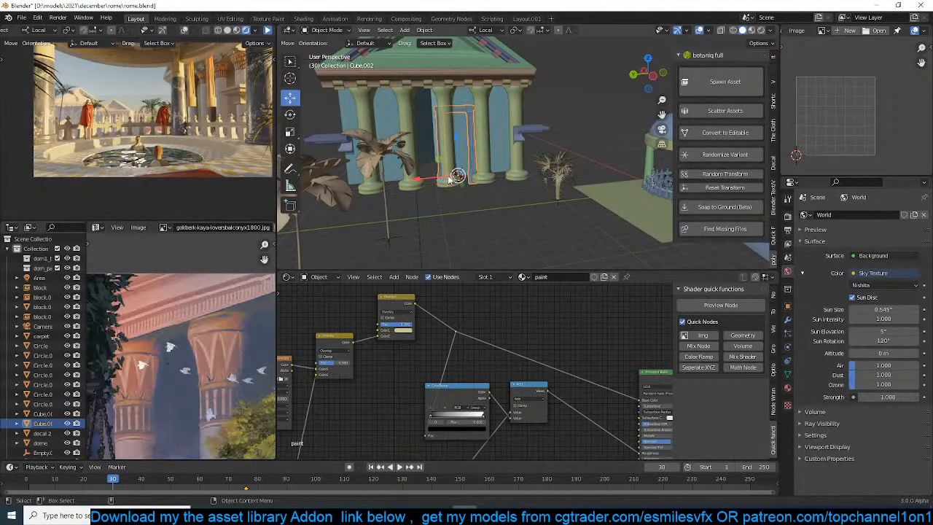
{"action": "key", "text": "s"}
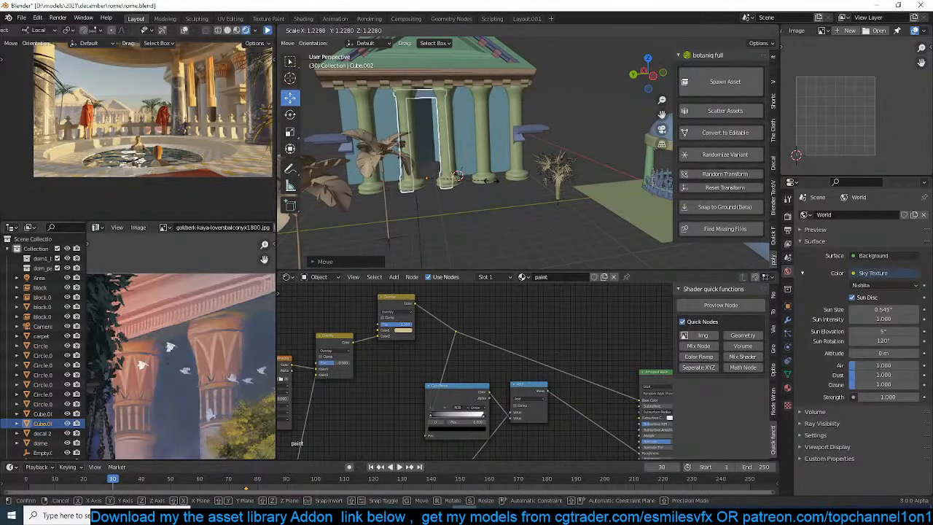
{"action": "left_click", "coordinate": [490, 180]}
Check the columned building through the scene camera, and save the scene file
{"action": "key", "text": "KP_0"}
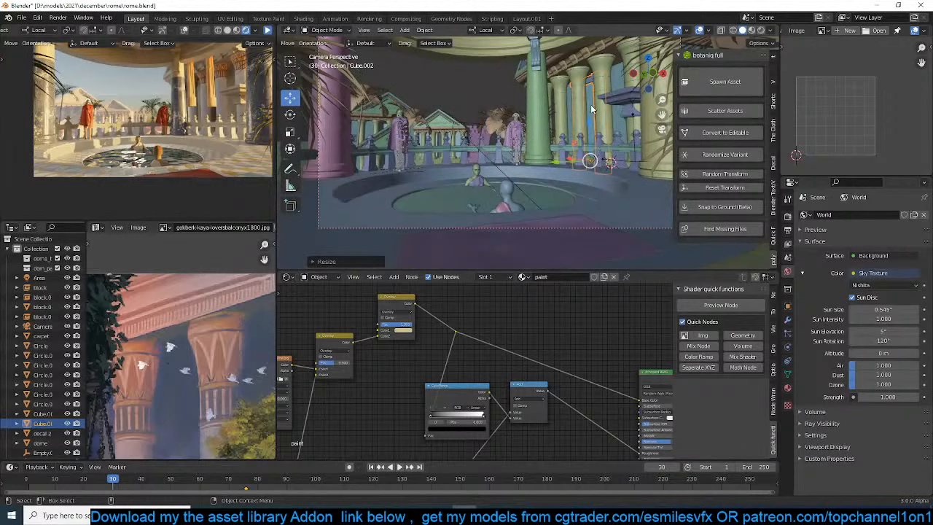
{"action": "left_click", "coordinate": [586, 104]}
{"action": "key", "text": "ctrl+s"}
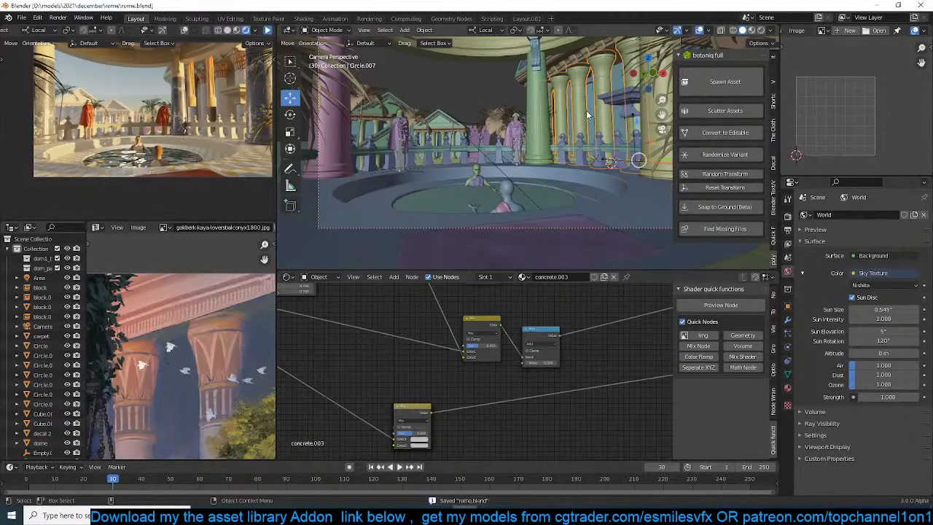
{"action": "key", "text": "alt+a"}
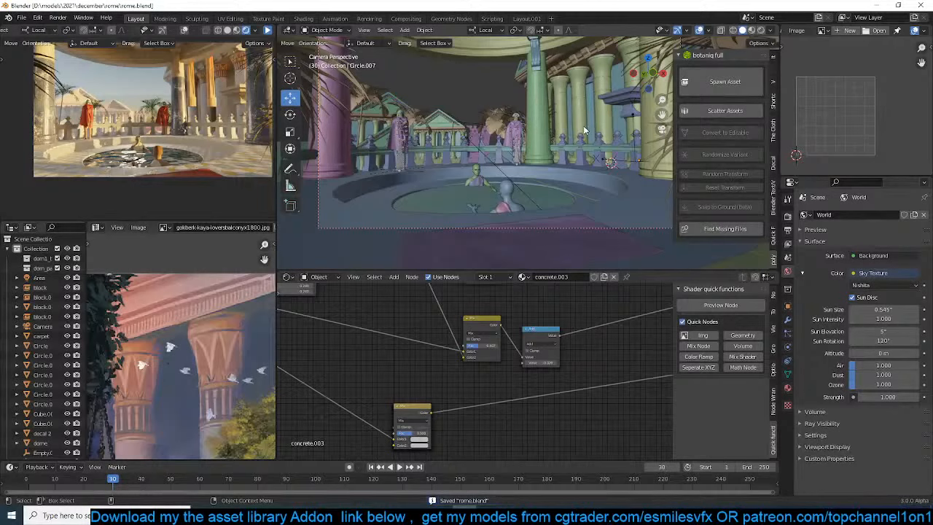
{"action": "middle_click_drag", "start_coordinate": [584, 130], "coordinate": [582, 131], "text": "shift"}
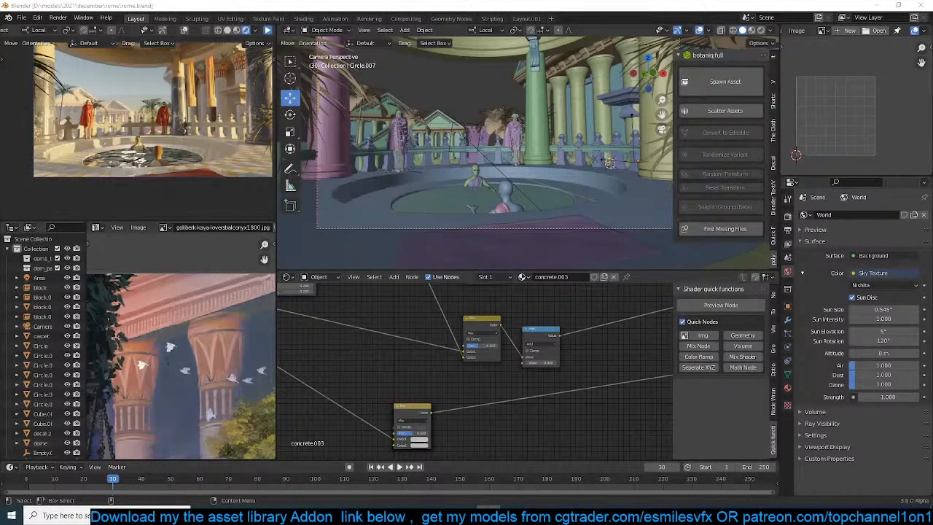
{"action": "left_click", "coordinate": [489, 137]}
{"action": "key", "text": "ctrl+s"}
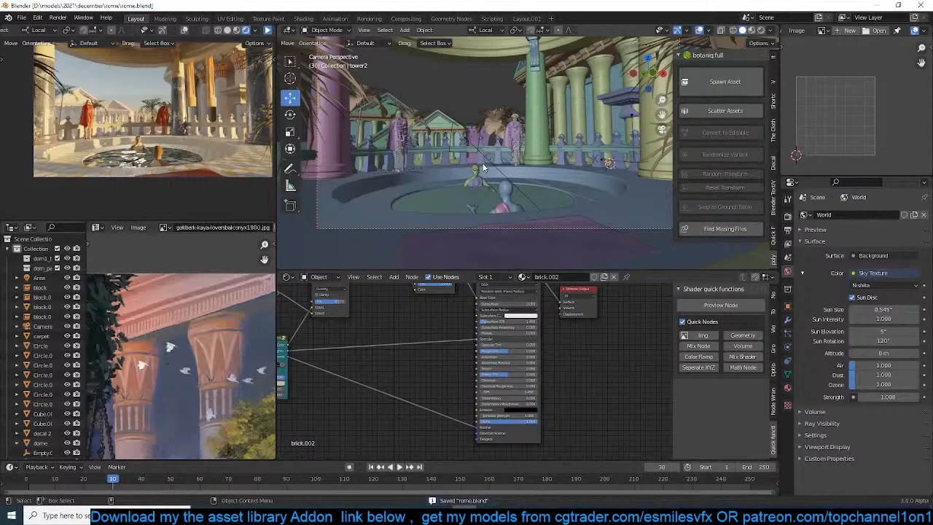
Play the timeline forward to frame 42 while keeping the camera view
{"action": "middle_click_drag", "start_coordinate": [533, 171], "coordinate": [514, 180], "text": "shift"}
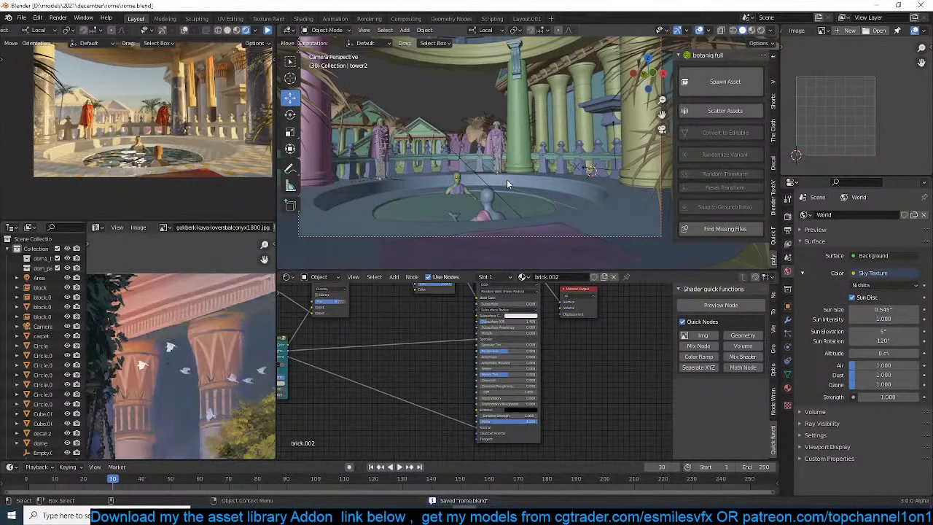
{"action": "key", "text": "space"}
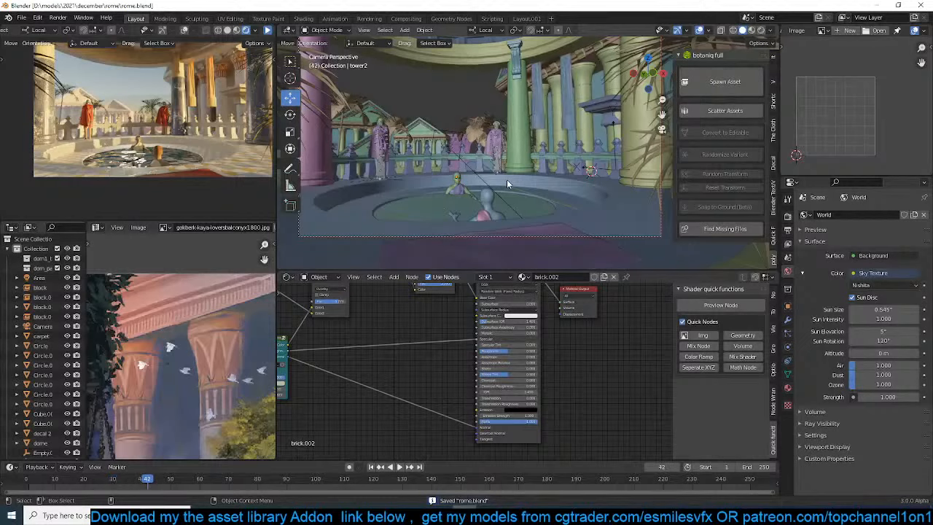
{"action": "middle_click_drag", "start_coordinate": [506, 173], "coordinate": [497, 153], "text": "shift"}
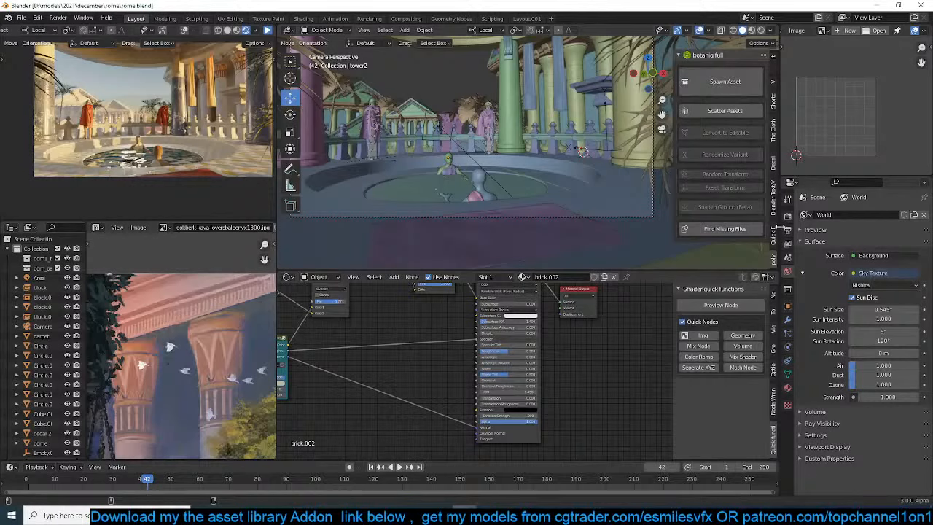
Find the Look Dev image brightness settings, and lower the exposure to -3.448
{"action": "left_click", "coordinate": [776, 100]}
{"action": "left_click", "coordinate": [774, 87]}
{"action": "left_click", "coordinate": [771, 137]}
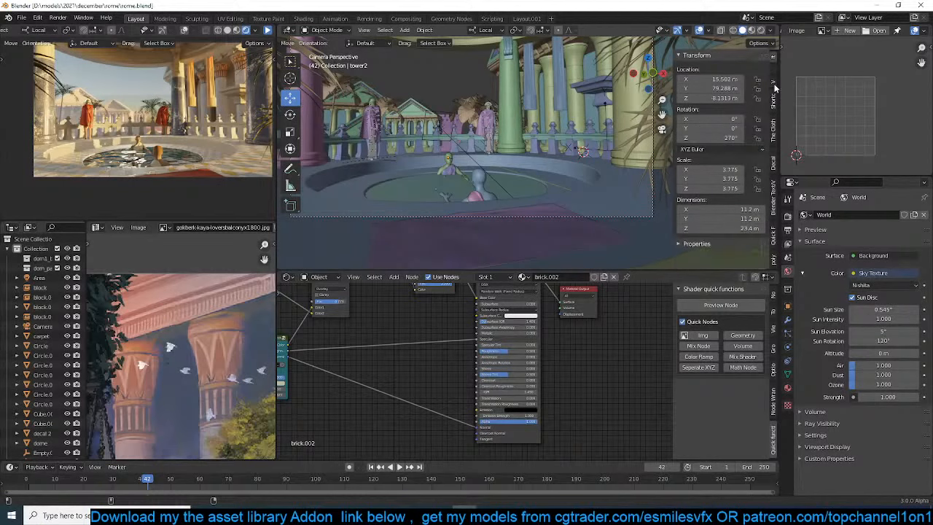
{"action": "left_click", "coordinate": [775, 200]}
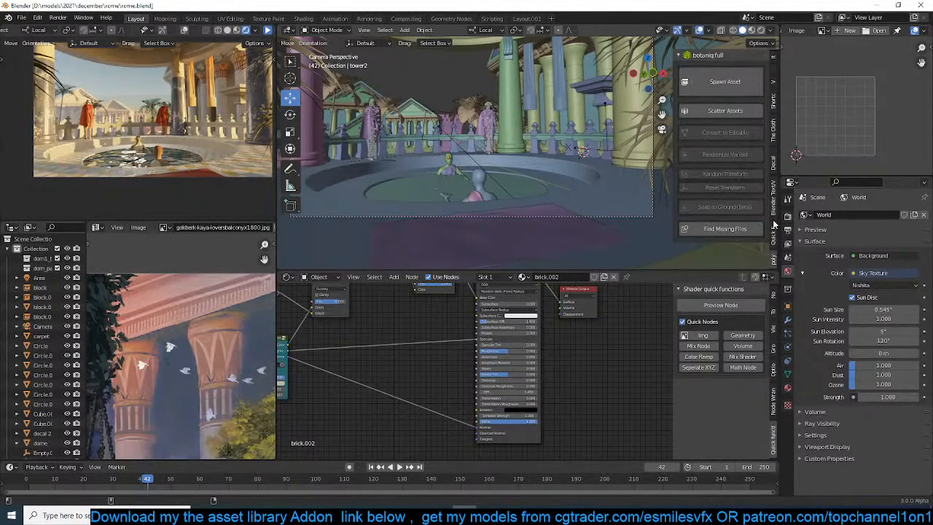
{"action": "left_click", "coordinate": [774, 225]}
{"action": "scroll", "coordinate": [763, 215], "scroll_direction": "down", "scroll_amount": 8}
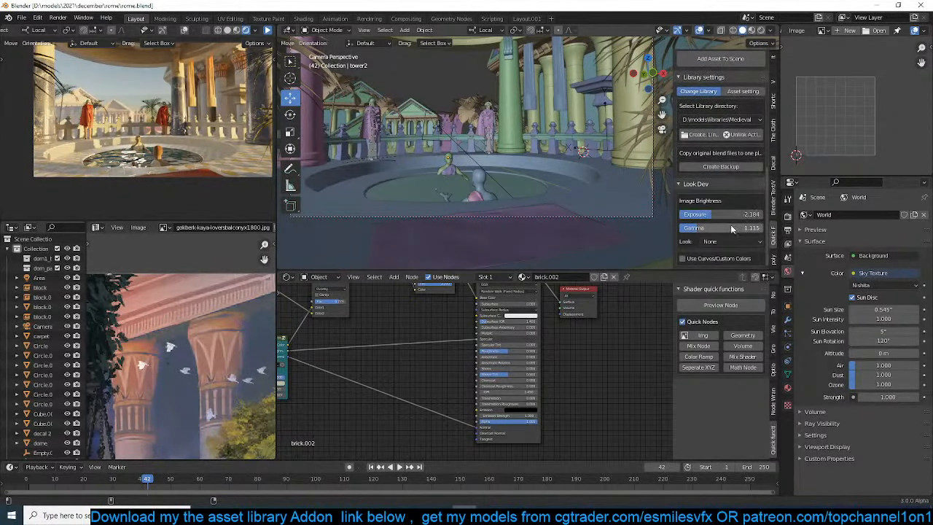
{"action": "left_click_drag", "start_coordinate": [729, 214], "coordinate": [713, 214]}
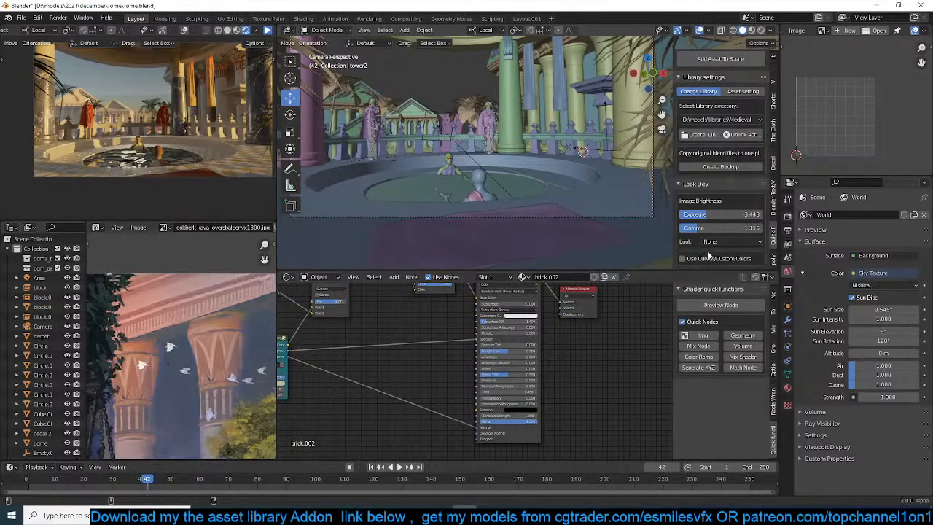
Try the Very High Contrast look on the render, and settle on Medium Contrast
{"action": "left_click", "coordinate": [731, 243]}
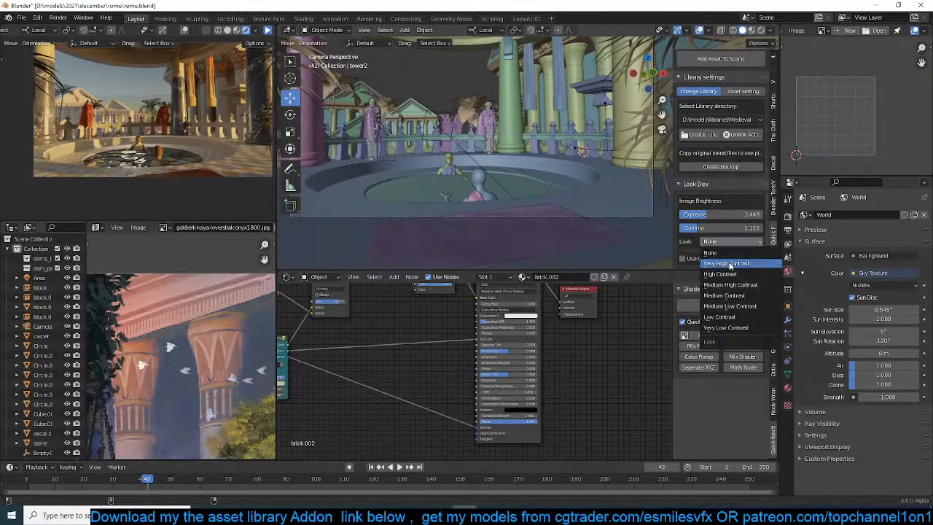
{"action": "left_click", "coordinate": [730, 264]}
{"action": "left_click", "coordinate": [735, 243]}
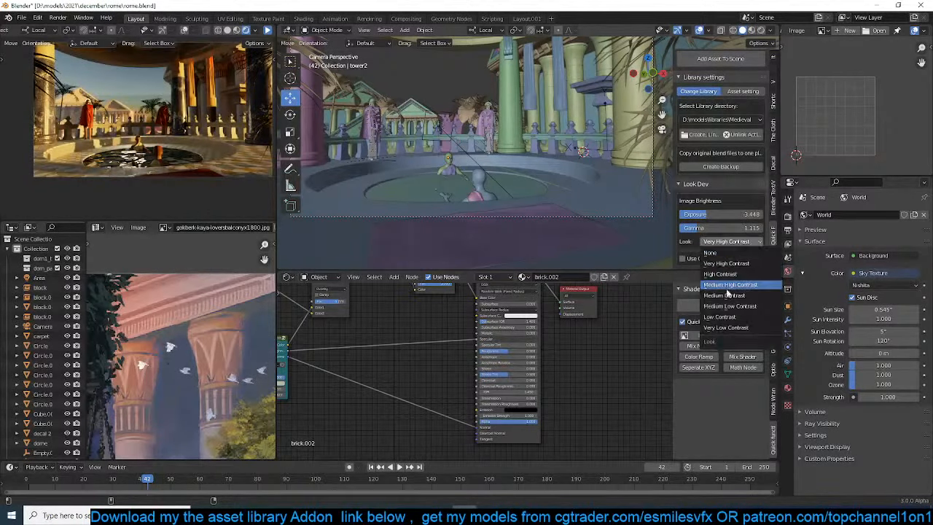
{"action": "left_click", "coordinate": [729, 285]}
Enable curves and custom colors, and raise the black level with an olive-green tint
{"action": "left_click", "coordinate": [683, 258]}
{"action": "scroll", "coordinate": [729, 241], "scroll_direction": "down", "scroll_amount": 5}
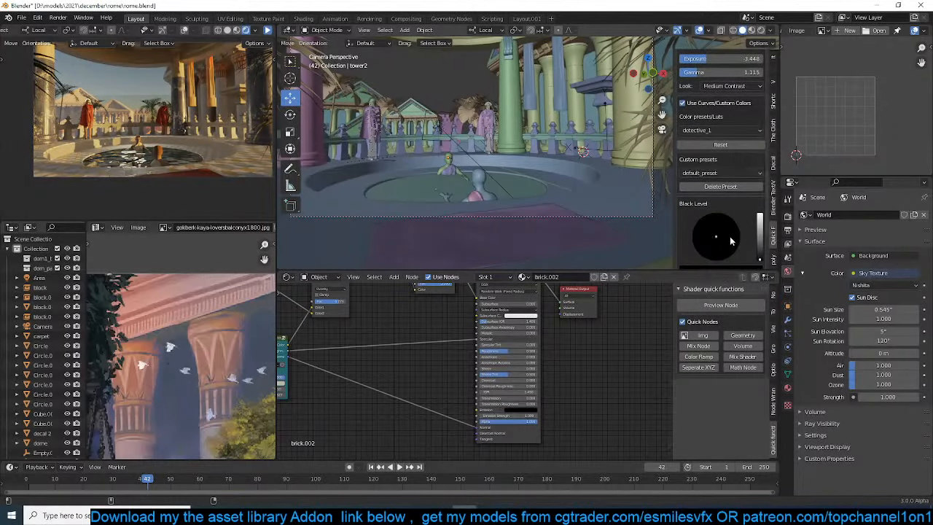
{"action": "scroll", "coordinate": [725, 183], "scroll_direction": "down", "scroll_amount": 2}
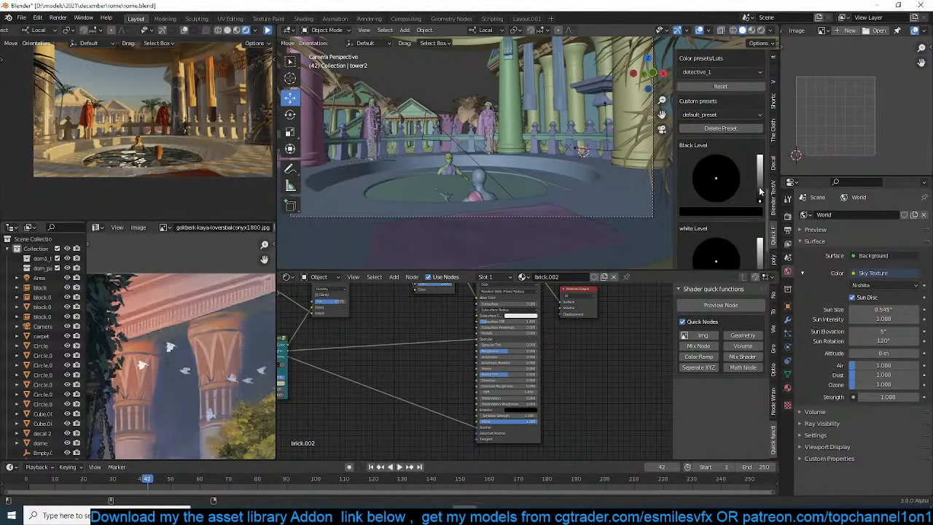
{"action": "left_click_drag", "start_coordinate": [759, 187], "coordinate": [709, 175]}
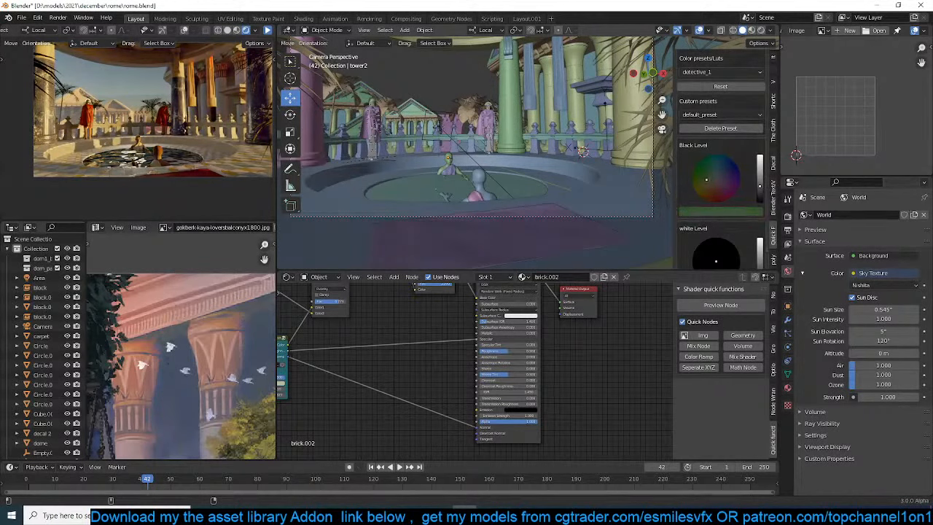
Adjust the white level to a pale lavender tint, and save the scene file
{"action": "scroll", "coordinate": [741, 218], "scroll_direction": "down", "scroll_amount": 2}
{"action": "left_click_drag", "start_coordinate": [760, 239], "coordinate": [718, 224]}
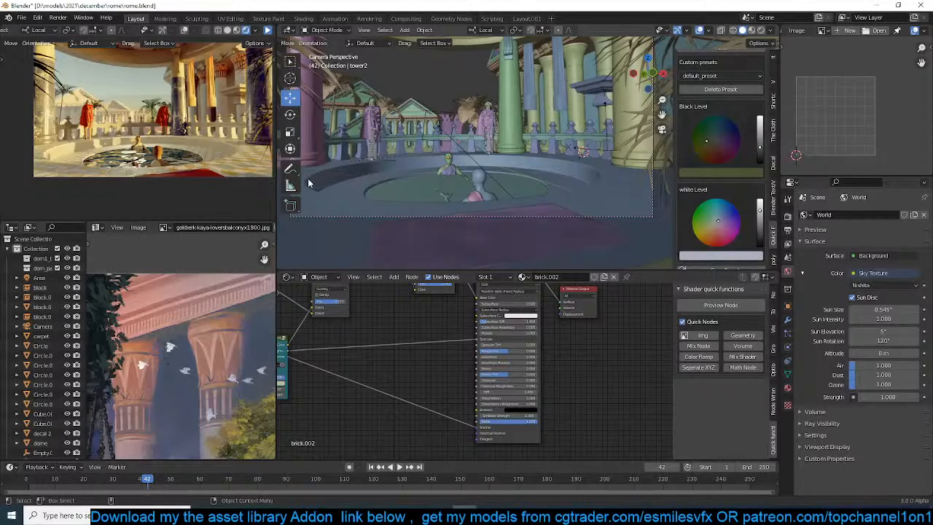
{"action": "key", "text": "ctrl+s"}
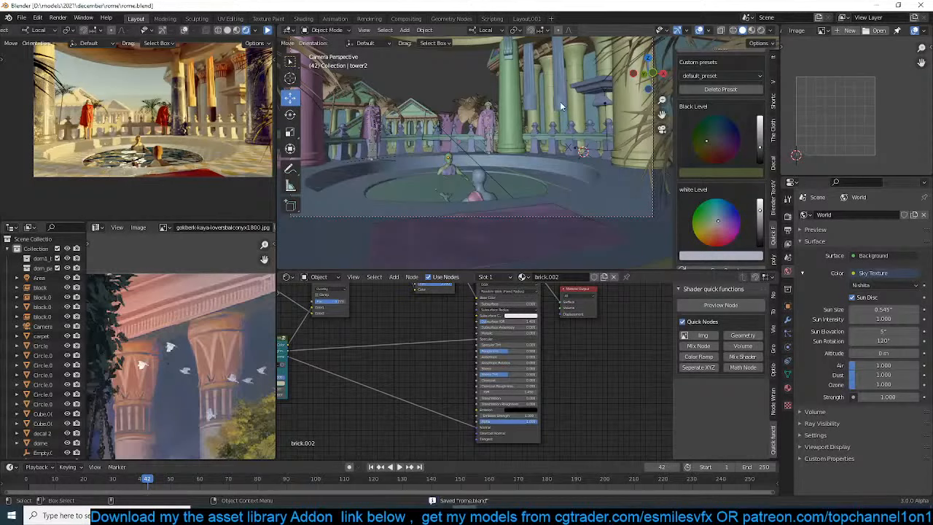
Select the curtained frame (Cube.002), delete its keyframe from the timeline, and save the scene file
{"action": "left_click", "coordinate": [558, 102]}
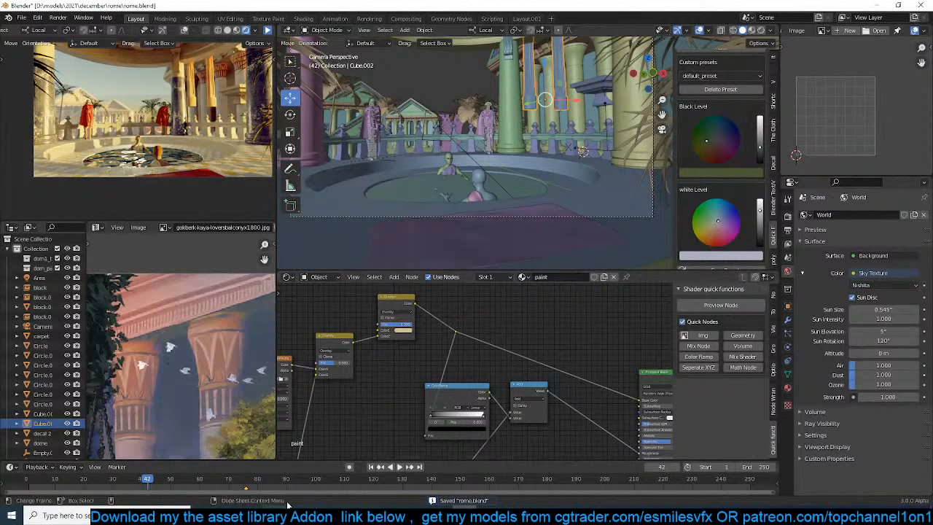
{"action": "key", "text": "x"}
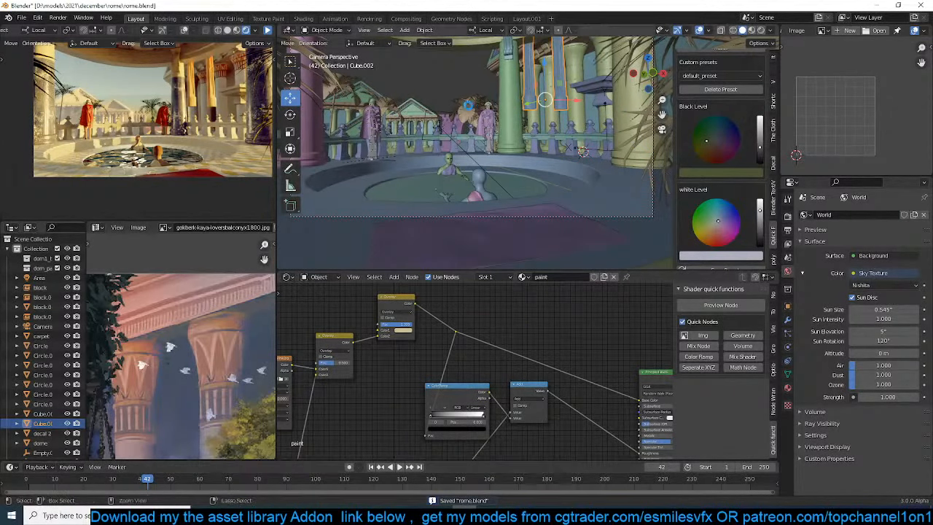
{"action": "key", "text": "ctrl+s"}
Inspect the columned building's wall block in edit mode, and snap the 3D cursor to the entablature curve (BezierCurve.019)
{"action": "middle_click_drag", "start_coordinate": [468, 106], "coordinate": [558, 124]}
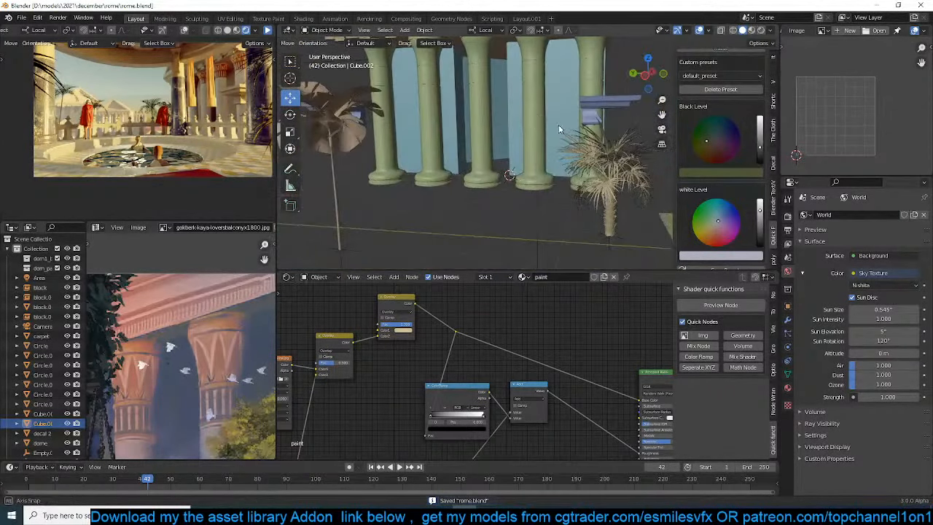
{"action": "left_click", "coordinate": [506, 121]}
{"action": "key", "text": "Tab"}
{"action": "key", "text": "Tab"}
{"action": "scroll", "coordinate": [511, 80], "scroll_direction": "down", "scroll_amount": 2}
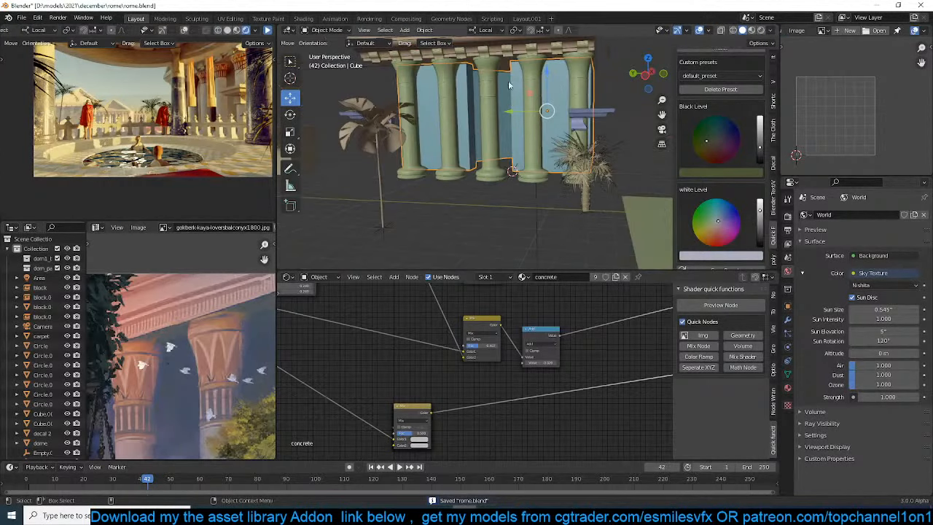
{"action": "left_click", "coordinate": [510, 53]}
{"action": "left_click", "coordinate": [499, 48]}
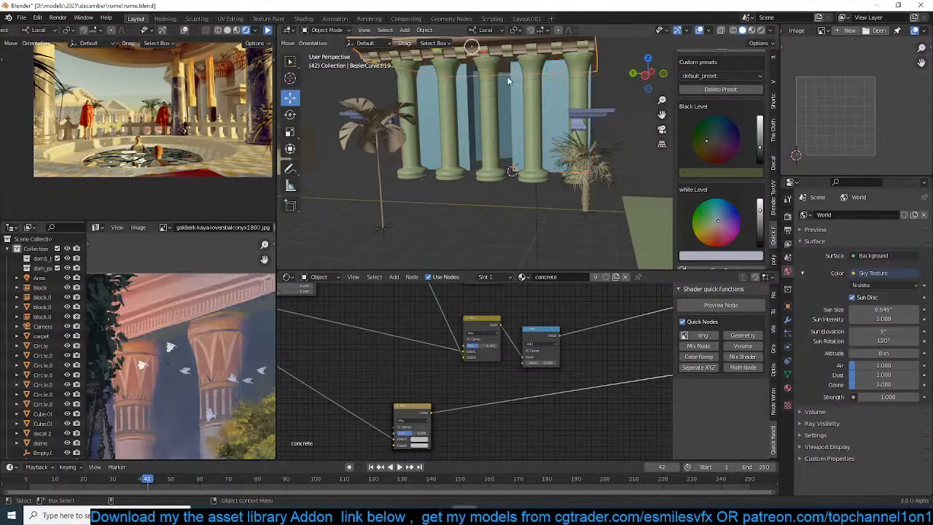
{"action": "middle_click_drag", "start_coordinate": [509, 80], "coordinate": [510, 152]}
{"action": "key", "text": "shift+s"}
{"action": "left_click", "coordinate": [500, 260]}
Select the curtained frame (Cube.002), and snap it to the 3D cursor on the columned building's entablature
{"action": "scroll", "coordinate": [467, 146], "scroll_direction": "down", "scroll_amount": 3}
{"action": "mouse_move", "coordinate": [452, 112]}
{"action": "middle_mouse_down"}
{"action": "mouse_move", "coordinate": [469, 183]}
{"action": "mouse_move", "coordinate": [464, 157]}
{"action": "middle_mouse_up"}
{"action": "left_click", "coordinate": [464, 157]}
{"action": "key", "text": "shift+s"}
{"action": "left_click", "coordinate": [459, 48]}
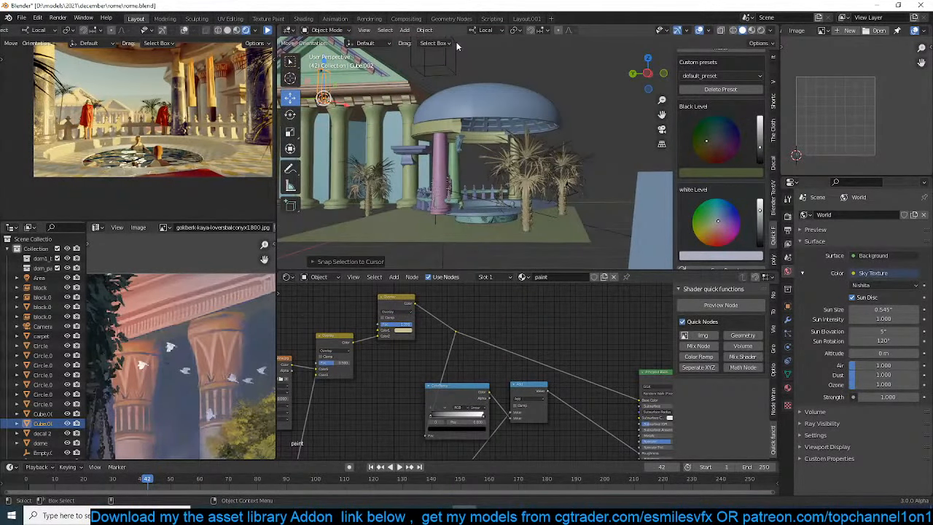
Rotate the snapped curtained frame 90° around its local Z axis so it faces along the facade
{"action": "key", "text": "KP_Decimal"}
{"action": "scroll", "coordinate": [521, 149], "scroll_direction": "down", "scroll_amount": 5}
{"action": "middle_click_drag", "start_coordinate": [562, 198], "coordinate": [500, 141], "text": "shift"}
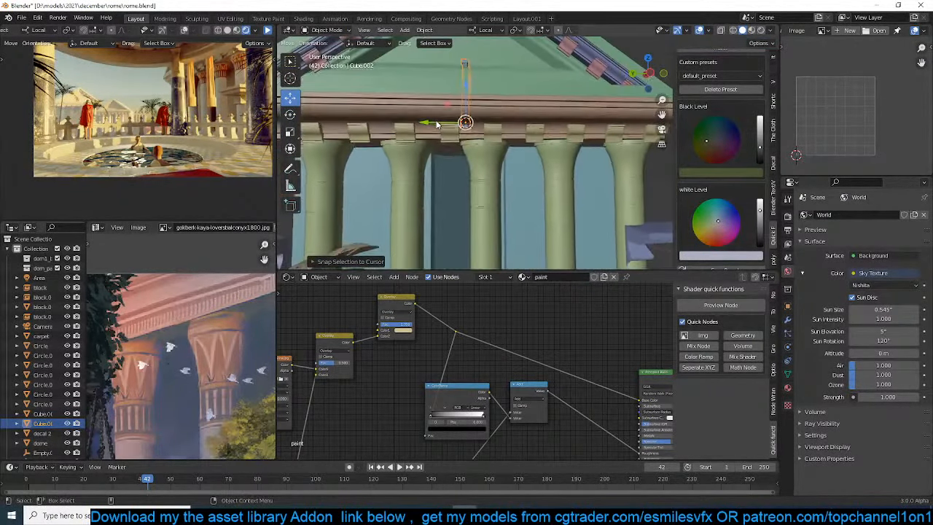
{"action": "type", "text": "rz"}
{"action": "type", "text": "90"}
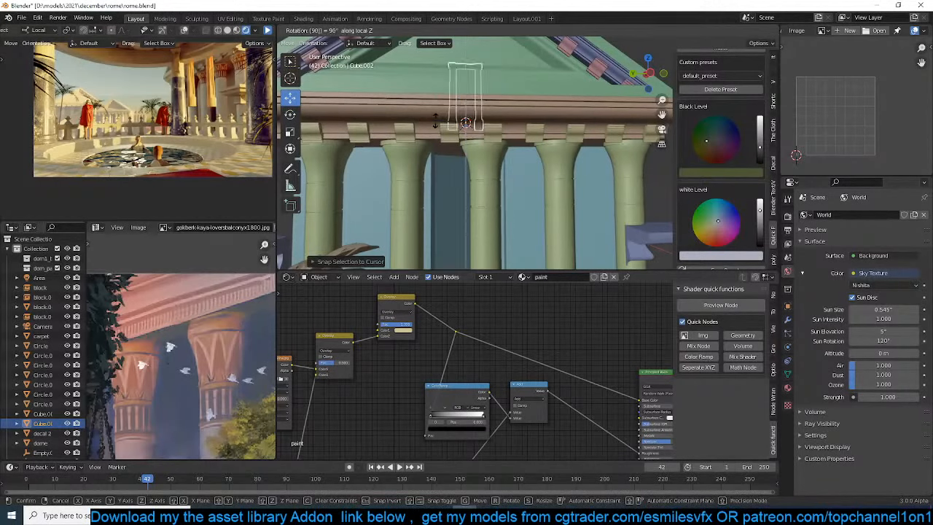
{"action": "key", "text": "Return"}
Enlarge the curtained frame, and lower it along its local Z axis to stand behind the front columns
{"action": "key", "text": "s"}
{"action": "left_click", "coordinate": [547, 145]}
{"action": "key", "text": "g"}
{"action": "key", "text": "z"}
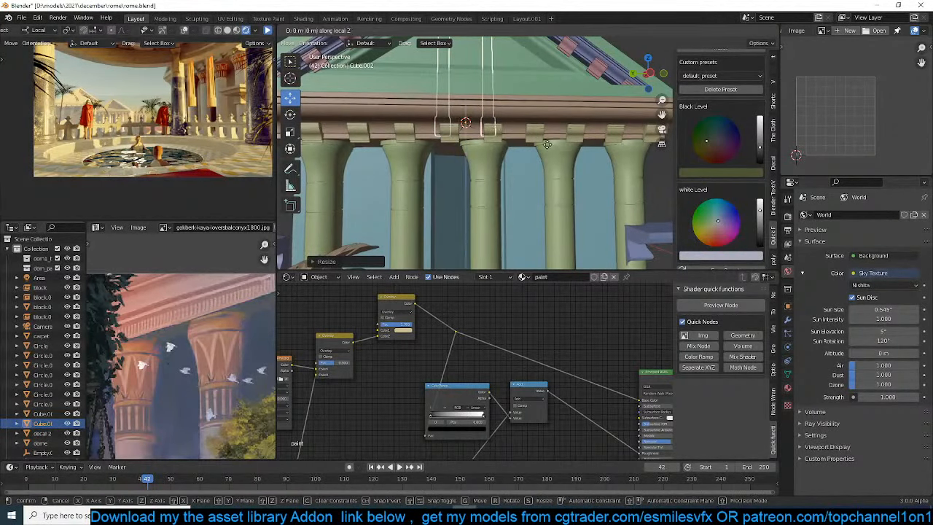
{"action": "left_click", "coordinate": [546, 168]}
Scale the curtained frame up until its lintel reaches just below the column capitals, and save the scene file
{"action": "key", "text": "a"}
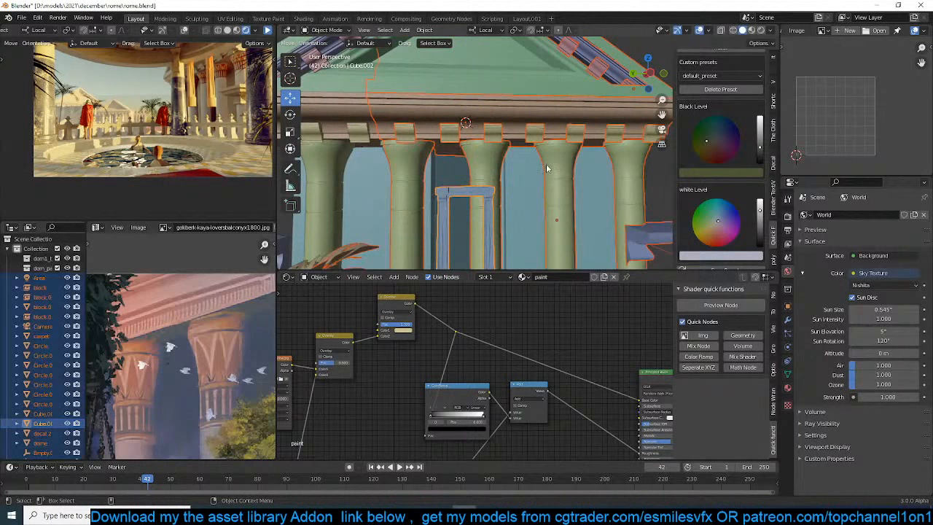
{"action": "left_click", "coordinate": [452, 204]}
{"action": "key", "text": "s"}
{"action": "left_click", "coordinate": [577, 156]}
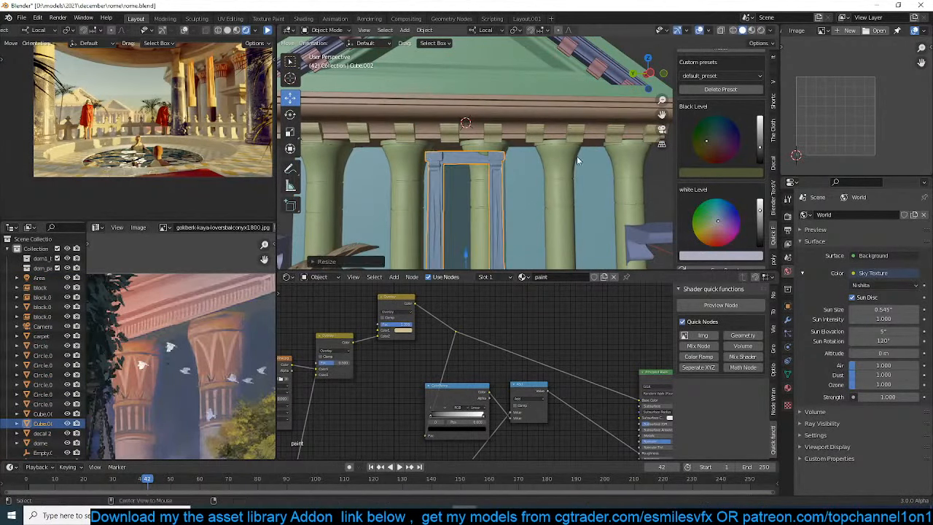
{"action": "key", "text": "alt+a"}
{"action": "middle_click_drag", "start_coordinate": [573, 156], "coordinate": [462, 152]}
{"action": "key", "text": "ctrl+s"}
Scale the curtained frame up again by about 1.24 against the building's front columns
{"action": "scroll", "coordinate": [517, 152], "scroll_direction": "down", "scroll_amount": 3}
{"action": "left_click", "coordinate": [462, 153]}
{"action": "key", "text": "s"}
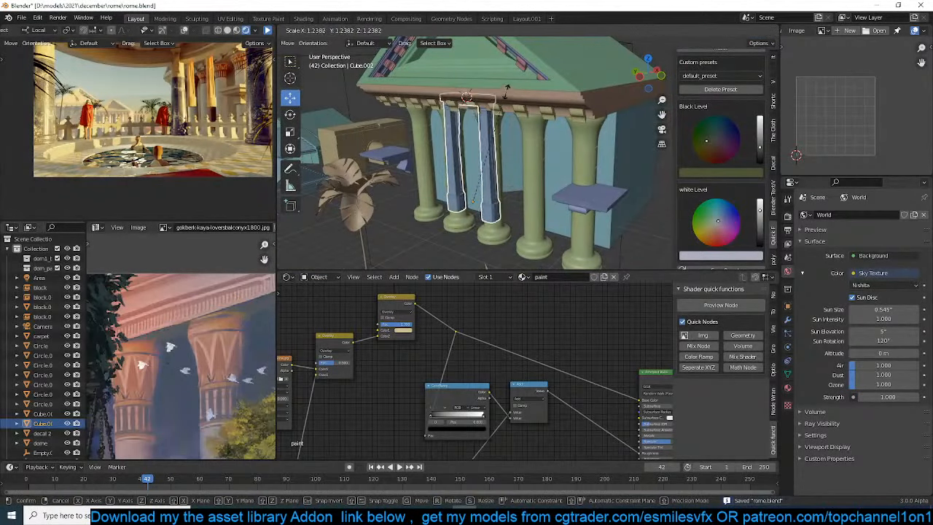
{"action": "left_click", "coordinate": [507, 92]}
Resize the curtained frame, move it into place against the wall behind the facade's middle columns, and save the scene file
{"action": "middle_click_drag", "start_coordinate": [507, 92], "coordinate": [470, 123]}
{"action": "left_click_drag", "start_coordinate": [464, 191], "coordinate": [501, 173]}
{"action": "middle_click_drag", "start_coordinate": [502, 174], "coordinate": [562, 133]}
{"action": "key", "text": "s"}
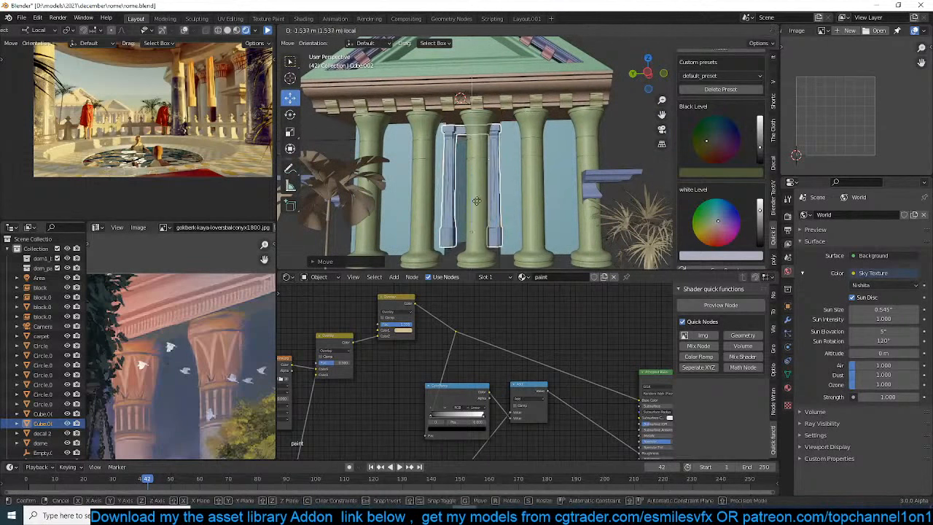
{"action": "left_click", "coordinate": [503, 157]}
{"action": "middle_click_drag", "start_coordinate": [503, 157], "coordinate": [464, 211]}
{"action": "left_click", "coordinate": [510, 182]}
{"action": "left_click", "coordinate": [509, 182]}
{"action": "left_click_drag", "start_coordinate": [537, 228], "coordinate": [544, 228]}
{"action": "key", "text": "alt+a"}
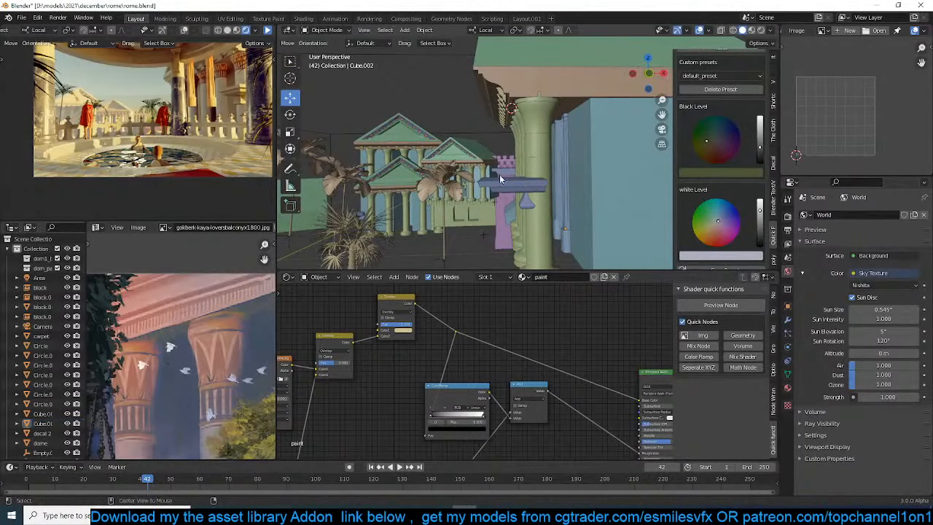
{"action": "key", "text": "ctrl+s"}
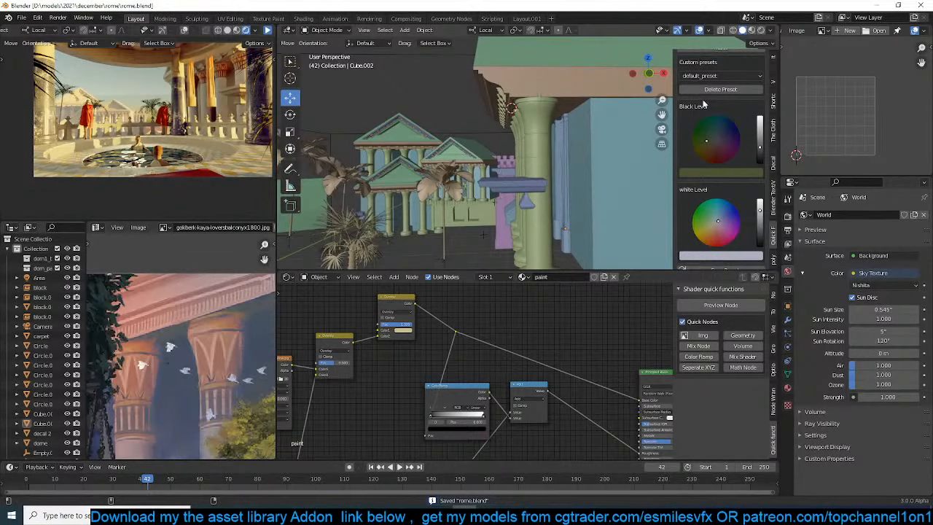
Set the scene camera's clip end distance to 200 m, refresh the rendered preview, and save the scene file
{"action": "scroll", "coordinate": [682, 193], "scroll_direction": "up", "scroll_amount": 10}
{"action": "scroll", "coordinate": [717, 158], "scroll_direction": "up", "scroll_amount": 8}
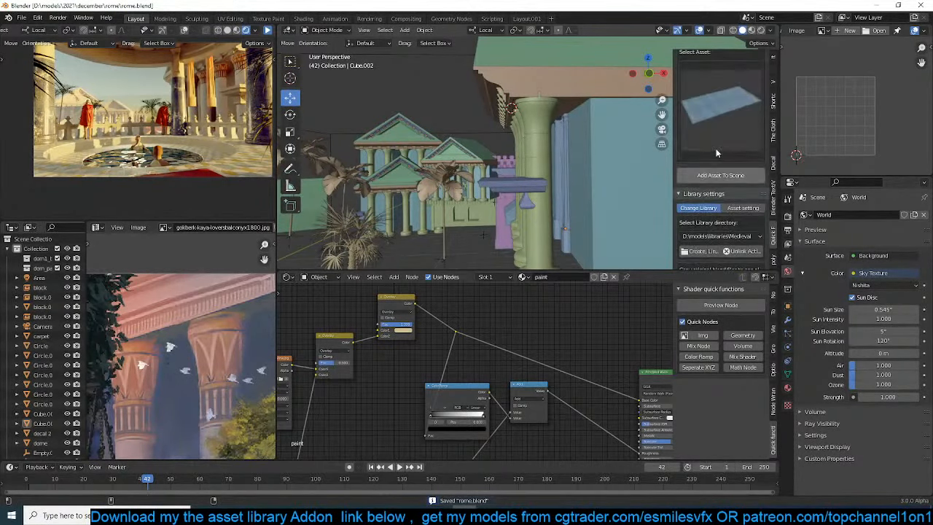
{"action": "left_click", "coordinate": [709, 73]}
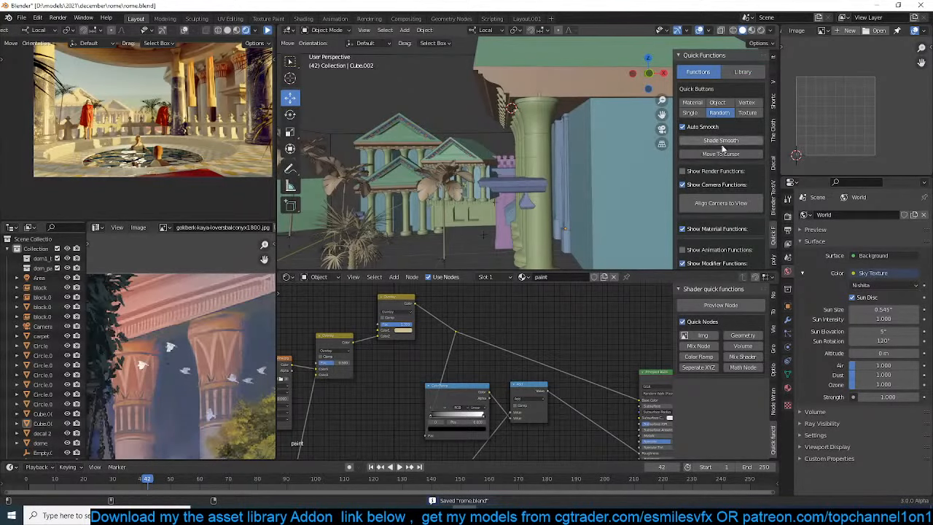
{"action": "scroll", "coordinate": [710, 209], "scroll_direction": "down", "scroll_amount": 2}
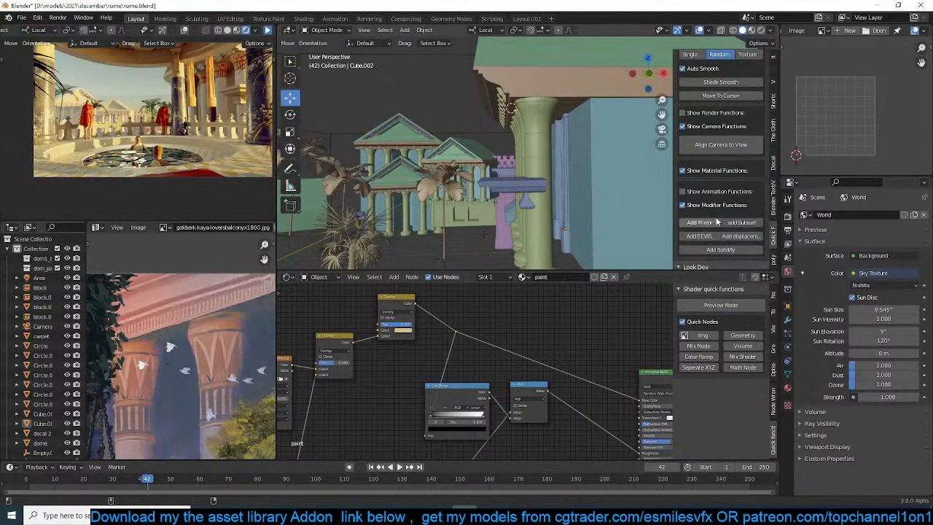
{"action": "scroll", "coordinate": [414, 168], "scroll_direction": "down", "scroll_amount": 4}
{"action": "key", "text": "KP_0"}
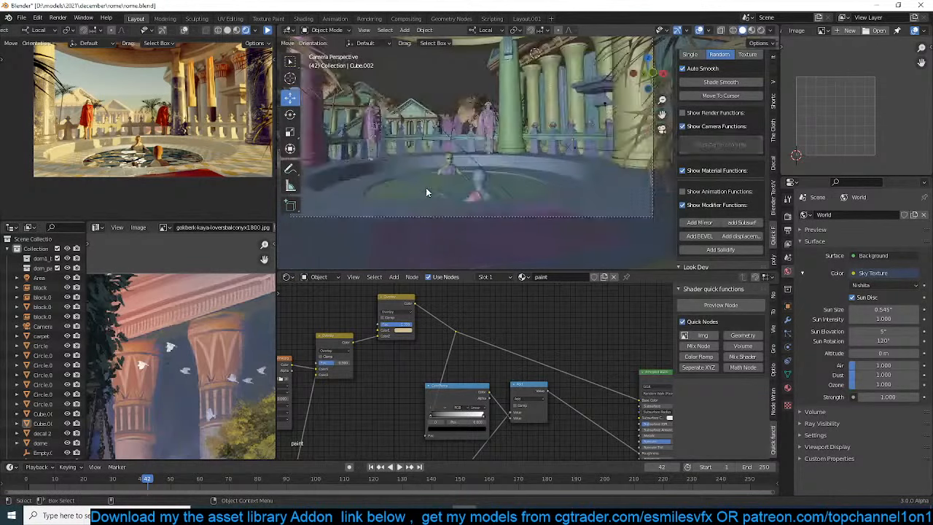
{"action": "left_click", "coordinate": [650, 217]}
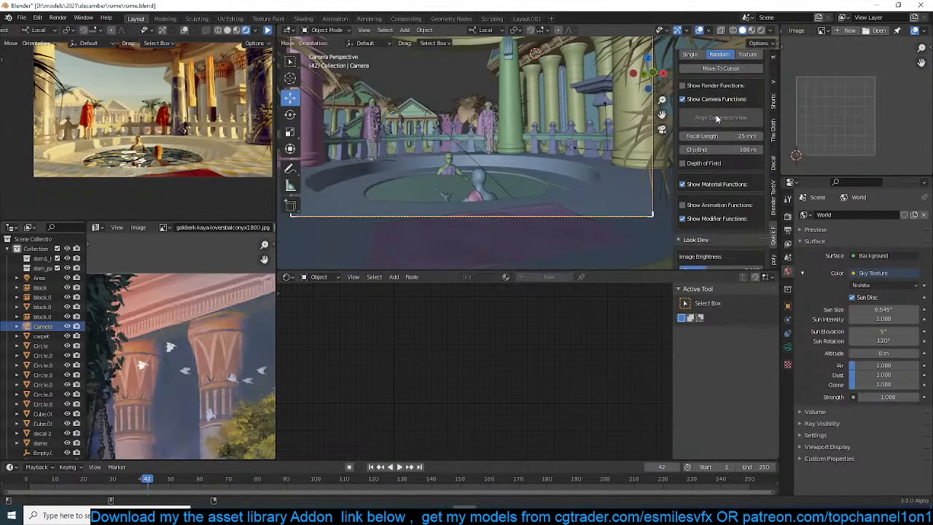
{"action": "left_click", "coordinate": [745, 149]}
{"action": "type", "text": "20"}
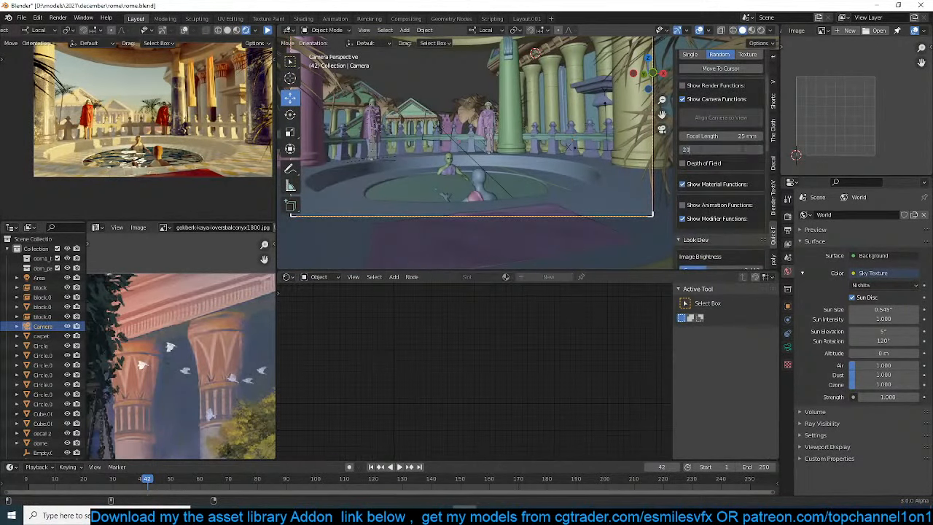
{"action": "type", "text": "0"}
{"action": "key", "text": "Return"}
{"action": "key", "text": "ctrl+s"}
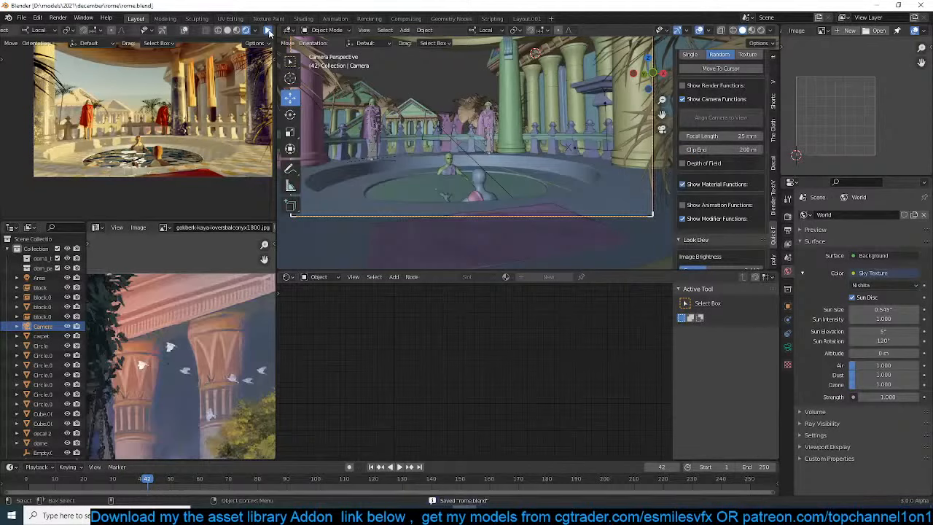
{"action": "left_click", "coordinate": [268, 31]}
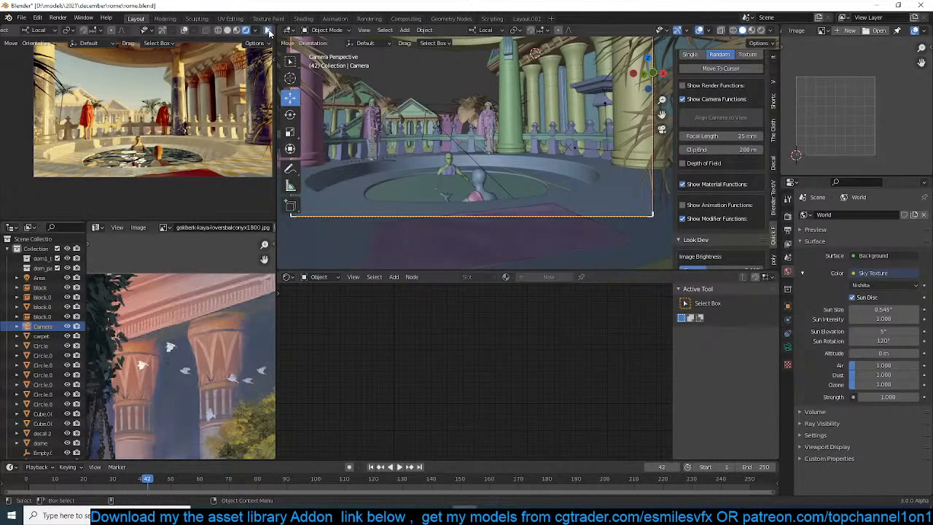
{"action": "key", "text": "ctrl+s"}
Duplicate the distant columned building block, place the copy east of the dome in top view, and rotate it about 103°
{"action": "scroll", "coordinate": [513, 102], "scroll_direction": "down", "scroll_amount": 4}
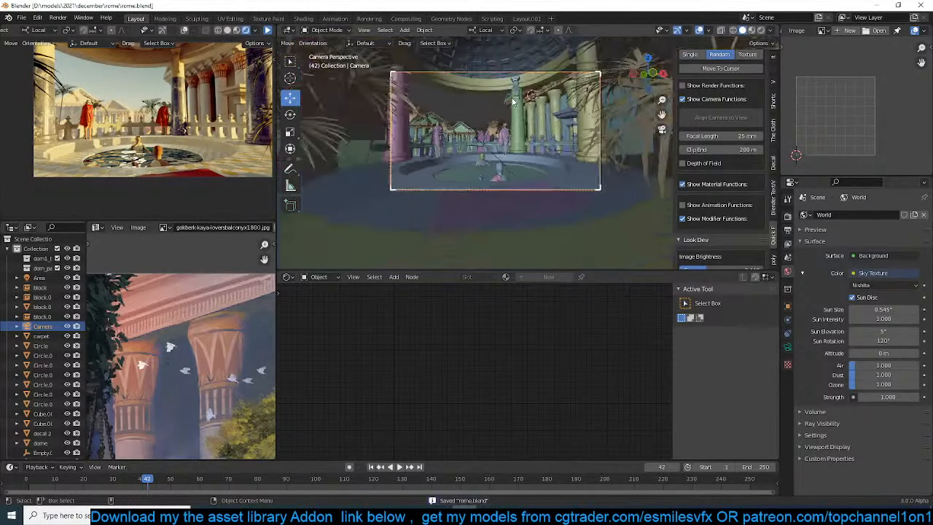
{"action": "middle_click_drag", "start_coordinate": [512, 102], "coordinate": [541, 160]}
{"action": "scroll", "coordinate": [570, 130], "scroll_direction": "down", "scroll_amount": 8}
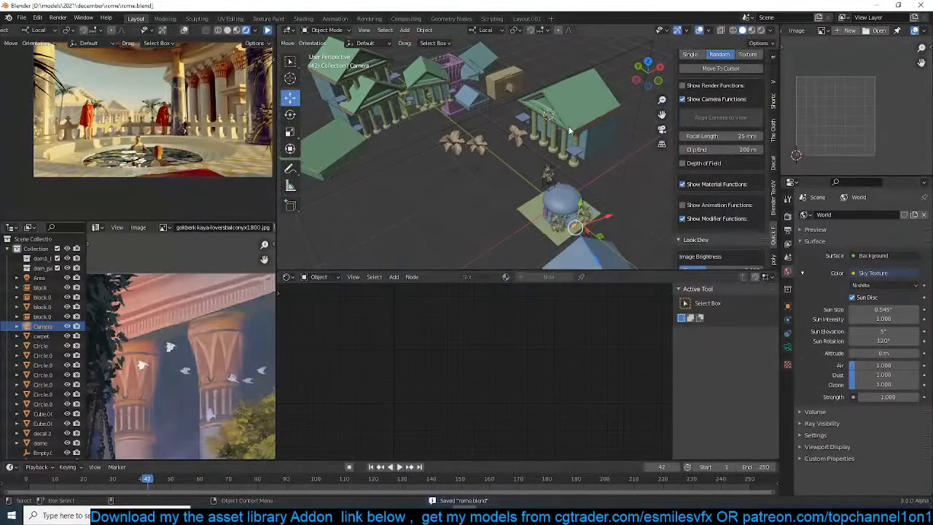
{"action": "left_click", "coordinate": [576, 126]}
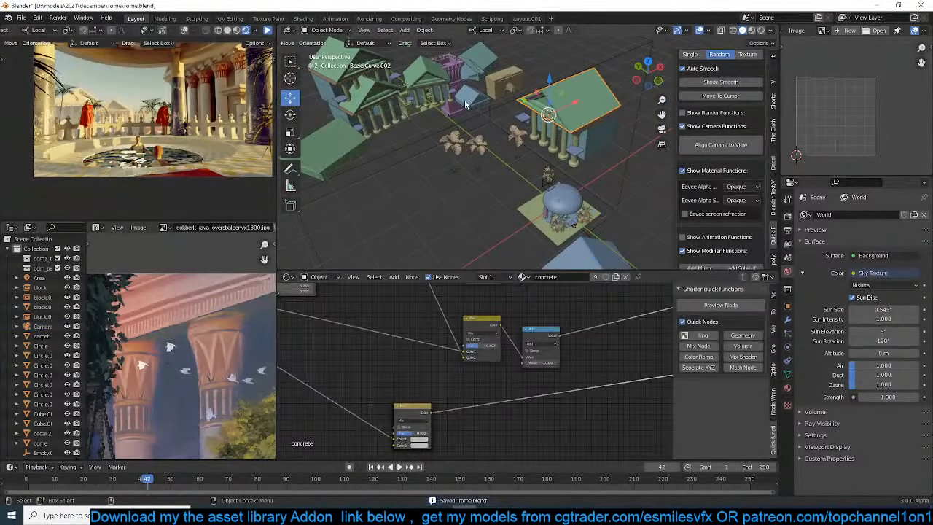
{"action": "left_click", "coordinate": [377, 90]}
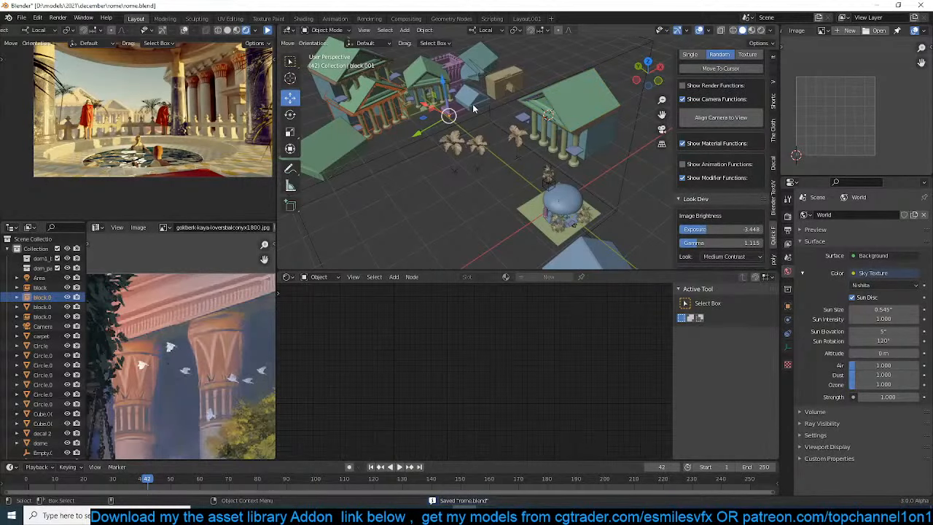
{"action": "key", "text": "KP_7"}
{"action": "scroll", "coordinate": [531, 87], "scroll_direction": "down", "scroll_amount": 5}
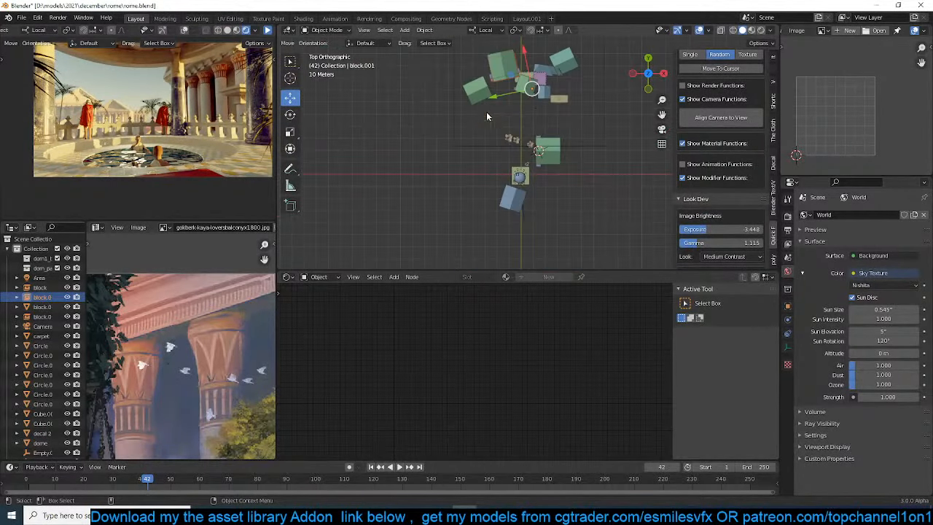
{"action": "key", "text": "shift+d"}
{"action": "left_click", "coordinate": [588, 141]}
{"action": "key", "text": "r"}
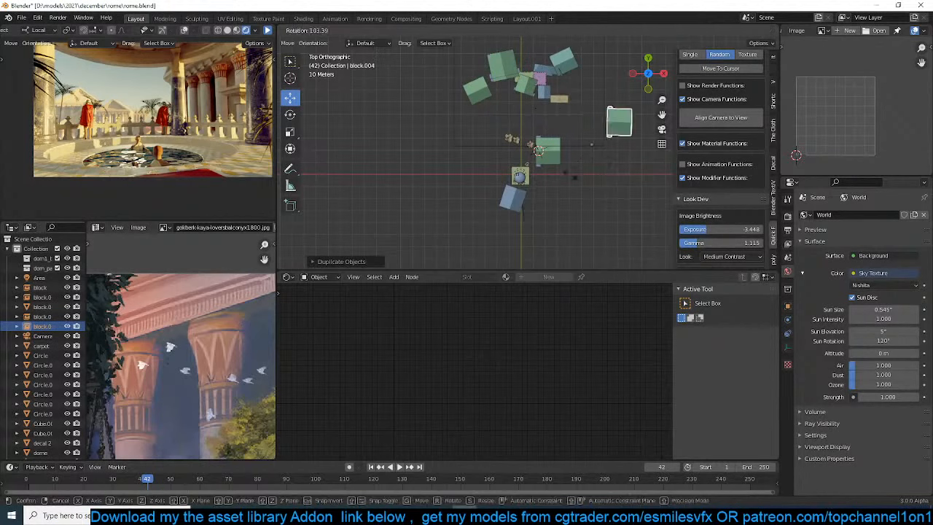
{"action": "left_click", "coordinate": [576, 177]}
Scale the duplicated building block along its Z axis and check it through the camera
{"action": "middle_click_drag", "start_coordinate": [553, 155], "coordinate": [549, 108], "text": "shift"}
{"action": "key", "text": "s"}
{"action": "key", "text": "z"}
{"action": "left_click", "coordinate": [447, 183]}
{"action": "key", "text": "KP_0"}
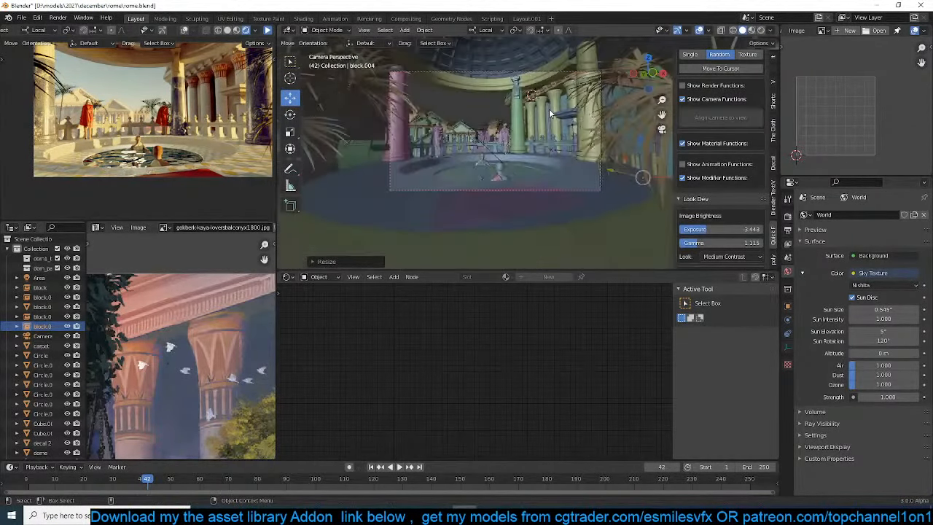
Shift the duplicated building block along its local axes toward the background of the camera view
{"action": "key", "text": "g"}
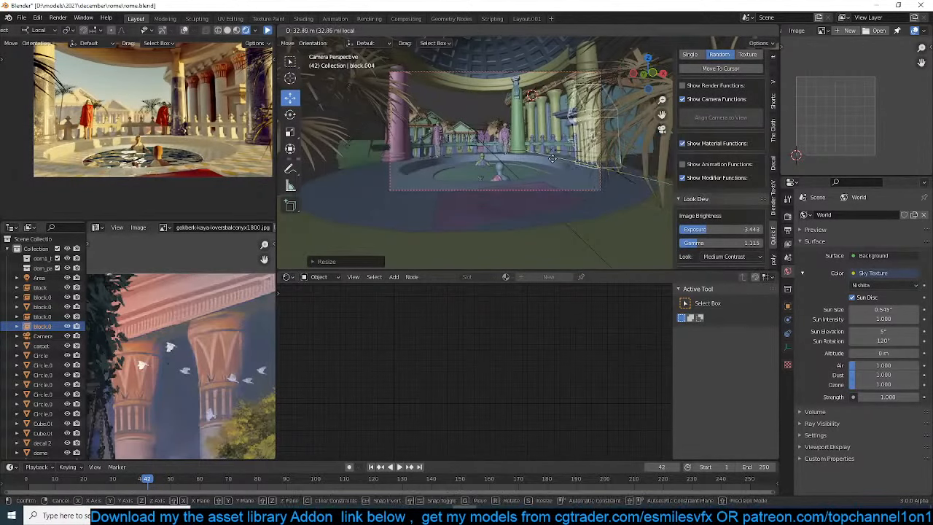
{"action": "left_click", "coordinate": [490, 150]}
{"action": "key", "text": "g"}
{"action": "key", "text": "x"}
{"action": "left_click", "coordinate": [589, 181]}
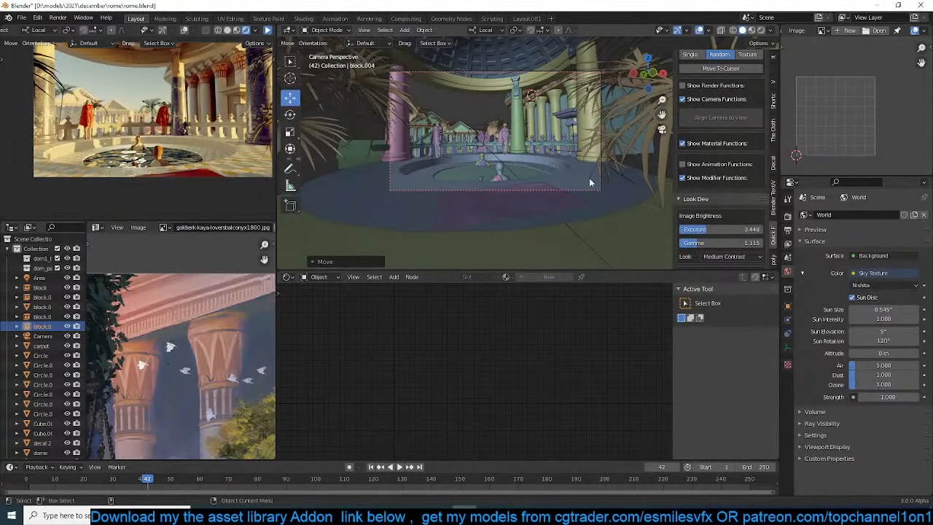
Reposition the duplicated building block in top view at the eastern end of the distant building cluster
{"action": "key", "text": "KP_7"}
{"action": "scroll", "coordinate": [588, 180], "scroll_direction": "down", "scroll_amount": 7}
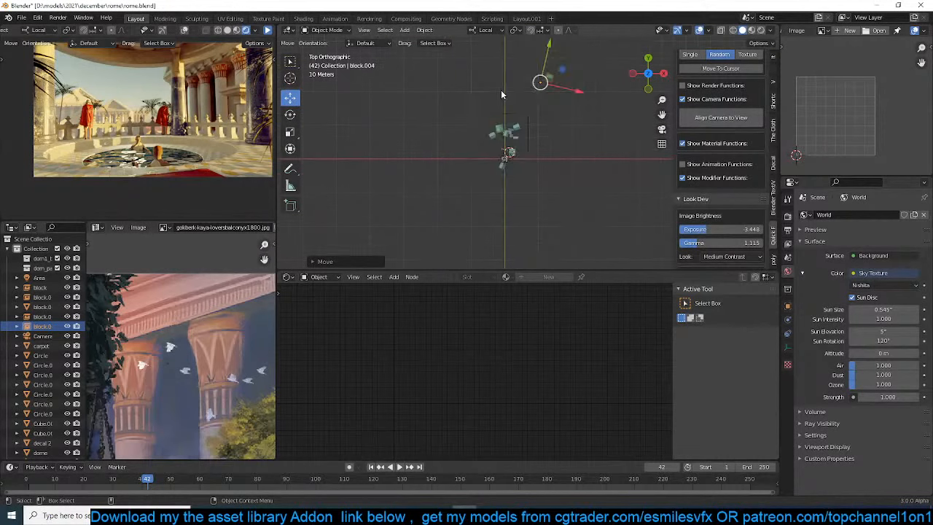
{"action": "key", "text": "g"}
{"action": "left_click", "coordinate": [483, 161]}
{"action": "scroll", "coordinate": [526, 153], "scroll_direction": "up", "scroll_amount": 4}
Stretch the duplicated building block along its local Y axis and nudge it along that axis
{"action": "key", "text": "g"}
{"action": "key", "text": "y"}
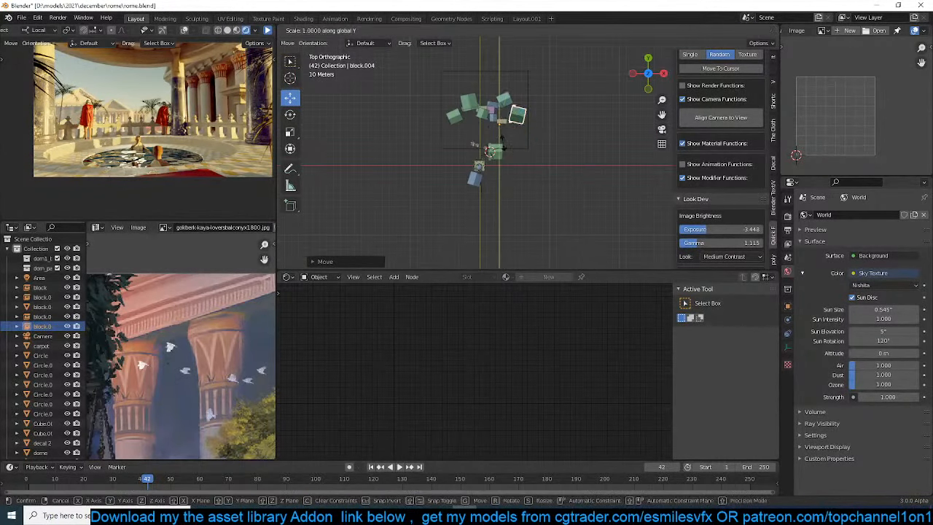
{"action": "left_click", "coordinate": [502, 143]}
{"action": "key", "text": "s"}
{"action": "left_click", "coordinate": [503, 166]}
{"action": "key", "text": "g"}
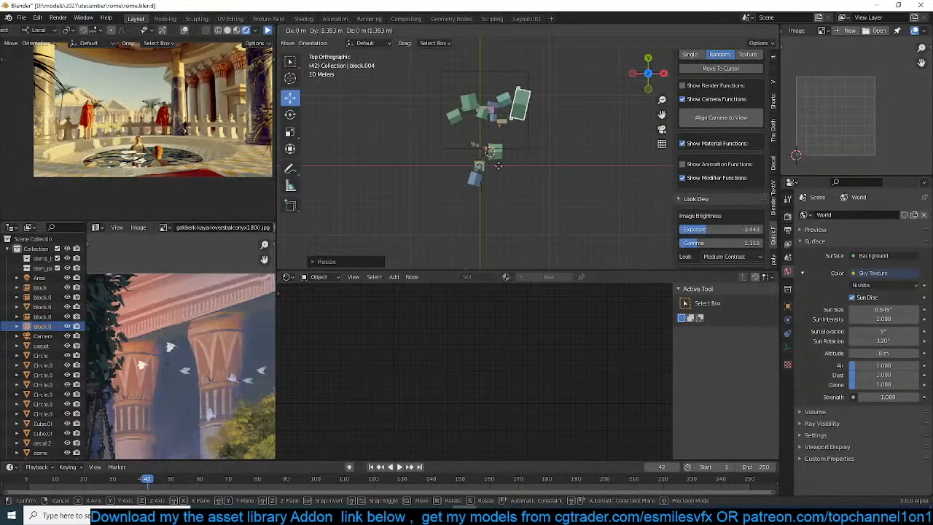
{"action": "left_click", "coordinate": [500, 180]}
Return to the camera view, refresh the rendered preview with the extra building block, and save the scene file
{"action": "key", "text": "KP_0"}
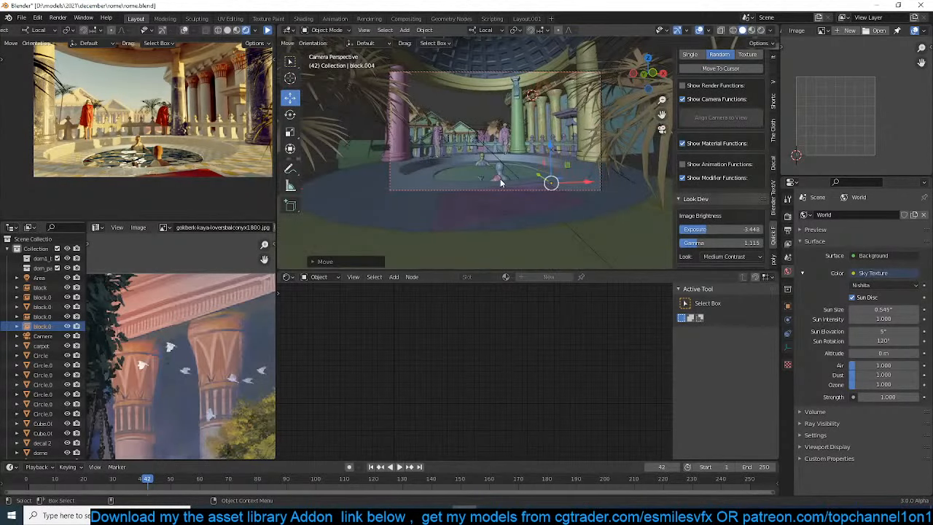
{"action": "key", "text": "ctrl+s"}
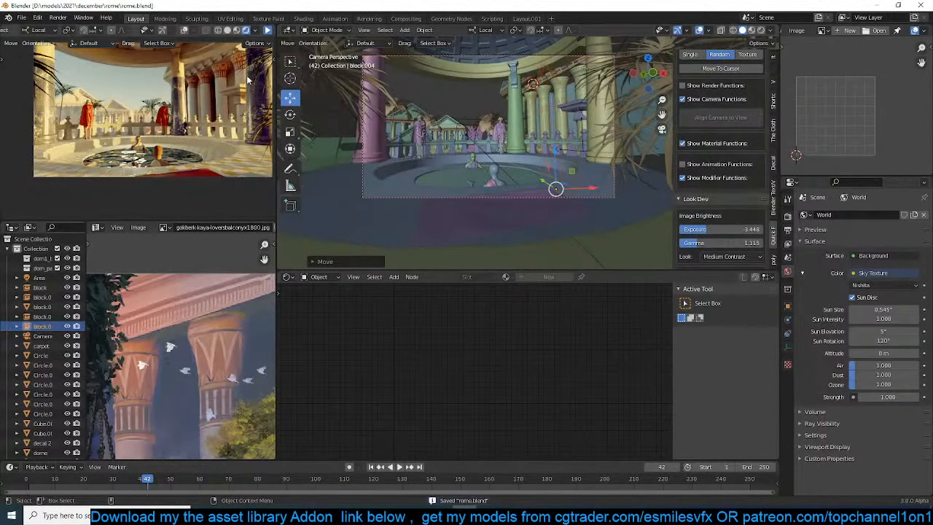
{"action": "left_click", "coordinate": [268, 30]}
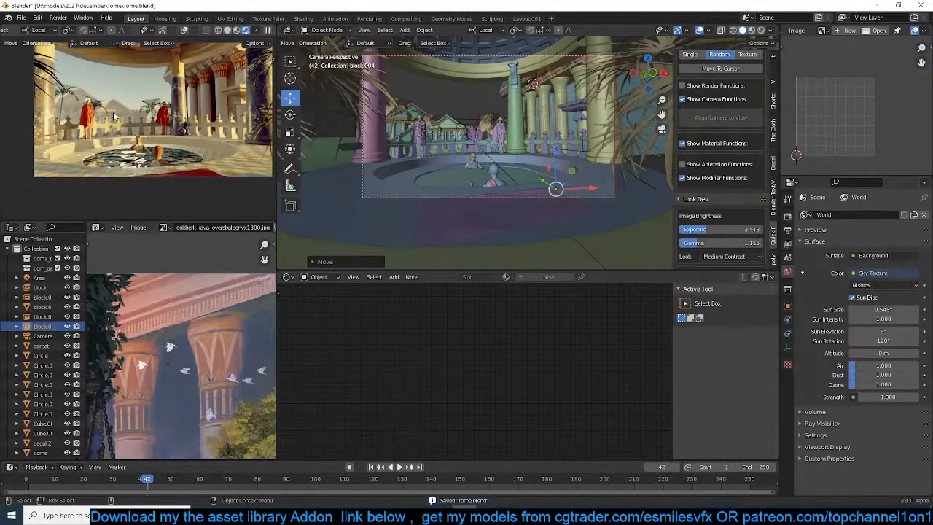
{"action": "key", "text": "ctrl+s"}
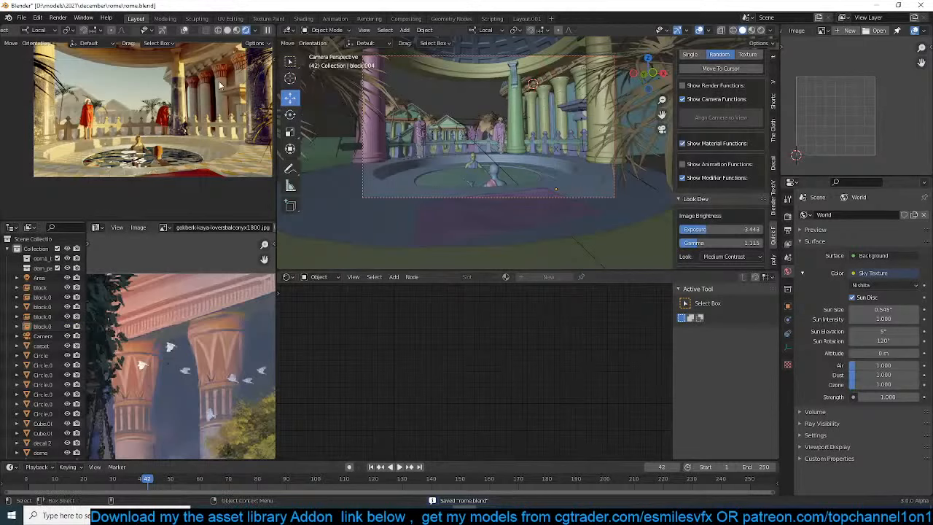
{"action": "left_click", "coordinate": [267, 31]}
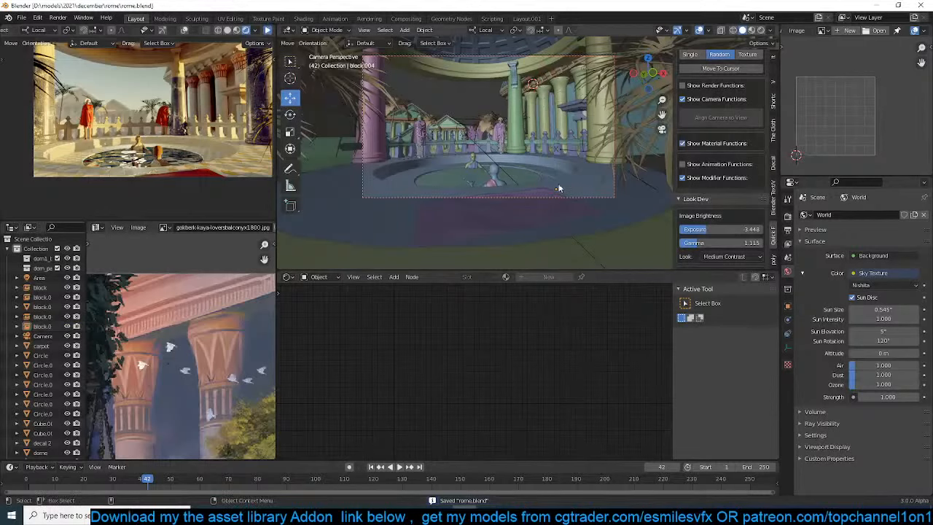
Spawn the green summer maple Tree_Acer-pseudoplatanus_T_summer from botaniq's deciduous category
{"action": "scroll", "coordinate": [741, 69], "scroll_direction": "up", "scroll_amount": 2}
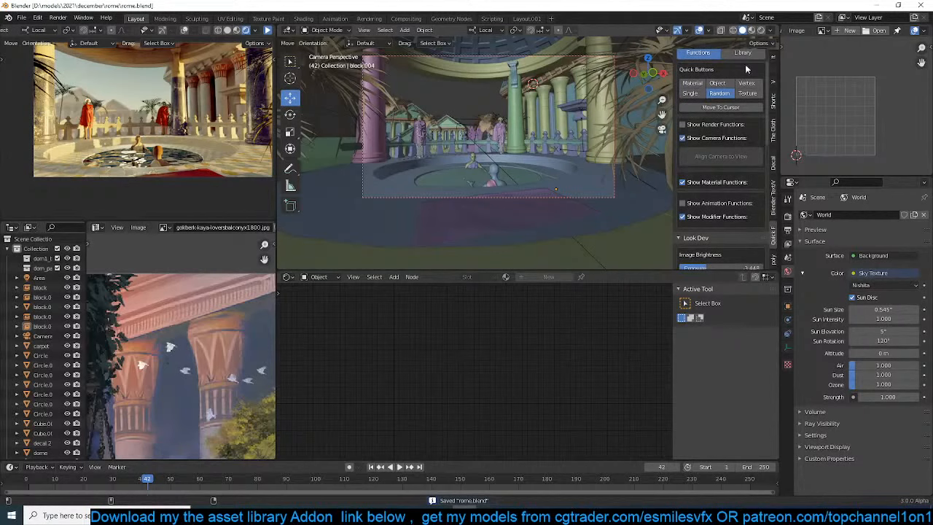
{"action": "left_click", "coordinate": [742, 52]}
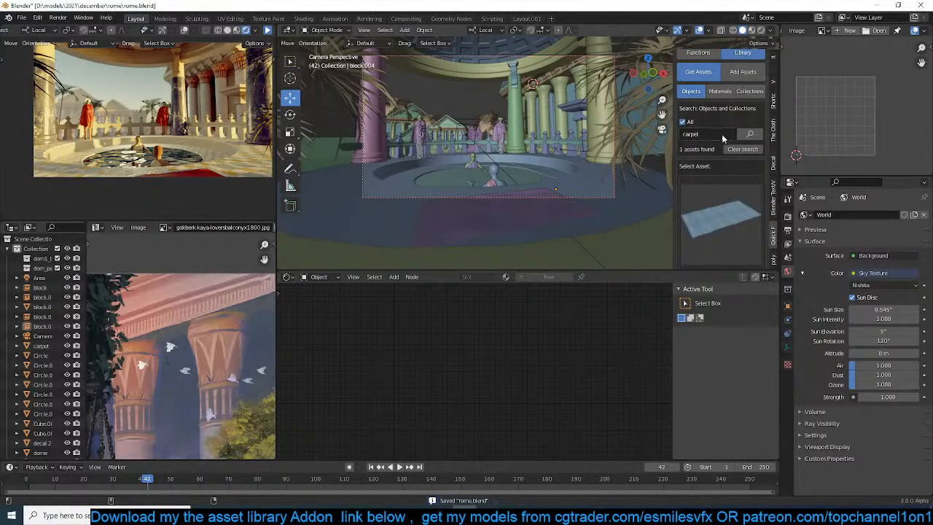
{"action": "left_click", "coordinate": [774, 251]}
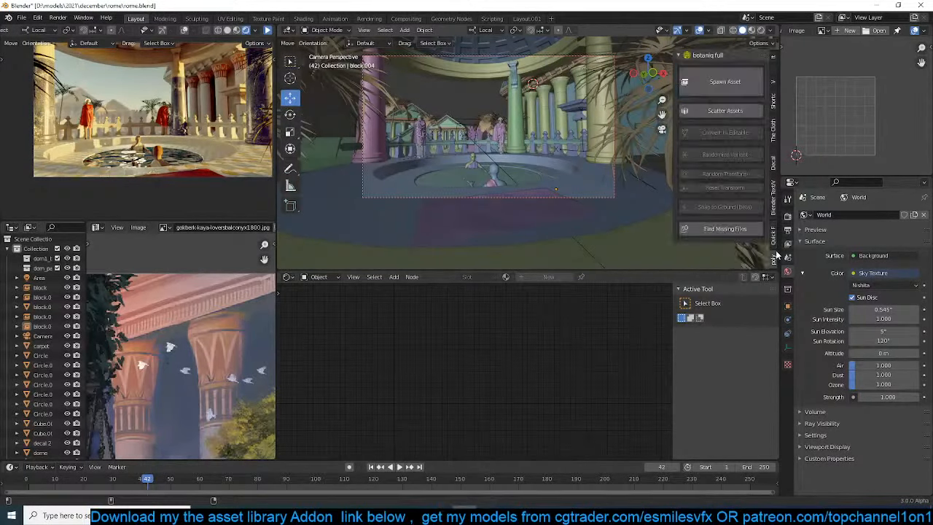
{"action": "left_click", "coordinate": [737, 83]}
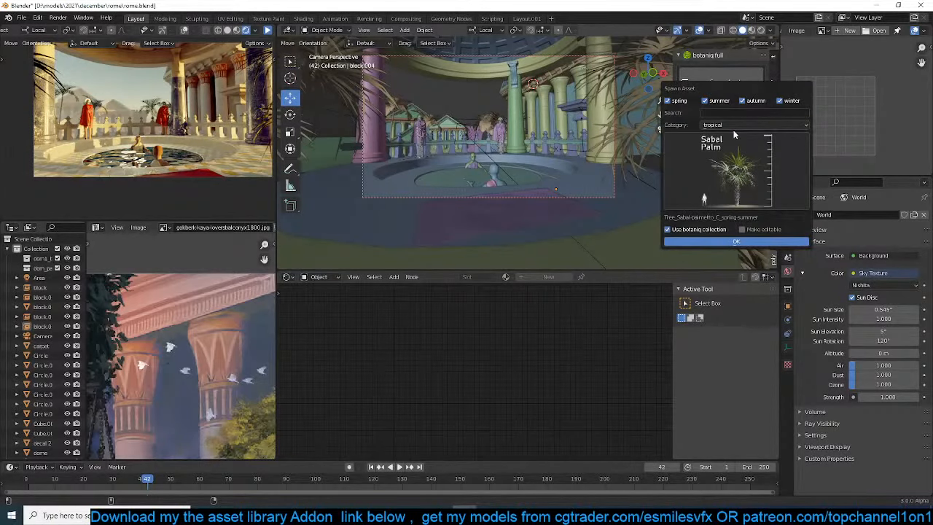
{"action": "left_click", "coordinate": [733, 126]}
{"action": "left_click", "coordinate": [731, 130]}
{"action": "left_click", "coordinate": [729, 126]}
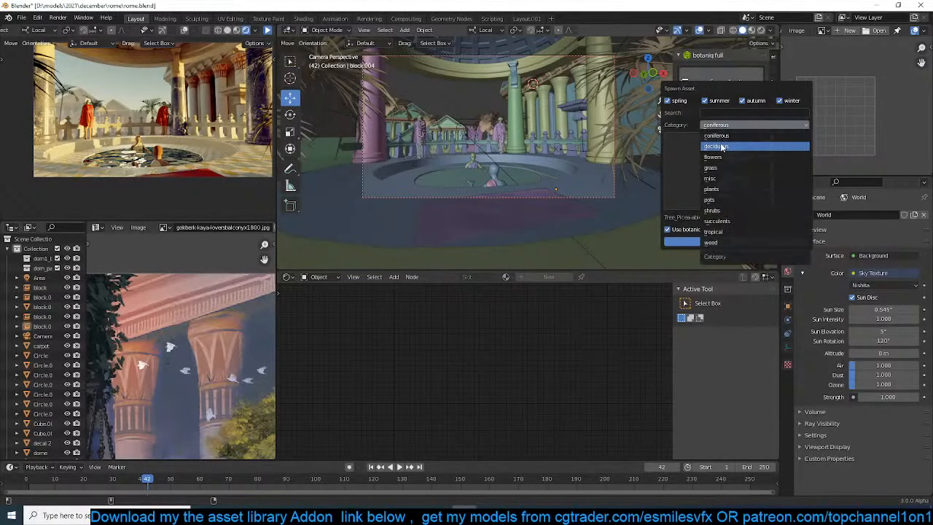
{"action": "left_click", "coordinate": [722, 147]}
{"action": "left_click", "coordinate": [721, 151]}
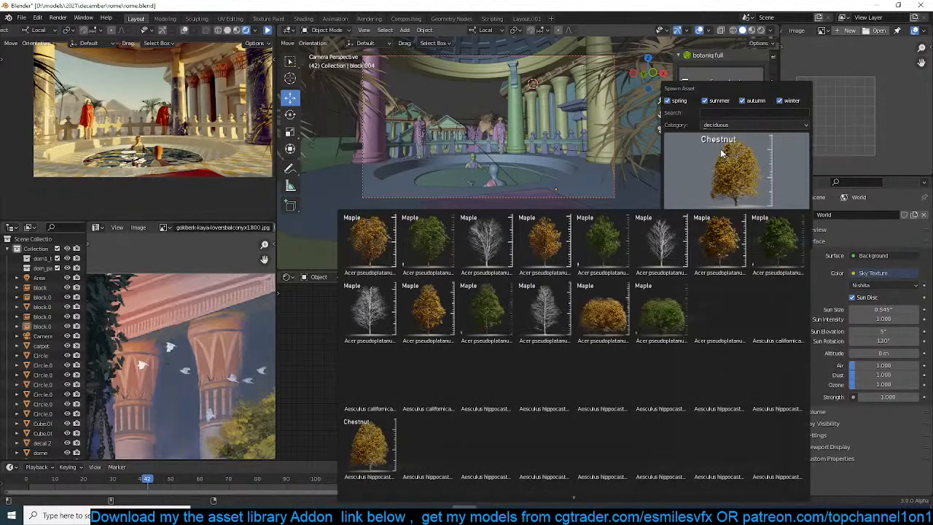
{"action": "left_click", "coordinate": [656, 322]}
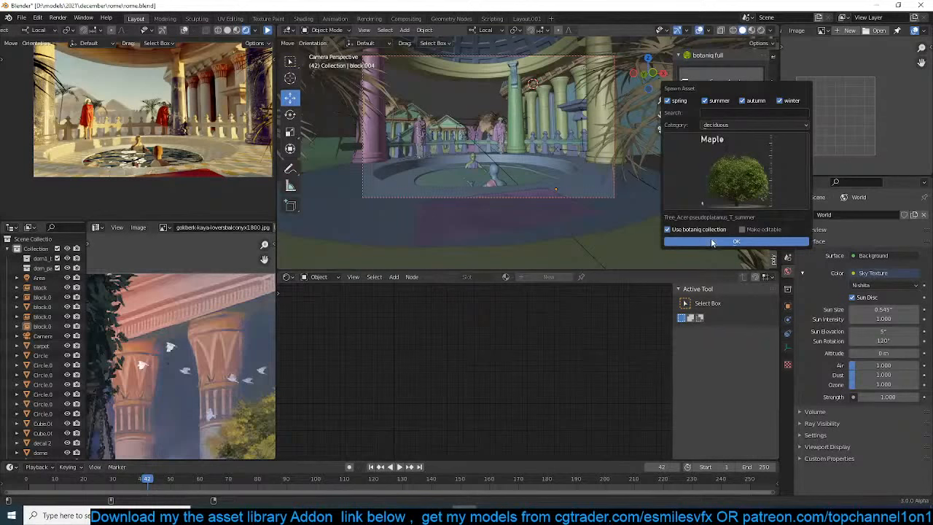
{"action": "left_click", "coordinate": [687, 235]}
Place the 3D cursor in front of the distant temple buildings and snap the maple tree to it
{"action": "middle_click_drag", "start_coordinate": [487, 138], "coordinate": [514, 150]}
{"action": "right_click", "coordinate": [516, 162], "text": "shift"}
{"action": "key", "text": "shift+s"}
{"action": "left_click", "coordinate": [524, 80]}
{"action": "middle_click_drag", "start_coordinate": [528, 54], "coordinate": [573, 51]}
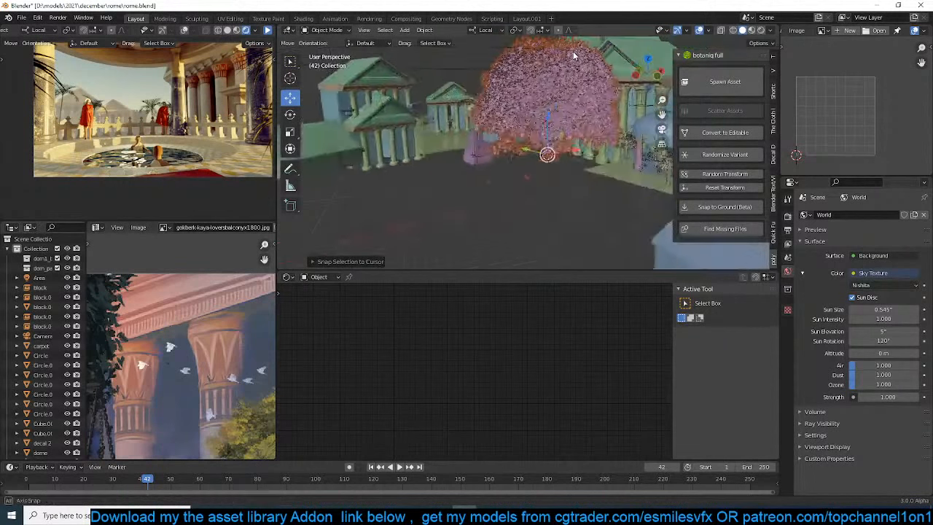
Scale the maple tree down in the camera view to sit low behind the balustrade, save the scene, and refresh the rendered preview
{"action": "key", "text": "KP_0"}
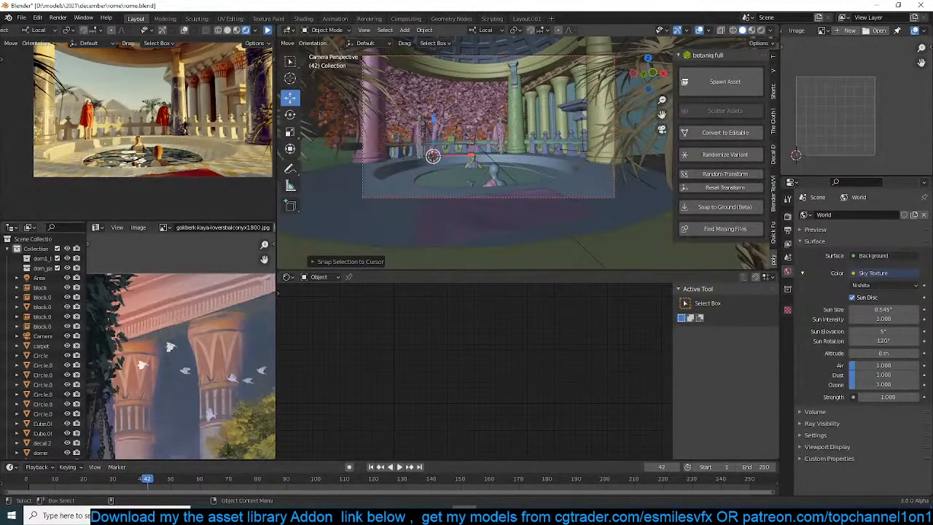
{"action": "key", "text": "s"}
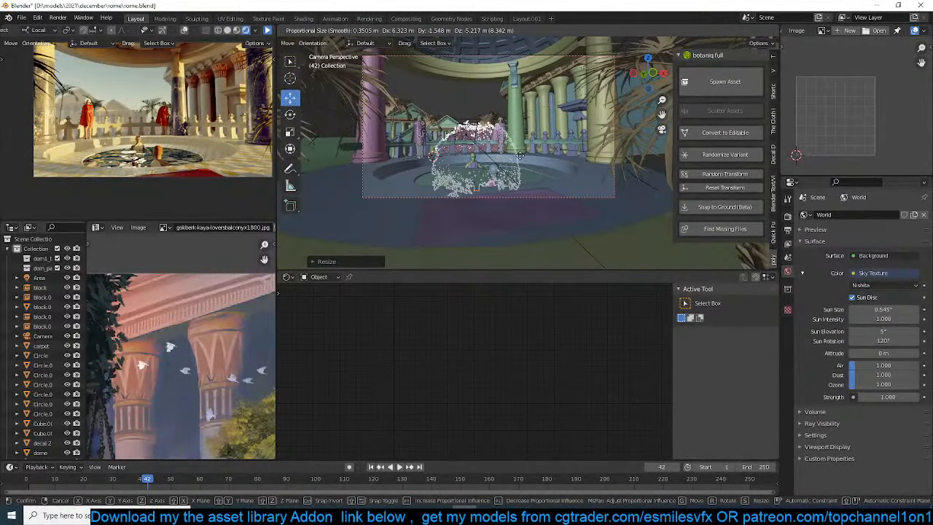
{"action": "left_click", "coordinate": [511, 157]}
{"action": "key", "text": "ctrl+s"}
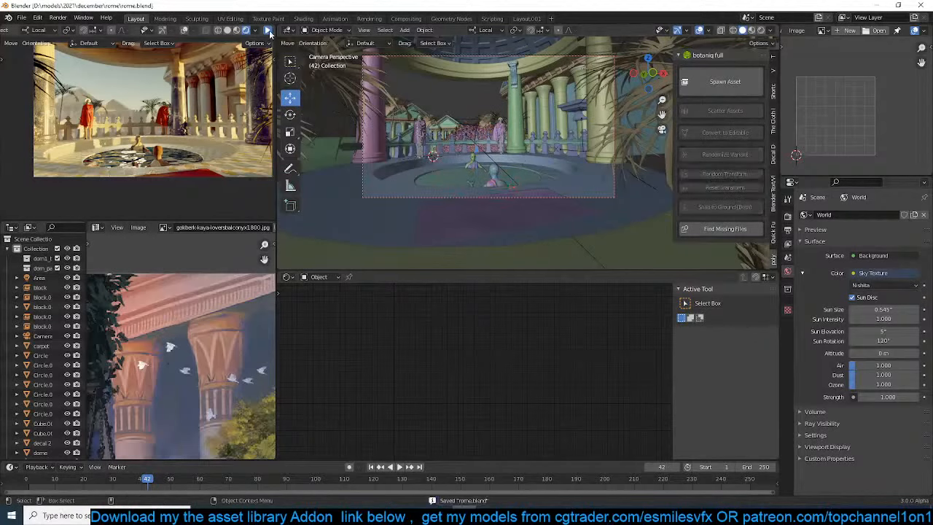
{"action": "left_click", "coordinate": [268, 31]}
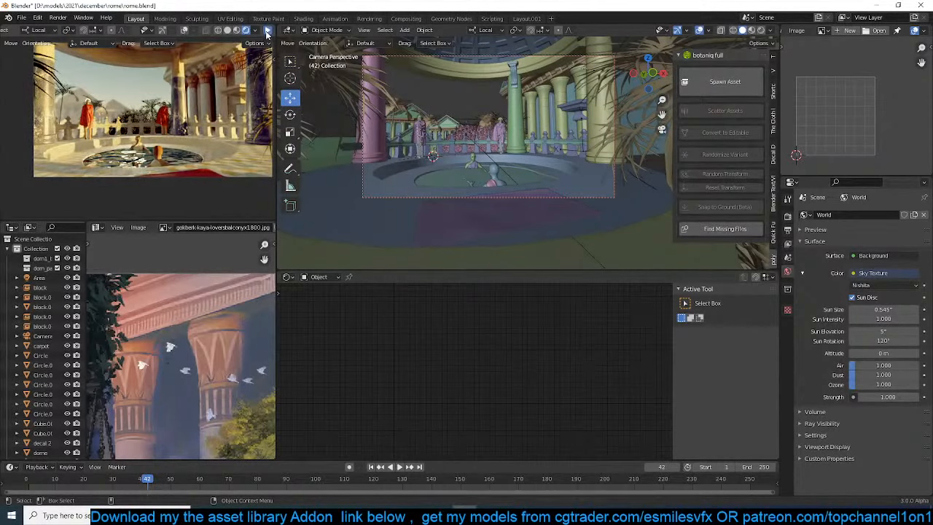
Save the scene and search all objects and collections in the asset library for "building"
{"action": "scroll", "coordinate": [598, 132], "scroll_direction": "down", "scroll_amount": 2}
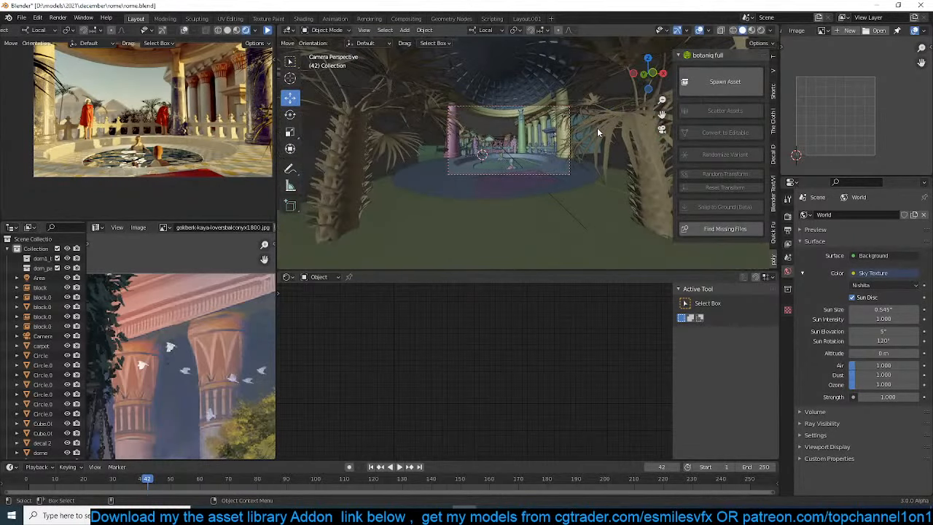
{"action": "key", "text": "KP_7"}
{"action": "scroll", "coordinate": [598, 132], "scroll_direction": "down", "scroll_amount": 6}
{"action": "scroll", "coordinate": [595, 134], "scroll_direction": "up", "scroll_amount": 2}
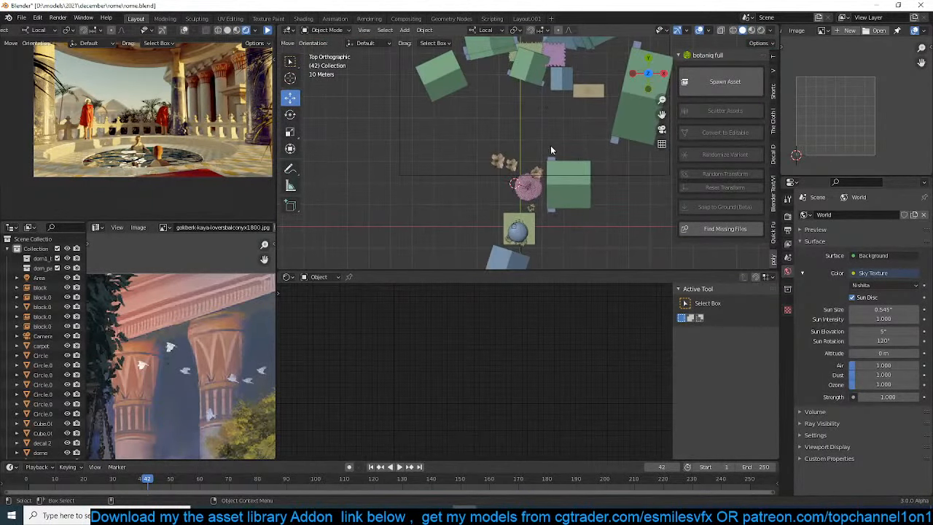
{"action": "key", "text": "ctrl+s"}
{"action": "left_click", "coordinate": [772, 237]}
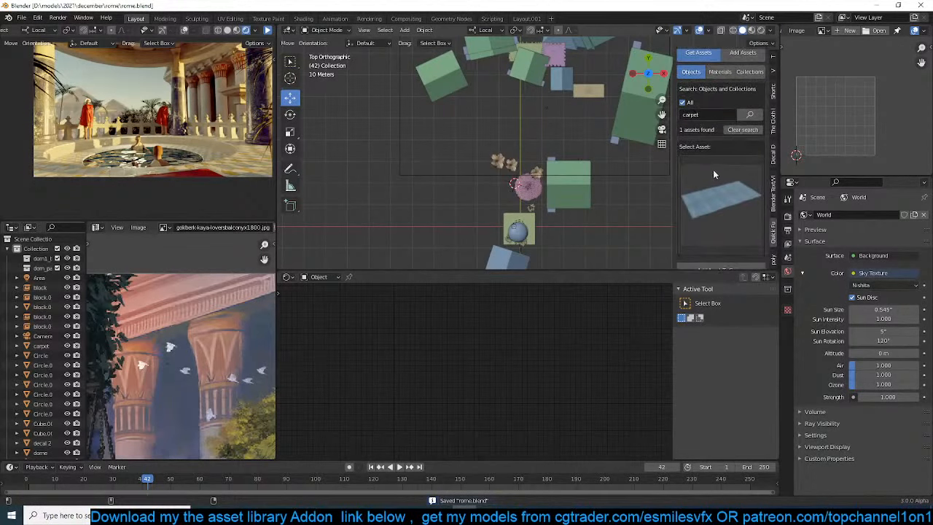
{"action": "left_click", "coordinate": [741, 130]}
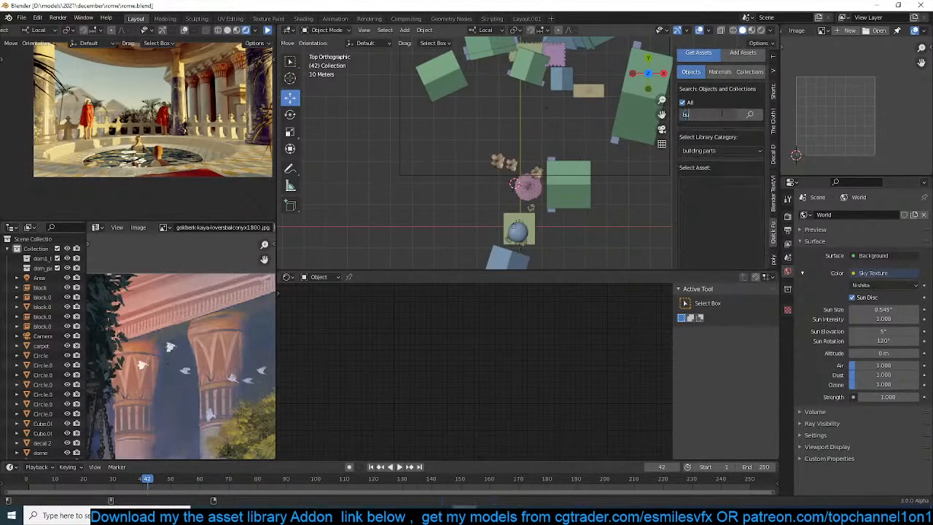
{"action": "key", "text": "Return"}
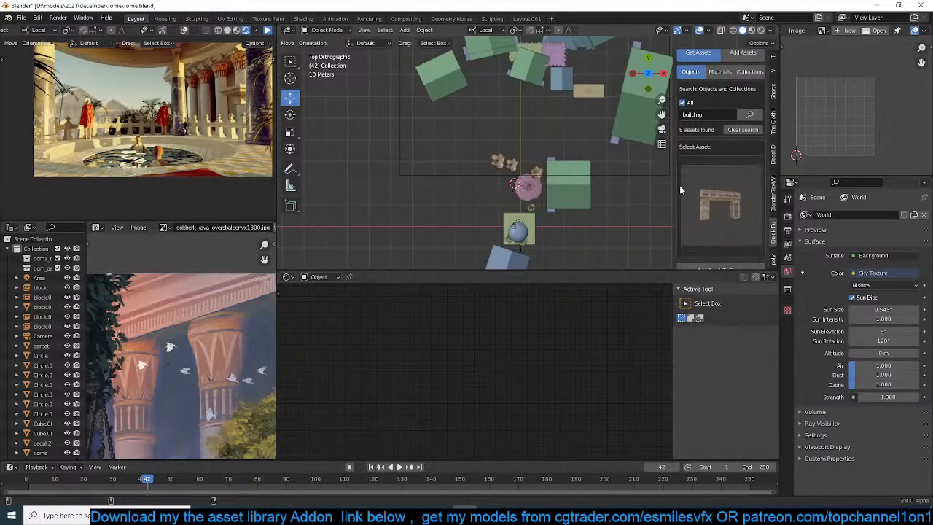
{"action": "left_click", "coordinate": [724, 197]}
Search the asset library for "chair" and choose the ornate bench with the wooden back
{"action": "type", "text": "chai"}
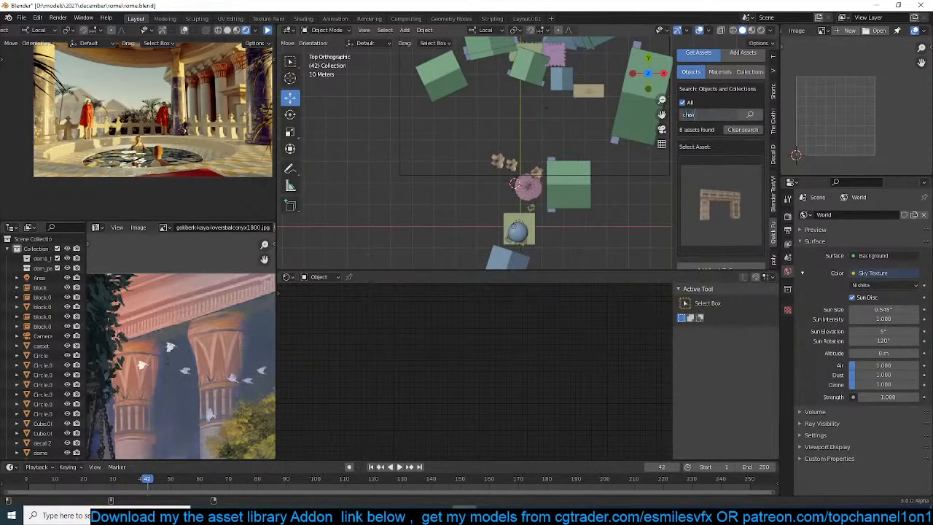
{"action": "type", "text": "r"}
{"action": "key", "text": "Return"}
{"action": "left_click", "coordinate": [725, 175]}
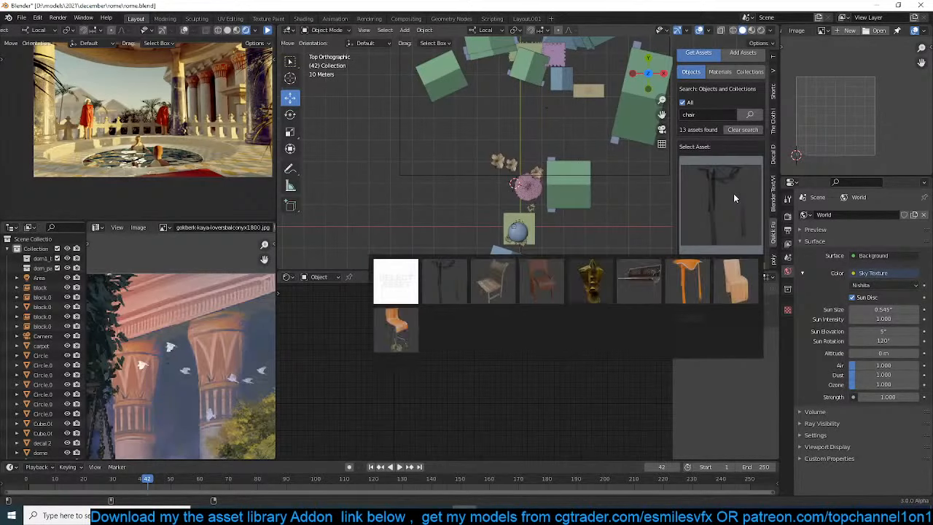
{"action": "left_click", "coordinate": [643, 280]}
Place the 3D cursor on the balcony floor near the right-hand column in the camera view and add the bench there
{"action": "middle_click_drag", "start_coordinate": [627, 218], "coordinate": [570, 106]}
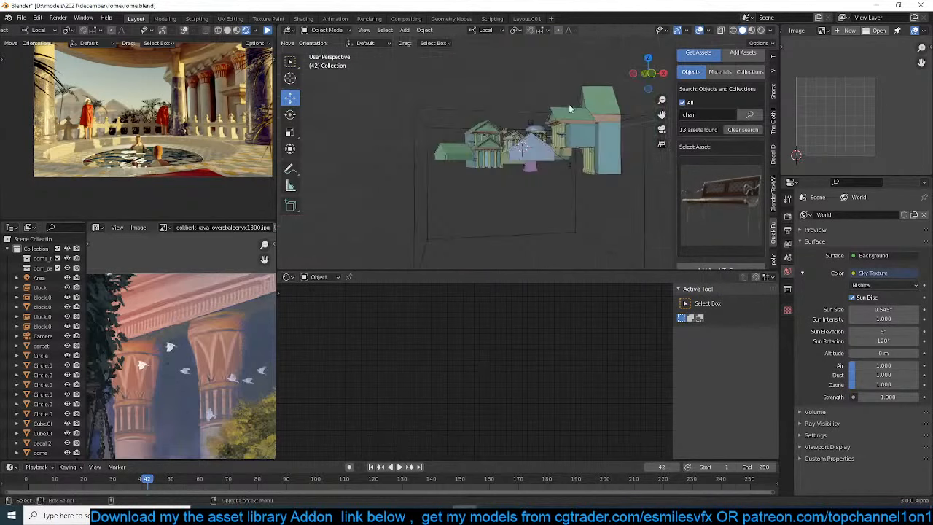
{"action": "scroll", "coordinate": [570, 106], "scroll_direction": "up", "scroll_amount": 6}
{"action": "key", "text": "KP_0"}
{"action": "scroll", "coordinate": [576, 157], "scroll_direction": "up", "scroll_amount": 5}
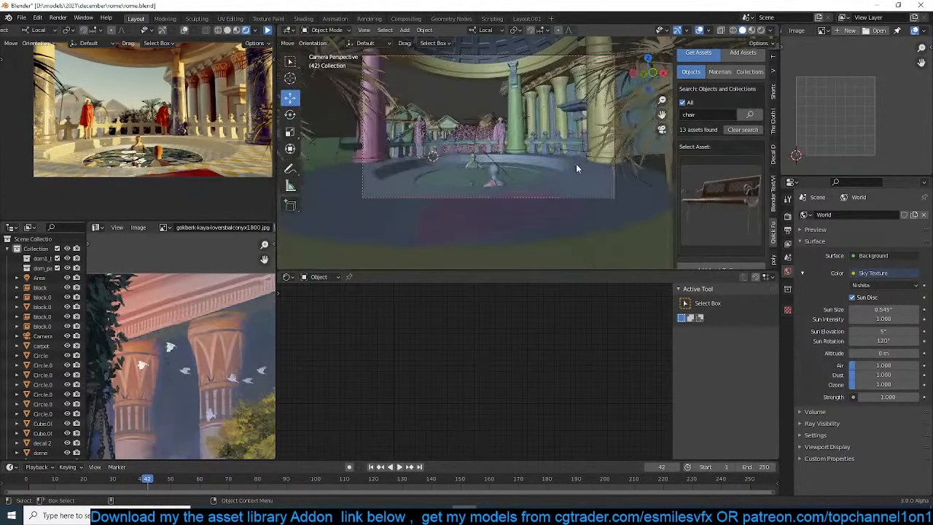
{"action": "middle_click_drag", "start_coordinate": [579, 167], "coordinate": [451, 167], "text": "shift"}
{"action": "right_click", "coordinate": [491, 165], "text": "shift"}
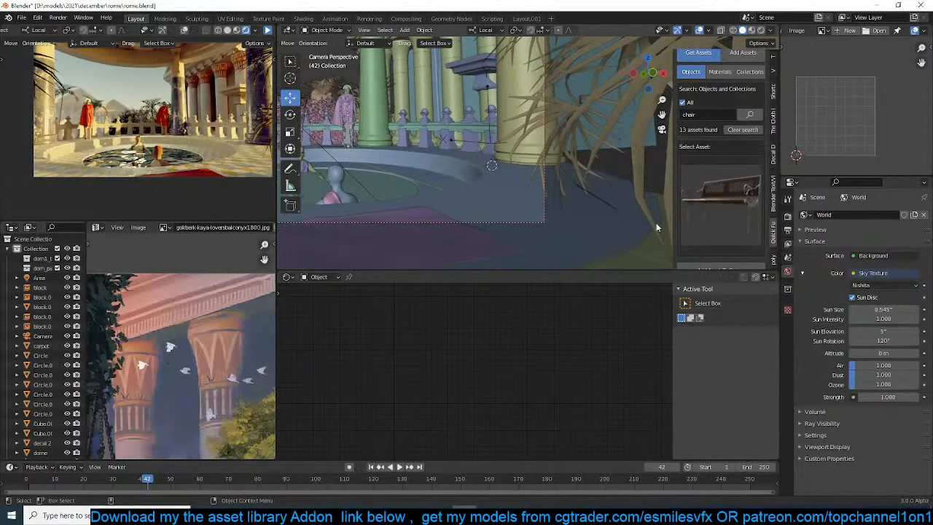
{"action": "left_click", "coordinate": [731, 264]}
Resize the bench to suit the balcony and rotate it around its local Z axis to face the fountain
{"action": "key", "text": "s"}
{"action": "left_click", "coordinate": [520, 167]}
{"action": "scroll", "coordinate": [522, 167], "scroll_direction": "up", "scroll_amount": 5}
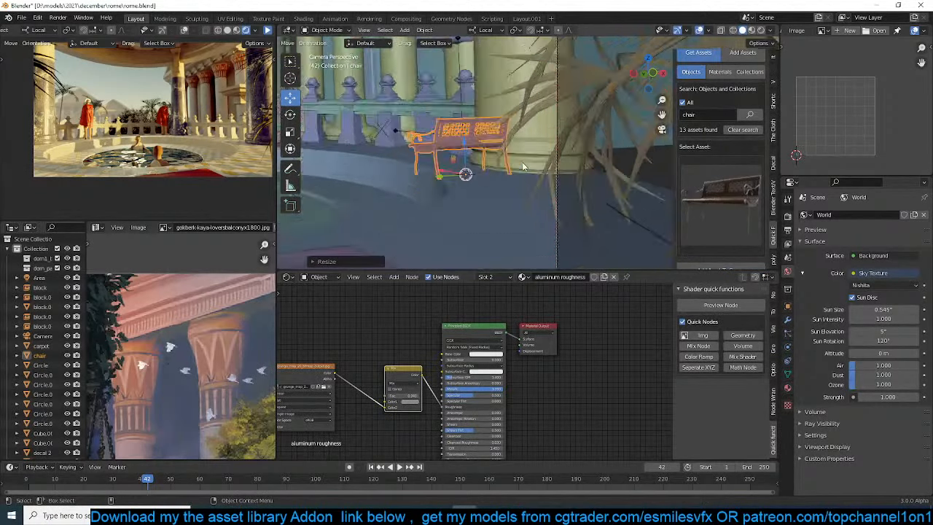
{"action": "key", "text": "r"}
{"action": "key", "text": "z"}
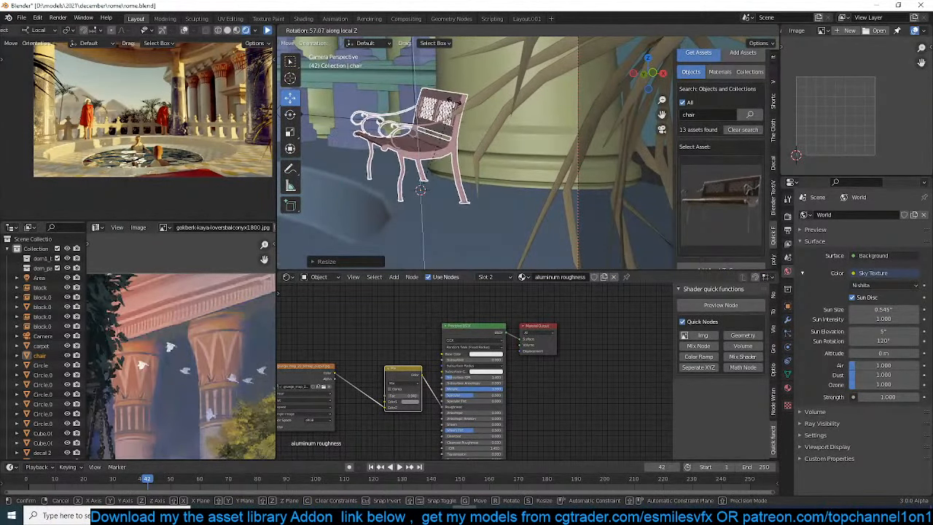
{"action": "left_click", "coordinate": [510, 166]}
{"action": "scroll", "coordinate": [503, 172], "scroll_direction": "down", "scroll_amount": 5}
{"action": "middle_click_drag", "start_coordinate": [499, 172], "coordinate": [531, 187], "text": "shift"}
{"action": "key", "text": "s"}
{"action": "left_click", "coordinate": [593, 181]}
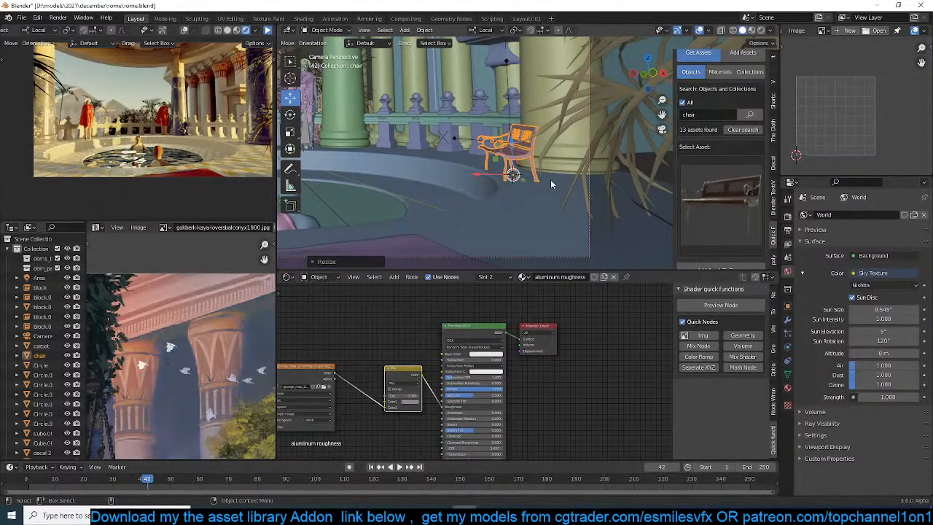
Move the bench across the floor toward the camera, in front of the right-hand column, keeping its height locked
{"action": "key", "text": "shift+z"}
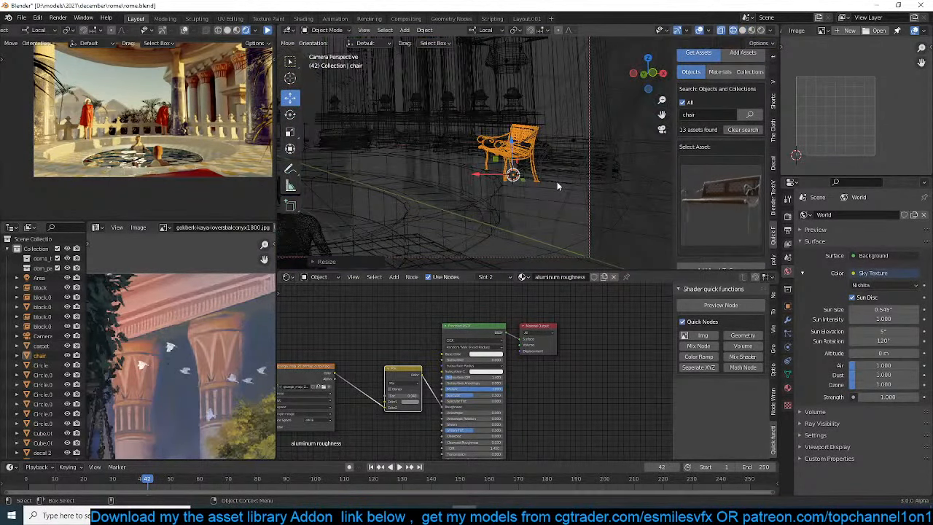
{"action": "key", "text": "shift+z"}
{"action": "key", "text": "g"}
{"action": "key", "text": "shift+z"}
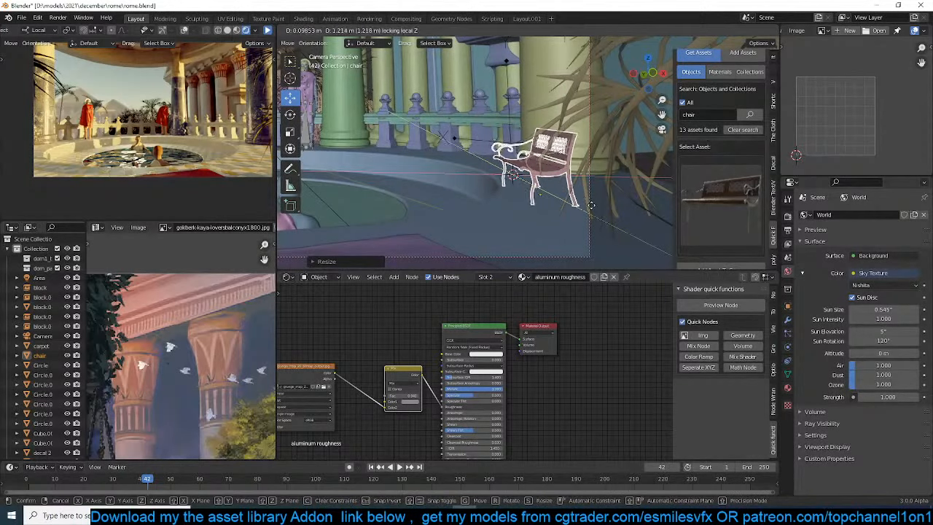
{"action": "left_click", "coordinate": [597, 206]}
Duplicate the bench in the top wireframe view, place the copy on the opposite side of the round balcony, and rotate it inward
{"action": "scroll", "coordinate": [575, 201], "scroll_direction": "down", "scroll_amount": 2}
{"action": "key", "text": "KP_7"}
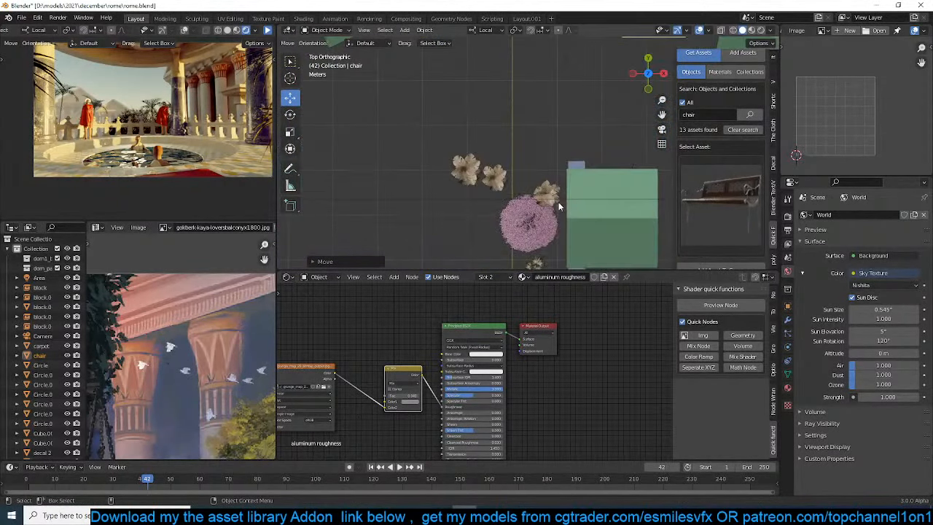
{"action": "scroll", "coordinate": [558, 204], "scroll_direction": "down", "scroll_amount": 3}
{"action": "mouse_move", "coordinate": [507, 181]}
{"action": "middle_mouse_down", "text": "shift"}
{"action": "mouse_move", "coordinate": [589, 175]}
{"action": "mouse_move", "coordinate": [423, 133]}
{"action": "middle_mouse_up", "text": "shift"}
{"action": "key", "text": "shift+z"}
{"action": "scroll", "coordinate": [517, 167], "scroll_direction": "up", "scroll_amount": 4}
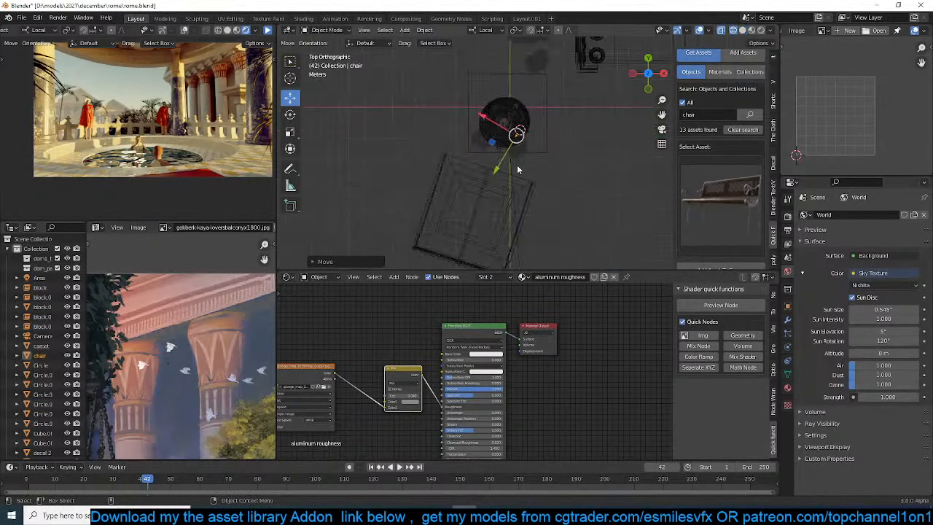
{"action": "scroll", "coordinate": [524, 163], "scroll_direction": "up", "scroll_amount": 3}
{"action": "key", "text": "shift+d"}
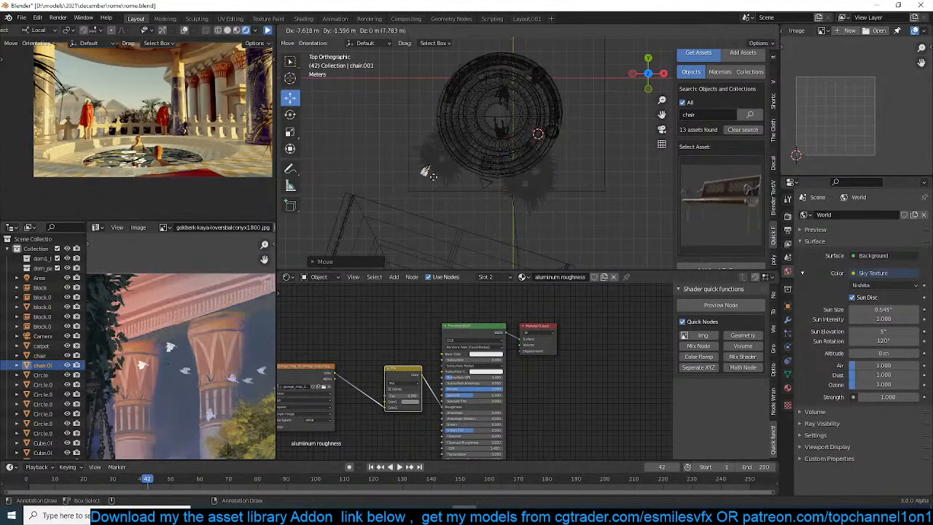
{"action": "left_click", "coordinate": [465, 160]}
{"action": "key", "text": "r"}
{"action": "left_click", "coordinate": [473, 171]}
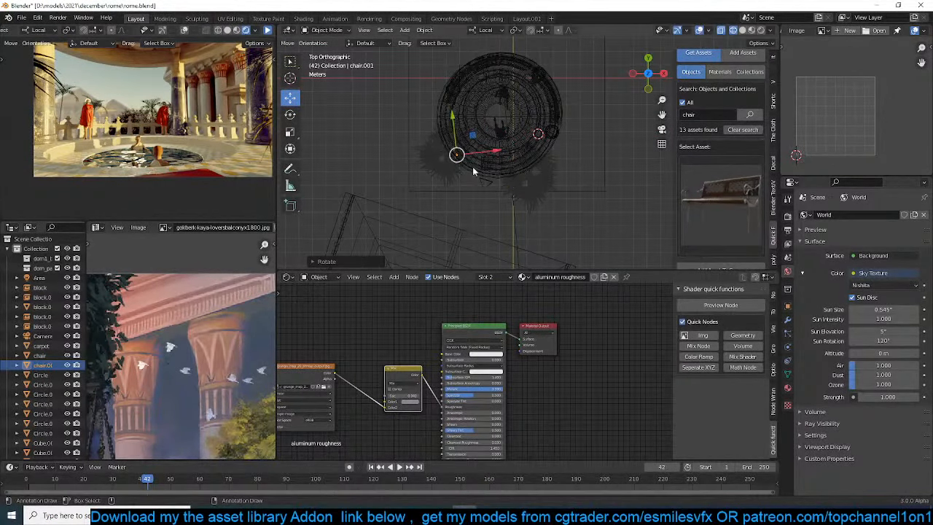
Move the duplicated bench to the left edge of the camera frame, beside the balcony pool
{"action": "key", "text": "KP_0"}
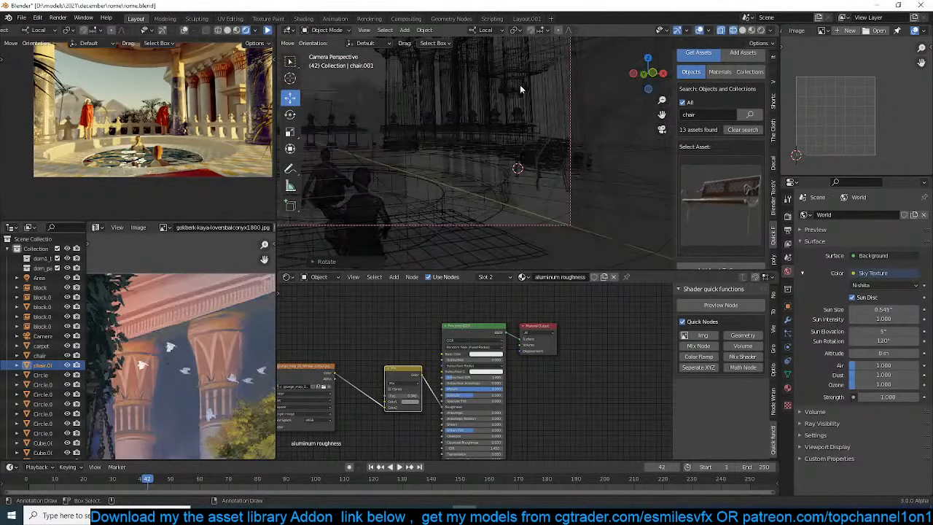
{"action": "scroll", "coordinate": [507, 110], "scroll_direction": "down", "scroll_amount": 3}
{"action": "key", "text": "shift+z"}
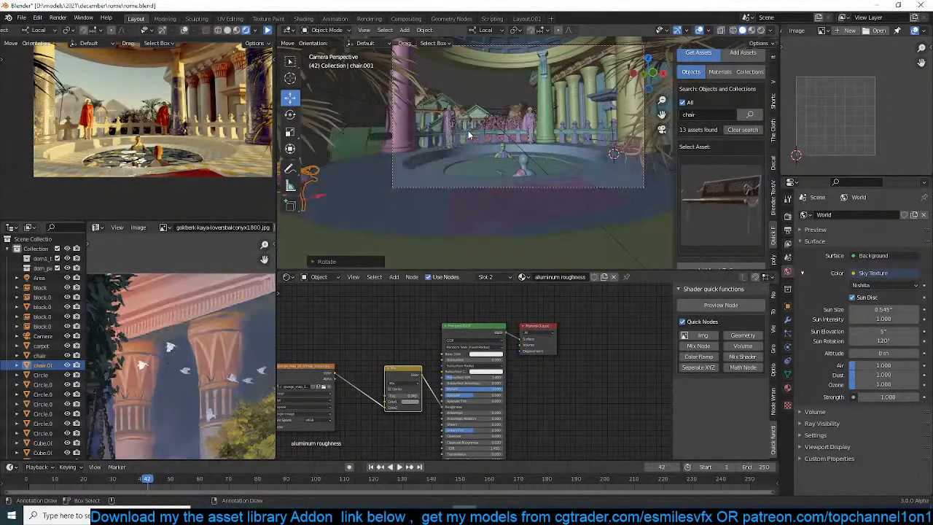
{"action": "key", "text": "g"}
{"action": "left_click", "coordinate": [475, 135]}
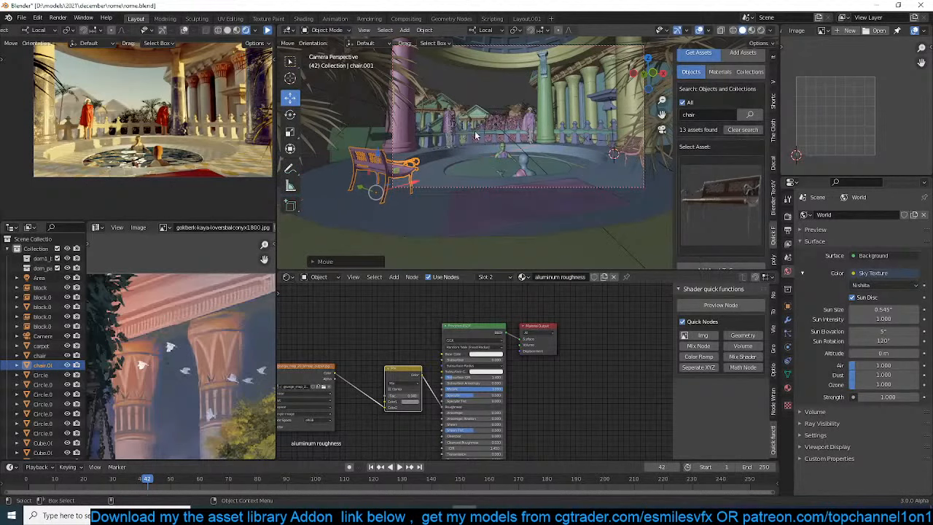
Make a linked duplicate of the left Roman soldier and place it in the foreground between the pool and the camera
{"action": "left_click", "coordinate": [452, 128]}
{"action": "key", "text": "KP_7"}
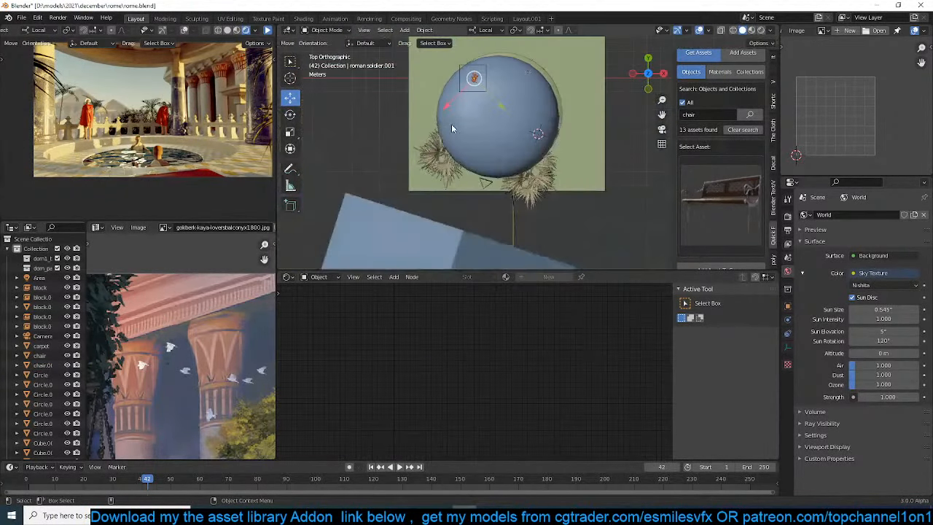
{"action": "scroll", "coordinate": [478, 135], "scroll_direction": "down", "scroll_amount": 4}
{"action": "scroll", "coordinate": [478, 135], "scroll_direction": "up", "scroll_amount": 4}
{"action": "key", "text": "shift+z"}
{"action": "scroll", "coordinate": [433, 91], "scroll_direction": "up", "scroll_amount": 2}
{"action": "key", "text": "shift+d"}
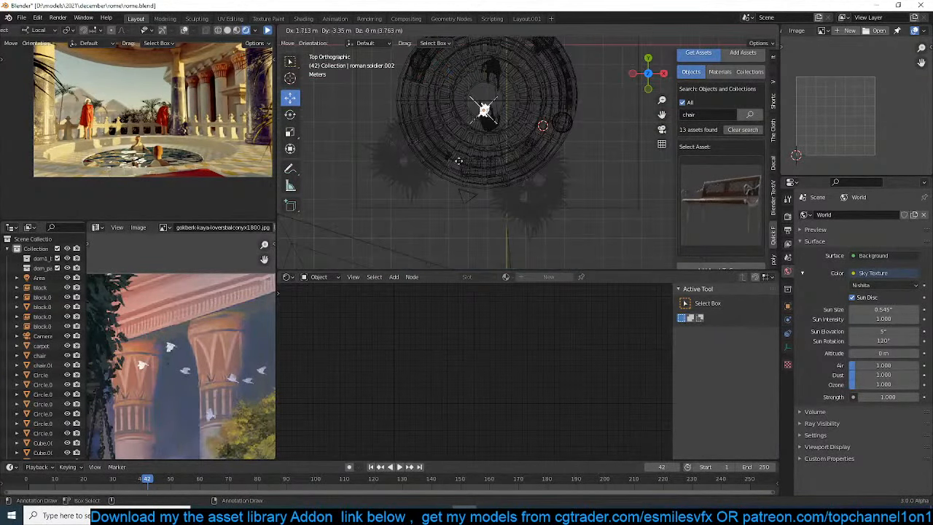
{"action": "left_click", "coordinate": [476, 206]}
{"action": "key", "text": "KP_0"}
{"action": "key", "text": "shift+z"}
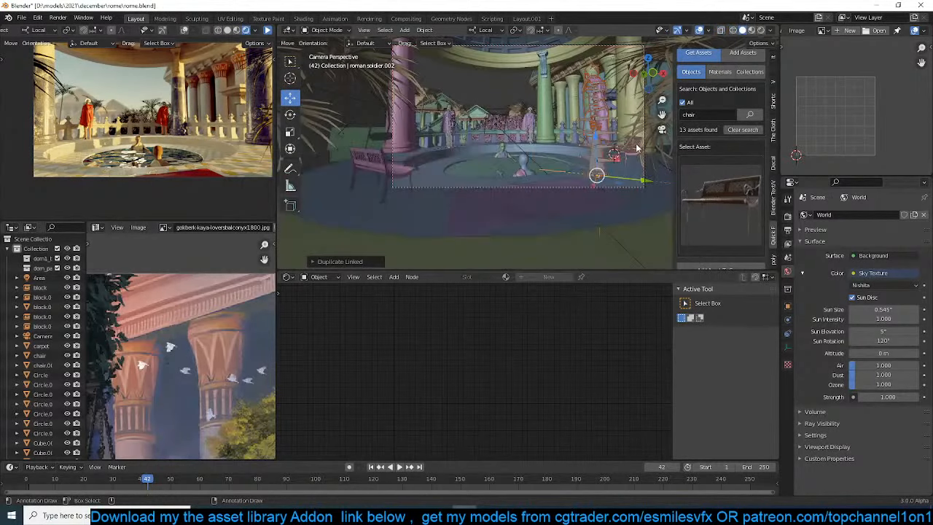
Move the duplicated soldier close to the camera at the frame's right edge and rotate it around its local Z axis
{"action": "key", "text": "g"}
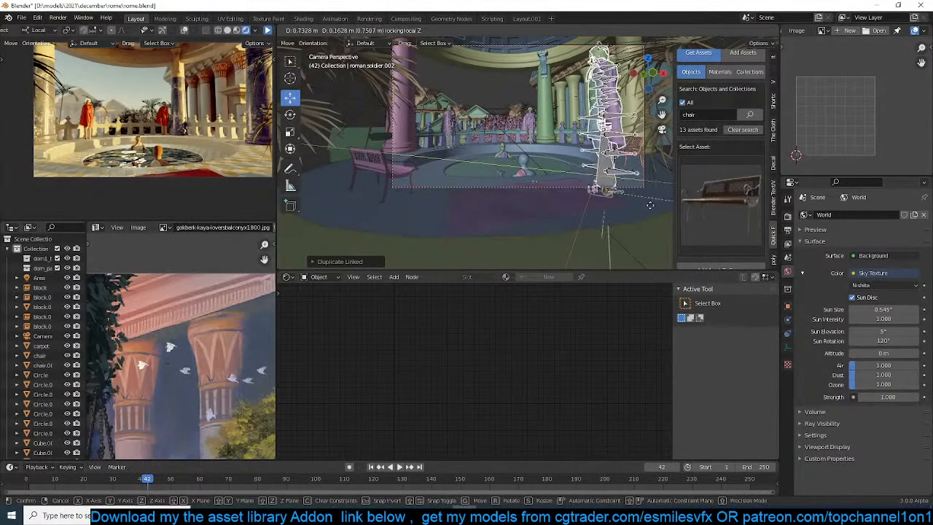
{"action": "left_click", "coordinate": [636, 167]}
{"action": "key", "text": "r"}
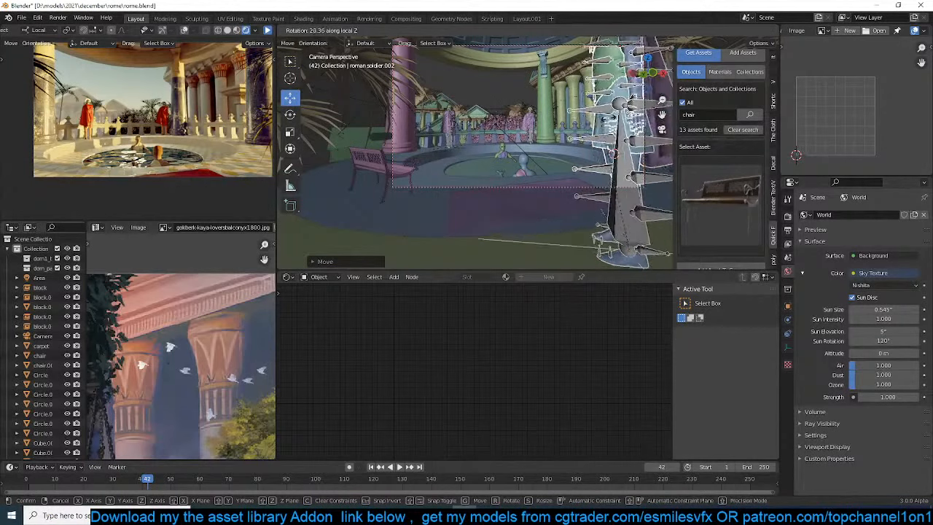
{"action": "left_click", "coordinate": [658, 140]}
{"action": "key", "text": "g"}
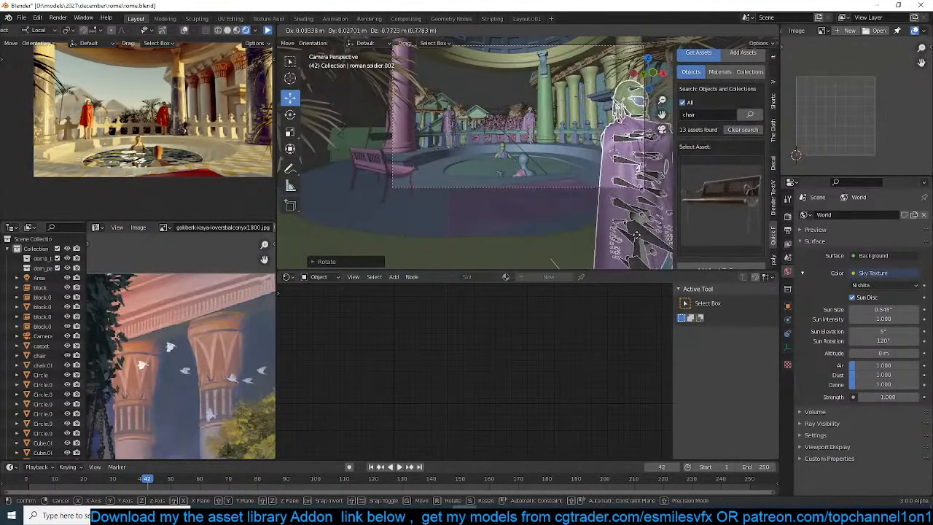
{"action": "left_click", "coordinate": [583, 146]}
Save the scene and refresh the rendered preview with the foreground soldier, pausing it once updated
{"action": "key", "text": "ctrl+s"}
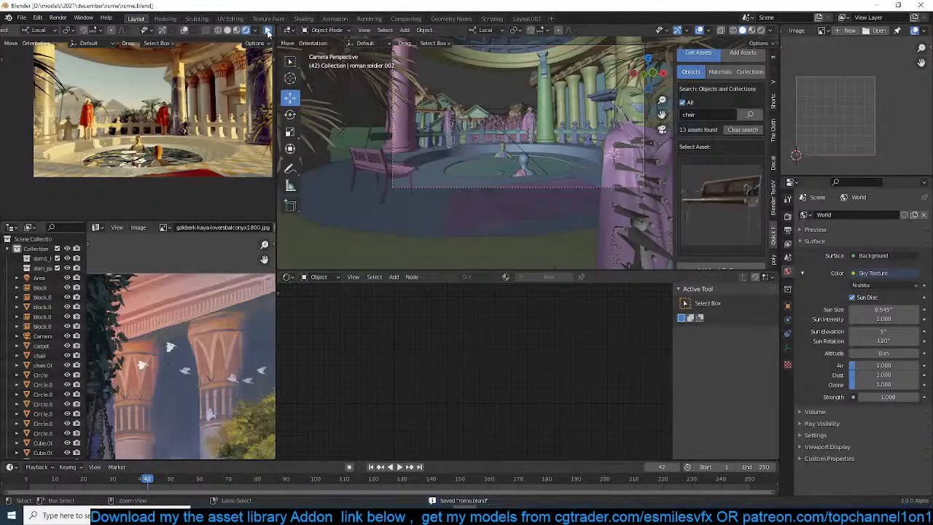
{"action": "left_click", "coordinate": [268, 32]}
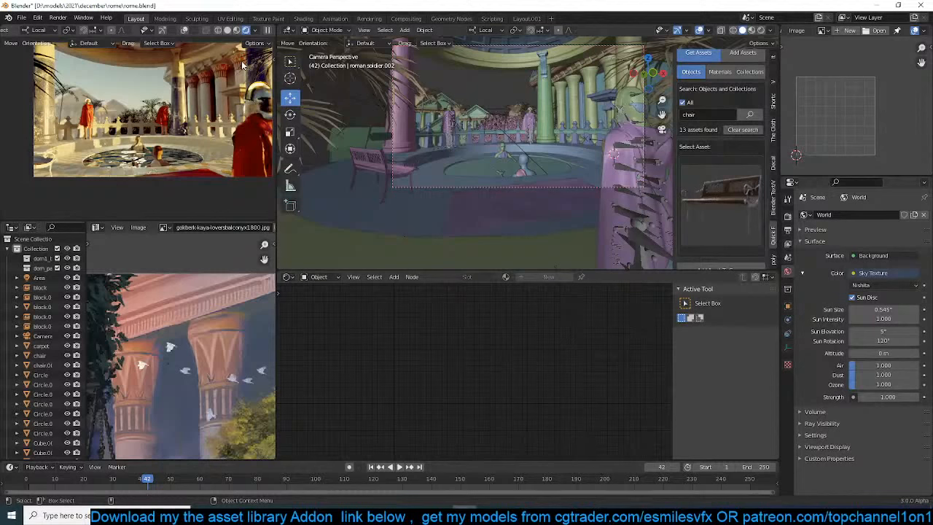
{"action": "left_click", "coordinate": [267, 30]}
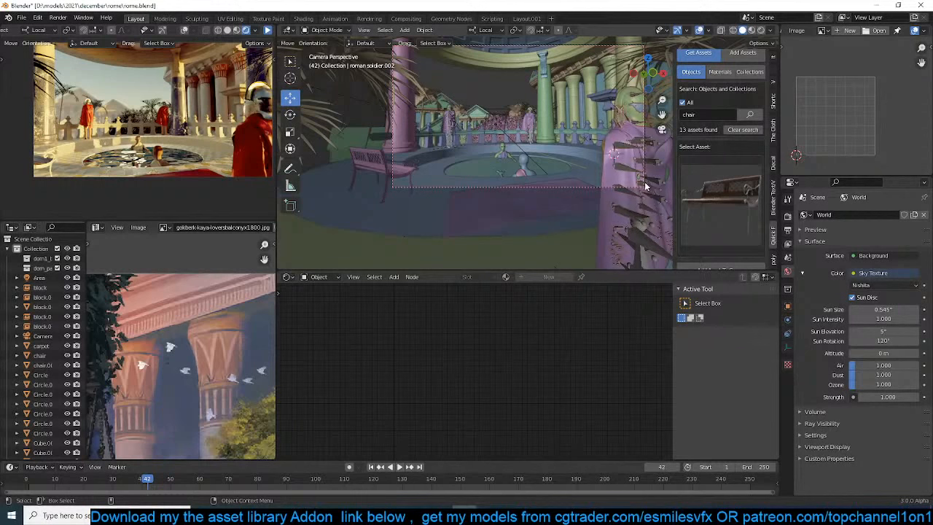
Rotate the foreground soldier about 166° around its local Z axis, save the scene and restart the rendered preview
{"action": "middle_click_drag", "start_coordinate": [645, 186], "coordinate": [563, 169], "text": "shift"}
{"action": "left_click", "coordinate": [560, 168]}
{"action": "key", "text": "r"}
{"action": "key", "text": "z"}
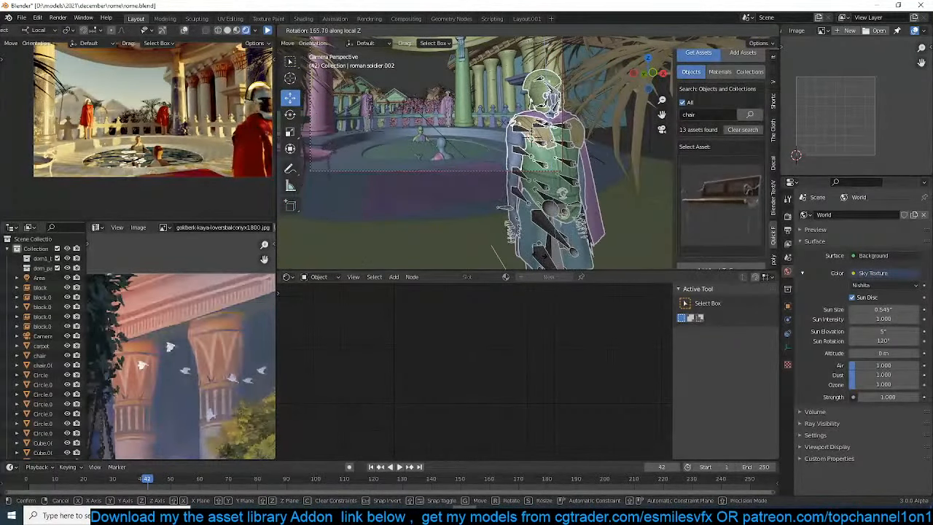
{"action": "left_click", "coordinate": [536, 115]}
{"action": "key", "text": "ctrl+s"}
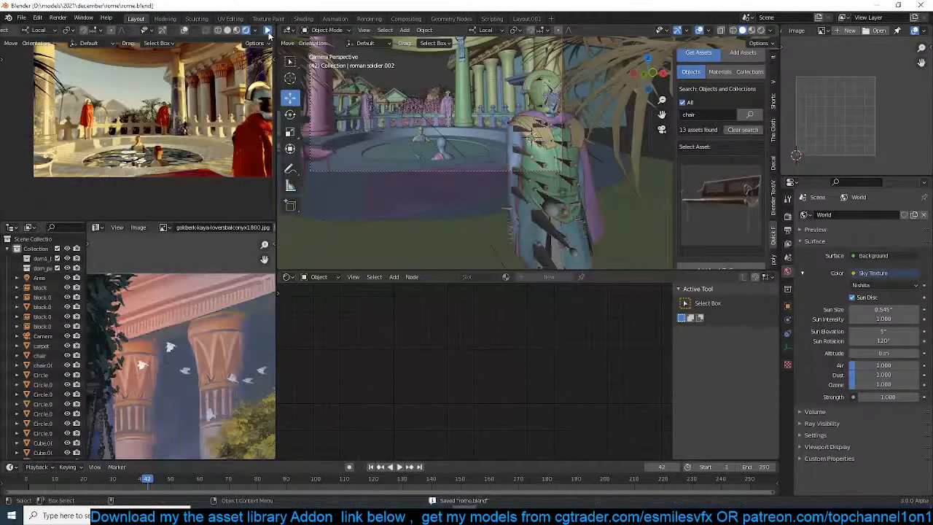
{"action": "left_click", "coordinate": [268, 31]}
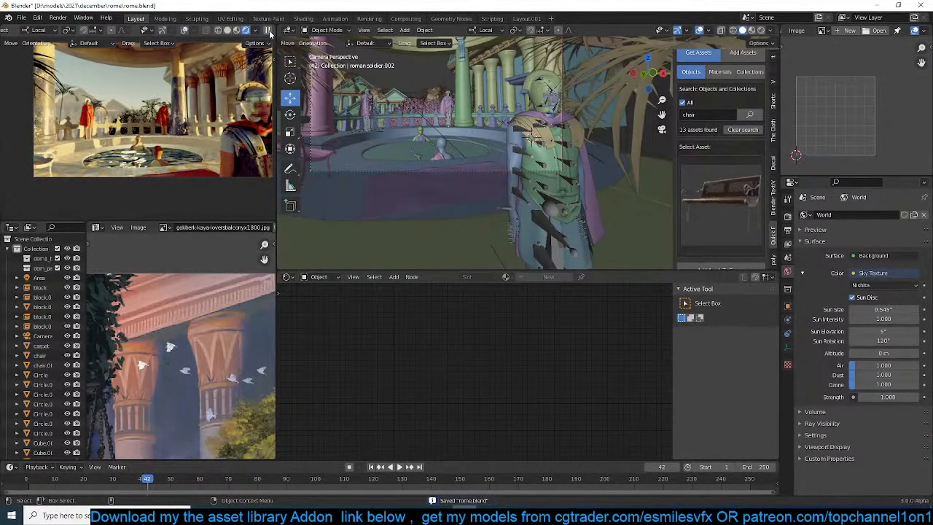
Fine-tune the foreground soldier's rotation around its local Z axis and pause the rendered preview
{"action": "key", "text": "r"}
{"action": "key", "text": "z"}
{"action": "left_click", "coordinate": [540, 117]}
{"action": "left_click", "coordinate": [268, 30]}
Set the camera's depth of field focus object to the pool object Circle.006, save the scene and refresh the rendered preview
{"action": "scroll", "coordinate": [718, 86], "scroll_direction": "up", "scroll_amount": 2}
{"action": "left_click", "coordinate": [717, 70]}
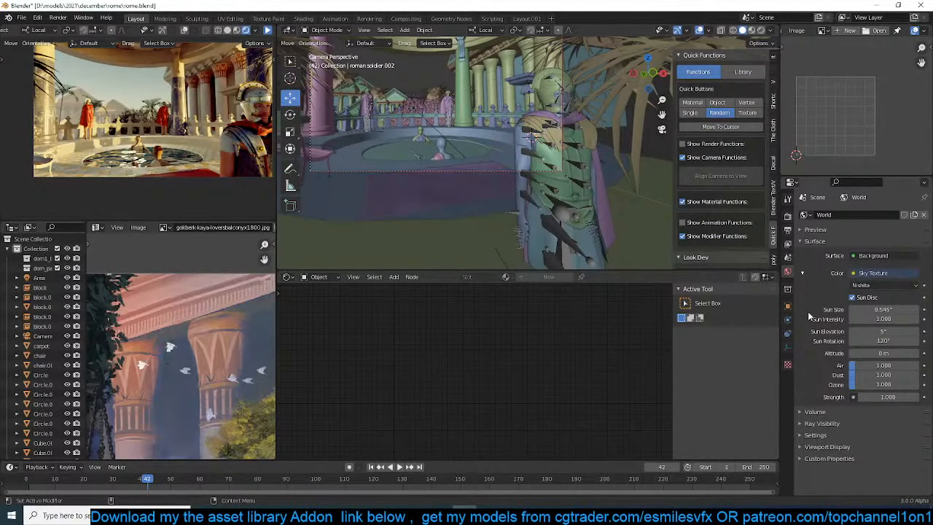
{"action": "left_click", "coordinate": [563, 80]}
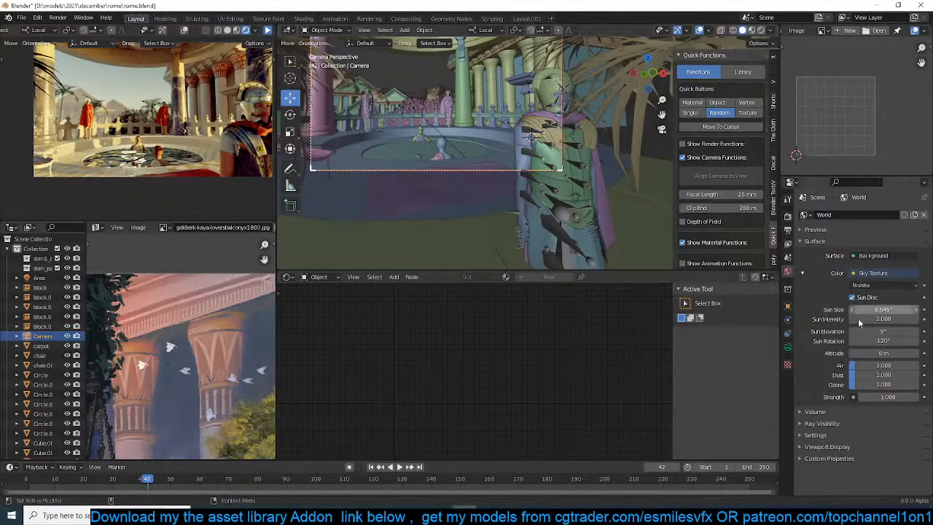
{"action": "left_click", "coordinate": [788, 347]}
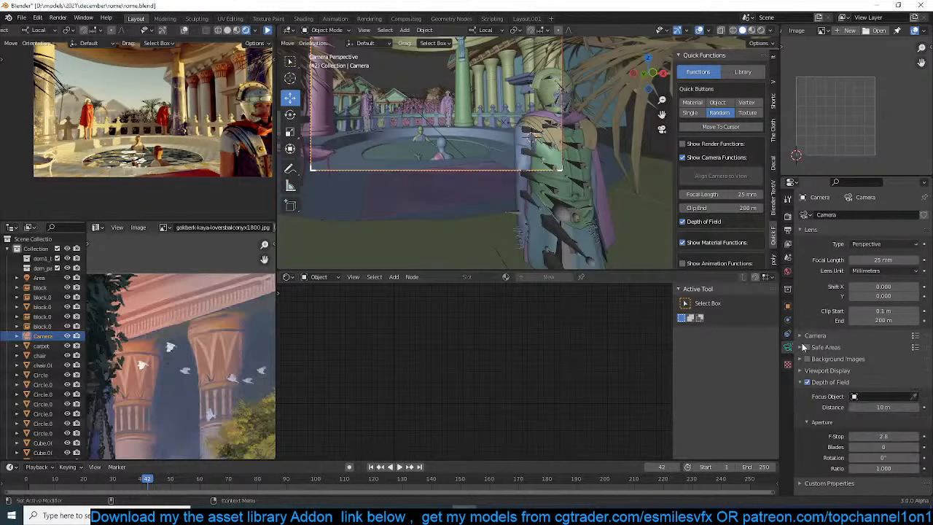
{"action": "left_click", "coordinate": [914, 397]}
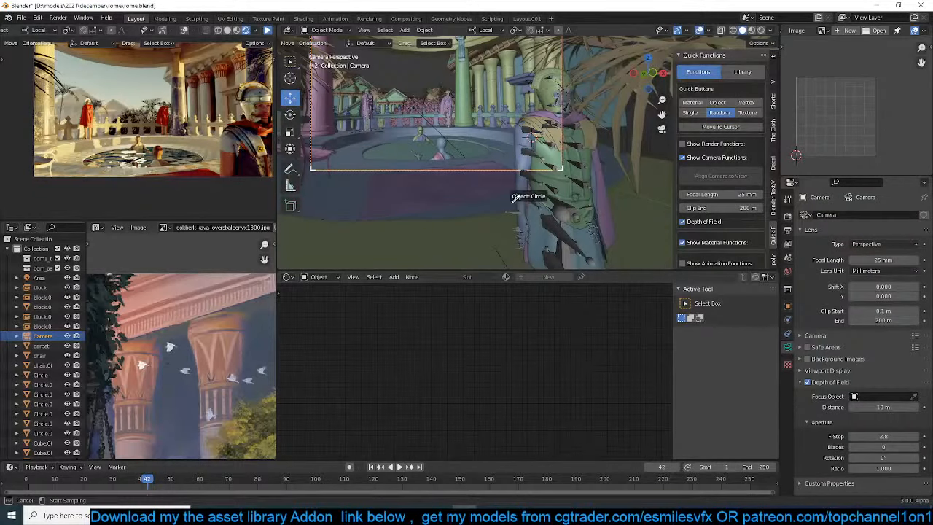
{"action": "left_click", "coordinate": [431, 143]}
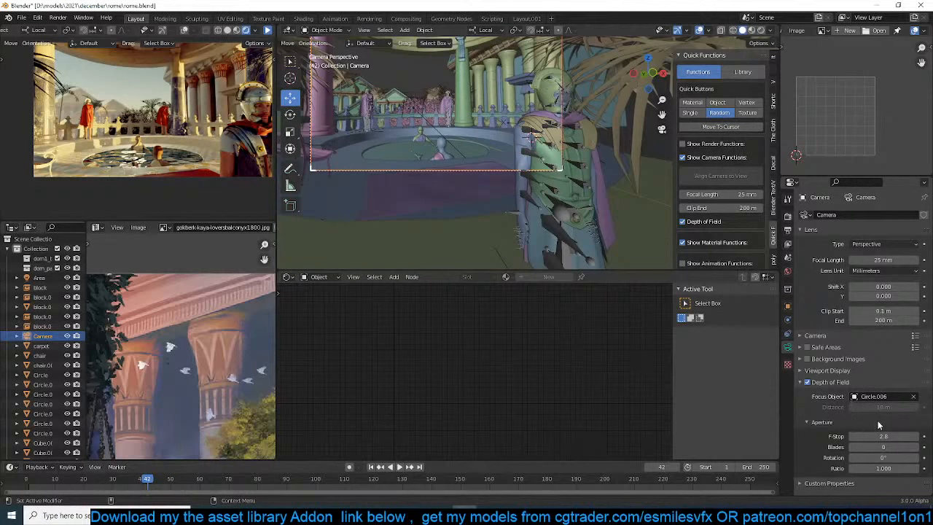
{"action": "key", "text": "ctrl+s"}
{"action": "left_click", "coordinate": [96, 64]}
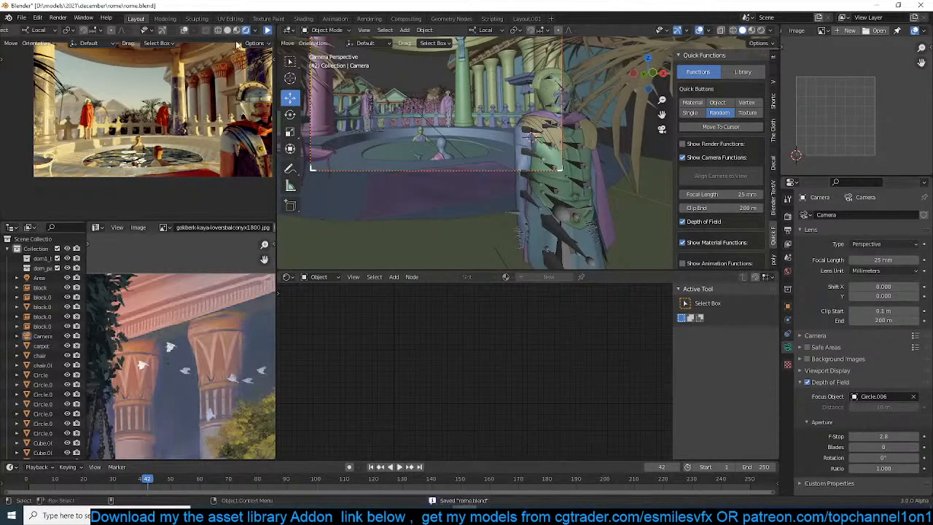
{"action": "mouse_move", "coordinate": [191, 115]}
{"action": "middle_mouse_down", "text": "shift"}
{"action": "mouse_move", "coordinate": [175, 129]}
{"action": "mouse_move", "coordinate": [192, 116]}
{"action": "middle_mouse_up", "text": "shift"}
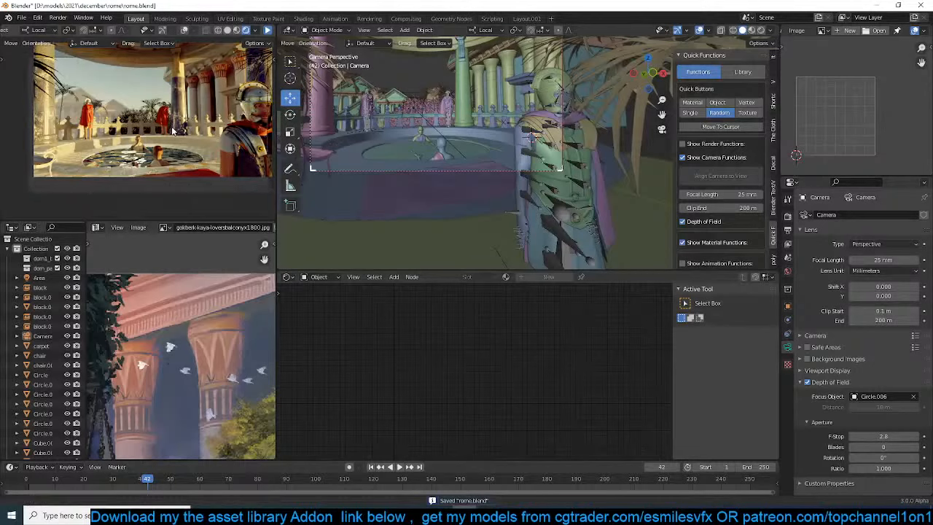
{"action": "left_click", "coordinate": [267, 30]}
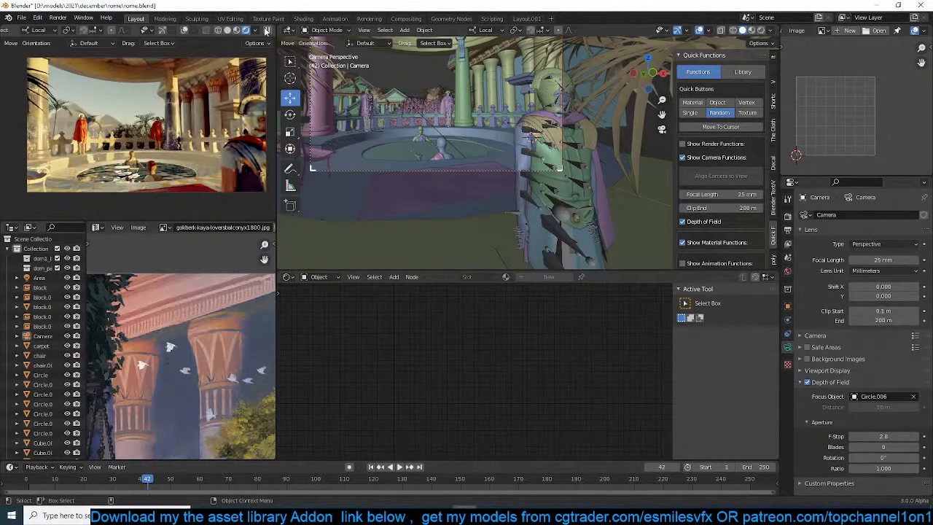
Lower the balustrade ring Circle.008 by about 0.55 m along its local Z axis
{"action": "scroll", "coordinate": [412, 115], "scroll_direction": "up", "scroll_amount": 5}
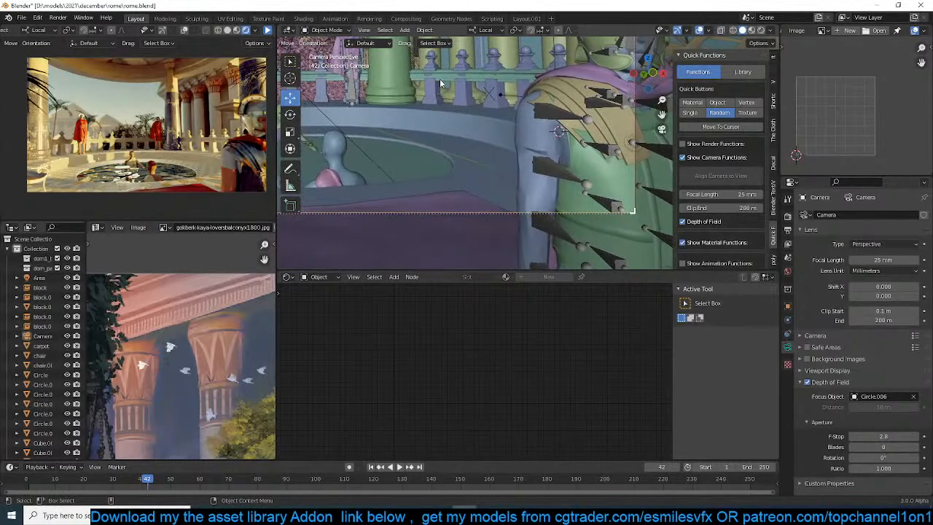
{"action": "left_click", "coordinate": [440, 78]}
{"action": "key", "text": "g"}
{"action": "key", "text": "z"}
{"action": "key", "text": "z"}
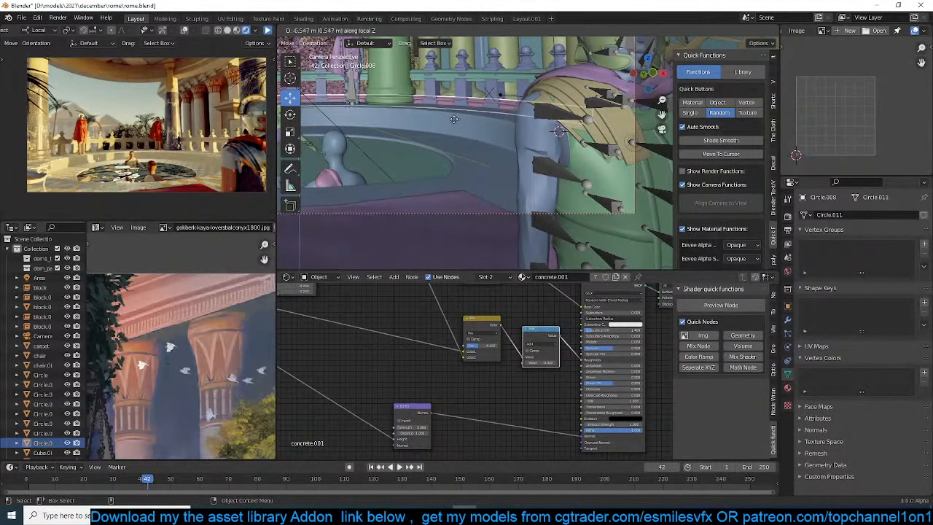
{"action": "left_click", "coordinate": [455, 122]}
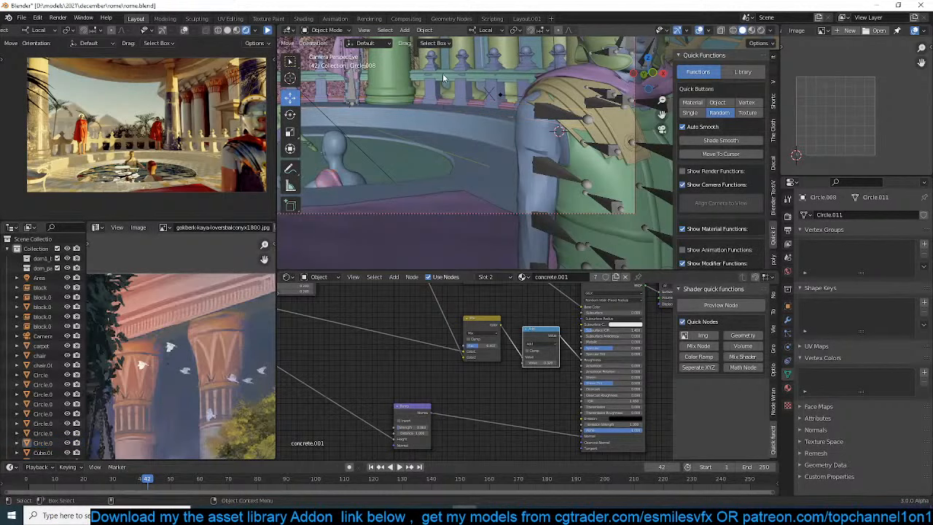
Scale the balcony's balusters up along their local Z axis to make the railing taller
{"action": "left_click", "coordinate": [443, 73]}
{"action": "left_click", "coordinate": [430, 67]}
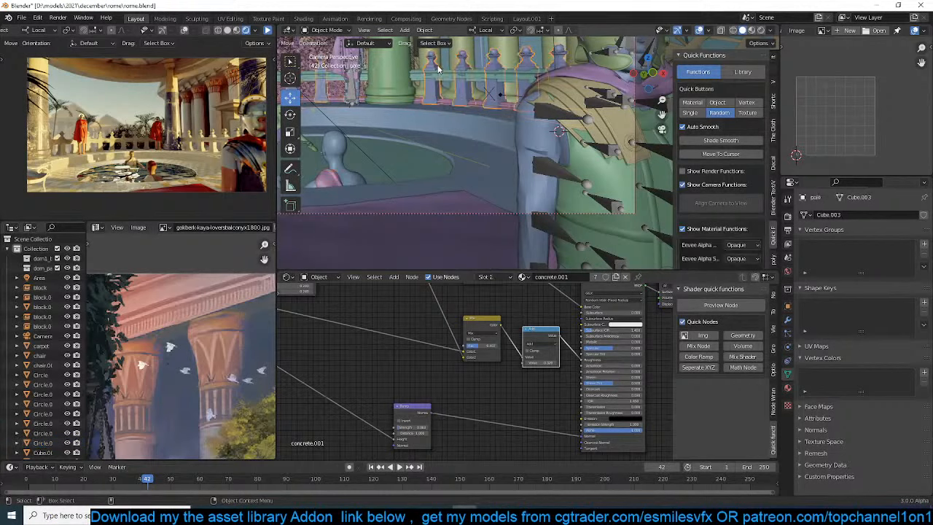
{"action": "key", "text": "s"}
{"action": "key", "text": "z"}
{"action": "key", "text": "z"}
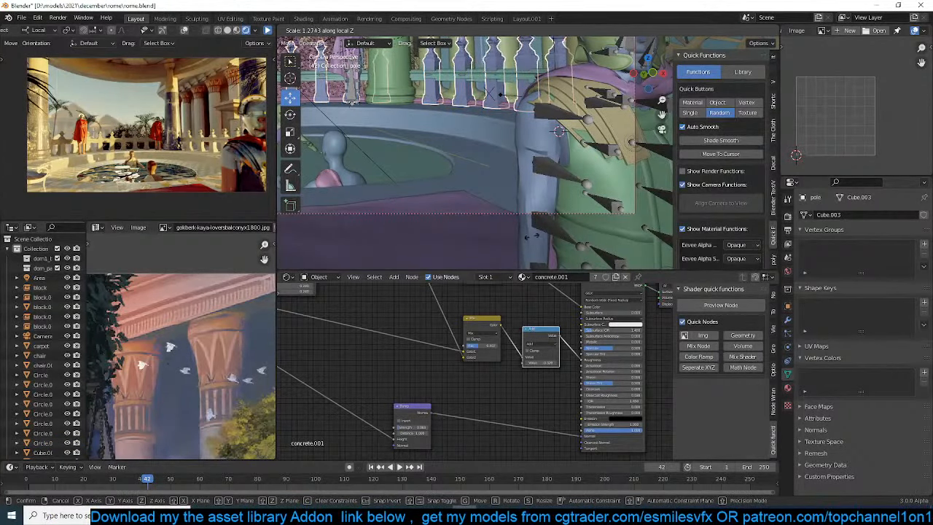
{"action": "left_click", "coordinate": [453, 175]}
Raise the balustrade's top rail Circle.004 along local Z onto the taller balusters and save the scene
{"action": "left_click", "coordinate": [488, 85]}
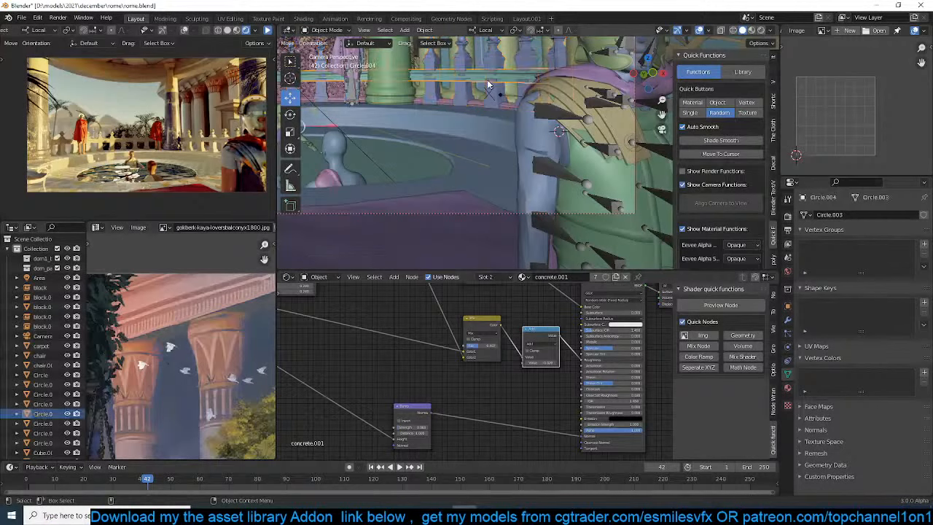
{"action": "key", "text": "g"}
{"action": "key", "text": "z"}
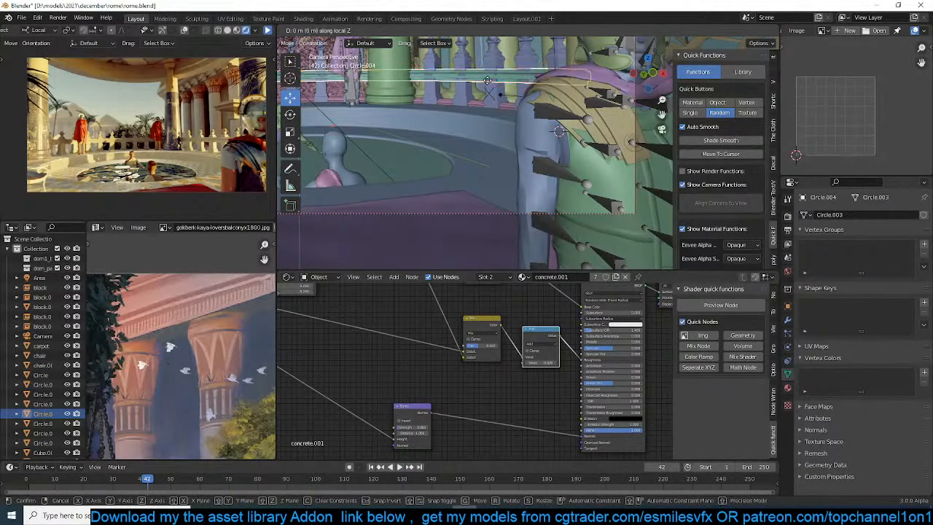
{"action": "left_click", "coordinate": [501, 65]}
{"action": "key", "text": "alt+a"}
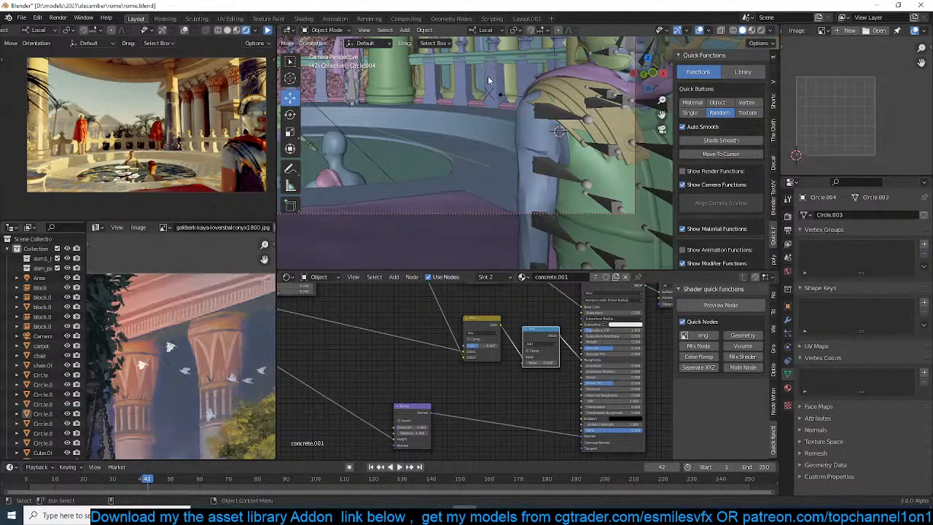
{"action": "middle_click_drag", "start_coordinate": [490, 82], "coordinate": [470, 91], "text": "shift"}
{"action": "key", "text": "ctrl+s"}
Deselect the balusters, save the scene and refresh the rendered preview with the taller railing
{"action": "left_click", "coordinate": [440, 88]}
{"action": "key", "text": "Tab"}
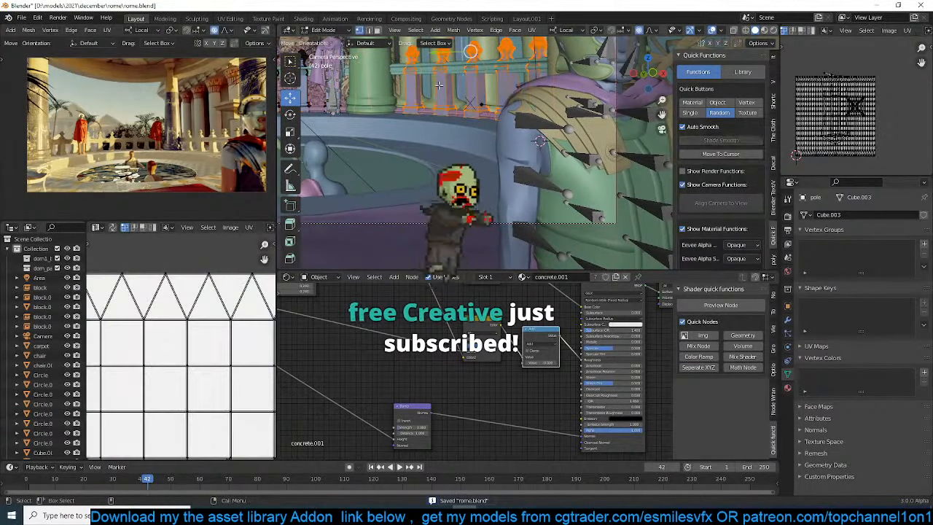
{"action": "key", "text": "Tab"}
{"action": "key", "text": "alt+a"}
{"action": "key", "text": "ctrl+s"}
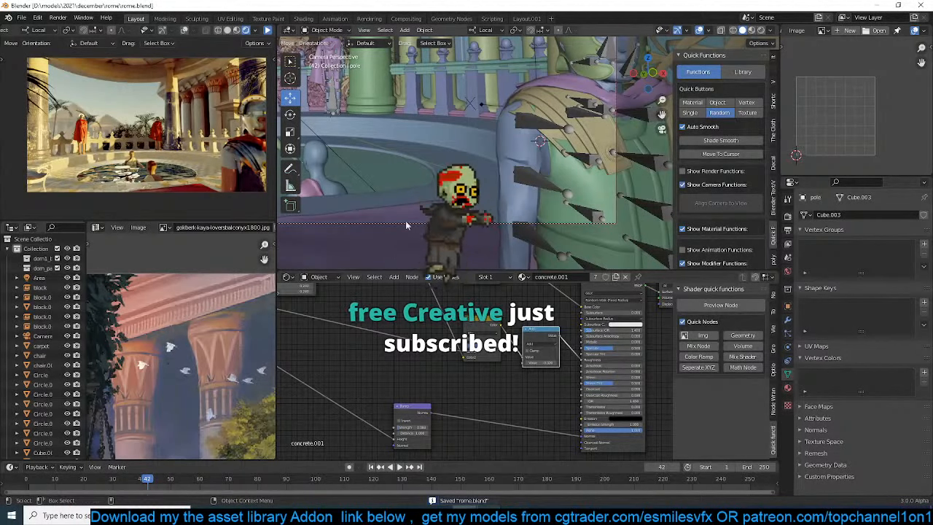
{"action": "left_click", "coordinate": [268, 29]}
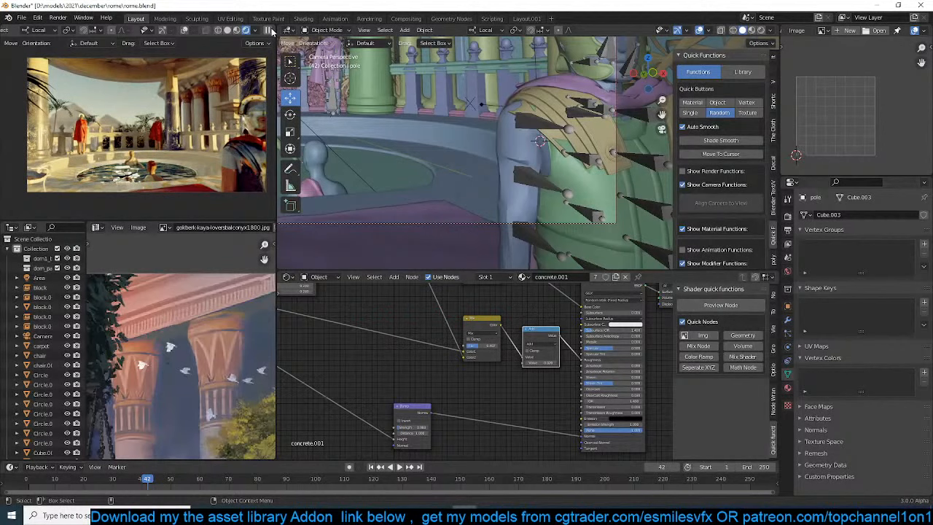
{"action": "key", "text": "ctrl+s"}
Set the camera's depth of field F-Stop to 1.0 and save the scene
{"action": "left_click", "coordinate": [573, 225]}
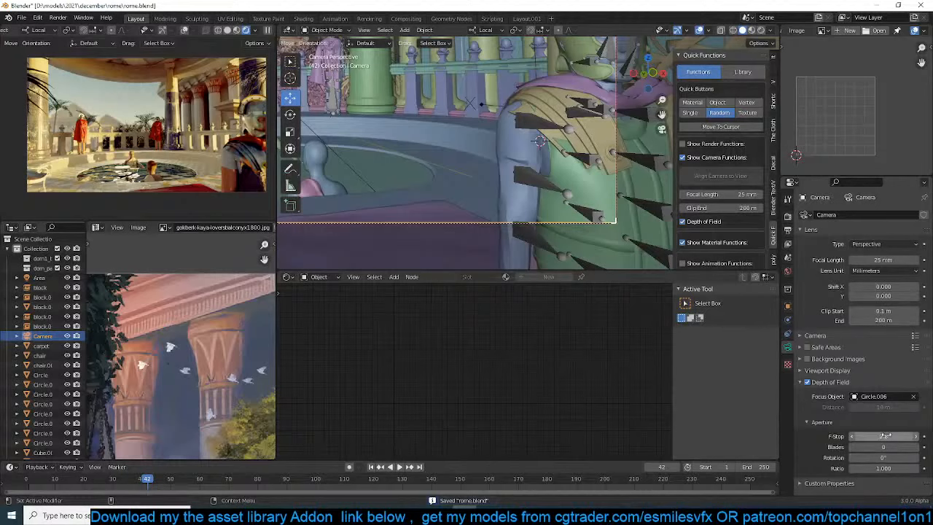
{"action": "left_click", "coordinate": [885, 435]}
{"action": "type", "text": "1"}
{"action": "key", "text": "Return"}
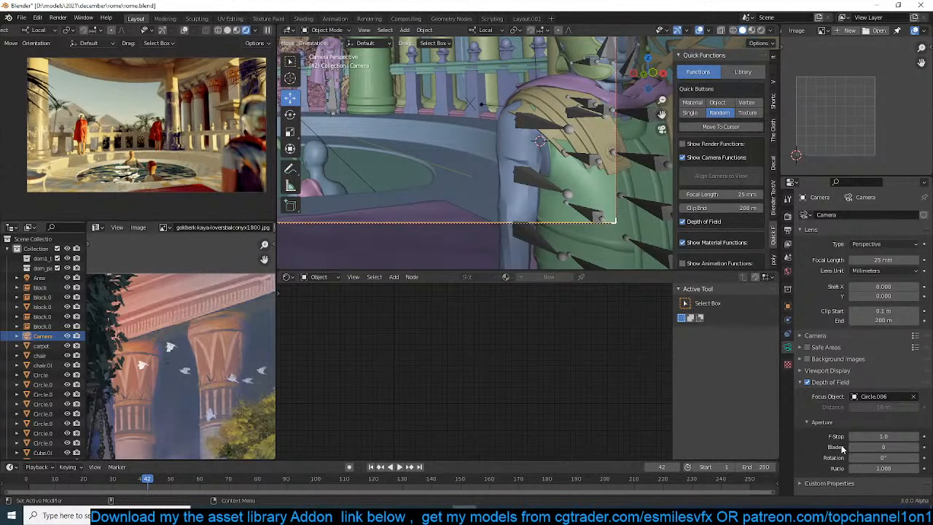
{"action": "key", "text": "ctrl+s"}
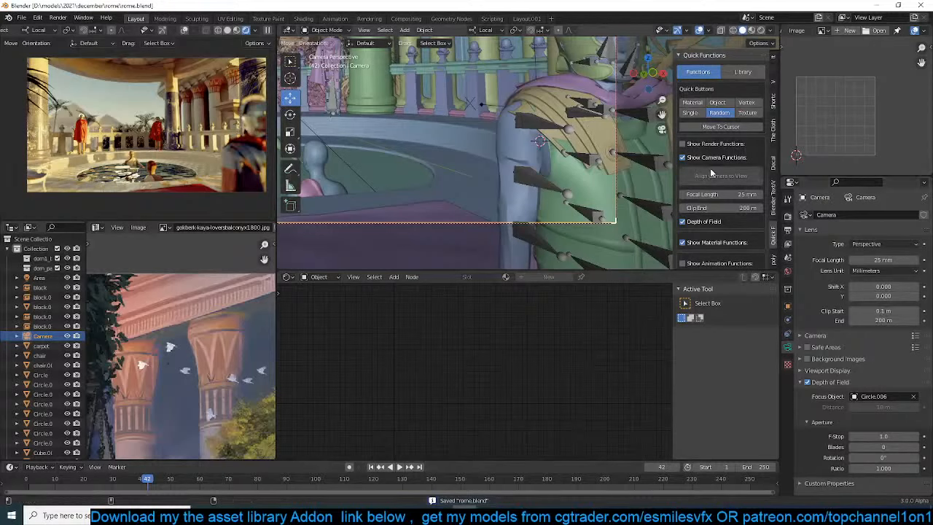
Shift the color grading's black level to a saturated dark golden brown
{"action": "left_click", "coordinate": [743, 74]}
{"action": "left_click", "coordinate": [720, 76]}
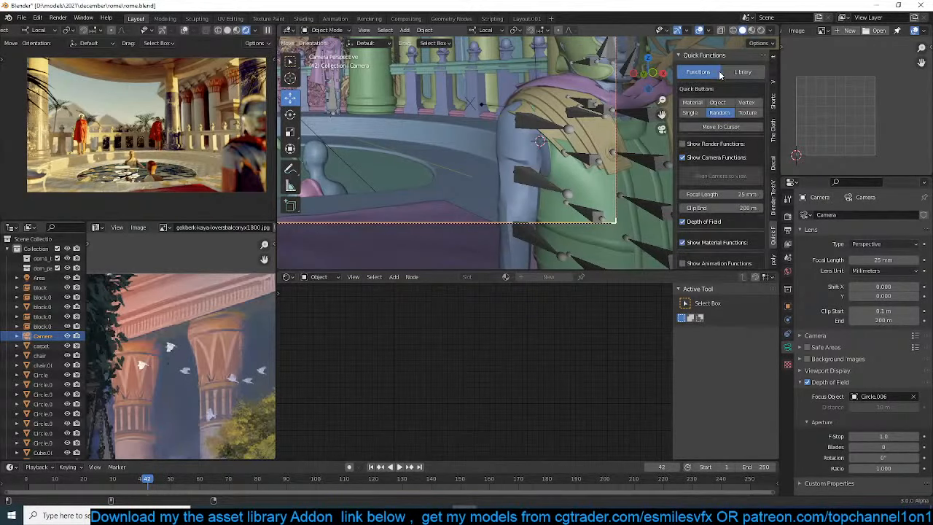
{"action": "scroll", "coordinate": [713, 194], "scroll_direction": "down", "scroll_amount": 10}
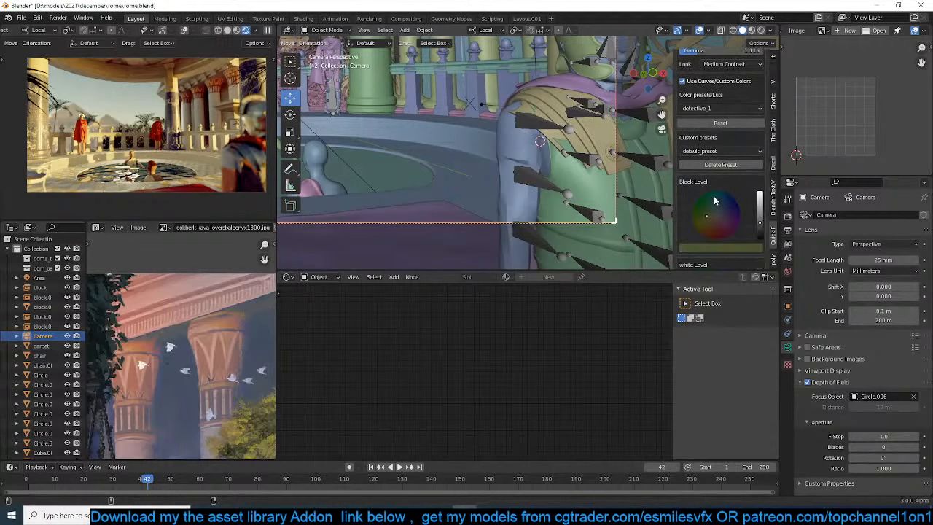
{"action": "left_click", "coordinate": [702, 234]}
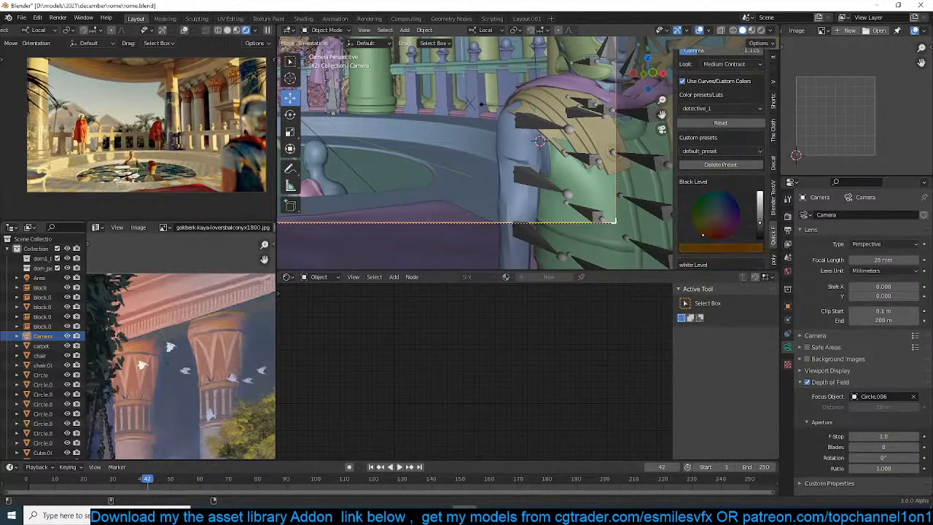
{"action": "left_click_drag", "start_coordinate": [702, 235], "coordinate": [702, 232]}
Shift the color grading's white level to a pale pinkish tint and save the scene
{"action": "scroll", "coordinate": [704, 240], "scroll_direction": "down", "scroll_amount": 3}
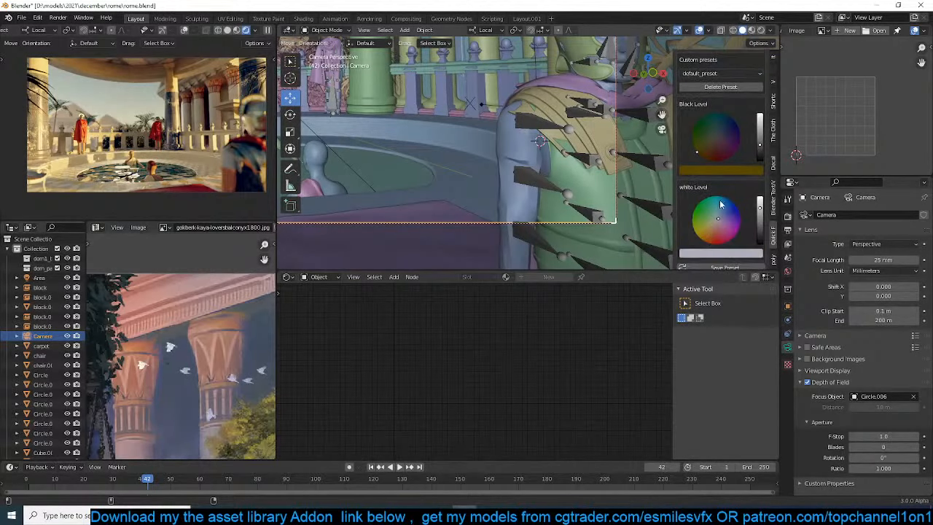
{"action": "left_click_drag", "start_coordinate": [714, 217], "coordinate": [716, 222]}
{"action": "scroll", "coordinate": [452, 172], "scroll_direction": "down", "scroll_amount": 2}
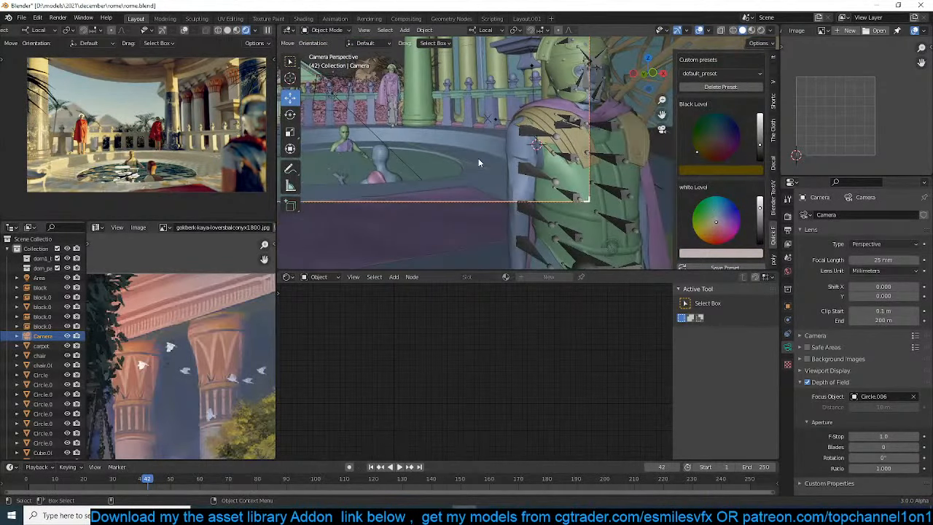
{"action": "key", "text": "ctrl+s"}
{"action": "key", "text": "alt+a"}
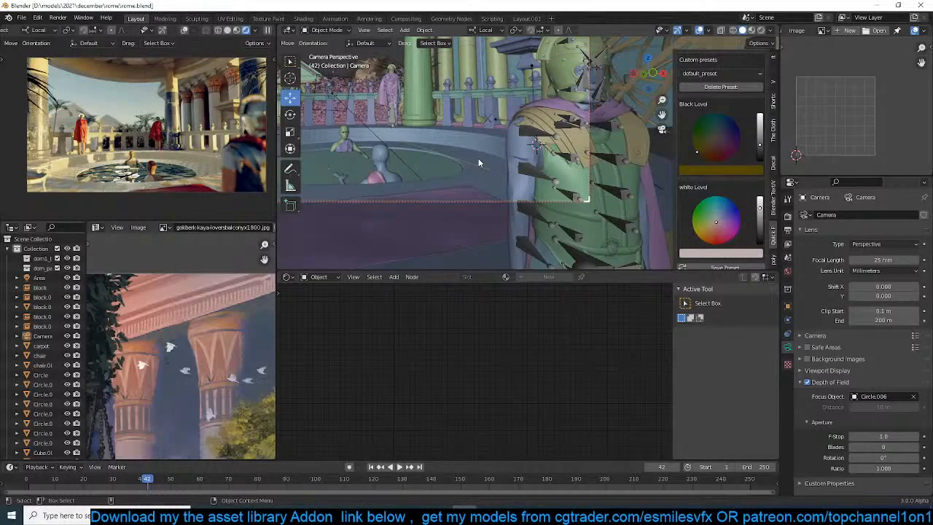
{"action": "key", "text": "ctrl+s"}
Set the Mapping scale of the pool surround's tile material to 3 on X, Y and Z, and save the scene
{"action": "left_click", "coordinate": [438, 155]}
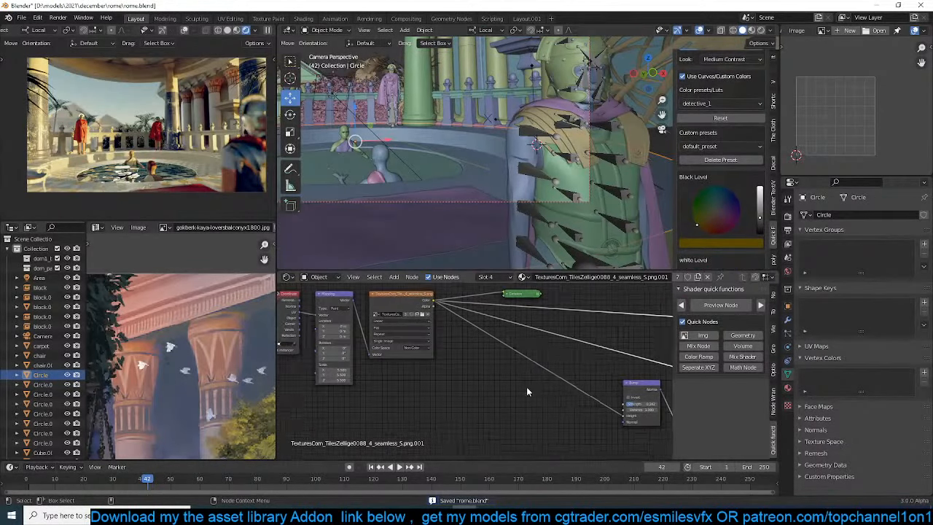
{"action": "middle_click_drag", "start_coordinate": [318, 413], "coordinate": [427, 414]}
{"action": "scroll", "coordinate": [427, 414], "scroll_direction": "up", "scroll_amount": 6}
{"action": "left_click_drag", "start_coordinate": [418, 382], "coordinate": [433, 392]}
{"action": "left_click", "coordinate": [428, 371]}
{"action": "type", "text": "3"}
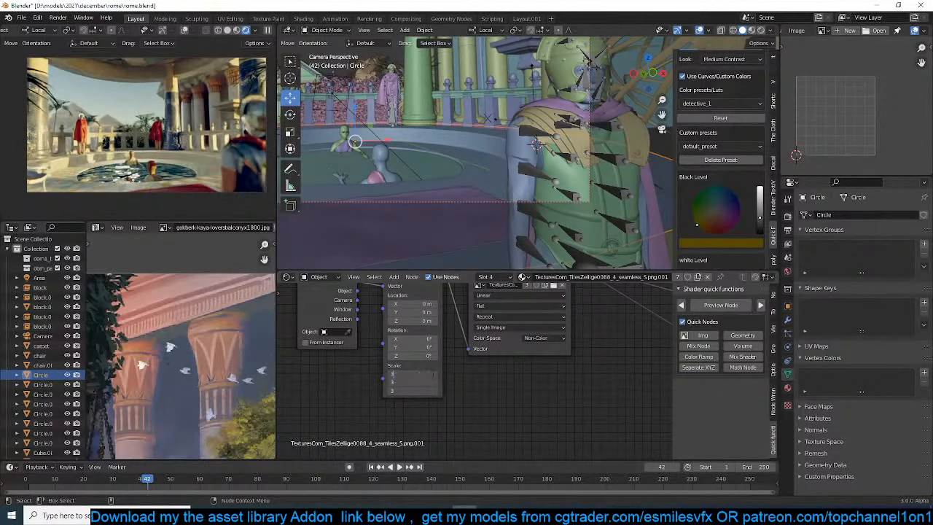
{"action": "key", "text": "Return"}
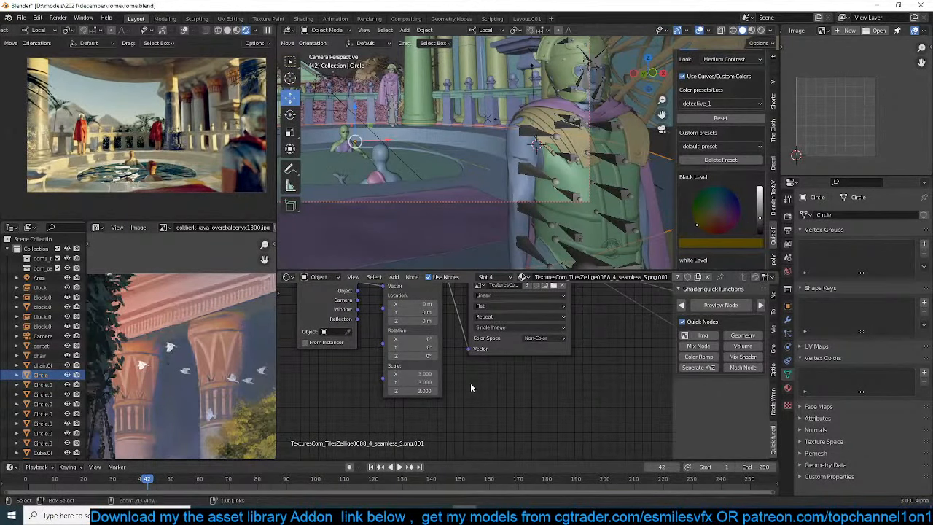
{"action": "key", "text": "ctrl+s"}
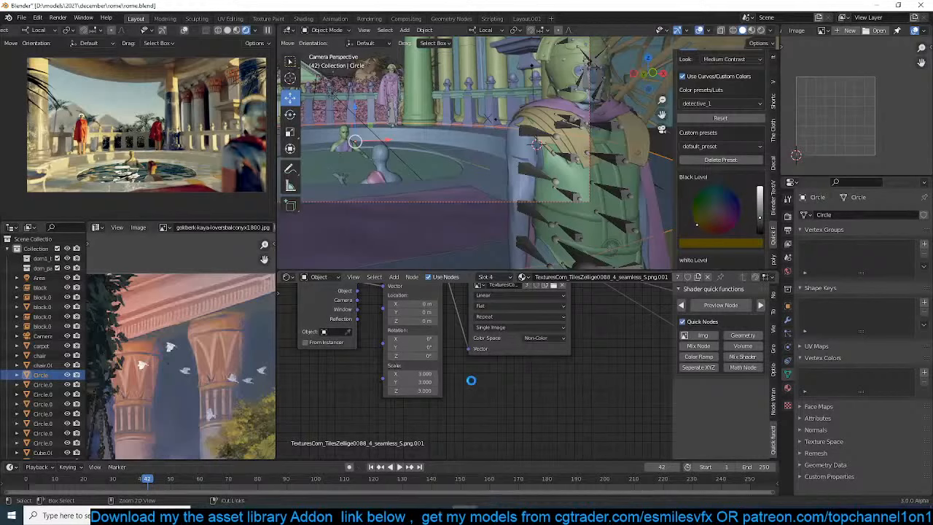
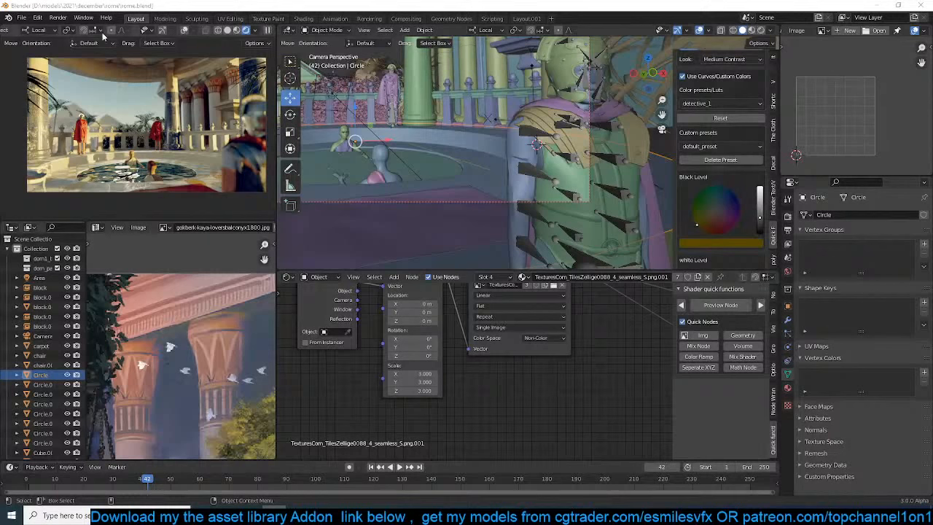
Save the scene and select the dome above the pool
{"action": "left_click", "coordinate": [267, 30]}
{"action": "key", "text": "ctrl+s"}
{"action": "scroll", "coordinate": [417, 104], "scroll_direction": "down", "scroll_amount": 4}
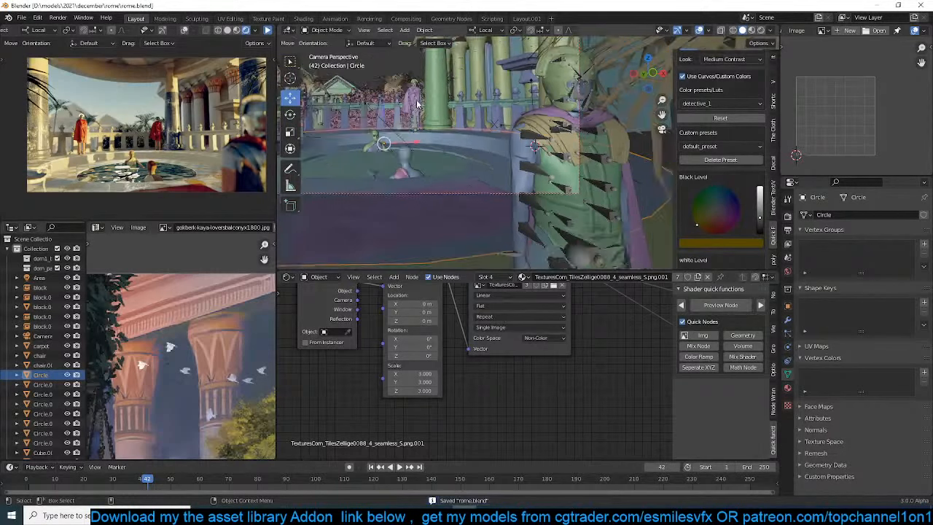
{"action": "key", "text": "KP_7"}
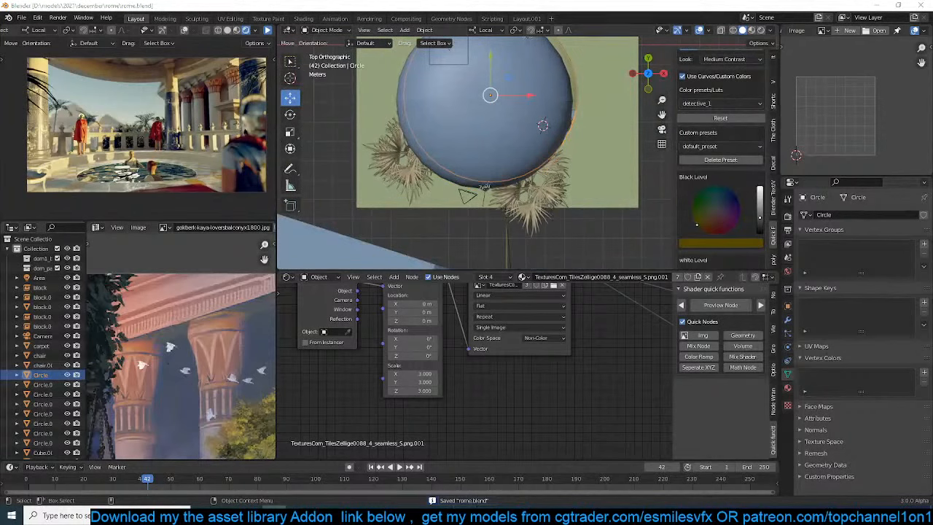
{"action": "scroll", "coordinate": [583, 136], "scroll_direction": "down", "scroll_amount": 3}
{"action": "scroll", "coordinate": [581, 138], "scroll_direction": "up", "scroll_amount": 2}
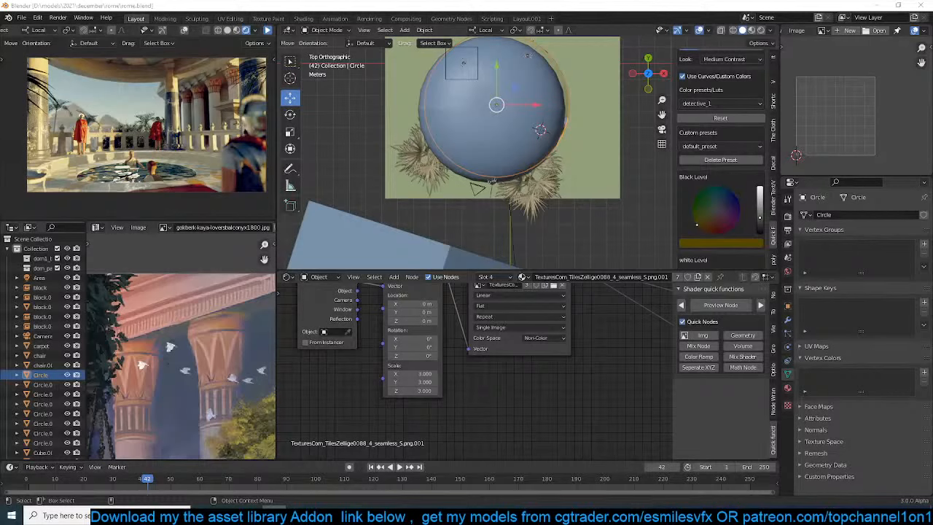
{"action": "scroll", "coordinate": [440, 115], "scroll_direction": "up", "scroll_amount": 2}
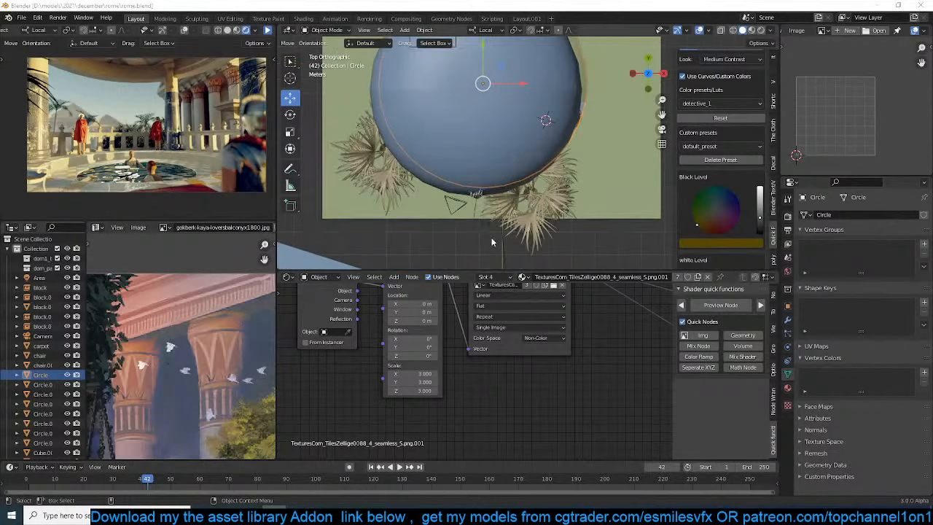
{"action": "left_click", "coordinate": [442, 144]}
{"action": "middle_click_drag", "start_coordinate": [443, 144], "coordinate": [493, 212]}
{"action": "left_click", "coordinate": [493, 160]}
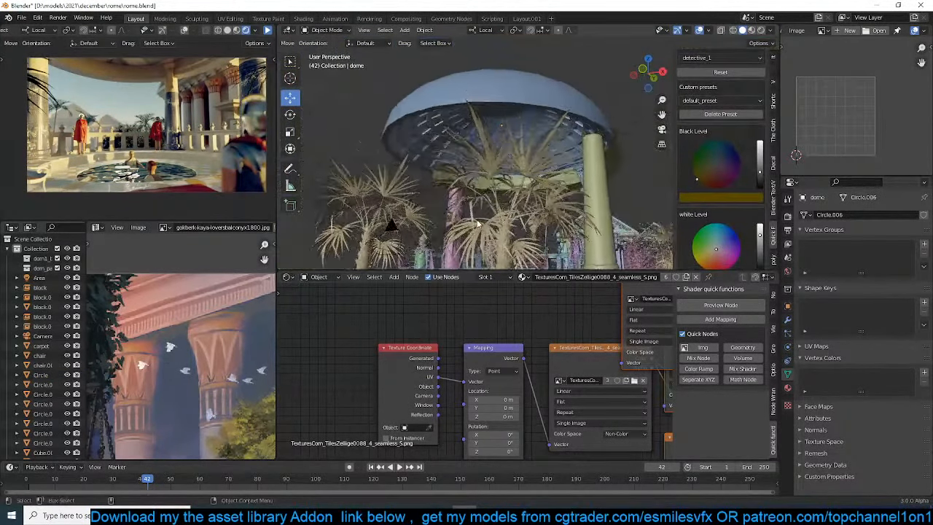
Save the scene, add a mesh plane beneath the dome and isolate it in local view
{"action": "scroll", "coordinate": [492, 211], "scroll_direction": "up", "scroll_amount": 2}
{"action": "key", "text": "ctrl+s"}
{"action": "scroll", "coordinate": [683, 153], "scroll_direction": "up", "scroll_amount": 3}
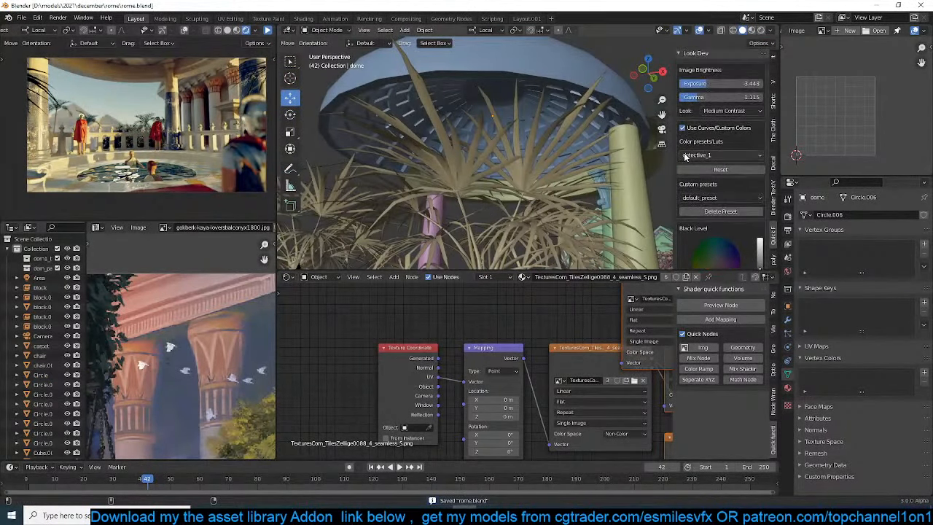
{"action": "middle_click_drag", "start_coordinate": [544, 160], "coordinate": [542, 187]}
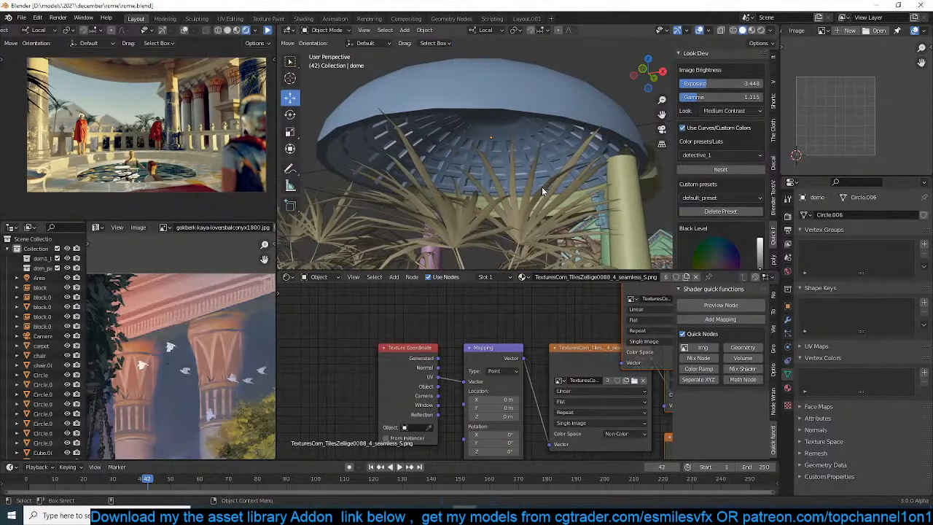
{"action": "middle_click_drag", "start_coordinate": [546, 158], "coordinate": [540, 182]}
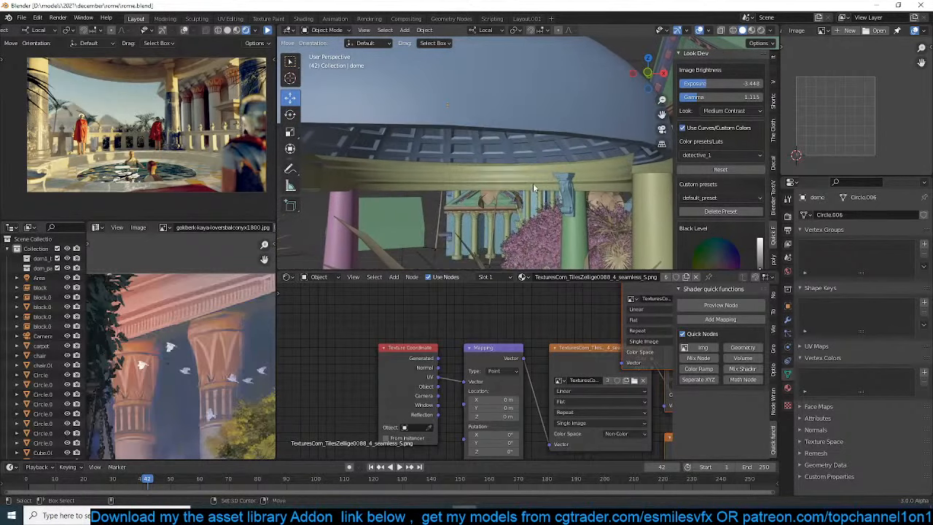
{"action": "key", "text": "shift+a"}
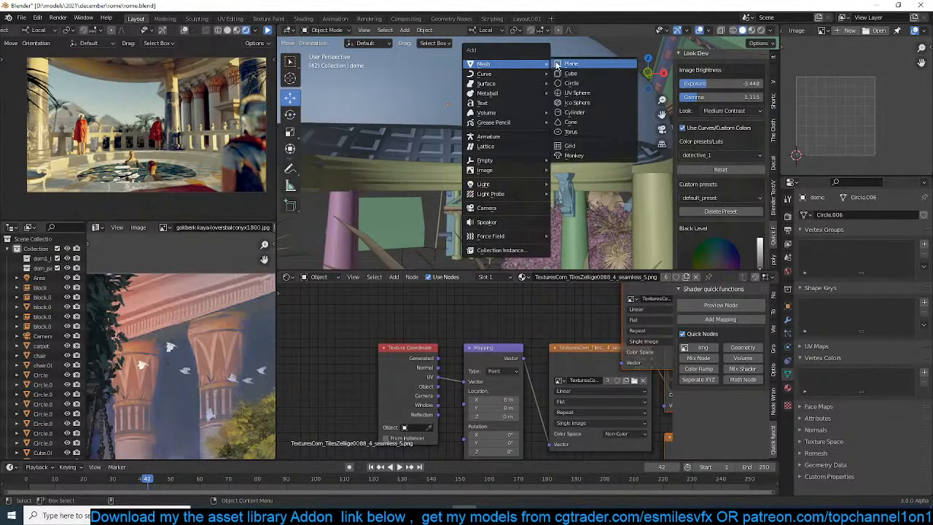
{"action": "left_click", "coordinate": [560, 64]}
{"action": "key", "text": "KP_Divide"}
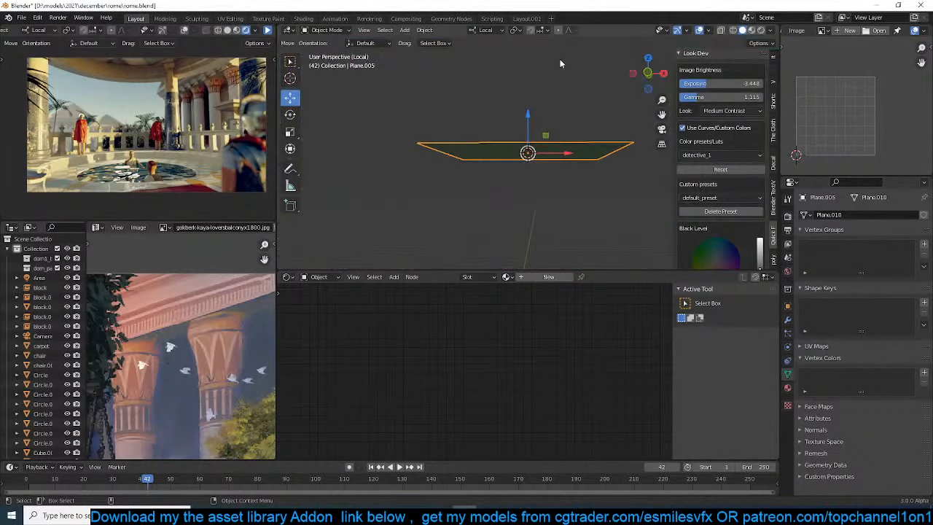
Stretch the new plane along Y into a long, narrow rectangle
{"action": "key", "text": "KP_7"}
{"action": "scroll", "coordinate": [518, 86], "scroll_direction": "down", "scroll_amount": 4}
{"action": "key", "text": "s"}
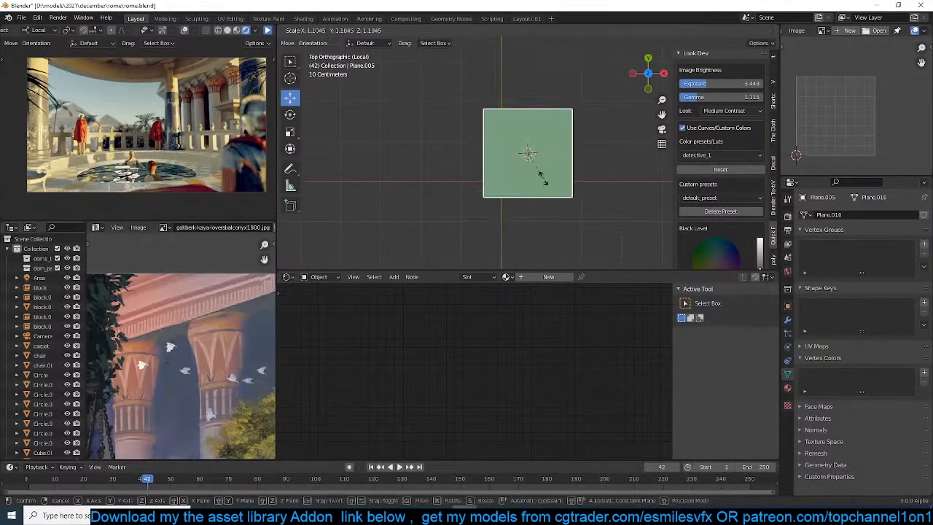
{"action": "key", "text": "y"}
{"action": "left_click", "coordinate": [557, 228]}
{"action": "scroll", "coordinate": [562, 211], "scroll_direction": "down", "scroll_amount": 2}
{"action": "key", "text": "Tab"}
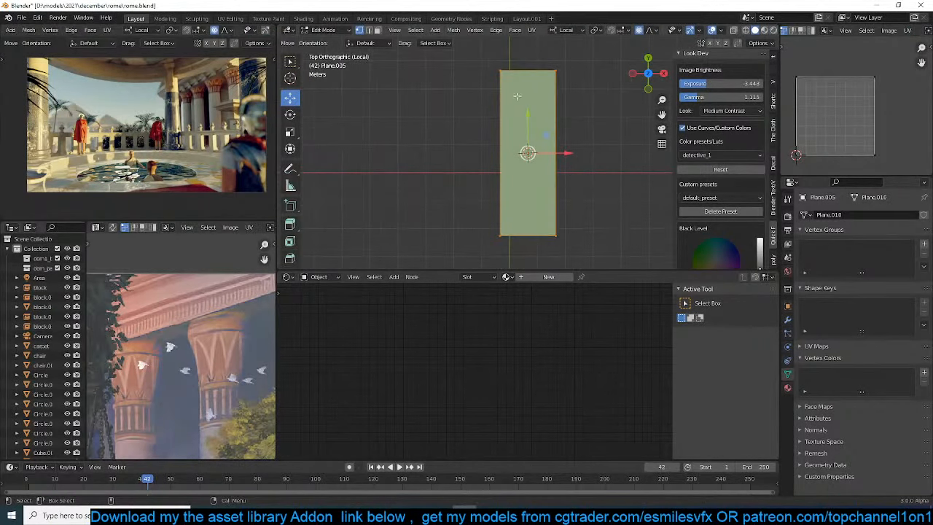
{"action": "key", "text": "ctrl+r"}
{"action": "scroll", "coordinate": [549, 131], "scroll_direction": "up", "scroll_amount": 3}
{"action": "key", "text": "Escape"}
{"action": "key", "text": "Tab"}
Apply the plane's scale and add nine evenly spaced crosswise loop cuts
{"action": "key", "text": "ctrl+a"}
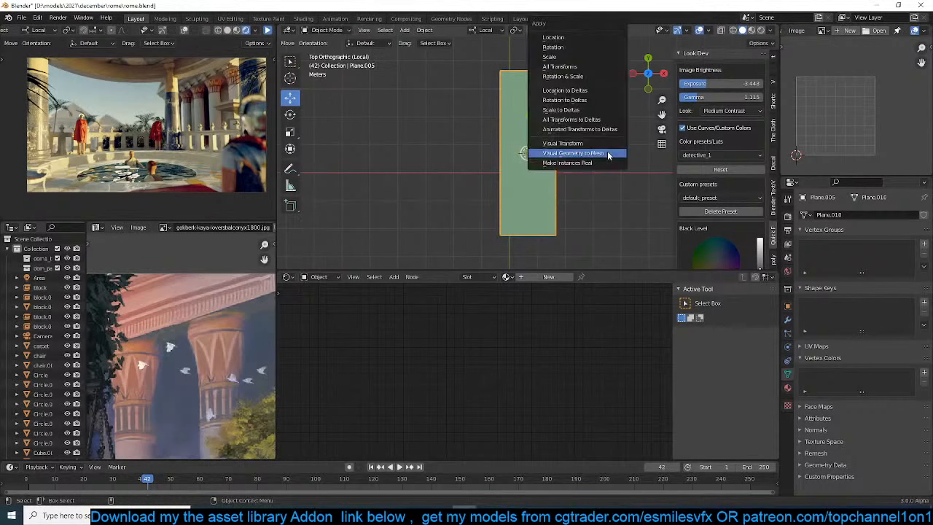
{"action": "left_click", "coordinate": [593, 57]}
{"action": "key", "text": "Tab"}
{"action": "key", "text": "ctrl+r"}
{"action": "scroll", "coordinate": [501, 135], "scroll_direction": "up", "scroll_amount": 8}
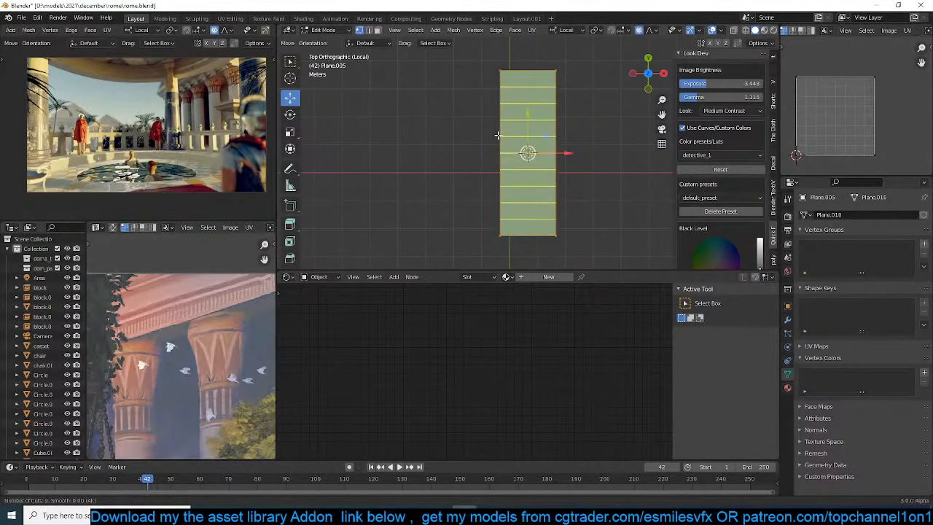
{"action": "left_click", "coordinate": [500, 135]}
{"action": "right_click", "coordinate": [500, 136]}
Add four evenly spaced lengthwise loop cuts to the plane
{"action": "key", "text": "ctrl+r"}
{"action": "scroll", "coordinate": [531, 67], "scroll_direction": "up", "scroll_amount": 1}
{"action": "scroll", "coordinate": [531, 67], "scroll_direction": "up", "scroll_amount": 2}
{"action": "left_click", "coordinate": [531, 67]}
{"action": "right_click", "coordinate": [531, 67]}
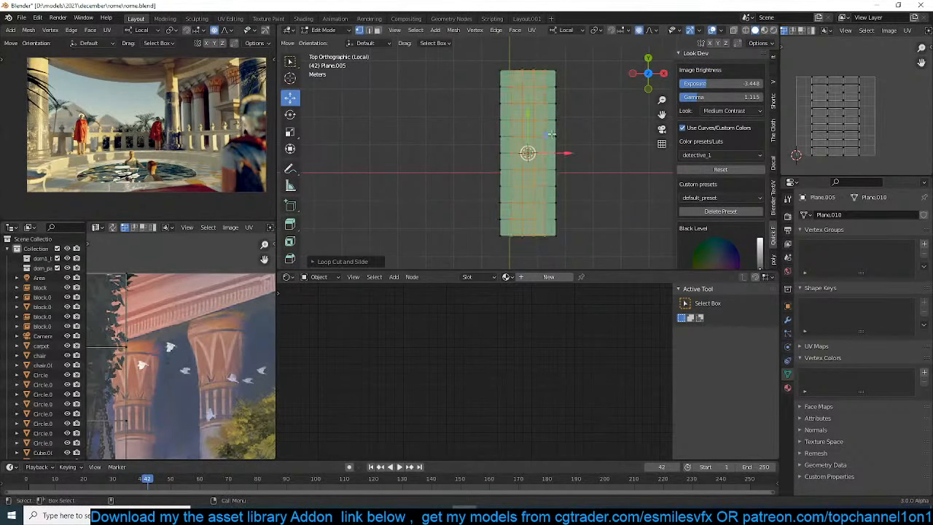
Widen the subdivided plane's mesh along X, return to Object Mode and save the scene
{"action": "scroll", "coordinate": [553, 135], "scroll_direction": "up", "scroll_amount": 2}
{"action": "scroll", "coordinate": [555, 136], "scroll_direction": "down", "scroll_amount": 3}
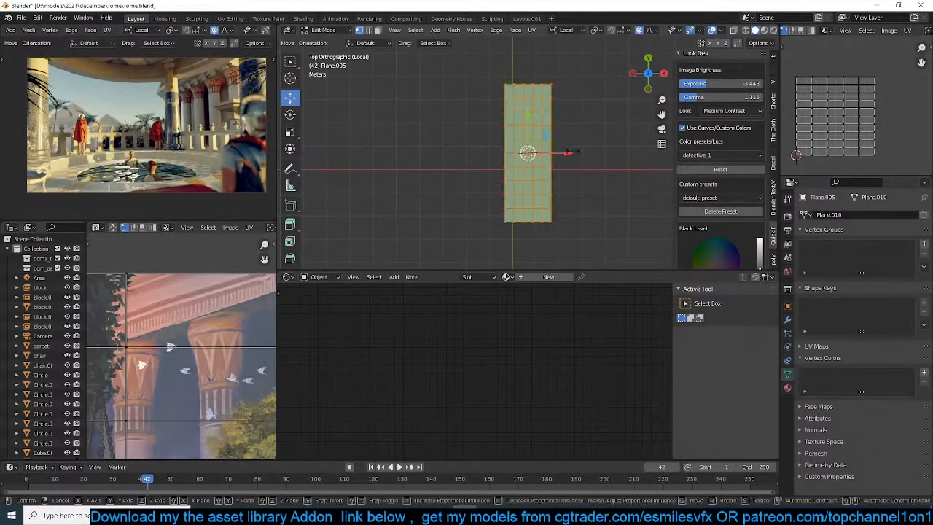
{"action": "key", "text": "s"}
{"action": "key", "text": "x"}
{"action": "left_click", "coordinate": [608, 151]}
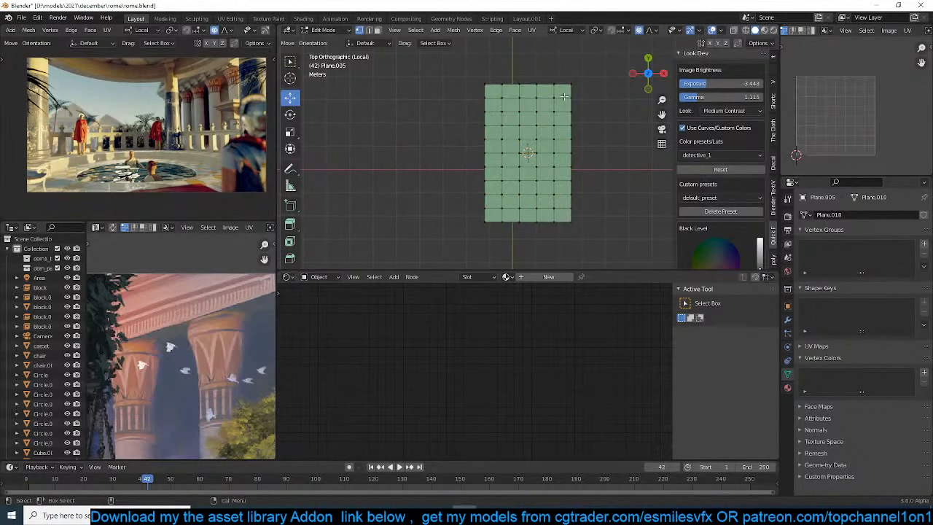
{"action": "key", "text": "Tab"}
{"action": "key", "text": "ctrl+s"}
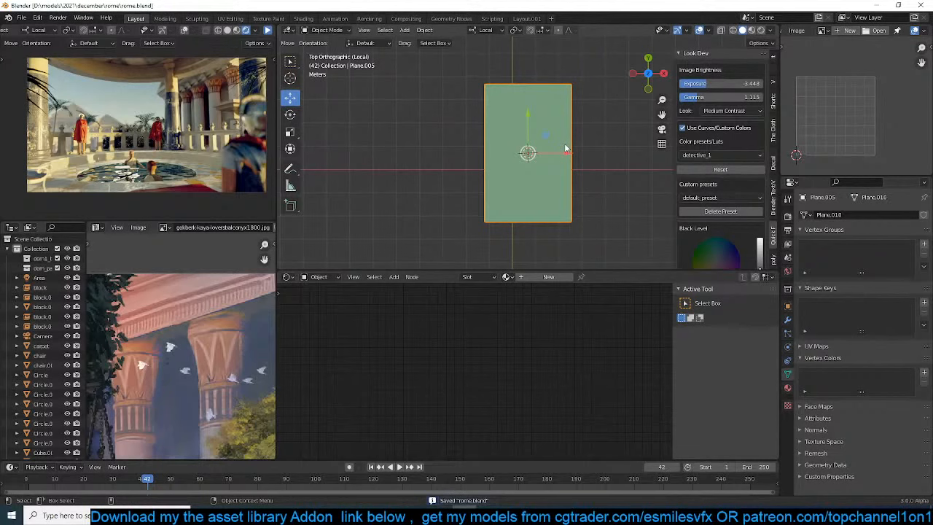
Lengthen the plane's whole mesh along Y and turn off proportional editing
{"action": "key", "text": "Tab"}
{"action": "key", "text": "a"}
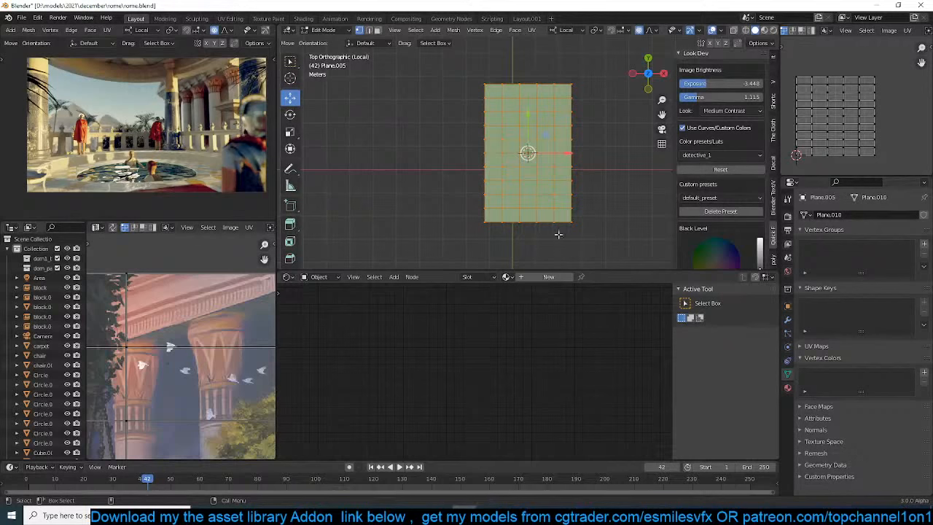
{"action": "key", "text": "s"}
{"action": "key", "text": "y"}
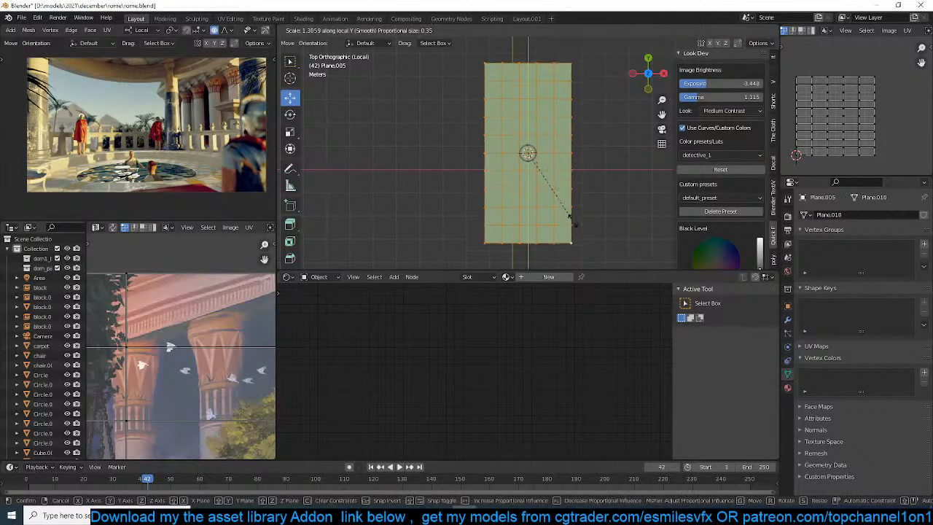
{"action": "left_click", "coordinate": [585, 245]}
{"action": "key", "text": "o"}
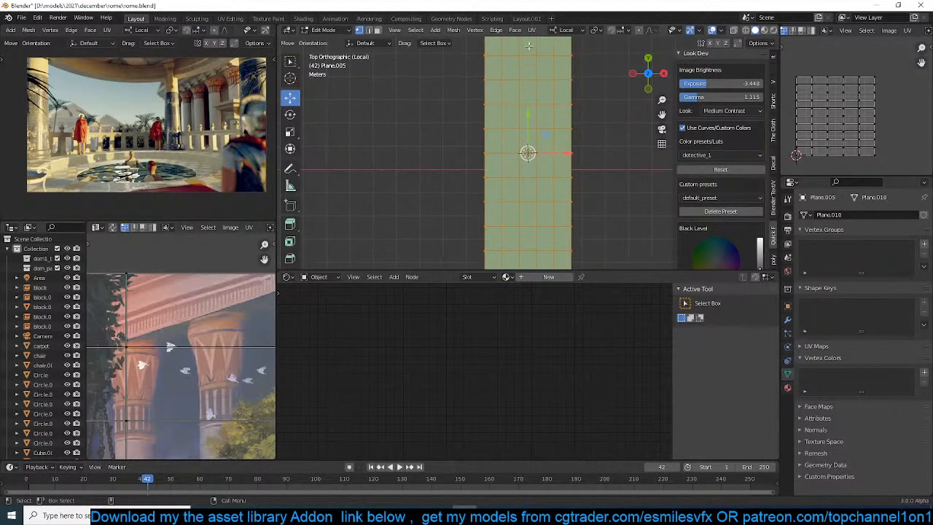
Split the rows in the upper half of the plane with one centered crosswise loop cut each
{"action": "scroll", "coordinate": [546, 78], "scroll_direction": "down", "scroll_amount": 3}
{"action": "key", "text": "alt+a"}
{"action": "key", "text": "2"}
{"action": "key", "text": "ctrl+r"}
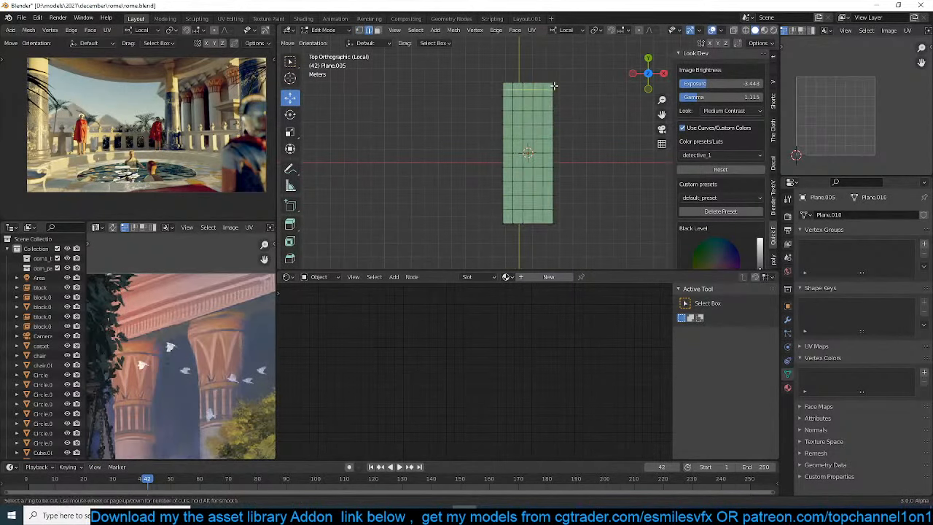
{"action": "left_click", "coordinate": [555, 86]}
{"action": "left_click", "coordinate": [554, 88]}
{"action": "key", "text": "ctrl+r"}
{"action": "left_click", "coordinate": [553, 102]}
{"action": "left_click", "coordinate": [554, 102]}
{"action": "key", "text": "ctrl+r"}
{"action": "left_click", "coordinate": [551, 114]}
{"action": "left_click", "coordinate": [552, 113]}
{"action": "key", "text": "ctrl+r"}
{"action": "left_click", "coordinate": [548, 136]}
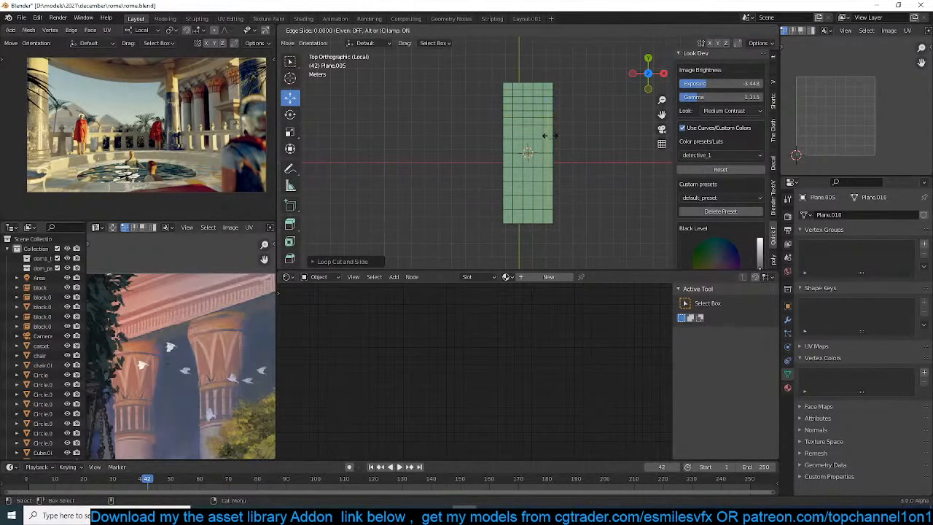
{"action": "left_click", "coordinate": [545, 135]}
{"action": "key", "text": "ctrl+z"}
{"action": "key", "text": "ctrl+r"}
{"action": "left_click", "coordinate": [545, 134]}
{"action": "left_click", "coordinate": [545, 133]}
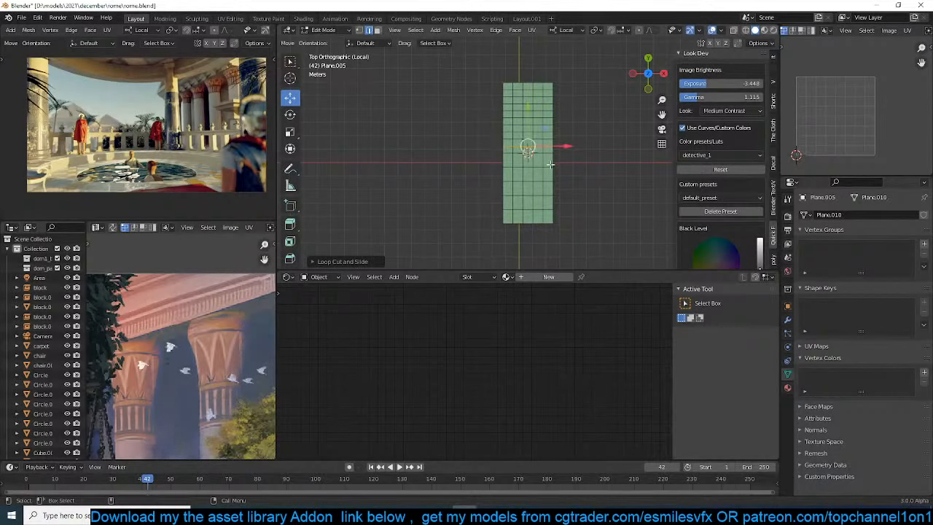
Split the rows in the lower half of the plane with one centered crosswise loop cut each
{"action": "key", "text": "ctrl+r"}
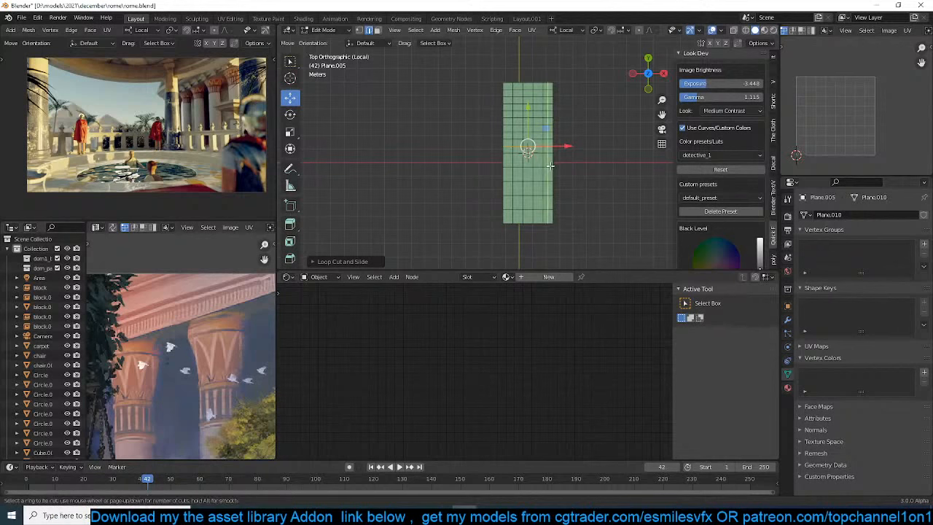
{"action": "left_click", "coordinate": [551, 165]}
{"action": "left_click", "coordinate": [551, 164]}
{"action": "key", "text": "ctrl+r"}
{"action": "left_click", "coordinate": [546, 175]}
{"action": "left_click", "coordinate": [546, 175]}
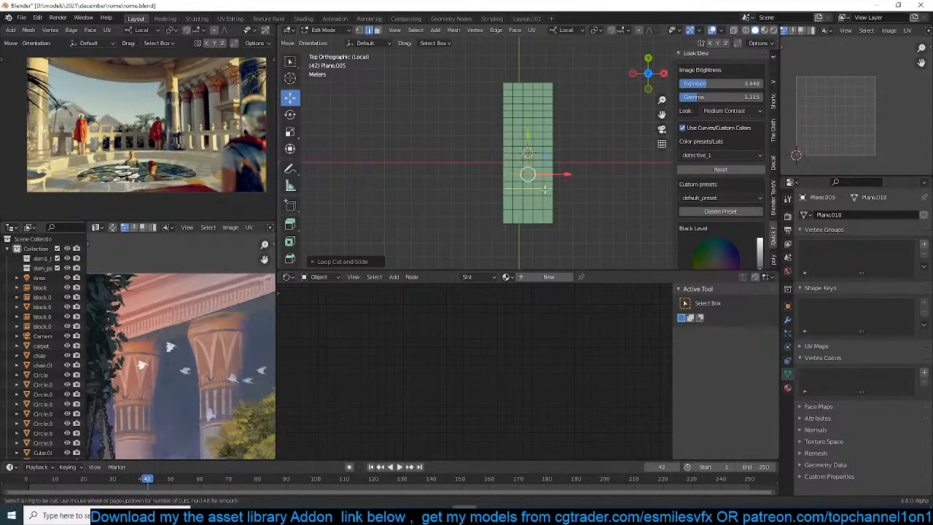
{"action": "key", "text": "ctrl+r"}
{"action": "left_click", "coordinate": [545, 191]}
{"action": "left_click", "coordinate": [545, 192]}
{"action": "key", "text": "ctrl+r"}
{"action": "double_click", "coordinate": [545, 207]}
{"action": "right_click", "coordinate": [546, 208]}
{"action": "left_click", "coordinate": [546, 207]}
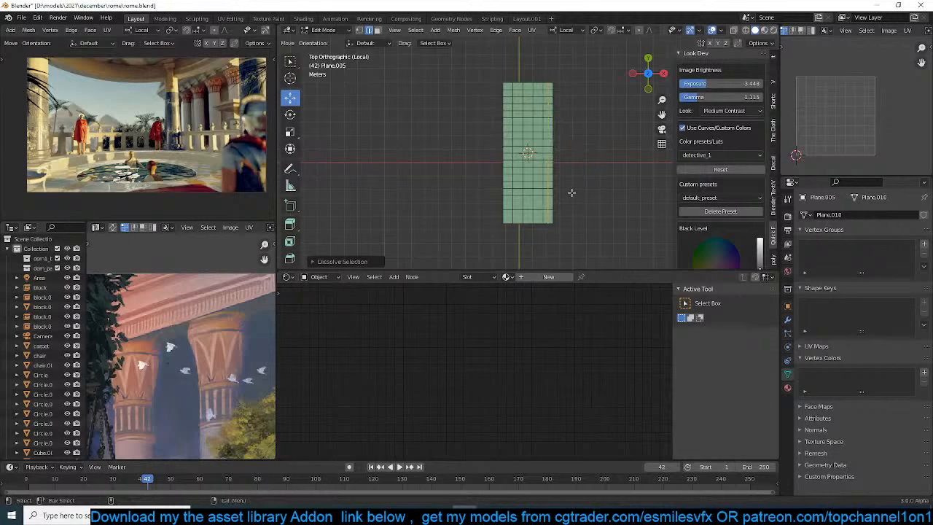
{"action": "key", "text": "ctrl+r"}
{"action": "left_click", "coordinate": [544, 205]}
{"action": "left_click", "coordinate": [545, 205]}
{"action": "key", "text": "ctrl+r"}
{"action": "left_click", "coordinate": [544, 220]}
{"action": "left_click", "coordinate": [543, 220]}
Assign the vertices of the plane's two short end edges to a new vertex group at weight 1 and return to Object Mode
{"action": "key", "text": "Tab"}
{"action": "key", "text": "Tab"}
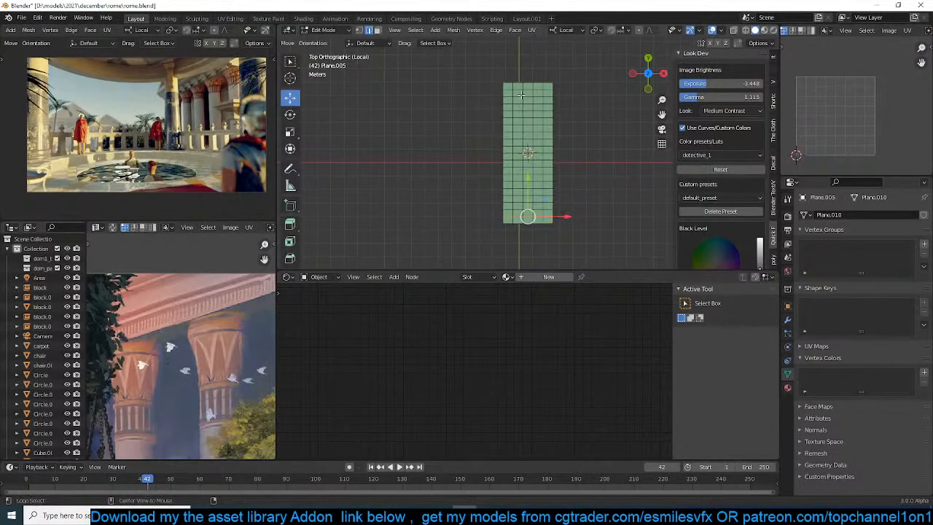
{"action": "key", "text": "alt+a"}
{"action": "left_click", "coordinate": [518, 77], "text": "alt"}
{"action": "left_click", "coordinate": [530, 227], "text": "shift"}
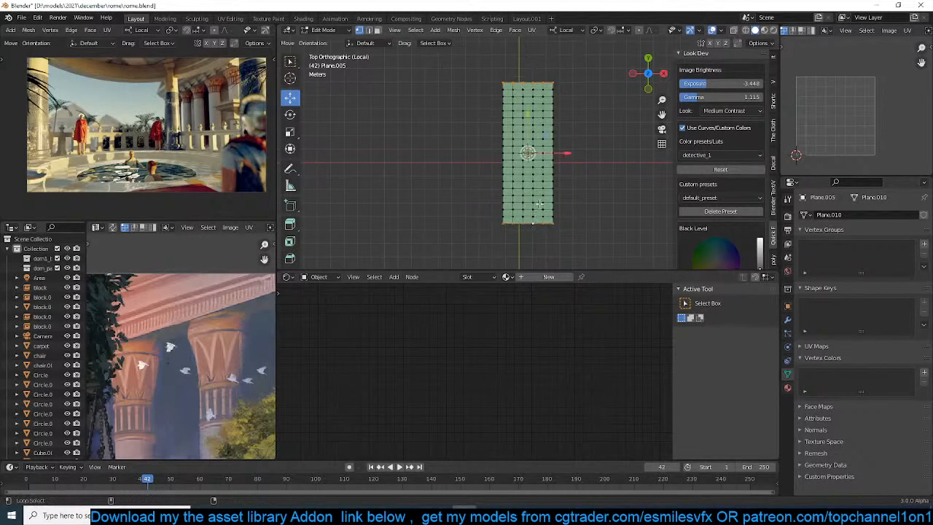
{"action": "scroll", "coordinate": [538, 193], "scroll_direction": "up", "scroll_amount": 3}
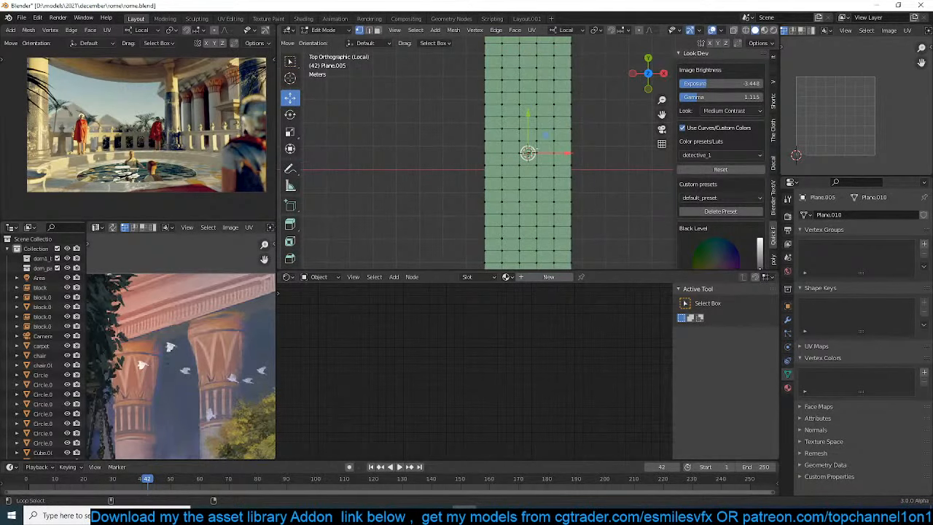
{"action": "scroll", "coordinate": [562, 160], "scroll_direction": "down", "scroll_amount": 2}
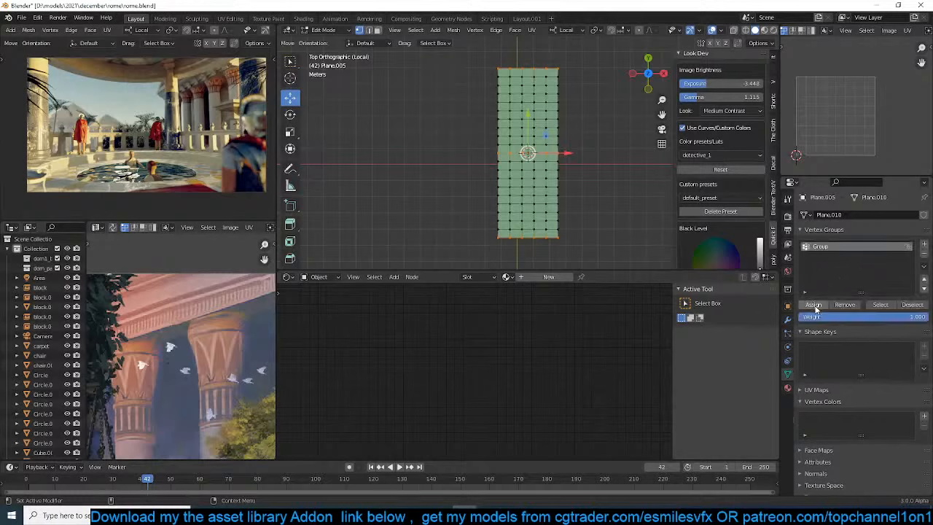
{"action": "left_click", "coordinate": [814, 308]}
{"action": "middle_click_drag", "start_coordinate": [522, 174], "coordinate": [447, 96]}
{"action": "key", "text": "Tab"}
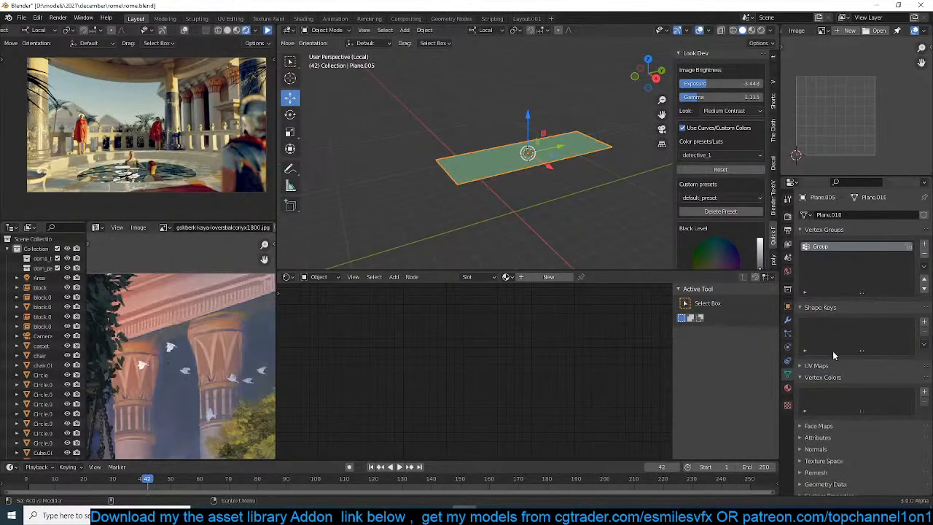
{"action": "left_click", "coordinate": [788, 322]}
{"action": "left_click", "coordinate": [859, 214]}
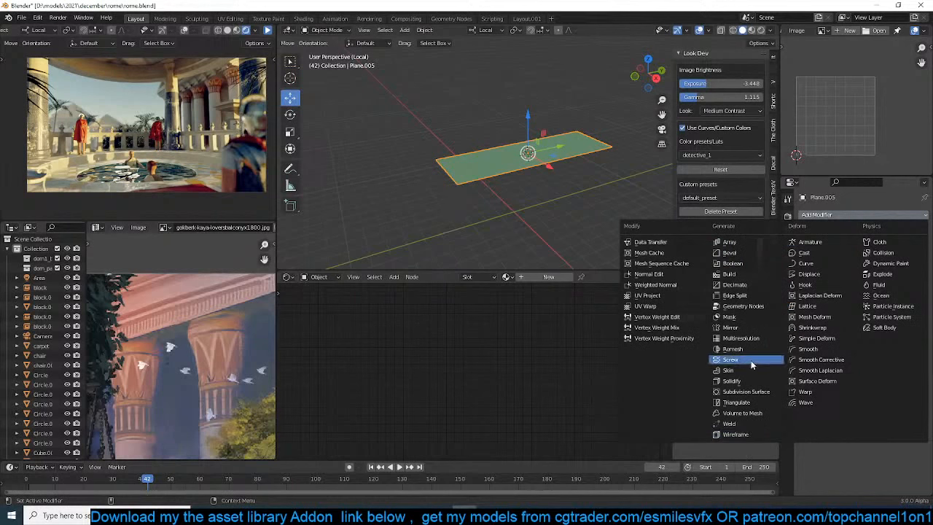
{"action": "key", "text": "Escape"}
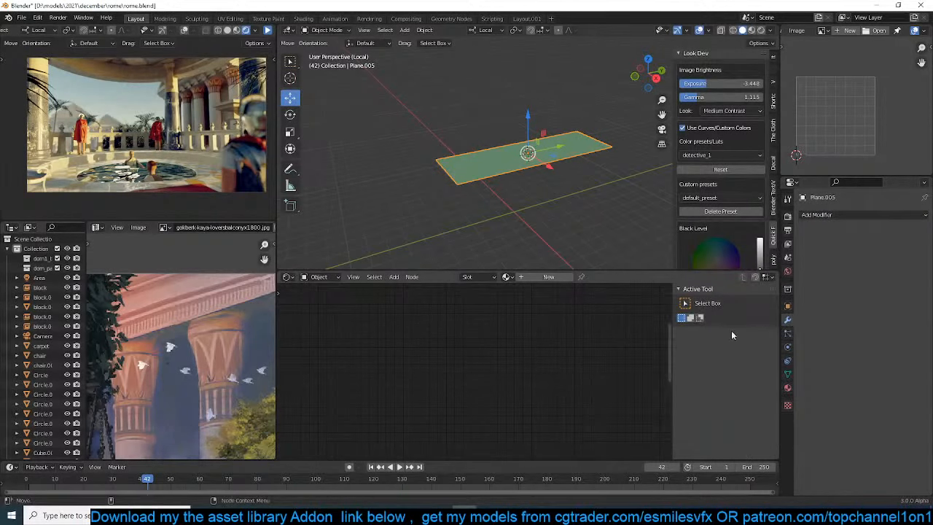
Add a Cloth simulation to the plane and rewind the timeline to preview it from the start
{"action": "left_click", "coordinate": [788, 347]}
{"action": "left_click", "coordinate": [833, 236]}
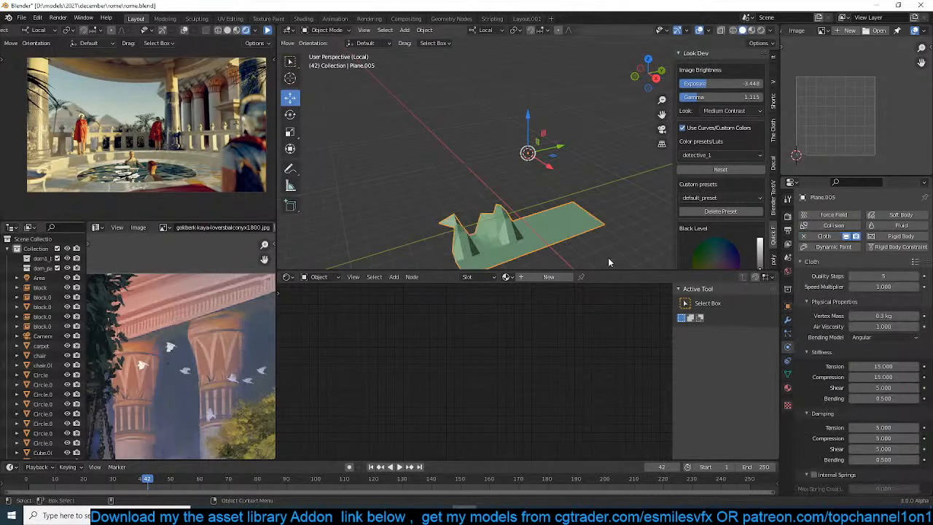
{"action": "left_click_drag", "start_coordinate": [44, 483], "coordinate": [26, 483]}
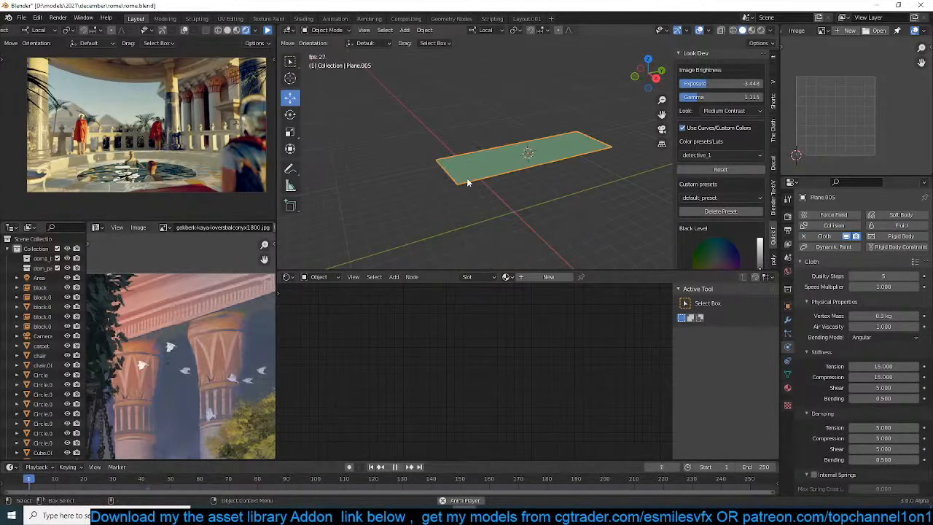
Assign Group to the cloth's object collisions, enable self collisions with a 0.001 m distance, and save the file
{"action": "scroll", "coordinate": [839, 464], "scroll_direction": "down", "scroll_amount": 3}
{"action": "scroll", "coordinate": [845, 459], "scroll_direction": "down", "scroll_amount": 10}
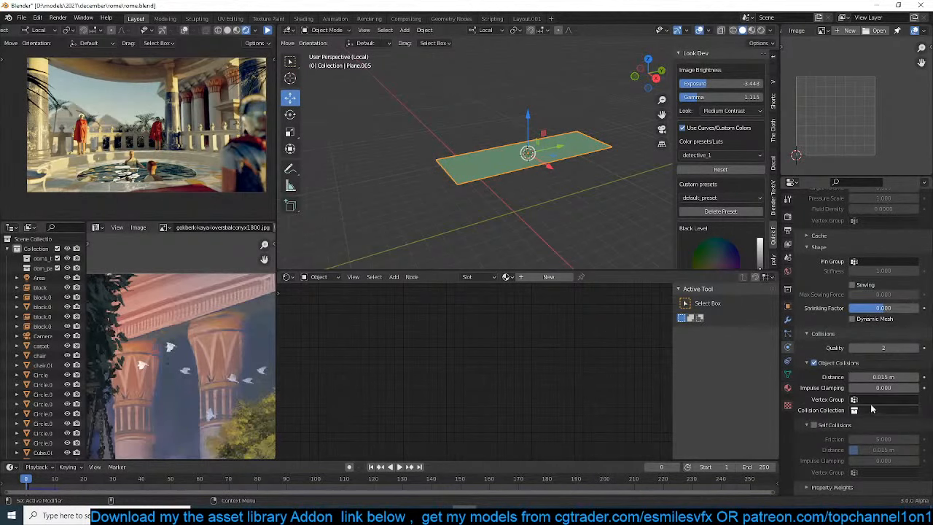
{"action": "left_click", "coordinate": [874, 400]}
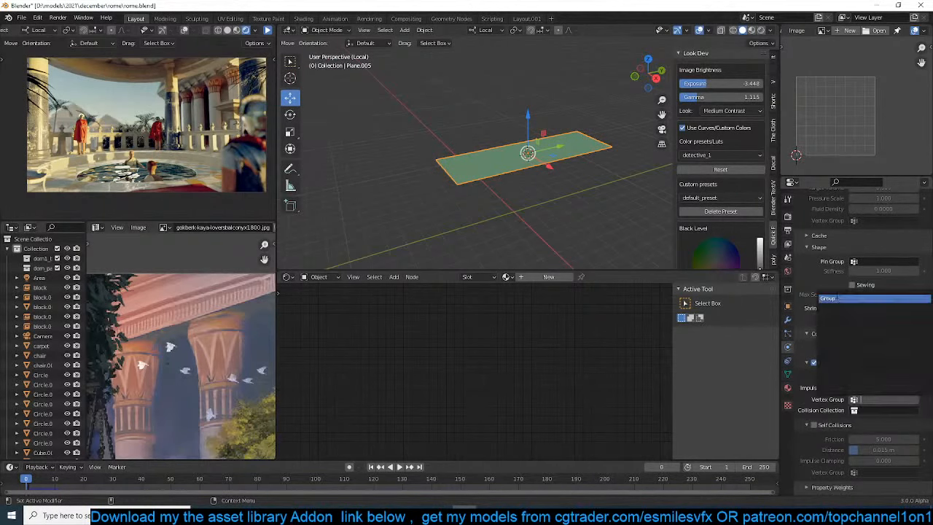
{"action": "left_click", "coordinate": [857, 298]}
{"action": "left_click", "coordinate": [814, 425]}
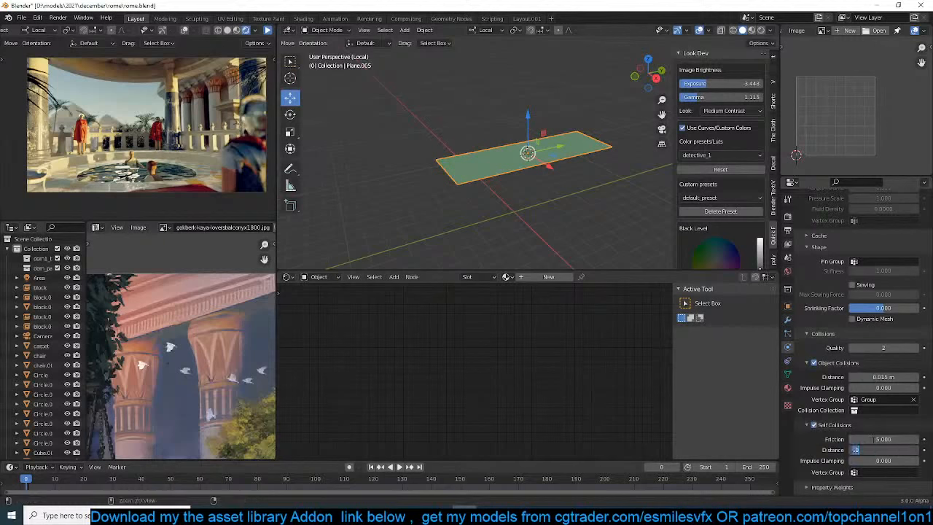
{"action": "key", "text": "Return"}
{"action": "key", "text": "ctrl+s"}
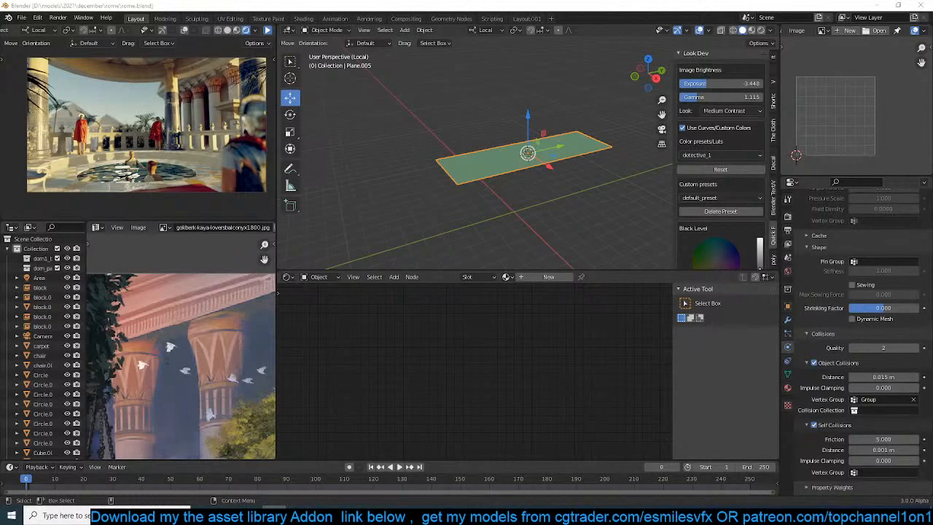
Play the plane's cloth simulation to check how it behaves with the collision settings
{"action": "scroll", "coordinate": [564, 134], "scroll_direction": "up", "scroll_amount": 2}
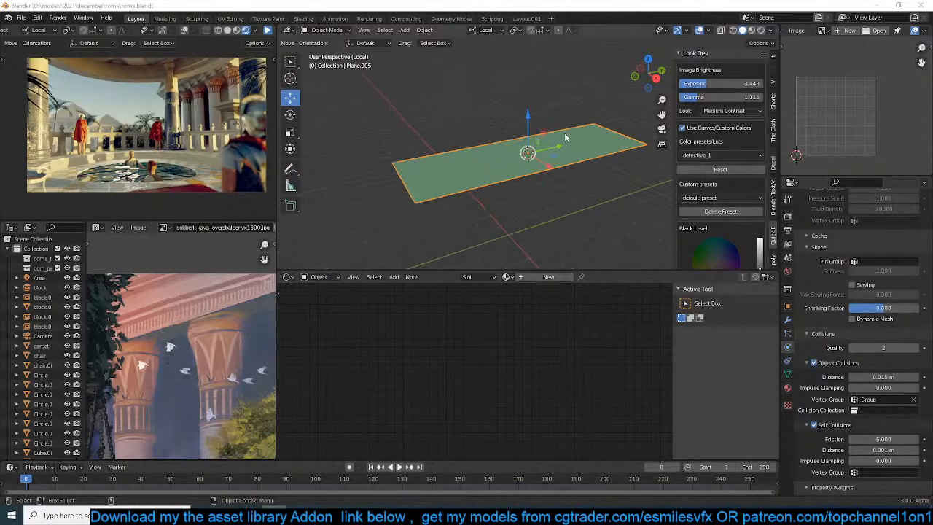
{"action": "left_click", "coordinate": [521, 111]}
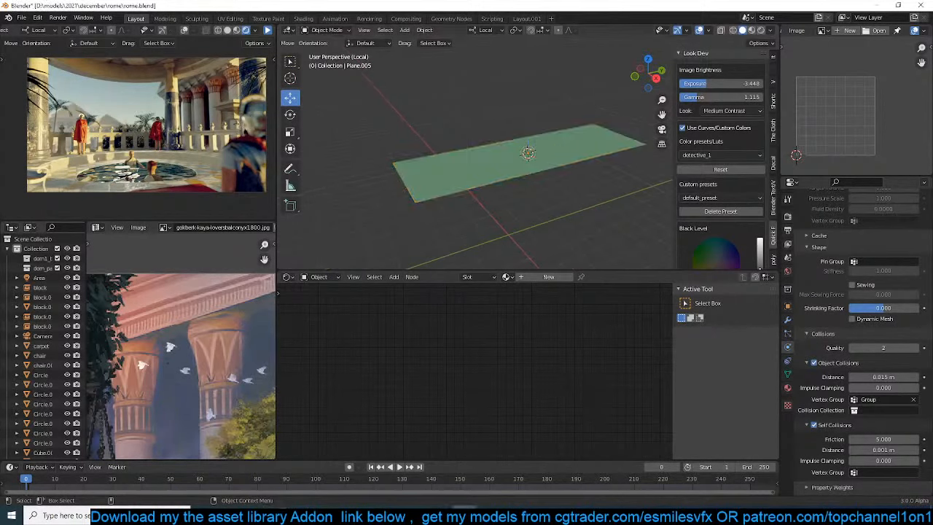
{"action": "left_click", "coordinate": [538, 159]}
{"action": "key", "text": "space"}
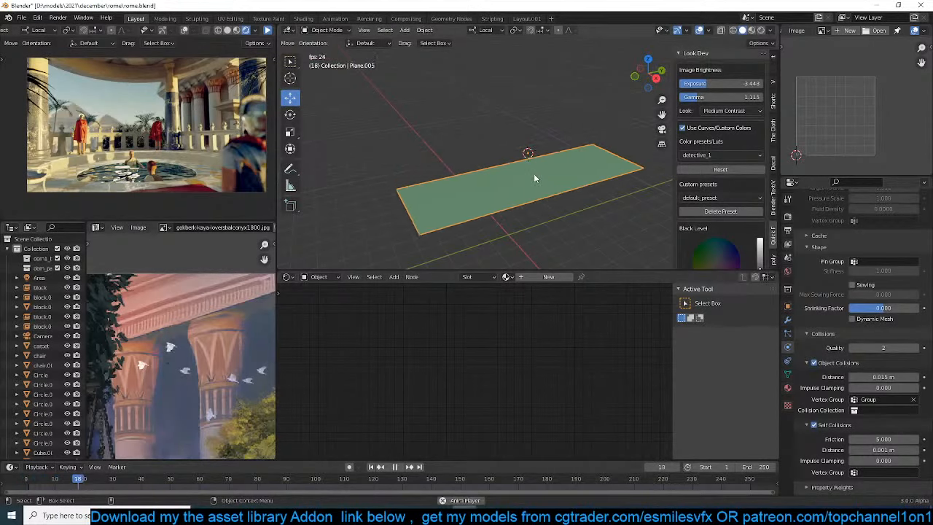
{"action": "key", "text": "Escape"}
Clear the vertex group from the cloth's object collisions and set the cloth's Pin Group to Group
{"action": "scroll", "coordinate": [861, 424], "scroll_direction": "down", "scroll_amount": 1}
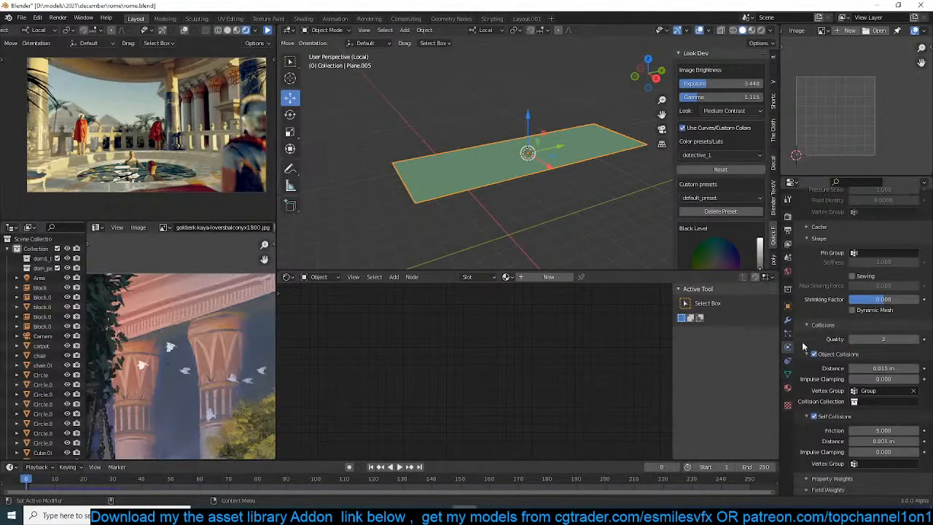
{"action": "left_click", "coordinate": [915, 392]}
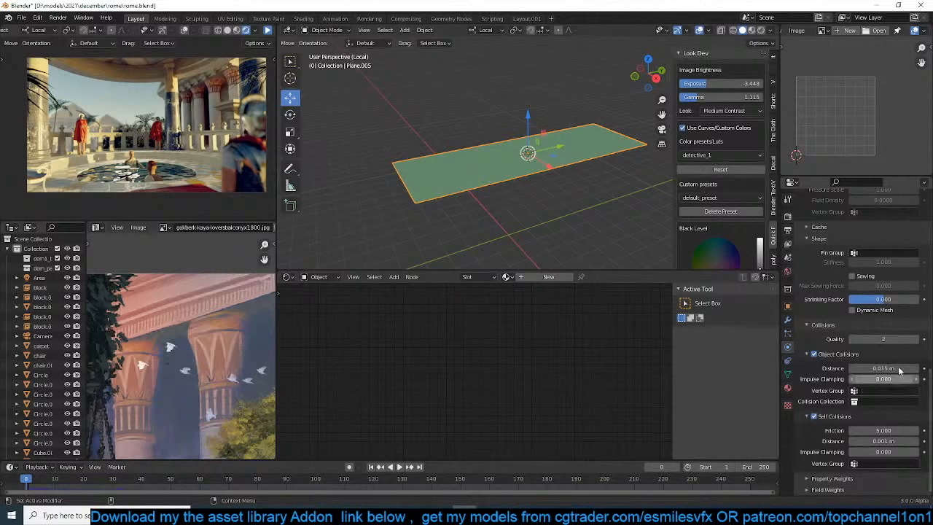
{"action": "left_click", "coordinate": [889, 253]}
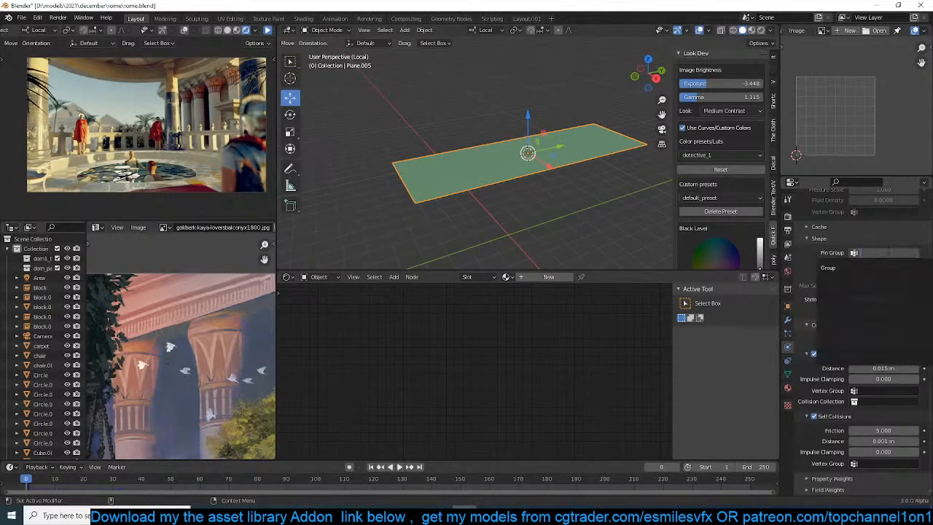
{"action": "left_click", "coordinate": [830, 268]}
Preview the pinned cloth simulation and shade the plane smooth
{"action": "key", "text": "space"}
{"action": "right_click", "coordinate": [573, 146]}
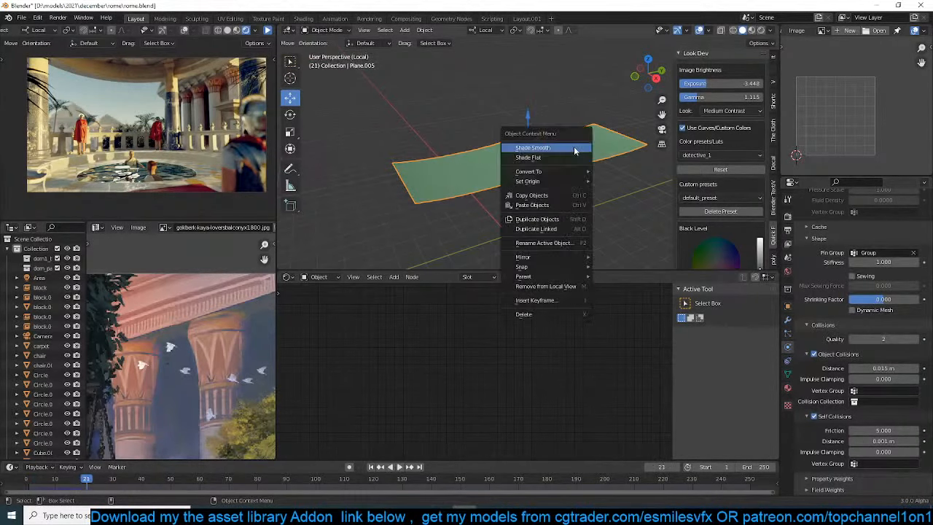
{"action": "left_click", "coordinate": [574, 146]}
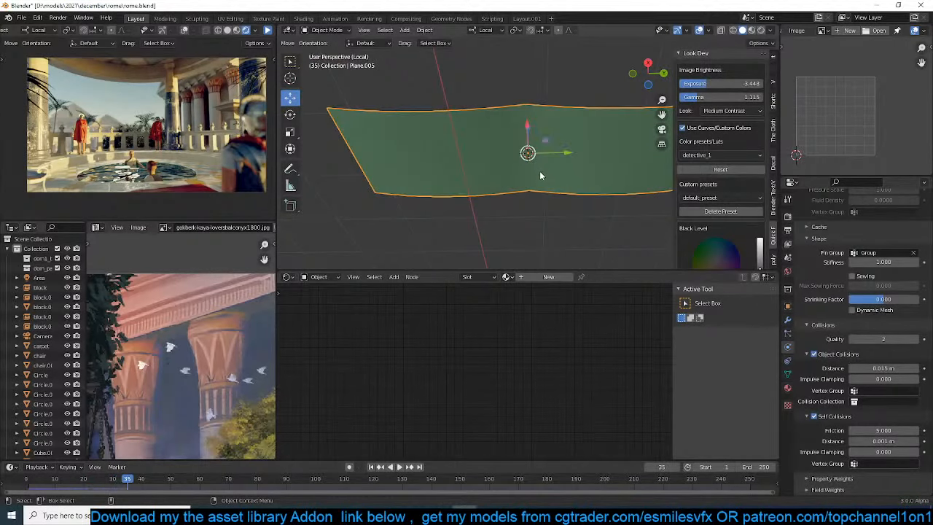
{"action": "middle_click_drag", "start_coordinate": [540, 175], "coordinate": [508, 136]}
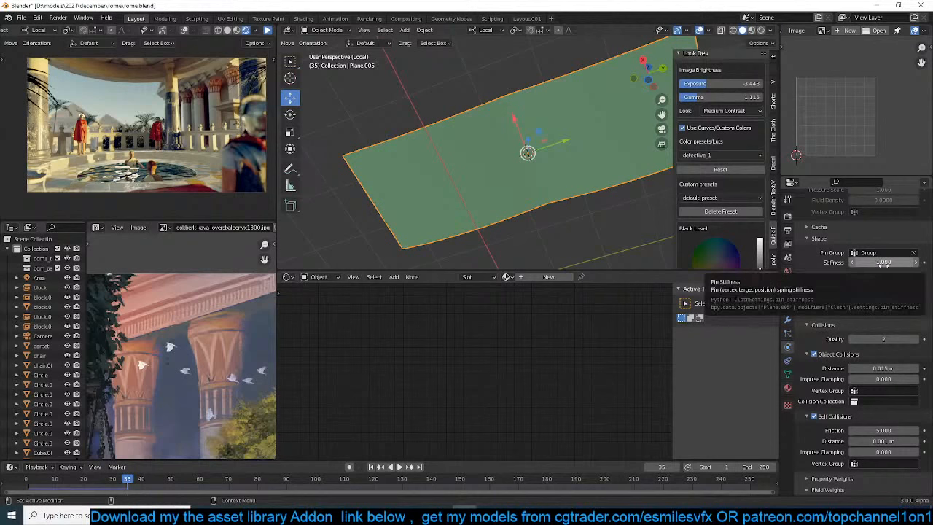
Set the cloth's shrinking factor to -0.438, preview the sagging and rewind to frame 0
{"action": "left_click_drag", "start_coordinate": [882, 300], "coordinate": [869, 300]}
{"action": "key", "text": "space"}
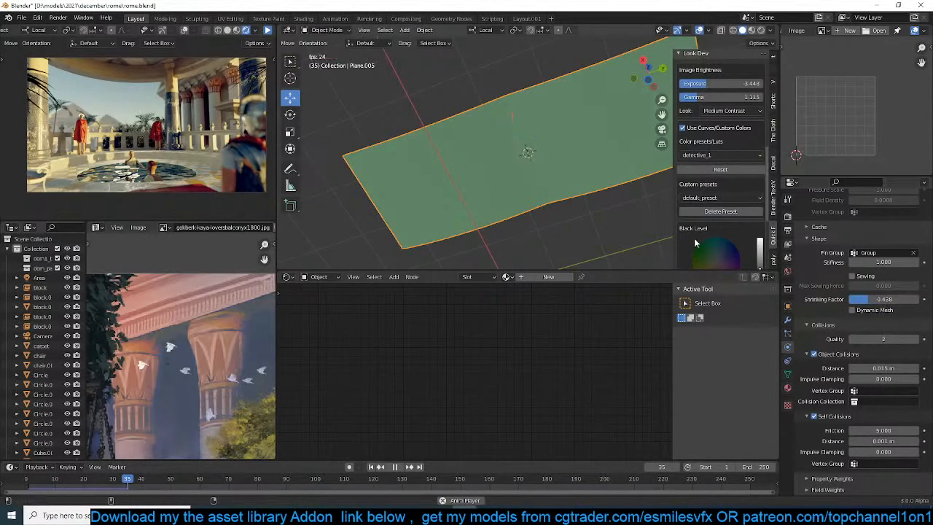
{"action": "key", "text": "space"}
{"action": "mouse_move", "coordinate": [518, 189]}
{"action": "middle_mouse_down"}
{"action": "mouse_move", "coordinate": [581, 242]}
{"action": "mouse_move", "coordinate": [541, 259]}
{"action": "mouse_move", "coordinate": [523, 211]}
{"action": "mouse_move", "coordinate": [536, 248]}
{"action": "middle_mouse_up"}
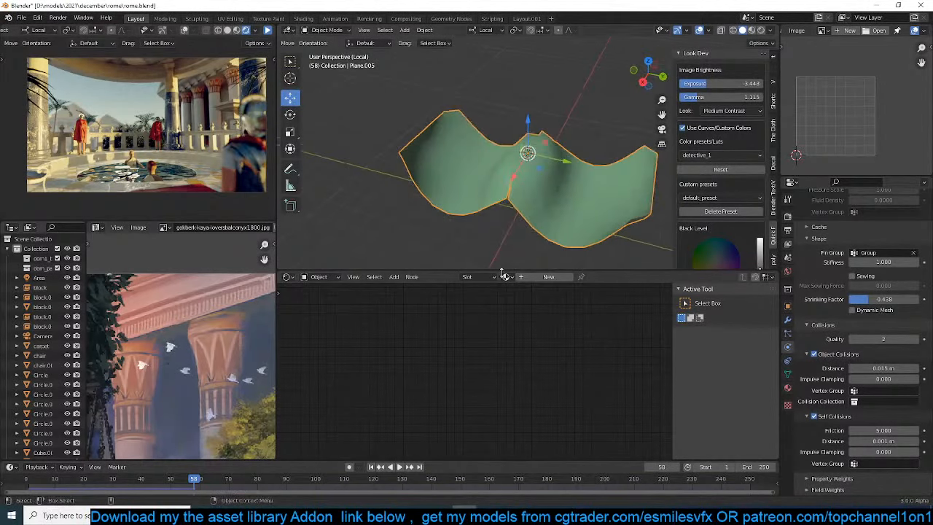
{"action": "left_click", "coordinate": [32, 488]}
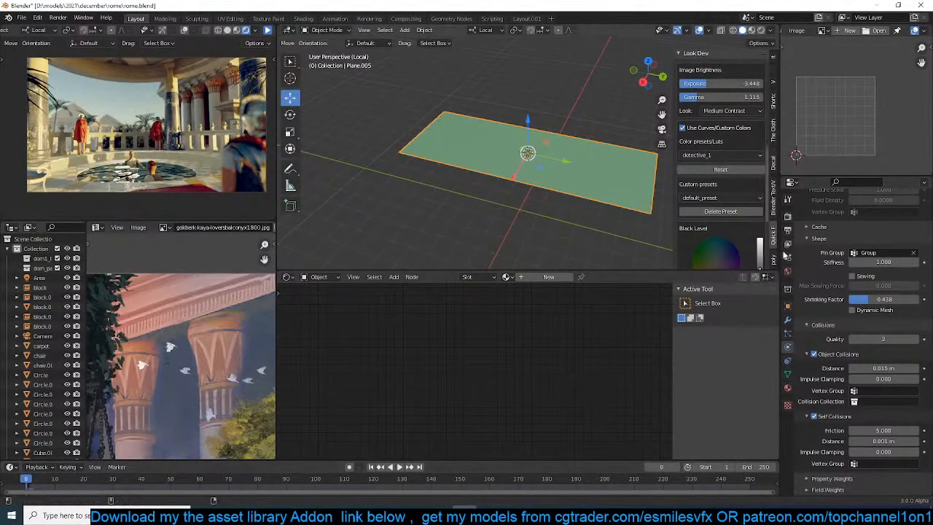
Add a Multiresolution modifier to the plane with one Simple subdivision and place it above the Cloth modifier
{"action": "left_click", "coordinate": [788, 320]}
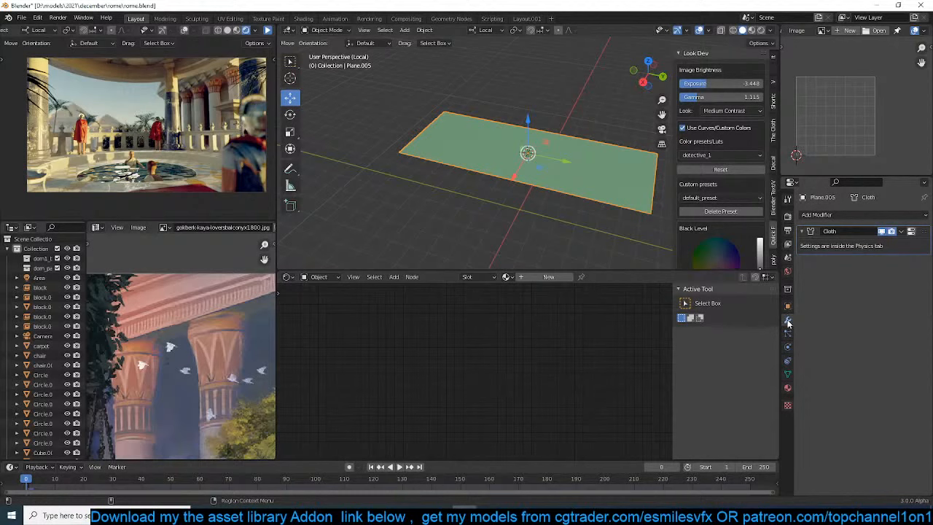
{"action": "left_click", "coordinate": [870, 216]}
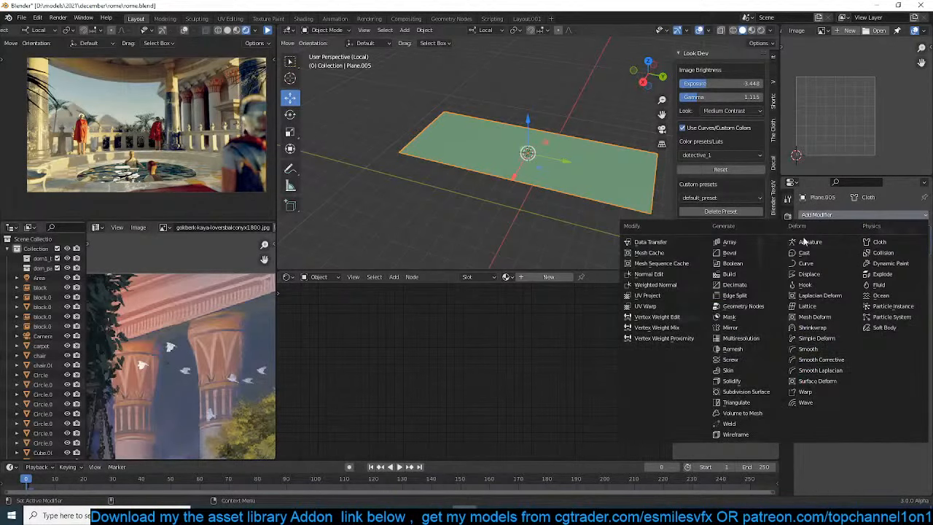
{"action": "left_click", "coordinate": [740, 339]}
{"action": "left_click", "coordinate": [830, 359]}
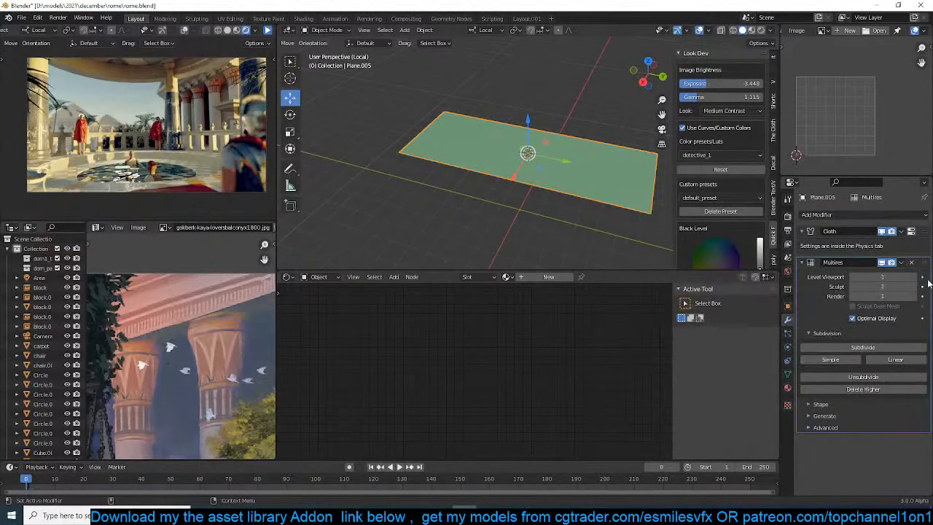
{"action": "left_click_drag", "start_coordinate": [928, 263], "coordinate": [928, 231]}
Play the subdivided cloth simulation and inspect its folds from several angles
{"action": "key", "text": "space"}
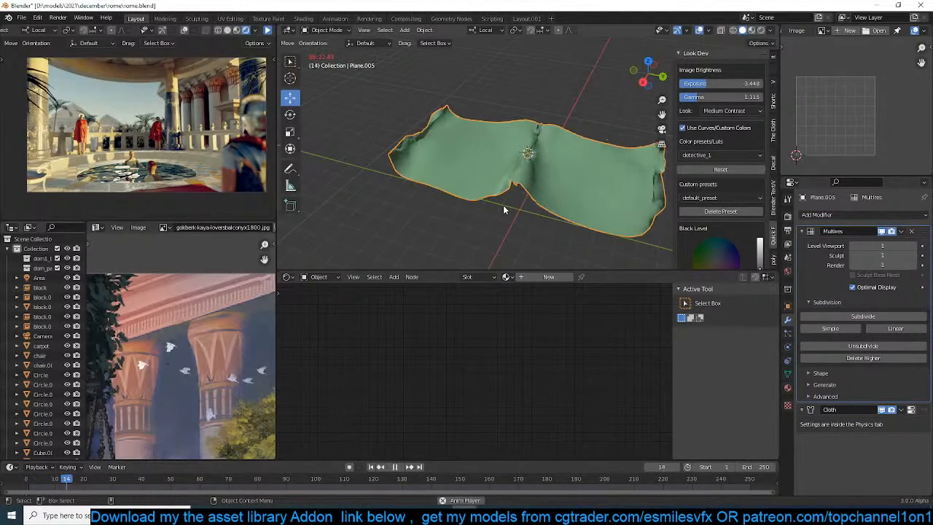
{"action": "key", "text": "space"}
{"action": "middle_click_drag", "start_coordinate": [504, 222], "coordinate": [591, 152]}
{"action": "key", "text": "space"}
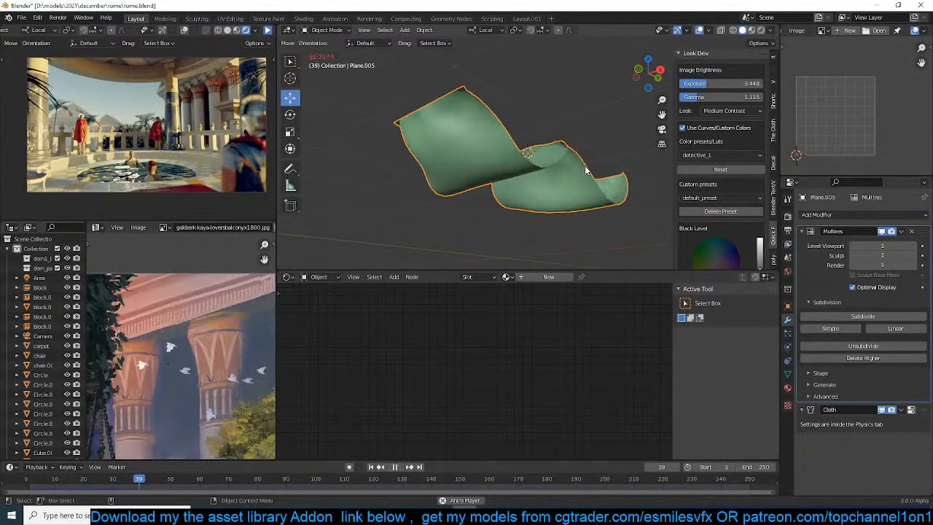
{"action": "key", "text": "space"}
{"action": "middle_click_drag", "start_coordinate": [614, 202], "coordinate": [604, 176]}
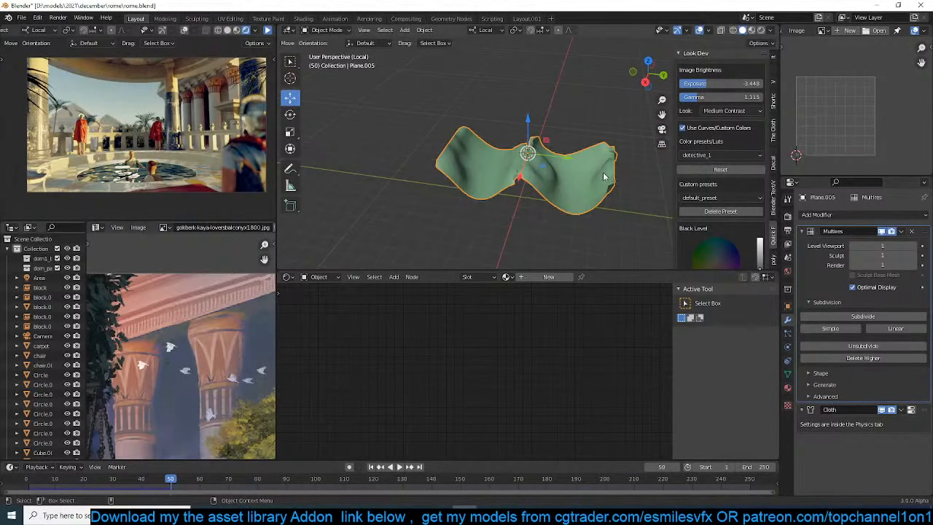
Rewind the simulation, stretch the plane along its long axis and apply its scale
{"action": "key", "text": "shift+Left"}
{"action": "key", "text": "s"}
{"action": "key", "text": "x"}
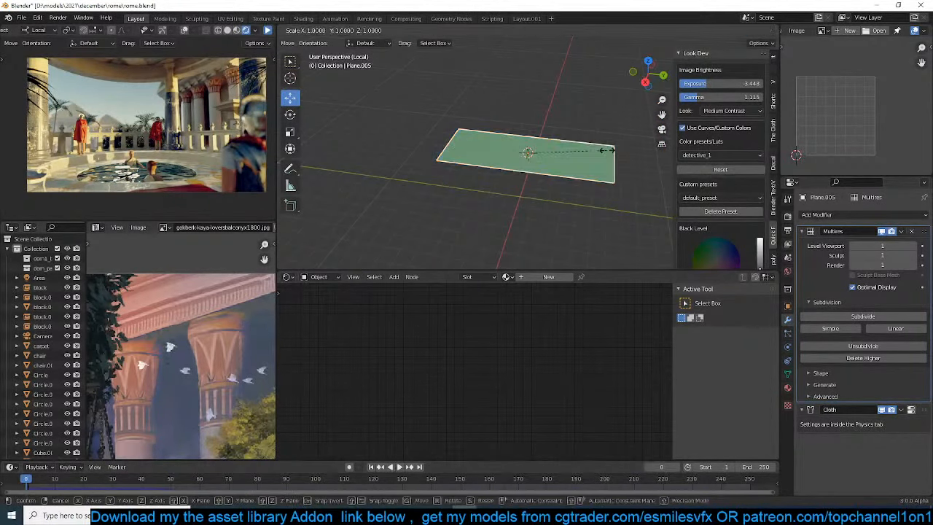
{"action": "left_click", "coordinate": [658, 156]}
{"action": "key", "text": "ctrl+a"}
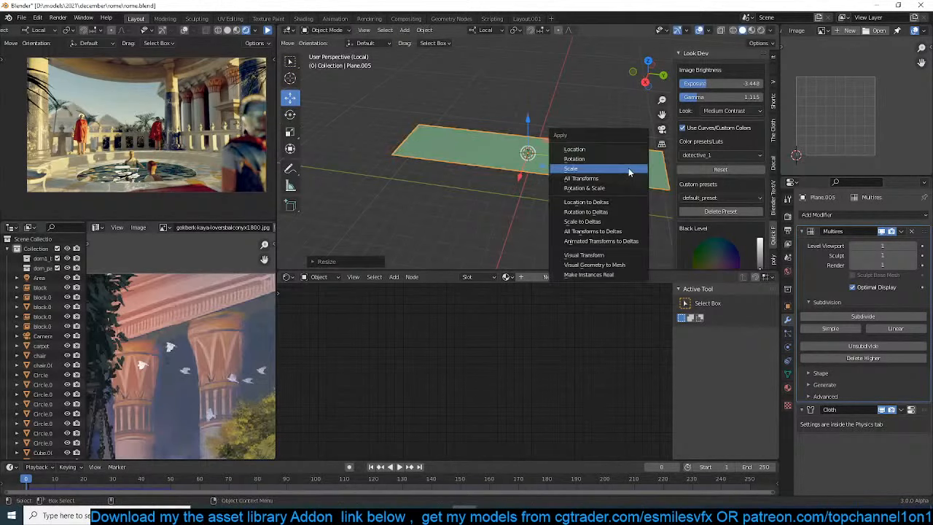
{"action": "left_click", "coordinate": [629, 168]}
Revise which vertices at the plane's near end and middle row are in the pin group Group, and return to Object Mode
{"action": "middle_click_drag", "start_coordinate": [524, 171], "coordinate": [568, 188]}
{"action": "key", "text": "Tab"}
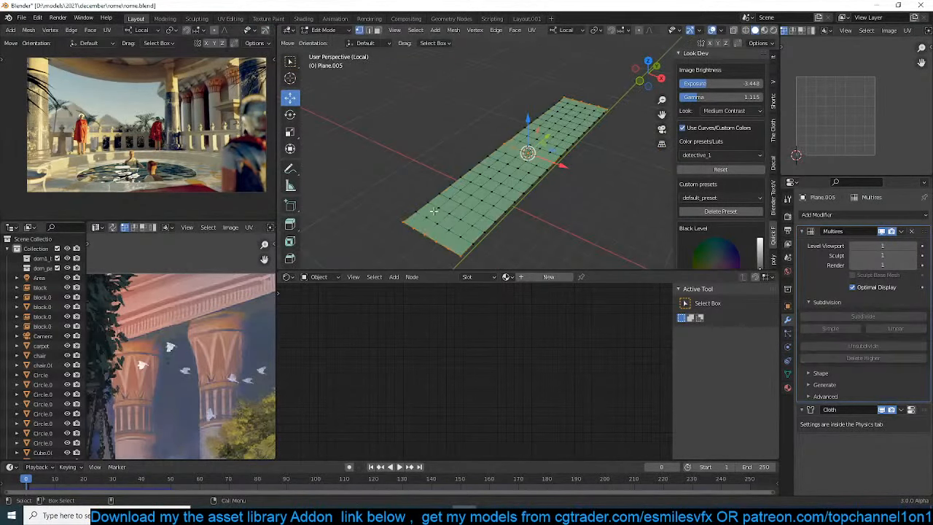
{"action": "left_click", "coordinate": [410, 231]}
{"action": "left_click", "coordinate": [447, 249], "text": "shift"}
{"action": "left_click", "coordinate": [581, 101], "text": "shift"}
{"action": "left_click", "coordinate": [787, 374]}
{"action": "left_click", "coordinate": [925, 245]}
{"action": "left_click", "coordinate": [879, 304]}
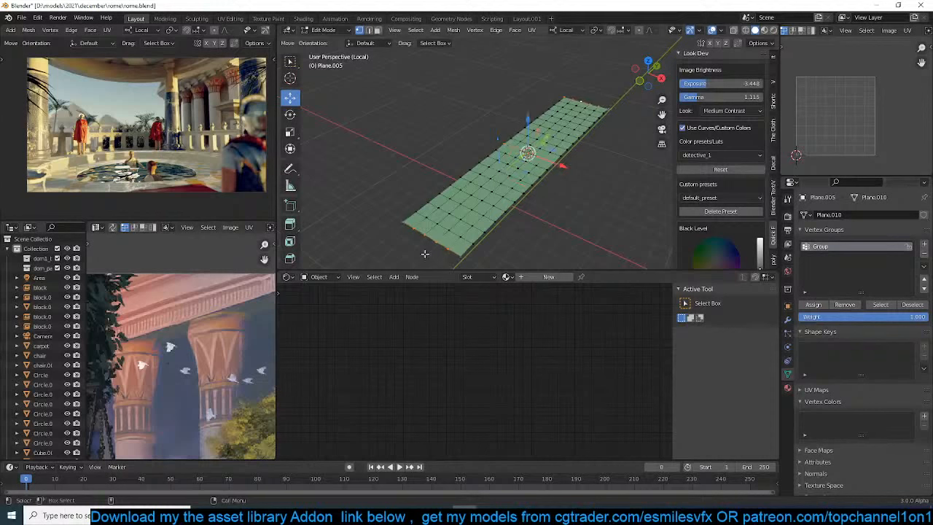
{"action": "left_click", "coordinate": [413, 230], "text": "shift"}
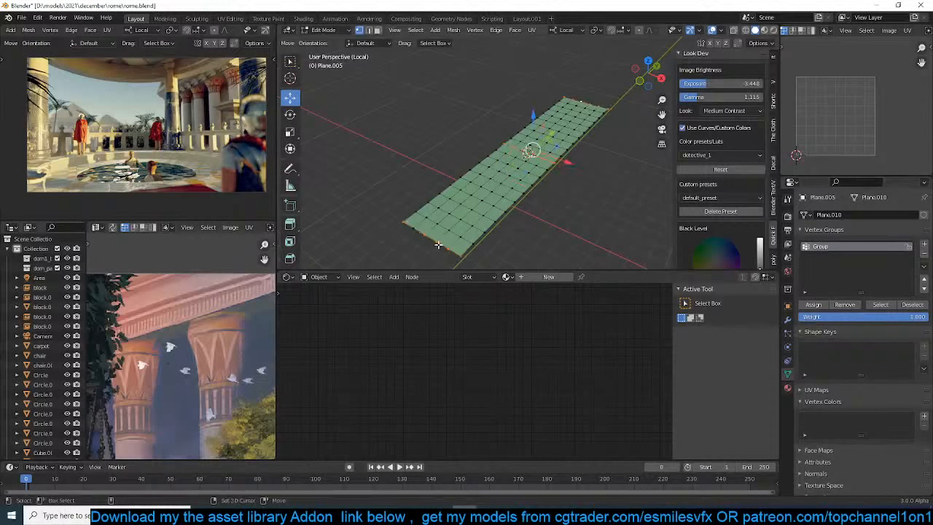
{"action": "left_click", "coordinate": [438, 244], "text": "shift"}
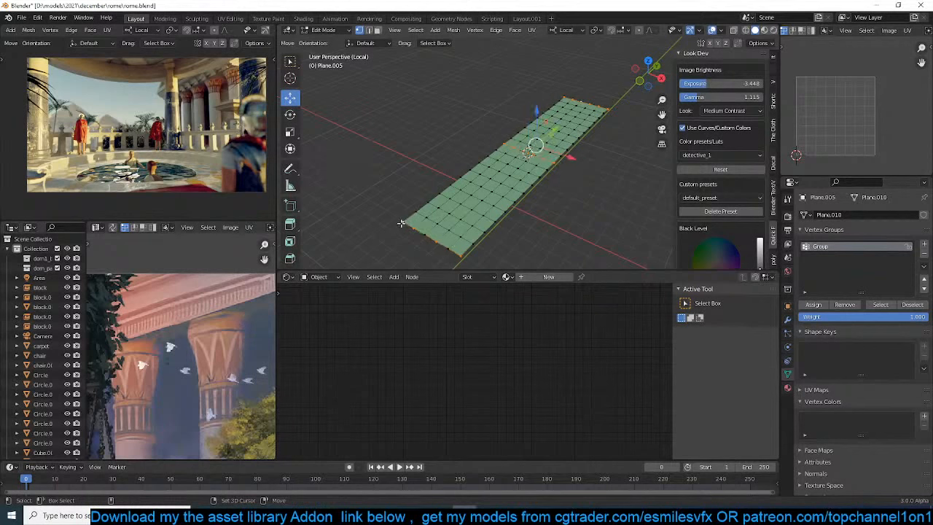
{"action": "scroll", "coordinate": [400, 223], "scroll_direction": "up", "scroll_amount": 3}
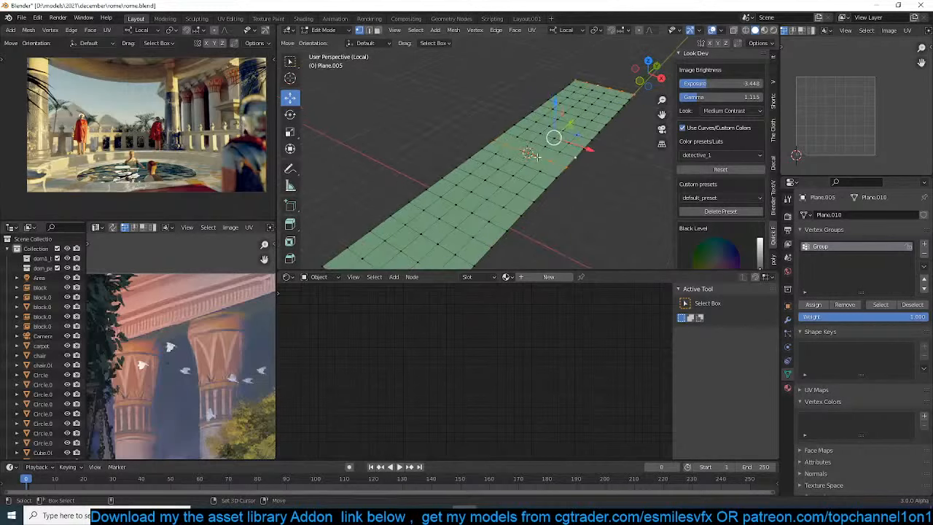
{"action": "left_click", "coordinate": [574, 158], "text": "shift"}
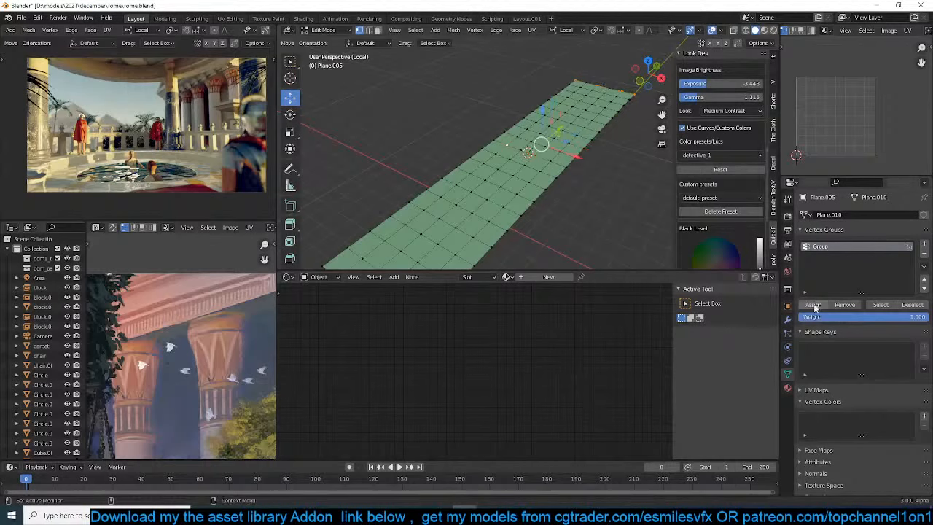
{"action": "key", "text": "Tab"}
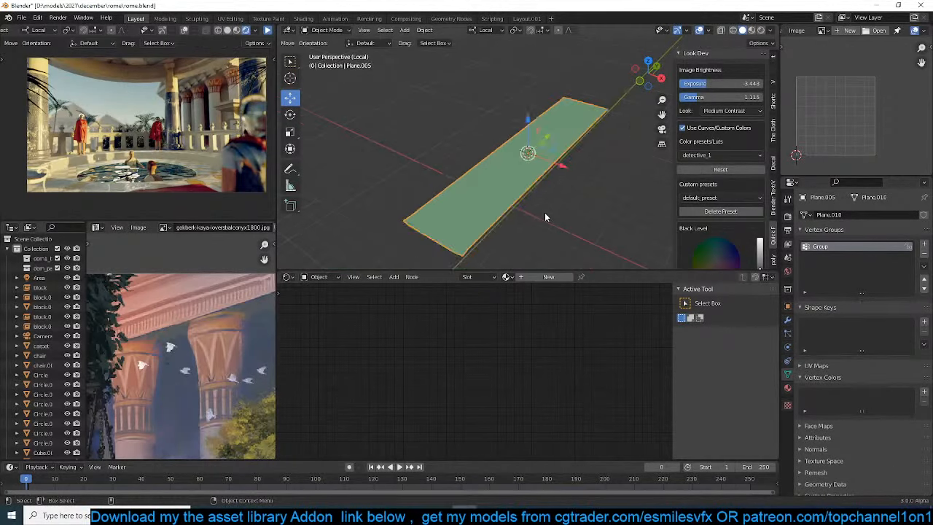
Play the stretched cloth simulation to examine its draping from below, and show the plane's modifiers
{"action": "key", "text": "space"}
{"action": "middle_click_drag", "start_coordinate": [545, 212], "coordinate": [576, 137]}
{"action": "key", "text": "space"}
{"action": "key", "text": "space"}
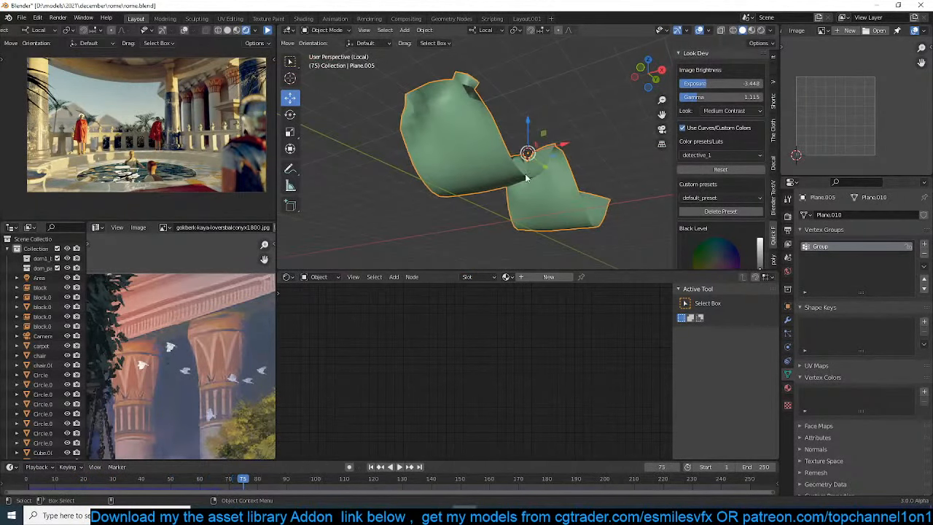
{"action": "left_click", "coordinate": [788, 320]}
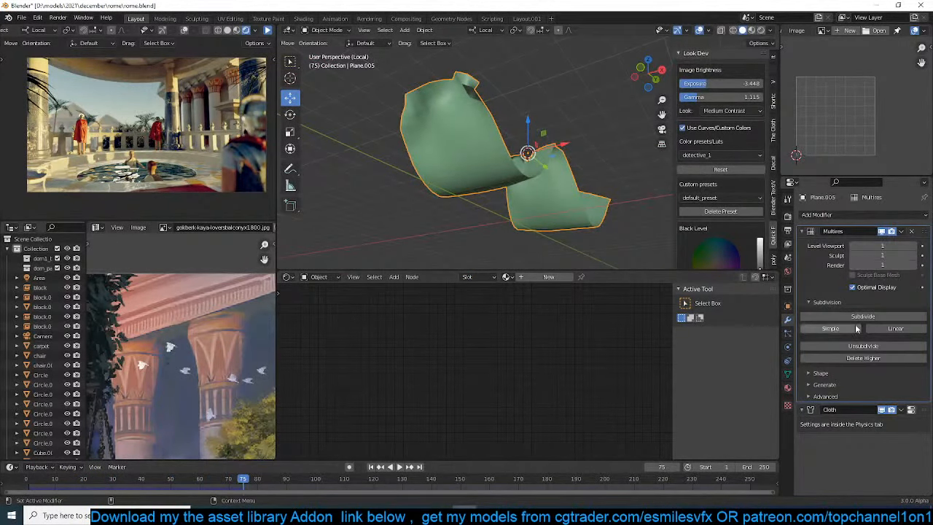
Raise the plane's Multires modifier to level 3 with two Simple subdivisions, test-playing the cloth between them, and save the file
{"action": "left_click", "coordinate": [831, 329]}
{"action": "key", "text": "shift+Left"}
{"action": "key", "text": "space"}
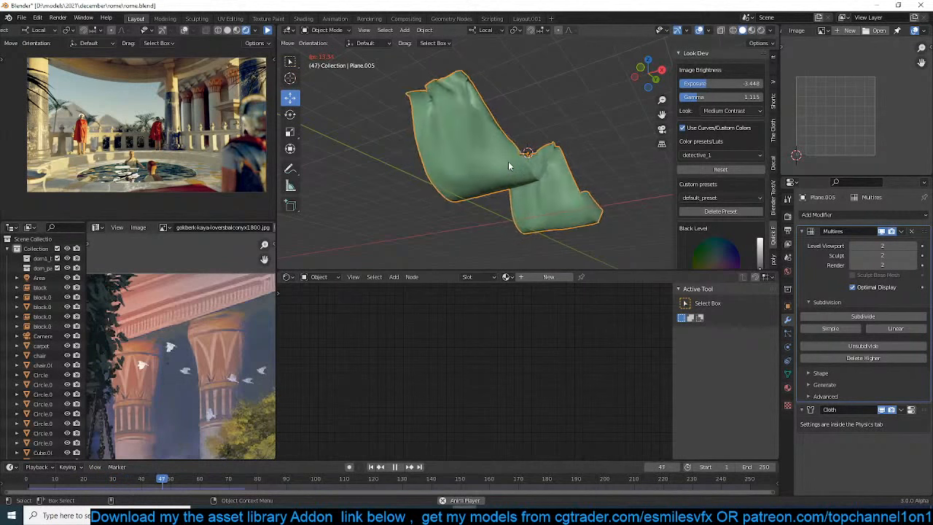
{"action": "key", "text": "space"}
{"action": "middle_click_drag", "start_coordinate": [507, 163], "coordinate": [550, 209]}
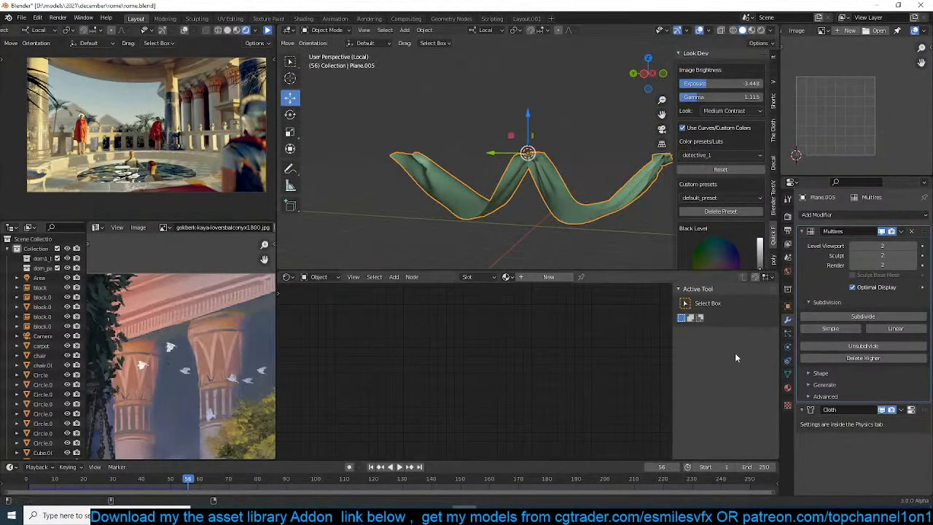
{"action": "left_click", "coordinate": [831, 328]}
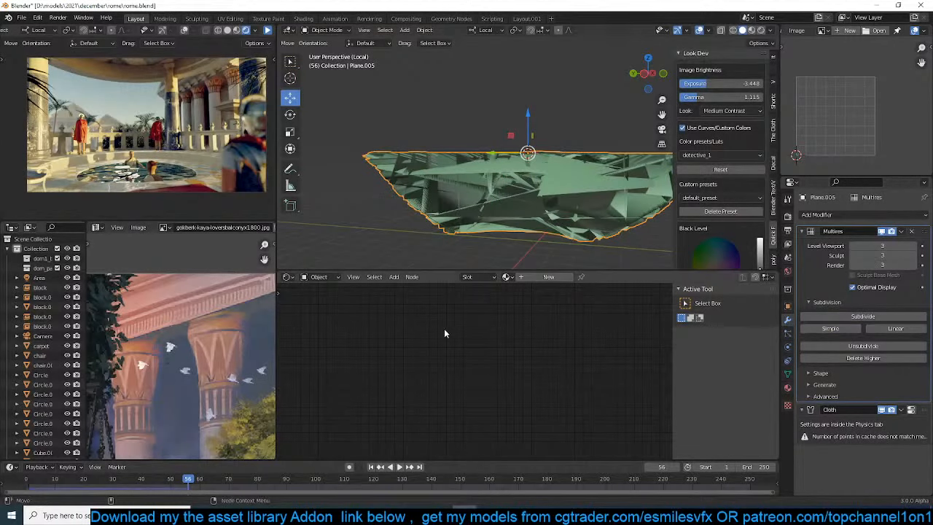
{"action": "key", "text": "ctrl+s"}
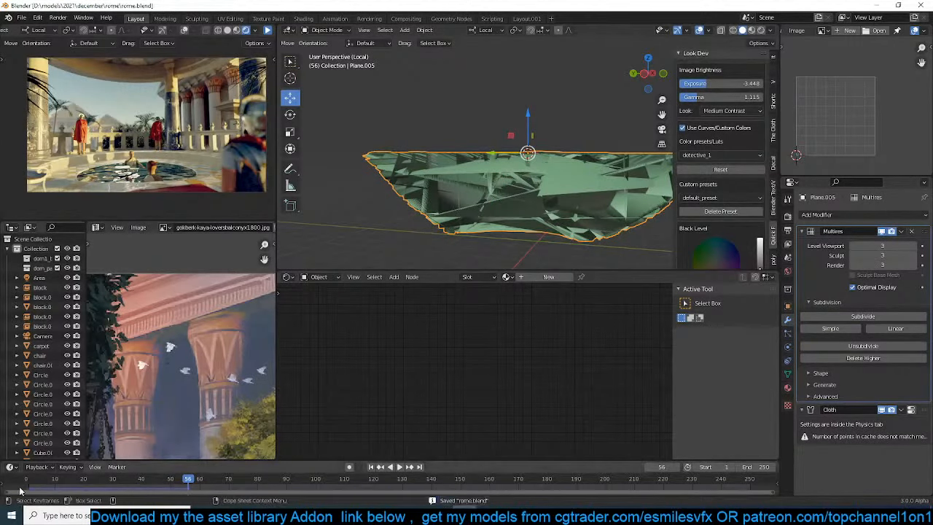
Replay the level 3 cloth simulation from the start and examine the folds from several angles, advancing to frame 67
{"action": "key", "text": "shift+Left"}
{"action": "key", "text": "space"}
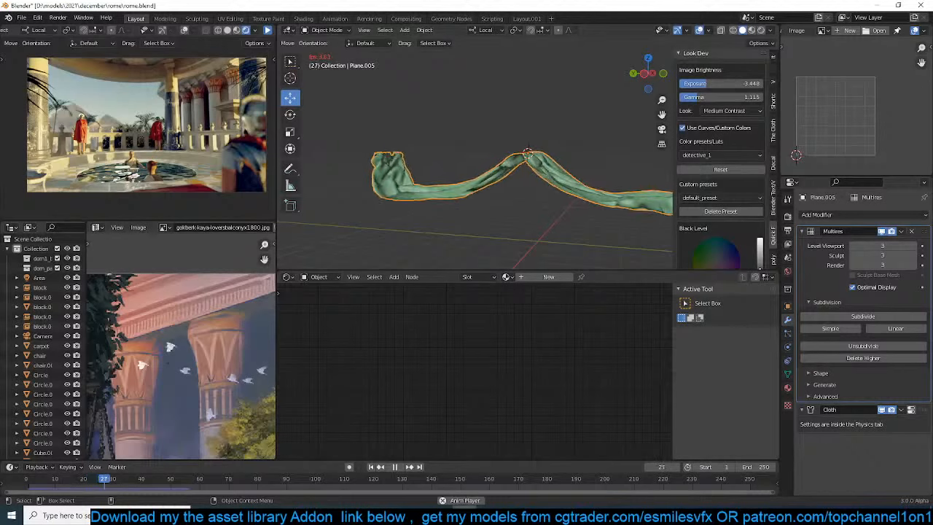
{"action": "middle_click_drag", "start_coordinate": [452, 146], "coordinate": [493, 106]}
{"action": "key", "text": "space"}
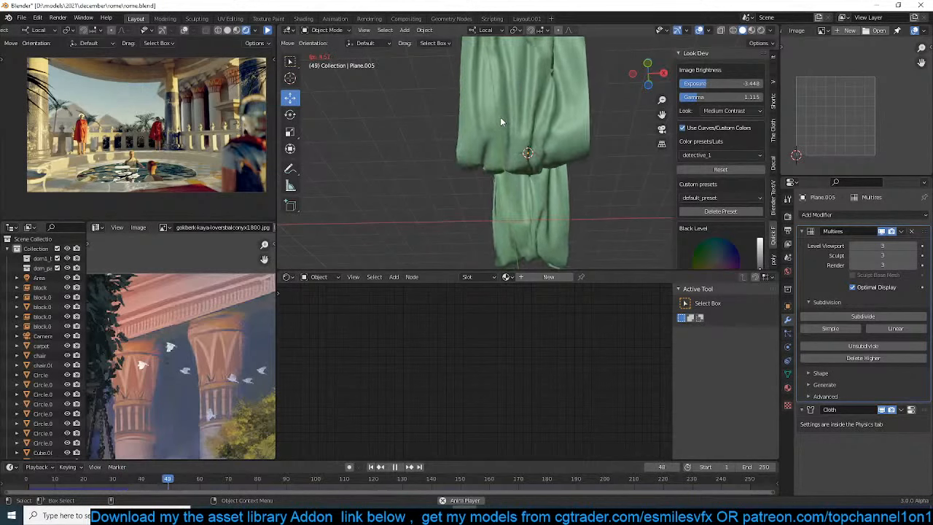
{"action": "key", "text": "space"}
{"action": "middle_click_drag", "start_coordinate": [491, 127], "coordinate": [639, 92]}
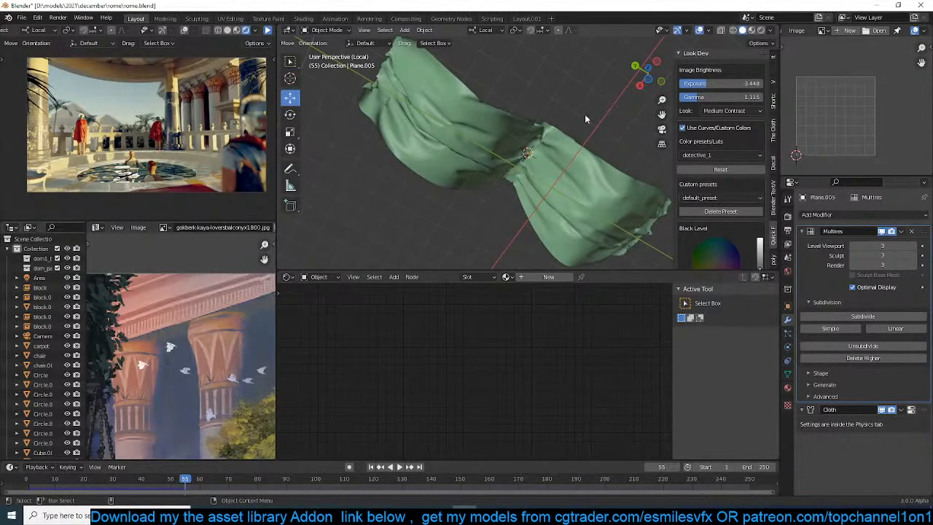
{"action": "middle_click_drag", "start_coordinate": [585, 114], "coordinate": [492, 107]}
{"action": "key", "text": "space"}
{"action": "key", "text": "space"}
{"action": "key", "text": "Right"}
{"action": "key", "text": "Right"}
{"action": "key", "text": "Right"}
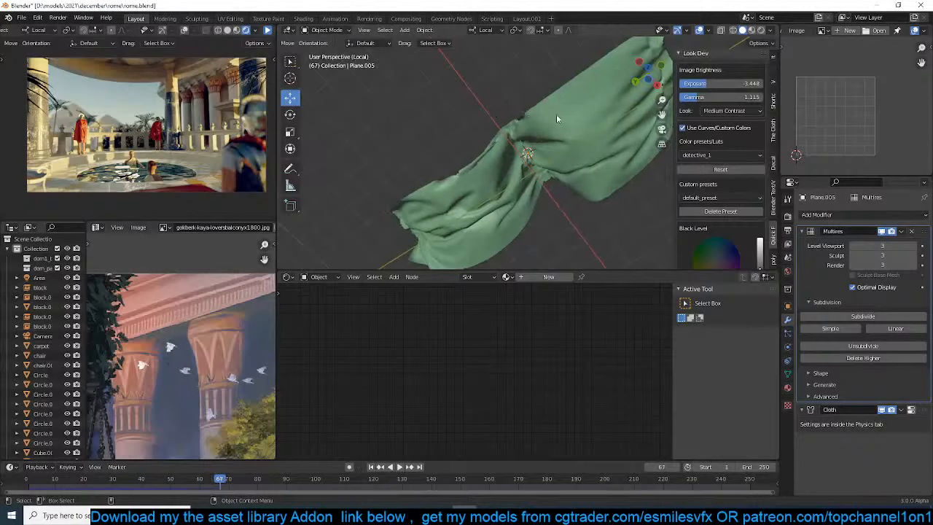
Convert the draped plane at frame 67 to real geometry with Visual Geometry to Mesh
{"action": "left_click", "coordinate": [557, 118]}
{"action": "middle_click_drag", "start_coordinate": [559, 135], "coordinate": [590, 193]}
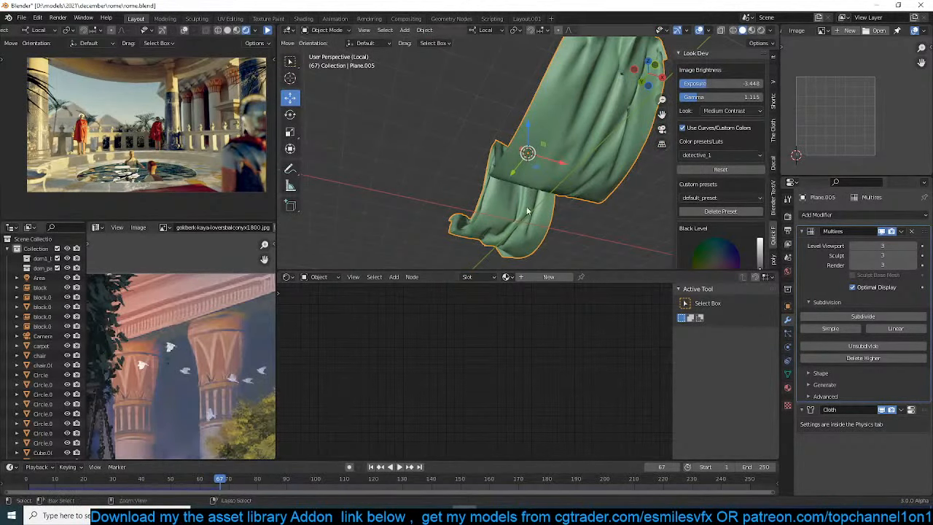
{"action": "key", "text": "ctrl+a"}
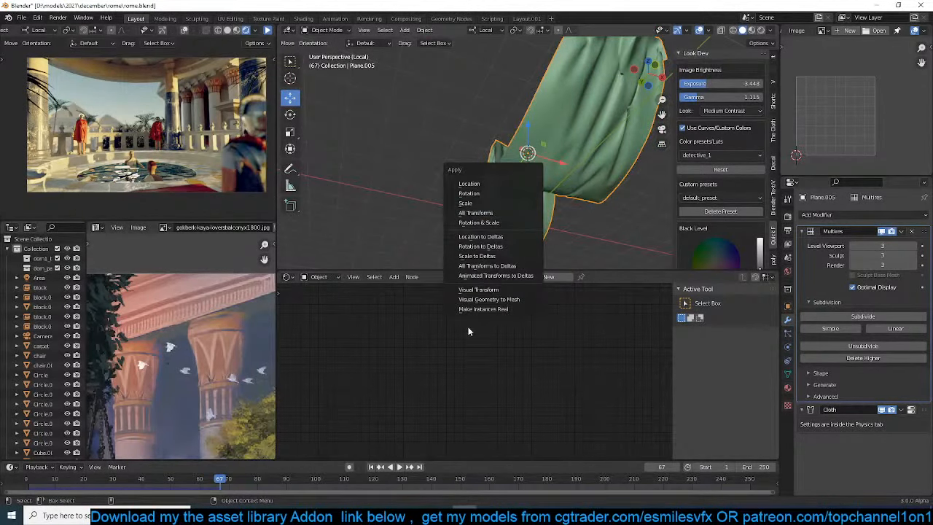
{"action": "left_click", "coordinate": [513, 300]}
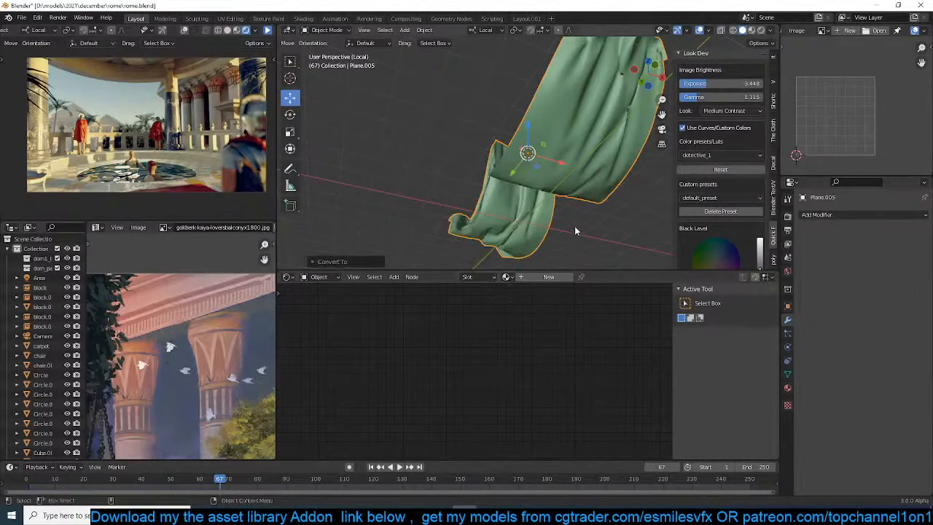
Add a Decimate modifier to the cloth mesh, collapse it to a ratio of about 0.24 and apply it
{"action": "left_click", "coordinate": [830, 215]}
{"action": "left_click", "coordinate": [744, 288]}
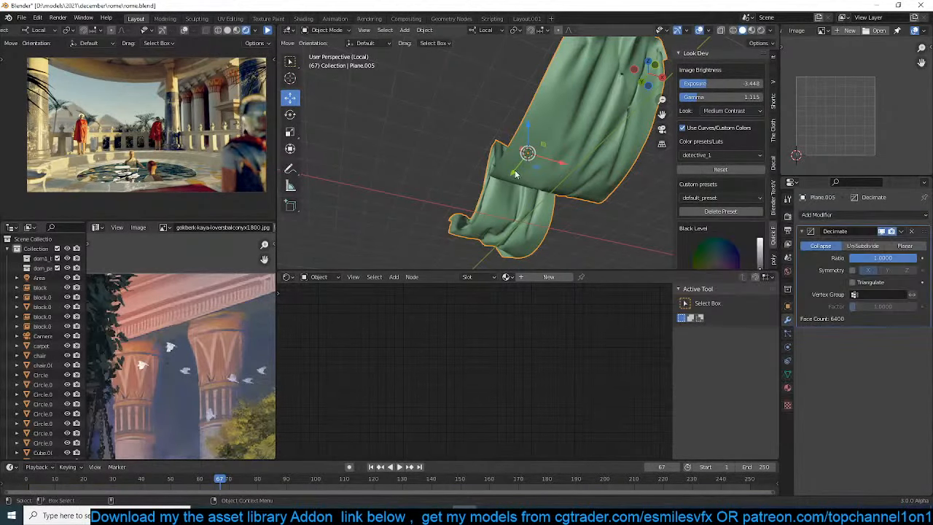
{"action": "key", "text": "q"}
{"action": "left_click", "coordinate": [513, 172]}
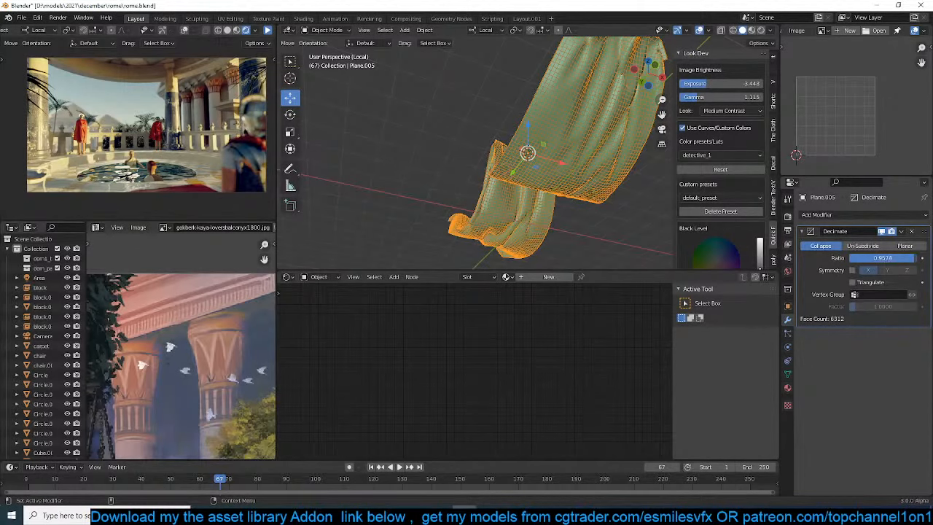
{"action": "left_click_drag", "start_coordinate": [914, 258], "coordinate": [867, 261]}
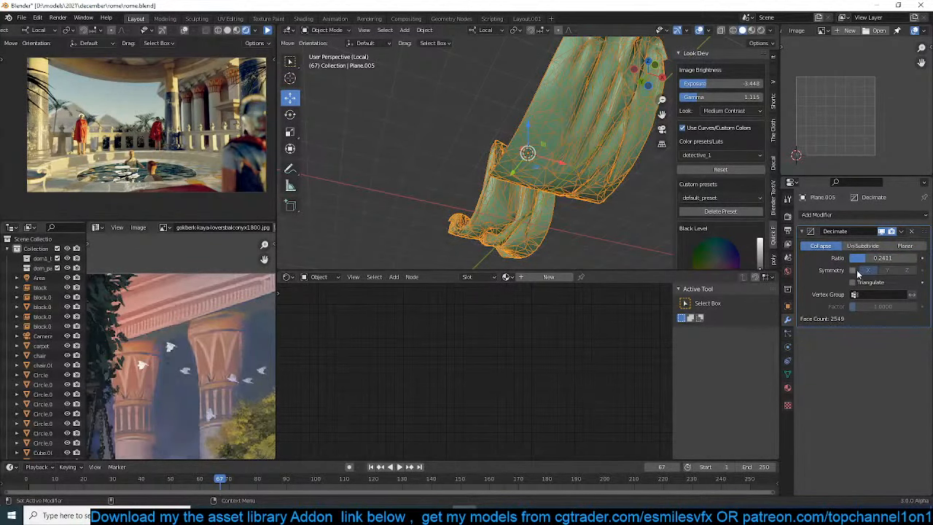
{"action": "key", "text": "ctrl+a"}
{"action": "key", "text": "q"}
{"action": "left_click", "coordinate": [515, 140]}
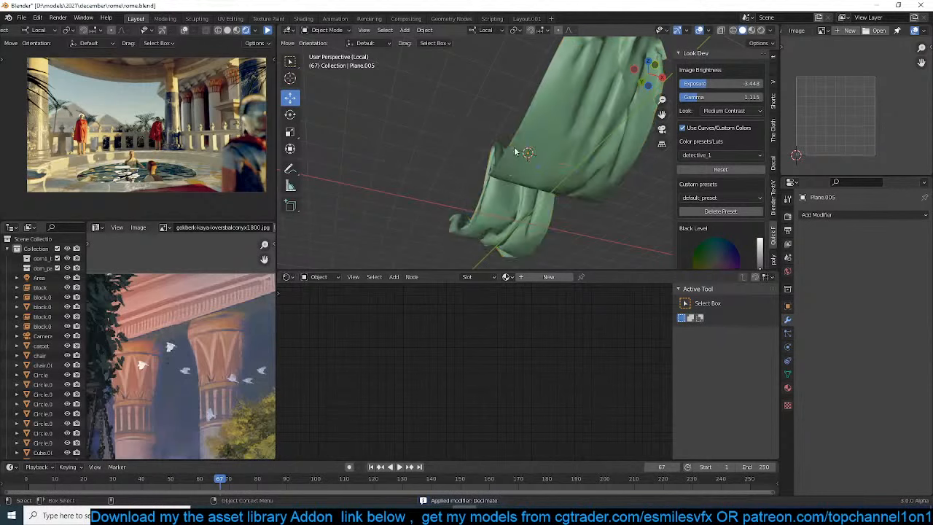
Show the decimated cloth in material preview and assign it the existing fabric.001 material
{"action": "right_click", "coordinate": [563, 136]}
{"action": "left_click", "coordinate": [562, 136]}
{"action": "scroll", "coordinate": [562, 136], "scroll_direction": "down", "scroll_amount": 4}
{"action": "middle_click_drag", "start_coordinate": [562, 136], "coordinate": [587, 171]}
{"action": "left_click", "coordinate": [587, 172]}
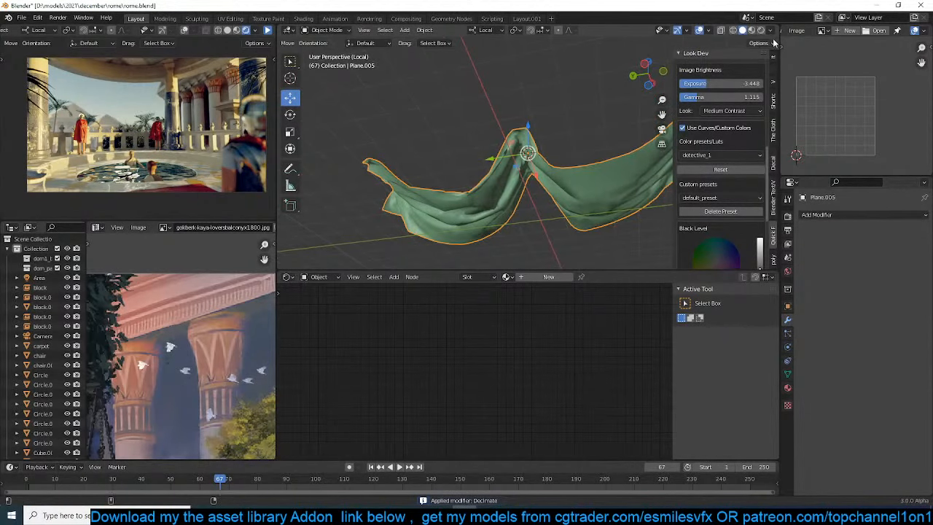
{"action": "left_click", "coordinate": [751, 31]}
{"action": "left_click", "coordinate": [506, 277]}
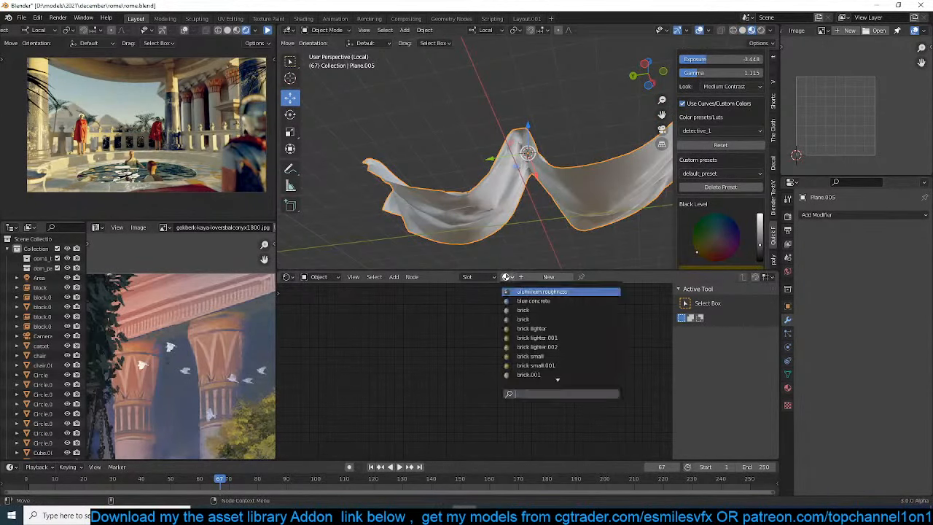
{"action": "scroll", "coordinate": [537, 358], "scroll_direction": "down", "scroll_amount": 20}
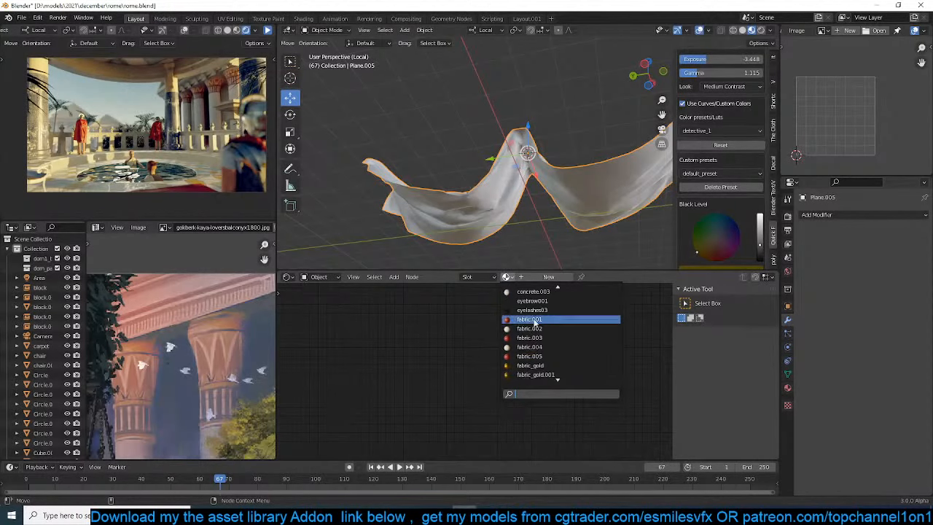
{"action": "left_click", "coordinate": [535, 320]}
Examine the red fabric material on the draped cloth from close up and from several angles
{"action": "middle_click_drag", "start_coordinate": [512, 156], "coordinate": [478, 155]}
{"action": "scroll", "coordinate": [479, 154], "scroll_direction": "up", "scroll_amount": 3}
{"action": "scroll", "coordinate": [697, 168], "scroll_direction": "down", "scroll_amount": 3}
{"action": "left_click", "coordinate": [652, 186]}
{"action": "middle_click_drag", "start_coordinate": [642, 175], "coordinate": [386, 118]}
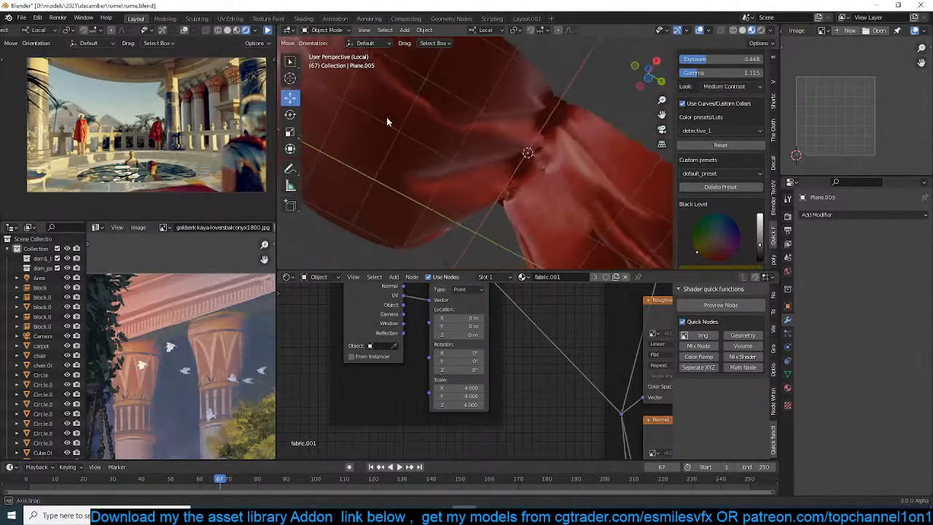
{"action": "left_click", "coordinate": [576, 161]}
{"action": "right_click", "coordinate": [576, 161]}
{"action": "left_click", "coordinate": [576, 159]}
{"action": "left_click", "coordinate": [596, 89]}
{"action": "middle_click_drag", "start_coordinate": [573, 109], "coordinate": [428, 239]}
{"action": "left_click", "coordinate": [484, 230]}
Add a Translucent BSDF node above the Principled BSDF in the fabric.001 material and select the Principled BSDF
{"action": "scroll", "coordinate": [458, 365], "scroll_direction": "down", "scroll_amount": 5}
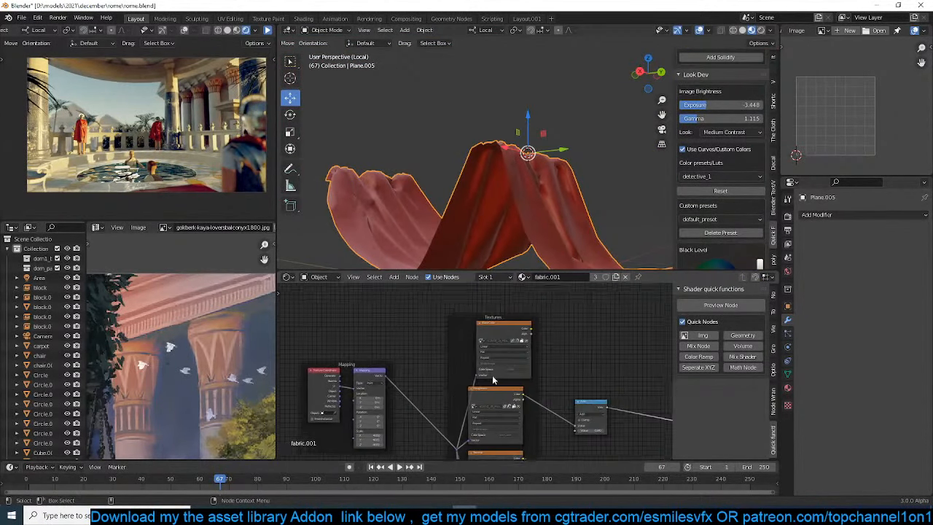
{"action": "scroll", "coordinate": [458, 365], "scroll_direction": "up", "scroll_amount": 2}
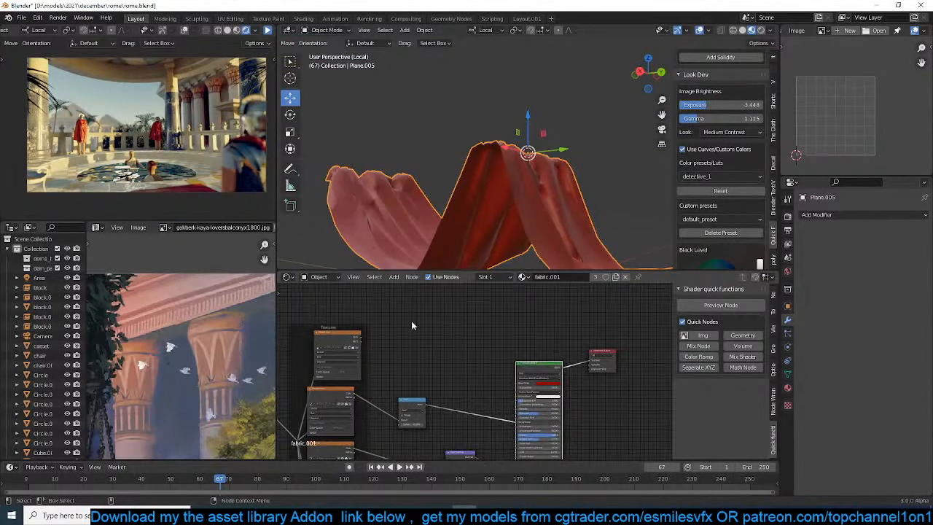
{"action": "key", "text": "shift+a"}
{"action": "key", "text": "shift+a"}
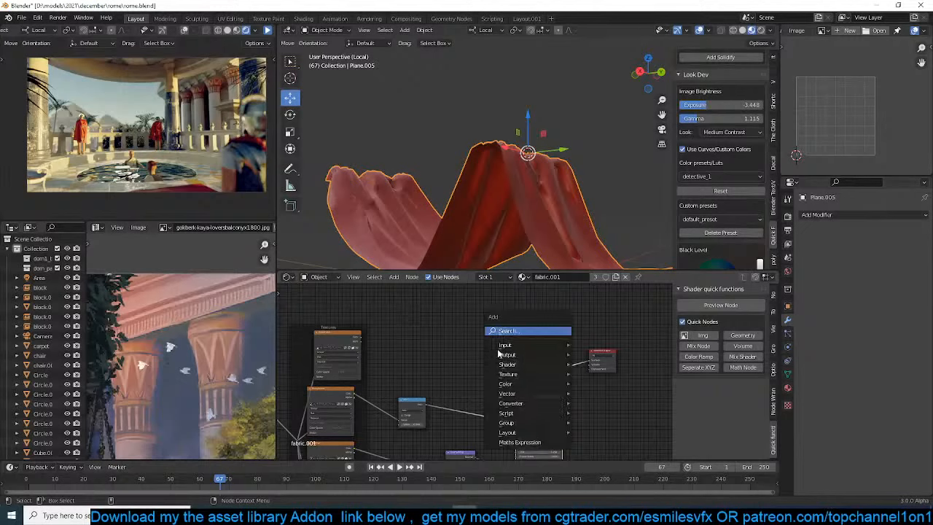
{"action": "mouse_move", "coordinate": [511, 367]}
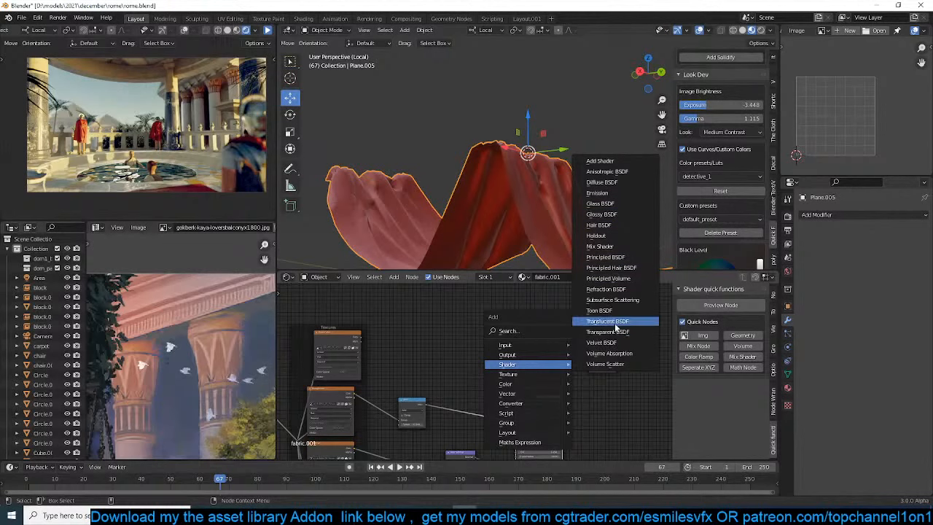
{"action": "left_click", "coordinate": [607, 332]}
{"action": "scroll", "coordinate": [526, 359], "scroll_direction": "up", "scroll_amount": 1}
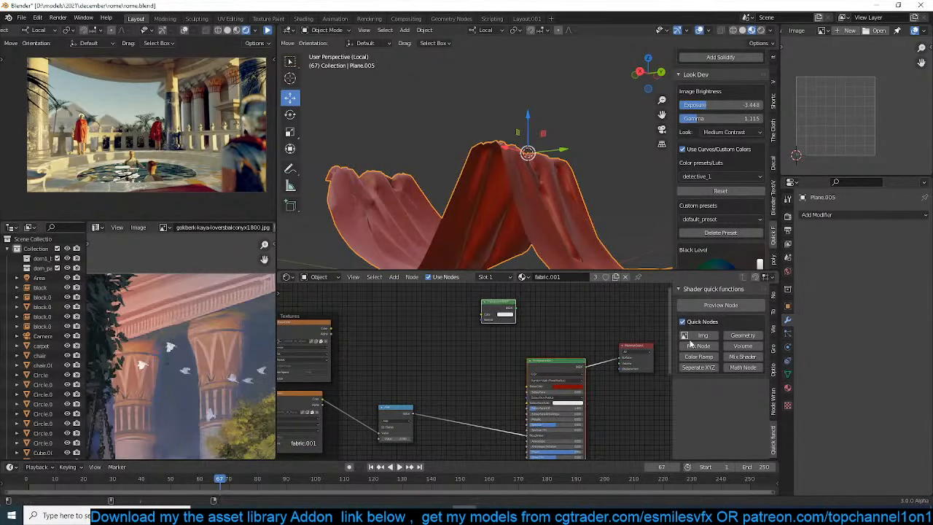
{"action": "left_click", "coordinate": [534, 364]}
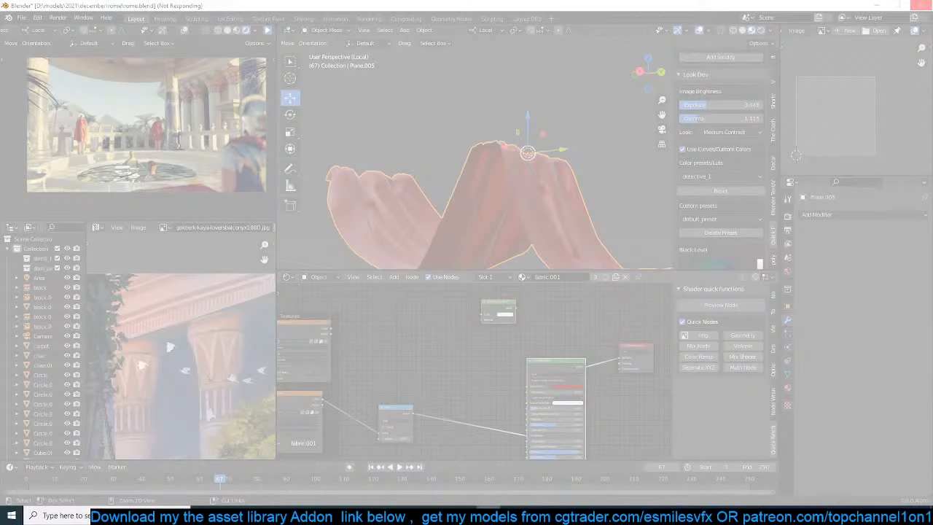
End the unresponsive Blender task in Task Manager and reopen rome.blend in a fresh Blender session
{"action": "right_click", "coordinate": [632, 515]}
{"action": "left_click", "coordinate": [665, 472]}
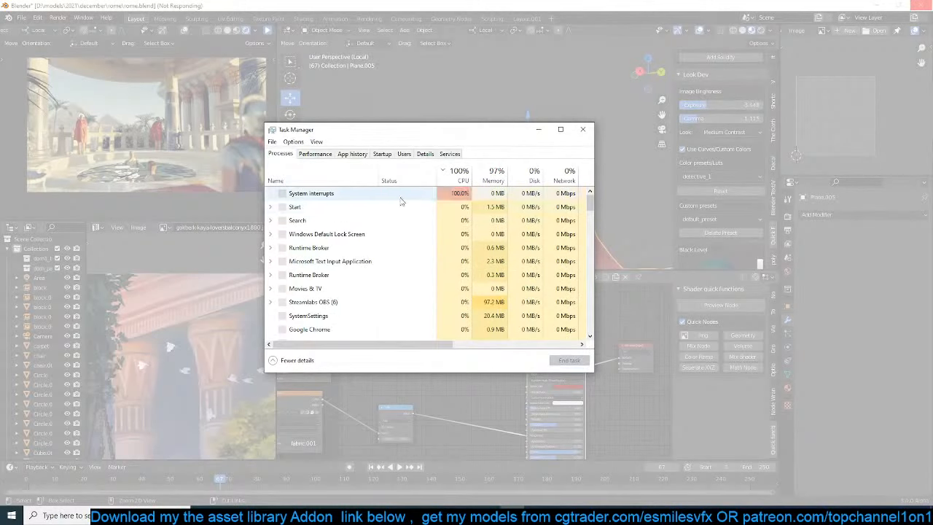
{"action": "left_click", "coordinate": [343, 248]}
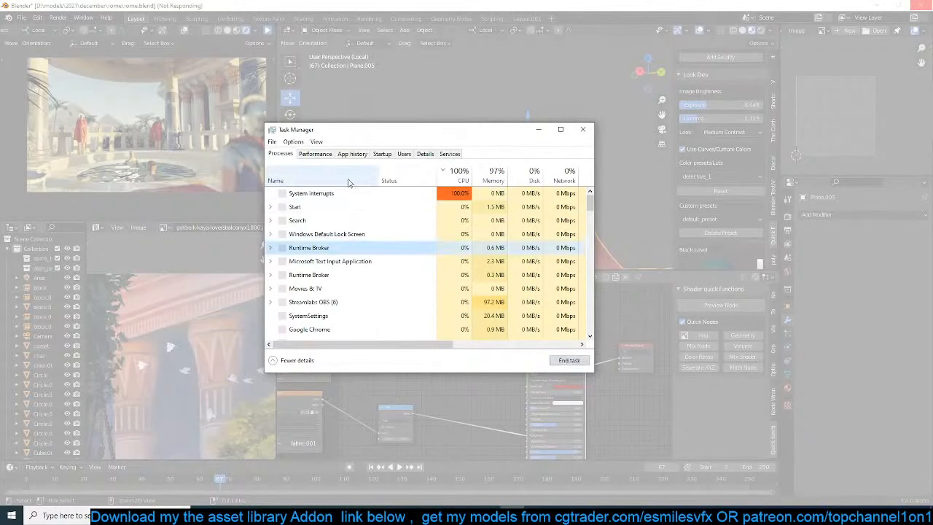
{"action": "left_click", "coordinate": [397, 181]}
{"action": "left_click", "coordinate": [383, 196]}
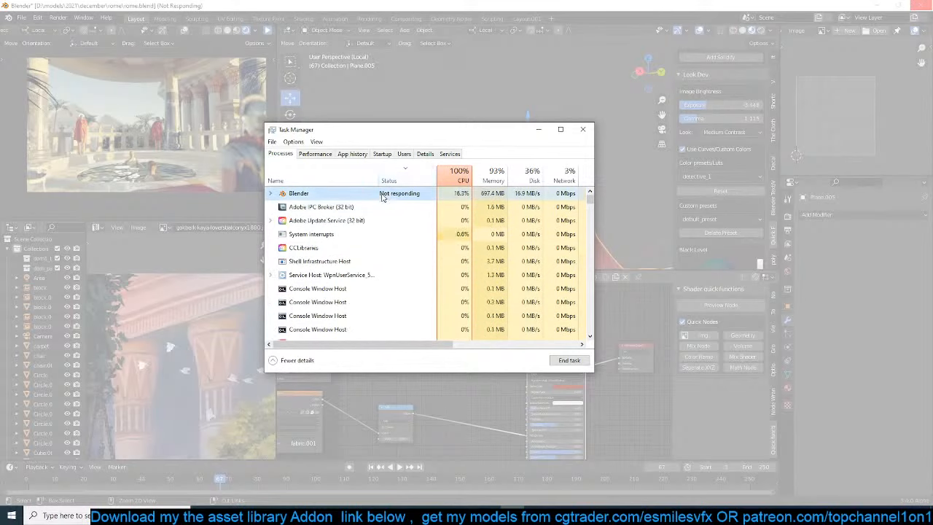
{"action": "left_click", "coordinate": [569, 361]}
{"action": "left_click", "coordinate": [583, 129]}
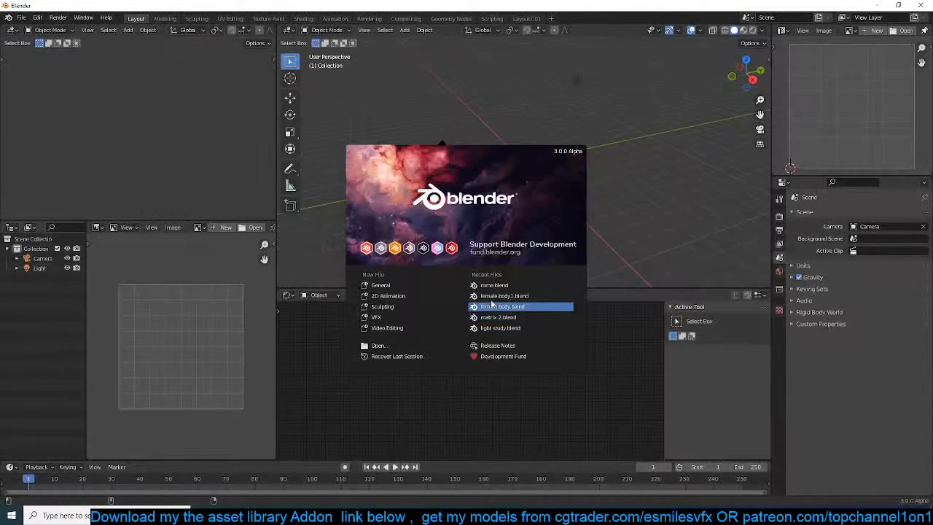
{"action": "left_click", "coordinate": [517, 287]}
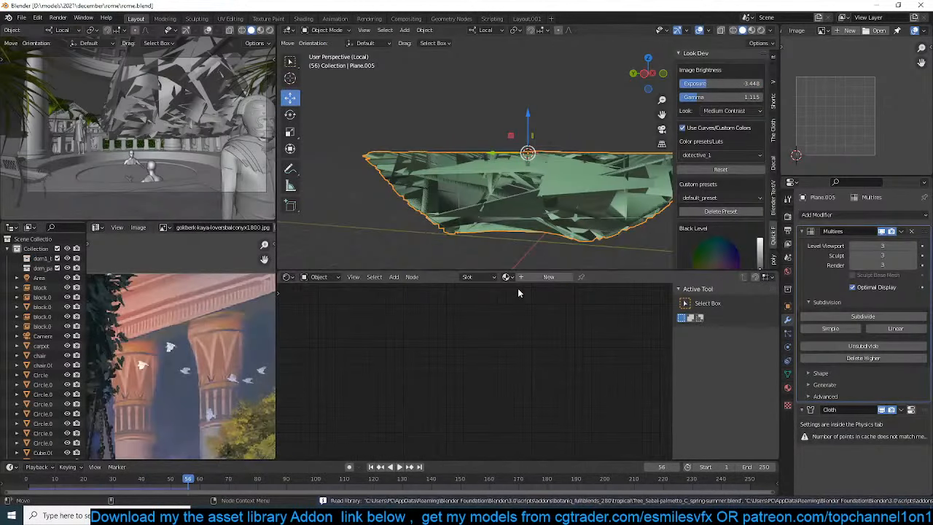
Play the reopened file's cloth simulation from frame 0 to frame 52 and inspect the drape from below
{"action": "left_click", "coordinate": [25, 482]}
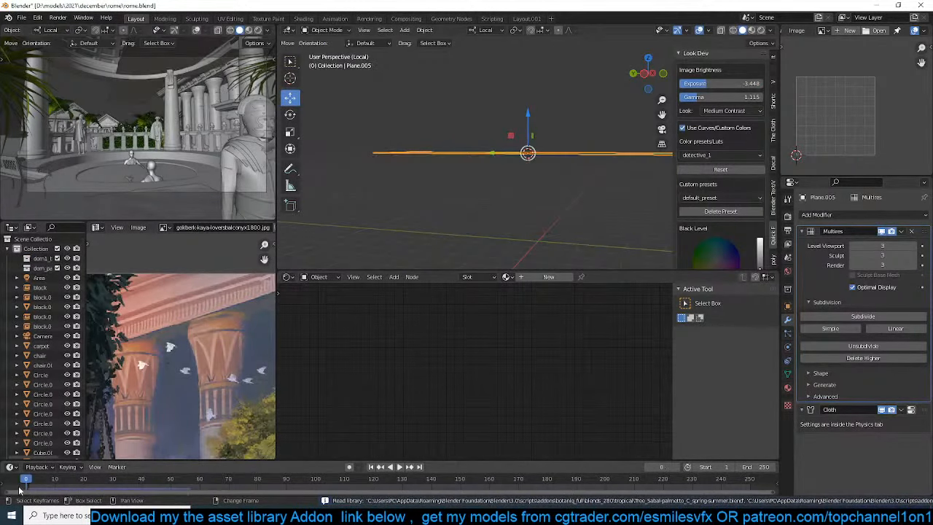
{"action": "key", "text": "space"}
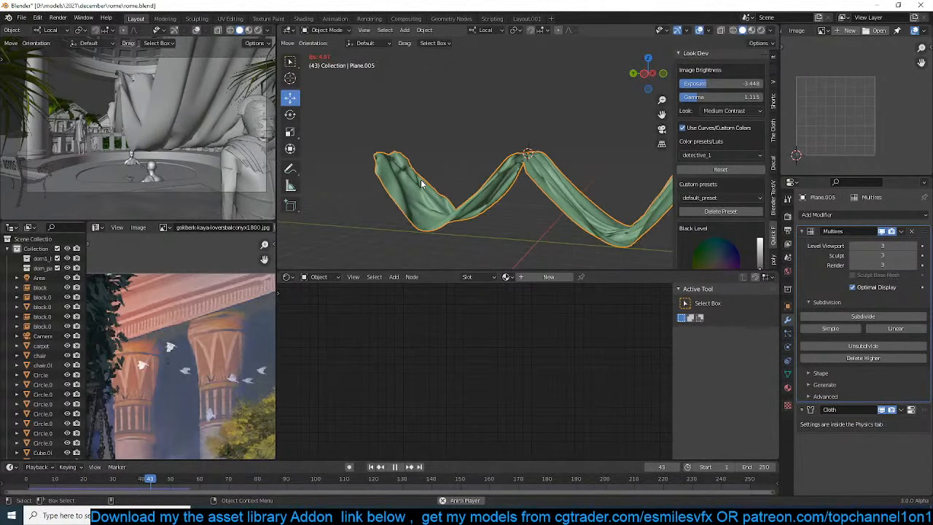
{"action": "key", "text": "space"}
{"action": "middle_click_drag", "start_coordinate": [421, 184], "coordinate": [437, 139]}
{"action": "key", "text": "space"}
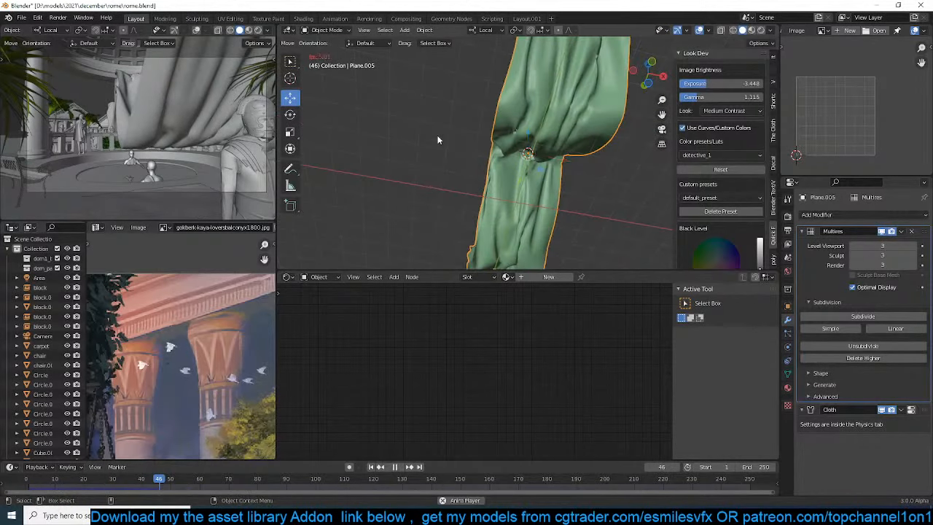
{"action": "key", "text": "space"}
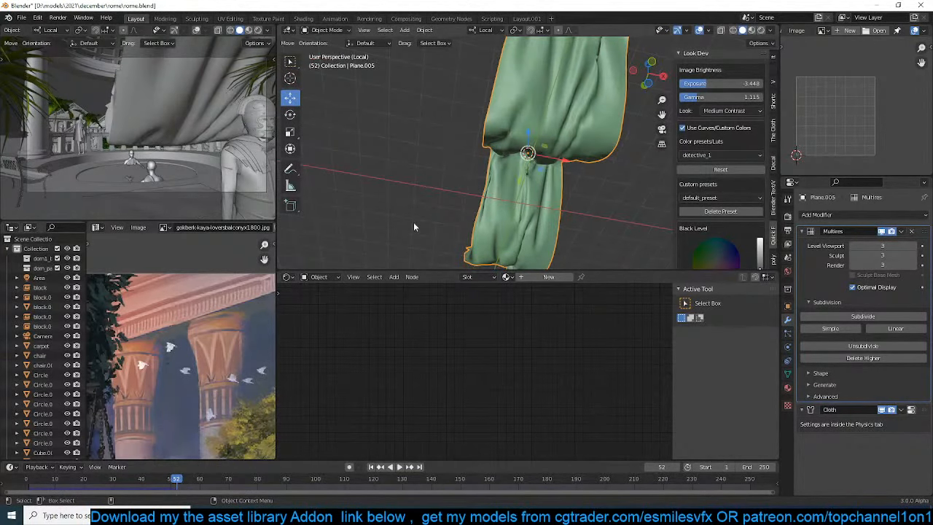
Return to frame 0, narrow the cloth plane along its local X axis, and replay the simulation to frame 43
{"action": "key", "text": "shift+Left"}
{"action": "key", "text": "s"}
{"action": "key", "text": "x"}
{"action": "key", "text": "x"}
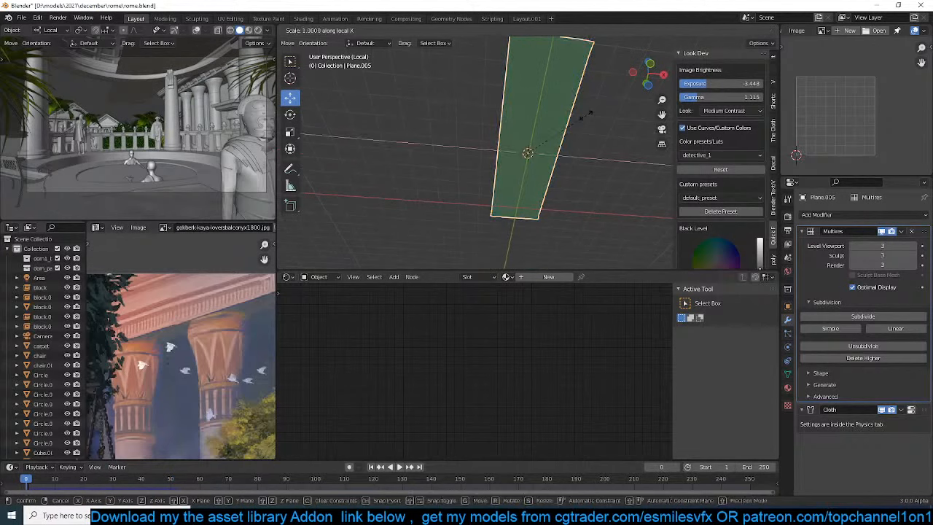
{"action": "left_click", "coordinate": [530, 150]}
{"action": "key", "text": "space"}
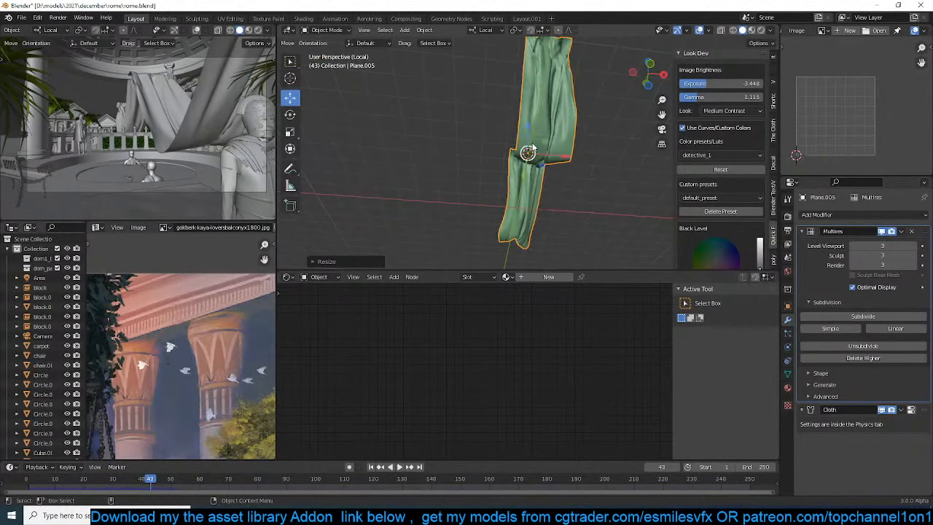
Convert the simulated drape at frame 43 to a plain mesh with Visual Geometry to Mesh
{"action": "middle_click_drag", "start_coordinate": [532, 146], "coordinate": [600, 185]}
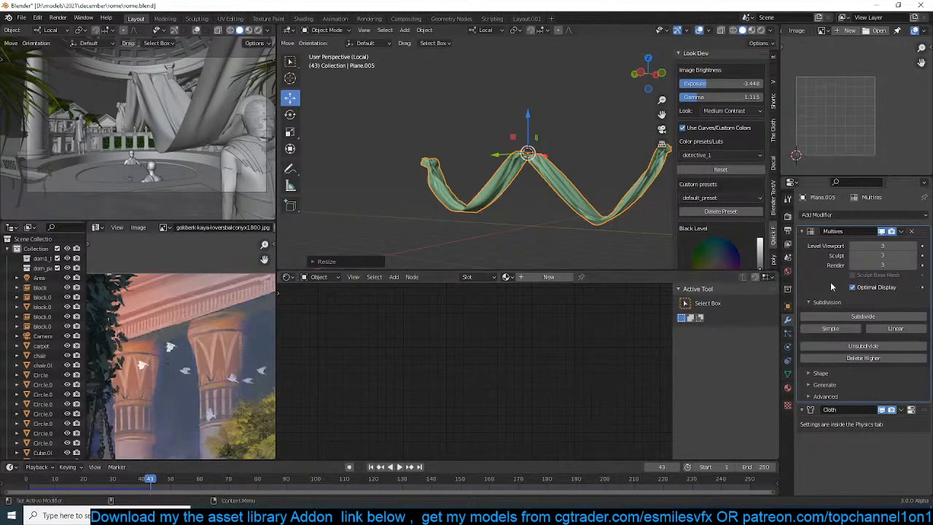
{"action": "key", "text": "ctrl+a"}
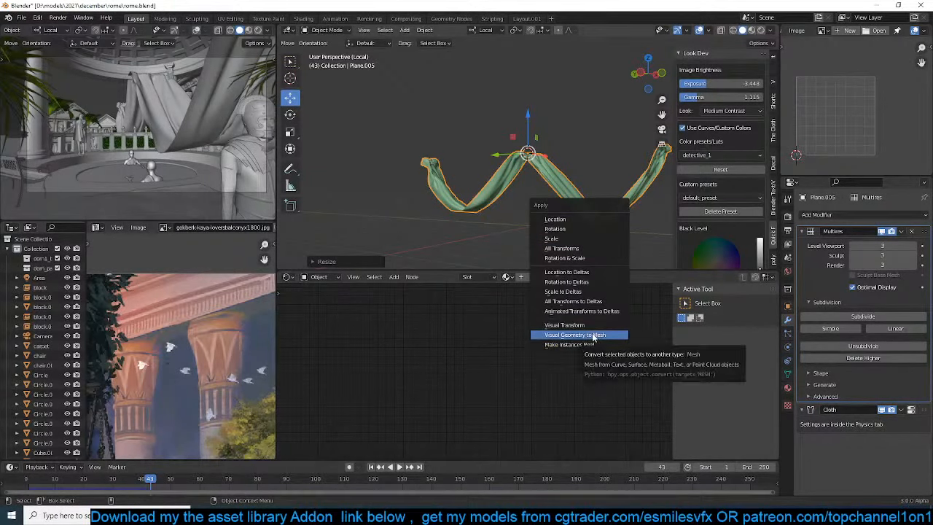
{"action": "left_click", "coordinate": [594, 337]}
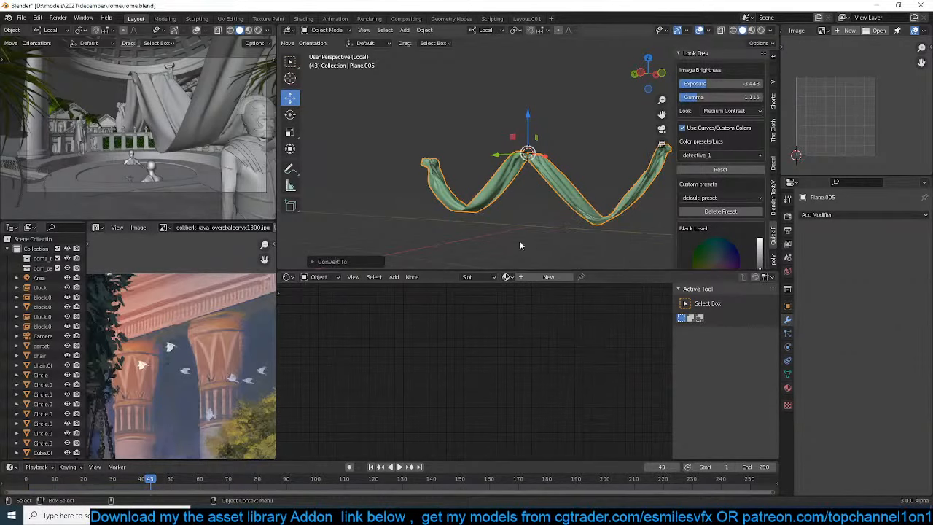
Switch the camera view to Material Preview shading and save rome.blend
{"action": "left_click", "coordinate": [251, 30]}
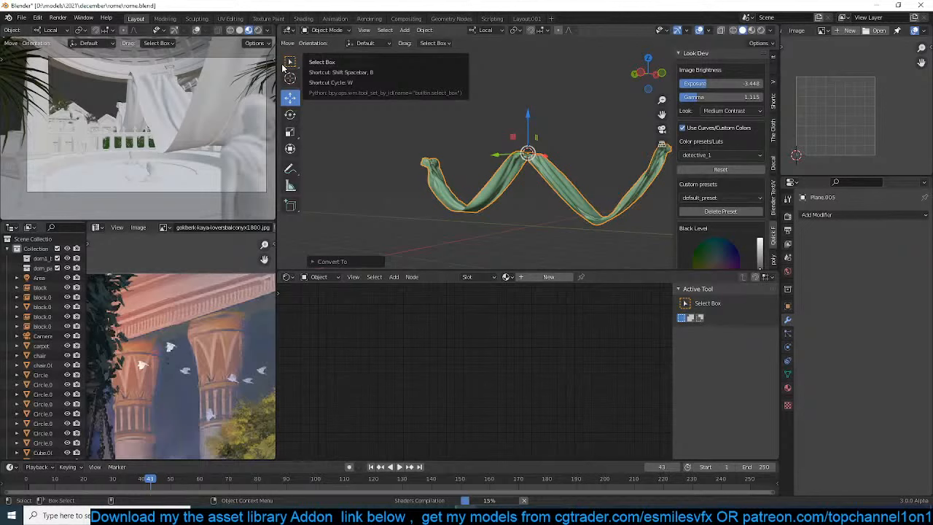
{"action": "left_click", "coordinate": [510, 137]}
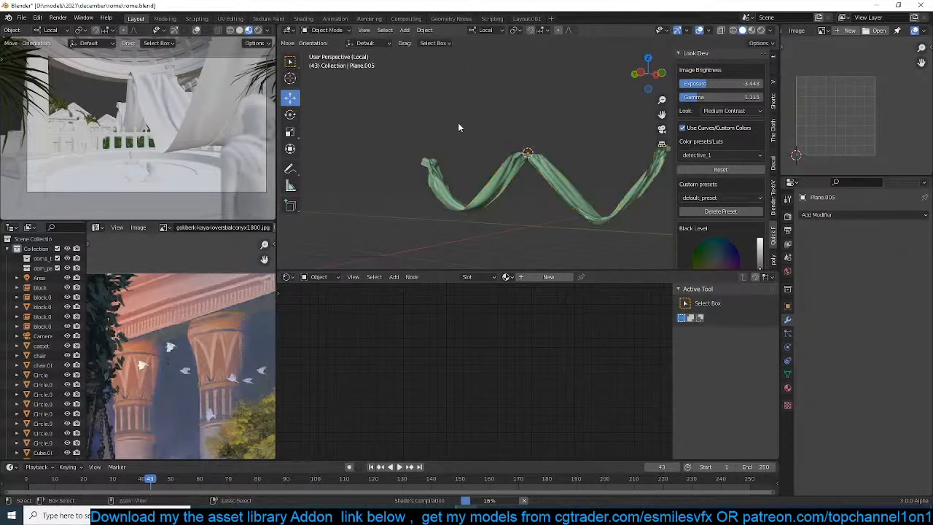
{"action": "key", "text": "ctrl+s"}
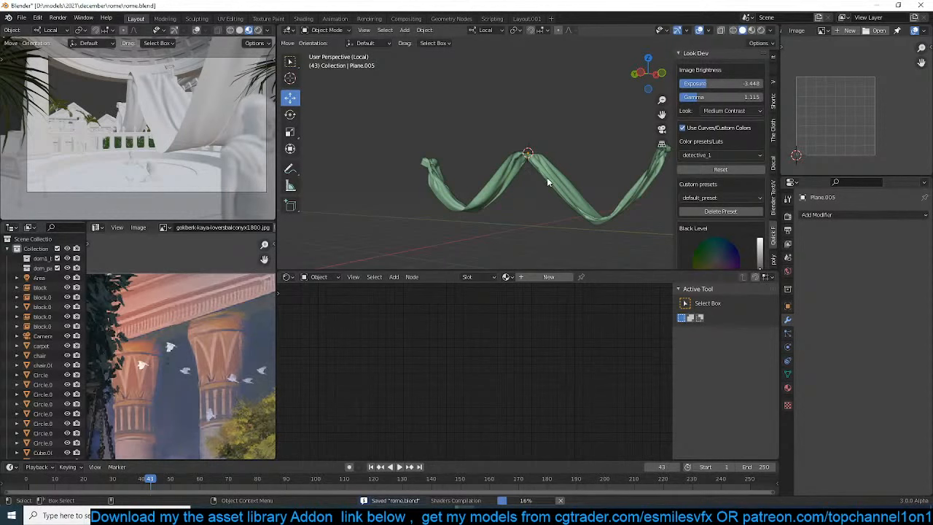
{"action": "left_click", "coordinate": [547, 178]}
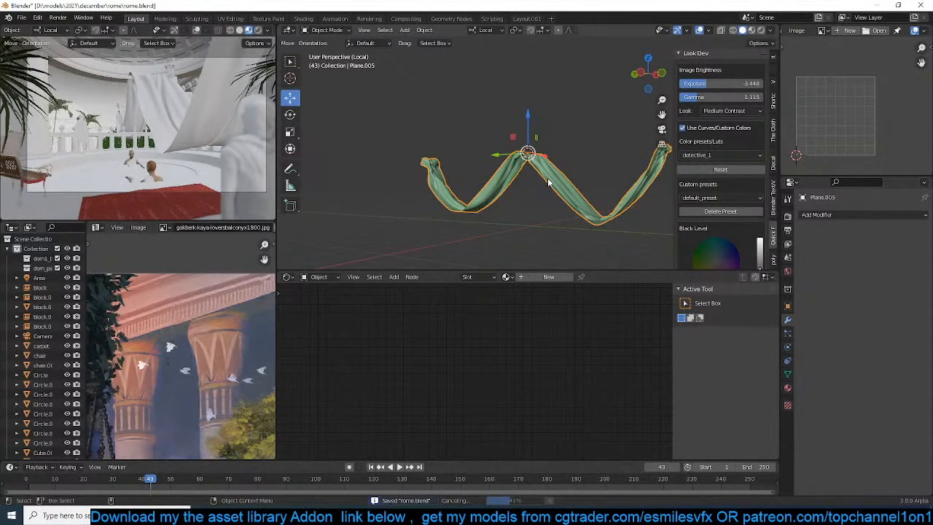
{"action": "left_click", "coordinate": [496, 217]}
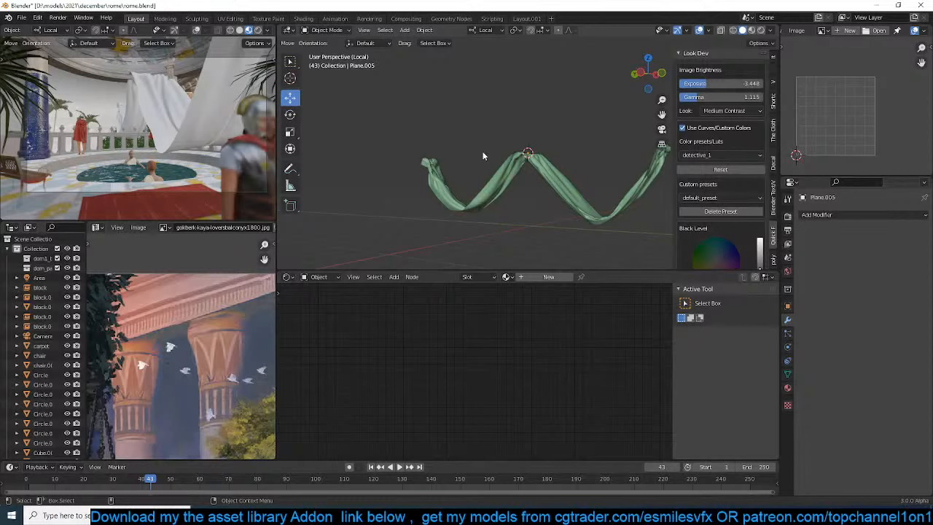
Assign the existing fabric.001 material to the converted drape
{"action": "left_click", "coordinate": [499, 179]}
{"action": "scroll", "coordinate": [491, 194], "scroll_direction": "down", "scroll_amount": 2}
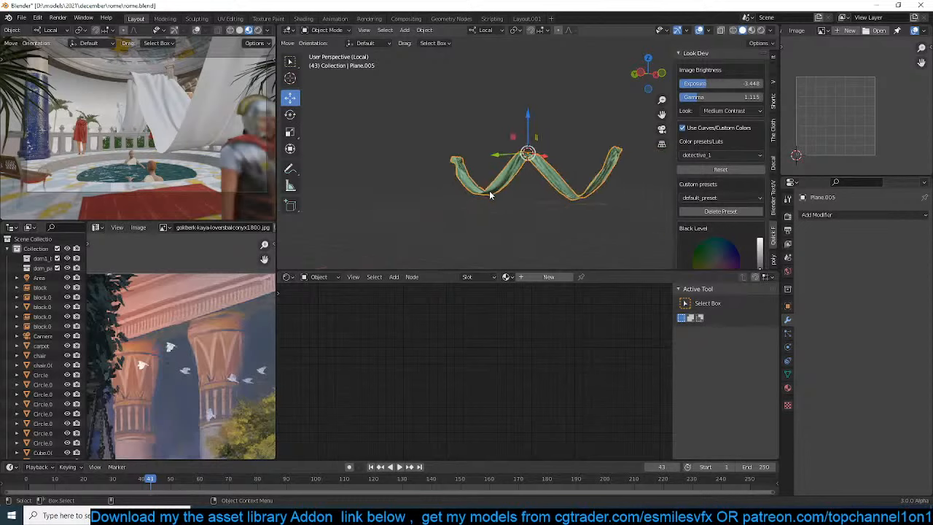
{"action": "middle_click_drag", "start_coordinate": [469, 161], "coordinate": [448, 159]}
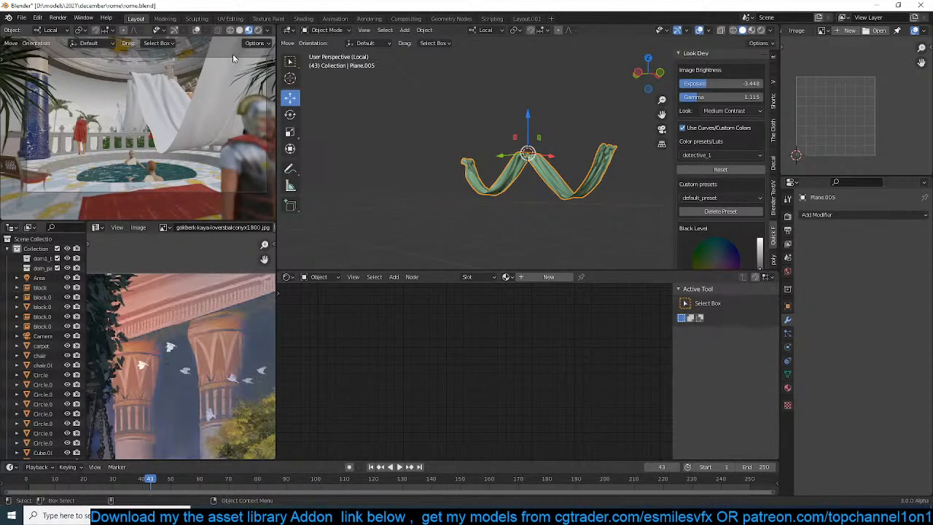
{"action": "left_click", "coordinate": [506, 276]}
{"action": "type", "text": "fabr"}
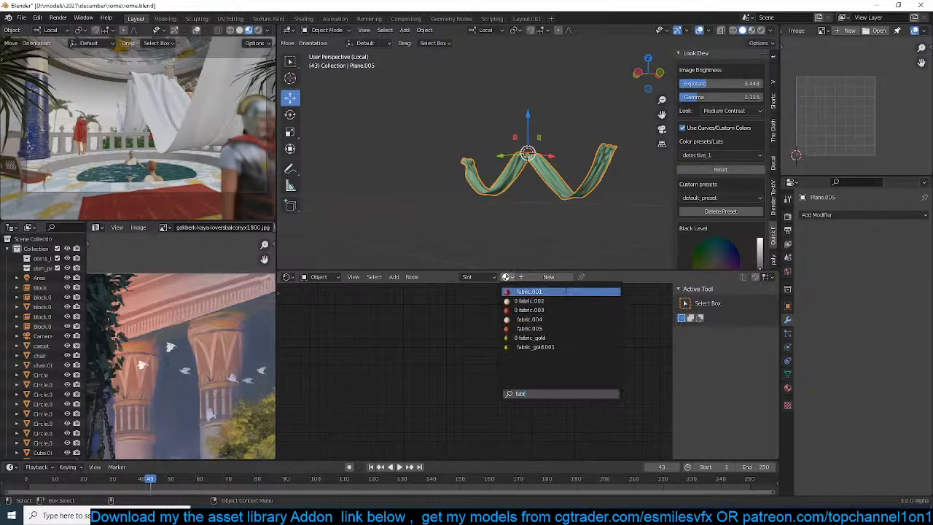
{"action": "left_click", "coordinate": [566, 291]}
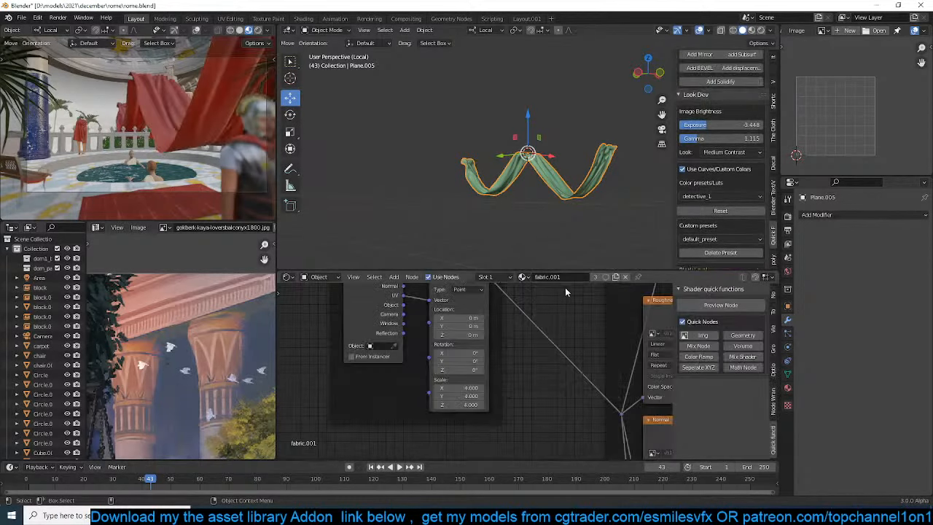
{"action": "scroll", "coordinate": [508, 182], "scroll_direction": "up", "scroll_amount": 3}
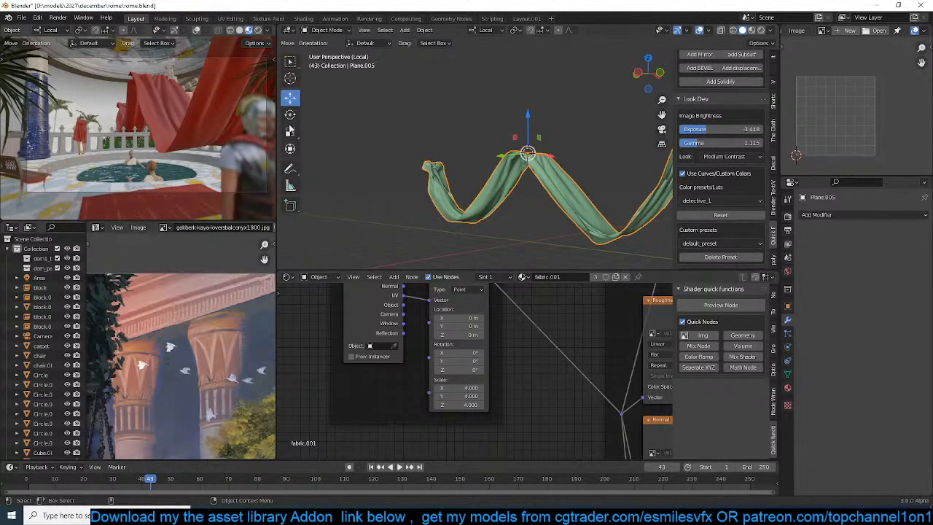
Scale the red drape uniformly to about 0.5 and leave local view to show the whole scene
{"action": "key", "text": "s"}
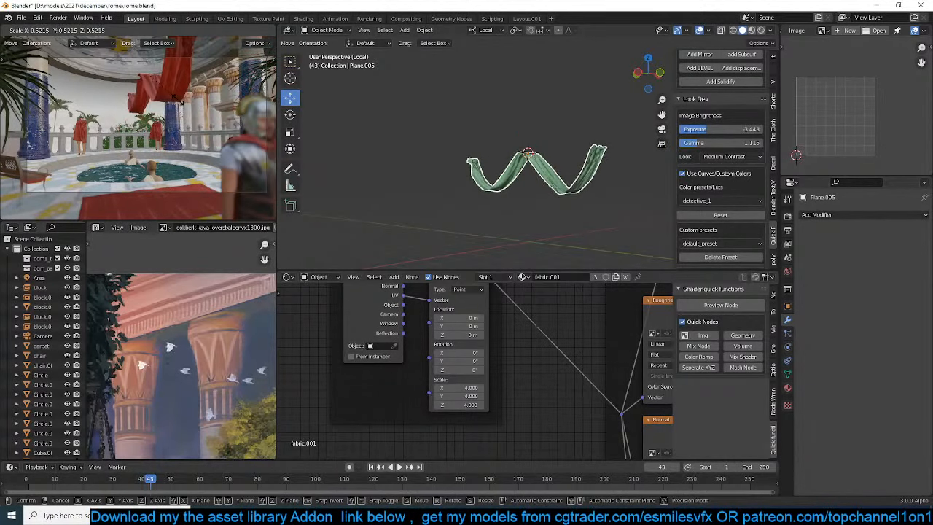
{"action": "right_click", "coordinate": [184, 104]}
{"action": "key", "text": "s"}
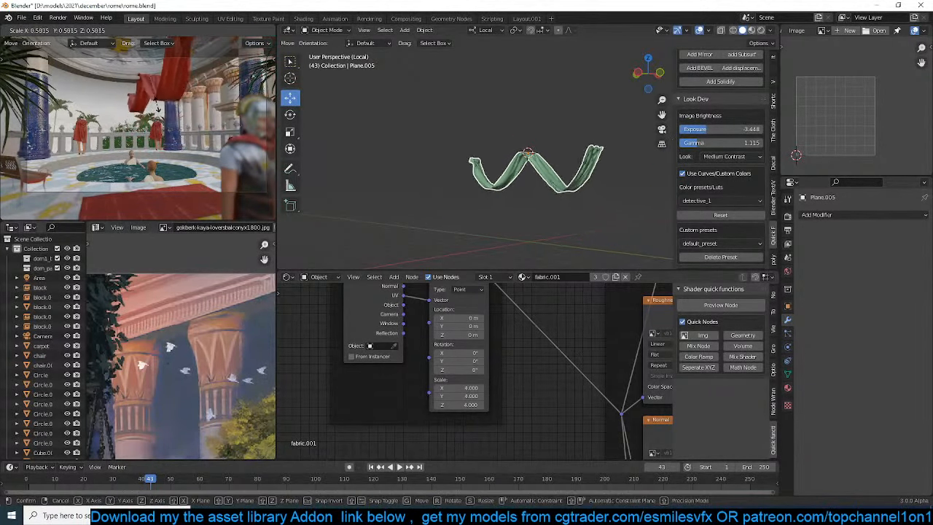
{"action": "left_click", "coordinate": [462, 165]}
{"action": "key", "text": "KP_Divide"}
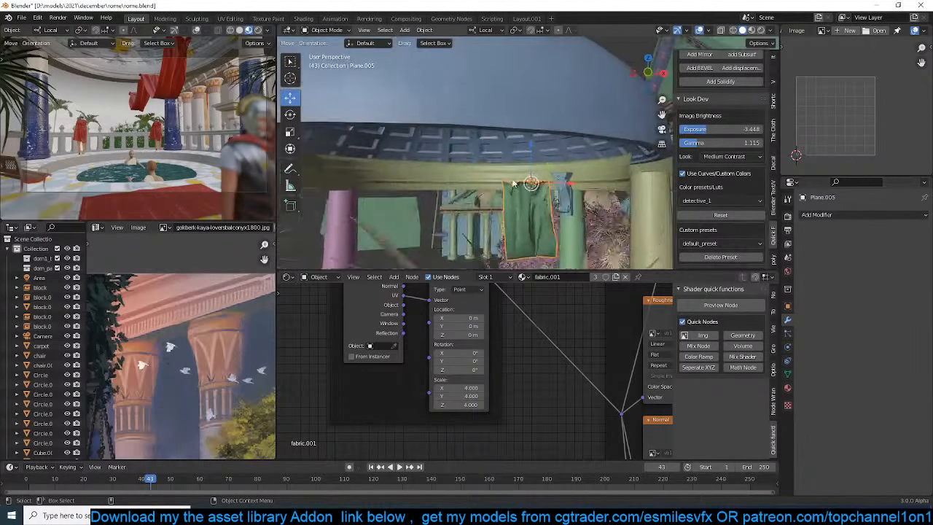
In a top wireframe view, add a Bezier circle, enlarge it to roughly the dome's outline, and shift it over the dome
{"action": "middle_click_drag", "start_coordinate": [563, 206], "coordinate": [508, 111]}
{"action": "key", "text": "KP_7"}
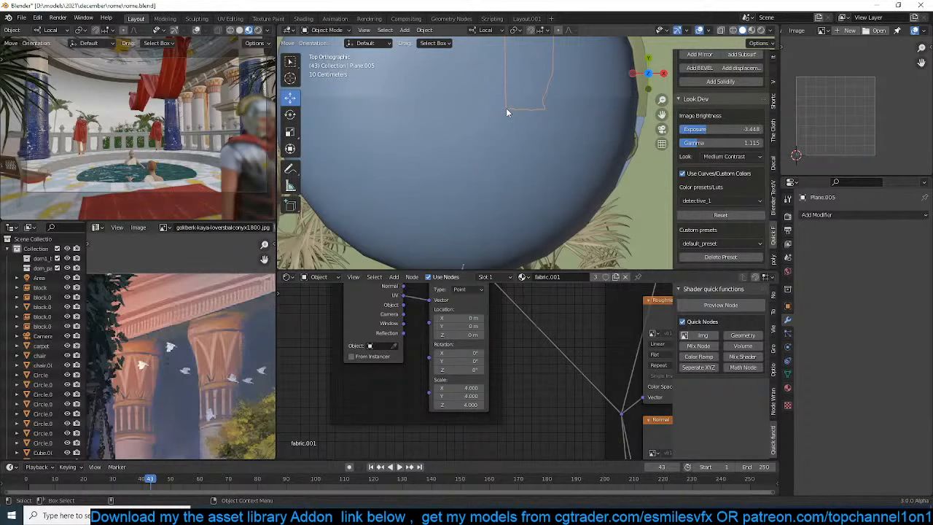
{"action": "scroll", "coordinate": [511, 102], "scroll_direction": "down", "scroll_amount": 7}
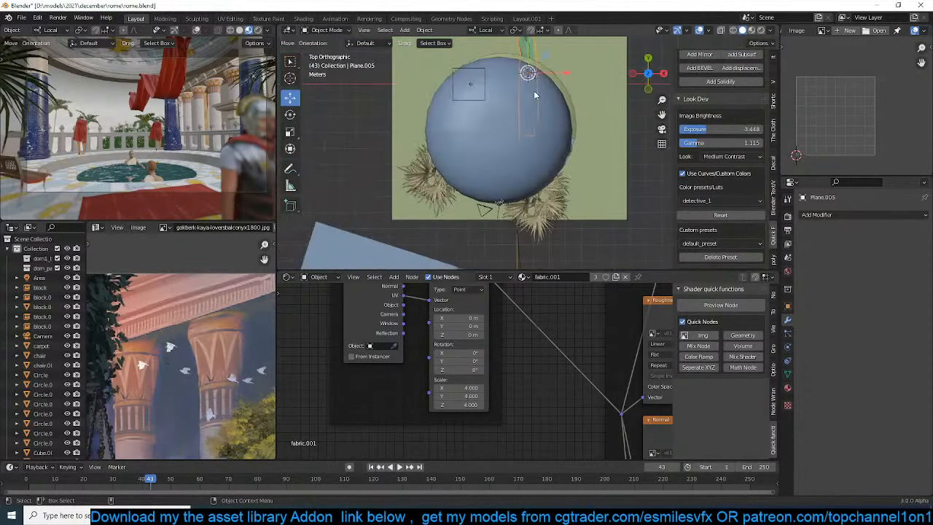
{"action": "key", "text": "alt+z"}
{"action": "scroll", "coordinate": [528, 165], "scroll_direction": "up", "scroll_amount": 3}
{"action": "middle_click_drag", "start_coordinate": [486, 130], "coordinate": [486, 151], "text": "shift"}
{"action": "scroll", "coordinate": [527, 158], "scroll_direction": "down", "scroll_amount": 5}
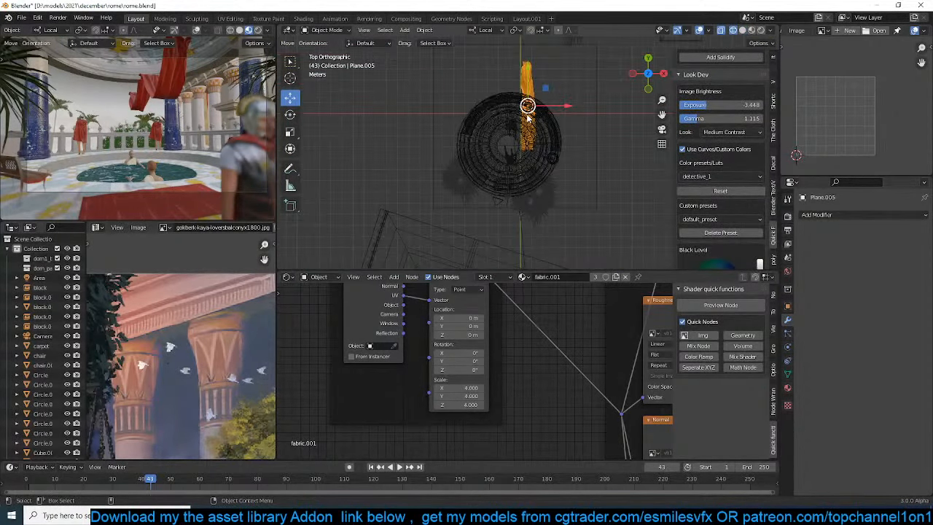
{"action": "key", "text": "shift+a"}
{"action": "mouse_move", "coordinate": [481, 152]}
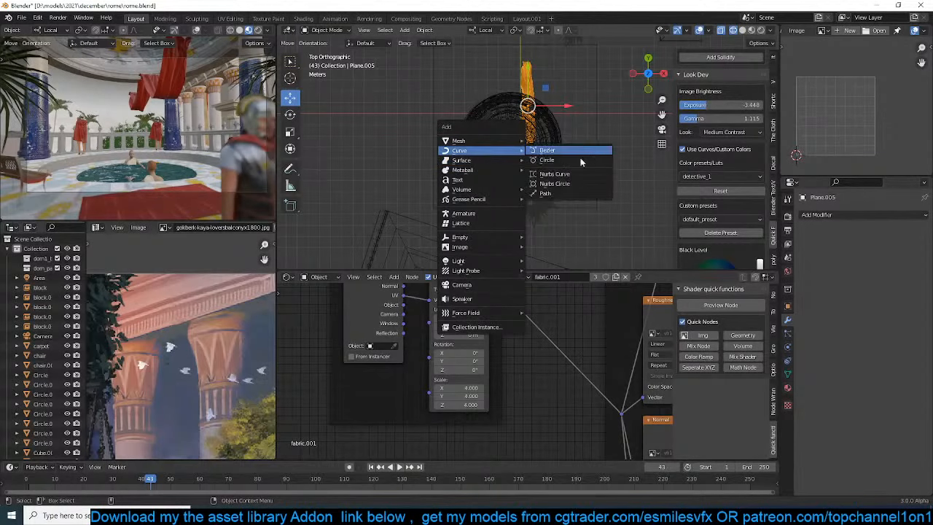
{"action": "left_click", "coordinate": [583, 162]}
{"action": "key", "text": "s"}
{"action": "left_click", "coordinate": [753, 160]}
{"action": "key", "text": "g"}
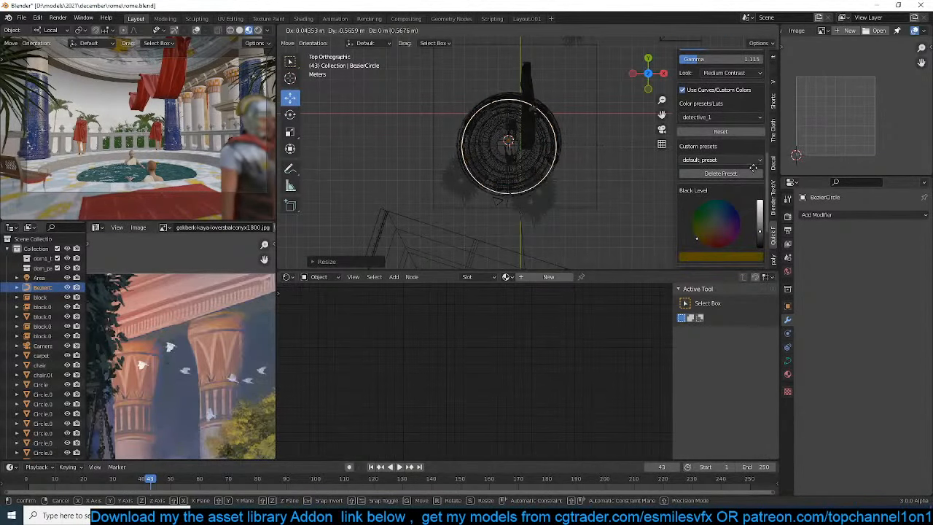
{"action": "right_click", "coordinate": [756, 163]}
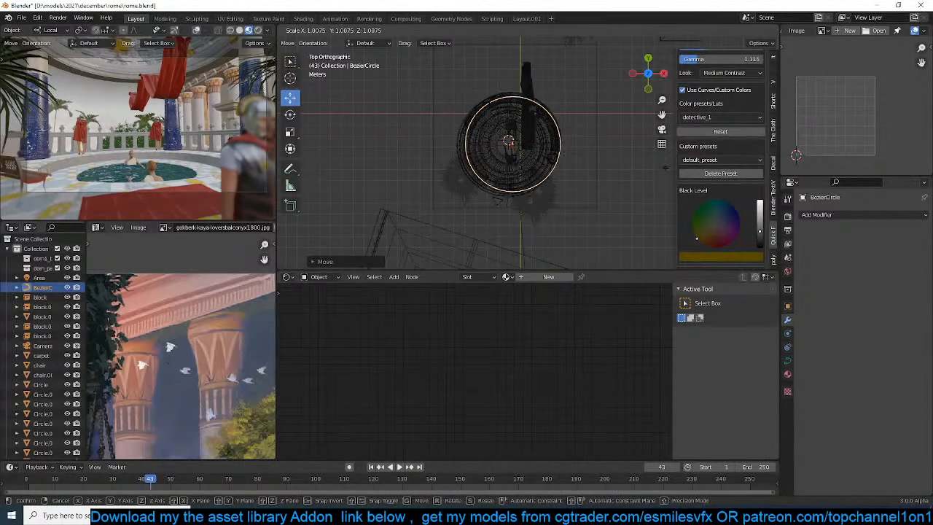
Select the drape, examine its mesh in Edit Mode, and view it against the dome in solid shading
{"action": "left_click", "coordinate": [528, 81]}
{"action": "key", "text": "Tab"}
{"action": "scroll", "coordinate": [551, 56], "scroll_direction": "up", "scroll_amount": 4}
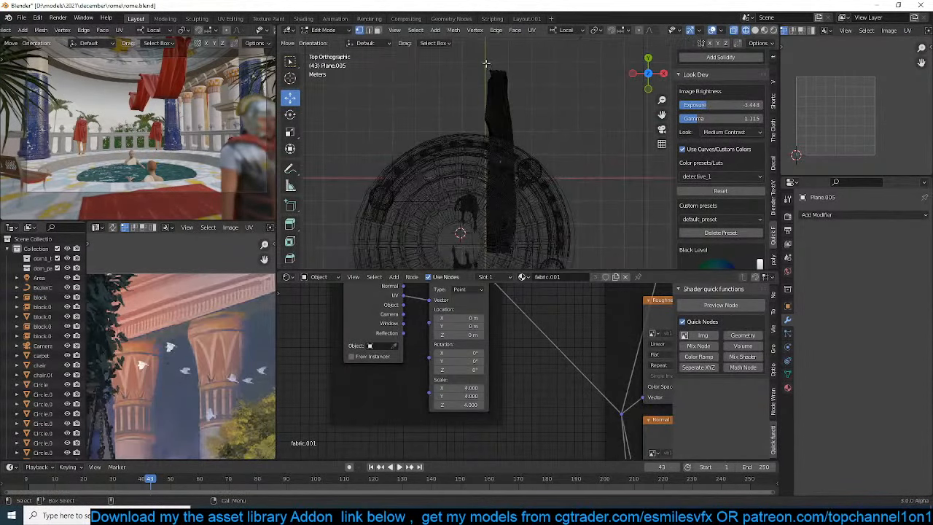
{"action": "key", "text": "Tab"}
{"action": "middle_click_drag", "start_coordinate": [519, 108], "coordinate": [538, 38]}
{"action": "scroll", "coordinate": [542, 387], "scroll_direction": "down", "scroll_amount": 2}
{"action": "middle_click_drag", "start_coordinate": [528, 190], "coordinate": [503, 168]}
{"action": "key", "text": "ctrl+a"}
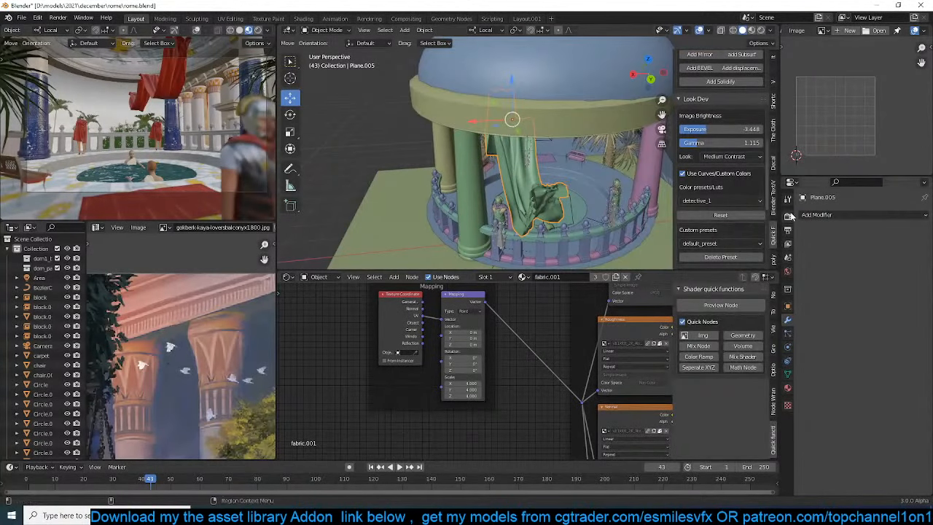
{"action": "left_click", "coordinate": [807, 215]}
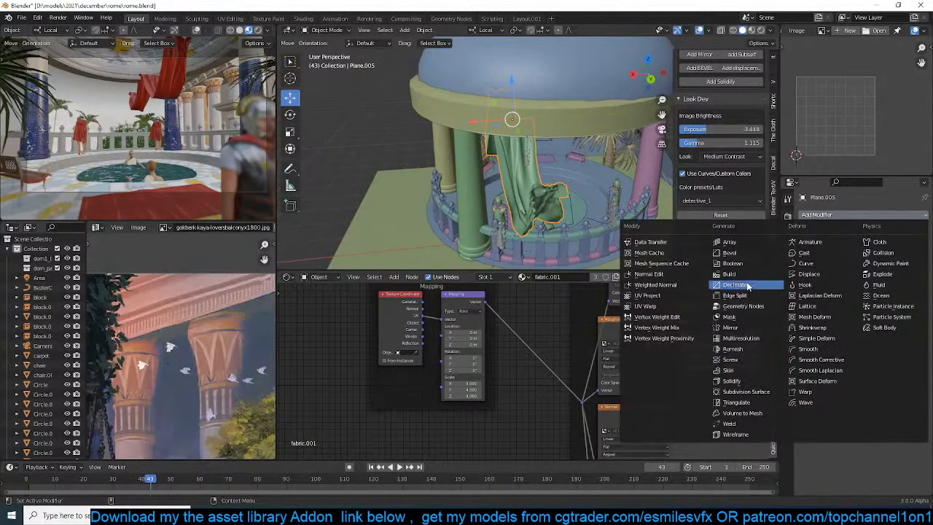
{"action": "left_click", "coordinate": [806, 275]}
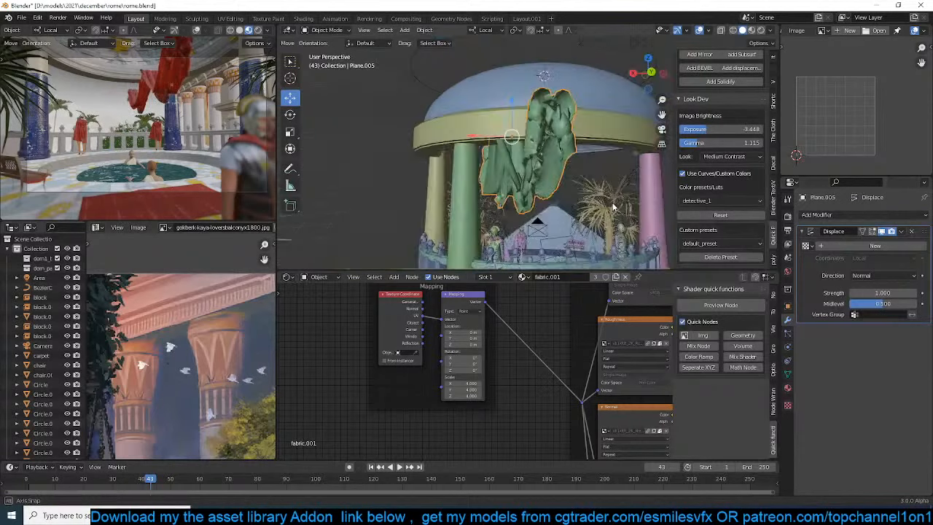
{"action": "left_click", "coordinate": [912, 232]}
Add a Decimate modifier to the drape, lower its collapse ratio, and apply the modifier
{"action": "left_click", "coordinate": [889, 215]}
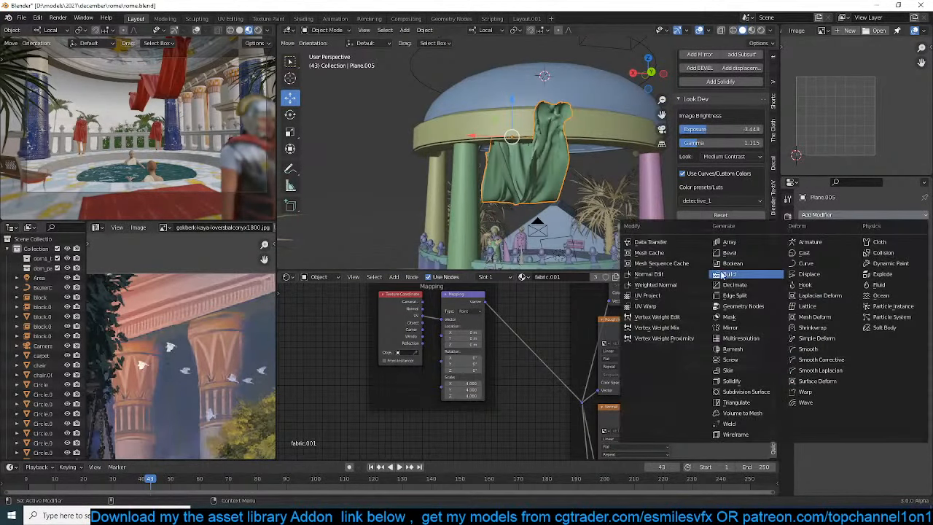
{"action": "left_click", "coordinate": [736, 288]}
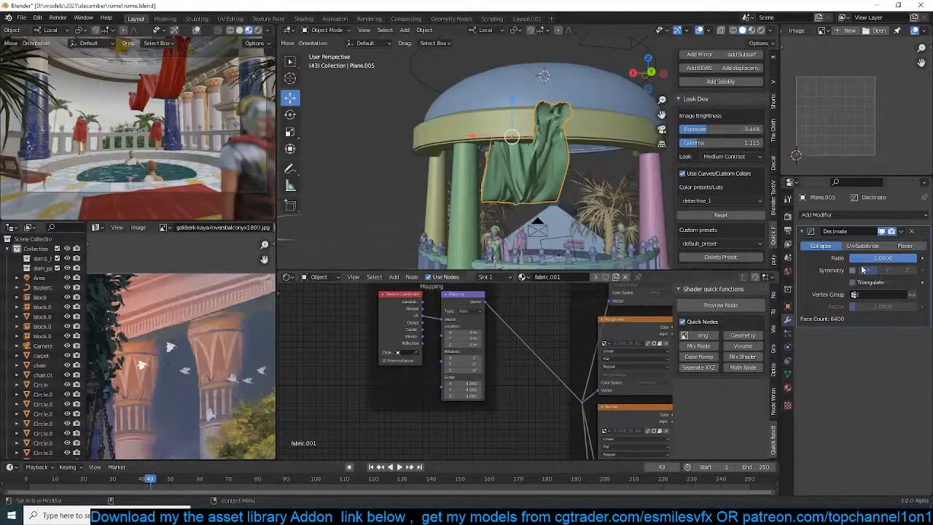
{"action": "left_click_drag", "start_coordinate": [904, 258], "coordinate": [862, 280]}
{"action": "key", "text": "ctrl+a"}
{"action": "key", "text": "KP_Decimal"}
{"action": "middle_click_drag", "start_coordinate": [552, 194], "coordinate": [516, 155]}
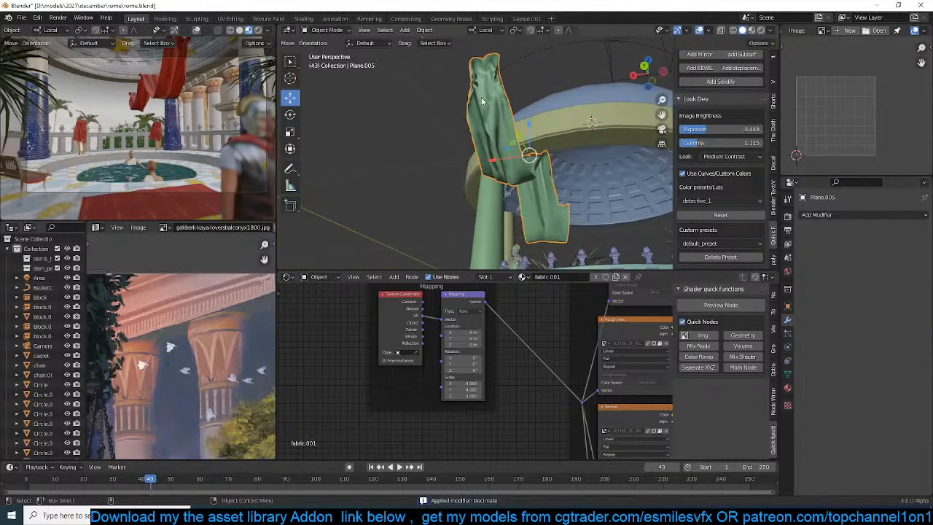
Gather the drape's outer end by scaling its end vertices to about 0.25 with smooth proportional editing at size 1.00
{"action": "key", "text": "Tab"}
{"action": "key", "text": "a"}
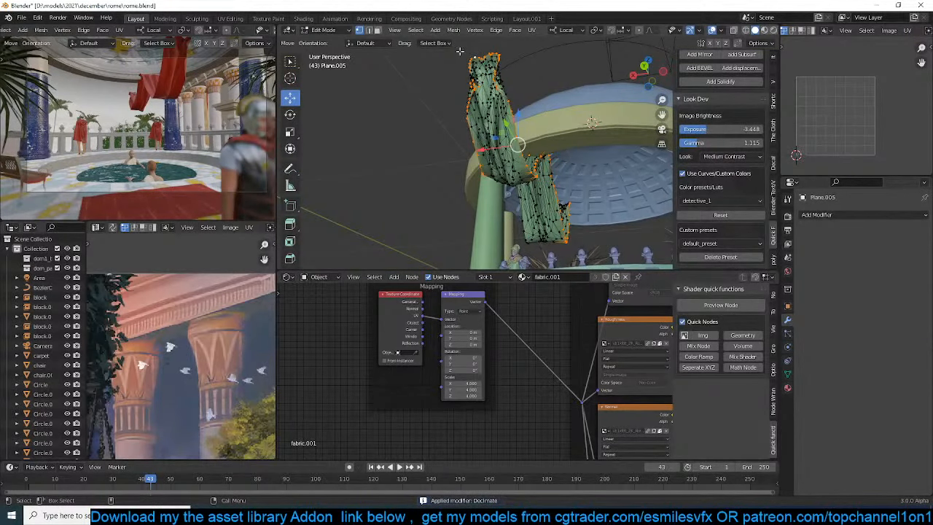
{"action": "left_click", "coordinate": [484, 55], "text": "ctrl"}
{"action": "key", "text": "o"}
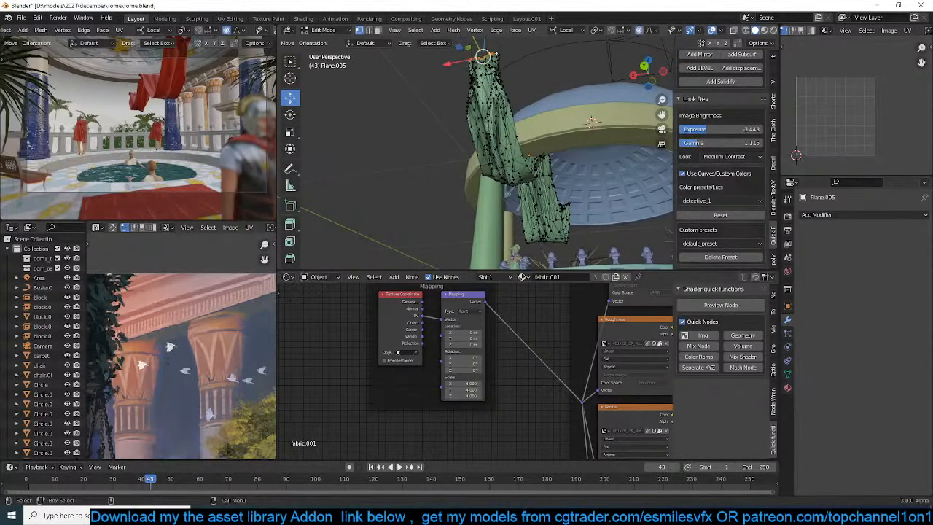
{"action": "key", "text": "s"}
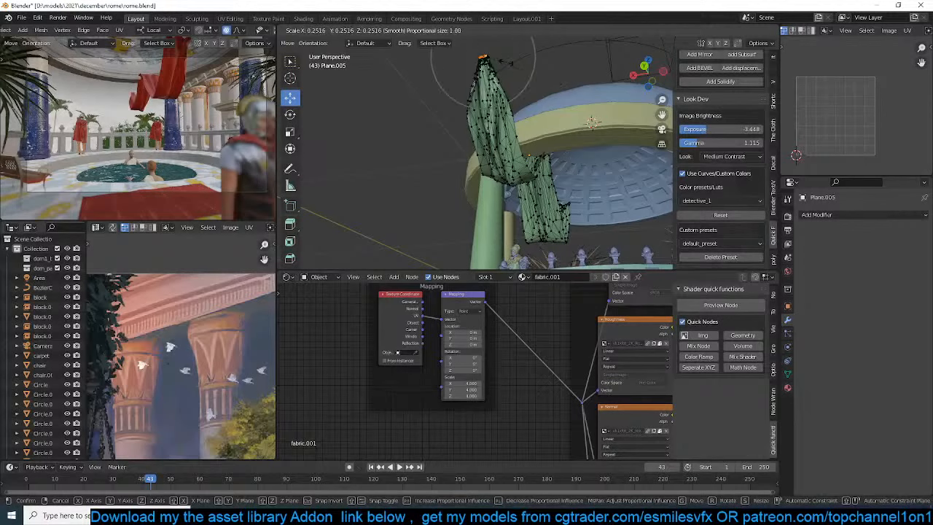
{"action": "left_click", "coordinate": [508, 64]}
{"action": "middle_click_drag", "start_coordinate": [508, 64], "coordinate": [567, 120]}
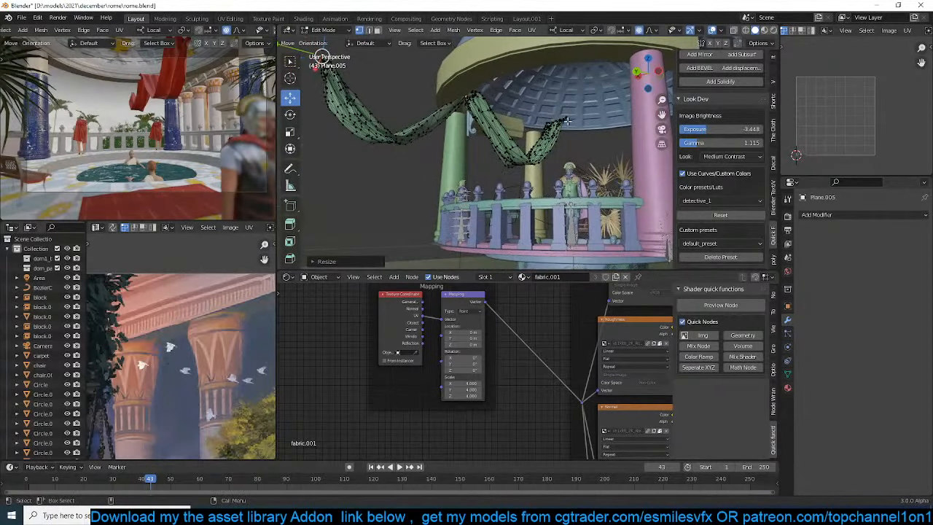
Gather the drape's inner end by scaling its end vertices to about 0.5 with smooth proportional editing, and save the file
{"action": "left_click", "coordinate": [557, 119], "text": "alt"}
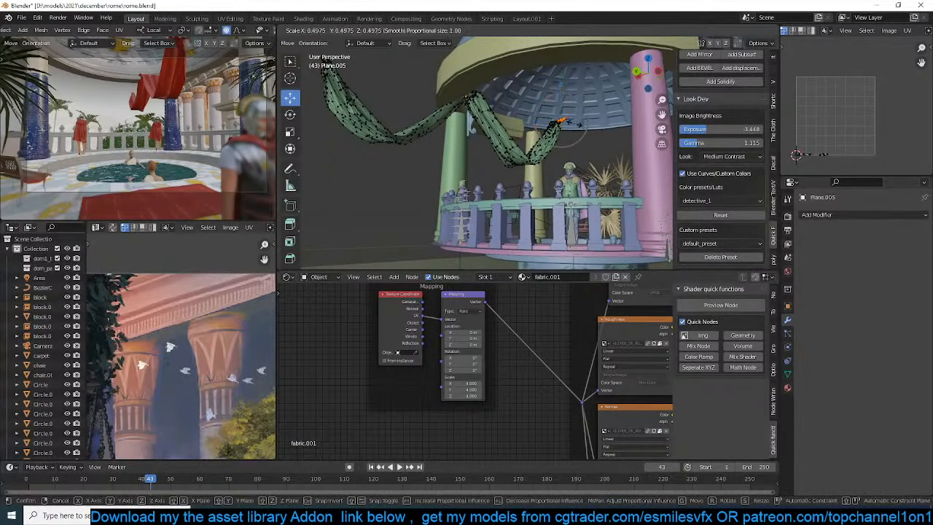
{"action": "key", "text": "Tab"}
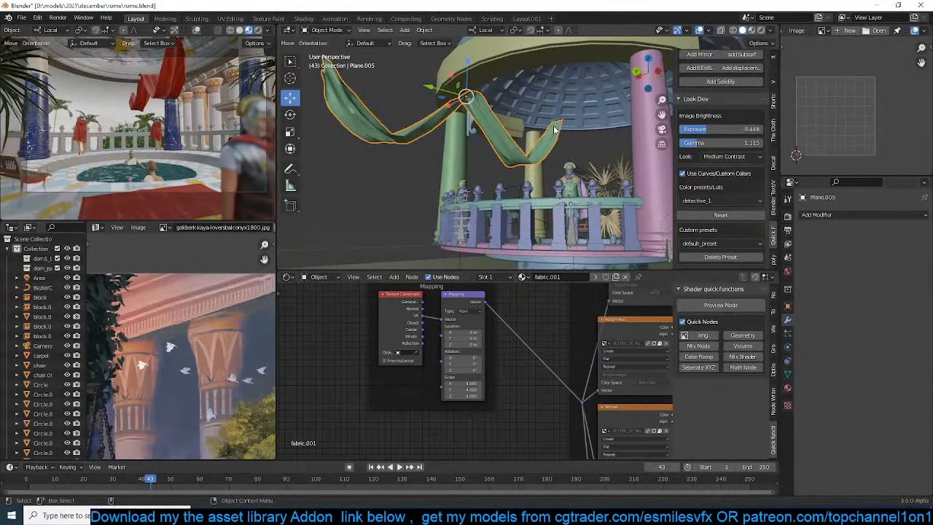
{"action": "scroll", "coordinate": [554, 130], "scroll_direction": "down", "scroll_amount": 3}
{"action": "middle_click_drag", "start_coordinate": [554, 130], "coordinate": [456, 225]}
{"action": "scroll", "coordinate": [443, 207], "scroll_direction": "up", "scroll_amount": 3}
{"action": "key", "text": "shift+z"}
{"action": "key", "text": "KP_7"}
{"action": "scroll", "coordinate": [448, 197], "scroll_direction": "down", "scroll_amount": 6}
{"action": "key", "text": "ctrl+s"}
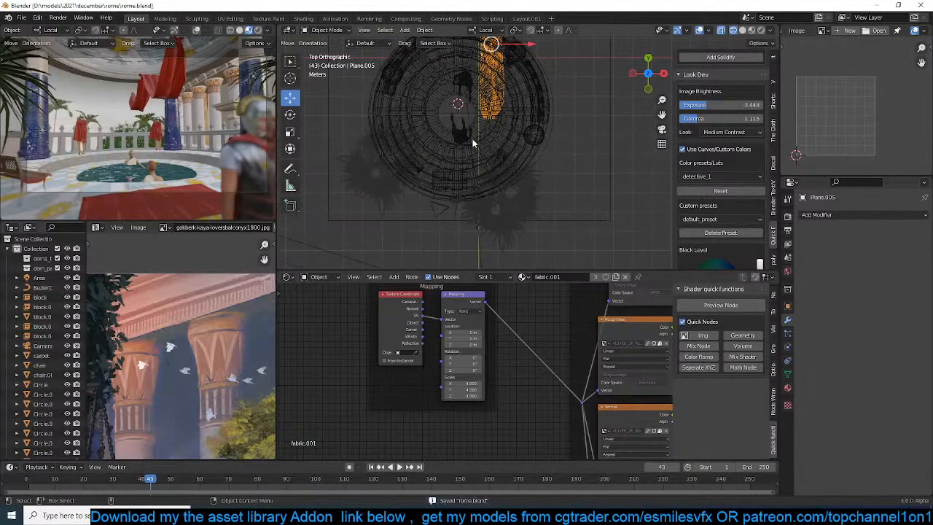
Add a second Bezier circle centred on the dome and enlarge it well beyond the dome's outline
{"action": "left_click", "coordinate": [473, 139]}
{"action": "key", "text": "shift+a"}
{"action": "mouse_move", "coordinate": [438, 114]}
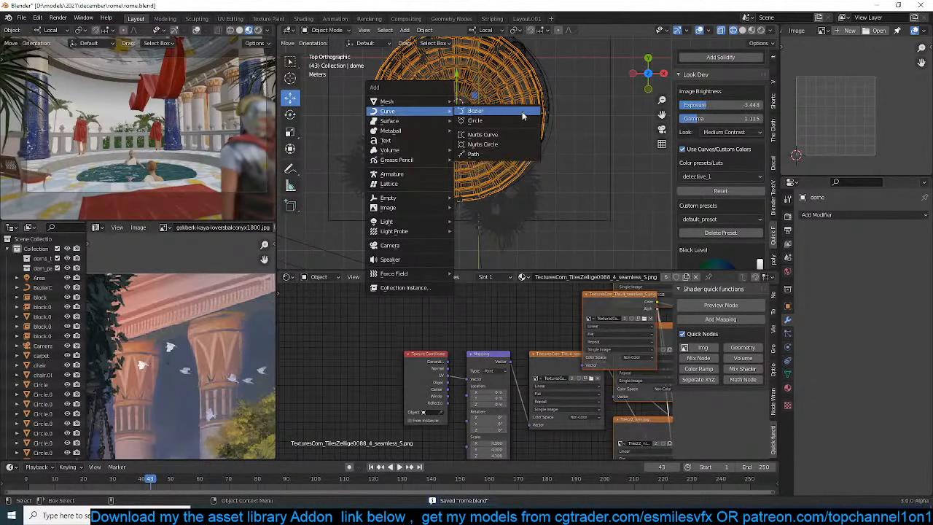
{"action": "left_click", "coordinate": [475, 120]}
{"action": "key", "text": "s"}
{"action": "left_click", "coordinate": [481, 61]}
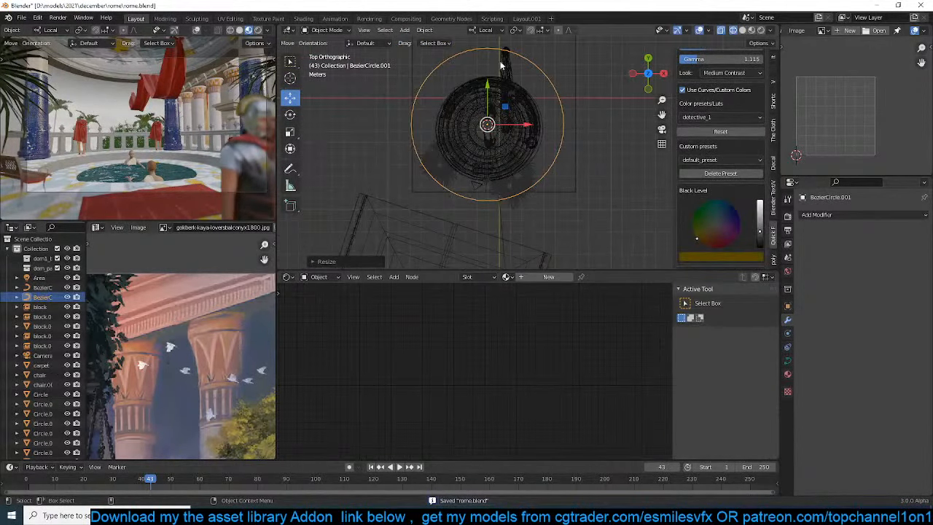
Select the drape and snap it to the 3D cursor at the centre of the new circle
{"action": "left_click", "coordinate": [503, 64]}
{"action": "left_click", "coordinate": [543, 63]}
{"action": "key", "text": "shift+s"}
{"action": "left_click", "coordinate": [527, 140]}
{"action": "left_click", "coordinate": [520, 72]}
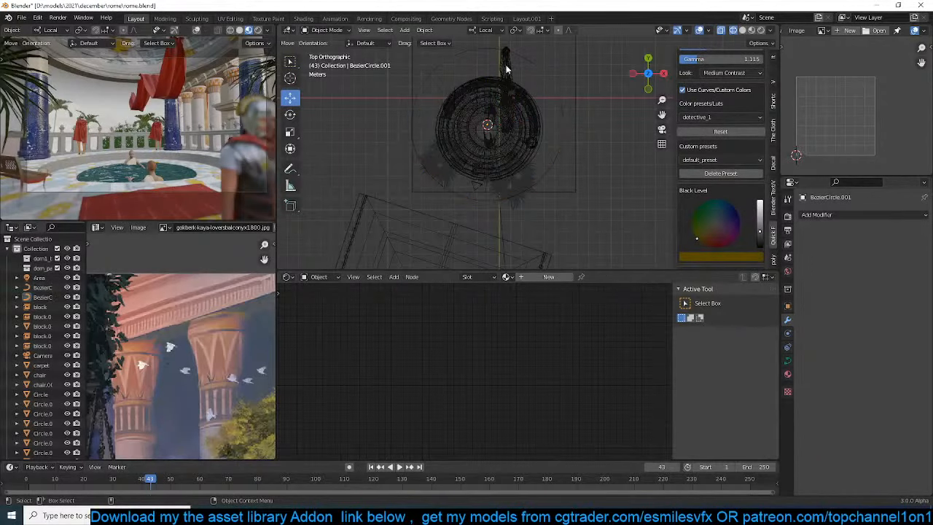
{"action": "left_click", "coordinate": [506, 69]}
{"action": "left_click", "coordinate": [553, 162]}
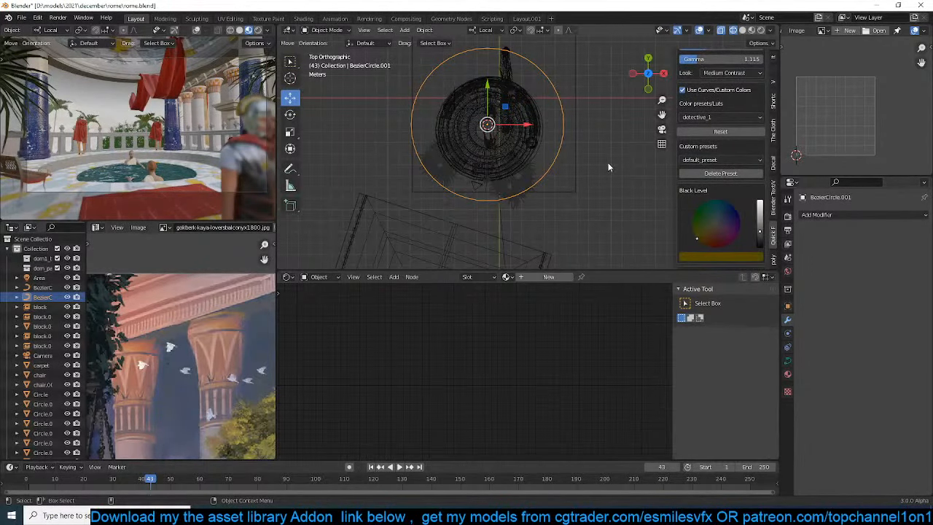
{"action": "left_click", "coordinate": [506, 63]}
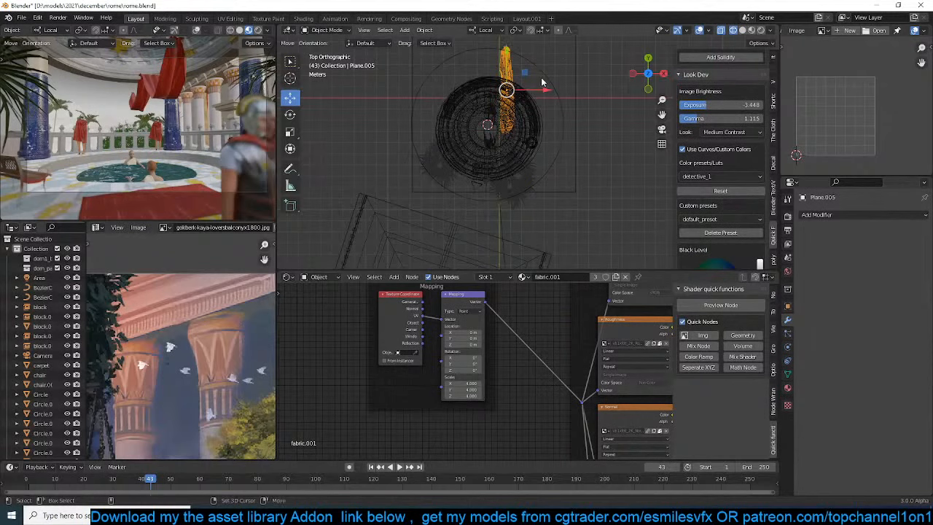
{"action": "key", "text": "shift+s"}
{"action": "left_click", "coordinate": [541, 40]}
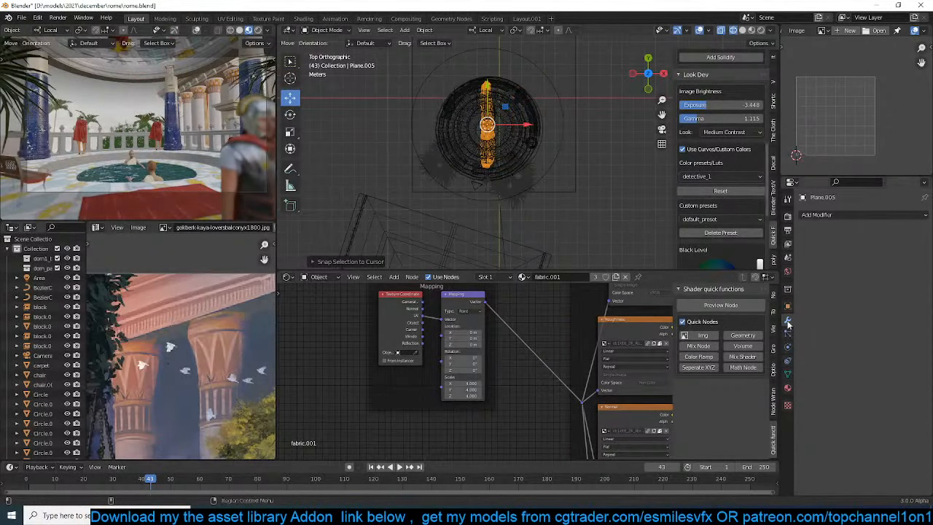
Add a Curve modifier to the drape with BezierCircle.001 as its curve object, and rotate the drape 90°
{"action": "scroll", "coordinate": [689, 142], "scroll_direction": "up", "scroll_amount": 9}
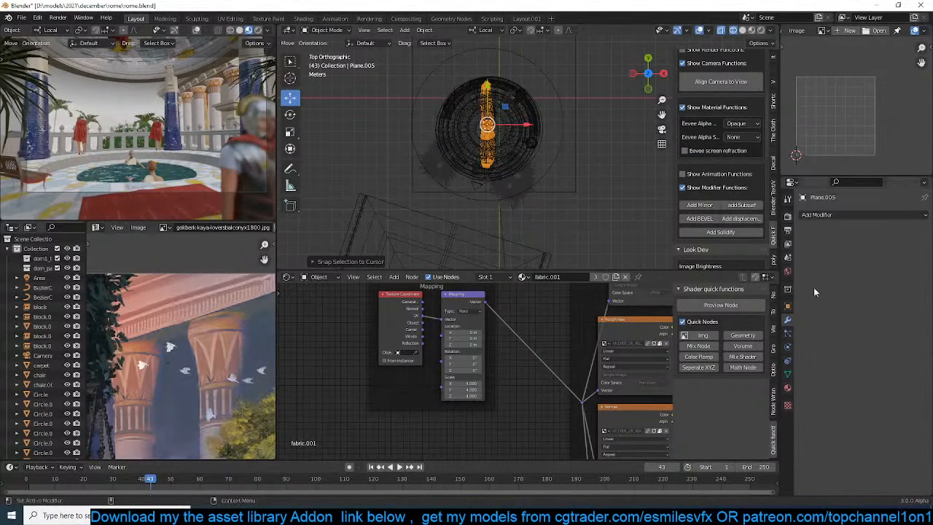
{"action": "left_click", "coordinate": [878, 219]}
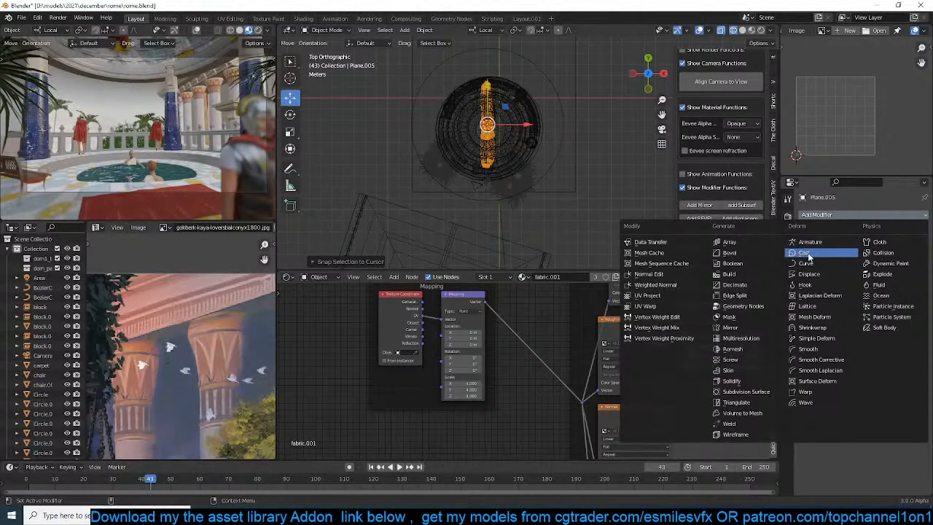
{"action": "left_click", "coordinate": [813, 262]}
{"action": "left_click", "coordinate": [911, 246]}
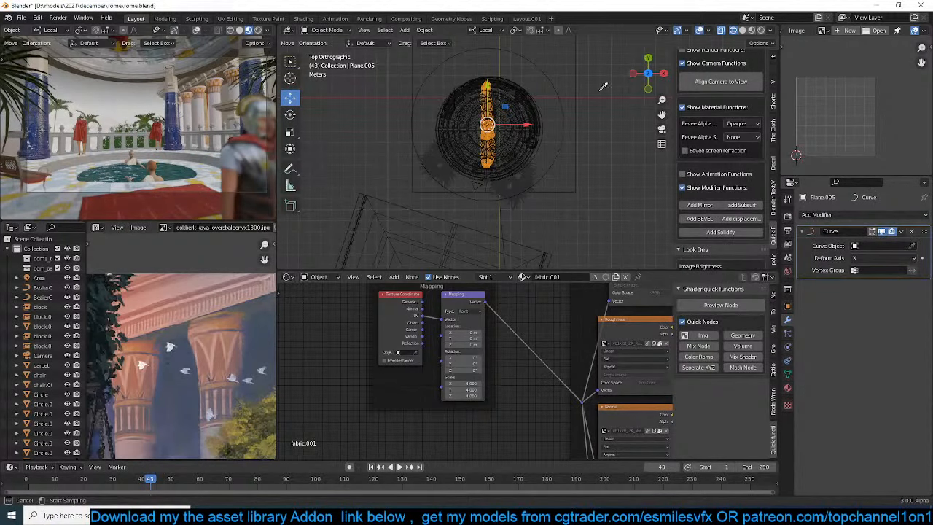
{"action": "left_click", "coordinate": [551, 78]}
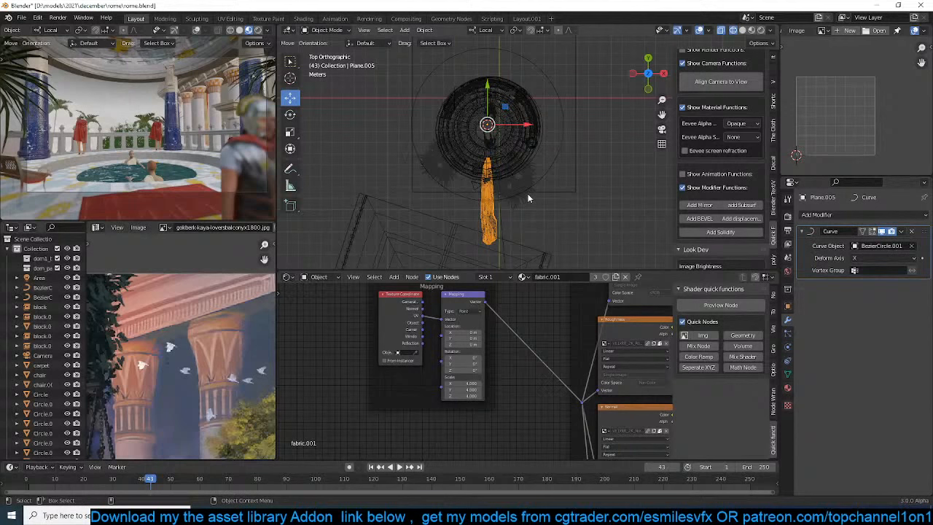
{"action": "type", "text": "r90"}
{"action": "key", "text": "Return"}
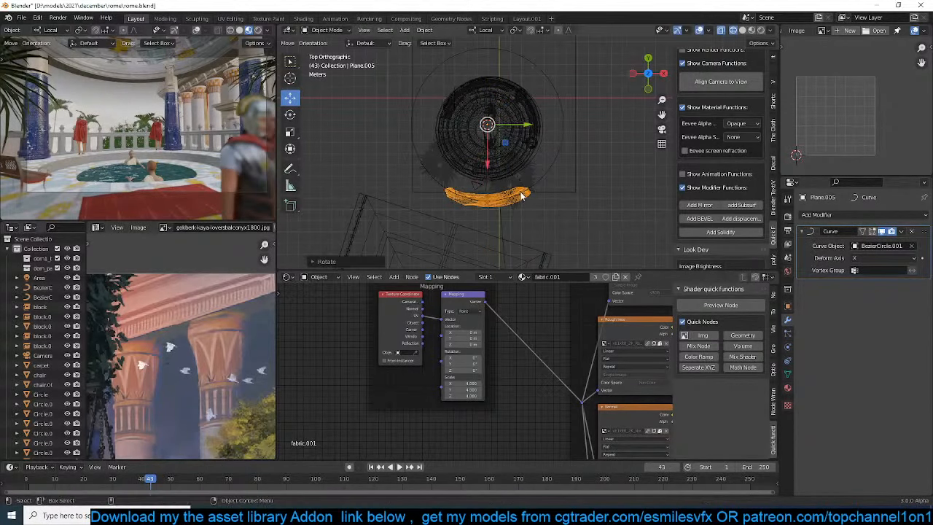
Shrink BezierCircle.001 to roughly the dome's width and lower it along Z to the dome's rim
{"action": "middle_click_drag", "start_coordinate": [530, 197], "coordinate": [554, 109]}
{"action": "left_click", "coordinate": [555, 109]}
{"action": "key", "text": "s"}
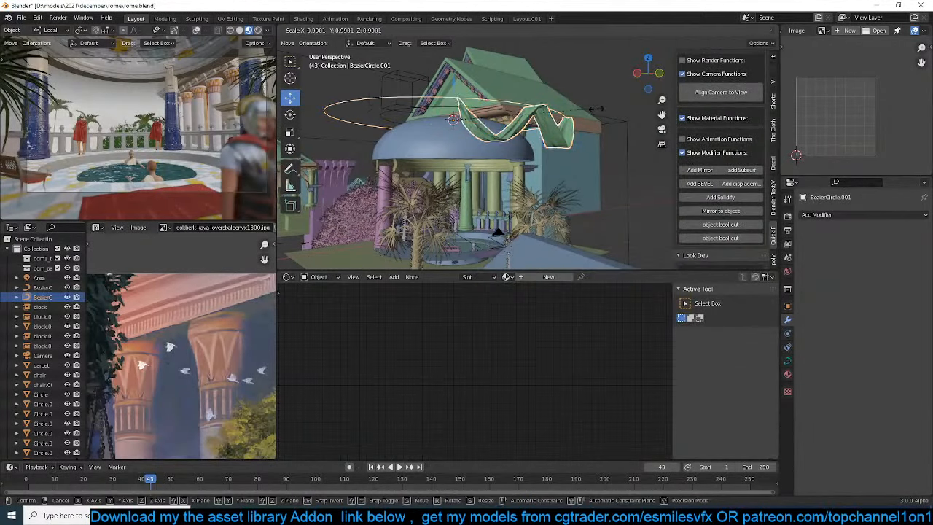
{"action": "left_click", "coordinate": [543, 123]}
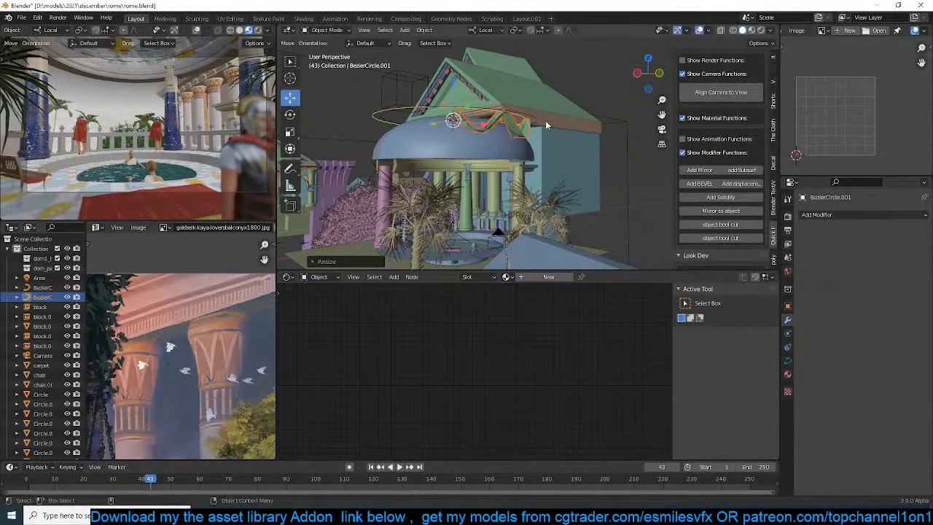
{"action": "key", "text": "g"}
{"action": "key", "text": "z"}
{"action": "key", "text": "z"}
{"action": "right_click", "coordinate": [546, 161]}
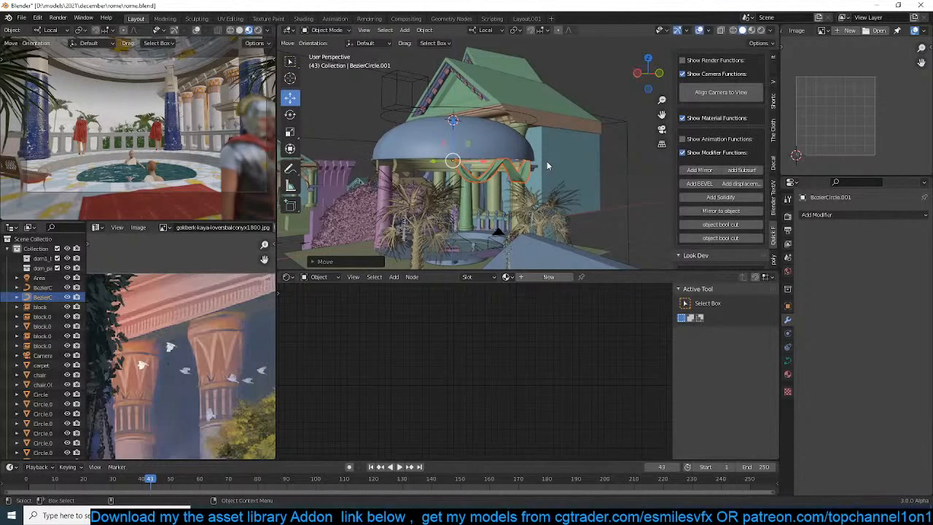
Move the drape along the Y axis until it hangs on the dome's far side within the camera view
{"action": "left_click", "coordinate": [527, 119]}
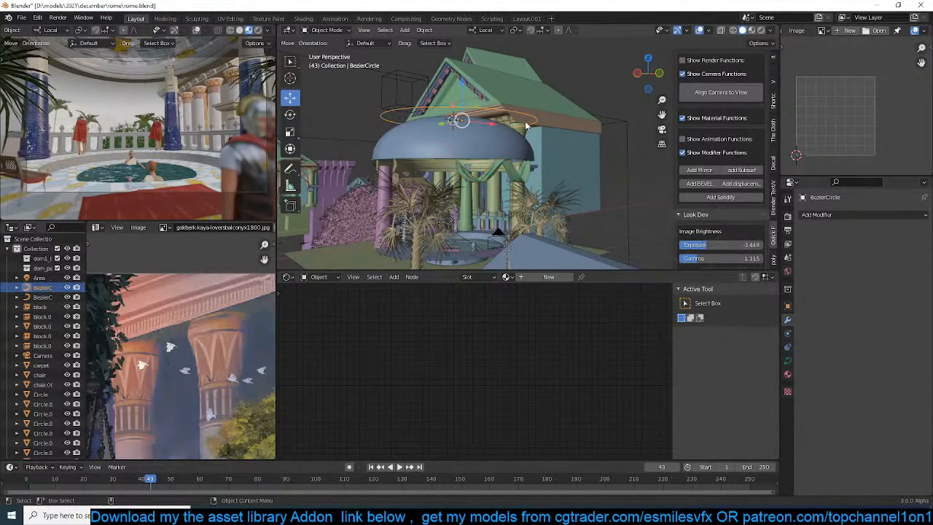
{"action": "left_click", "coordinate": [514, 163]}
{"action": "scroll", "coordinate": [513, 162], "scroll_direction": "up", "scroll_amount": 5}
{"action": "key", "text": "KP_0"}
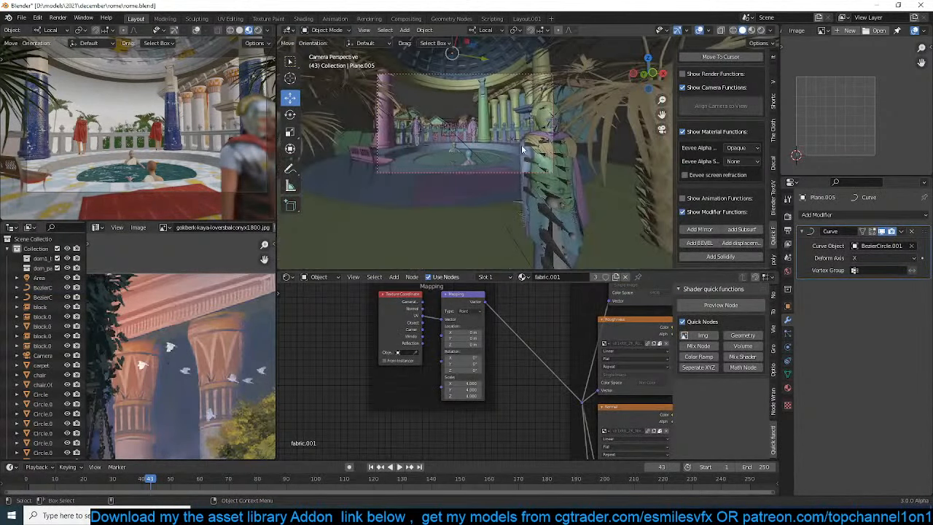
{"action": "scroll", "coordinate": [513, 157], "scroll_direction": "down", "scroll_amount": 4}
{"action": "middle_click_drag", "start_coordinate": [519, 129], "coordinate": [508, 211], "text": "shift"}
{"action": "scroll", "coordinate": [515, 141], "scroll_direction": "down", "scroll_amount": 1}
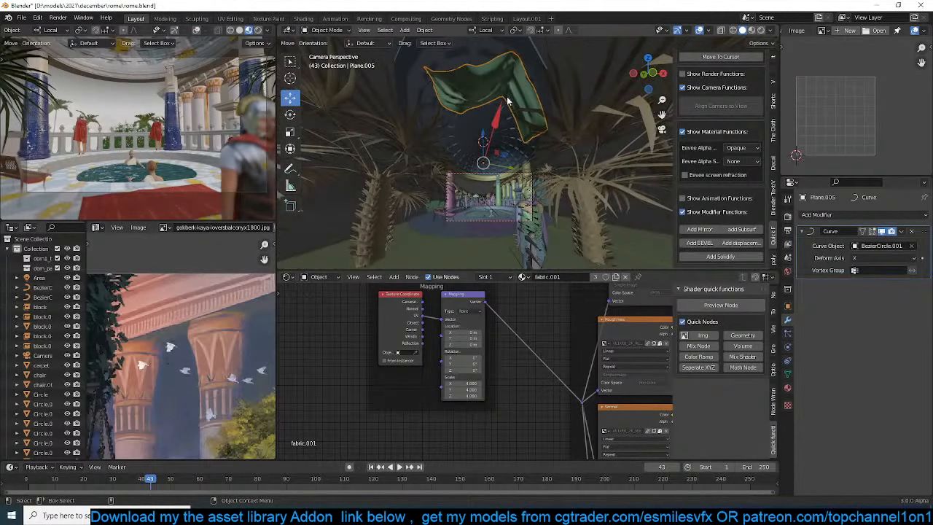
{"action": "key", "text": "g"}
{"action": "key", "text": "y"}
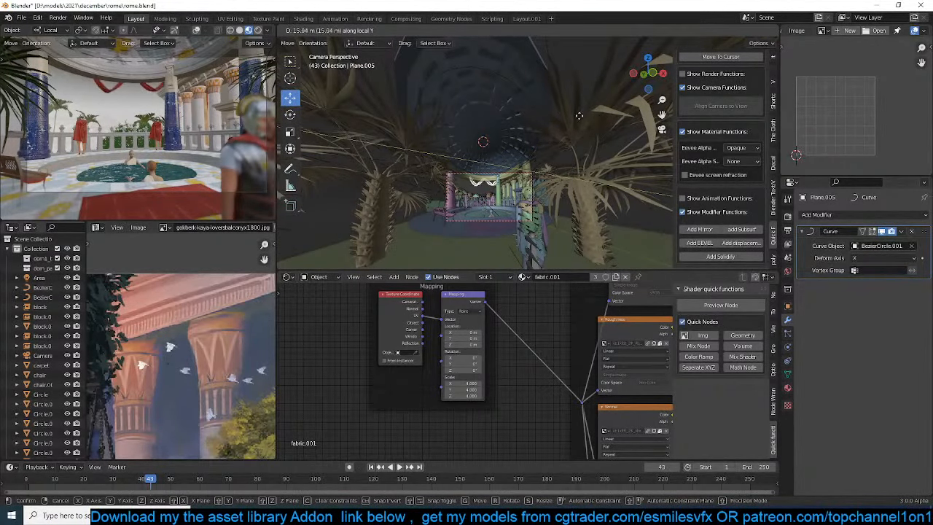
{"action": "left_click", "coordinate": [564, 121]}
{"action": "scroll", "coordinate": [567, 119], "scroll_direction": "down", "scroll_amount": 7}
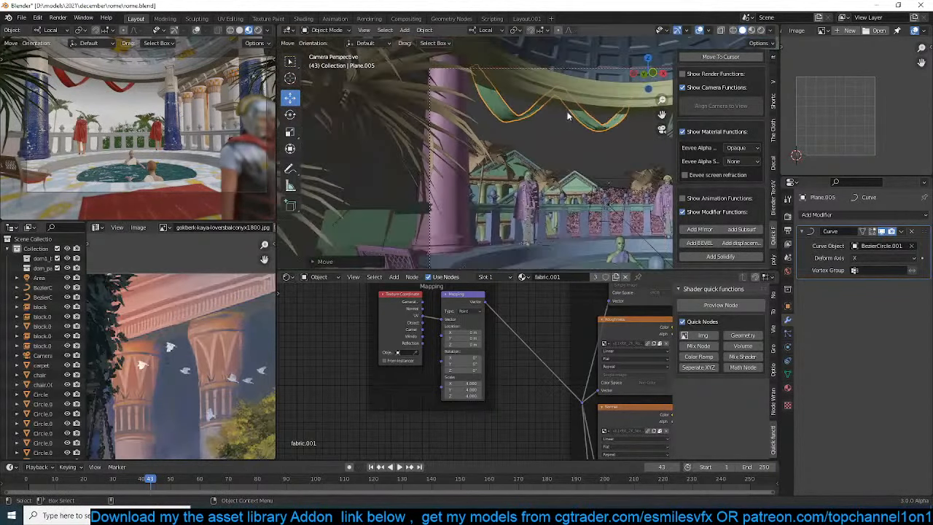
Try to enlarge the selected circle and drape horizontally, with scaling locked on local Z
{"action": "middle_click_drag", "start_coordinate": [570, 108], "coordinate": [583, 140]}
{"action": "scroll", "coordinate": [583, 140], "scroll_direction": "down", "scroll_amount": 8}
{"action": "scroll", "coordinate": [582, 139], "scroll_direction": "up", "scroll_amount": 6}
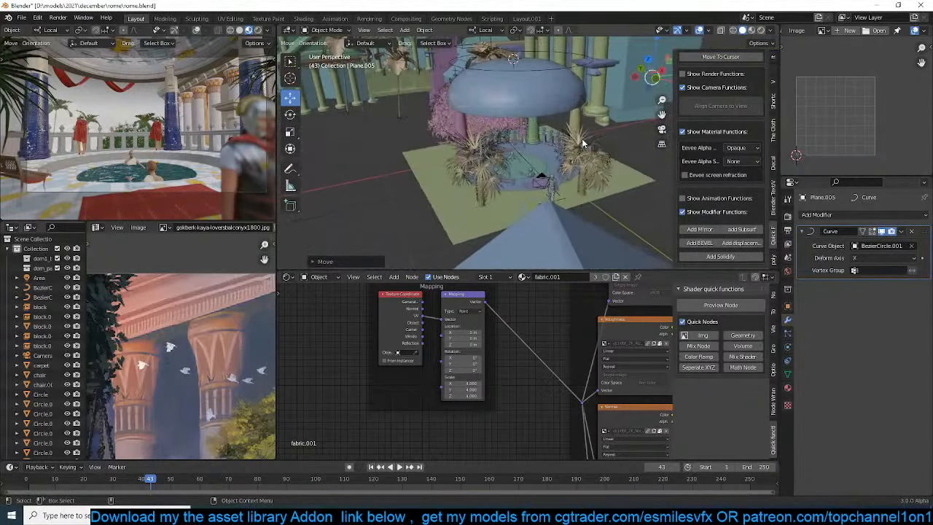
{"action": "left_click", "coordinate": [572, 57]}
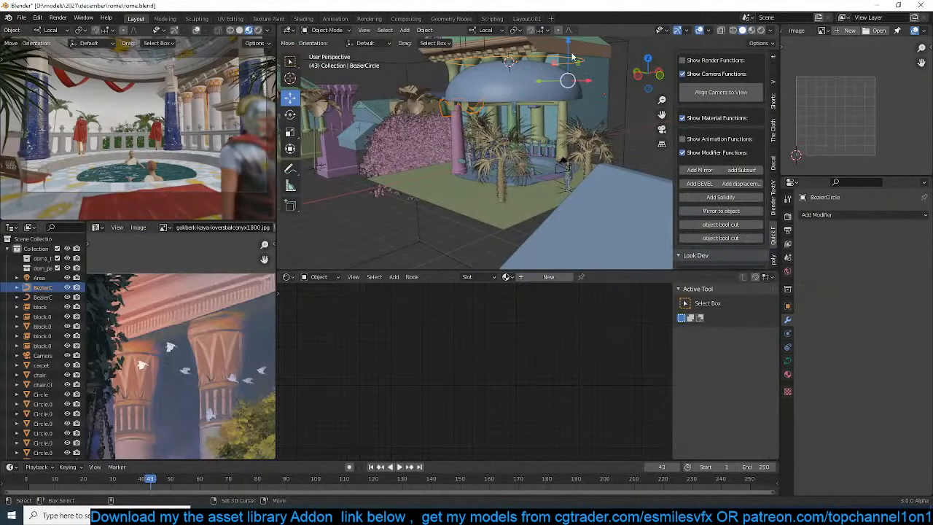
{"action": "key", "text": "s"}
{"action": "key", "text": "shift+z"}
{"action": "key", "text": "shift+z"}
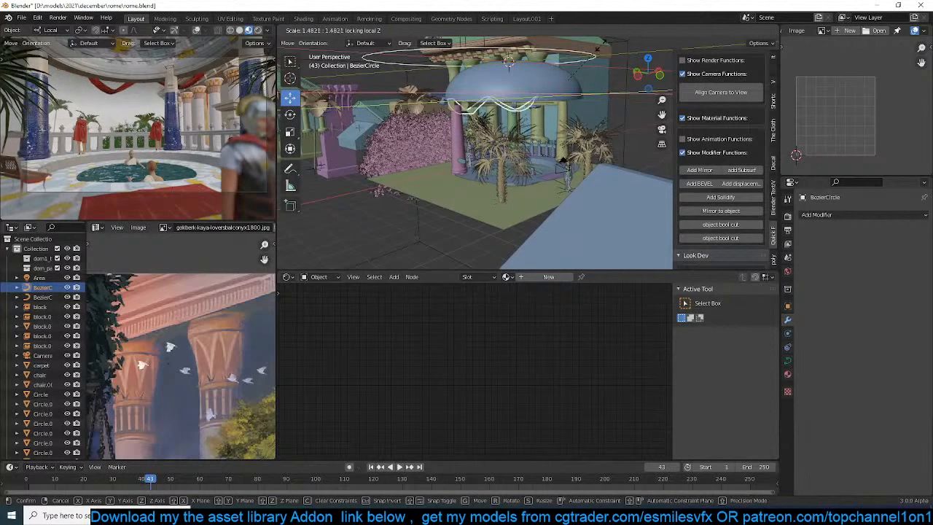
{"action": "left_click", "coordinate": [584, 50]}
{"action": "middle_click_drag", "start_coordinate": [568, 73], "coordinate": [556, 63]}
{"action": "scroll", "coordinate": [552, 59], "scroll_direction": "up", "scroll_amount": 4}
{"action": "scroll", "coordinate": [551, 54], "scroll_direction": "down", "scroll_amount": 3}
{"action": "middle_click_drag", "start_coordinate": [528, 131], "coordinate": [533, 122]}
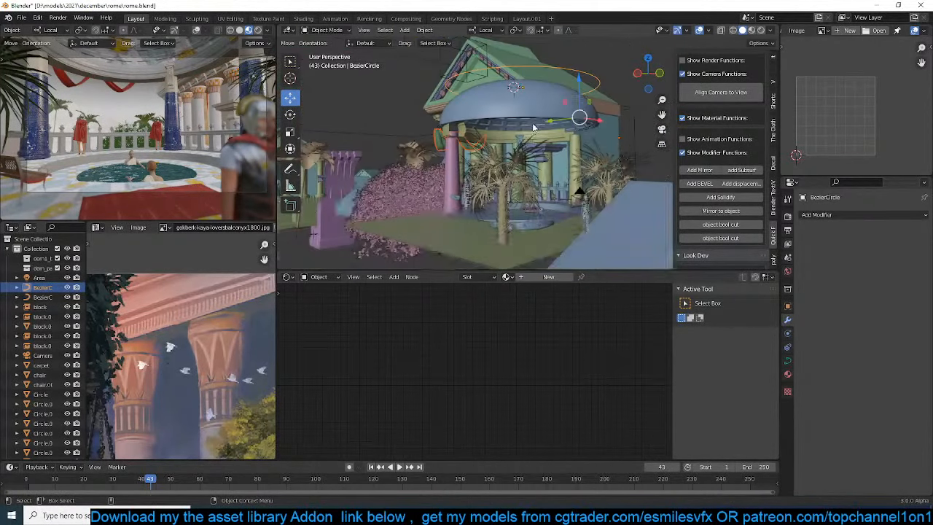
Delete the first Bezier circle left floating above the dome
{"action": "key", "text": "x"}
{"action": "left_click", "coordinate": [592, 74]}
{"action": "scroll", "coordinate": [527, 110], "scroll_direction": "up", "scroll_amount": 3}
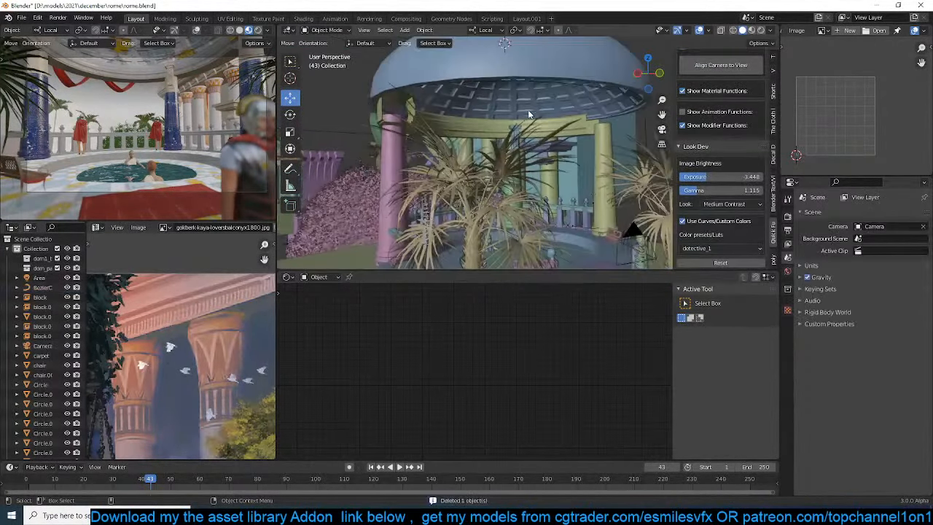
Select the remaining circle with its drape and scale them to about 0.92 with local Z locked
{"action": "left_click", "coordinate": [373, 111]}
{"action": "left_click", "coordinate": [372, 110]}
{"action": "left_click", "coordinate": [372, 109]}
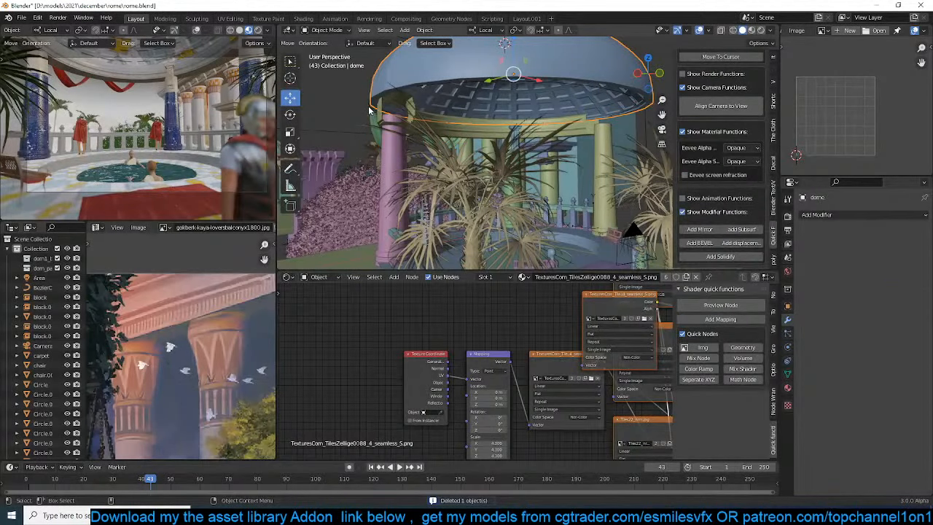
{"action": "left_click", "coordinate": [370, 110]}
{"action": "left_click", "coordinate": [519, 100]}
{"action": "key", "text": "s"}
{"action": "key", "text": "shift+z"}
{"action": "key", "text": "shift+z"}
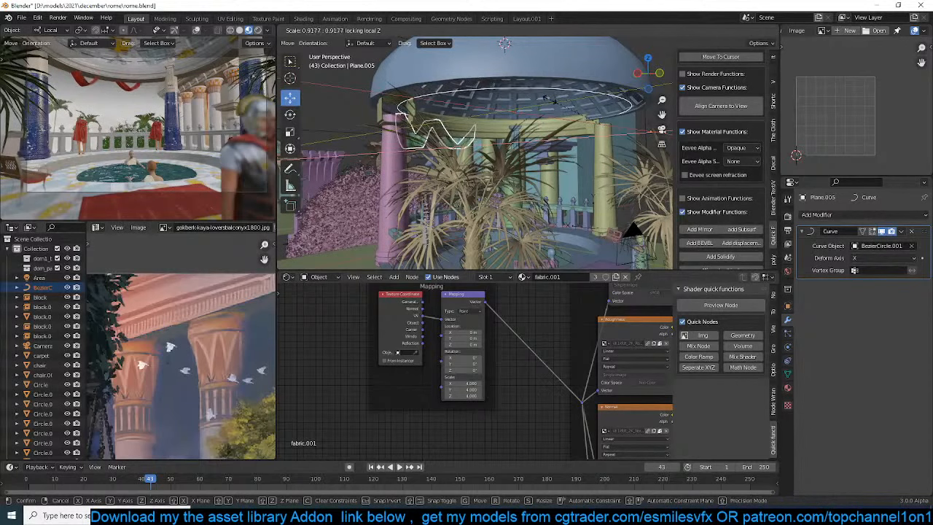
{"action": "left_click", "coordinate": [546, 98]}
Lower the circle and its drape about 0.70 m along local Z
{"action": "key", "text": "g"}
{"action": "key", "text": "z"}
{"action": "key", "text": "z"}
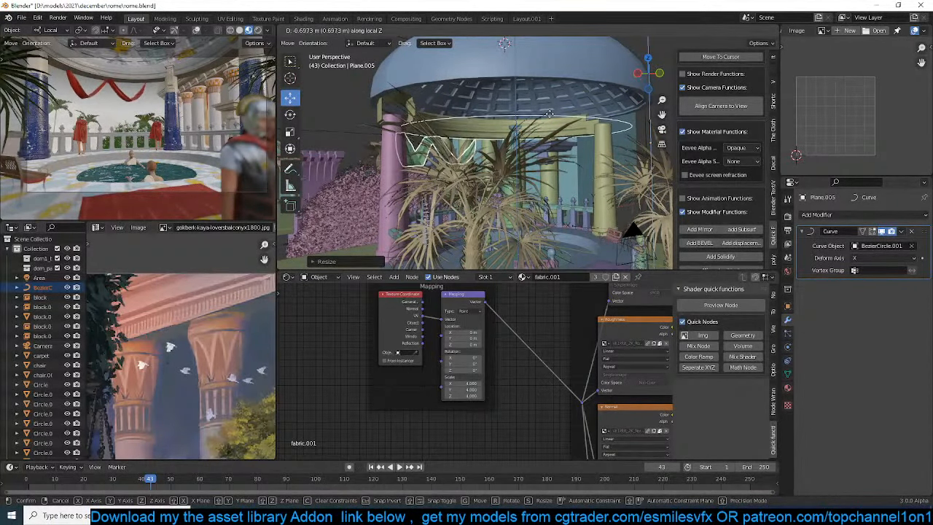
{"action": "left_click", "coordinate": [549, 114]}
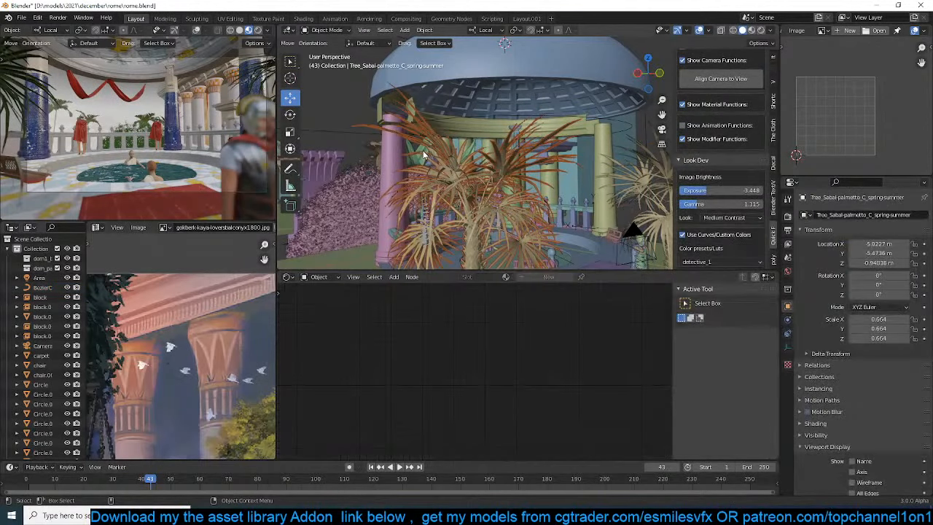
Add an Array modifier to the drape and place it before the Curve modifier in the stack
{"action": "left_click", "coordinate": [816, 215]}
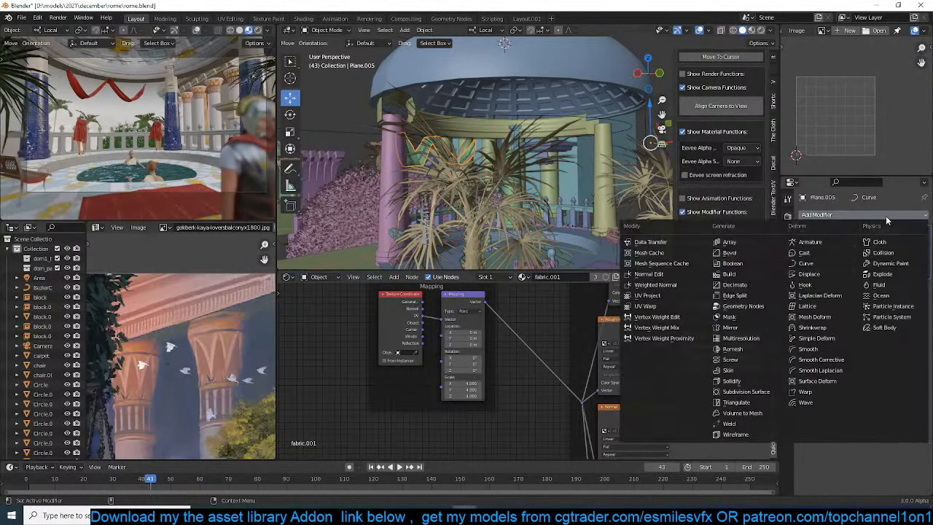
{"action": "left_click", "coordinate": [734, 248]}
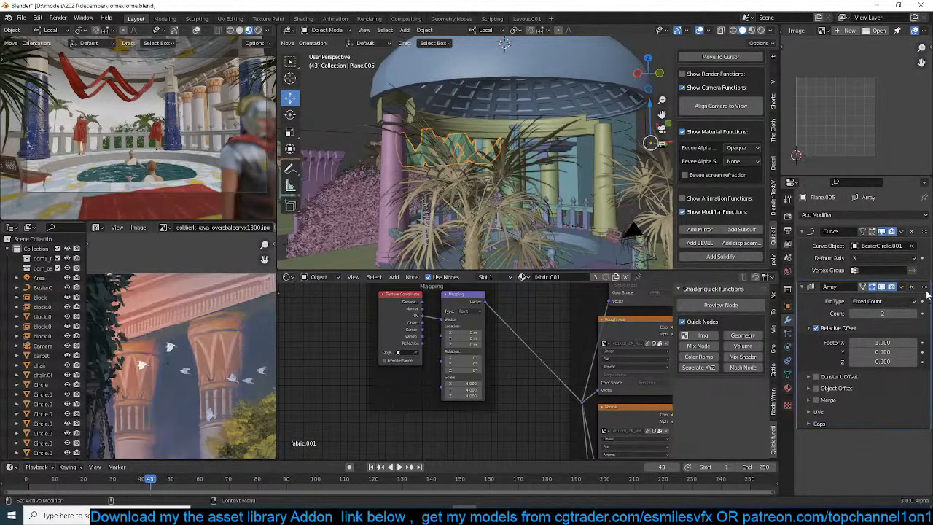
{"action": "left_click_drag", "start_coordinate": [928, 294], "coordinate": [896, 189]}
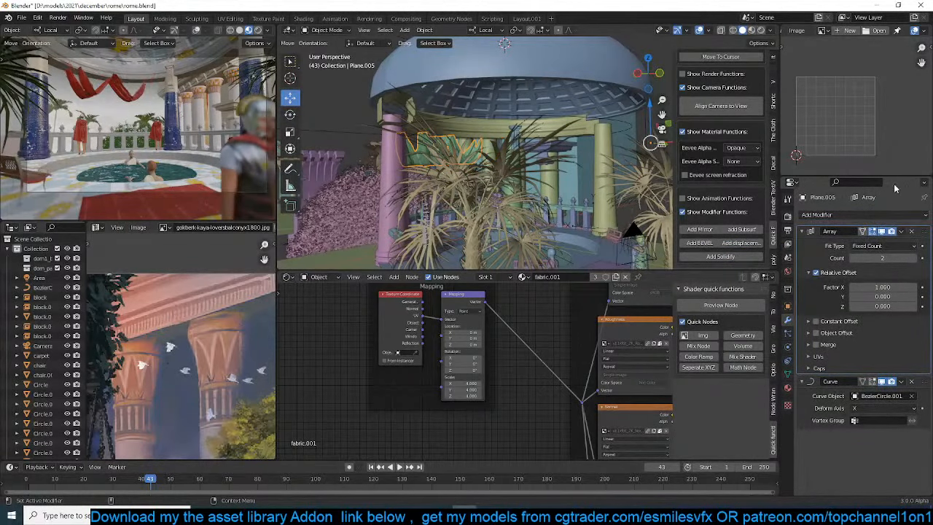
Set the drape's Array relative offset to X 0 and Y 1 and raise its count to 3
{"action": "left_click", "coordinate": [870, 297]}
{"action": "type", "text": "1"}
{"action": "key", "text": "Return"}
{"action": "key", "text": "Return"}
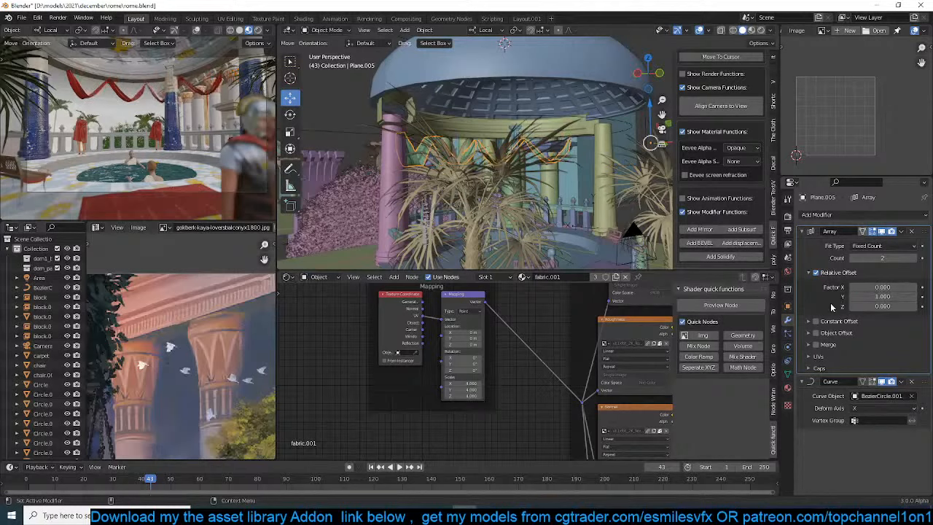
{"action": "left_click", "coordinate": [919, 258]}
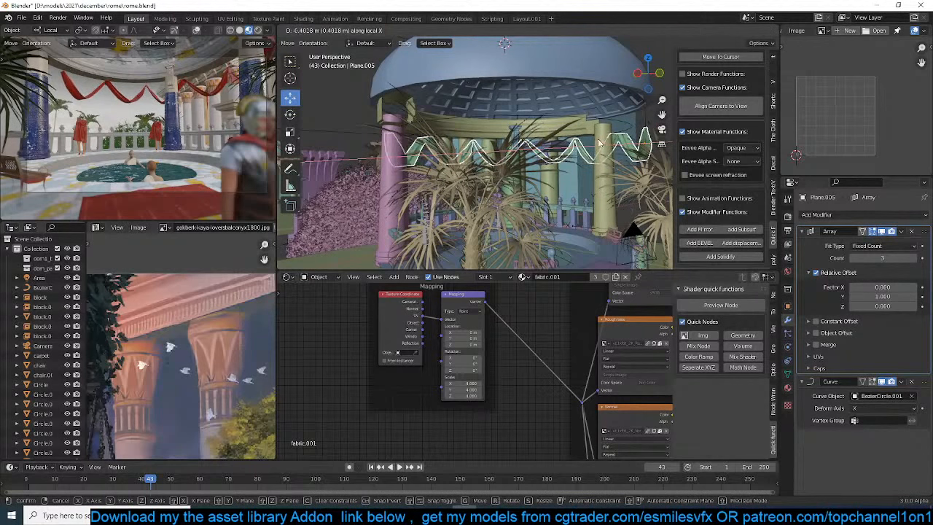
Slide the arrayed drape about -1.19 m along local Y so the swags shift around the dome's ring
{"action": "key", "text": "g"}
{"action": "key", "text": "y"}
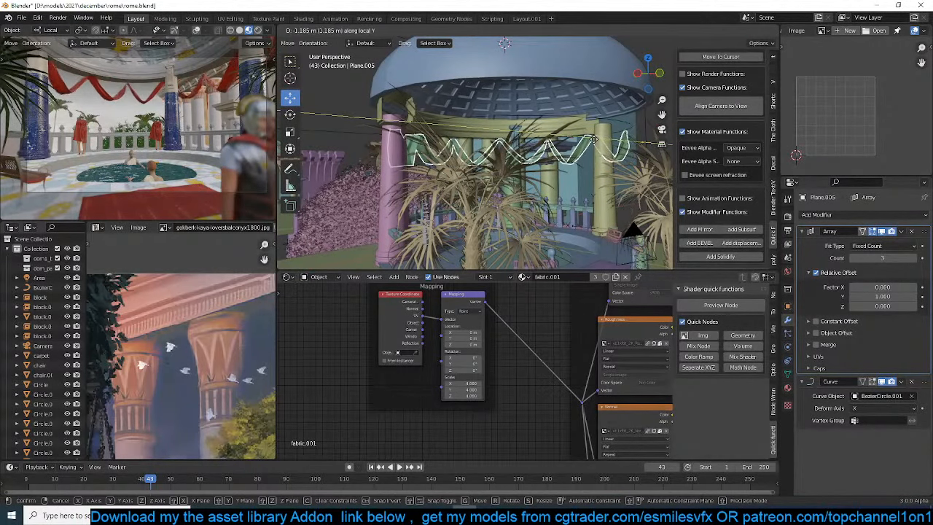
{"action": "left_click", "coordinate": [592, 137]}
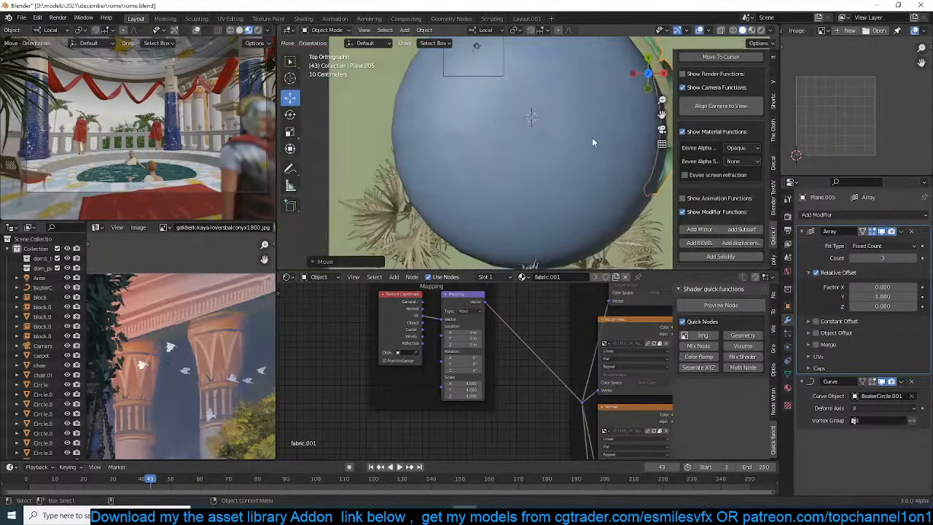
Duplicate the arrayed drape and remove both the Curve and Array modifiers from the copy
{"action": "key", "text": "KP_7"}
{"action": "key", "text": "shift+d"}
{"action": "left_click", "coordinate": [570, 219]}
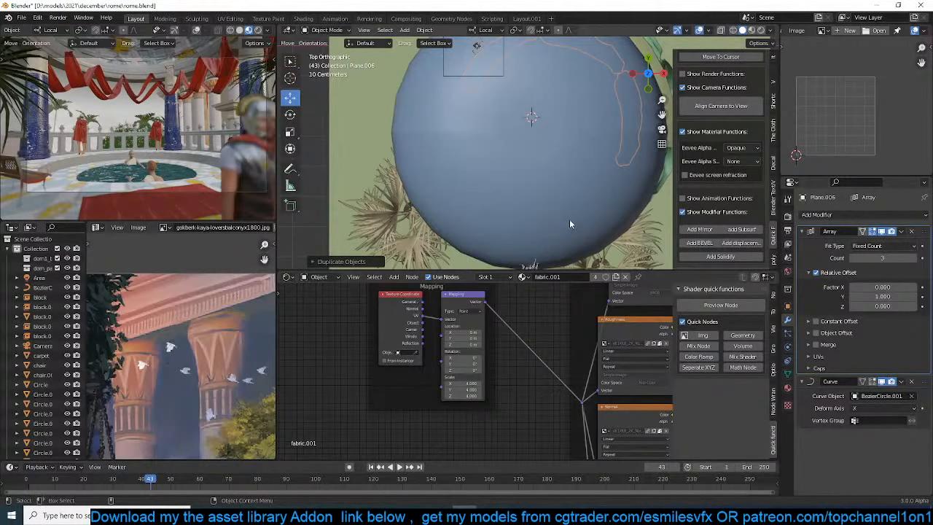
{"action": "left_click", "coordinate": [911, 382]}
{"action": "left_click", "coordinate": [912, 231]}
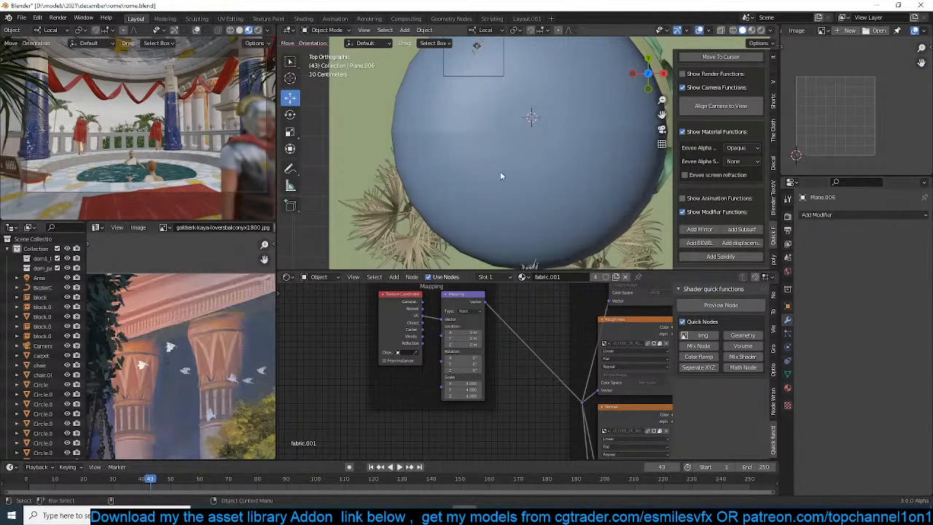
Move the unmodified drape copy under the dome in the wireframe top view
{"action": "key", "text": "shift+z"}
{"action": "scroll", "coordinate": [510, 161], "scroll_direction": "down", "scroll_amount": 2}
{"action": "scroll", "coordinate": [510, 175], "scroll_direction": "down", "scroll_amount": 3}
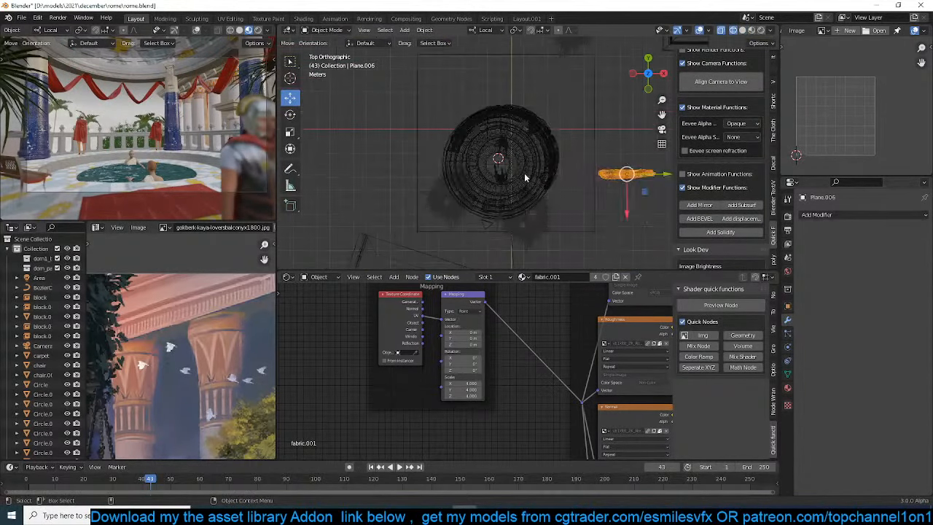
{"action": "key", "text": "g"}
{"action": "left_click", "coordinate": [442, 186]}
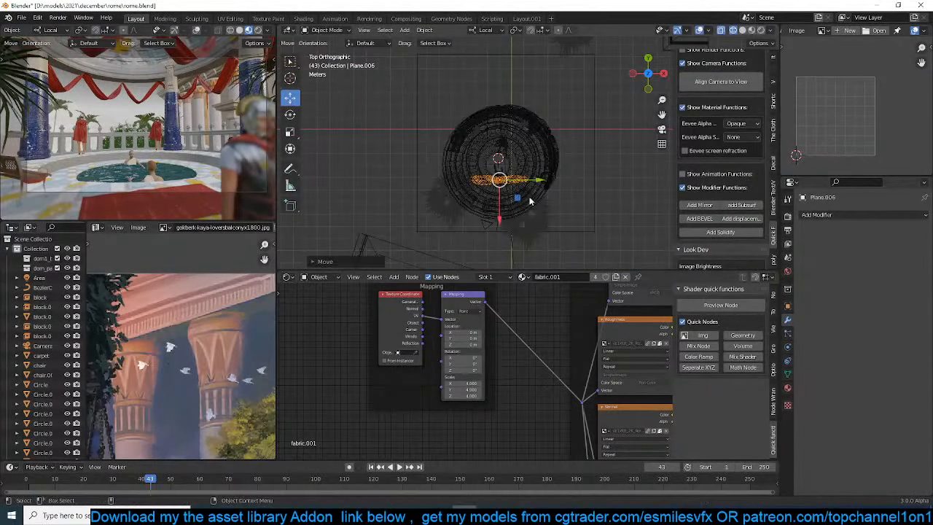
Rotate the drape copy about 79° around local Z and widen it to about 2.4 along local X
{"action": "key", "text": "r"}
{"action": "key", "text": "z"}
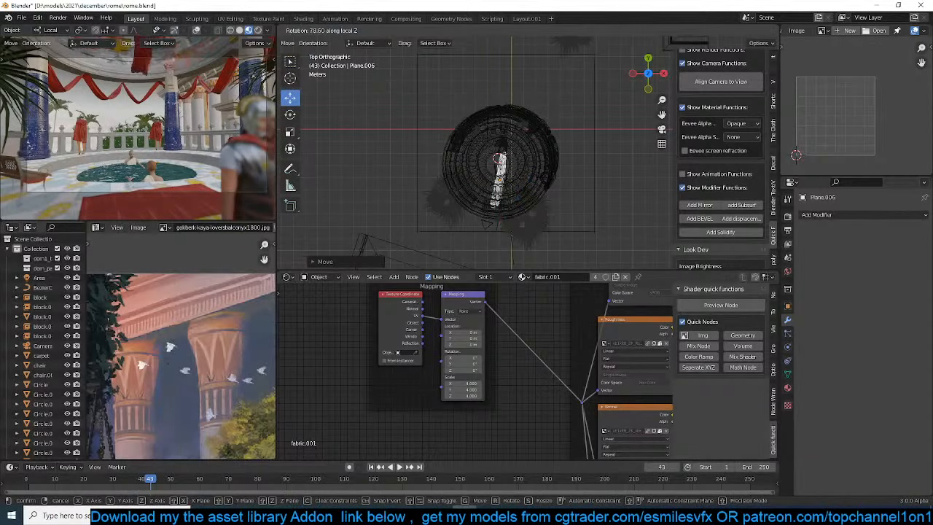
{"action": "left_click", "coordinate": [547, 177]}
{"action": "key", "text": "s"}
{"action": "key", "text": "x"}
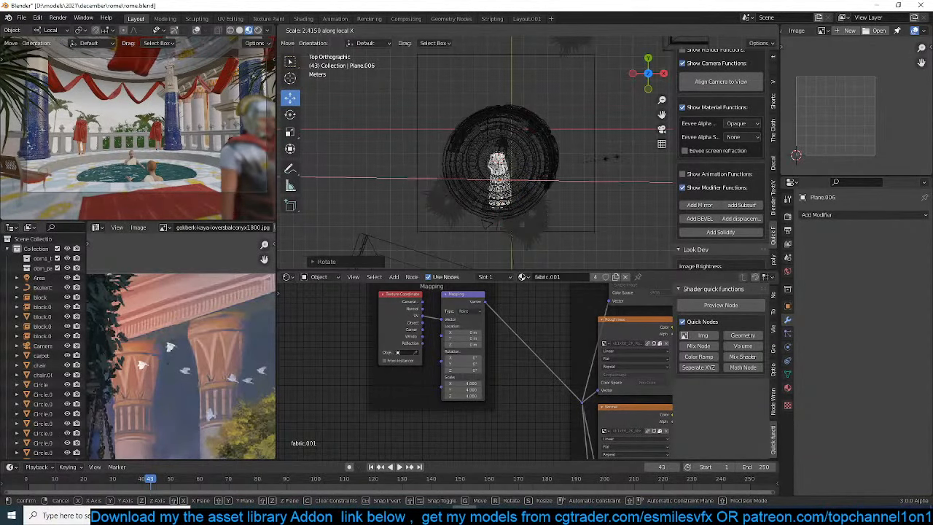
{"action": "left_click", "coordinate": [561, 146]}
Shift the widened drape to one side of the dome, then resize and reposition it above the near column in camera view
{"action": "key", "text": "g"}
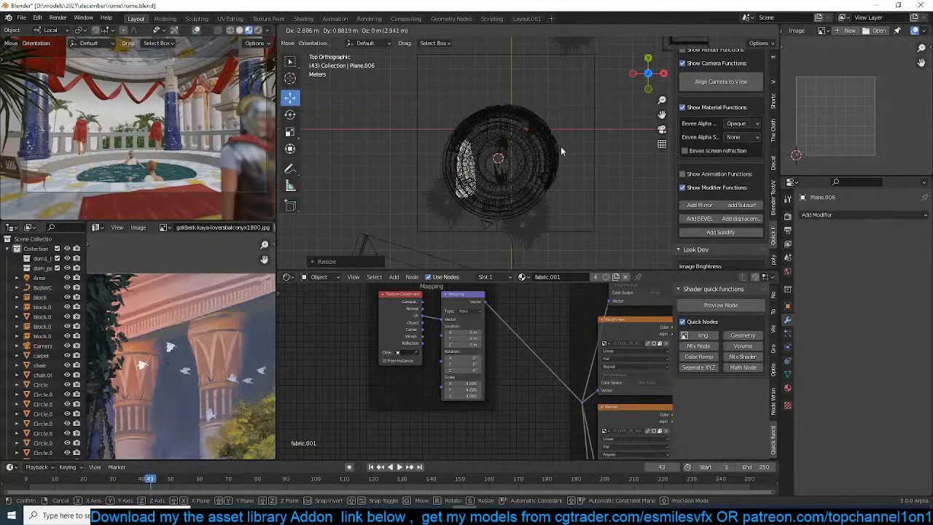
{"action": "left_click", "coordinate": [562, 146]}
{"action": "key", "text": "KP_0"}
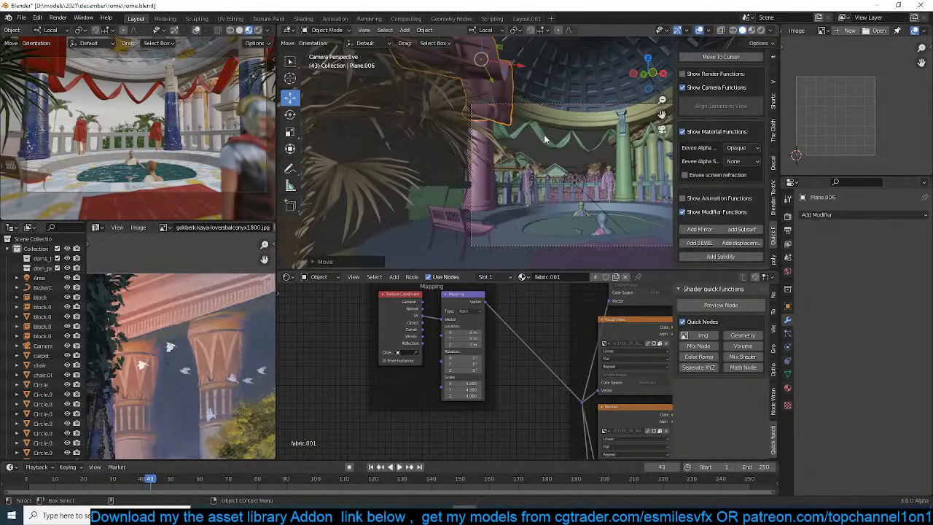
{"action": "key", "text": "s"}
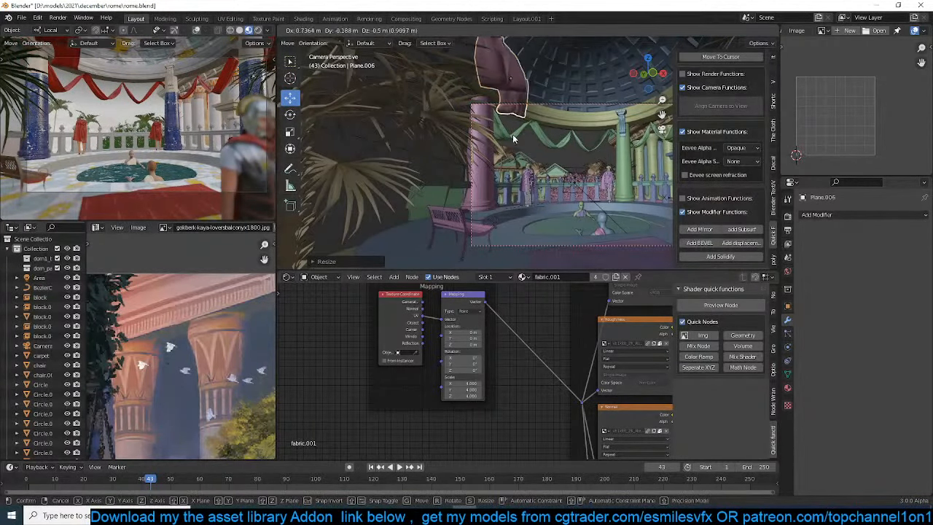
{"action": "left_click", "coordinate": [518, 144]}
Create two linked duplicates of the large hanging drape and spread them across the dome opening
{"action": "key", "text": "shift+d"}
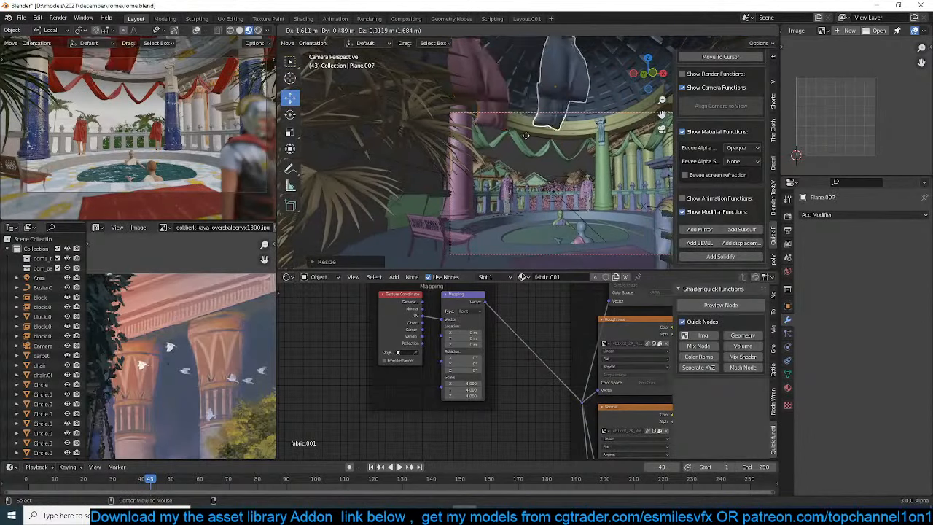
{"action": "left_click", "coordinate": [534, 148]}
{"action": "middle_click_drag", "start_coordinate": [537, 149], "coordinate": [468, 149], "text": "shift"}
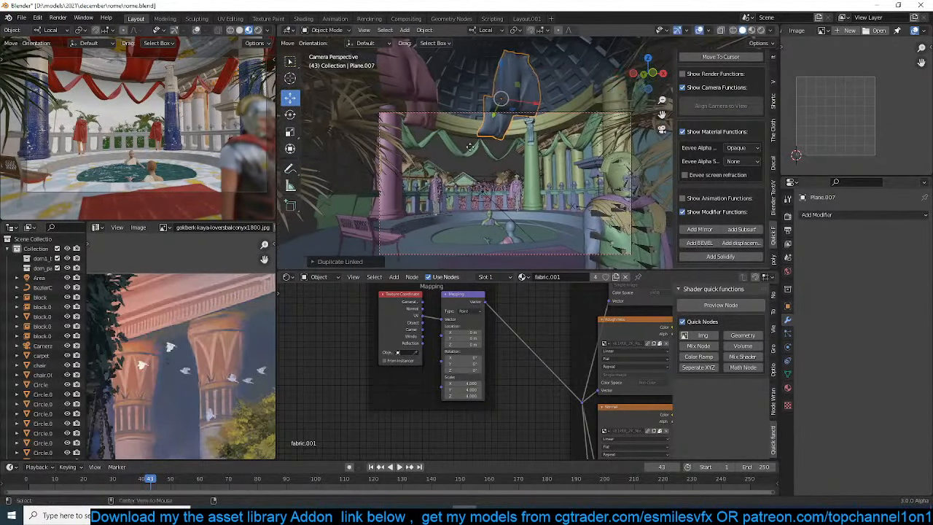
{"action": "key", "text": "alt+d"}
{"action": "left_click", "coordinate": [540, 145]}
{"action": "mouse_move", "coordinate": [539, 146]}
{"action": "middle_mouse_down"}
{"action": "mouse_move", "coordinate": [604, 157]}
{"action": "mouse_move", "coordinate": [629, 138]}
{"action": "mouse_move", "coordinate": [536, 158]}
{"action": "middle_mouse_up"}
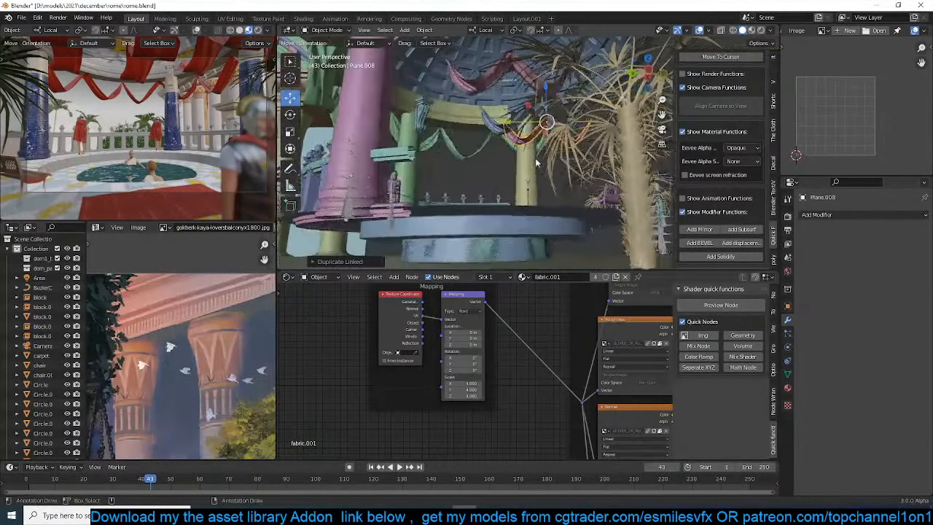
Delete the three enlarged drape copies under the dome and save the file
{"action": "left_click", "coordinate": [469, 86]}
{"action": "key", "text": "x"}
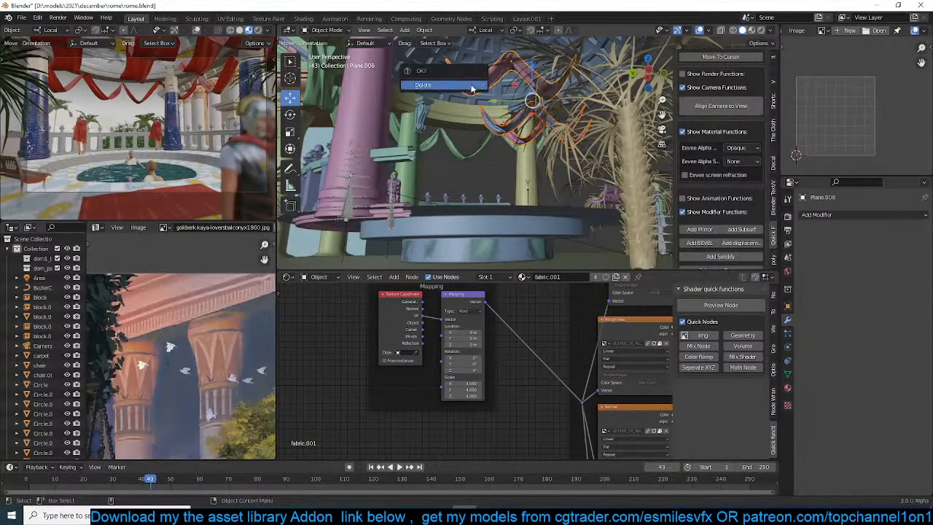
{"action": "left_click", "coordinate": [473, 86]}
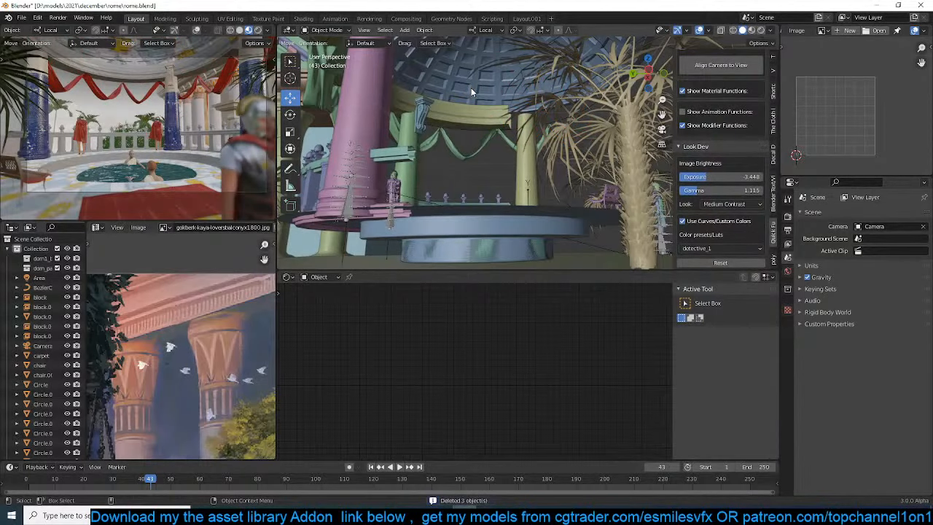
{"action": "key", "text": "ctrl+s"}
Duplicate the arrayed drape from the top view and strip the Array and Curve modifiers from the copy
{"action": "left_click", "coordinate": [474, 143]}
{"action": "key", "text": "KP_7"}
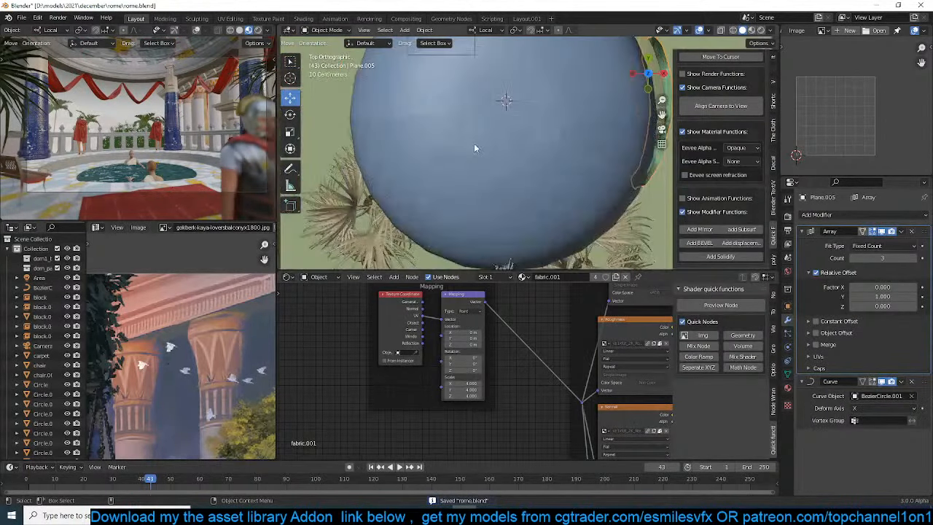
{"action": "scroll", "coordinate": [474, 143], "scroll_direction": "down", "scroll_amount": 6}
{"action": "key", "text": "shift+d"}
{"action": "left_click", "coordinate": [488, 178]}
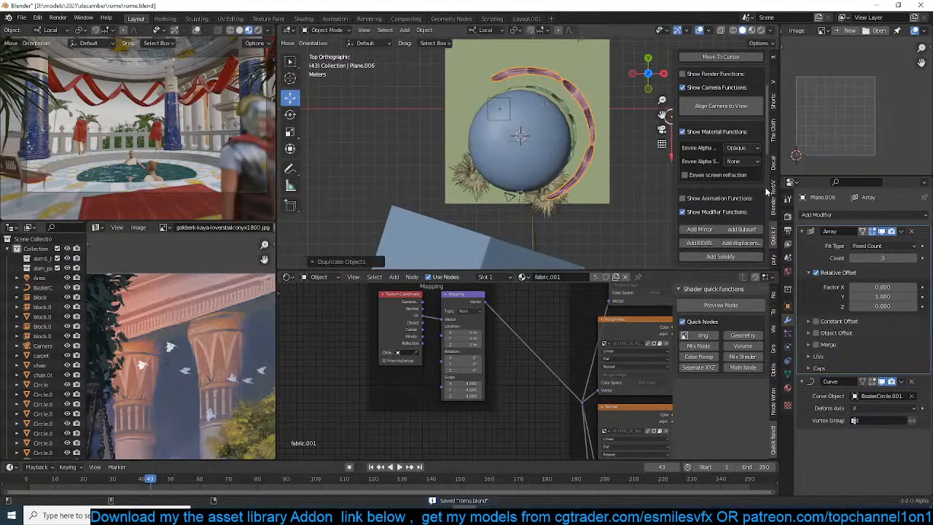
{"action": "left_click", "coordinate": [913, 233]}
{"action": "left_click", "coordinate": [913, 233]}
{"action": "middle_click_drag", "start_coordinate": [593, 154], "coordinate": [468, 193], "text": "shift"}
{"action": "scroll", "coordinate": [468, 192], "scroll_direction": "down", "scroll_amount": 2}
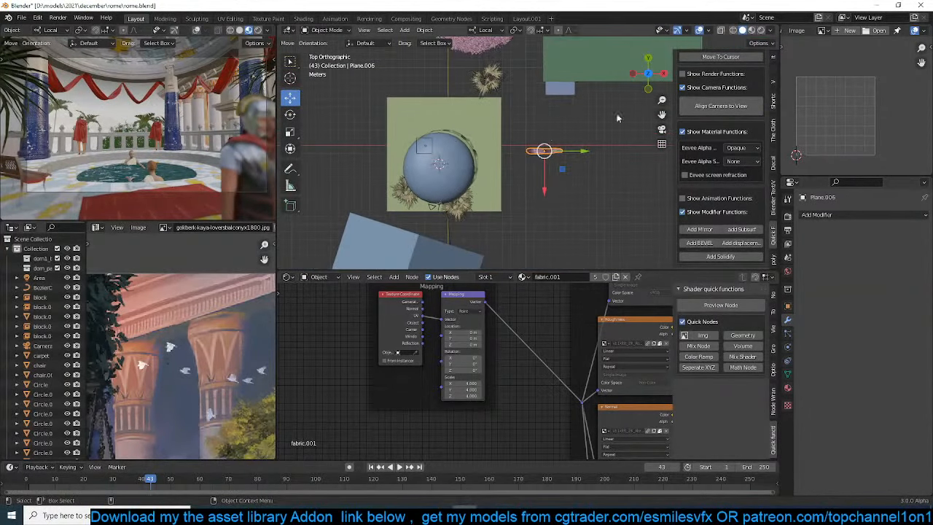
Rotate the plain drape copy 90° and move it about 11.5 m along local Y to the columned building
{"action": "type", "text": "r90"}
{"action": "key", "text": "Return"}
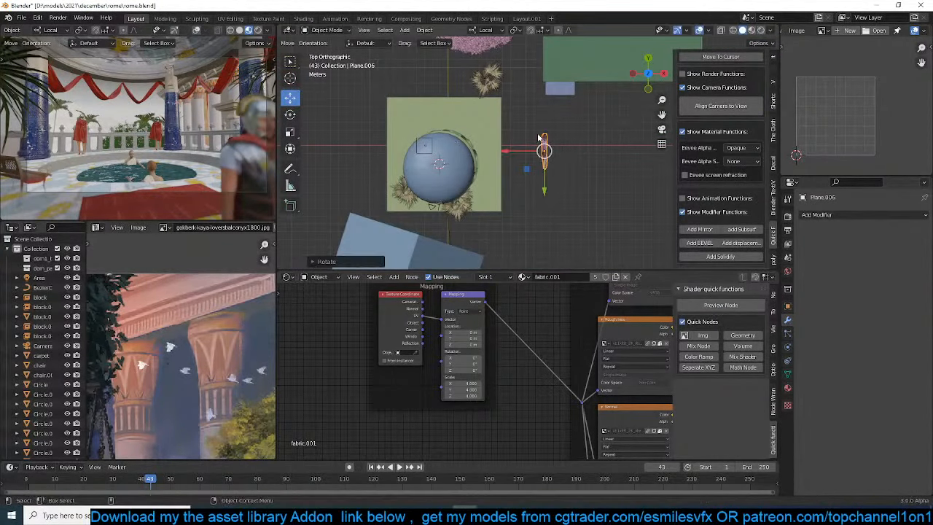
{"action": "key", "text": "g"}
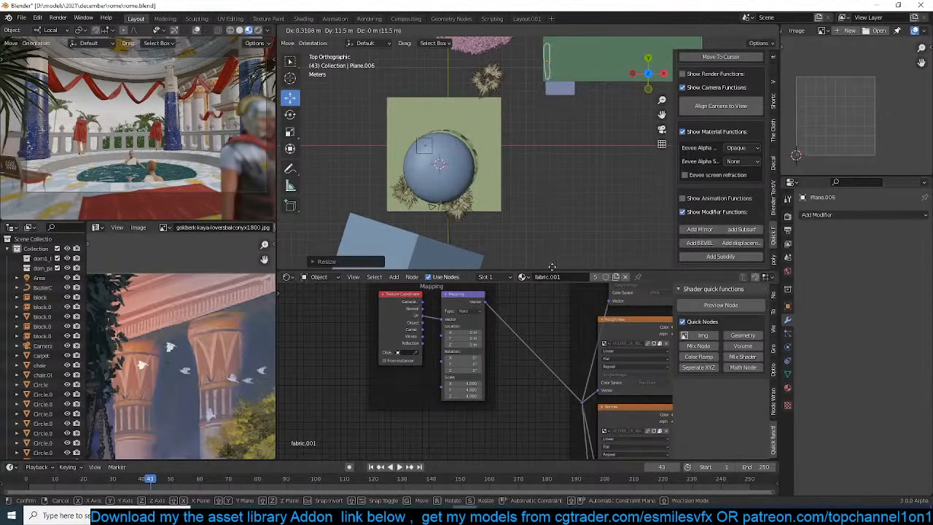
{"action": "left_click", "coordinate": [554, 42]}
{"action": "key", "text": "KP_0"}
{"action": "key", "text": "KP_Decimal"}
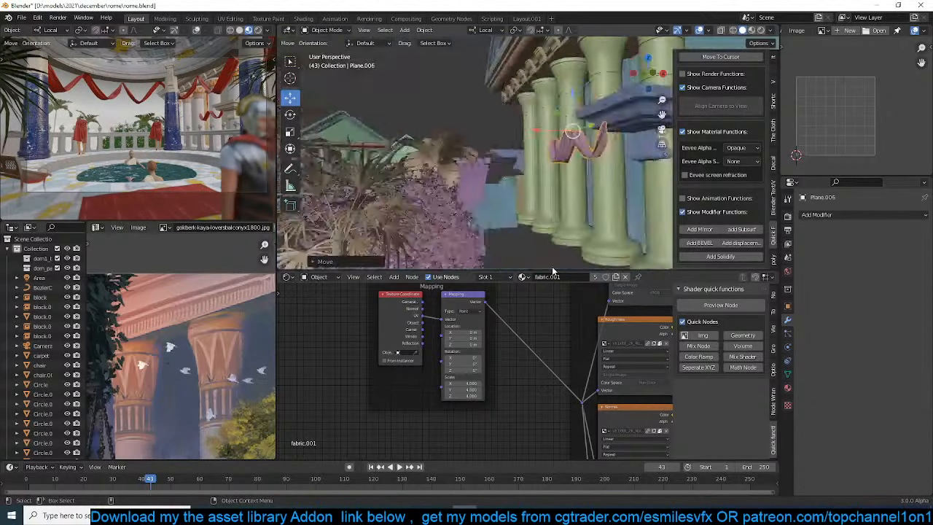
Shift the drape copy along local X and raise it along local Z to the temple's column capitals
{"action": "scroll", "coordinate": [551, 267], "scroll_direction": "down", "scroll_amount": 2}
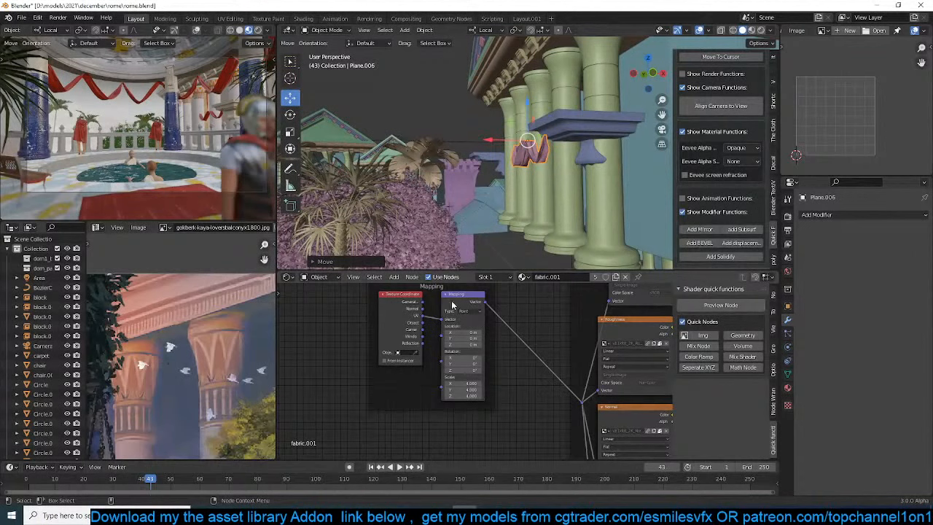
{"action": "middle_click_drag", "start_coordinate": [457, 292], "coordinate": [455, 292]}
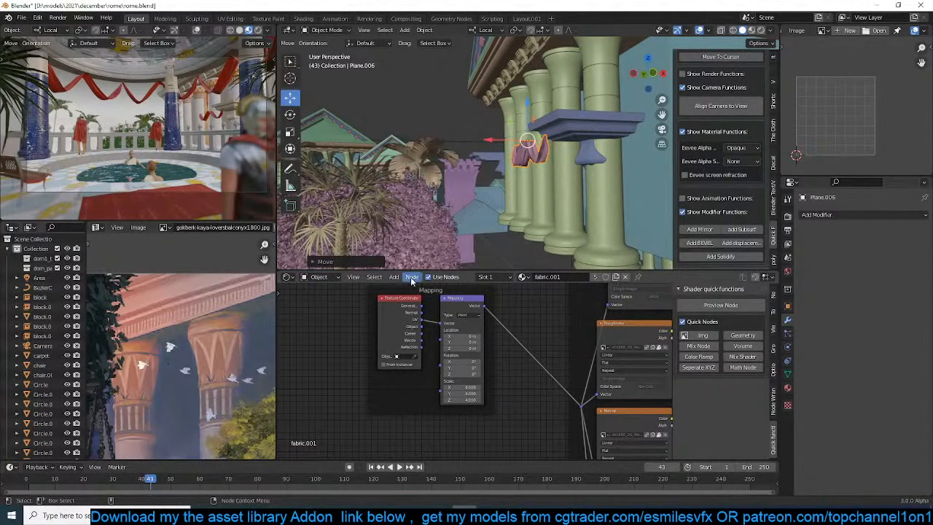
{"action": "middle_click_drag", "start_coordinate": [458, 250], "coordinate": [499, 235]}
{"action": "key", "text": "g"}
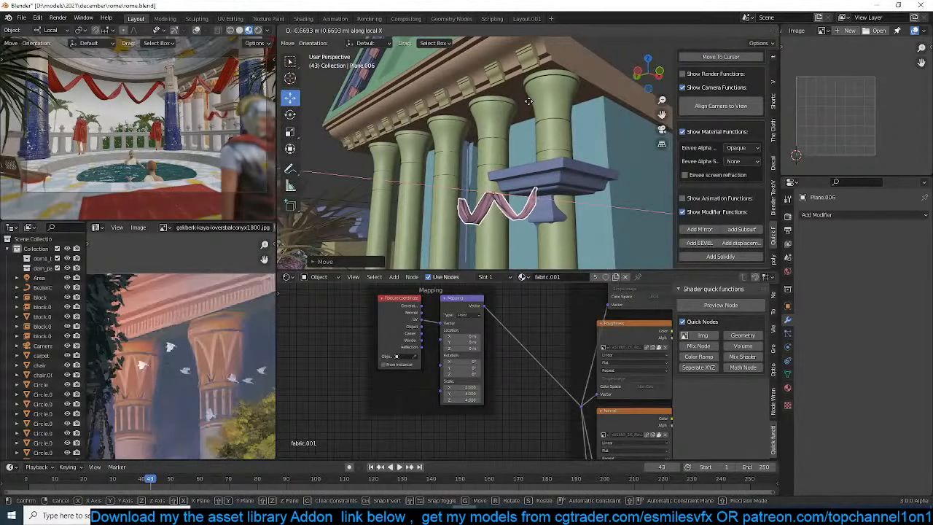
{"action": "key", "text": "z"}
{"action": "left_click", "coordinate": [543, 123]}
Resize the drape and shift it along local Y so its two swags hang between the column capitals
{"action": "key", "text": "s"}
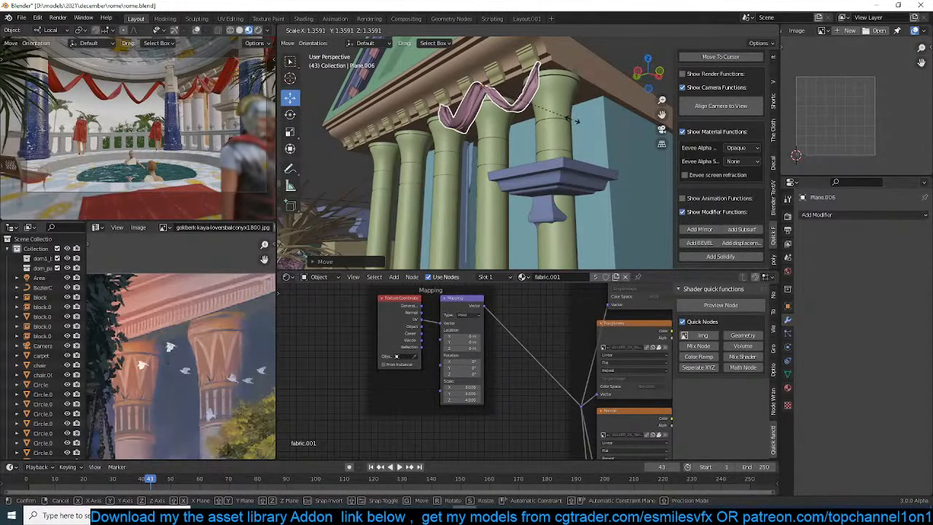
{"action": "left_click", "coordinate": [572, 120]}
{"action": "middle_click_drag", "start_coordinate": [555, 122], "coordinate": [549, 143]}
{"action": "middle_click_drag", "start_coordinate": [490, 140], "coordinate": [555, 153]}
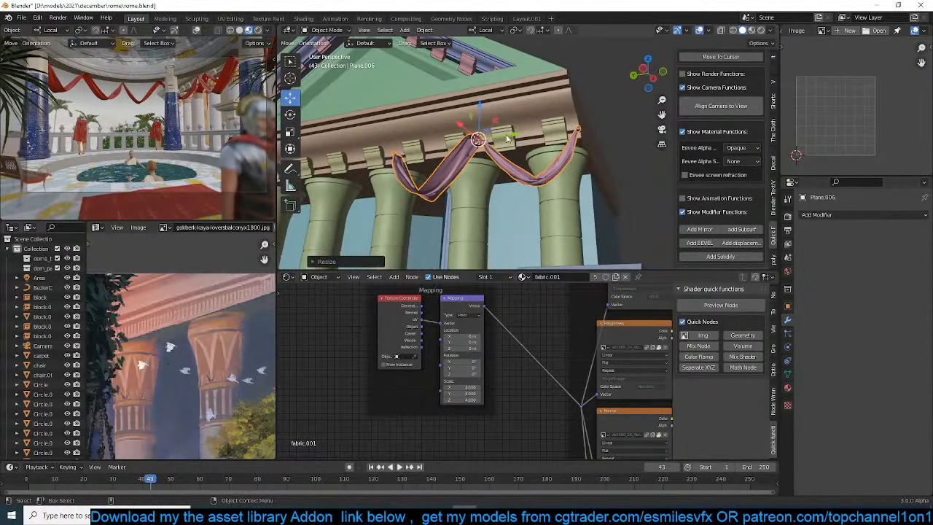
{"action": "left_click_drag", "start_coordinate": [510, 137], "coordinate": [490, 140]}
{"action": "key", "text": "s"}
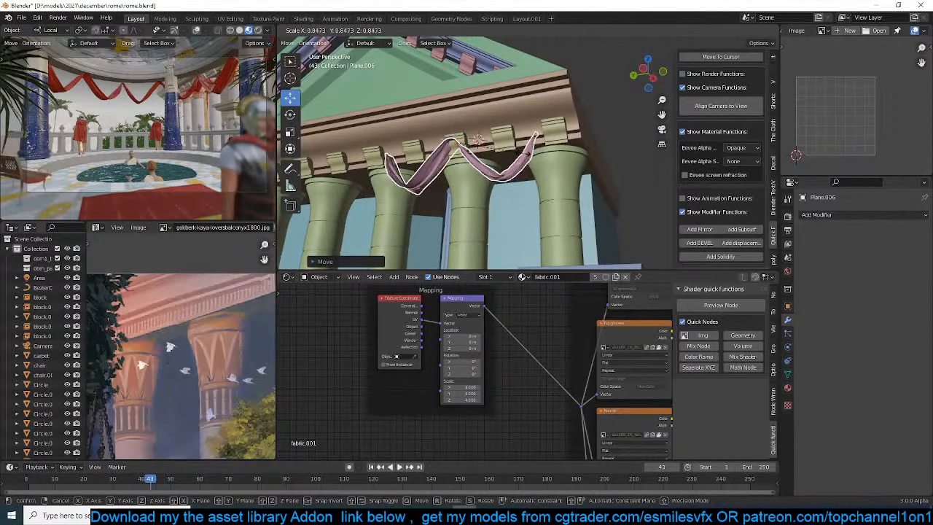
{"action": "left_click", "coordinate": [426, 162]}
{"action": "middle_click_drag", "start_coordinate": [427, 161], "coordinate": [438, 167]}
Duplicate the drape along local Y and place the copy end to end across the neighbouring columns
{"action": "key", "text": "shift+d"}
{"action": "key", "text": "y"}
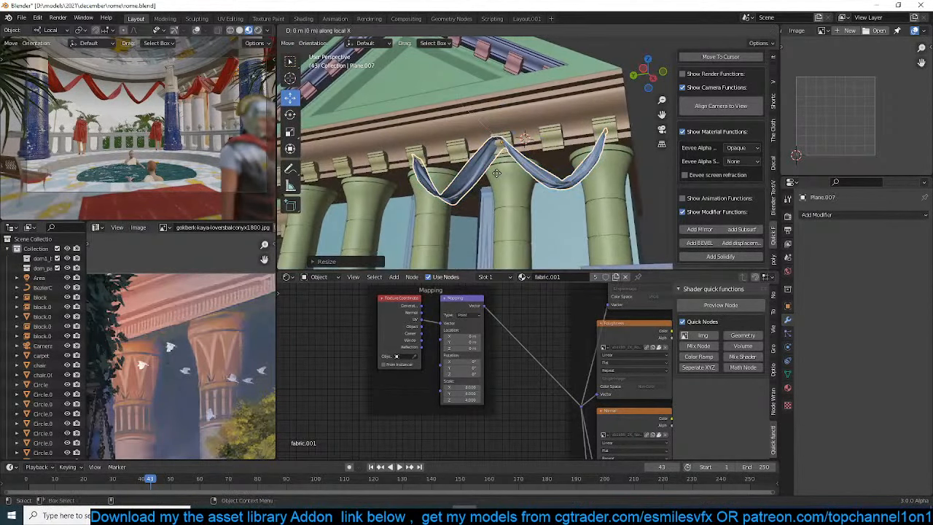
{"action": "left_click", "coordinate": [332, 193]}
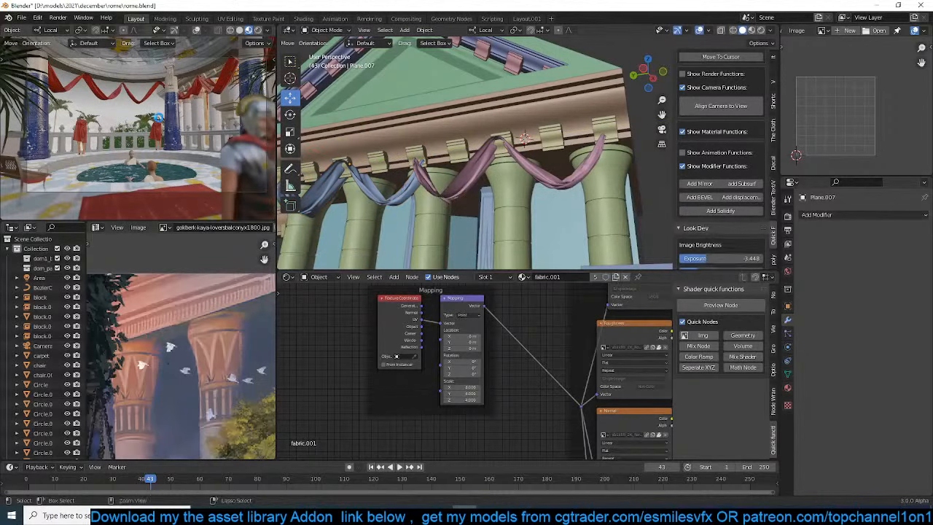
Save the file and switch the camera viewport to rendered shading
{"action": "key", "text": "ctrl+s"}
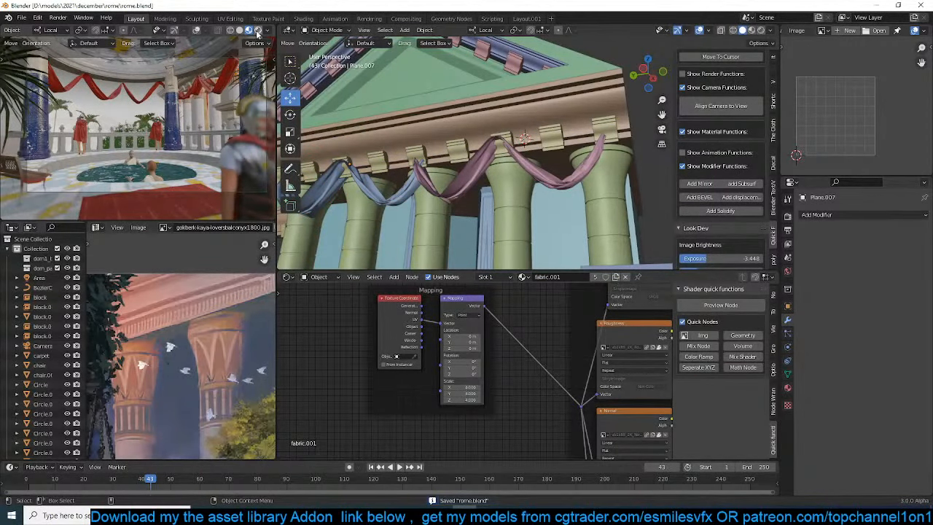
{"action": "left_click", "coordinate": [257, 30]}
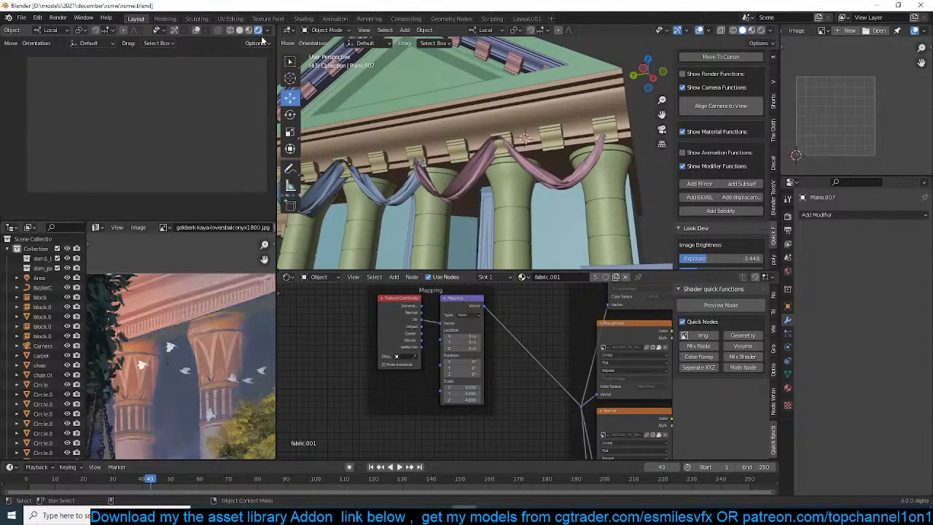
Resume the paused live render in the camera viewport and save the file
{"action": "scroll", "coordinate": [249, 34], "scroll_direction": "down", "scroll_amount": 1}
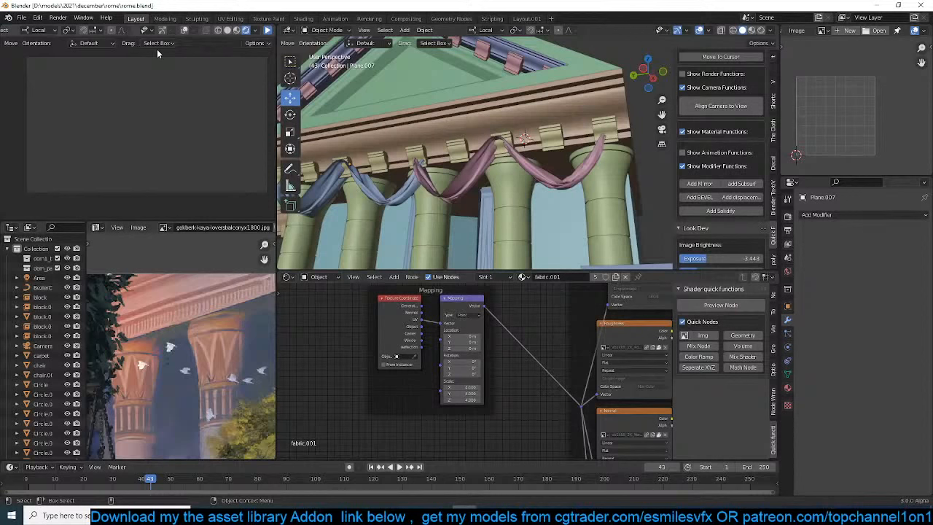
{"action": "left_click", "coordinate": [267, 31]}
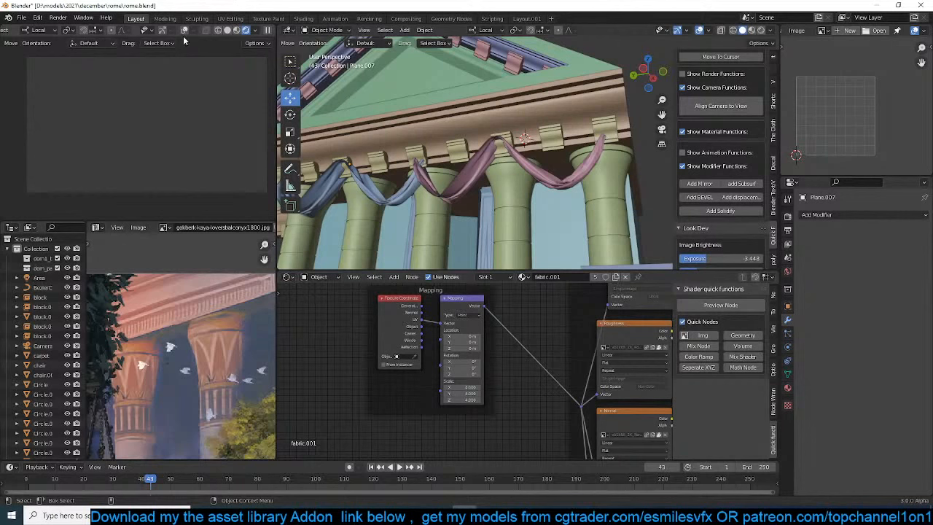
{"action": "key", "text": "ctrl+s"}
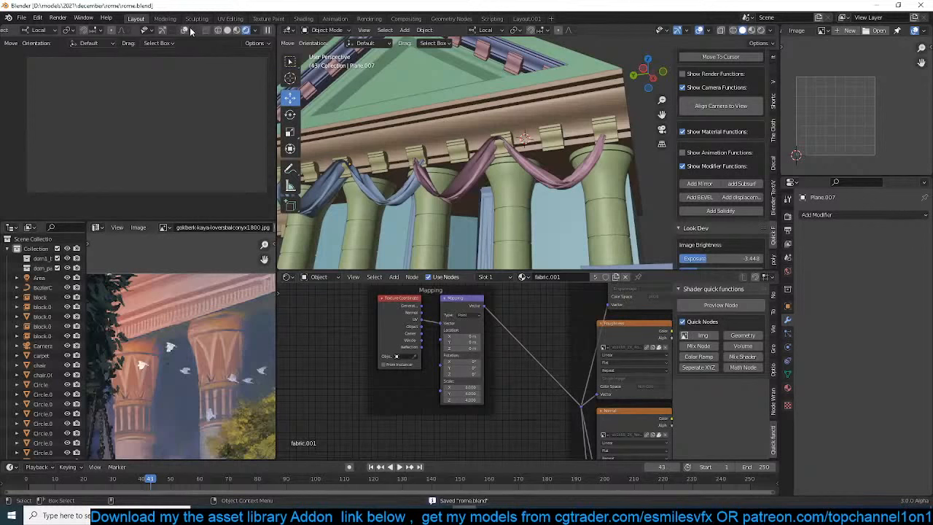
{"action": "left_click", "coordinate": [185, 31]}
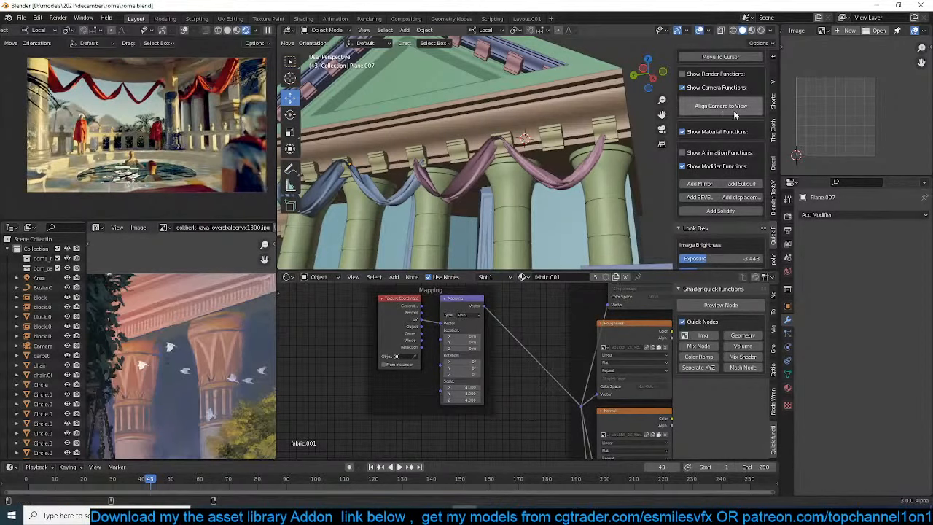
Reset the Look Dev custom color curves and raise the image exposure to -1.724
{"action": "scroll", "coordinate": [732, 113], "scroll_direction": "up", "scroll_amount": 4}
{"action": "scroll", "coordinate": [723, 140], "scroll_direction": "down", "scroll_amount": 8}
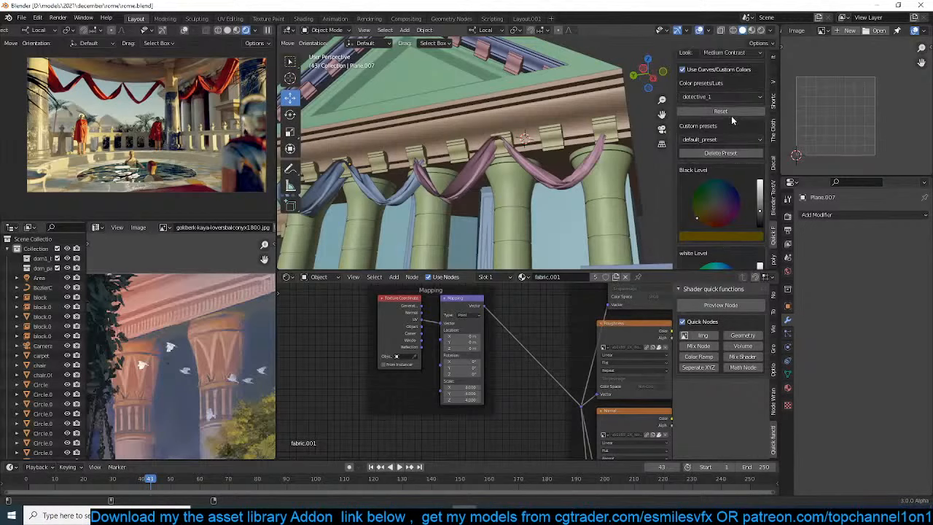
{"action": "left_click", "coordinate": [733, 112]}
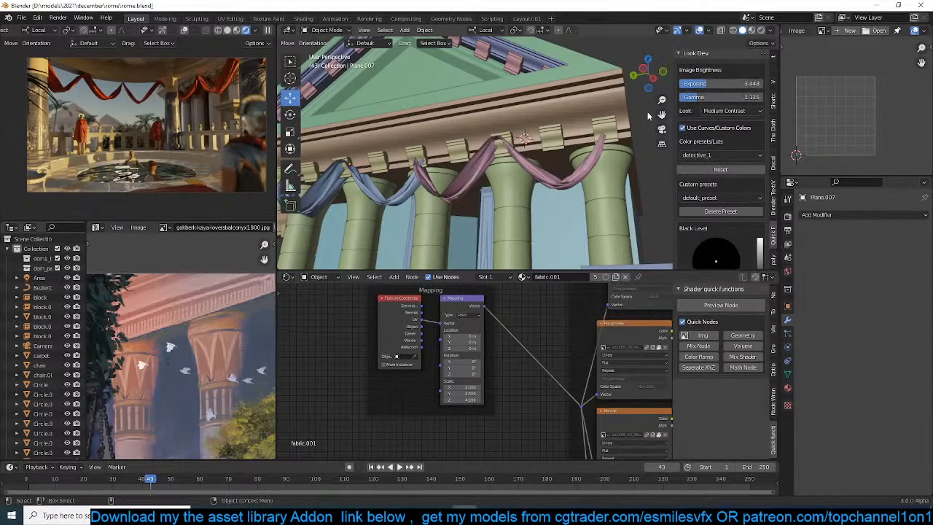
{"action": "scroll", "coordinate": [666, 156], "scroll_direction": "down", "scroll_amount": 4}
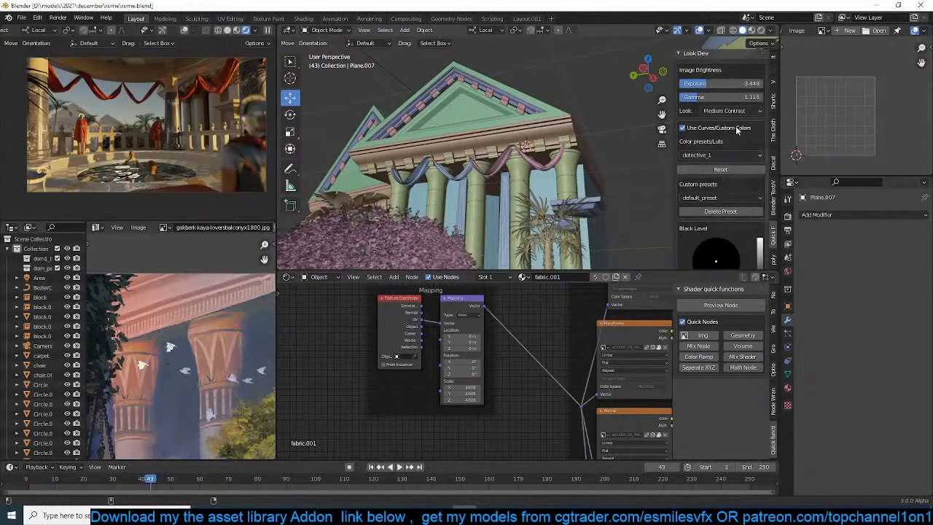
{"action": "left_click_drag", "start_coordinate": [716, 83], "coordinate": [744, 84]}
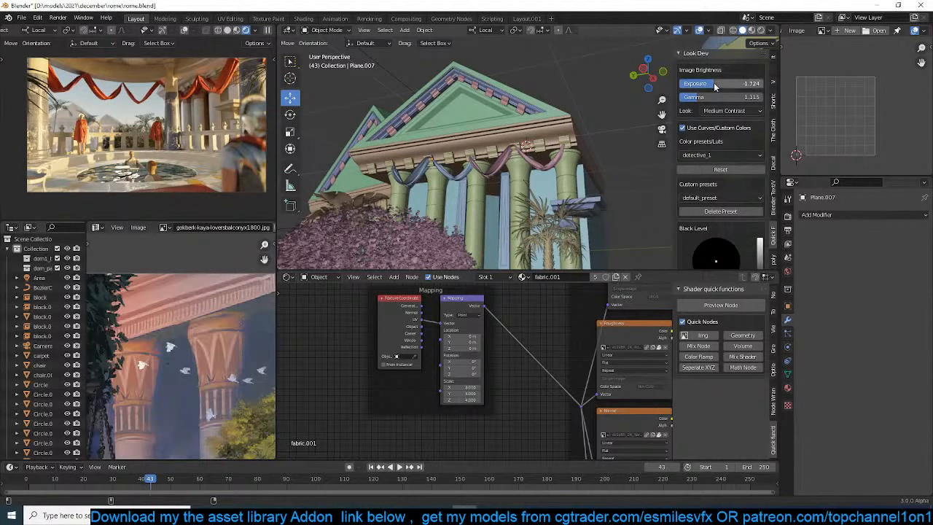
Tint the black level a very dark green and the white level a pale blue
{"action": "scroll", "coordinate": [701, 184], "scroll_direction": "down", "scroll_amount": 4}
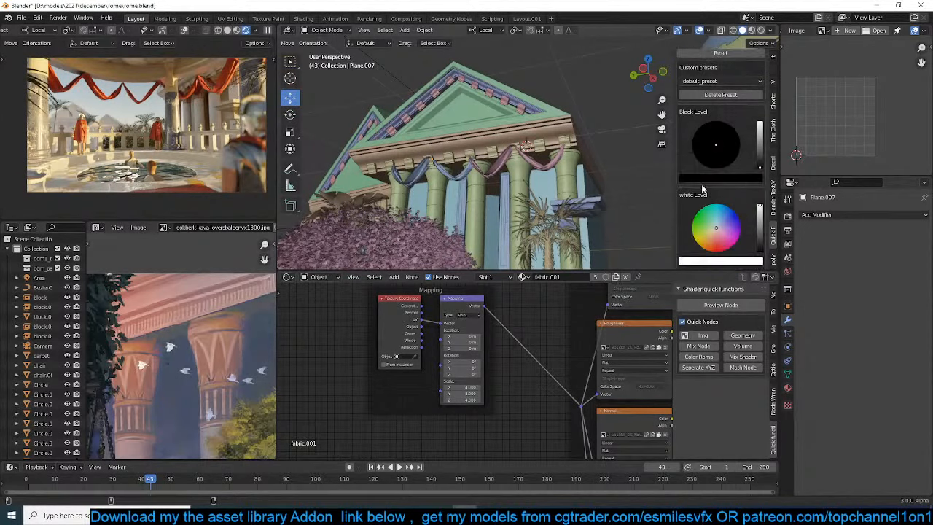
{"action": "left_click_drag", "start_coordinate": [760, 149], "coordinate": [707, 140]}
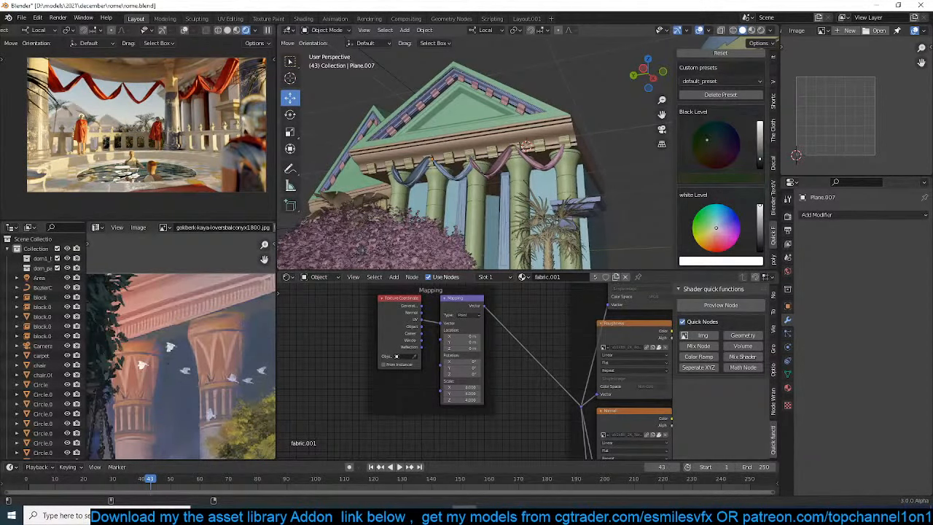
{"action": "left_click_drag", "start_coordinate": [721, 231], "coordinate": [718, 227]}
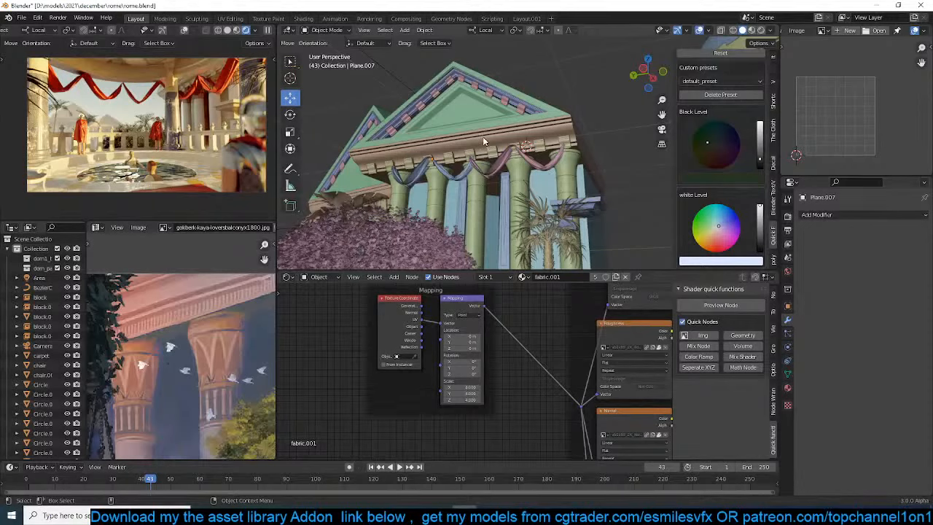
Return the main viewport to the camera view and save the file, pausing the live render
{"action": "middle_click_drag", "start_coordinate": [483, 137], "coordinate": [542, 122]}
{"action": "scroll", "coordinate": [543, 121], "scroll_direction": "up", "scroll_amount": 4}
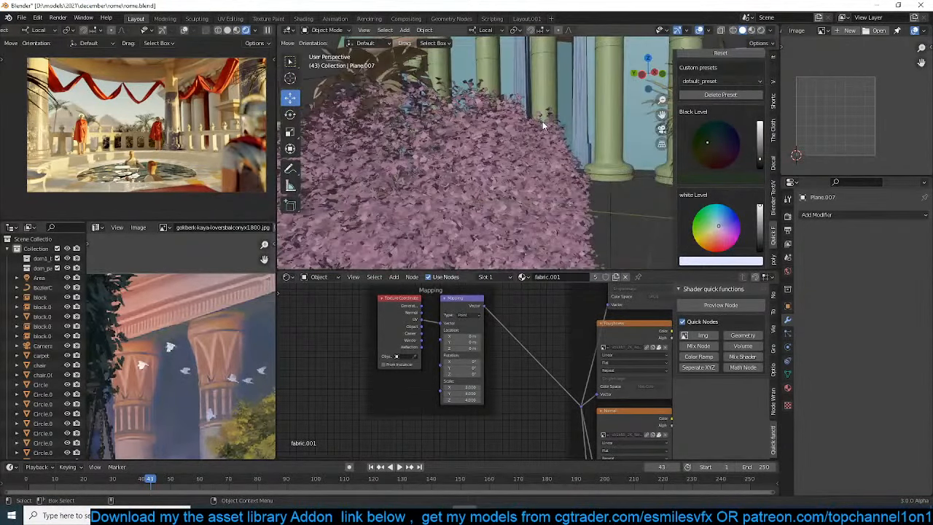
{"action": "key", "text": "KP_0"}
{"action": "key", "text": "ctrl+s"}
{"action": "left_click", "coordinate": [267, 31]}
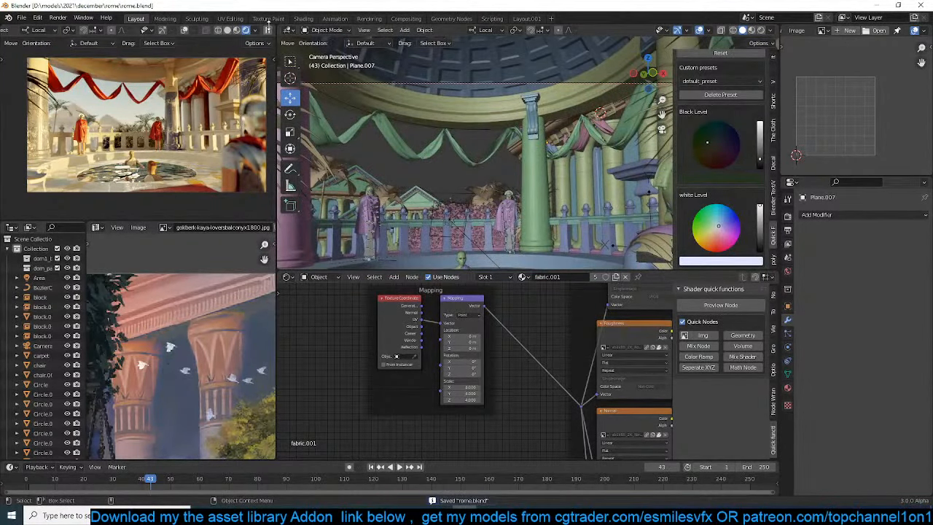
In material preview shading, select the tiled pool surround and delete the Emission node from its tile material
{"action": "scroll", "coordinate": [470, 146], "scroll_direction": "down", "scroll_amount": 6}
{"action": "middle_click_drag", "start_coordinate": [471, 148], "coordinate": [492, 125], "text": "shift"}
{"action": "scroll", "coordinate": [491, 120], "scroll_direction": "up", "scroll_amount": 3}
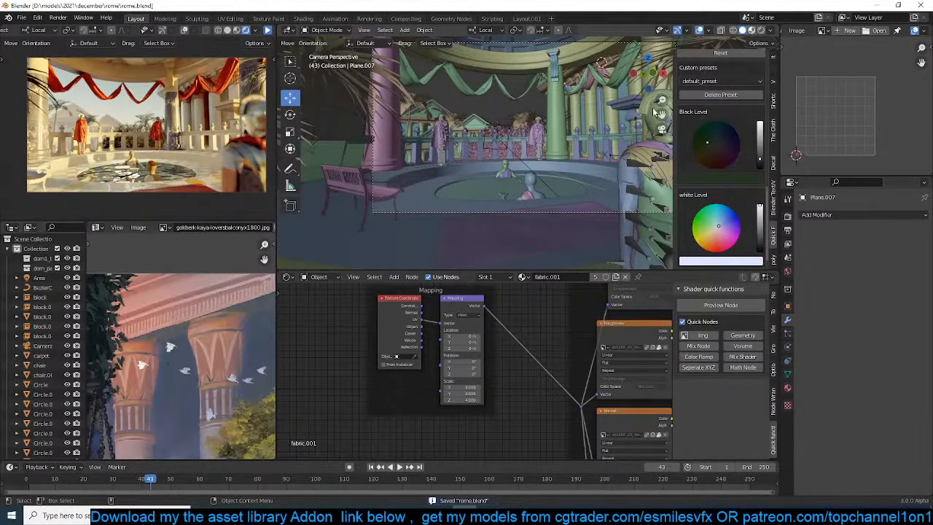
{"action": "scroll", "coordinate": [625, 154], "scroll_direction": "up", "scroll_amount": 2}
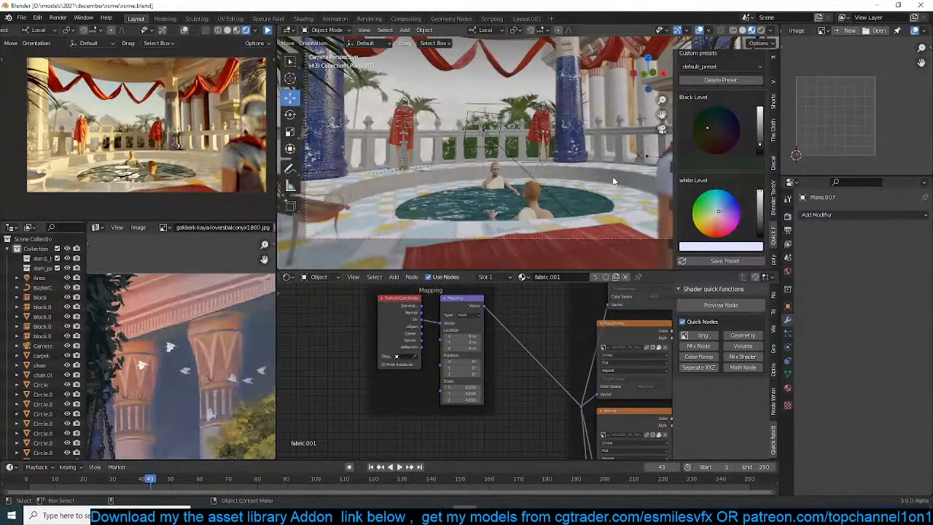
{"action": "left_click", "coordinate": [613, 181]}
{"action": "key", "text": "Home"}
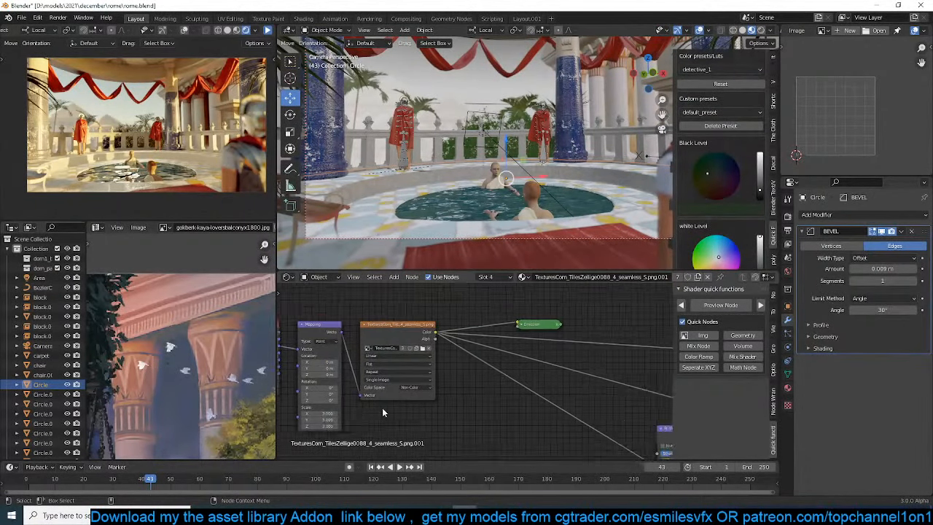
{"action": "mouse_move", "coordinate": [553, 344]}
{"action": "middle_mouse_down"}
{"action": "mouse_move", "coordinate": [448, 340]}
{"action": "mouse_move", "coordinate": [548, 333]}
{"action": "middle_mouse_up"}
{"action": "scroll", "coordinate": [495, 339], "scroll_direction": "up", "scroll_amount": 4}
{"action": "left_click", "coordinate": [401, 323]}
{"action": "key", "text": "Delete"}
Save the file and insert a Mix node between the tile texture's color output and the Principled BSDF base color
{"action": "left_click", "coordinate": [371, 321]}
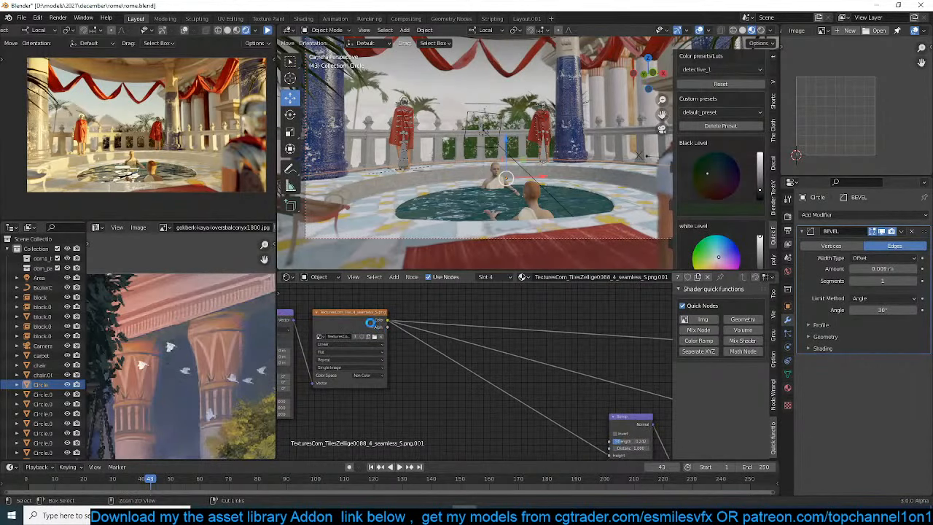
{"action": "key", "text": "ctrl+s"}
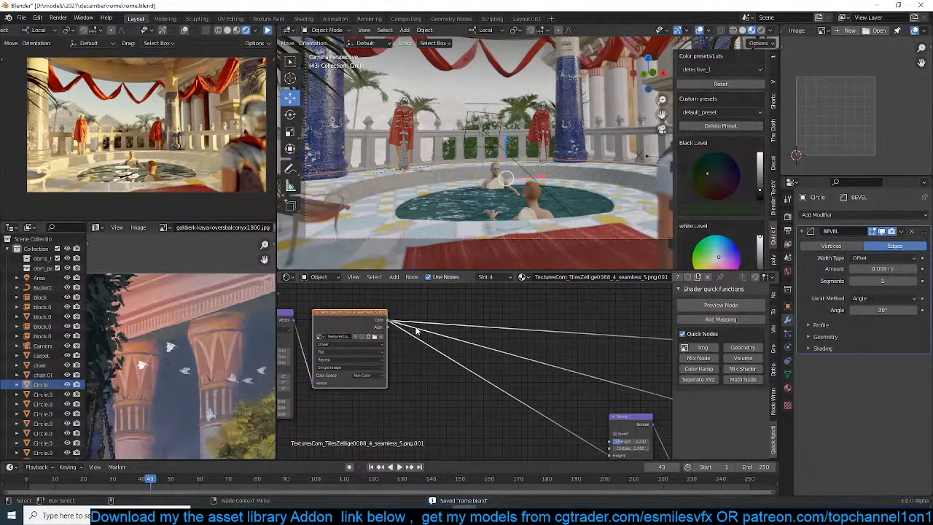
{"action": "left_click", "coordinate": [713, 361]}
{"action": "scroll", "coordinate": [588, 337], "scroll_direction": "down", "scroll_amount": 2}
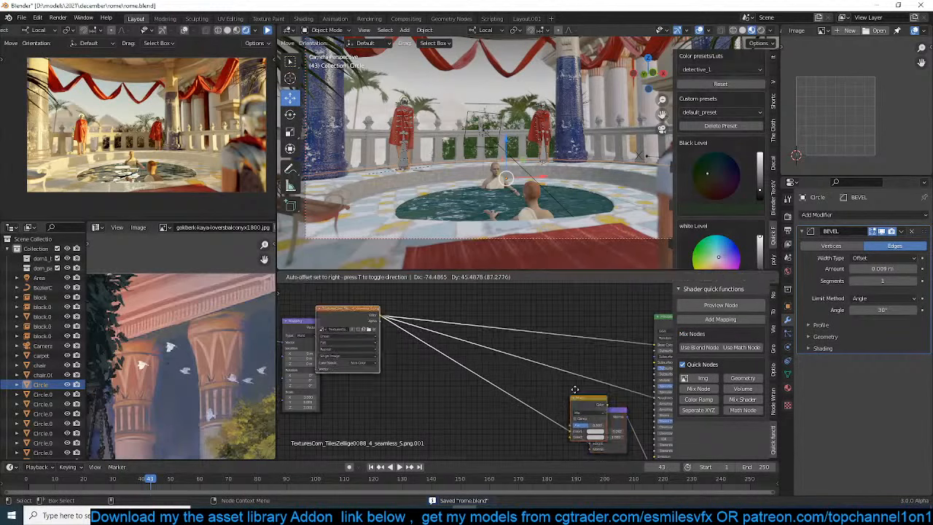
{"action": "left_click_drag", "start_coordinate": [607, 412], "coordinate": [592, 325]}
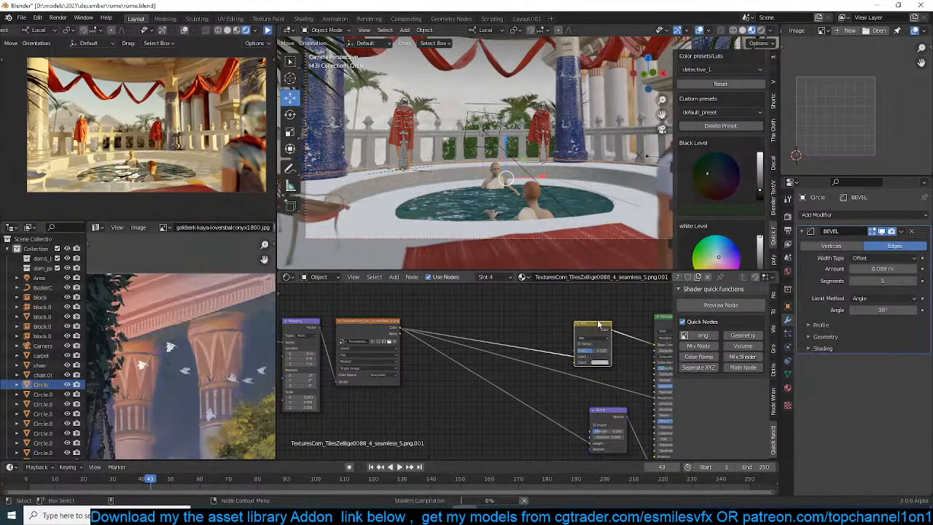
{"action": "scroll", "coordinate": [598, 353], "scroll_direction": "up", "scroll_amount": 1}
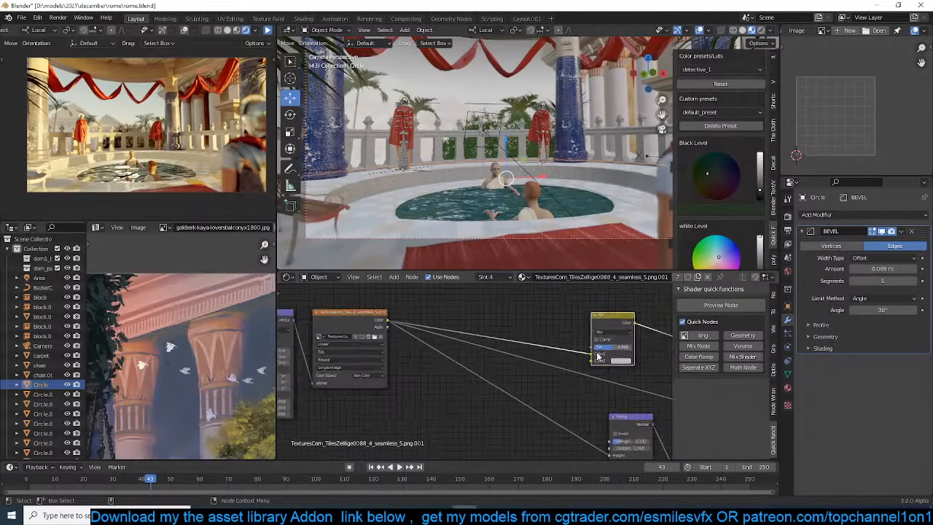
{"action": "middle_click_drag", "start_coordinate": [597, 355], "coordinate": [496, 363]}
{"action": "key", "text": "g"}
{"action": "left_click", "coordinate": [527, 352]}
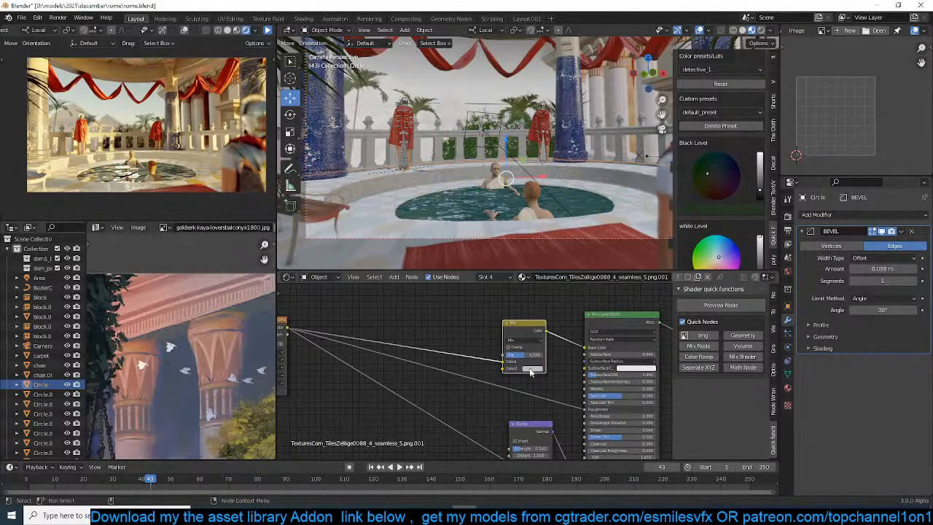
Darken the Mix node's second color and change its blending mode to Multiply
{"action": "left_click", "coordinate": [531, 370]}
{"action": "mouse_move", "coordinate": [578, 307]}
{"action": "left_mouse_down"}
{"action": "mouse_move", "coordinate": [573, 331]}
{"action": "mouse_move", "coordinate": [539, 342]}
{"action": "left_mouse_up"}
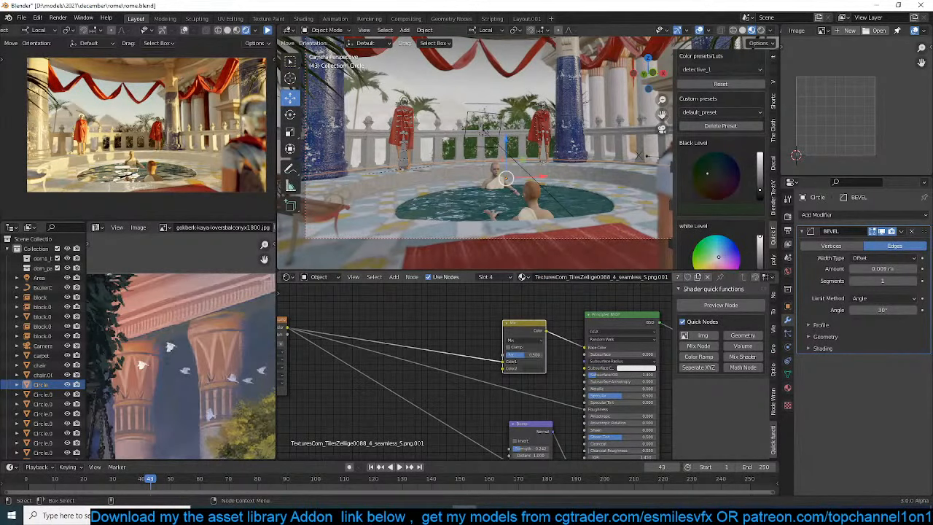
{"action": "left_click", "coordinate": [523, 340]}
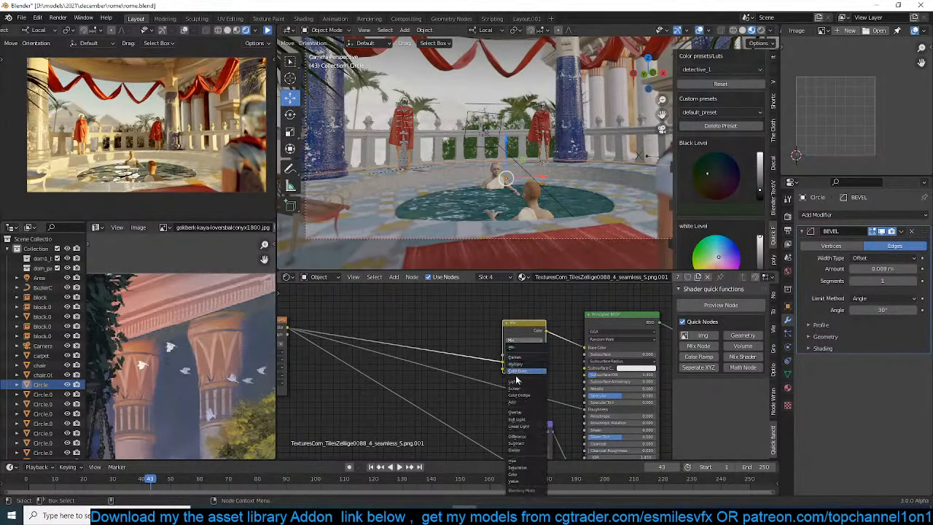
{"action": "left_click", "coordinate": [522, 368]}
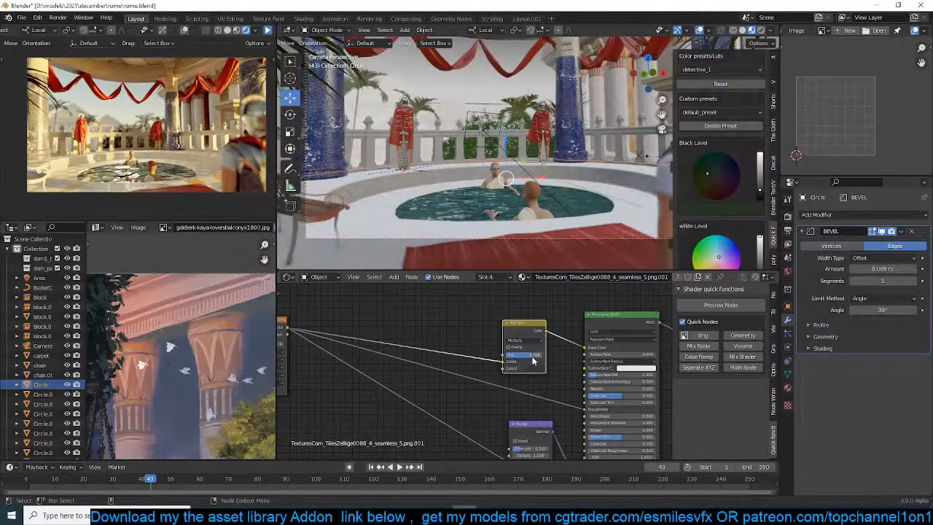
Set the Multiply node's factor to about 0.92, then save the file and resume the live render
{"action": "mouse_move", "coordinate": [535, 359]}
{"action": "left_mouse_down"}
{"action": "mouse_move", "coordinate": [555, 360]}
{"action": "mouse_move", "coordinate": [543, 359]}
{"action": "left_mouse_up"}
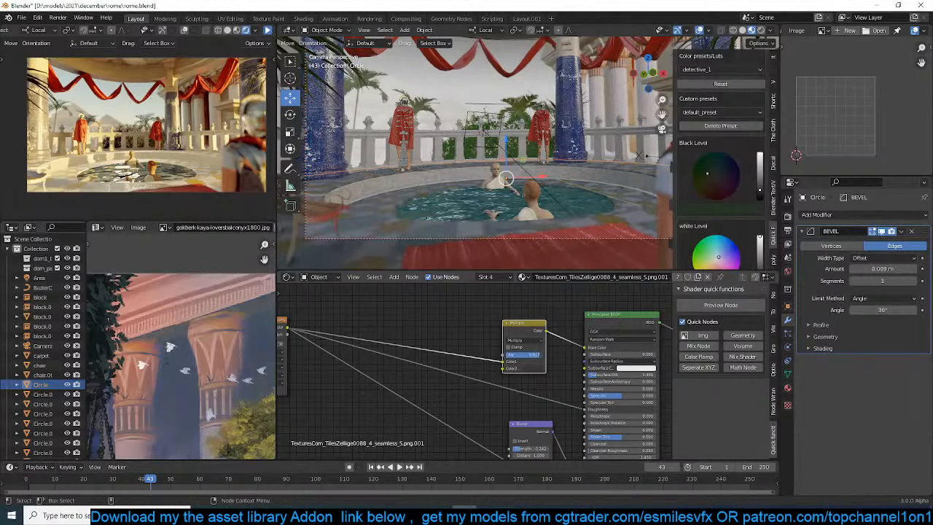
{"action": "key", "text": "ctrl+s"}
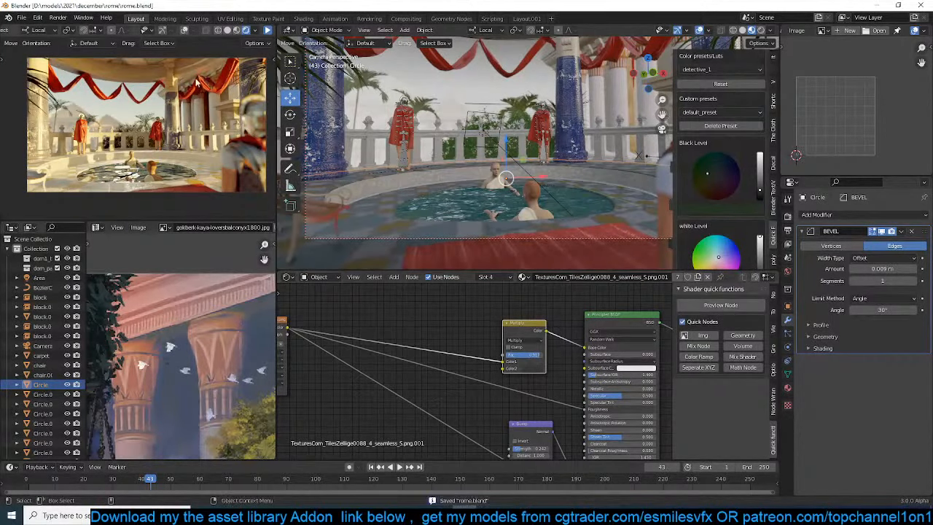
{"action": "left_click", "coordinate": [268, 33]}
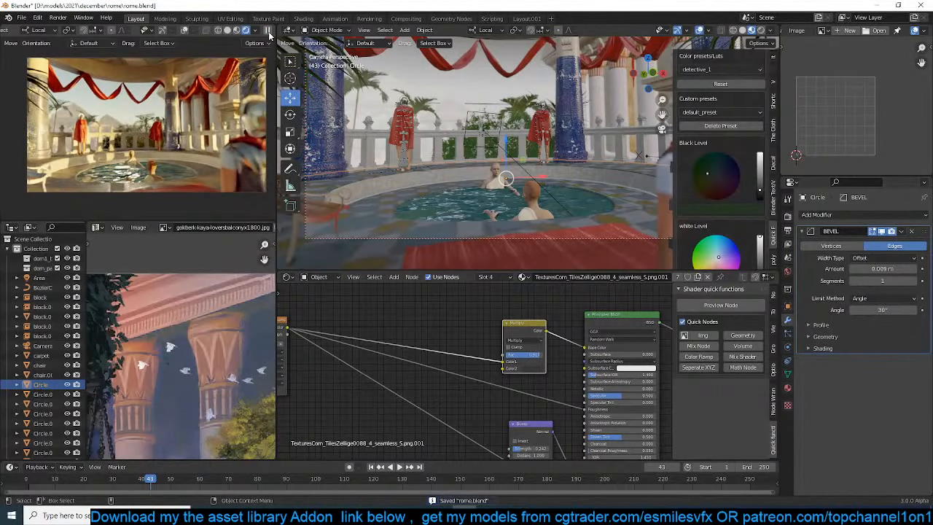
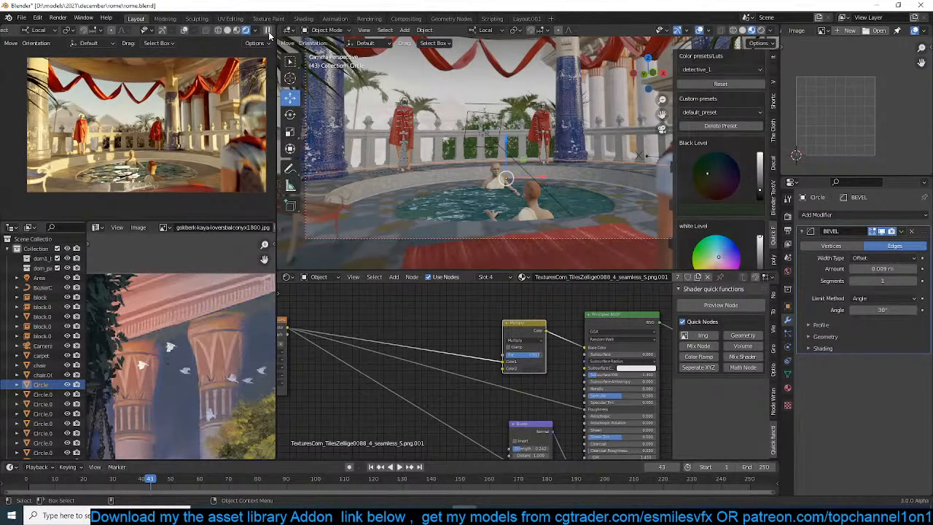
Set the world sky texture's sun rotation to 30°, then pause the live render and save the file
{"action": "left_click", "coordinate": [503, 109]}
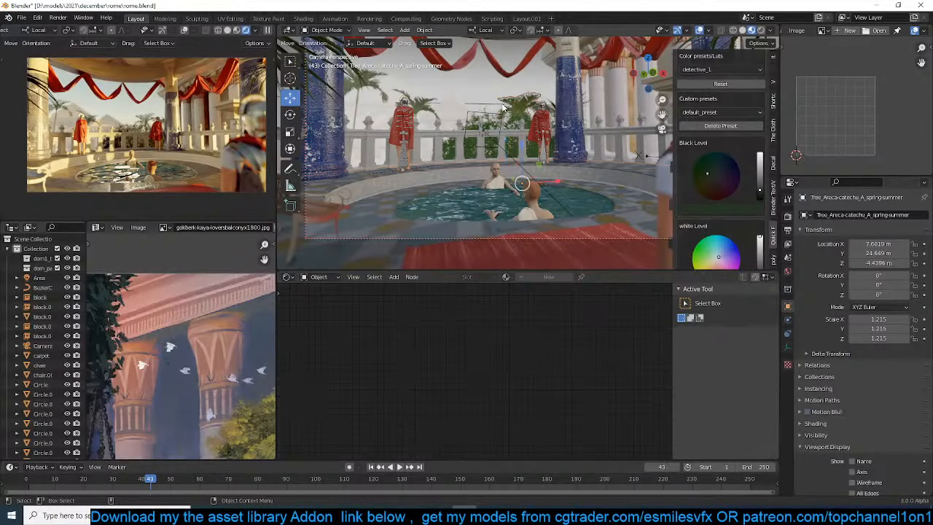
{"action": "key", "text": "ctrl+s"}
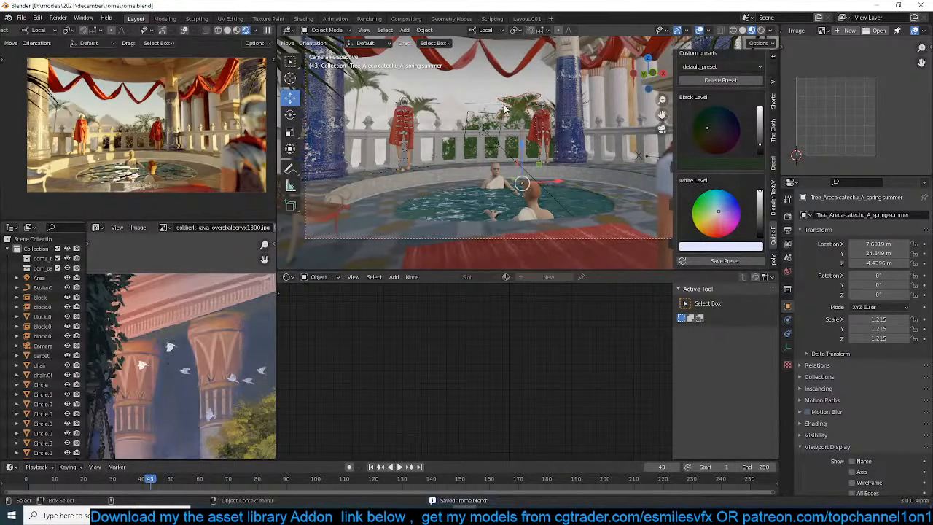
{"action": "left_click", "coordinate": [787, 272]}
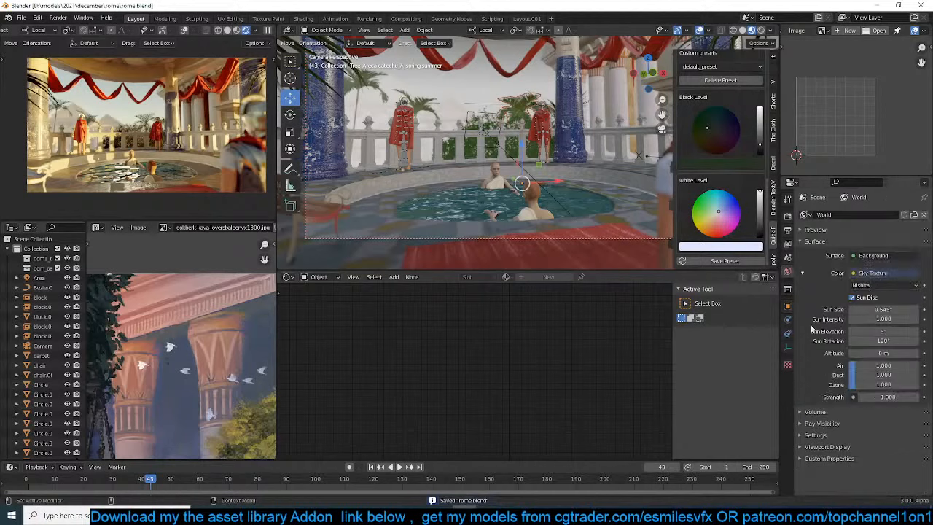
{"action": "left_click", "coordinate": [882, 339]}
{"action": "type", "text": "90"}
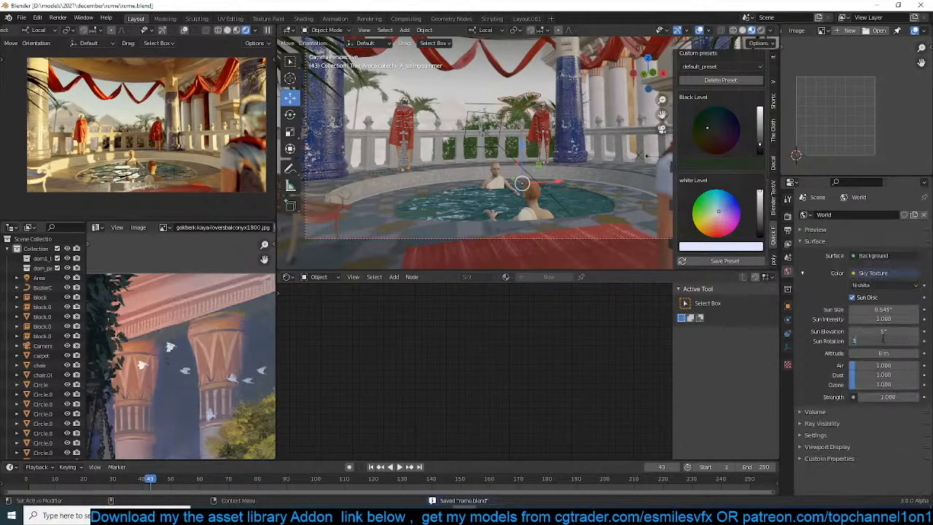
{"action": "key", "text": "Return"}
{"action": "left_click_drag", "start_coordinate": [882, 340], "coordinate": [851, 344]}
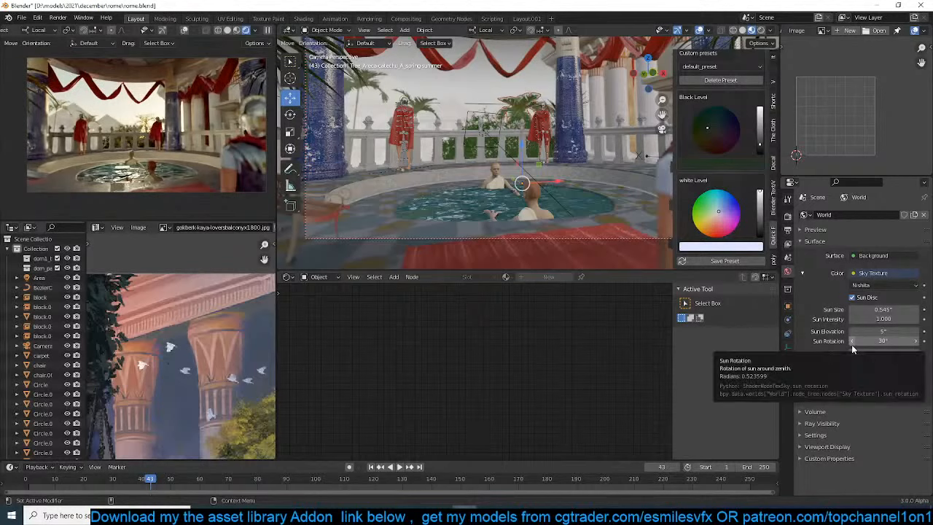
{"action": "left_click", "coordinate": [895, 340]}
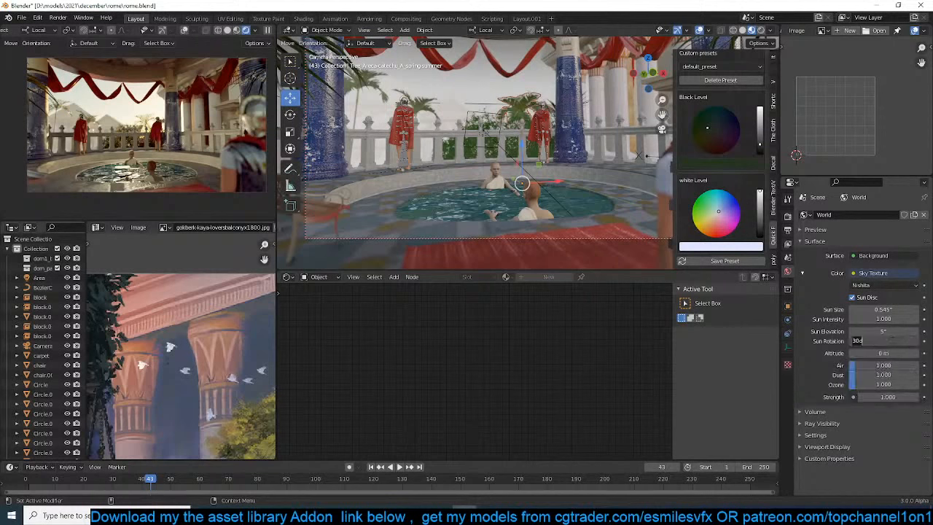
{"action": "key", "text": "Return"}
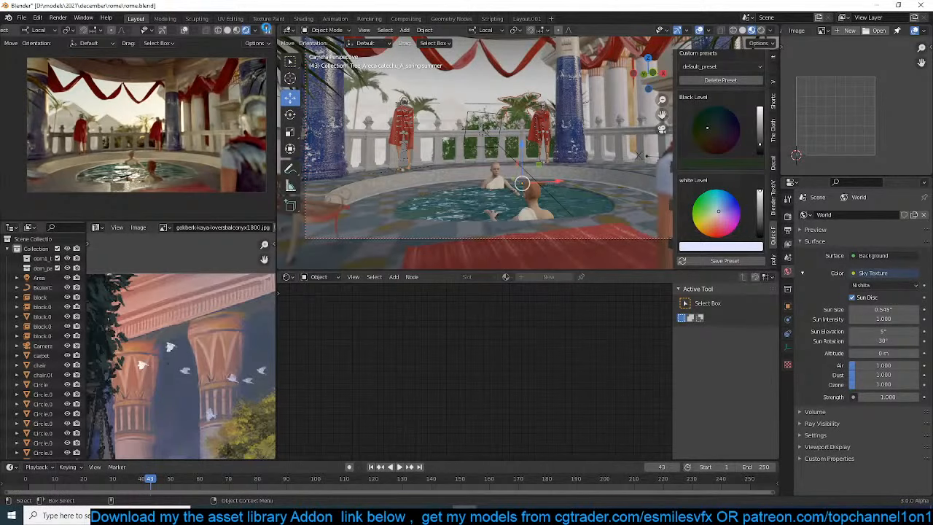
{"action": "key", "text": "ctrl+s"}
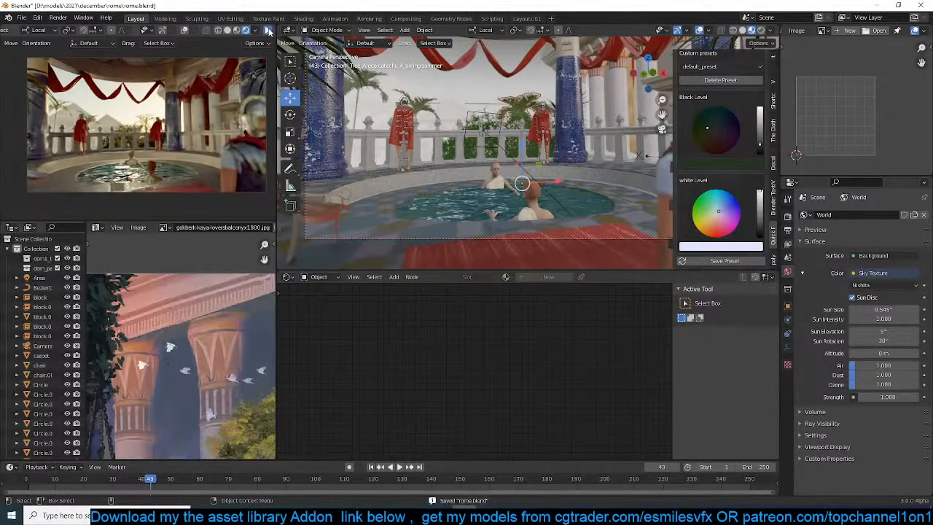
Make a linked duplicate of the blue column and place it about 4.3 m away on the camera side in top view
{"action": "left_click", "coordinate": [336, 135]}
{"action": "key", "text": "KP_7"}
{"action": "key", "text": "KP_Decimal"}
{"action": "scroll", "coordinate": [367, 137], "scroll_direction": "down", "scroll_amount": 3}
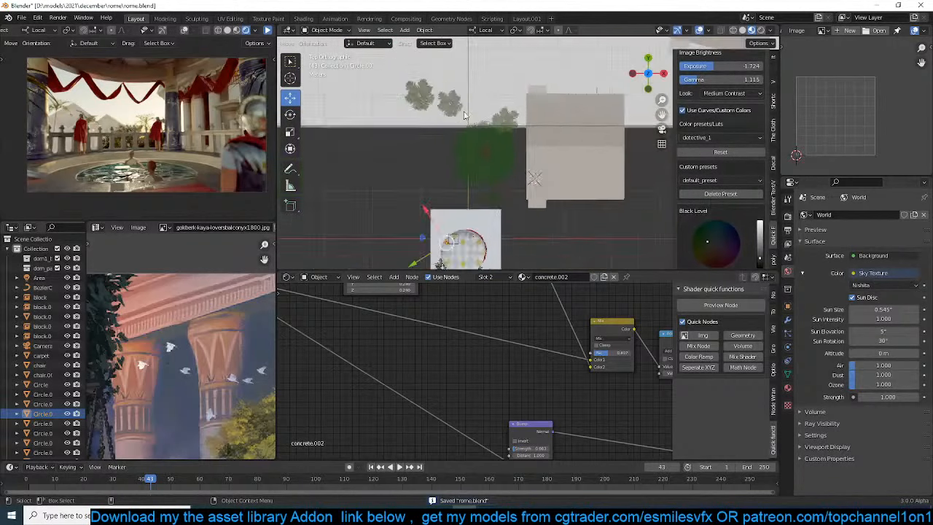
{"action": "key", "text": "KP_Decimal"}
{"action": "scroll", "coordinate": [475, 191], "scroll_direction": "down", "scroll_amount": 7}
{"action": "middle_click_drag", "start_coordinate": [543, 171], "coordinate": [478, 117], "text": "shift"}
{"action": "key", "text": "alt+d"}
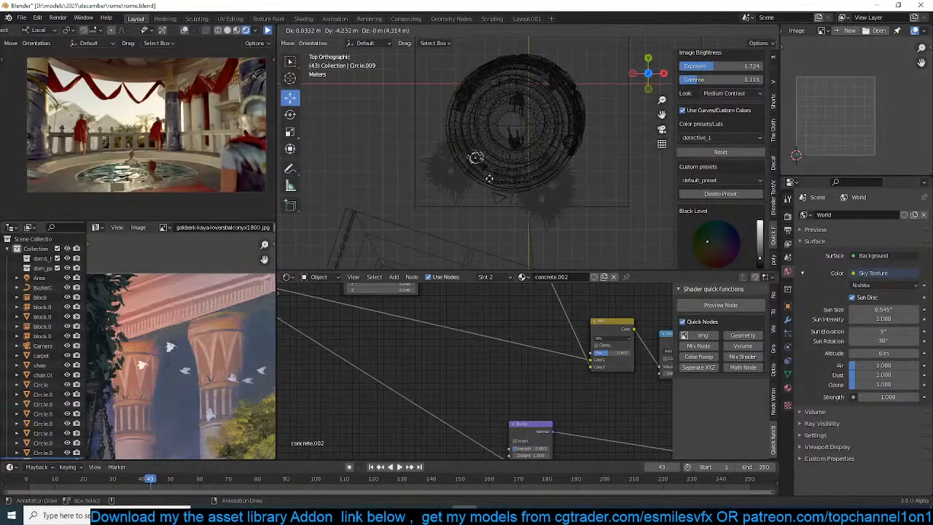
{"action": "left_click", "coordinate": [489, 176]}
{"action": "middle_click_drag", "start_coordinate": [490, 177], "coordinate": [490, 183]}
{"action": "key", "text": "KP_0"}
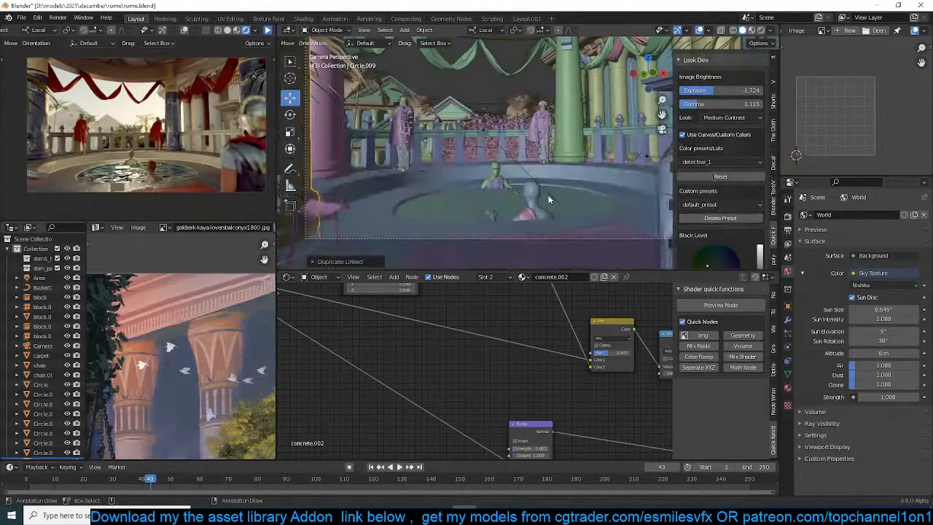
In camera view, shift the duplicated column horizontally so it just enters the left edge of the camera frame
{"action": "scroll", "coordinate": [478, 153], "scroll_direction": "up", "scroll_amount": 2}
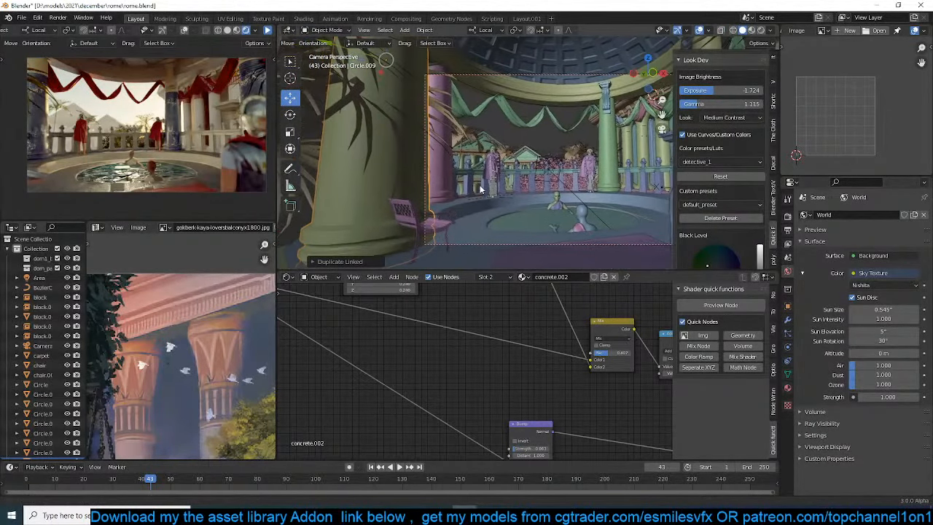
{"action": "left_click", "coordinate": [453, 227]}
{"action": "left_click", "coordinate": [403, 185]}
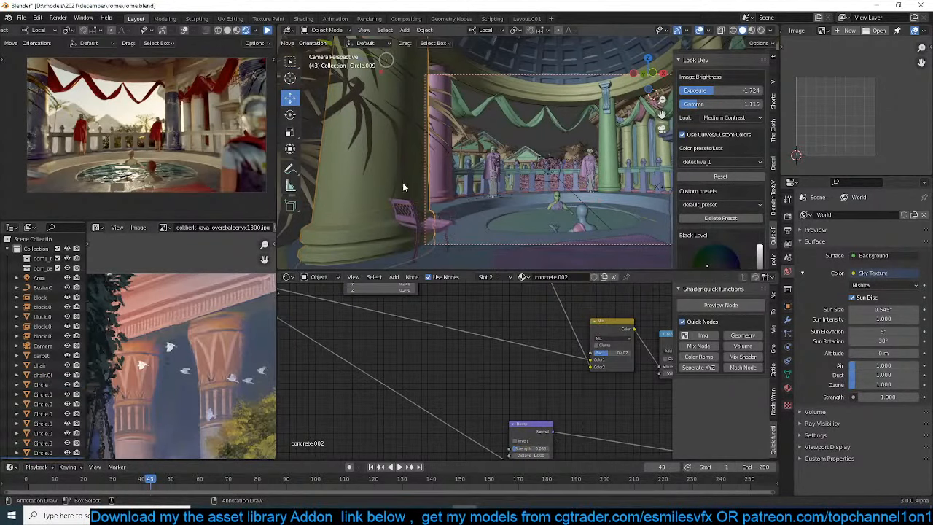
{"action": "key", "text": "g"}
{"action": "key", "text": "shift+z"}
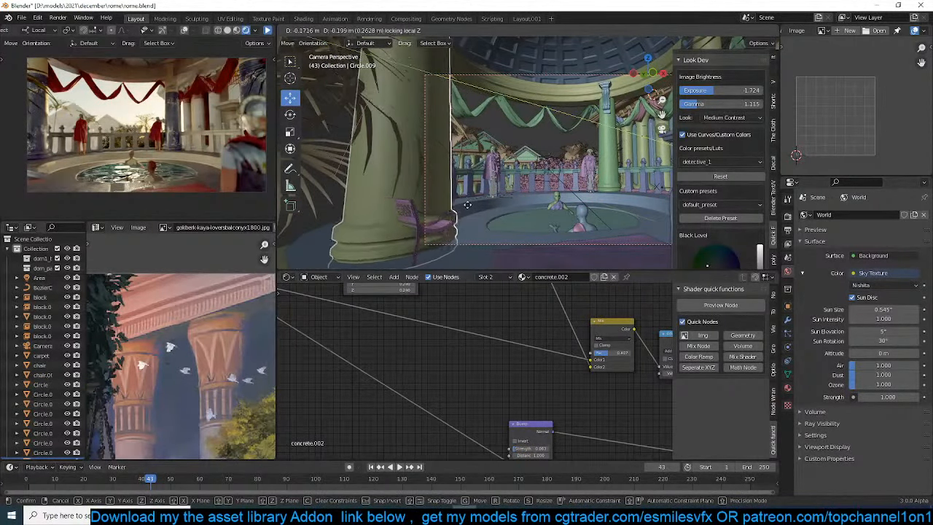
{"action": "left_click", "coordinate": [465, 204]}
Move the bench horizontally into the lower-left foreground of the camera frame, in front of the new column, and save the file
{"action": "left_click", "coordinate": [445, 224]}
{"action": "key", "text": "g"}
{"action": "key", "text": "shift+z"}
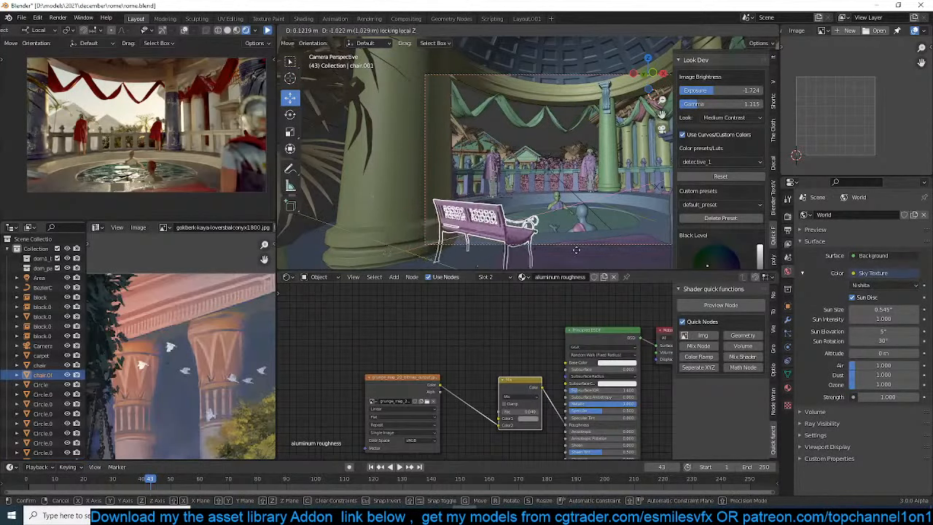
{"action": "left_click", "coordinate": [552, 264]}
{"action": "left_click", "coordinate": [571, 136]}
{"action": "scroll", "coordinate": [571, 137], "scroll_direction": "down", "scroll_amount": 3}
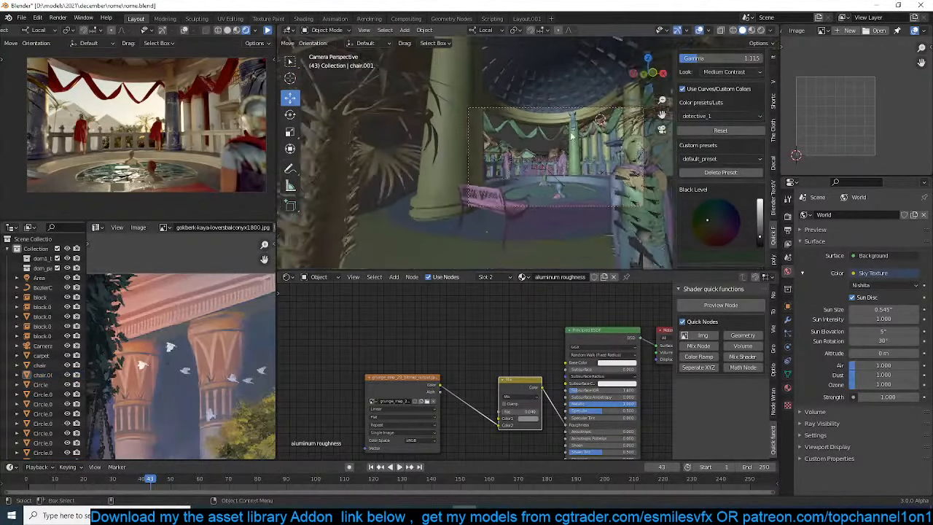
{"action": "middle_click_drag", "start_coordinate": [572, 136], "coordinate": [438, 122]}
{"action": "key", "text": "ctrl+s"}
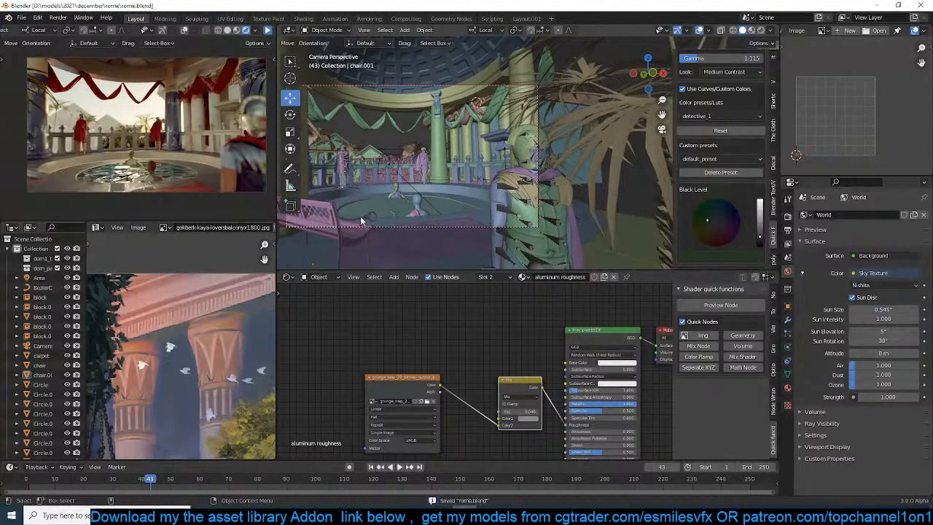
Make a linked duplicate of the foreground bench, rotate it about its Z axis and move it horizontally next to the armored soldier
{"action": "left_click", "coordinate": [360, 216]}
{"action": "key", "text": "alt+d"}
{"action": "key", "text": "r"}
{"action": "key", "text": "z"}
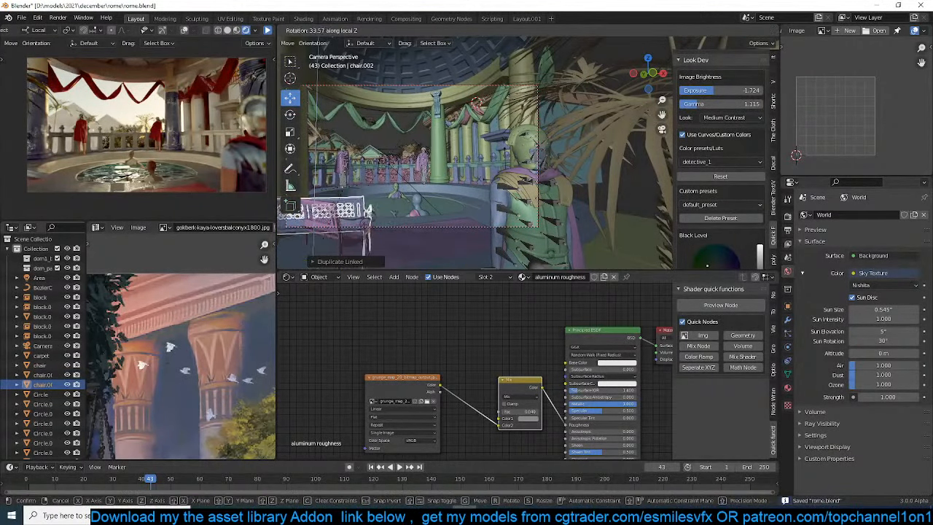
{"action": "left_click", "coordinate": [438, 156]}
{"action": "key", "text": "g"}
{"action": "key", "text": "shift+z"}
{"action": "left_click", "coordinate": [609, 154]}
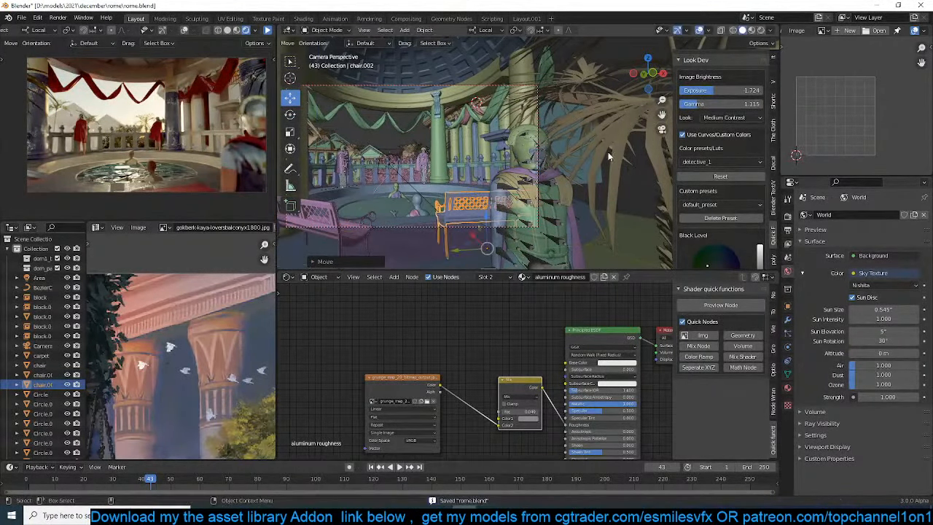
Turn the duplicated bench sideways and move it back so it sits partly behind the armored soldier
{"action": "key", "text": "r"}
{"action": "left_click", "coordinate": [505, 120]}
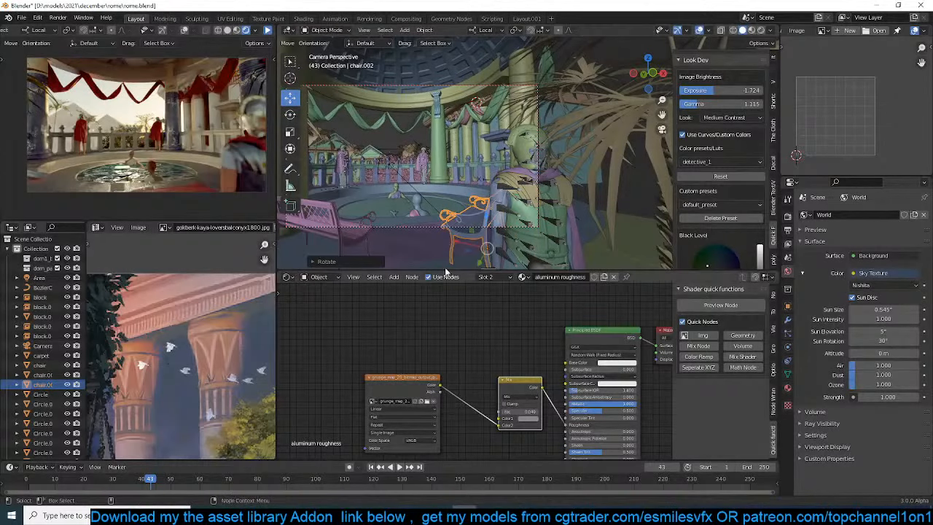
{"action": "key", "text": "g"}
{"action": "left_click", "coordinate": [536, 161]}
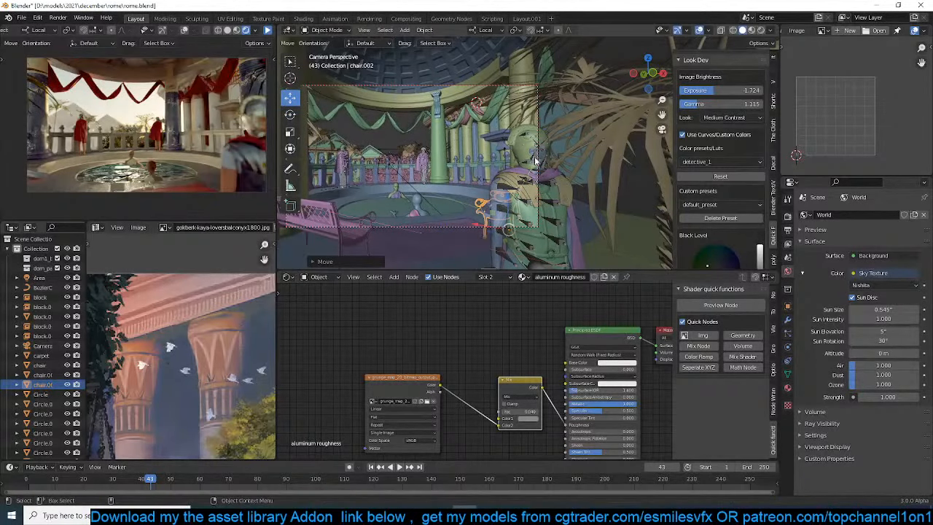
Make another linked duplicate of the bench, snap it to the 3D cursor at the far balustrade and rotate it about Z
{"action": "key", "text": "alt+d"}
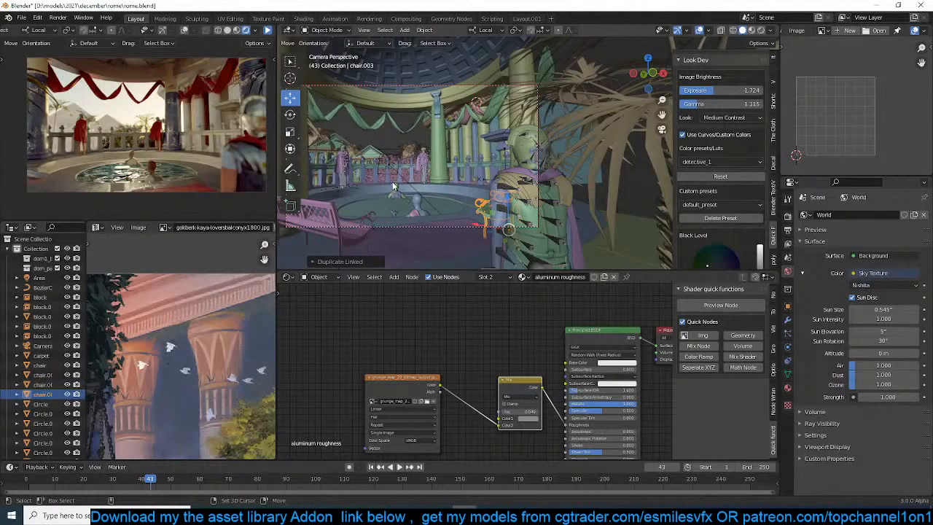
{"action": "key", "text": "shift+s"}
{"action": "left_click", "coordinate": [396, 124]}
{"action": "key", "text": "r"}
{"action": "key", "text": "z"}
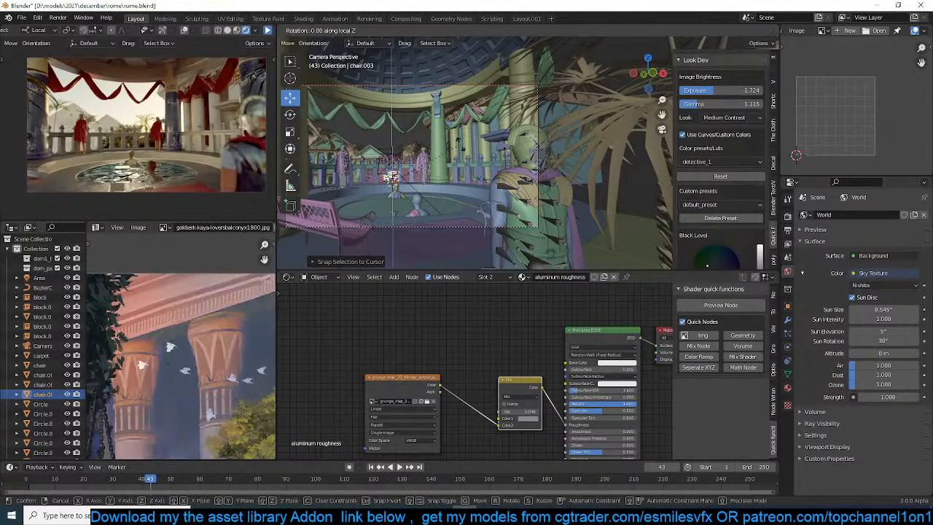
{"action": "left_click", "coordinate": [452, 190]}
Resize the bench at the balustrade and move it toward the balcony floor
{"action": "key", "text": "KP_Decimal"}
{"action": "scroll", "coordinate": [453, 194], "scroll_direction": "down", "scroll_amount": 3}
{"action": "middle_click_drag", "start_coordinate": [454, 194], "coordinate": [587, 230]}
{"action": "key", "text": "g"}
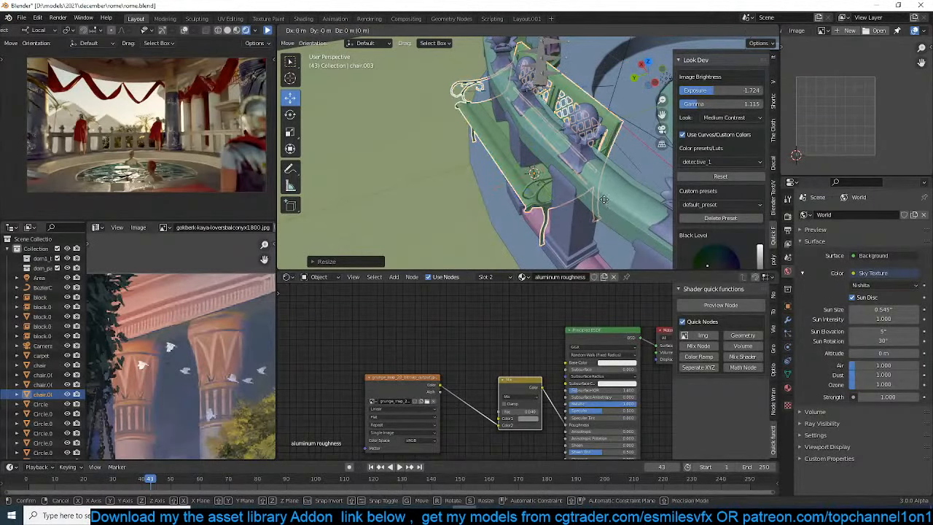
{"action": "left_click", "coordinate": [647, 206]}
Rotate the bench about Z to face the pool, move it clear of the balustrade, and save the file
{"action": "scroll", "coordinate": [647, 206], "scroll_direction": "down", "scroll_amount": 4}
{"action": "middle_click_drag", "start_coordinate": [647, 207], "coordinate": [584, 196]}
{"action": "key", "text": "r"}
{"action": "key", "text": "z"}
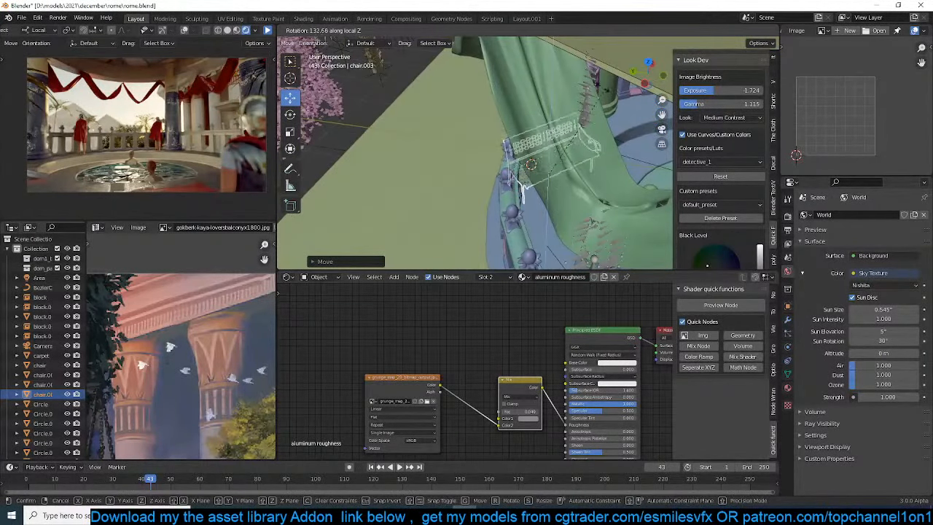
{"action": "left_click", "coordinate": [568, 88]}
{"action": "middle_click_drag", "start_coordinate": [569, 88], "coordinate": [524, 113]}
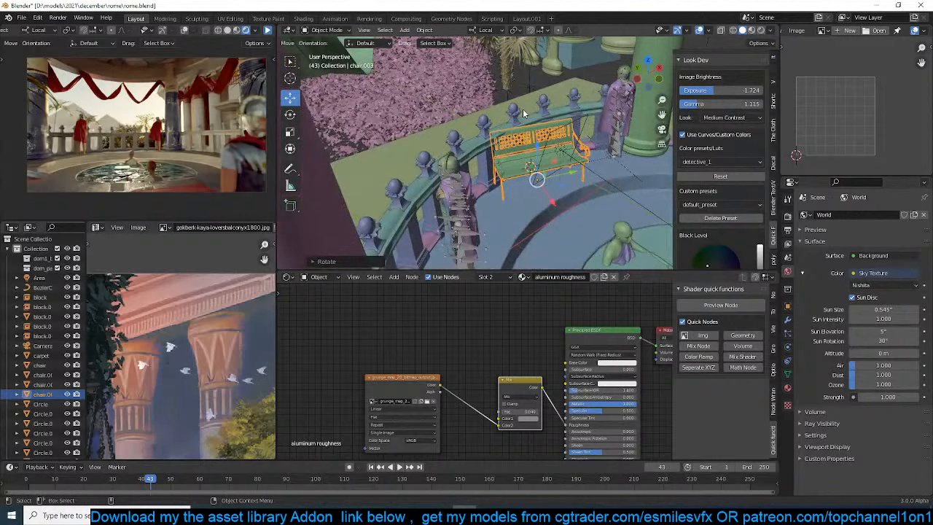
{"action": "key", "text": "g"}
{"action": "left_click", "coordinate": [525, 136]}
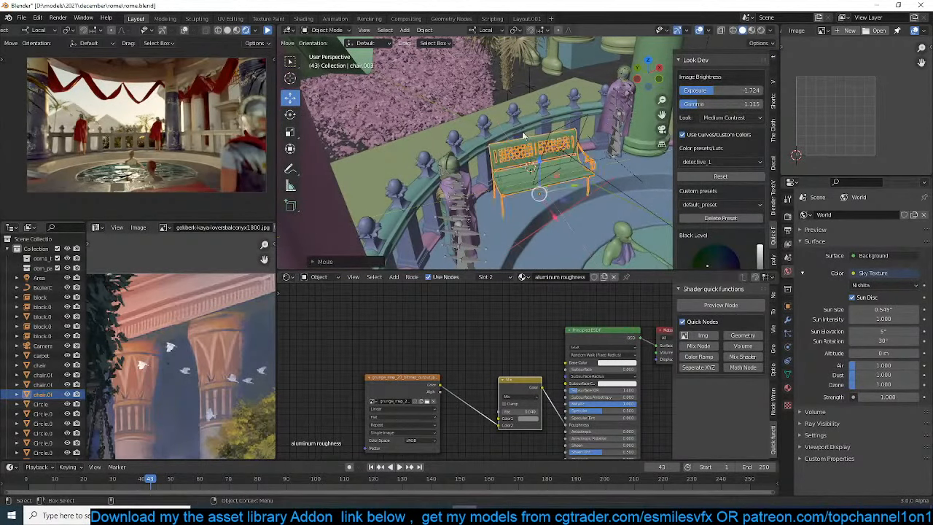
{"action": "key", "text": "alt+a"}
{"action": "key", "text": "ctrl+s"}
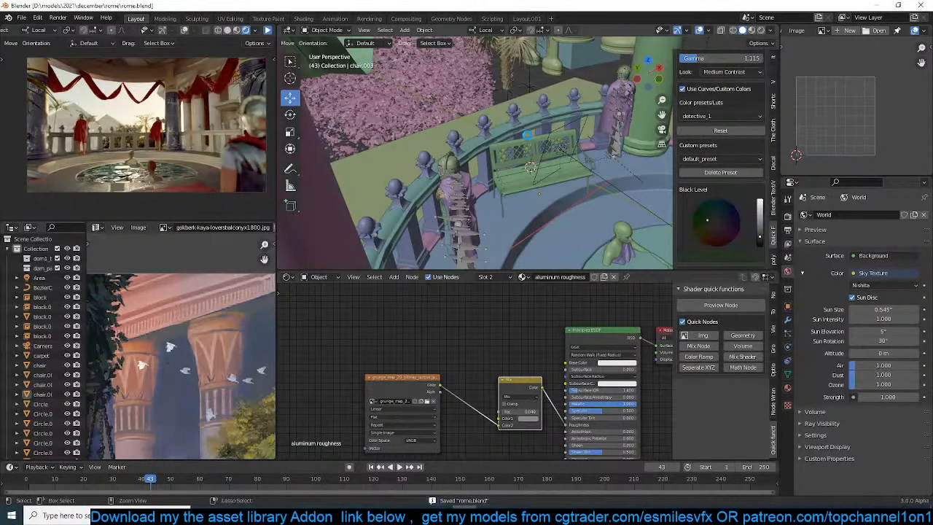
Select the hanging drapes and add a Translucent BSDF node to their fabric.001 material
{"action": "scroll", "coordinate": [529, 134], "scroll_direction": "down", "scroll_amount": 5}
{"action": "middle_click_drag", "start_coordinate": [531, 134], "coordinate": [531, 105]}
{"action": "scroll", "coordinate": [532, 105], "scroll_direction": "up", "scroll_amount": 3}
{"action": "middle_click_drag", "start_coordinate": [538, 74], "coordinate": [517, 123], "text": "shift"}
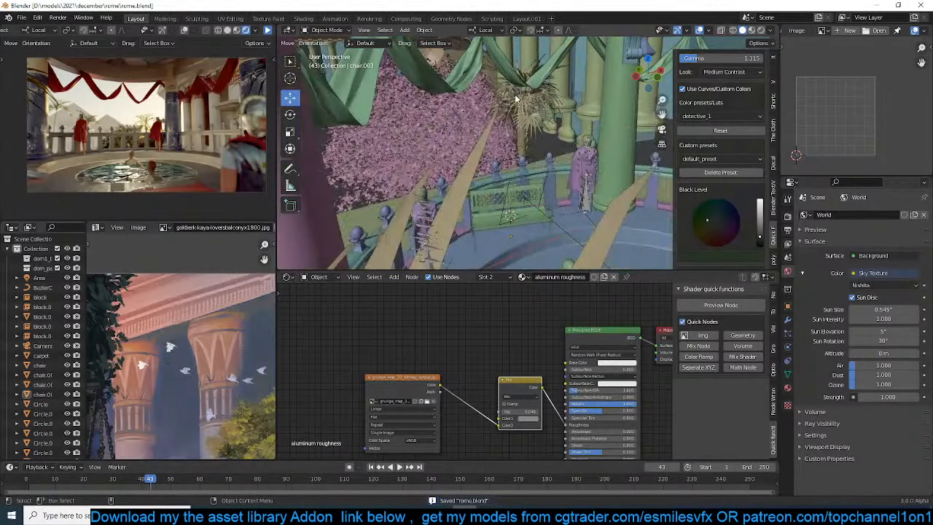
{"action": "left_click", "coordinate": [512, 74]}
{"action": "scroll", "coordinate": [560, 344], "scroll_direction": "down", "scroll_amount": 2}
{"action": "middle_click_drag", "start_coordinate": [561, 344], "coordinate": [430, 342]}
{"action": "key", "text": "shift+a"}
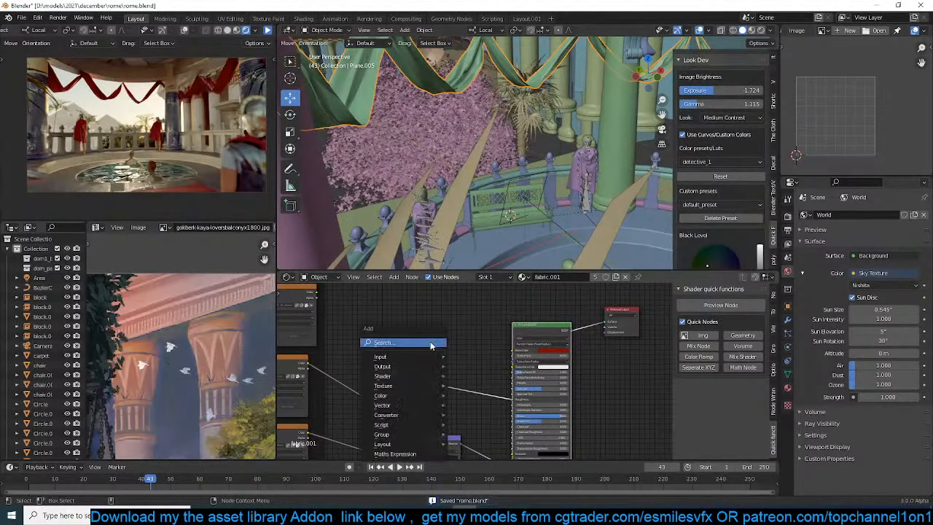
{"action": "mouse_move", "coordinate": [401, 375]}
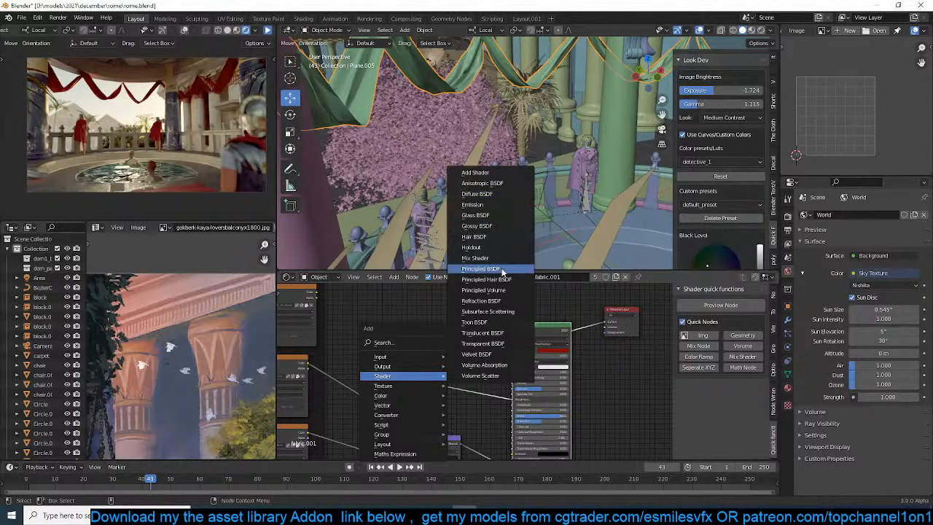
{"action": "left_click", "coordinate": [490, 333]}
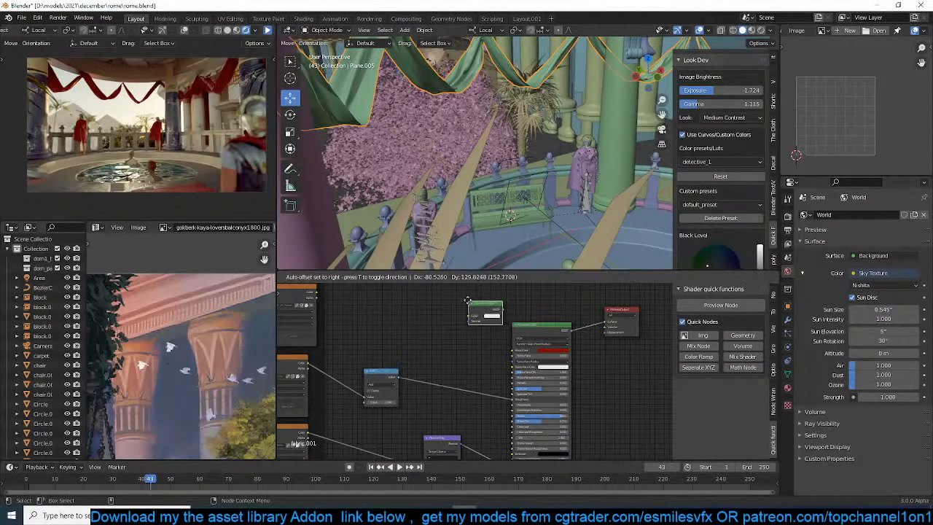
{"action": "left_click", "coordinate": [488, 309]}
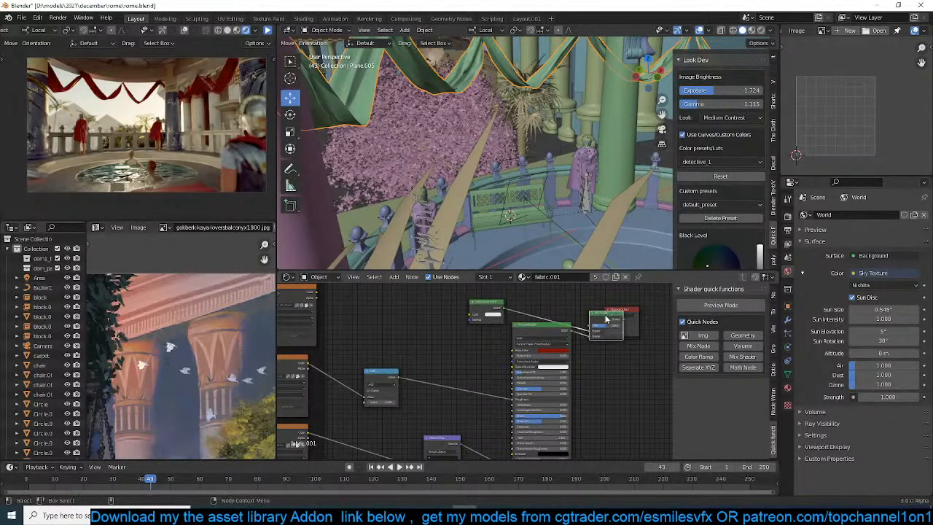
Place a Mix Shader combining the Translucent and Principled BSDFs in fabric.001 and set the Translucent colour to saturated orange
{"action": "left_click", "coordinate": [644, 369]}
{"action": "left_click_drag", "start_coordinate": [594, 317], "coordinate": [574, 299]}
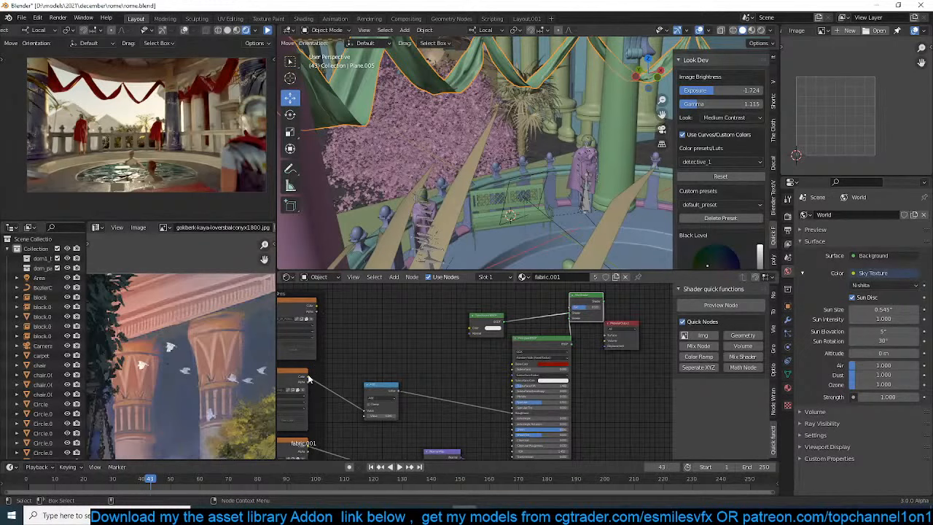
{"action": "left_click_drag", "start_coordinate": [308, 377], "coordinate": [449, 361]}
{"action": "left_click", "coordinate": [499, 329]}
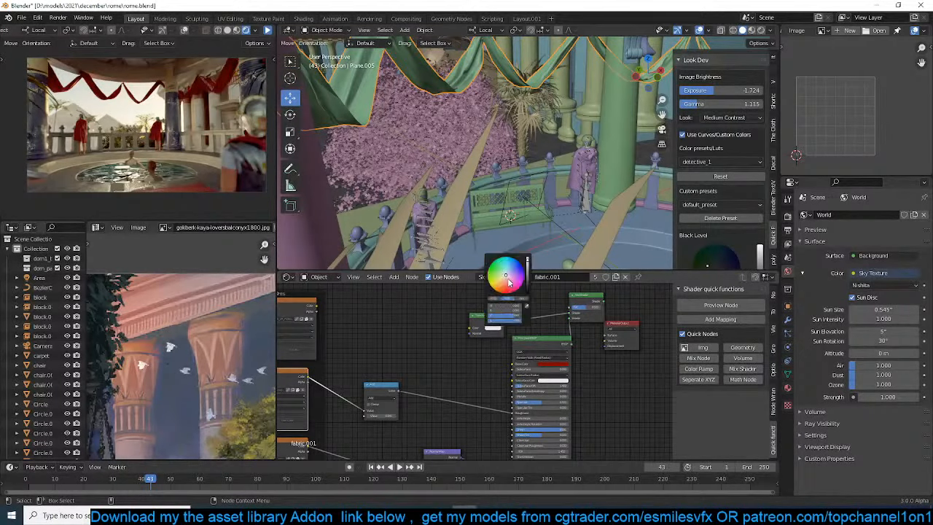
{"action": "left_click_drag", "start_coordinate": [509, 283], "coordinate": [500, 289]}
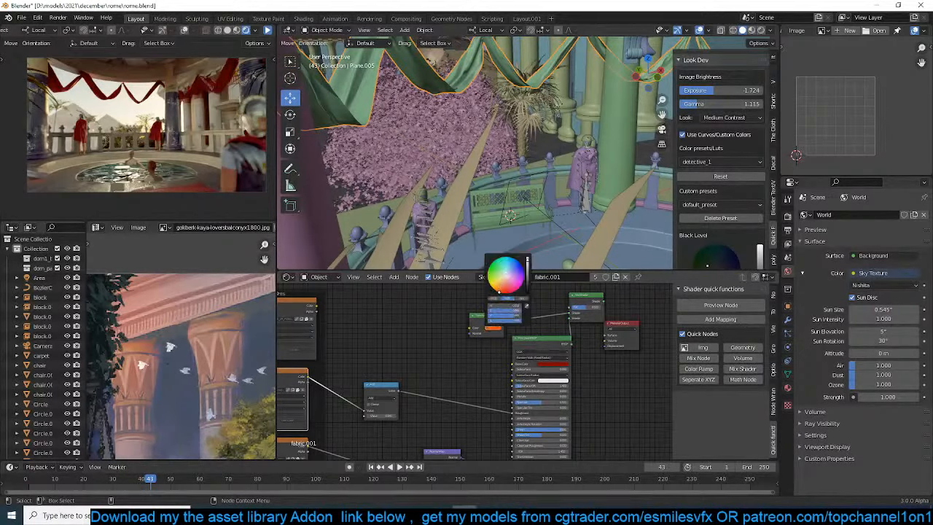
Change the fabric's Principled BSDF base colour to a brownish orange and save the file
{"action": "left_click", "coordinate": [564, 366]}
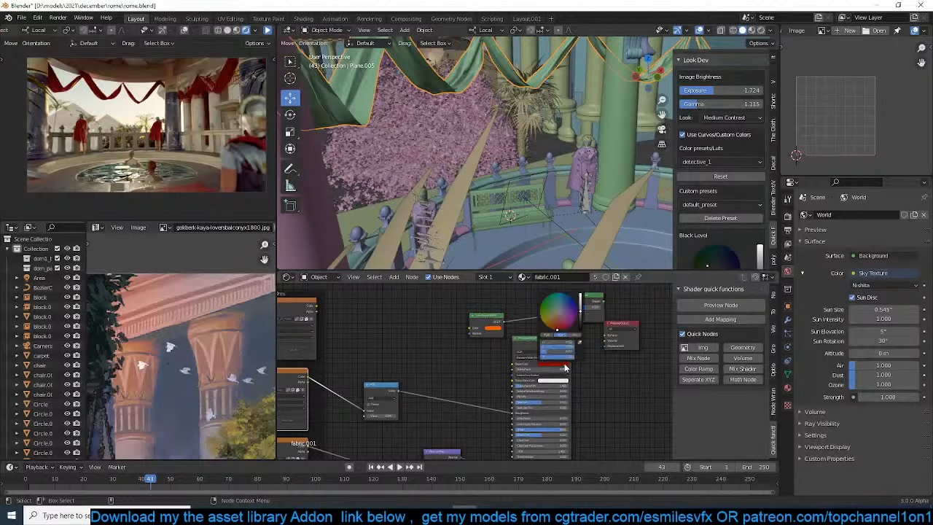
{"action": "left_click", "coordinate": [554, 323]}
{"action": "key", "text": "ctrl+s"}
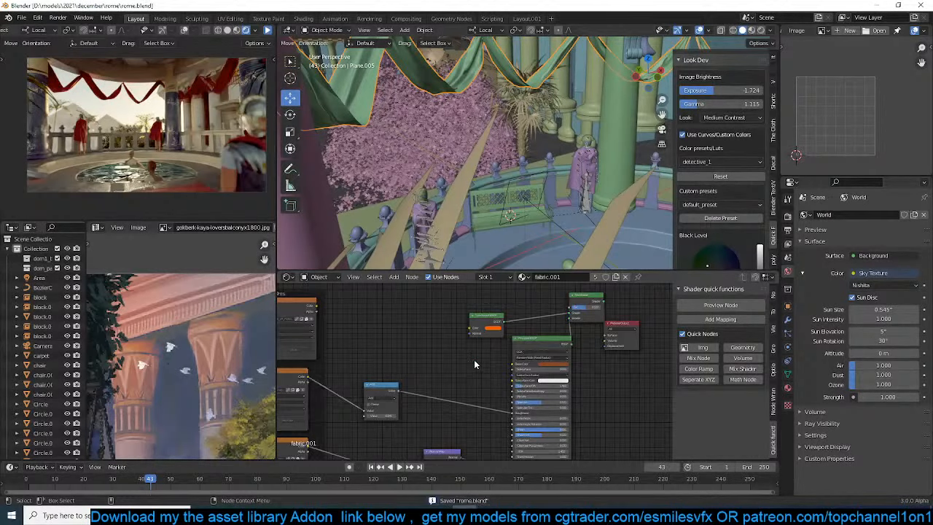
Resume the rendered camera preview to check the translucent drapes, and save the file
{"action": "scroll", "coordinate": [474, 362], "scroll_direction": "up", "scroll_amount": 2}
{"action": "middle_click_drag", "start_coordinate": [474, 359], "coordinate": [463, 391]}
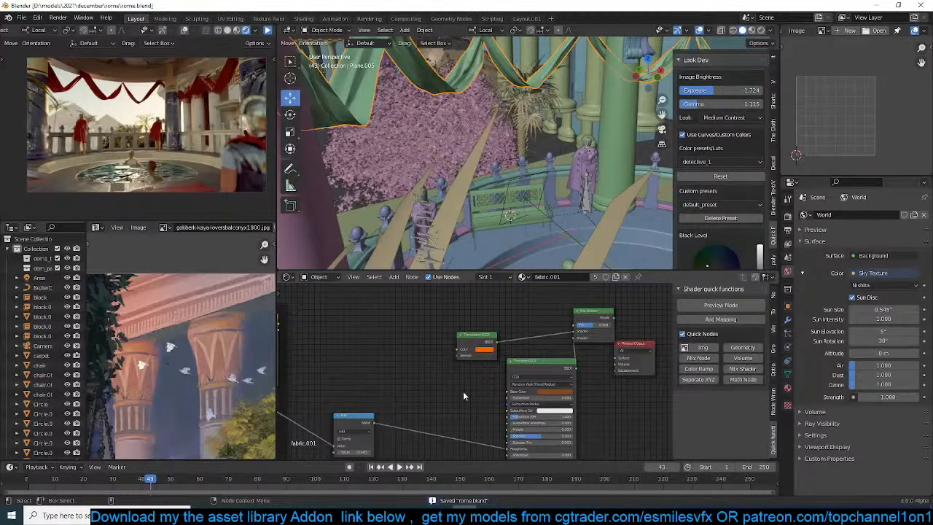
{"action": "left_click", "coordinate": [270, 31]}
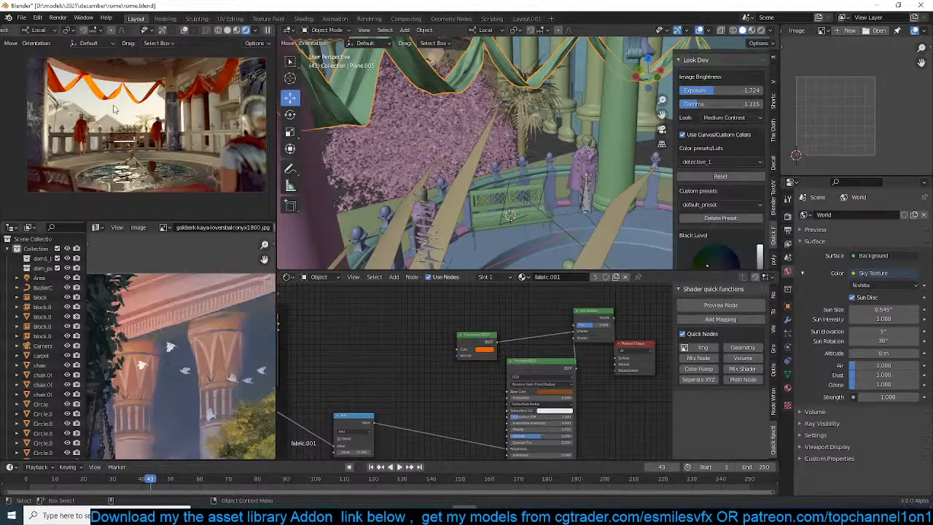
{"action": "left_click", "coordinate": [406, 352]}
{"action": "key", "text": "ctrl+s"}
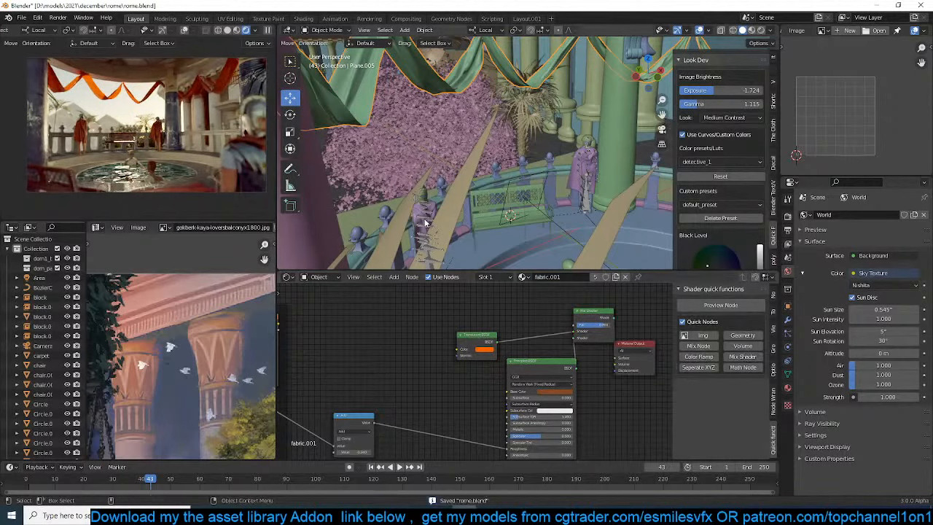
Select the column beside the balustrade statue and try dark red as the Overlay node's second colour in its concrete.002 material
{"action": "left_click", "coordinate": [567, 177]}
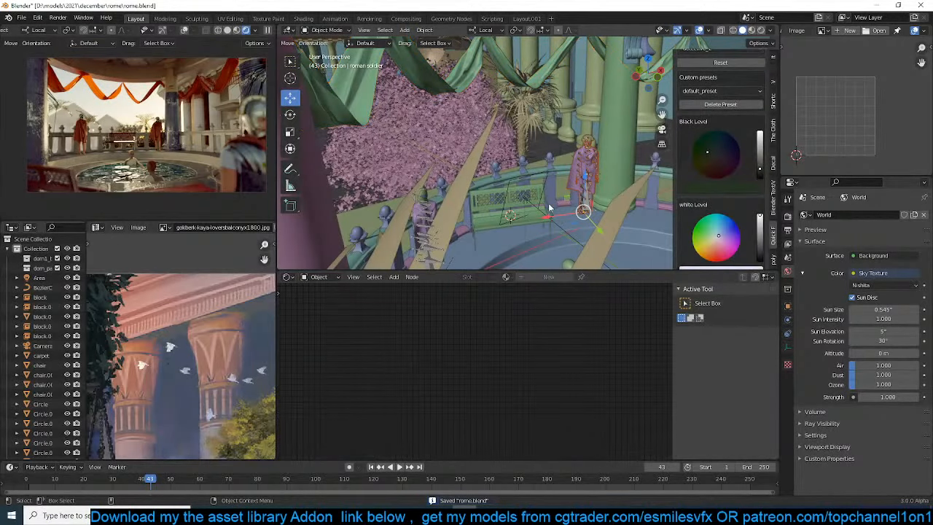
{"action": "key", "text": "ctrl+s"}
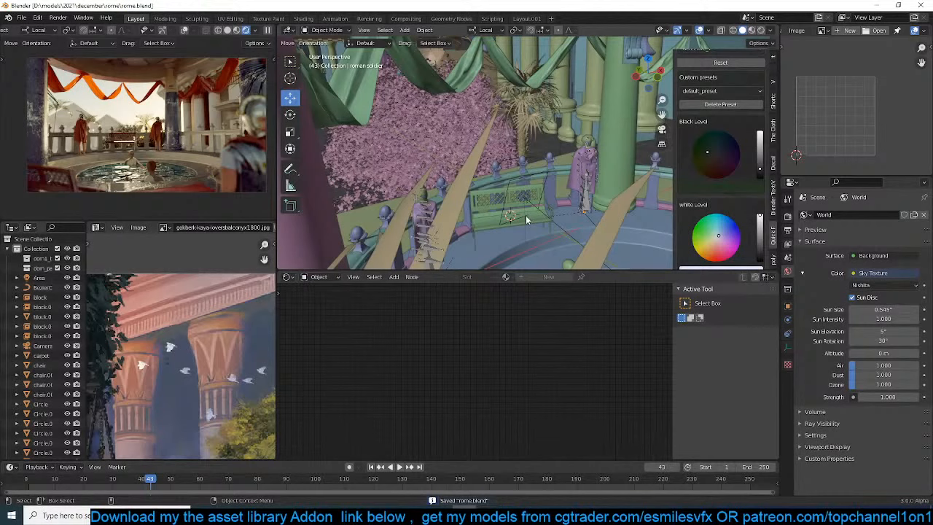
{"action": "middle_click_drag", "start_coordinate": [526, 215], "coordinate": [624, 141]}
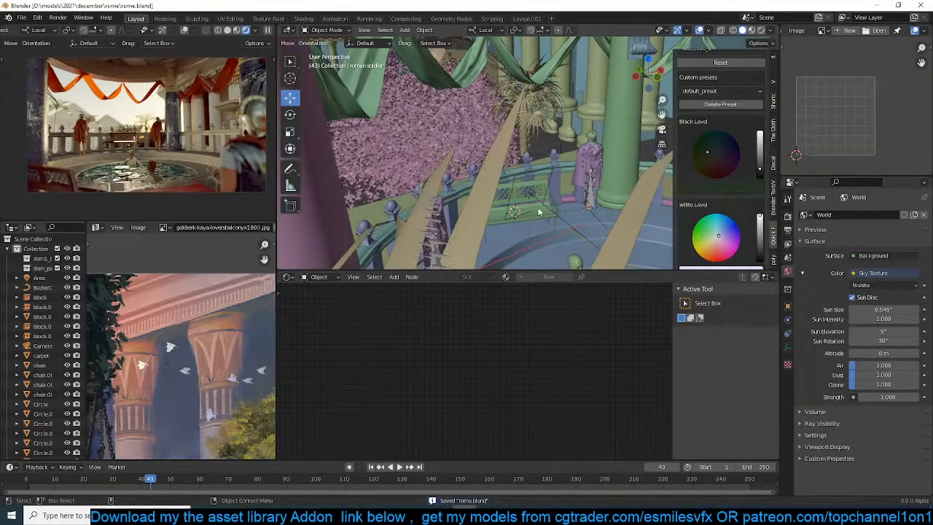
{"action": "left_click", "coordinate": [624, 141]}
{"action": "scroll", "coordinate": [514, 357], "scroll_direction": "down", "scroll_amount": 2}
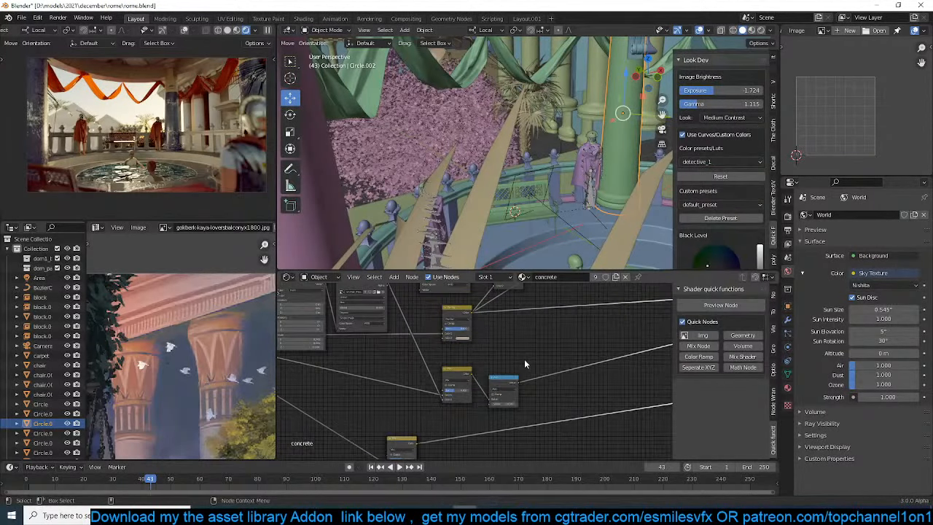
{"action": "left_click", "coordinate": [788, 388]}
{"action": "left_click", "coordinate": [831, 227]}
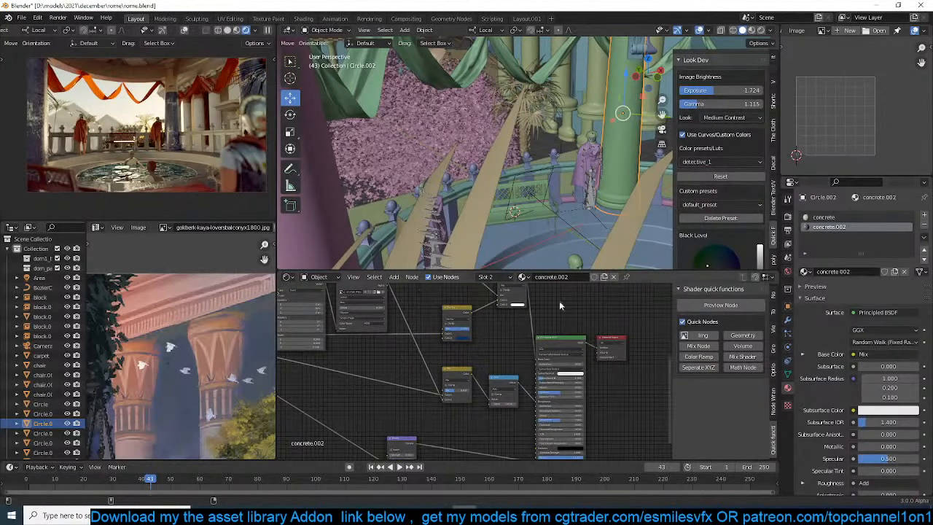
{"action": "scroll", "coordinate": [420, 400], "scroll_direction": "up", "scroll_amount": 2}
{"action": "left_click", "coordinate": [453, 385]}
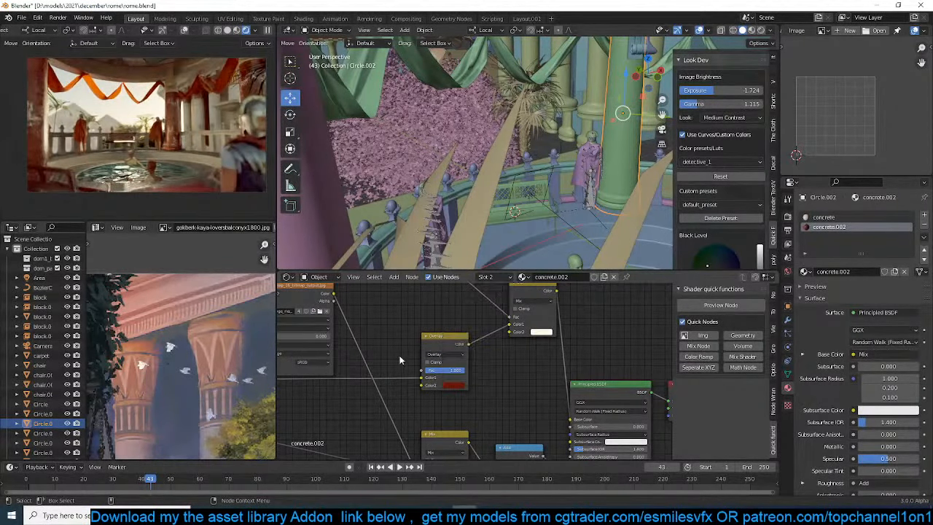
Set the second colour of the concrete.002 Overlay node to dark blue and save the file
{"action": "left_click", "coordinate": [453, 385]}
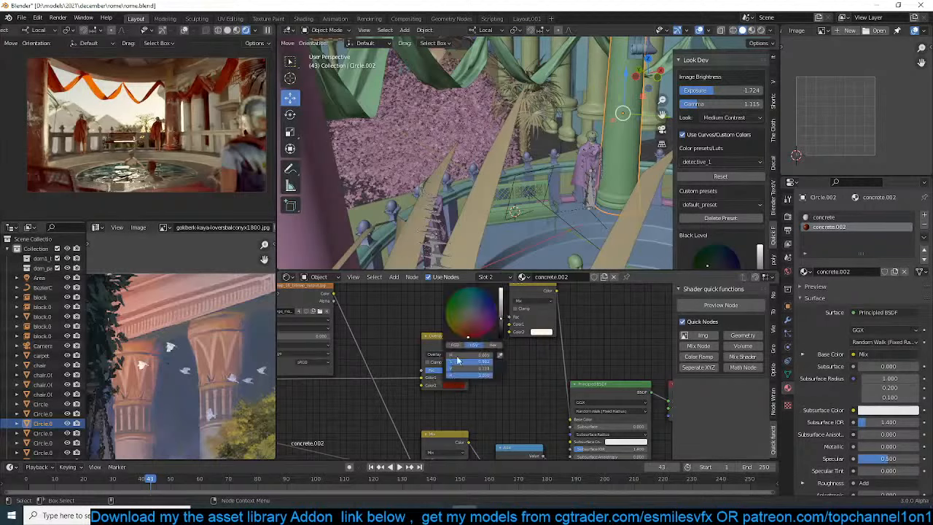
{"action": "left_click", "coordinate": [480, 293]}
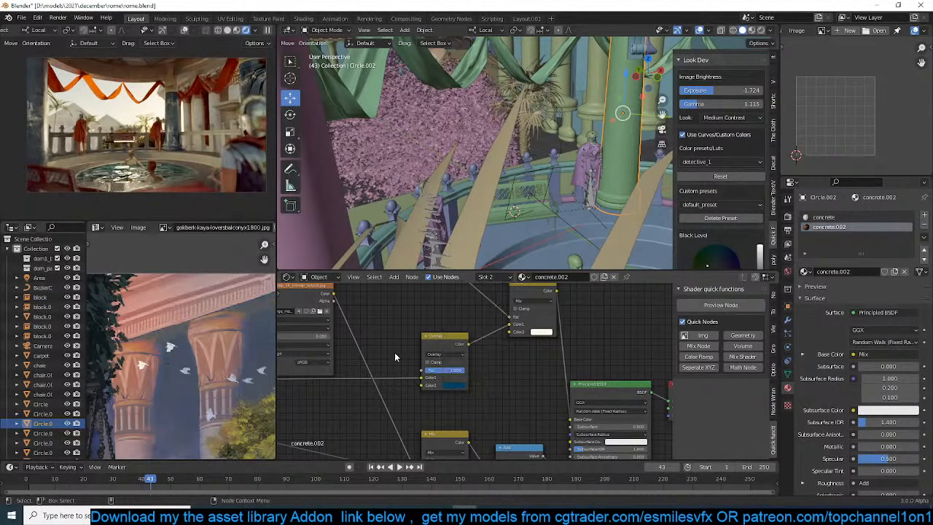
{"action": "key", "text": "ctrl+s"}
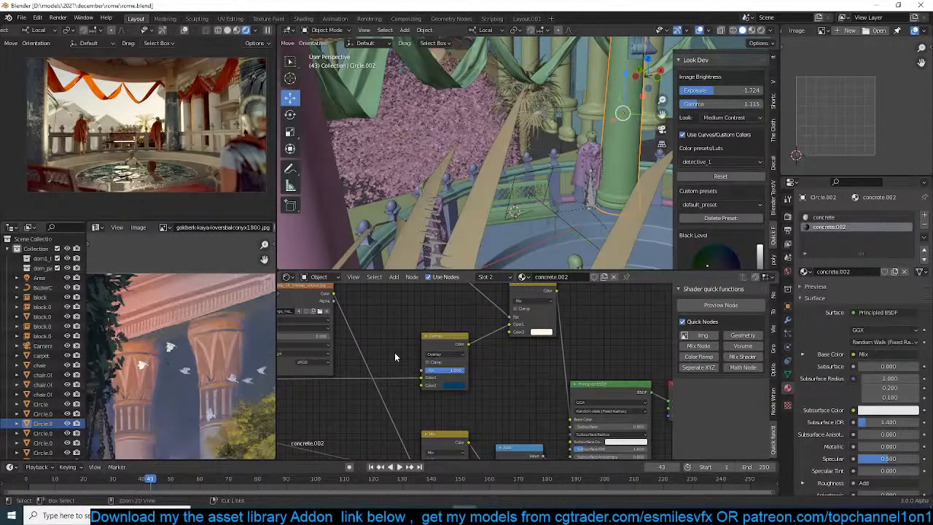
Try Sun Rotation values of 45°, 90°, 150° and 180° for the world's Sky Texture
{"action": "left_click", "coordinate": [787, 272]}
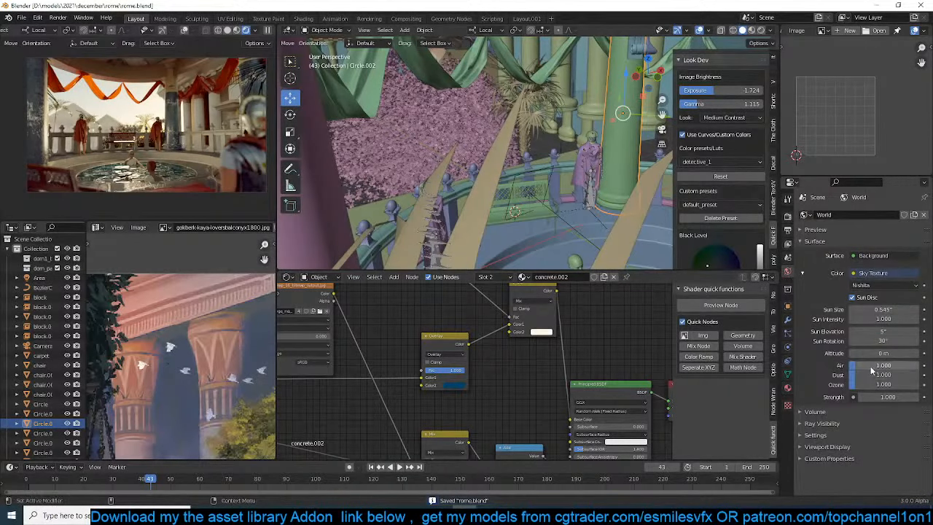
{"action": "left_click", "coordinate": [891, 337]}
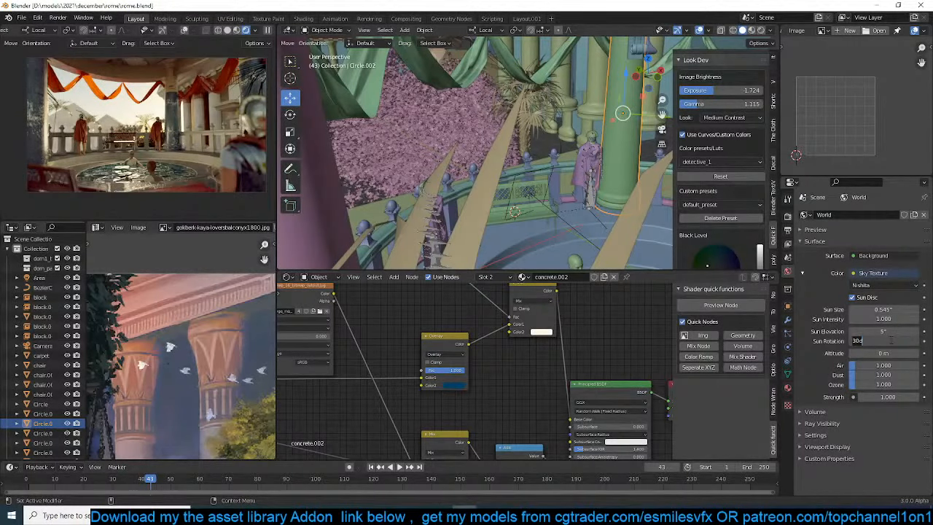
{"action": "type", "text": "45"}
{"action": "key", "text": "Return"}
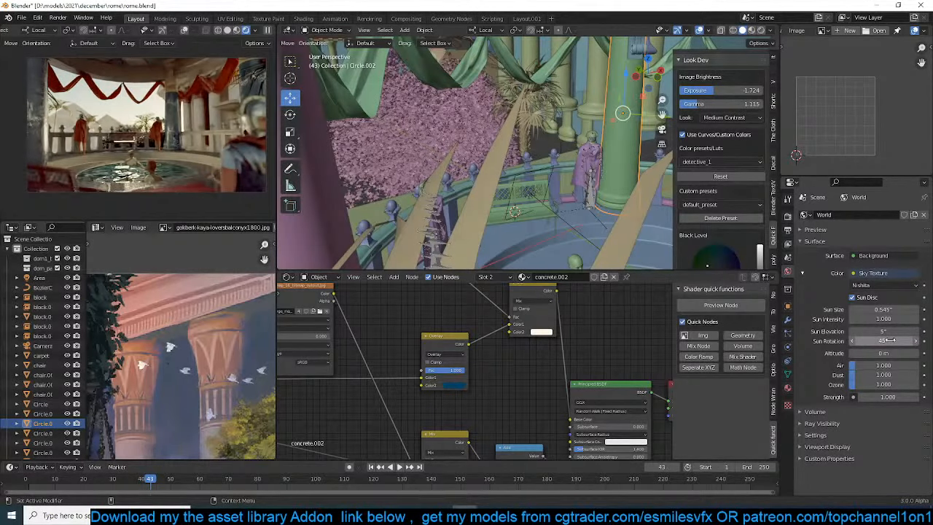
{"action": "left_click", "coordinate": [891, 340]}
{"action": "type", "text": "80"}
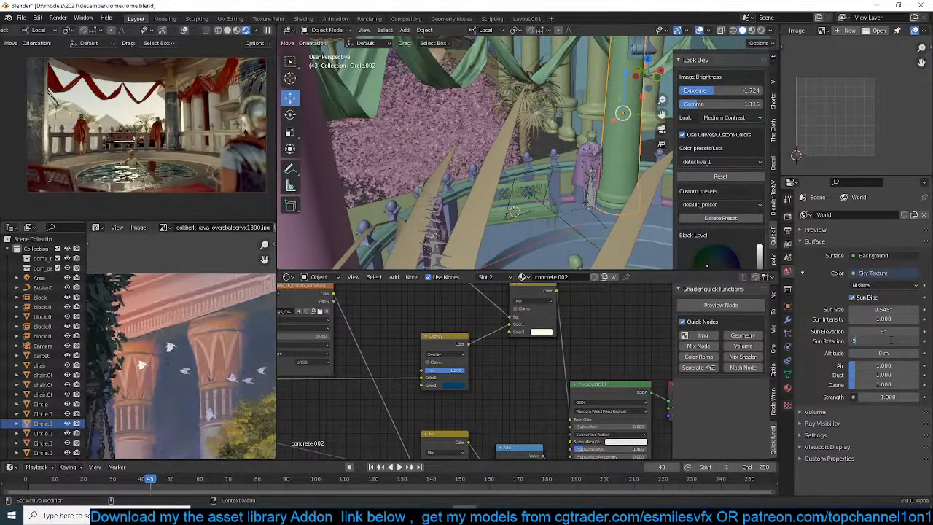
{"action": "key", "text": "Return"}
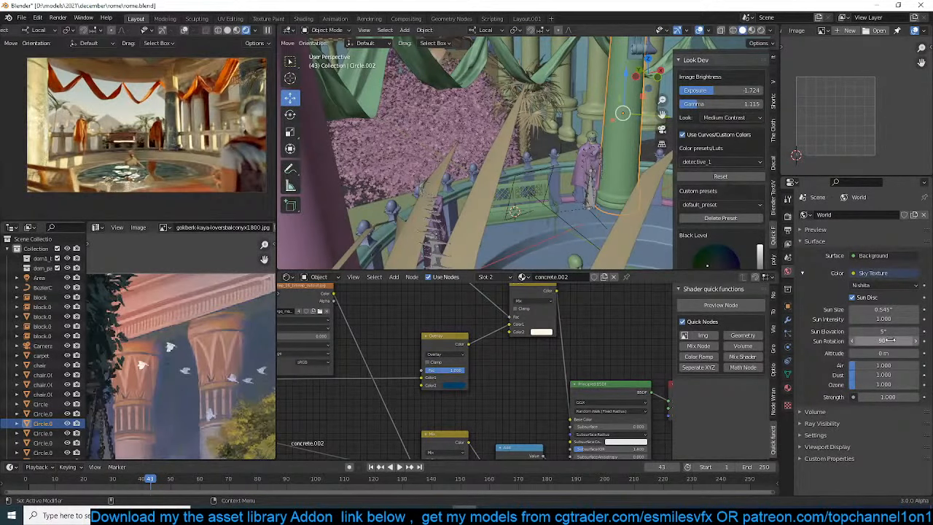
{"action": "left_click", "coordinate": [891, 340]}
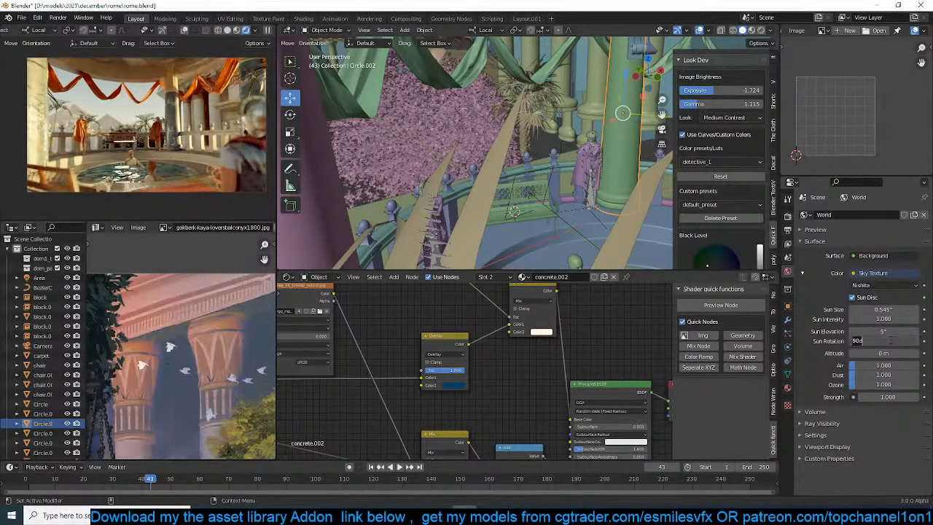
{"action": "type", "text": "150"}
{"action": "key", "text": "Return"}
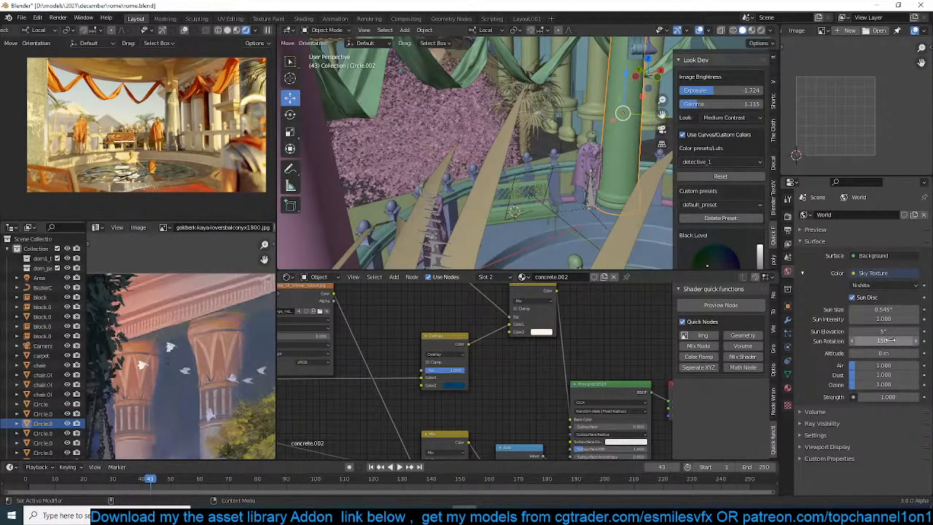
{"action": "left_click", "coordinate": [890, 341]}
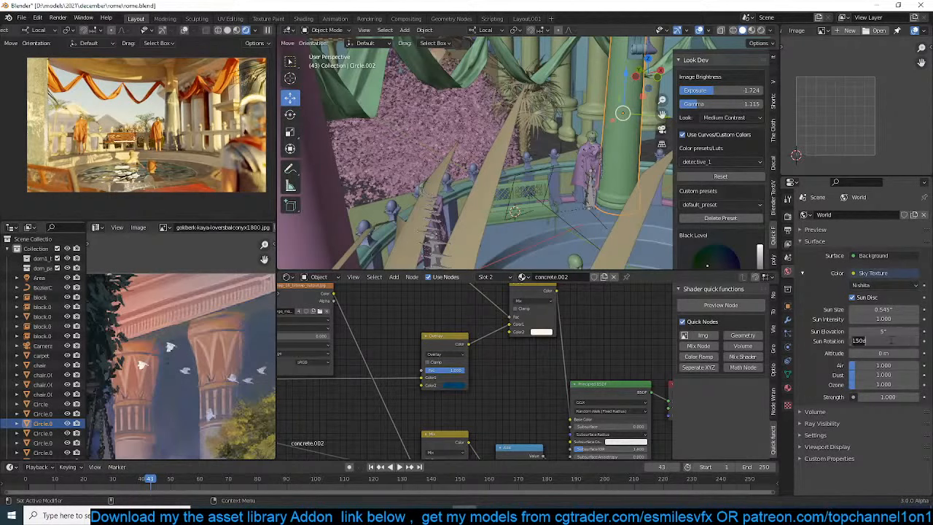
{"action": "type", "text": "180"}
{"action": "key", "text": "Return"}
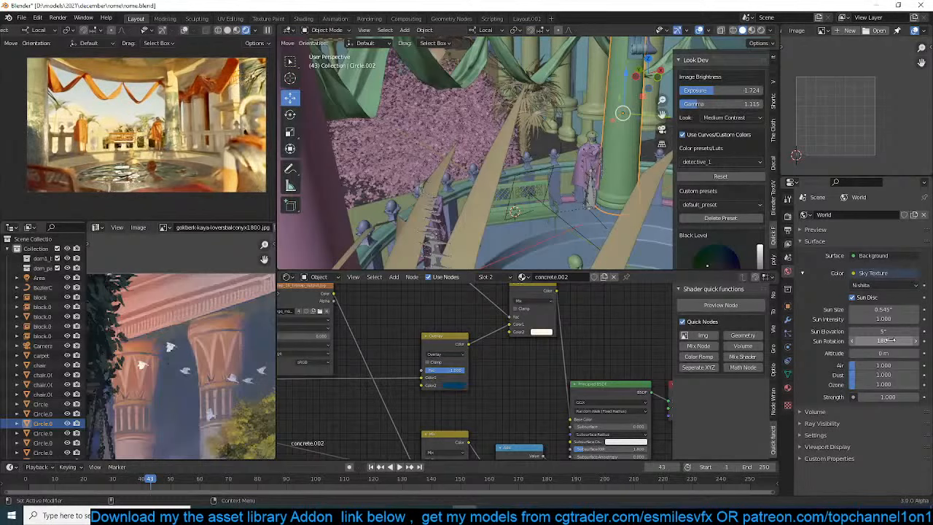
Set the Sky Texture's Sun Rotation to 0°, save the file, and set the Sun Elevation to 10°
{"action": "left_click", "coordinate": [890, 340]}
{"action": "type", "text": "0"}
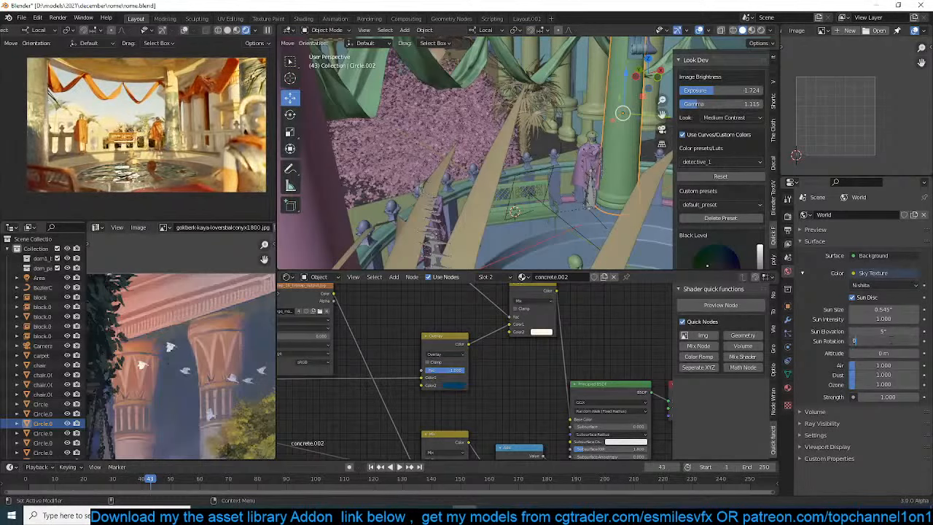
{"action": "key", "text": "Return"}
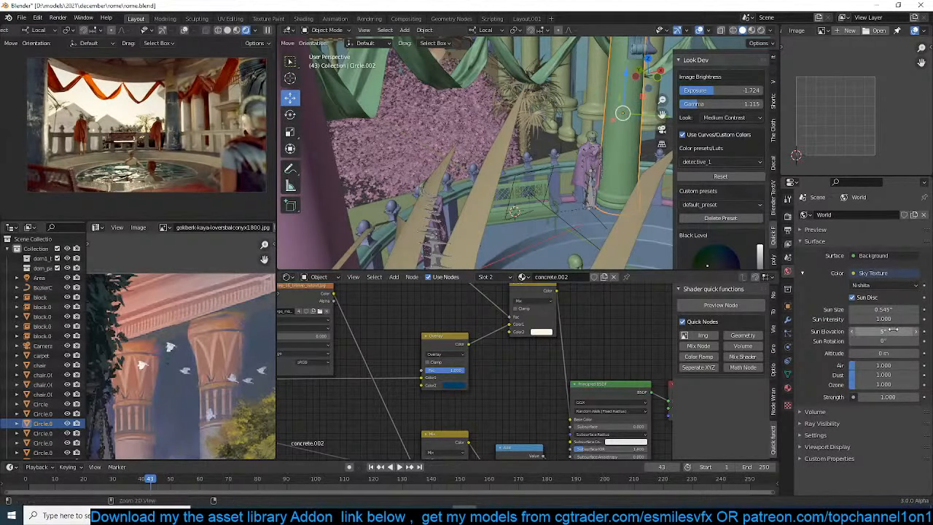
{"action": "key", "text": "ctrl+s"}
{"action": "left_click", "coordinate": [883, 331]}
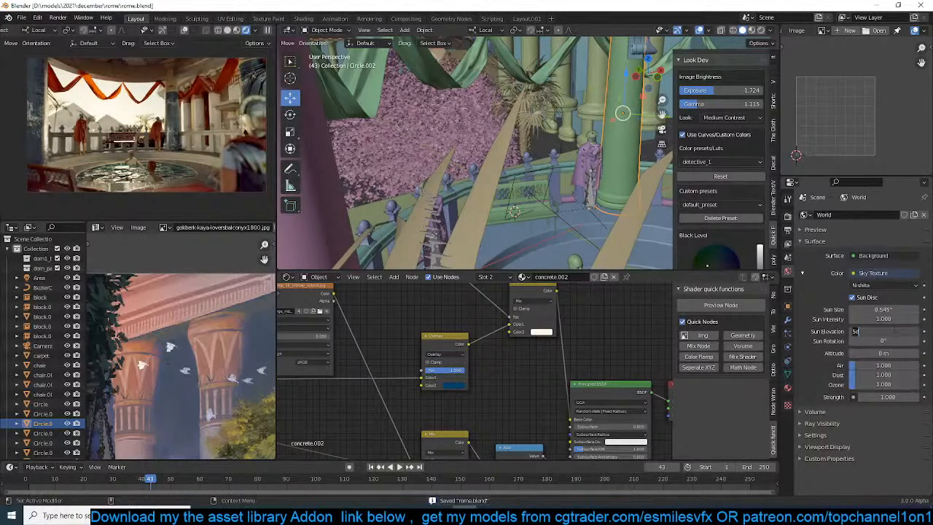
{"action": "type", "text": "10"}
{"action": "key", "text": "Return"}
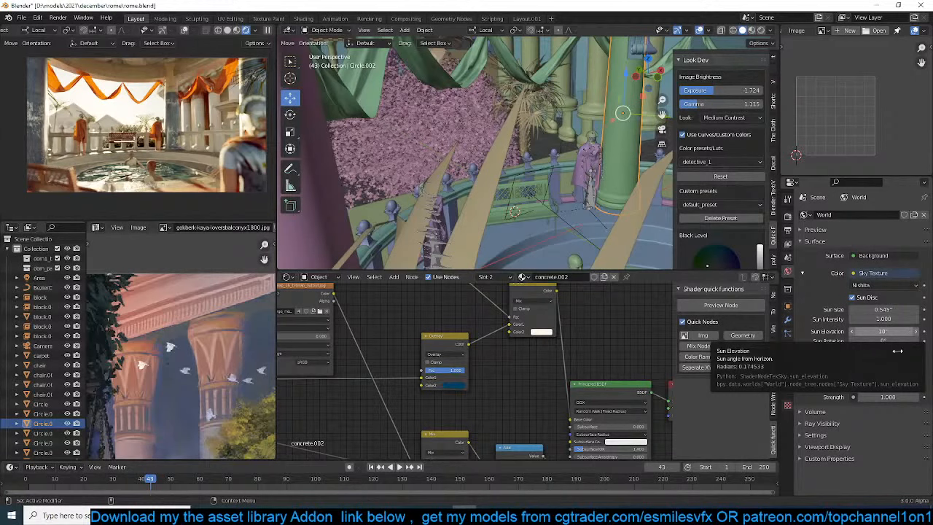
Try a Sun Rotation of 30° and a second angle for the Sky Texture to compare the lighting
{"action": "left_click", "coordinate": [883, 342]}
{"action": "type", "text": "90"}
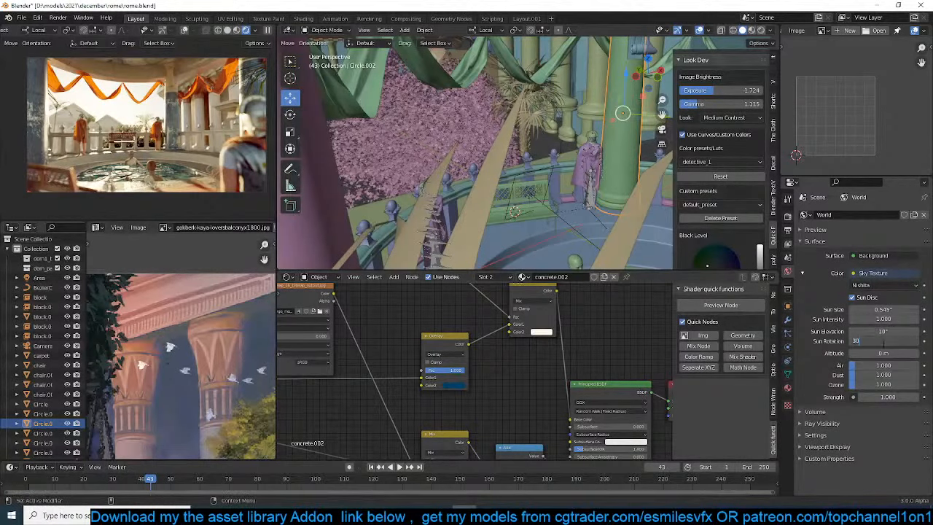
{"action": "key", "text": "Return"}
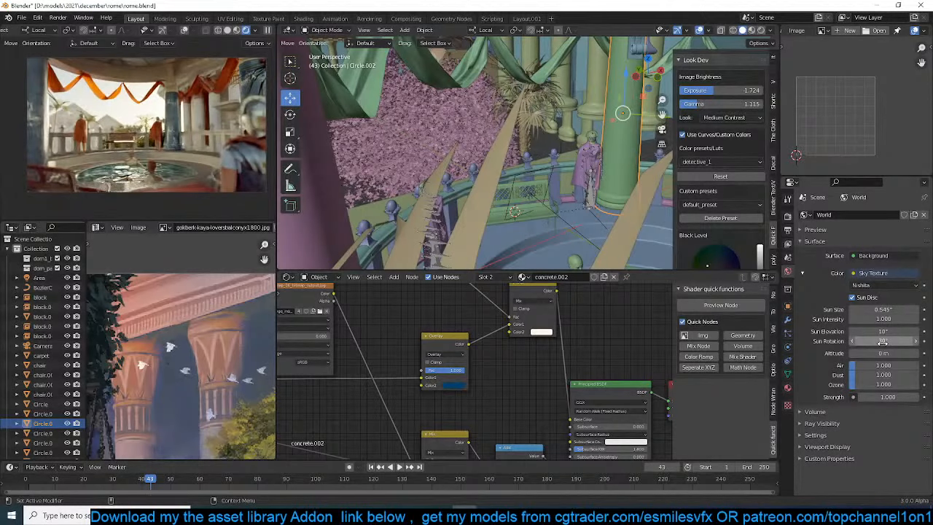
{"action": "left_click", "coordinate": [883, 342]}
{"action": "type", "text": "30d"}
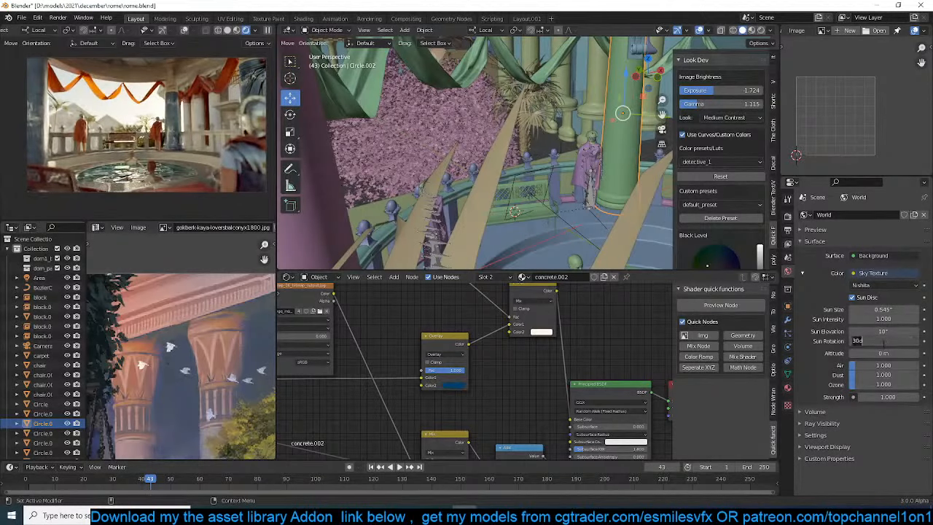
{"action": "key", "text": "BackSpace"}
{"action": "key", "text": "BackSpace"}
{"action": "key", "text": "BackSpace"}
{"action": "type", "text": "20"}
{"action": "key", "text": "Return"}
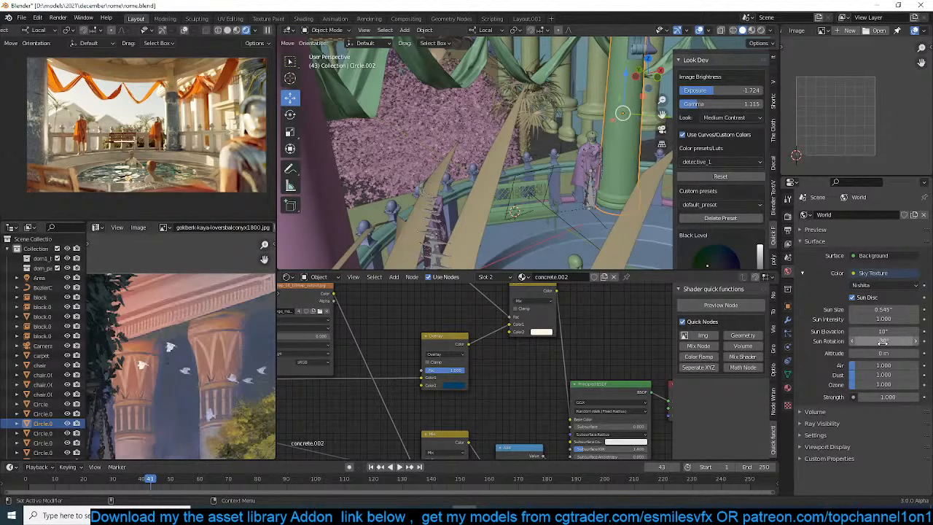
Try Sun Rotation values of -60° and -90° for the world's Sky Texture
{"action": "left_click", "coordinate": [882, 342]}
{"action": "type", "text": "-60"}
{"action": "key", "text": "Return"}
{"action": "left_click", "coordinate": [882, 342]}
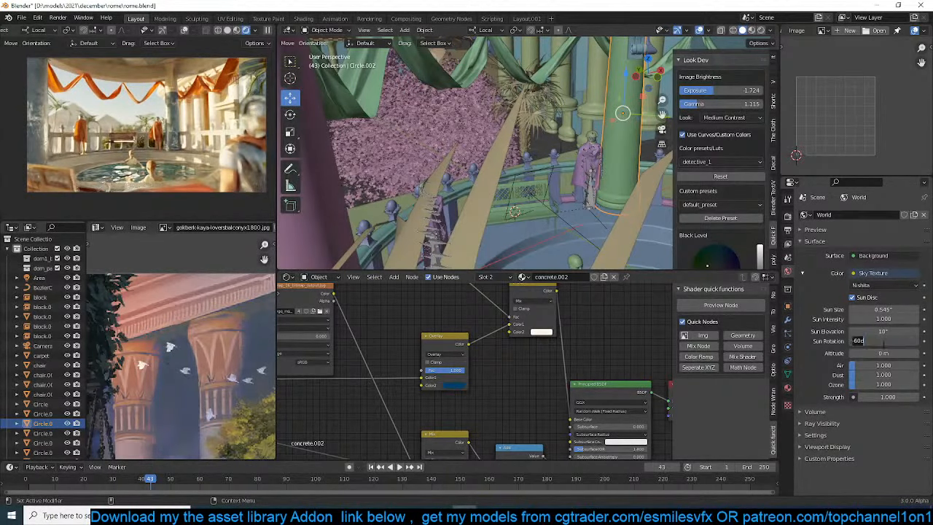
{"action": "type", "text": "-90"}
{"action": "key", "text": "Return"}
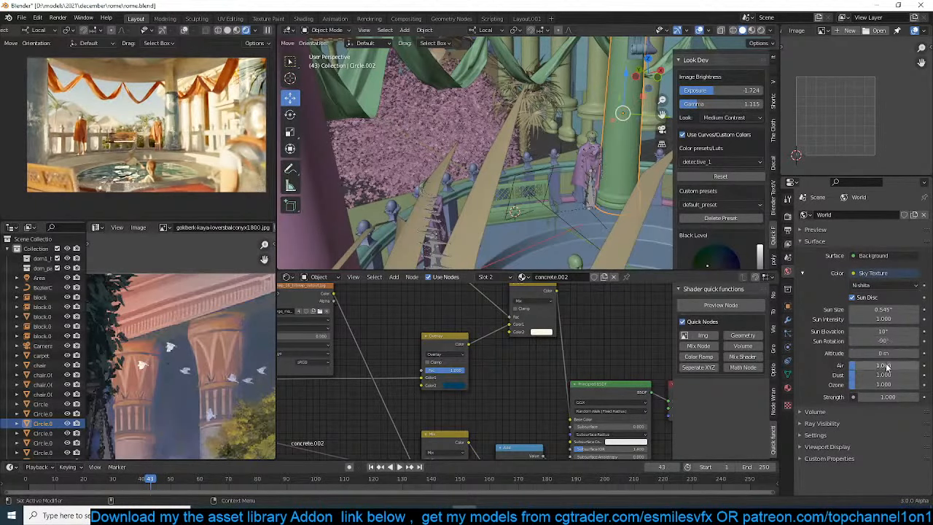
Try Sun Elevation values of 60° and 5° for the Sky Texture and save the file
{"action": "left_click", "coordinate": [896, 332]}
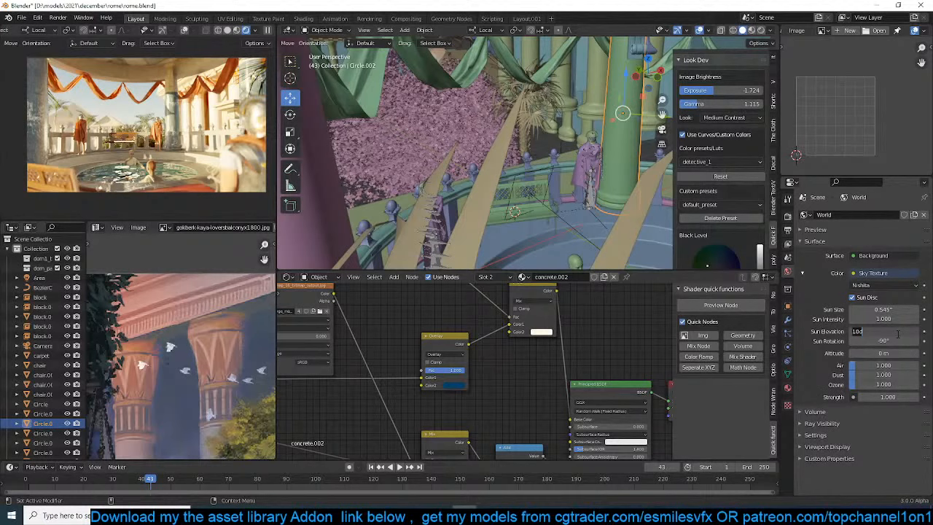
{"action": "type", "text": "60"}
{"action": "key", "text": "Return"}
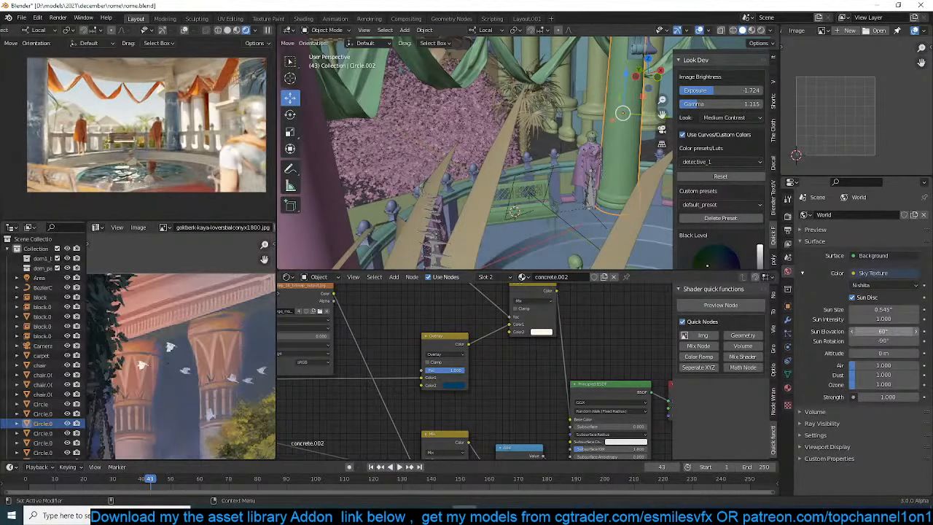
{"action": "left_click", "coordinate": [898, 332]}
{"action": "type", "text": "5"}
{"action": "key", "text": "Return"}
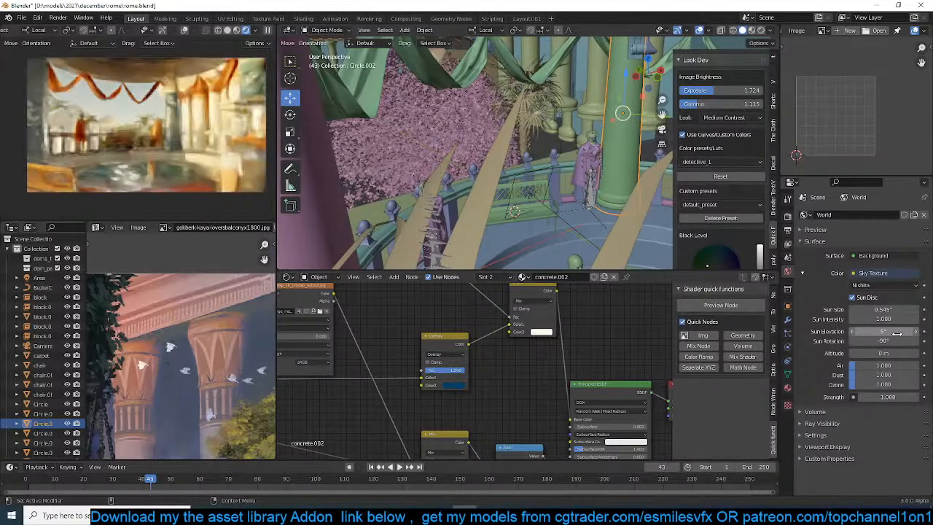
{"action": "key", "text": "ctrl+s"}
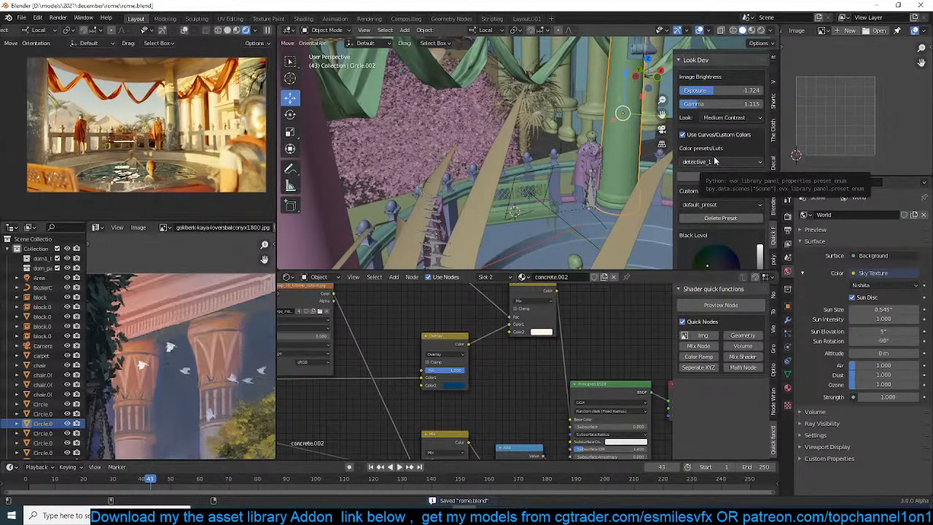
Set the Sky Texture's Sun Rotation to -45° and save the file
{"action": "left_click", "coordinate": [881, 341]}
{"action": "type", "text": "45"}
{"action": "key", "text": "Return"}
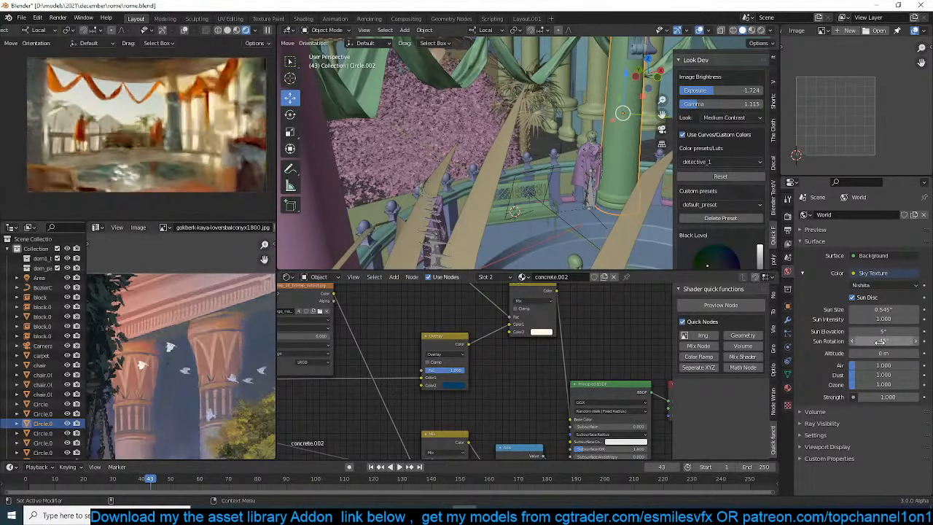
{"action": "key", "text": "ctrl+s"}
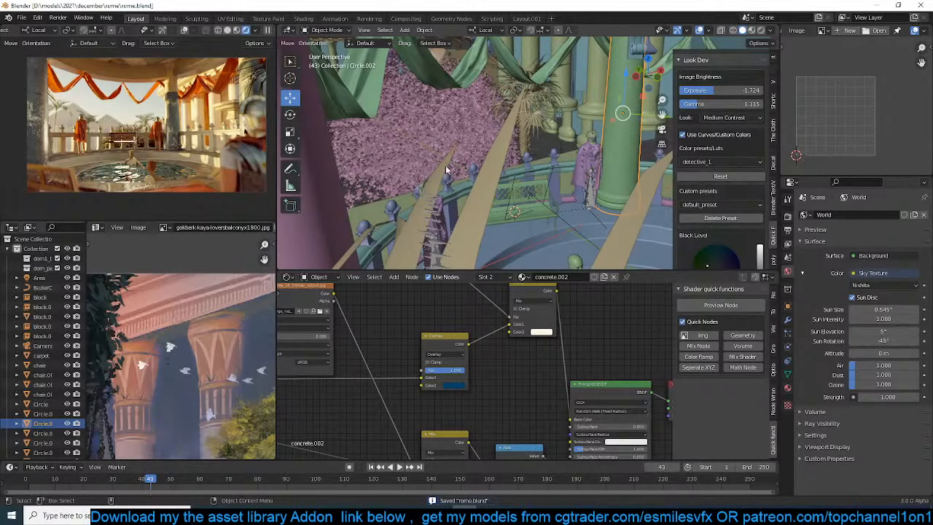
{"action": "scroll", "coordinate": [455, 170], "scroll_direction": "down", "scroll_amount": 6}
{"action": "scroll", "coordinate": [455, 172], "scroll_direction": "down", "scroll_amount": 6}
{"action": "middle_click_drag", "start_coordinate": [455, 172], "coordinate": [543, 239]}
{"action": "scroll", "coordinate": [481, 213], "scroll_direction": "down", "scroll_amount": 4}
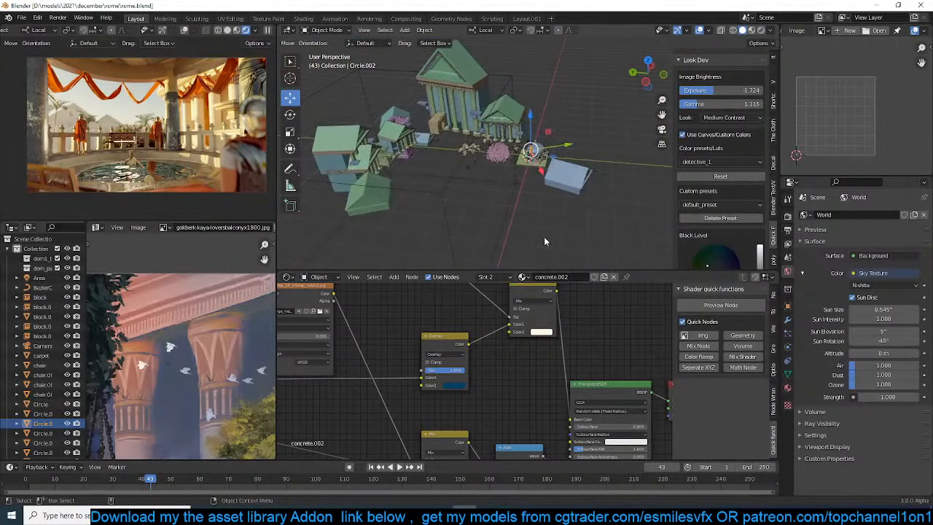
{"action": "scroll", "coordinate": [544, 239], "scroll_direction": "up", "scroll_amount": 2}
{"action": "scroll", "coordinate": [544, 236], "scroll_direction": "up", "scroll_amount": 4}
{"action": "key", "text": "ctrl+s"}
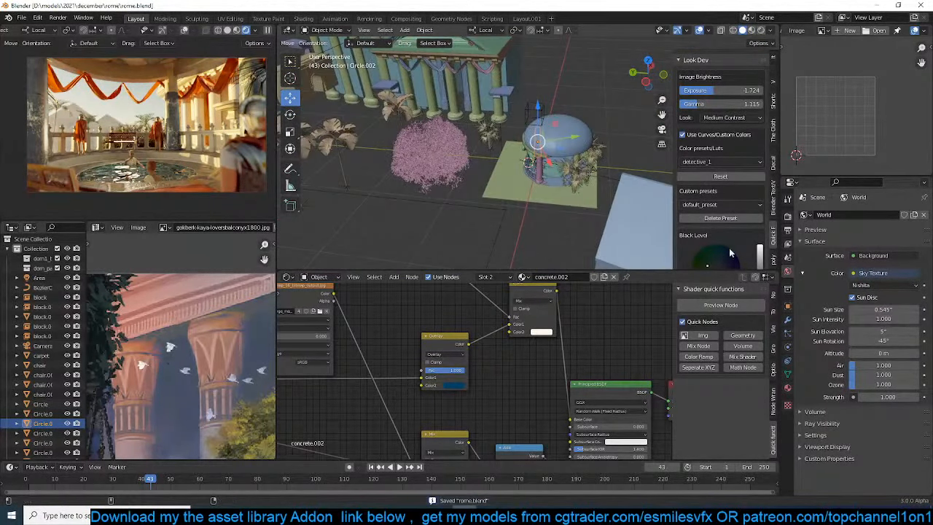
Try a Sun Elevation of 10° for the Sky Texture, and settle on 25°
{"action": "double_click", "coordinate": [875, 332]}
{"action": "type", "text": "10"}
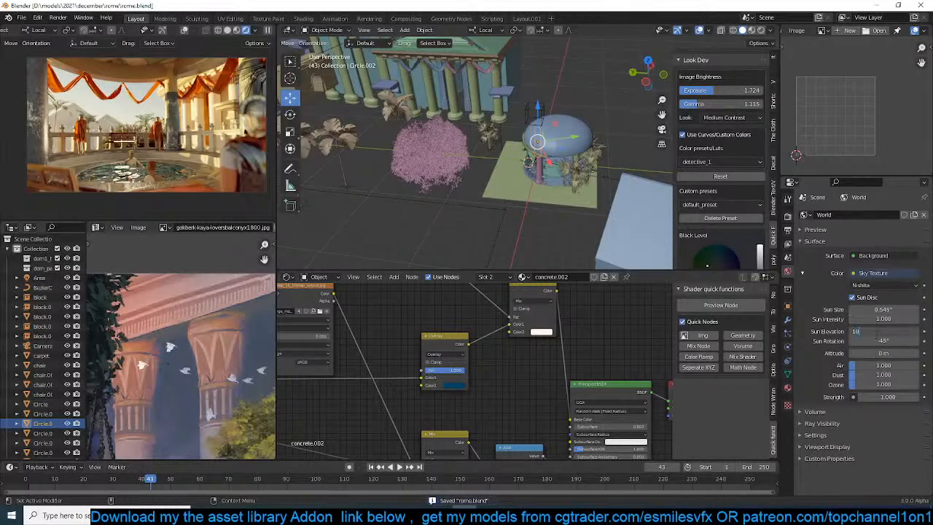
{"action": "key", "text": "Return"}
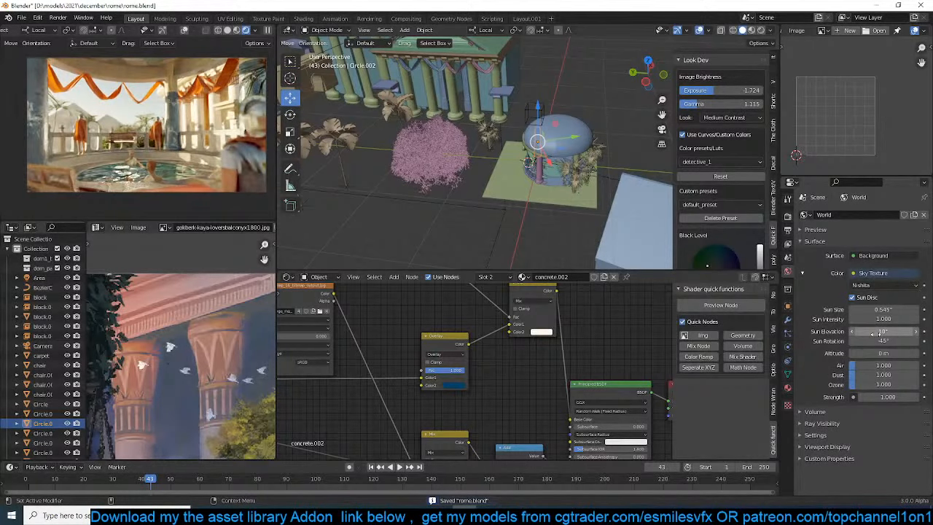
{"action": "double_click", "coordinate": [877, 332]}
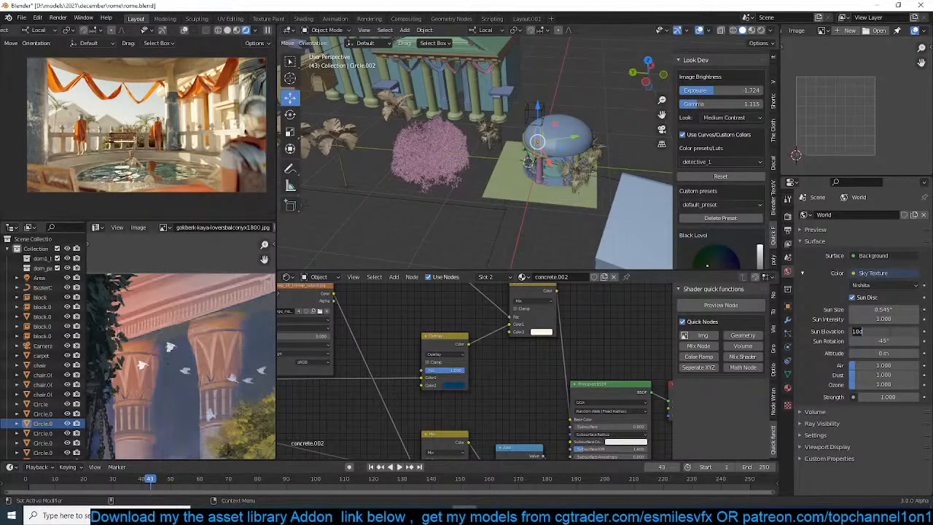
{"action": "type", "text": "25"}
{"action": "key", "text": "Return"}
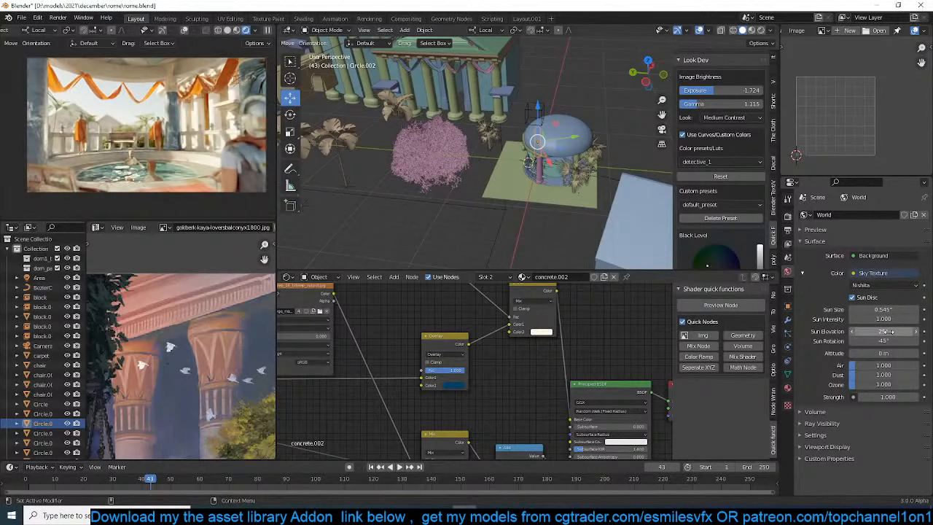
Try Sun Size values of 0.1° and 0.5° for the Sky Texture, and settle on 0.05°
{"action": "double_click", "coordinate": [900, 308]}
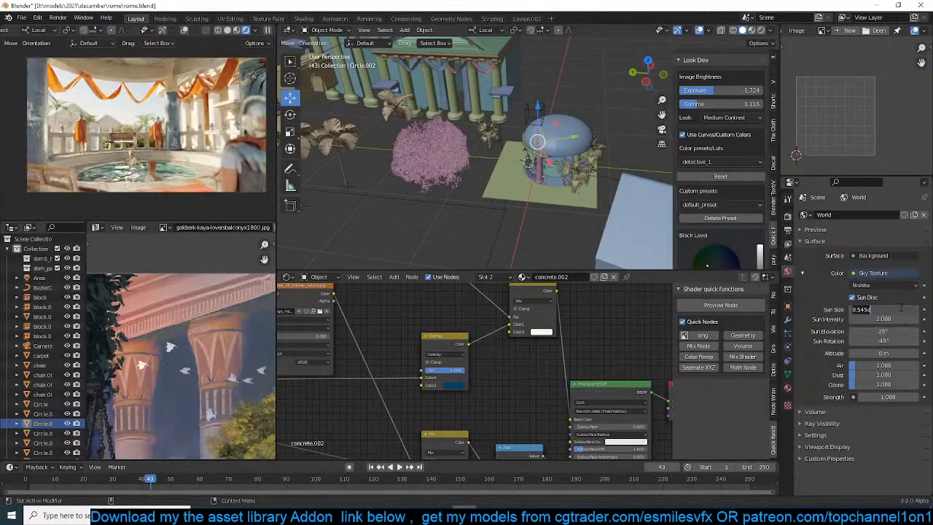
{"action": "type", "text": "0.1"}
{"action": "key", "text": "Return"}
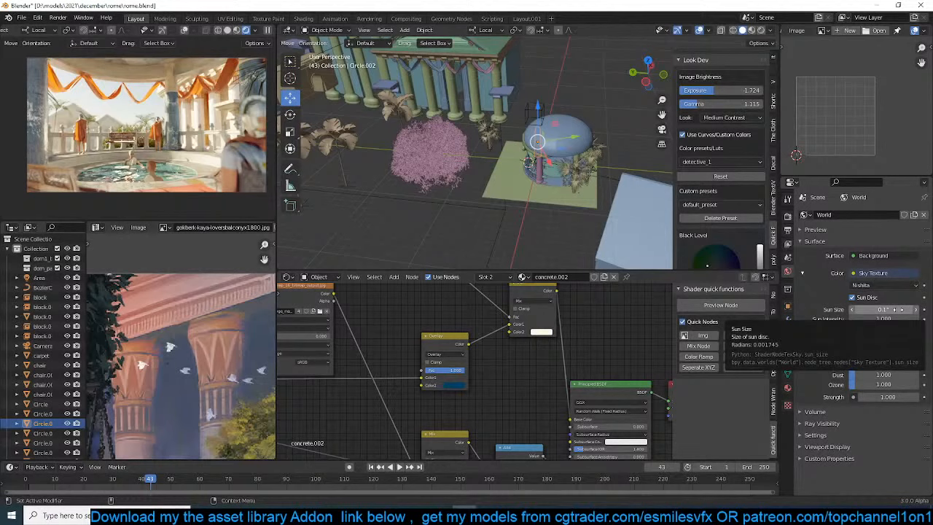
{"action": "key", "text": "ctrl+s"}
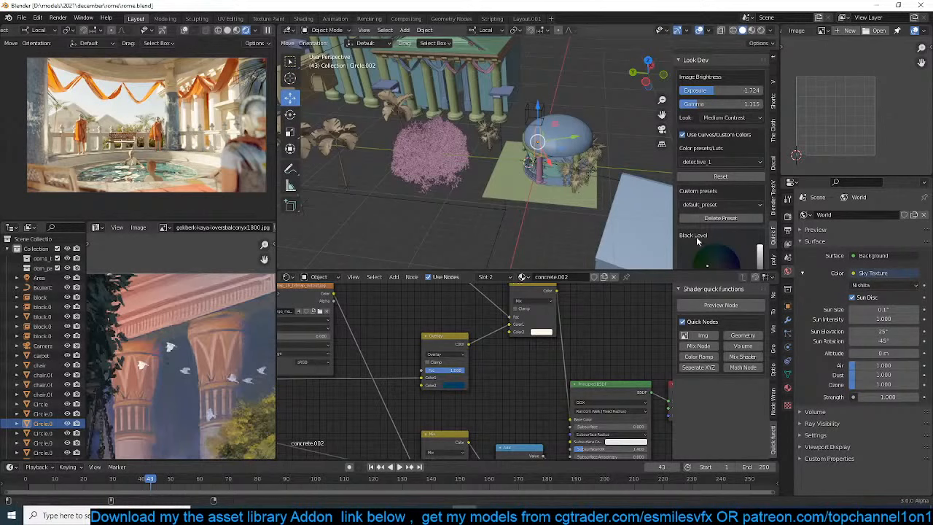
{"action": "left_click", "coordinate": [890, 309]}
{"action": "type", "text": "0.1"}
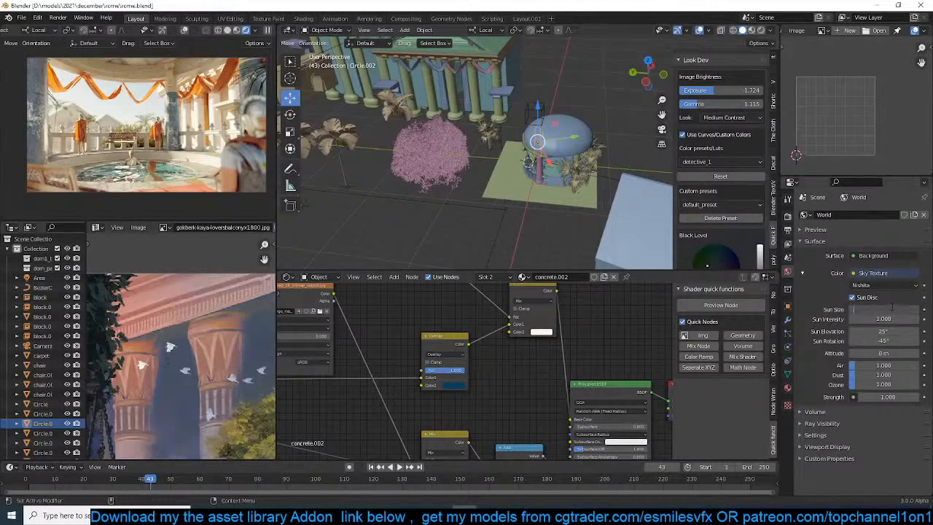
{"action": "key", "text": "Return"}
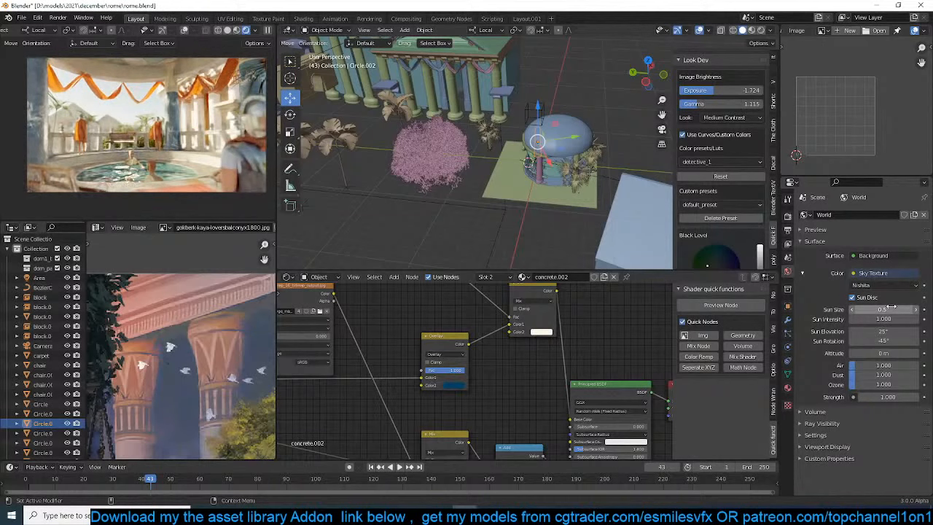
{"action": "left_click", "coordinate": [891, 307]}
{"action": "type", "text": ".05"}
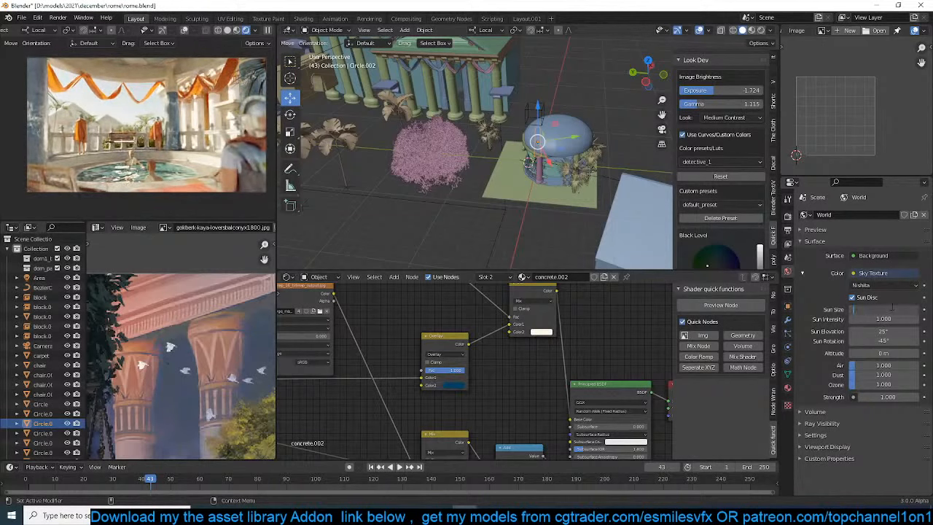
{"action": "key", "text": "Return"}
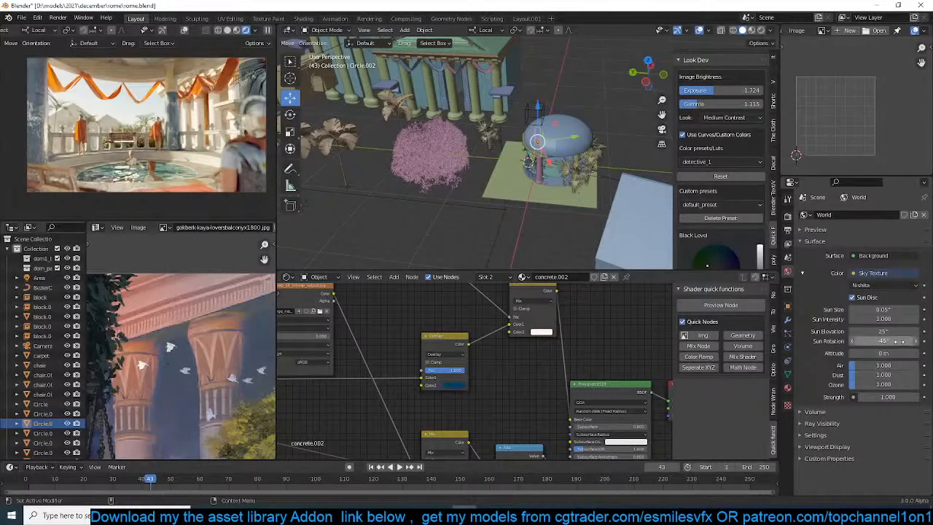
Try a Sun Rotation of 25° for the Sky Texture, and return it to -45°
{"action": "left_click", "coordinate": [899, 340]}
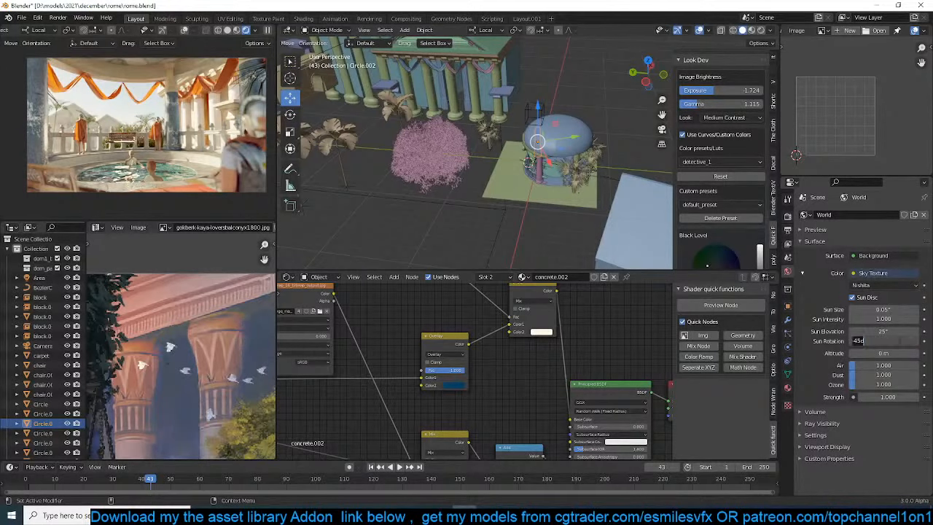
{"action": "type", "text": "25"}
{"action": "key", "text": "Return"}
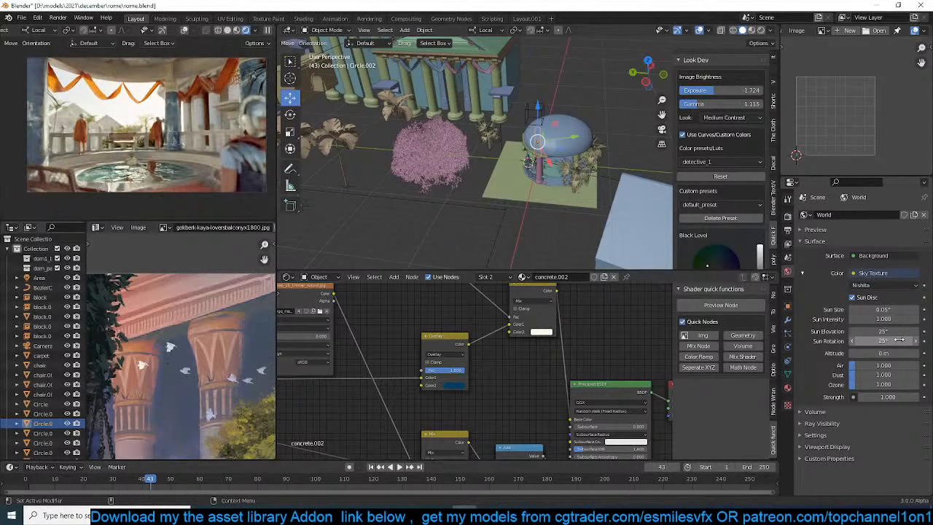
{"action": "left_click", "coordinate": [900, 340]}
{"action": "key", "text": "BackSpace"}
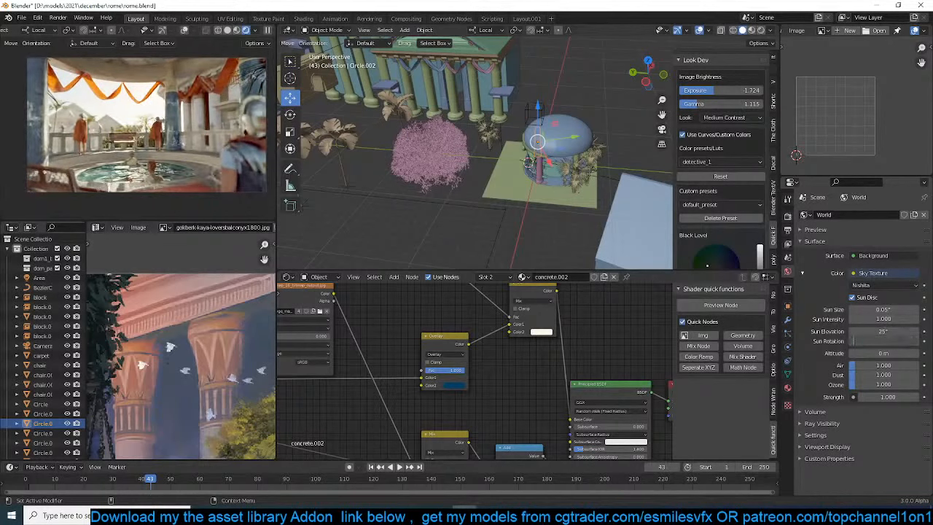
{"action": "type", "text": "-45"}
{"action": "key", "text": "Return"}
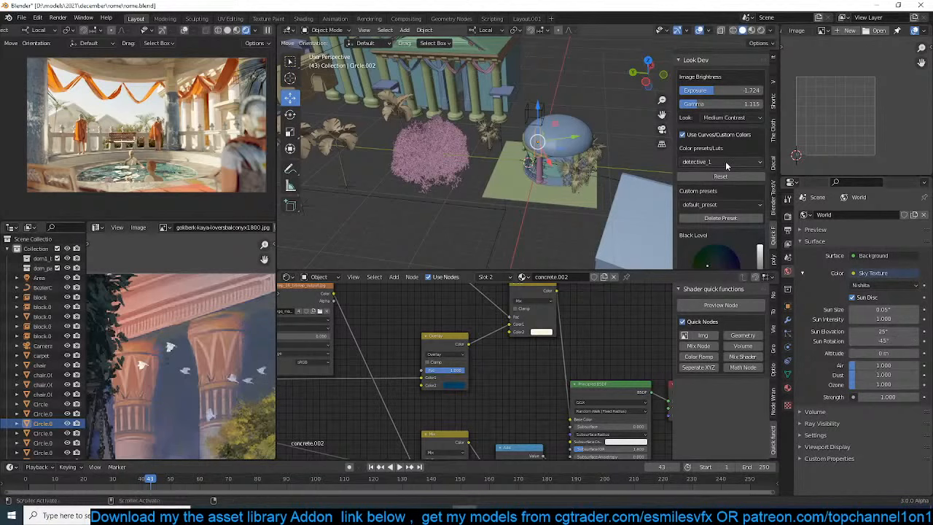
Raise the Look Dev Exposure to about -0.805 and lower the Gamma to deepen the image's contrast
{"action": "left_click_drag", "start_coordinate": [701, 106], "coordinate": [670, 90]}
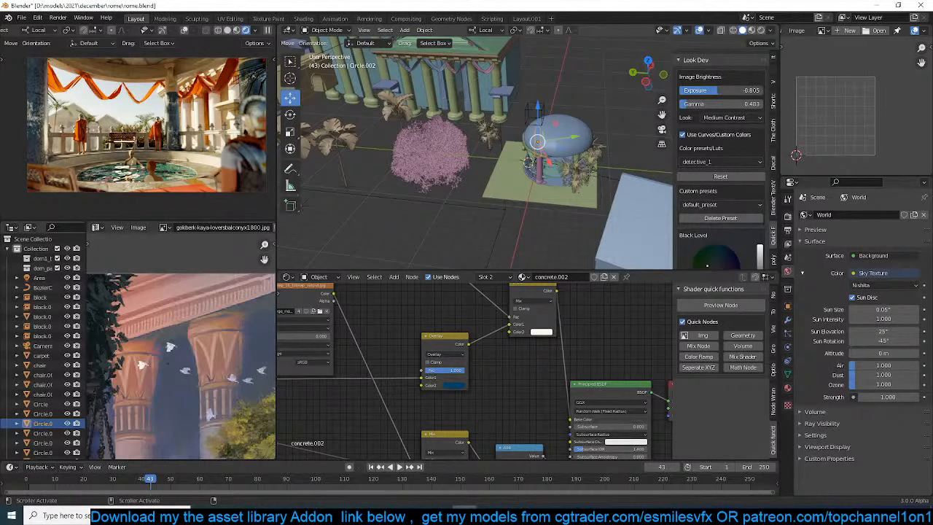
{"action": "left_click_drag", "start_coordinate": [719, 103], "coordinate": [720, 103]}
Shift the colour grading's Black Level to a dark olive green and its White Level to light blue
{"action": "scroll", "coordinate": [721, 171], "scroll_direction": "down", "scroll_amount": 3}
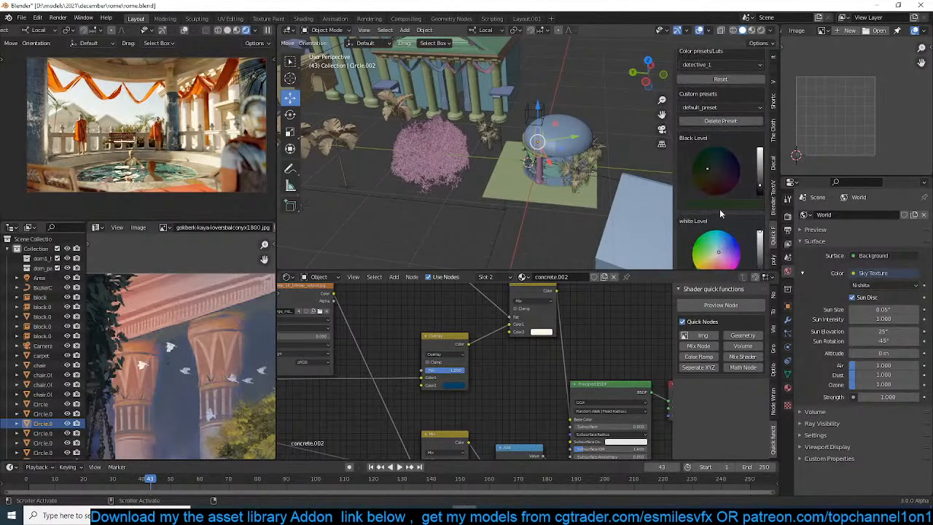
{"action": "mouse_move", "coordinate": [710, 172]}
{"action": "left_mouse_down"}
{"action": "mouse_move", "coordinate": [759, 192]}
{"action": "mouse_move", "coordinate": [759, 166]}
{"action": "mouse_move", "coordinate": [708, 162]}
{"action": "mouse_move", "coordinate": [698, 172]}
{"action": "left_mouse_up"}
{"action": "left_click_drag", "start_coordinate": [759, 172], "coordinate": [760, 178]}
{"action": "scroll", "coordinate": [722, 161], "scroll_direction": "down", "scroll_amount": 2}
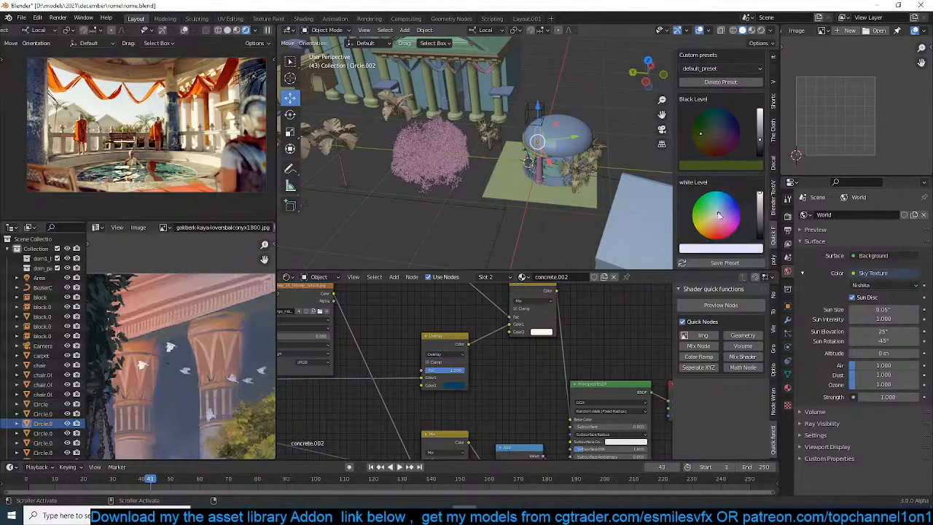
{"action": "left_click_drag", "start_coordinate": [721, 211], "coordinate": [723, 209]}
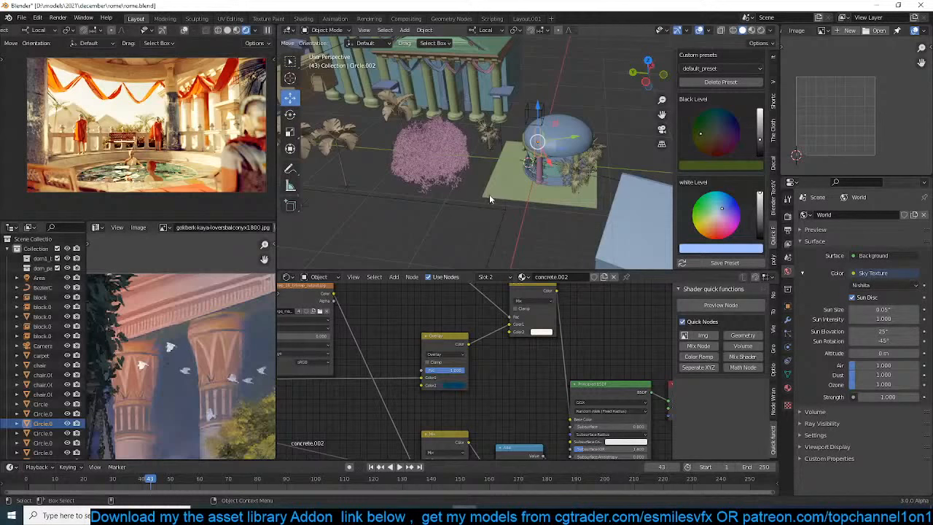
Look through the scene camera towards the foreground bench and pool, clear the selection, and save the file
{"action": "key", "text": "KP_0"}
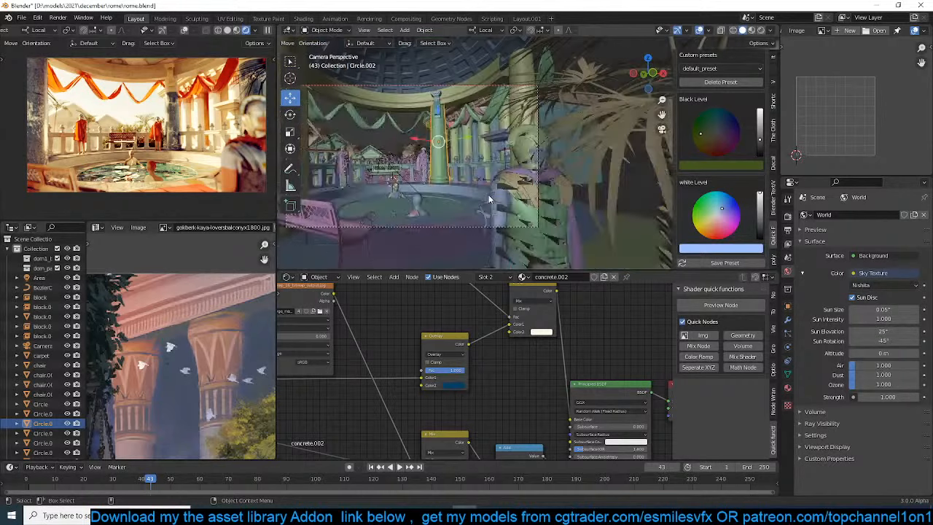
{"action": "middle_click_drag", "start_coordinate": [466, 210], "coordinate": [527, 161], "text": "shift"}
{"action": "scroll", "coordinate": [527, 162], "scroll_direction": "up", "scroll_amount": 3}
{"action": "key", "text": "alt+a"}
{"action": "scroll", "coordinate": [458, 119], "scroll_direction": "up", "scroll_amount": 1}
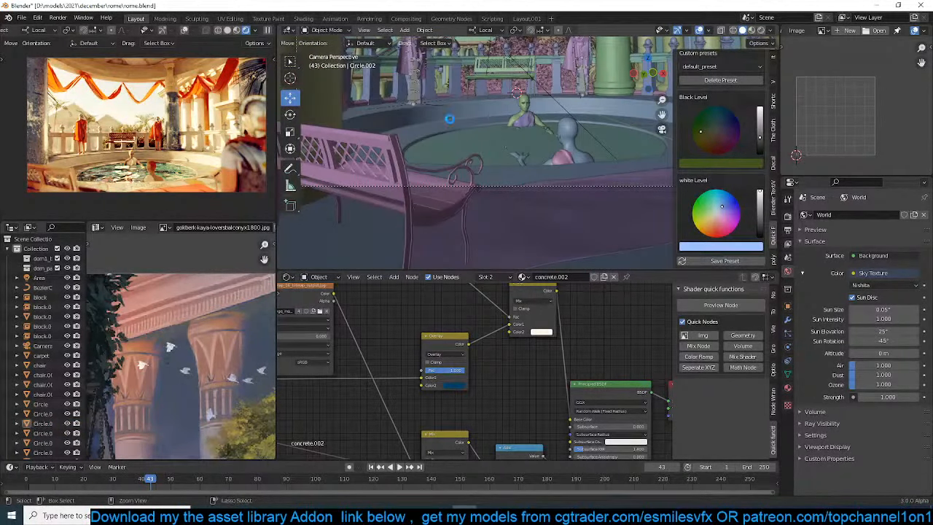
{"action": "key", "text": "ctrl+s"}
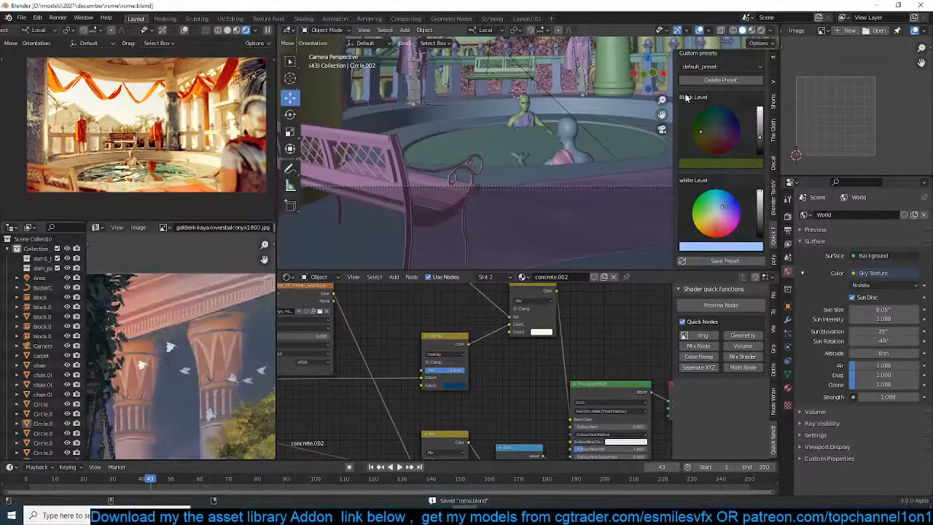
Pause the rendered preview and spawn the large Pineapple Palm (Phoenix canariensis) from botaniq's tropical category
{"action": "left_click_drag", "start_coordinate": [781, 258], "coordinate": [778, 257]}
{"action": "left_click", "coordinate": [775, 260]}
{"action": "left_click", "coordinate": [733, 81]}
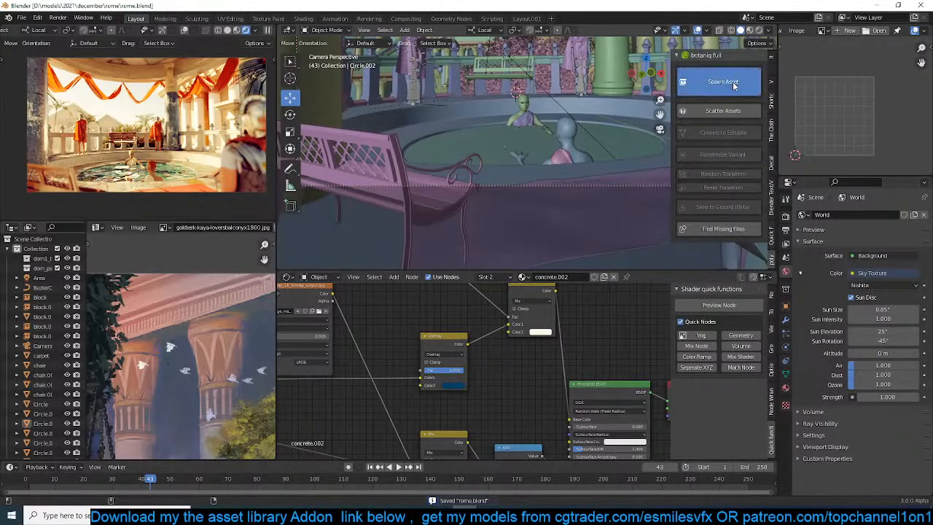
{"action": "left_click", "coordinate": [741, 124]}
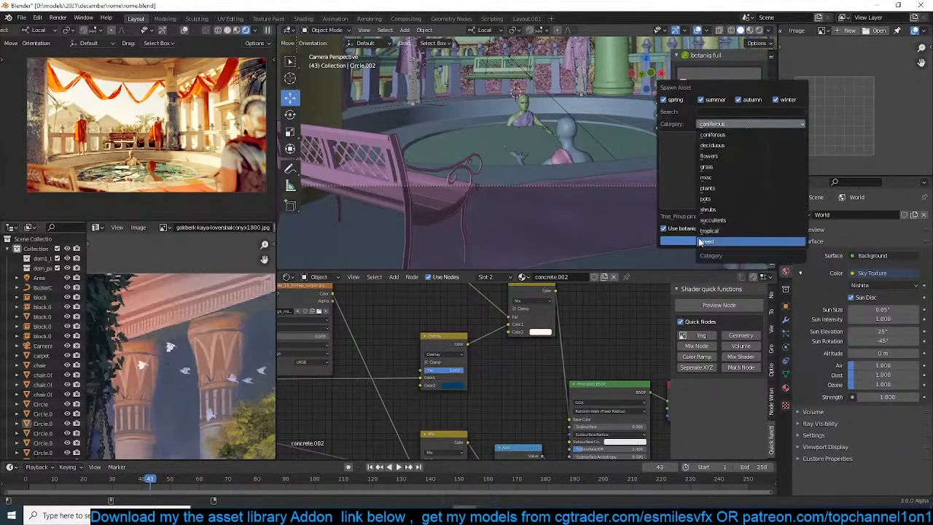
{"action": "left_click", "coordinate": [708, 230]}
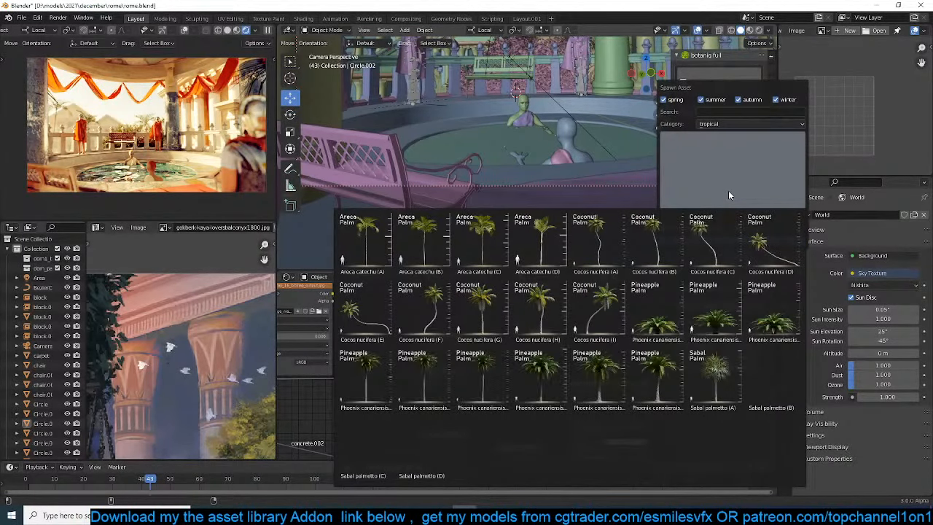
{"action": "left_click", "coordinate": [657, 376]}
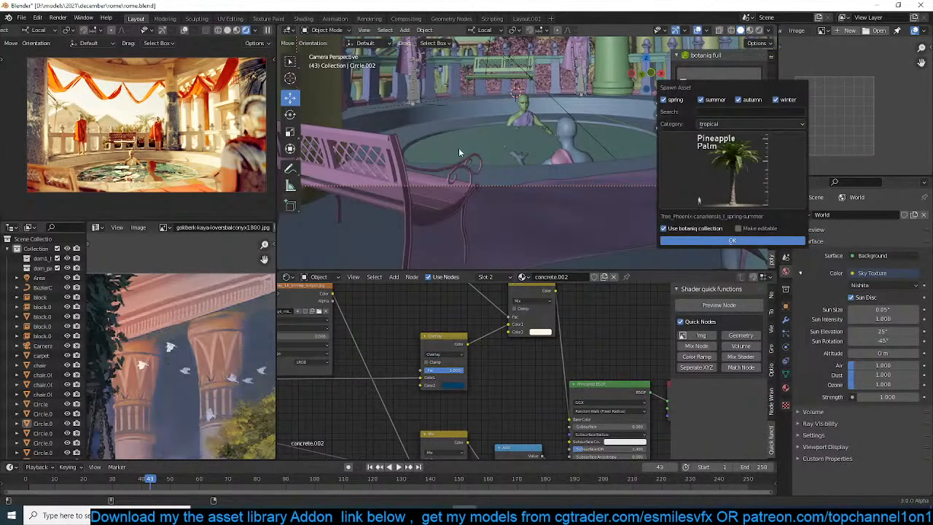
{"action": "left_click", "coordinate": [267, 30]}
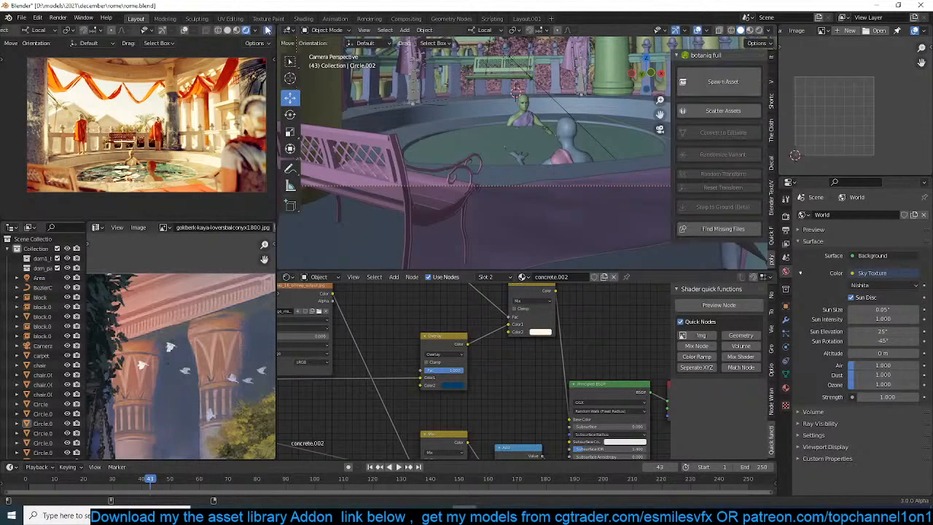
{"action": "left_click", "coordinate": [267, 30]}
{"action": "left_click", "coordinate": [706, 84]}
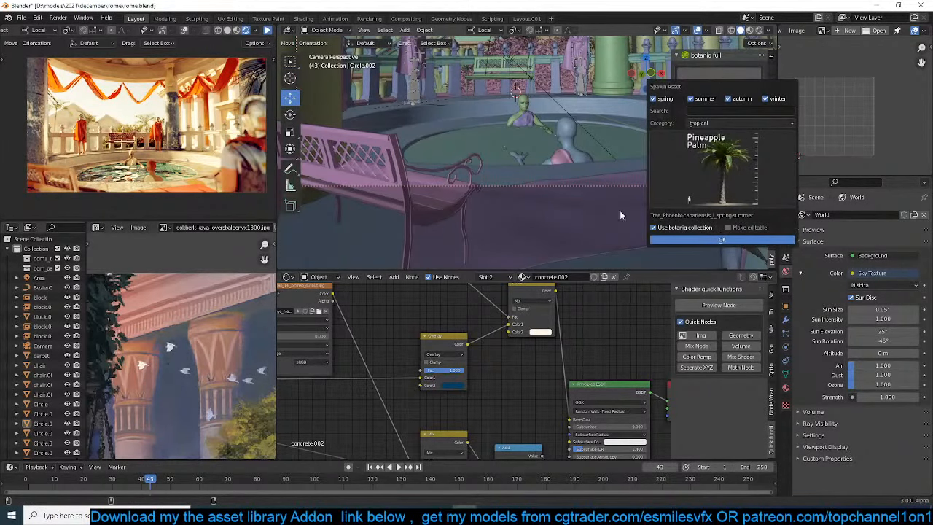
{"action": "key", "text": "Return"}
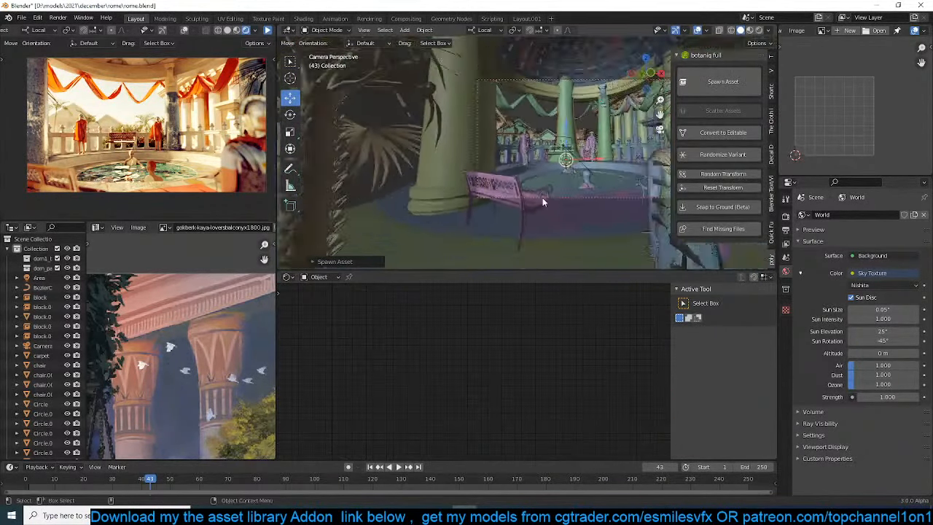
Scale down the new palm and, in top view, move it out behind the pavilion beside the large pink tree
{"action": "scroll", "coordinate": [448, 167], "scroll_direction": "down", "scroll_amount": 8}
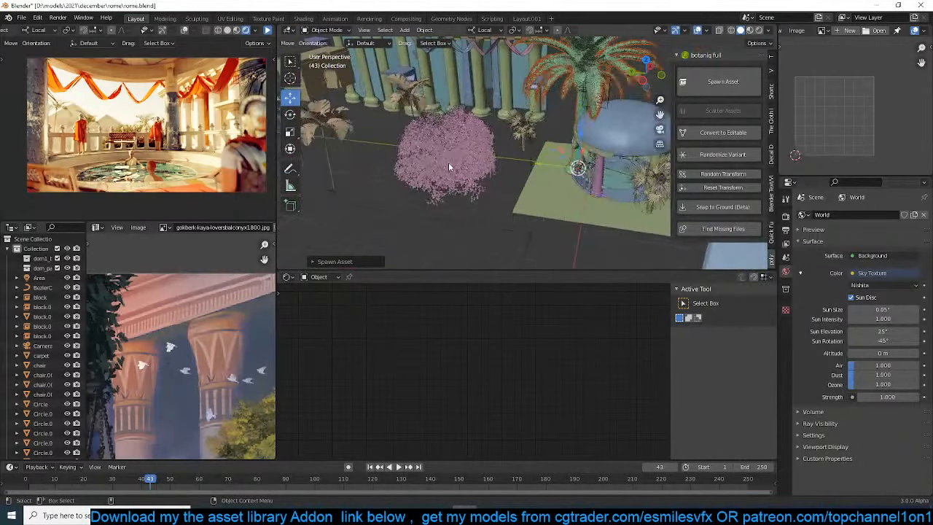
{"action": "key", "text": "KP_0"}
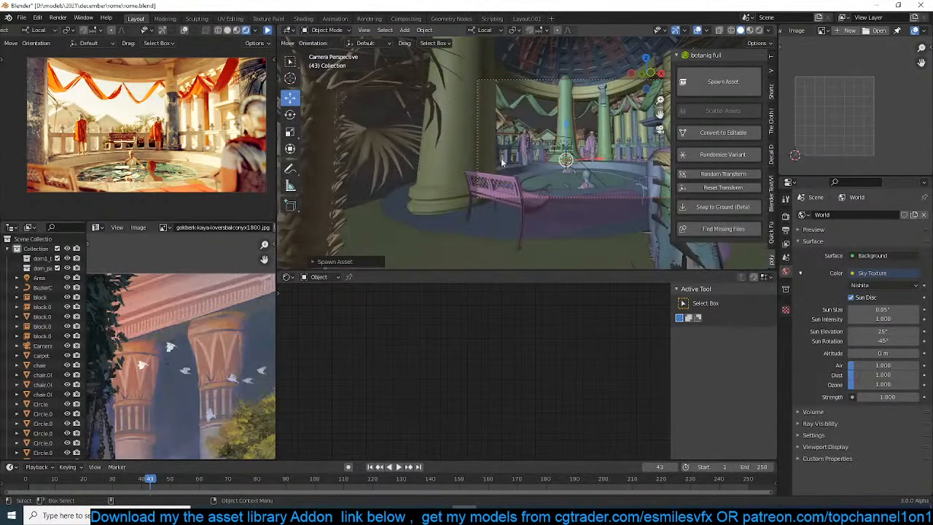
{"action": "key", "text": "s"}
{"action": "key", "text": "z"}
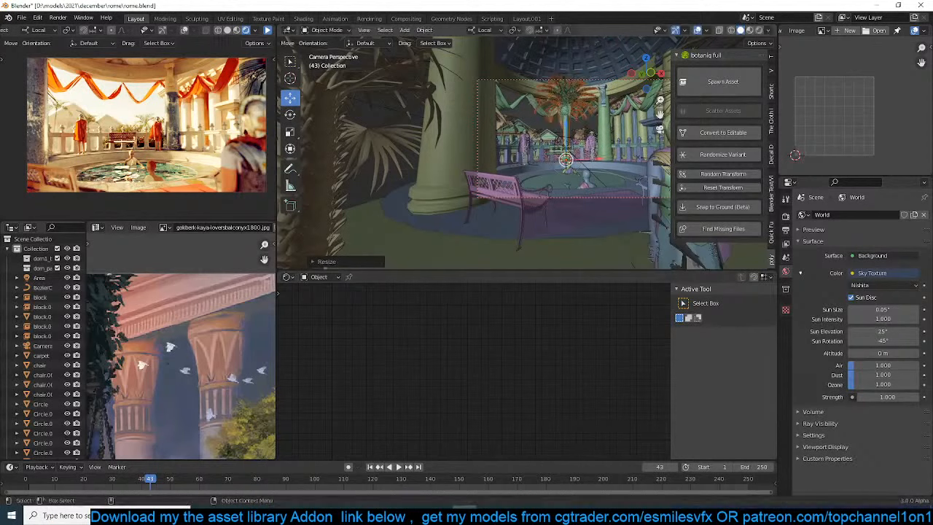
{"action": "right_click", "coordinate": [602, 137]}
{"action": "key", "text": "KP_7"}
{"action": "scroll", "coordinate": [600, 134], "scroll_direction": "down", "scroll_amount": 2}
{"action": "key", "text": "g"}
{"action": "left_click", "coordinate": [502, 88]}
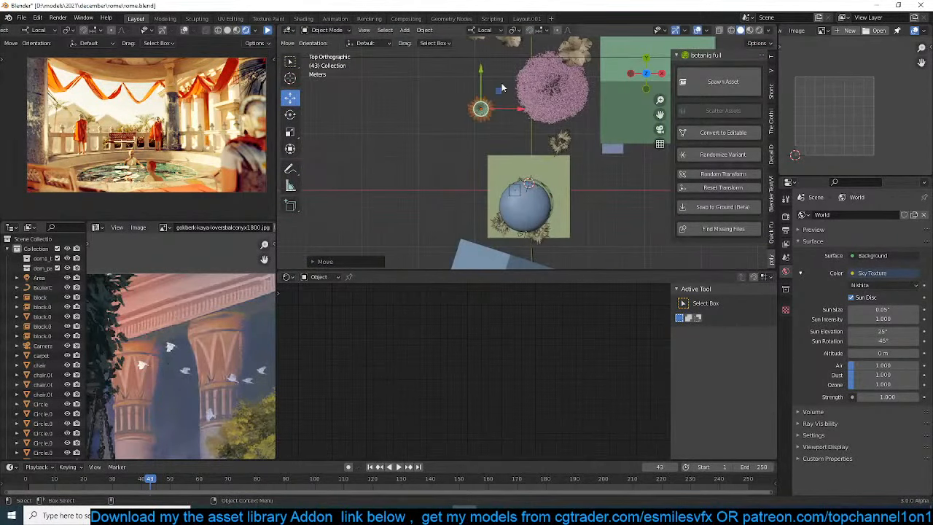
Through the scene camera, lower the palm and position it beyond the balustrade, between the near column and the robed statue
{"action": "key", "text": "KP_0"}
{"action": "key", "text": "g"}
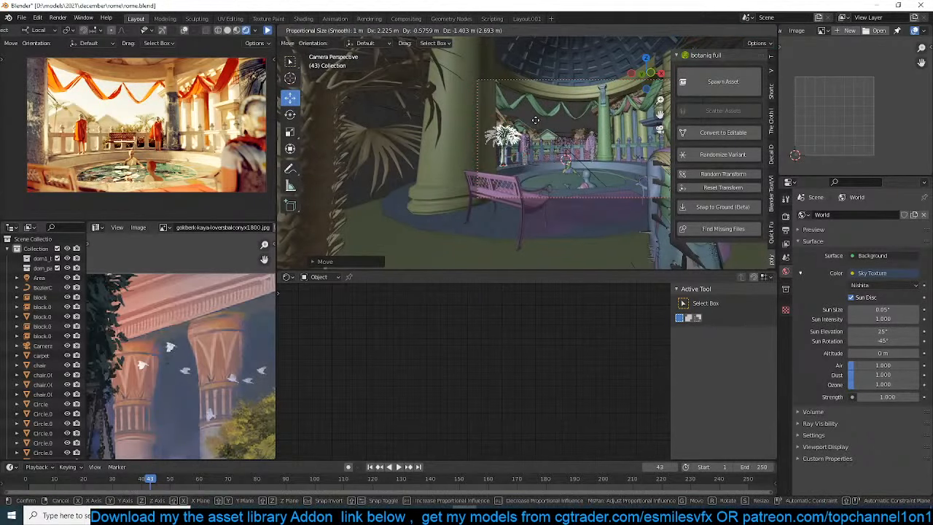
{"action": "left_click", "coordinate": [544, 127]}
{"action": "scroll", "coordinate": [544, 127], "scroll_direction": "up", "scroll_amount": 2}
{"action": "middle_click_drag", "start_coordinate": [508, 141], "coordinate": [552, 130], "text": "shift"}
{"action": "scroll", "coordinate": [552, 130], "scroll_direction": "up", "scroll_amount": 2}
{"action": "key", "text": "g"}
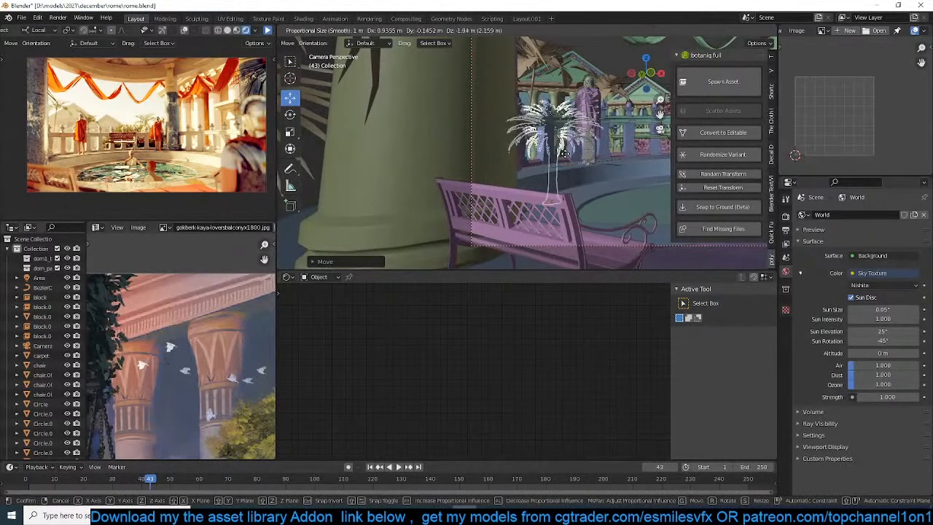
{"action": "left_click", "coordinate": [580, 134]}
{"action": "key", "text": "shift+Tab"}
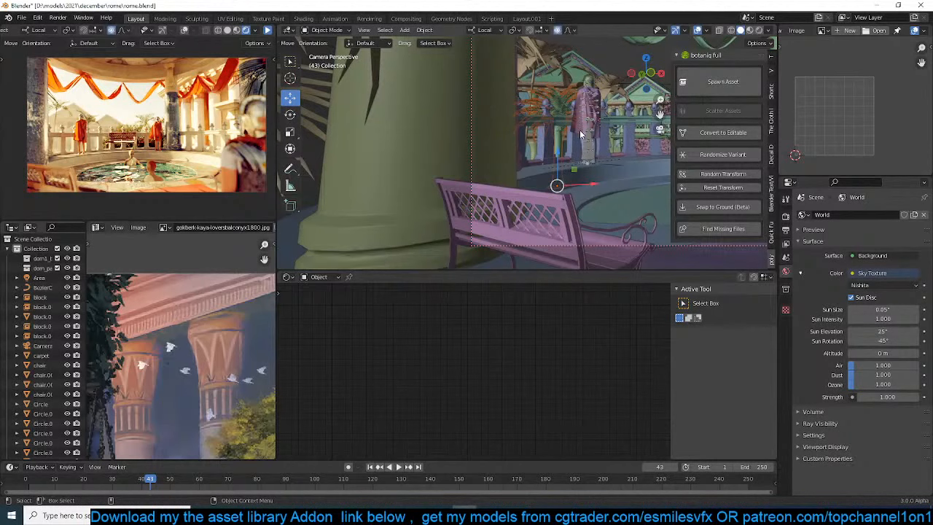
{"action": "key", "text": "g"}
{"action": "left_click", "coordinate": [566, 153]}
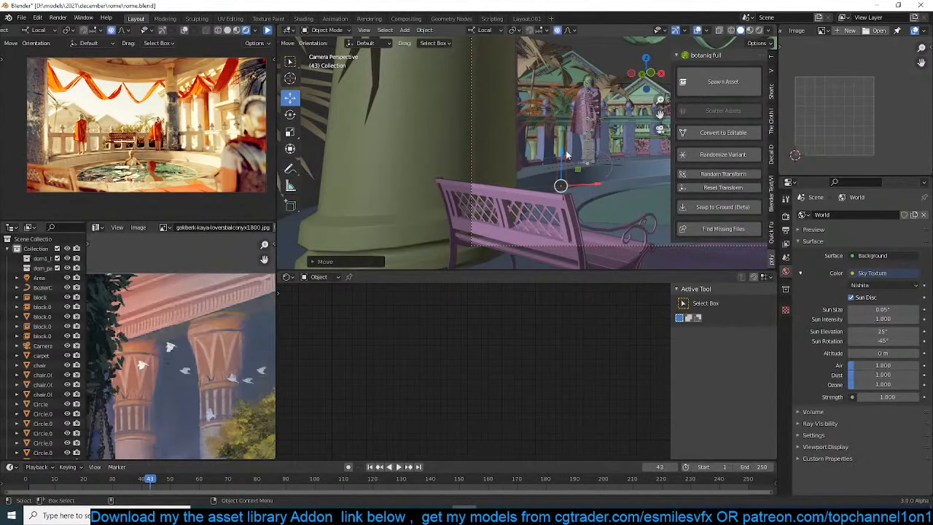
{"action": "middle_click_drag", "start_coordinate": [565, 136], "coordinate": [559, 159], "text": "shift"}
Scale the Areca catechu palm beside the near column to about 0.70 and lower it behind the balustrade
{"action": "left_click", "coordinate": [553, 82]}
{"action": "key", "text": "s"}
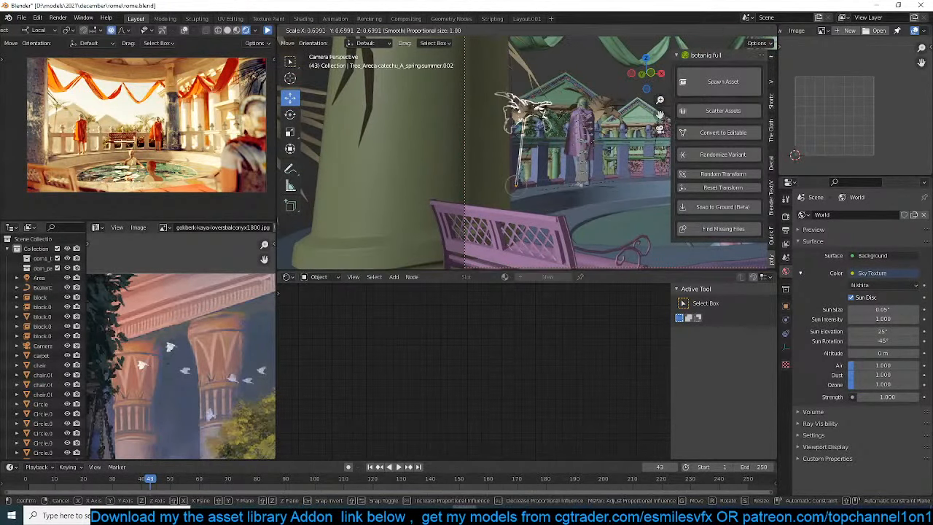
{"action": "left_click", "coordinate": [556, 113]}
{"action": "key", "text": "g"}
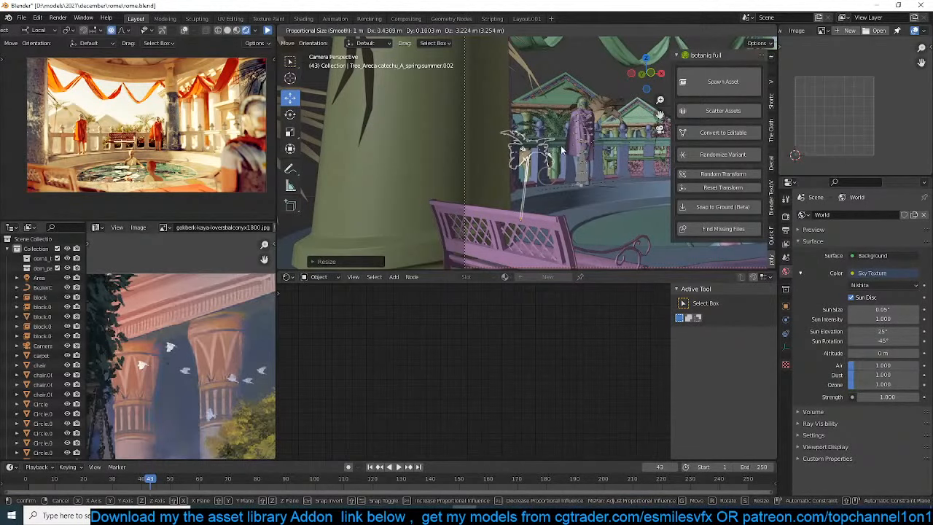
{"action": "left_click", "coordinate": [560, 147]}
Select and frame the balustrade, inspect the plants around it, save the file, and resume the rendered preview
{"action": "left_click", "coordinate": [551, 130]}
{"action": "left_click", "coordinate": [548, 128]}
{"action": "key", "text": "KP_Decimal"}
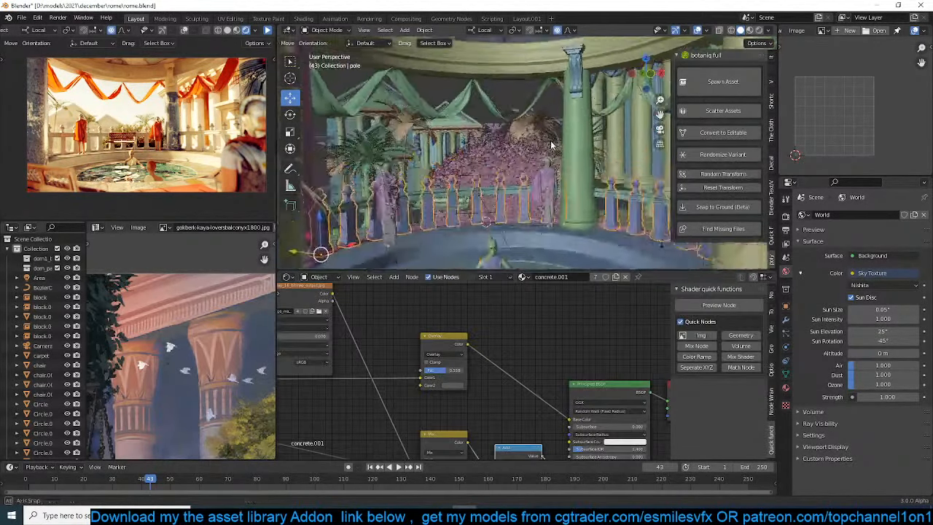
{"action": "middle_click_drag", "start_coordinate": [550, 145], "coordinate": [575, 143]}
{"action": "key", "text": "ctrl+s"}
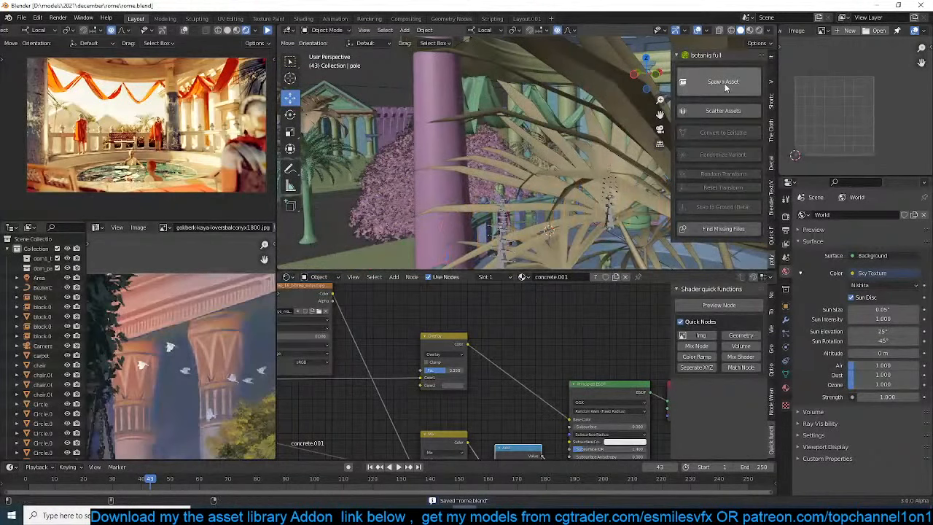
{"action": "left_click", "coordinate": [267, 30]}
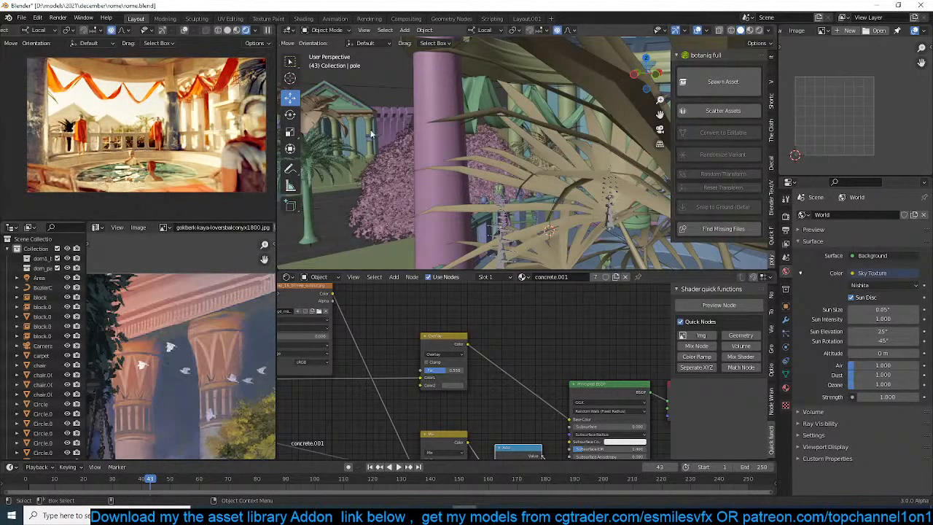
Select the pool's water surface, bring its Material.001 shader nodes into view, and save the file
{"action": "scroll", "coordinate": [462, 159], "scroll_direction": "down", "scroll_amount": 6}
{"action": "middle_click_drag", "start_coordinate": [462, 158], "coordinate": [473, 86], "text": "shift"}
{"action": "scroll", "coordinate": [423, 118], "scroll_direction": "up", "scroll_amount": 5}
{"action": "scroll", "coordinate": [423, 127], "scroll_direction": "up", "scroll_amount": 2}
{"action": "key", "text": "ctrl+s"}
{"action": "scroll", "coordinate": [472, 95], "scroll_direction": "down", "scroll_amount": 4}
{"action": "middle_click_drag", "start_coordinate": [442, 211], "coordinate": [471, 182], "text": "shift"}
{"action": "left_click", "coordinate": [467, 203]}
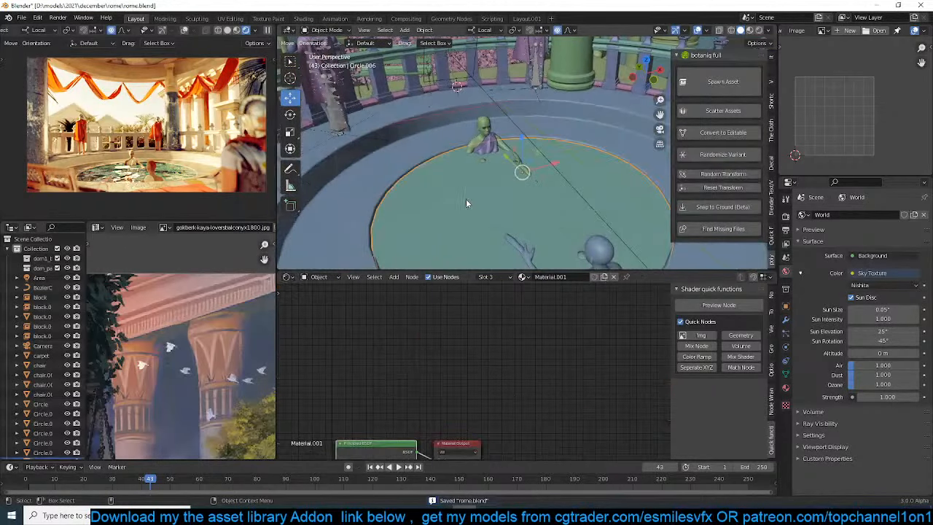
{"action": "left_click", "coordinate": [786, 387]}
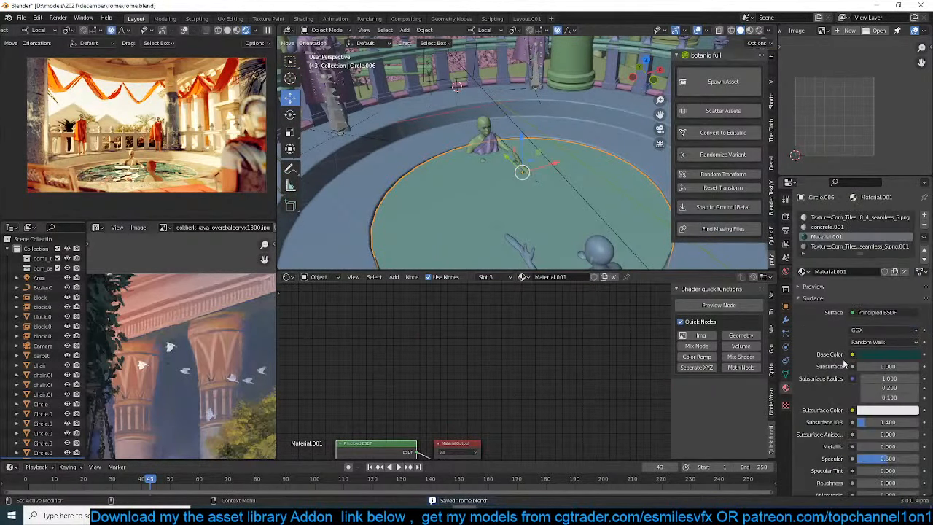
{"action": "key", "text": "Home"}
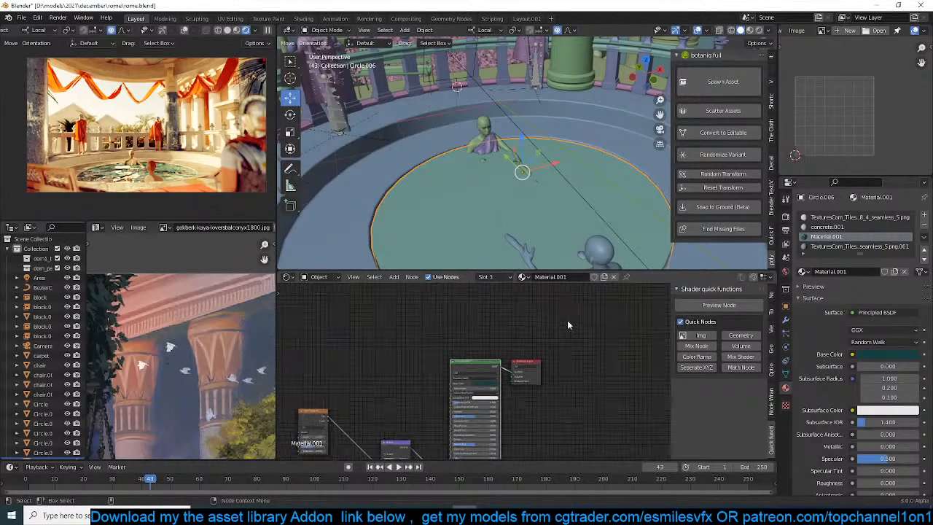
{"action": "scroll", "coordinate": [567, 324], "scroll_direction": "up", "scroll_amount": 2}
{"action": "key", "text": "ctrl+s"}
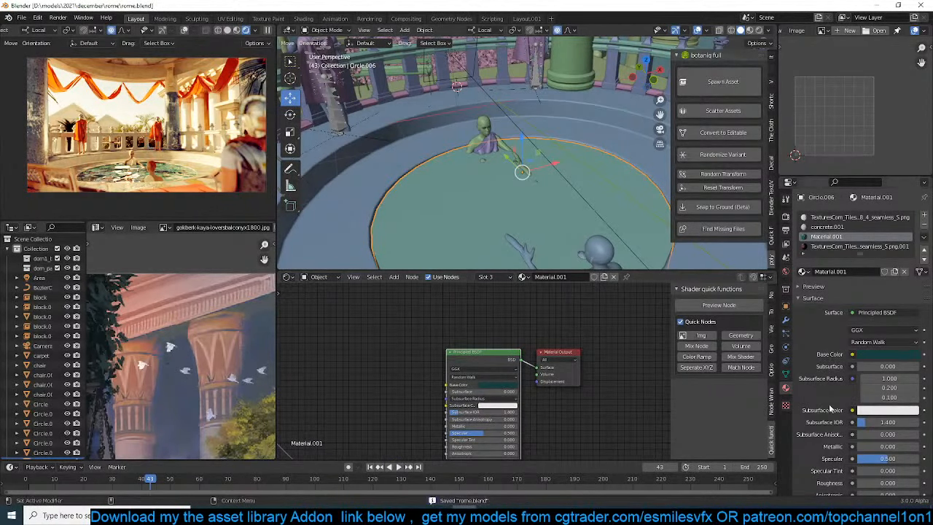
Set the Transmission of the pool water's Principled BSDF to 1
{"action": "middle_click_drag", "start_coordinate": [560, 402], "coordinate": [570, 328]}
{"action": "double_click", "coordinate": [481, 429]}
{"action": "type", "text": "1"}
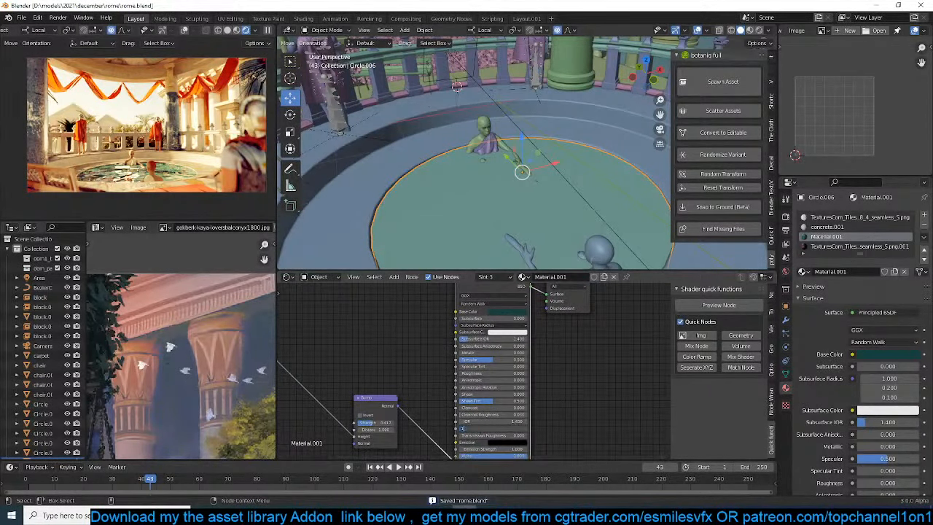
{"action": "key", "text": "Return"}
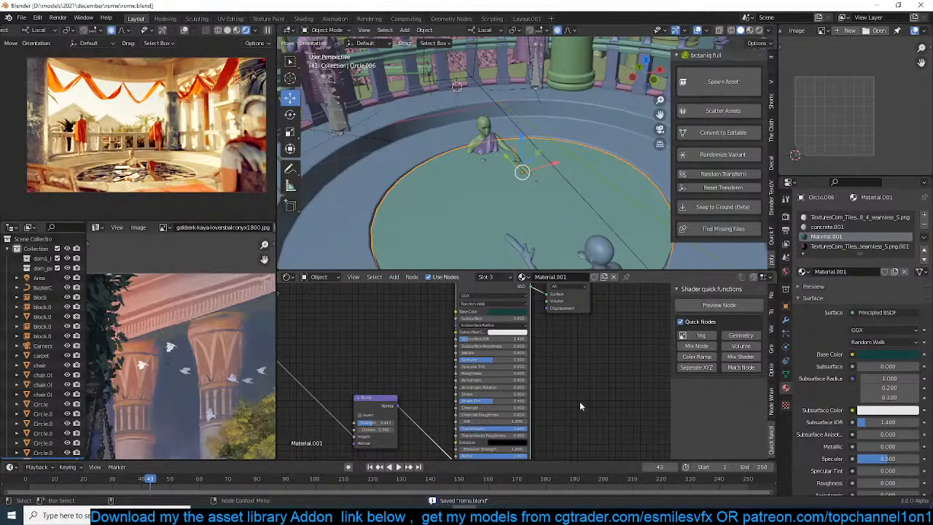
Add a Volume Absorption node and place it beside the water material's Principled BSDF
{"action": "middle_click_drag", "start_coordinate": [450, 335], "coordinate": [404, 352]}
{"action": "key", "text": "shift+a"}
{"action": "mouse_move", "coordinate": [400, 353]}
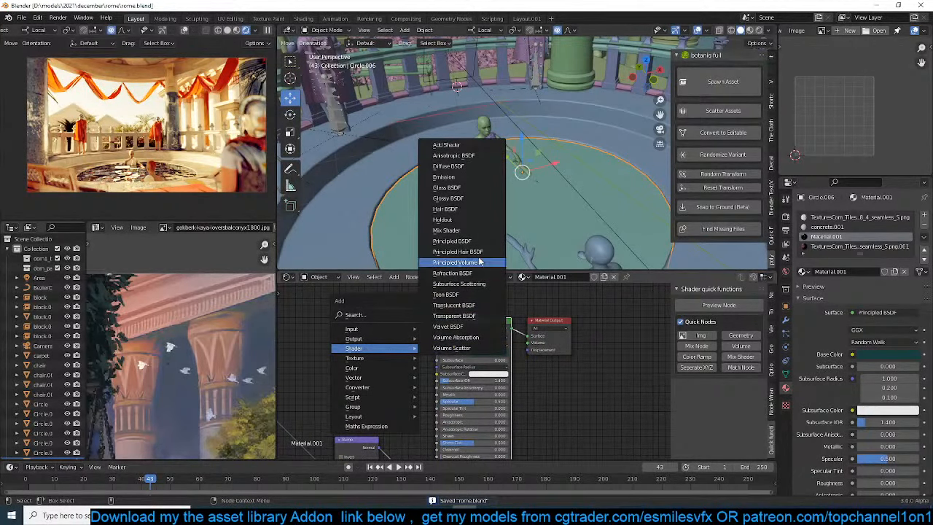
{"action": "left_click", "coordinate": [458, 337]}
{"action": "left_click", "coordinate": [390, 330]}
{"action": "scroll", "coordinate": [397, 335], "scroll_direction": "up", "scroll_amount": 1}
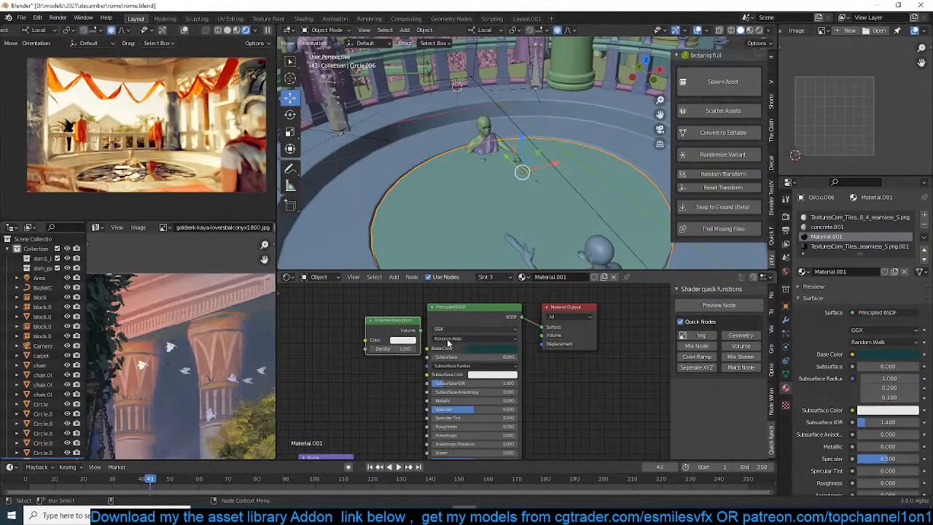
Tint the Volume Absorption light green and connect its output to the Material Output's Volume
{"action": "left_click", "coordinate": [402, 340]}
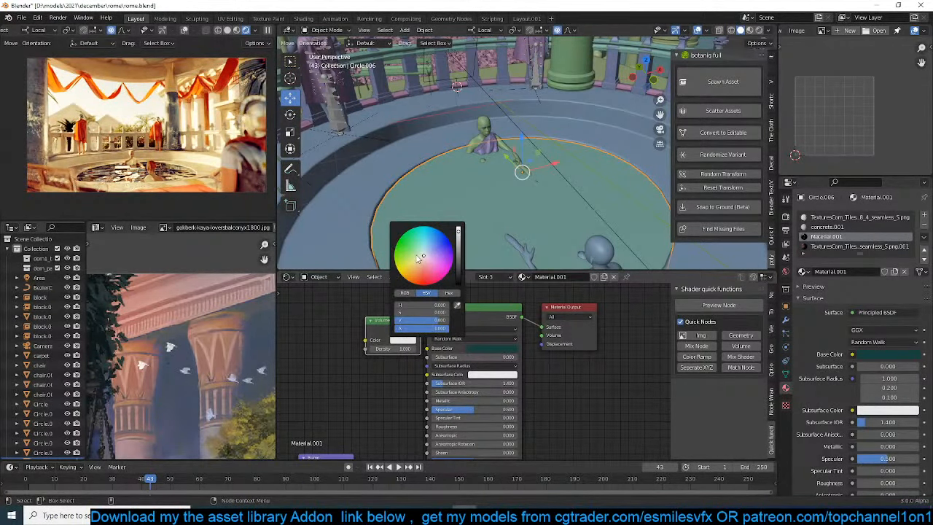
{"action": "left_click", "coordinate": [413, 252]}
{"action": "left_click_drag", "start_coordinate": [421, 331], "coordinate": [542, 336]}
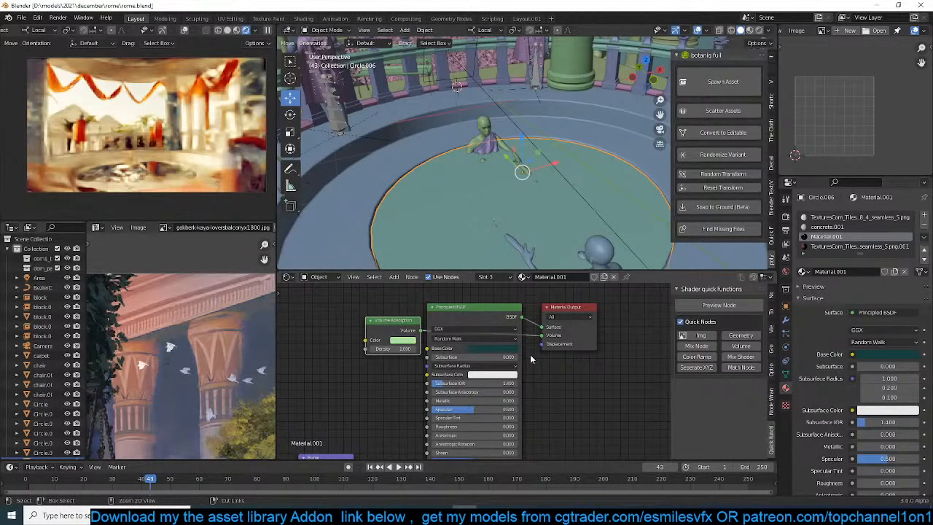
Show the overlays in the camera preview, brighten the water's Base Color to a medium teal, and save the file
{"action": "left_click", "coordinate": [186, 31]}
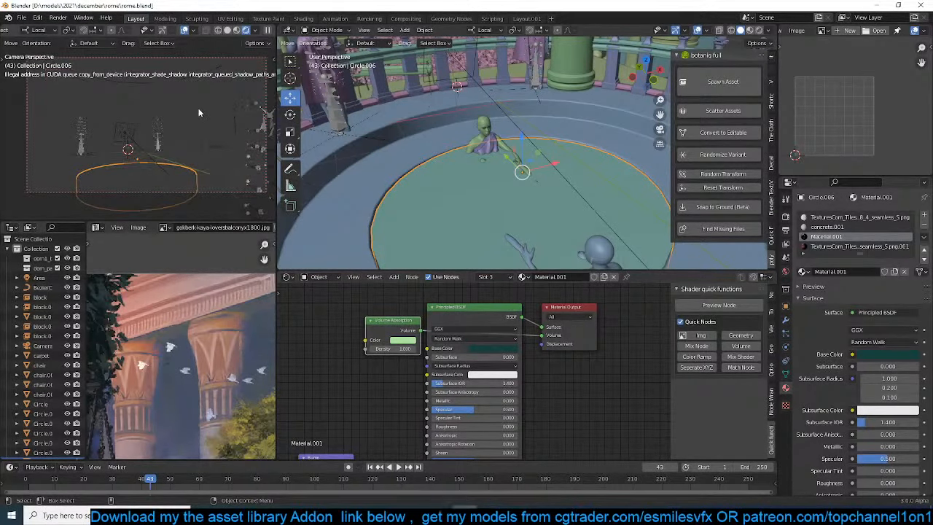
{"action": "scroll", "coordinate": [467, 365], "scroll_direction": "up", "scroll_amount": 1}
{"action": "left_click", "coordinate": [509, 346]}
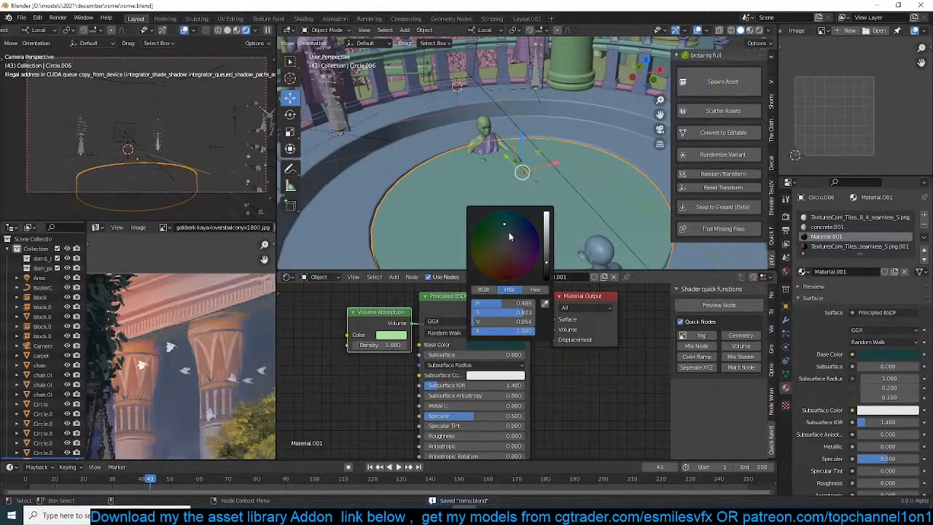
{"action": "left_click_drag", "start_coordinate": [509, 237], "coordinate": [501, 228]}
{"action": "left_click", "coordinate": [547, 238]}
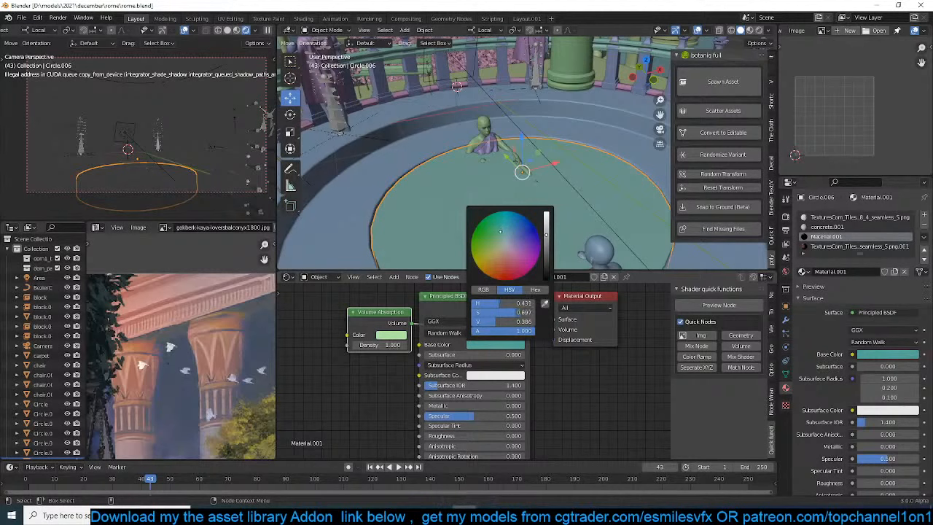
{"action": "key", "text": "ctrl+s"}
Try to restart the rendered preview in the camera viewport by switching its shading back to Rendered
{"action": "left_click", "coordinate": [129, 73]}
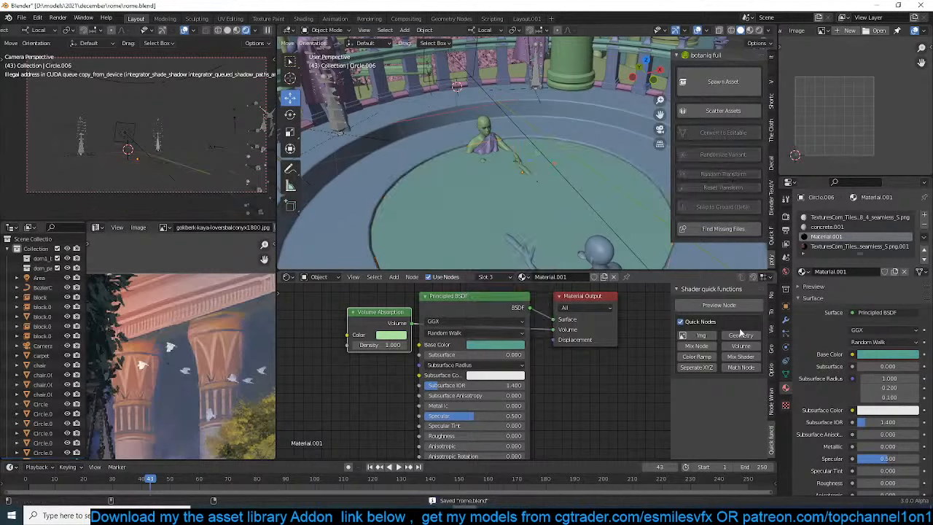
{"action": "mouse_move", "coordinate": [186, 151]}
{"action": "middle_mouse_down"}
{"action": "mouse_move", "coordinate": [175, 148]}
{"action": "mouse_move", "coordinate": [181, 143]}
{"action": "middle_mouse_up"}
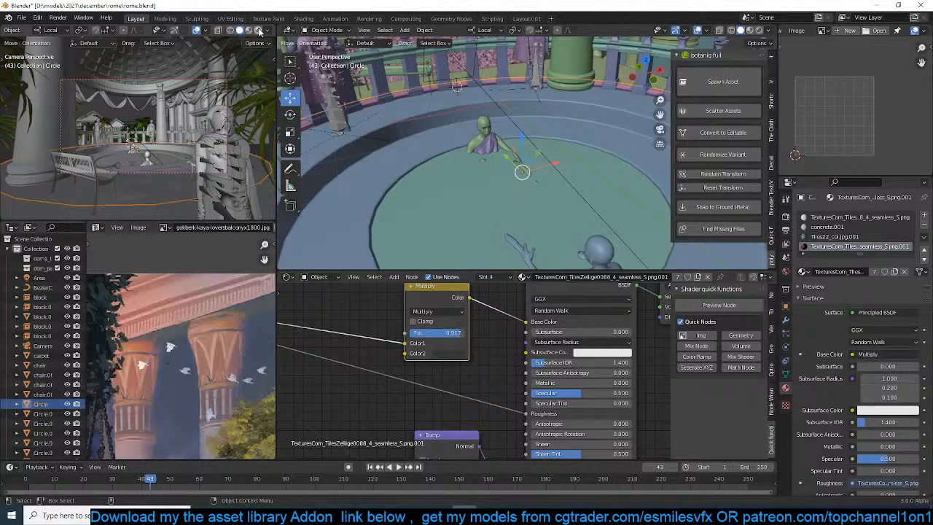
{"action": "left_click", "coordinate": [258, 30]}
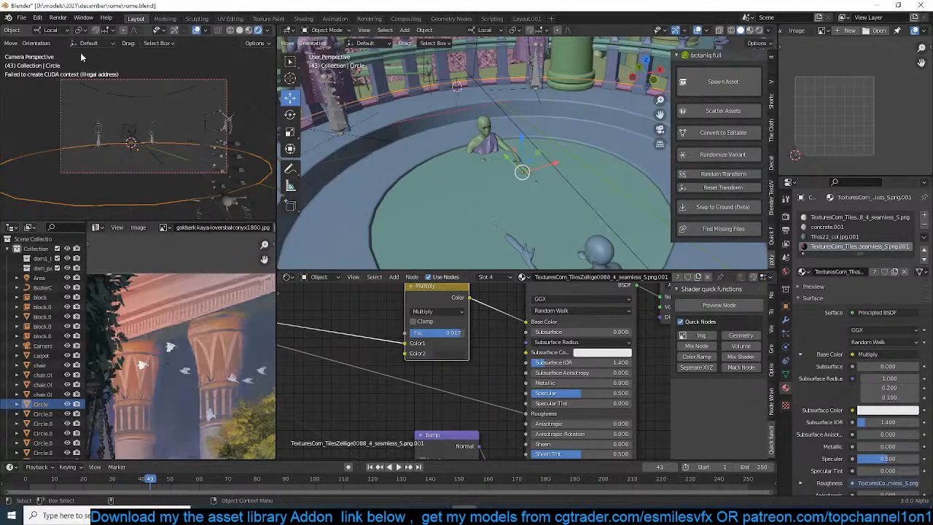
{"action": "scroll", "coordinate": [84, 77], "scroll_direction": "up", "scroll_amount": 3}
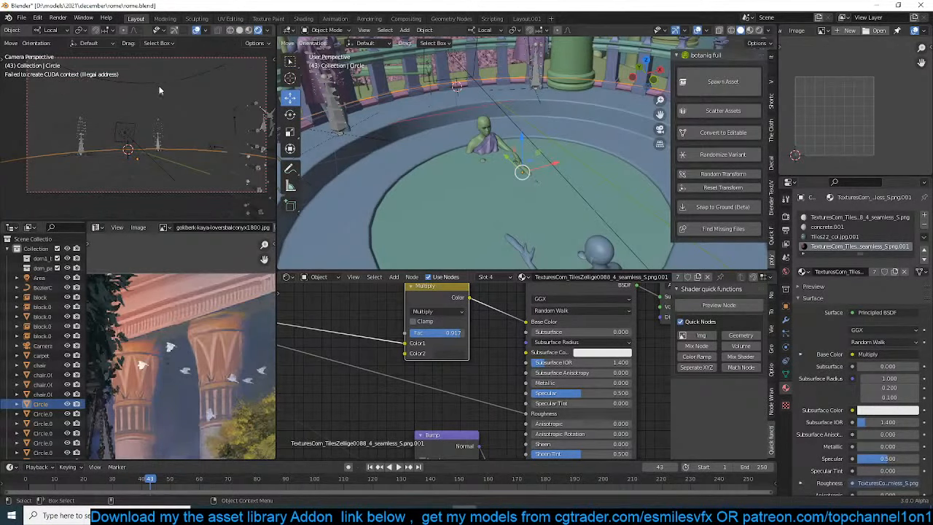
Save the file and switch the Cycles render device to CPU
{"action": "left_click", "coordinate": [157, 93]}
{"action": "key", "text": "ctrl+s"}
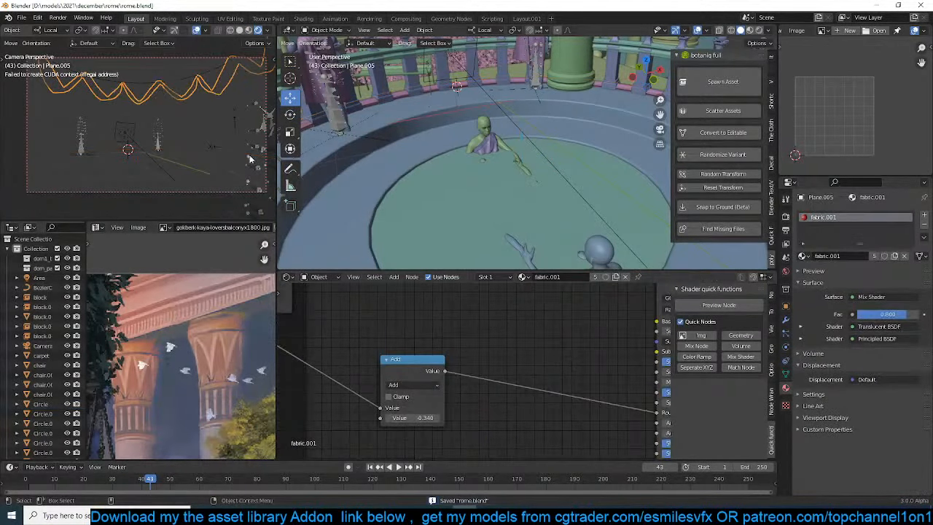
{"action": "left_click", "coordinate": [786, 216]}
{"action": "left_click", "coordinate": [874, 239]}
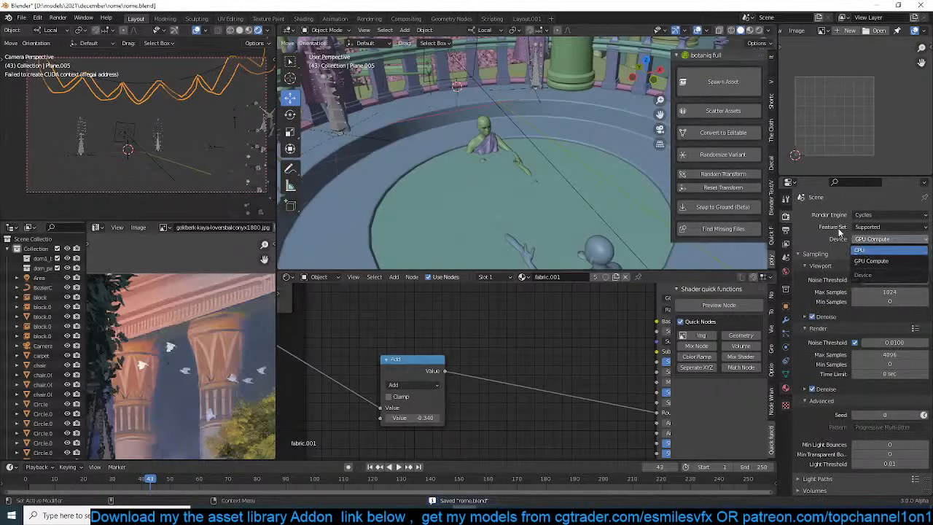
{"action": "left_click", "coordinate": [889, 250]}
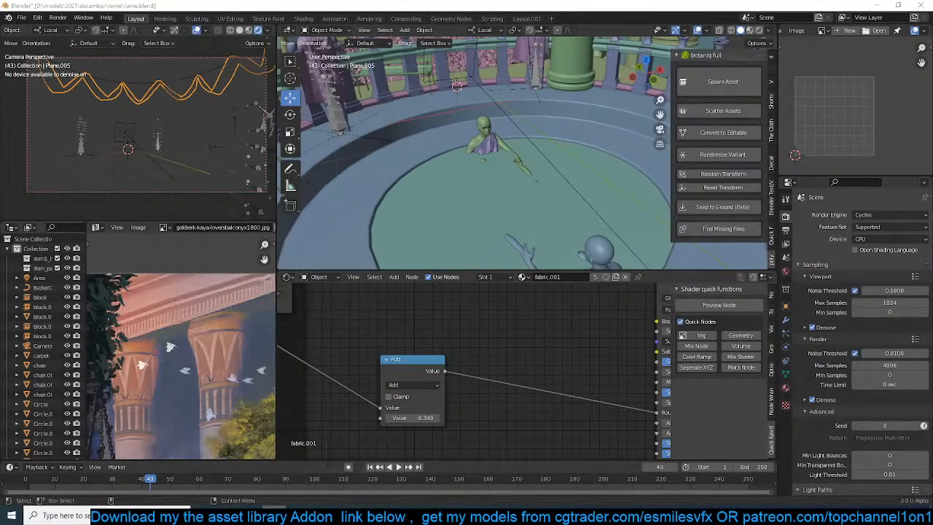
Switch to the web browser, open the Discord server's general channel, and look through the new posts
{"action": "left_click", "coordinate": [274, 514]}
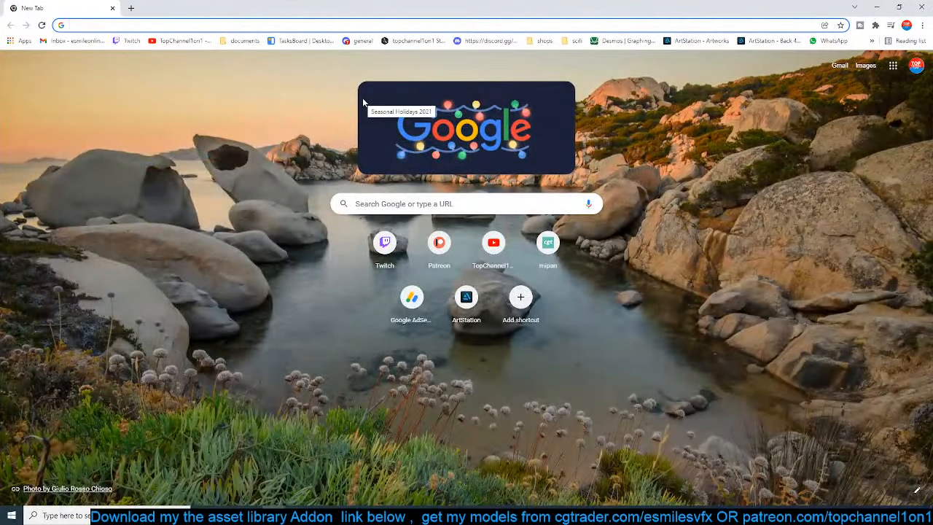
{"action": "left_click", "coordinate": [357, 41]}
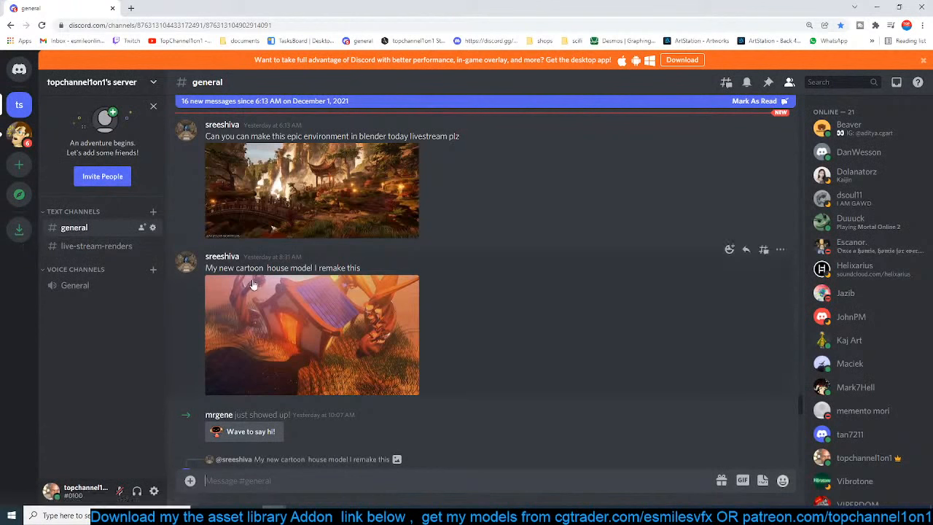
{"action": "scroll", "coordinate": [339, 382], "scroll_direction": "down", "scroll_amount": 3}
{"action": "scroll", "coordinate": [340, 381], "scroll_direction": "up", "scroll_amount": 5}
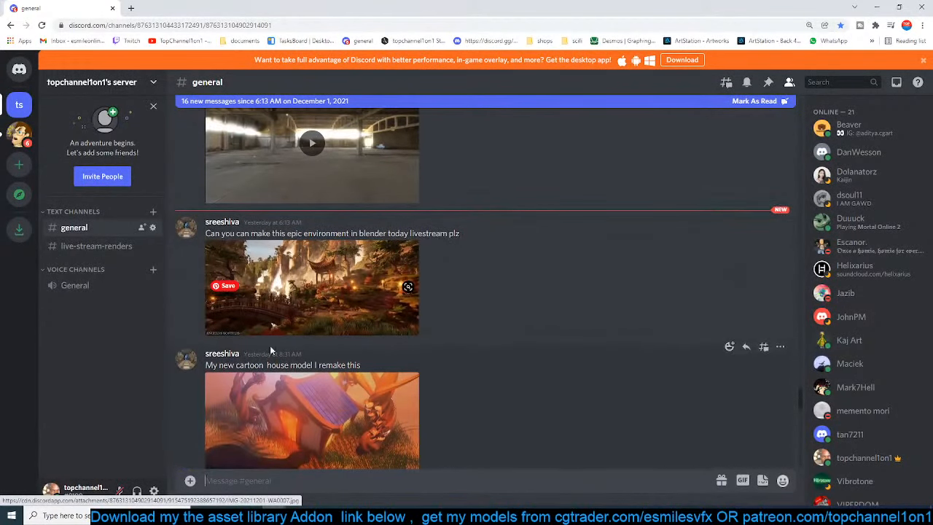
{"action": "scroll", "coordinate": [298, 256], "scroll_direction": "up", "scroll_amount": 2}
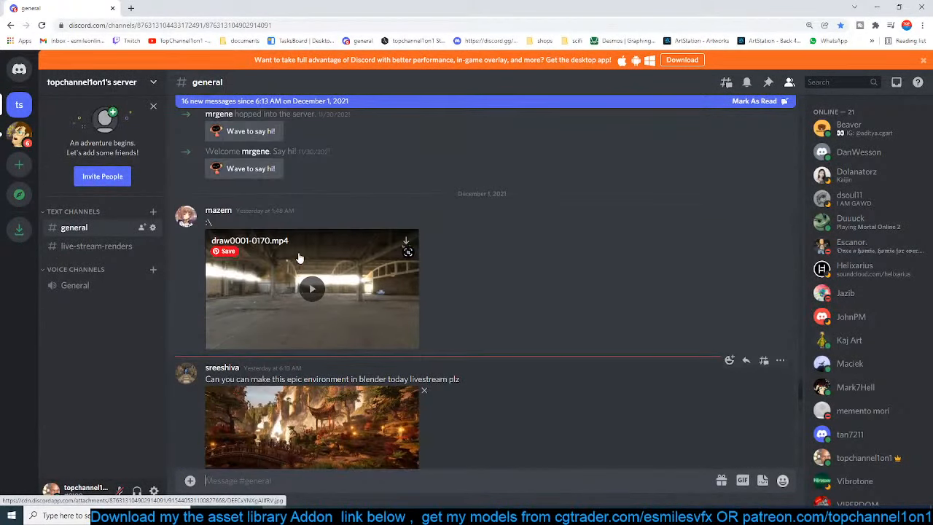
{"action": "scroll", "coordinate": [299, 257], "scroll_direction": "down", "scroll_amount": 3}
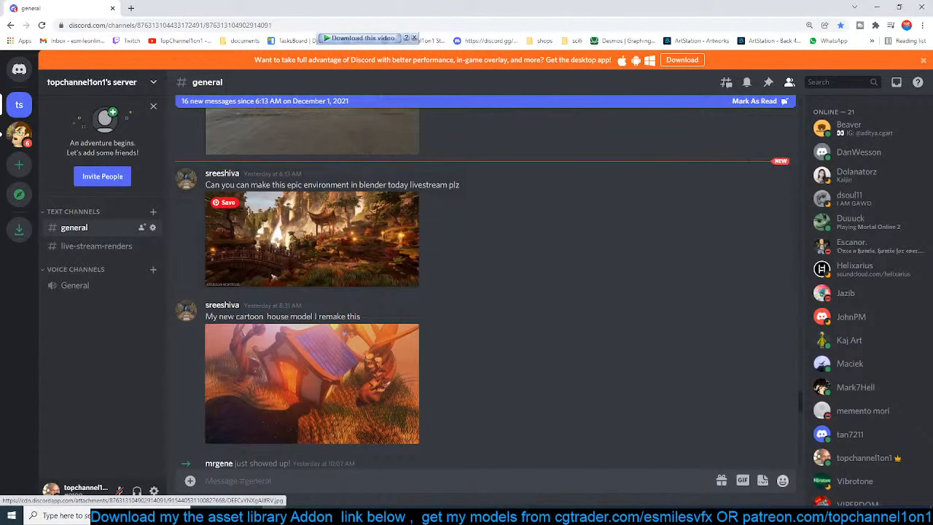
View the posted pagoda and waterfall environment image at full size, then close it
{"action": "left_click", "coordinate": [364, 226]}
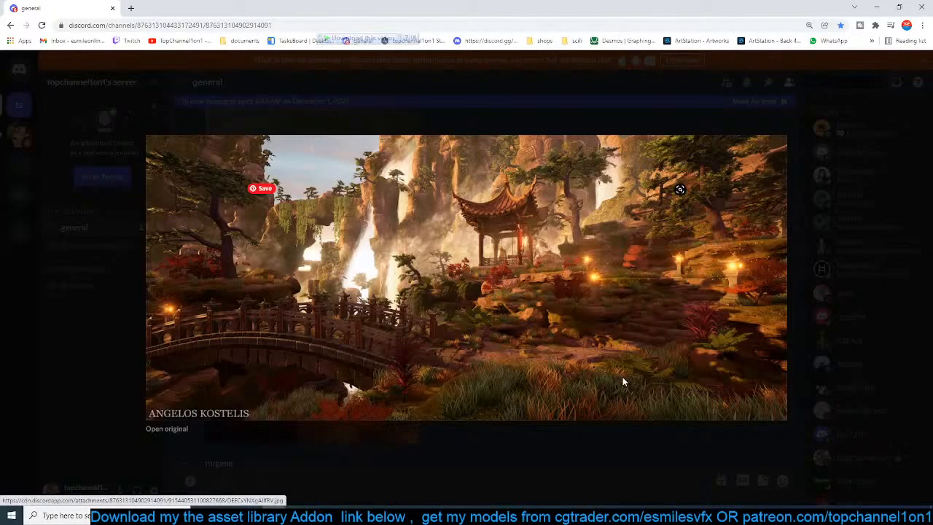
{"action": "mouse_move", "coordinate": [266, 187]}
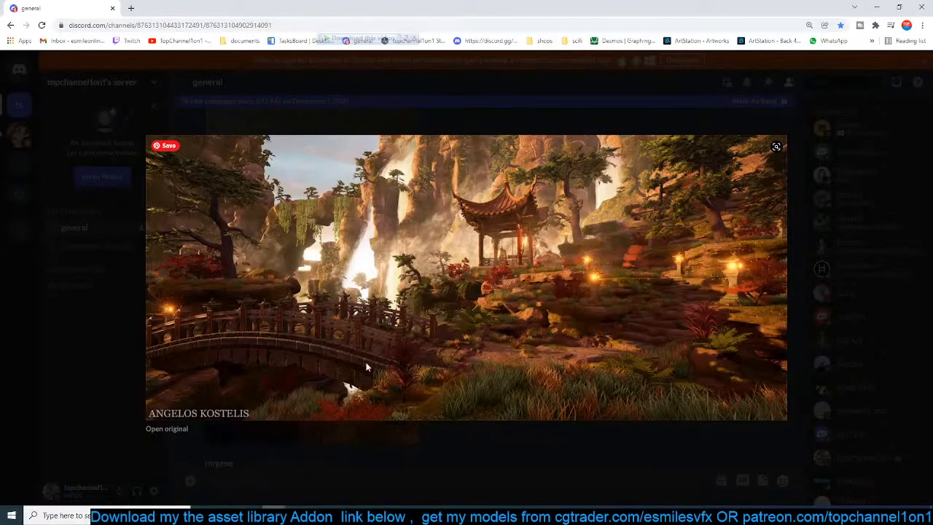
{"action": "left_click", "coordinate": [554, 459]}
View the posted cartoon house render at full size and close it again
{"action": "scroll", "coordinate": [252, 278], "scroll_direction": "down", "scroll_amount": 3}
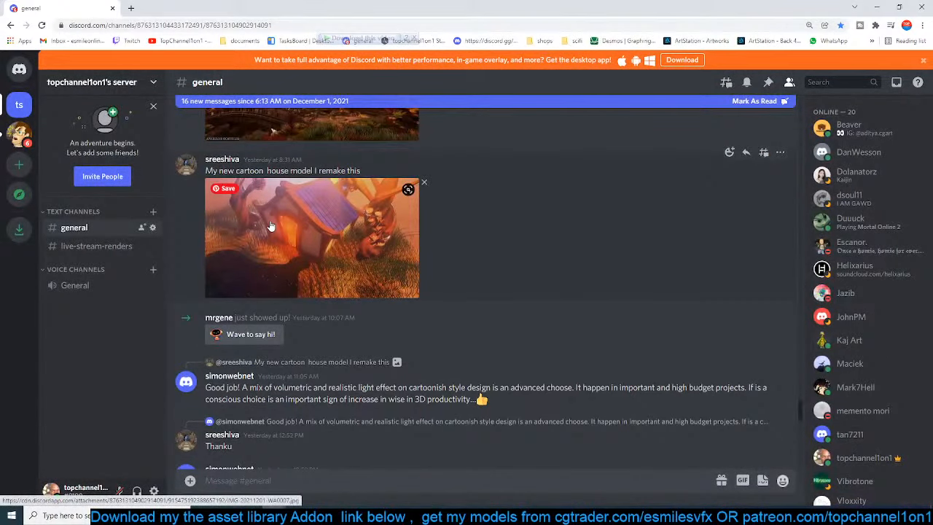
{"action": "left_click", "coordinate": [310, 231]}
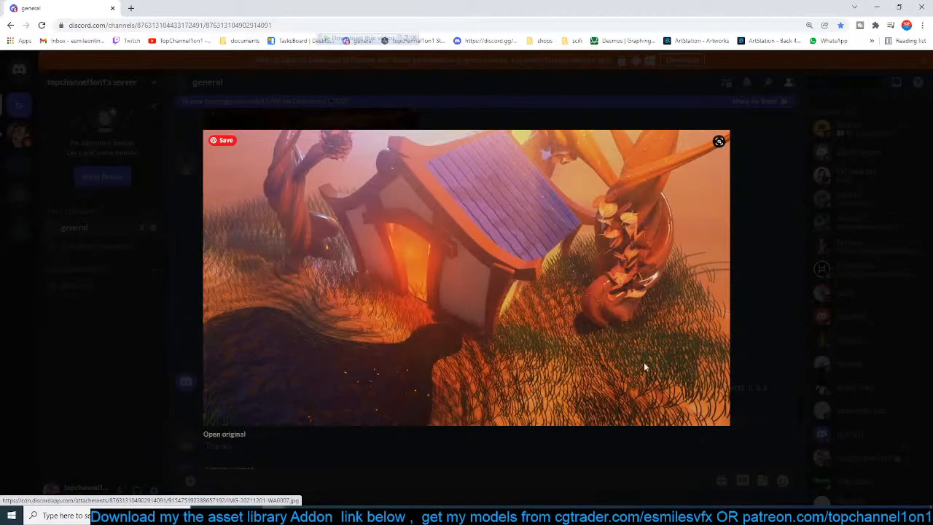
{"action": "left_click", "coordinate": [766, 306]}
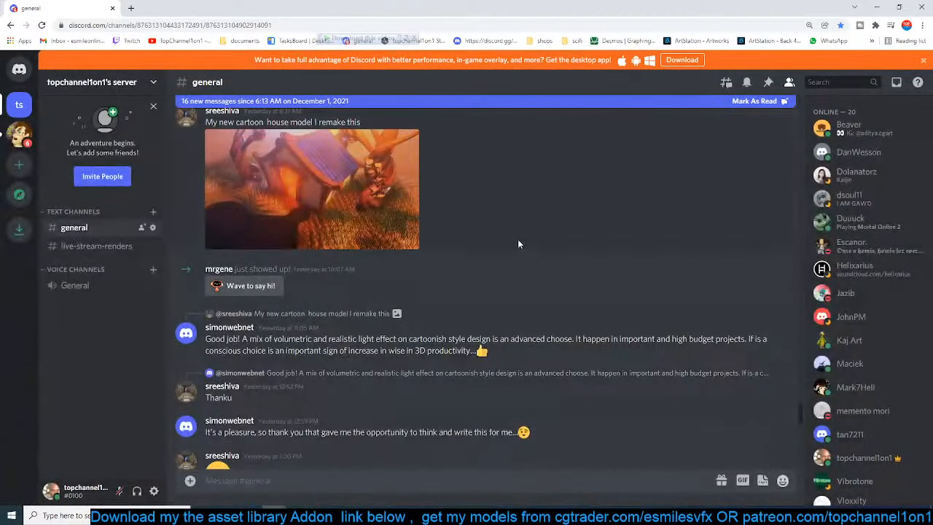
Add a clapping hands emoji reaction to the cartoon house post
{"action": "scroll", "coordinate": [518, 240], "scroll_direction": "up", "scroll_amount": 1}
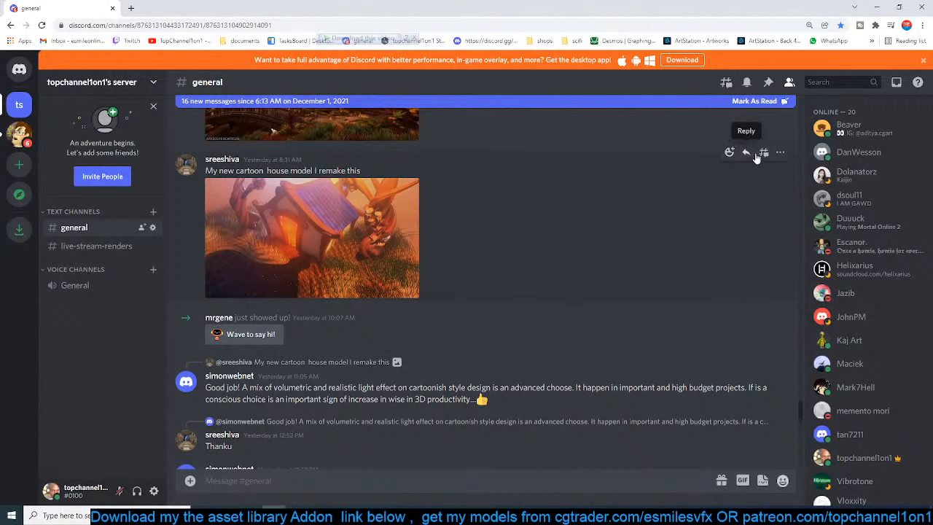
{"action": "left_click", "coordinate": [780, 152]}
{"action": "left_click", "coordinate": [780, 152]}
{"action": "left_click", "coordinate": [729, 152]}
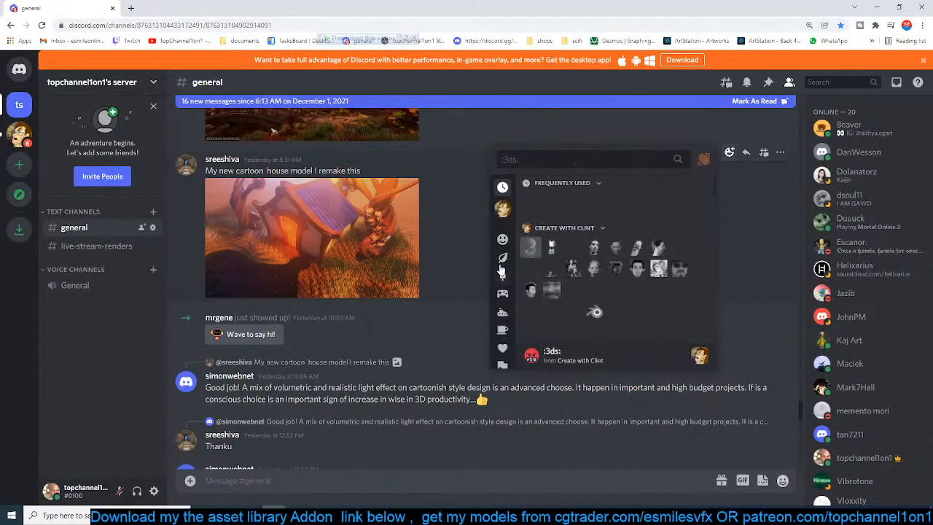
{"action": "left_click", "coordinate": [502, 240]}
{"action": "scroll", "coordinate": [552, 300], "scroll_direction": "down", "scroll_amount": 3}
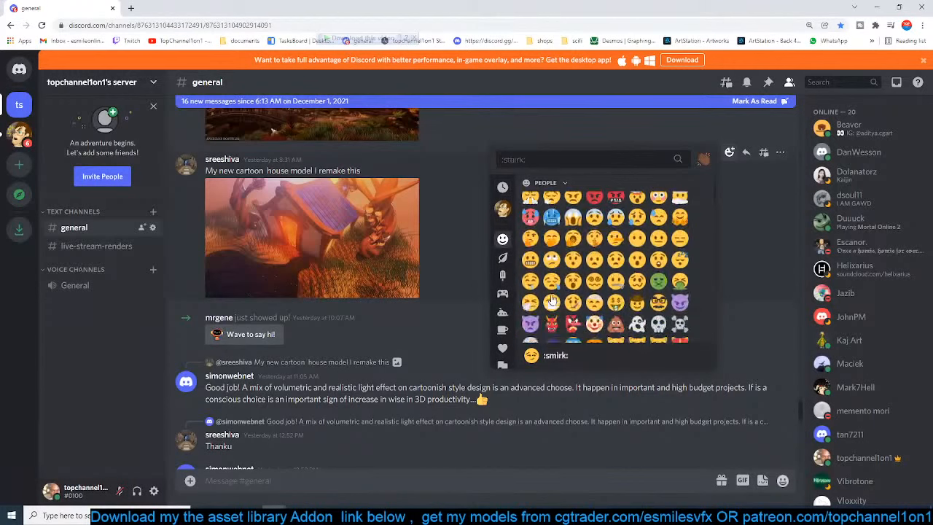
{"action": "scroll", "coordinate": [552, 300], "scroll_direction": "down", "scroll_amount": 3}
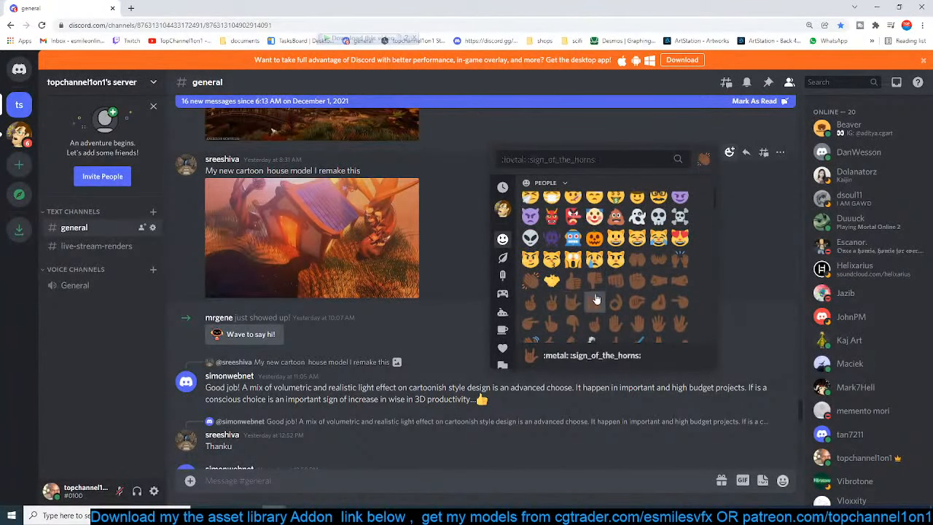
{"action": "left_click", "coordinate": [531, 280]}
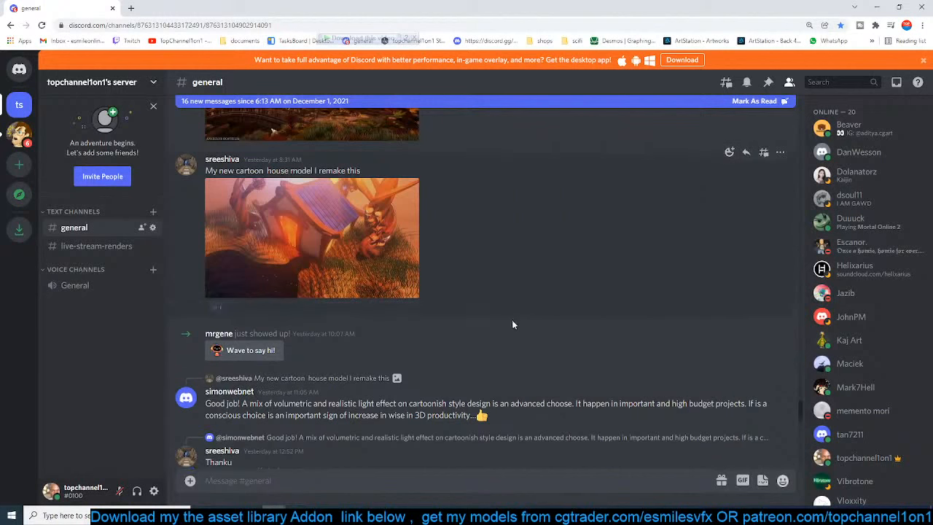
Look at the posted city street model image at full size and return to the channel
{"action": "scroll", "coordinate": [508, 347], "scroll_direction": "down", "scroll_amount": 5}
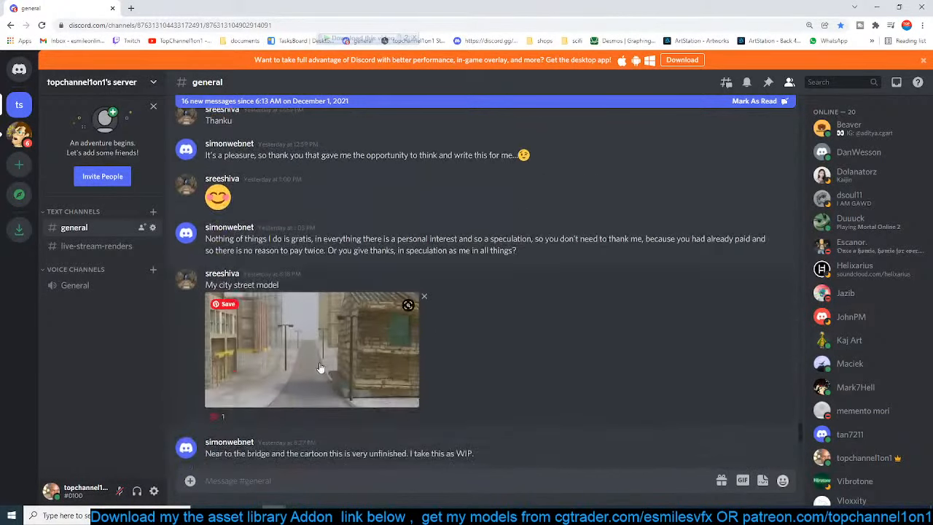
{"action": "scroll", "coordinate": [319, 367], "scroll_direction": "down", "scroll_amount": 2}
{"action": "left_click", "coordinate": [303, 230]}
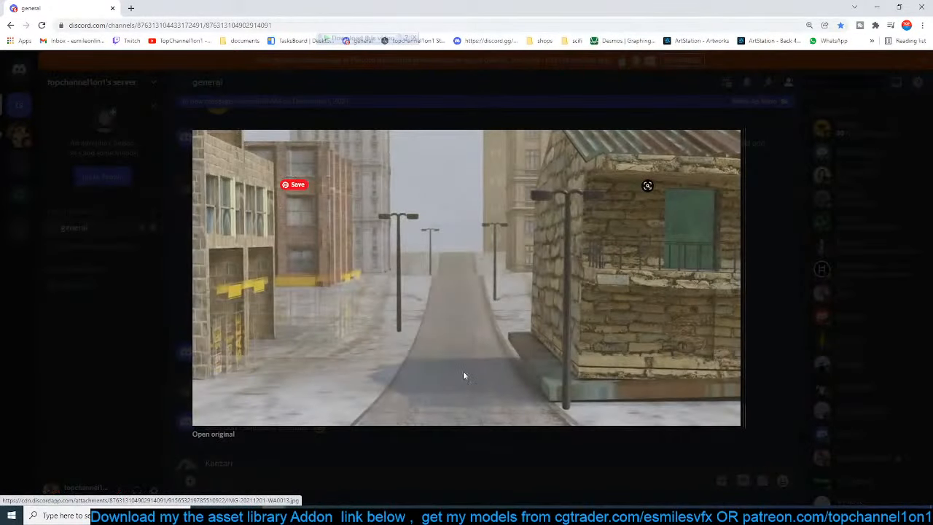
{"action": "left_click", "coordinate": [467, 454]}
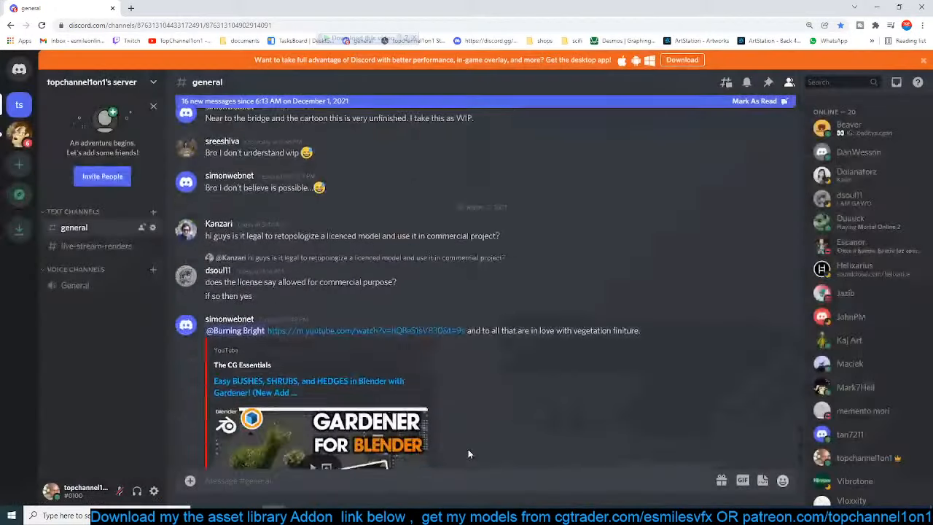